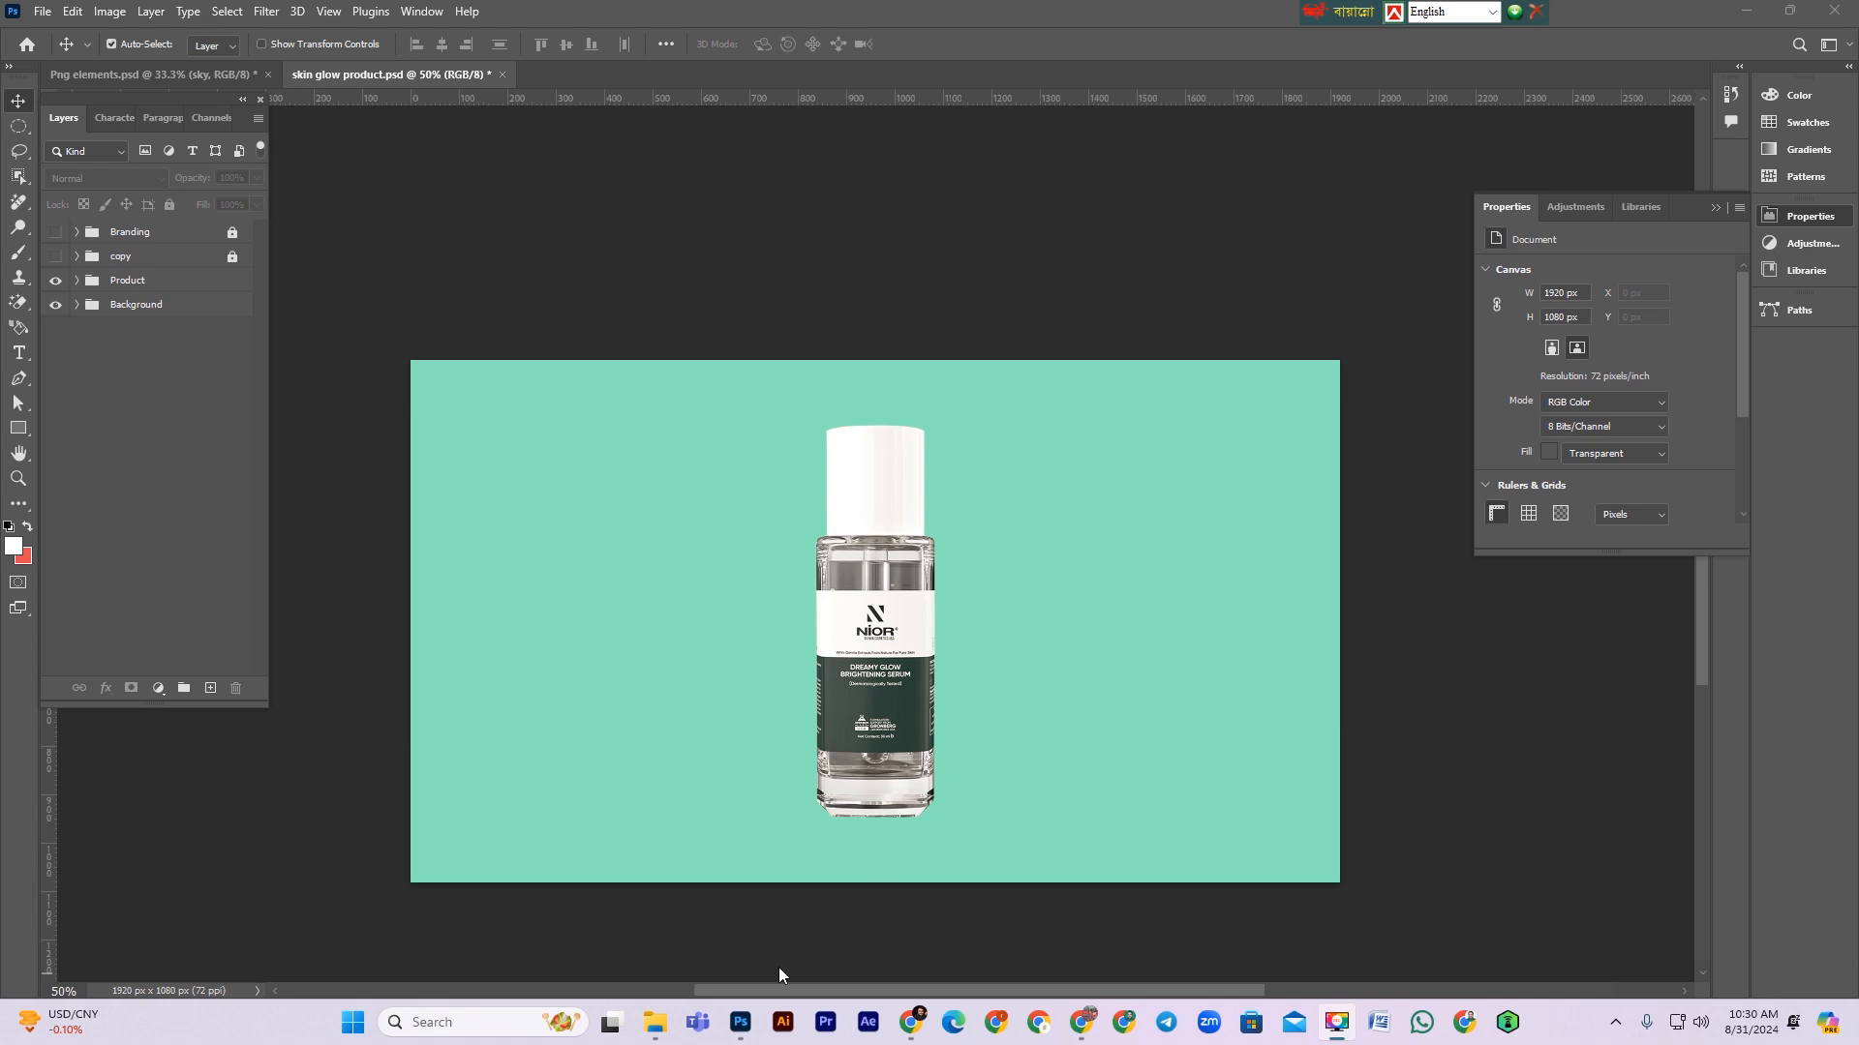
Step: Browse the image files in the Skin glow product ads folder to choose a background picture
mouse_move(641, 1026)
click(630, 960)
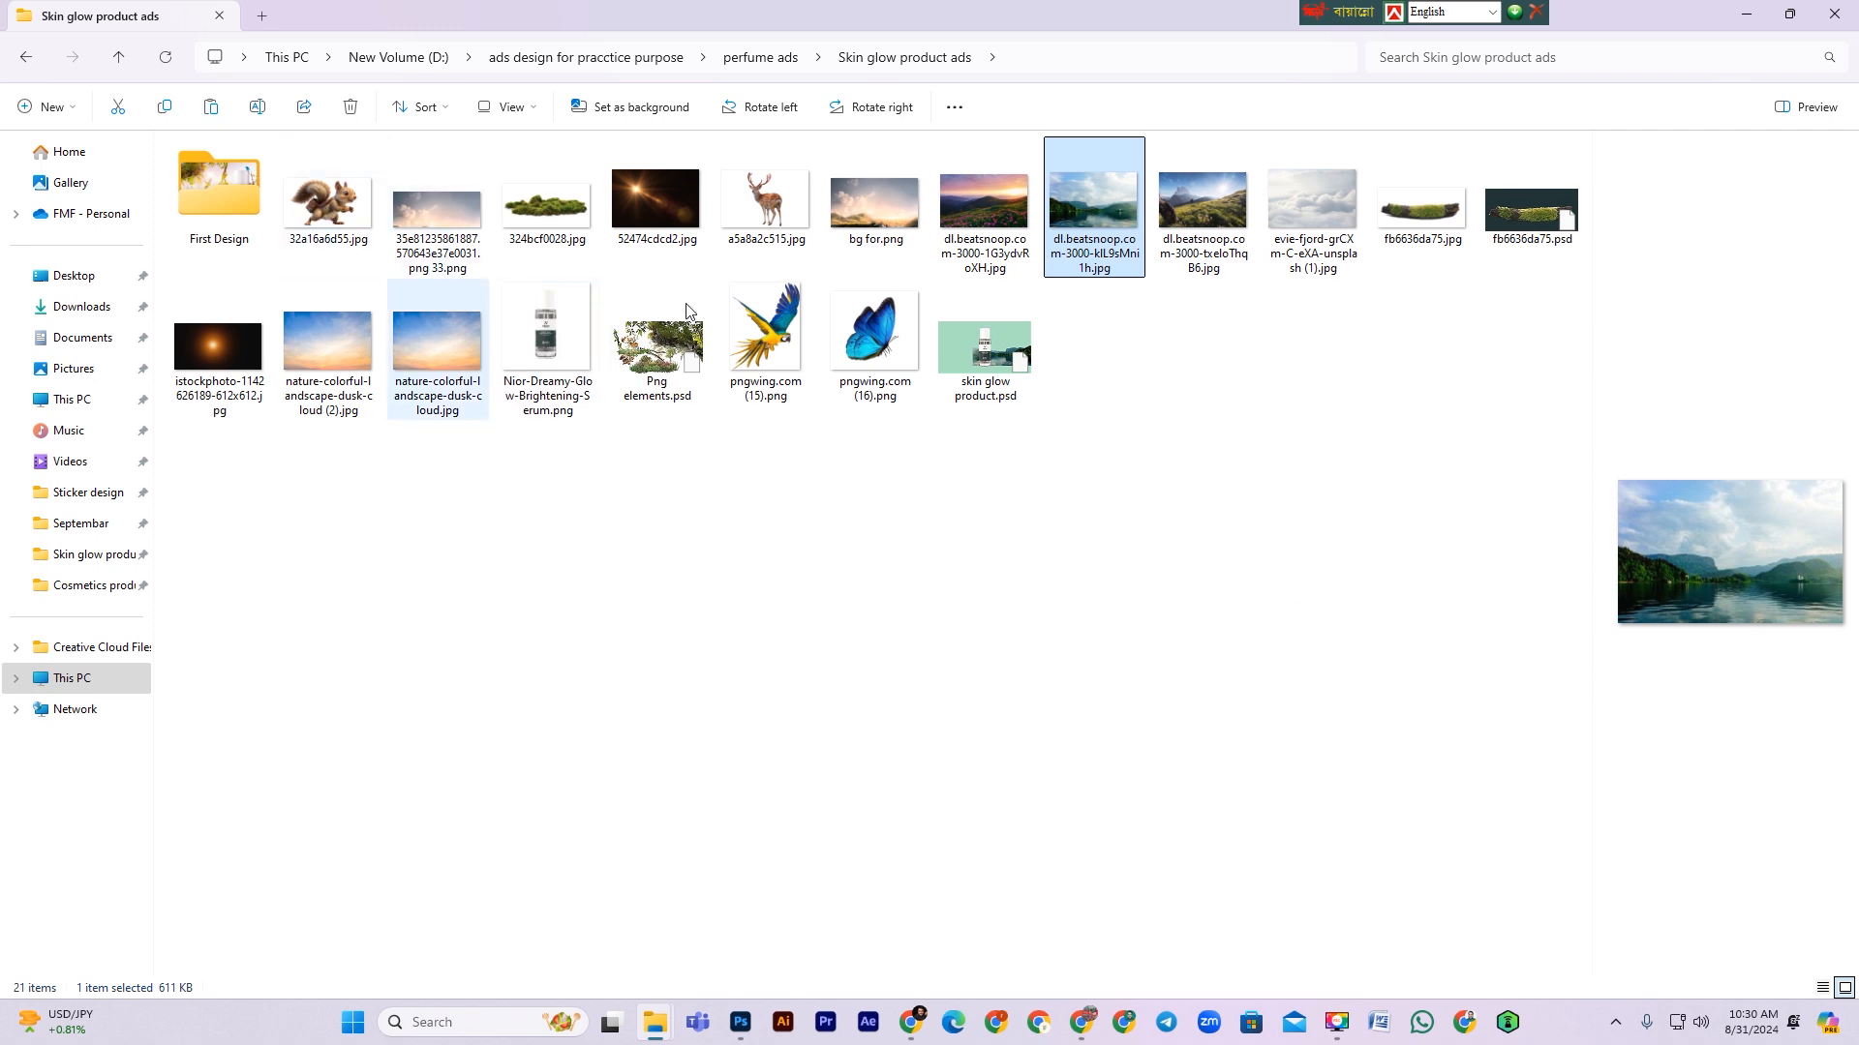
click(1365, 327)
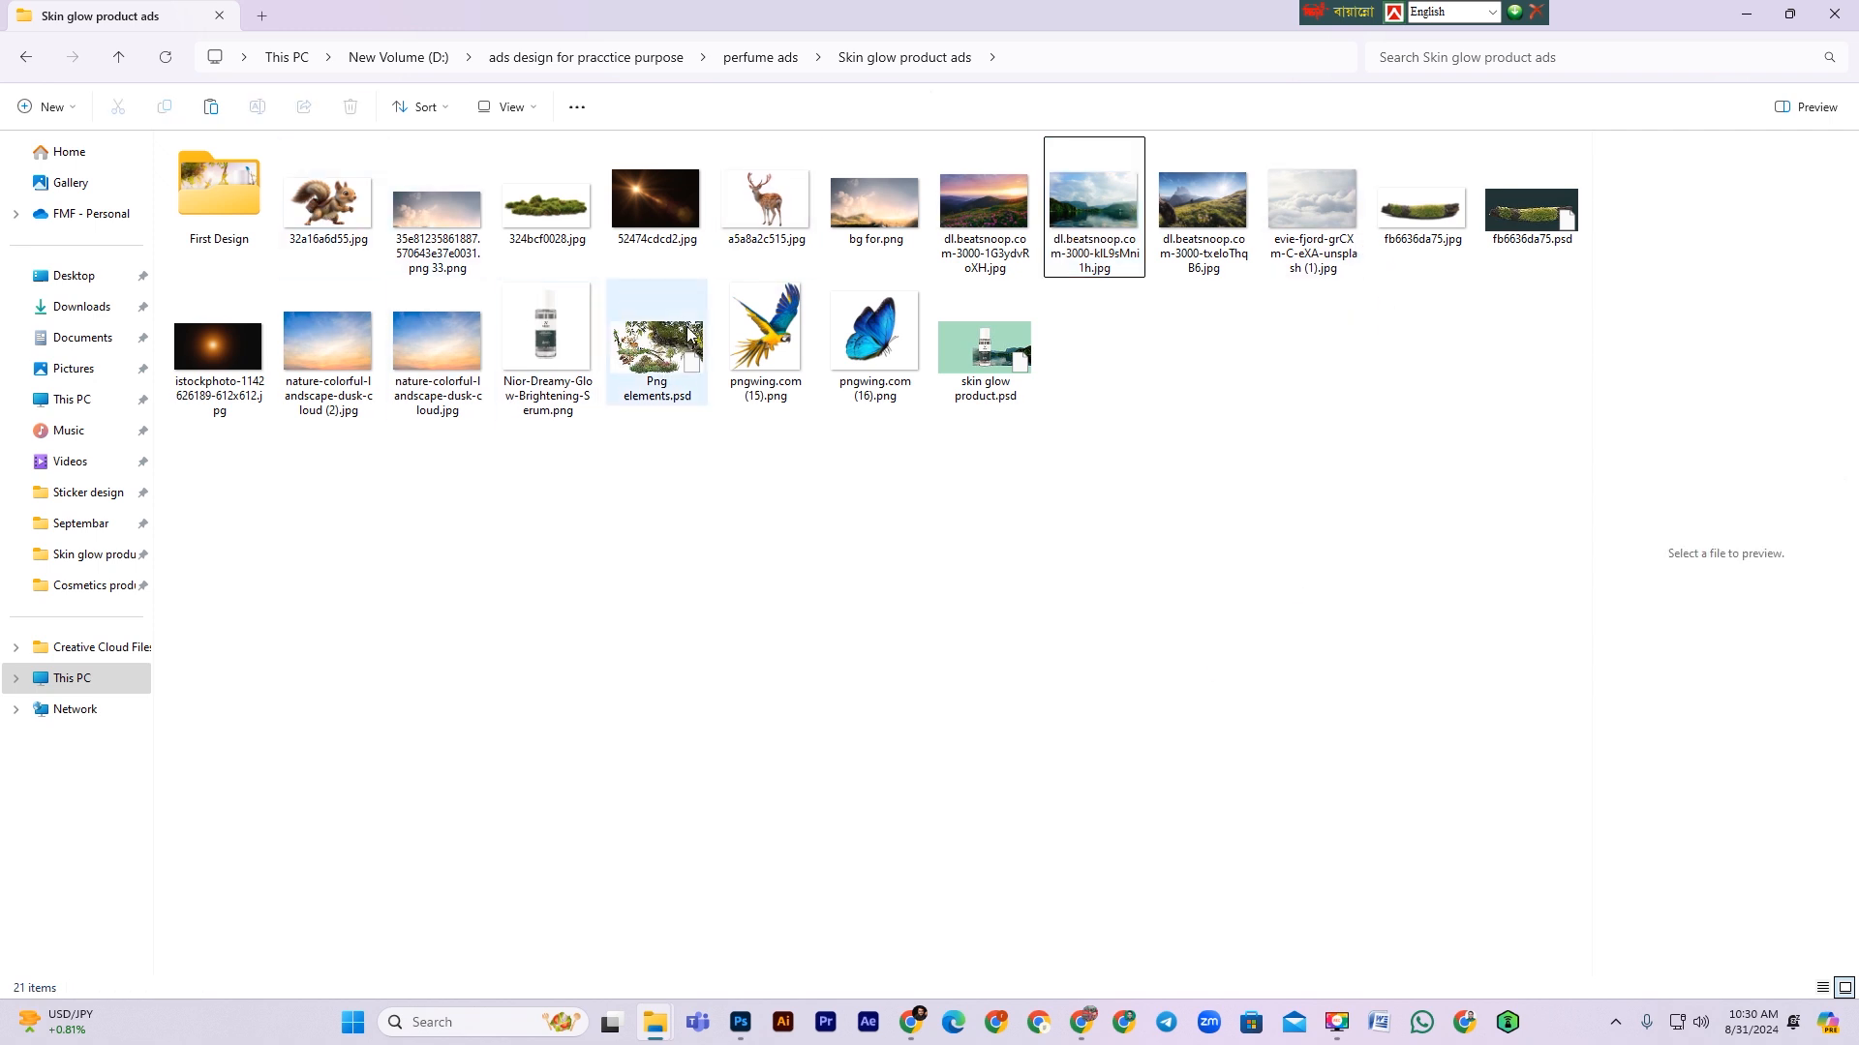
click(421, 222)
key(Right)
key(Right)
key(Right)
key(Right)
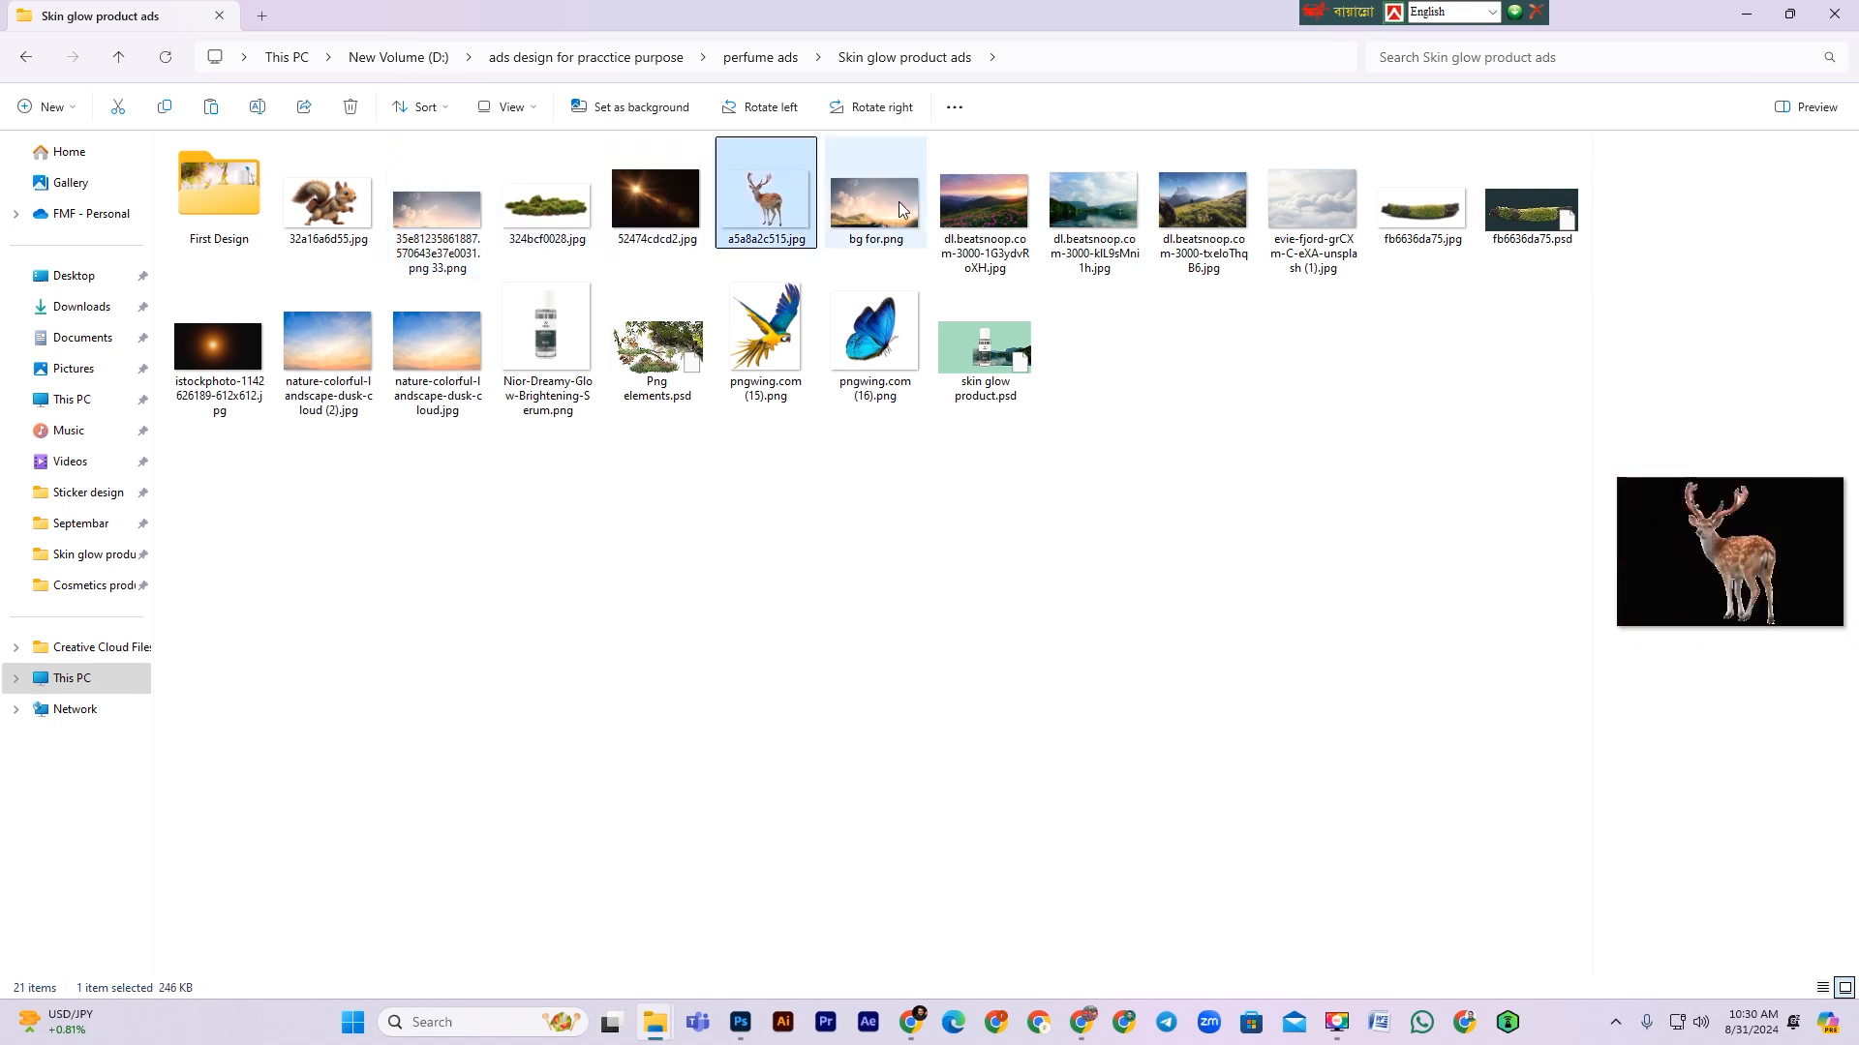
click(1036, 227)
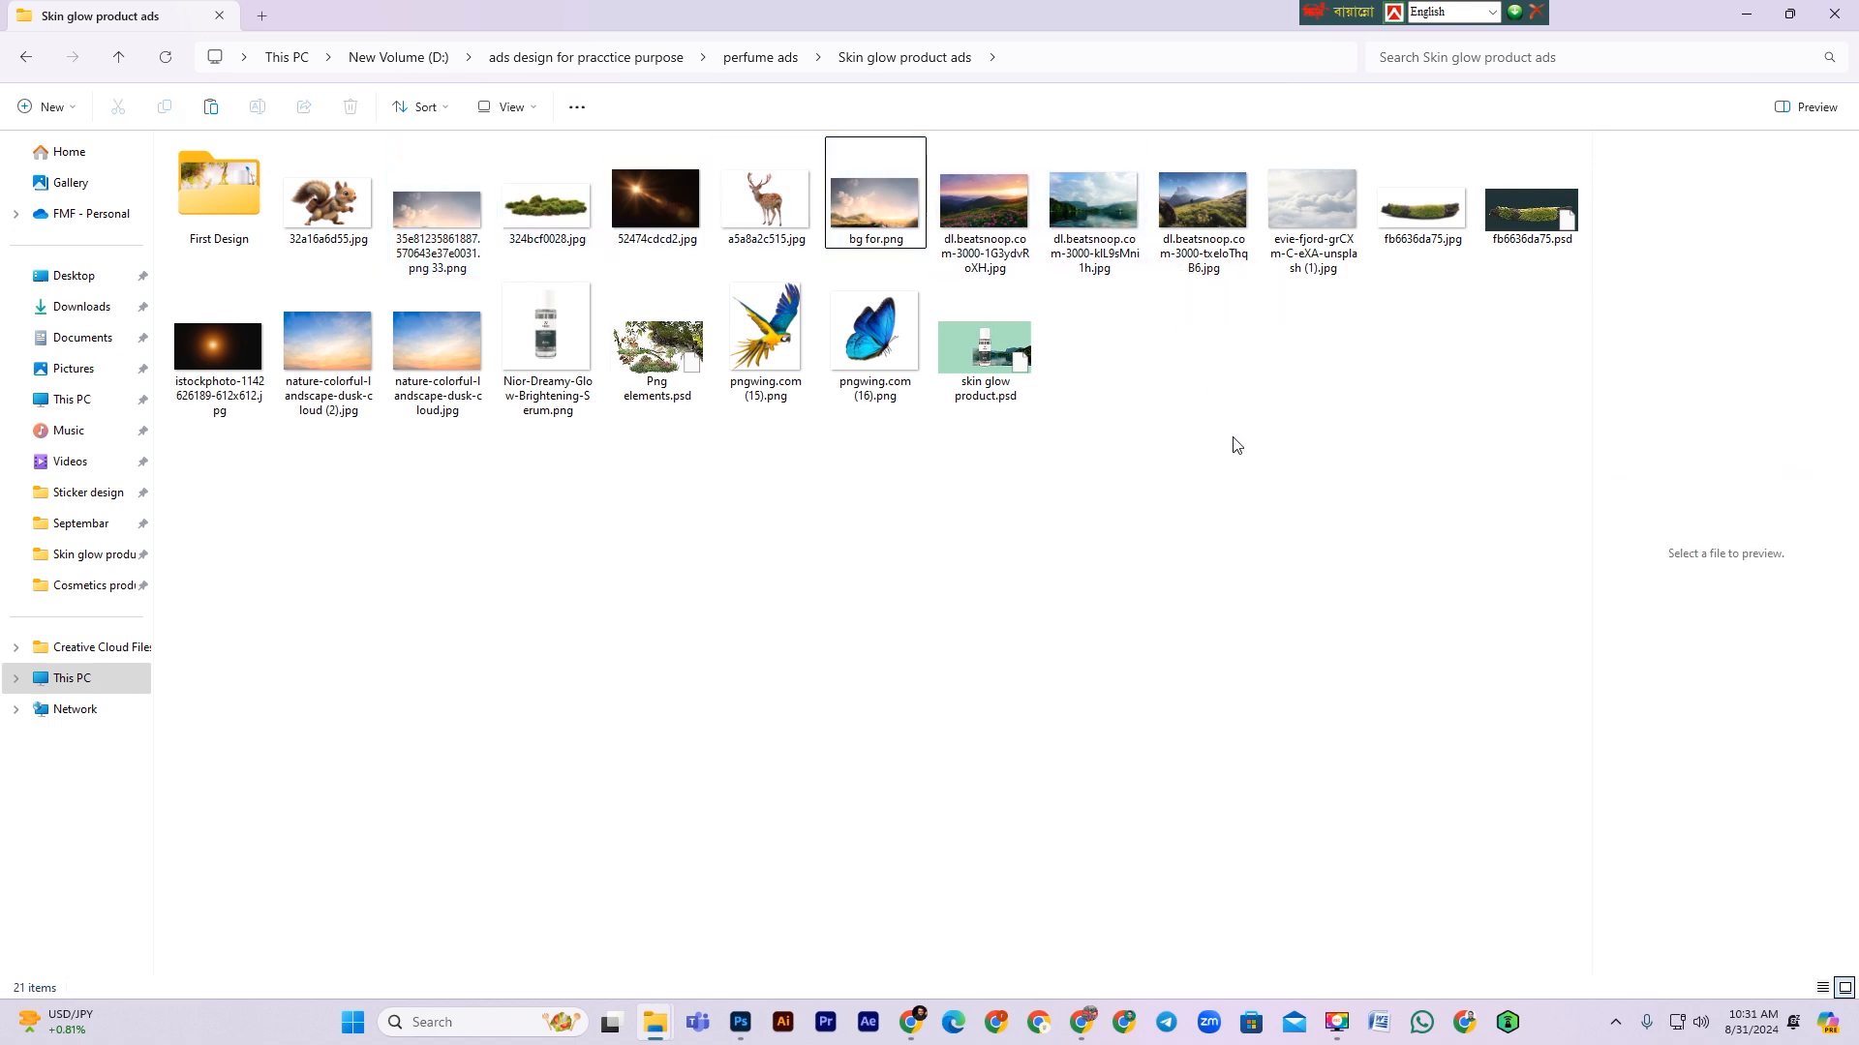
Step: Drag the lake landscape image dl.beatsnoop.com-3000-kIL9sMni1h.jpg into the document and scale it down slightly before placing it
click(1098, 217)
drag(1120, 228, 668, 693)
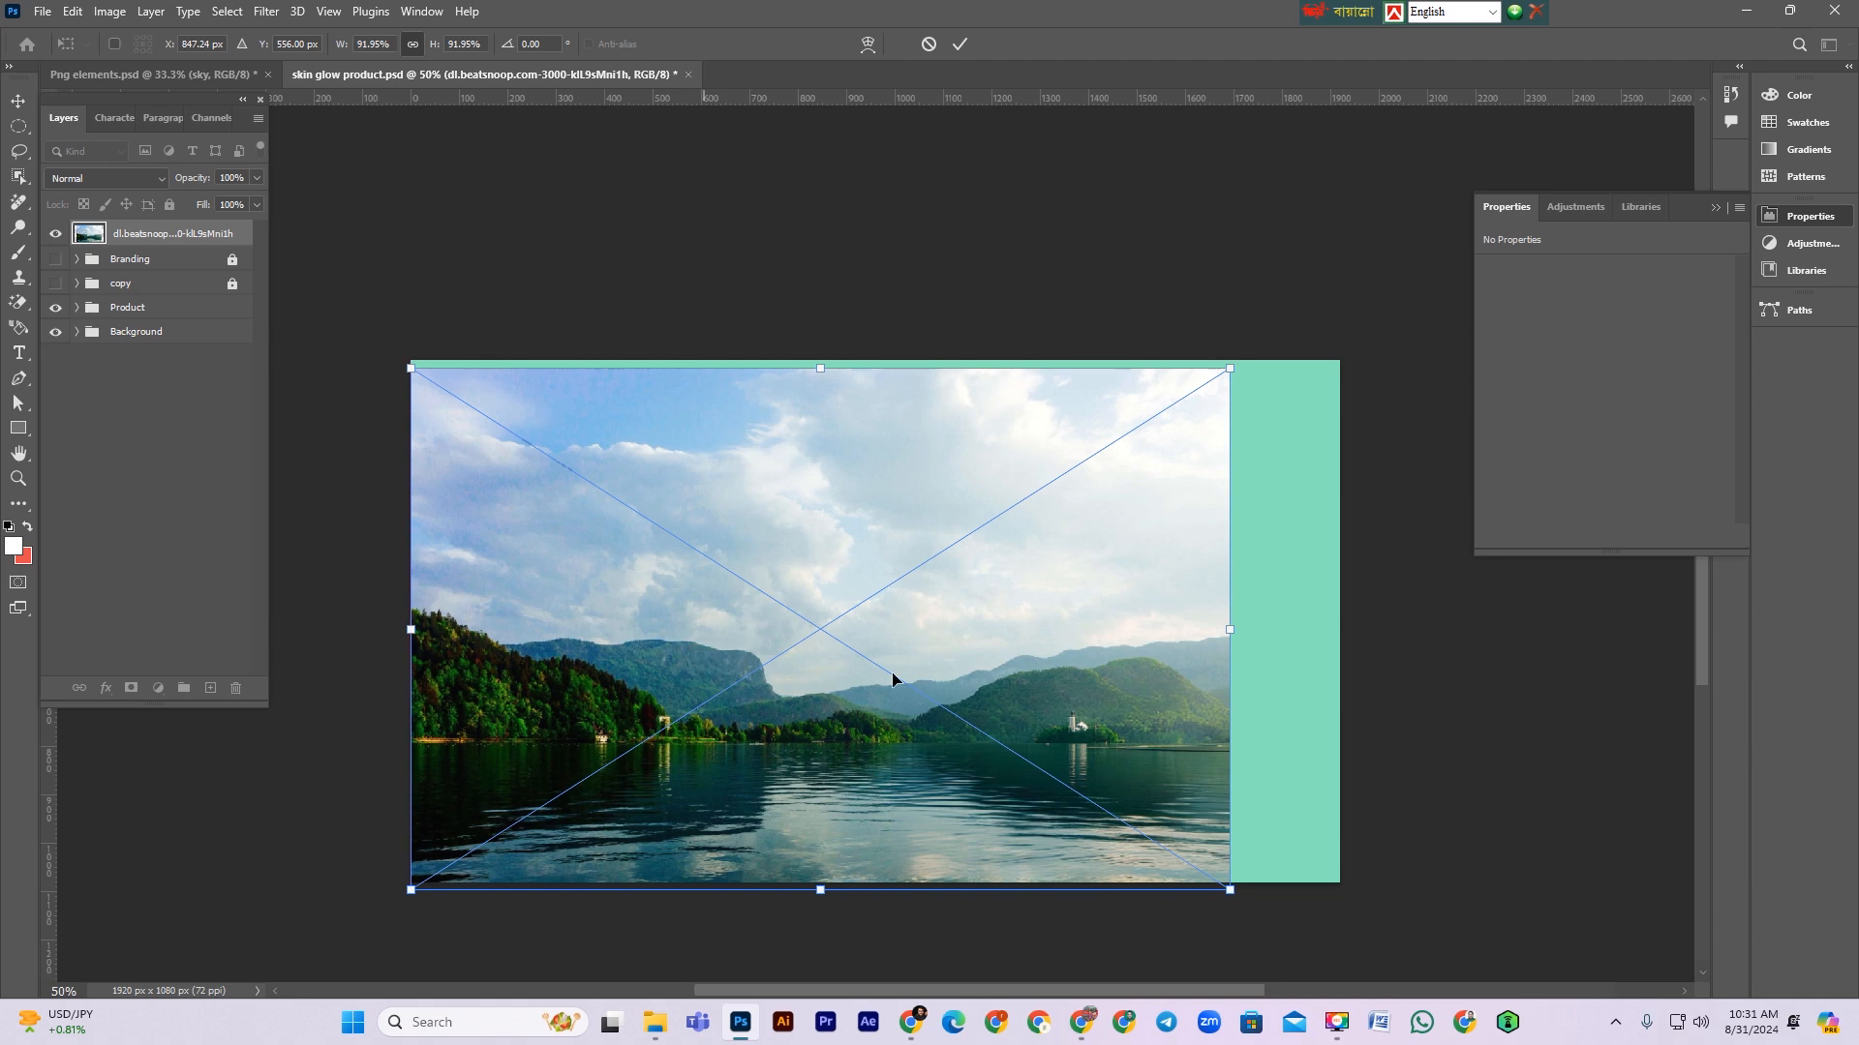
drag(1229, 627, 1024, 661)
key(Return)
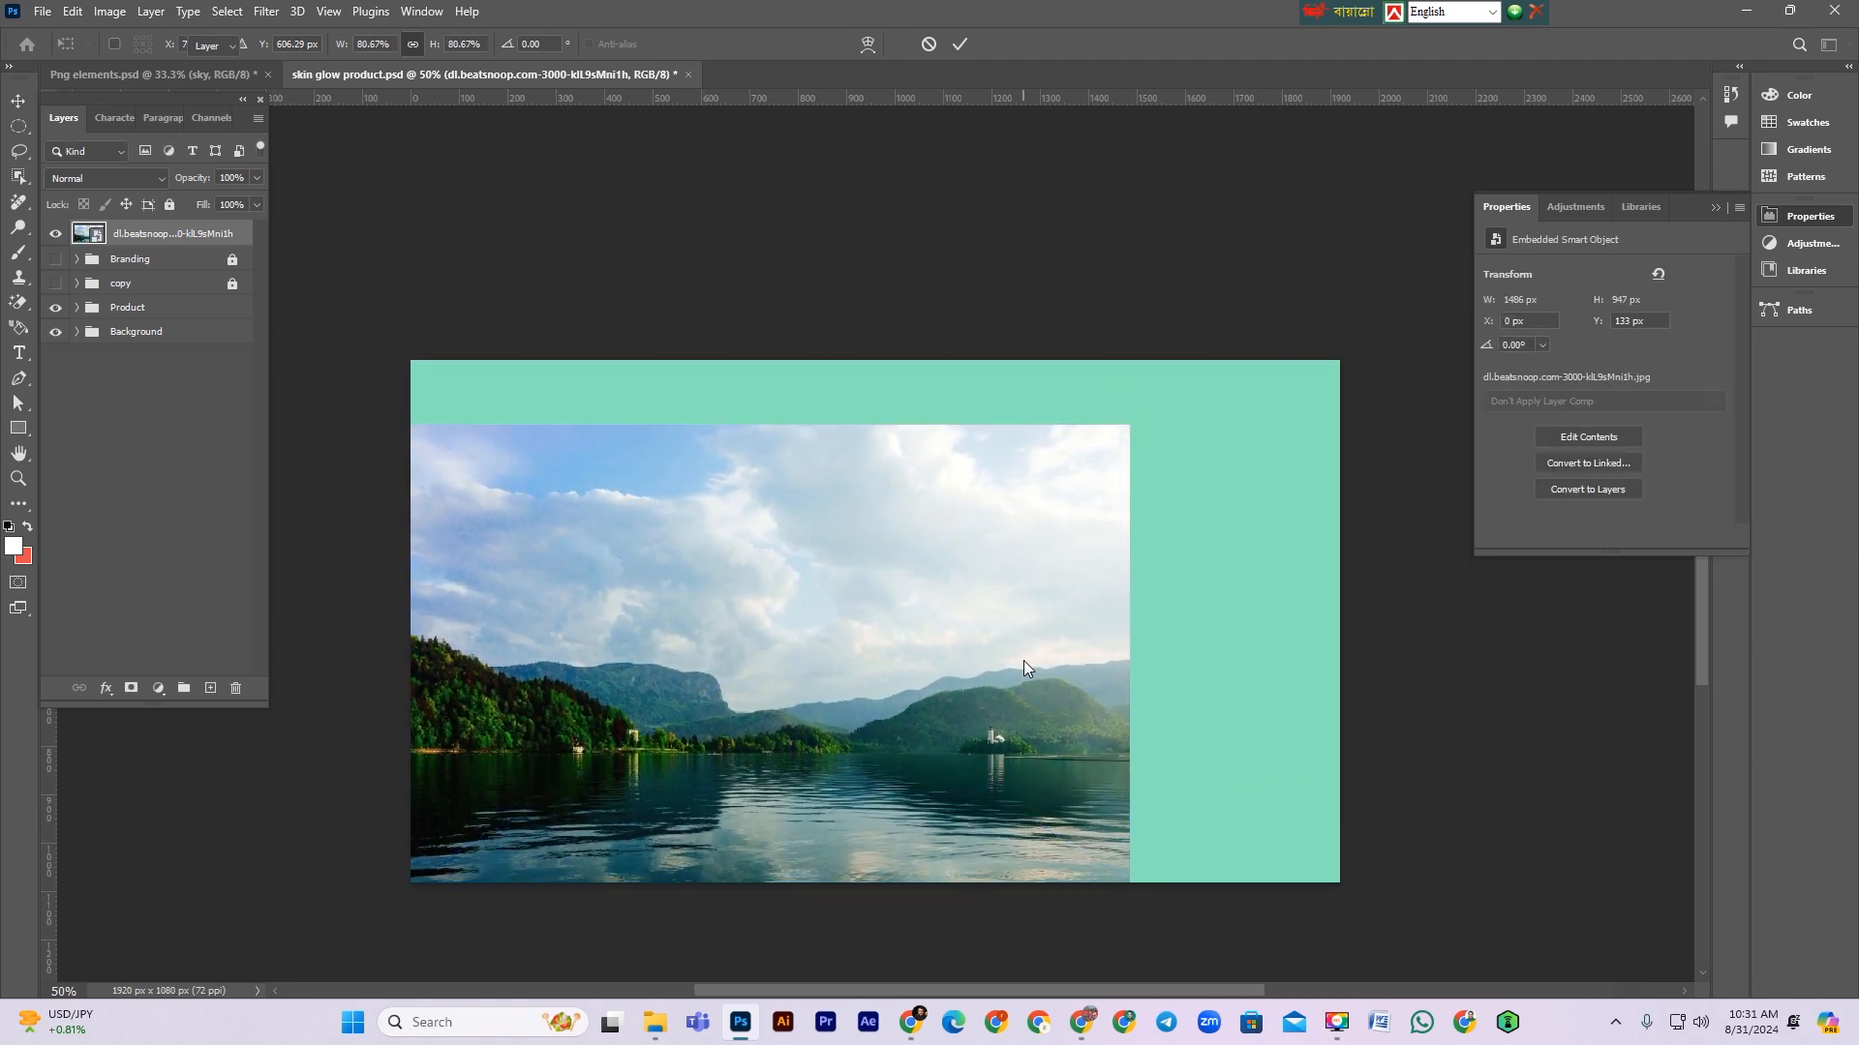
Step: Move the lake image layer into the Background group and rename it bg
key(ctrl+plus)
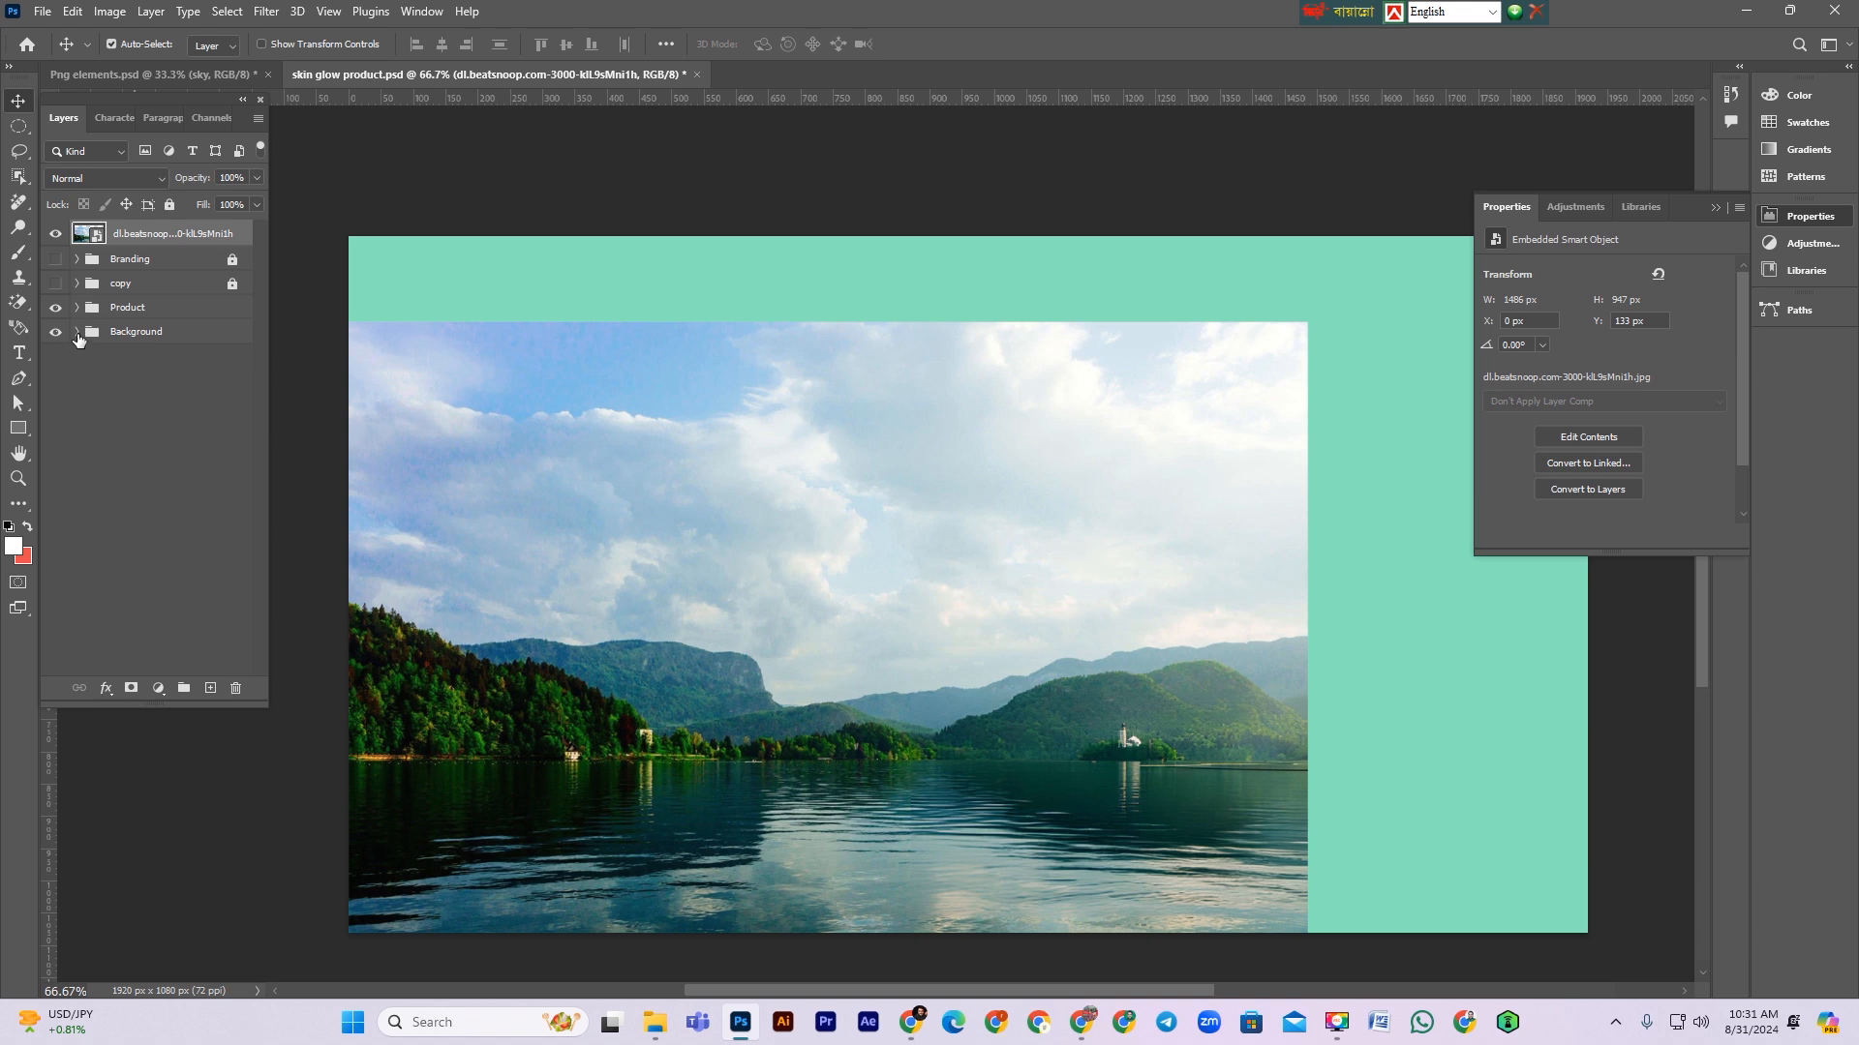
click(77, 332)
drag(147, 235, 155, 334)
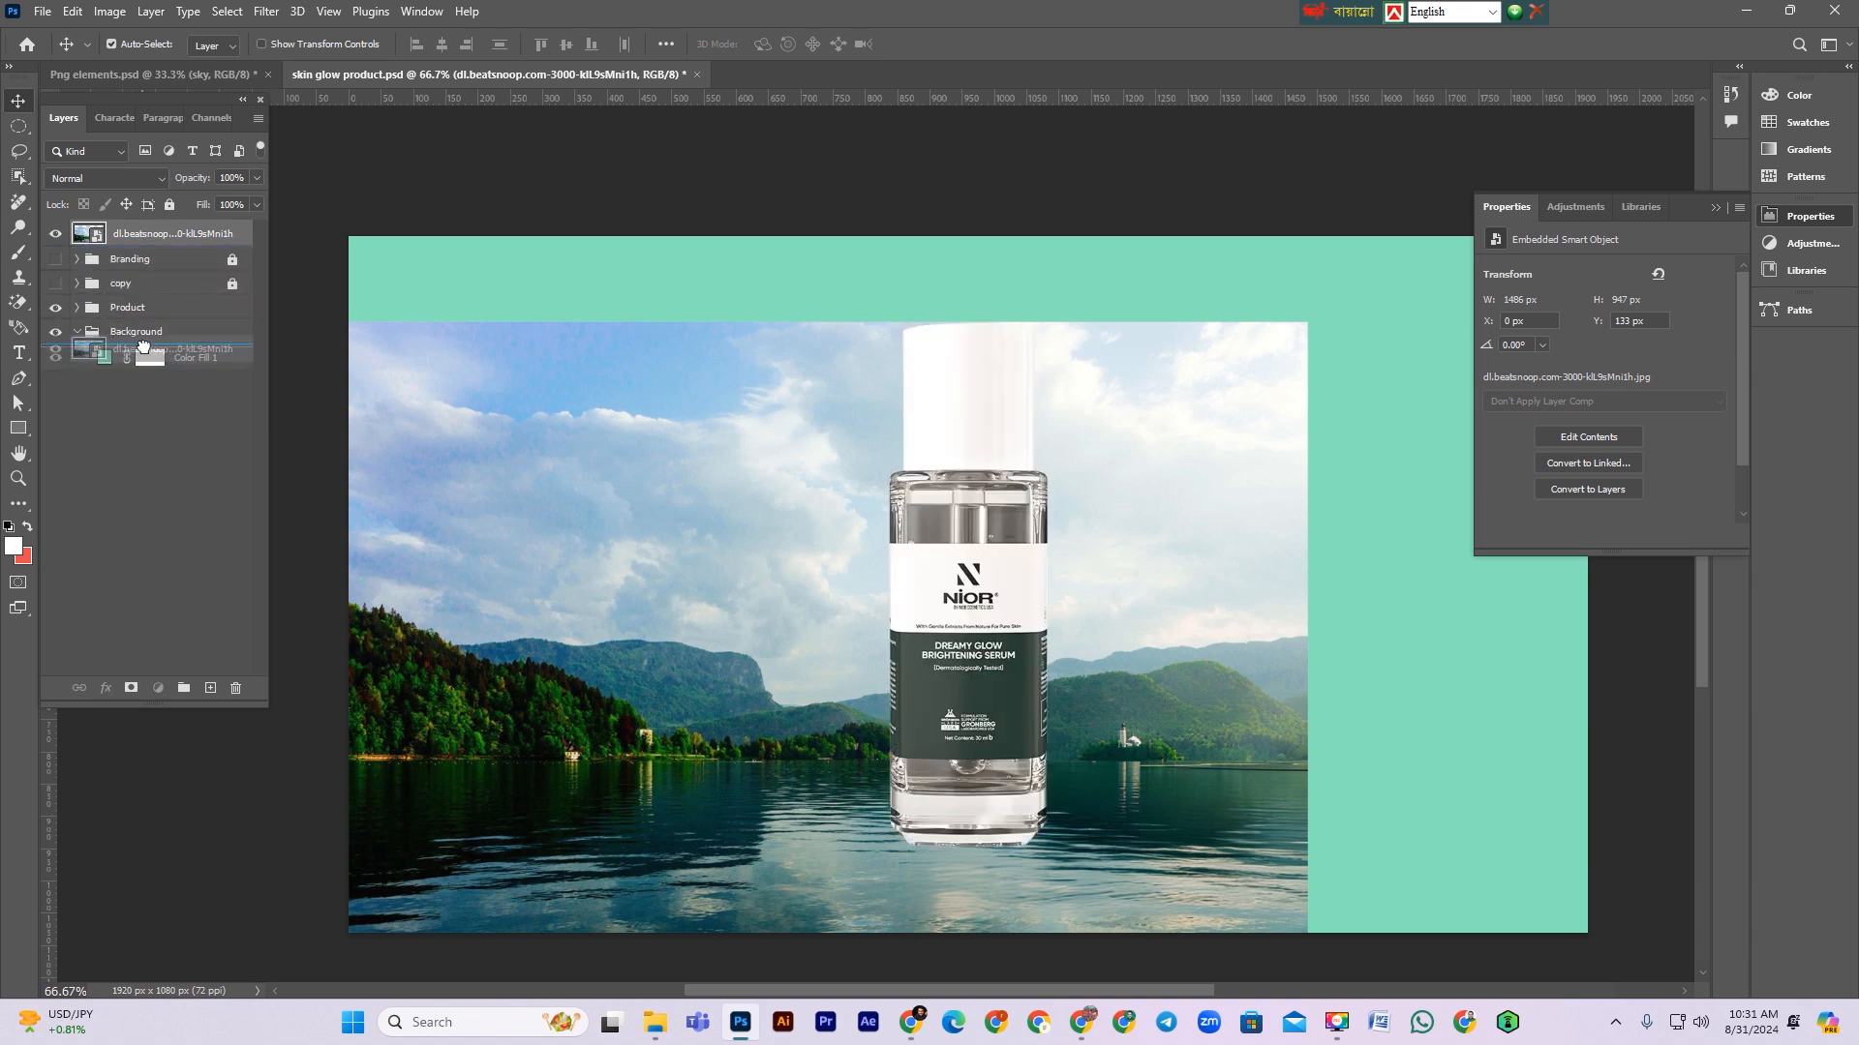
double_click(163, 330)
text(bg)
key(Return)
Step: Stretch the bg image to span the full canvas width
key(ctrl+t)
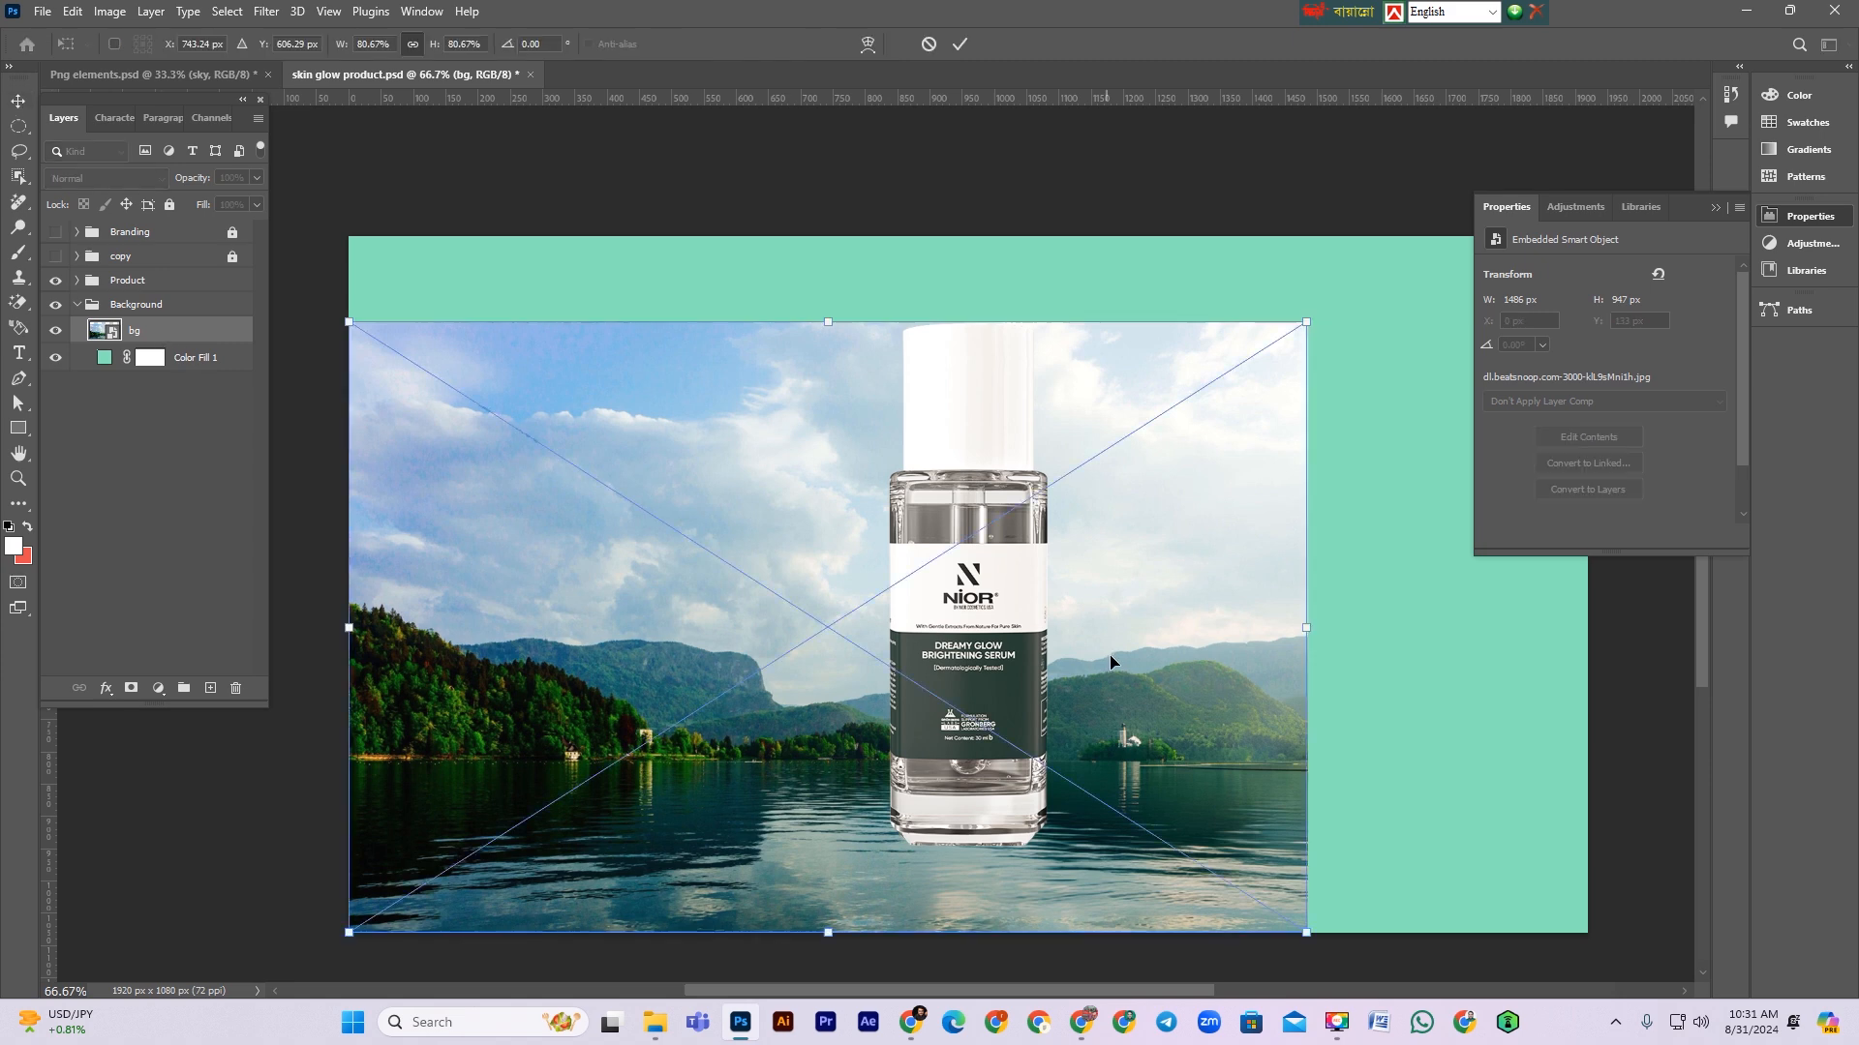
drag(1307, 634, 1589, 645)
key(Return)
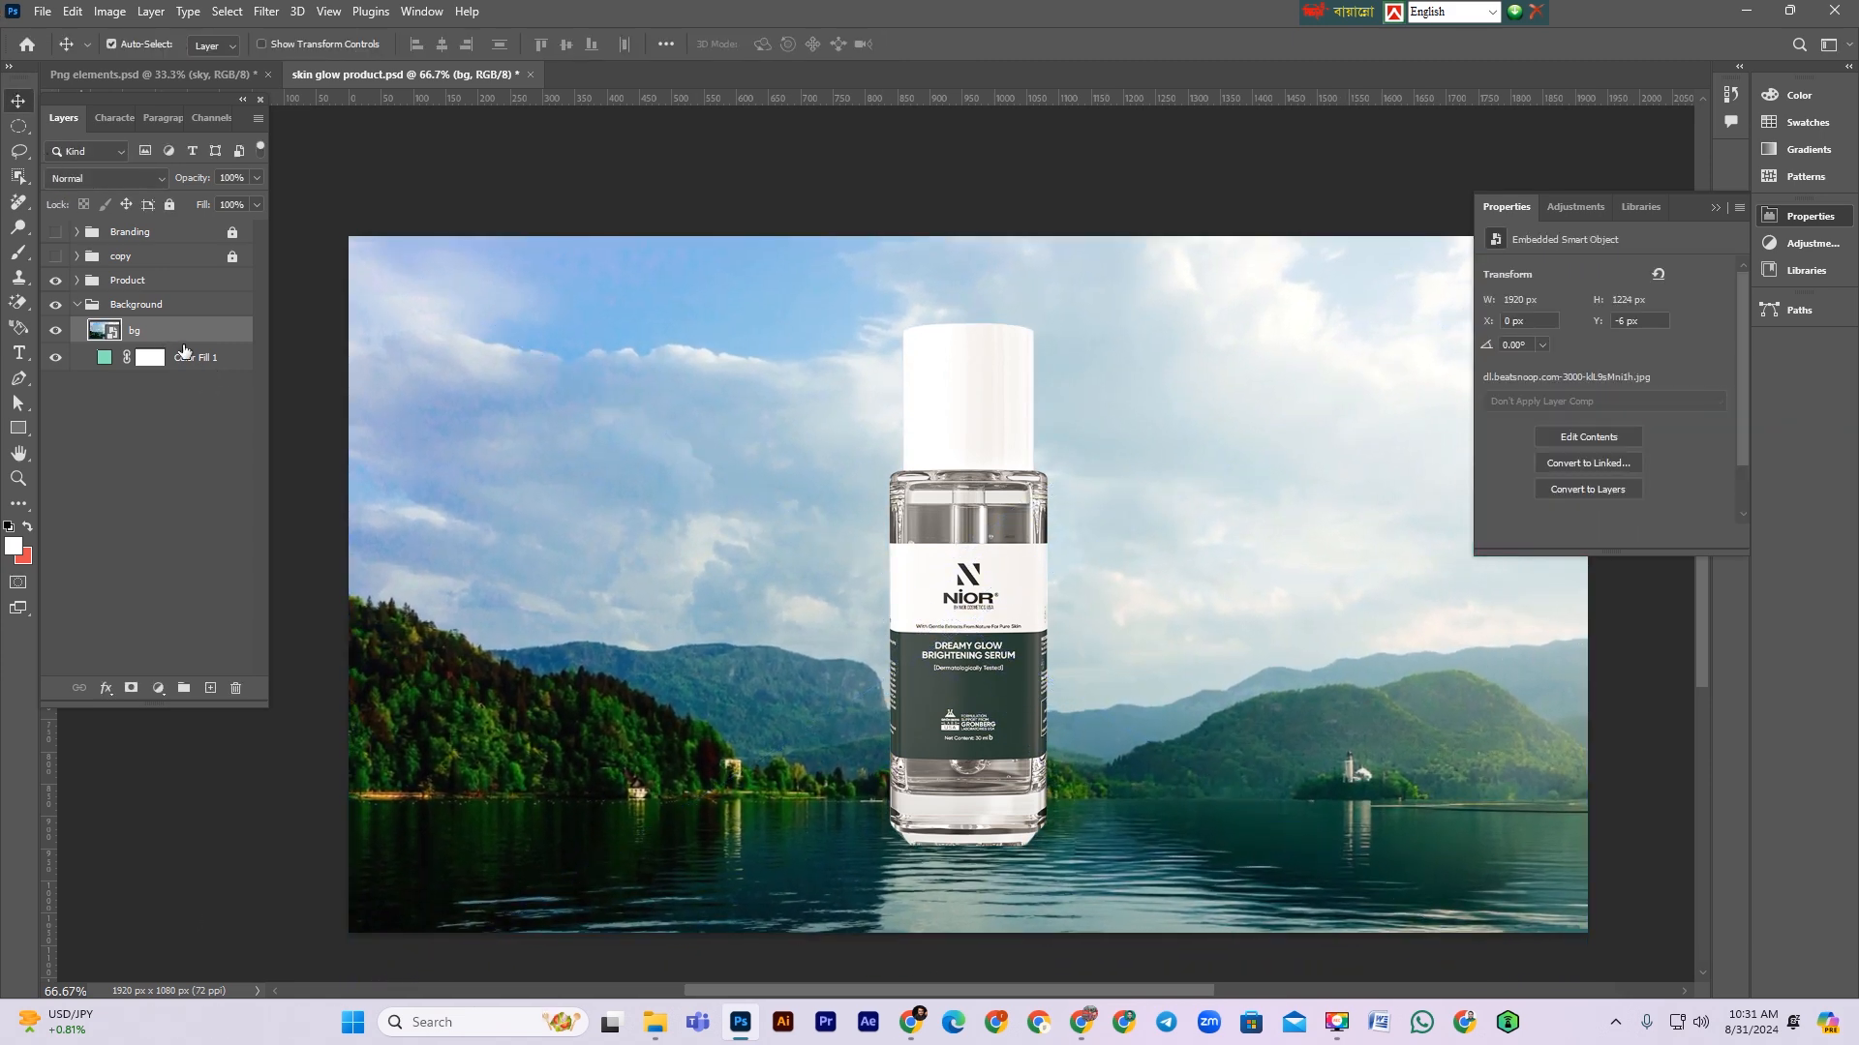
key(ctrl+t)
key(Return)
Step: Scale the bg image down to about 1395 × 890 px, covering the left three quarters of the canvas
key(ctrl+t)
drag(1588, 631, 1249, 627)
key(Return)
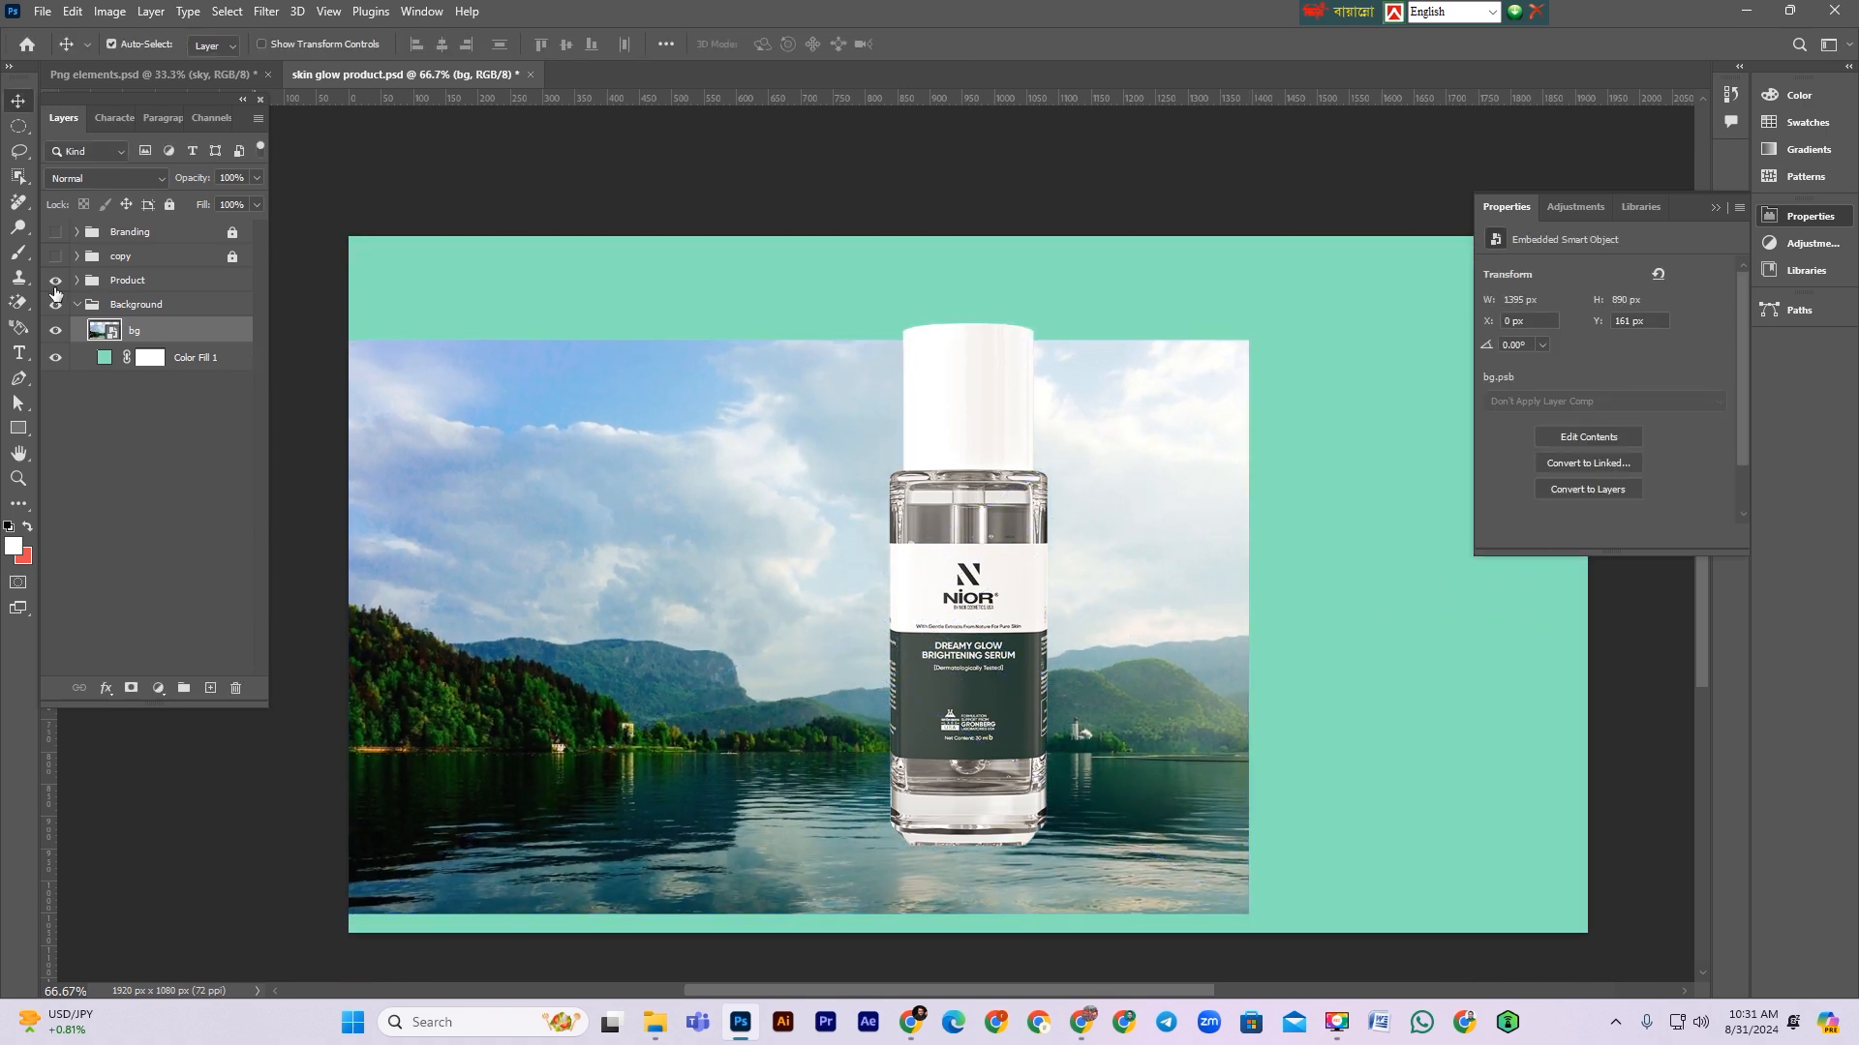
key(p)
scroll(348, 607, up, 3)
drag(348, 624, 517, 570)
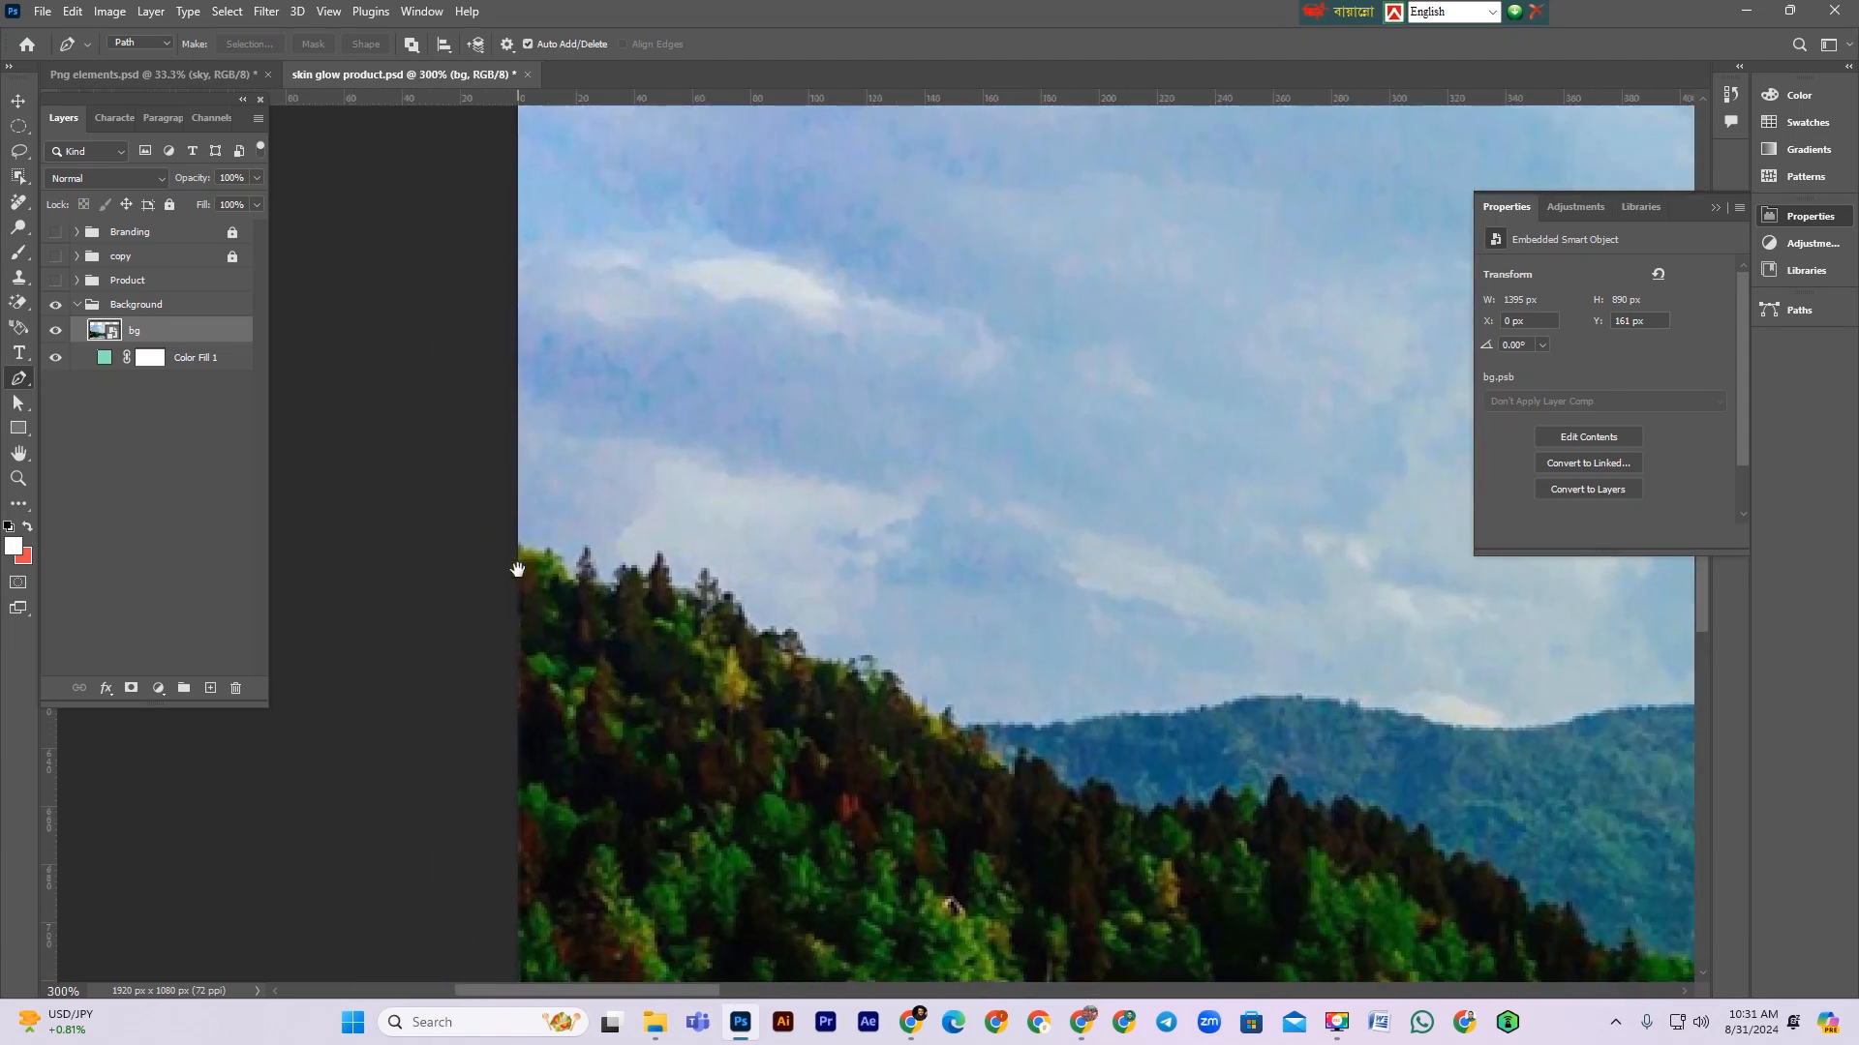
key(ctrl+minus)
key(ctrl+minus)
key(ctrl+minus)
key(ctrl+minus)
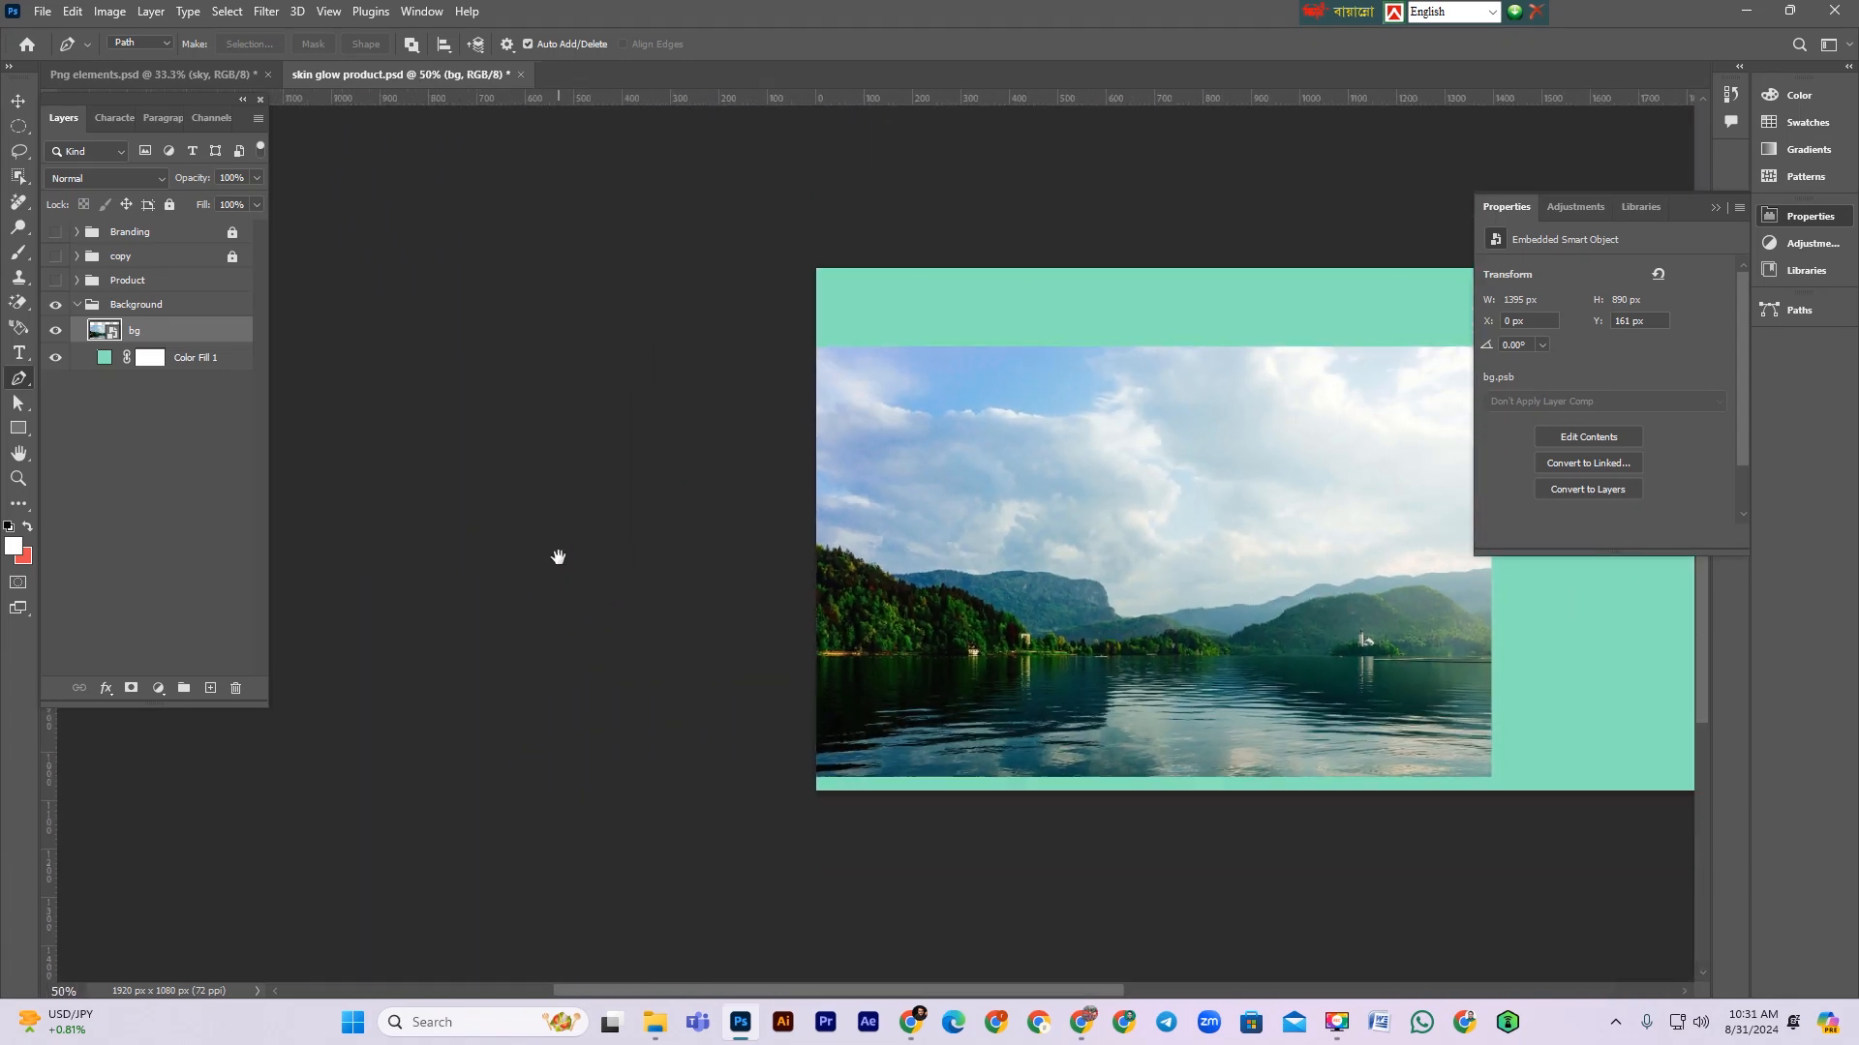
drag(1124, 617, 896, 668)
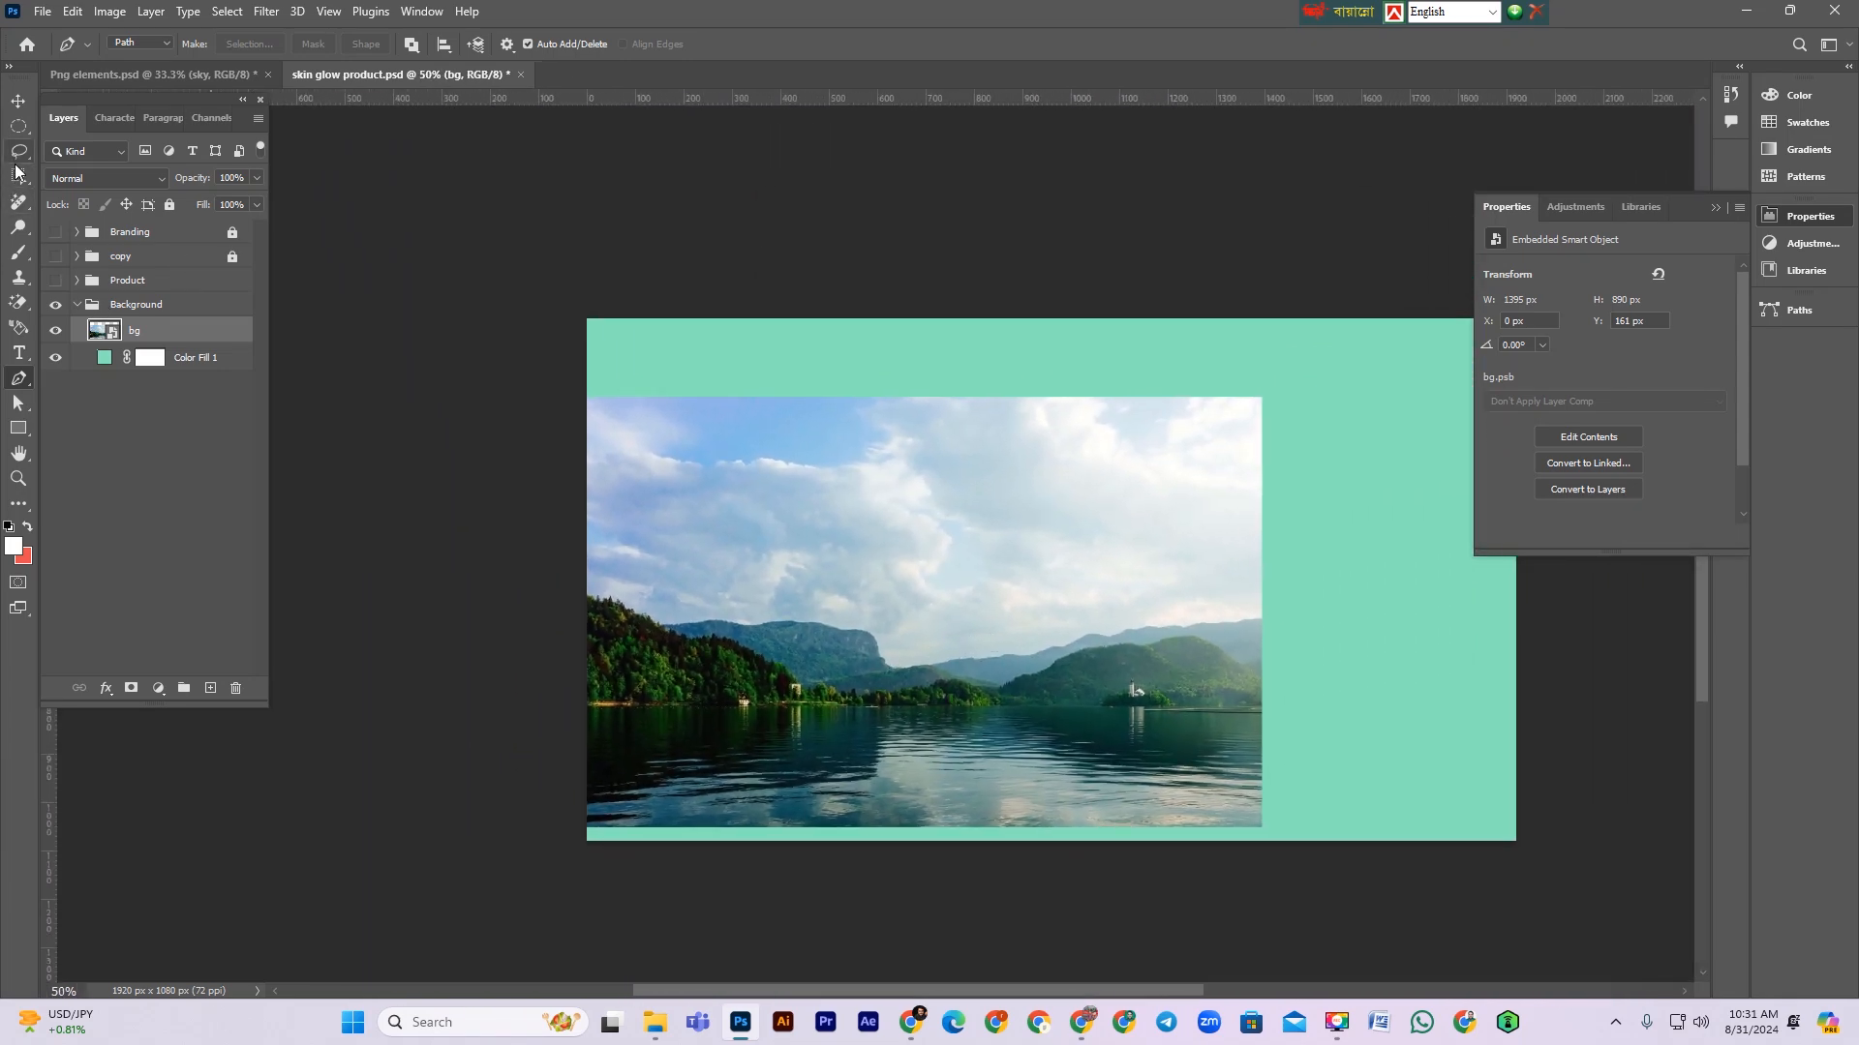
Step: Select the mountains and lake in the bg image with the Quick Selection Tool
click(16, 178)
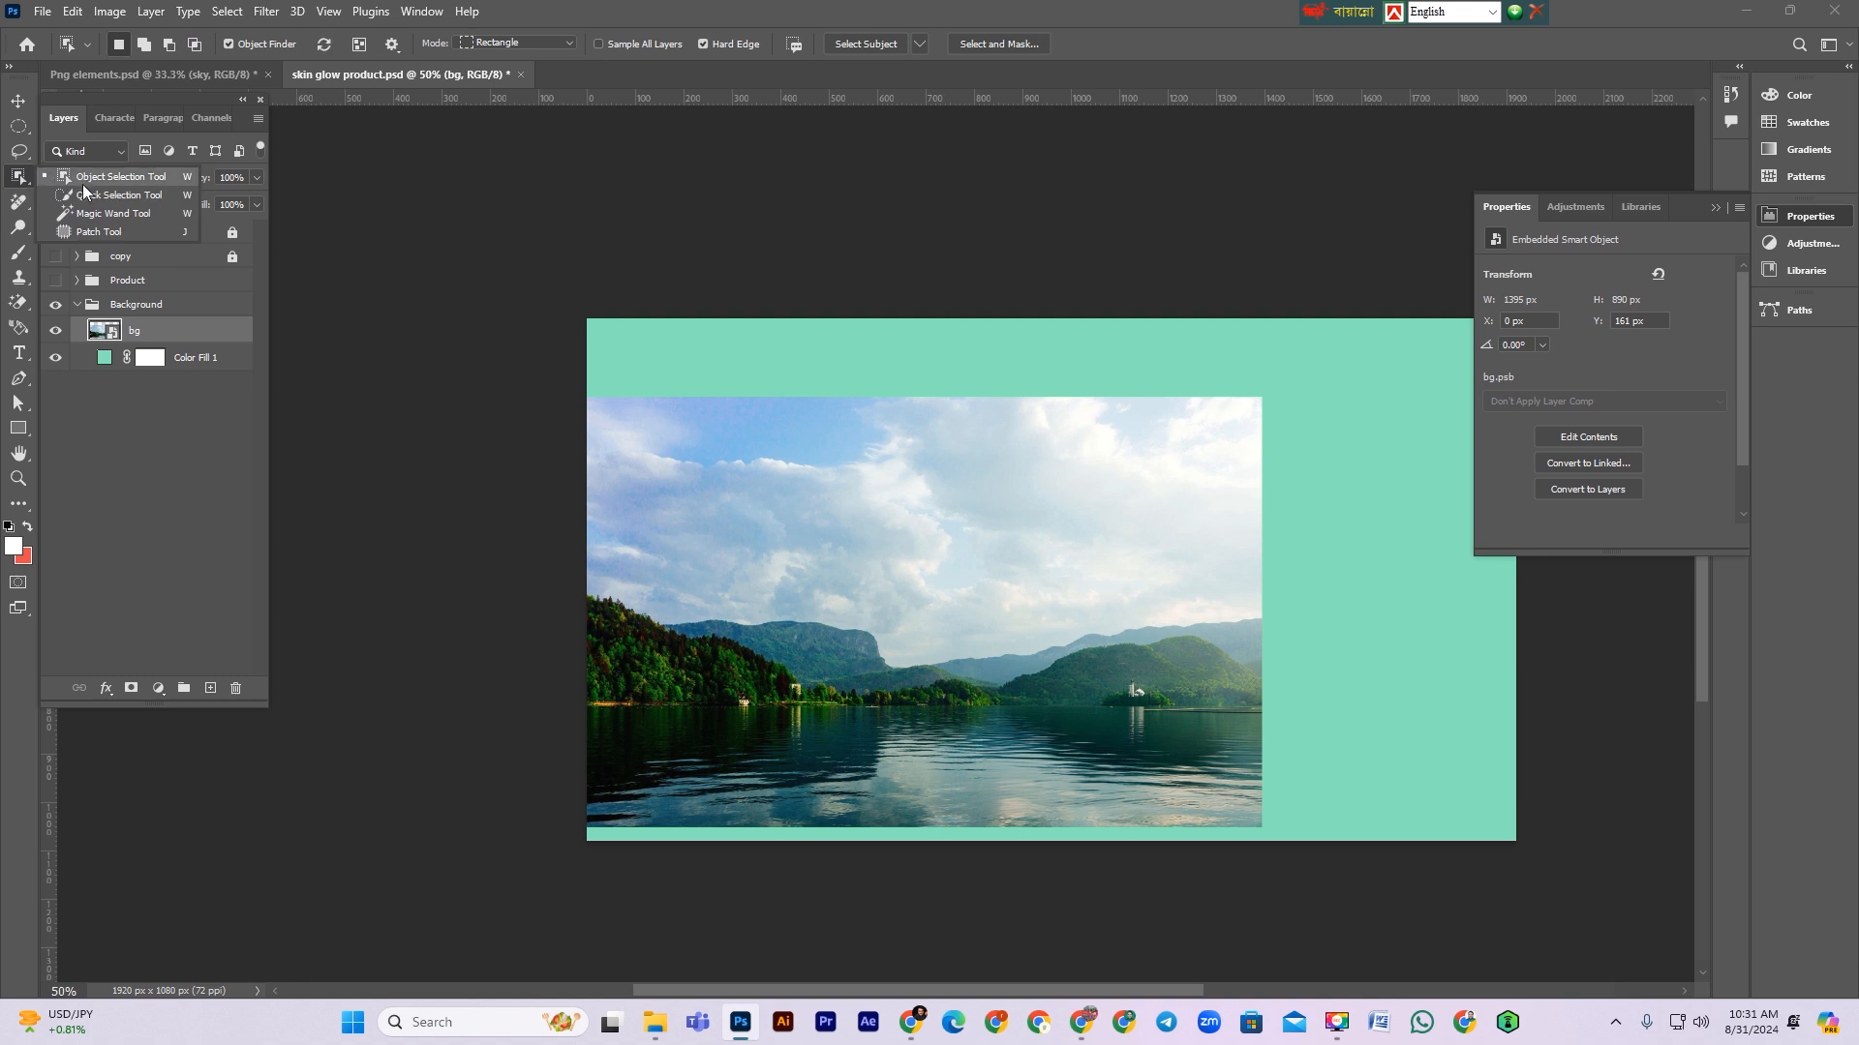
click(83, 194)
mouse_move(598, 613)
mouse_down()
mouse_move(736, 755)
mouse_move(852, 733)
mouse_up()
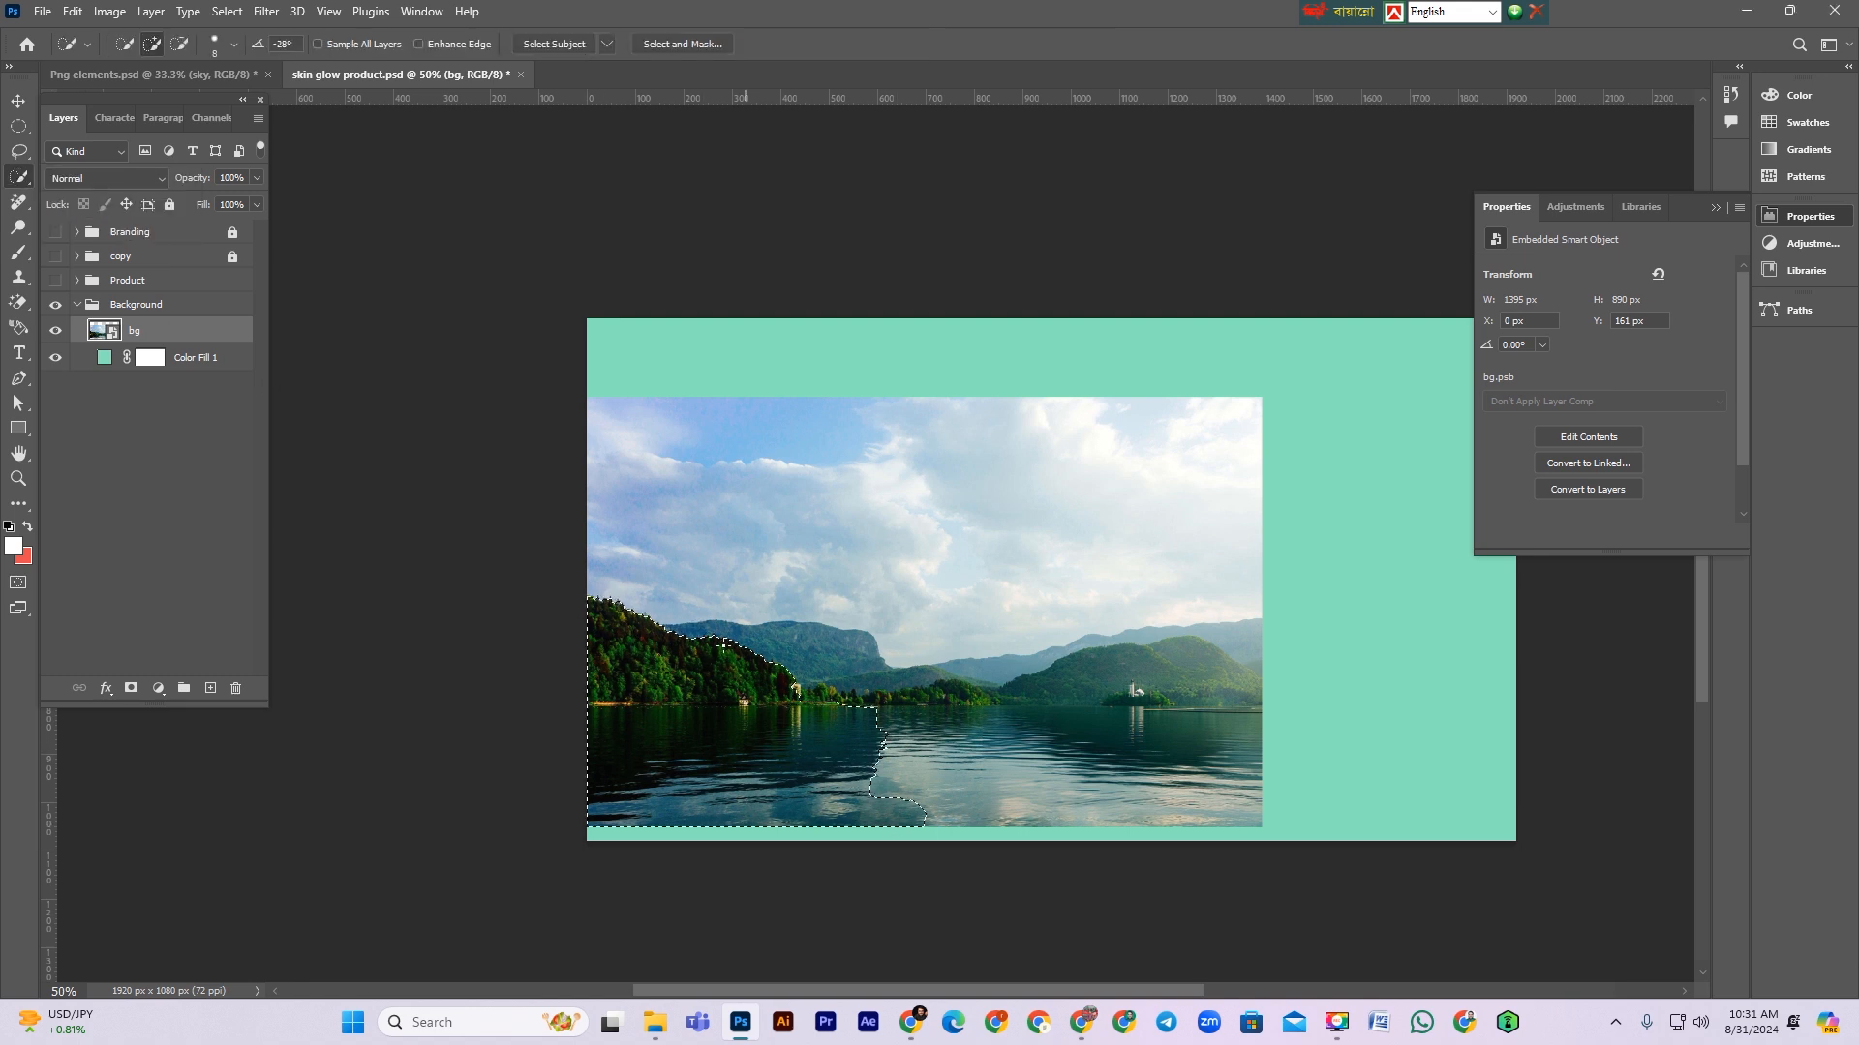
mouse_move(679, 629)
mouse_down()
mouse_move(833, 697)
mouse_move(774, 624)
mouse_move(1066, 697)
mouse_up()
Step: Add a layer mask to bg that hides the sky, keeping only the mountains and lake
alt+click(132, 688)
key(ctrl+z)
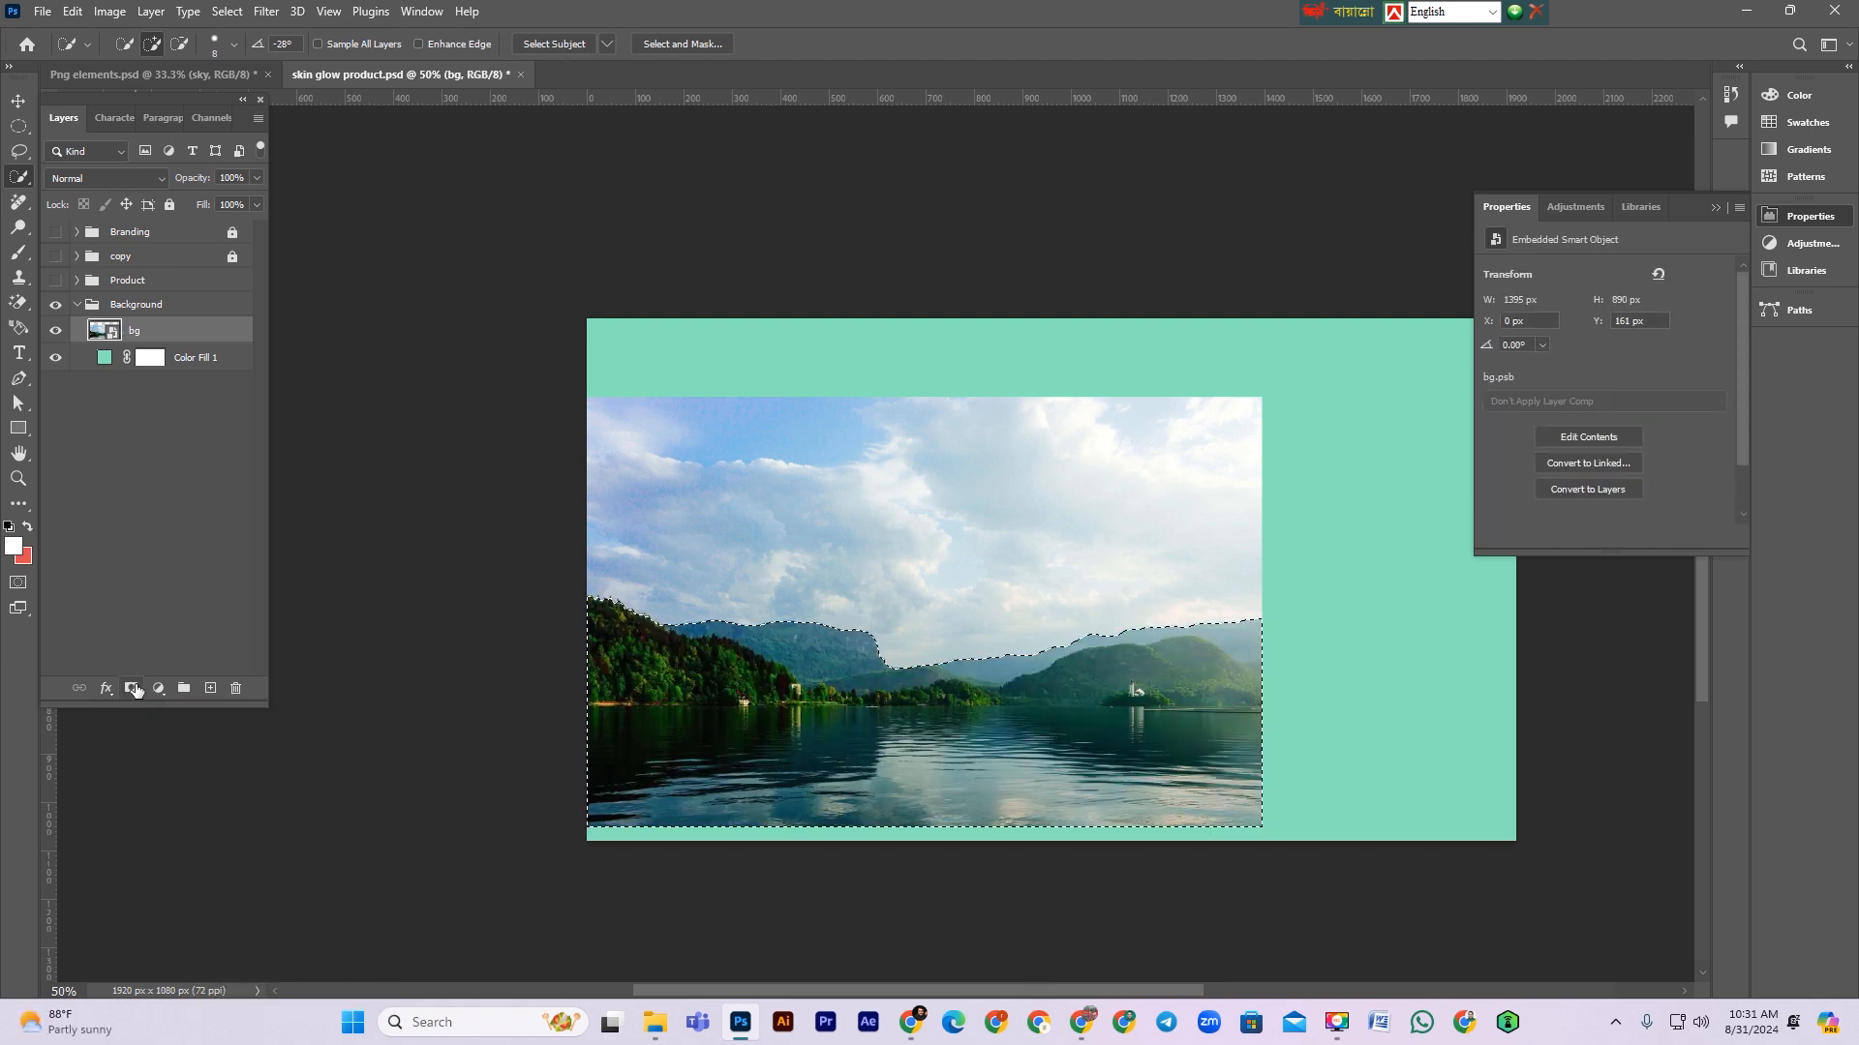
key(ctrl+shift+i)
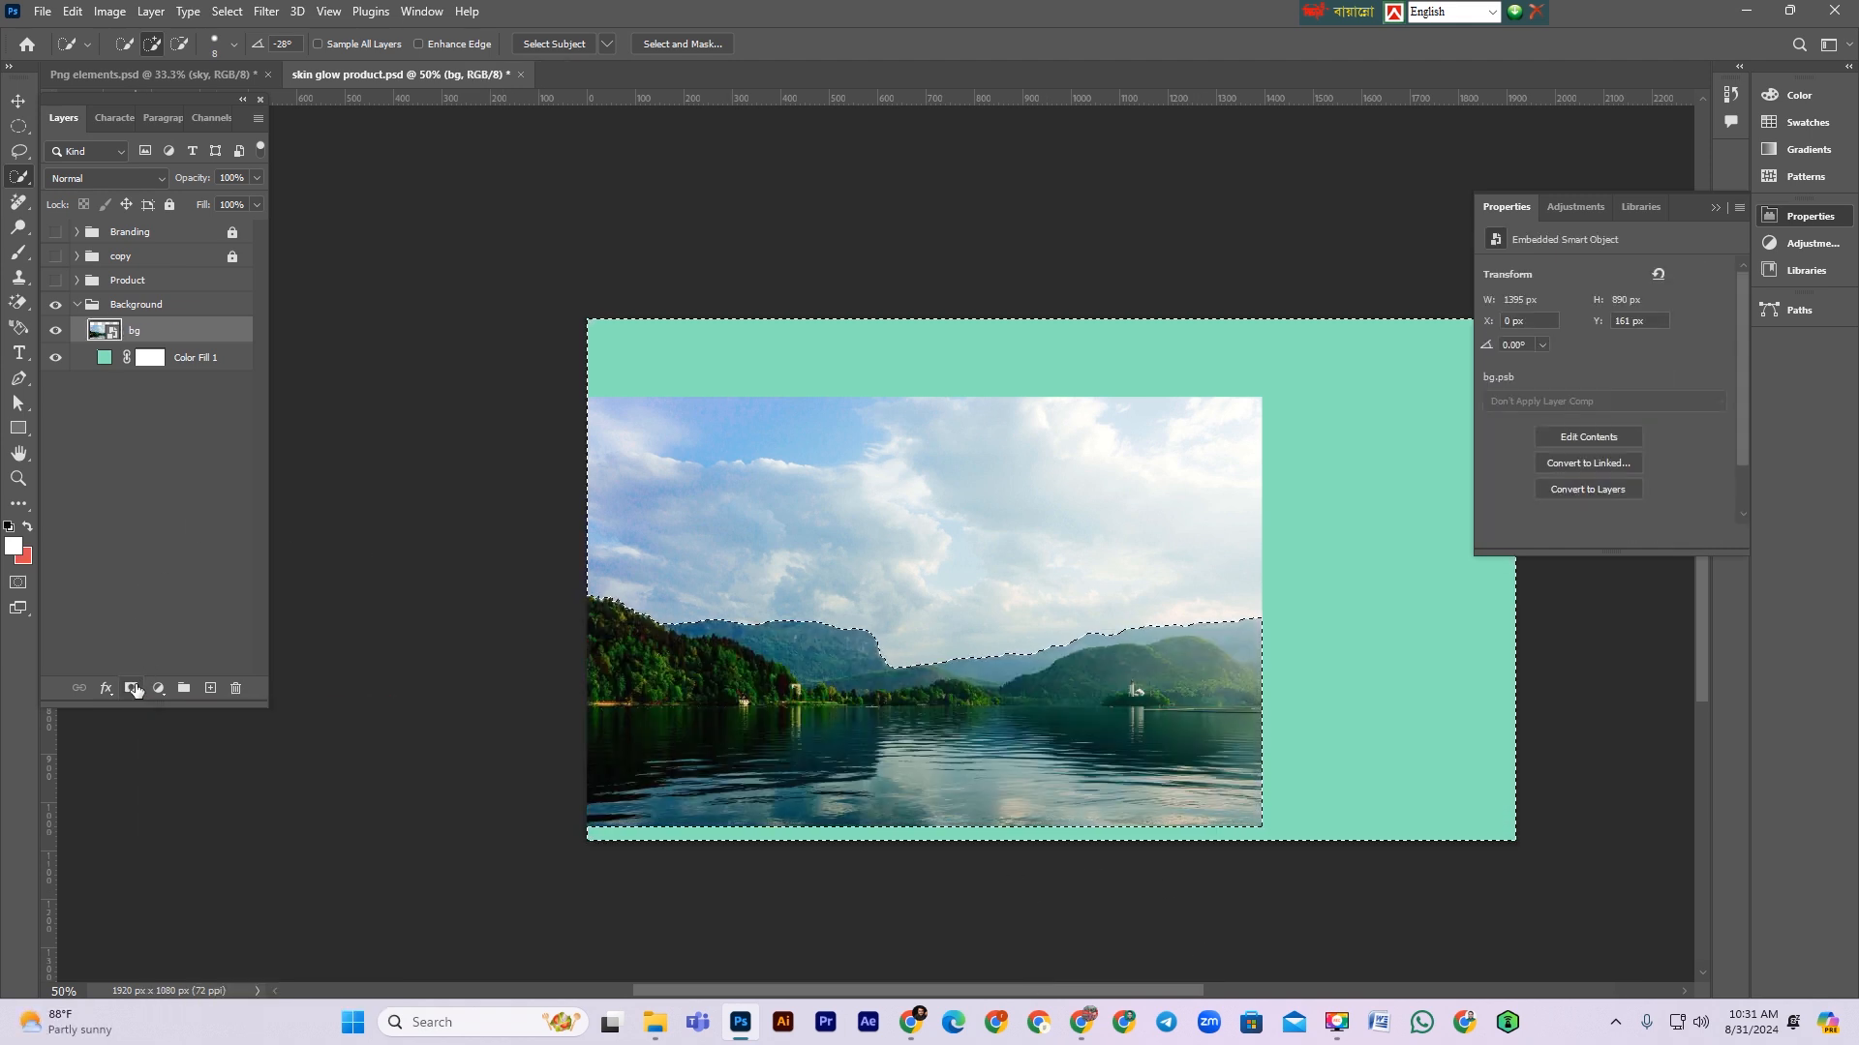
key(alt)
alt+click(132, 688)
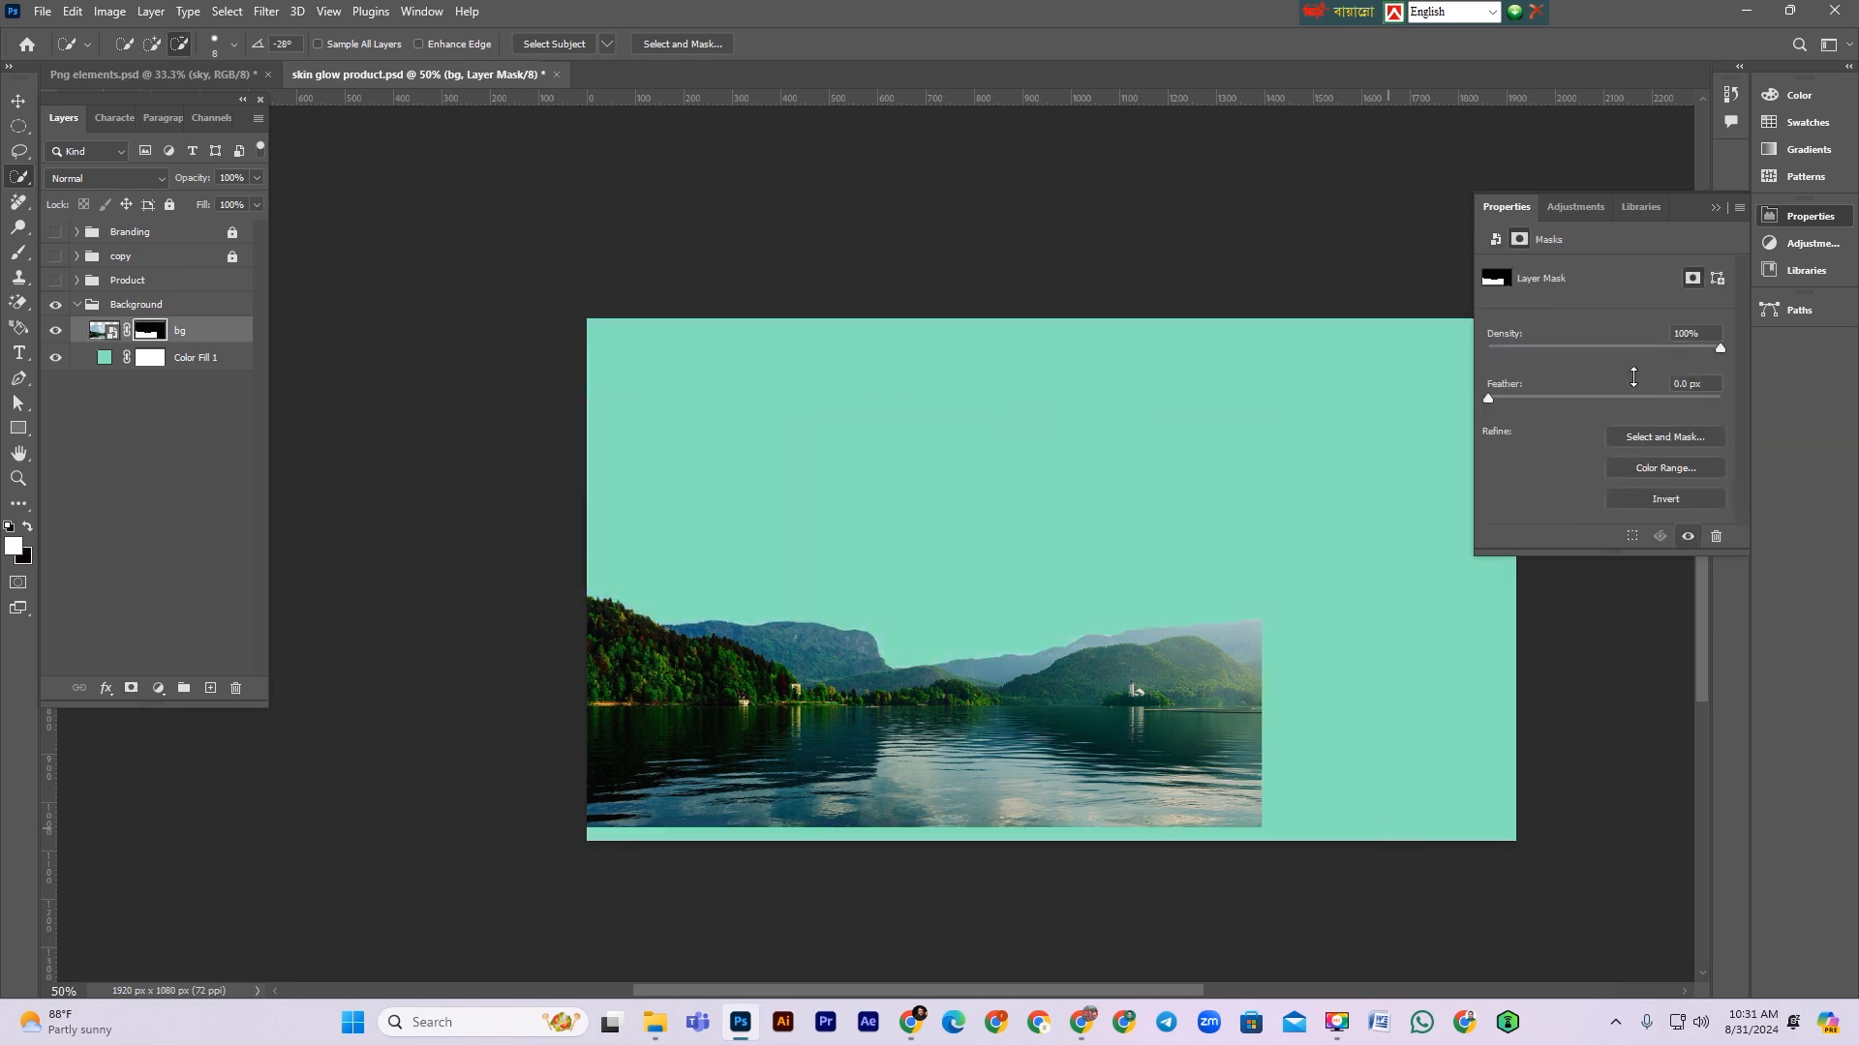
Step: Make the Product group visible again above the masked bg layer
click(11, 105)
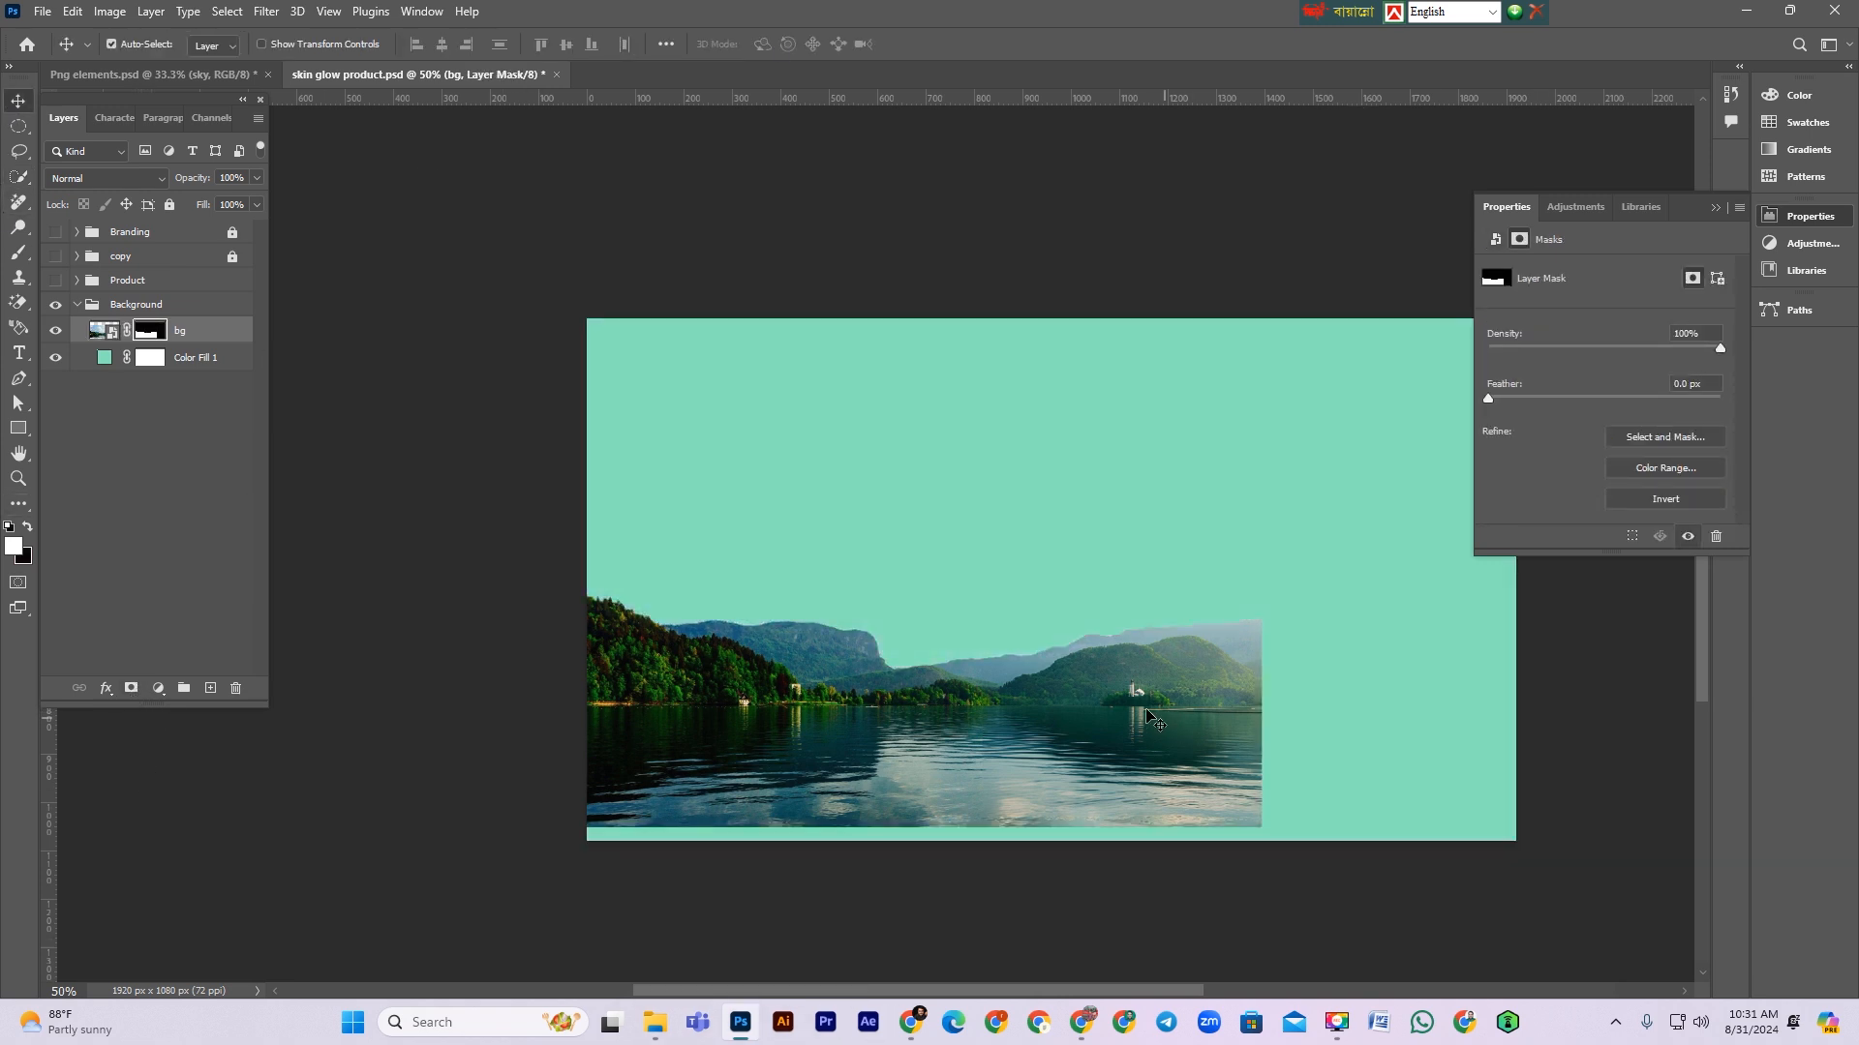
click(200, 341)
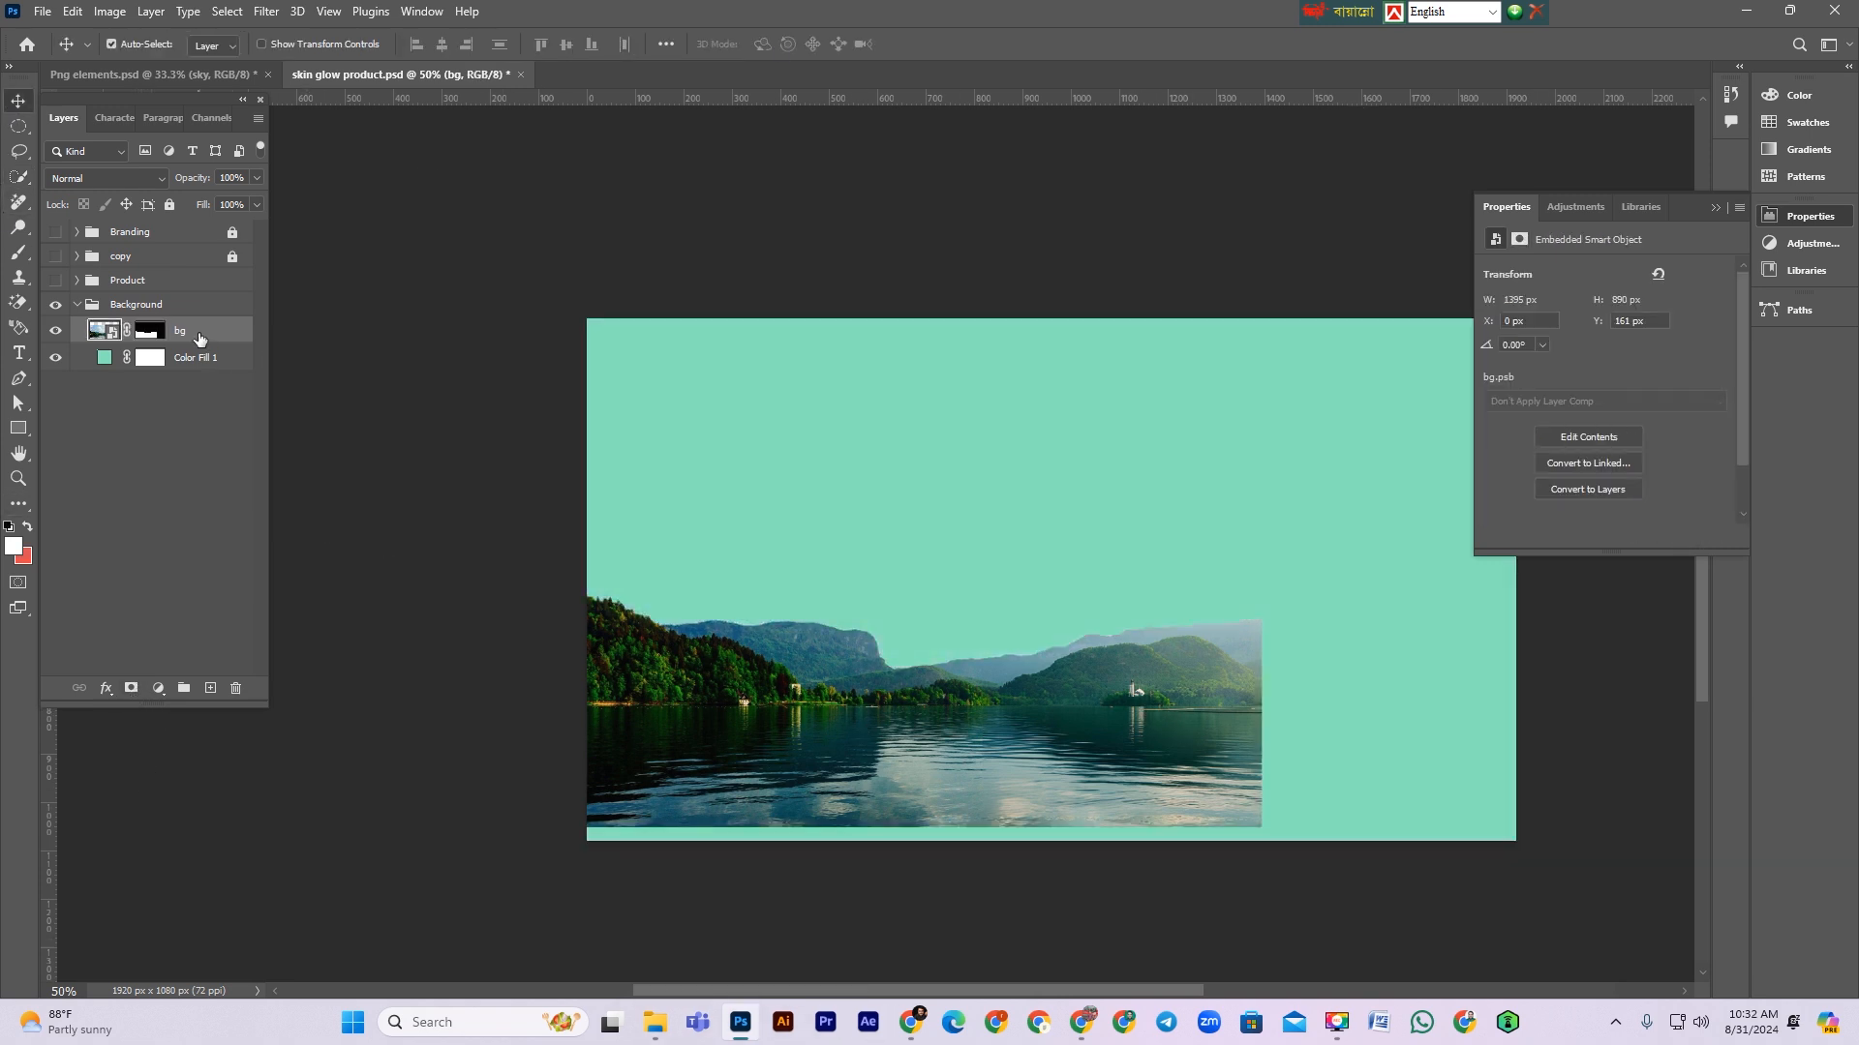
click(56, 280)
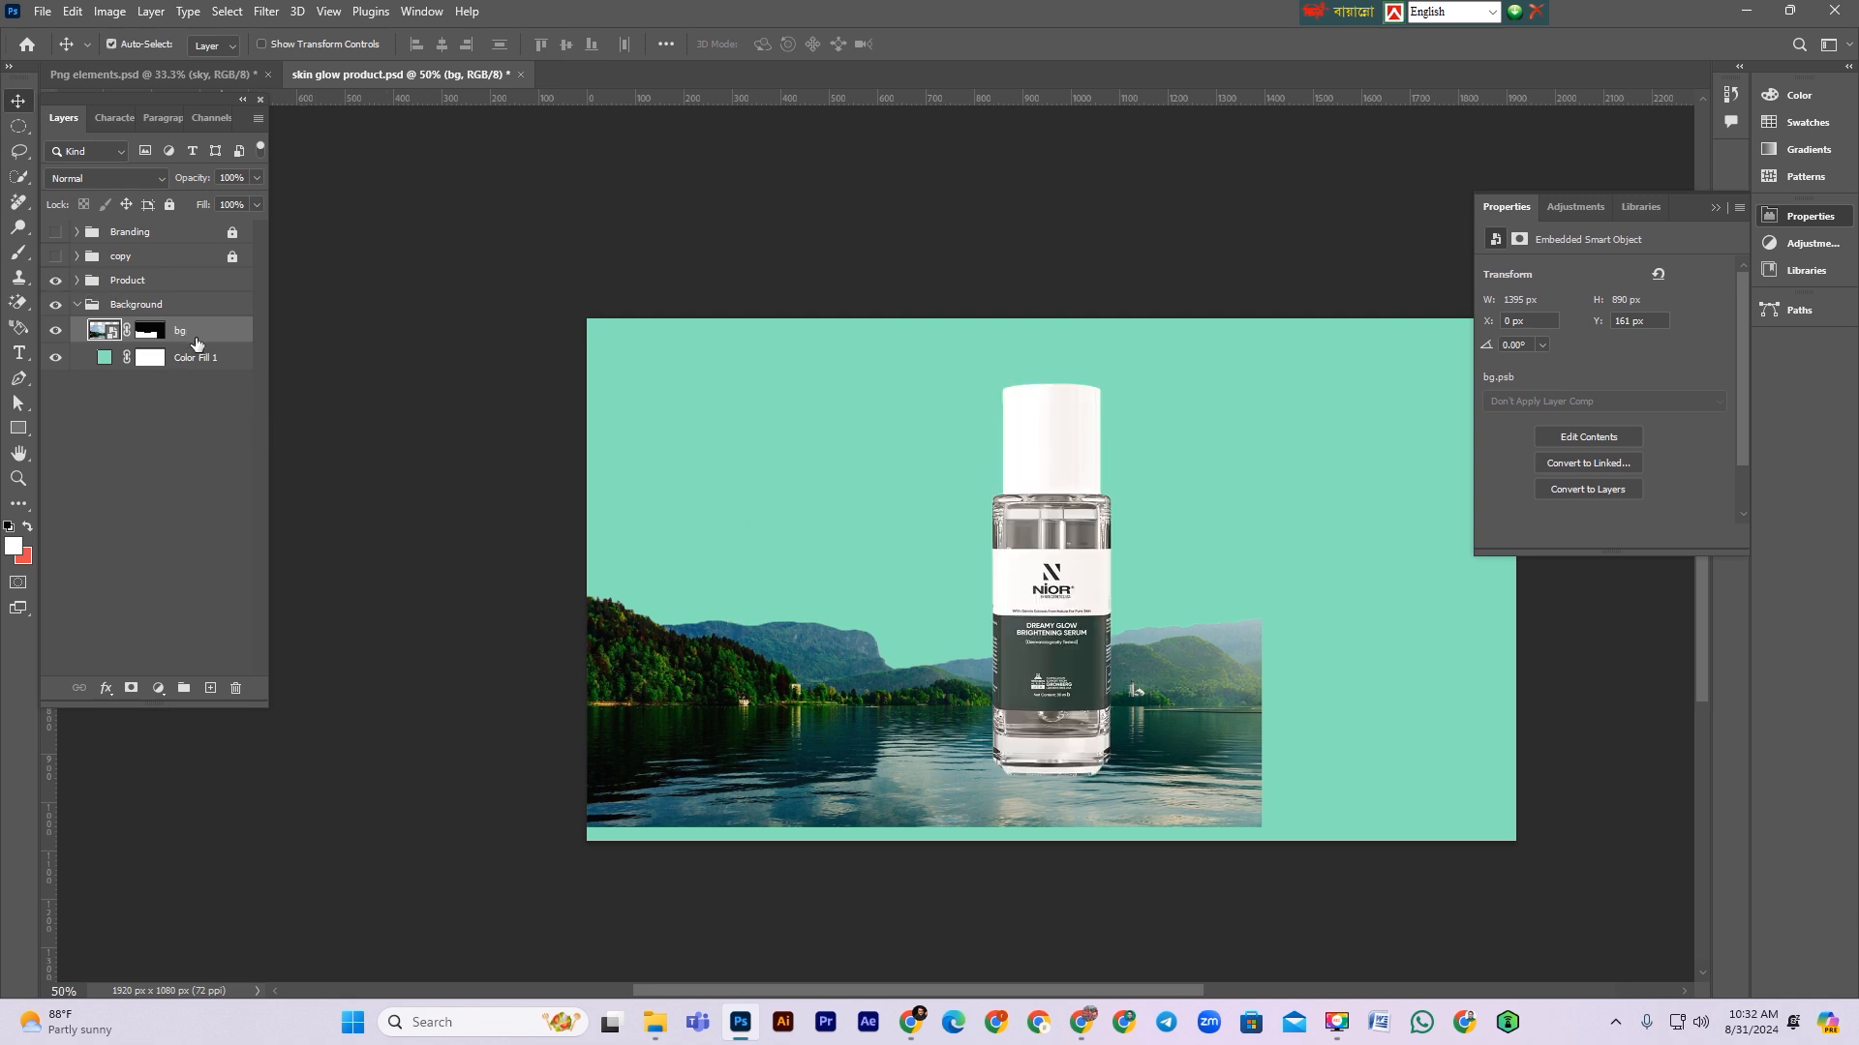
Step: Scale bg down to about 77.6% and move it so its right edge meets the bottle
key(ctrl+t)
drag(925, 745, 944, 707)
drag(1268, 575, 1109, 573)
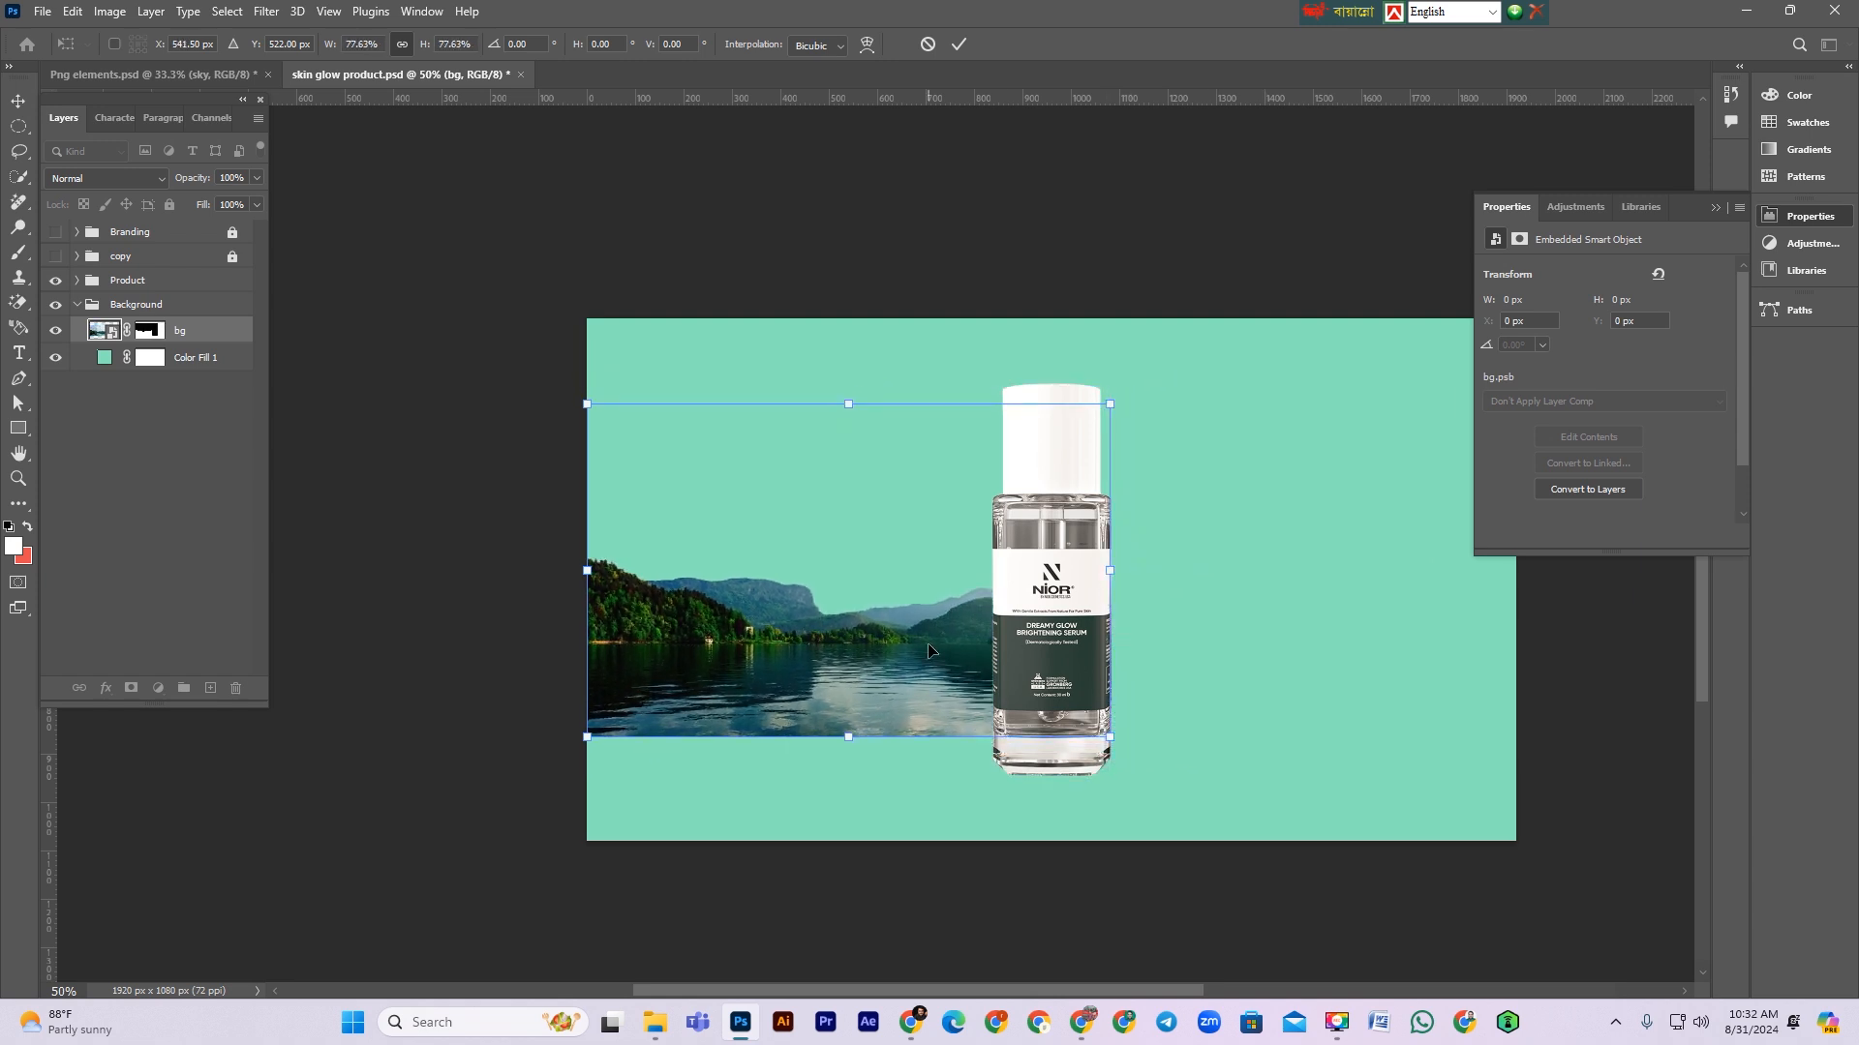
key(Return)
Step: Duplicate the bg layer, flip the copy horizontally, and move it to the right side of the canvas
key(ctrl+j)
key(ctrl+t)
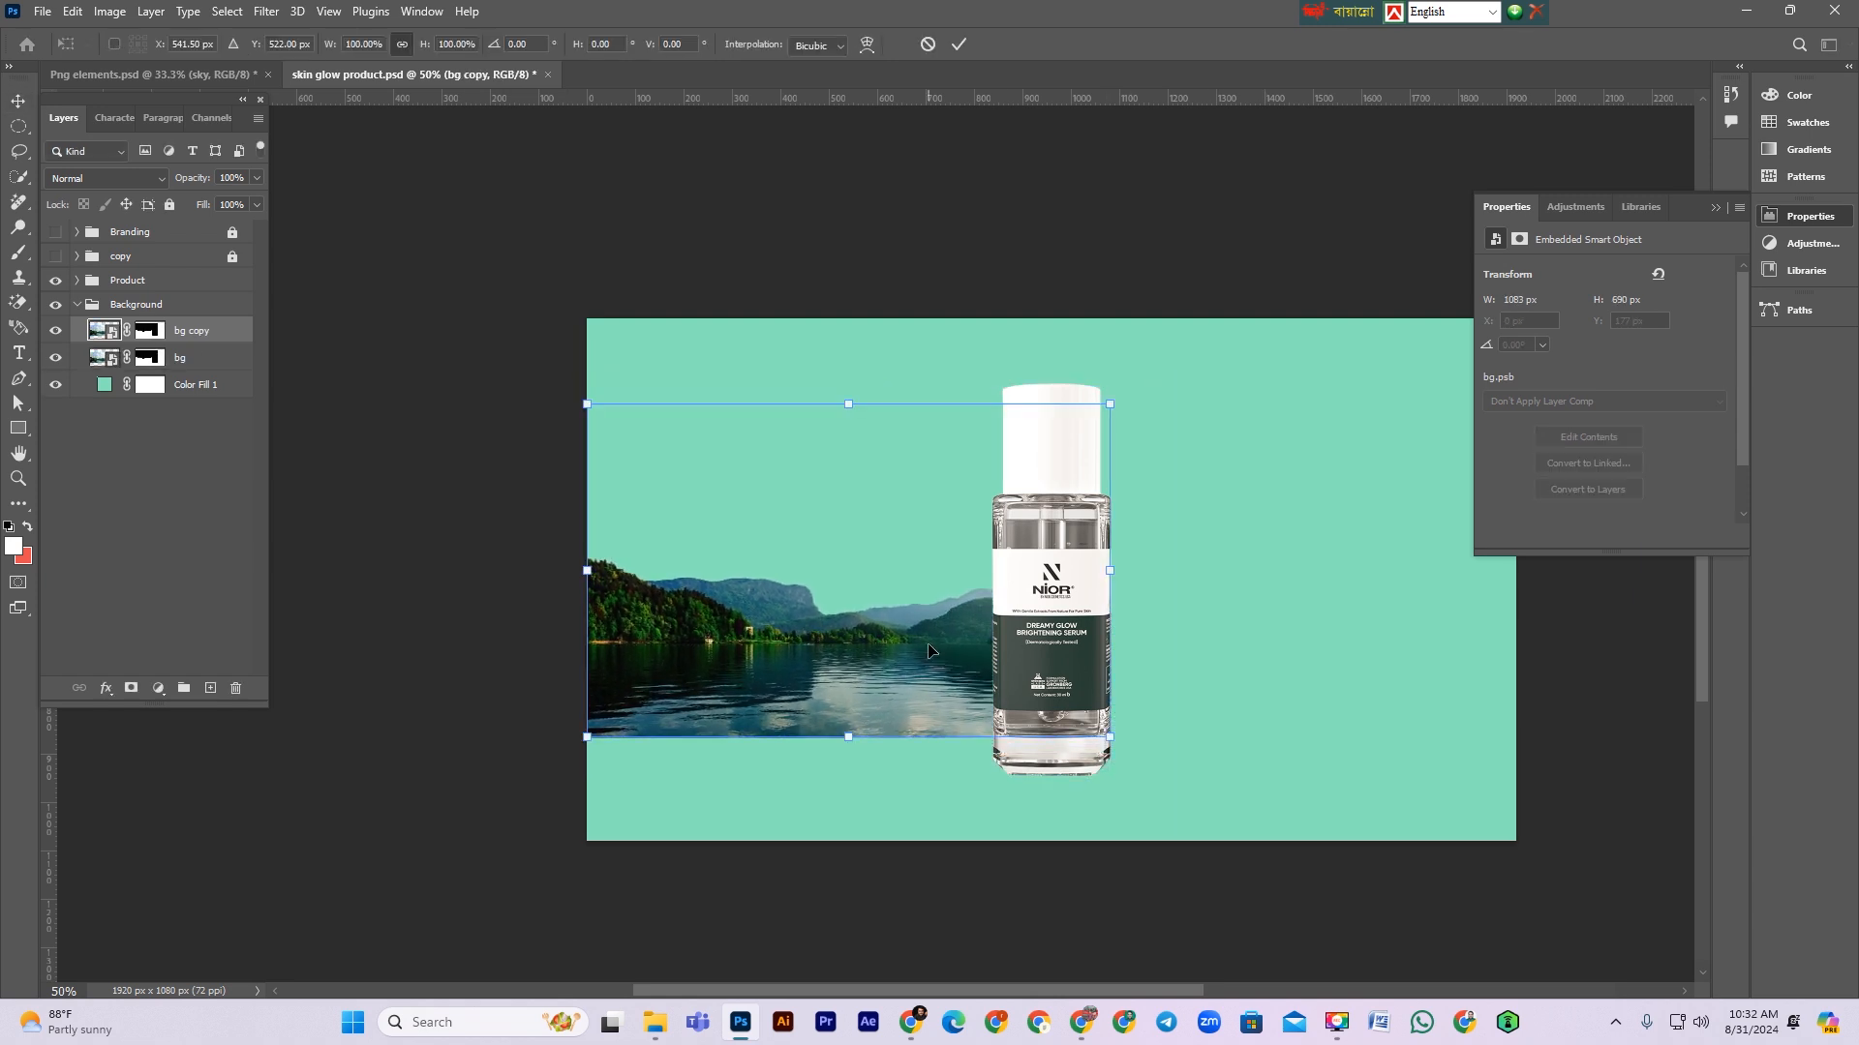
right_click(950, 643)
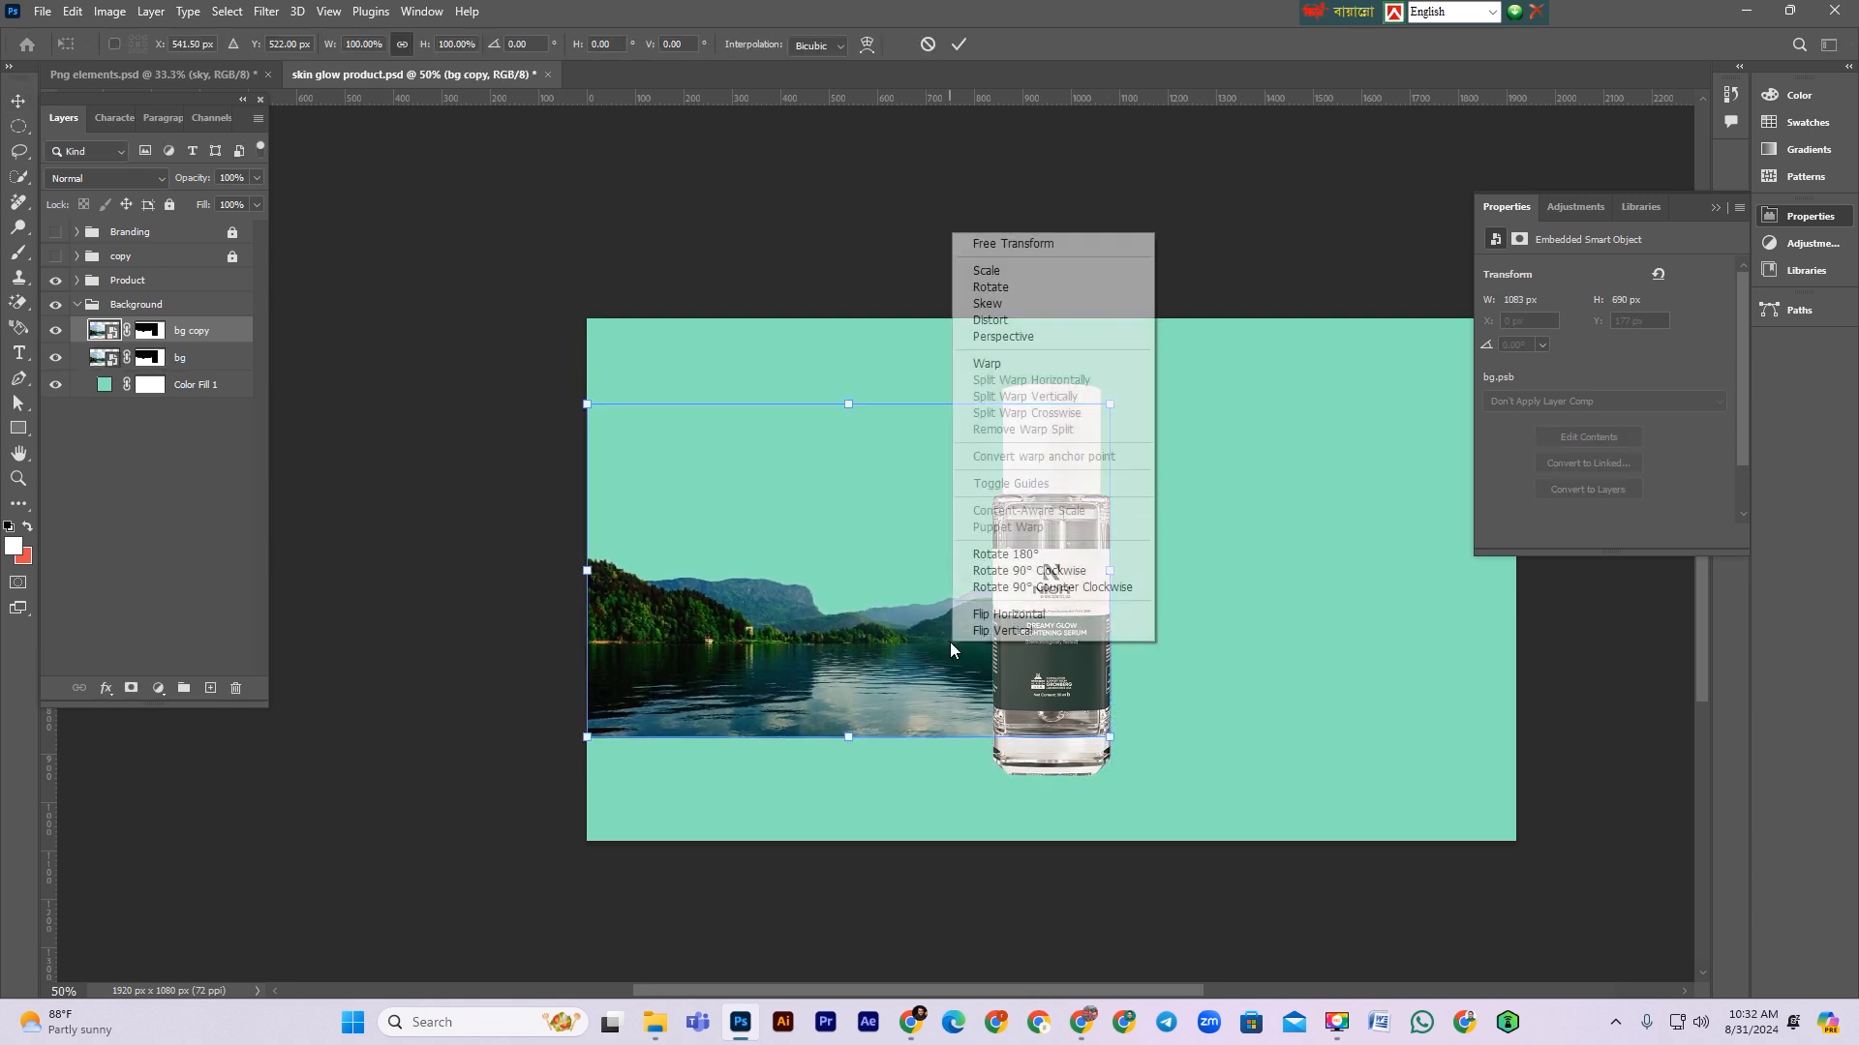
click(1000, 616)
drag(1001, 620, 1260, 694)
key(Return)
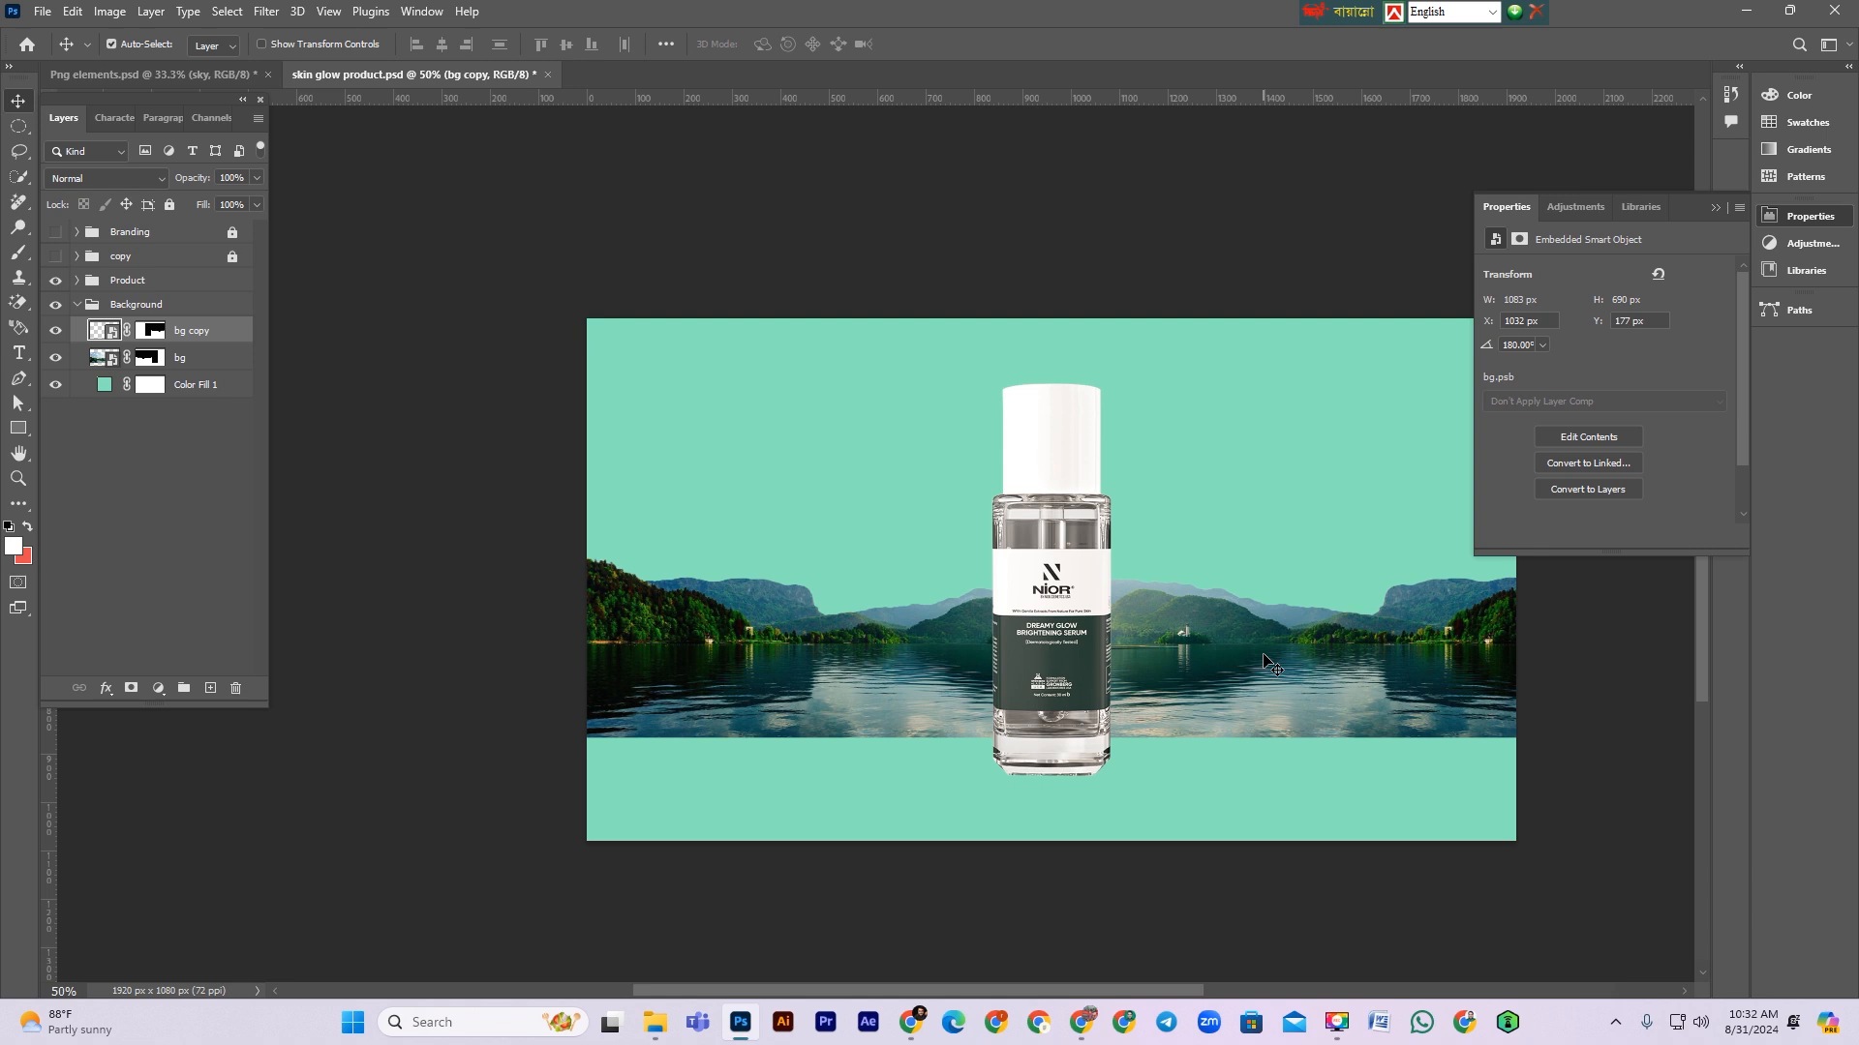
Step: Nudge the flipped bg copy left so it meets the canvas's right edge
drag(1263, 654, 1166, 652)
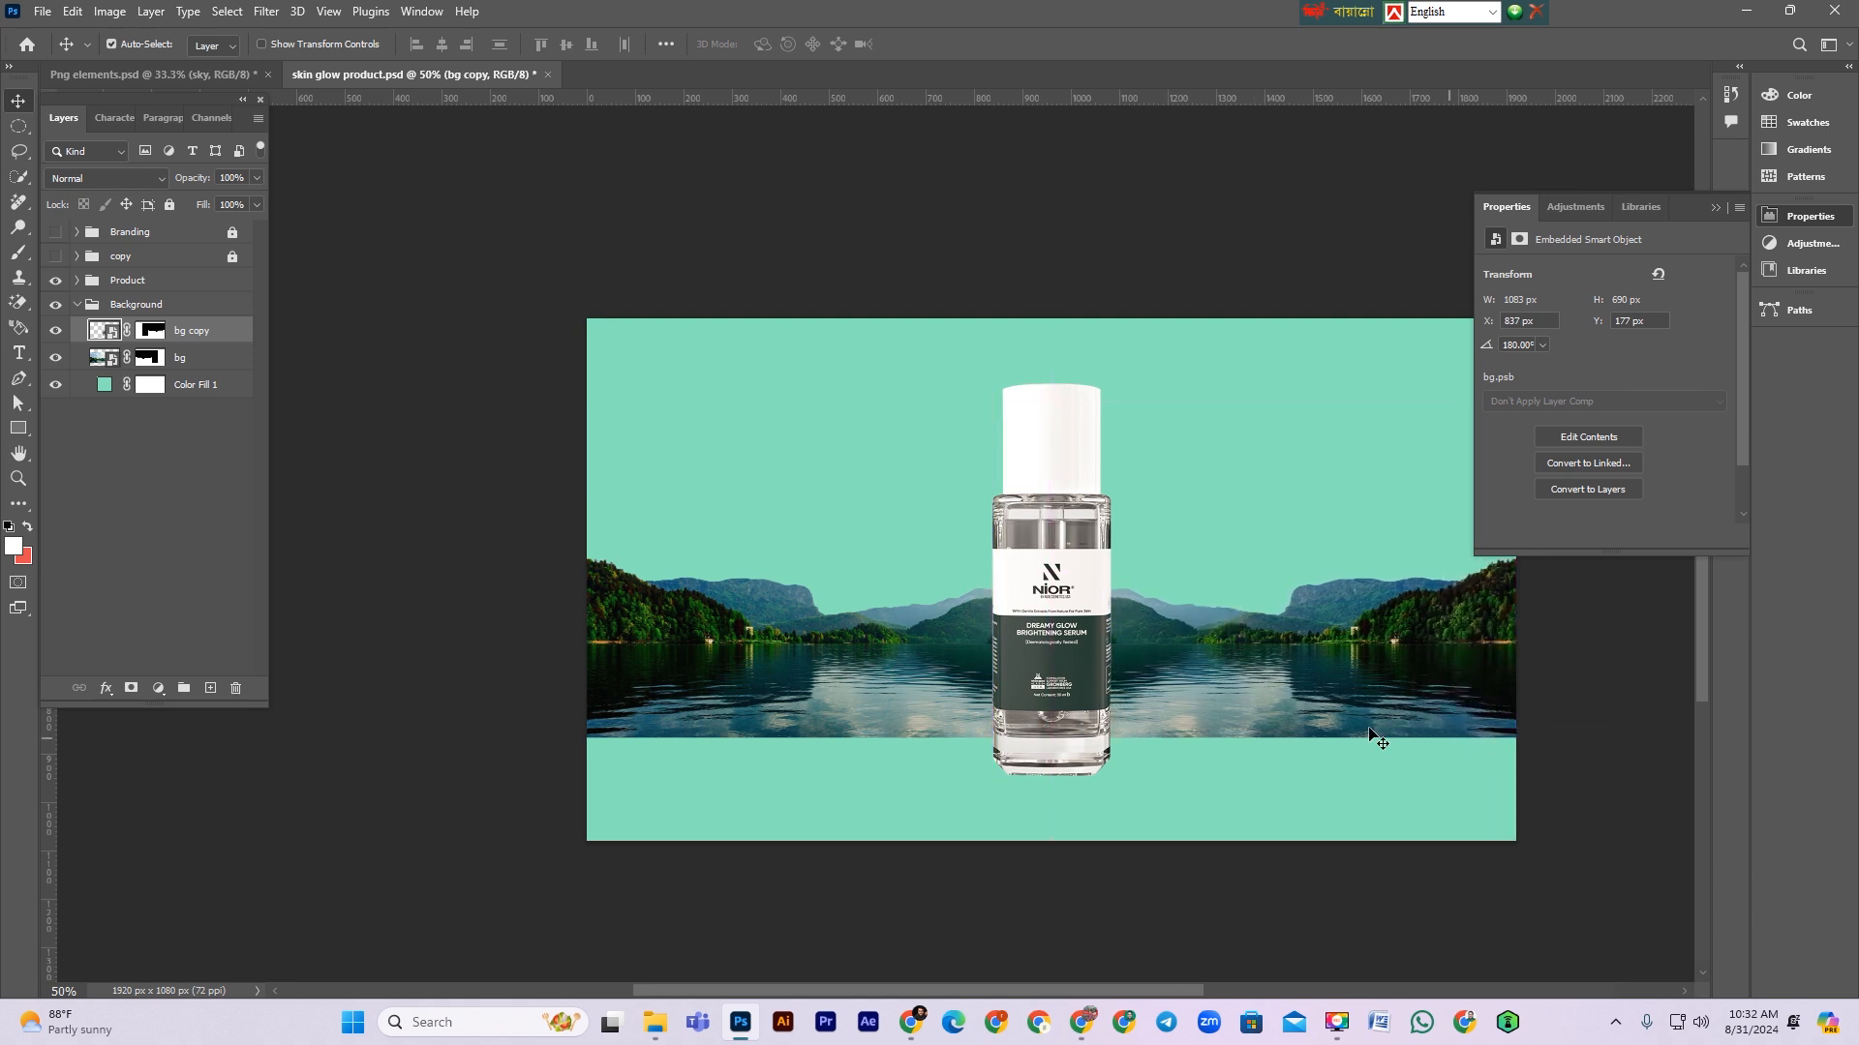
scroll(1327, 788, up, 1)
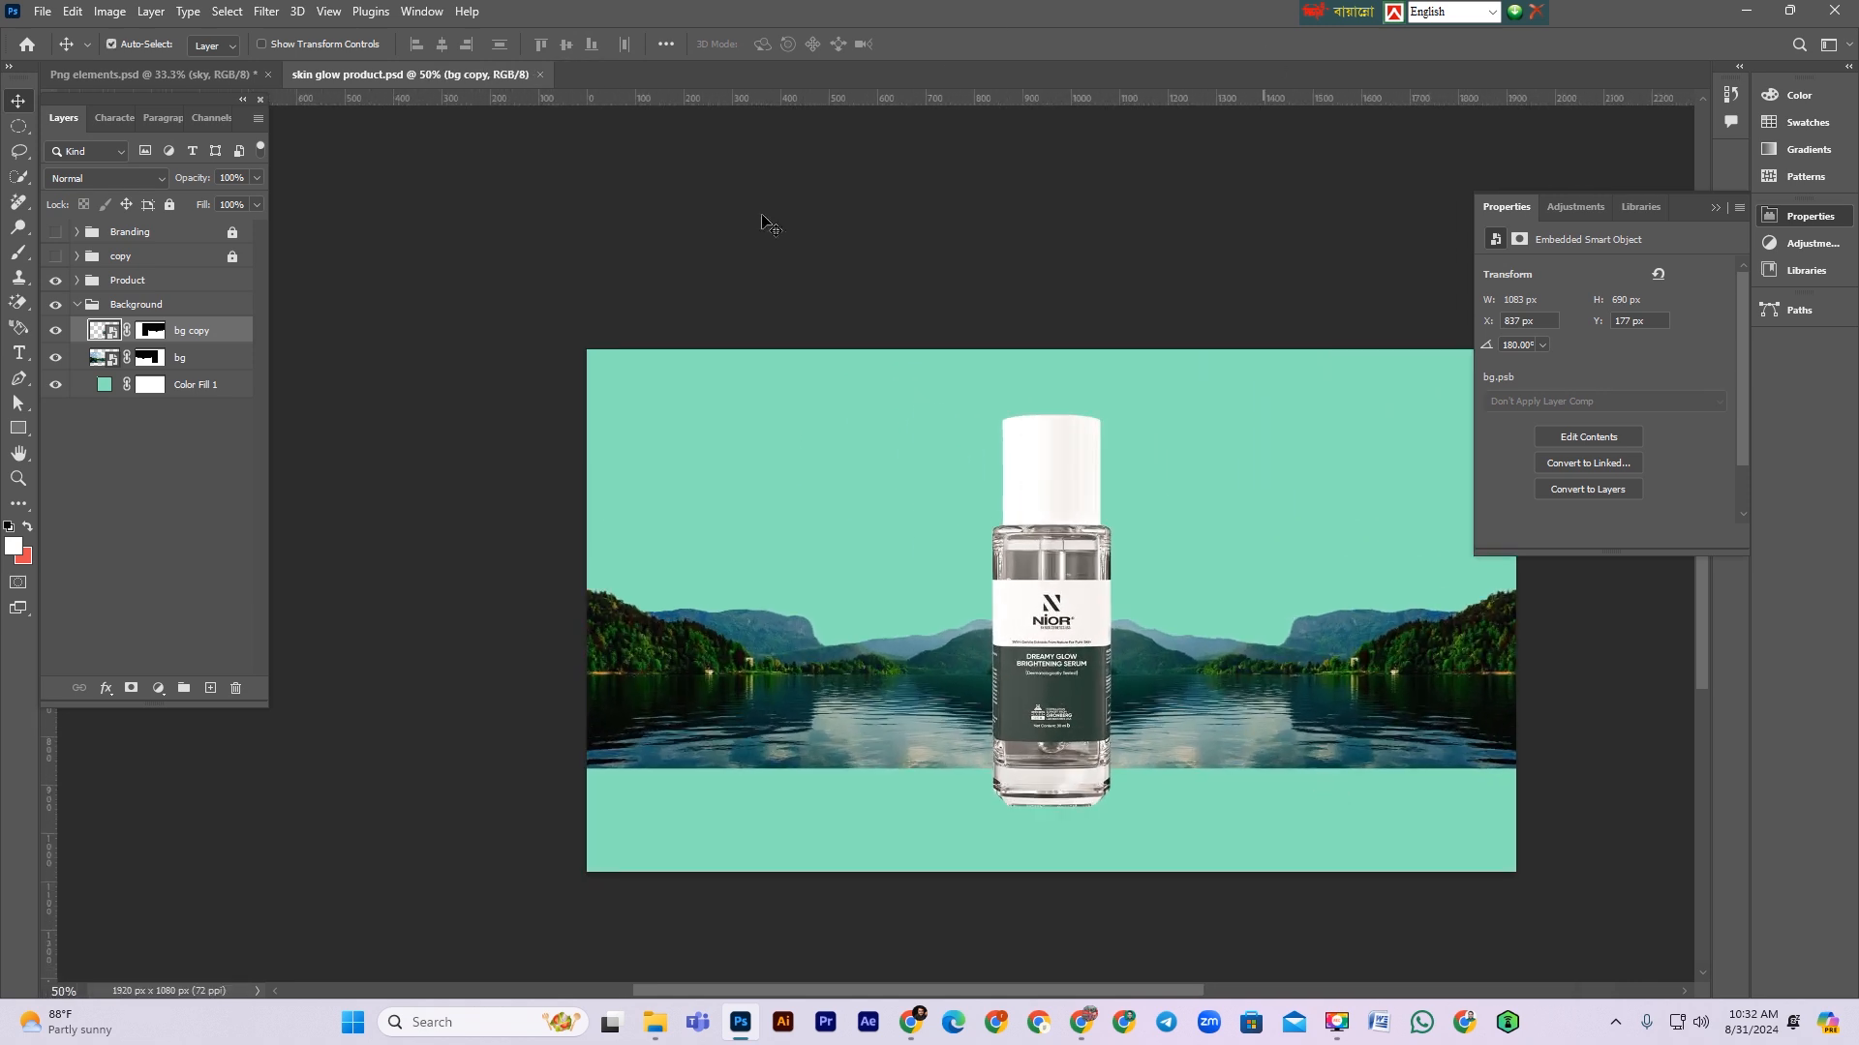
scroll(697, 684, down, 1)
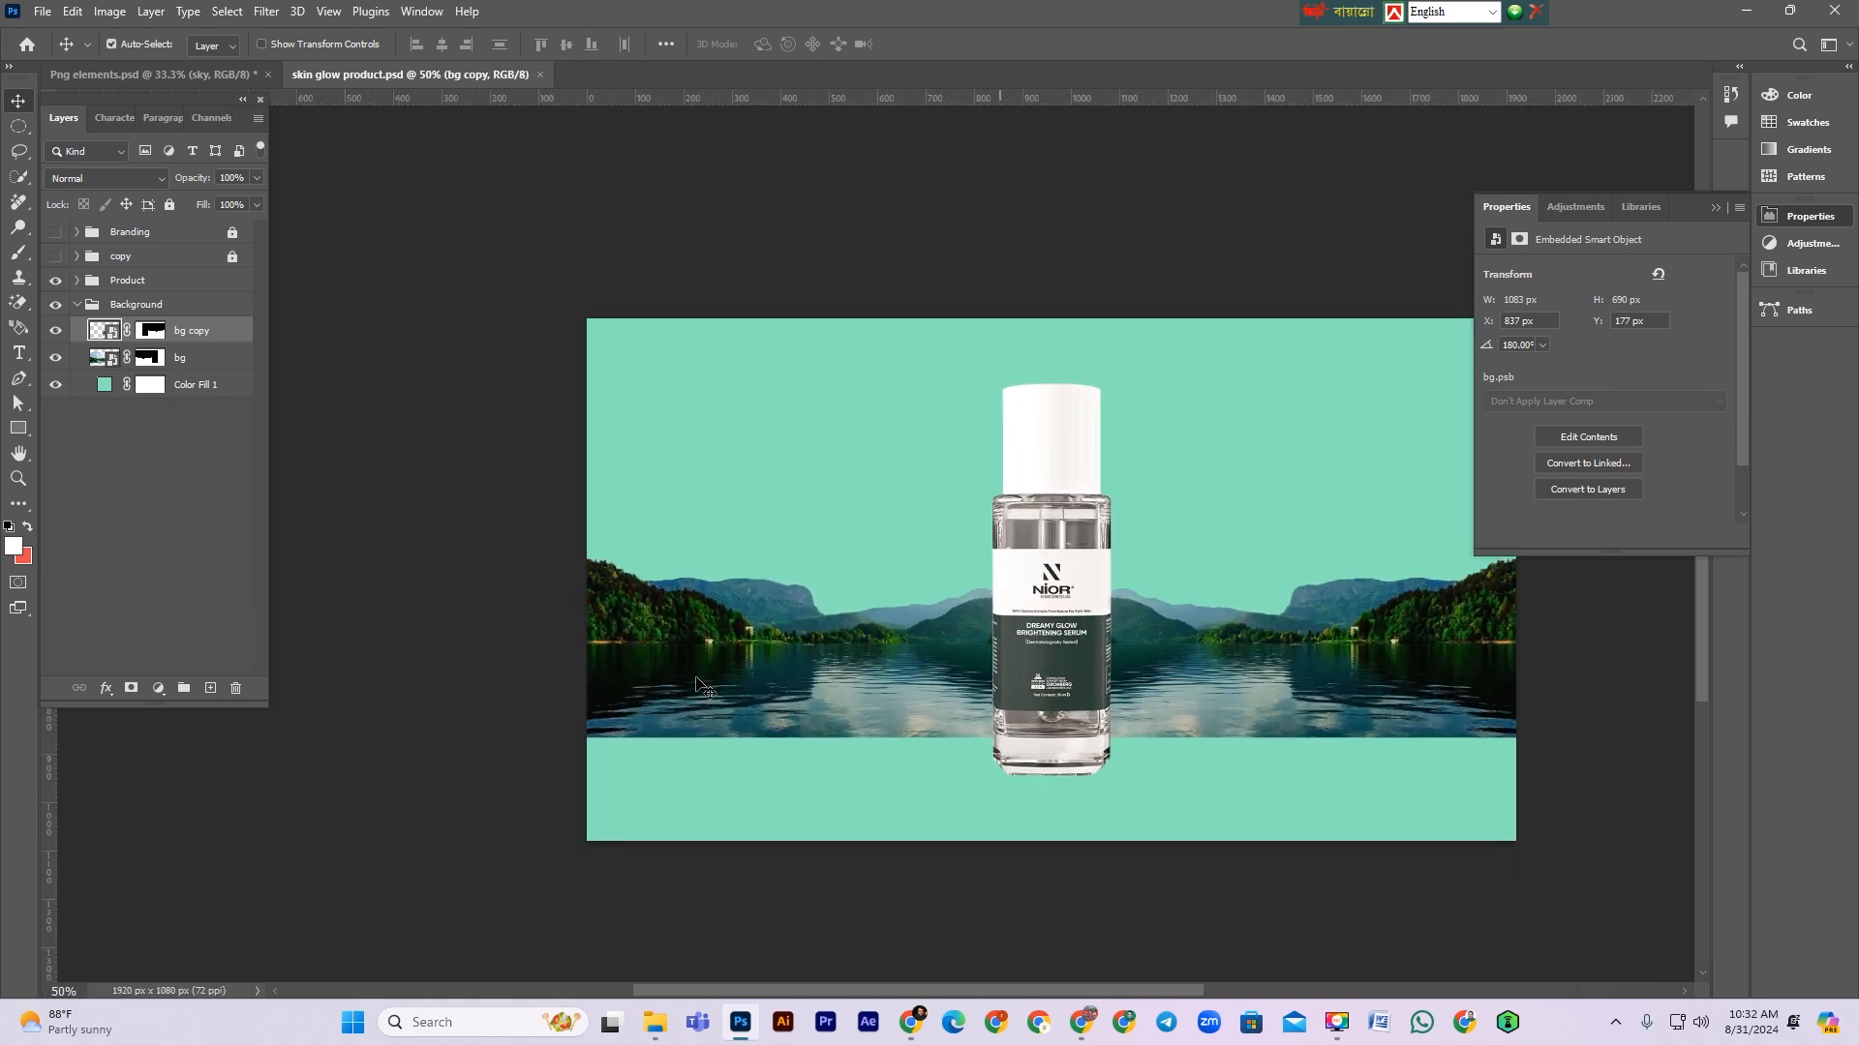
Step: Drag the hiker mountain image dl.beatsnoop.com-3000-txeloThqB6.jpg from the folder into the document
click(1747, 10)
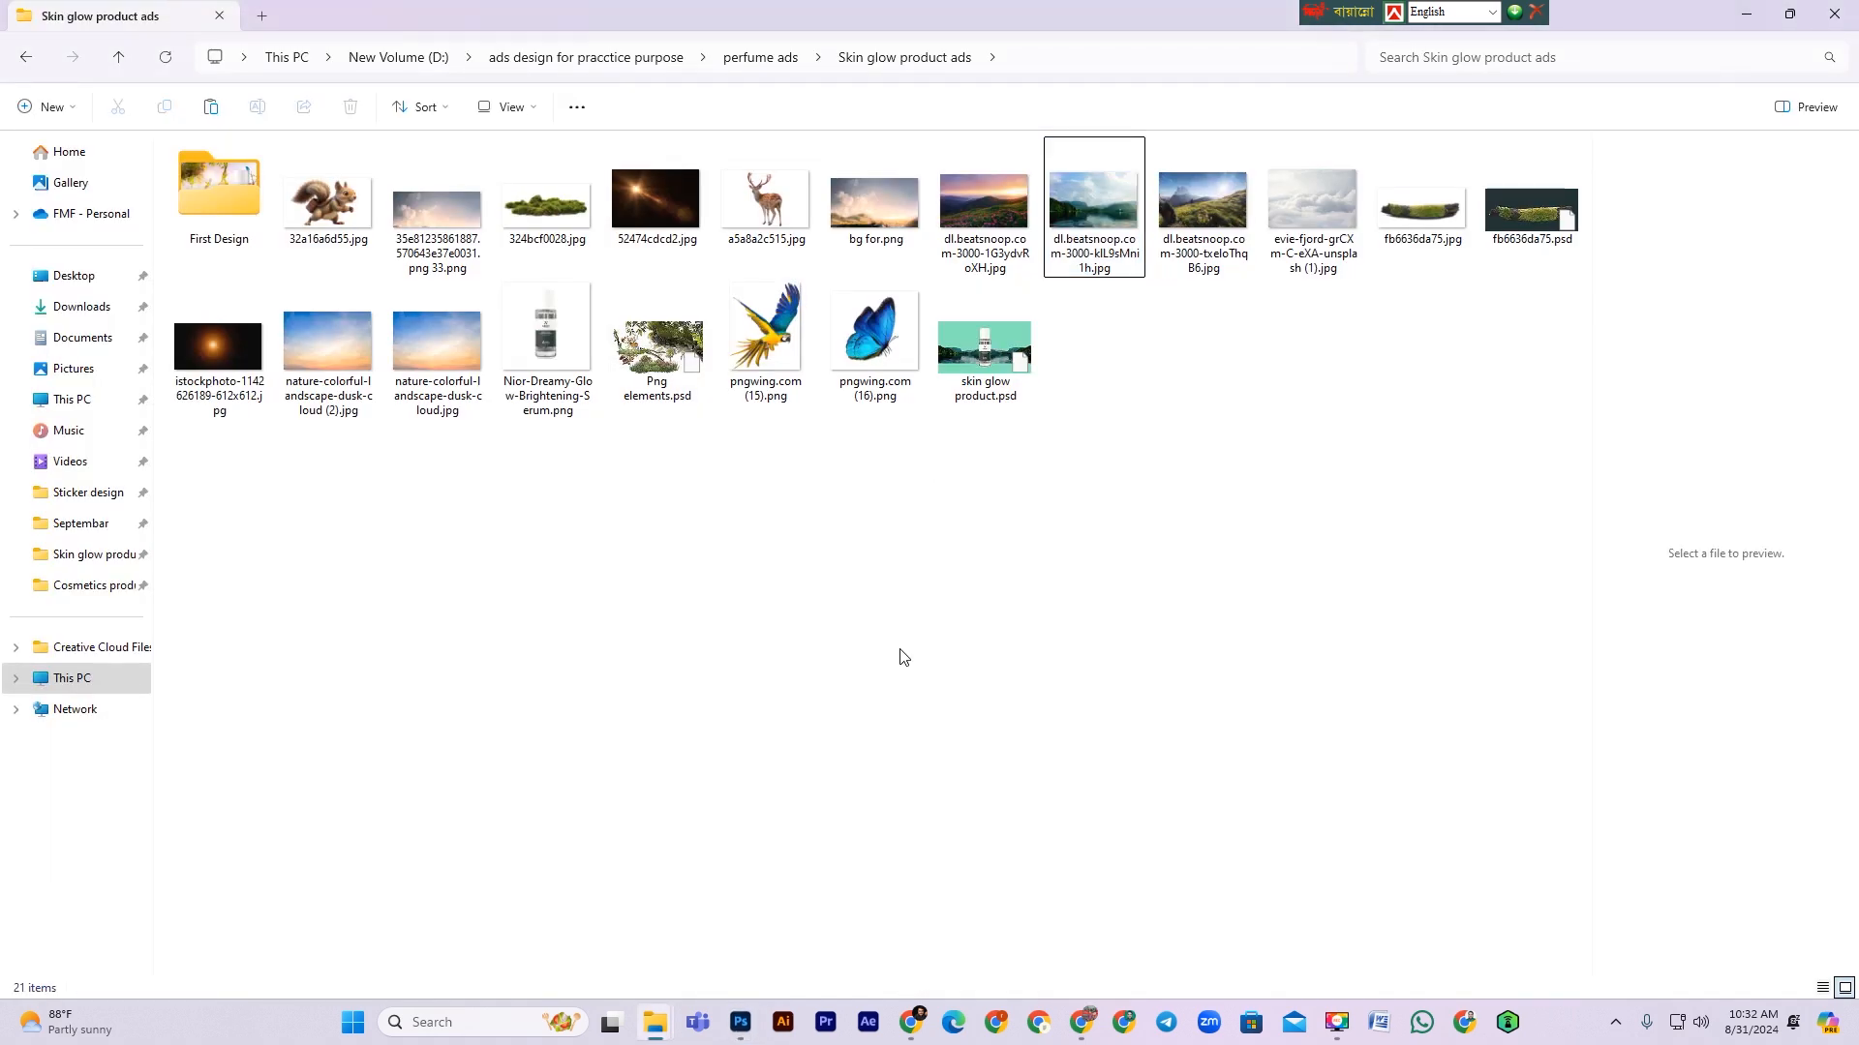
click(1197, 243)
drag(1203, 225, 809, 732)
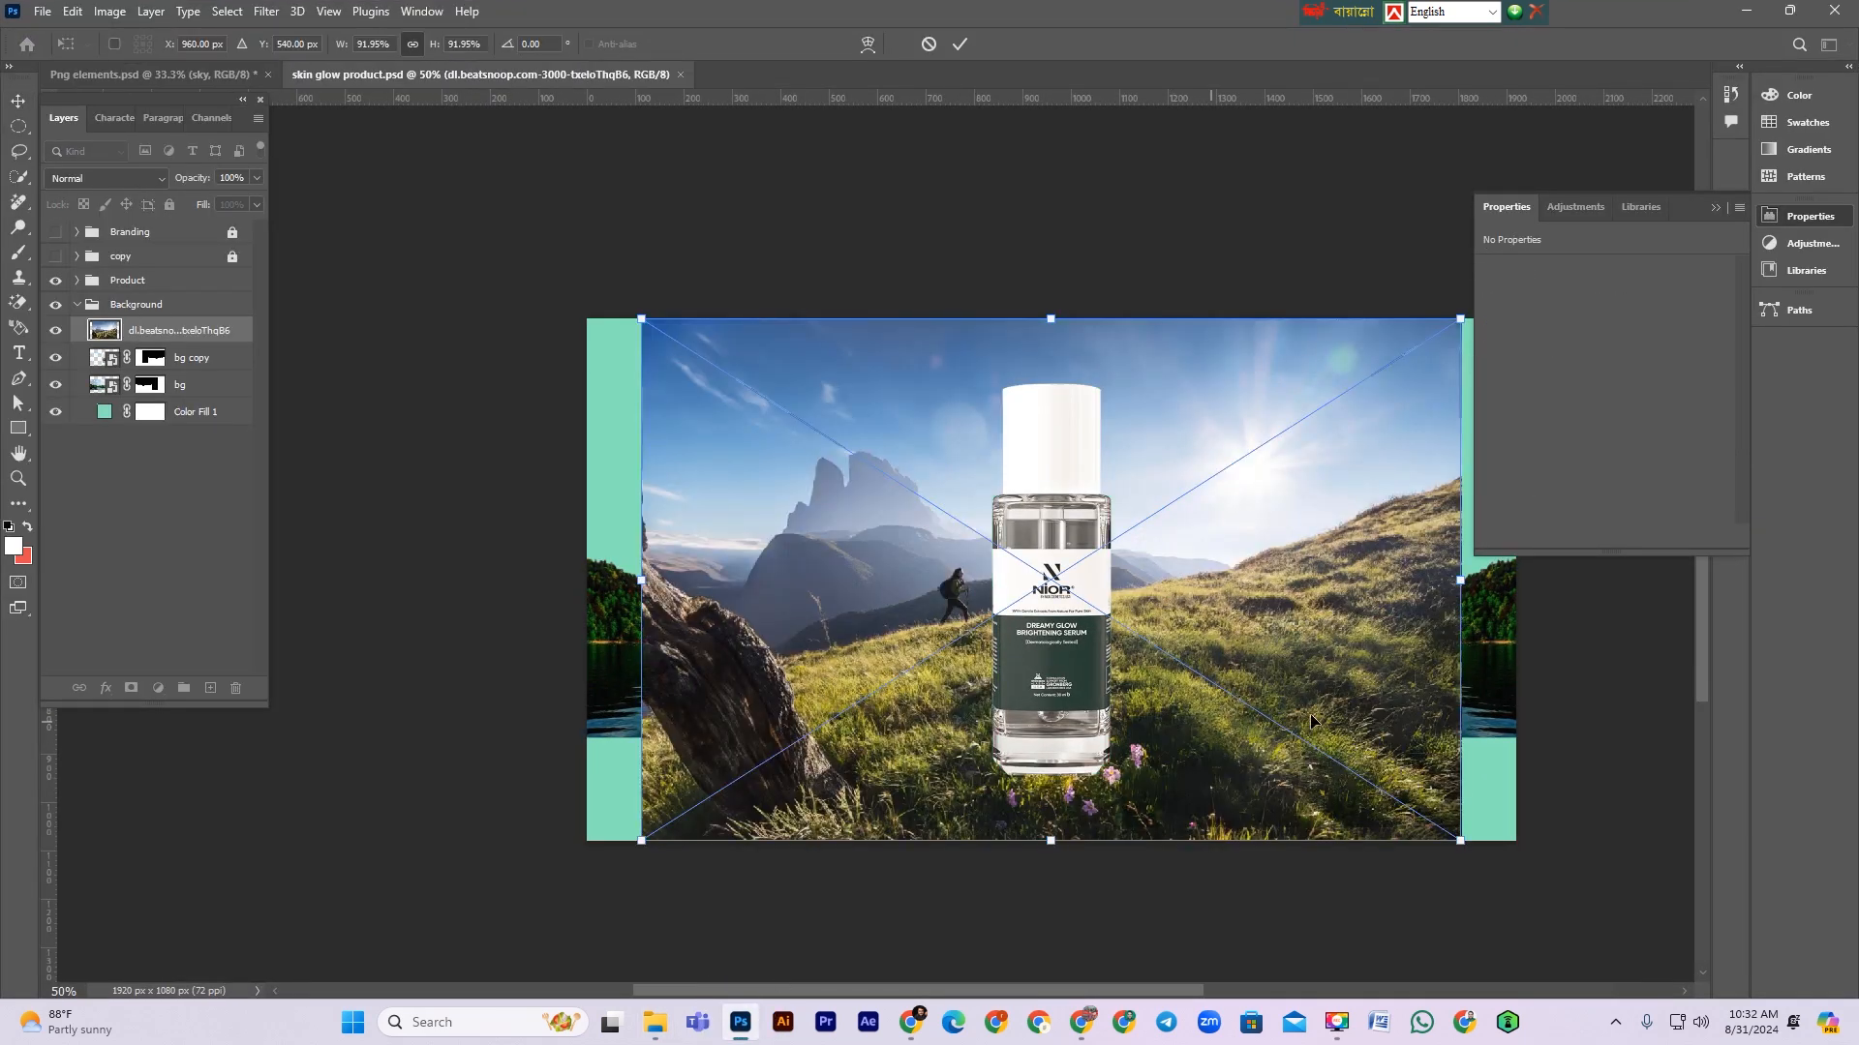
Step: Scale the mountain image to about 75.55% and rotate it about 10° over the left side, then place it
drag(1349, 685, 1206, 707)
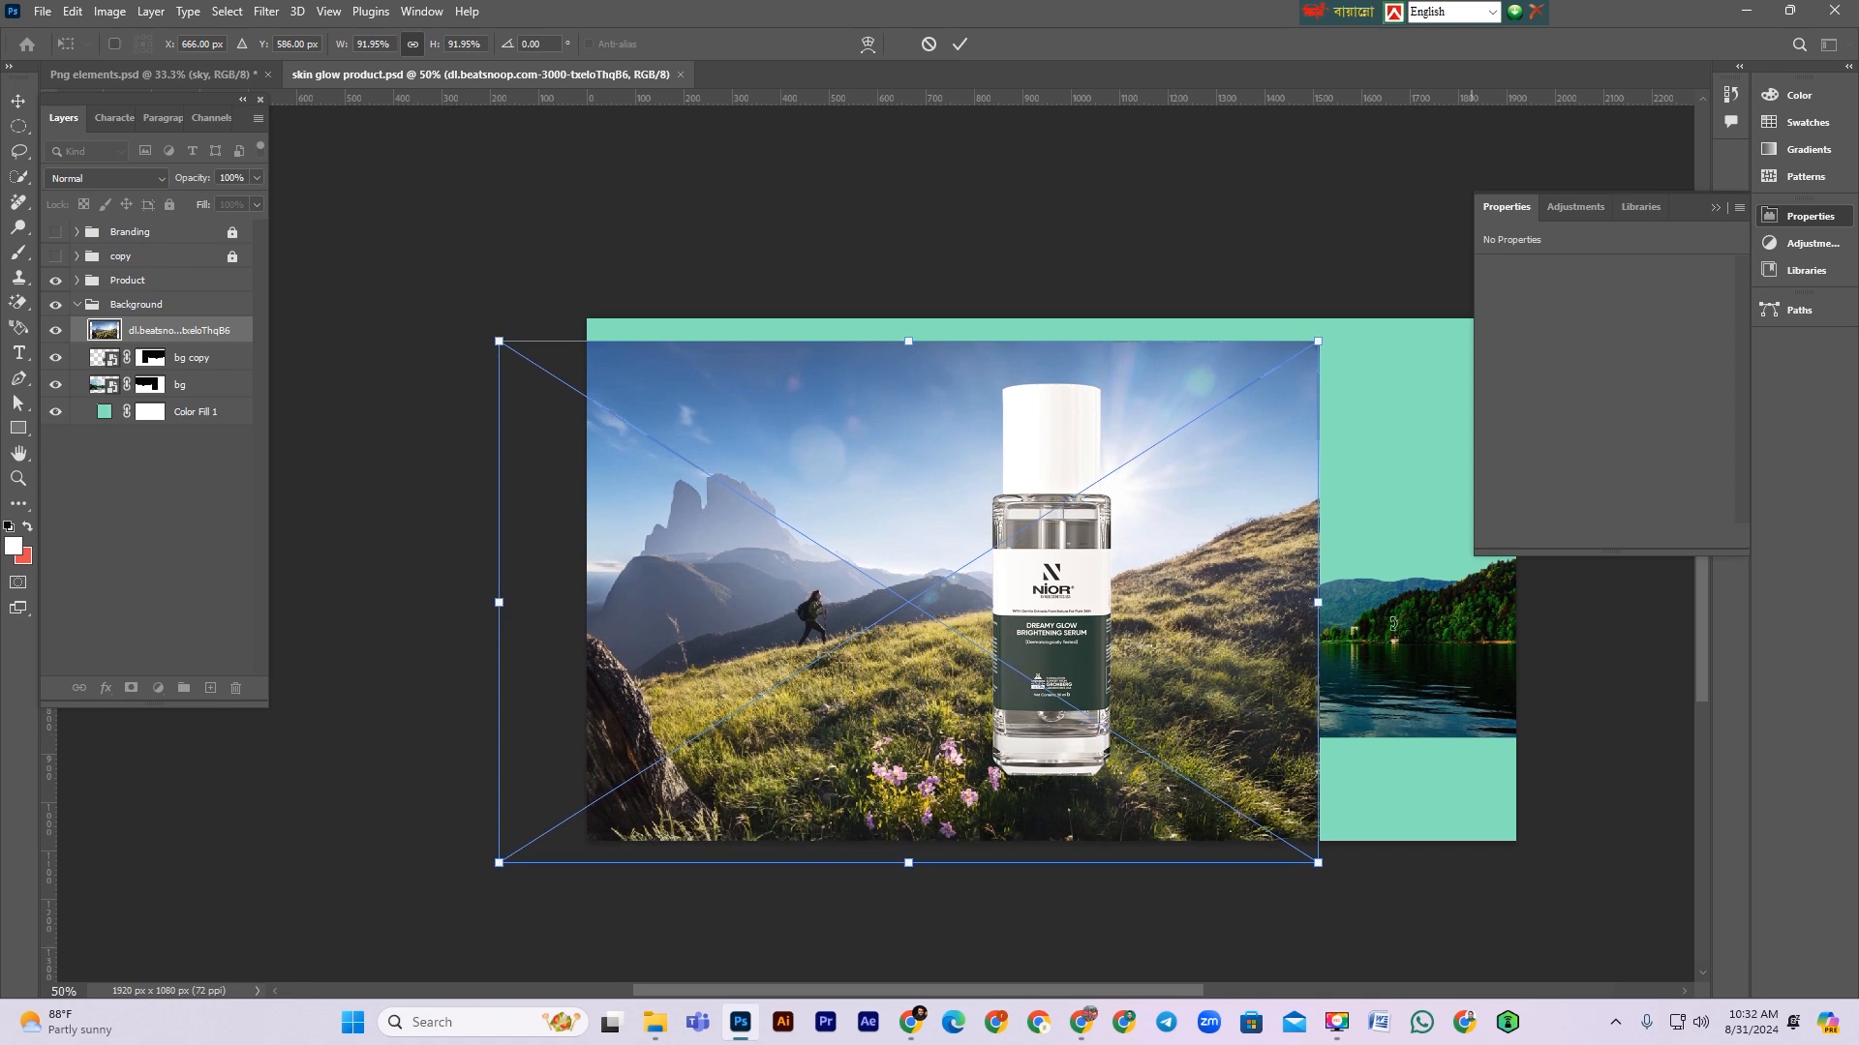
drag(1436, 646, 1425, 697)
drag(912, 691, 914, 715)
drag(1263, 666, 1361, 687)
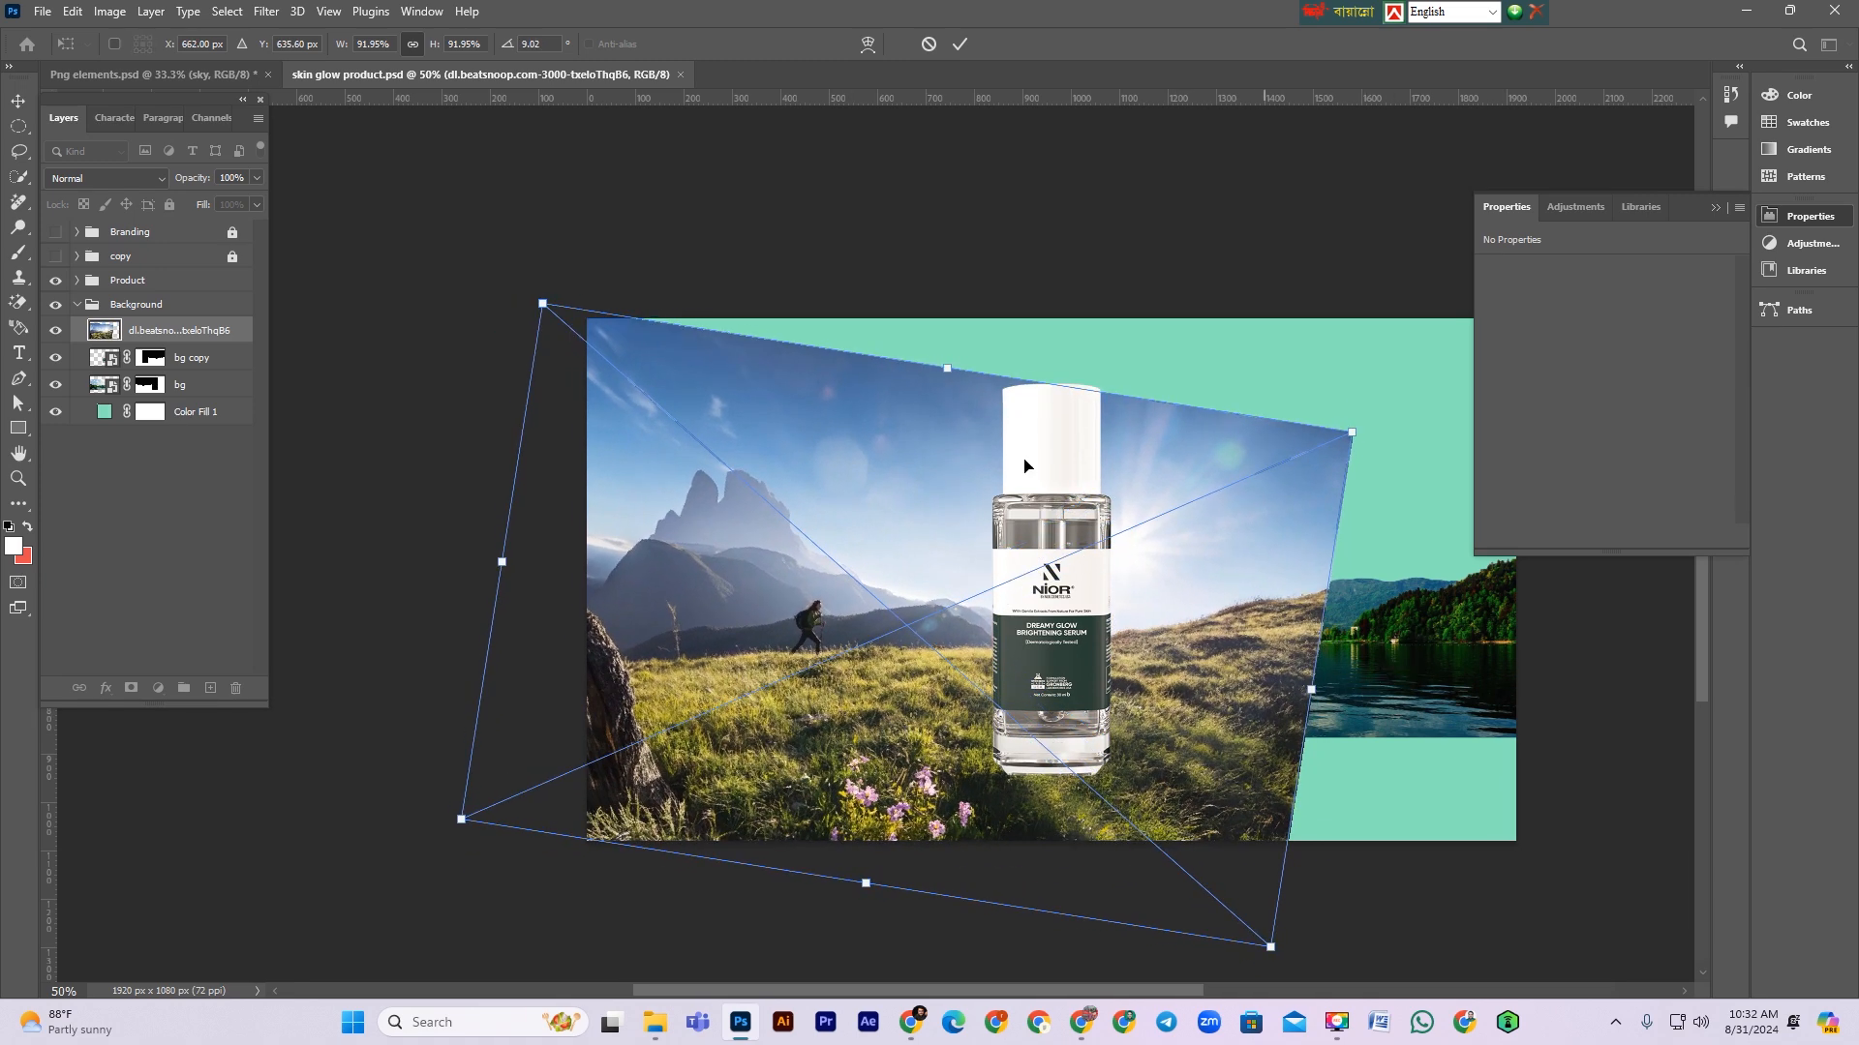
drag(950, 363, 920, 453)
drag(915, 639, 890, 641)
drag(839, 743, 832, 754)
drag(1212, 767, 1253, 772)
drag(804, 826, 785, 830)
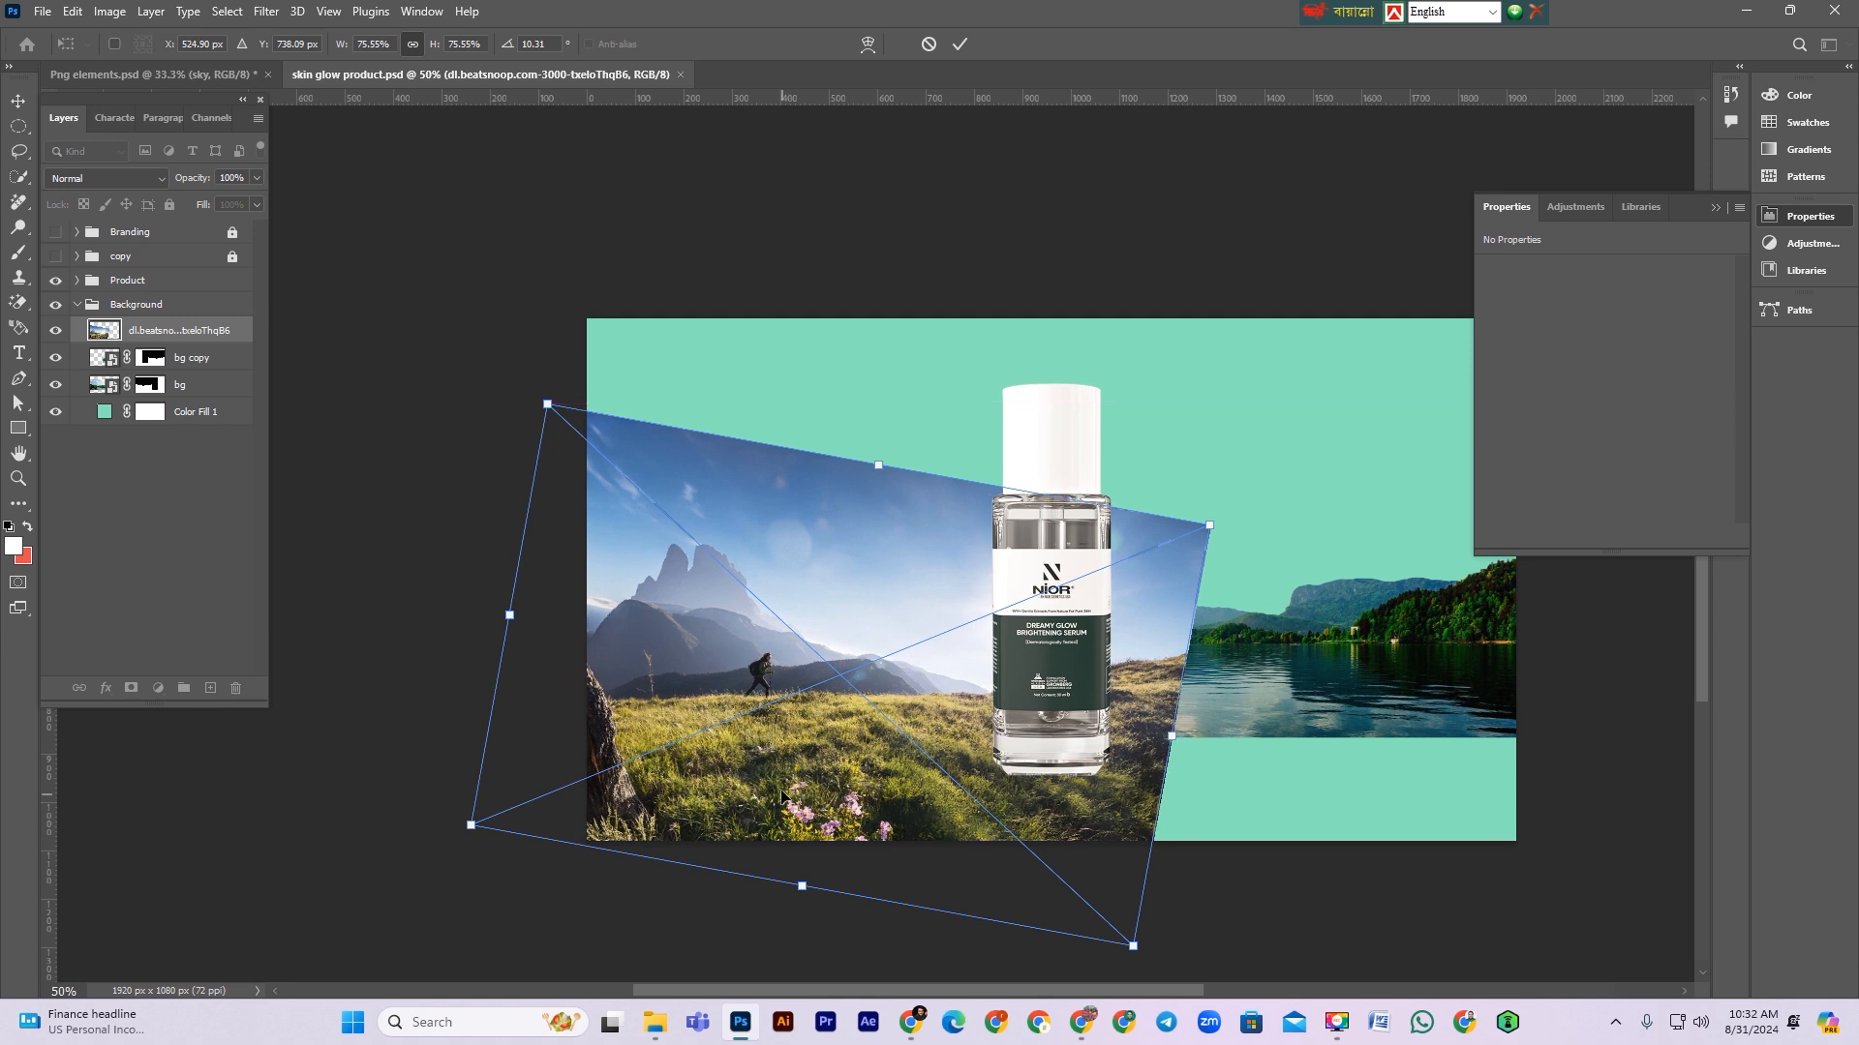
key(Return)
scroll(949, 704, down, 2)
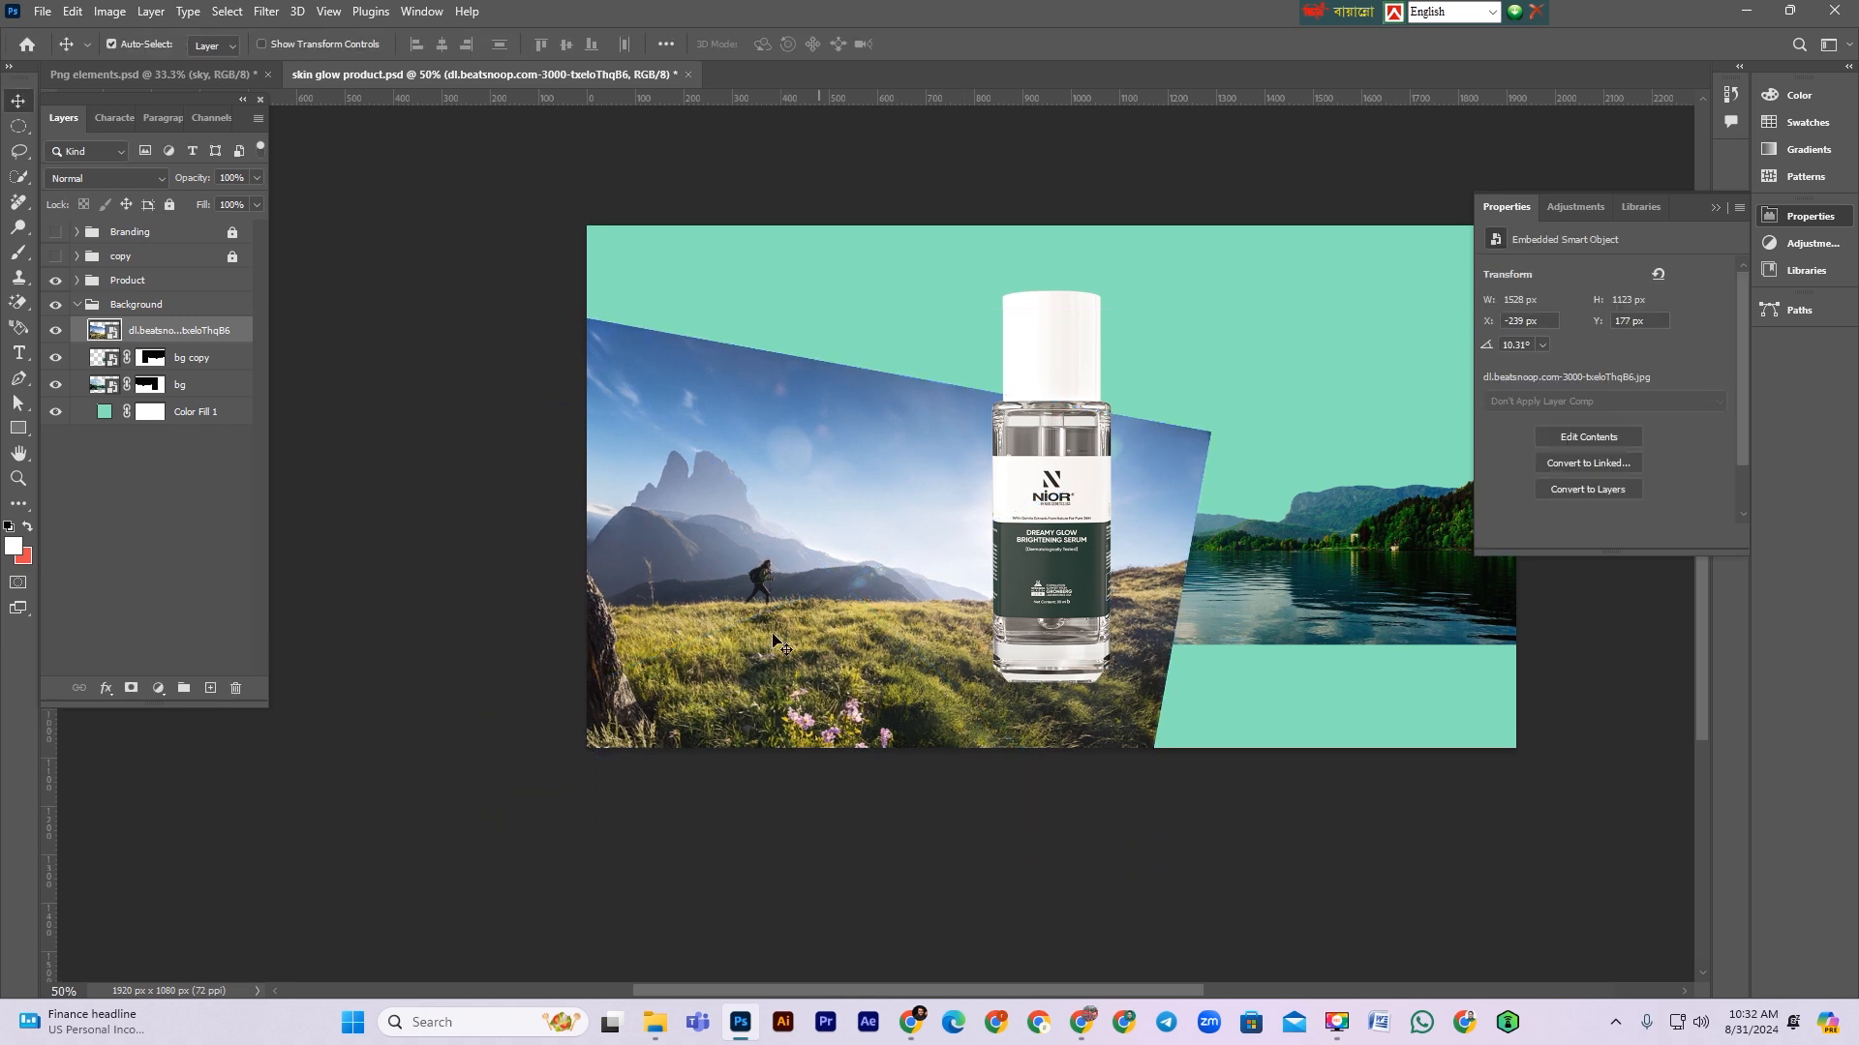
Step: Enlarge and reposition the mountain image so it covers the whole canvas
key(ctrl+t)
drag(1171, 642, 1656, 656)
drag(1362, 706, 1257, 590)
key(Return)
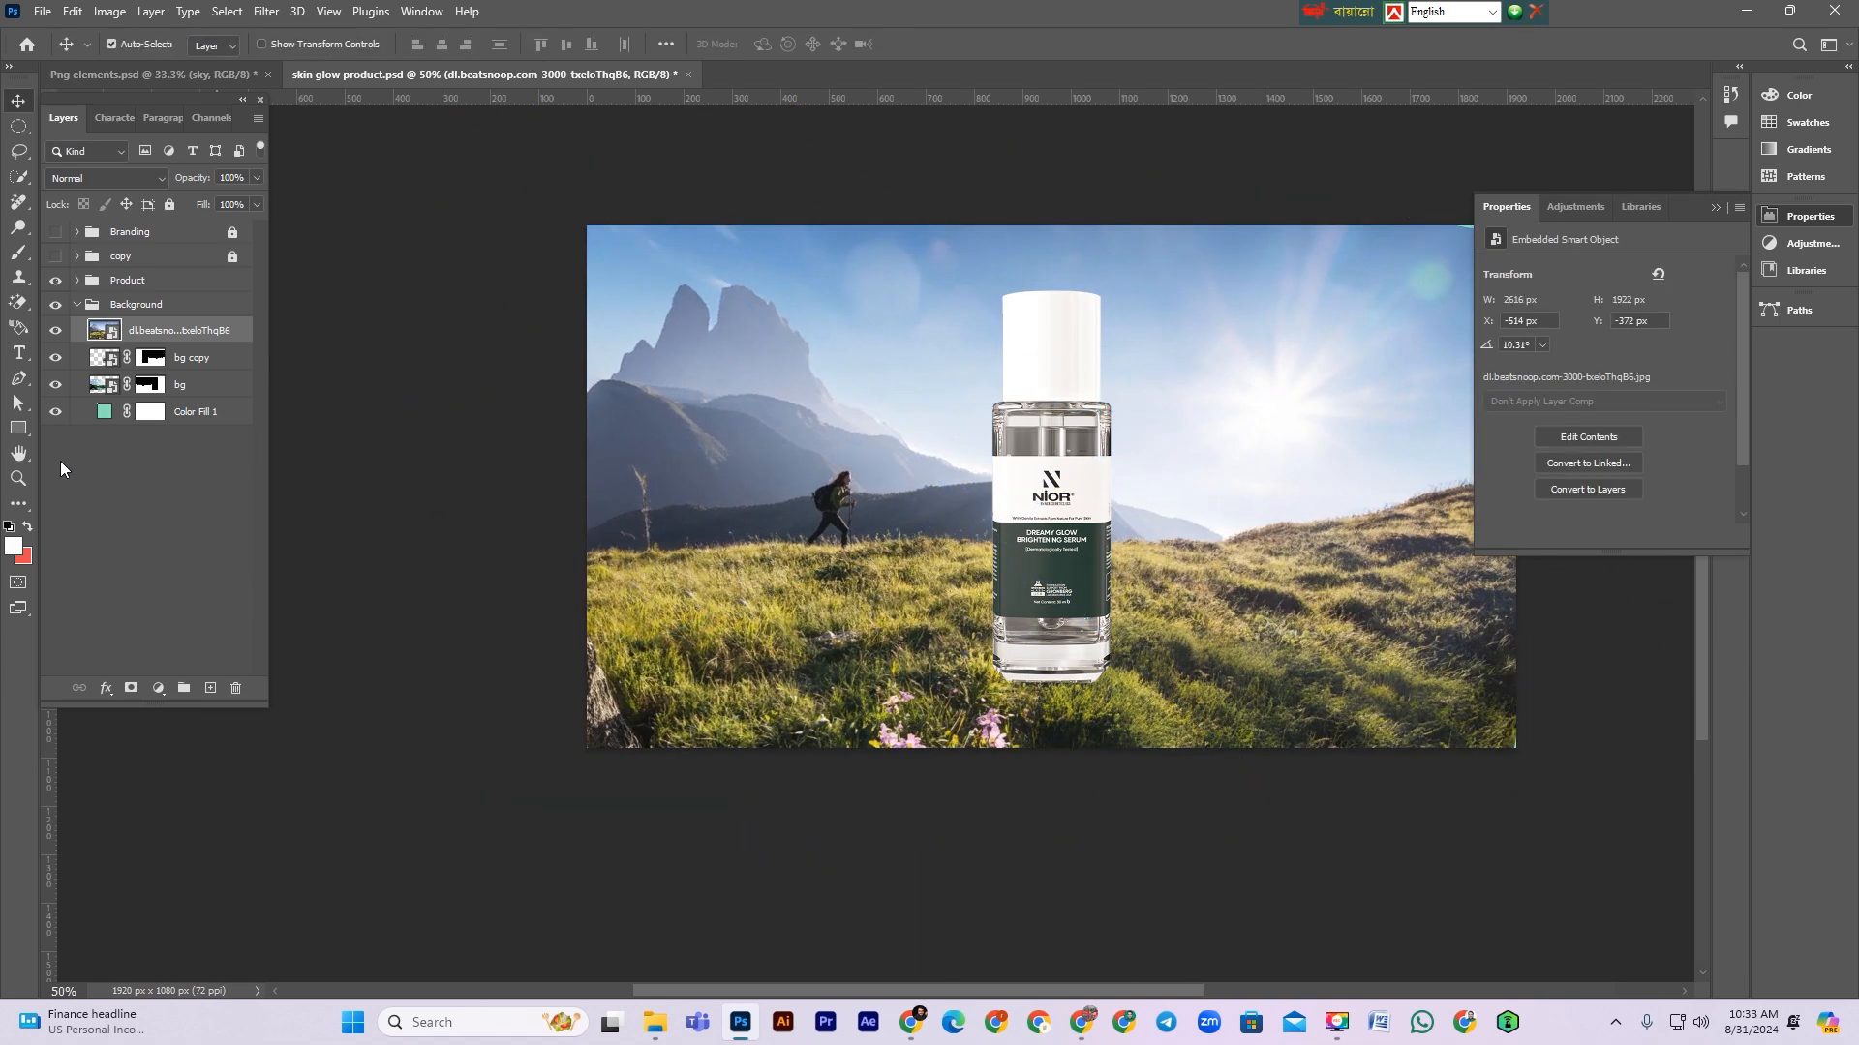
Step: Convert the mountain image to a smart object and rename its layer bg
right_click(183, 347)
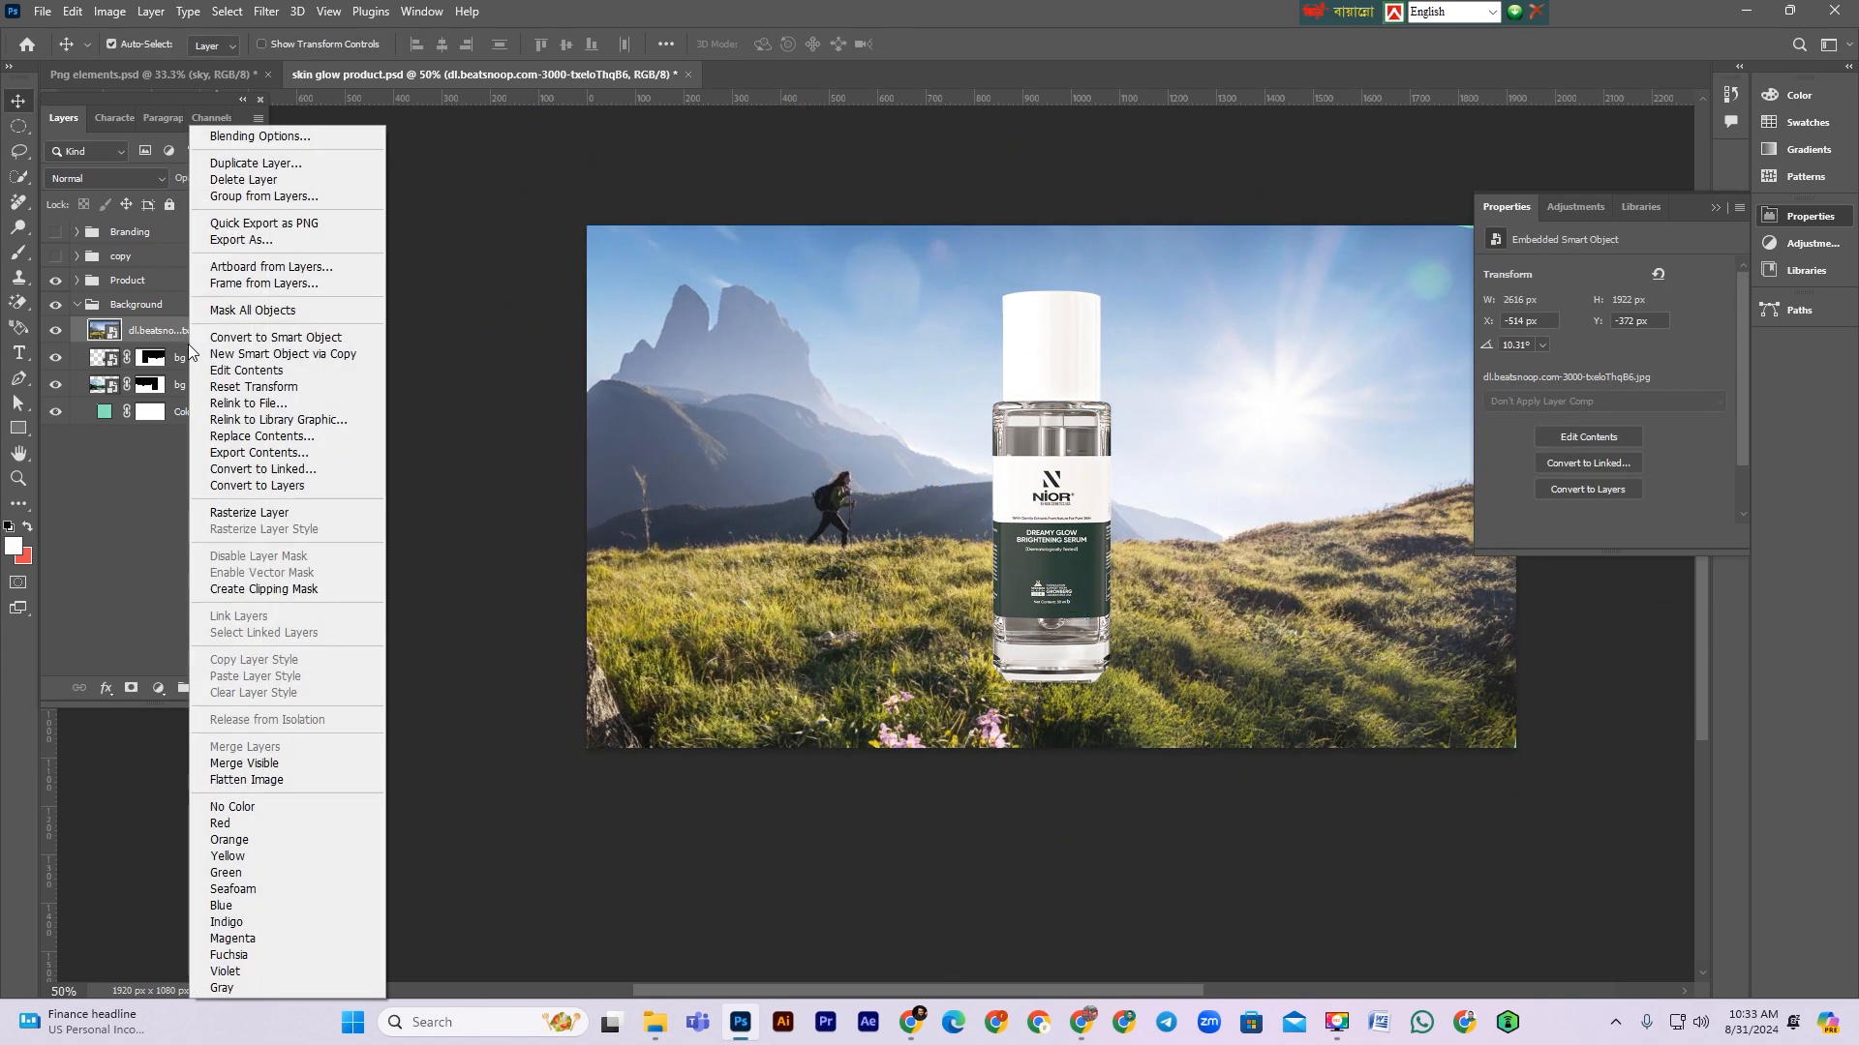
click(283, 337)
double_click(172, 331)
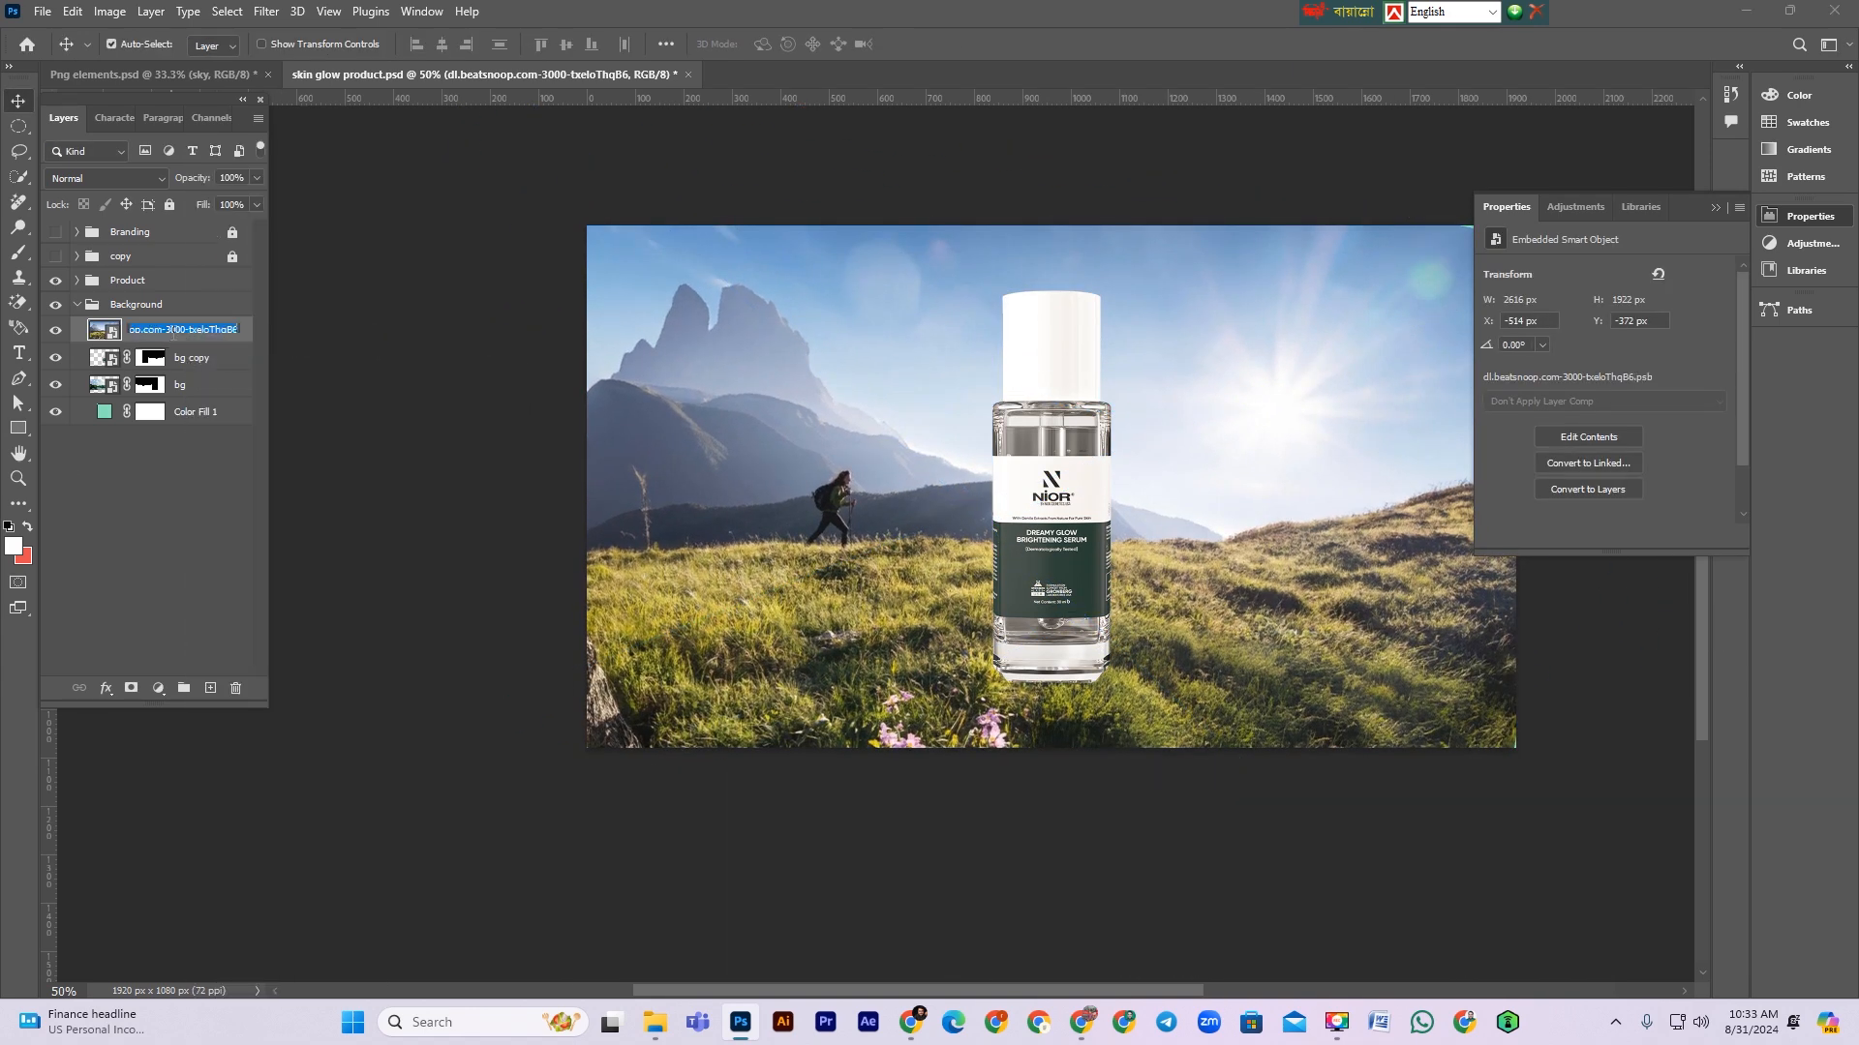
text(bf)
key(Return)
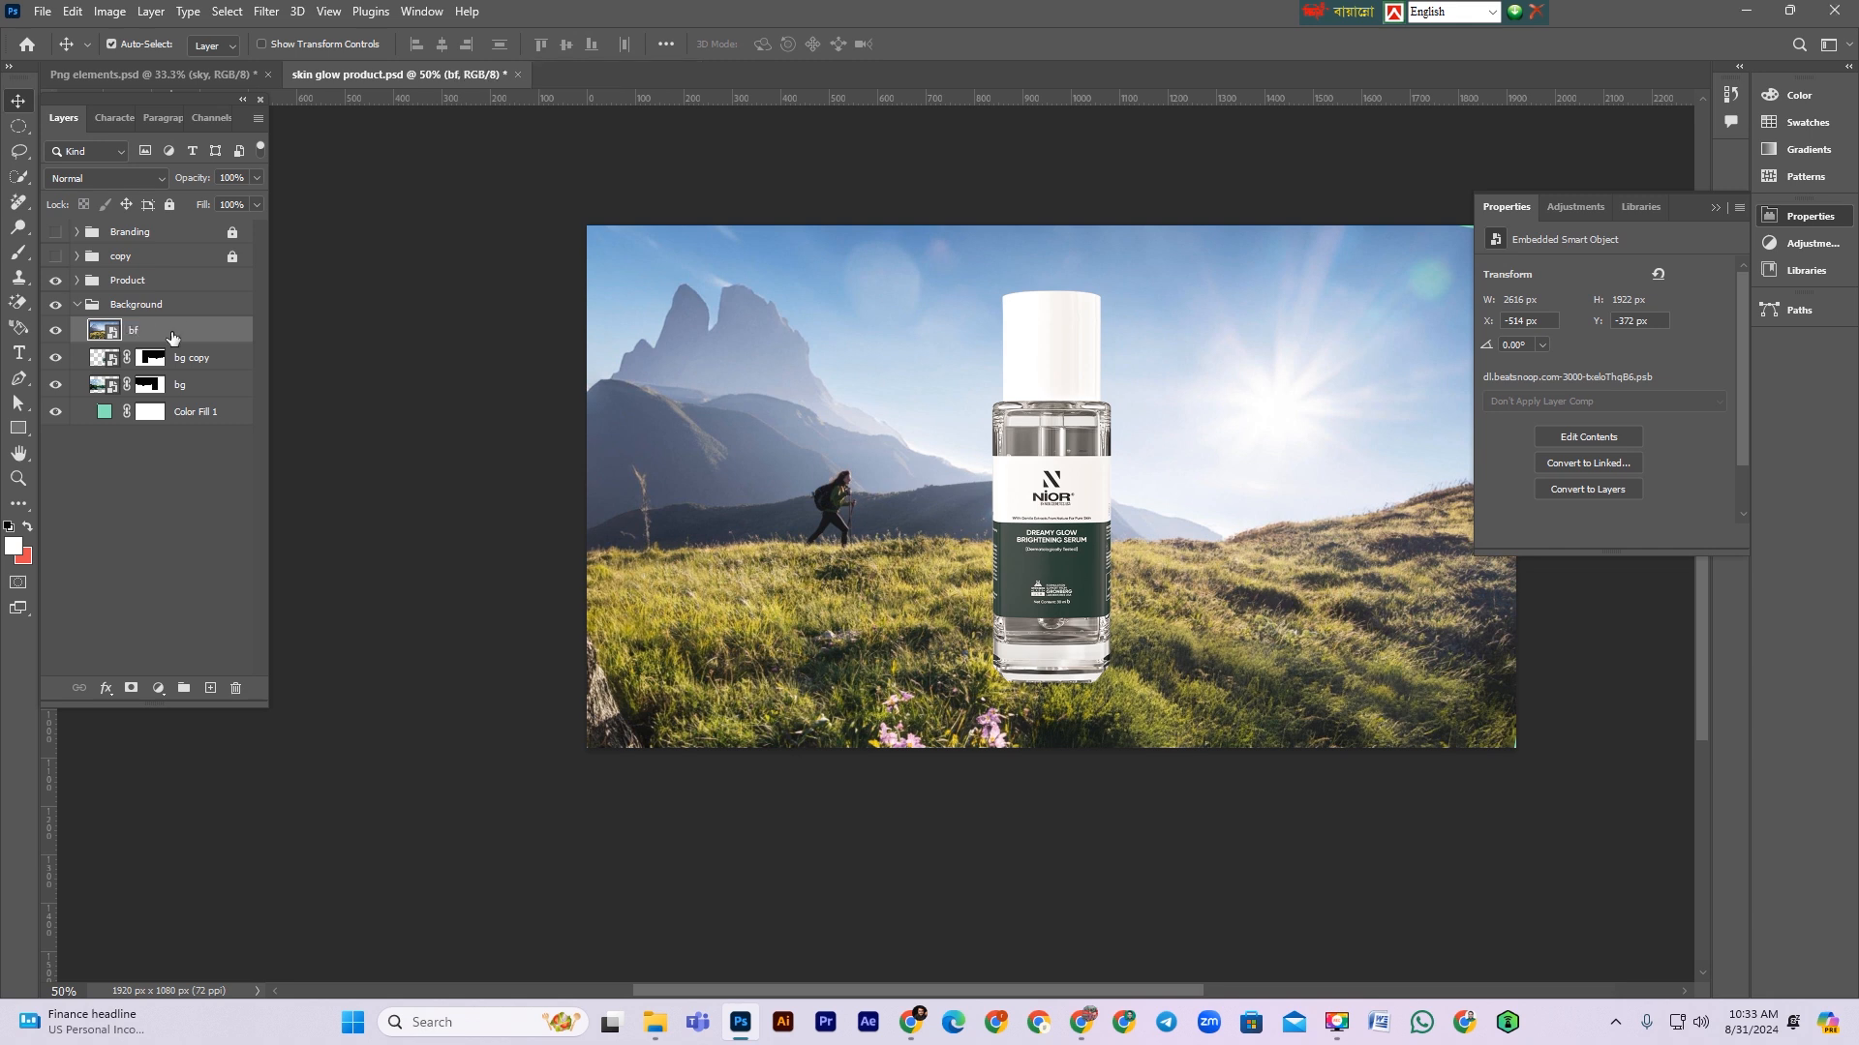
double_click(173, 332)
key(Return)
Step: Scale the bg layer down to about 1835 px wide and position it over the left part of the canvas
key(ctrl+t)
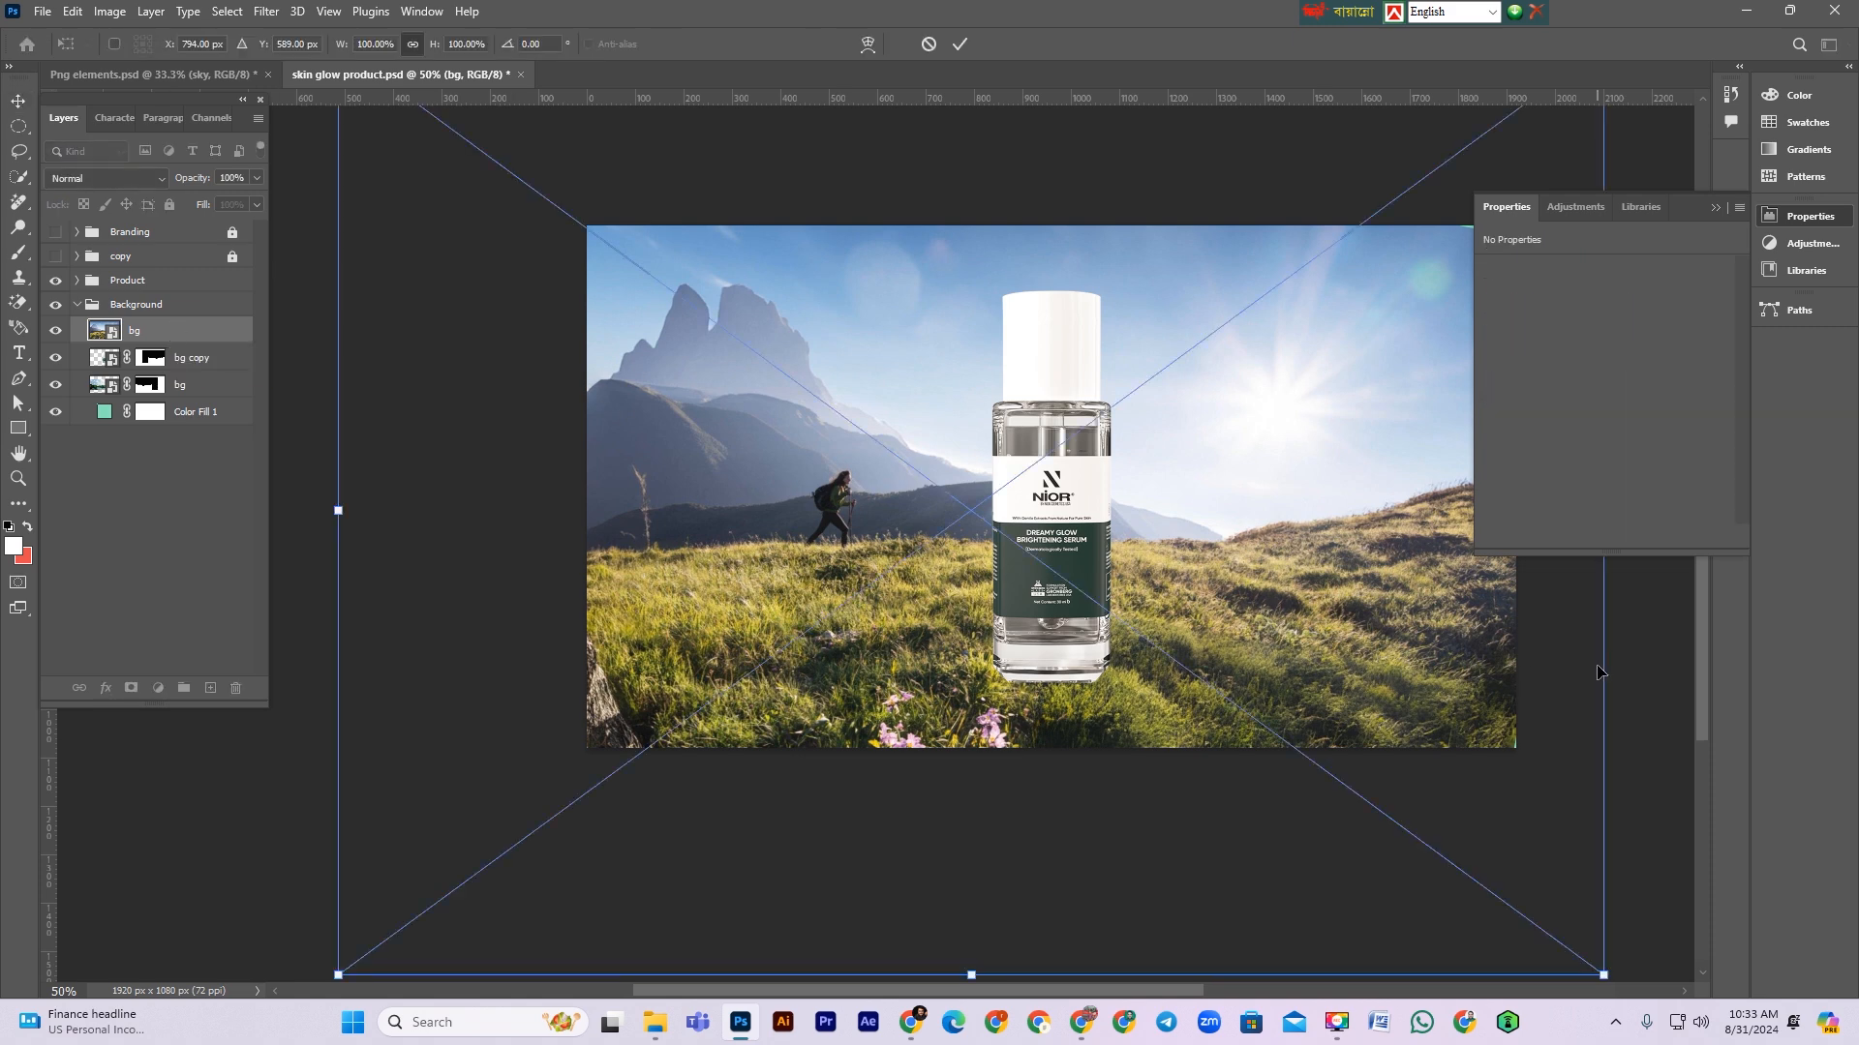
drag(1608, 663, 995, 658)
drag(524, 569, 641, 661)
drag(1118, 612, 1349, 605)
drag(859, 722, 864, 658)
key(Return)
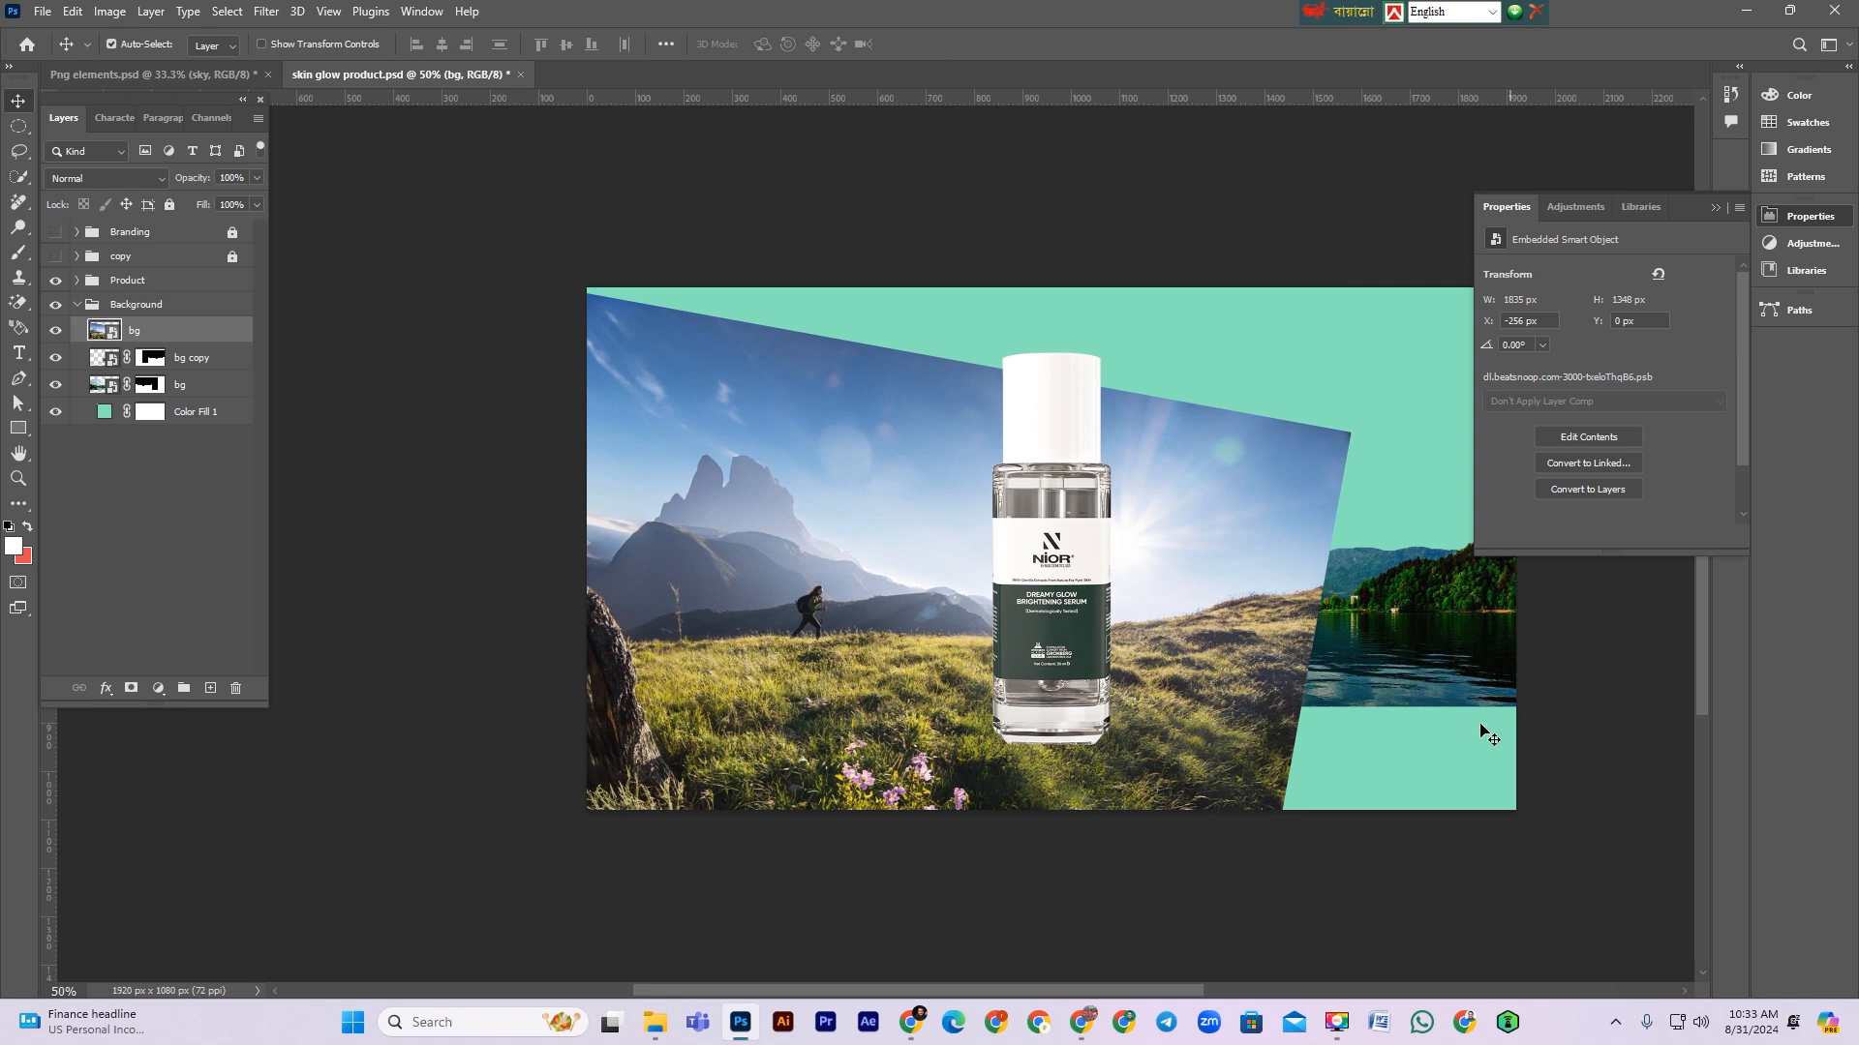
Step: Add a layer mask to bg and paint black over its mountains and sky to reveal the lake layers behind
scroll(1104, 653, up, 1)
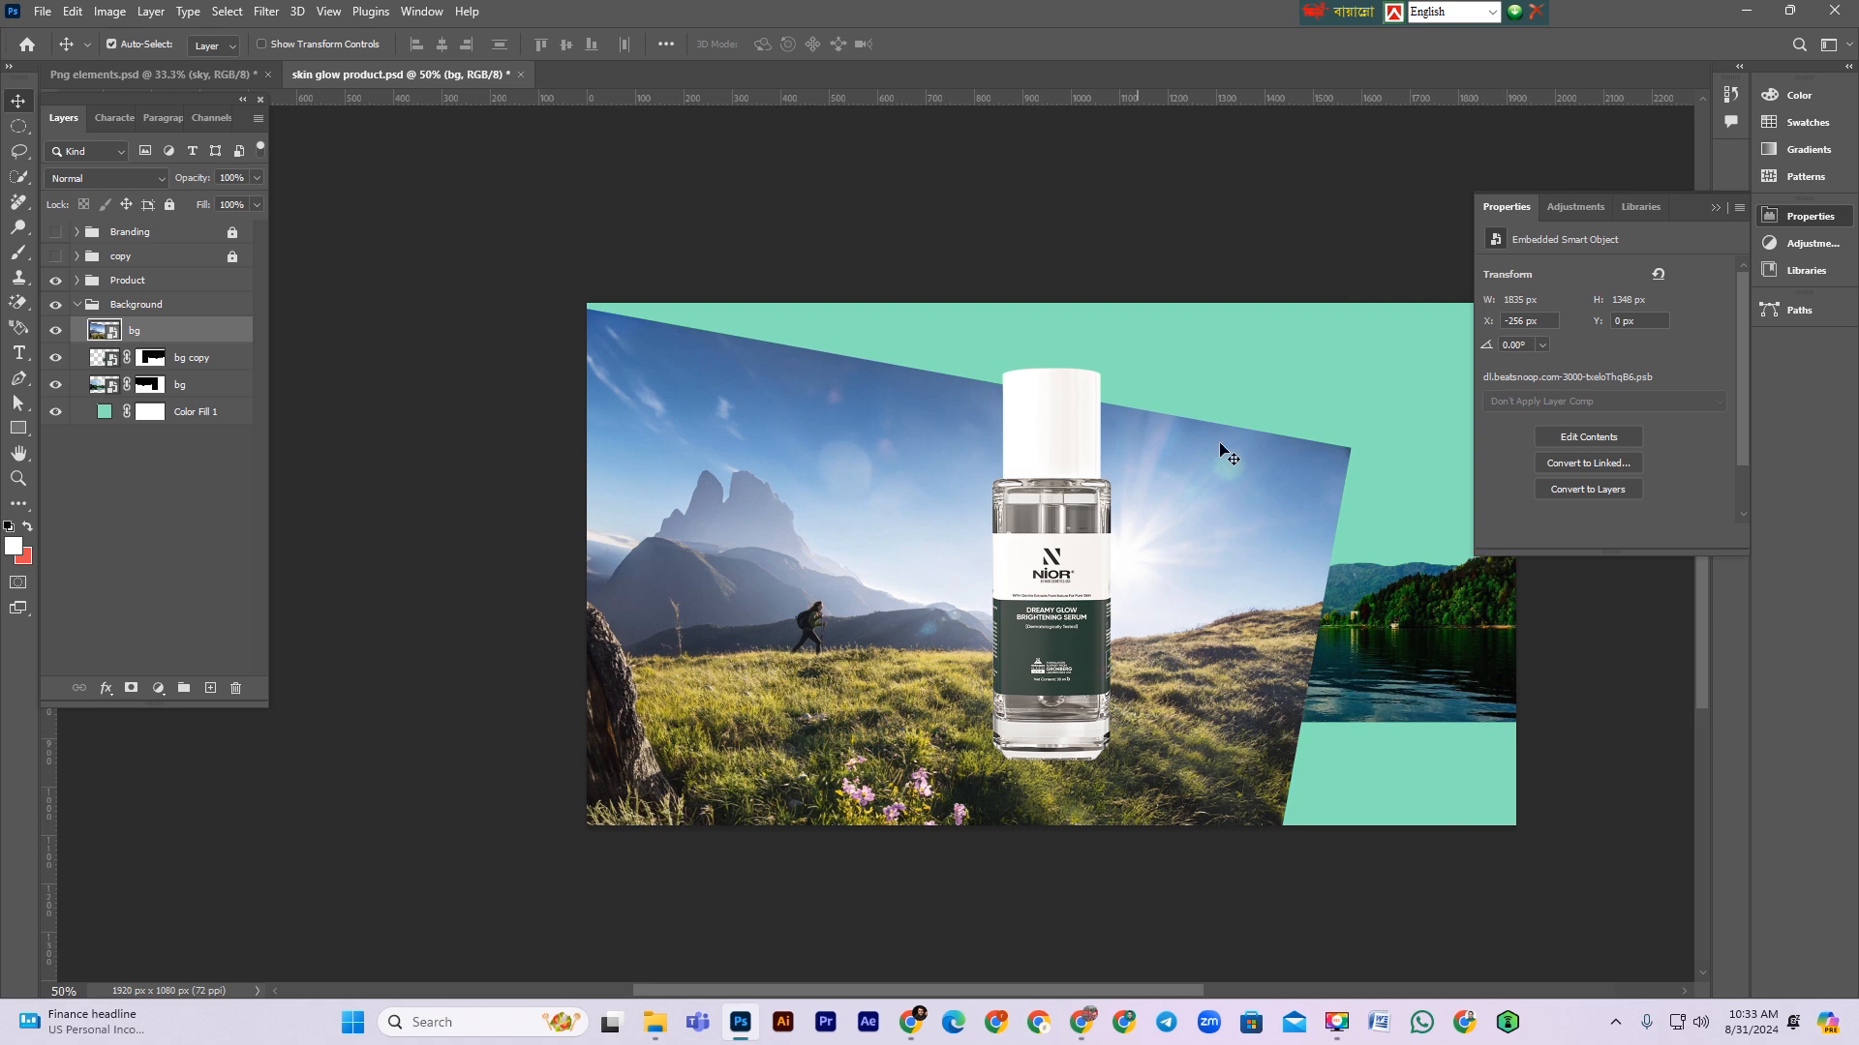
click(130, 687)
click(17, 254)
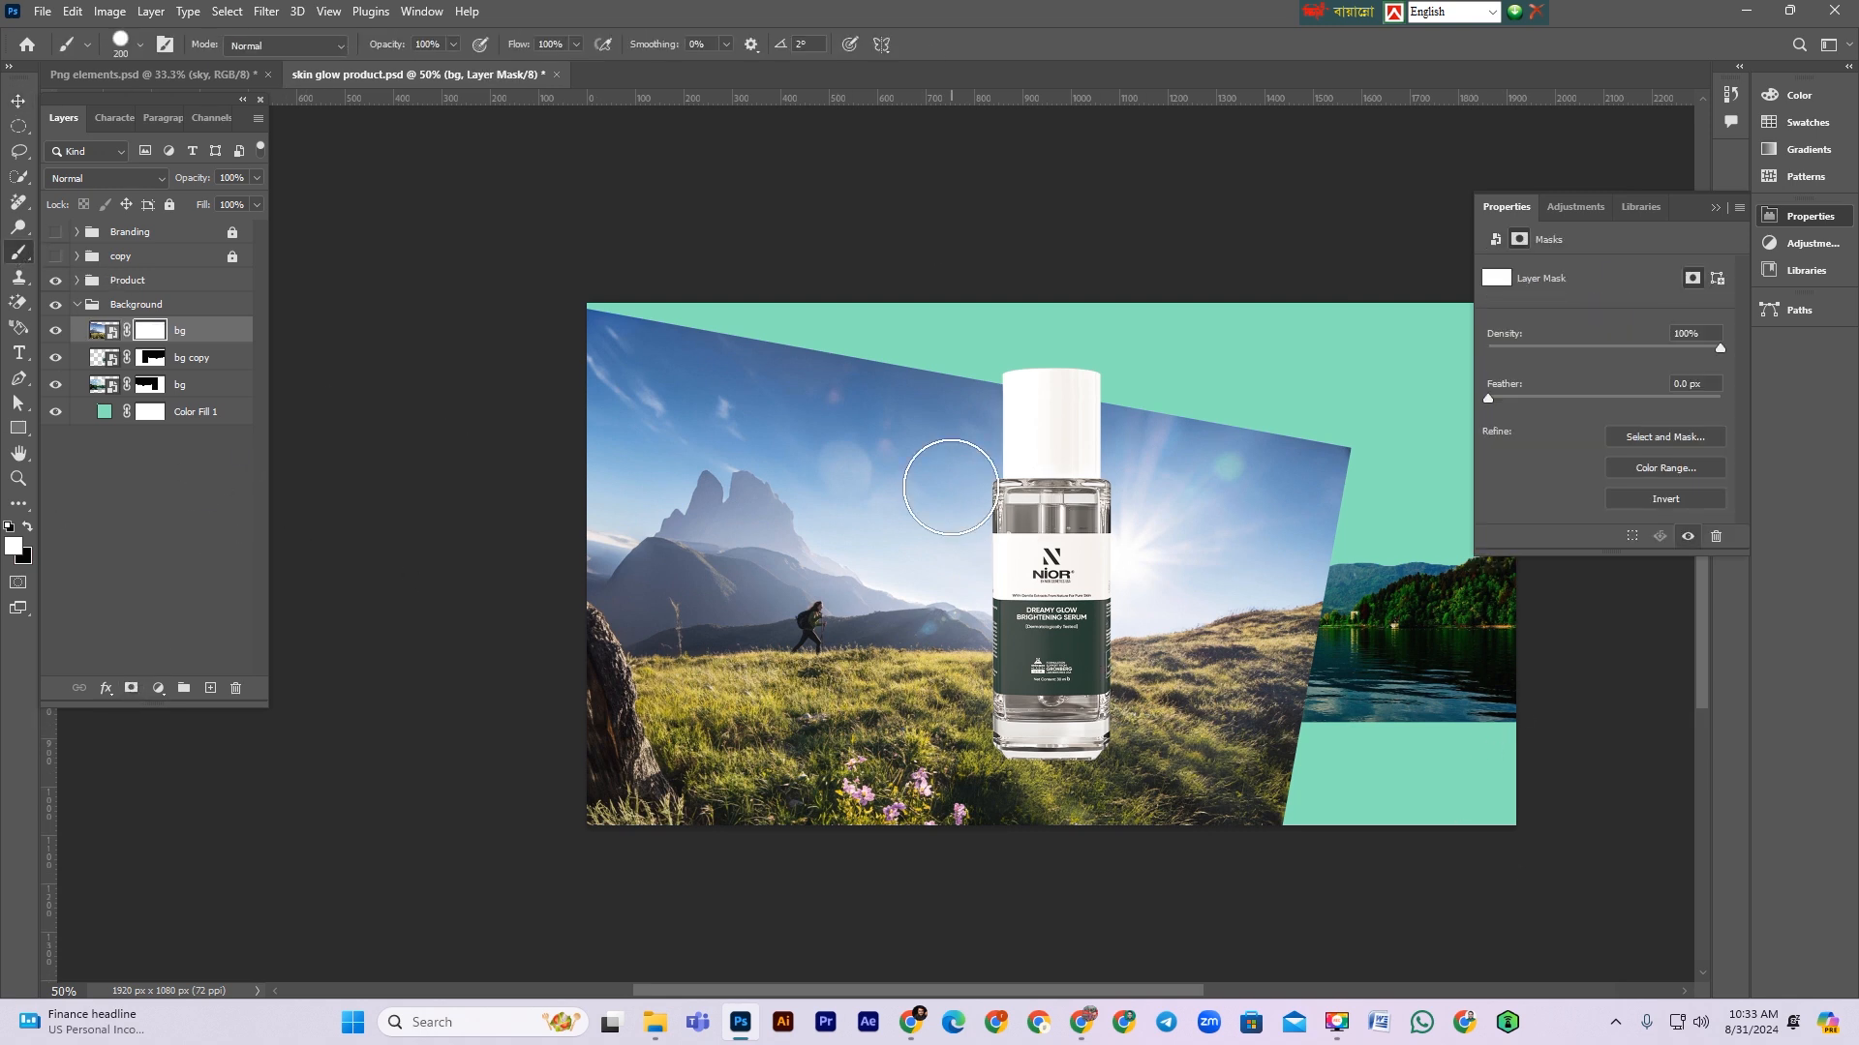
click(27, 526)
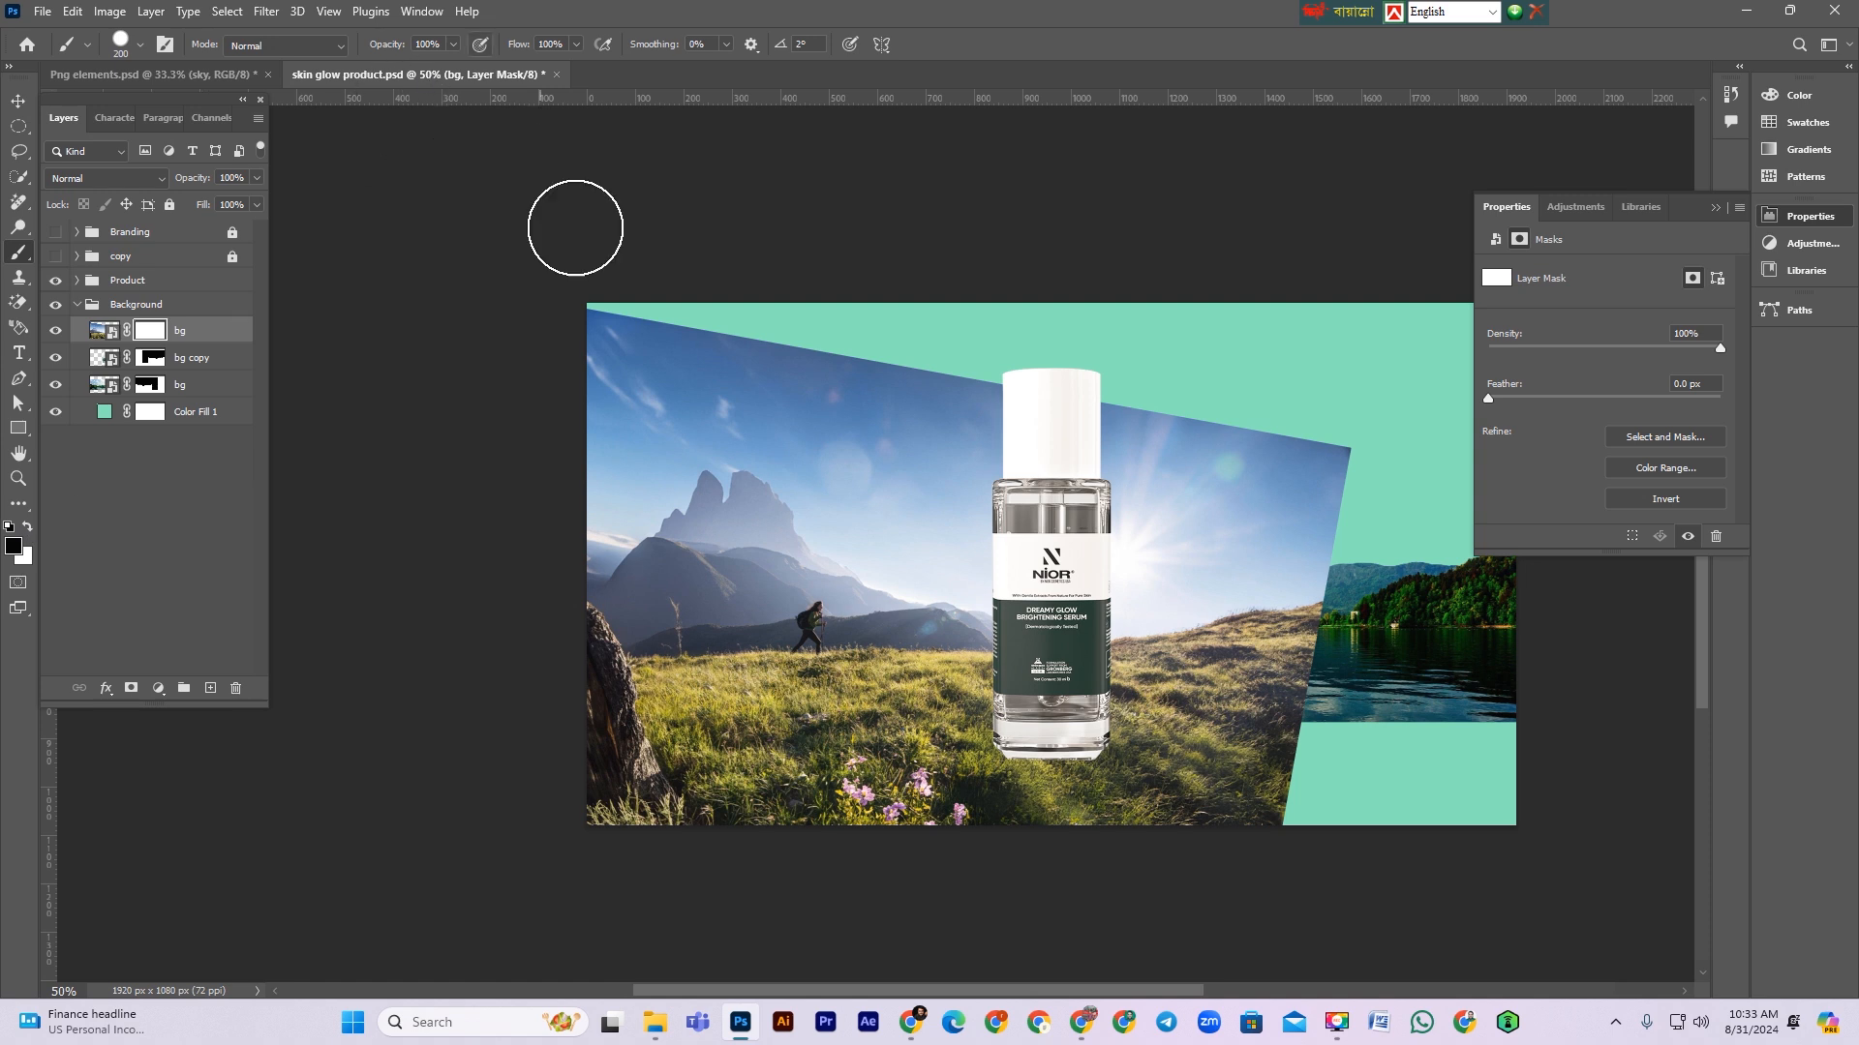
mouse_move(758, 249)
mouse_down()
mouse_move(568, 469)
mouse_move(1065, 462)
mouse_move(1323, 502)
mouse_move(1011, 455)
mouse_up()
right_click(1092, 462)
drag(1187, 498, 972, 492)
mouse_move(652, 531)
mouse_down()
mouse_move(679, 562)
mouse_move(961, 575)
mouse_move(817, 599)
mouse_move(847, 625)
mouse_move(1185, 572)
mouse_move(1188, 589)
mouse_move(1427, 610)
mouse_move(671, 637)
mouse_move(781, 622)
mouse_move(622, 546)
mouse_move(918, 662)
mouse_move(1110, 646)
mouse_move(759, 634)
mouse_move(977, 662)
mouse_move(952, 662)
mouse_move(1314, 645)
mouse_move(1339, 661)
mouse_move(1389, 659)
mouse_move(1429, 644)
mouse_up()
key(x)
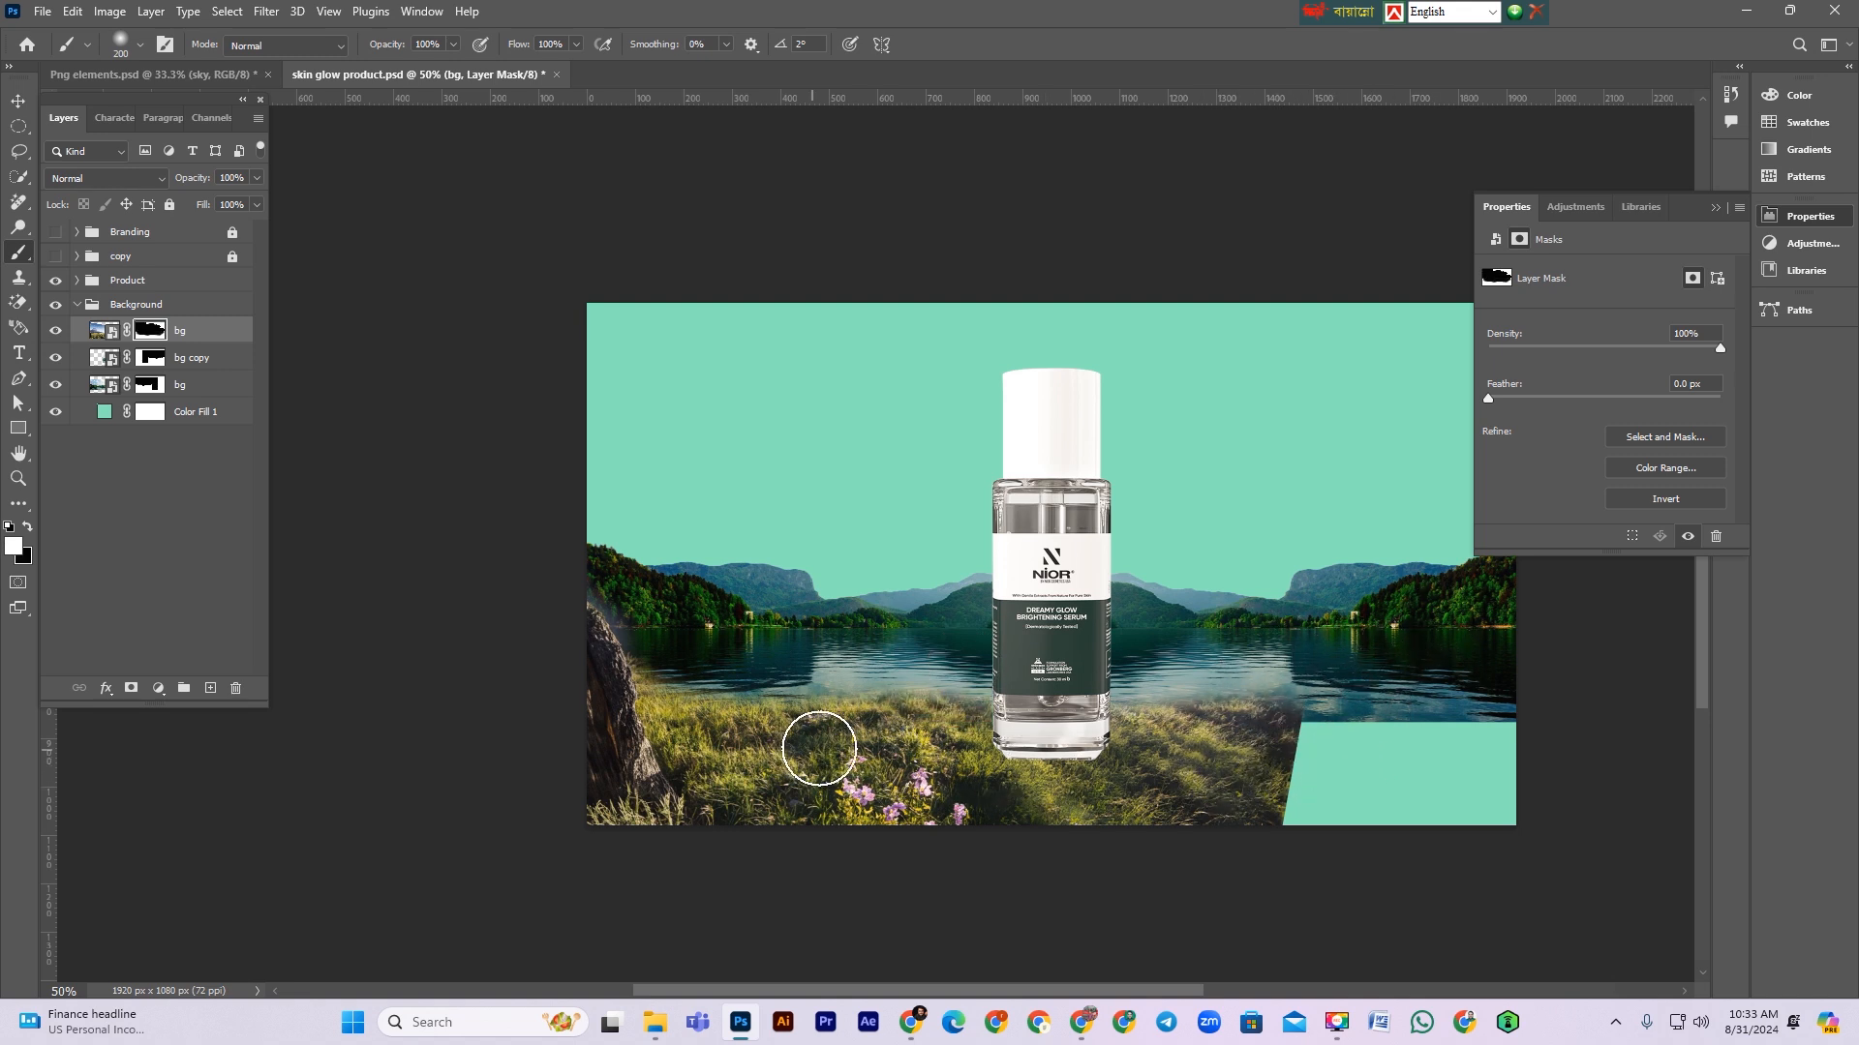
scroll(716, 592, up, 2)
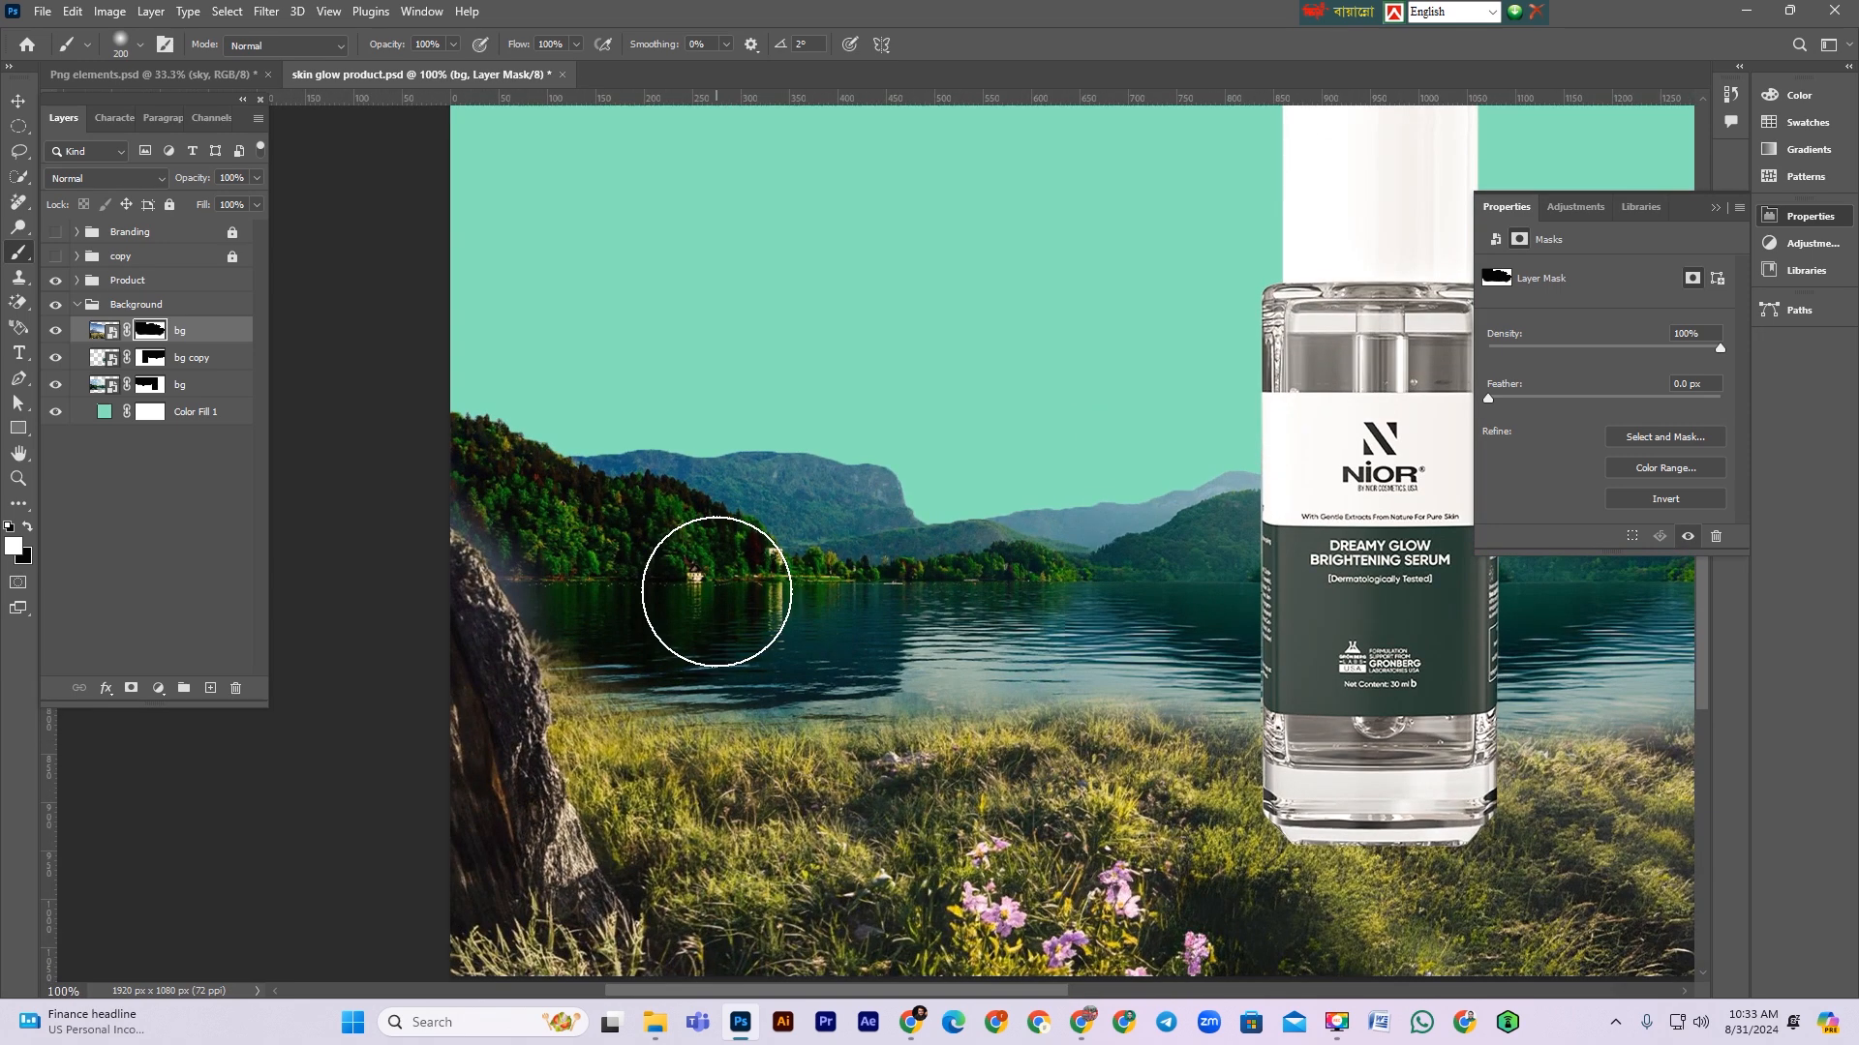
key(bracketleft)
key(bracketleft)
key(bracketleft)
key(bracketleft)
key(bracketleft)
key(bracketleft)
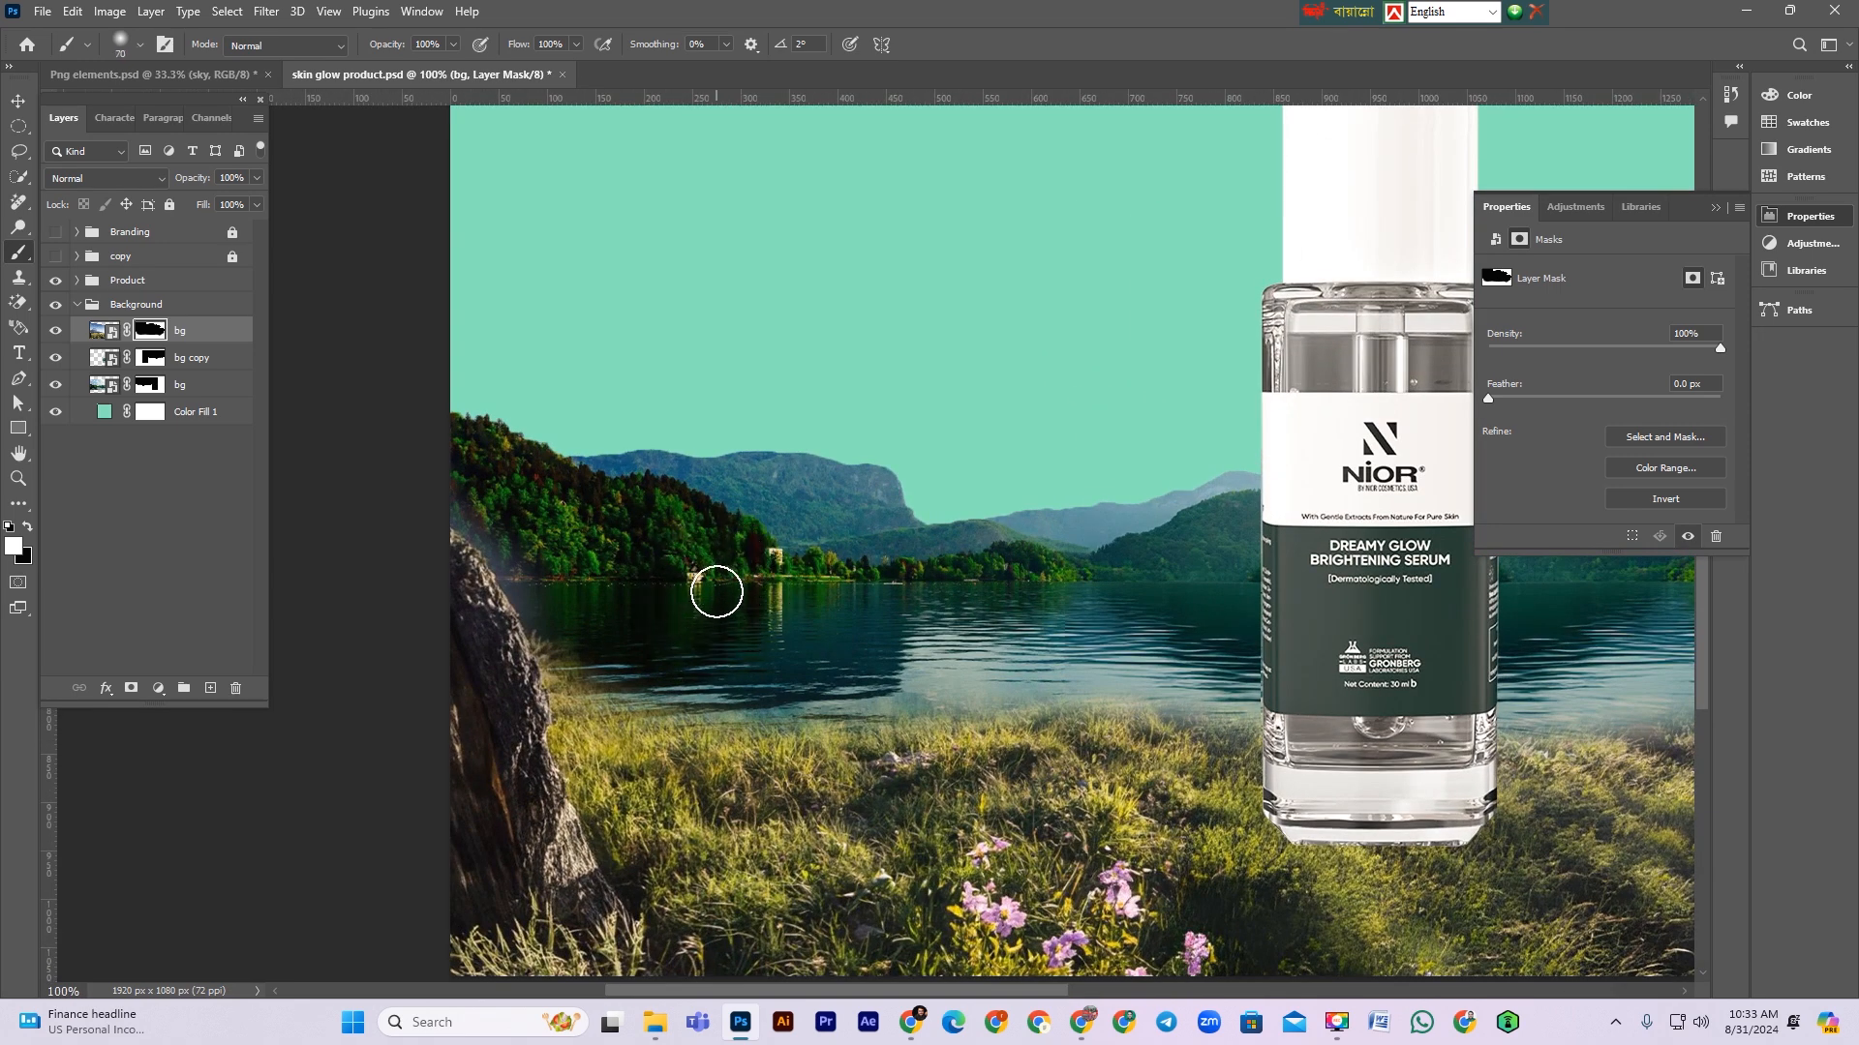
key(p)
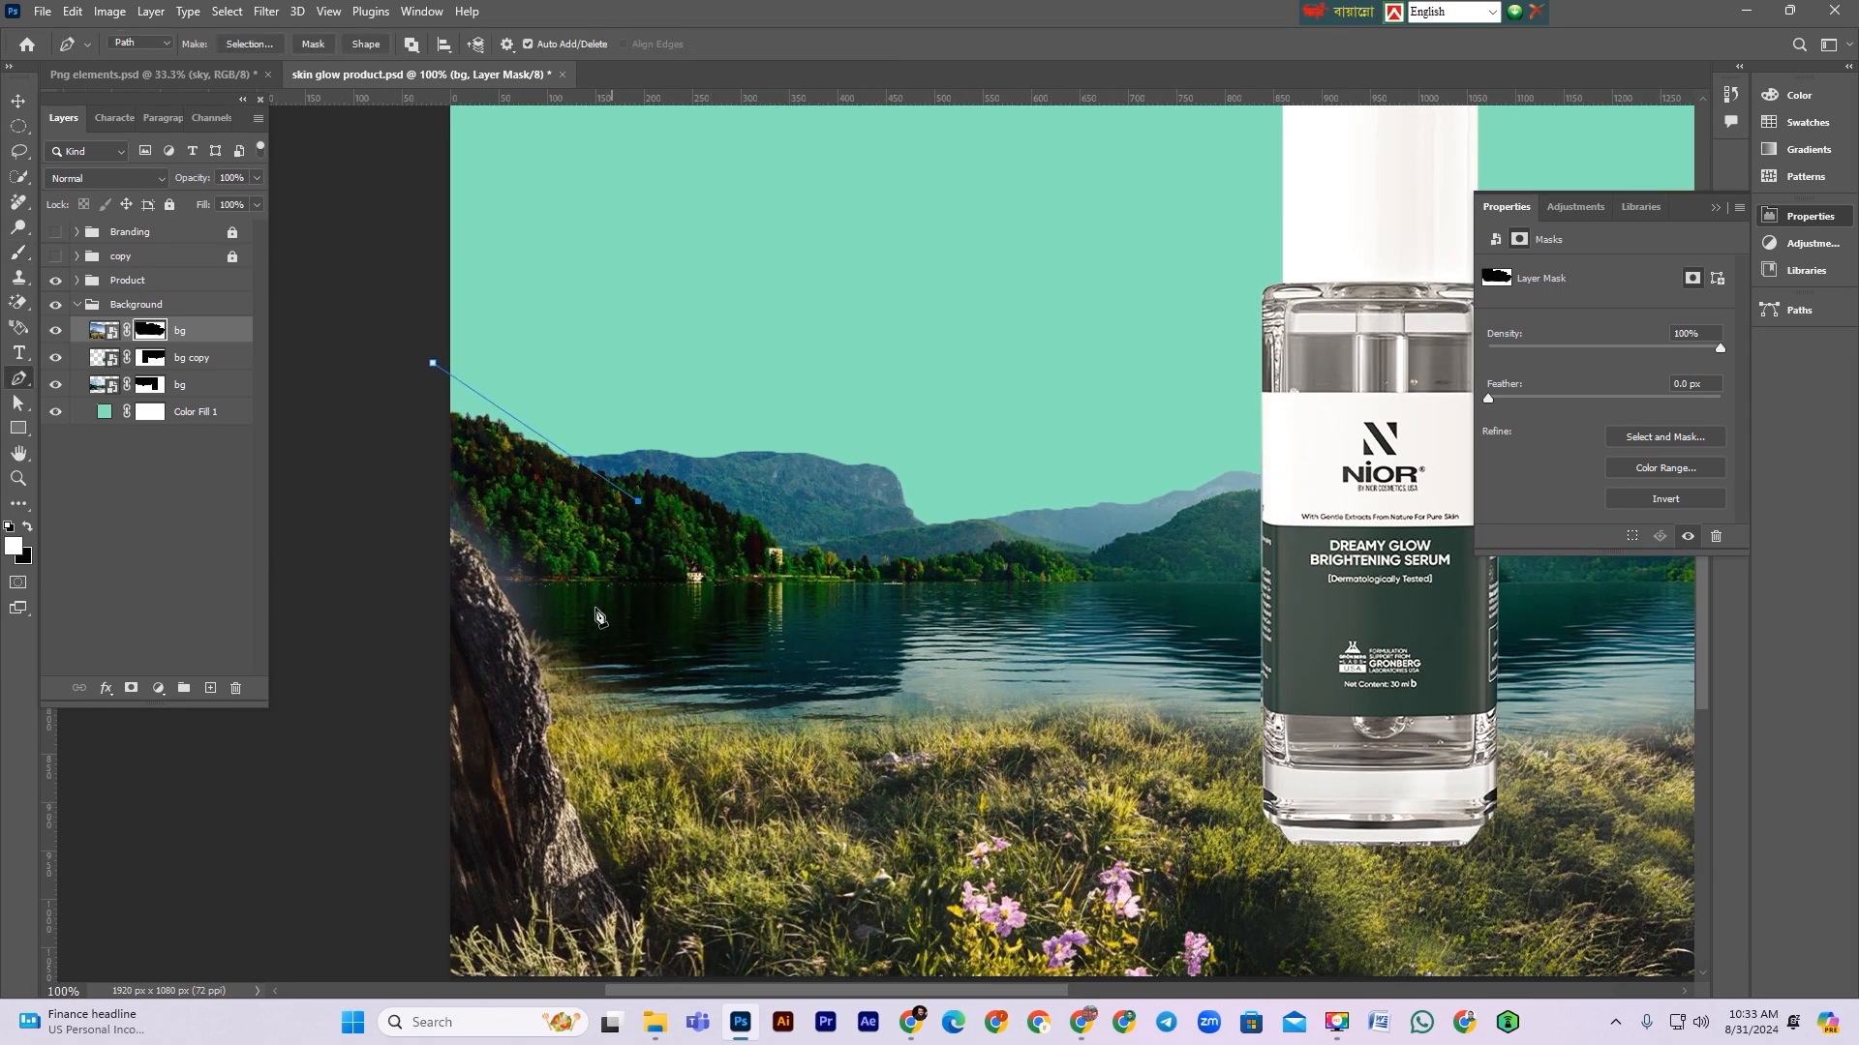
click(435, 364)
key(ctrl+Return)
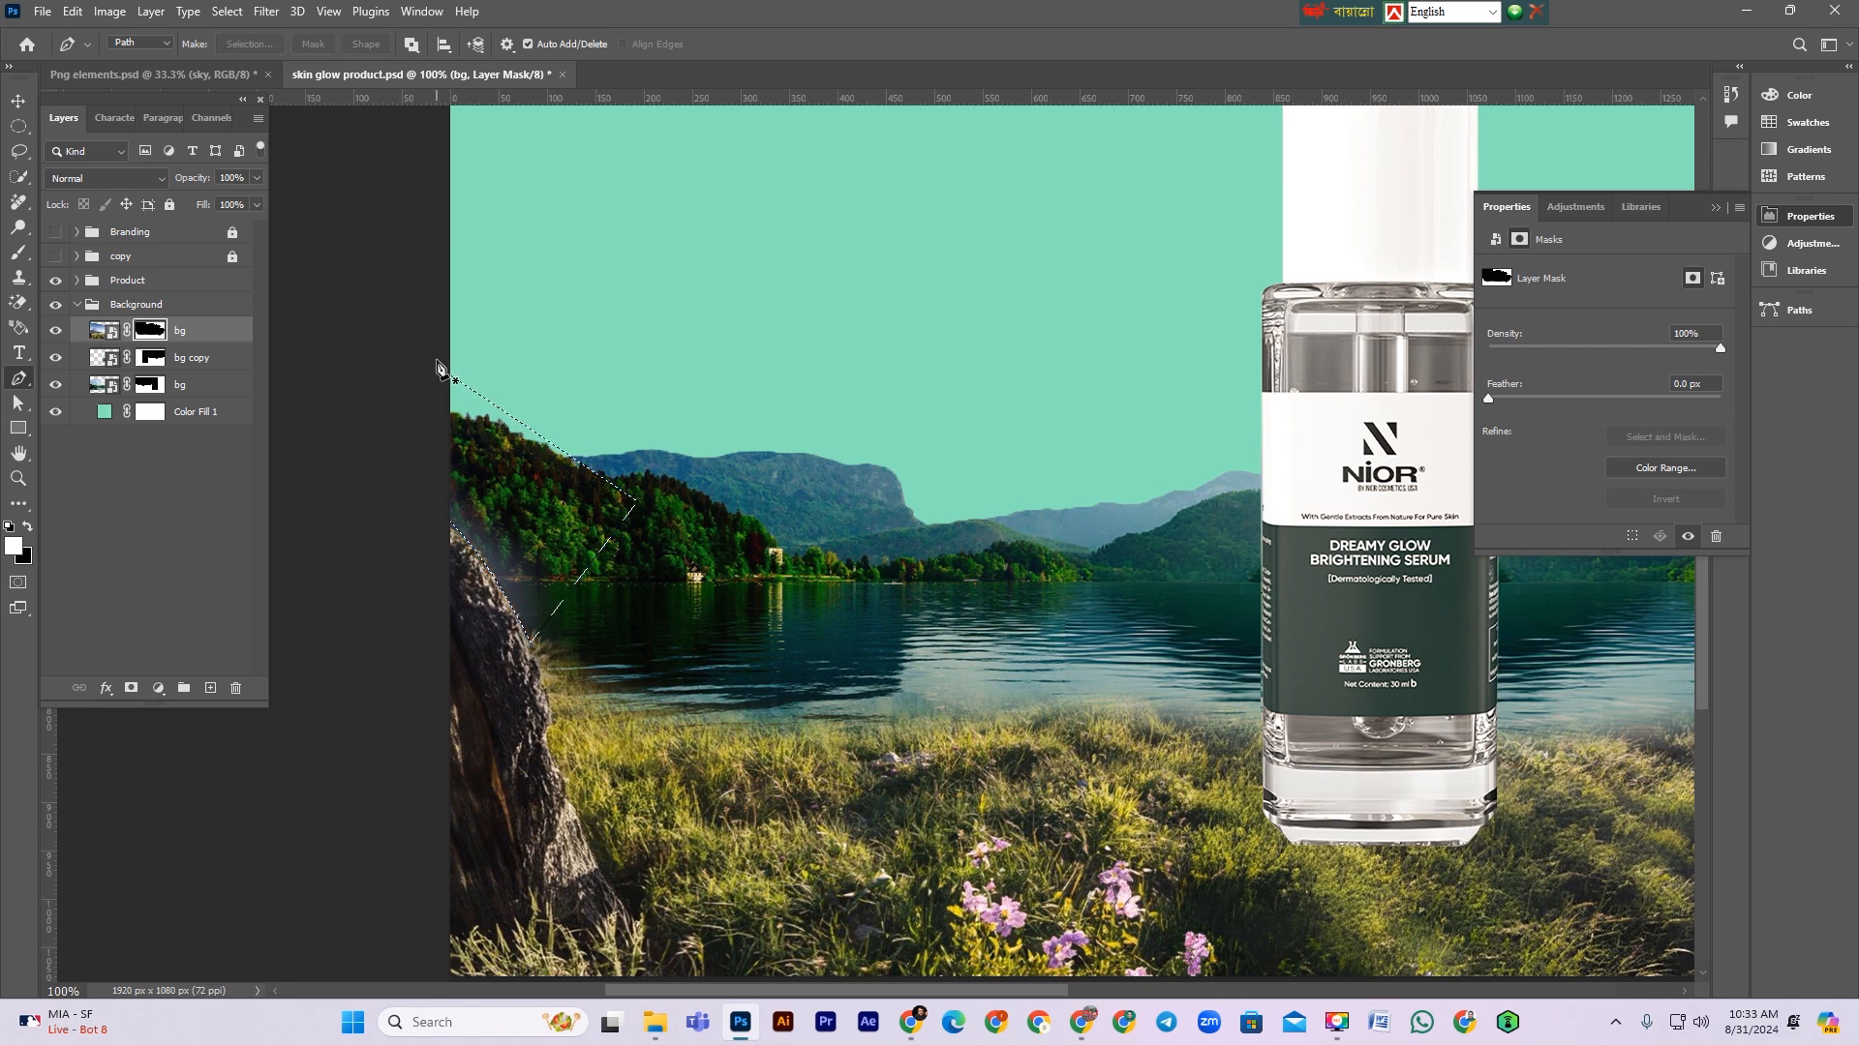
key(ctrl+d)
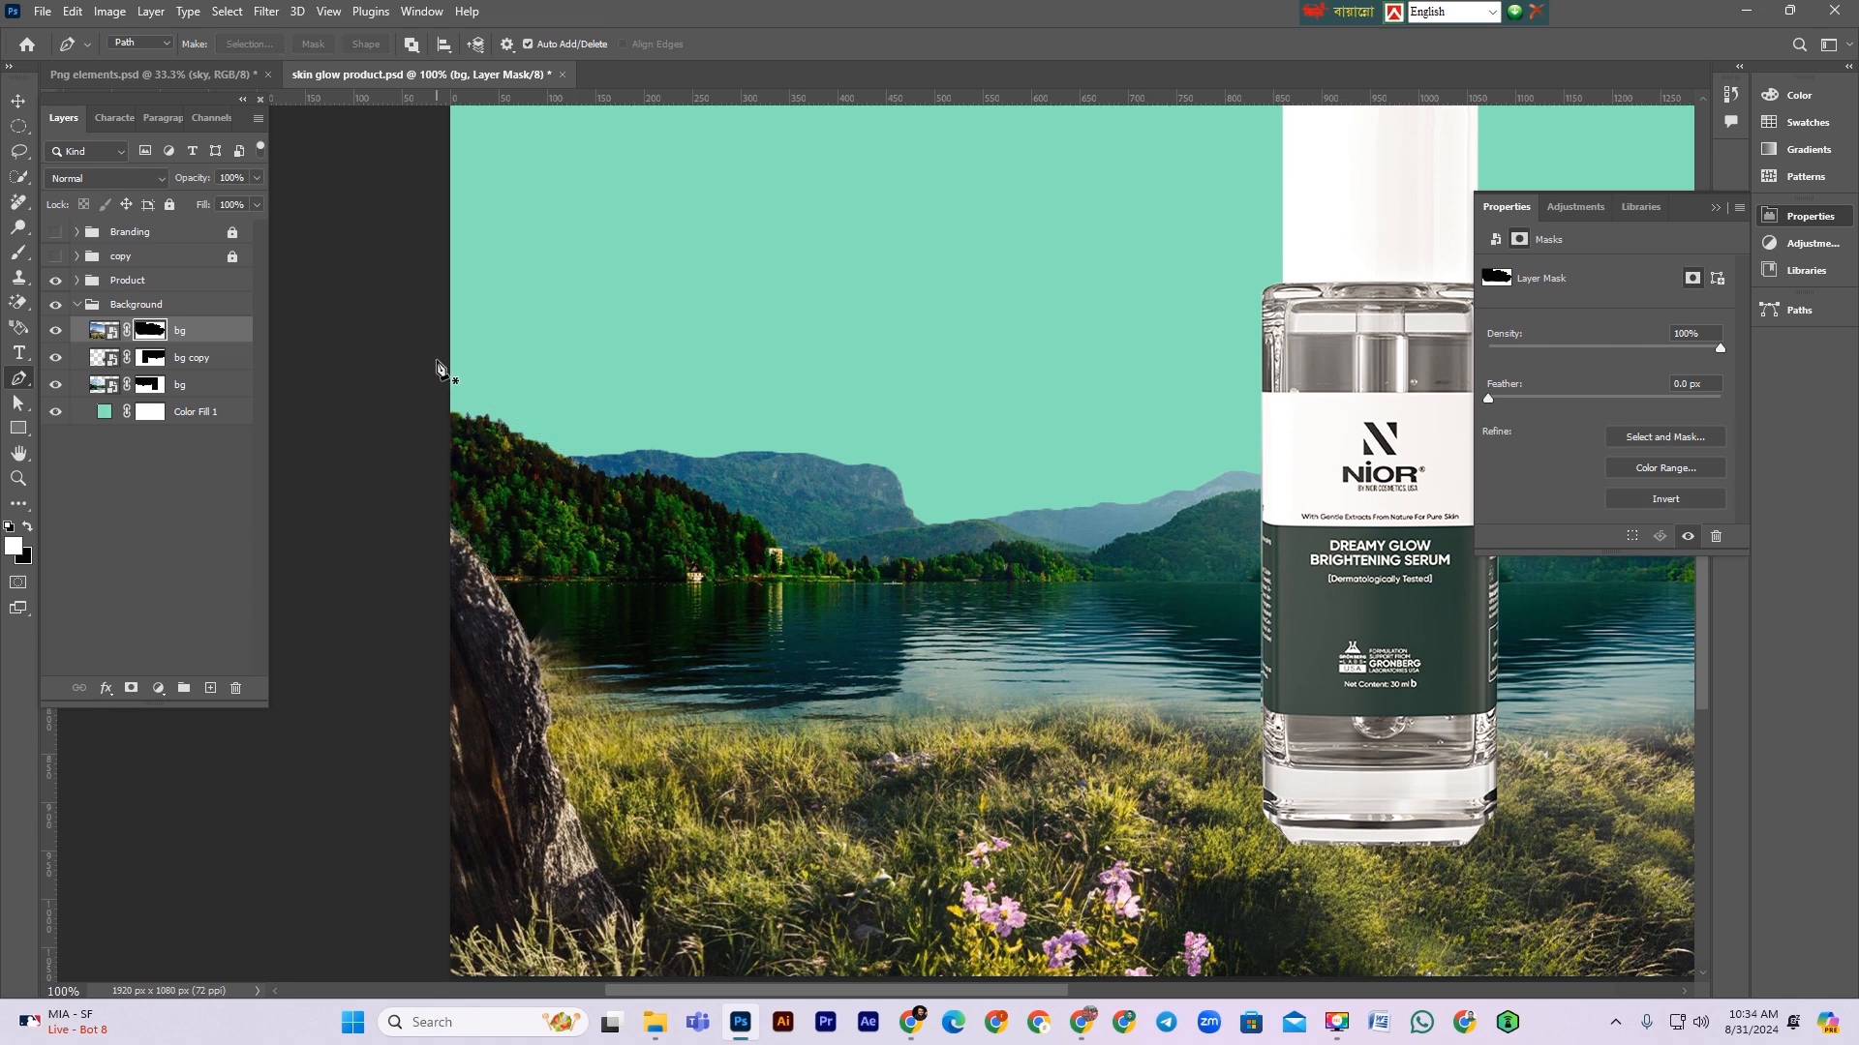
drag(605, 689, 630, 699)
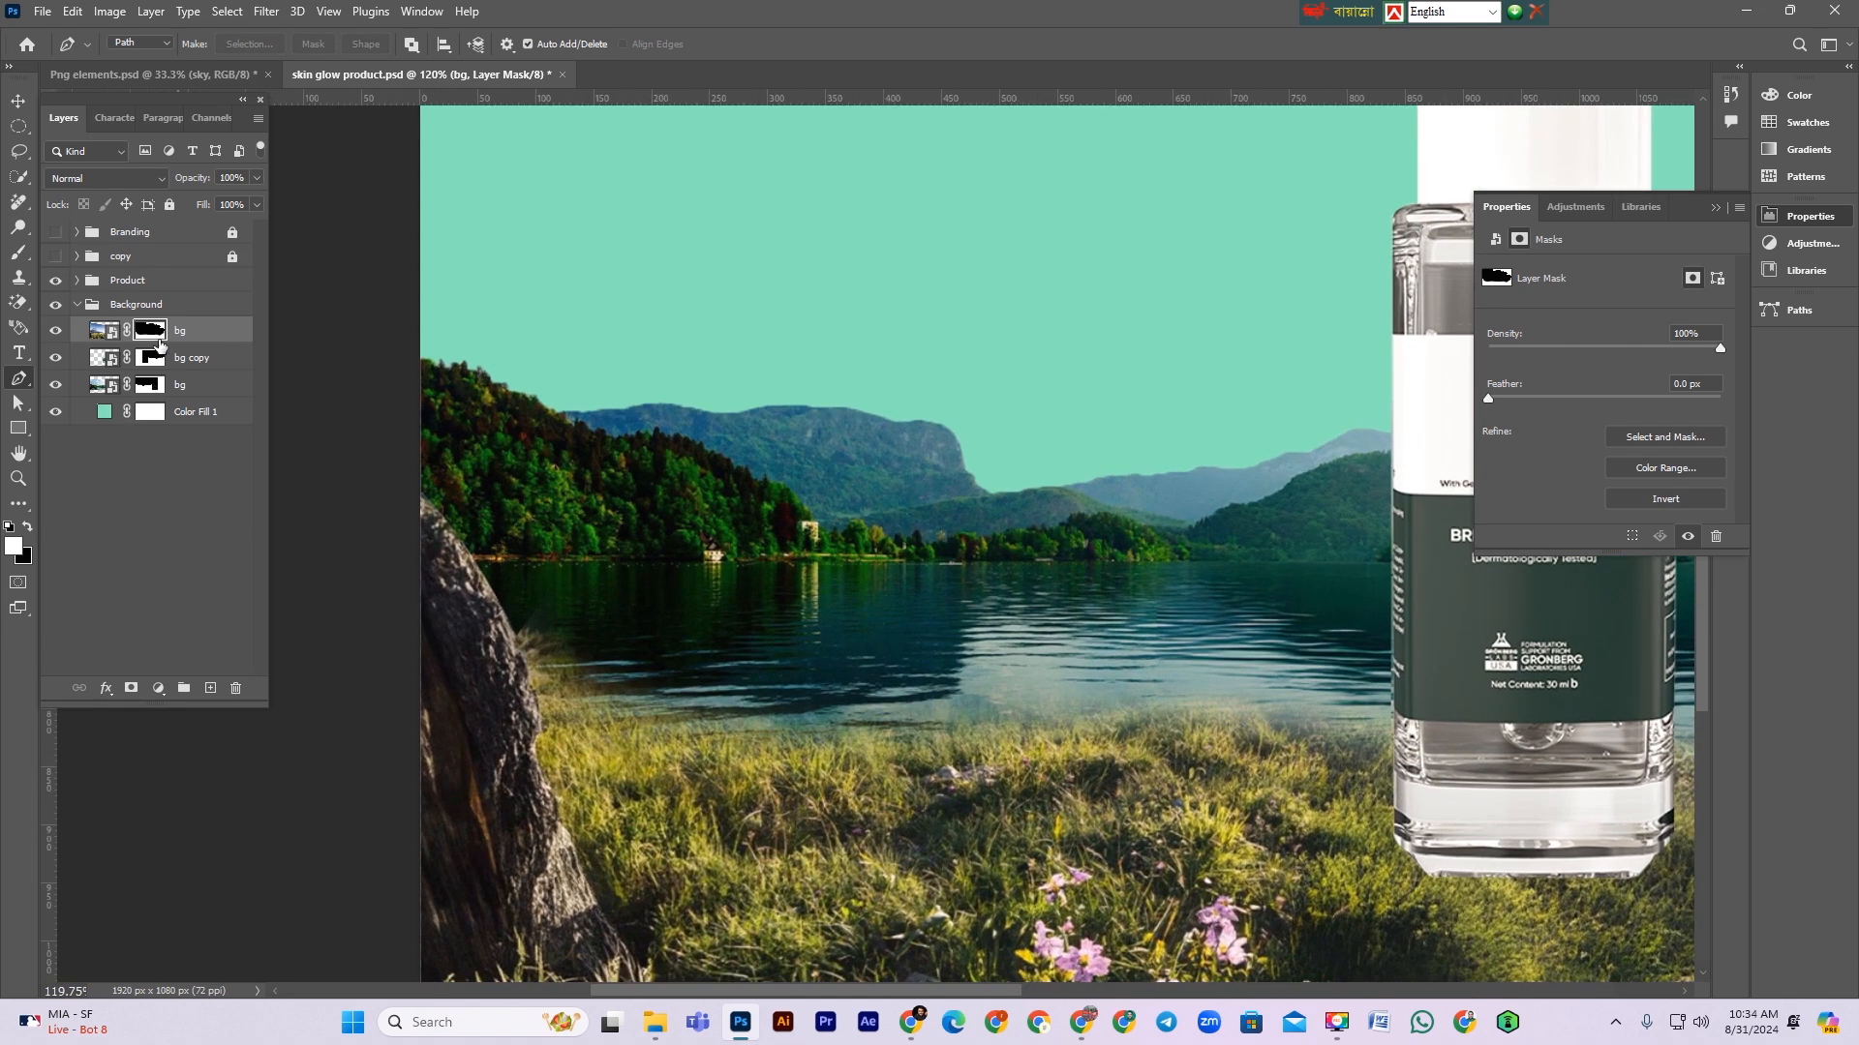
Step: Choose a grass brush from the Grass Photoshop Brushes 7 set and set its size to 174 px
click(18, 252)
click(120, 43)
scroll(161, 470, down, 5)
scroll(178, 536, down, 10)
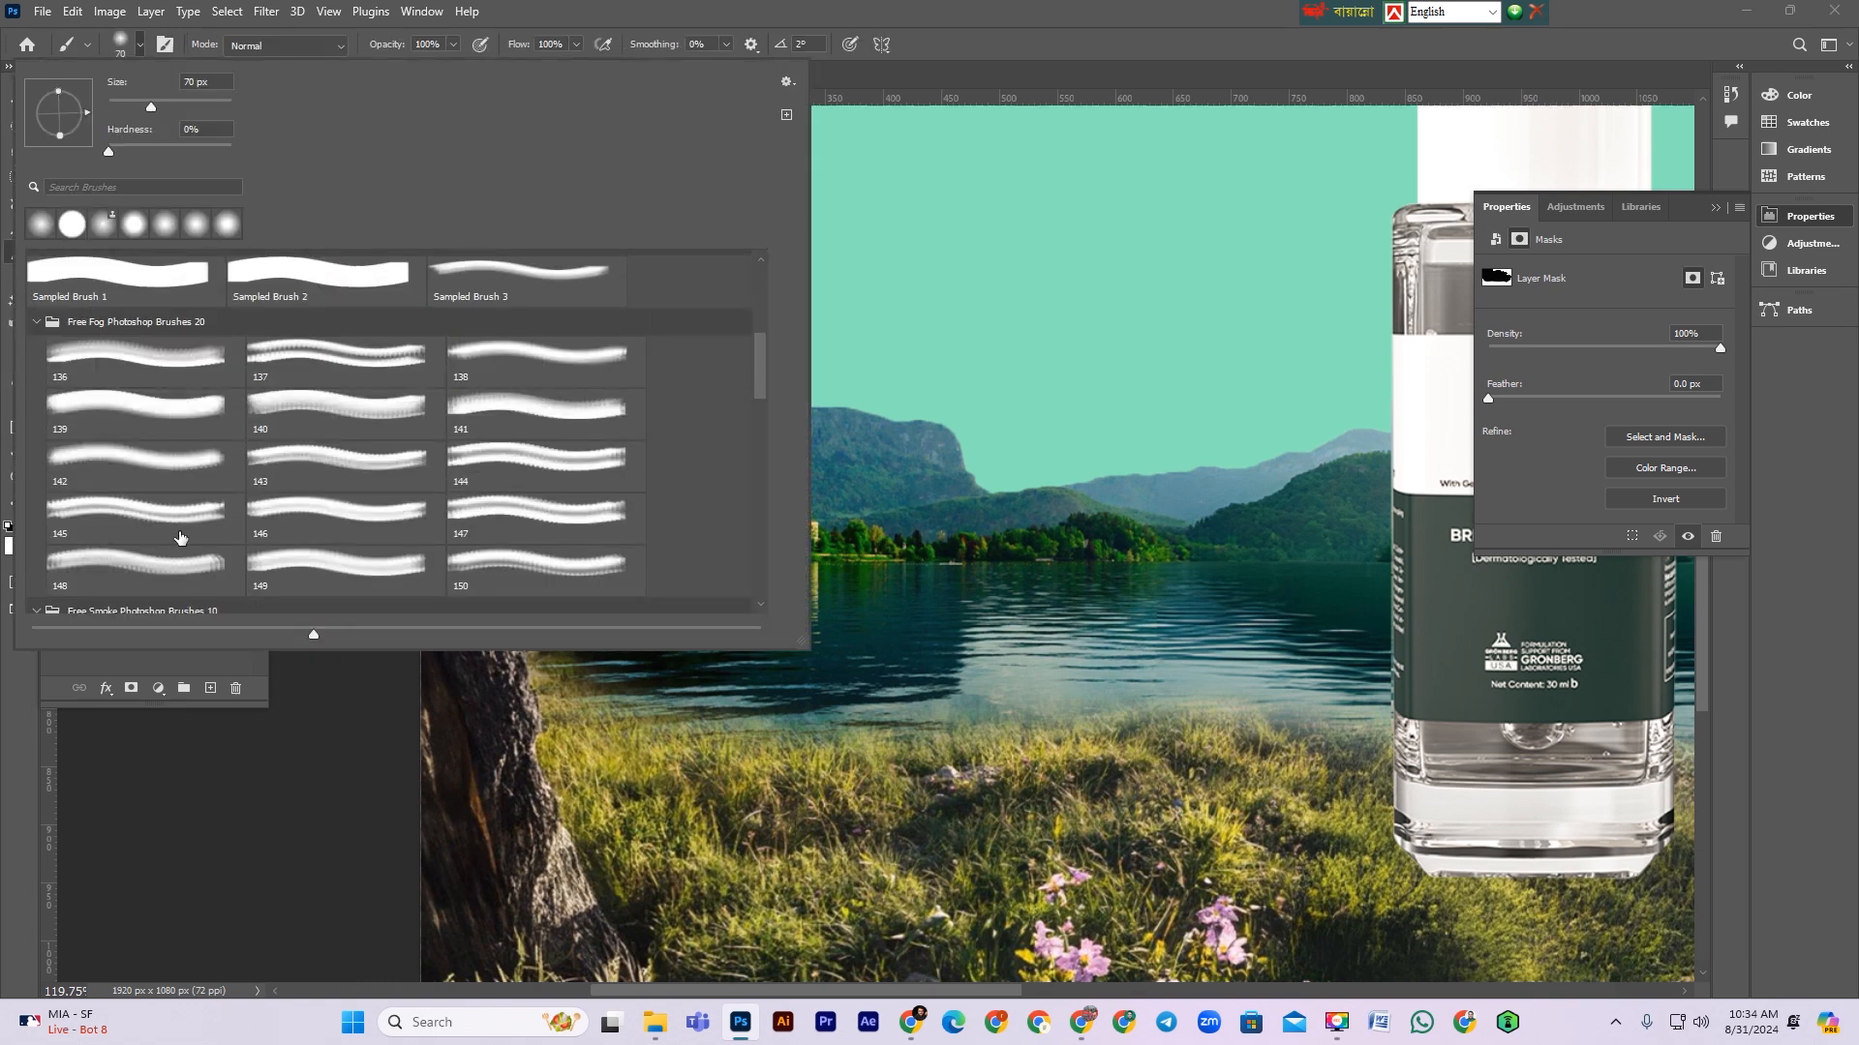
scroll(179, 535, down, 3)
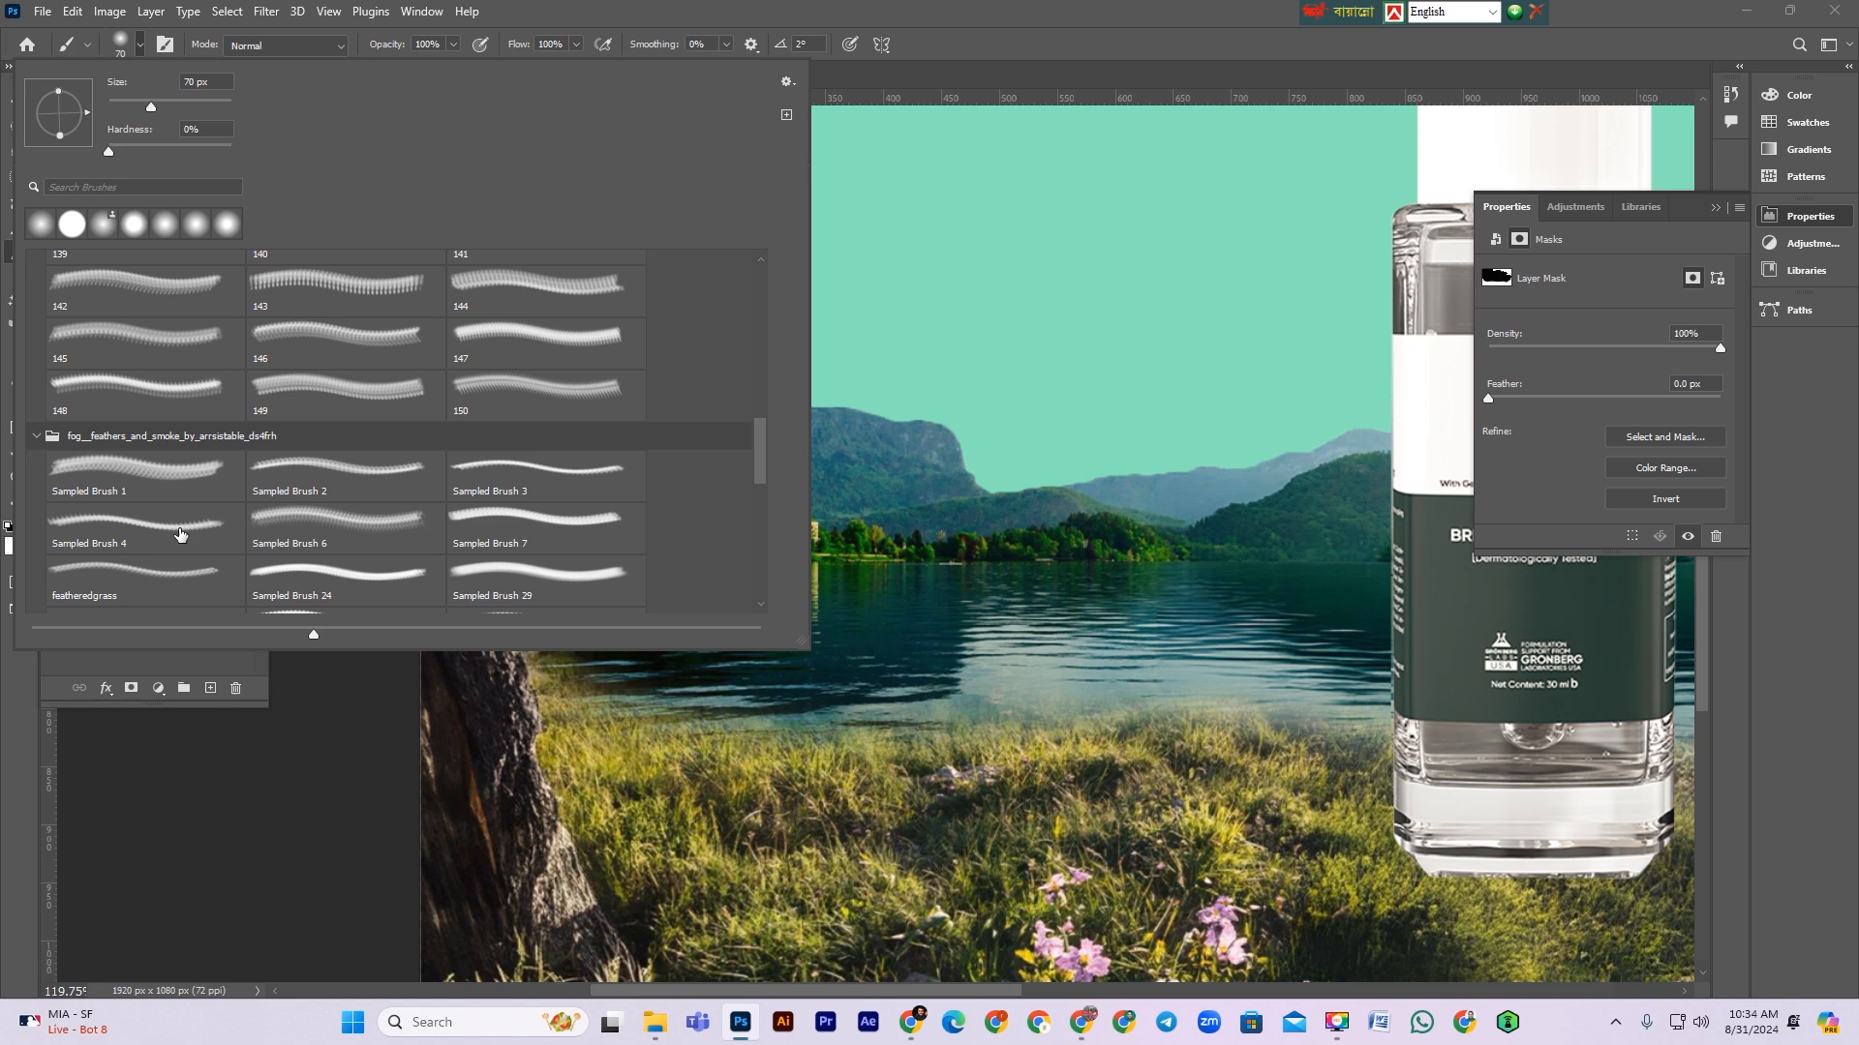
scroll(179, 534, down, 6)
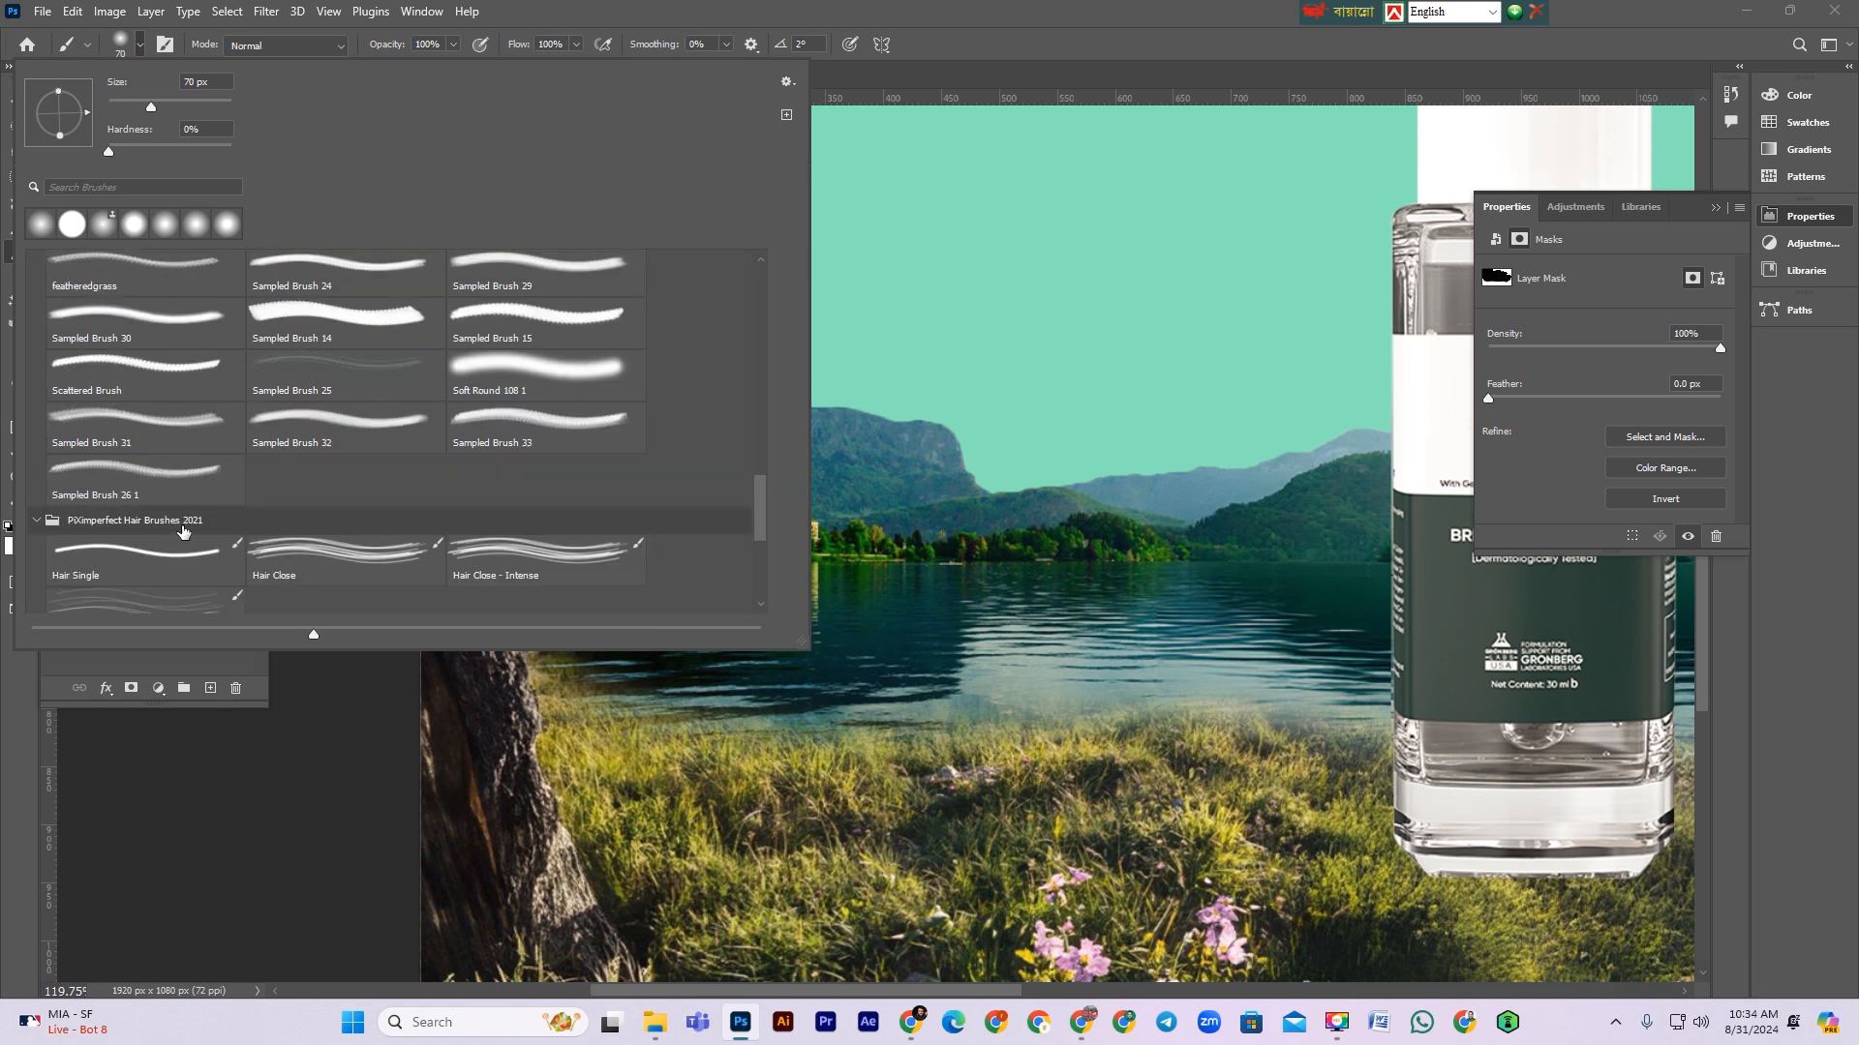
scroll(183, 531, down, 3)
click(155, 541)
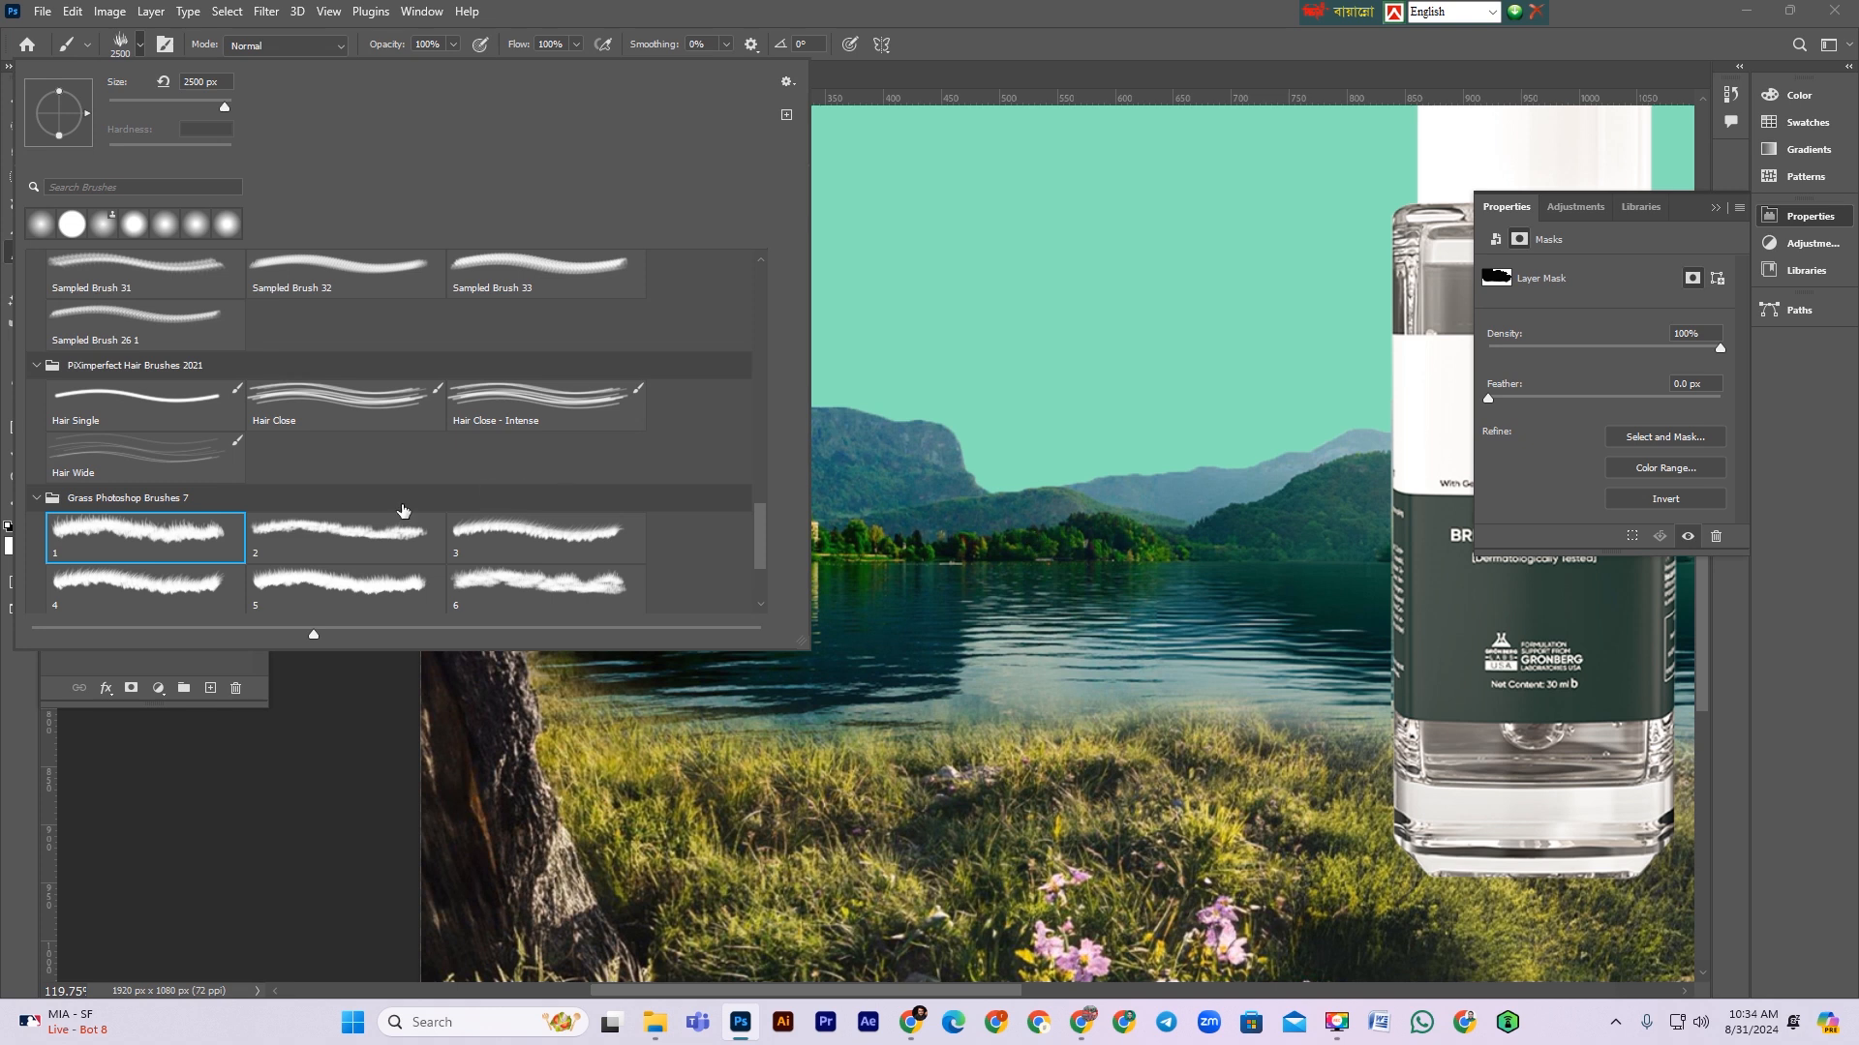
click(350, 537)
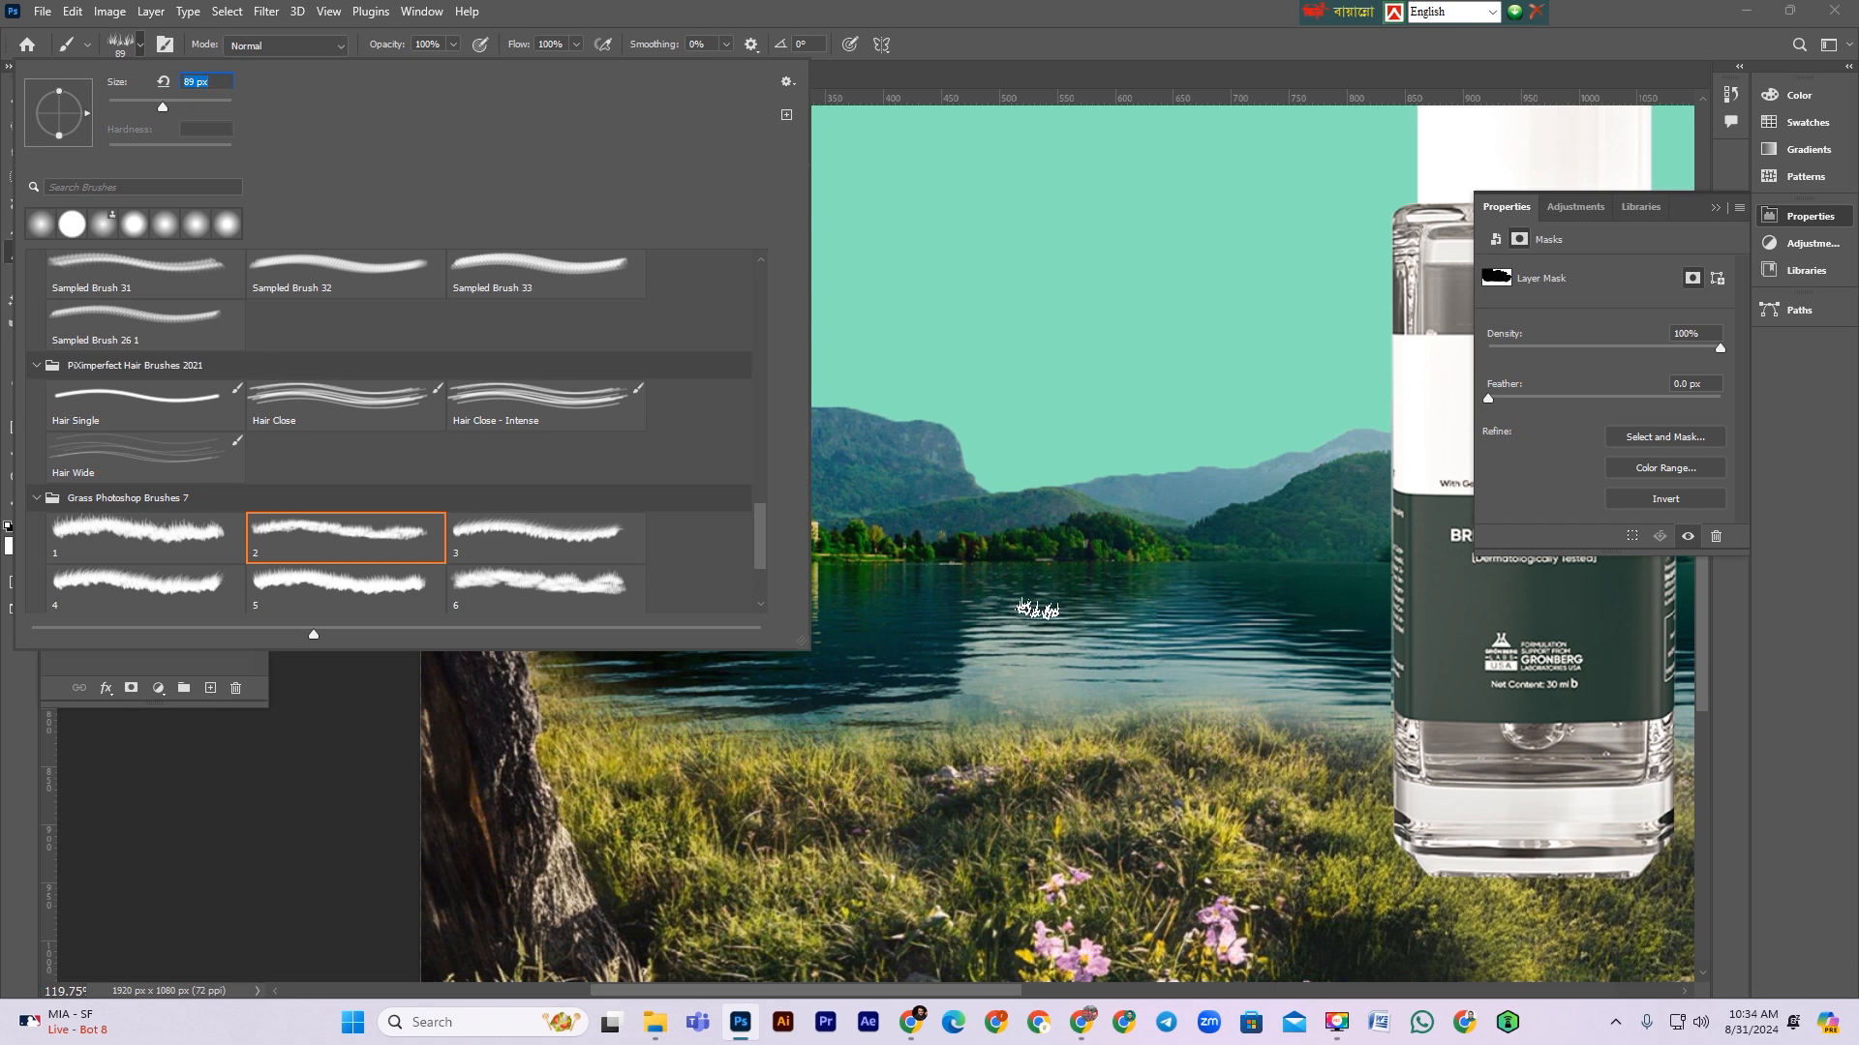
click(536, 542)
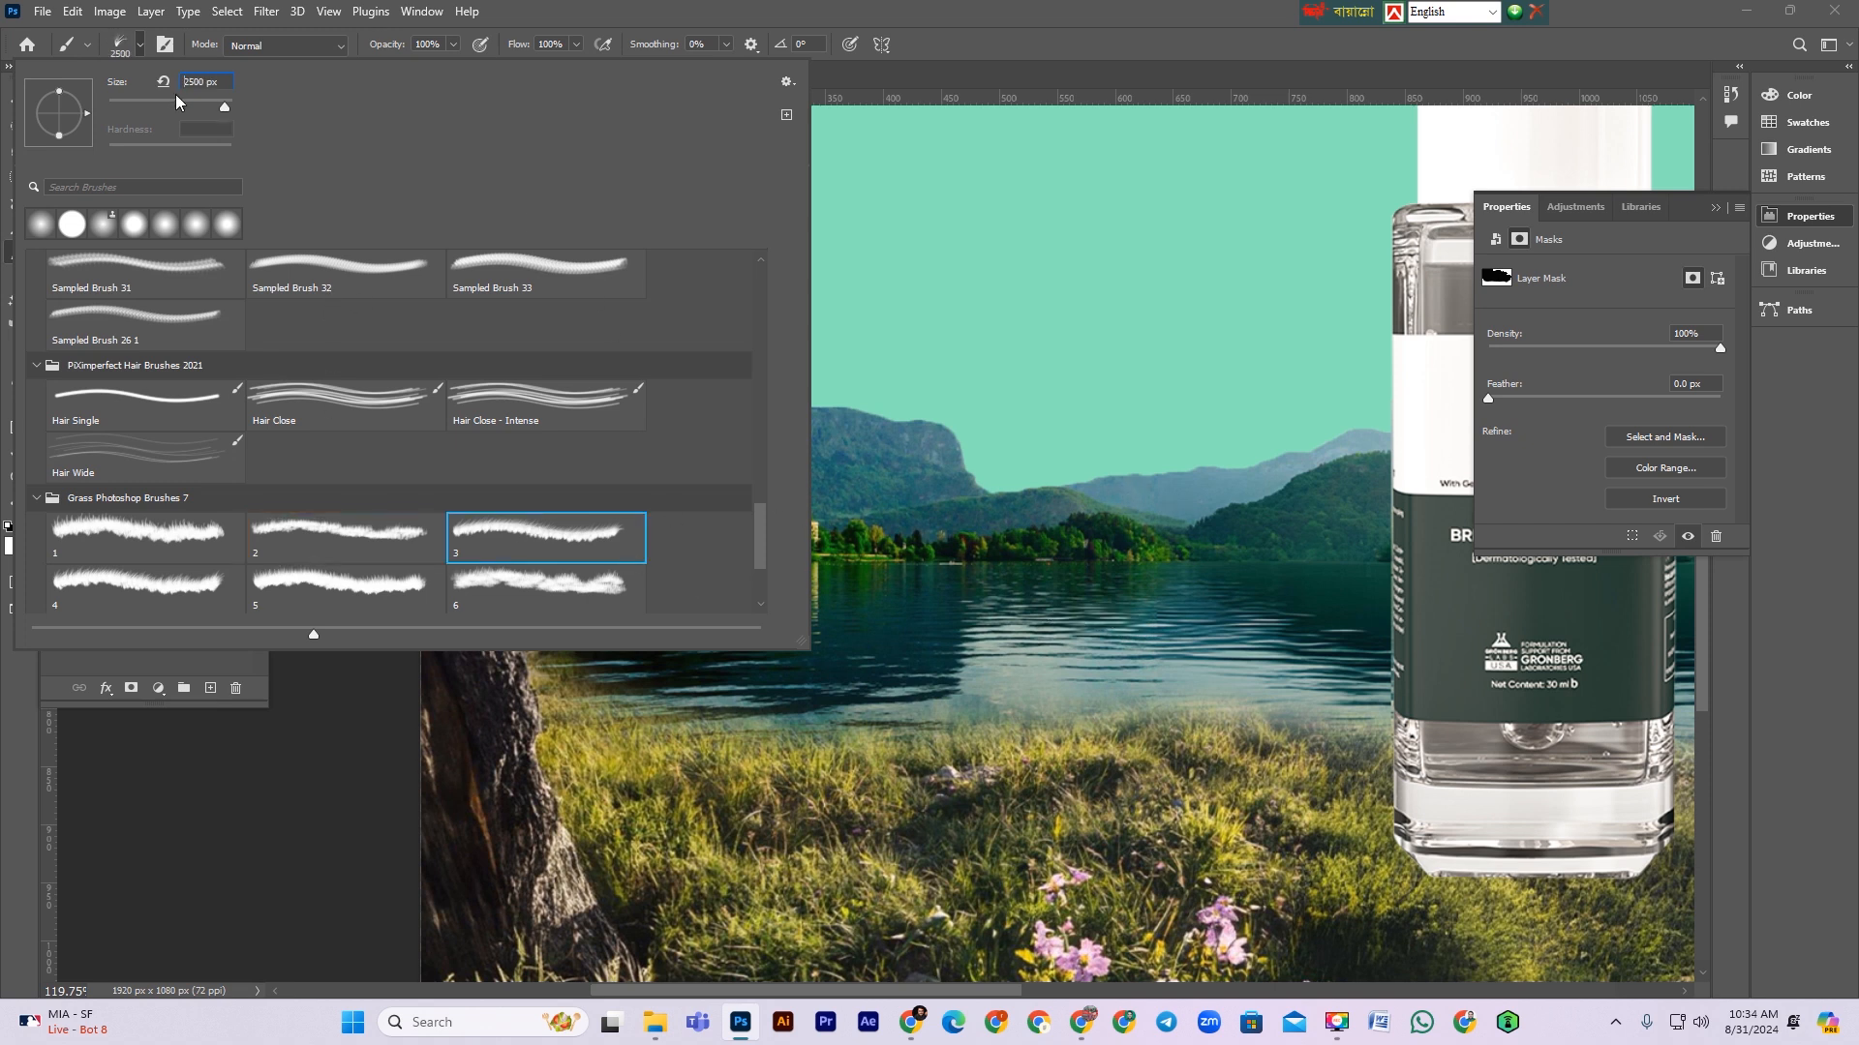
click(188, 101)
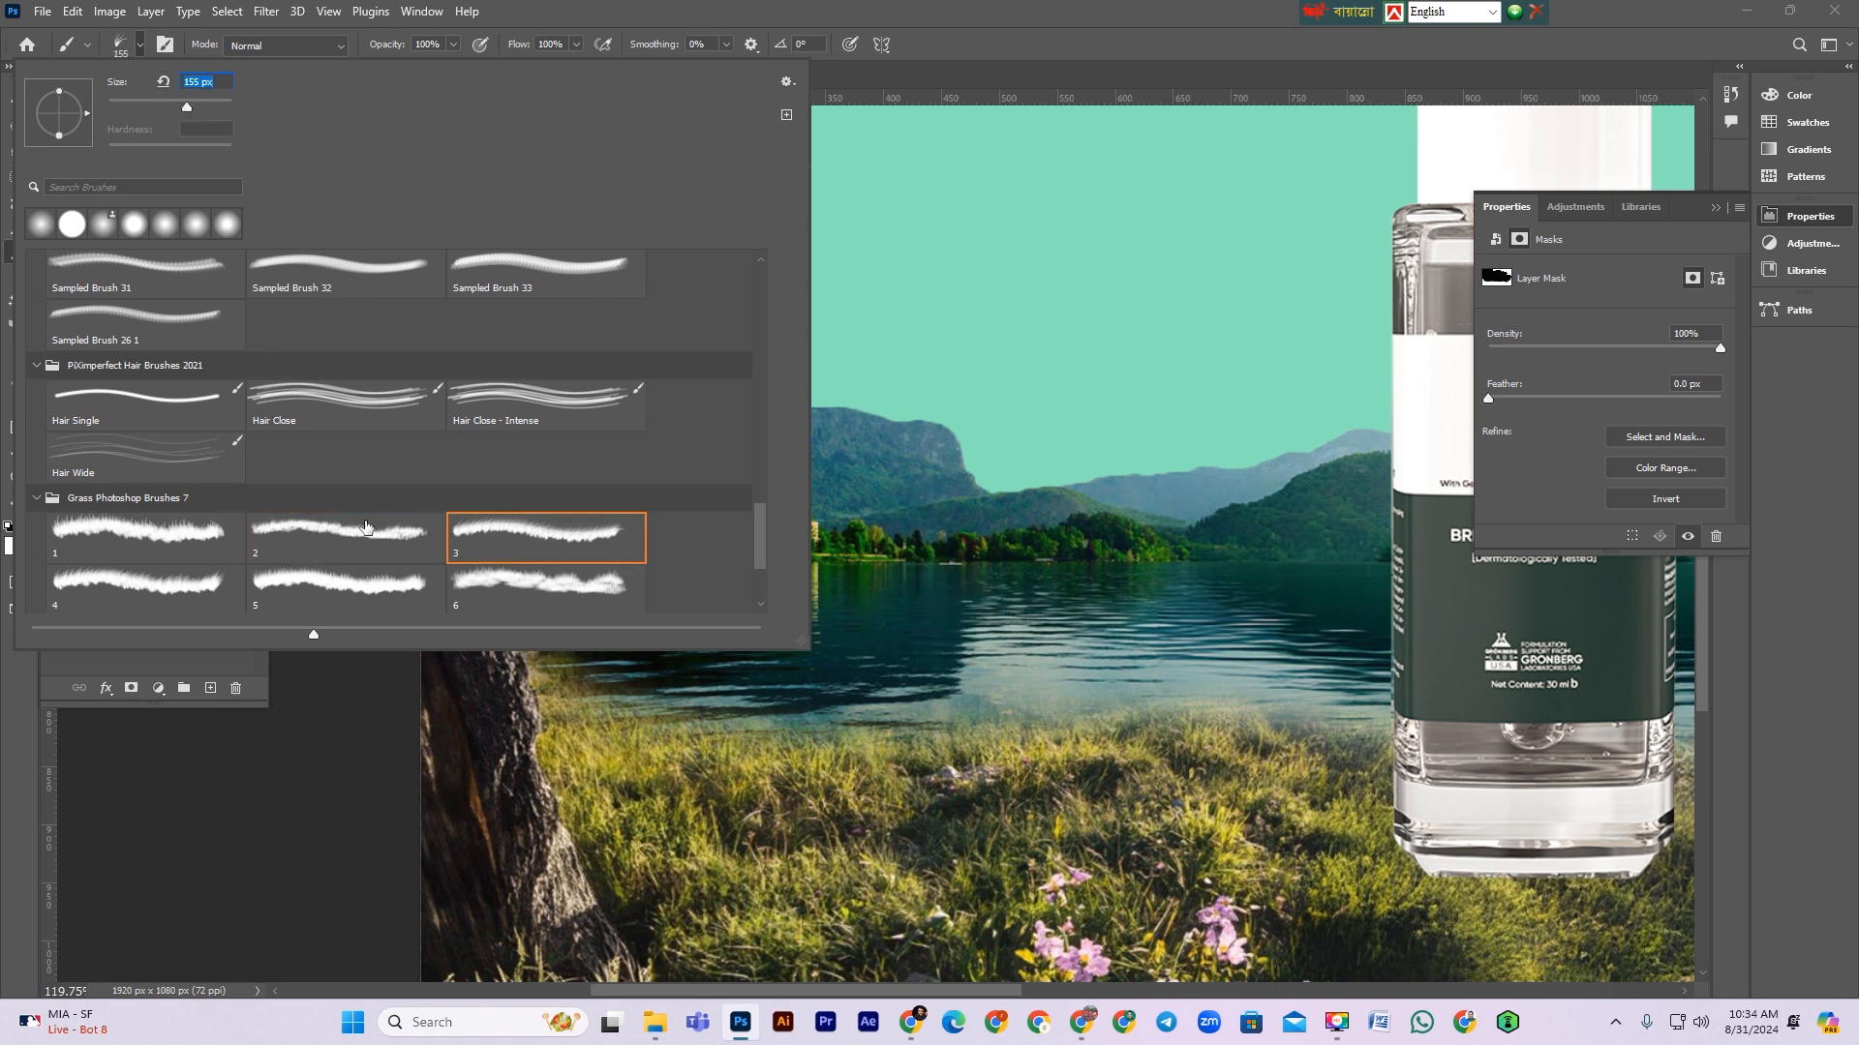
click(328, 582)
click(193, 105)
Step: Stamp grass shapes into the bg mask along the shoreline, alternating black and white and shrinking the brush to 100 px
click(964, 623)
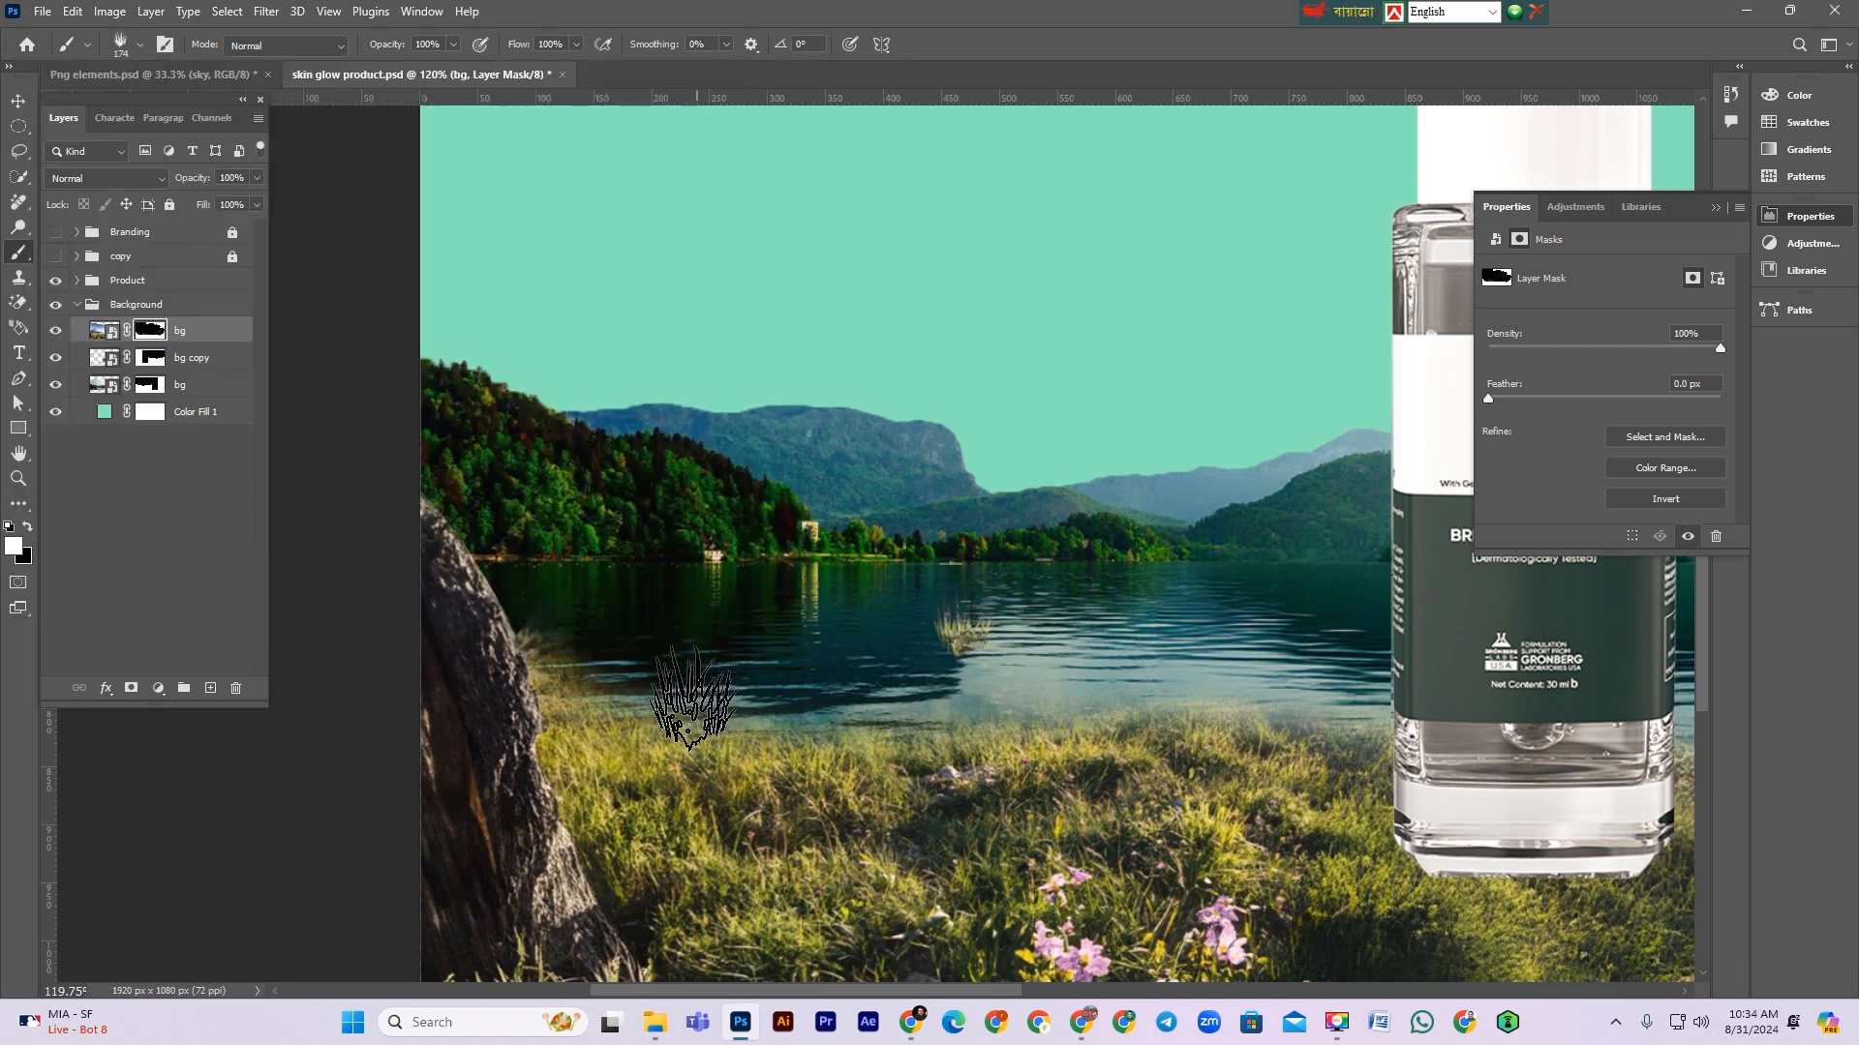
click(695, 702)
key(x)
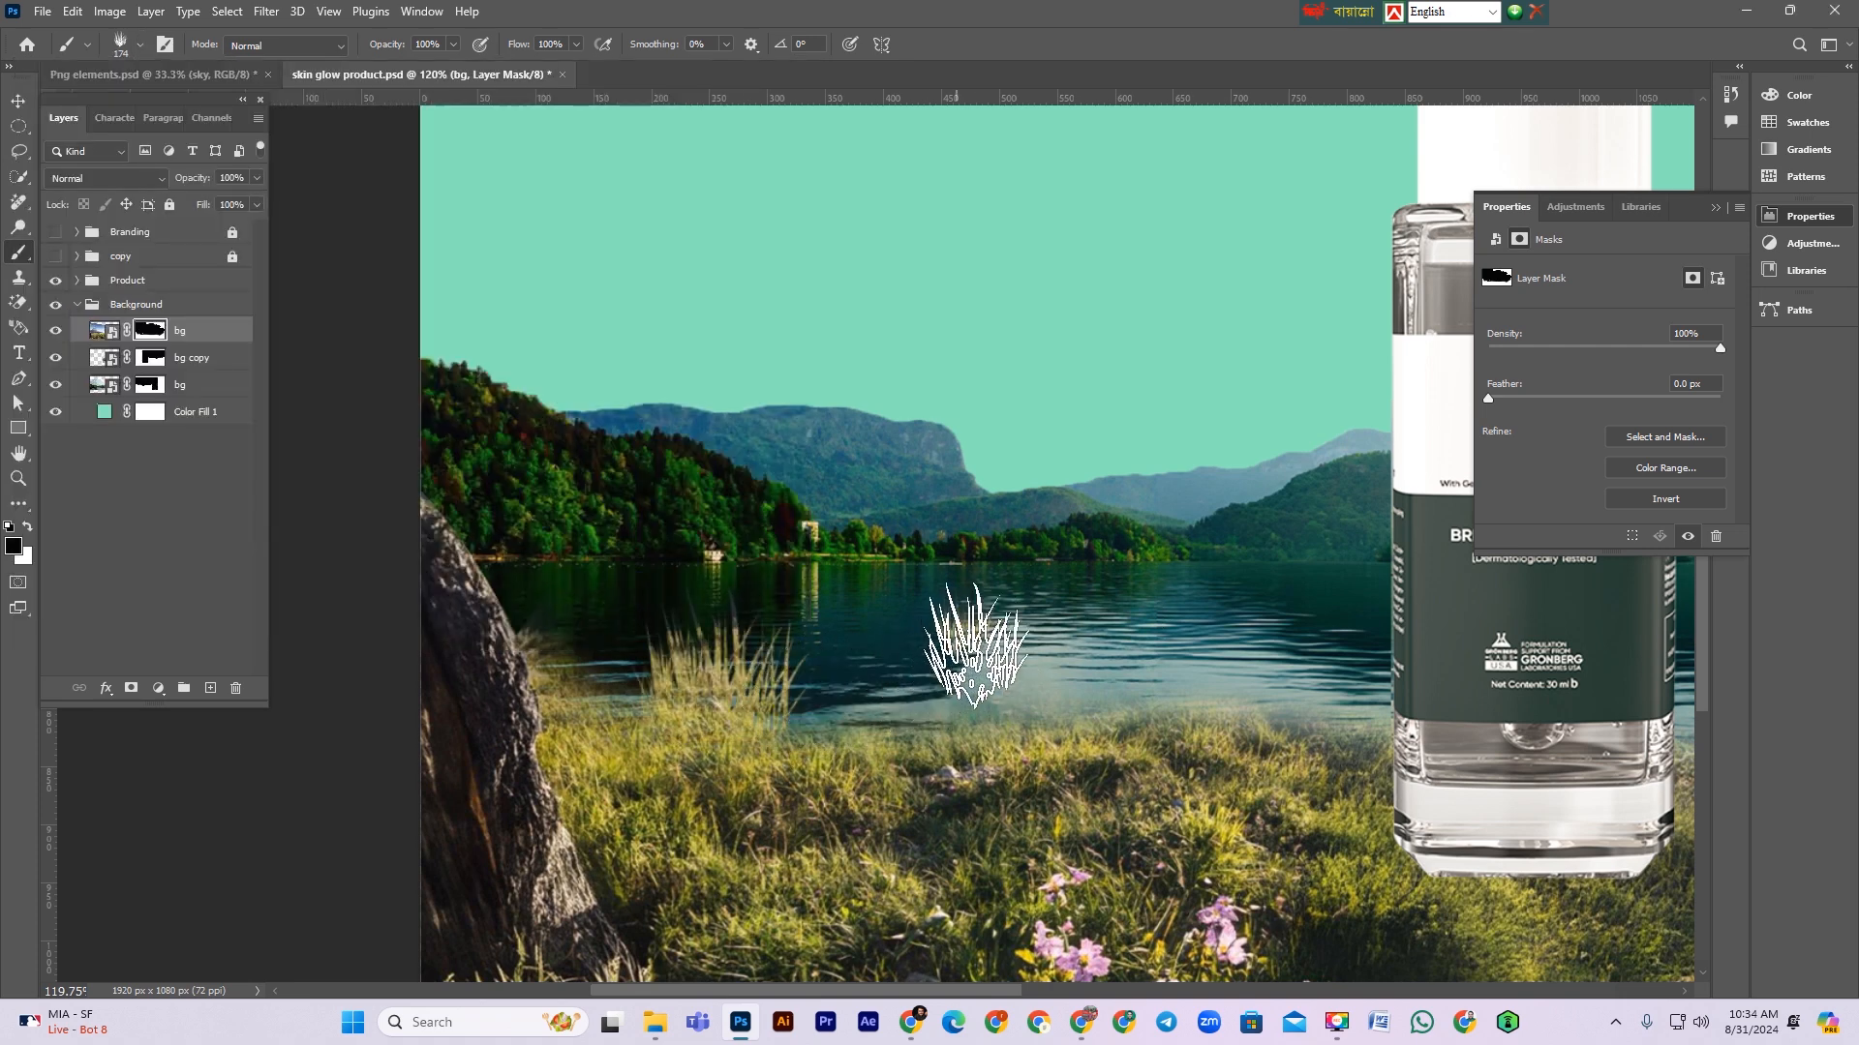
click(705, 666)
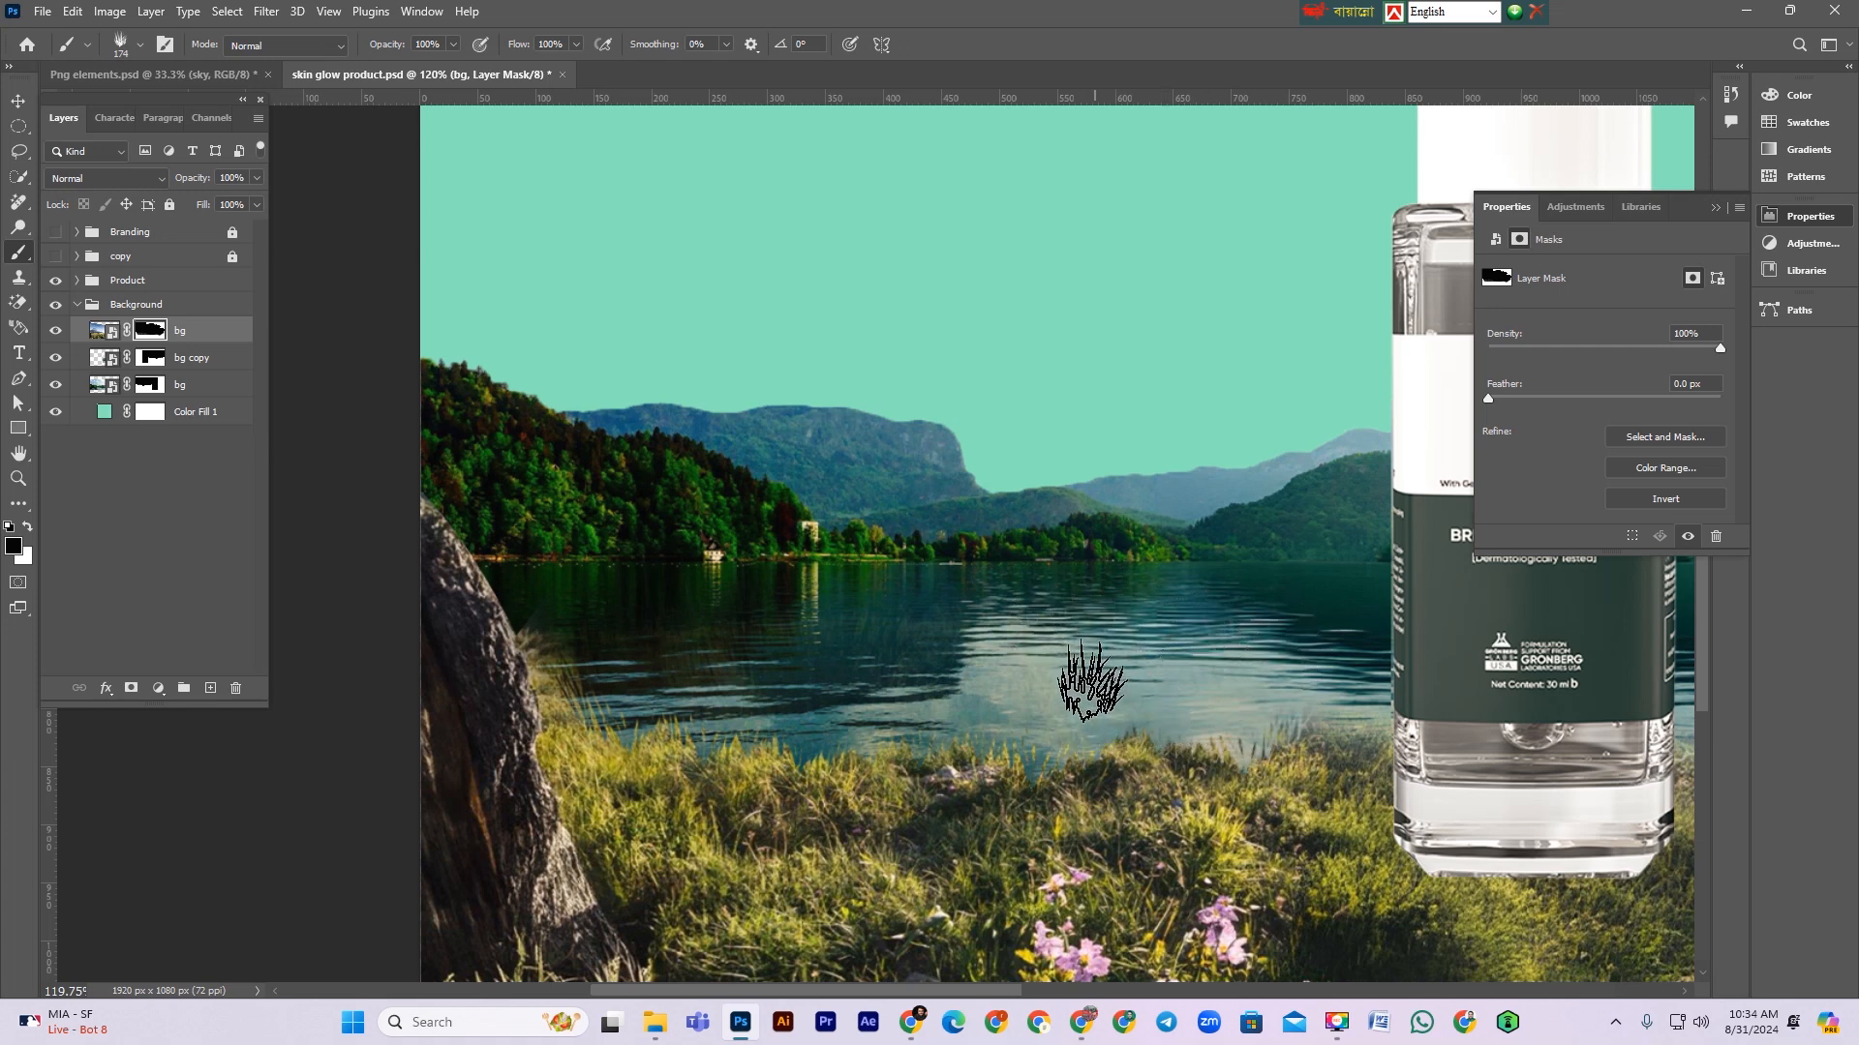
mouse_move(1203, 697)
mouse_down()
mouse_move(744, 630)
mouse_move(1050, 634)
mouse_up()
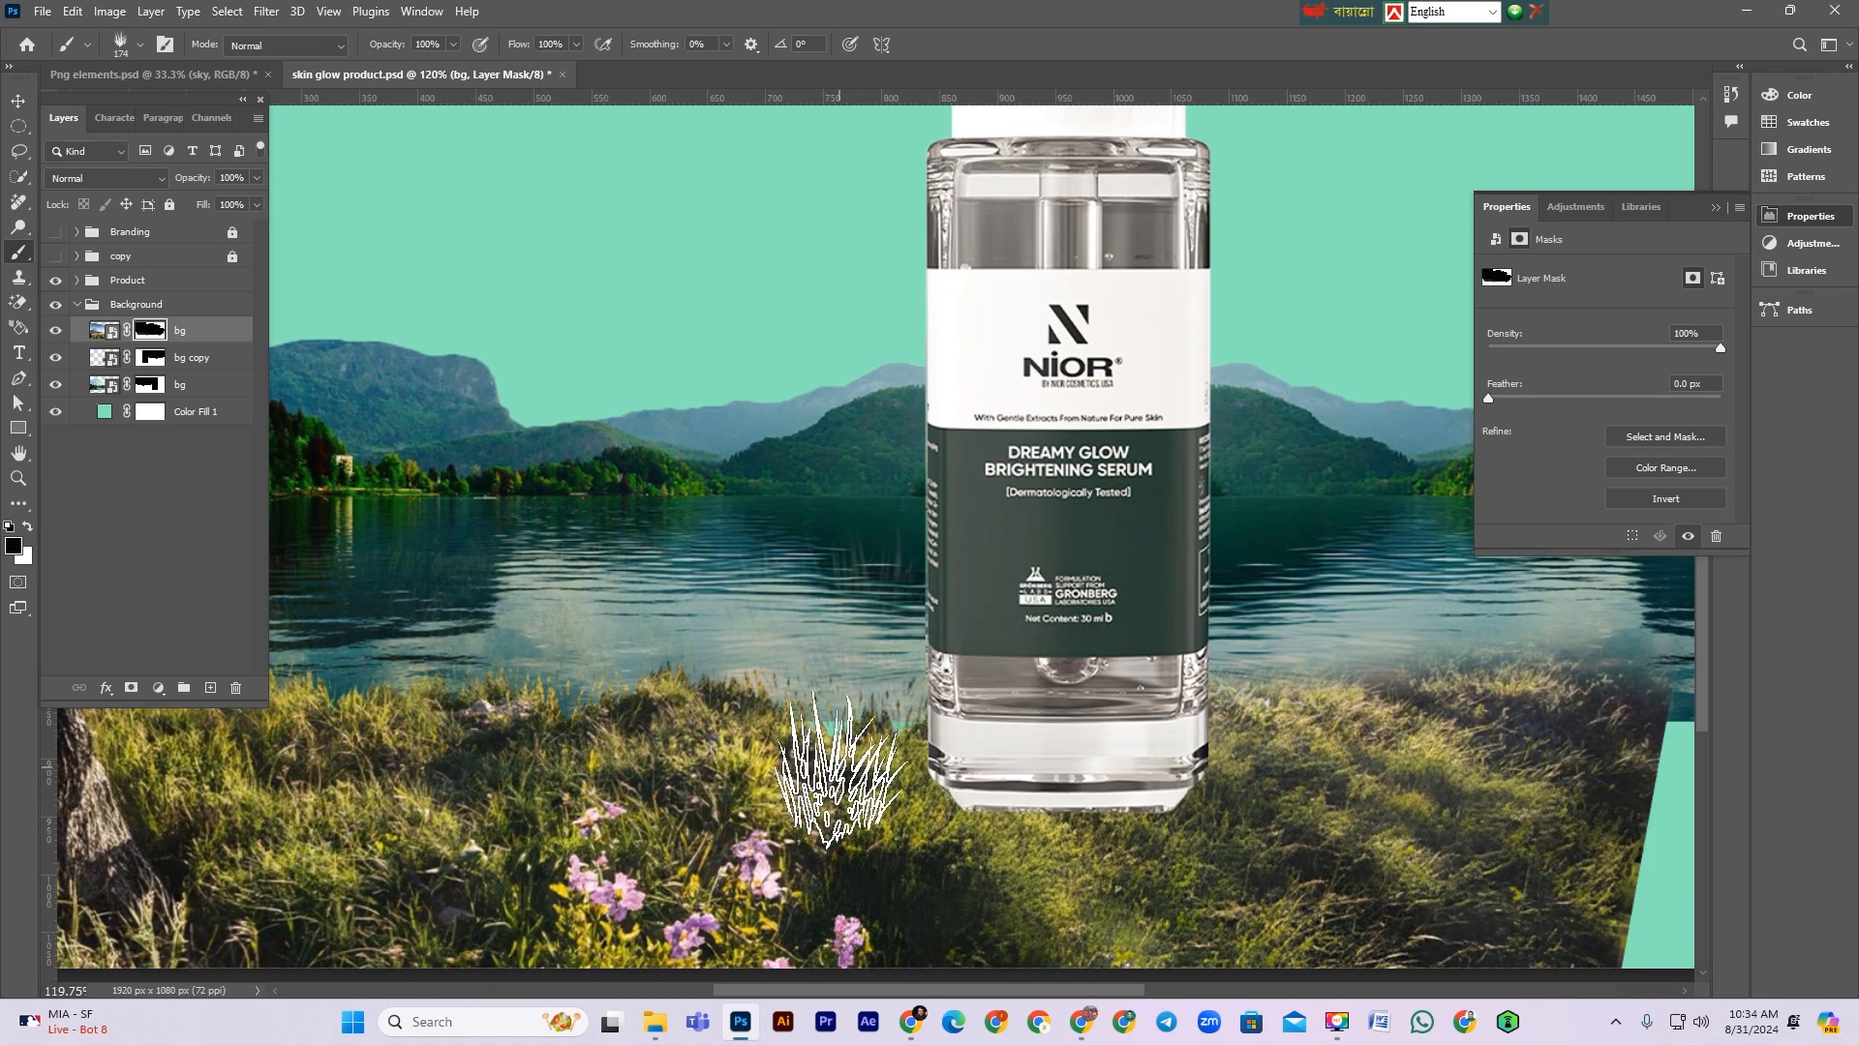
key(bracketleft)
key(bracketleft)
key(bracketleft)
mouse_move(840, 770)
mouse_down()
mouse_move(918, 741)
mouse_move(784, 737)
mouse_move(866, 750)
mouse_up()
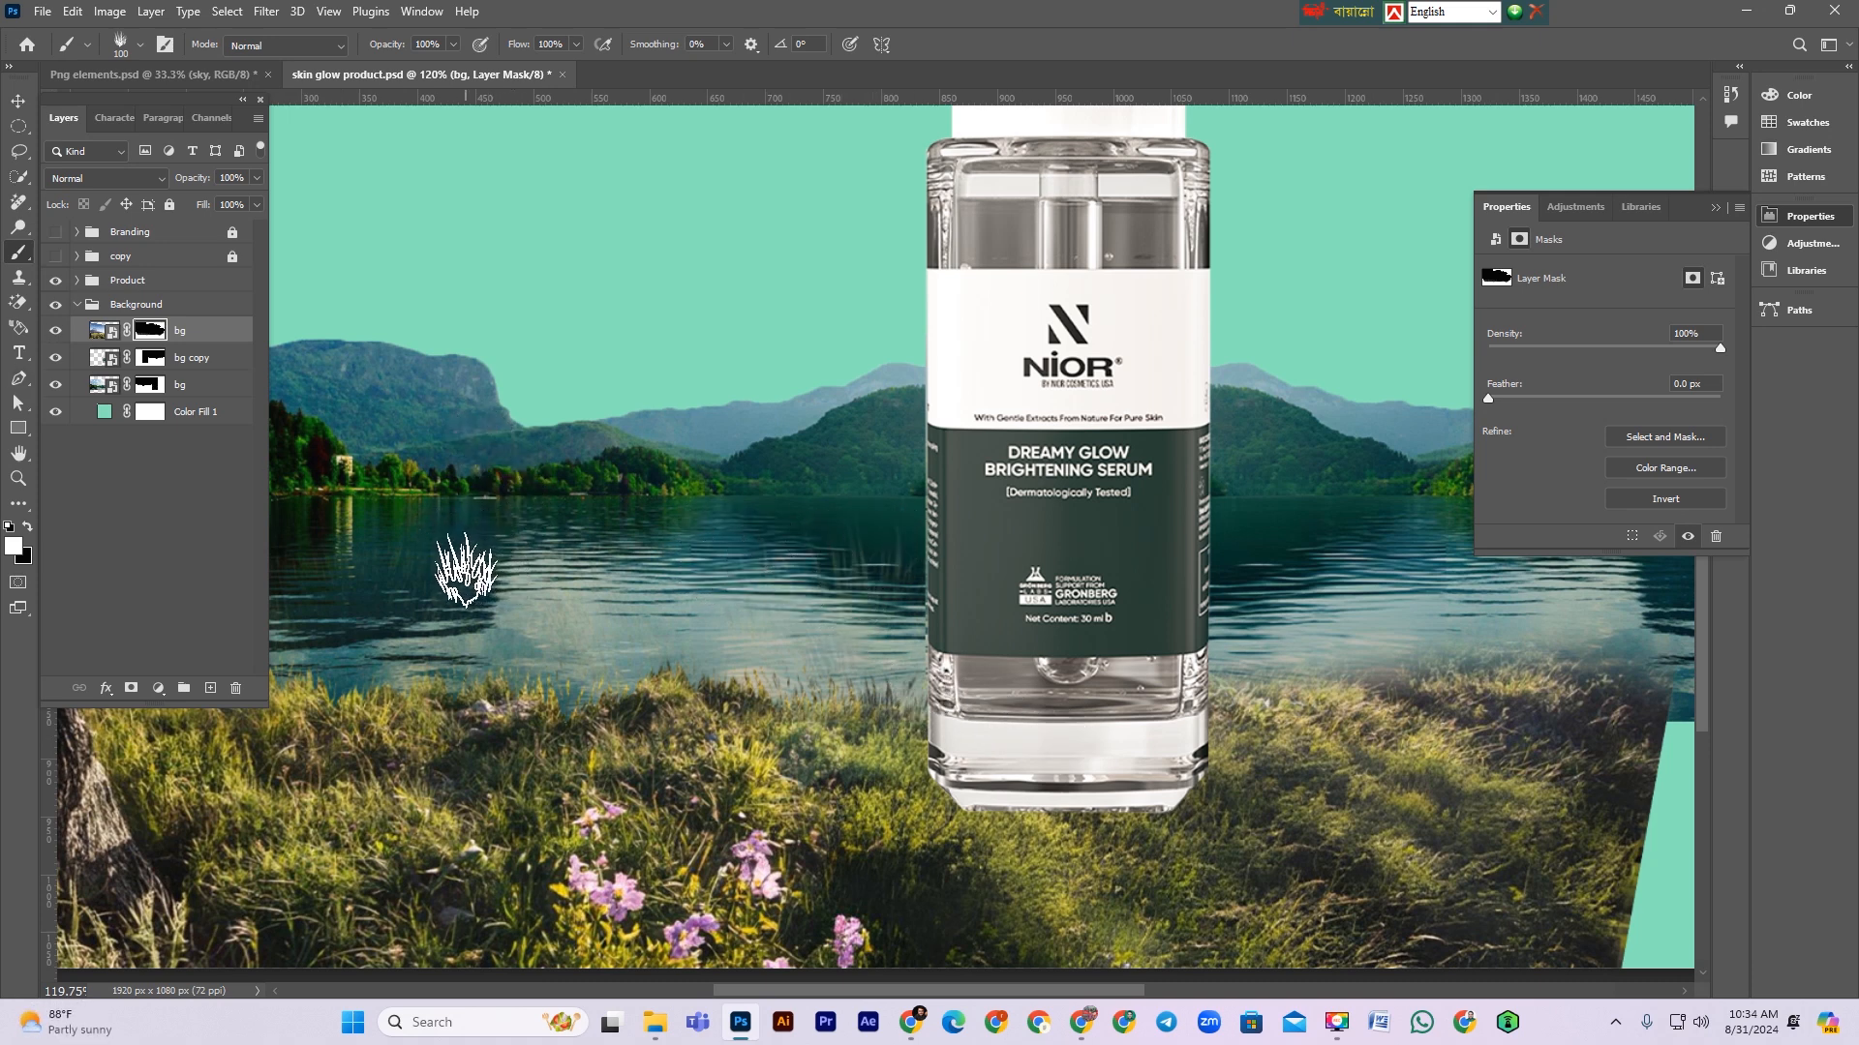
mouse_move(461, 569)
mouse_down()
mouse_move(894, 546)
mouse_move(443, 557)
mouse_move(919, 502)
mouse_move(592, 544)
mouse_move(771, 591)
mouse_move(486, 580)
mouse_up()
key(x)
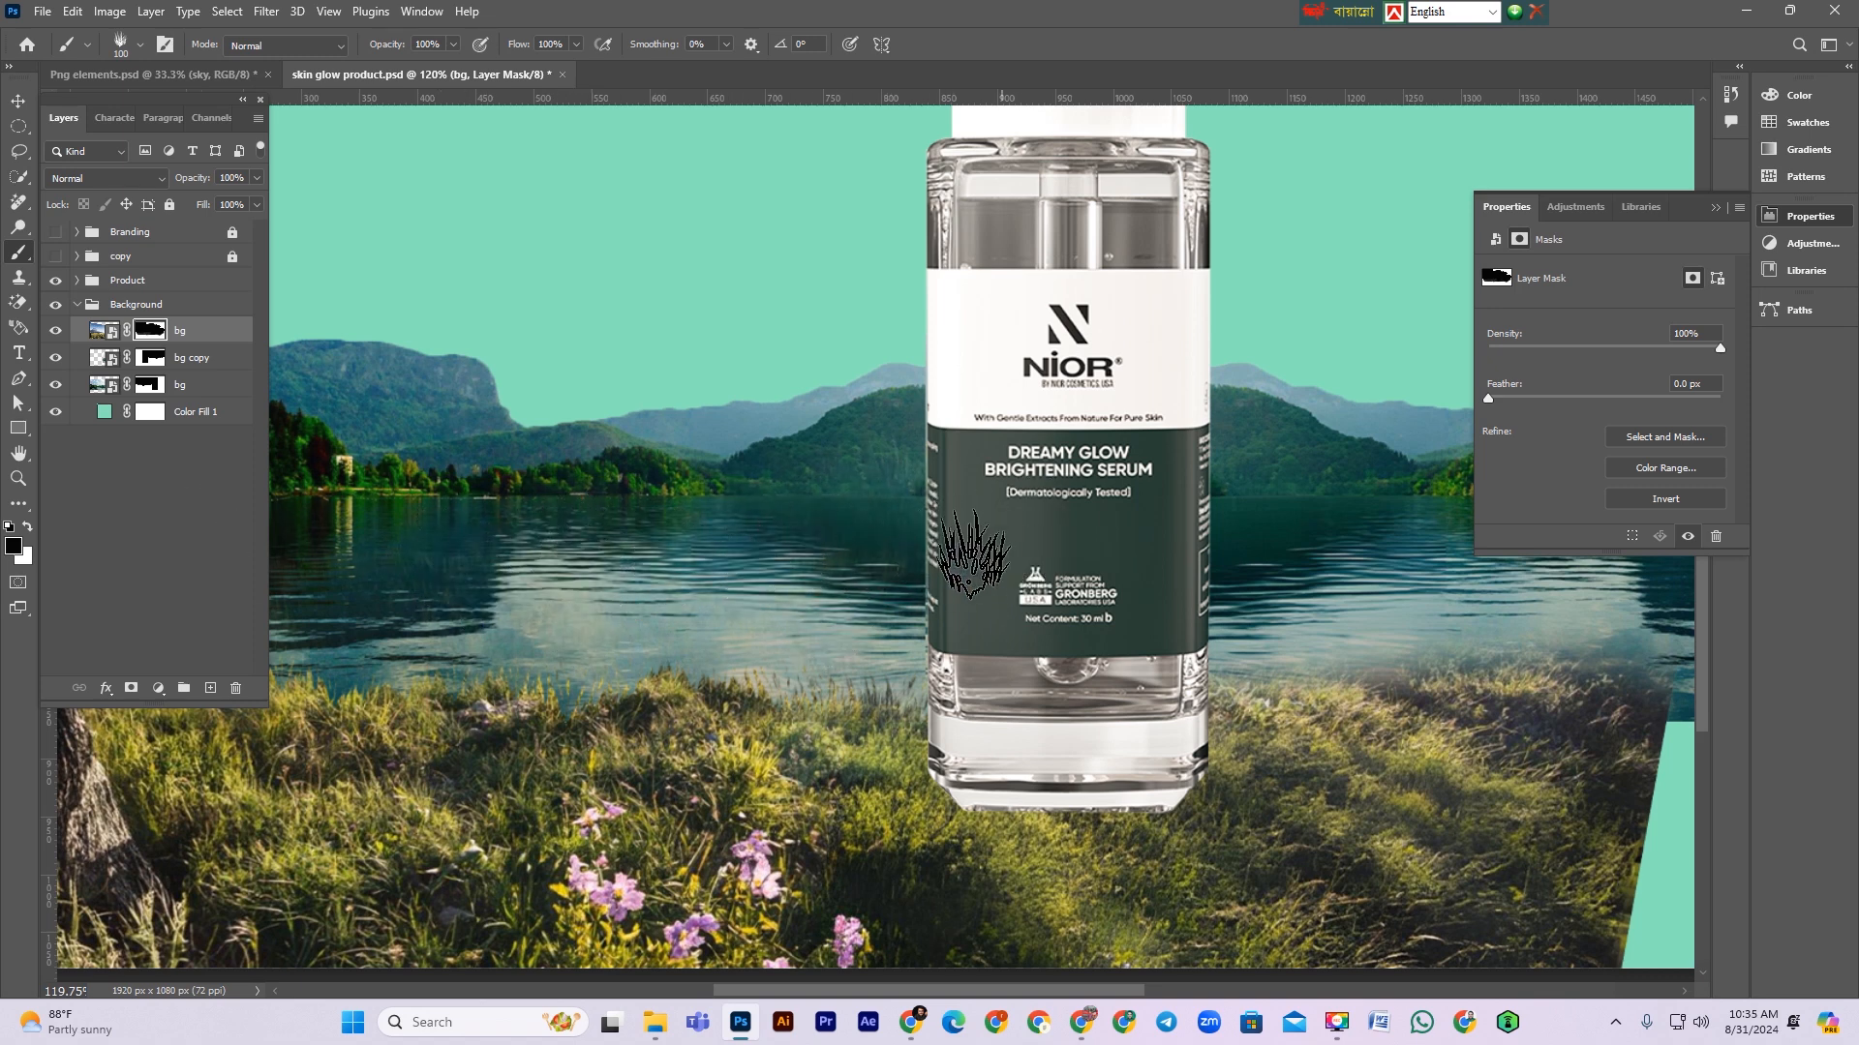
drag(584, 535, 910, 474)
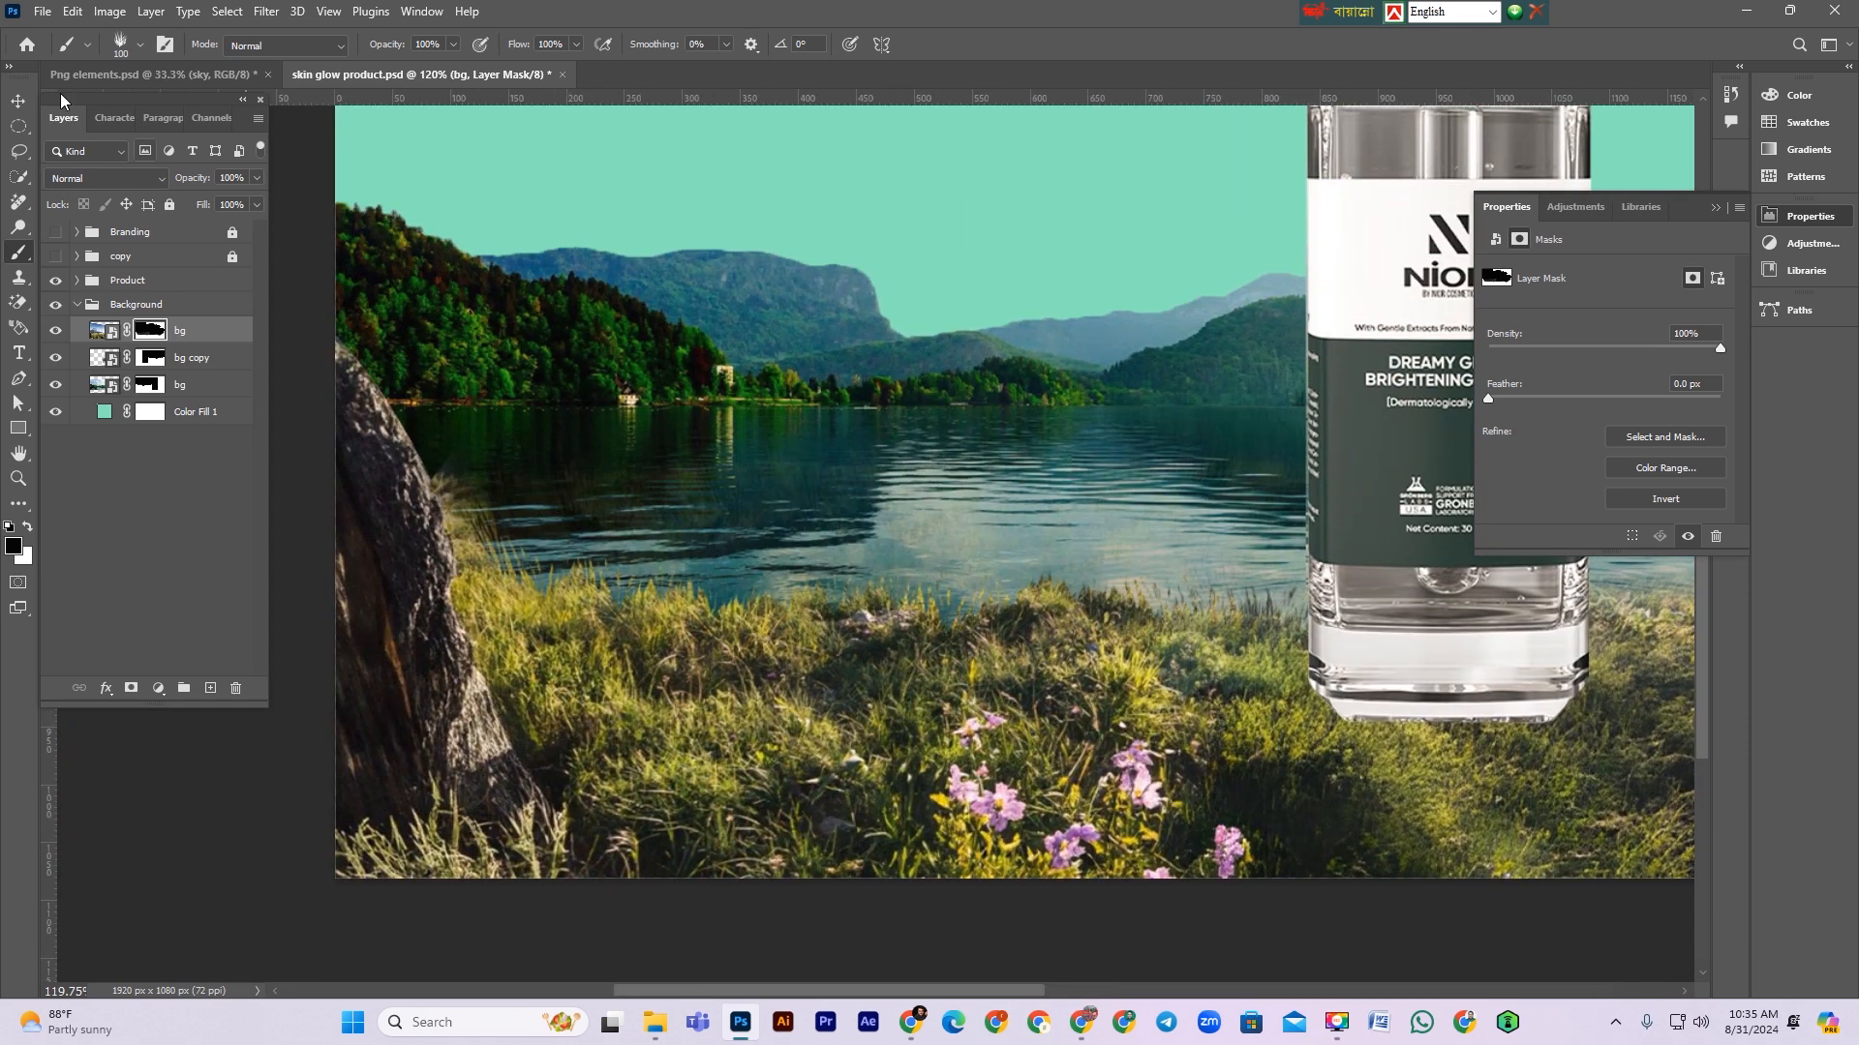
Step: Switch to a soft round brush and reduce its size to 100 px
click(122, 44)
scroll(185, 320, up, 1)
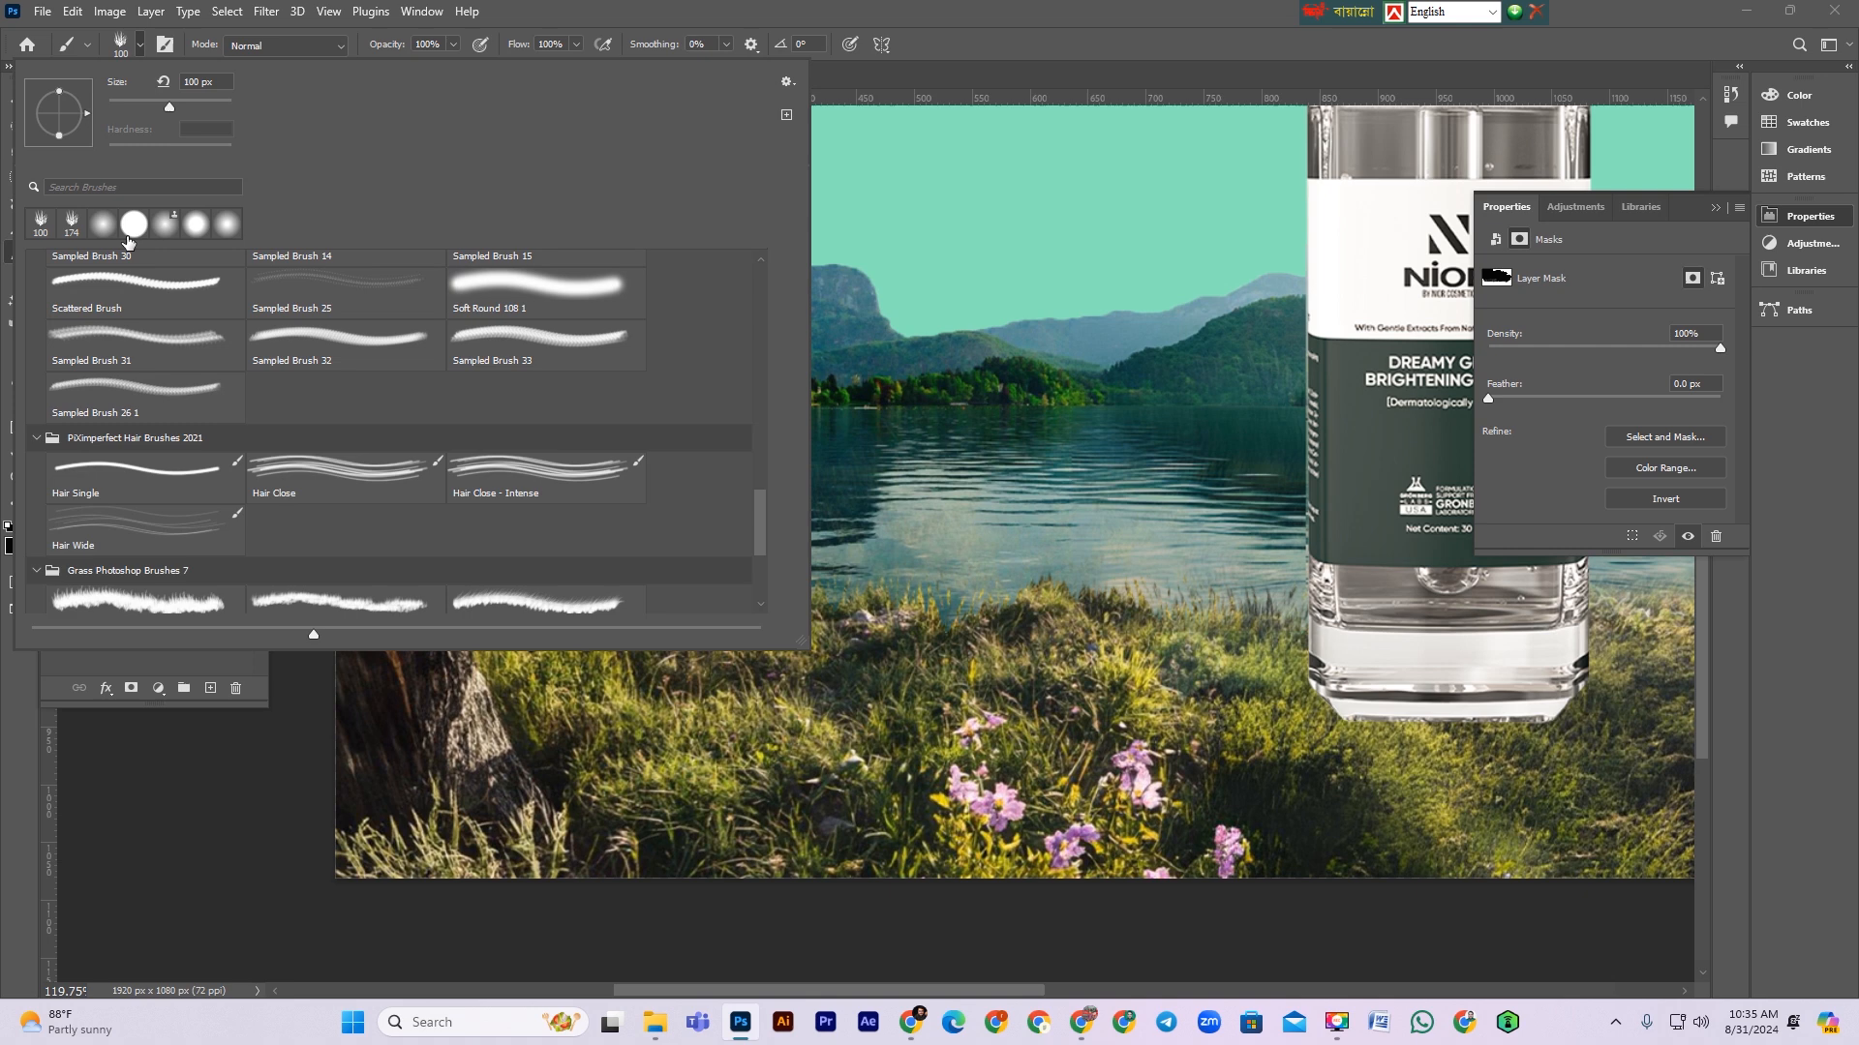
click(103, 226)
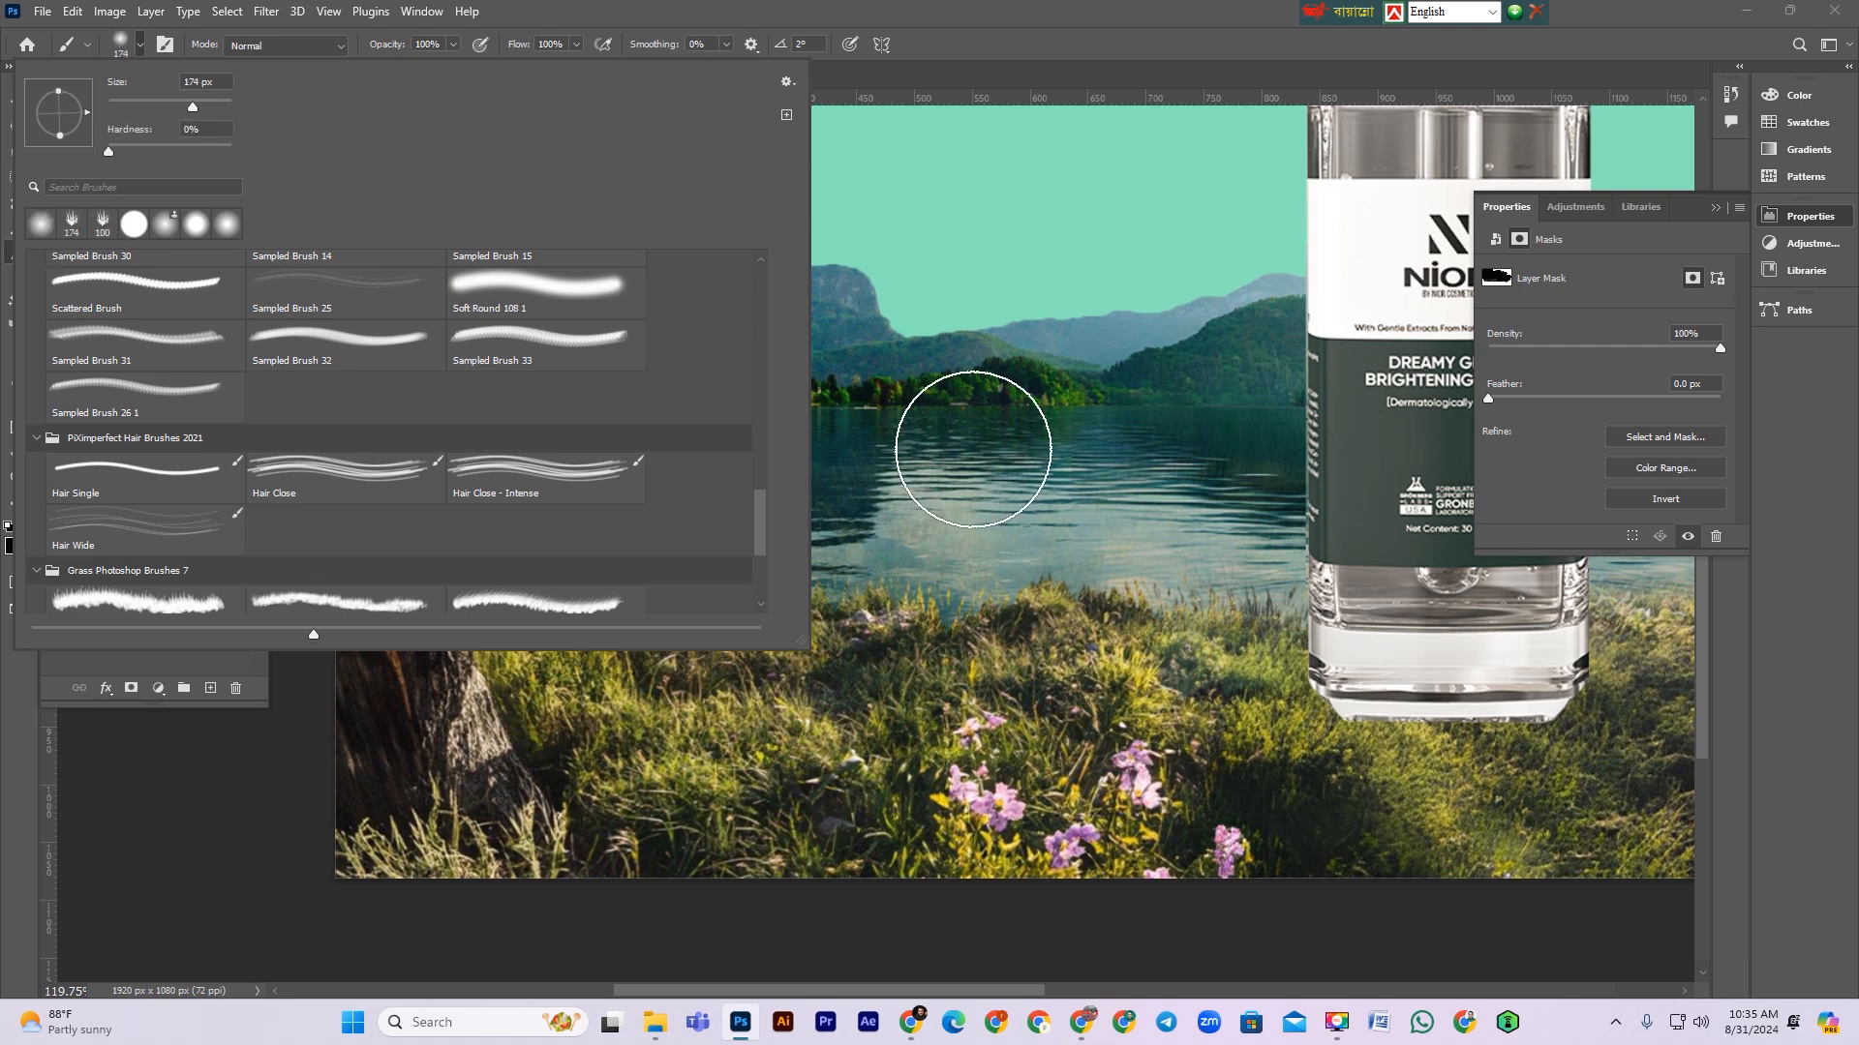
click(1237, 426)
key(bracketleft)
key(bracketleft)
key(bracketleft)
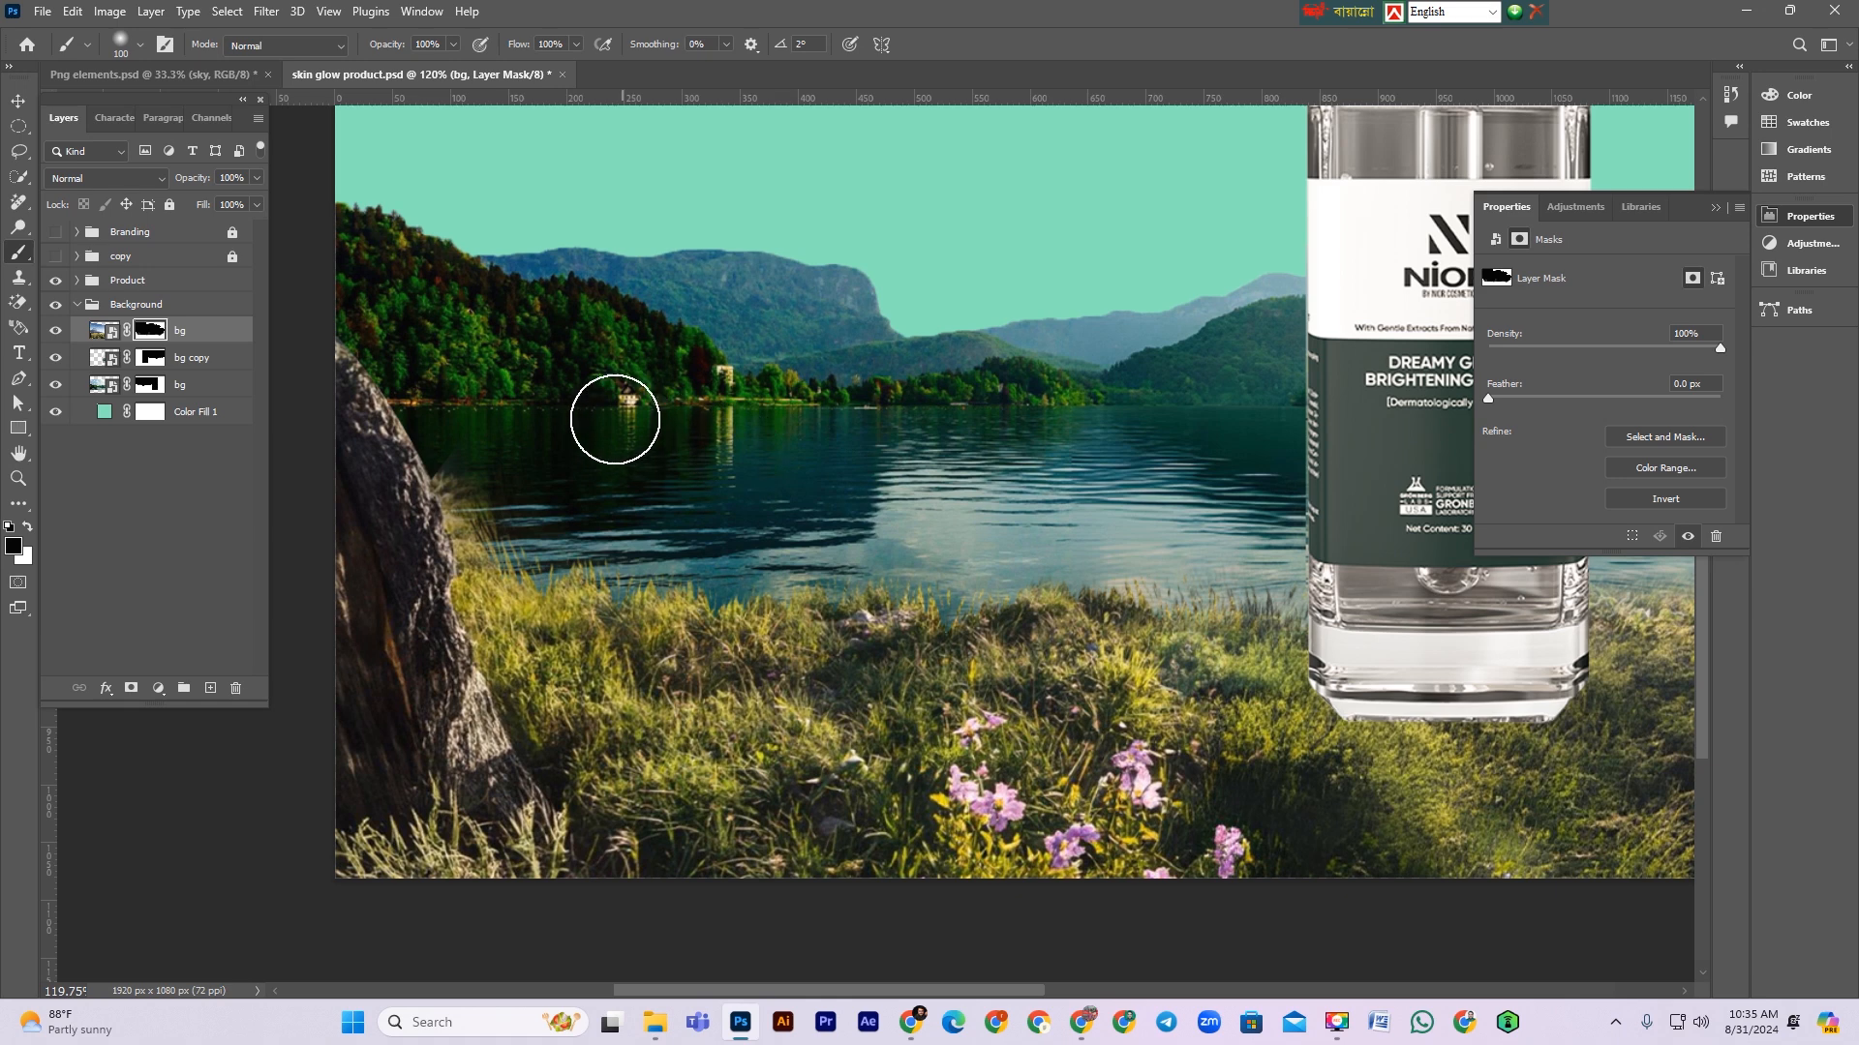
drag(1070, 475, 605, 506)
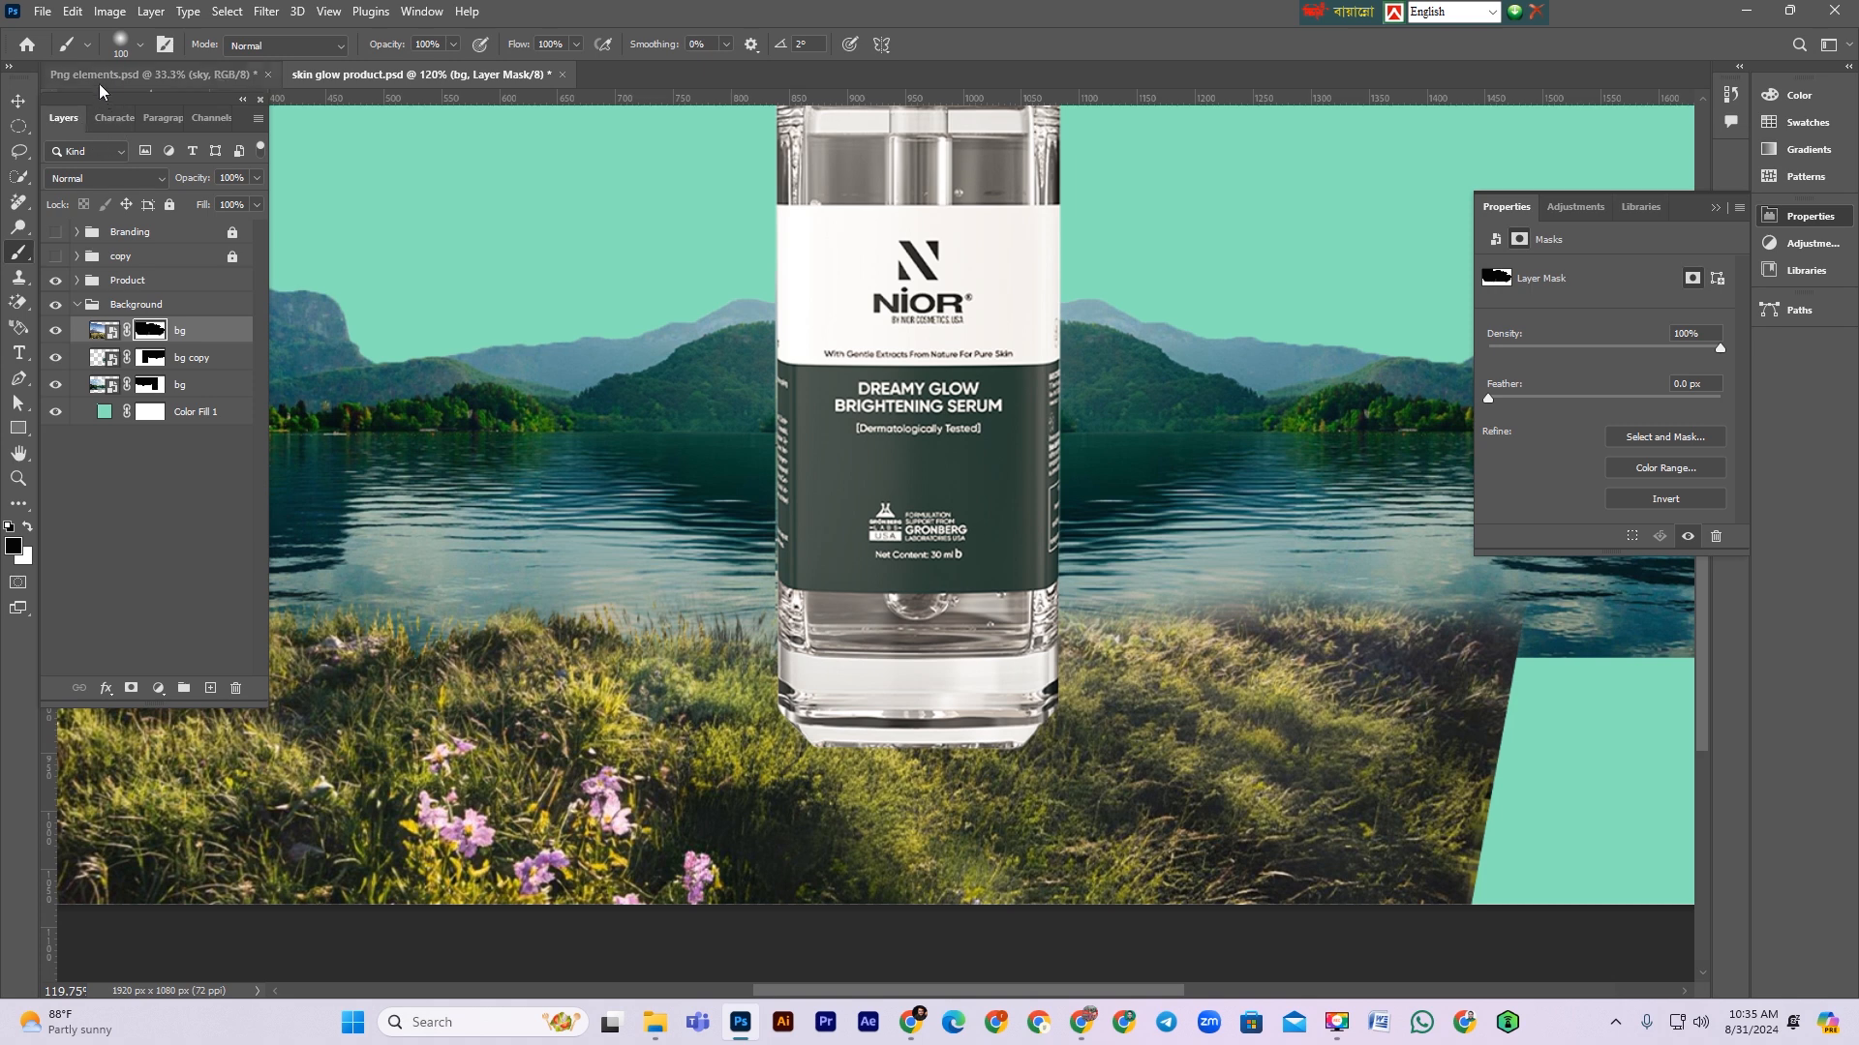
Step: Switch back to the grass brush, shrink it to 100 px, and stamp white grass along the right shoreline of the bg mask
click(118, 44)
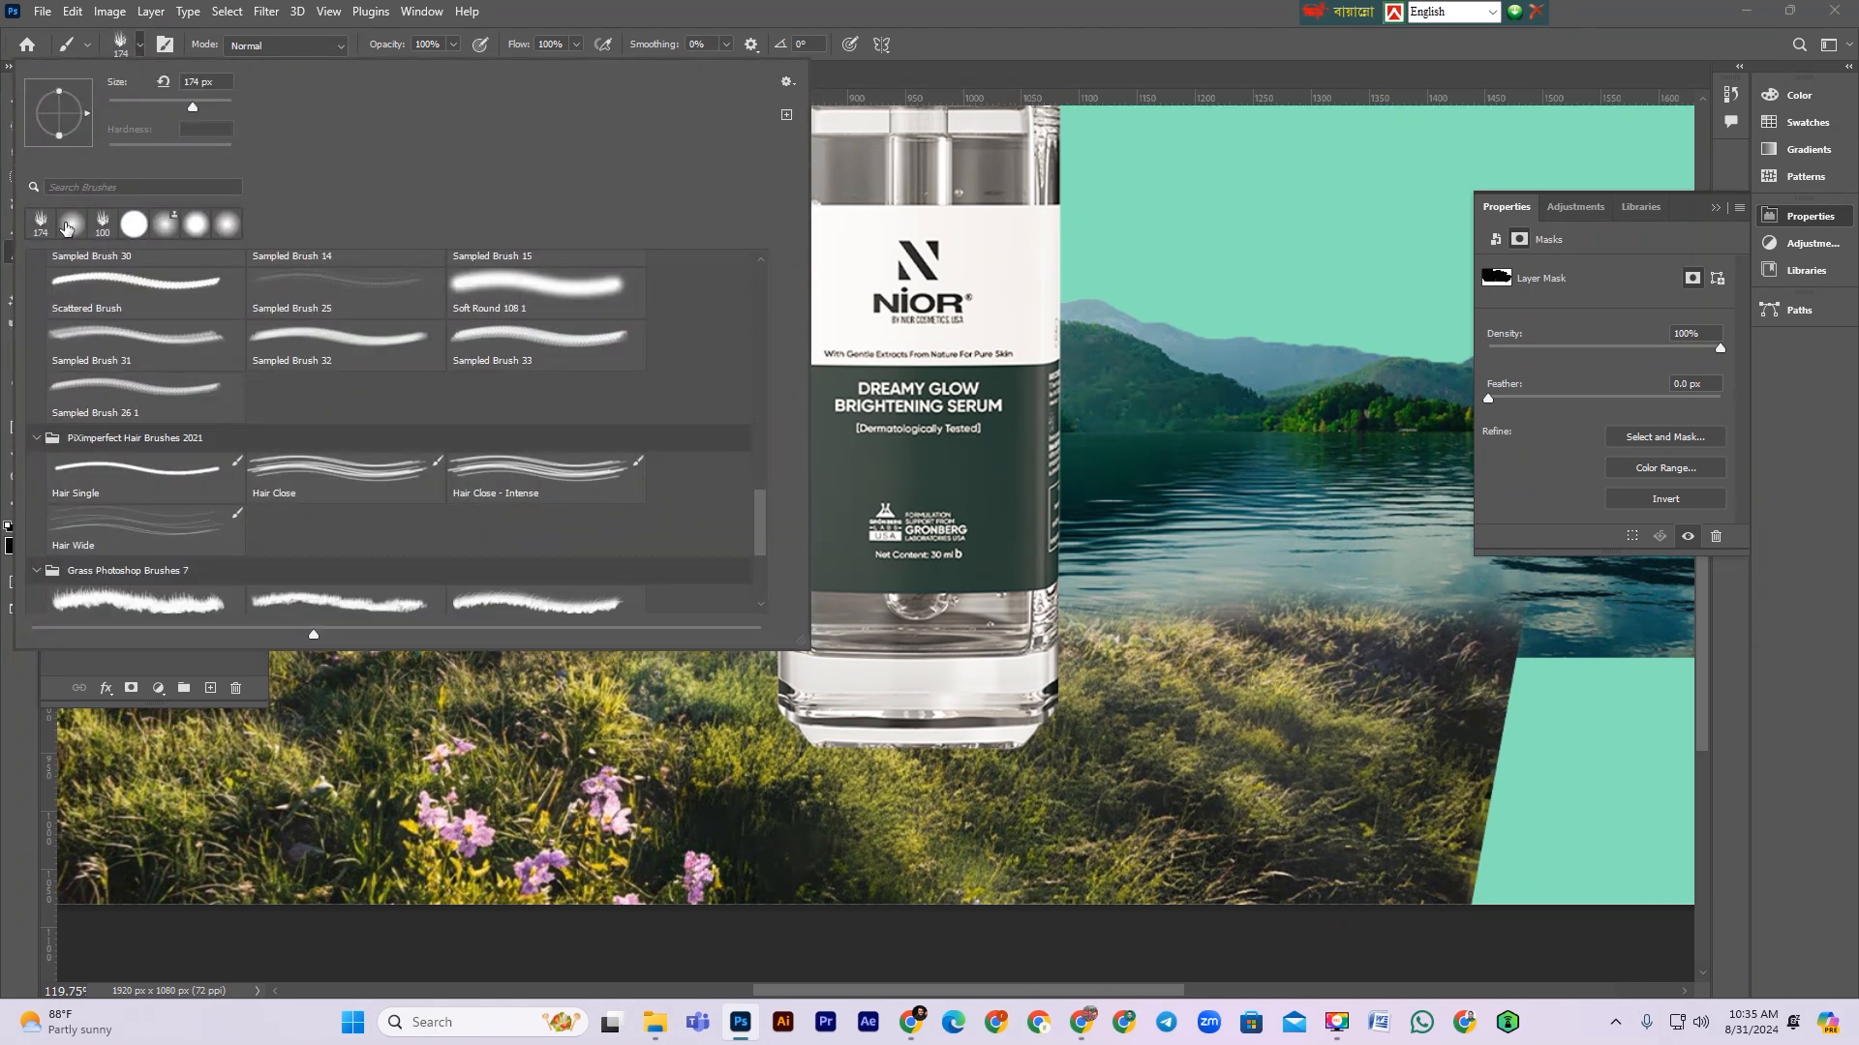
drag(1230, 625, 1325, 636)
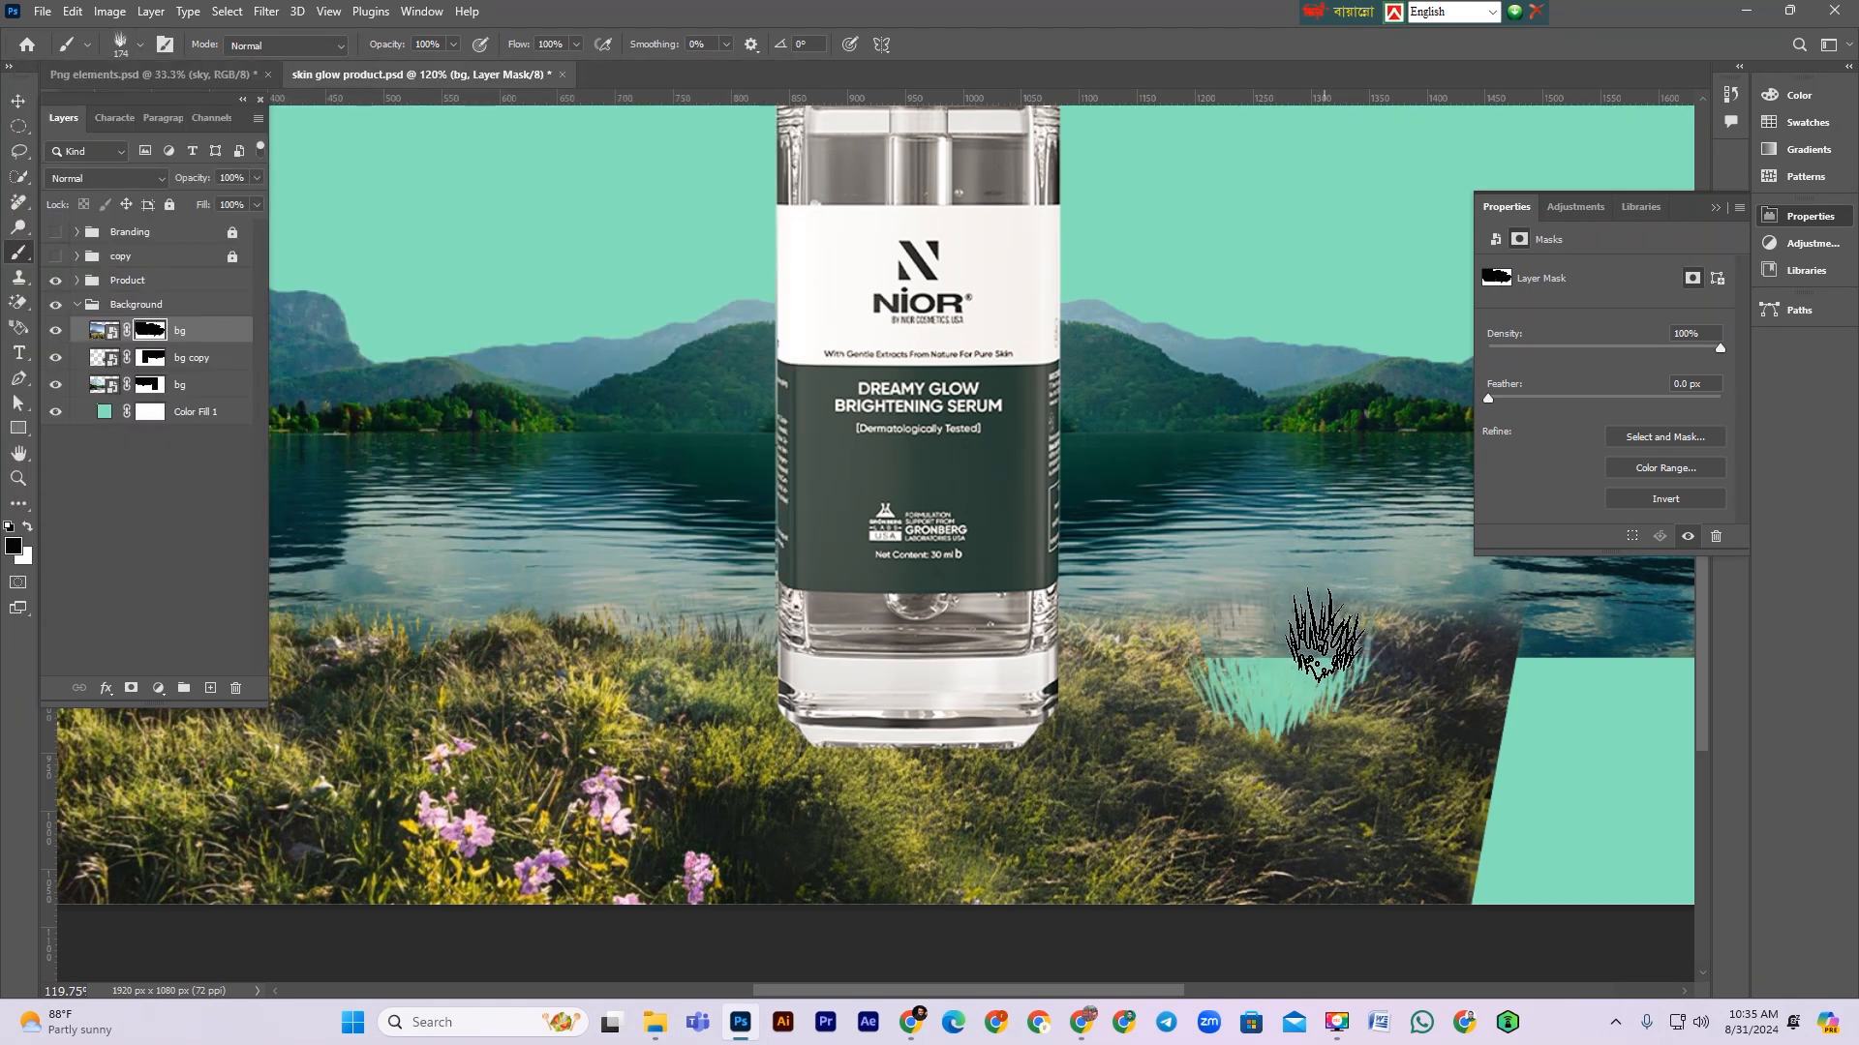
key(ctrl+z)
key(x)
drag(1316, 629, 1111, 622)
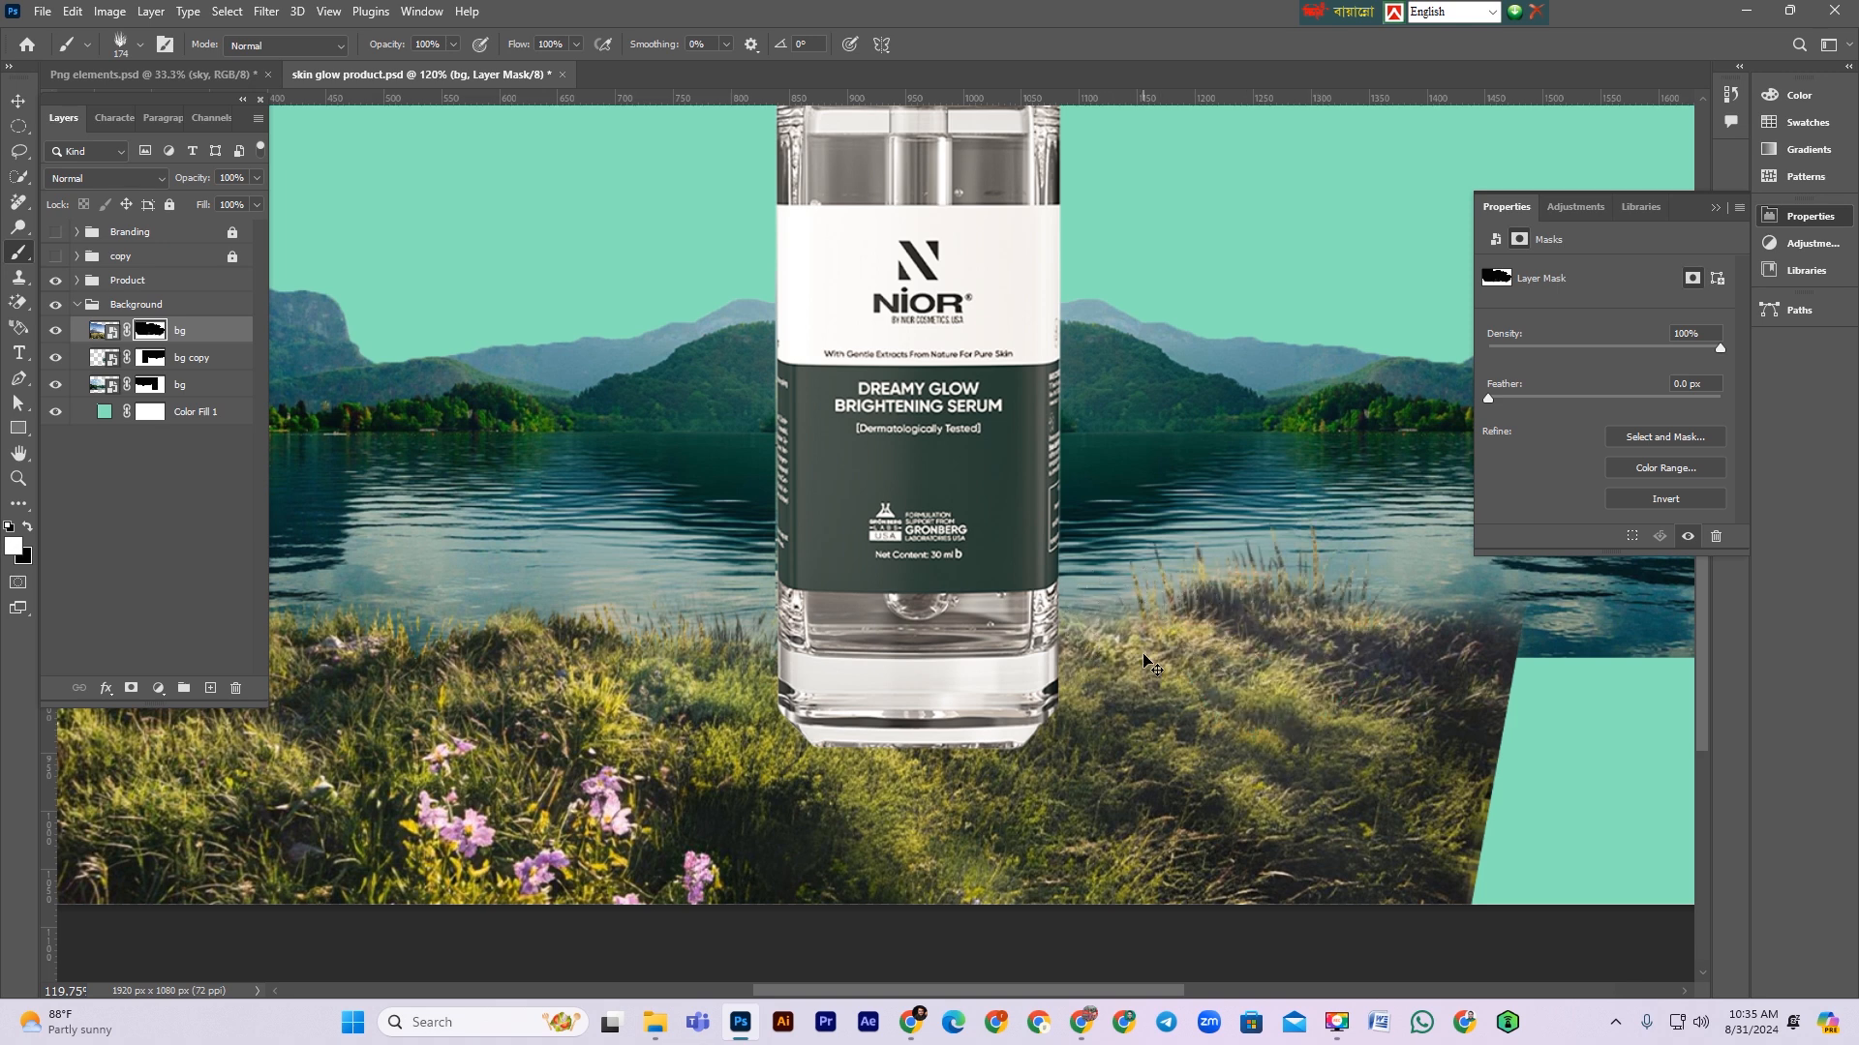
key(ctrl+z)
key(bracketleft)
key(bracketleft)
key(bracketleft)
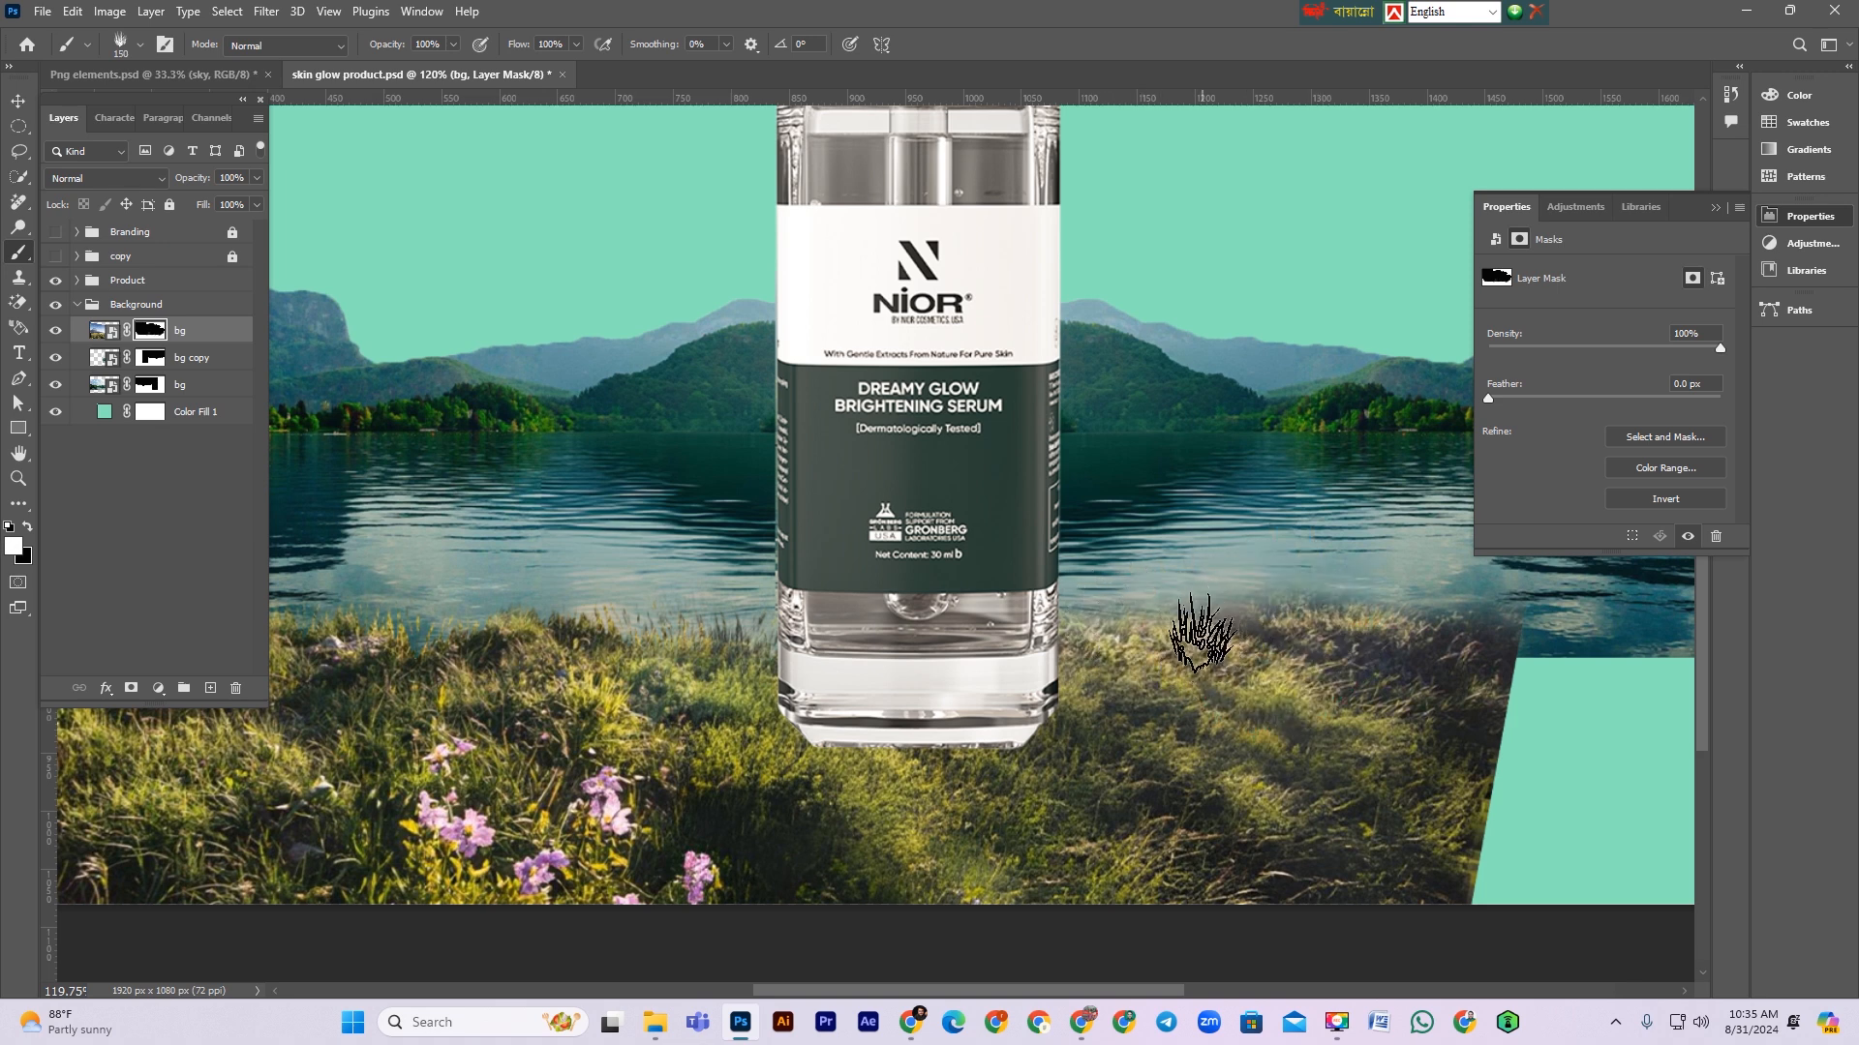
drag(1113, 627, 1416, 643)
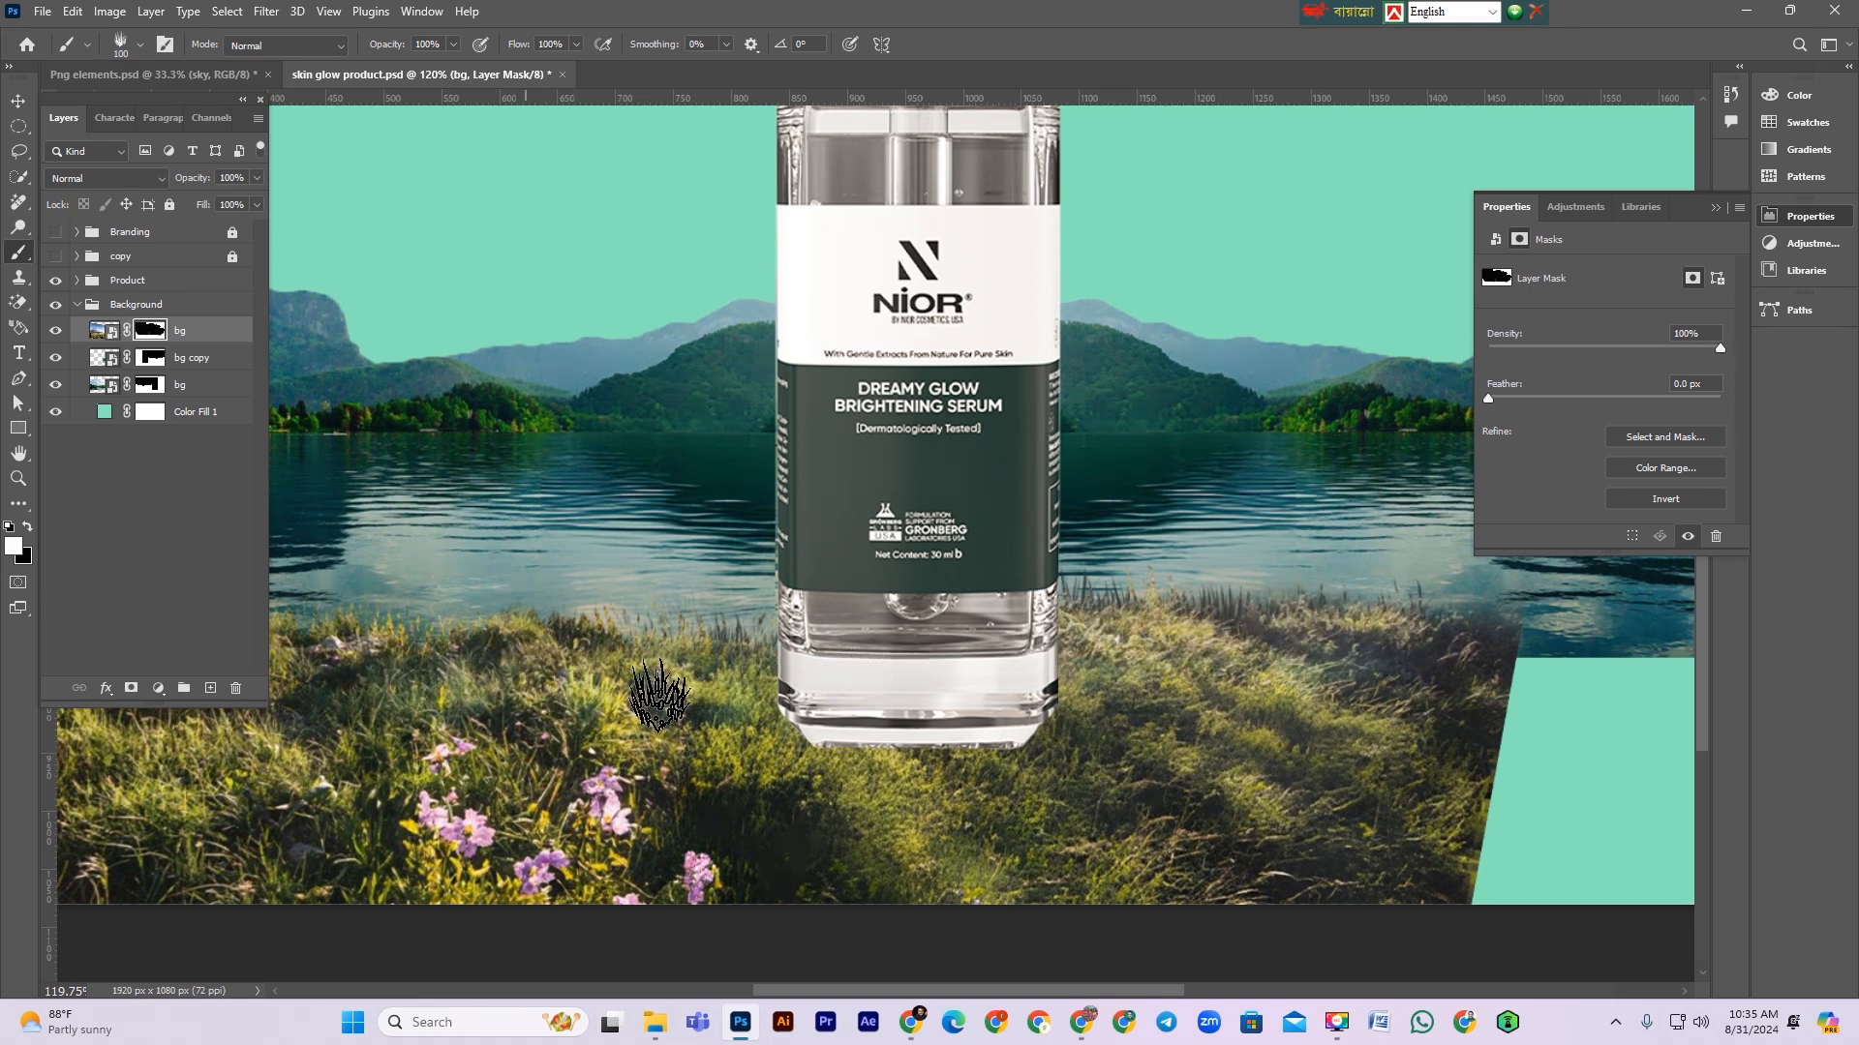
Step: Duplicate the bg layer and transform the copy, flipped and scaled to about 89%, to mirror the rock and grass on the right side
drag(615, 653, 1315, 632)
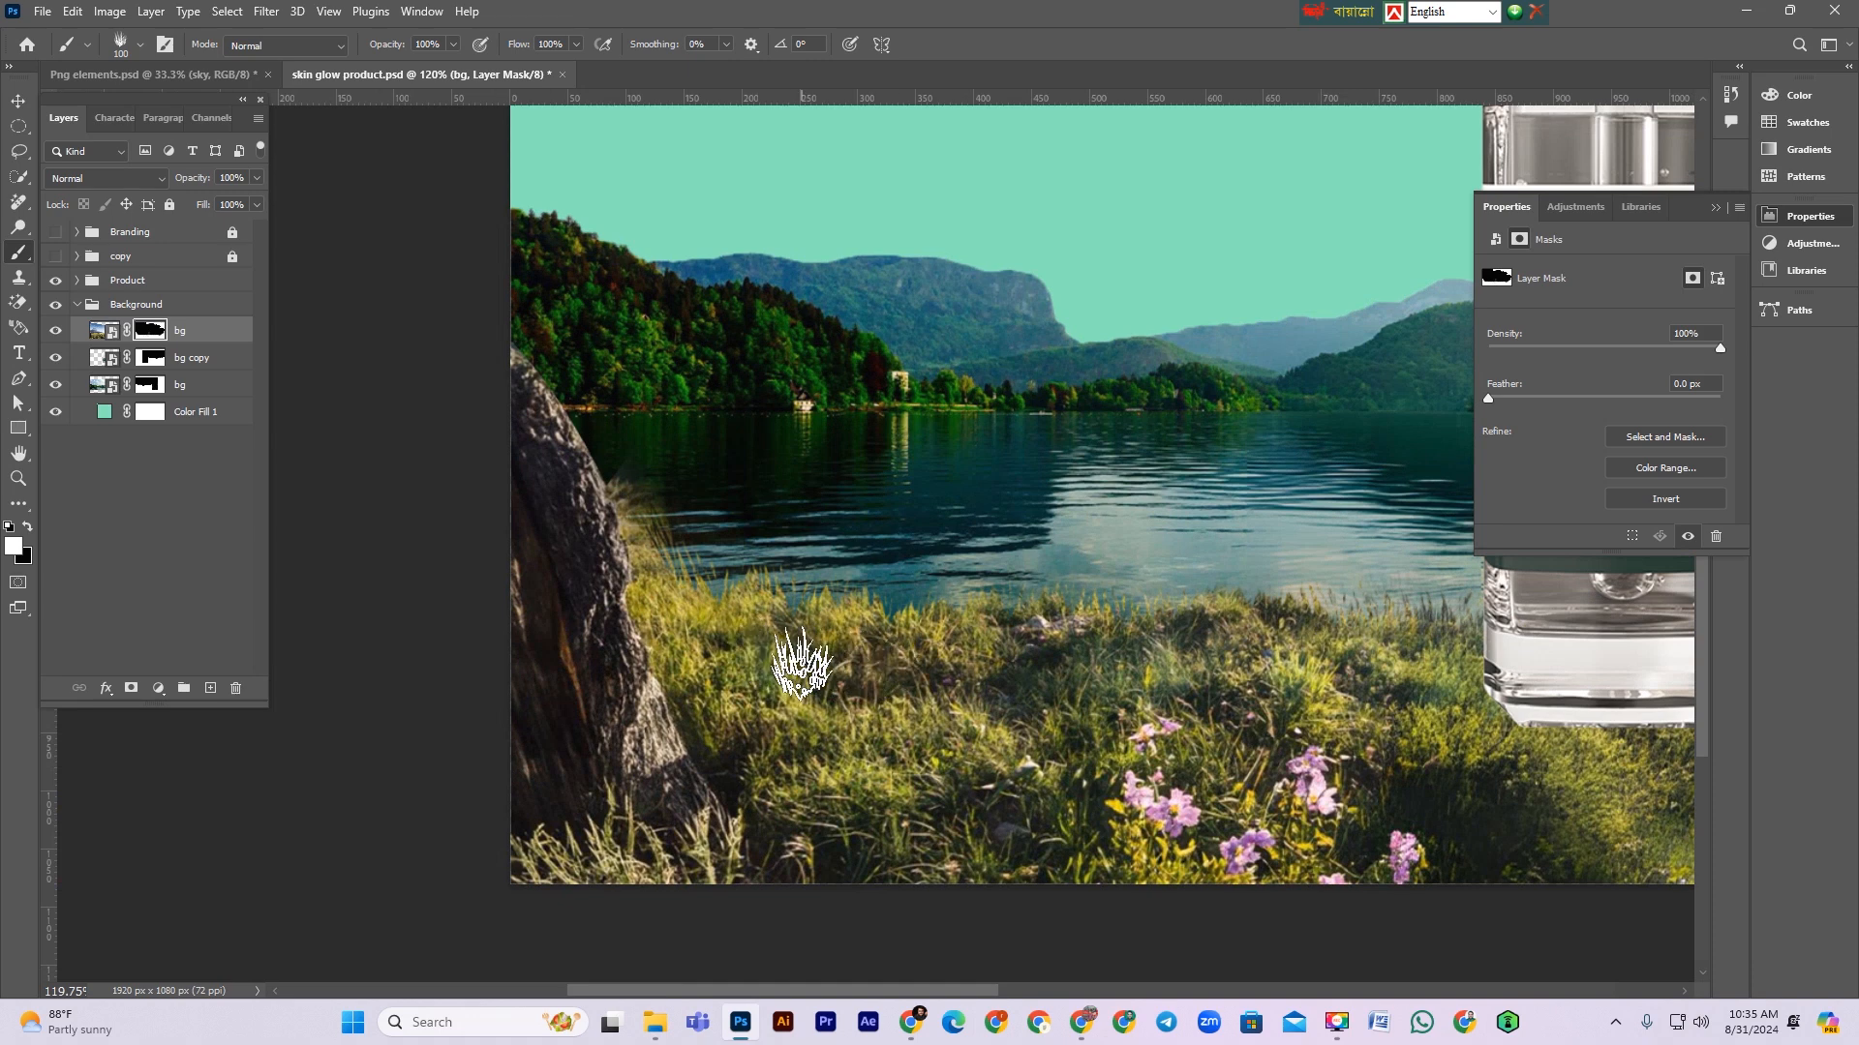
key(ctrl+minus)
key(ctrl+minus)
key(ctrl+minus)
key(ctrl+minus)
key(ctrl+minus)
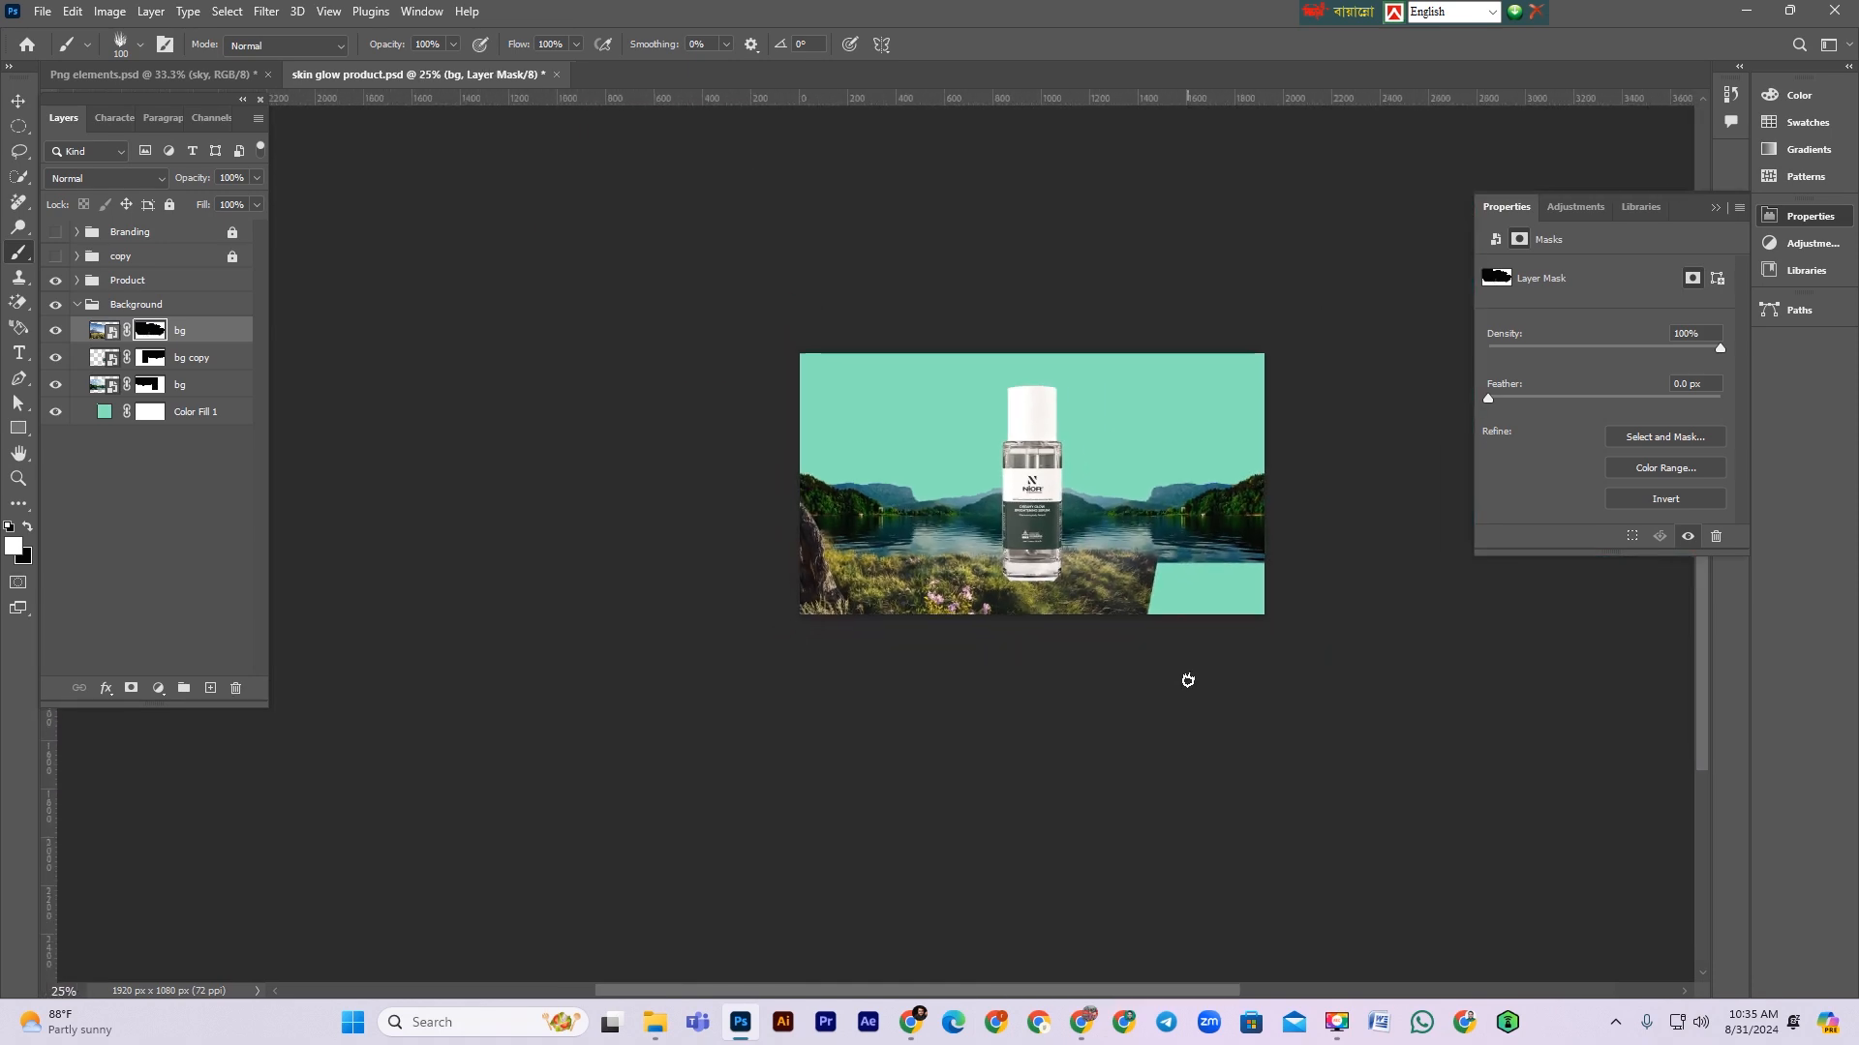
key(ctrl+plus)
key(ctrl+plus)
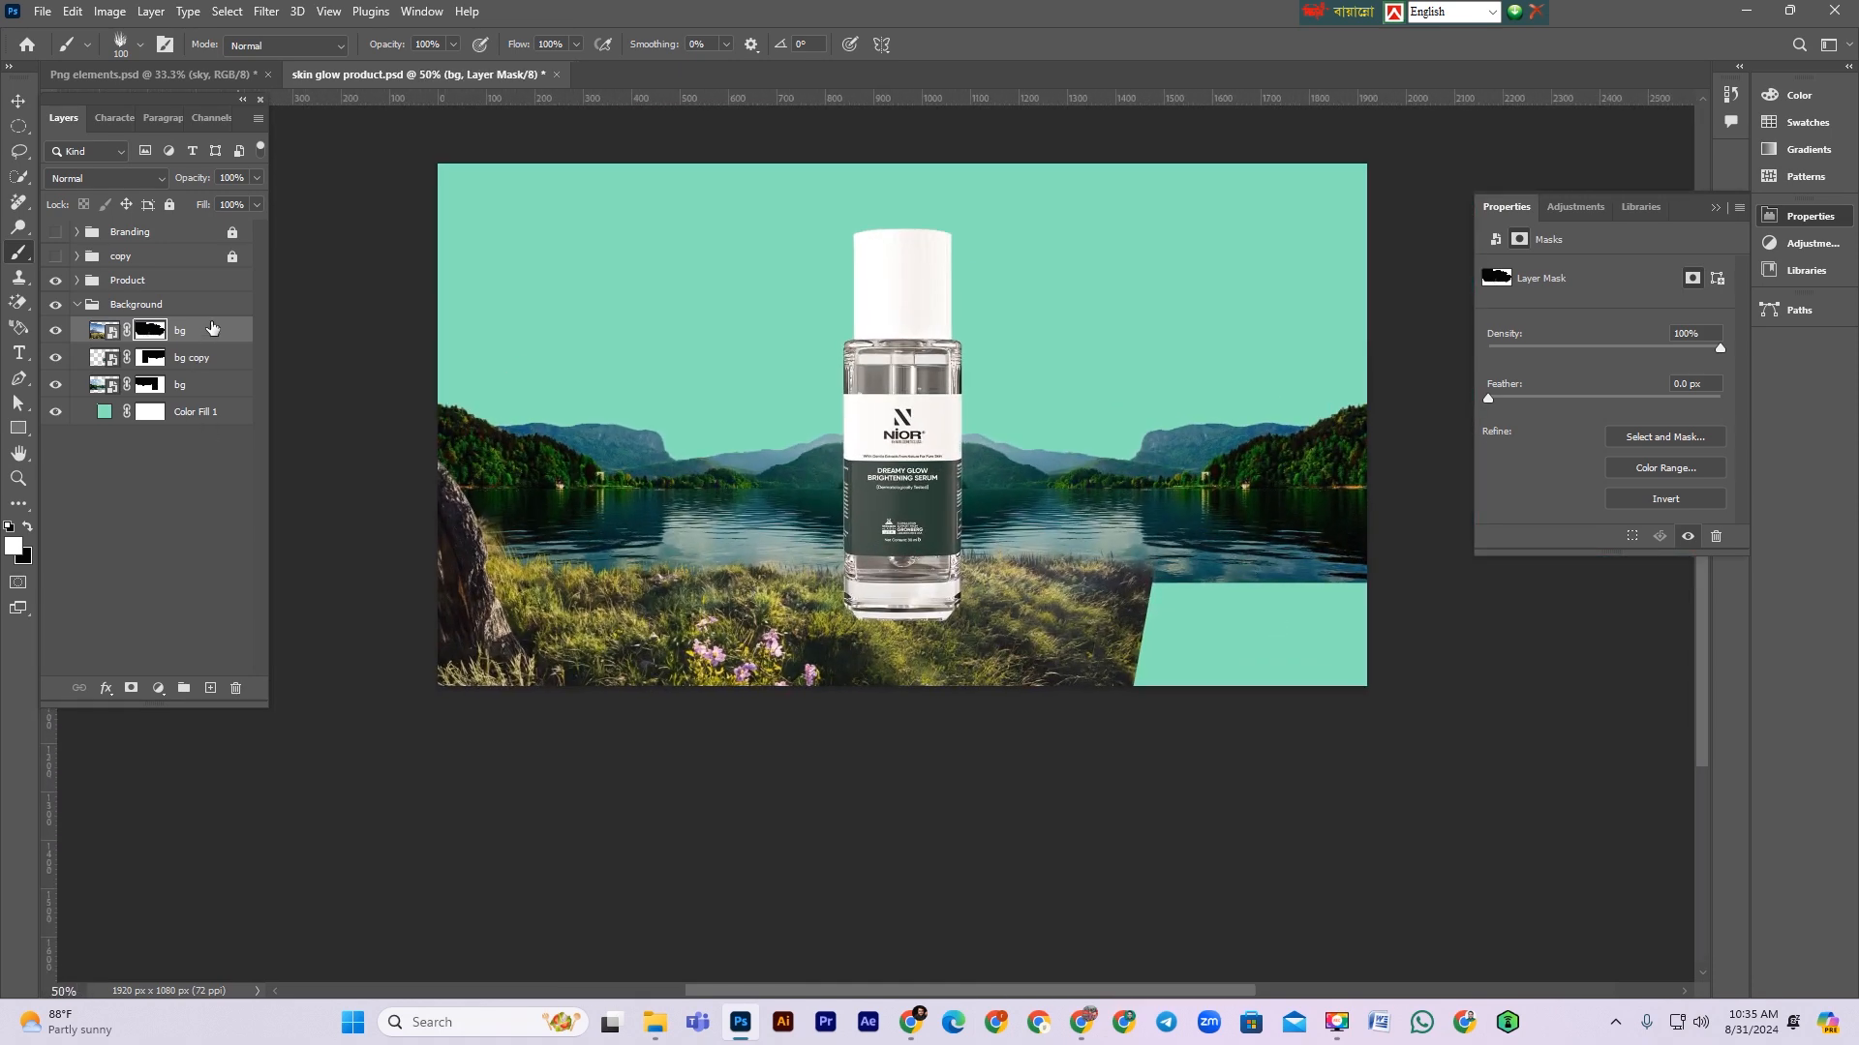
key(ctrl+2)
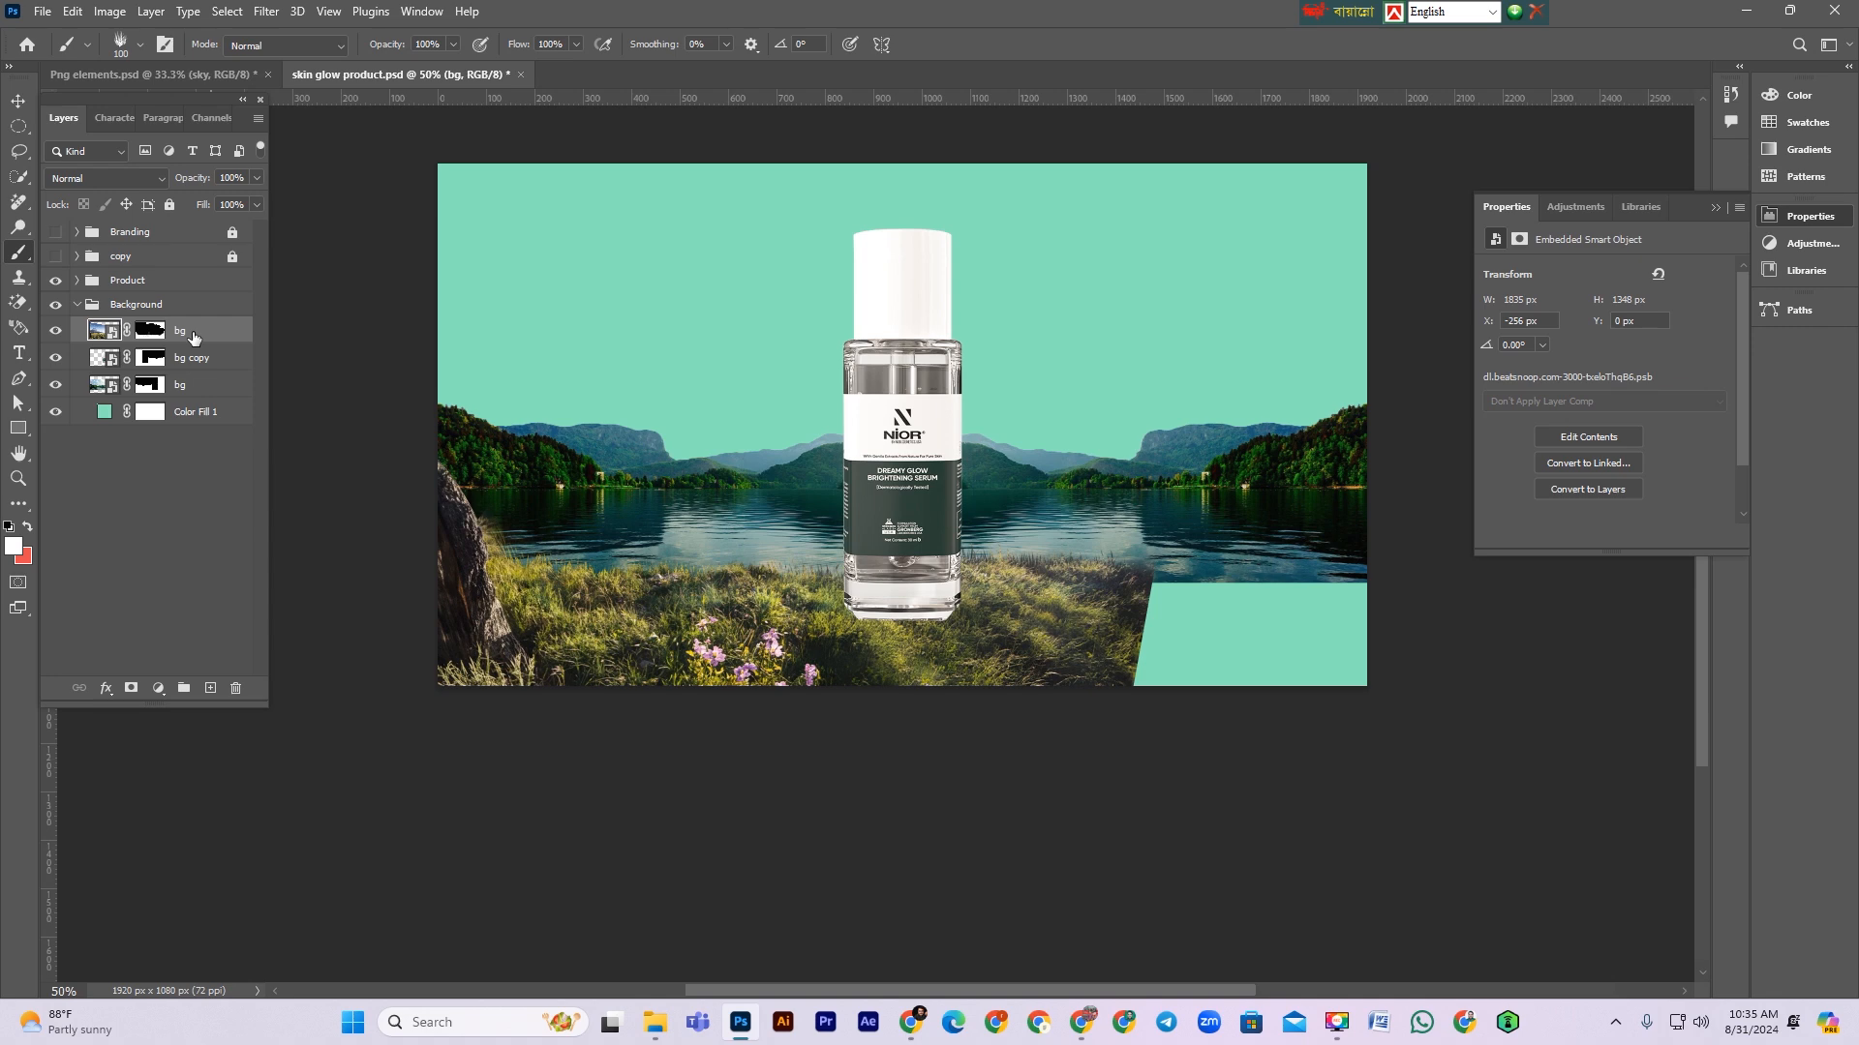
key(ctrl+j)
key(ctrl+t)
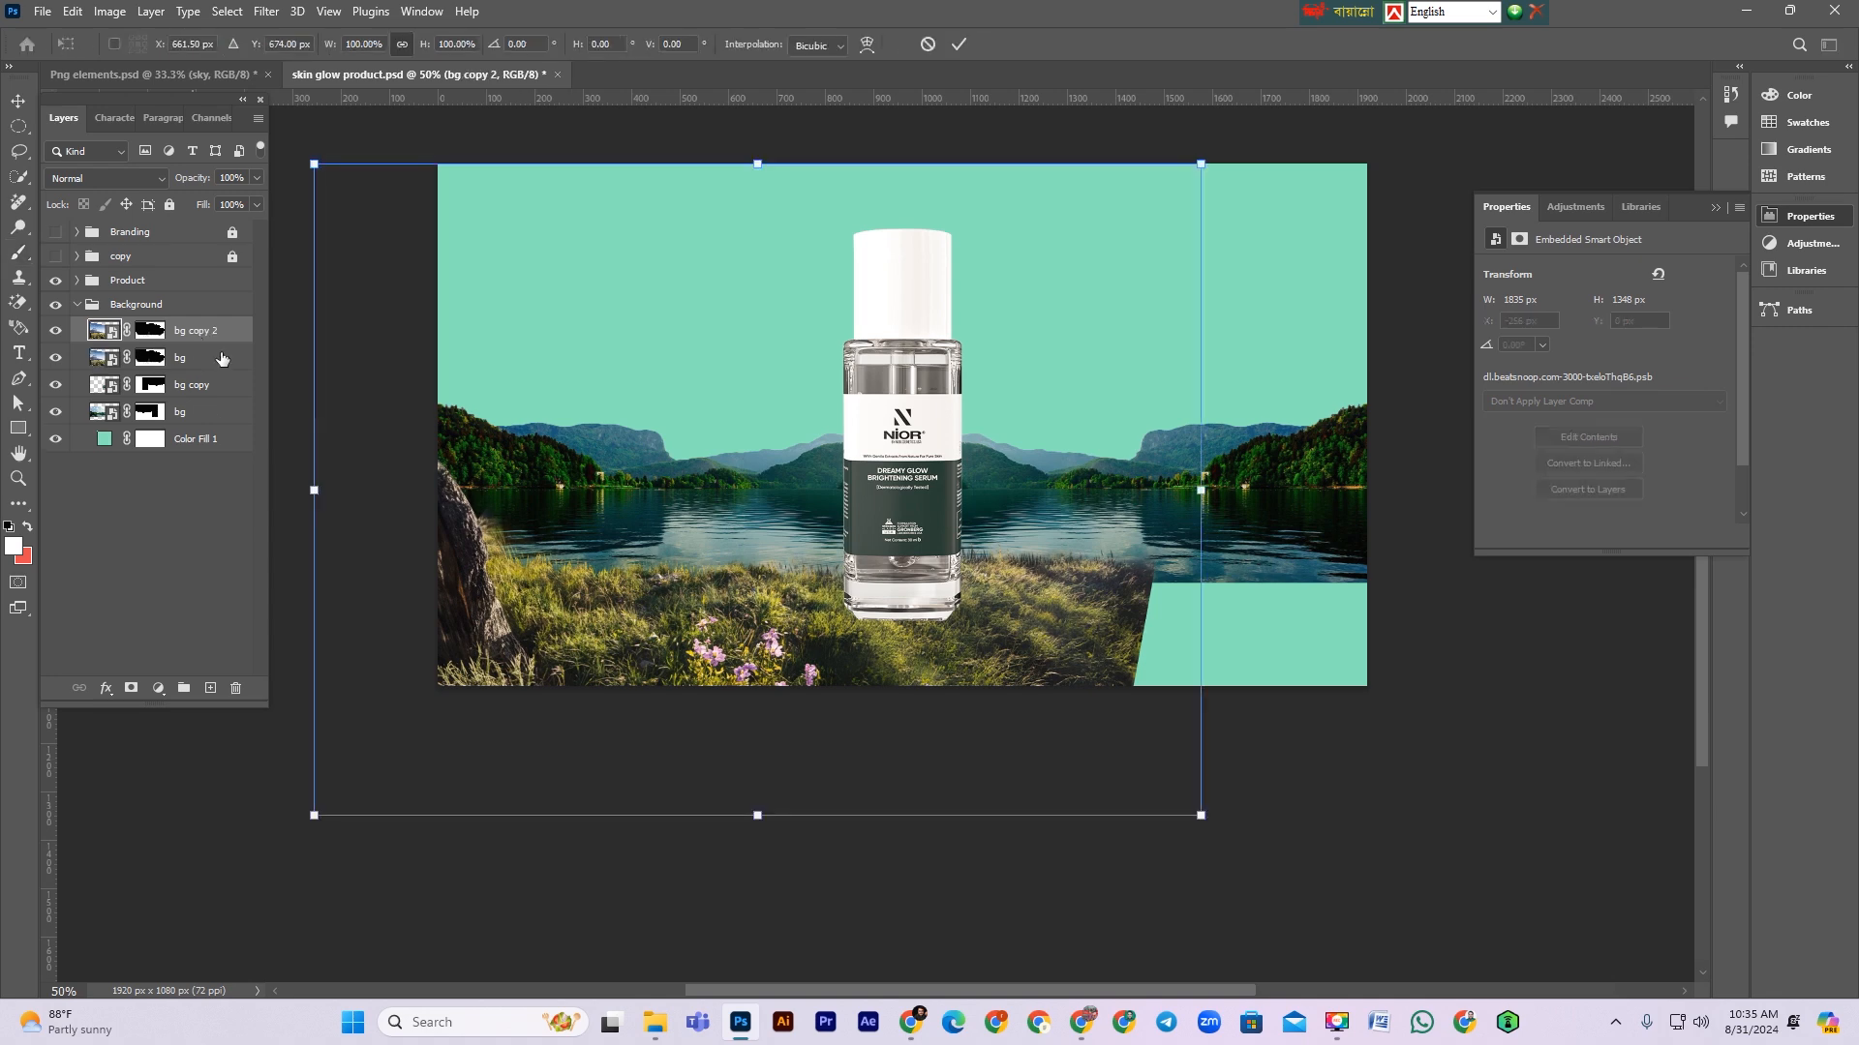
right_click(745, 608)
click(789, 582)
drag(686, 651, 1024, 620)
drag(642, 474, 739, 479)
drag(1292, 634, 1247, 656)
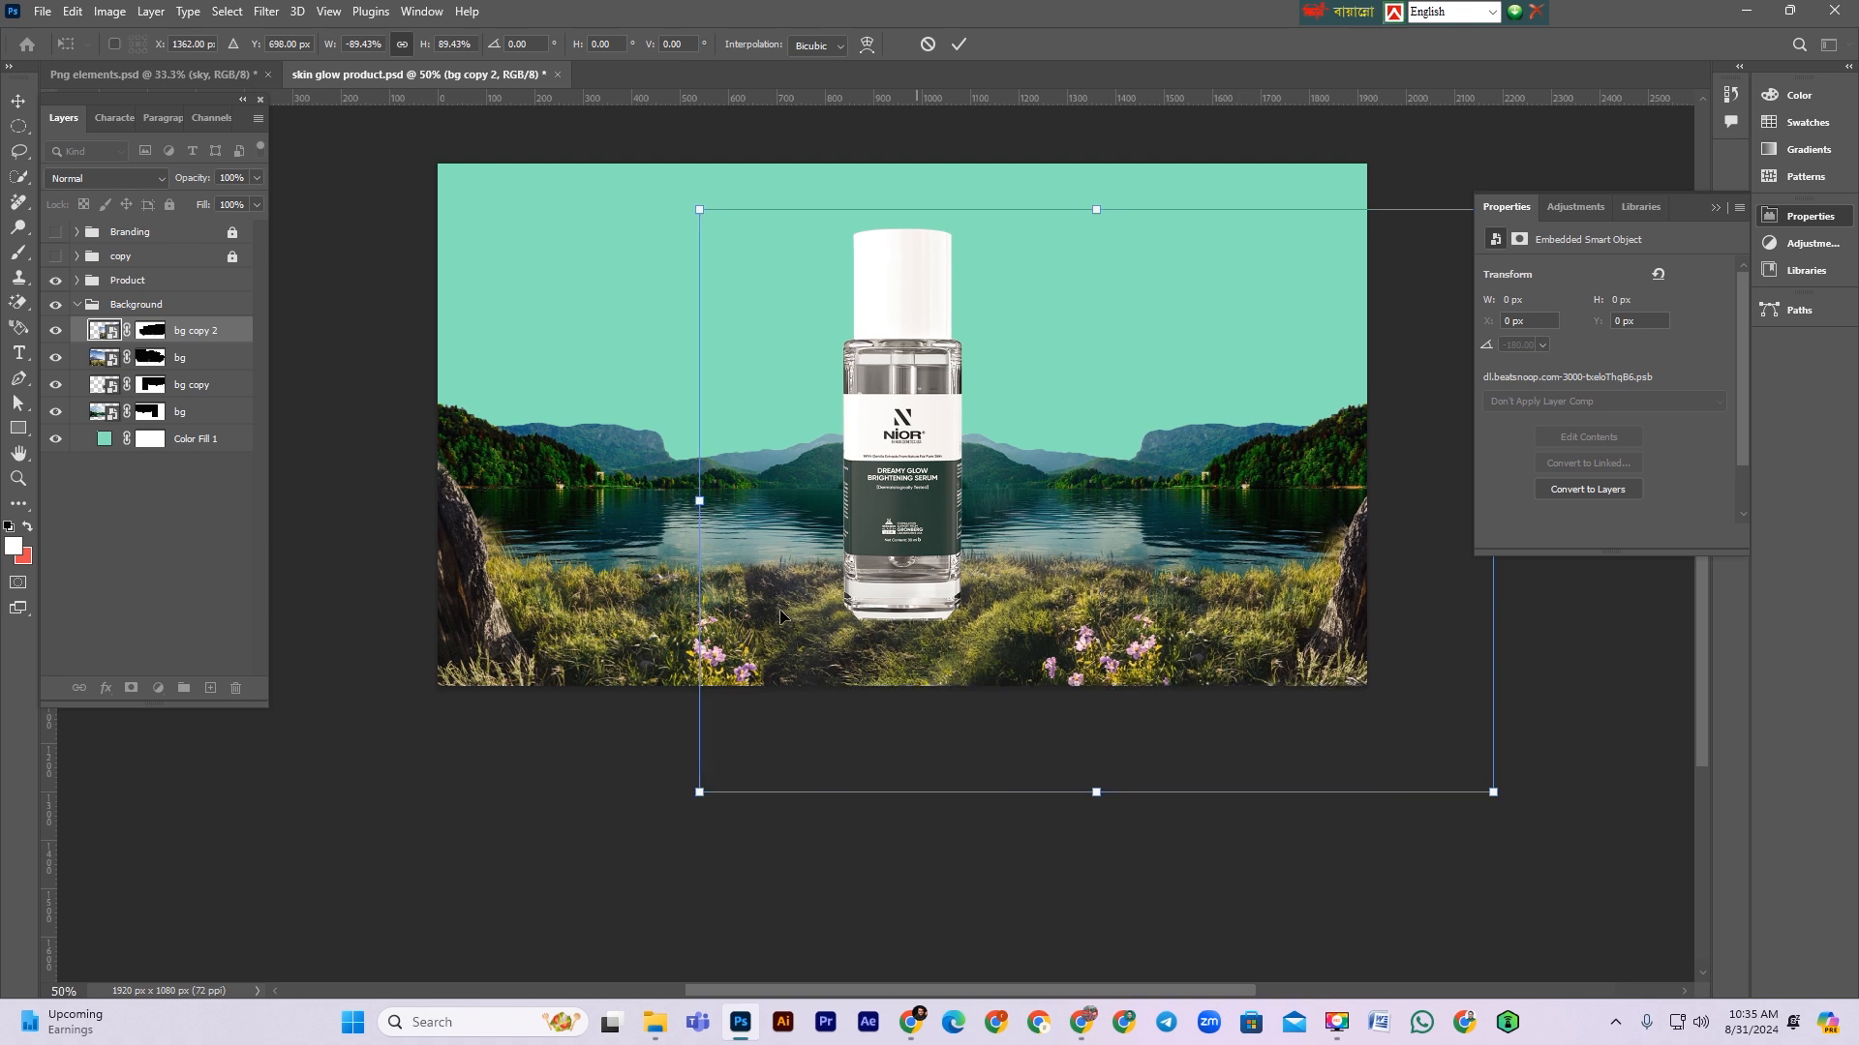
drag(1527, 804, 1529, 795)
drag(1267, 589, 1264, 602)
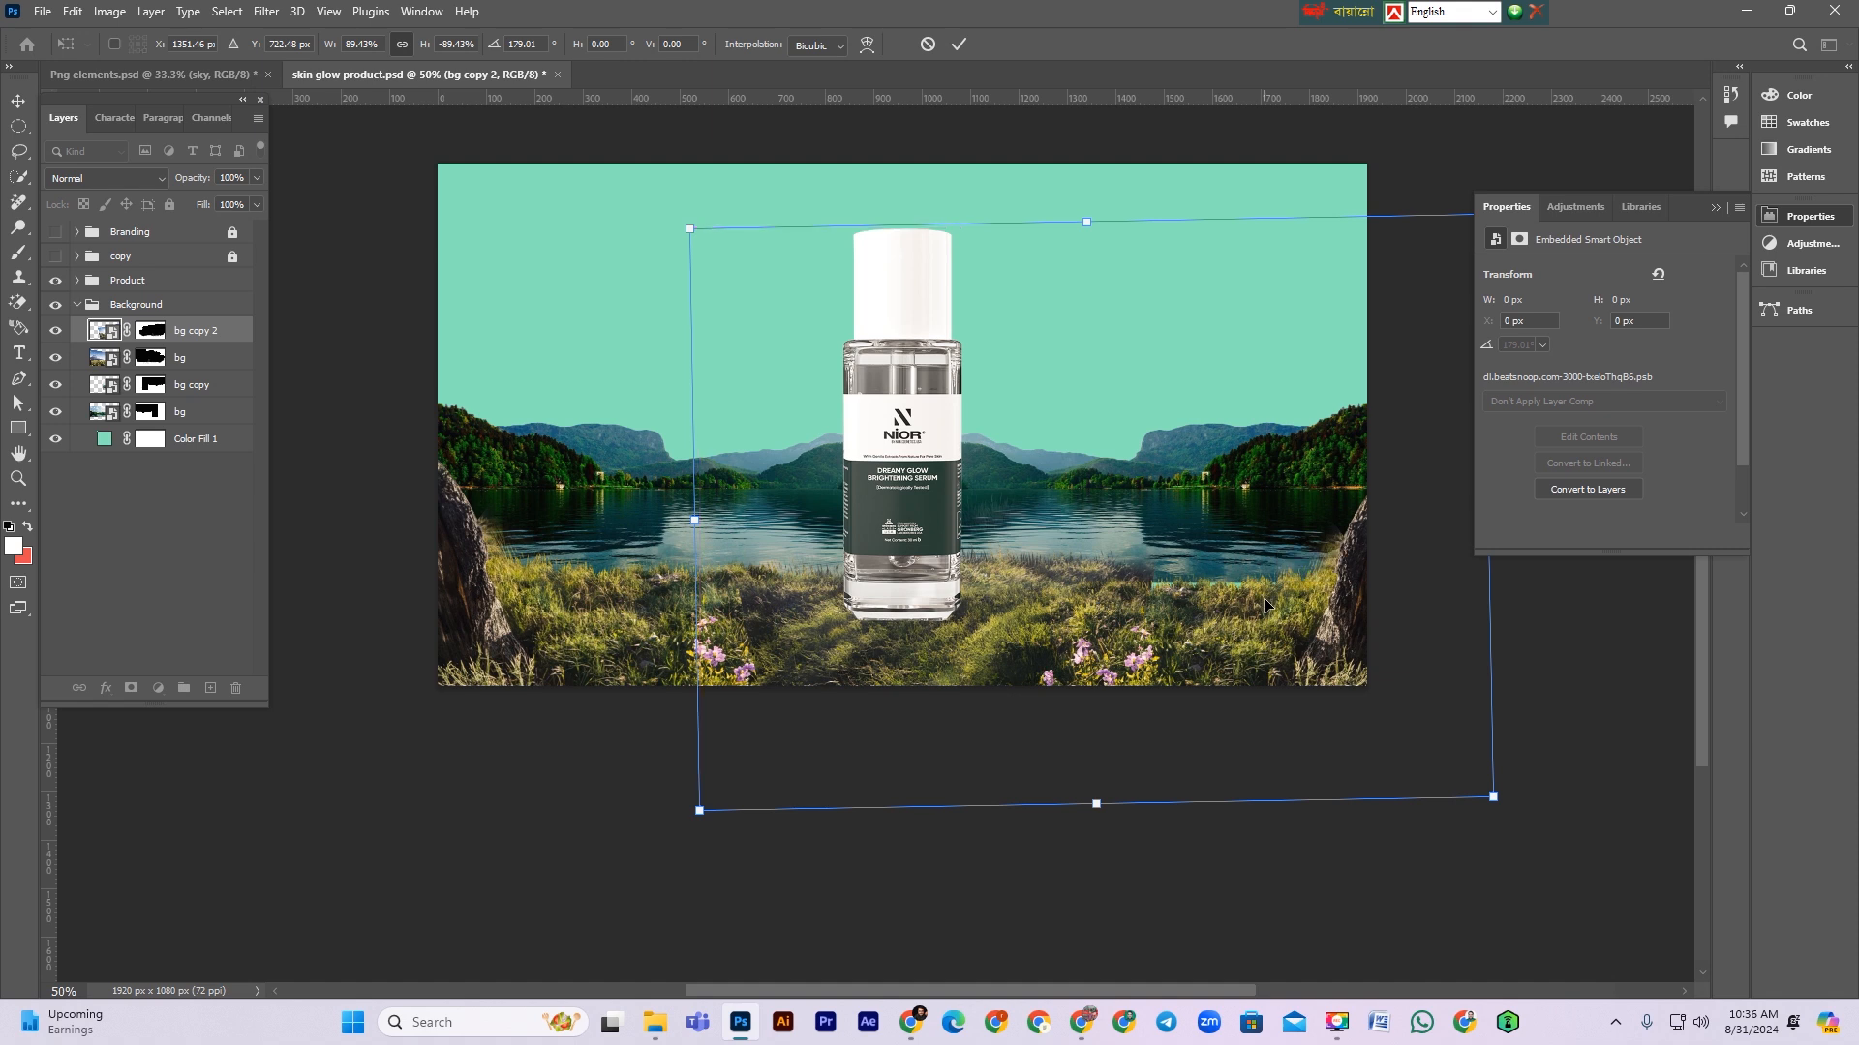
key(Return)
Step: Select the bg copy and bg layers together and nudge them down 30 px
key(b)
scroll(1065, 629, up, 1)
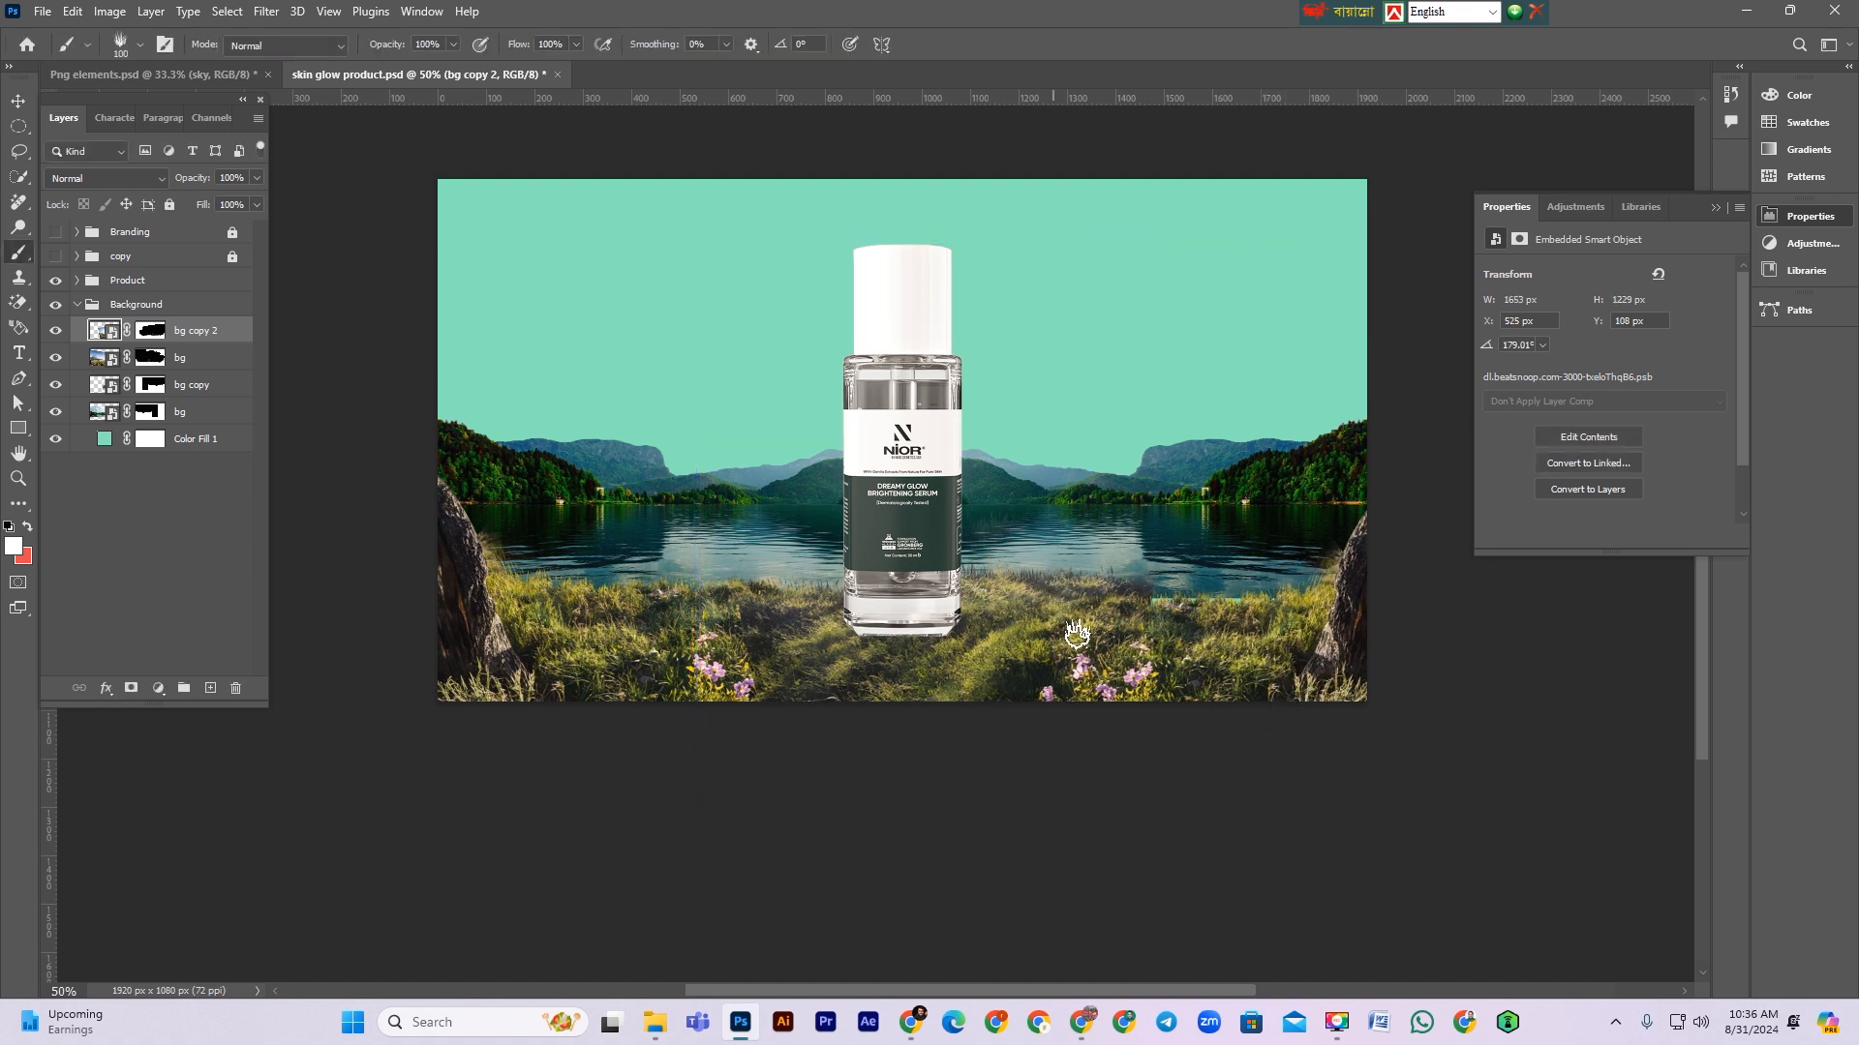
key(v)
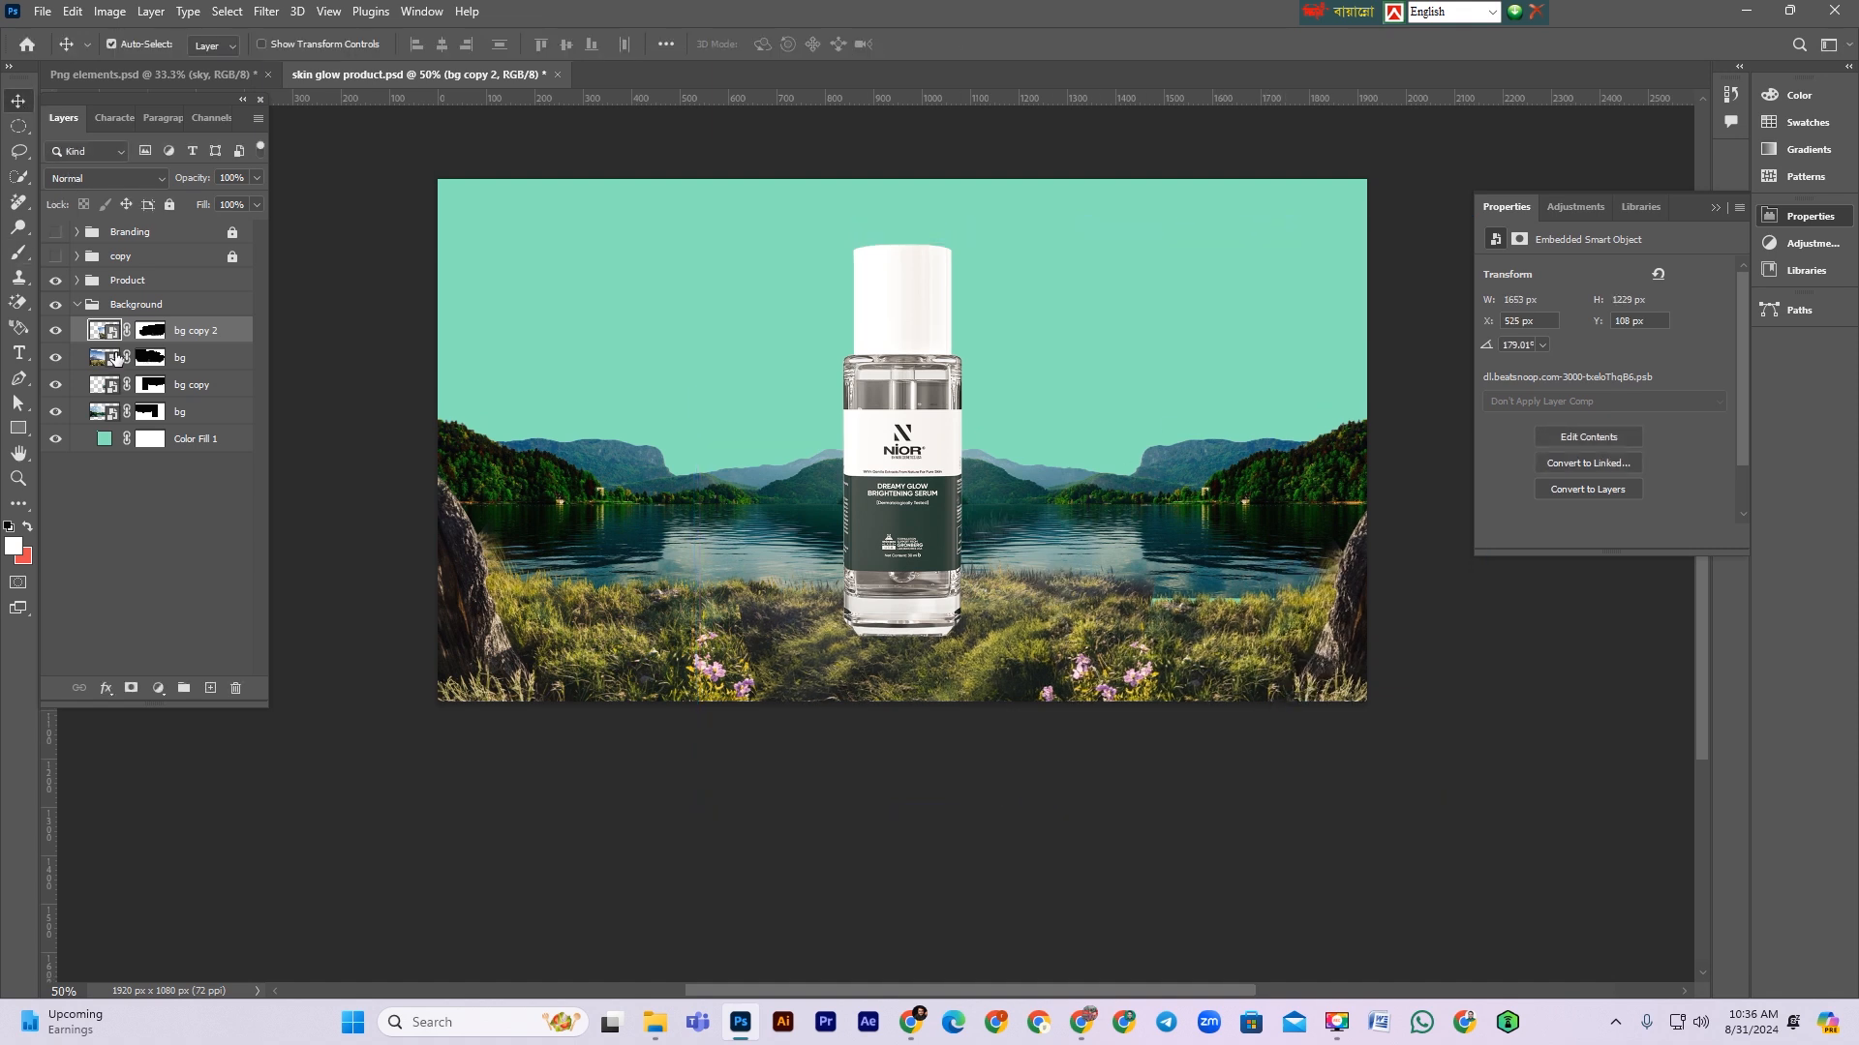
click(182, 387)
shift+click(186, 412)
key(ctrl+t)
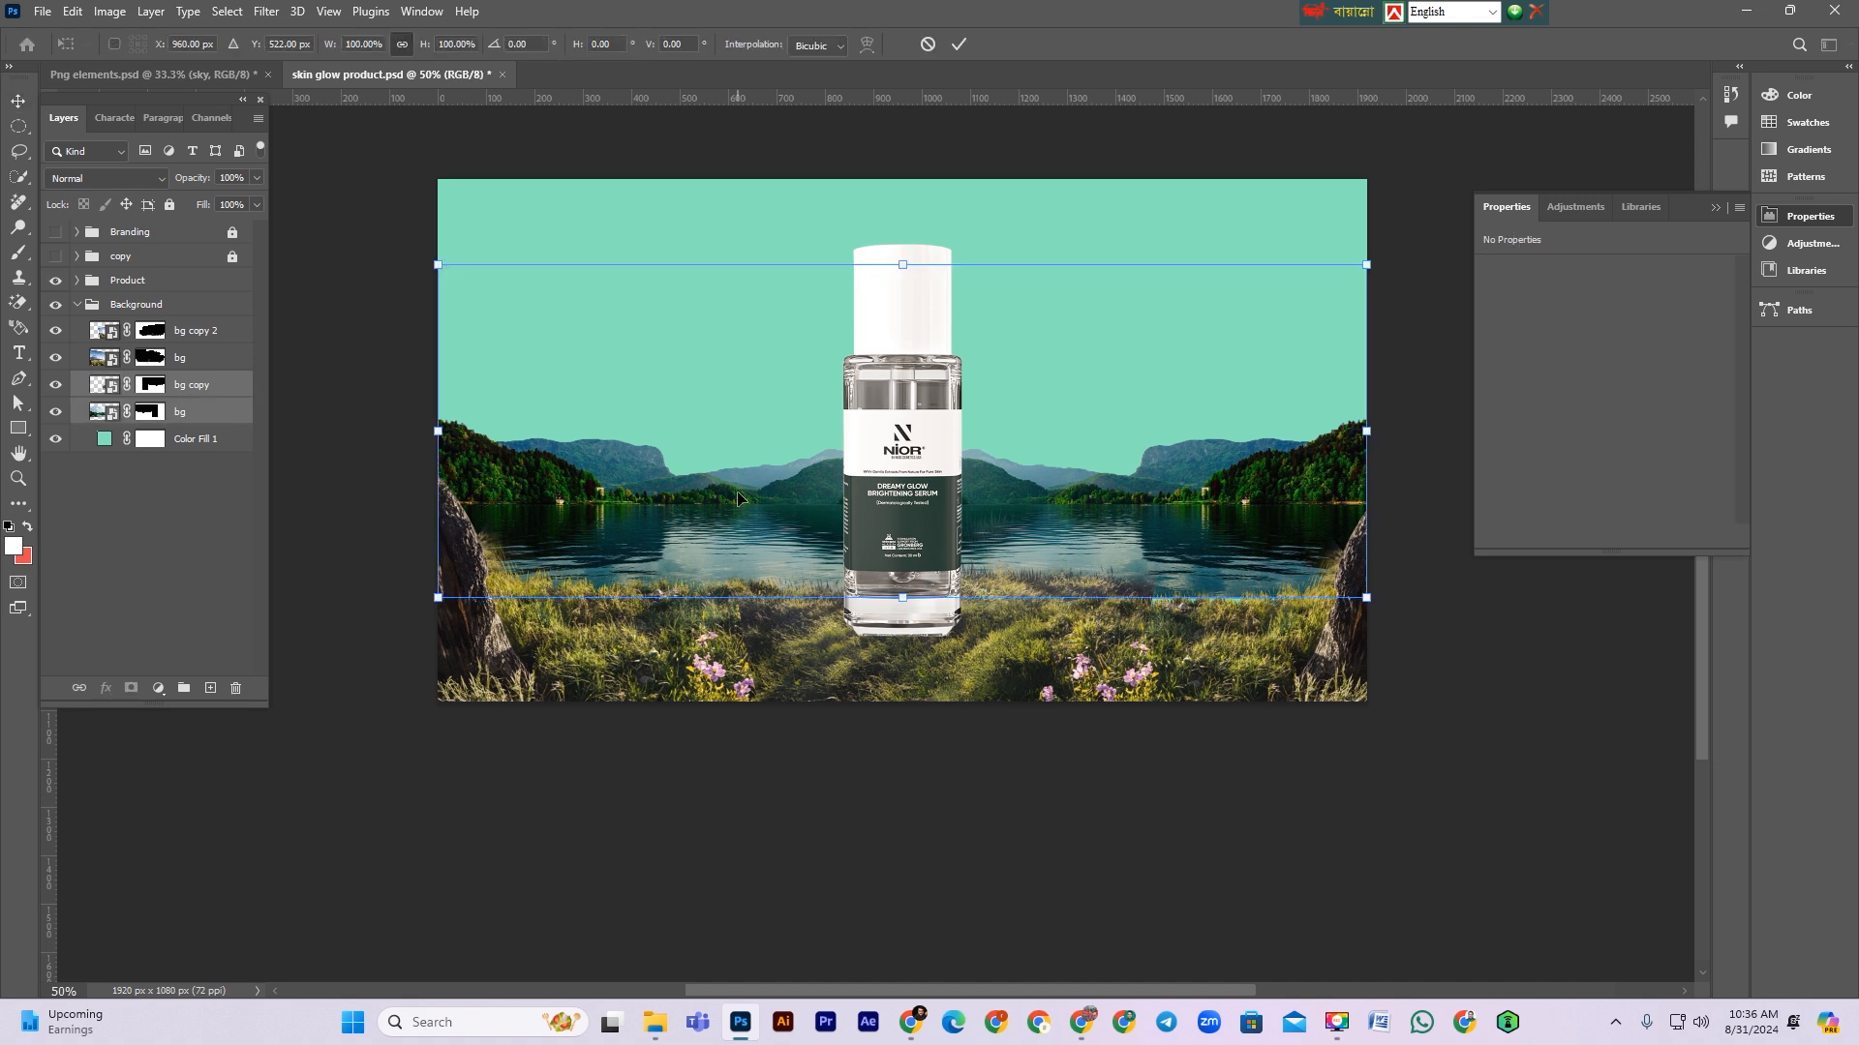
key(shift+Down)
key(shift+Down)
key(shift+Down)
key(Return)
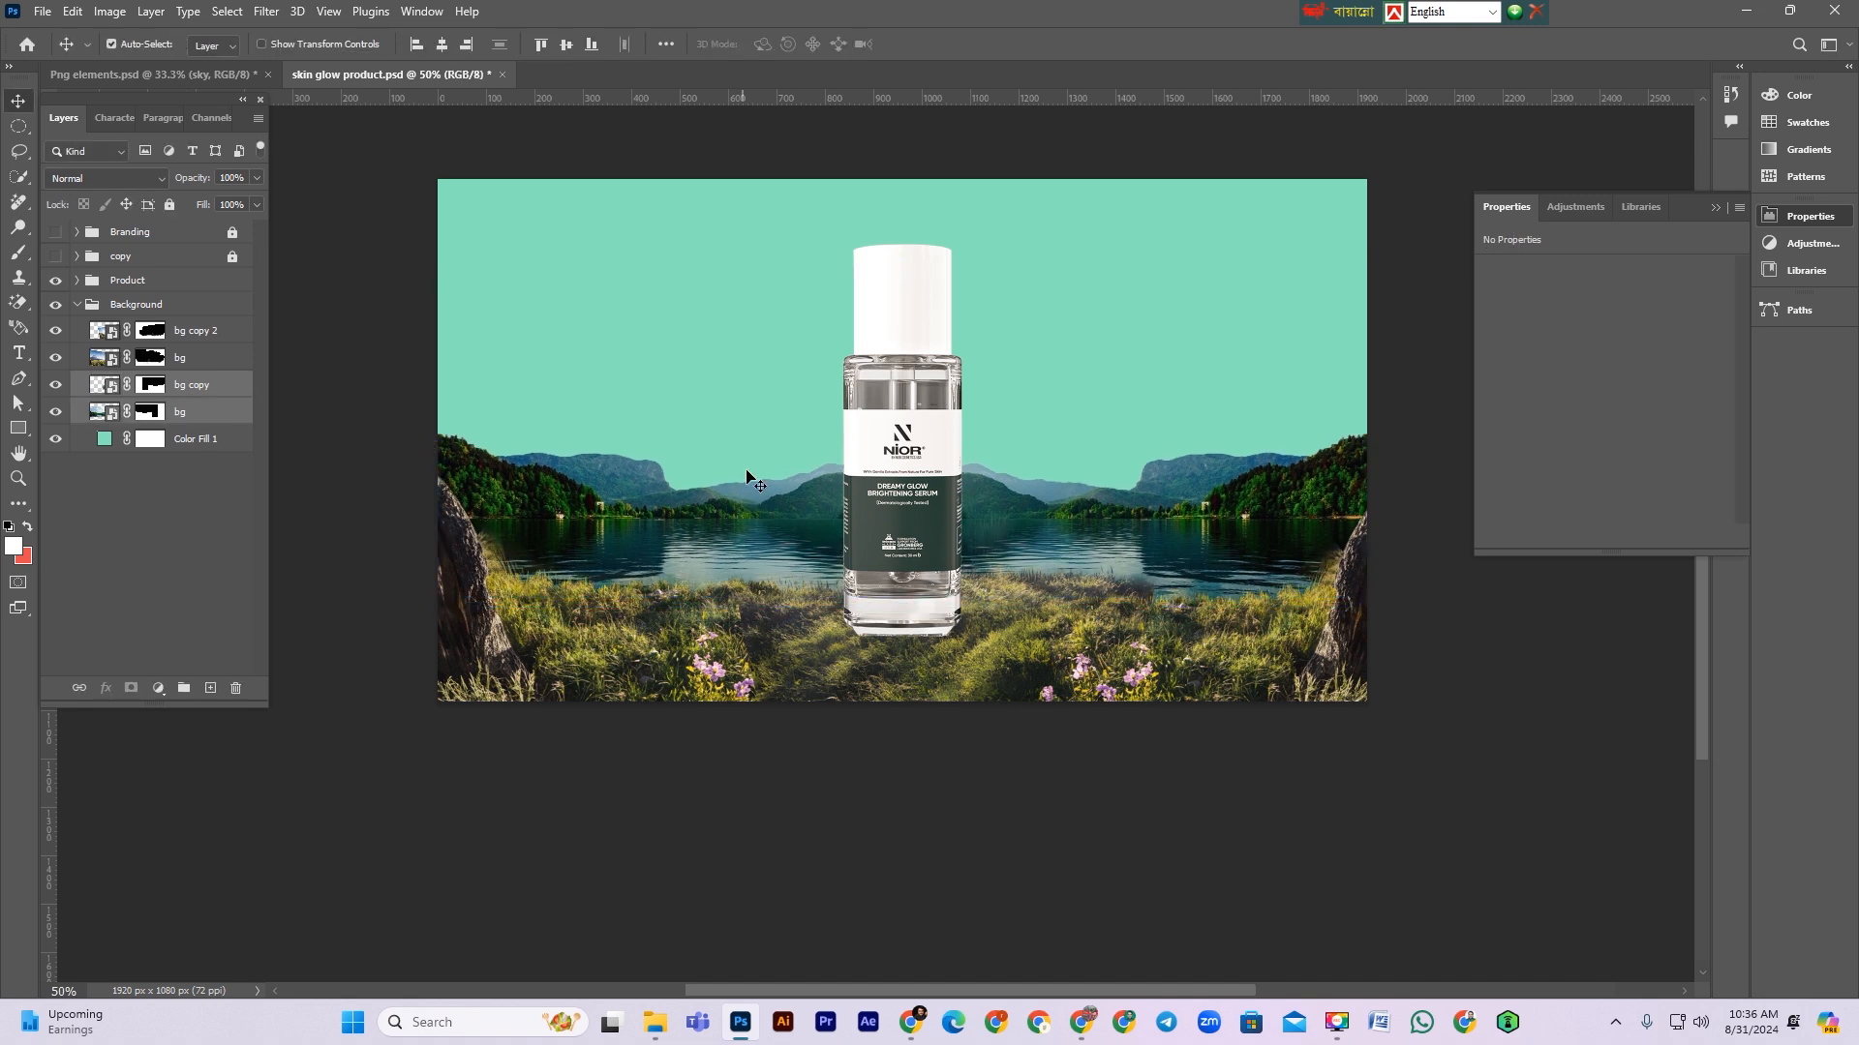
Step: Select the bg copy 2 mask and toggle that layer's visibility to compare the mirrored composite
click(151, 331)
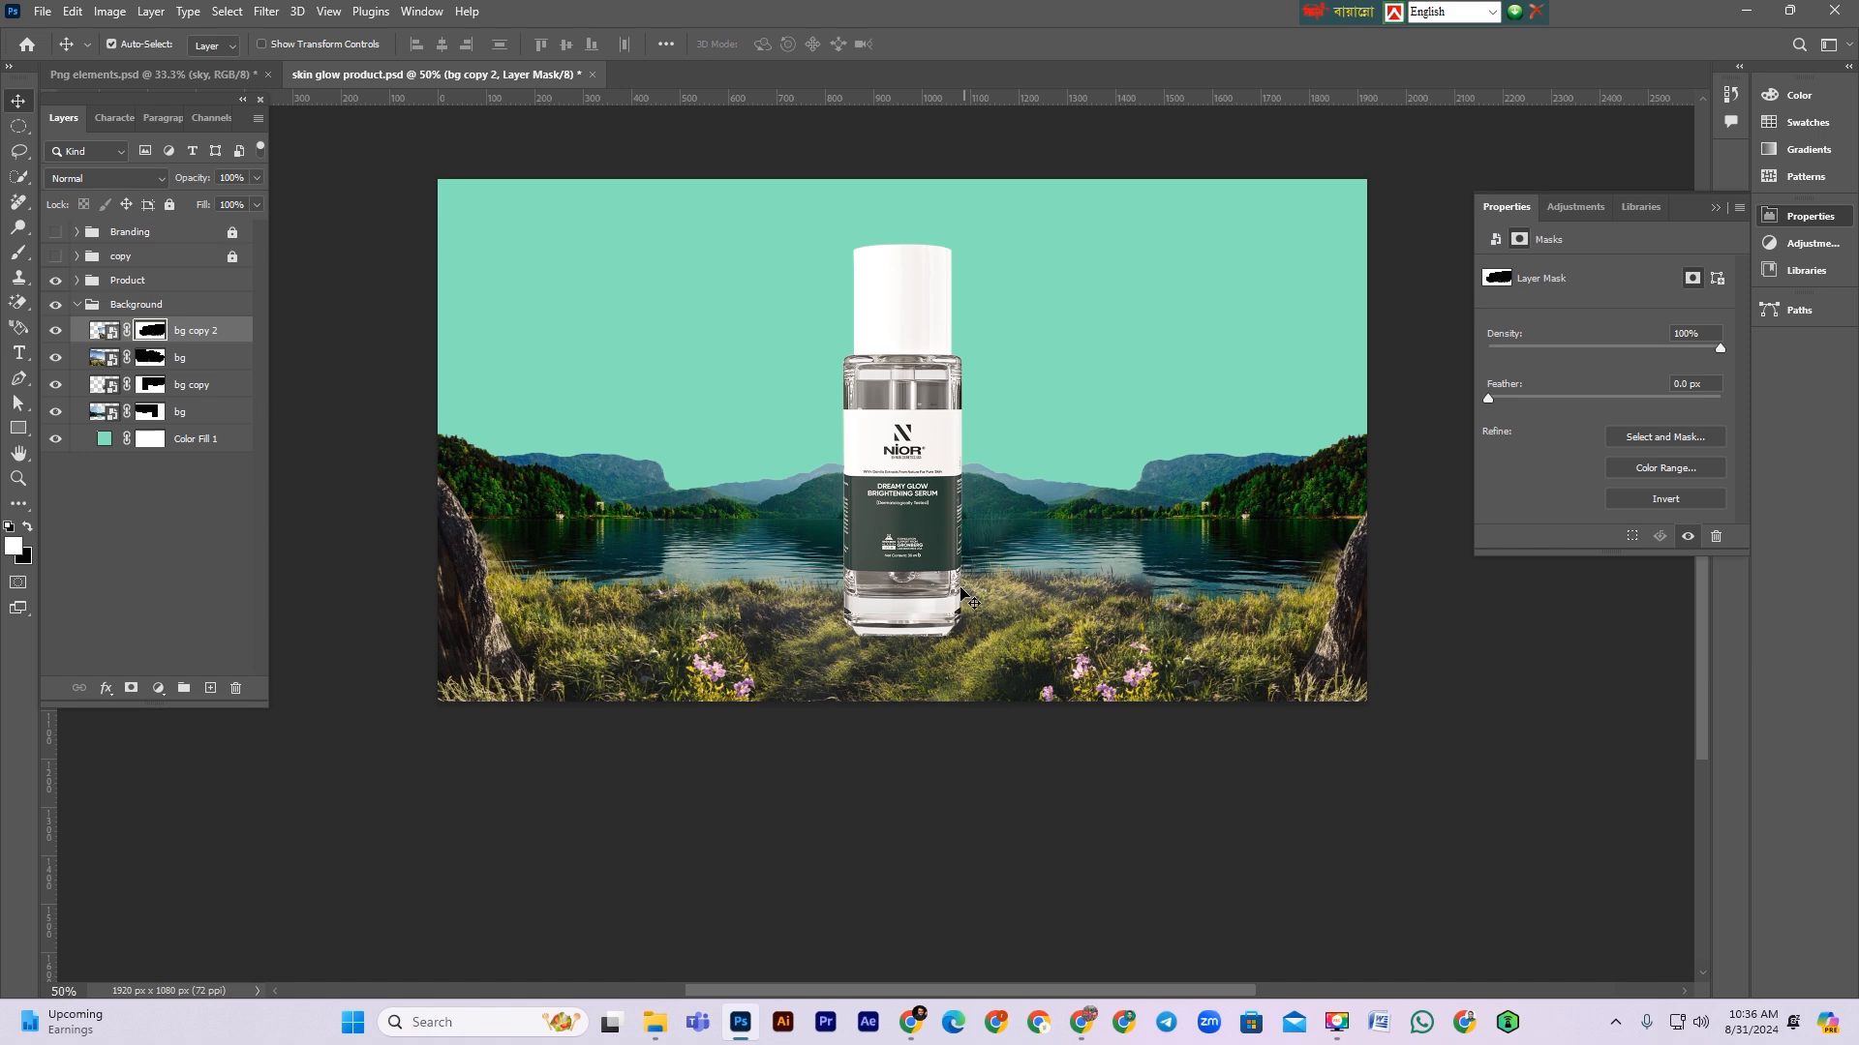
scroll(1086, 593, up, 2)
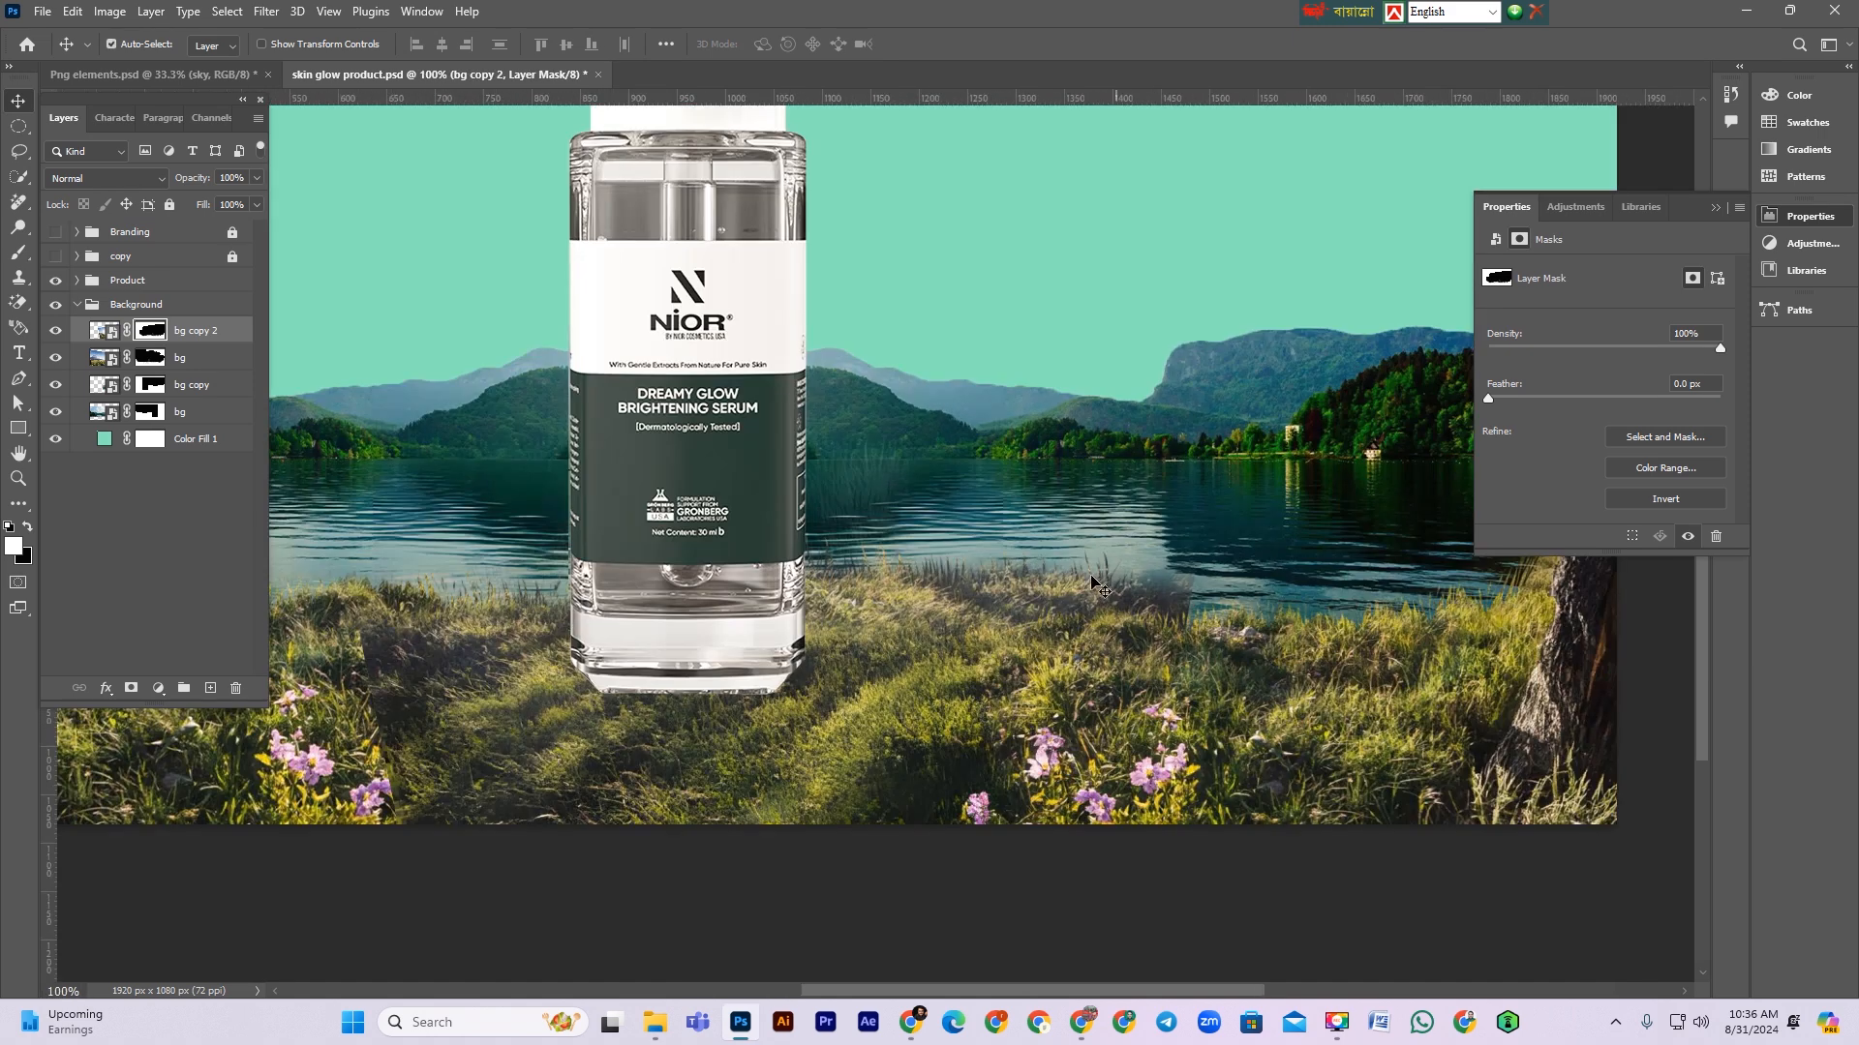
click(54, 331)
click(54, 331)
click(55, 331)
click(55, 331)
Step: Switch to the 100 px soft round brush and paint black on the bg copy 2 mask near the lake center
click(21, 254)
click(120, 45)
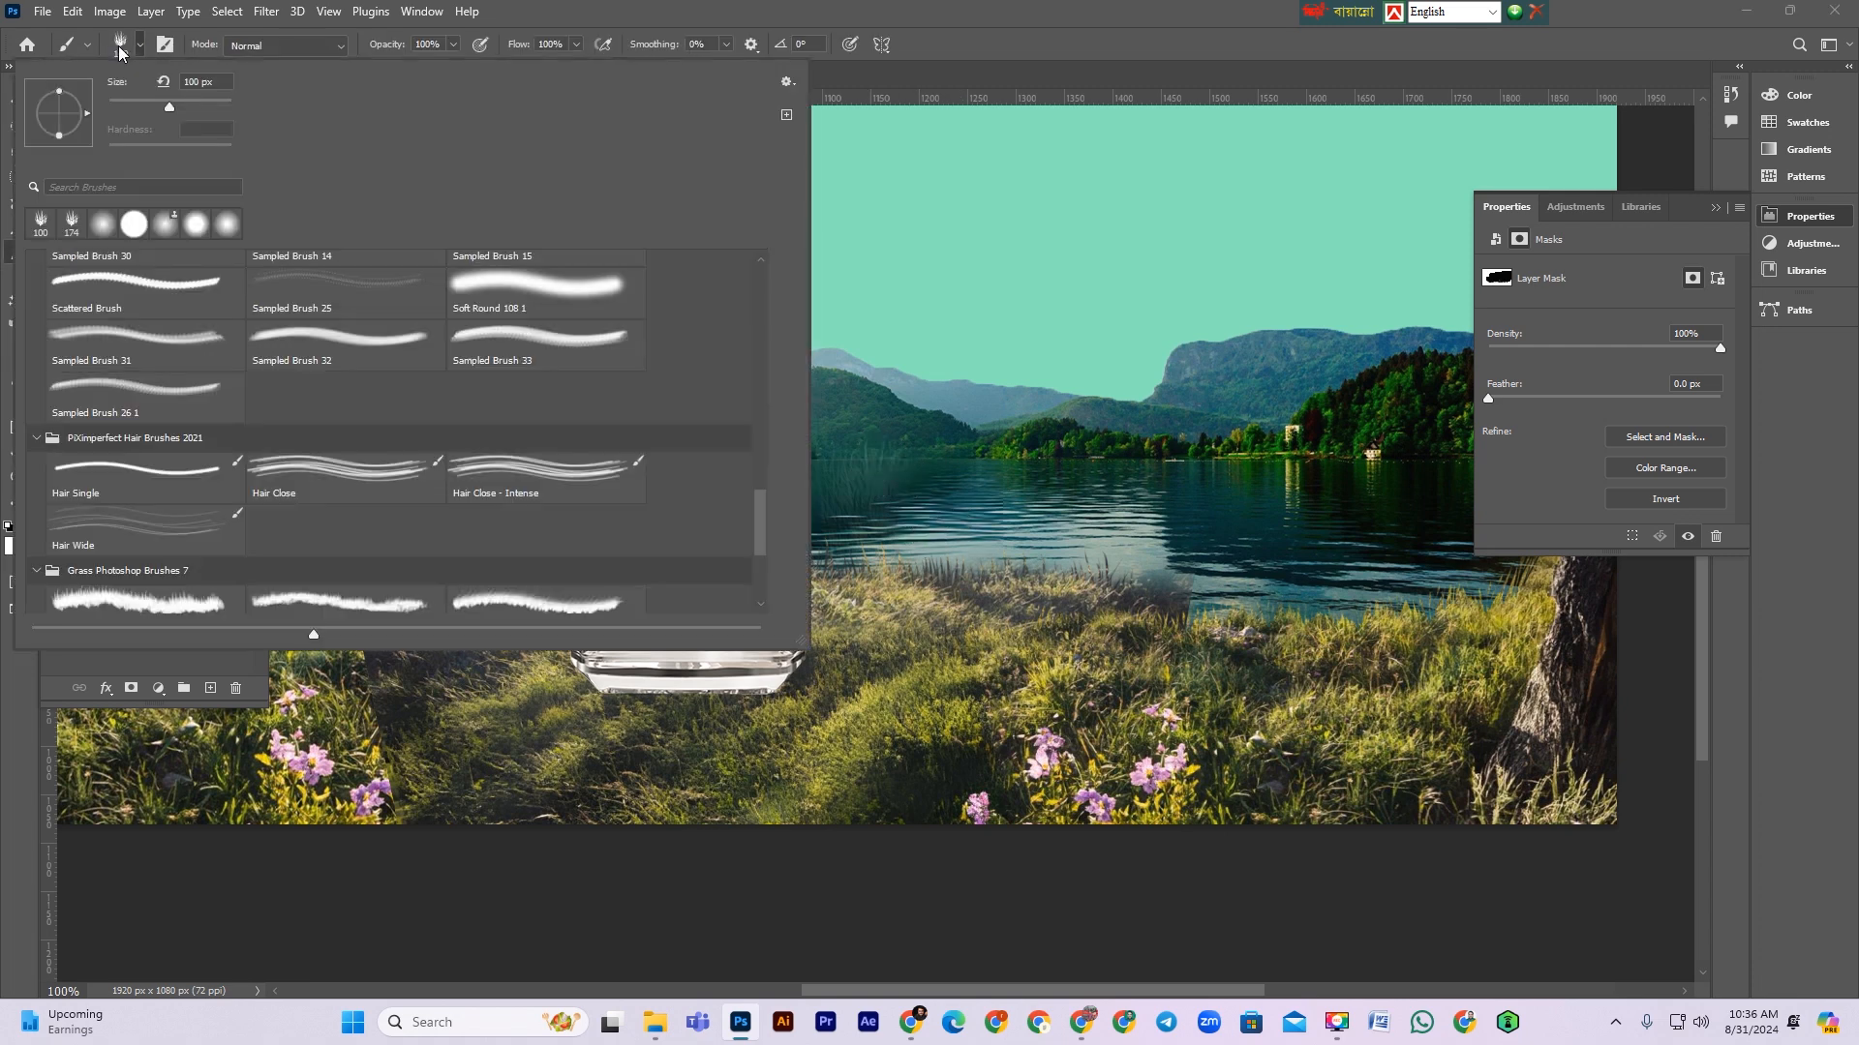
mouse_move(981, 418)
mouse_down()
mouse_move(838, 437)
mouse_move(1016, 417)
mouse_up()
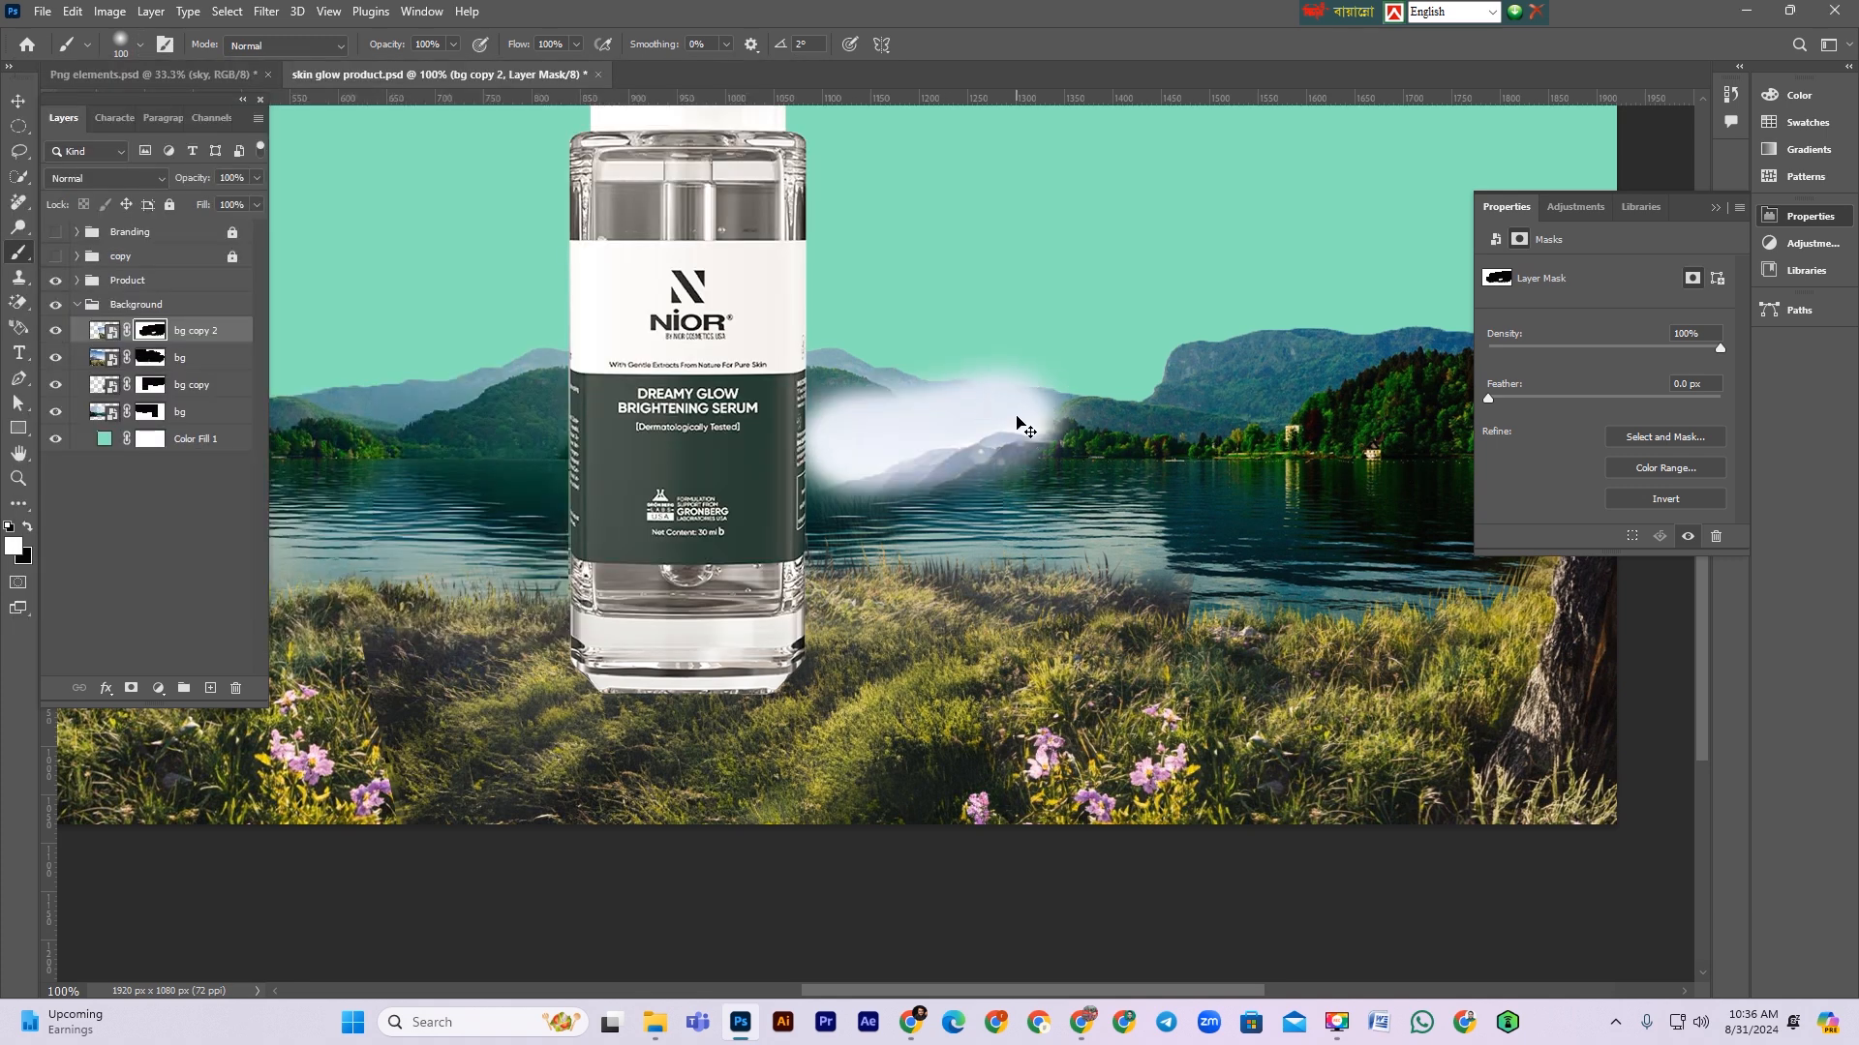
key(ctrl+z)
key(x)
mouse_move(978, 419)
mouse_down()
mouse_move(946, 444)
mouse_move(982, 407)
mouse_up()
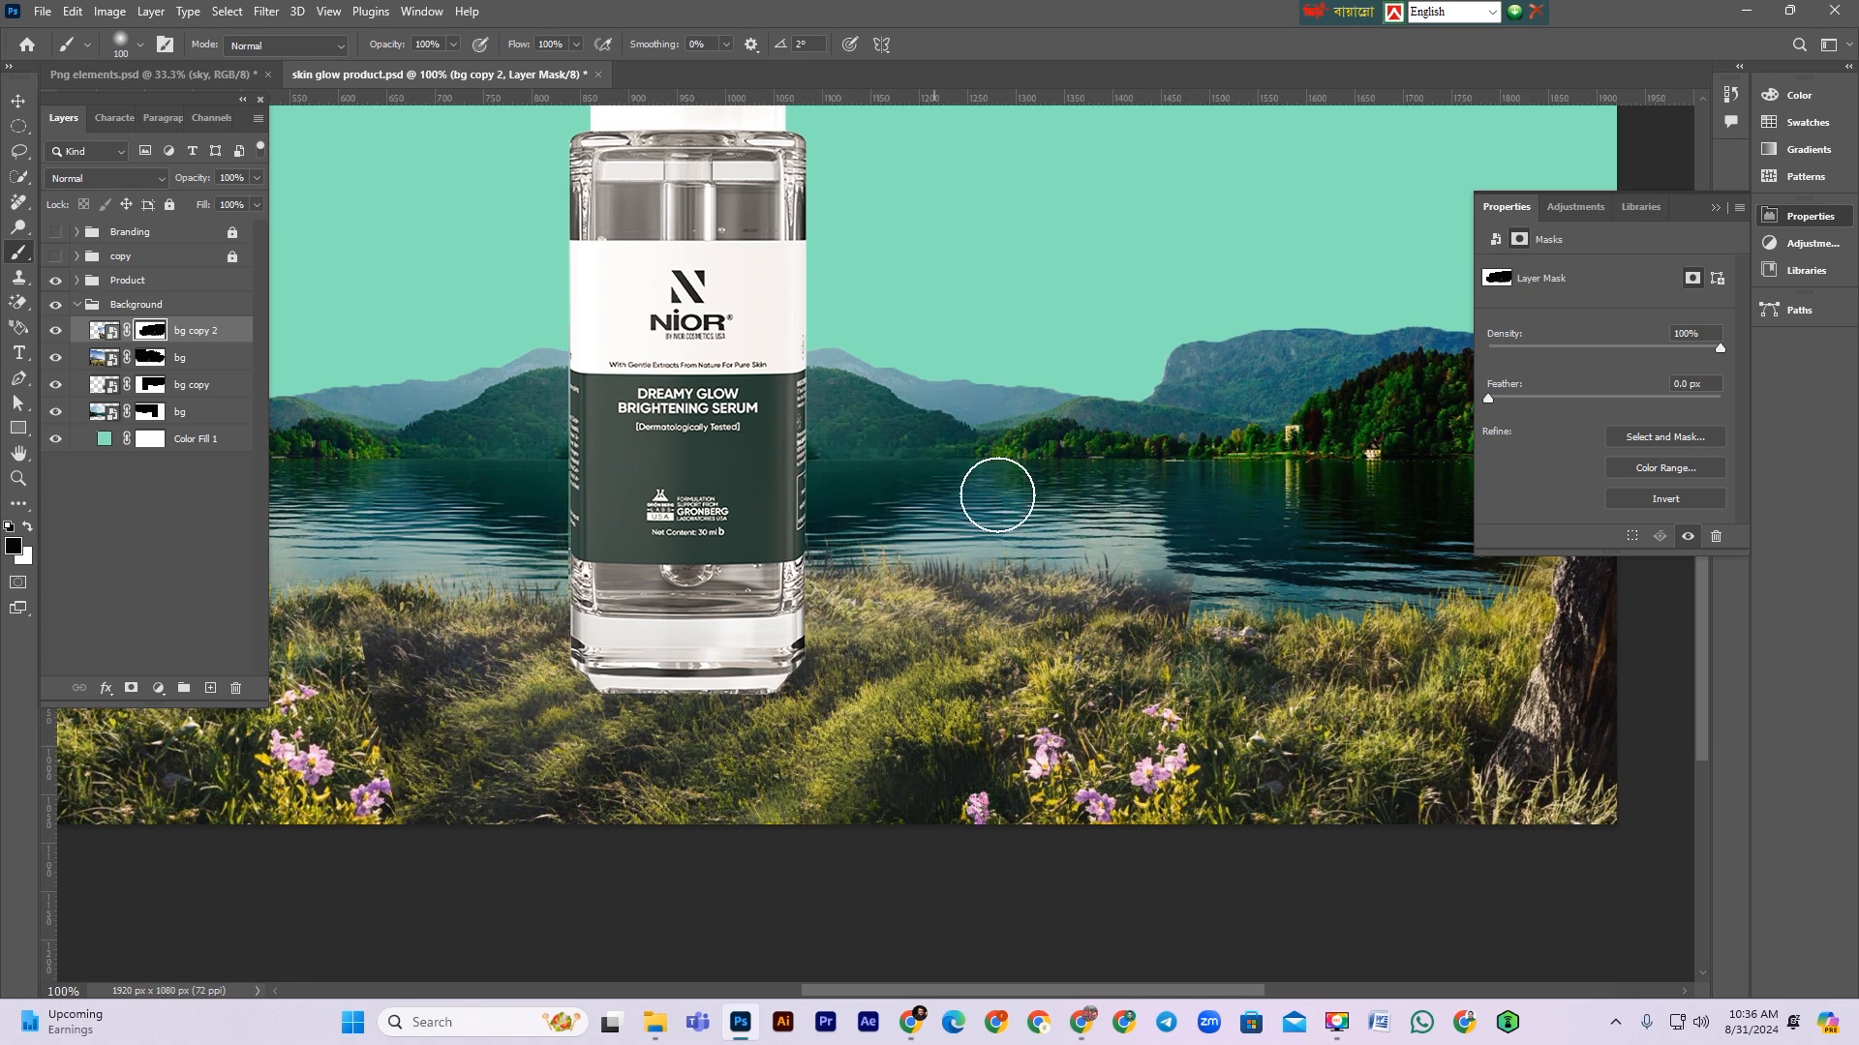
Step: Select the bg mask and paint black with the soft brush to blend the waterline right of the bottle
click(142, 357)
drag(1131, 600, 1186, 592)
drag(1028, 543, 1120, 553)
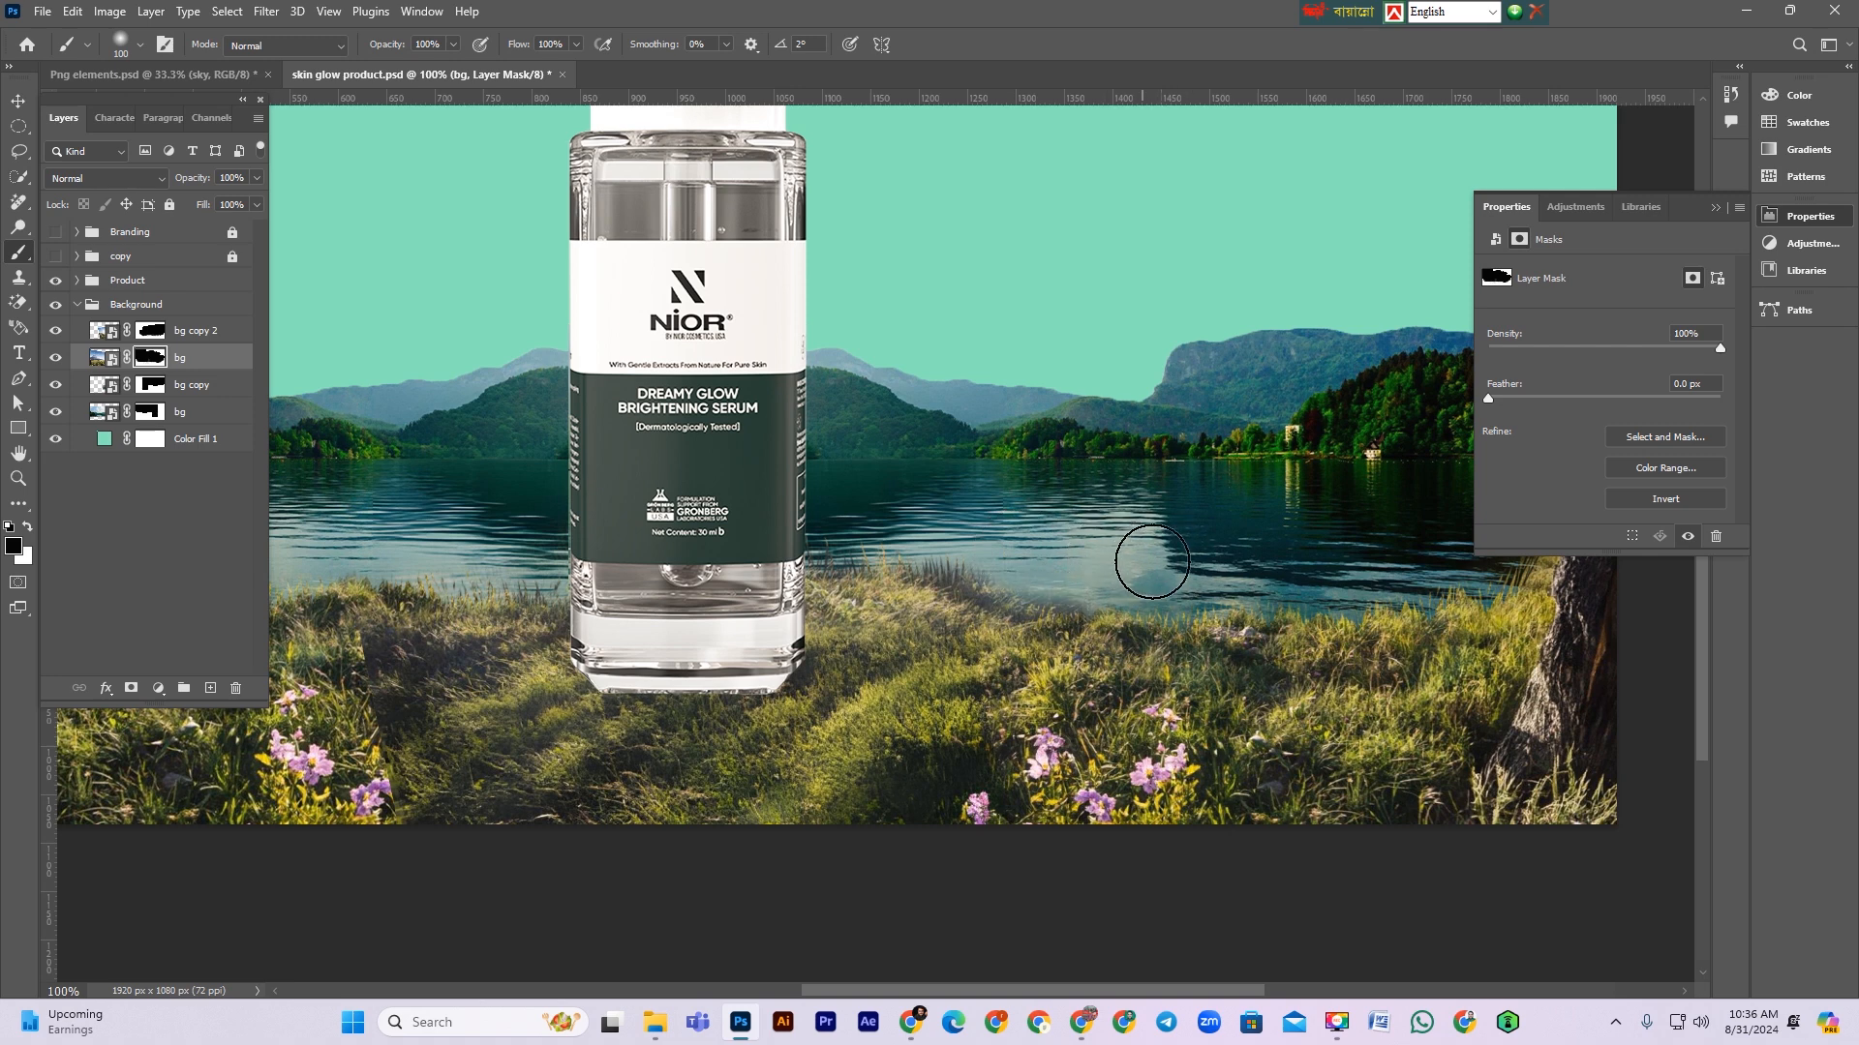
mouse_move(926, 536)
mouse_down()
mouse_move(1128, 581)
mouse_move(975, 571)
mouse_up()
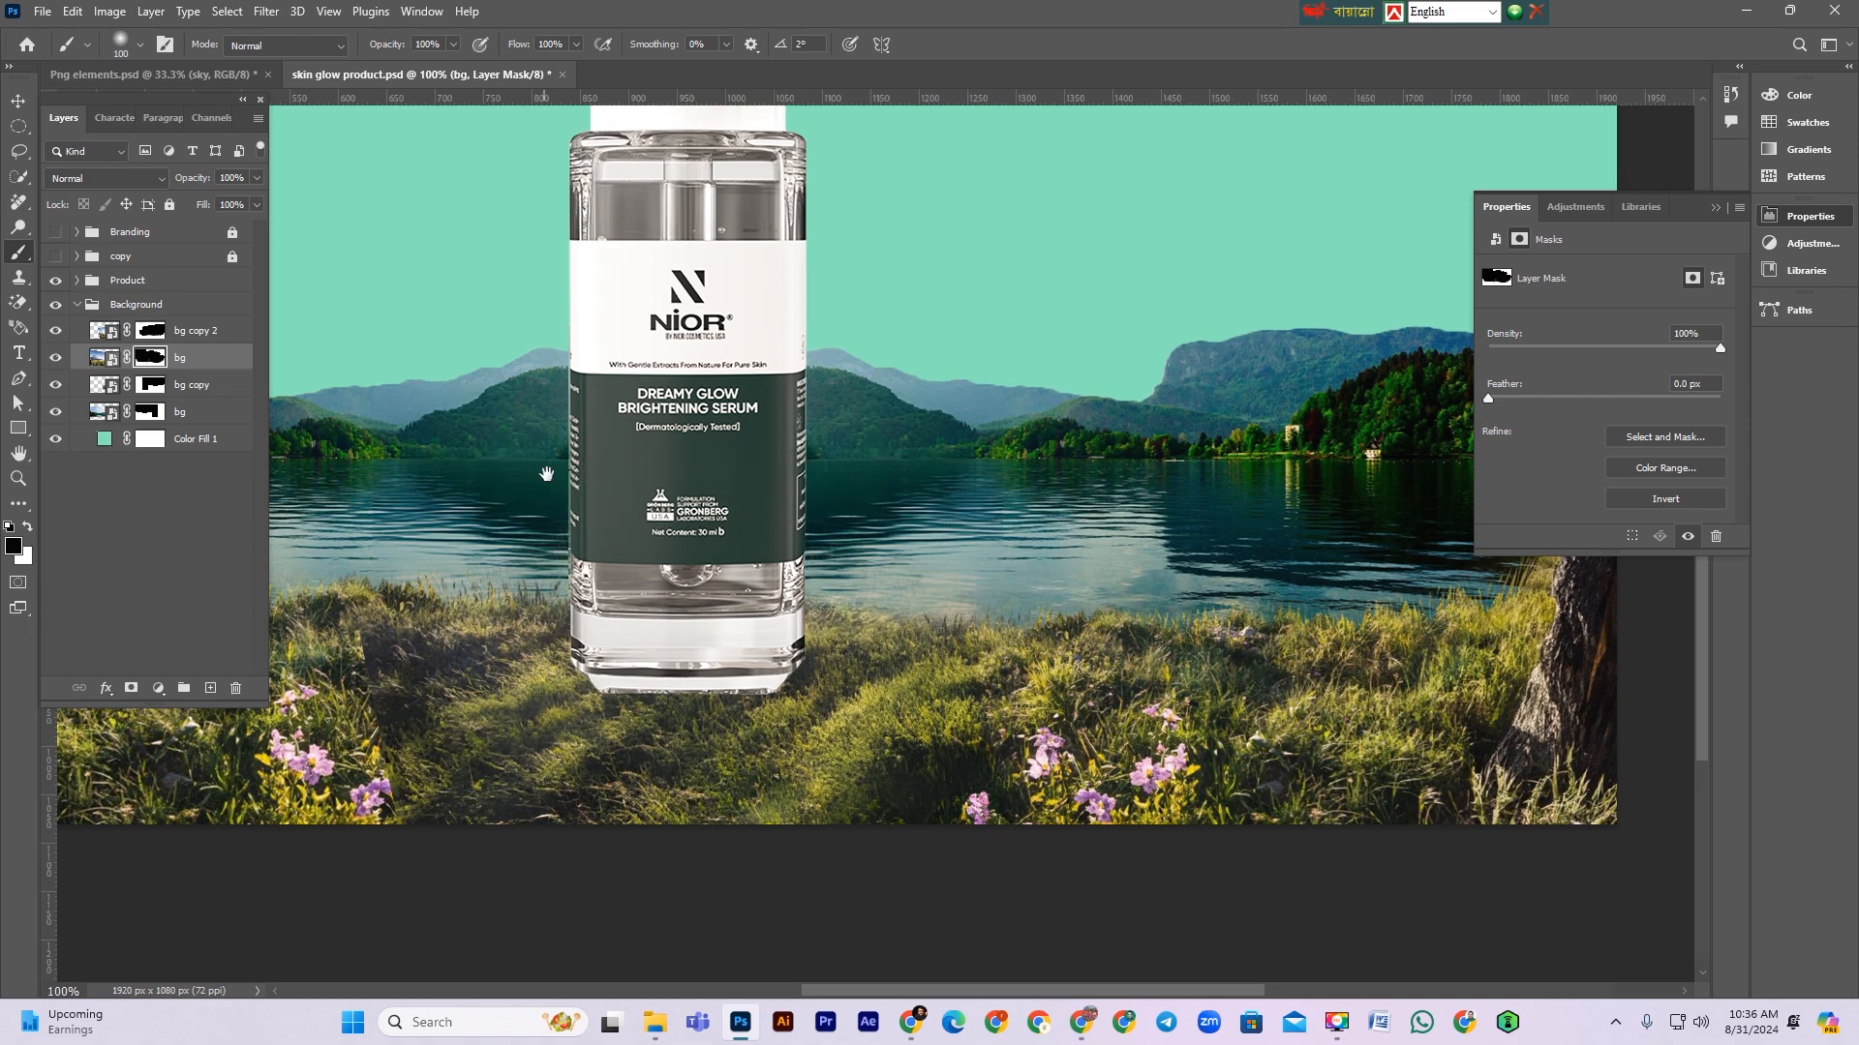
Step: Check the blended background by toggling the bg copy layer's visibility at several zoom levels
key(ctrl+minus)
key(ctrl+minus)
key(ctrl+minus)
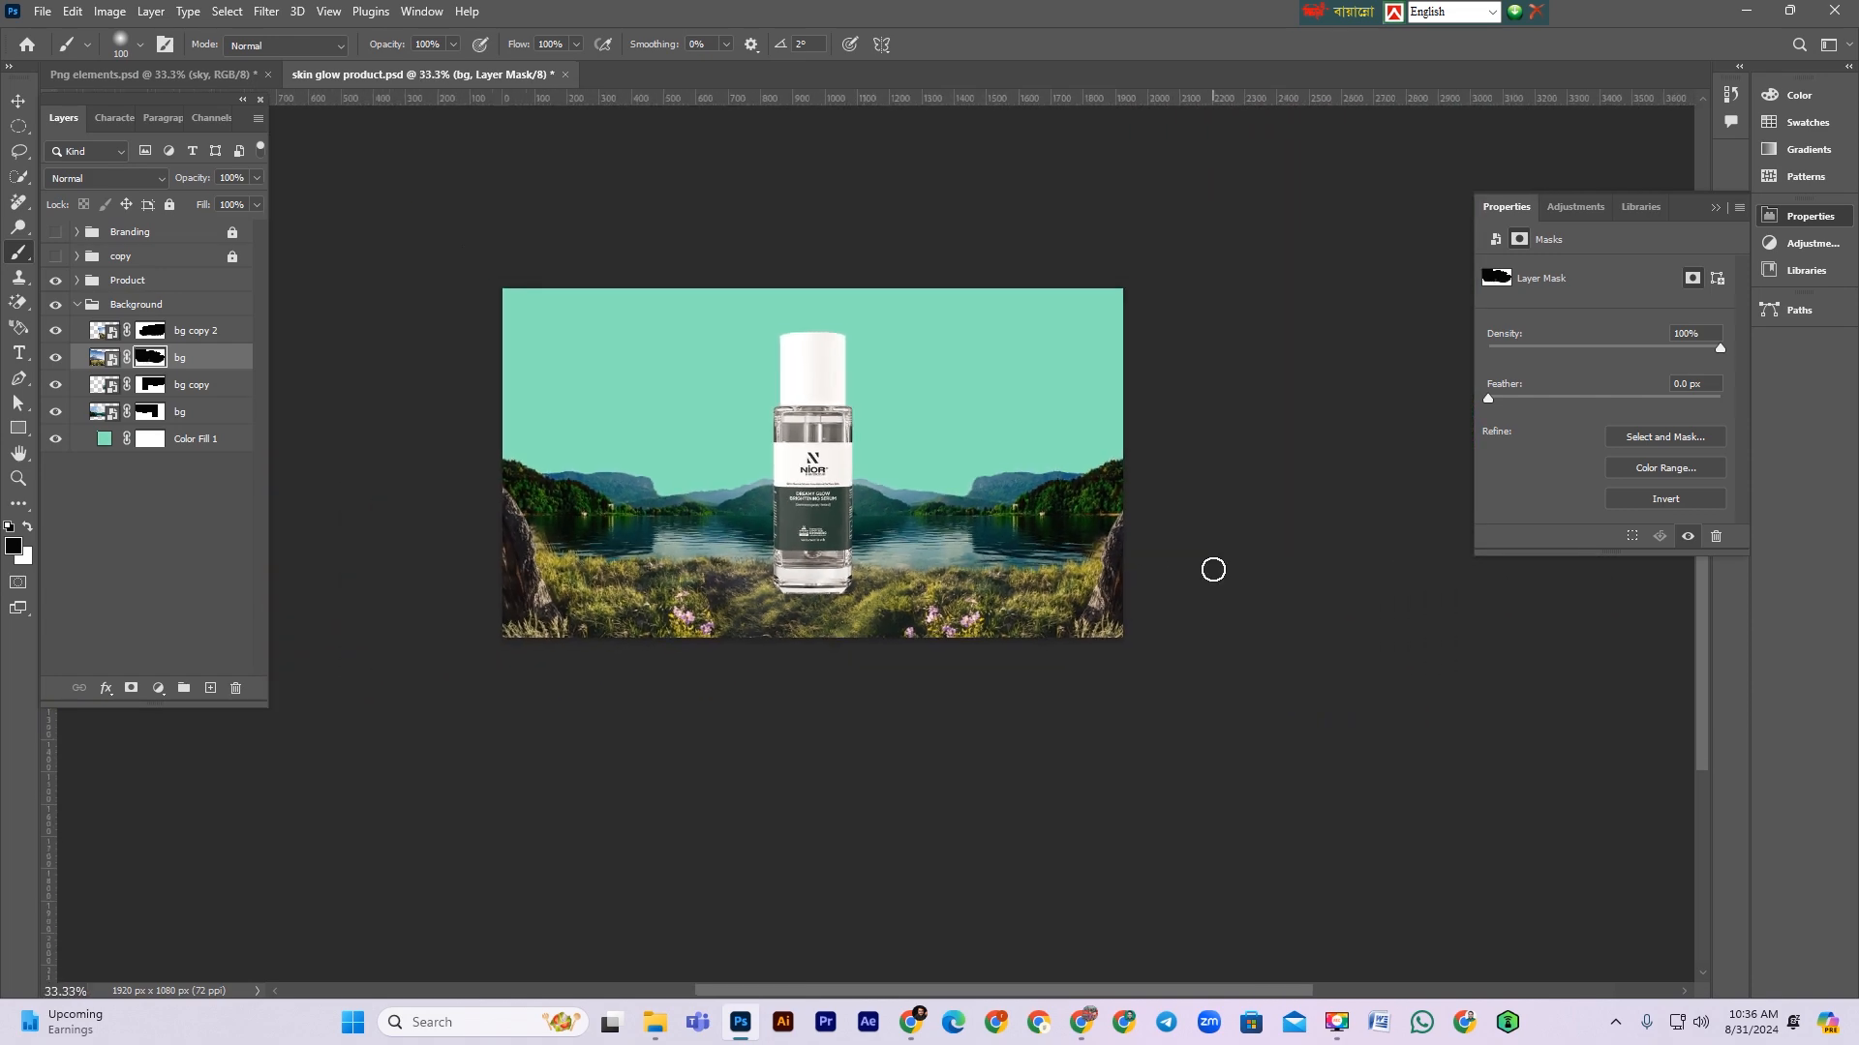
drag(723, 659, 832, 686)
drag(841, 564, 928, 671)
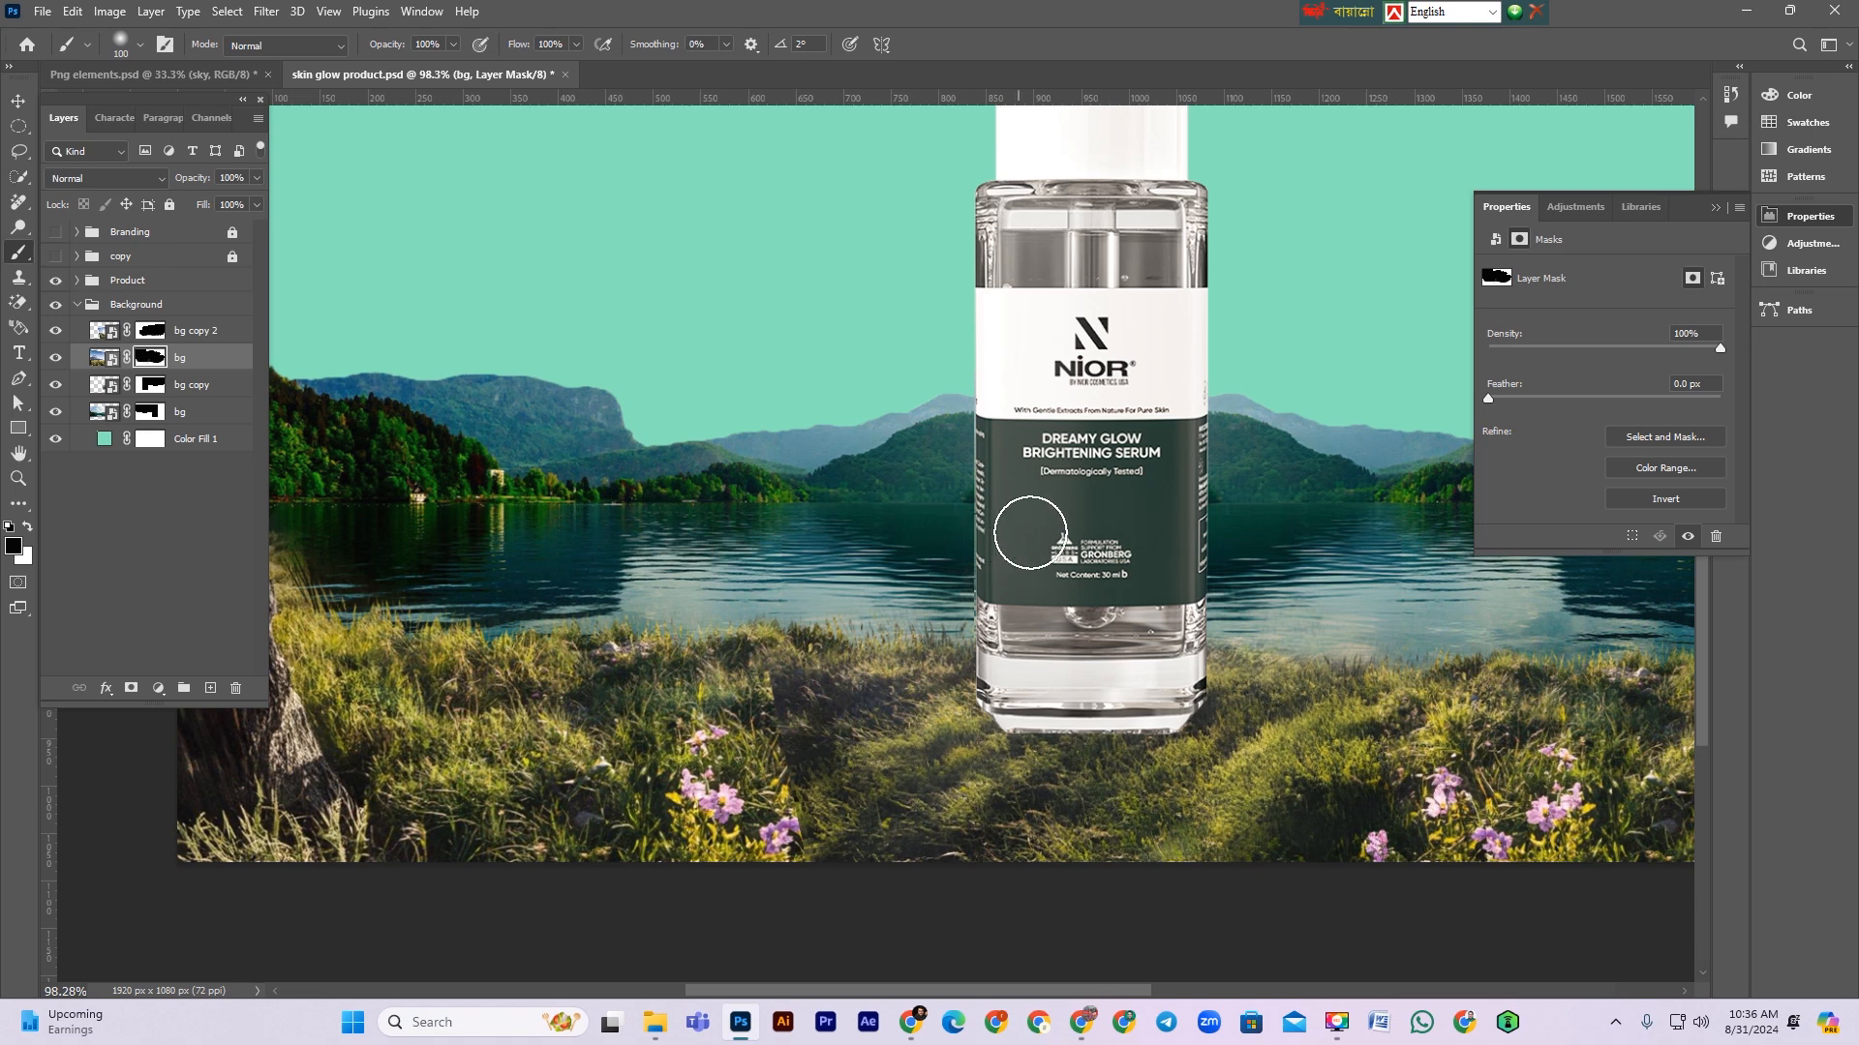
click(55, 384)
click(55, 385)
Step: Select the bg copy 2 mask, set the soft brush to 25 px, and paint black along the rock's waterline edge
click(59, 333)
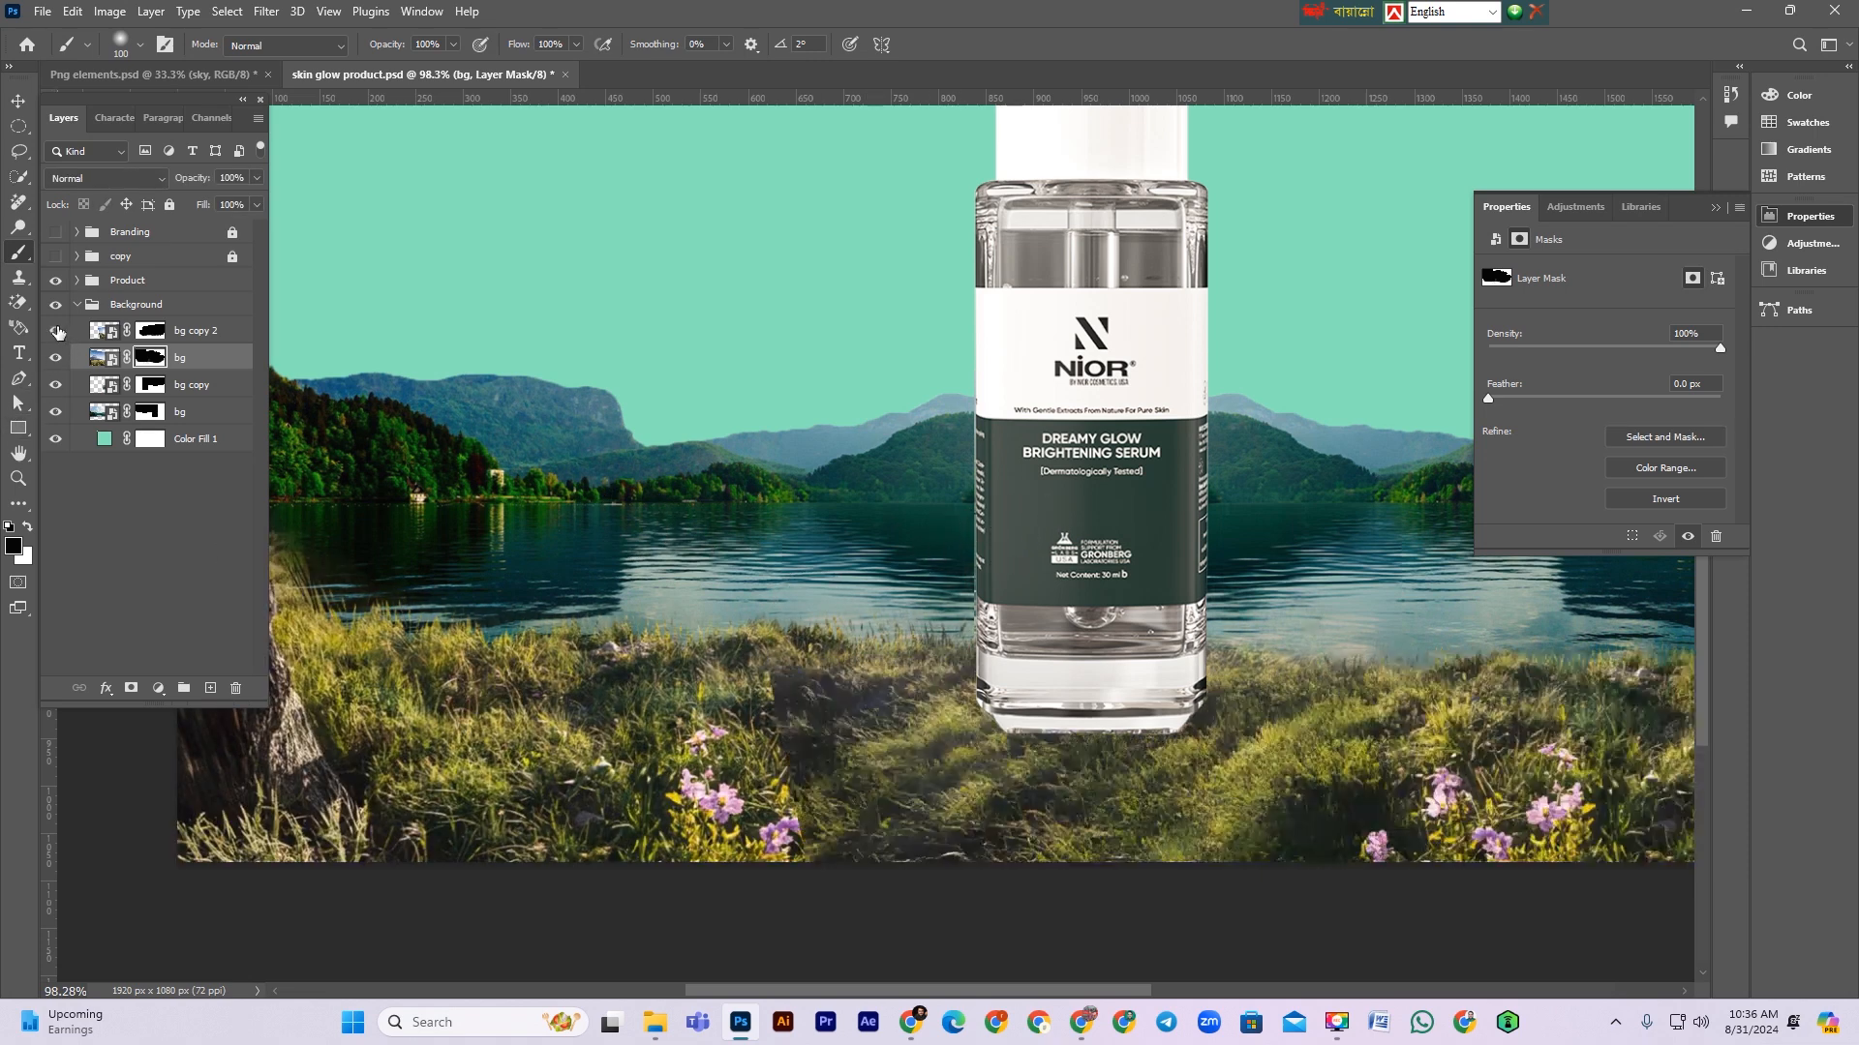
click(146, 331)
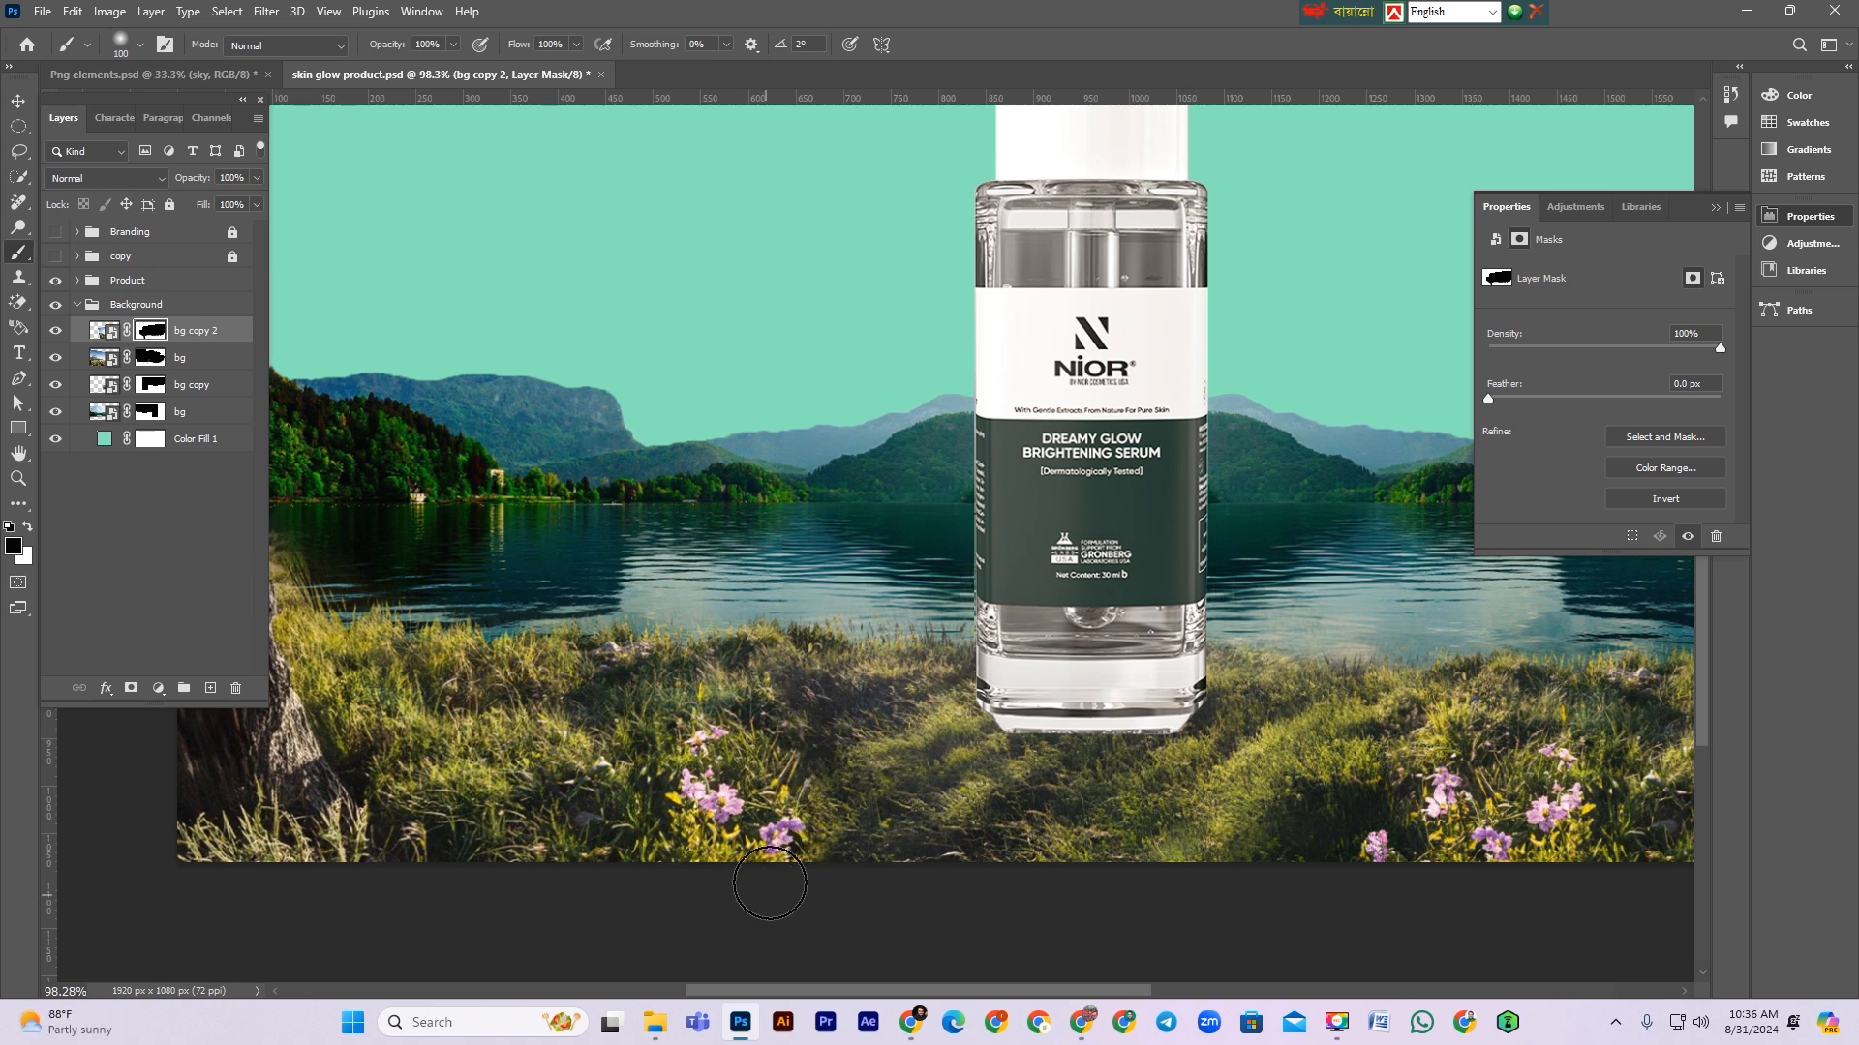
scroll(992, 795, up, 1)
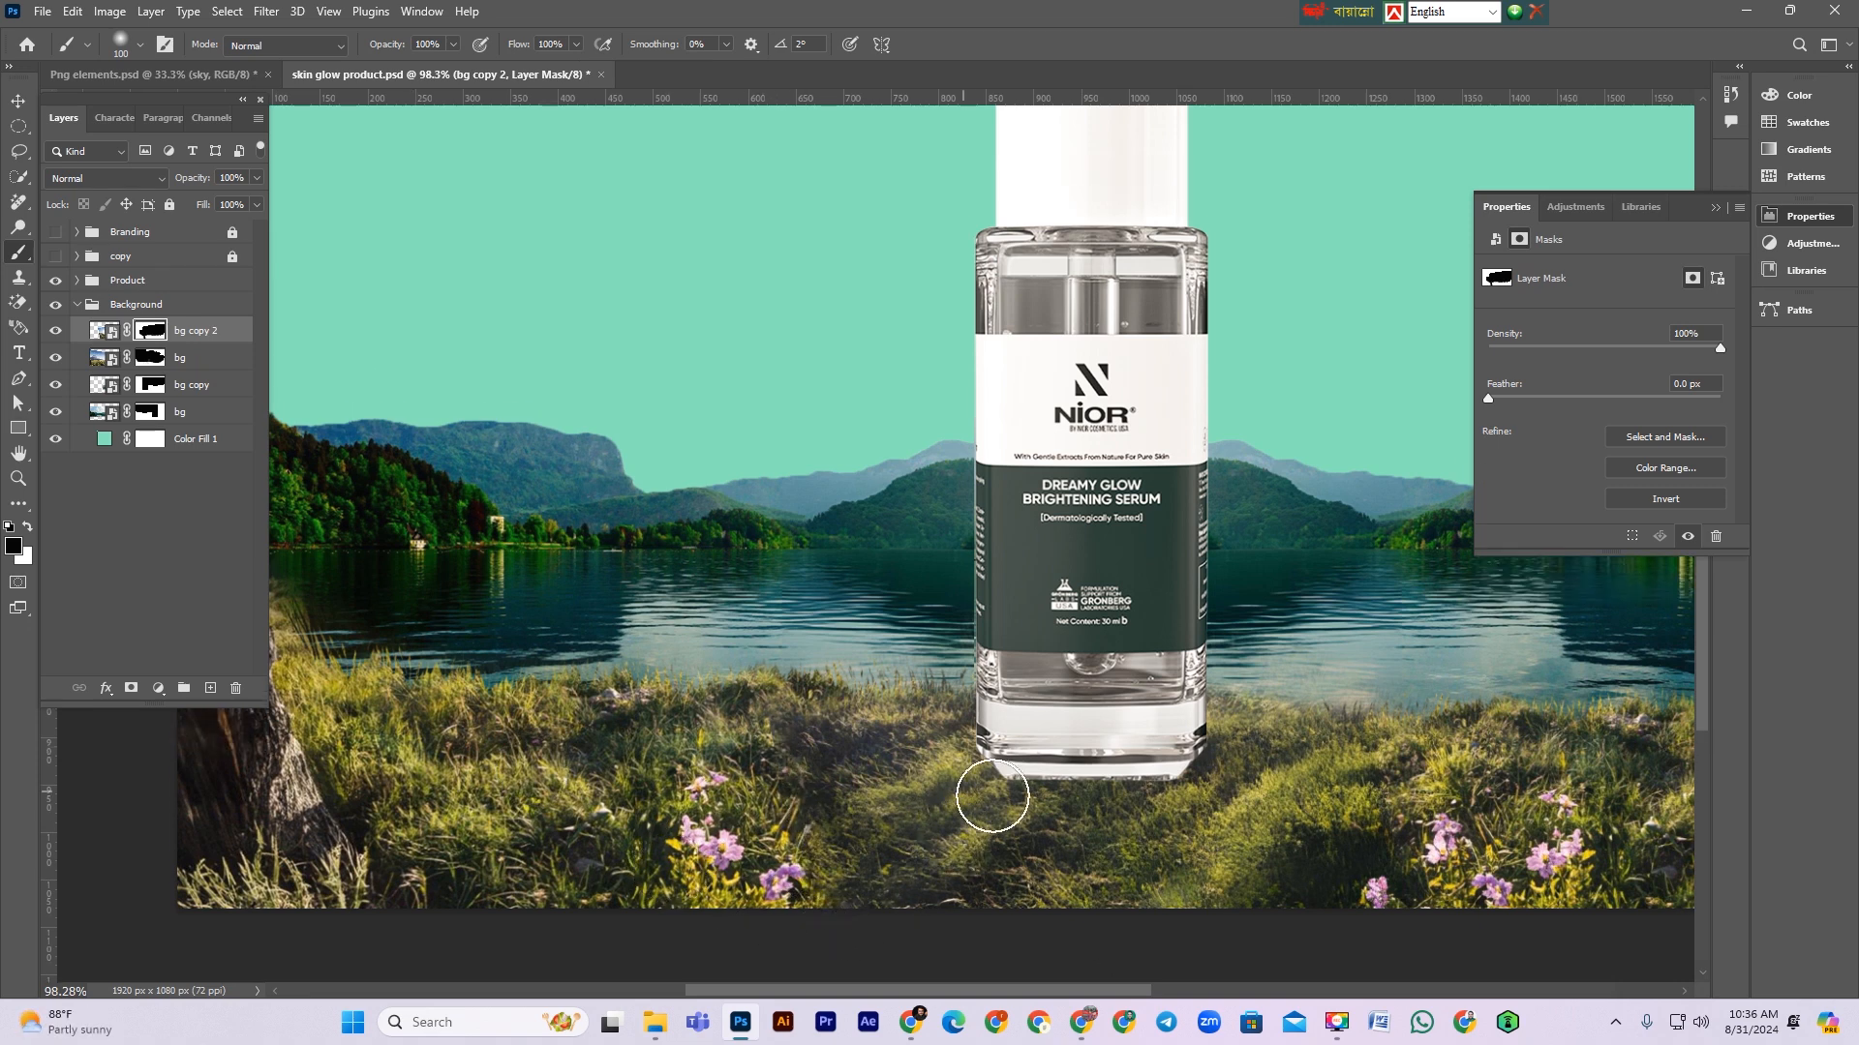
scroll(888, 584, down, 3)
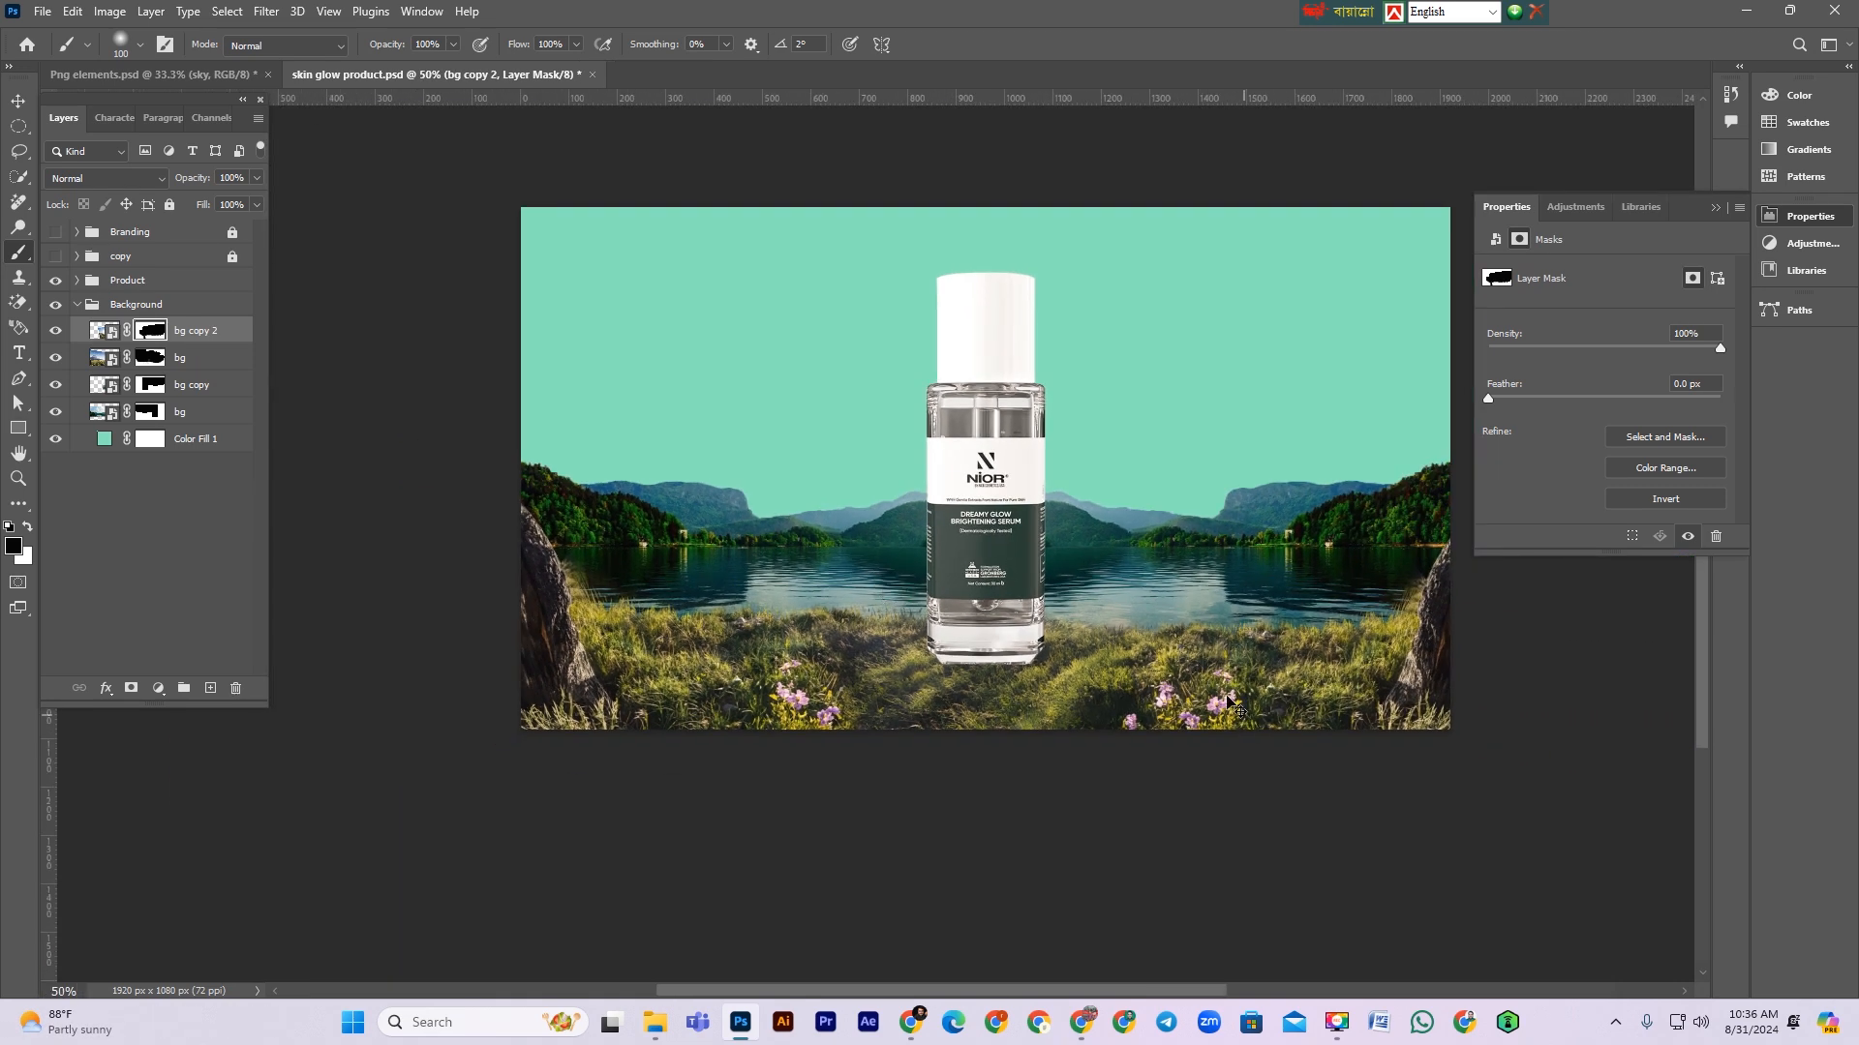
scroll(1232, 704, up, 1)
scroll(1181, 726, up, 1)
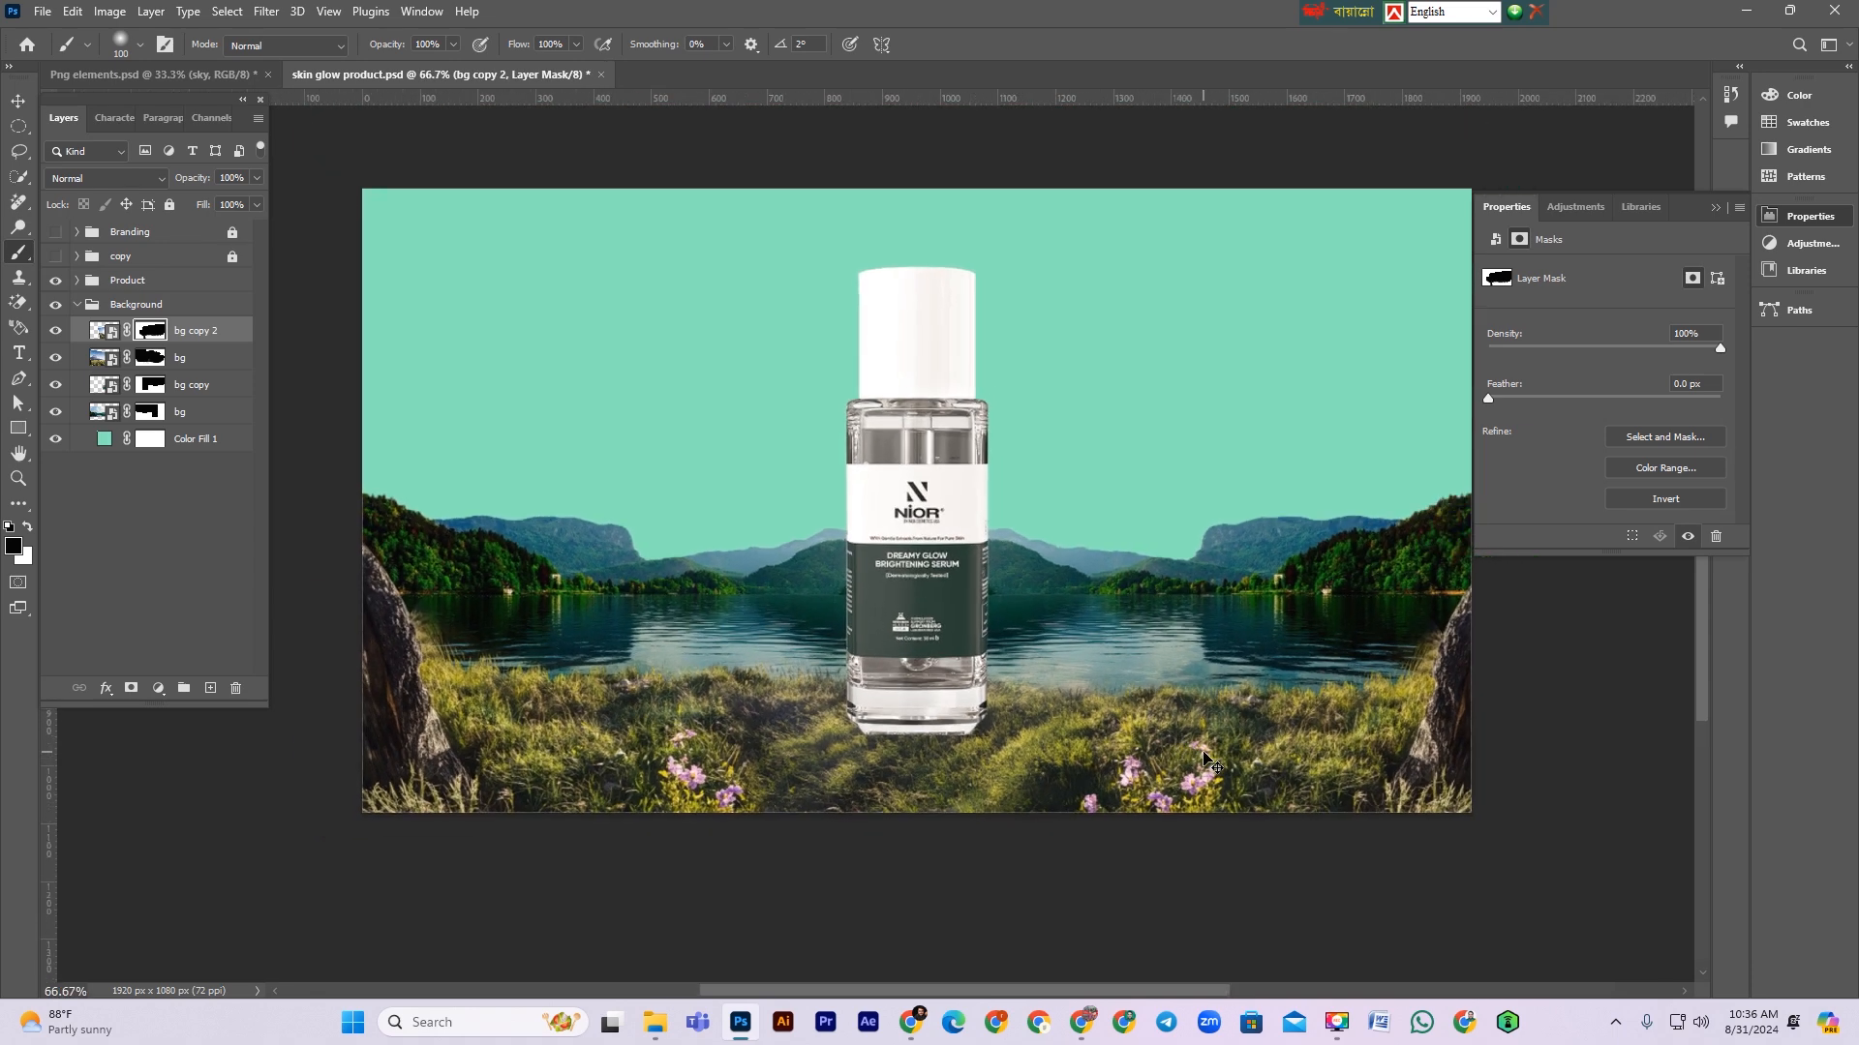
scroll(1207, 760, down, 1)
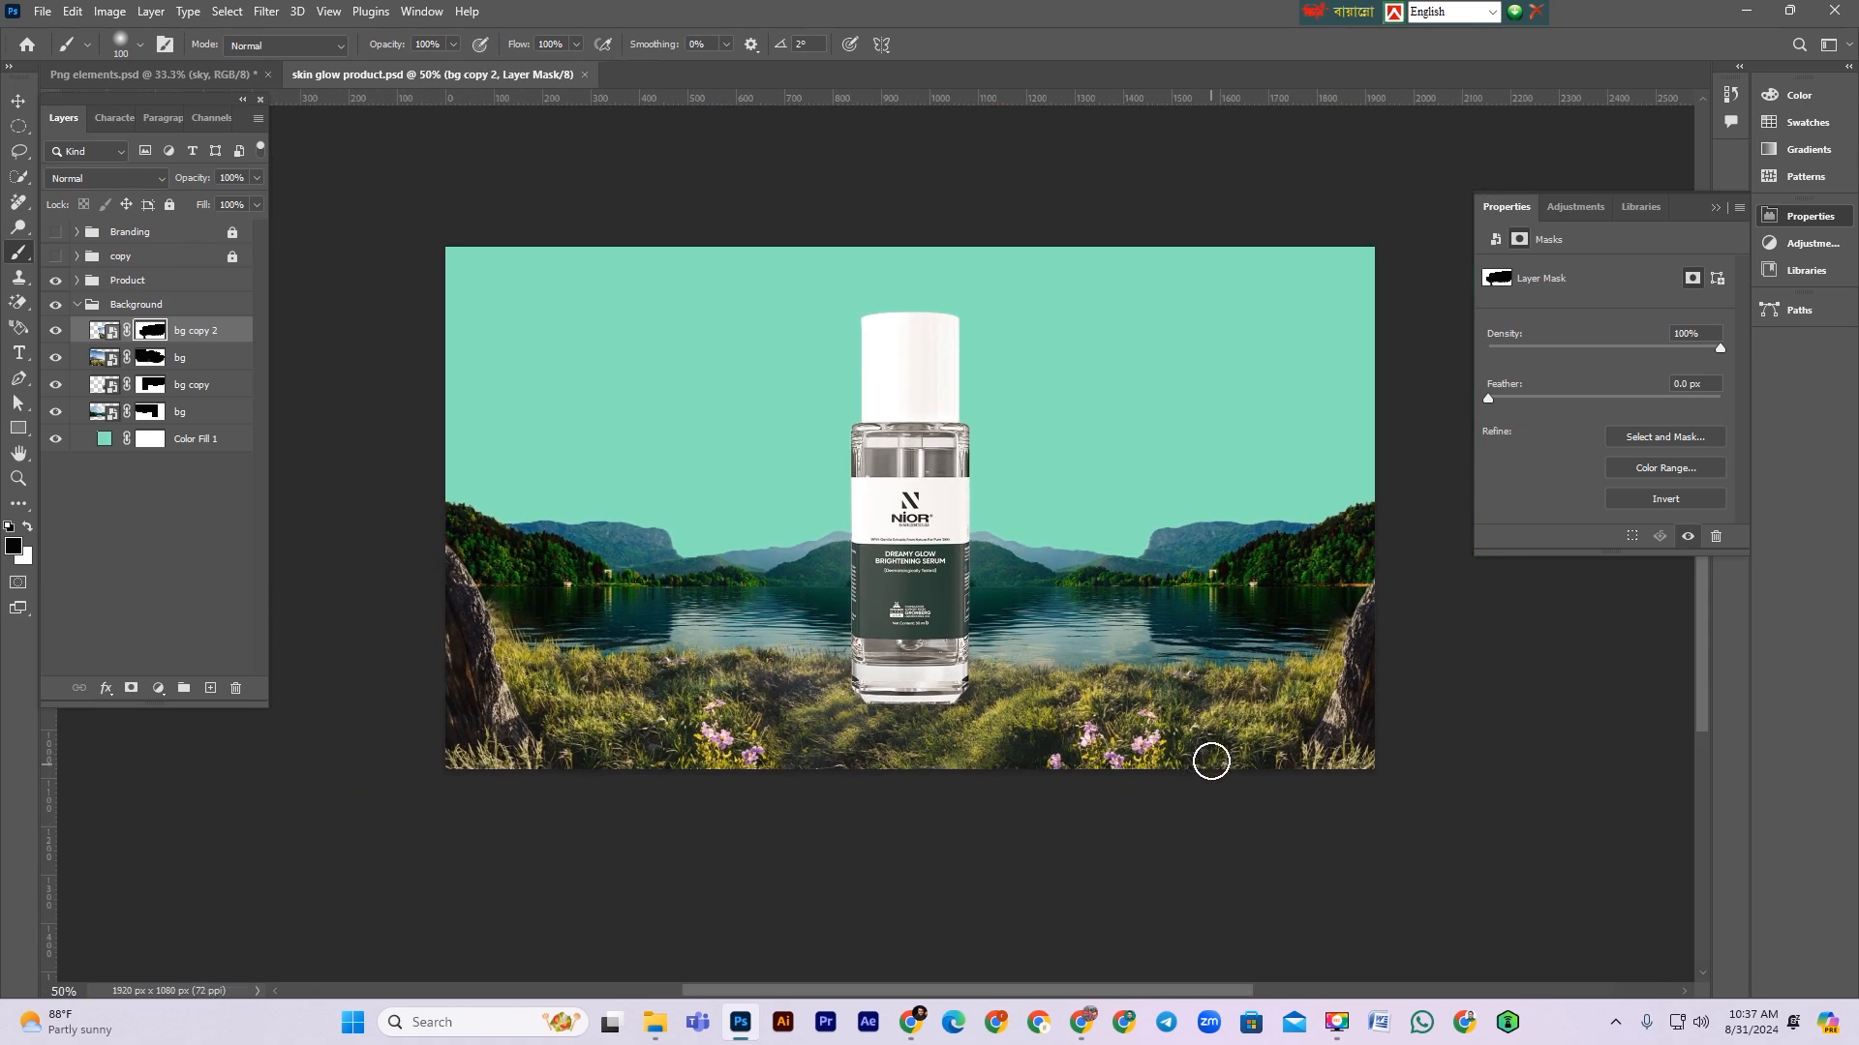
scroll(1215, 740, down, 1)
scroll(1343, 598, up, 5)
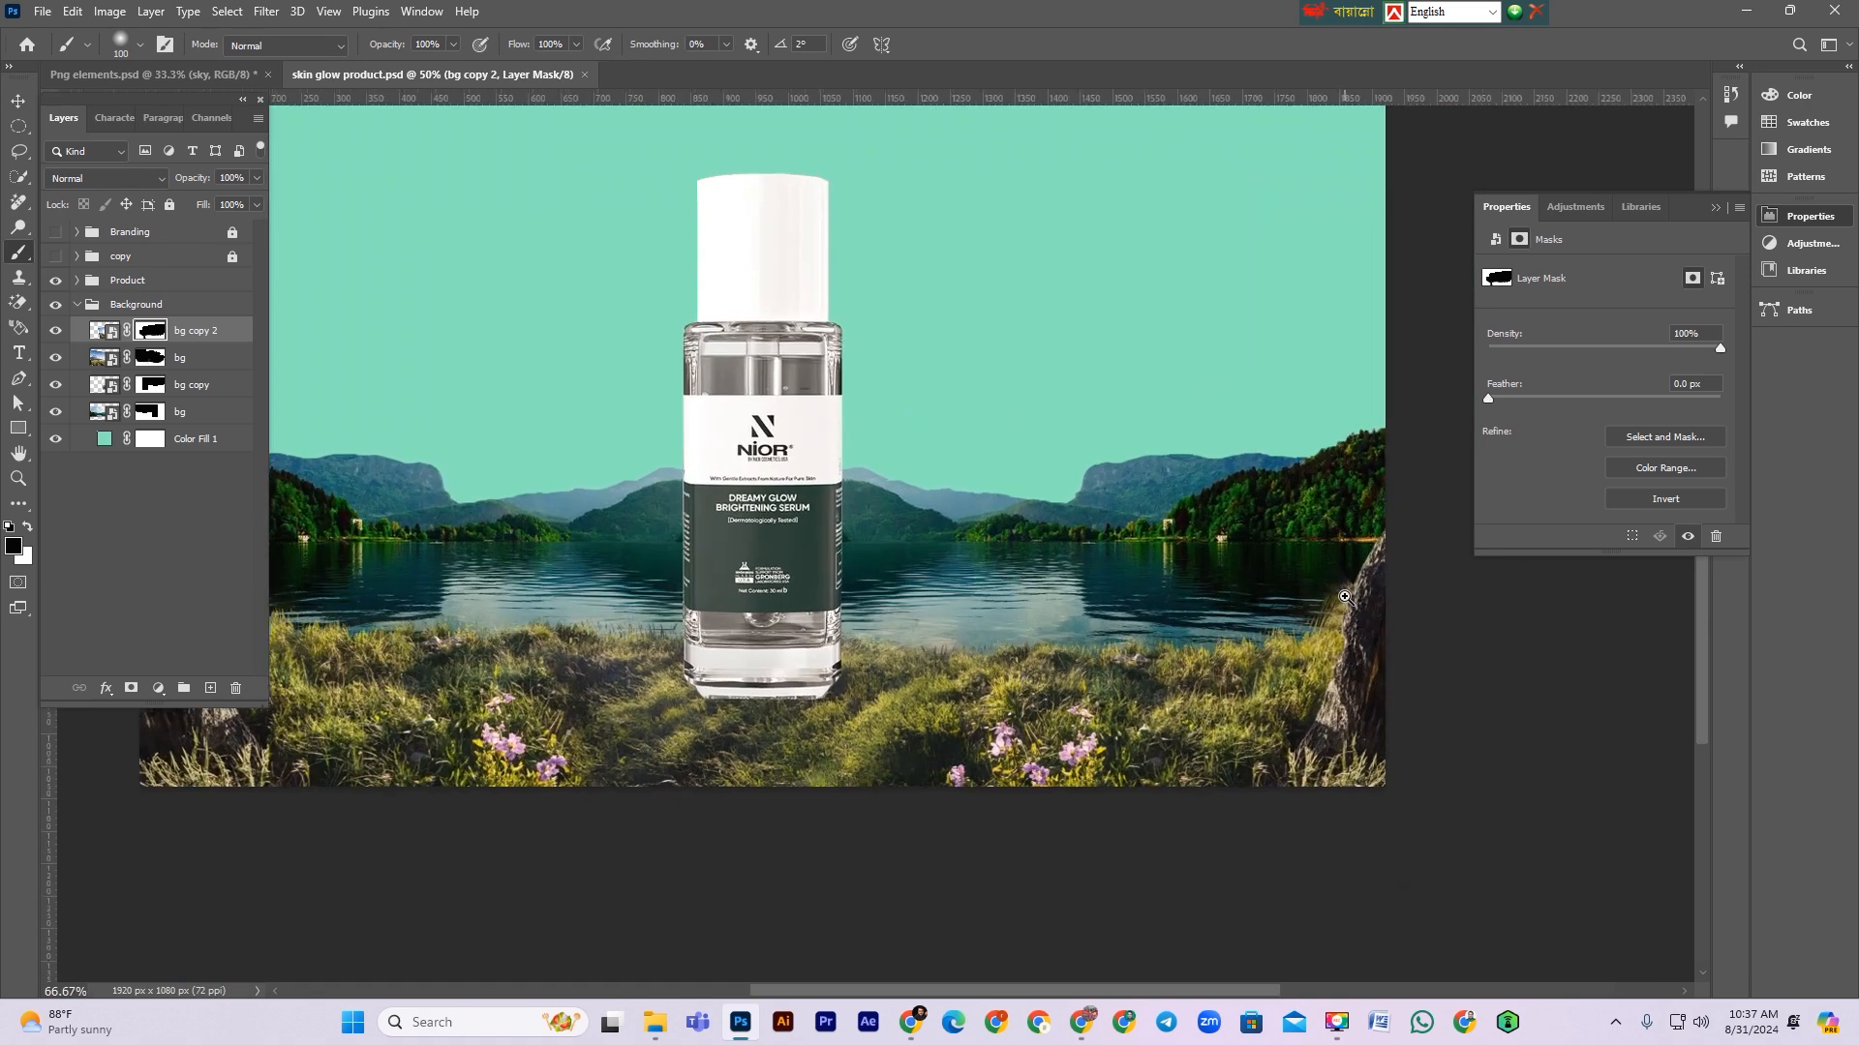
key(bracketleft)
key(bracketleft)
key(bracketleft)
key(bracketleft)
key(bracketleft)
key(bracketleft)
key(bracketleft)
key(bracketleft)
key(bracketleft)
key(bracketleft)
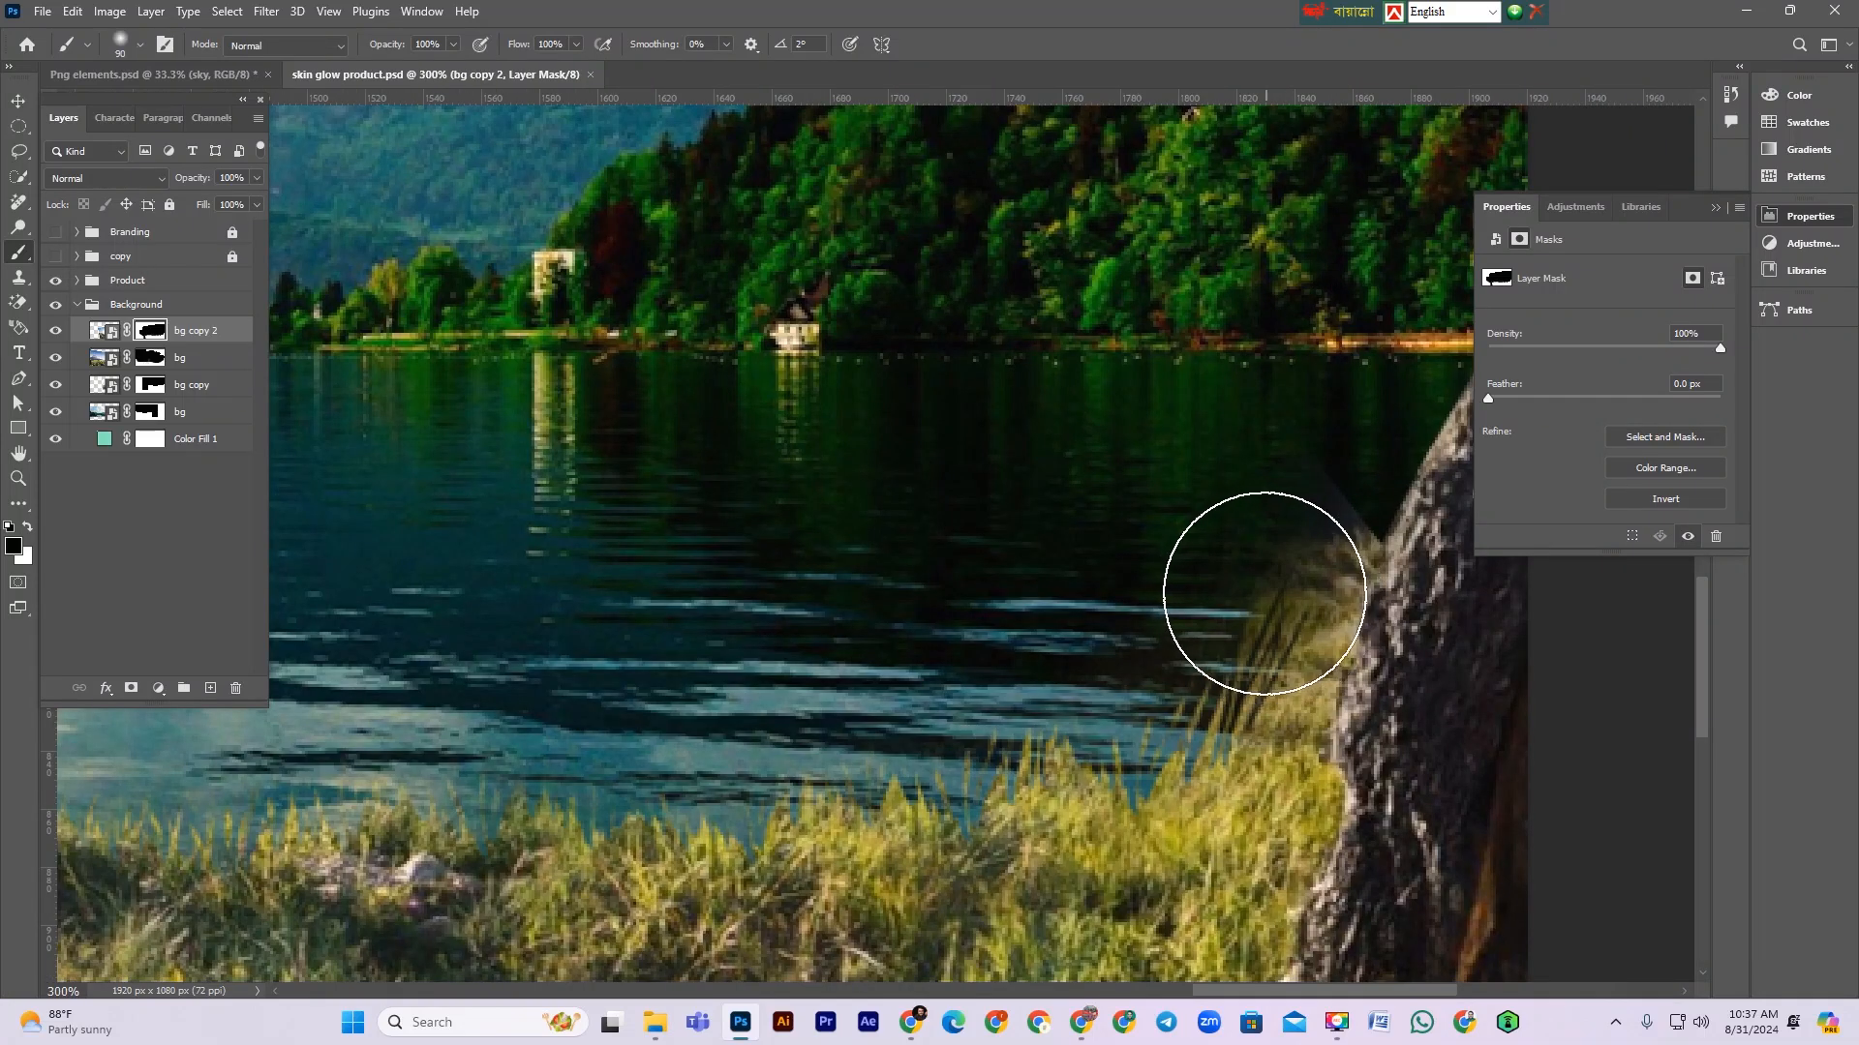
right_click(1302, 488)
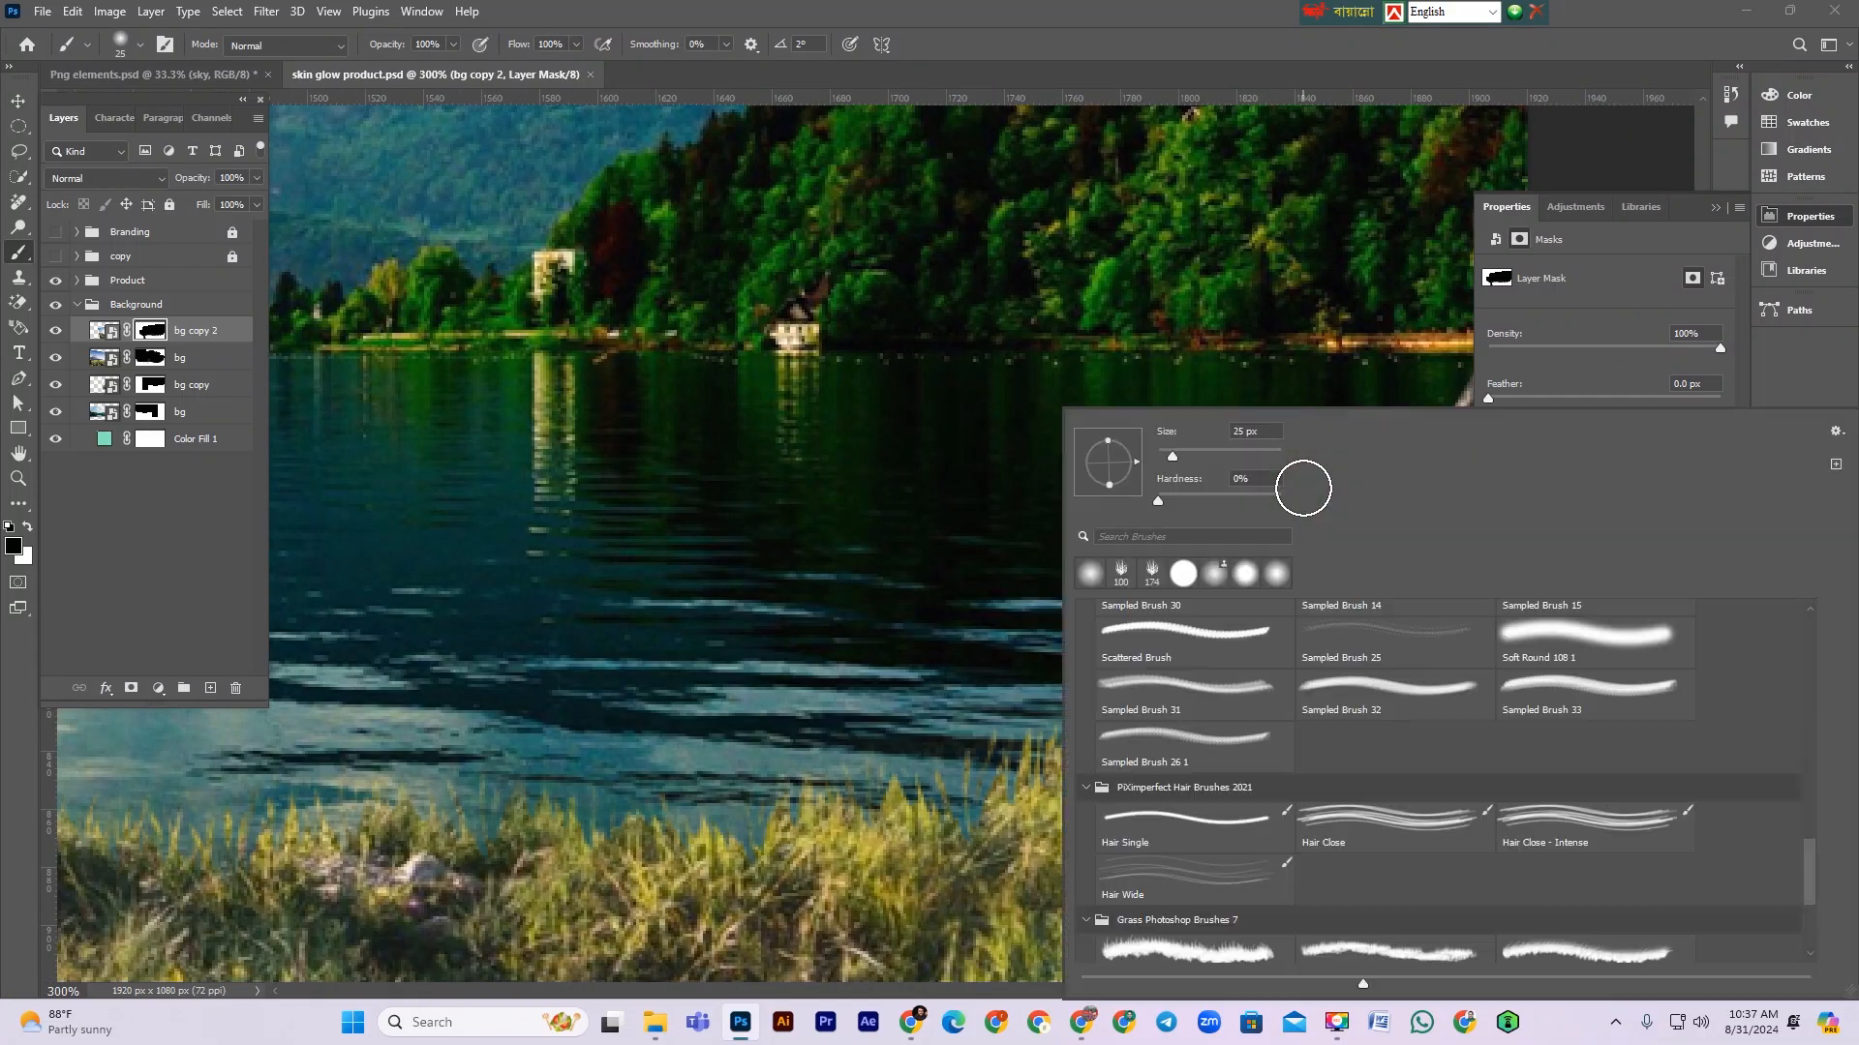
click(1183, 497)
click(975, 482)
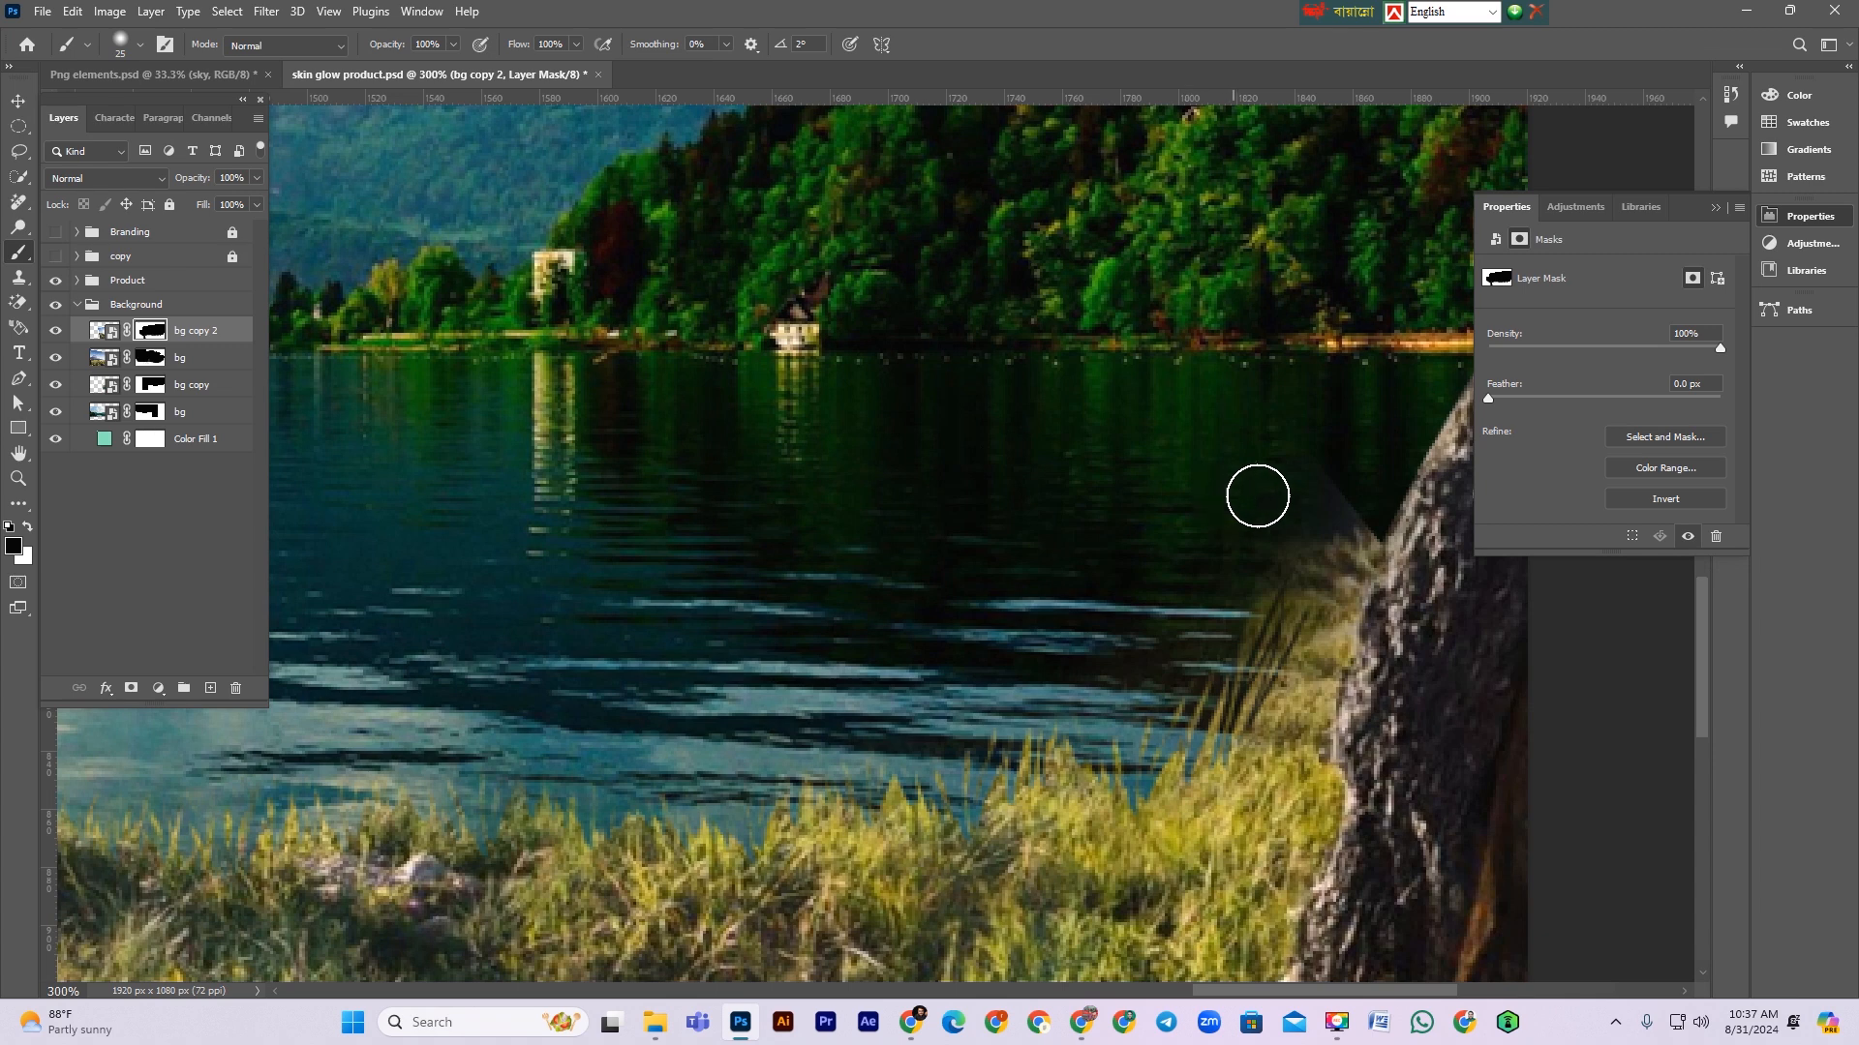
mouse_move(1343, 478)
mouse_down()
mouse_move(1322, 509)
mouse_move(1343, 525)
mouse_move(1250, 571)
mouse_move(1354, 526)
mouse_move(1239, 634)
mouse_up()
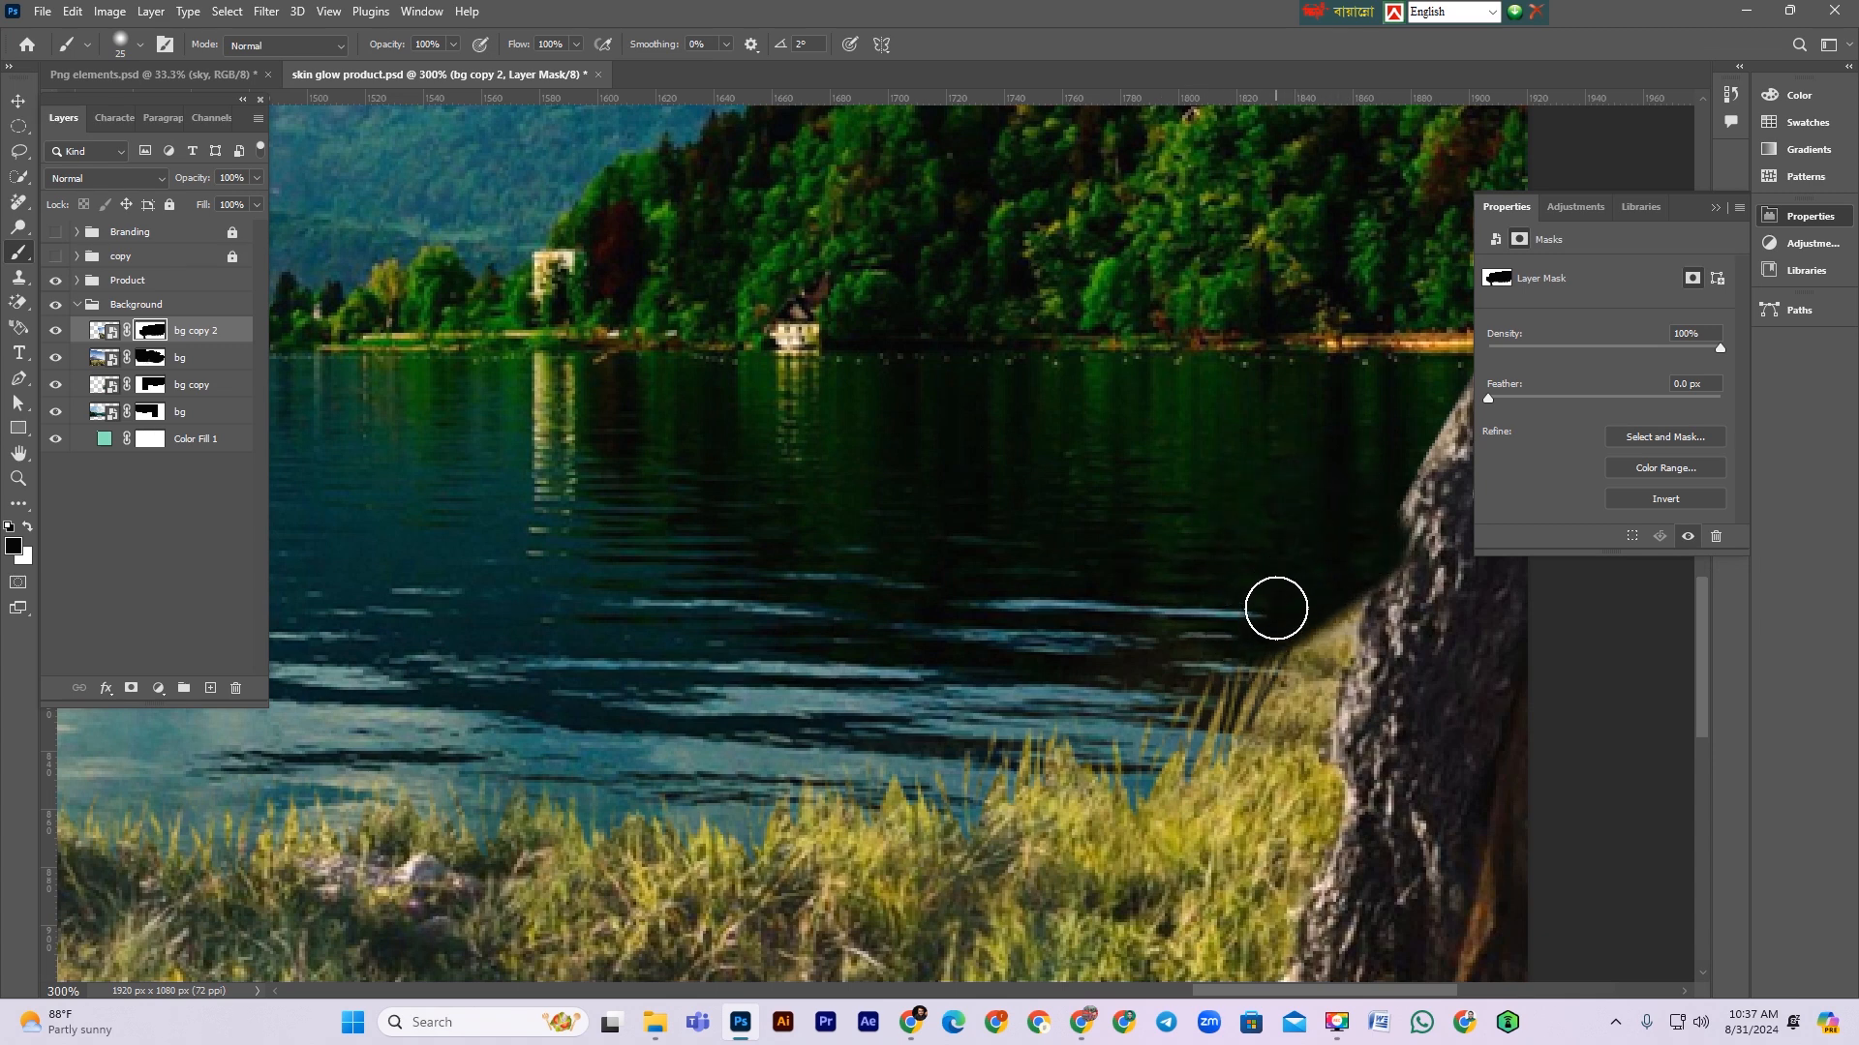
Step: Undo the last stroke and repaint black along the rock's waterline on the bg copy 2 mask
key(ctrl+z)
mouse_move(1332, 505)
mouse_down()
mouse_move(1288, 515)
mouse_move(1262, 606)
mouse_move(1340, 523)
mouse_move(1322, 590)
mouse_move(1348, 533)
mouse_move(1209, 677)
mouse_move(1293, 622)
mouse_move(1197, 704)
mouse_move(1316, 601)
mouse_move(1228, 678)
mouse_move(1241, 689)
mouse_move(1196, 707)
mouse_move(1316, 610)
mouse_move(1257, 695)
mouse_move(1339, 547)
mouse_move(1224, 718)
mouse_up()
drag(743, 589, 1190, 634)
drag(600, 581, 1191, 620)
drag(542, 527, 1055, 513)
mouse_move(600, 542)
mouse_down()
mouse_move(758, 513)
mouse_move(1145, 614)
mouse_up()
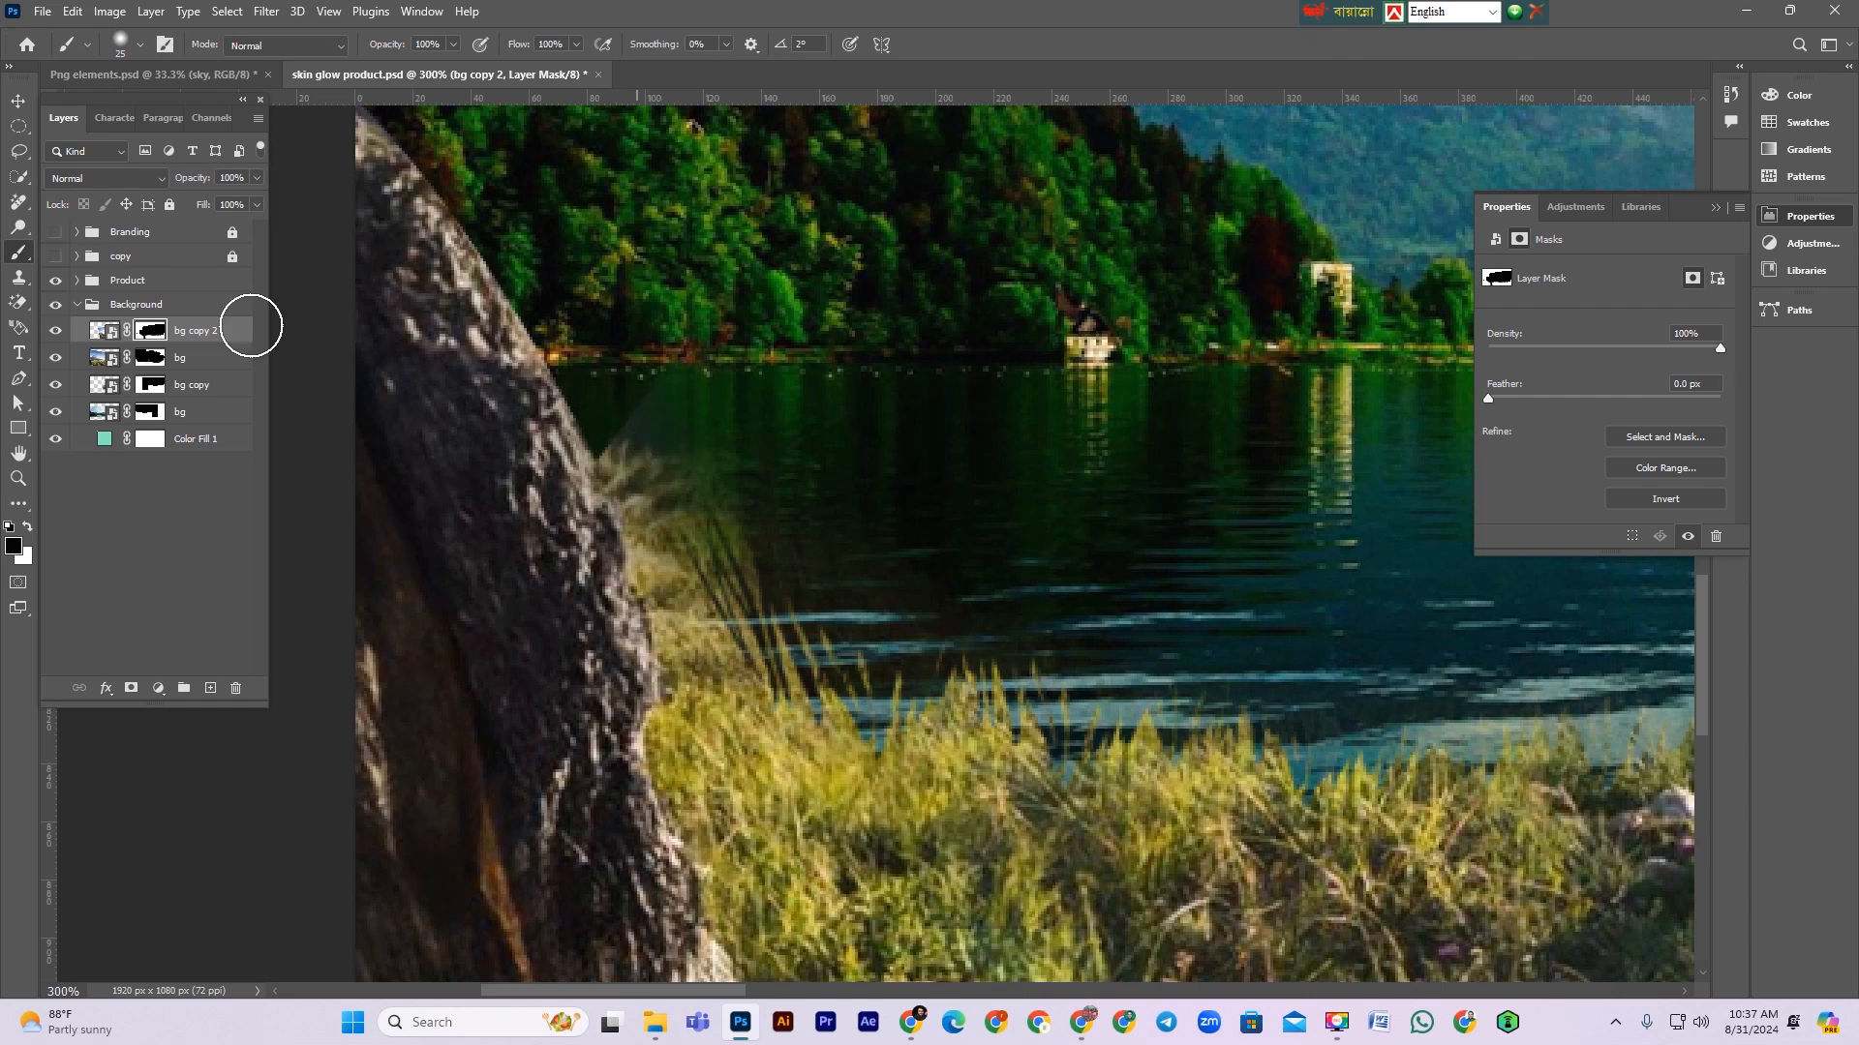
Step: Select the bg mask and paint black along the left rock's waterline edge
click(150, 357)
mouse_move(484, 360)
mouse_down()
mouse_move(613, 410)
mouse_move(813, 403)
mouse_move(626, 420)
mouse_move(719, 445)
mouse_move(618, 427)
mouse_move(858, 539)
mouse_move(684, 465)
mouse_move(892, 594)
mouse_move(788, 552)
mouse_move(735, 564)
mouse_move(677, 506)
mouse_move(751, 564)
mouse_move(805, 520)
mouse_move(718, 539)
mouse_move(817, 514)
mouse_move(909, 539)
mouse_move(833, 479)
mouse_move(715, 440)
mouse_move(776, 552)
mouse_up()
key(ctrl+minus)
key(ctrl+minus)
key(ctrl+minus)
key(ctrl+minus)
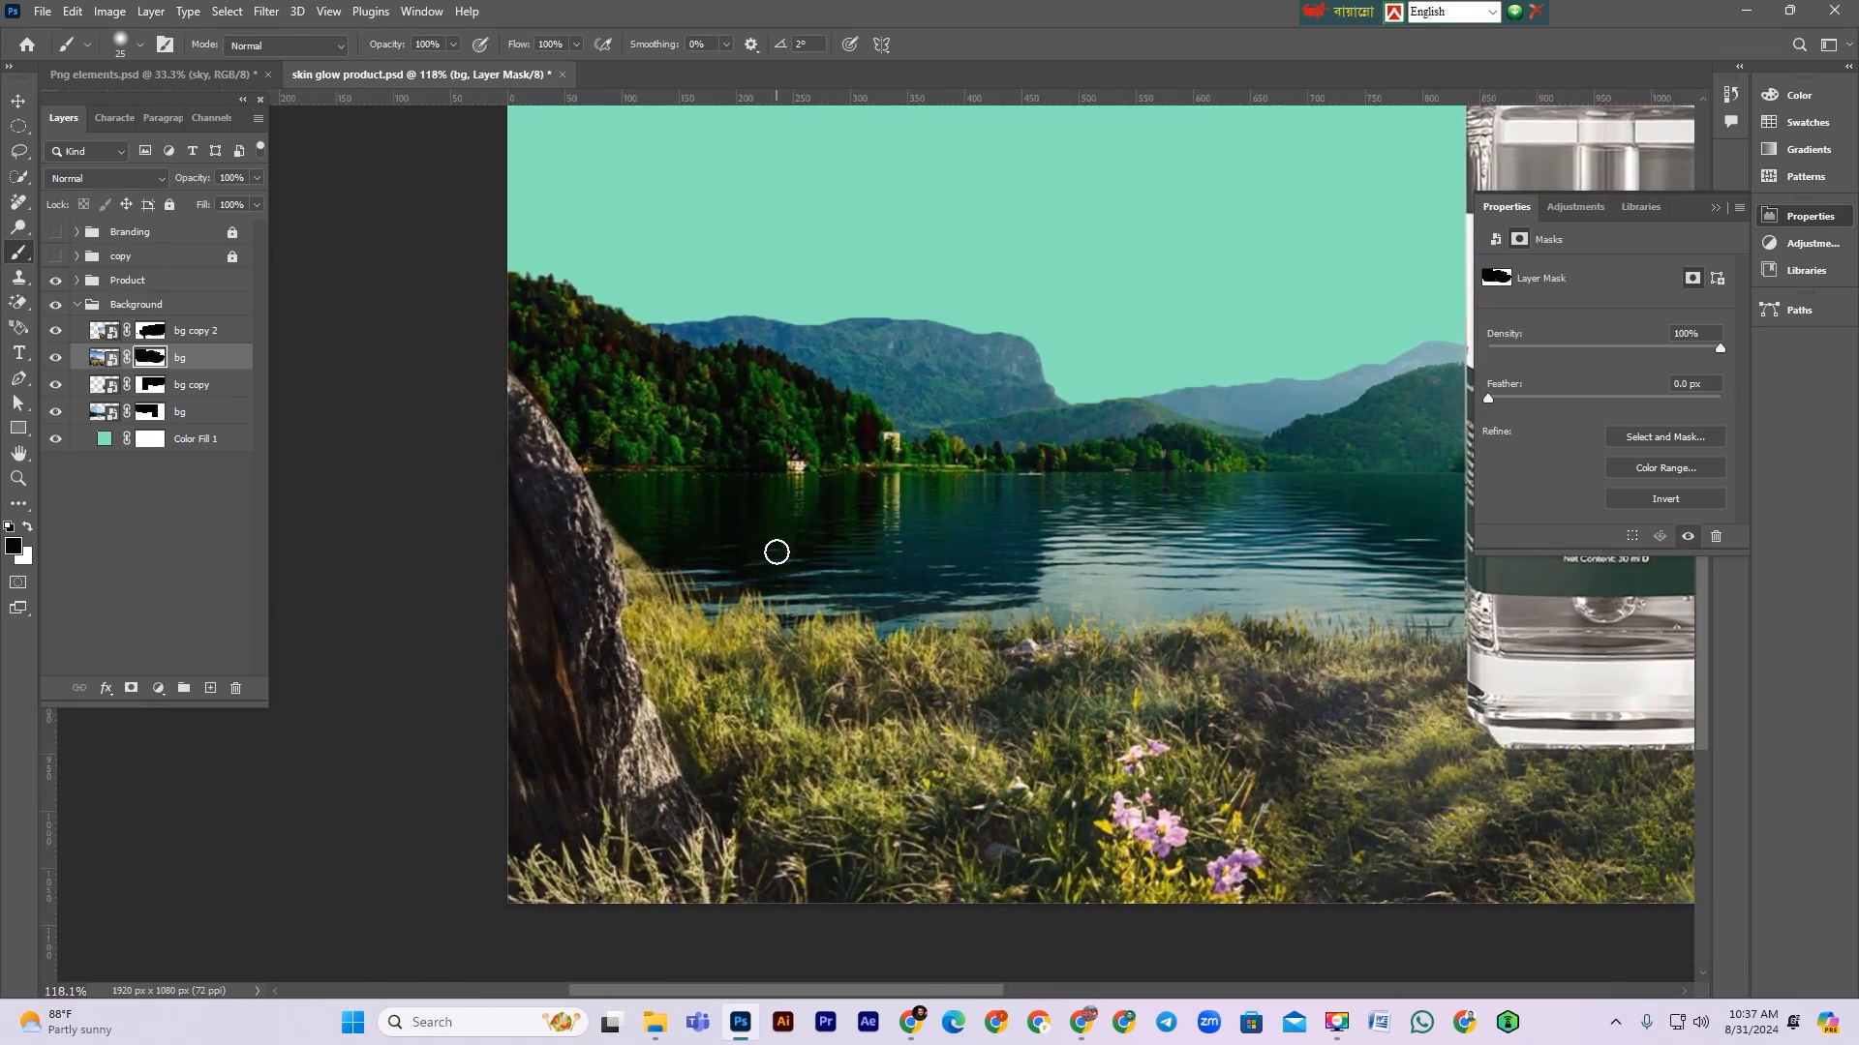
Step: Trace a pen path along the left rock's edge where it meets the water
key(p)
click(654, 539)
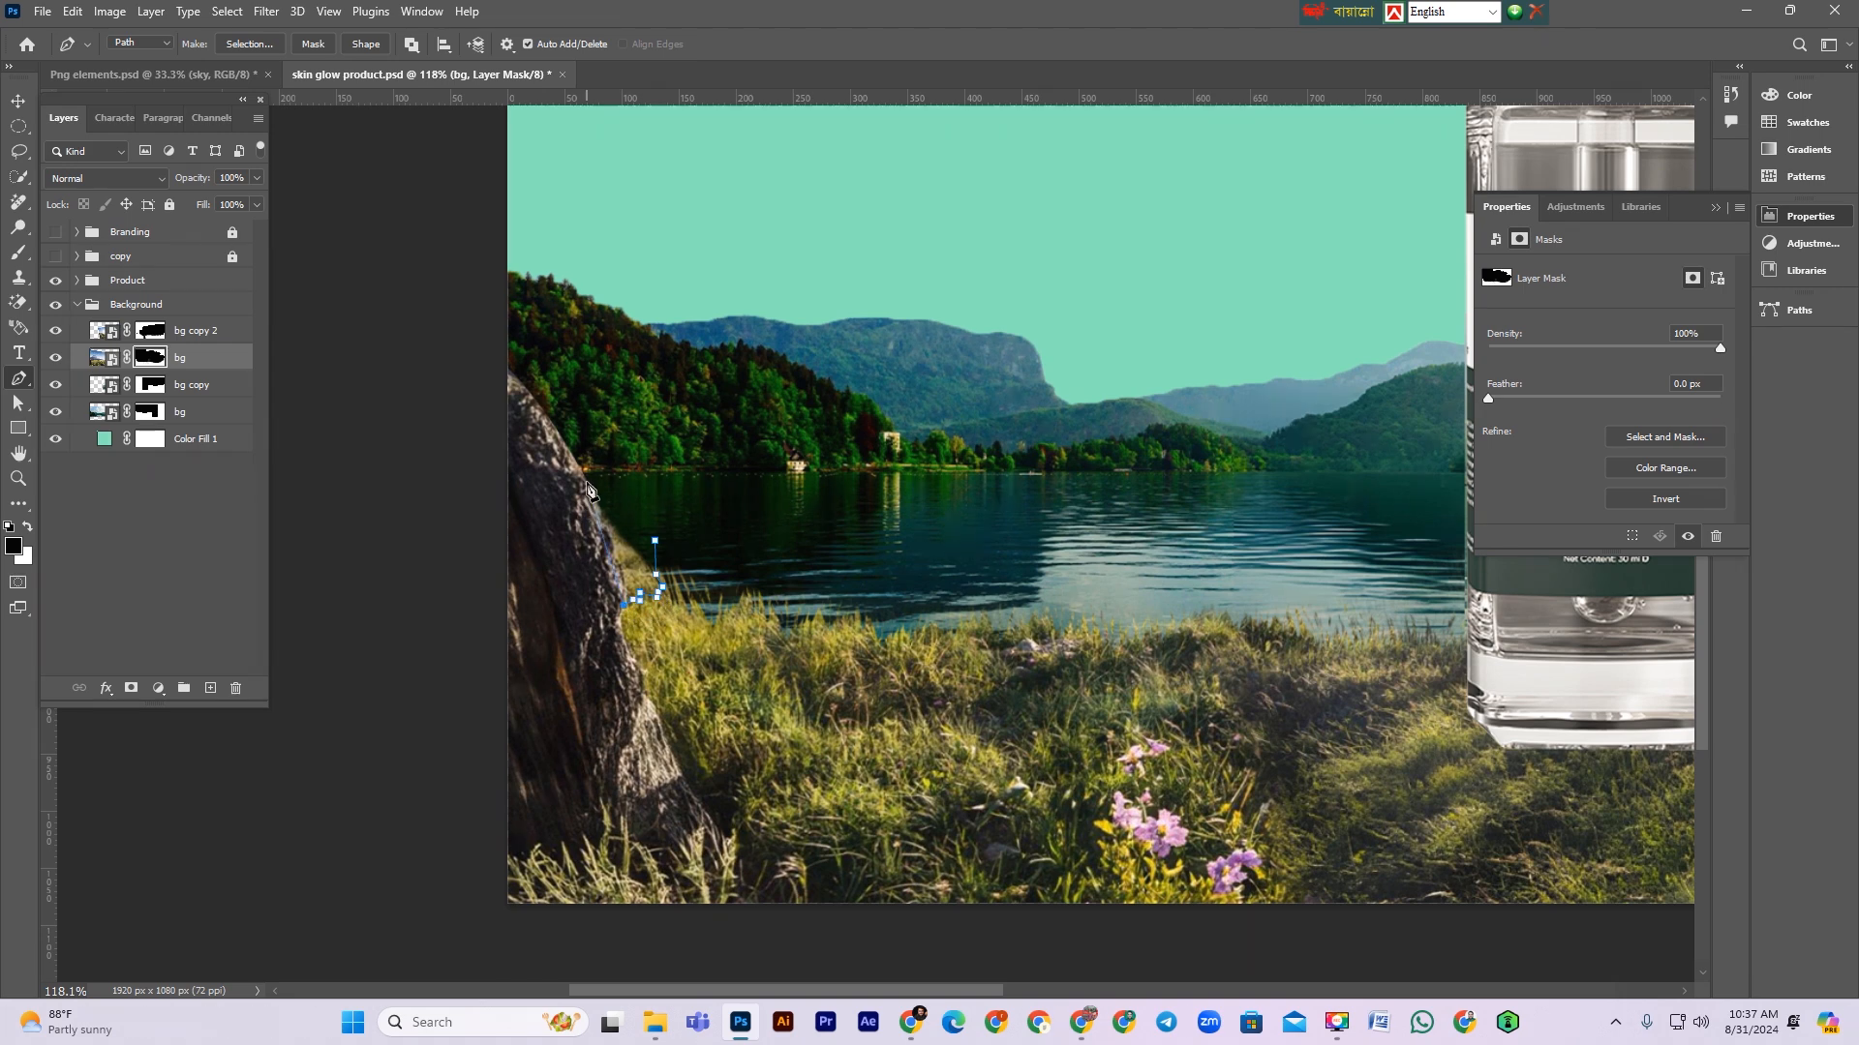
click(622, 430)
click(645, 494)
key(Escape)
key(x)
scroll(665, 548, right, 5)
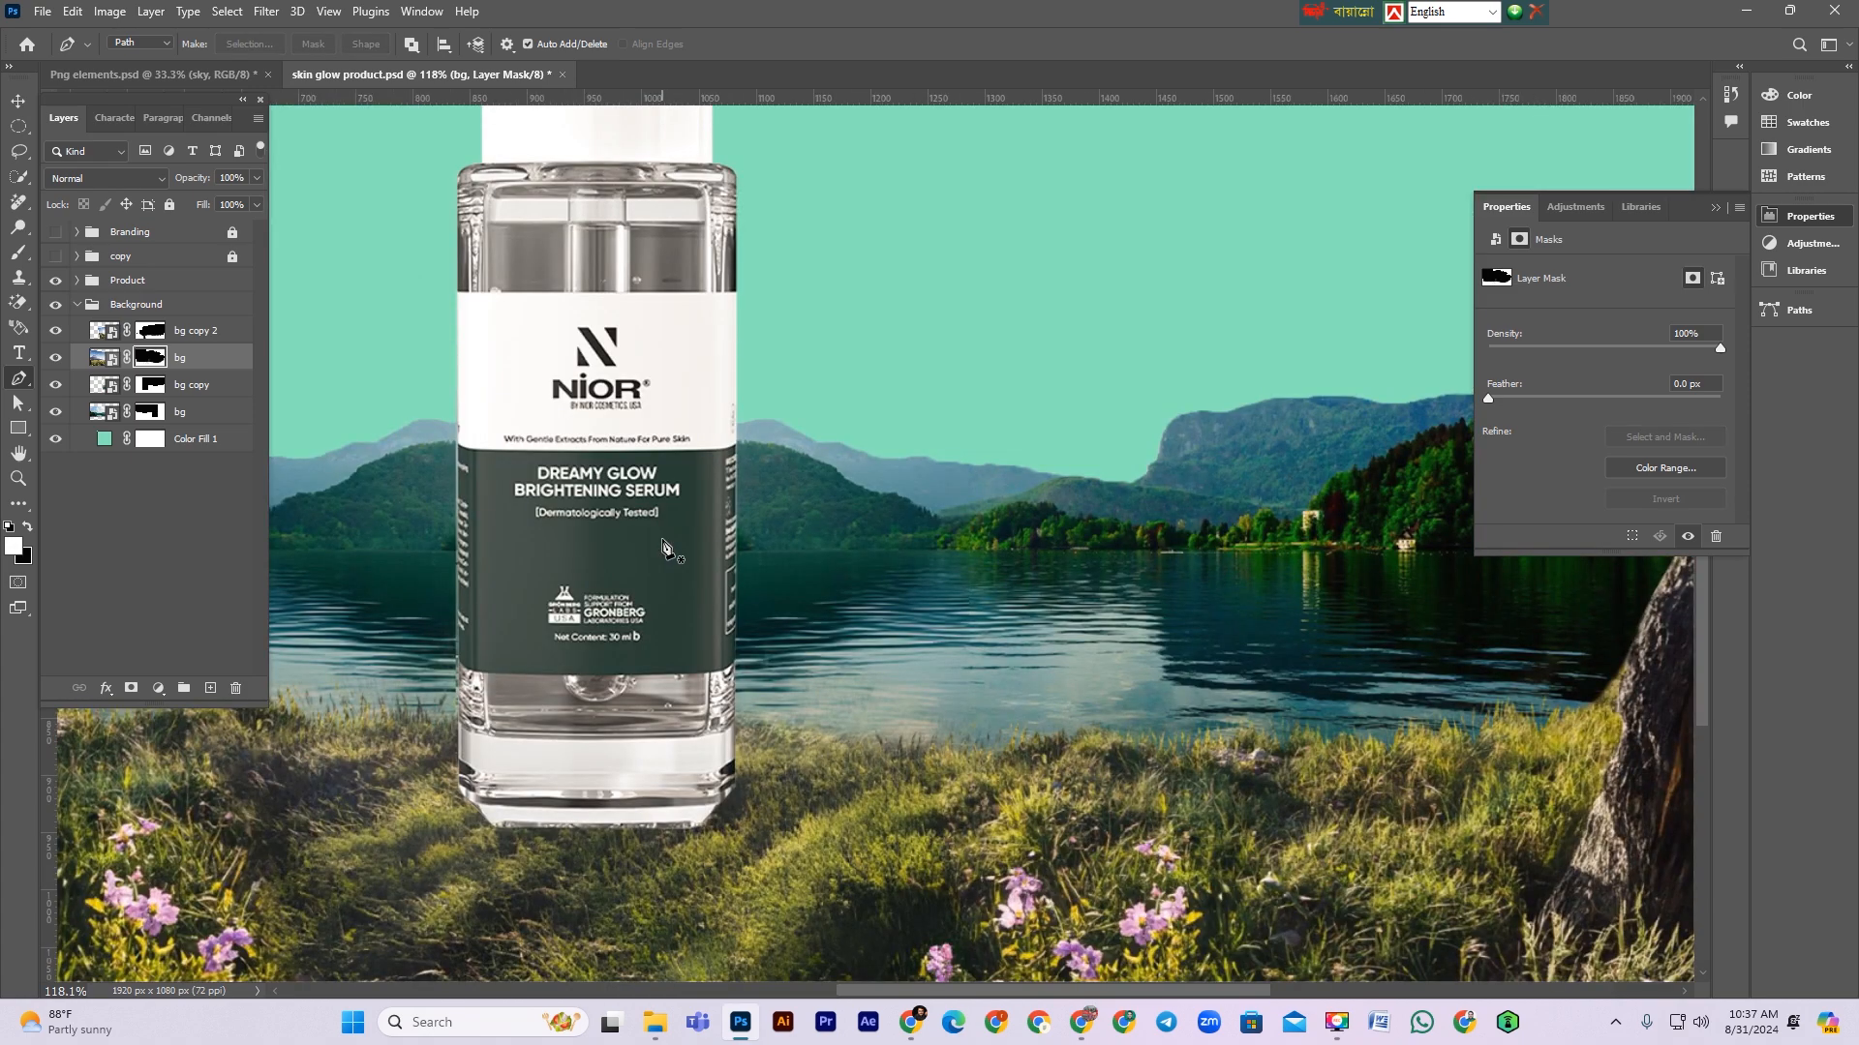
scroll(658, 540, left, 8)
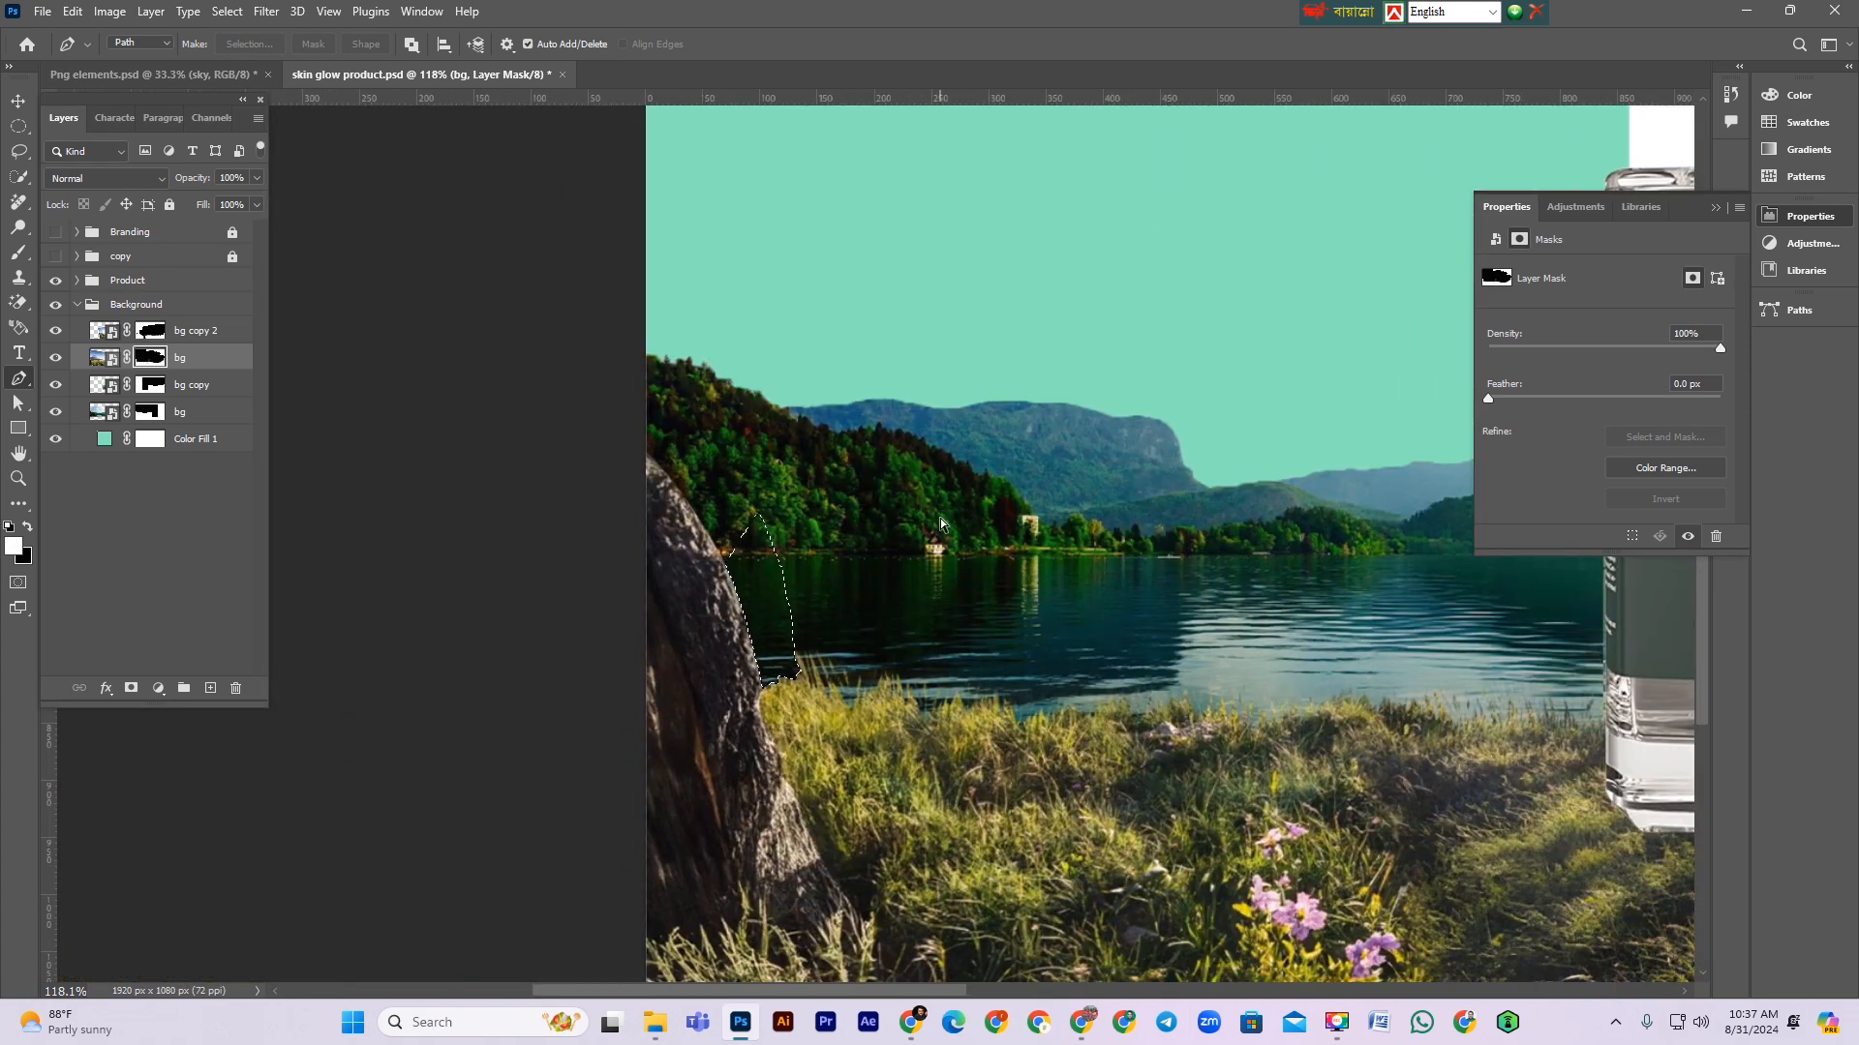
Step: Select the bg copy 2 mask and trace a closed pen path around the right rock's waterline gap
key(ctrl+minus)
key(ctrl+minus)
key(ctrl+minus)
drag(1134, 634, 720, 580)
drag(1247, 571, 1316, 575)
drag(1307, 479, 1353, 486)
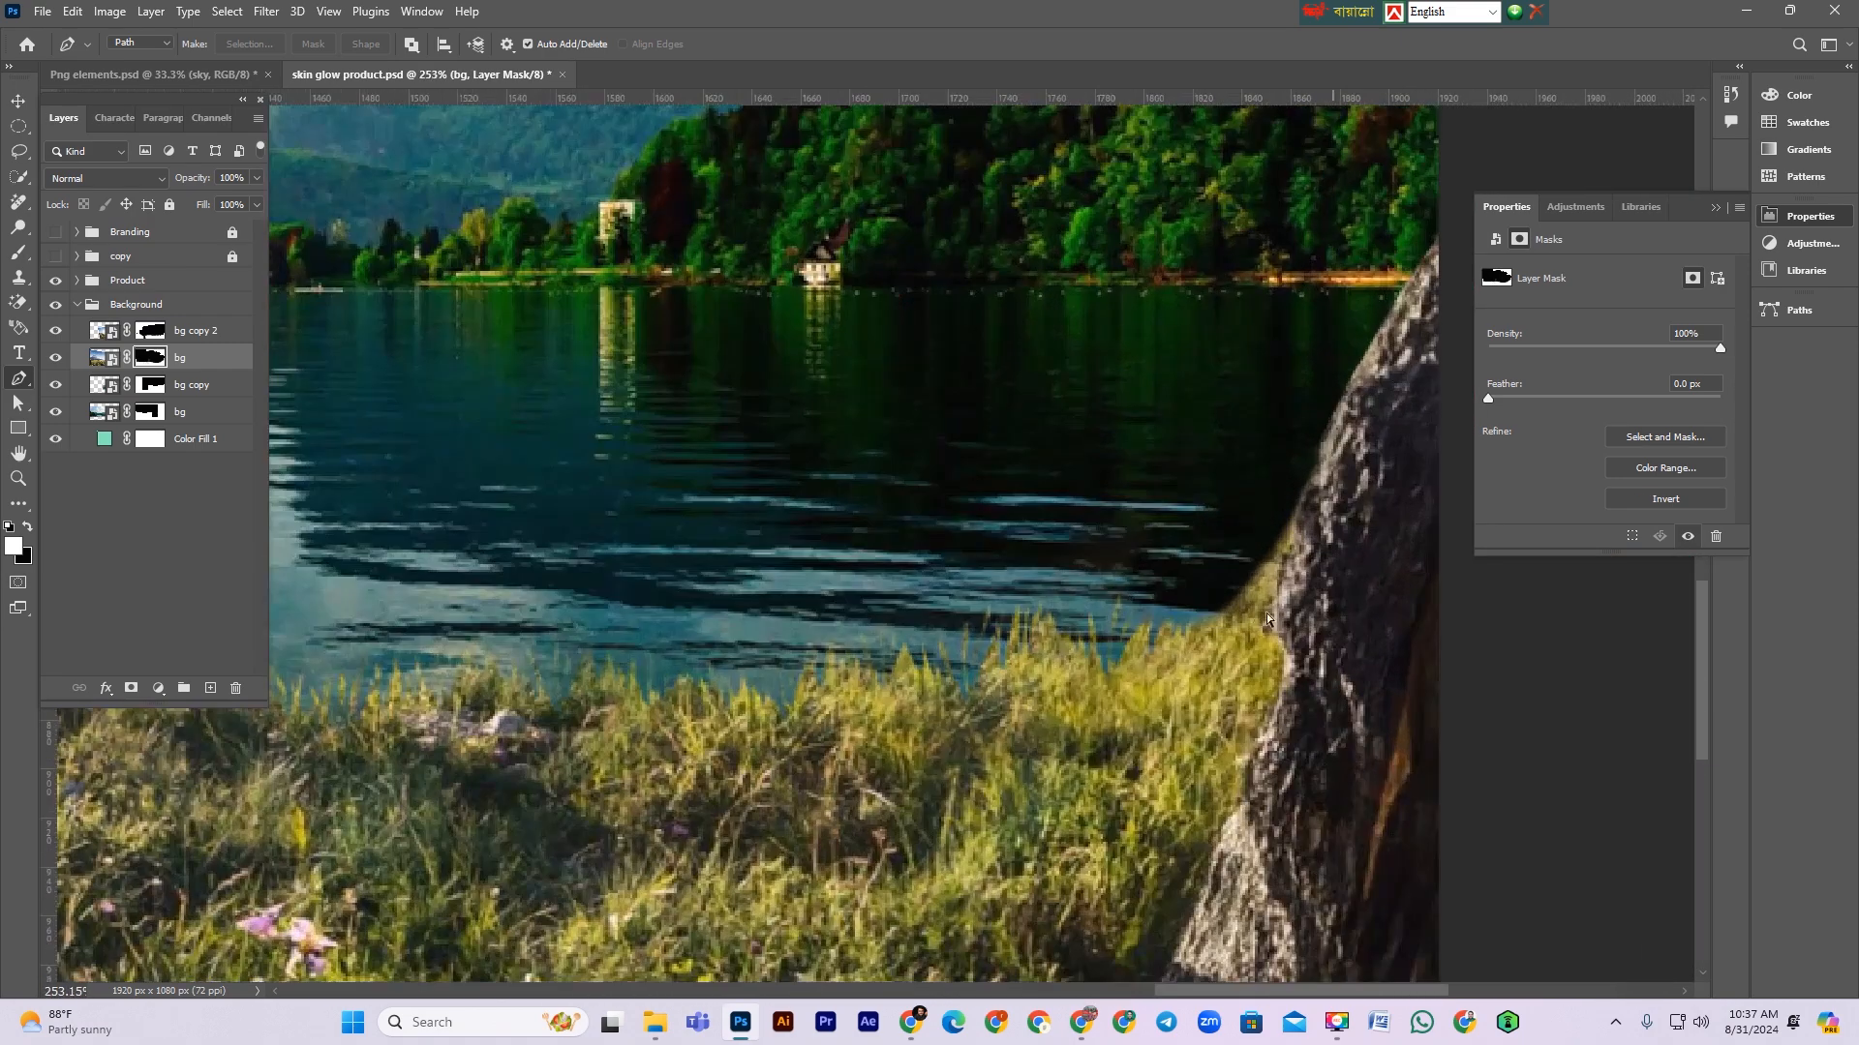
click(140, 332)
click(1176, 597)
drag(1237, 633, 1249, 629)
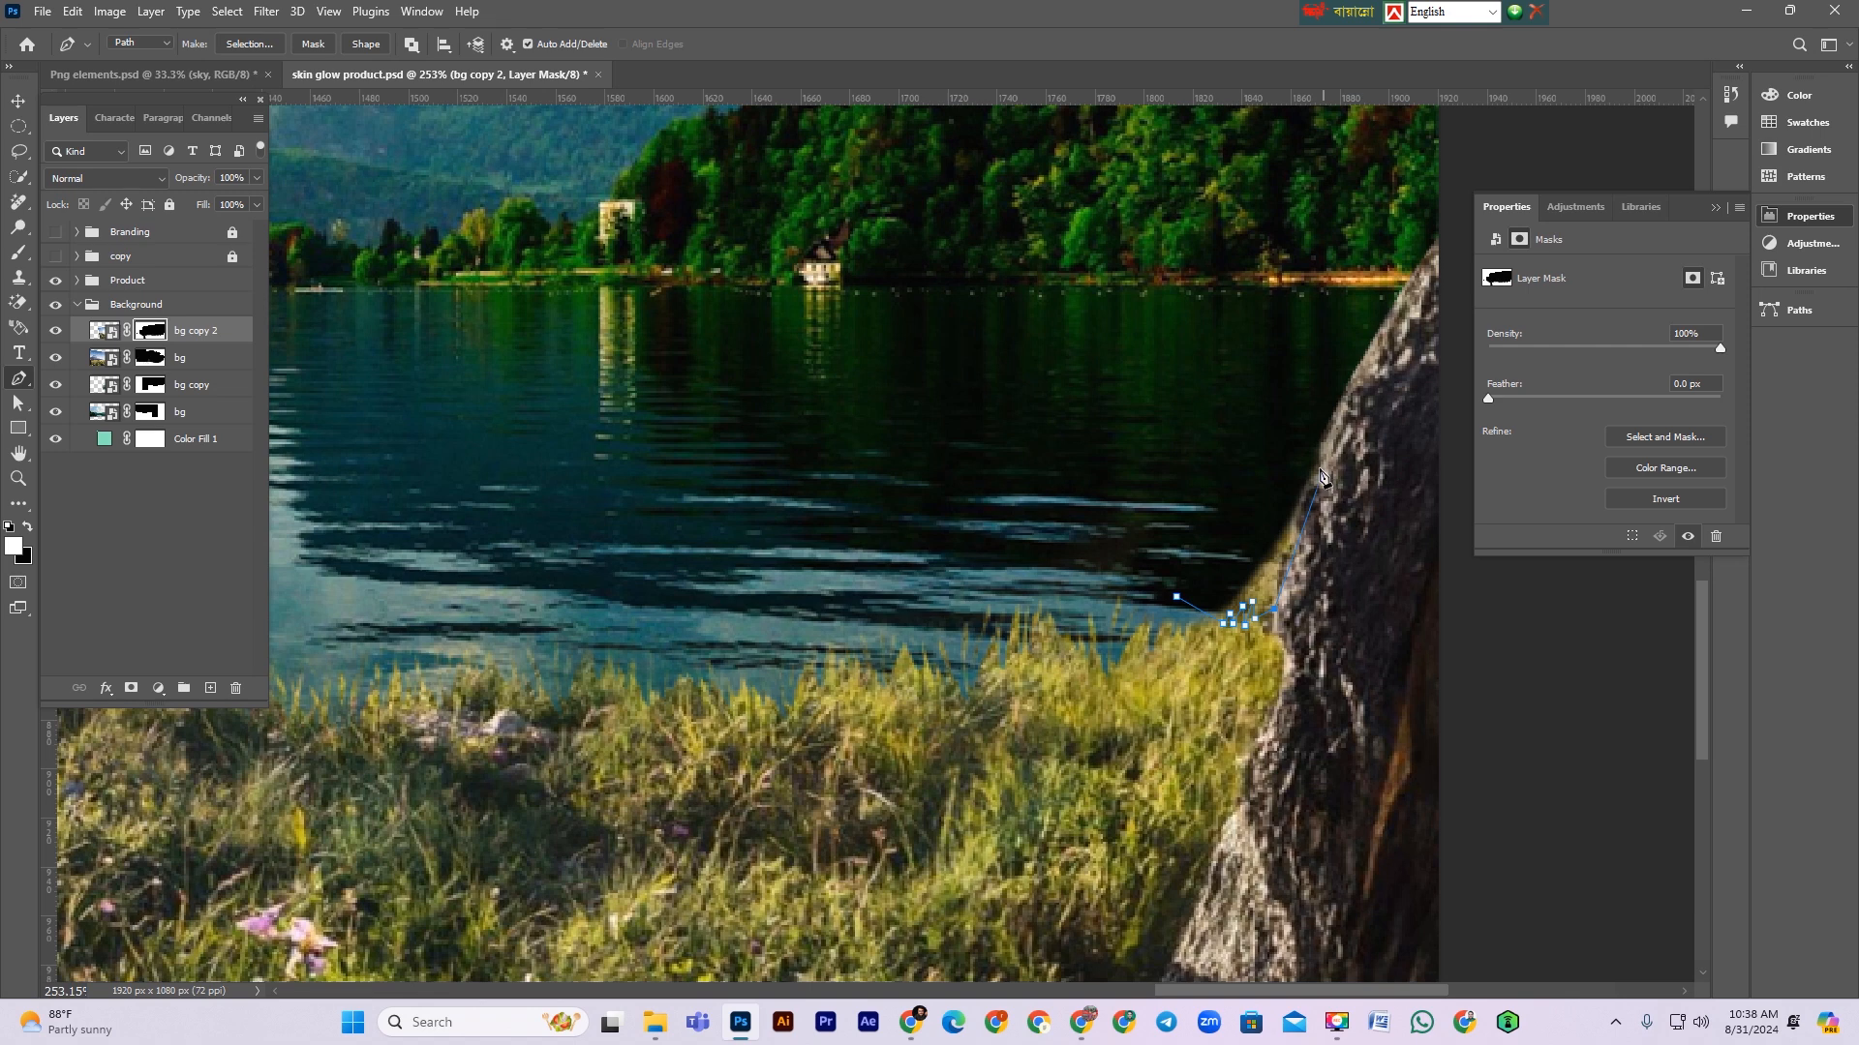
click(1235, 440)
drag(1180, 491, 1178, 516)
click(1177, 600)
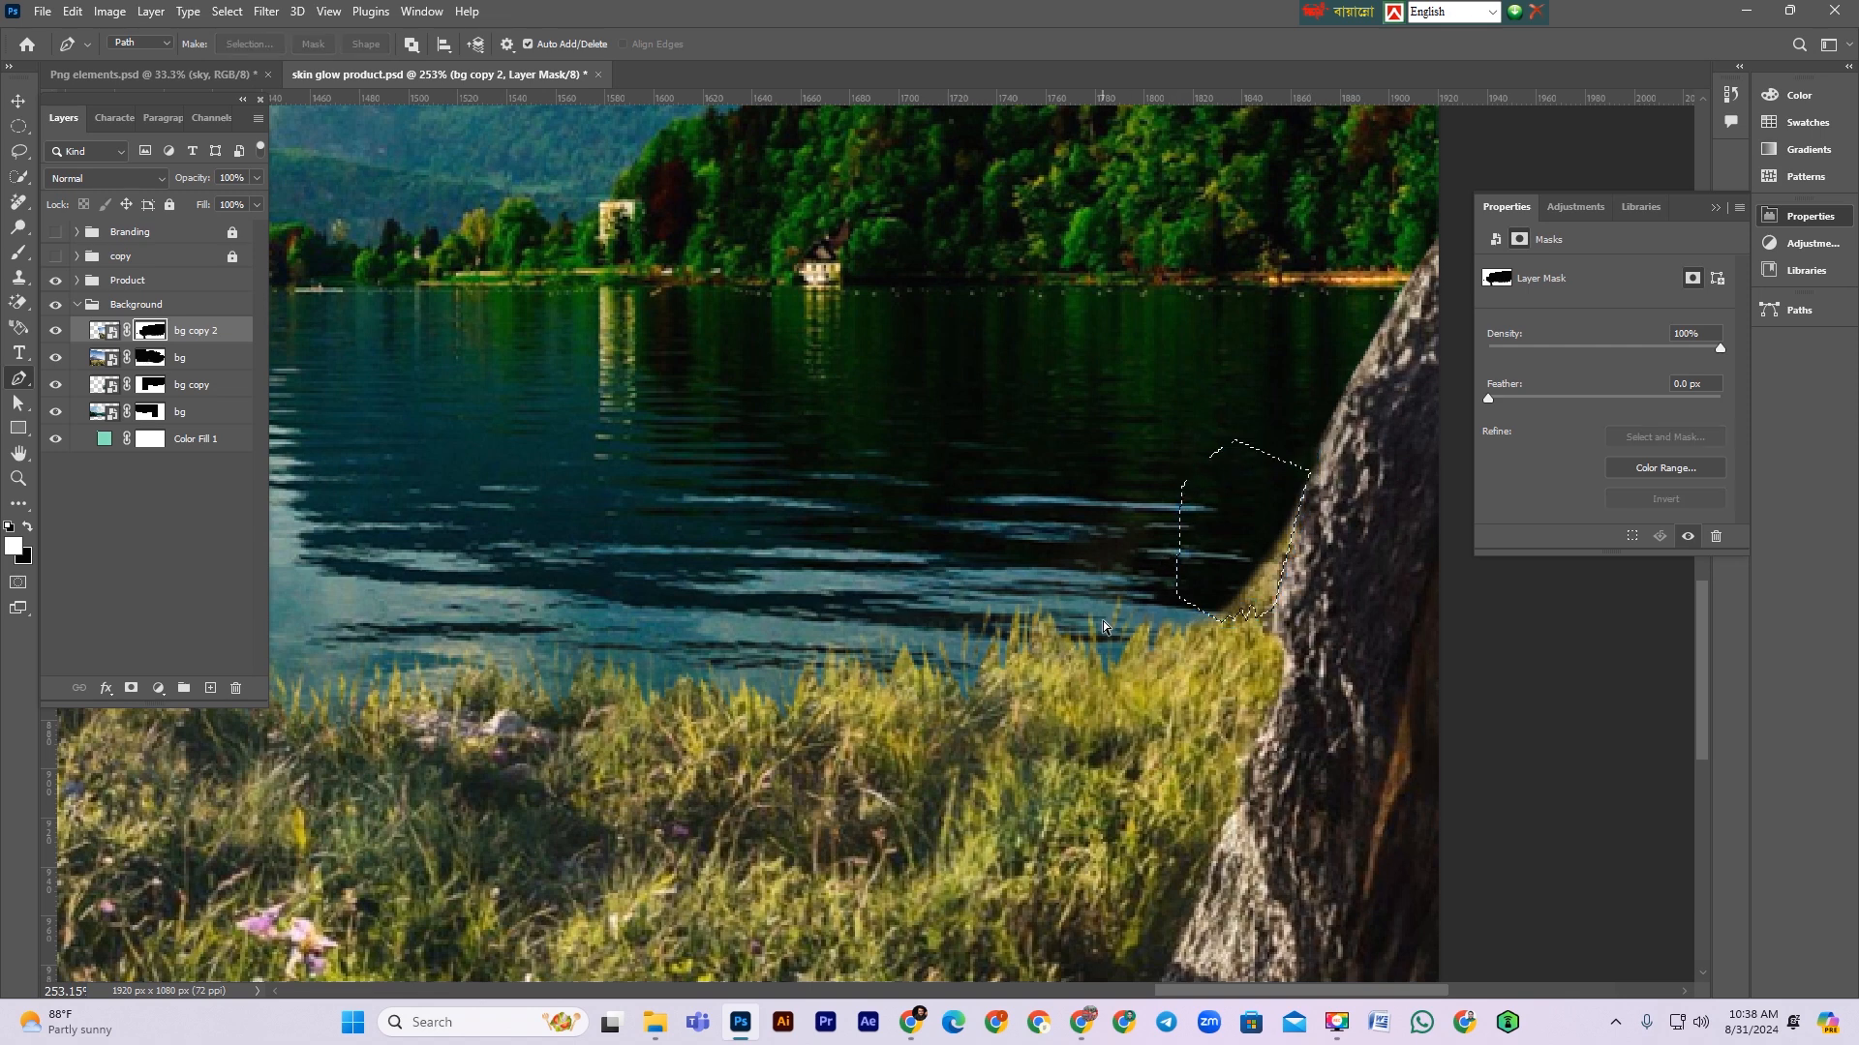
Step: Convert the pen path to a selection, deselect it, and save the document
key(ctrl+Return)
key(ctrl+d)
key(ctrl+minus)
key(ctrl+minus)
key(ctrl+minus)
key(ctrl+minus)
scroll(1101, 624, up, 2)
drag(612, 506, 798, 552)
drag(795, 646, 1010, 658)
key(ctrl+s)
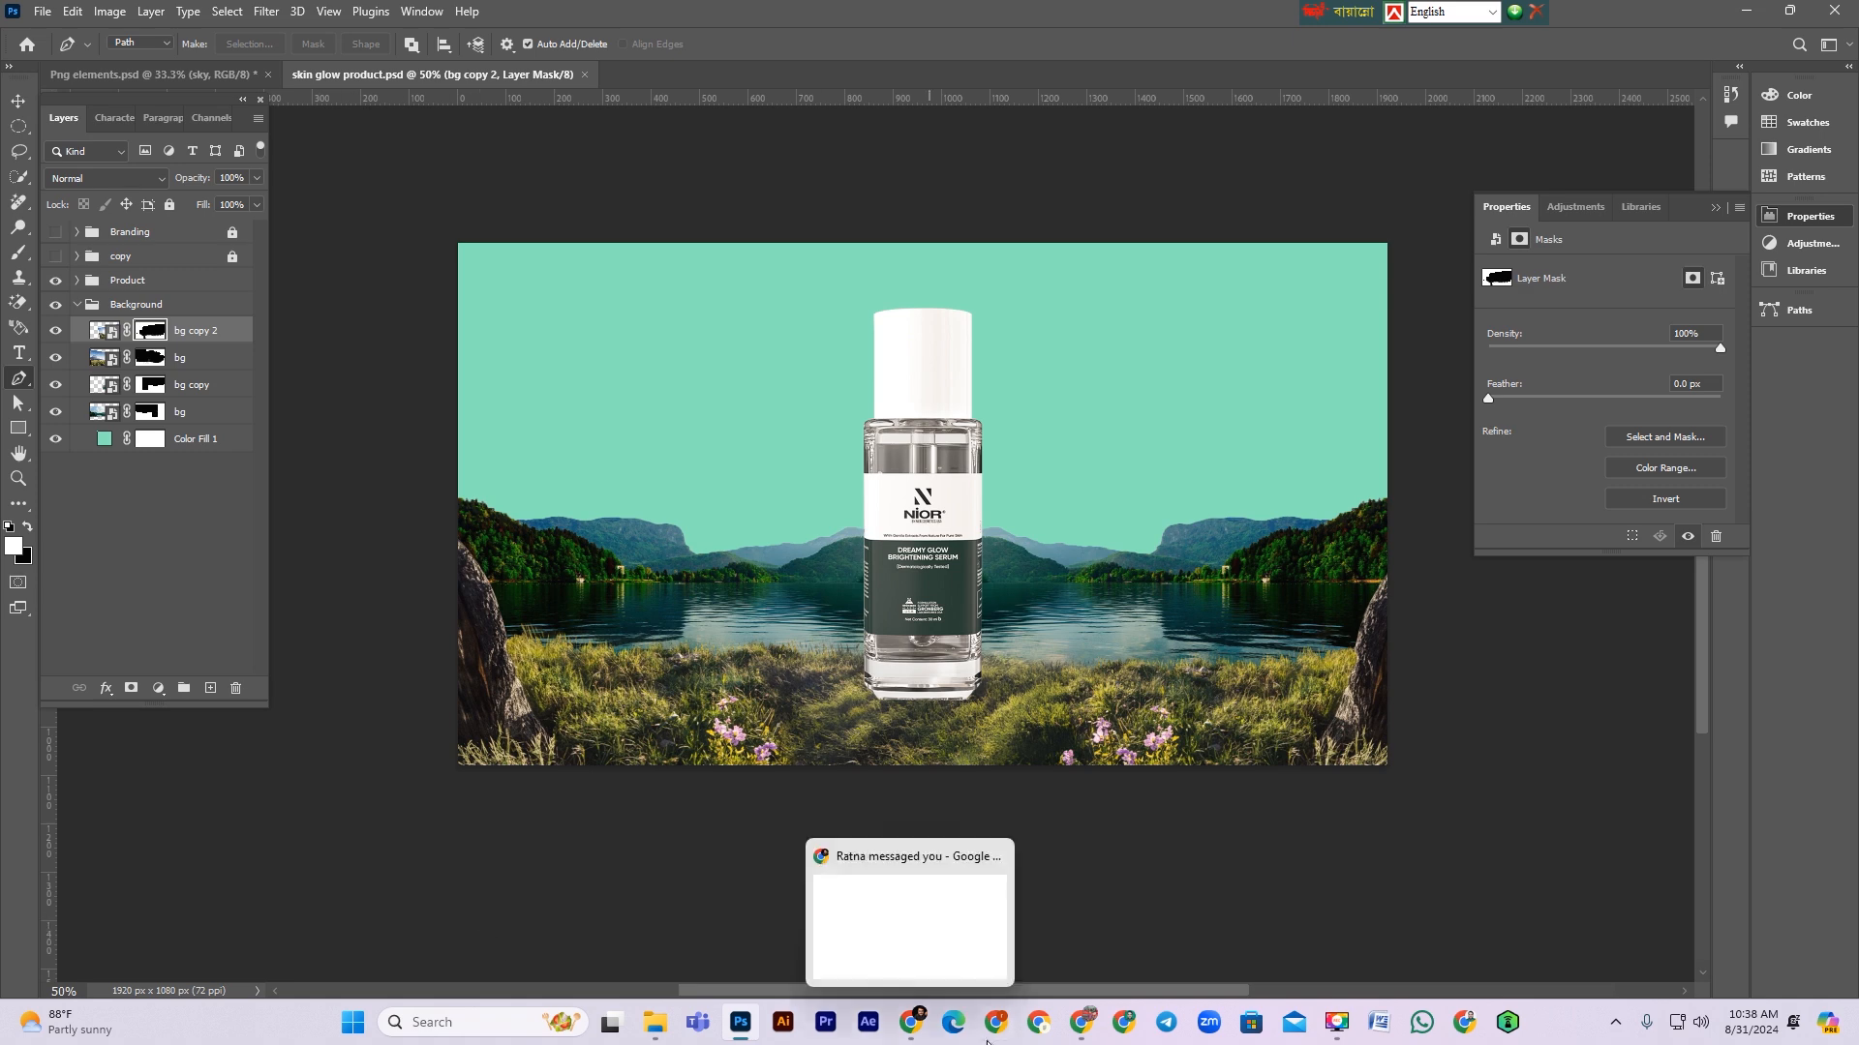
click(910, 1030)
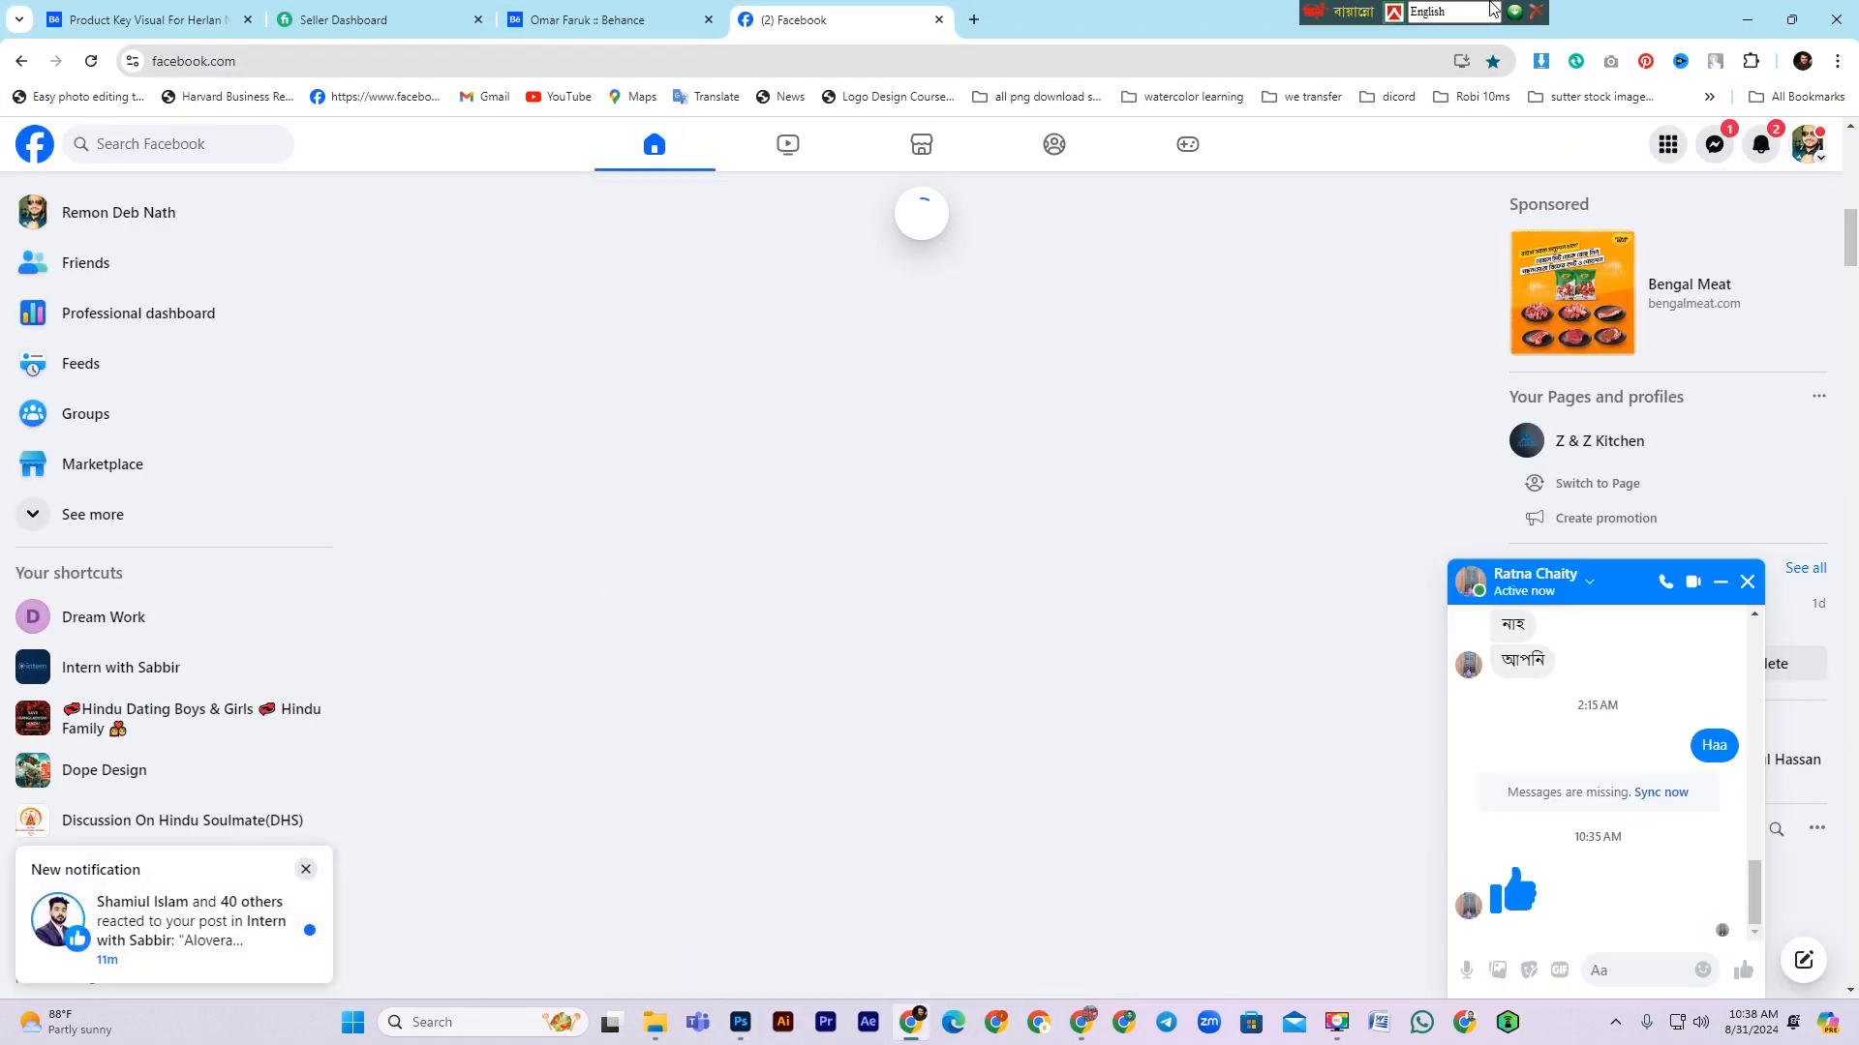
click(1747, 21)
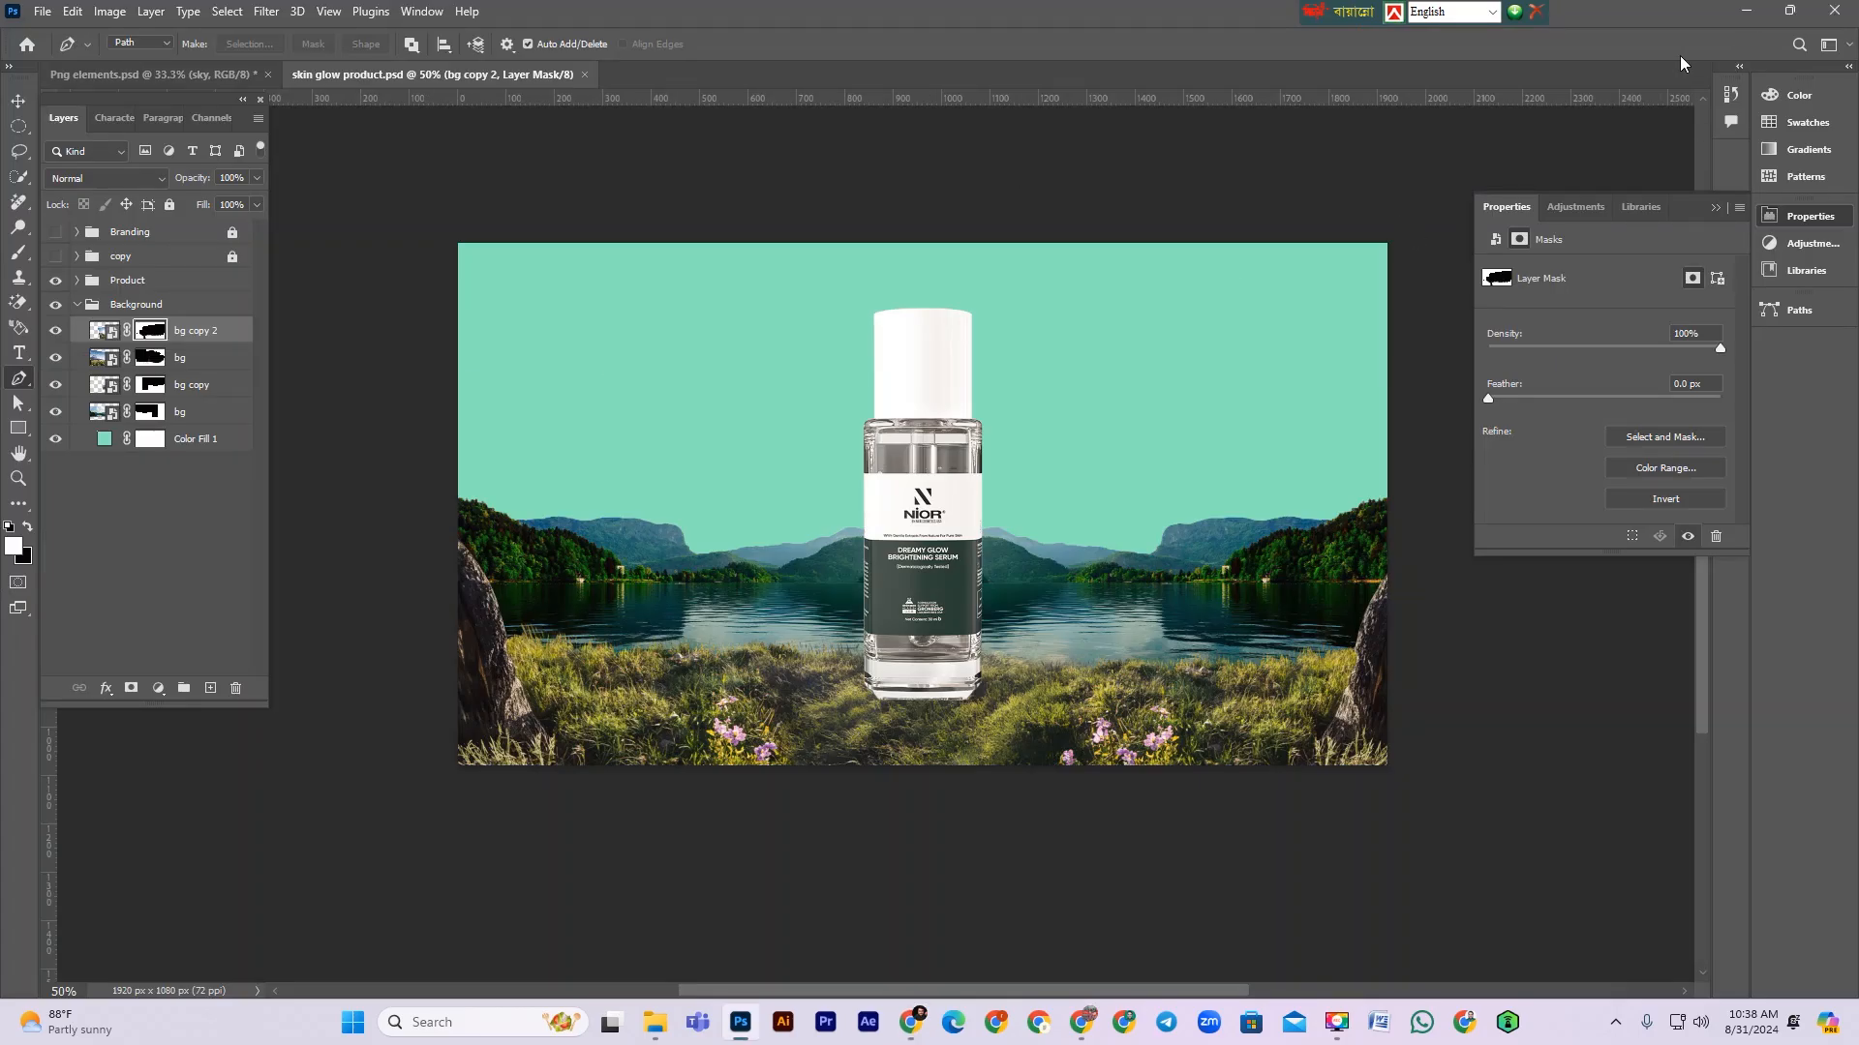
Step: Place the evie-fjord cloud image from the project folder into the document and commit it
click(1747, 13)
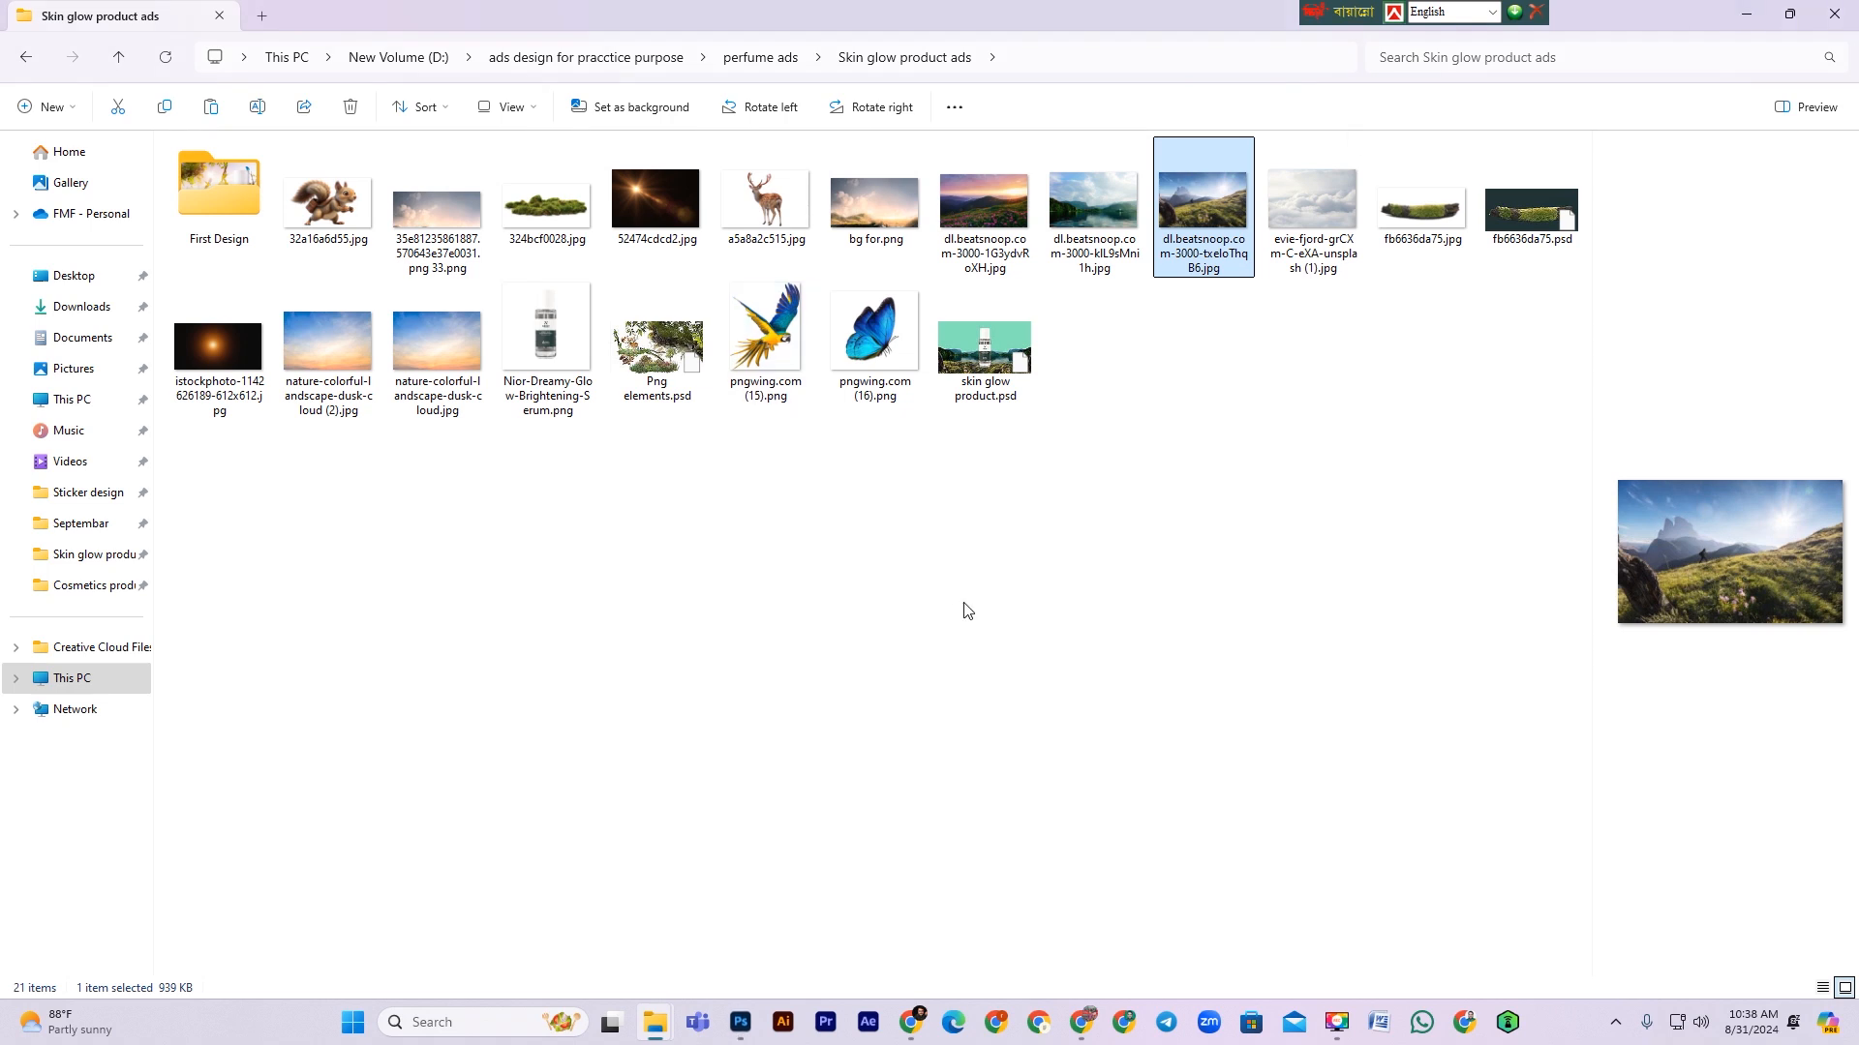
click(886, 220)
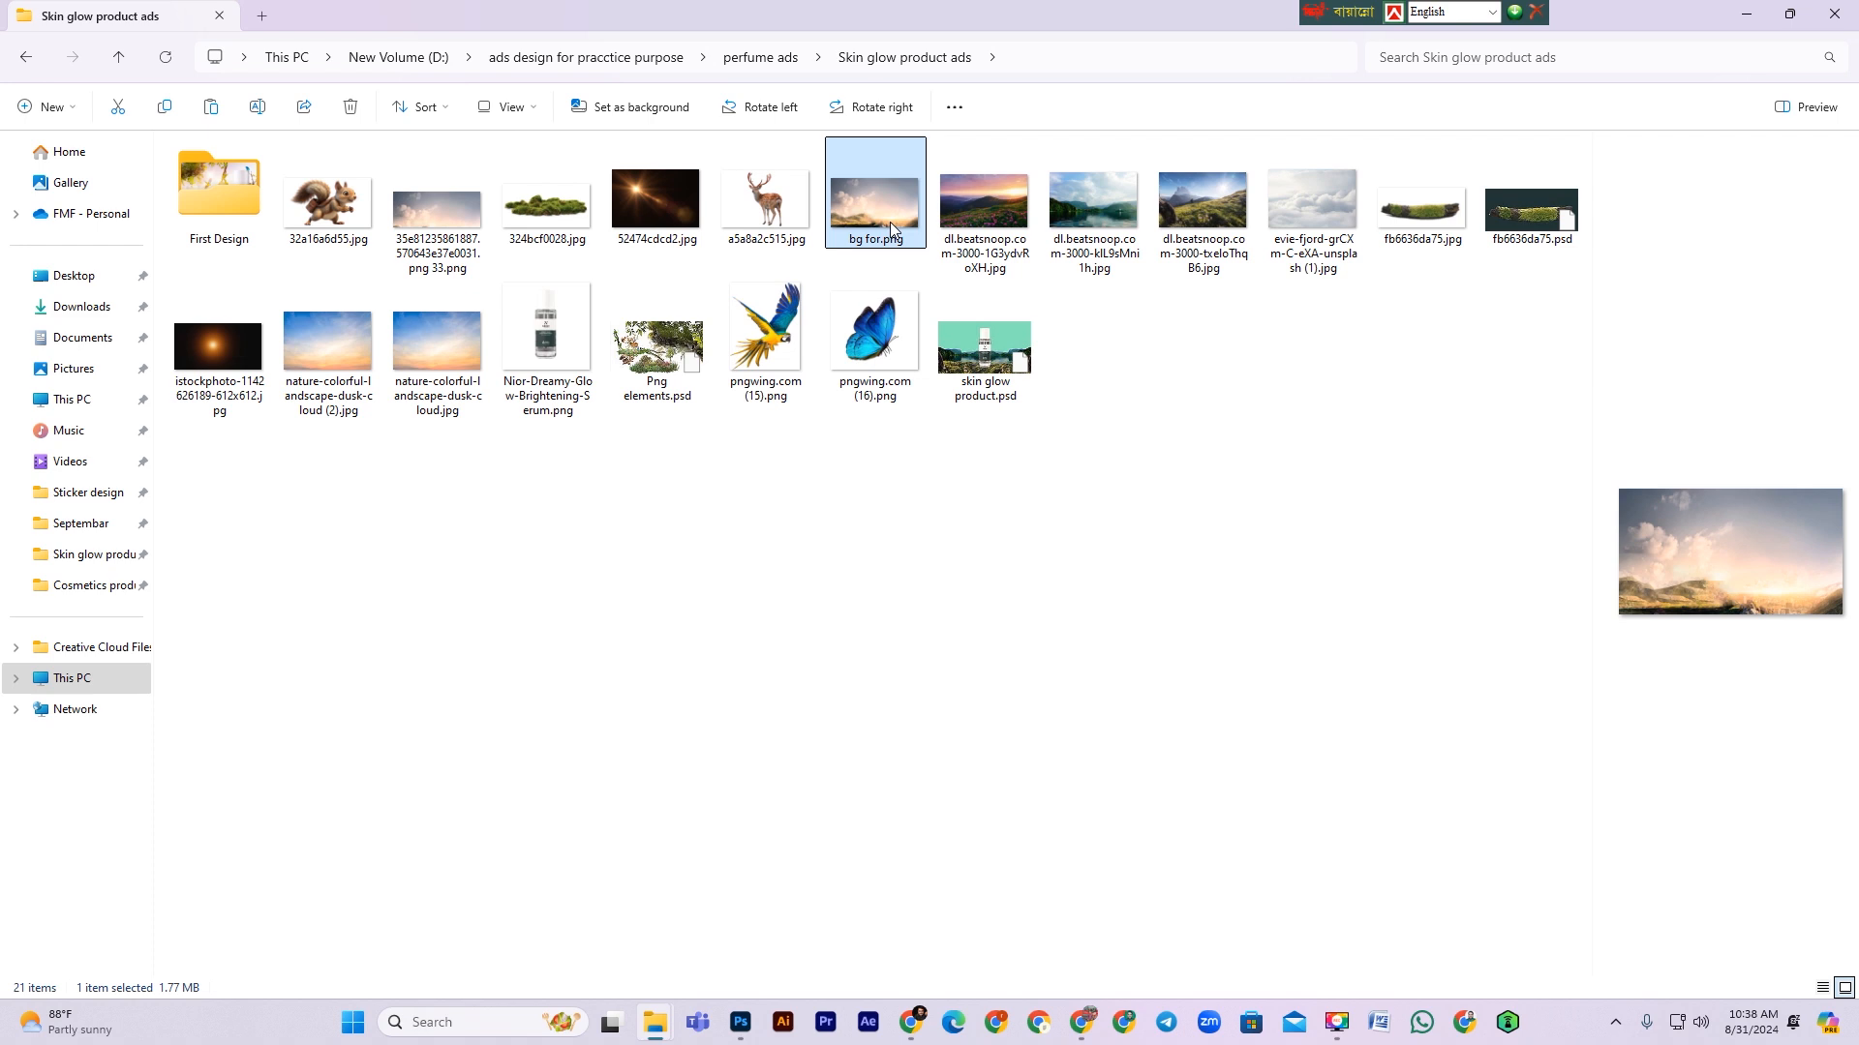
click(1286, 215)
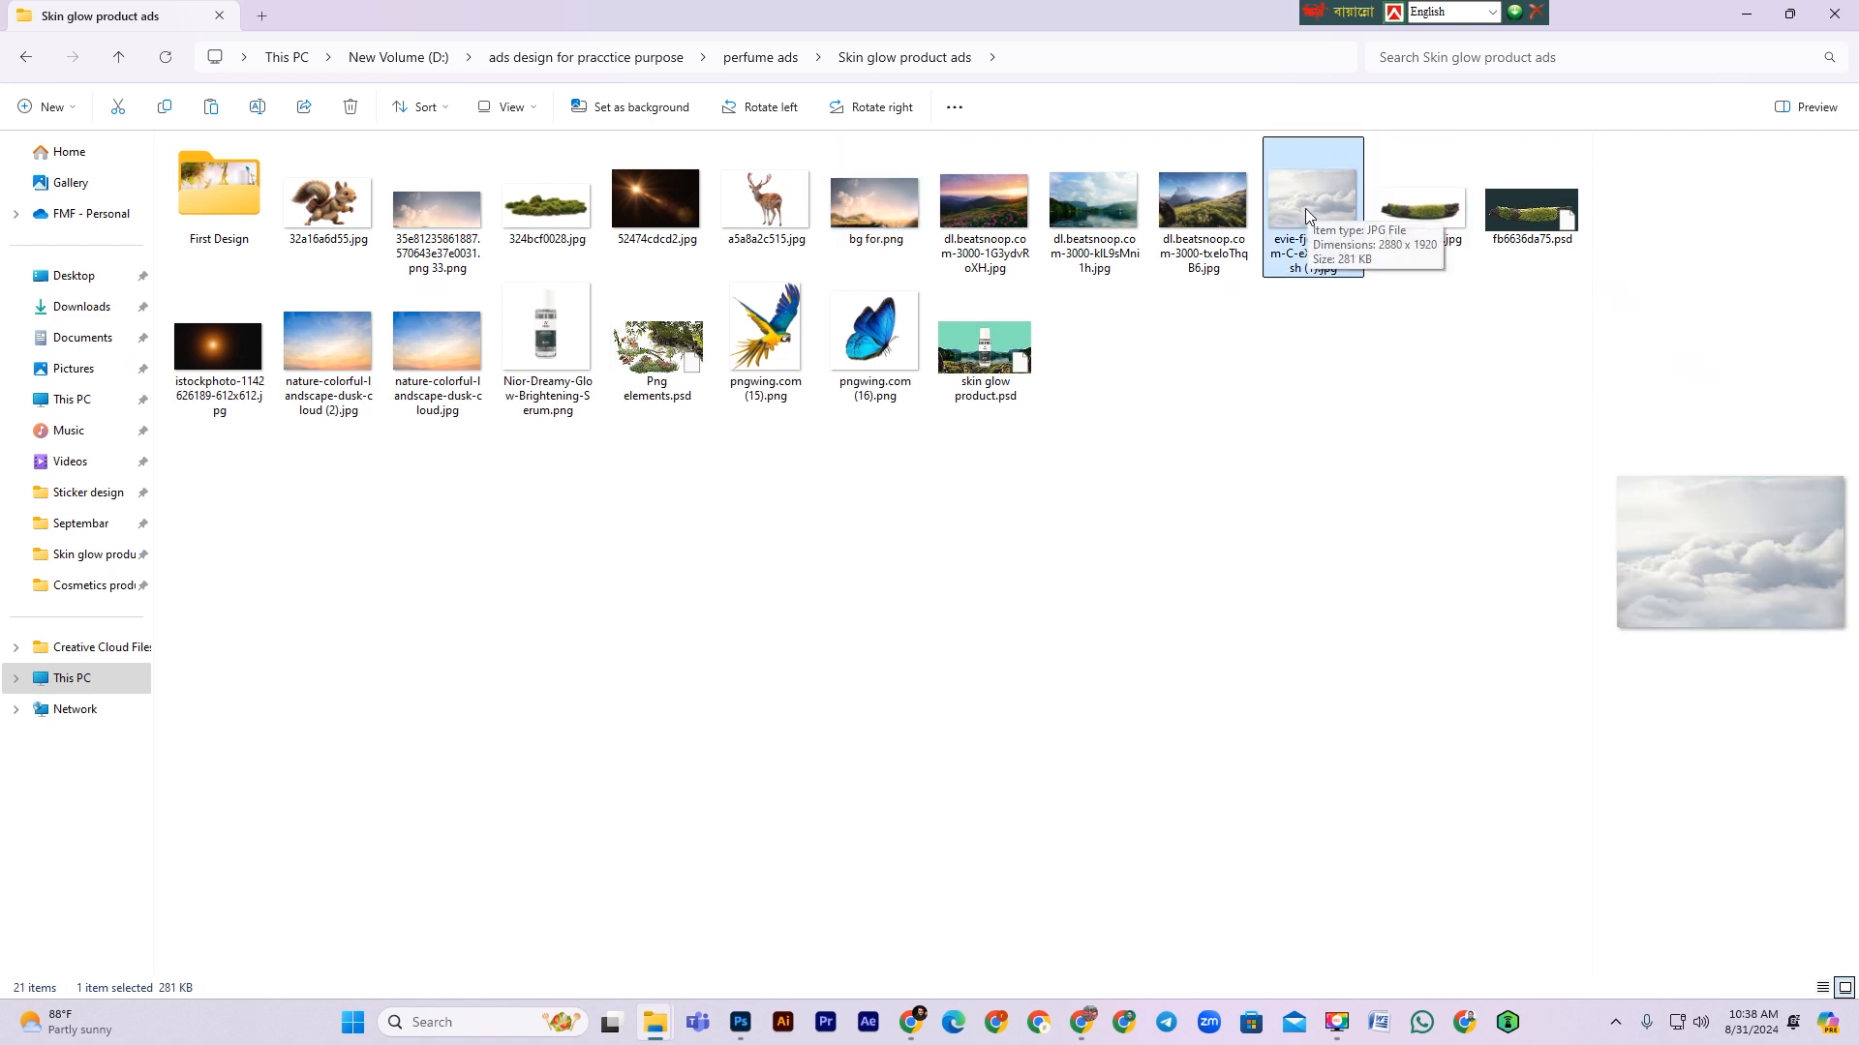
drag(1306, 215, 911, 515)
drag(1134, 533, 1042, 500)
drag(1226, 466, 1404, 472)
key(Return)
Step: Move the cloud layer down beneath the bg layers, just above Color Fill 1
key(p)
key(ctrl+bracketleft)
key(ctrl+bracketleft)
key(ctrl+bracketleft)
key(ctrl+bracketleft)
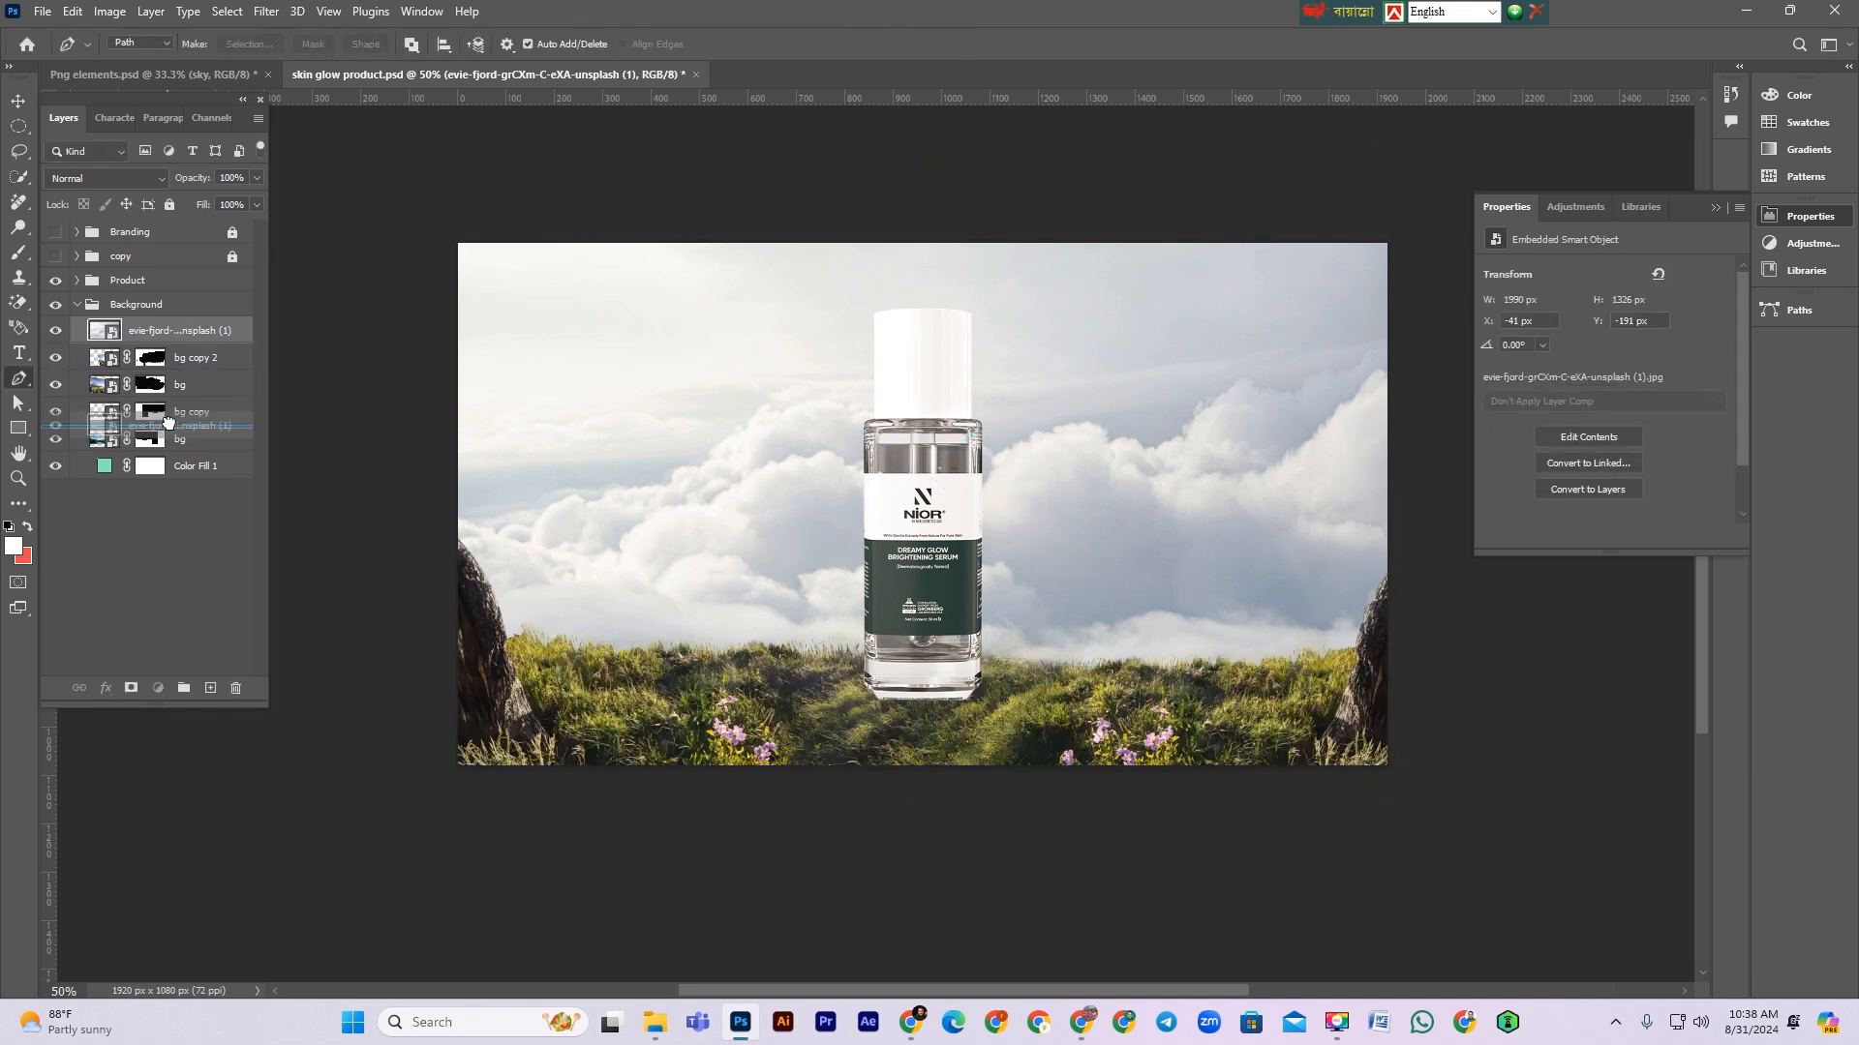
scroll(1262, 637, up, 2)
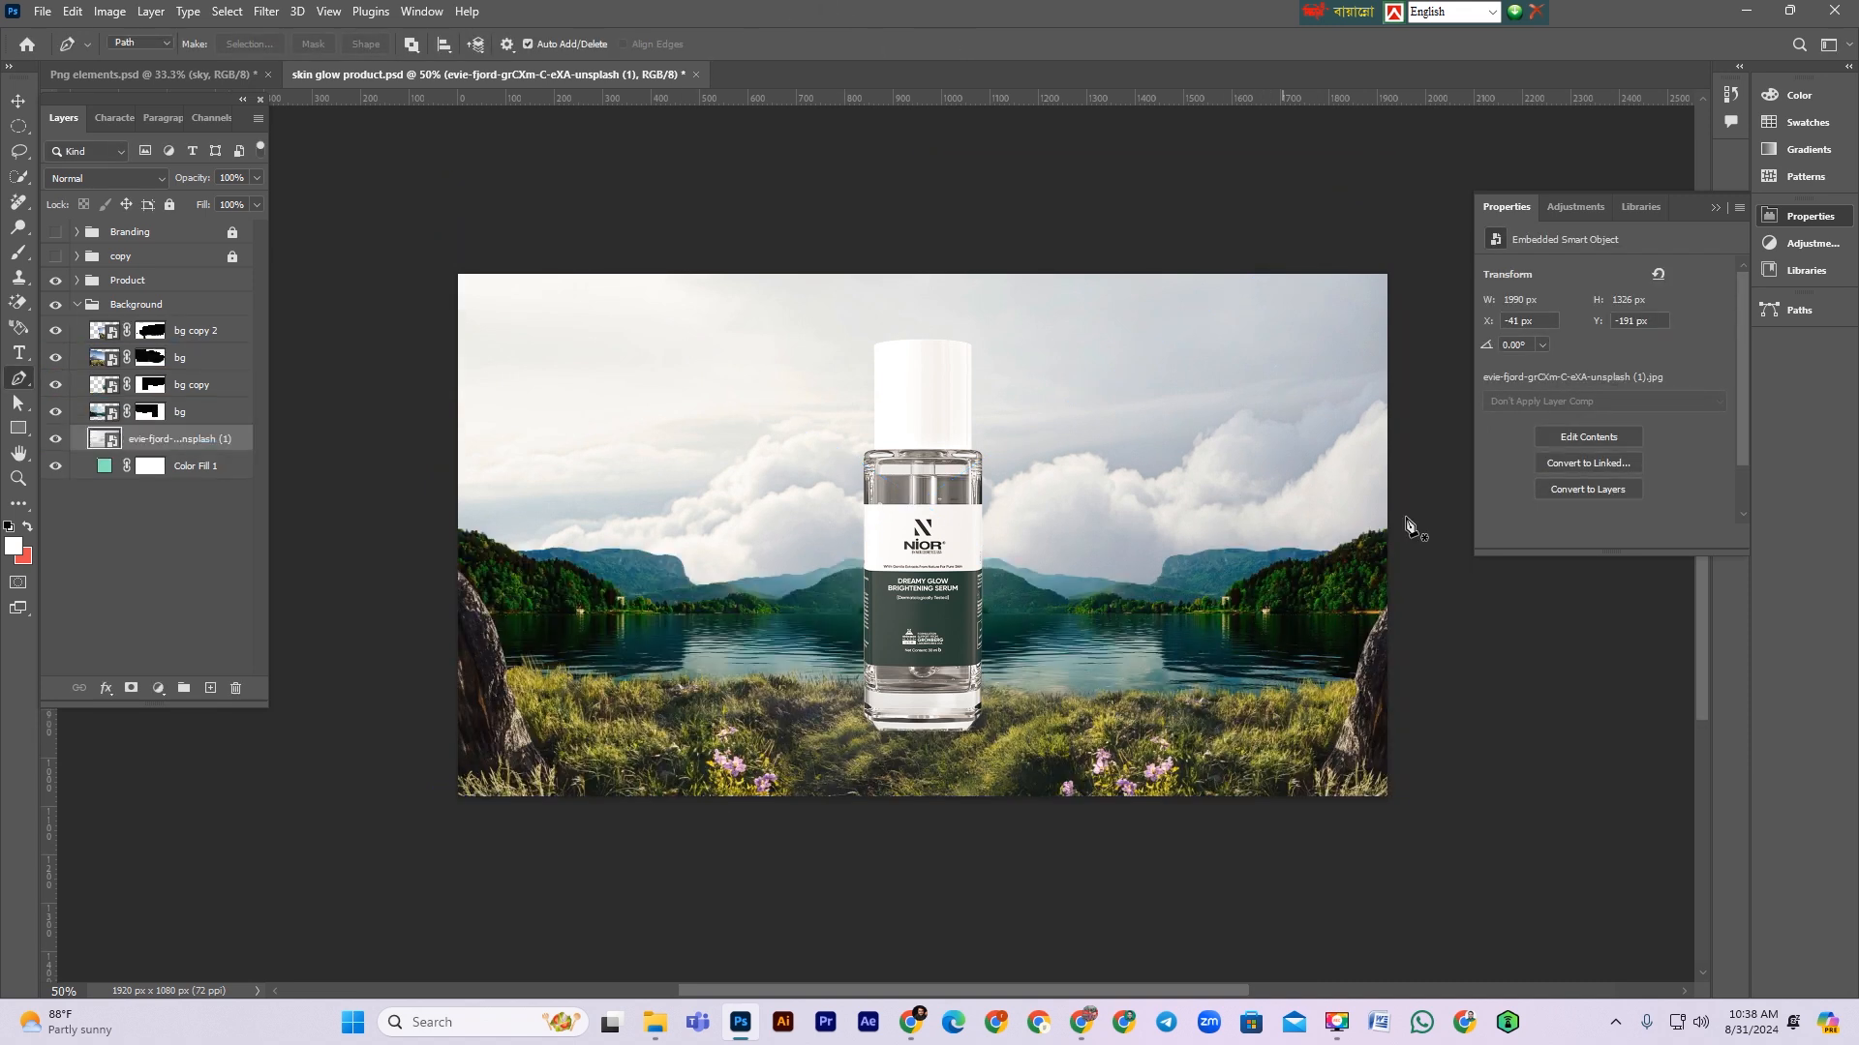
scroll(1263, 637, down, 3)
Step: Add a Color Balance adjustment above bg copy 2, setting midtones to about Red +41, Green +14, Yellow -20
click(189, 329)
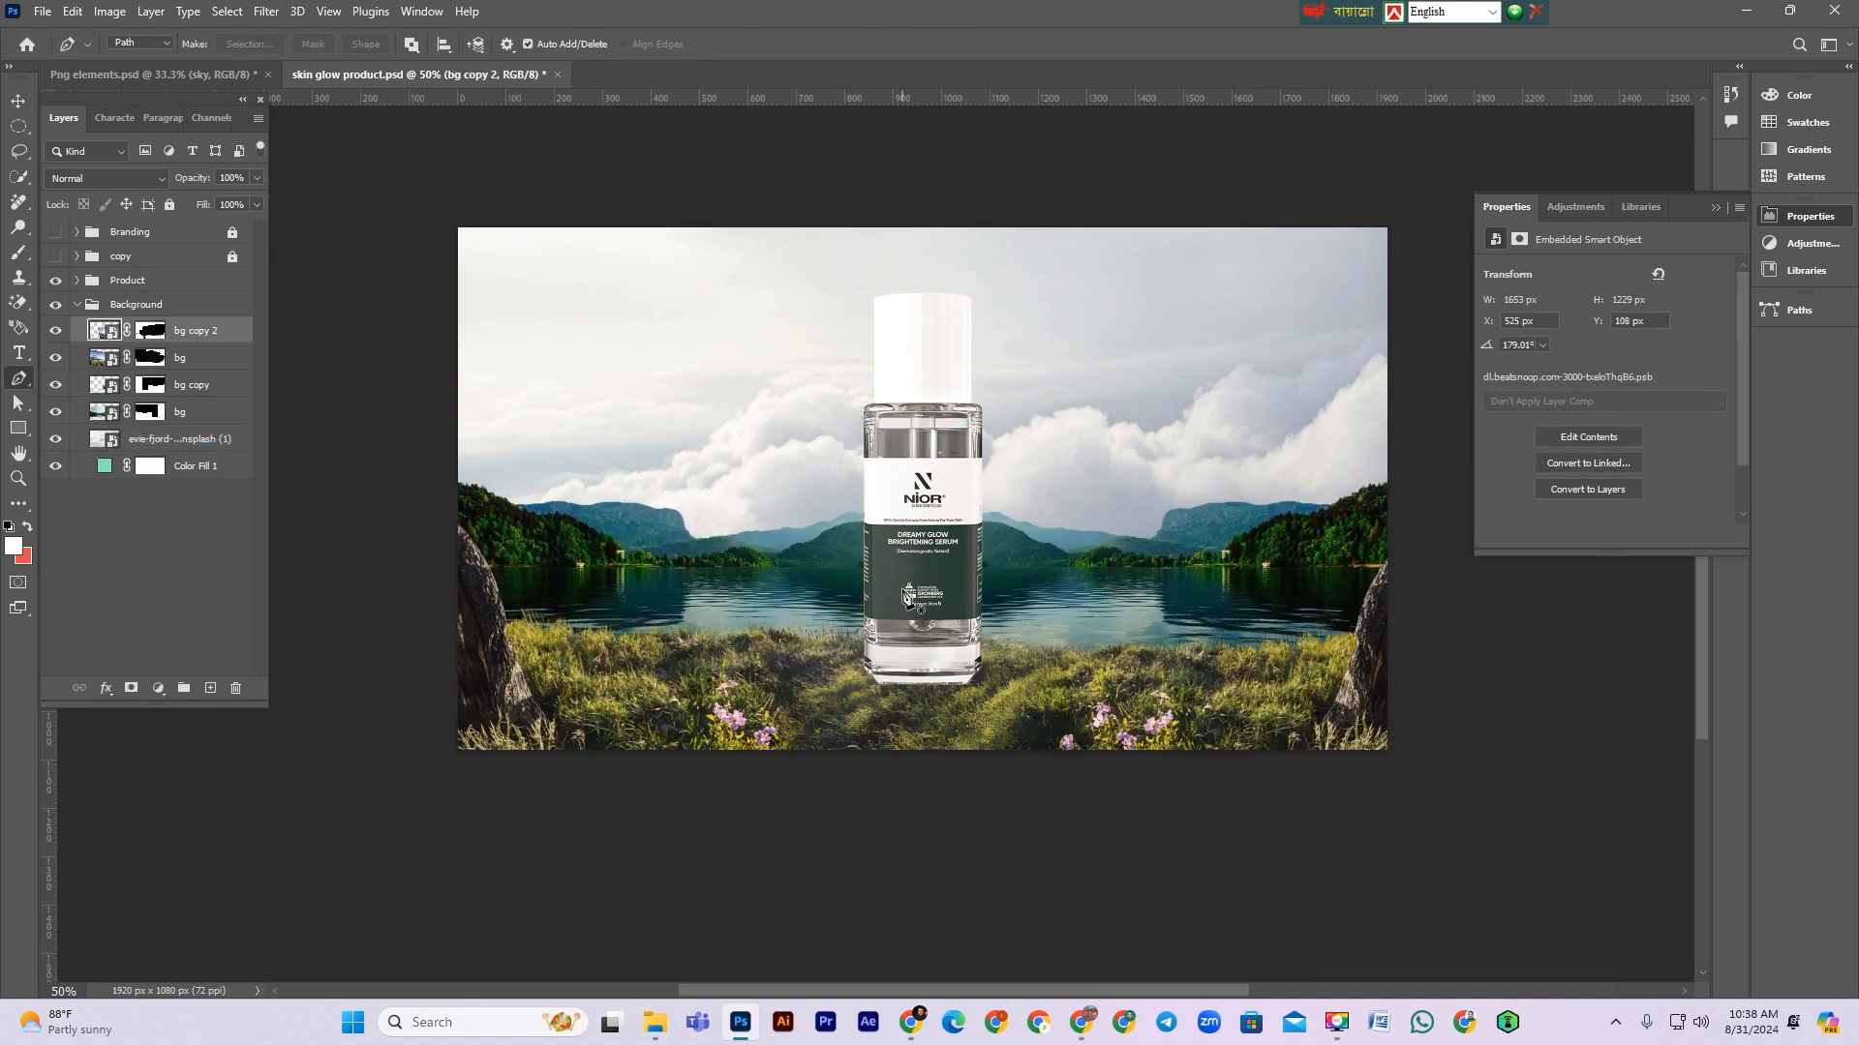
click(156, 687)
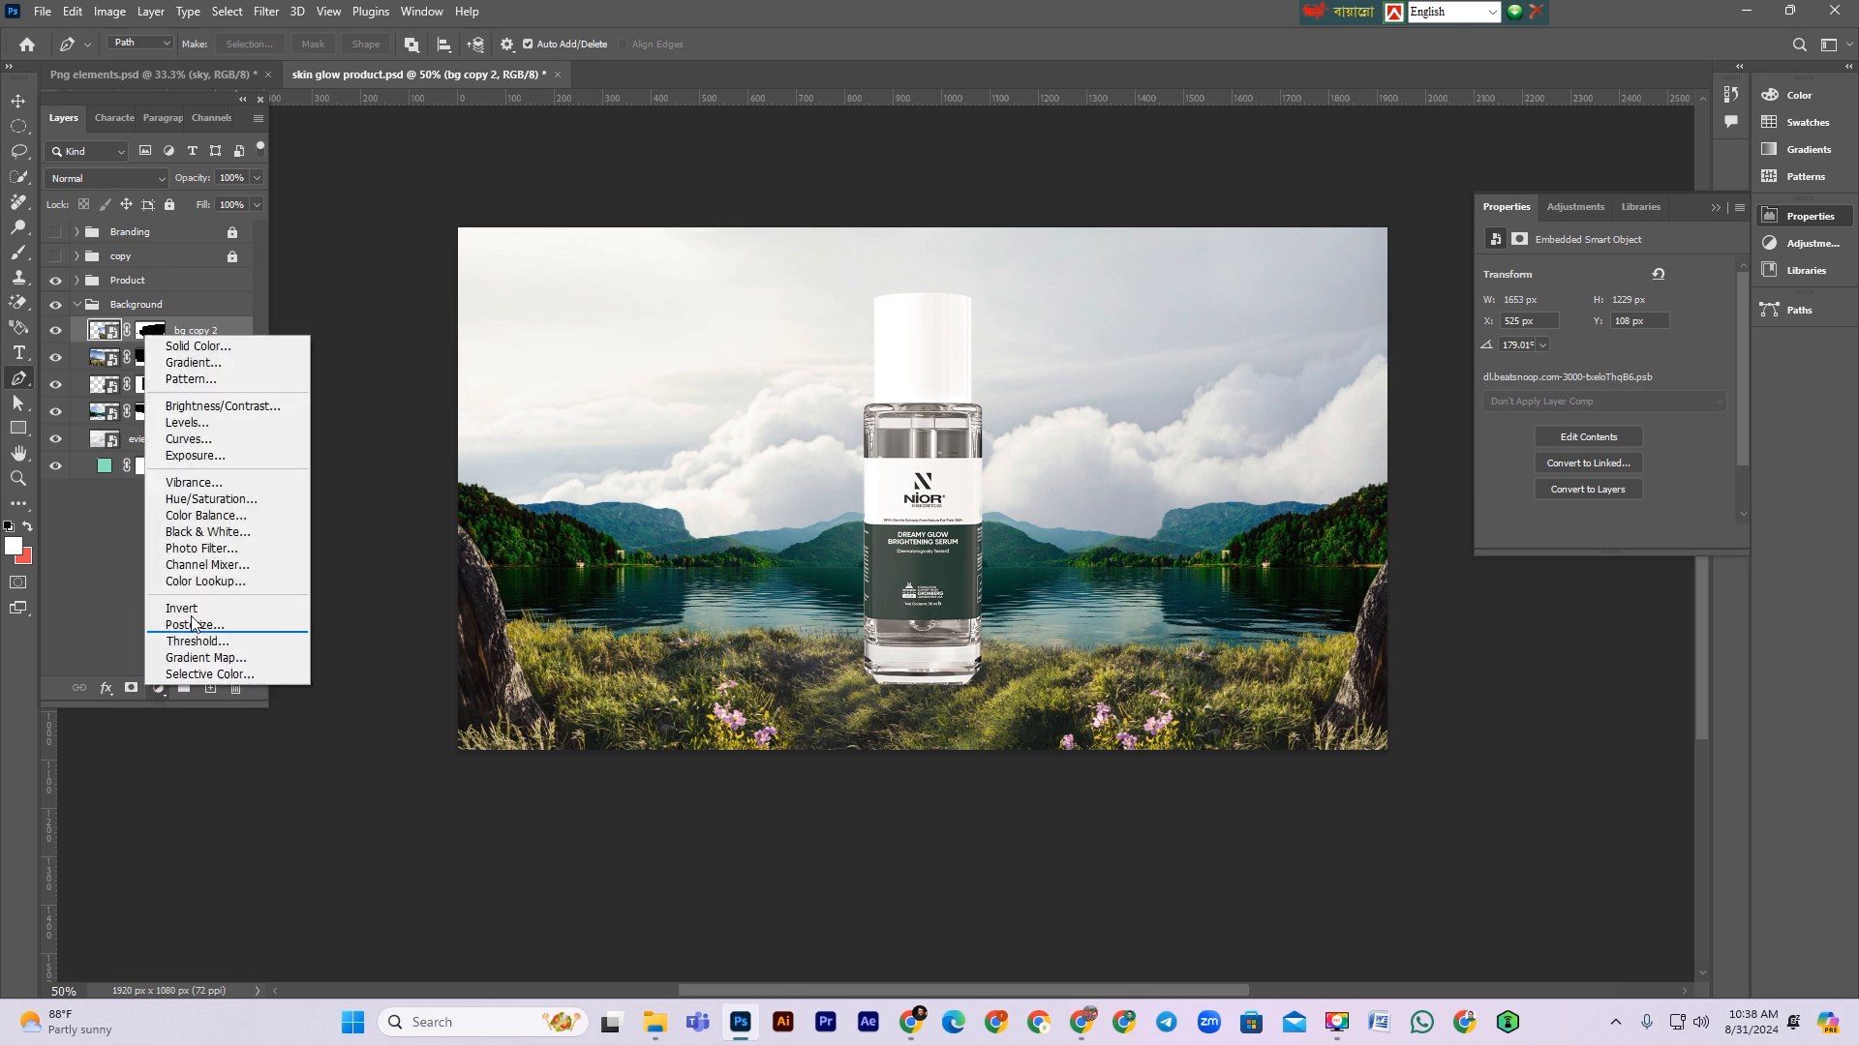
click(209, 514)
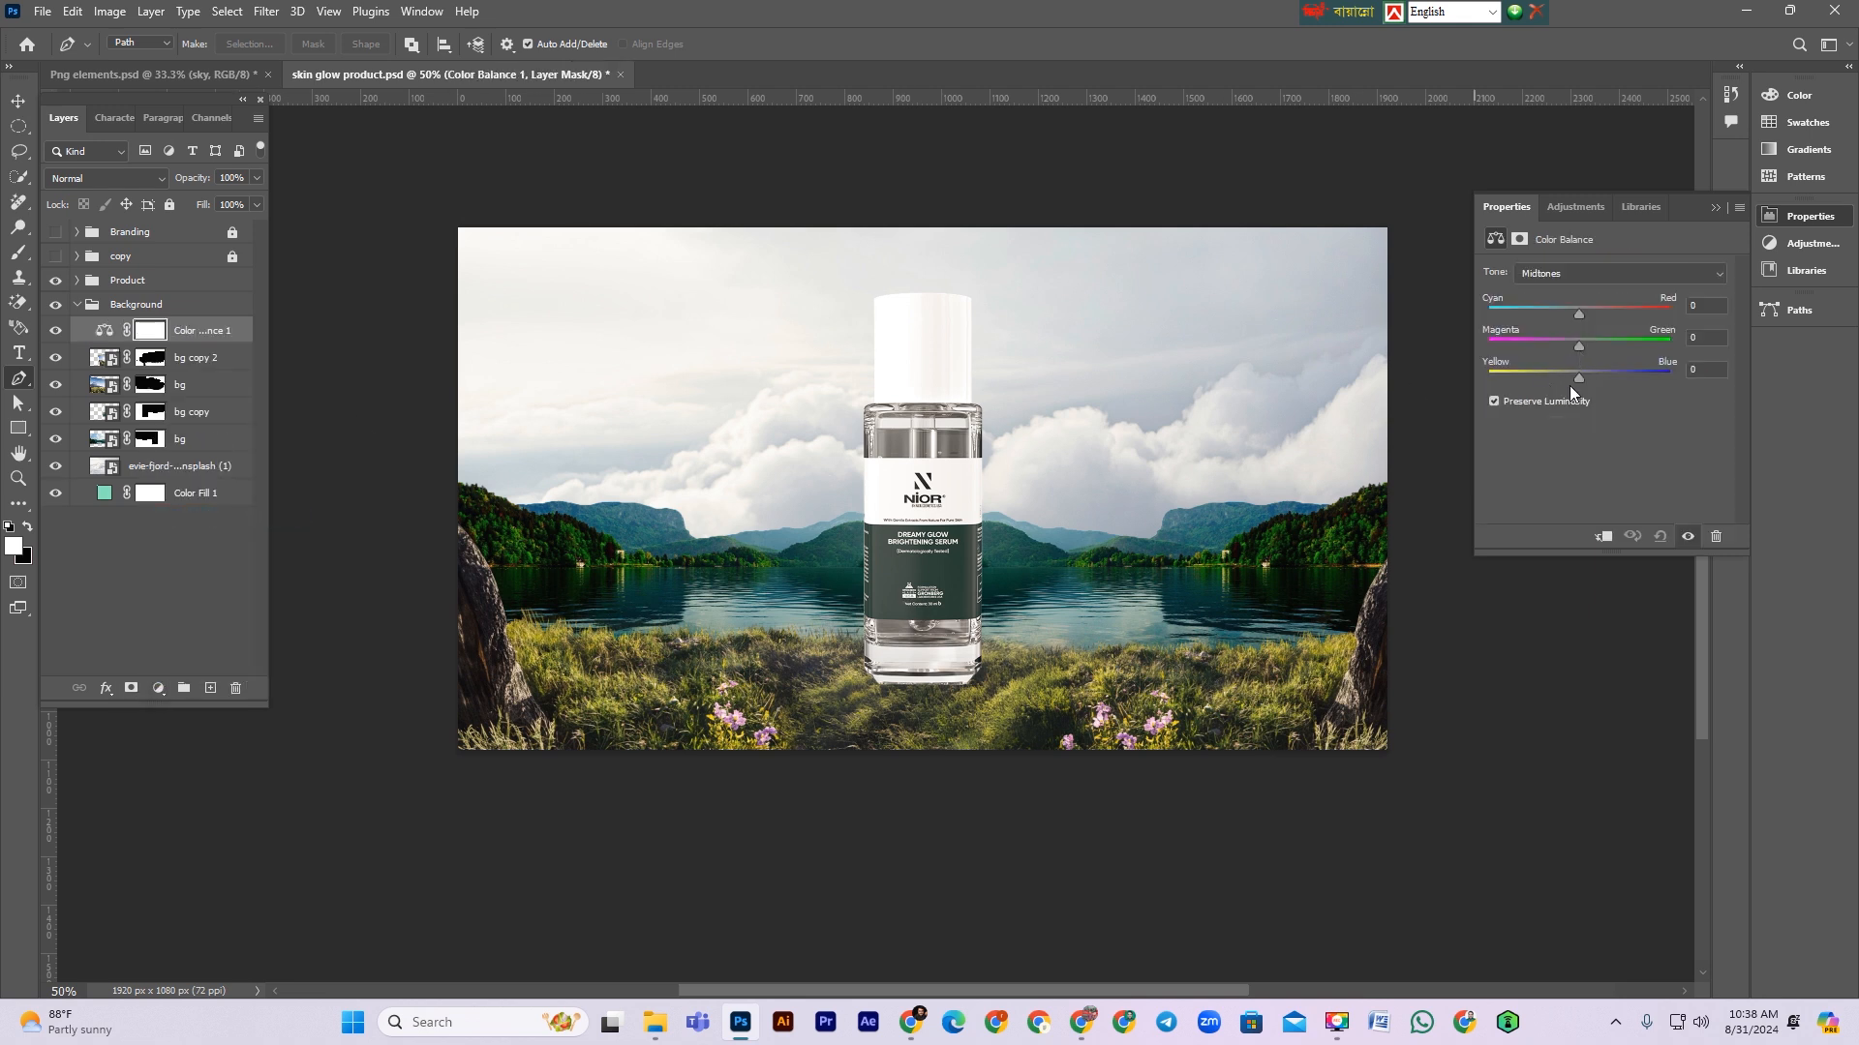
drag(1581, 376, 1607, 310)
drag(1613, 312, 1616, 312)
click(18, 101)
scroll(914, 728, down, 1)
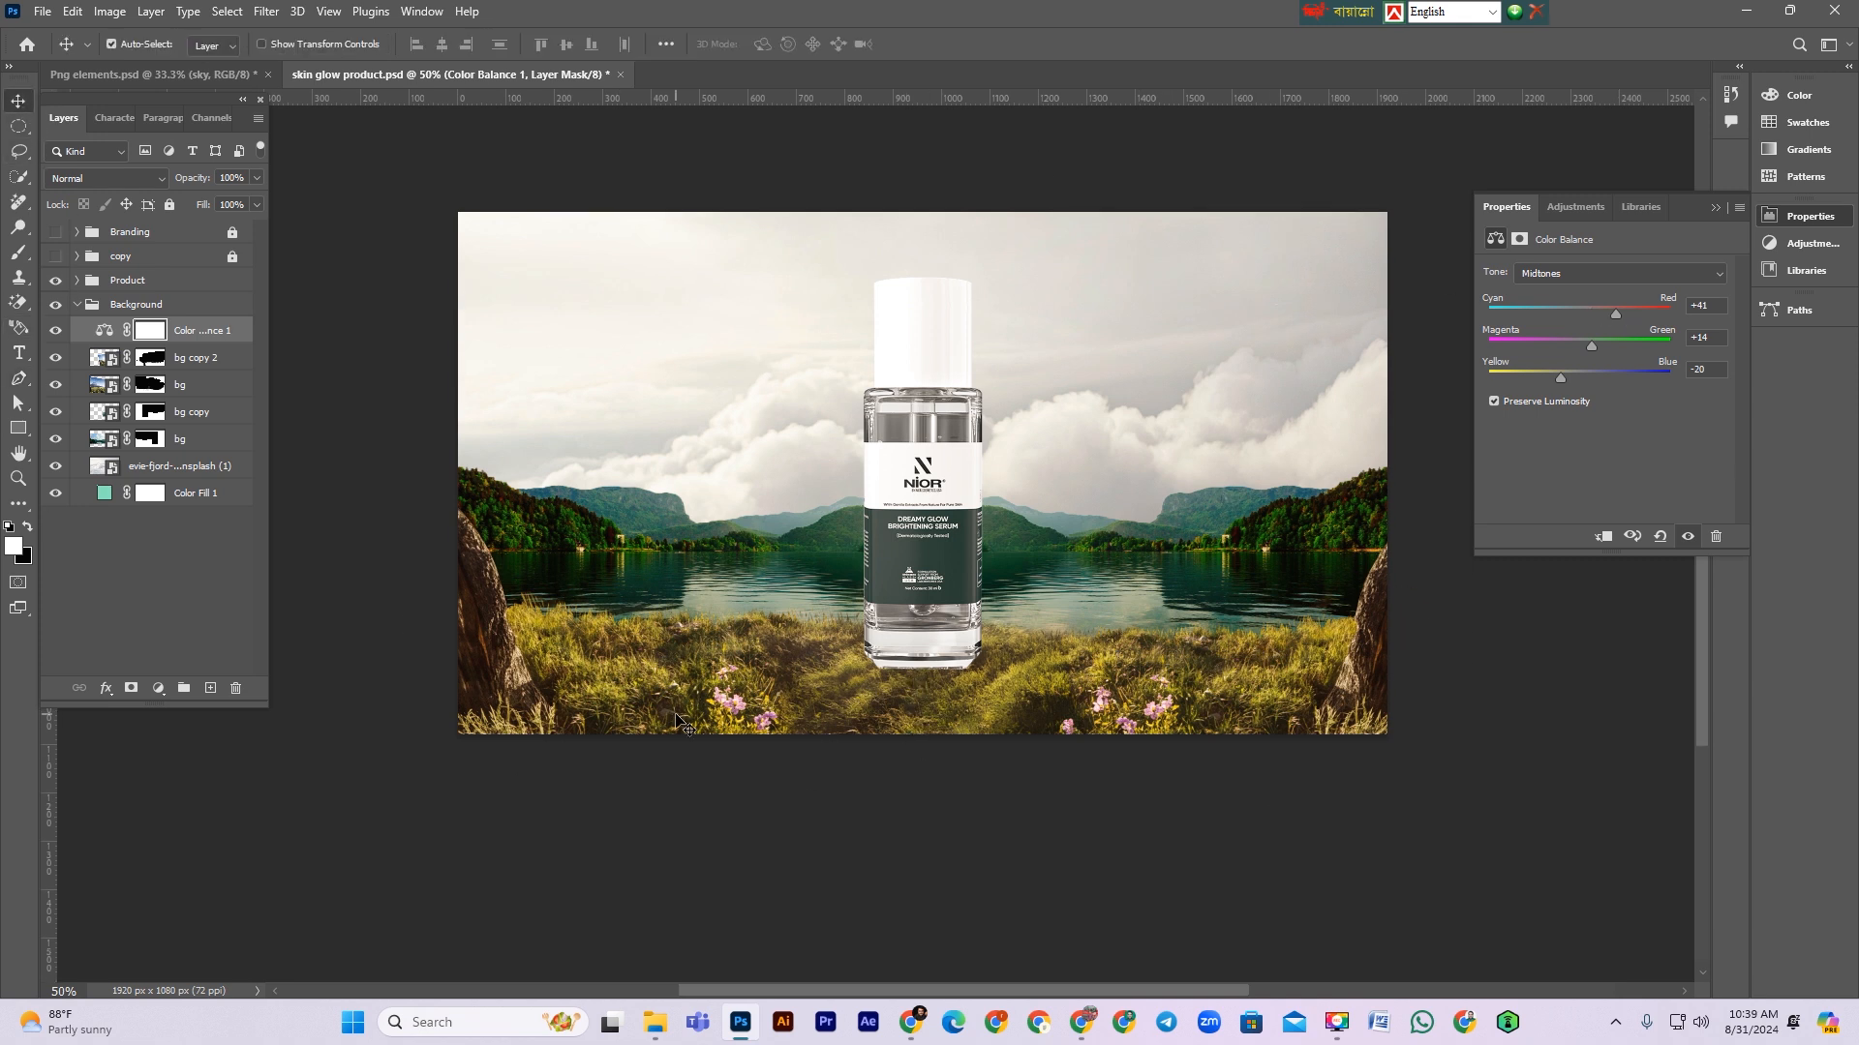
Step: Toggle the Color Balance layer's visibility to compare, refine its midtone balance, and save
click(57, 331)
click(56, 331)
click(55, 331)
click(55, 331)
drag(1558, 382, 1596, 346)
key(ctrl+s)
Step: Resize the cloud layer with Free Transform so it covers the right portion of the sky
click(181, 457)
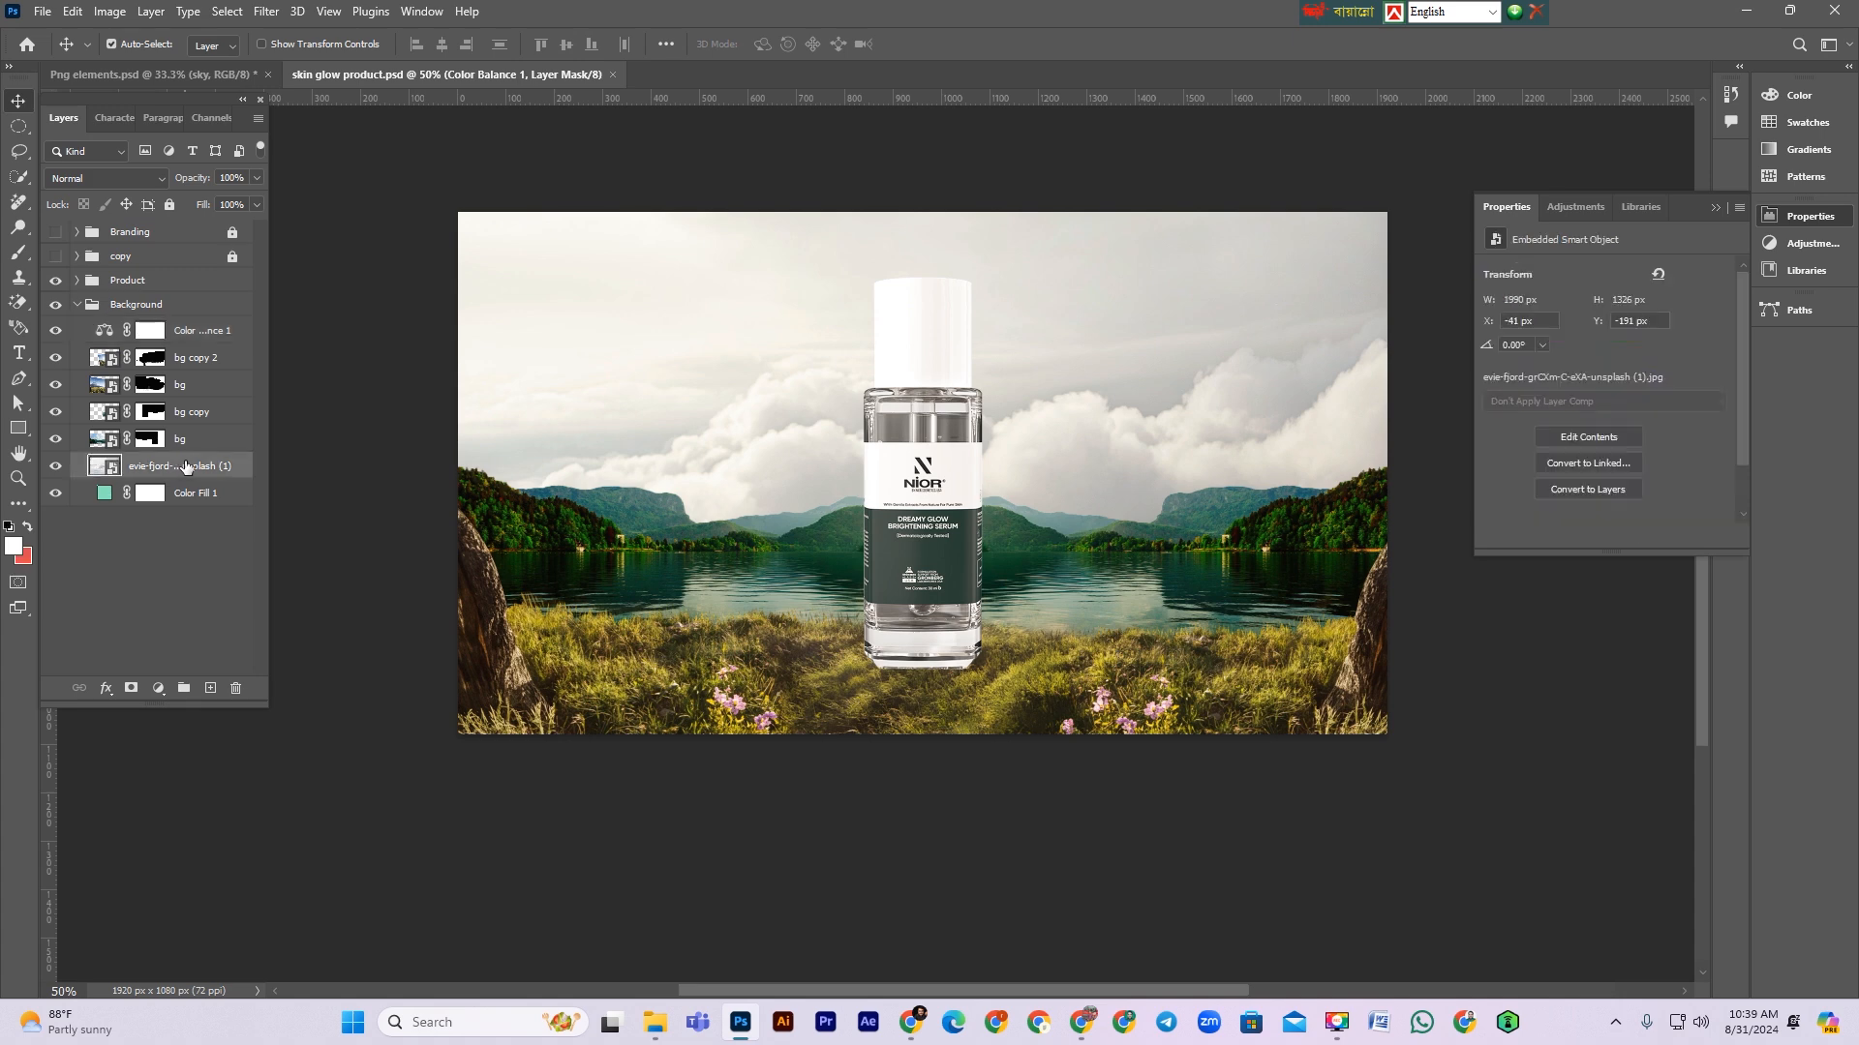
key(ctrl+t)
mouse_move(1182, 503)
mouse_down()
mouse_move(1190, 483)
mouse_move(1191, 533)
mouse_up()
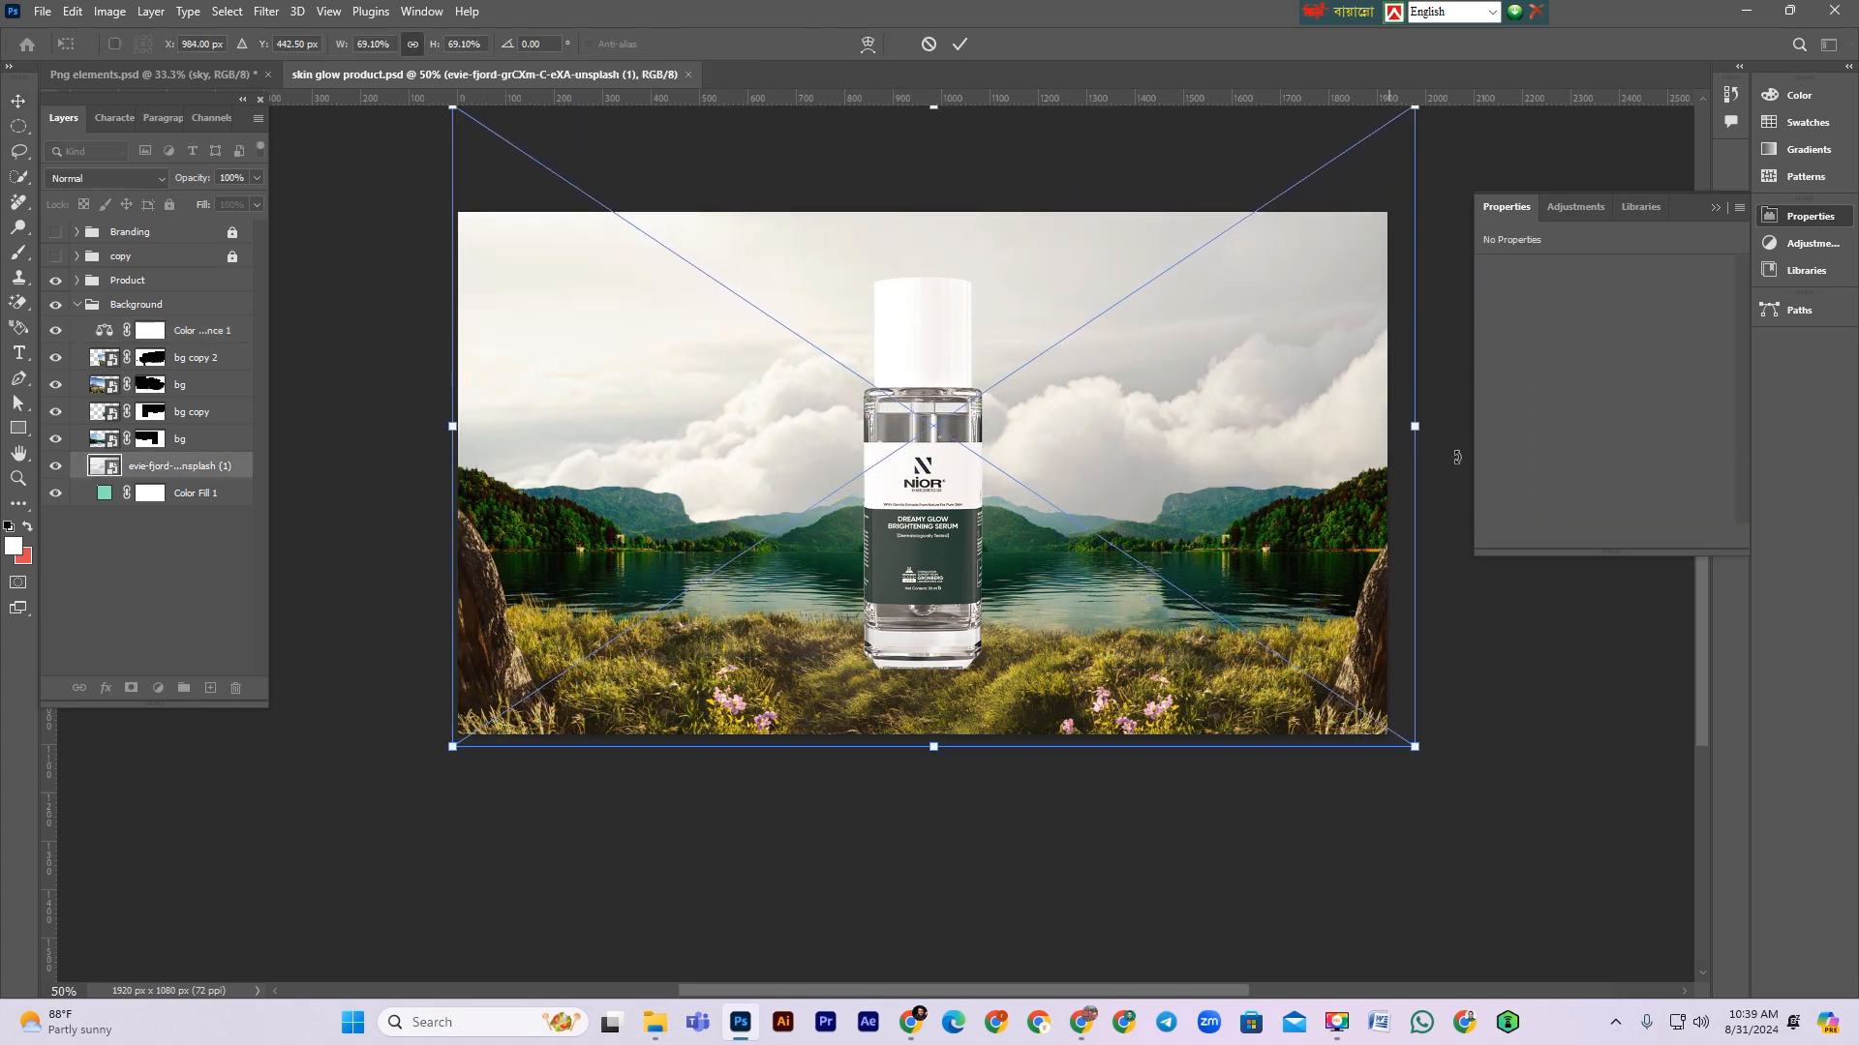
drag(442, 438, 631, 412)
key(Return)
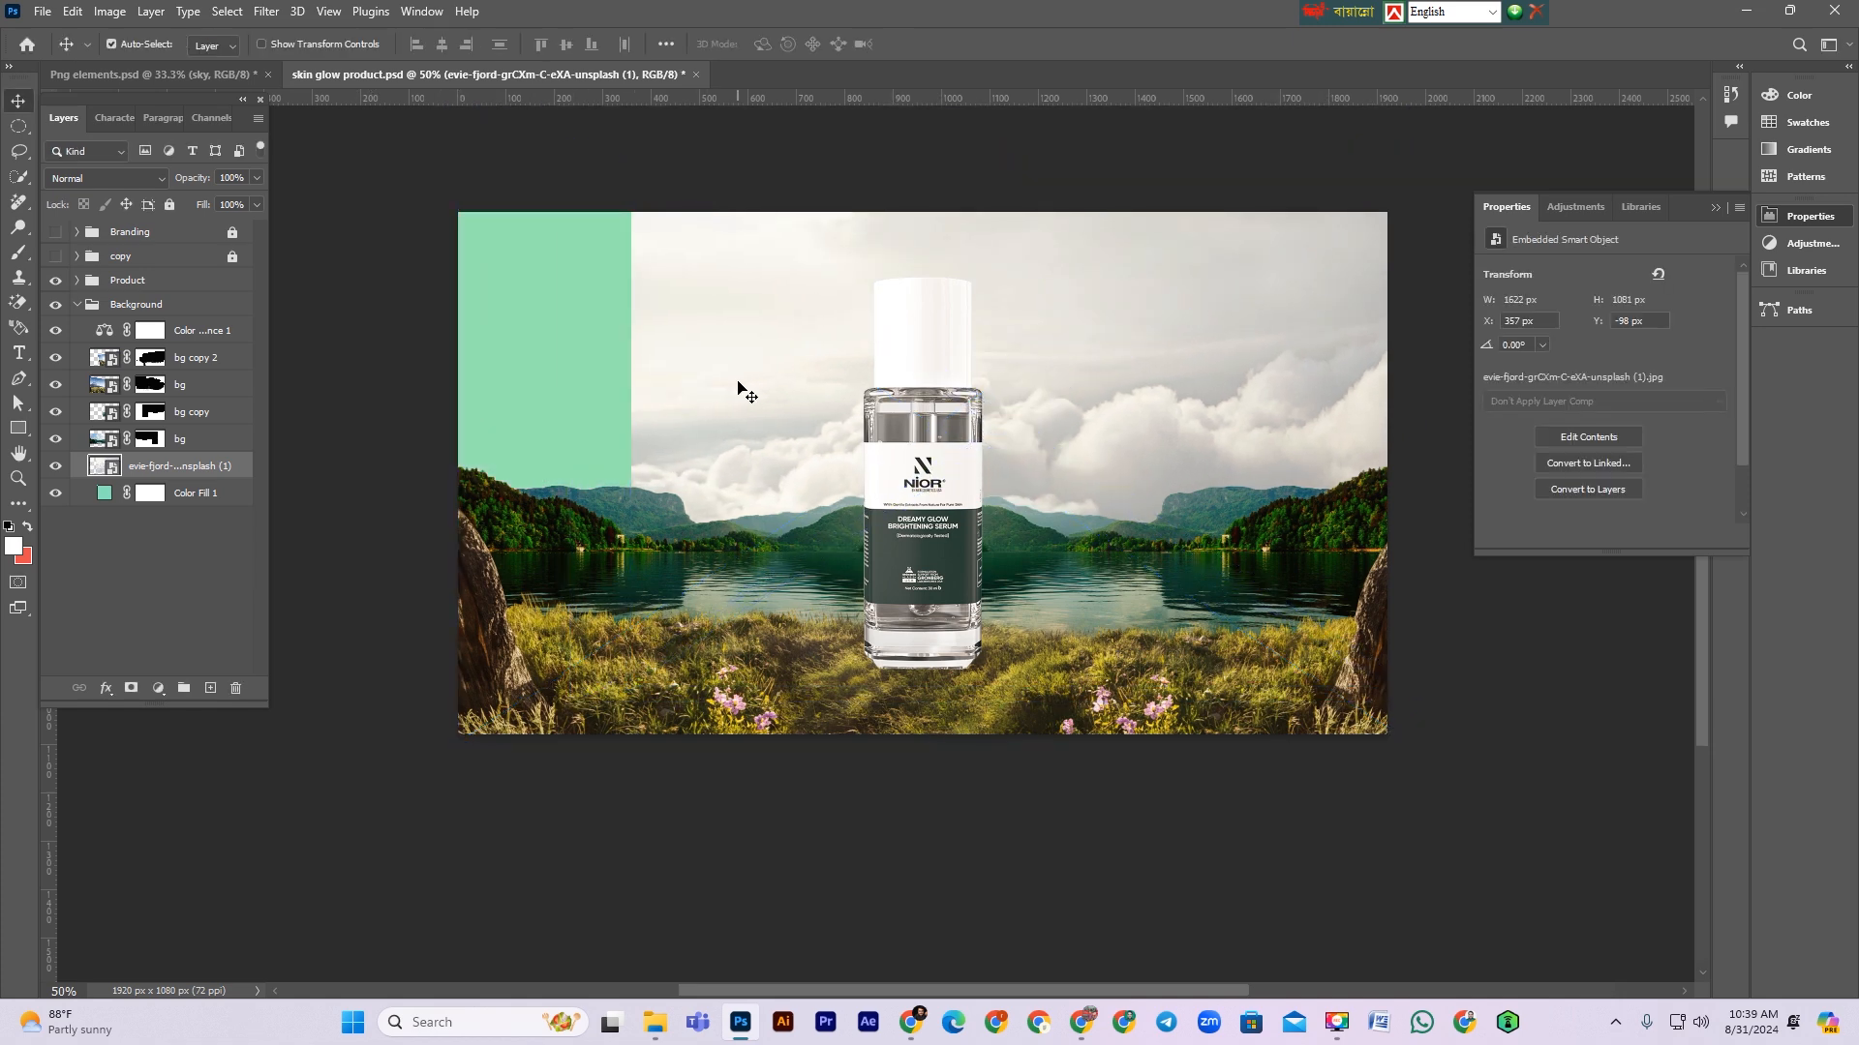
Step: Duplicate the cloud layer, flip the copy horizontally, and move it over the left side
key(ctrl+j)
key(ctrl+t)
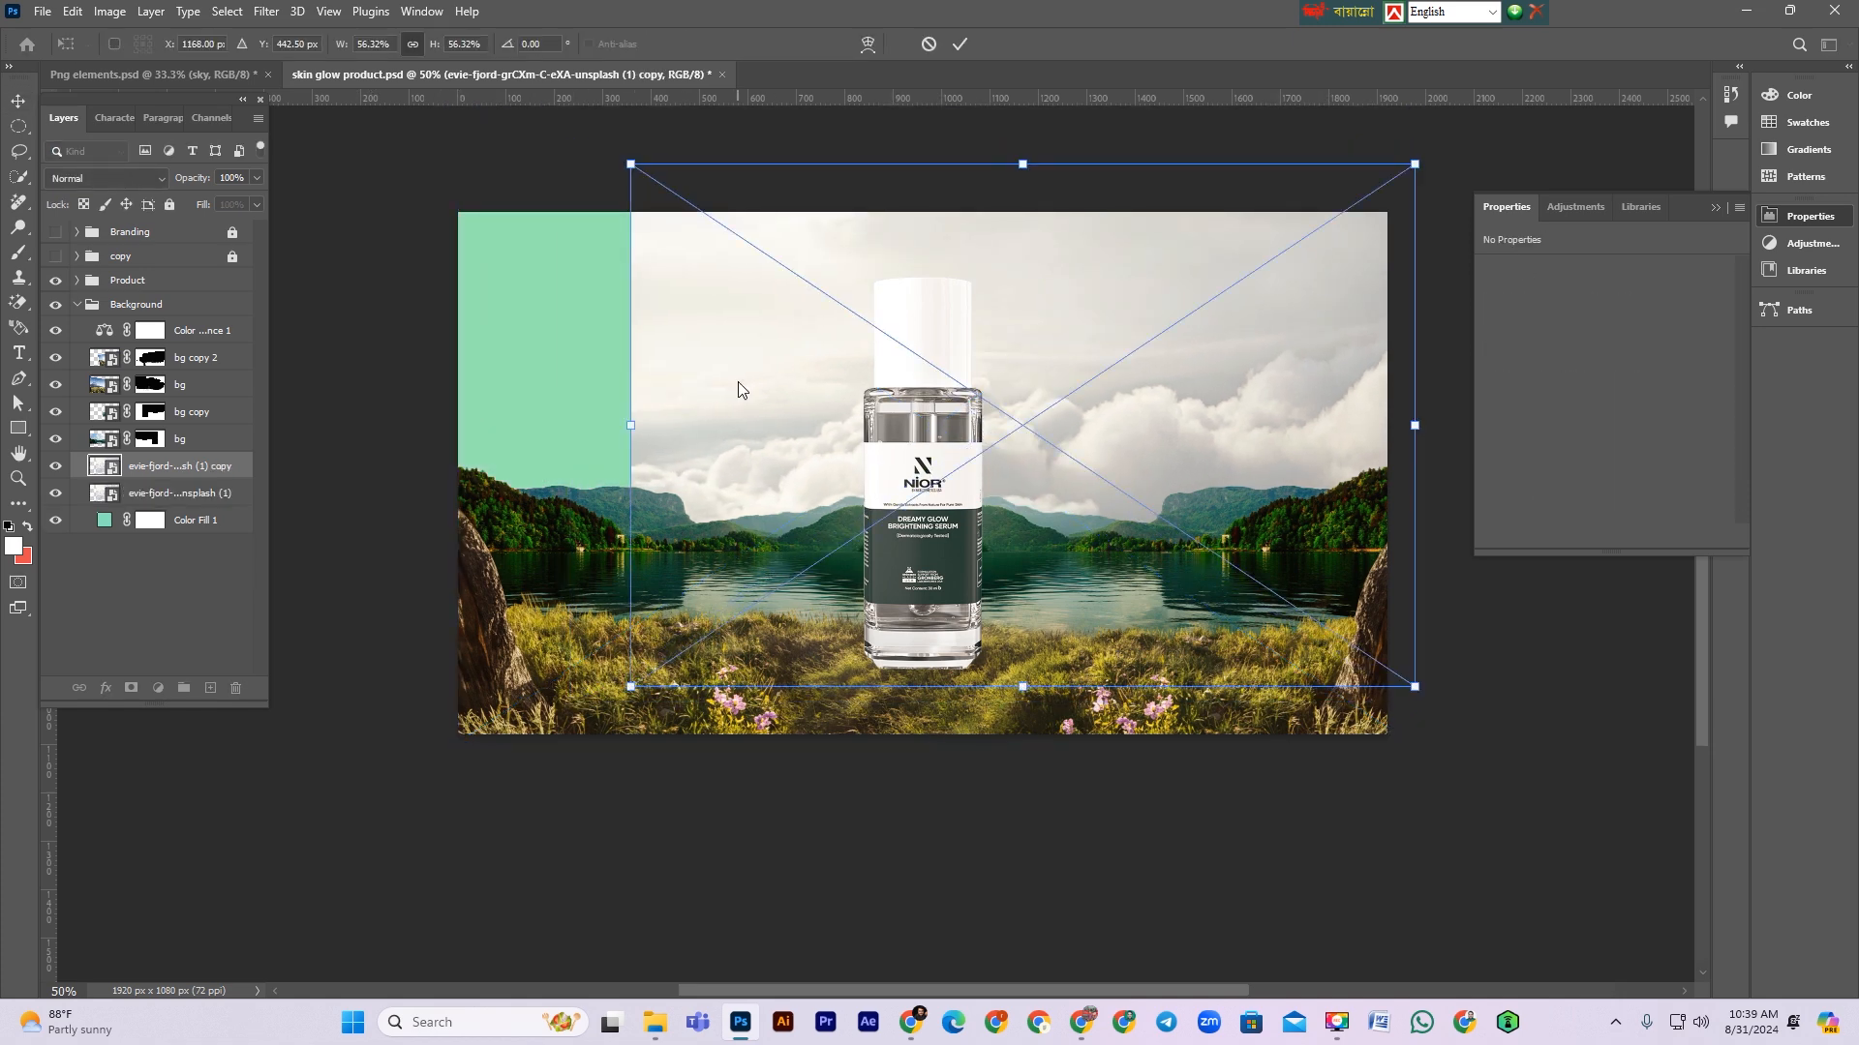
right_click(738, 388)
click(813, 738)
drag(1079, 447, 753, 446)
key(Return)
Step: Add a layer mask to the cloud copy and paint black with a 900 px soft brush to blend the seam
click(131, 688)
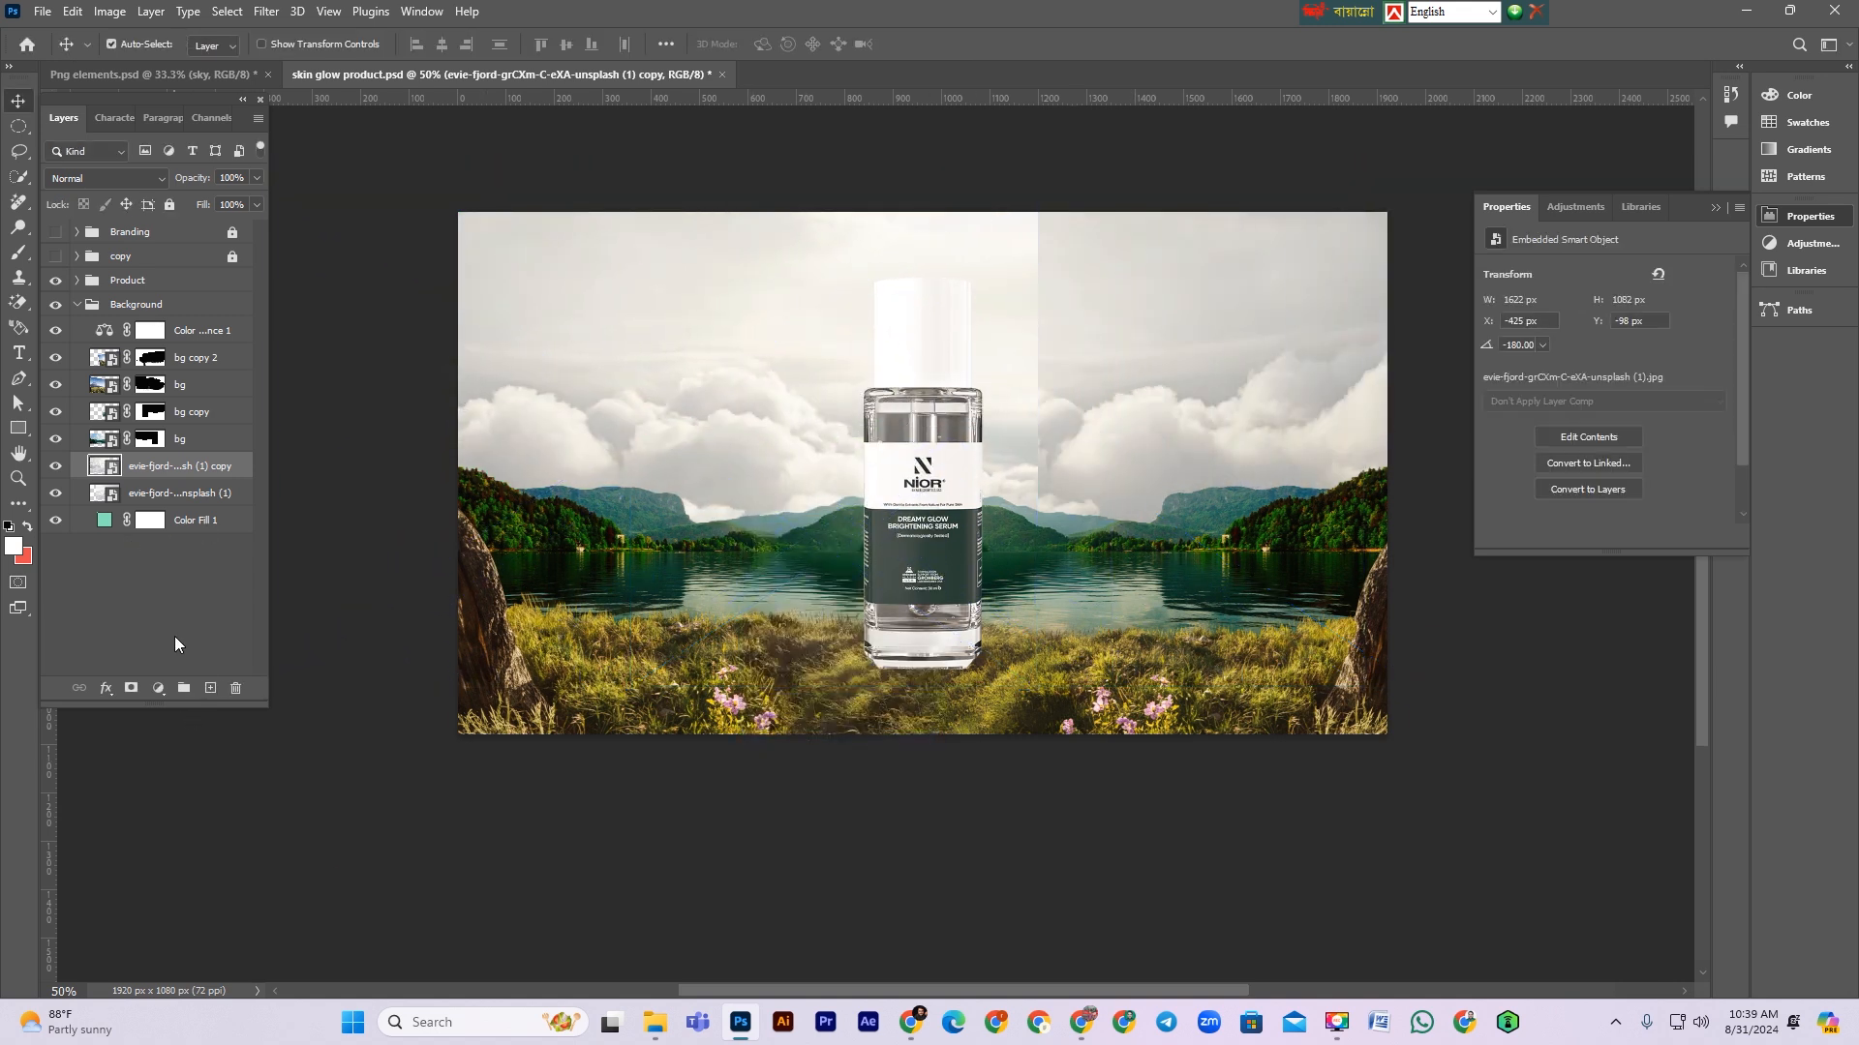
click(18, 253)
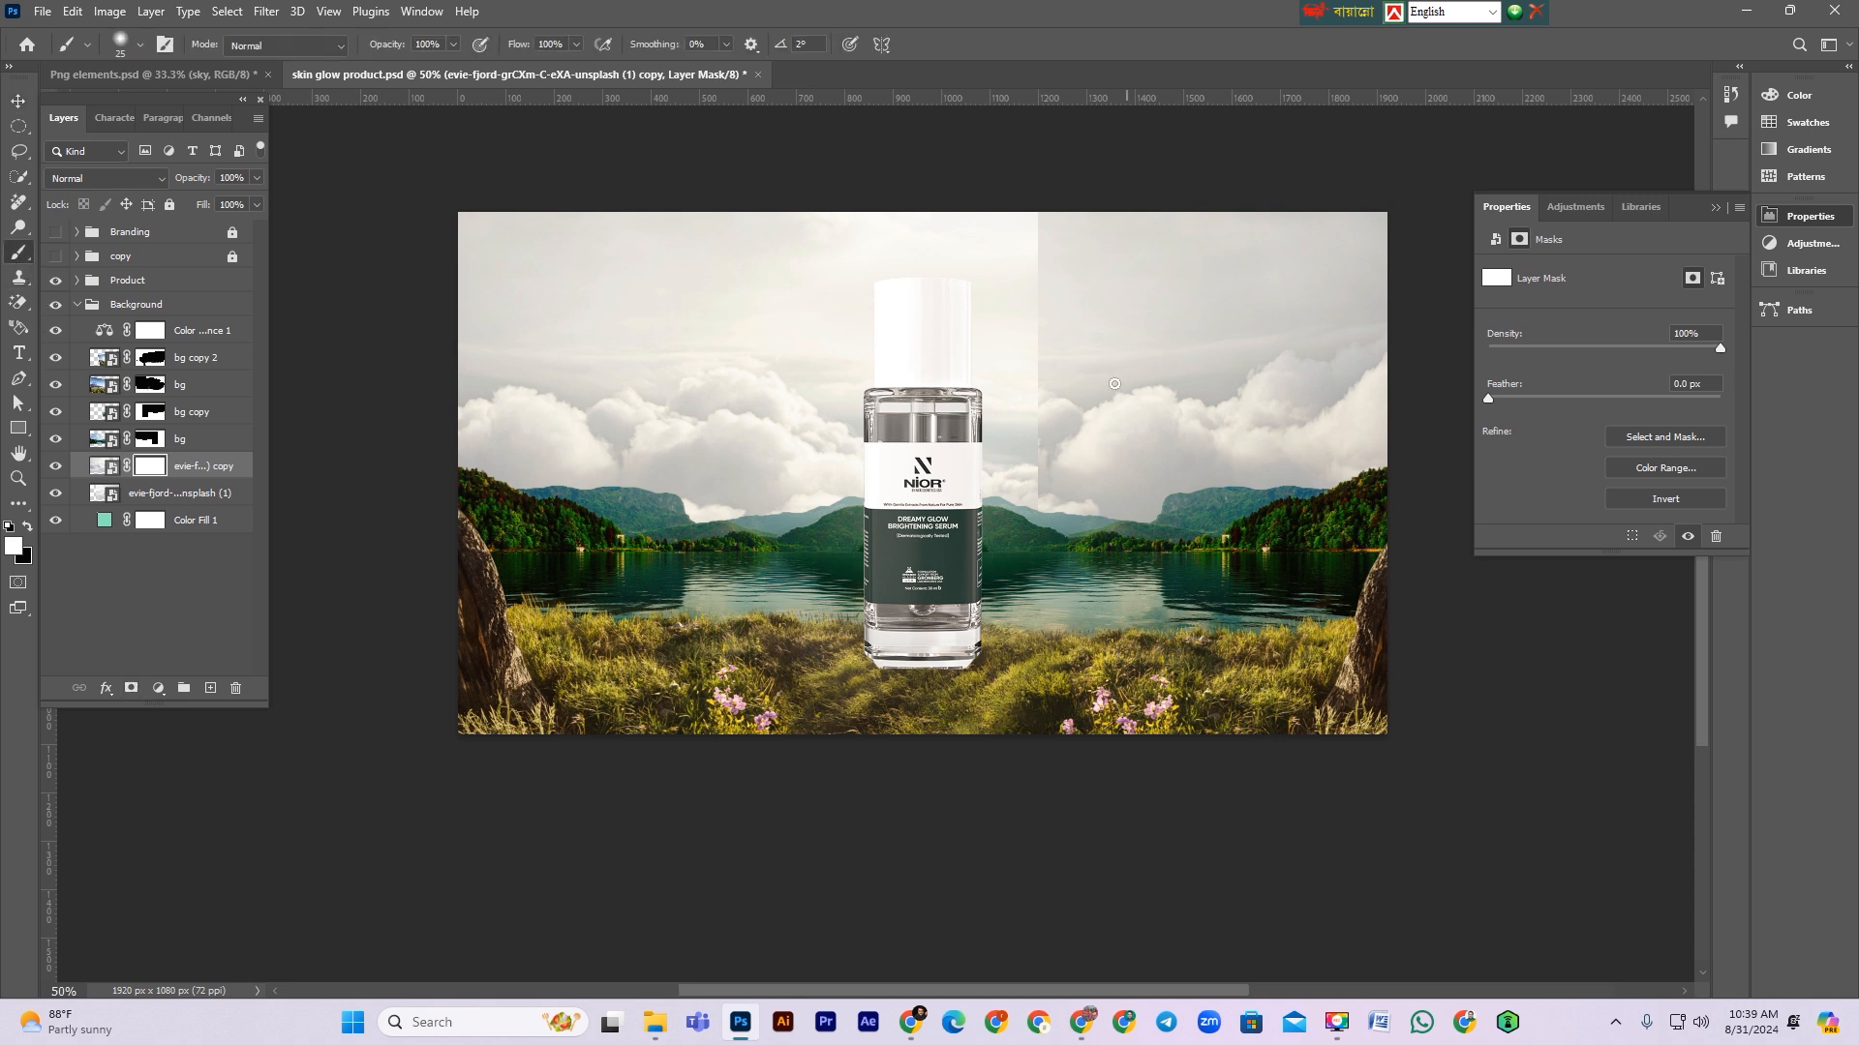
key(bracketright)
key(bracketright)
key(bracketright)
key(bracketright)
key(bracketright)
key(bracketright)
key(bracketright)
key(bracketright)
key(x)
mouse_move(1049, 258)
mouse_down()
mouse_move(1063, 364)
mouse_move(989, 296)
mouse_move(1027, 308)
mouse_move(1063, 537)
mouse_move(1041, 485)
mouse_up()
key(bracketright)
key(bracketright)
key(bracketright)
key(bracketright)
key(bracketright)
key(bracketright)
key(bracketright)
key(bracketright)
key(bracketright)
key(bracketright)
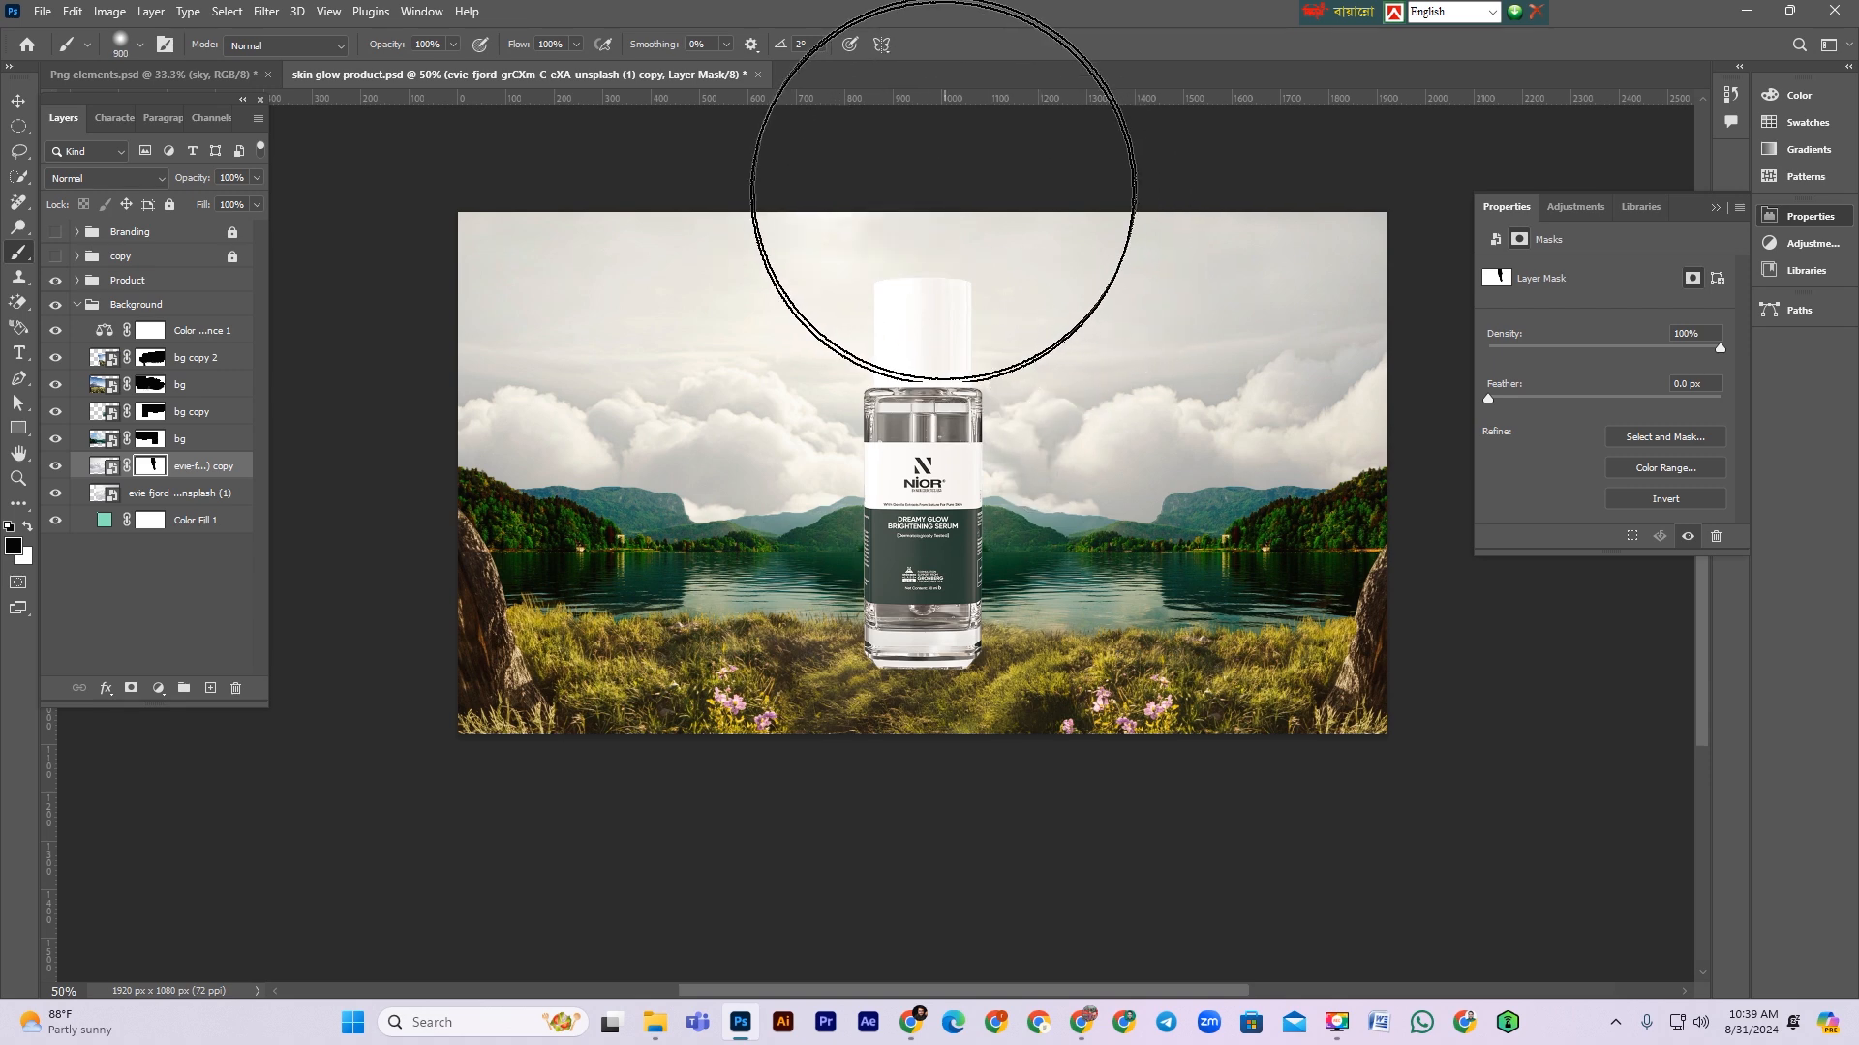
drag(976, 290, 1096, 523)
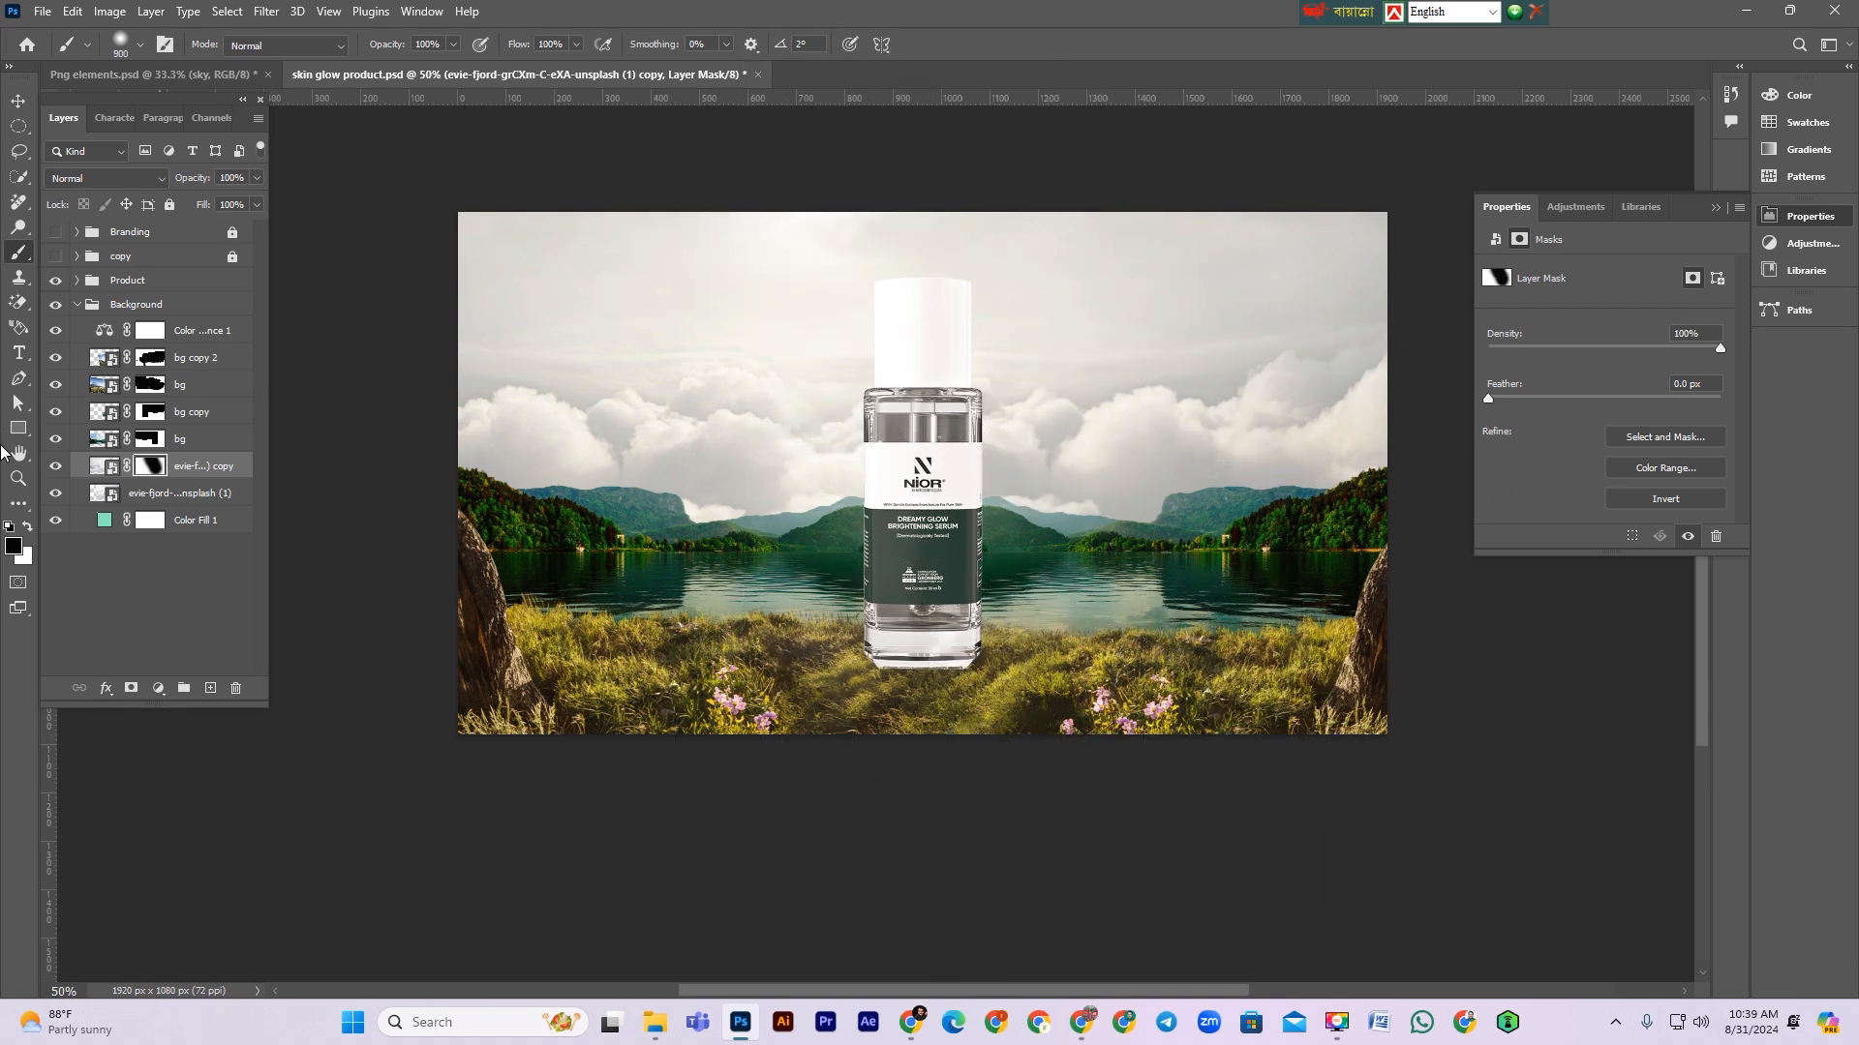
Step: Compare the cloud copy by toggling its visibility, then save the document
click(55, 467)
click(56, 466)
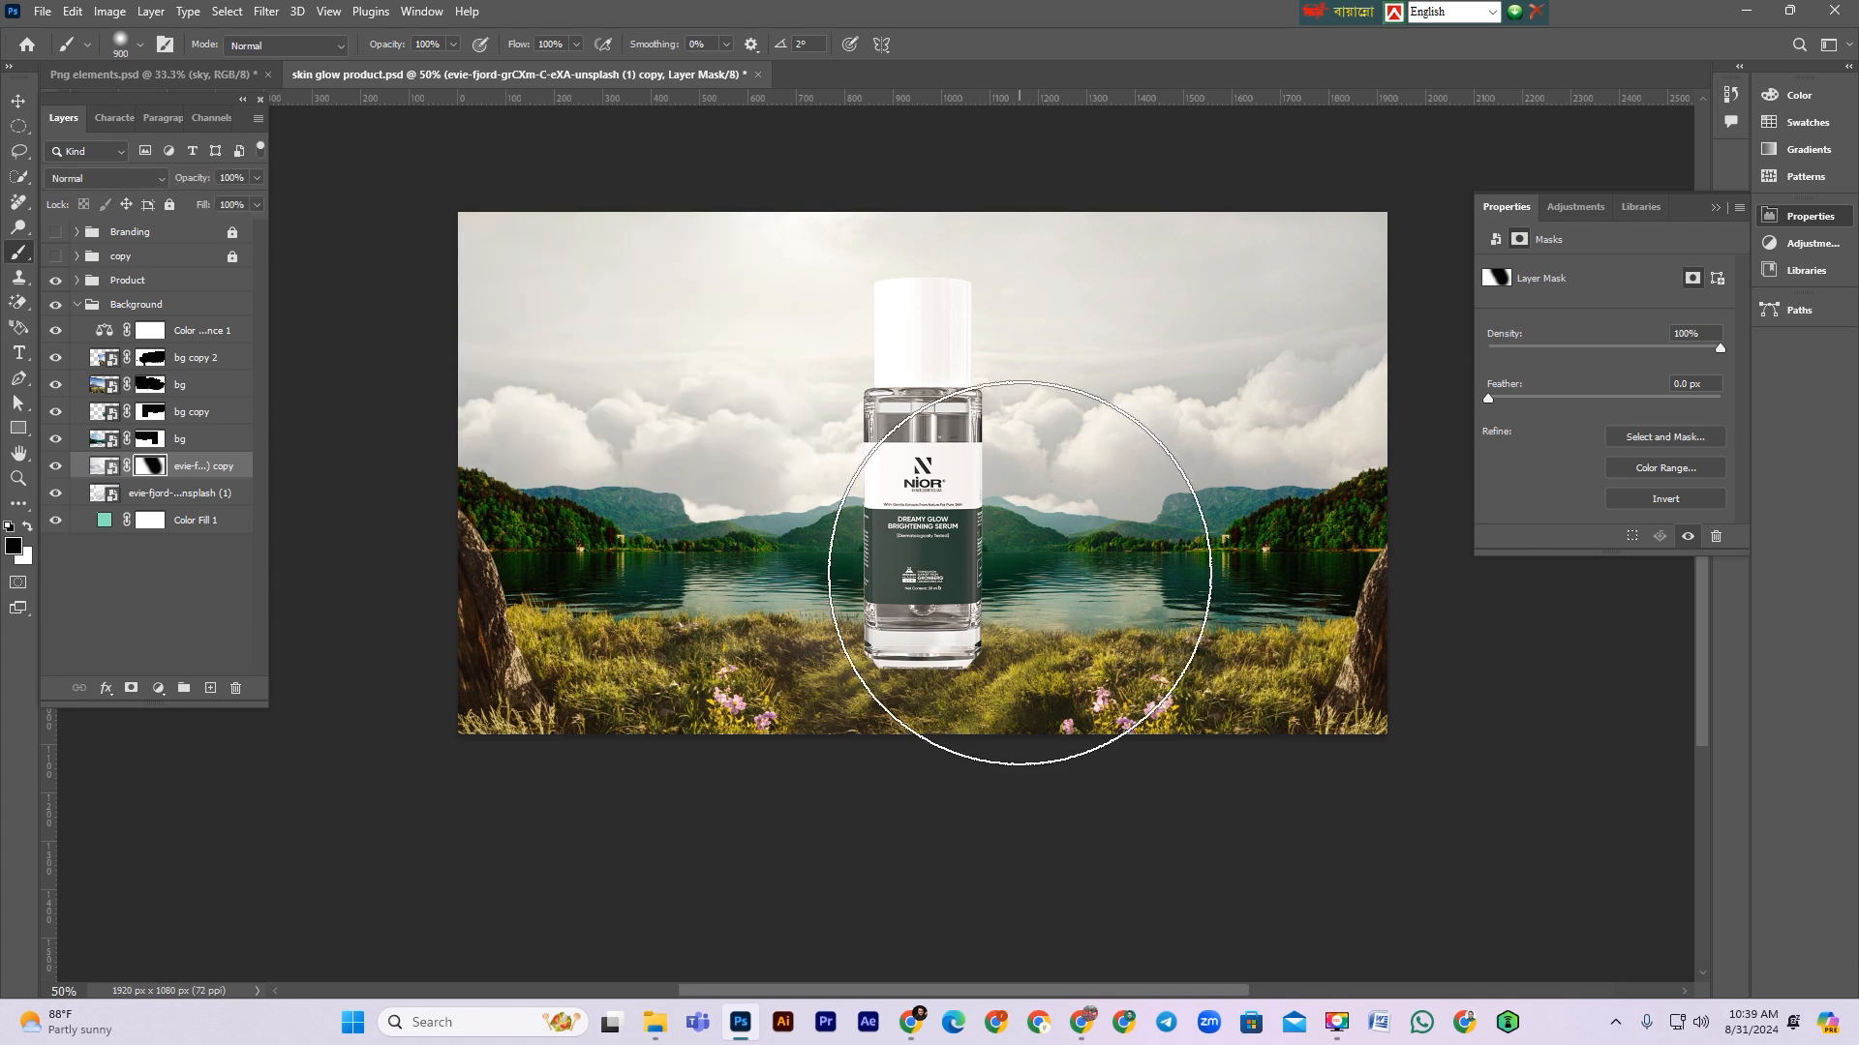
scroll(968, 581, up, 1)
key(ctrl+s)
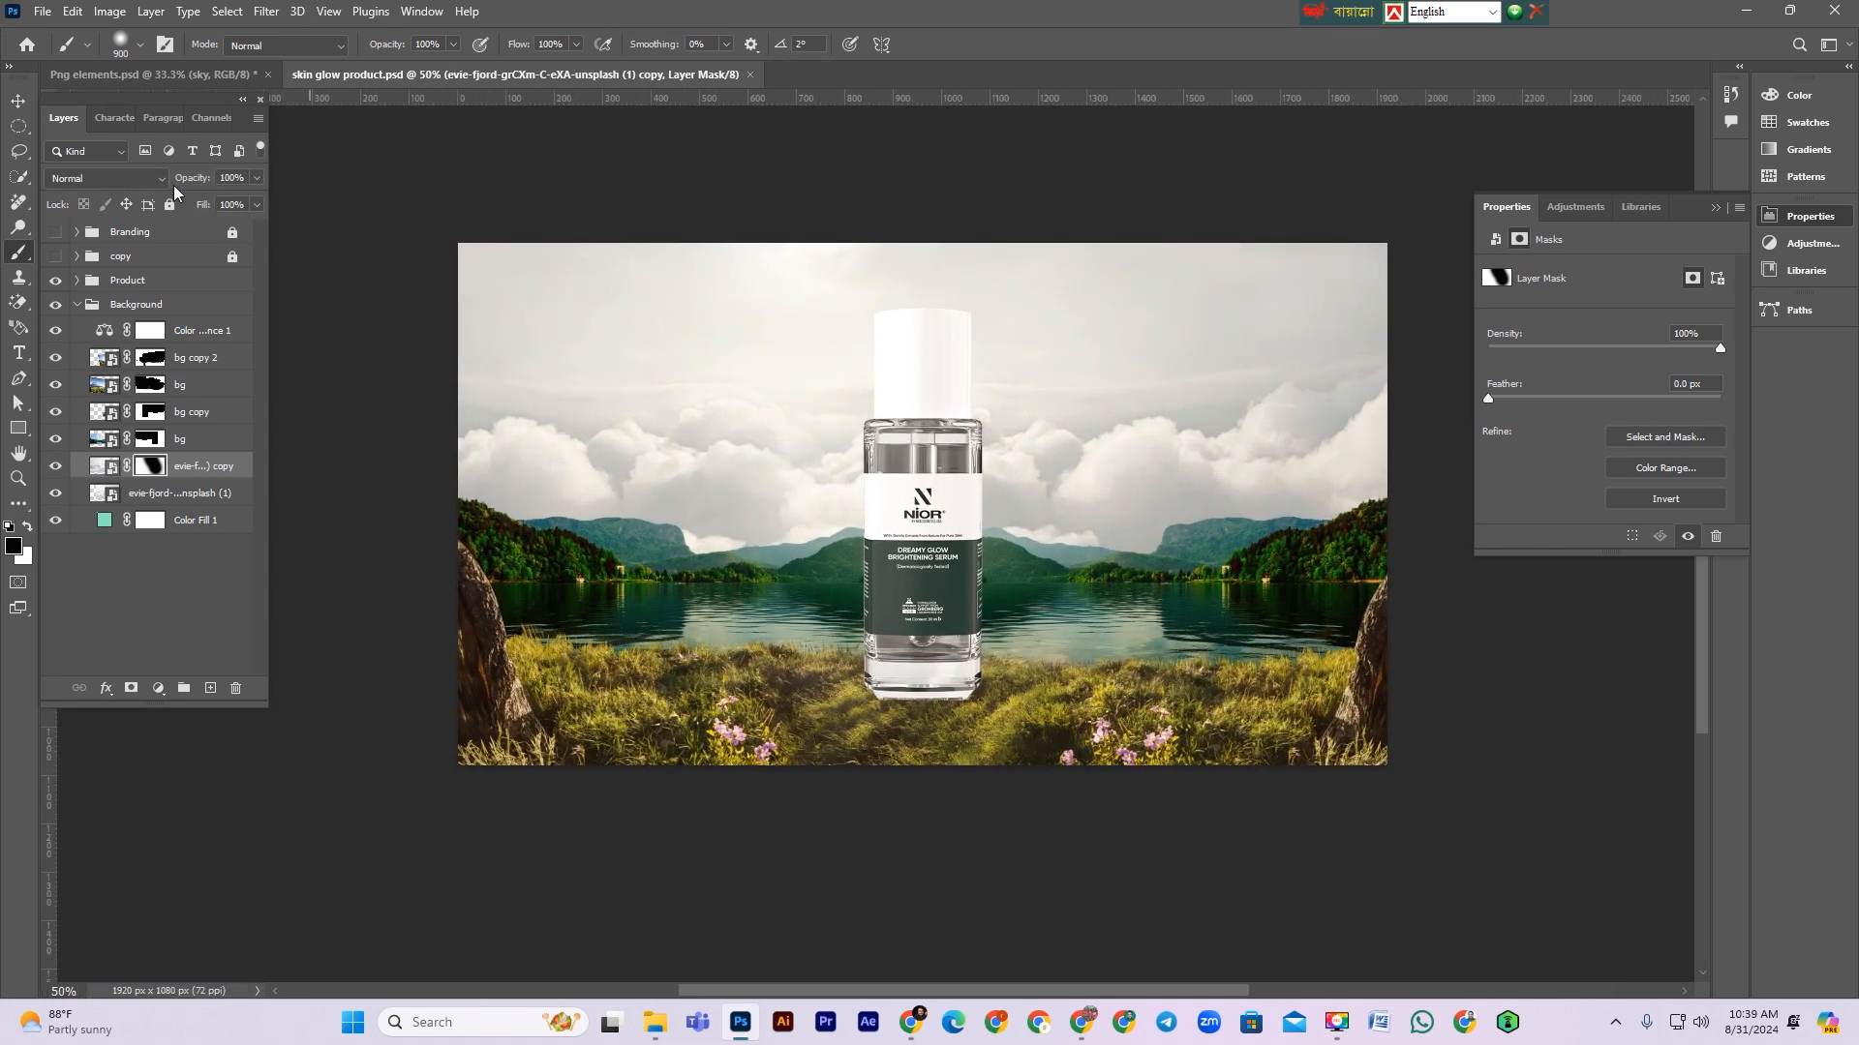
click(18, 100)
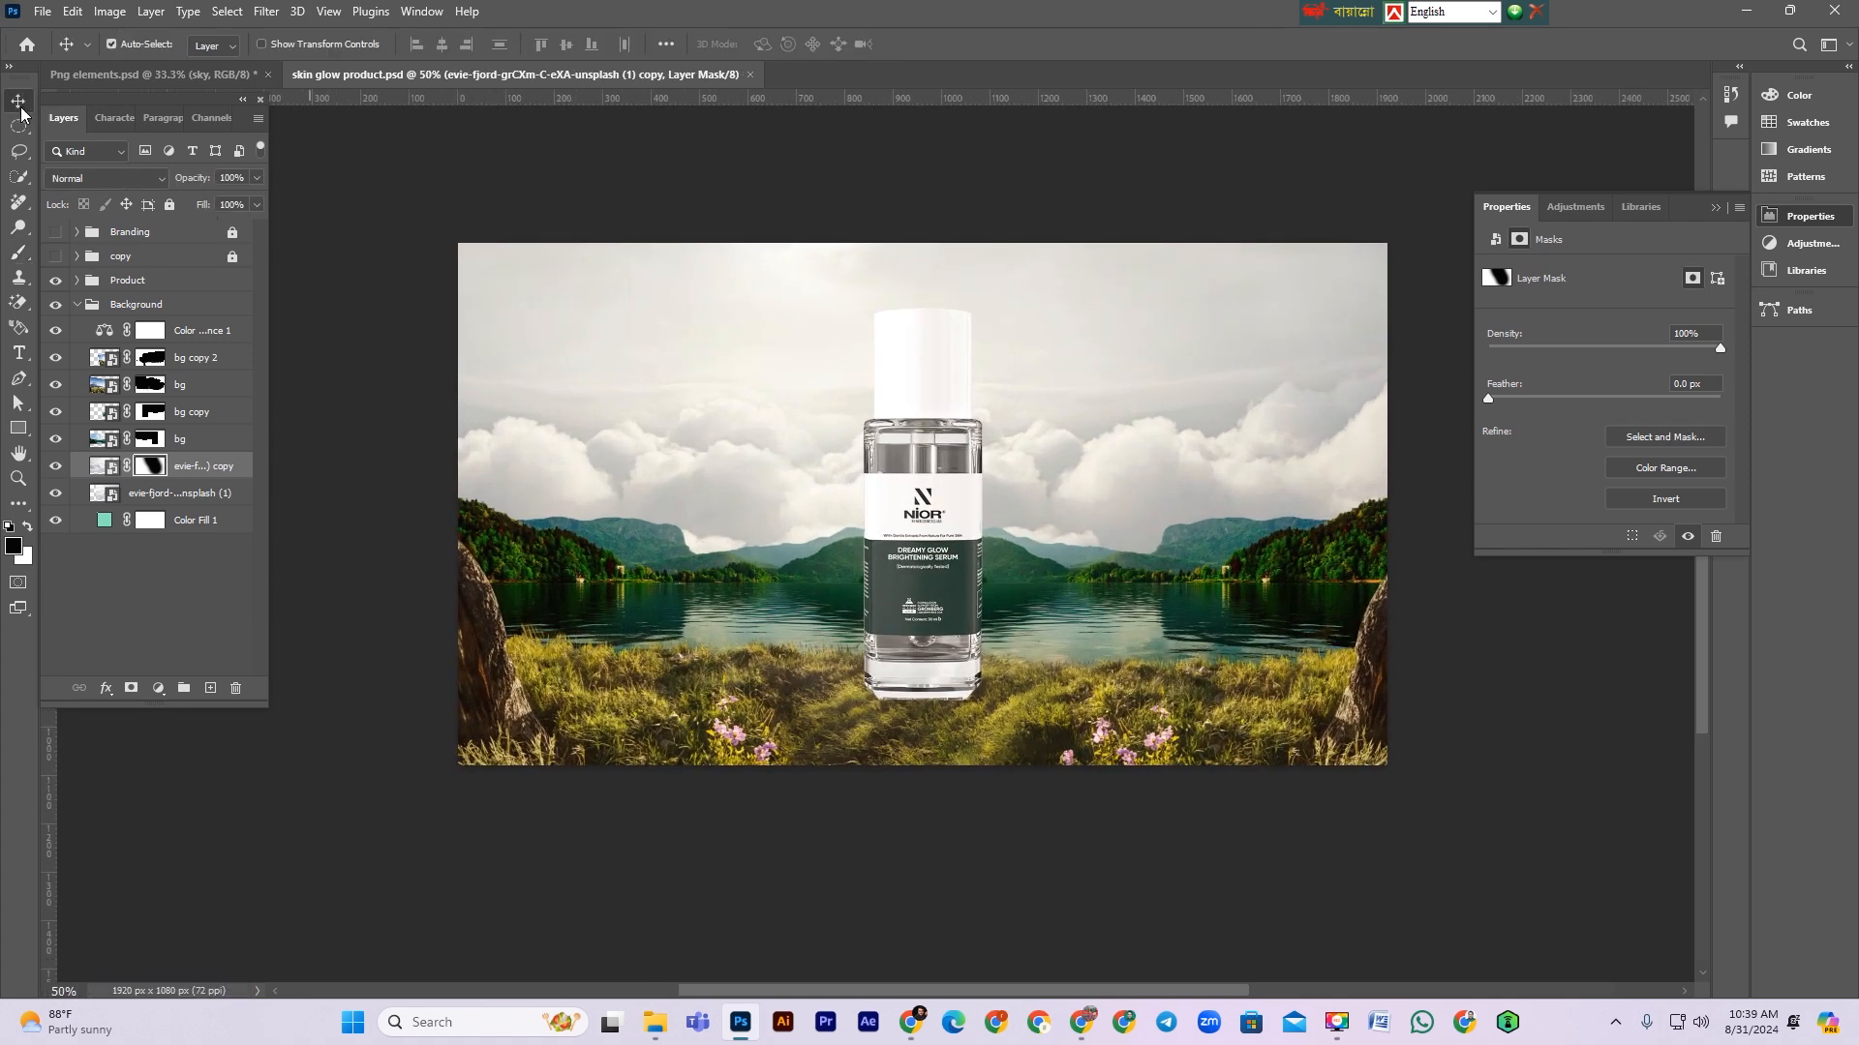
Step: Place the dl.beatsnoop.com-3000-1G3ydvRoXH sunset meadow image from the project folder into the document
click(1748, 13)
click(996, 225)
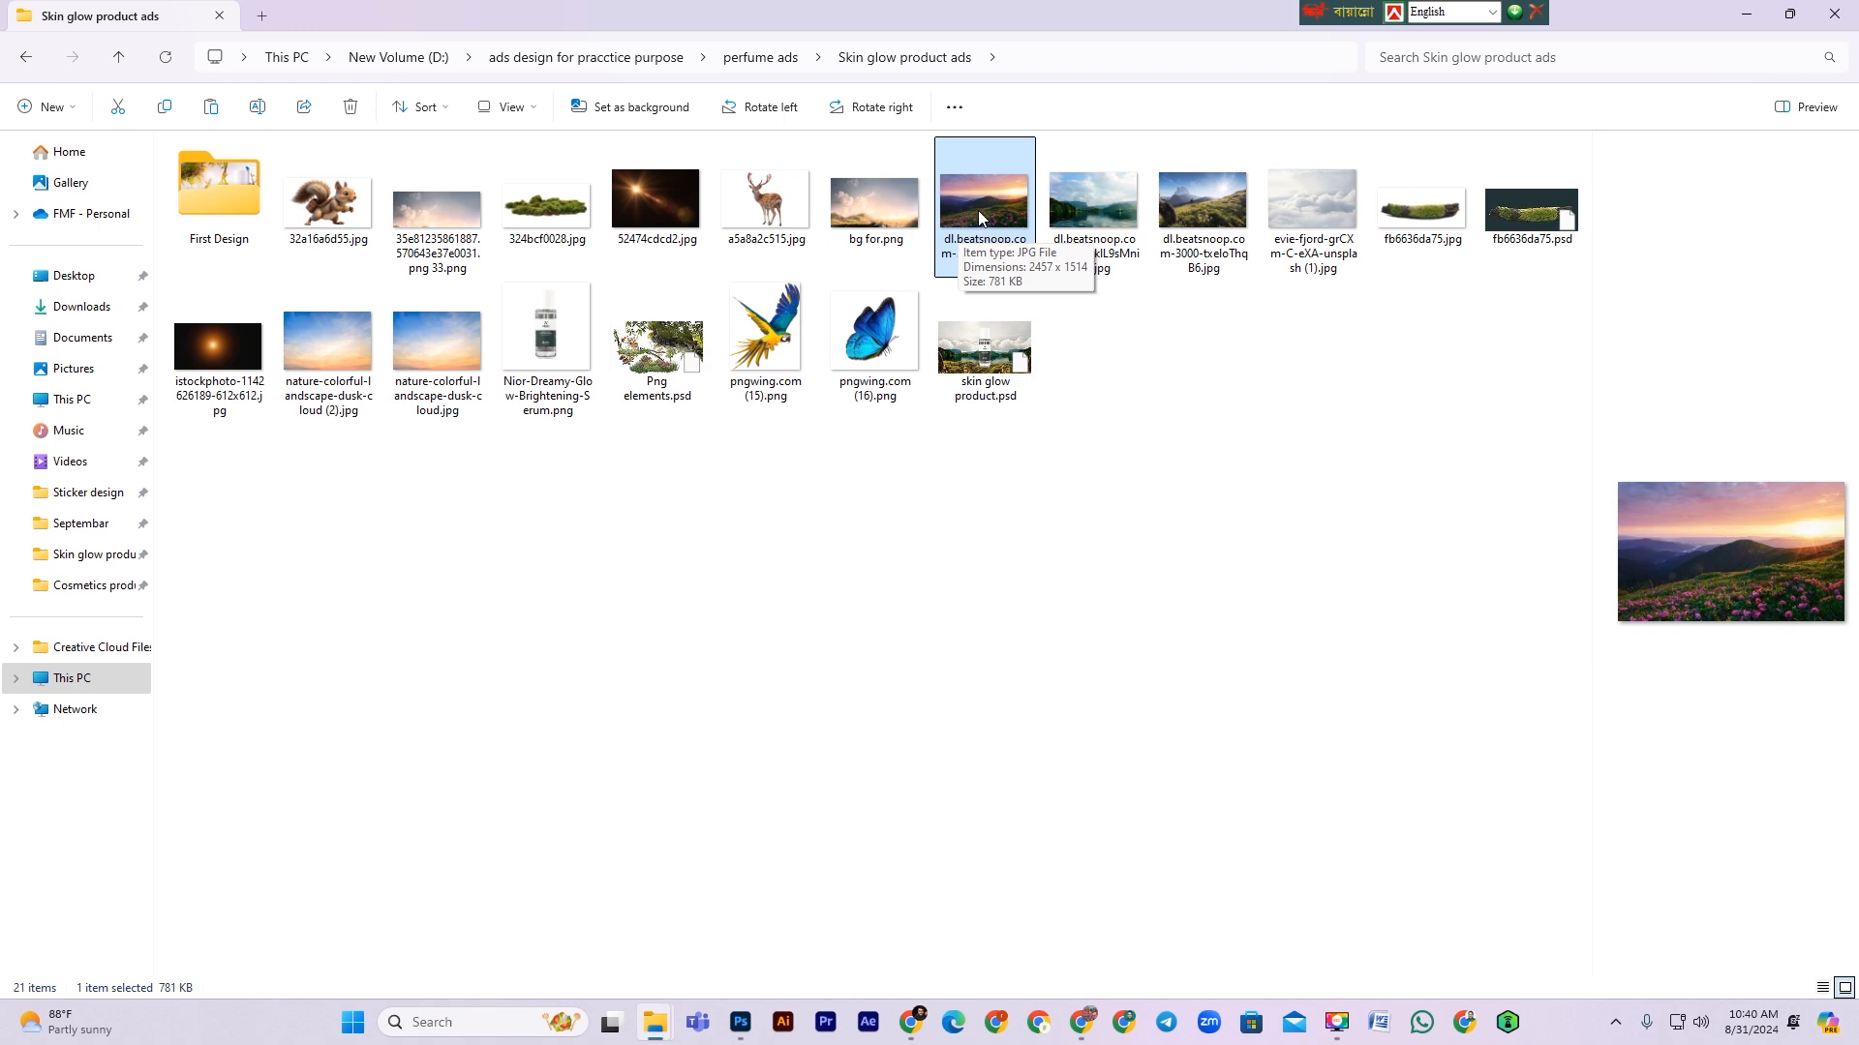
drag(980, 219, 836, 689)
drag(768, 535, 699, 492)
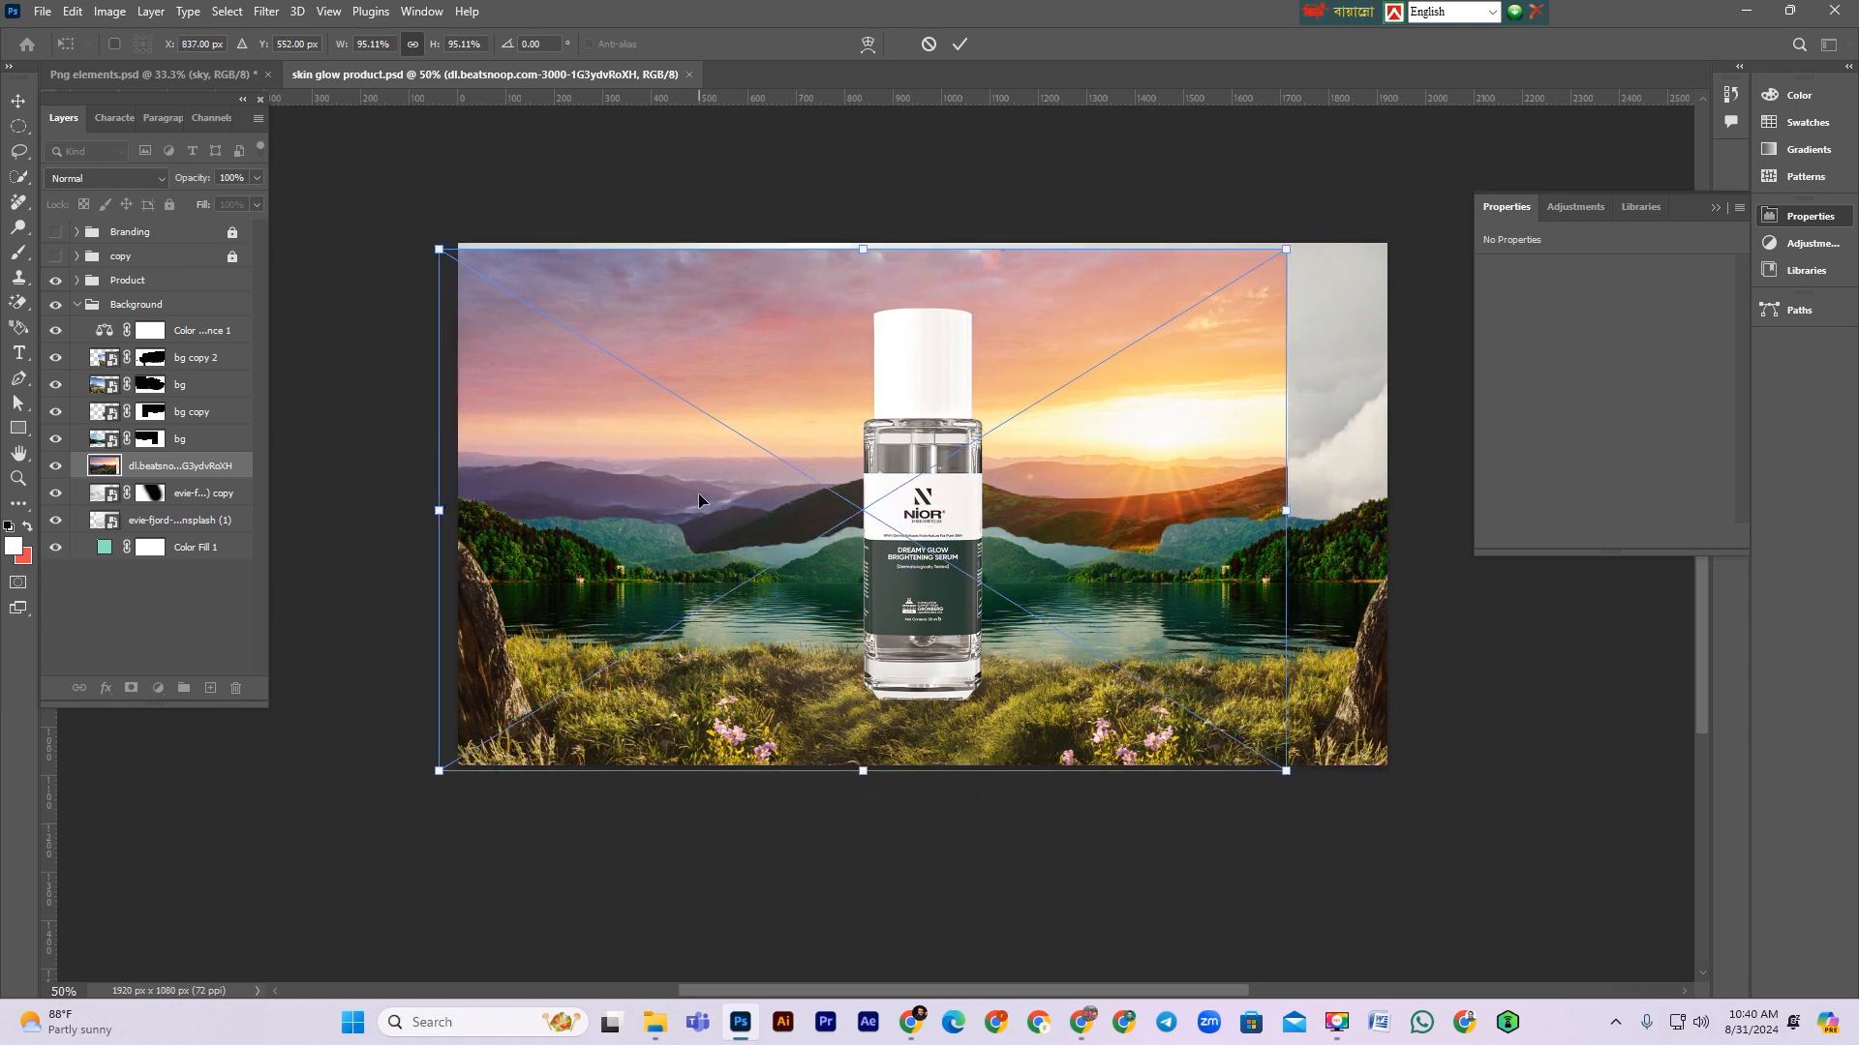
key(Return)
Step: Move the sunset layer above bg copy 2 and lower its opacity to 45%
drag(179, 465, 189, 362)
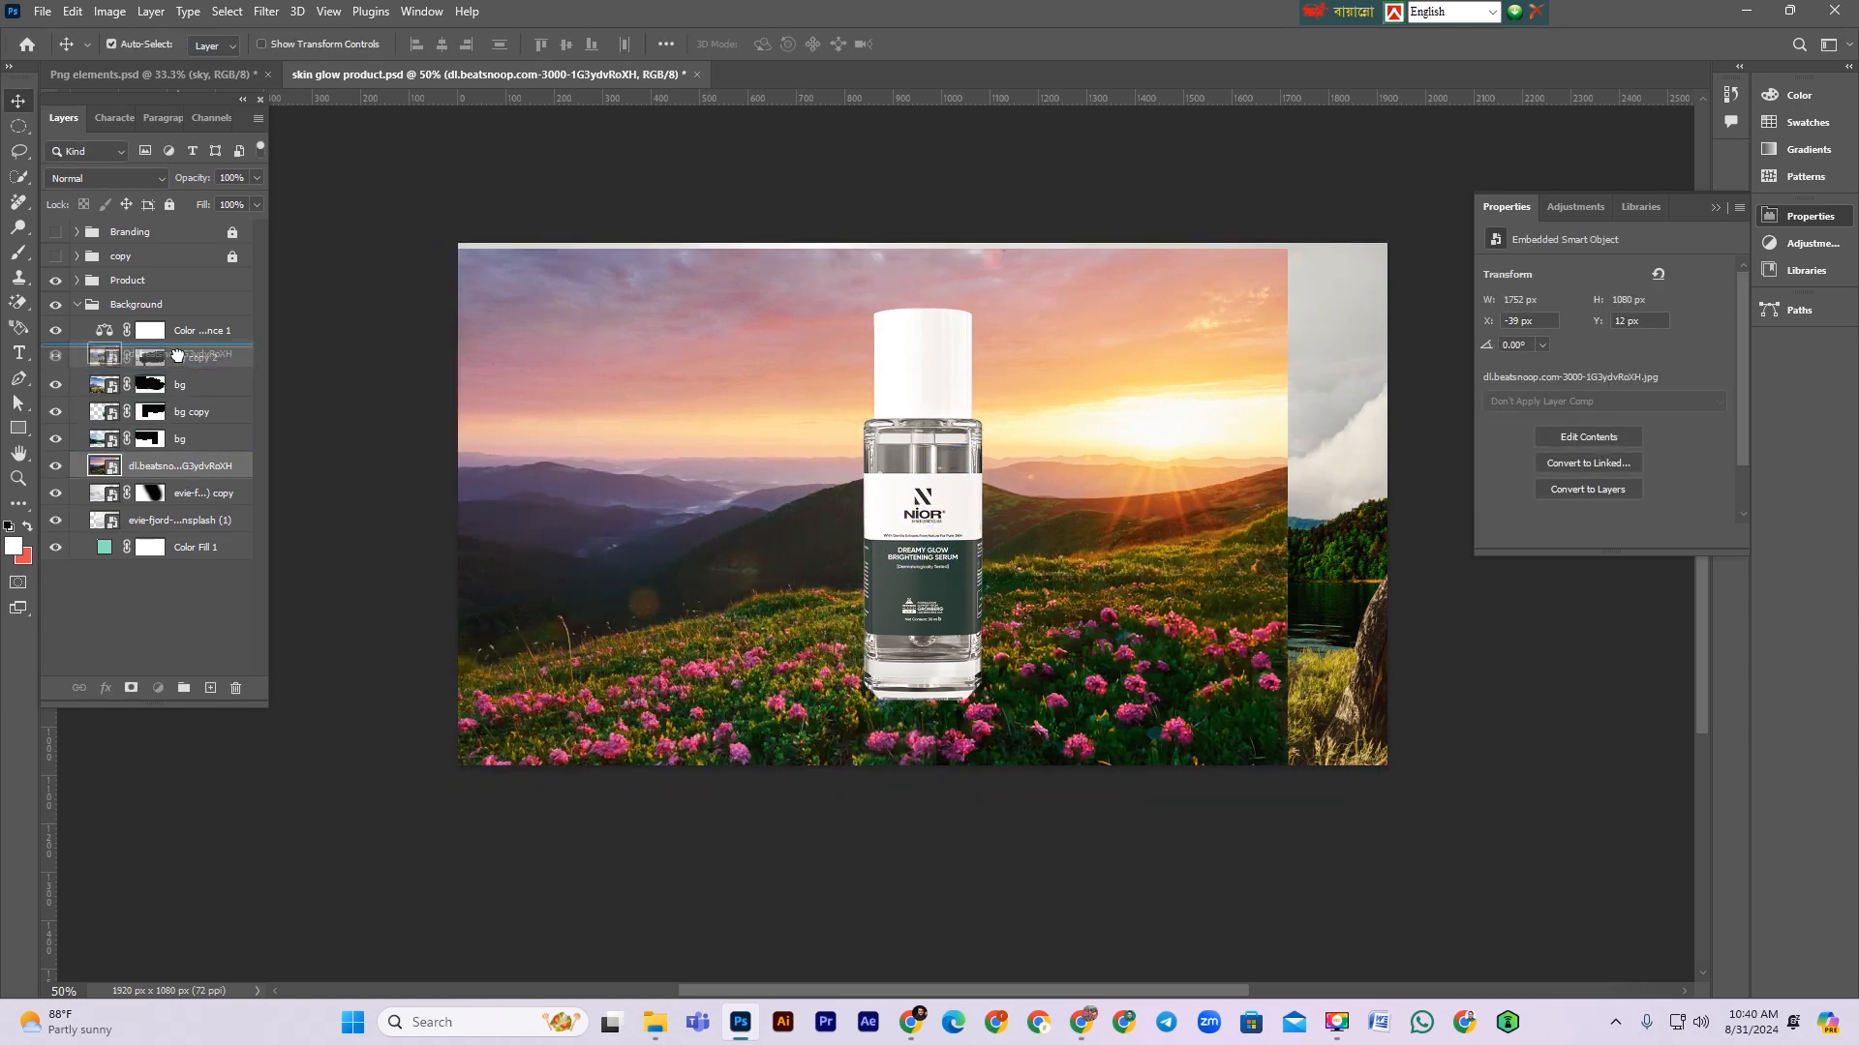
drag(201, 183, 149, 188)
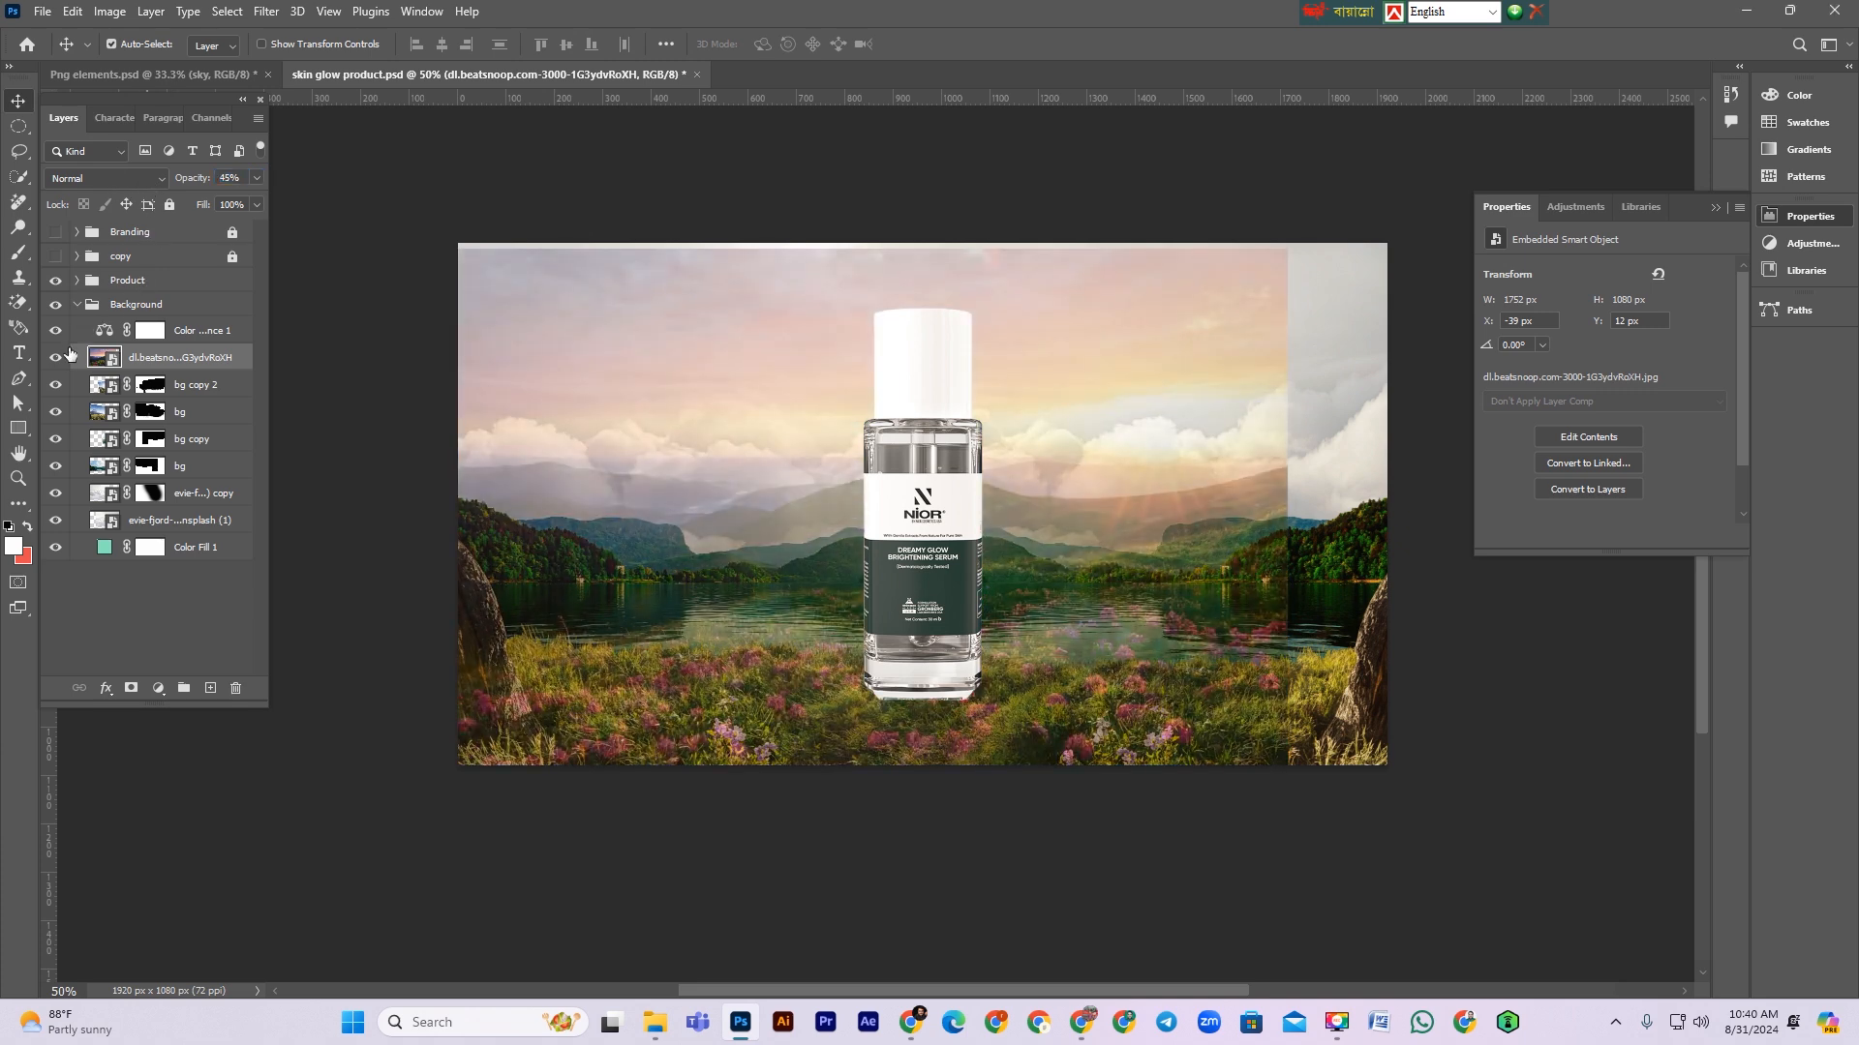
Step: Hide the sunset layer, then place the 35e81235…png 33 cloud sky image from the project folder, stretching it to full width
click(55, 358)
click(1745, 10)
click(436, 230)
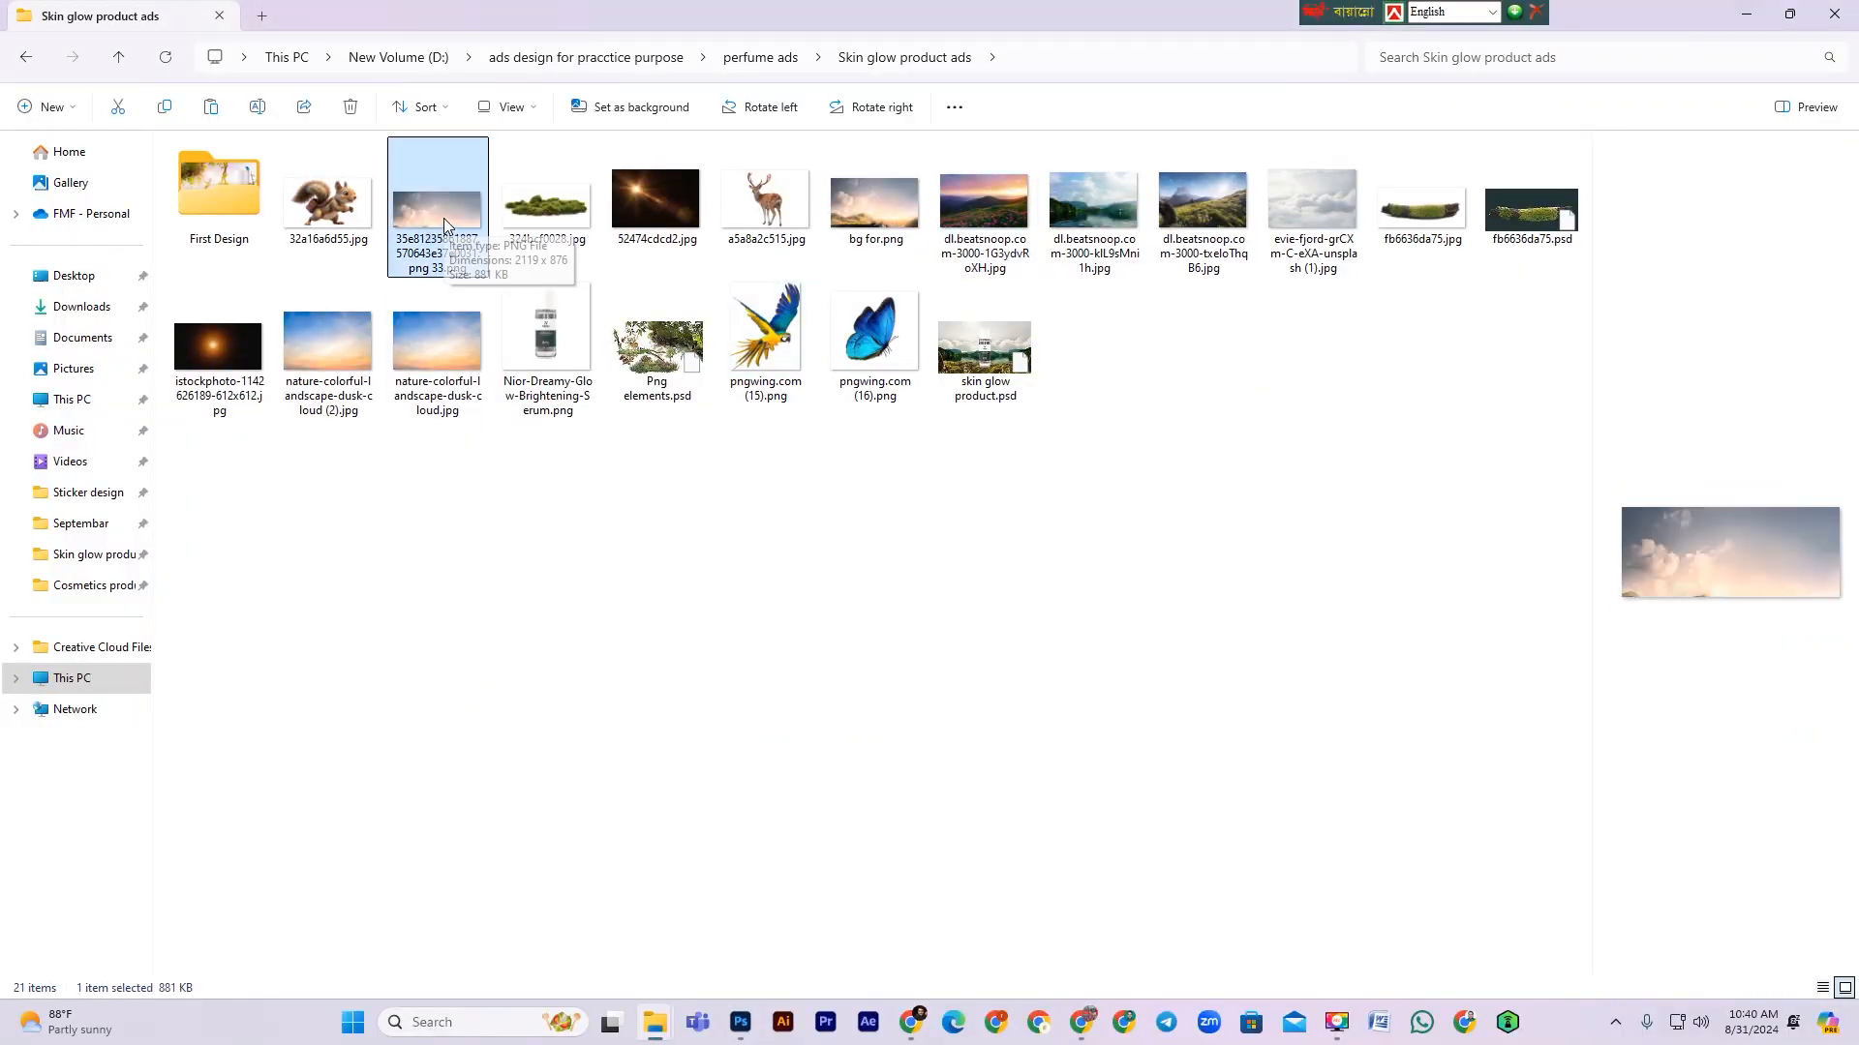
drag(444, 219, 968, 542)
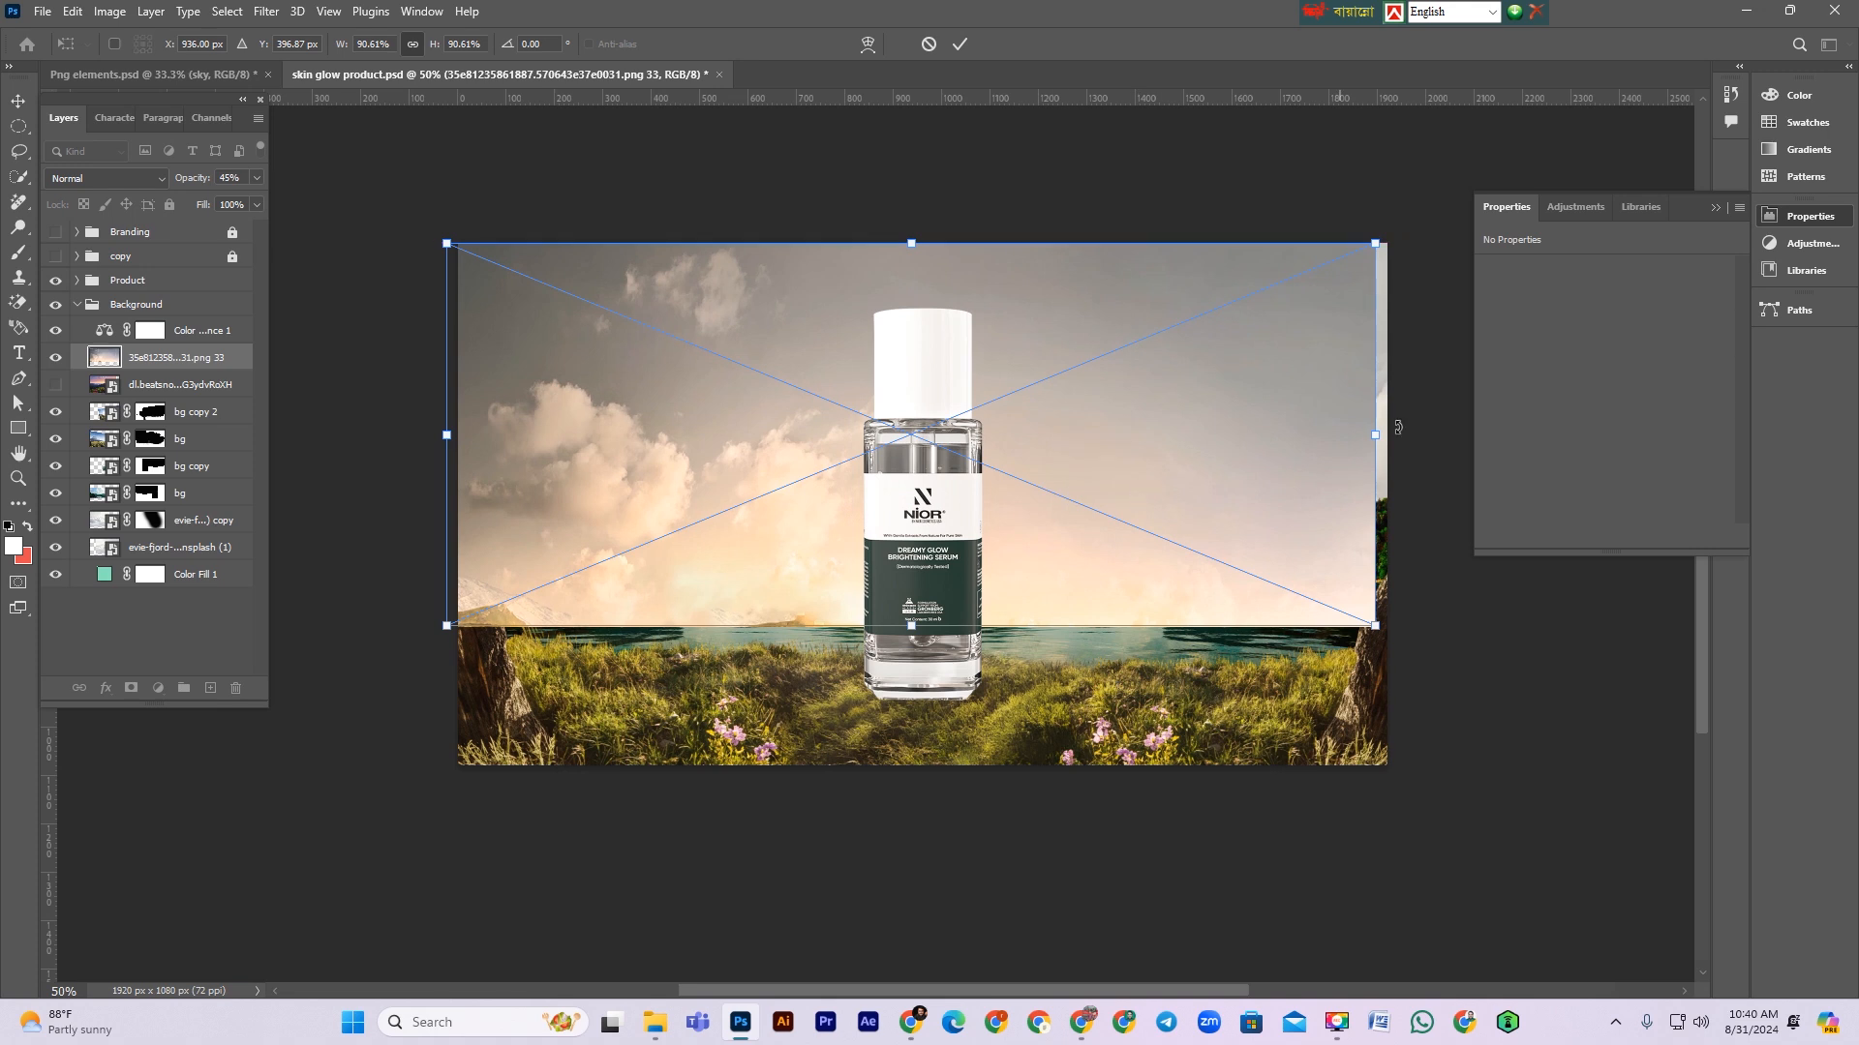
drag(1375, 434, 1415, 433)
key(Return)
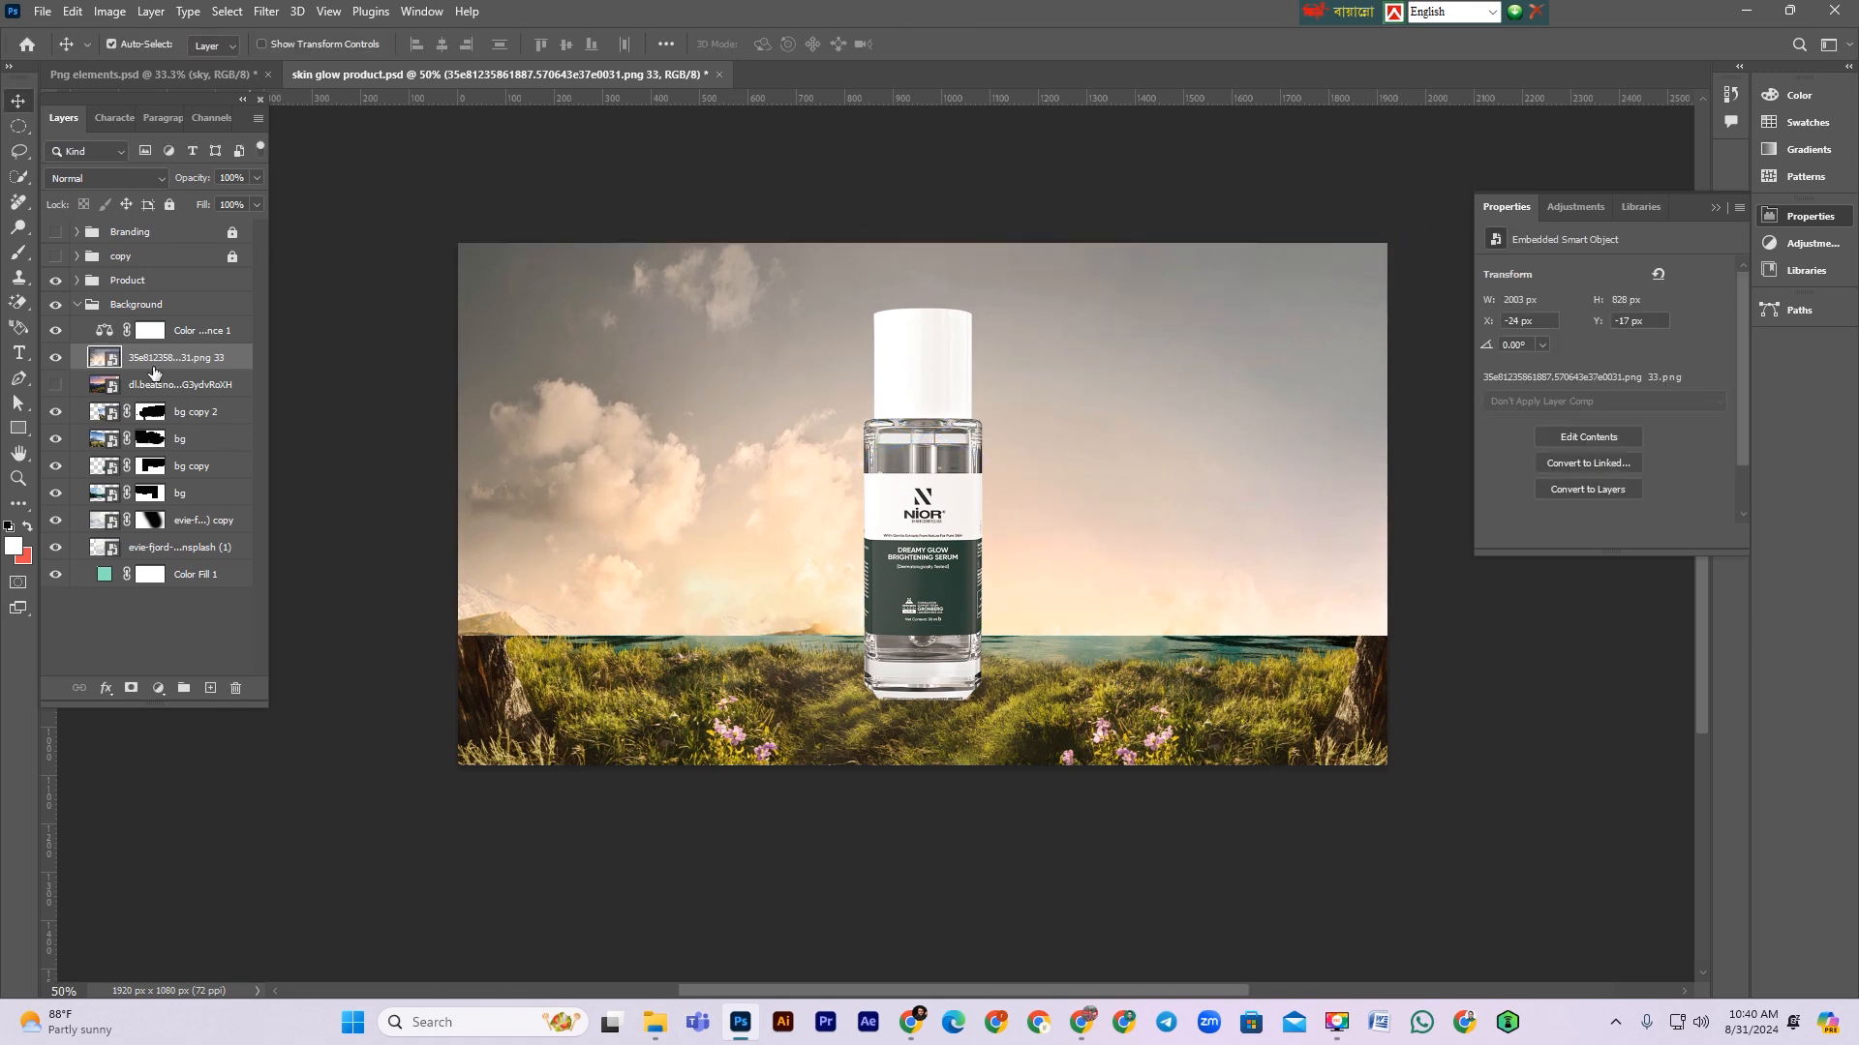
Step: Move the sky layer down below the bg layers, enlarge it to cover the background, and save the document
drag(161, 360, 156, 492)
key(ctrl+t)
drag(724, 455, 705, 407)
drag(449, 451, 395, 449)
drag(652, 477, 655, 455)
key(Return)
key(ctrl+s)
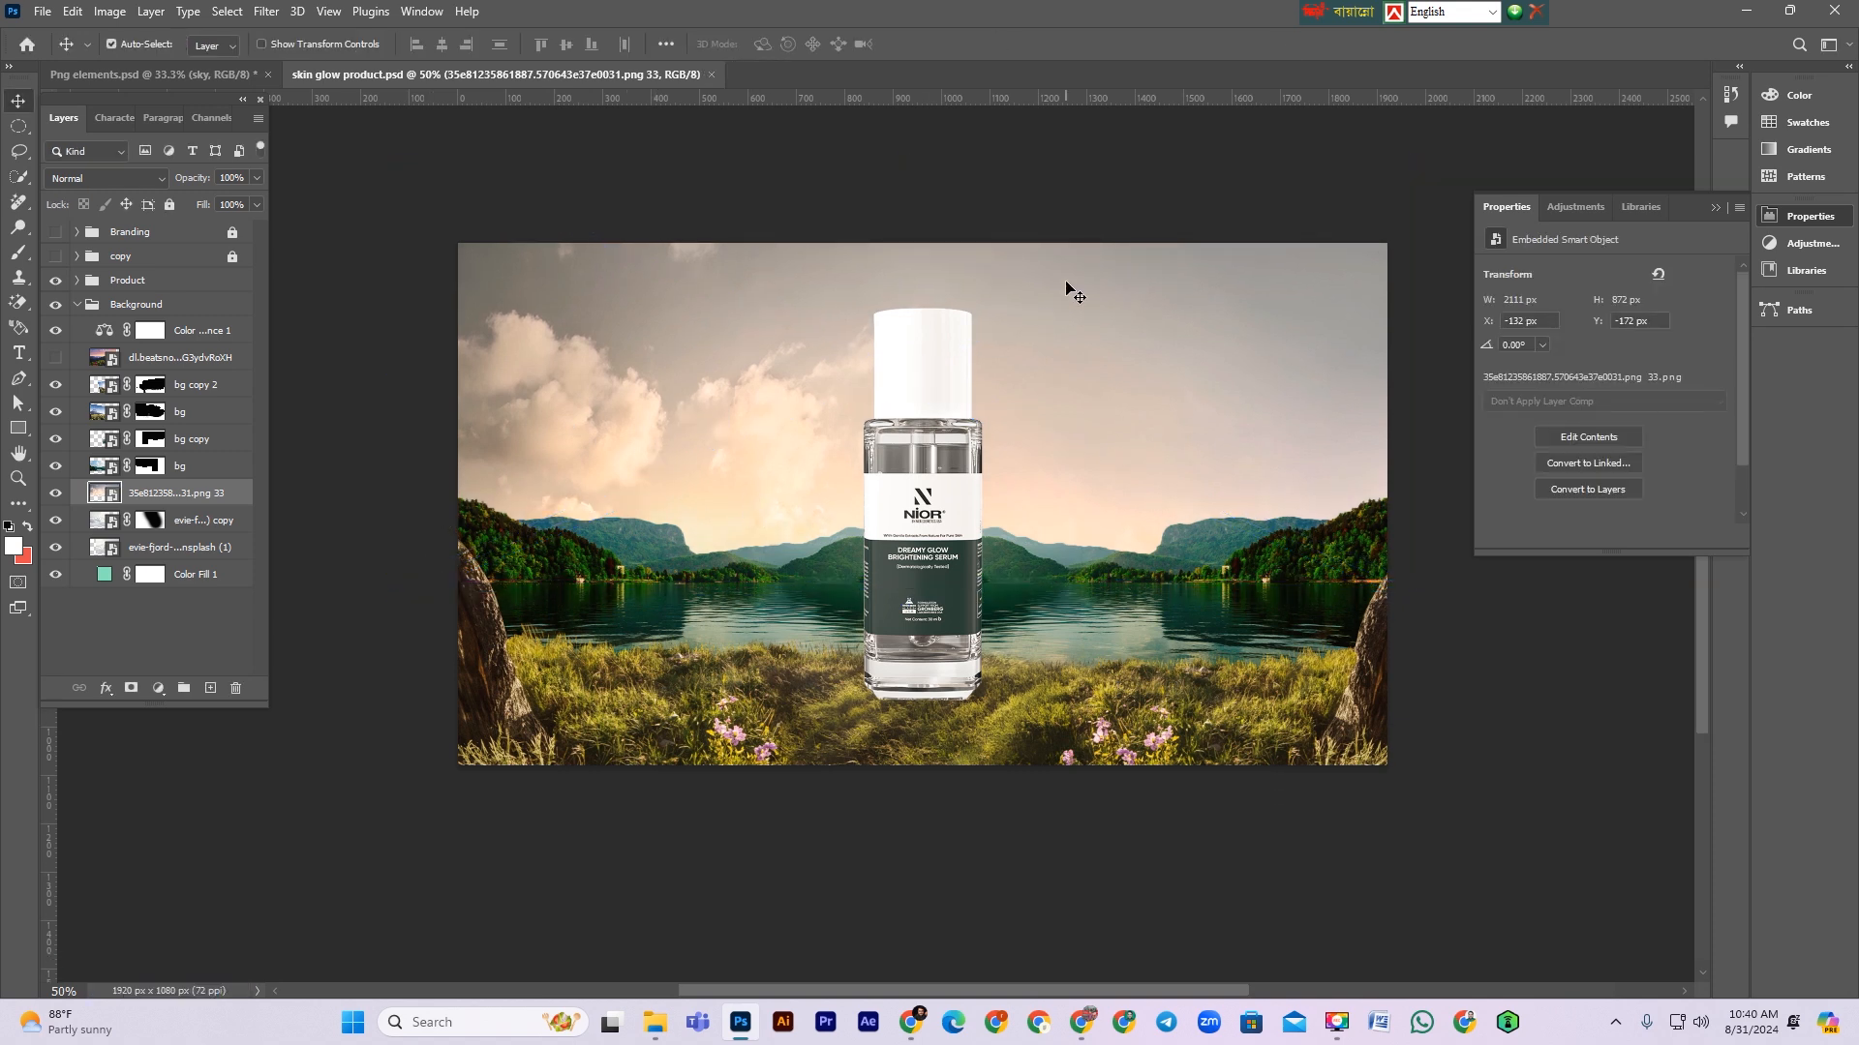
Step: Show the sunset layer again, raise its opacity to 100% and flip it horizontally, nudging it into place
click(152, 366)
click(56, 358)
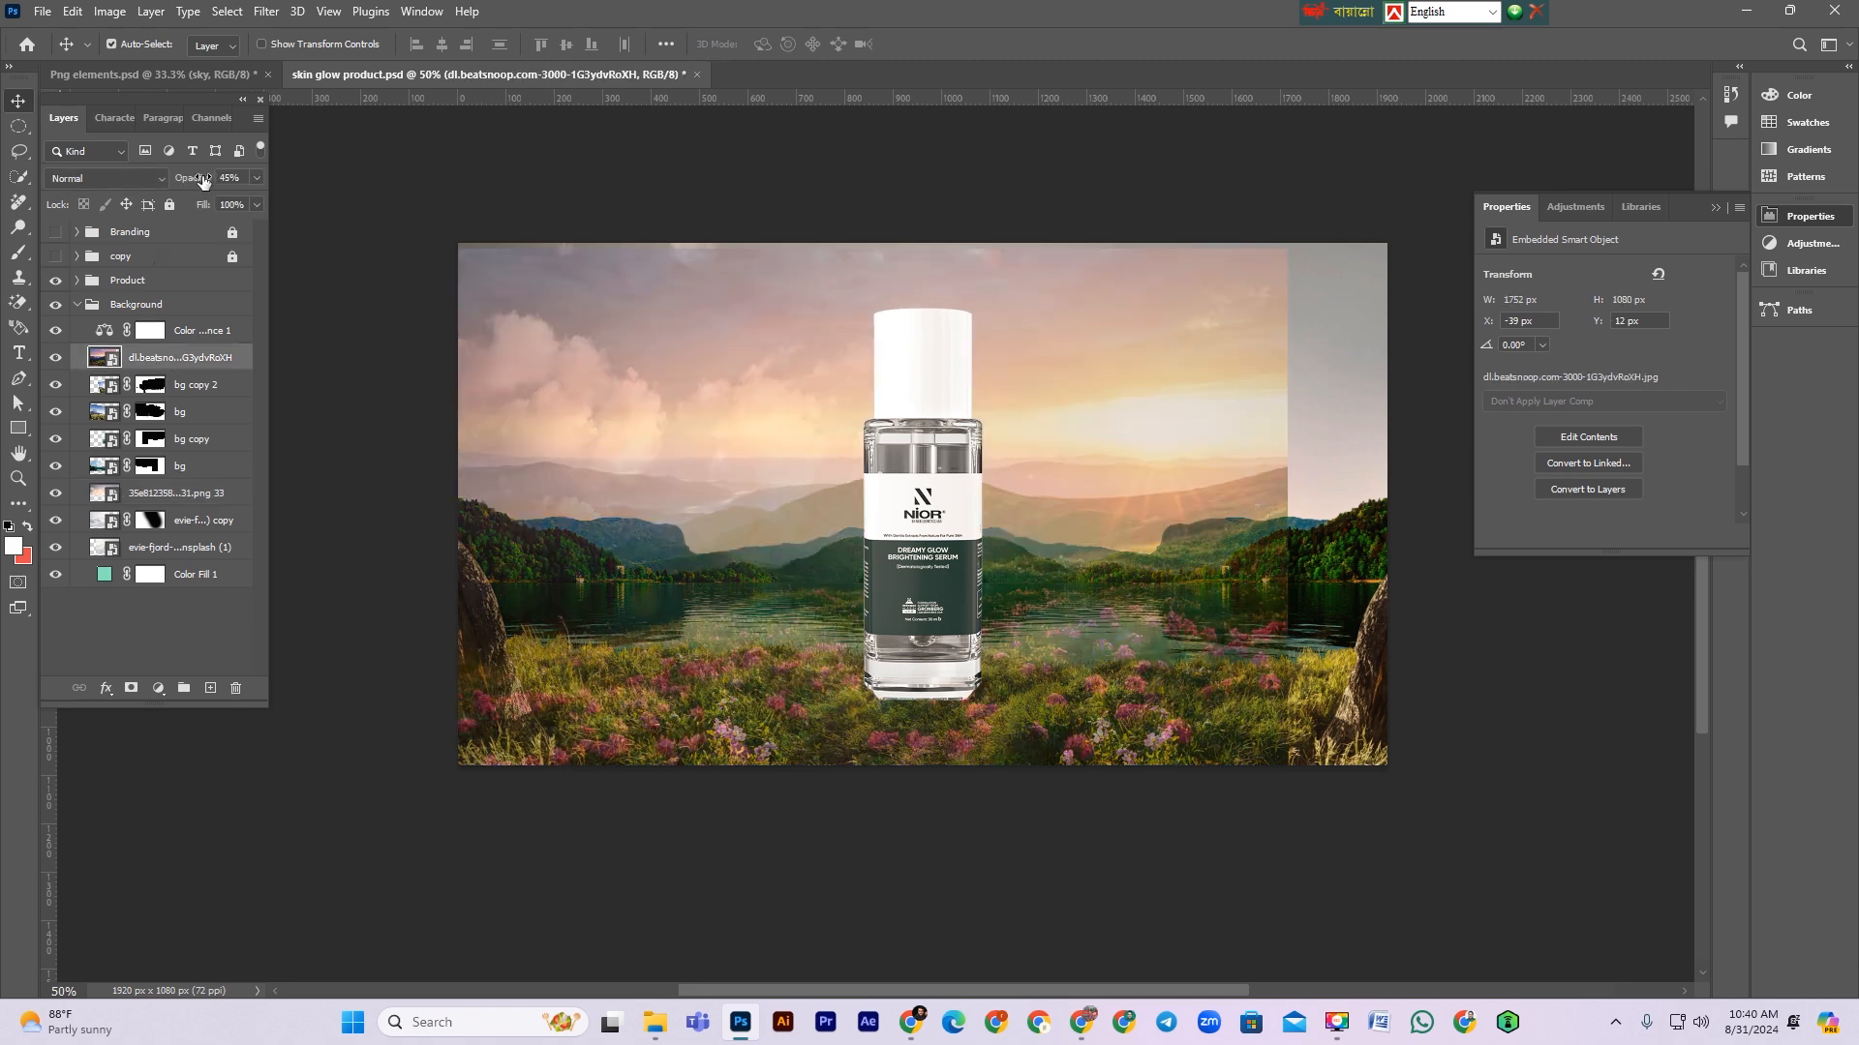
drag(203, 181, 1000, 339)
key(ctrl+t)
right_click(935, 493)
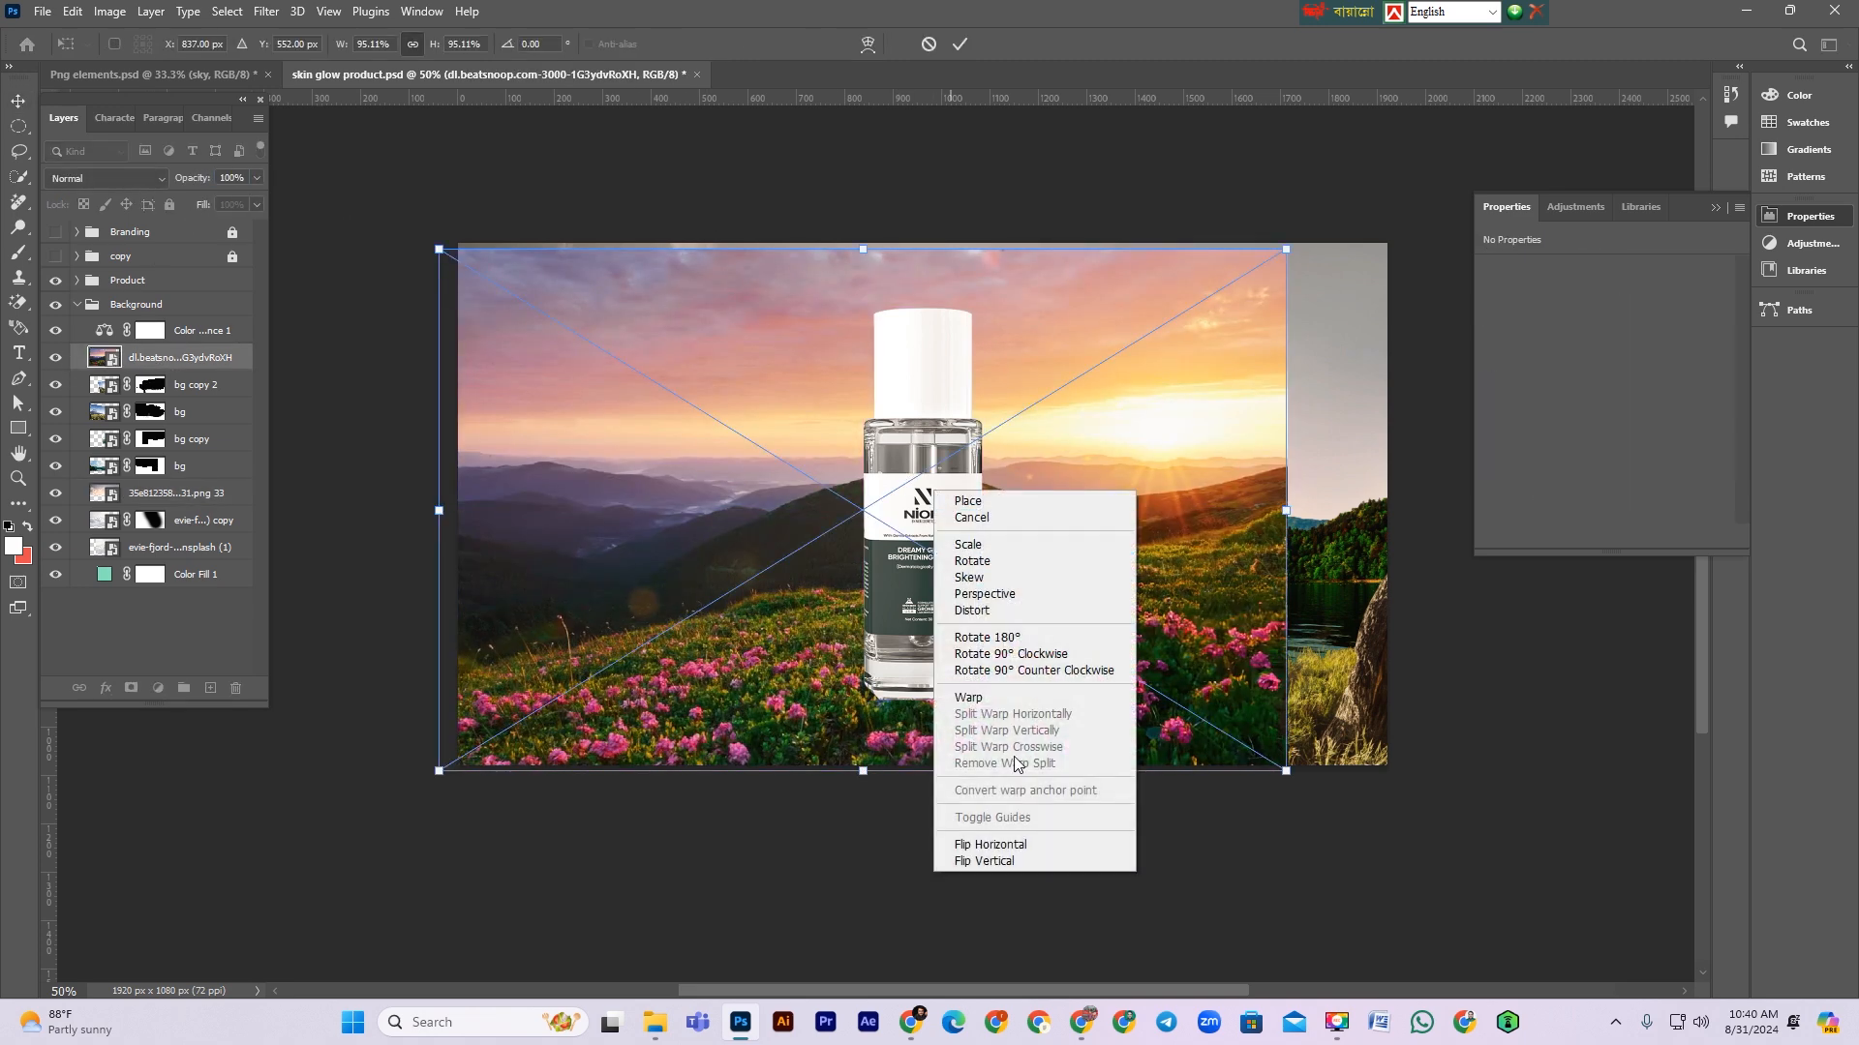
click(997, 845)
mouse_move(1154, 674)
mouse_down()
mouse_move(1123, 670)
mouse_move(1127, 691)
mouse_move(1125, 660)
mouse_up()
key(Return)
Step: Move the sunset layer below bg copy, add a layer mask and paint black with a 400 px brush to hide its lower part
drag(165, 365, 195, 460)
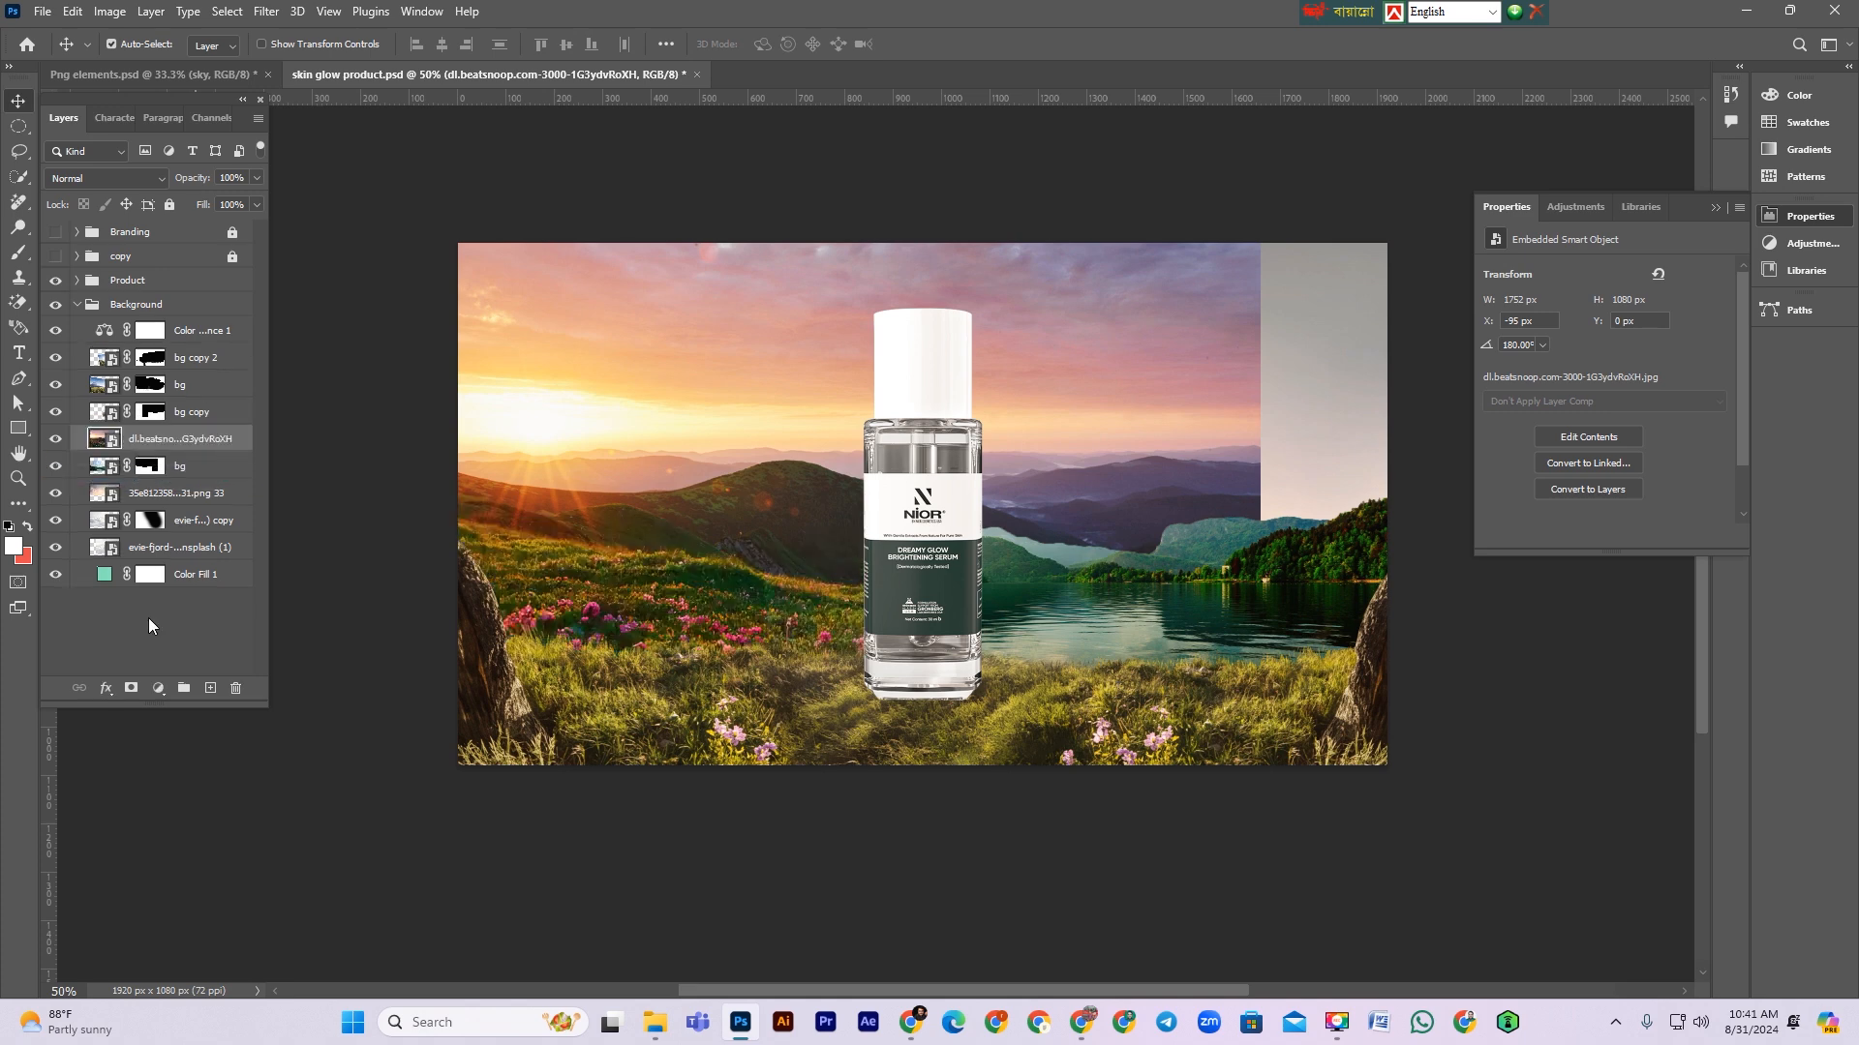
click(131, 687)
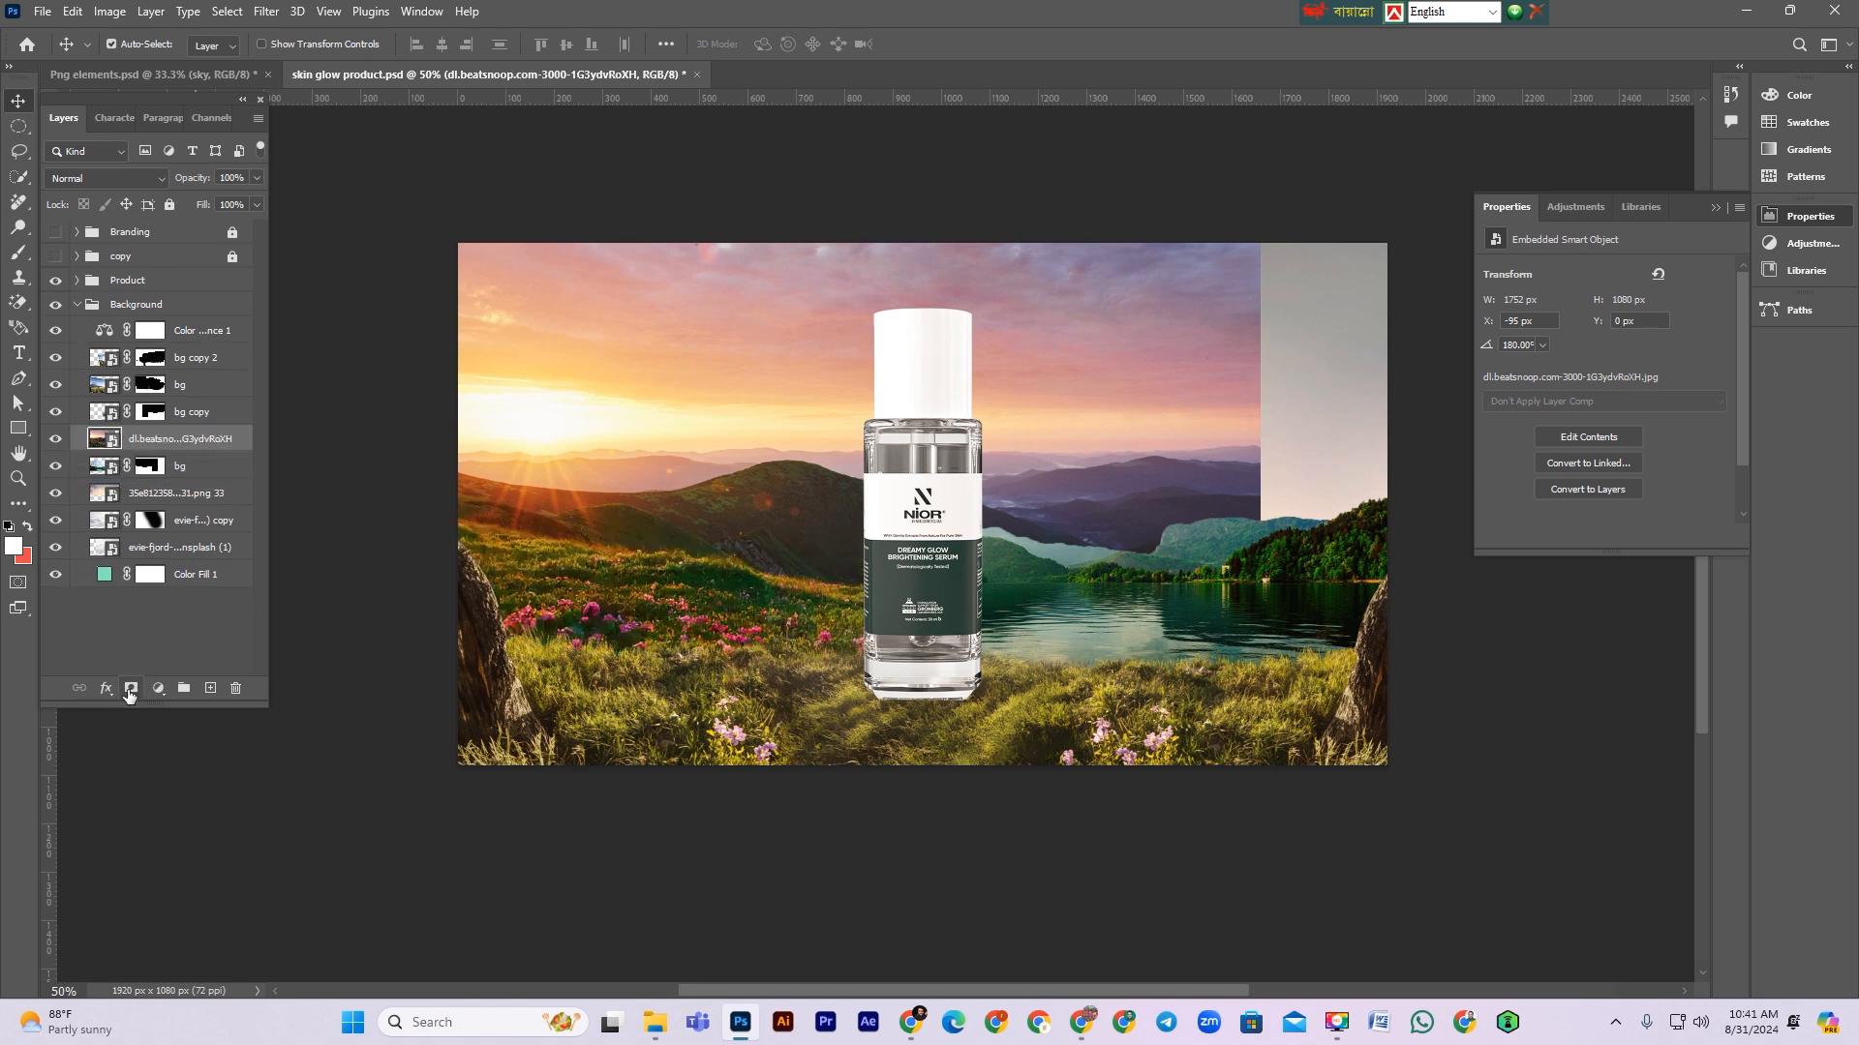
click(25, 258)
mouse_move(627, 809)
mouse_down()
mouse_move(1182, 819)
mouse_move(959, 826)
mouse_move(435, 748)
mouse_move(1101, 849)
mouse_move(1142, 795)
mouse_move(1378, 195)
mouse_move(1275, 205)
mouse_move(1248, 289)
mouse_move(851, 195)
mouse_move(1315, 255)
mouse_move(1289, 316)
mouse_move(862, 222)
mouse_move(1121, 311)
mouse_move(1283, 454)
mouse_move(1259, 446)
mouse_move(1217, 349)
mouse_up()
key(bracketleft)
key(bracketleft)
key(bracketleft)
key(bracketleft)
key(bracketleft)
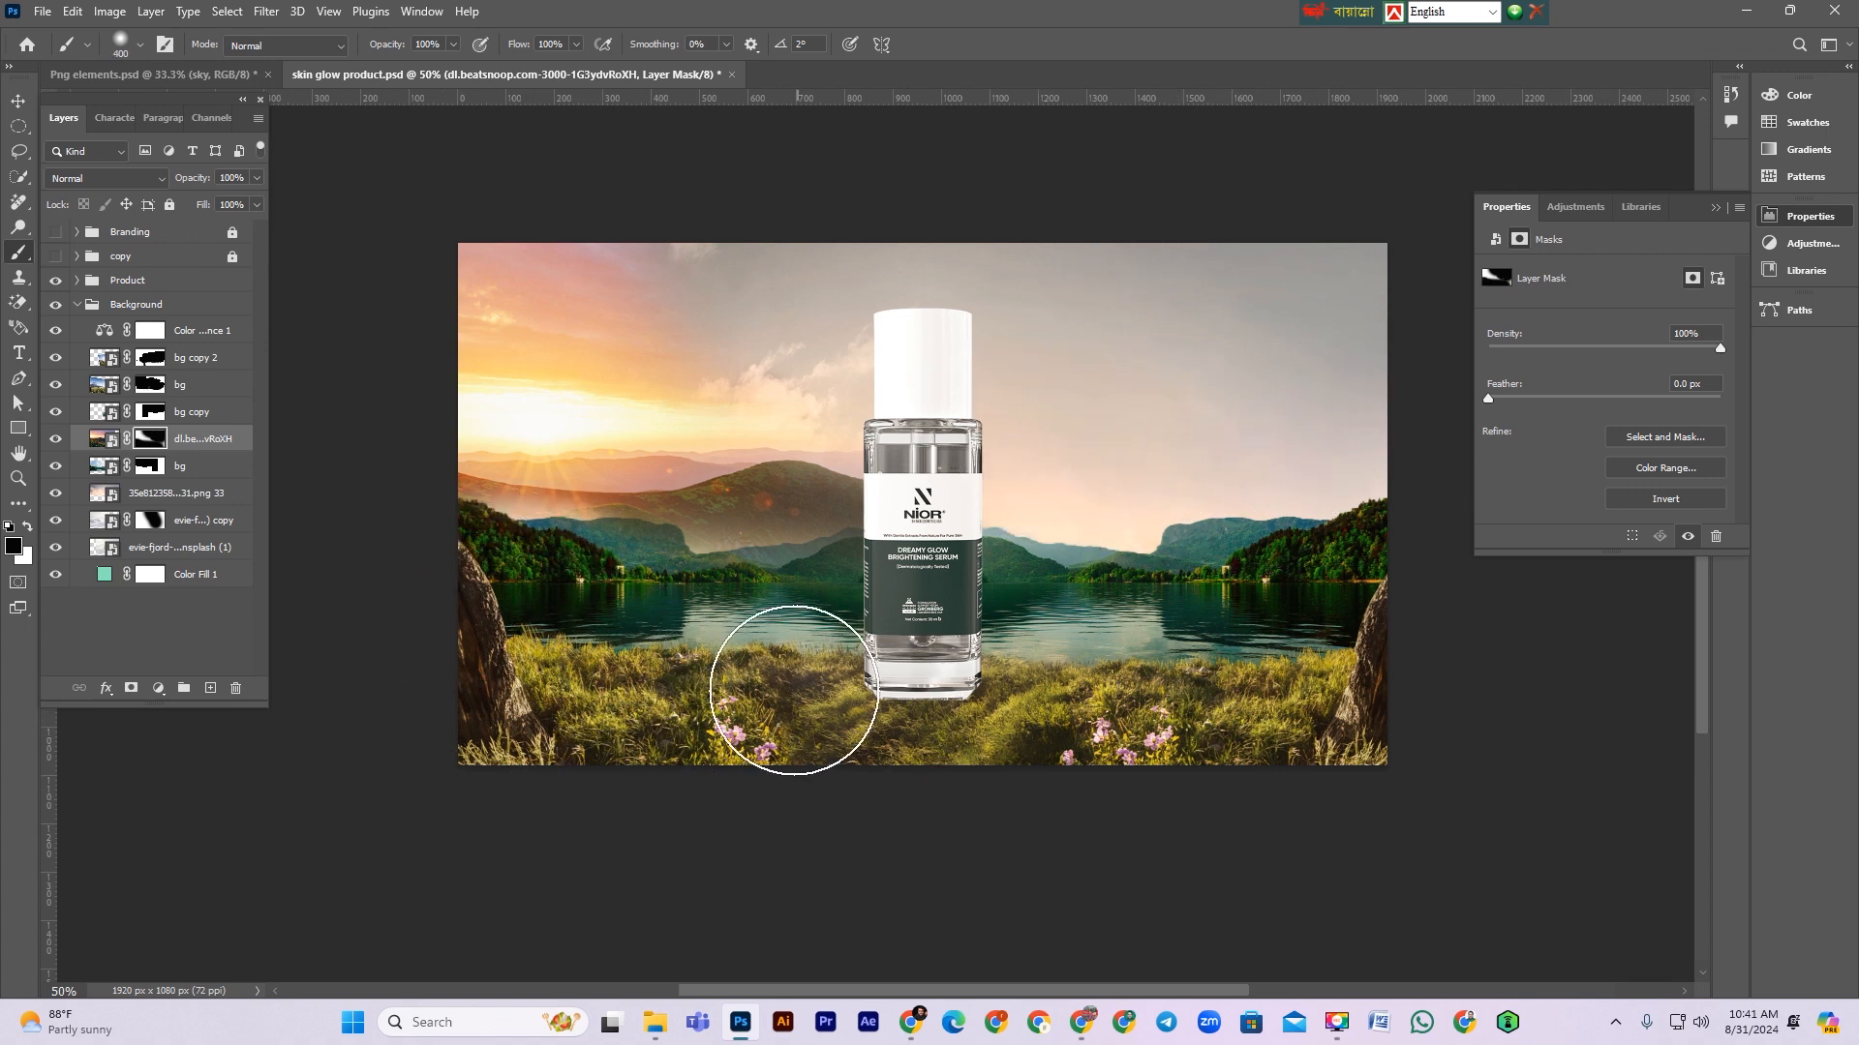
Step: Refine the sunset mask with a 175 px brush, alternating white and black around the hills and lake
key(x)
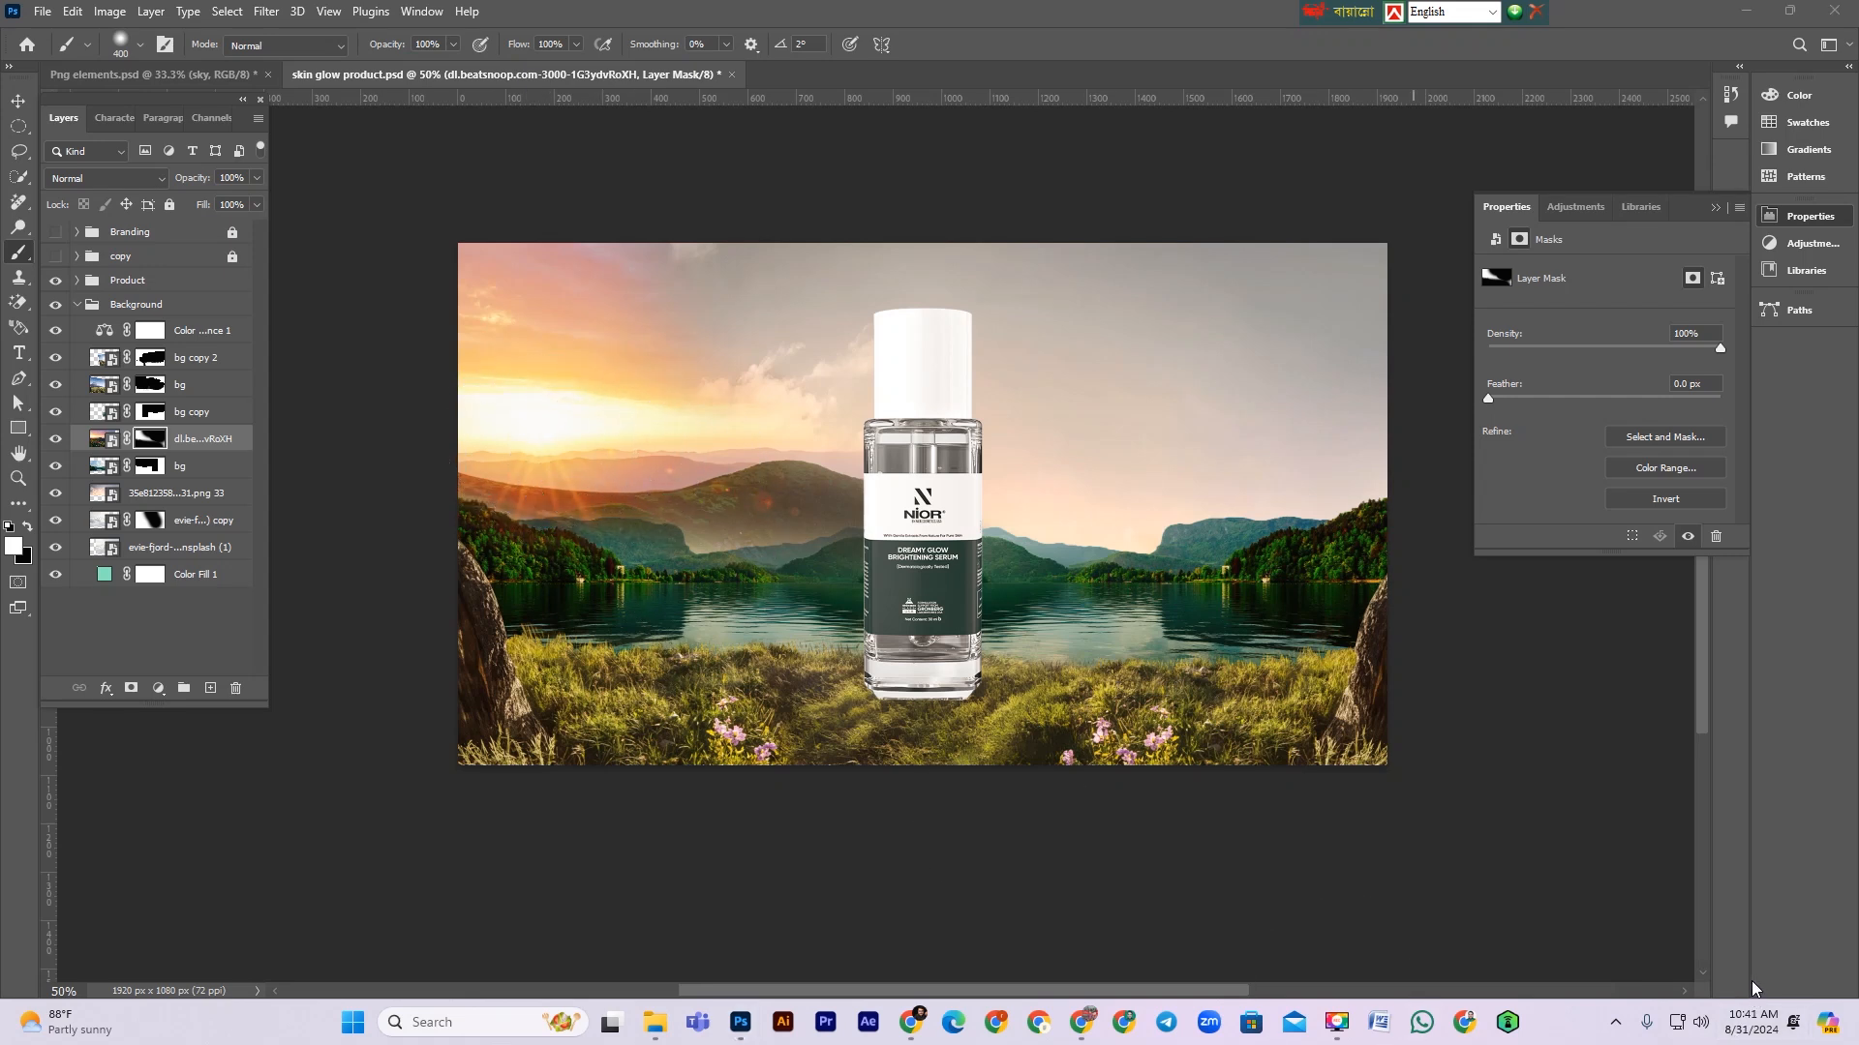
click(150, 440)
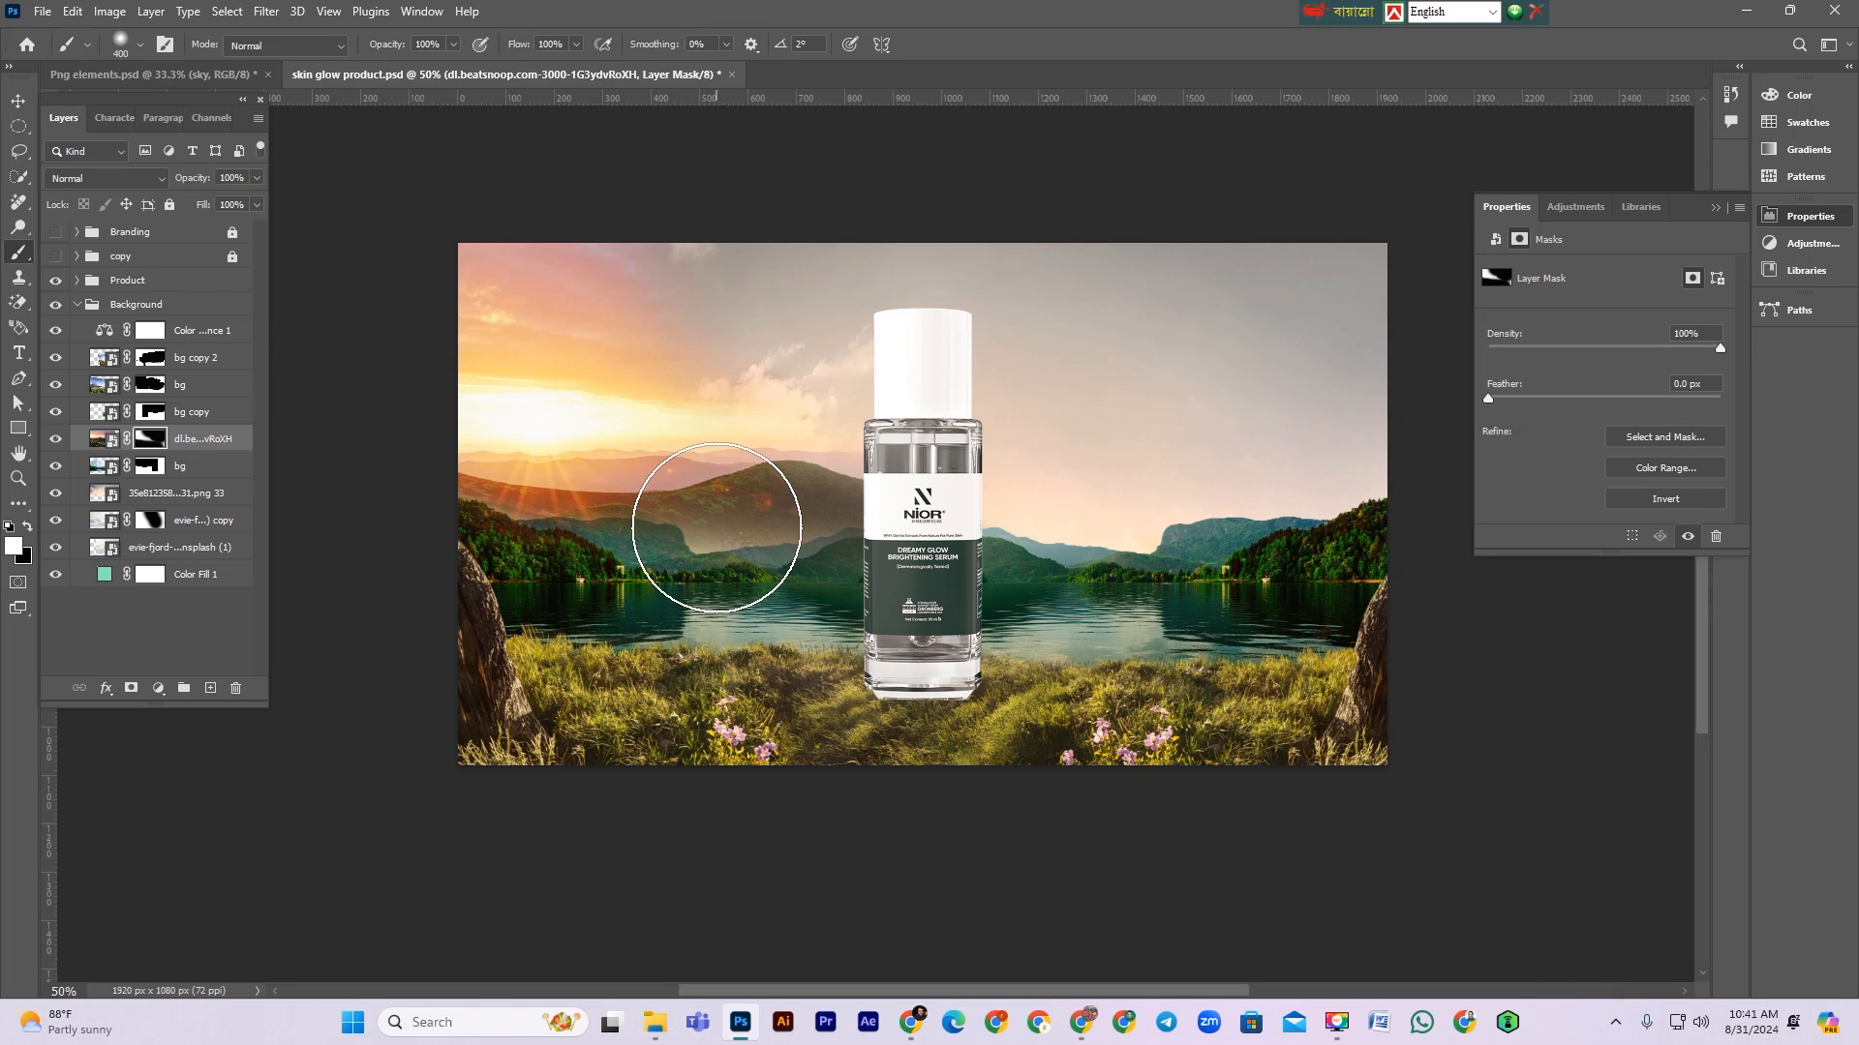
key(bracketleft)
key(bracketleft)
key(bracketleft)
key(bracketleft)
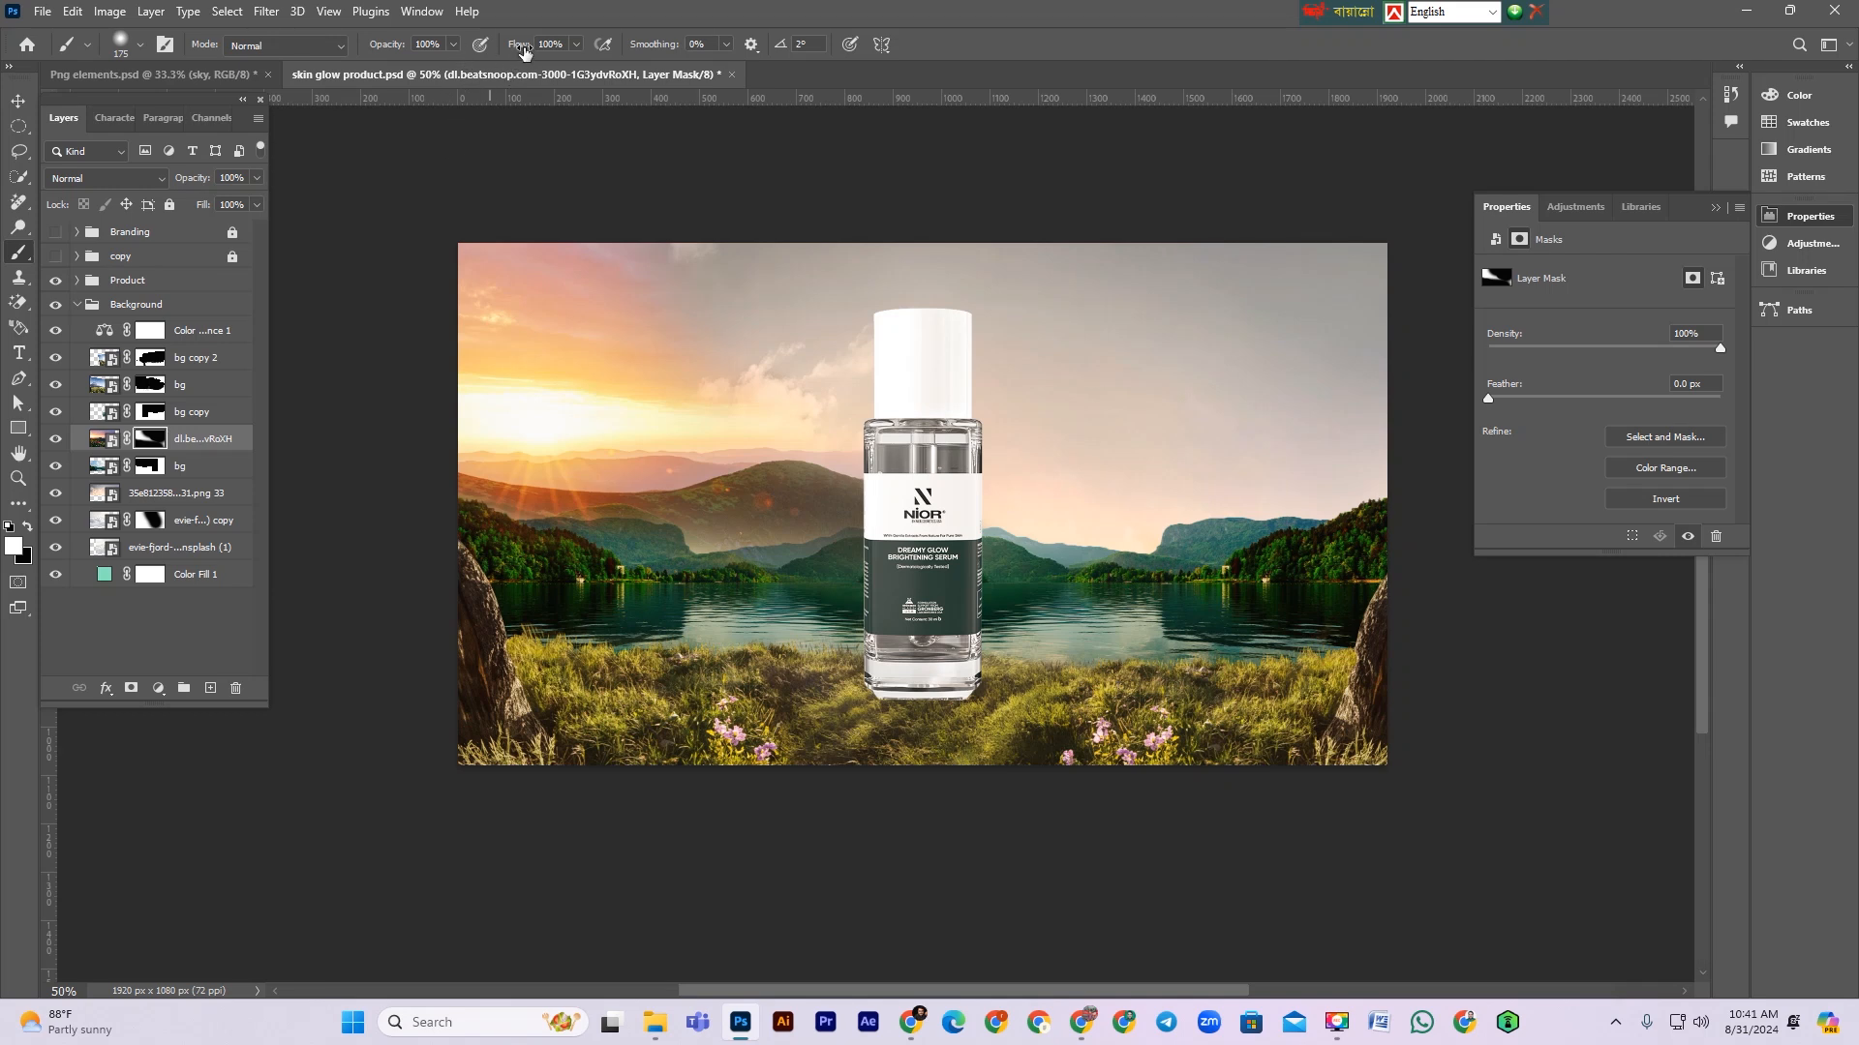
click(710, 529)
drag(742, 539, 828, 549)
key(x)
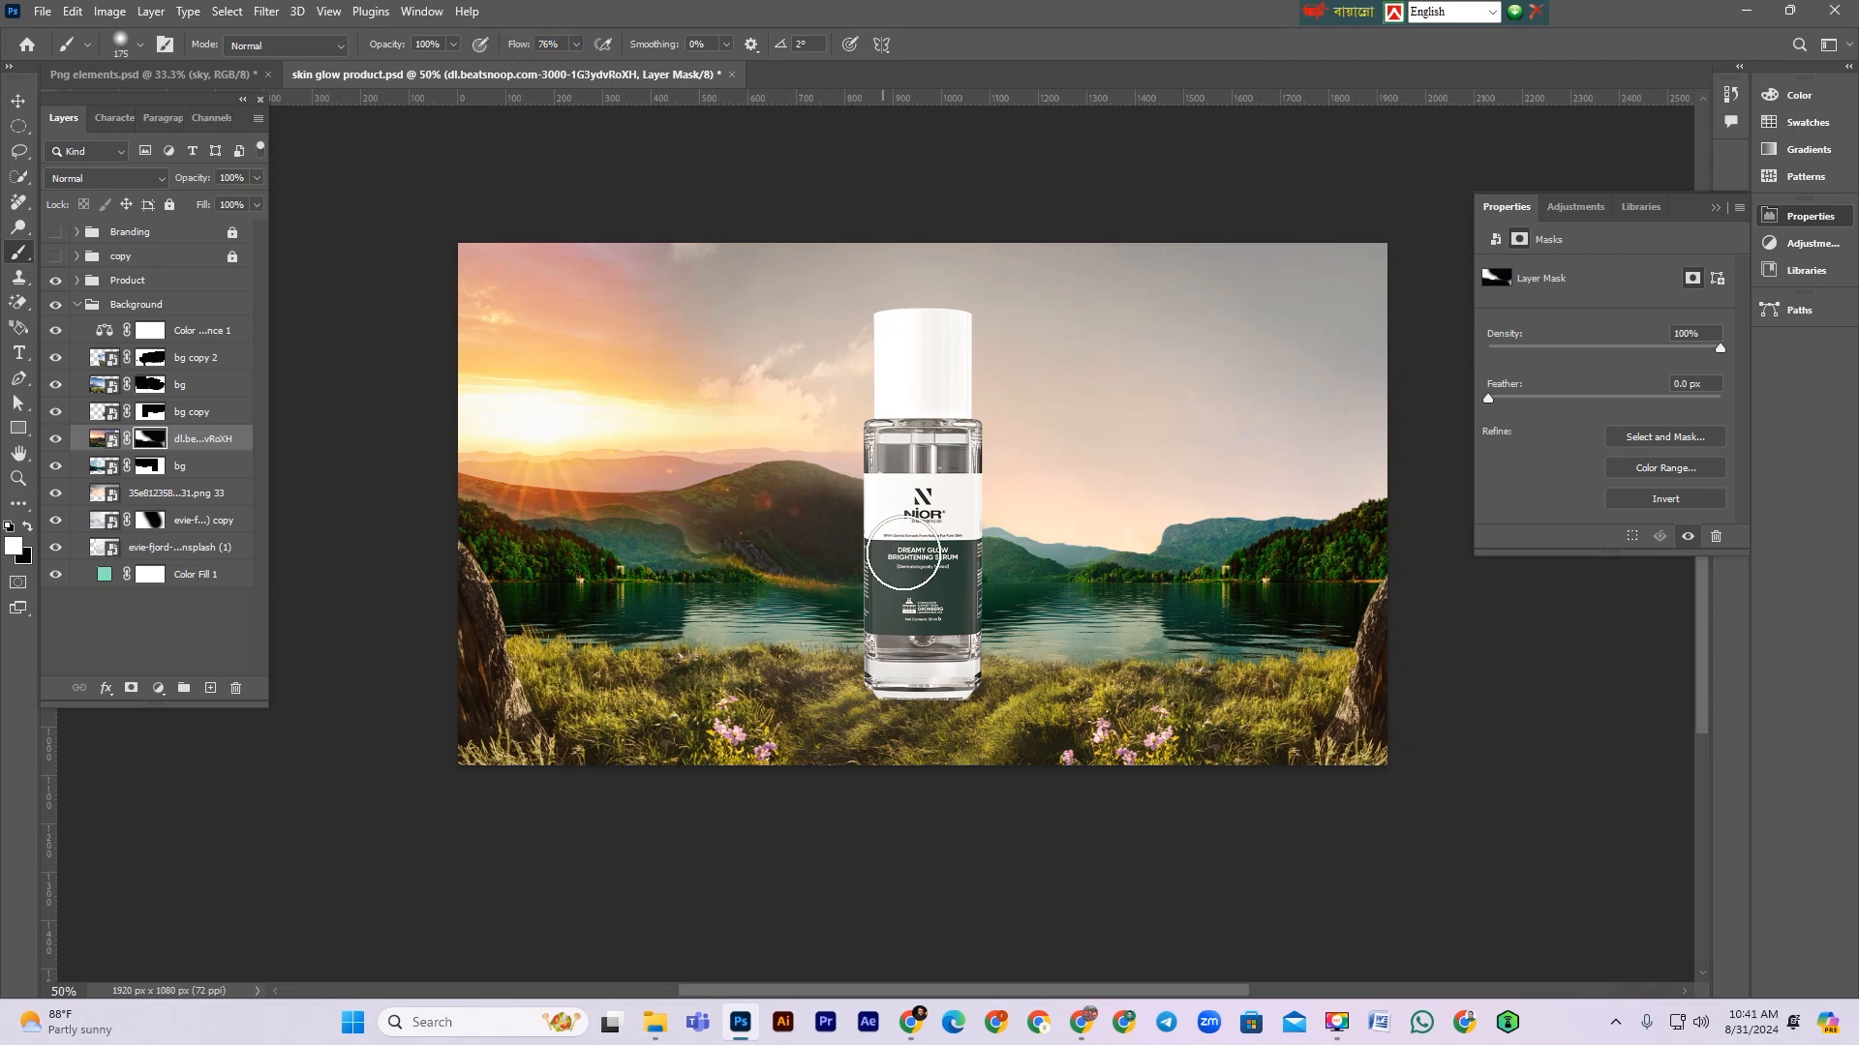
mouse_move(753, 626)
mouse_down()
mouse_move(726, 601)
mouse_move(743, 629)
mouse_up()
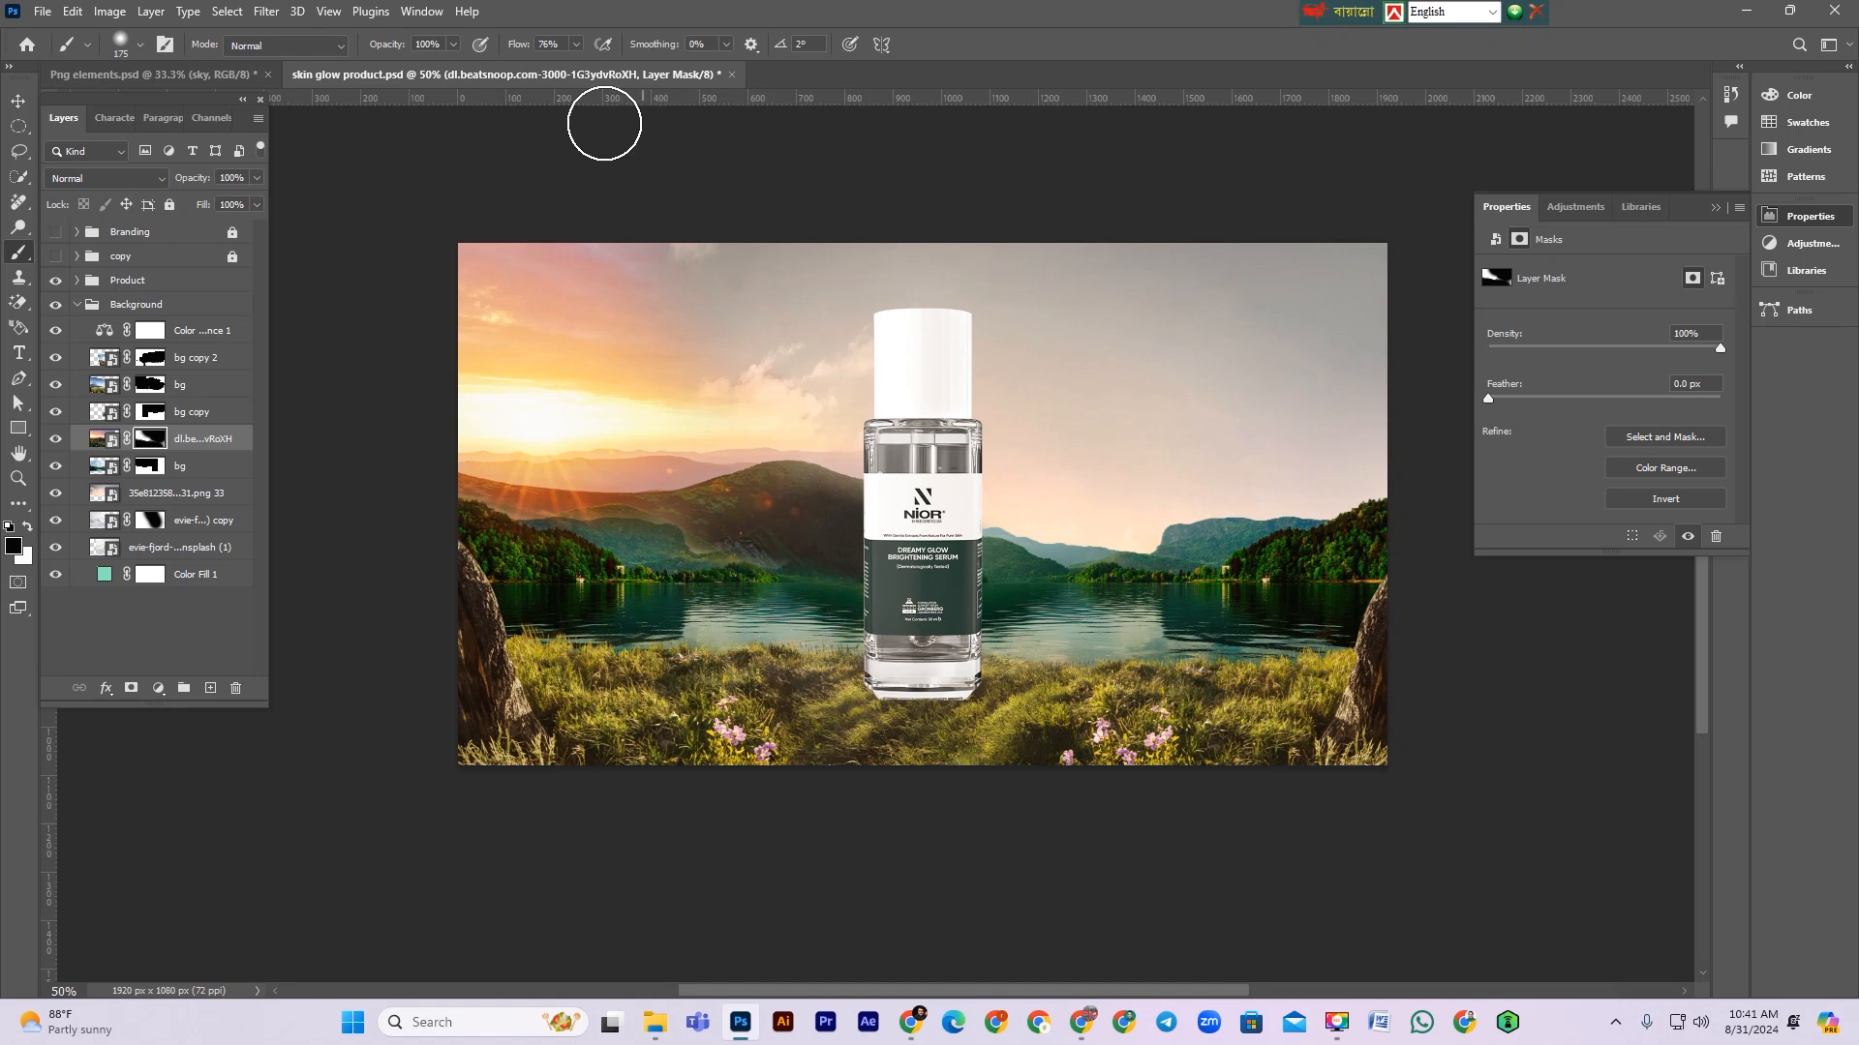
Step: Lower the brush flow to 31% and a 100 px size, then softly paint the mask where the sunset meets the lake
drag(497, 49, 493, 48)
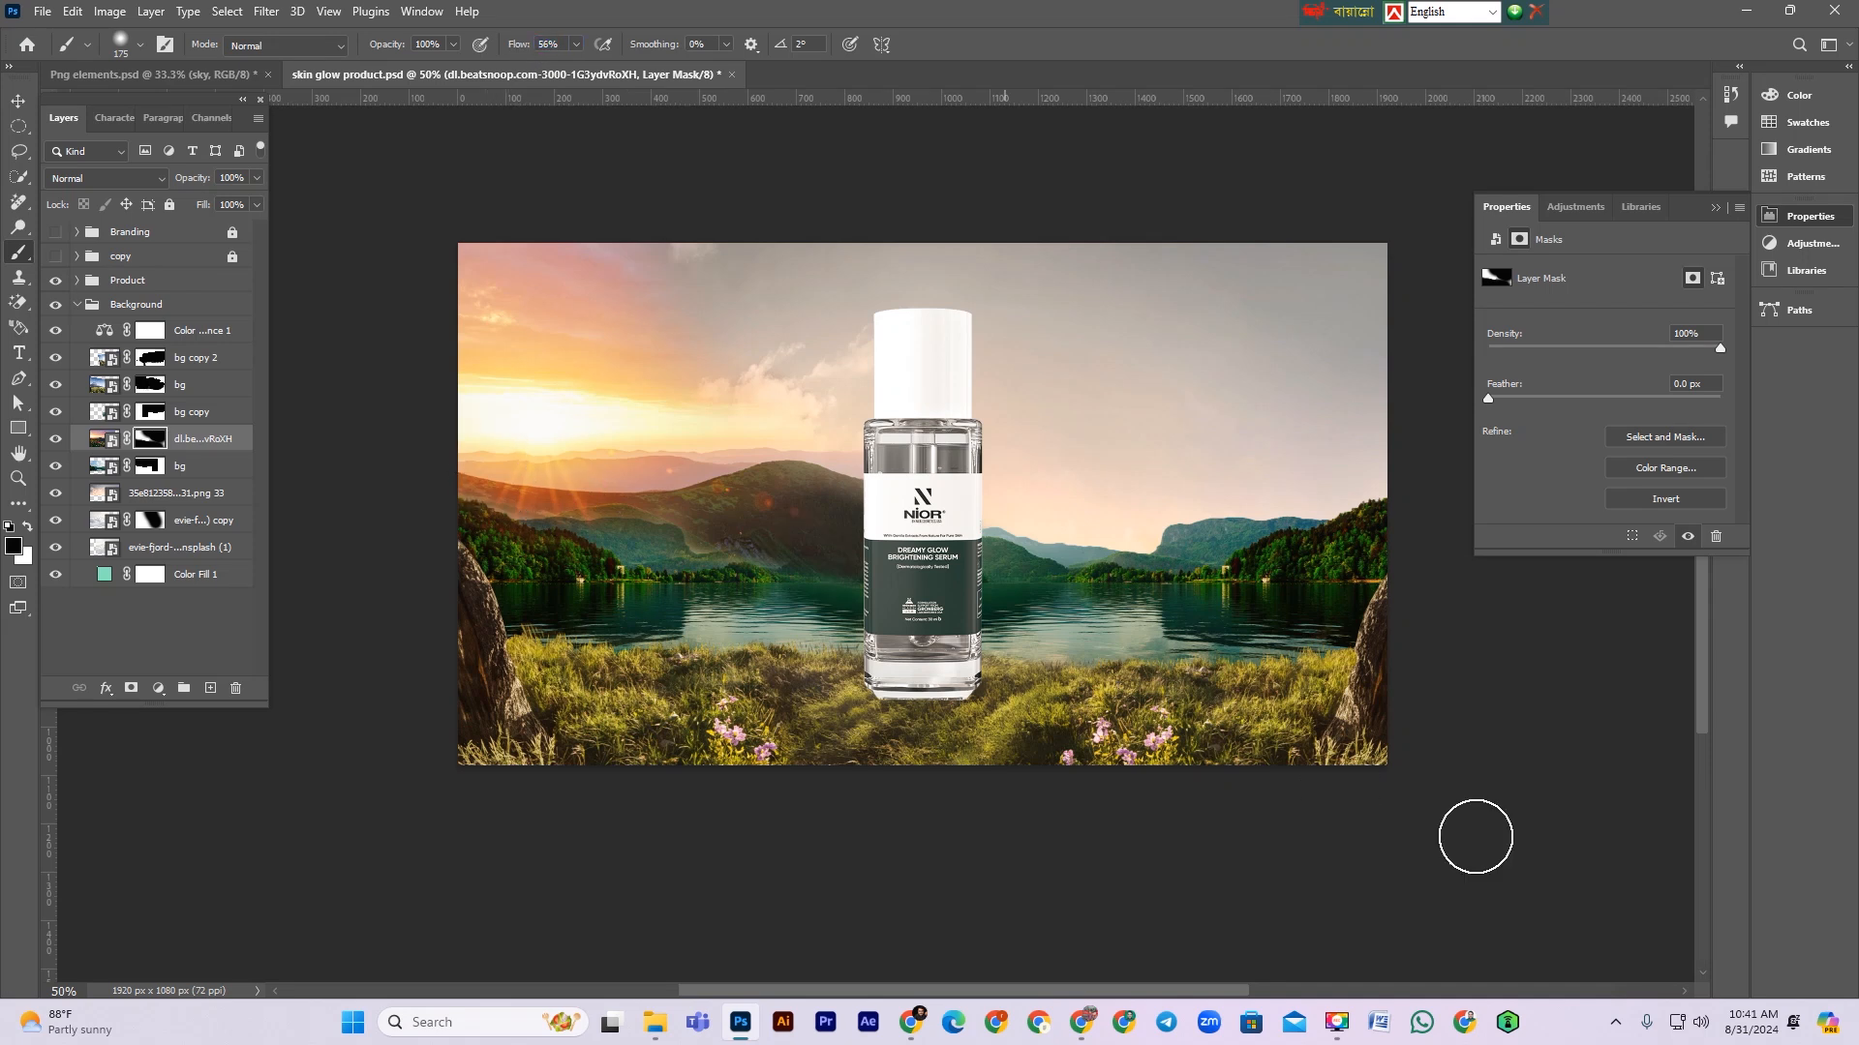
key(bracketleft)
key(bracketleft)
key(bracketleft)
mouse_move(745, 548)
mouse_down()
mouse_move(734, 535)
mouse_move(768, 543)
mouse_move(702, 527)
mouse_move(791, 540)
mouse_up()
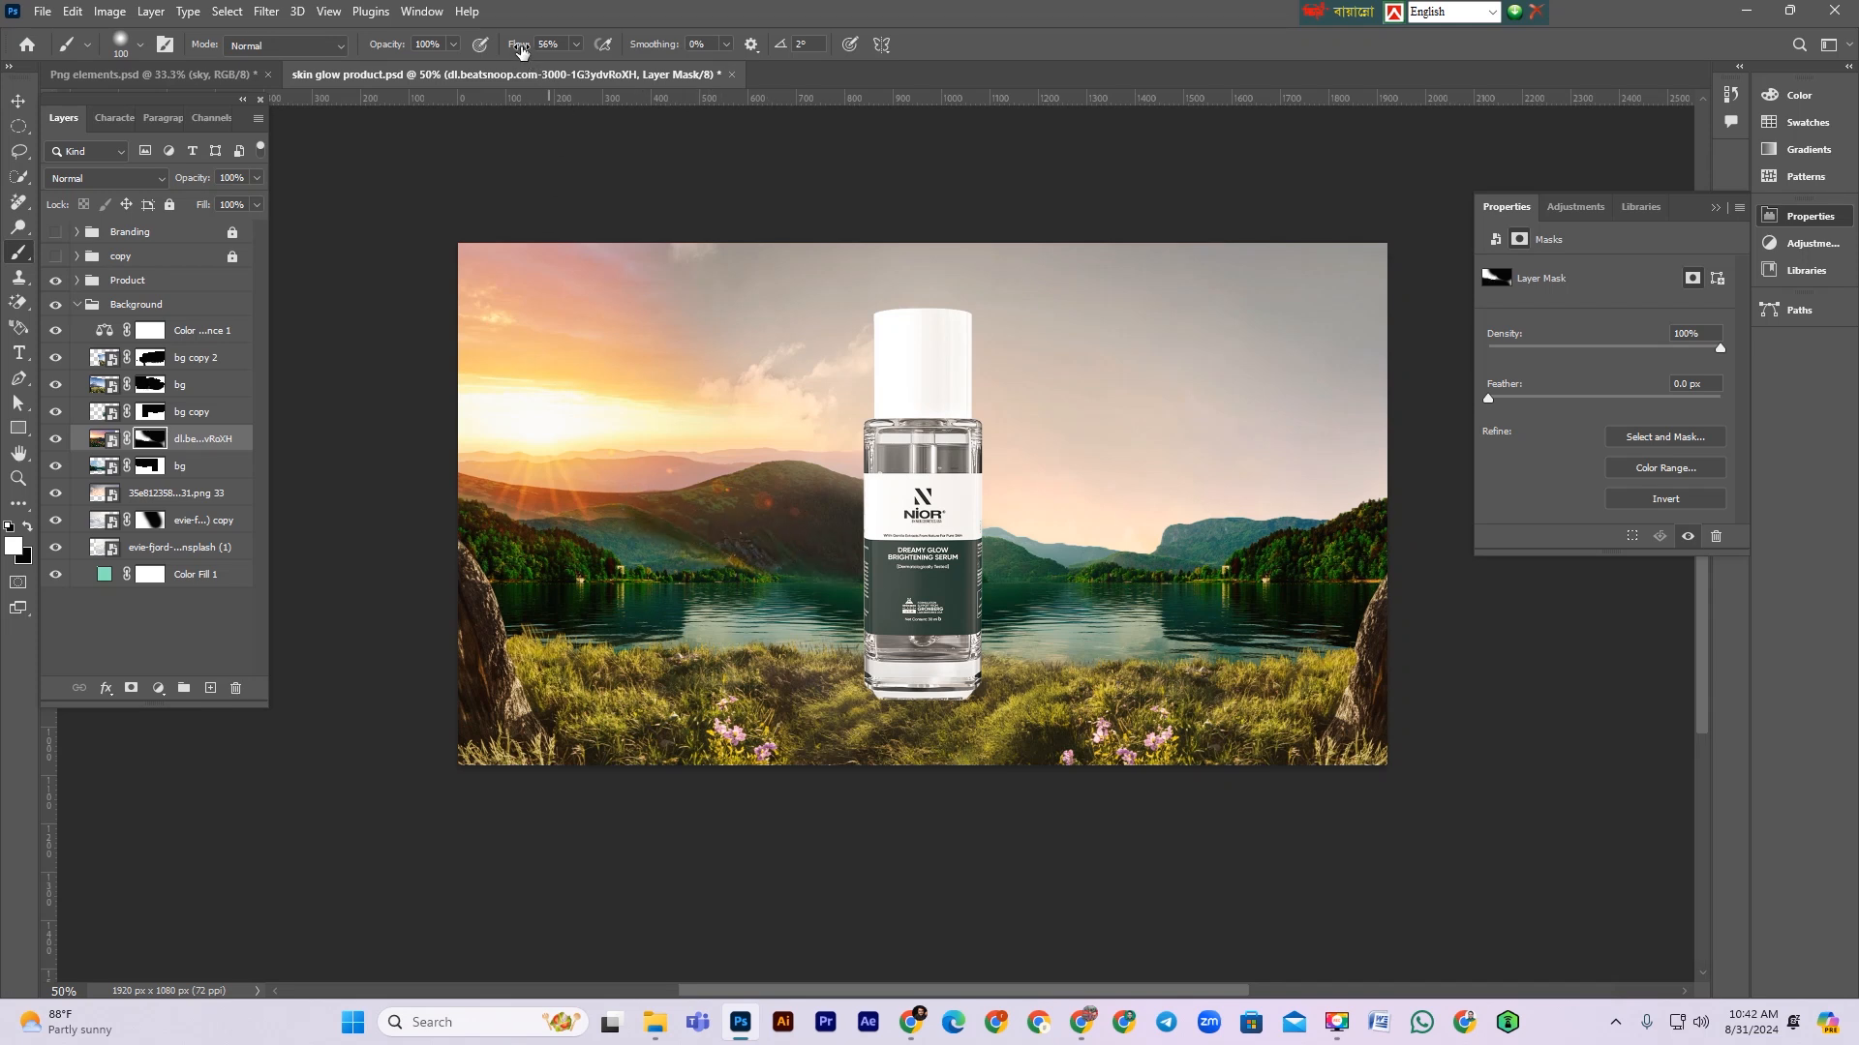
drag(666, 538, 721, 567)
mouse_move(637, 519)
mouse_down()
mouse_move(685, 523)
mouse_move(575, 533)
mouse_move(759, 557)
mouse_up()
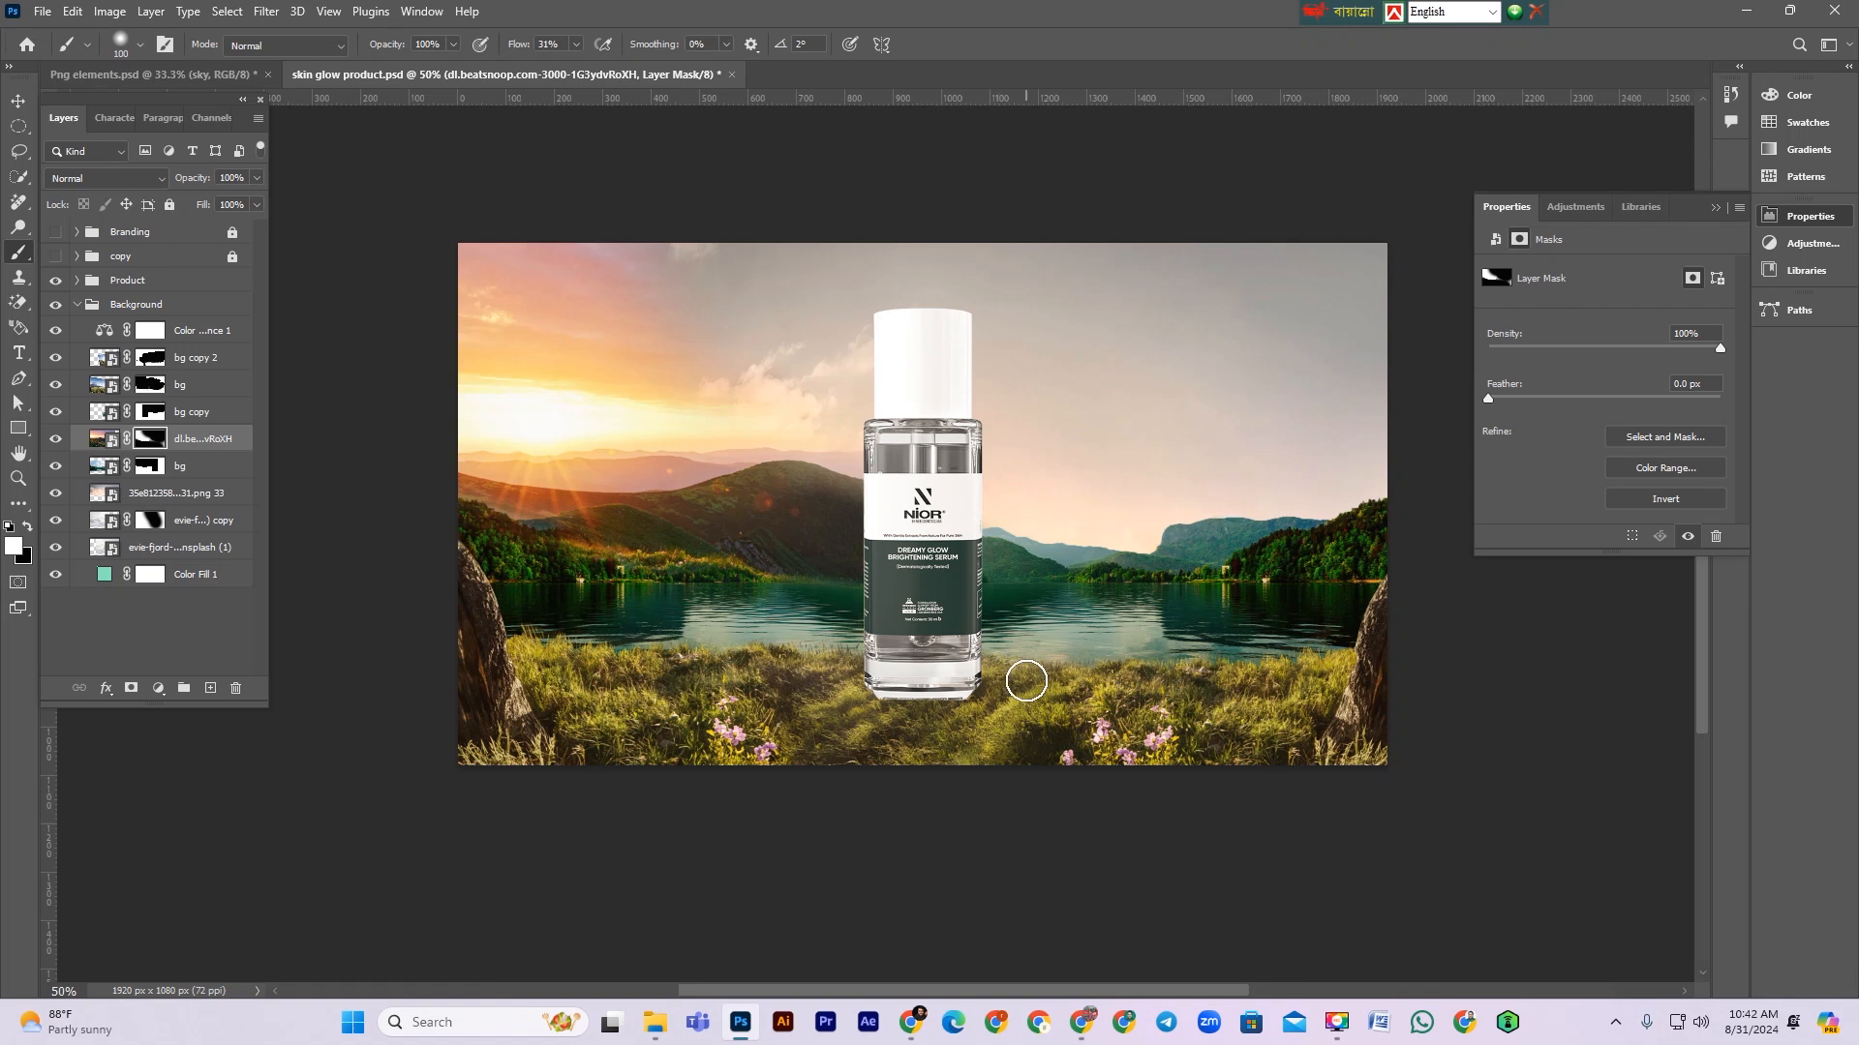
Step: Free-transform the sunset layer, enlarging it and shifting it to line up the hills
click(98, 438)
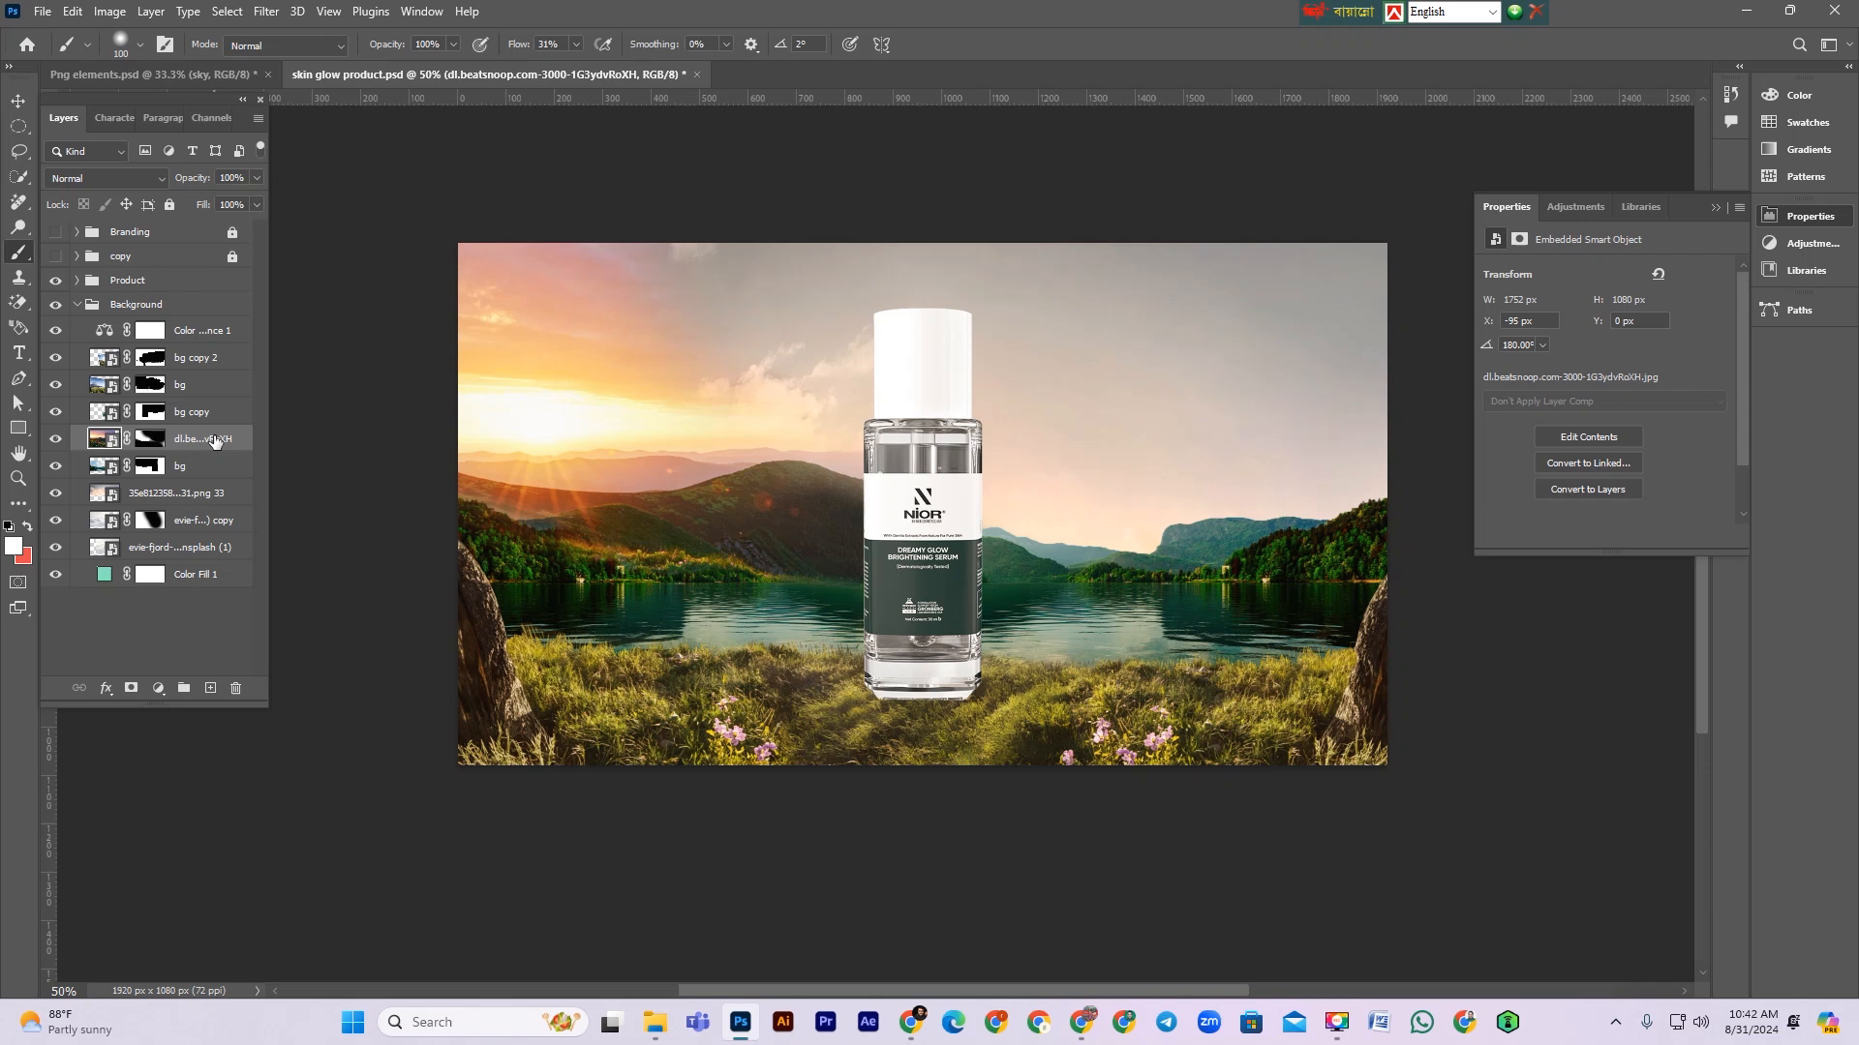
key(ctrl+t)
drag(771, 513, 775, 538)
drag(835, 279, 835, 231)
drag(707, 488, 693, 493)
key(Return)
Step: Paint on the sunset layer's mask along the shoreline with the brush to blend the lake edge
key(b)
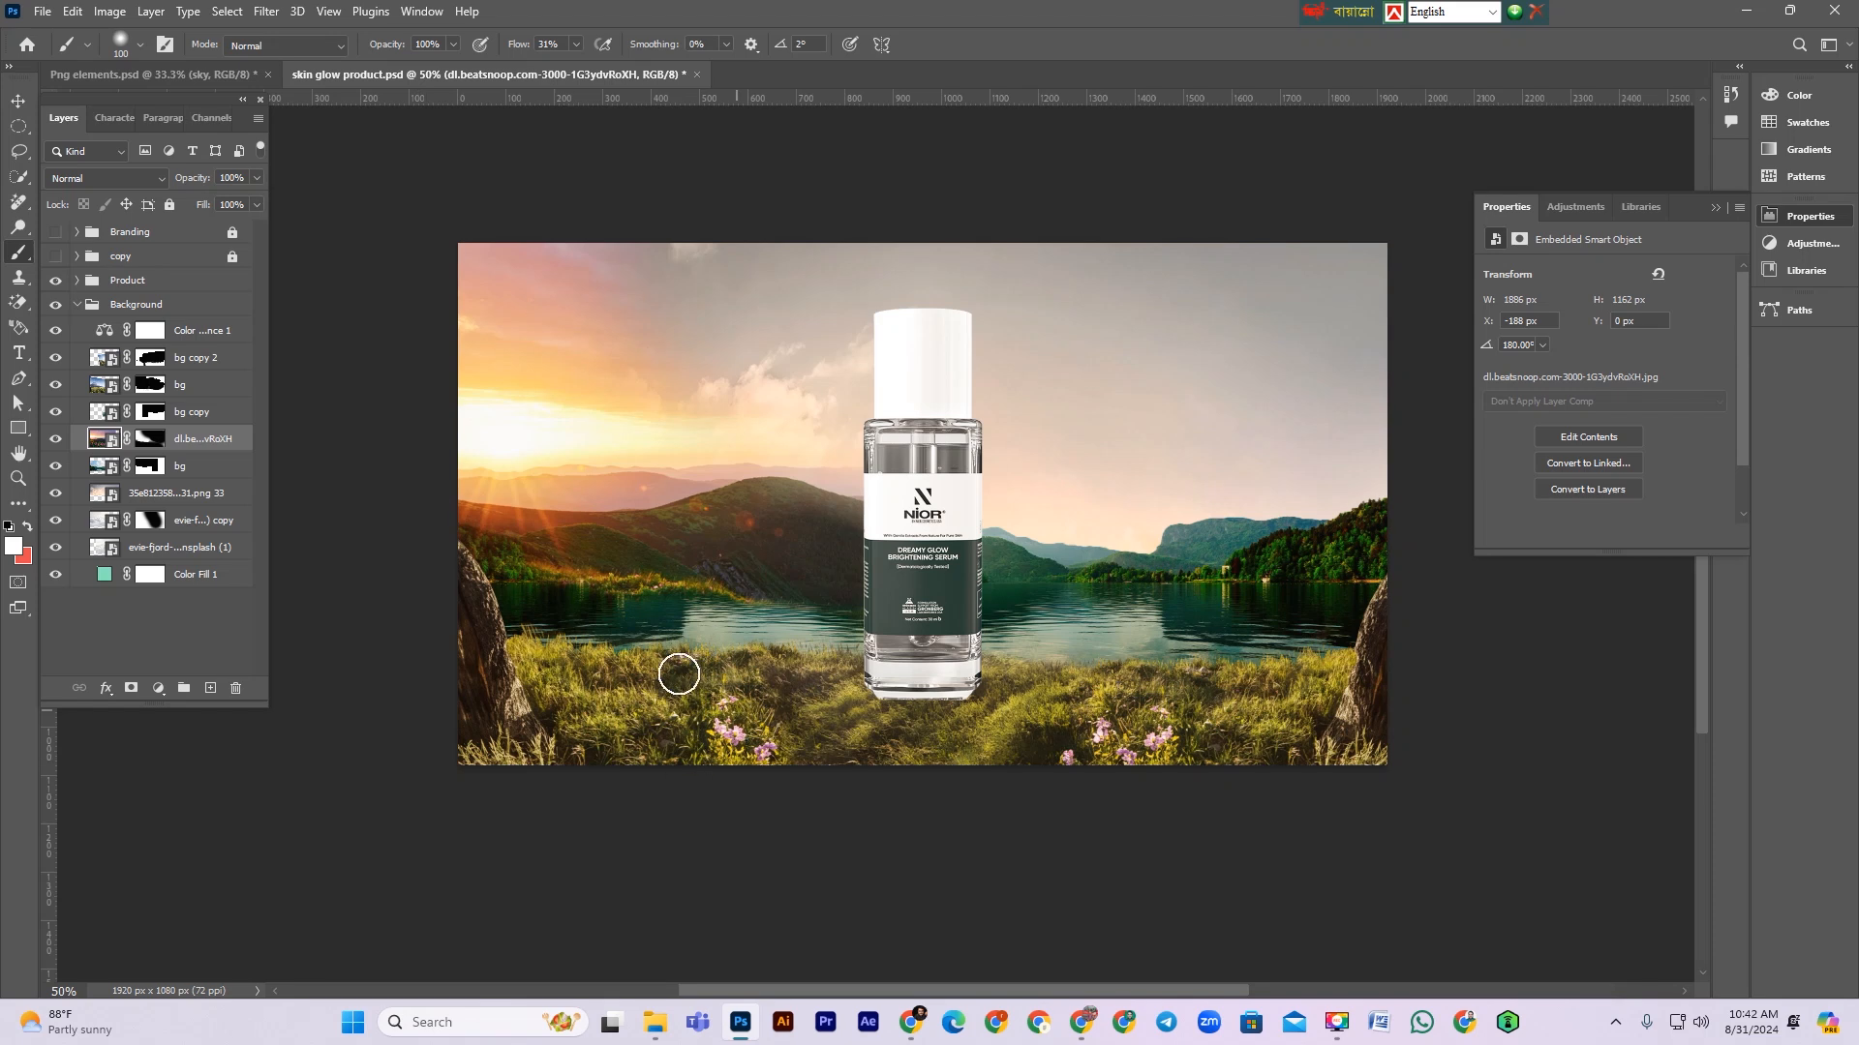
click(150, 441)
mouse_move(664, 627)
mouse_down()
mouse_move(736, 638)
mouse_move(664, 630)
mouse_move(693, 622)
mouse_up()
key(x)
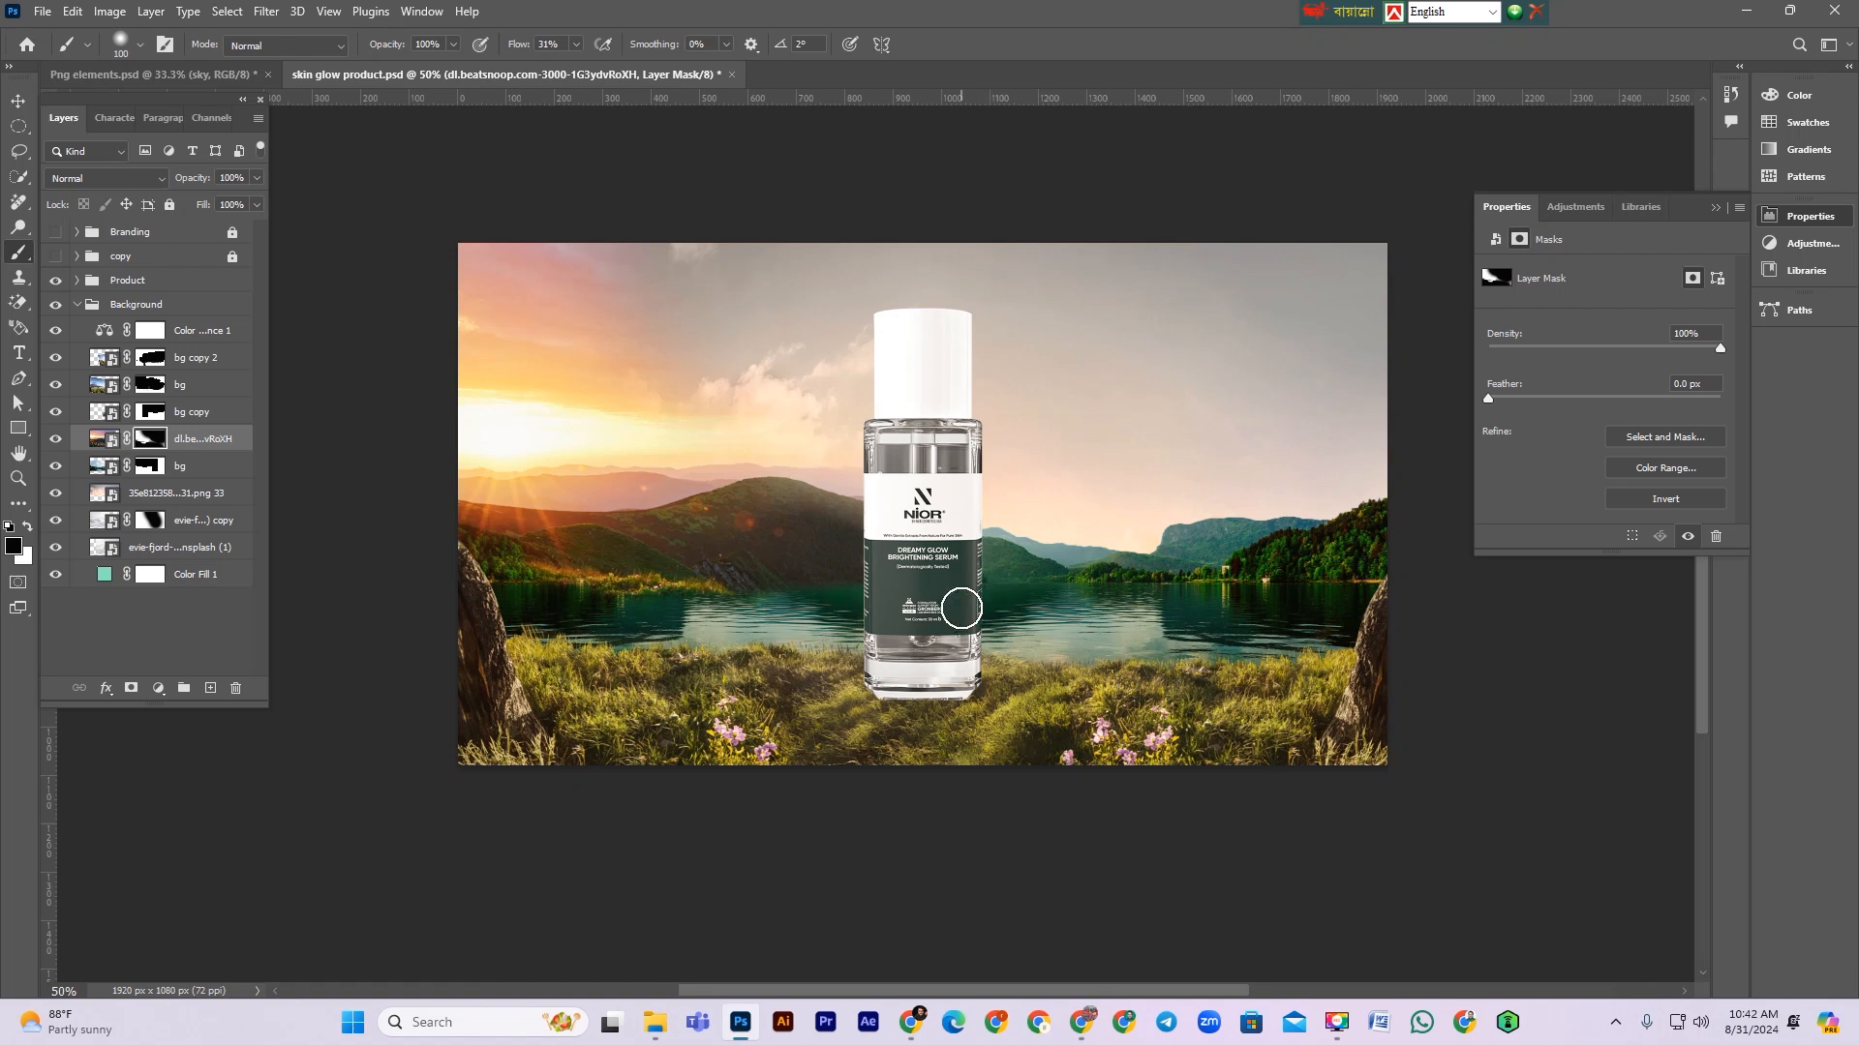
Step: Compare the composite by toggling the sunset layer's visibility
click(56, 439)
click(55, 438)
scroll(1044, 609, down, 1)
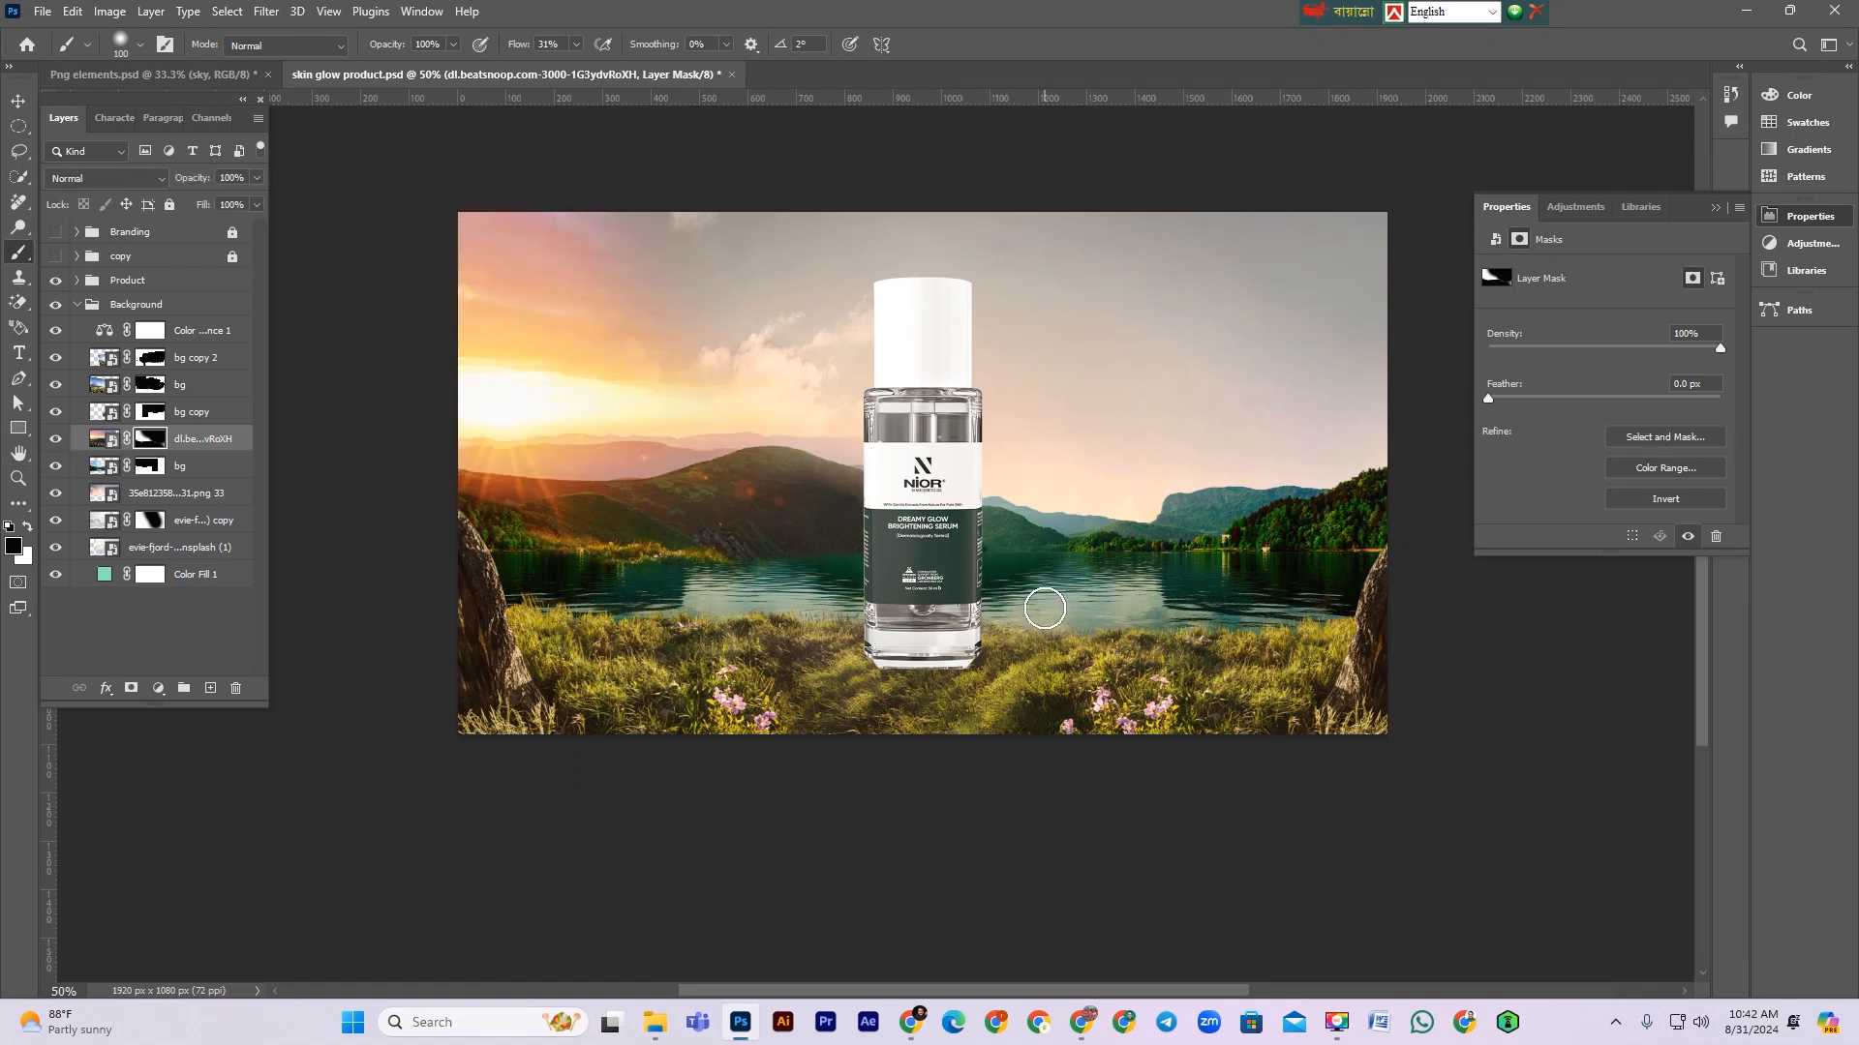
scroll(1061, 609, up, 2)
click(18, 101)
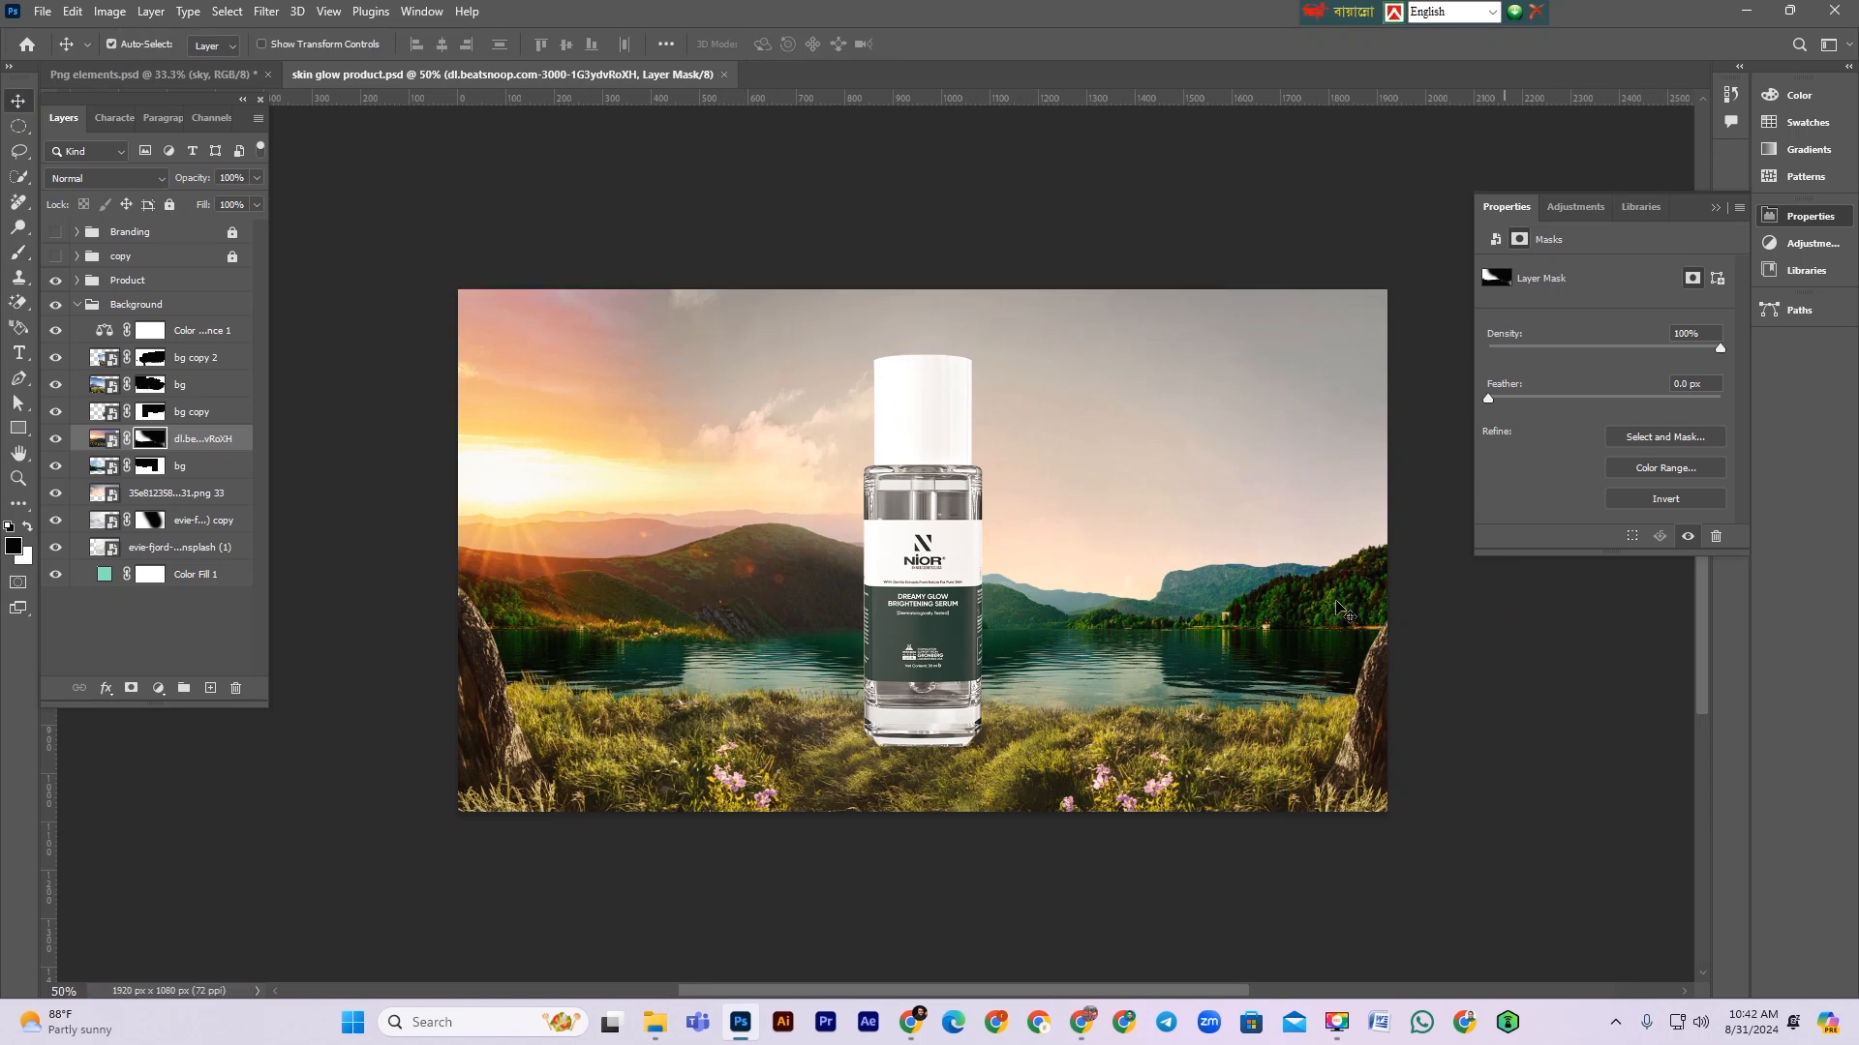
Step: Copy the smoke group from the Png elements document into the product document above the Color Balance layer
click(223, 338)
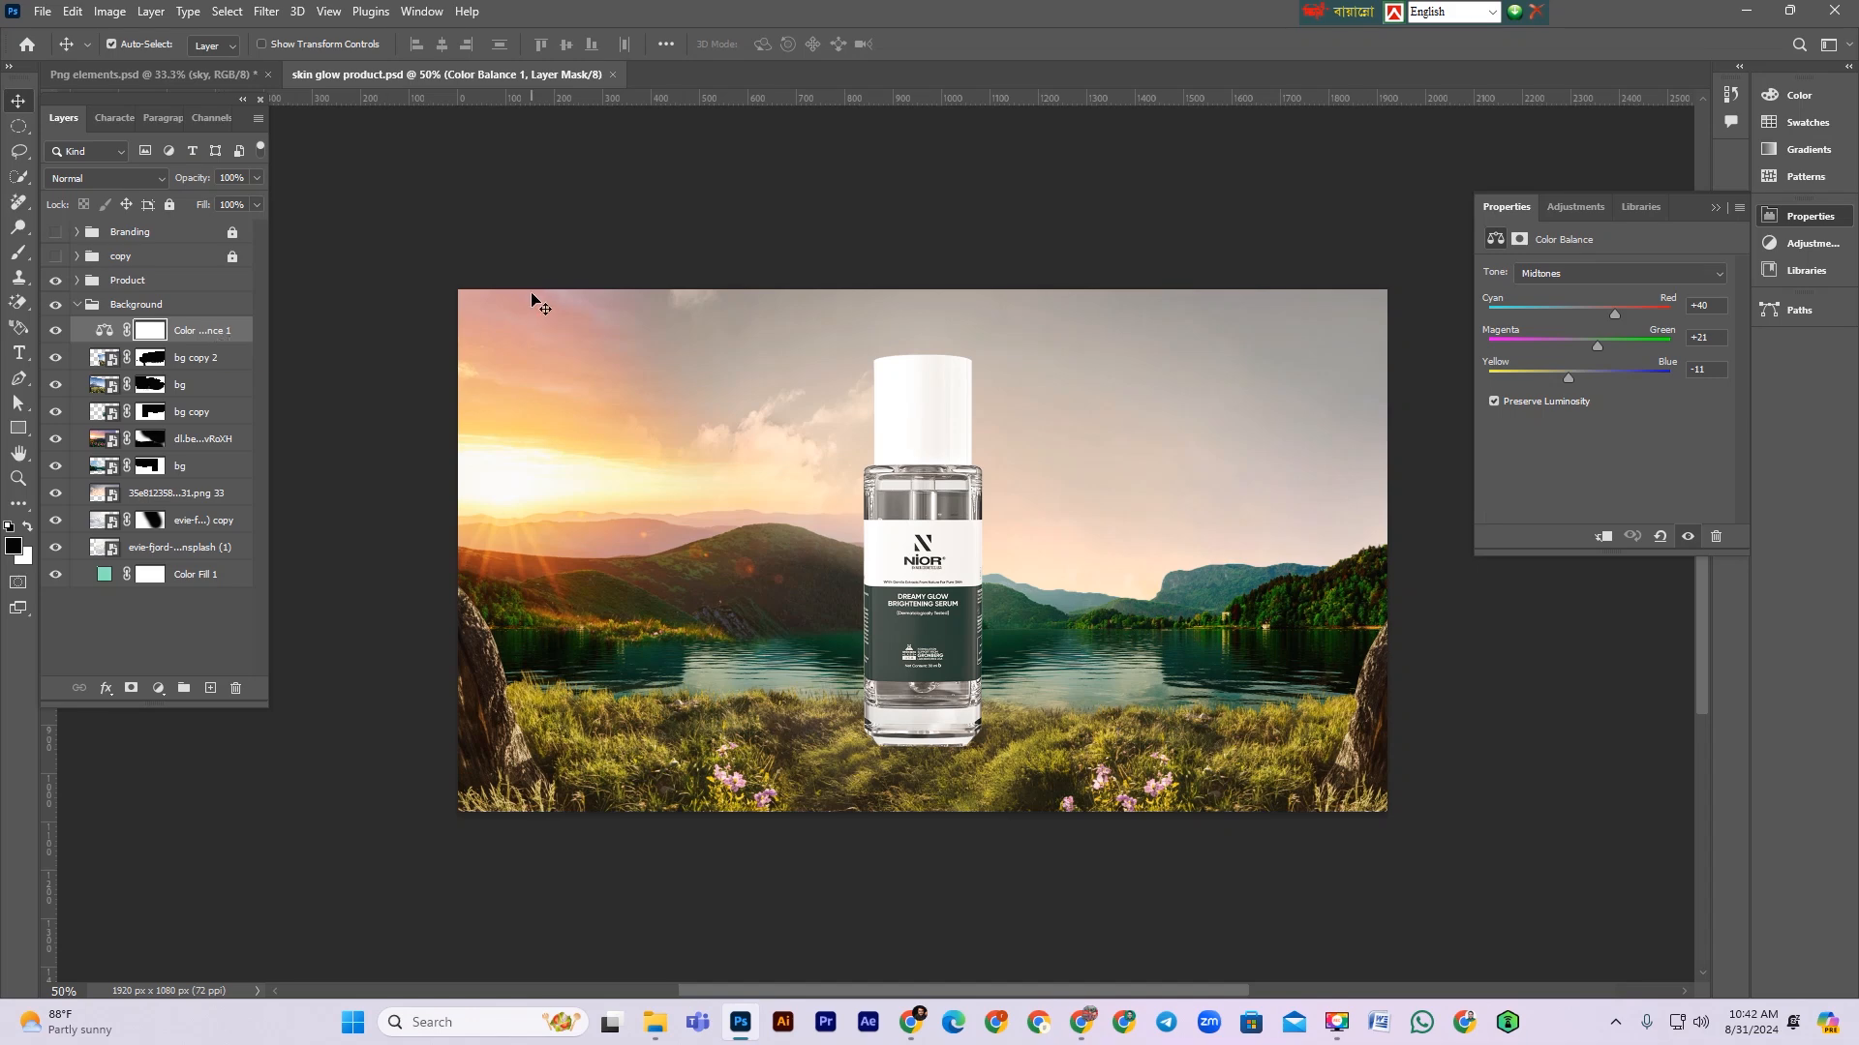
click(138, 70)
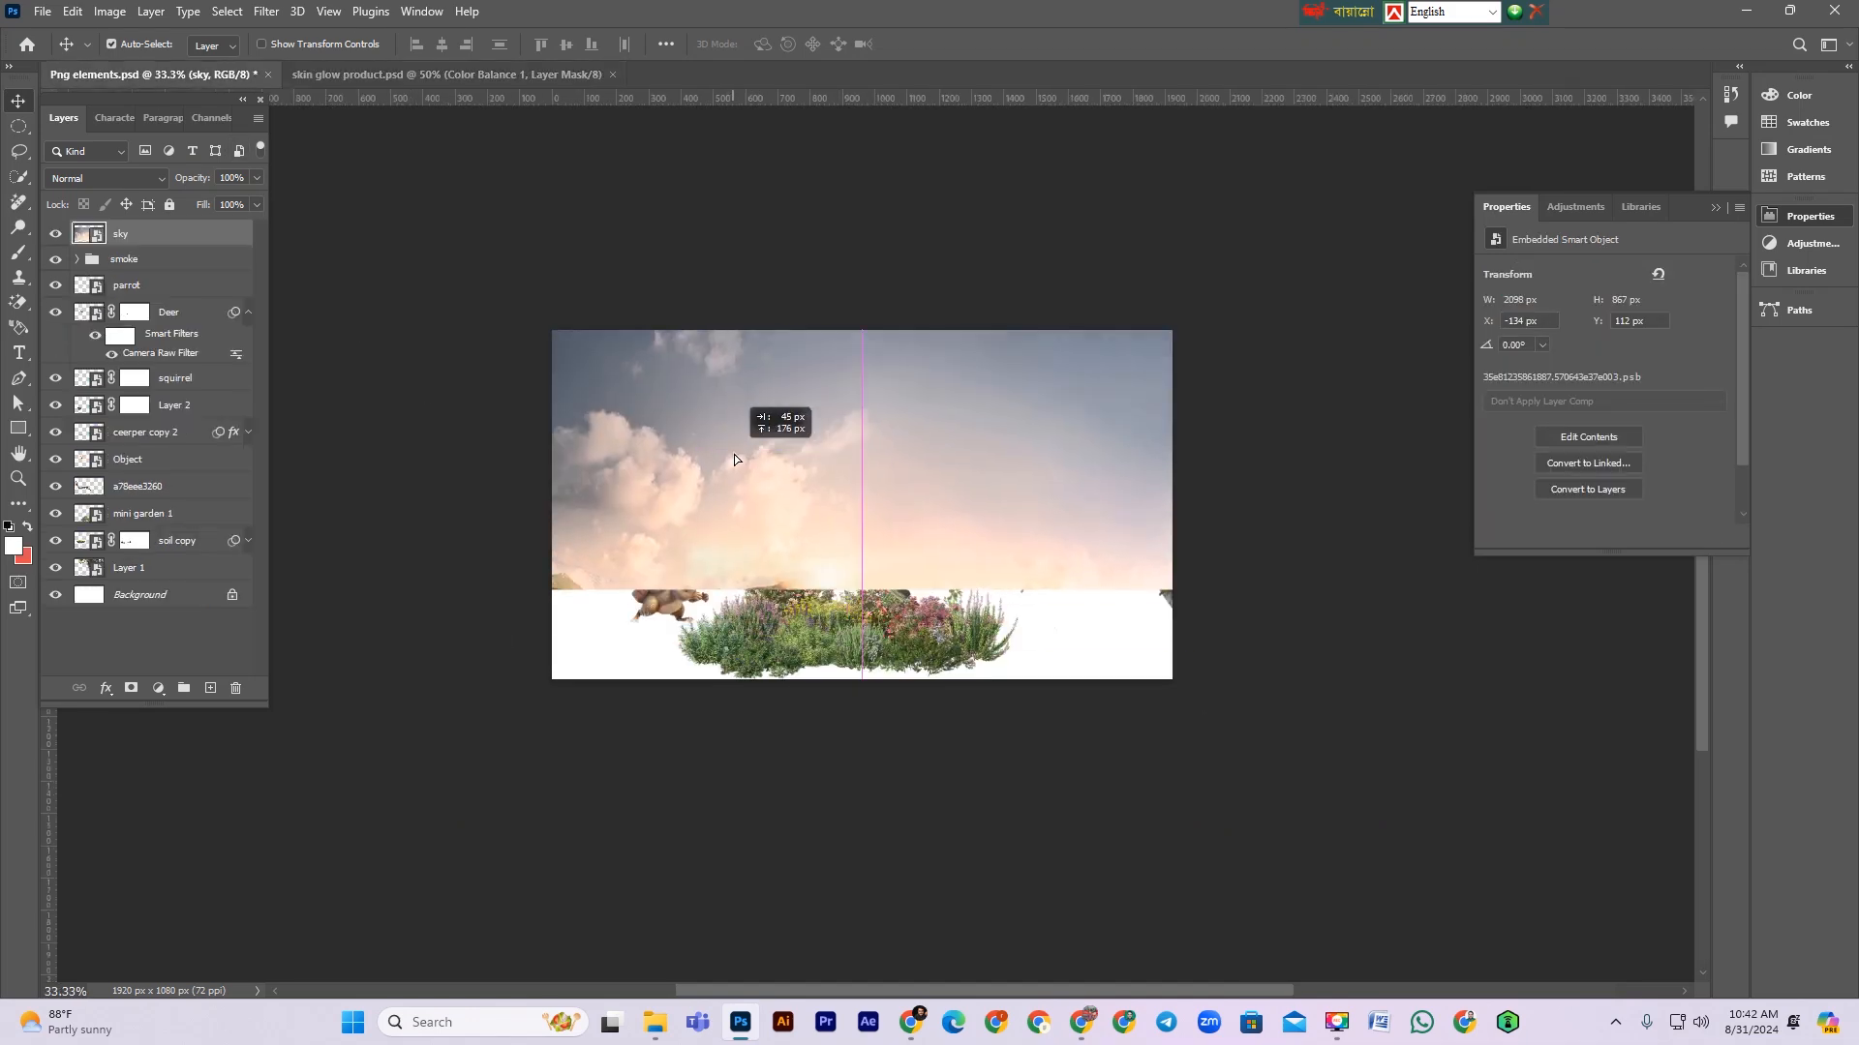
click(55, 234)
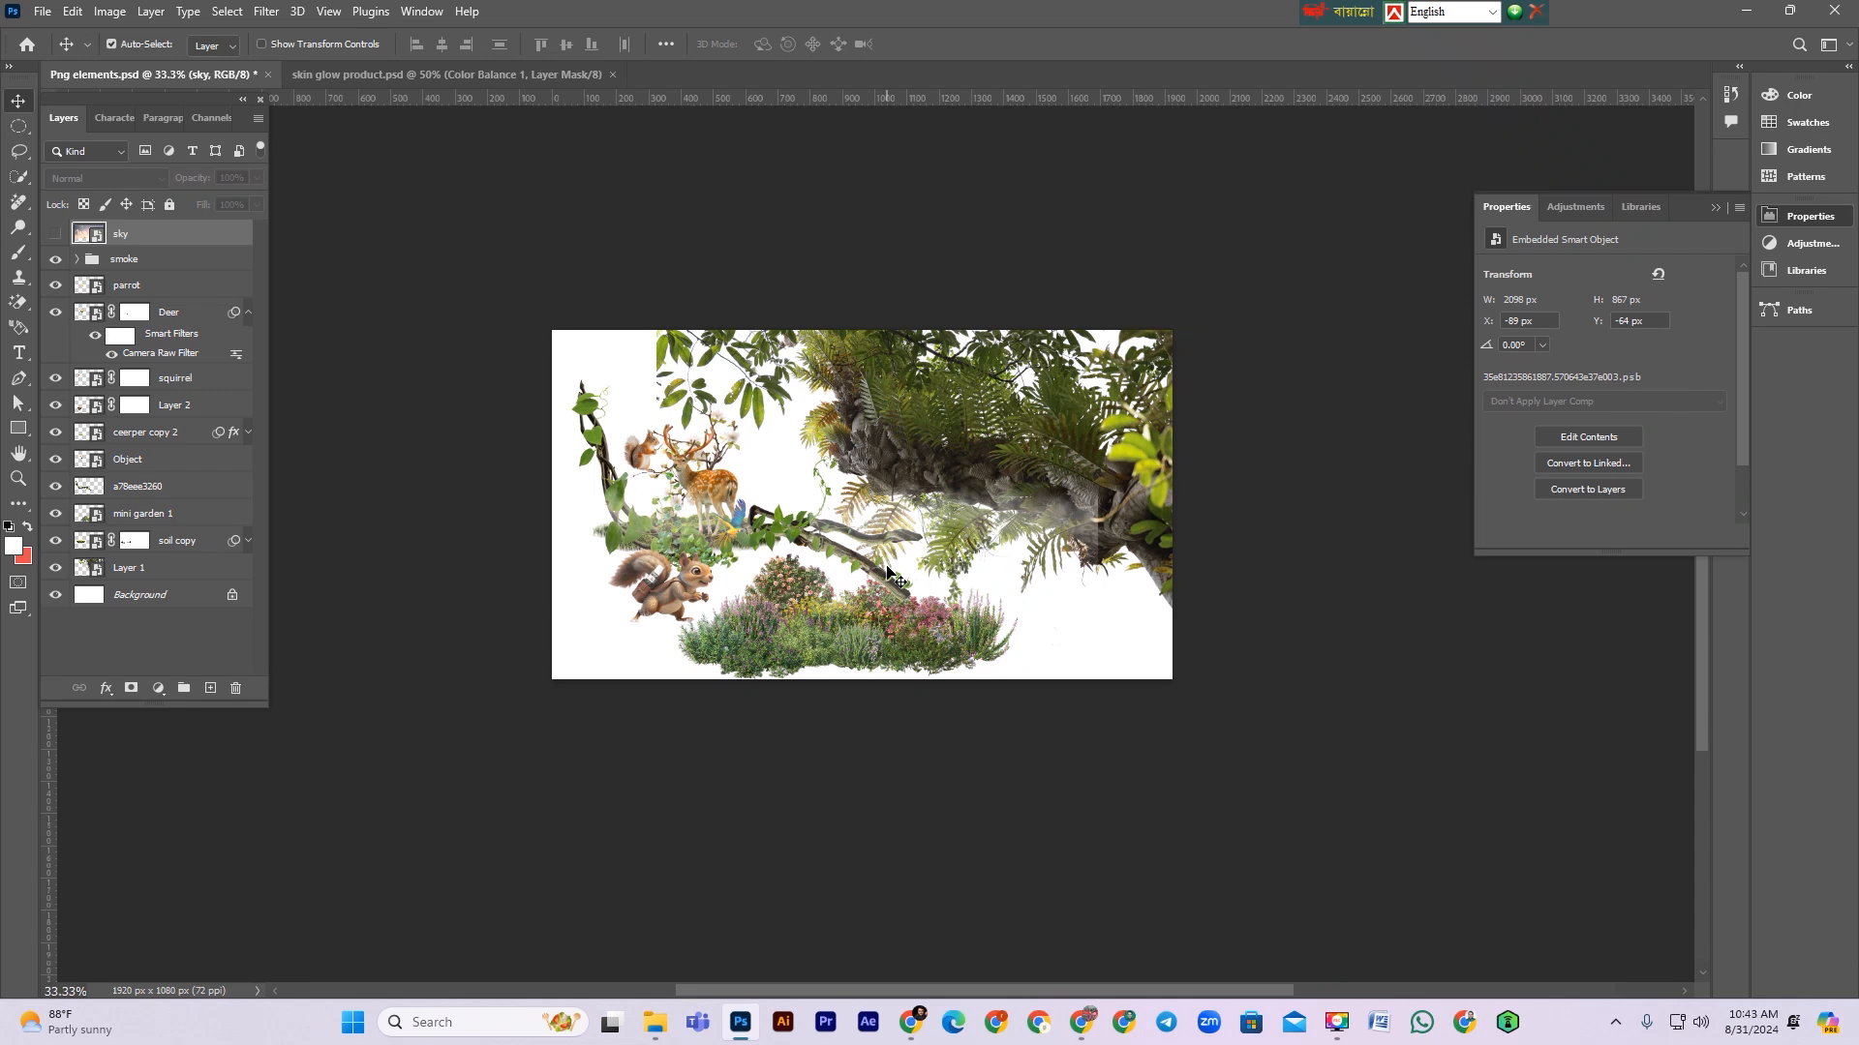
click(127, 263)
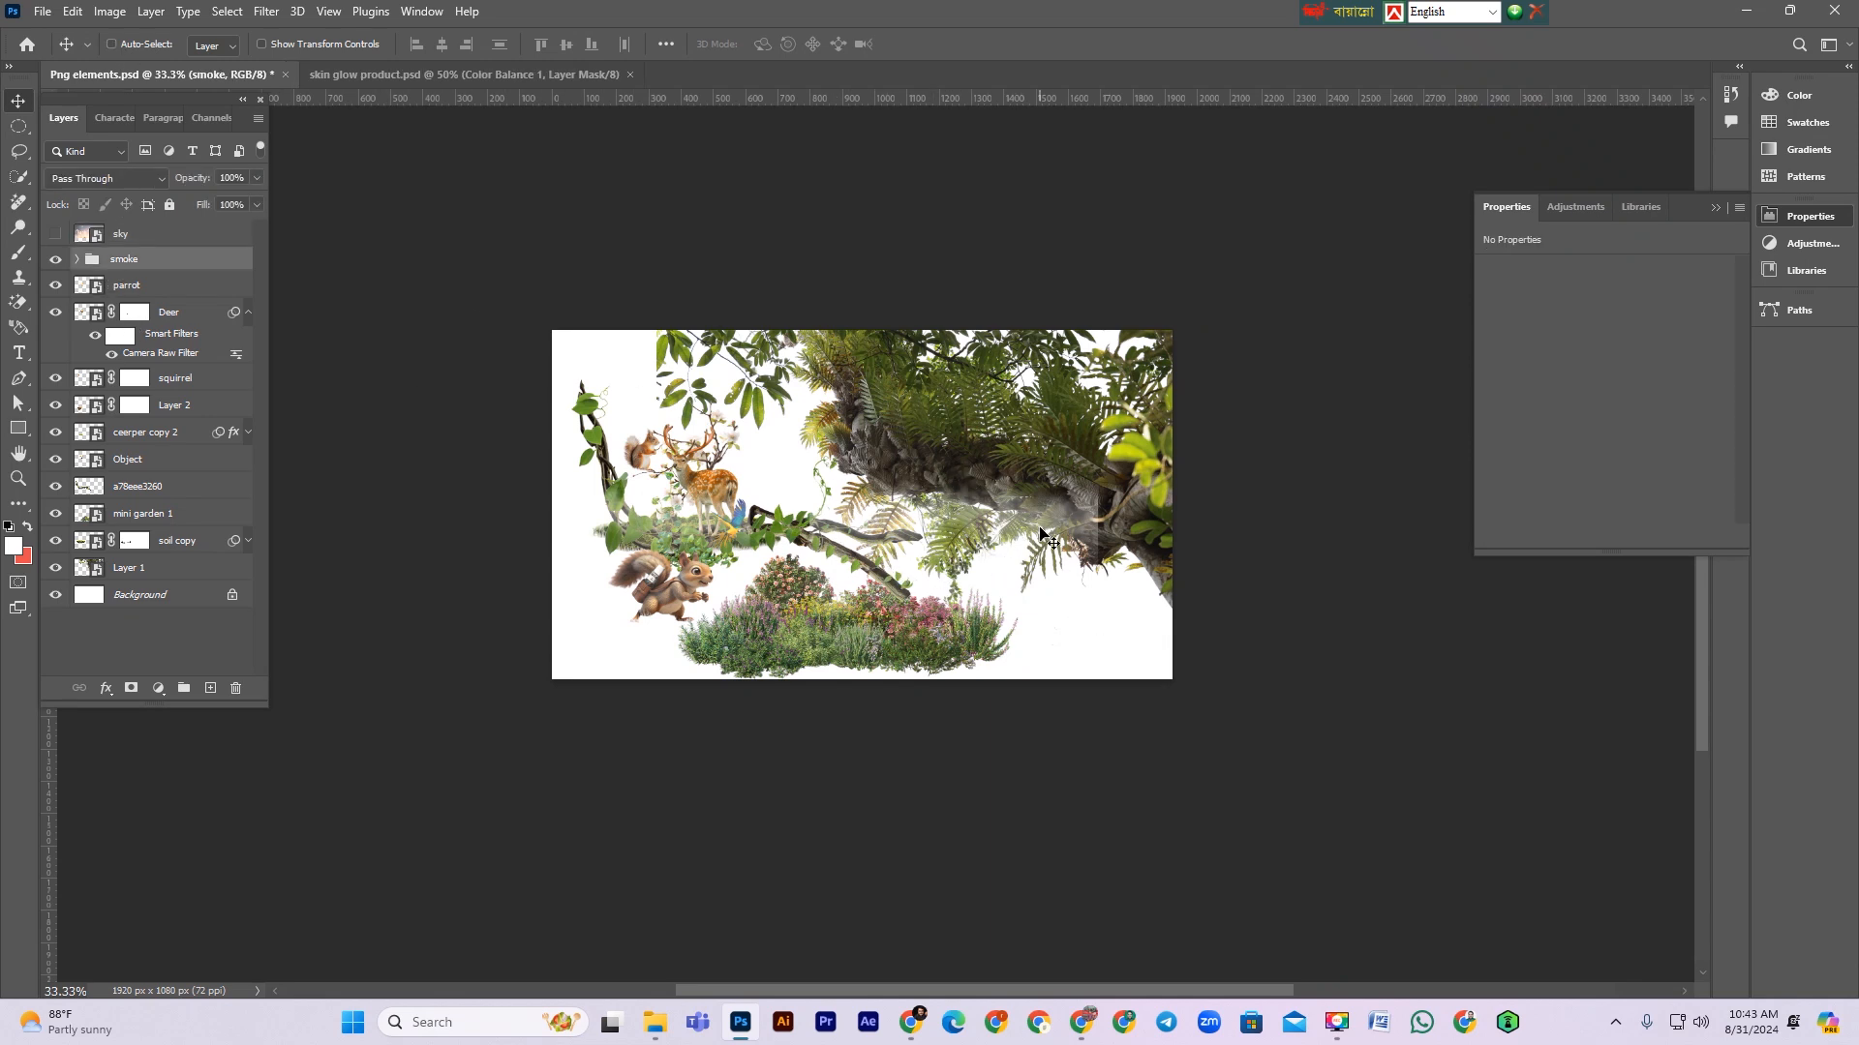
drag(1042, 534, 249, 40)
drag(359, 75, 369, 76)
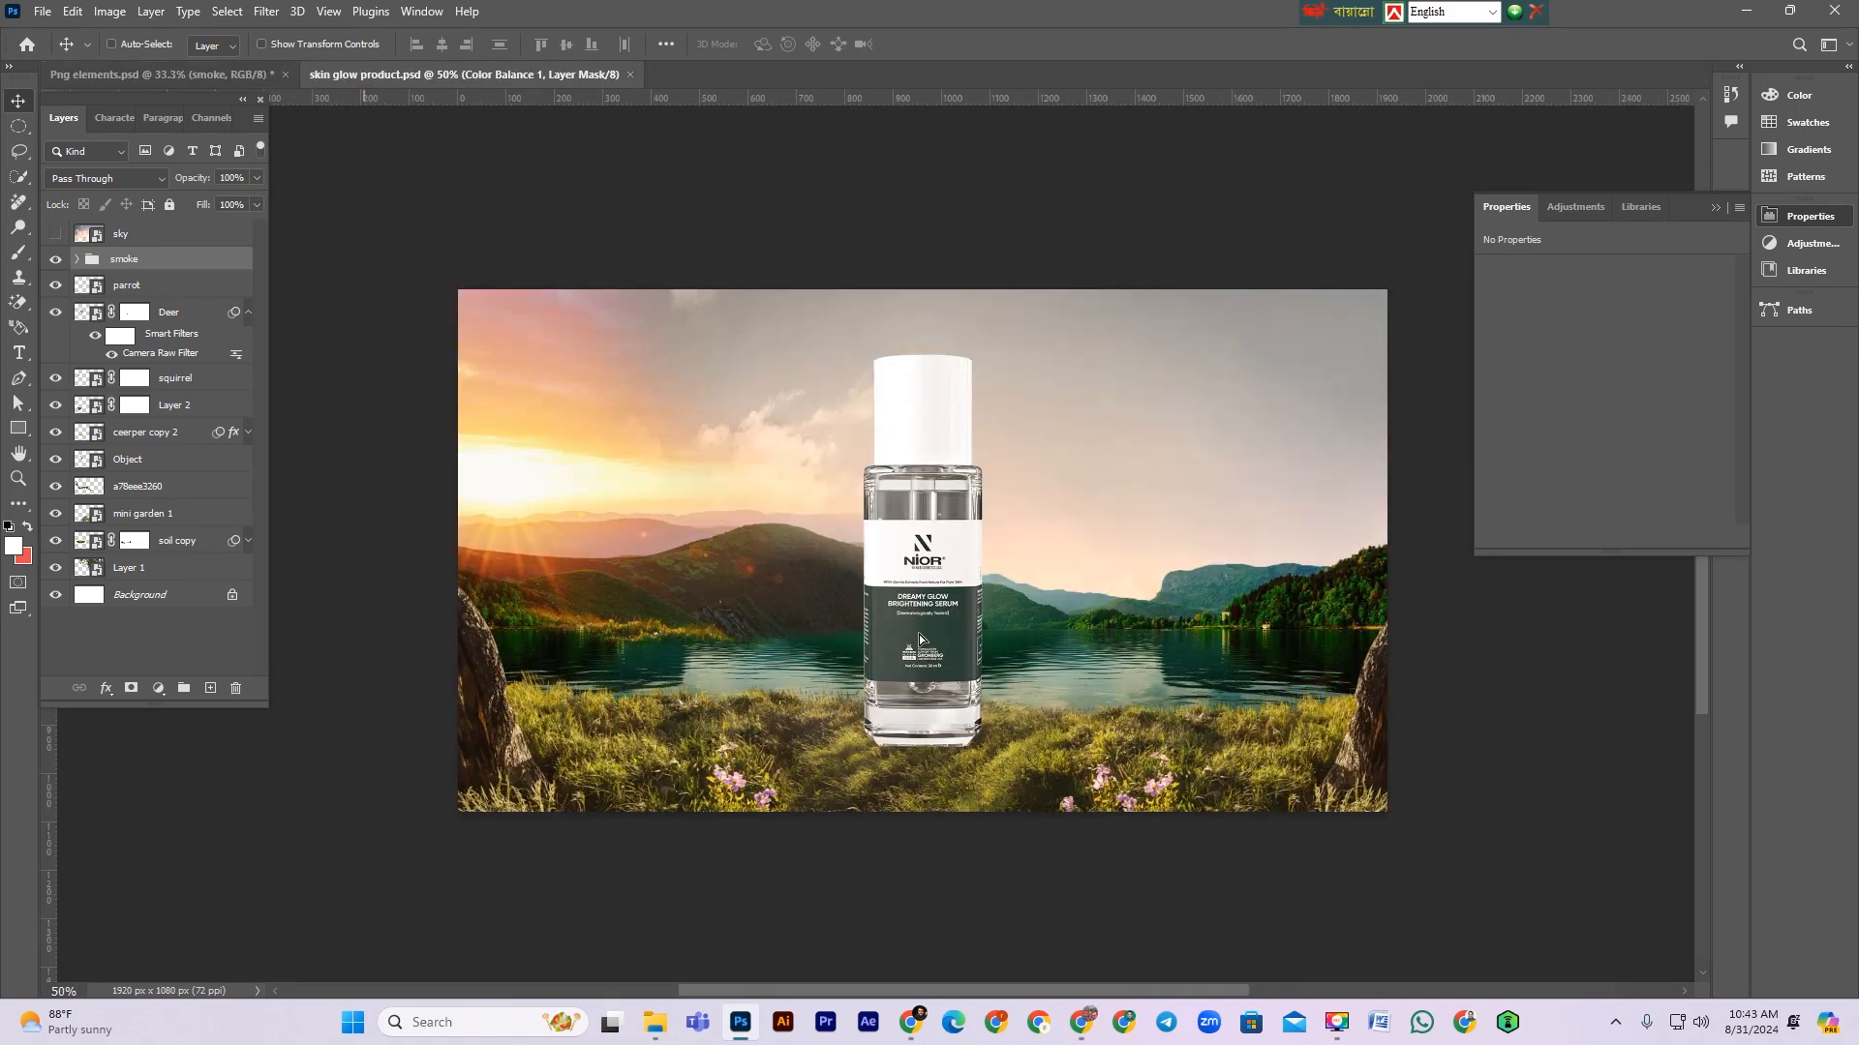
drag(920, 639, 922, 643)
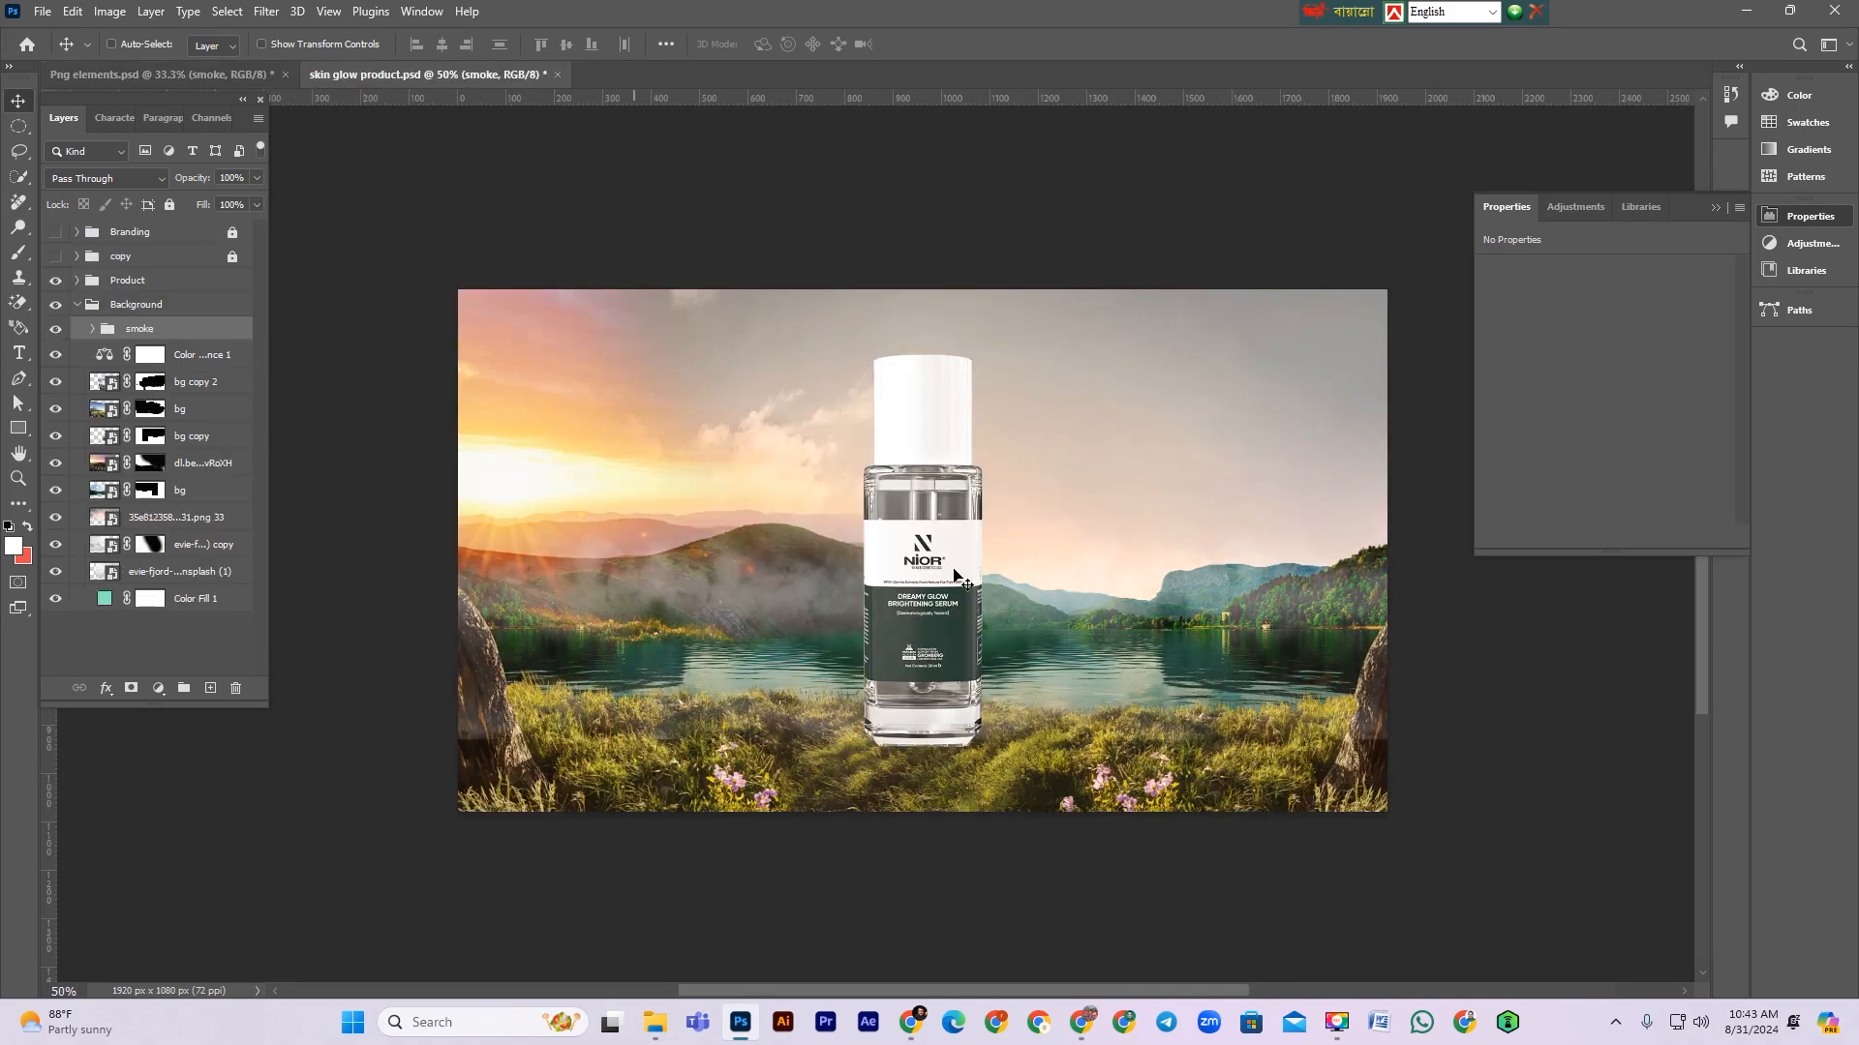
Step: Free-transform the smoke group, stretching it across the lake behind the bottle
key(ctrl+t)
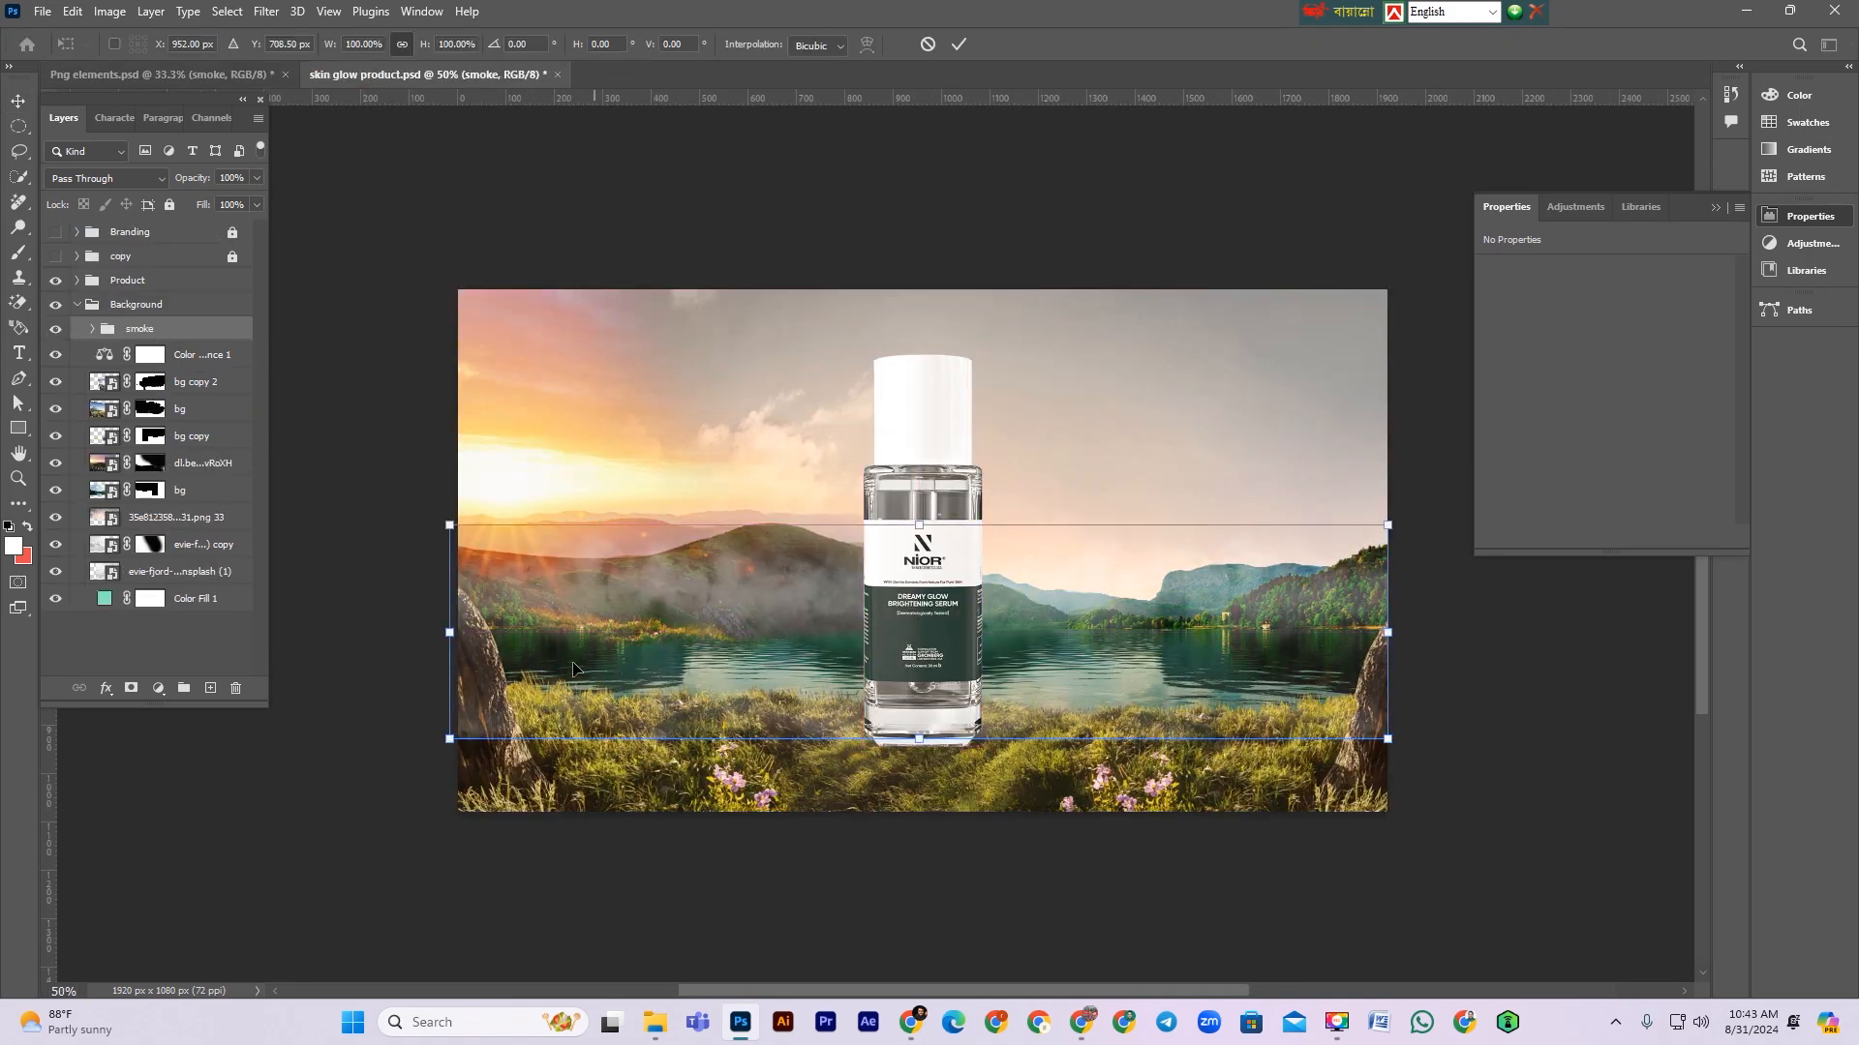
drag(445, 637, 446, 636)
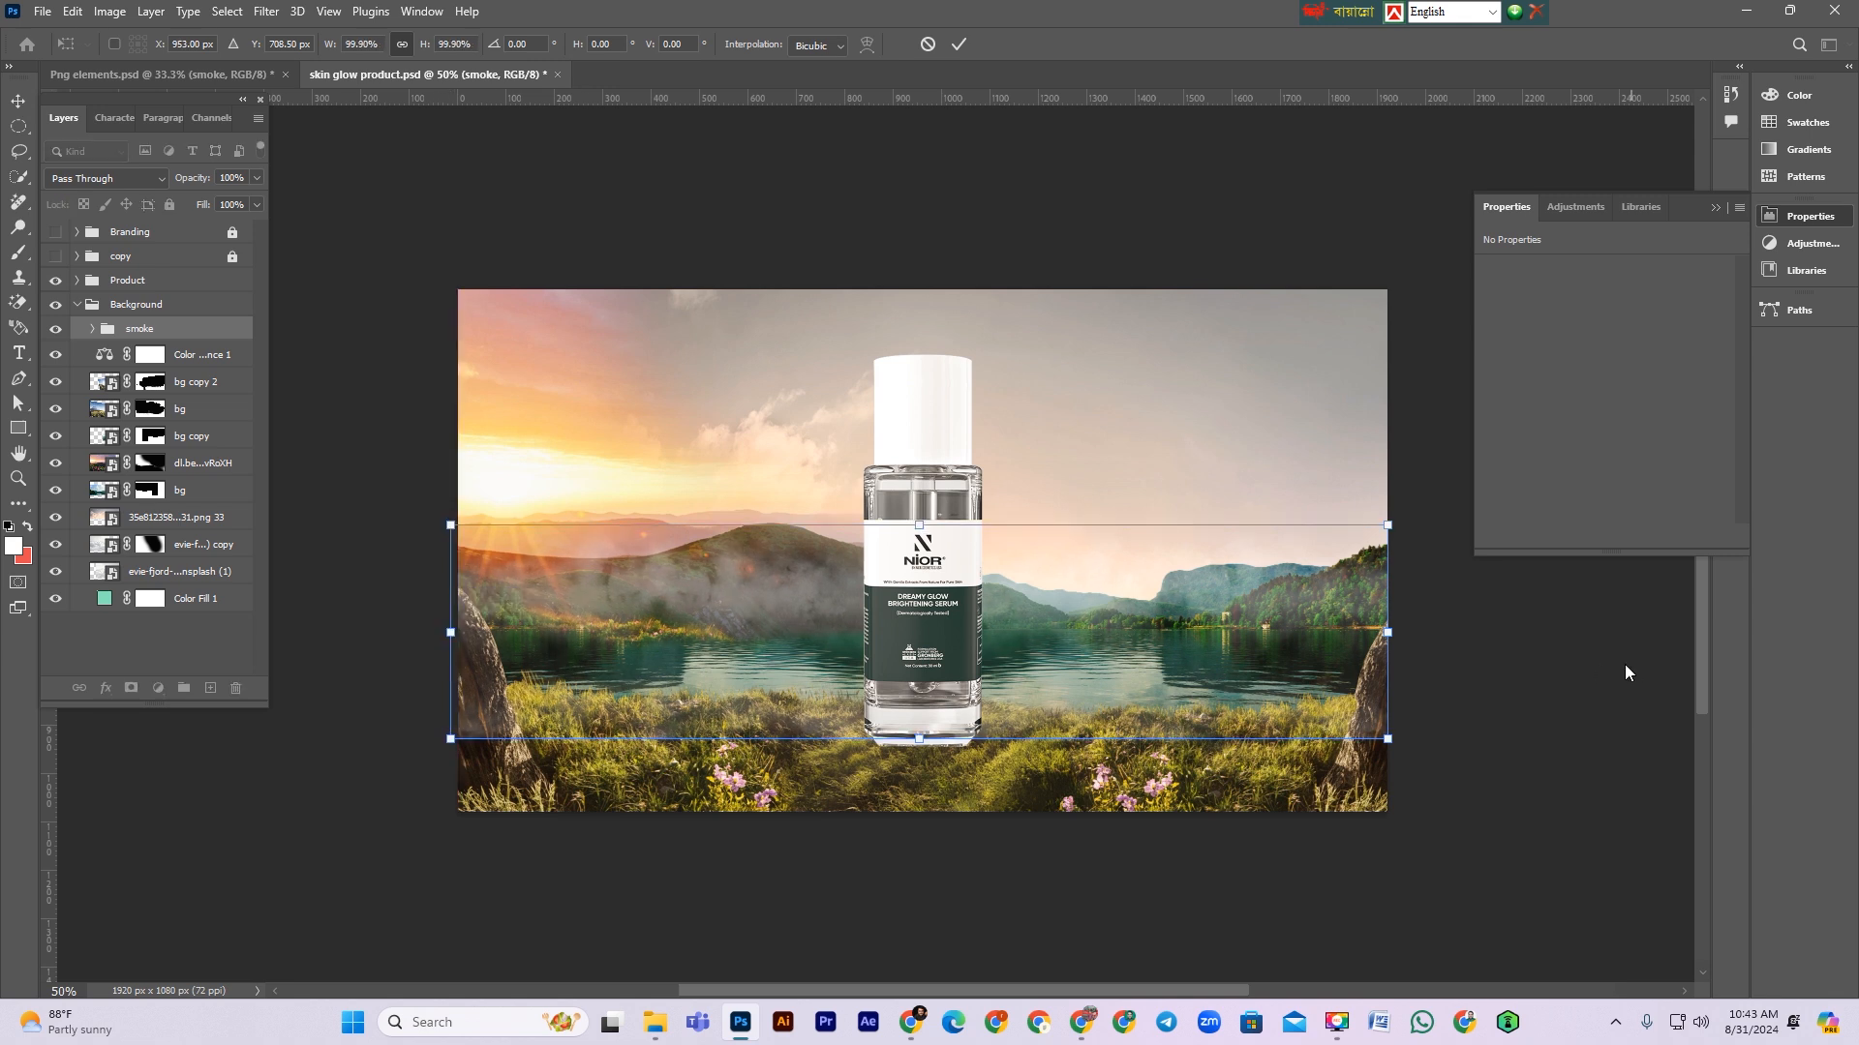
drag(1406, 634, 1416, 634)
drag(1171, 583, 1181, 598)
key(Return)
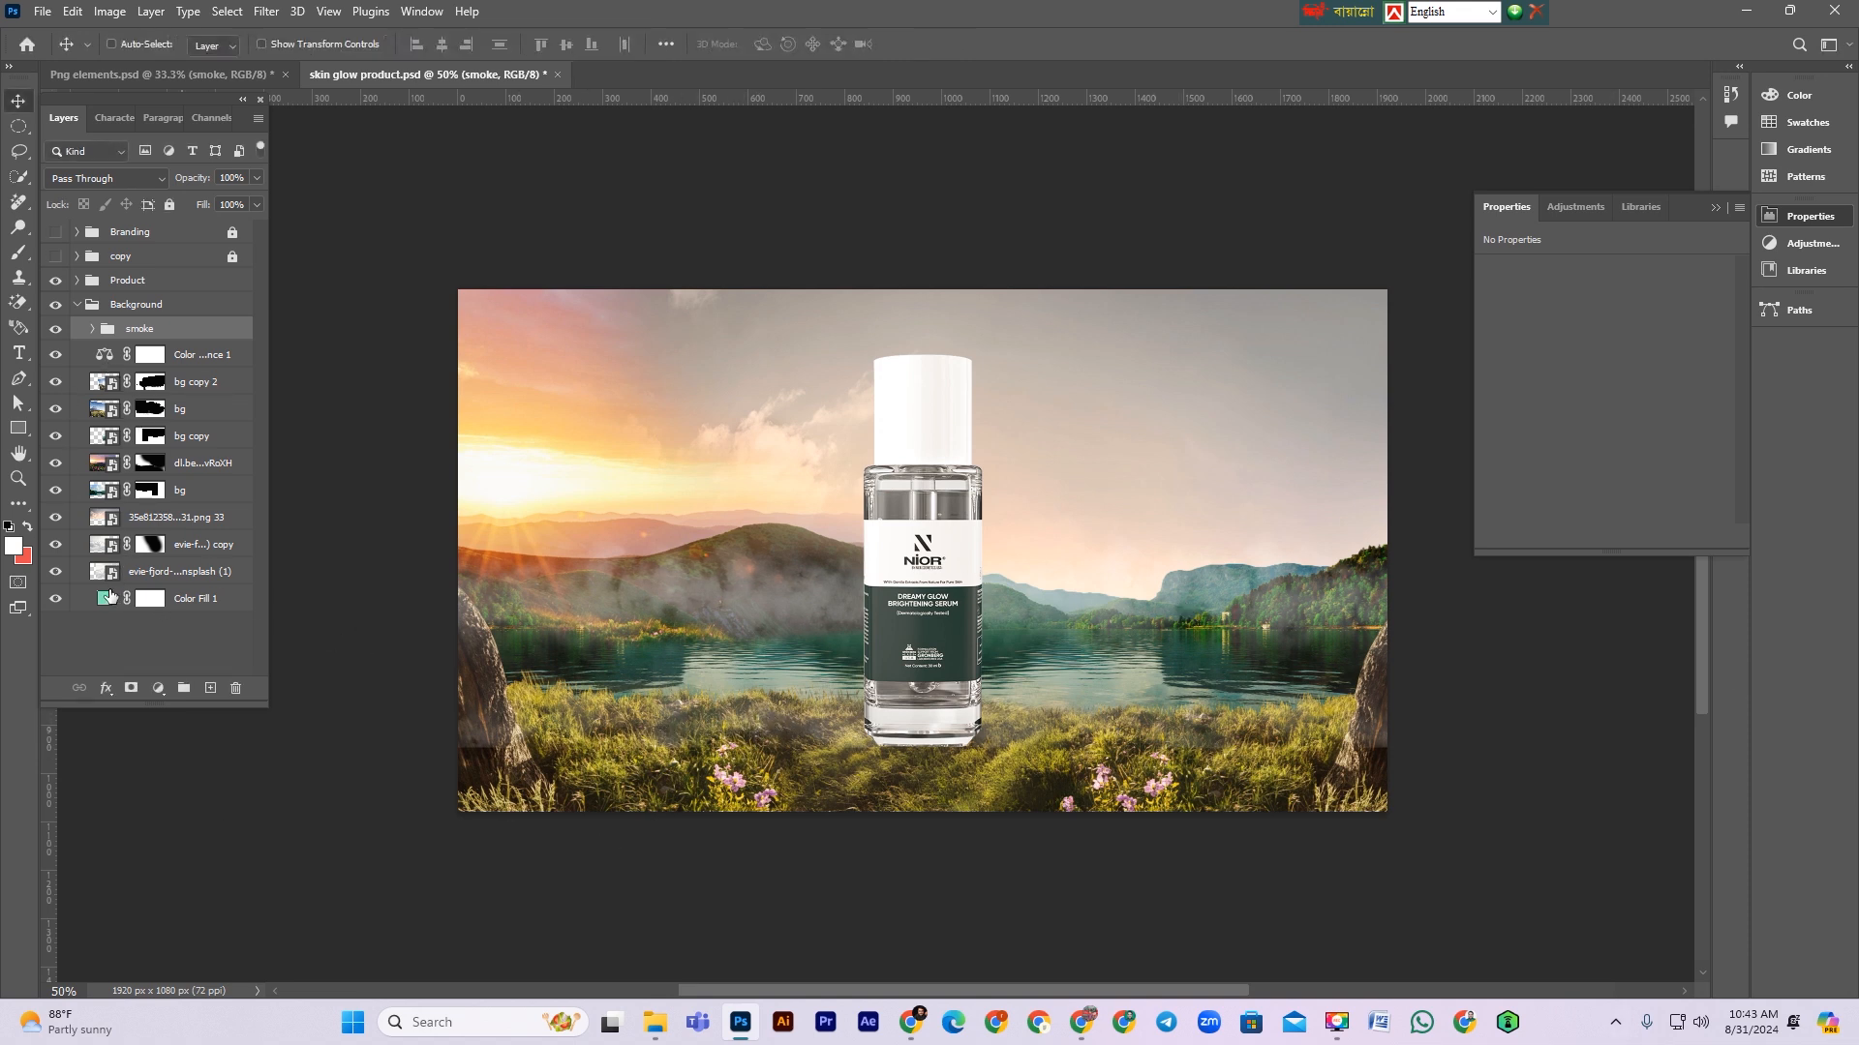
Step: Add a layer mask to the smoke group and paint black with a 500 px brush to fade its lower edge
click(129, 689)
click(19, 254)
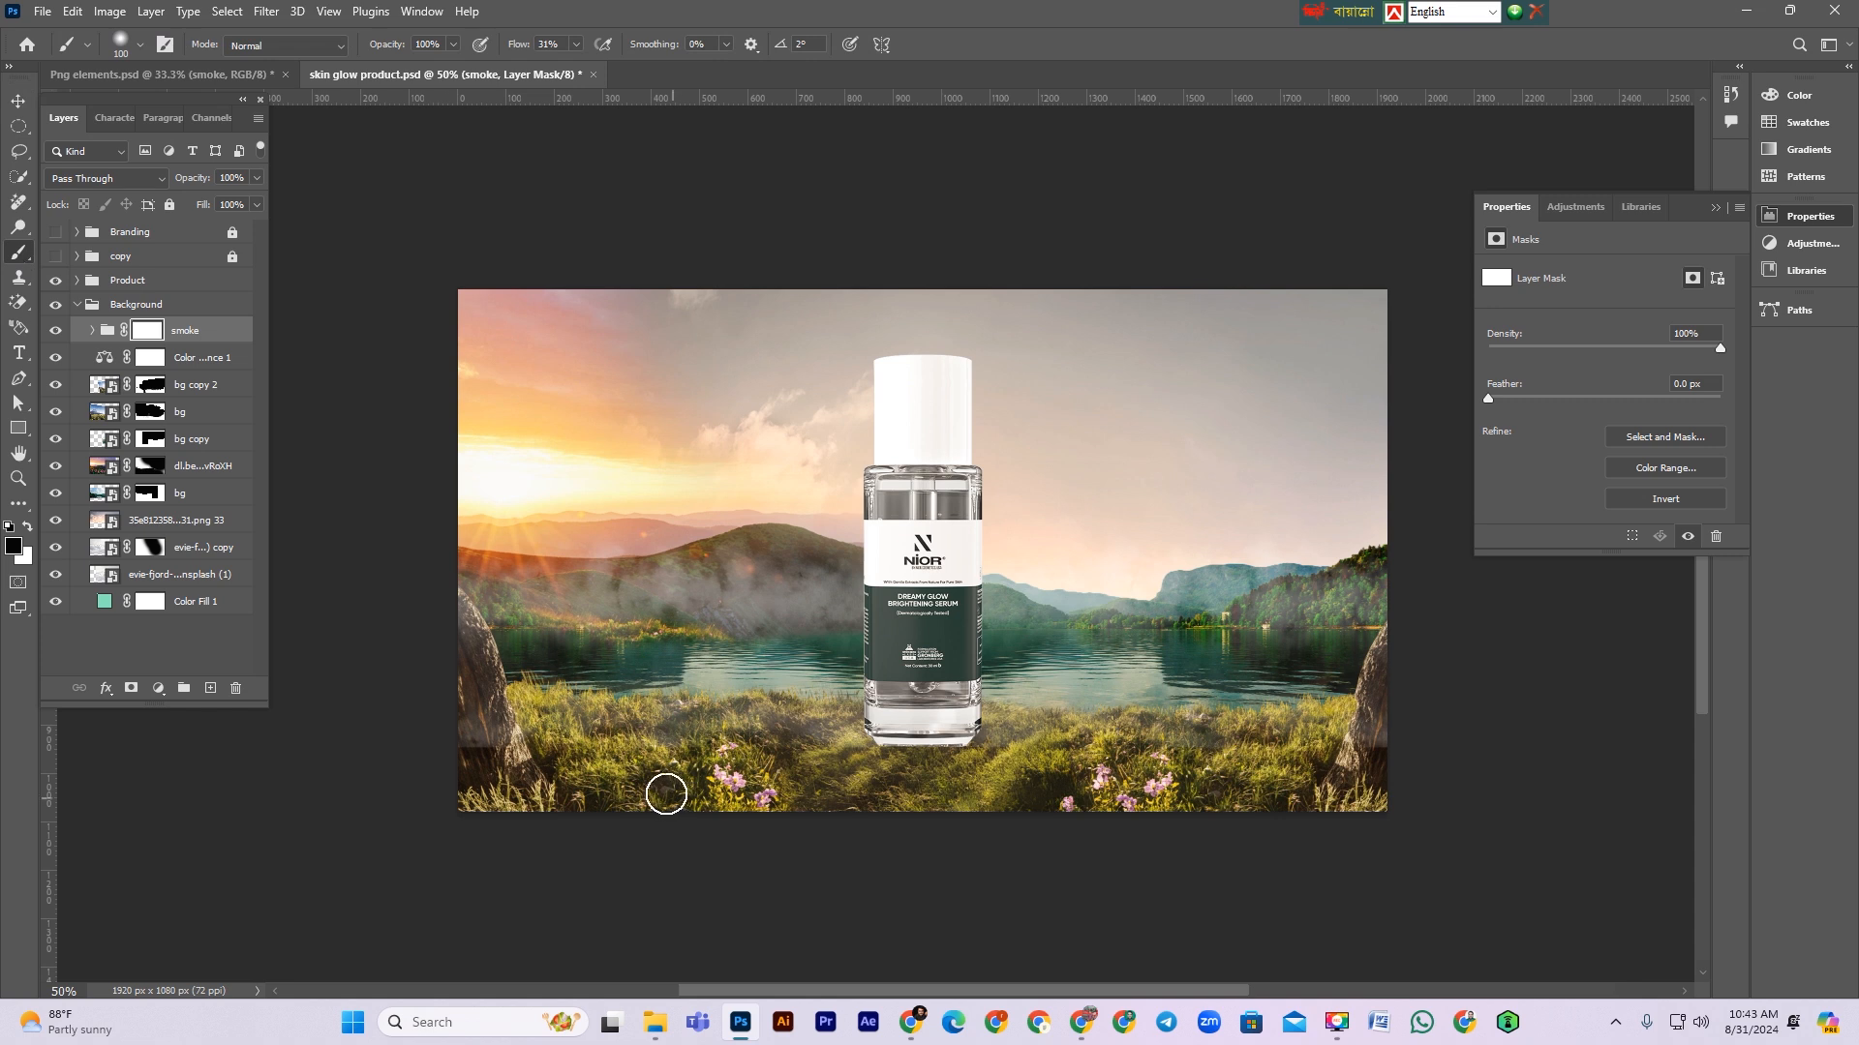
key(bracketright)
key(bracketright)
key(bracketright)
key(bracketright)
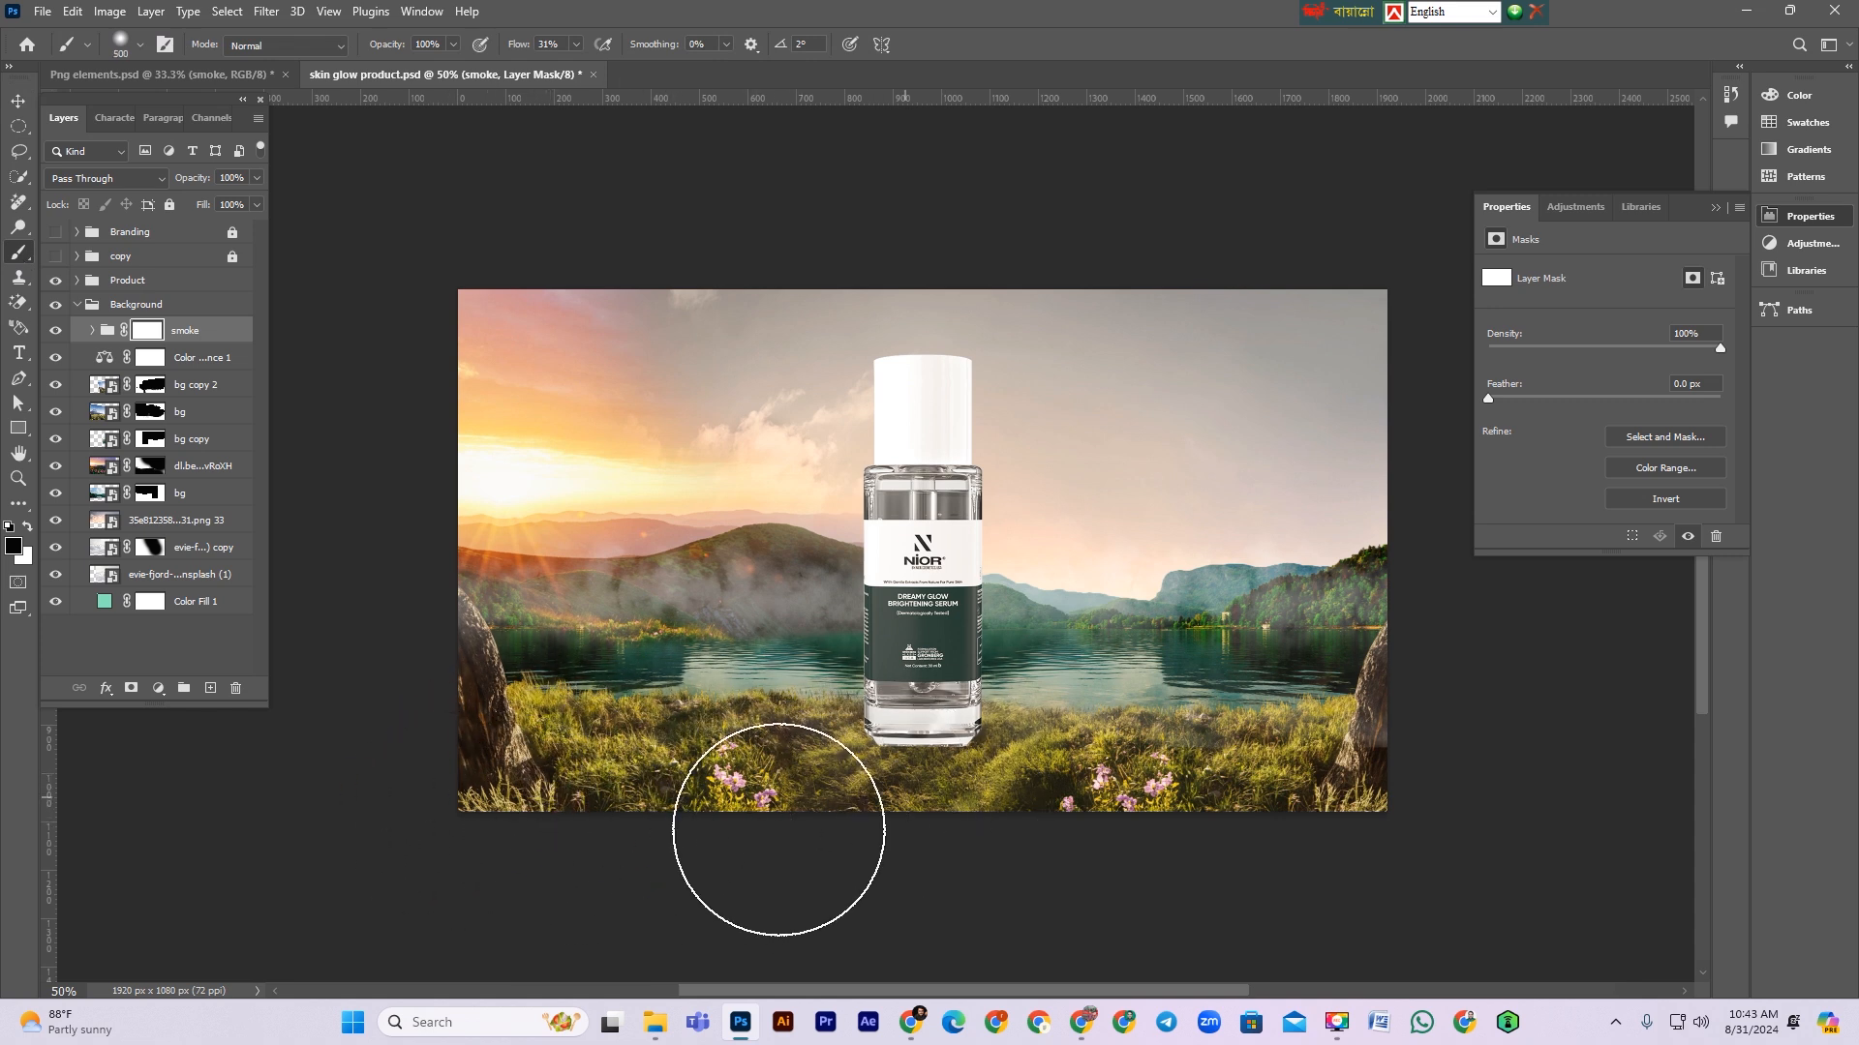
mouse_move(911, 828)
mouse_down()
mouse_move(664, 788)
mouse_move(954, 771)
mouse_up()
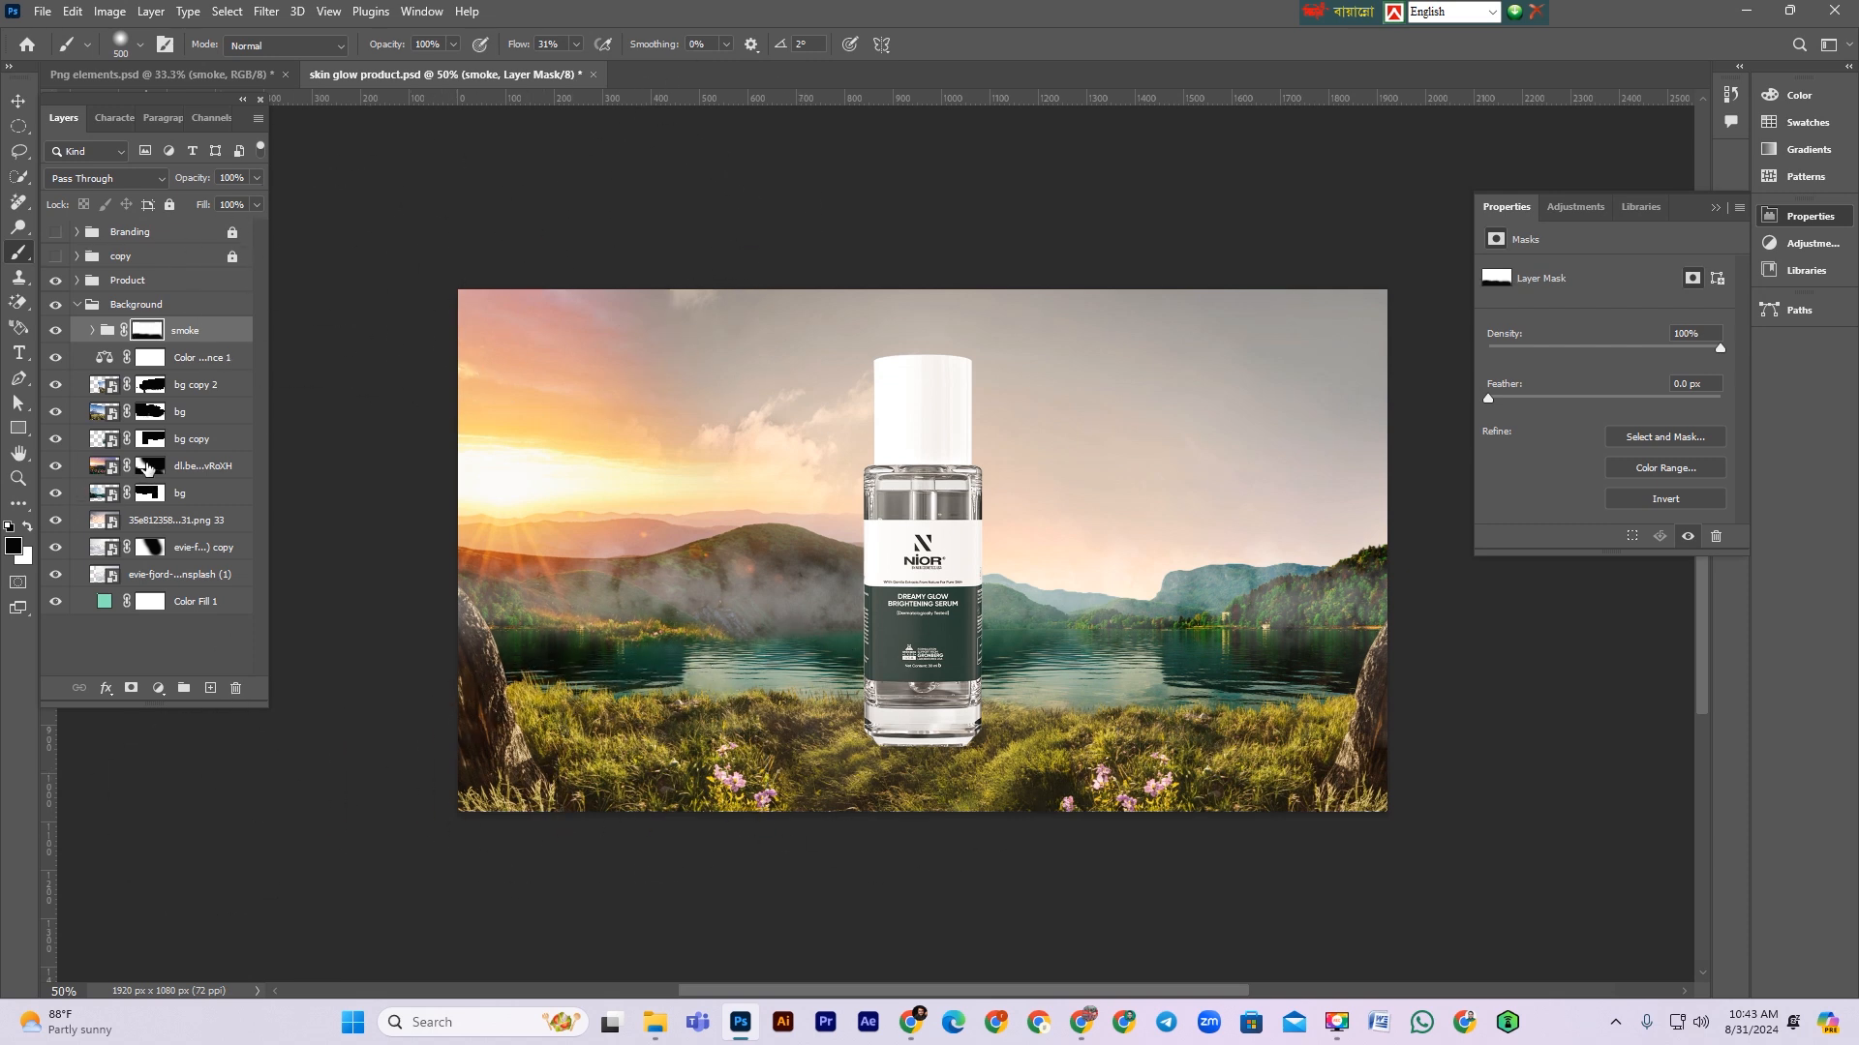
Step: Save the product document
click(150, 466)
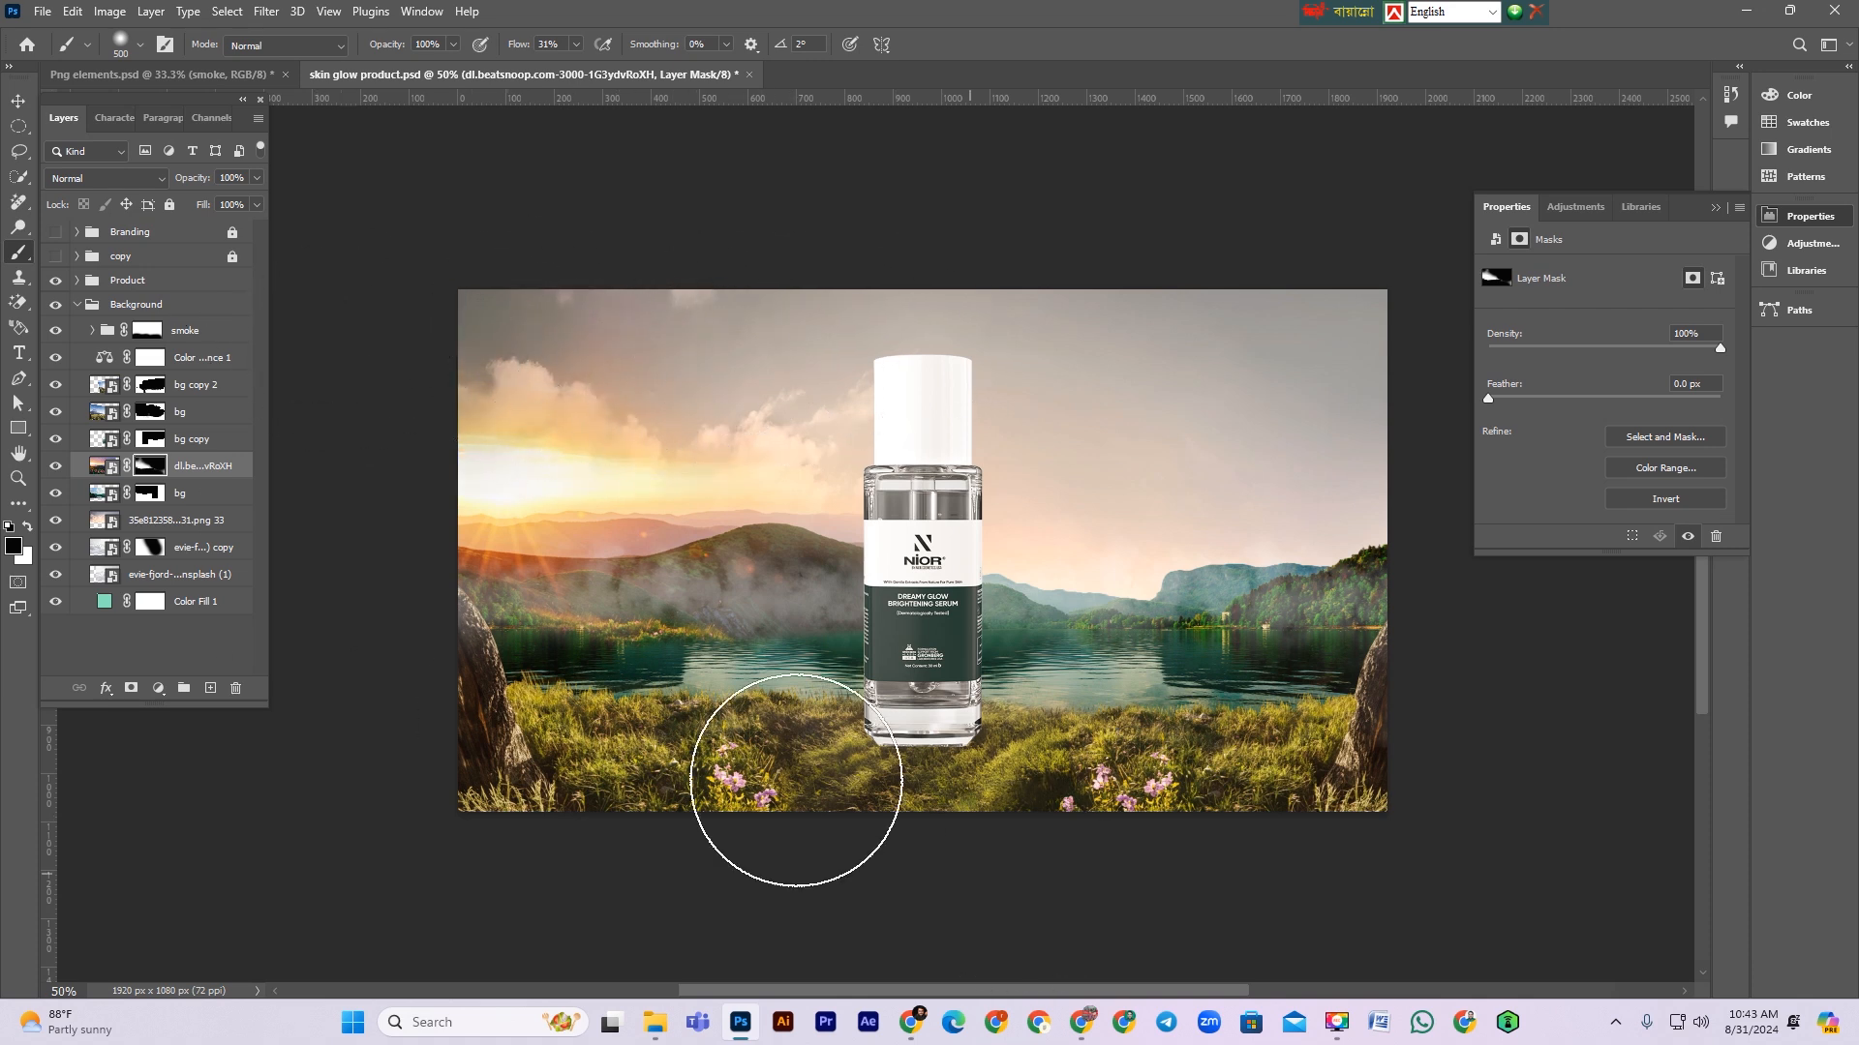
click(19, 102)
key(ctrl+s)
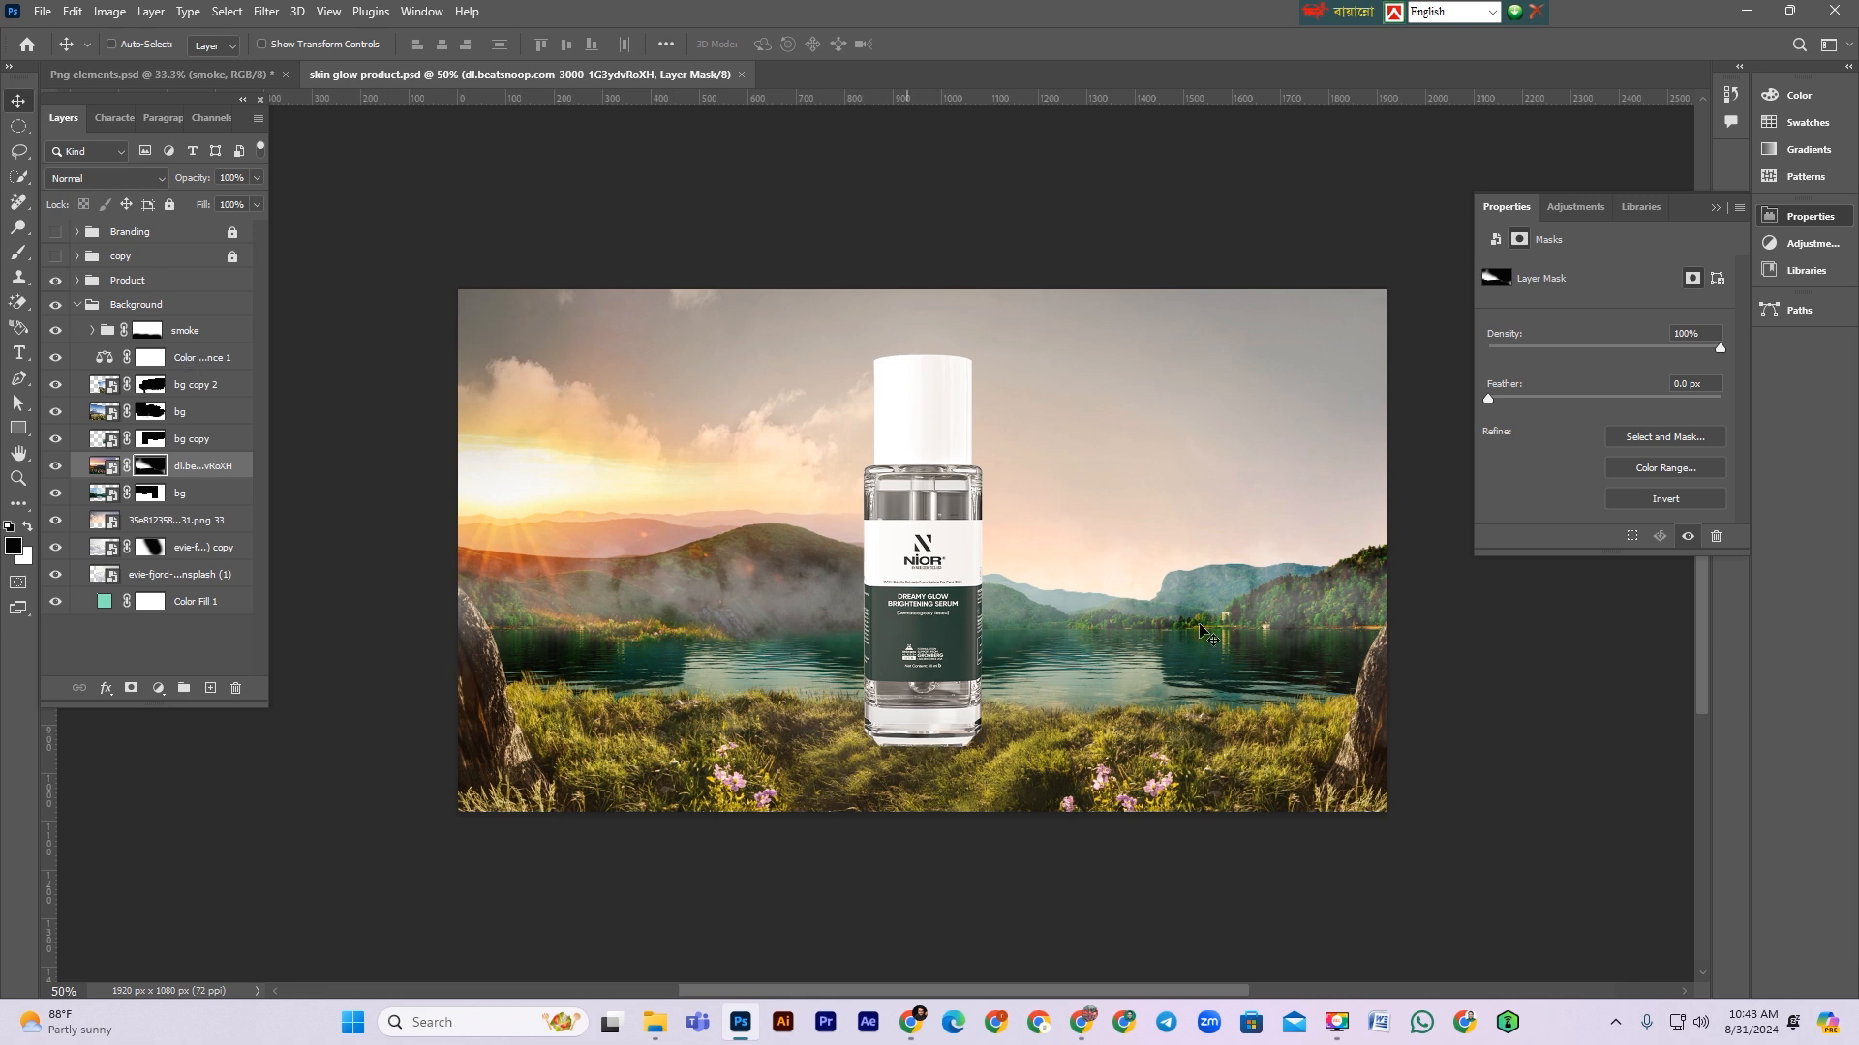
Step: Add a new layer above the smoke group and paint a soft cream (fdf6d4) stroke across the horizon with a 500 px, 0% hardness brush
click(221, 338)
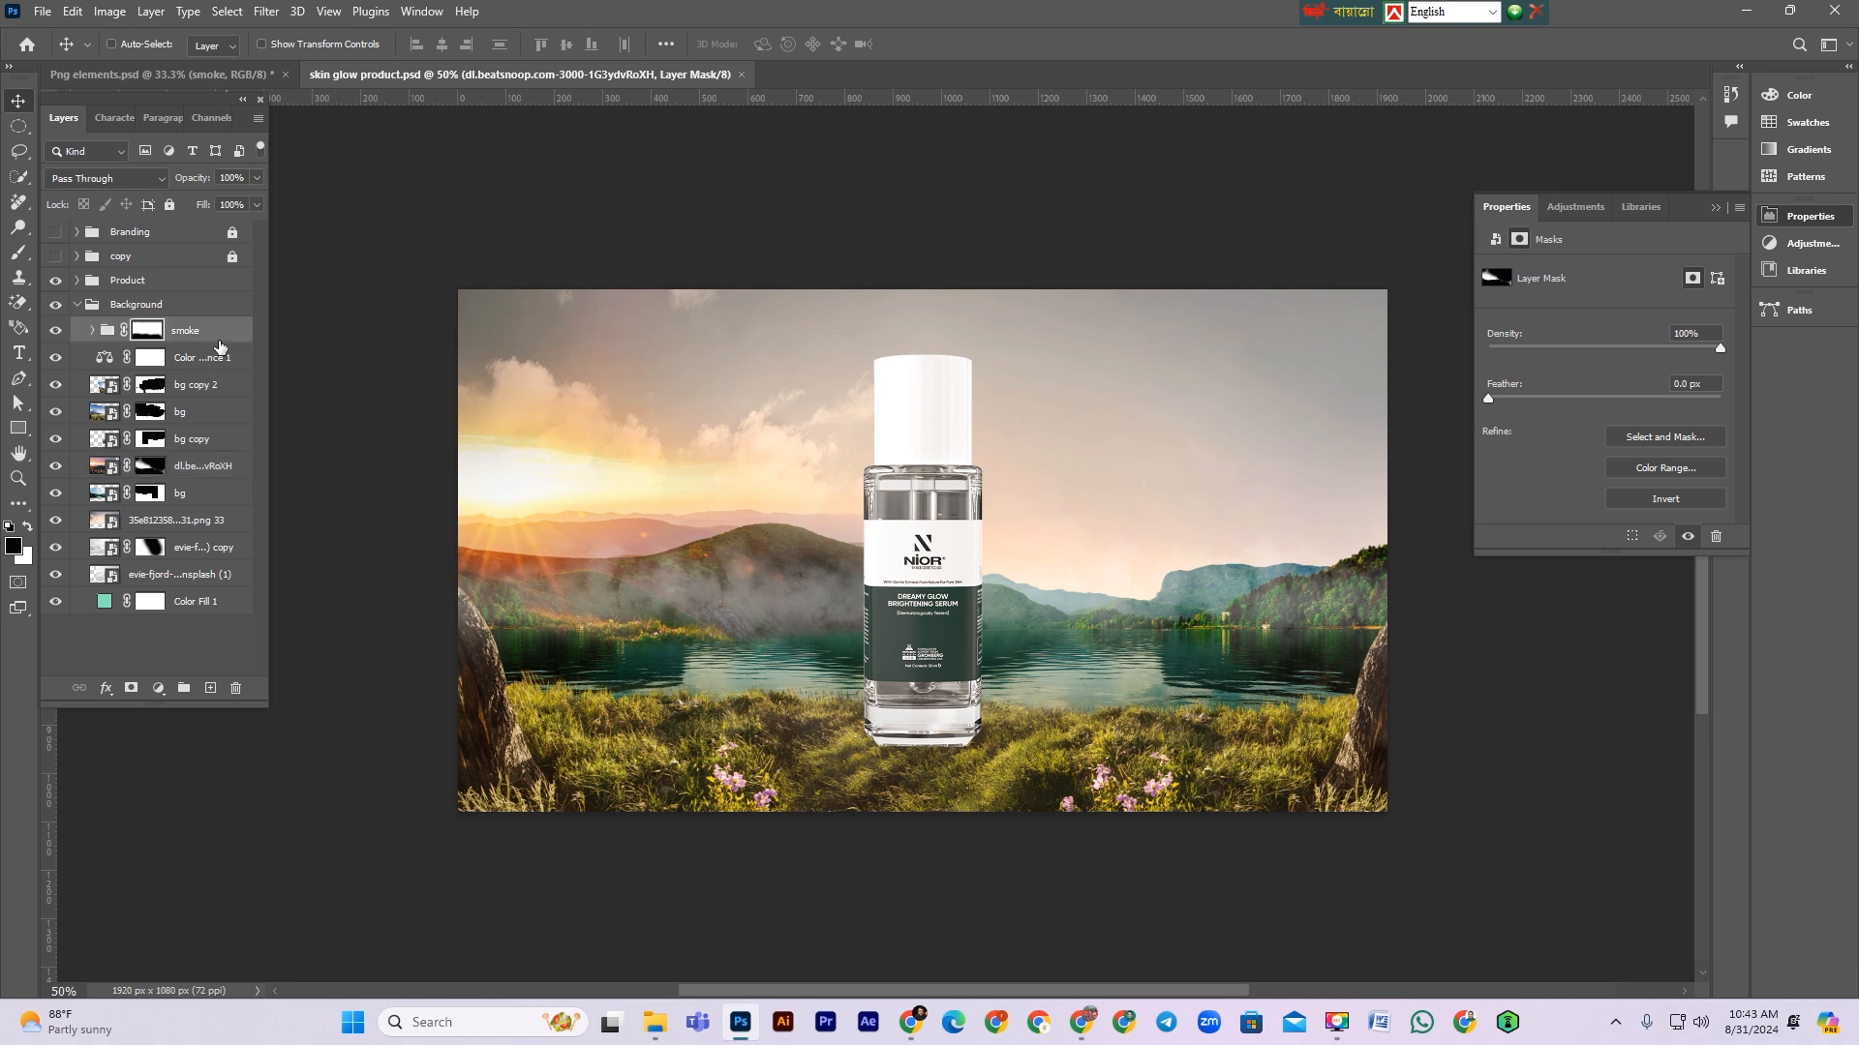
click(210, 689)
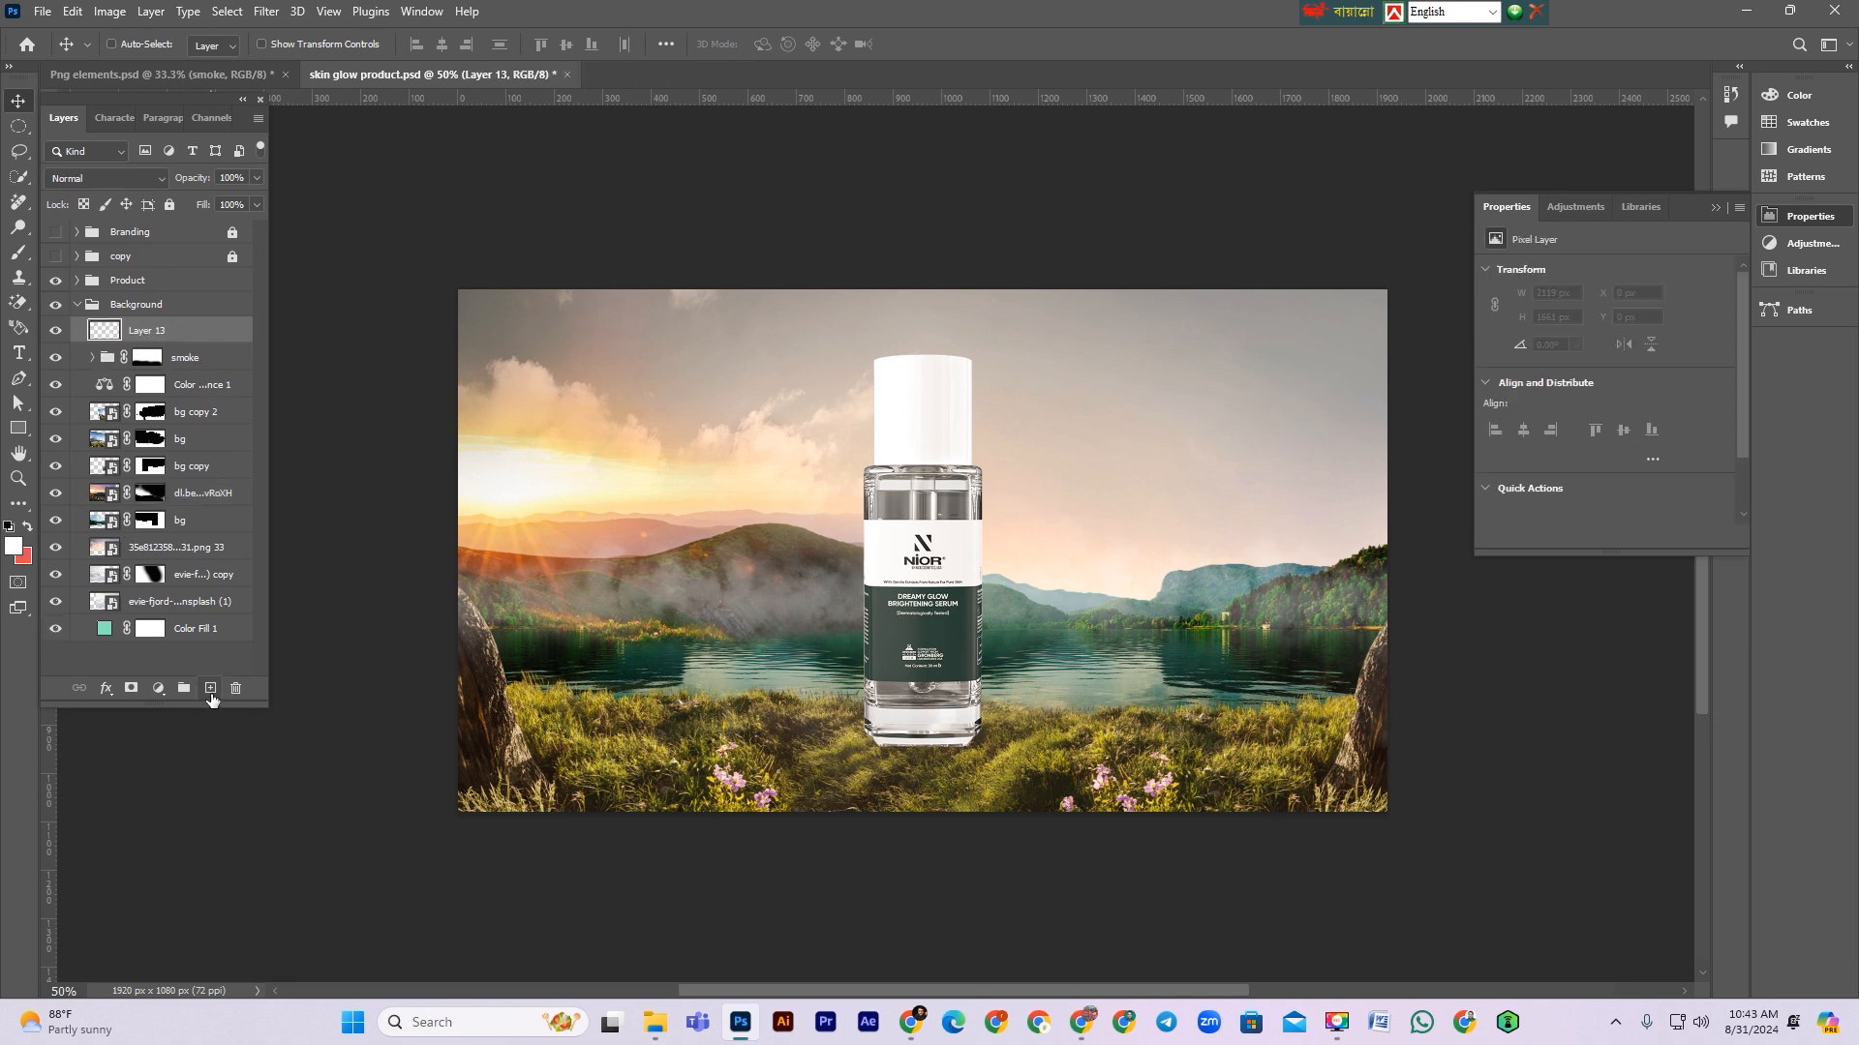
click(13, 548)
click(606, 482)
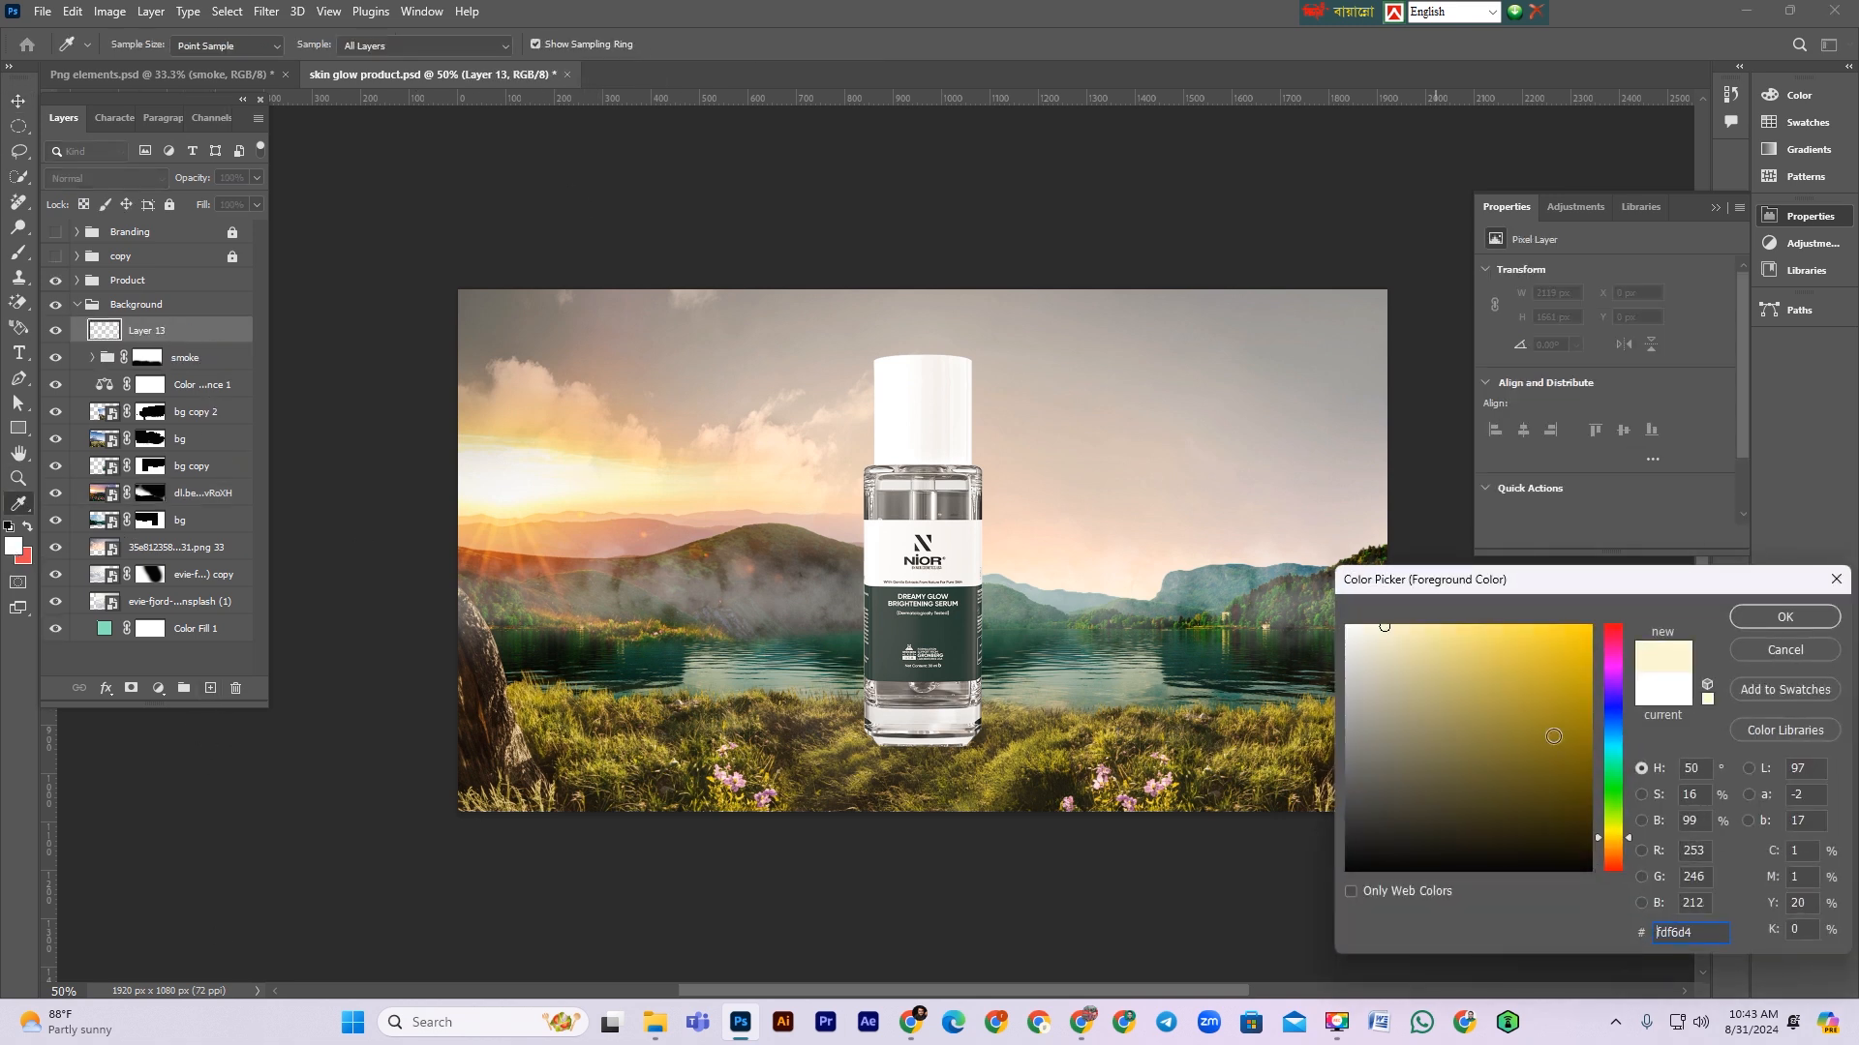
click(1784, 617)
key(b)
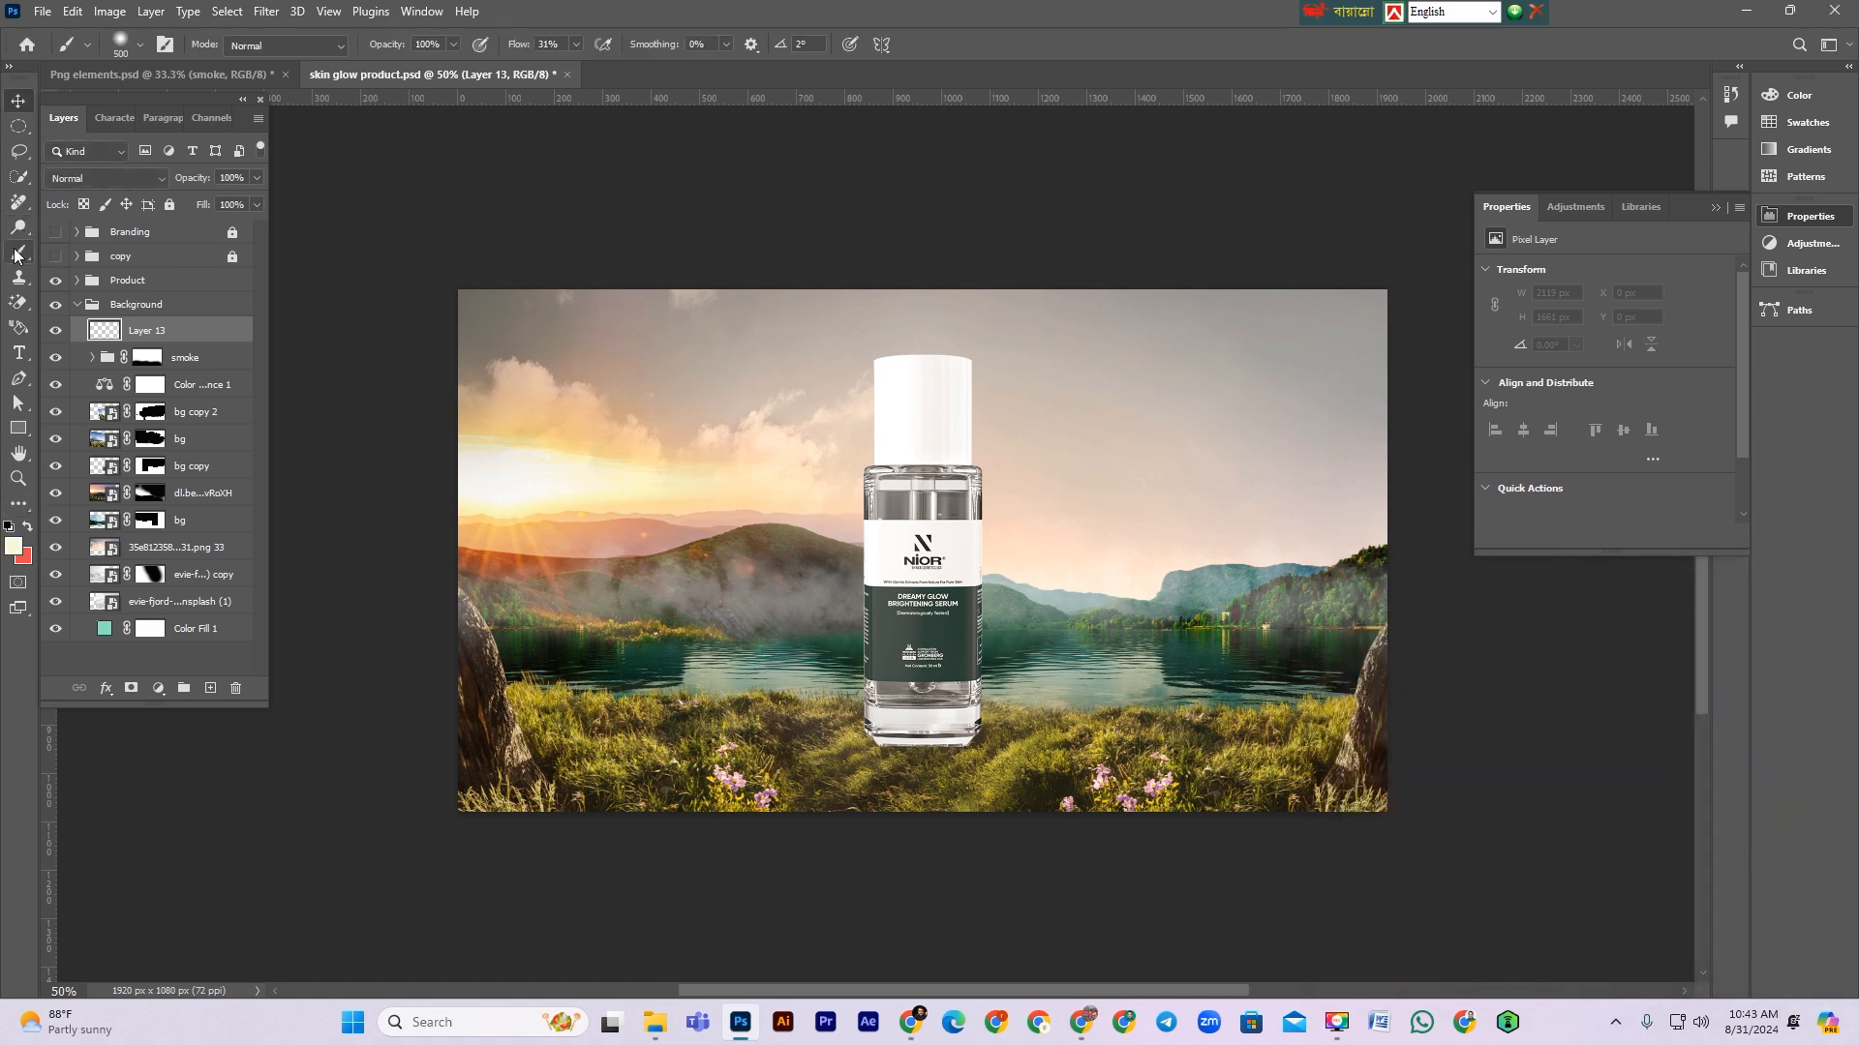
right_click(584, 567)
drag(712, 498, 683, 500)
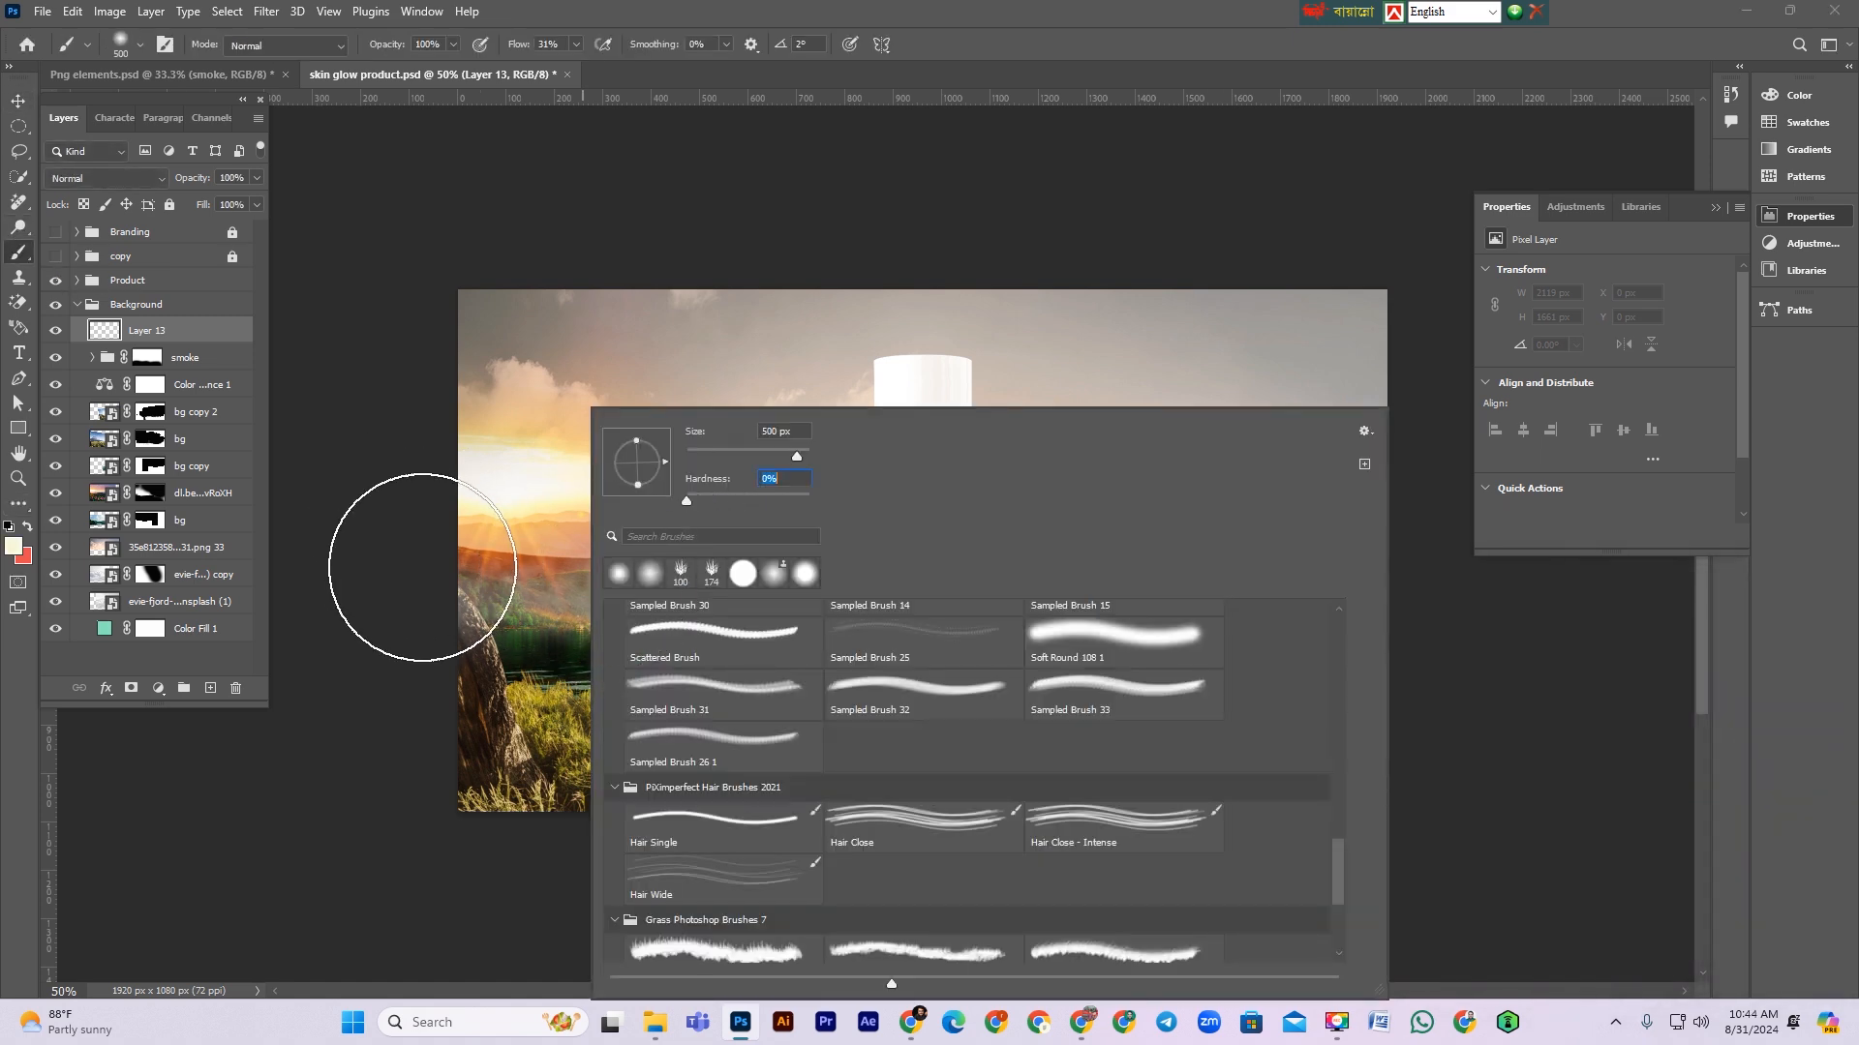
click(479, 580)
mouse_move(486, 588)
mouse_down()
mouse_move(1029, 581)
mouse_move(1385, 620)
mouse_up()
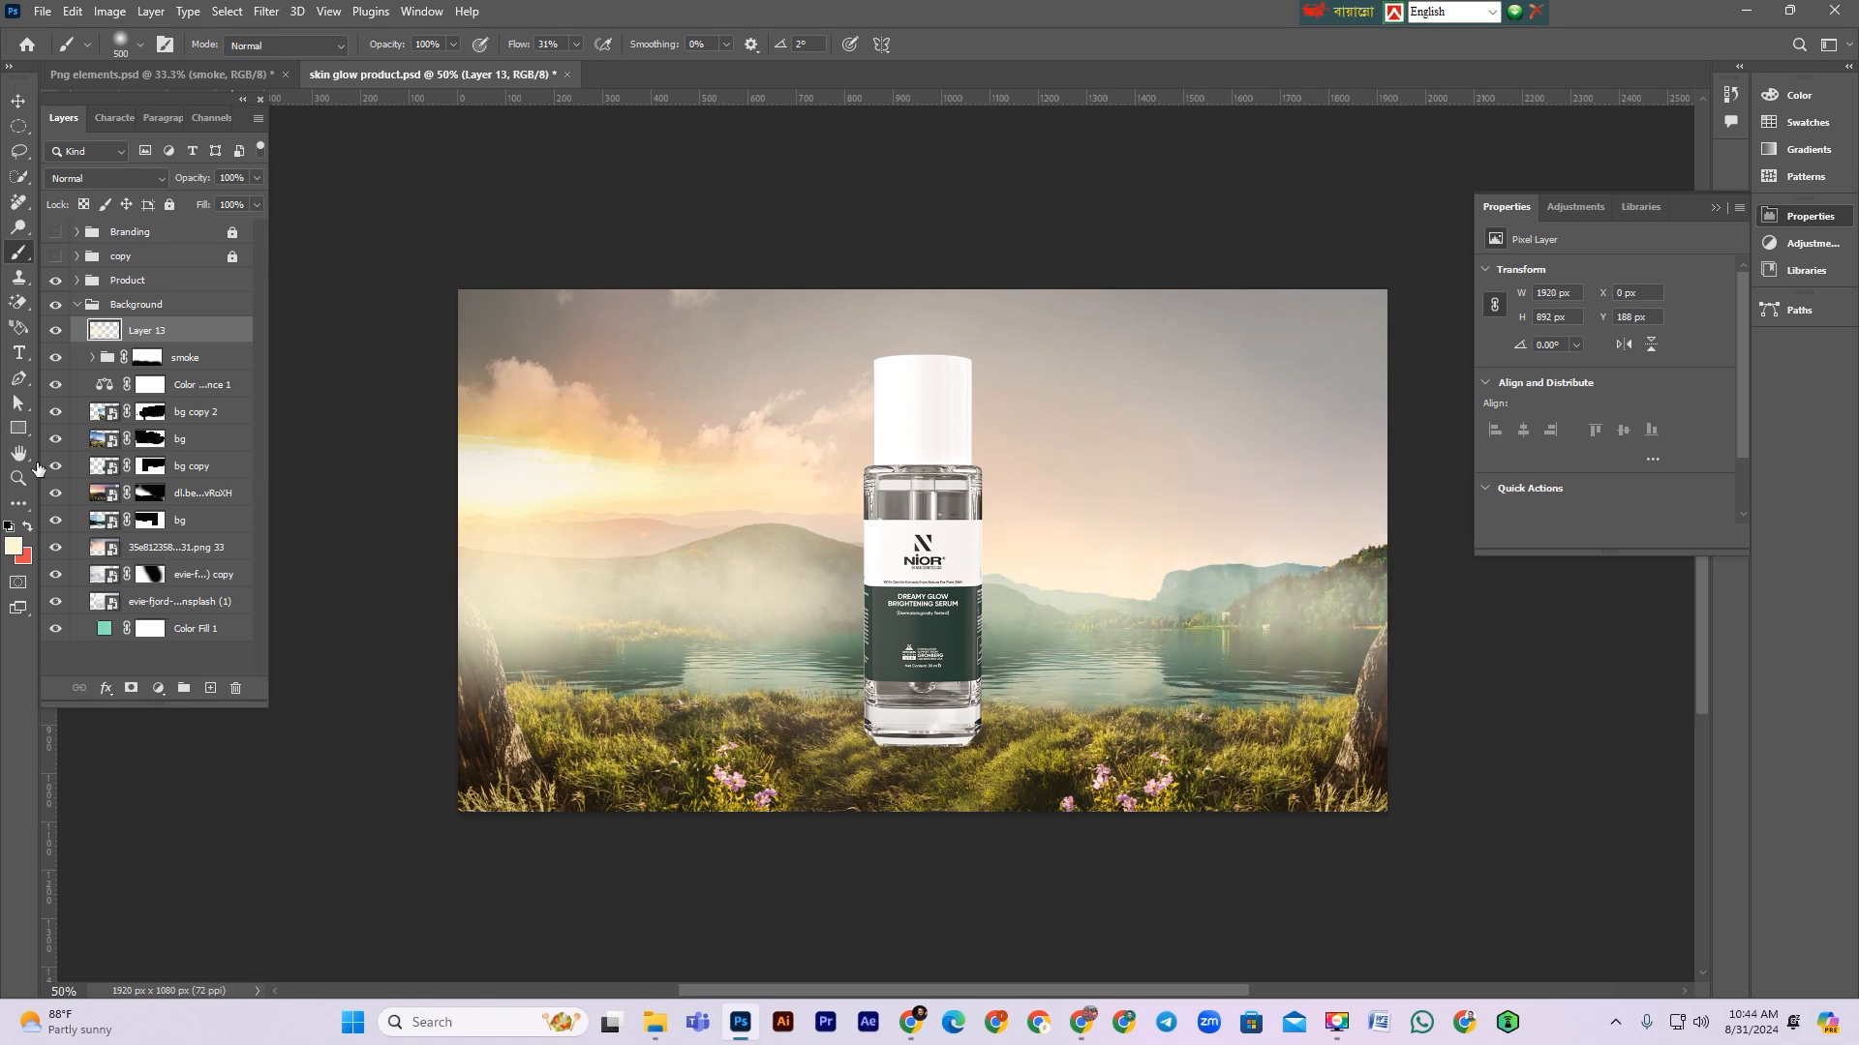
Step: Set the cream layer's blend mode to Soft Light and toggle its visibility to compare
click(92, 180)
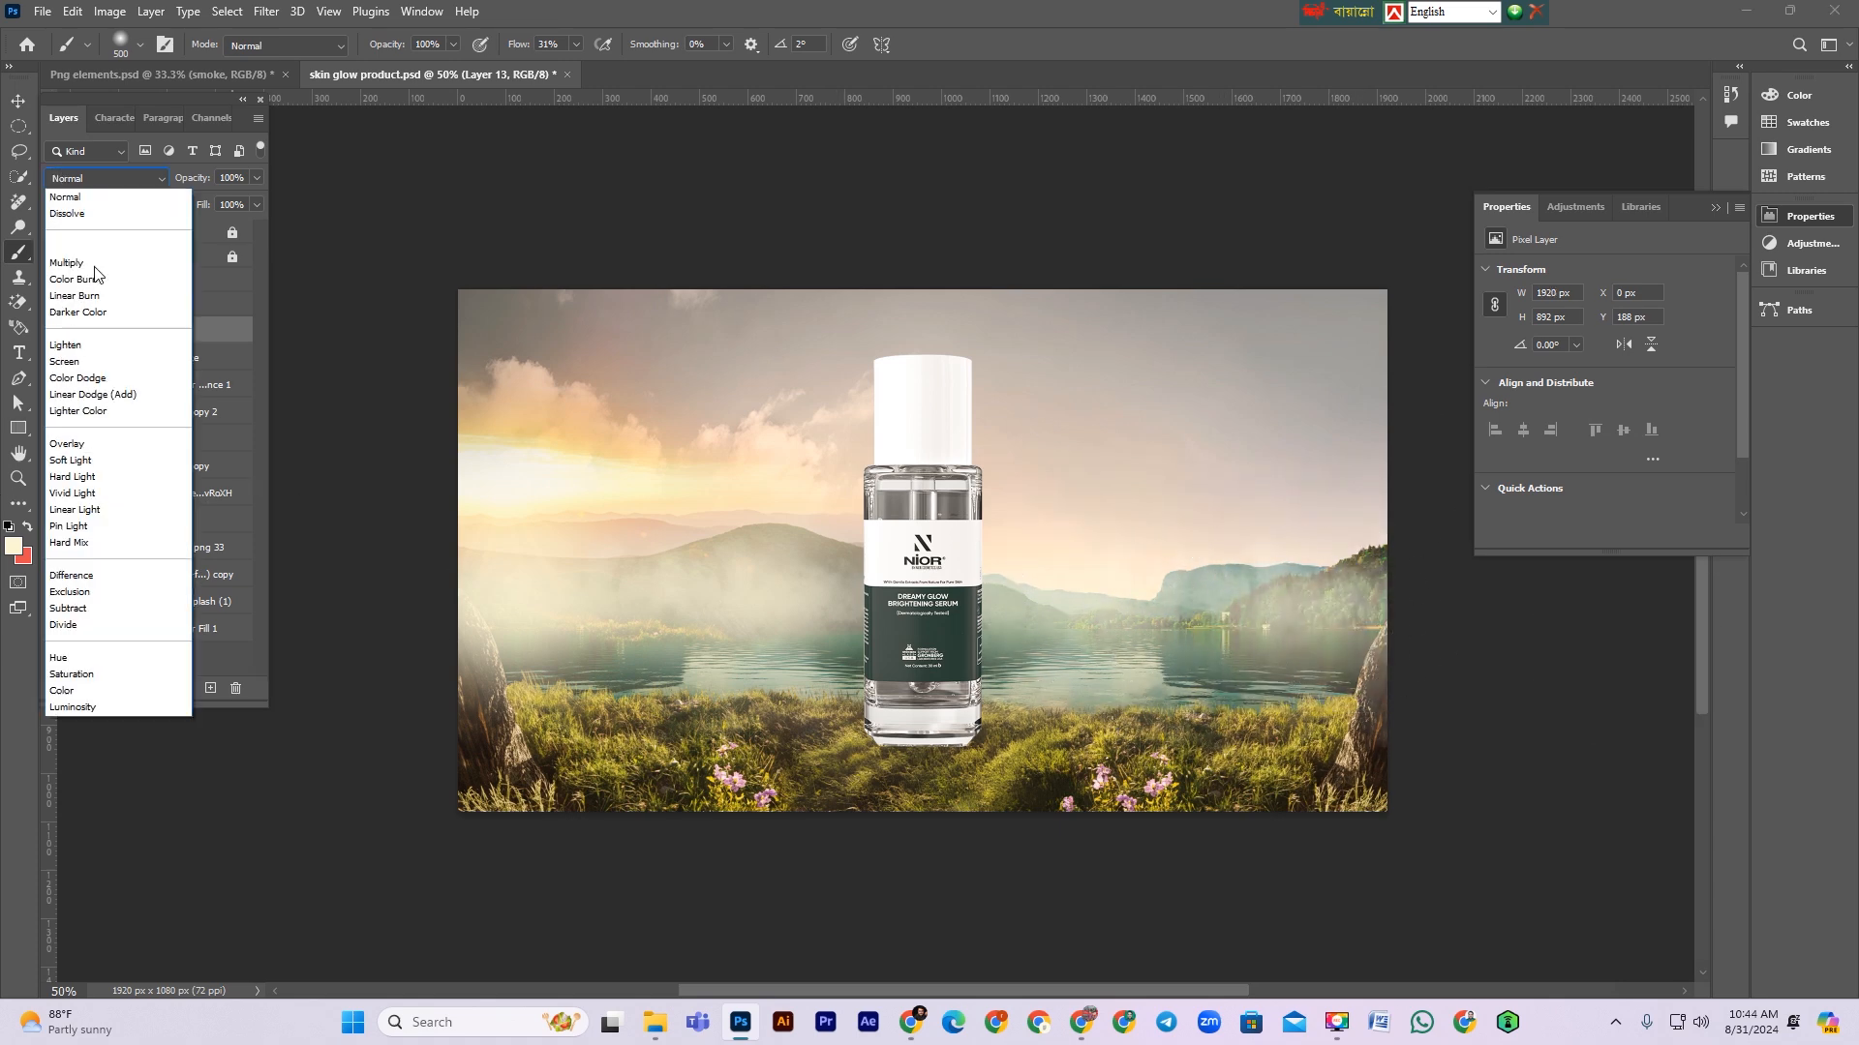
click(93, 462)
click(56, 331)
click(57, 331)
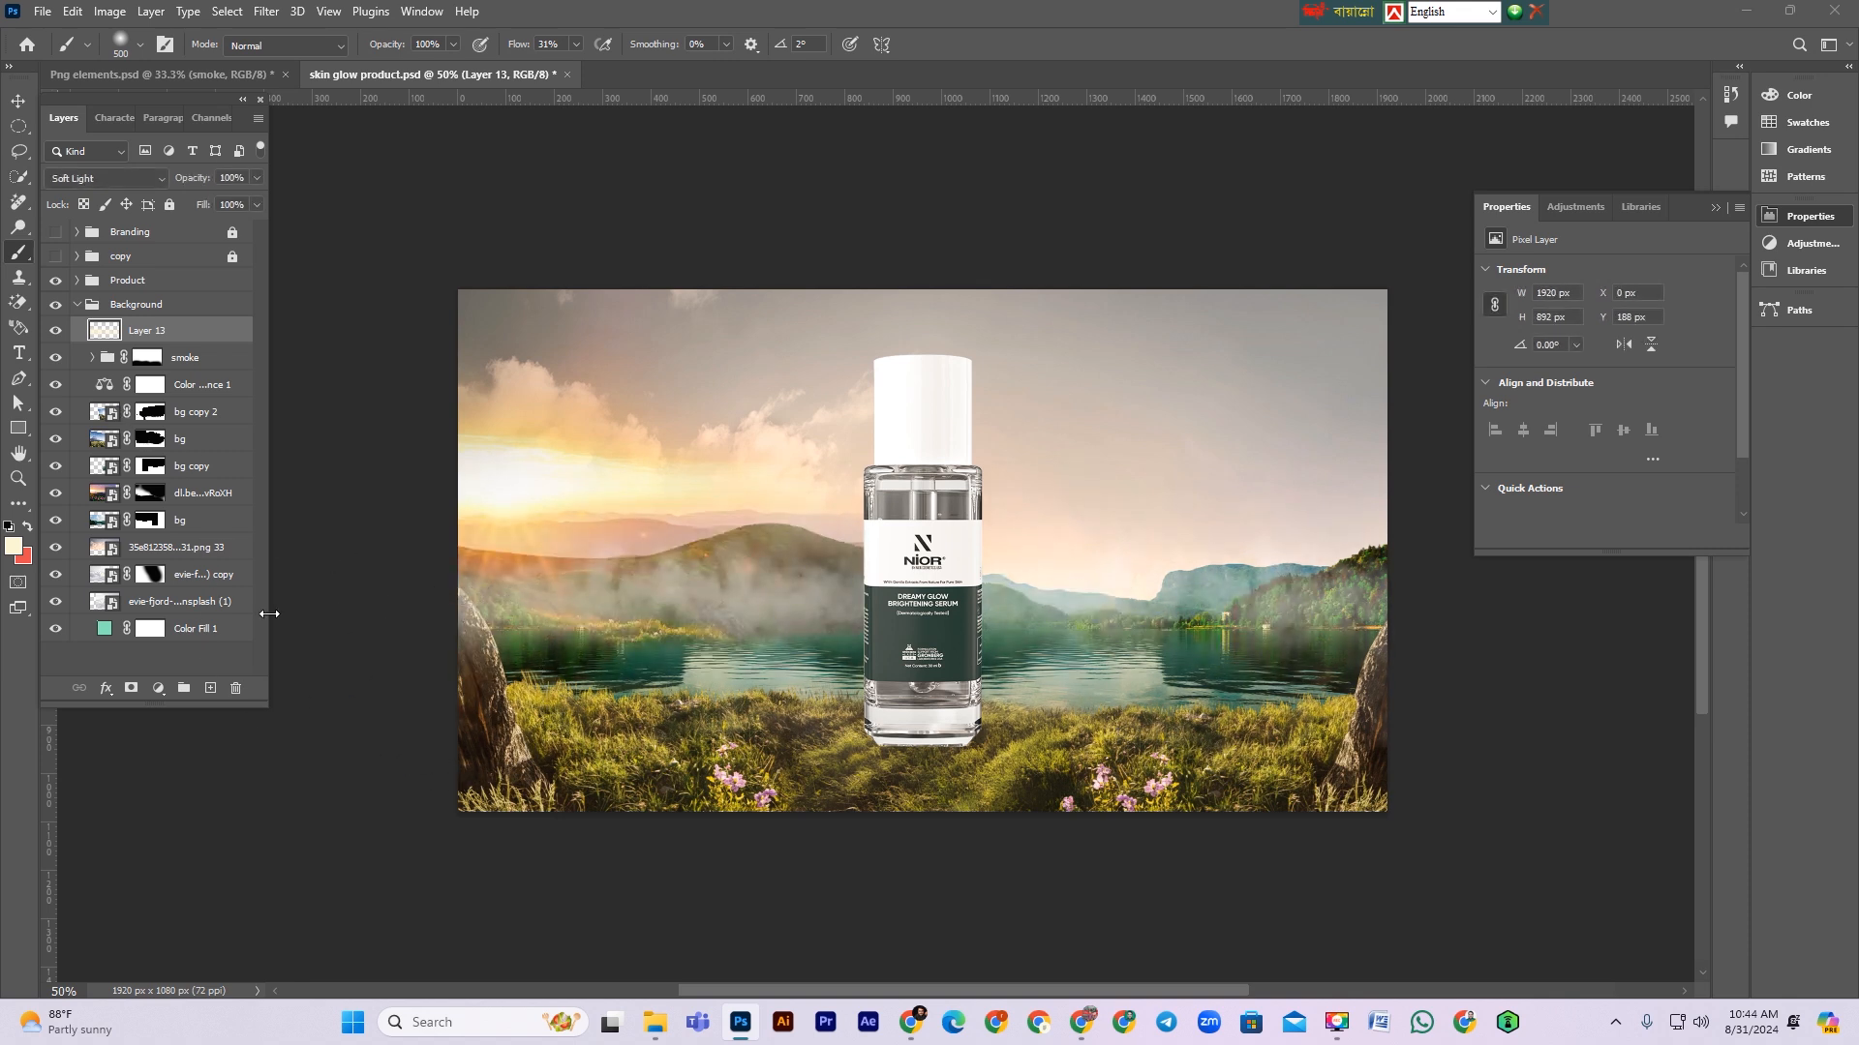
Step: Move the cream layer down below the bg layer, compare it by toggling visibility, and save
drag(163, 339, 163, 447)
click(55, 439)
click(55, 439)
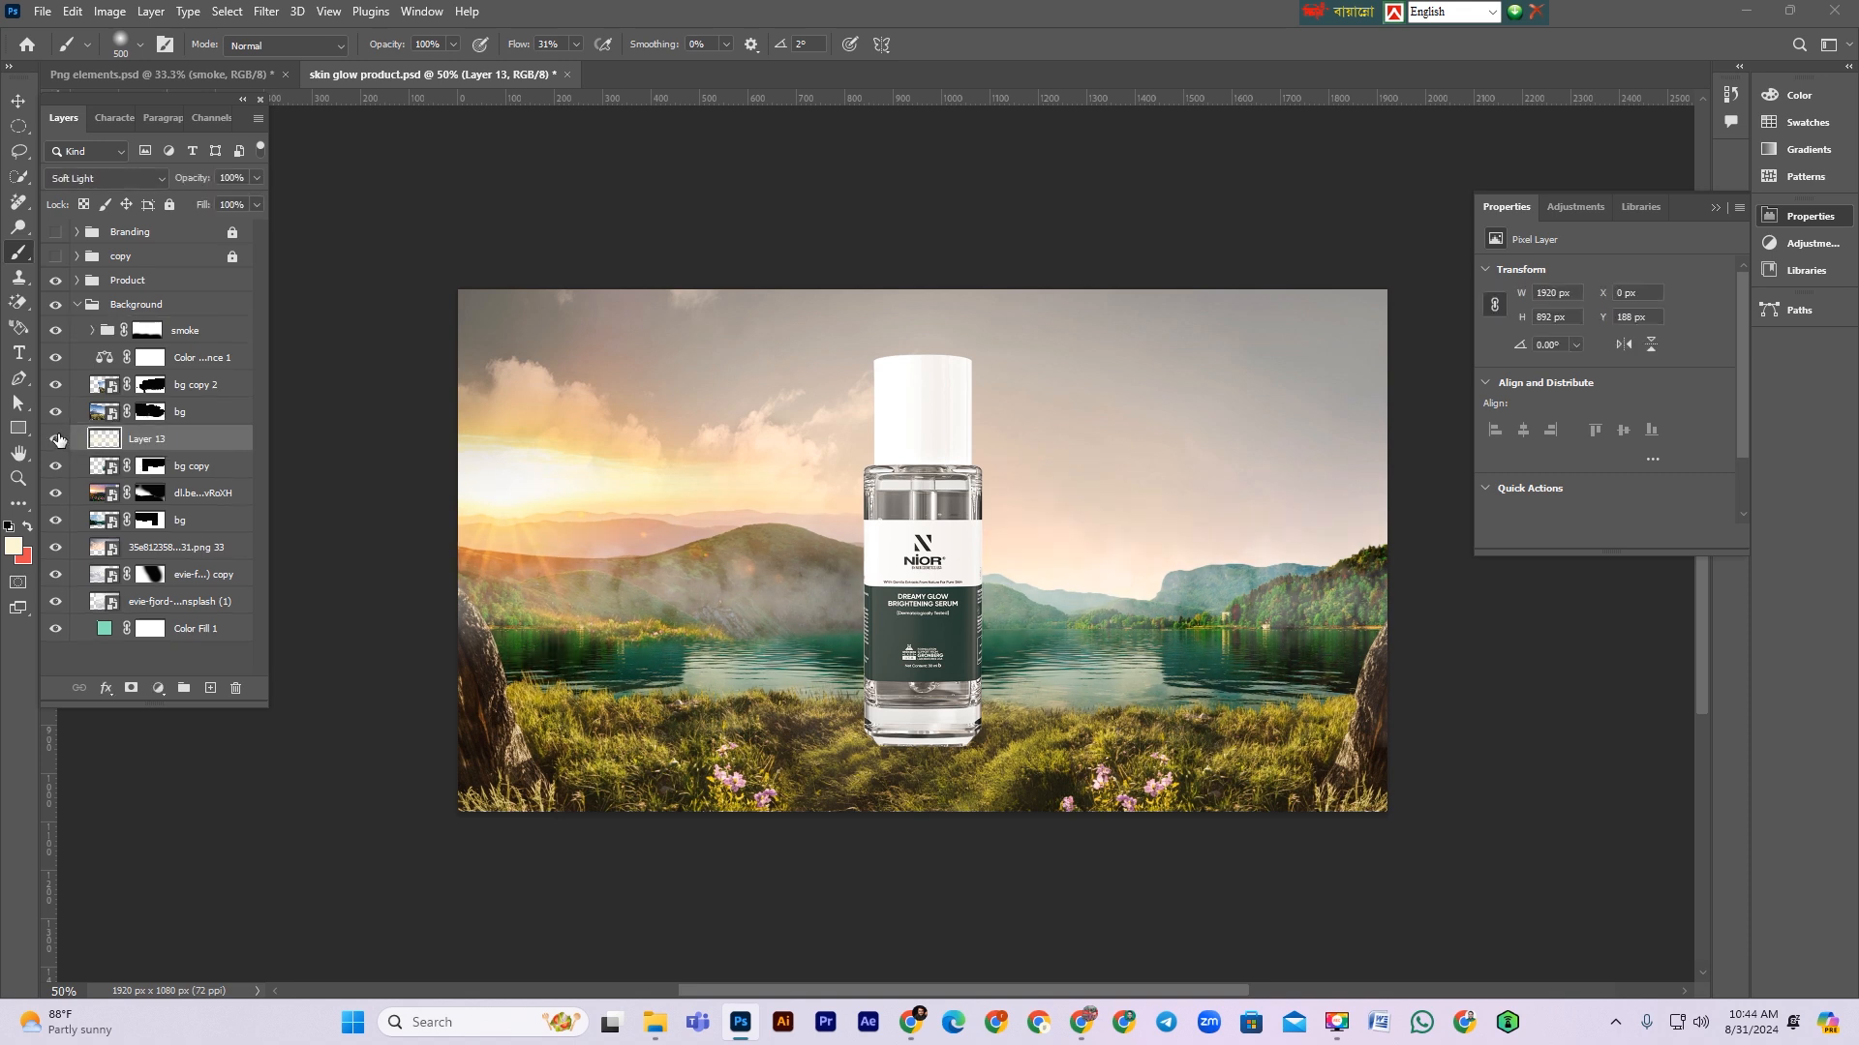
click(55, 438)
click(55, 439)
click(18, 100)
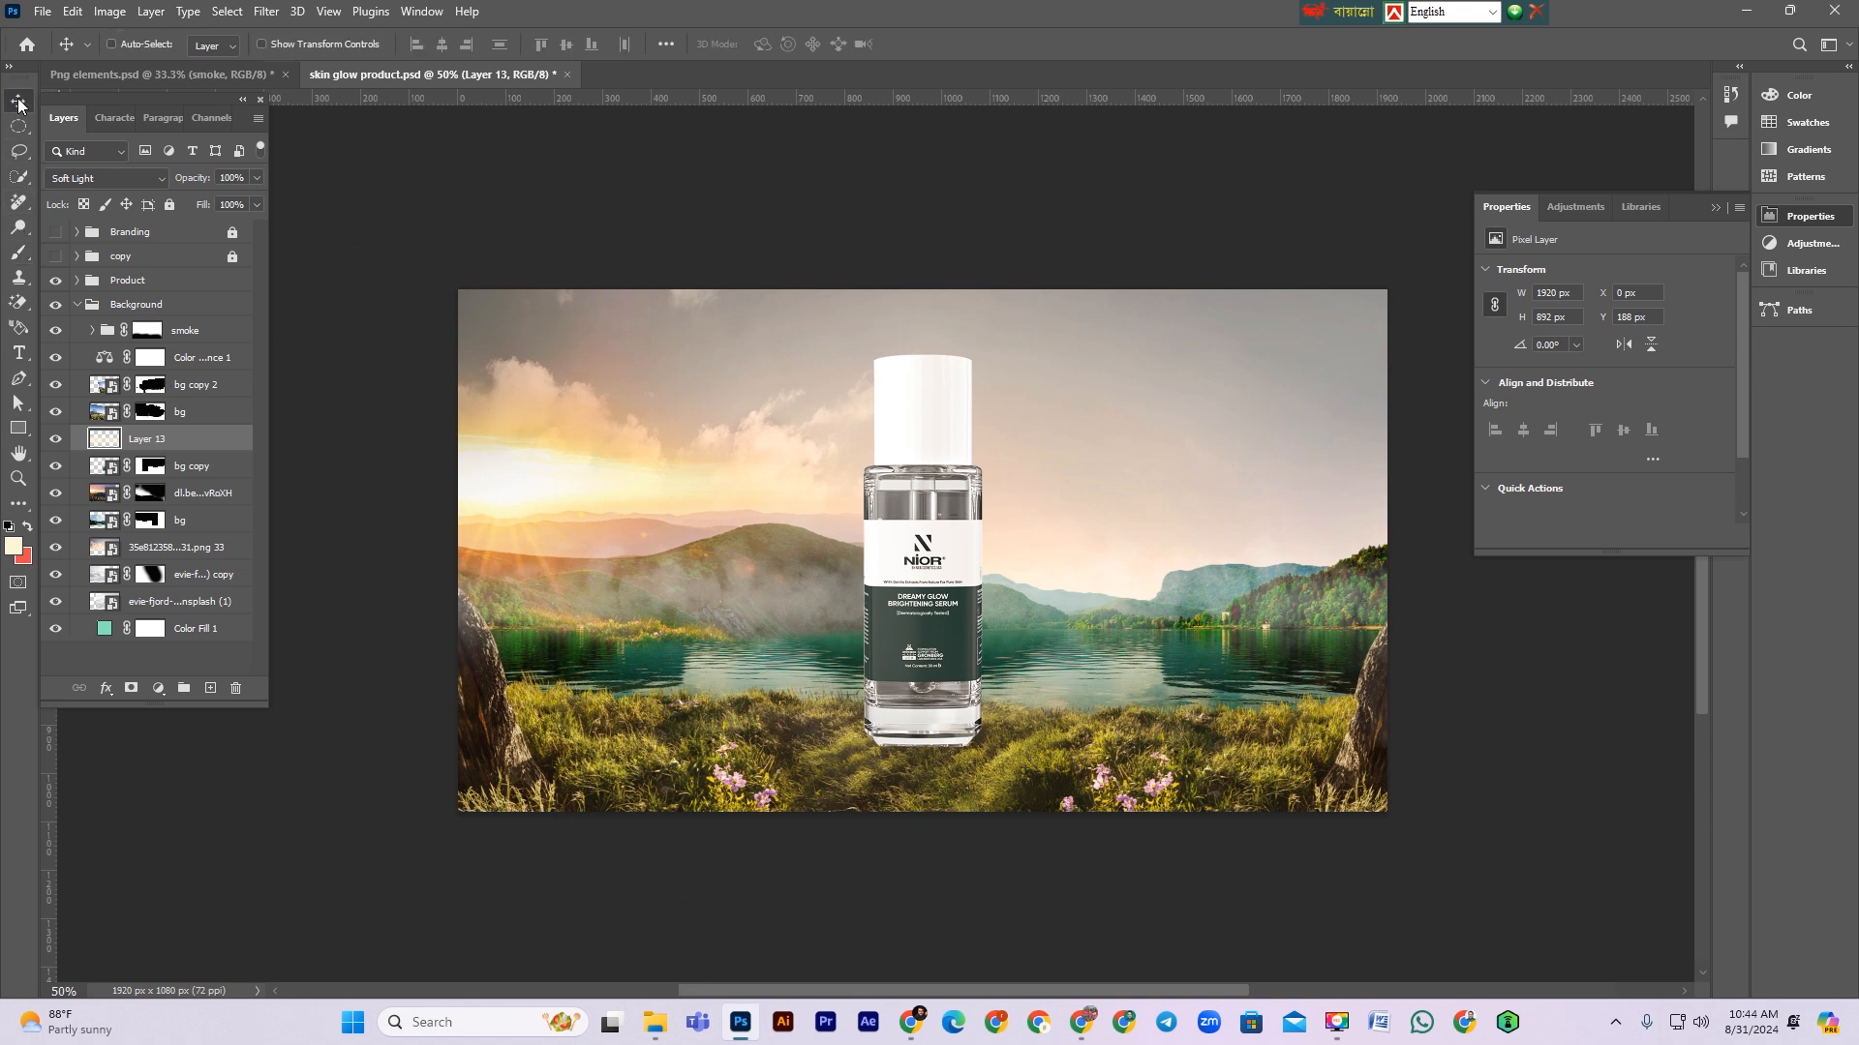
key(ctrl+s)
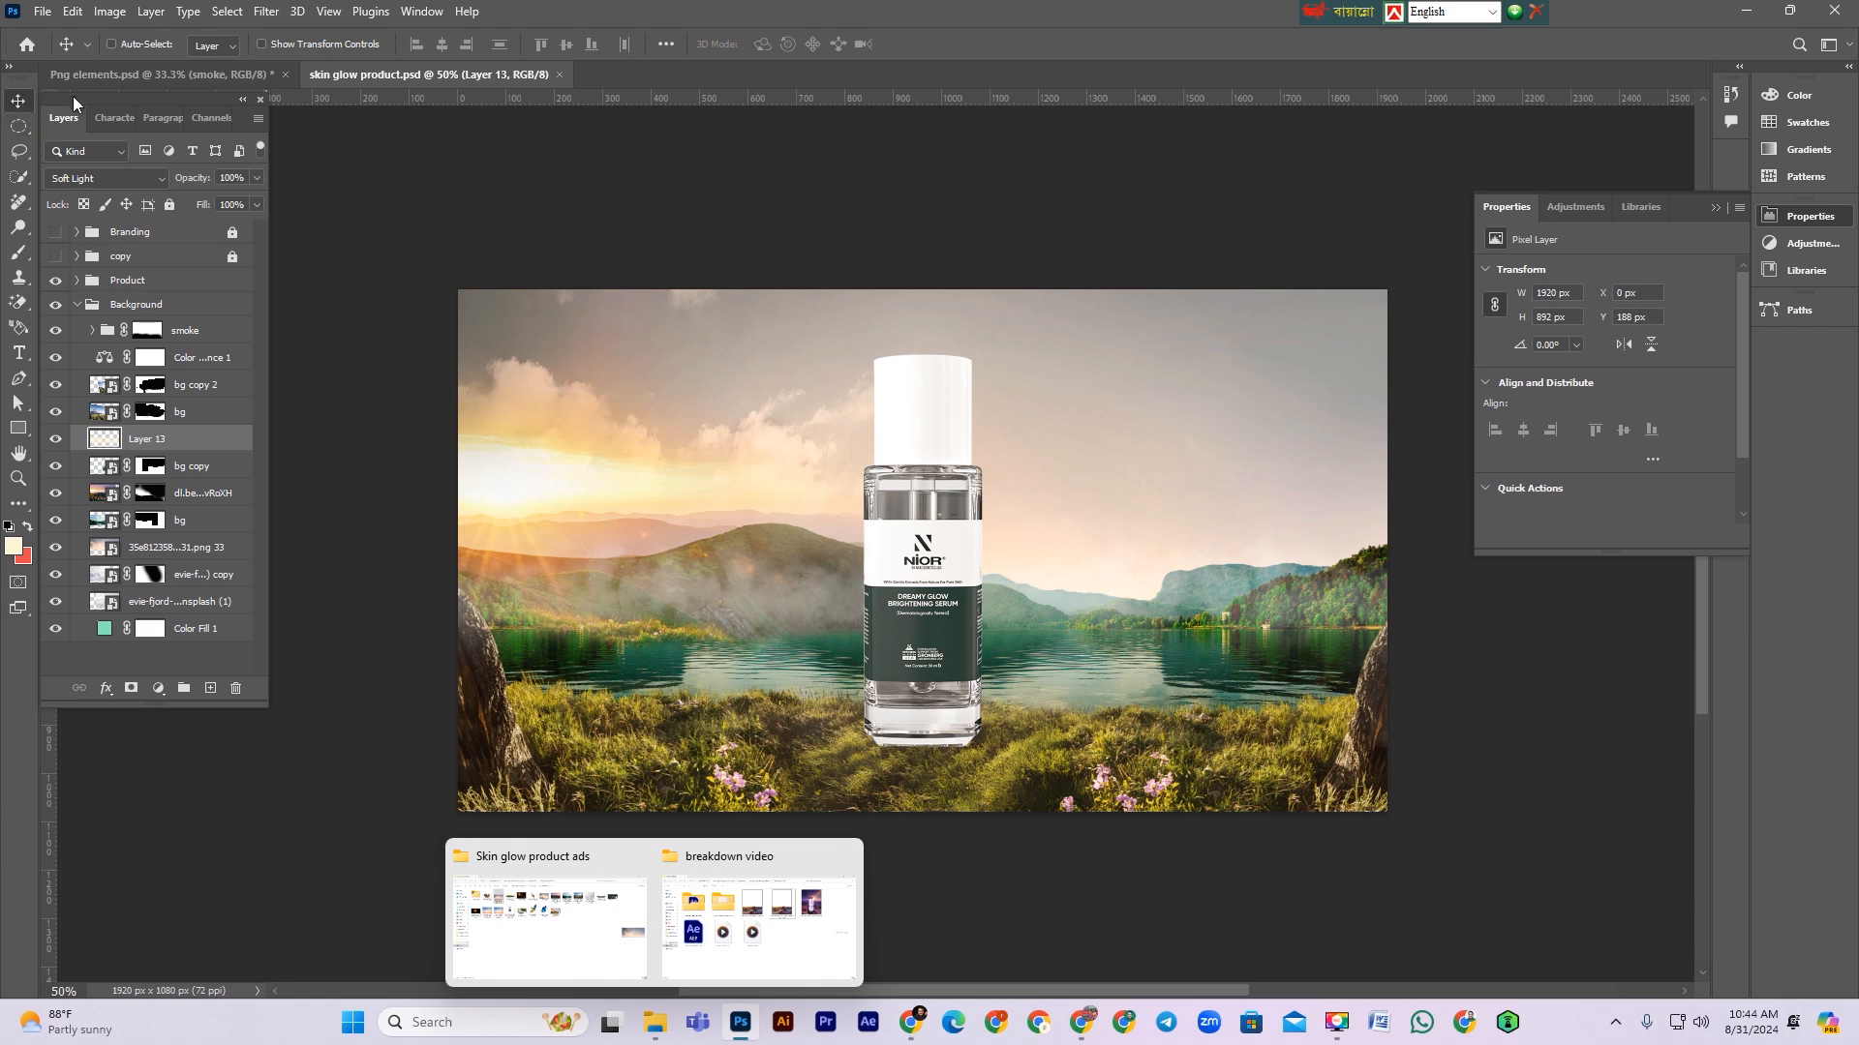
Step: Copy the tree-branch Layer 1 from the Png elements document into the product document above the cream layer
click(130, 75)
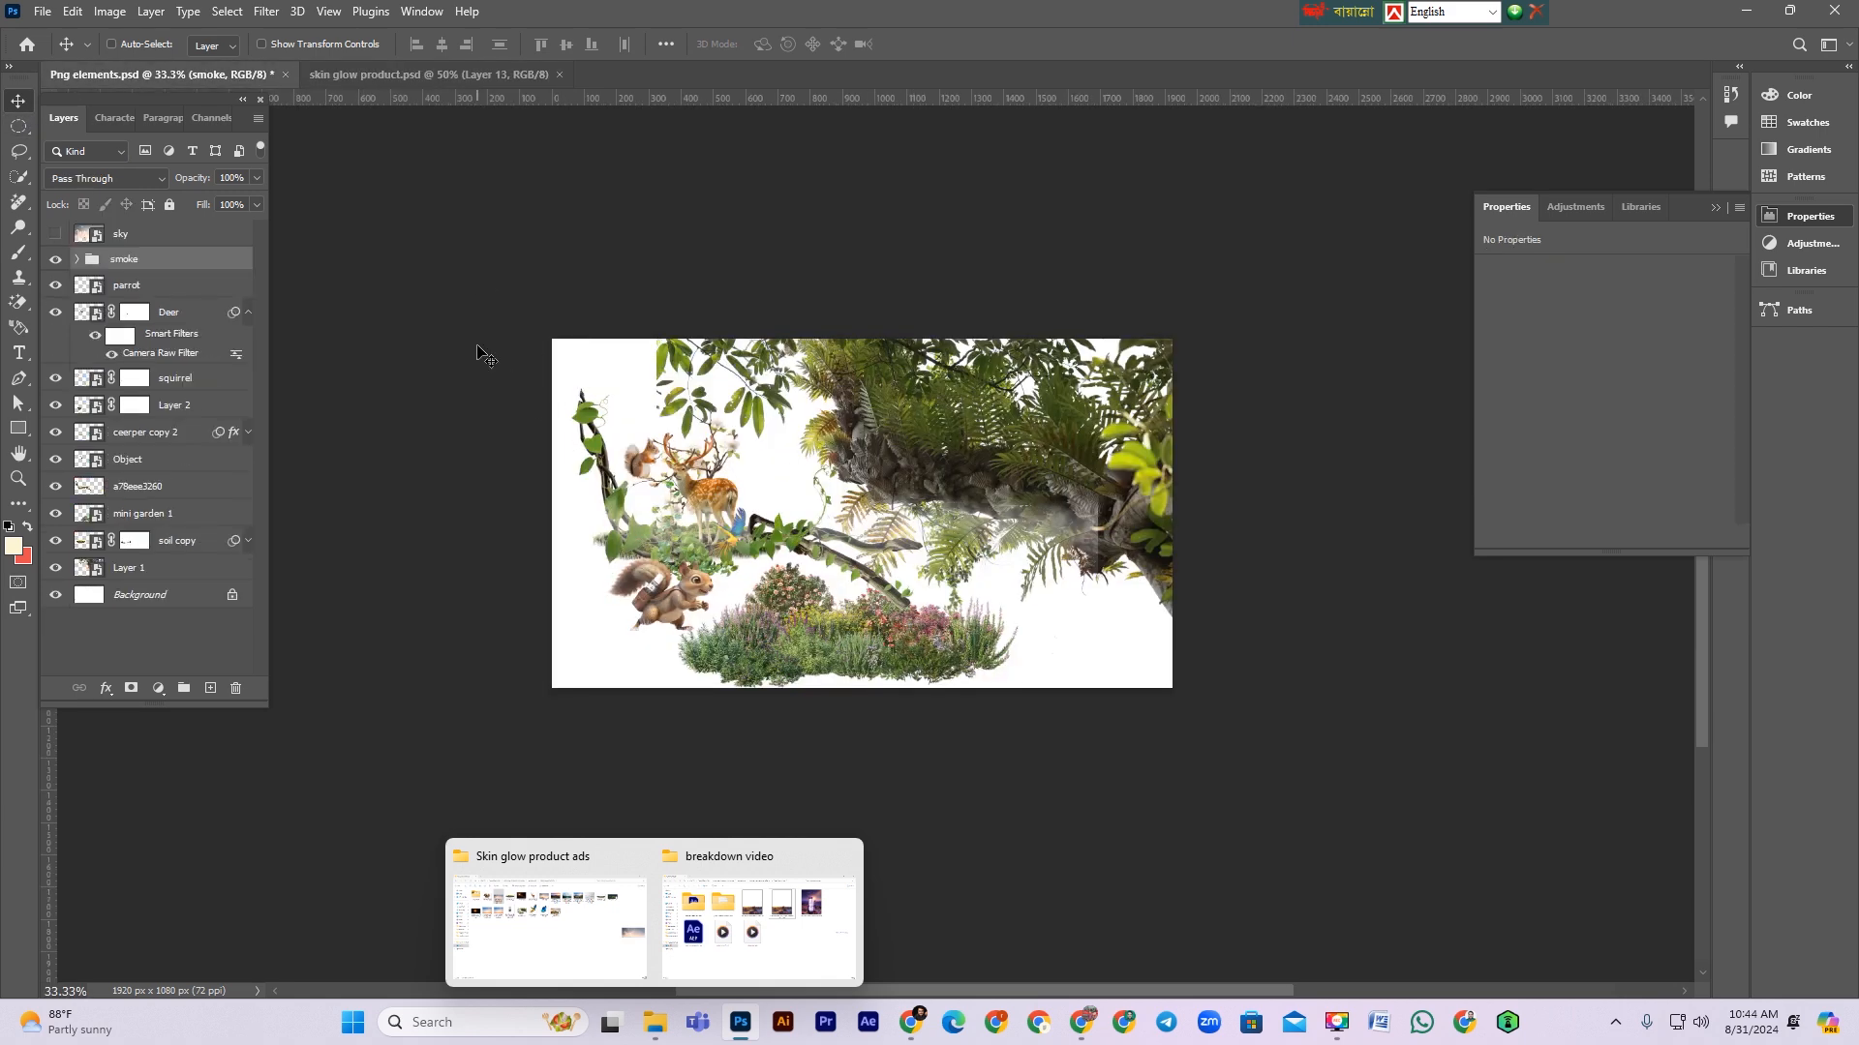
click(138, 287)
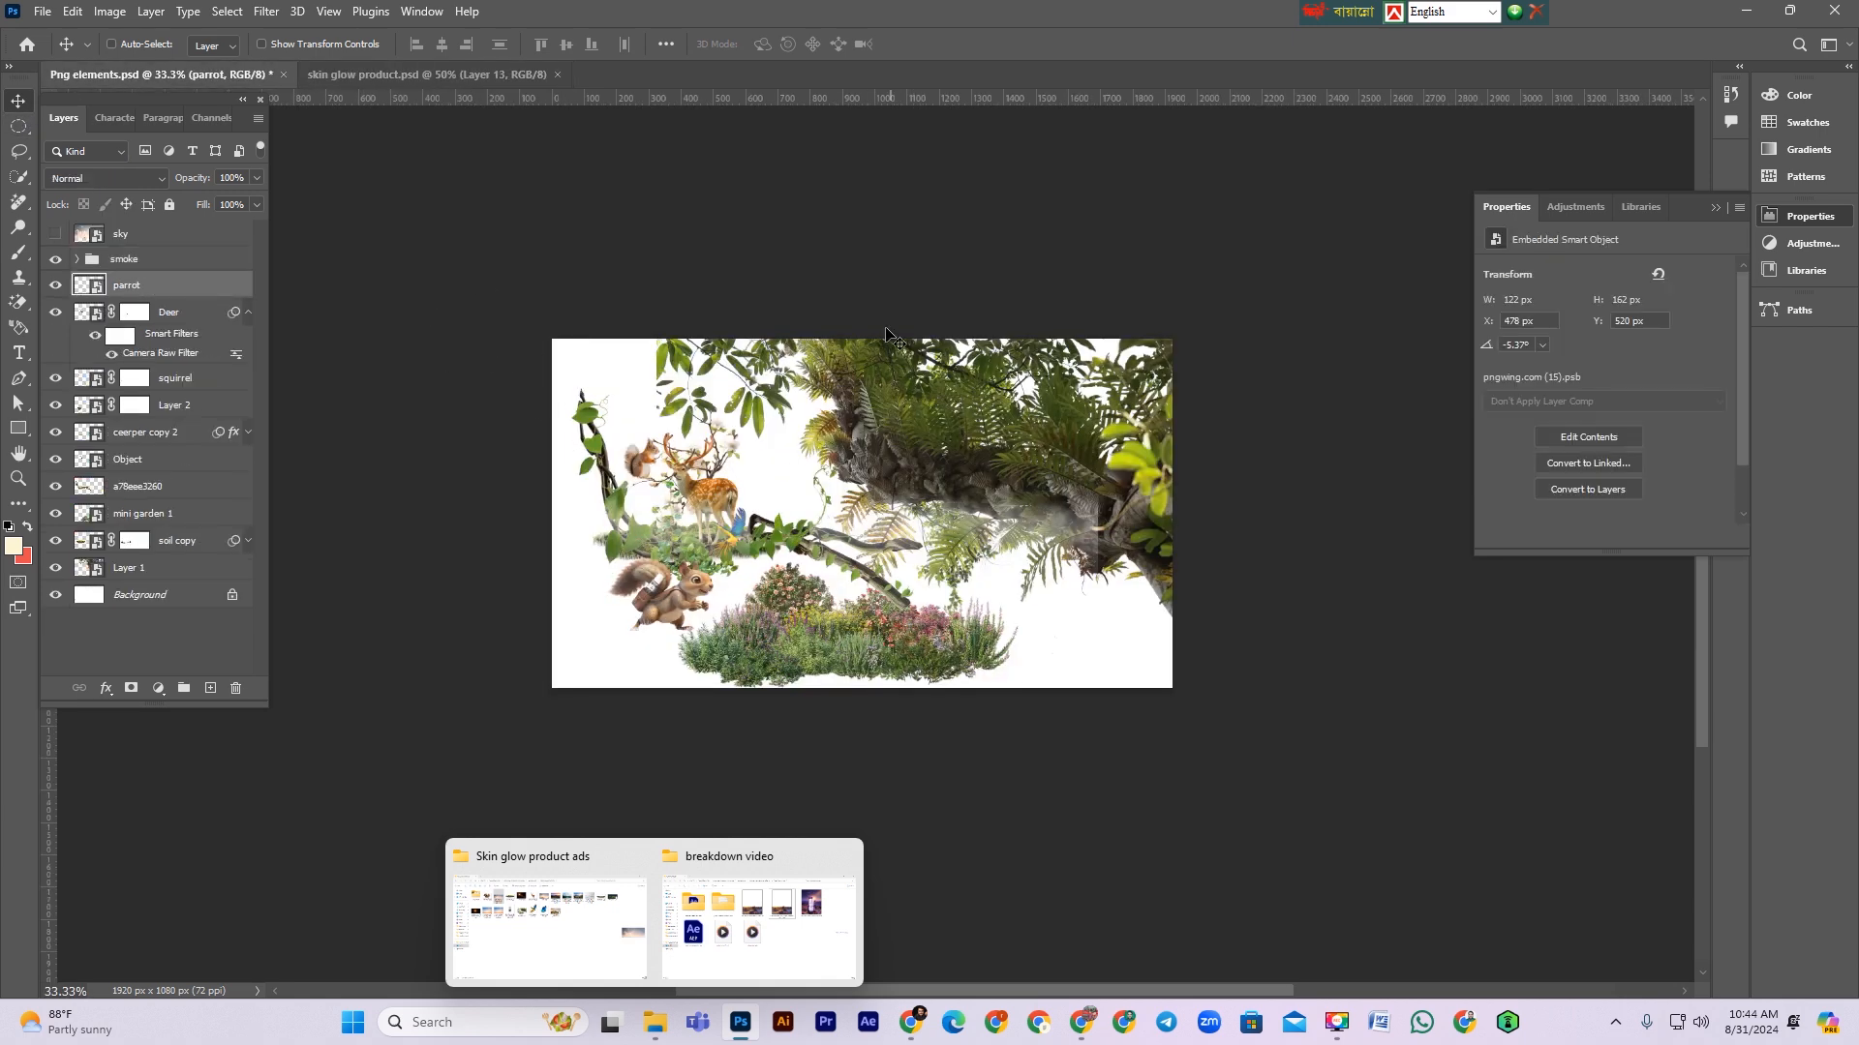
click(393, 74)
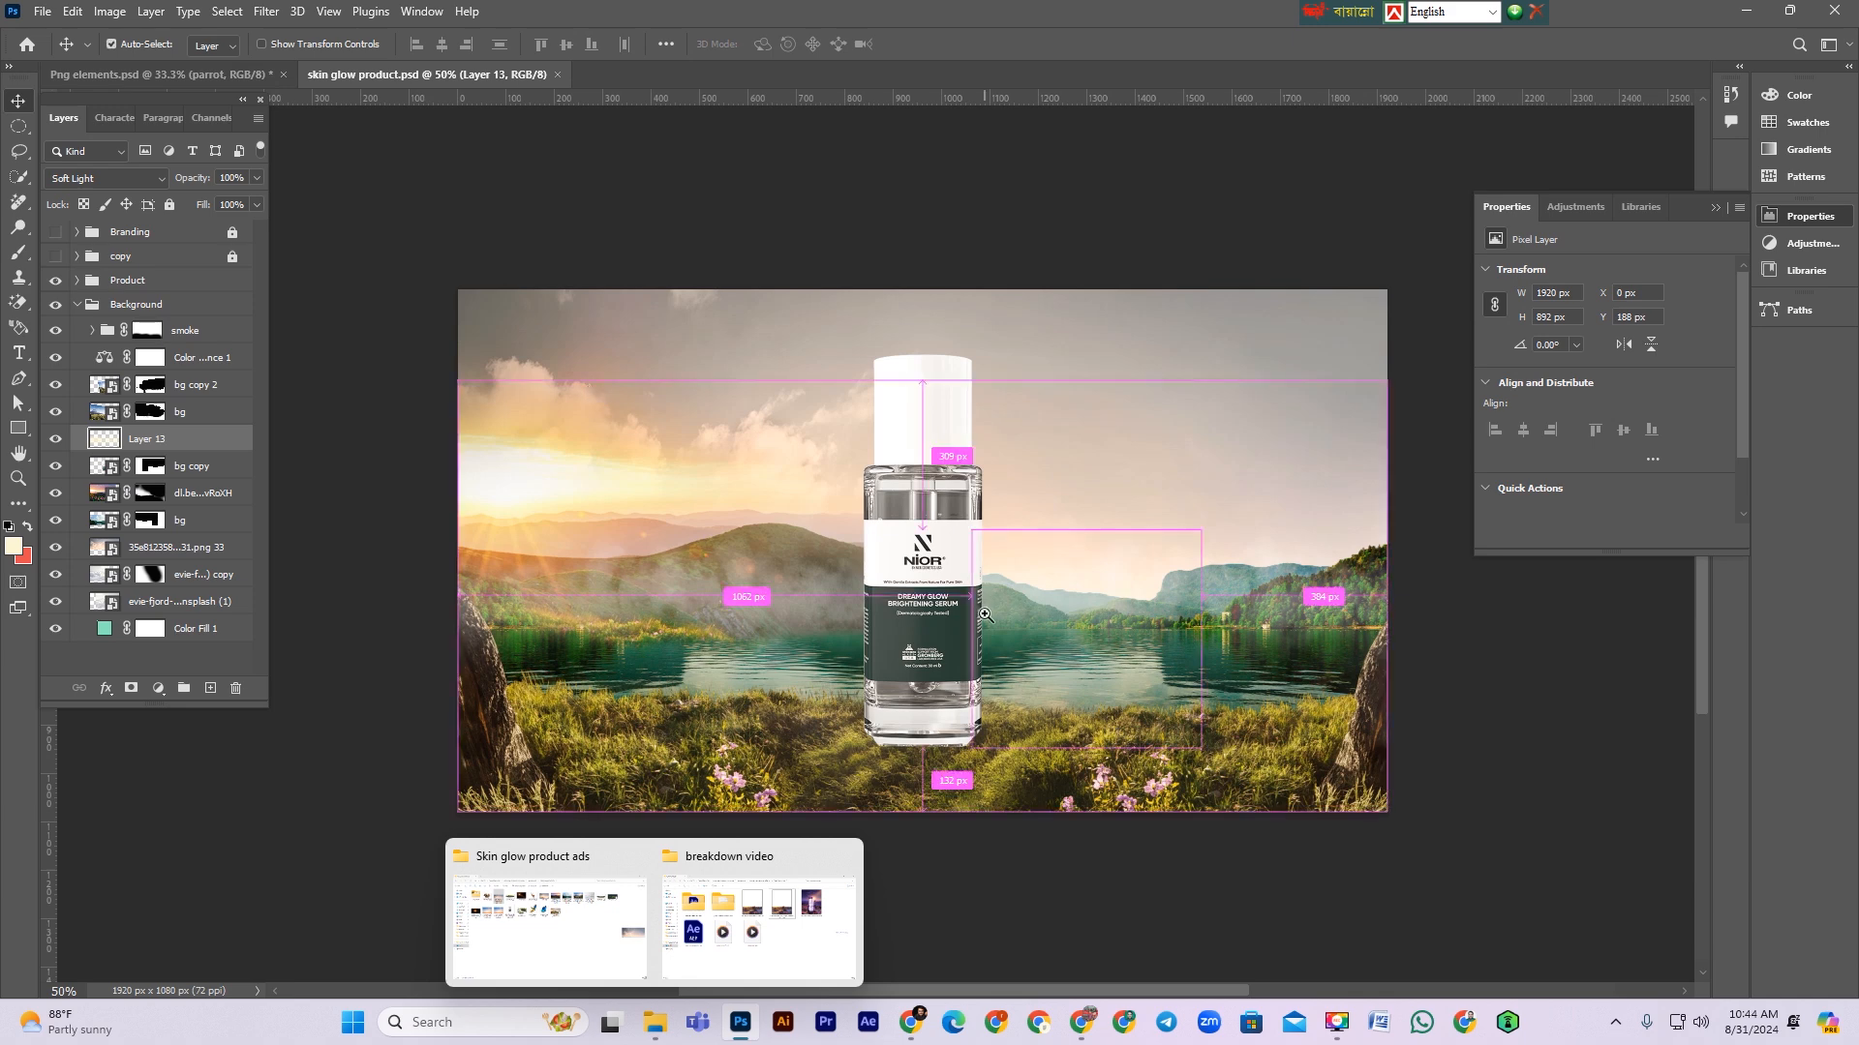
click(984, 615)
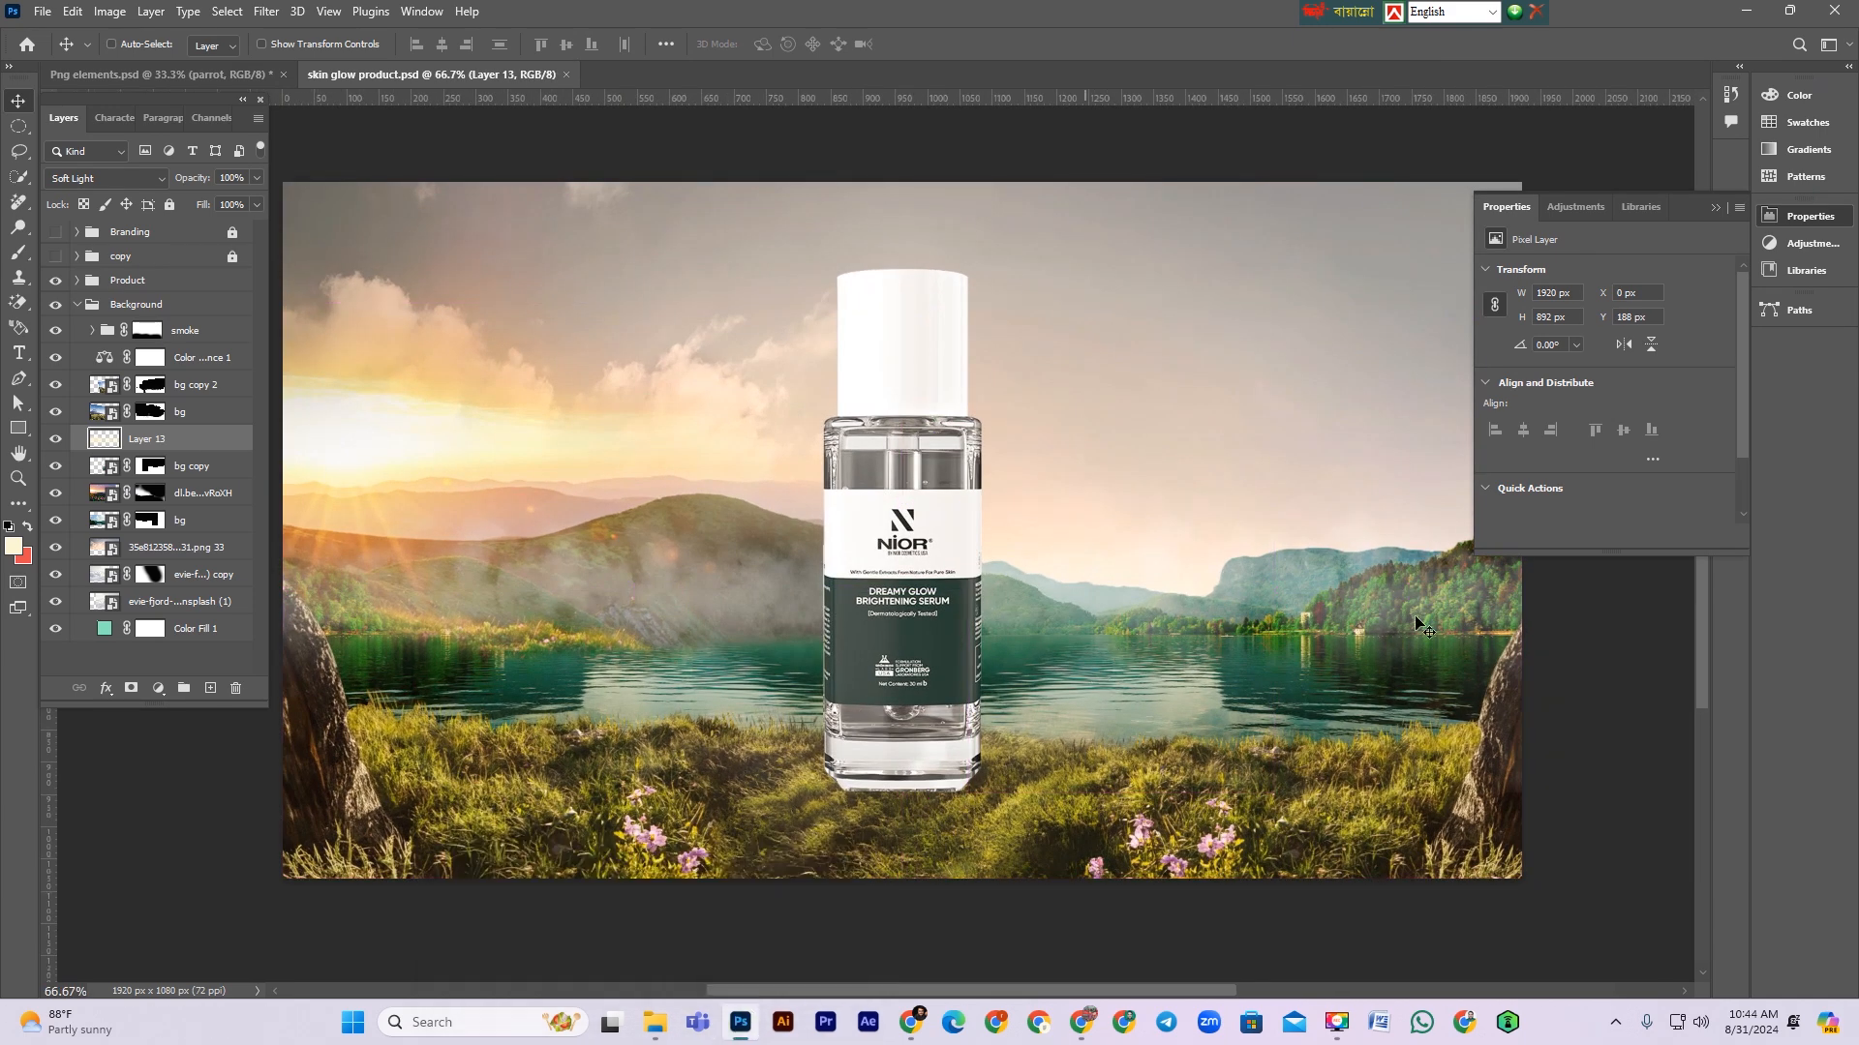
key(ctrl)
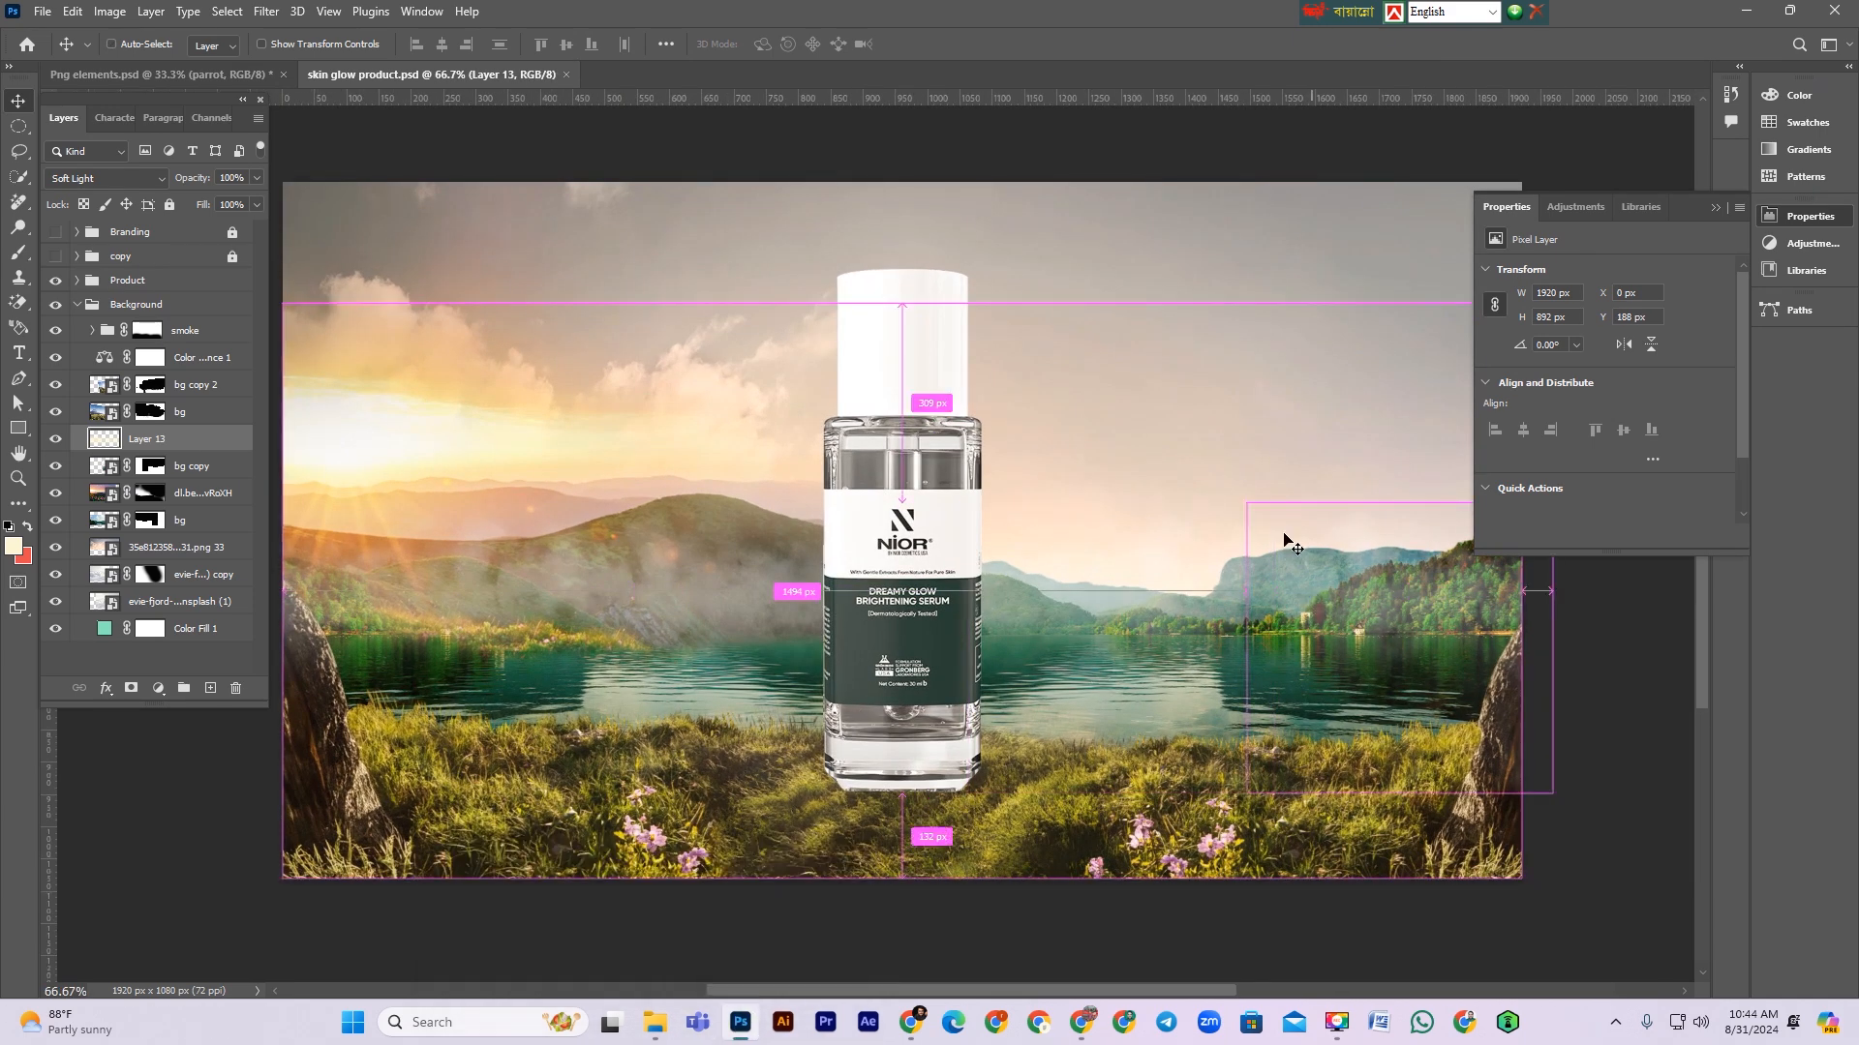
drag(689, 374, 747, 310)
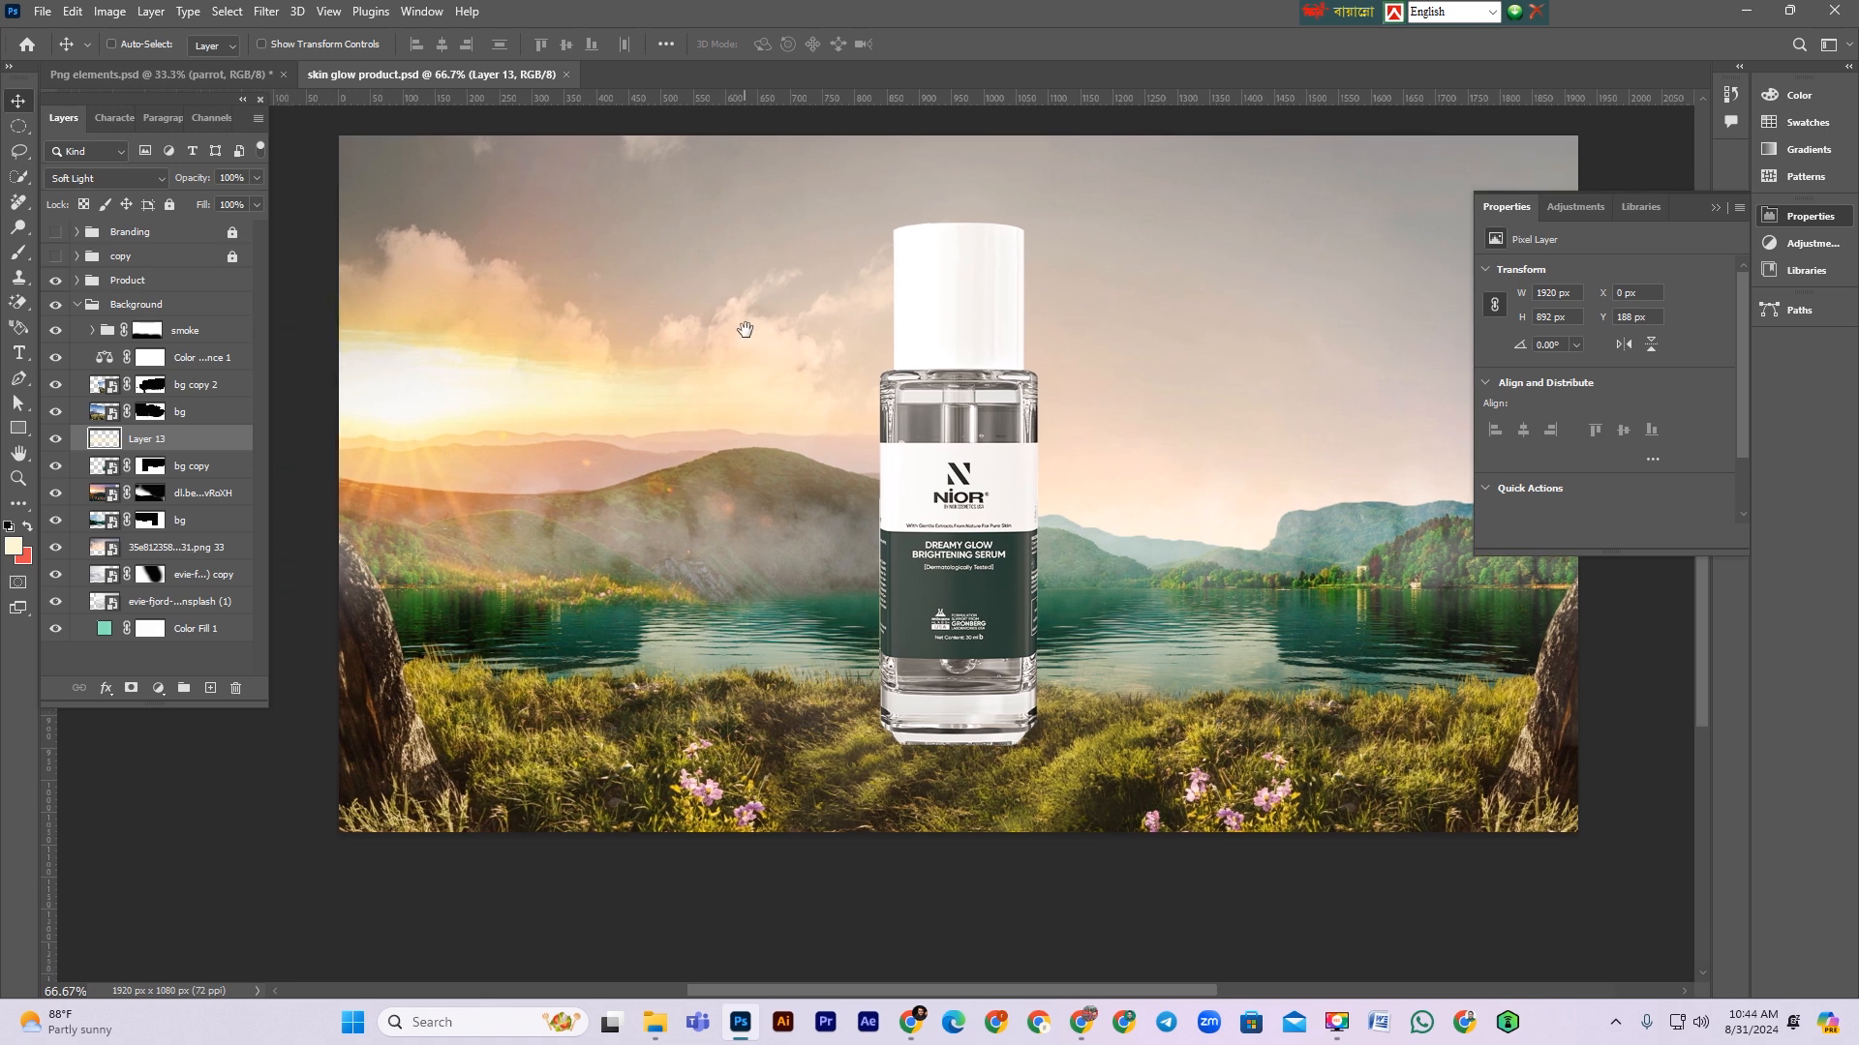
click(195, 74)
drag(982, 479, 234, 69)
click(112, 44)
drag(356, 76, 795, 430)
scroll(1210, 434, up, 1)
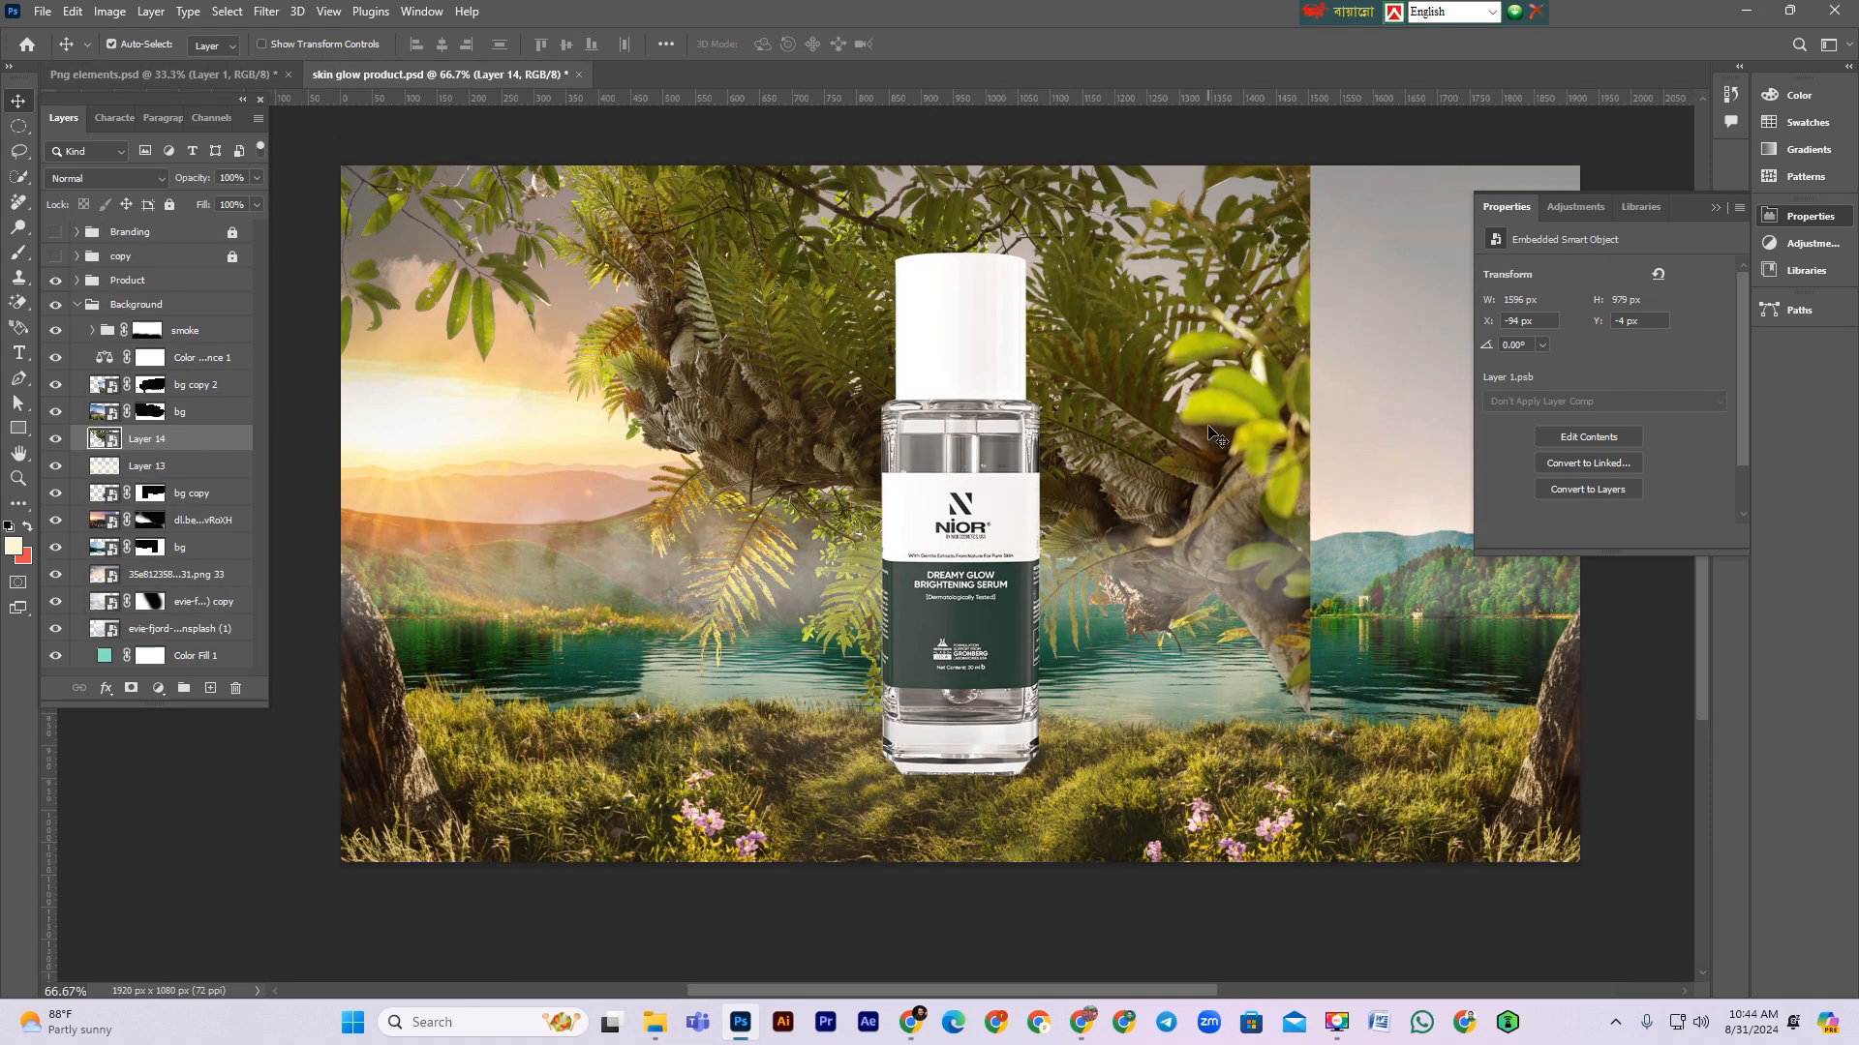
Step: Free-transform the tree layer, flipping it and scaling it down to about 960 × 645 px in the upper-left corner
key(ctrl+t)
key(ctrl+minus)
key(ctrl+minus)
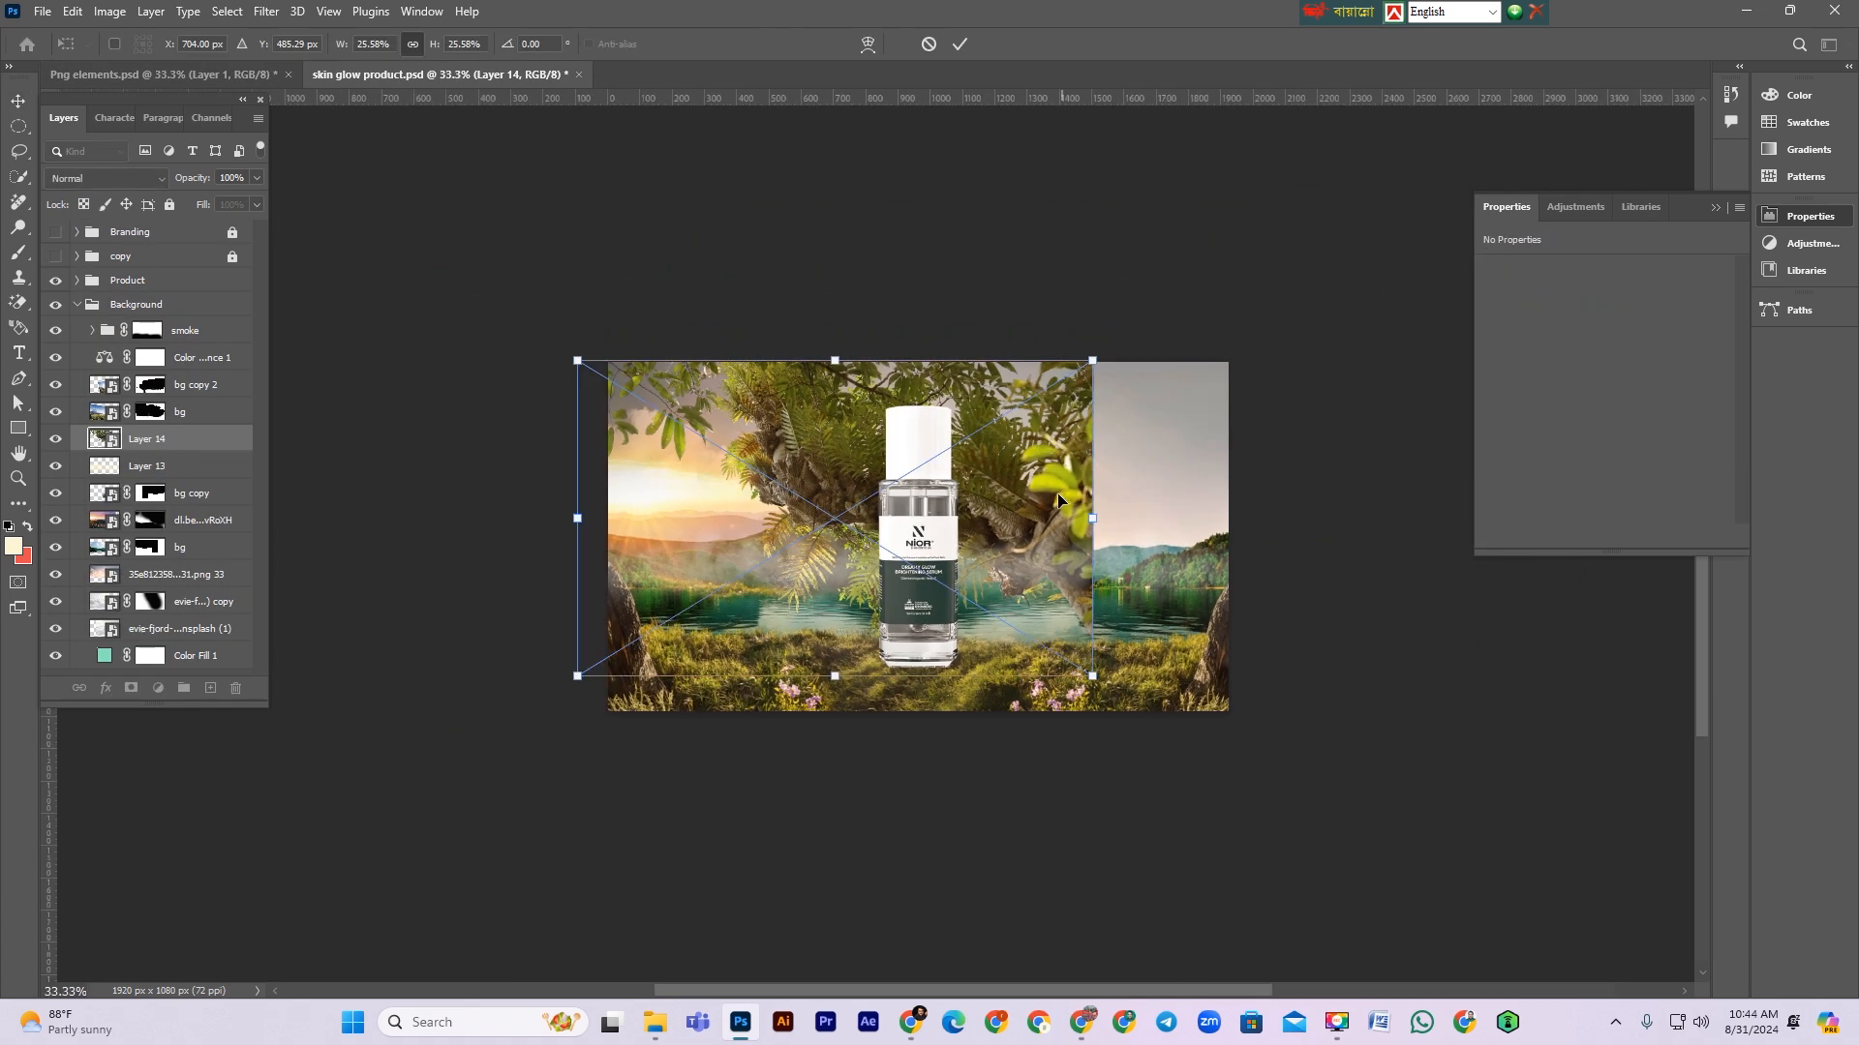
right_click(1057, 499)
click(1141, 845)
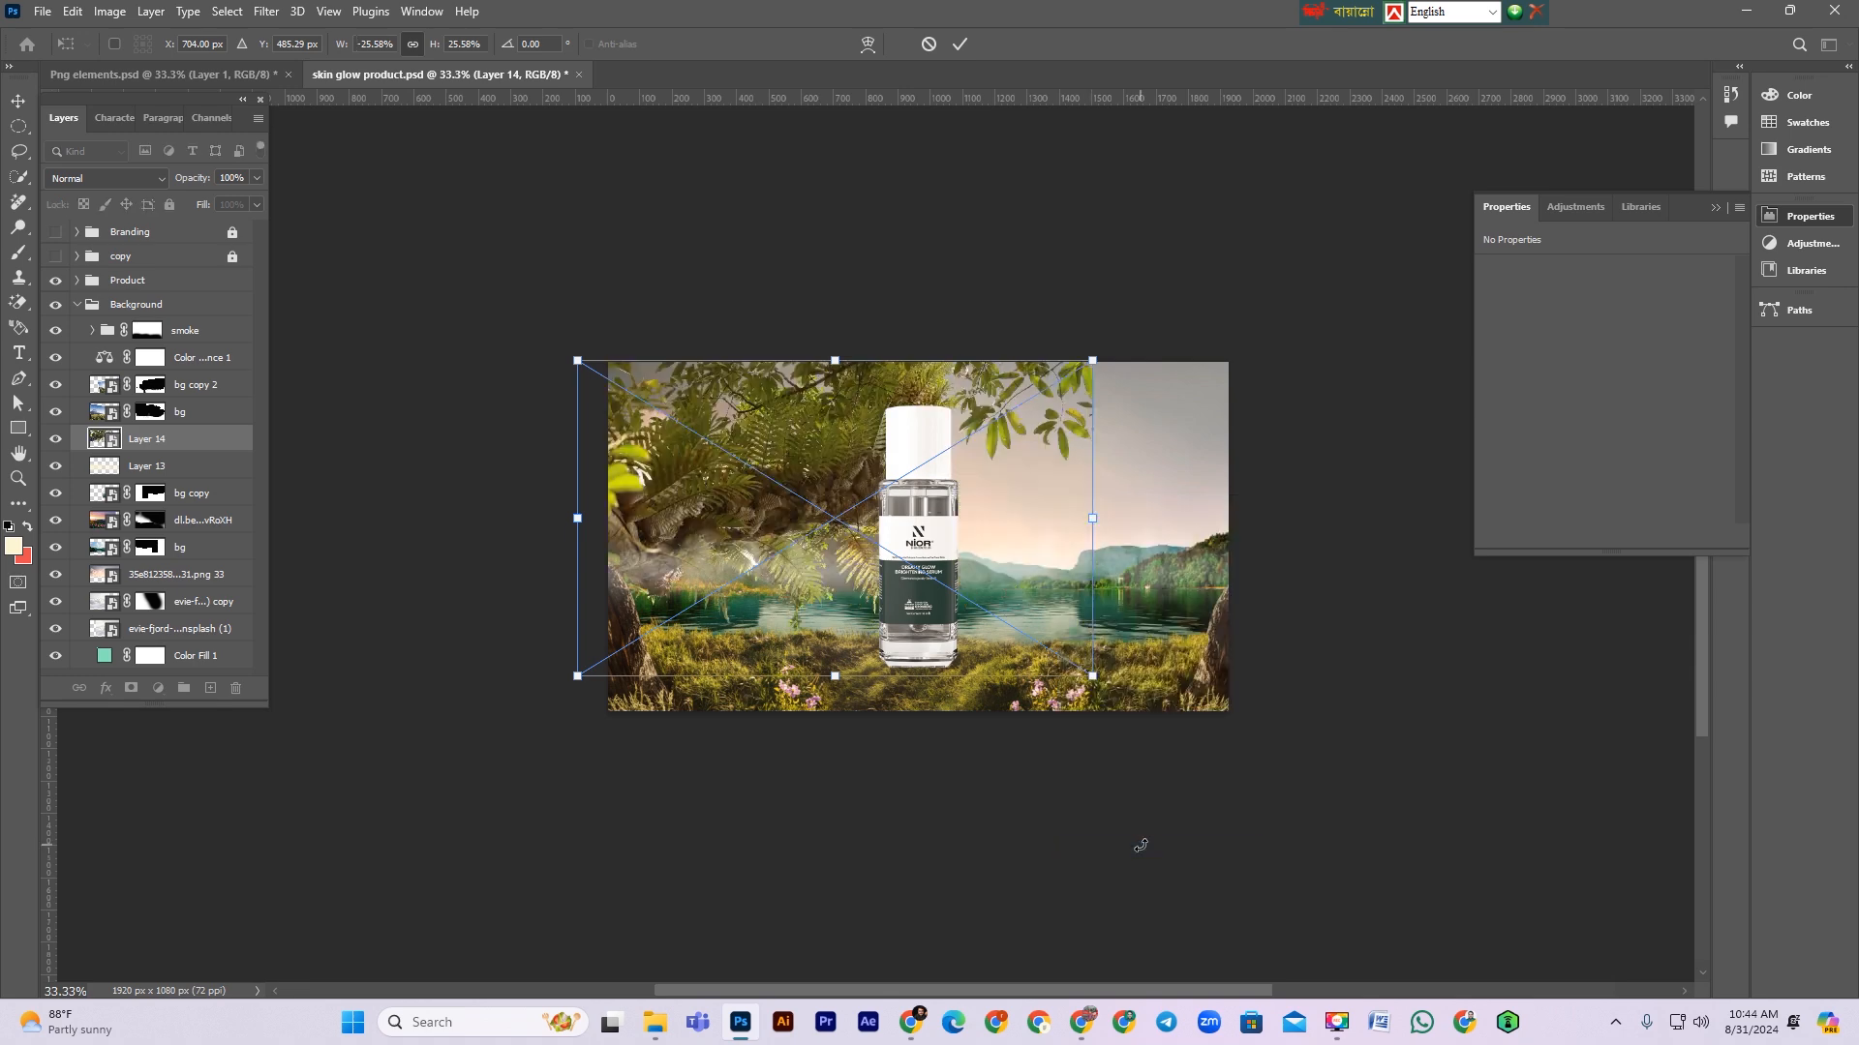
drag(741, 568, 766, 496)
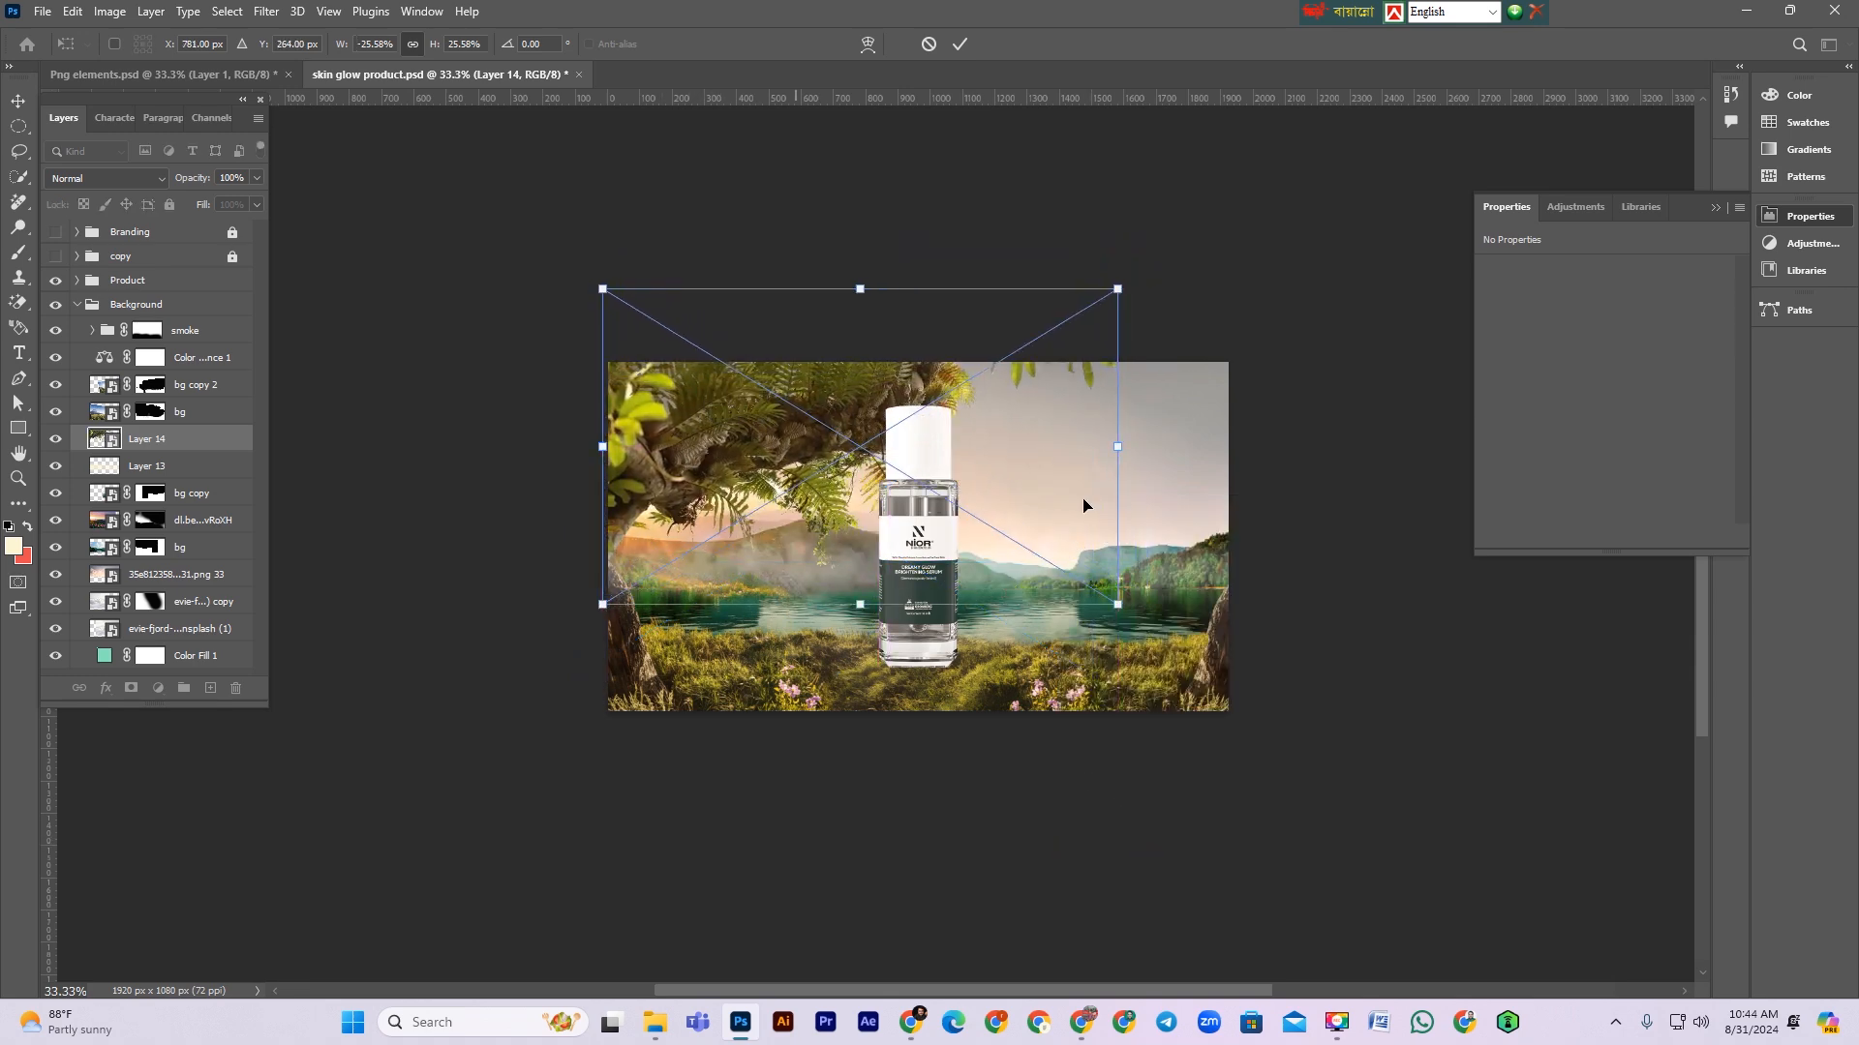
drag(1118, 447, 944, 437)
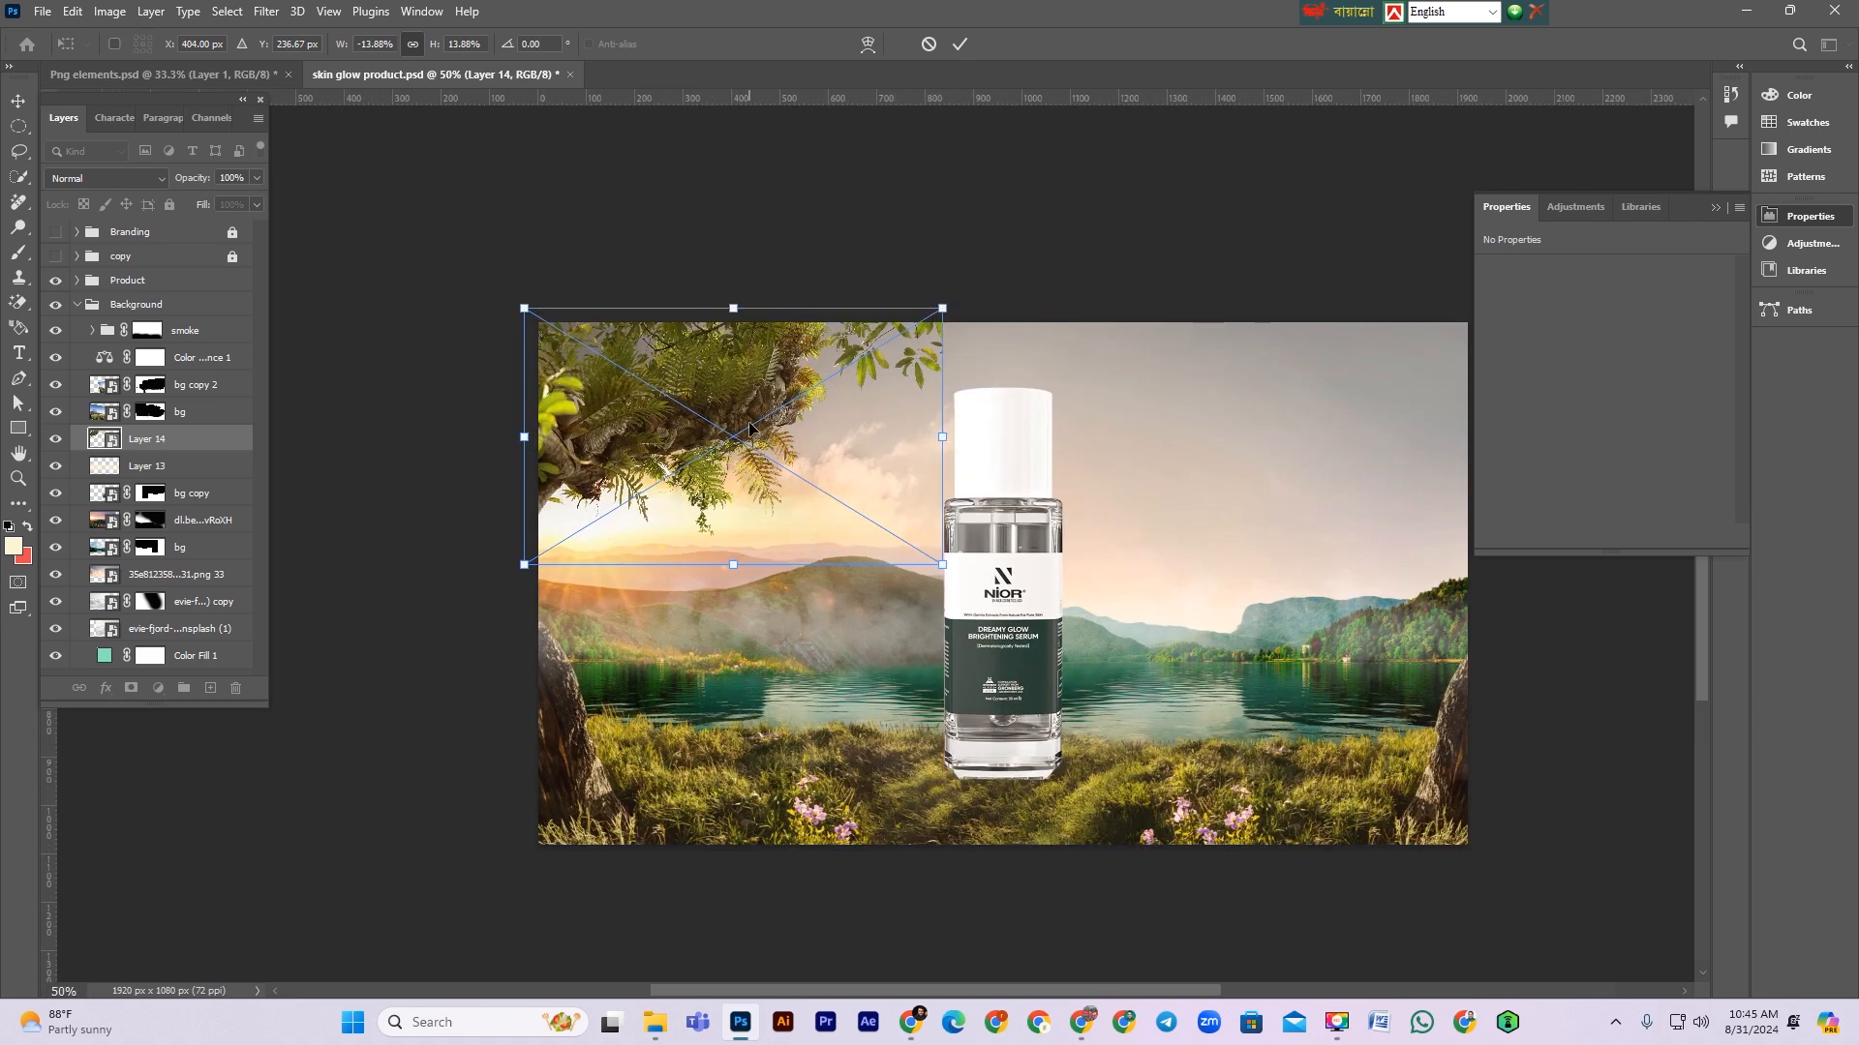
drag(942, 438, 1044, 427)
key(shift+Up)
key(Return)
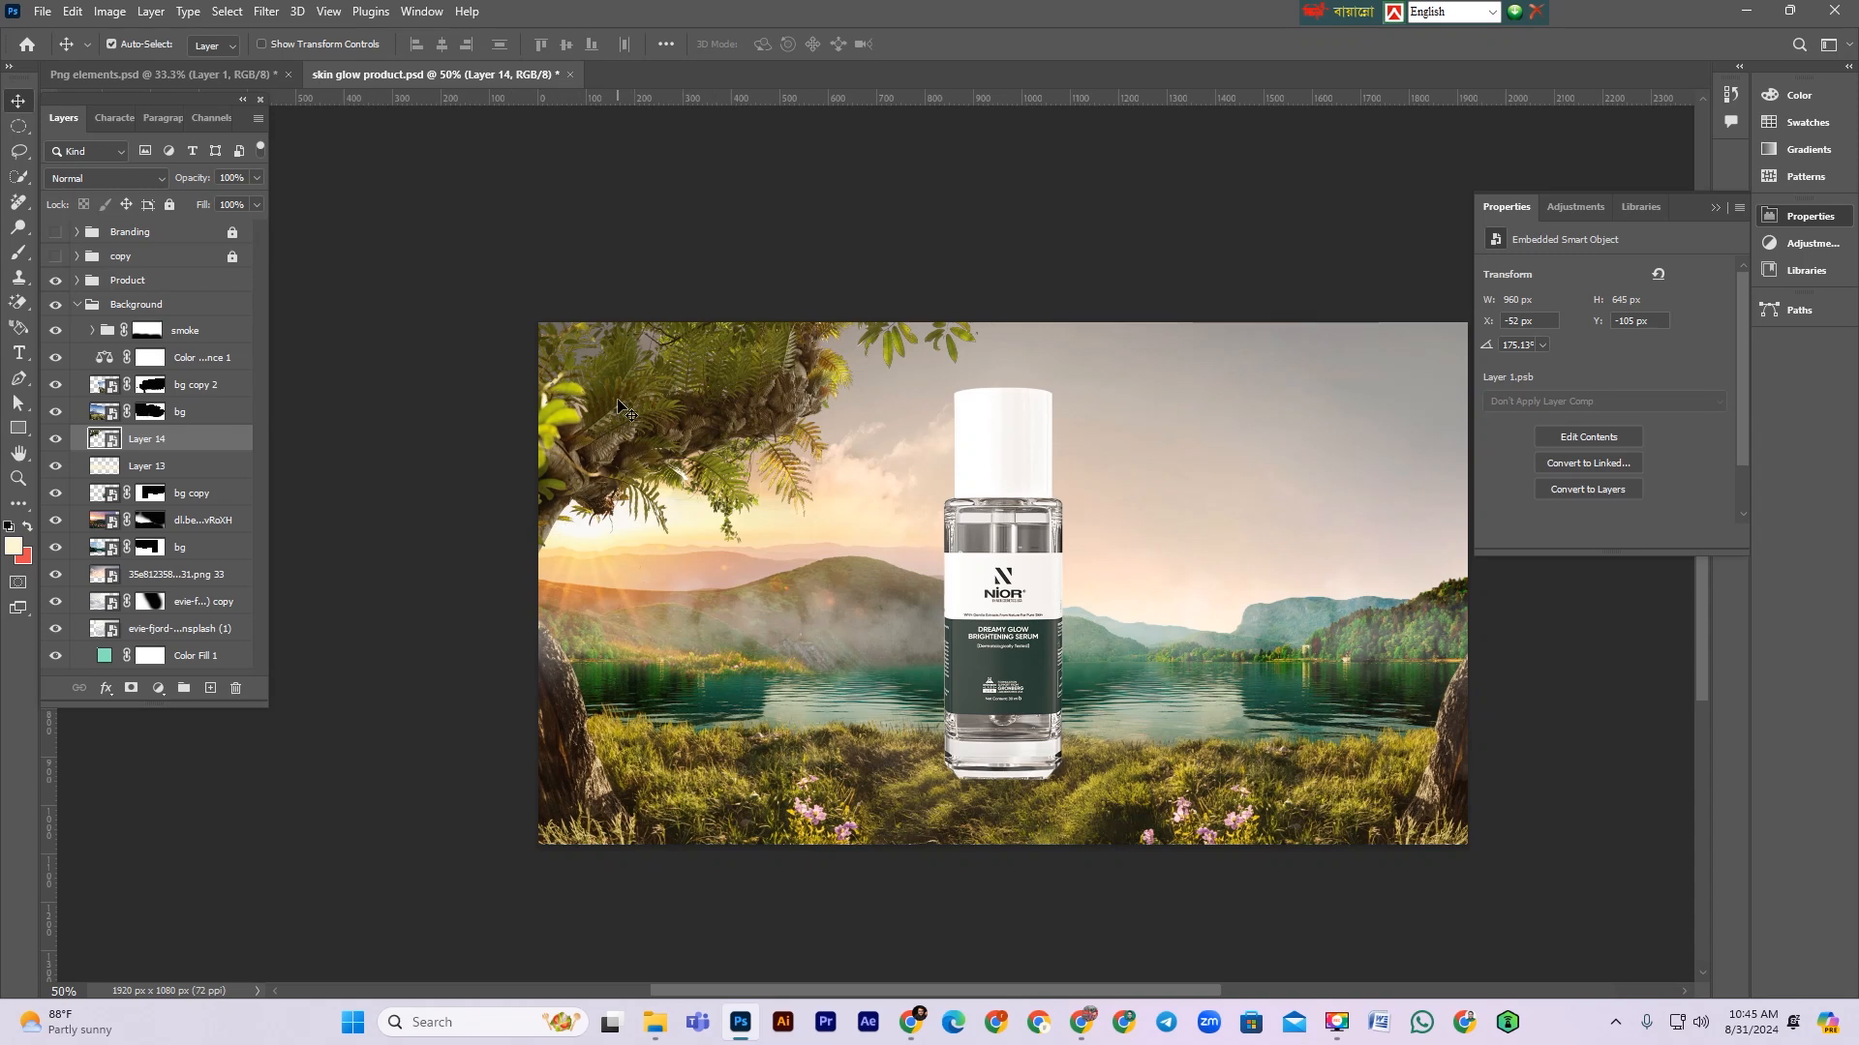
Step: Slightly shrink the tree layer with Free Transform
key(ctrl+t)
drag(963, 411, 974, 411)
key(Return)
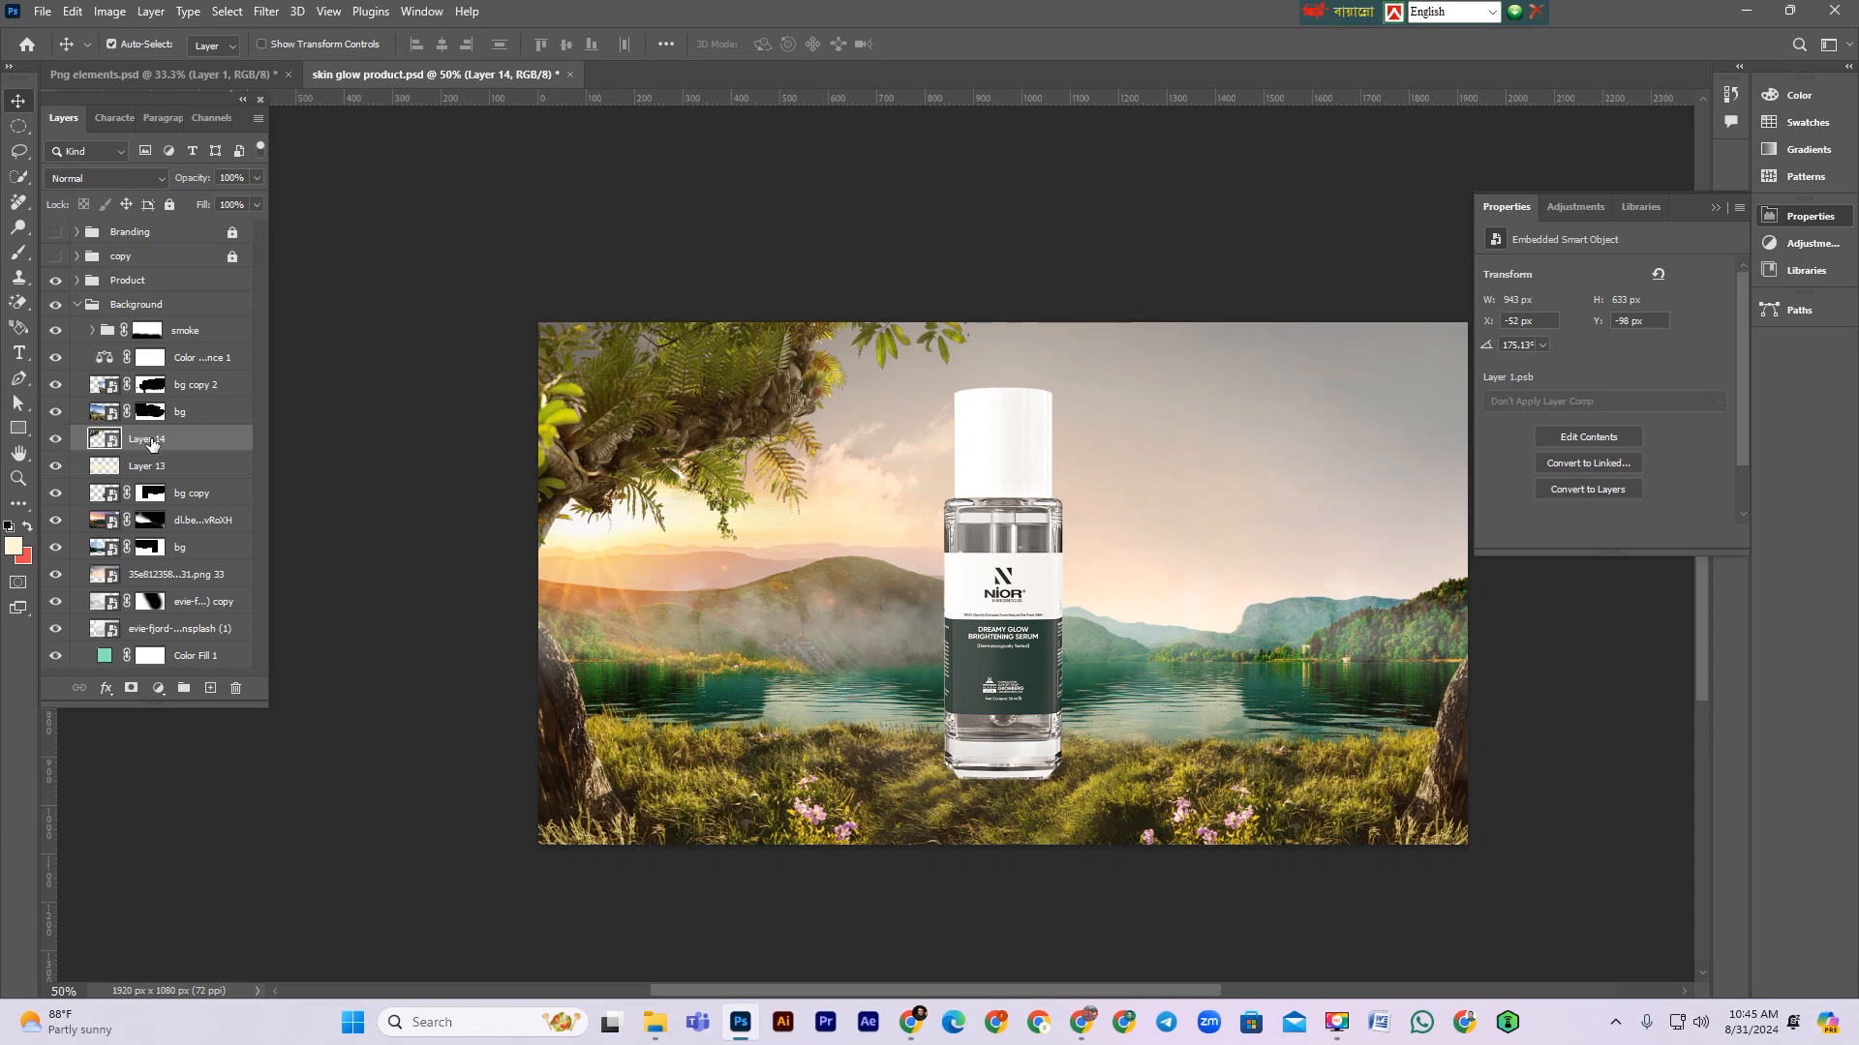
Step: Duplicate the tree layer, flip the copy horizontally and position it rotated in the upper-right corner
mouse_move(150, 442)
mouse_down()
mouse_move(151, 331)
mouse_move(171, 441)
mouse_up()
key(ctrl+j)
key(ctrl+t)
right_click(721, 452)
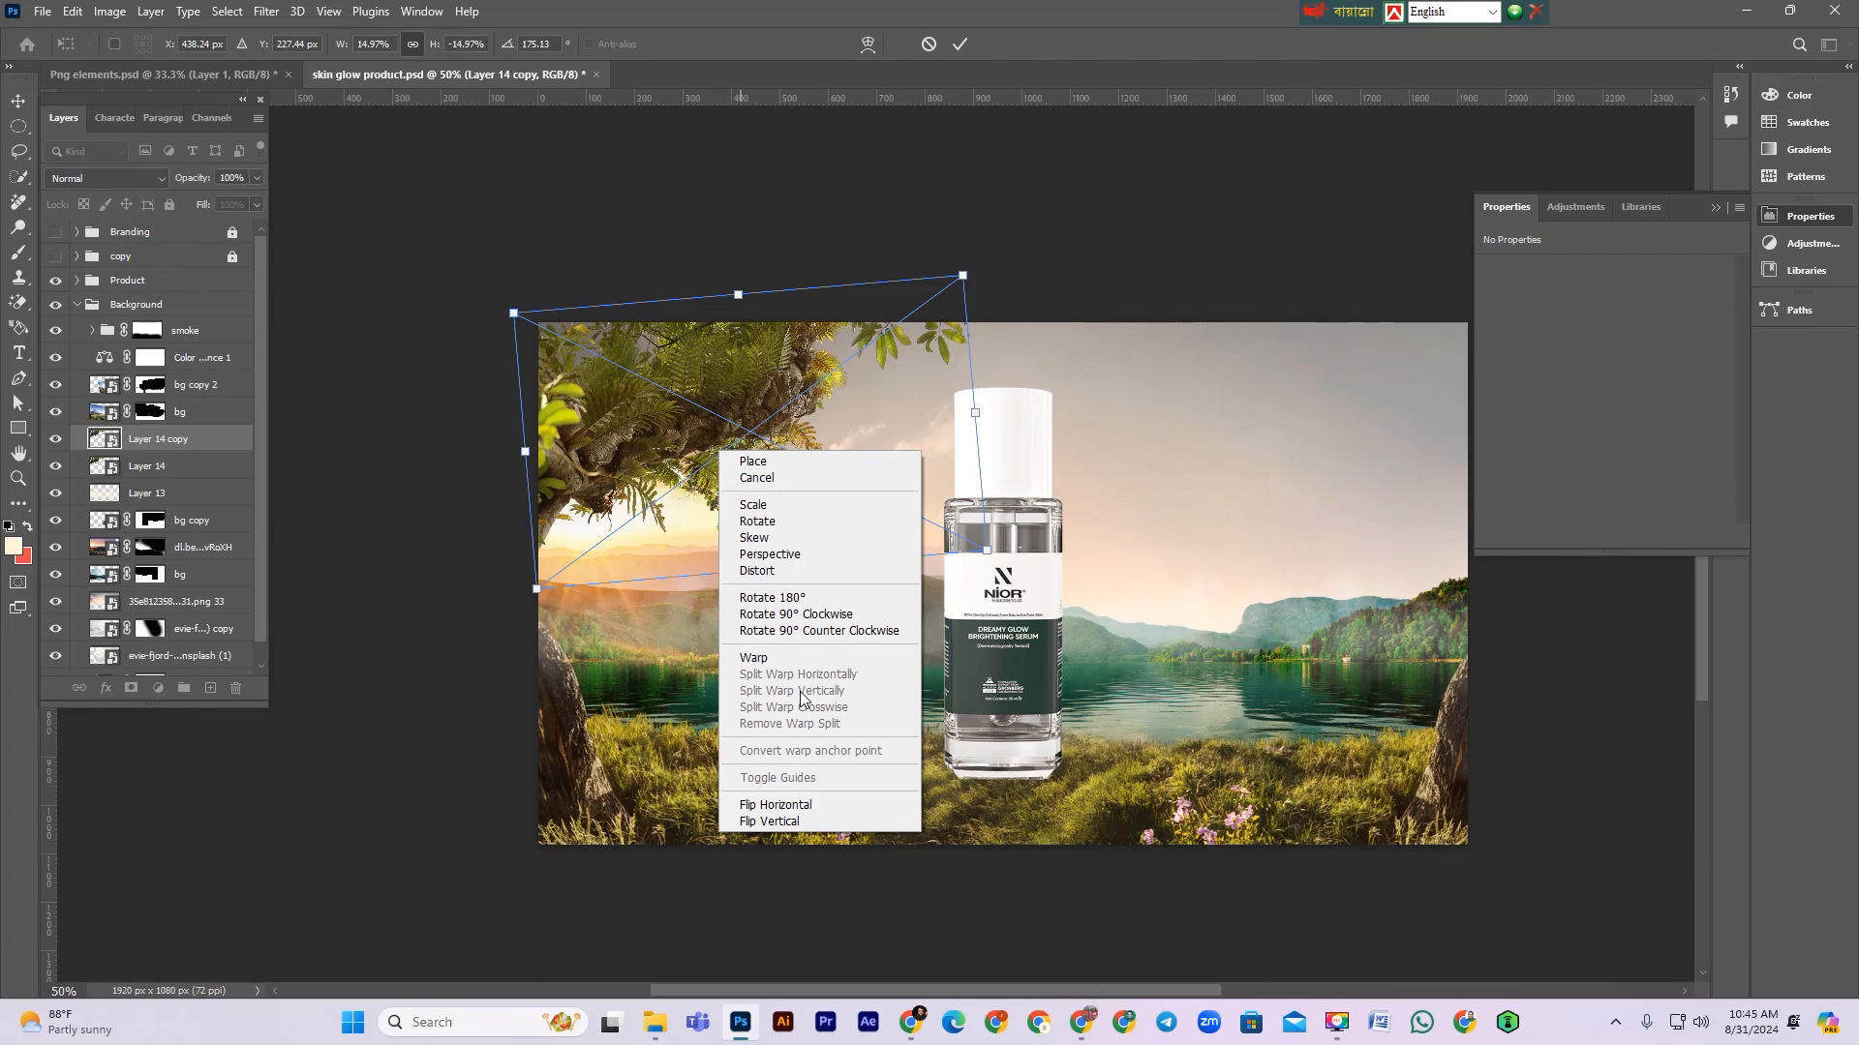
click(783, 808)
drag(769, 493, 1365, 542)
scroll(1332, 496, right, 5)
drag(1176, 401, 1249, 401)
drag(1502, 572, 1531, 515)
drag(1148, 413, 1222, 433)
key(Return)
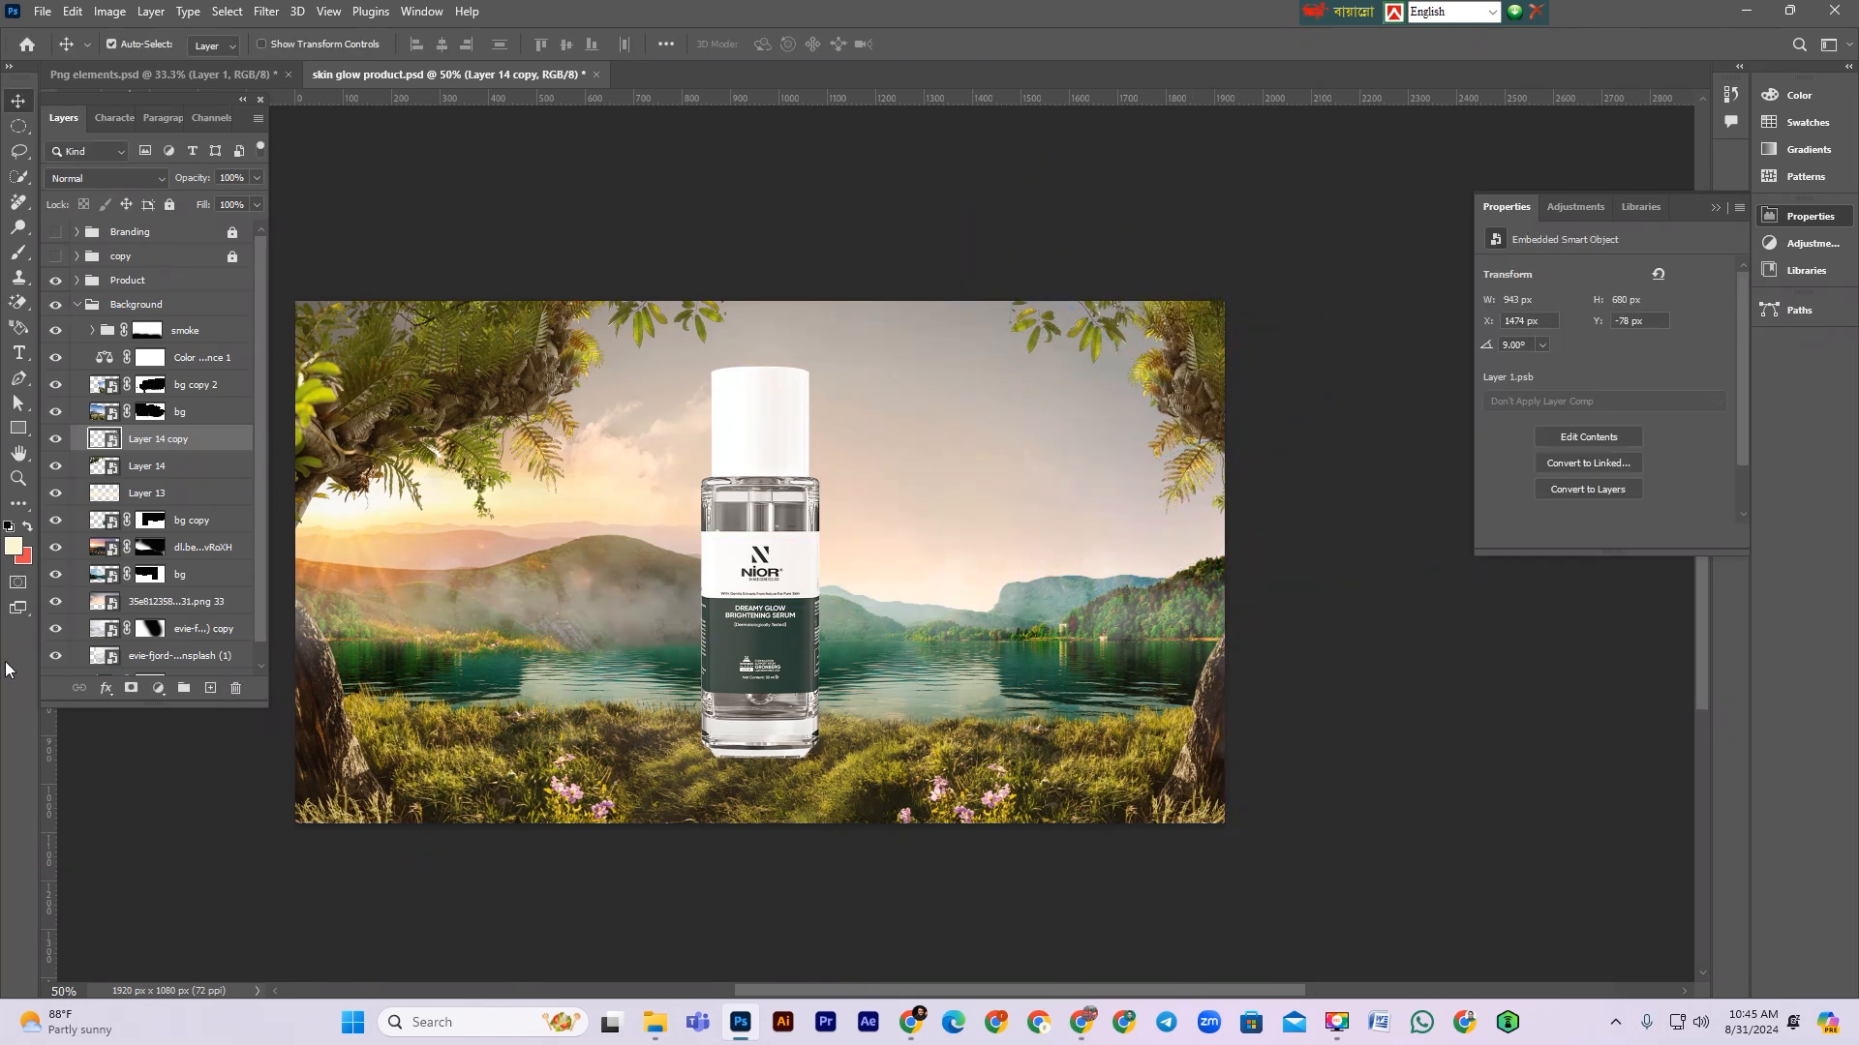
Step: Hide the flipped tree copy and save the document
click(56, 439)
drag(663, 469, 819, 458)
key(ctrl+s)
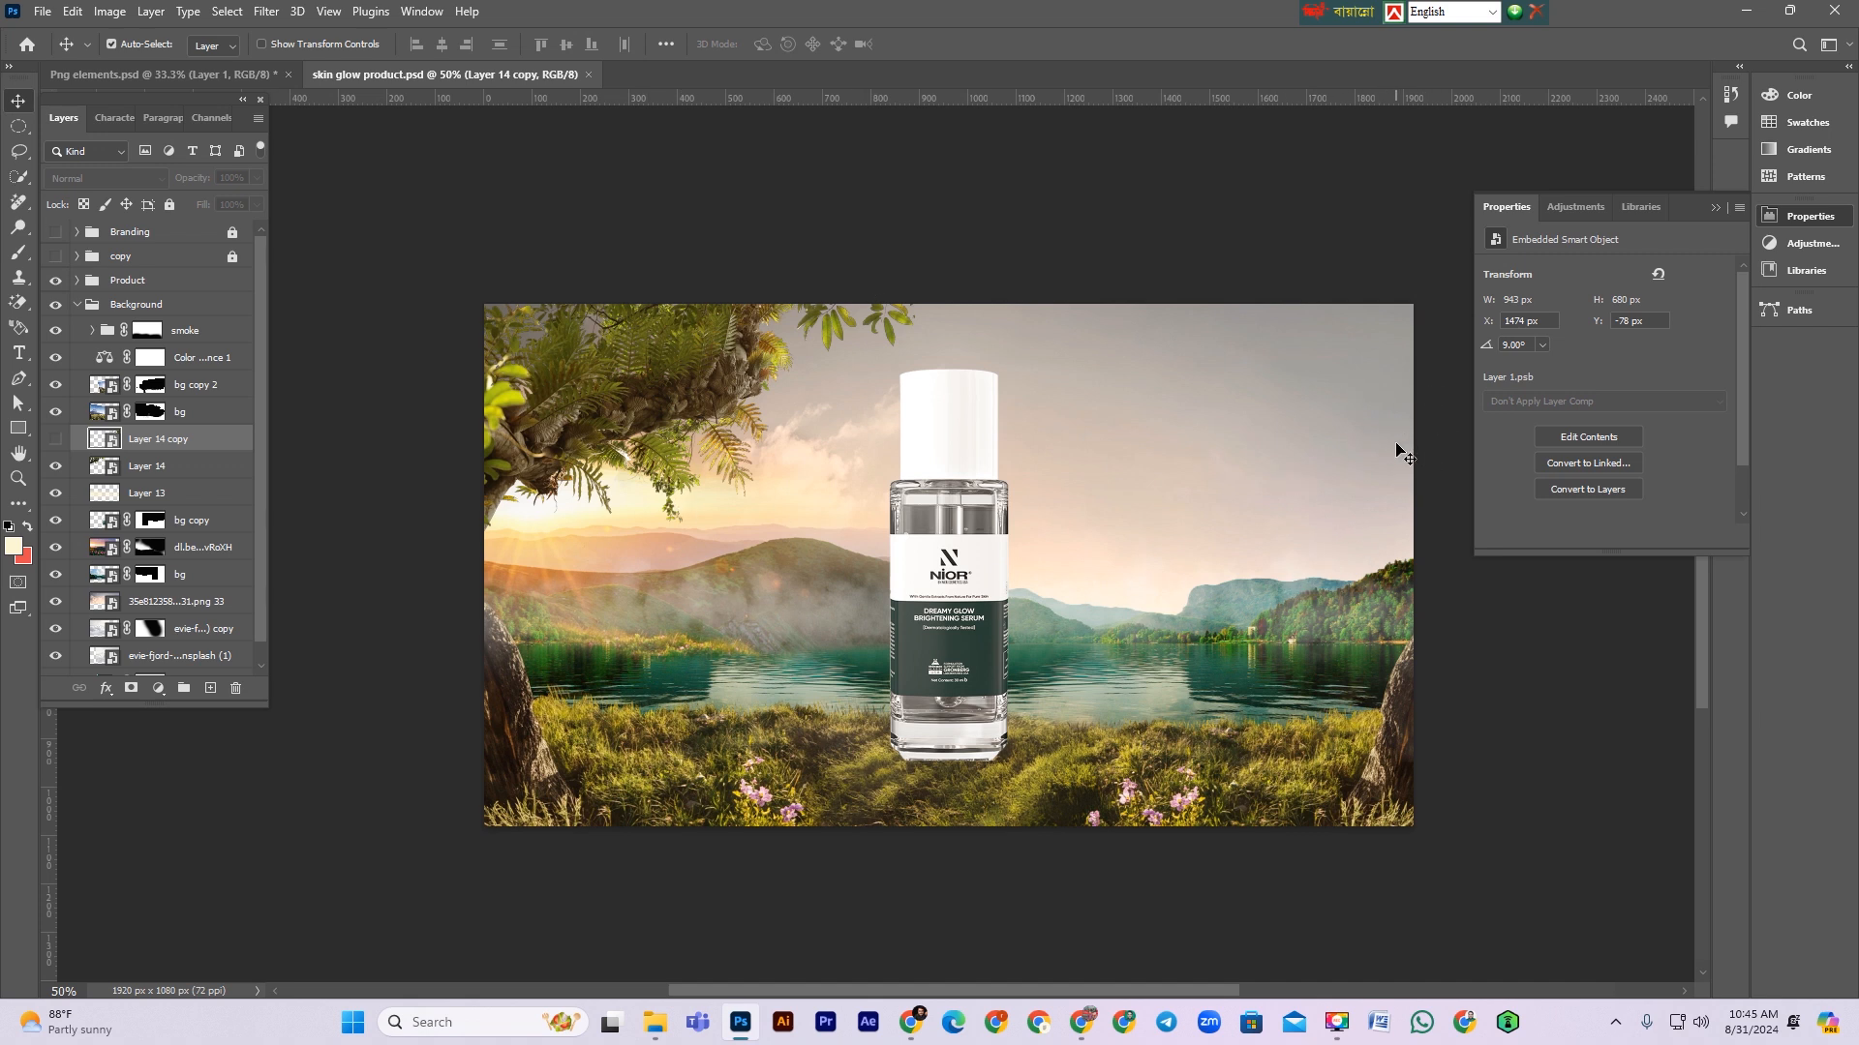
Step: Preview the moss images 324bcf0028.jpg and fb6636da75.jpg from the project folder
key(ctrl)
click(228, 76)
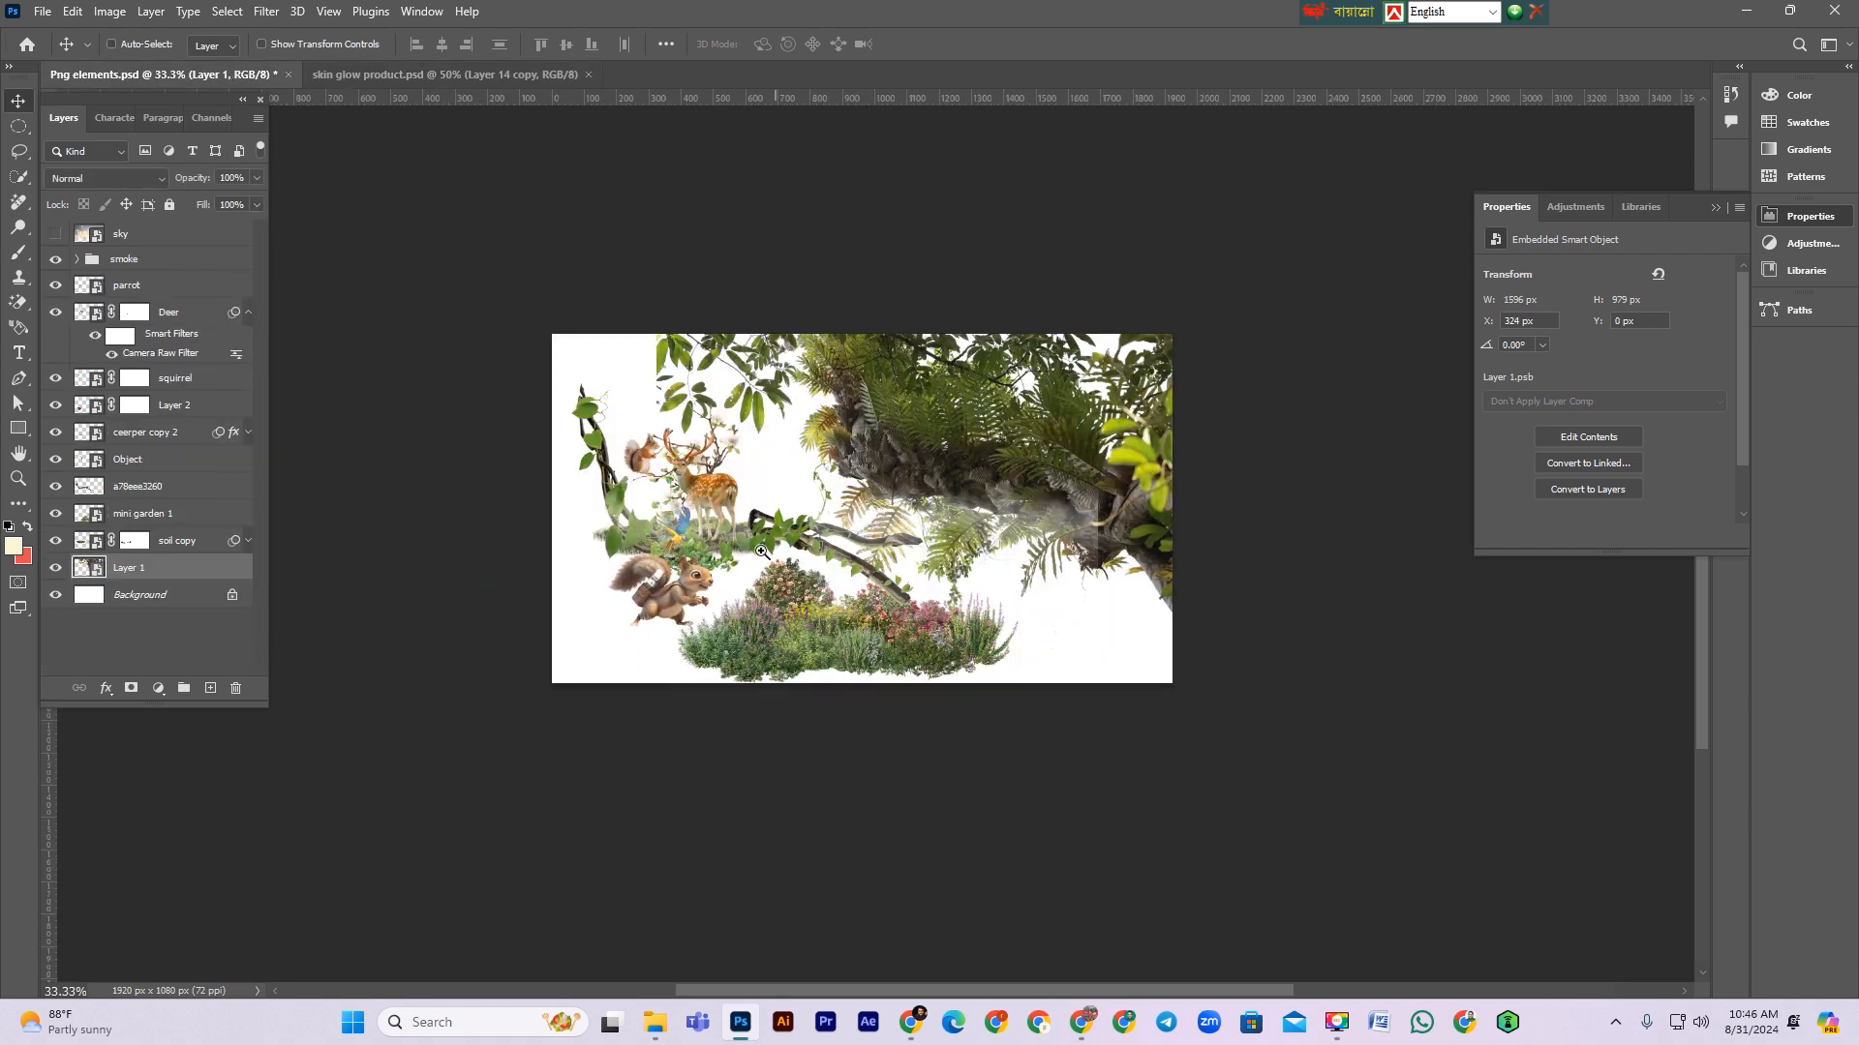
scroll(757, 682, up, 1)
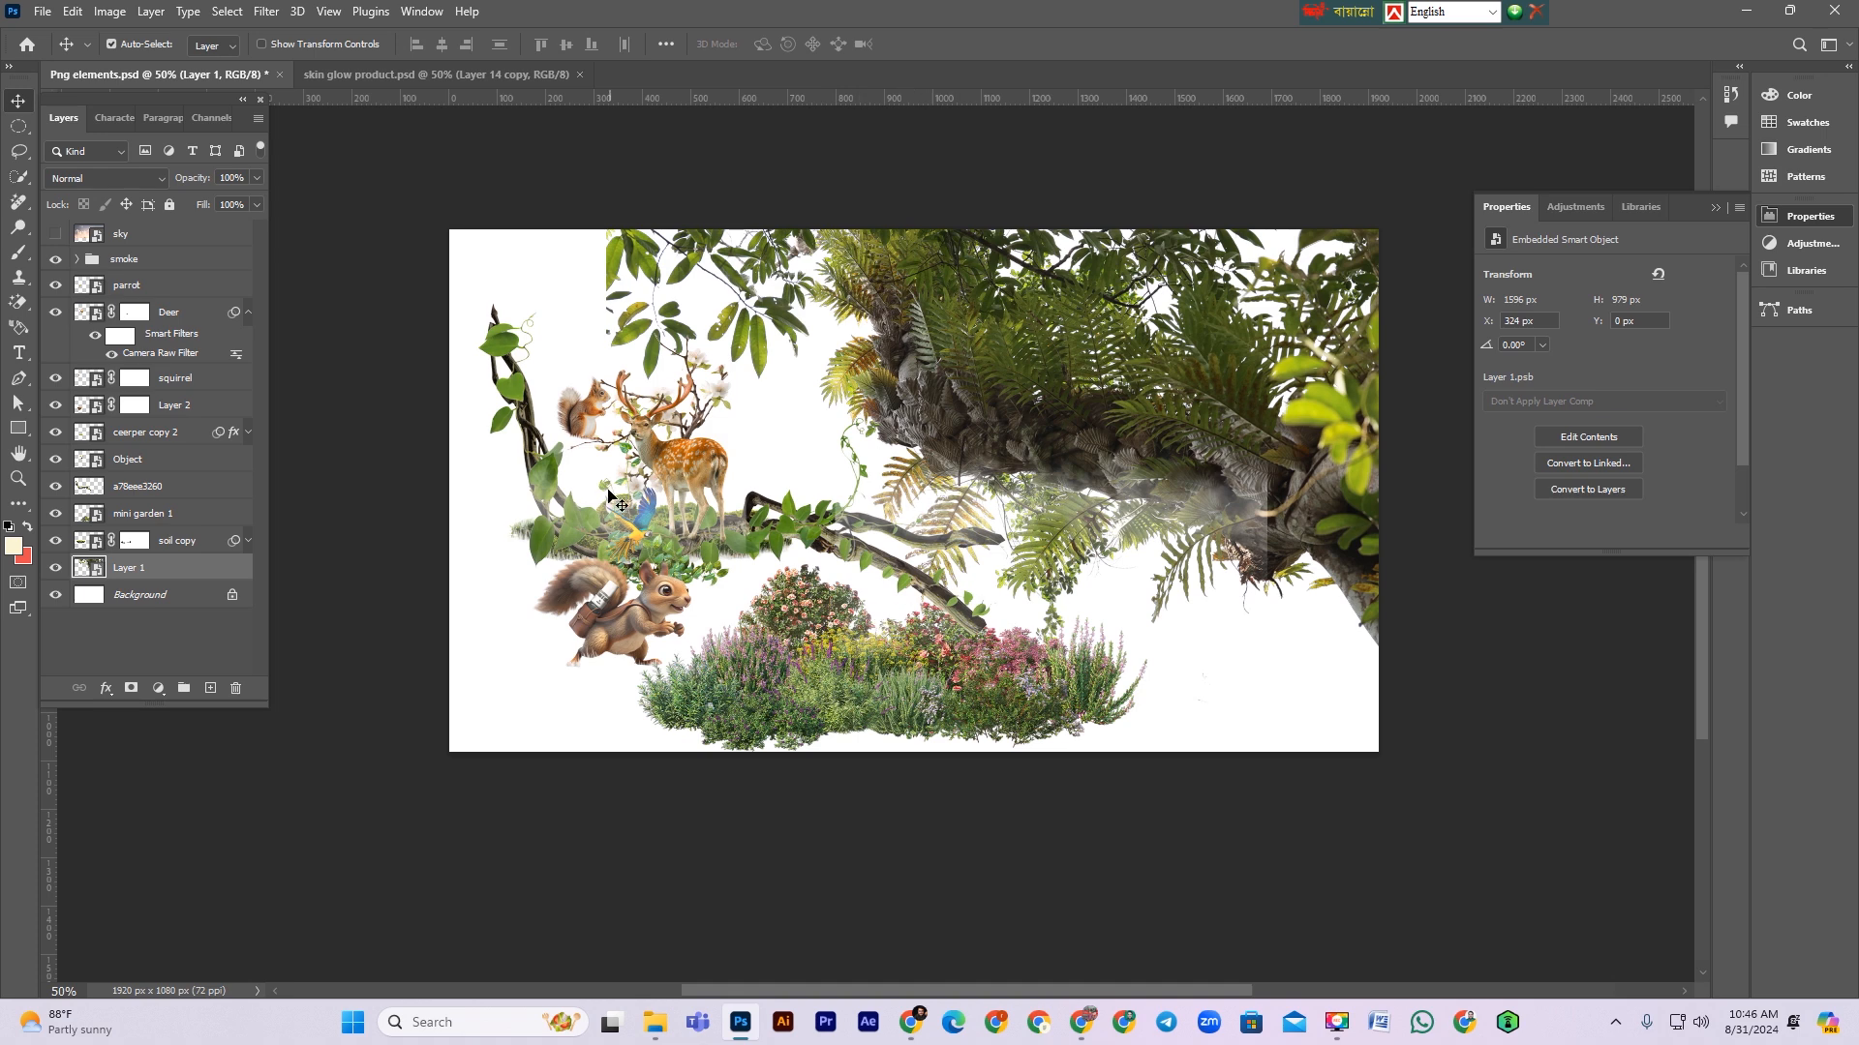
click(1746, 12)
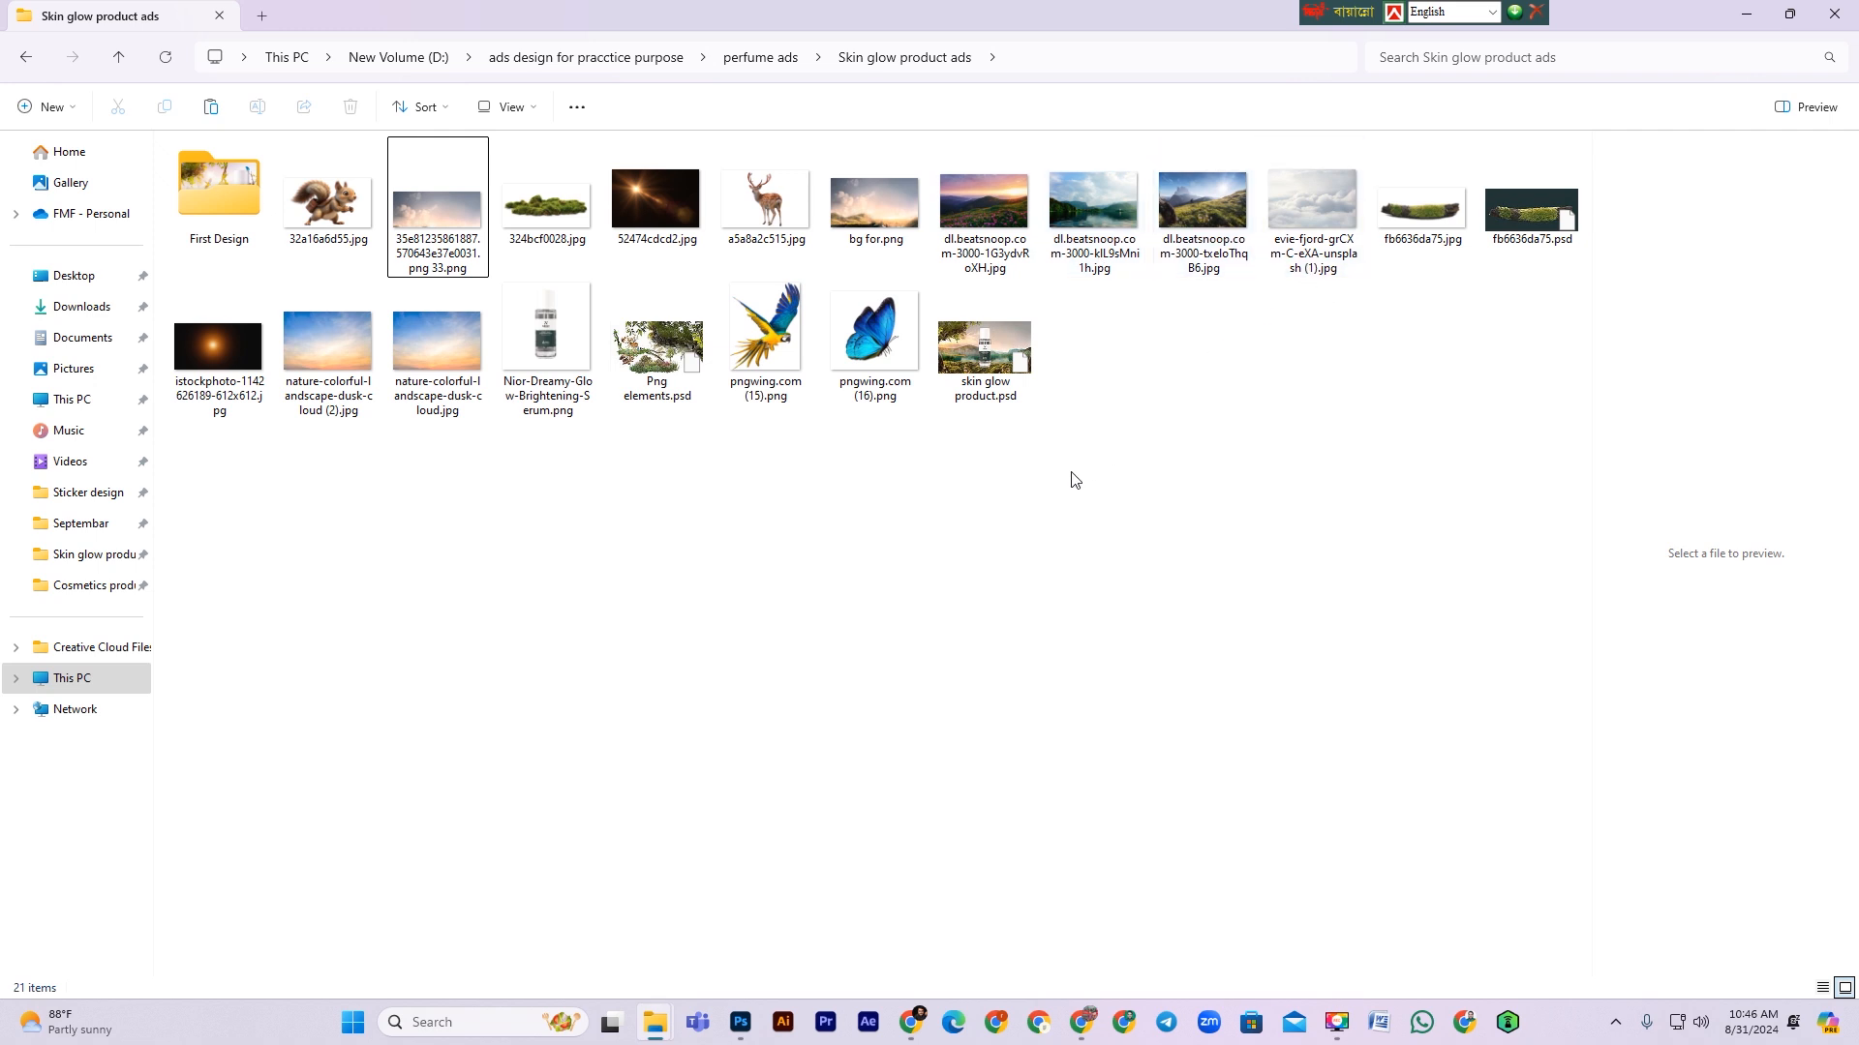
click(539, 211)
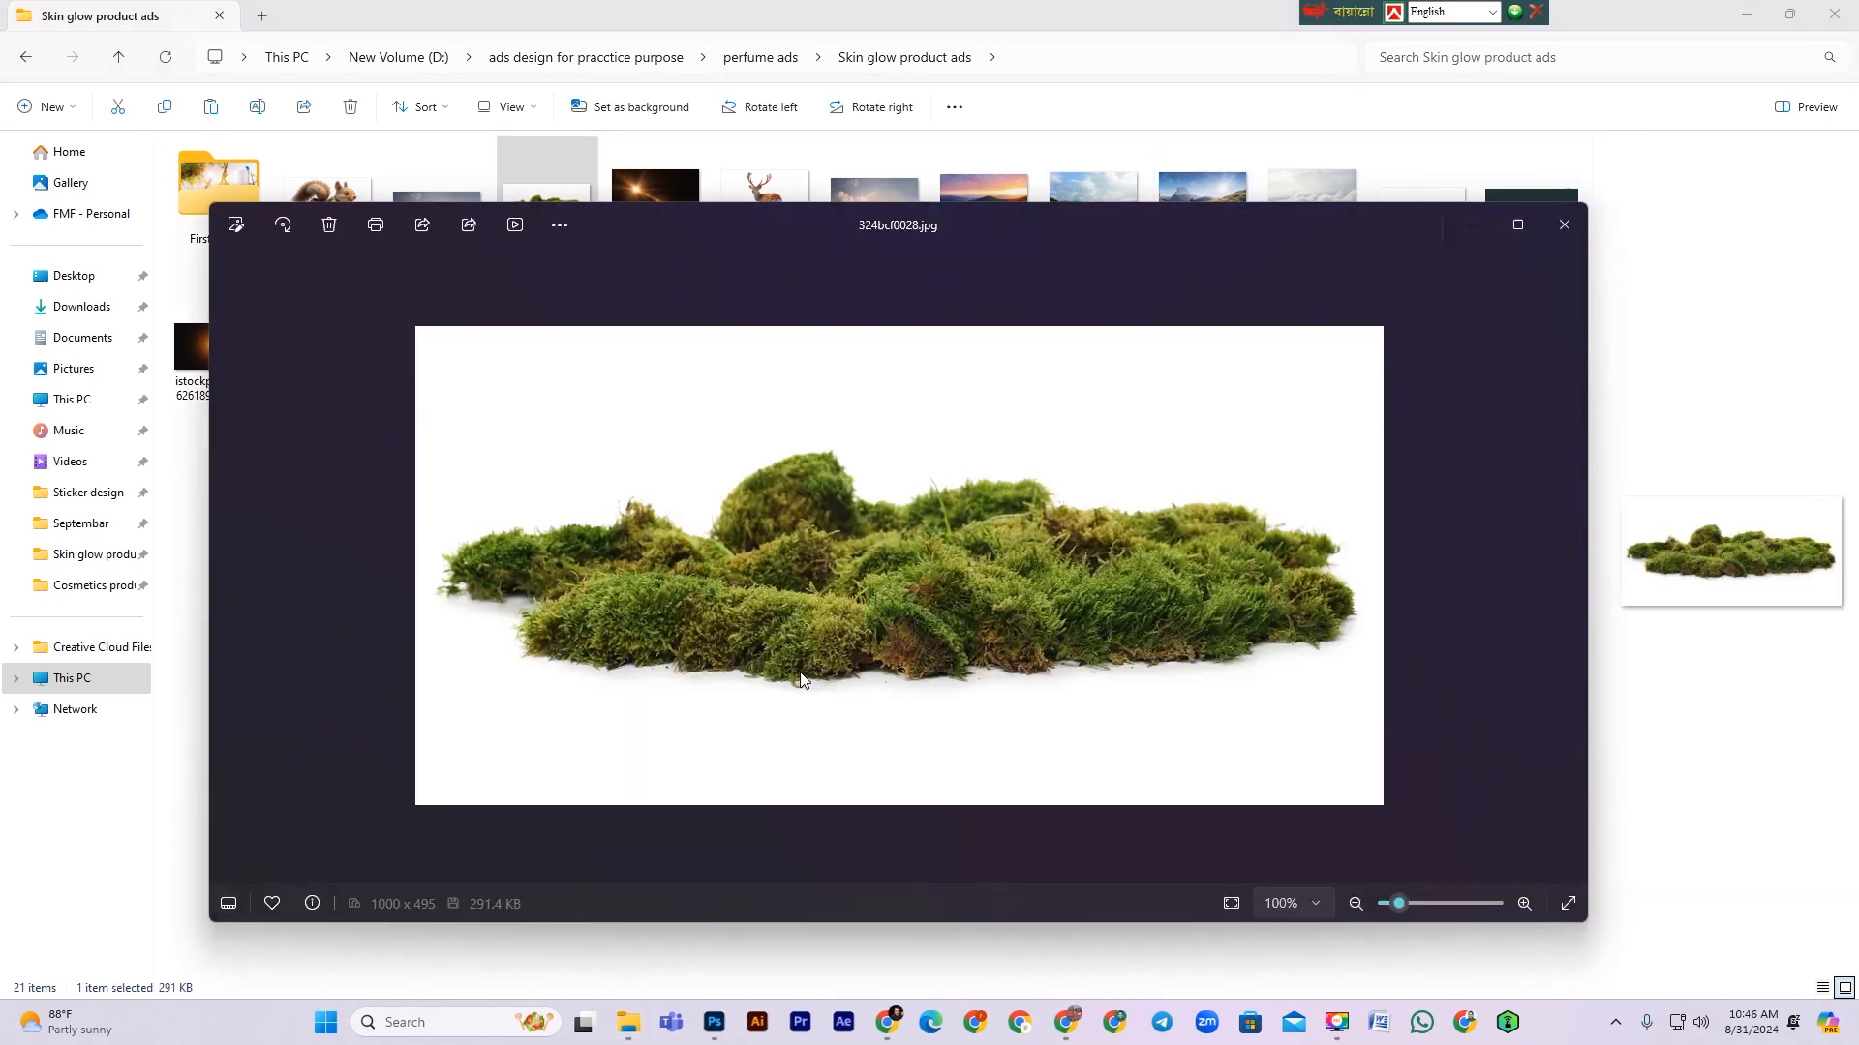
click(1574, 238)
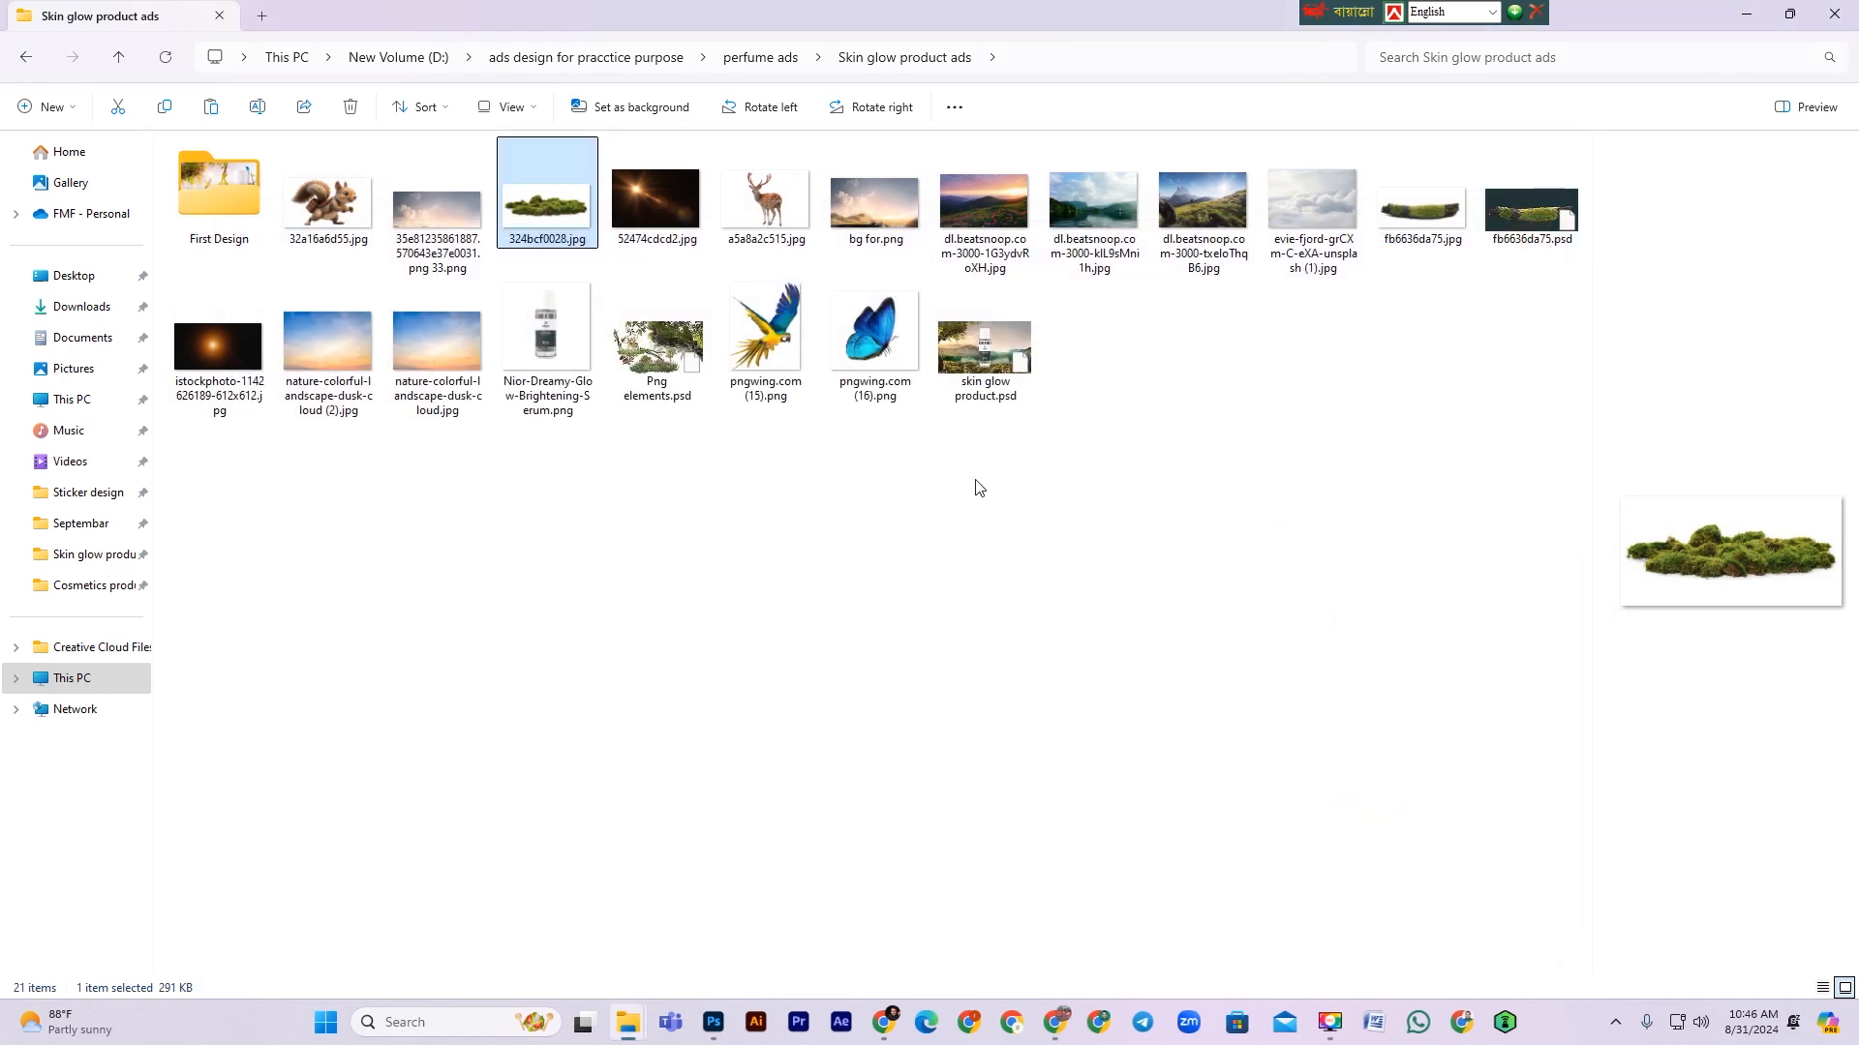
double_click(1410, 225)
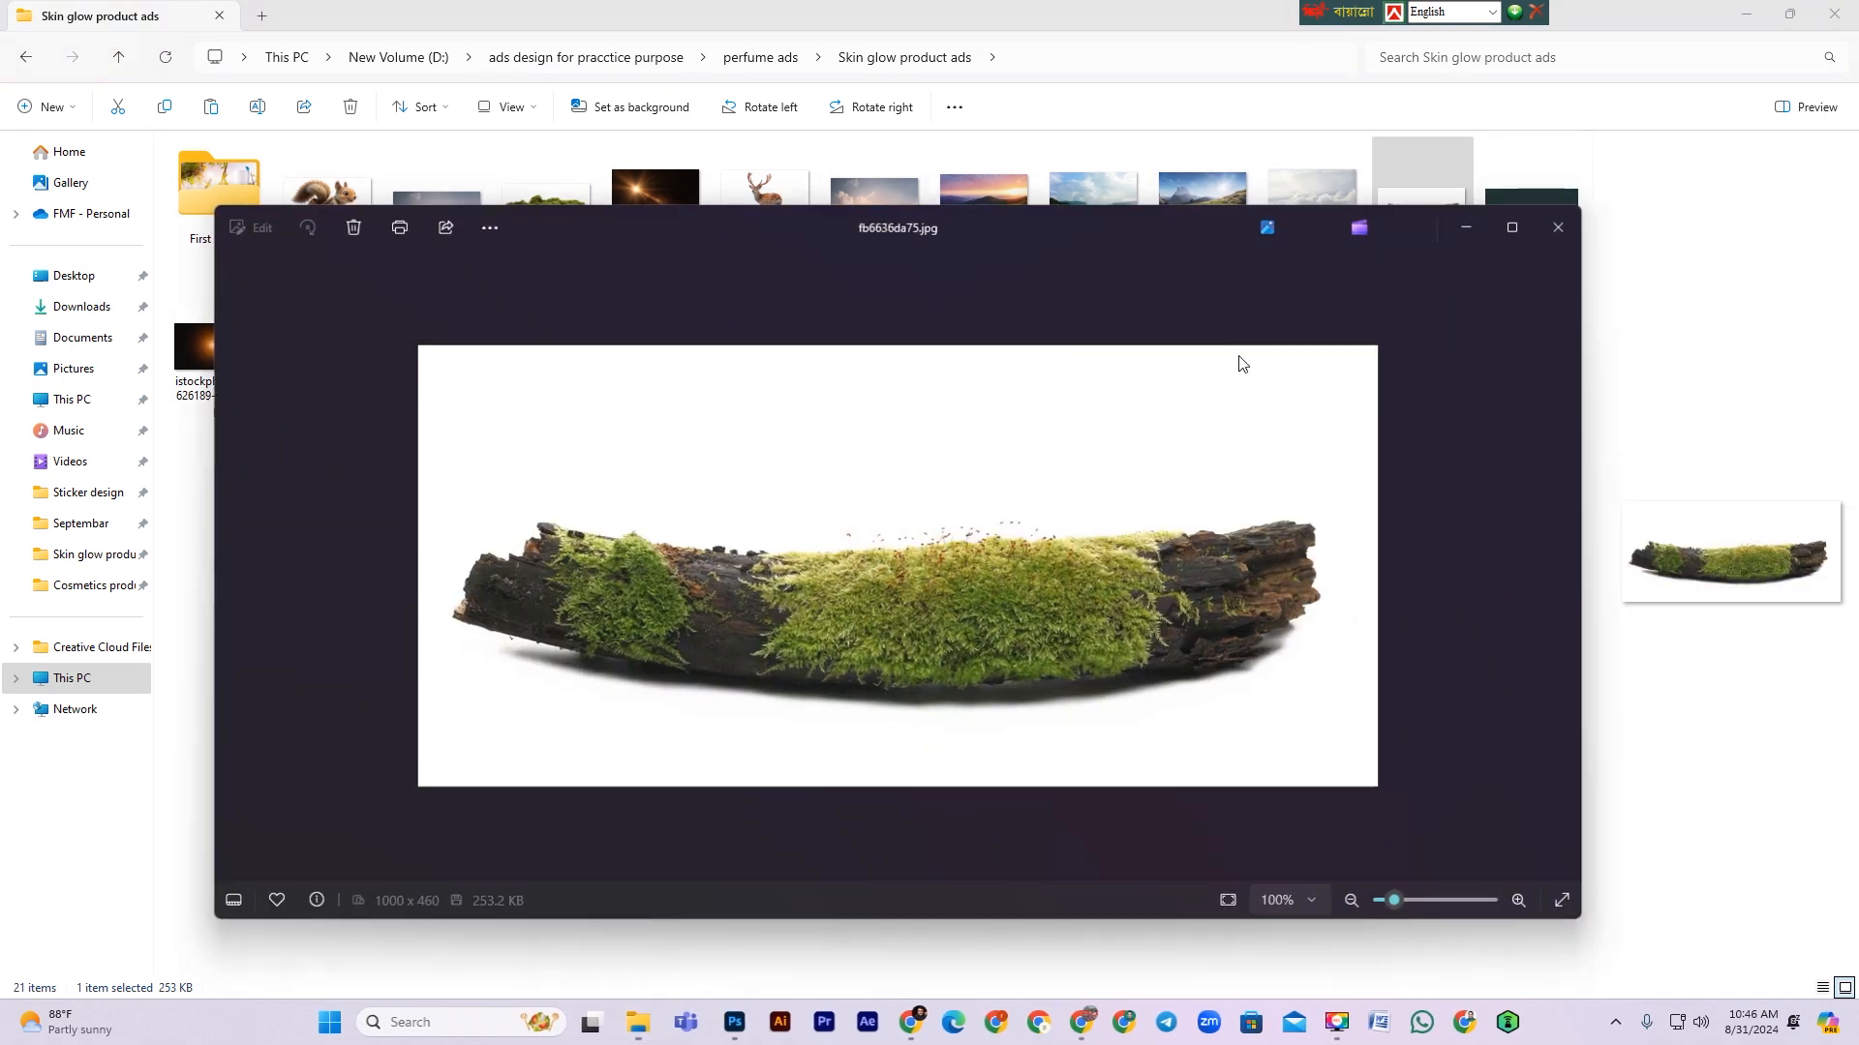
Step: Close the log preview and reopen 324bcf0028.jpg to examine the moss image again
click(1564, 225)
click(1185, 510)
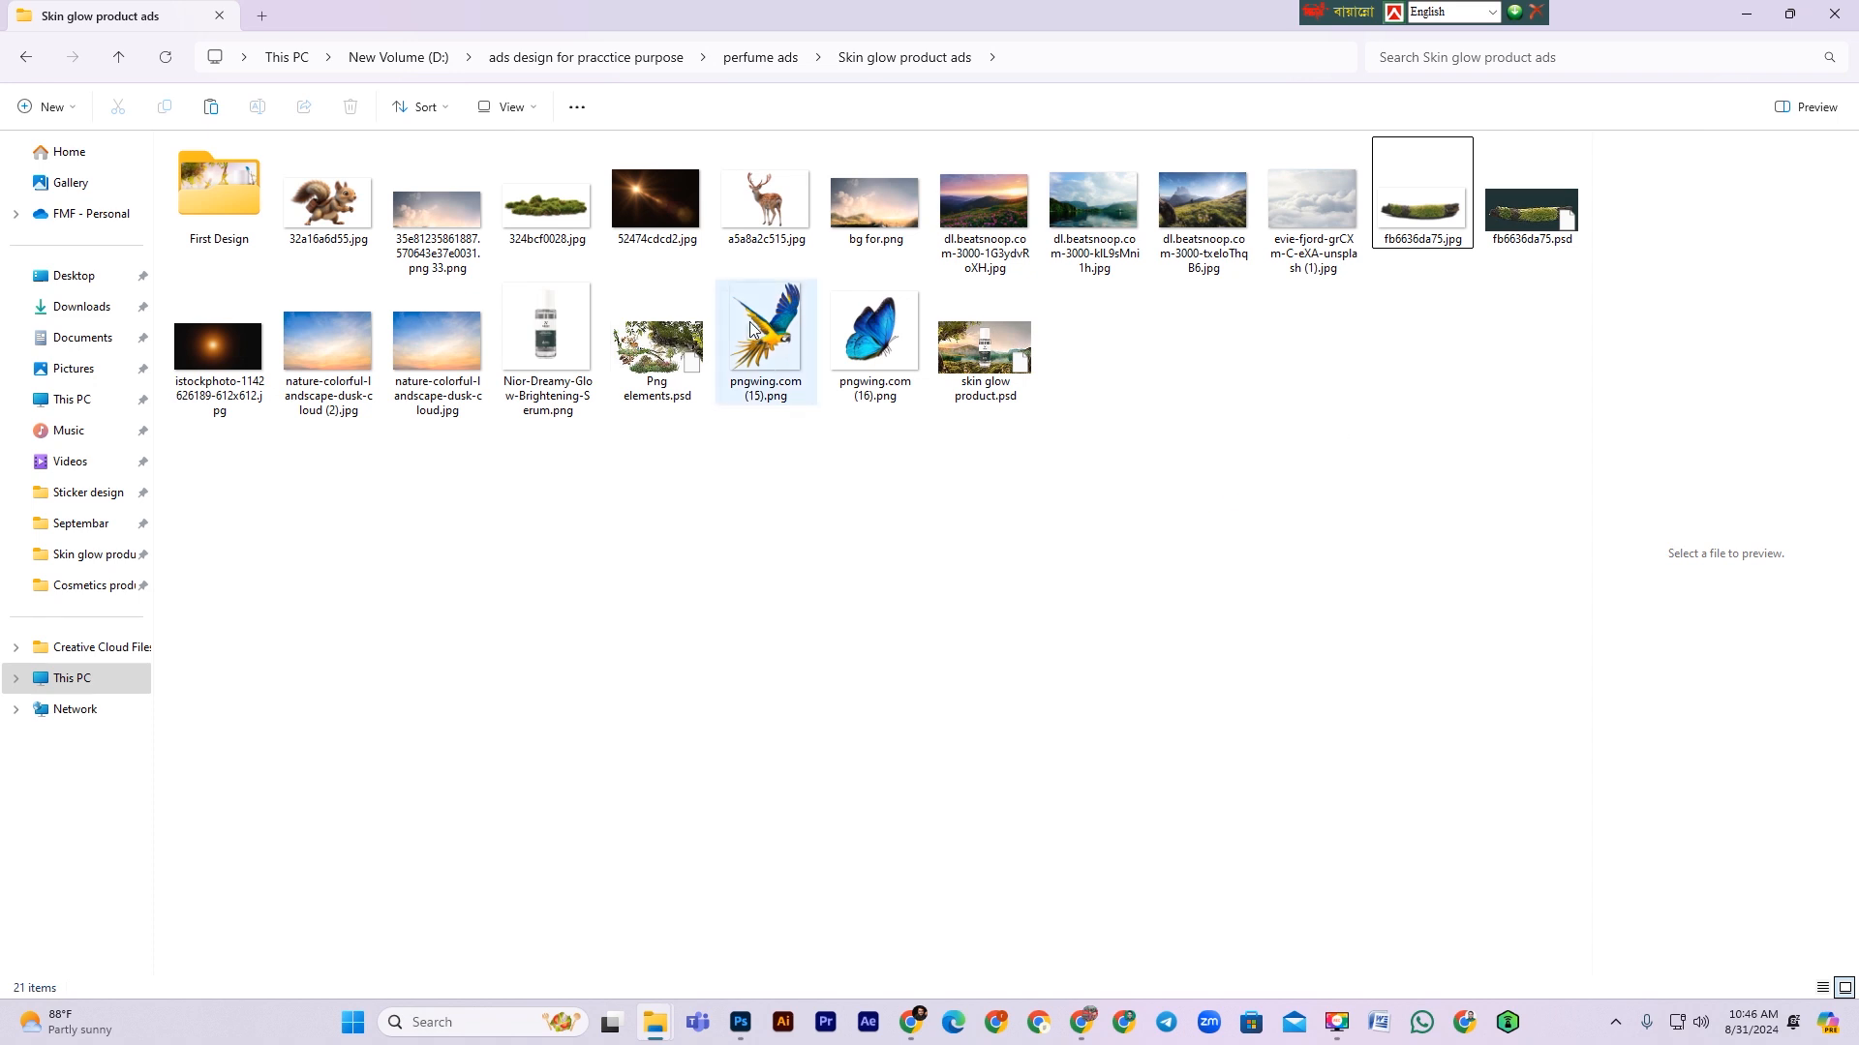
double_click(542, 208)
scroll(1089, 665, up, 1)
scroll(1089, 665, down, 1)
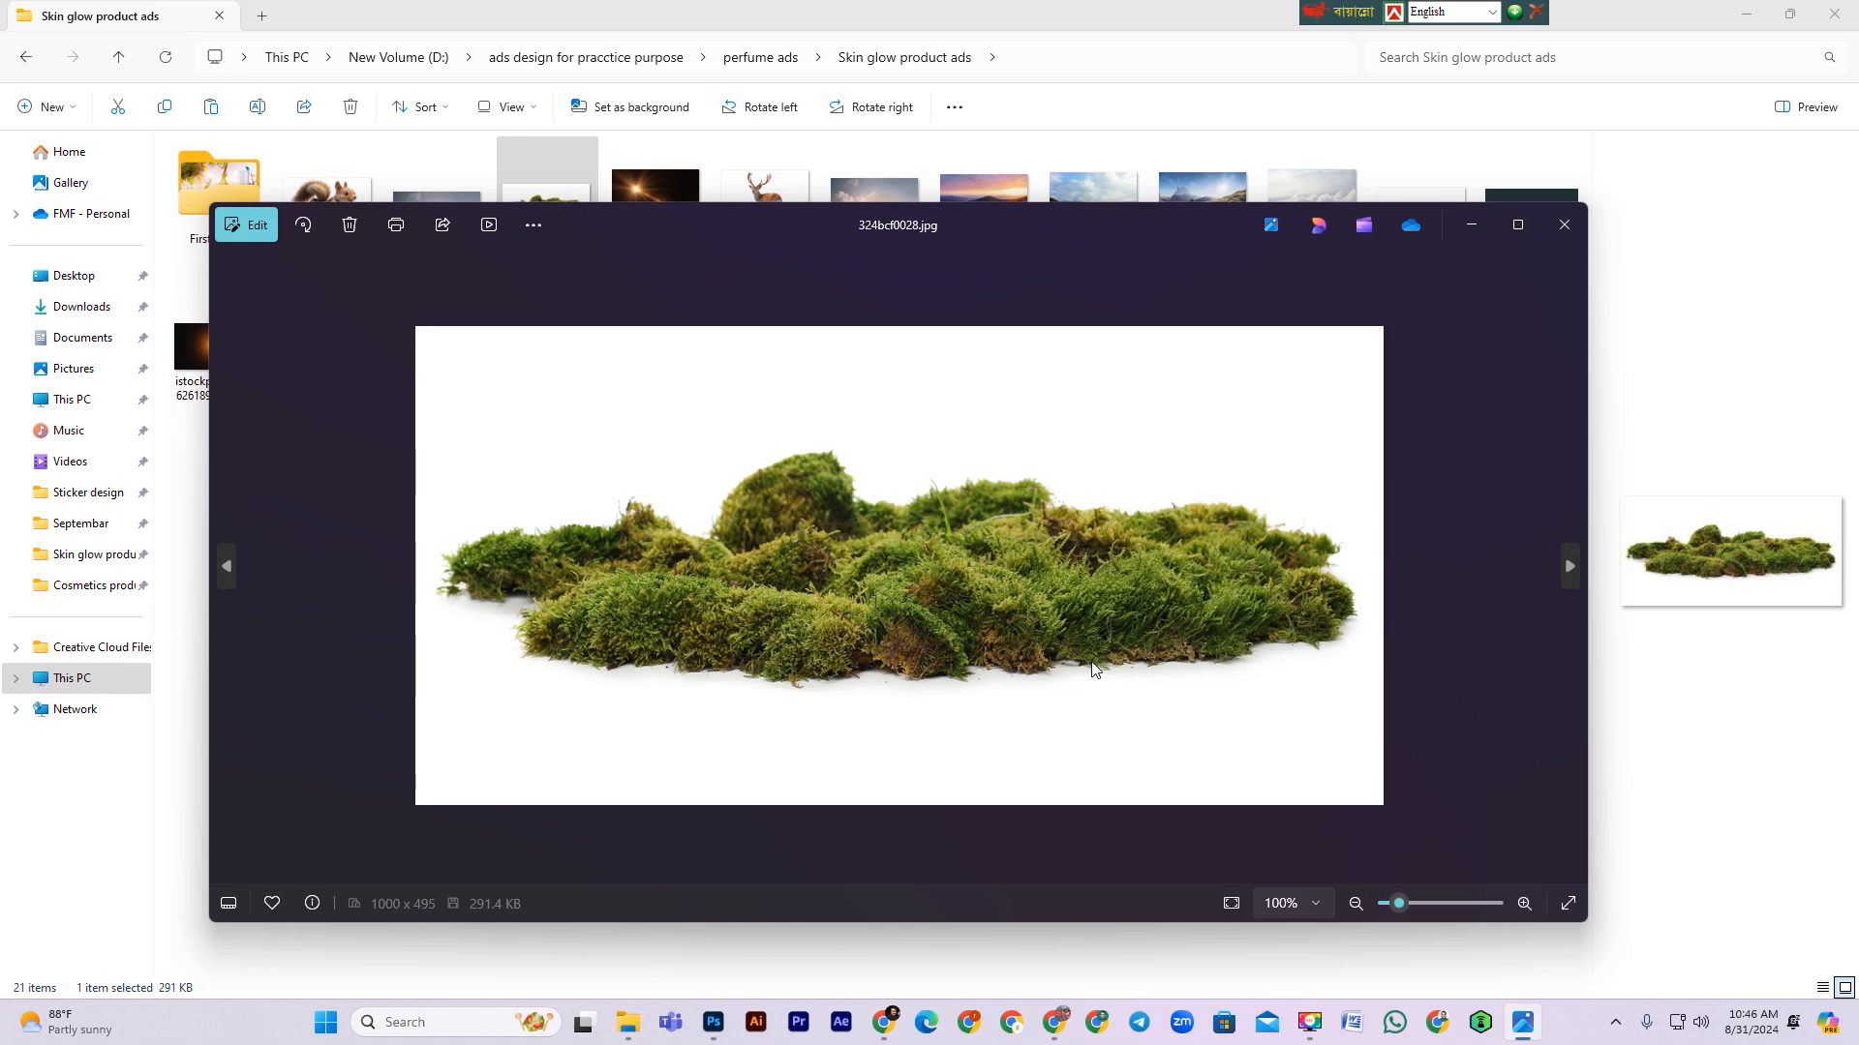
click(1565, 225)
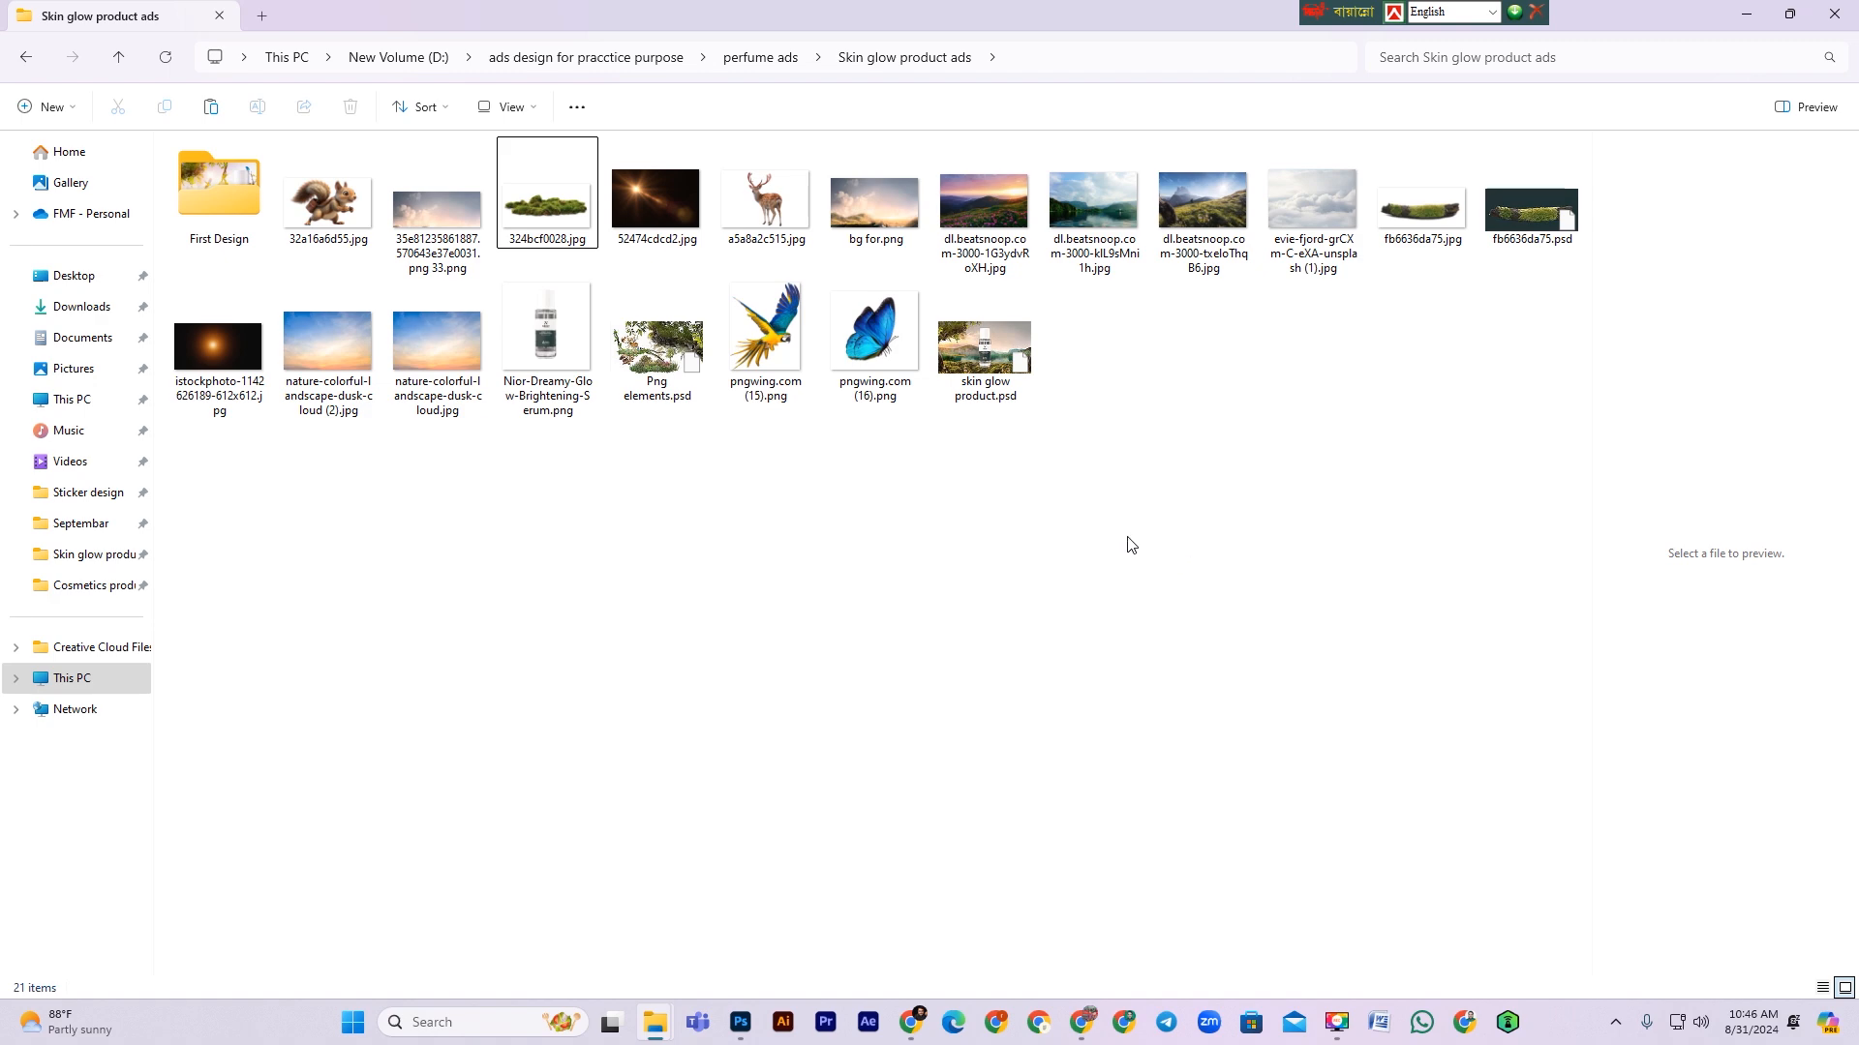
Step: Switch to the Png elements document and move the deer up onto the tree trunk
click(739, 1022)
drag(523, 426, 895, 520)
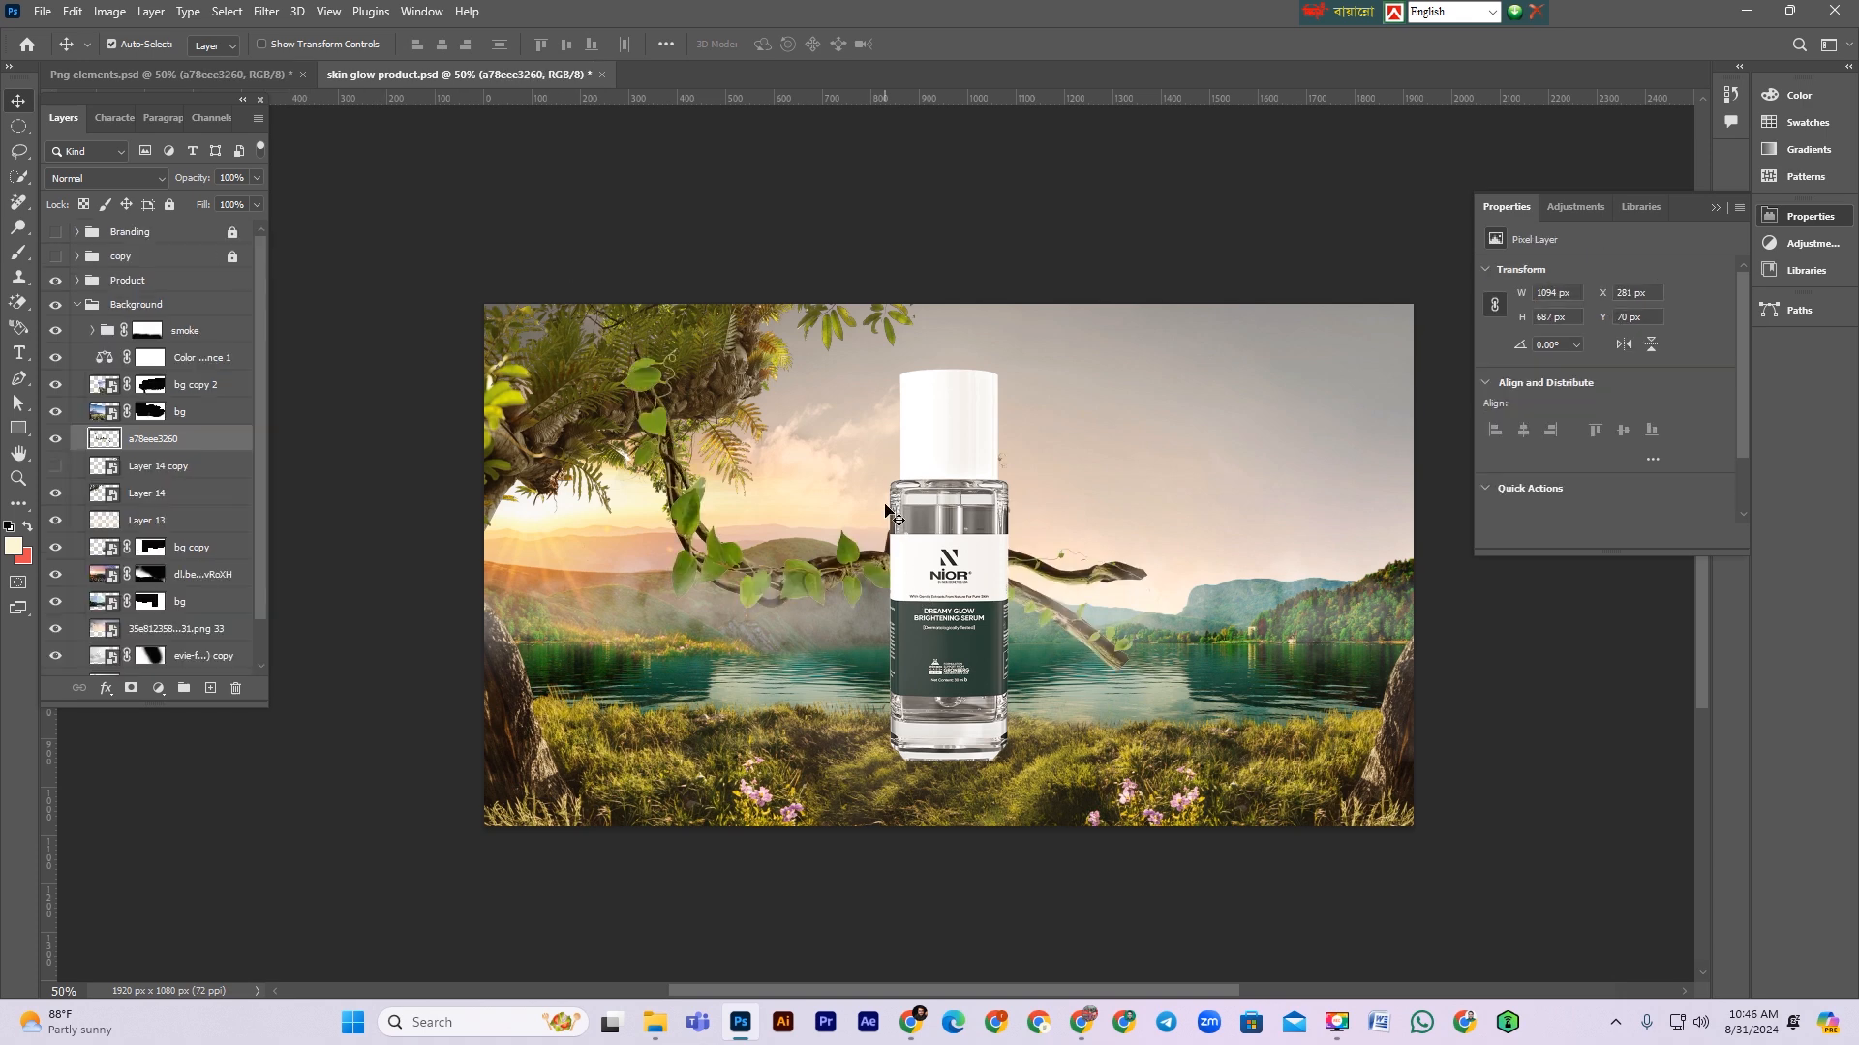
click(225, 75)
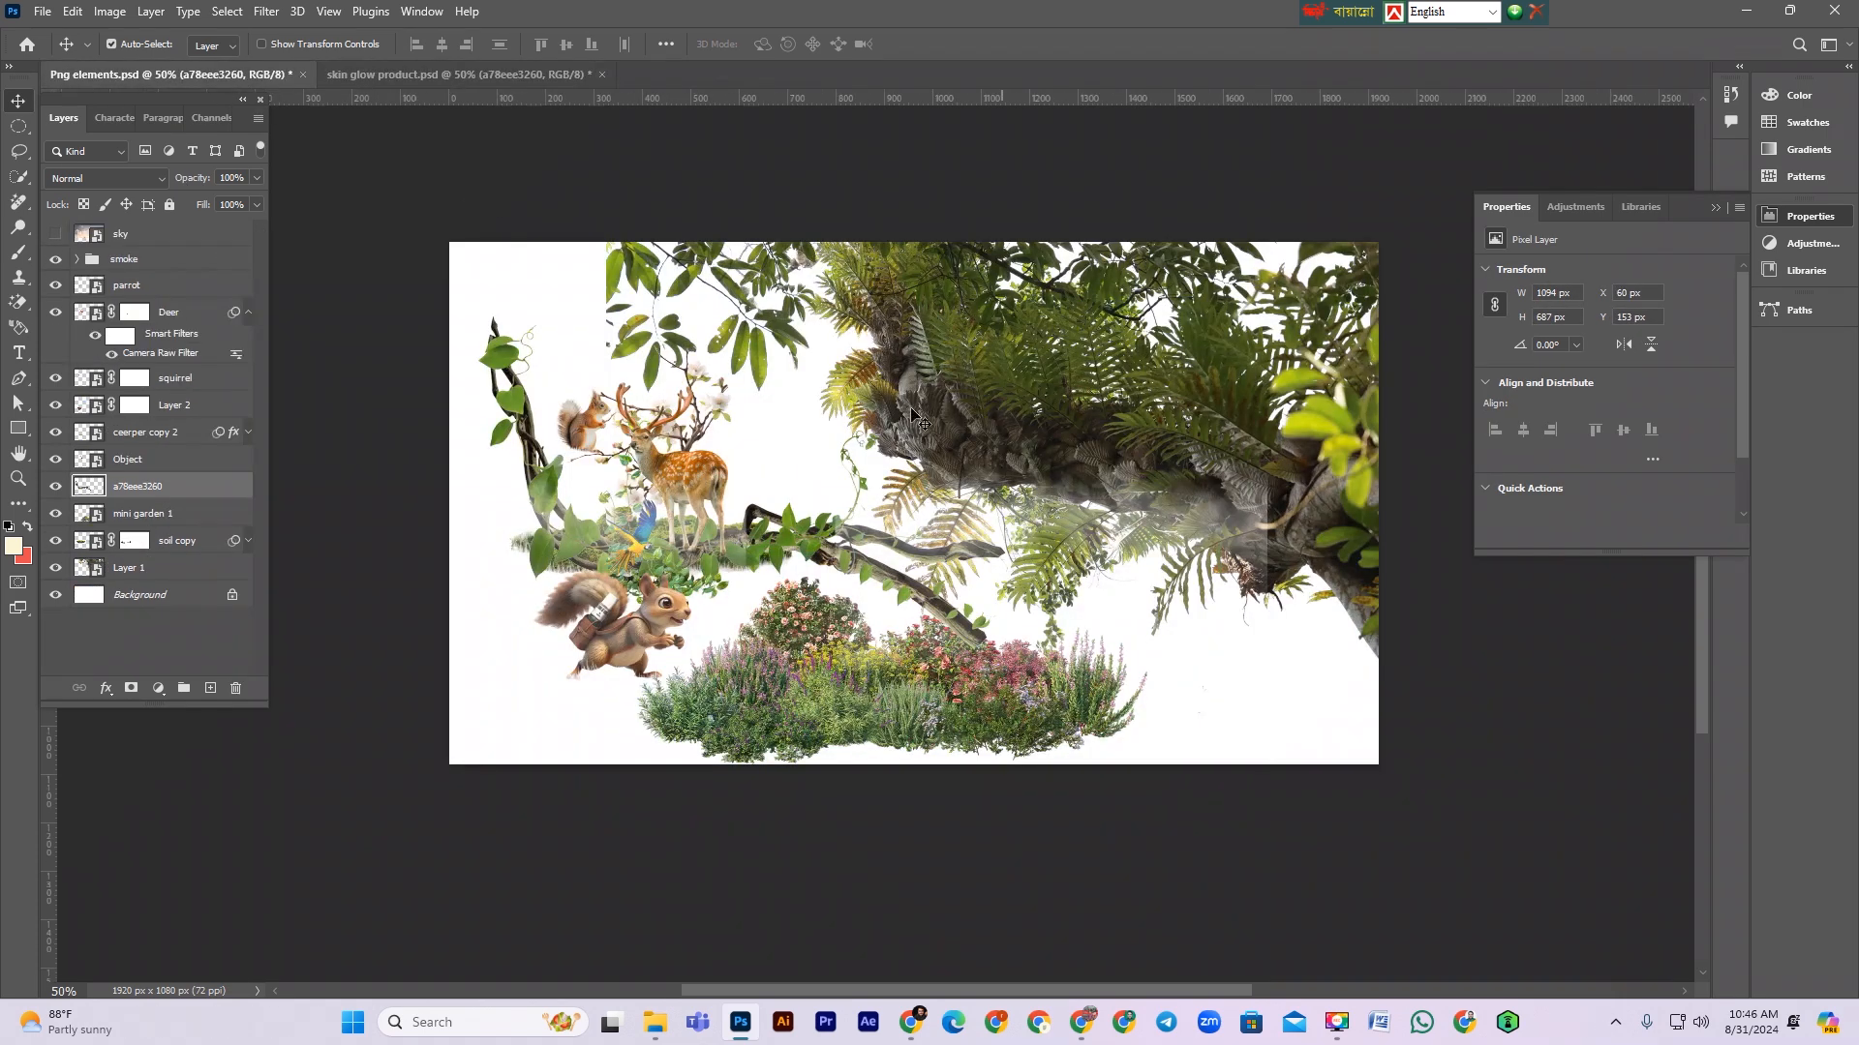
drag(705, 596, 769, 624)
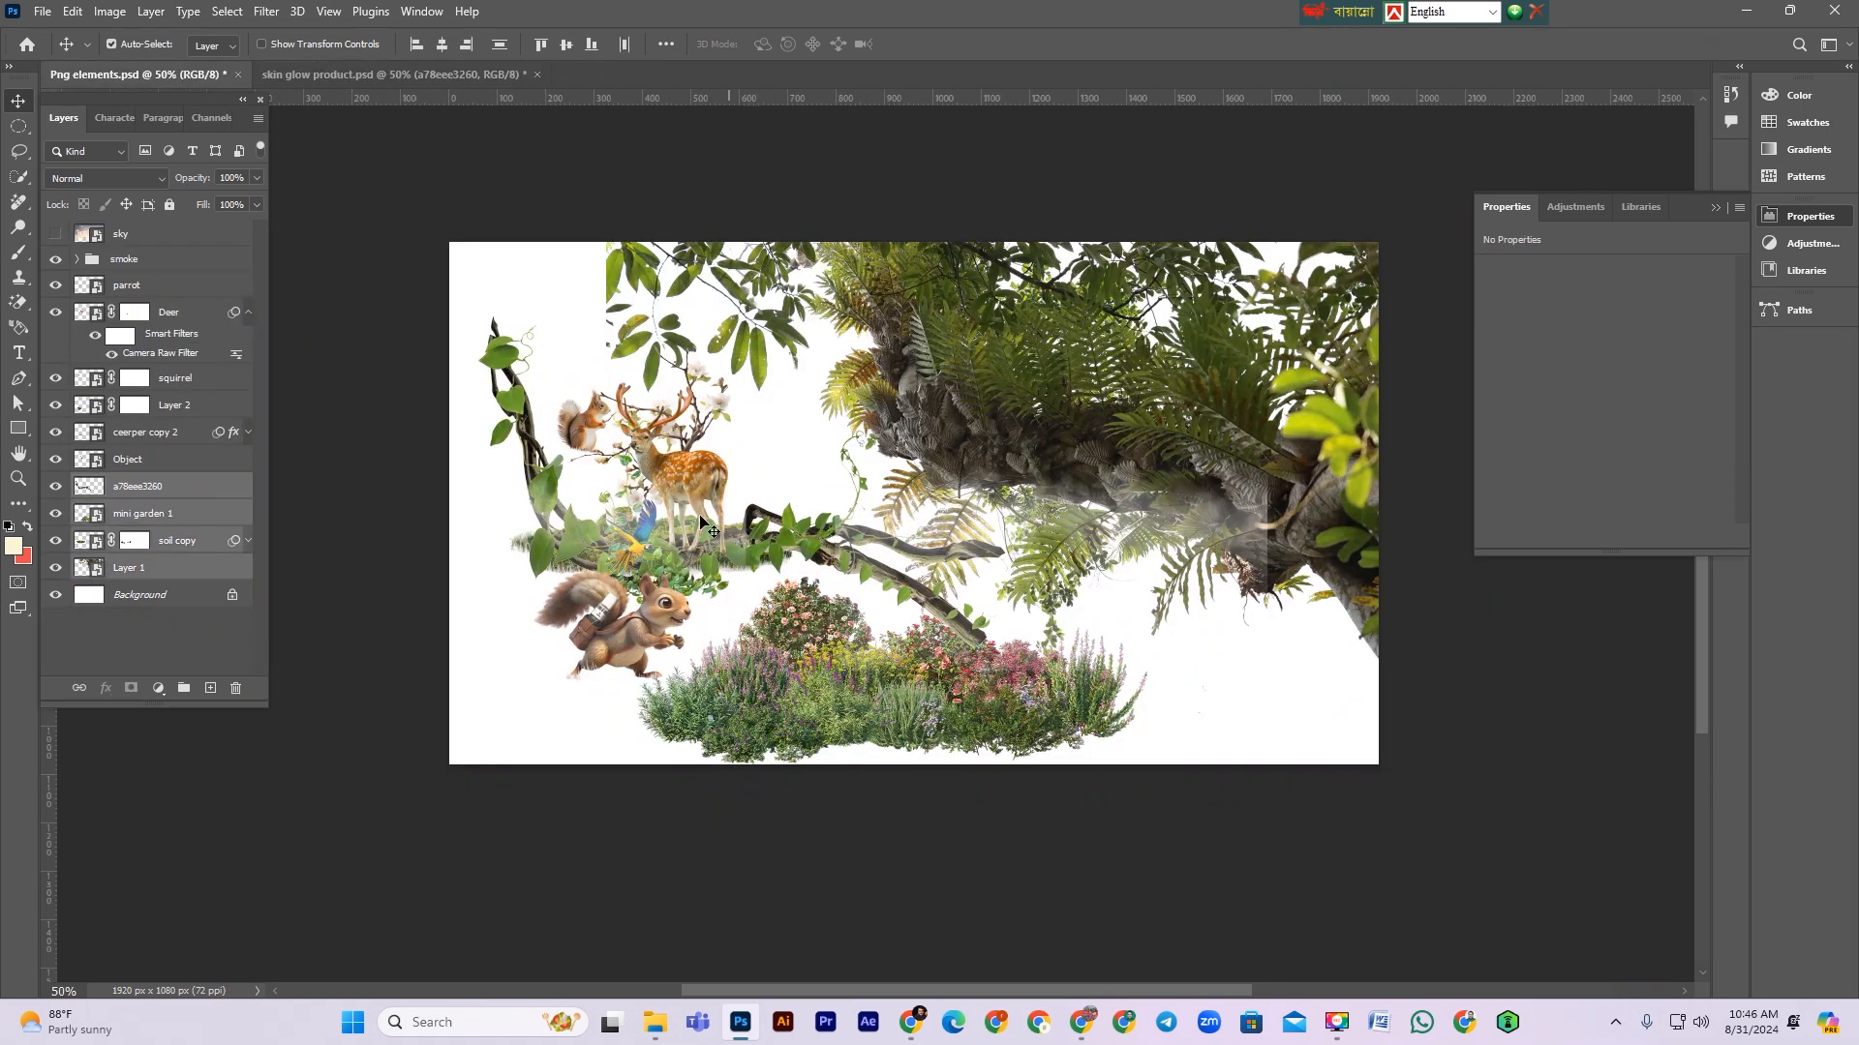
click(705, 504)
drag(683, 474, 942, 409)
click(634, 552)
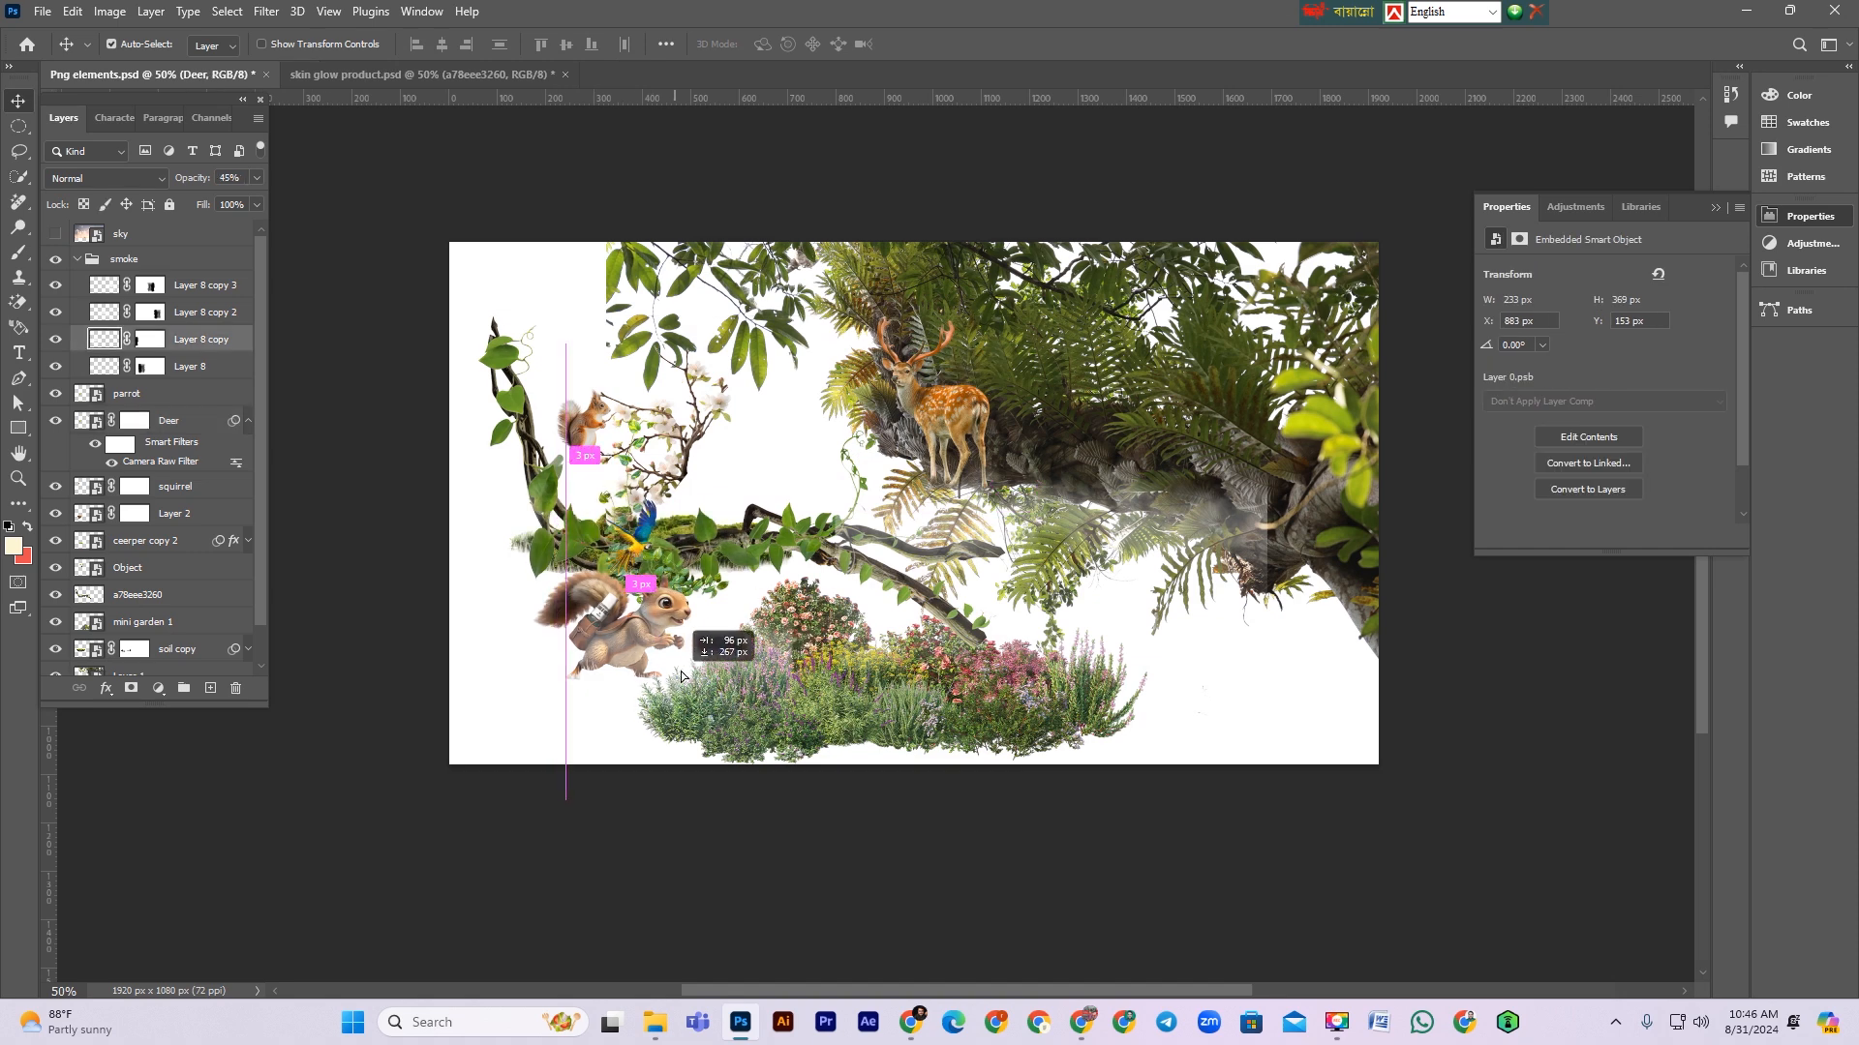
Step: Bring the soil copy moss layer into the product document below the bottle, at the top of the Background group
click(120, 261)
click(169, 205)
drag(668, 585, 703, 721)
drag(678, 531, 936, 787)
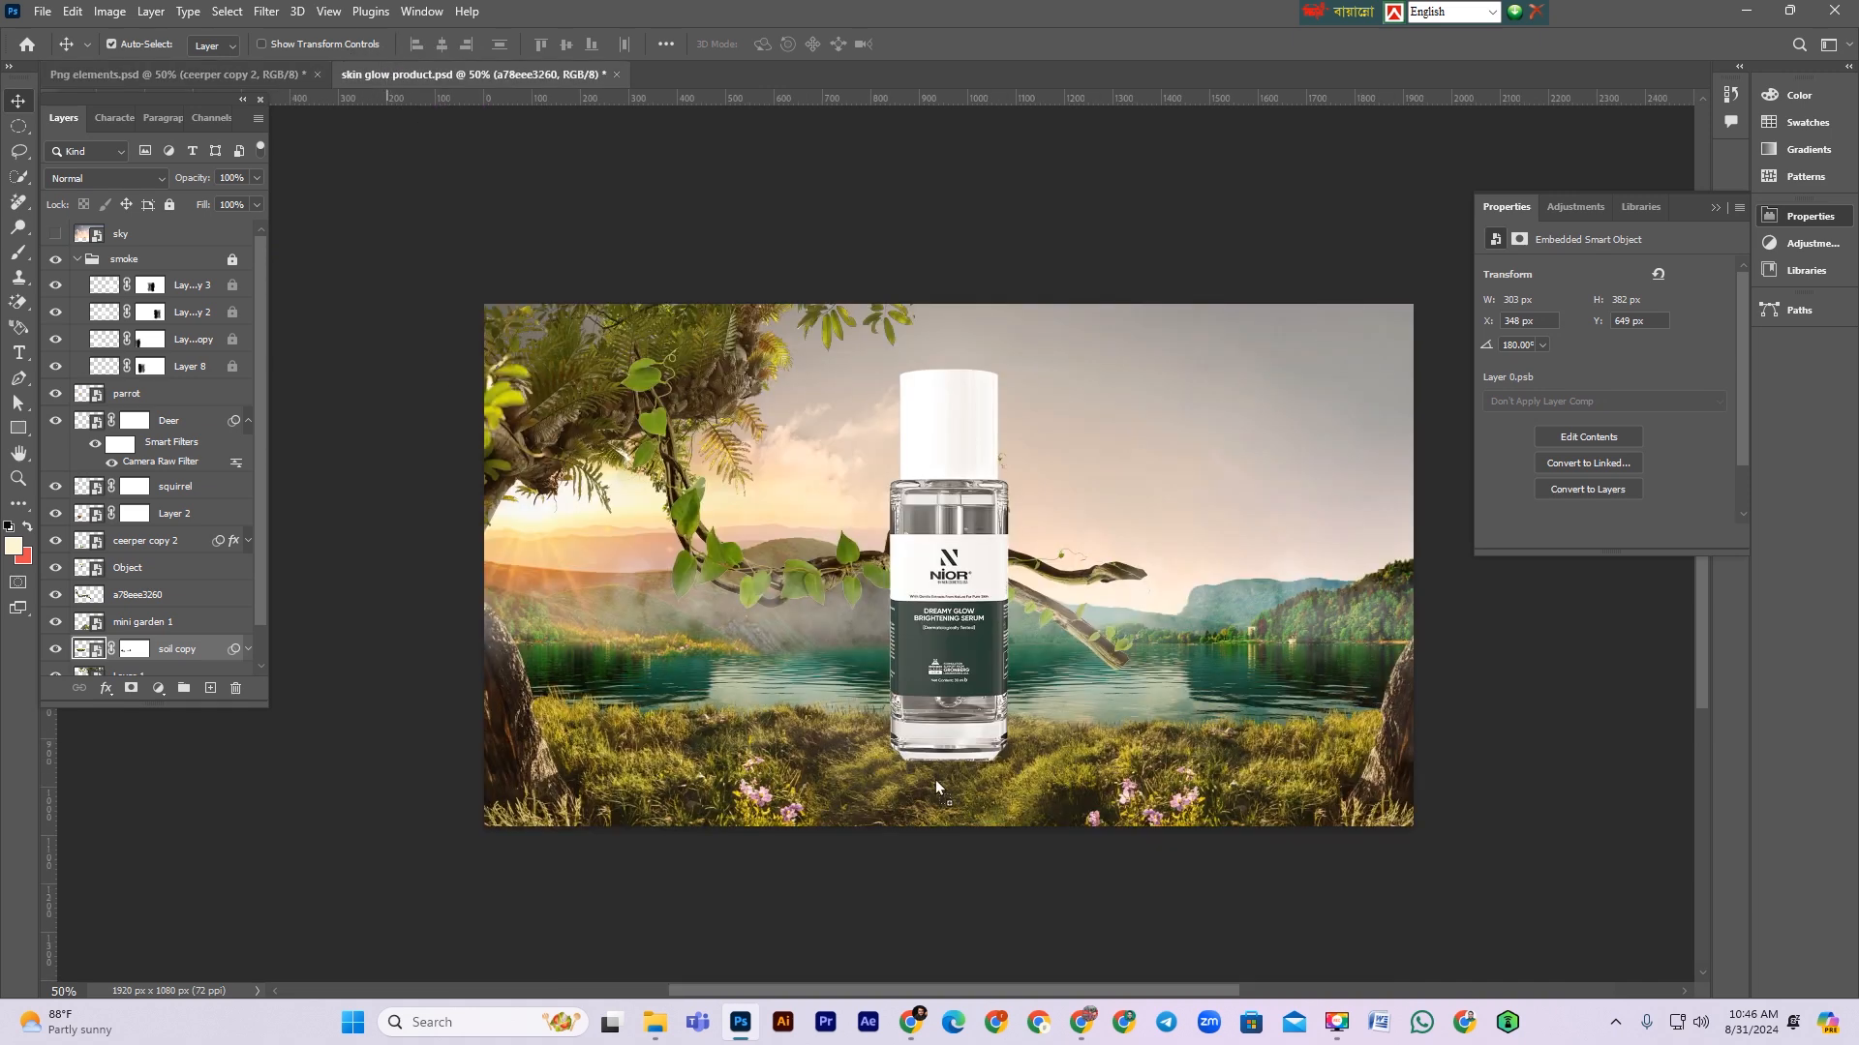
drag(861, 740, 868, 733)
drag(198, 427, 194, 319)
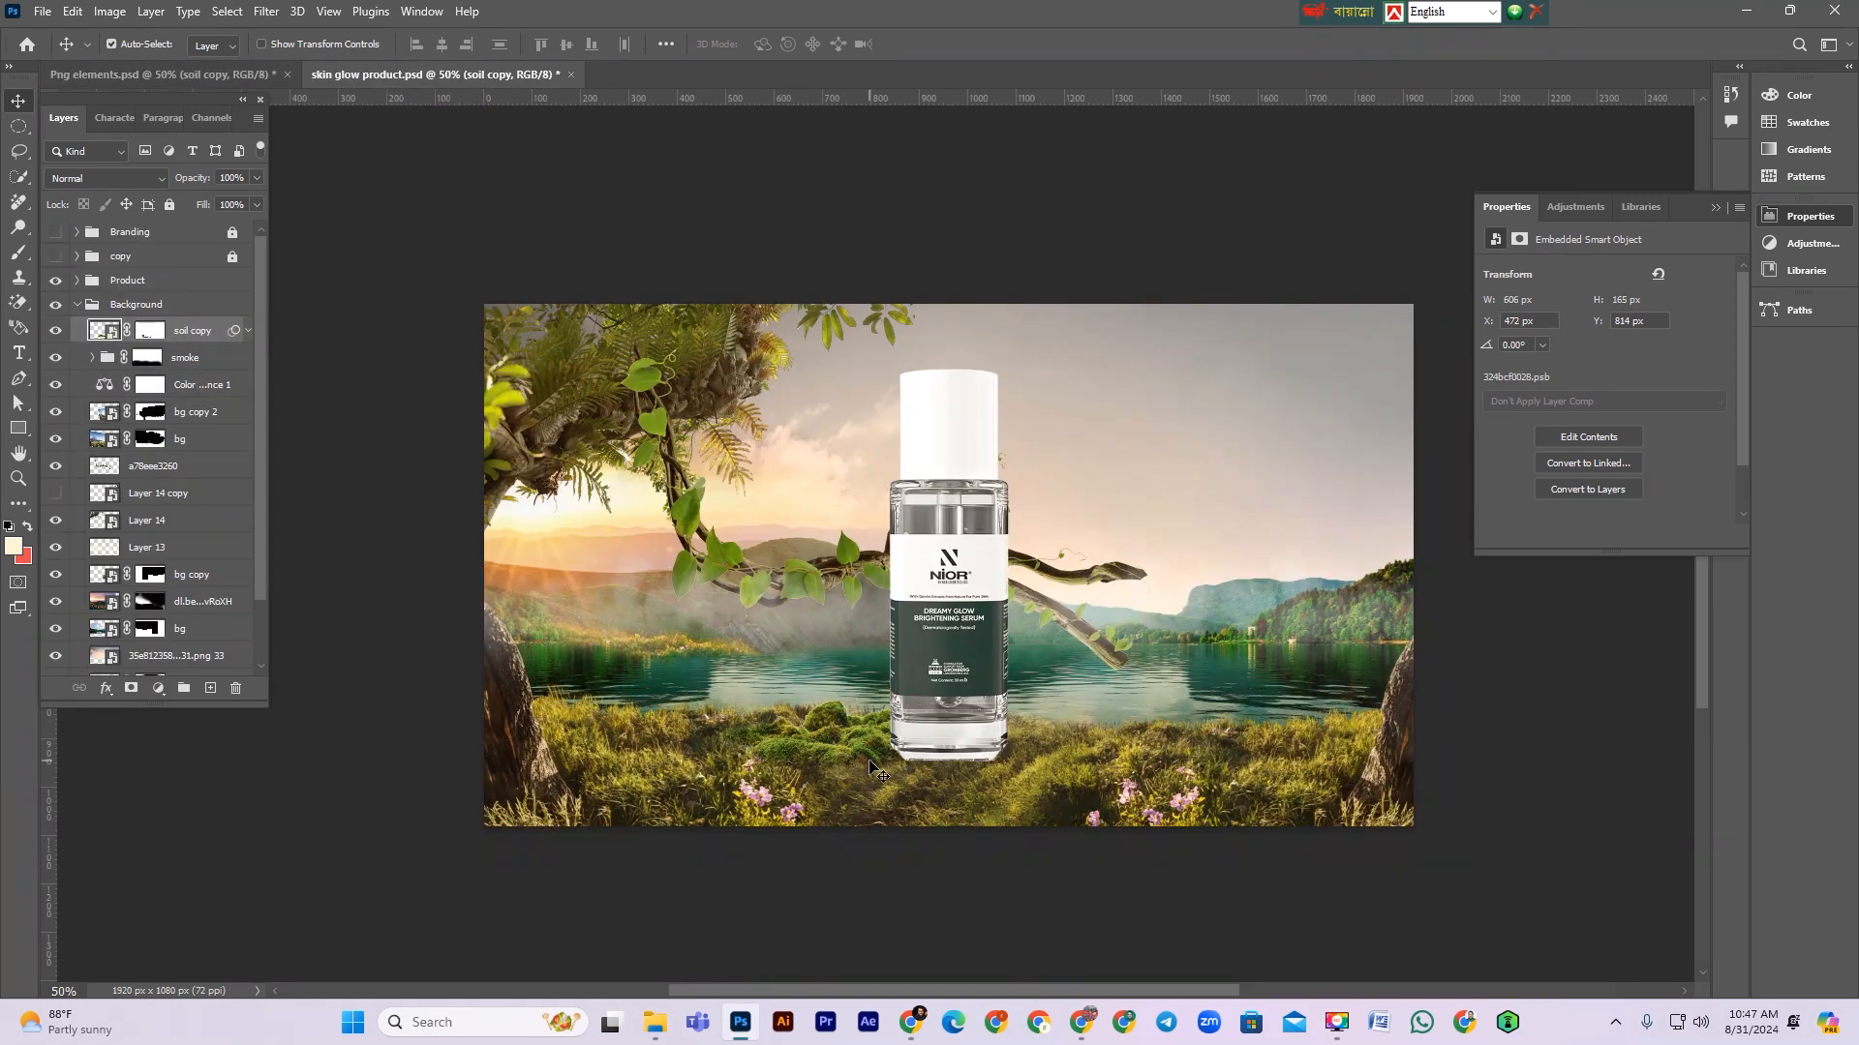
Step: Nudge the moss layer slightly upward beneath the bottle with Free Transform
key(ctrl+t)
drag(876, 772, 879, 734)
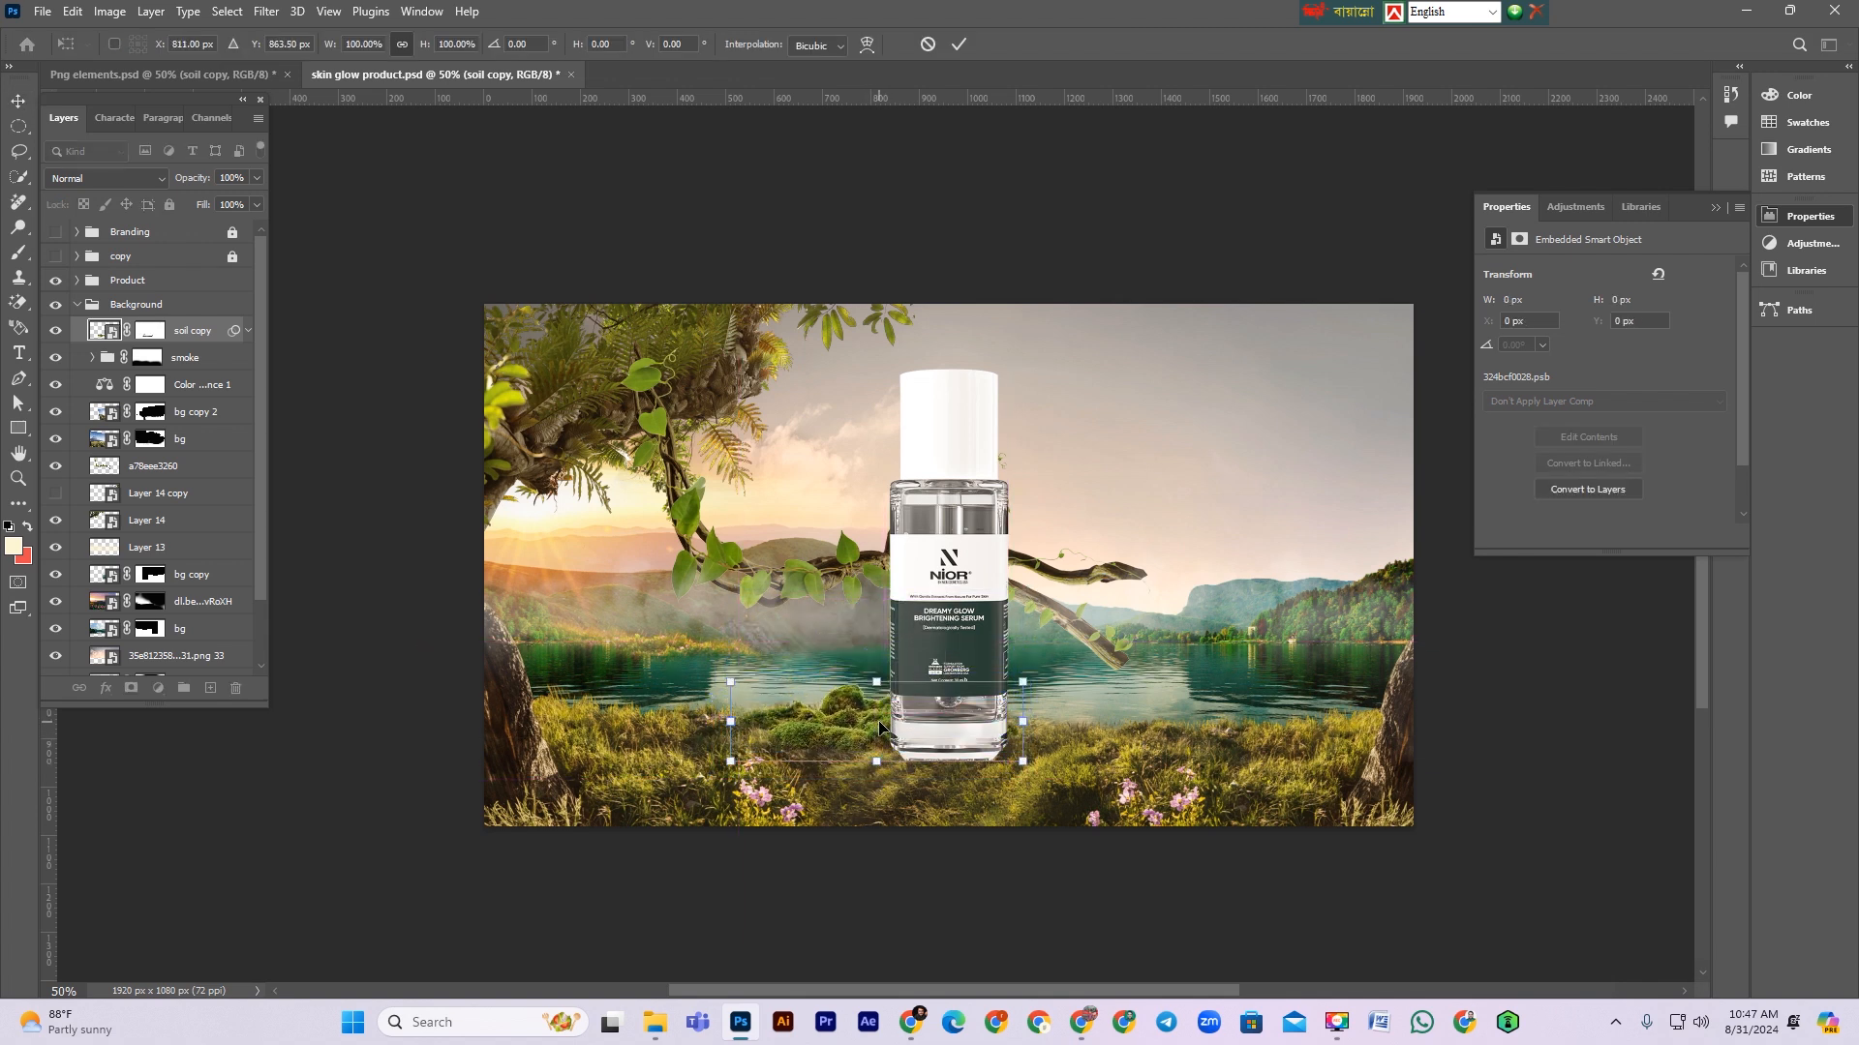
key(Return)
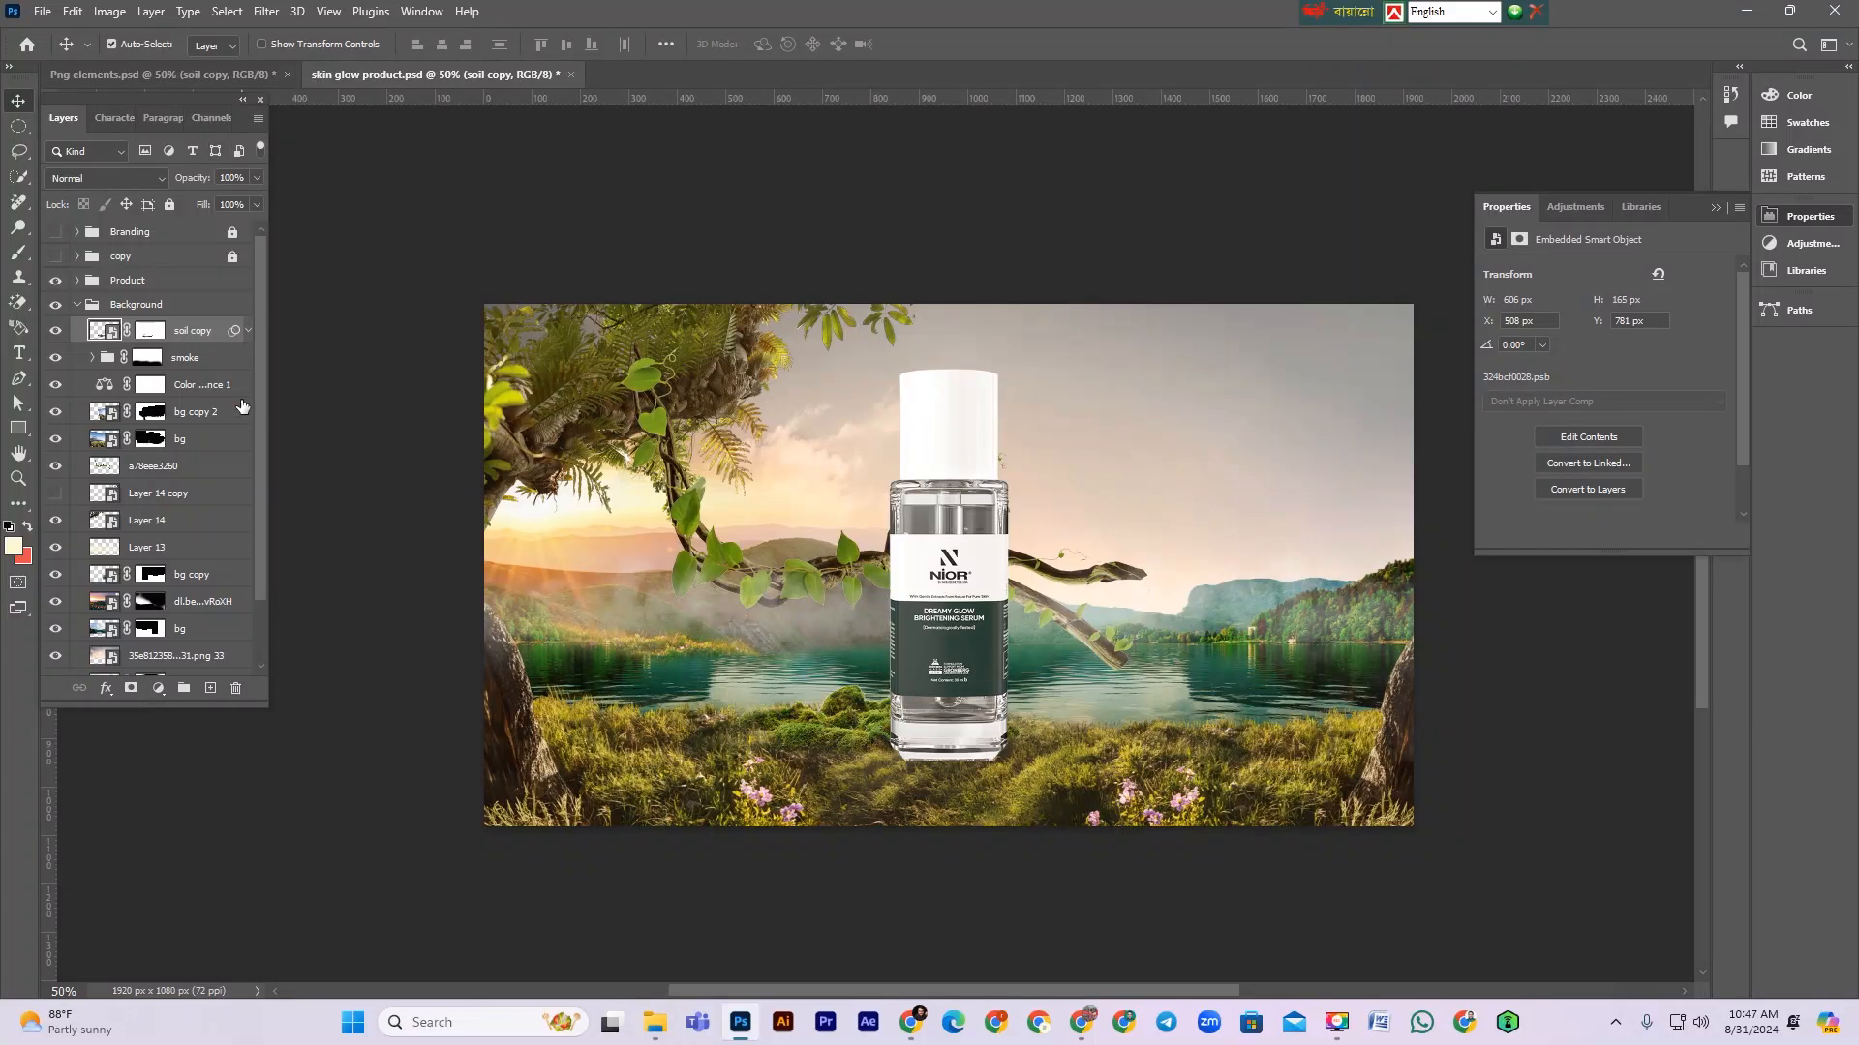
Step: Duplicate the moss layer and shift the copy to the right of the bottle and slightly up
key(ctrl+j)
key(ctrl+t)
drag(852, 721, 1034, 728)
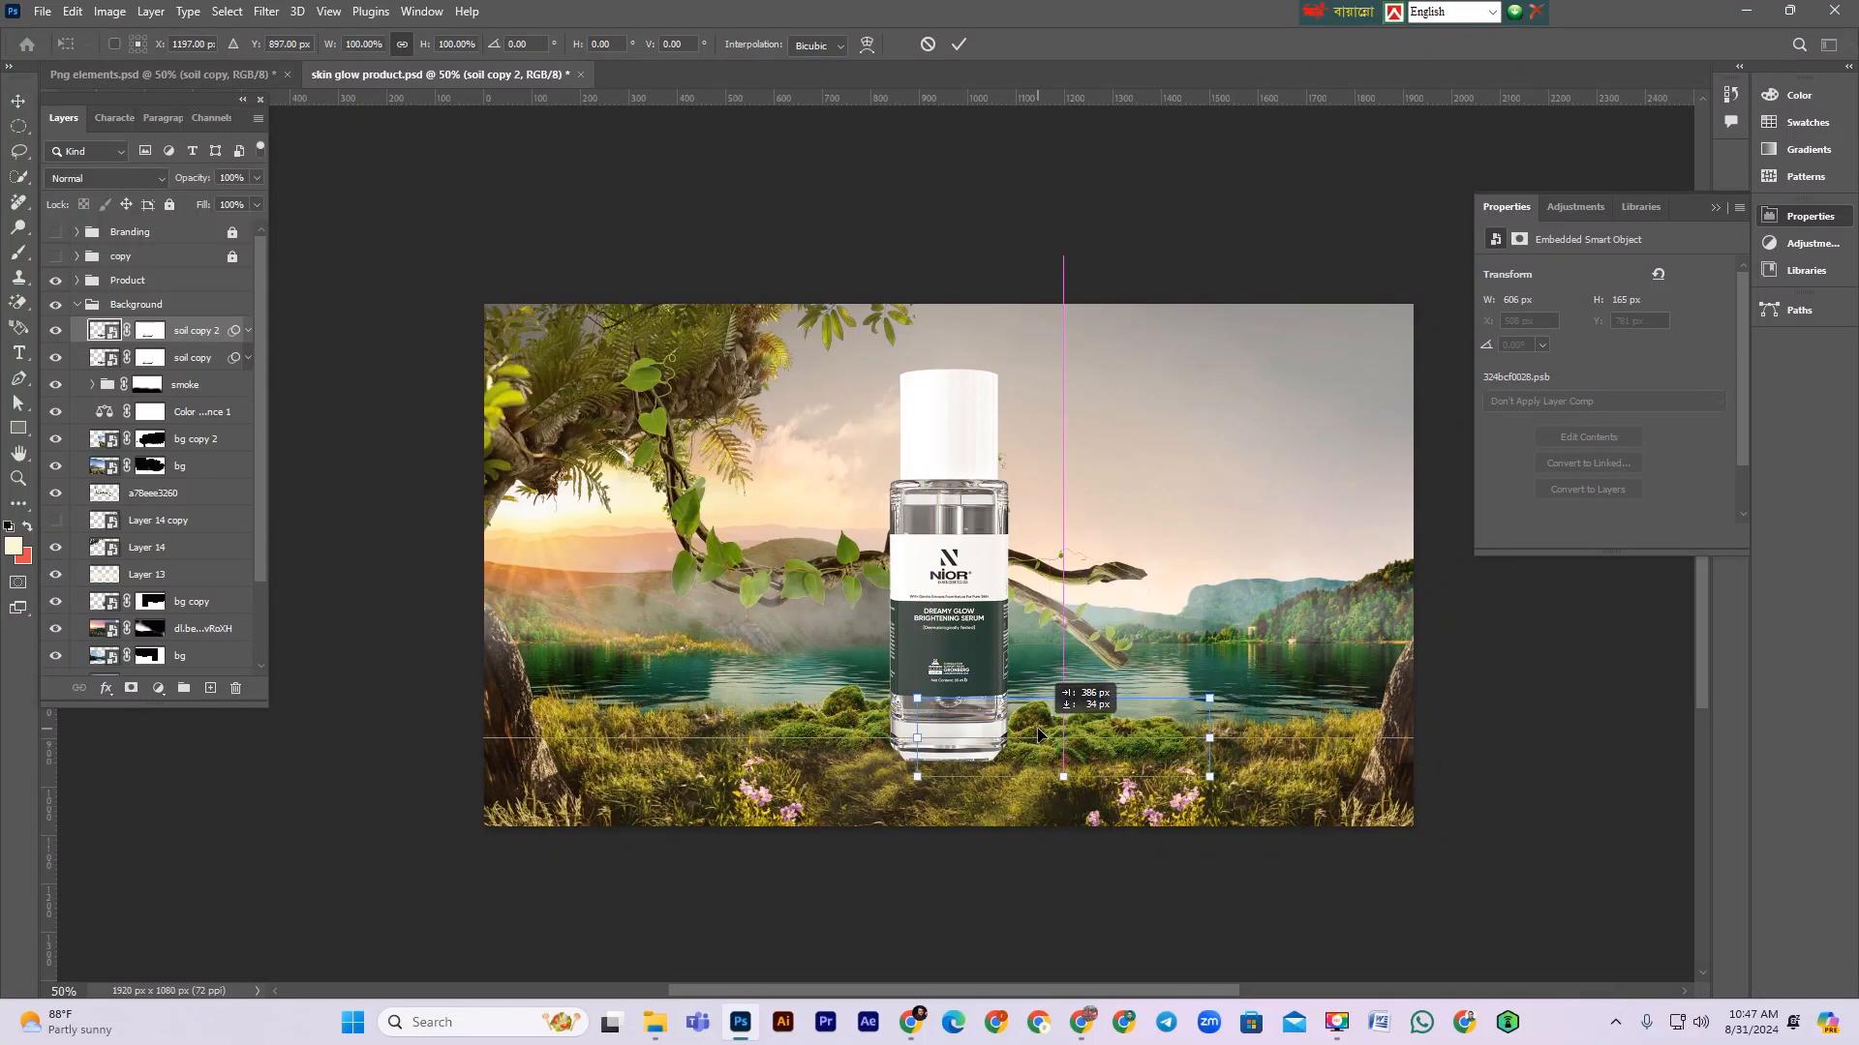
key(Return)
key(shift+Up)
key(ctrl+j)
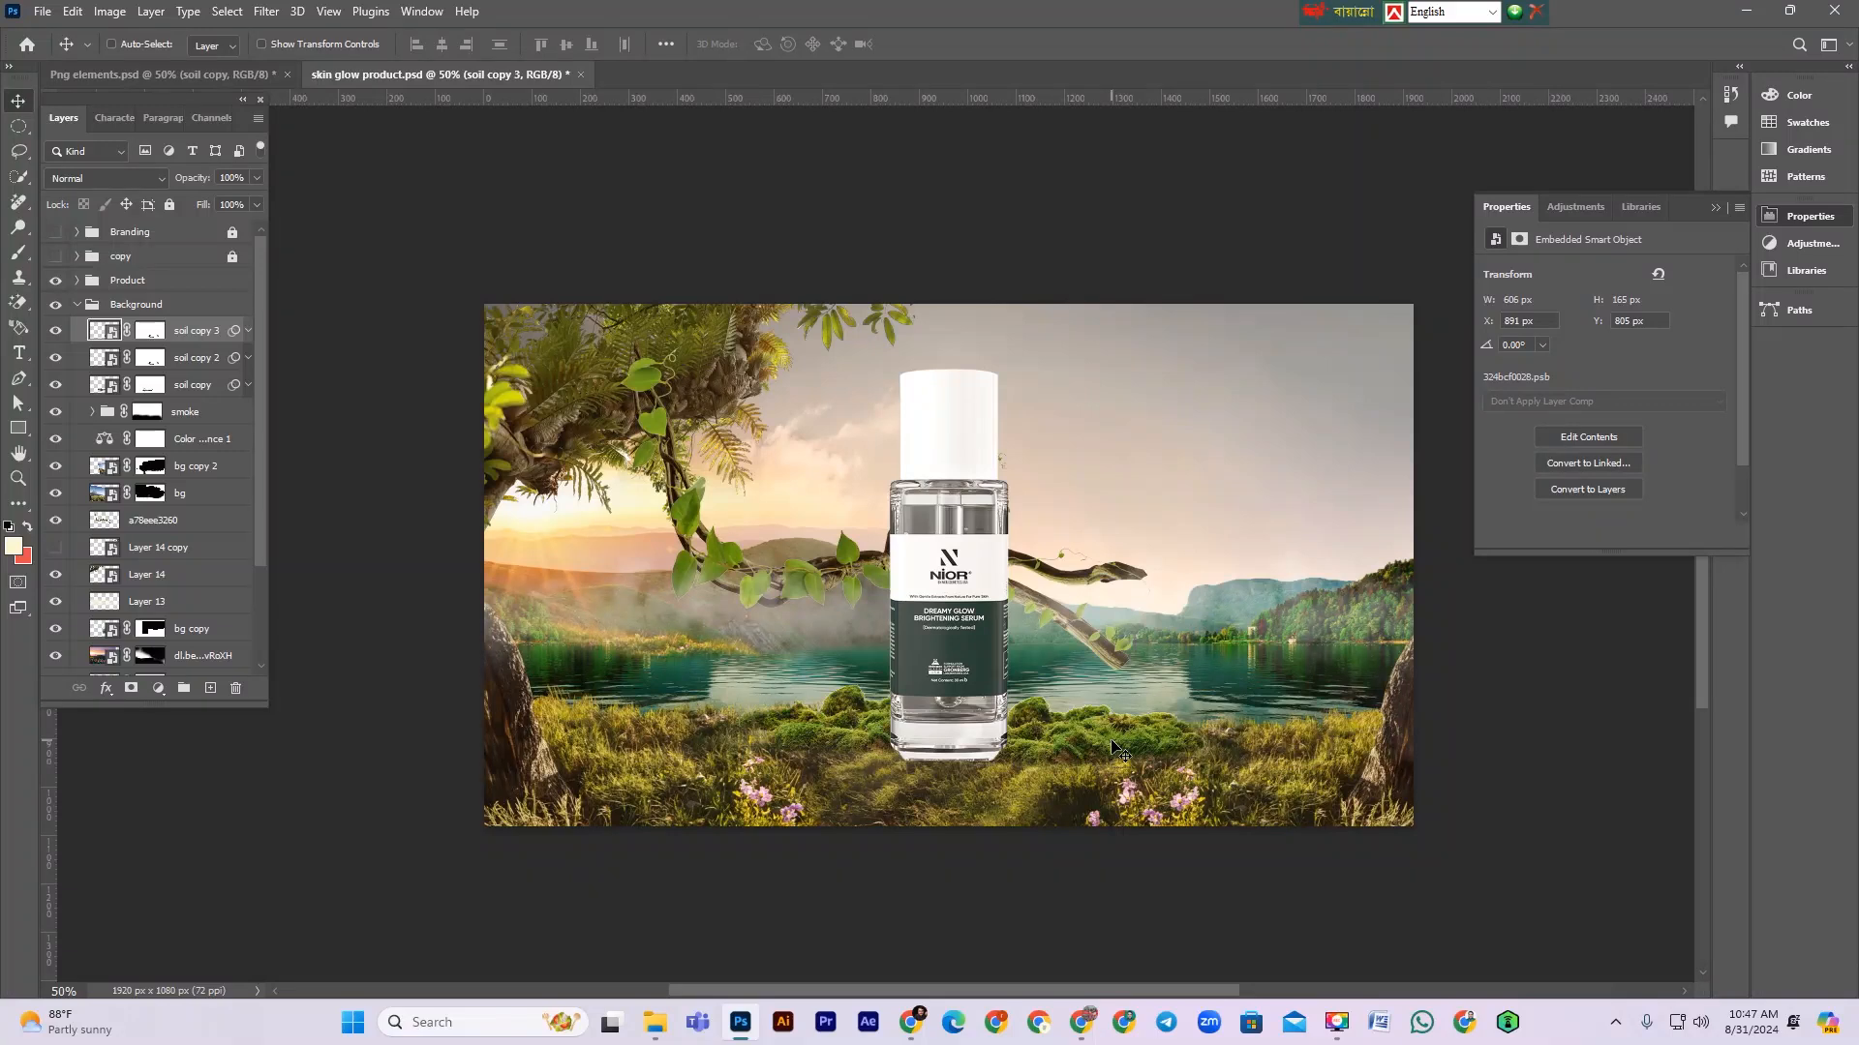
key(ctrl+t)
drag(1112, 746, 693, 734)
key(Return)
key(Delete)
Step: Reposition the moss, garden and foliage elements in the Png elements document
scroll(997, 765, down, 1)
key(ctrl+Tab)
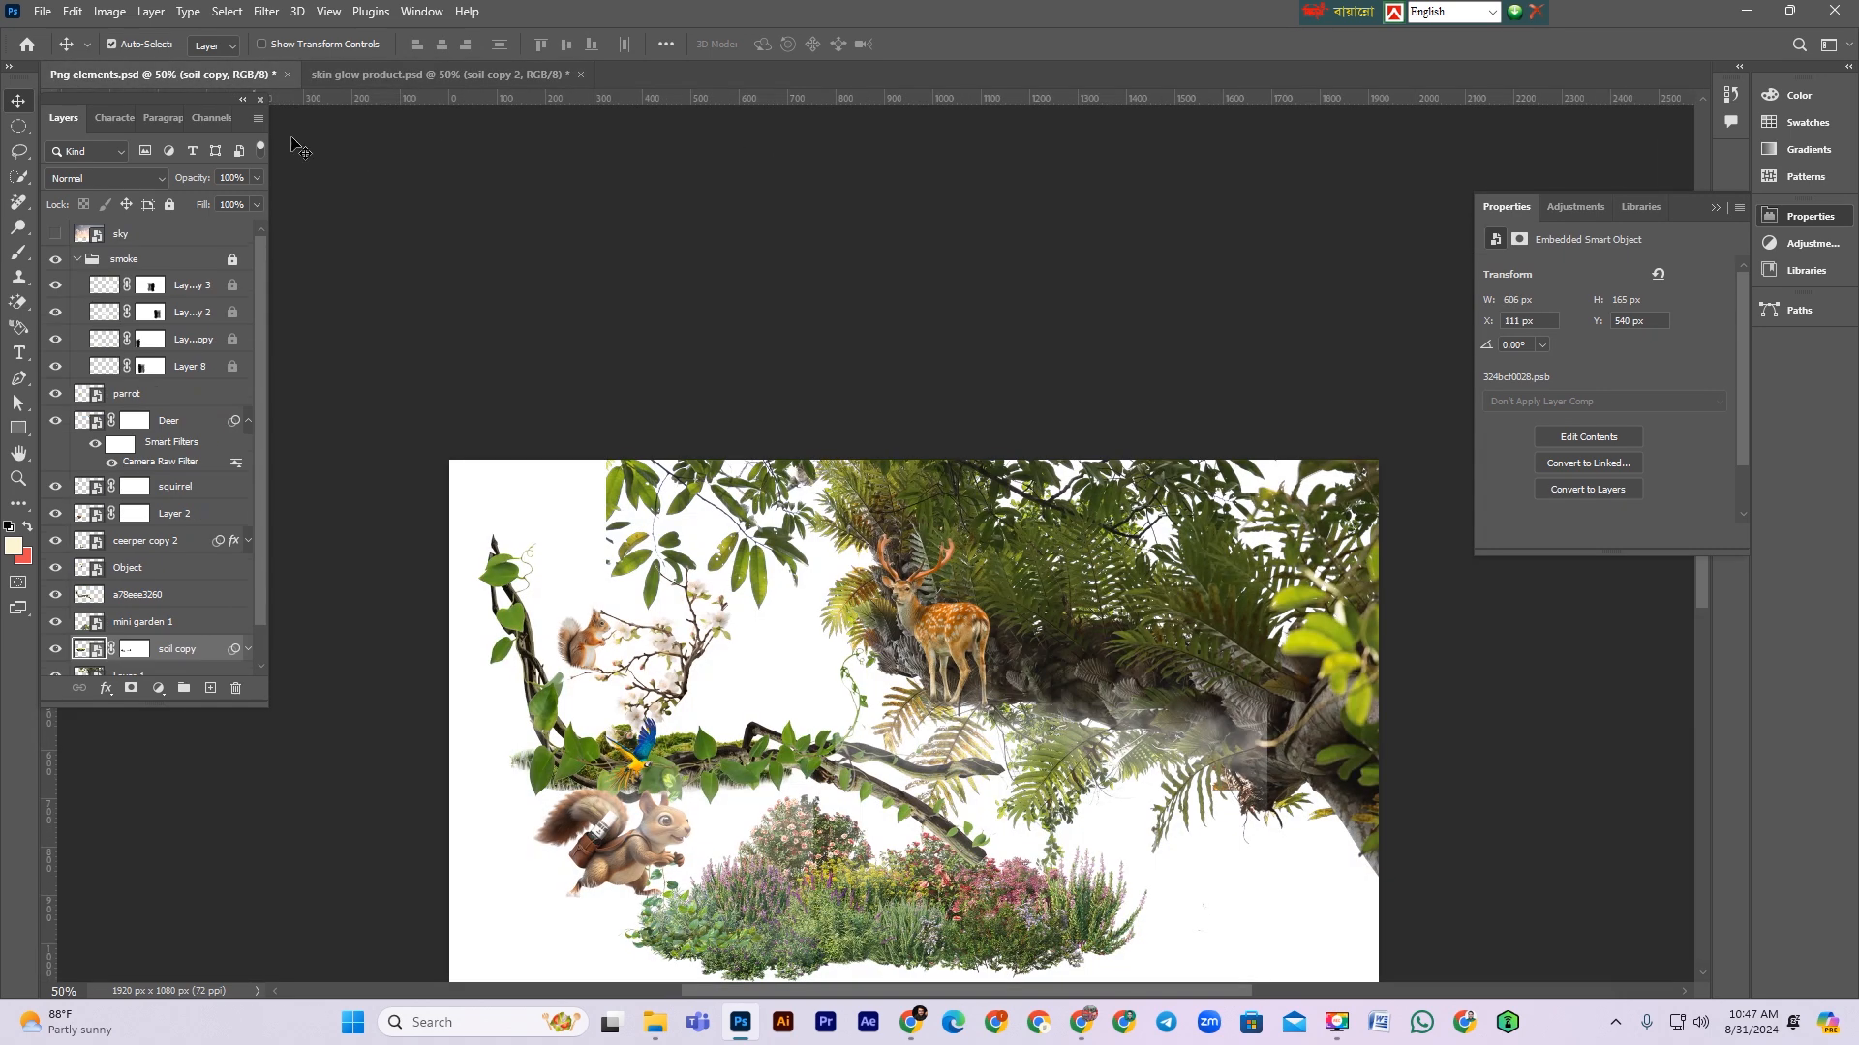
drag(732, 764, 847, 700)
drag(795, 937, 827, 871)
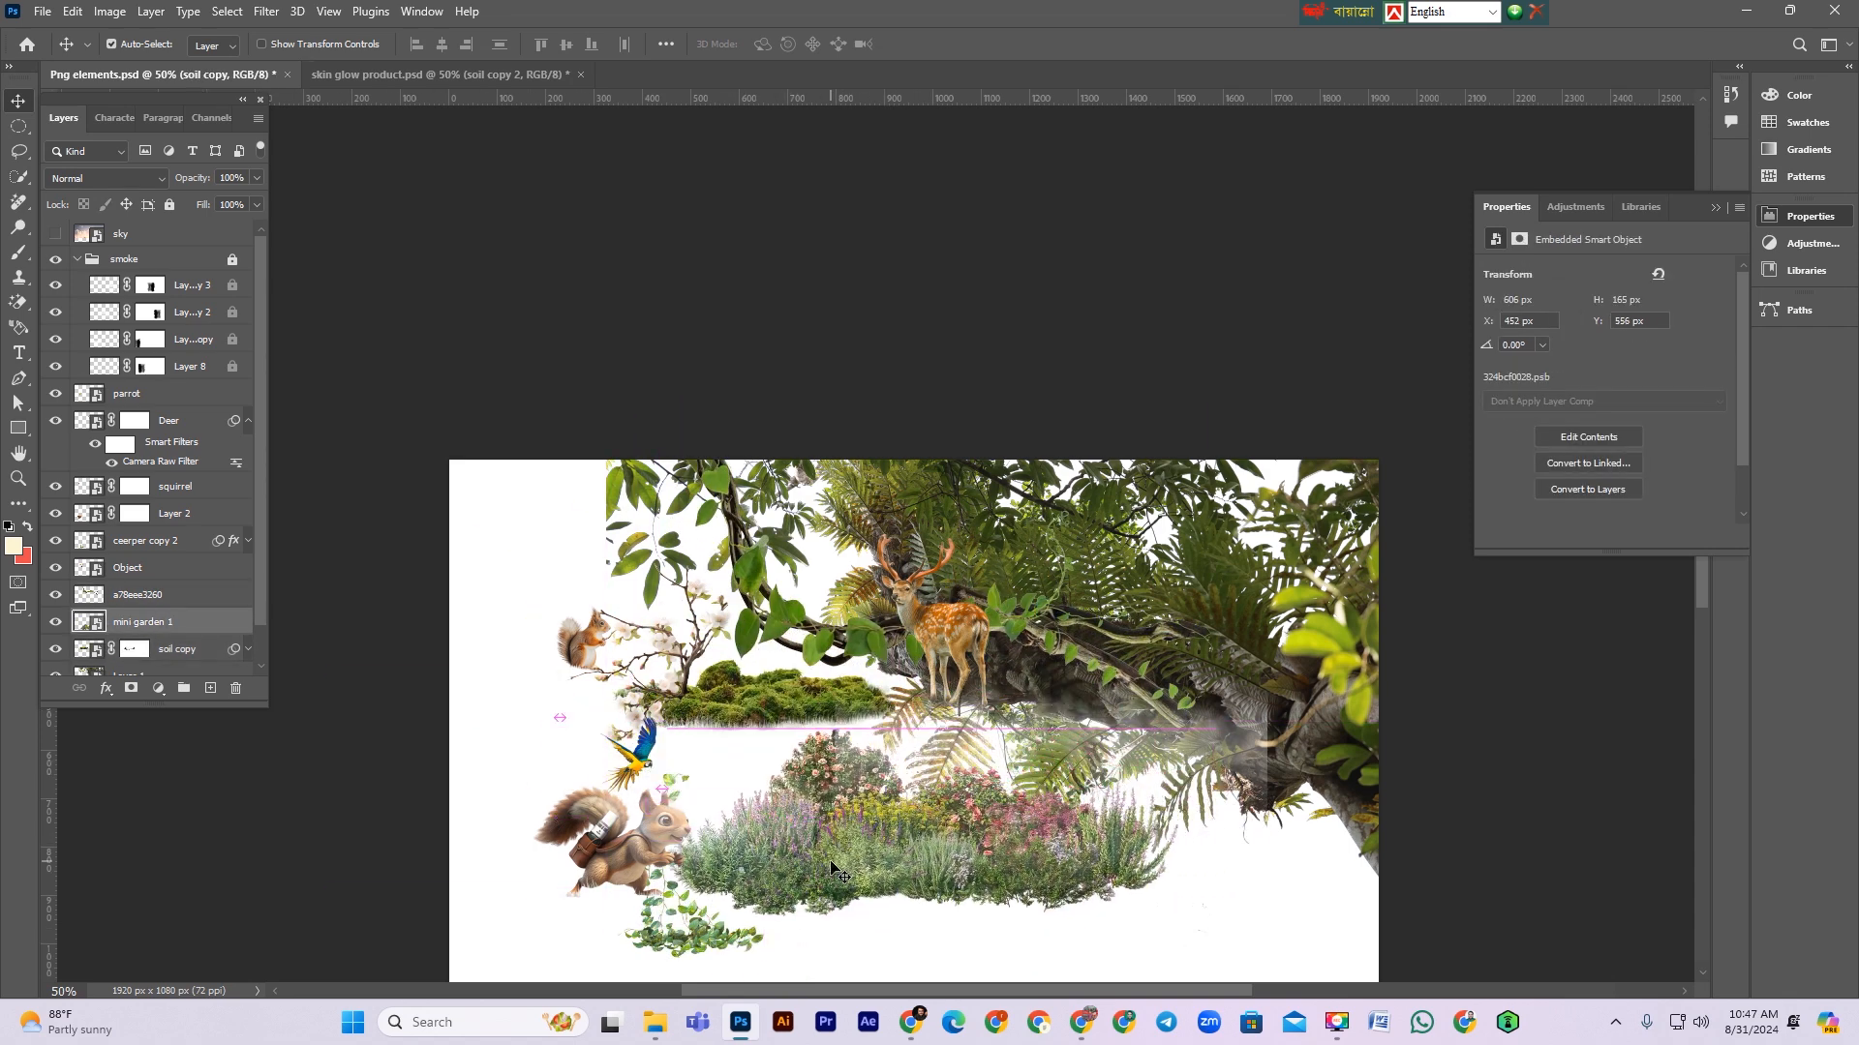
drag(1131, 704, 979, 797)
drag(1327, 744, 1286, 736)
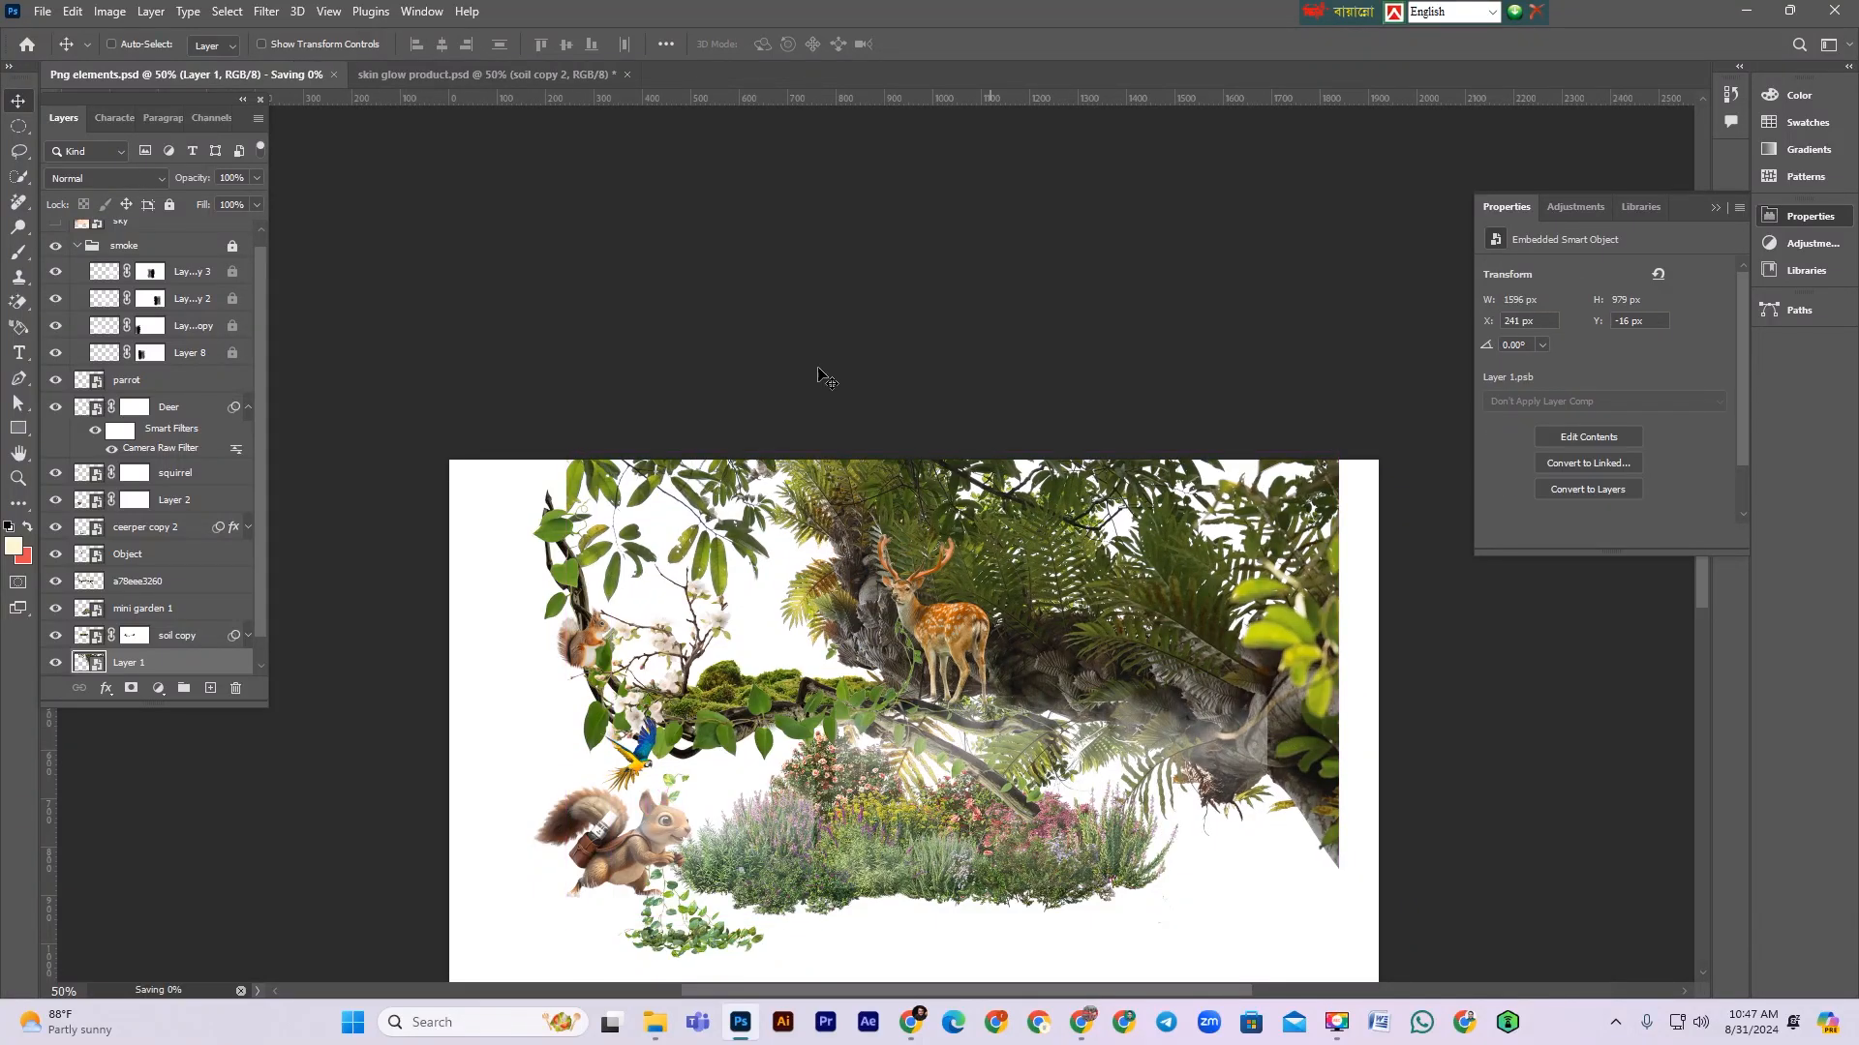
Step: Bring the mossy log from fb6636da75.psd into the product document and move its layer above the Background group
click(511, 78)
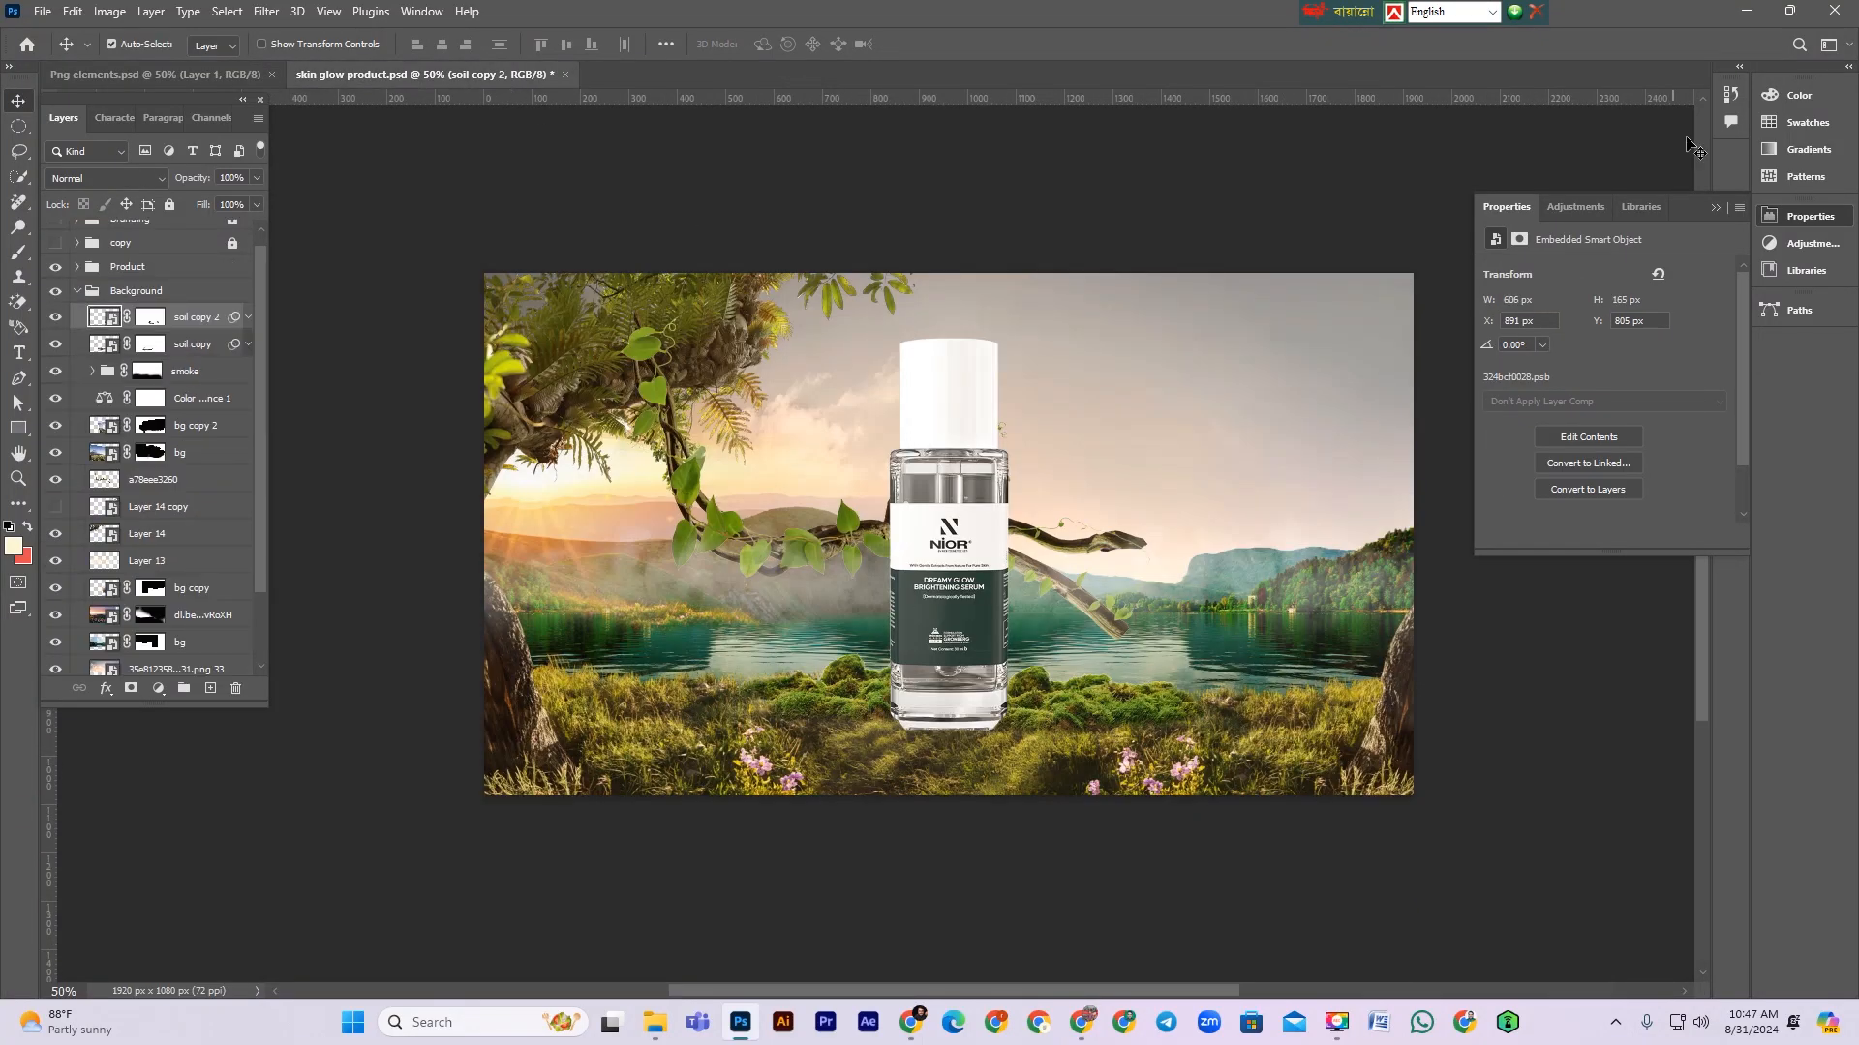
click(1757, 19)
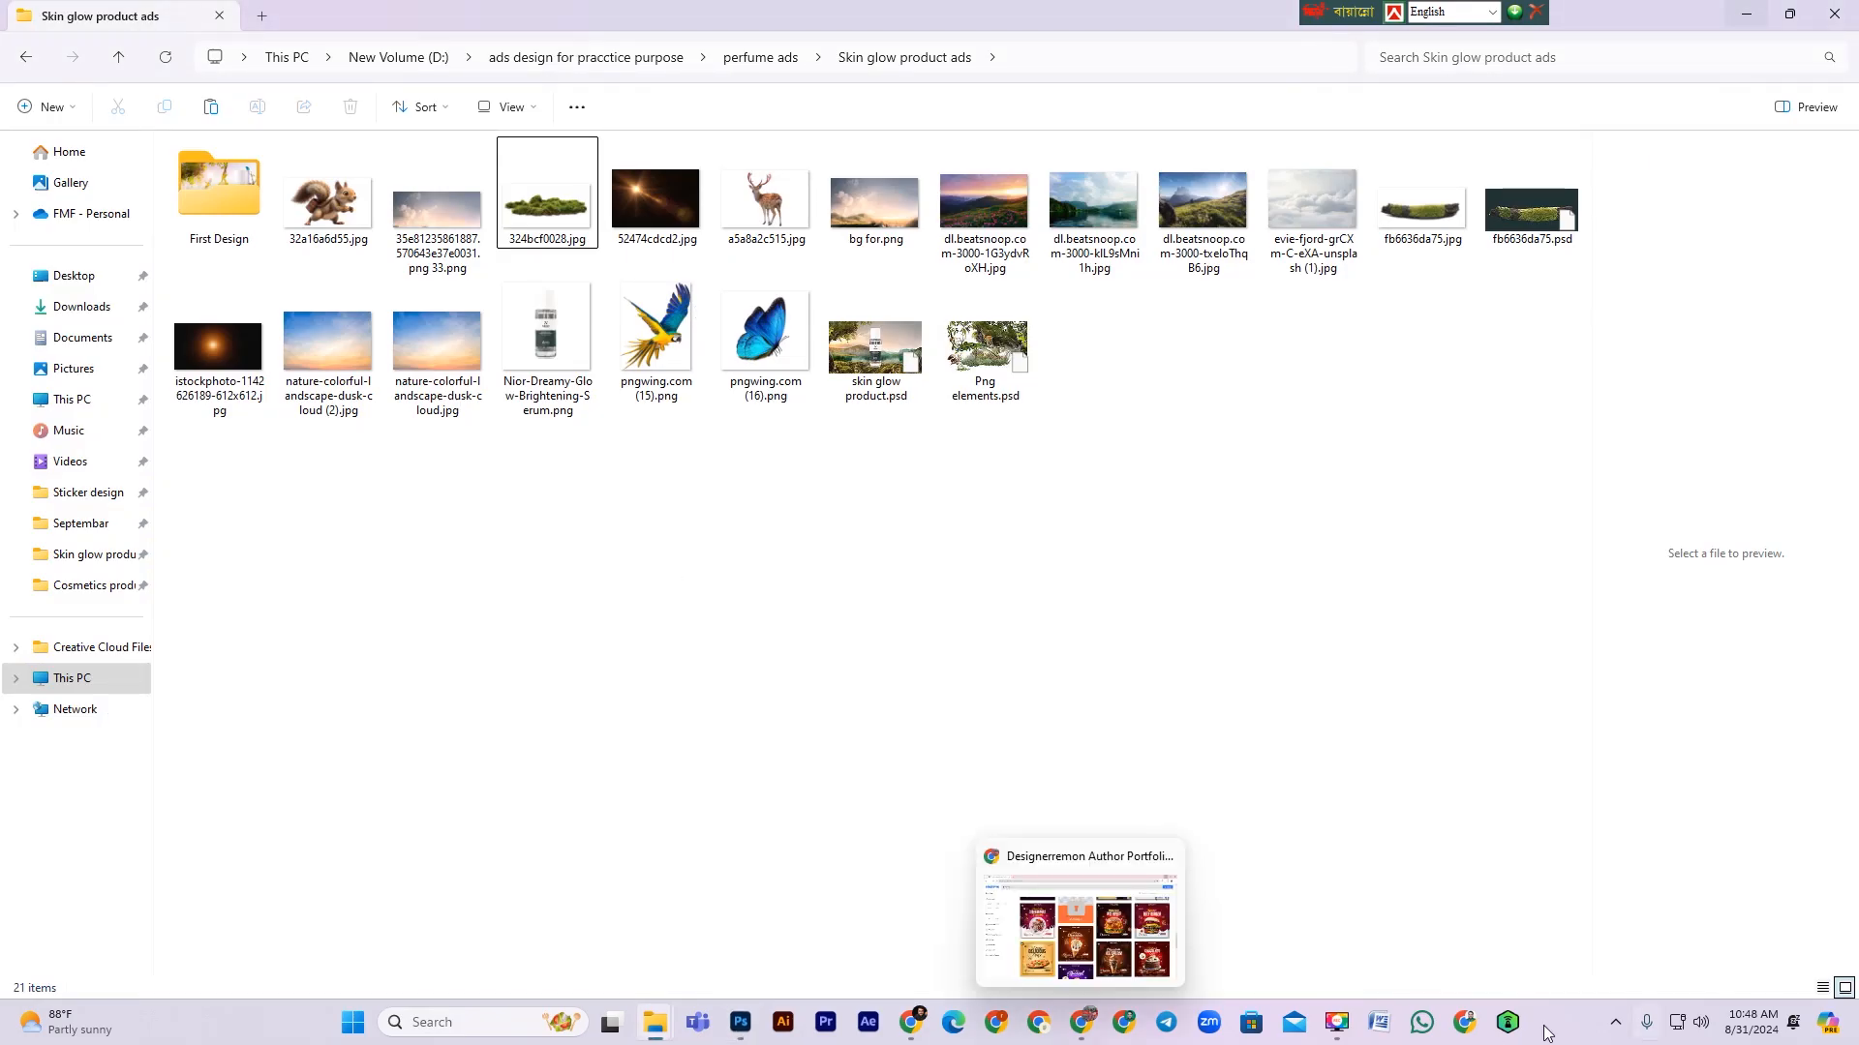
click(1422, 230)
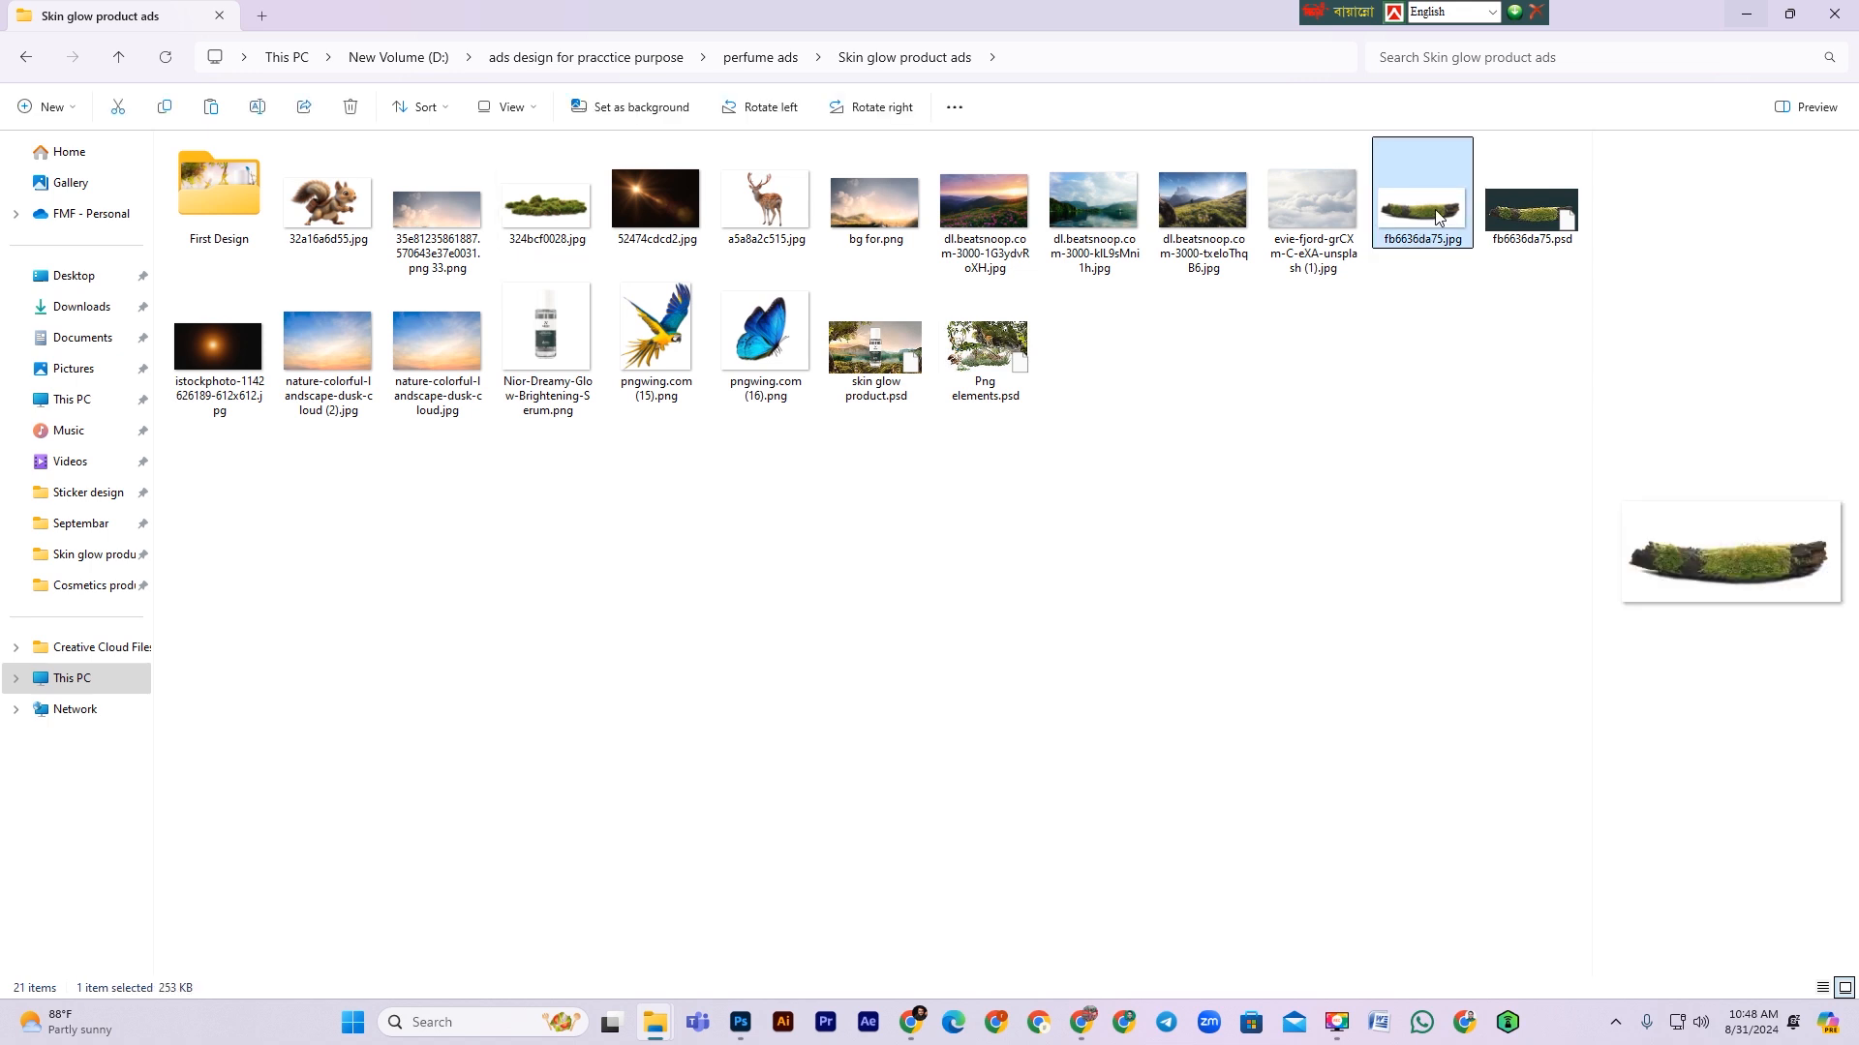
click(1544, 216)
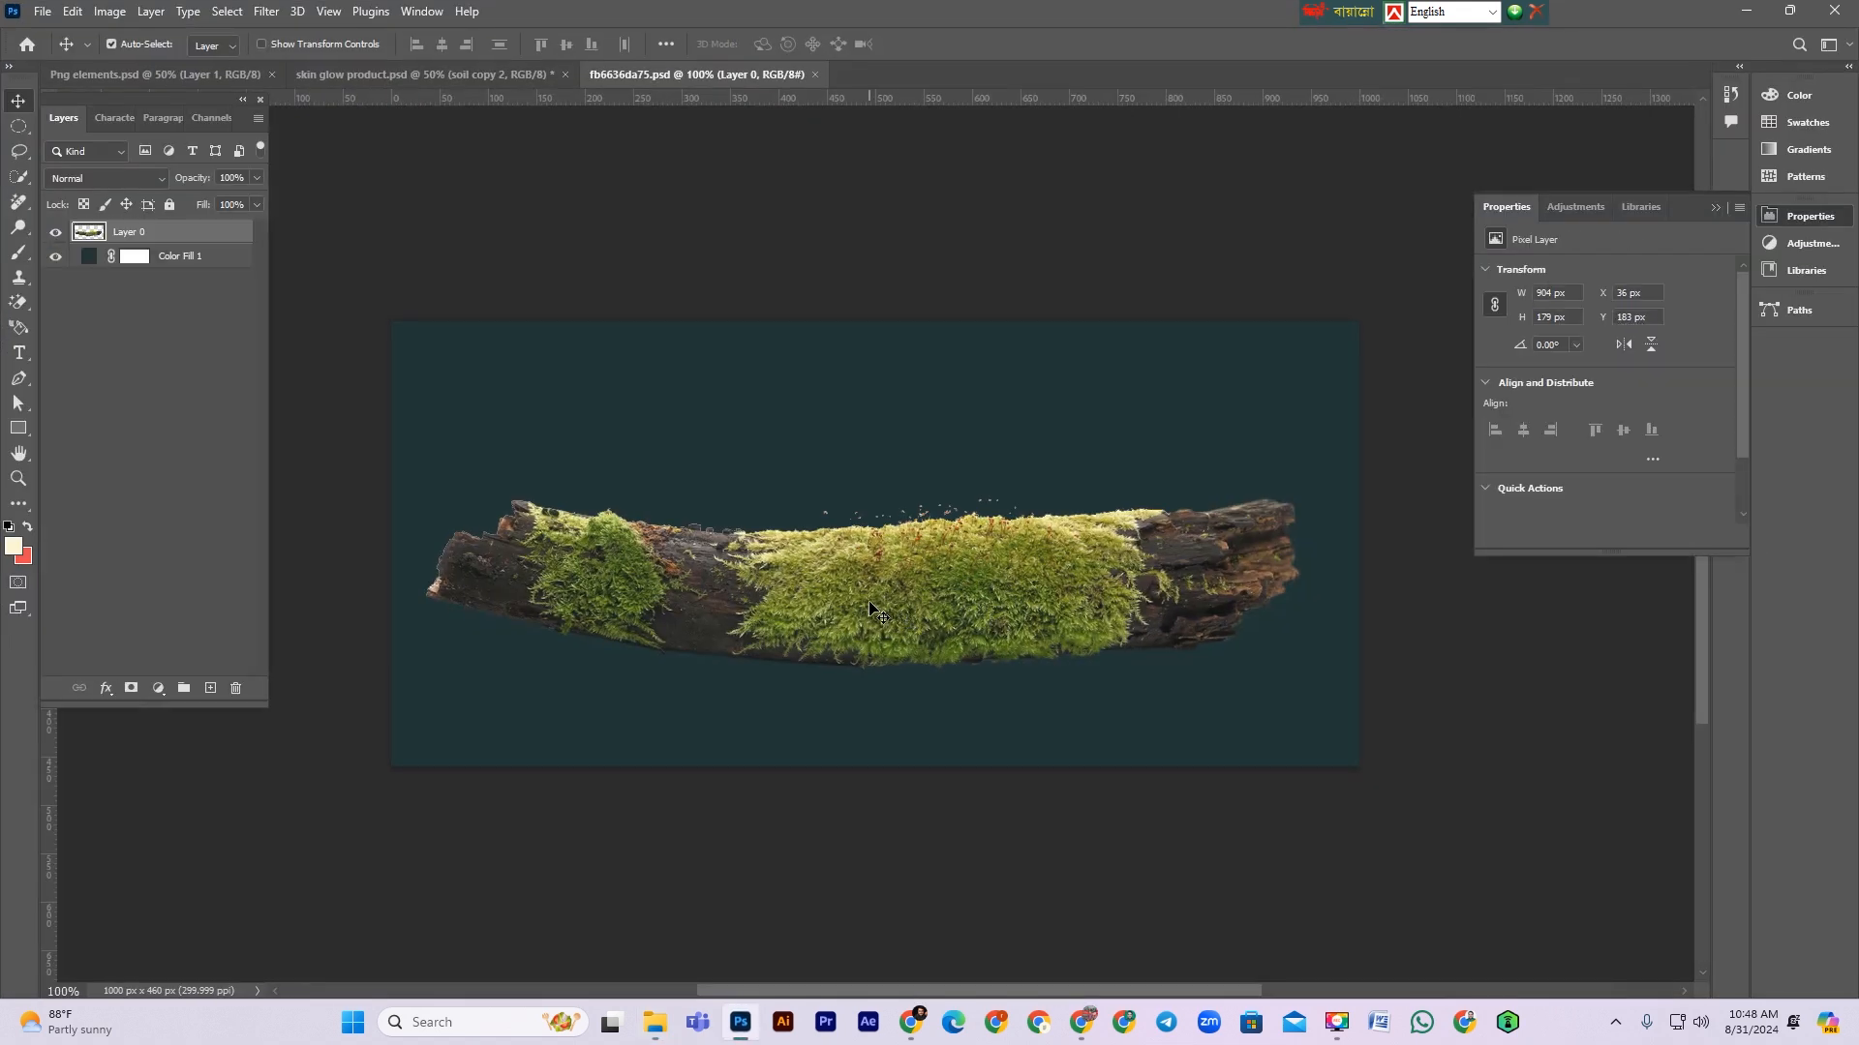
drag(870, 610, 398, 77)
drag(796, 746, 796, 744)
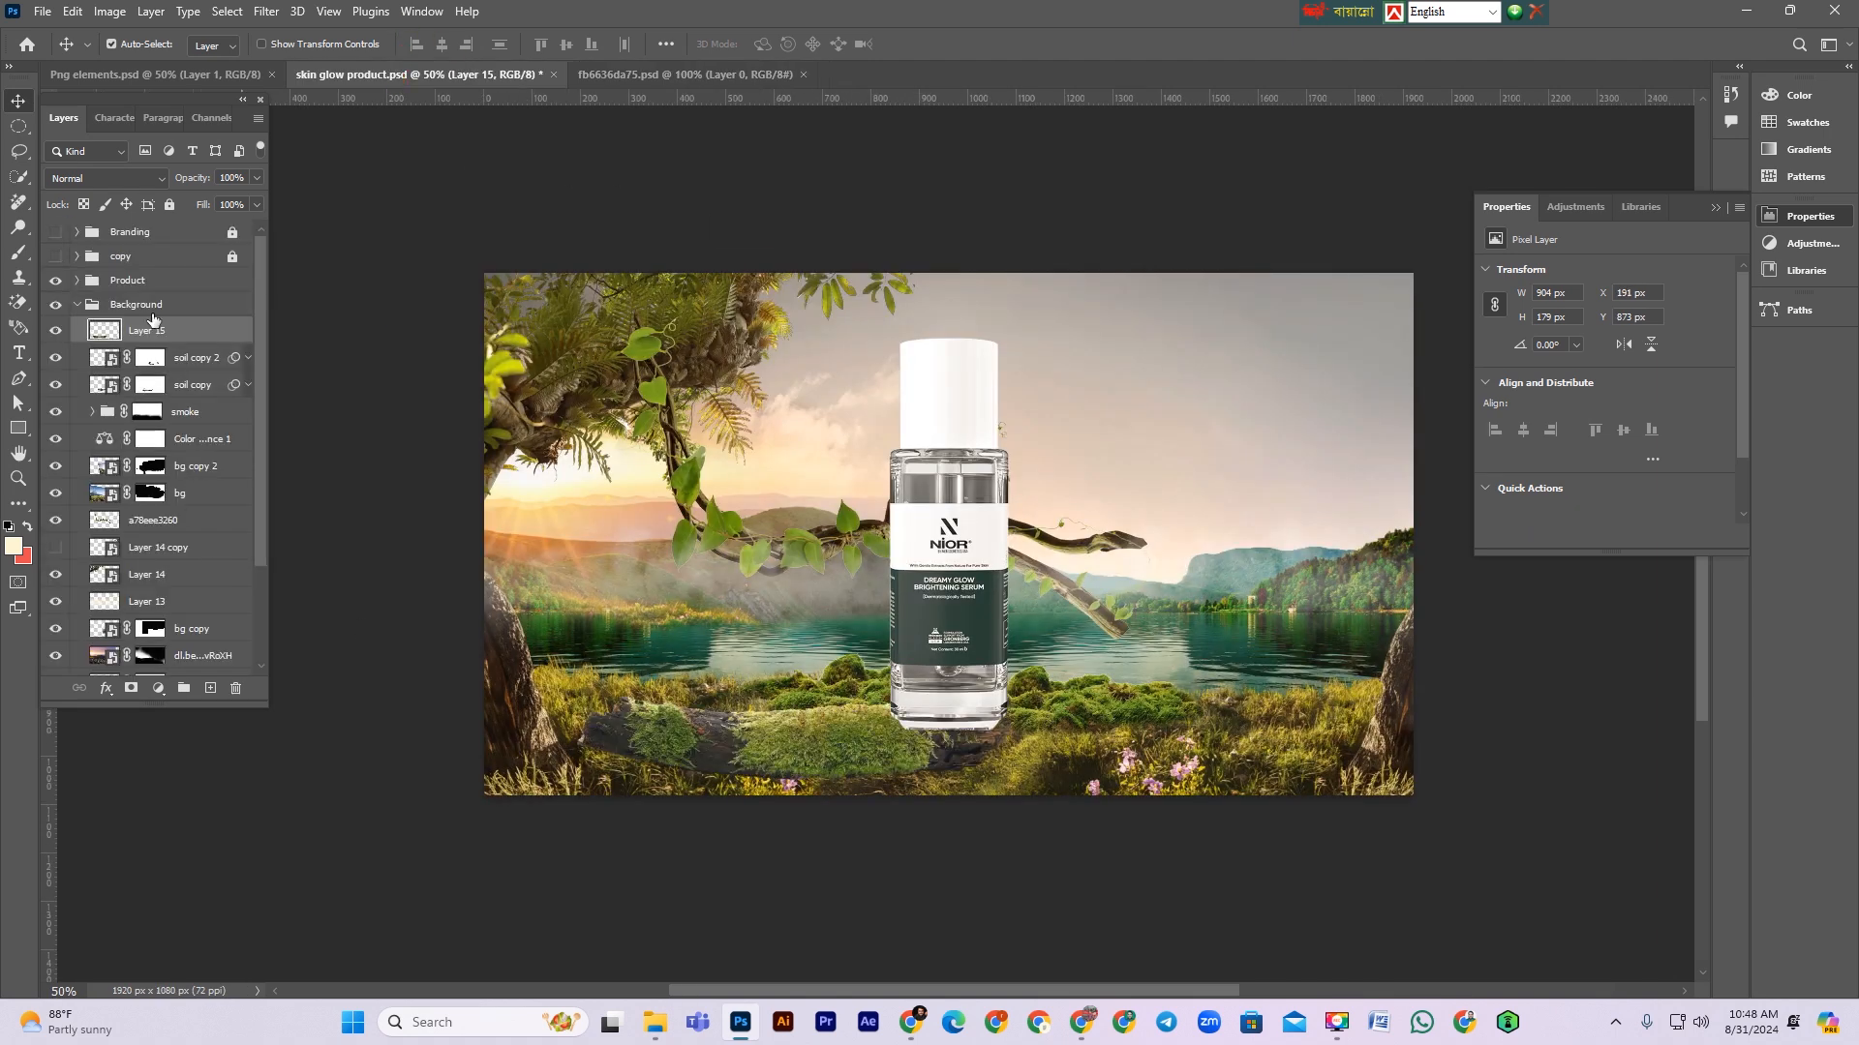
drag(155, 330, 145, 271)
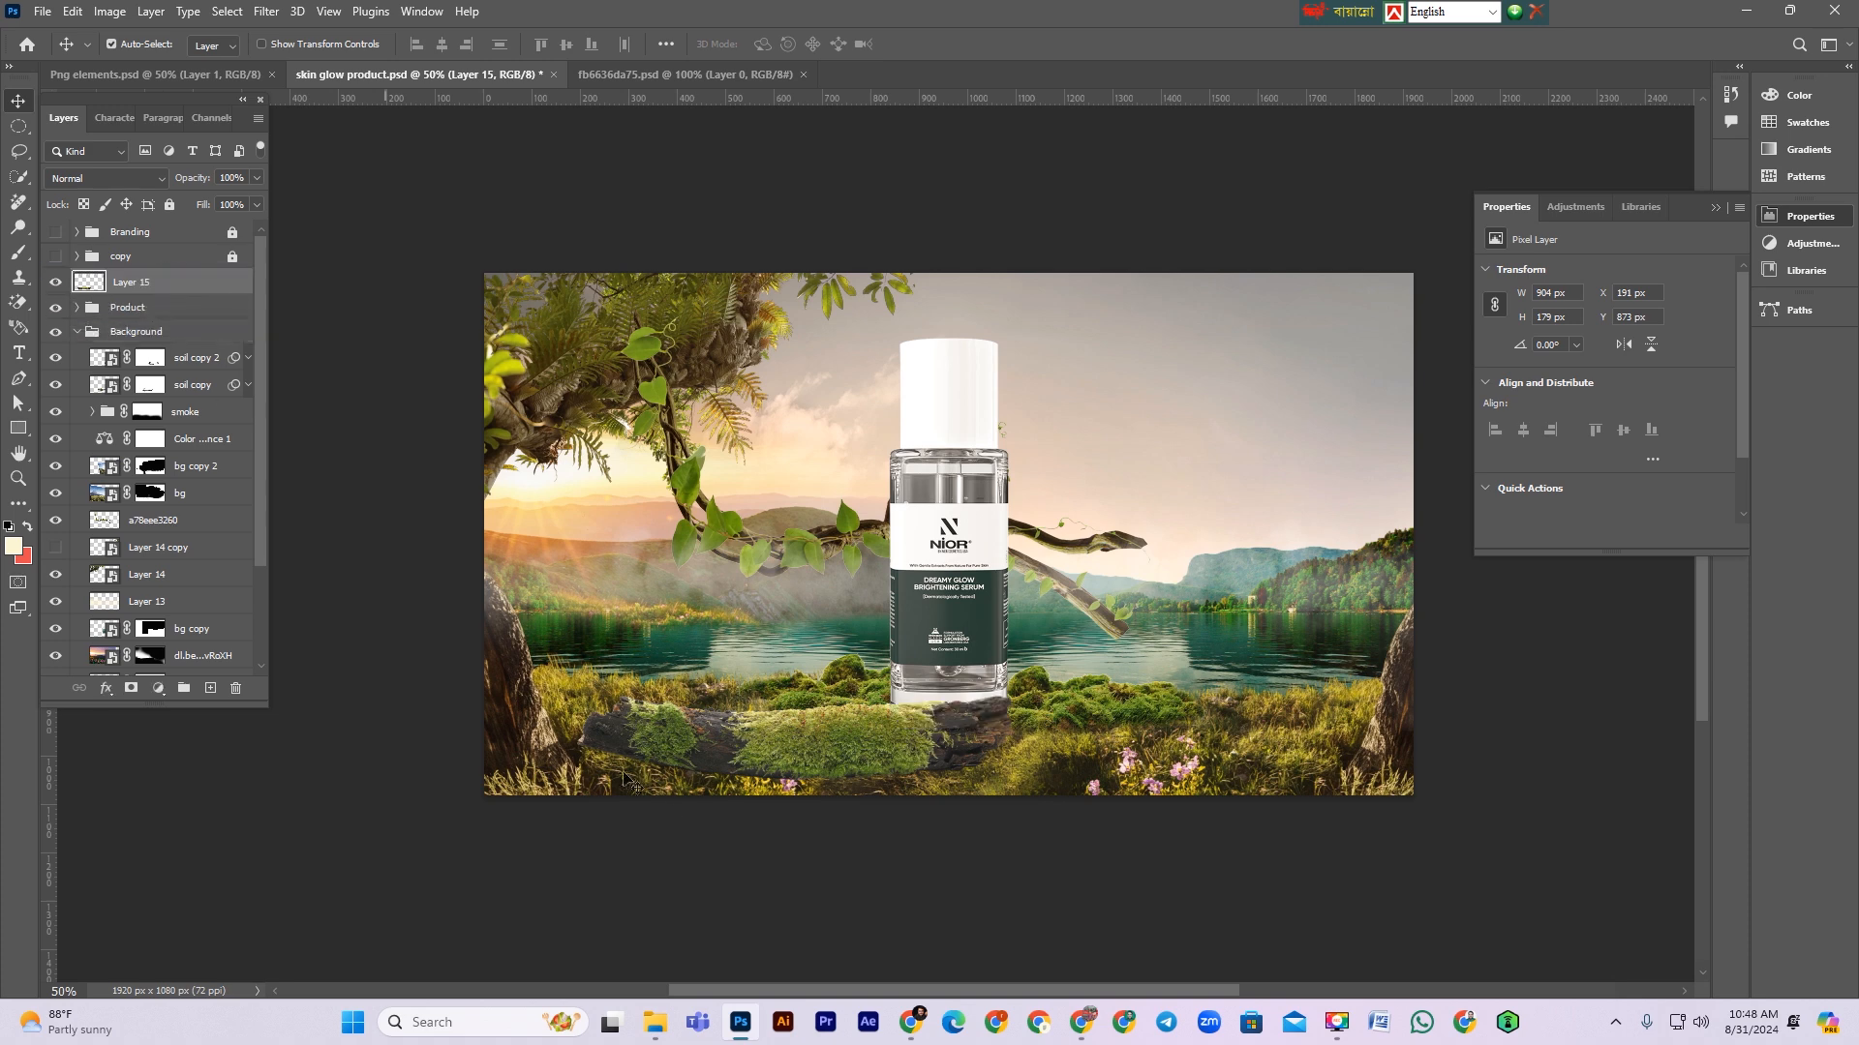
Step: Convert the log layer to a smart object and scale it to about 48% so it sits under the bottle's base
right_click(185, 284)
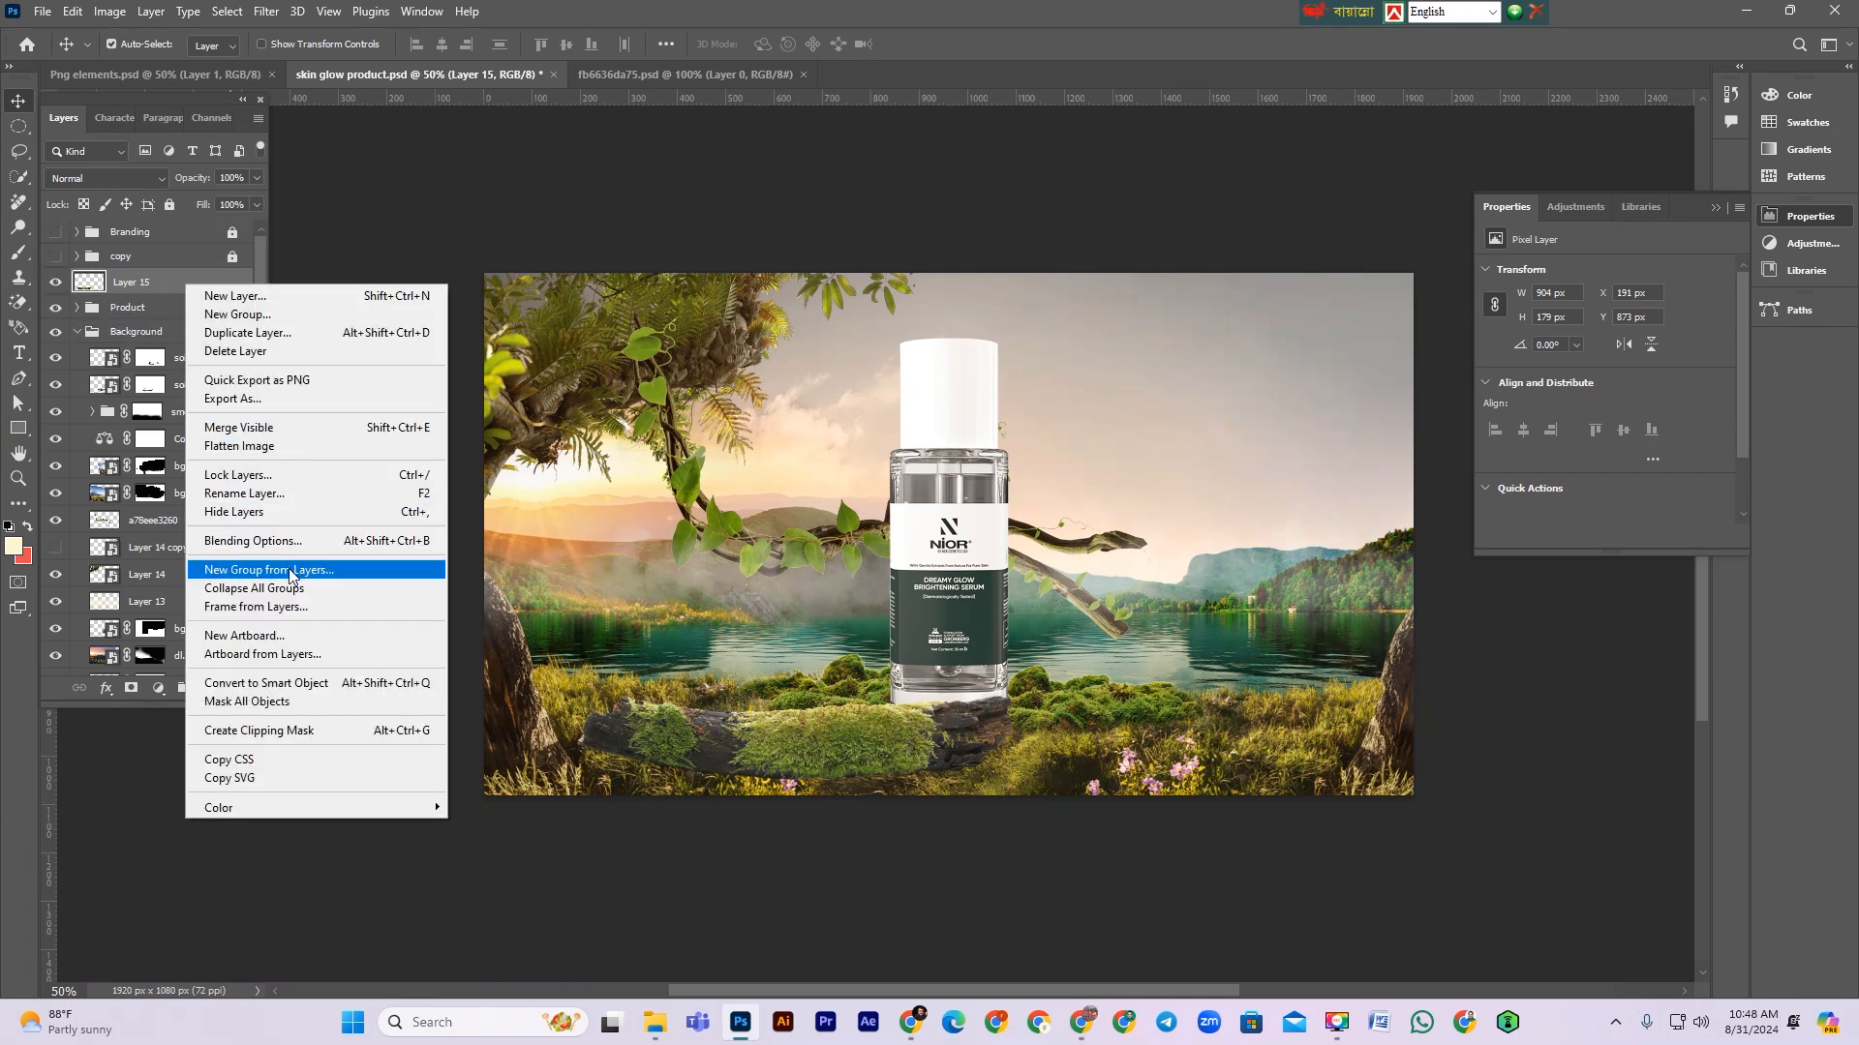
click(312, 685)
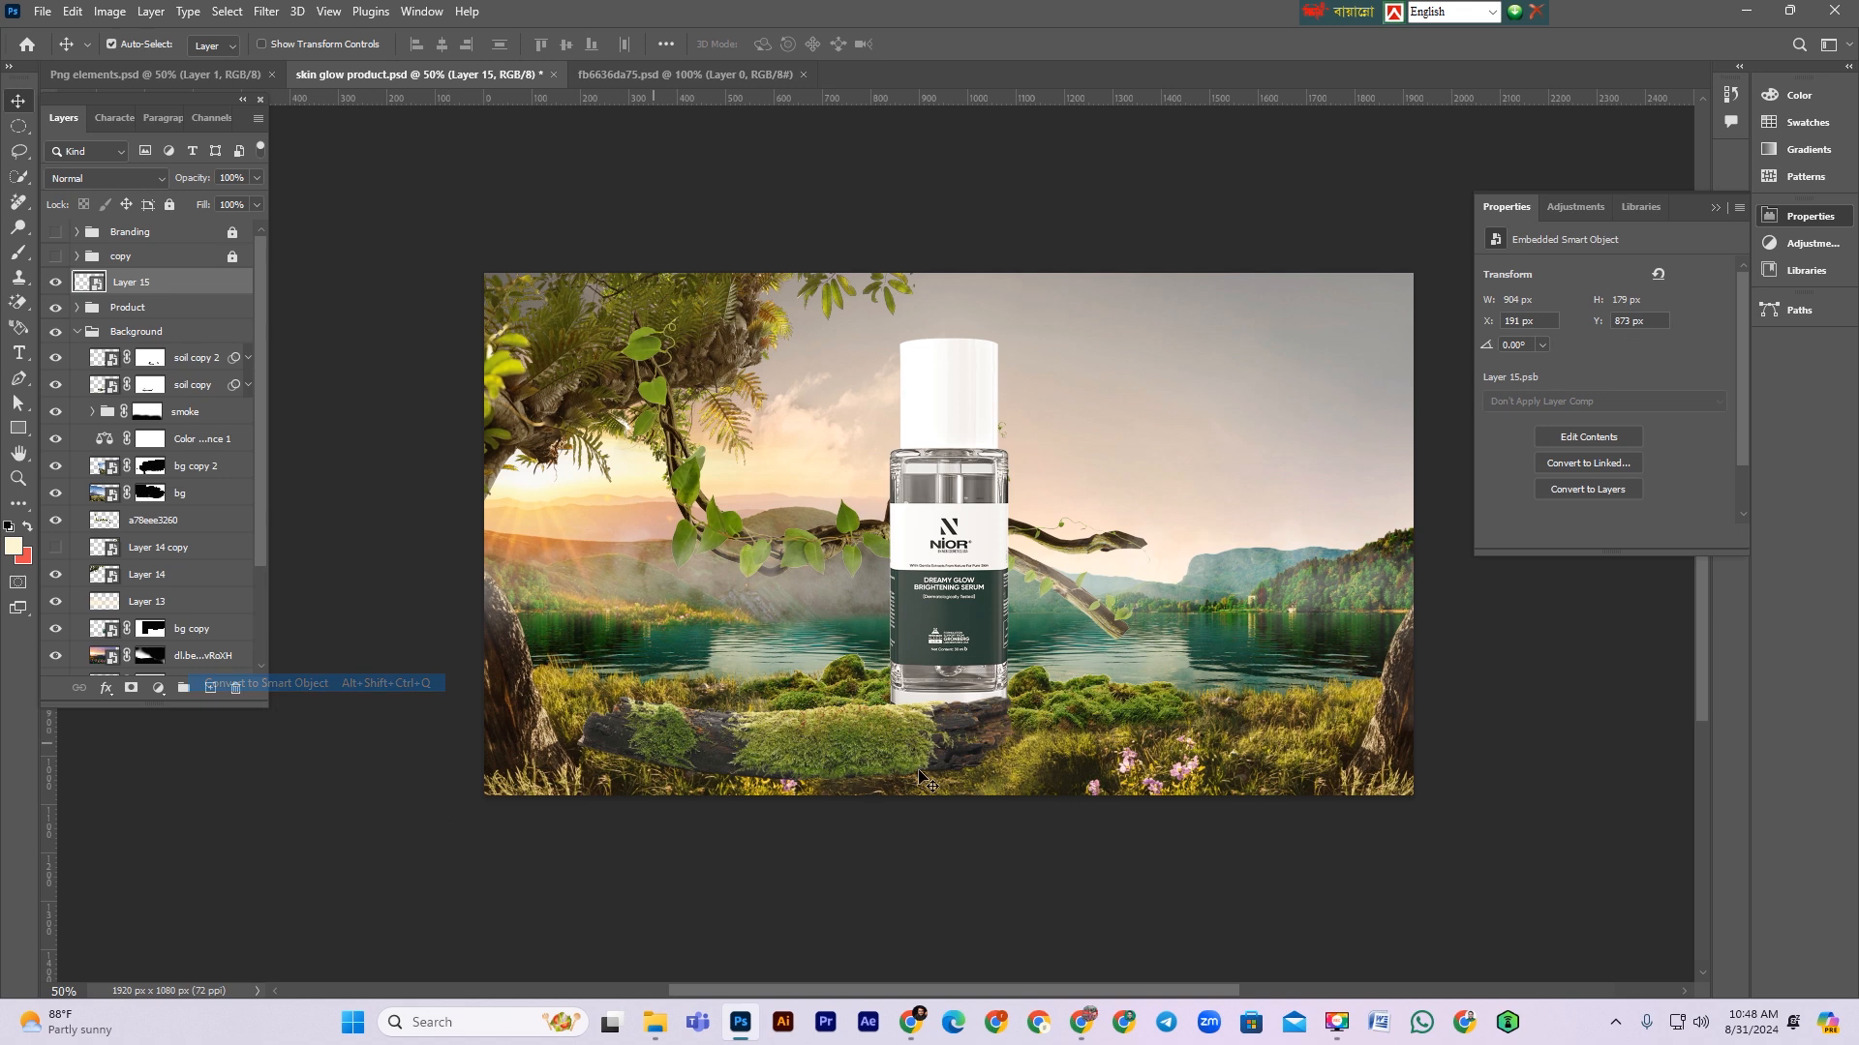
key(ctrl+t)
drag(577, 738, 804, 738)
drag(916, 748, 901, 732)
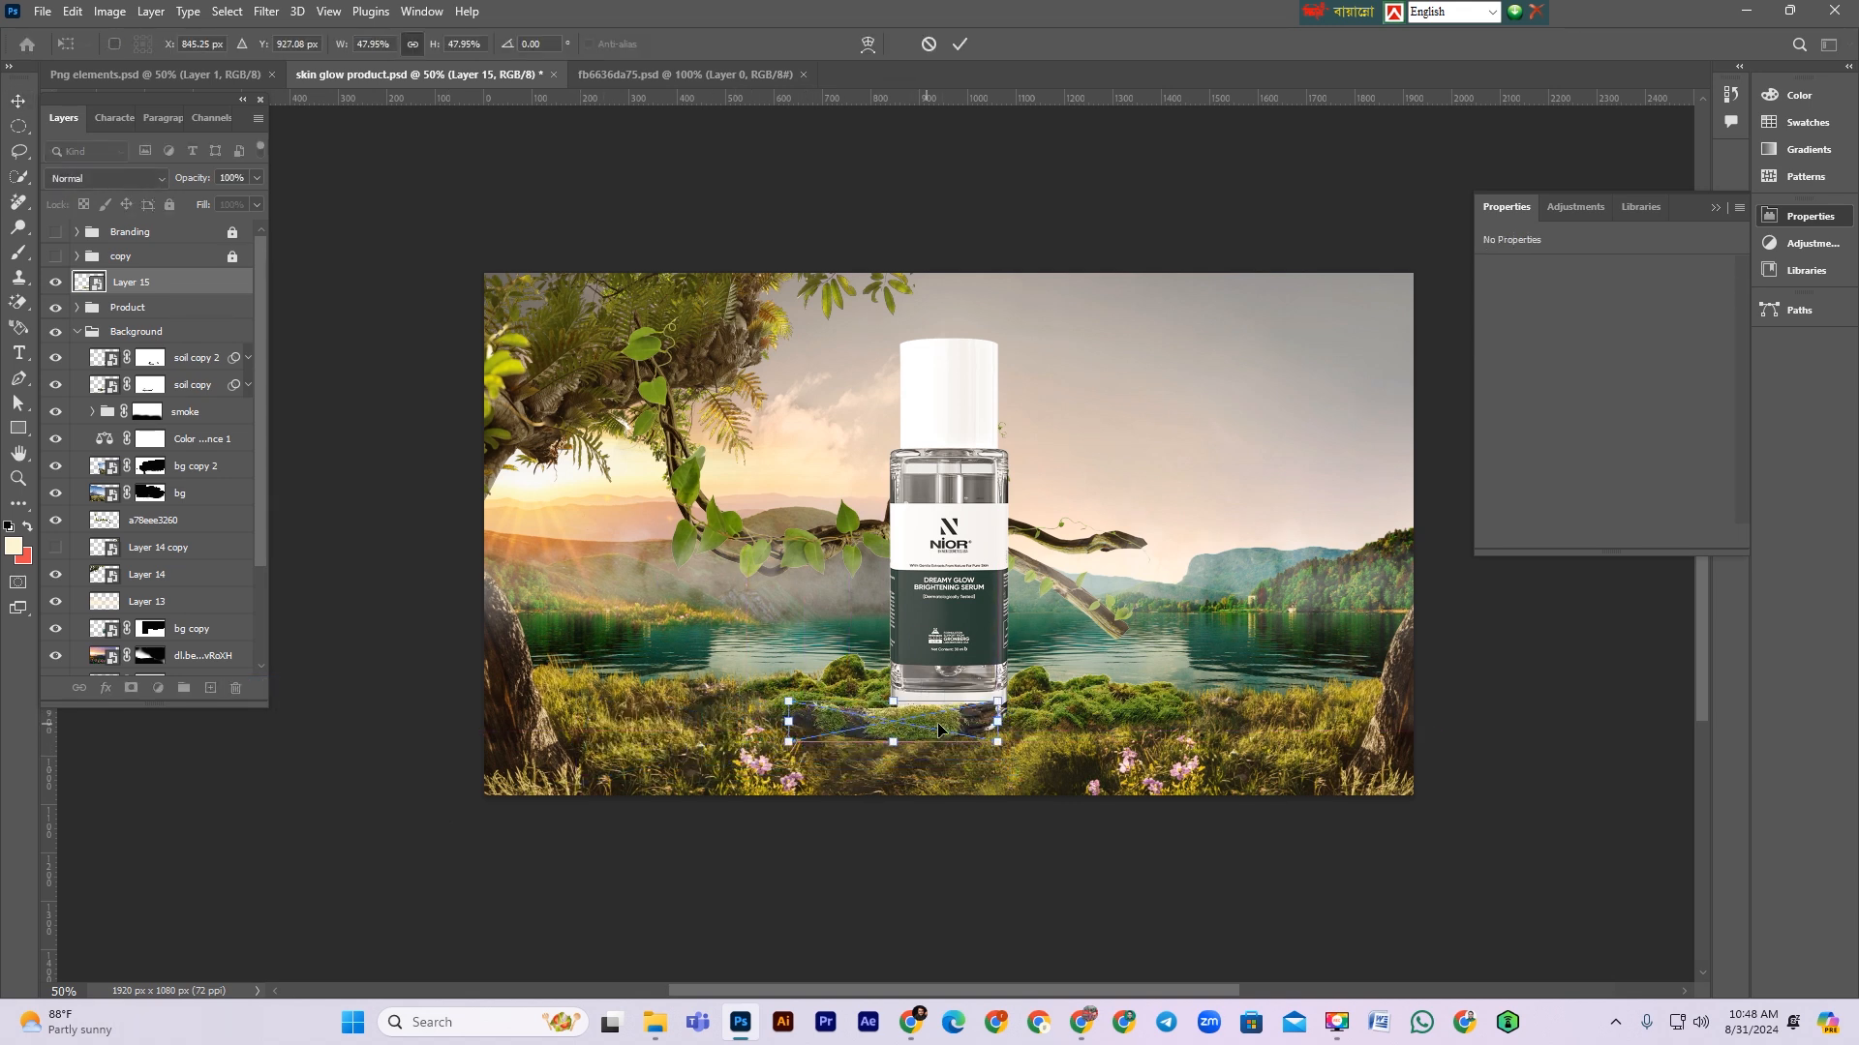
drag(935, 718, 944, 716)
key(Return)
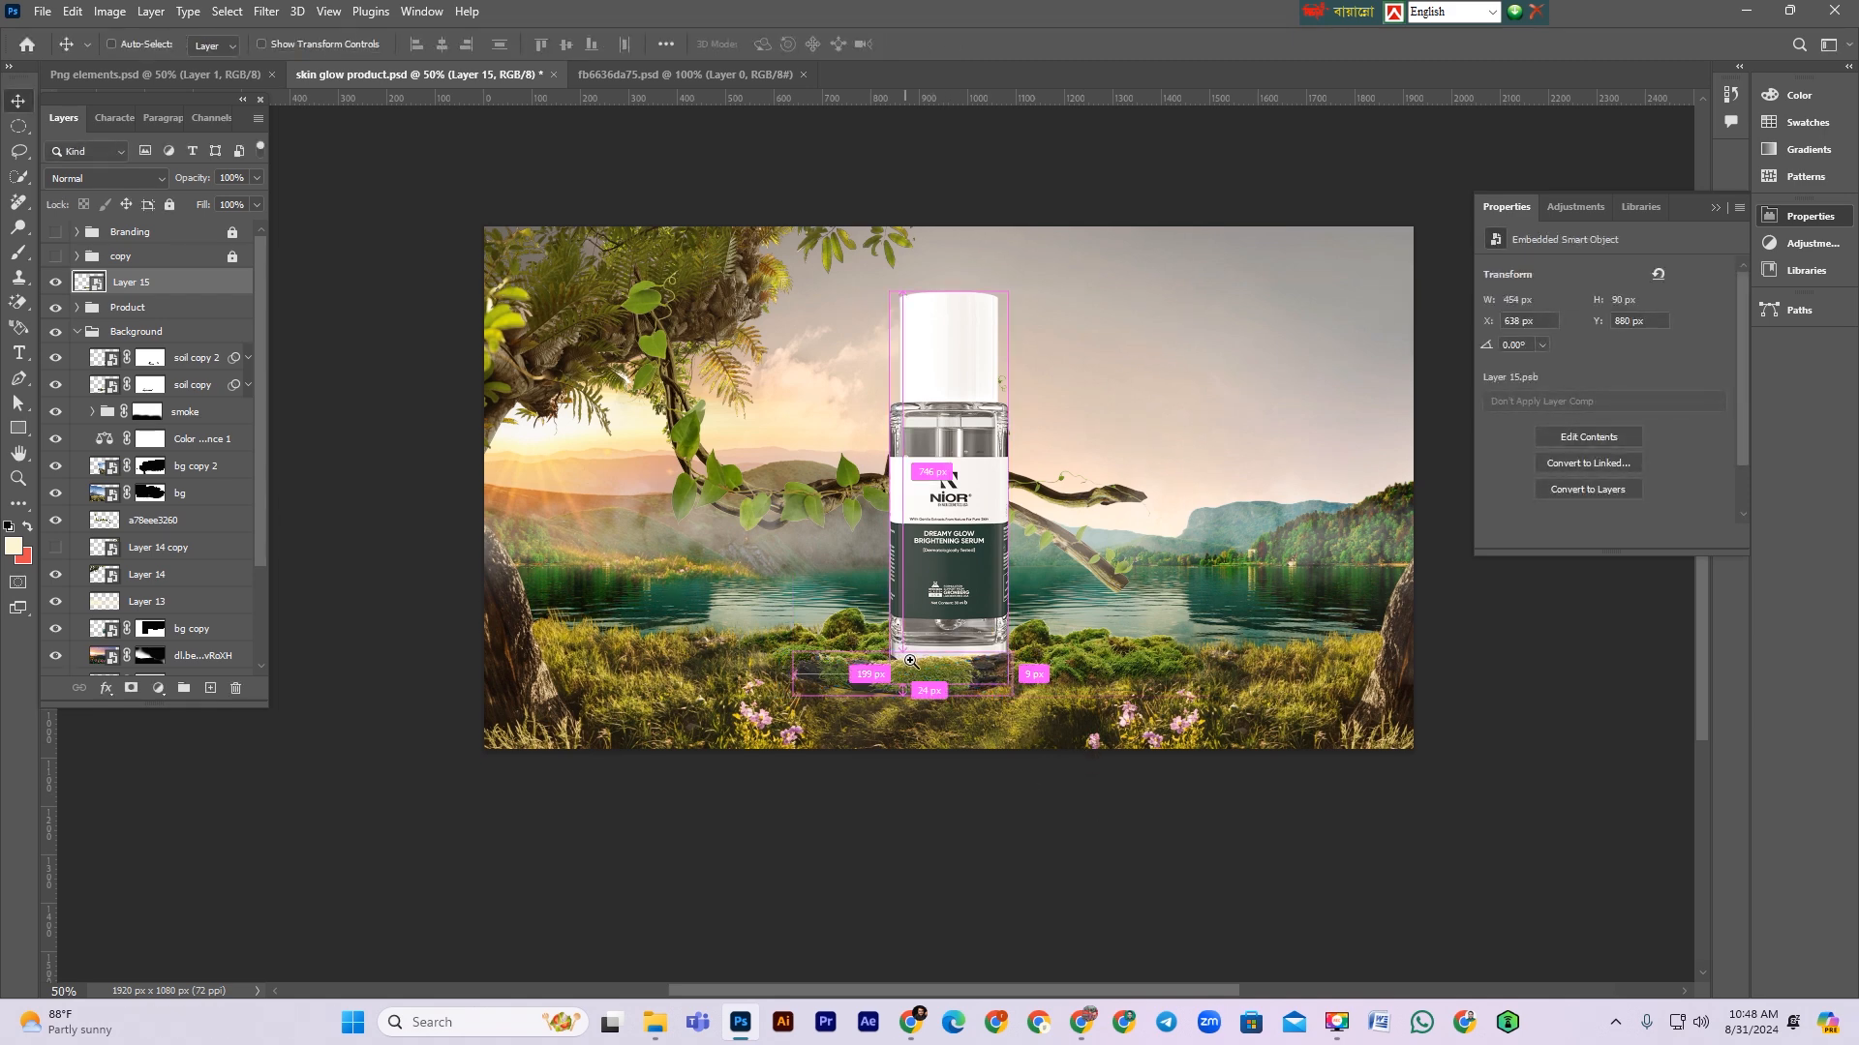
Step: Nudge the log slightly down beneath the bottle
scroll(920, 737, up, 5)
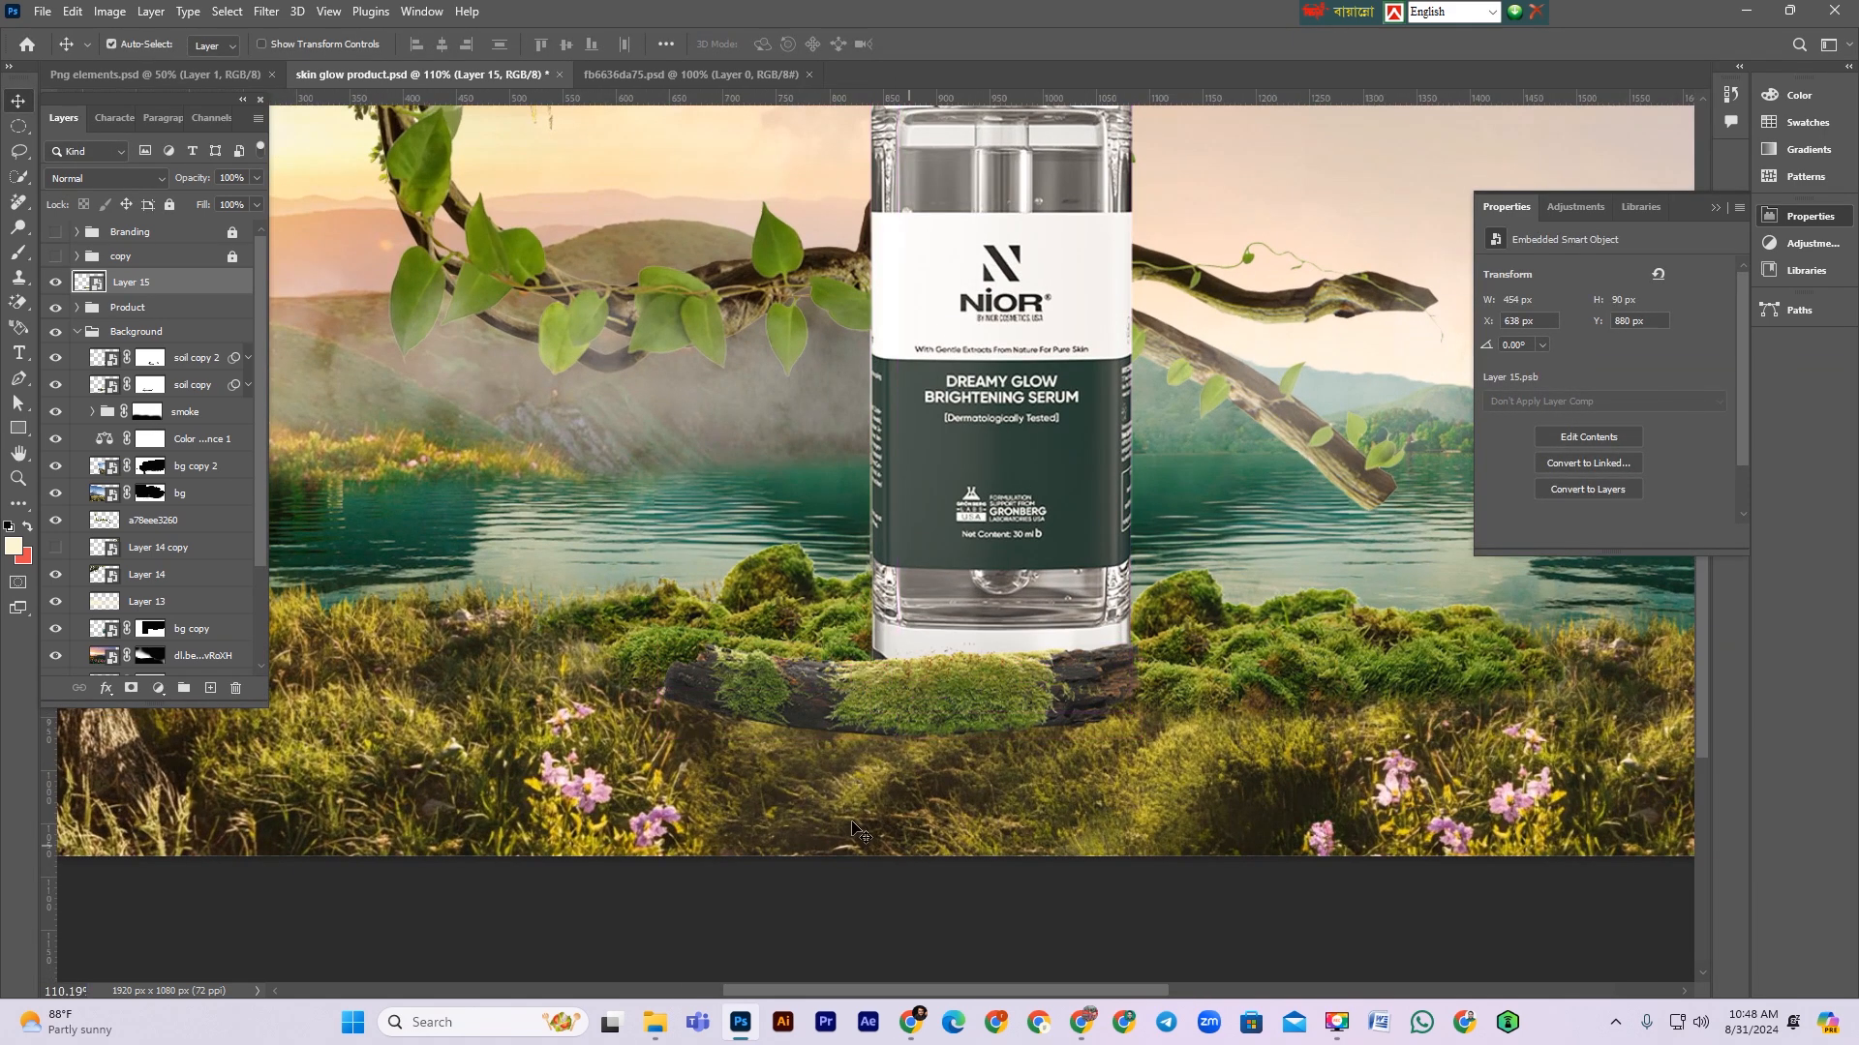
mouse_move(911, 690)
mouse_down()
mouse_move(944, 695)
mouse_move(911, 698)
mouse_up()
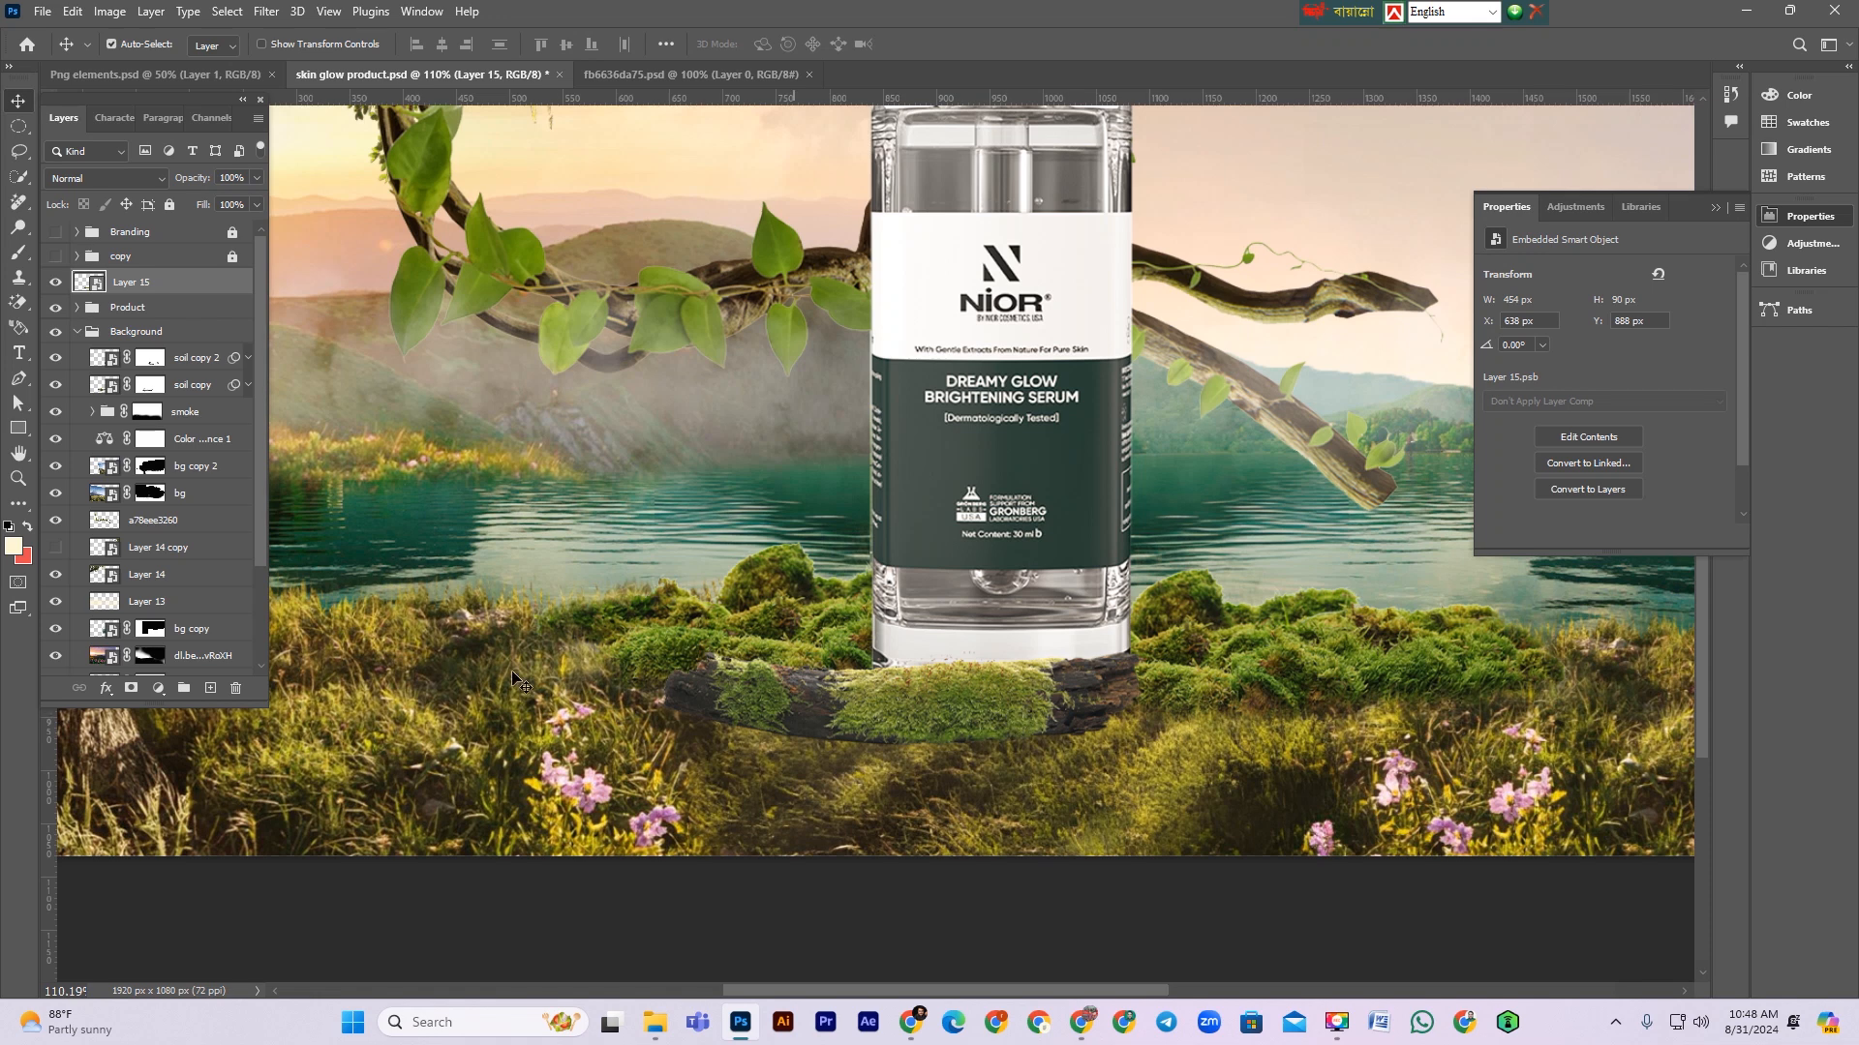
Step: Add a layer mask to the log and paint black along its base with a grass brush to blend it into the grass
click(130, 690)
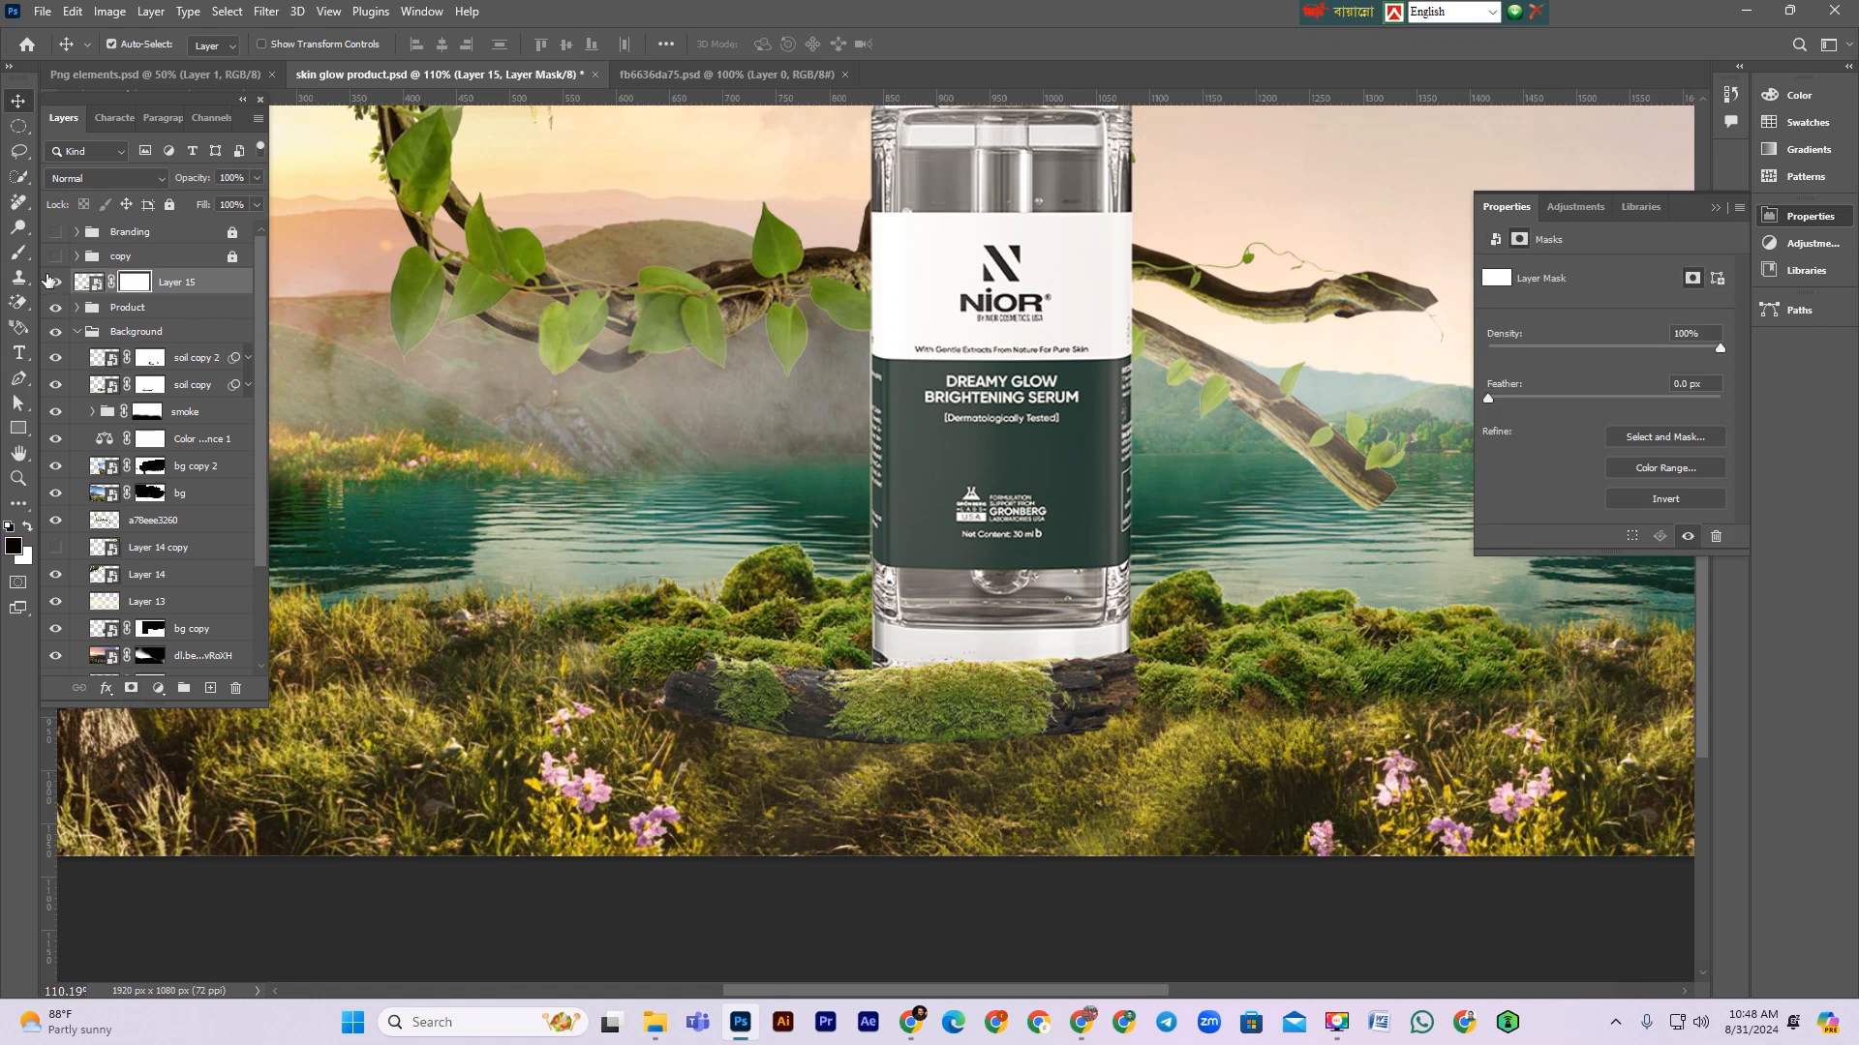
click(16, 255)
click(125, 48)
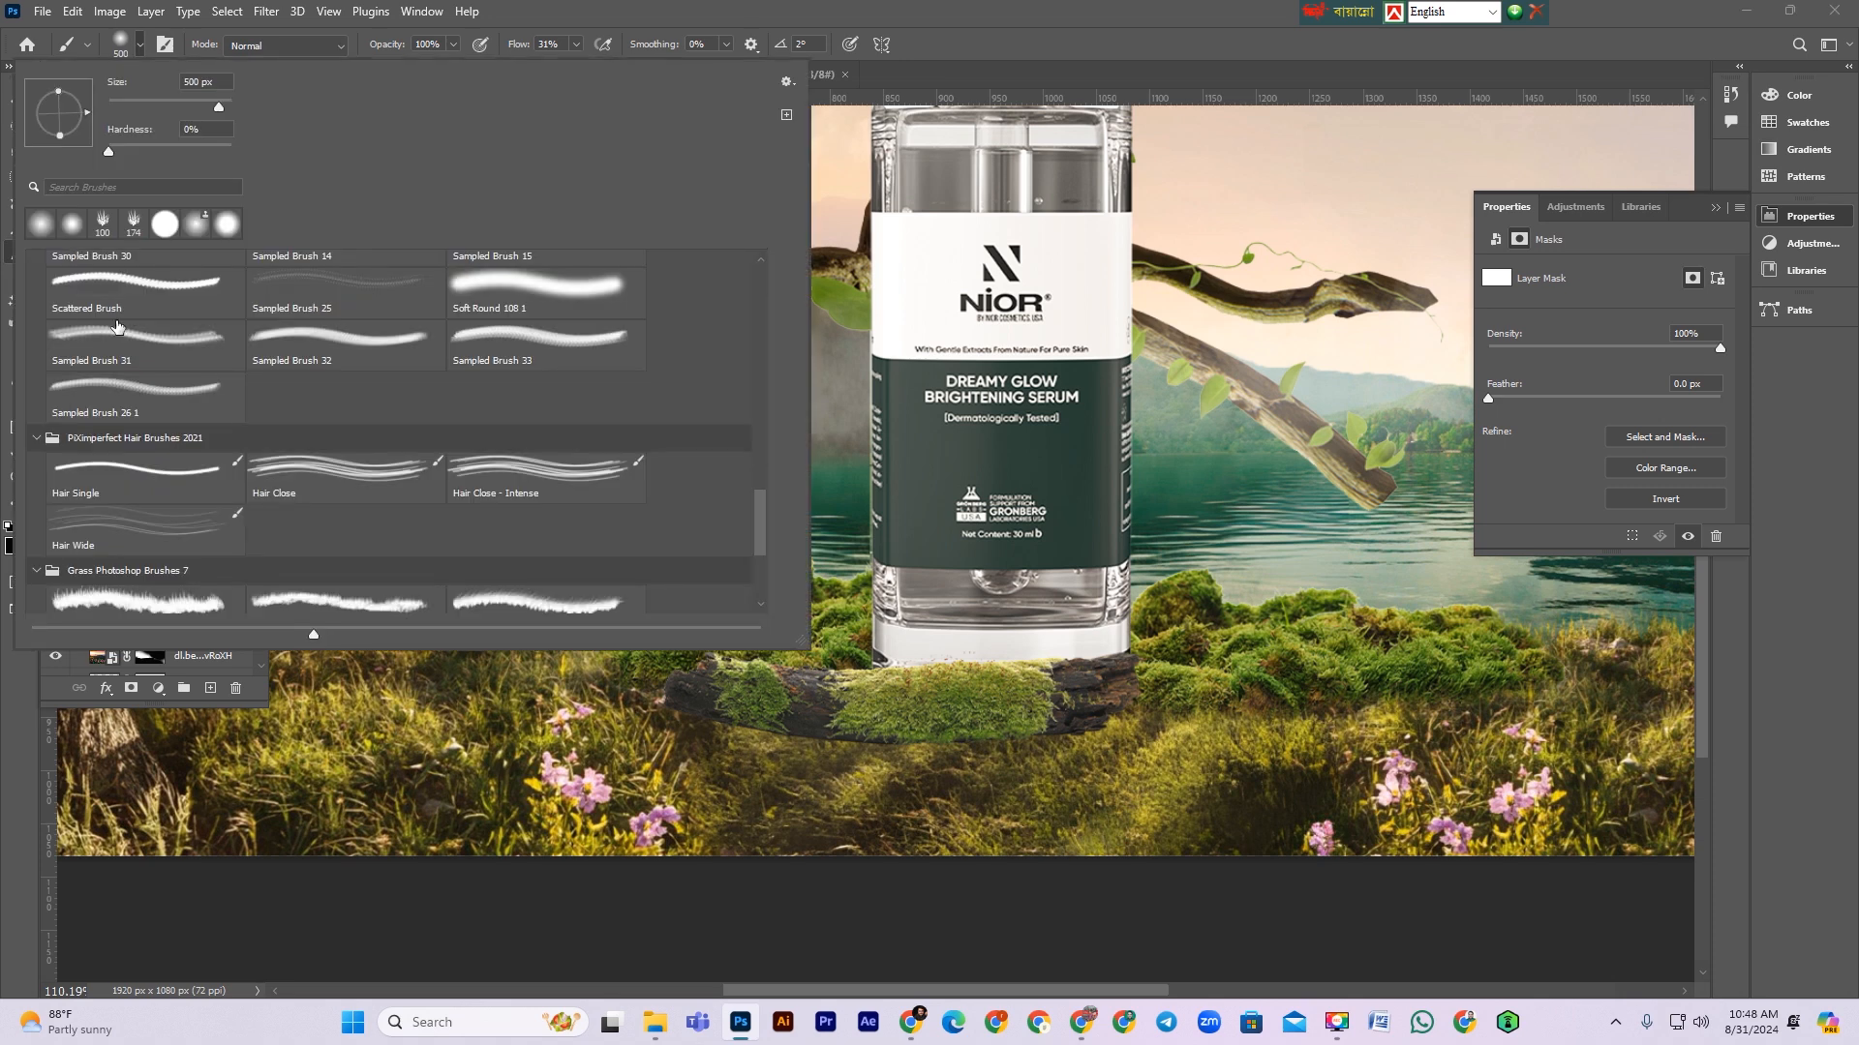
click(102, 224)
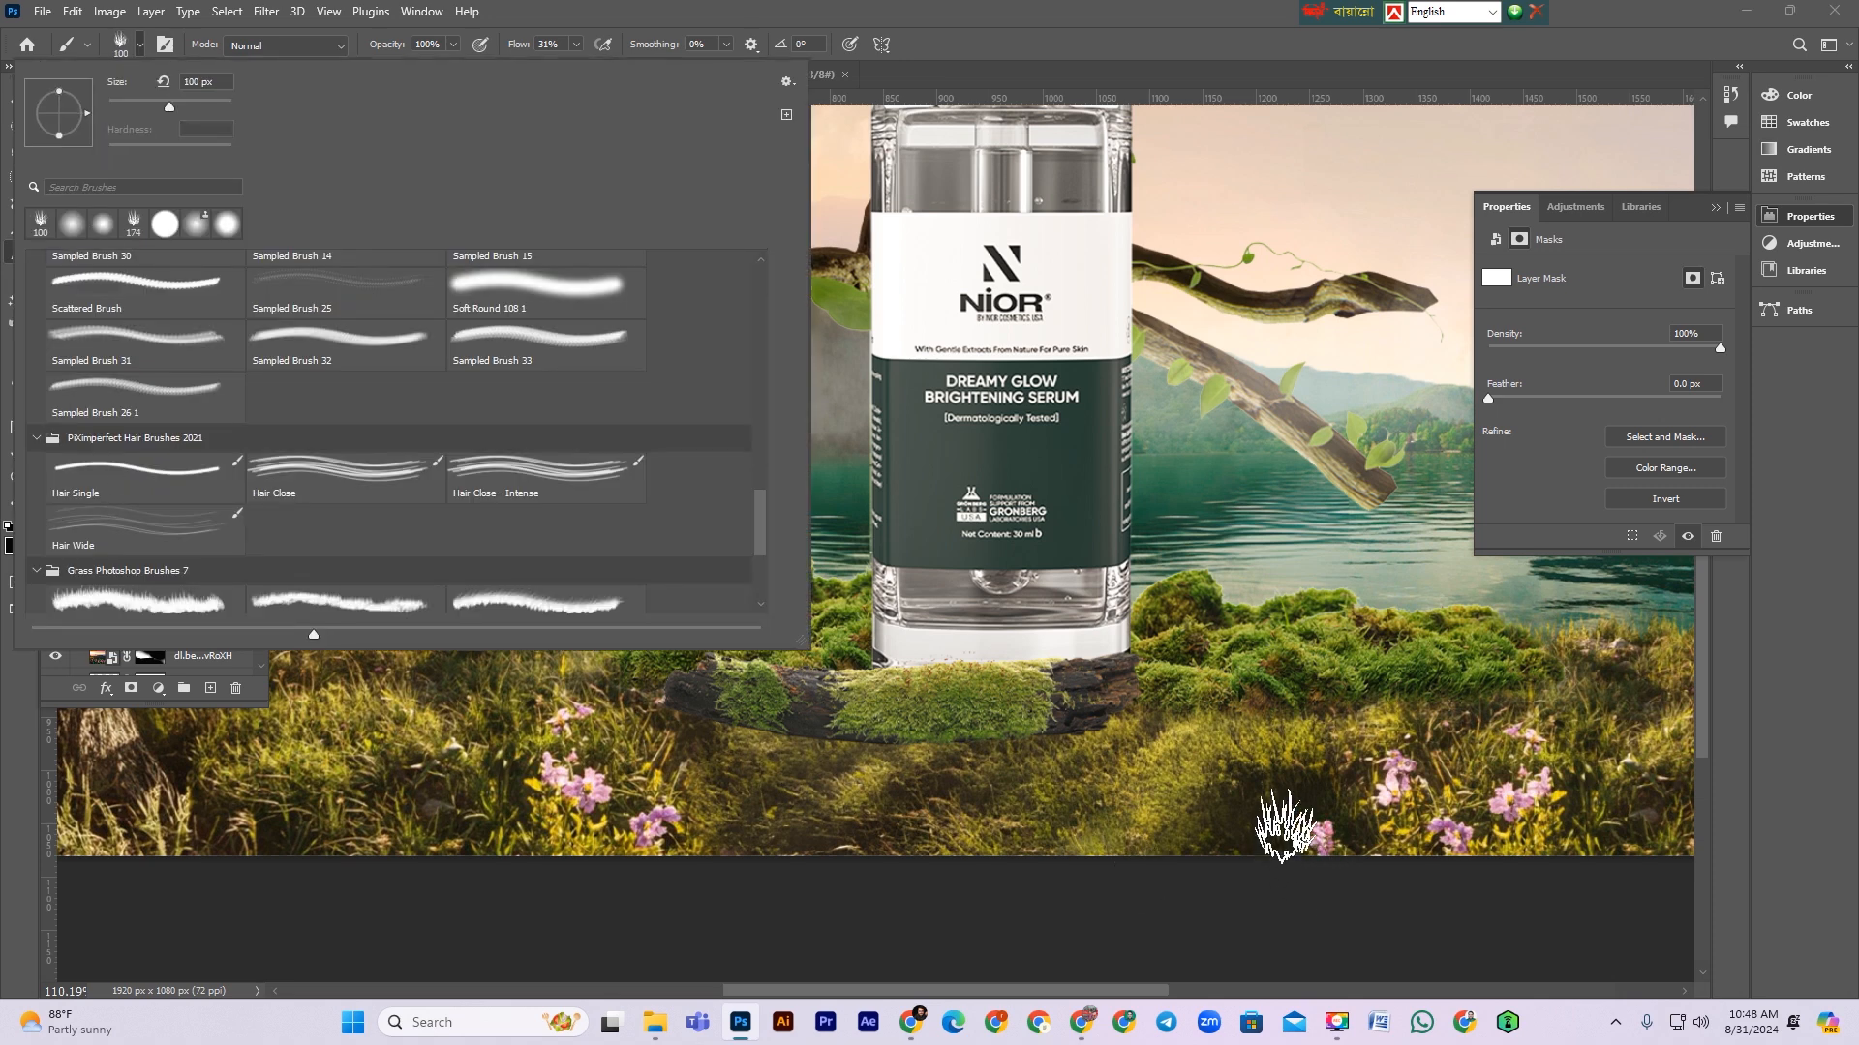
click(1329, 774)
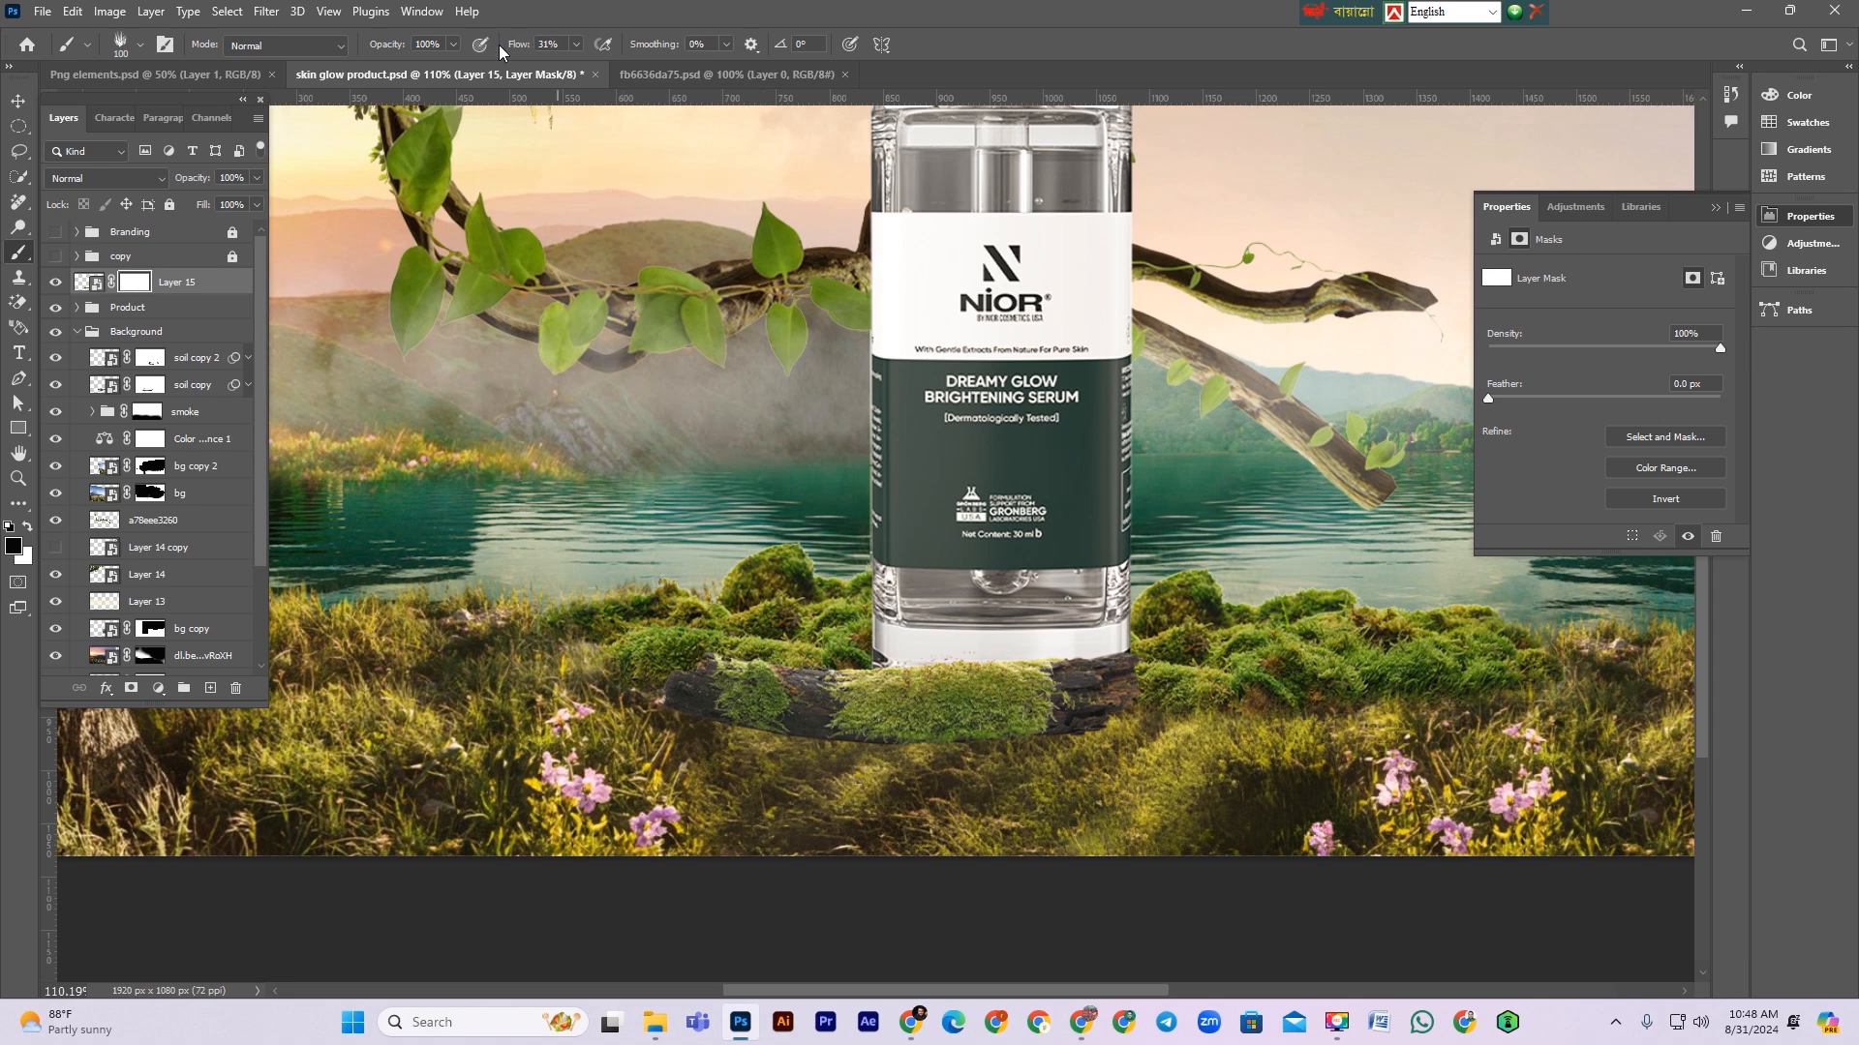
key(Return)
key(bracketleft)
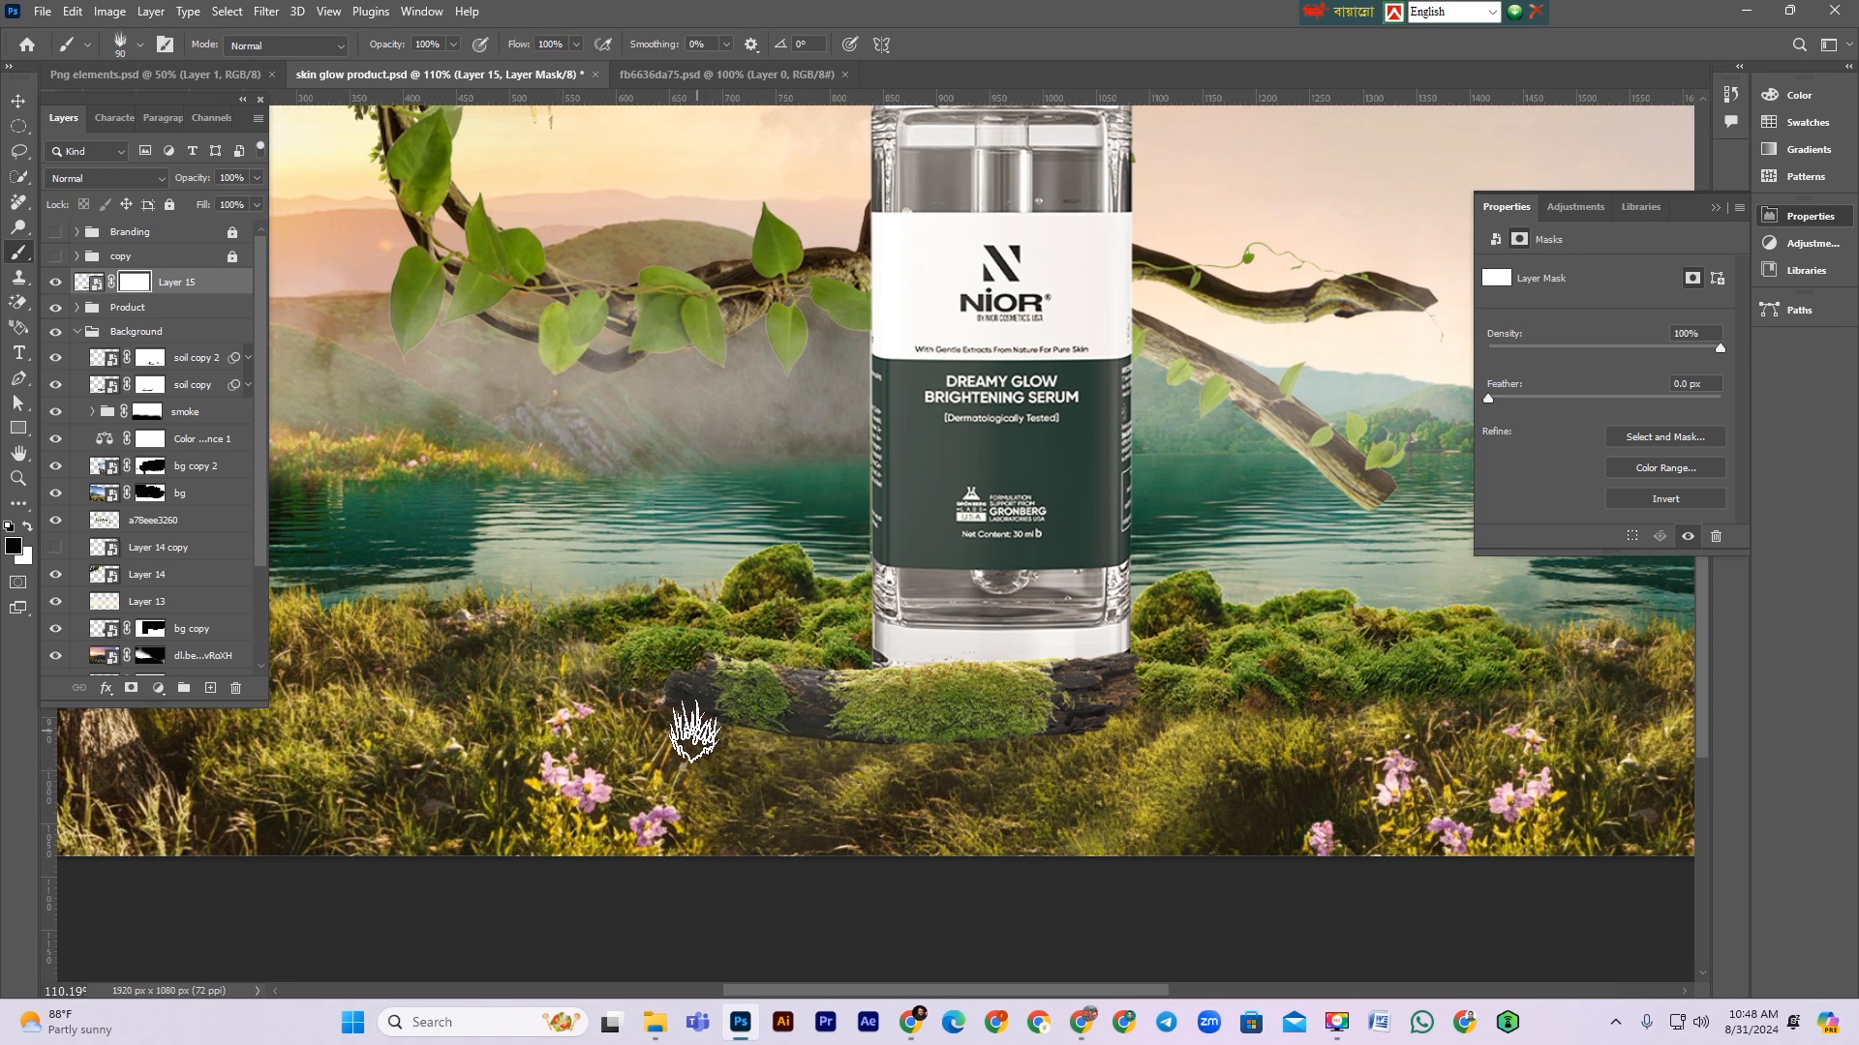
mouse_move(675, 726)
mouse_down()
mouse_move(836, 774)
mouse_move(787, 755)
mouse_move(938, 771)
mouse_move(1149, 739)
mouse_up()
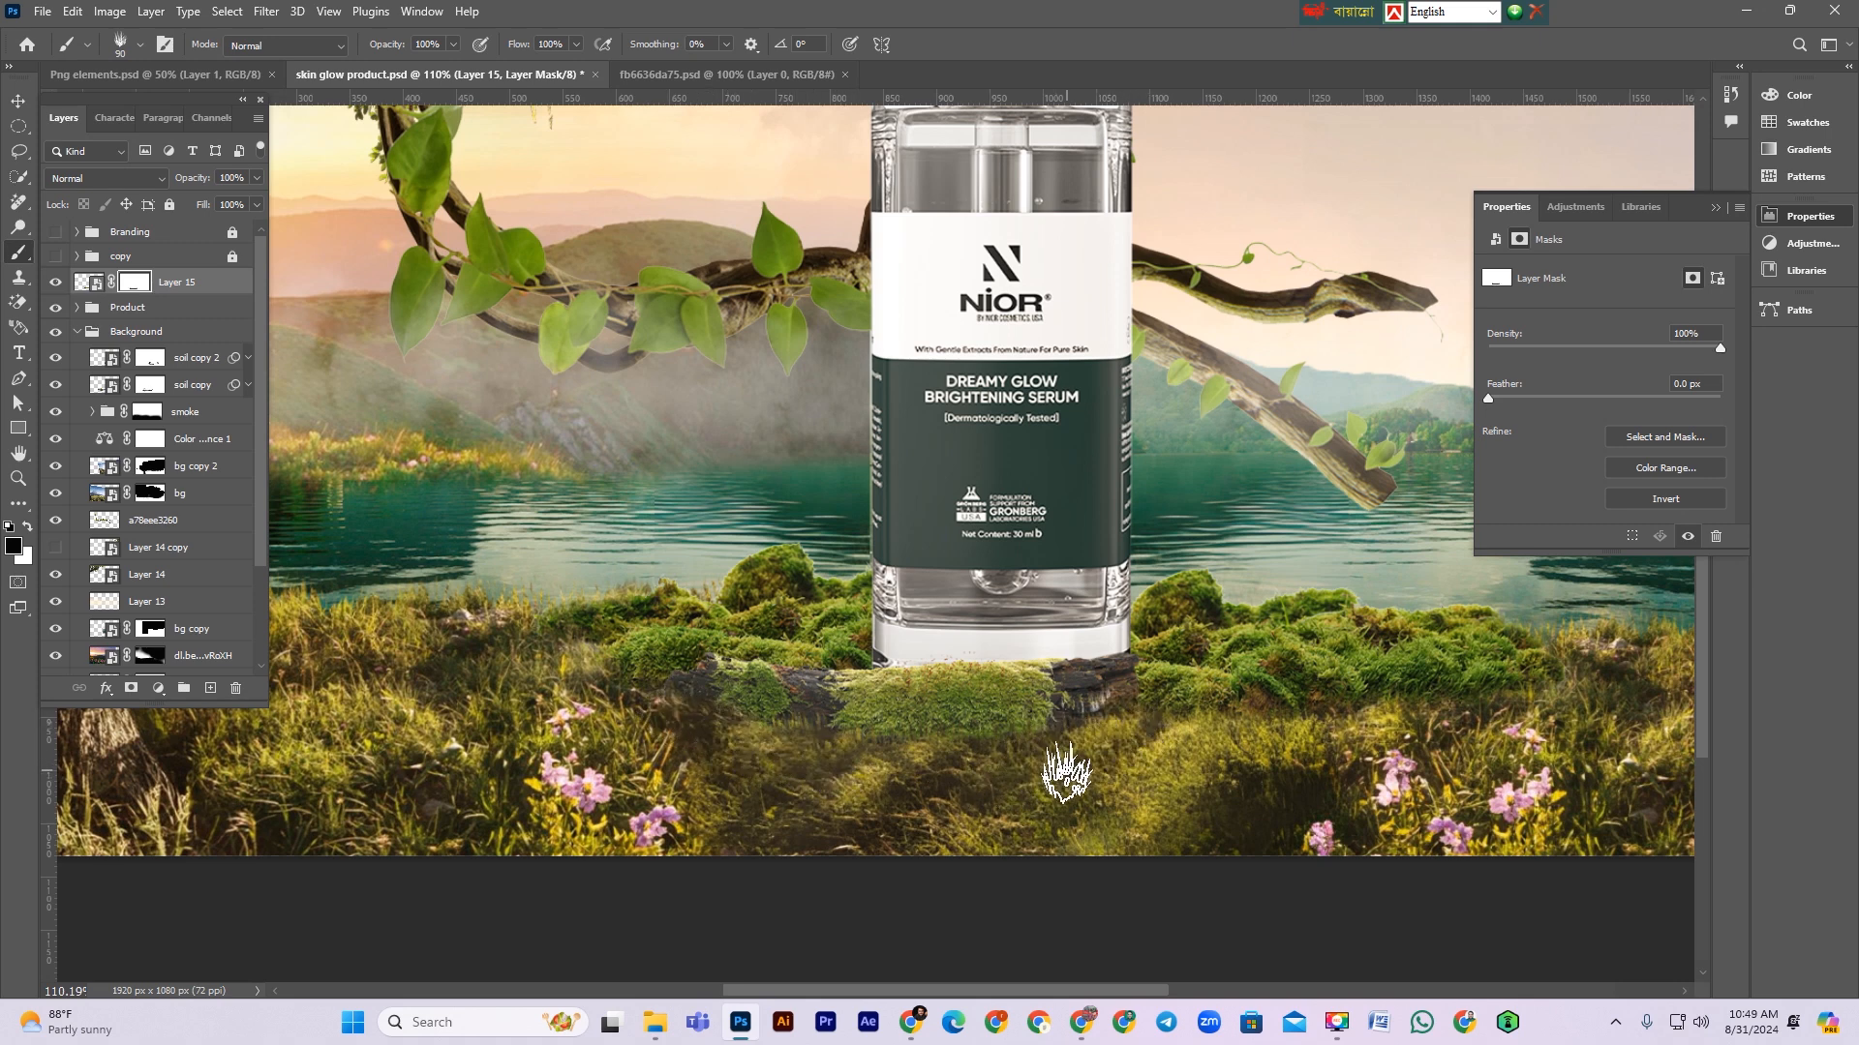
Step: Switch to white to restore part of the log mask, then shrink the brush
key(x)
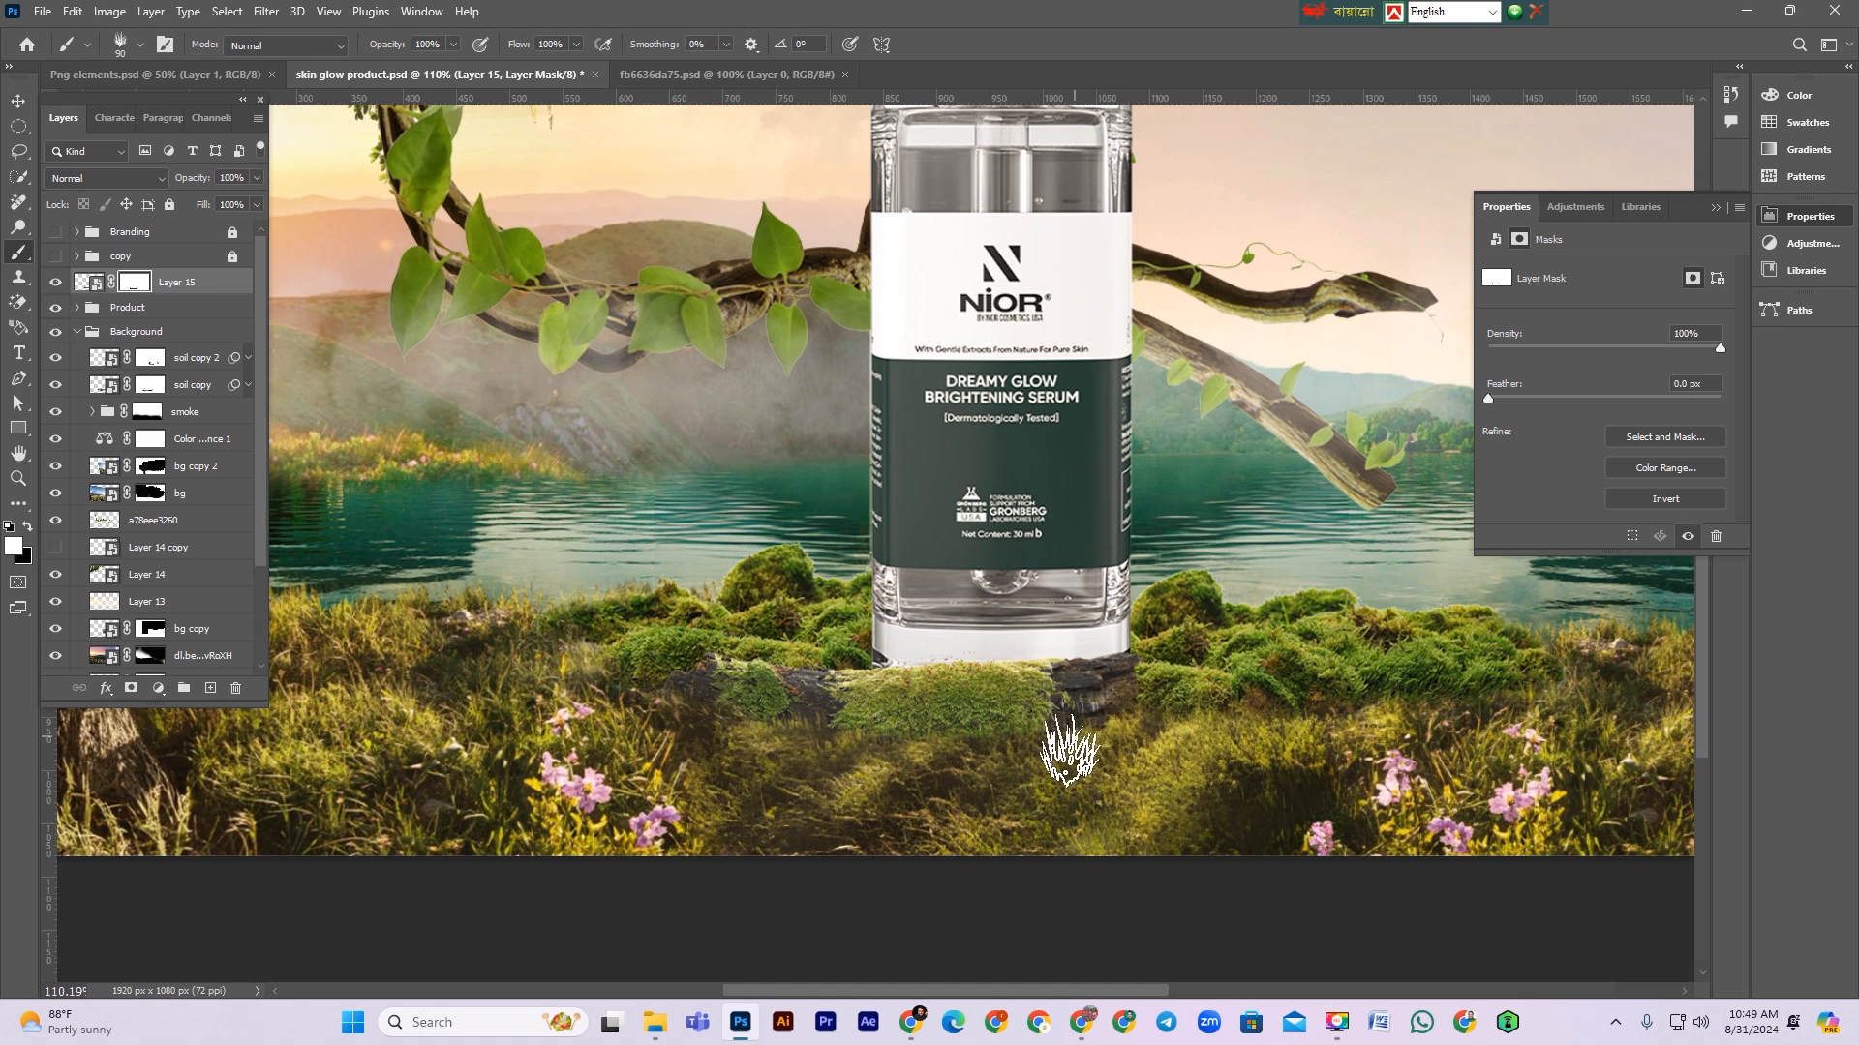
drag(1099, 712, 1079, 743)
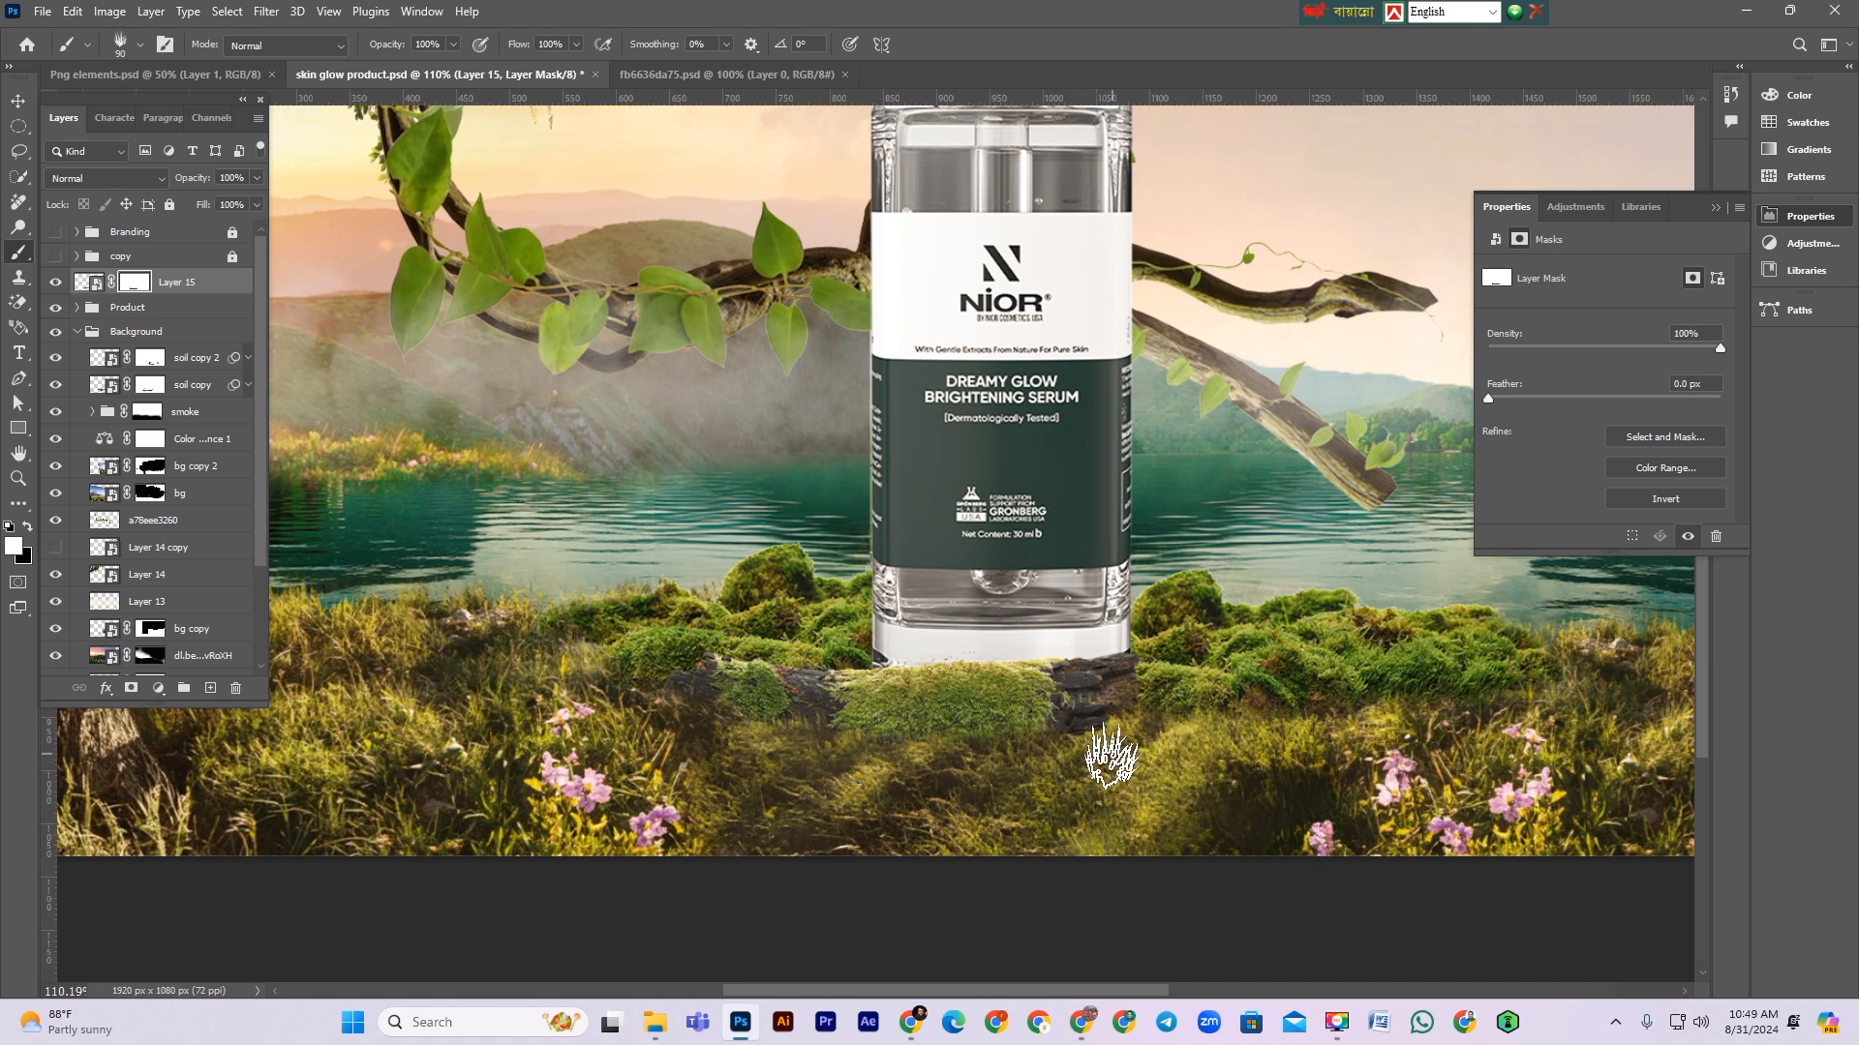
key(bracketleft)
key(bracketleft)
key(bracketleft)
key(bracketleft)
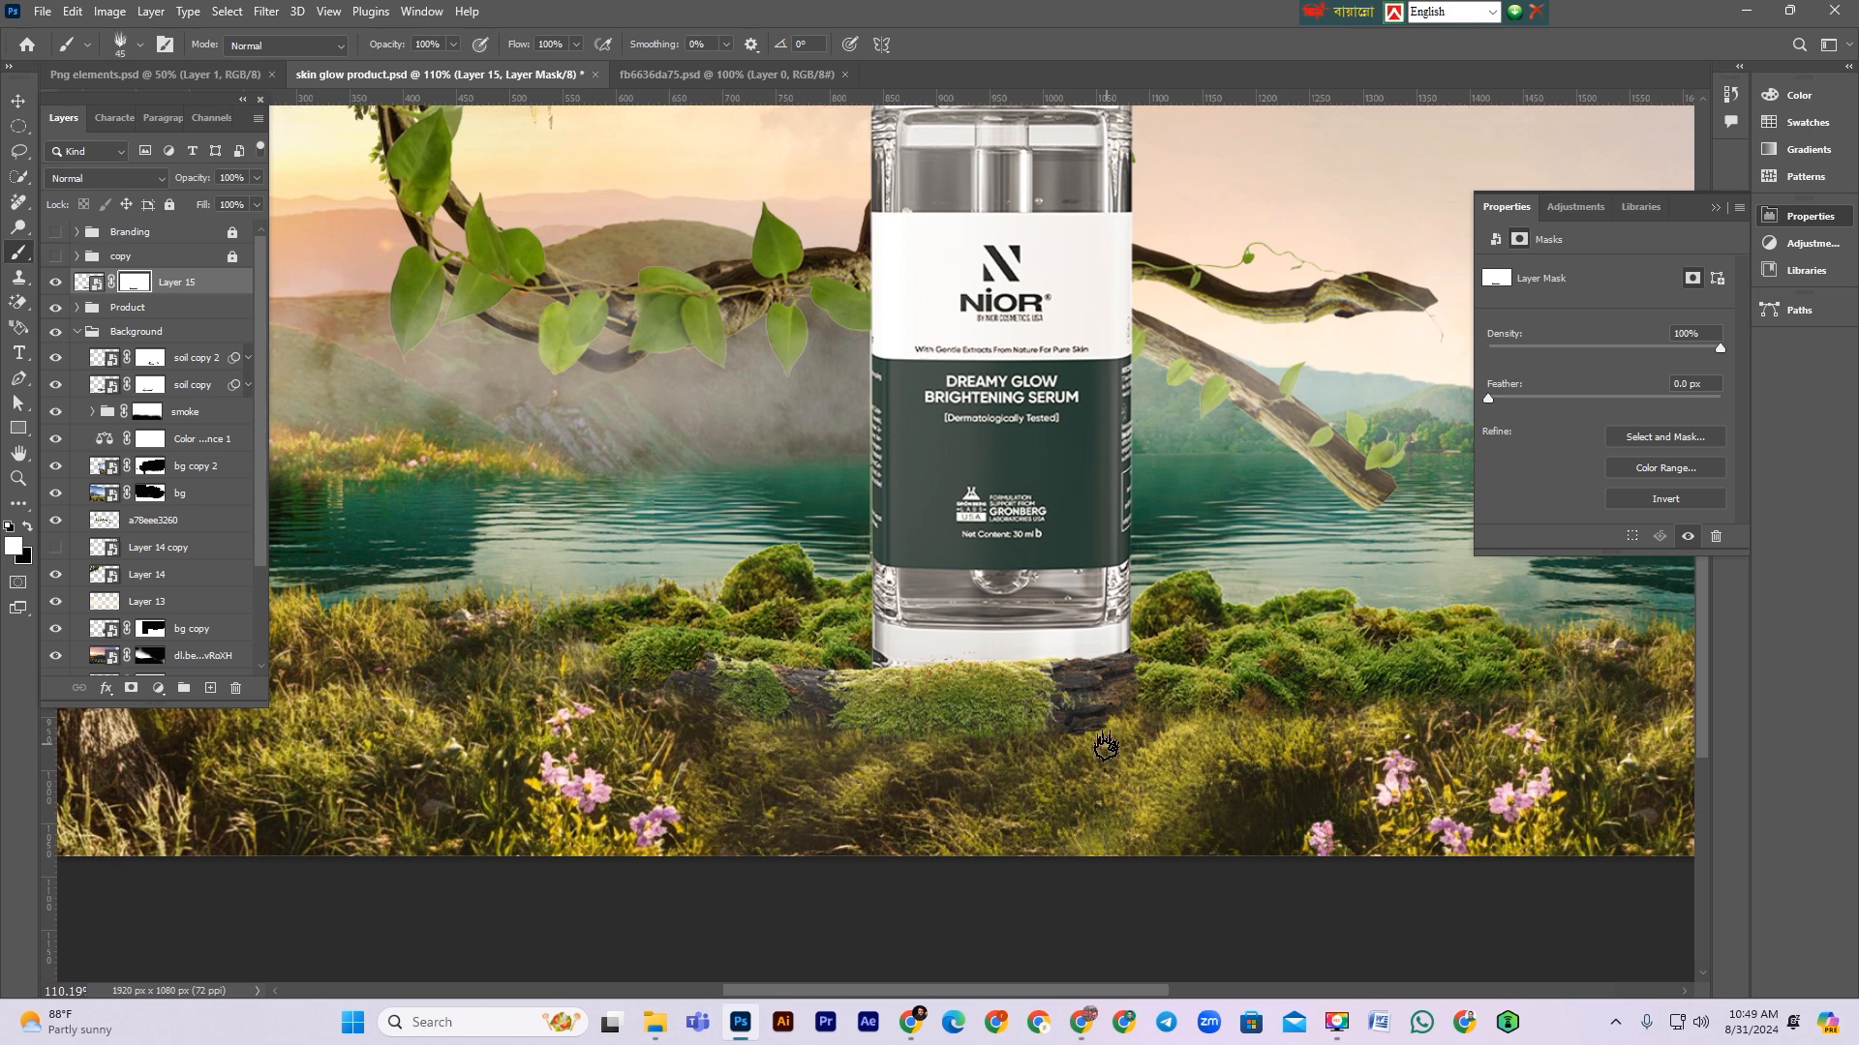
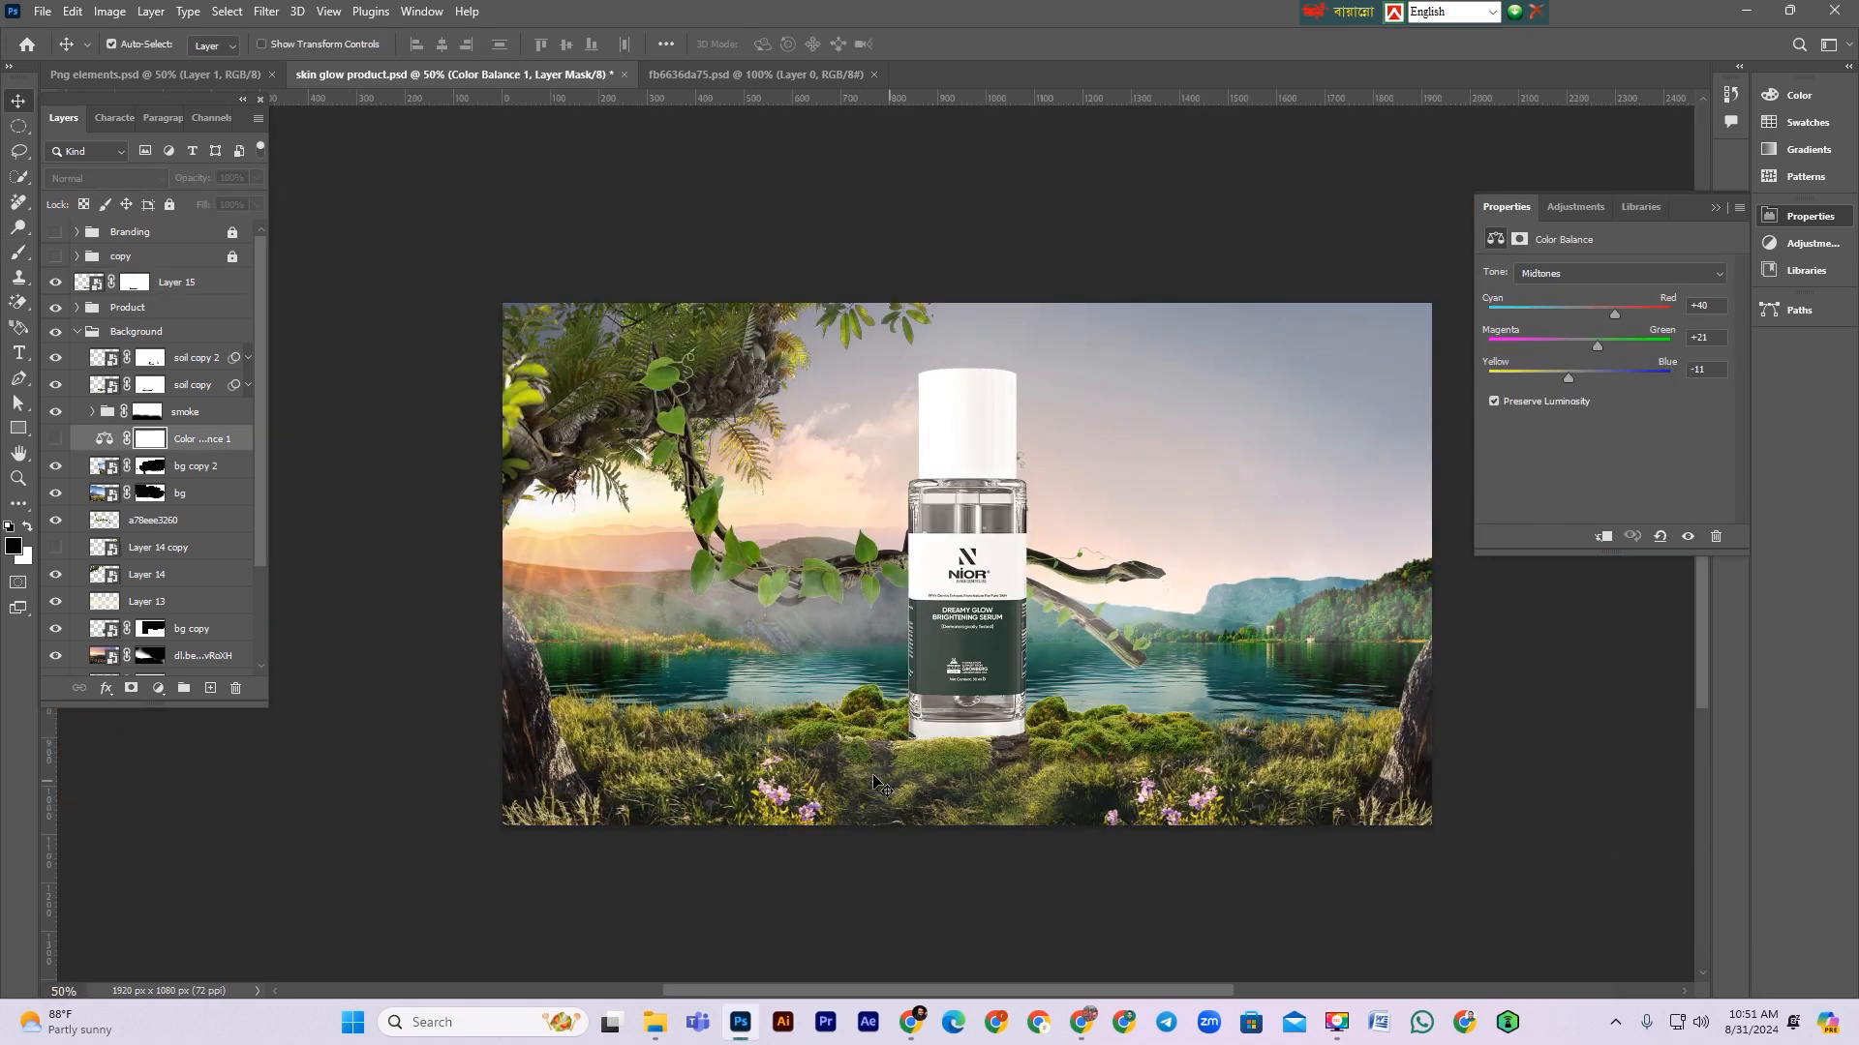
Step: Duplicate the right-side landscape layer, flip the copy horizontally and move it toward the right of the scene
scroll(945, 780, up, 1)
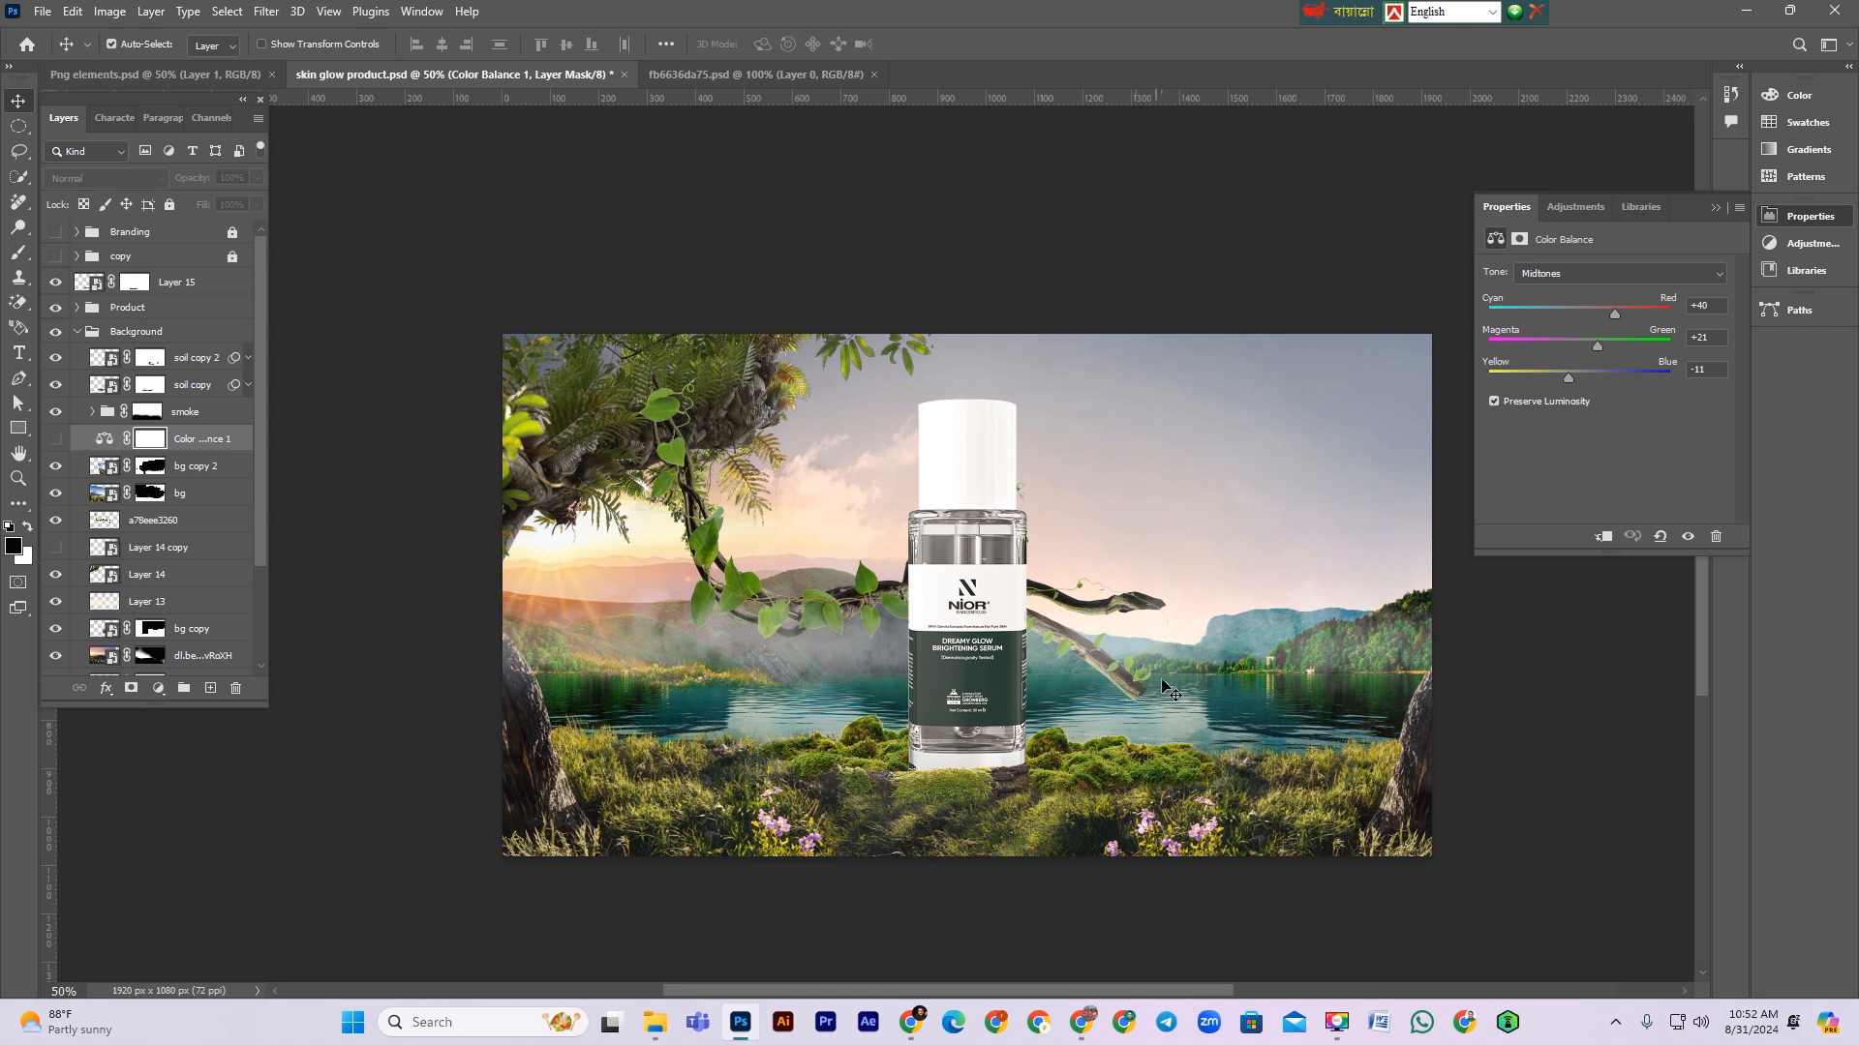
scroll(312, 533, down, 1)
scroll(171, 548, down, 1)
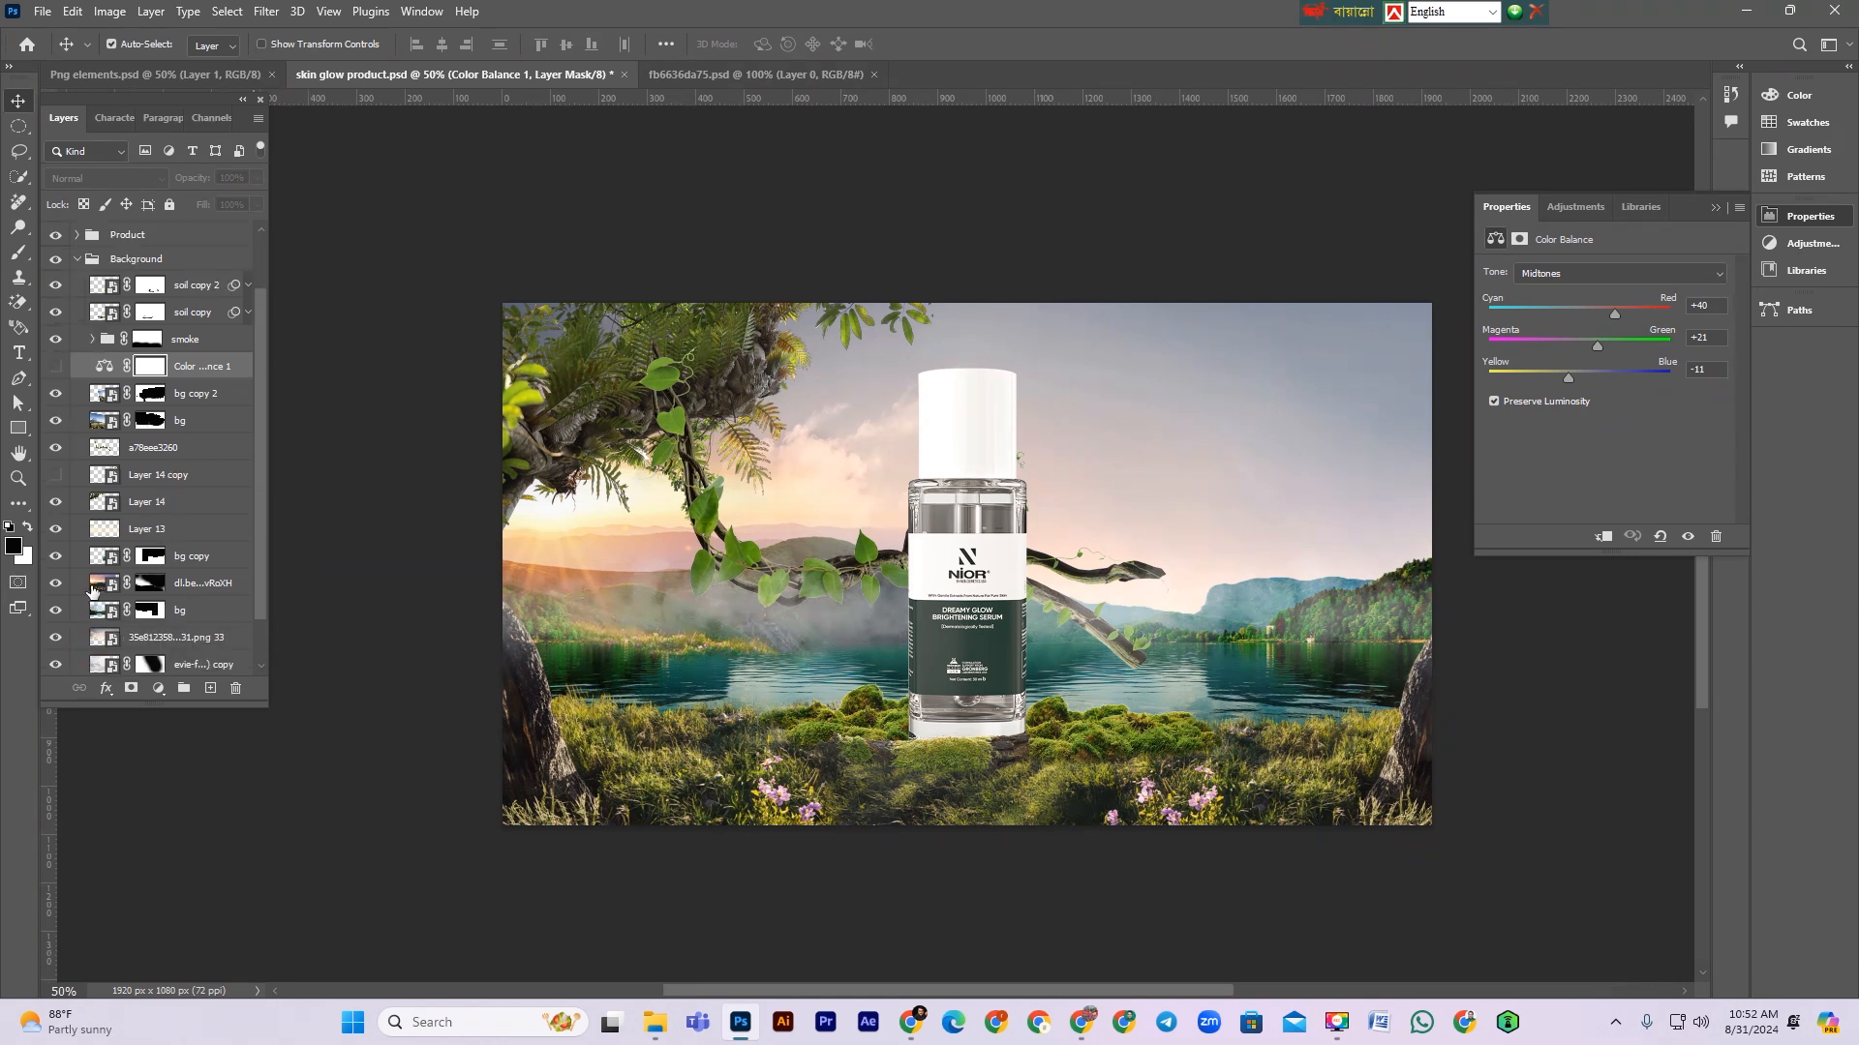
click(55, 584)
click(55, 583)
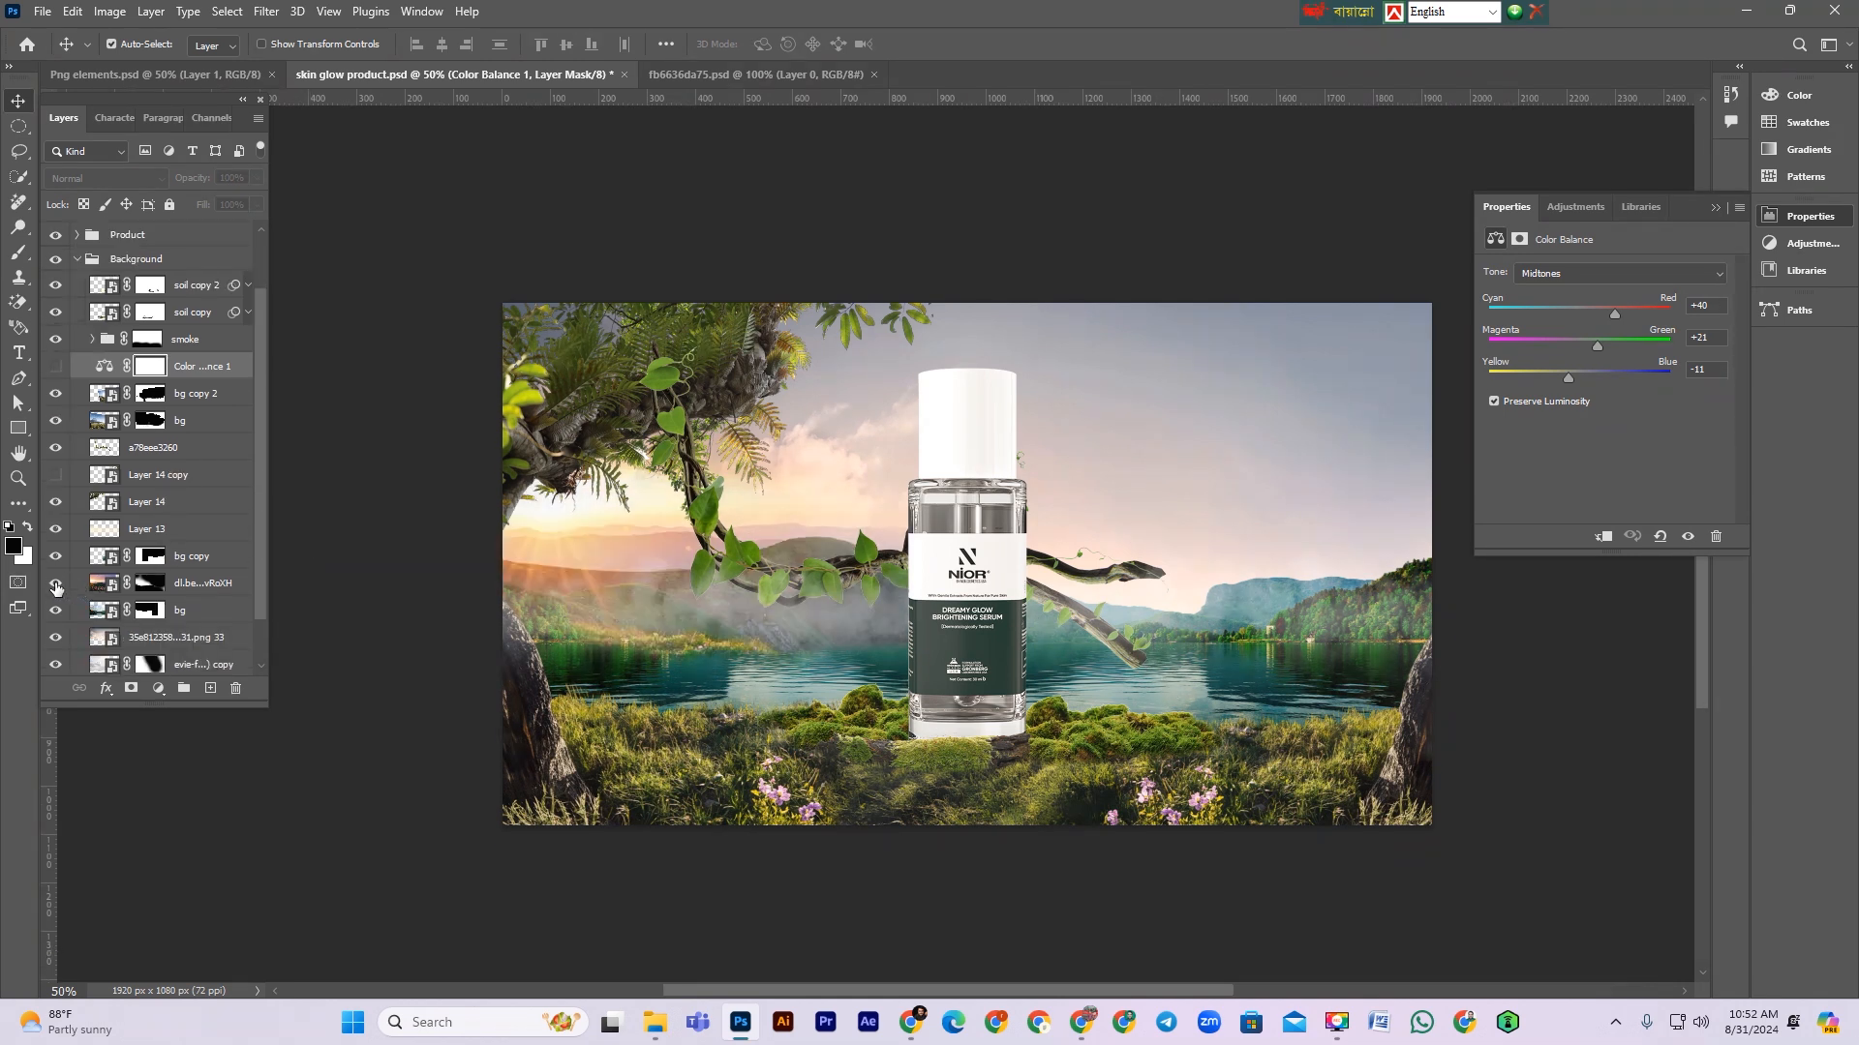
click(203, 583)
key(ctrl+j)
key(ctrl+t)
right_click(755, 596)
click(811, 568)
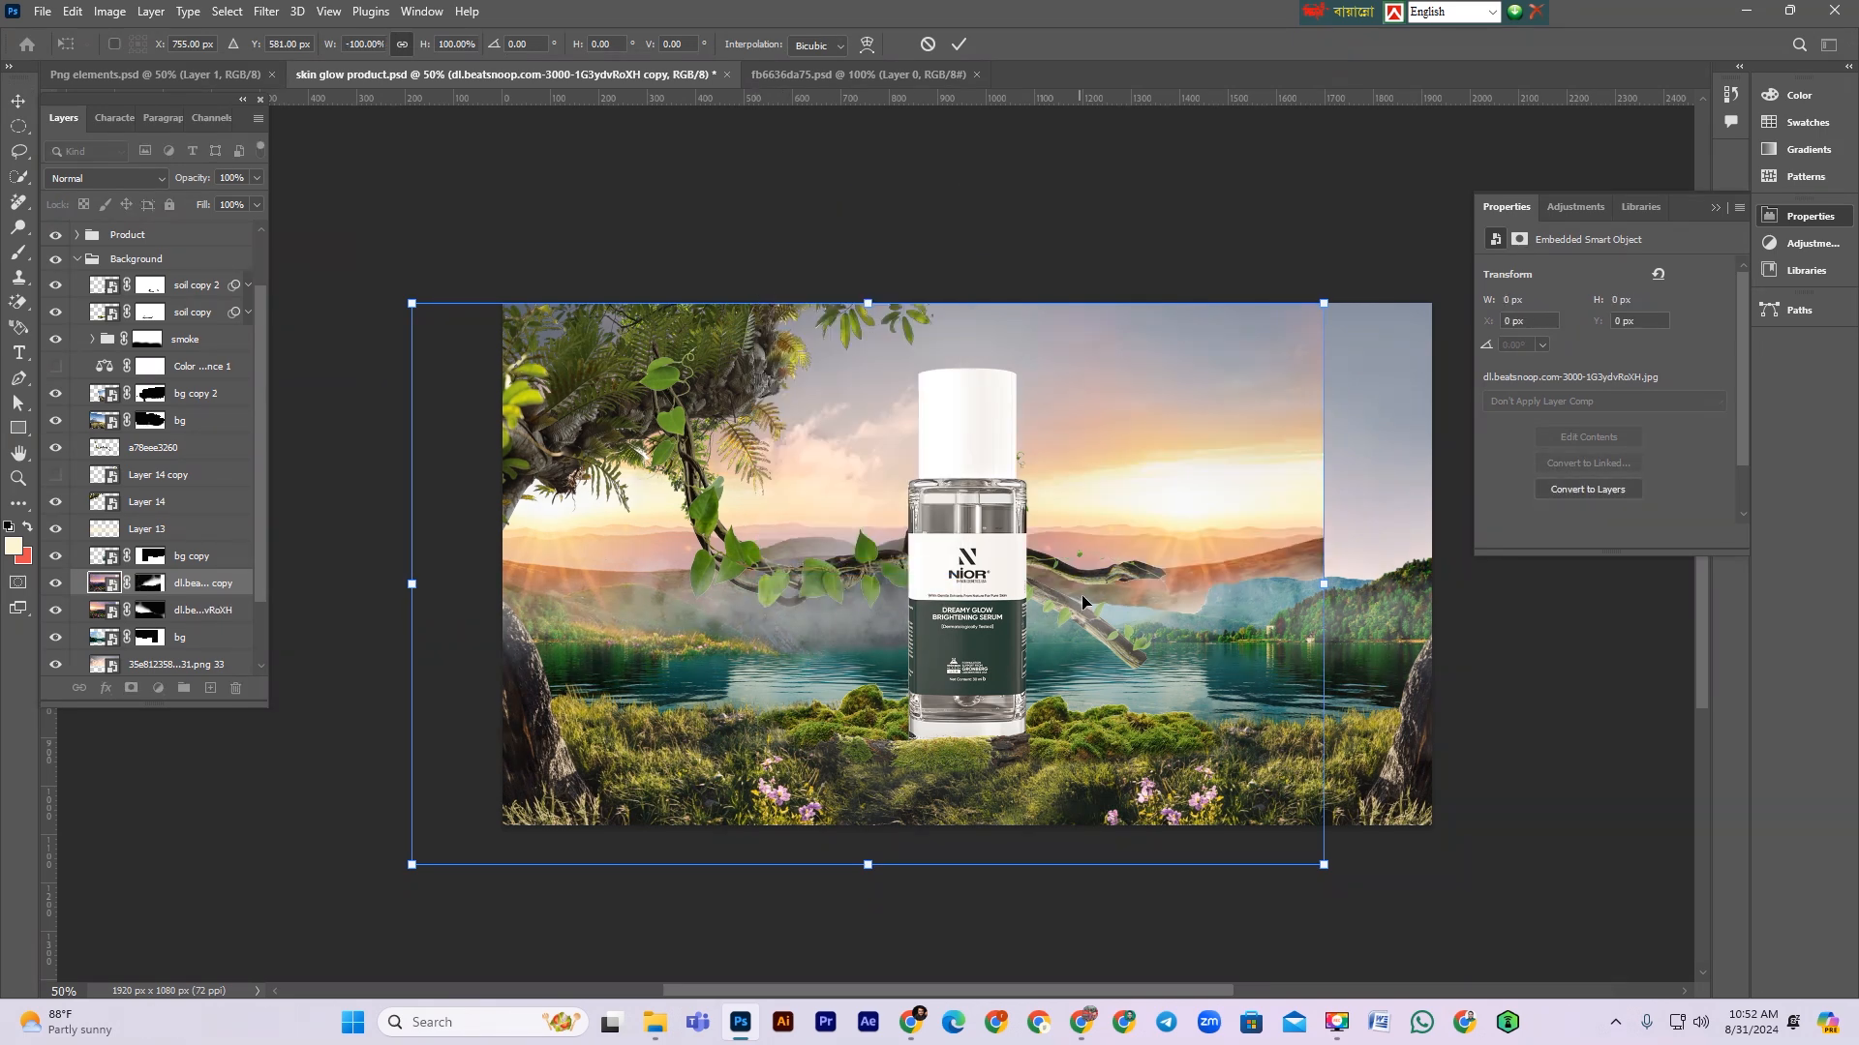
drag(1117, 583, 1351, 587)
key(Return)
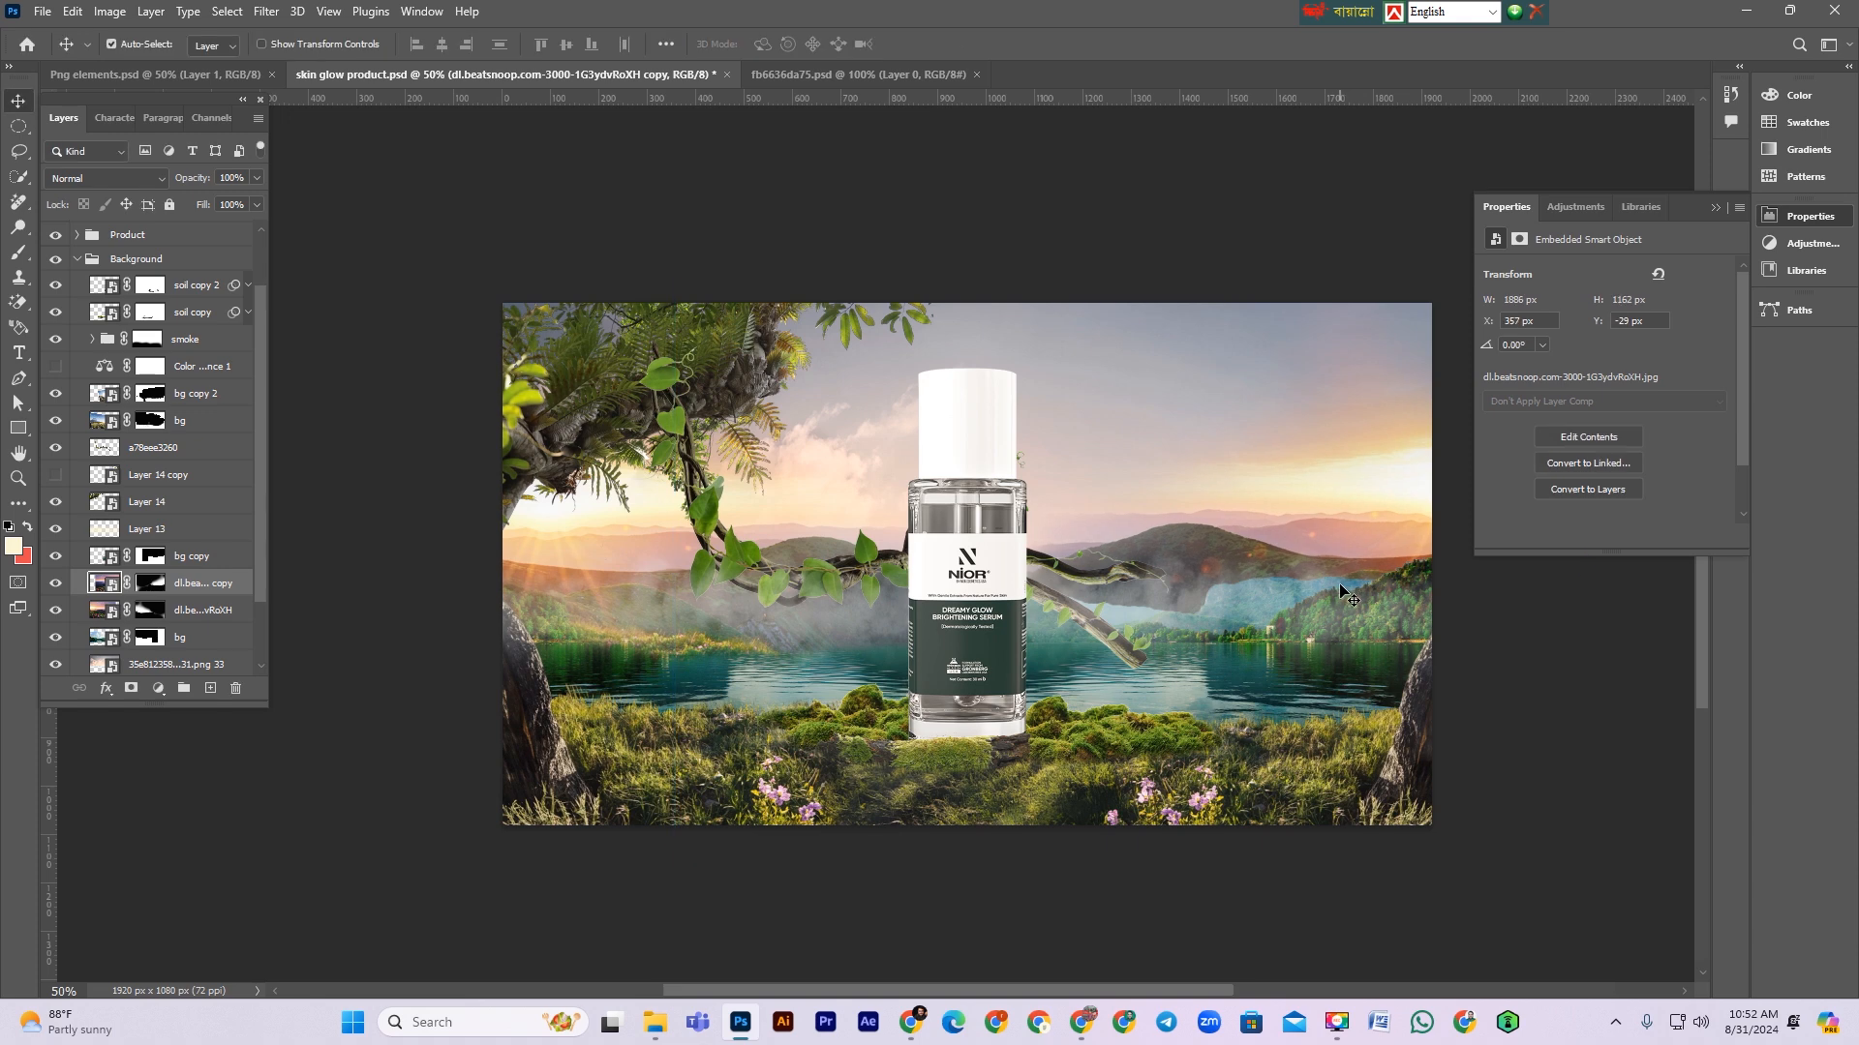
Step: Move the flipped landscape copy above the bg copy layer and nudge it slightly down and right
drag(210, 579, 205, 557)
key(ctrl+t)
drag(1229, 559, 1263, 598)
key(Return)
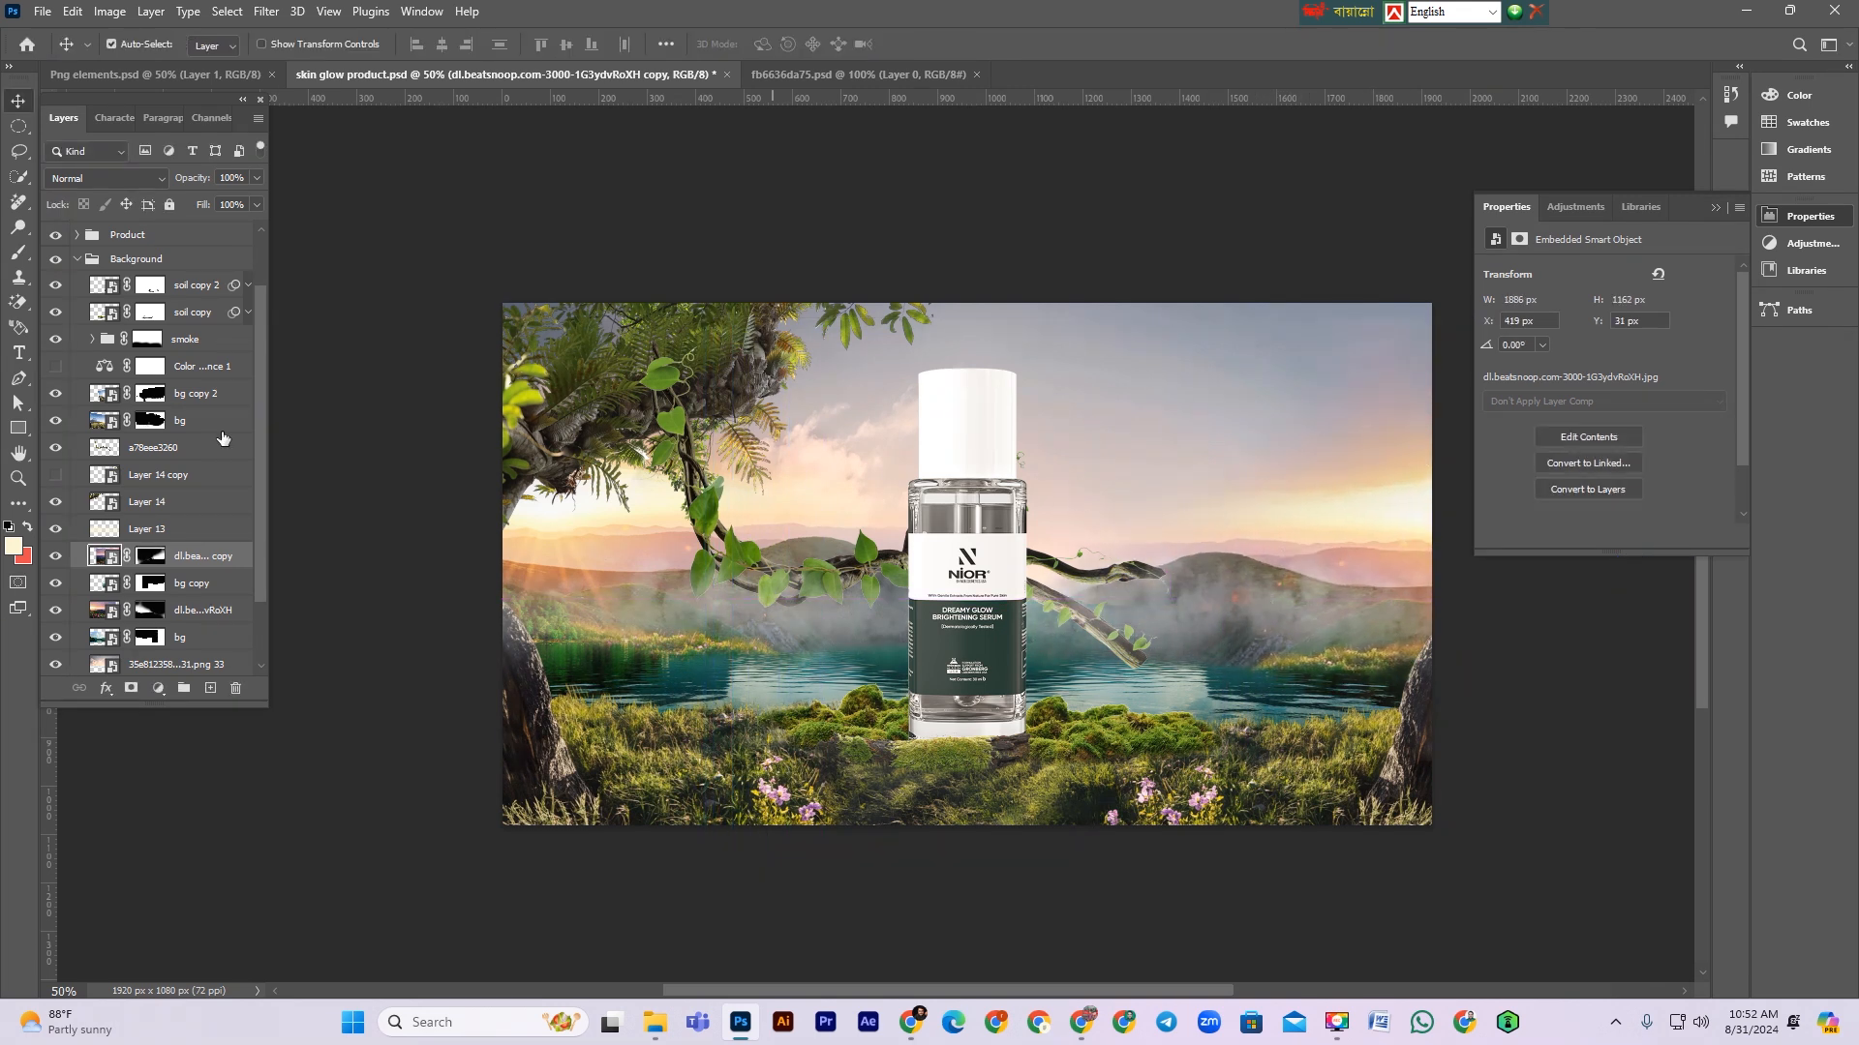
Step: Pick a large soft round brush on the copy's mask and undo a trial stroke over the right lake
click(153, 558)
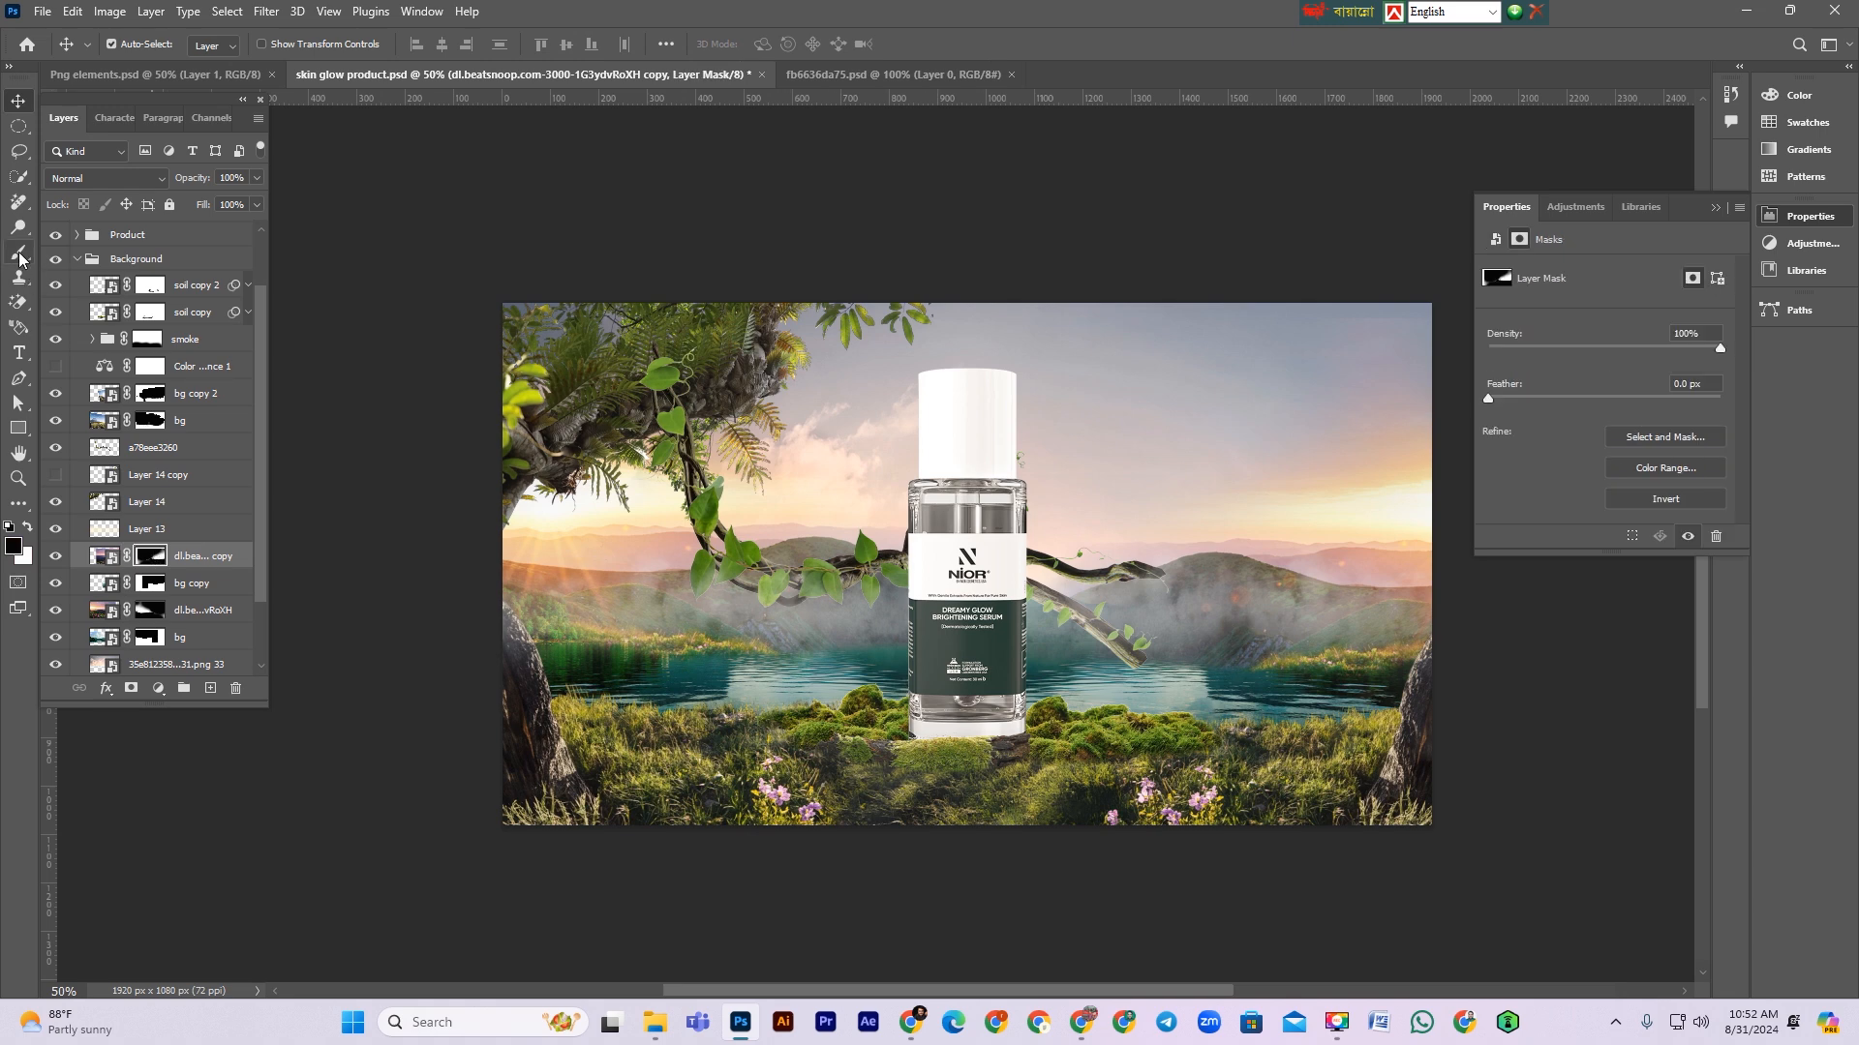
click(19, 255)
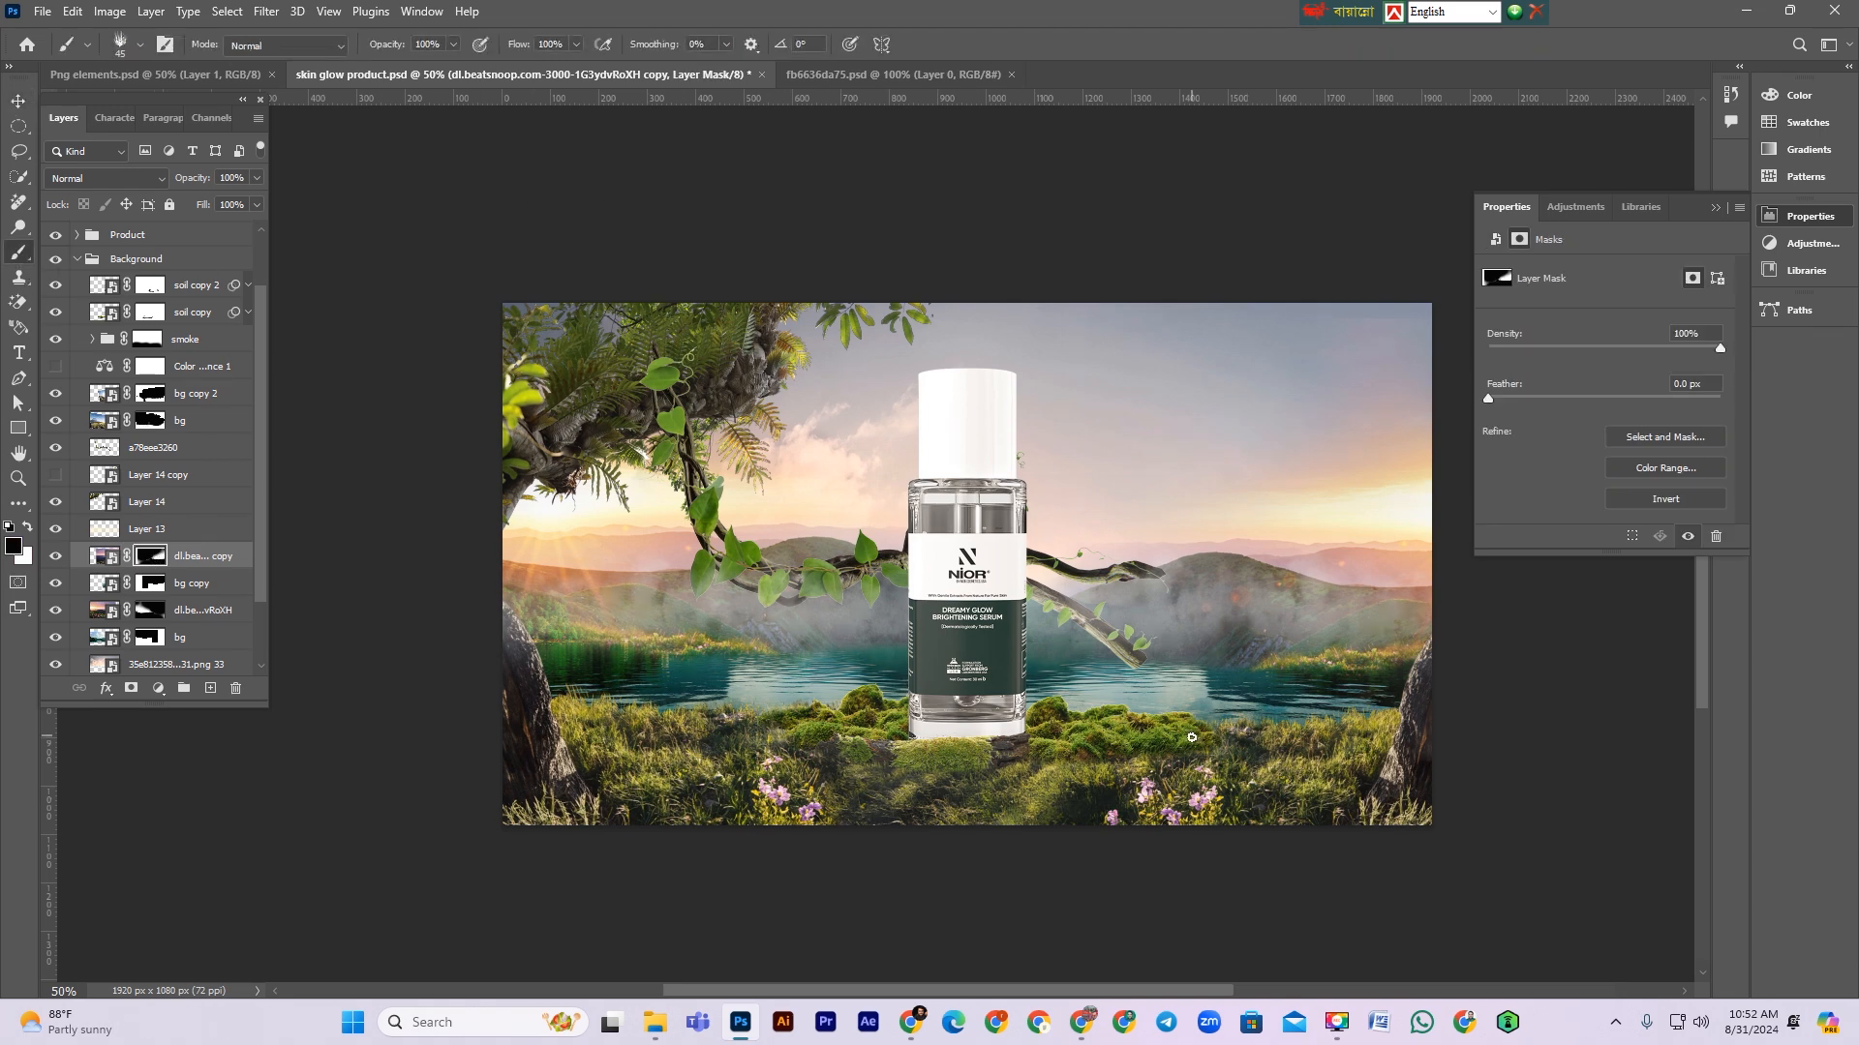
key(bracketright)
key(bracketright)
key(bracketright)
key(bracketright)
key(bracketright)
key(bracketright)
key(bracketright)
key(bracketright)
key(bracketright)
key(bracketright)
key(bracketright)
key(bracketright)
click(130, 47)
click(140, 232)
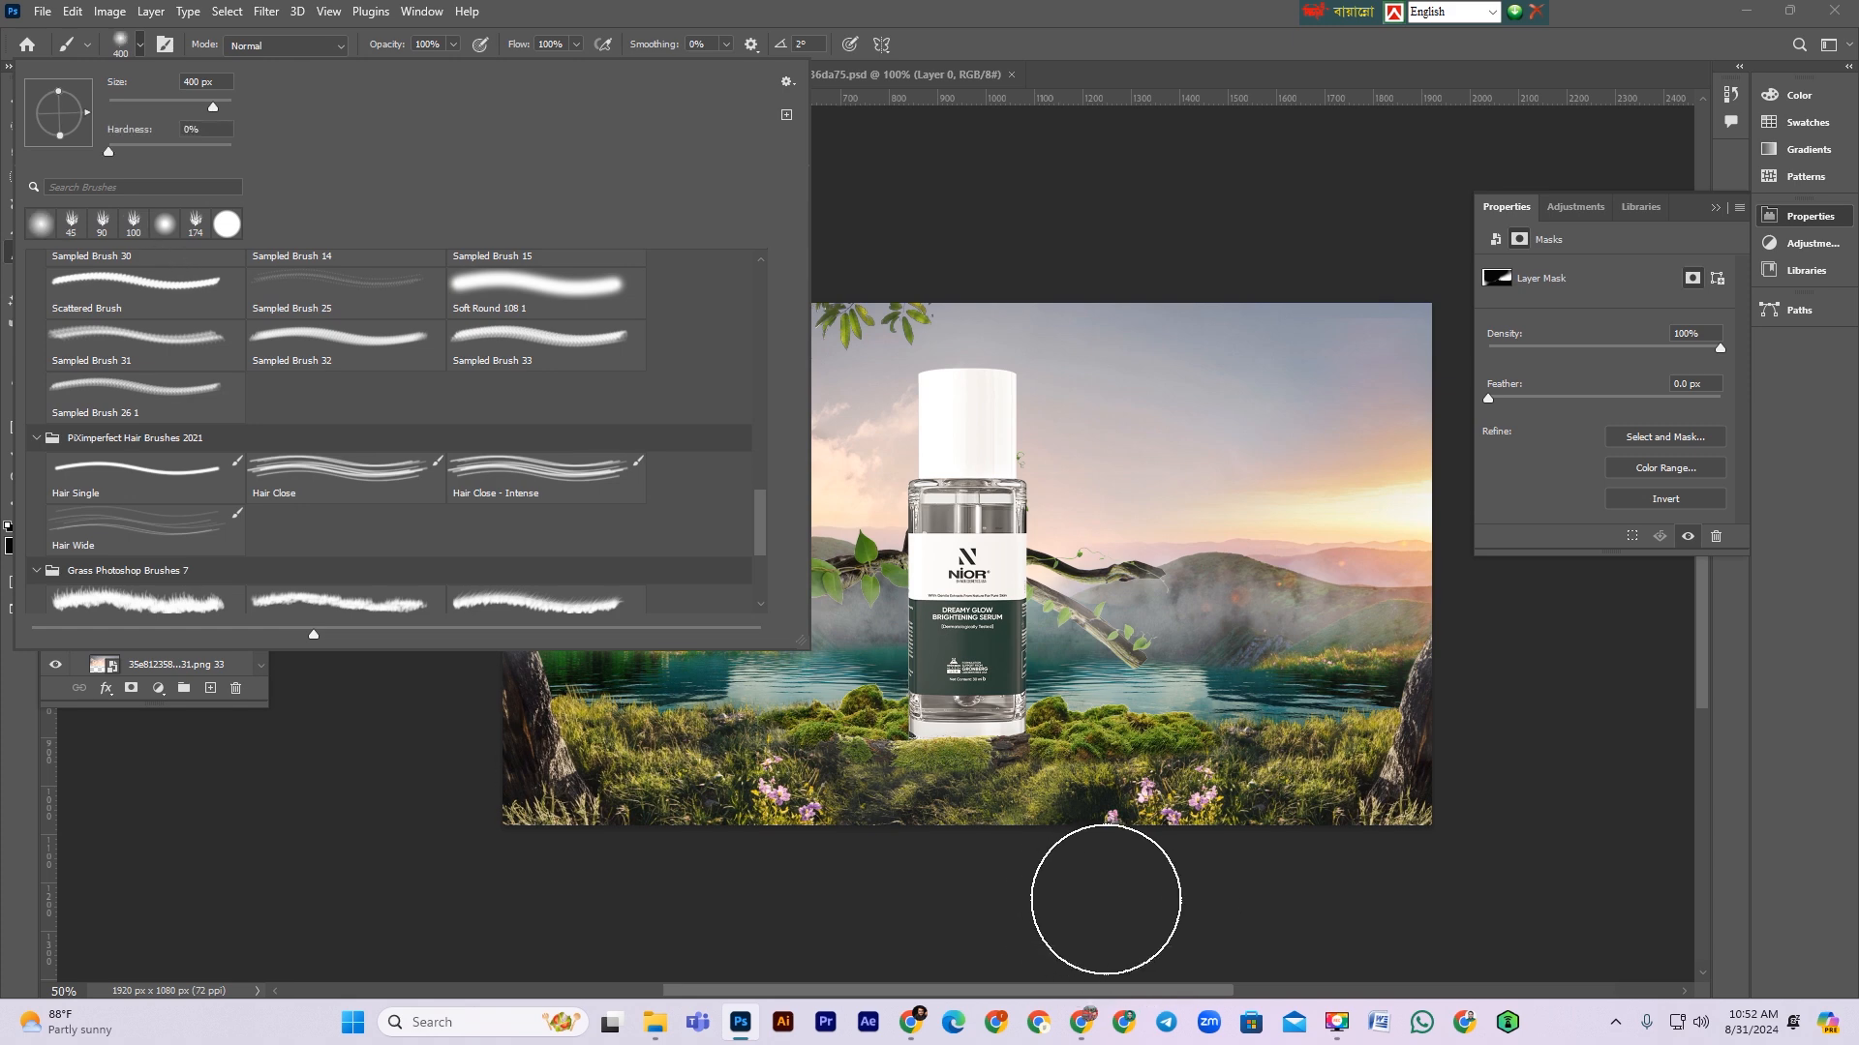
click(1112, 893)
key(bracketleft)
key(bracketleft)
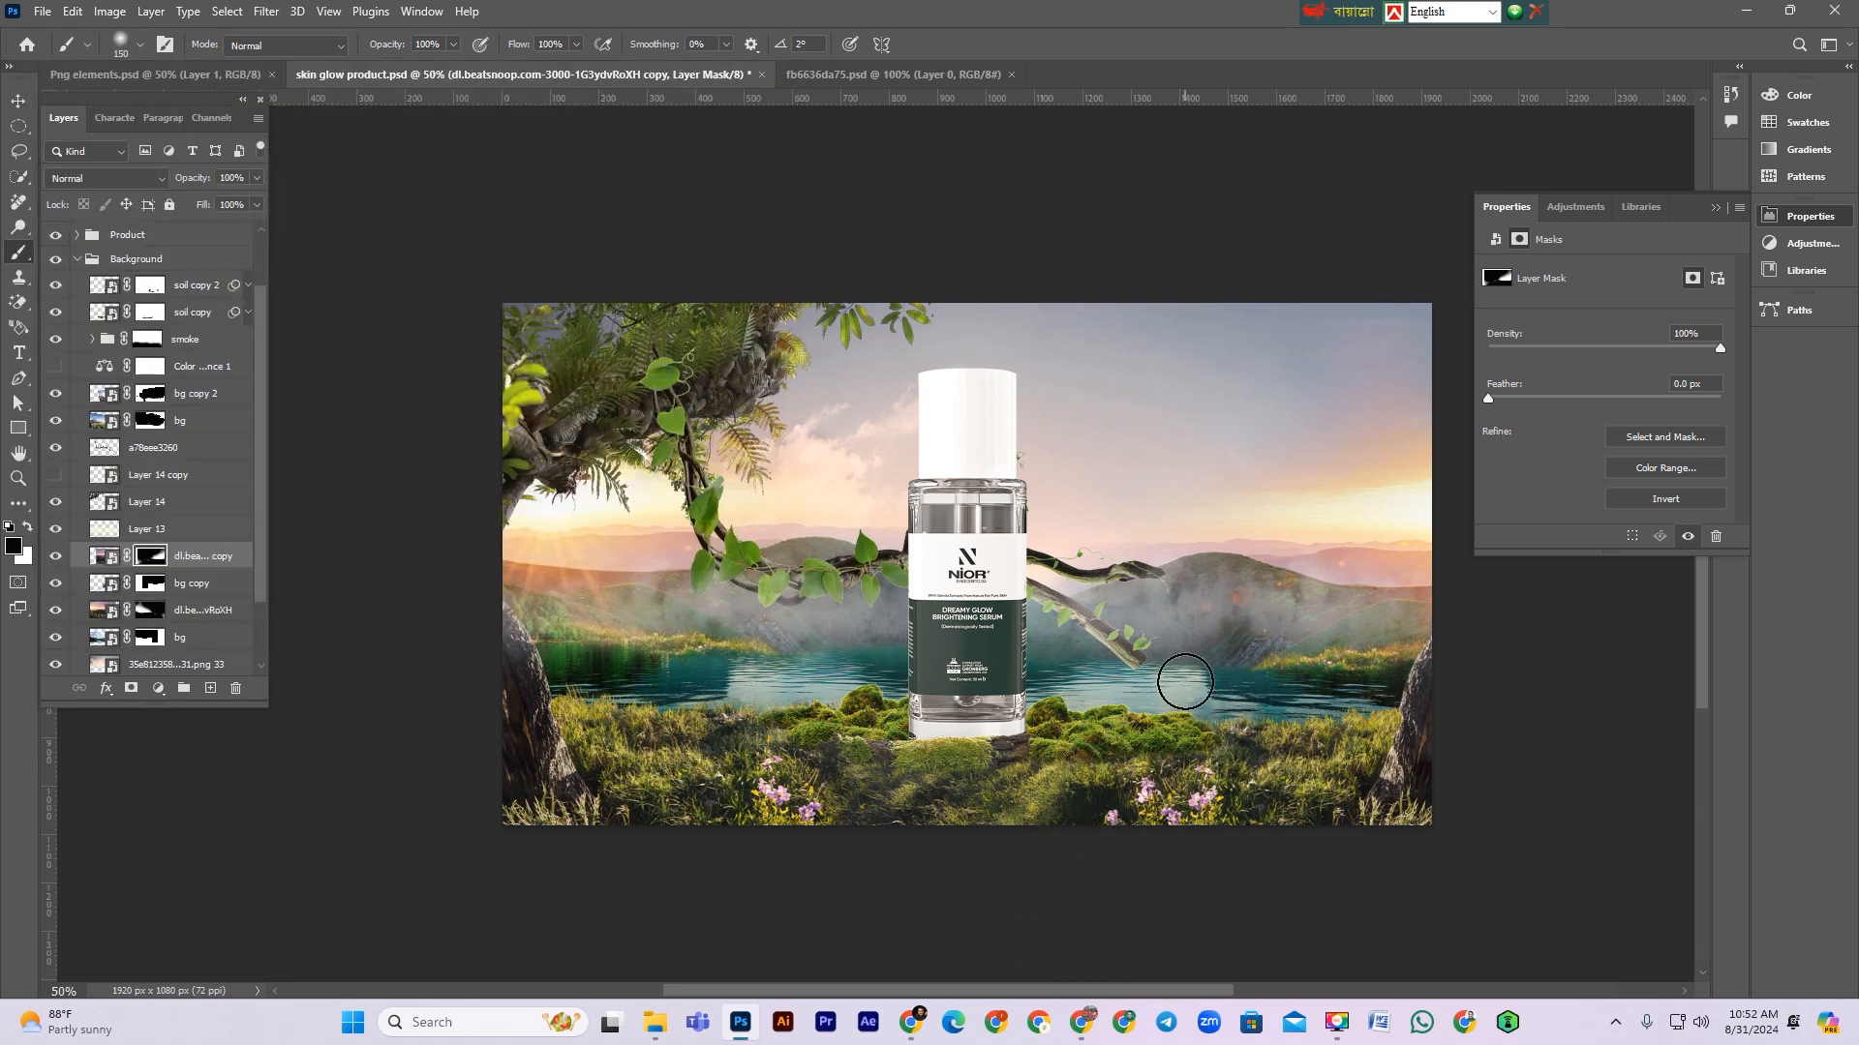
drag(1274, 671, 1364, 693)
key(ctrl+z)
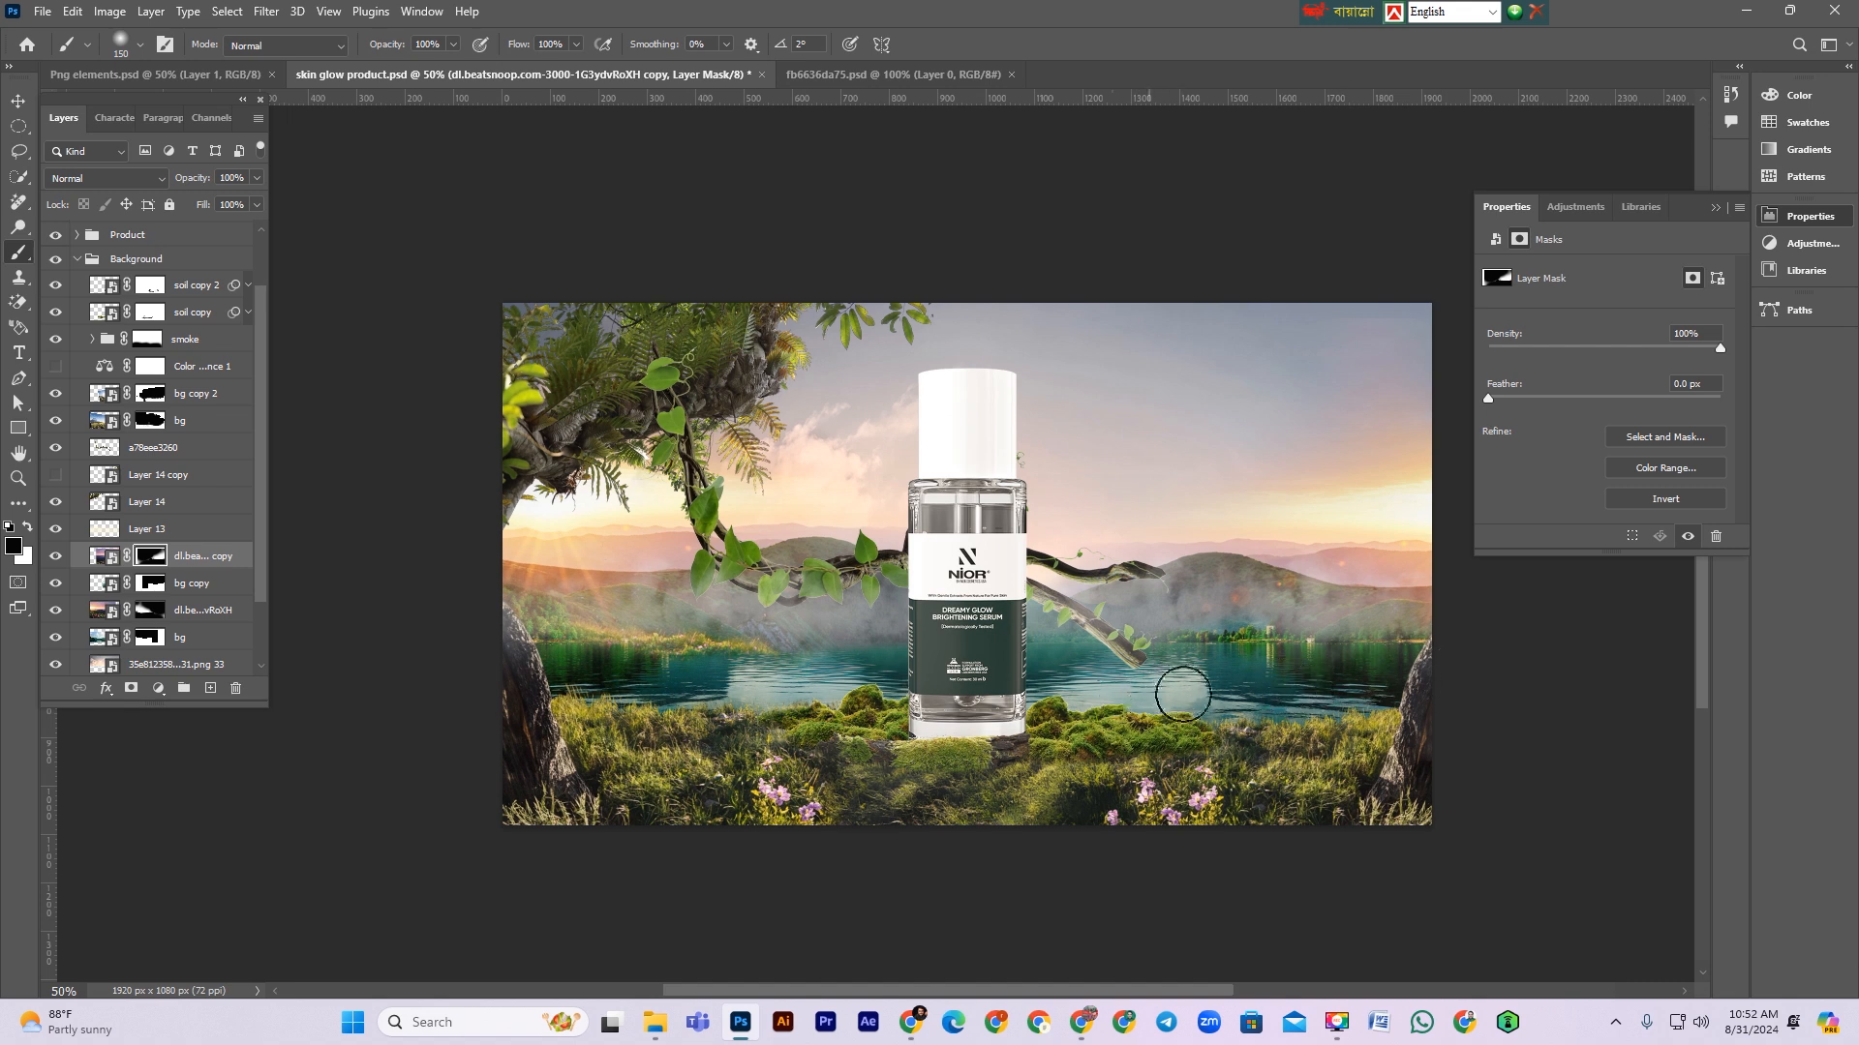
Step: Shift the flipped landscape copy further right in the composition
click(105, 558)
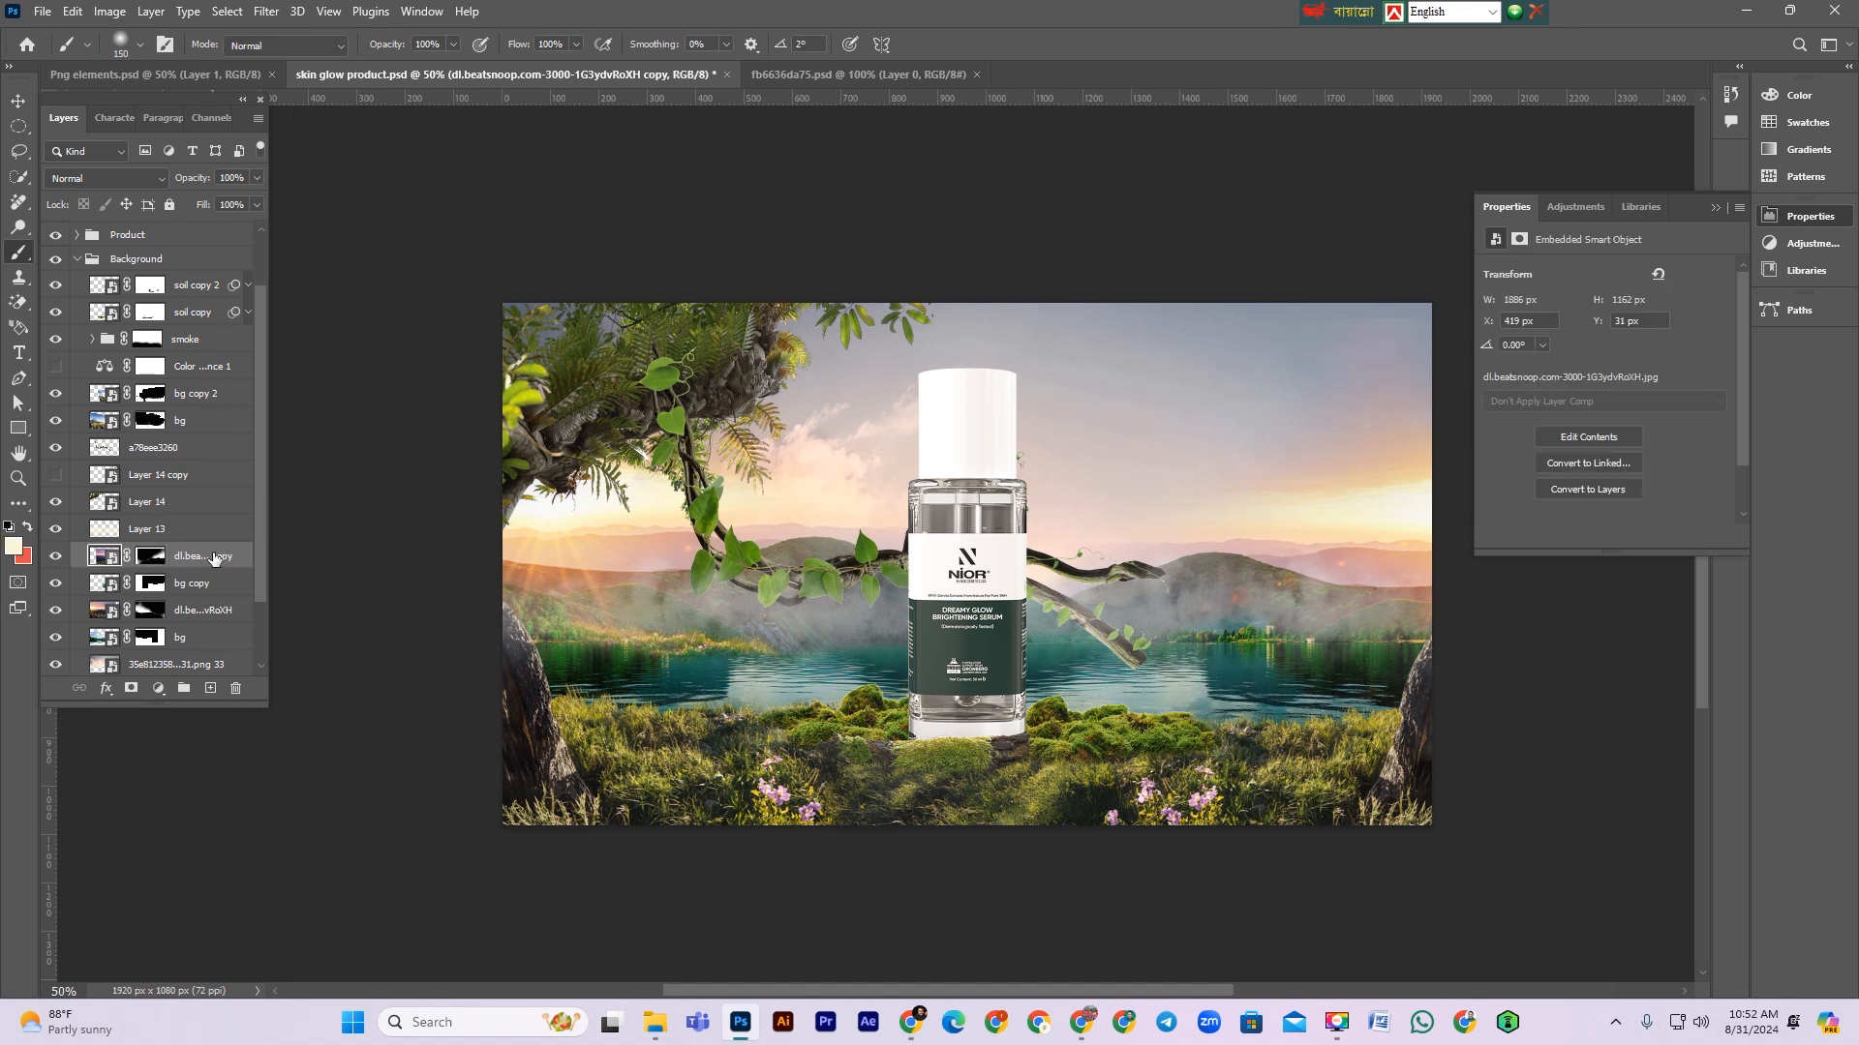
key(ctrl+t)
drag(1298, 501, 1404, 501)
key(Return)
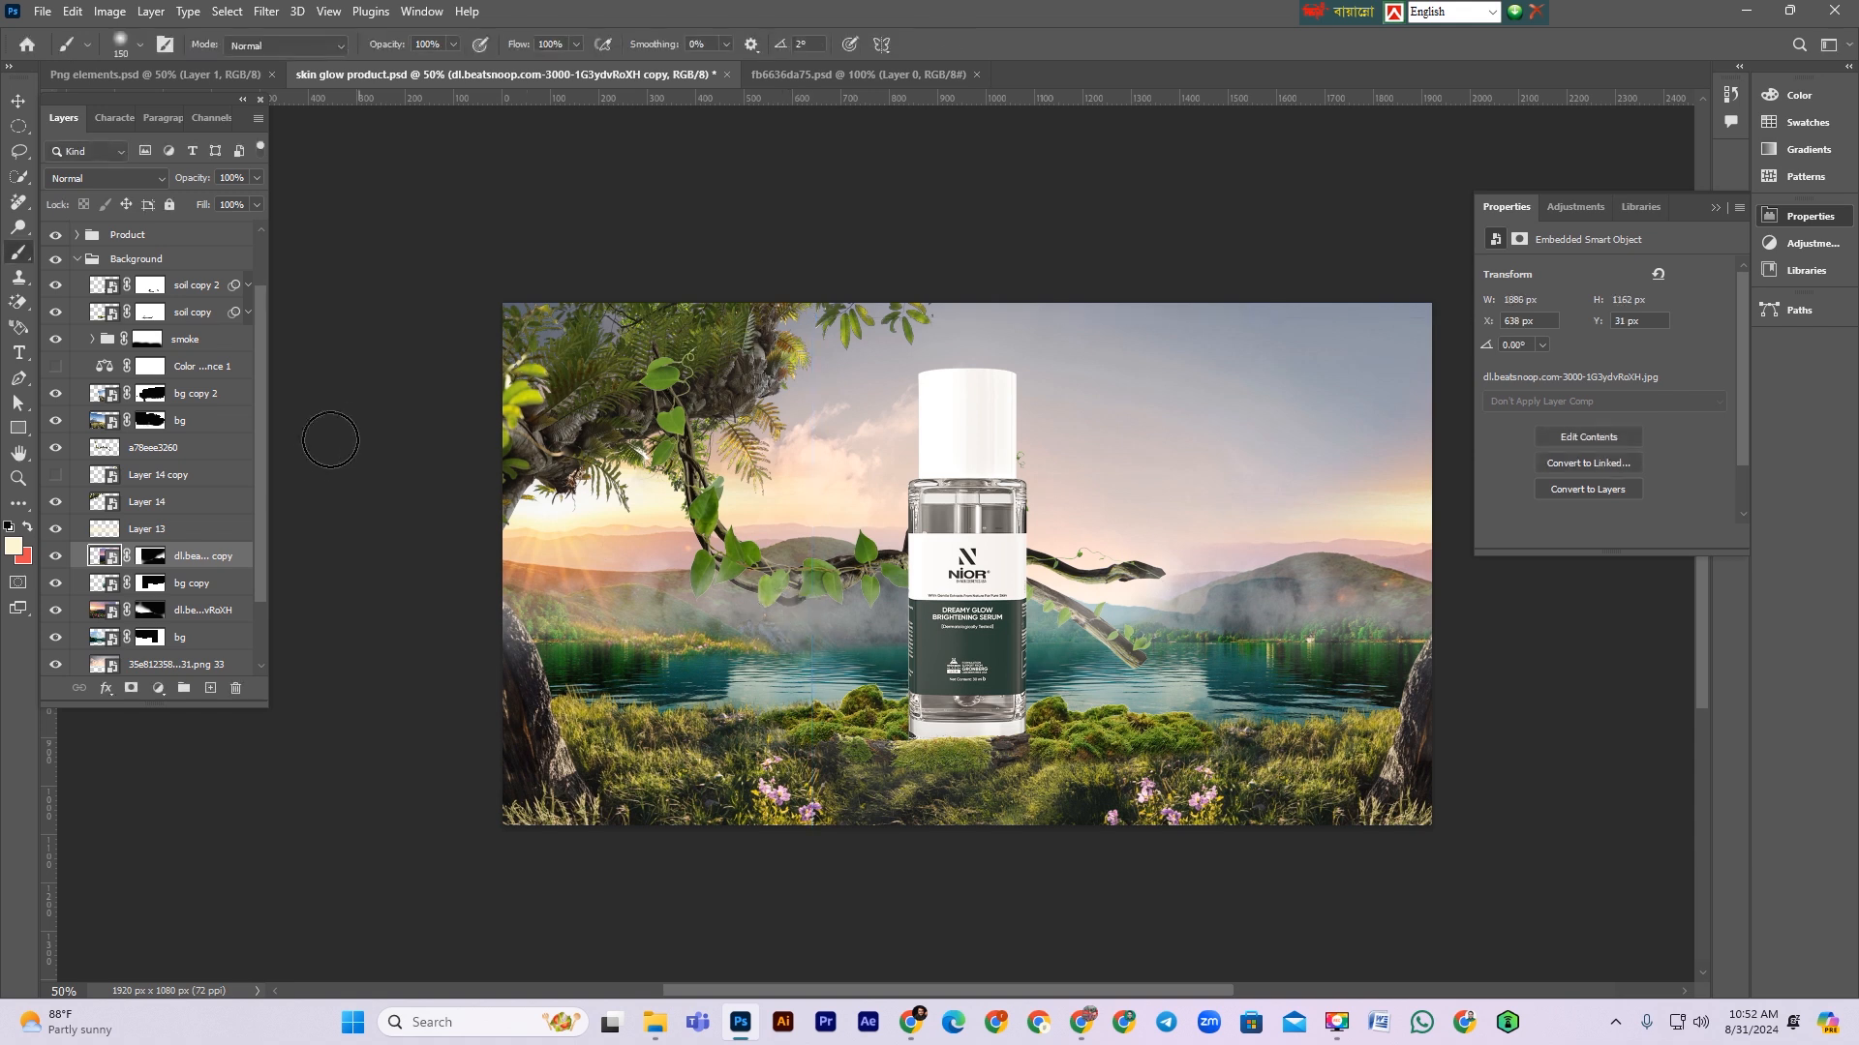
Step: Paint black on the copy's mask around the bottle to hide its inner edge
click(151, 558)
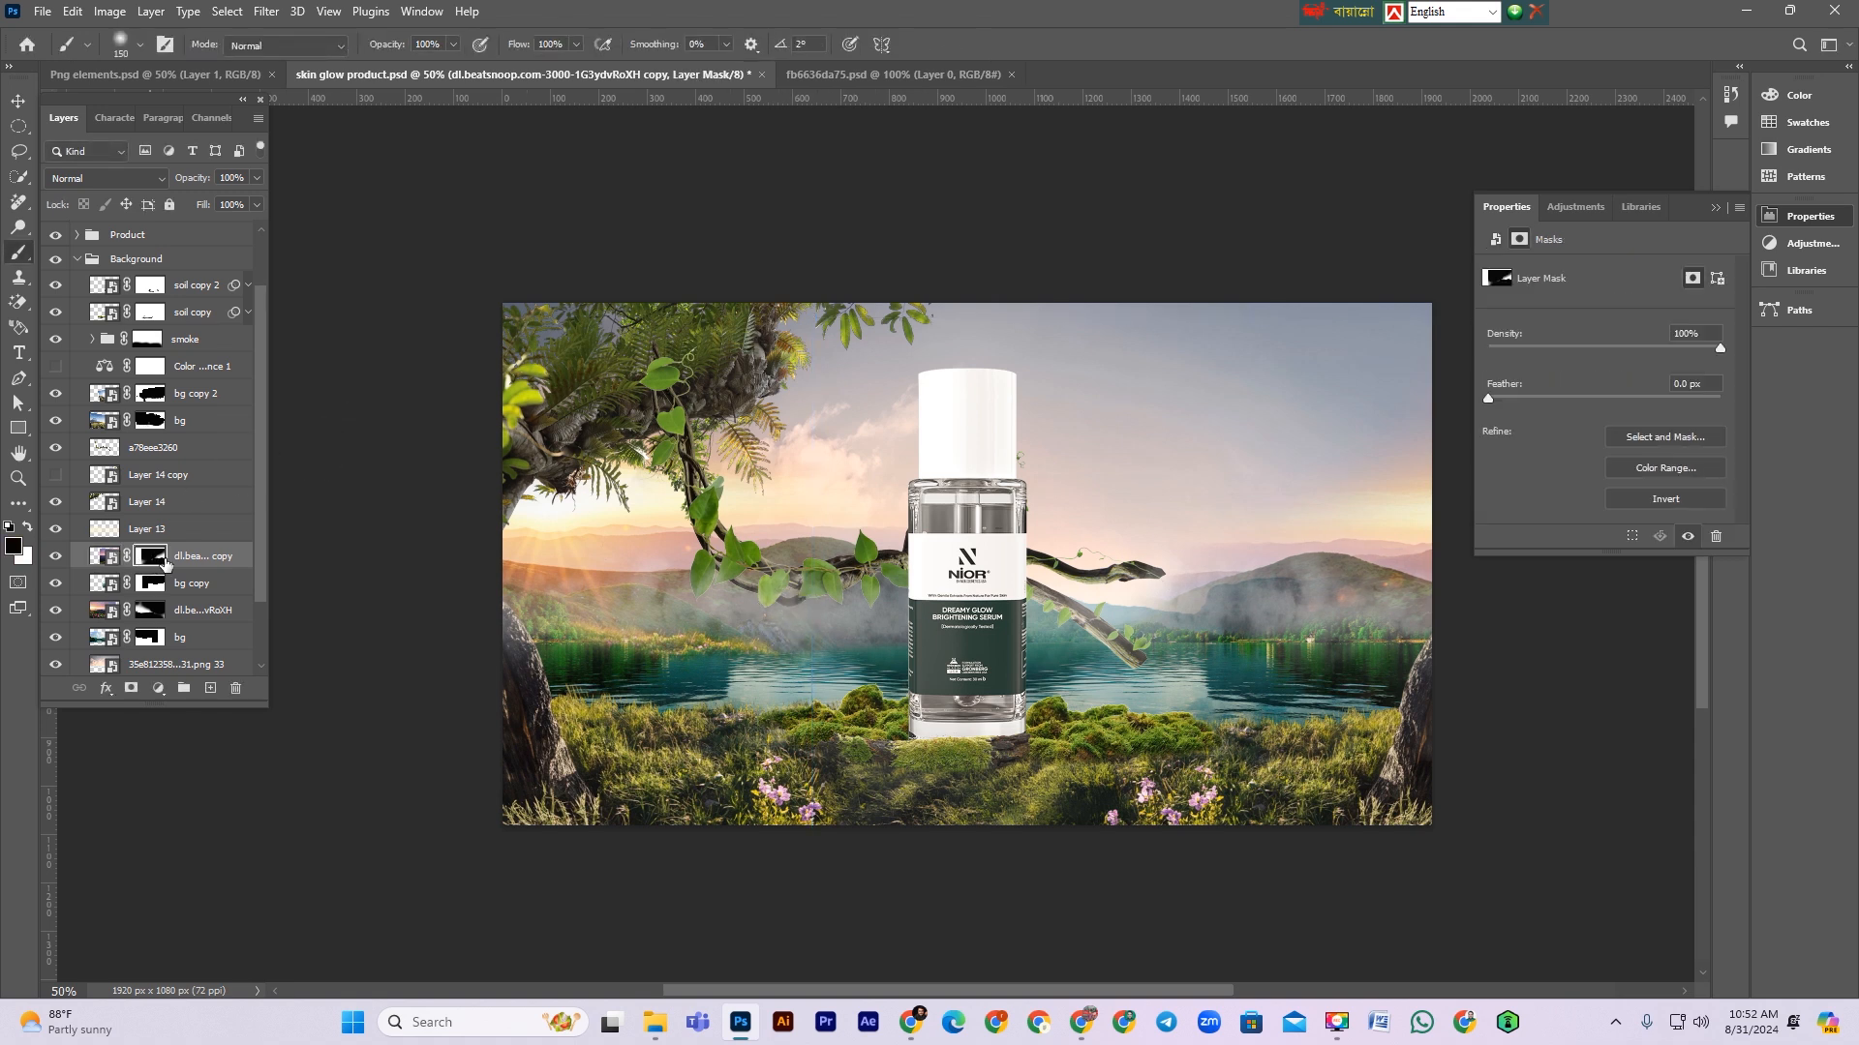
drag(1188, 599, 1277, 612)
key(ctrl+t)
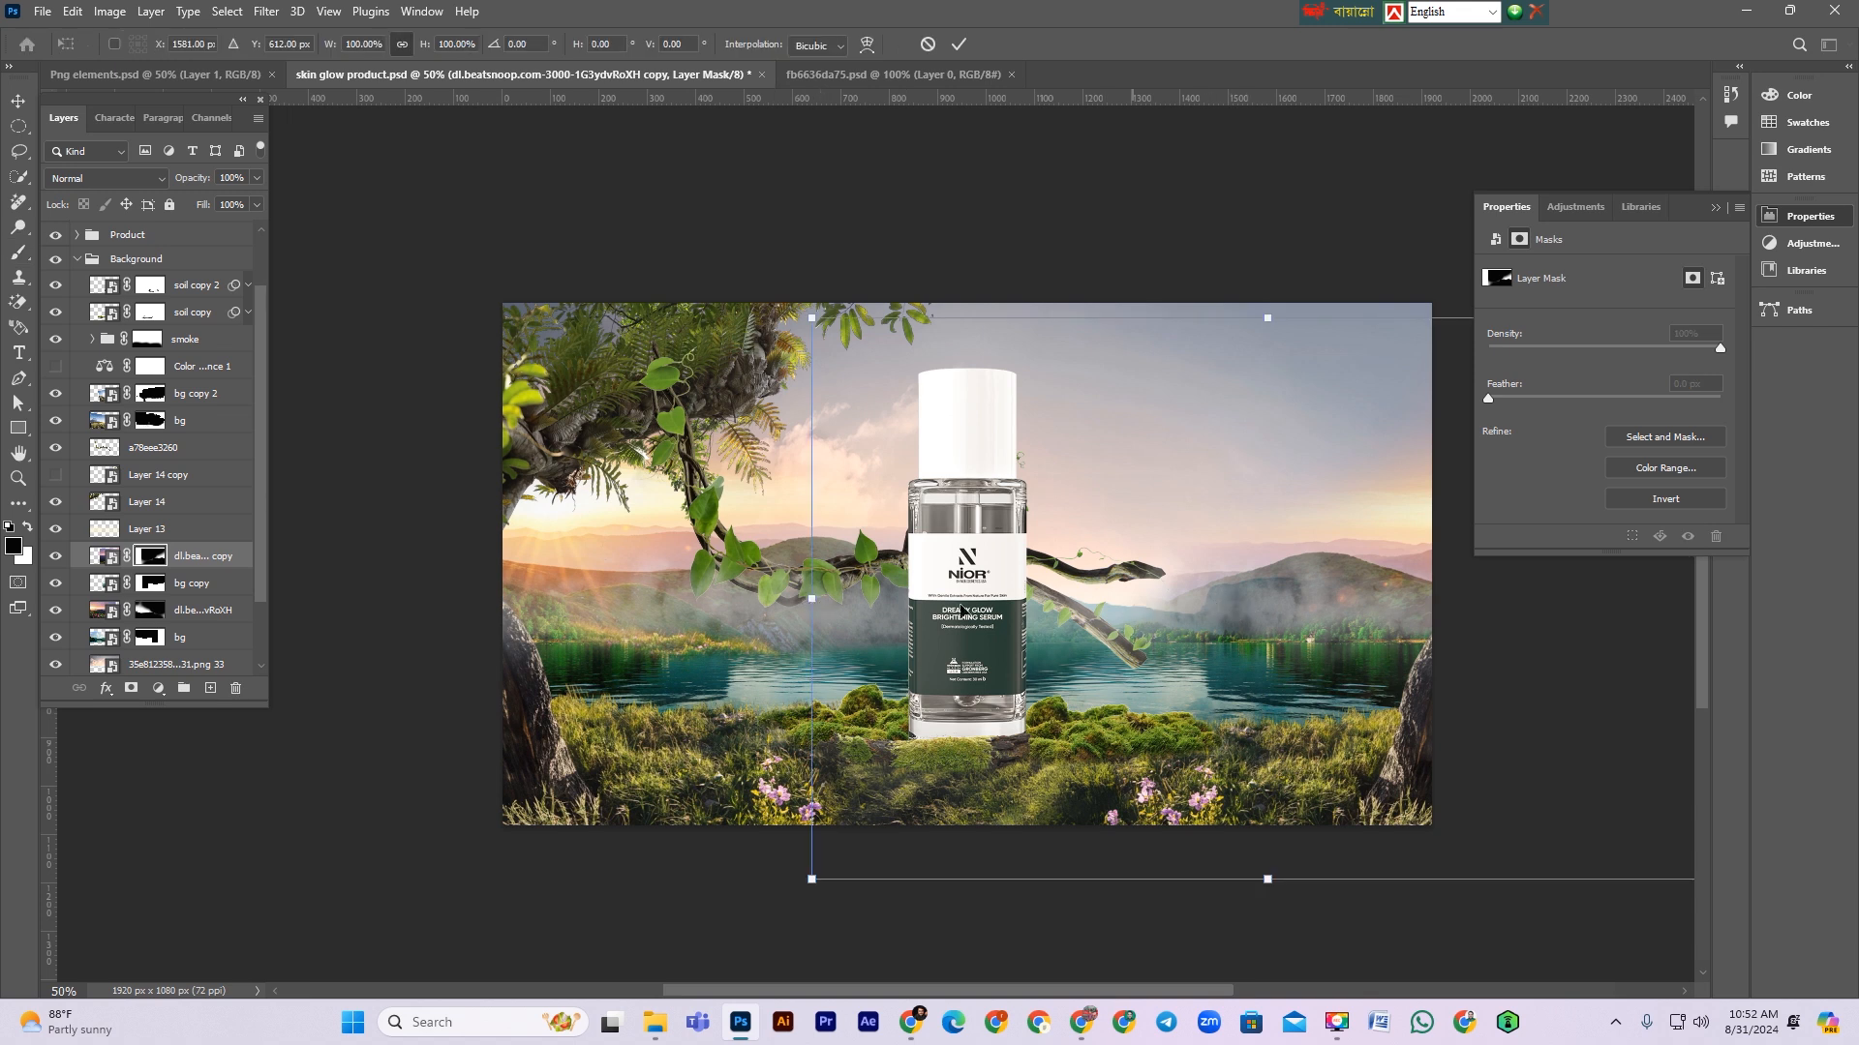
key(Return)
key(b)
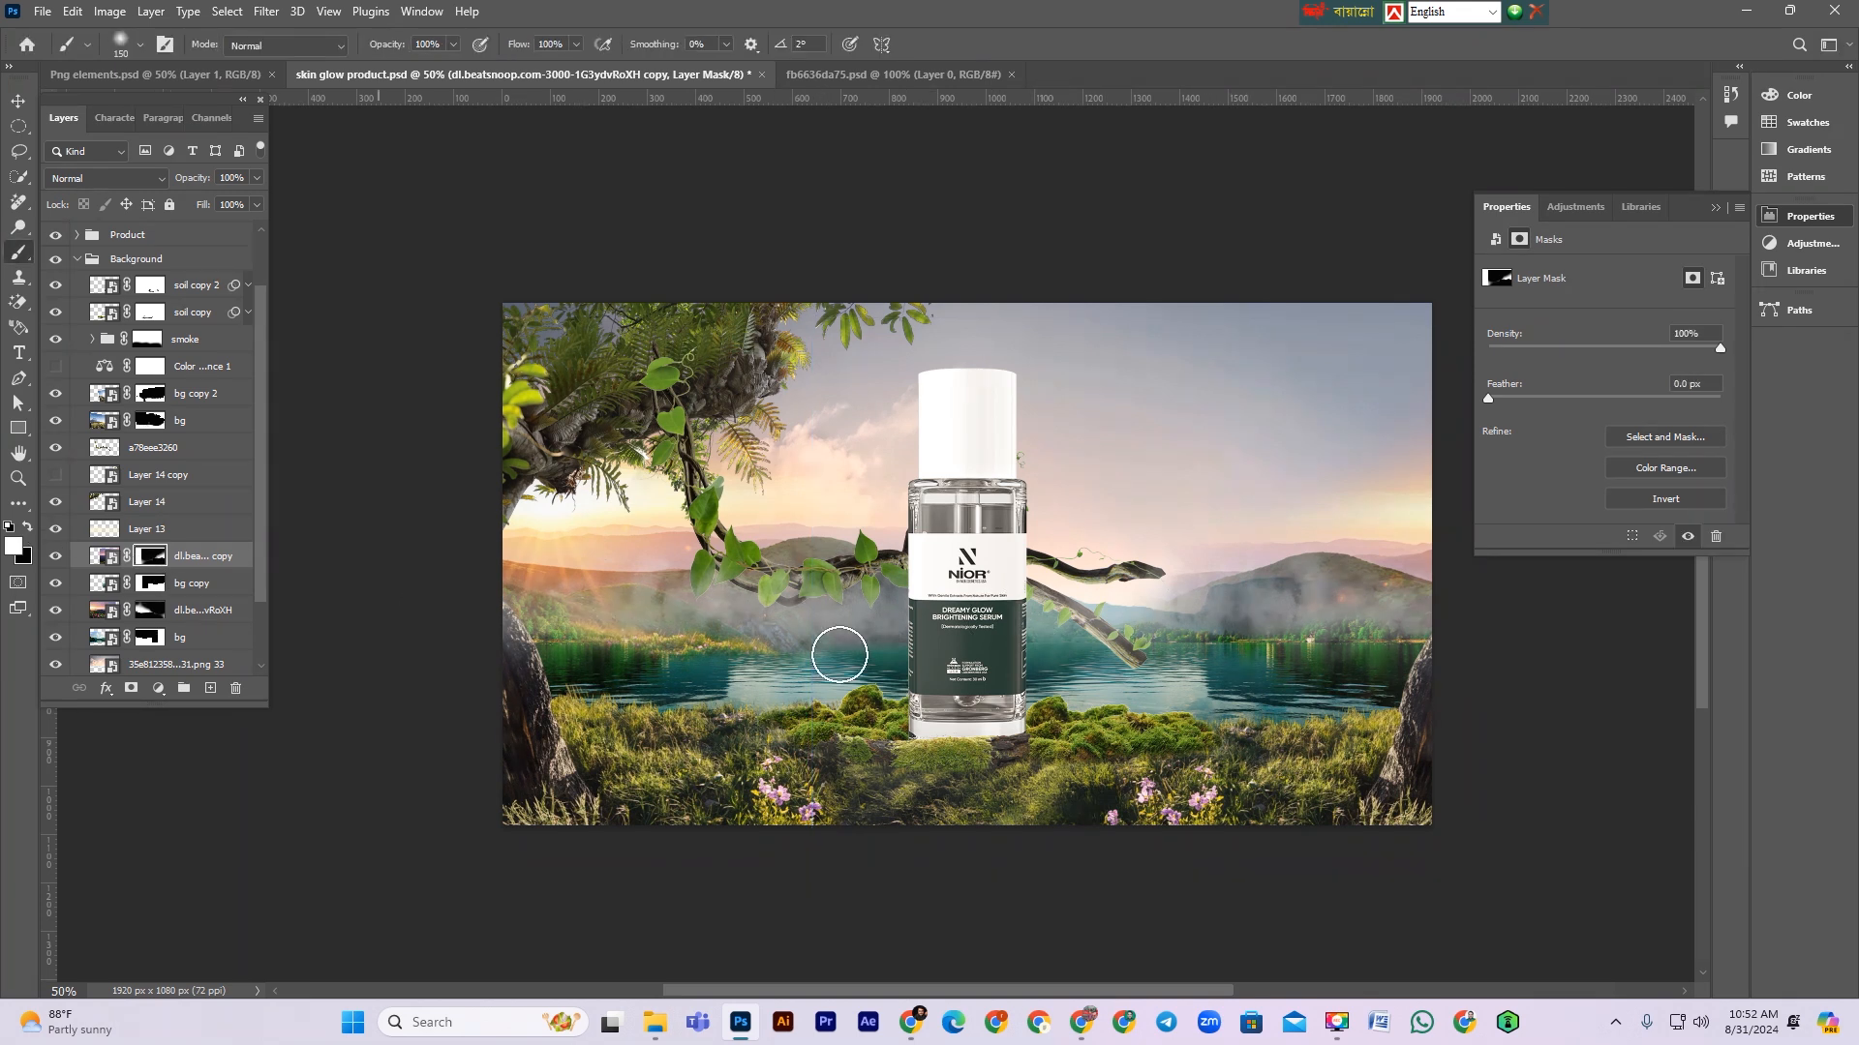
mouse_move(1201, 639)
mouse_down()
mouse_move(953, 634)
mouse_move(1157, 620)
mouse_move(963, 614)
mouse_move(1230, 605)
mouse_move(938, 601)
mouse_move(1301, 584)
mouse_move(960, 585)
mouse_up()
mouse_move(1109, 635)
mouse_down()
mouse_move(1107, 614)
mouse_move(1332, 577)
mouse_move(1046, 592)
mouse_up()
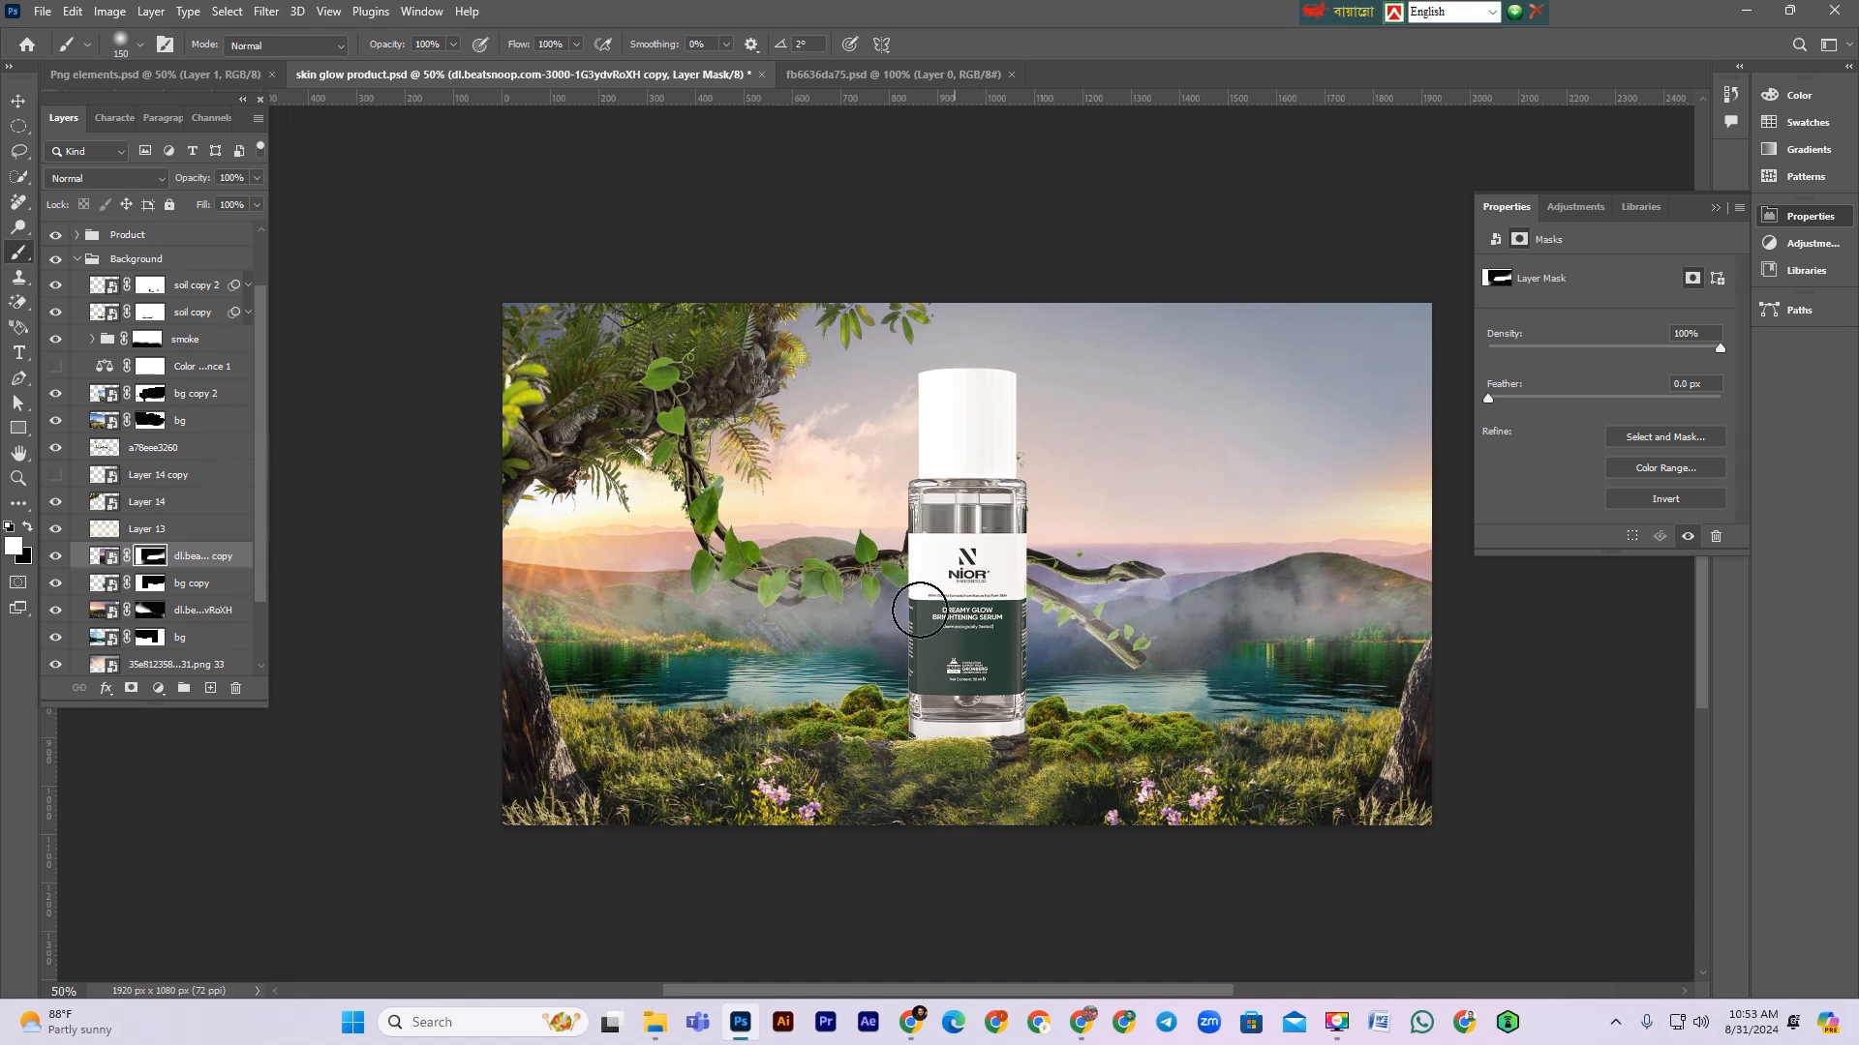
Step: Switch to white to restore the copy's mask along the lake, and set the brush flow to 38%
key(x)
mouse_move(1071, 694)
mouse_down()
mouse_move(999, 690)
mouse_move(1045, 663)
mouse_move(965, 683)
mouse_move(1127, 676)
mouse_move(866, 660)
mouse_up()
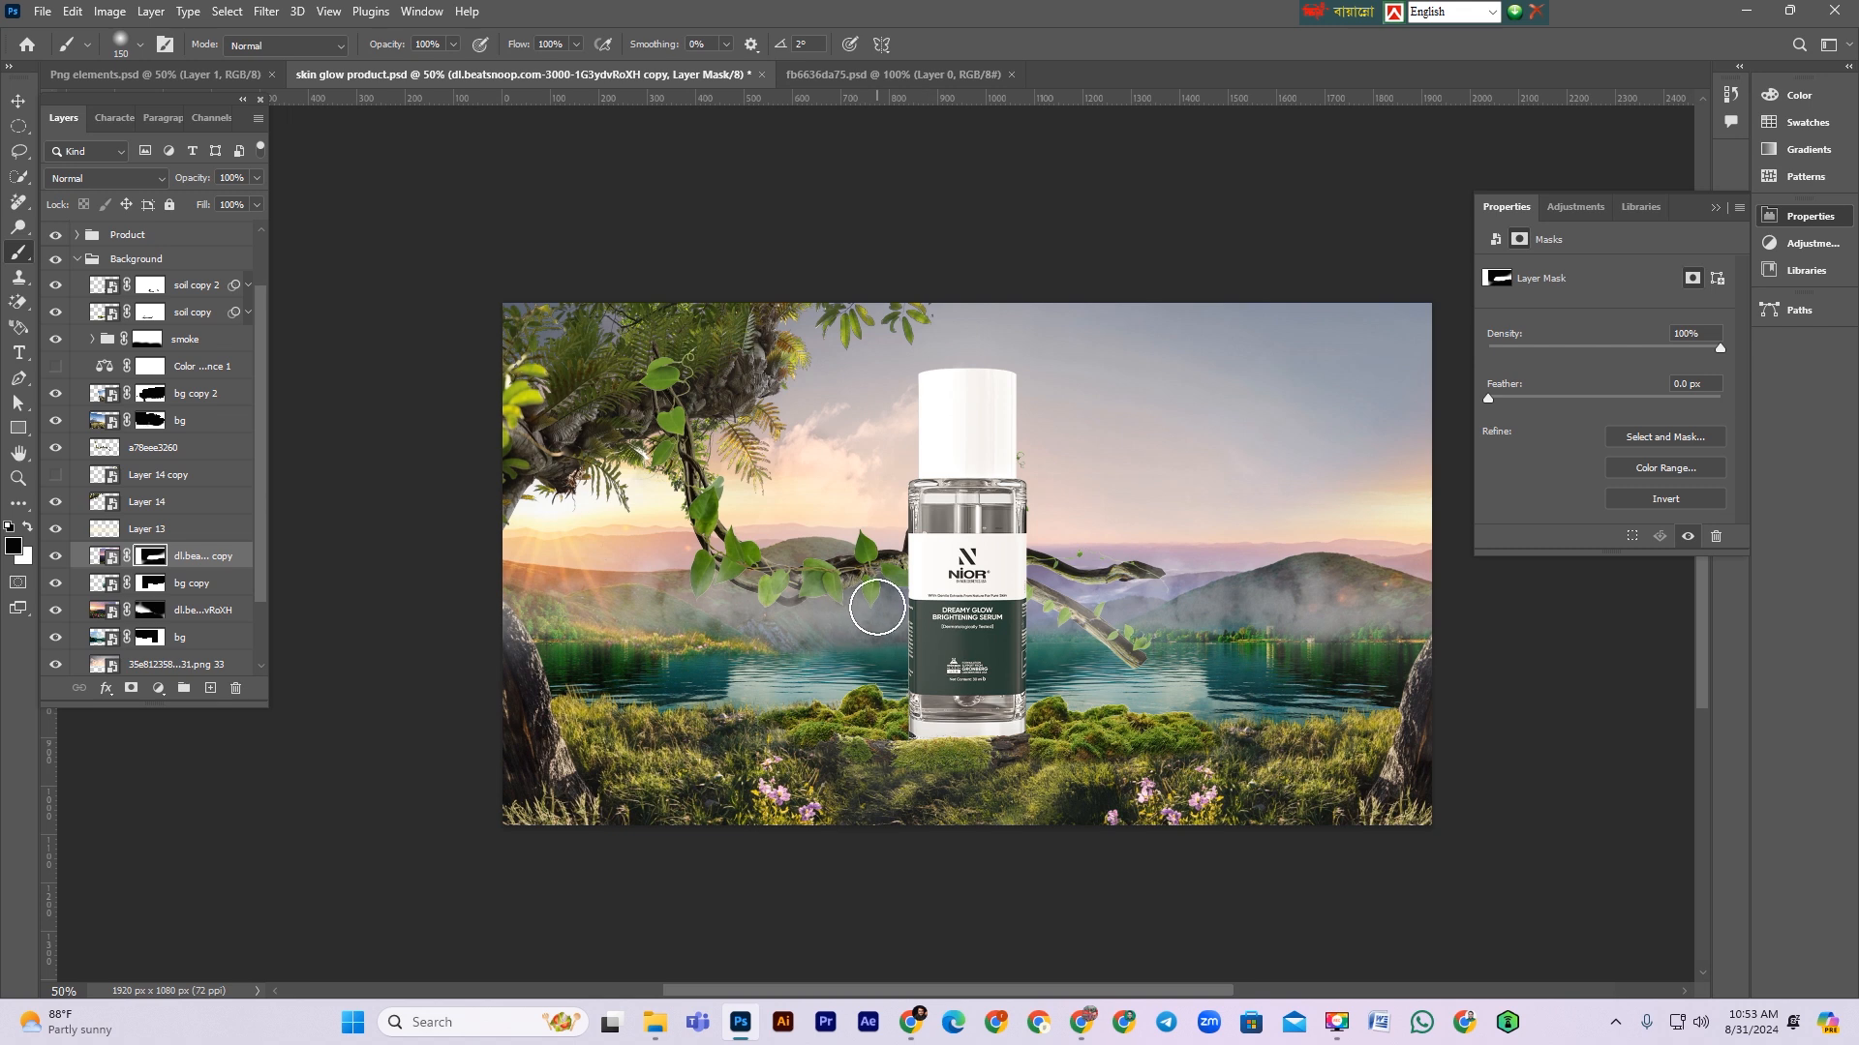
mouse_move(1142, 681)
mouse_down()
mouse_move(1350, 679)
mouse_move(1264, 670)
mouse_move(1290, 652)
mouse_move(1274, 653)
mouse_move(1327, 664)
mouse_move(1290, 685)
mouse_move(1355, 653)
mouse_move(1297, 654)
mouse_move(1397, 662)
mouse_up()
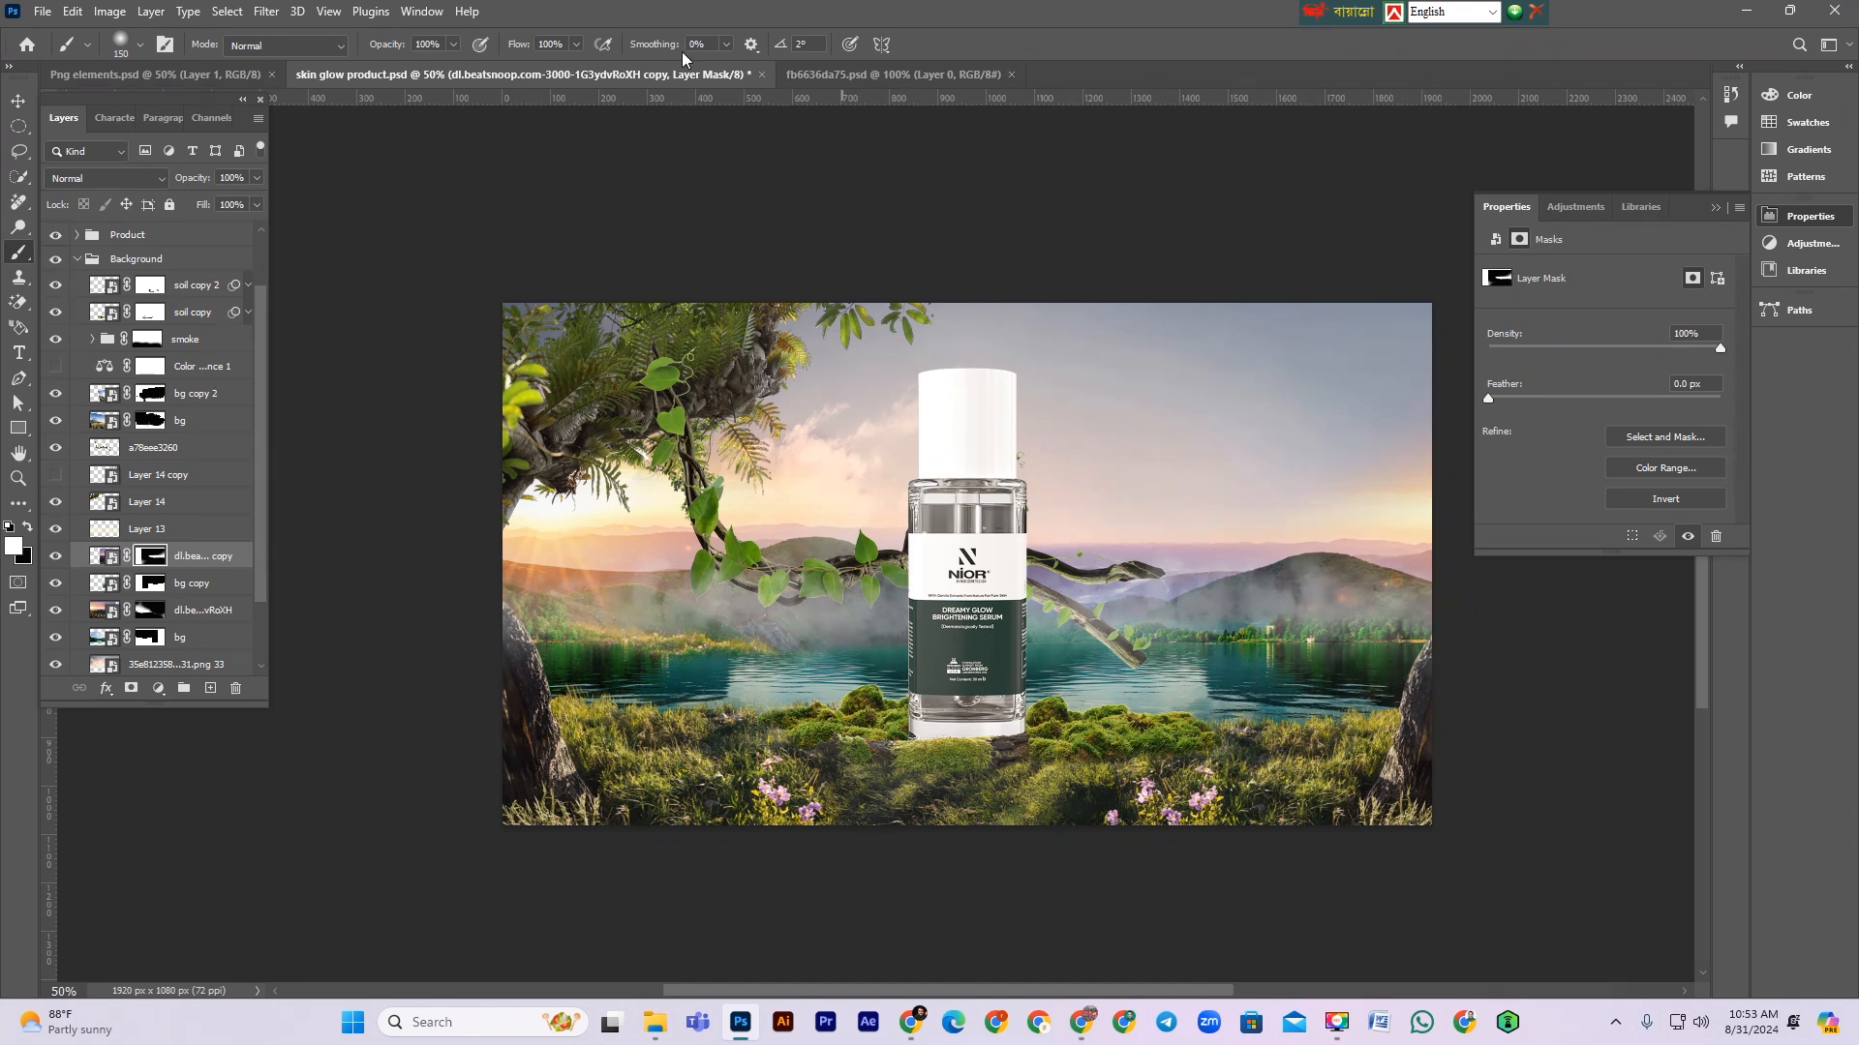
text(89)
text(72)
text(38)
Step: Scale and rotate the flipped landscape copy about -3° so it spans the right half
click(220, 557)
key(ctrl+t)
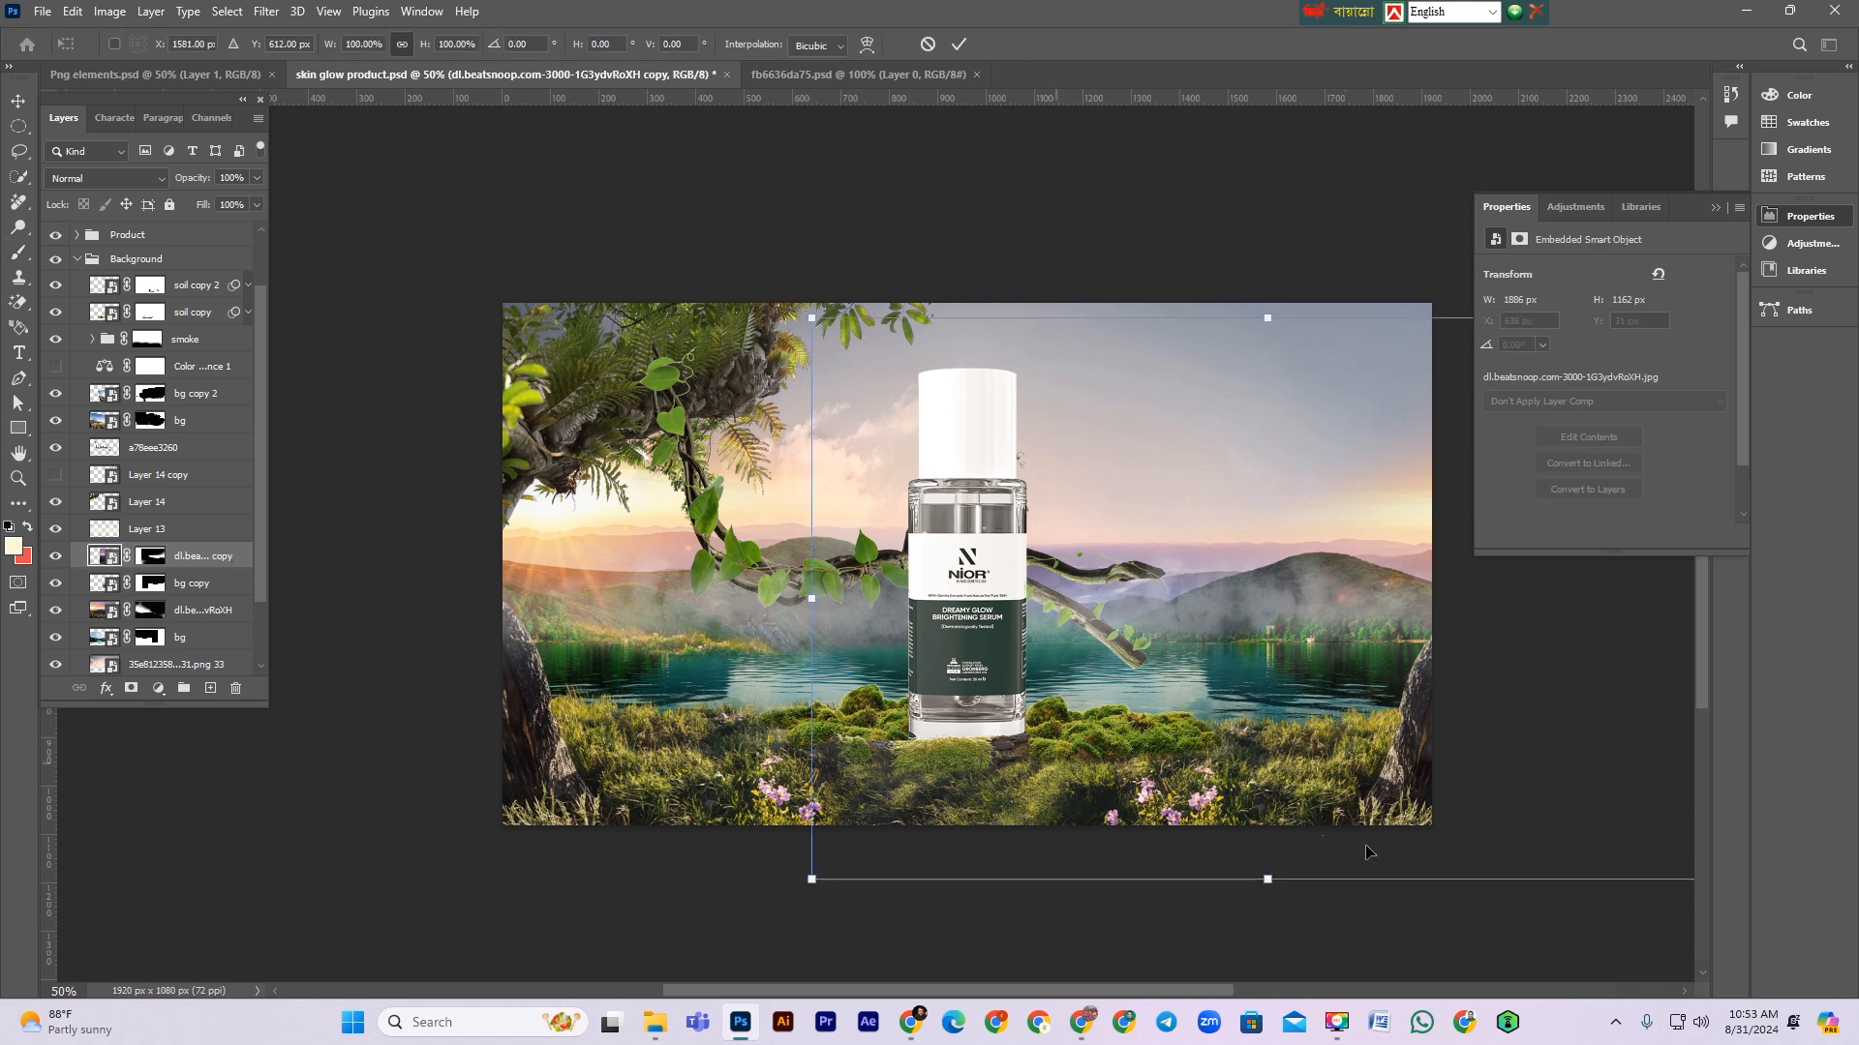
drag(1272, 338, 1358, 610)
drag(912, 614, 867, 614)
drag(1352, 928, 1374, 920)
drag(1316, 635, 1353, 626)
key(Return)
key(b)
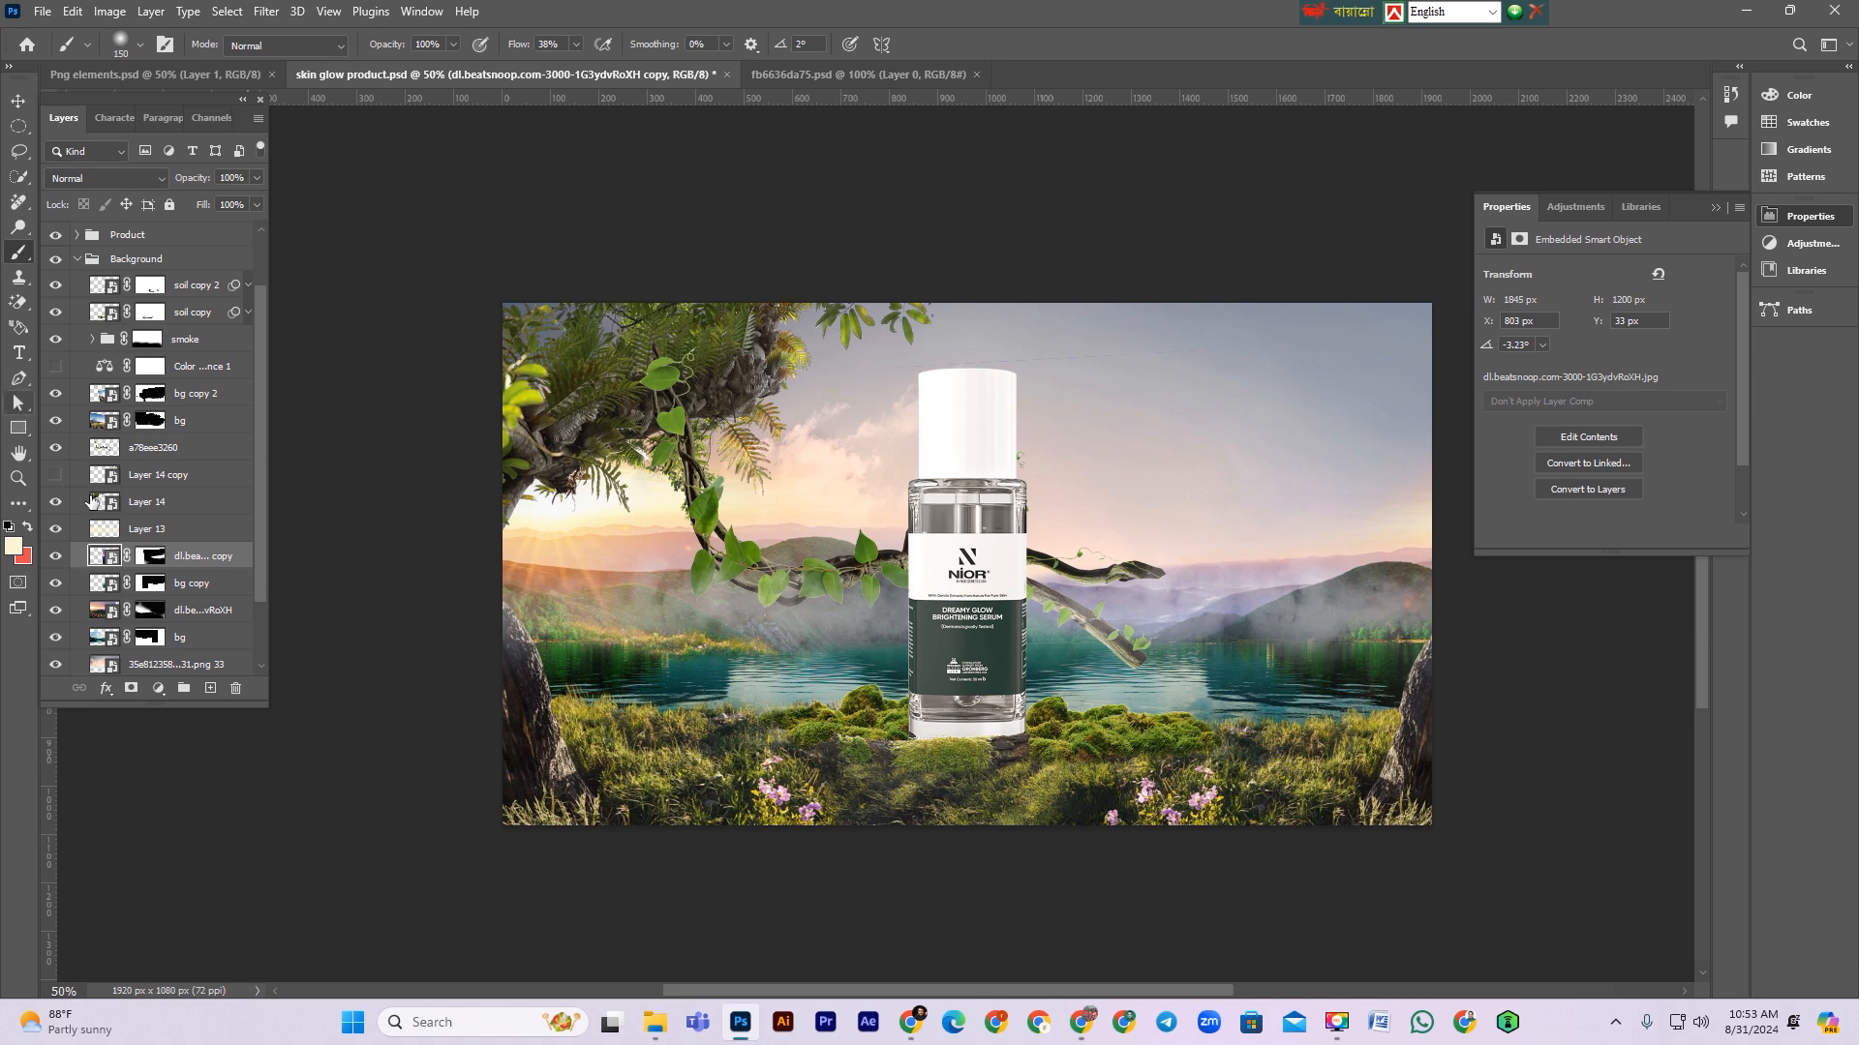
Step: Delete the flipped copy's layer mask, undoing an accidental transform nudge
click(150, 559)
key(Delete)
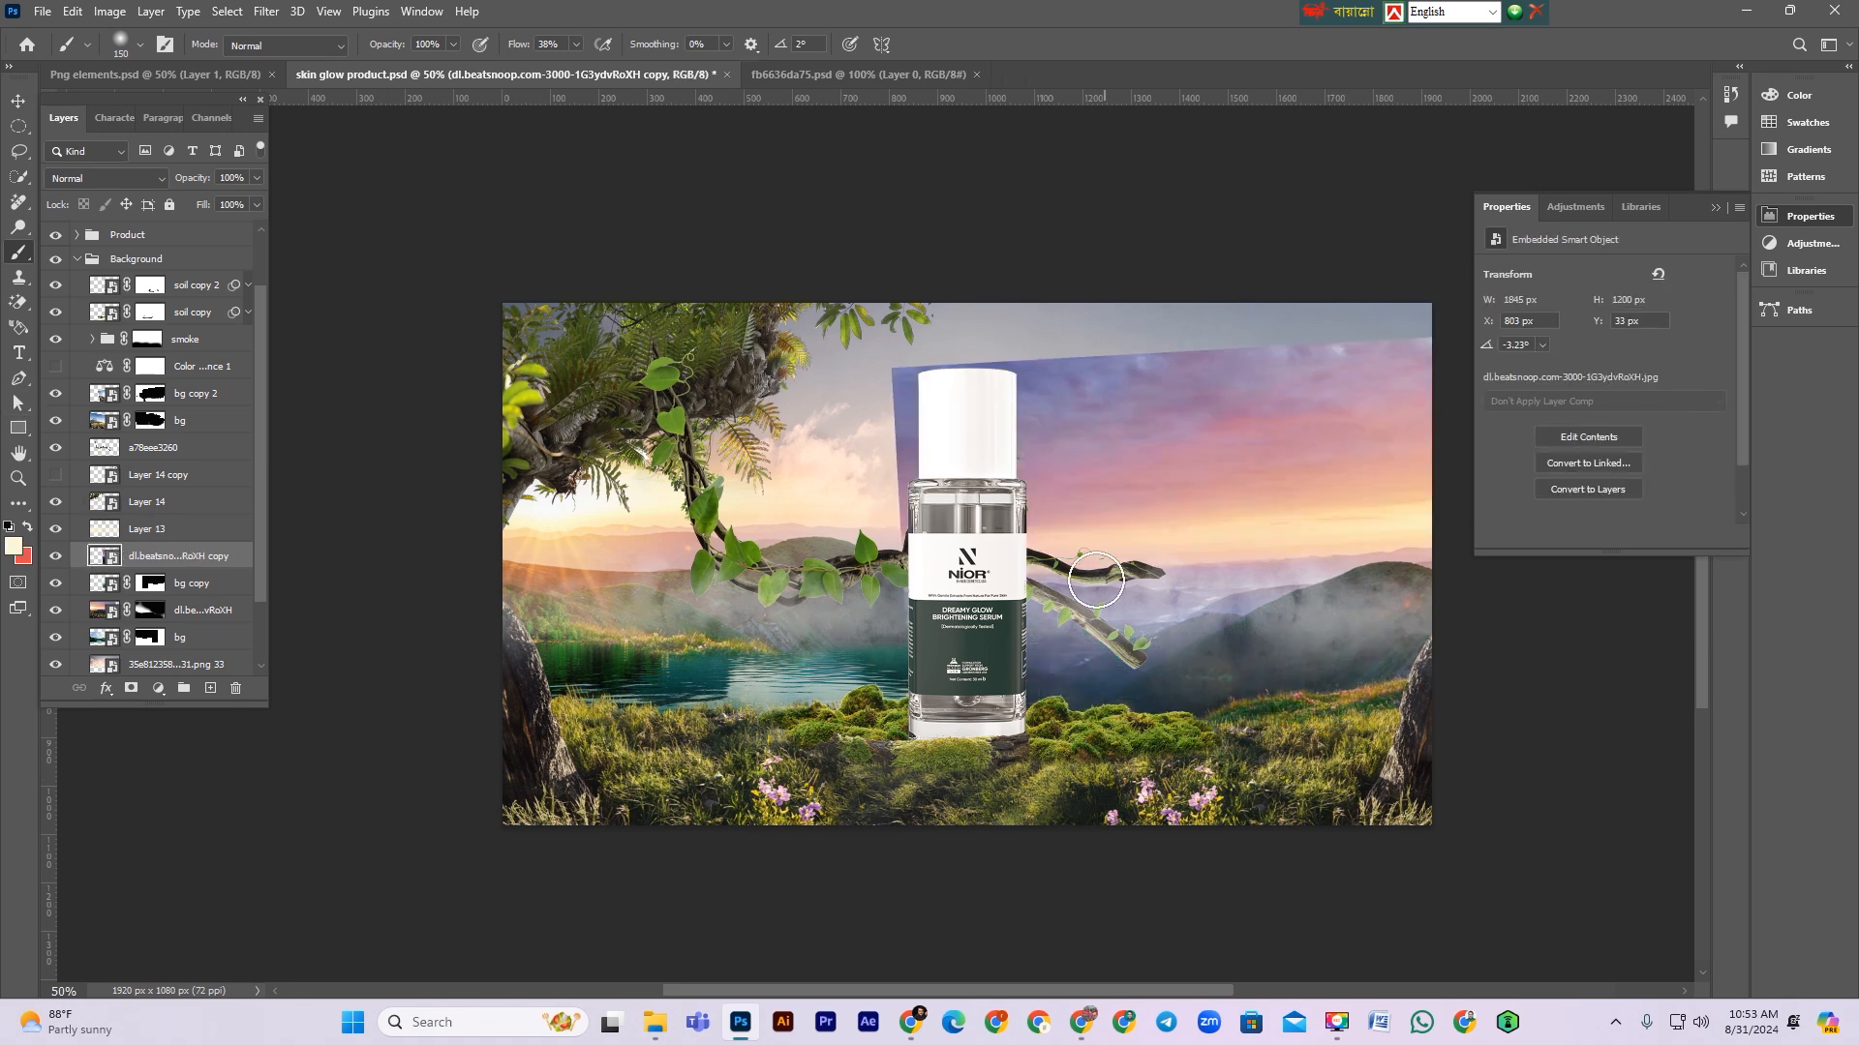
key(ctrl+t)
drag(1376, 608, 1378, 565)
key(ctrl+z)
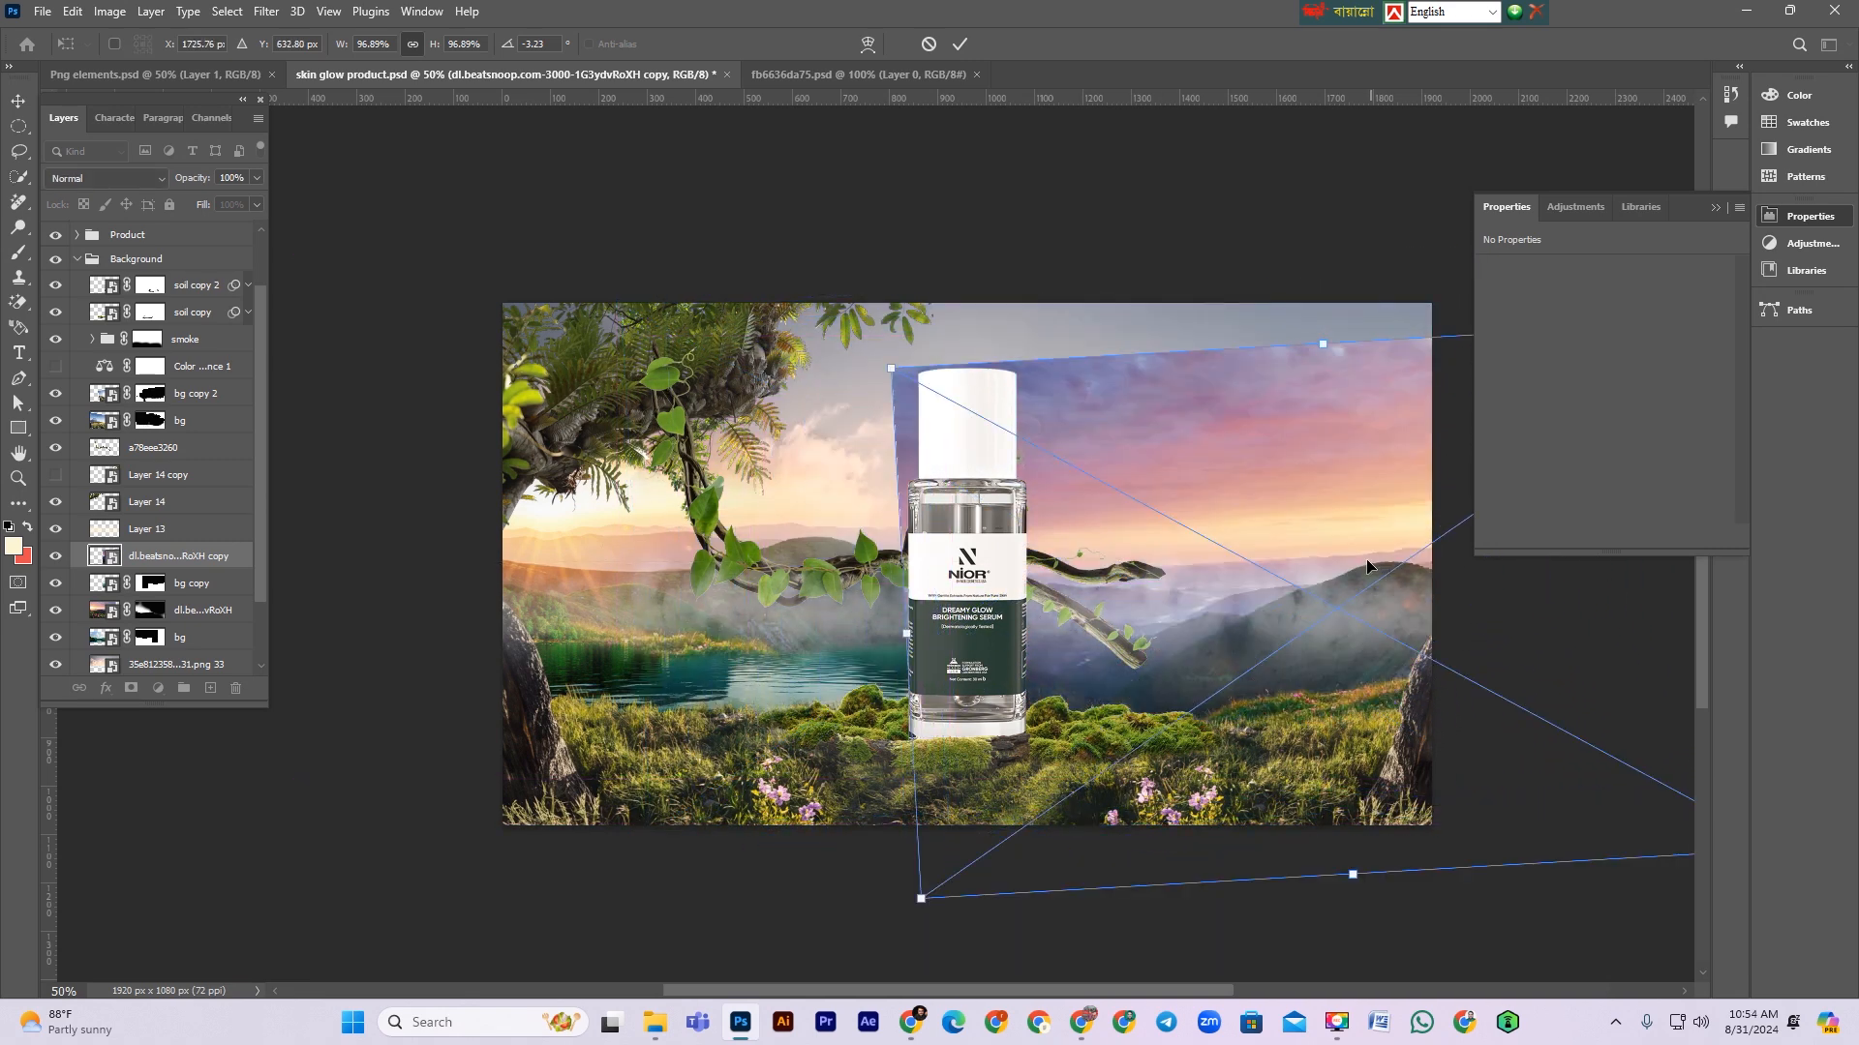
Step: Resize and reposition the flipped copy to fill the right half beside the bottle
drag(1309, 317, 1328, 311)
drag(1332, 553, 1332, 505)
drag(1344, 828, 1402, 721)
drag(1323, 501, 1277, 578)
drag(1374, 650, 1303, 608)
key(Return)
key(b)
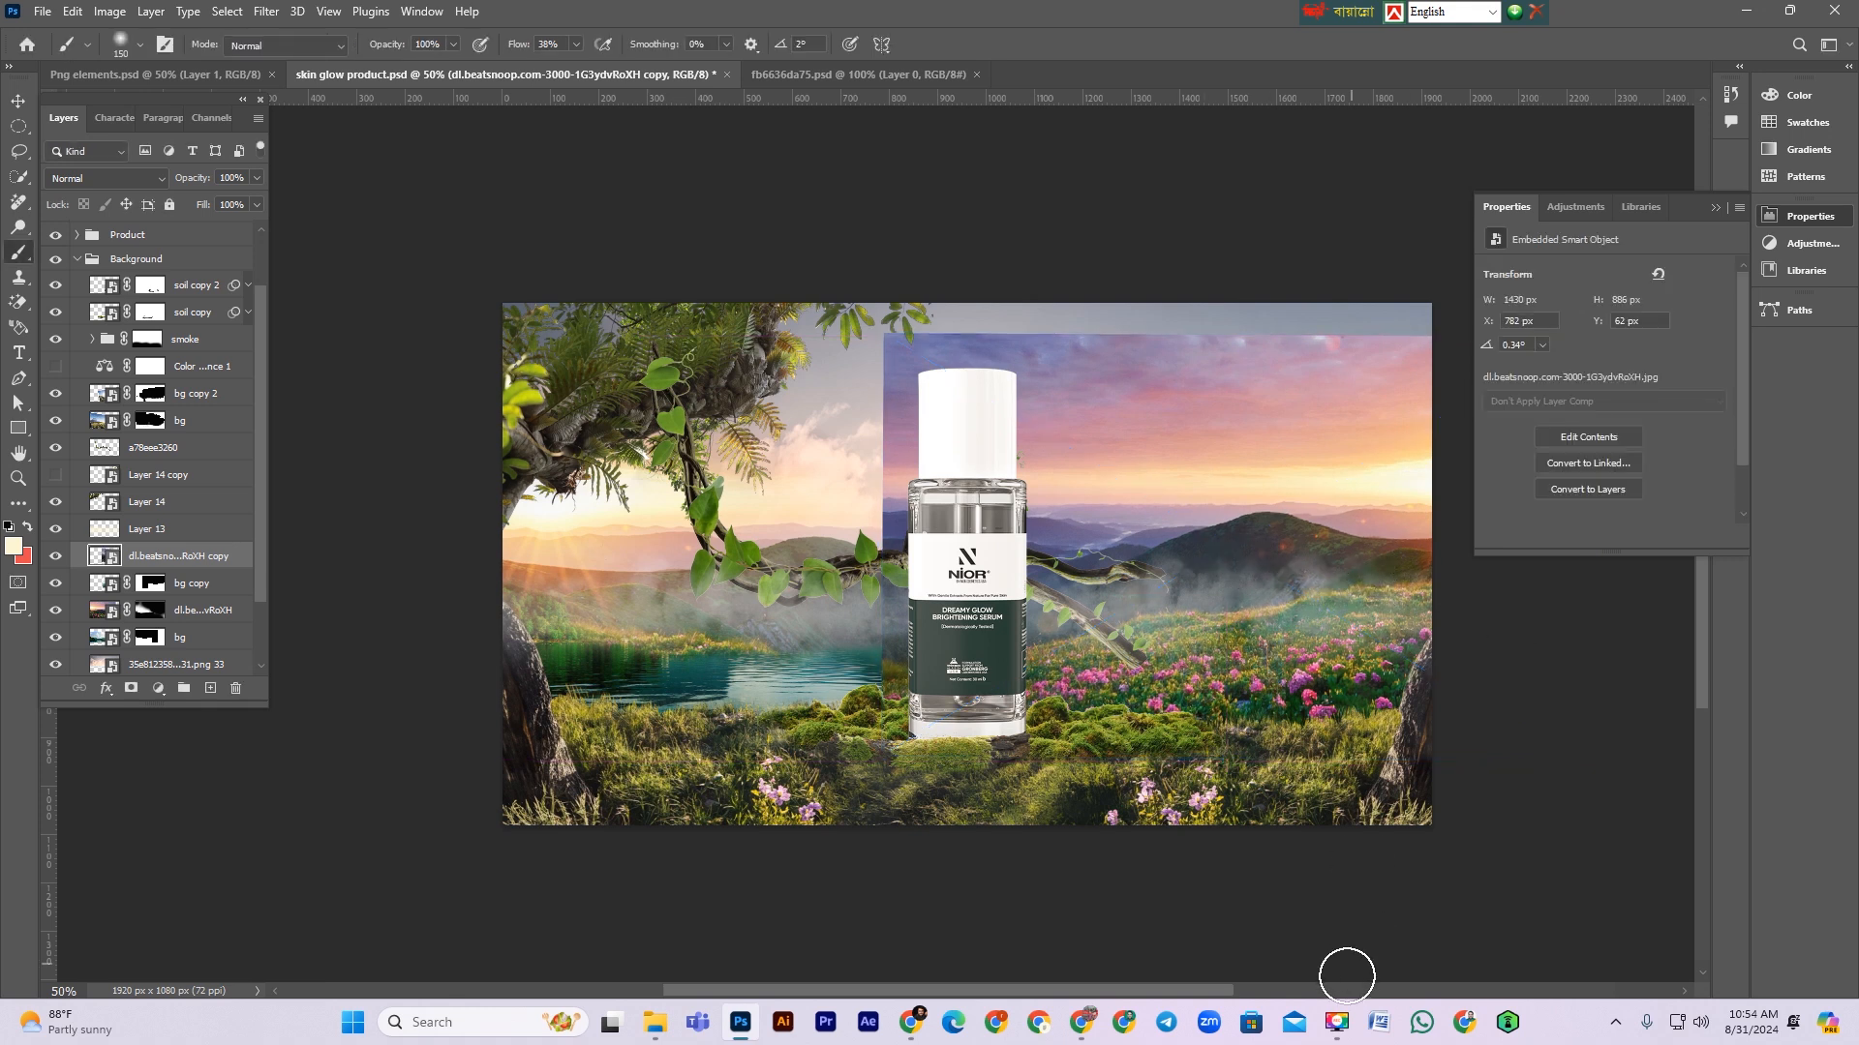
Step: Add a new layer mask to the copy and paint black with a larger brush to hide most of it
click(131, 689)
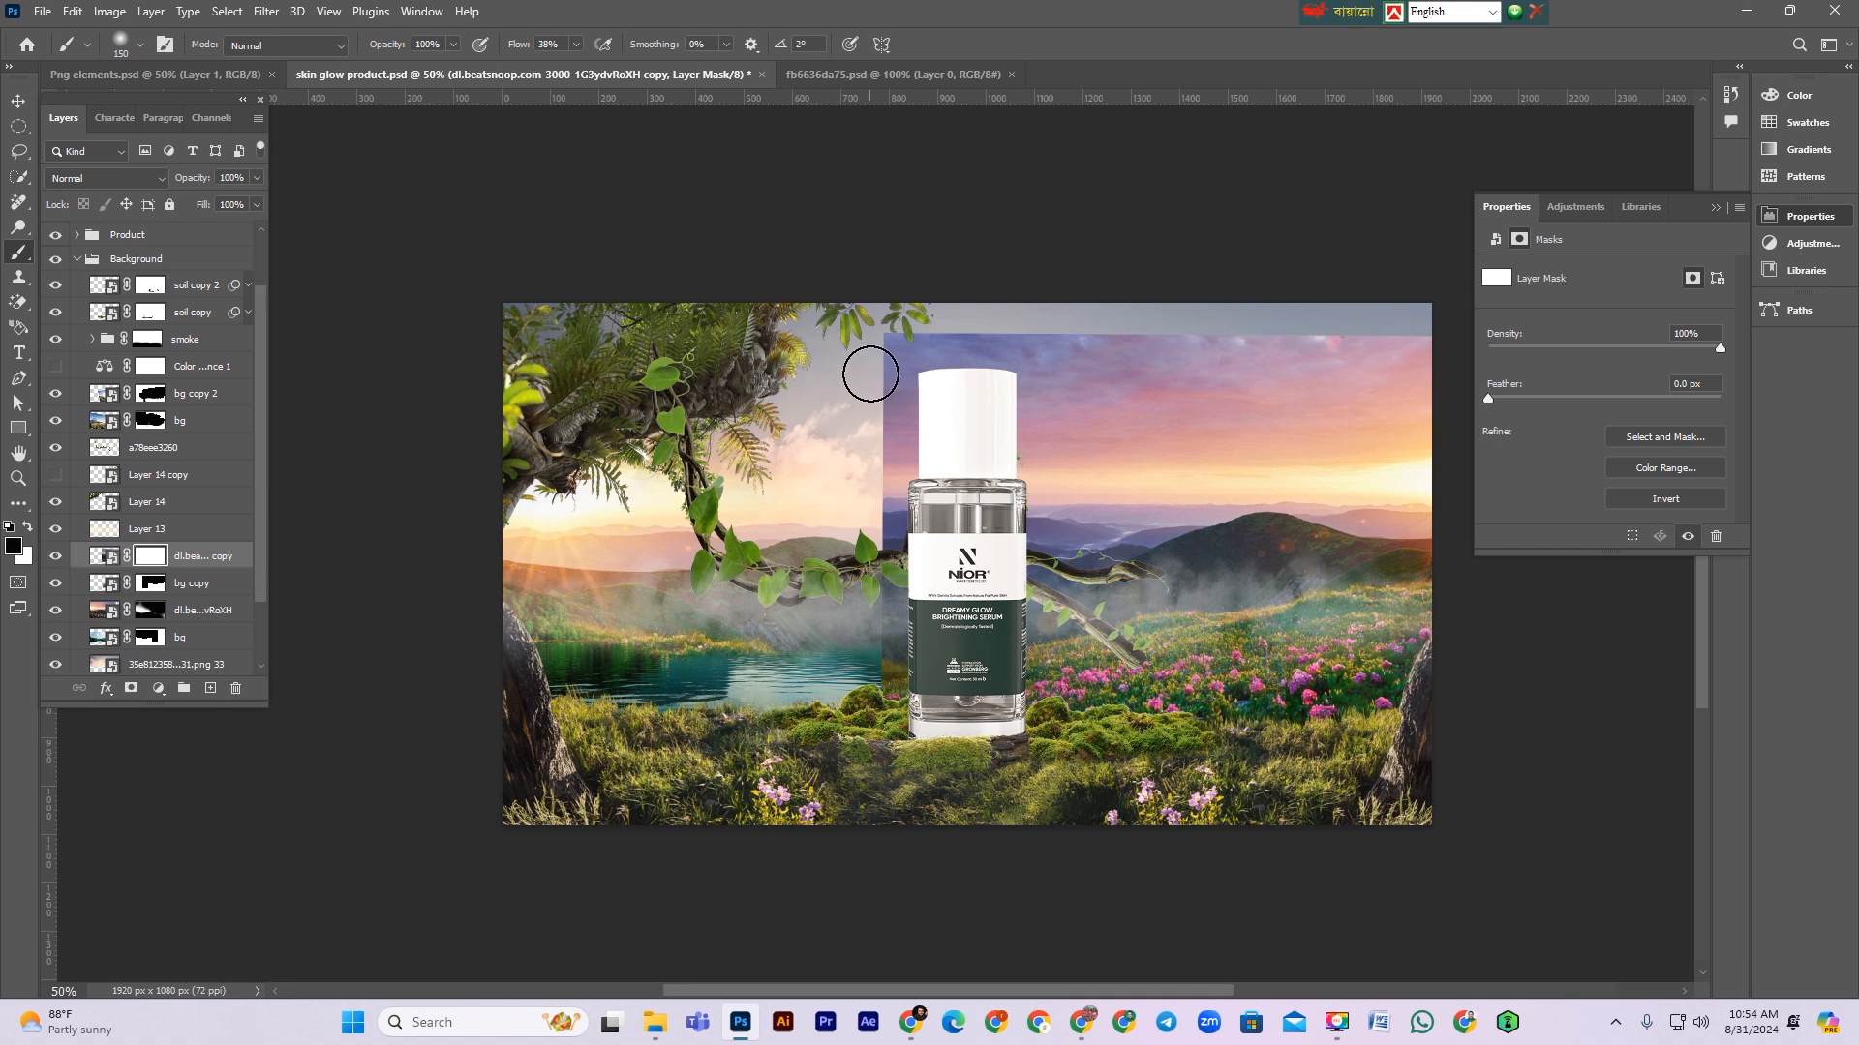
key(bracketright)
key(bracketright)
mouse_move(838, 369)
mouse_down()
mouse_move(1055, 290)
mouse_move(1374, 328)
mouse_move(1400, 411)
mouse_move(1219, 456)
mouse_move(876, 379)
mouse_up()
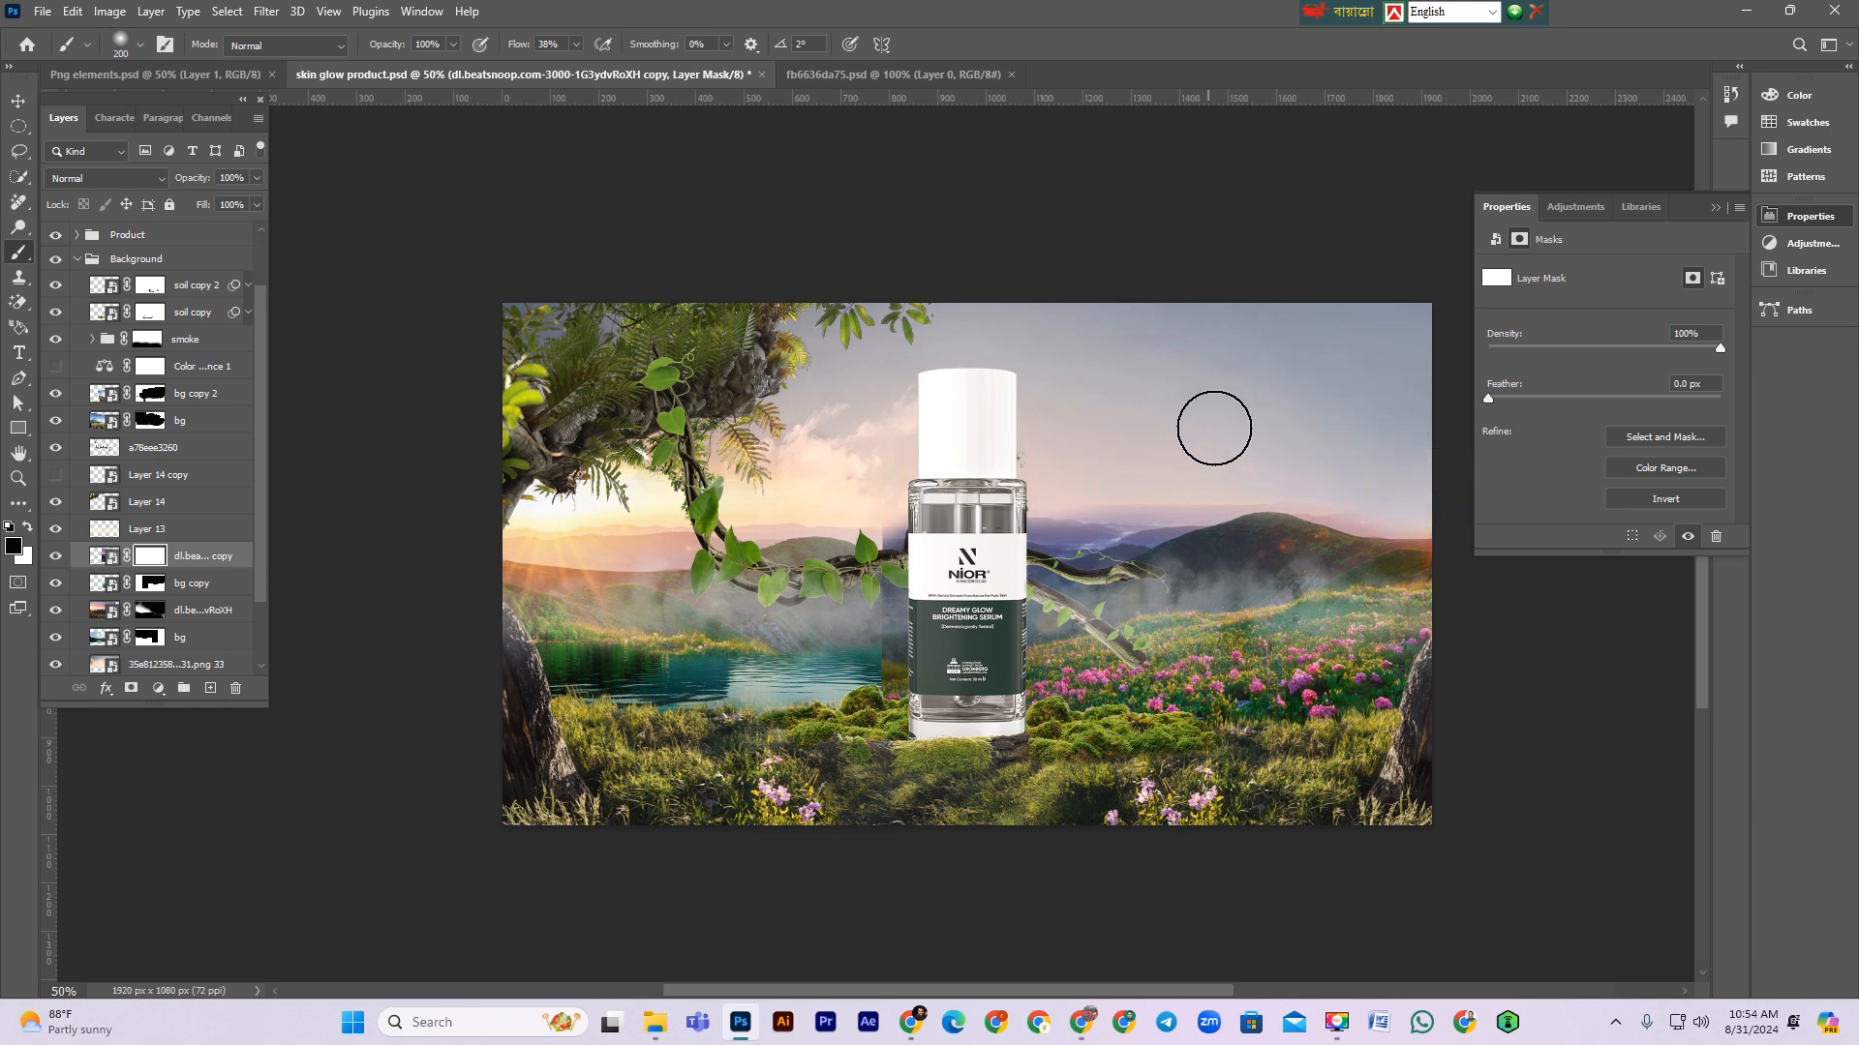
mouse_move(796, 545)
mouse_down()
mouse_move(873, 729)
mouse_move(1286, 724)
mouse_move(1251, 695)
mouse_move(1292, 712)
mouse_move(850, 675)
mouse_move(953, 698)
mouse_move(1416, 695)
mouse_move(1100, 674)
mouse_move(1404, 645)
mouse_move(1181, 687)
mouse_move(1404, 662)
mouse_up()
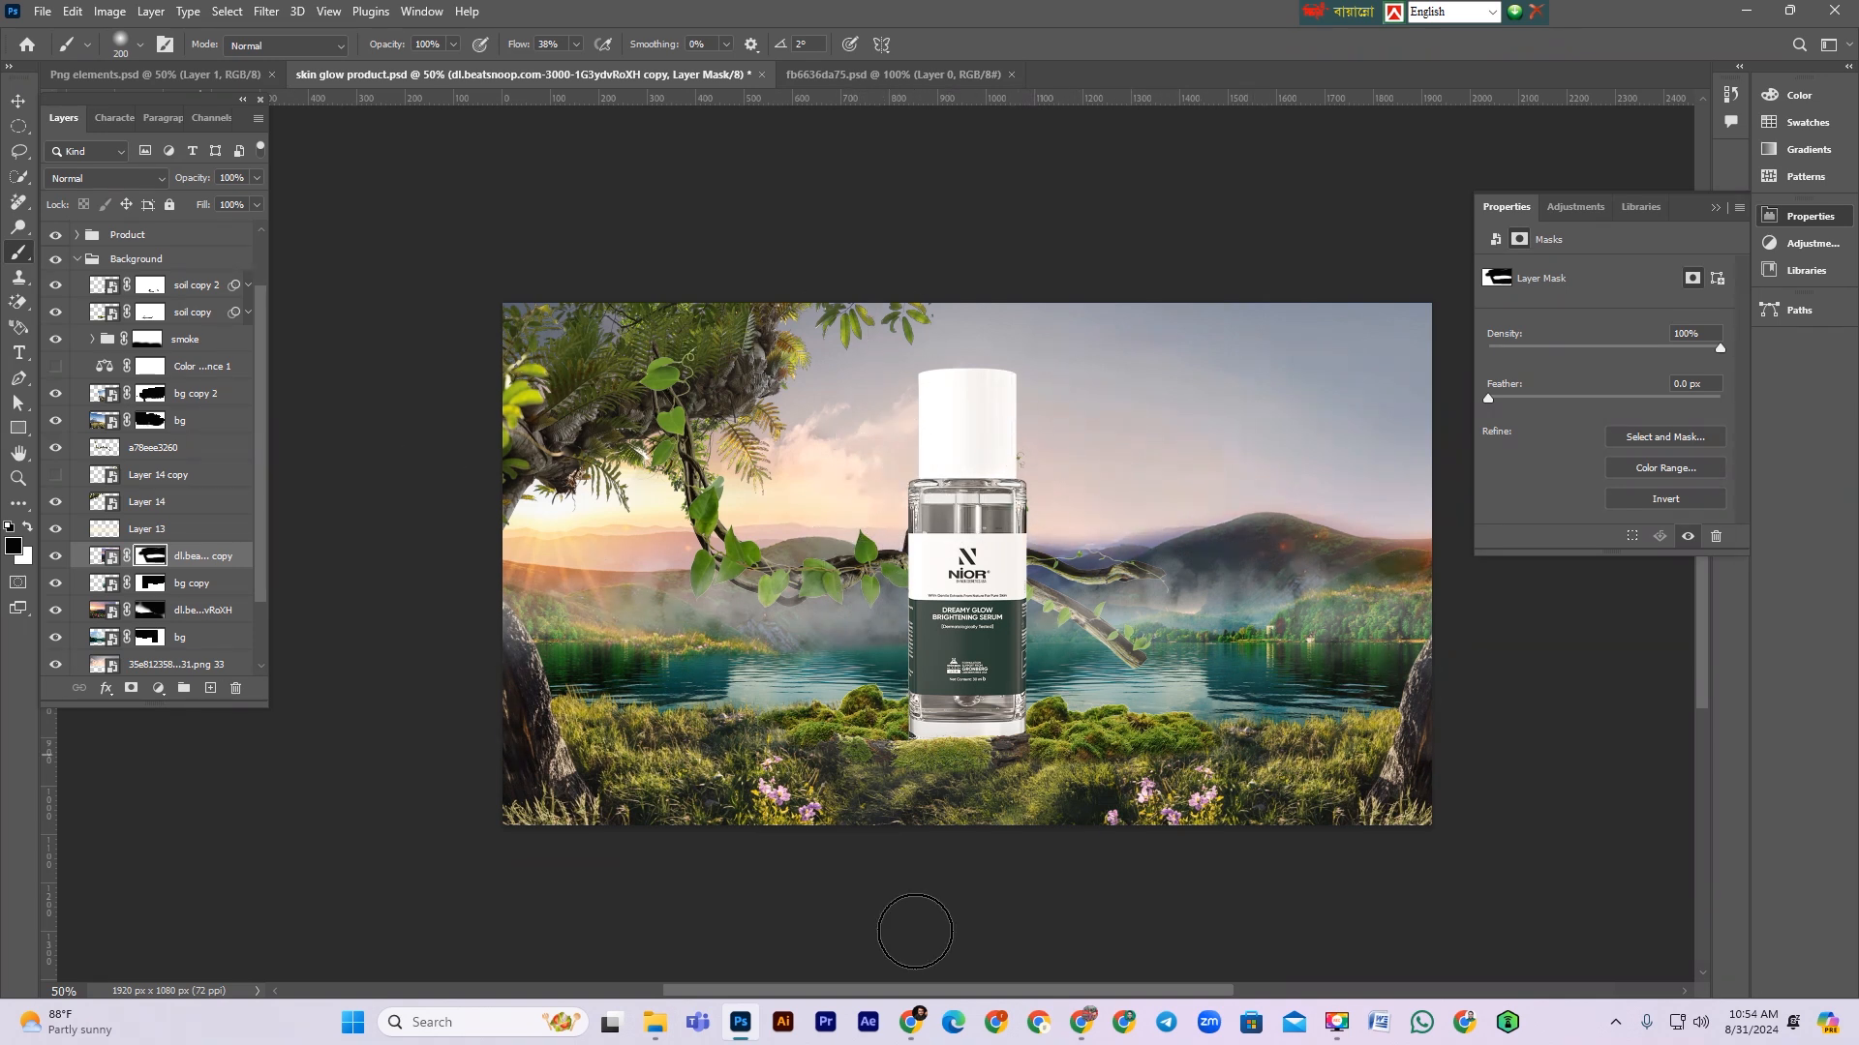
Step: Restore a small area of the copy's mask near the branch with a smaller white brush
key(x)
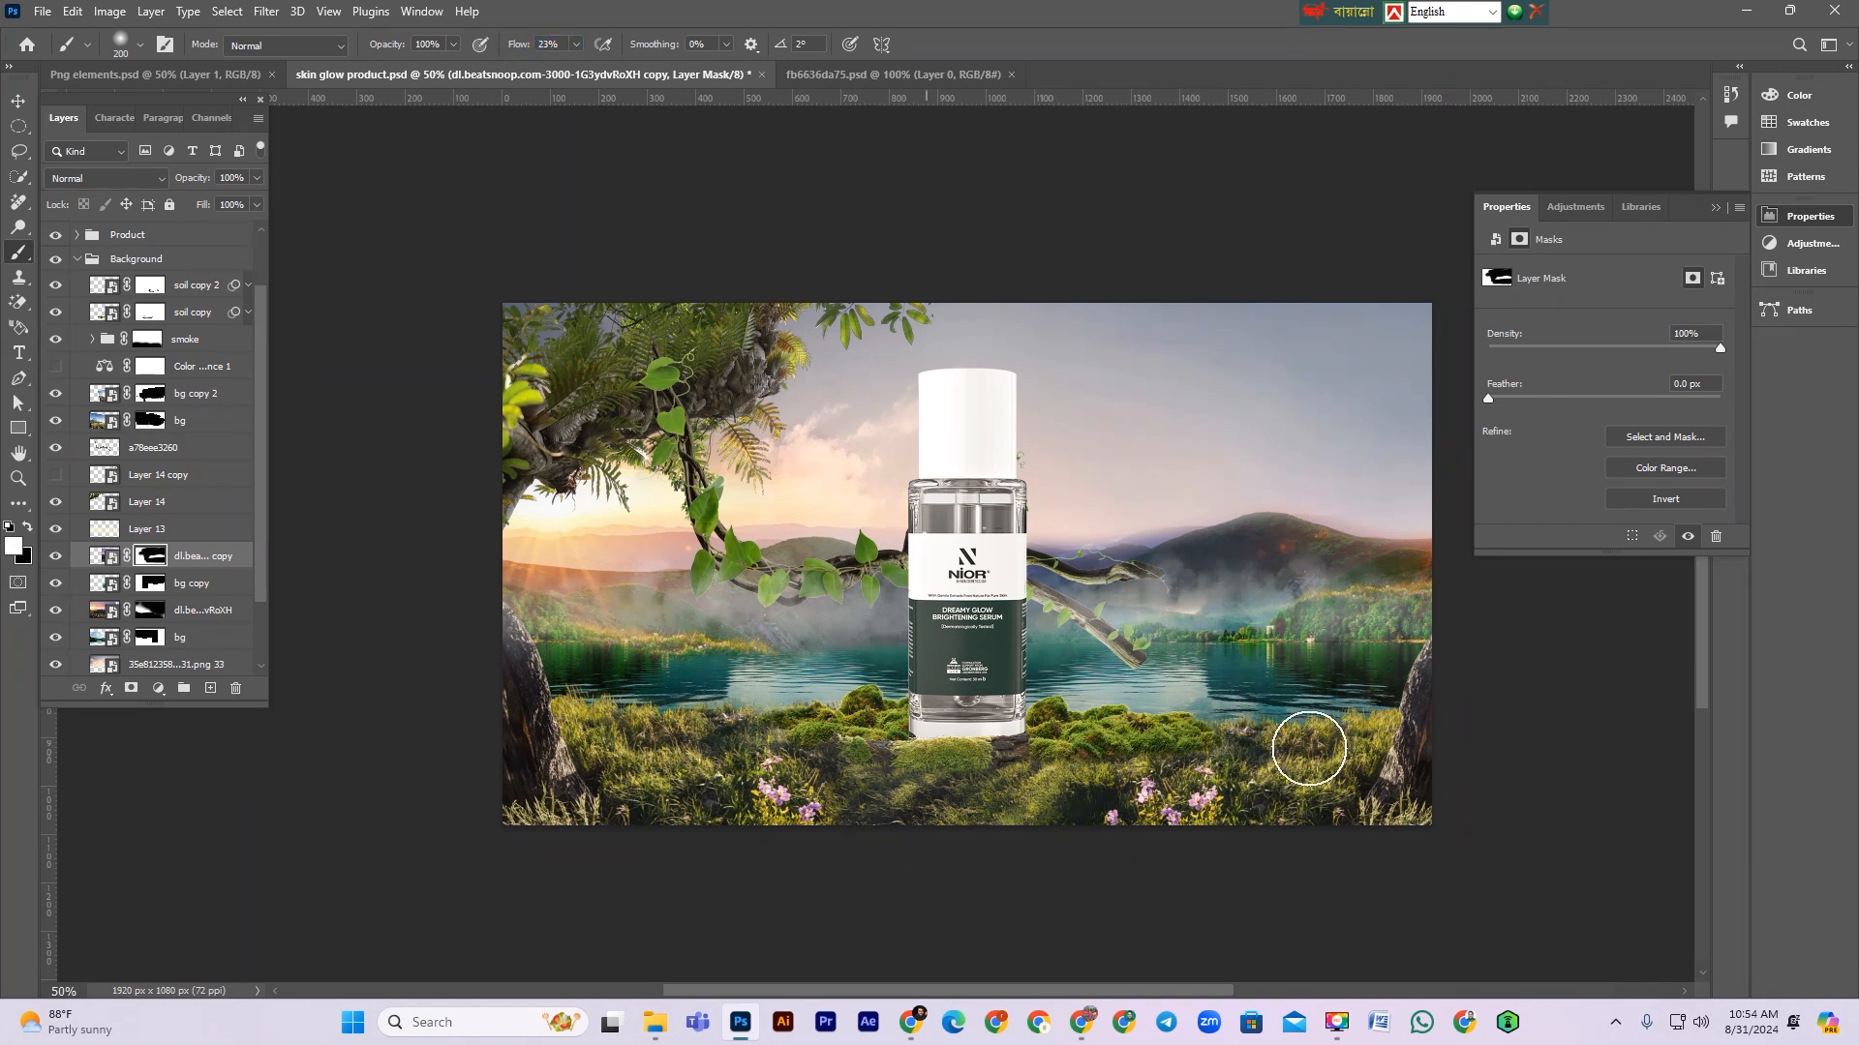
click(1216, 600)
key(x)
key(bracketleft)
key(bracketleft)
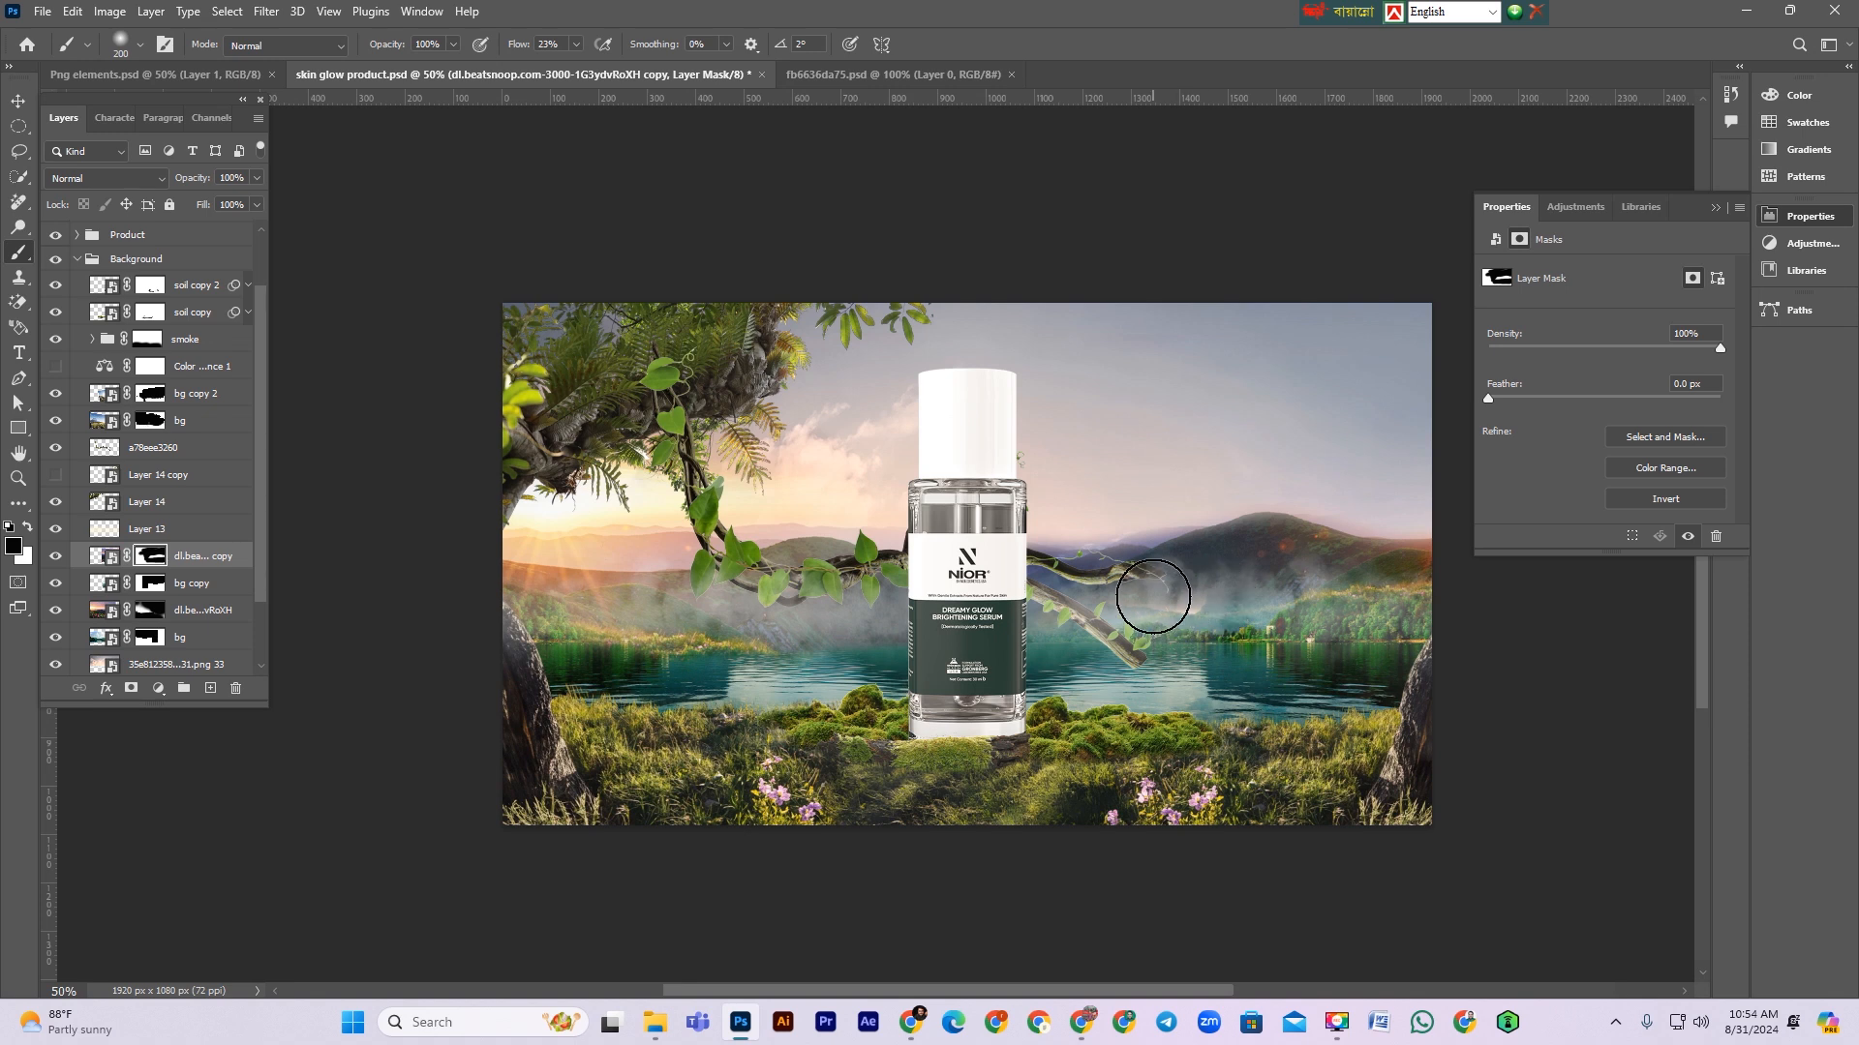
mouse_move(1154, 590)
mouse_down()
mouse_move(1221, 579)
mouse_move(1138, 588)
mouse_up()
key(x)
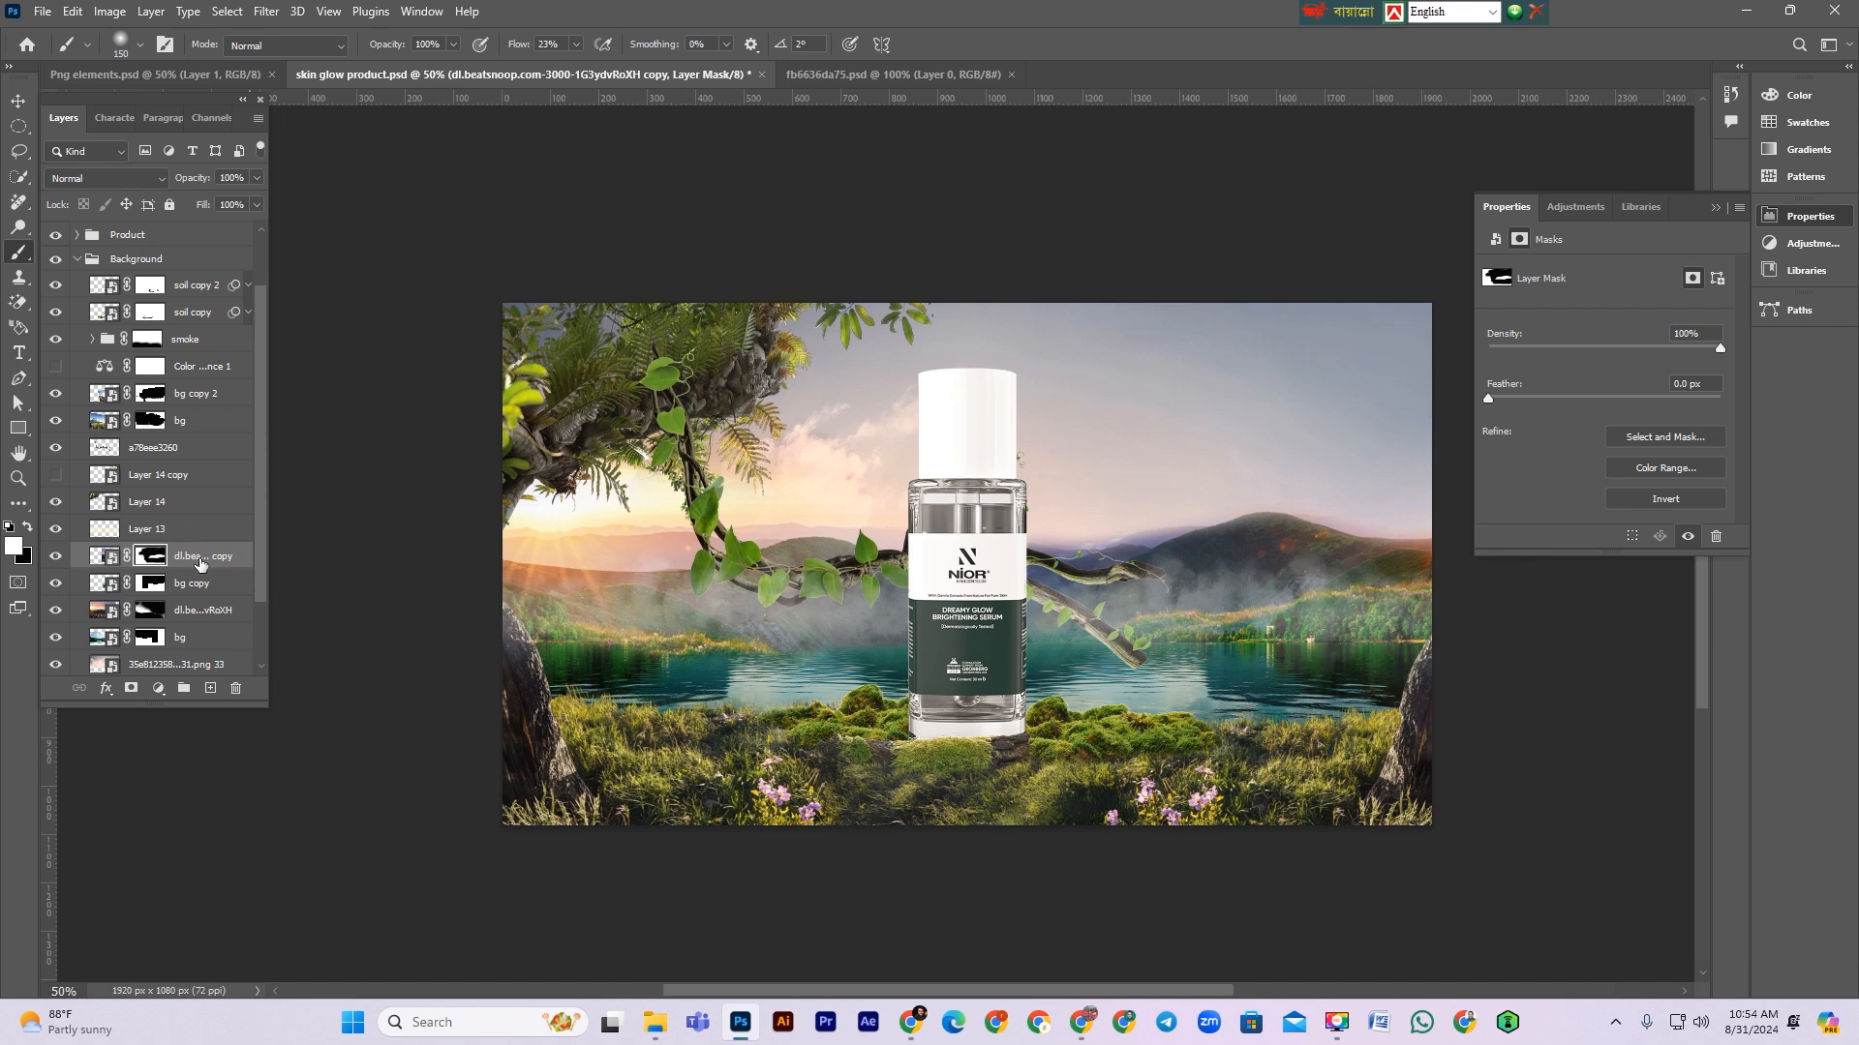
Step: Undo the last change on the flipped copy and move it below the bg copy layer
click(200, 561)
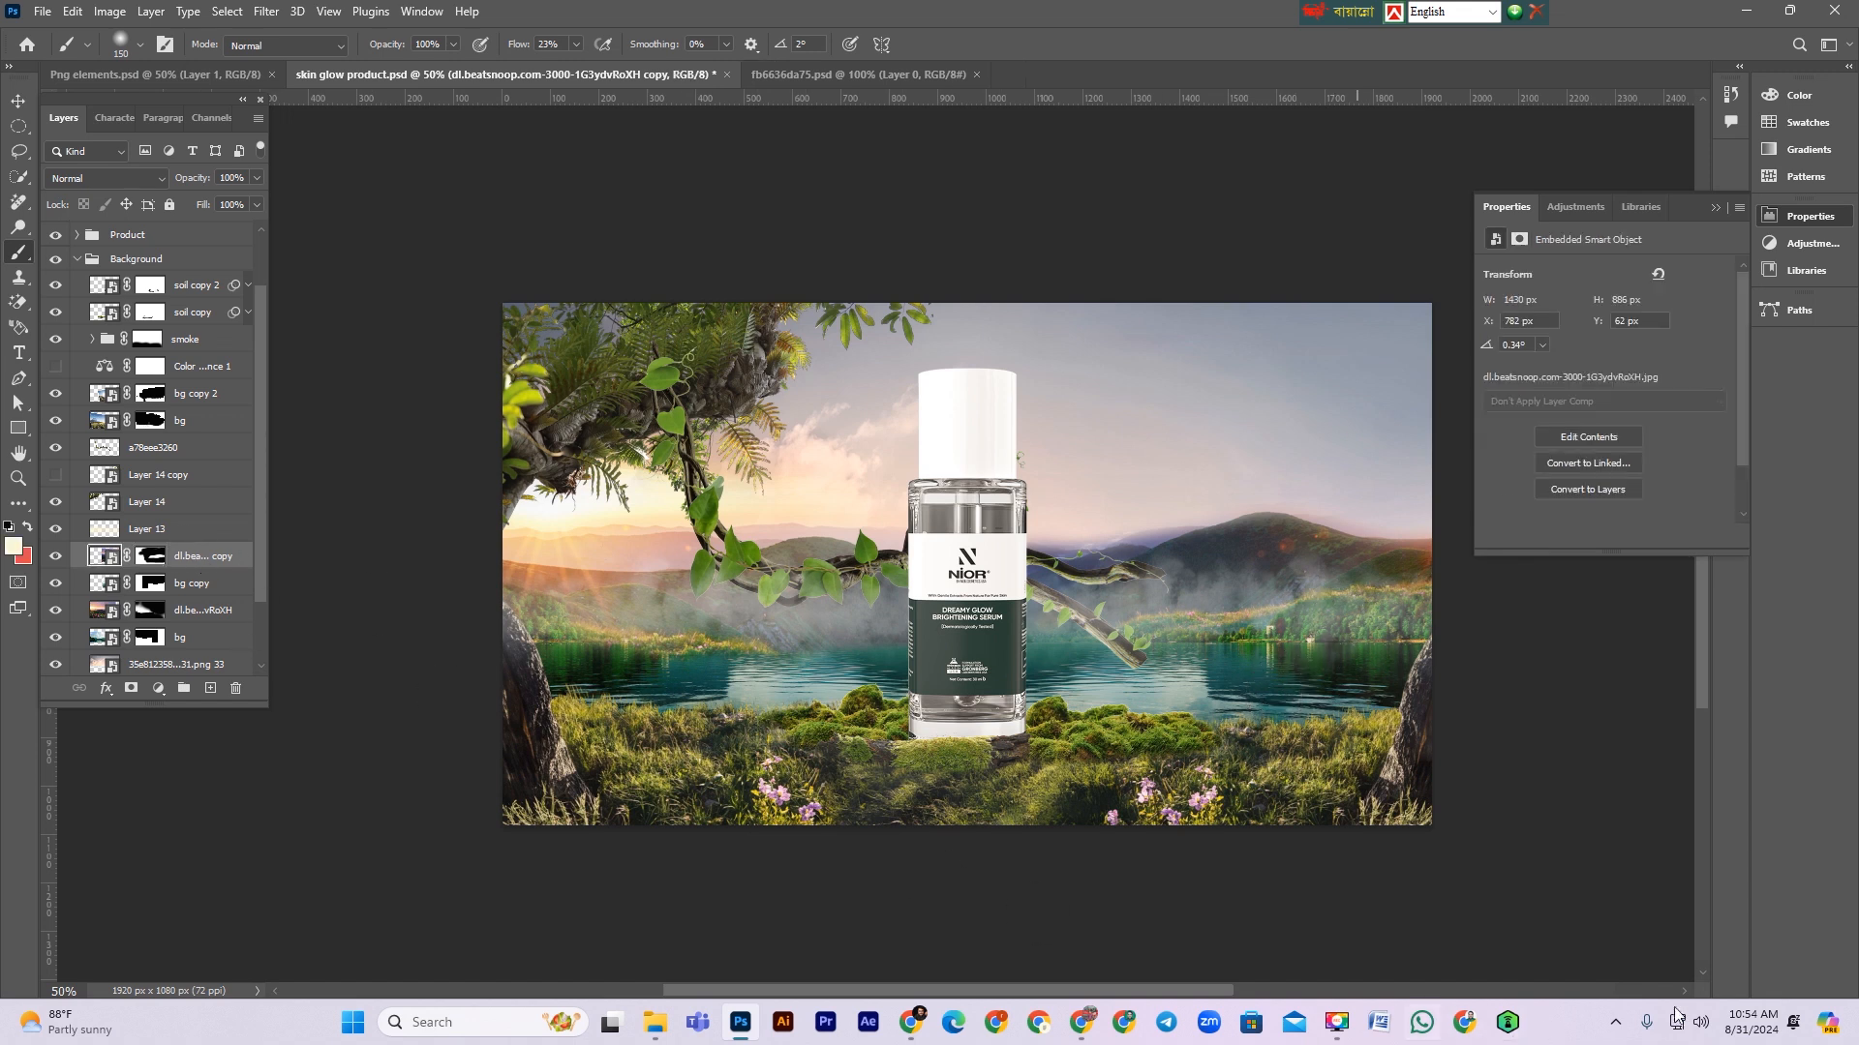
key(ctrl+z)
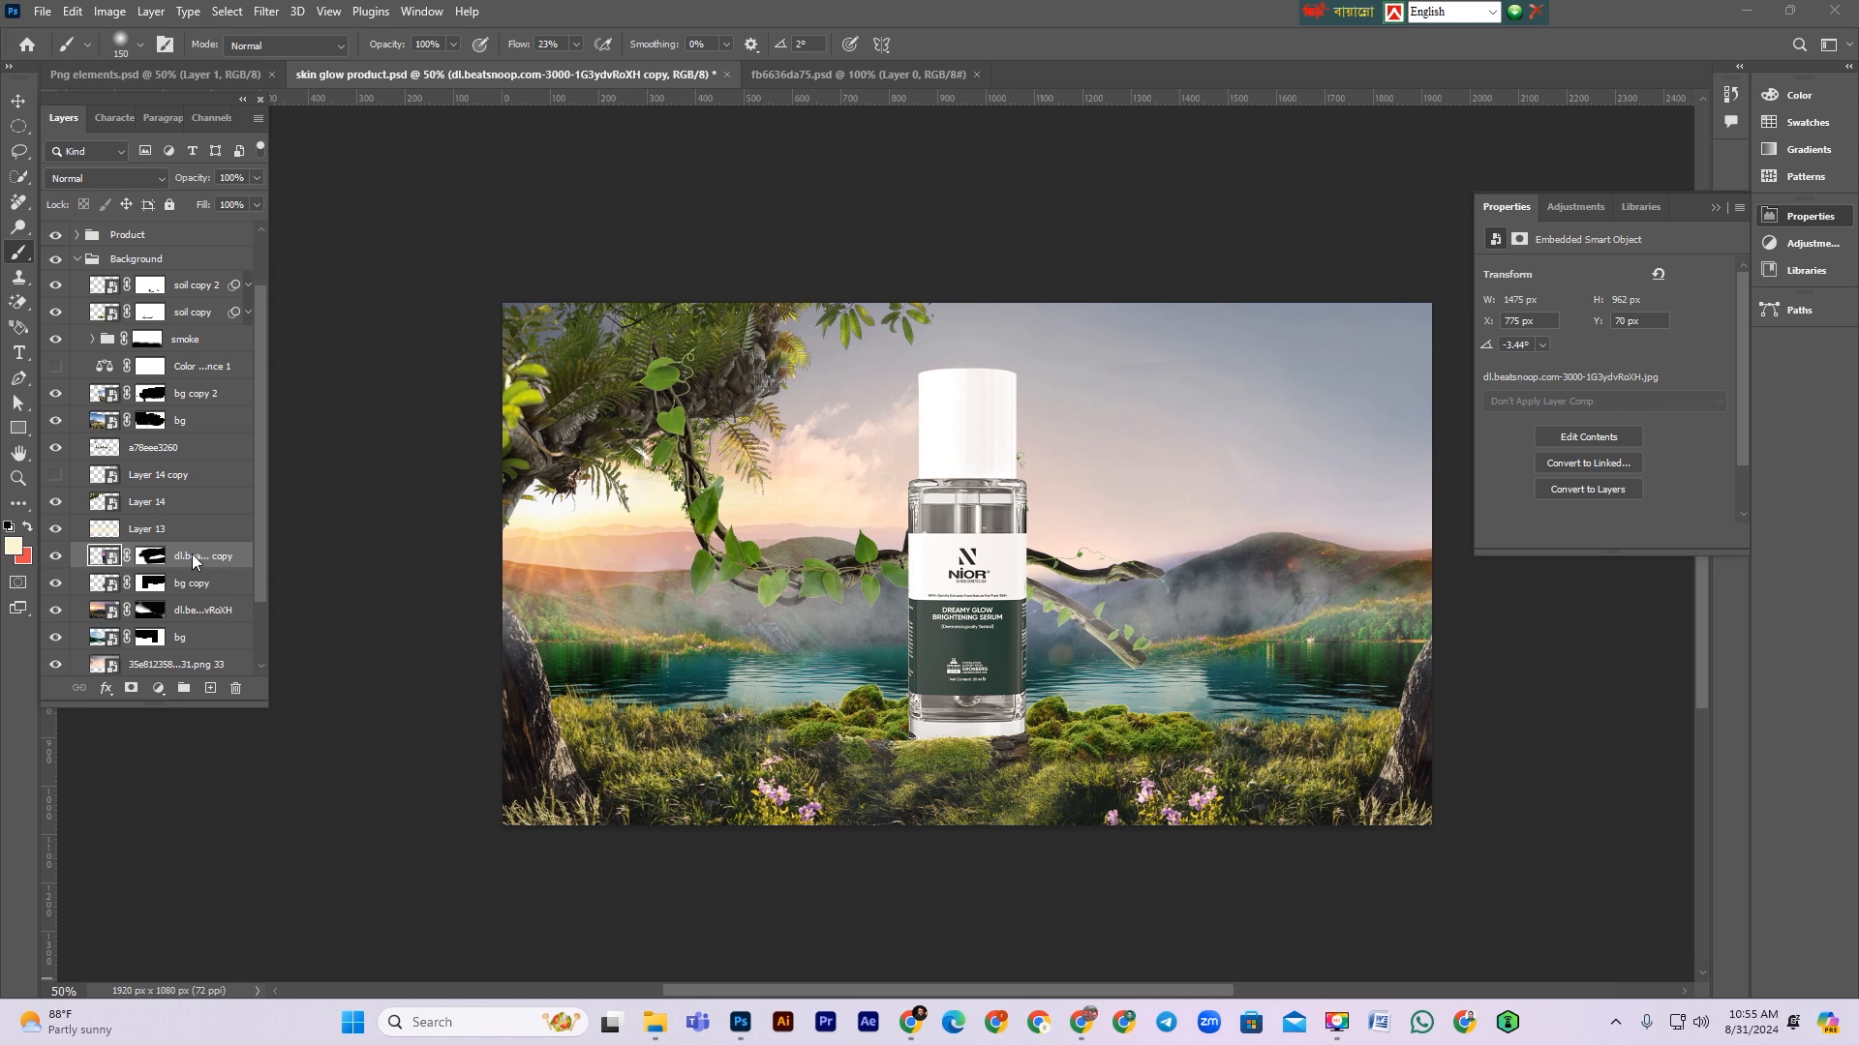
drag(190, 557, 193, 594)
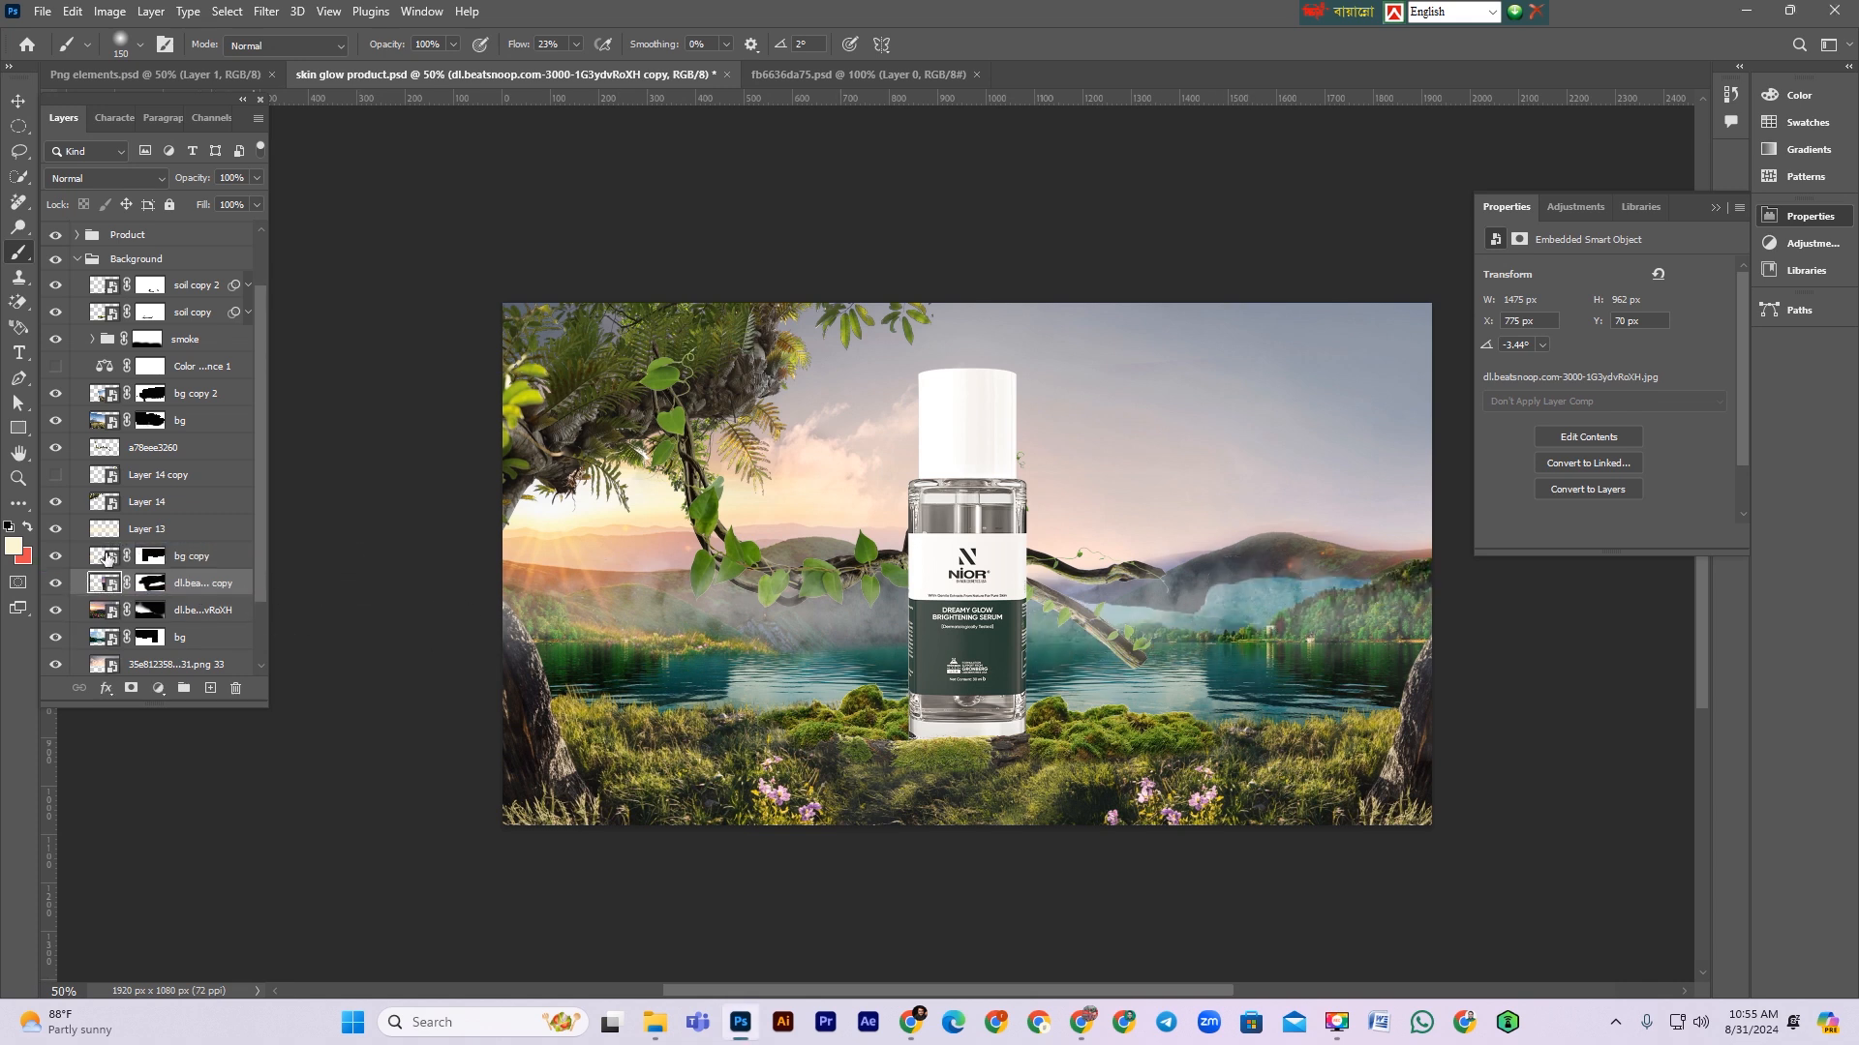
Step: Paint black on the bg copy layer mask across the right hills to blend the landscapes, then shrink the brush
click(150, 556)
mouse_move(1200, 562)
mouse_down()
mouse_move(1265, 568)
mouse_move(1244, 573)
mouse_up()
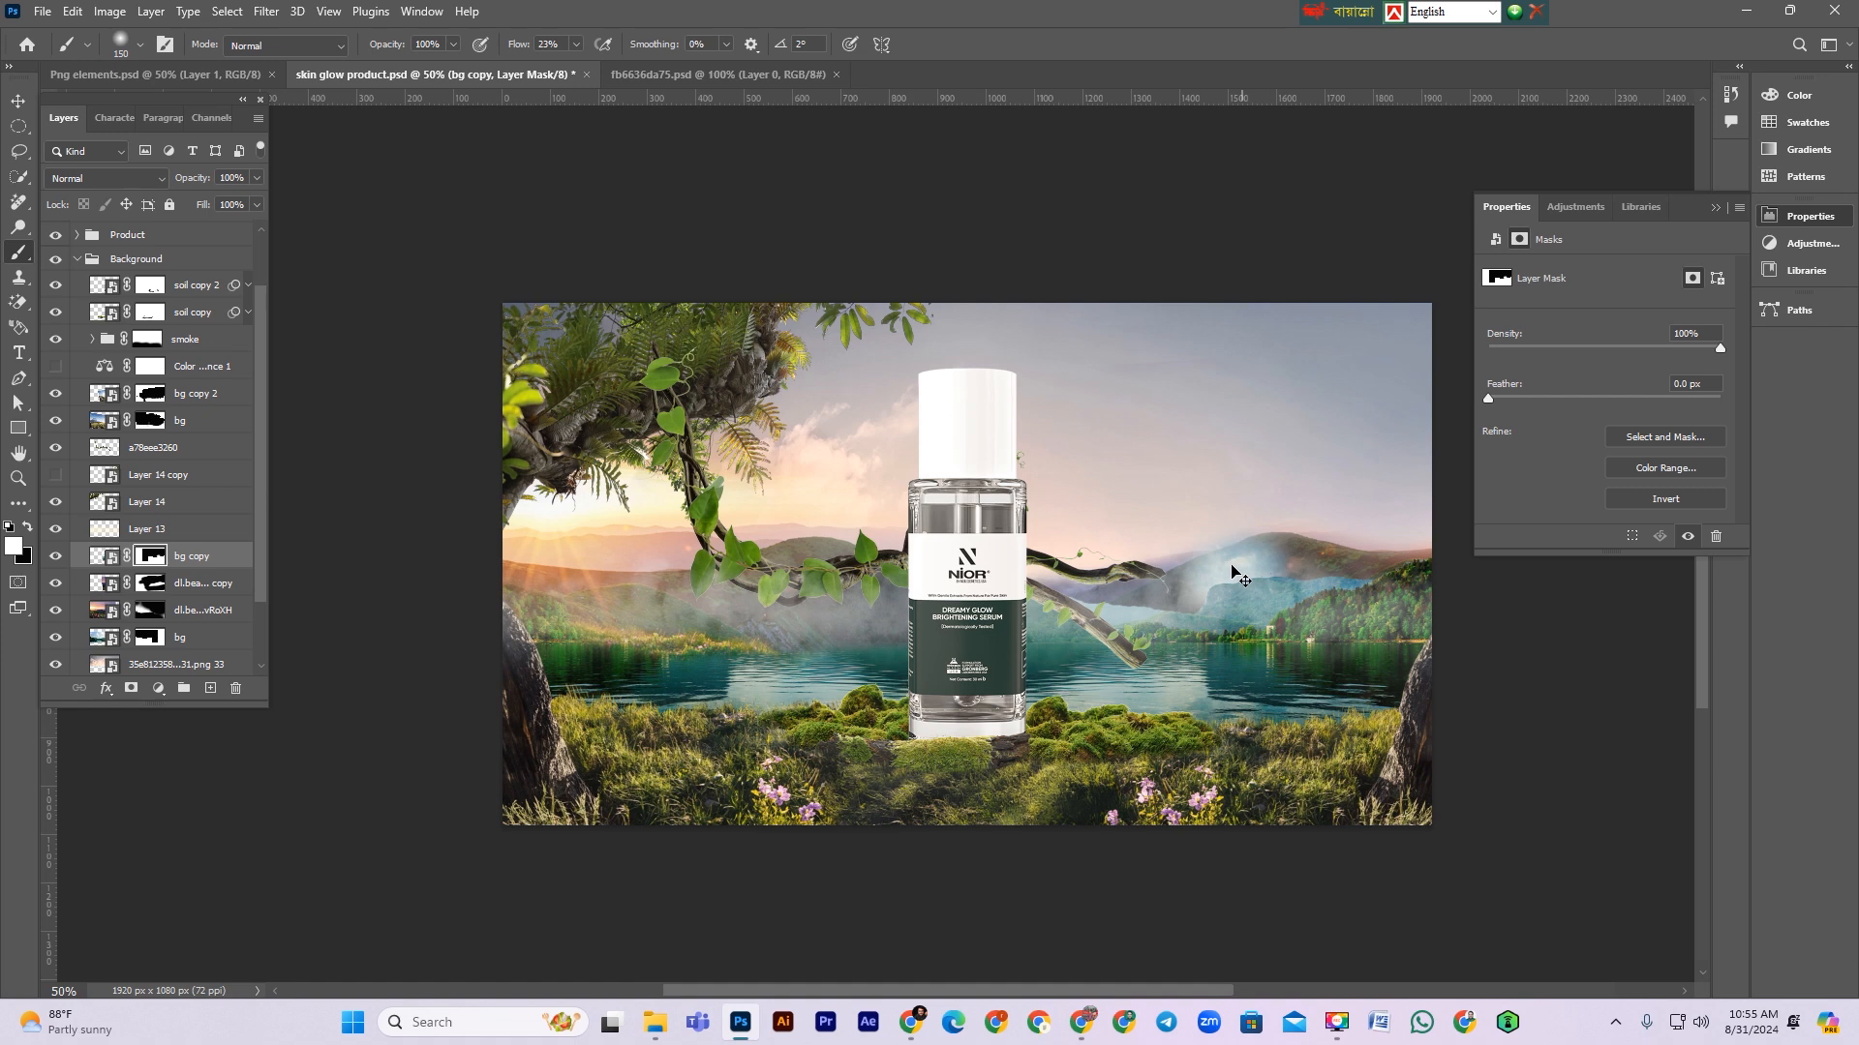
key(ctrl+z)
key(x)
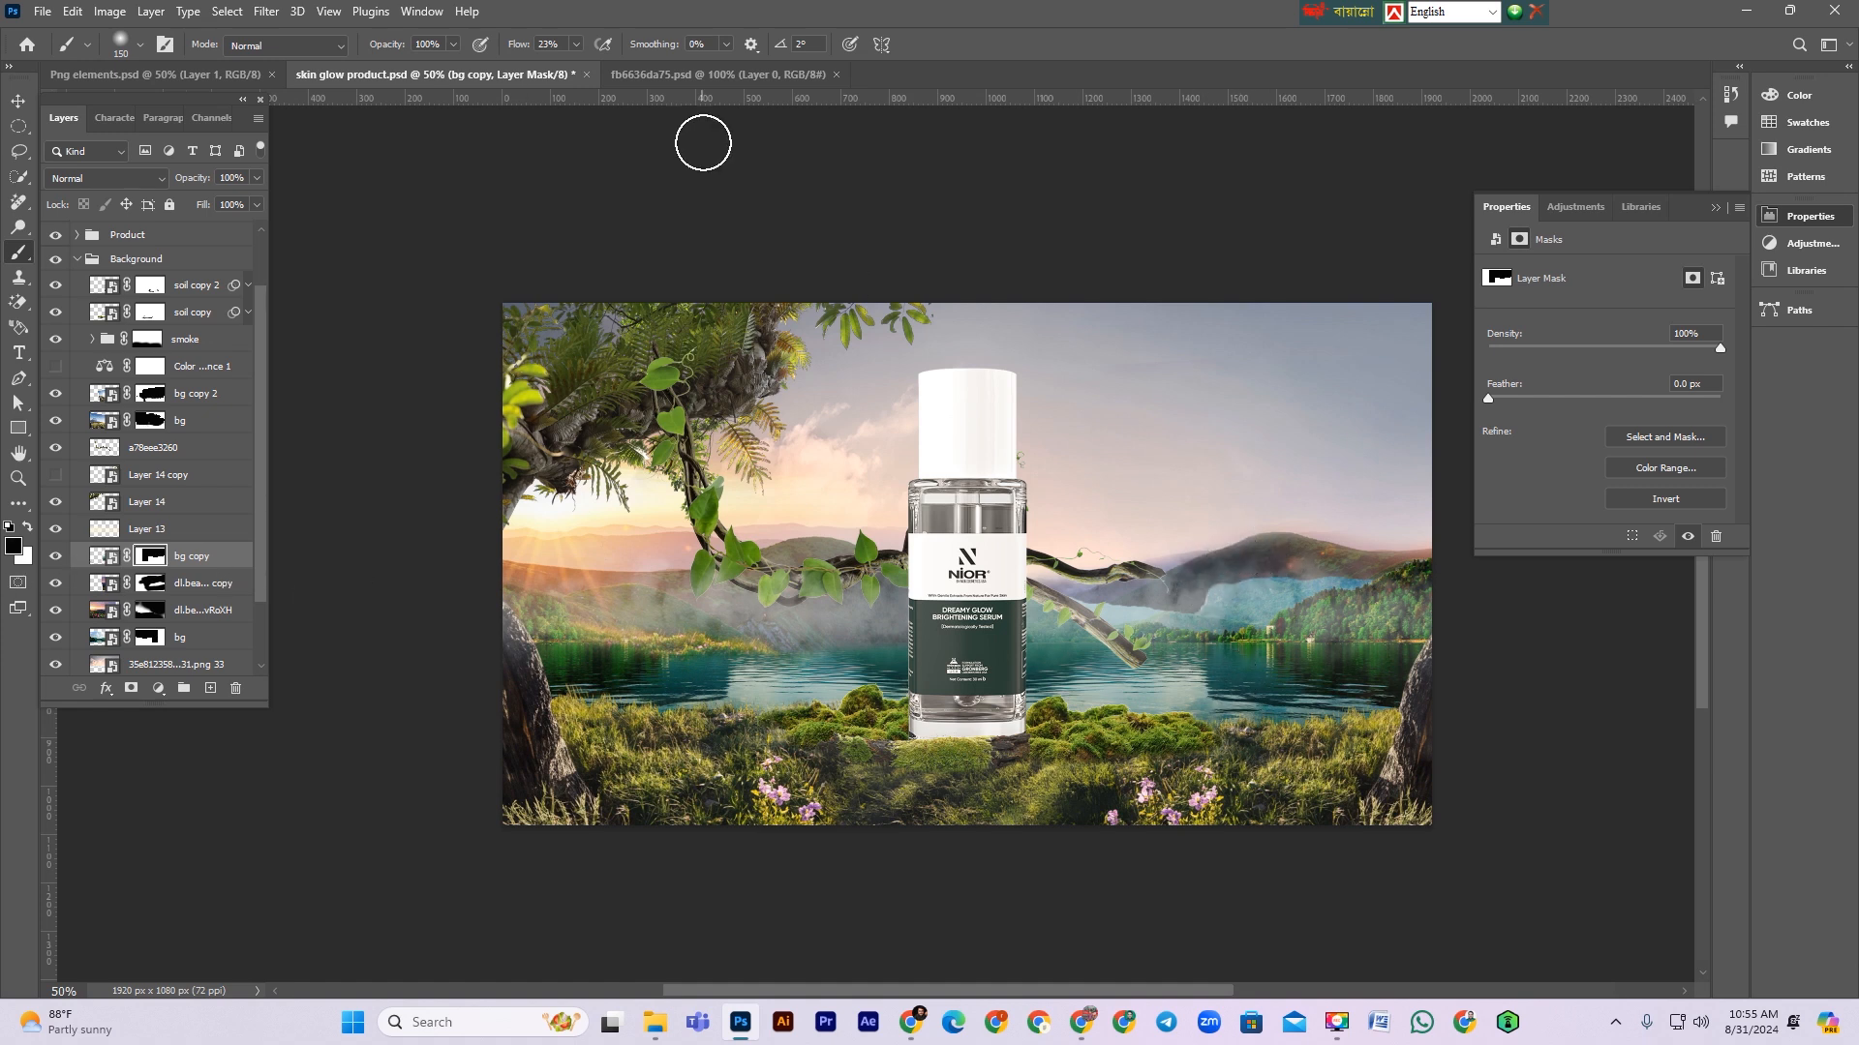
mouse_move(1092, 592)
mouse_down()
mouse_move(1335, 552)
mouse_move(1274, 567)
mouse_up()
key(bracketleft)
key(bracketleft)
key(bracketleft)
key(bracketleft)
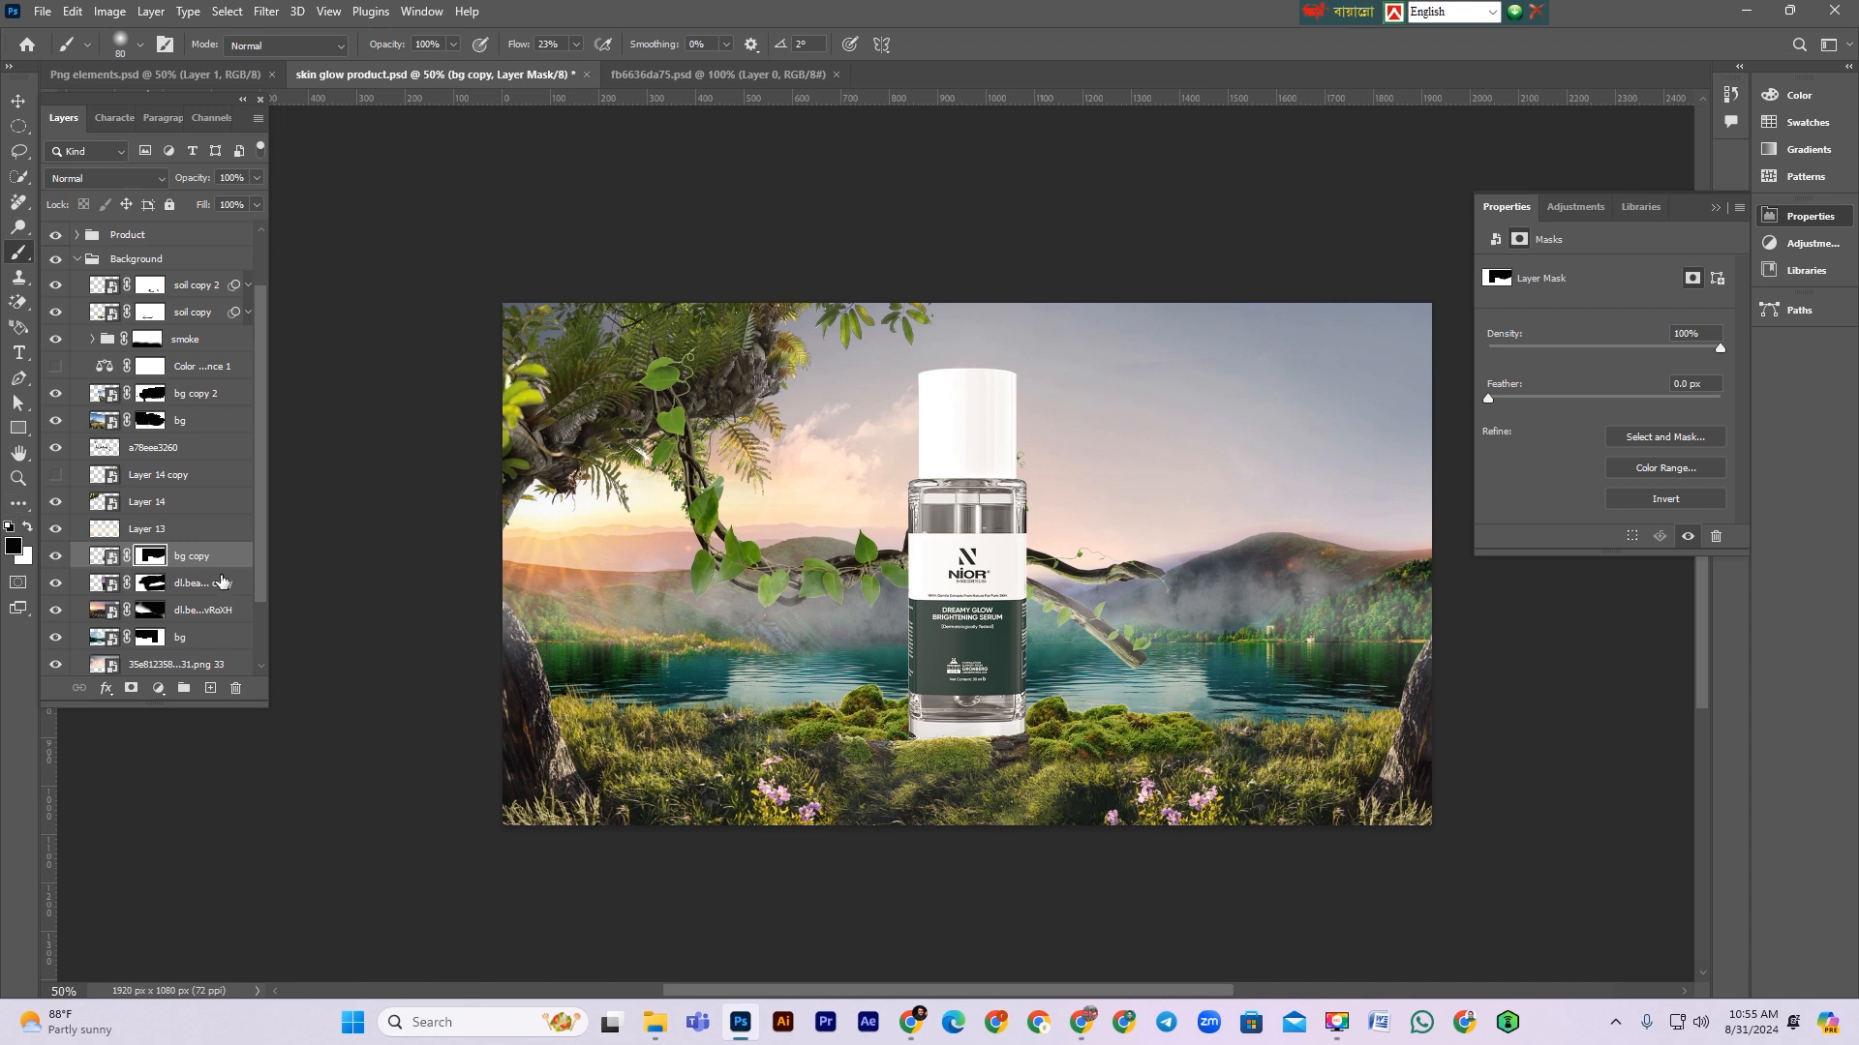
Step: Add a Selective Color adjustment above soil copy 2 and set the Neutrals cyan to -10
key(ctrl+2)
scroll(180, 489, up, 1)
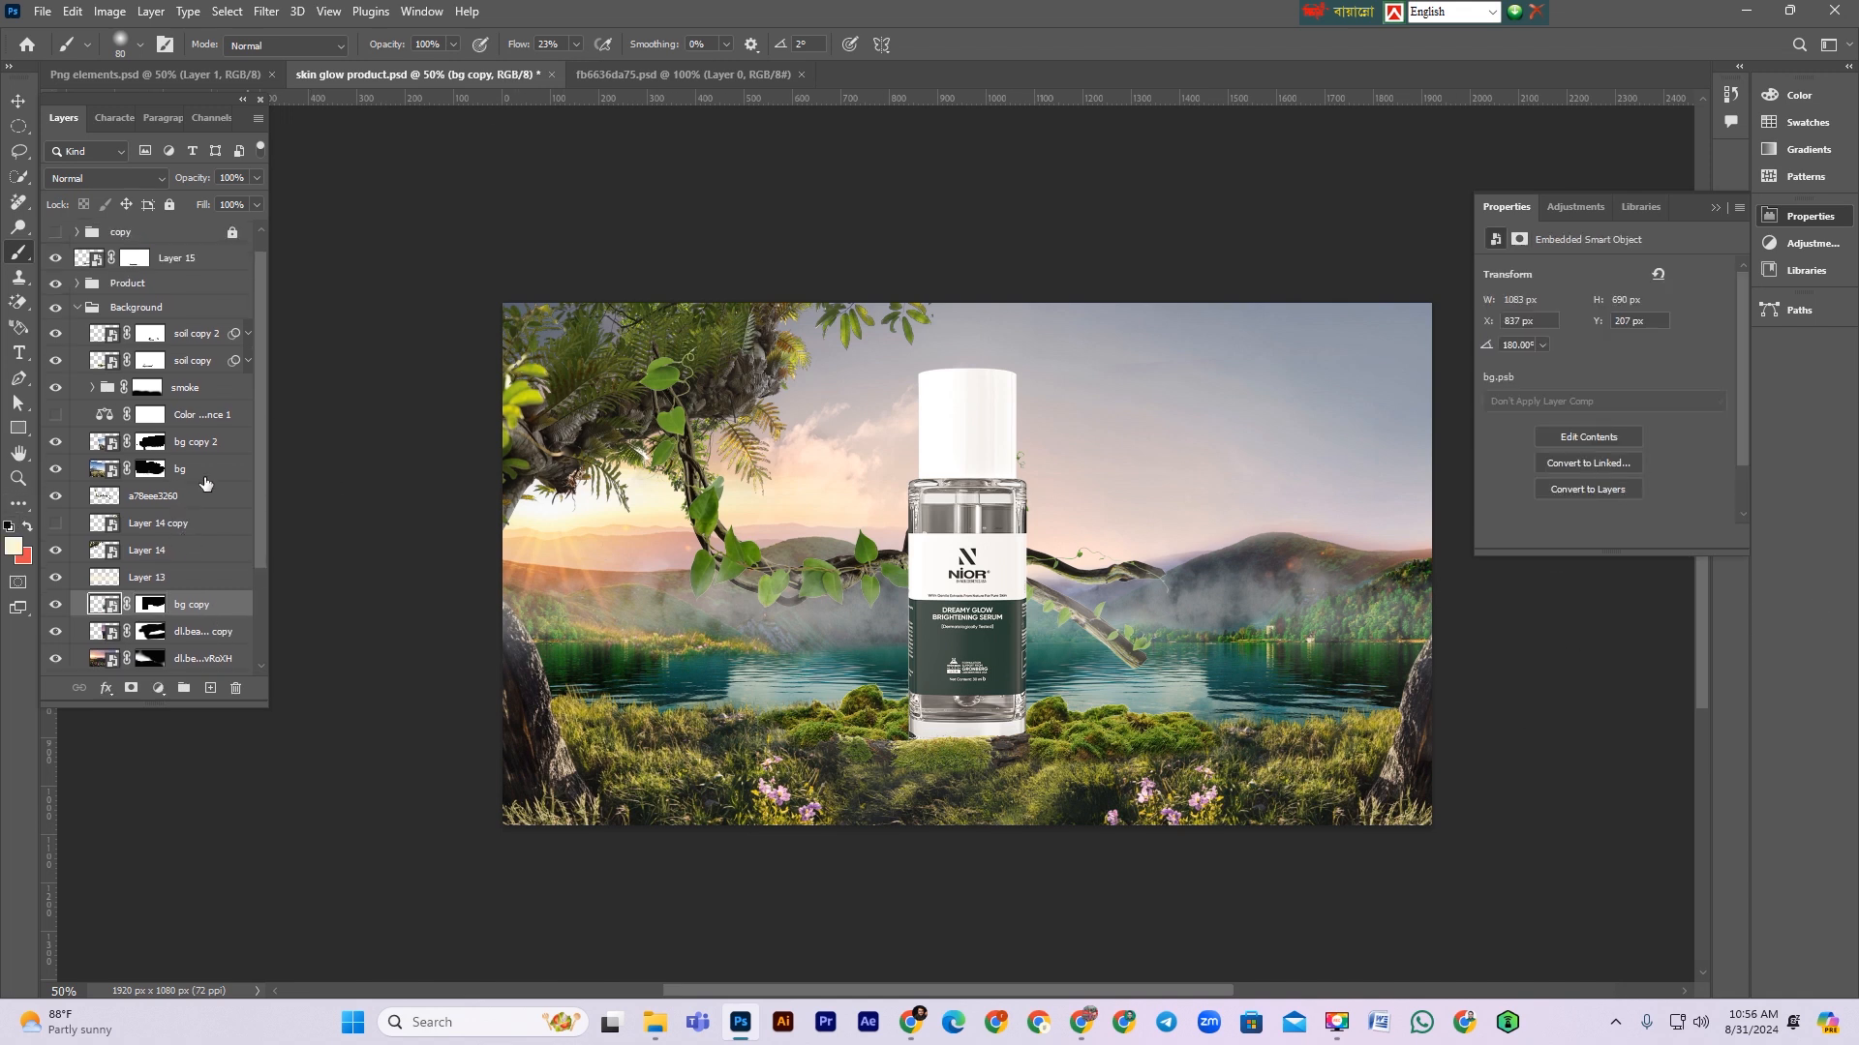
scroll(205, 484, up, 1)
click(198, 372)
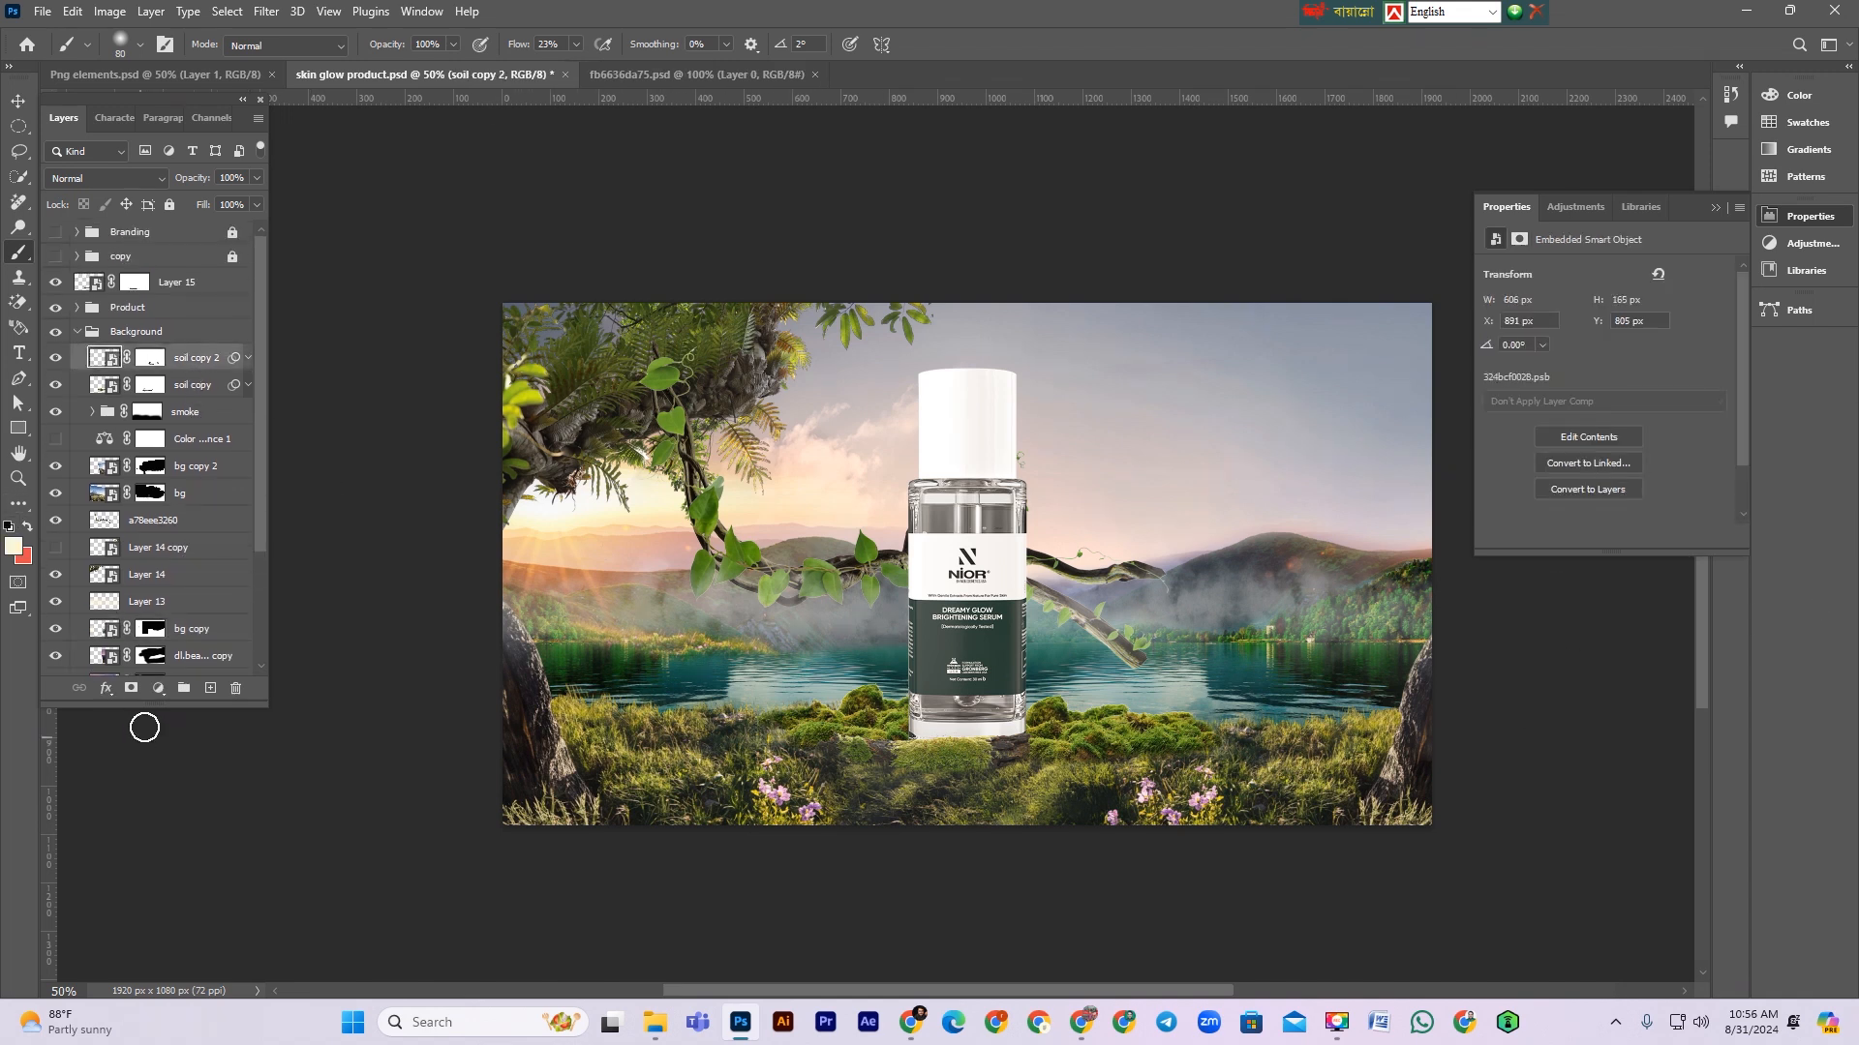
click(159, 688)
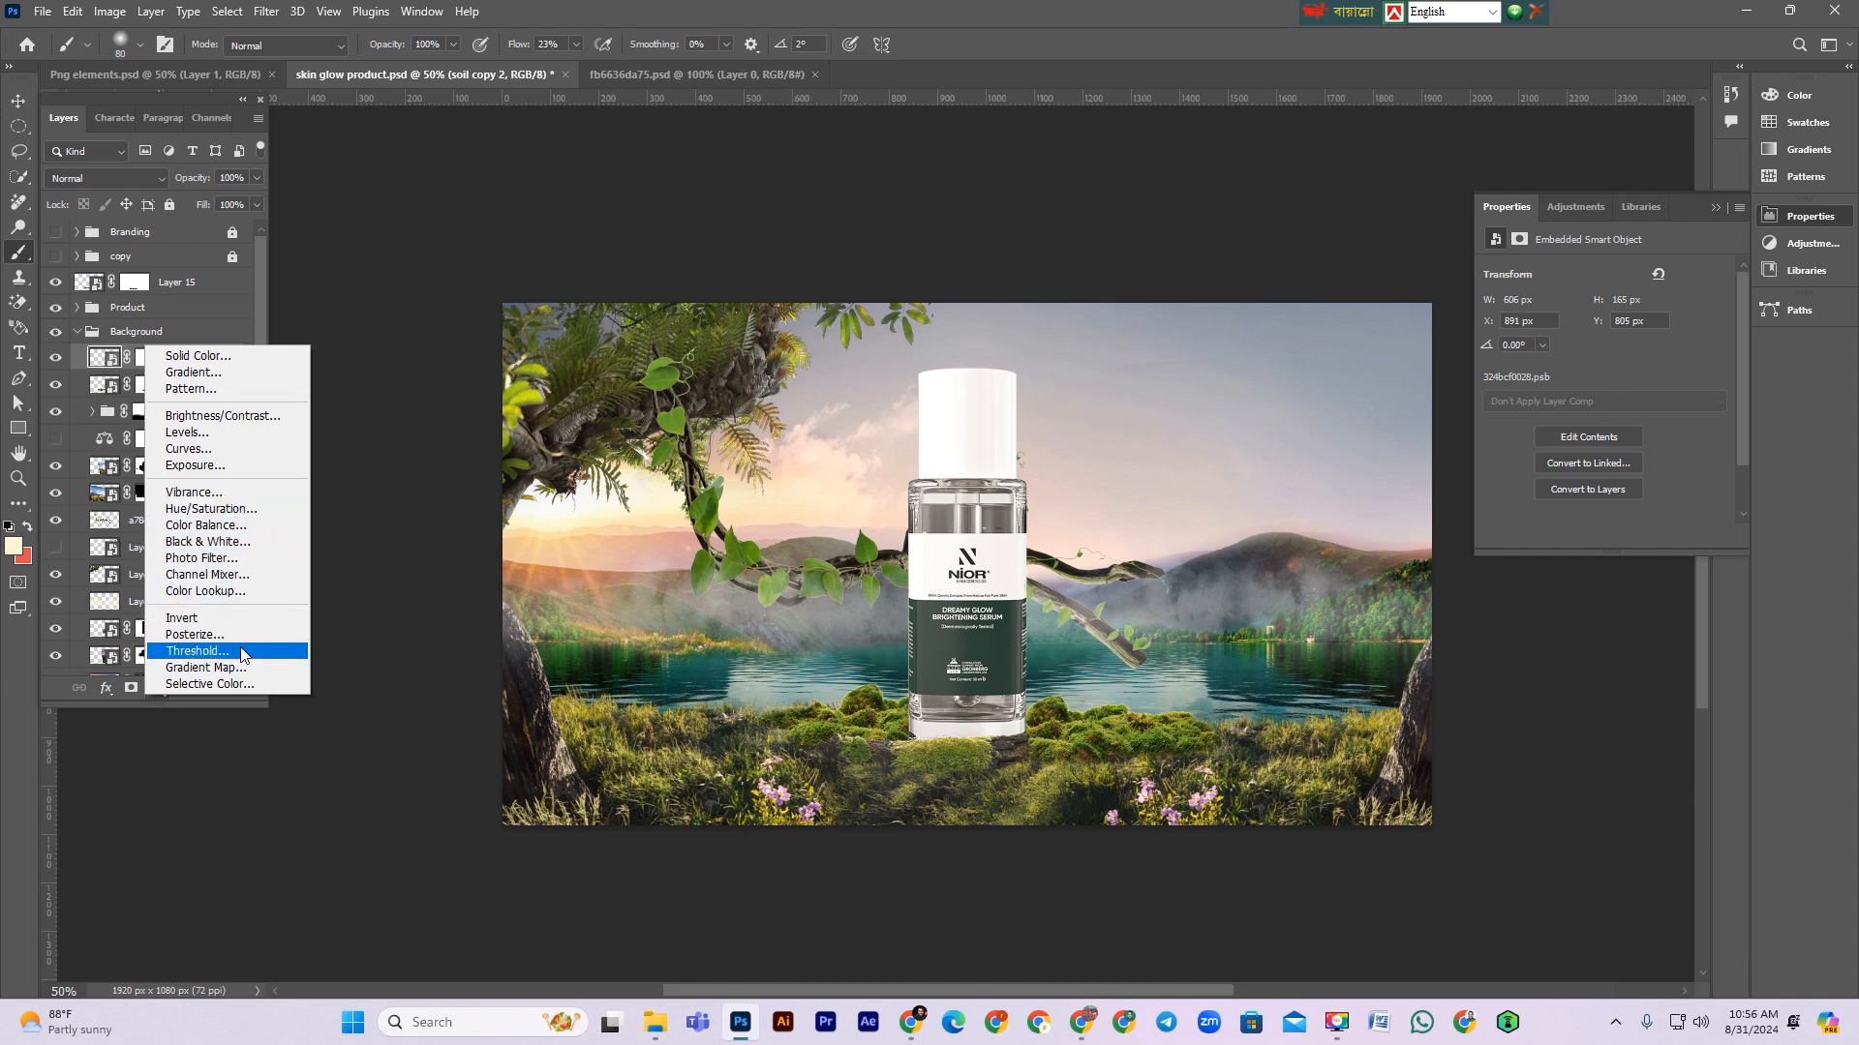
click(223, 684)
click(1592, 293)
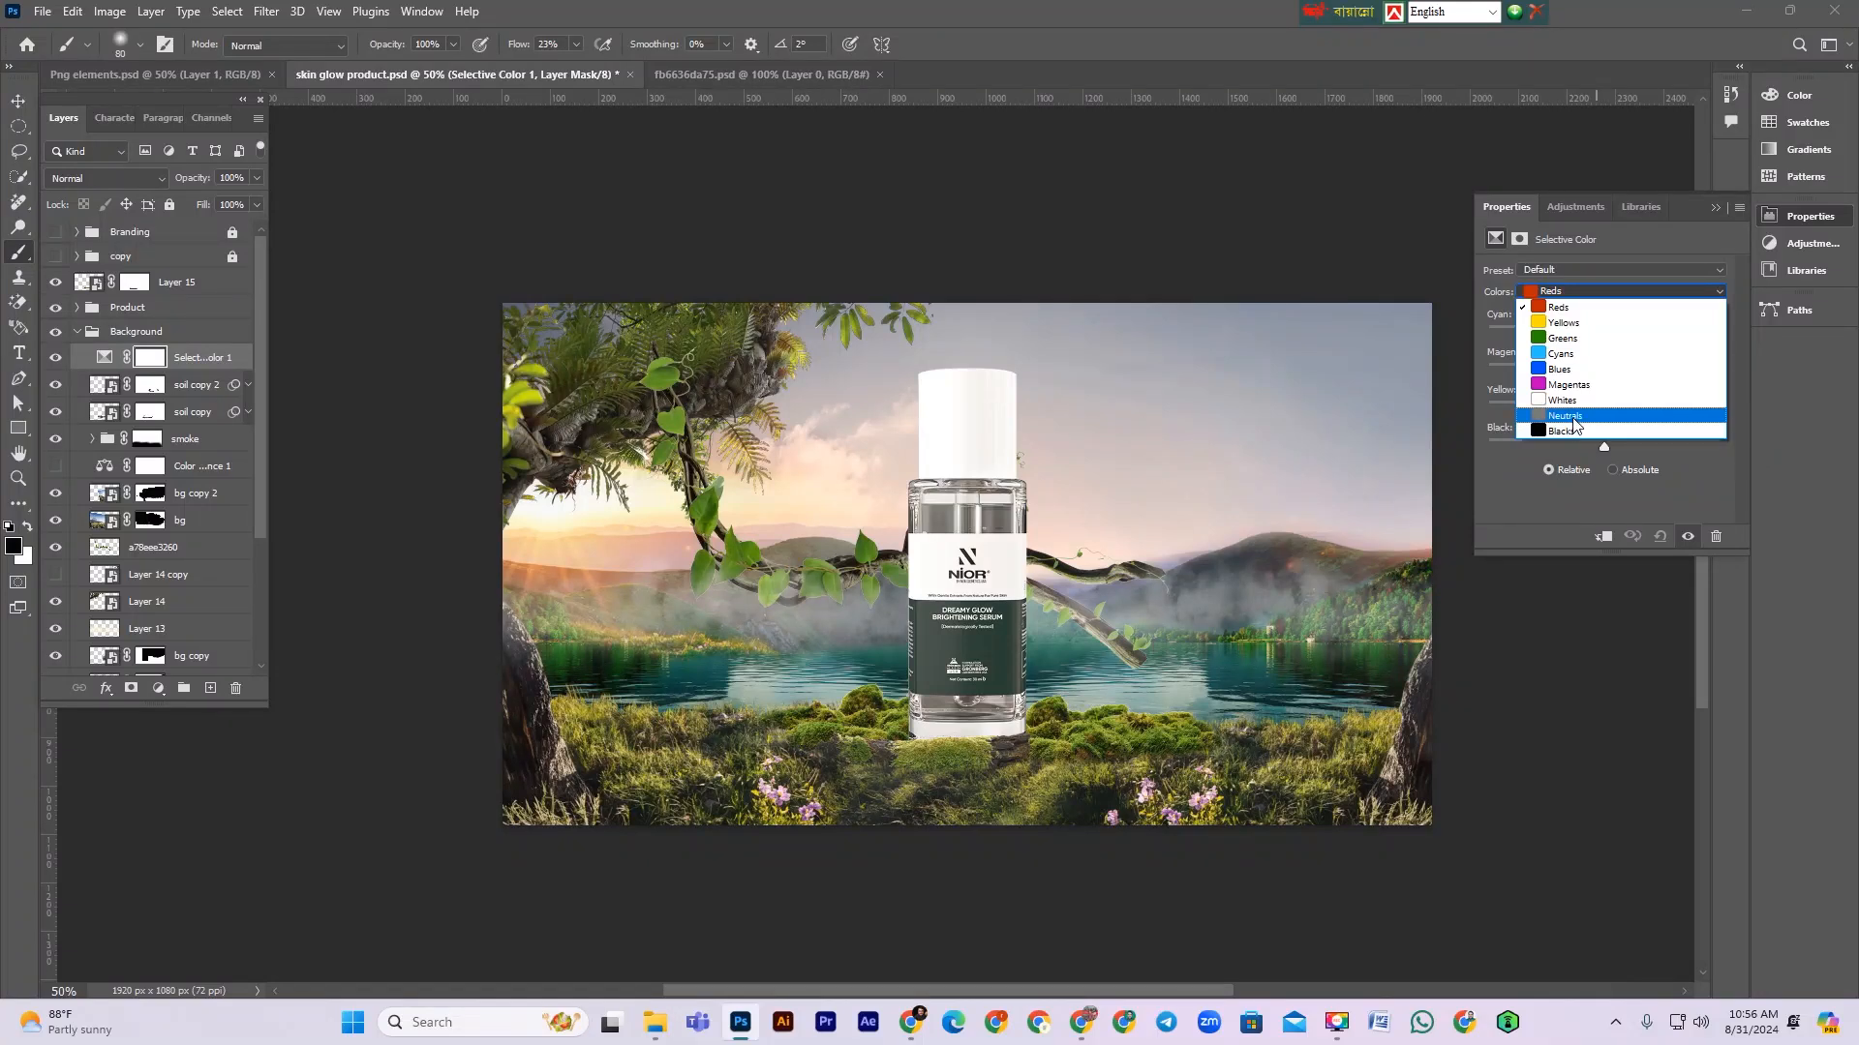
click(1573, 417)
drag(1603, 334, 1625, 345)
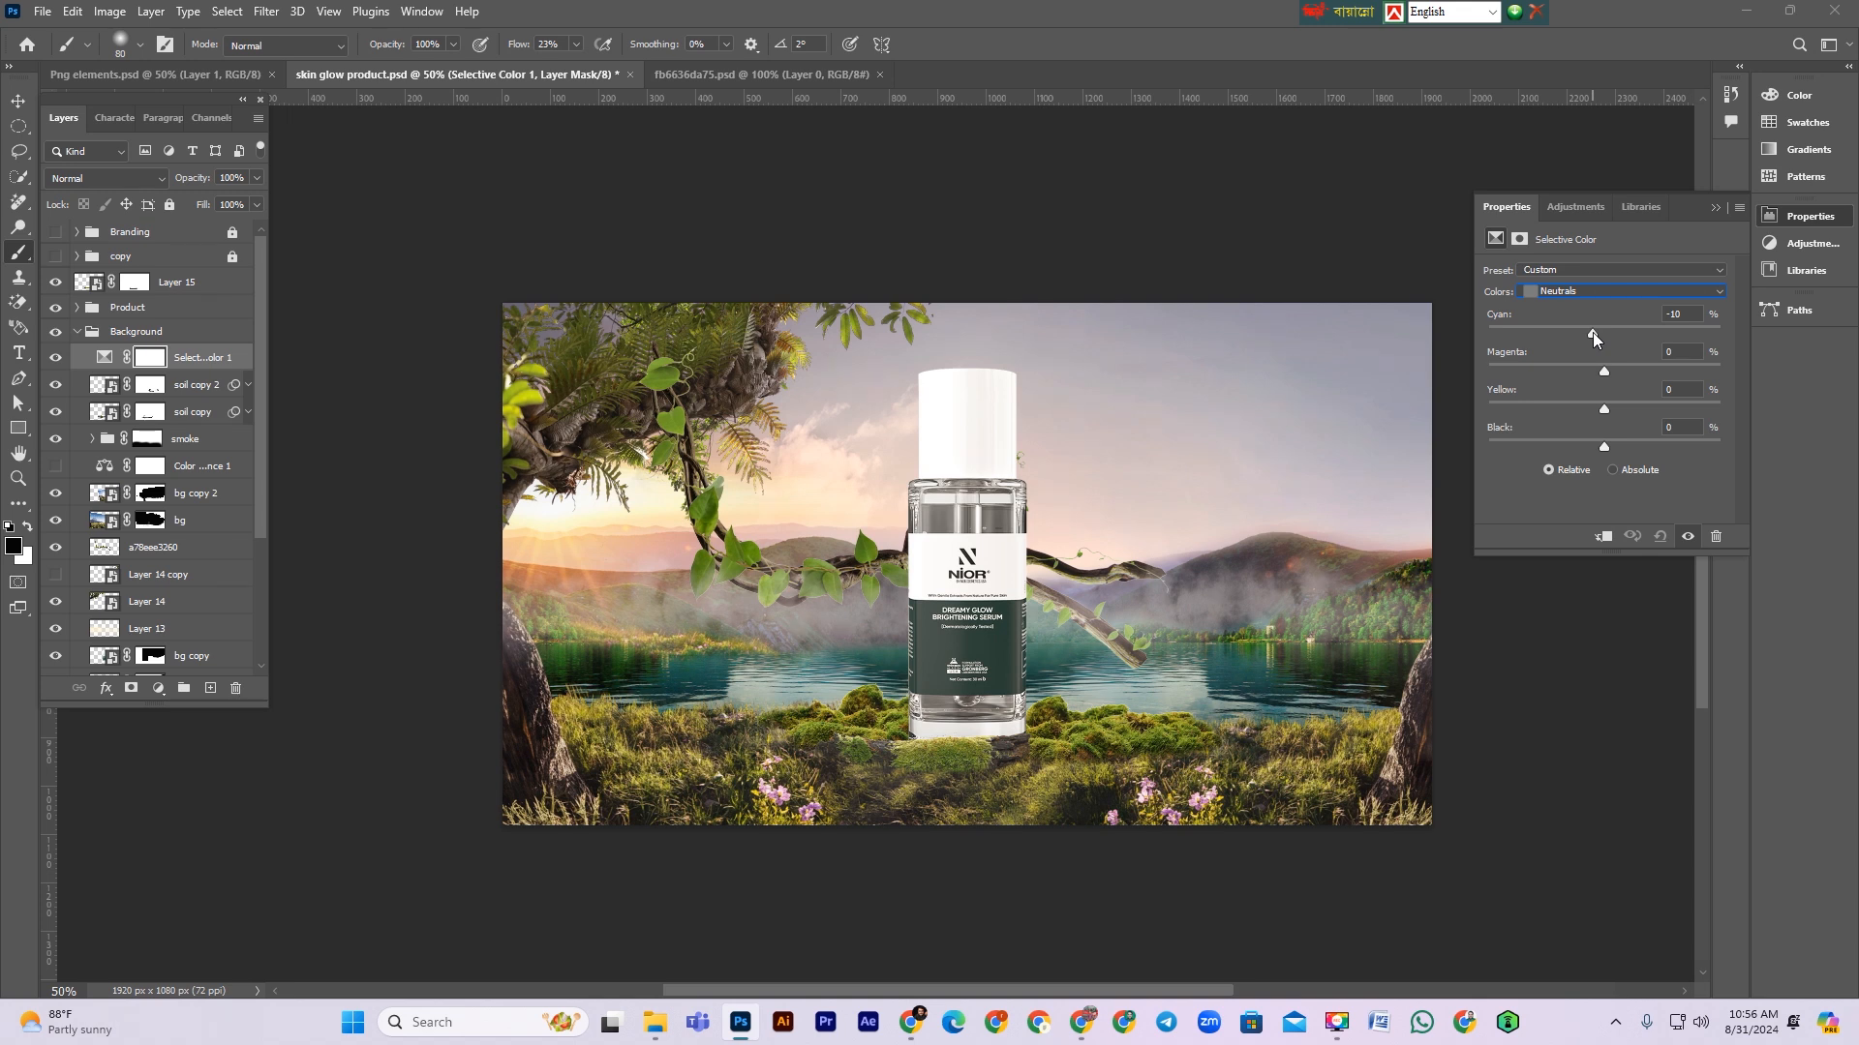
mouse_move(1604, 371)
mouse_down()
mouse_move(1623, 373)
mouse_move(1605, 370)
mouse_up()
drag(1604, 406, 1597, 405)
click(1715, 209)
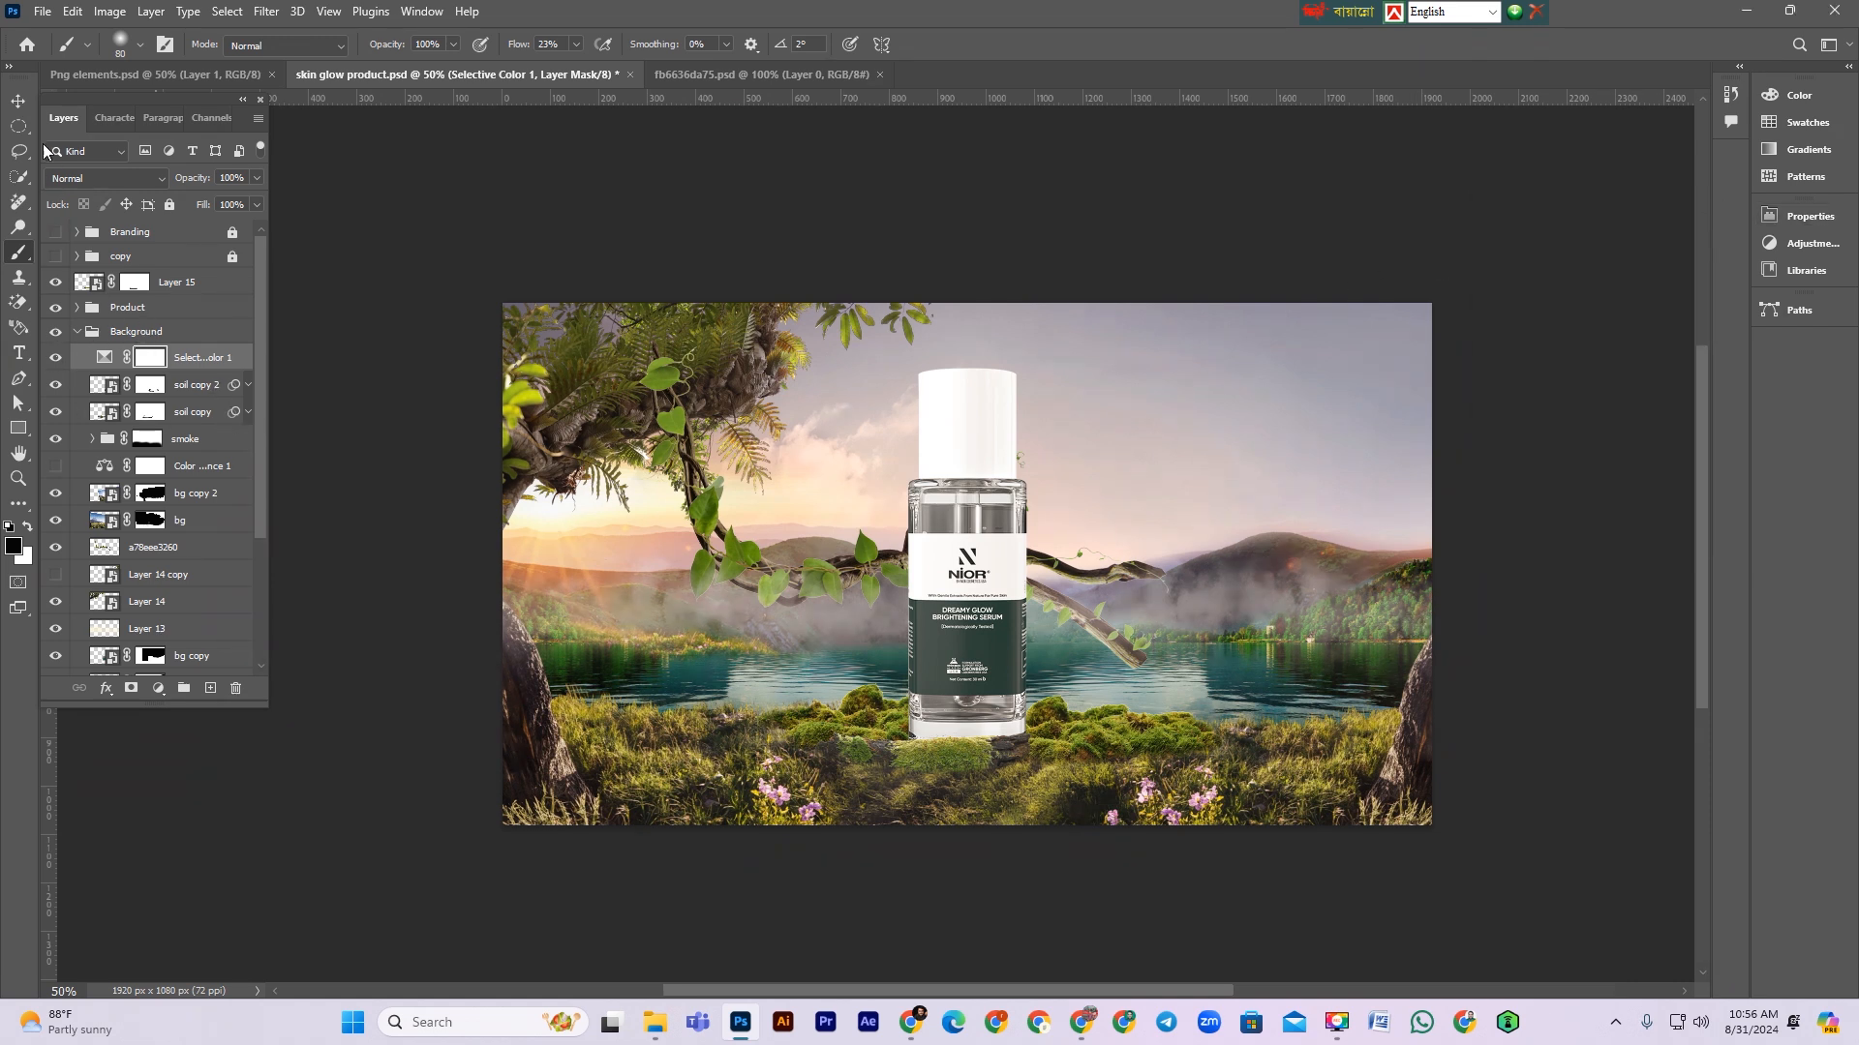
Step: Save the document and move the a78eee3260 branch layer into the Product group
click(20, 99)
key(ctrl+s)
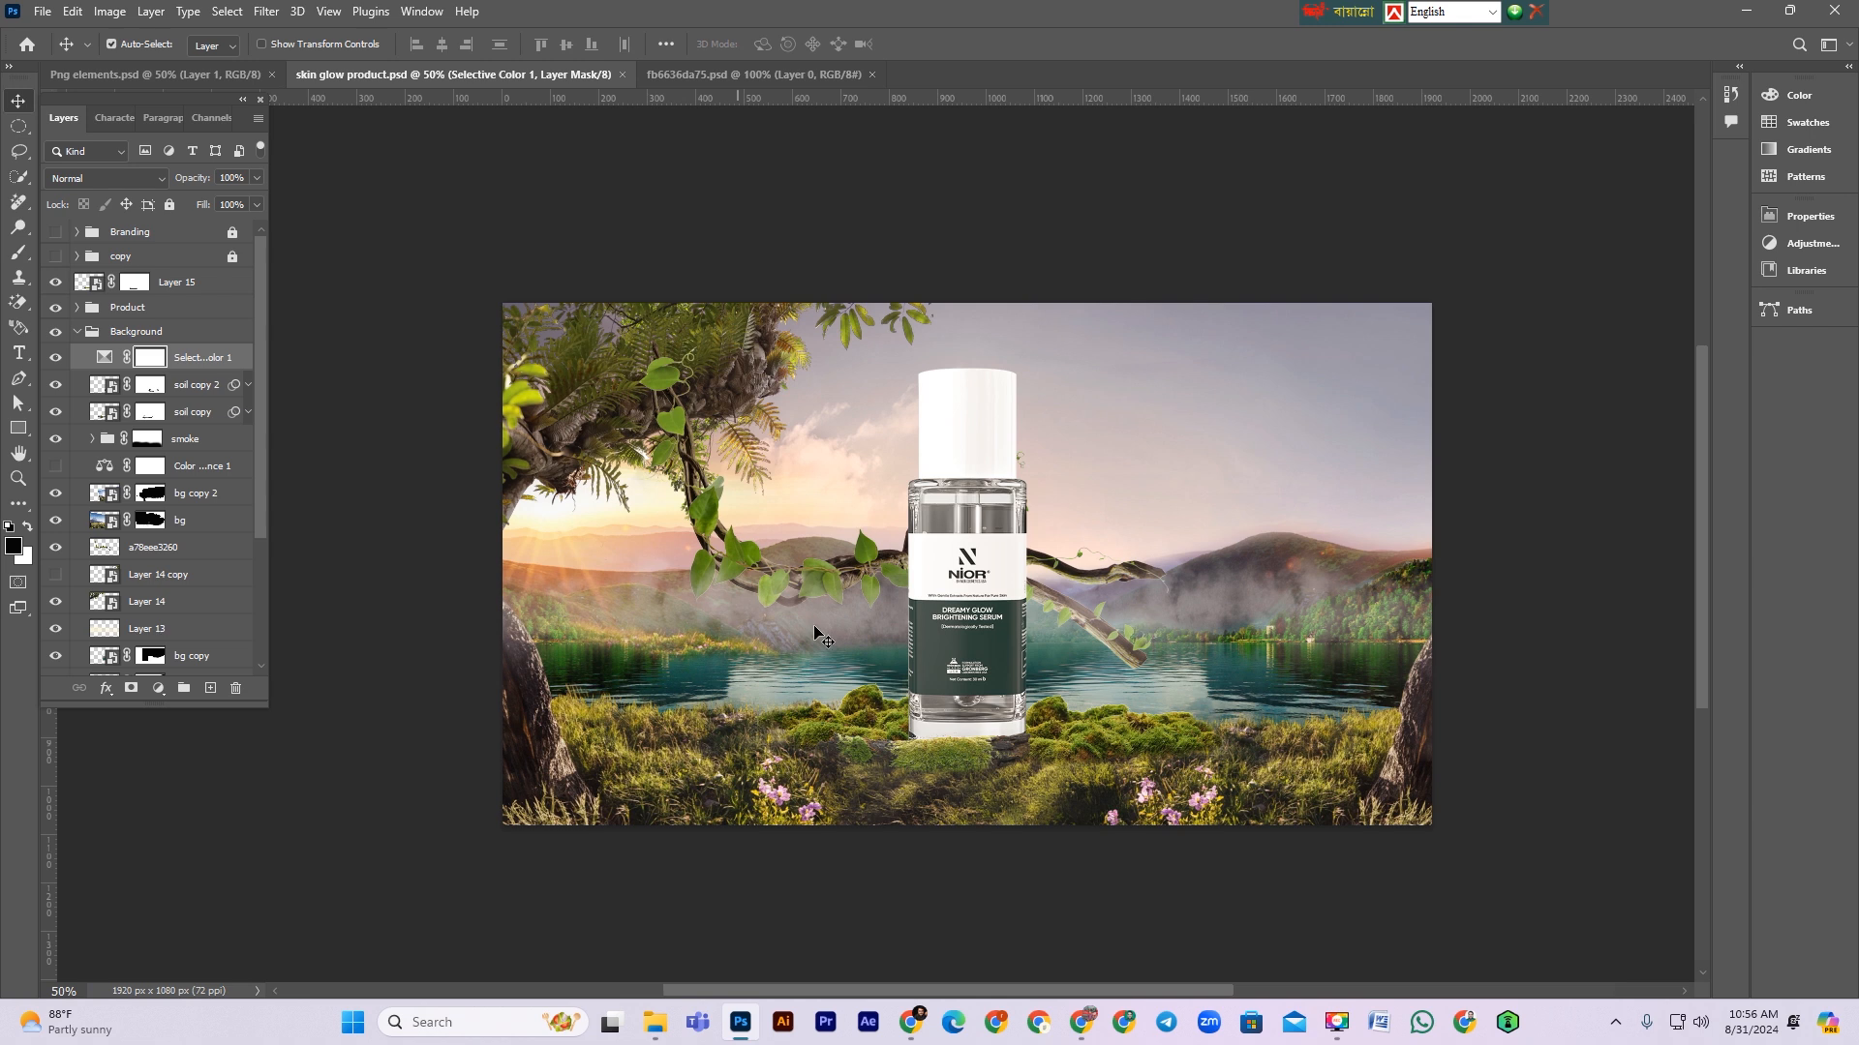
ctrl+click(714, 530)
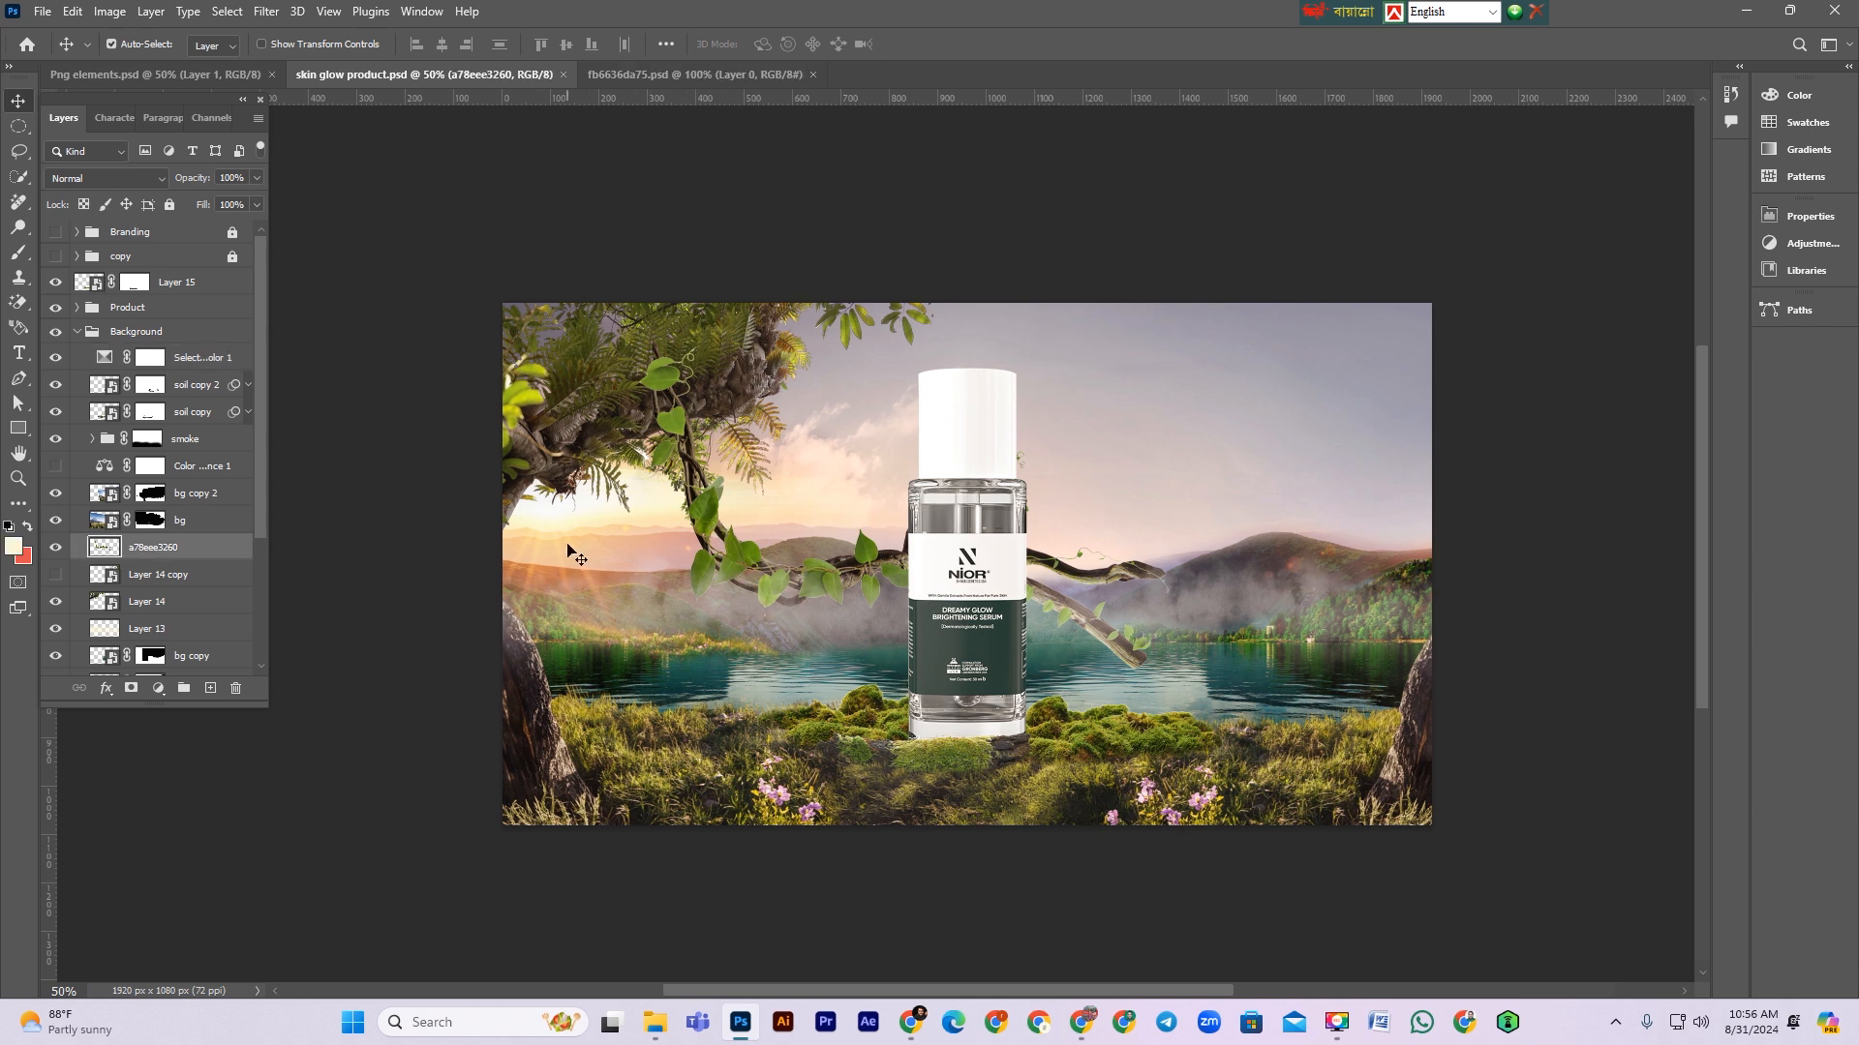
click(50, 548)
click(50, 548)
drag(169, 549, 160, 307)
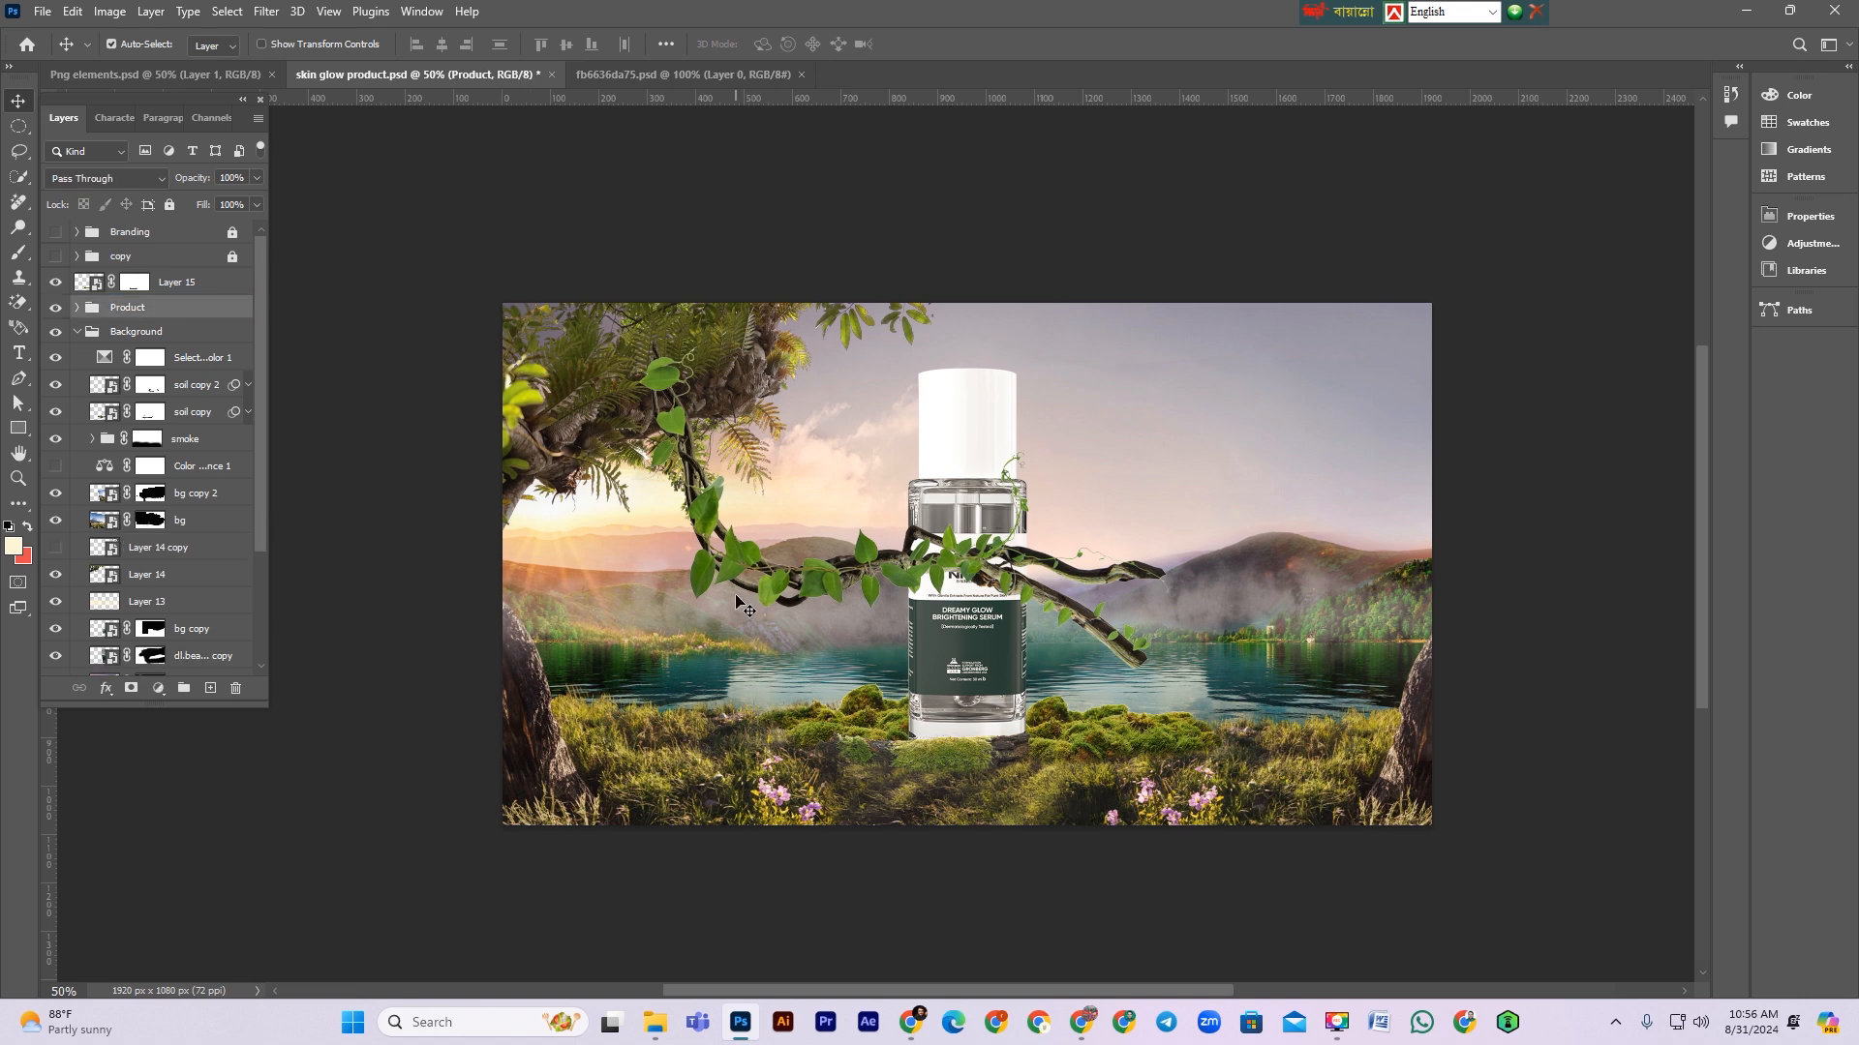
click(78, 308)
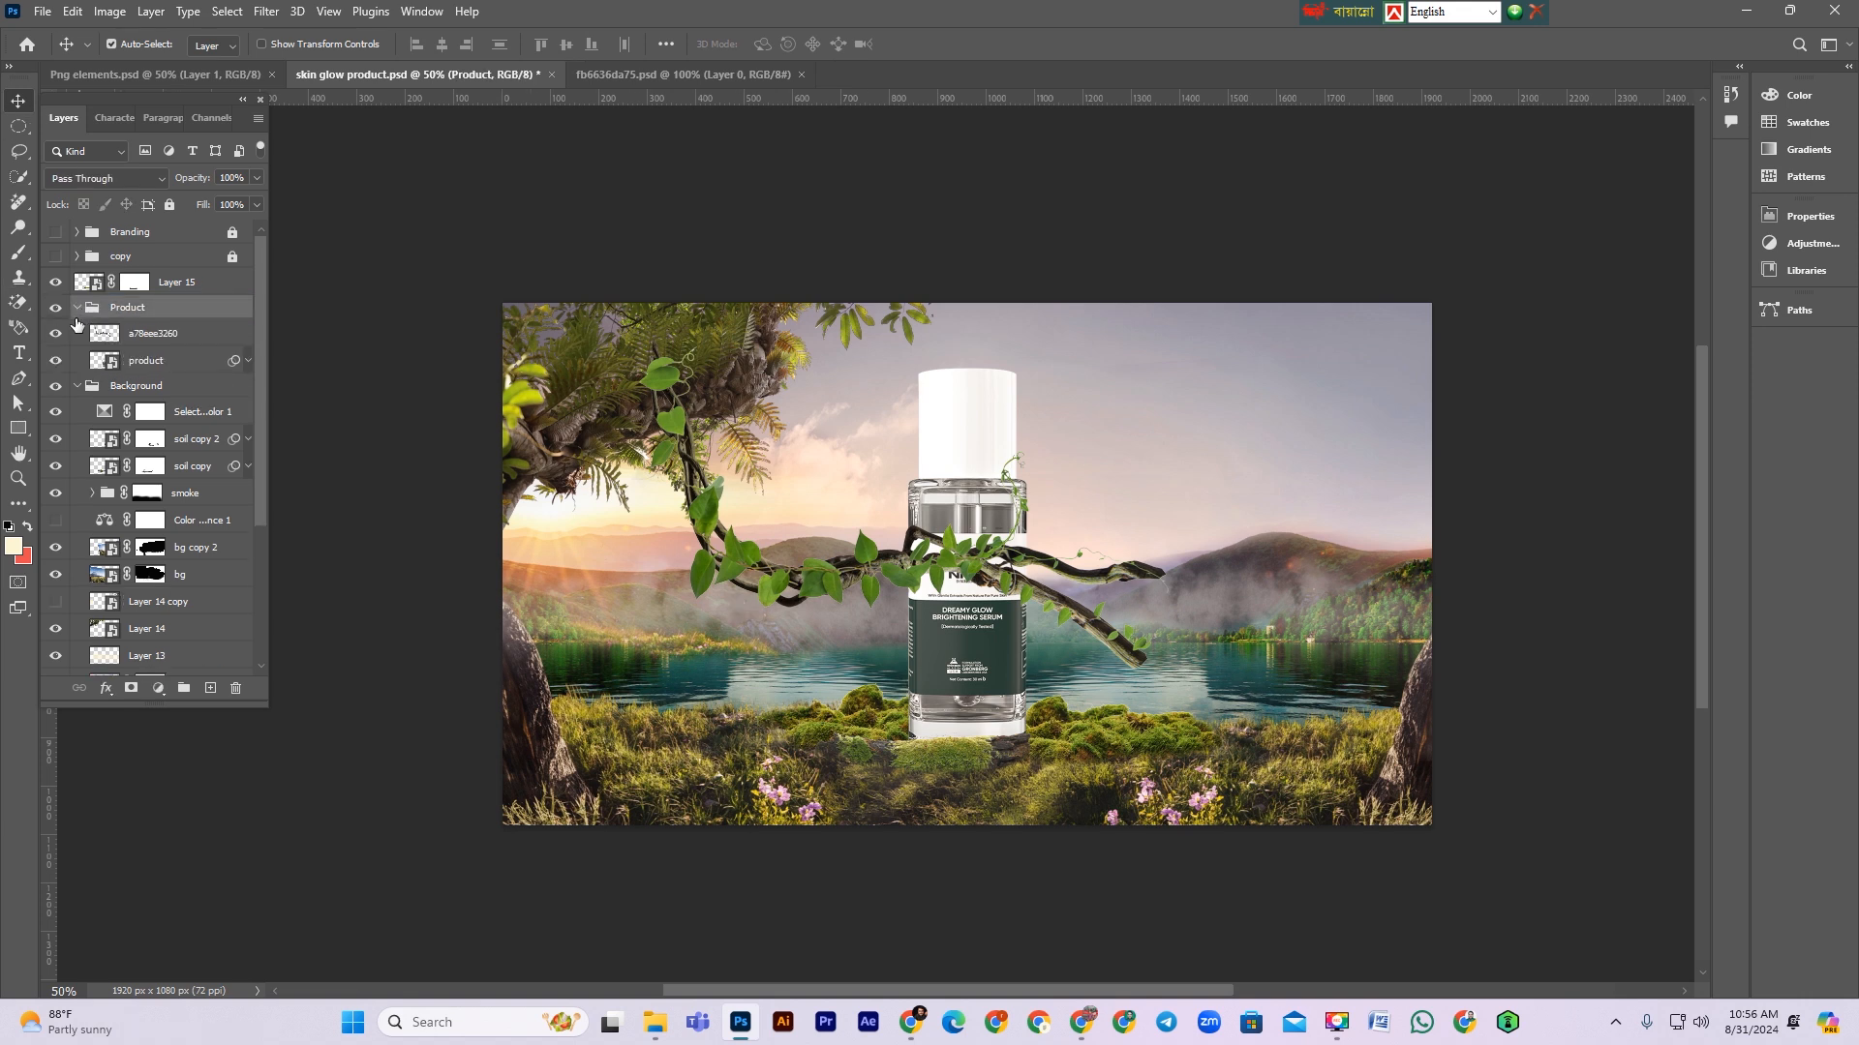
Step: Rename the branch layer to creeper and convert it to a smart object
click(169, 338)
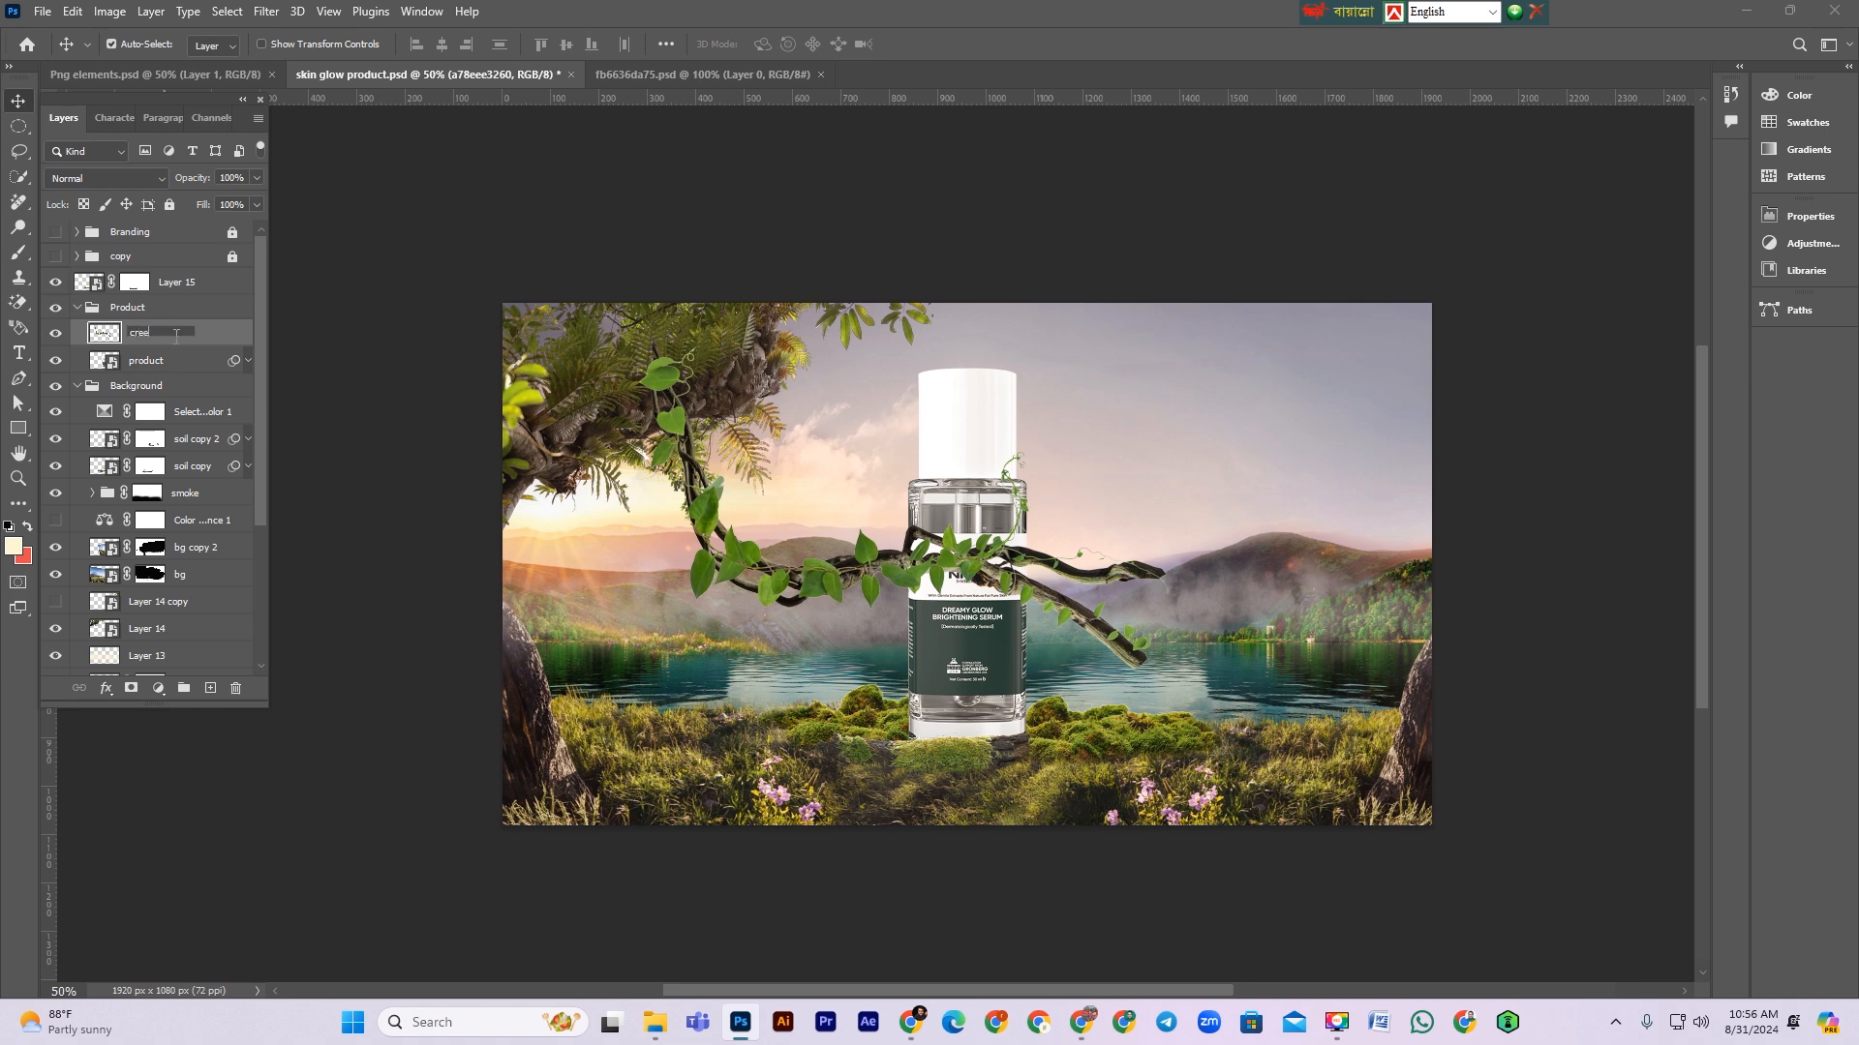
text(creeper)
key(Return)
right_click(176, 340)
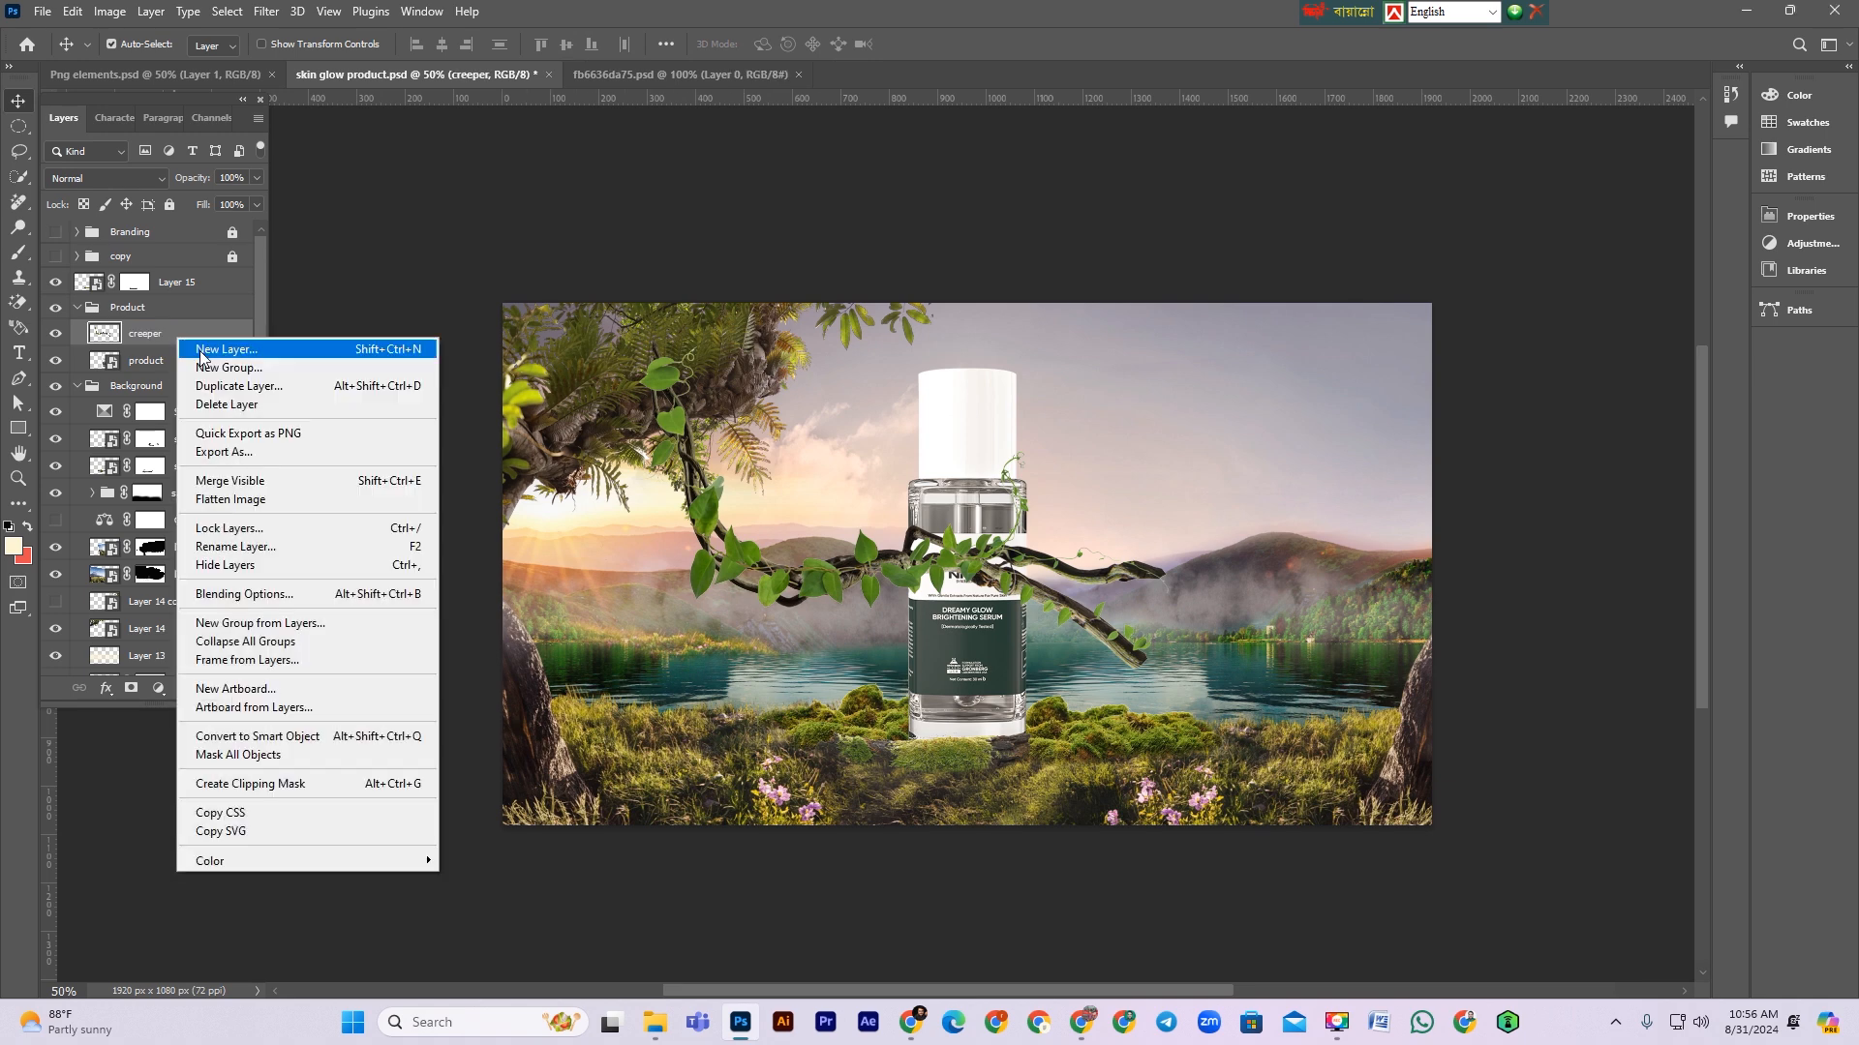
click(287, 737)
Step: Scale the creeper to about 80% and rotate it about 29° so it wraps around the bottle's neck
key(ctrl+t)
drag(837, 310, 984, 316)
drag(705, 557, 837, 487)
drag(1247, 423, 1259, 299)
drag(775, 600, 895, 511)
drag(779, 371, 749, 310)
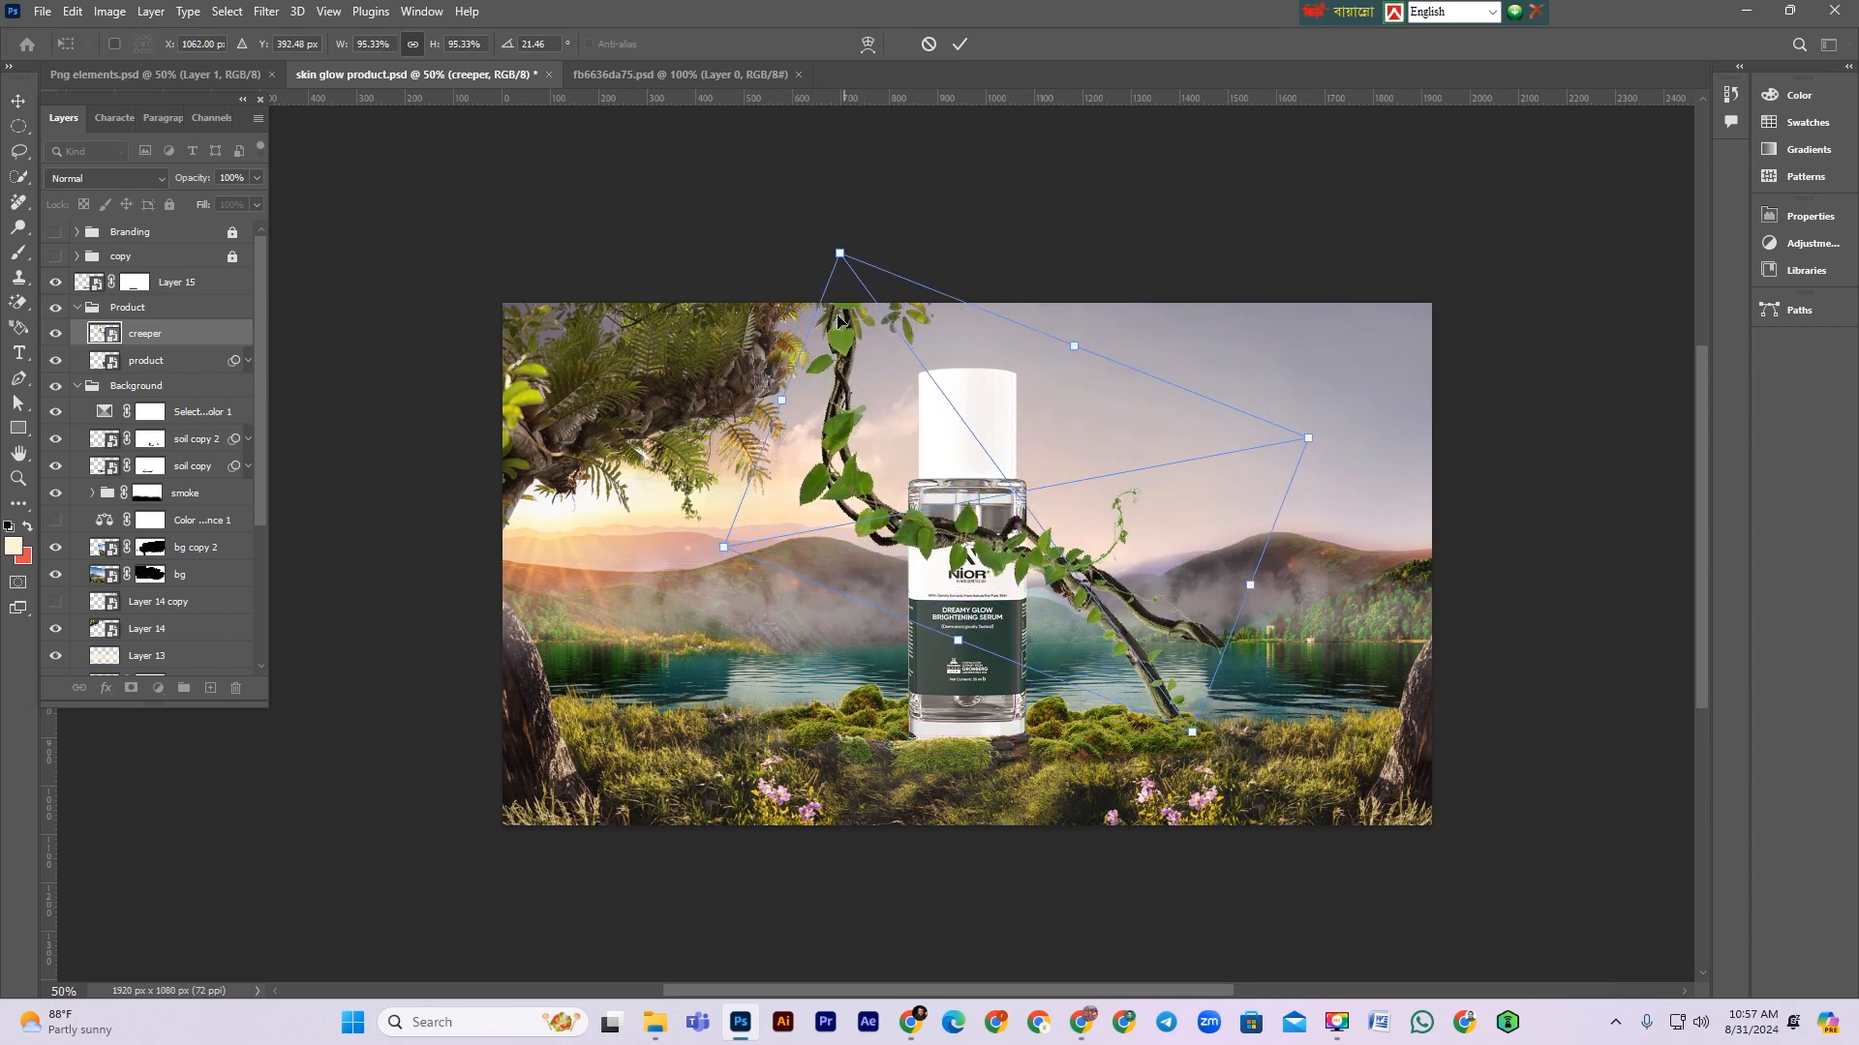
drag(782, 403, 854, 399)
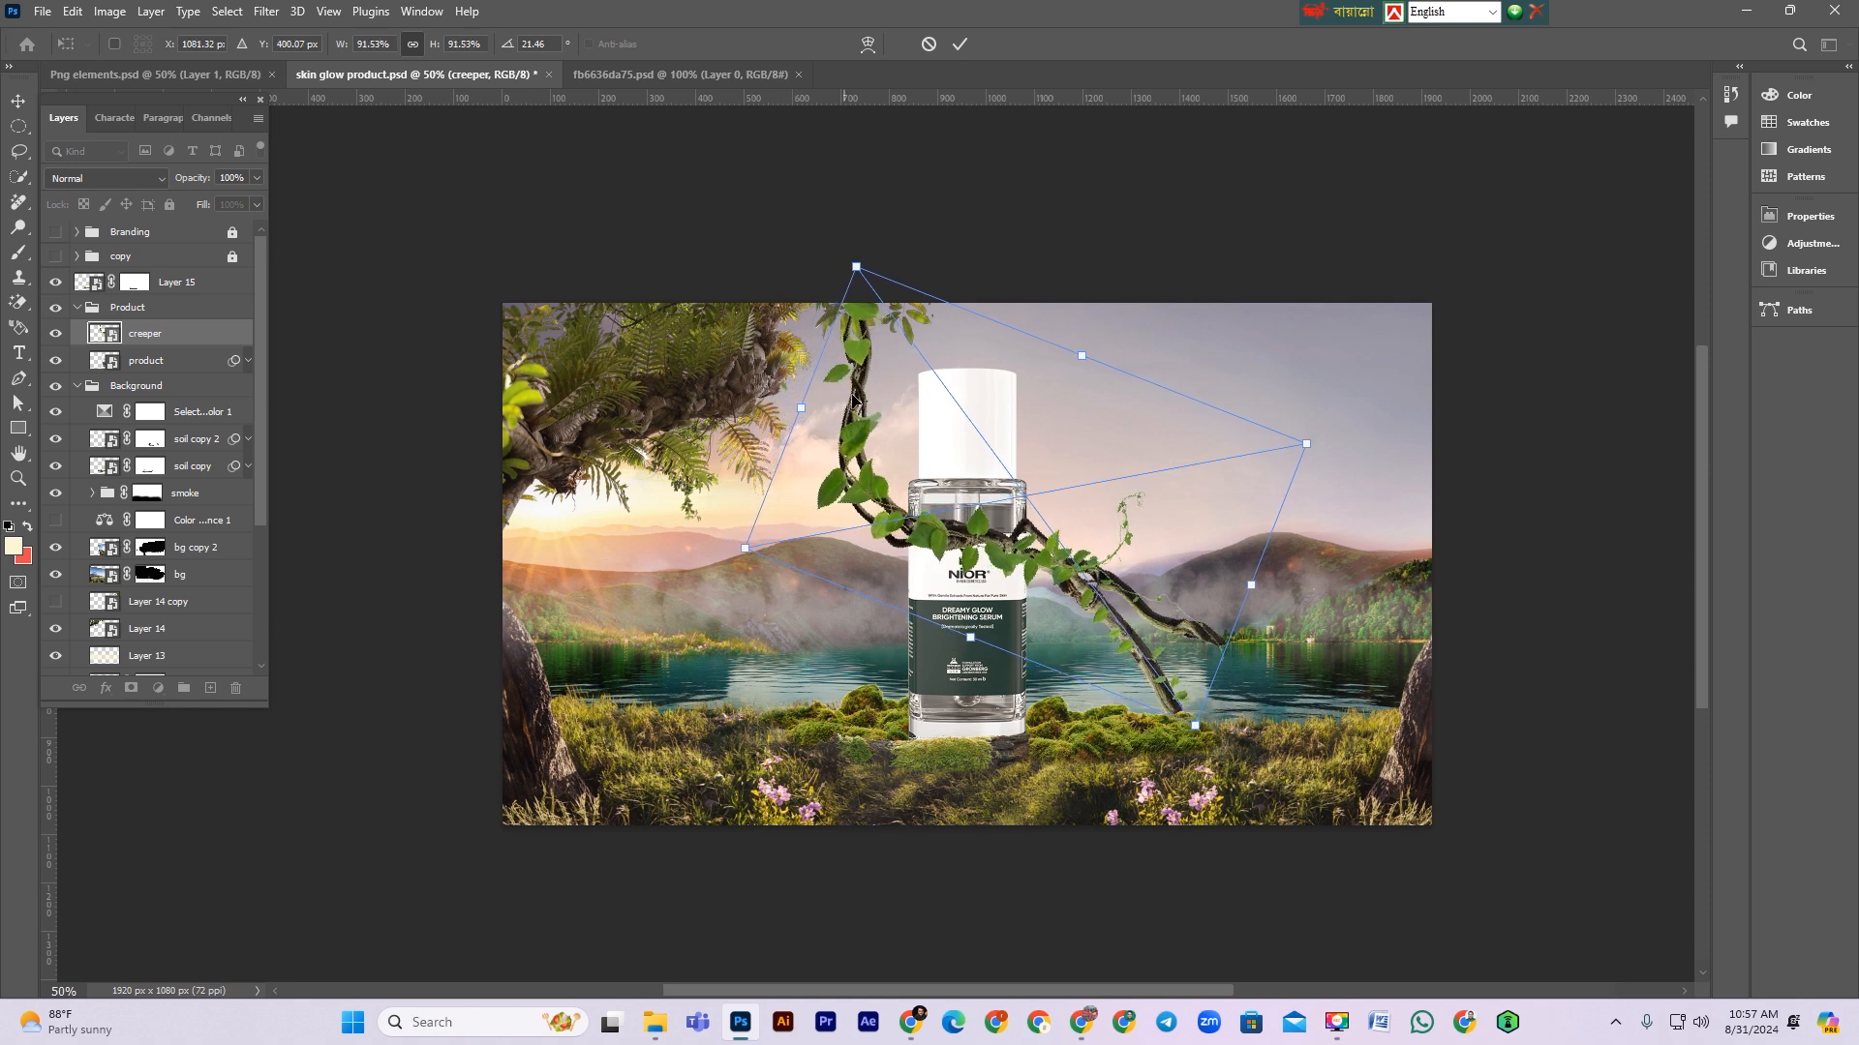
drag(1248, 594, 1193, 573)
drag(1016, 518, 1017, 518)
drag(1224, 598, 1211, 632)
drag(1076, 581, 1081, 578)
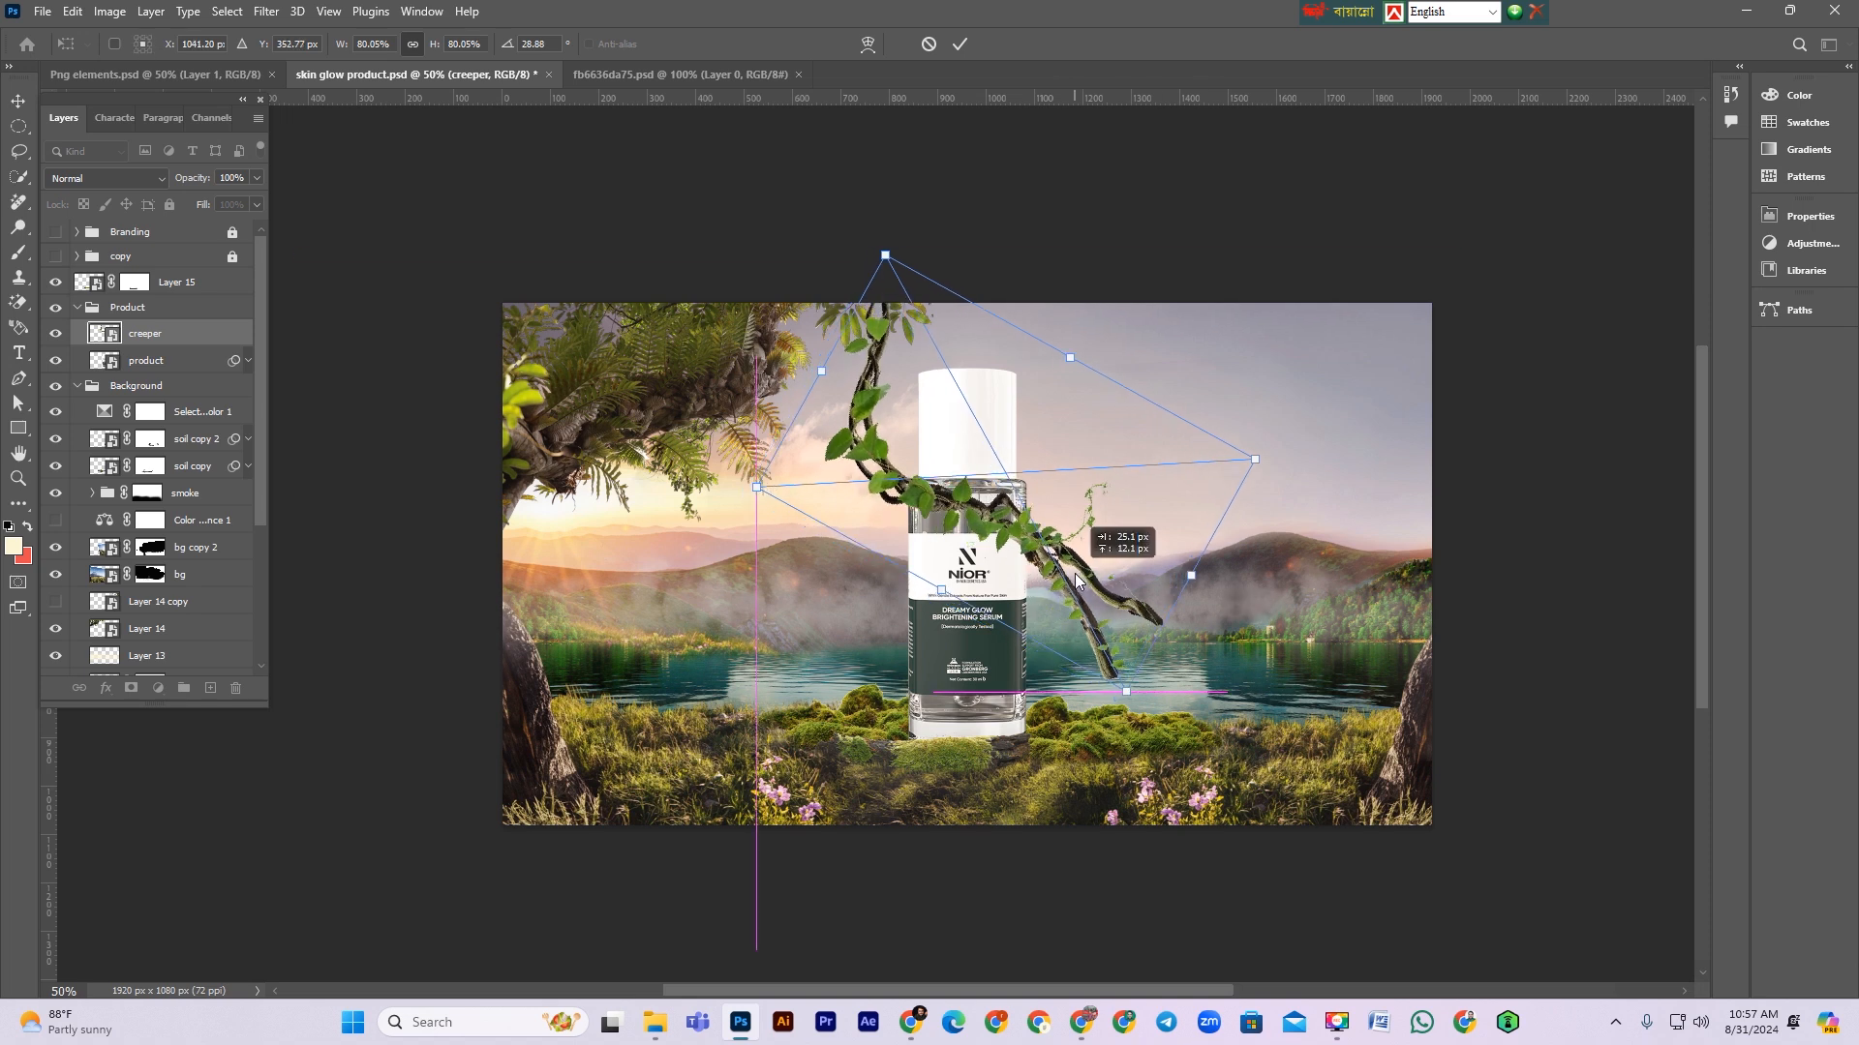
key(Return)
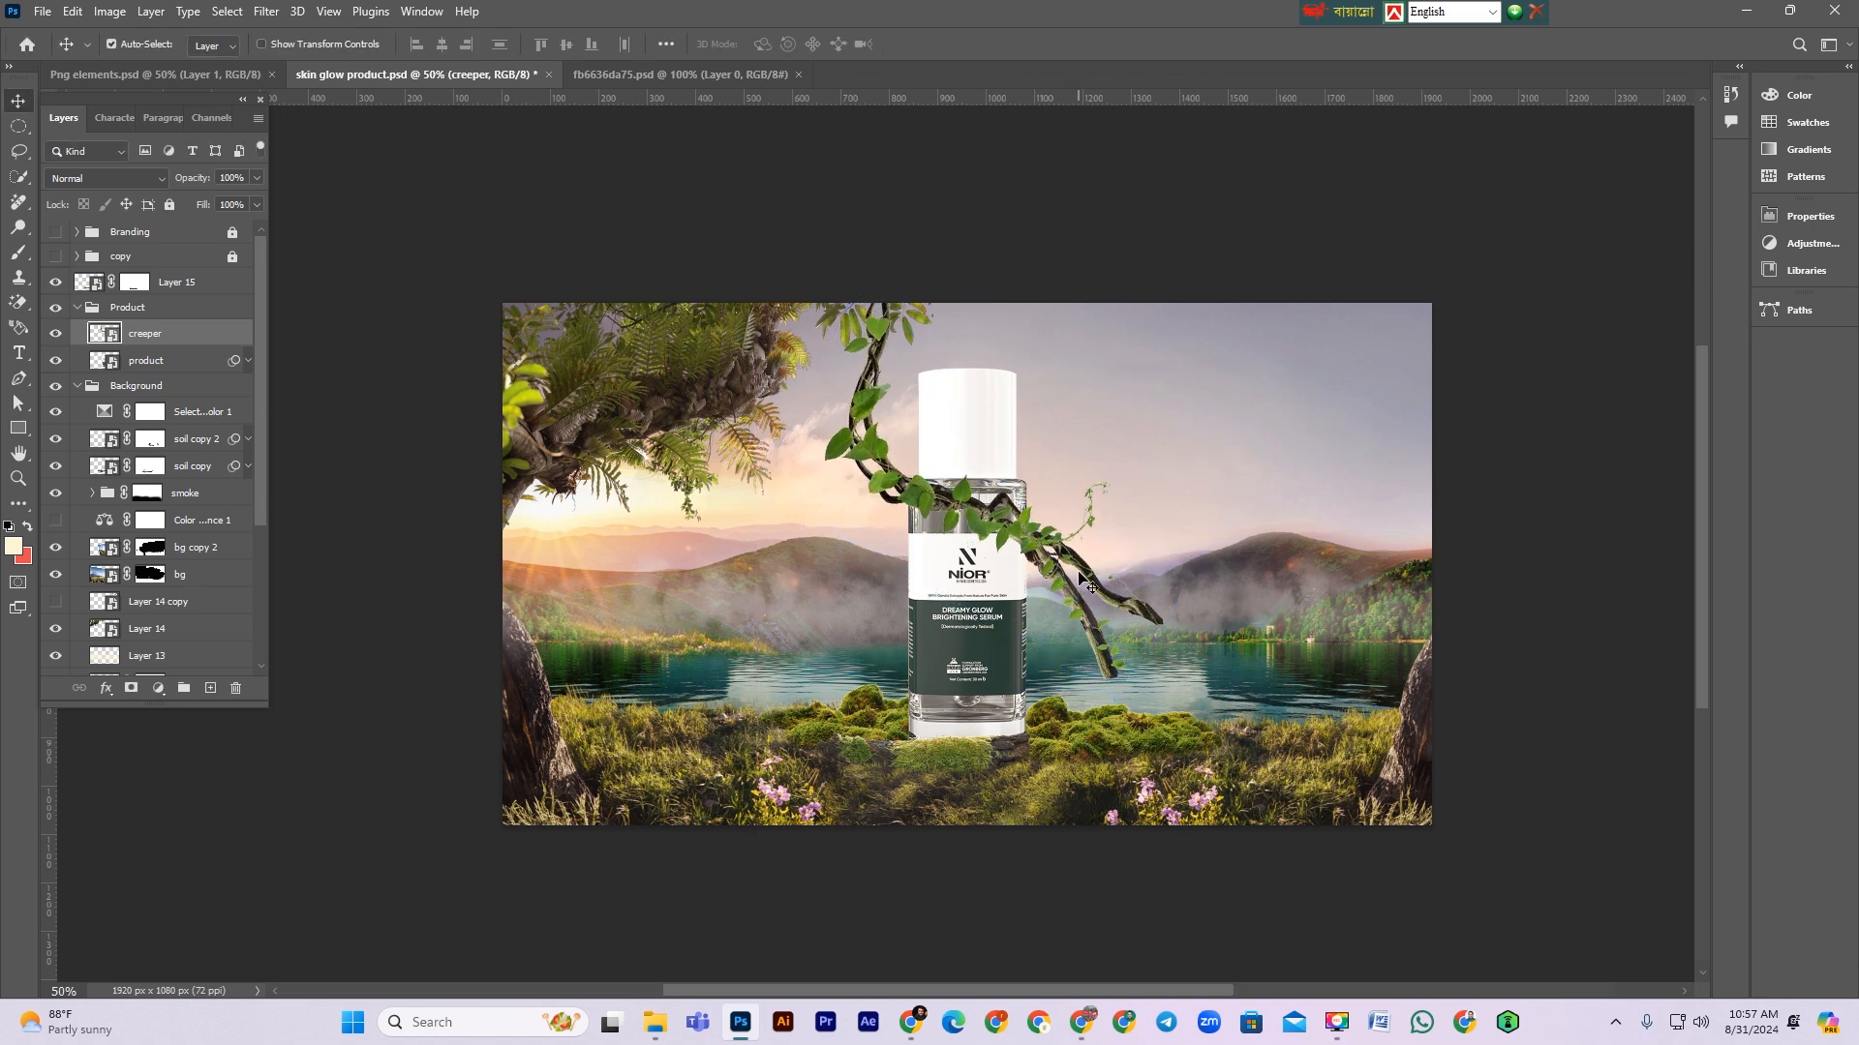
Step: Mask the creeper using the inverted bottle selection to hide the branch's lower part, then deselect
ctrl+click(103, 362)
key(ctrl+shift+m)
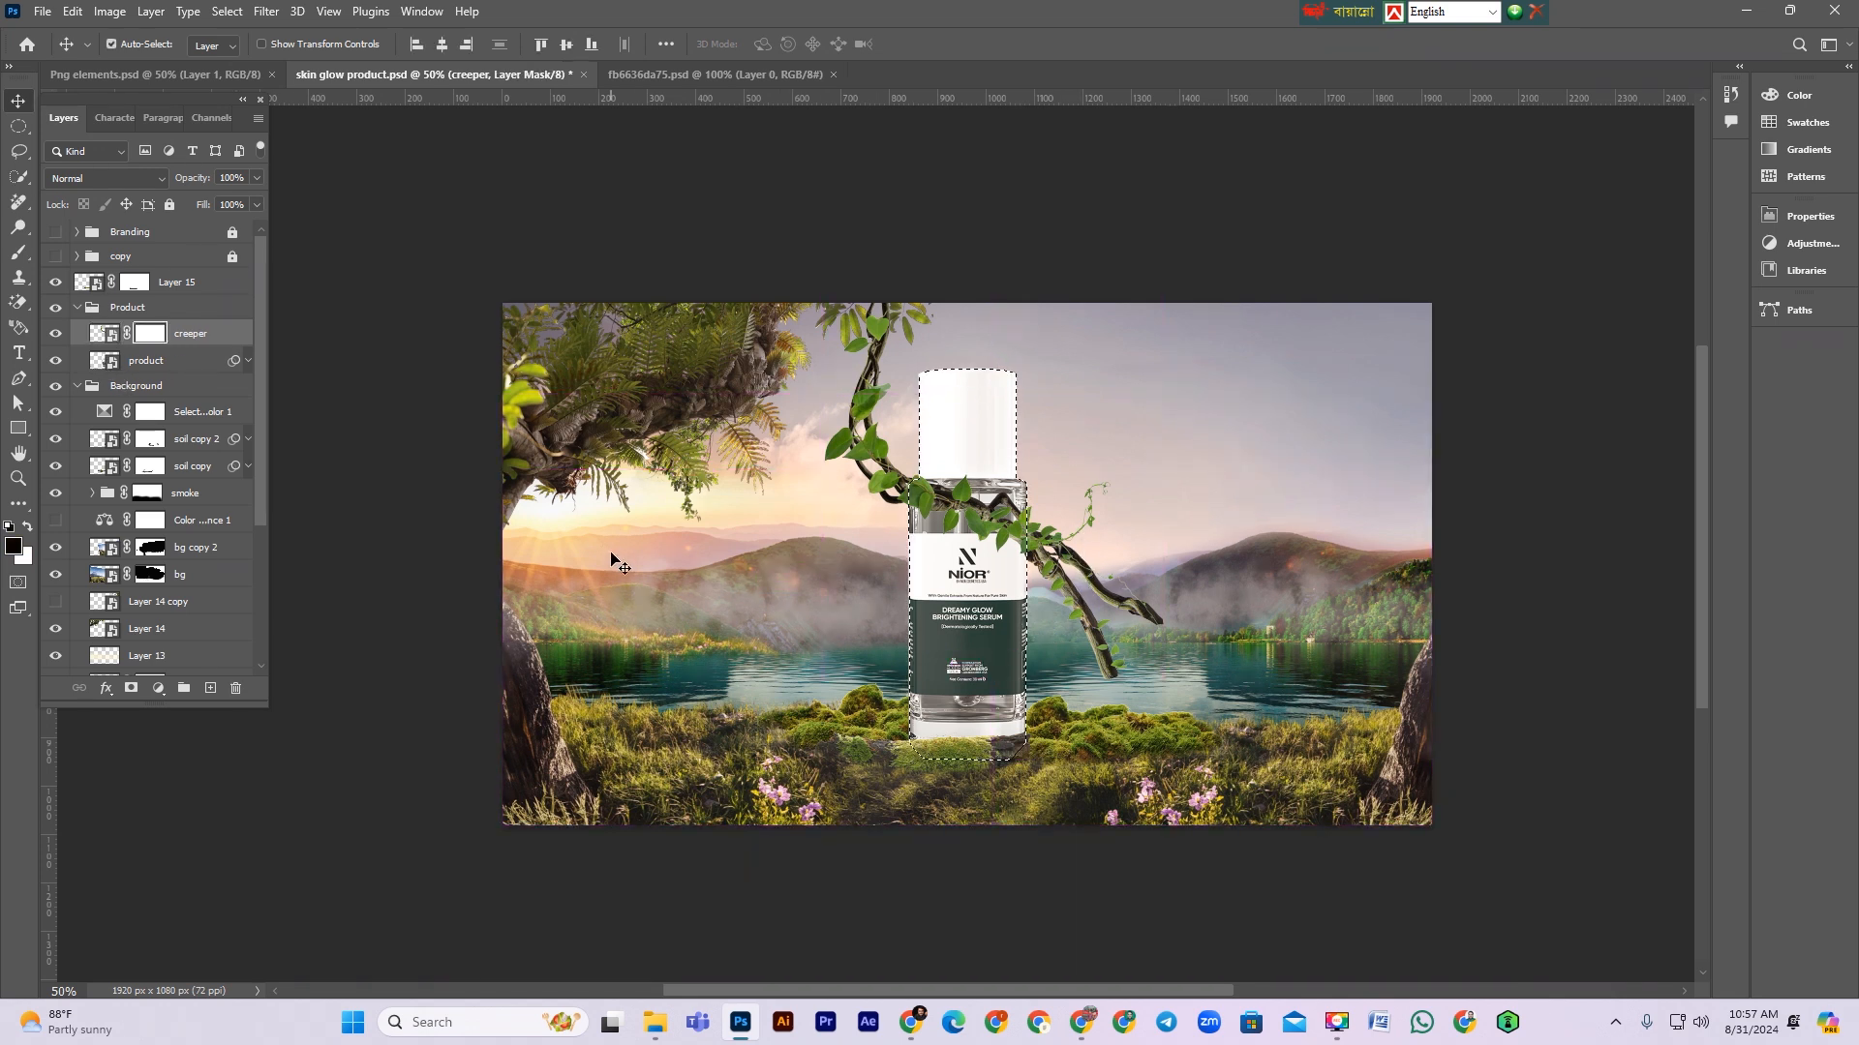
click(19, 256)
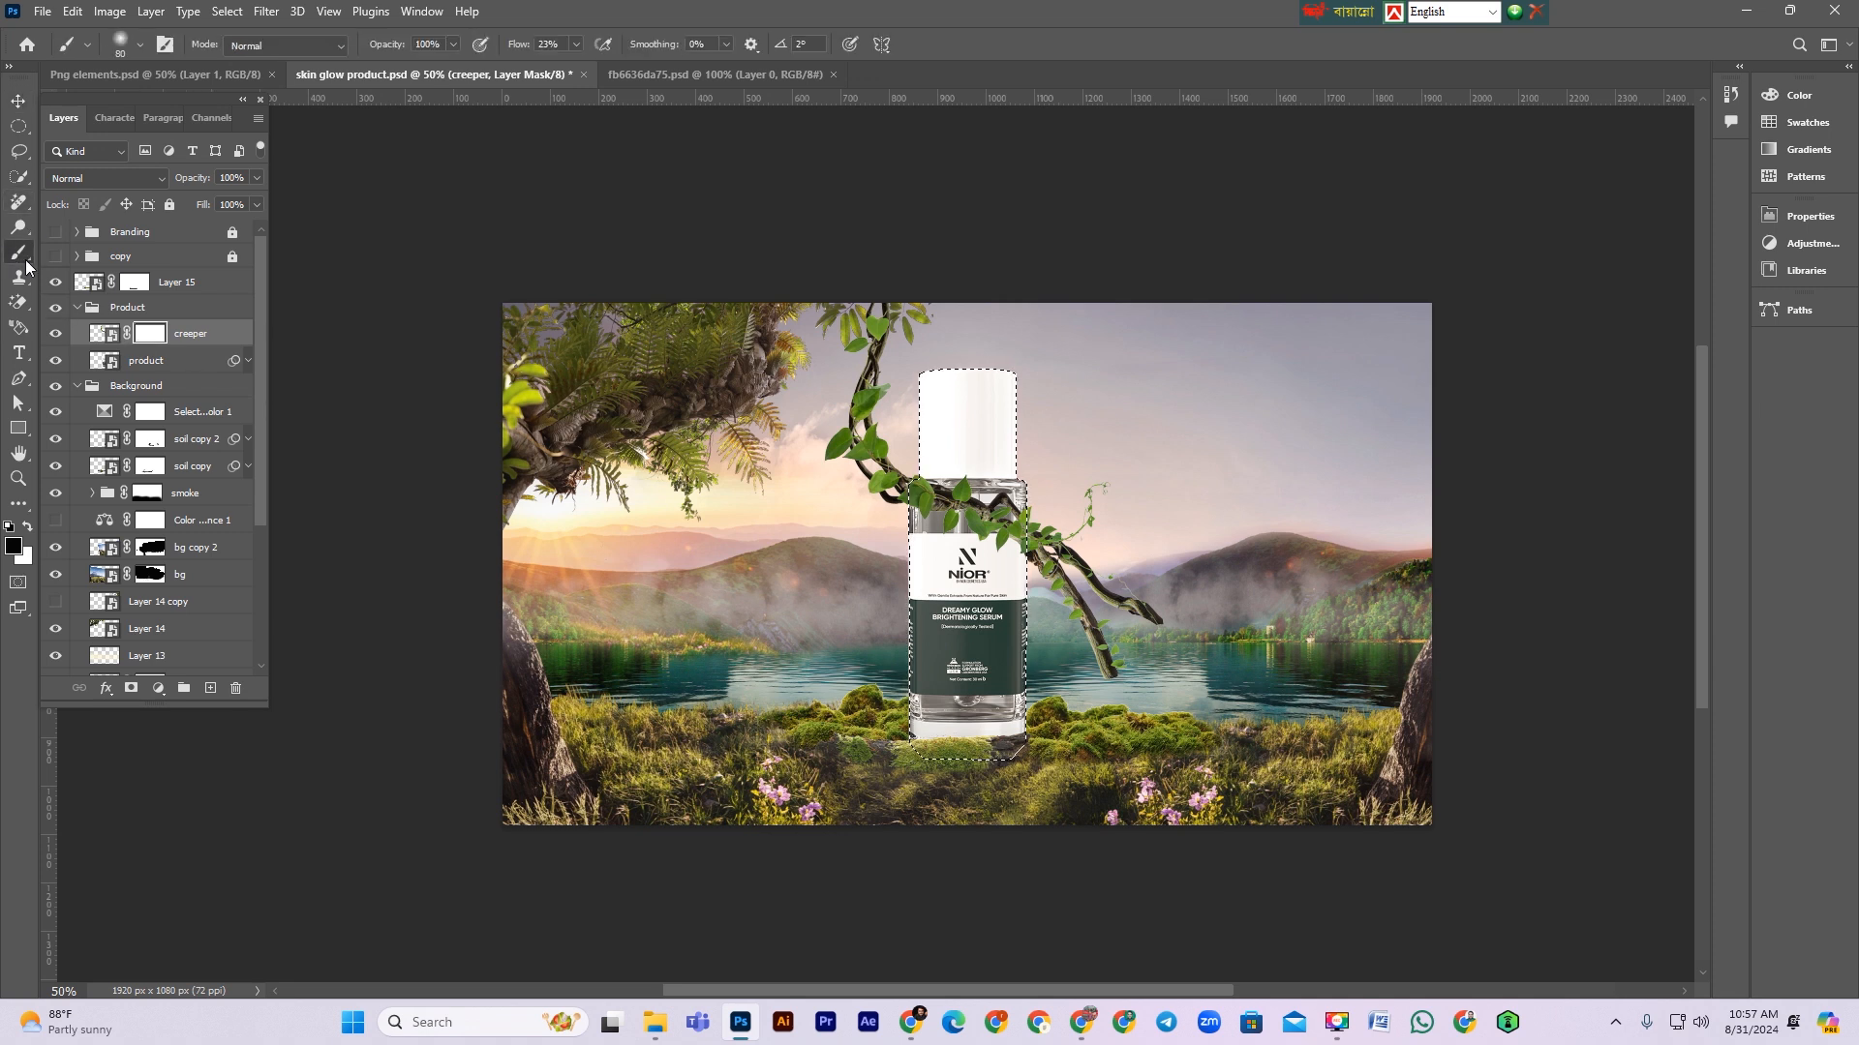
key(ctrl+shift+i)
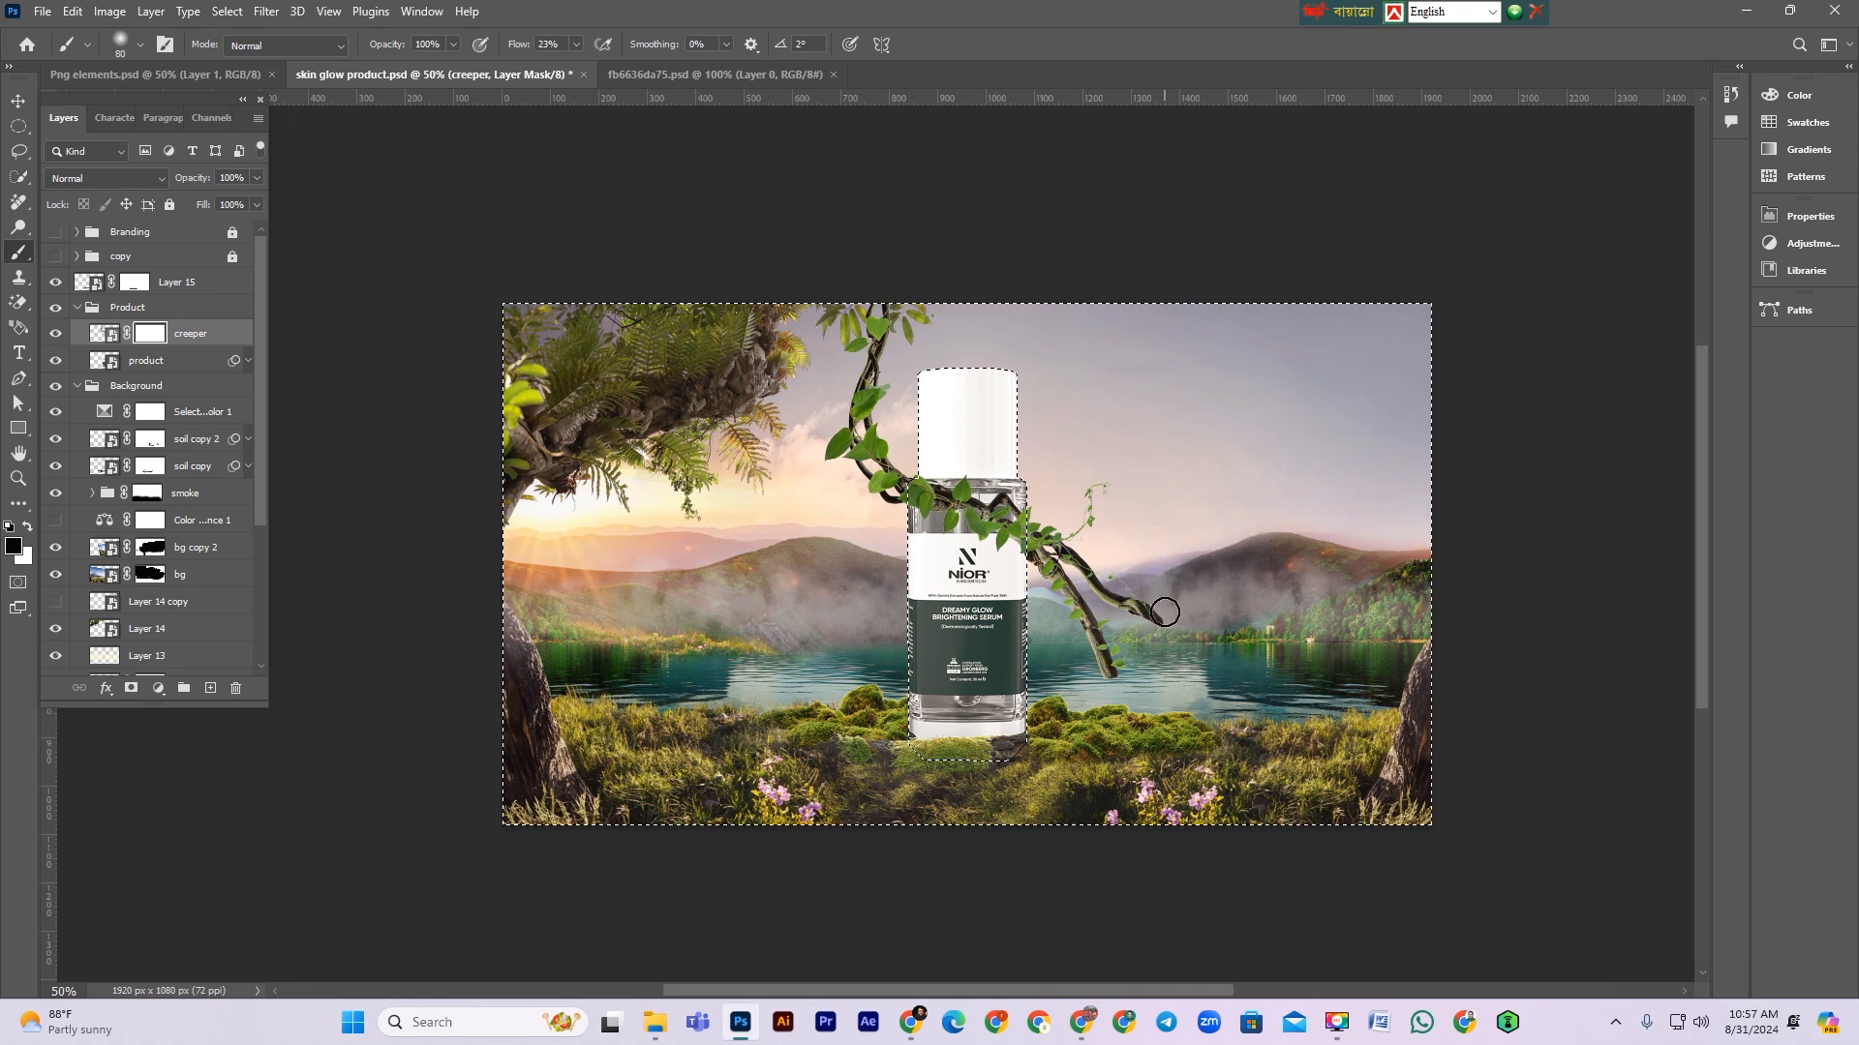
key(shift+0)
right_click(1136, 571)
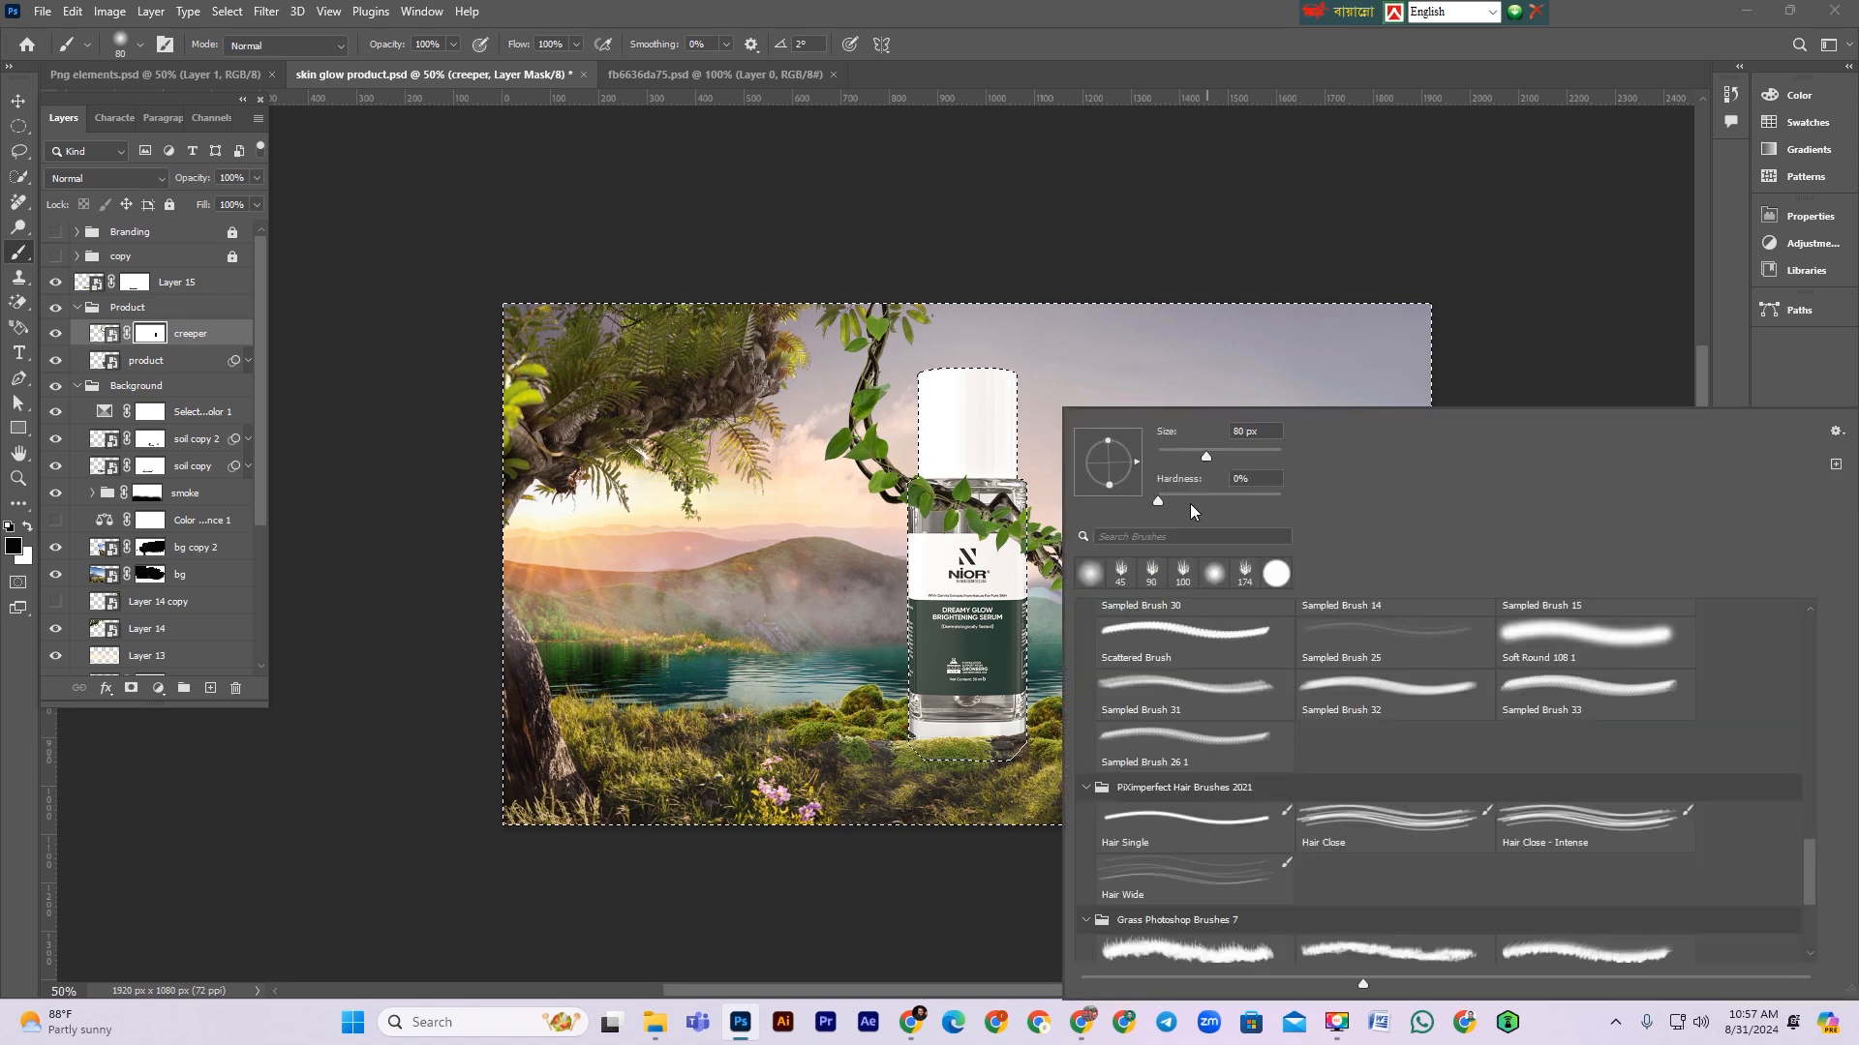
key(Return)
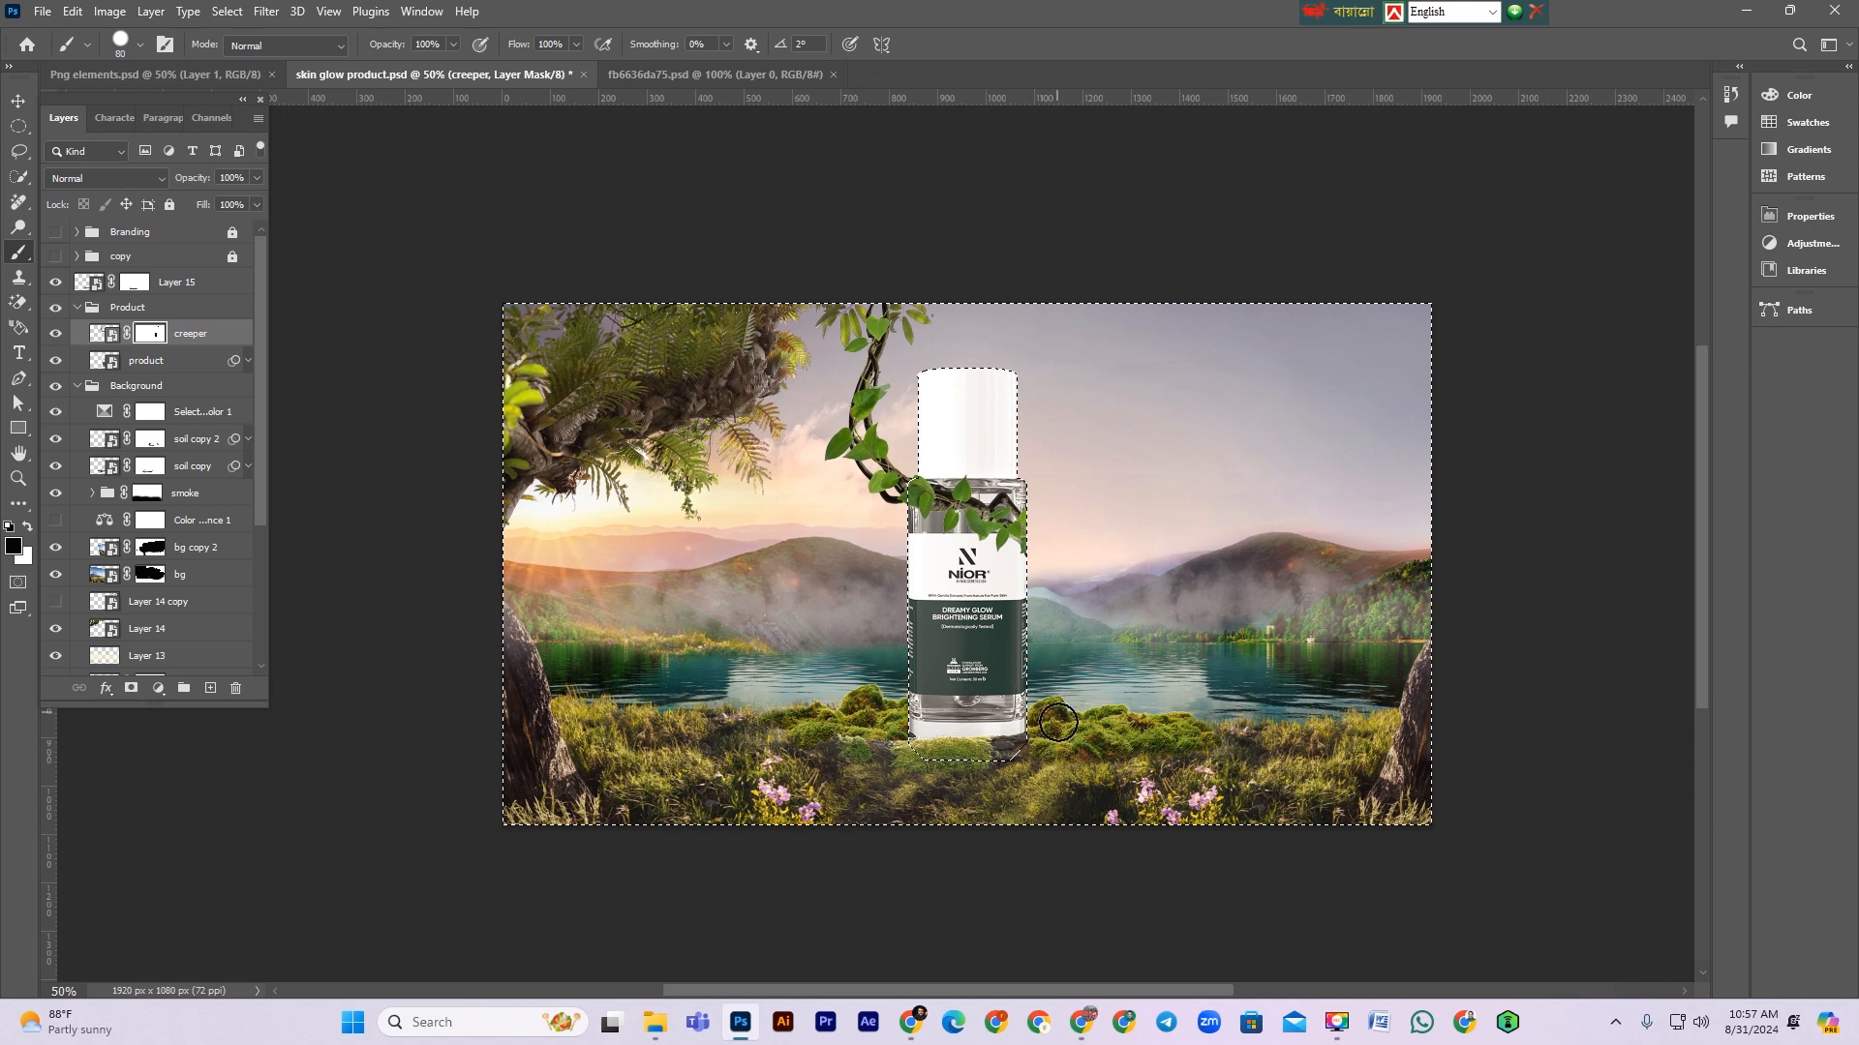
key(ctrl+d)
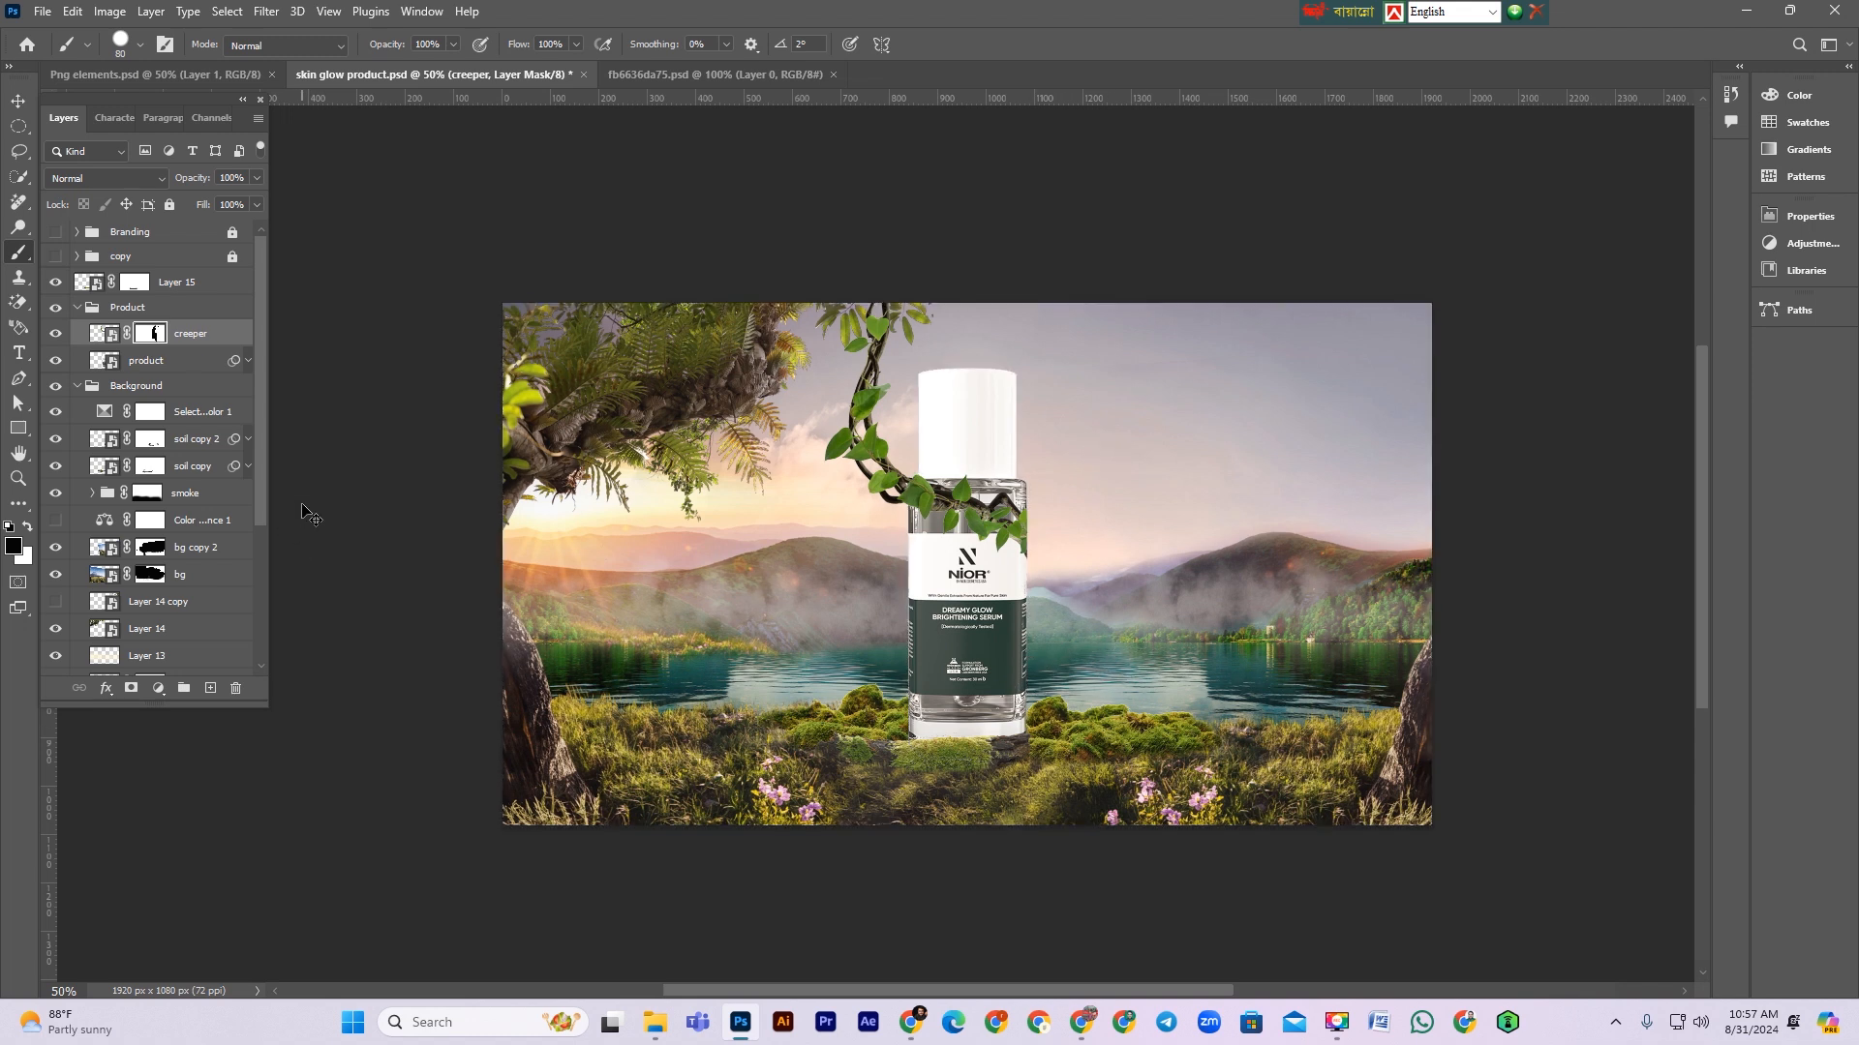
Step: Duplicate the creeper, move the copy below the product layer, and delete the copy's mask
key(ctrl+2)
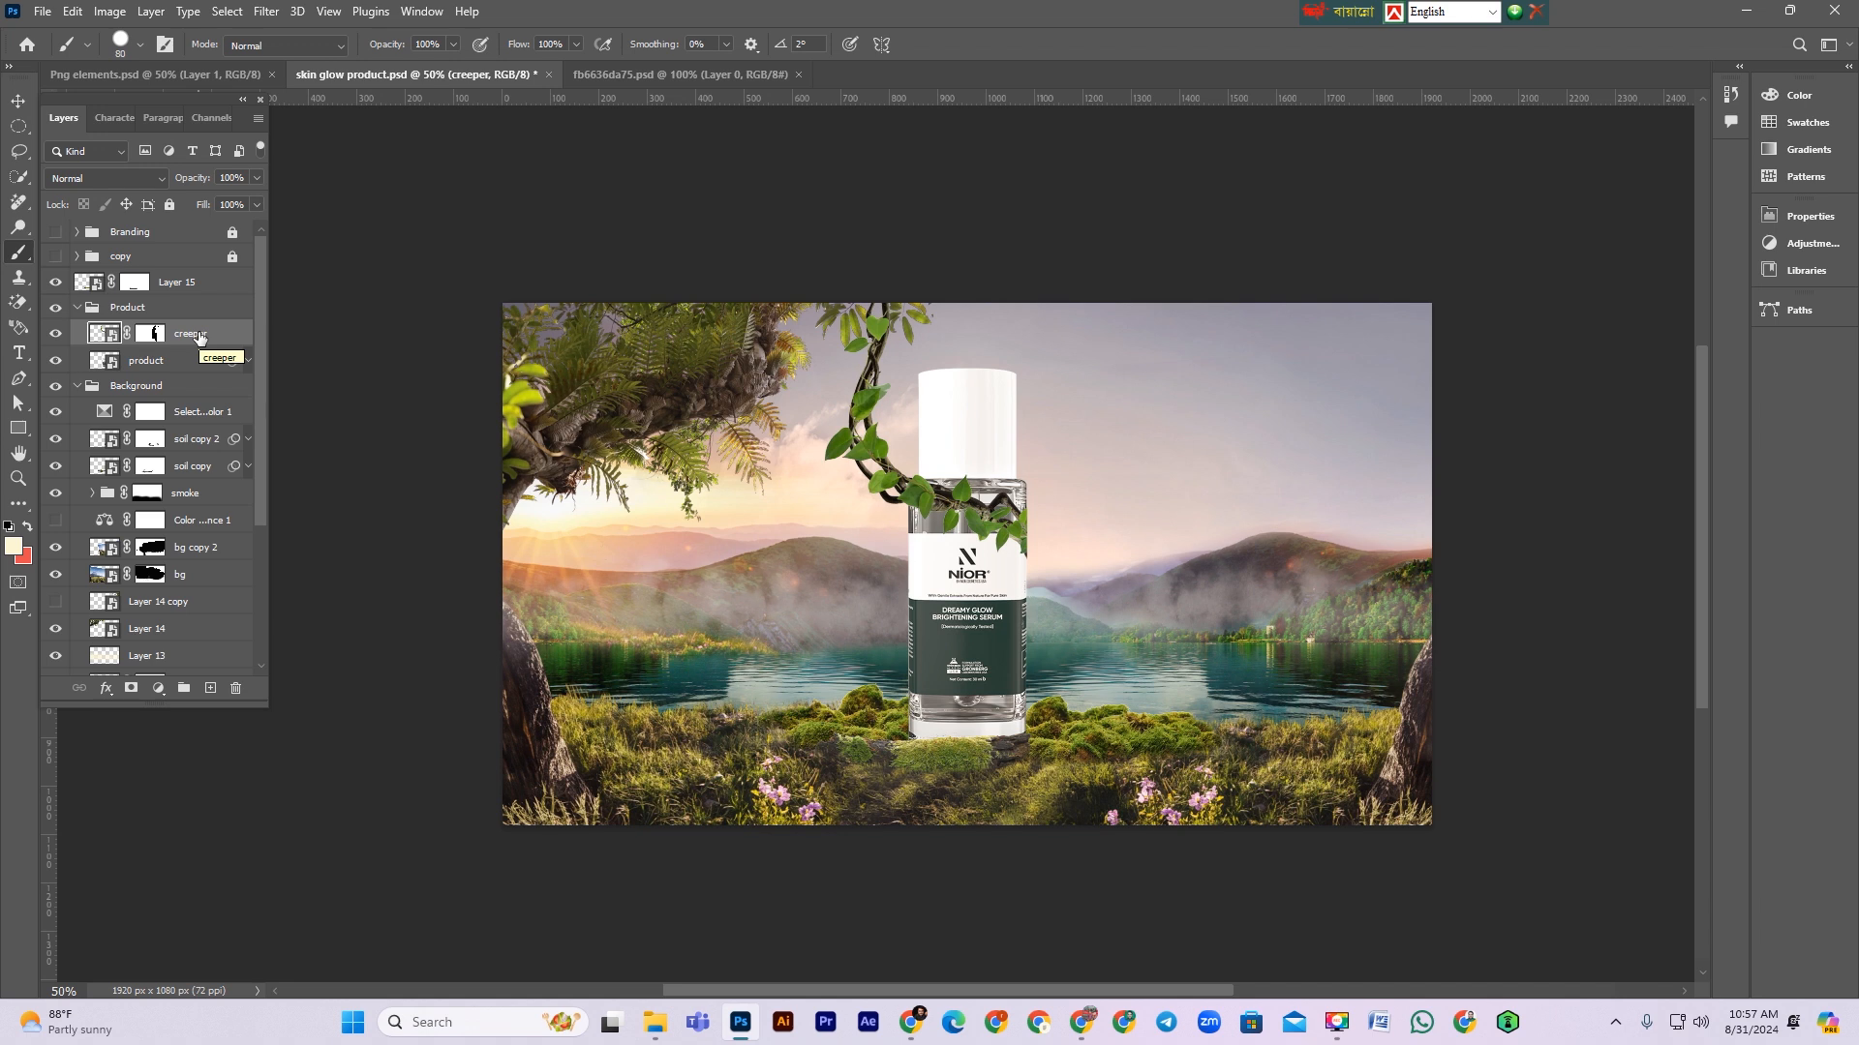
key(ctrl+j)
drag(198, 336, 190, 407)
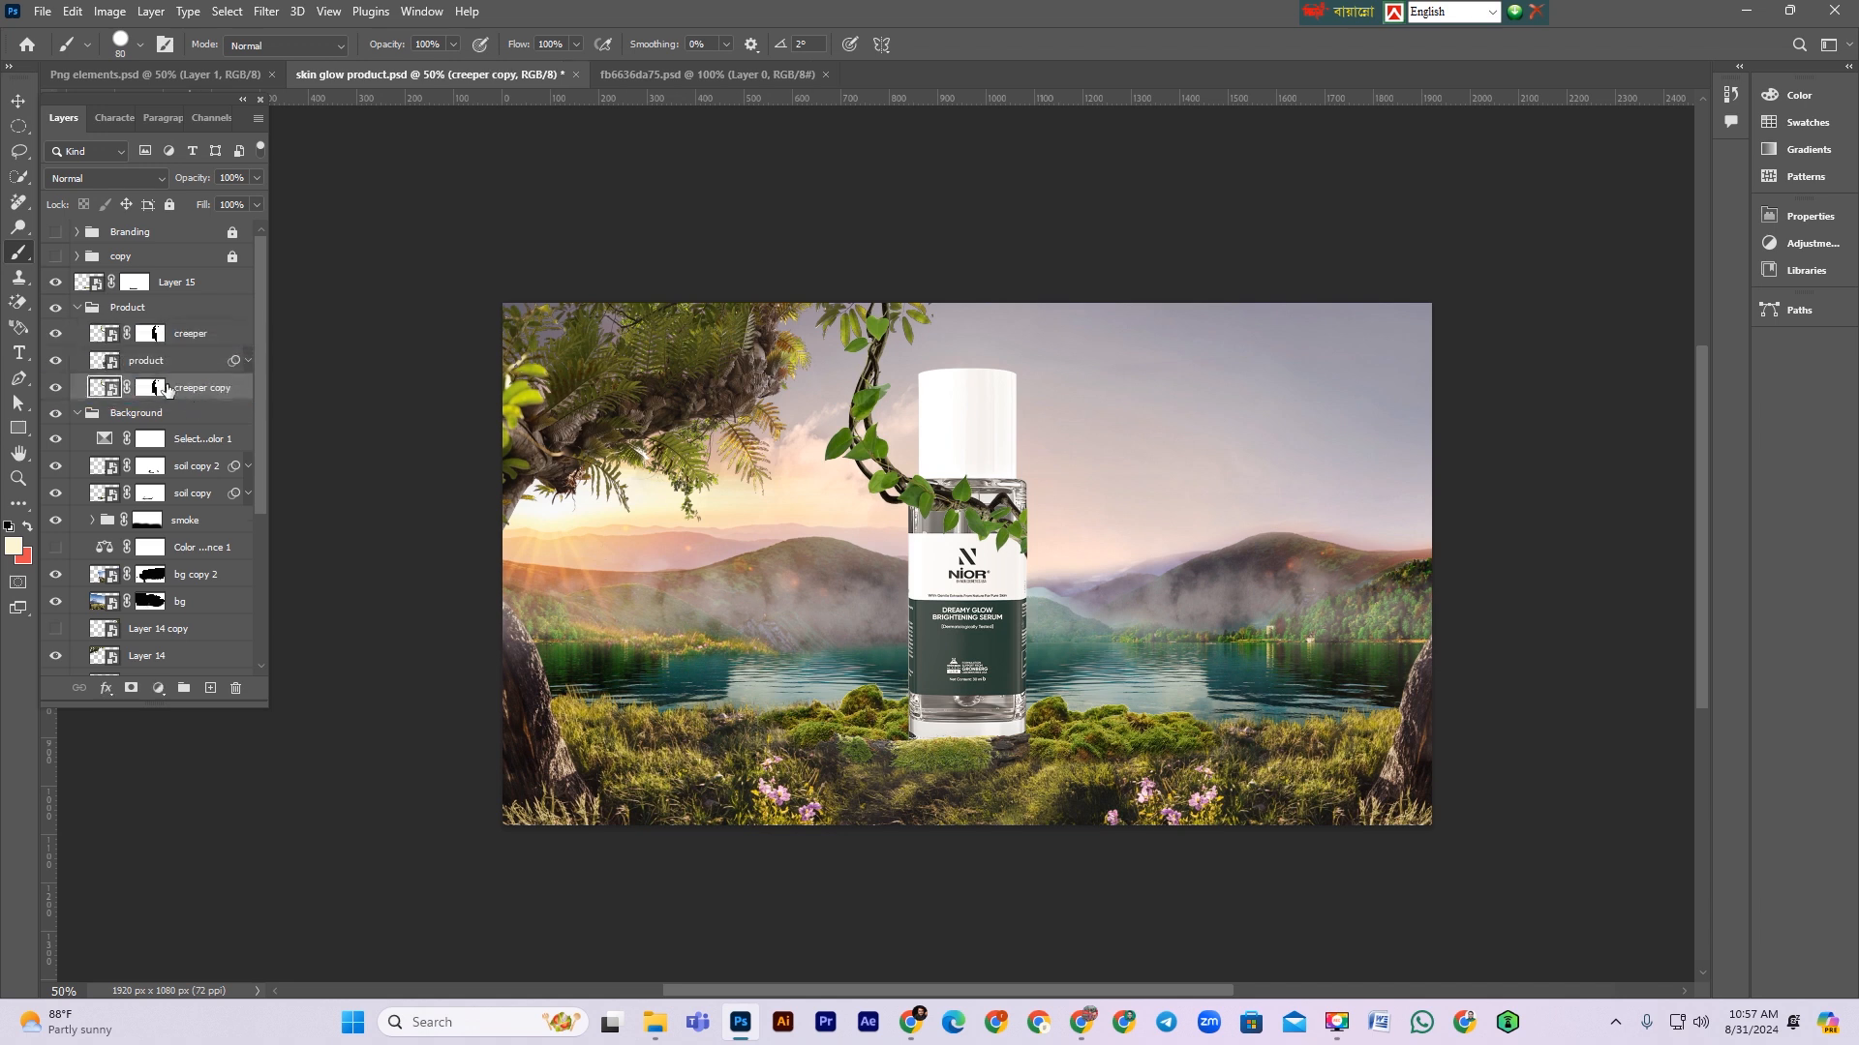
click(151, 388)
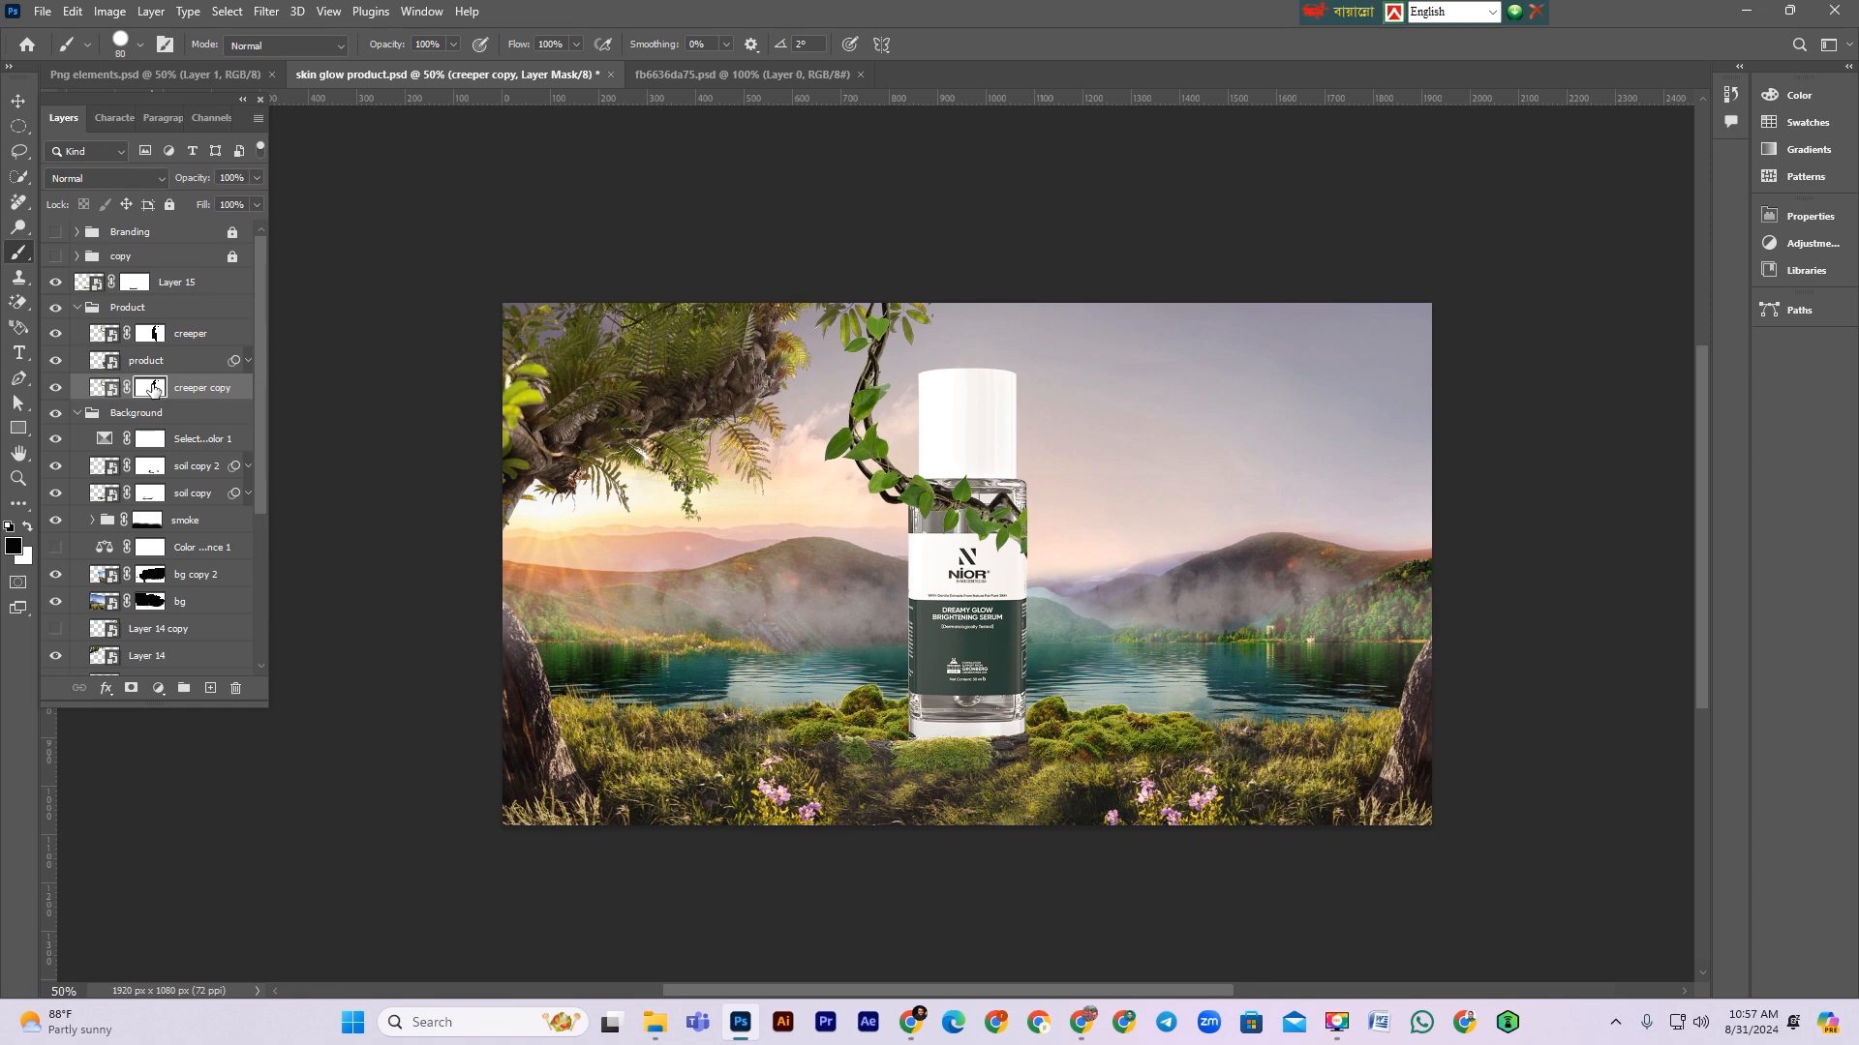
key(Delete)
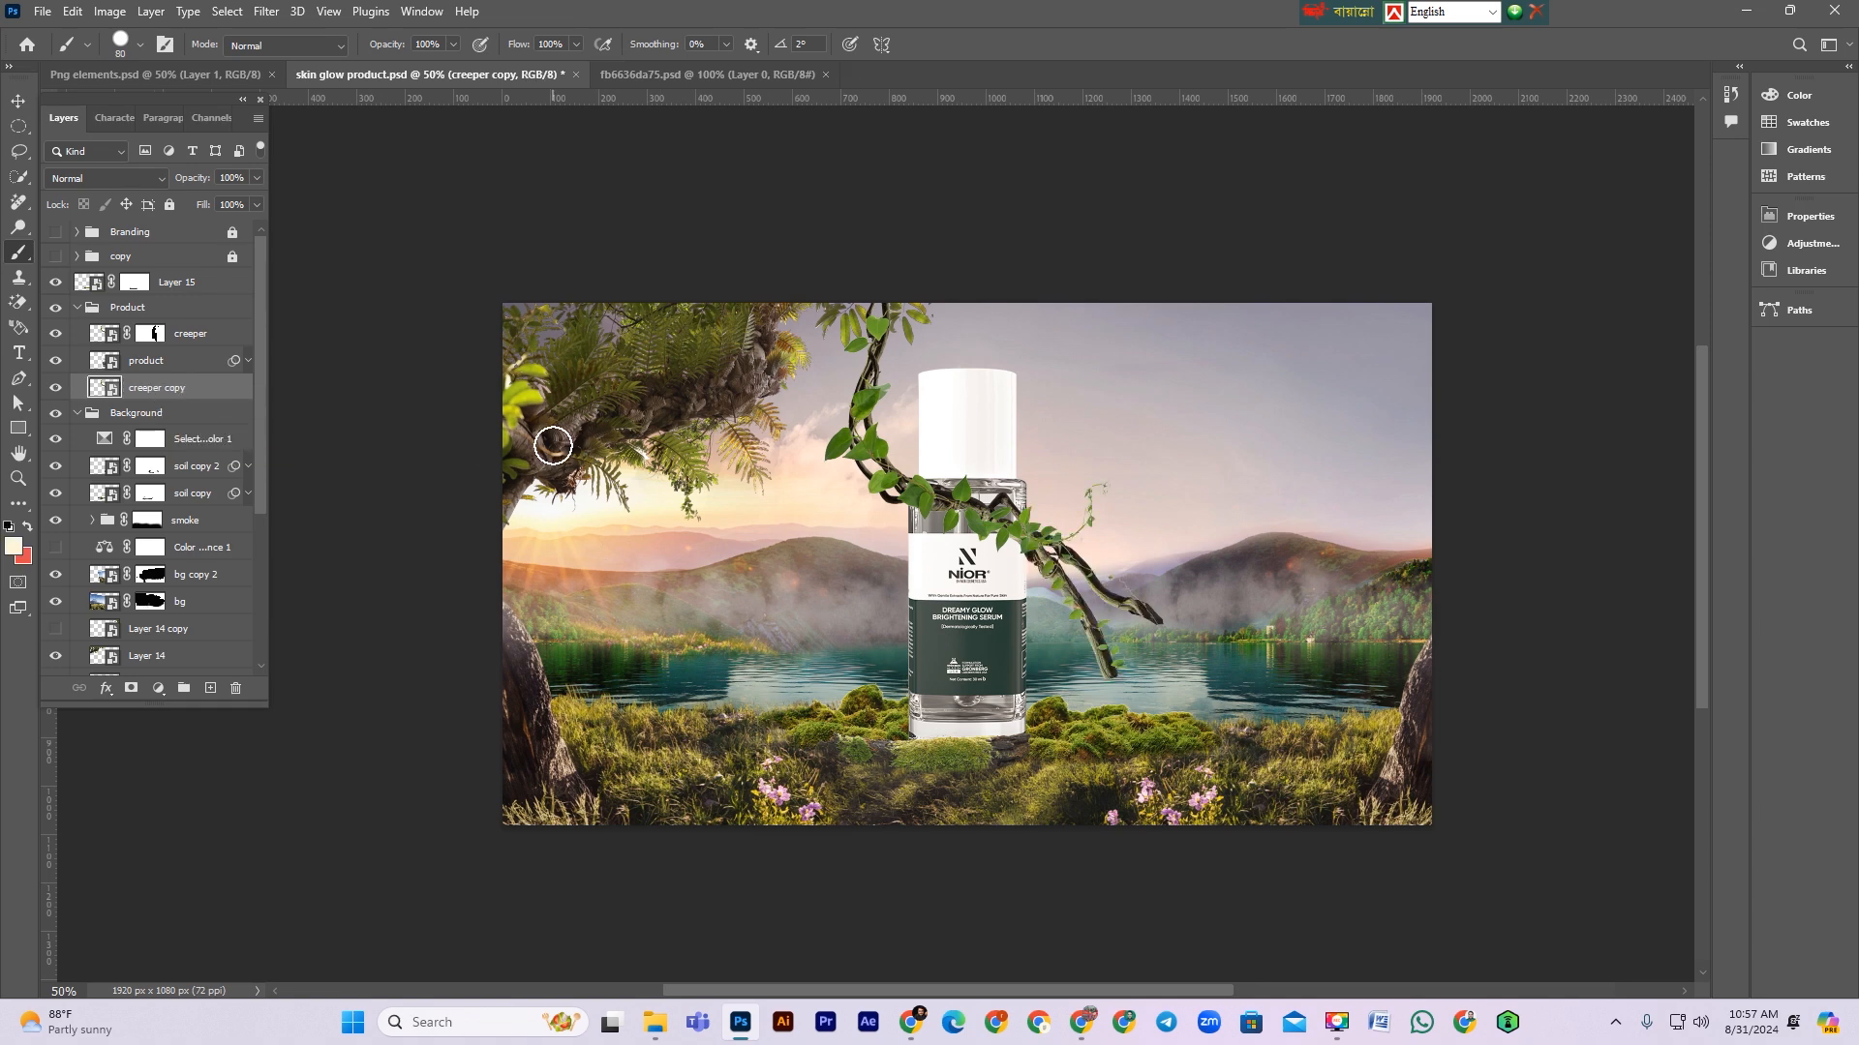
Step: Flip the creeper copy horizontally and rotate it so it rises from the moss in front of the bottle's base
key(ctrl+t)
right_click(1116, 588)
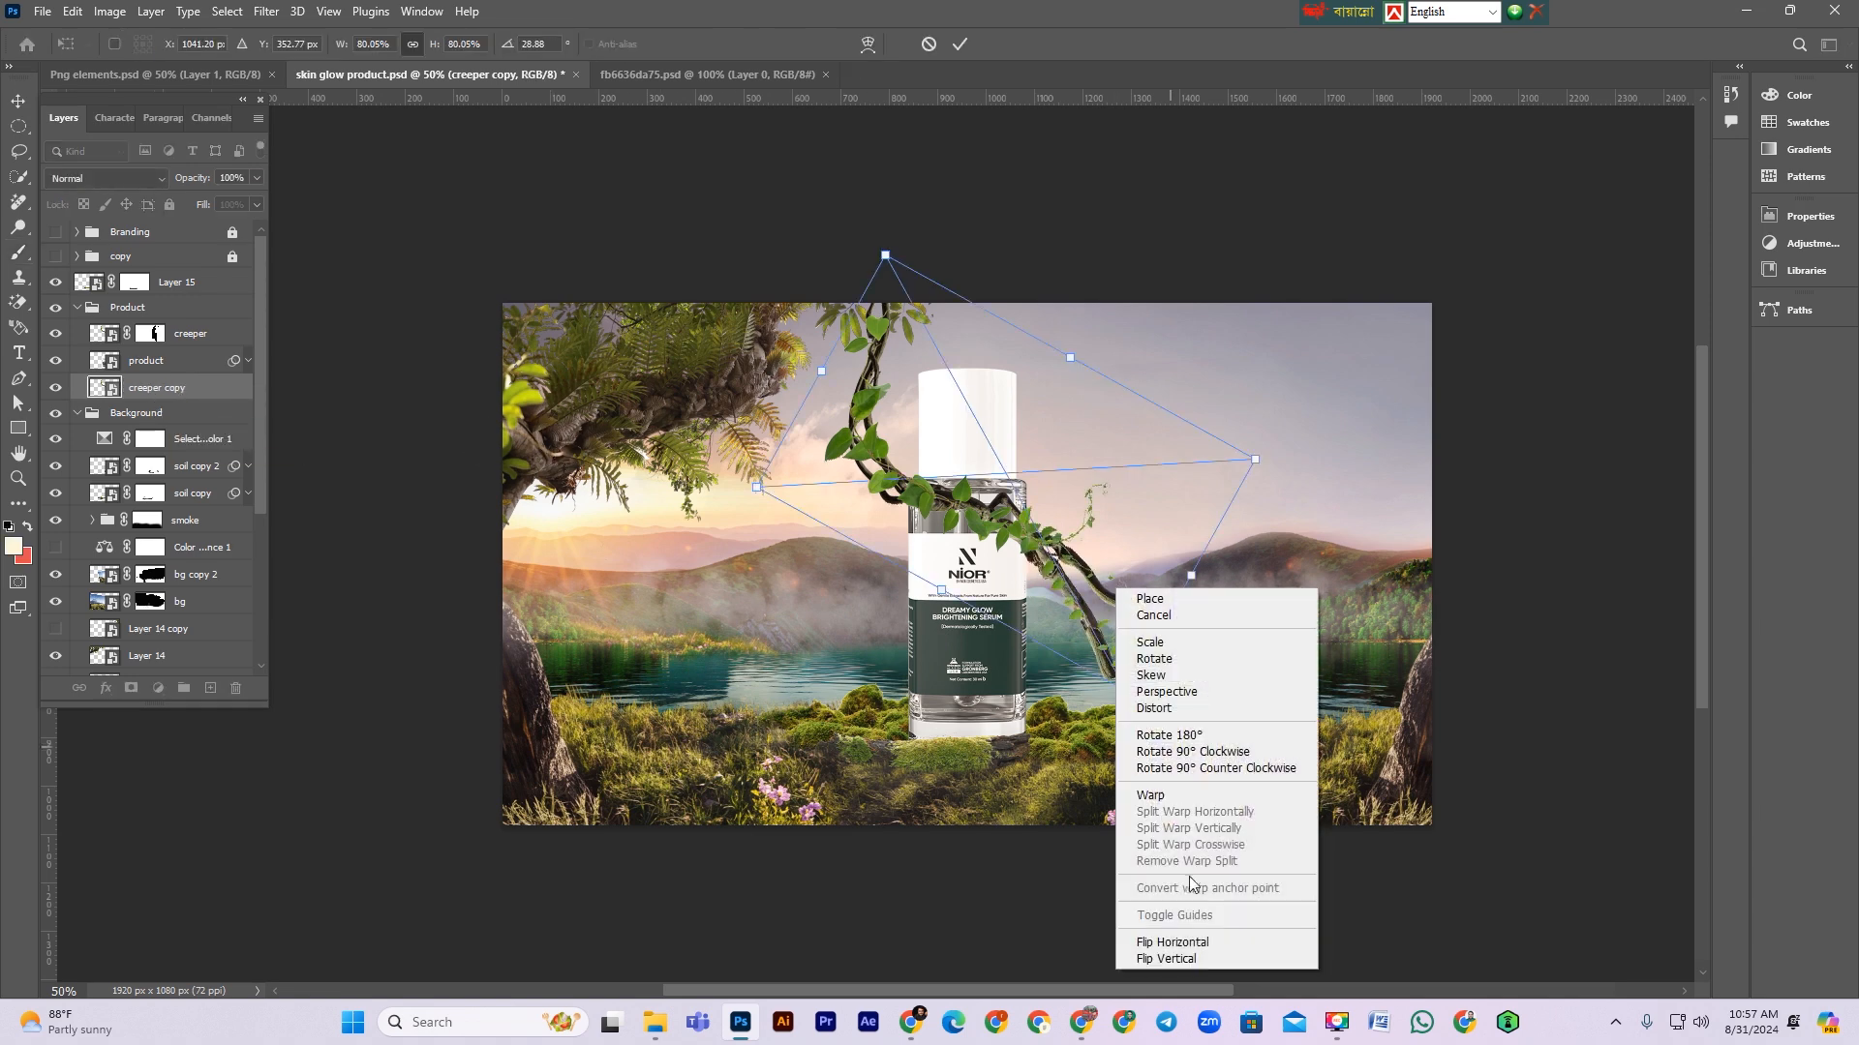
click(1190, 943)
drag(1085, 678, 1288, 484)
drag(1127, 619, 1055, 498)
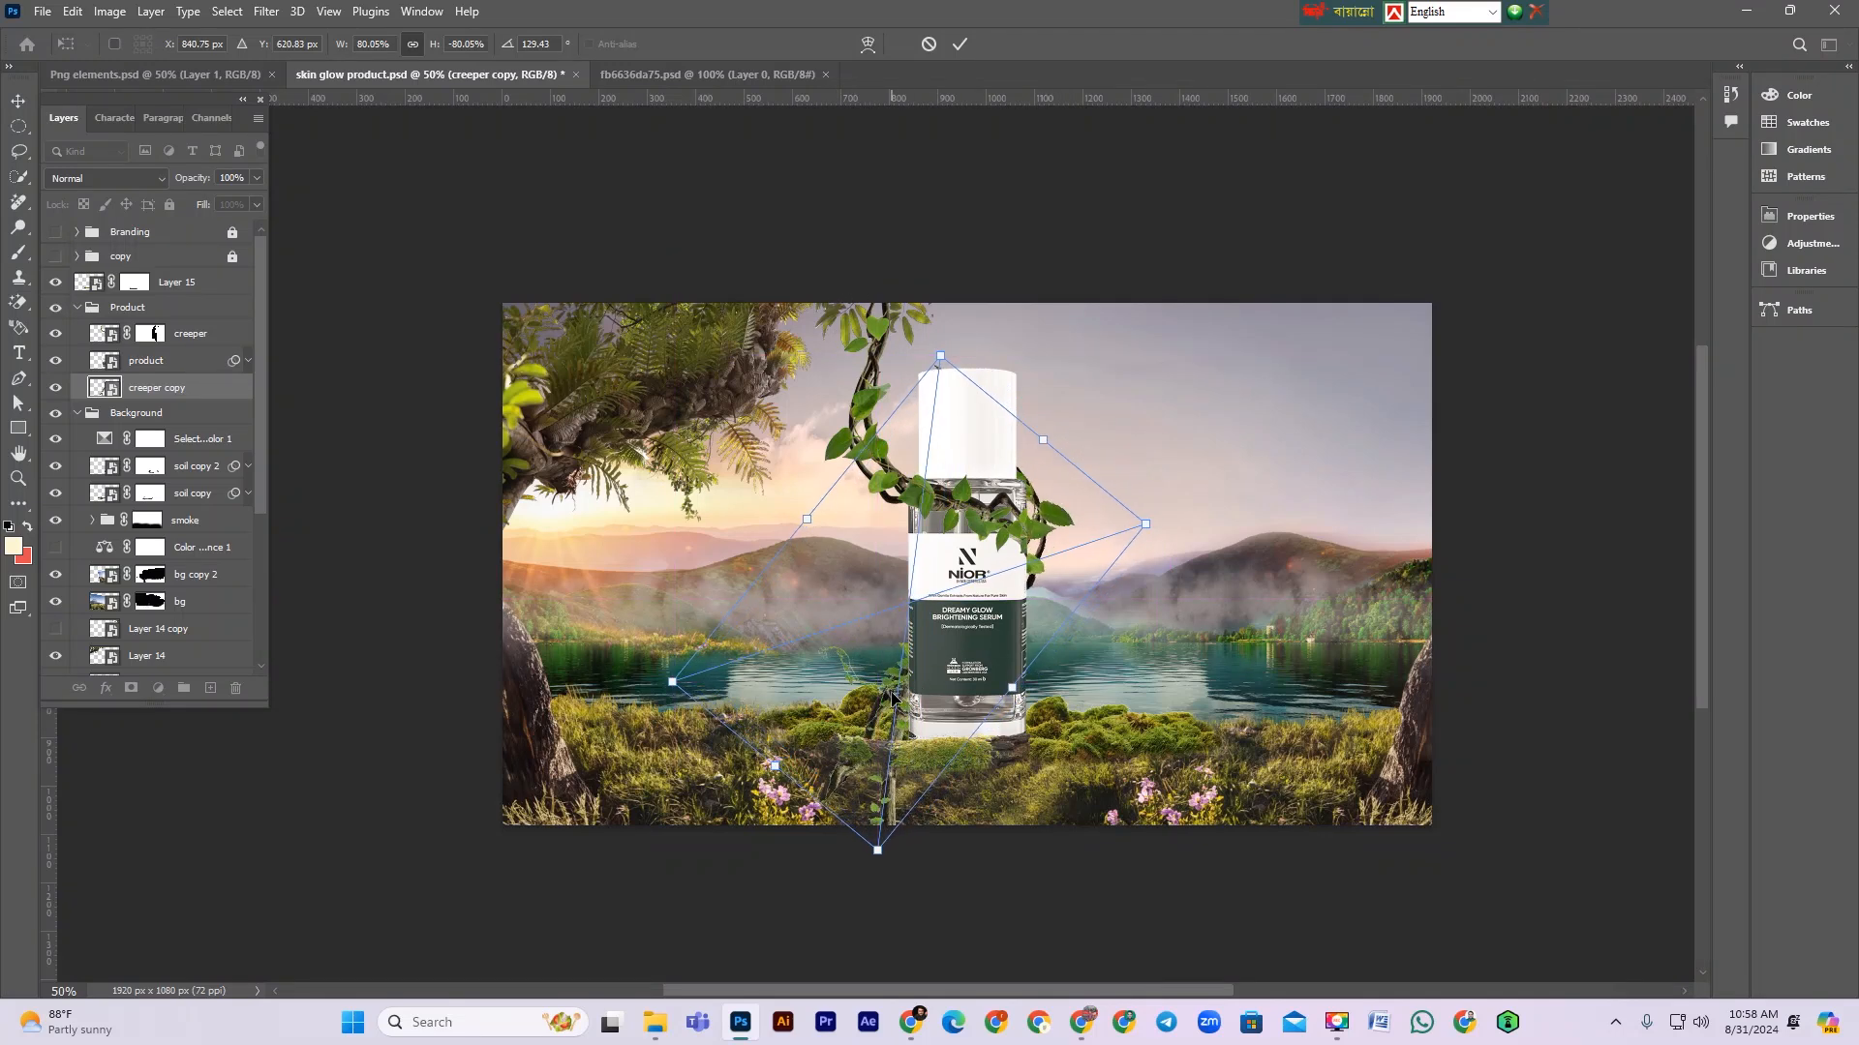
drag(1052, 514, 1049, 528)
key(Return)
Step: Add a layer mask to the creeper copy and paint black to blend its base into the moss
key(b)
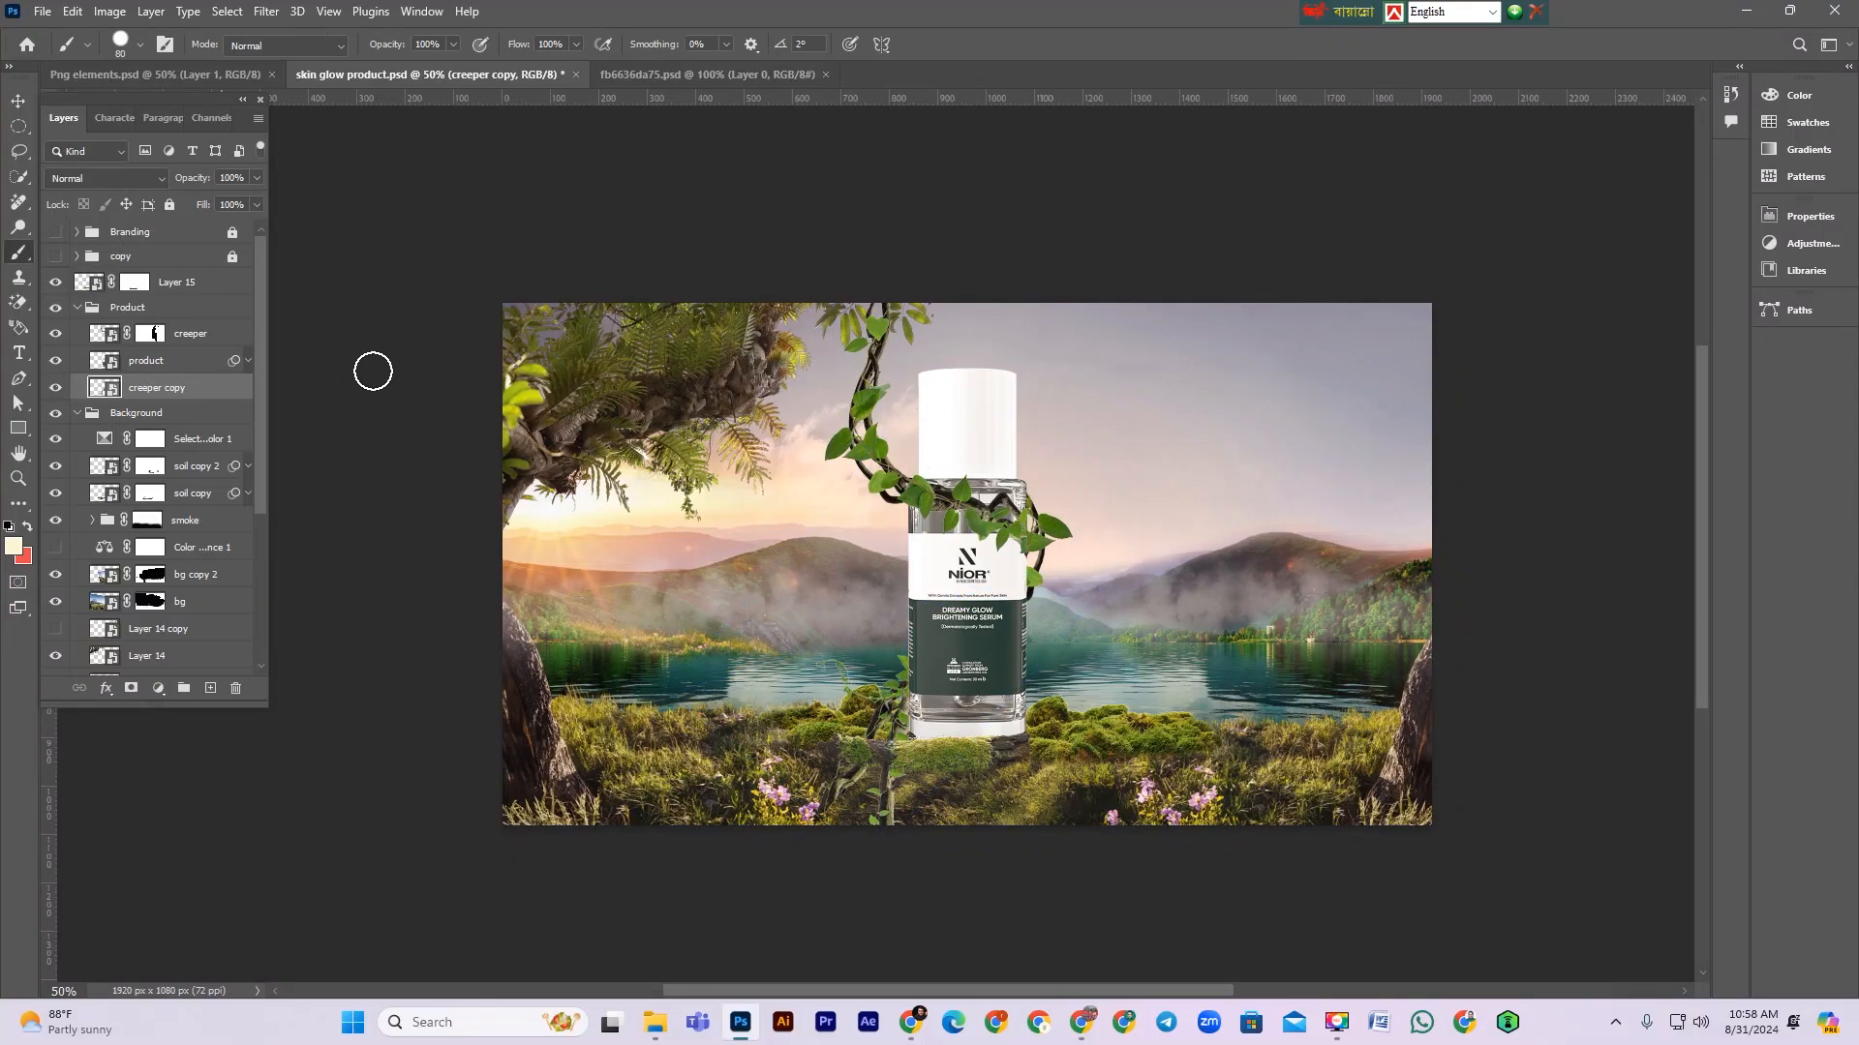
scroll(890, 696, up, 1)
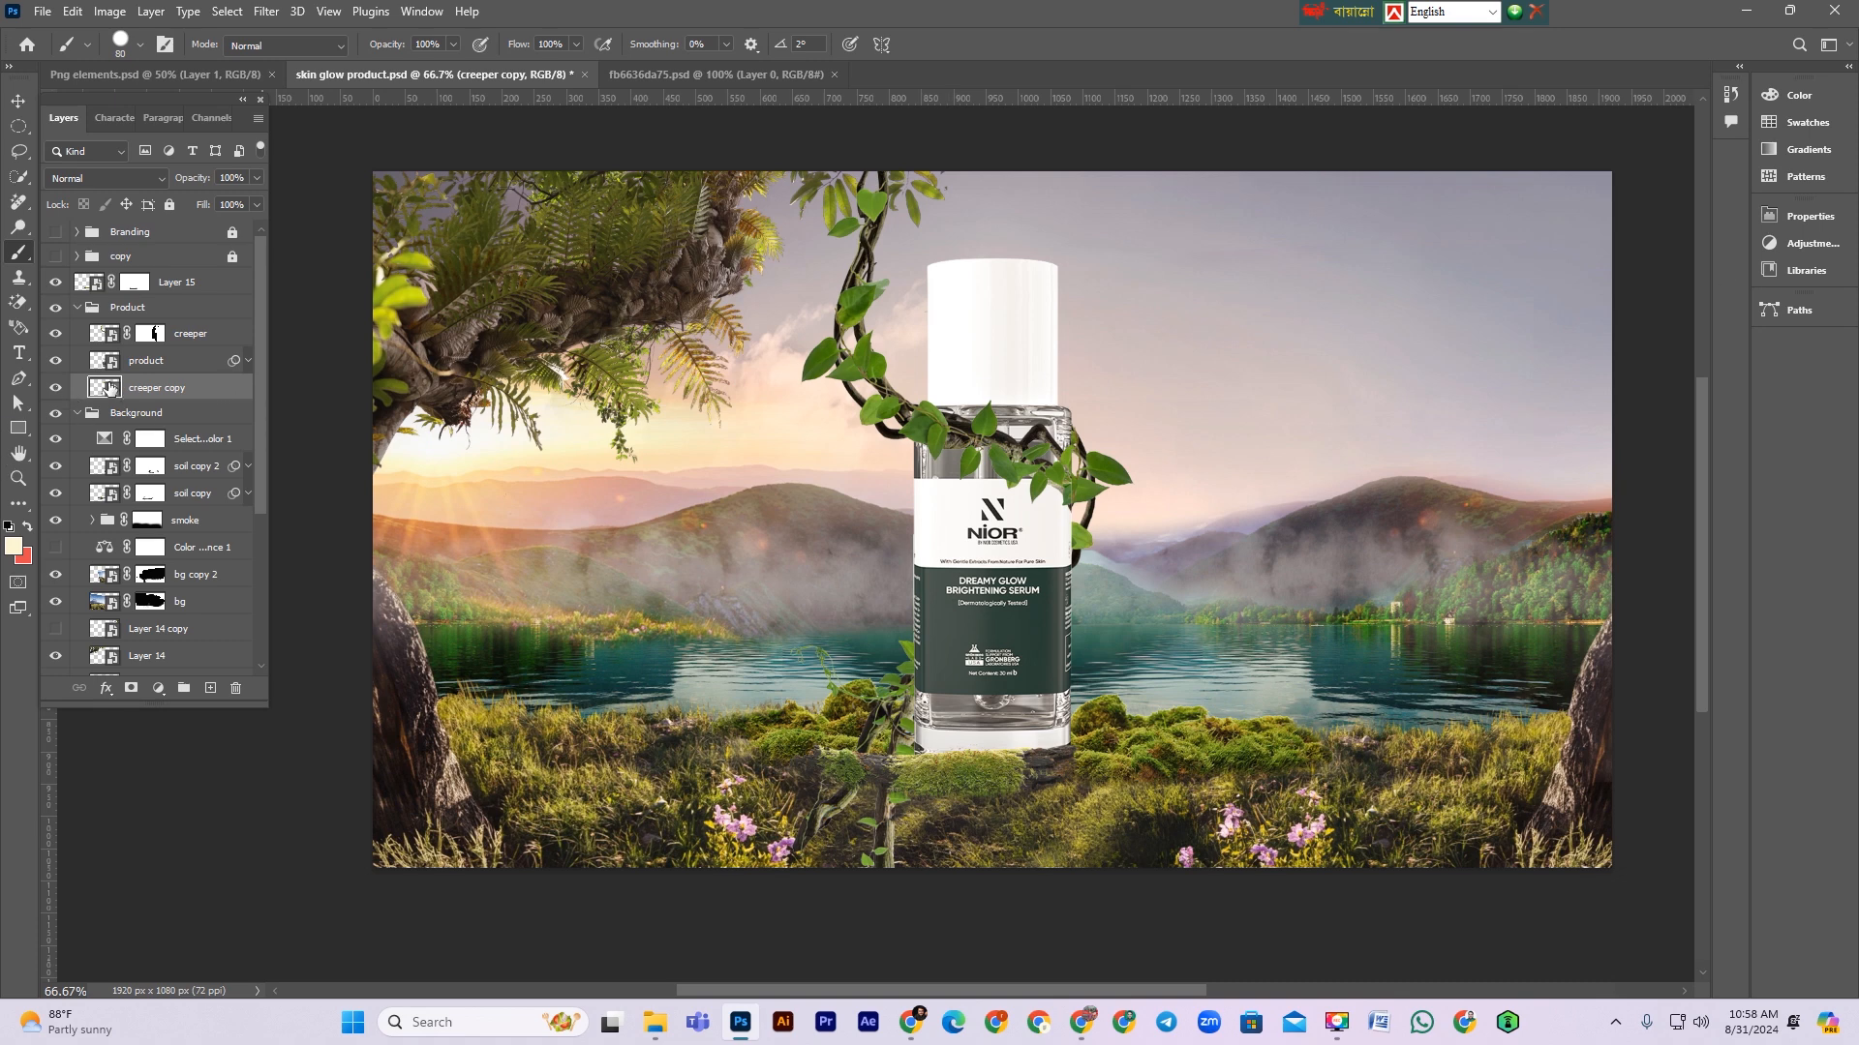
click(59, 389)
click(59, 389)
scroll(772, 854, down, 1)
click(132, 690)
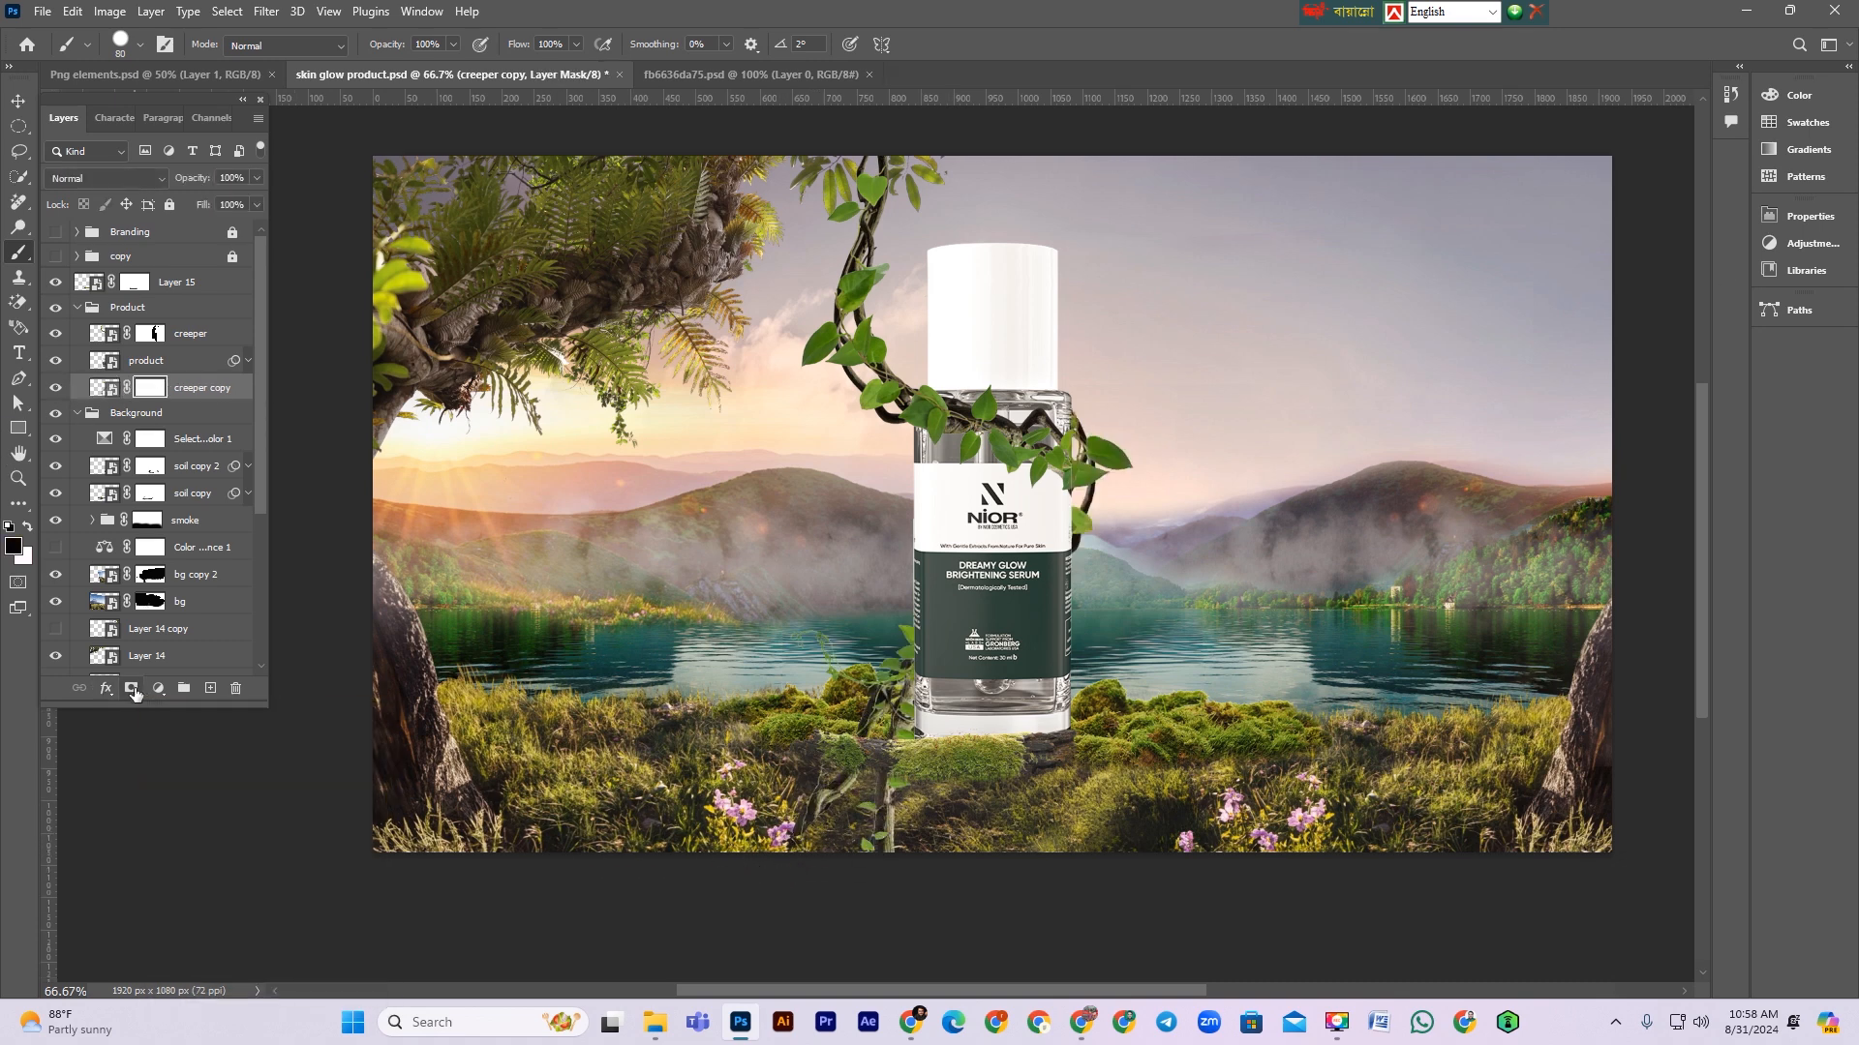
mouse_move(796, 807)
mouse_down()
mouse_move(954, 834)
mouse_move(883, 784)
mouse_move(800, 800)
mouse_move(872, 824)
mouse_up()
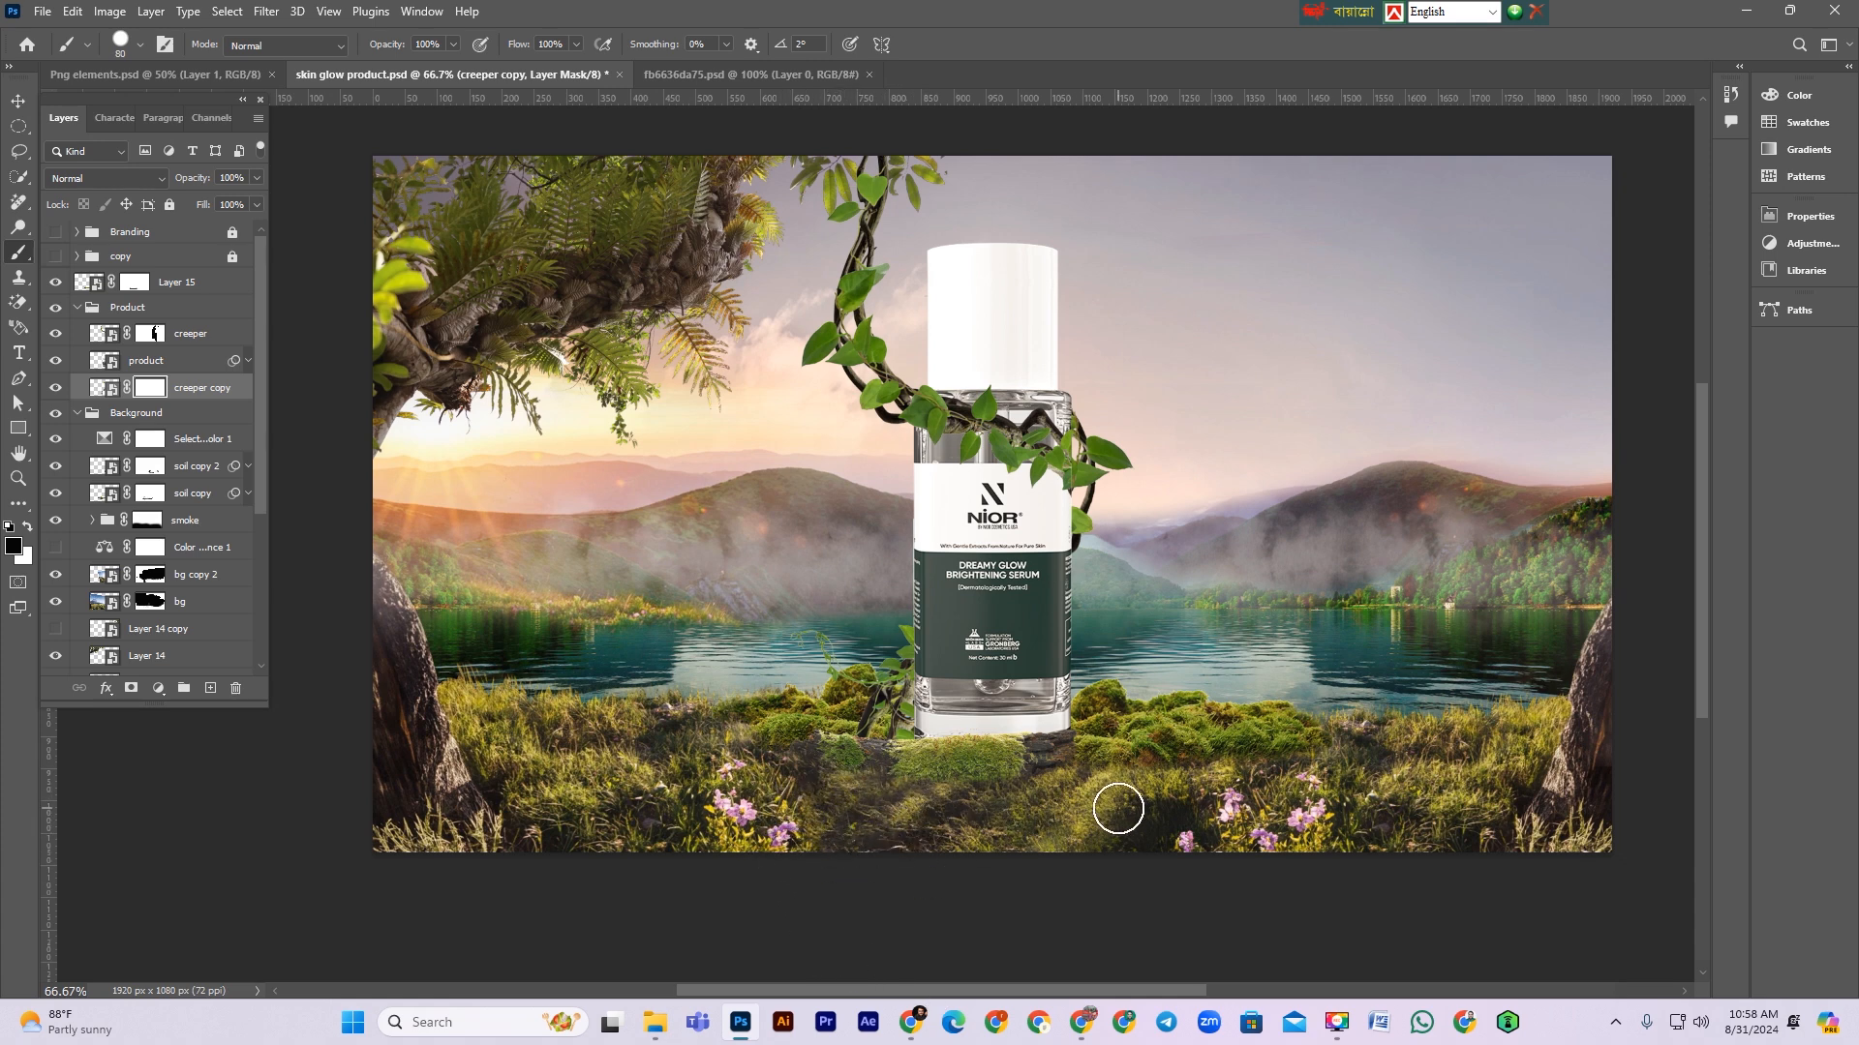
Step: Paint on the creeper's layer mask with a small brush to hide its stem along the bottle's right edge, restoring the branch tip with white
scroll(1113, 799, up, 2)
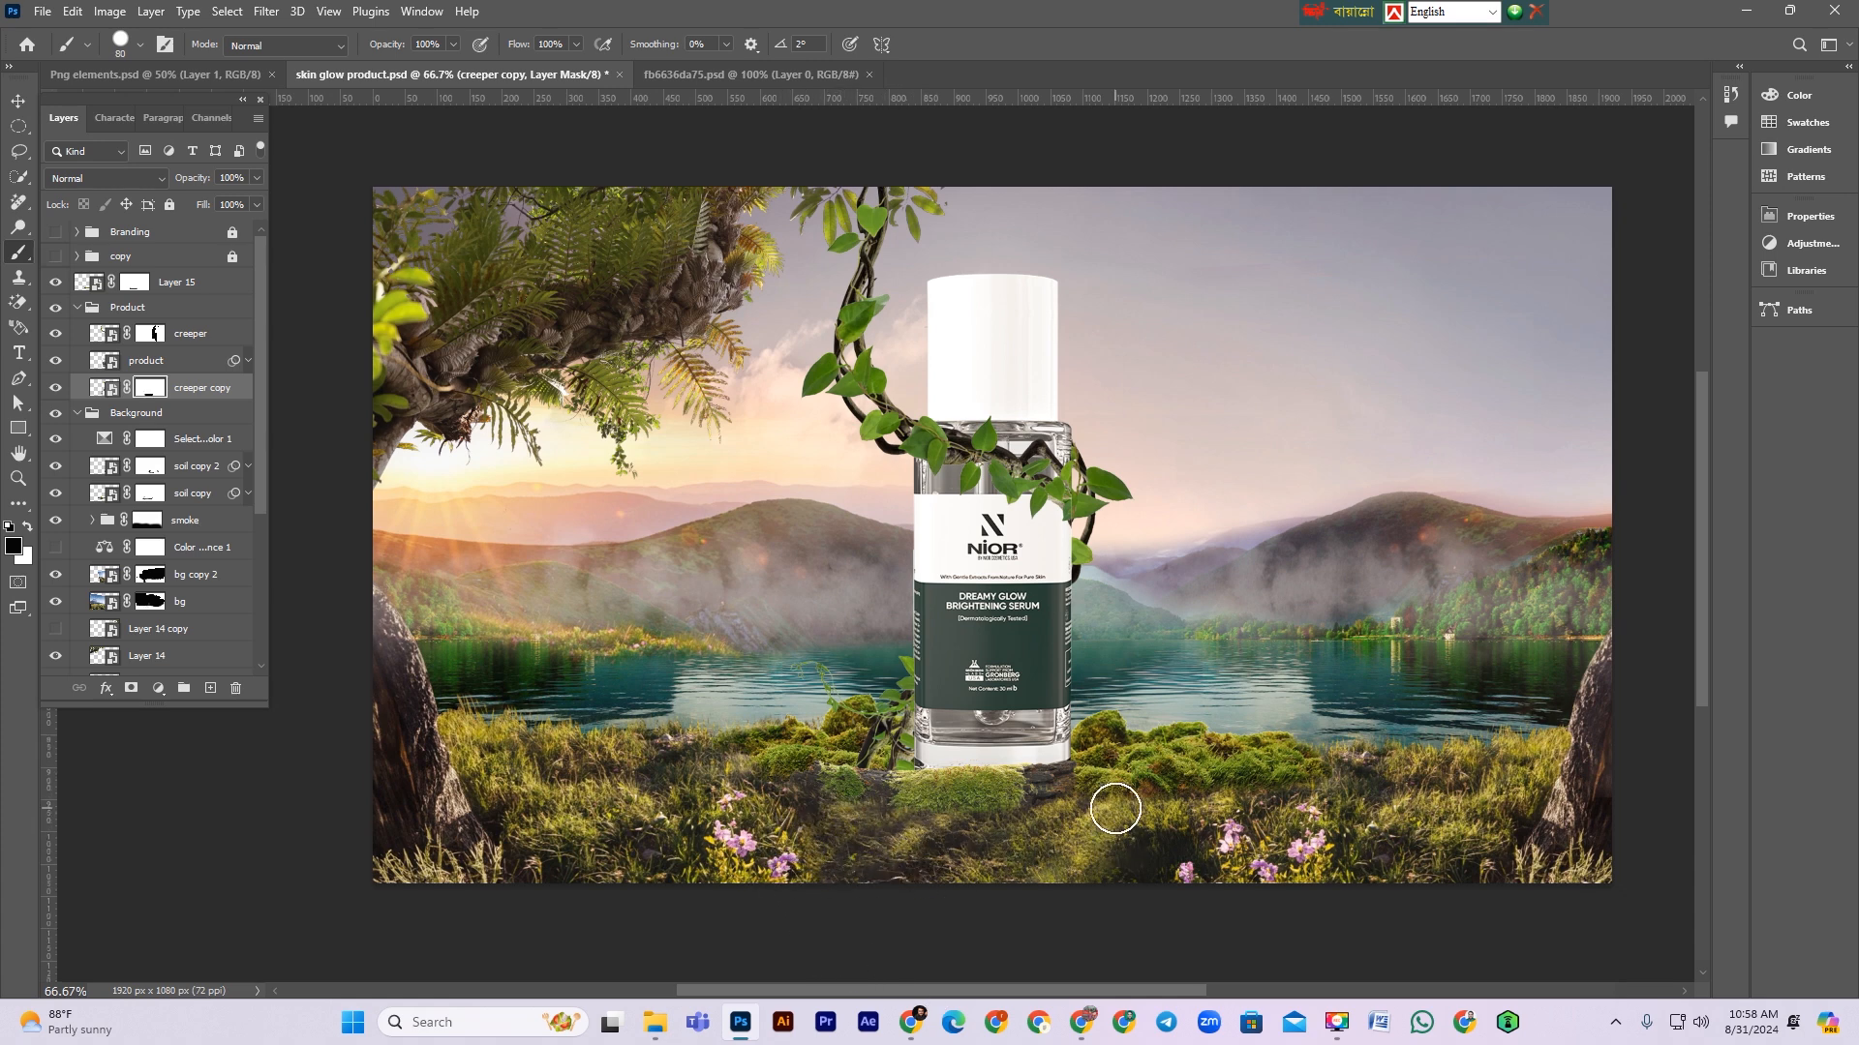
click(150, 333)
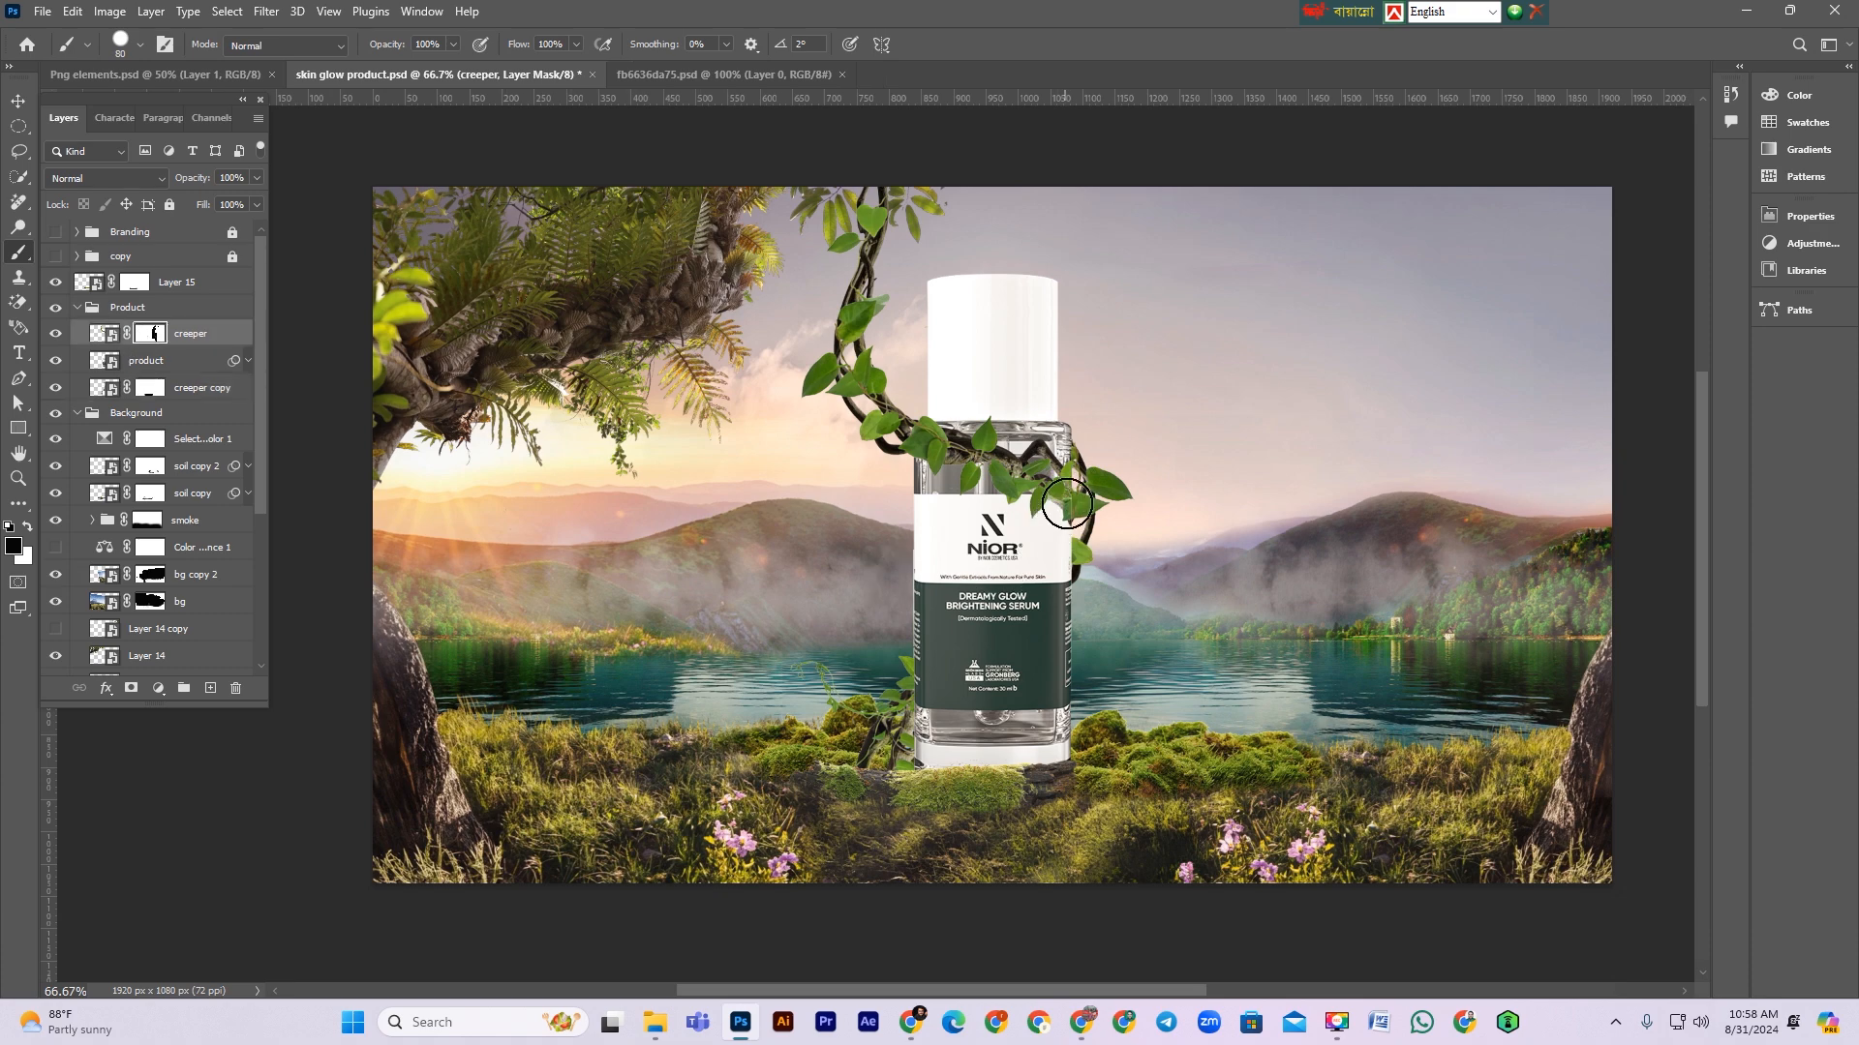
scroll(1059, 522, up, 5)
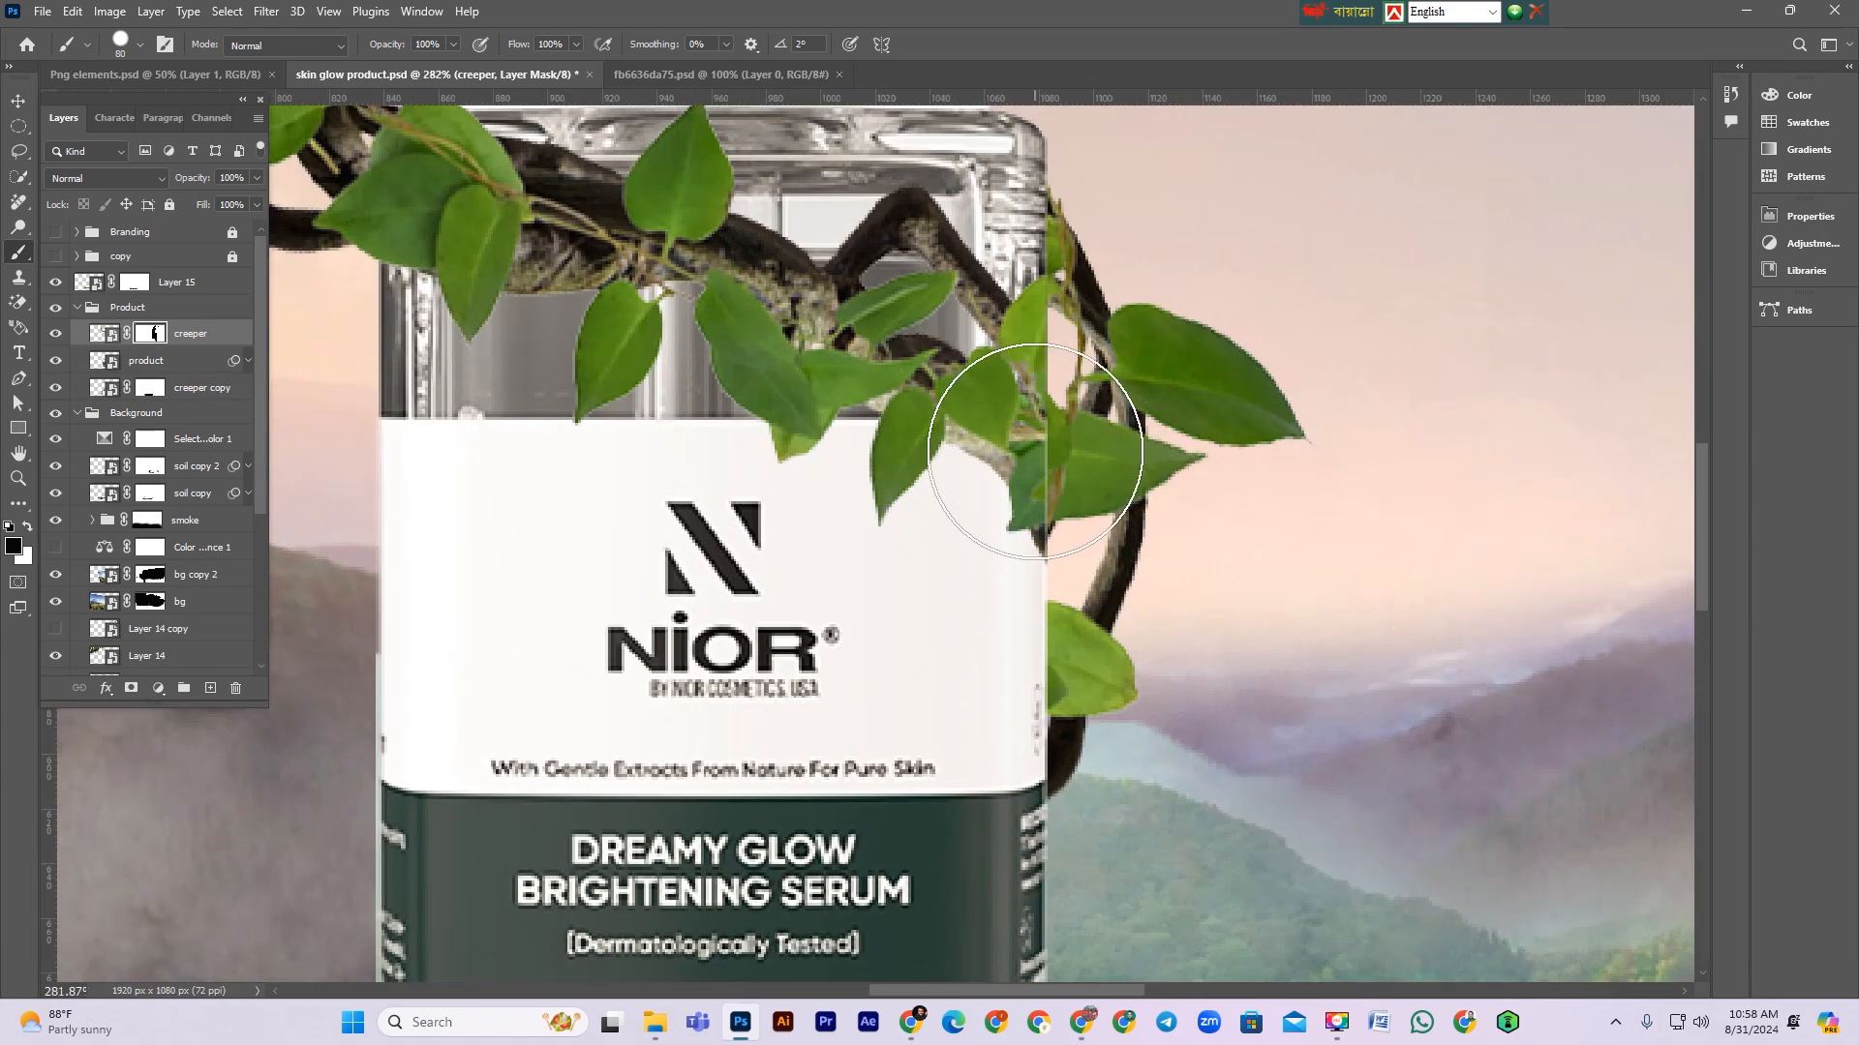
key(bracketleft)
key(bracketleft)
key(bracketleft)
key(bracketleft)
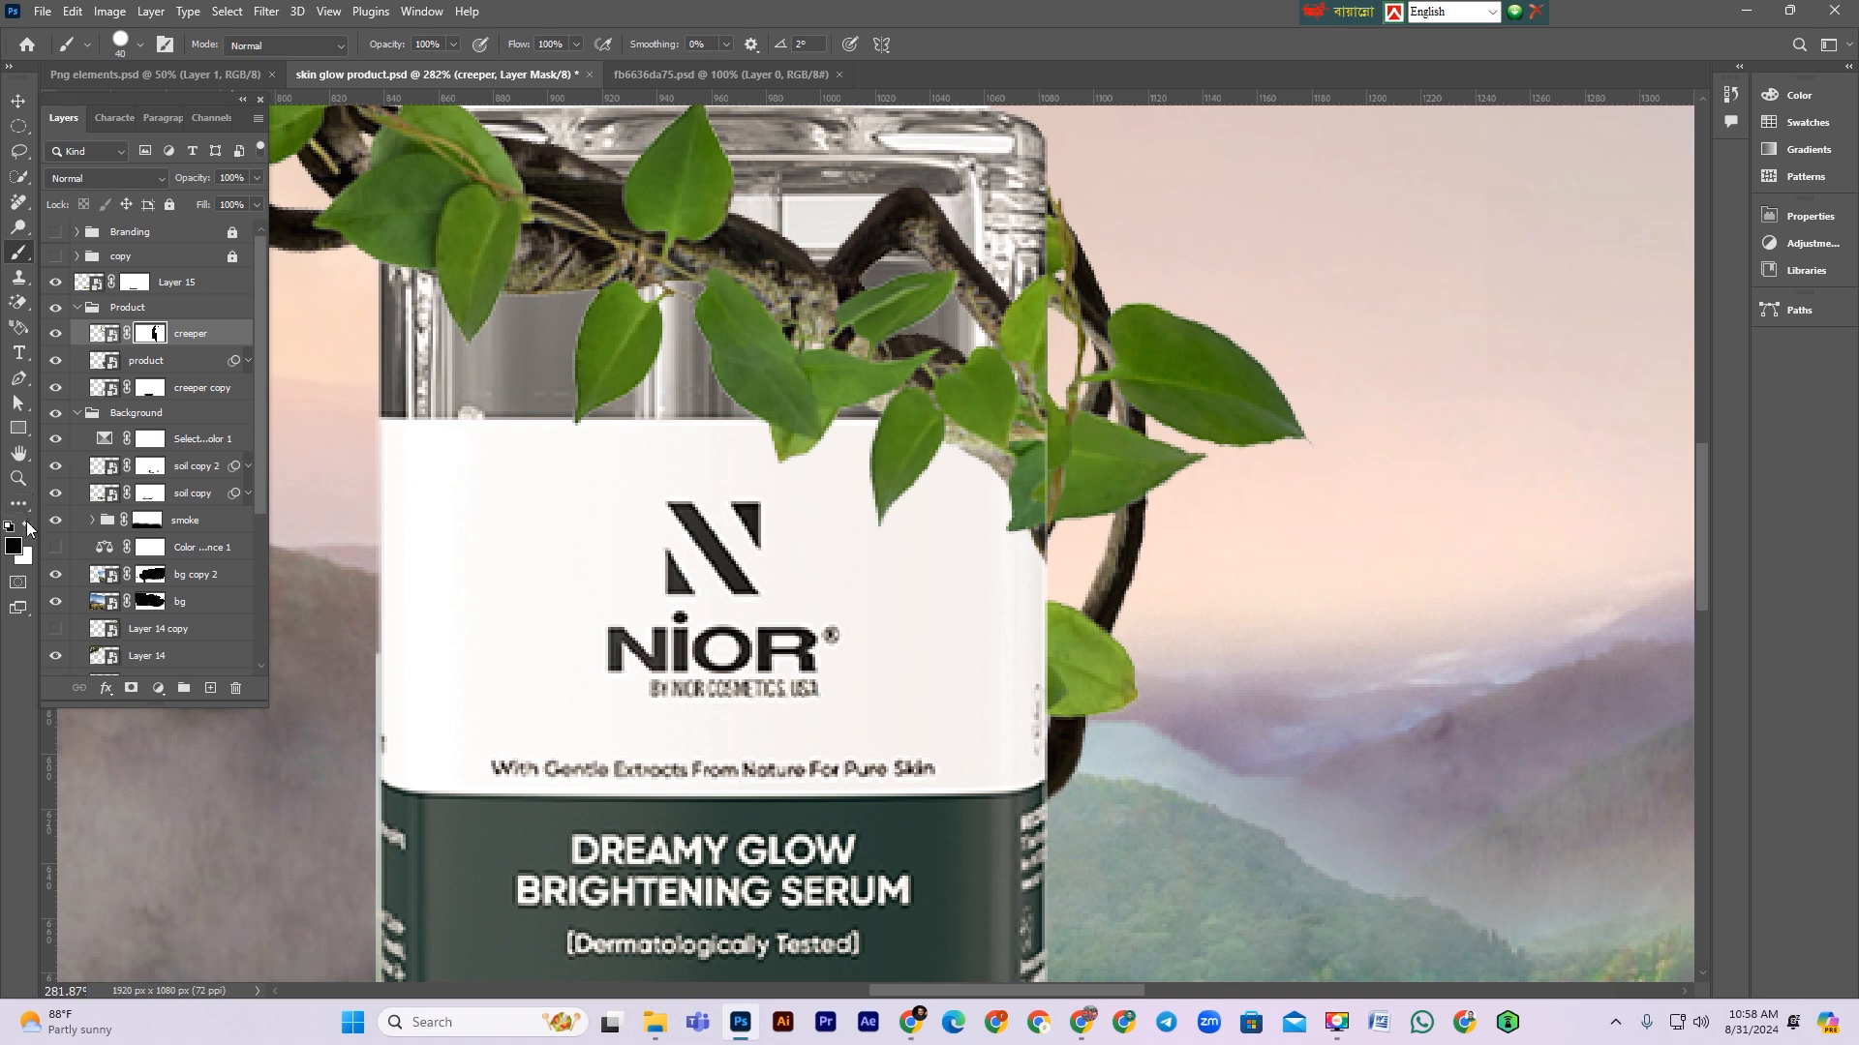
mouse_move(1011, 455)
mouse_down()
mouse_move(1029, 445)
mouse_move(1020, 503)
mouse_move(1033, 475)
mouse_up()
right_click(1032, 475)
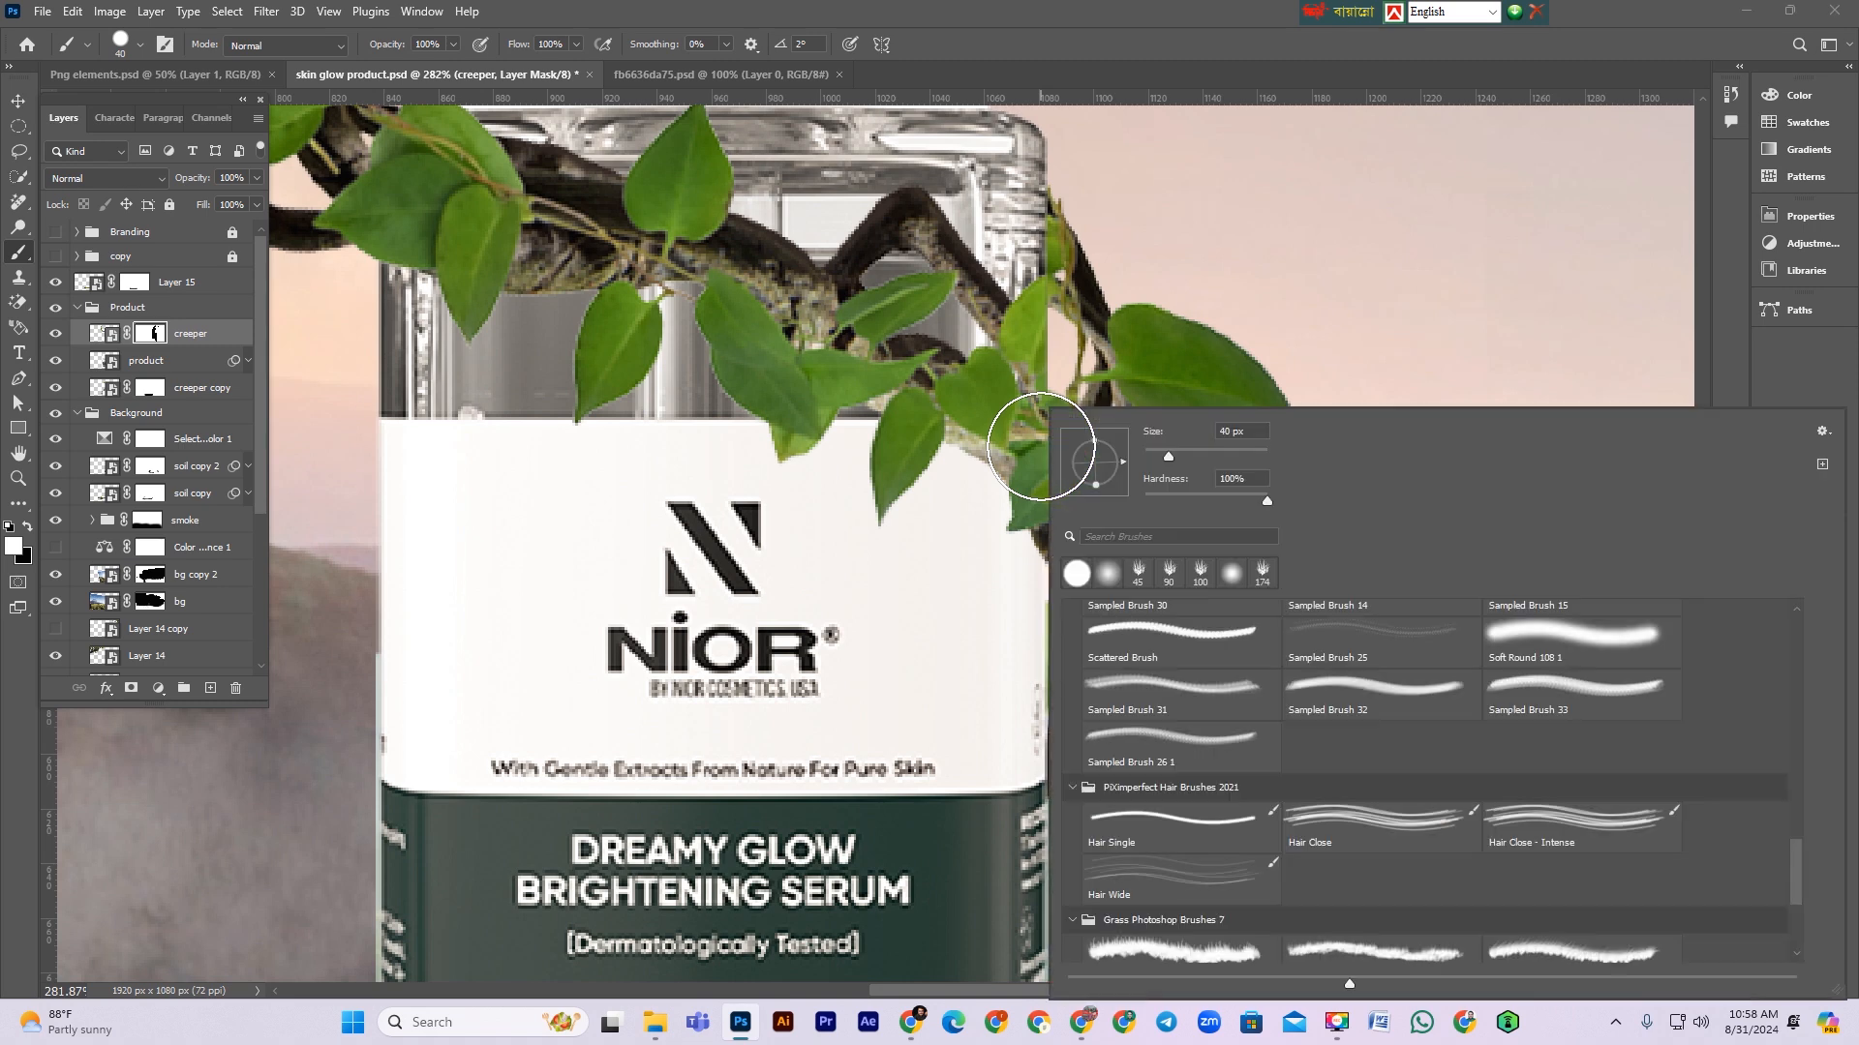
key(Escape)
mouse_move(991, 471)
mouse_down()
mouse_move(1037, 506)
mouse_move(1038, 577)
mouse_move(989, 519)
mouse_move(1058, 415)
mouse_move(1050, 465)
mouse_move(1035, 407)
mouse_move(1065, 387)
mouse_move(1007, 349)
mouse_move(992, 302)
mouse_move(1065, 508)
mouse_move(1010, 502)
mouse_up()
key(bracketleft)
key(bracketleft)
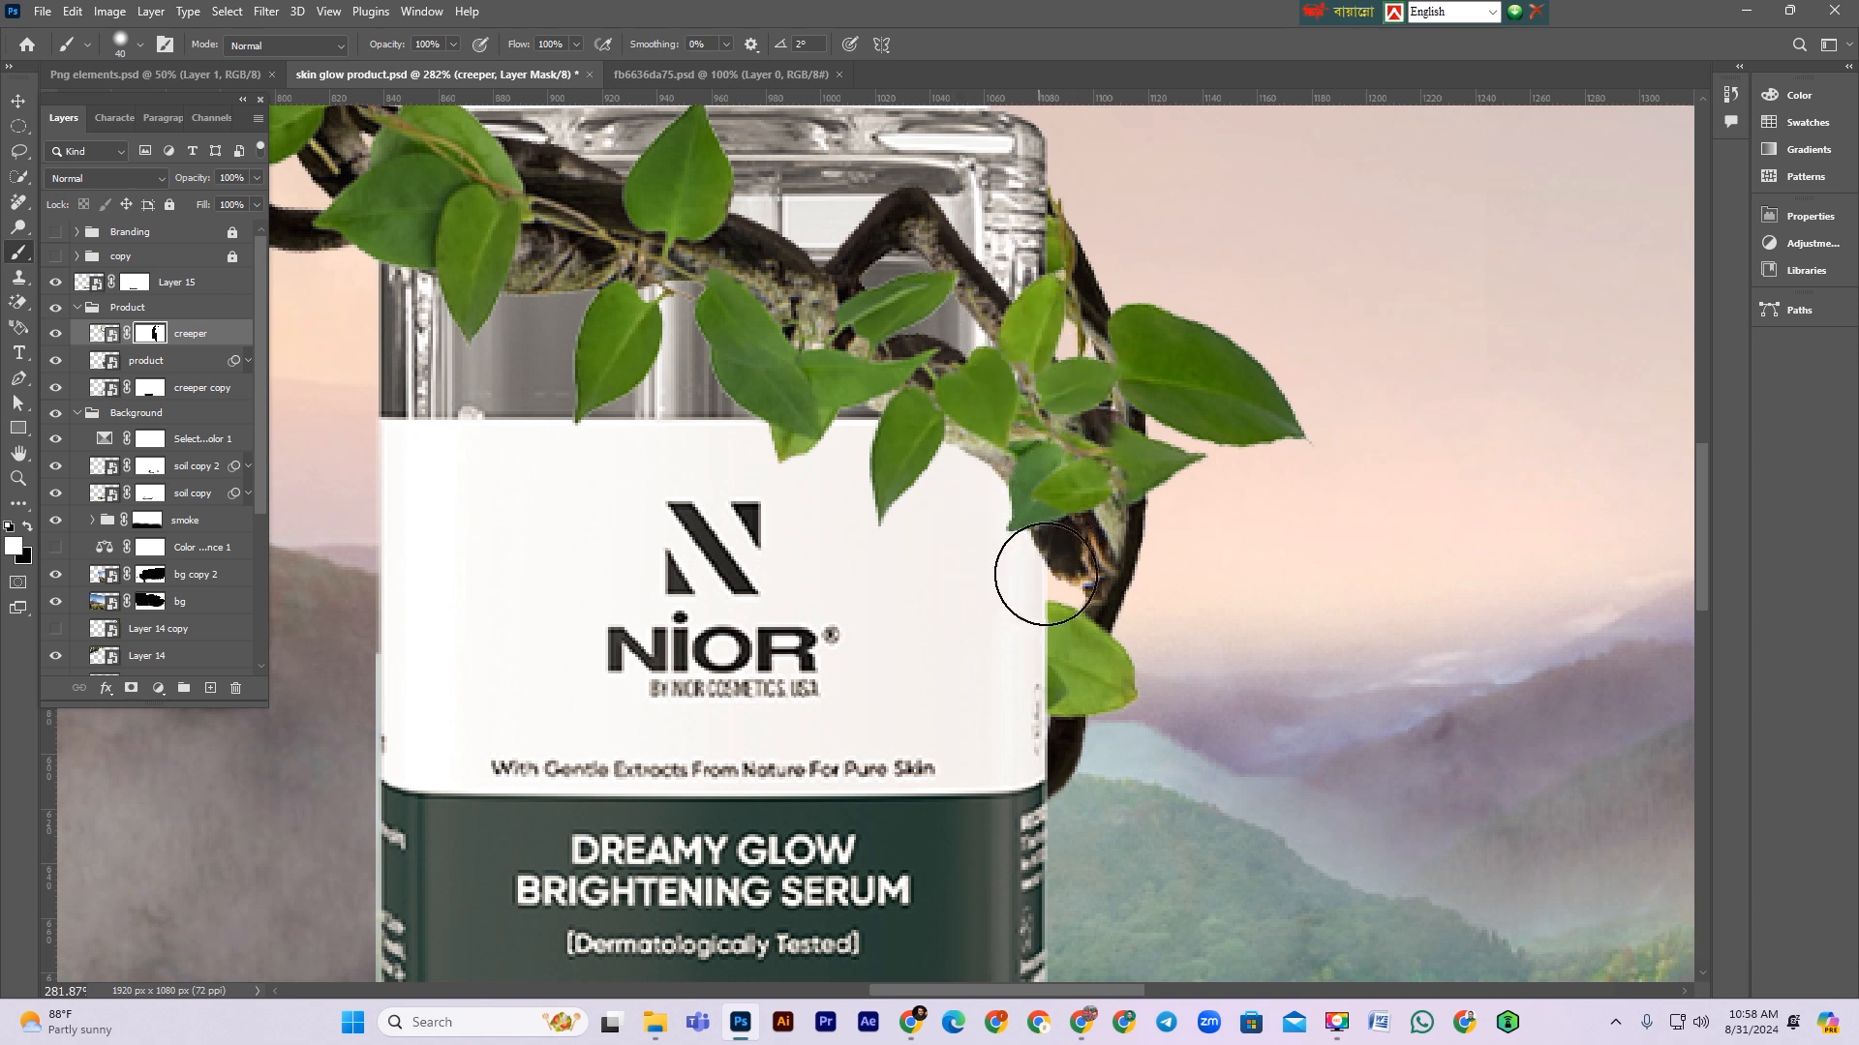
key(bracketleft)
drag(1078, 572, 1089, 583)
mouse_move(1111, 443)
mouse_down()
mouse_move(1109, 465)
mouse_move(1165, 386)
mouse_move(1233, 403)
mouse_move(1158, 393)
mouse_move(1160, 428)
mouse_move(1216, 419)
mouse_move(1072, 477)
mouse_move(1149, 448)
mouse_move(1506, 415)
mouse_up()
key(x)
mouse_move(1278, 511)
mouse_down()
mouse_move(1195, 516)
mouse_move(1211, 494)
mouse_move(1186, 495)
mouse_move(1231, 481)
mouse_up()
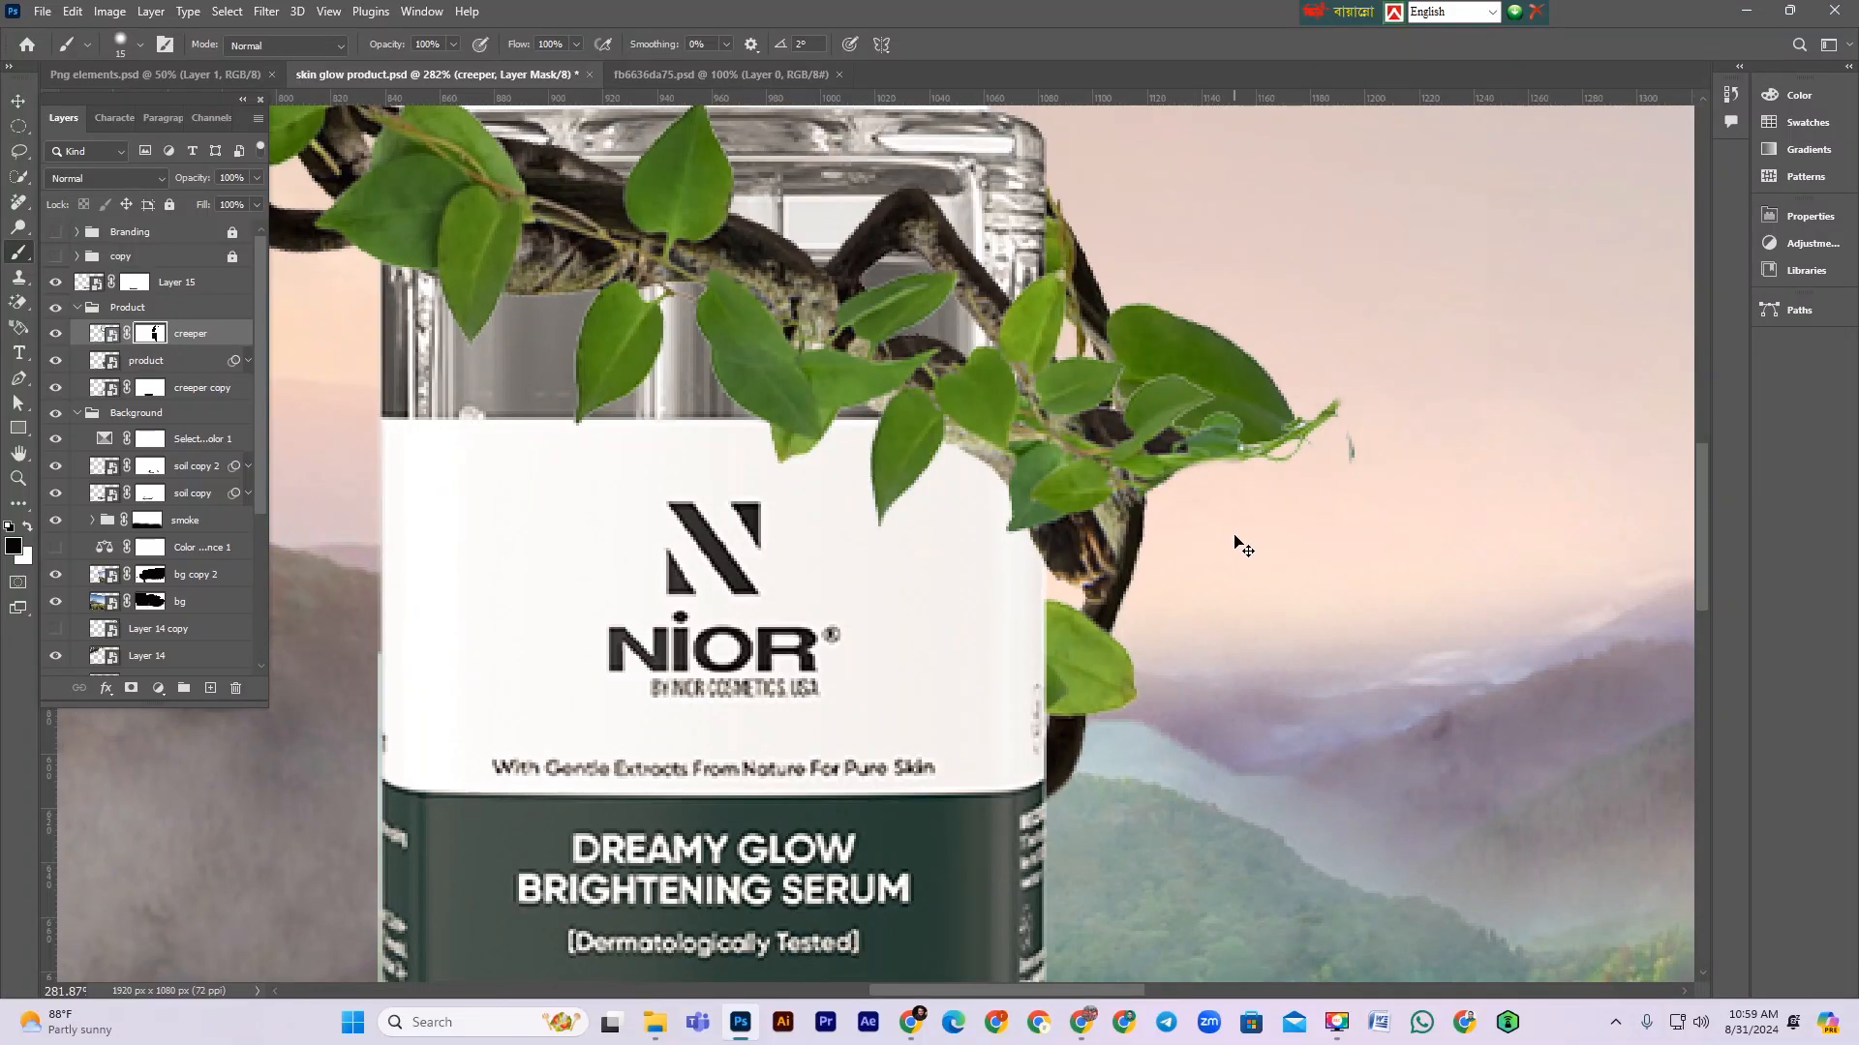
Step: Outline a small area beside the bottle's upper right corner with the Pen tool and load it as a selection on the creeper copy's mask
key(ctrl+minus)
key(ctrl+minus)
key(ctrl+minus)
key(ctrl+minus)
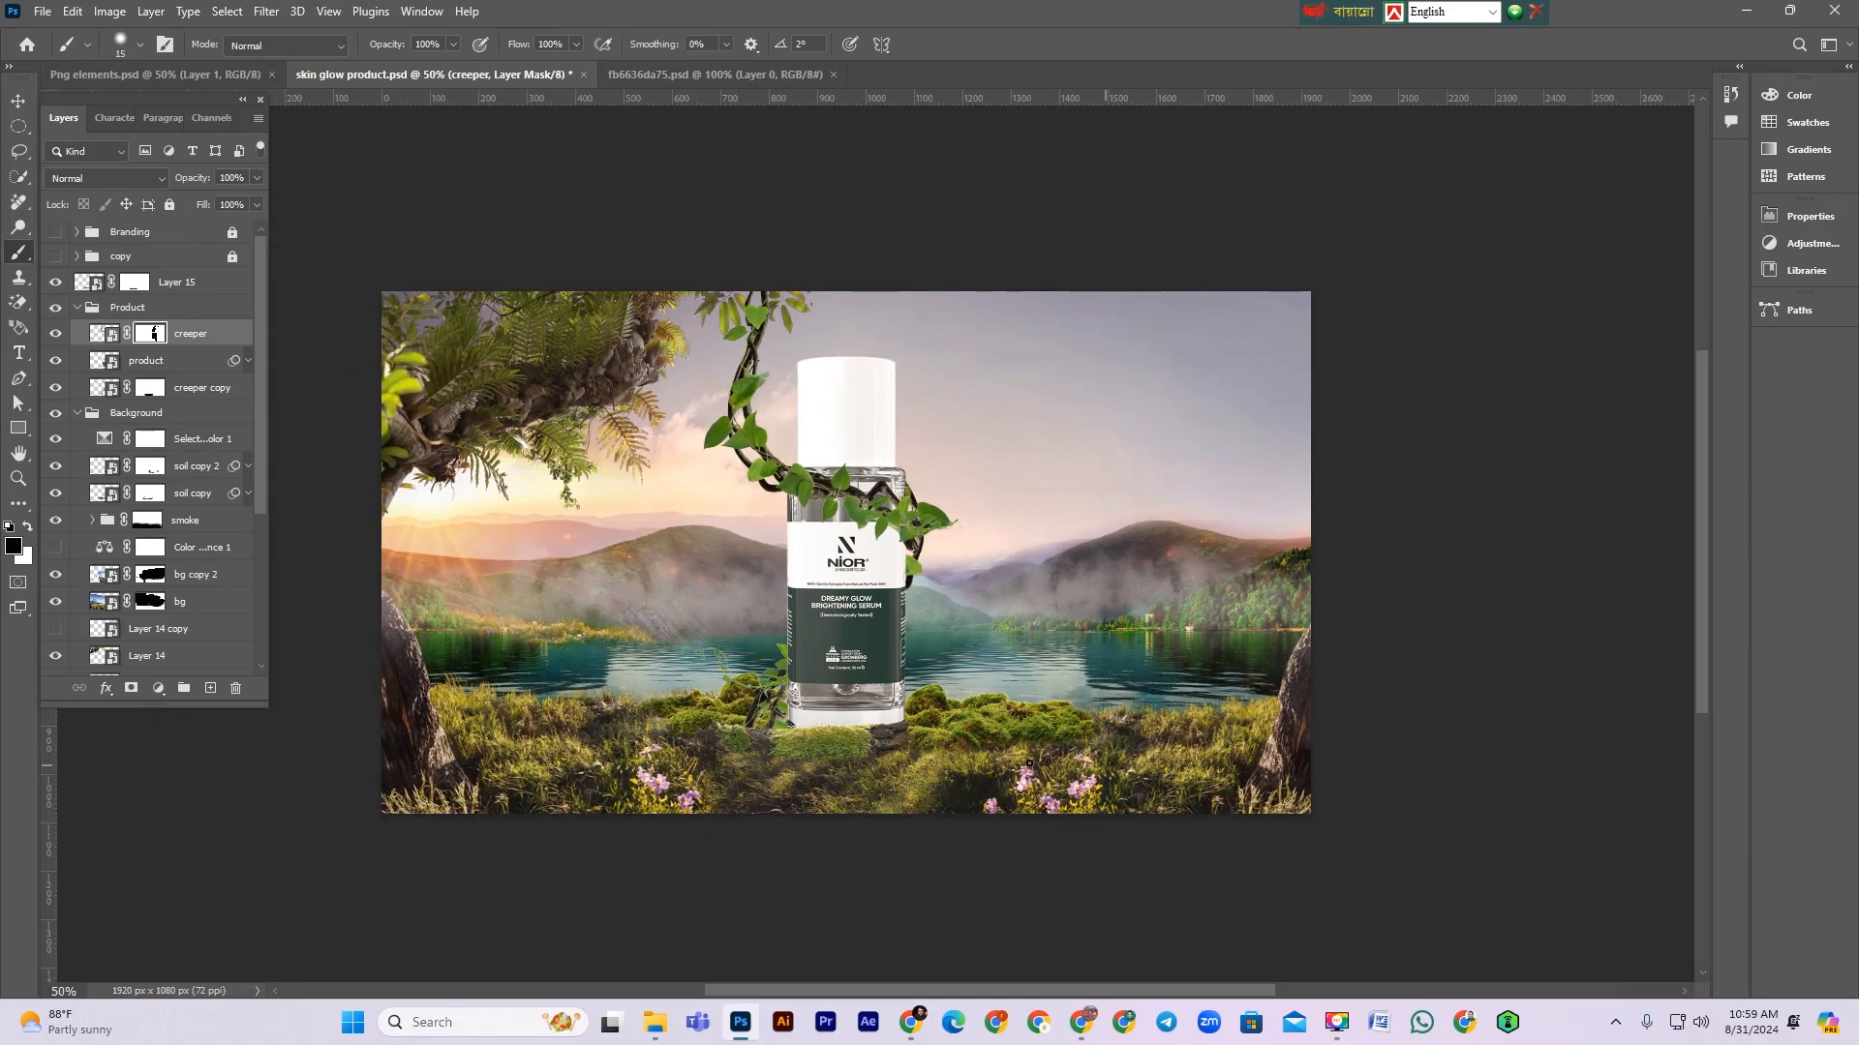
mouse_move(856, 535)
mouse_down()
mouse_move(959, 630)
mouse_move(1089, 590)
mouse_up()
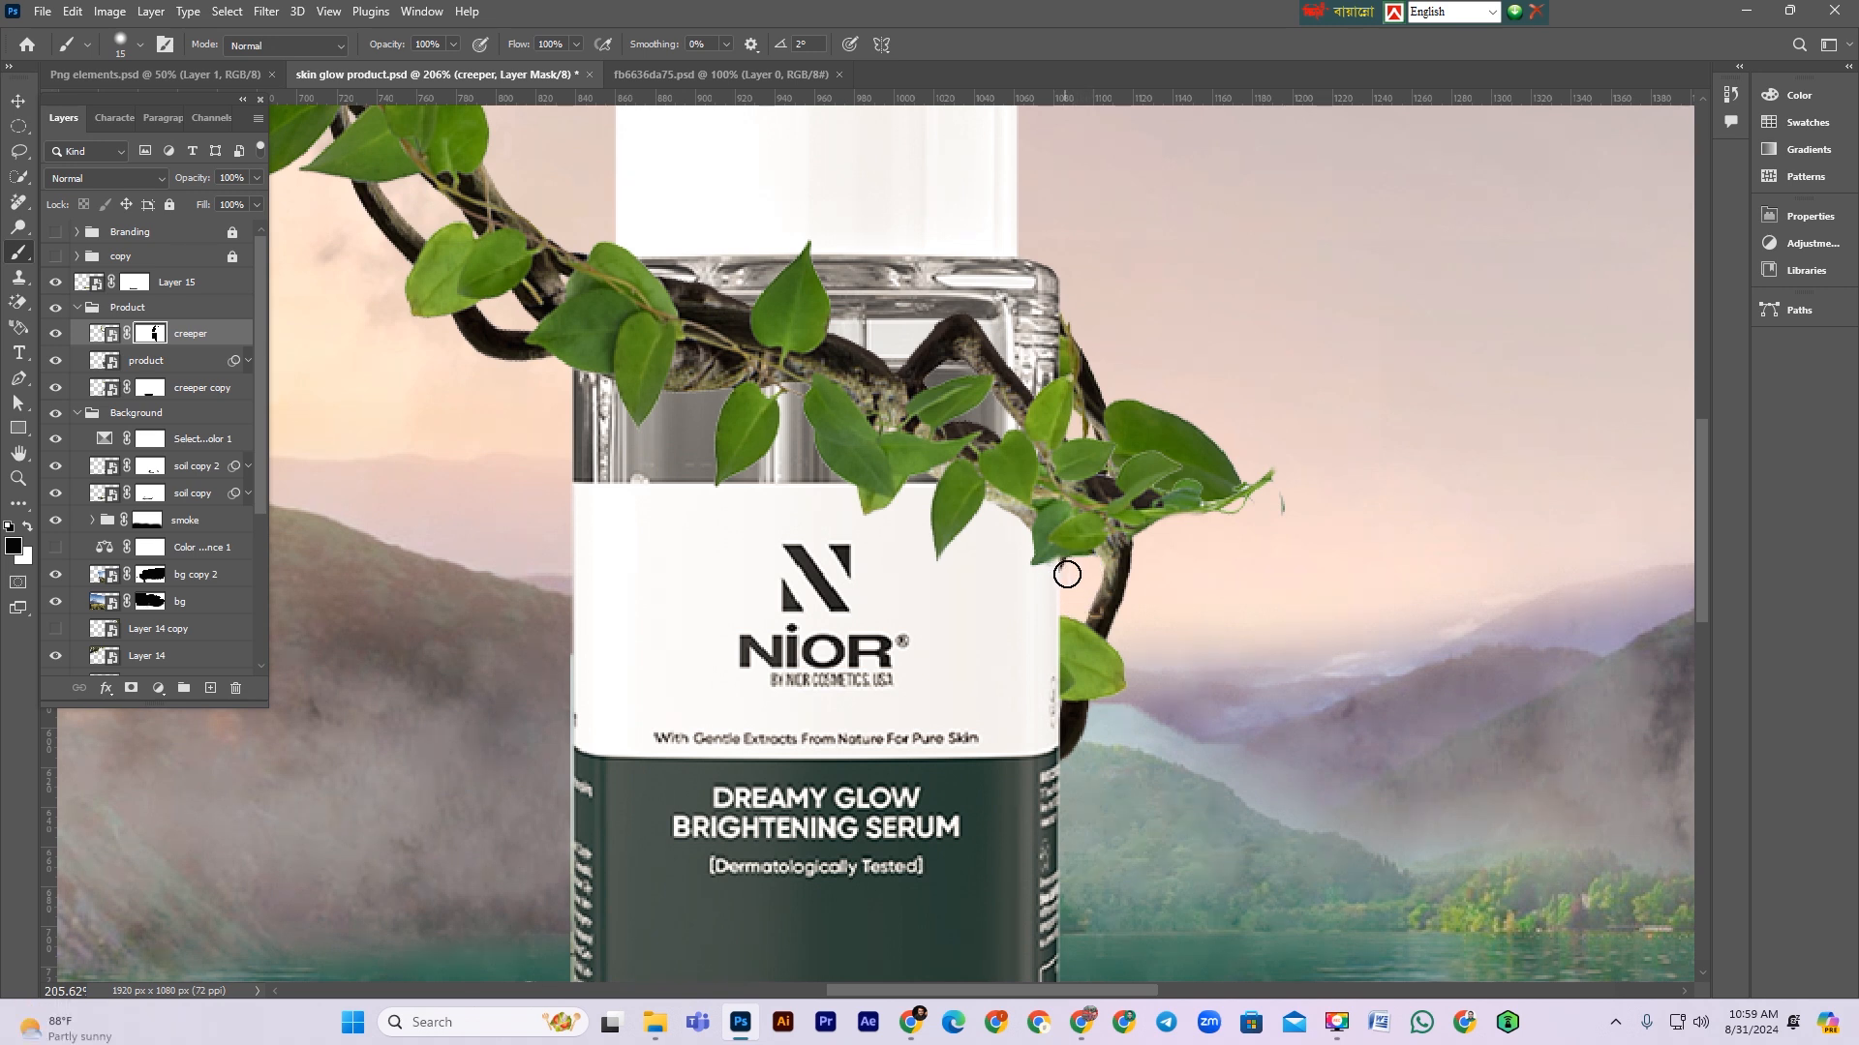
scroll(1055, 601, down, 6)
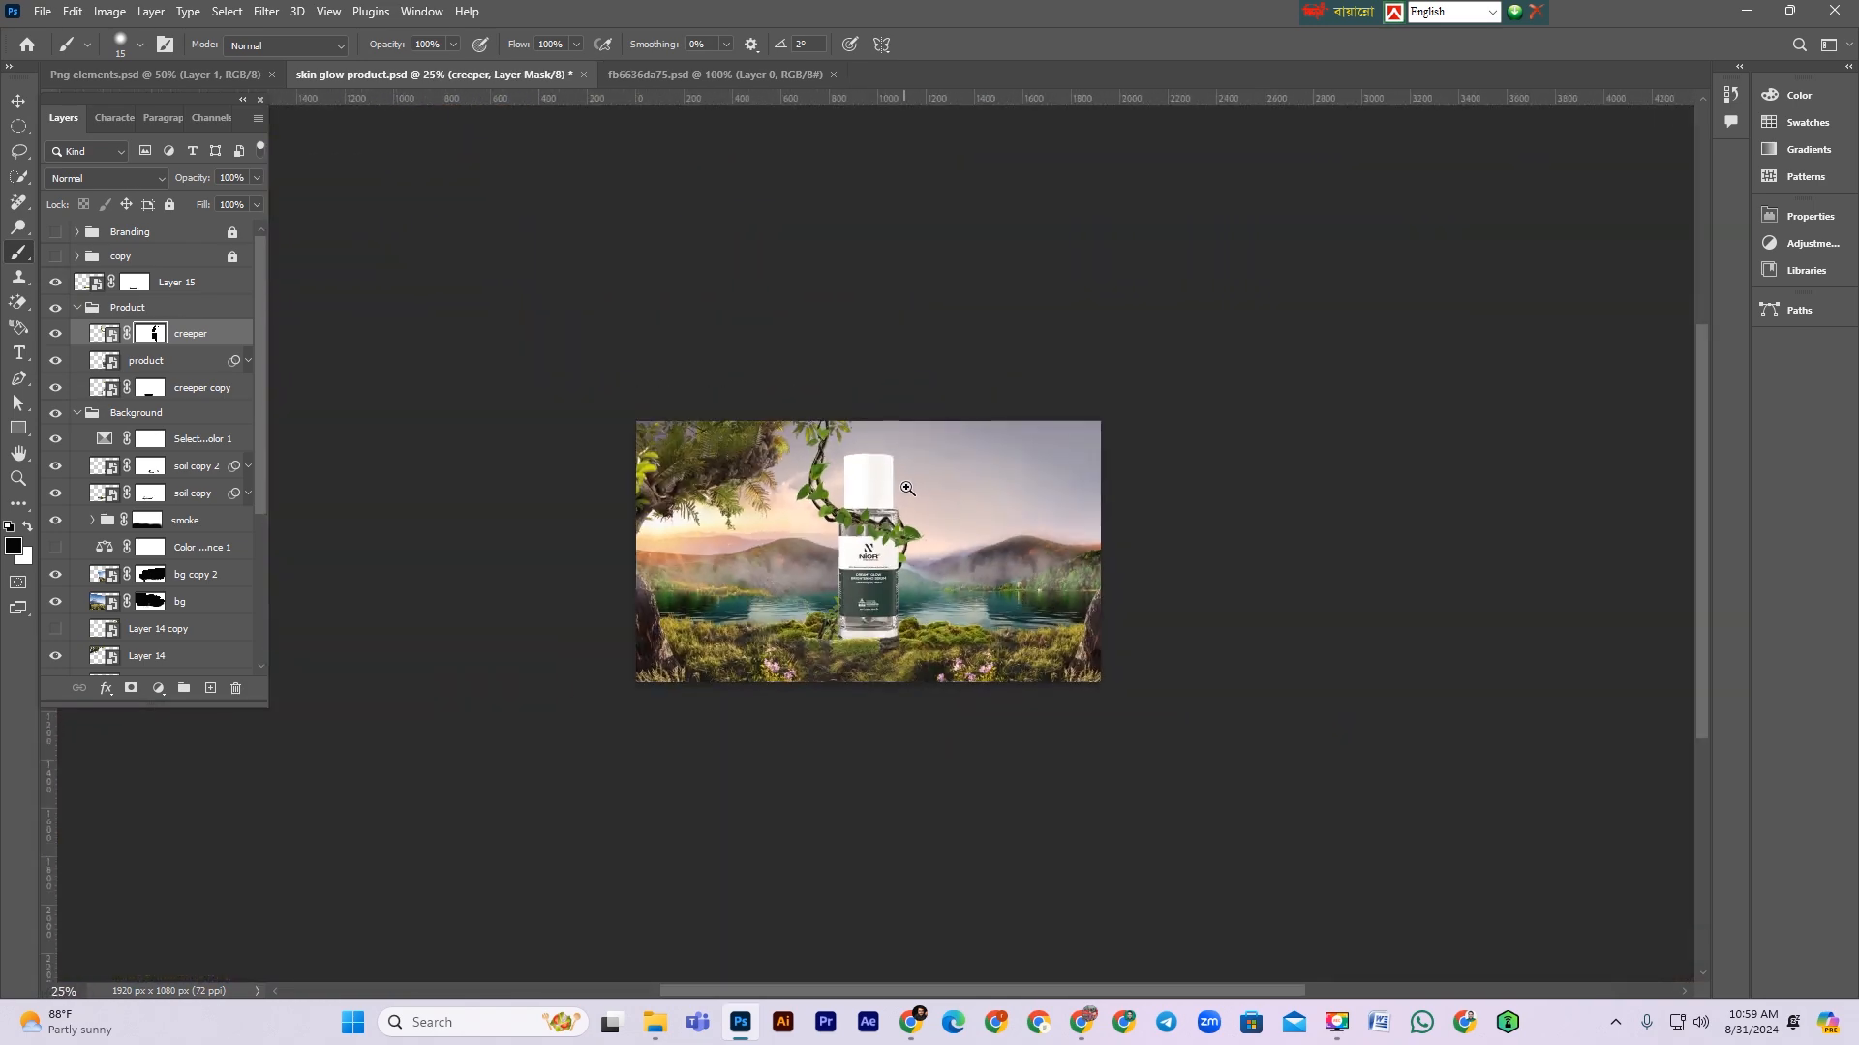
scroll(907, 487, up, 6)
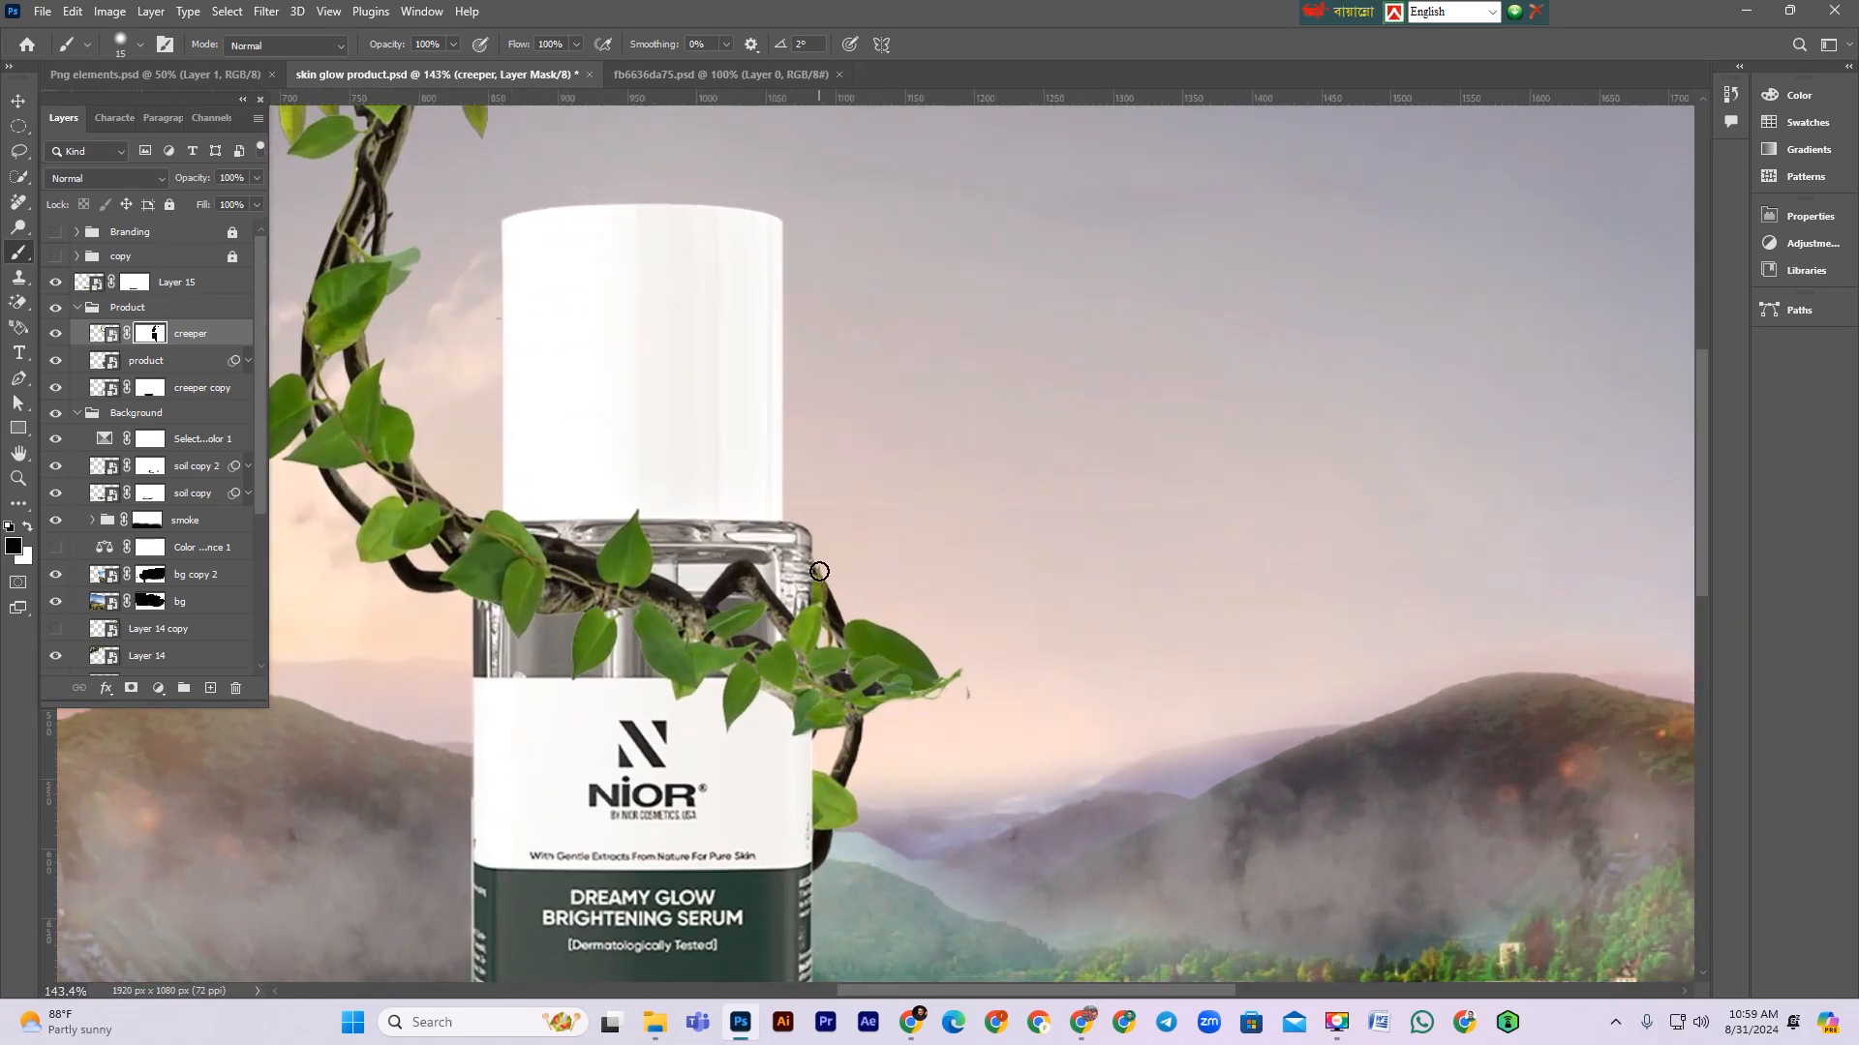
click(148, 391)
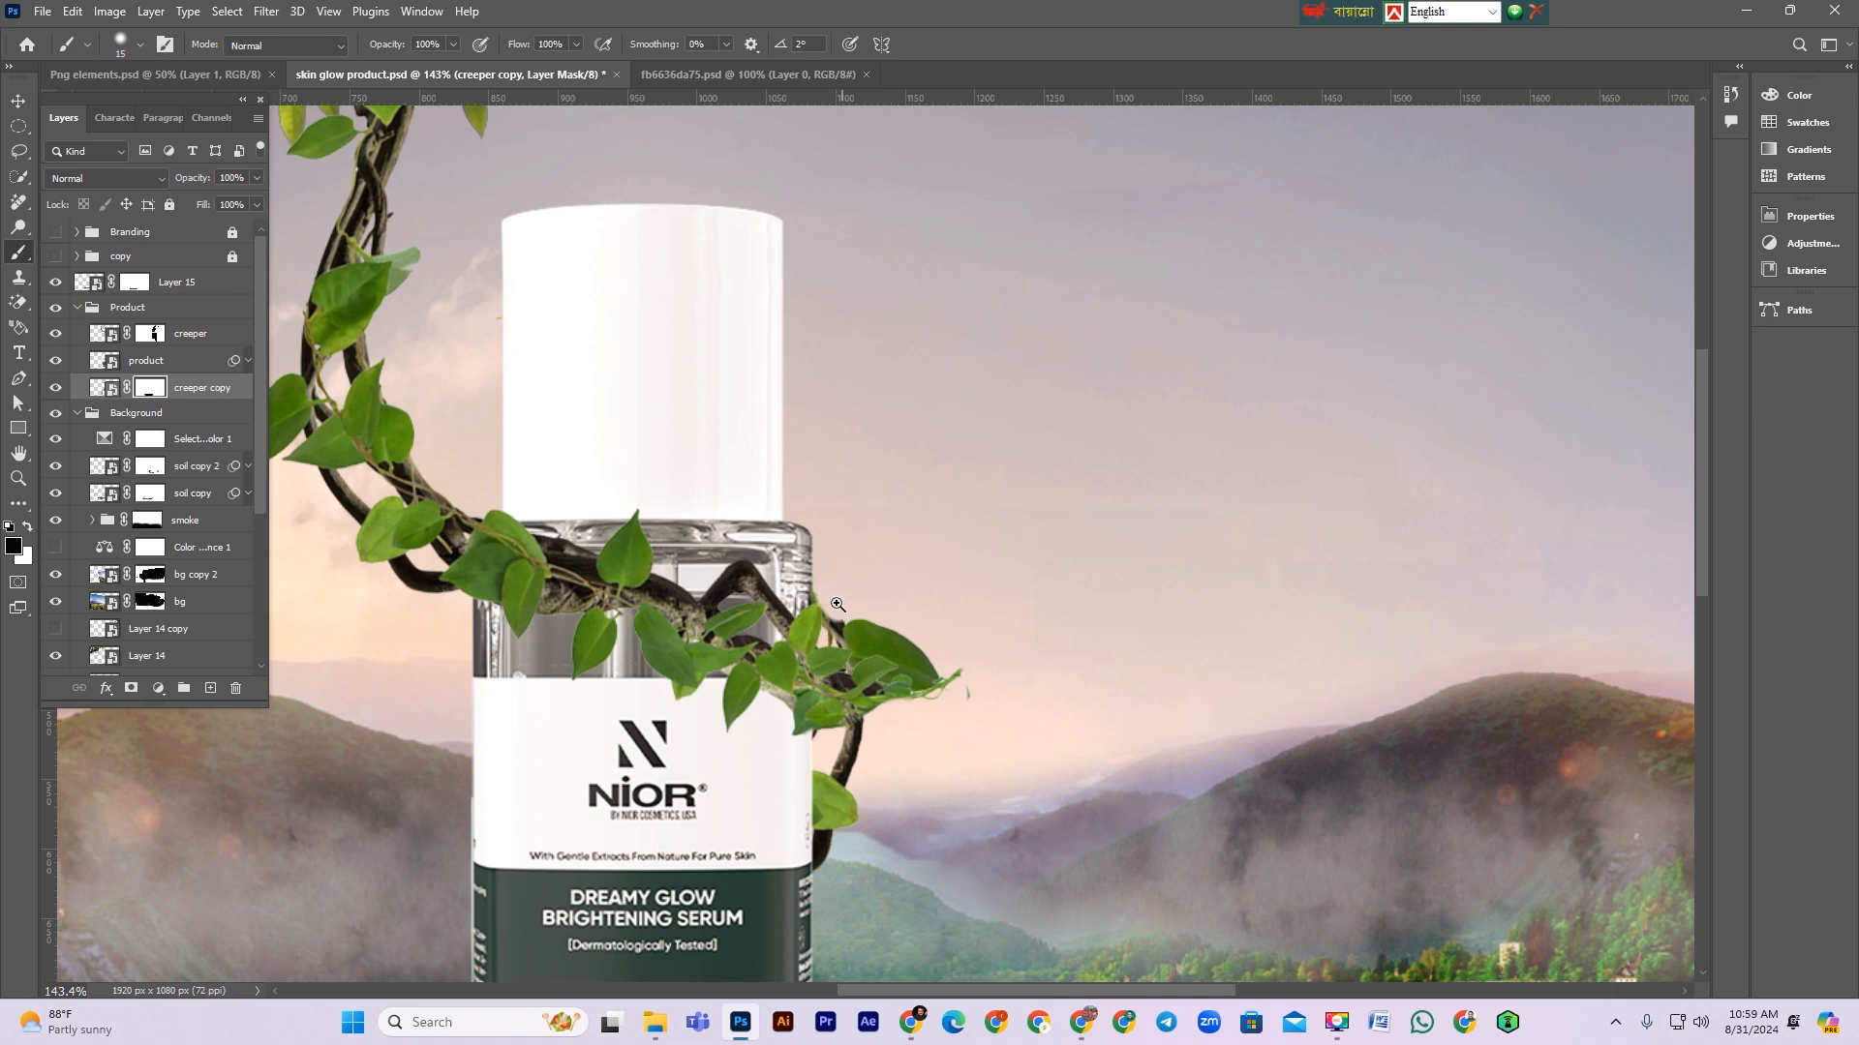
scroll(838, 604, up, 4)
key(p)
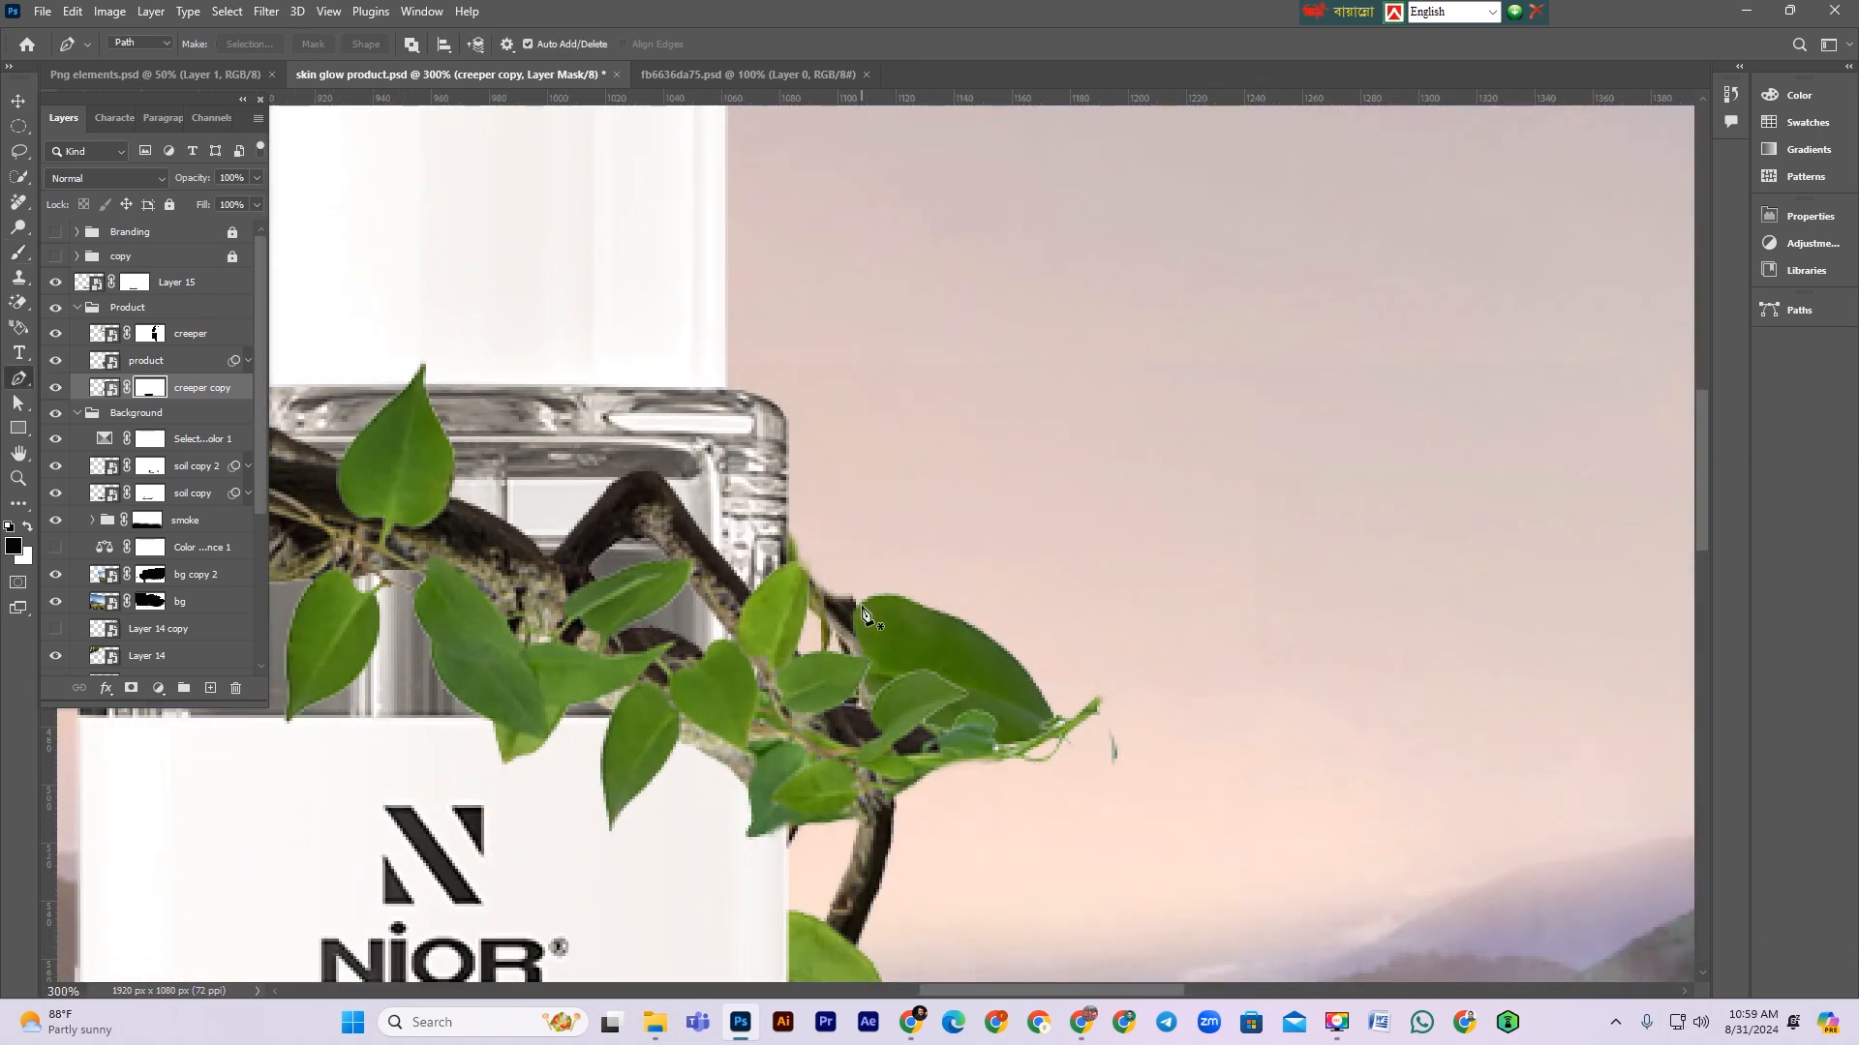
click(777, 559)
click(905, 506)
click(836, 467)
click(778, 560)
key(ctrl+Return)
key(x)
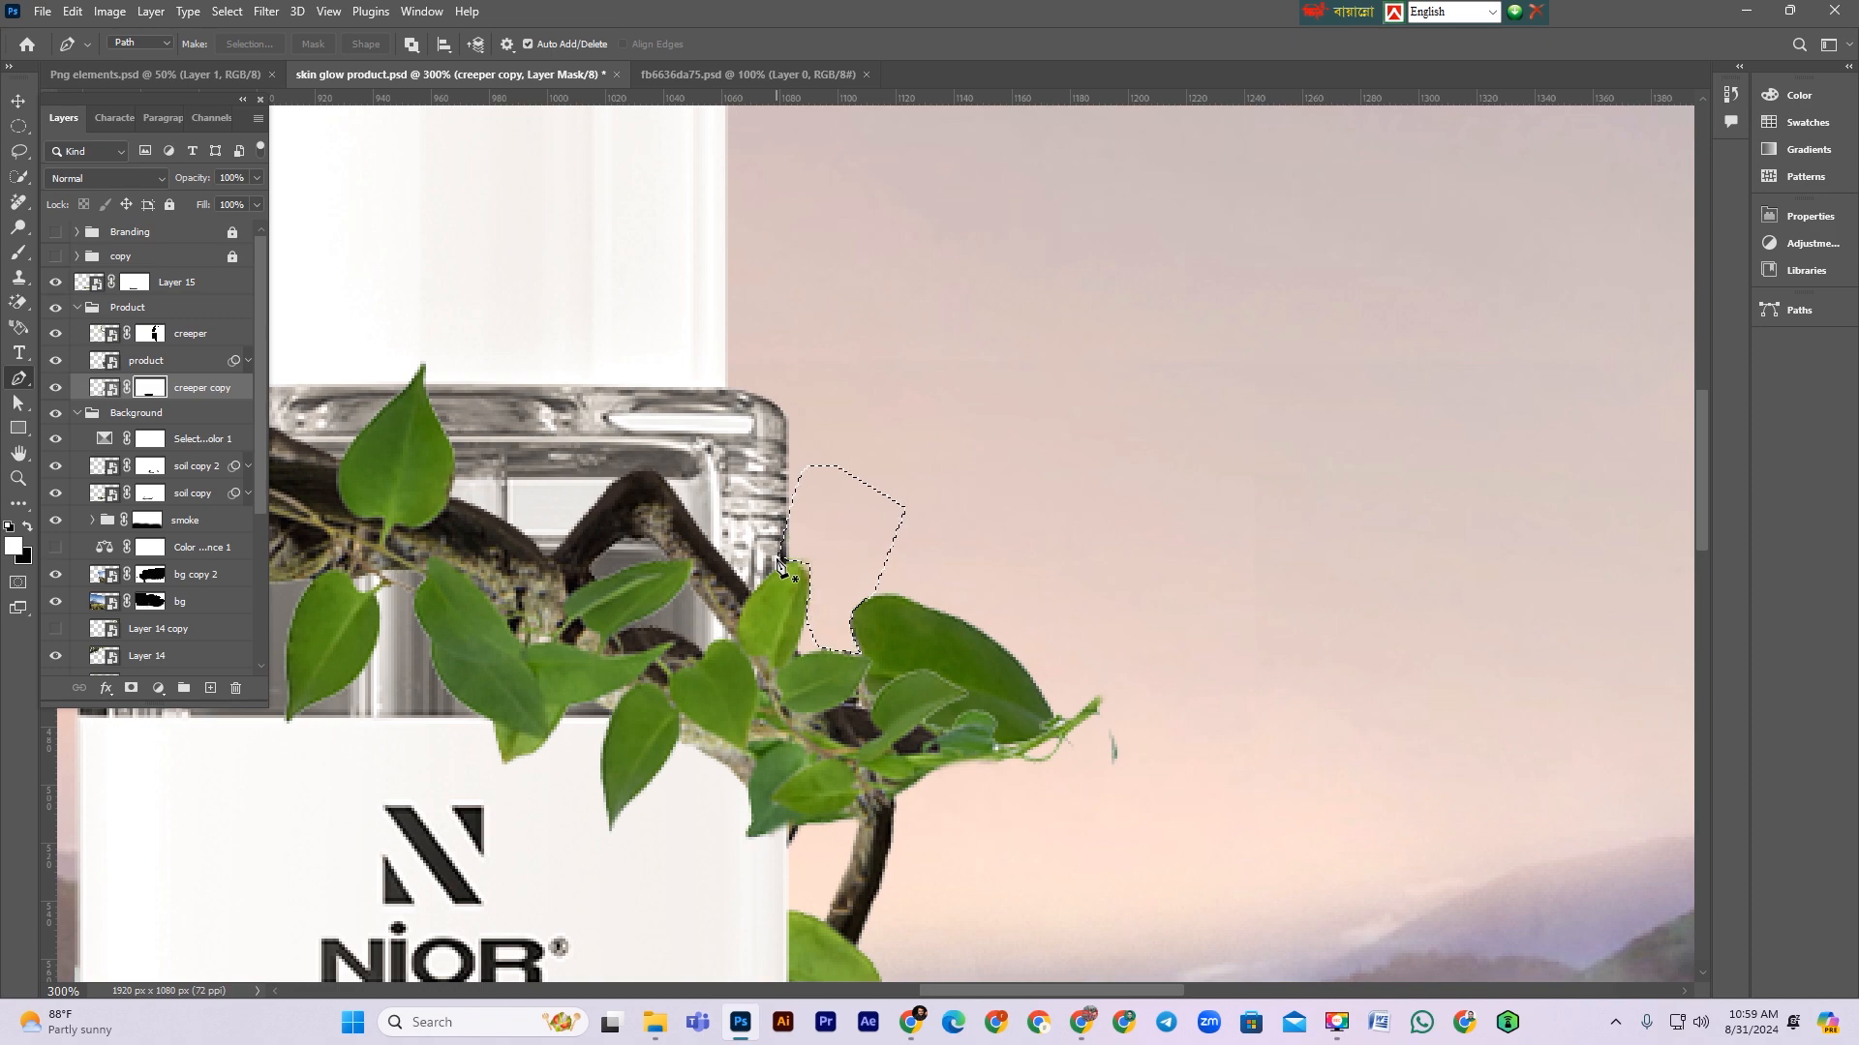
key(ctrl+1)
scroll(776, 560, down, 2)
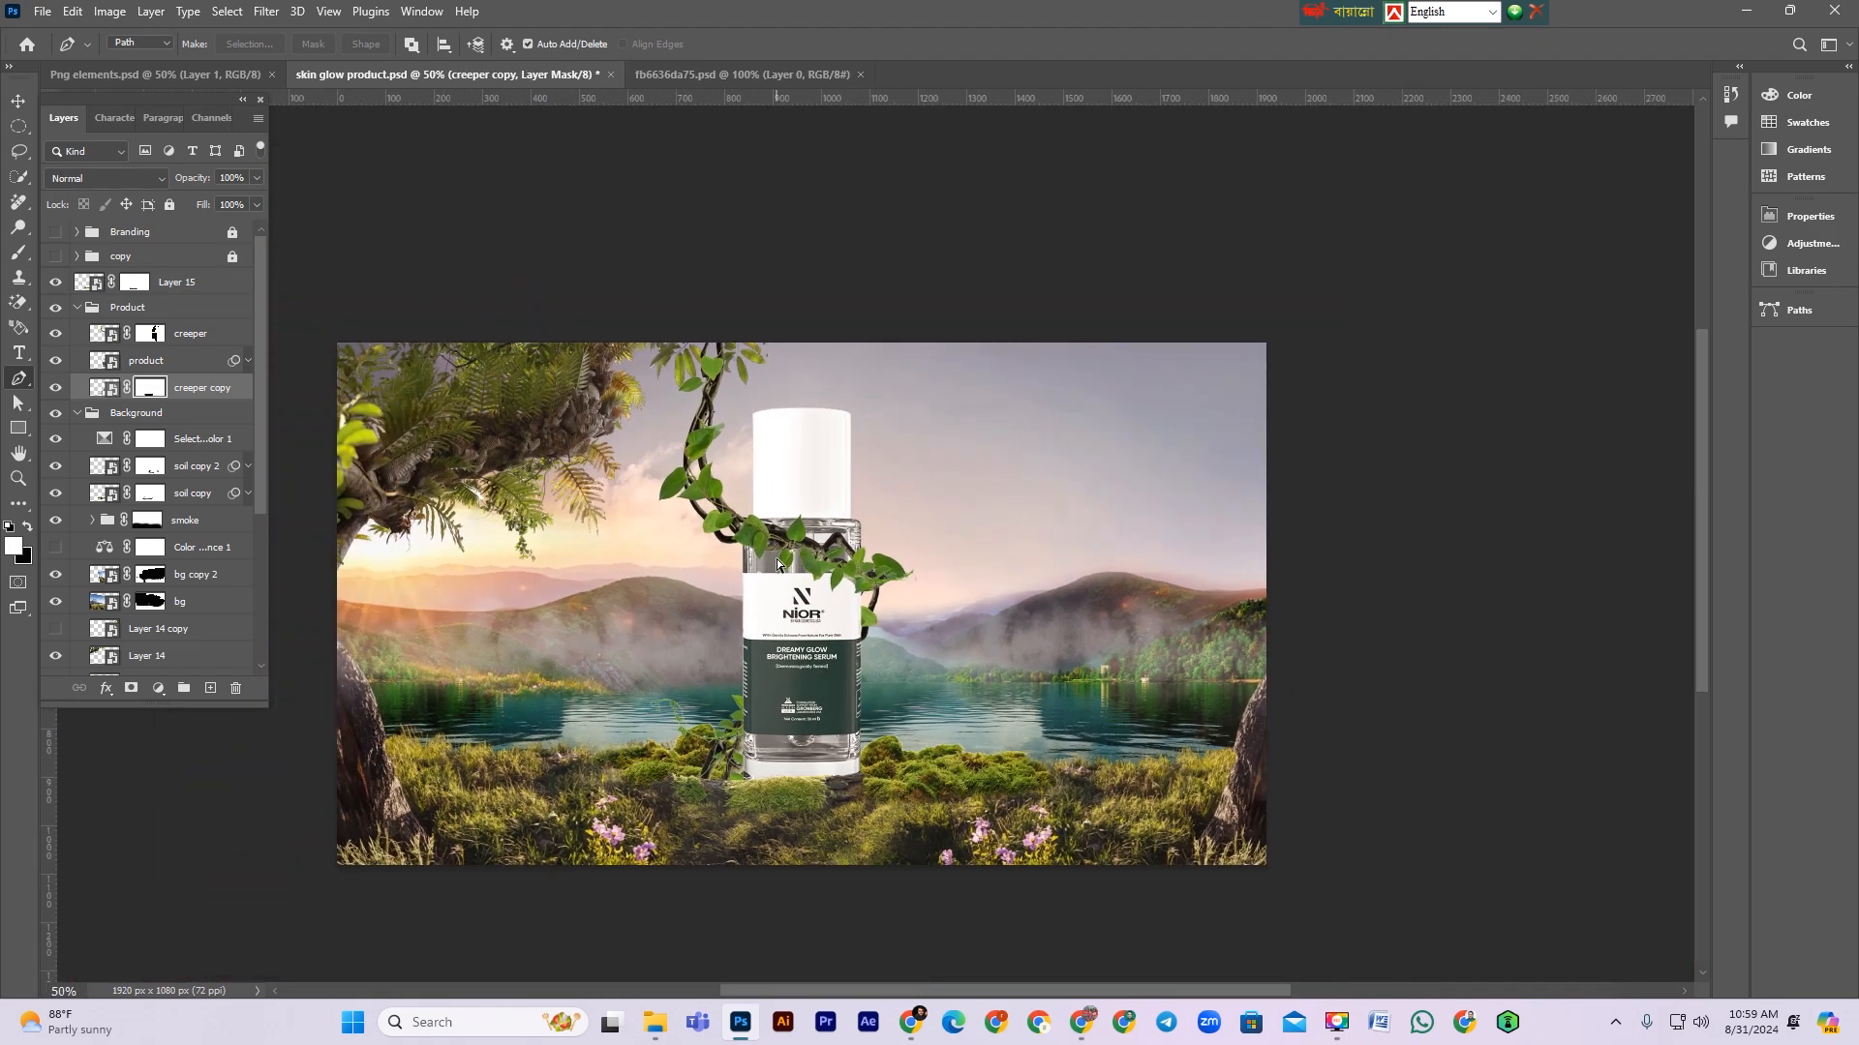
Step: Duplicate the creeper copy, move the new copy below it, and delete the new copy's mask
drag(830, 608, 872, 657)
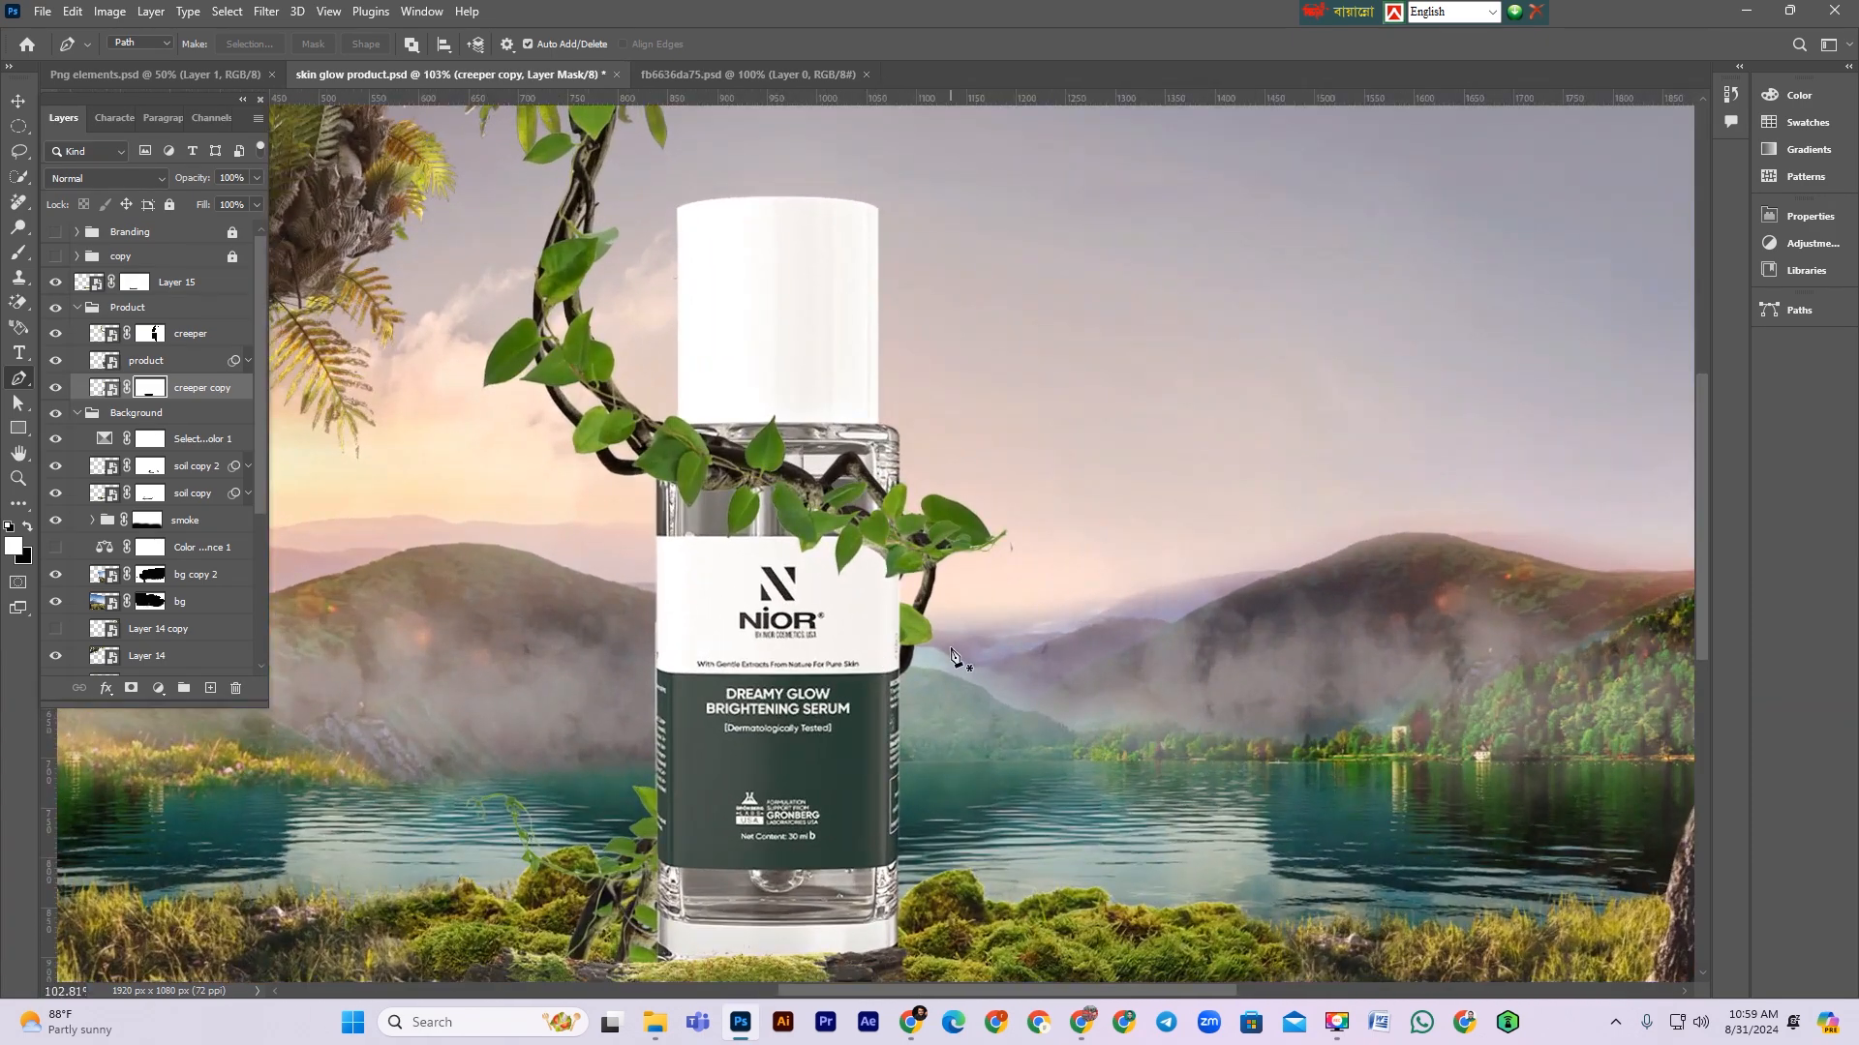
scroll(950, 649, down, 1)
scroll(950, 653, down, 1)
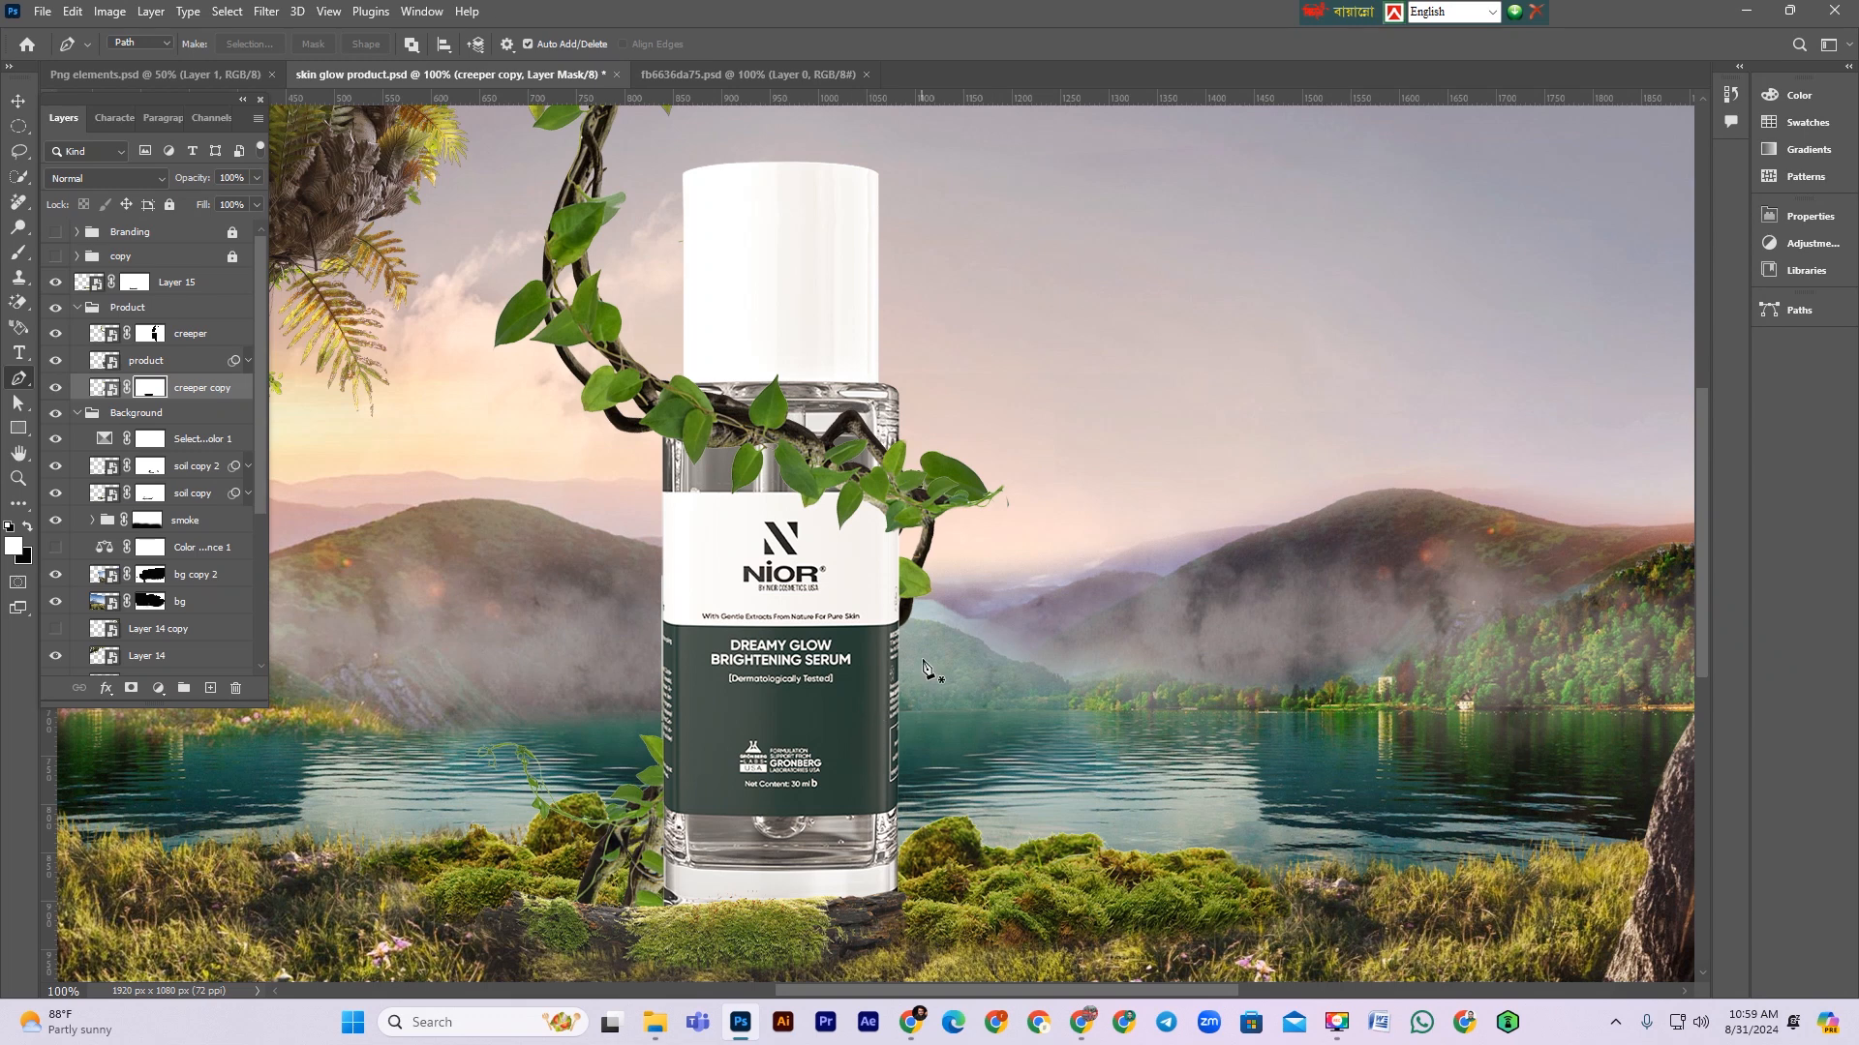
click(18, 100)
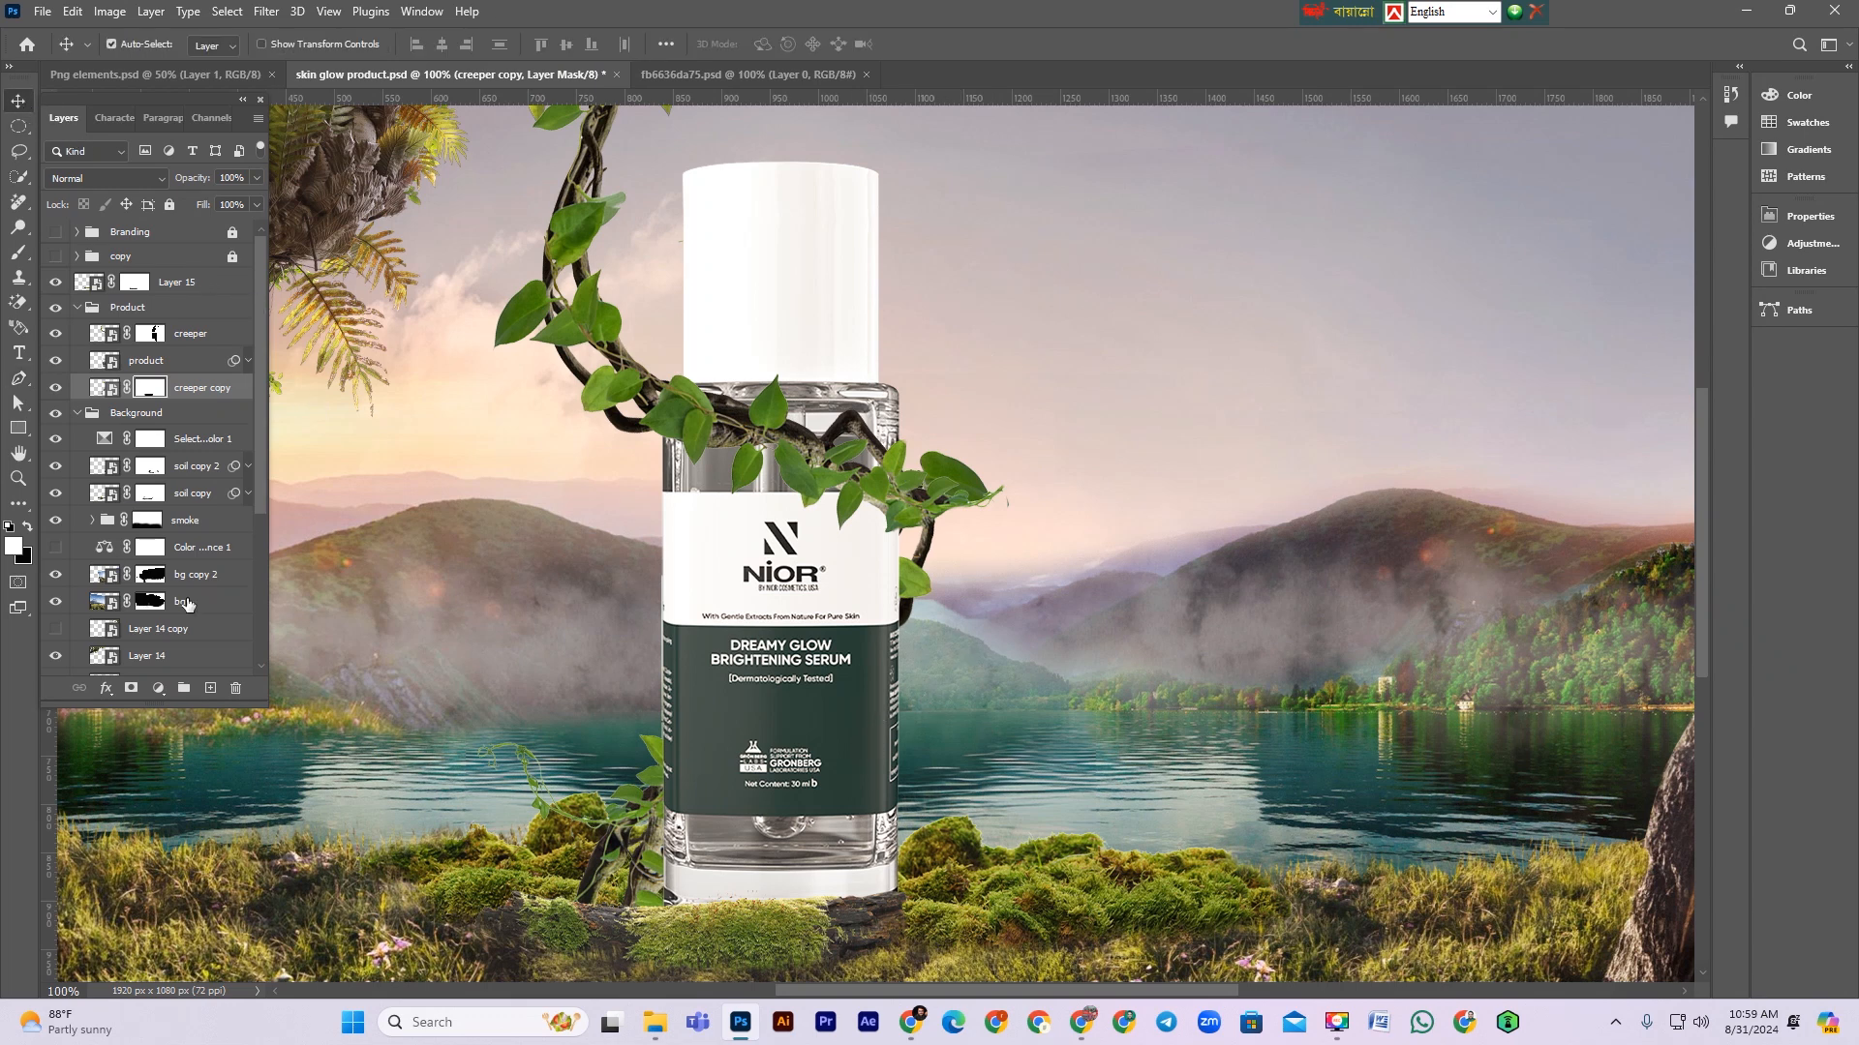
scroll(639, 876, down, 1)
click(57, 387)
click(57, 387)
key(ctrl+j)
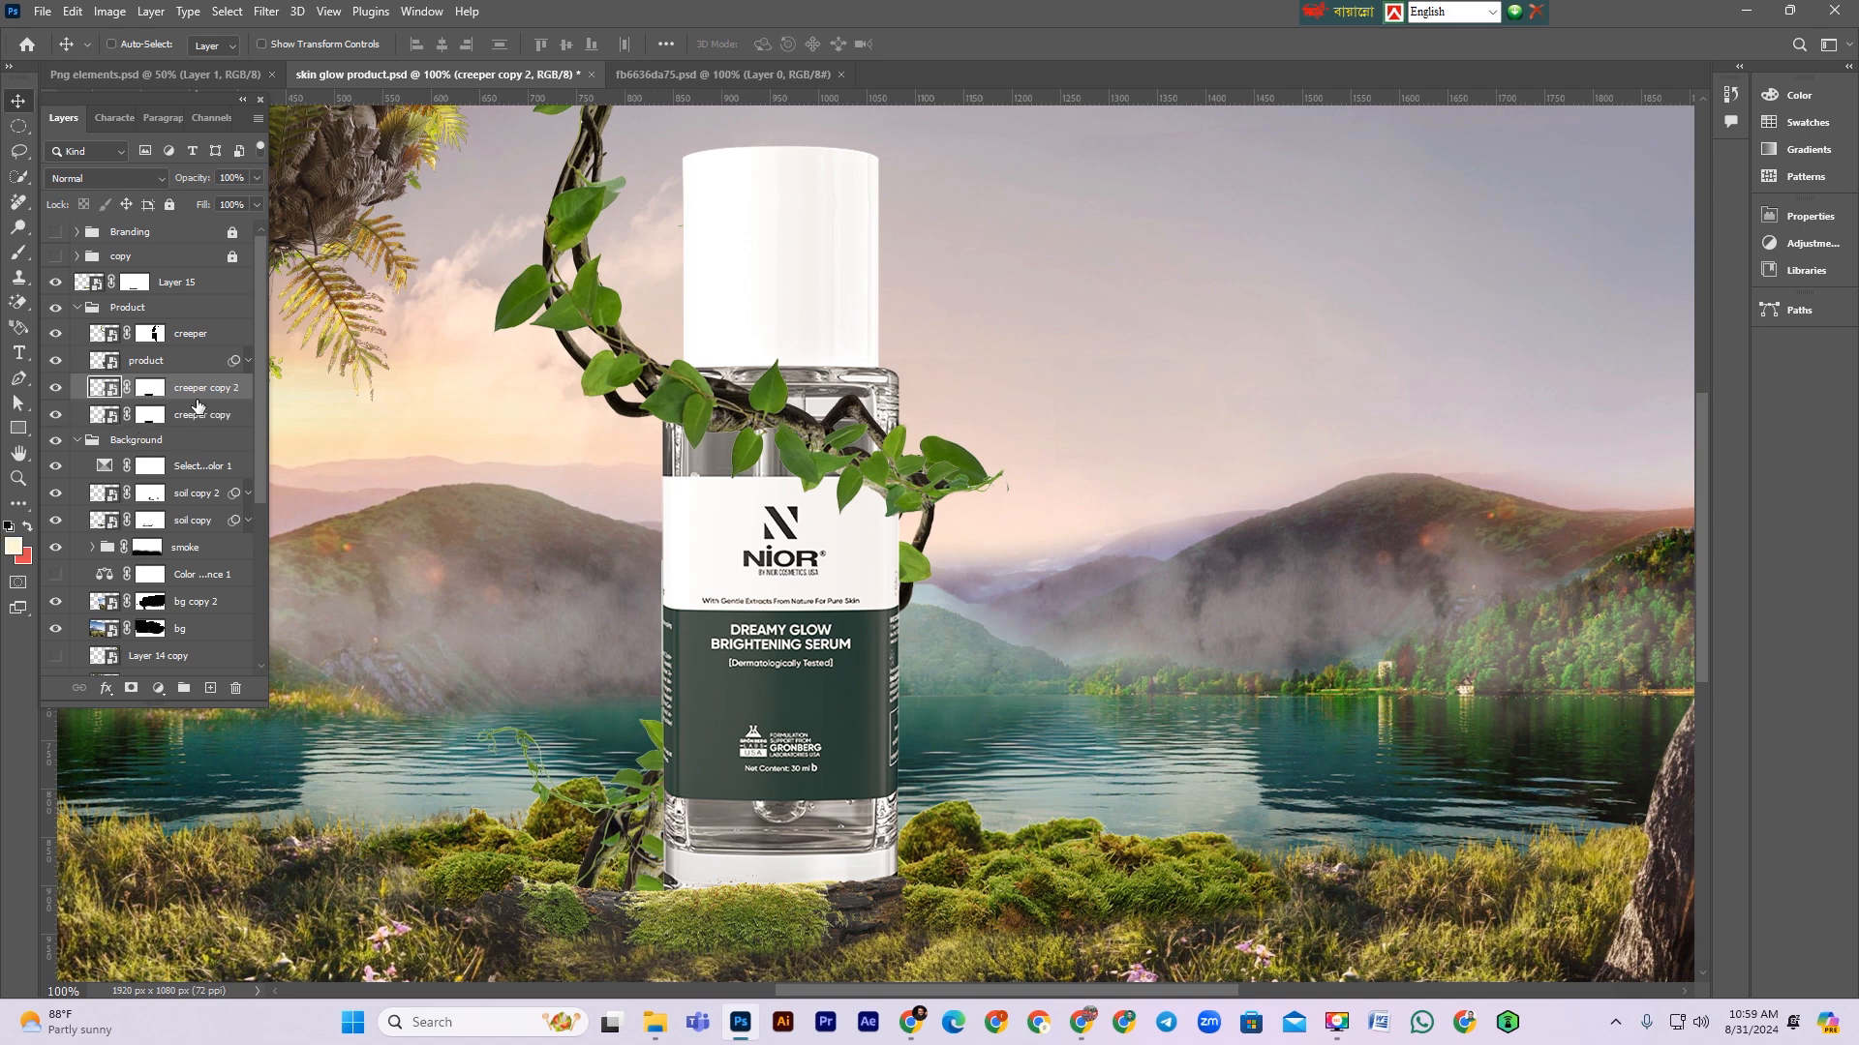
mouse_move(198, 405)
mouse_down()
mouse_move(147, 441)
mouse_move(187, 416)
mouse_up()
click(135, 416)
key(Delete)
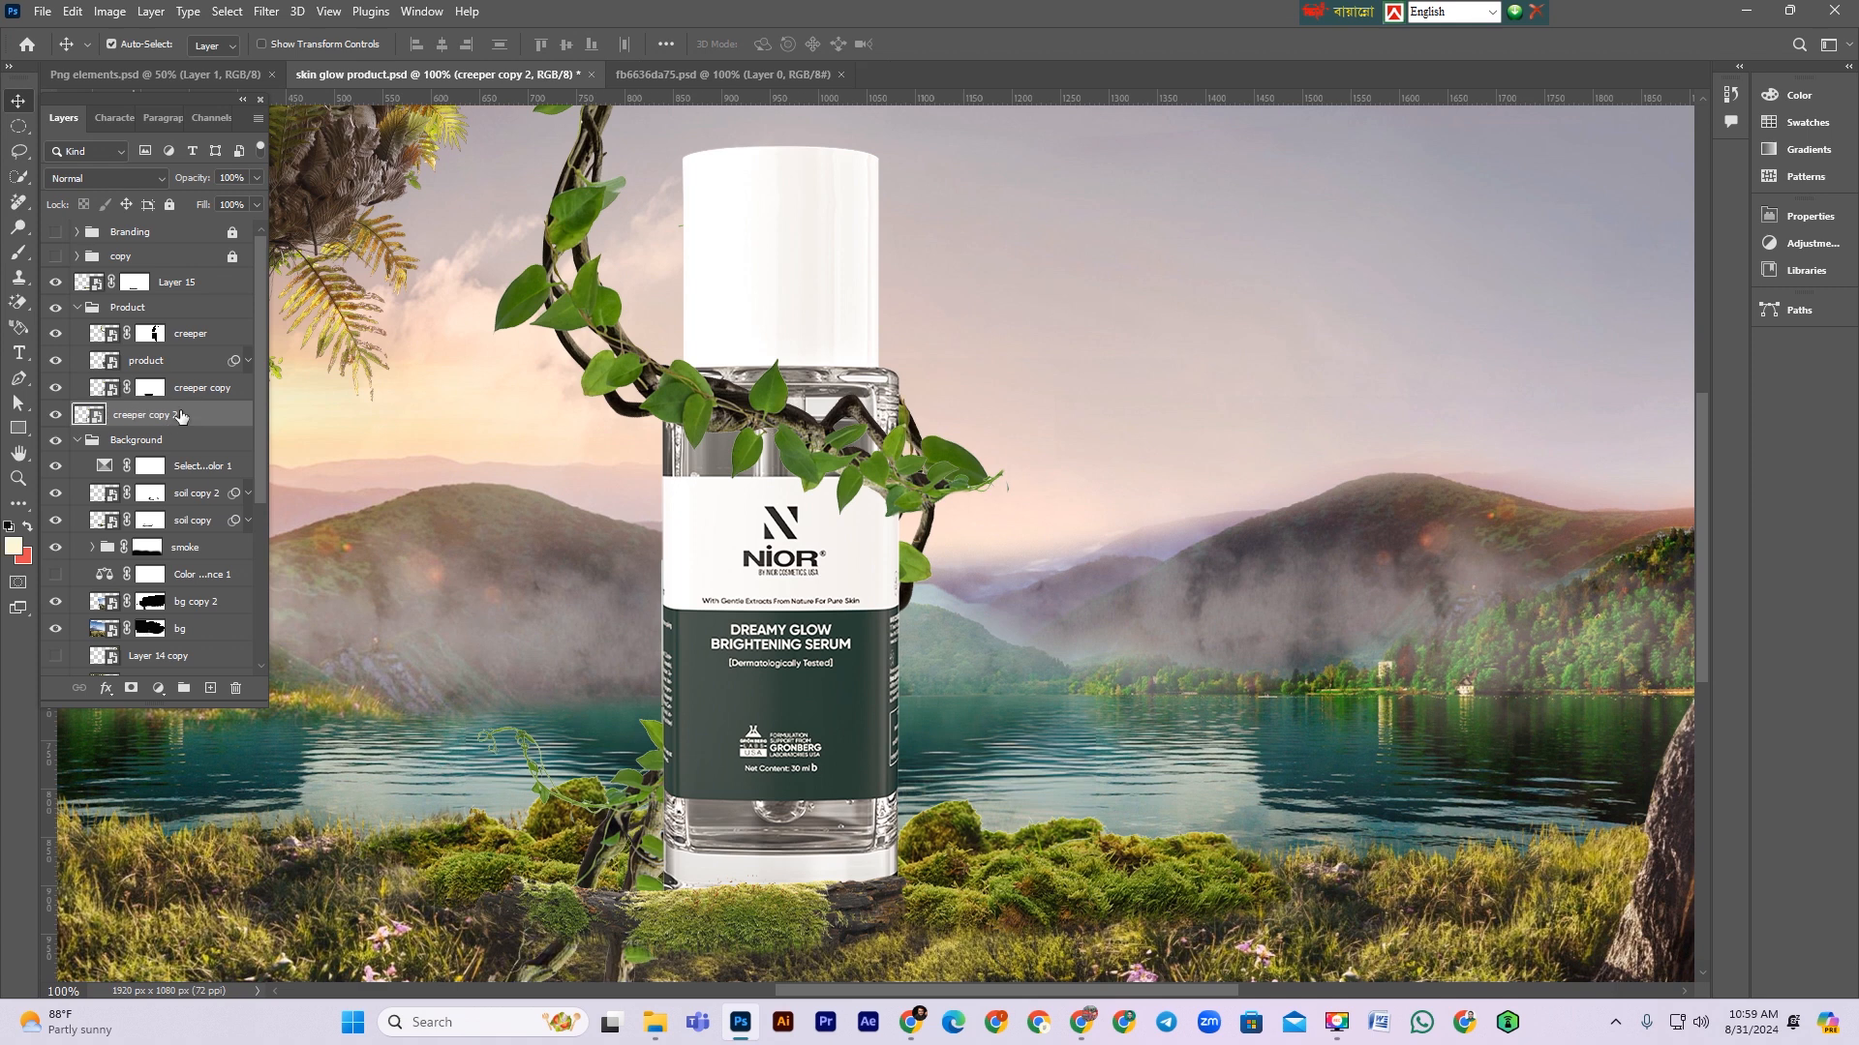
Step: Free-transform the second creeper copy, flipping and rotating it so it arches up behind the bottle's right side
key(ctrl+t)
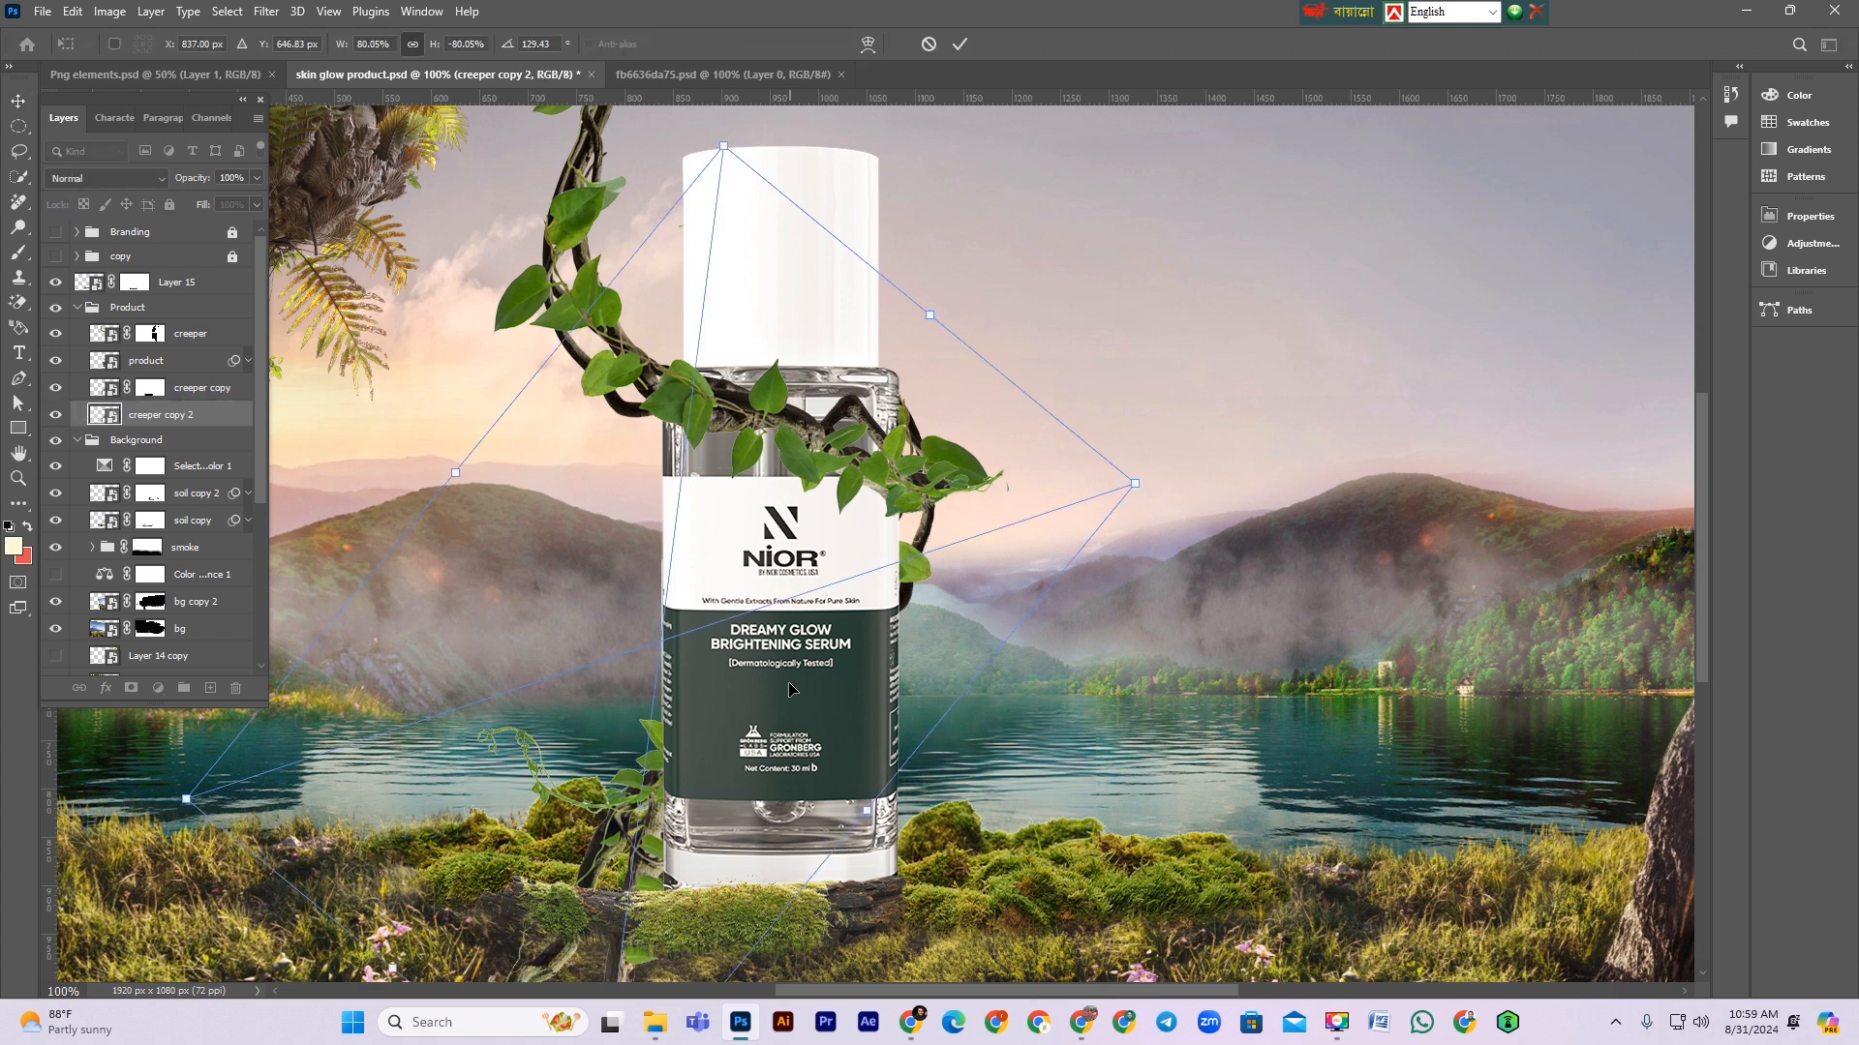
drag(792, 689, 899, 684)
drag(1177, 416, 1165, 486)
drag(957, 626, 1117, 518)
right_click(1117, 515)
click(1161, 868)
drag(1002, 771, 864, 733)
drag(1288, 761, 987, 937)
drag(868, 713, 1056, 712)
drag(1355, 652, 1320, 759)
drag(956, 614, 1019, 652)
key(Return)
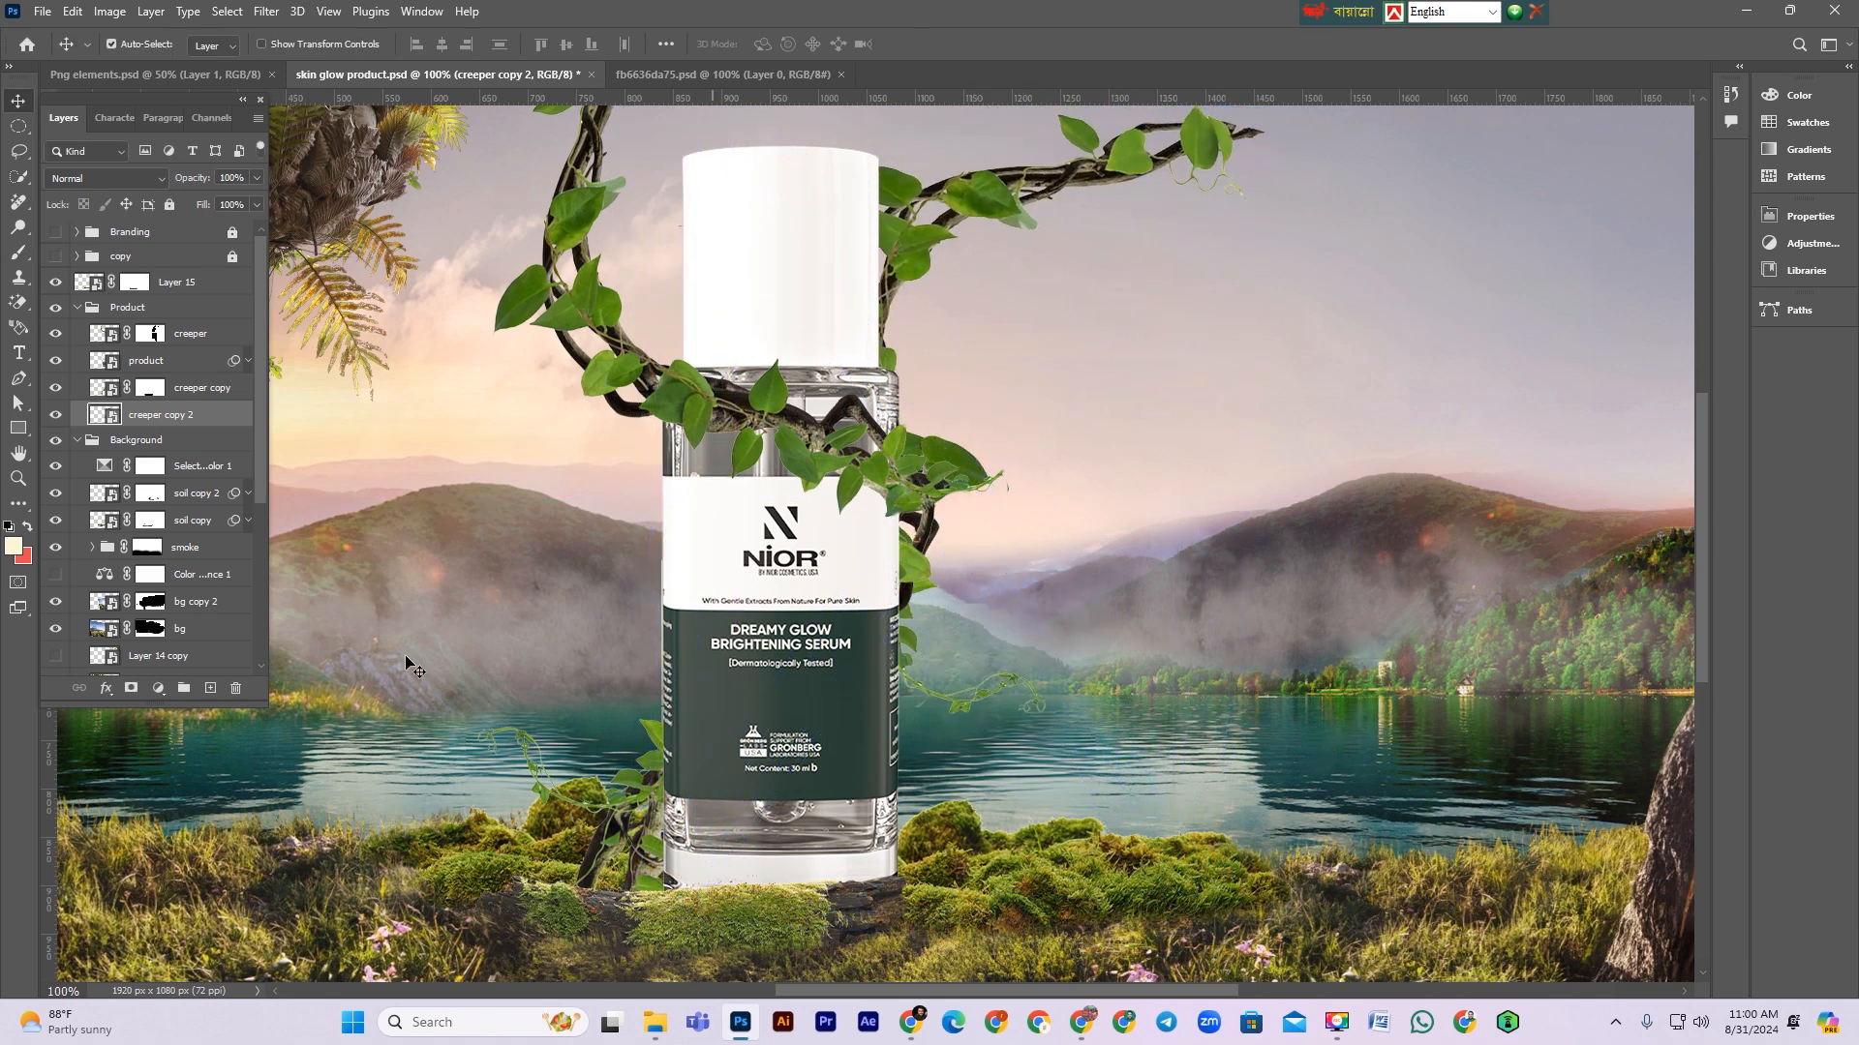
Step: Add a layer mask to the second creeper copy and paint black to hide its part above the bottle
click(130, 688)
scroll(29, 245, up, 2)
click(24, 249)
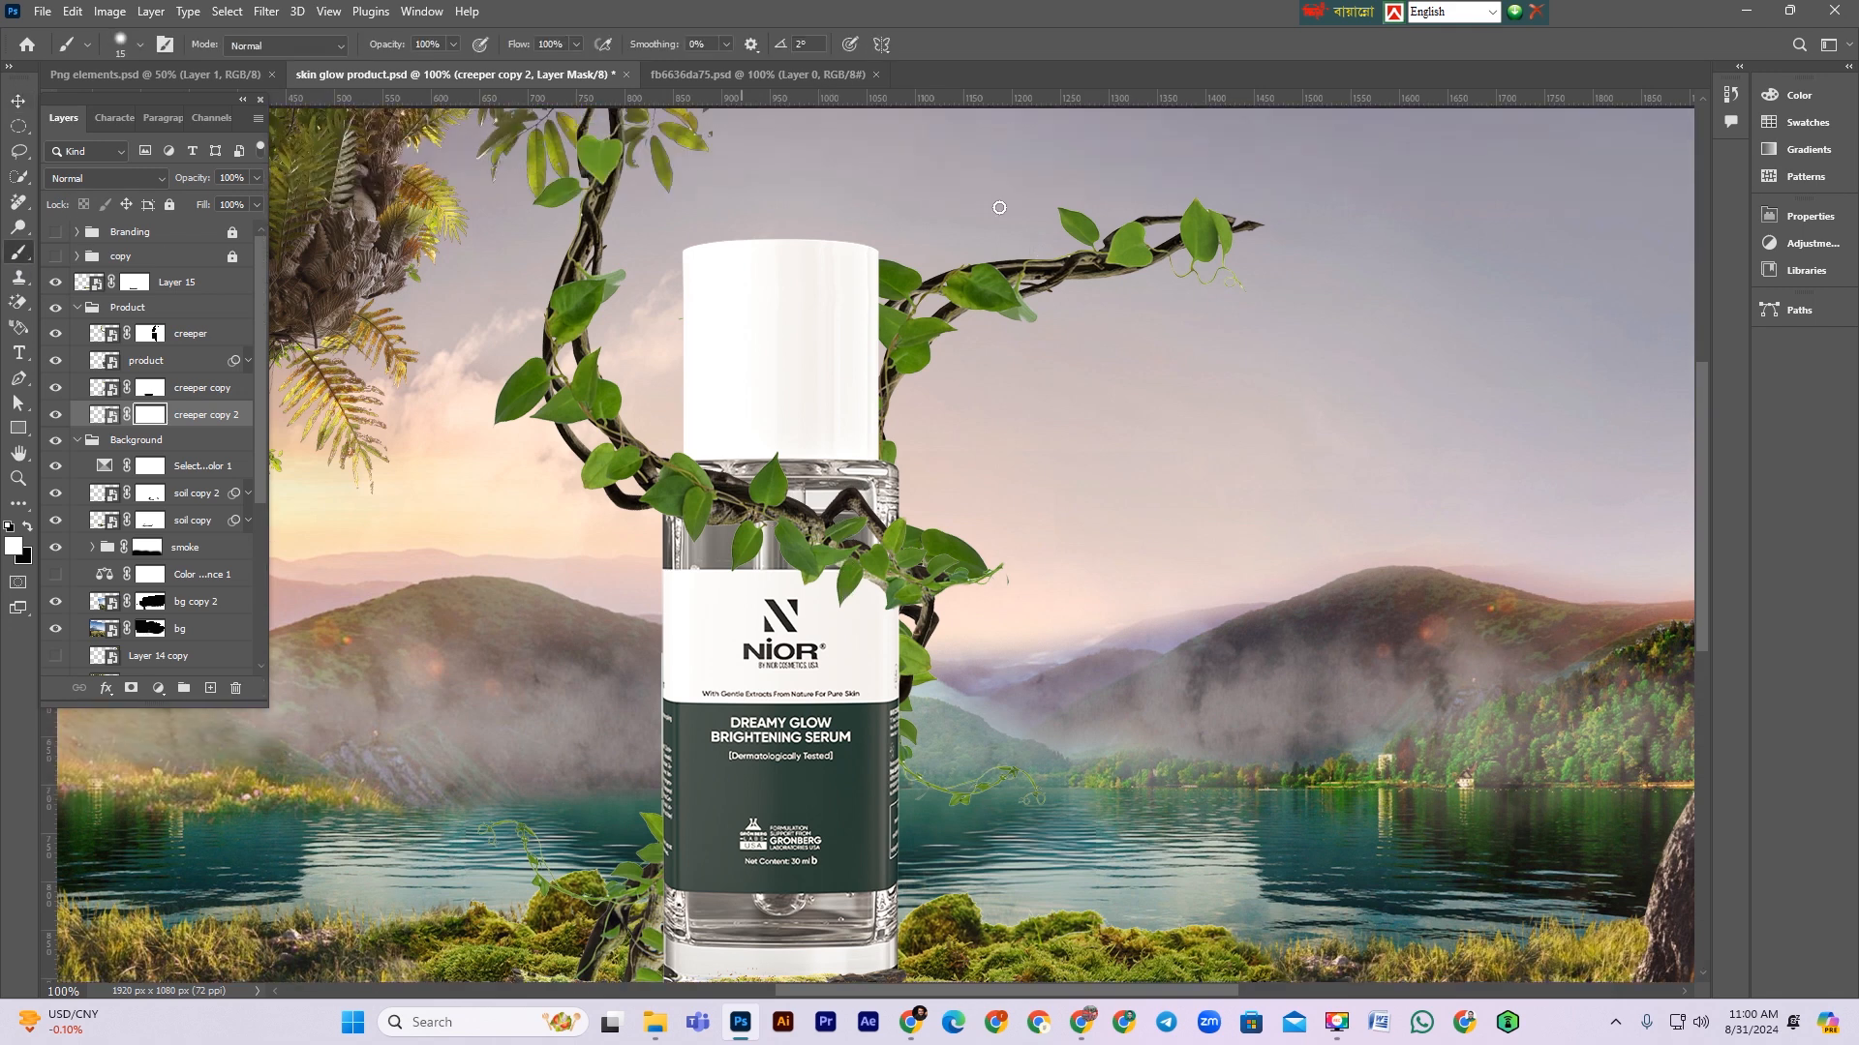
key(x)
key(bracketright)
key(bracketright)
key(bracketright)
key(bracketright)
key(bracketright)
key(bracketright)
mouse_move(1552, 226)
mouse_down()
mouse_move(907, 296)
mouse_move(745, 368)
mouse_move(679, 290)
mouse_move(954, 325)
mouse_move(856, 461)
mouse_move(962, 468)
mouse_move(905, 480)
mouse_move(849, 539)
mouse_up()
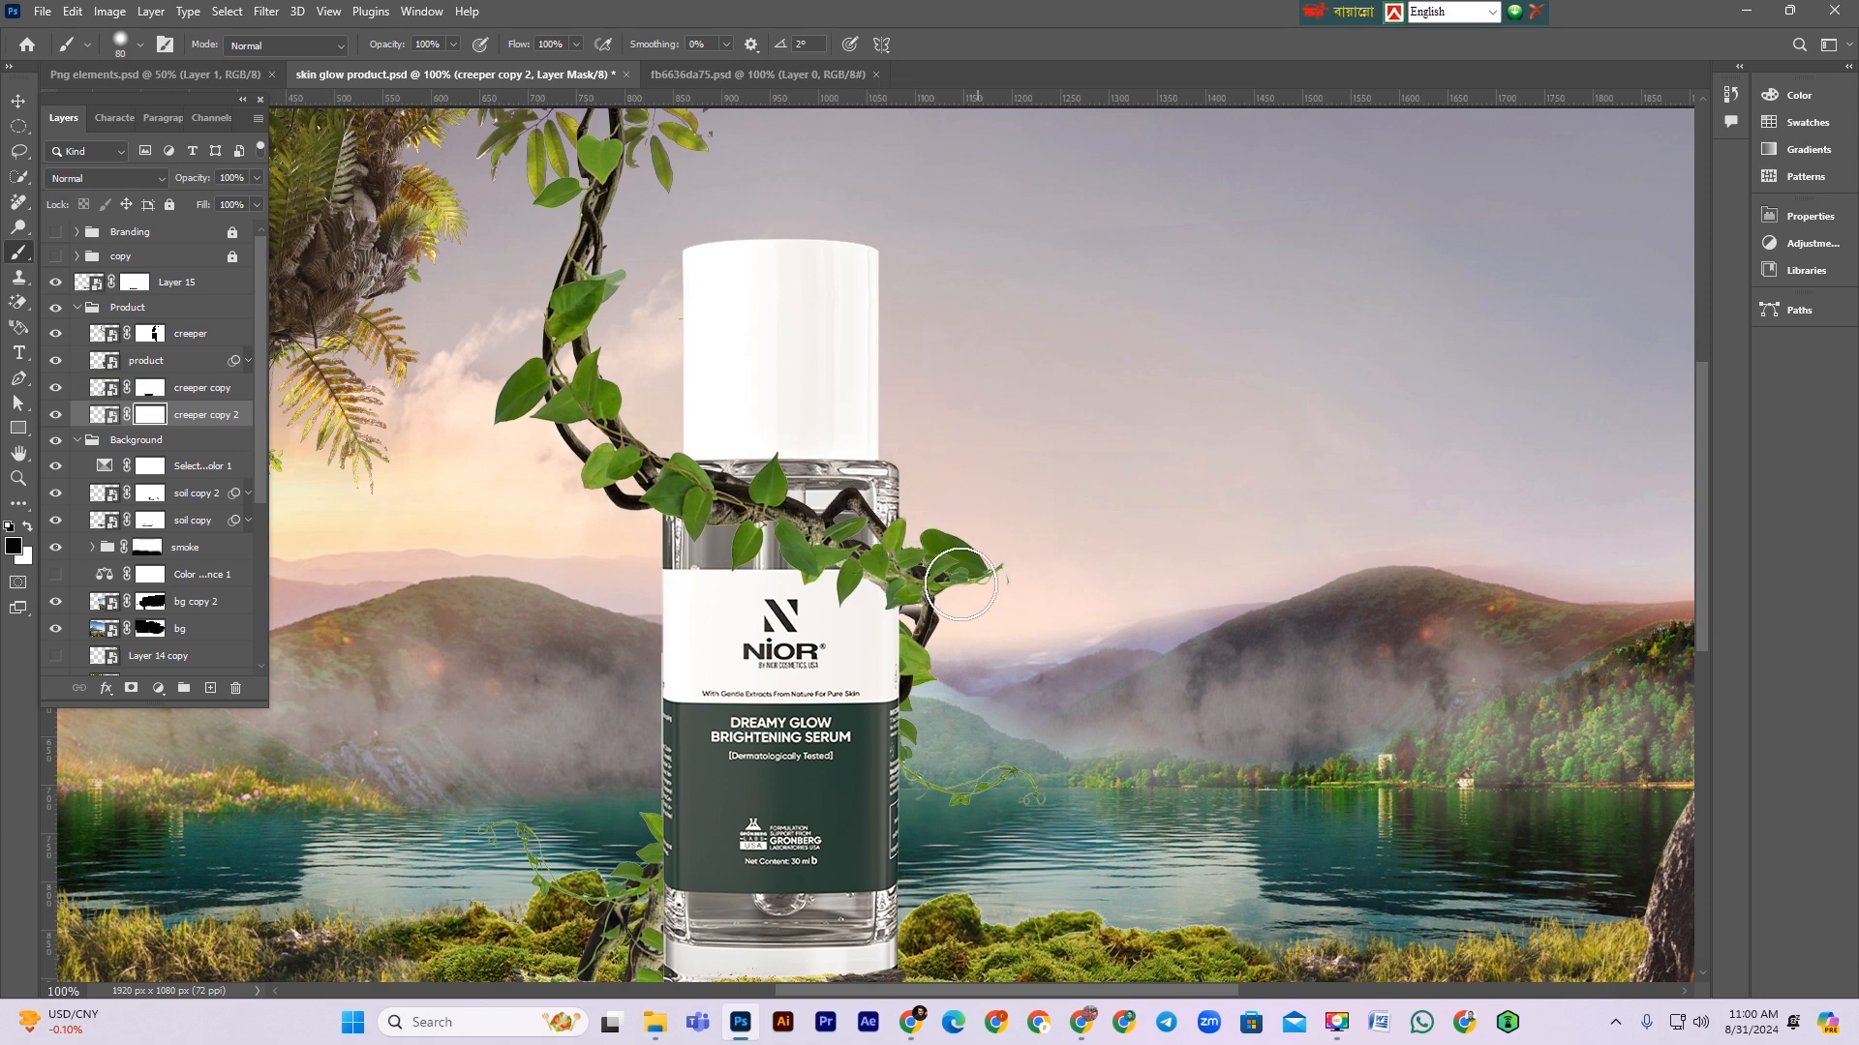
Step: Toggle the visibility of the bg copy 2 and Layer 14 copy layers to check their effect on the scene
key(ctrl+minus)
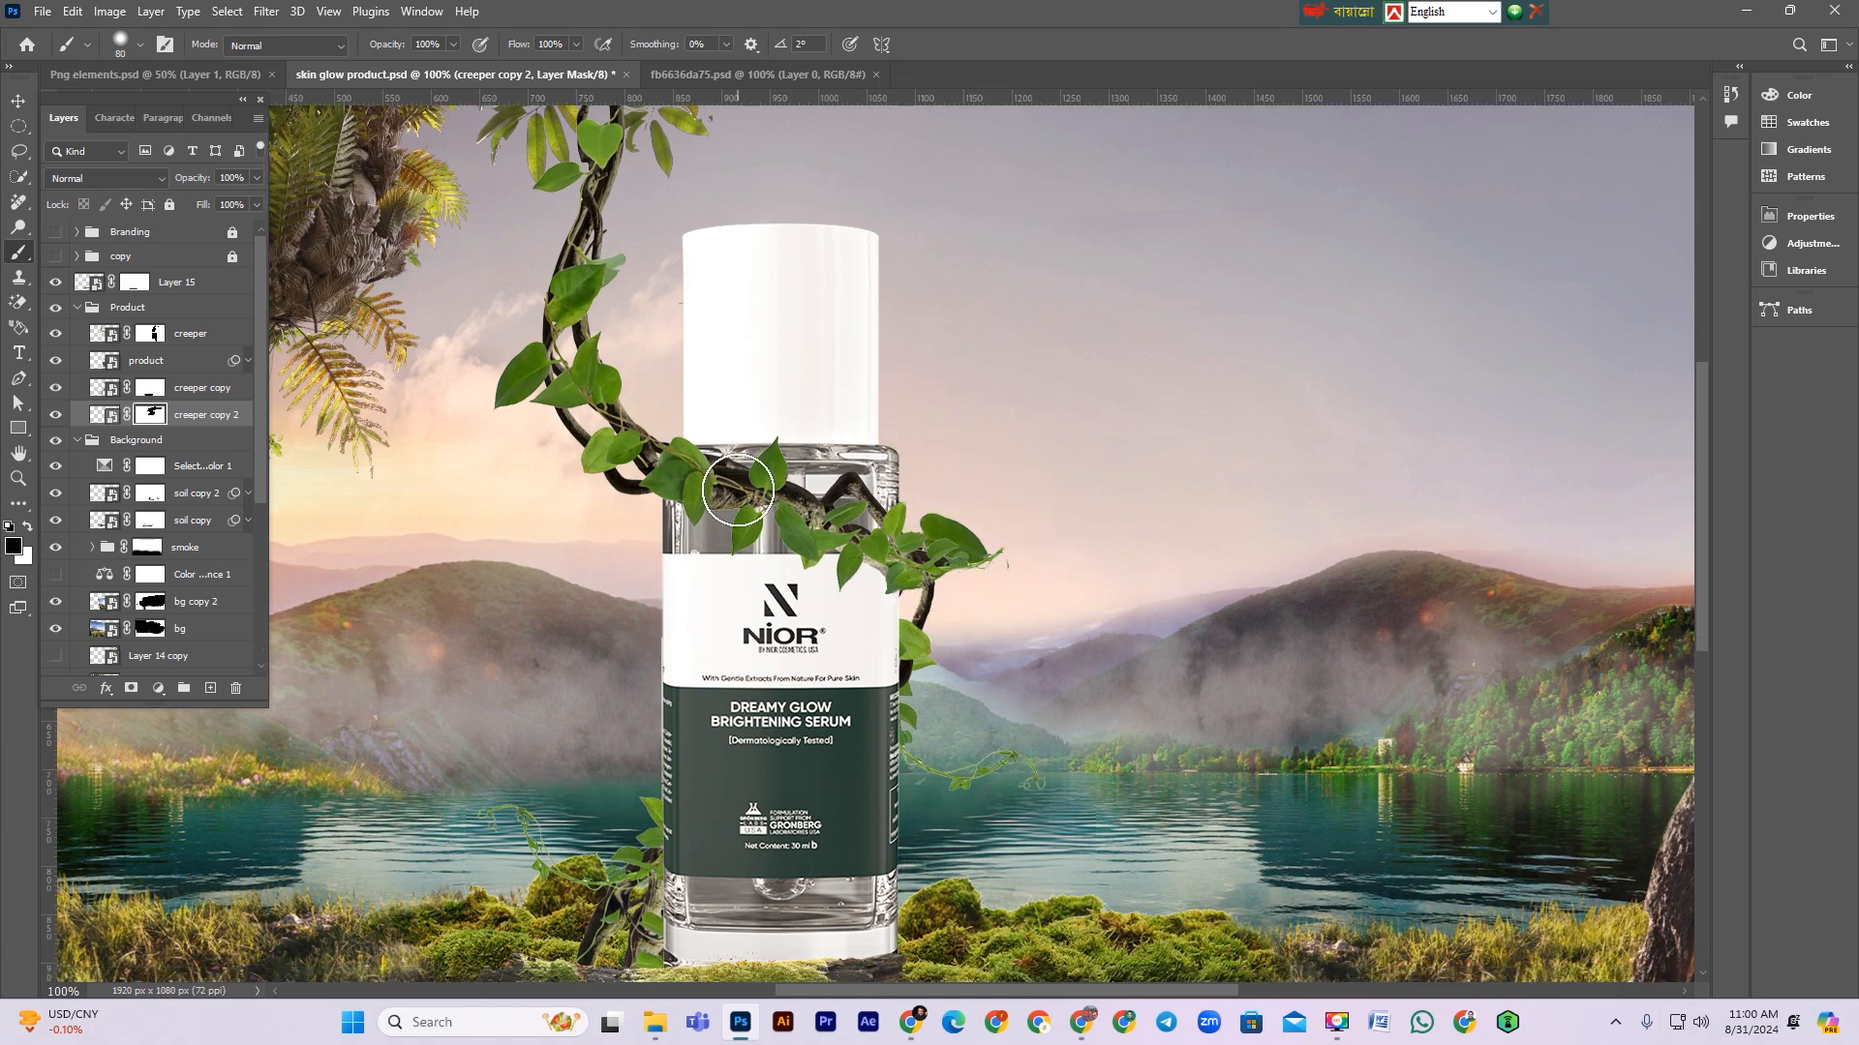
key(ctrl+minus)
key(ctrl+plus)
key(ctrl+minus)
key(ctrl+plus)
key(ctrl+minus)
key(ctrl+plus)
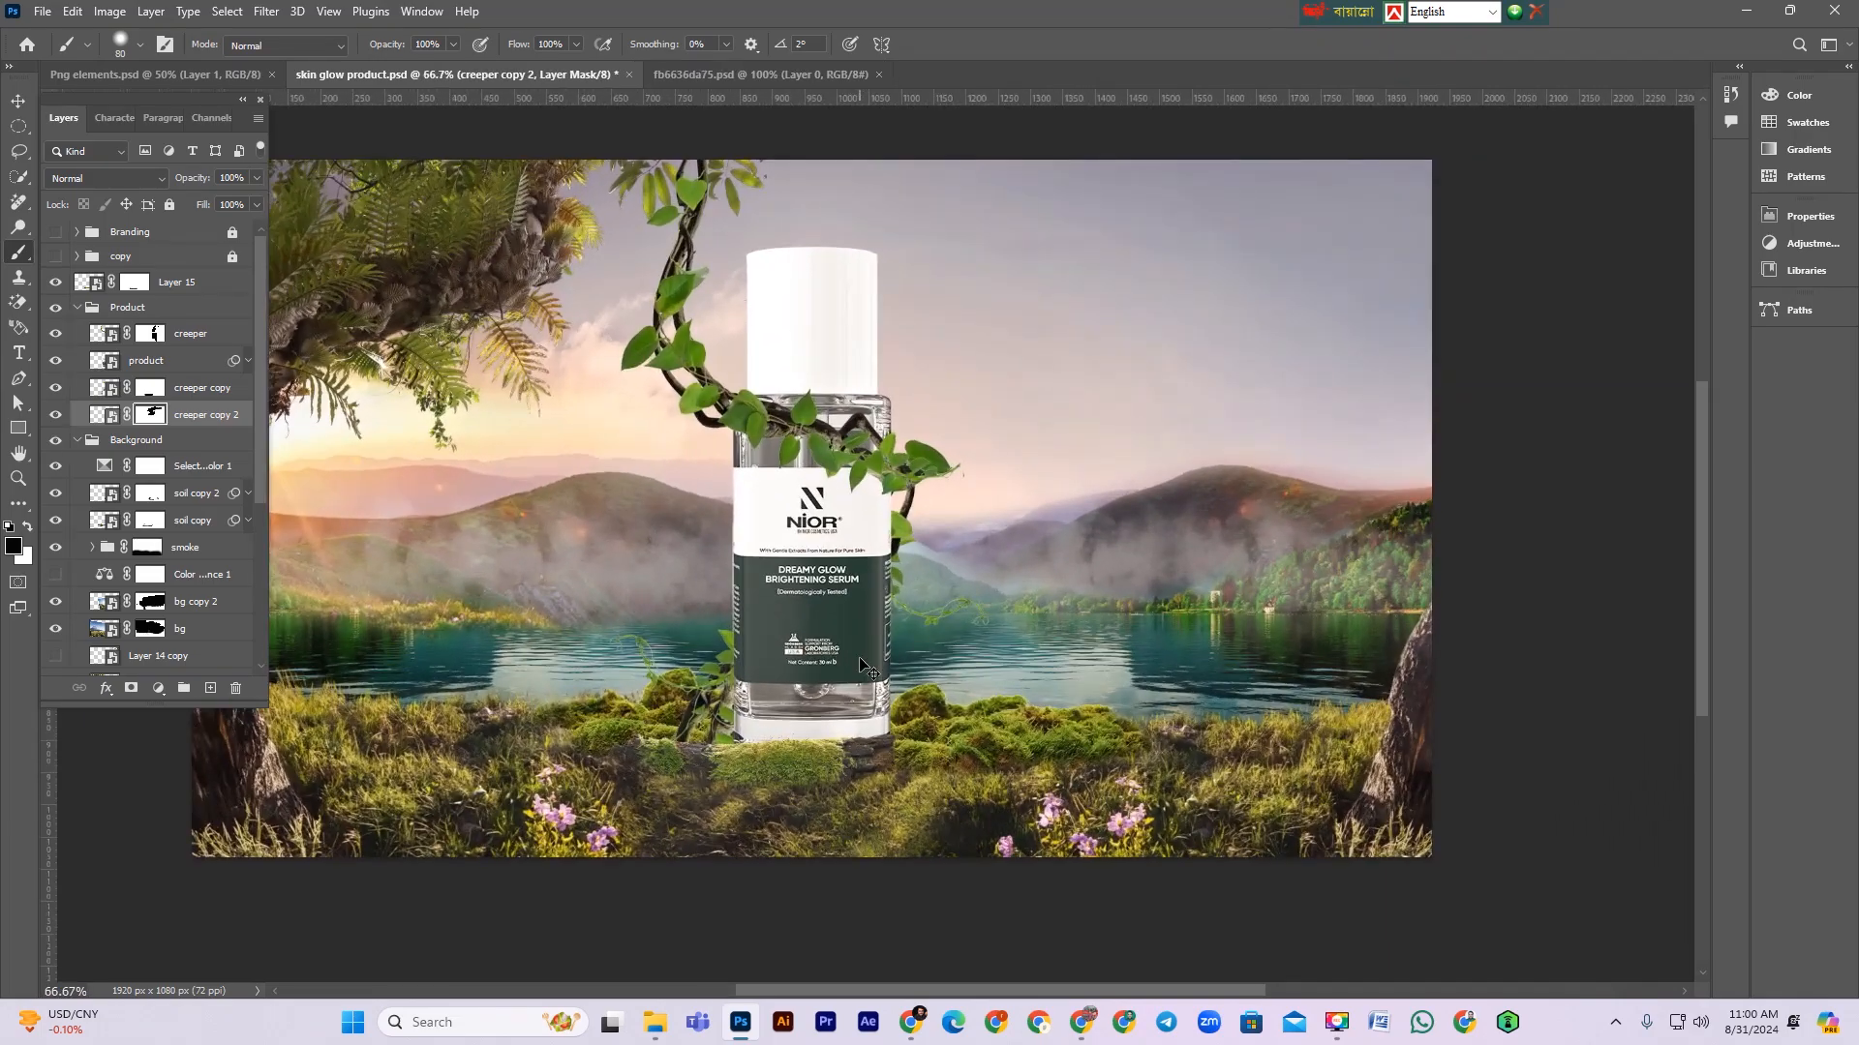
key(ctrl+plus)
scroll(864, 666, down, 1)
click(17, 101)
scroll(888, 597, up, 1)
key(ctrl+minus)
key(ctrl+plus)
drag(887, 585, 1027, 559)
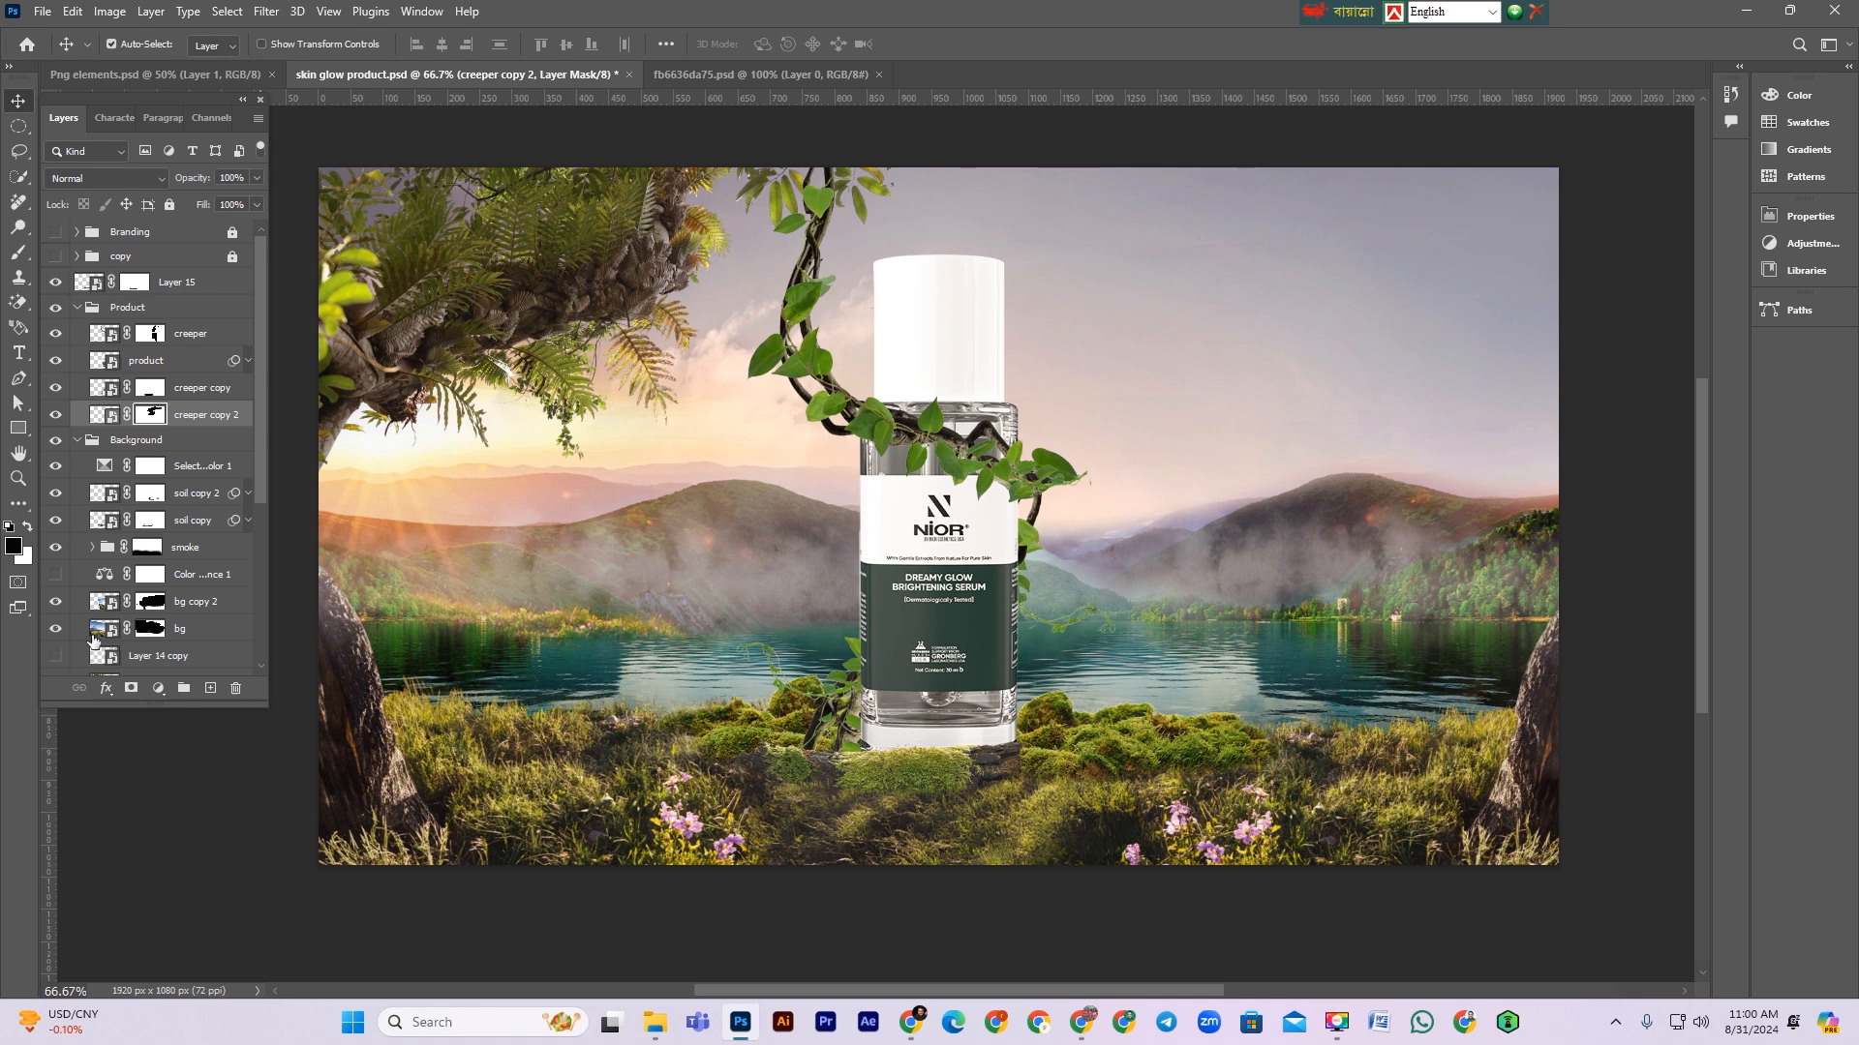
click(56, 603)
click(56, 603)
click(56, 655)
click(55, 655)
scroll(155, 503, down, 3)
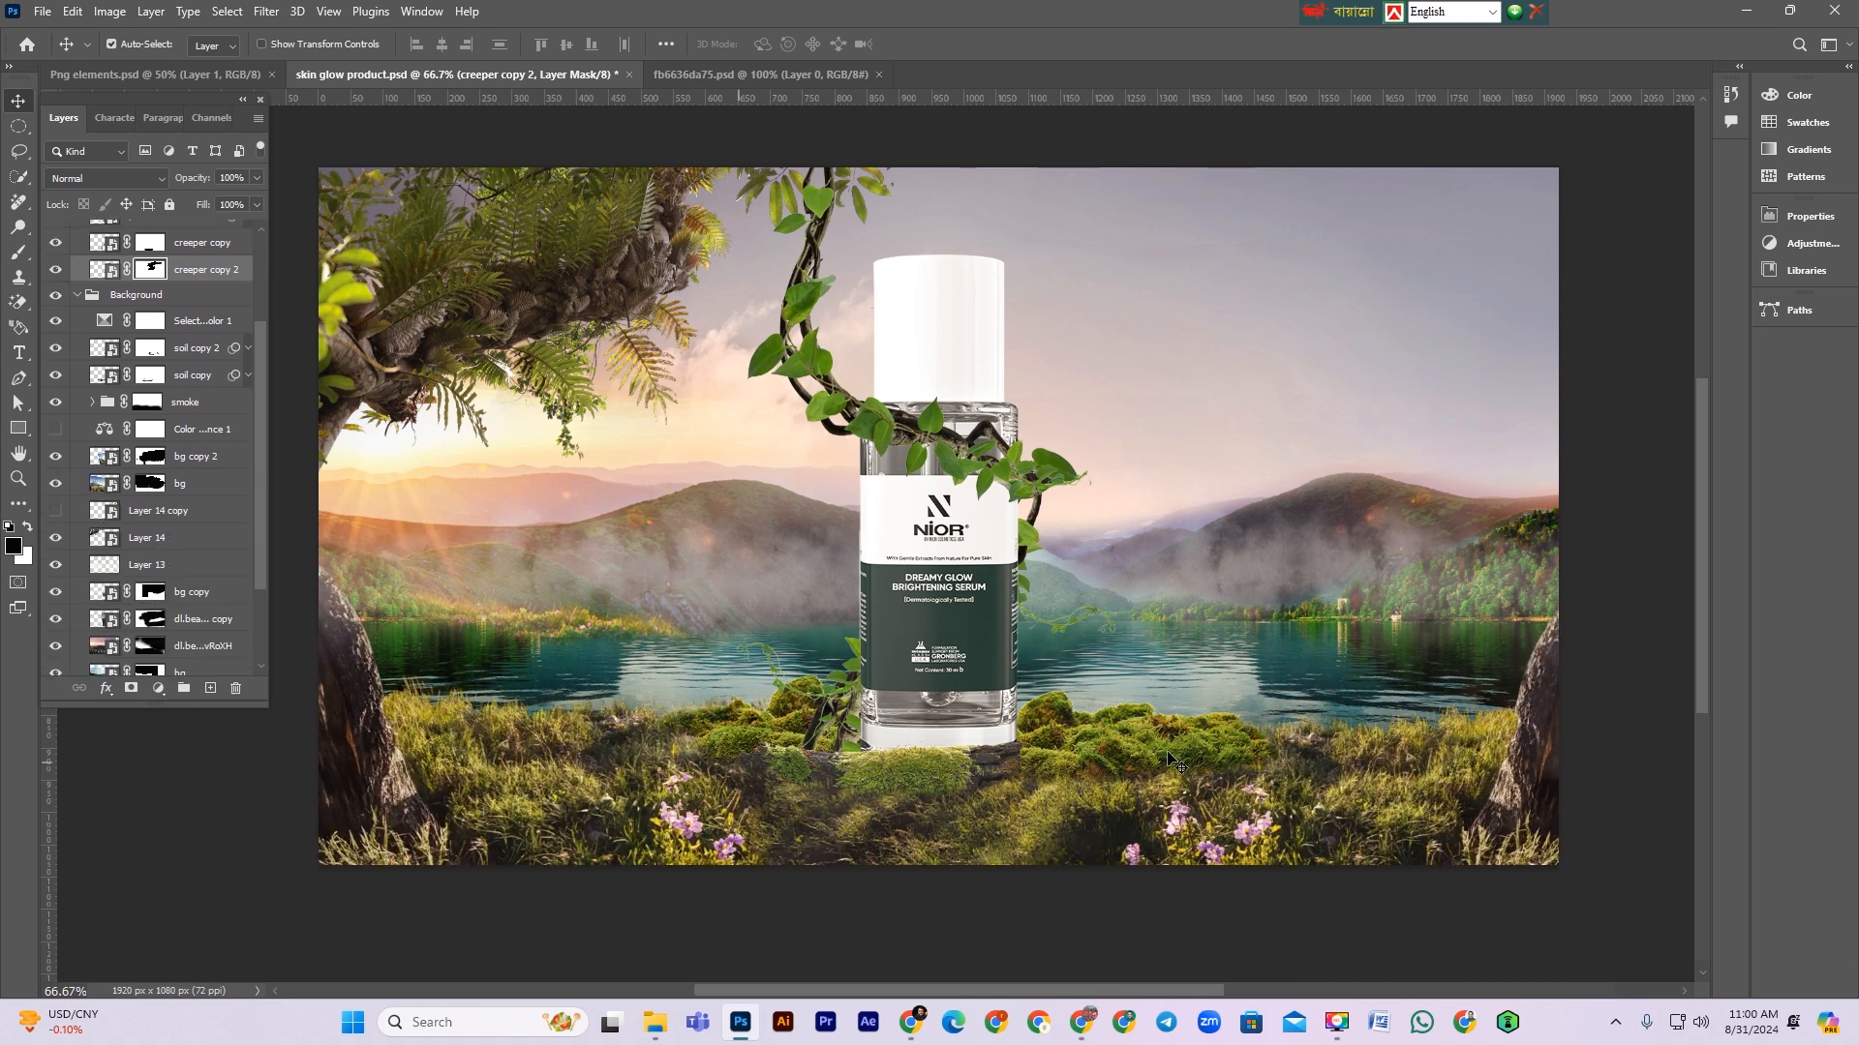
Step: Lock the smoke group and Layer 13 to protect them from edits
click(1060, 602)
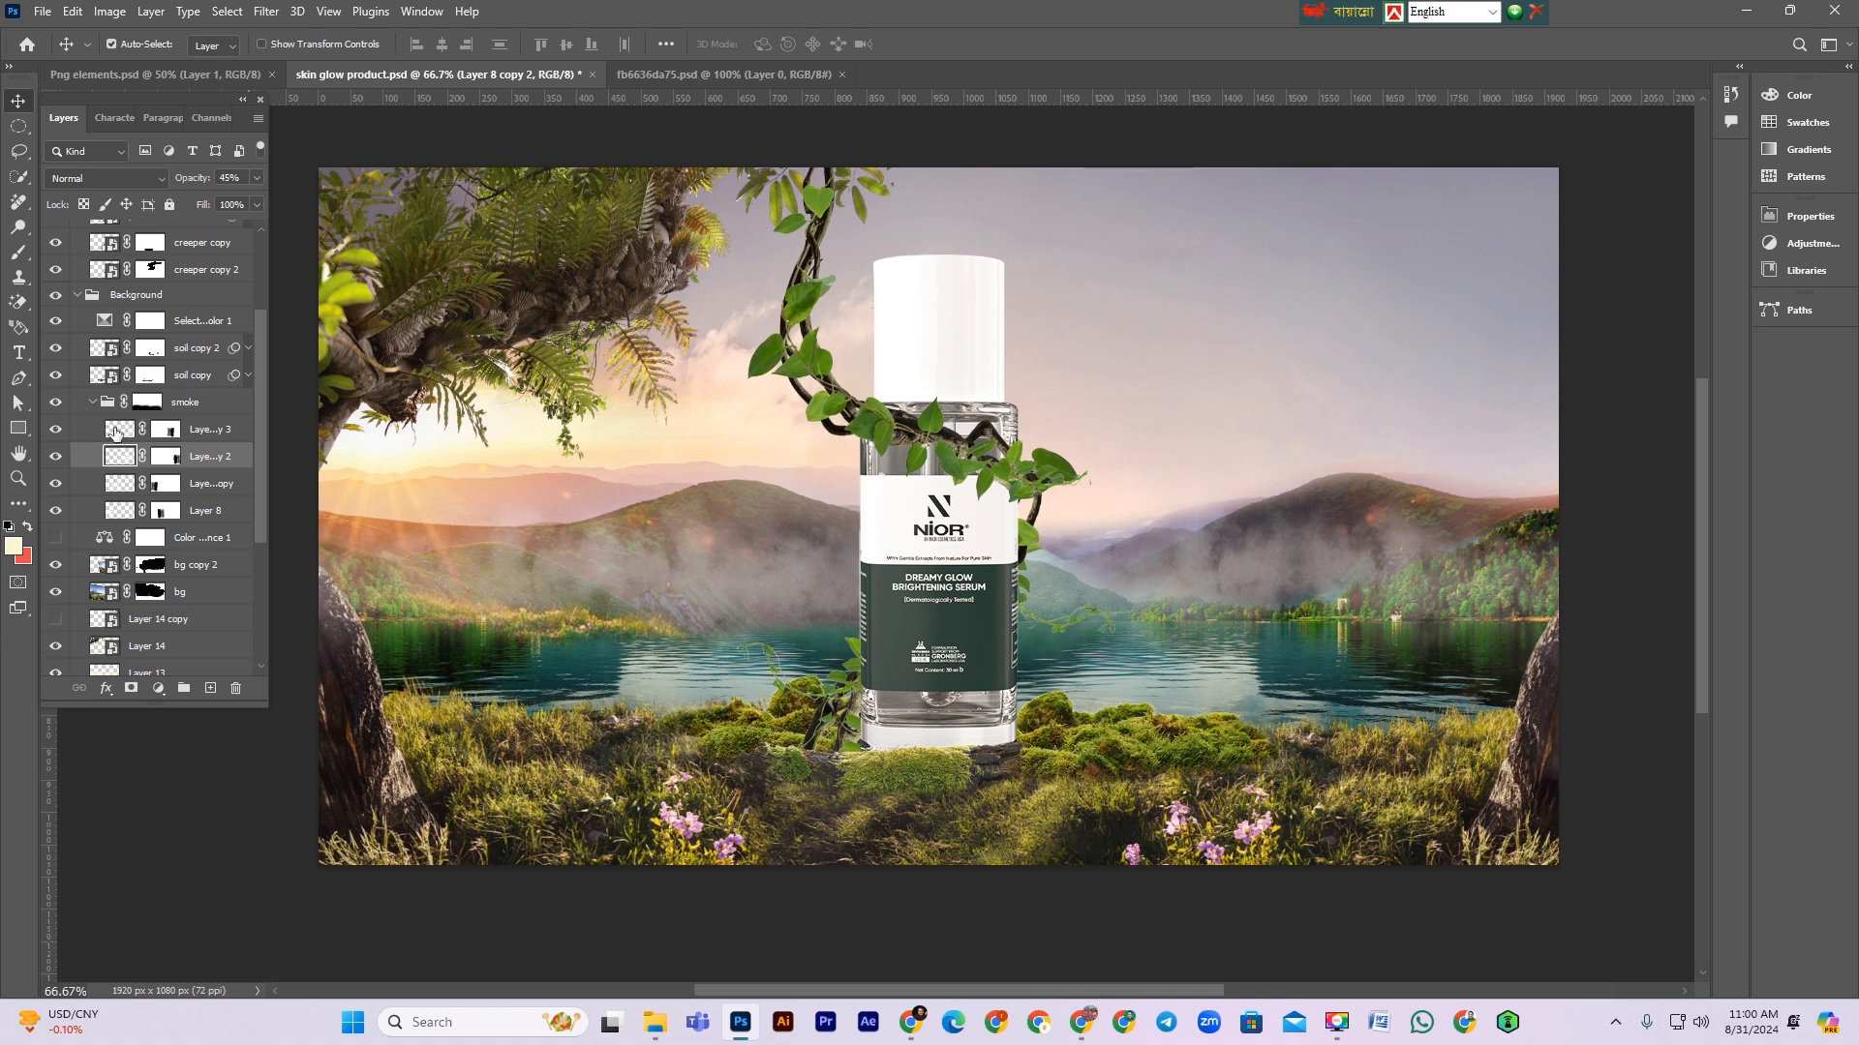
click(92, 402)
click(169, 204)
click(1053, 581)
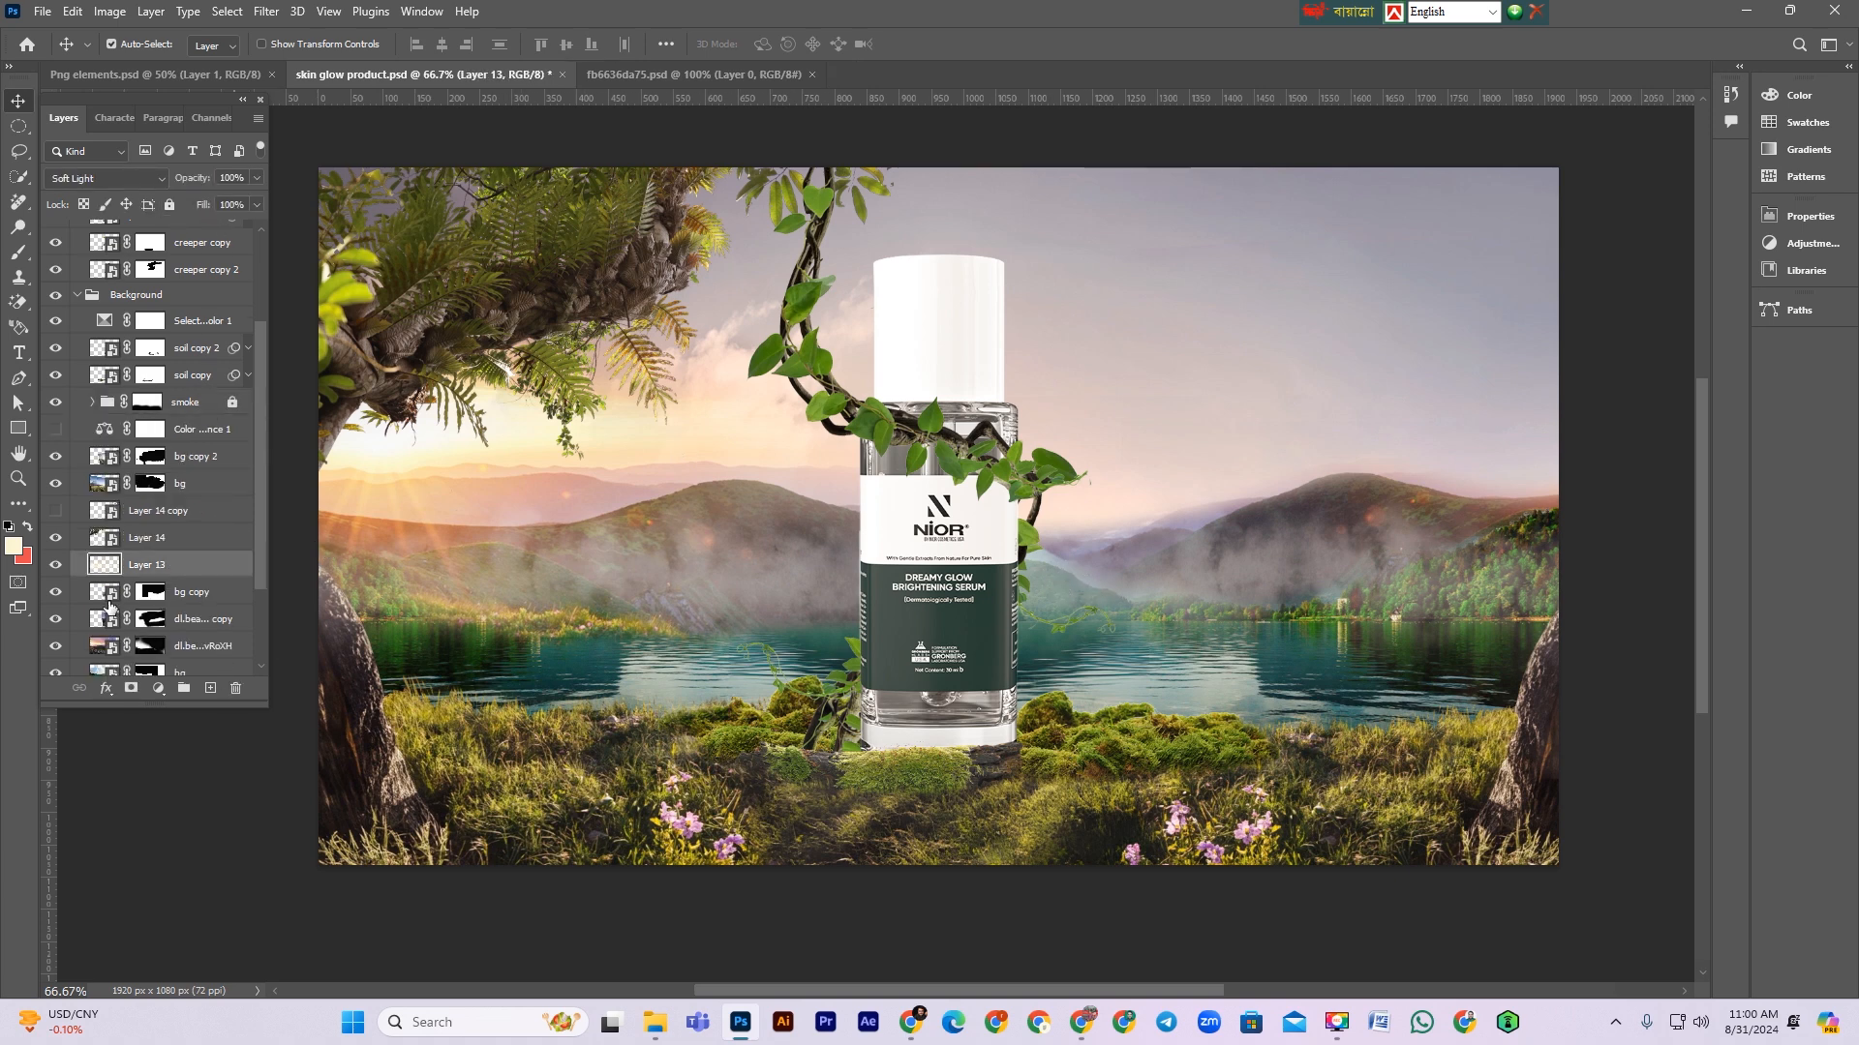
click(170, 205)
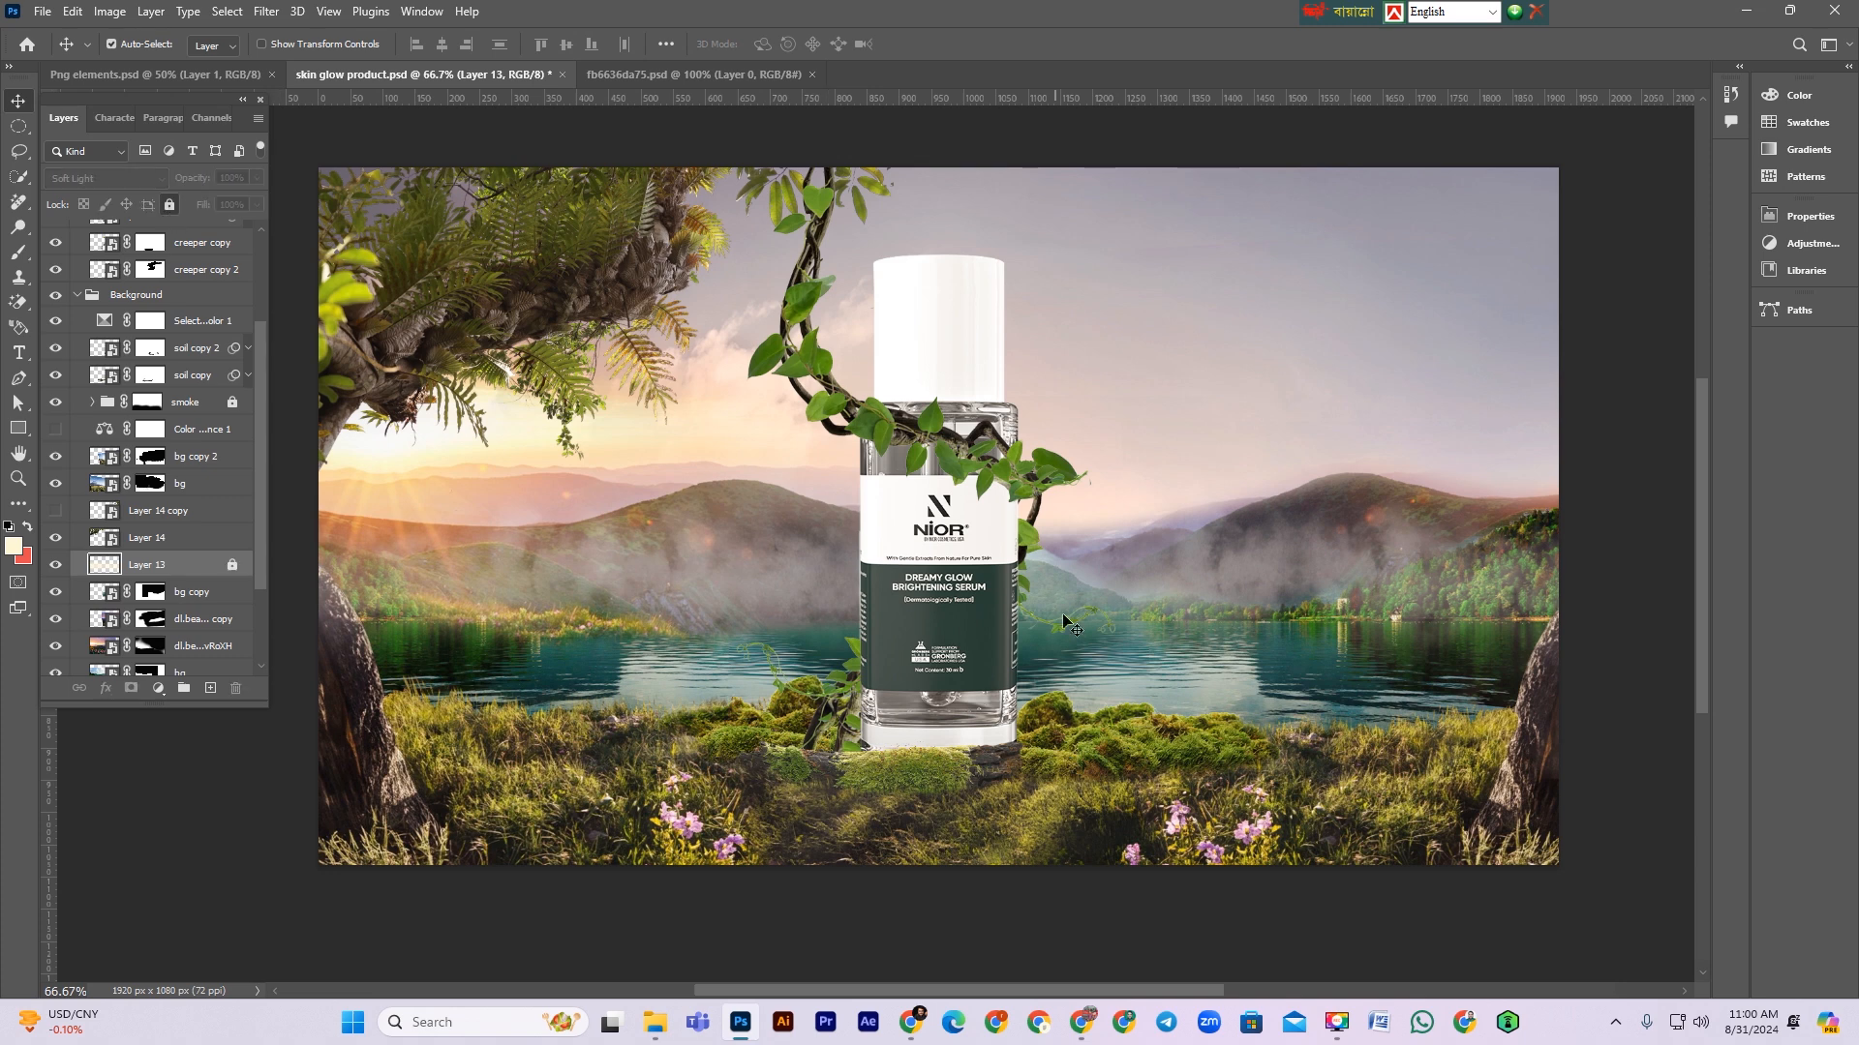
Step: Paint on the bg copy layer's mask over the hills to the right of the bottle
click(1057, 586)
click(58, 592)
click(57, 592)
click(150, 593)
key(b)
key(d)
key(x)
mouse_move(1043, 516)
mouse_down()
mouse_move(1128, 566)
mouse_move(1049, 570)
mouse_move(1124, 583)
mouse_move(985, 594)
mouse_move(1181, 565)
mouse_move(1086, 582)
mouse_move(1157, 565)
mouse_move(1113, 596)
mouse_move(979, 592)
mouse_move(1298, 558)
mouse_up()
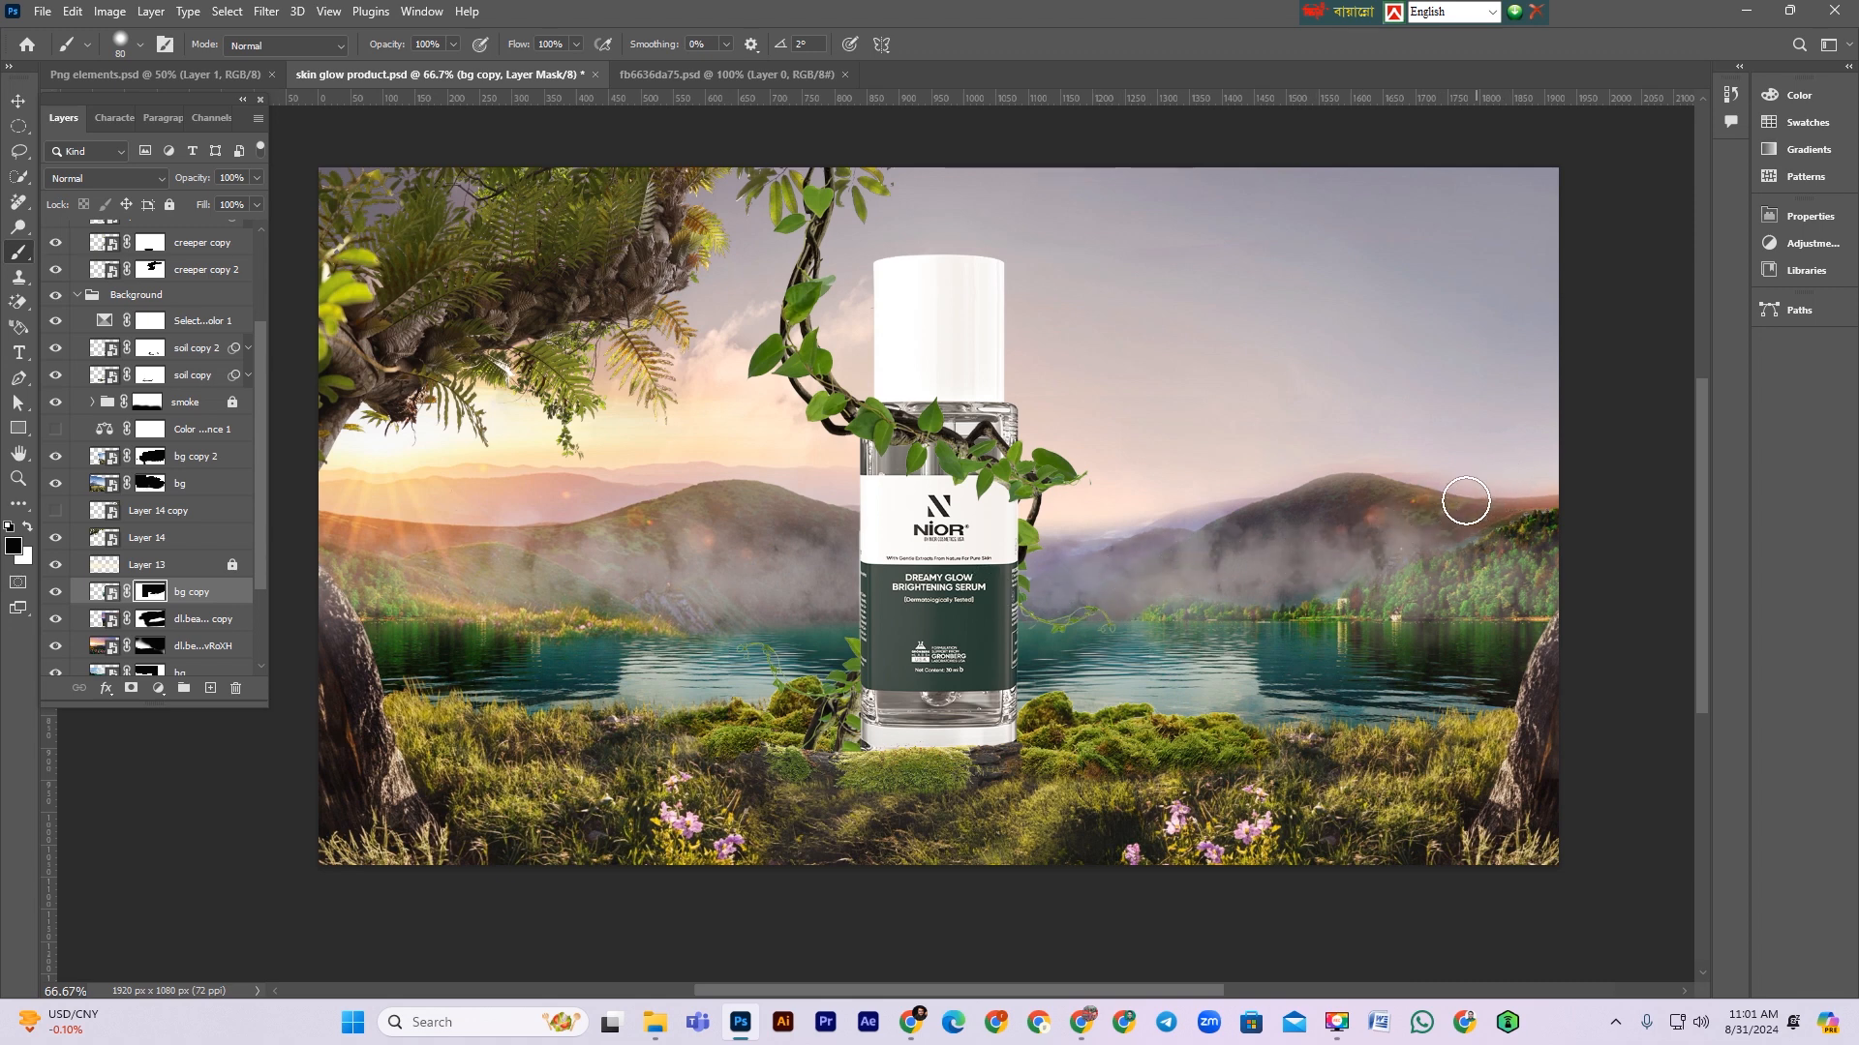
Step: Save the document
scroll(1278, 501, up, 1)
key(ctrl+minus)
key(ctrl+minus)
key(ctrl+minus)
key(ctrl+plus)
key(ctrl+plus)
key(ctrl+minus)
key(ctrl+plus)
key(ctrl+s)
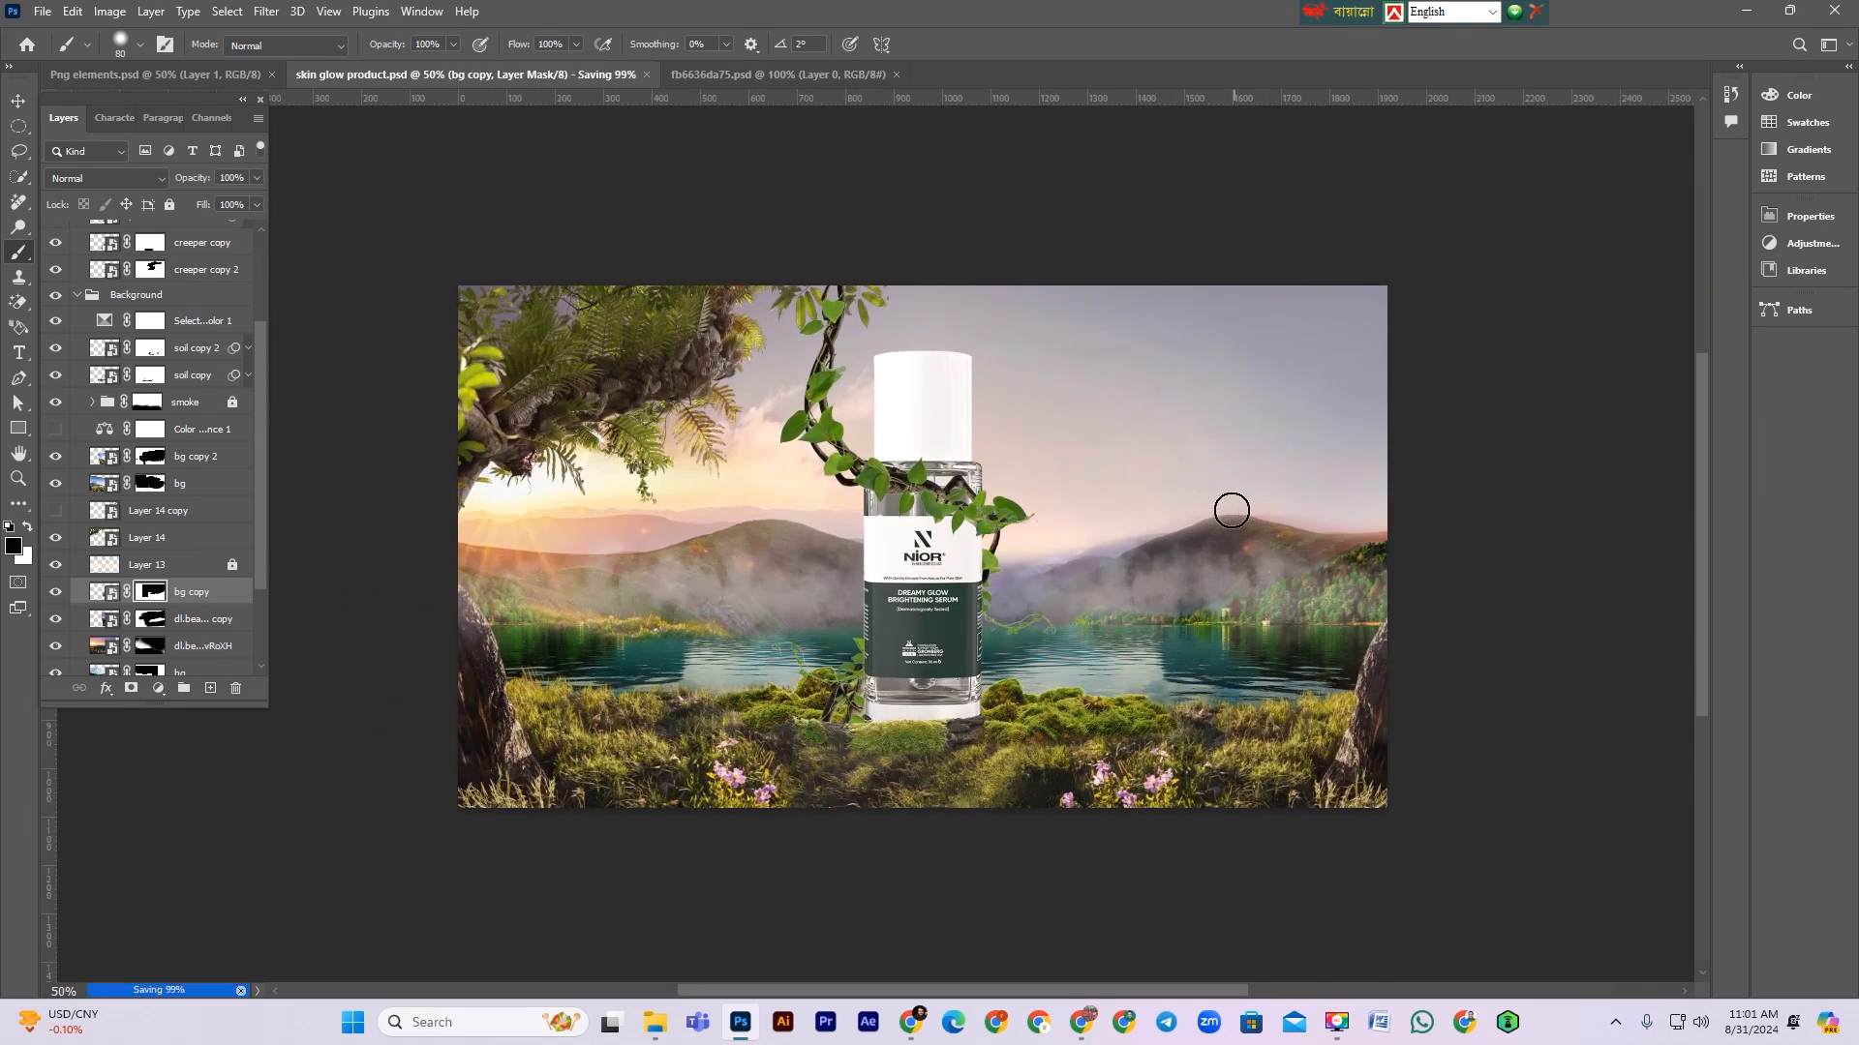
Step: Toggle the smoke group's visibility to compare the scene with and without the smoke
scroll(169, 572, down, 1)
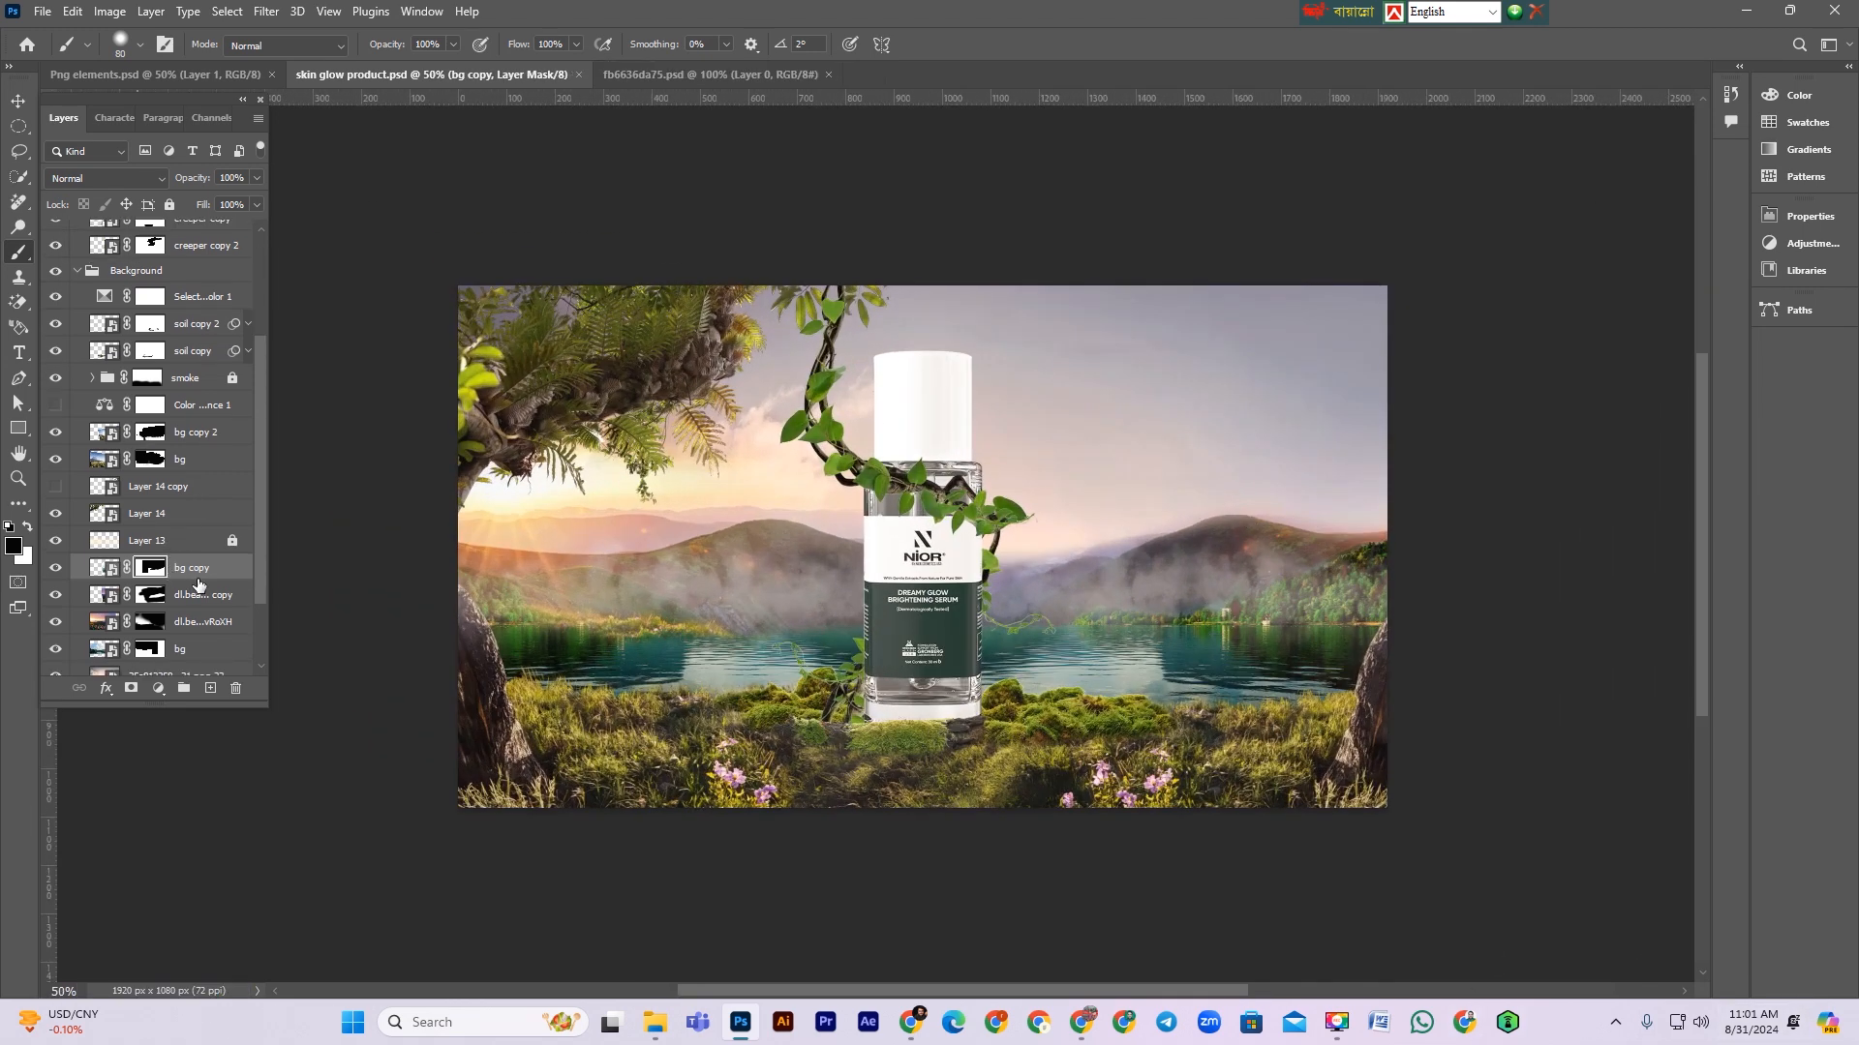
key(ctrl+2)
scroll(196, 520, up, 1)
click(219, 408)
key(ctrl+t)
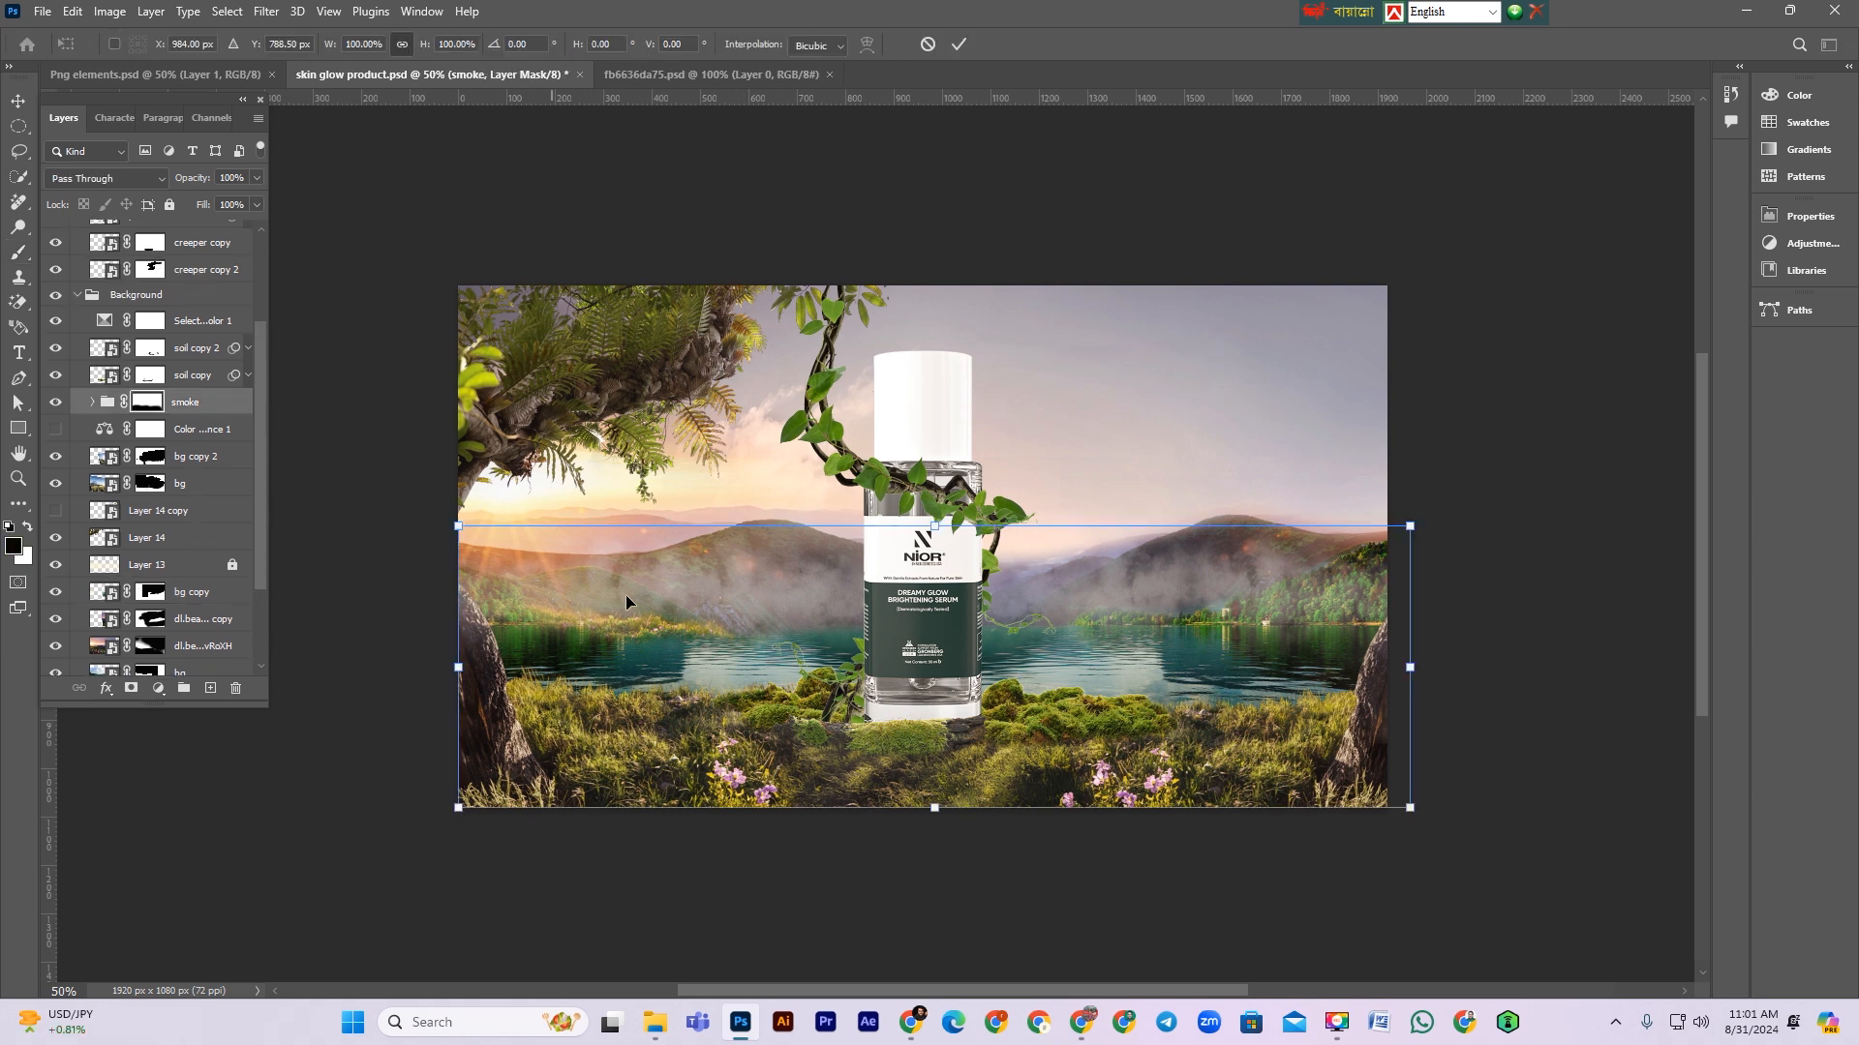
key(Return)
key(b)
click(56, 403)
click(56, 403)
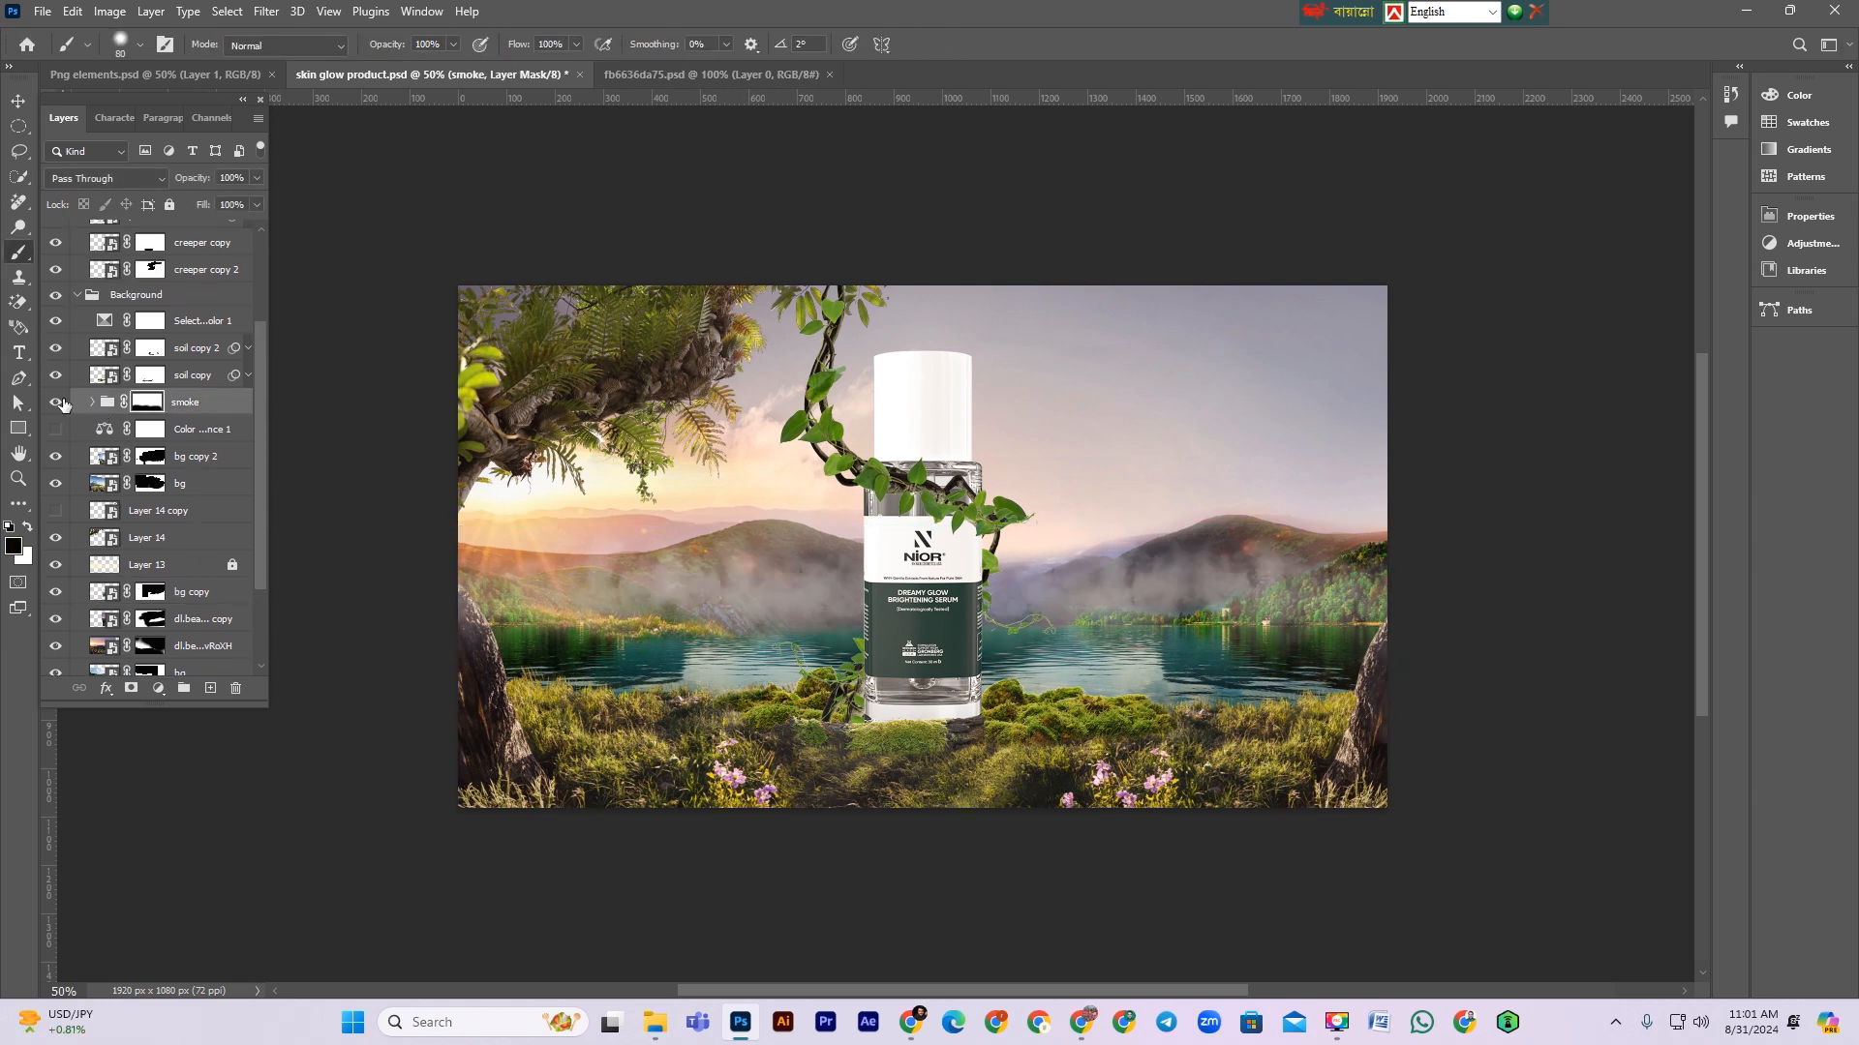
key(ctrl+t)
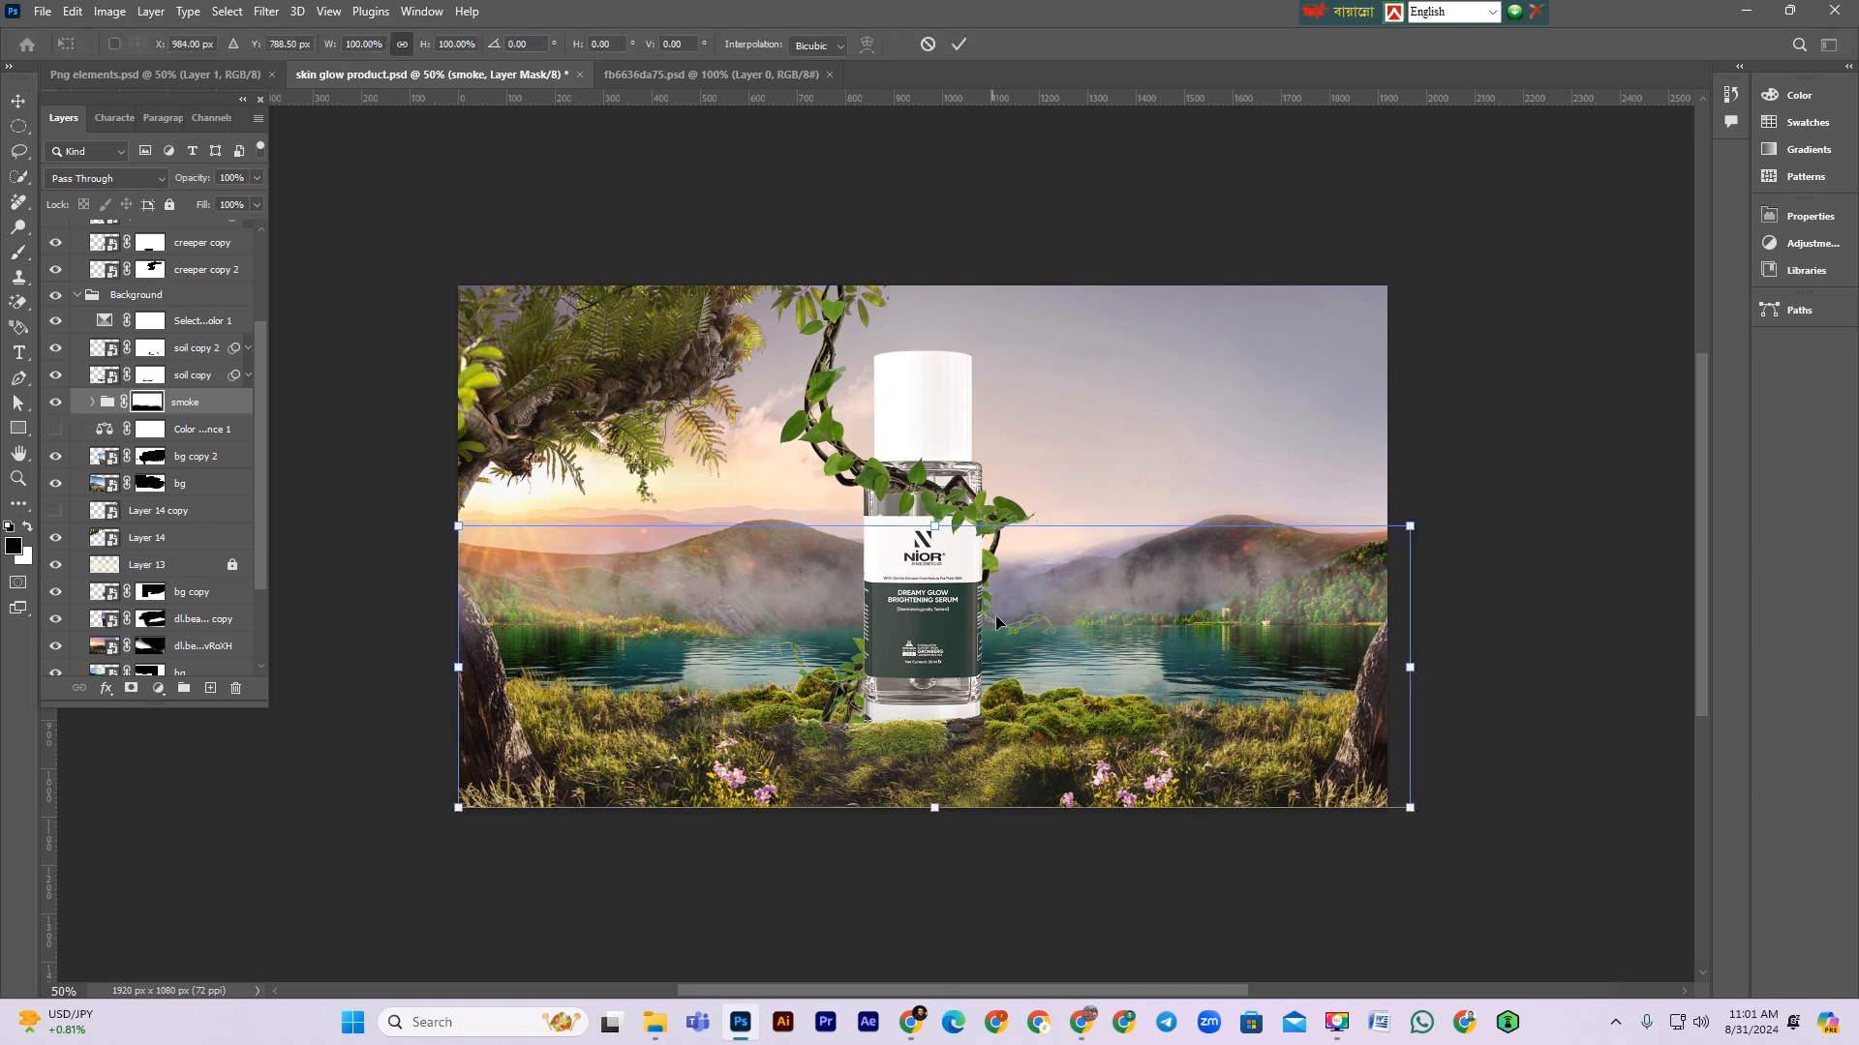
key(Return)
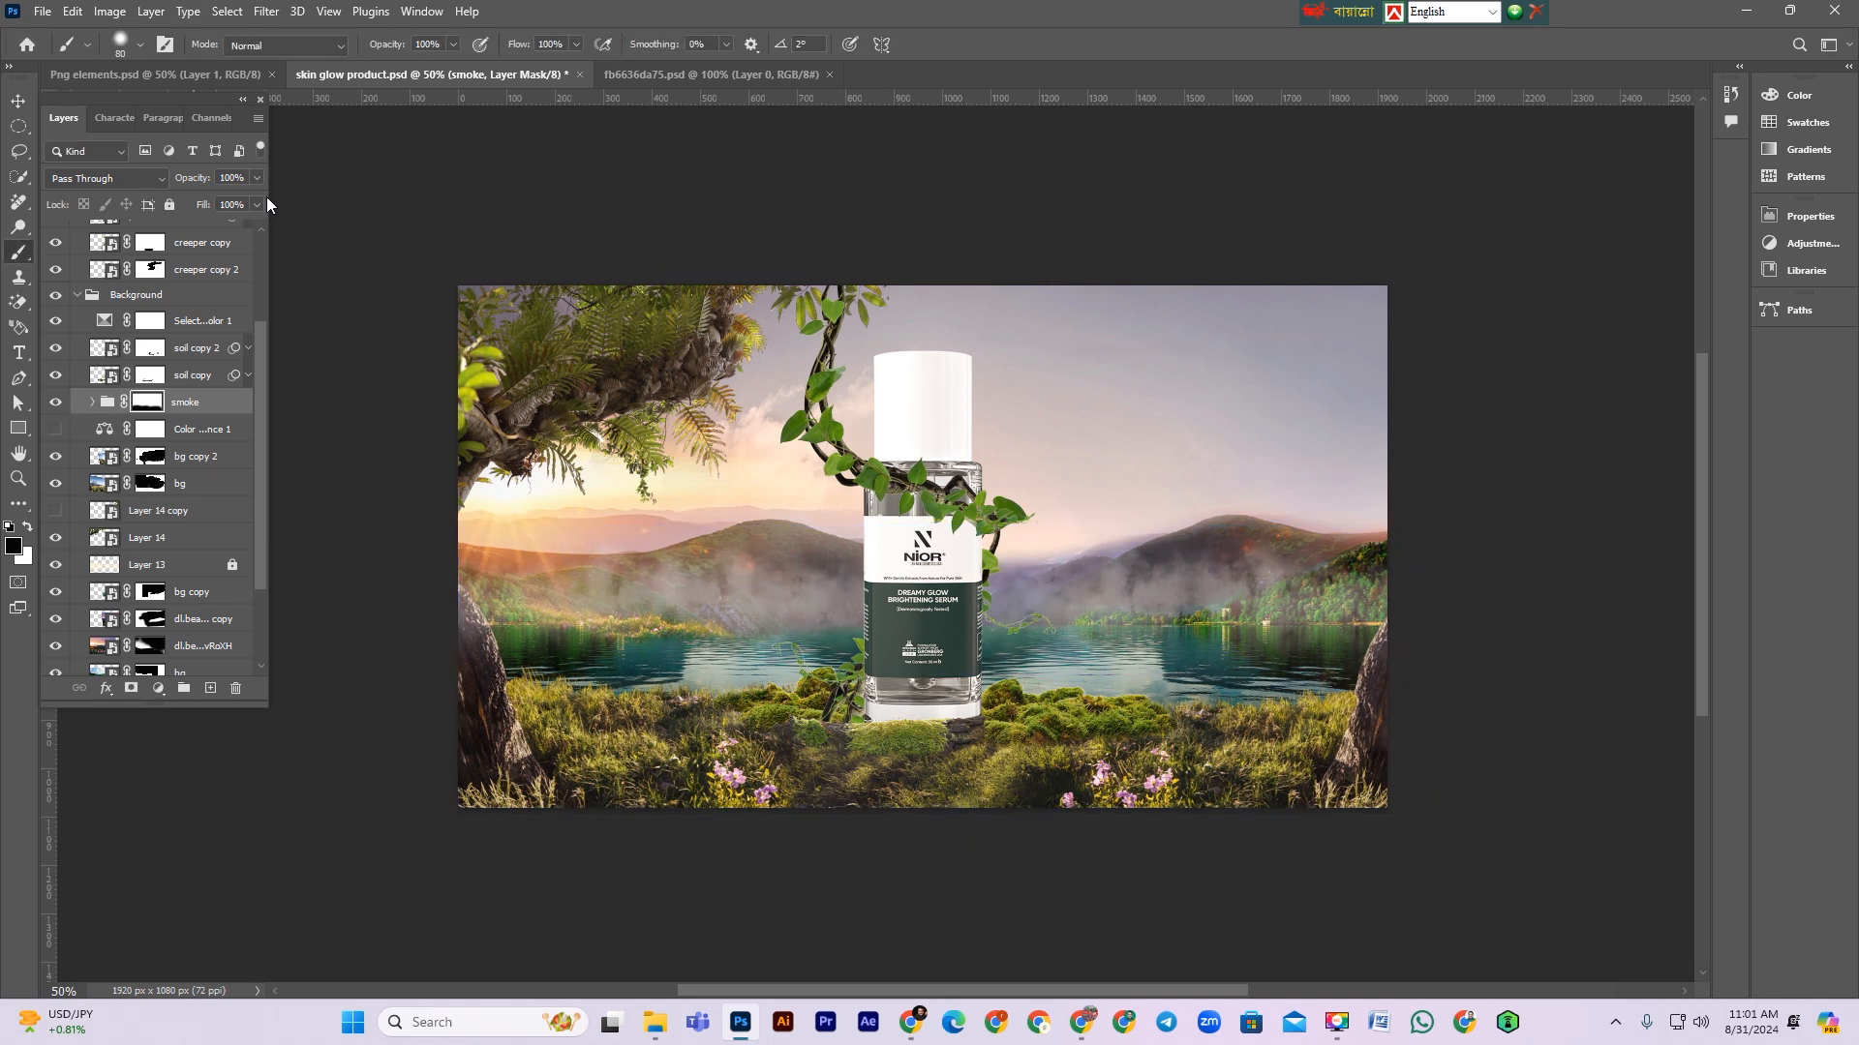
Step: Lower the smoke group's opacity to 90% and save the document
drag(203, 178, 194, 178)
click(19, 101)
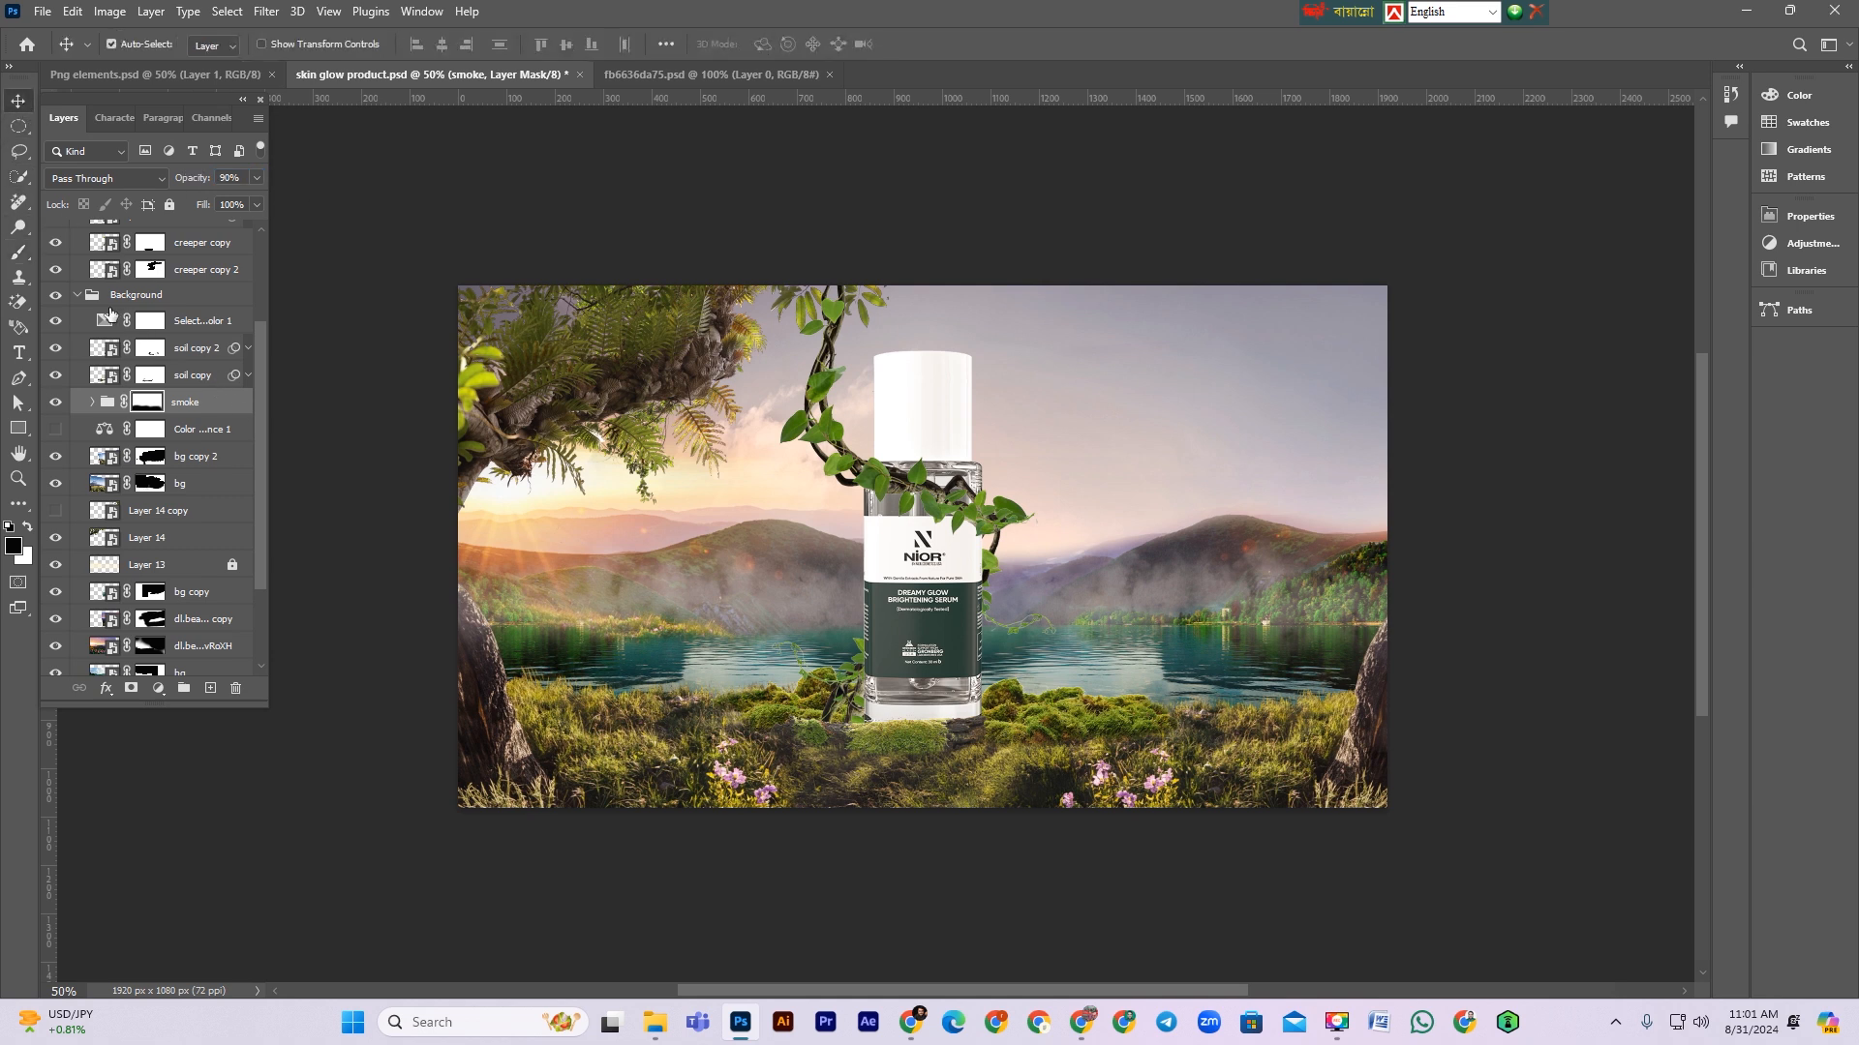
click(81, 296)
key(ctrl+s)
Step: Bring the ceerper copy 2 creeper element from the Png elements document into the skin glow product document
scroll(785, 718, up, 1)
scroll(784, 718, down, 1)
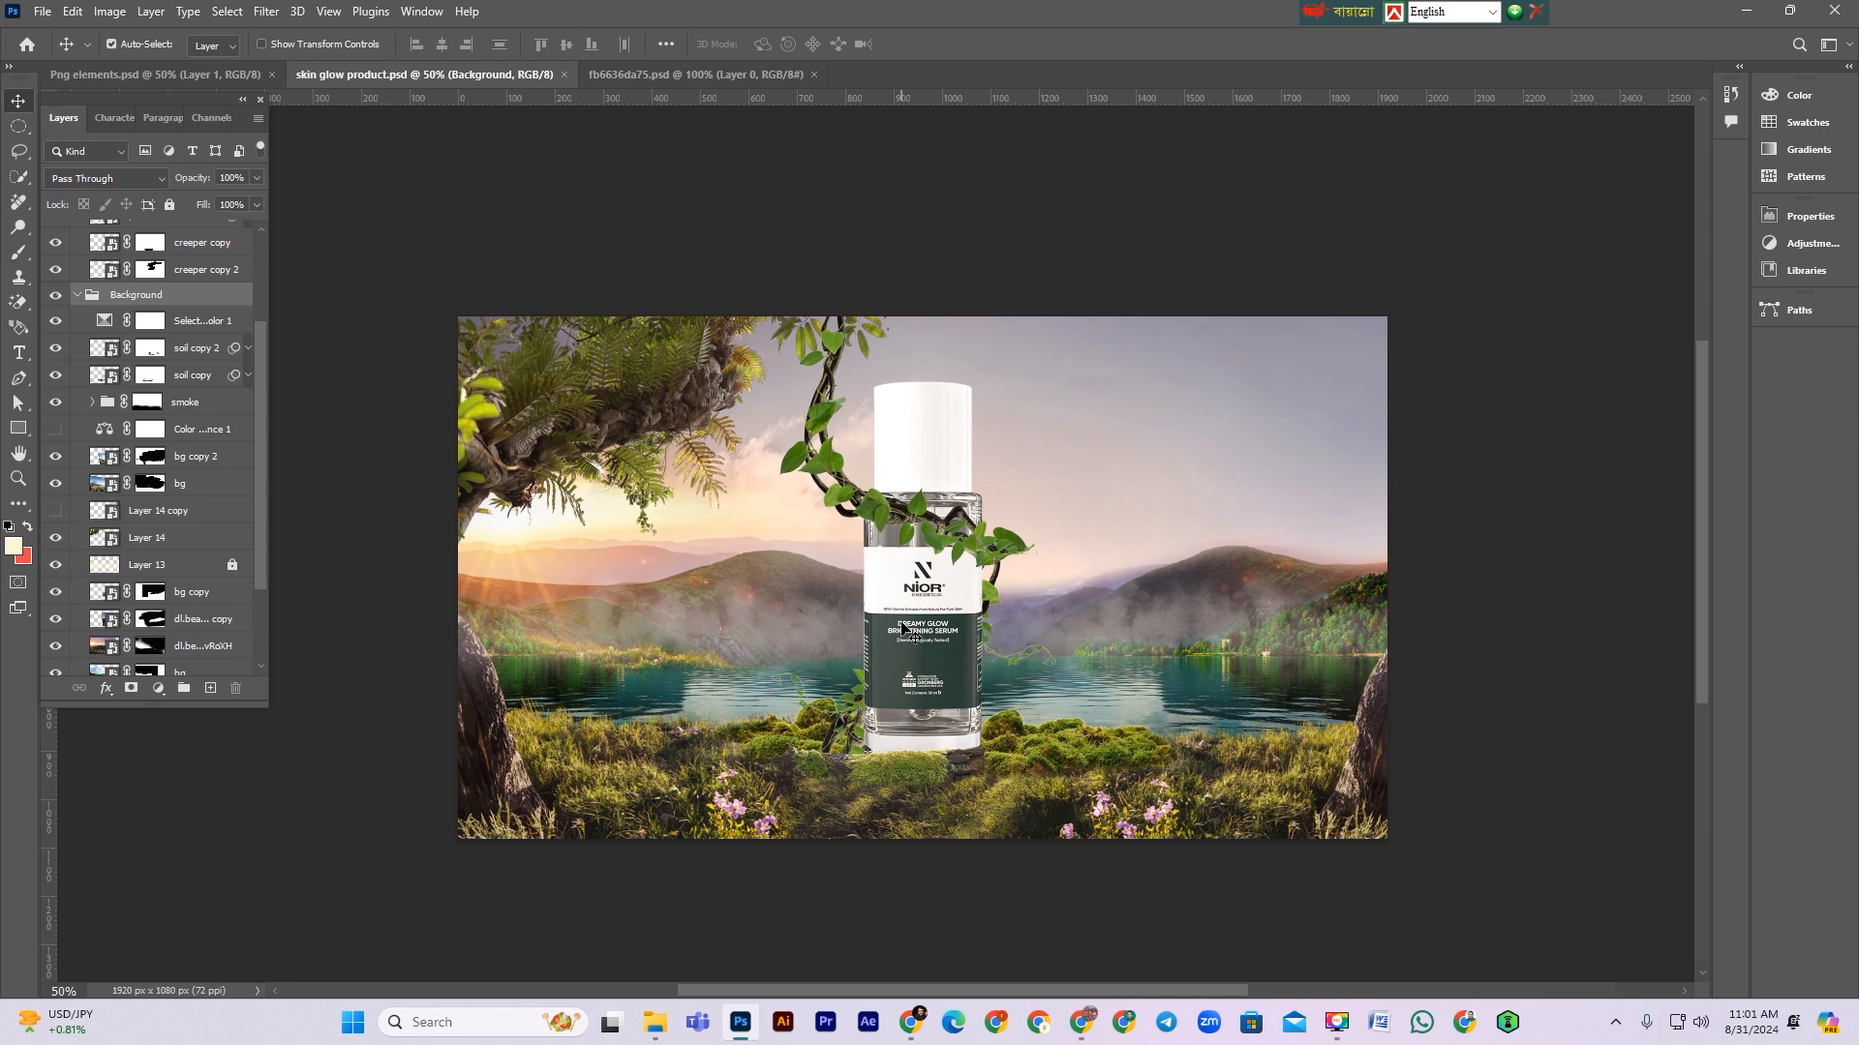
click(167, 77)
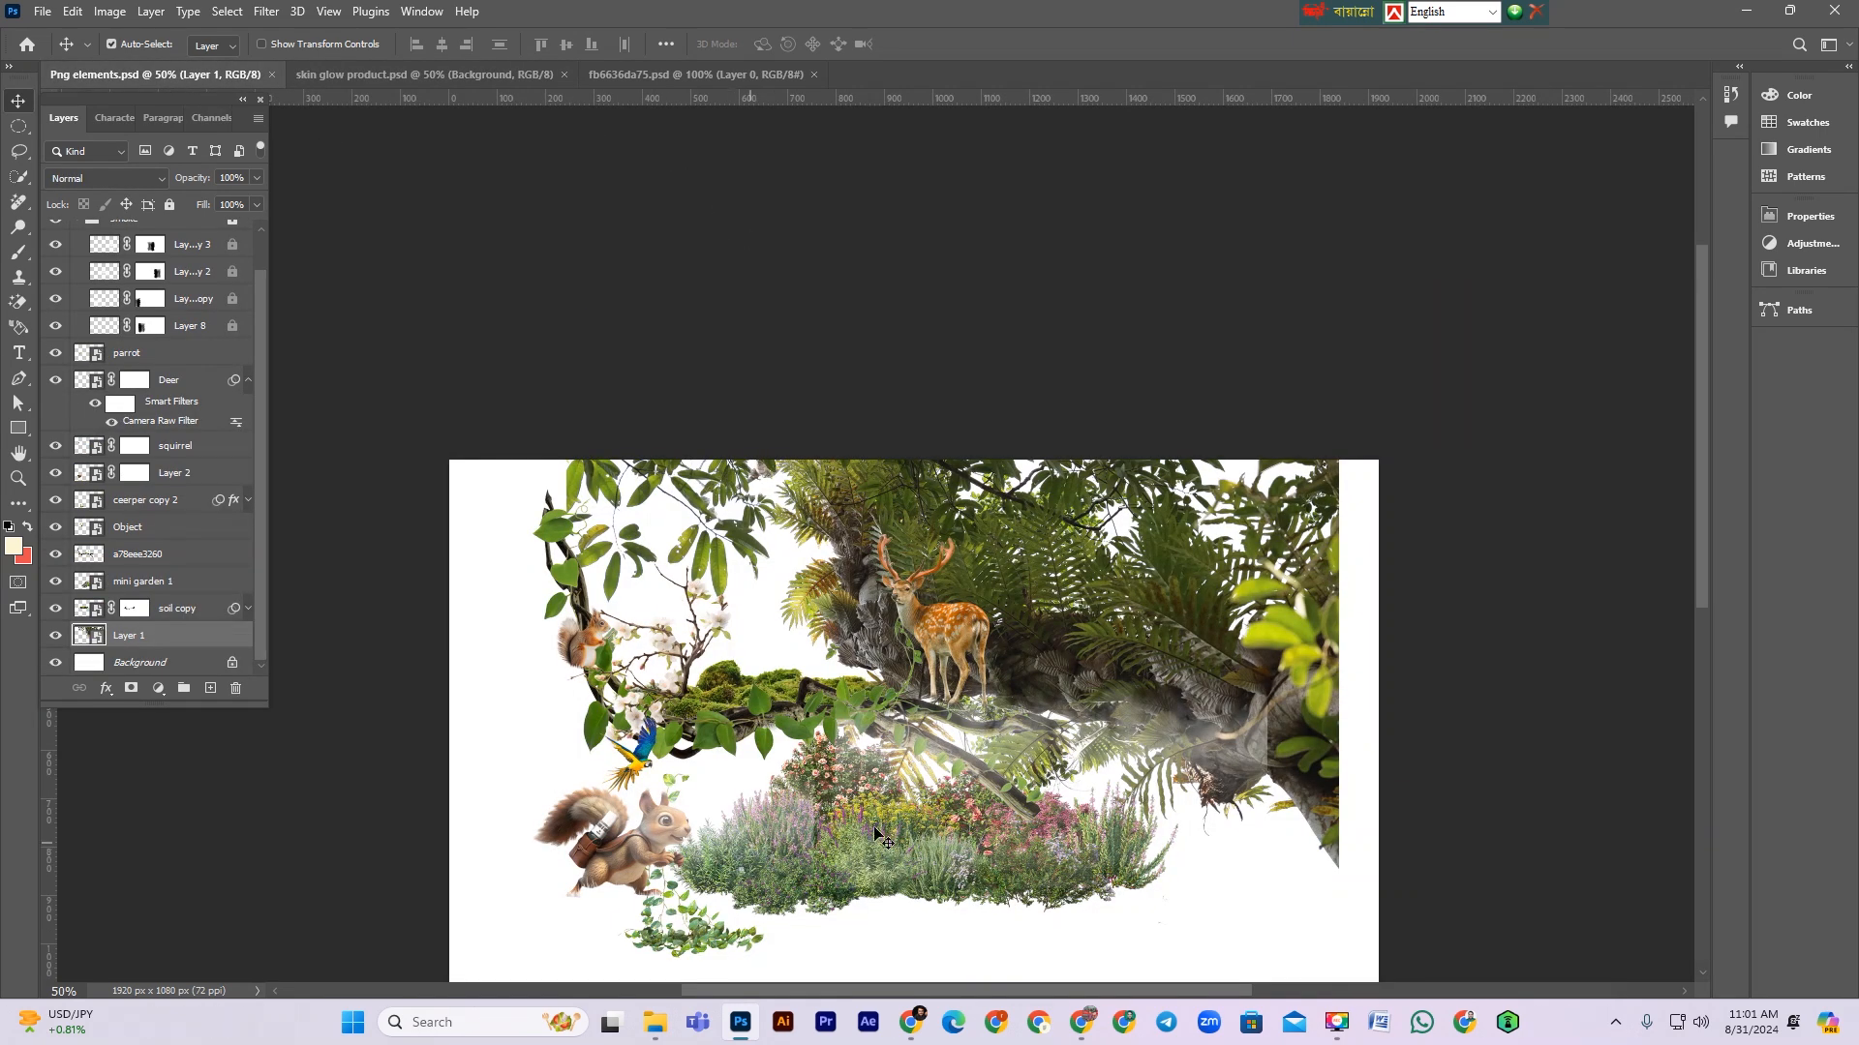
scroll(871, 658, down, 2)
drag(815, 811, 985, 811)
drag(780, 690, 683, 797)
drag(684, 888, 776, 673)
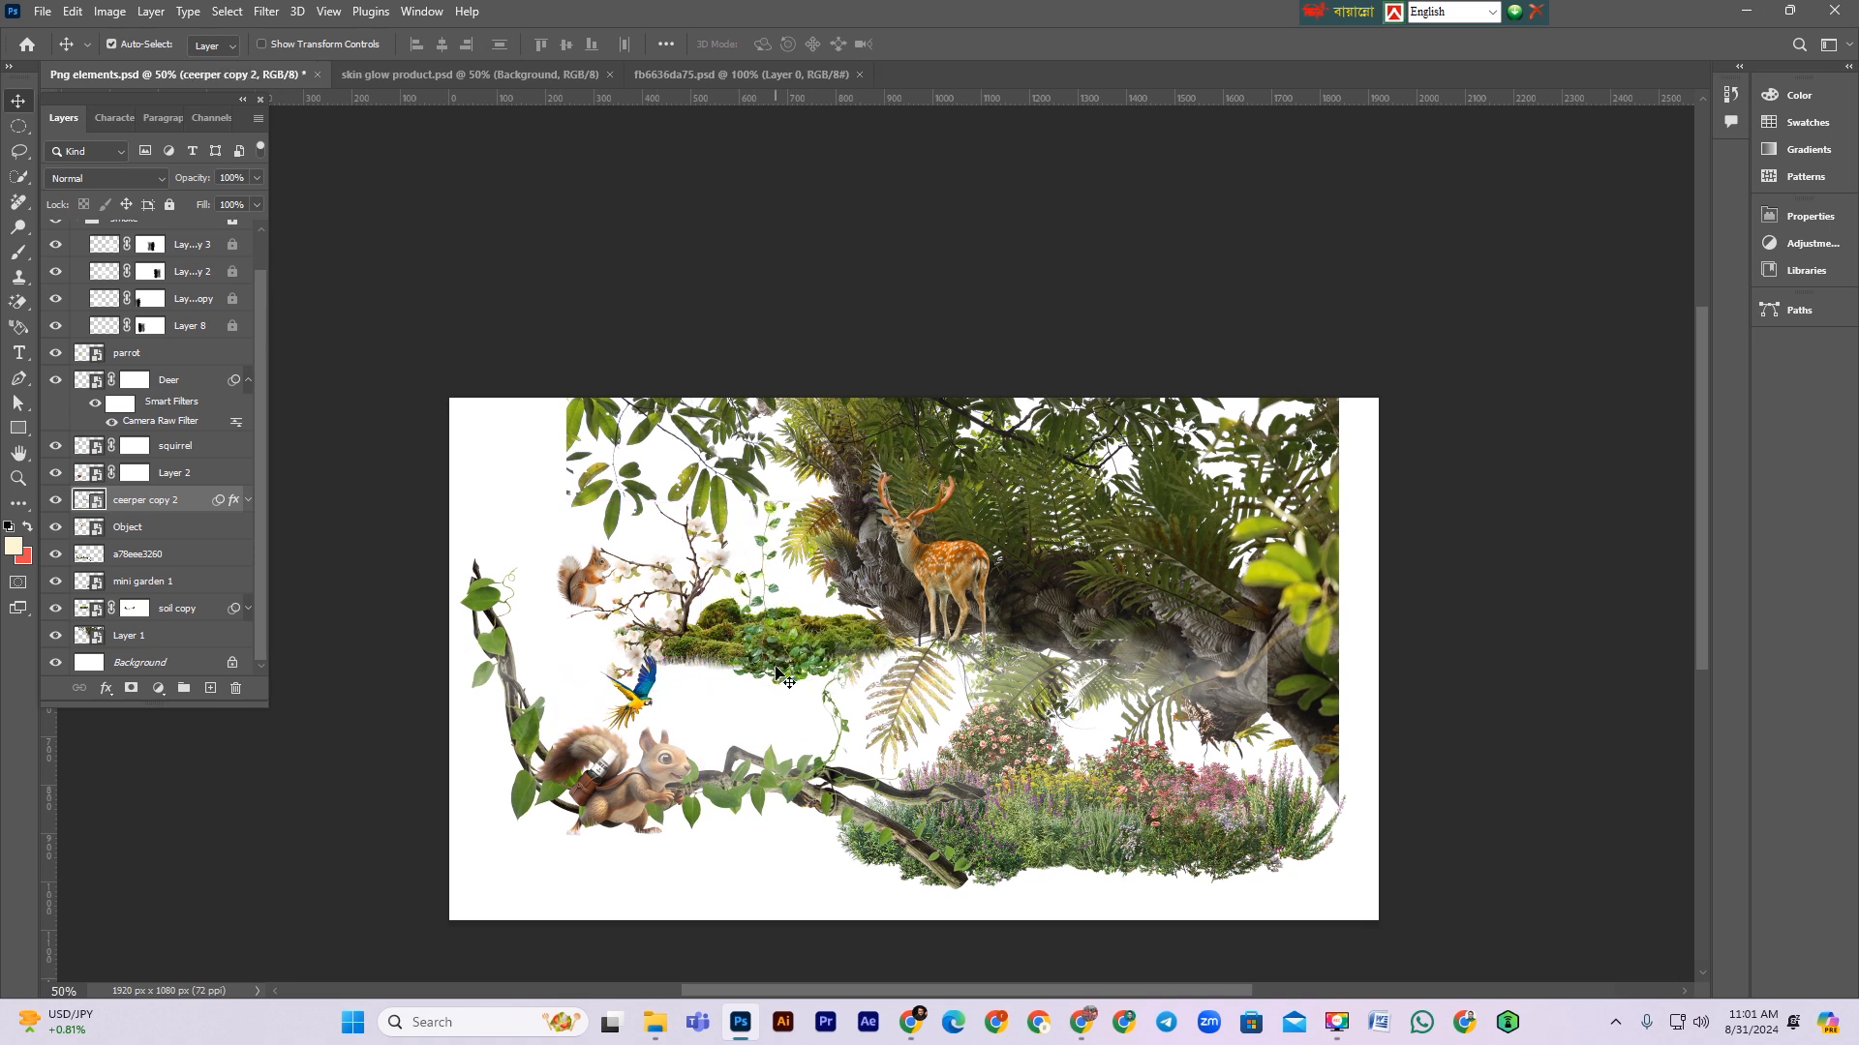
drag(776, 672, 513, 80)
drag(788, 660, 839, 743)
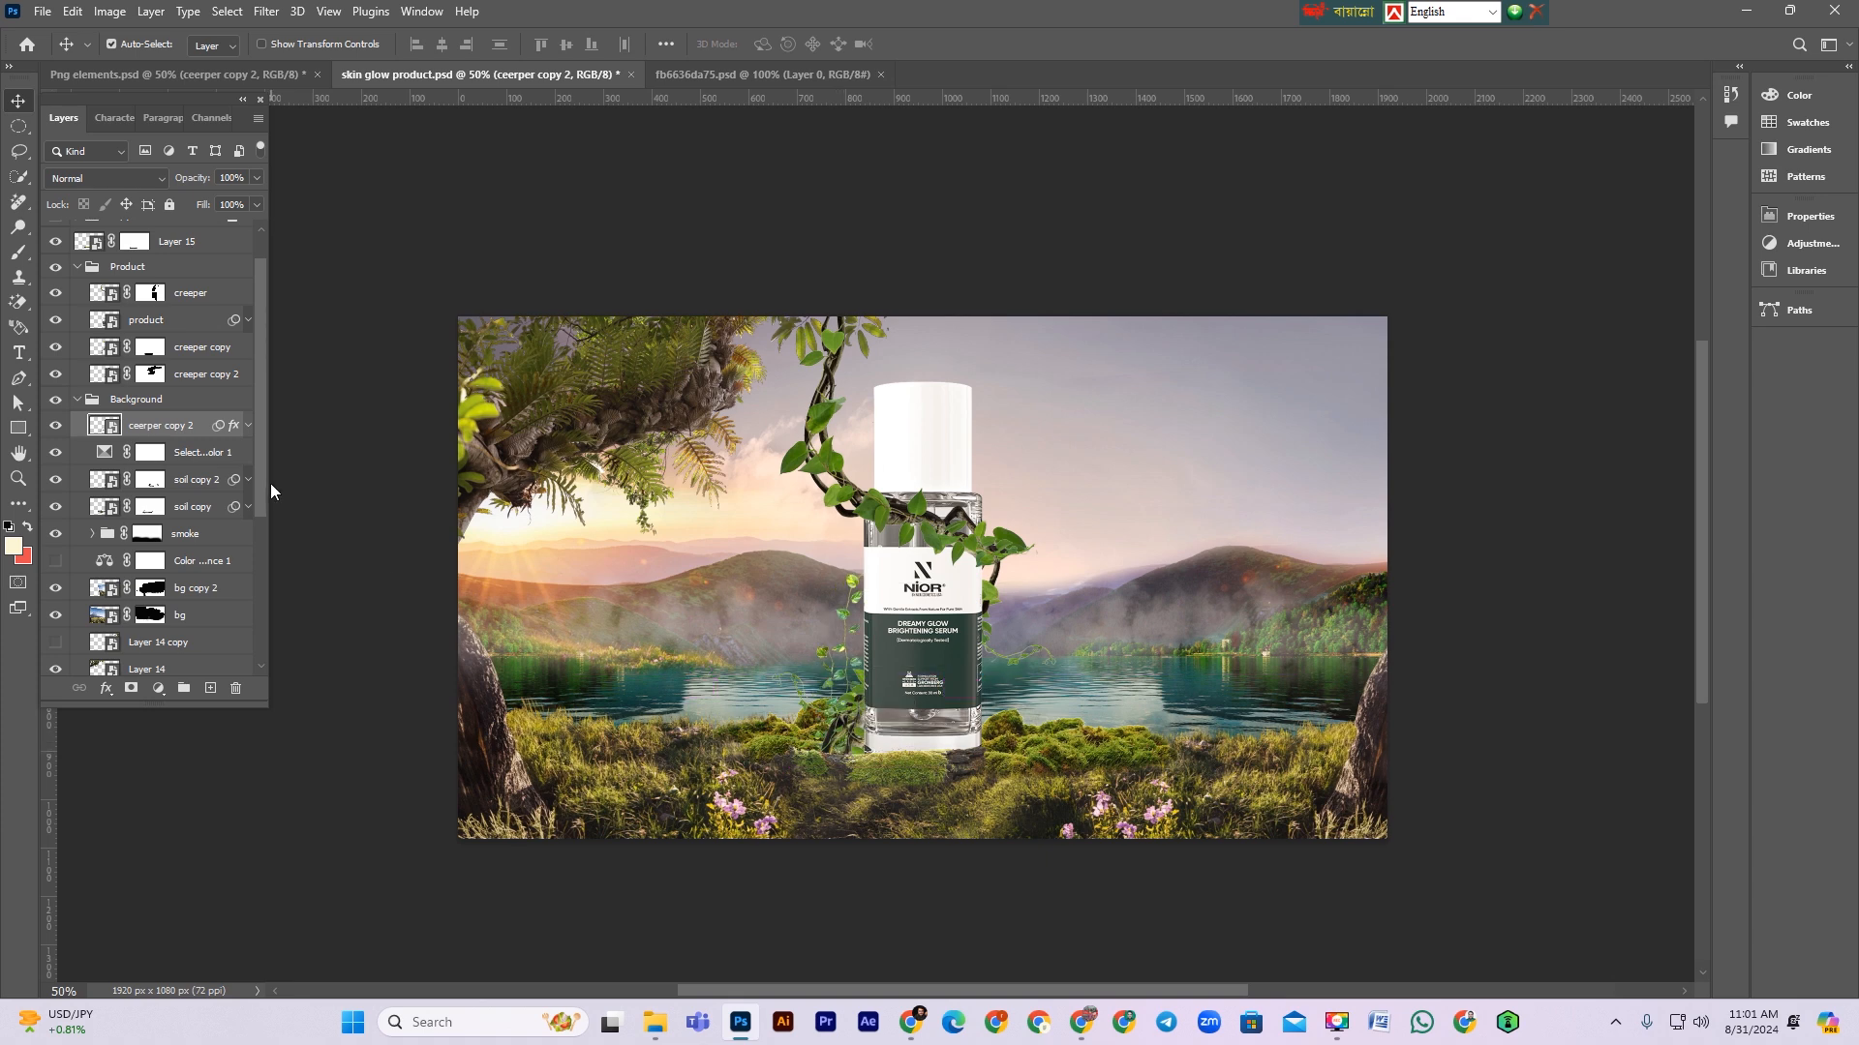
Step: Move the ceerper copy 2 layer into the Product group
scroll(193, 458, up, 1)
drag(154, 464, 155, 325)
Step: Scale and position the creeper at the lower left base of the bottle, then save the document
key(ctrl+t)
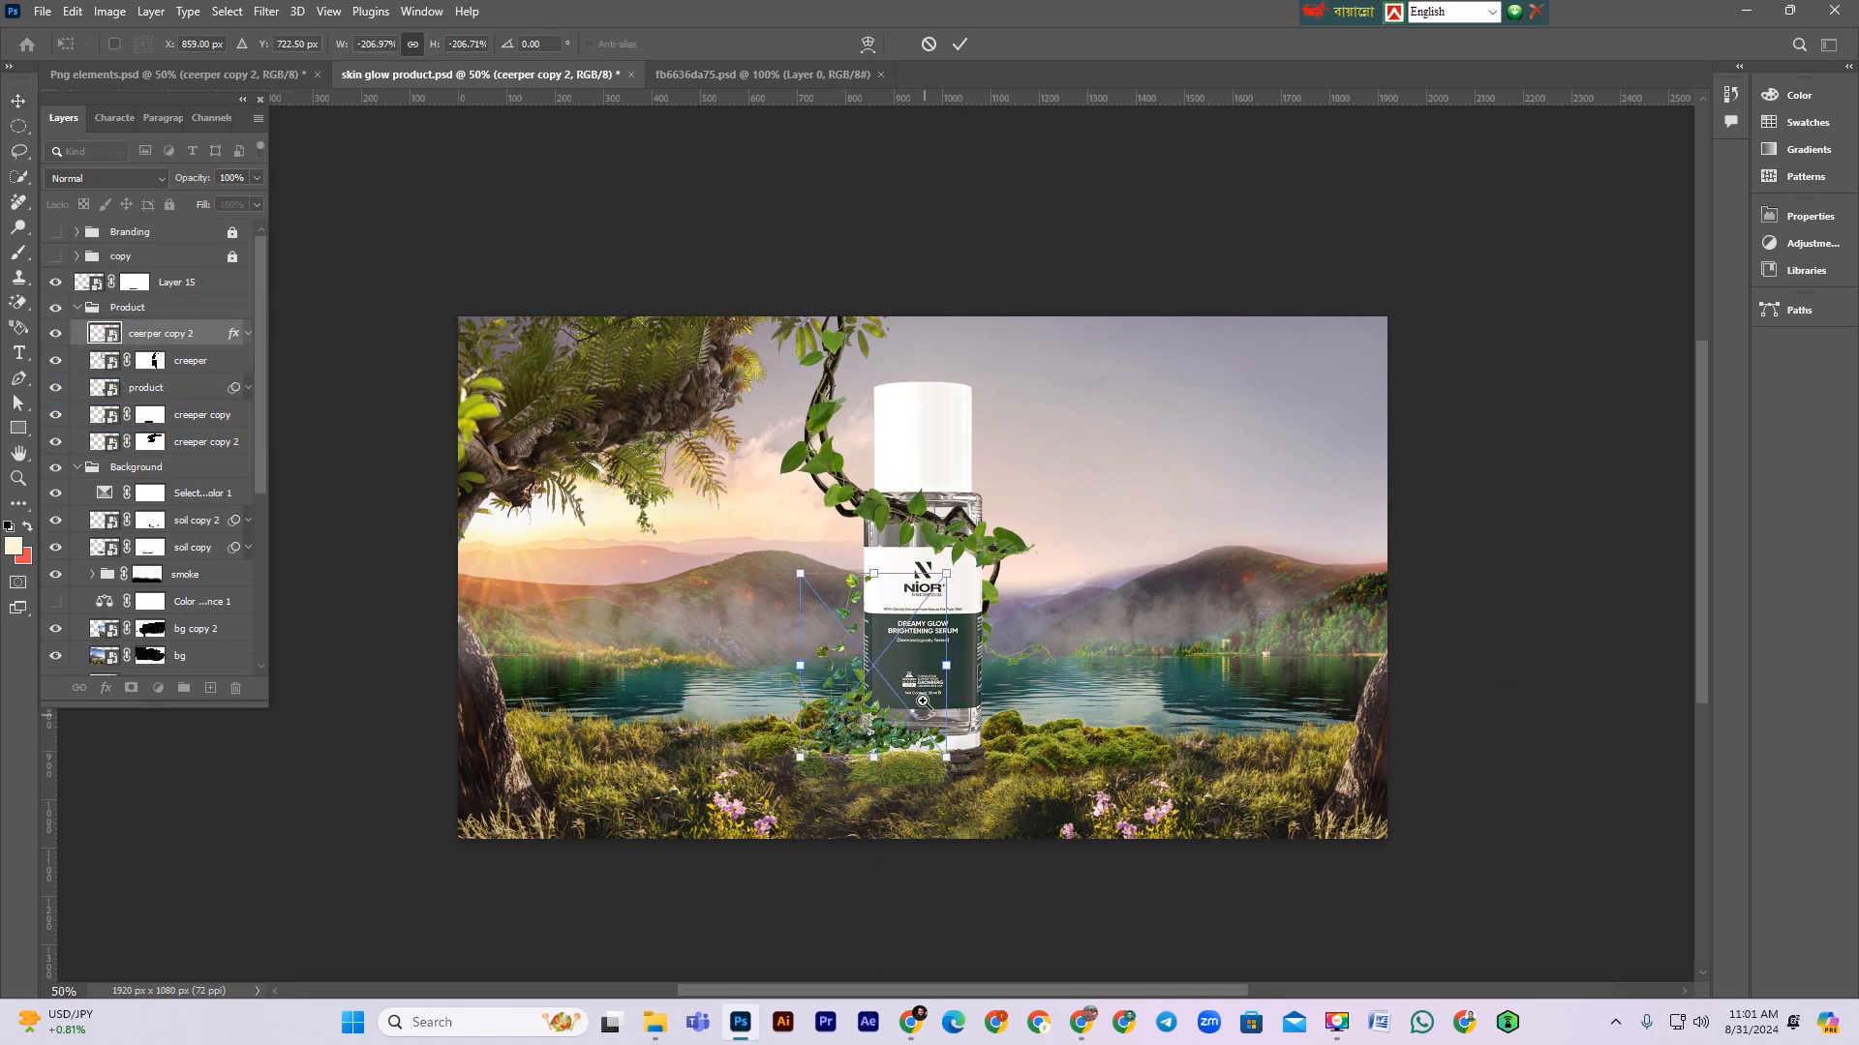
key(ctrl+plus)
key(ctrl+plus)
key(ctrl+plus)
drag(776, 776, 816, 799)
key(ctrl+minus)
key(ctrl+minus)
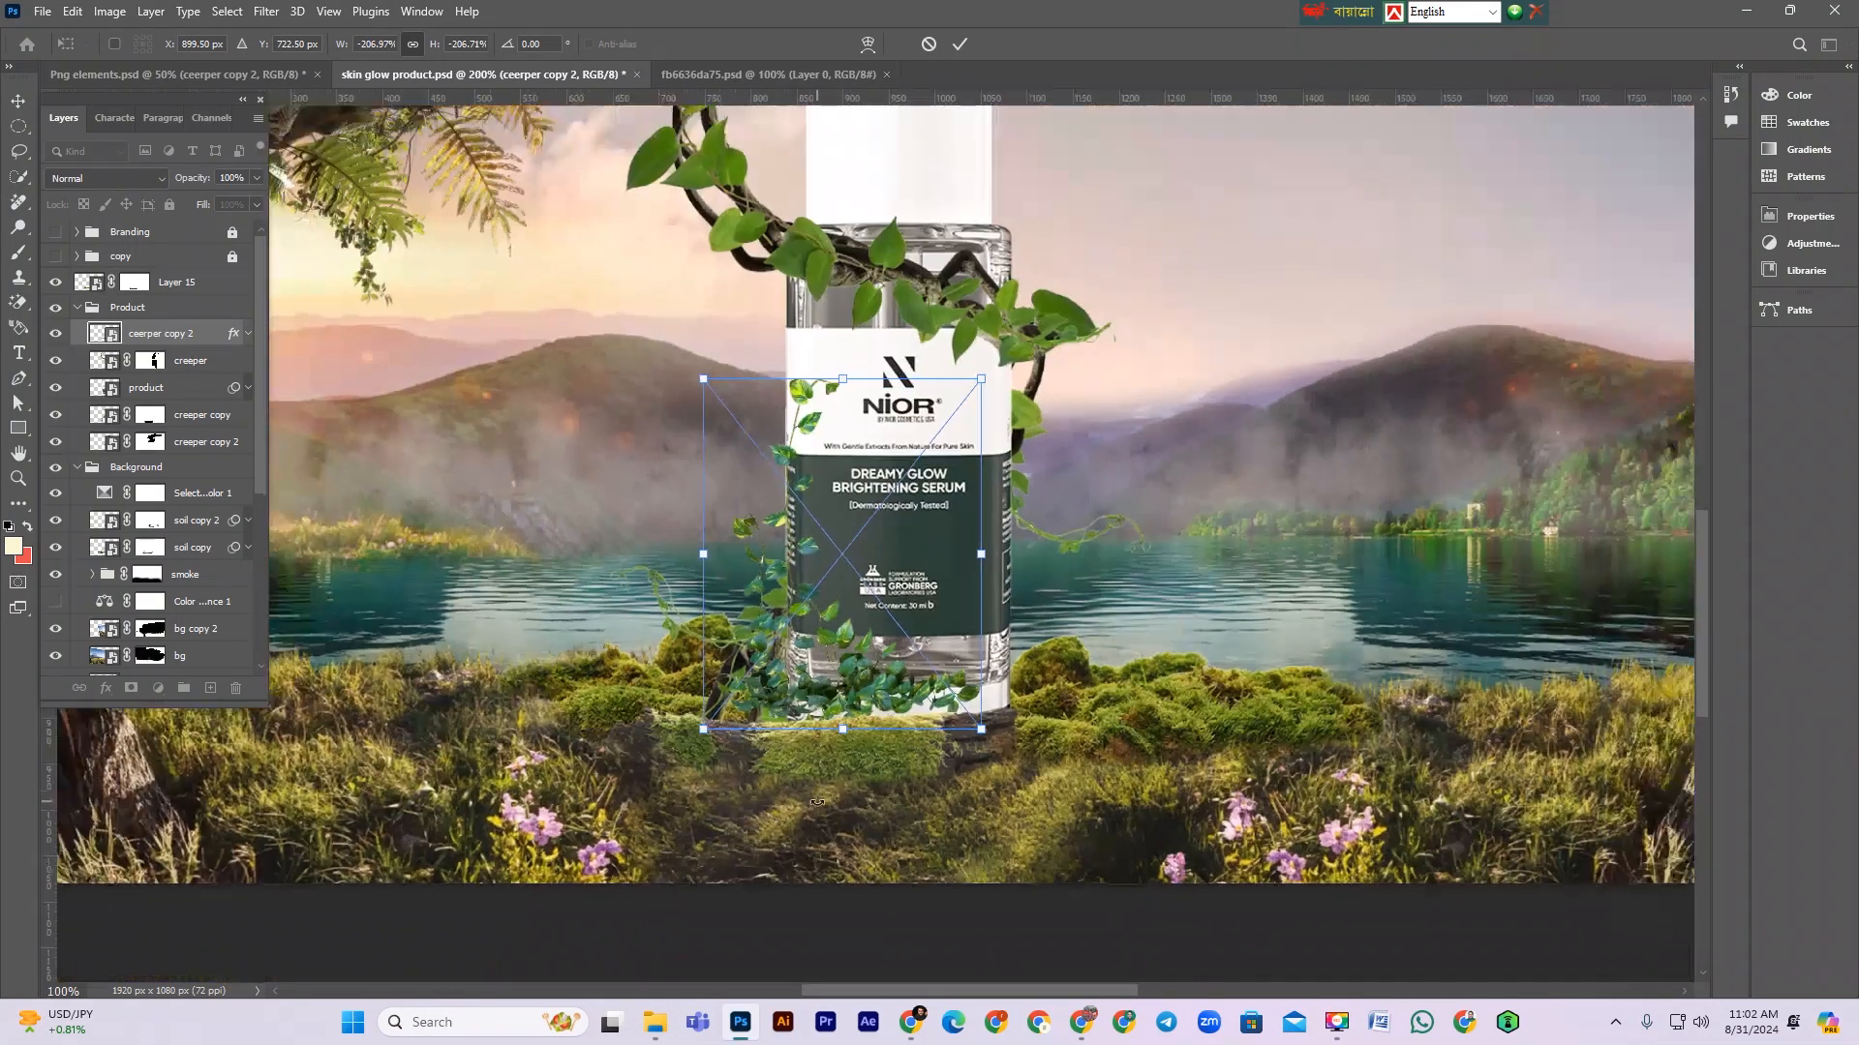
drag(860, 430, 860, 404)
drag(841, 653, 845, 660)
key(Return)
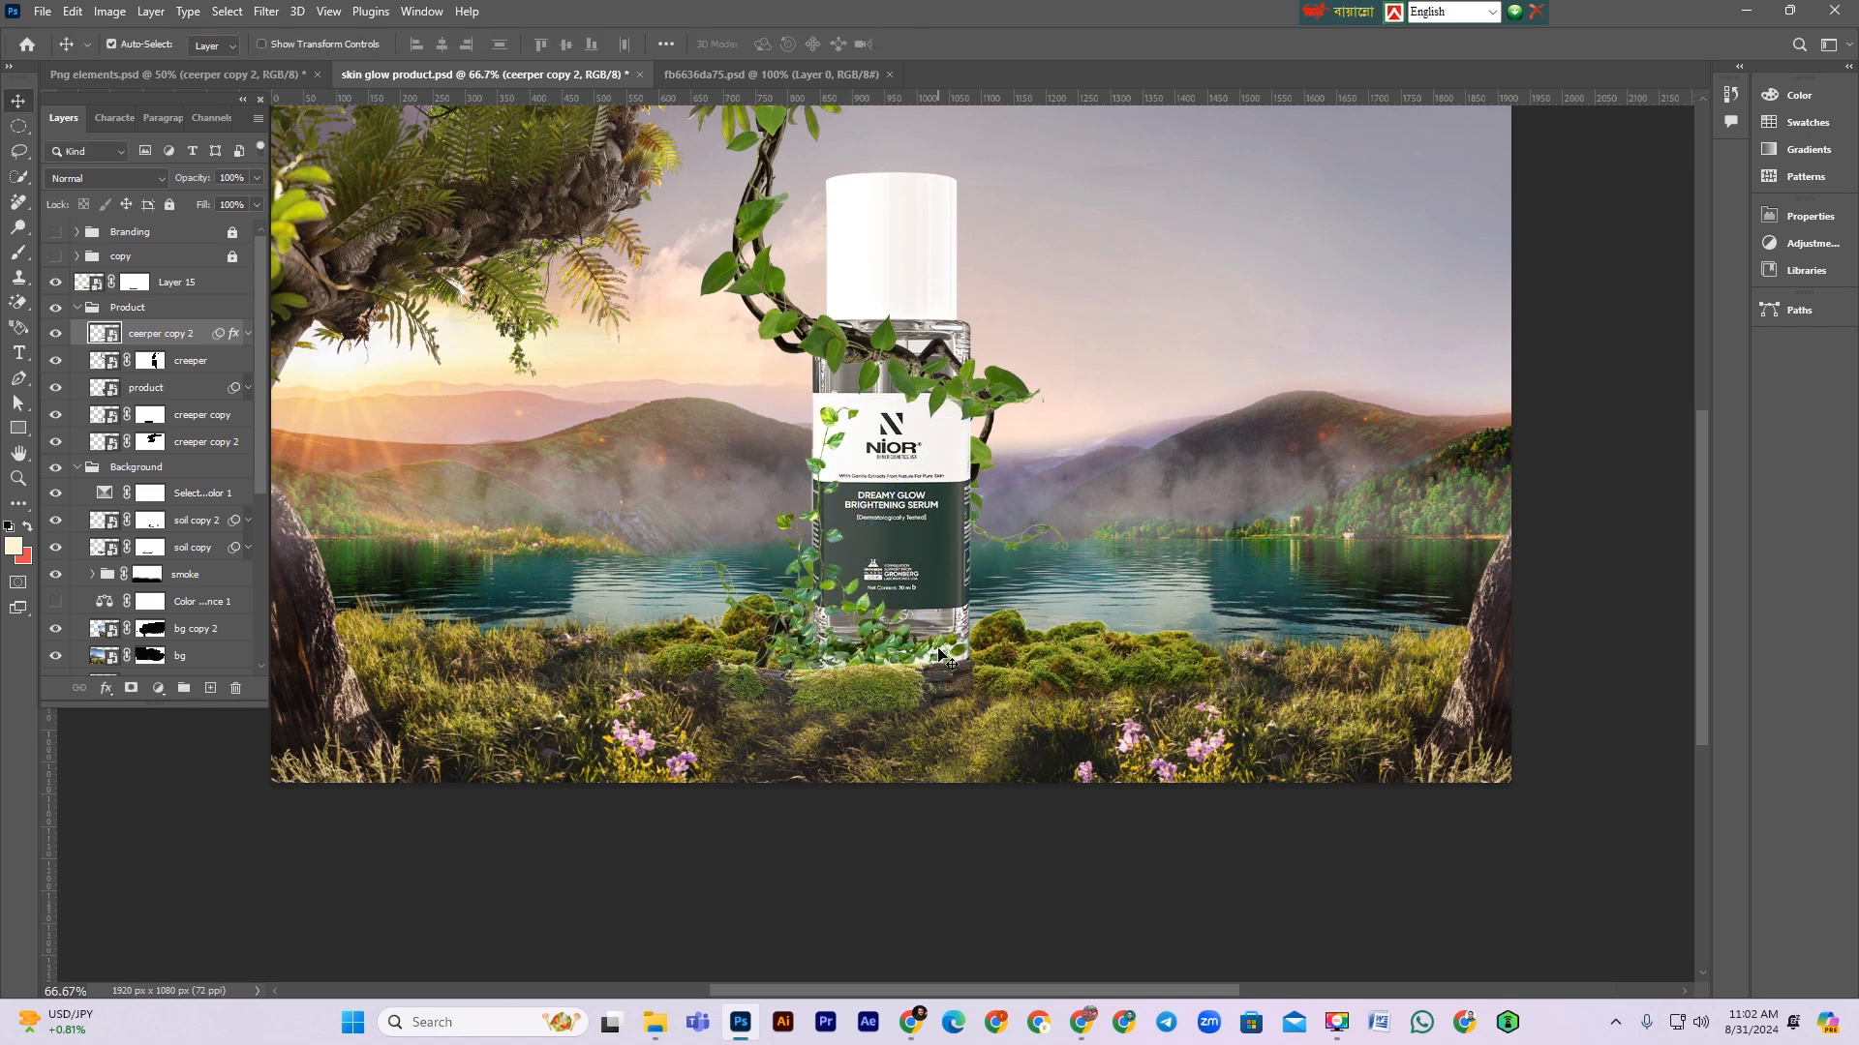
key(ctrl+s)
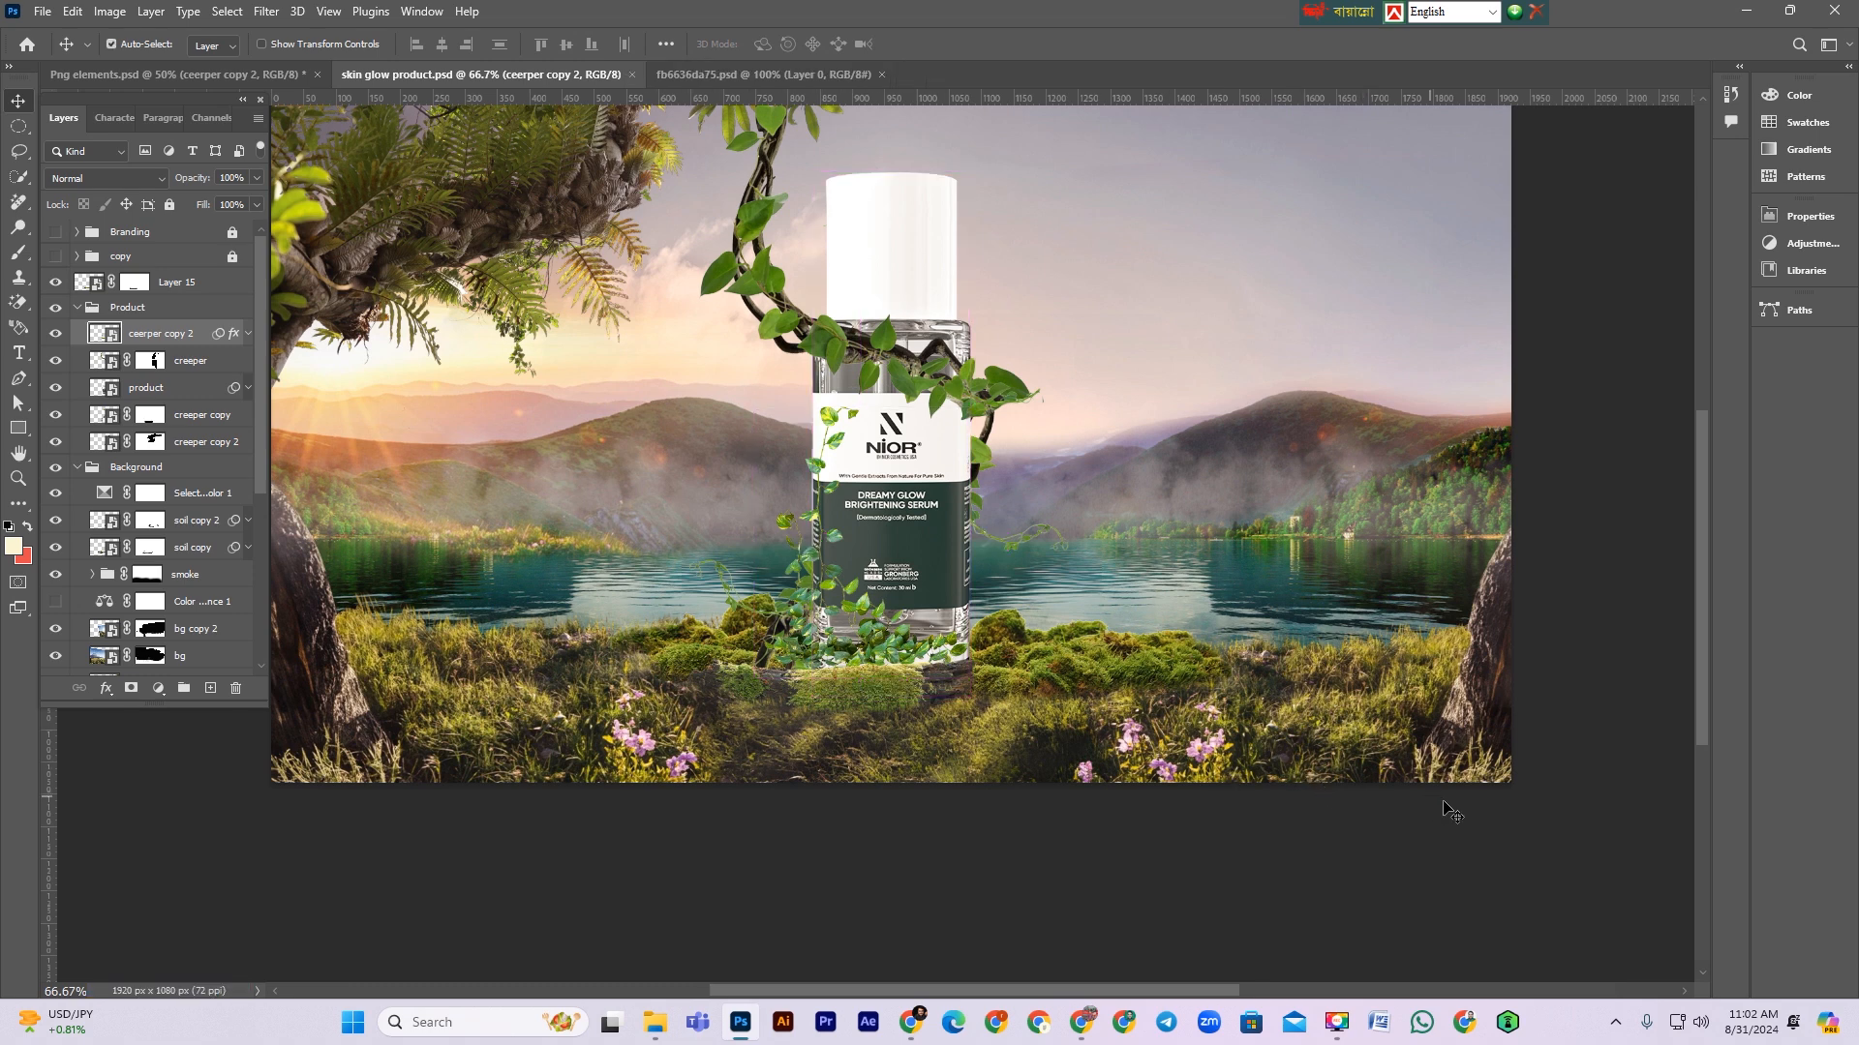
scroll(1065, 740, up, 1)
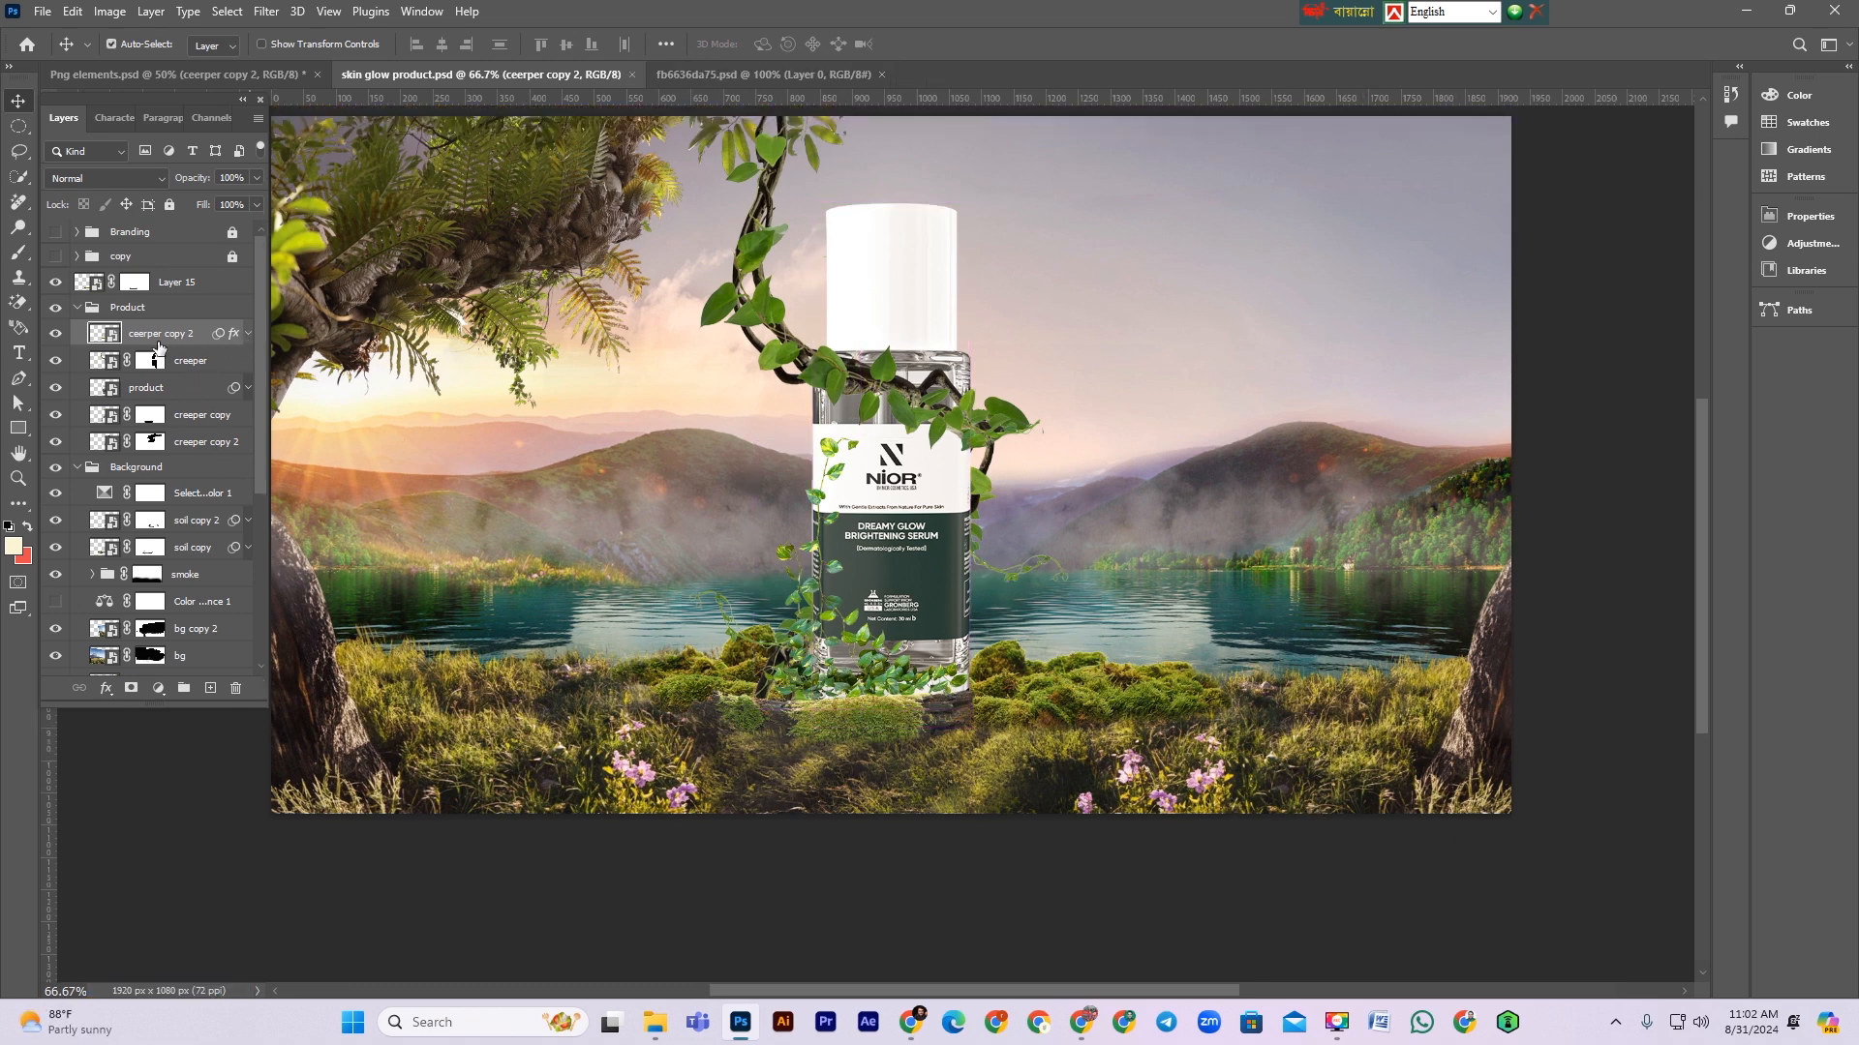
Step: Load the creeper's selection on a new layer and fill it with a dark green sampled from the bottle
ctrl+click(102, 333)
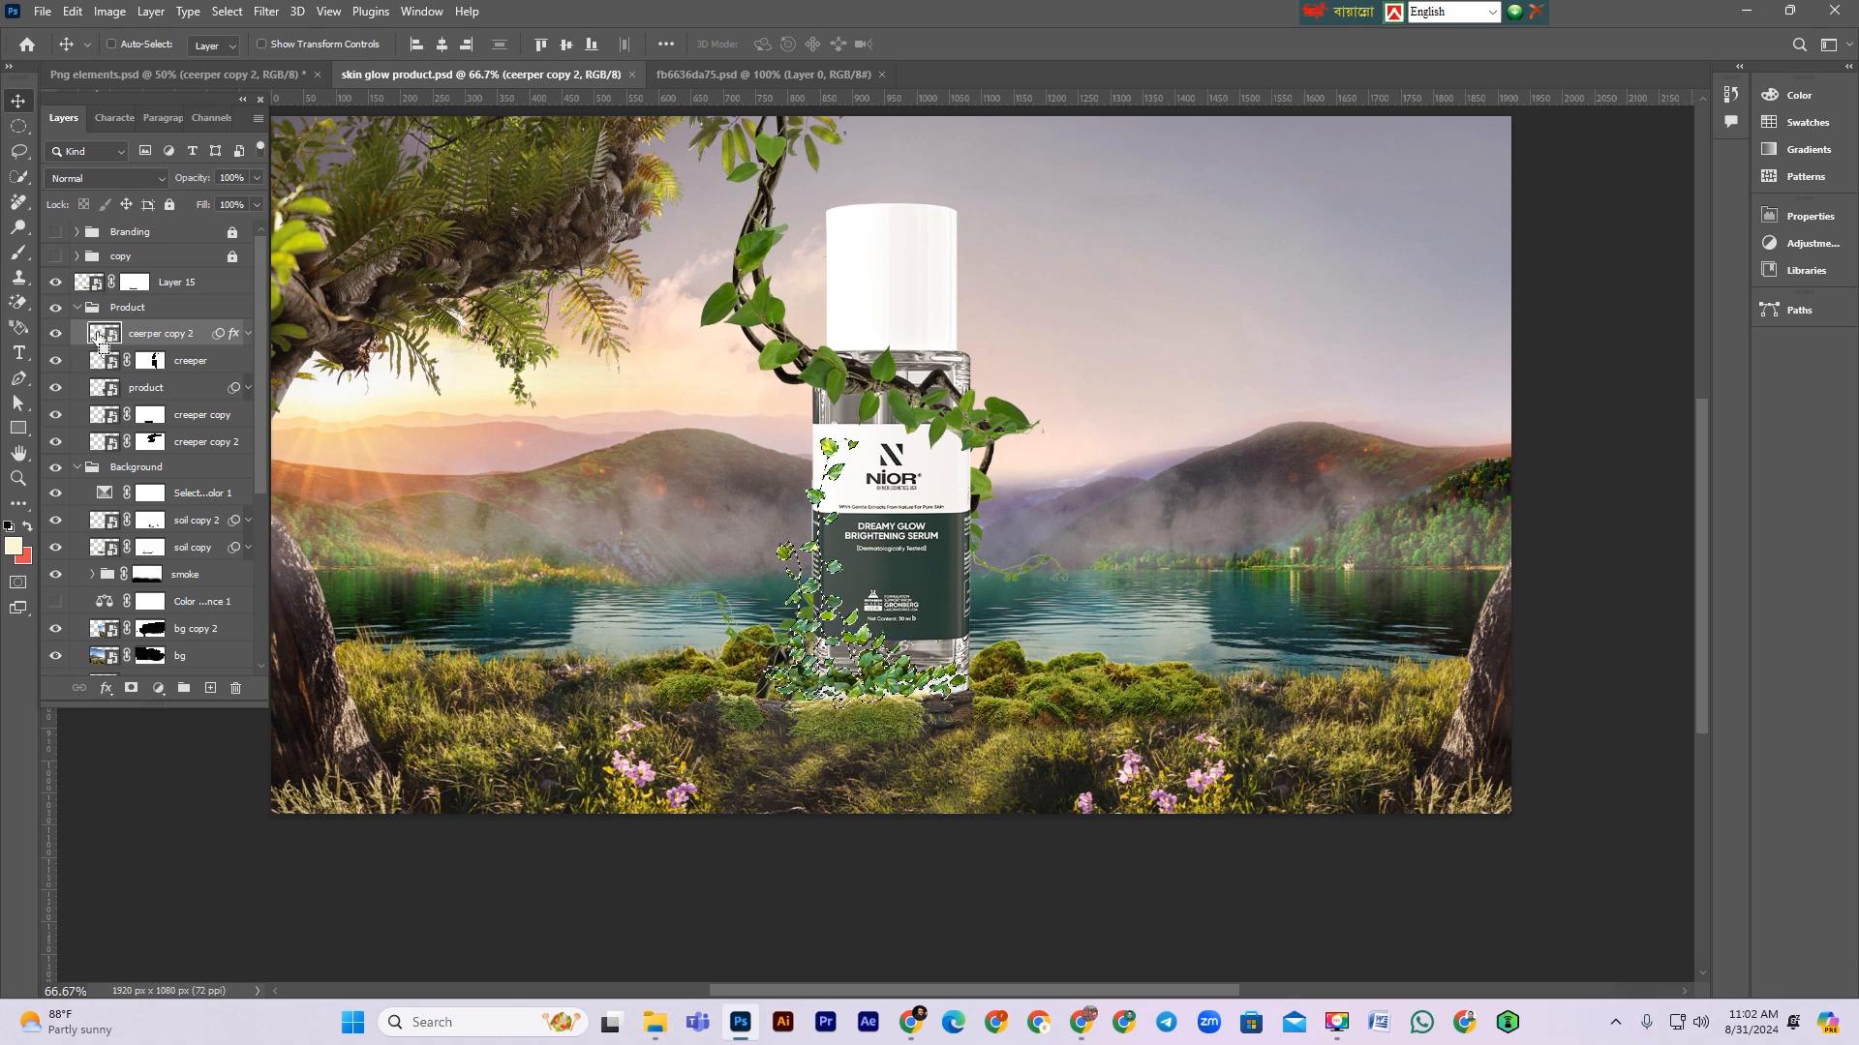
key(ctrl+j)
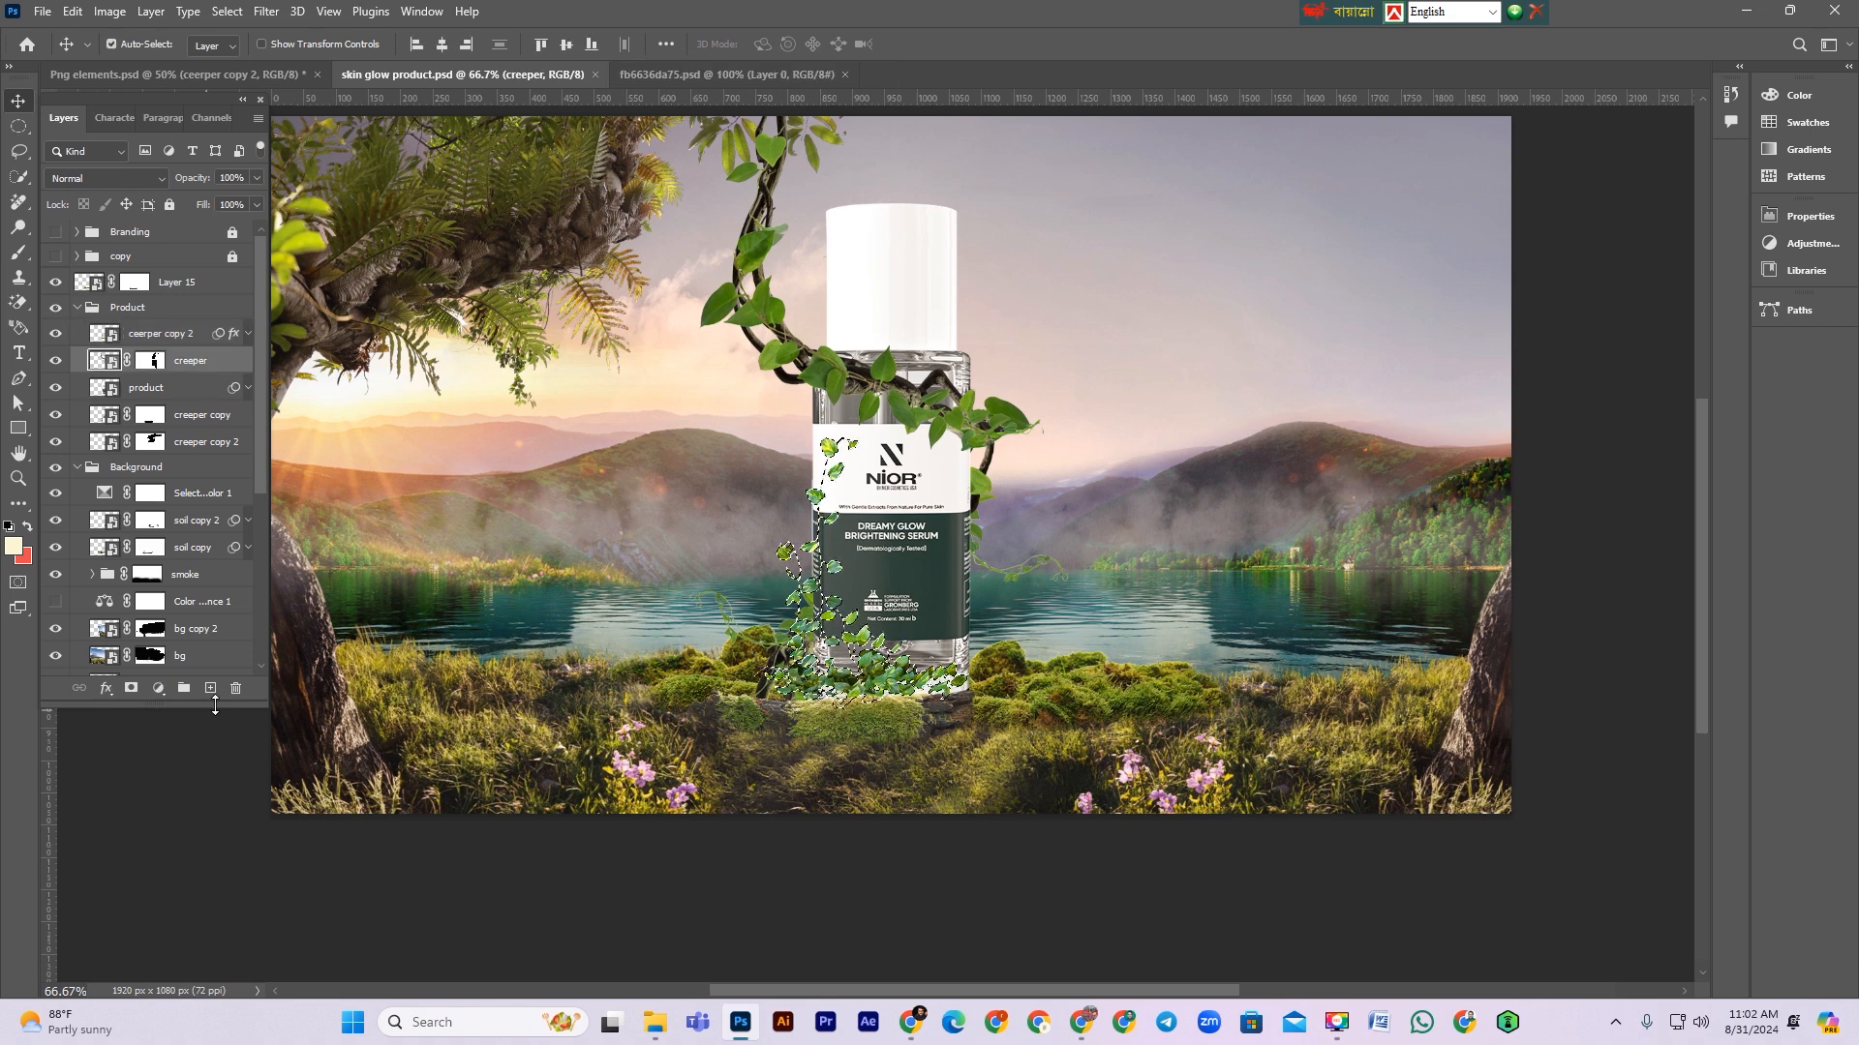
click(13, 545)
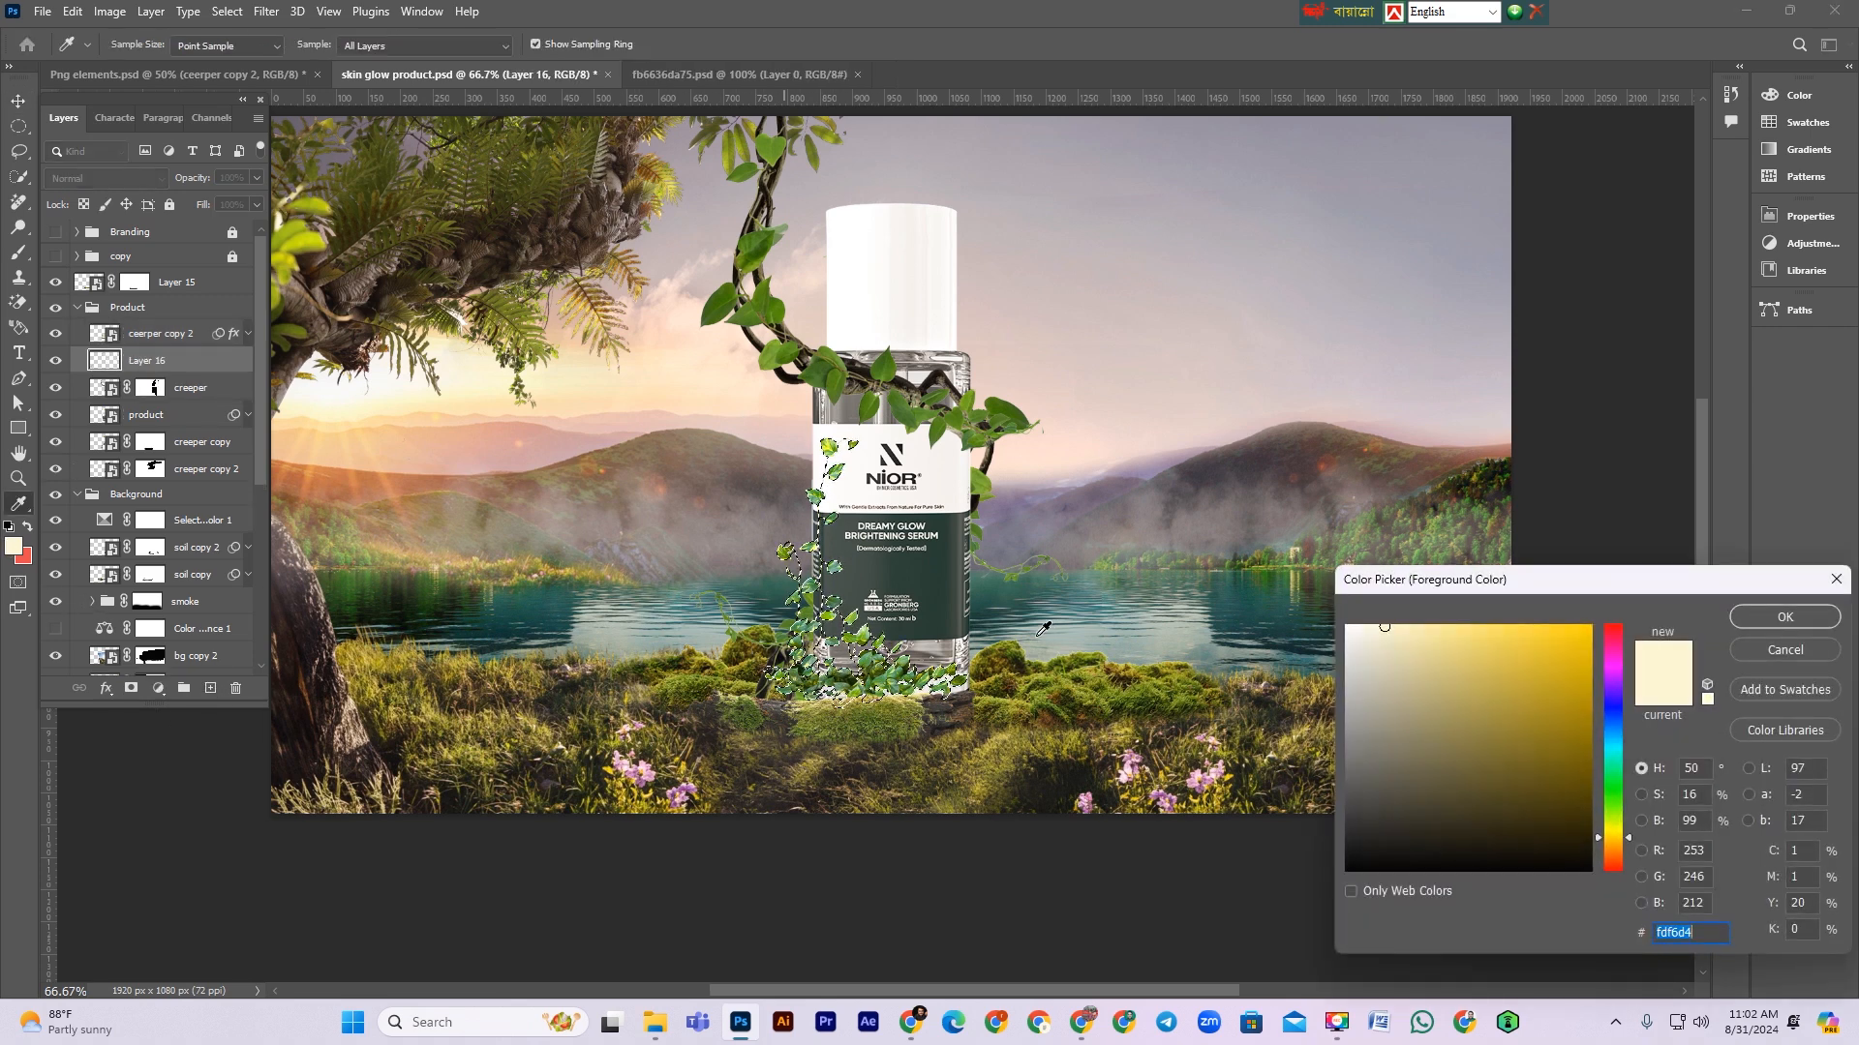
click(939, 592)
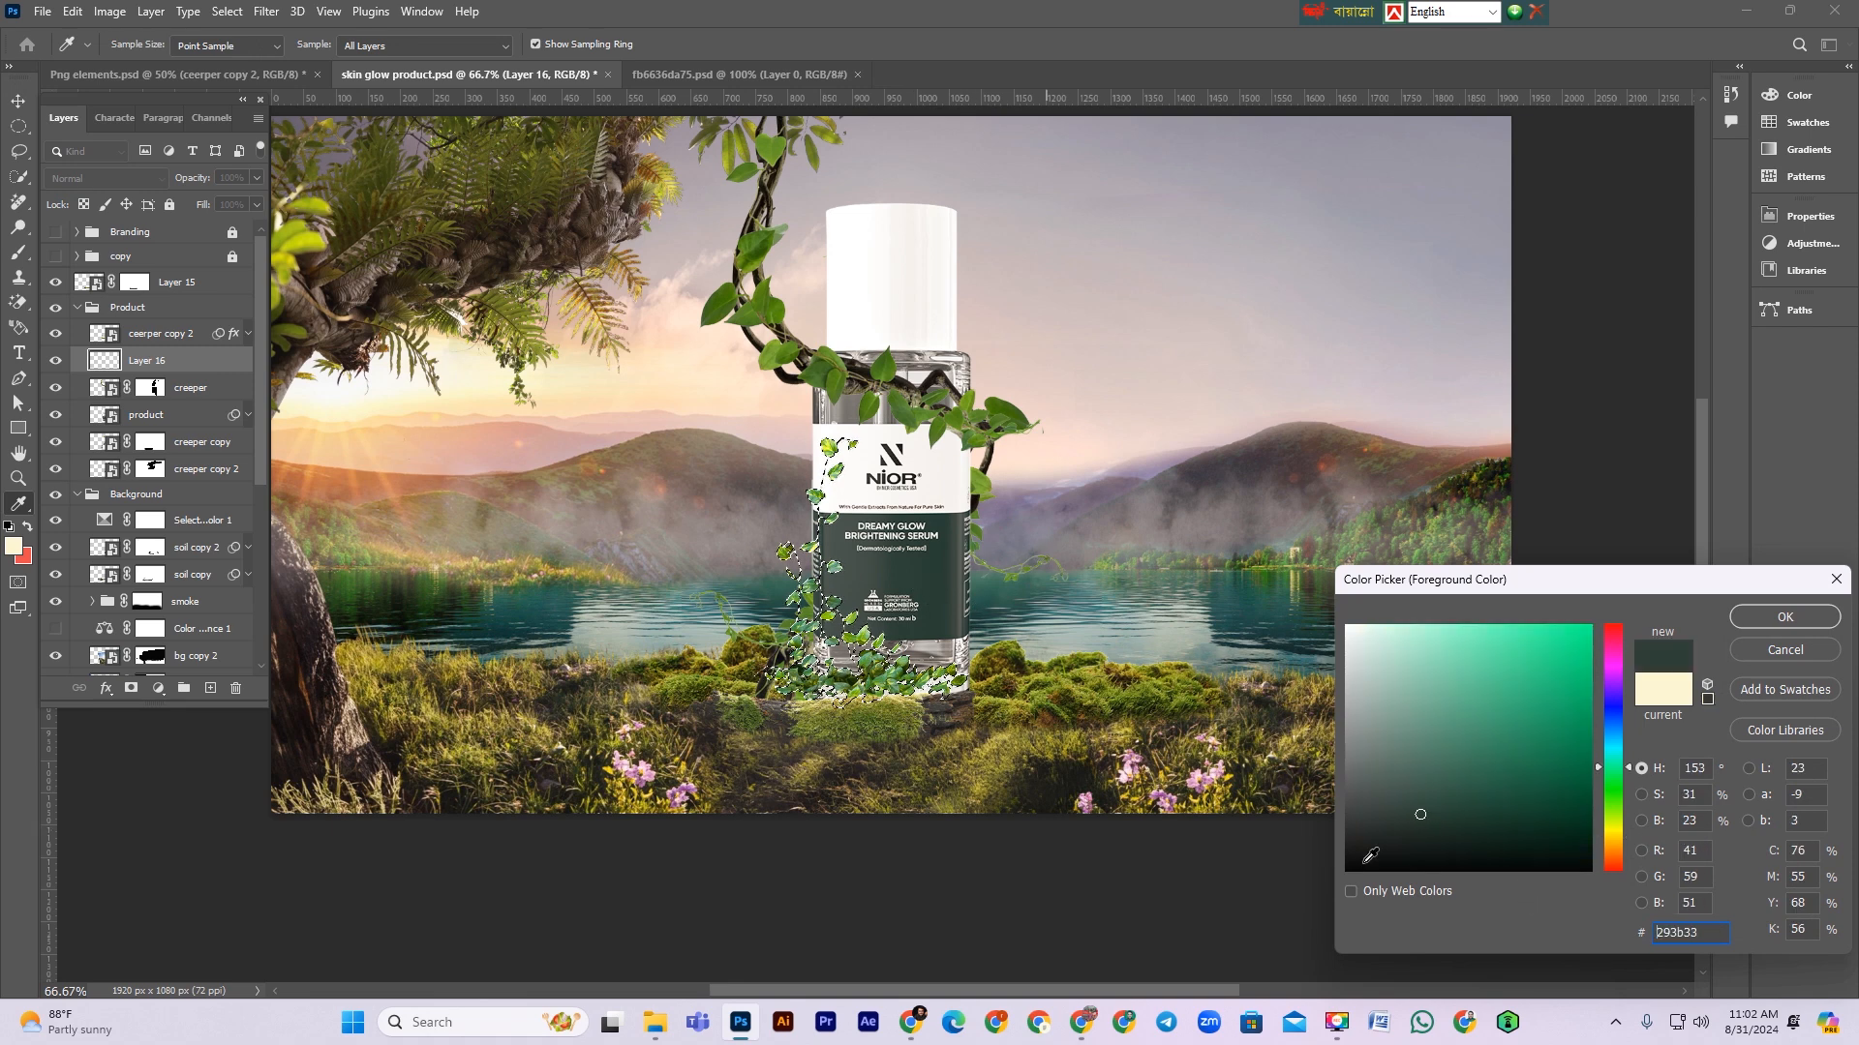
click(1428, 857)
click(1750, 621)
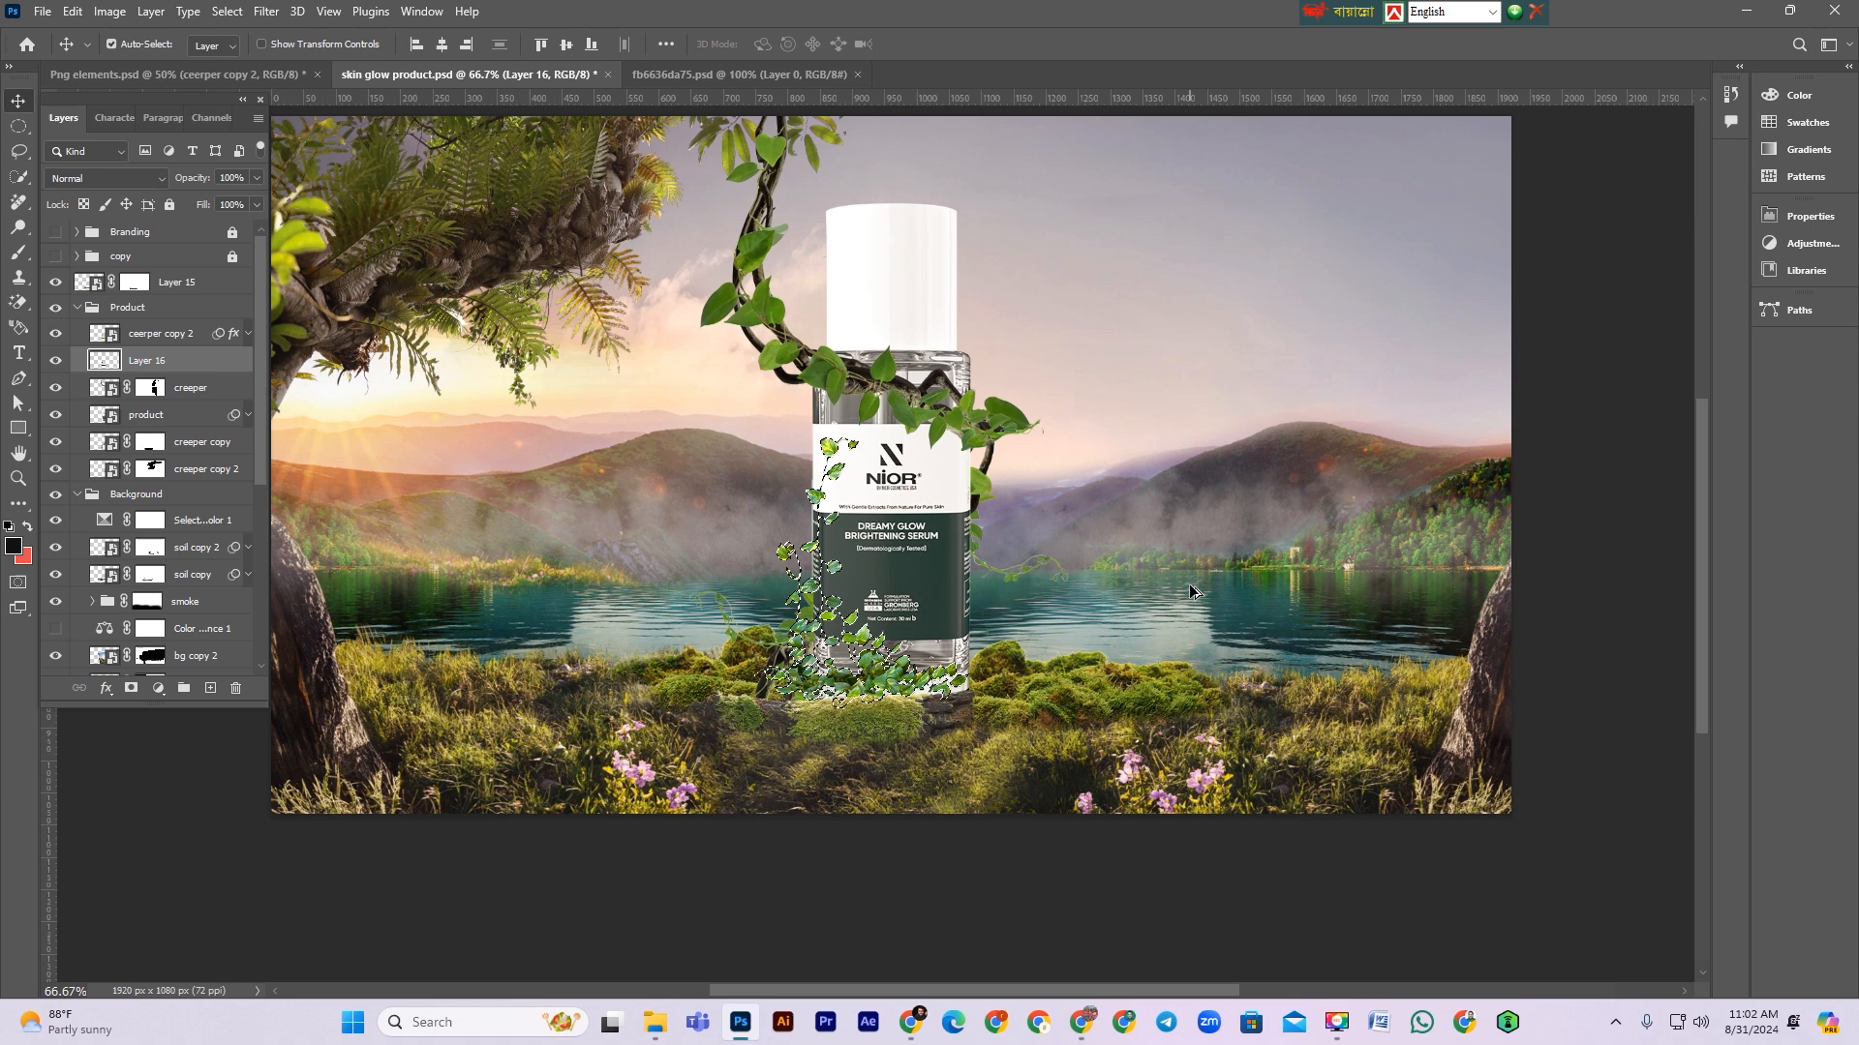
key(alt+BackSpace)
key(ctrl+d)
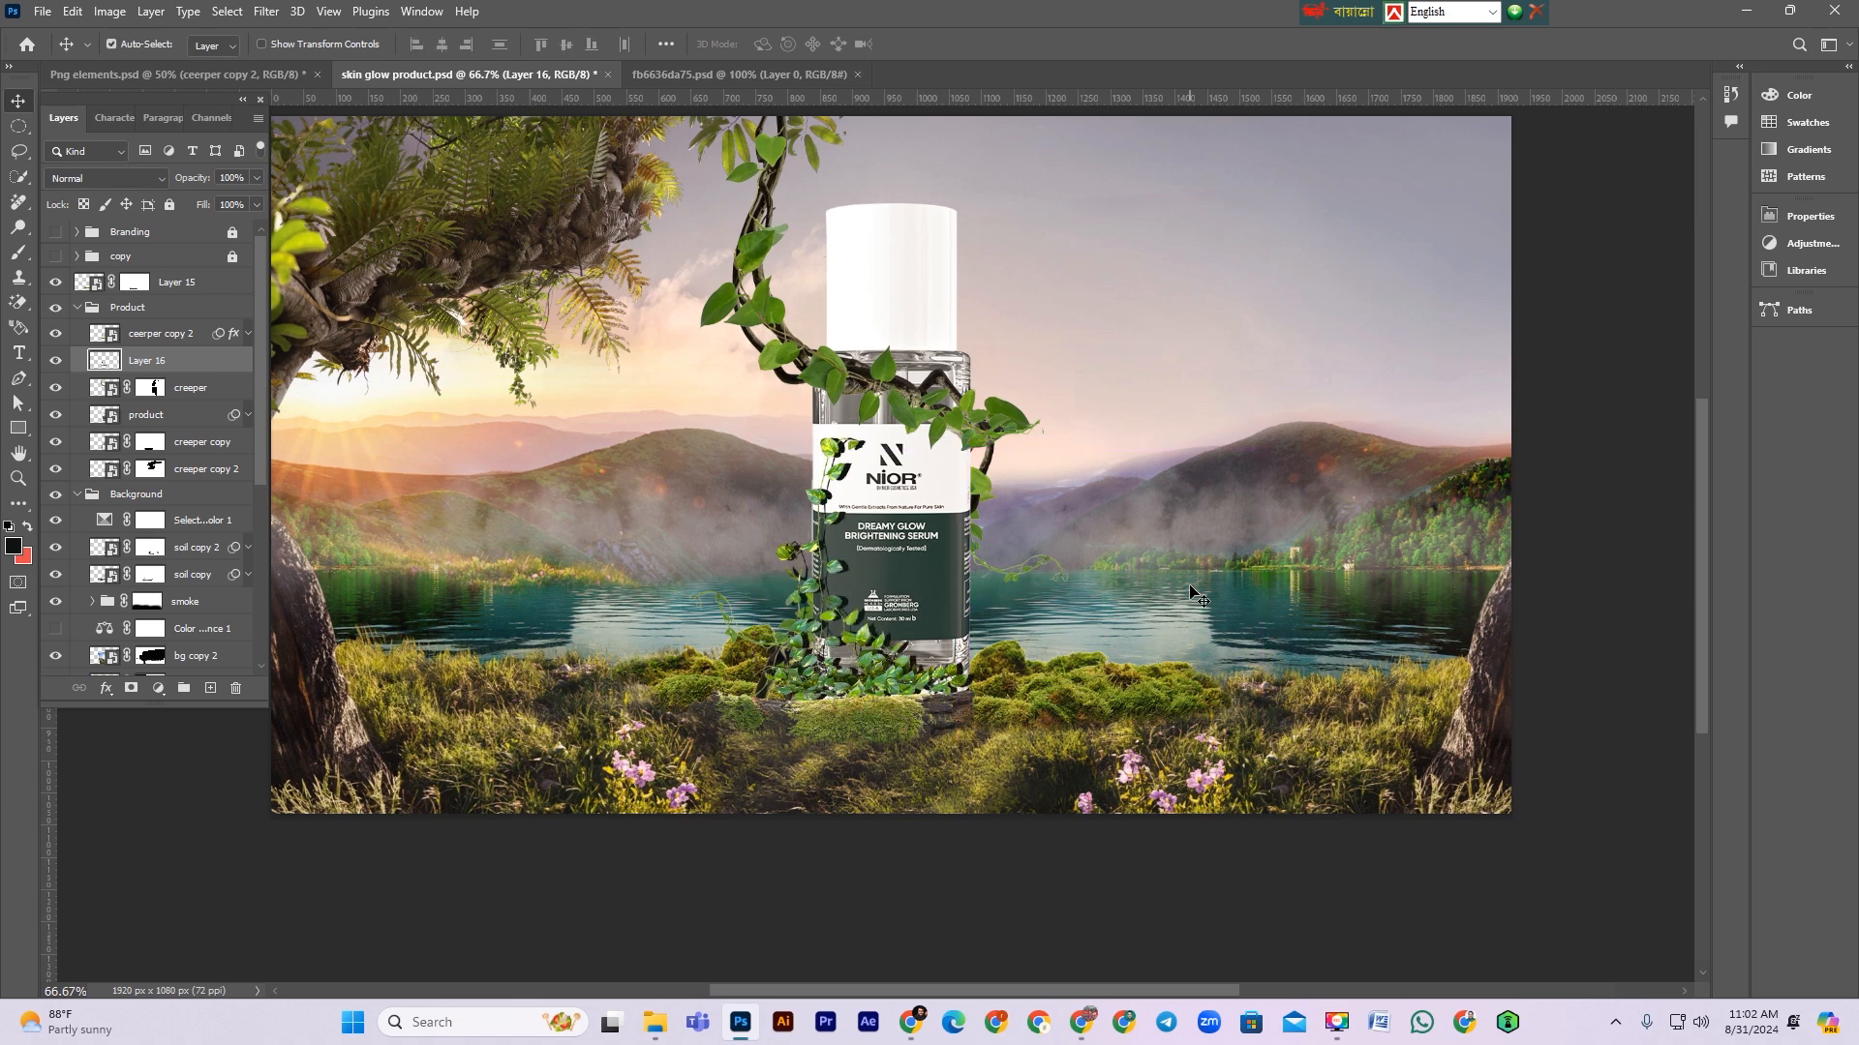
Step: Nudge Layer 16 slightly left and convert it to a smart object
key(shift+Left)
key(shift+Left)
key(shift+Right)
right_click(223, 364)
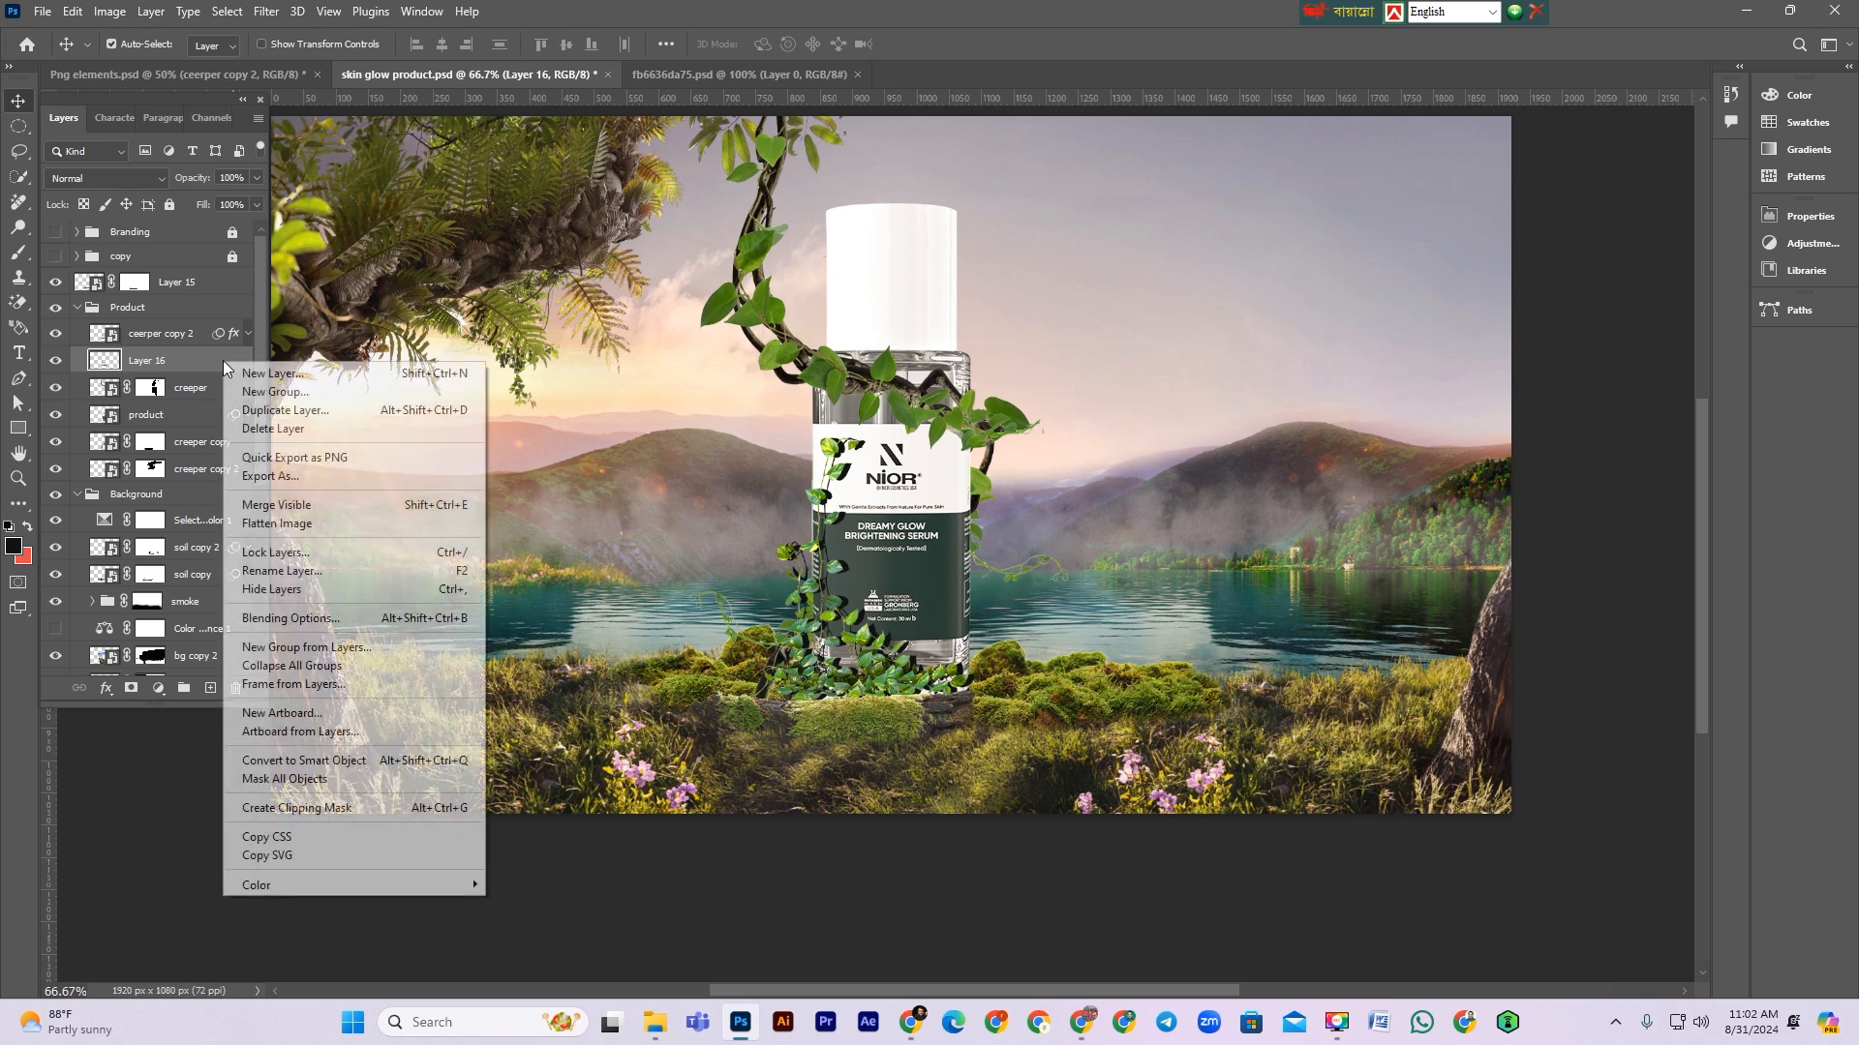
click(315, 761)
Step: Apply a Gaussian Blur to Layer 16 and lower its opacity to 43%
click(265, 11)
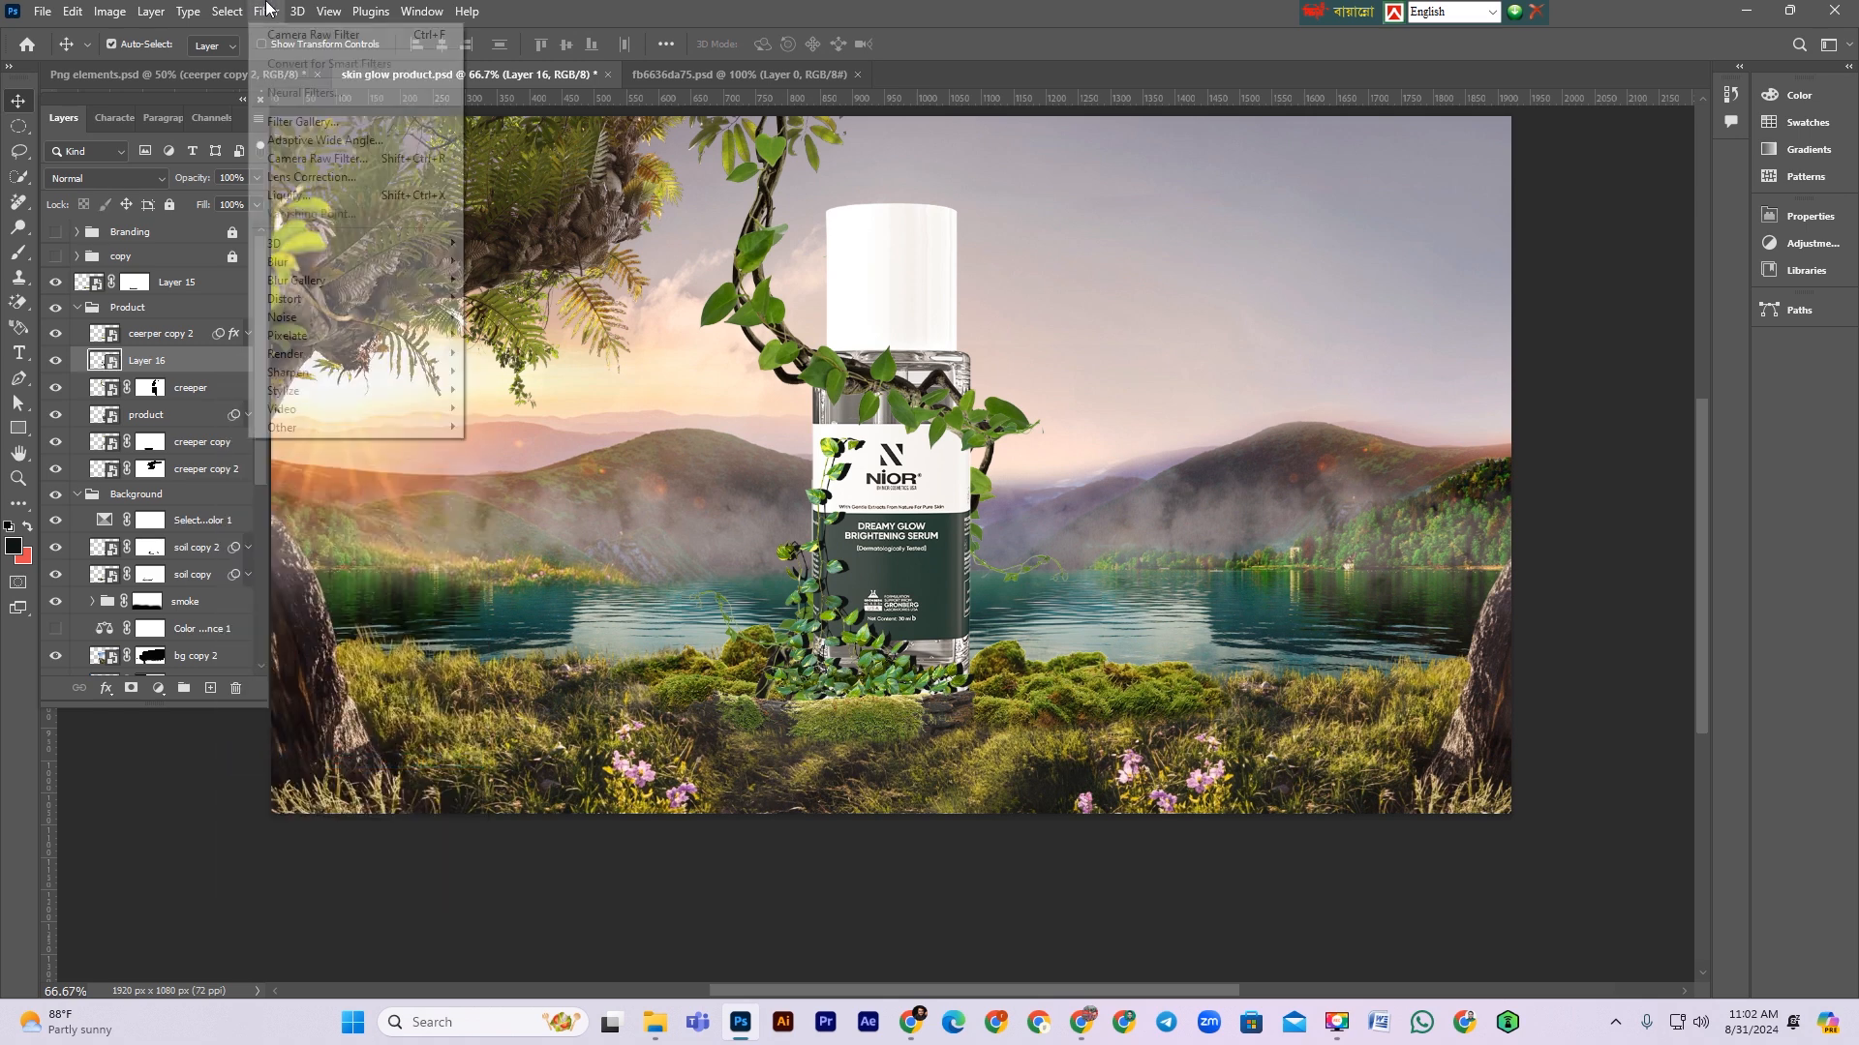
mouse_move(315, 263)
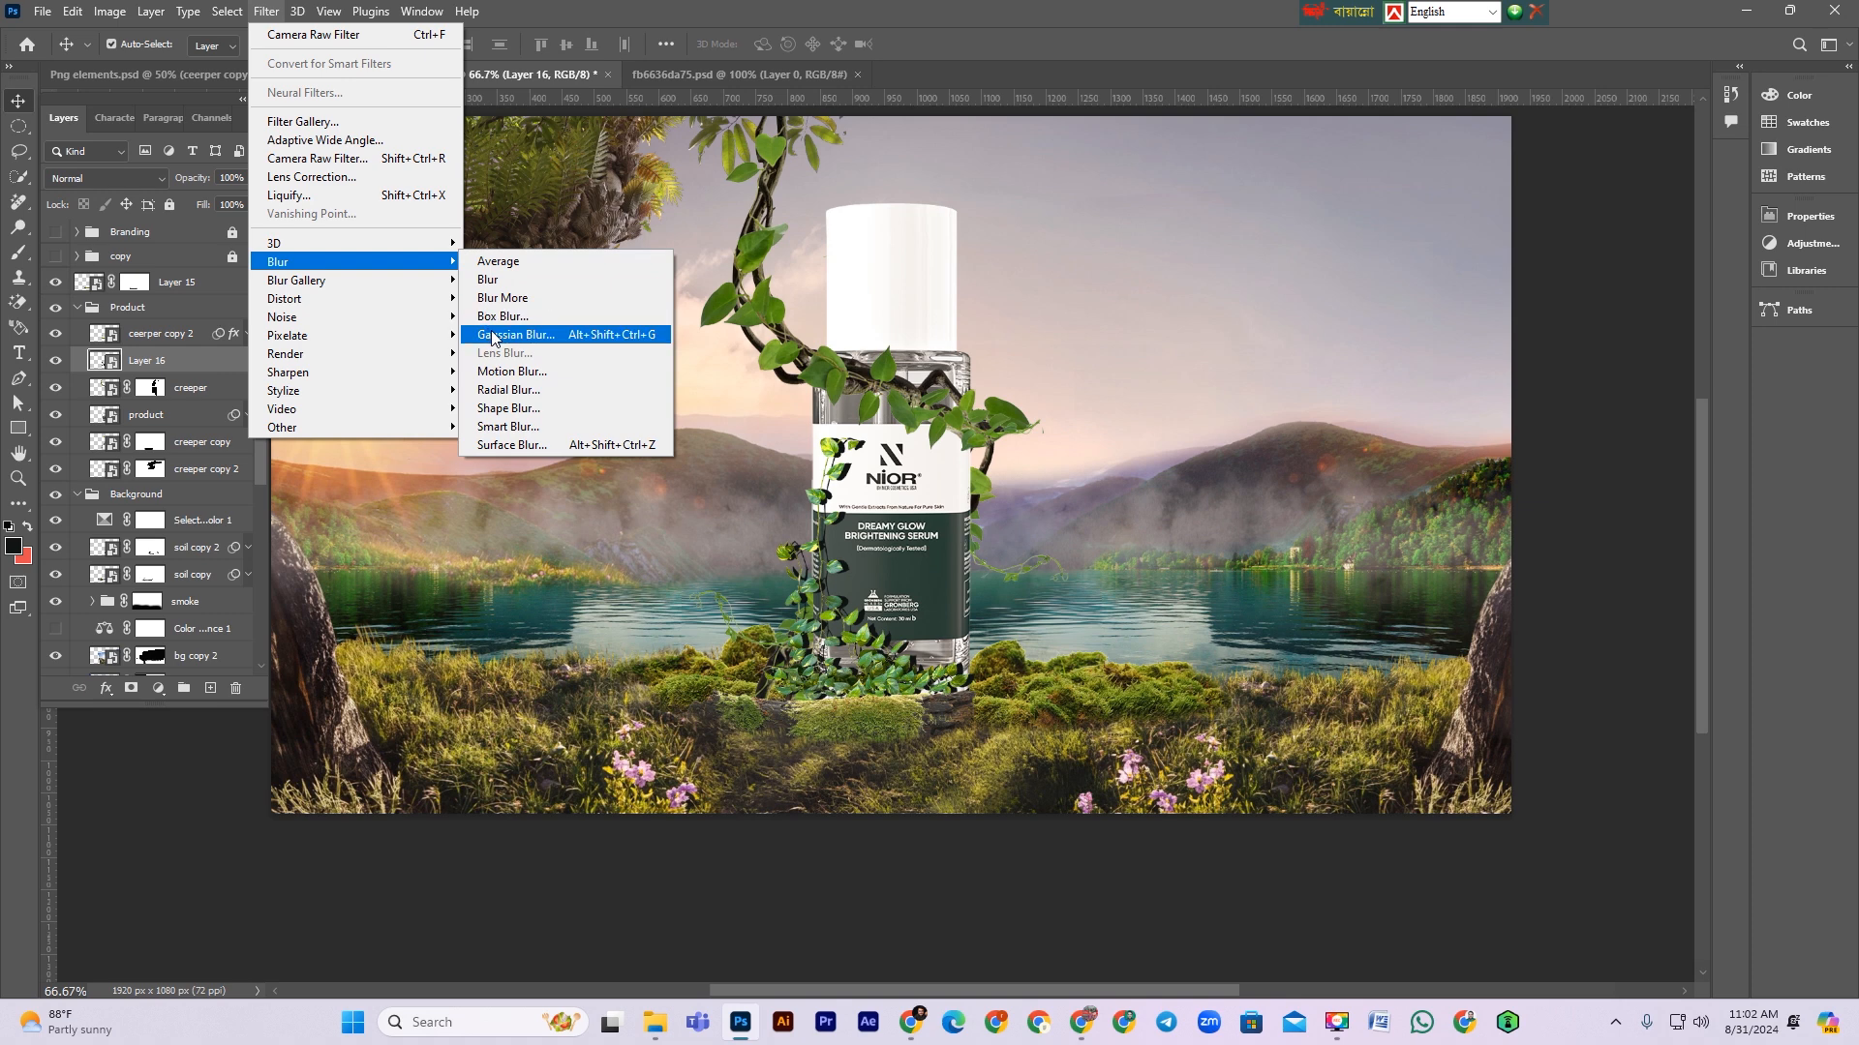
click(492, 336)
drag(888, 484, 888, 485)
click(1081, 230)
drag(215, 184, 155, 187)
click(181, 338)
click(162, 368)
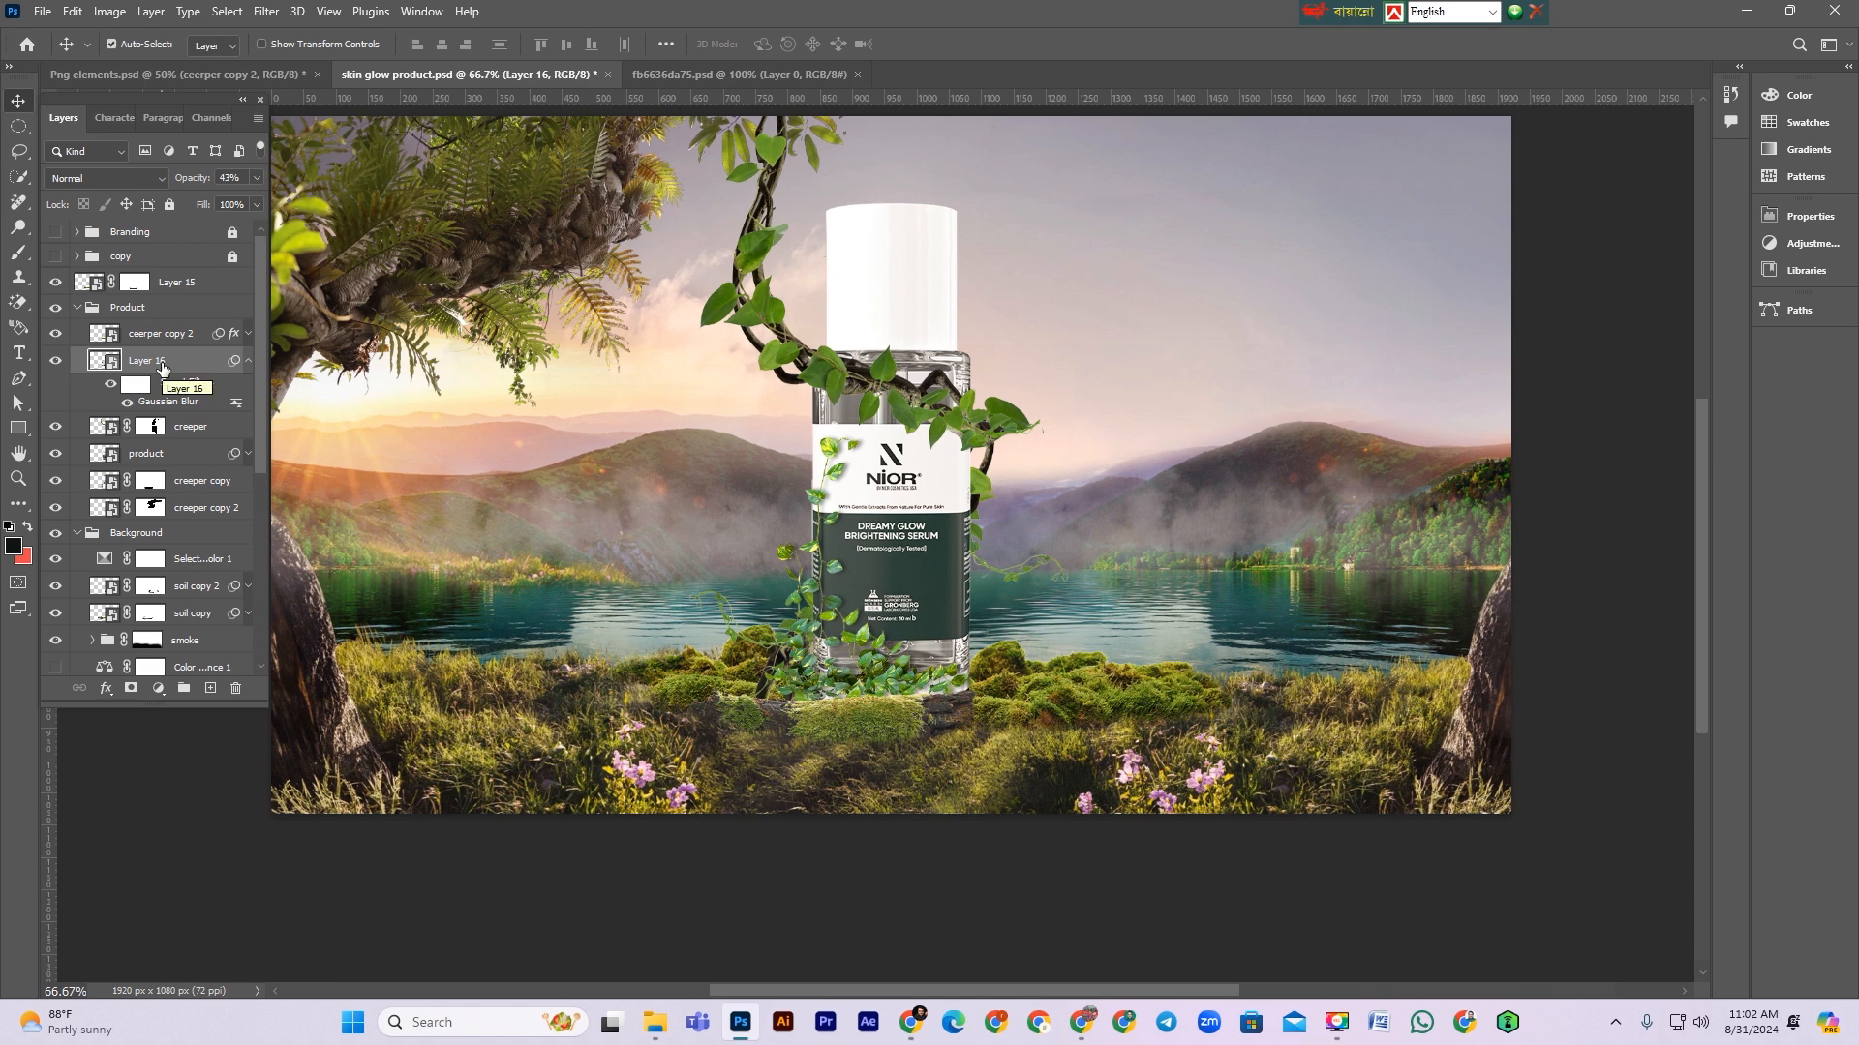
Step: Save the document
scroll(869, 654, up, 1)
key(ctrl+minus)
key(ctrl+plus)
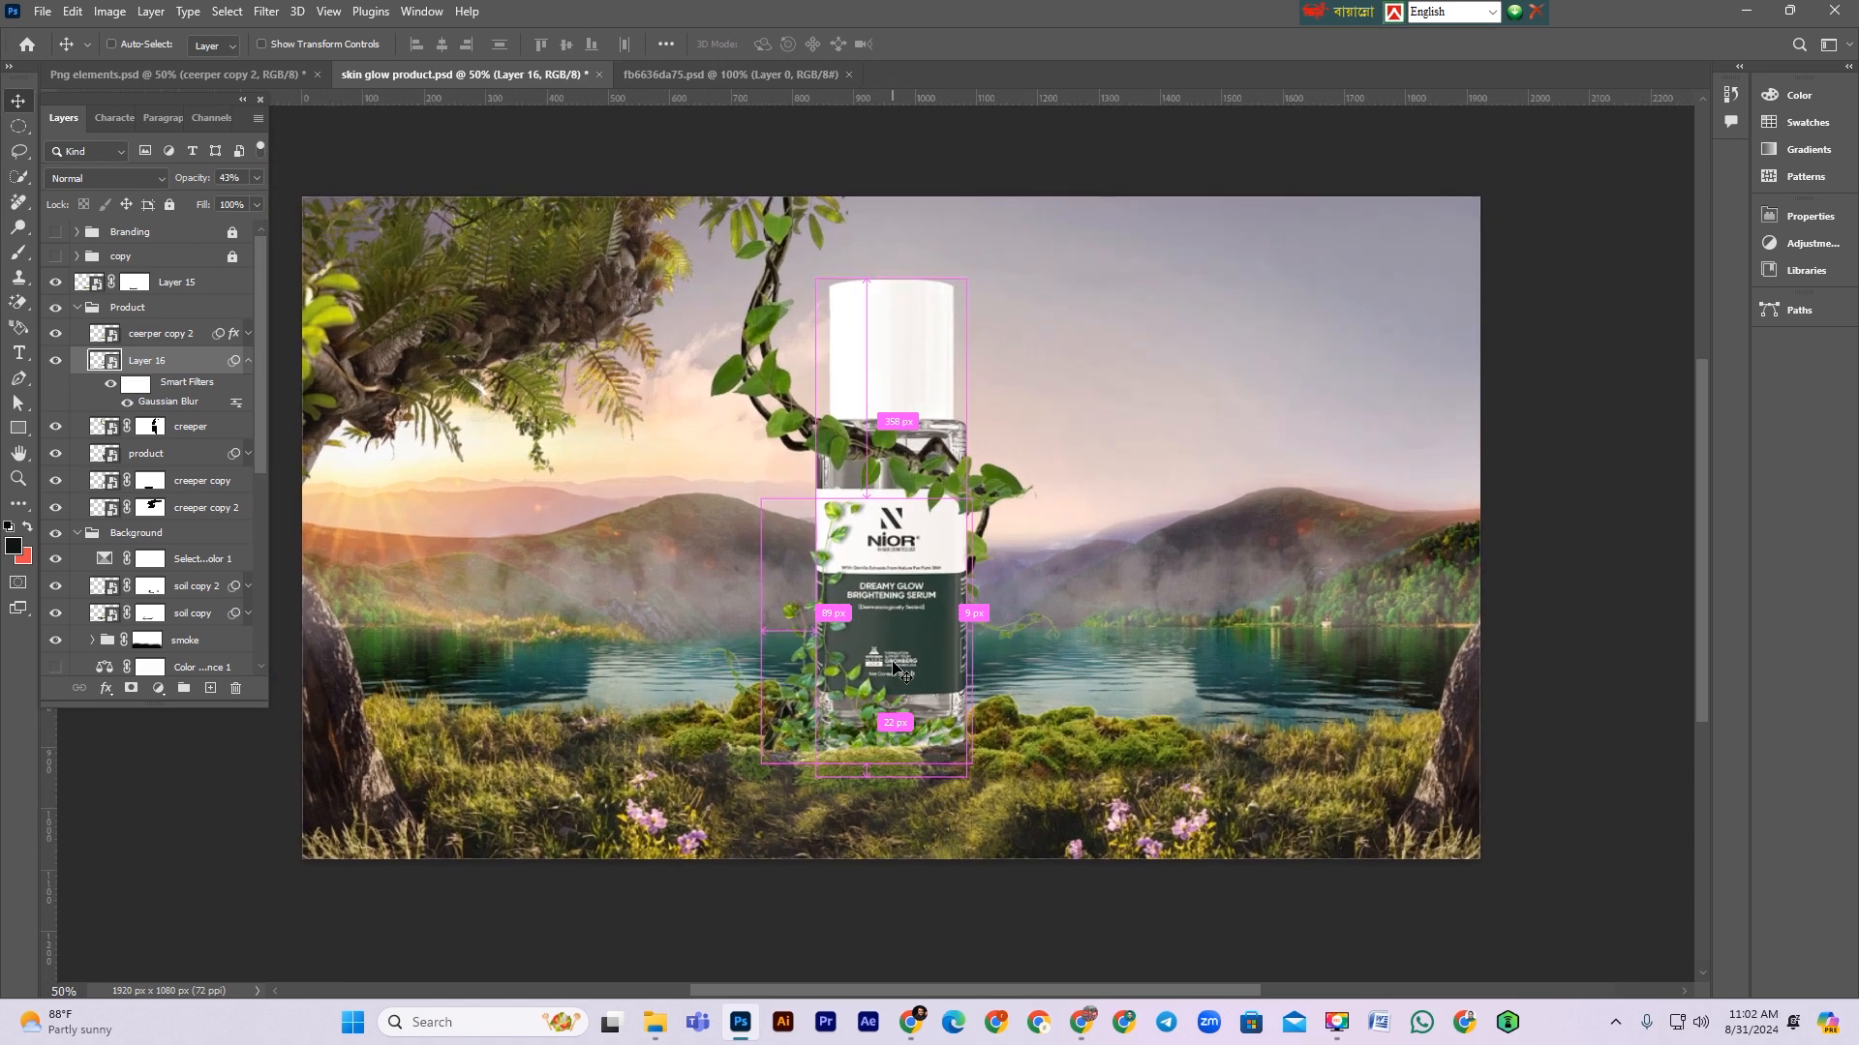
key(ctrl+minus)
key(ctrl+s)
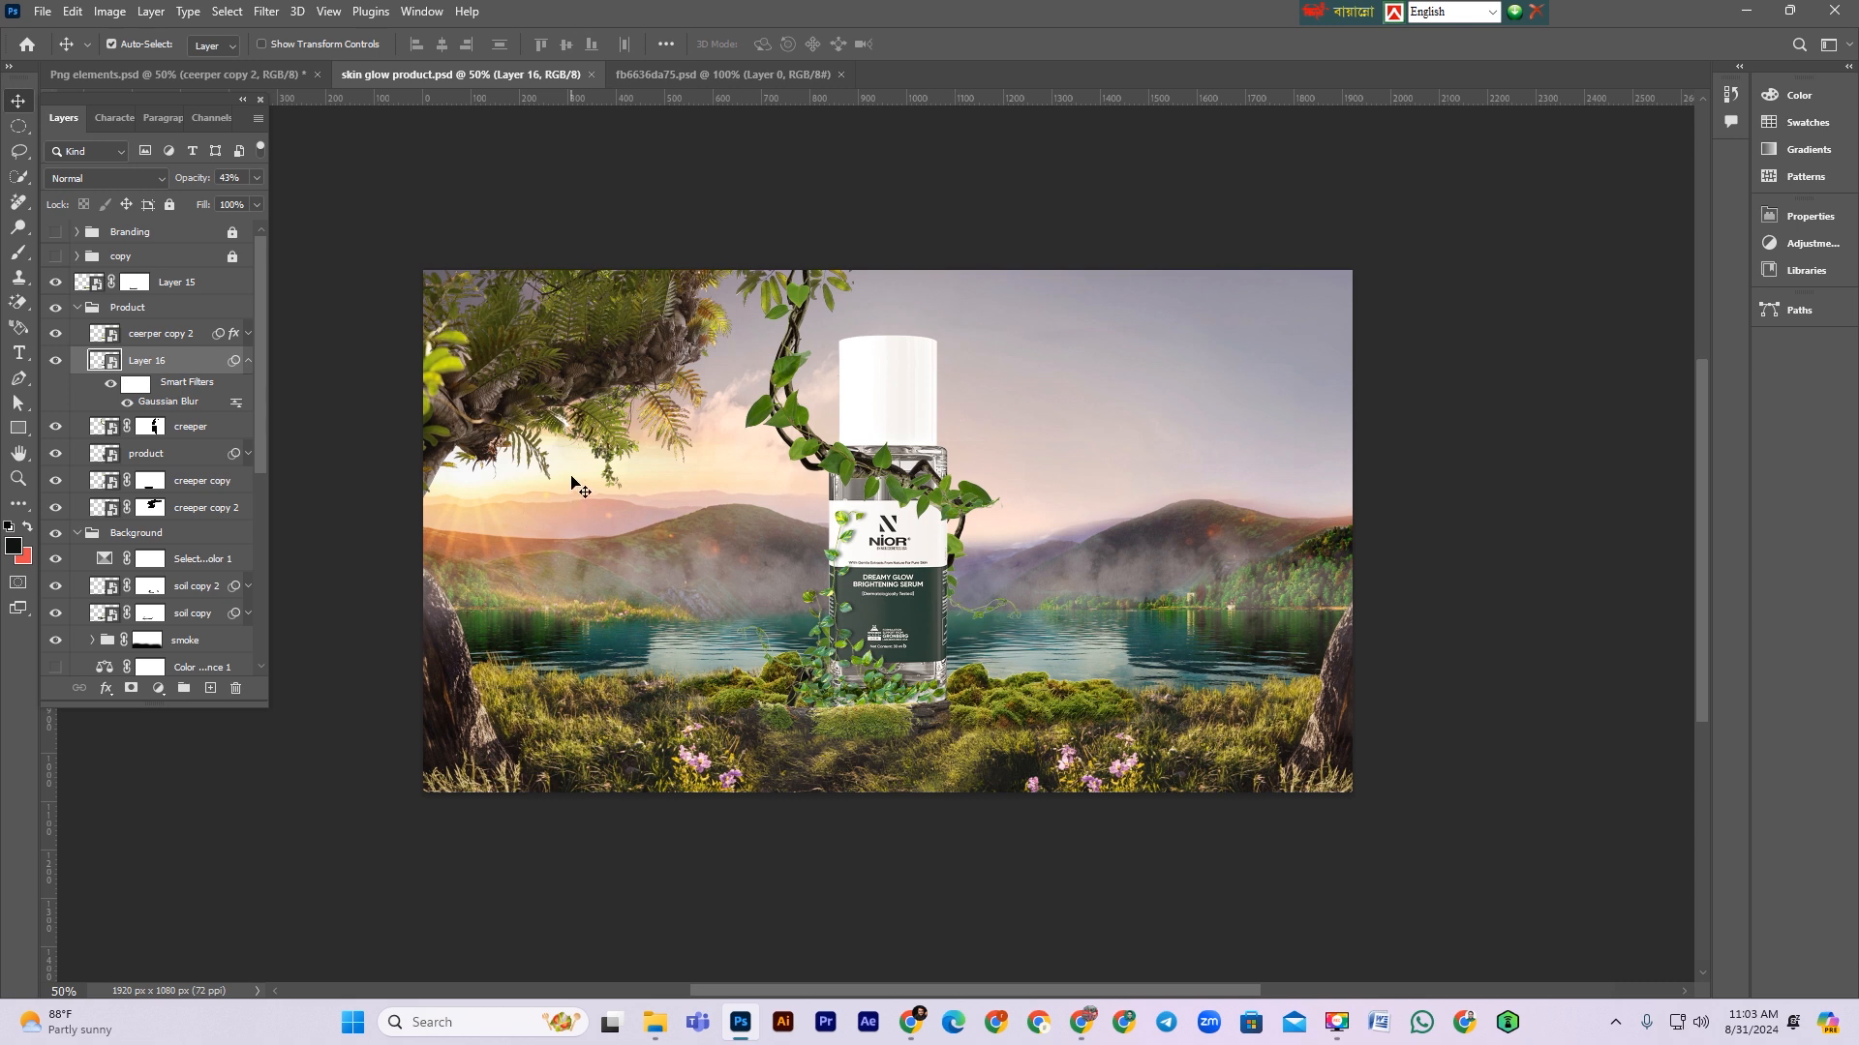
Step: Move the ceerper copy 2, Layer 16 and creeper layers out of the Product group to sit above it
click(249, 361)
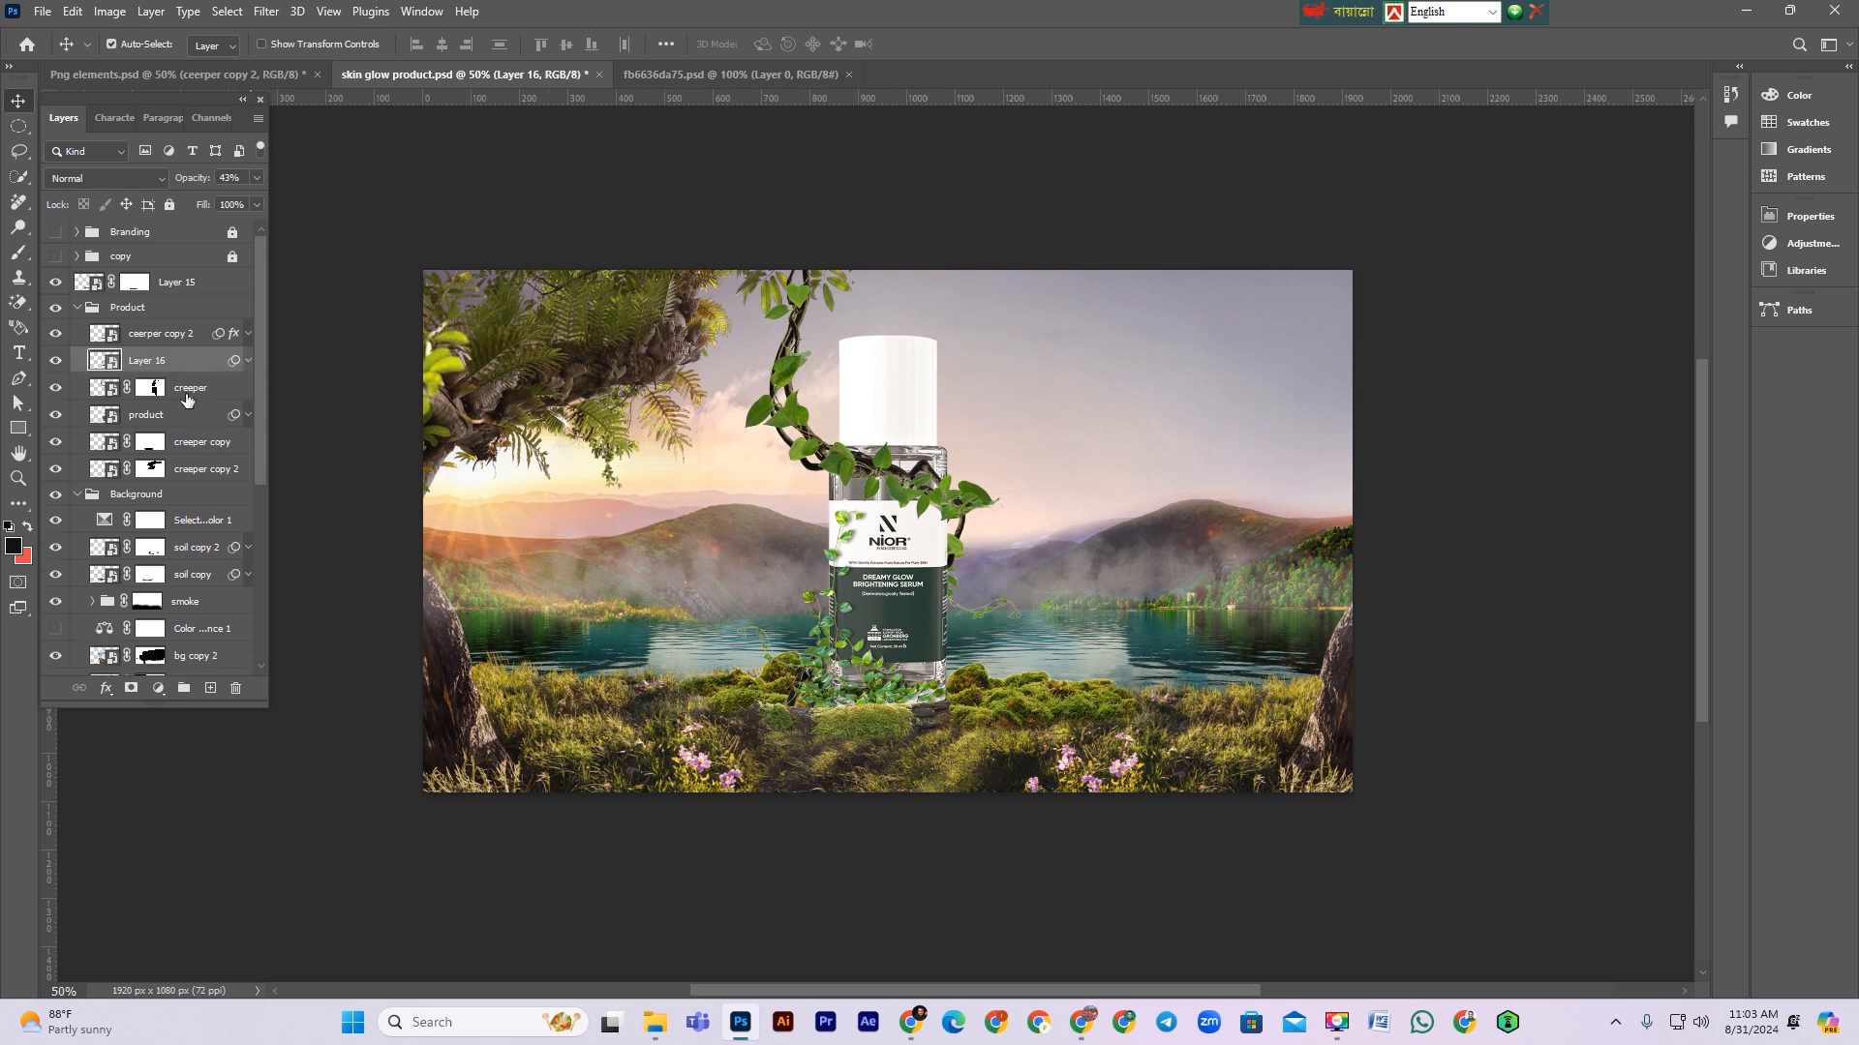
click(188, 397)
shift+click(178, 333)
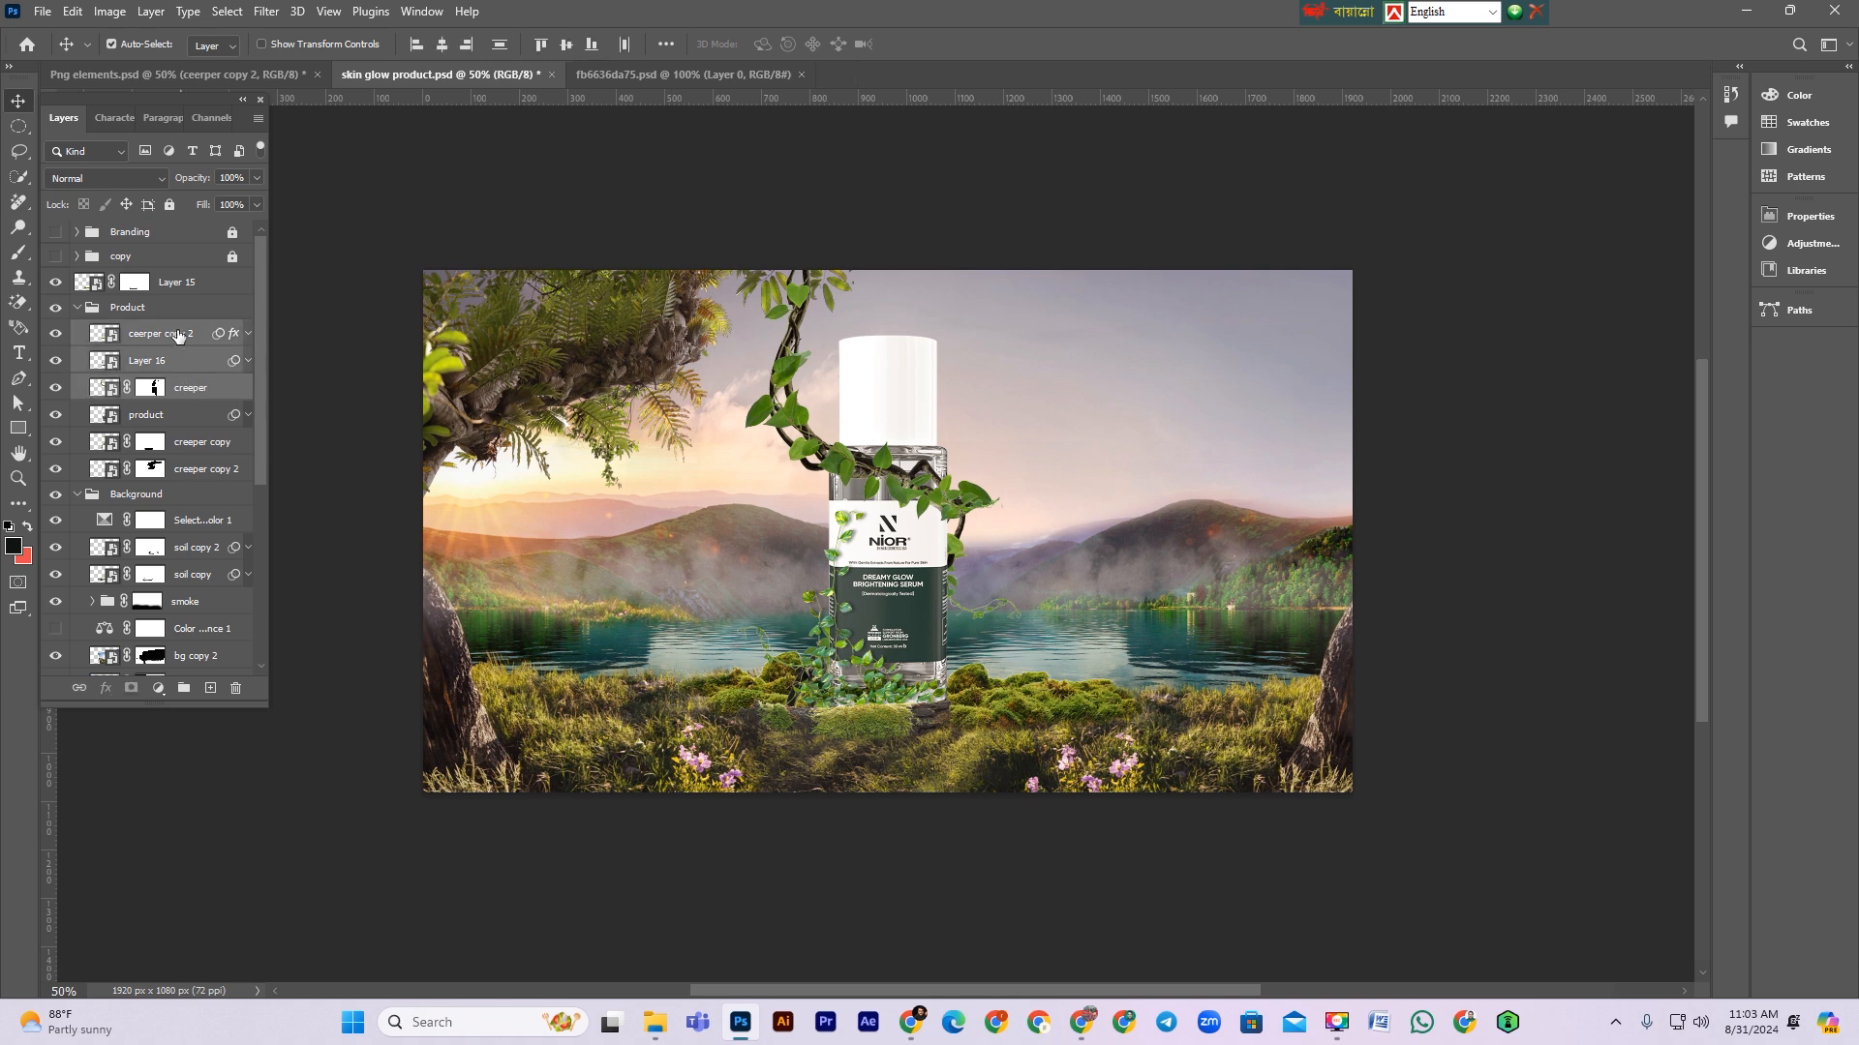
drag(175, 336, 178, 297)
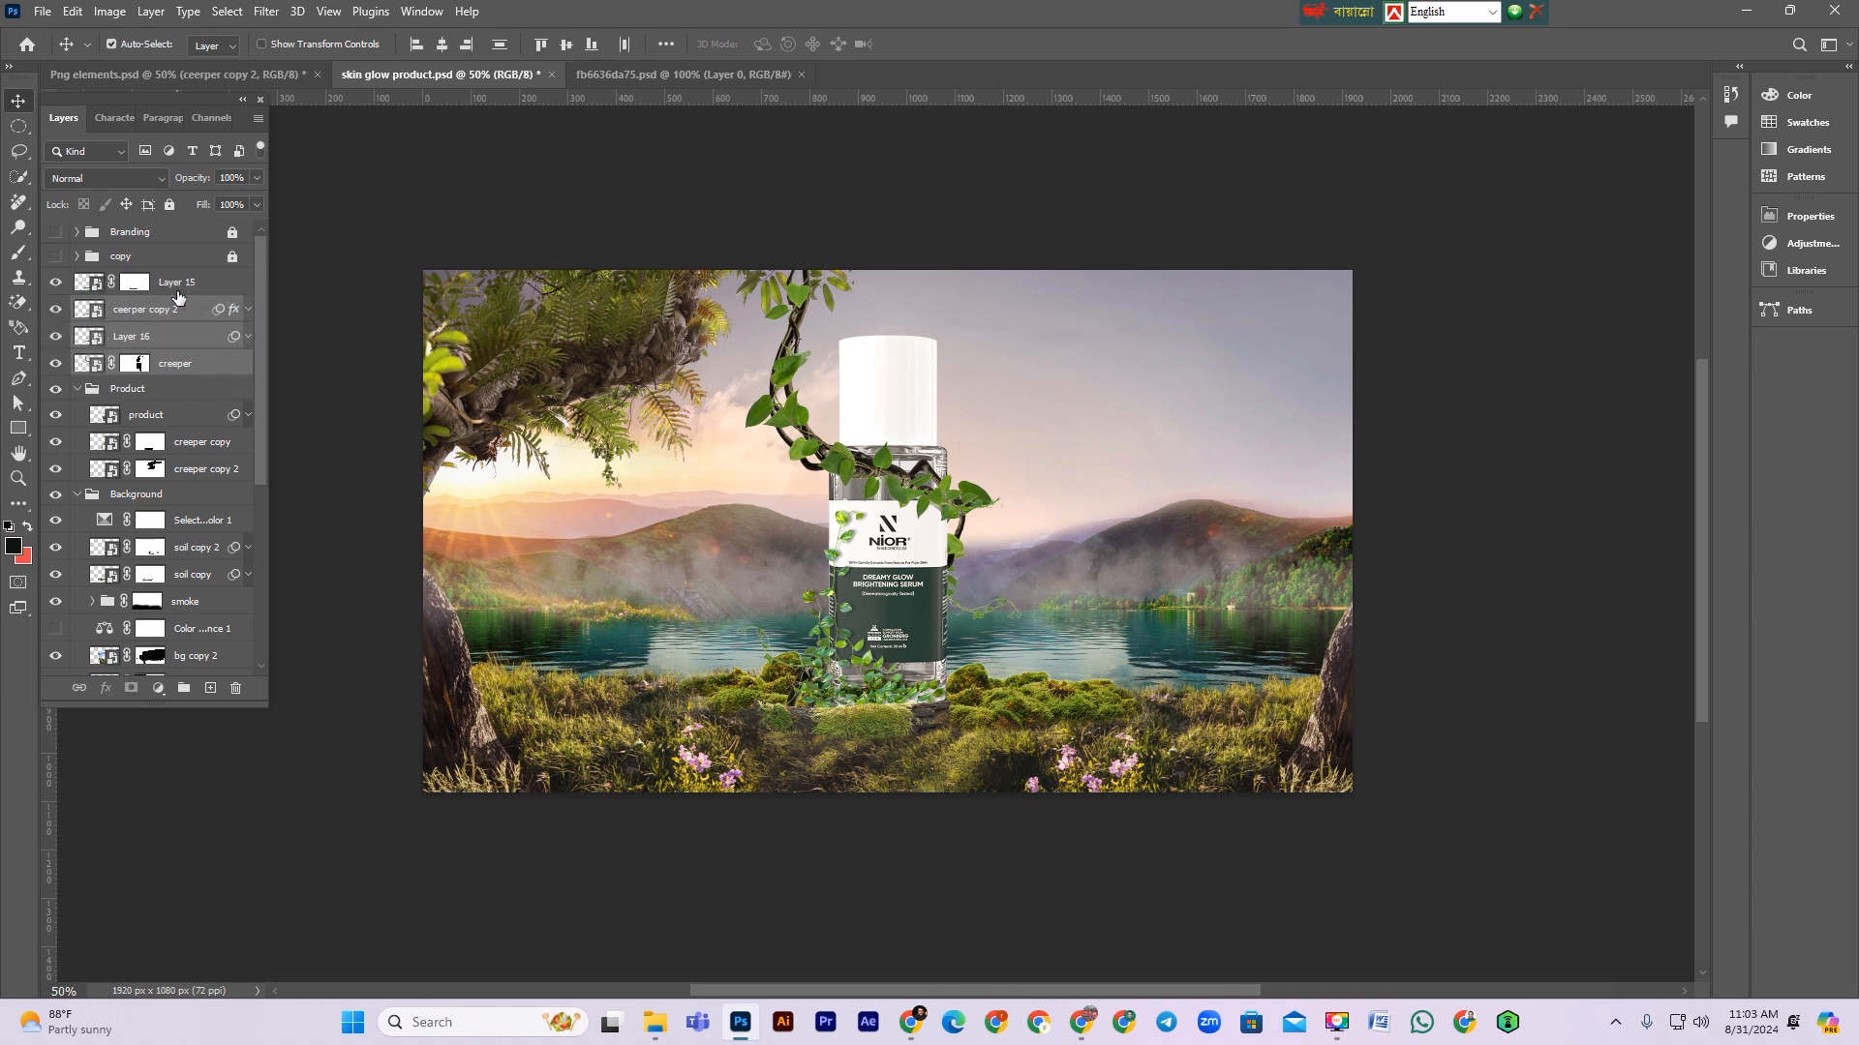
Step: Add a Curves adjustment clipped to the product layer and pull the curve down to darken it
click(186, 416)
click(159, 687)
click(223, 442)
click(1602, 538)
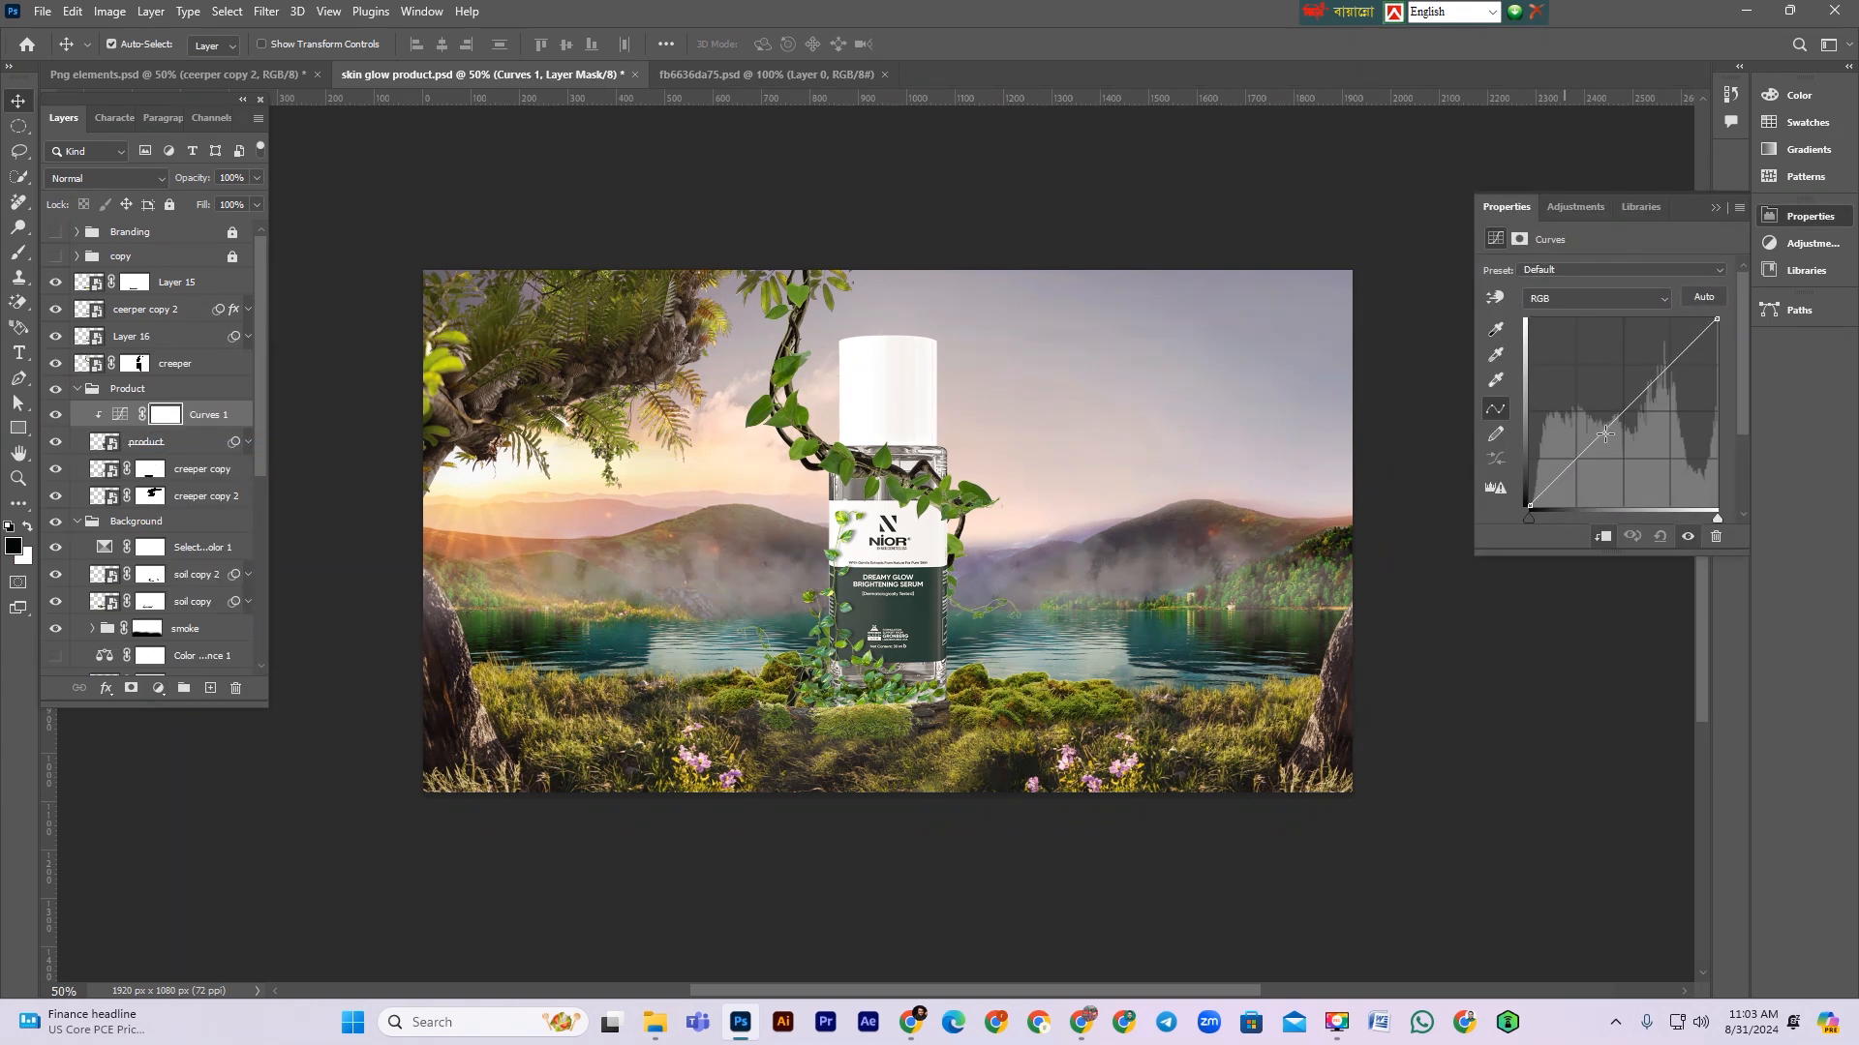
drag(1610, 423, 1634, 441)
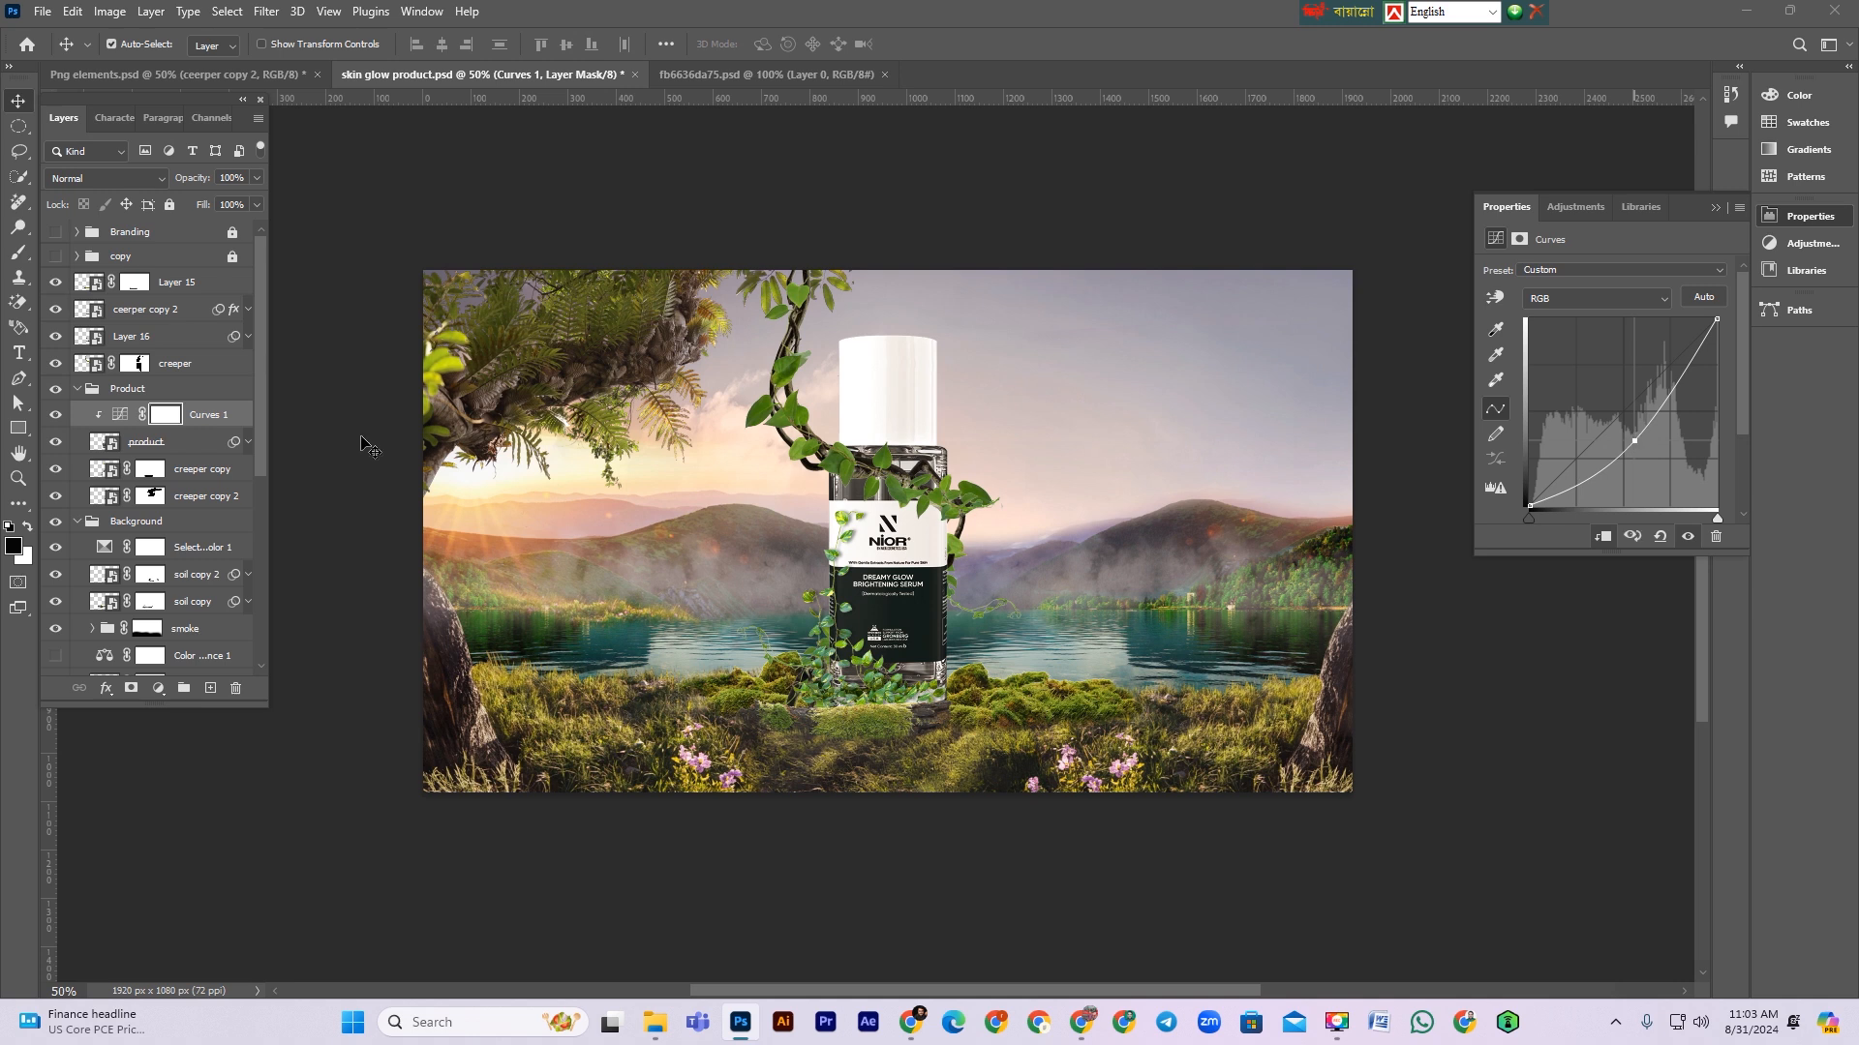
Step: Invert the Curves mask and paint white down the bottle's right side, undoing the last stroke
click(160, 416)
key(ctrl+i)
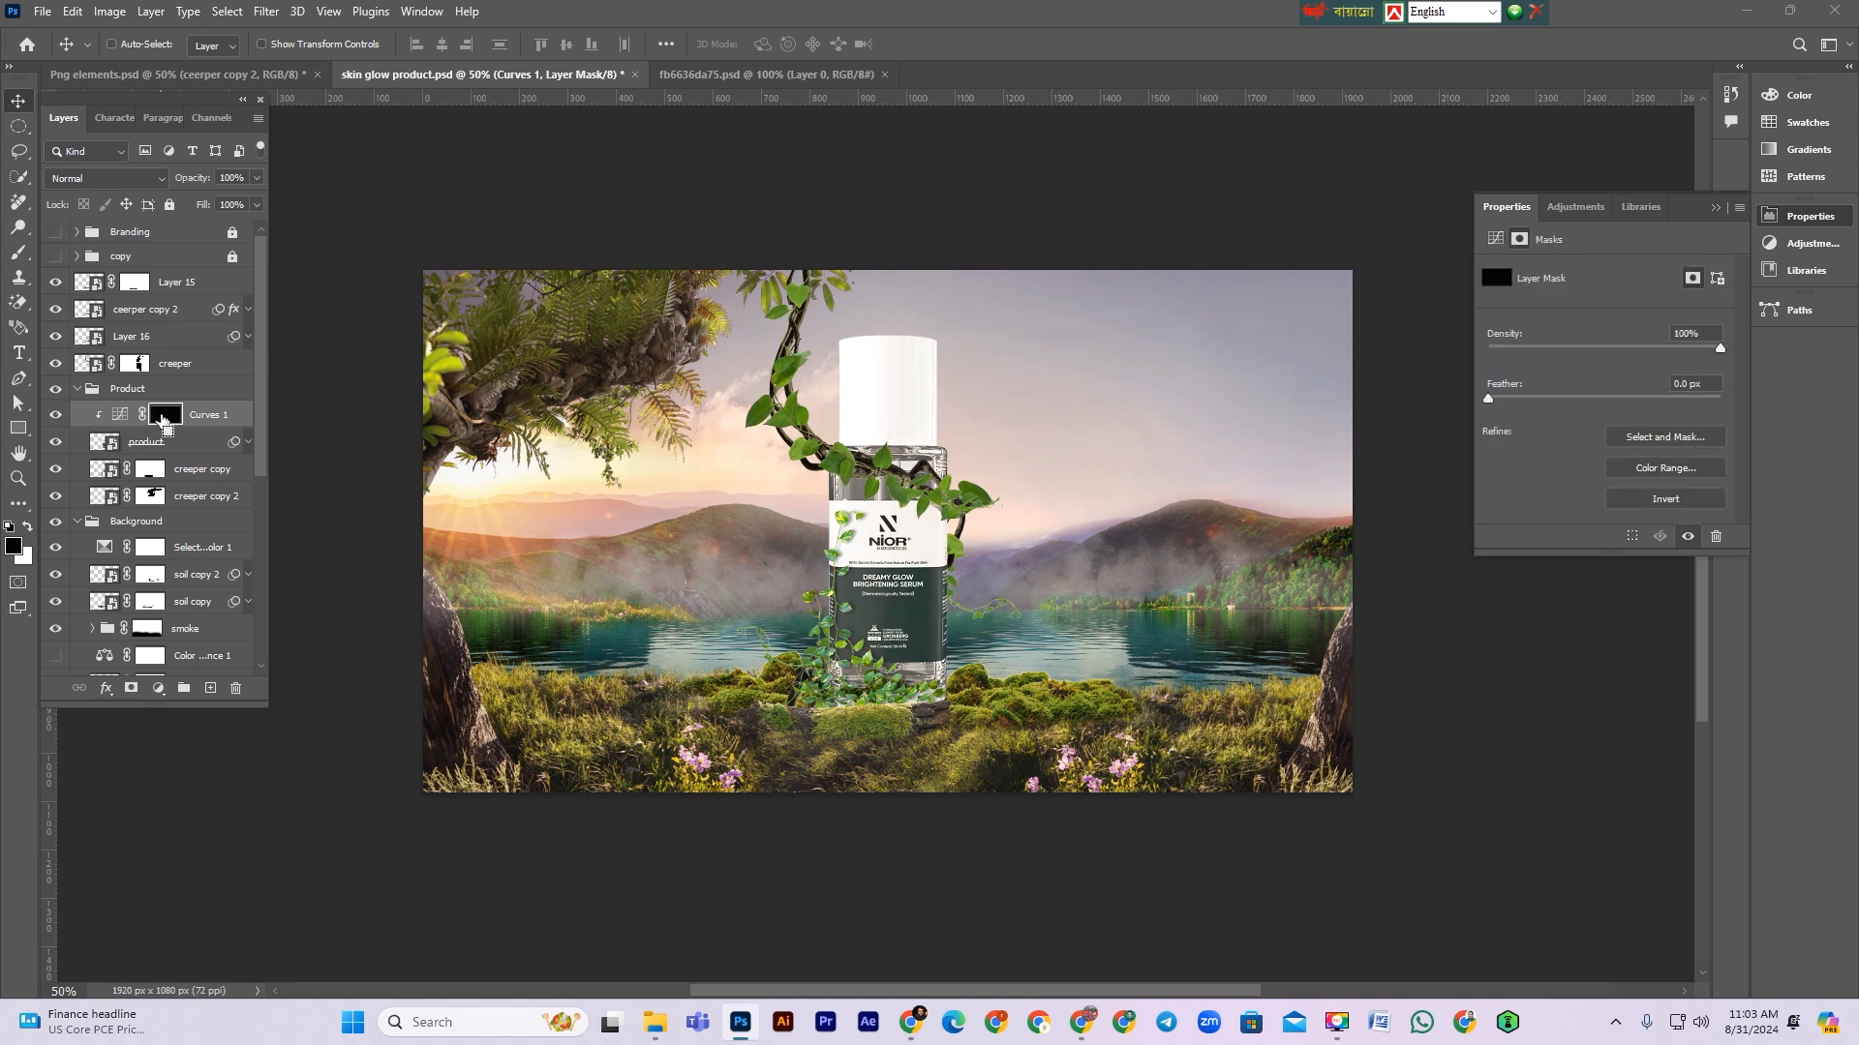
click(18, 252)
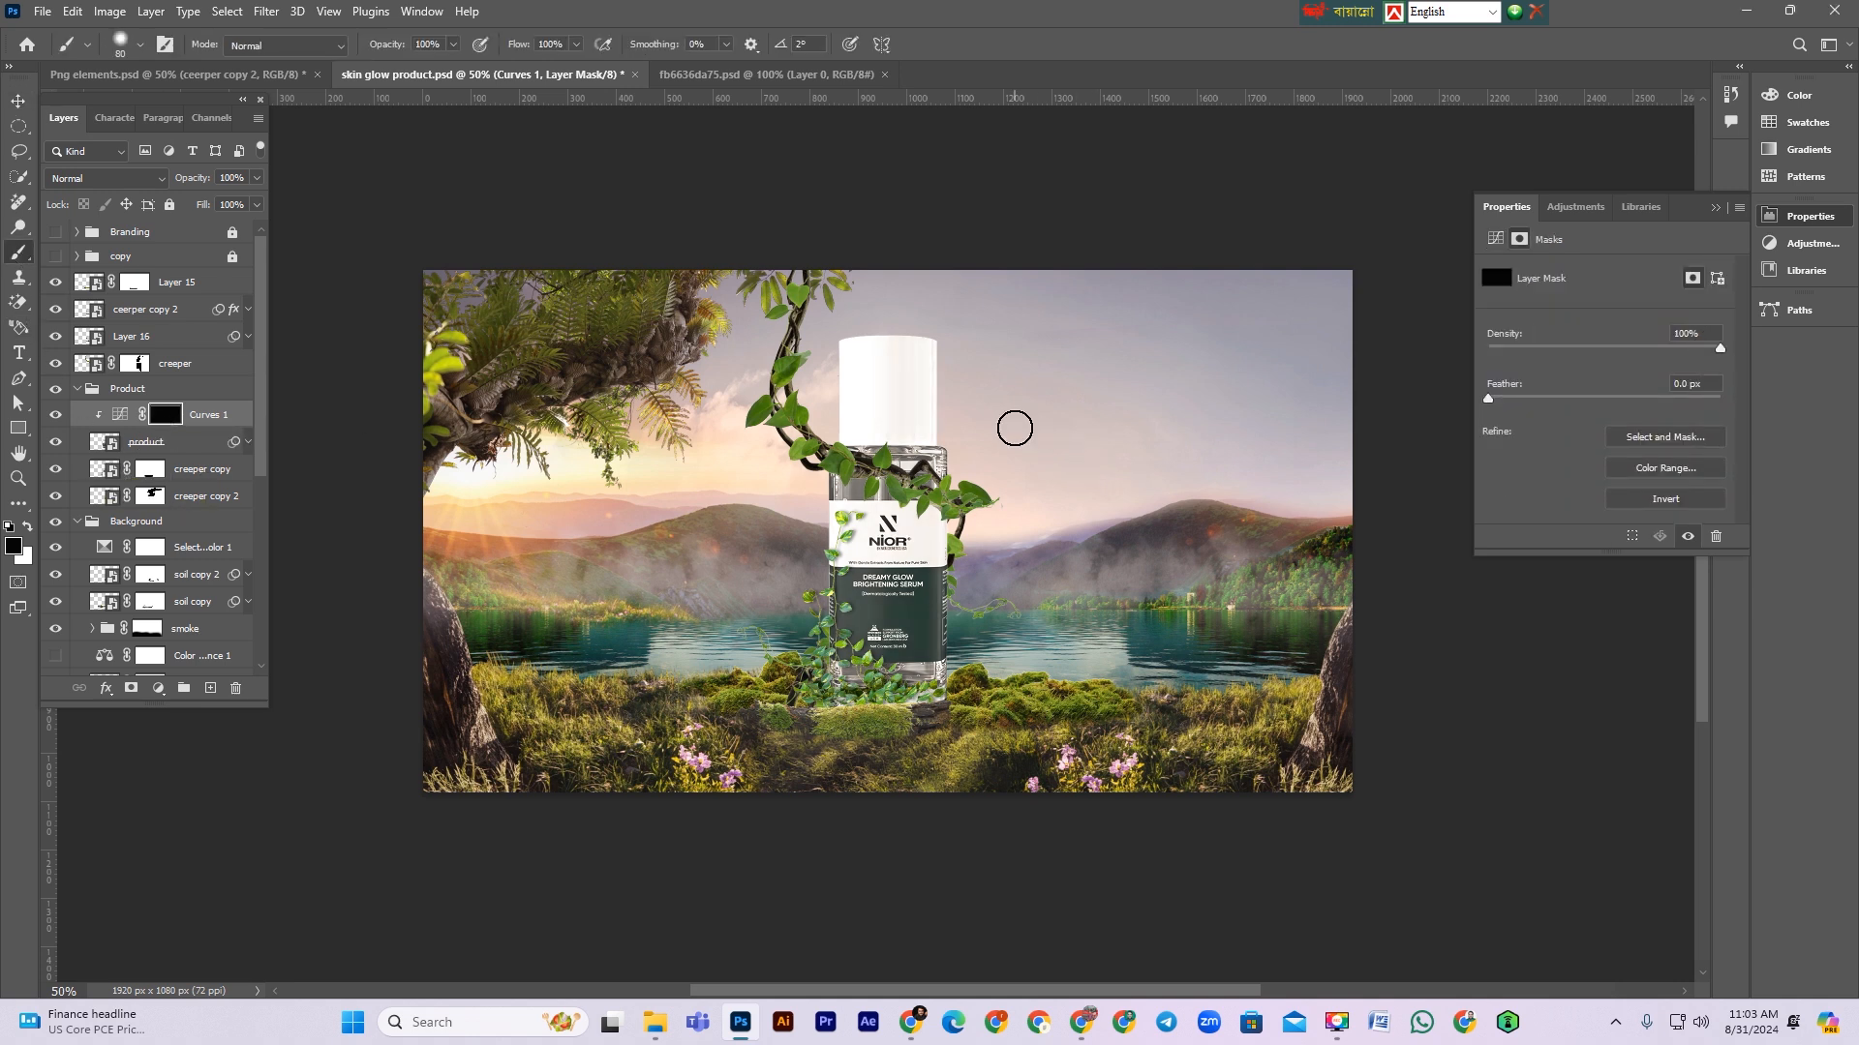
click(28, 527)
drag(949, 340, 950, 637)
drag(962, 534, 948, 783)
key(ctrl+z)
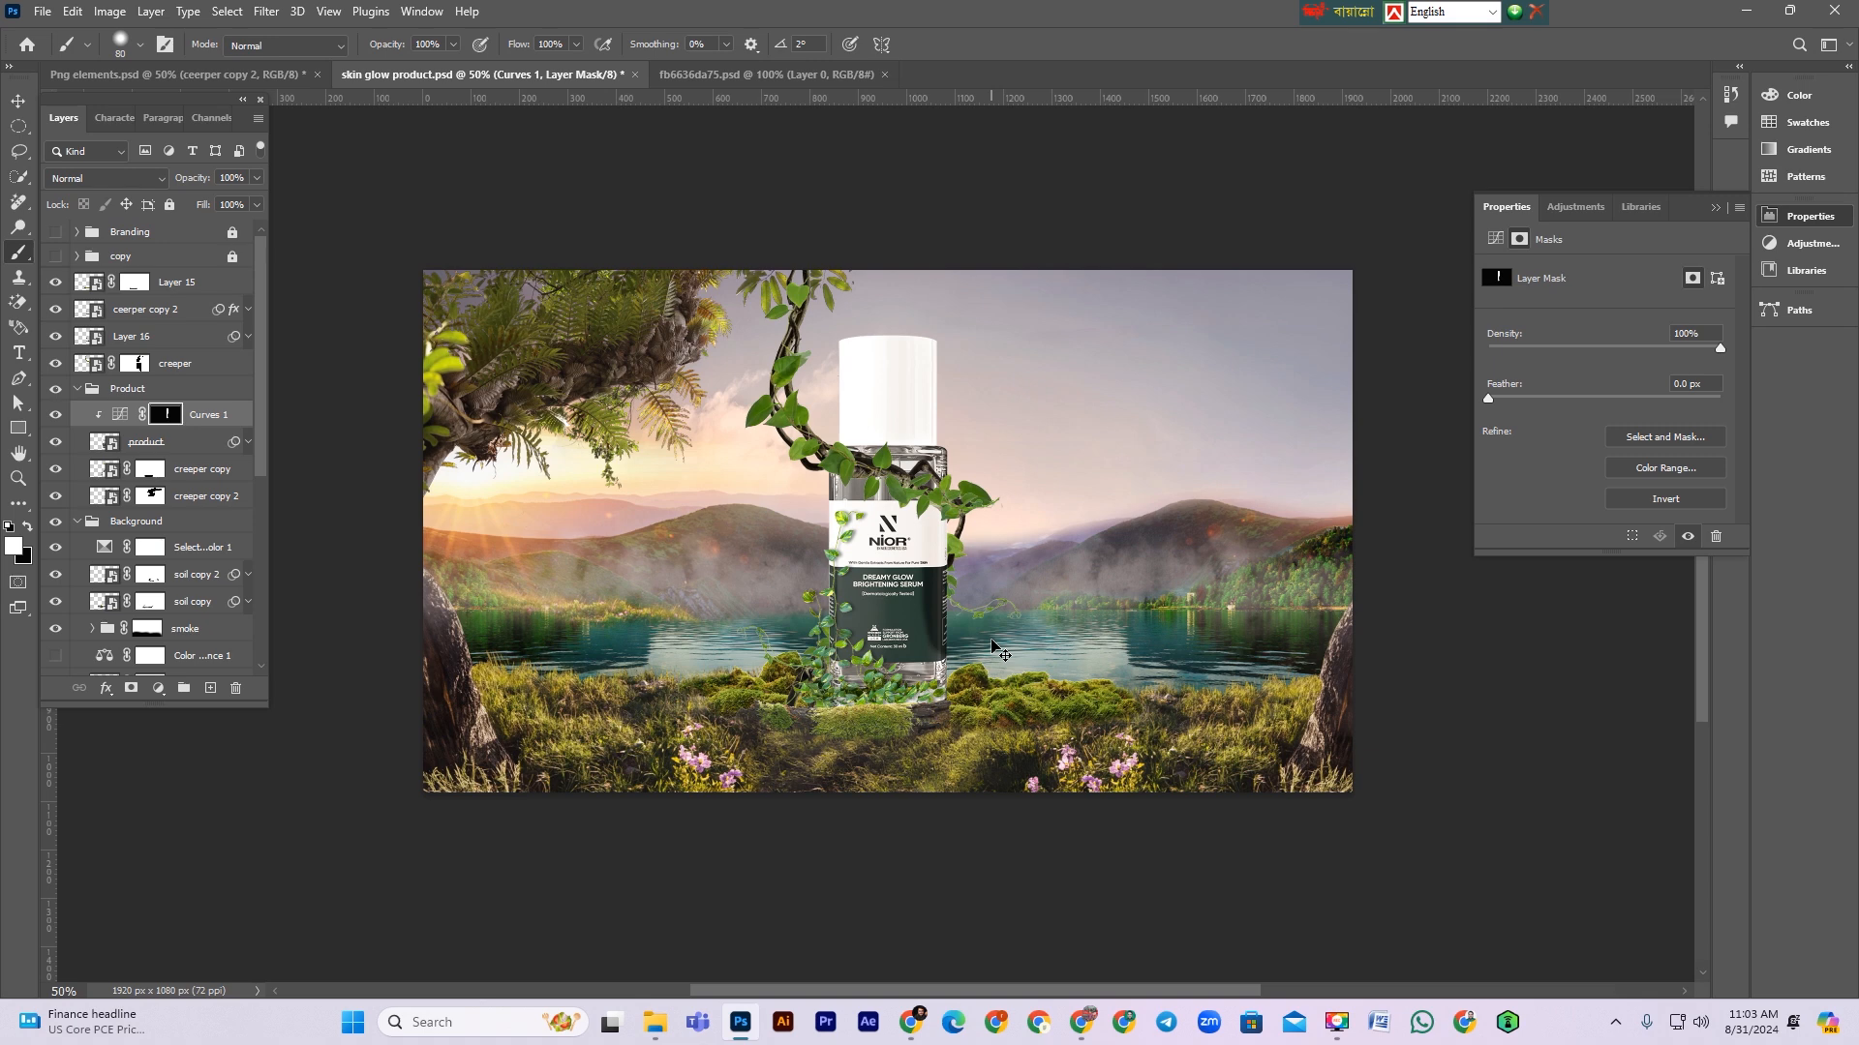
Step: Undo the last stroke and repaint white along the bottle's right side on the Curves 1 mask with a 200 px soft brush
key(ctrl+z)
right_click(1053, 495)
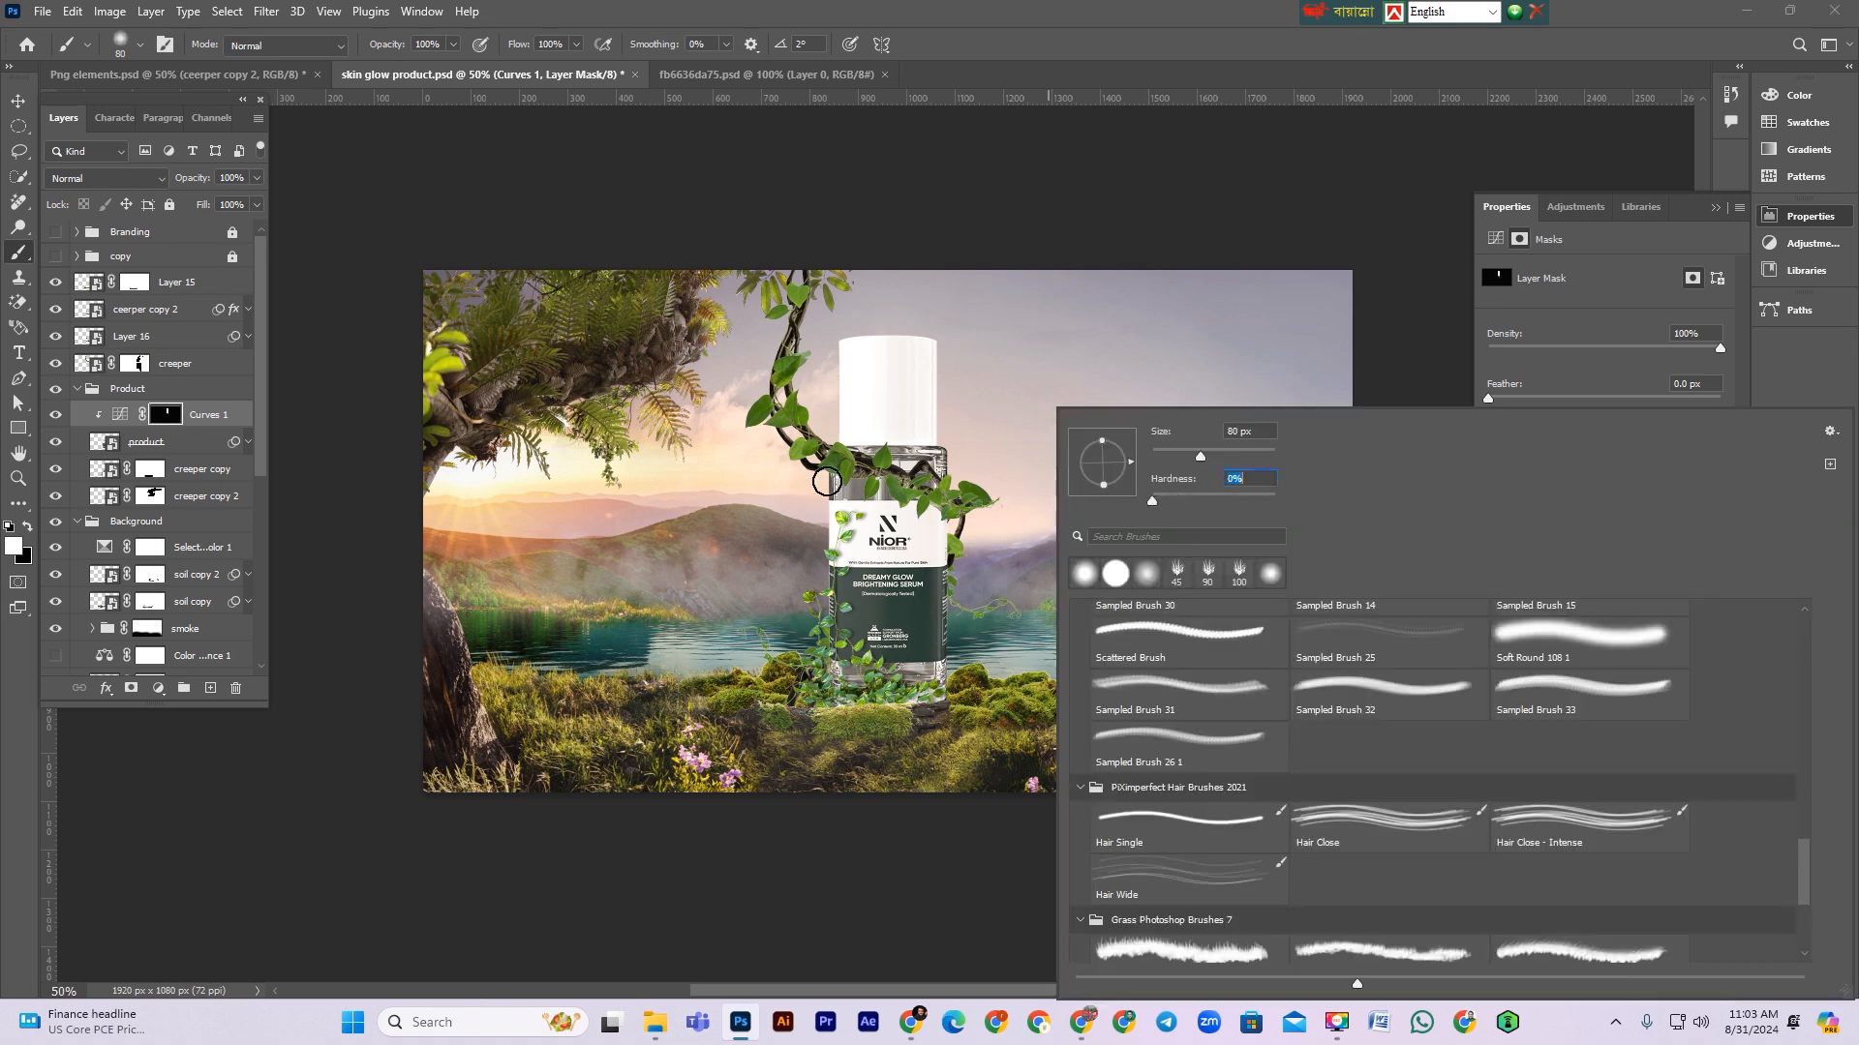
drag(943, 346, 953, 762)
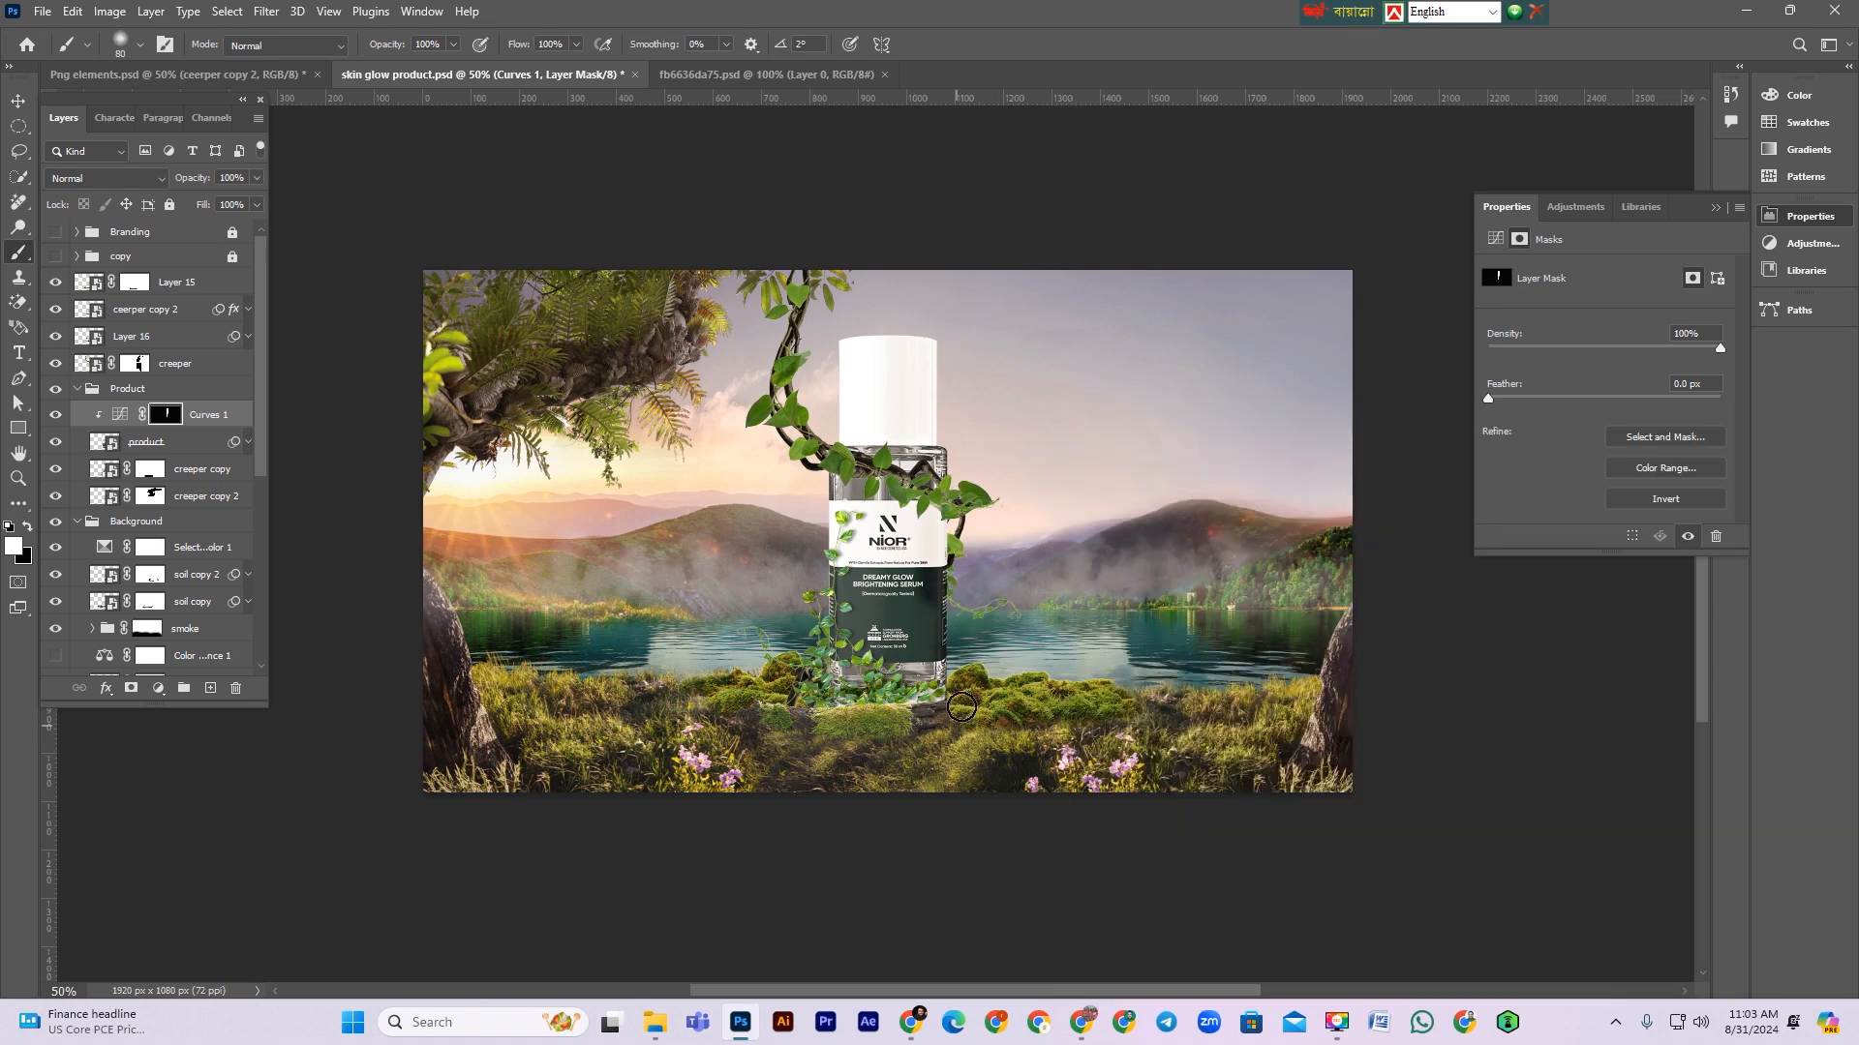
key(bracketright)
key(bracketright)
key(bracketright)
key(bracketright)
key(bracketright)
key(bracketright)
drag(971, 614, 951, 868)
drag(974, 567, 1001, 734)
drag(968, 340, 1017, 828)
drag(970, 612, 972, 880)
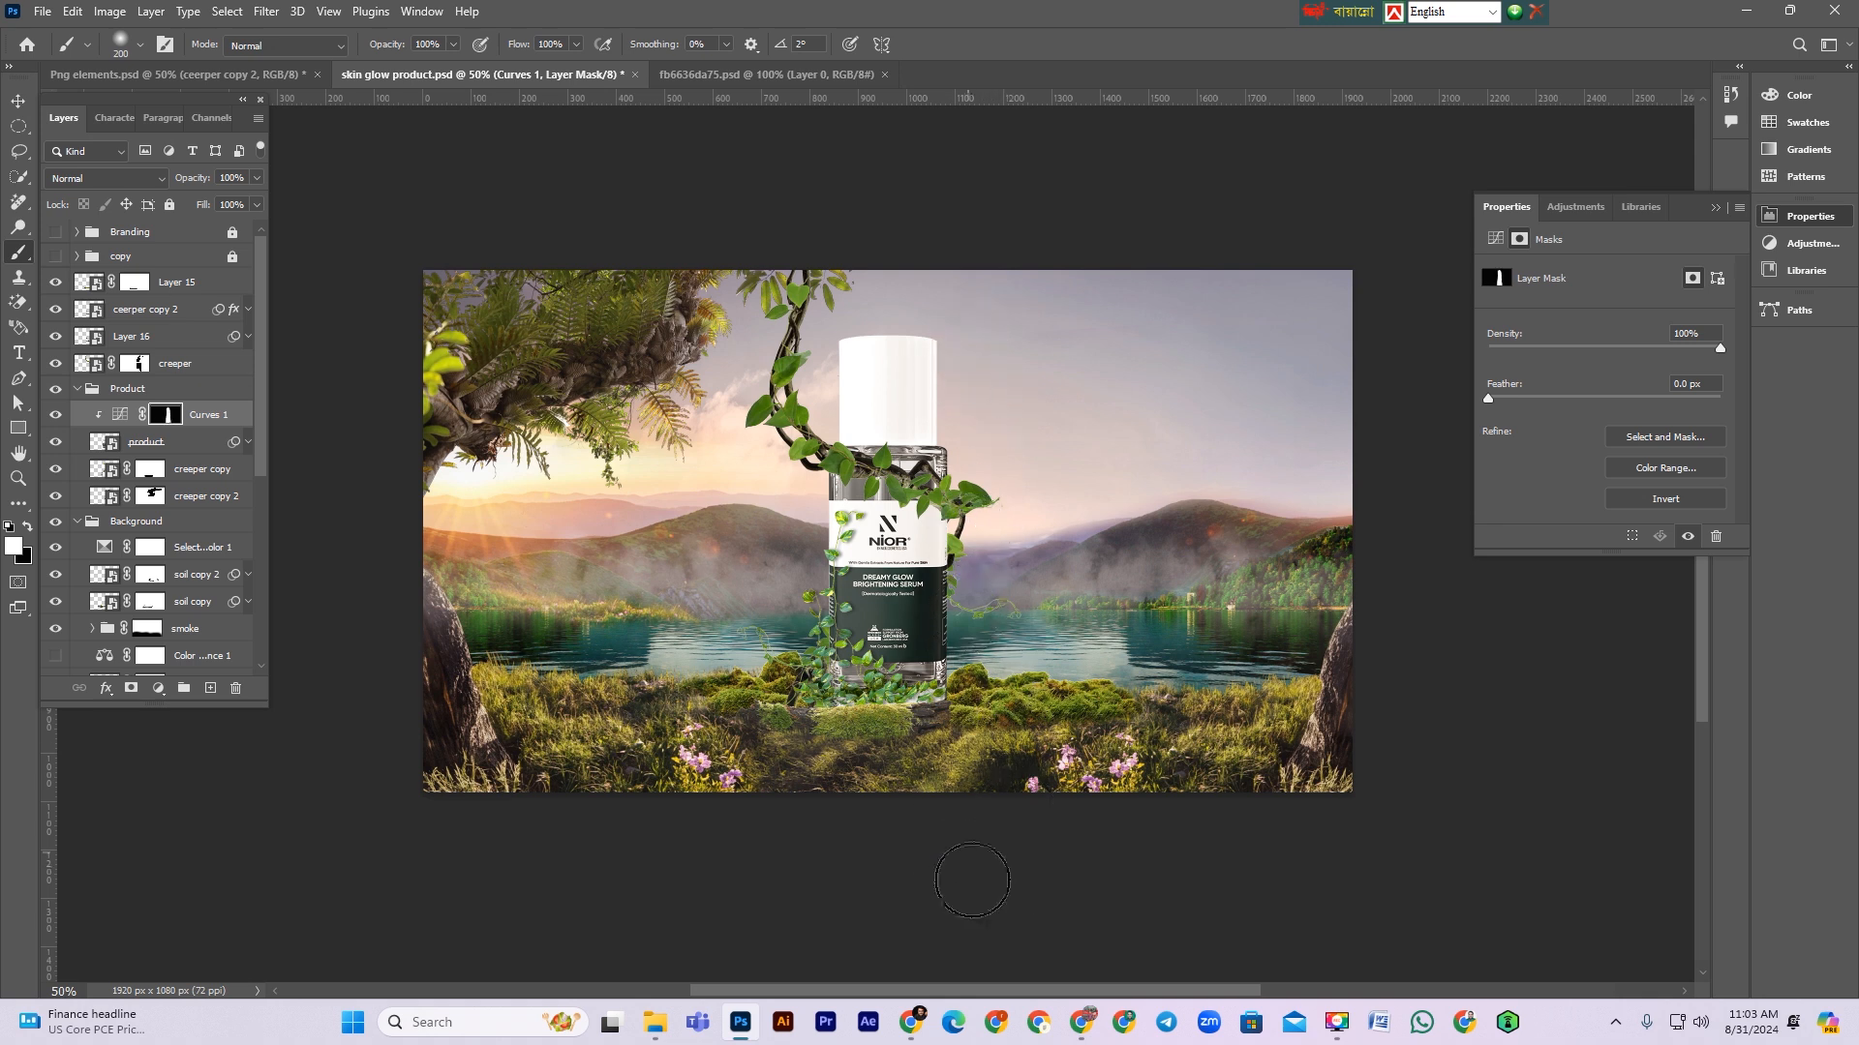
mouse_move(806, 732)
mouse_down()
mouse_move(1008, 749)
mouse_move(918, 725)
mouse_move(1017, 698)
mouse_up()
Step: Feather the Curves 1 mask to 45.6 px
drag(1491, 402, 1538, 403)
click(58, 415)
drag(1564, 398, 1611, 398)
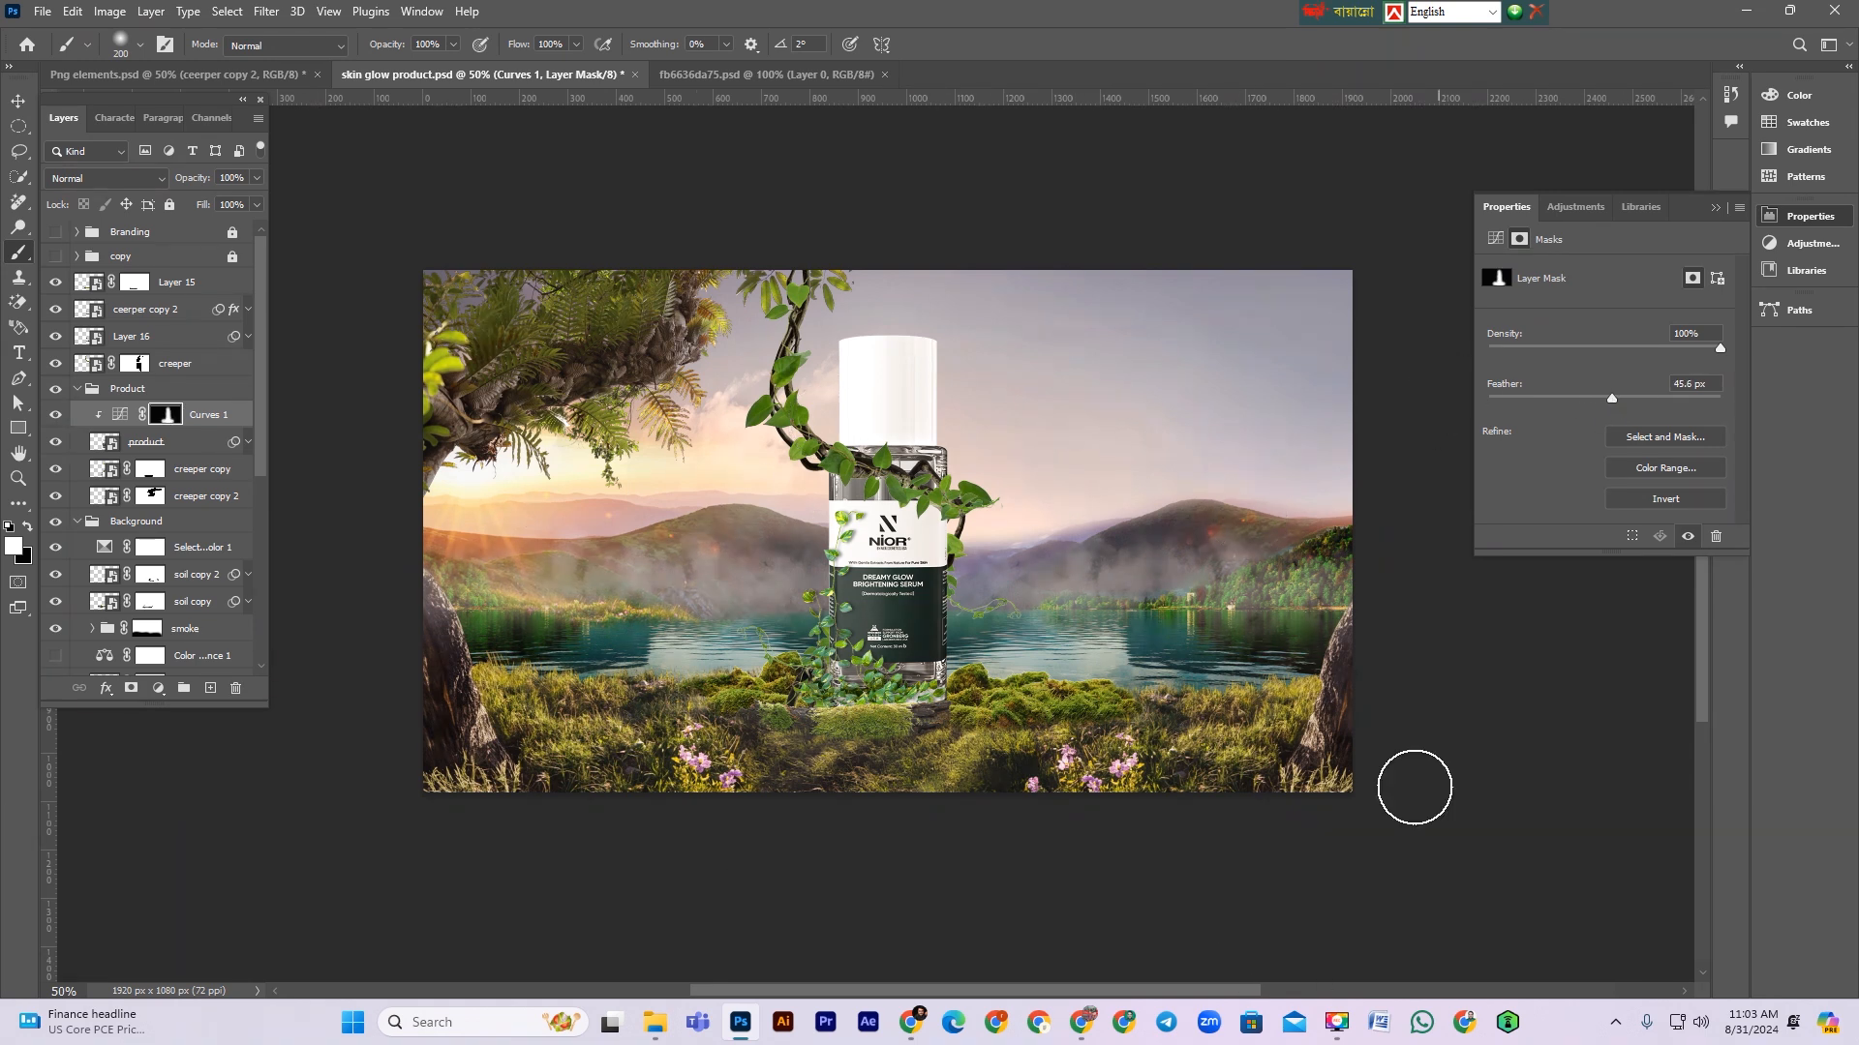
Step: Add a second Curves adjustment clipped to the product layer and raise the curve to brighten it
click(241, 442)
click(249, 443)
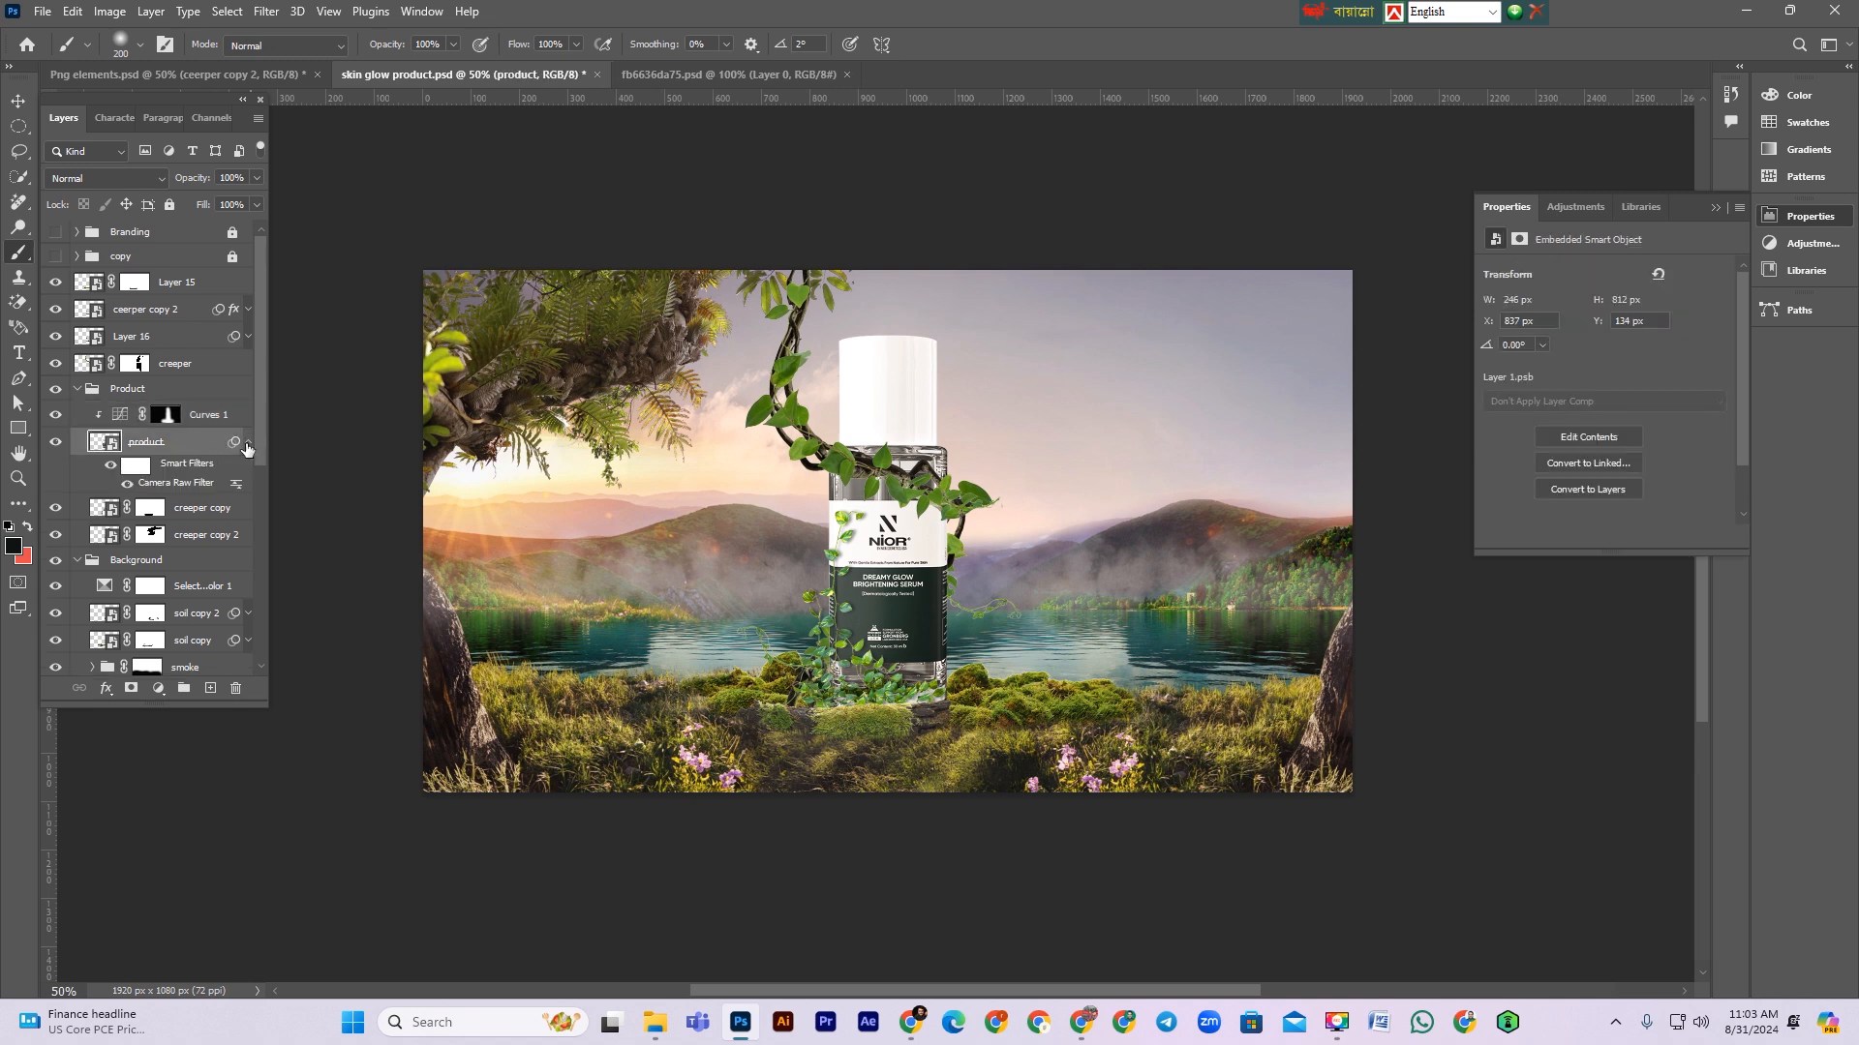
click(248, 443)
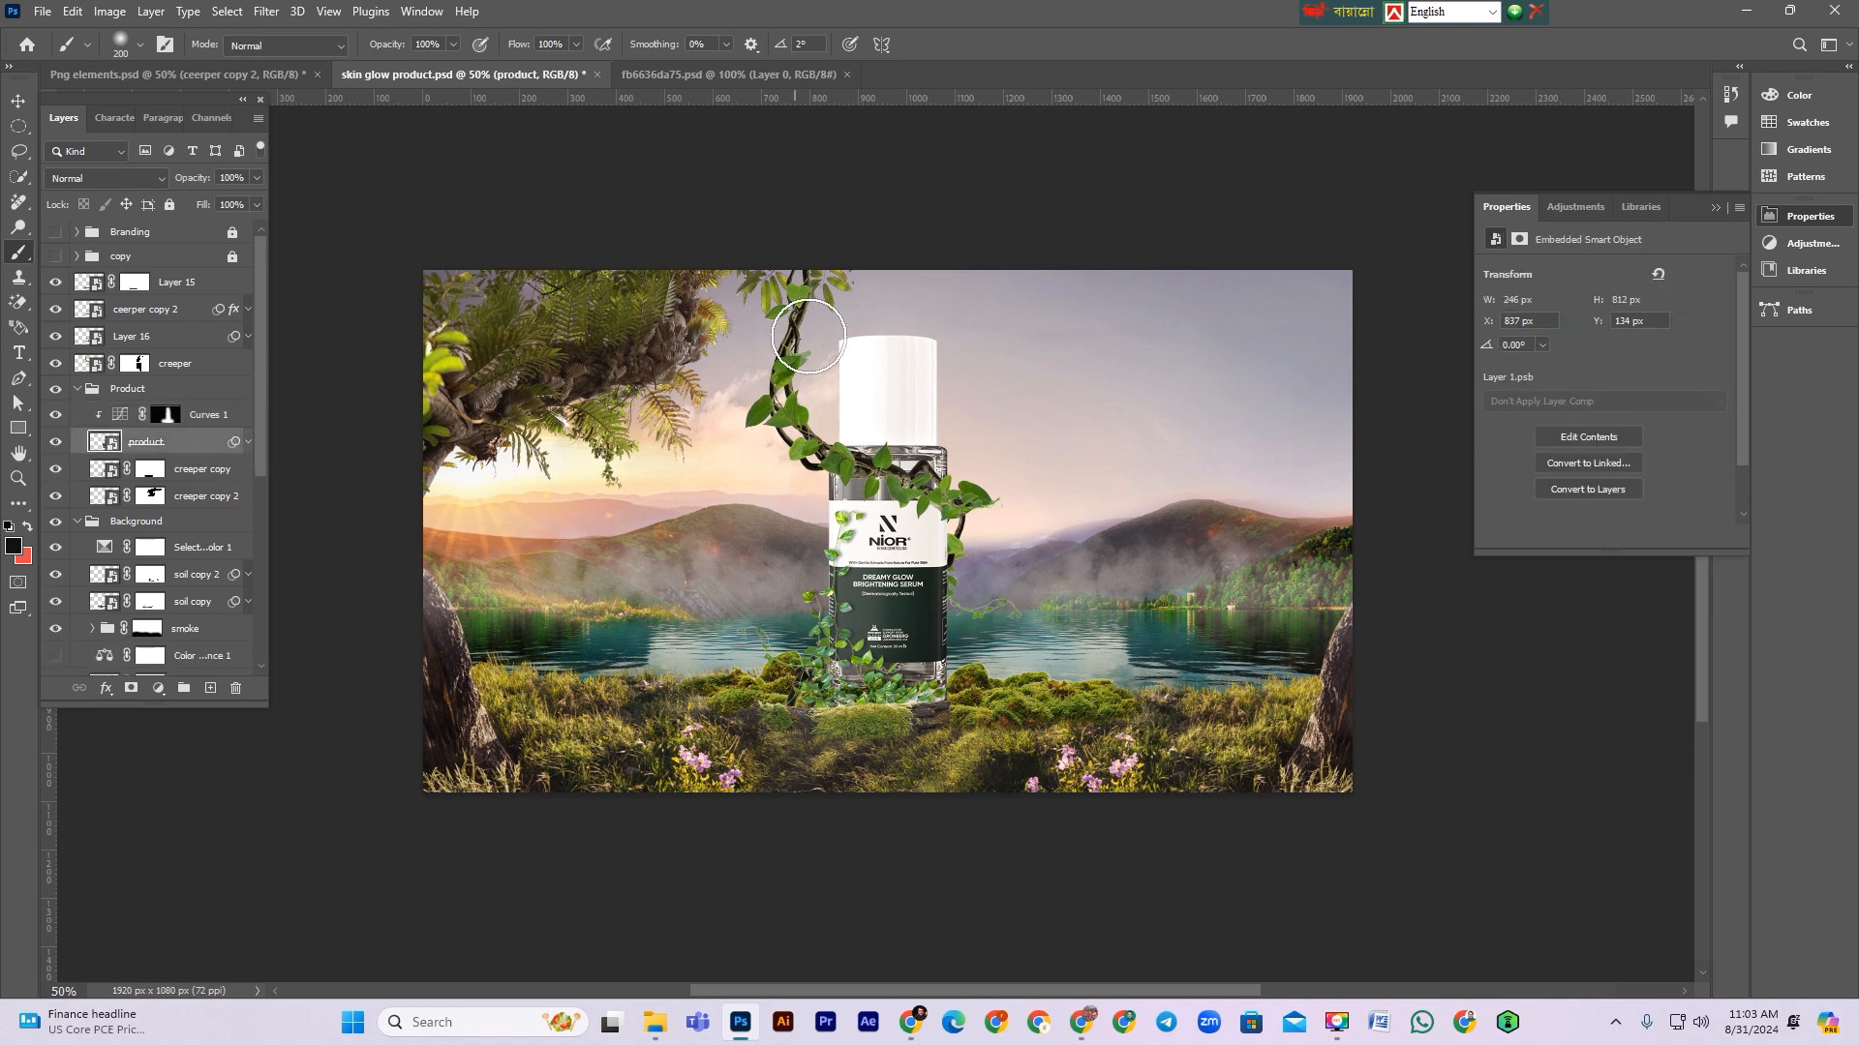
click(204, 418)
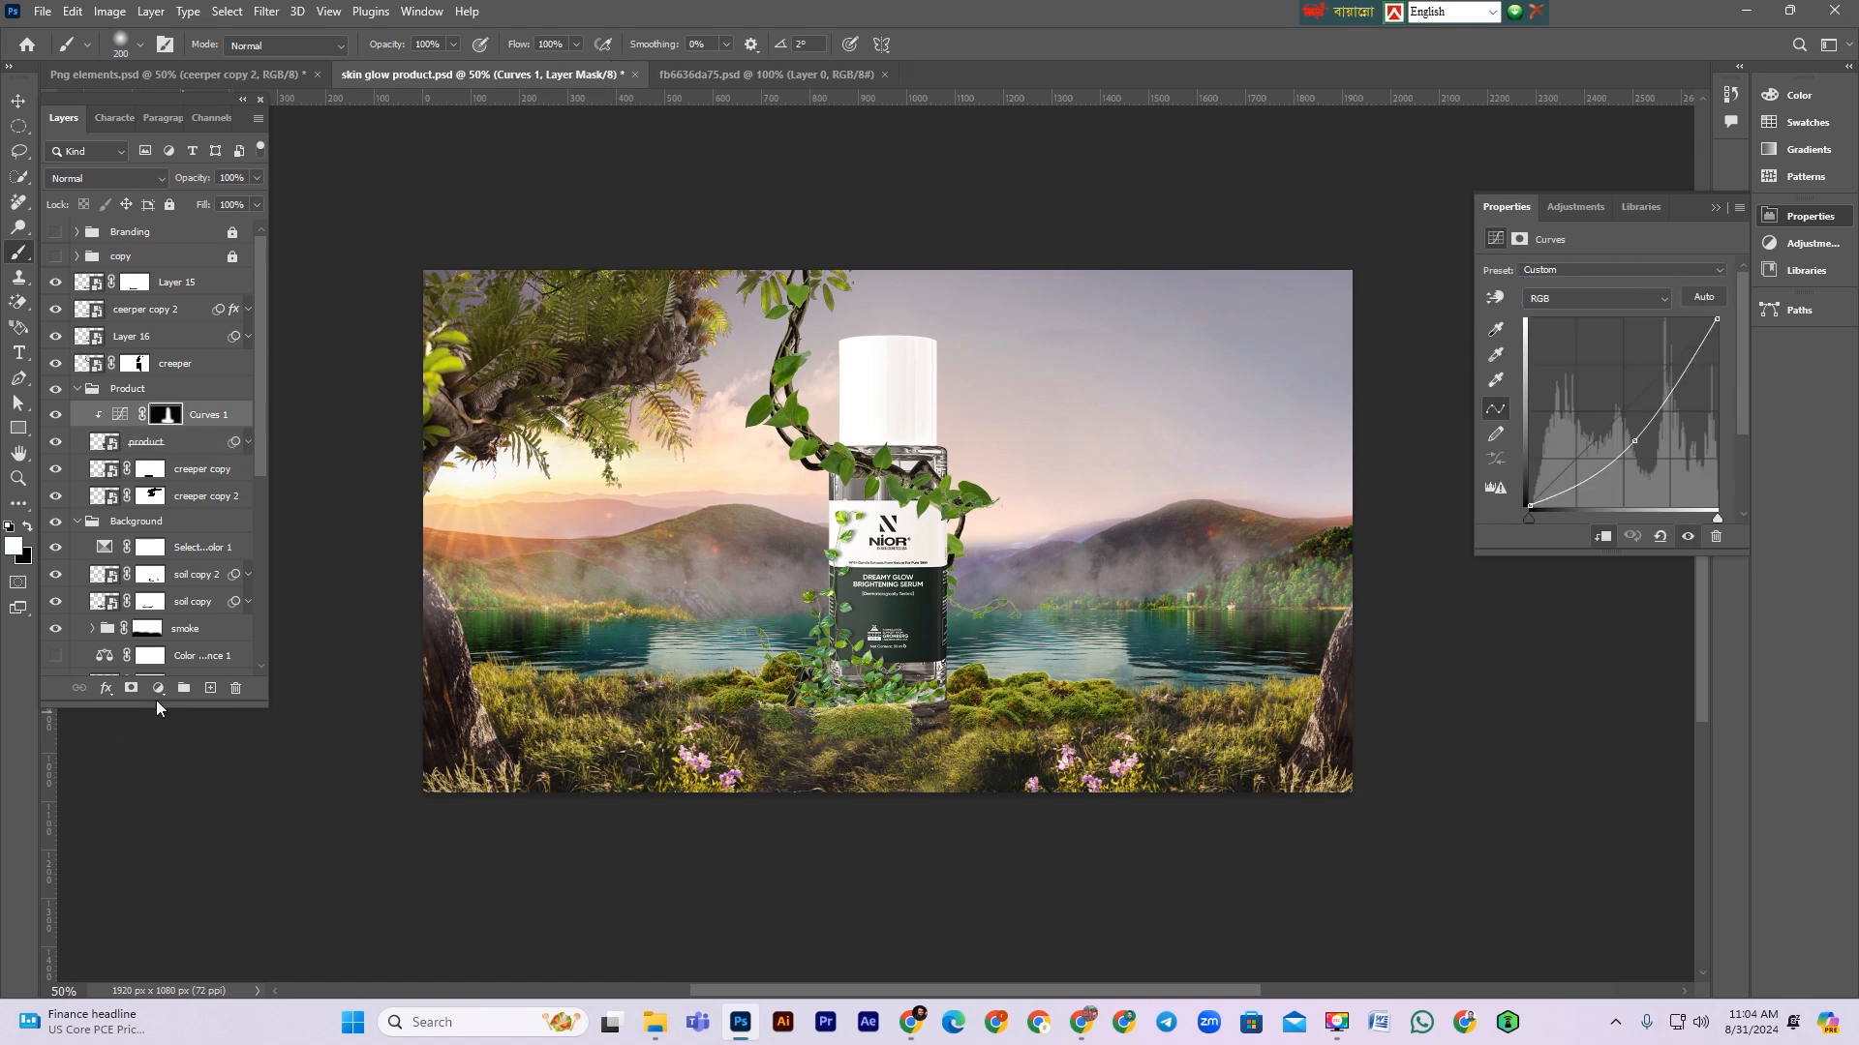
click(158, 689)
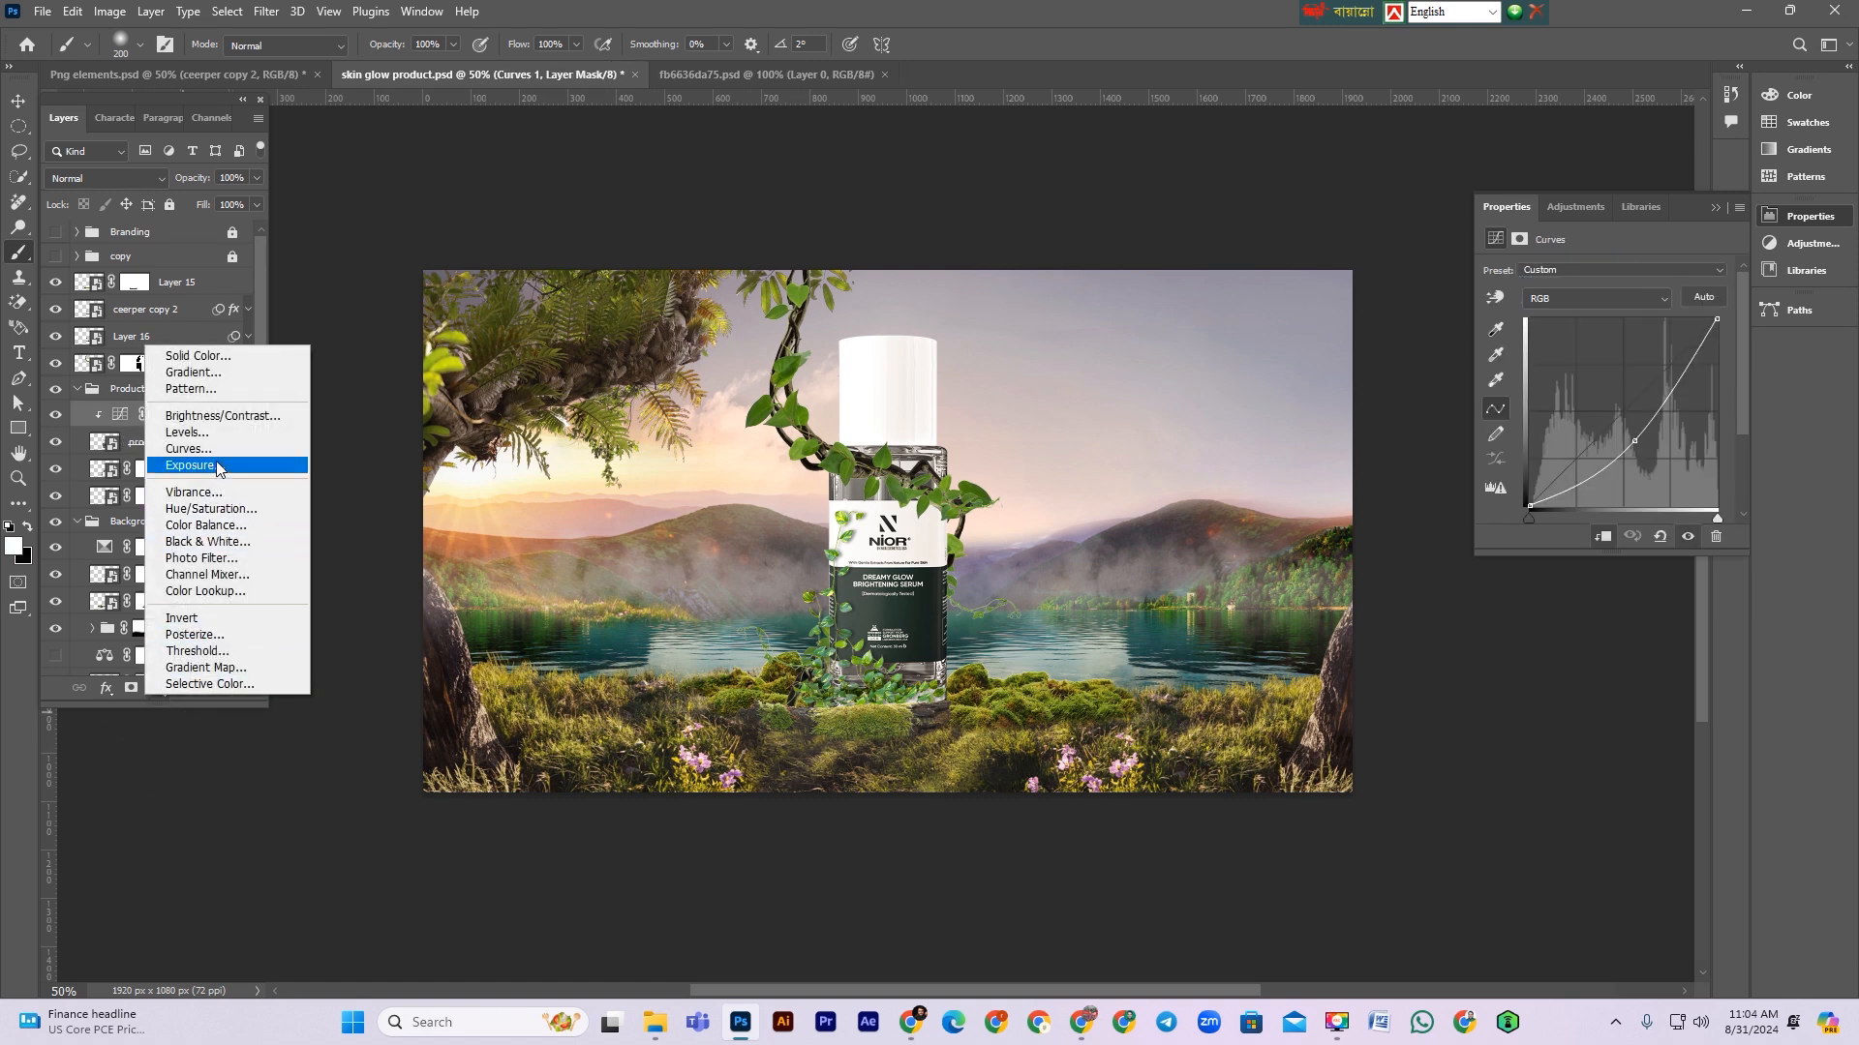
click(188, 448)
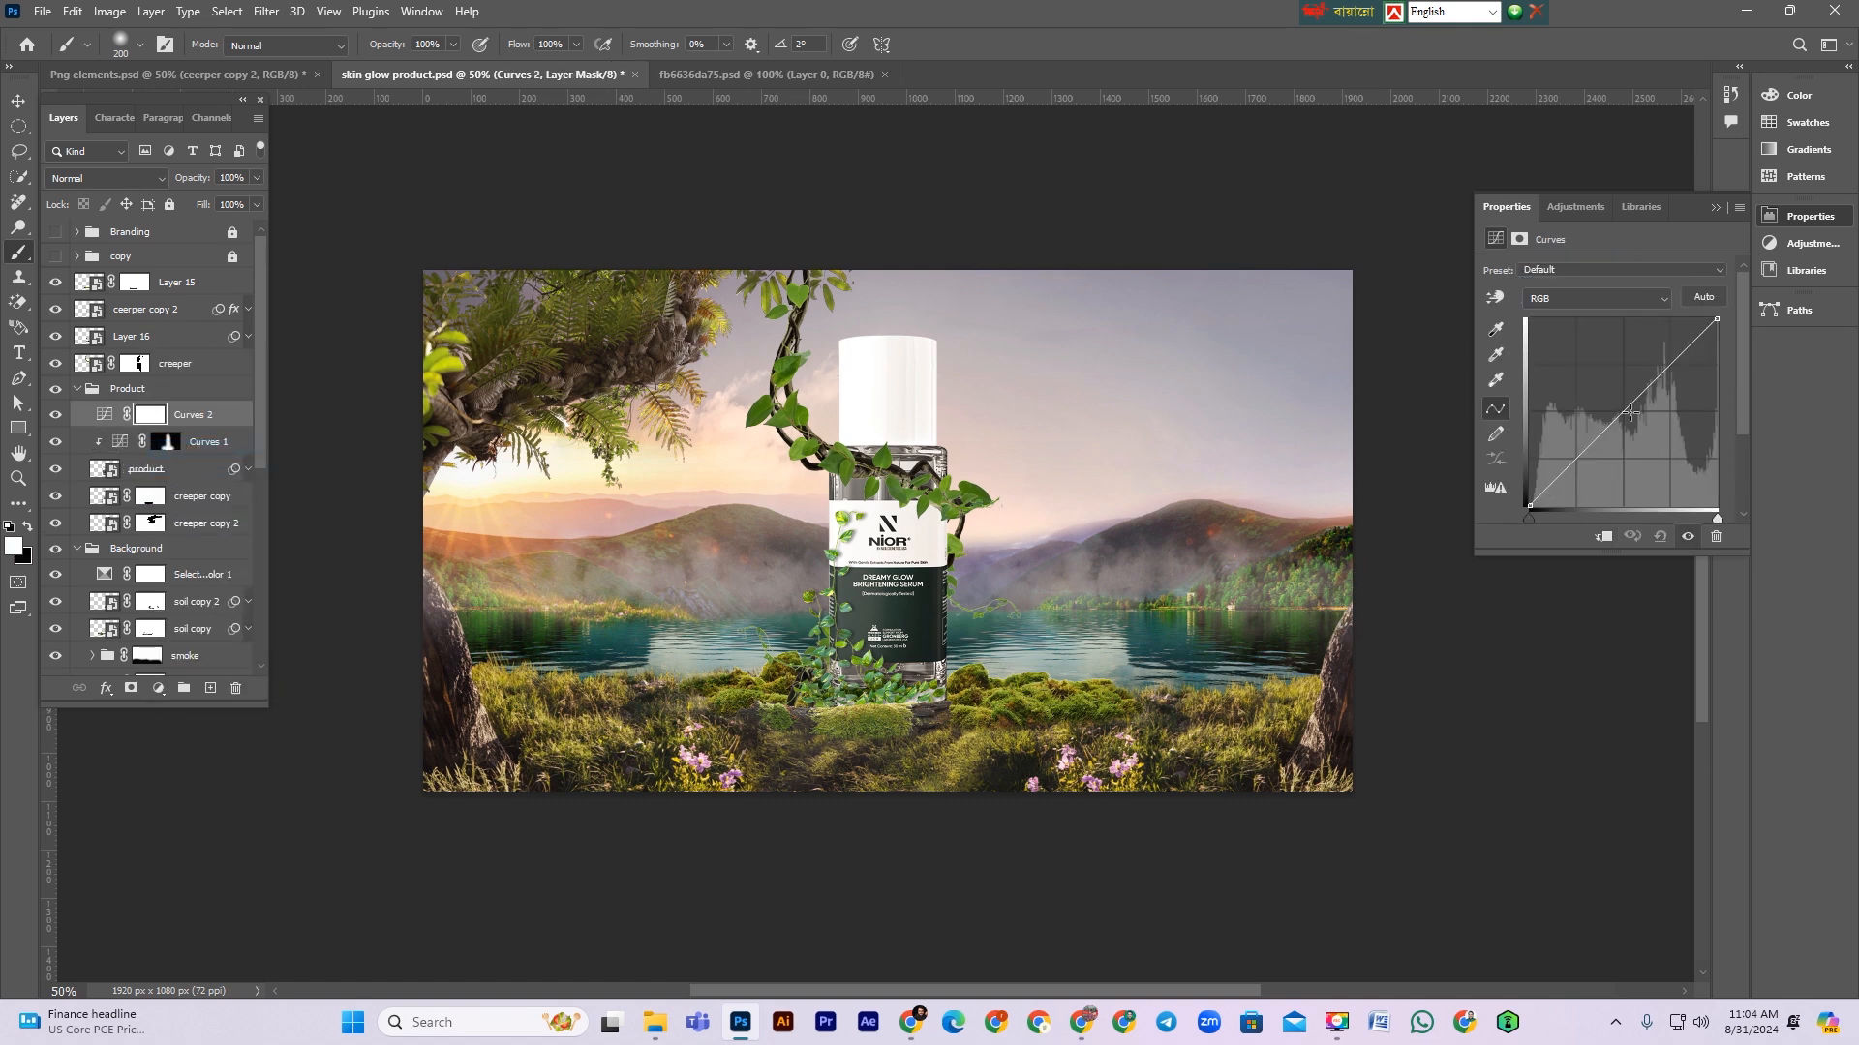
click(1602, 537)
mouse_move(1610, 420)
mouse_down()
mouse_move(1607, 385)
mouse_move(1597, 400)
mouse_up()
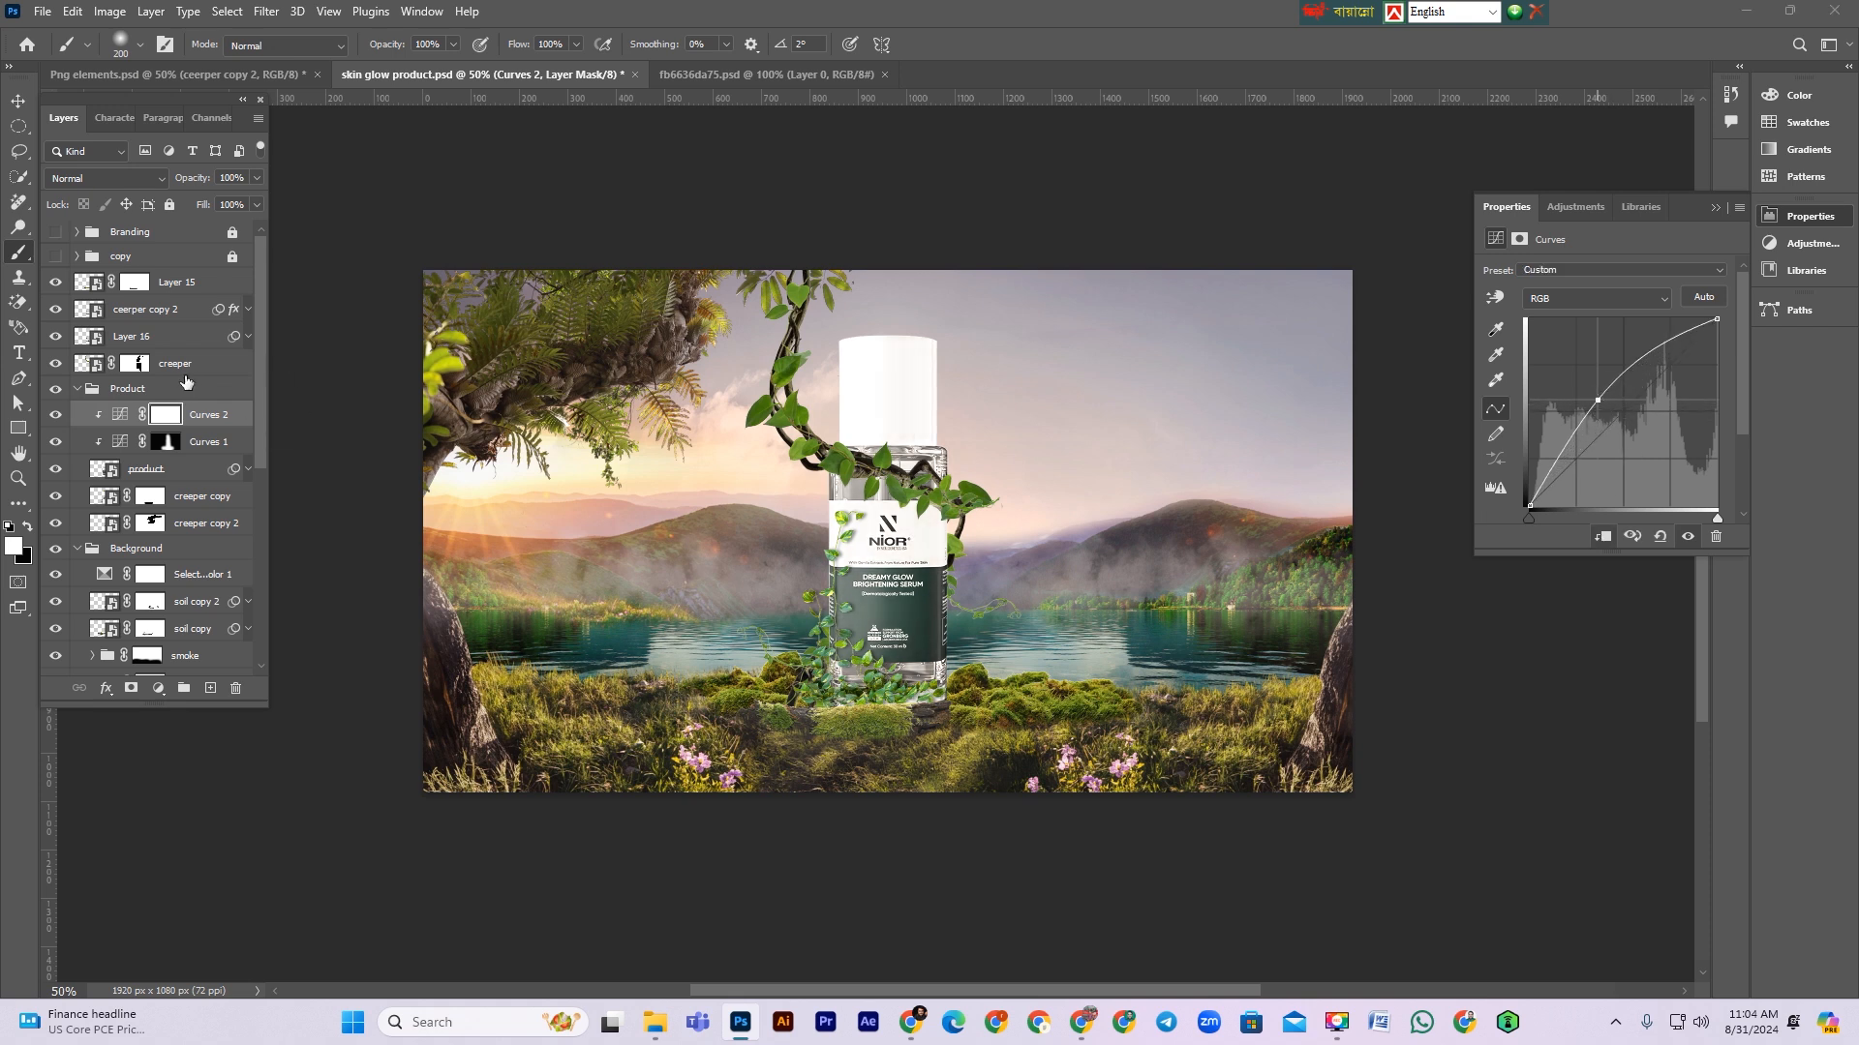
Step: Invert the Curves 2 mask and paint white down the bottle's left side
click(159, 418)
key(ctrl+i)
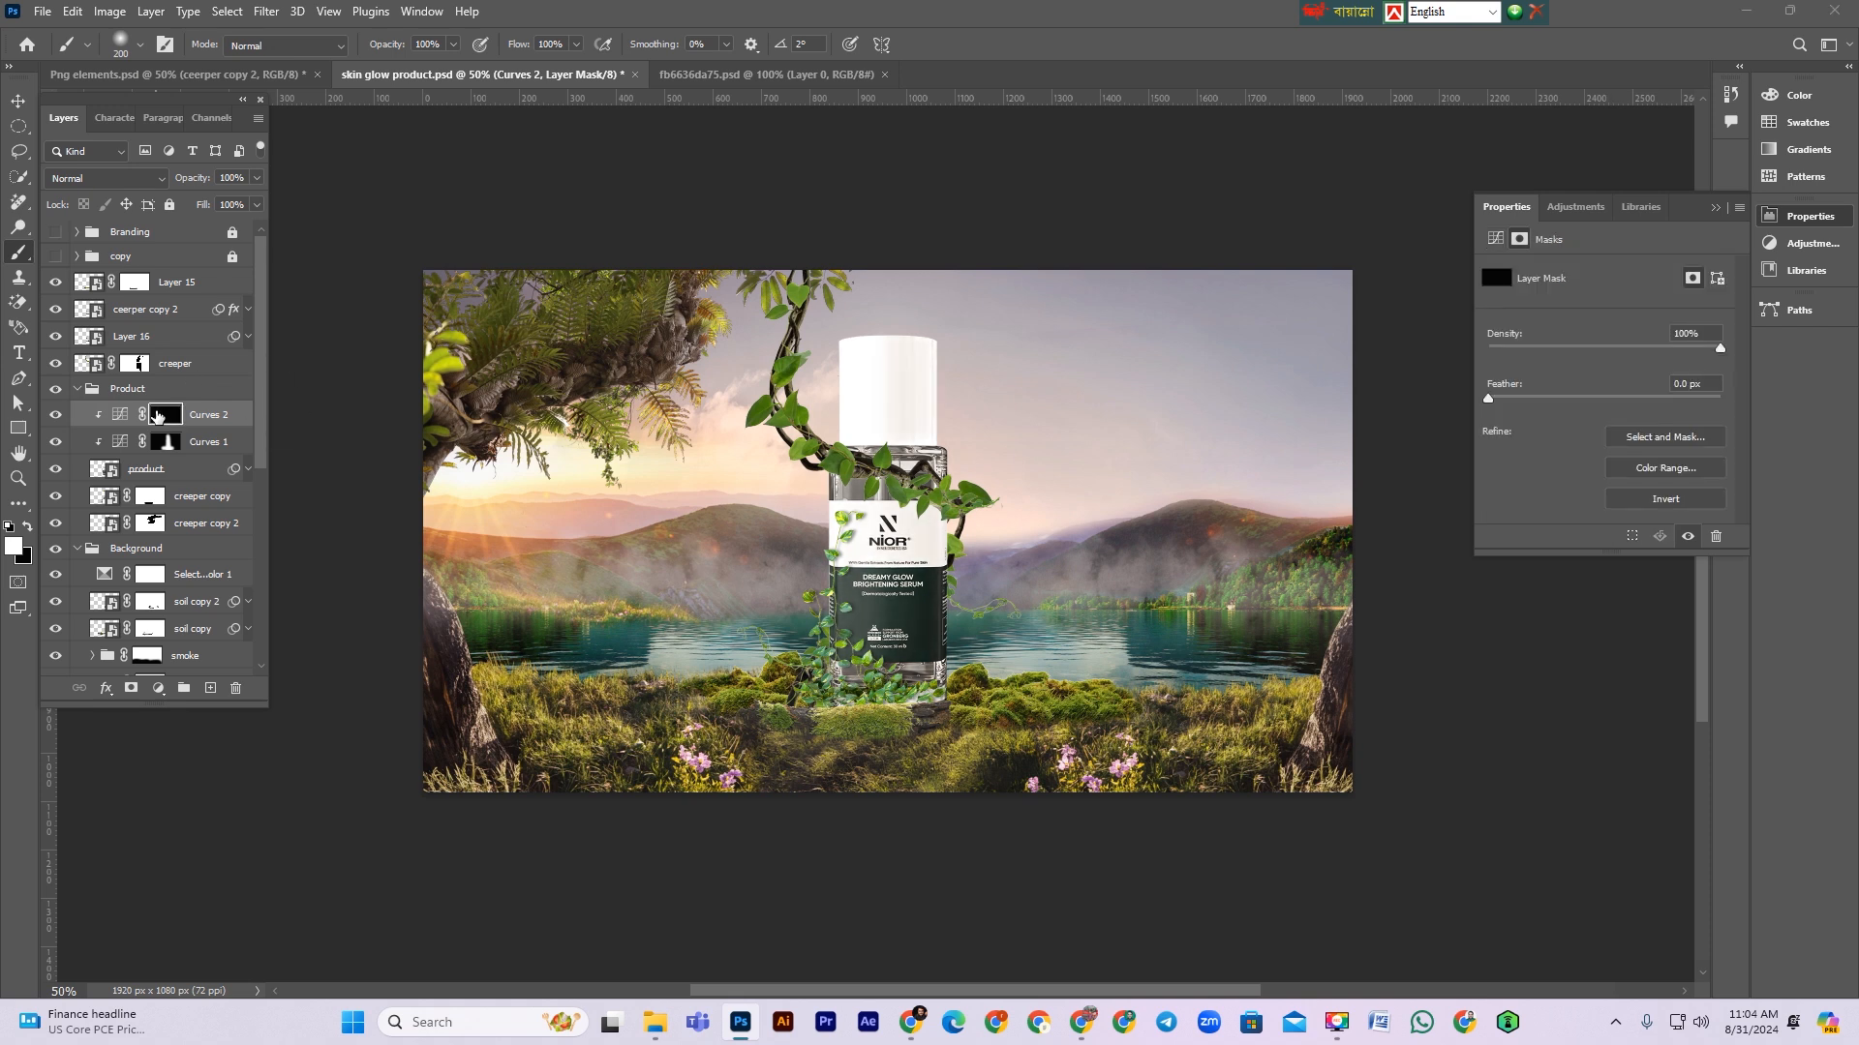
mouse_move(805, 387)
mouse_down()
mouse_move(803, 667)
mouse_move(814, 532)
mouse_move(775, 704)
mouse_up()
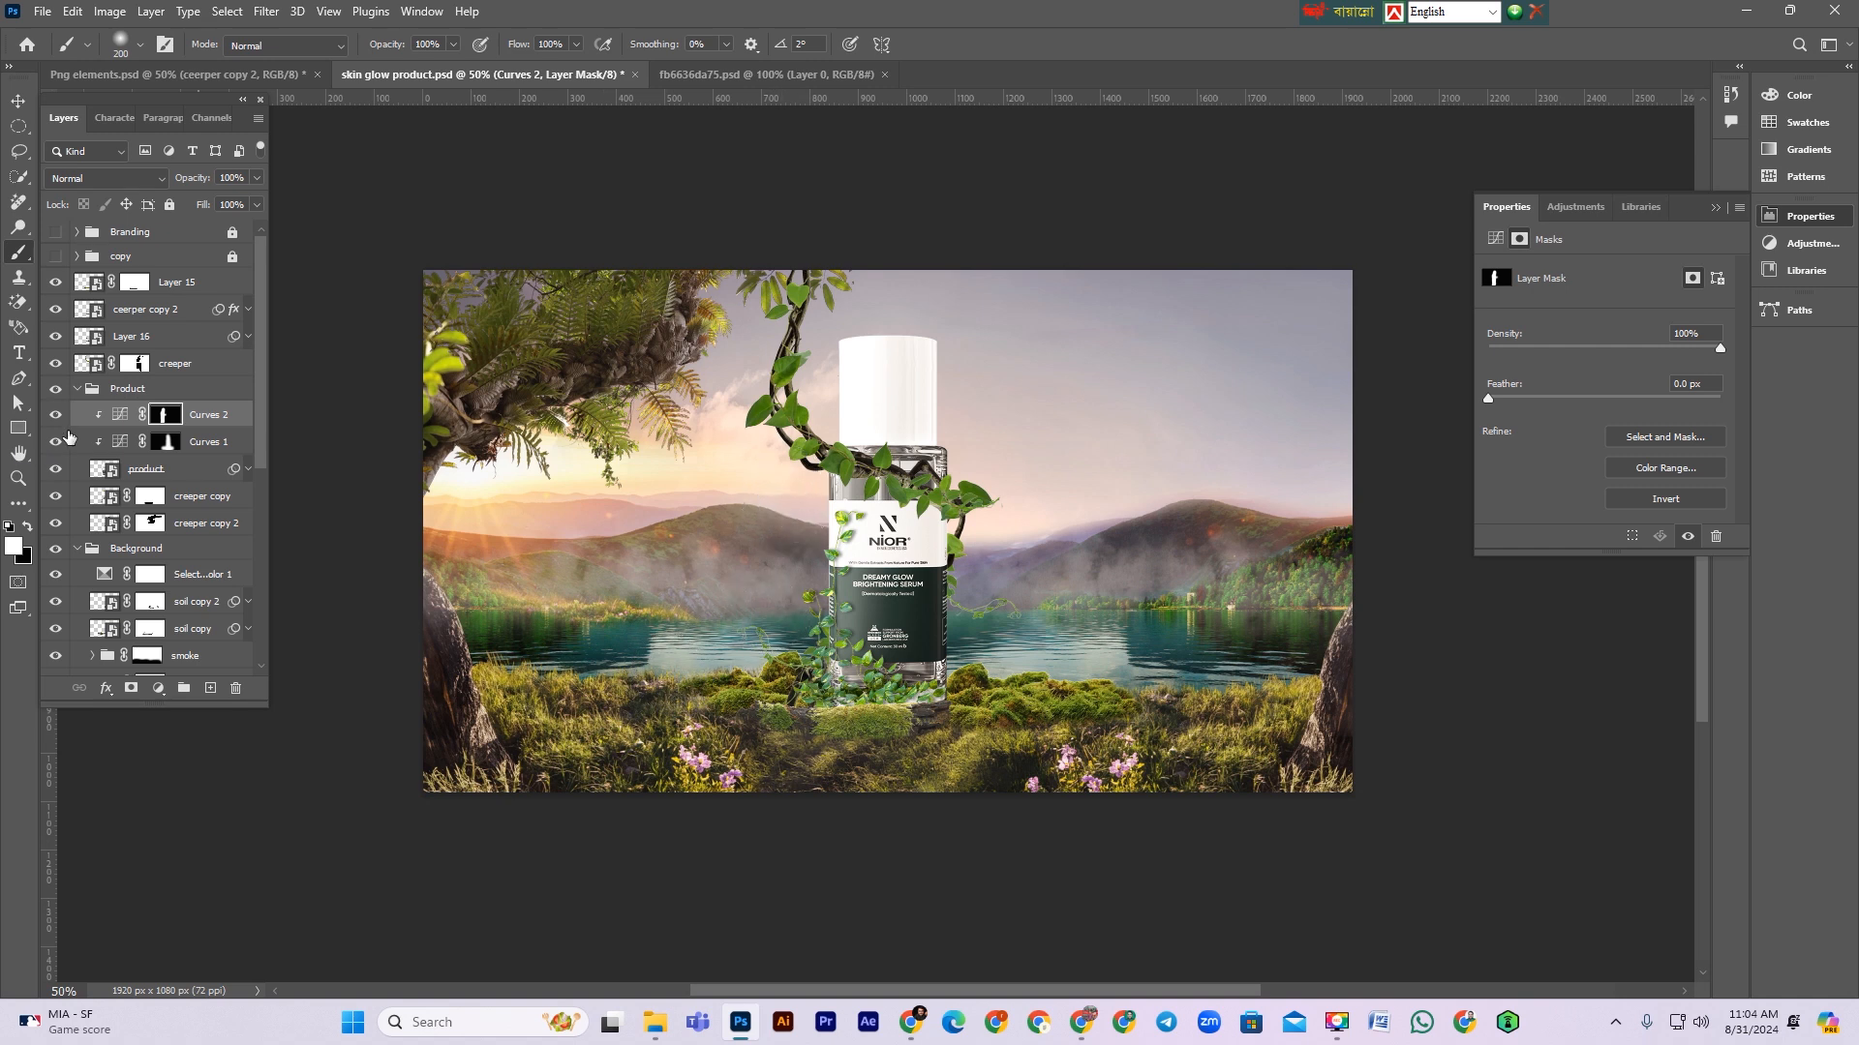
click(53, 416)
click(53, 416)
Step: Add a clipped Hue/Saturation adjustment, colorize it, and set Hue 42, Saturation 55 and Lightness +18
click(158, 689)
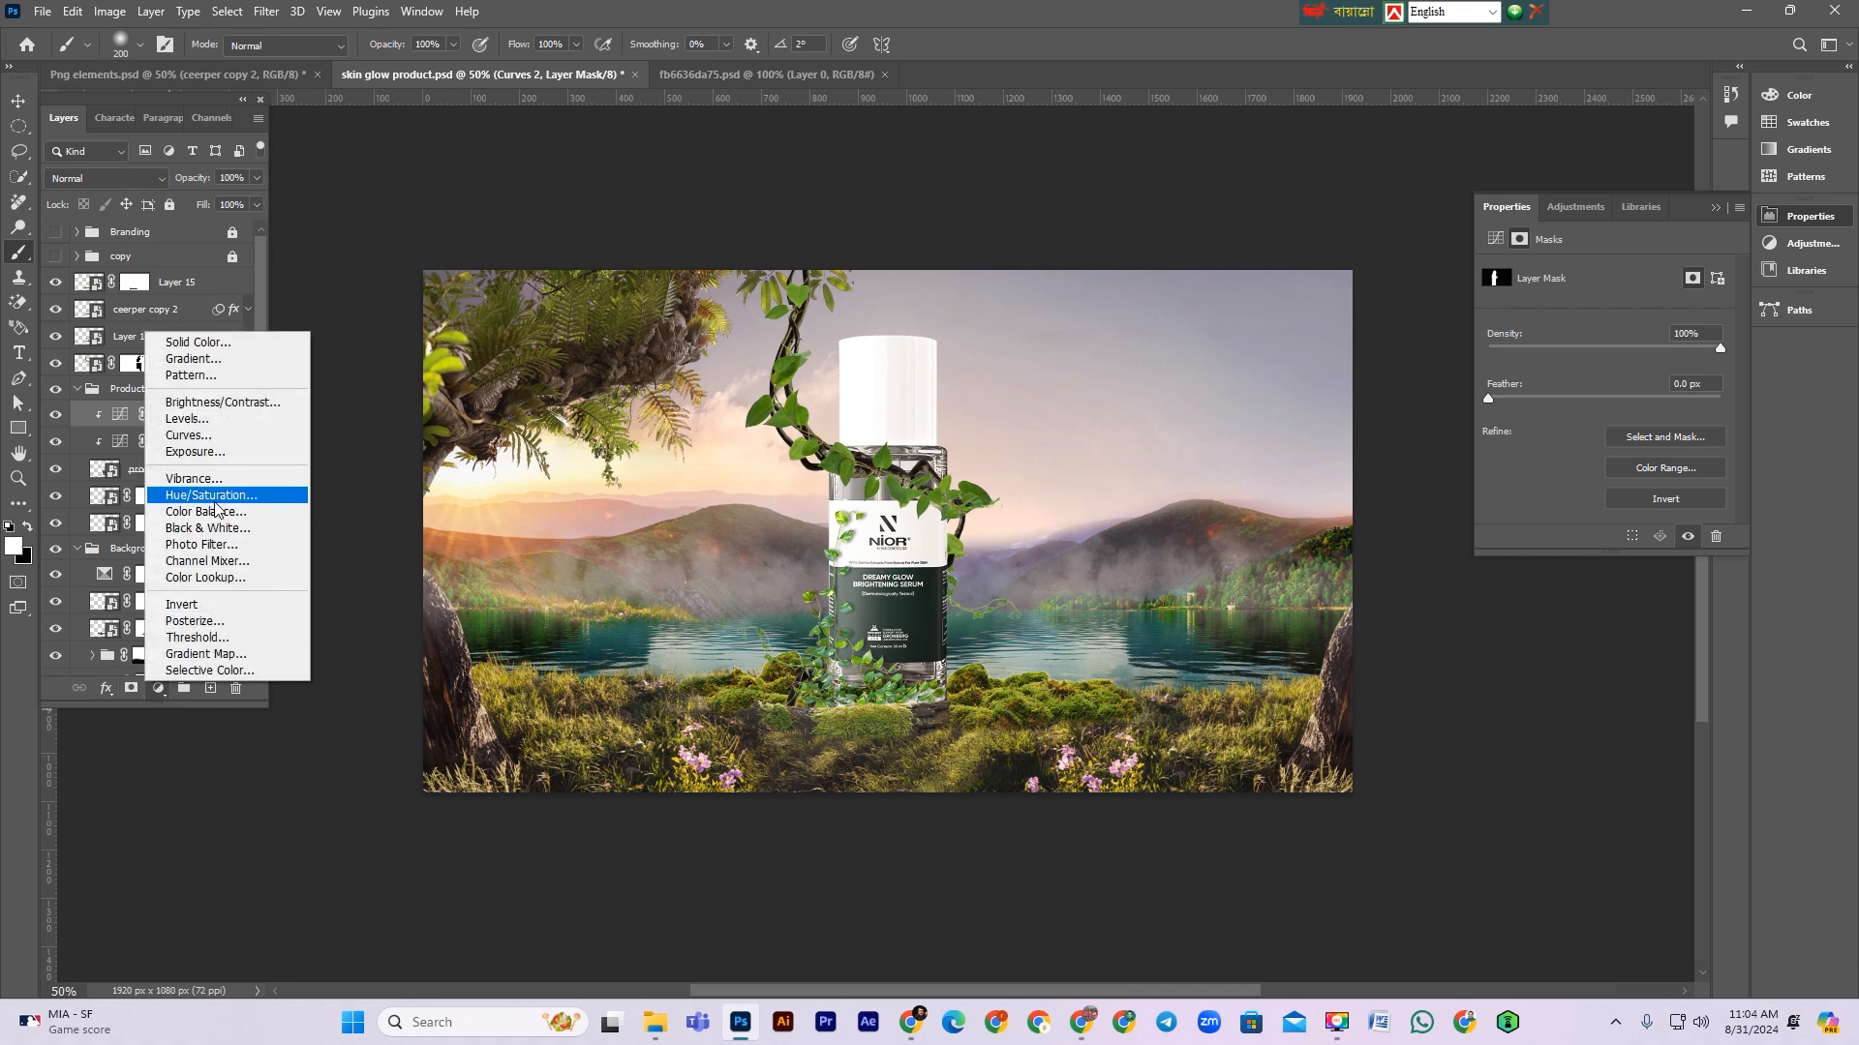
click(211, 495)
click(1603, 538)
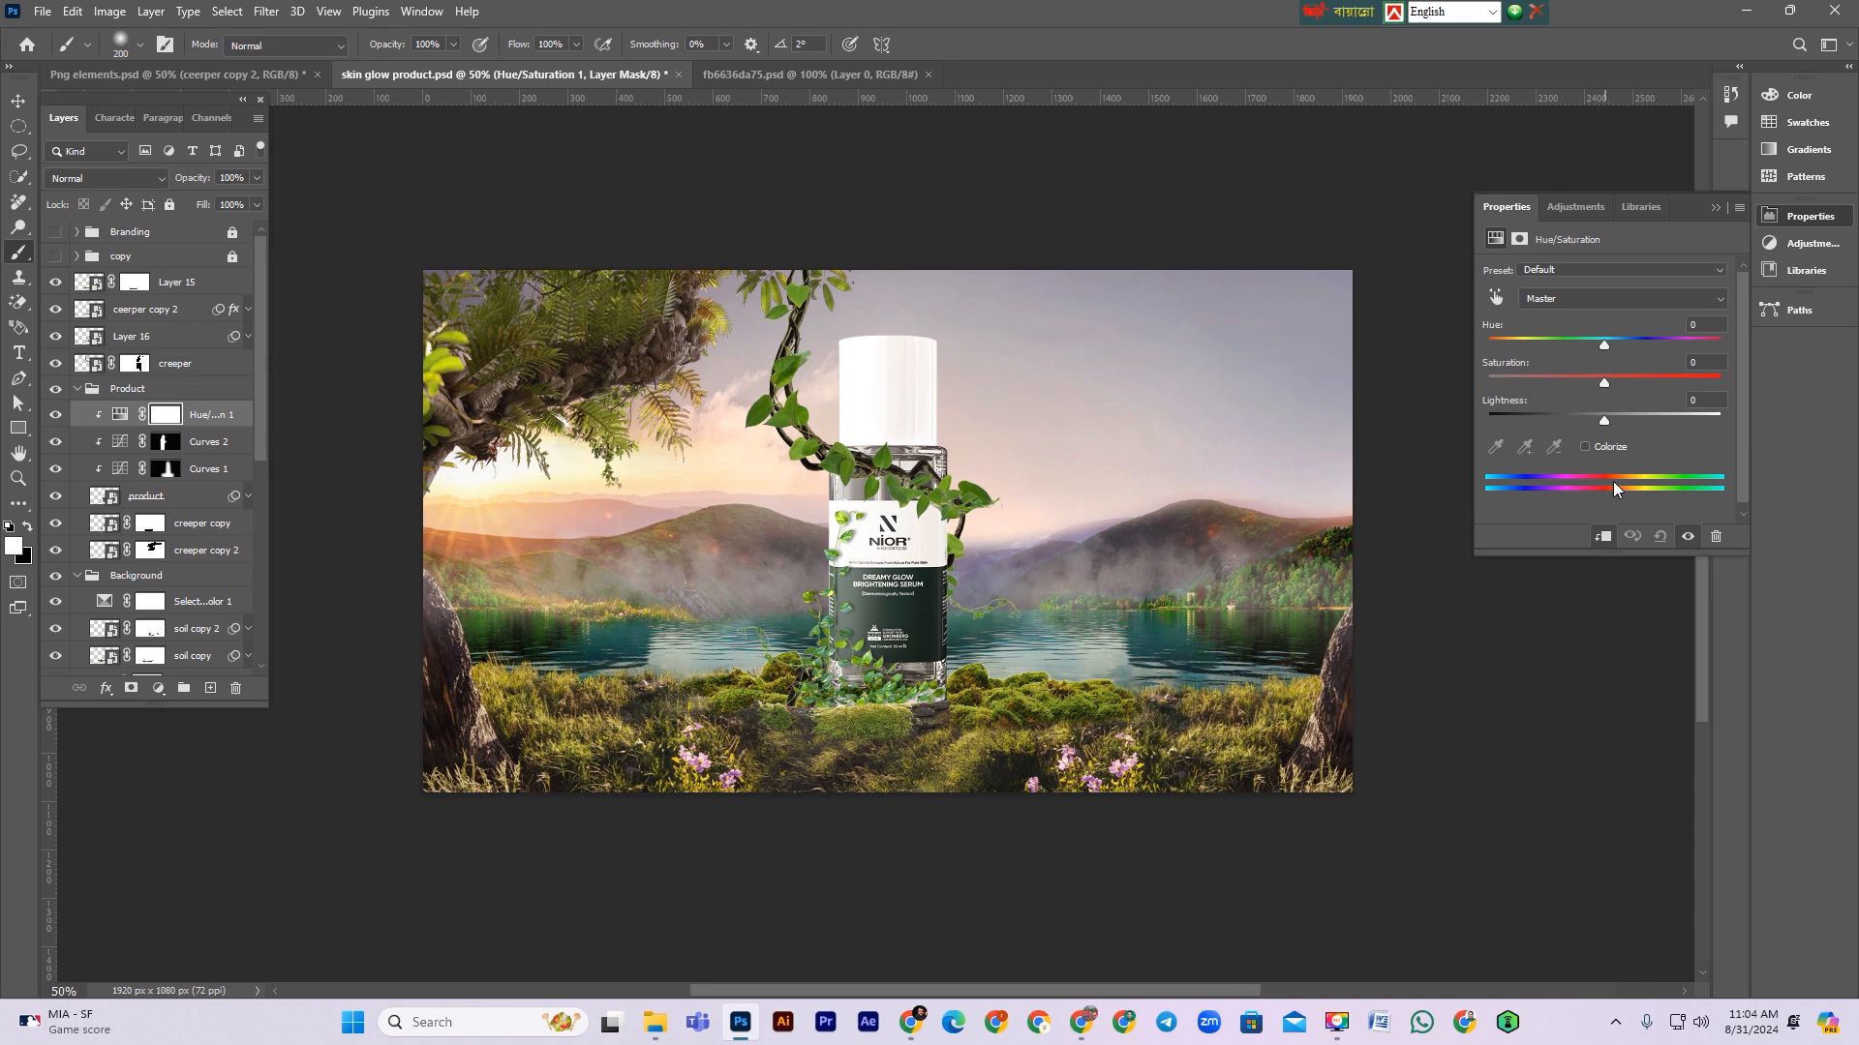
click(1603, 449)
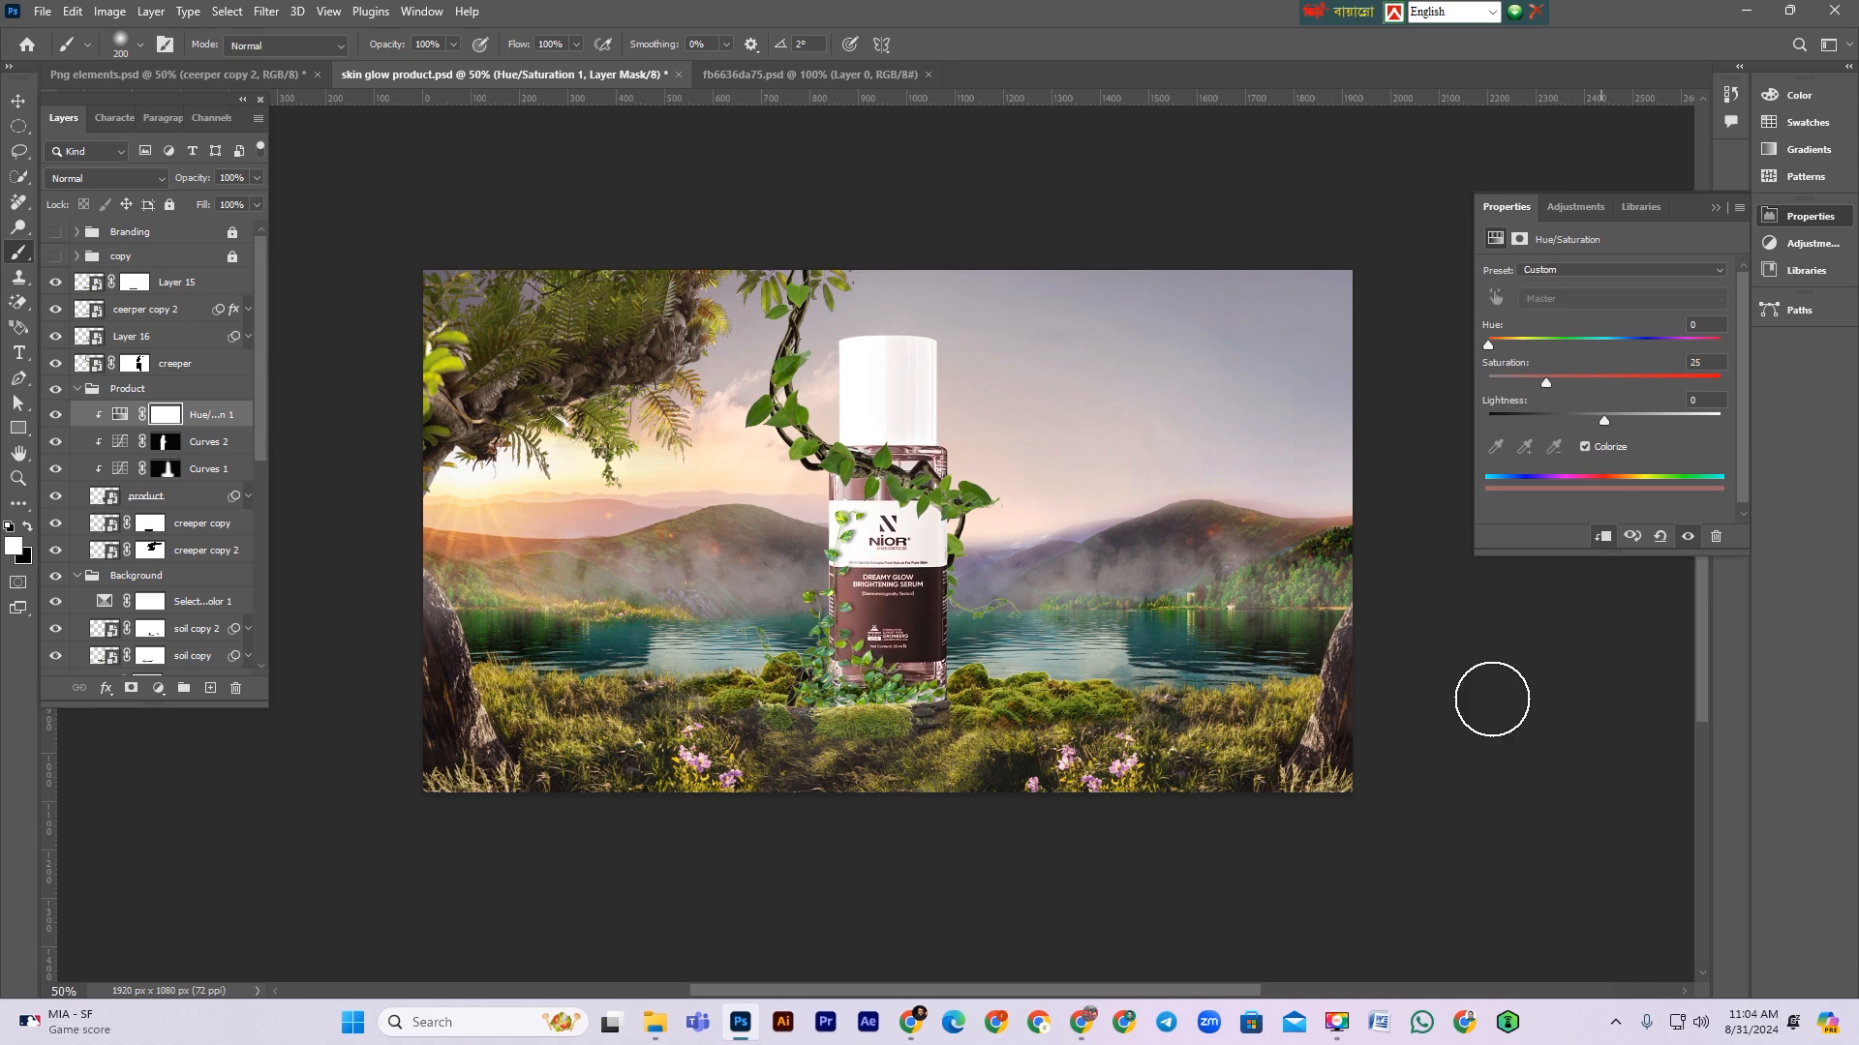
click(1516, 345)
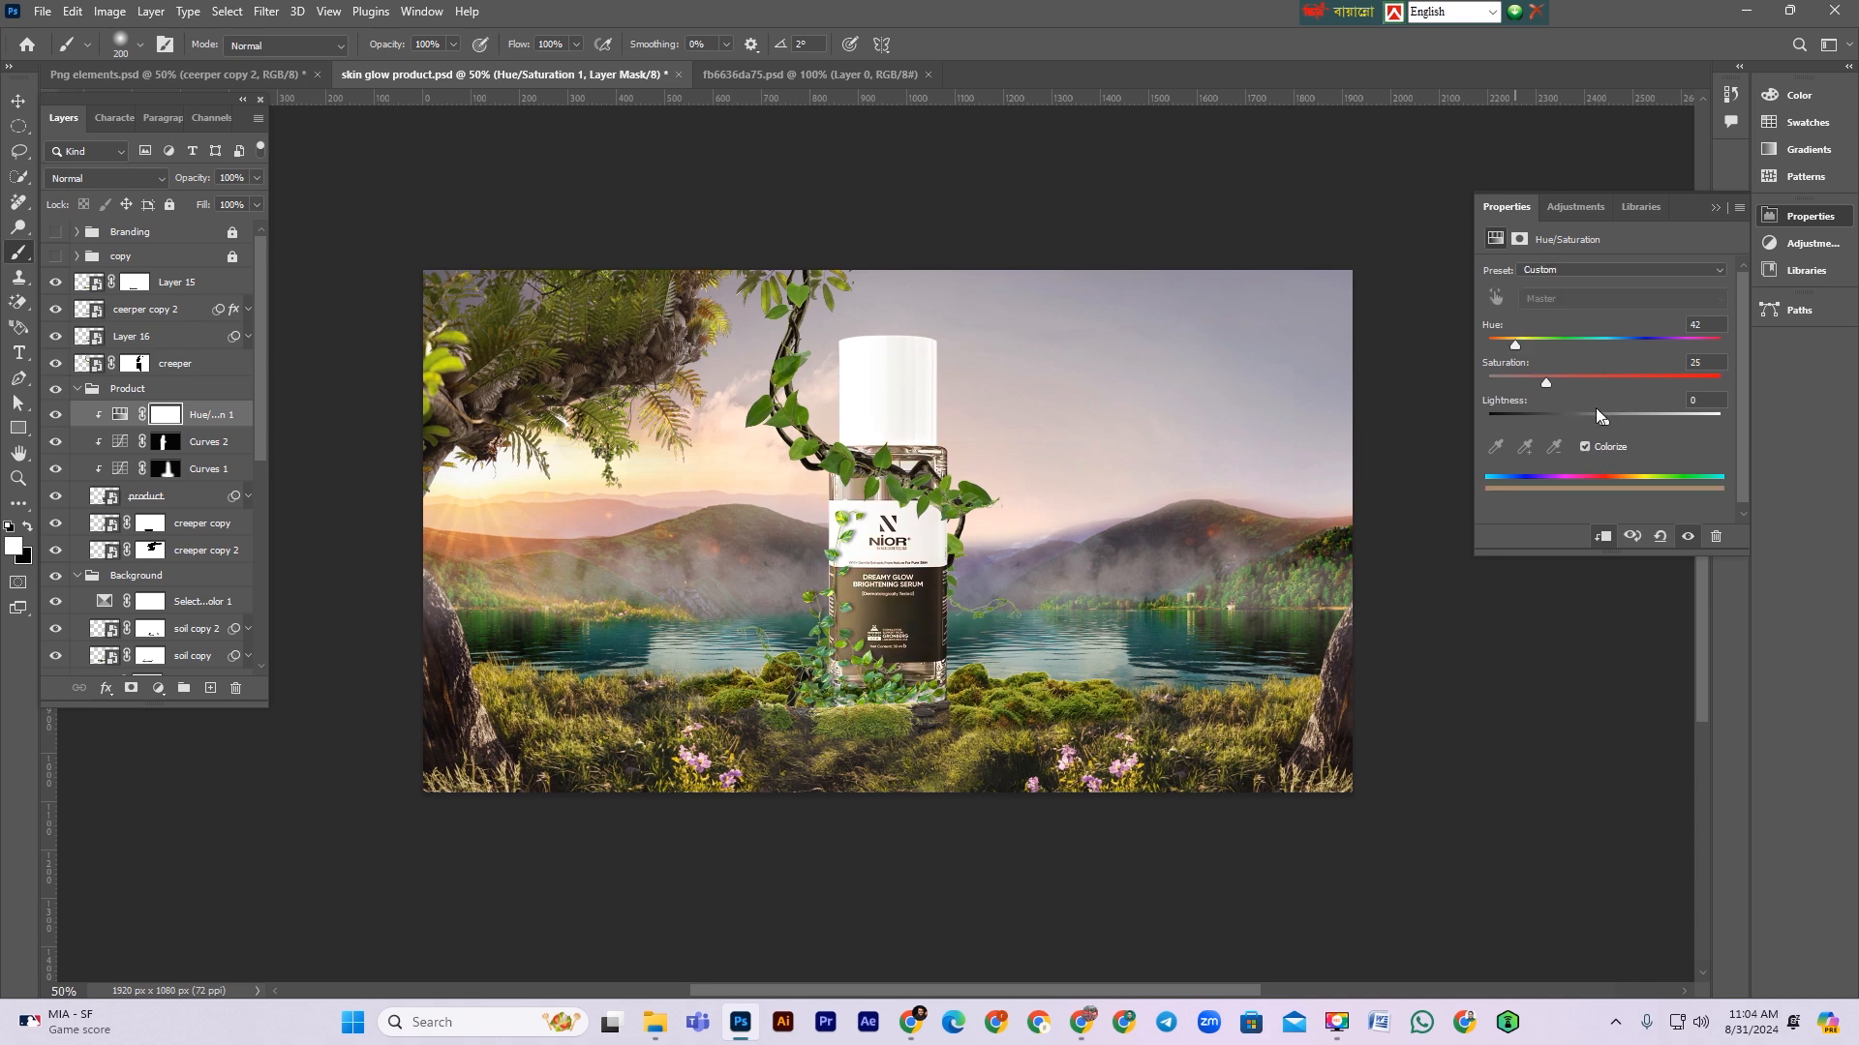
drag(1607, 420, 1588, 380)
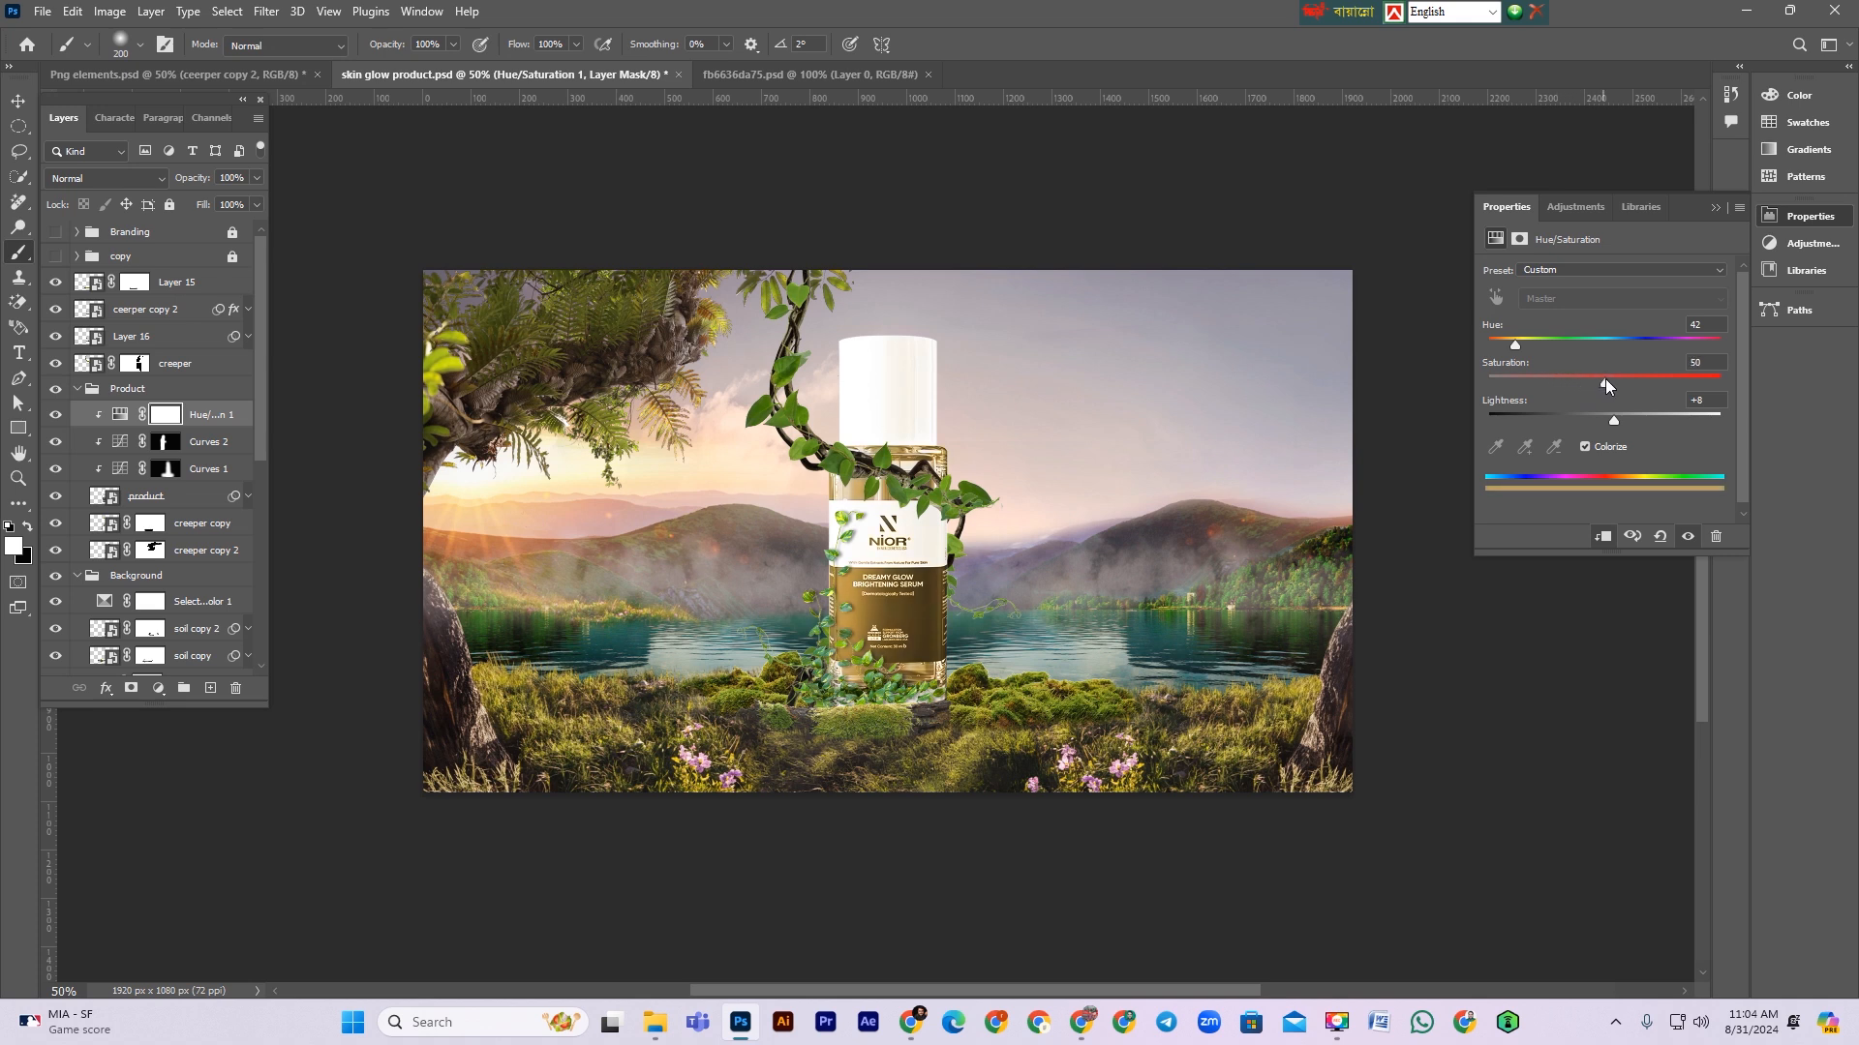
drag(1610, 378, 1626, 424)
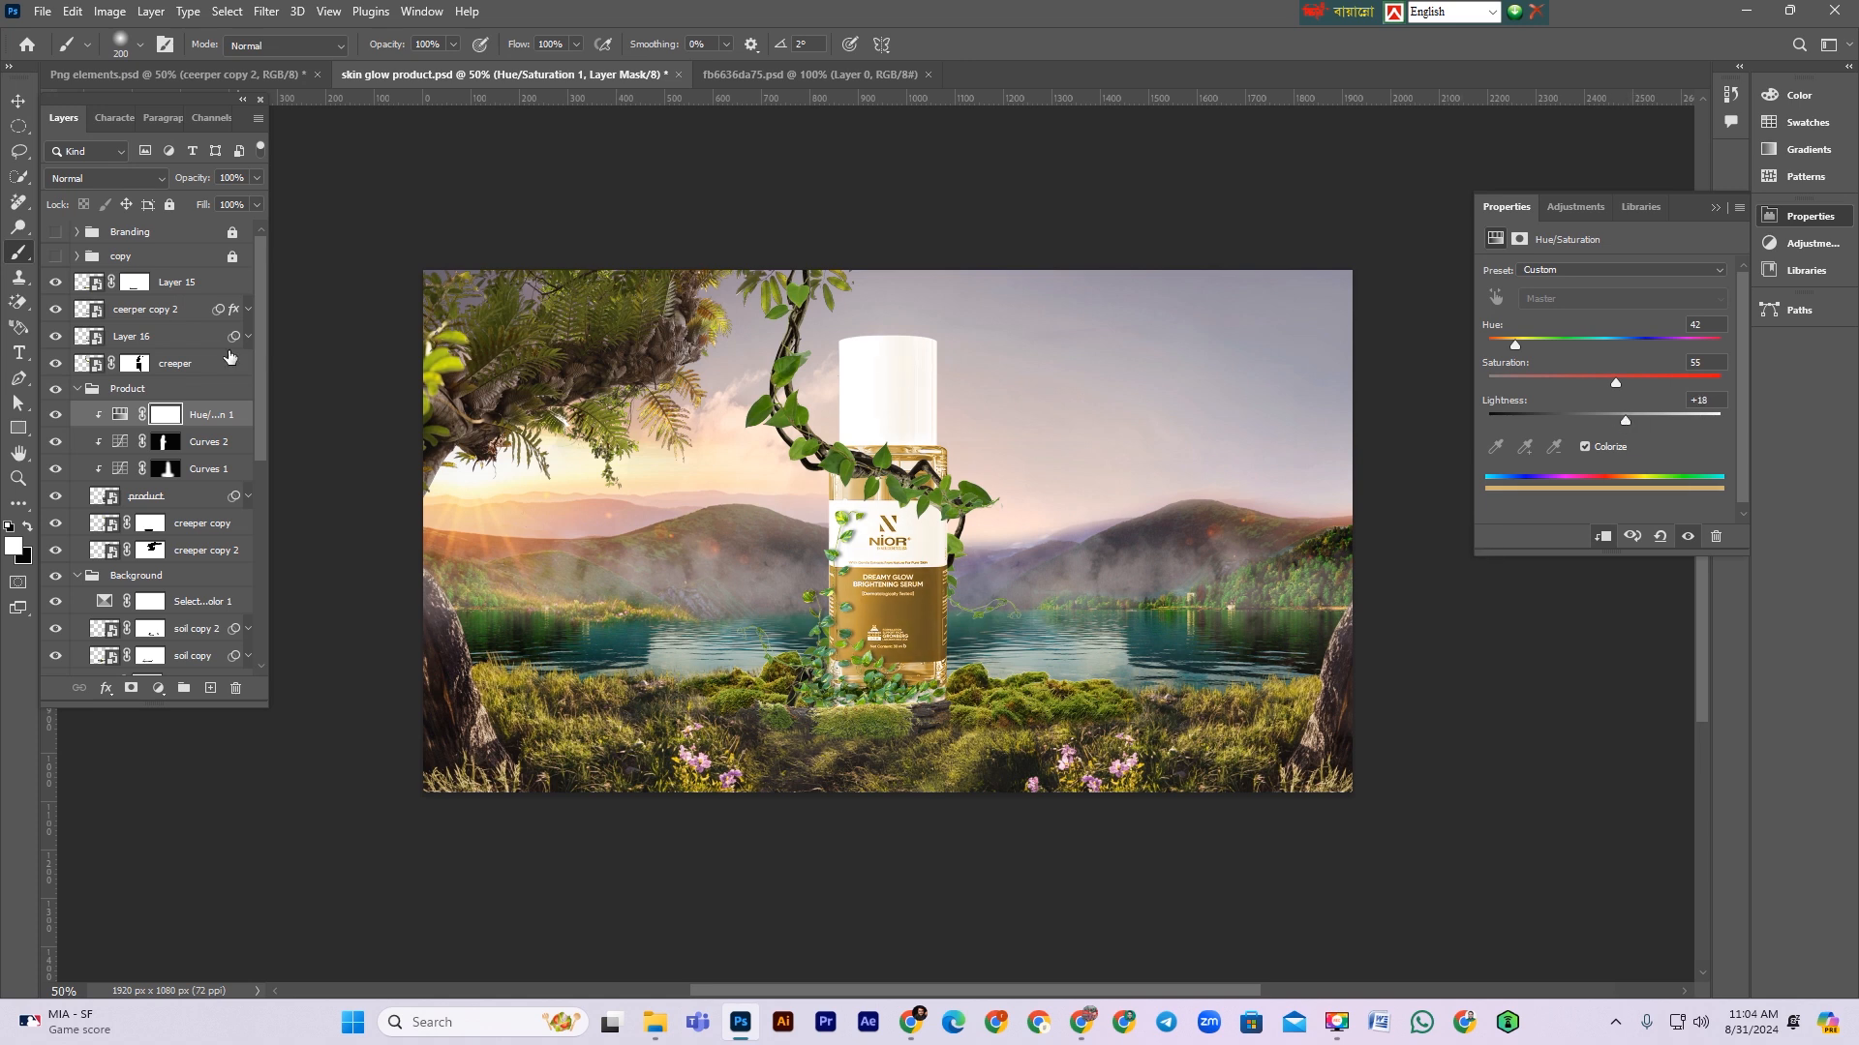
Step: Invert the Hue/Saturation mask, paint white down the bottle's left edge, and feather the mask to 110.2 px
click(161, 416)
key(ctrl+i)
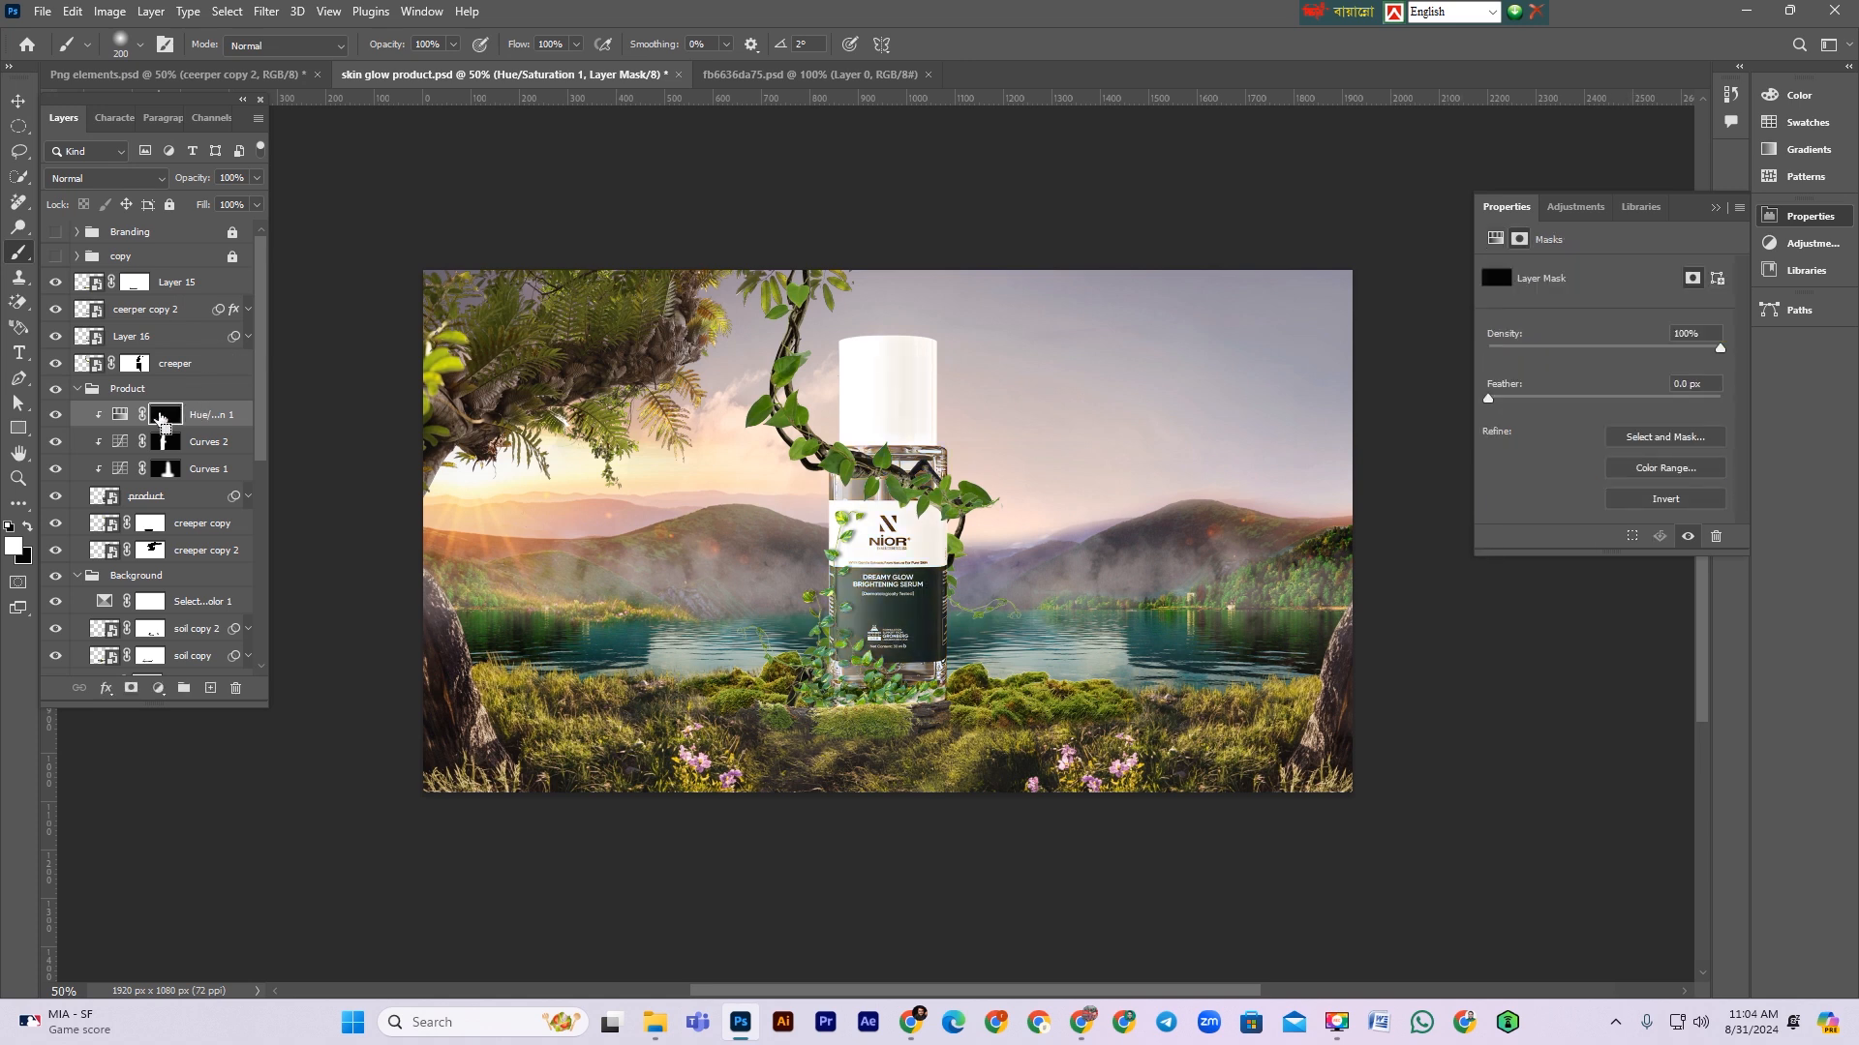
drag(782, 372, 774, 638)
mouse_move(772, 777)
mouse_down()
mouse_move(800, 835)
mouse_move(784, 538)
mouse_move(823, 302)
mouse_move(809, 650)
mouse_move(778, 538)
mouse_move(784, 801)
mouse_up()
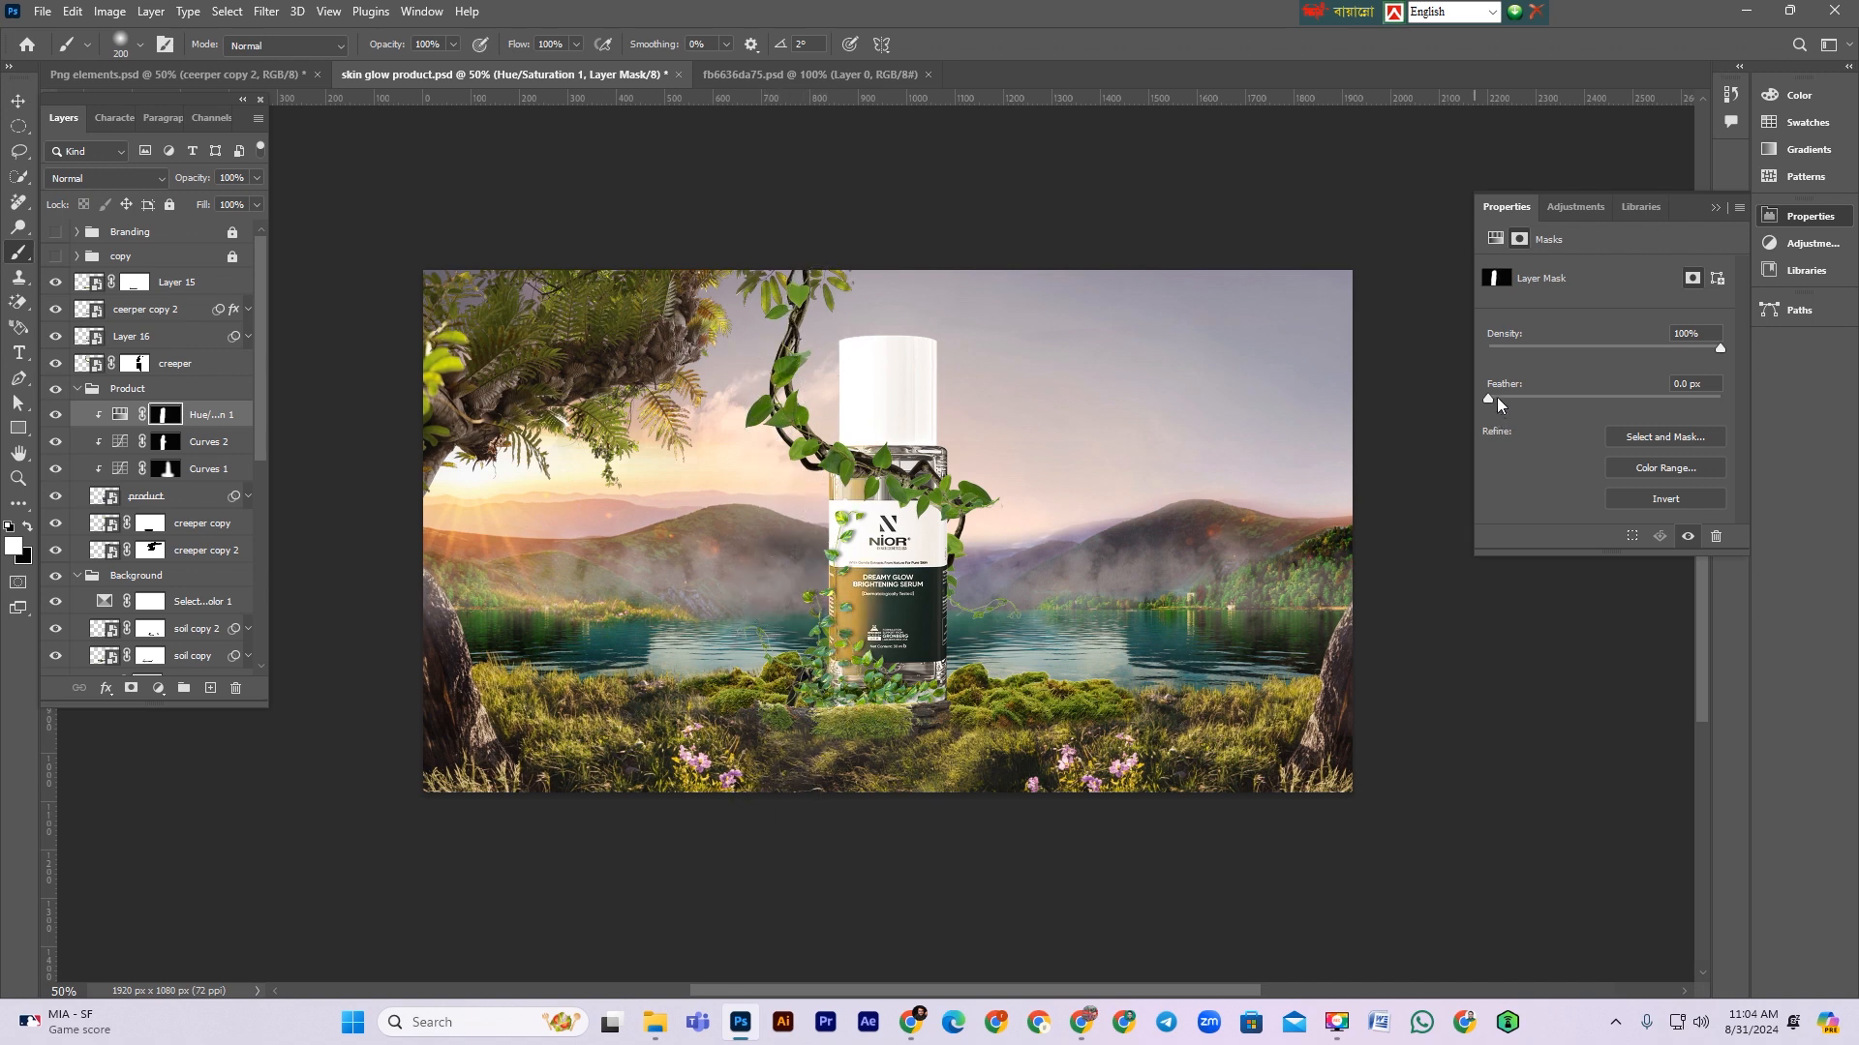
drag(1490, 397, 1640, 397)
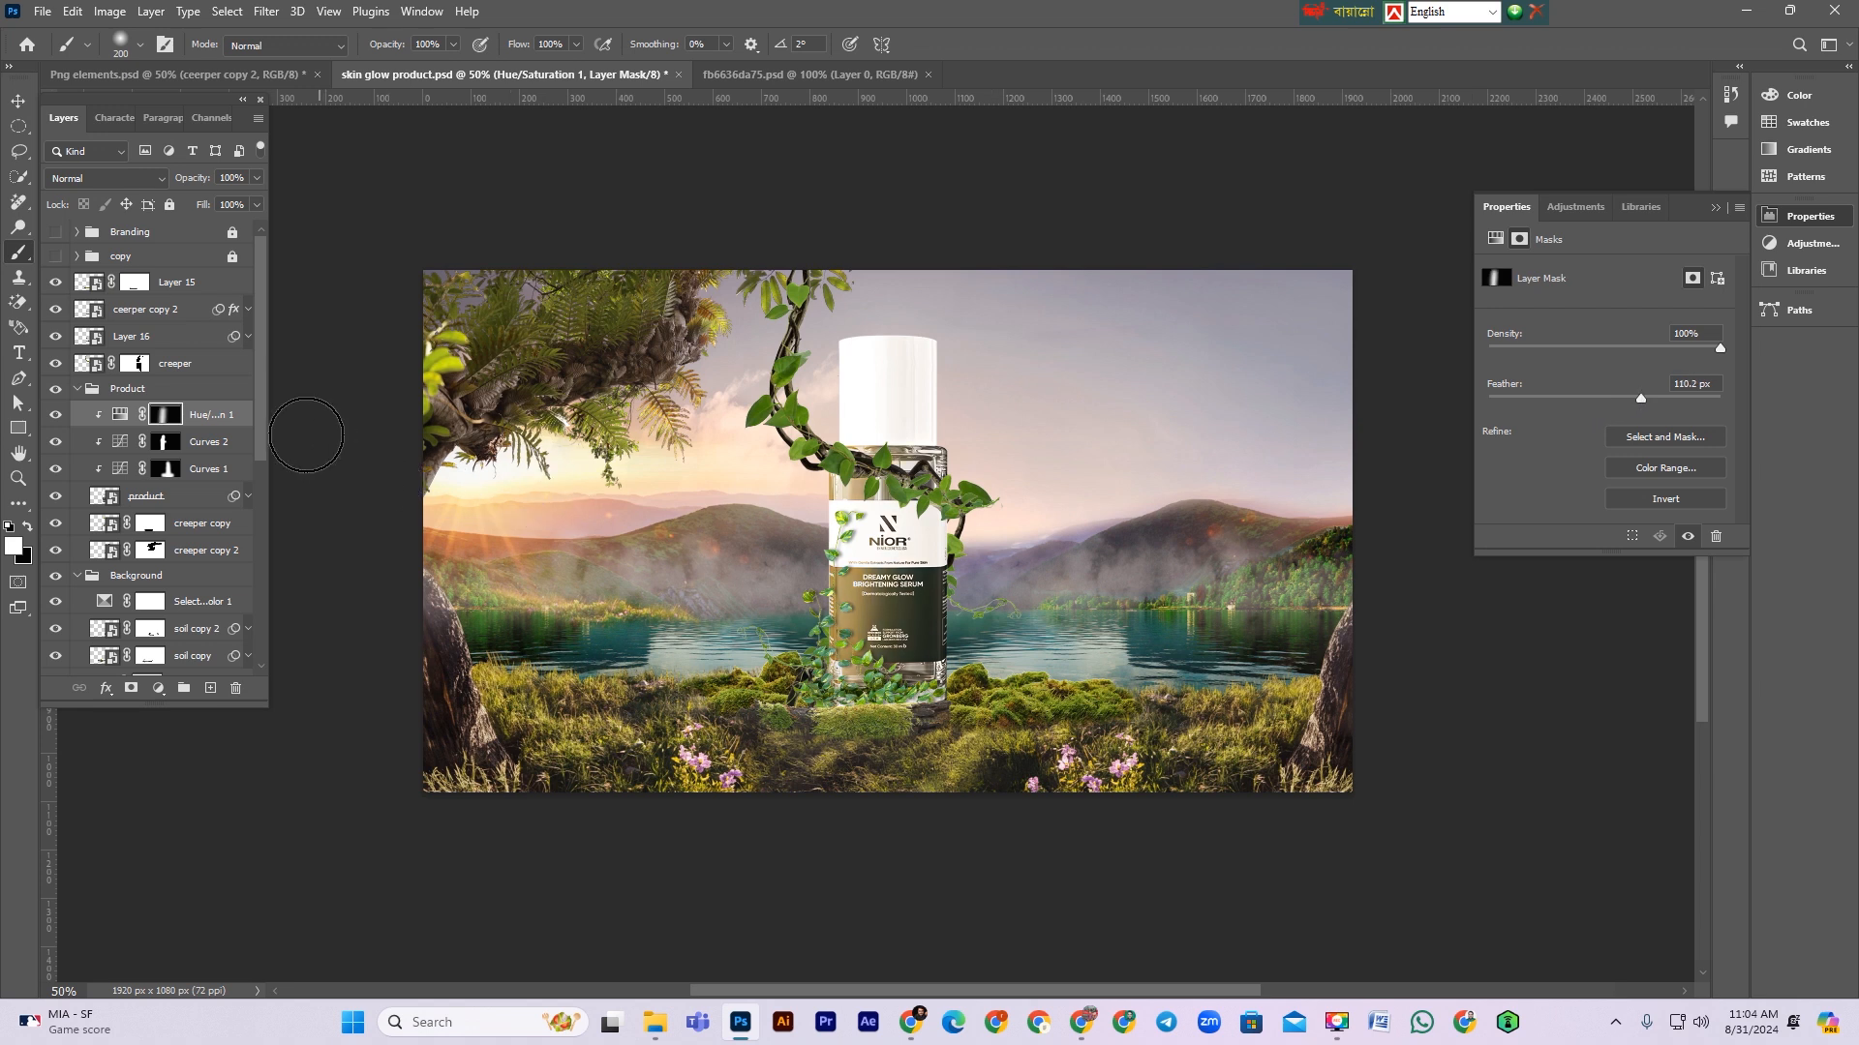
Step: Narrow the Hue/Saturation layer's Underlying Layer Blend If range from both ends in Layer Style
click(119, 414)
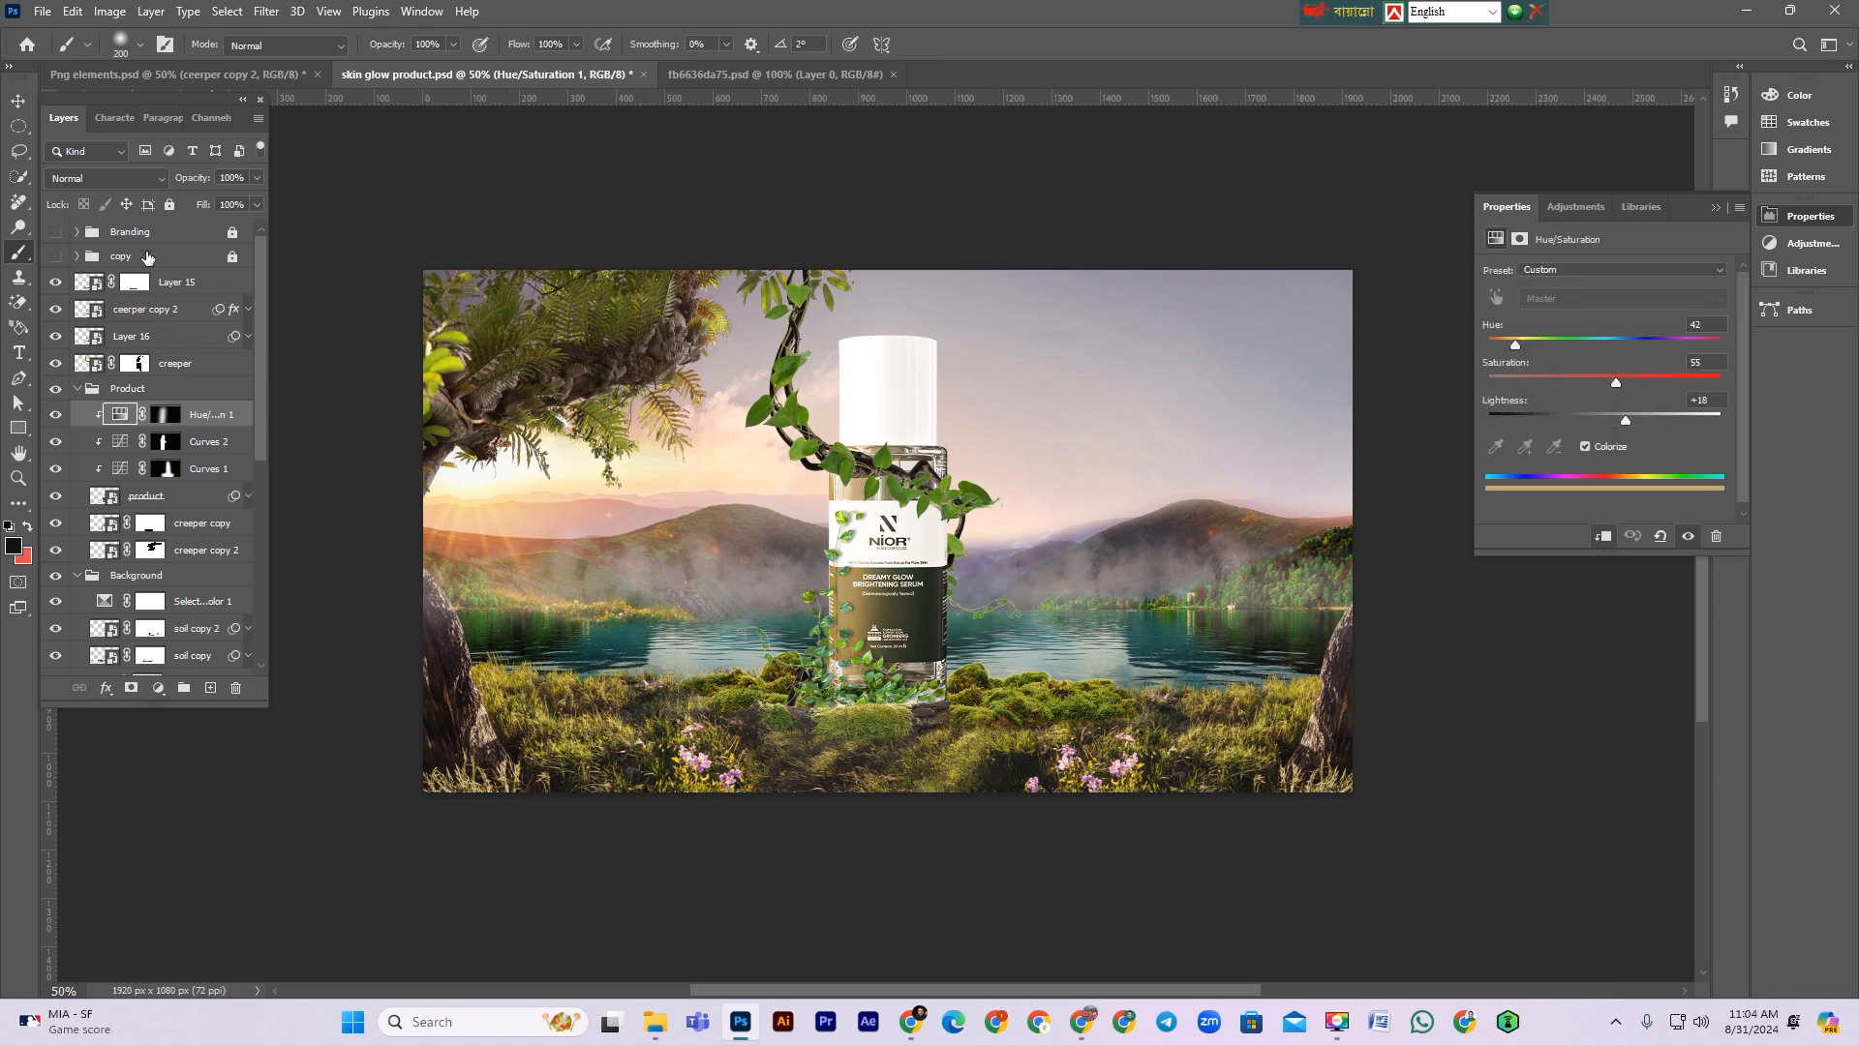
click(242, 430)
double_click(245, 428)
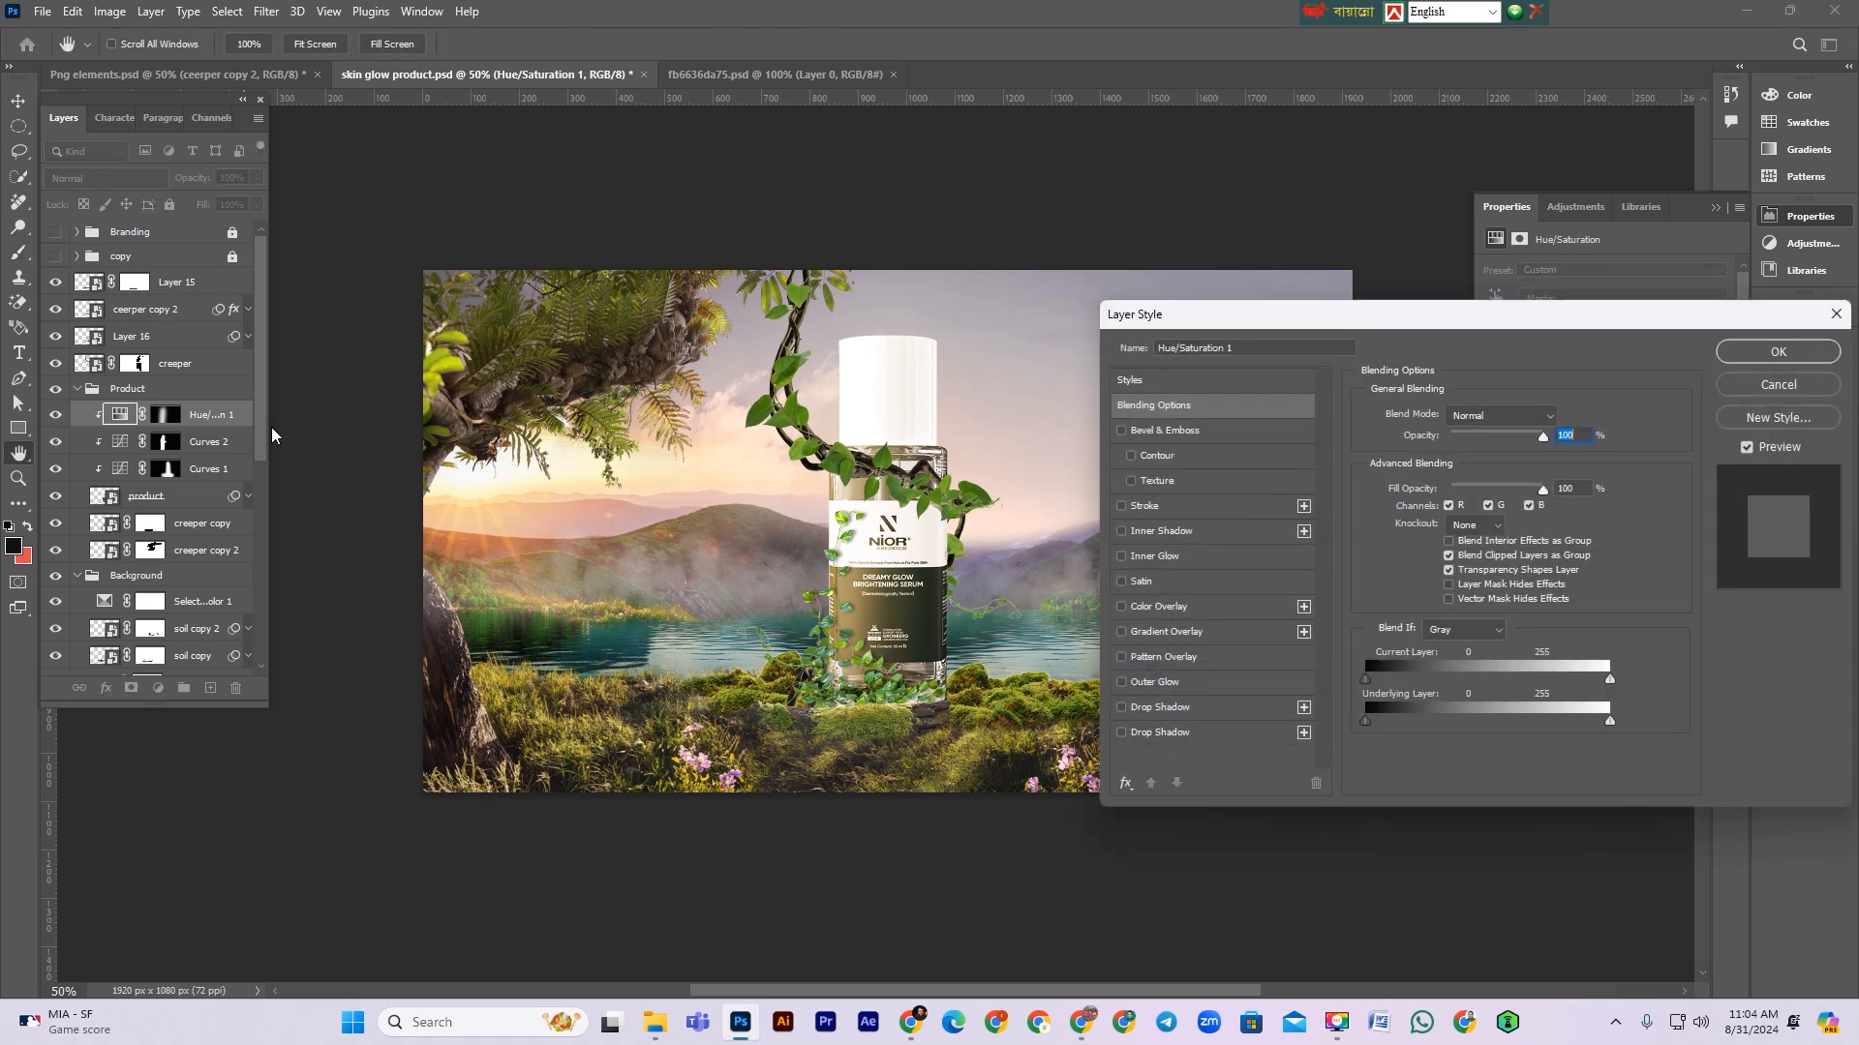
drag(1371, 723, 1398, 723)
drag(1610, 722, 1584, 722)
click(1778, 351)
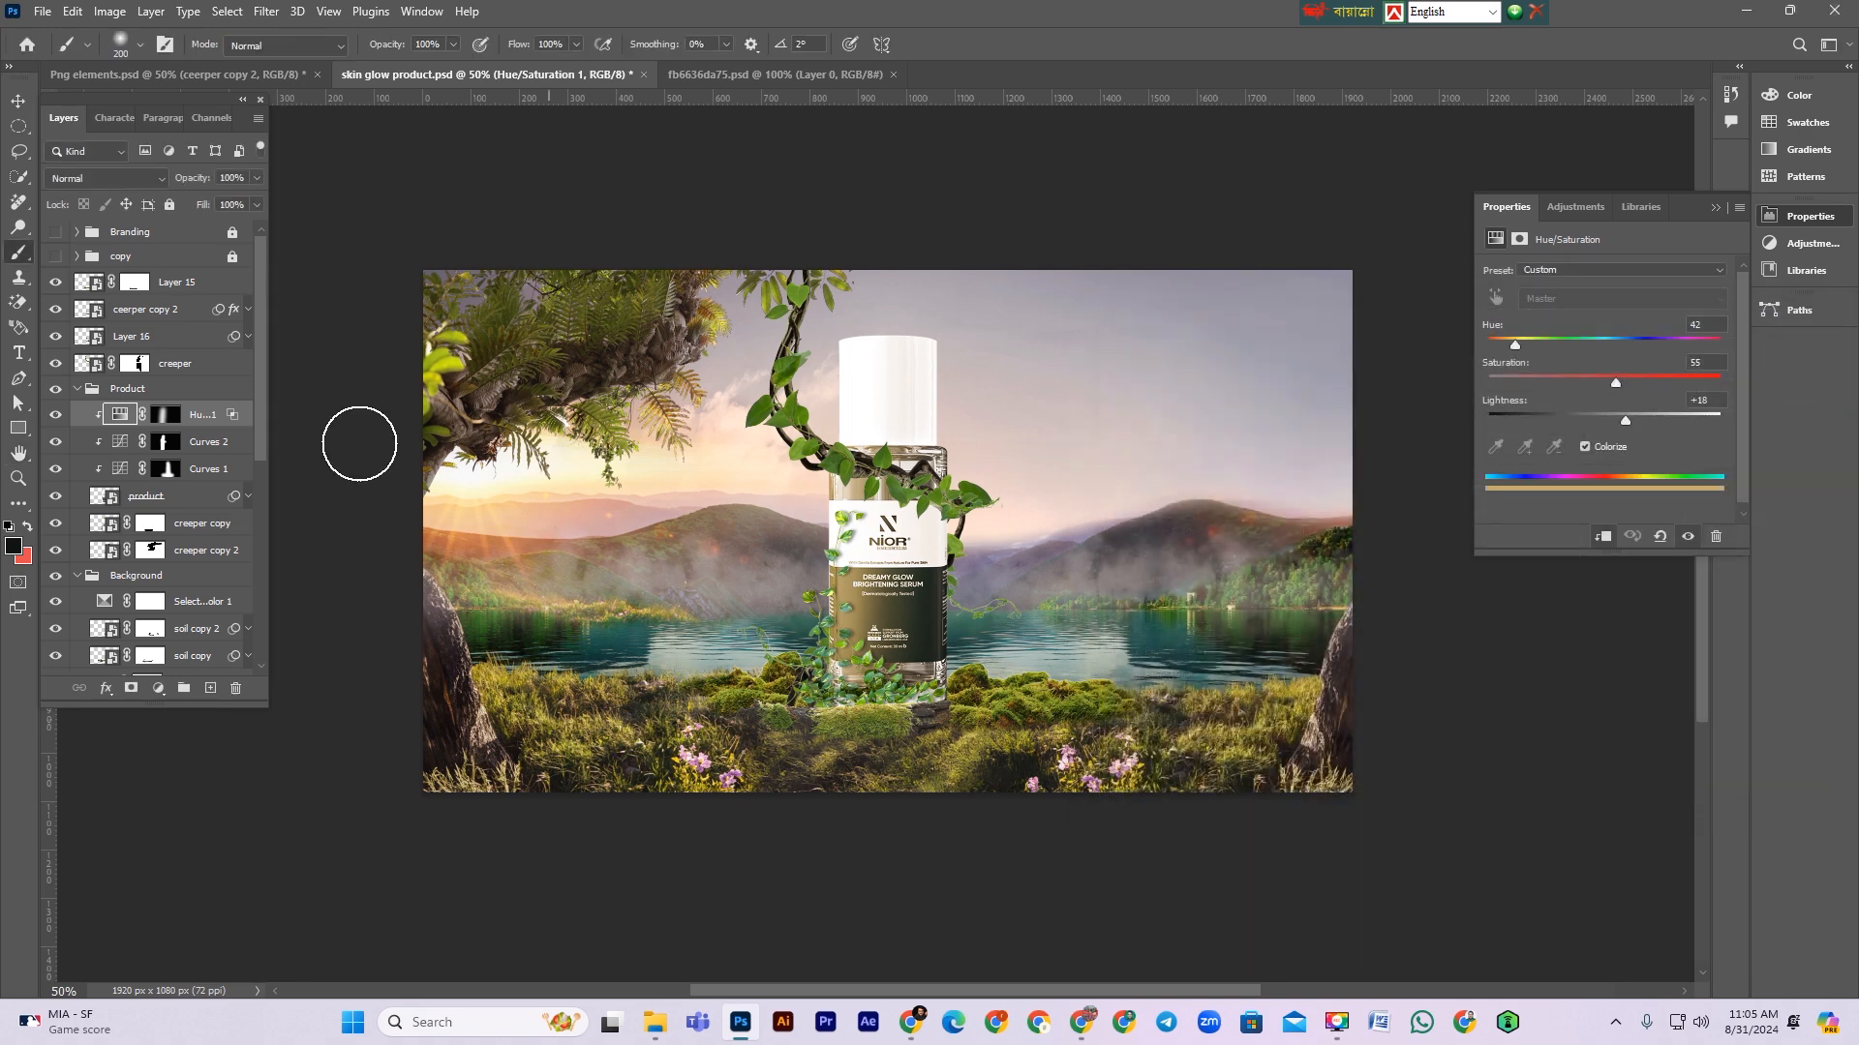
Step: Set the Hue/Saturation layer's blend mode to Hard Light and its opacity to 67%
click(107, 178)
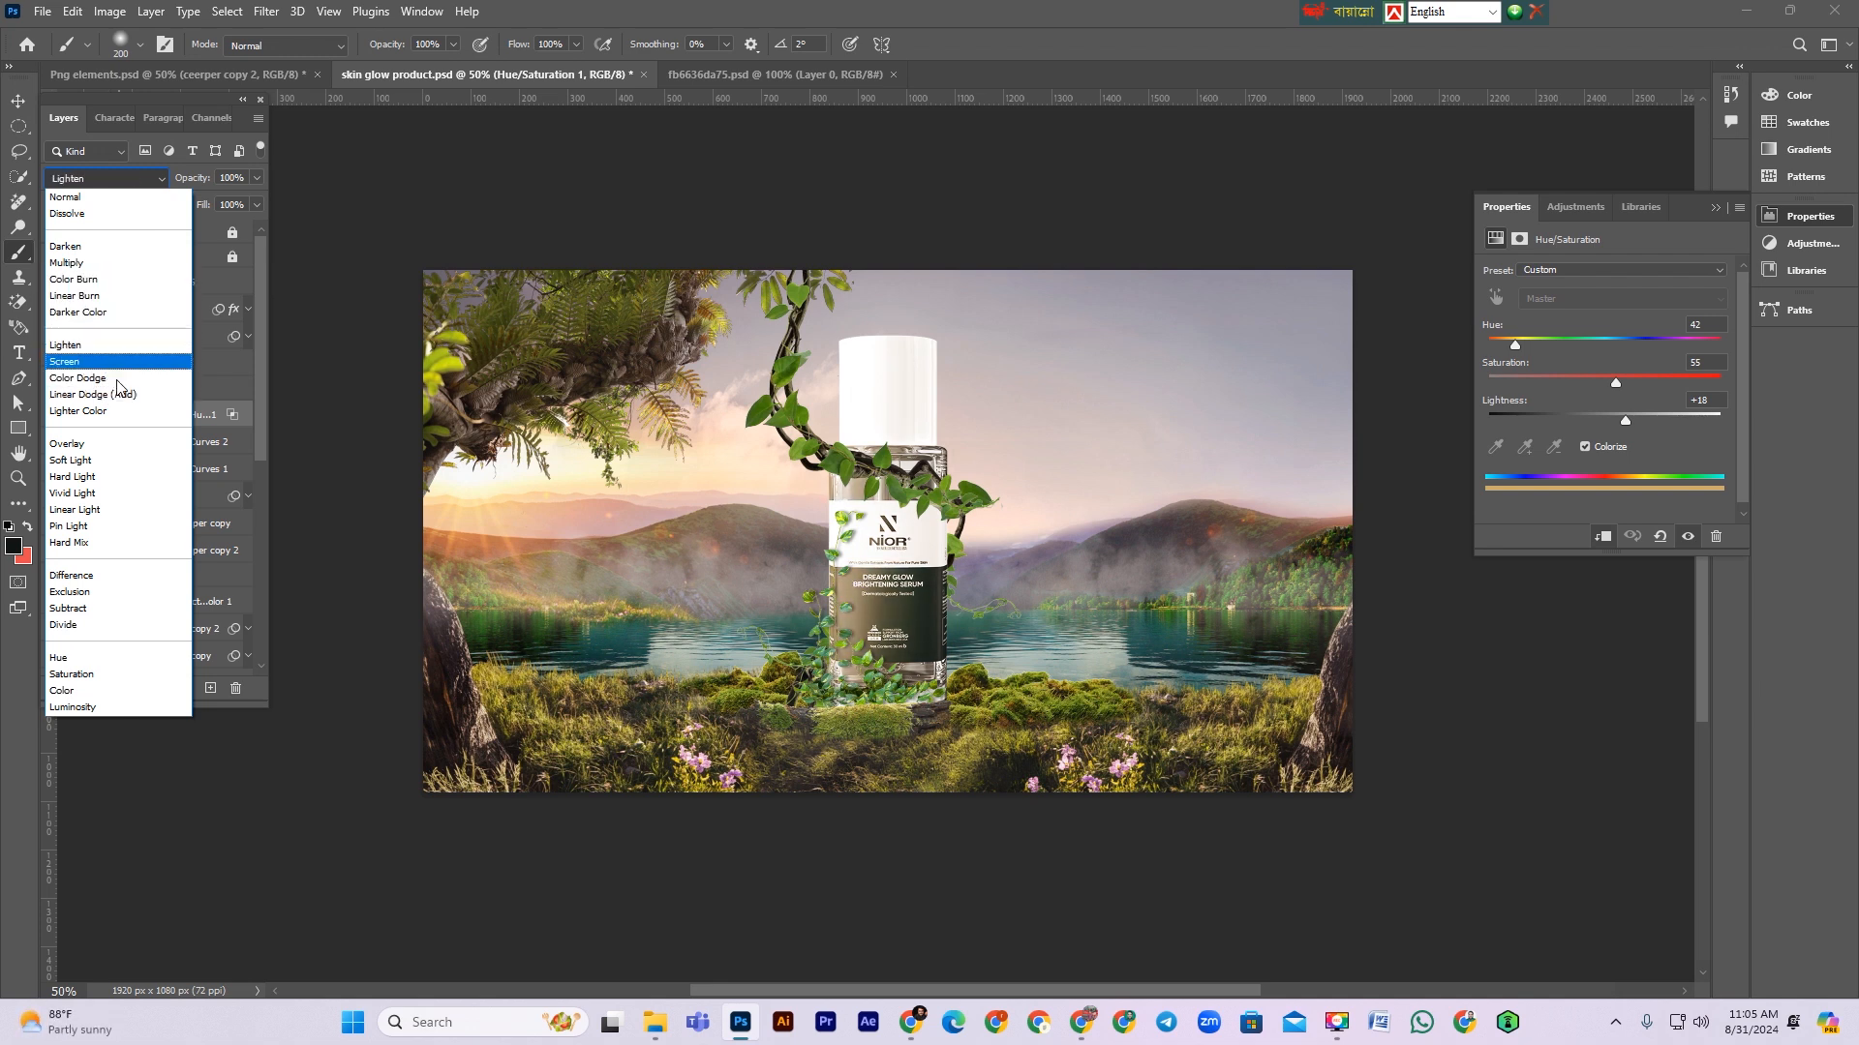
click(124, 482)
drag(200, 180, 192, 181)
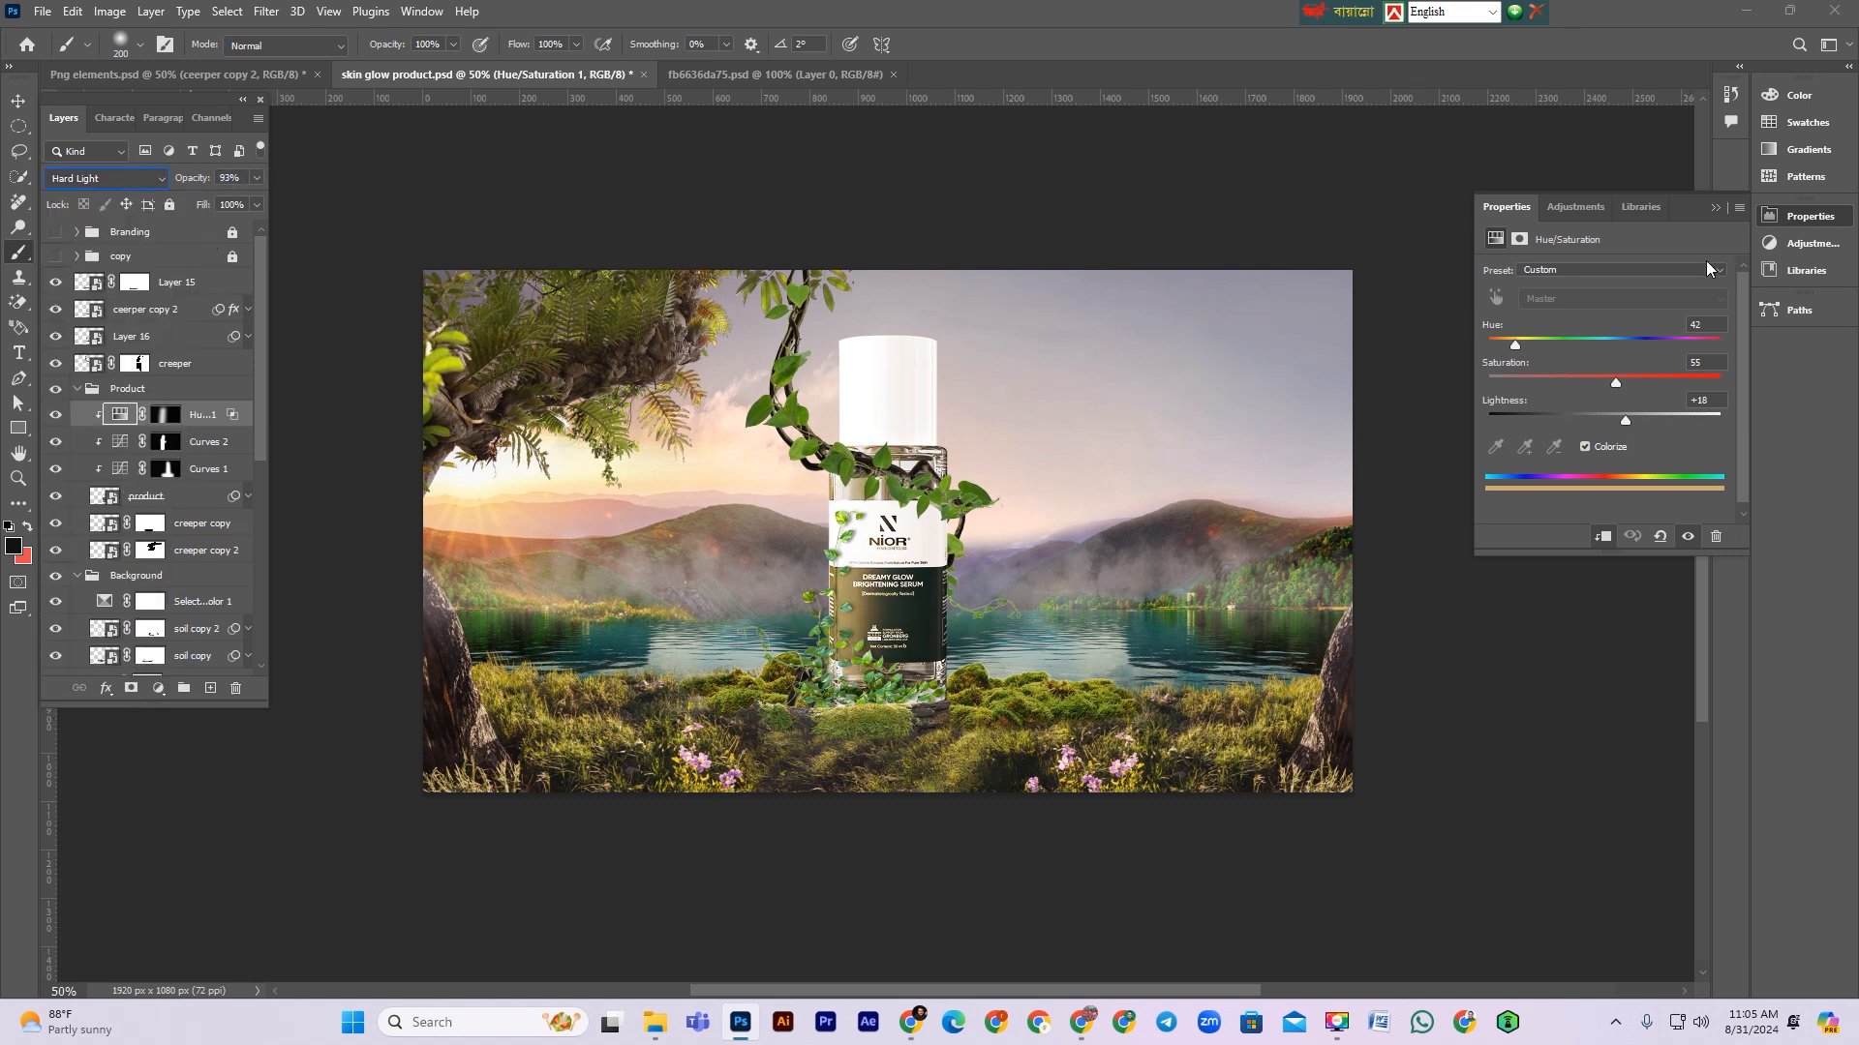
click(56, 443)
click(56, 443)
click(56, 469)
click(56, 470)
click(206, 474)
drag(199, 181, 180, 182)
click(211, 419)
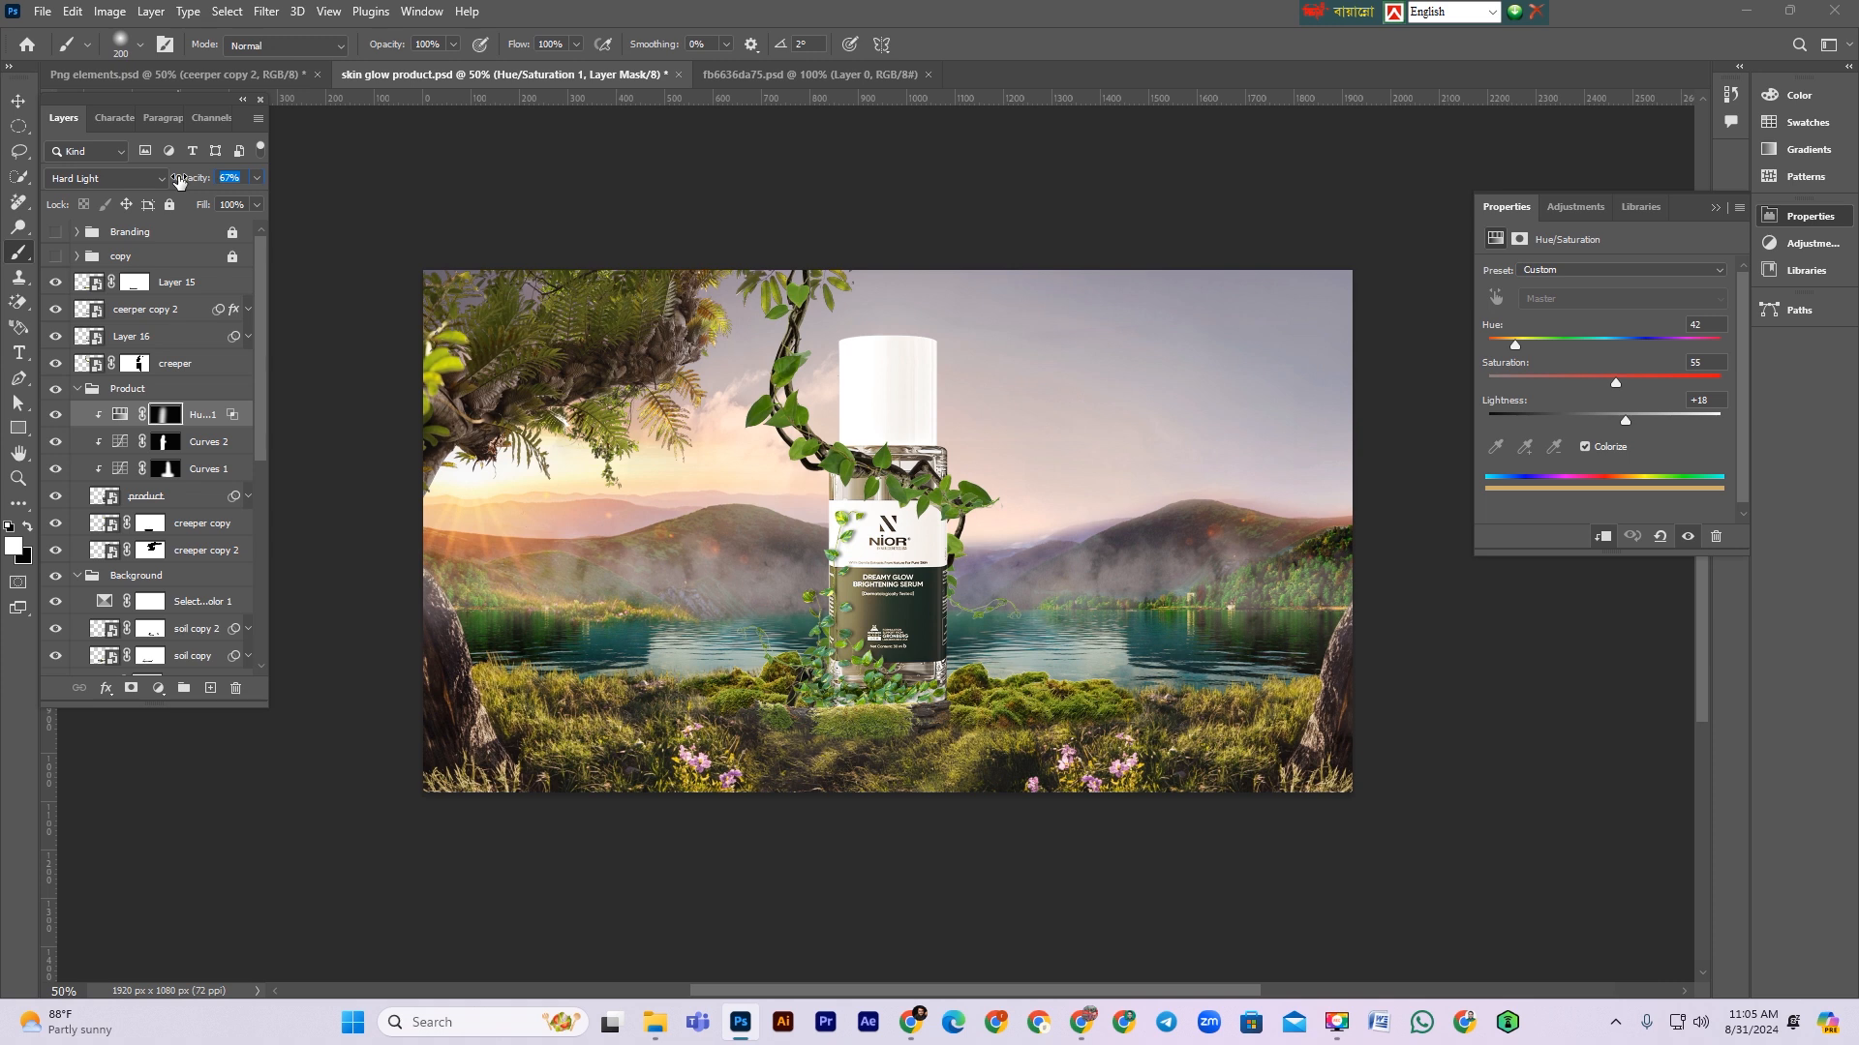
Step: Switch to the Move tool and save the document
click(19, 100)
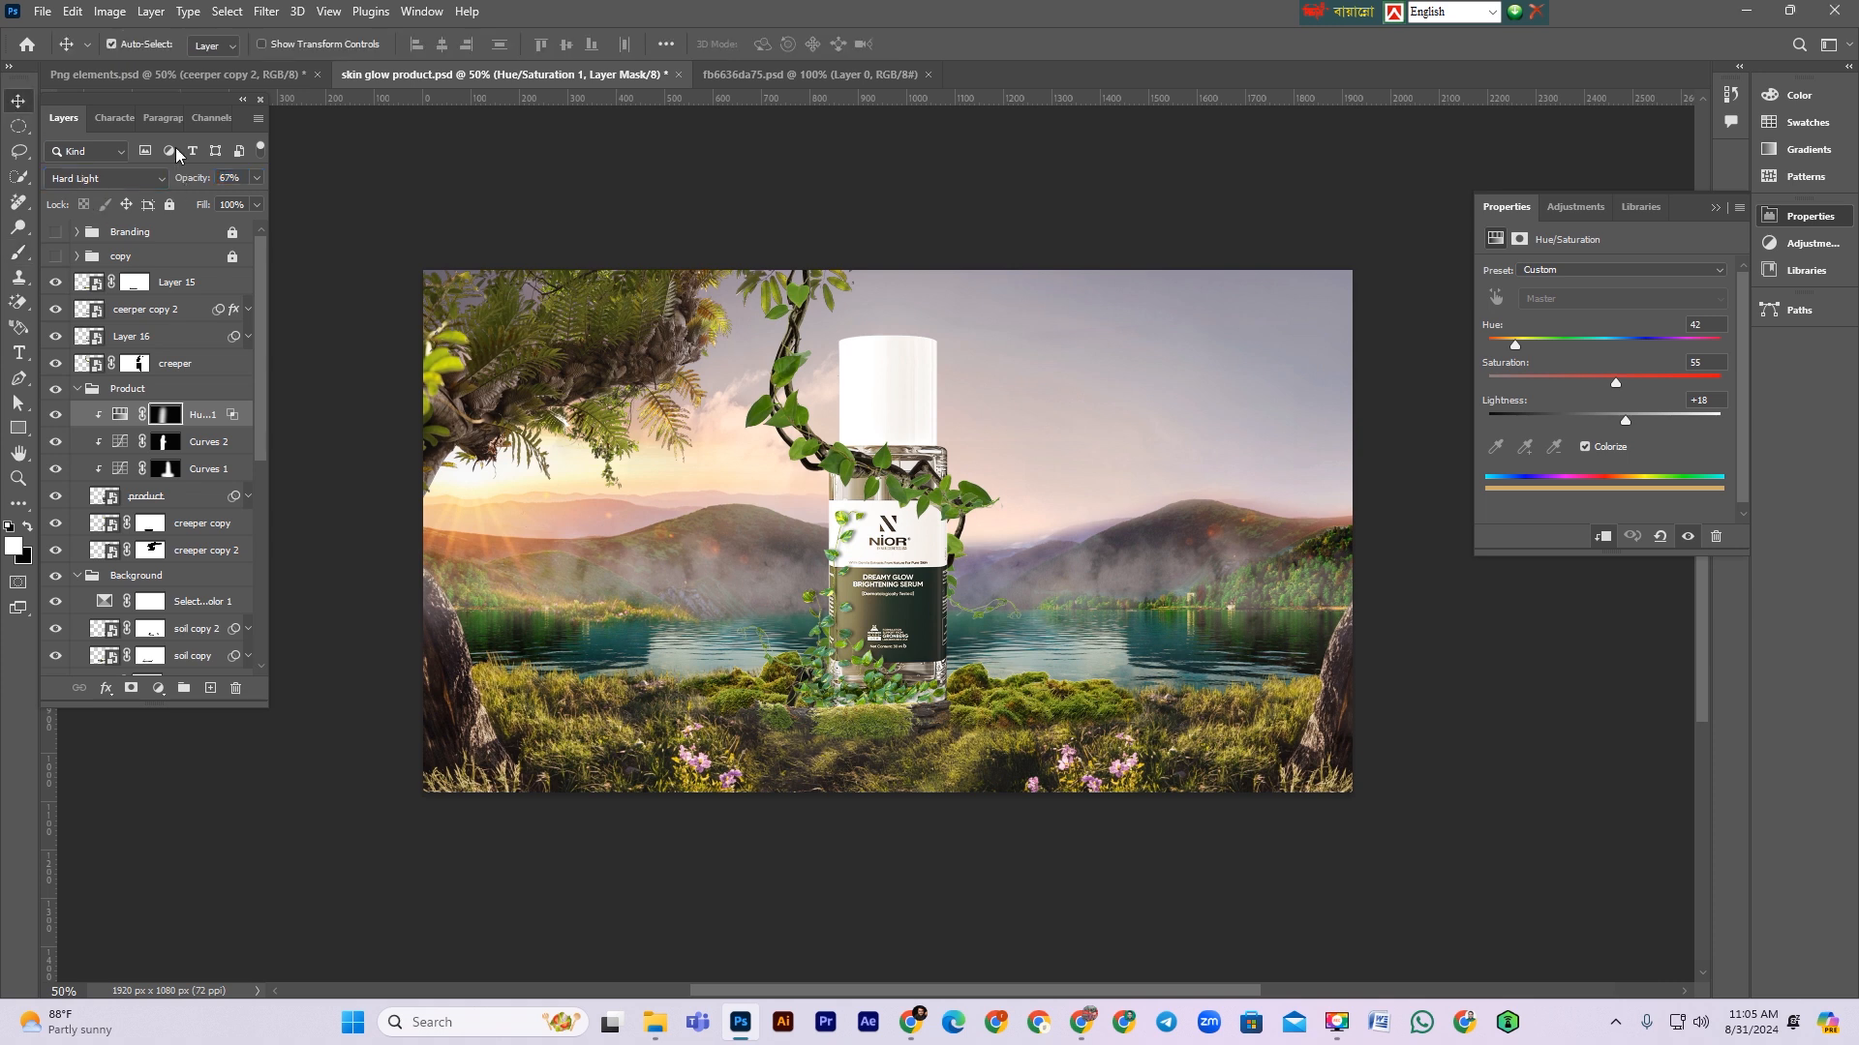
click(1107, 250)
key(ctrl+s)
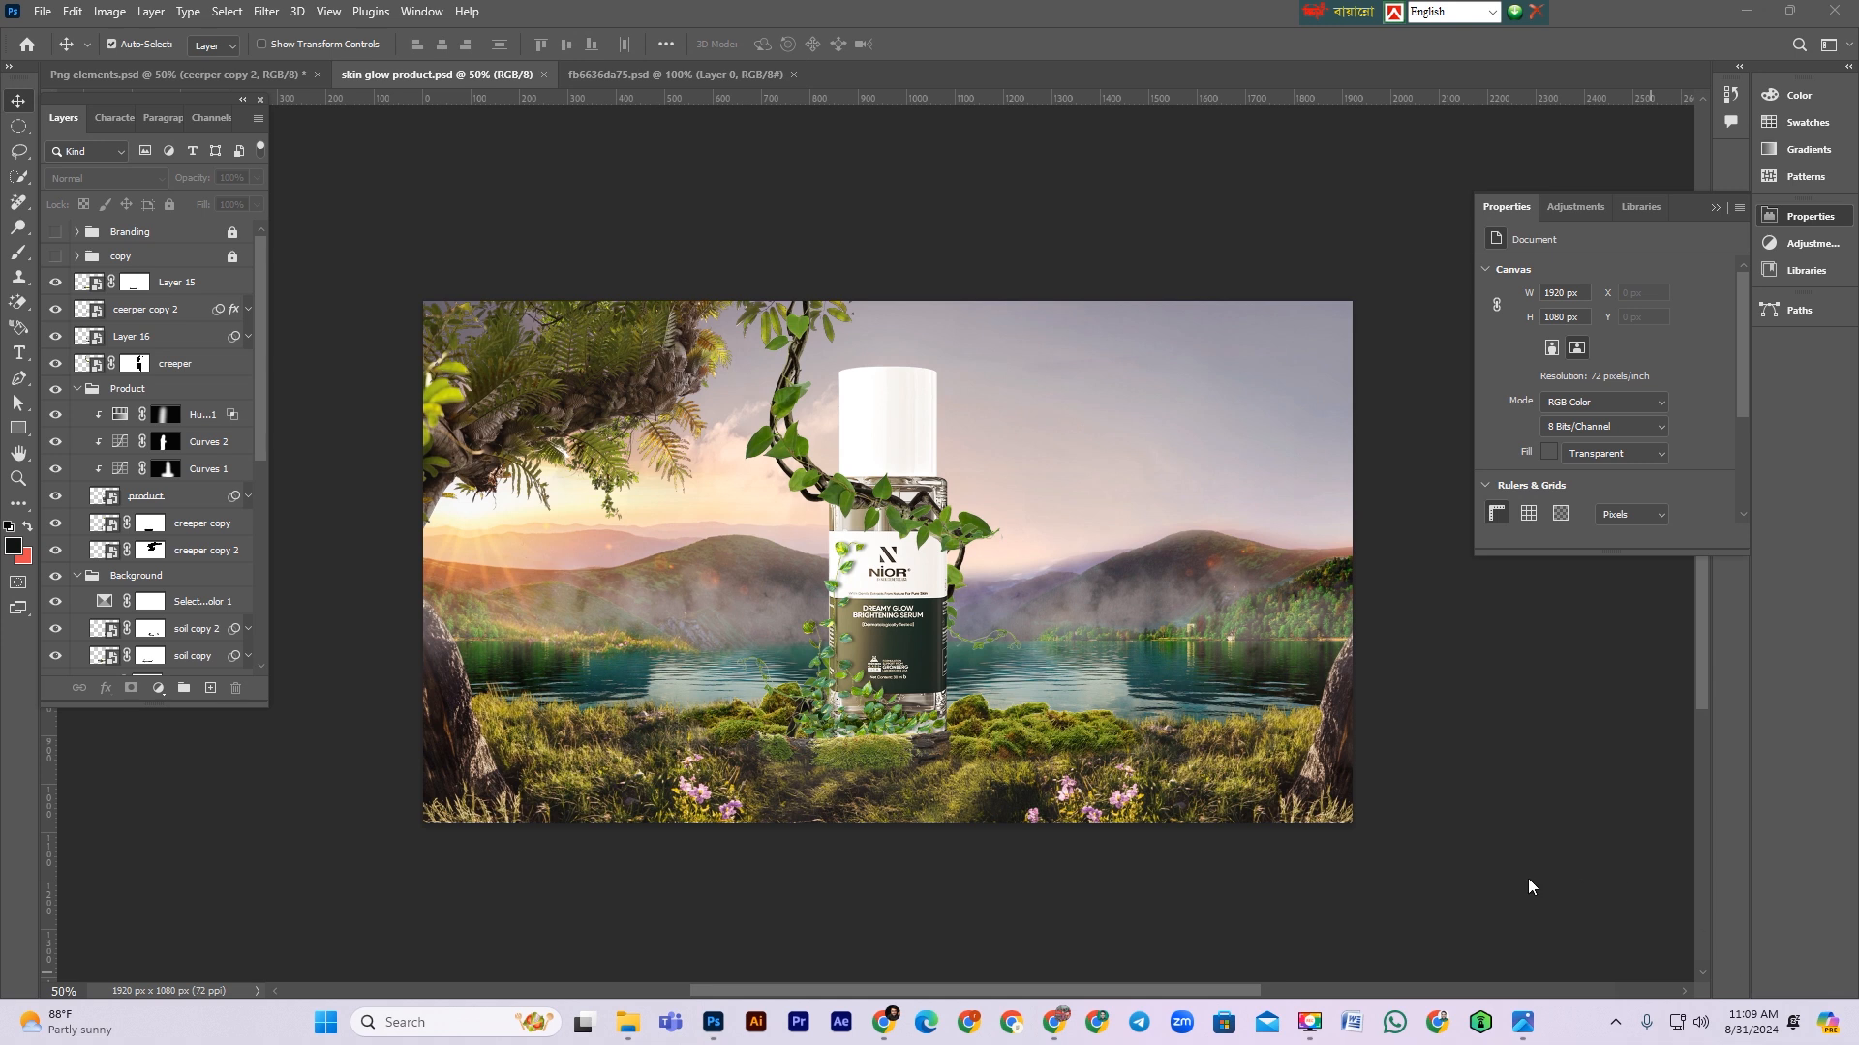
Step: Edit the Camera Raw Filter on ceerper copy 2, setting Exposure +0.30, Contrast +21 and Tint -44
click(920, 865)
click(842, 666)
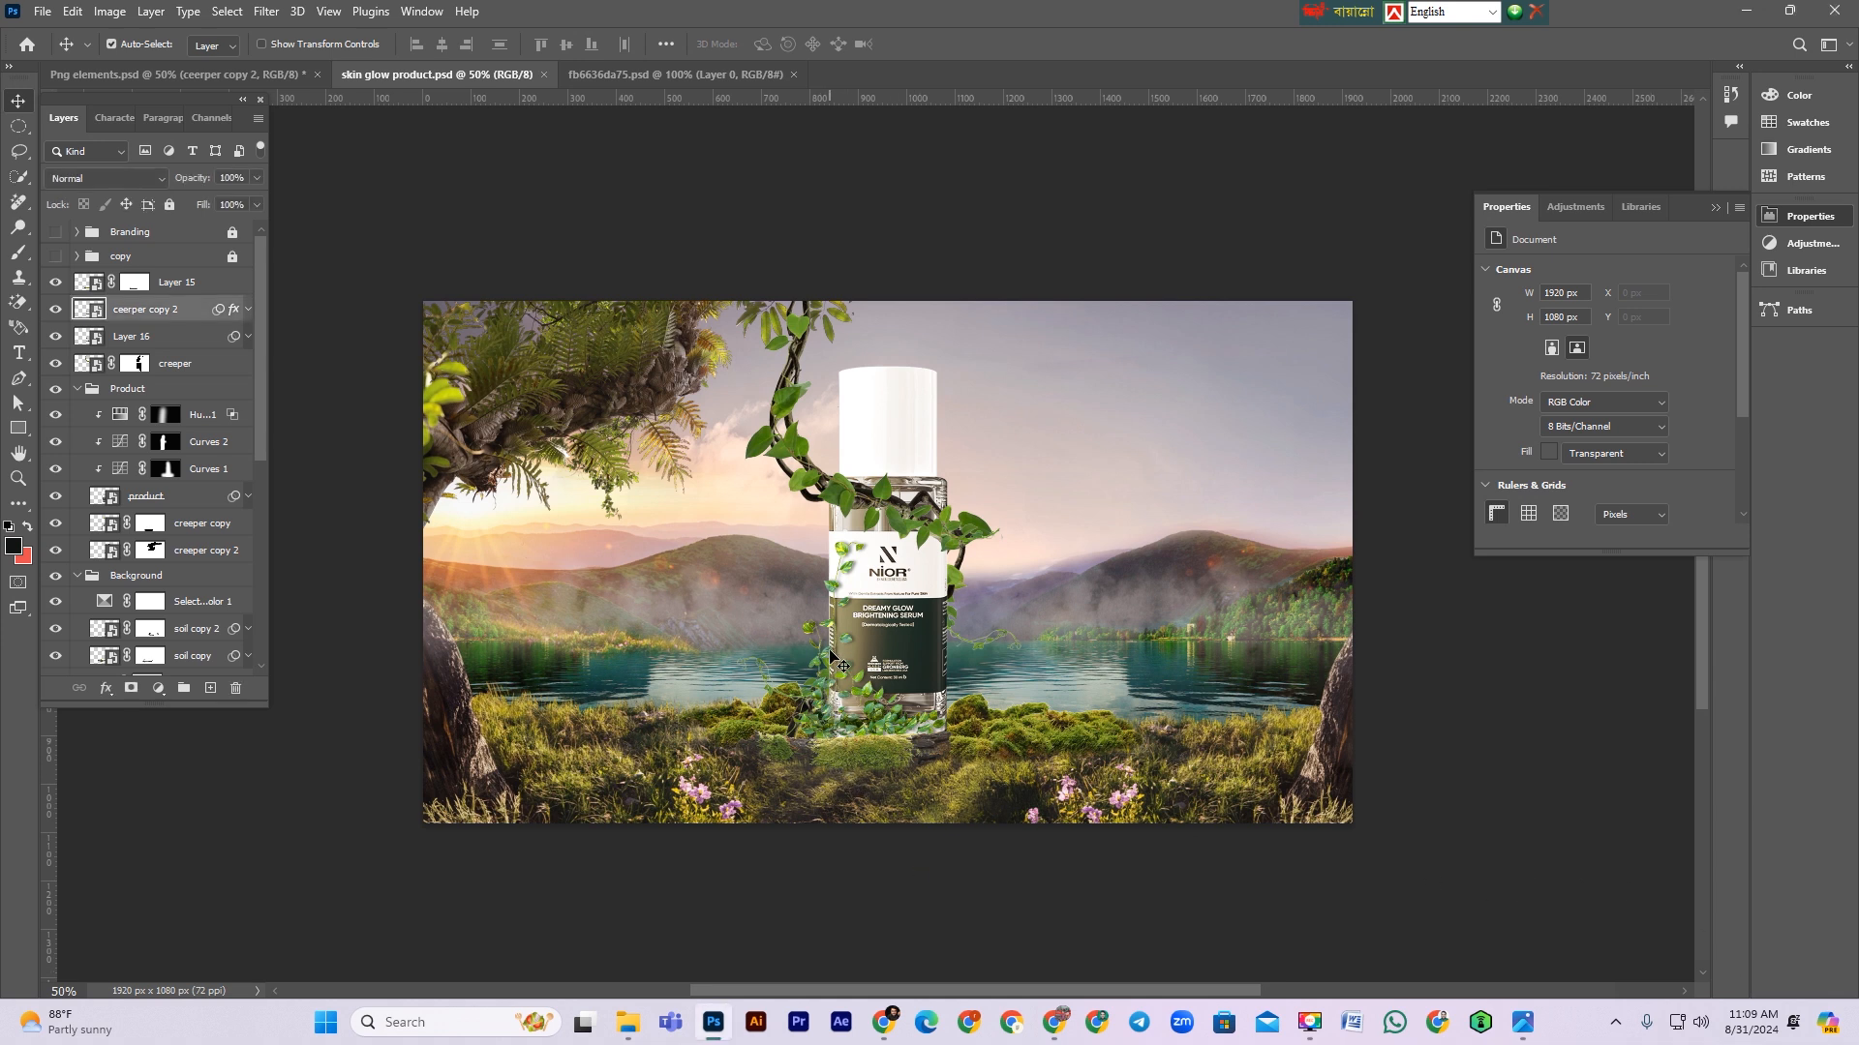
click(57, 310)
click(57, 310)
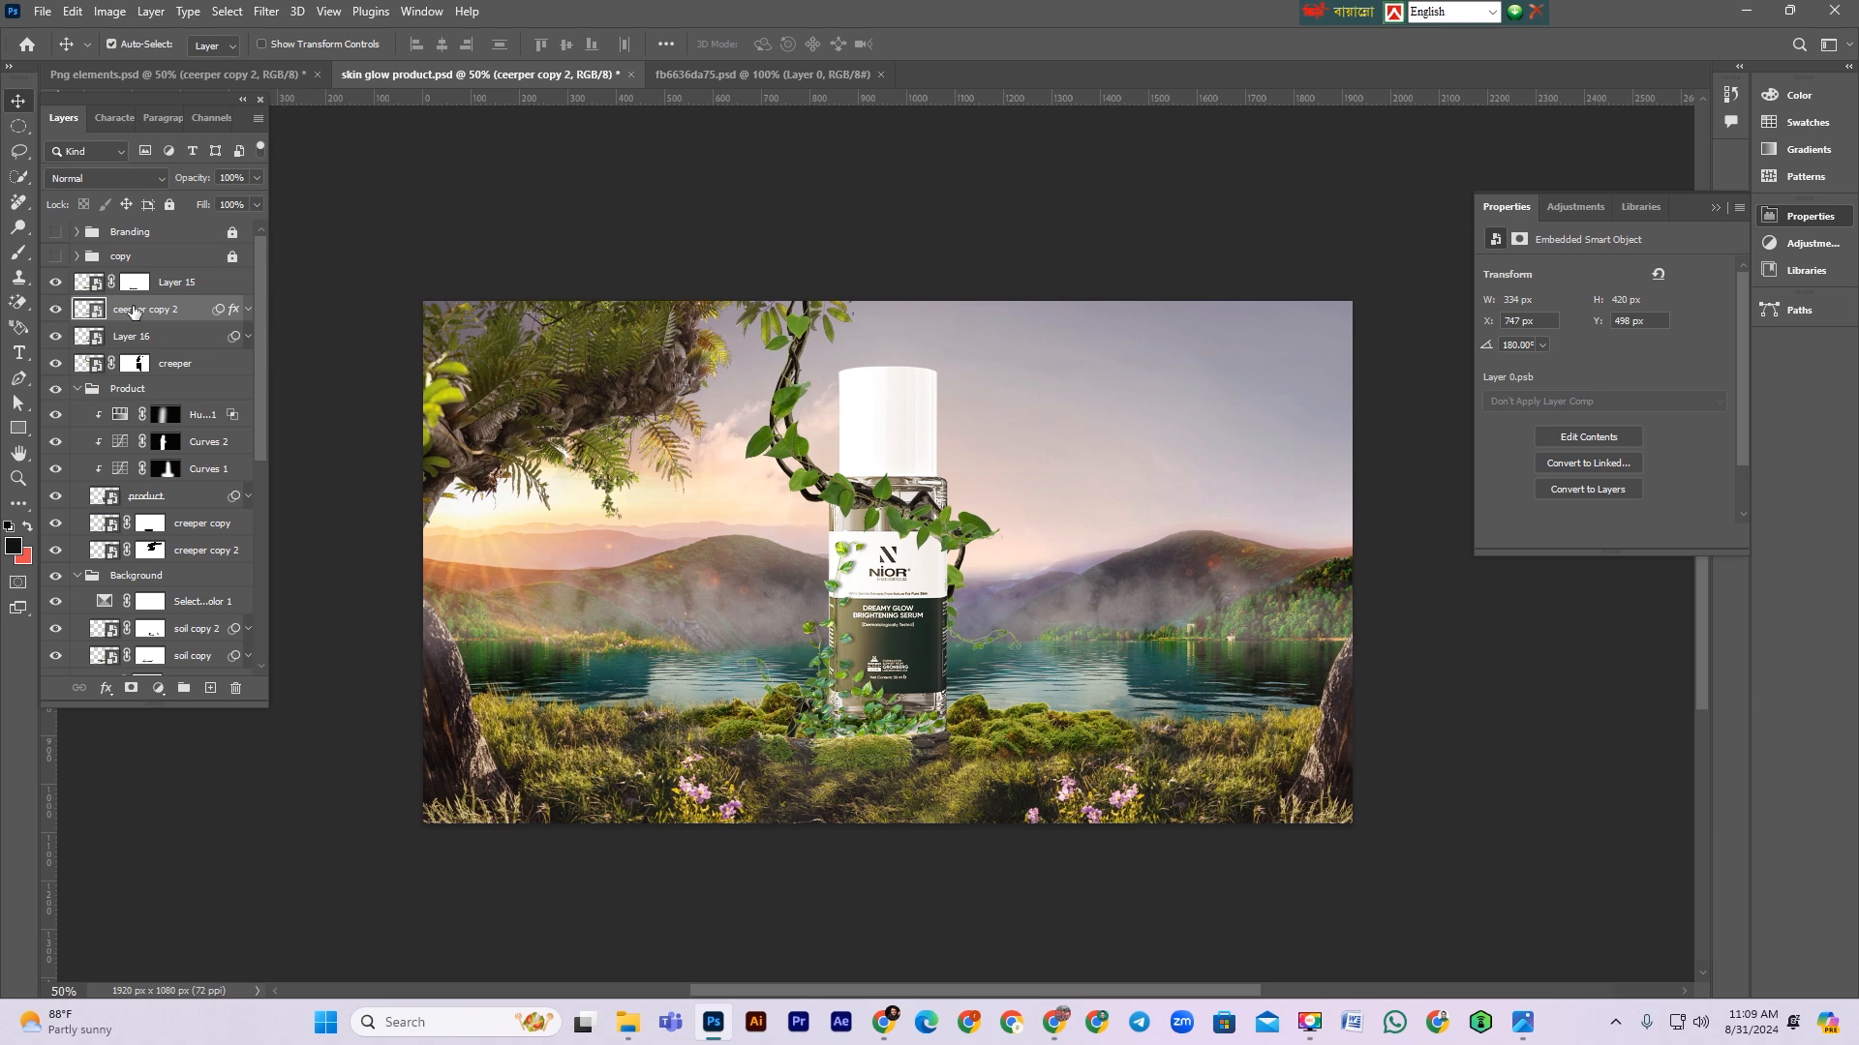
click(248, 309)
click(248, 310)
click(248, 310)
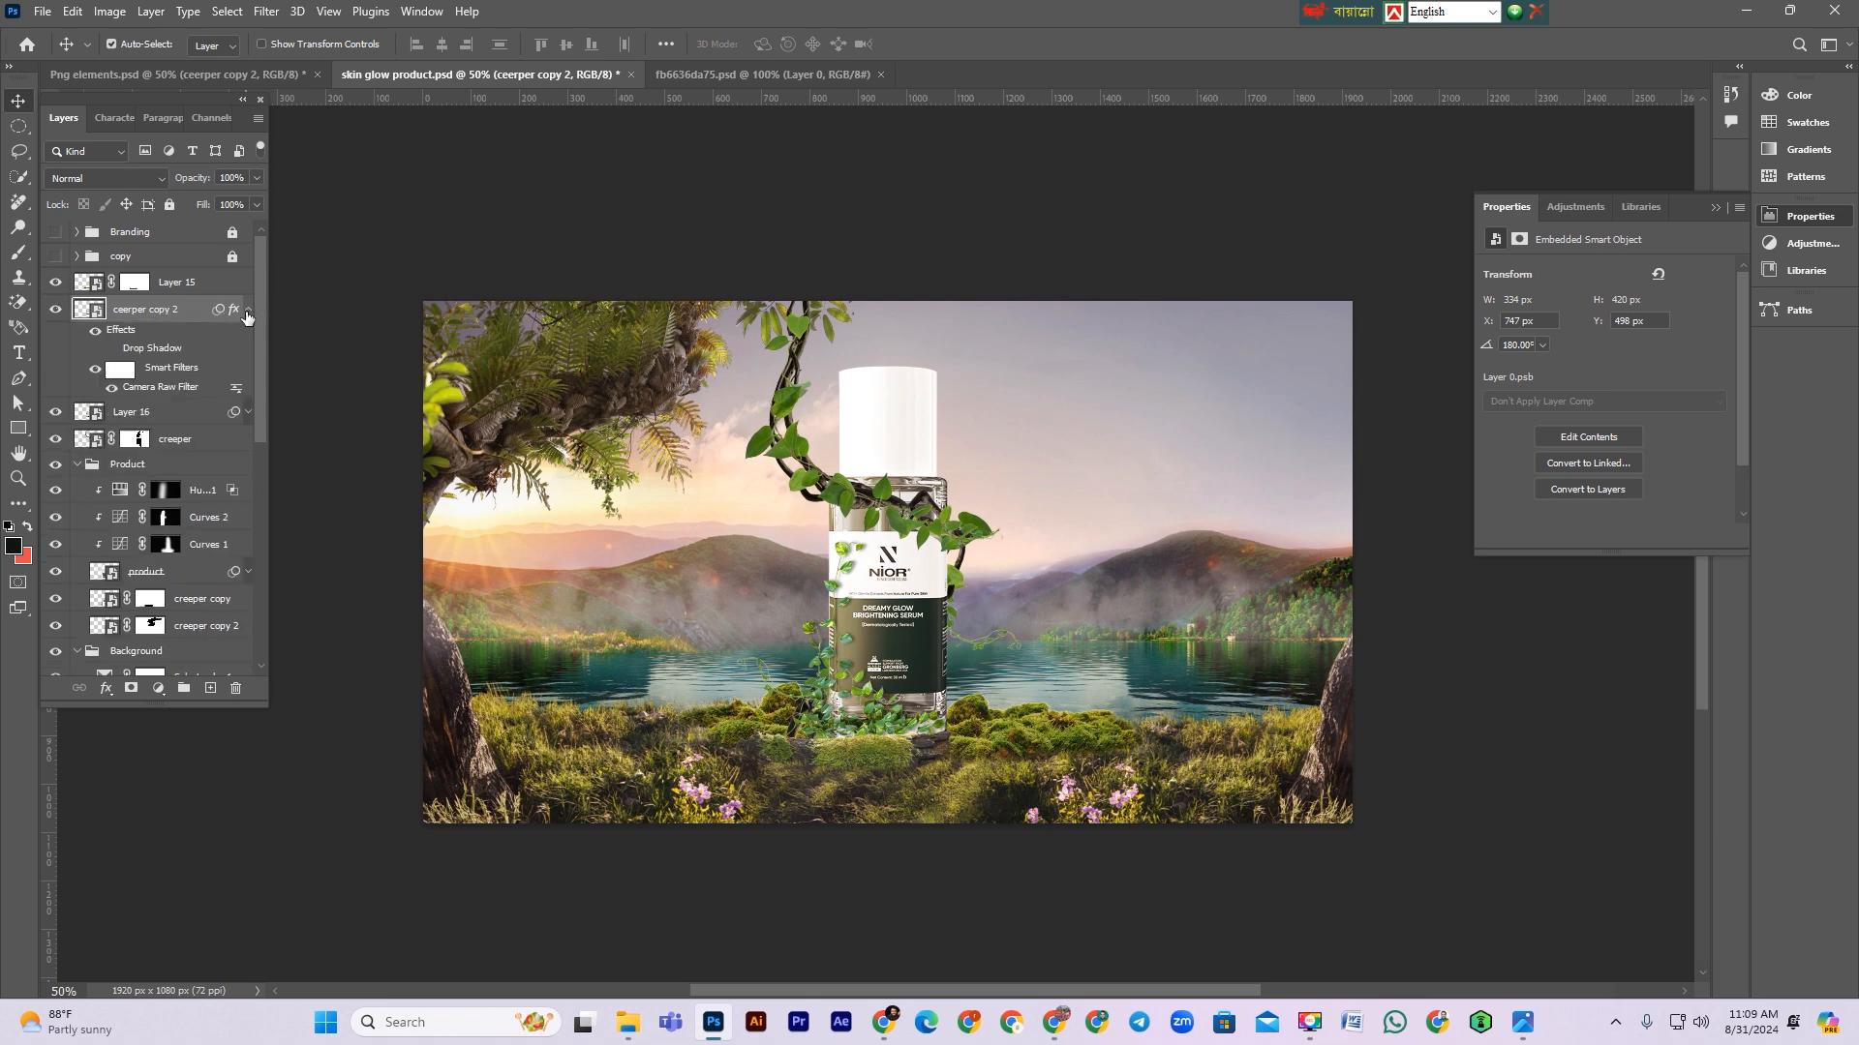
double_click(159, 386)
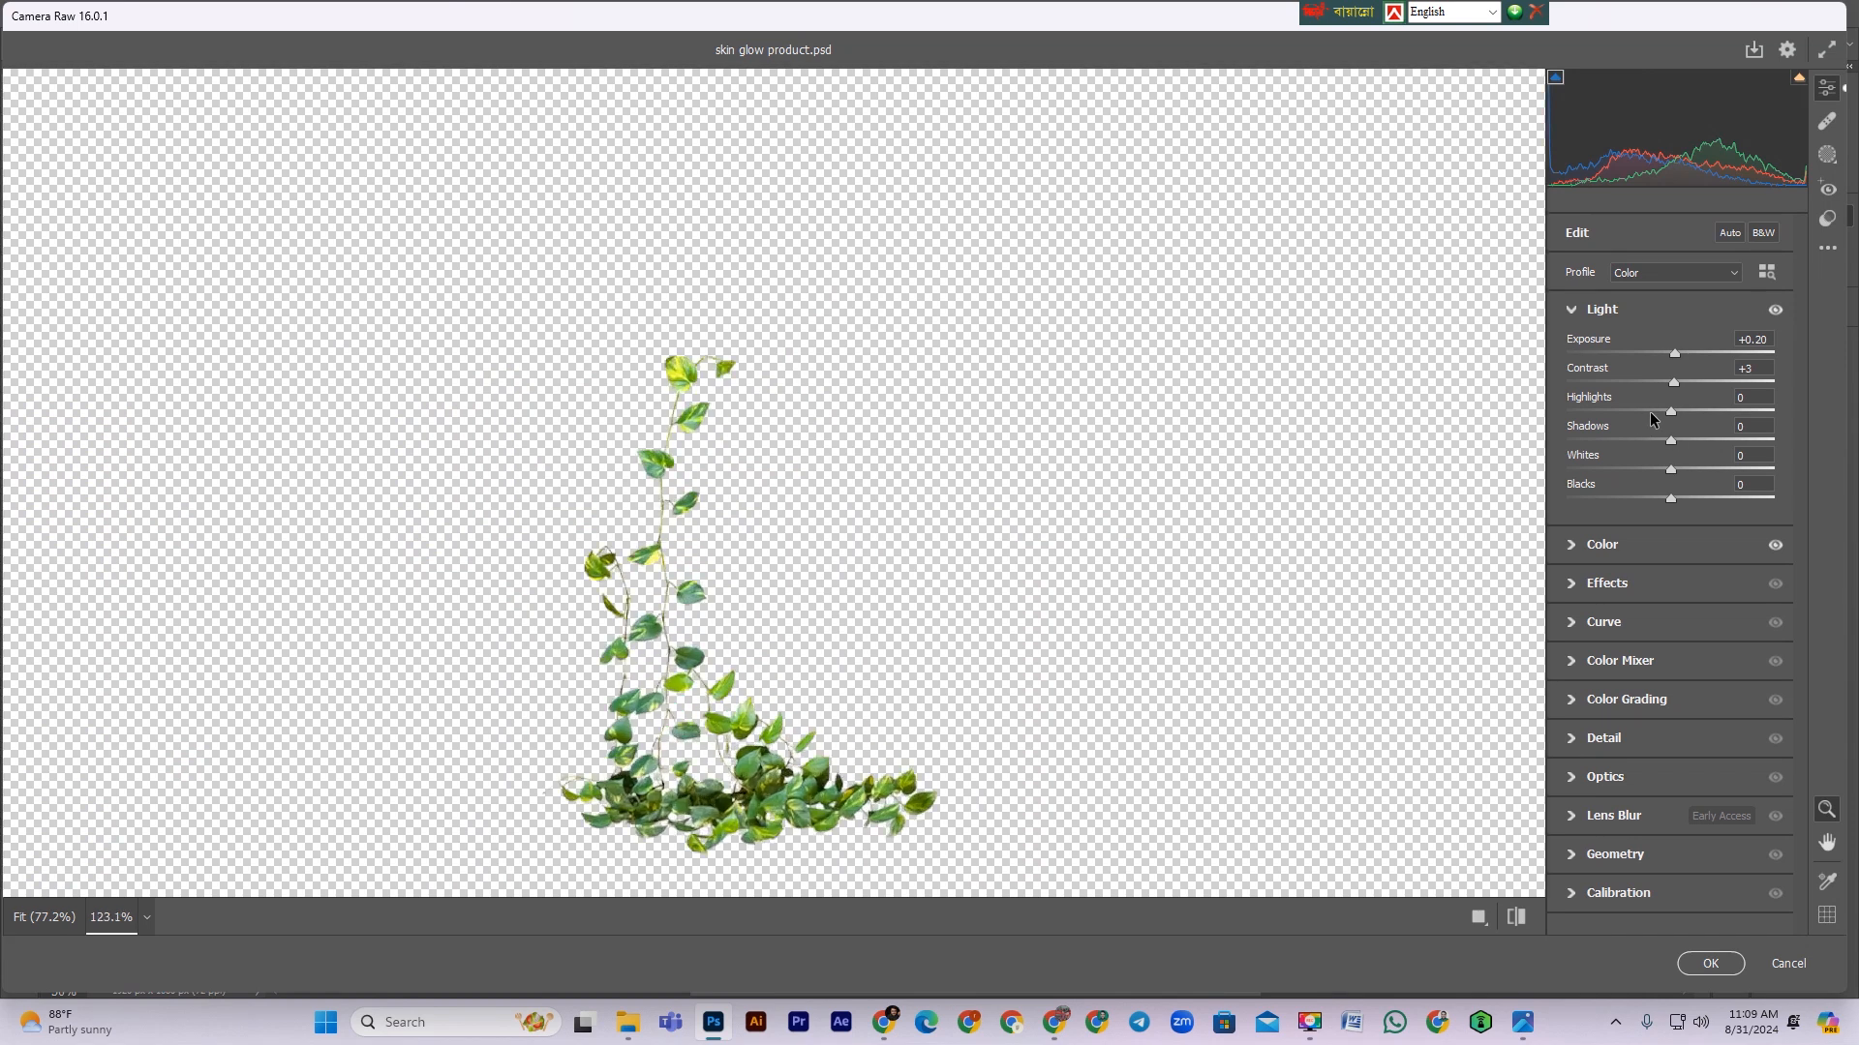
drag(1678, 389, 1698, 389)
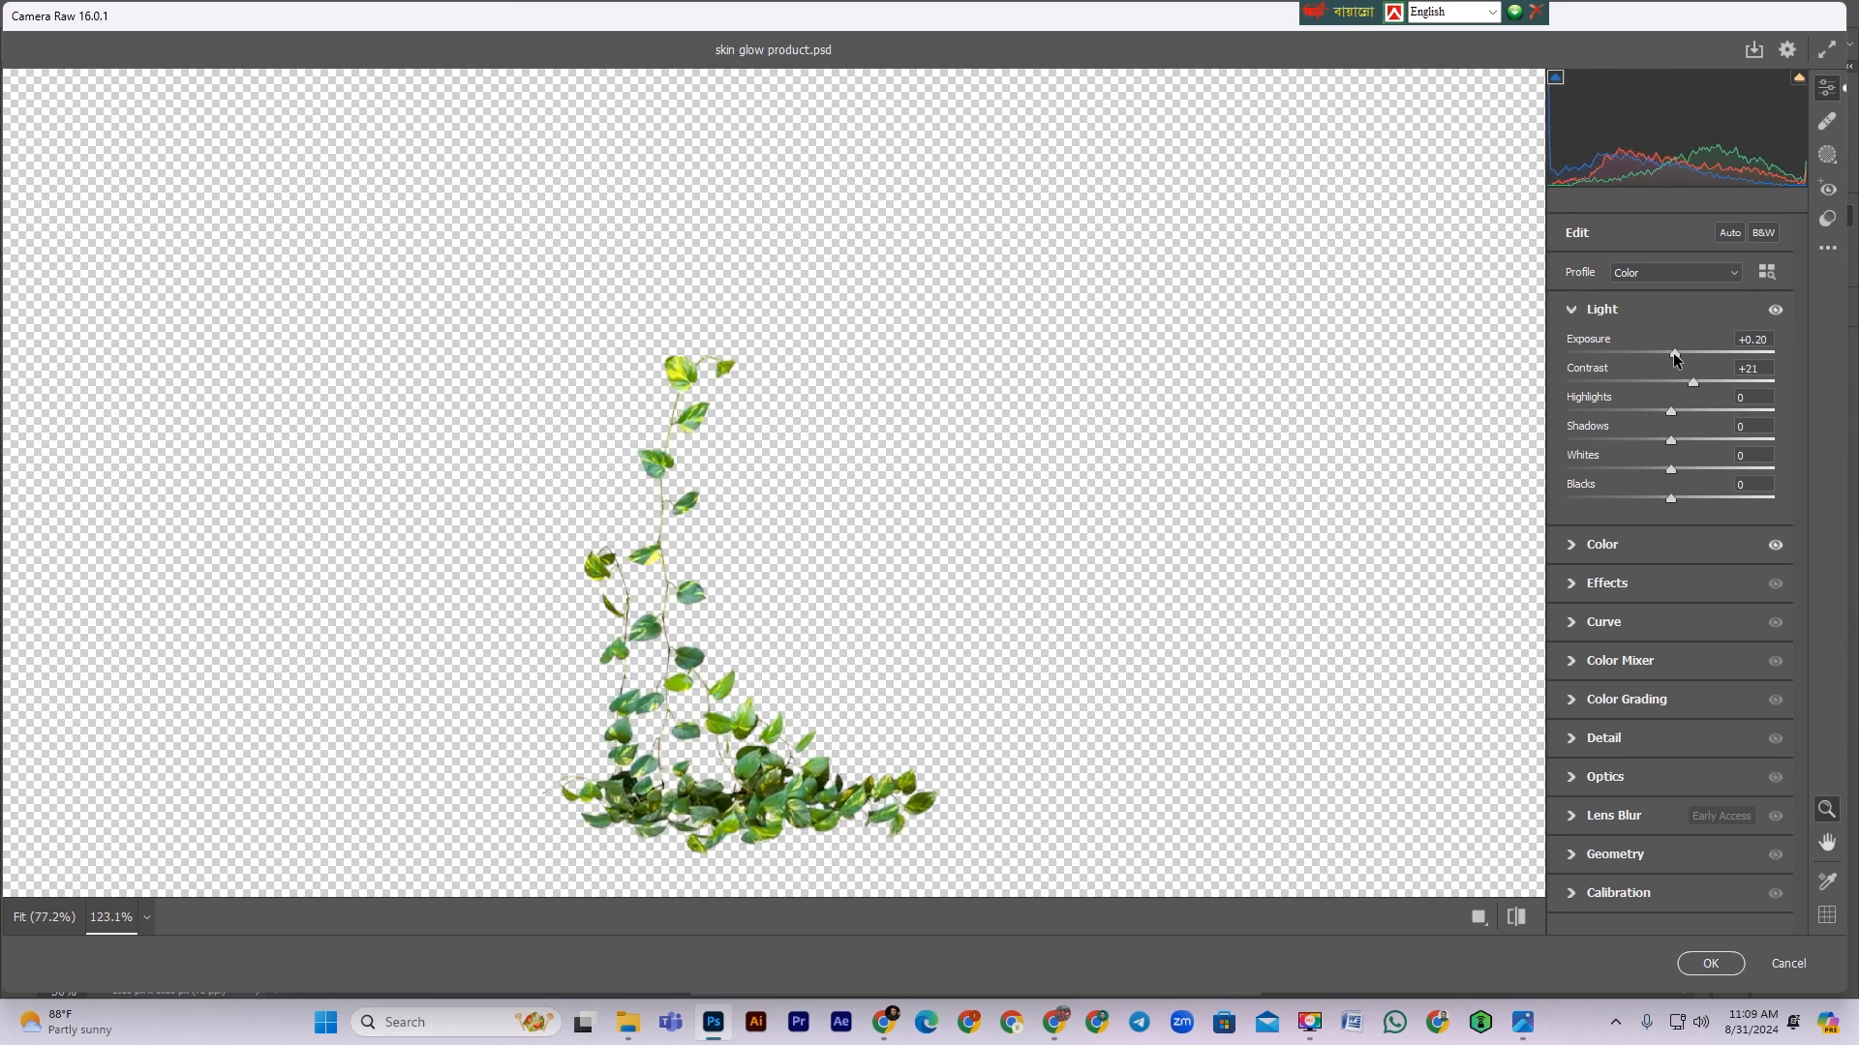
click(1678, 356)
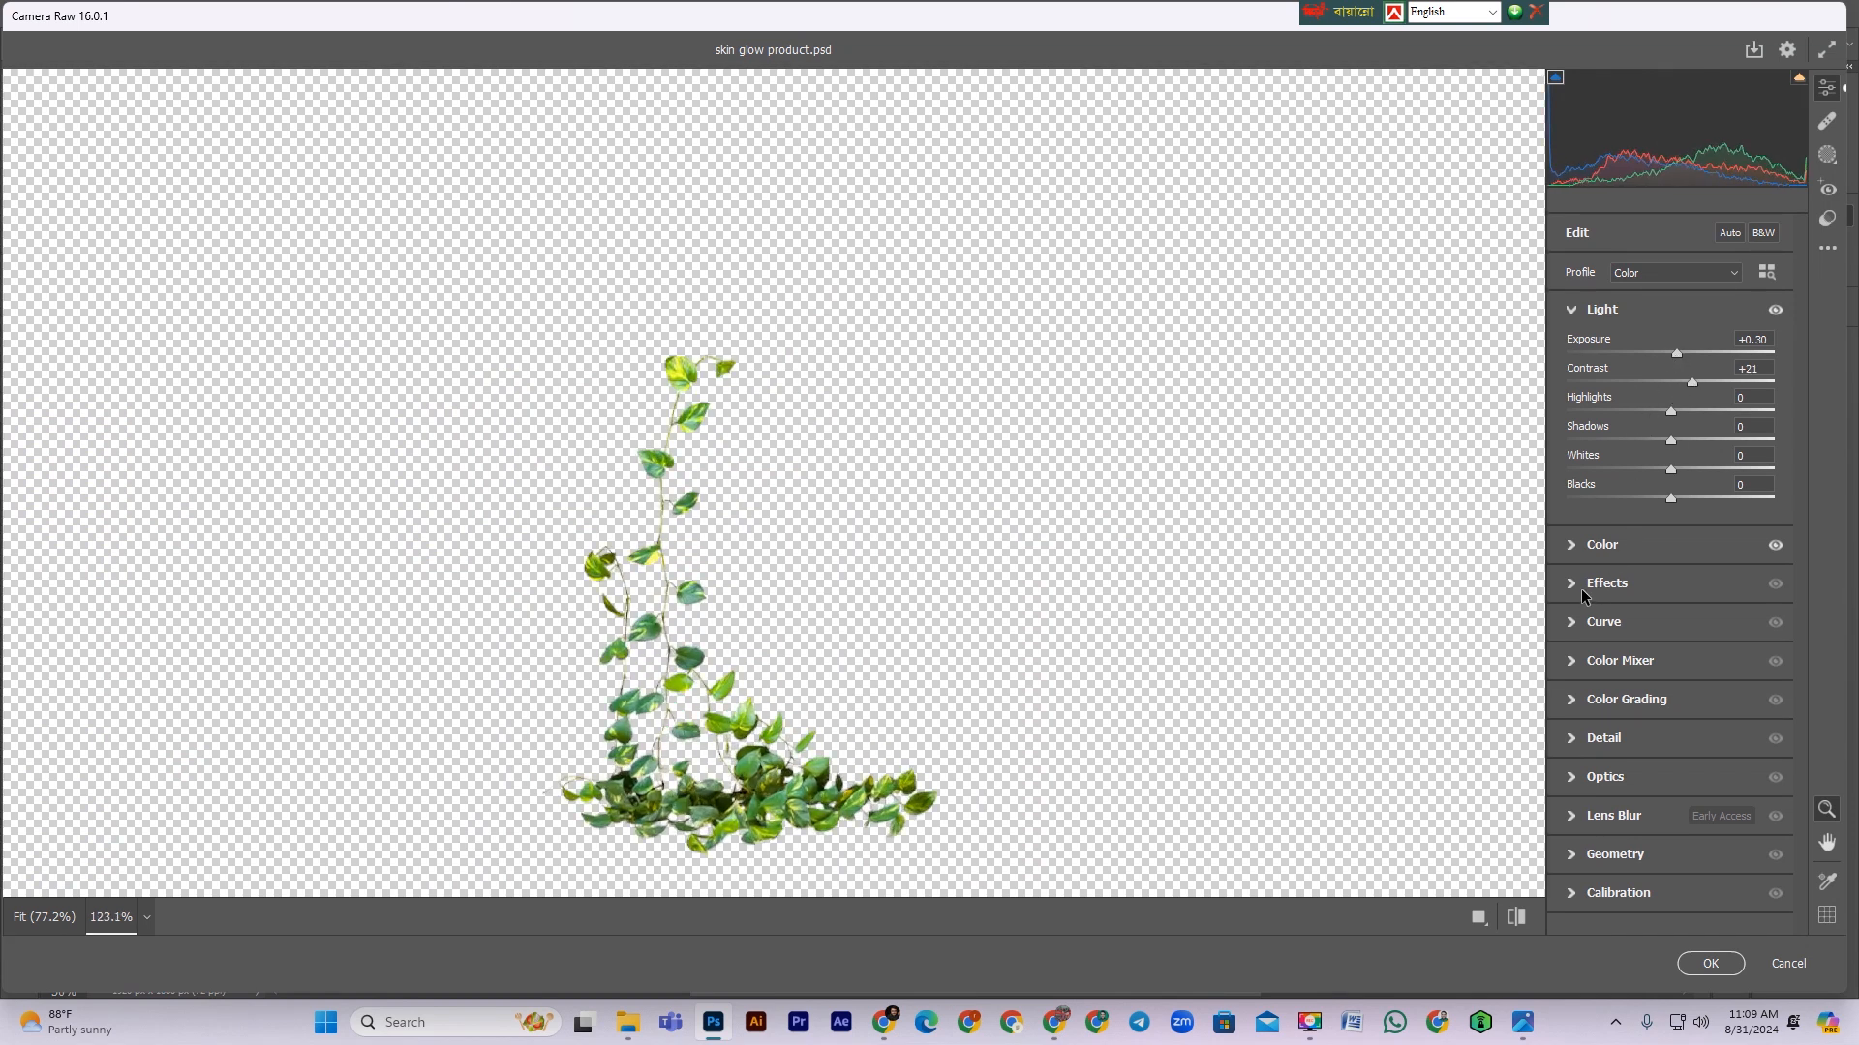
click(1571, 546)
drag(1659, 455, 1624, 451)
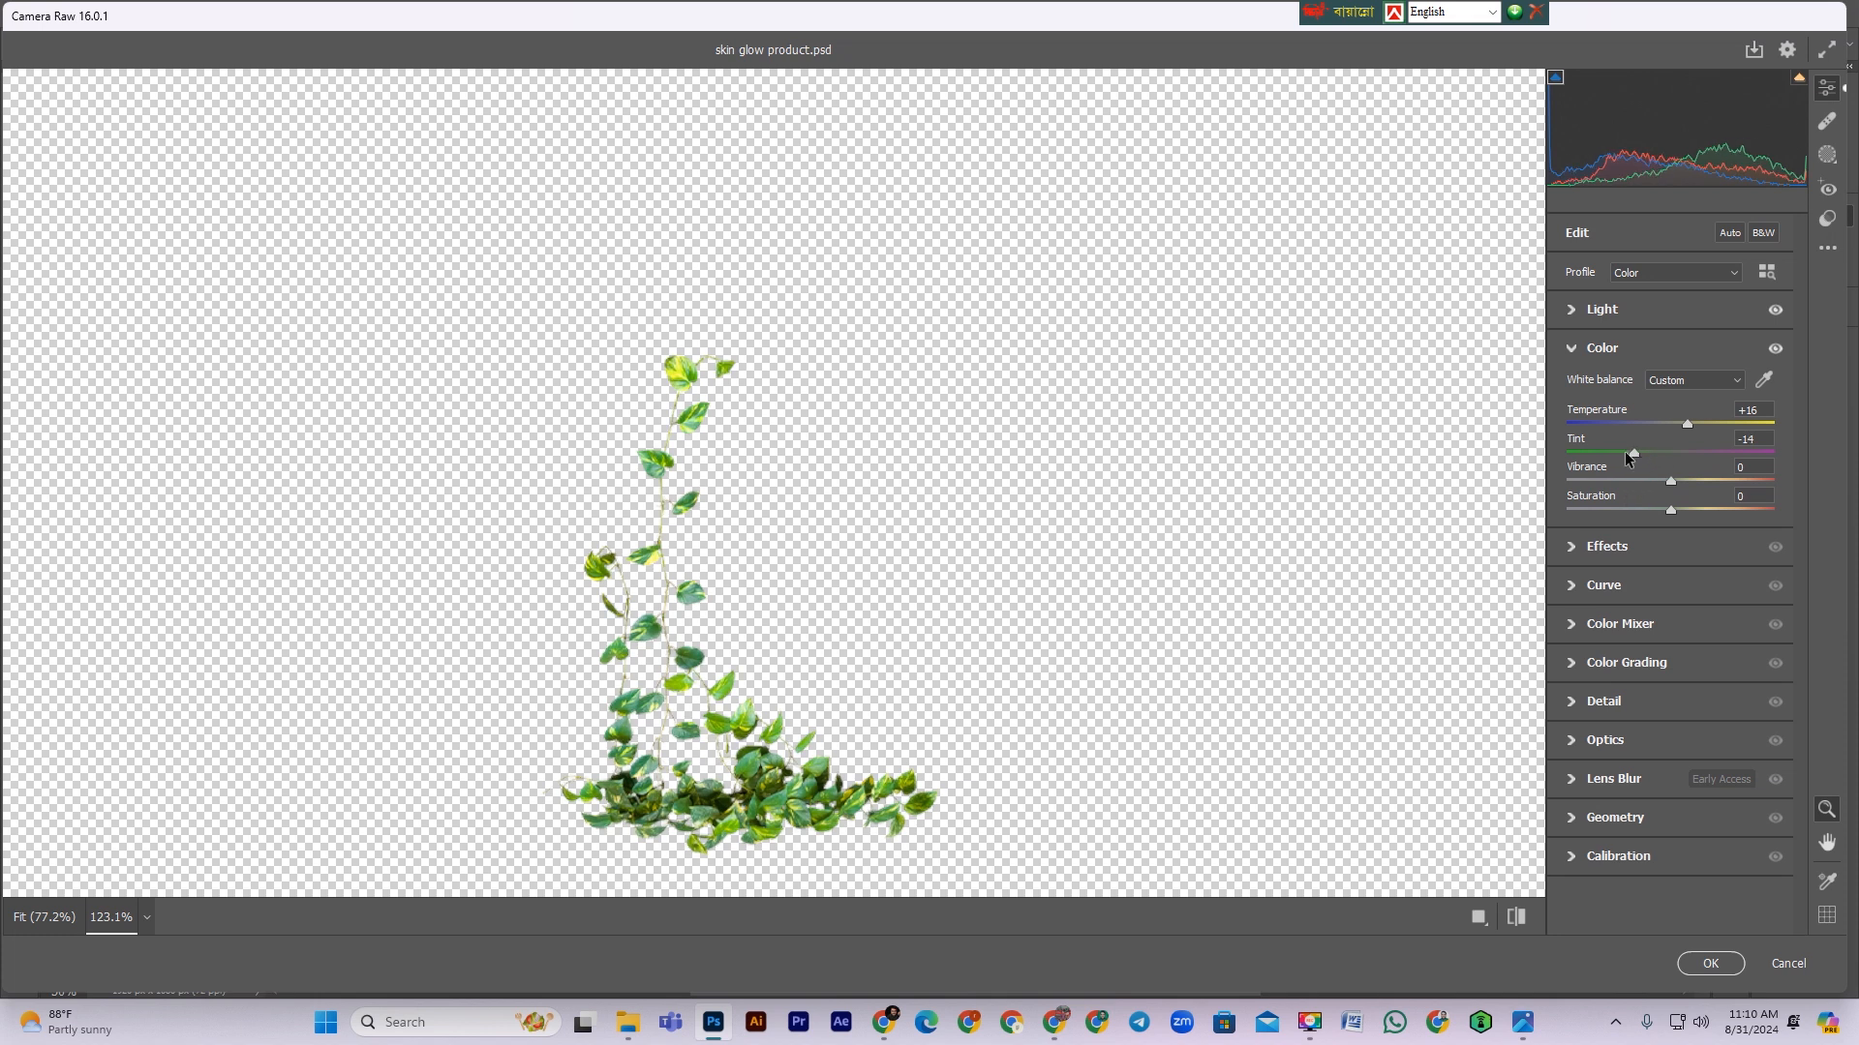
click(1710, 962)
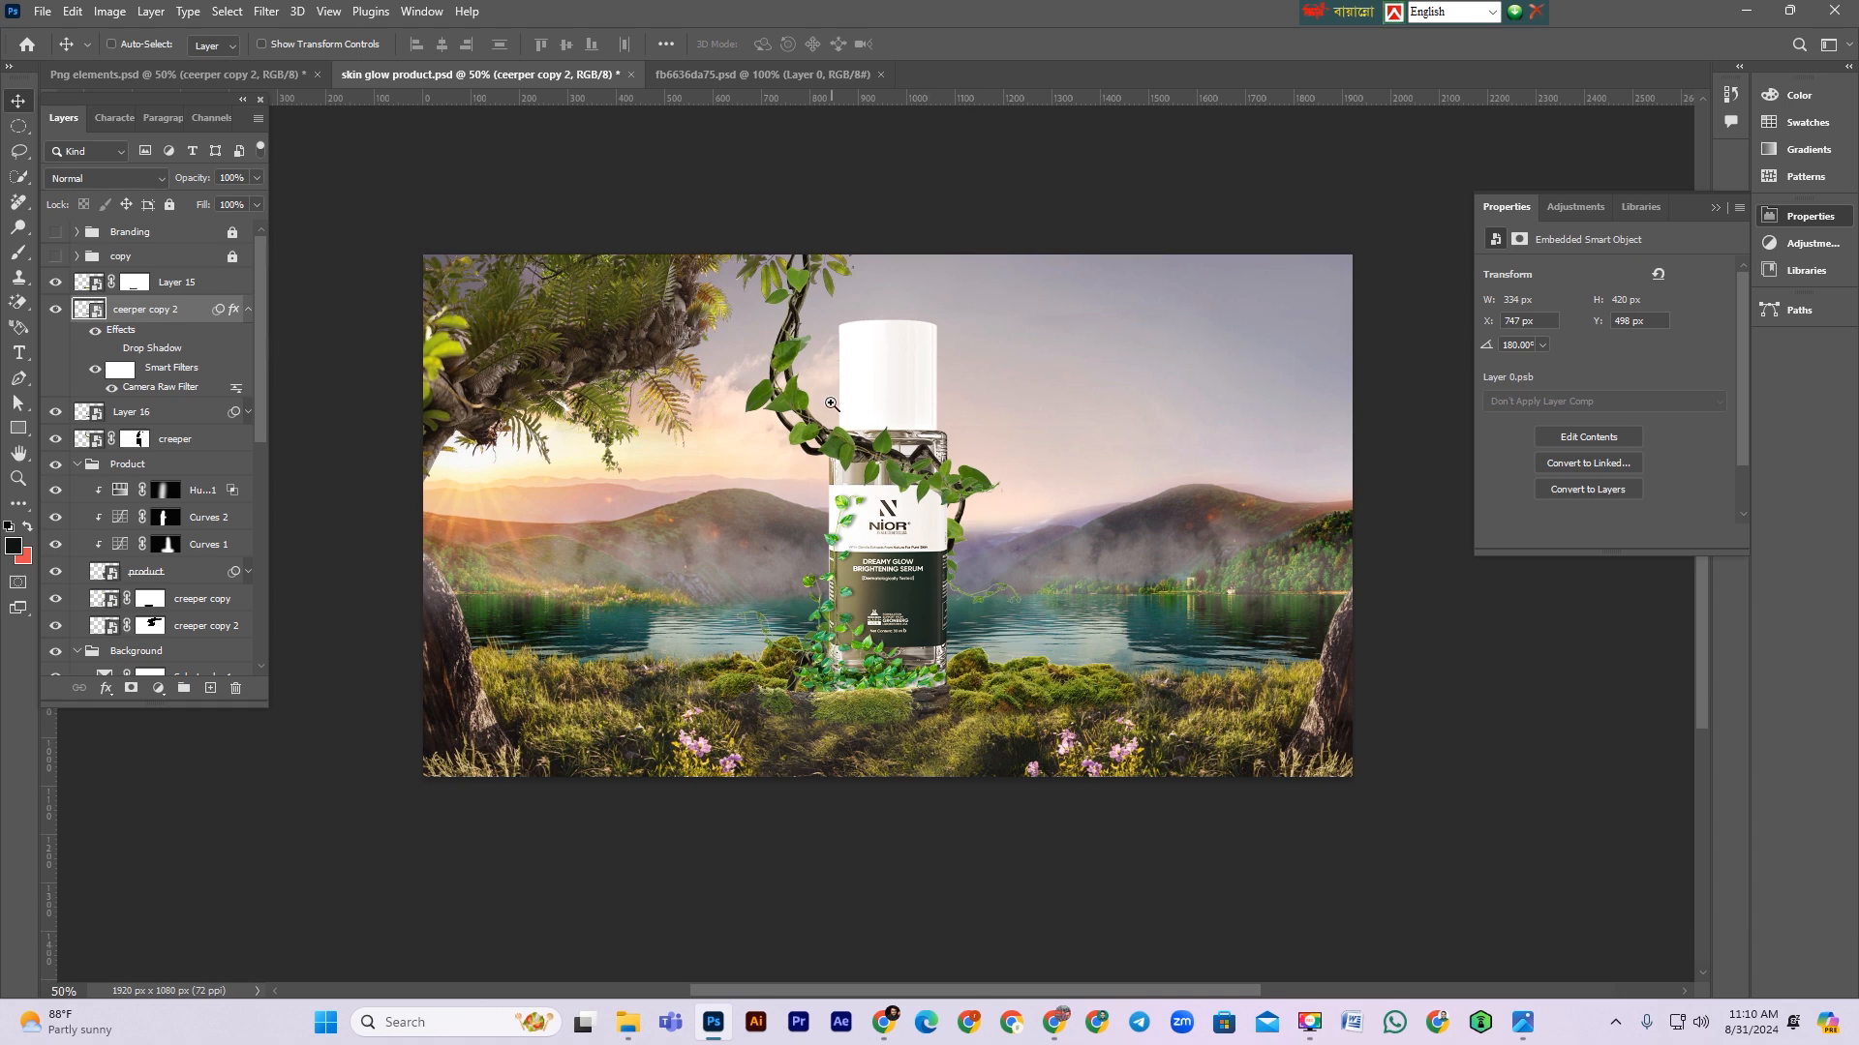
key(ctrl+plus)
key(ctrl+minus)
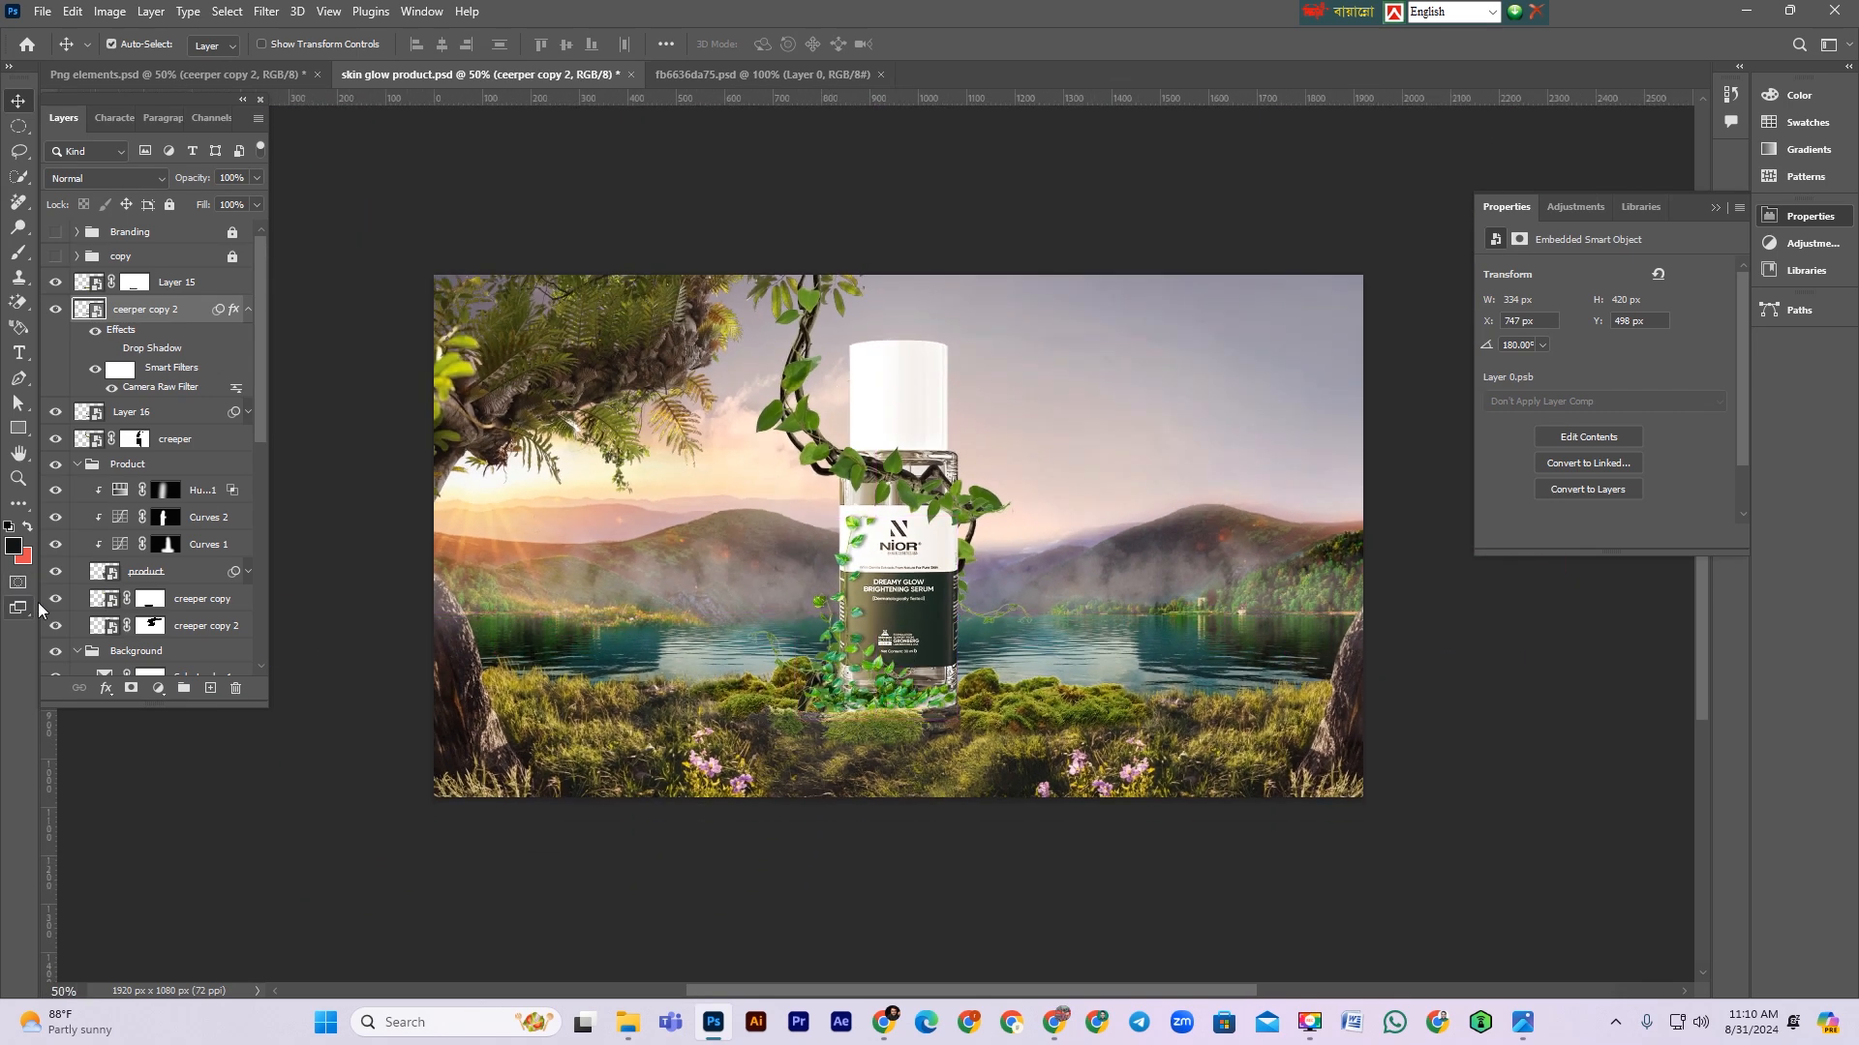
scroll(190, 557, down, 3)
scroll(190, 557, down, 2)
scroll(190, 555, down, 3)
click(56, 501)
click(56, 501)
scroll(88, 605, down, 2)
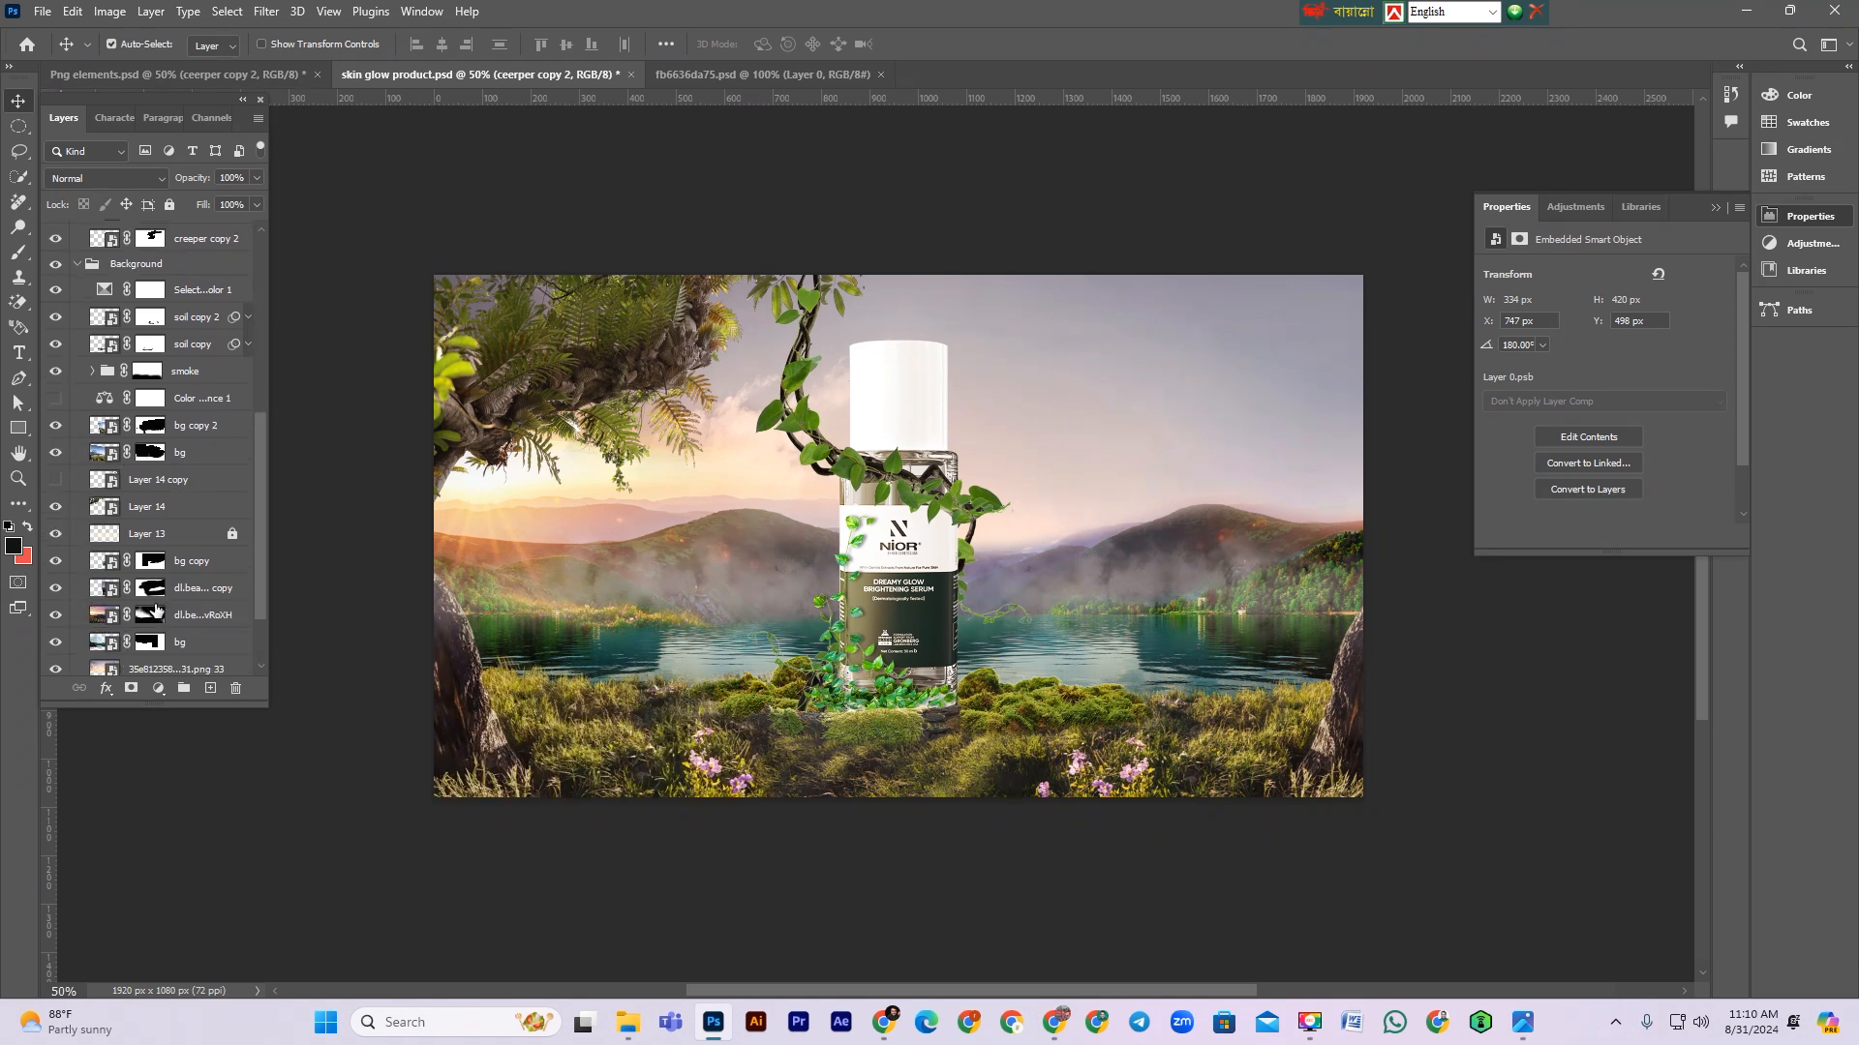
Step: Move the 35e81235…png 33 sky layer up the Background group to sit just below Layer 13
scroll(166, 607, down, 1)
click(170, 644)
drag(170, 645, 171, 538)
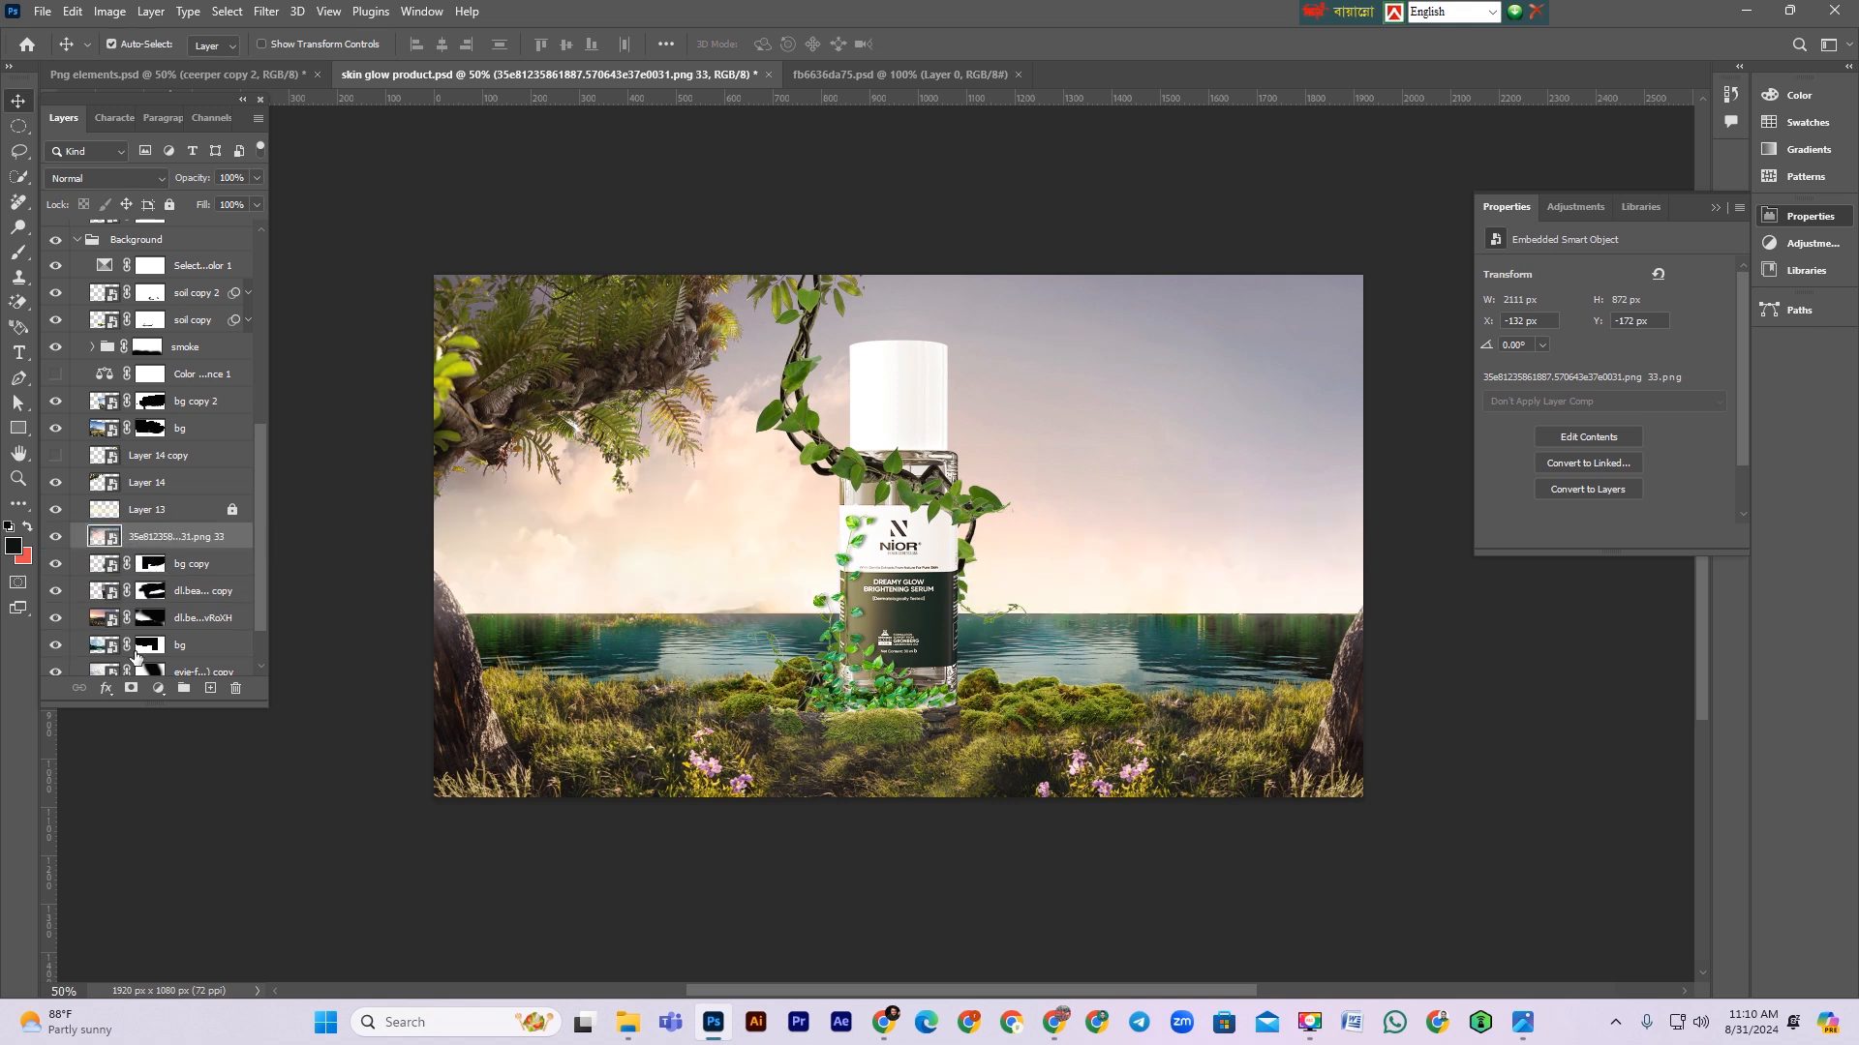
Step: Add a layer mask to the sky layer and brush black across the horizon to reveal the hills
click(130, 687)
key(b)
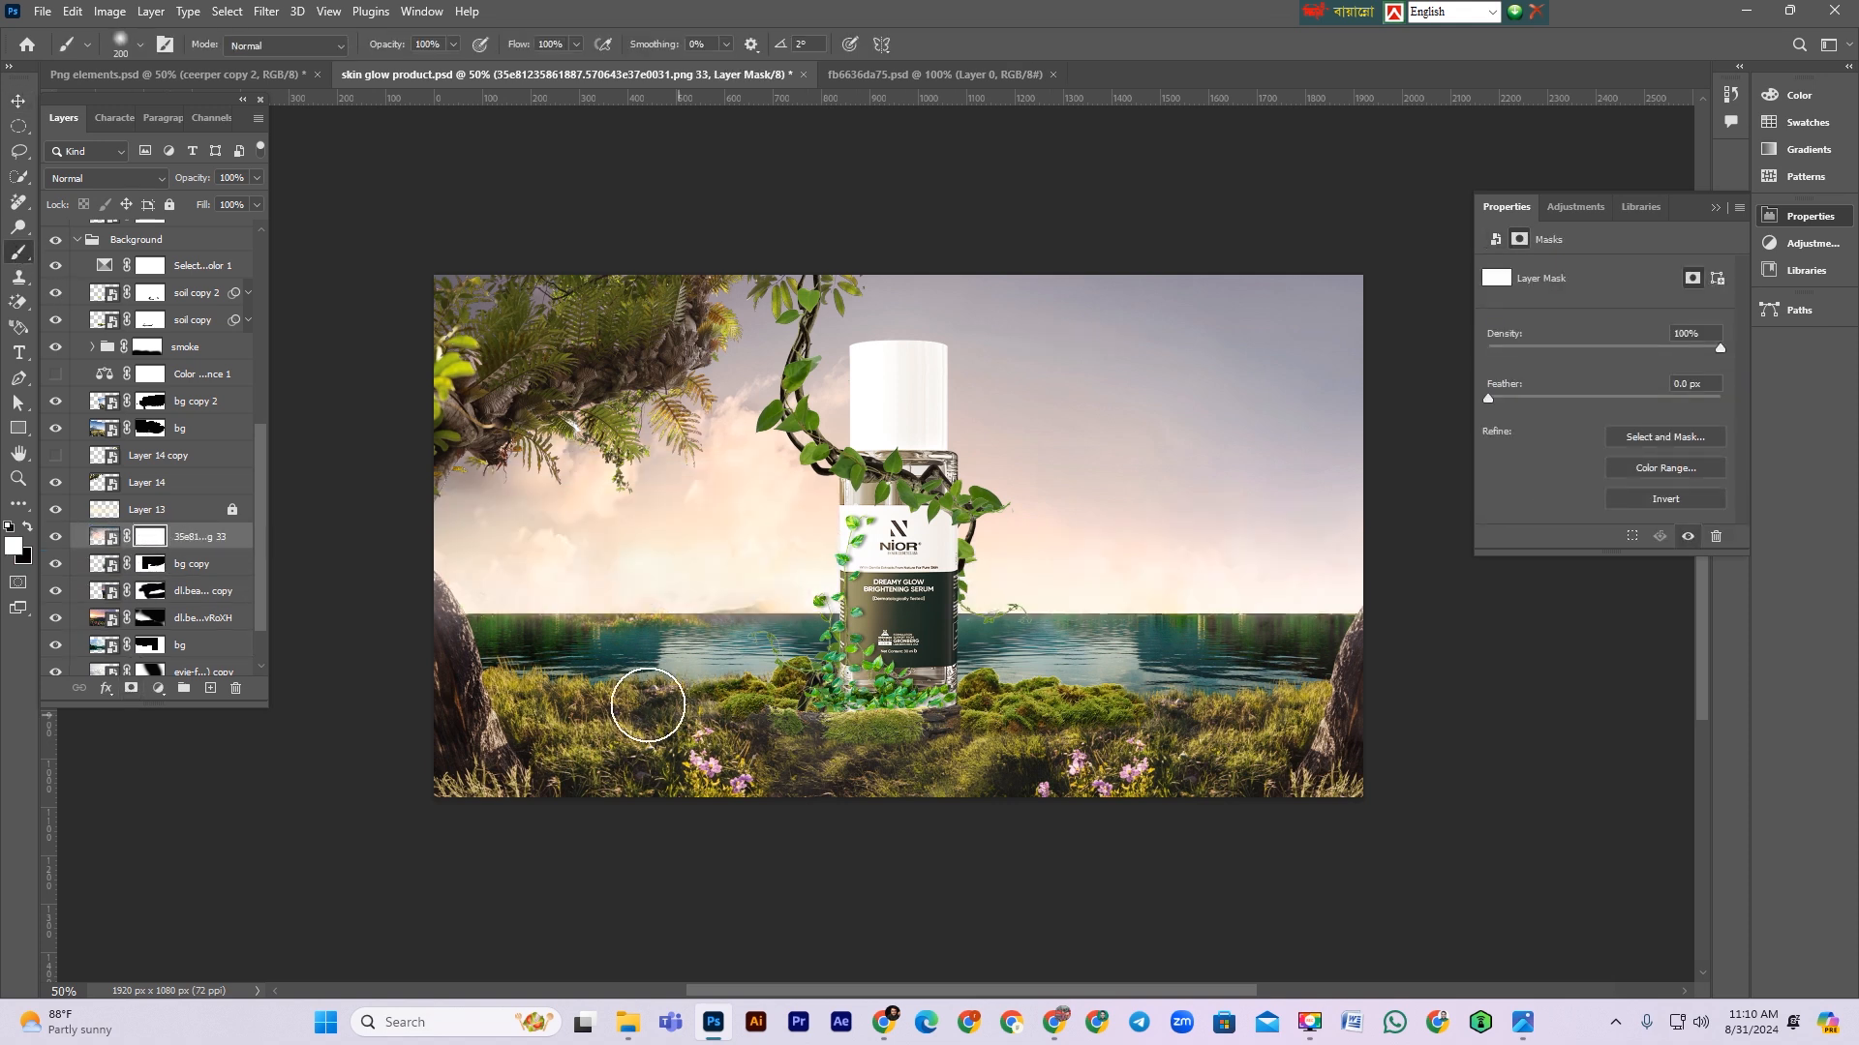
key(x)
mouse_move(575, 635)
mouse_down()
mouse_move(881, 627)
mouse_move(430, 587)
mouse_move(737, 606)
mouse_move(764, 590)
mouse_move(655, 550)
mouse_move(869, 583)
mouse_move(921, 655)
mouse_move(764, 652)
mouse_move(882, 639)
mouse_move(825, 591)
mouse_move(1210, 608)
mouse_move(1274, 575)
mouse_move(975, 610)
mouse_up()
key(bracketright)
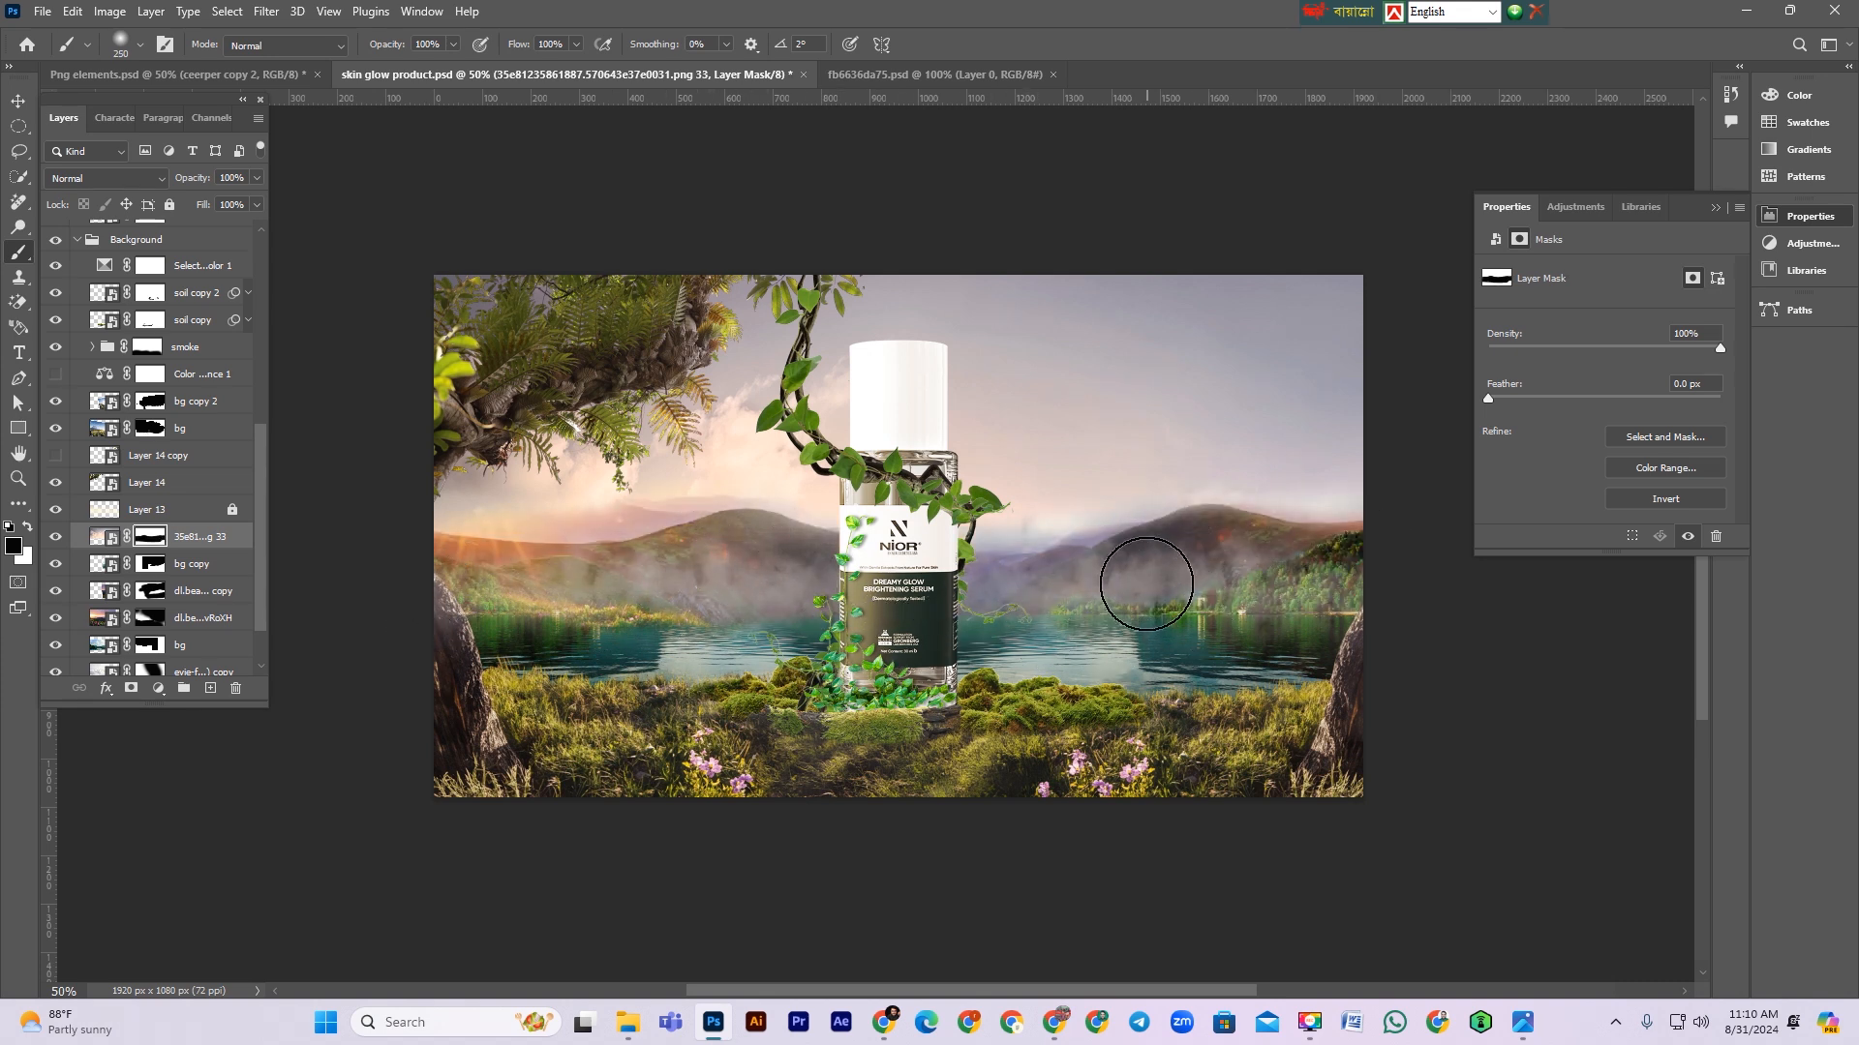
Step: Try painting the sky layer's mask over the right hills with a larger brush and 82% flow
key(ctrl+z)
key(bracketright)
key(bracketright)
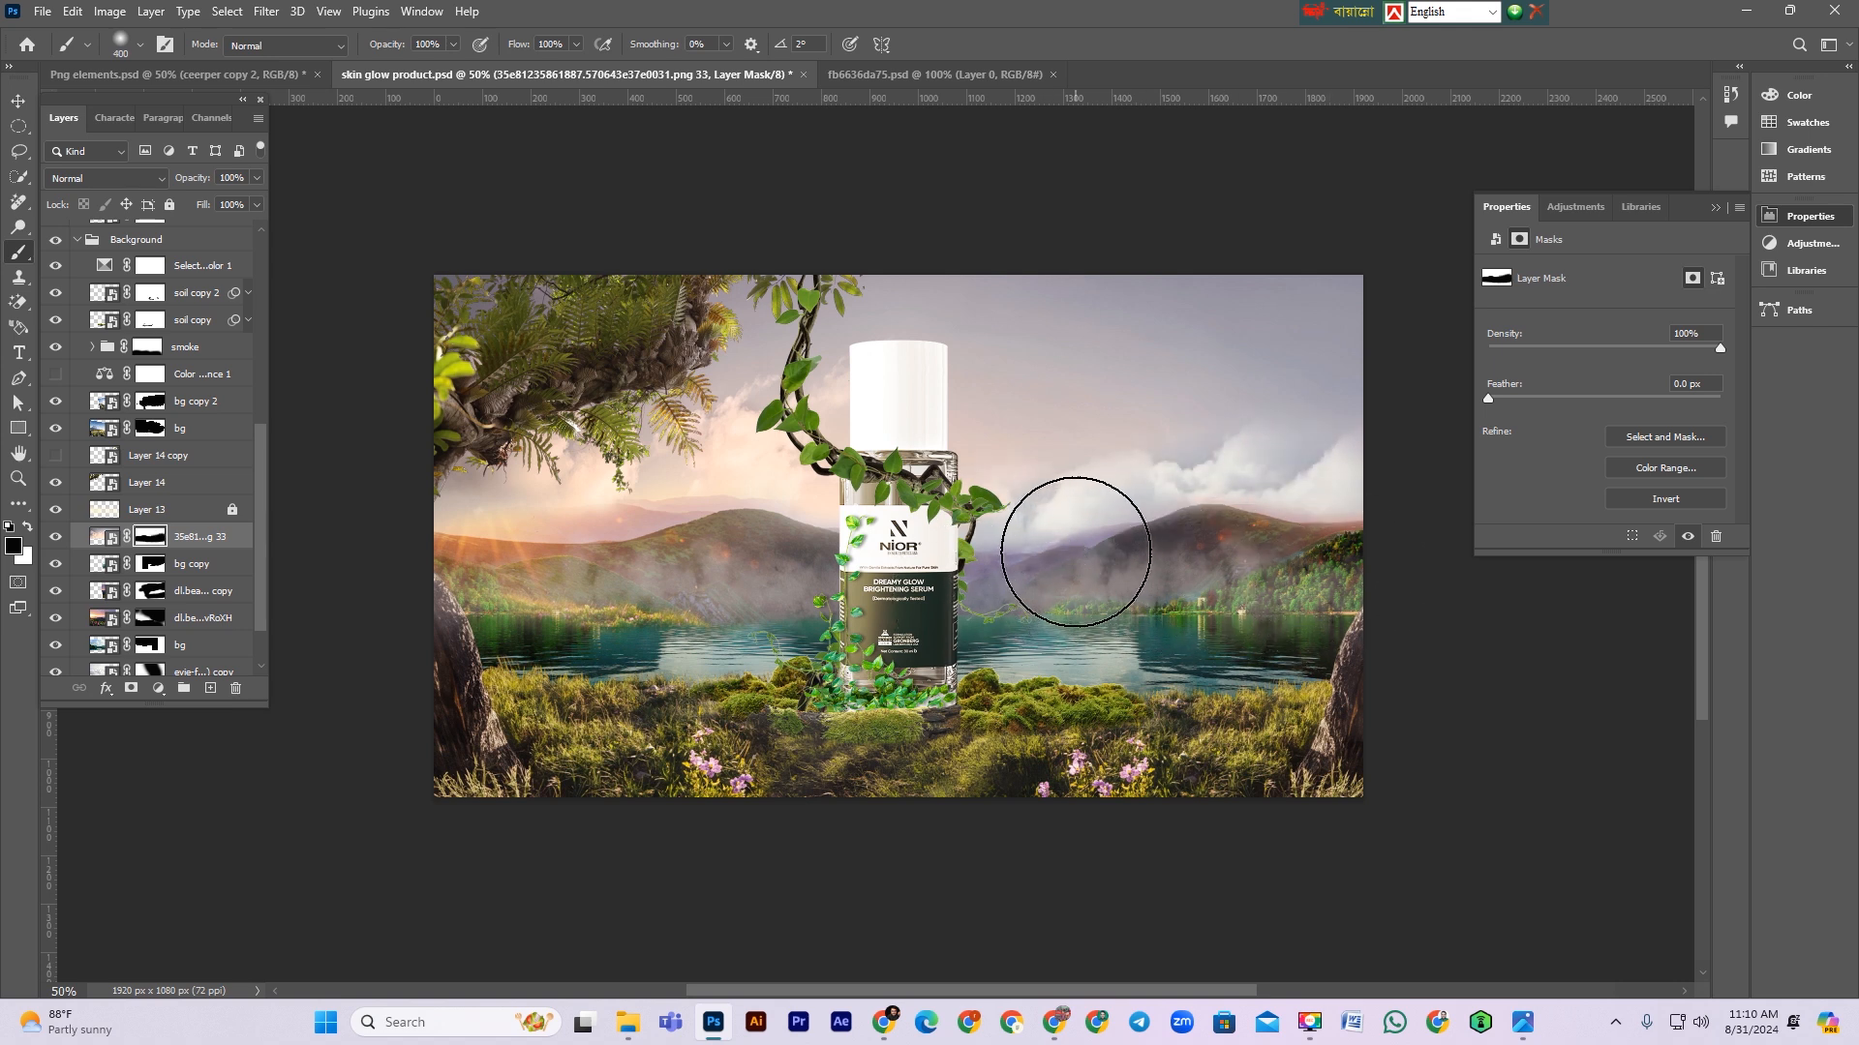
mouse_move(1060, 424)
mouse_down()
mouse_move(1051, 497)
mouse_move(1117, 476)
mouse_move(1125, 461)
mouse_move(1039, 492)
mouse_move(1222, 532)
mouse_up()
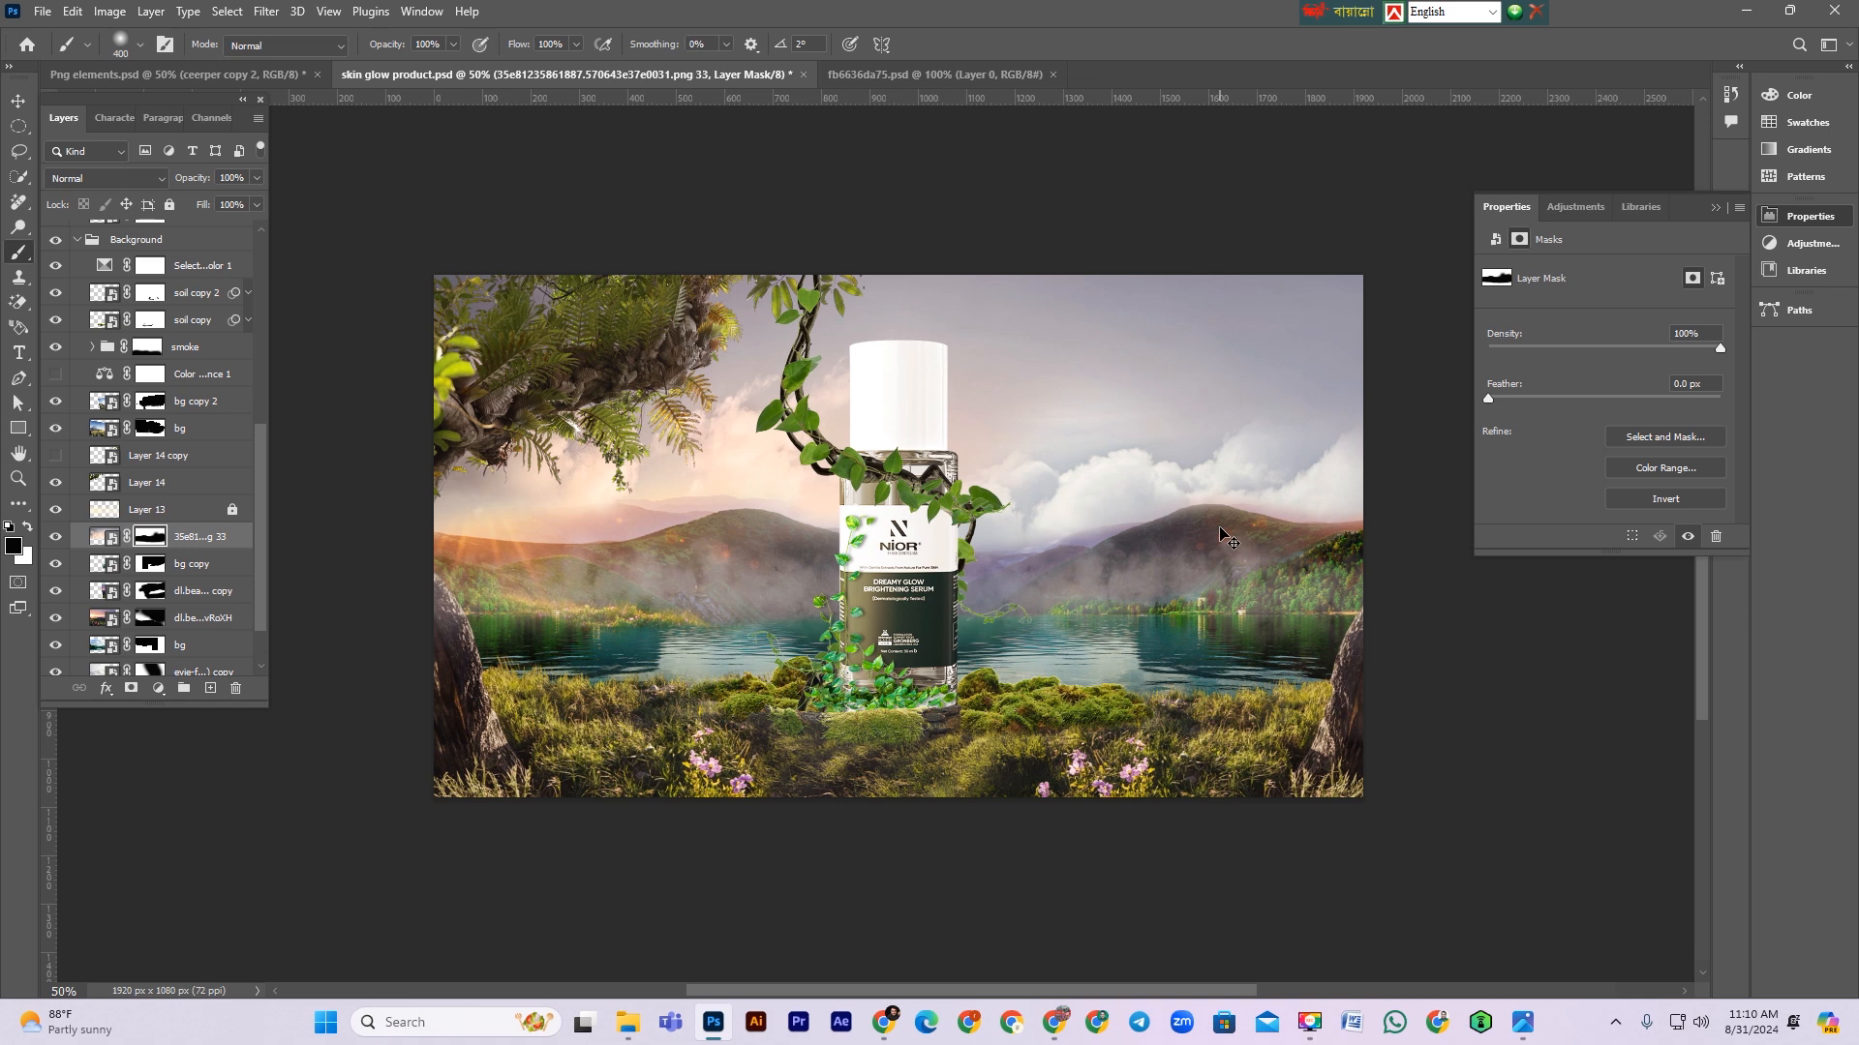
key(ctrl+z)
drag(524, 45, 506, 45)
mouse_move(1056, 523)
mouse_down()
mouse_move(1100, 440)
mouse_move(1155, 436)
mouse_up()
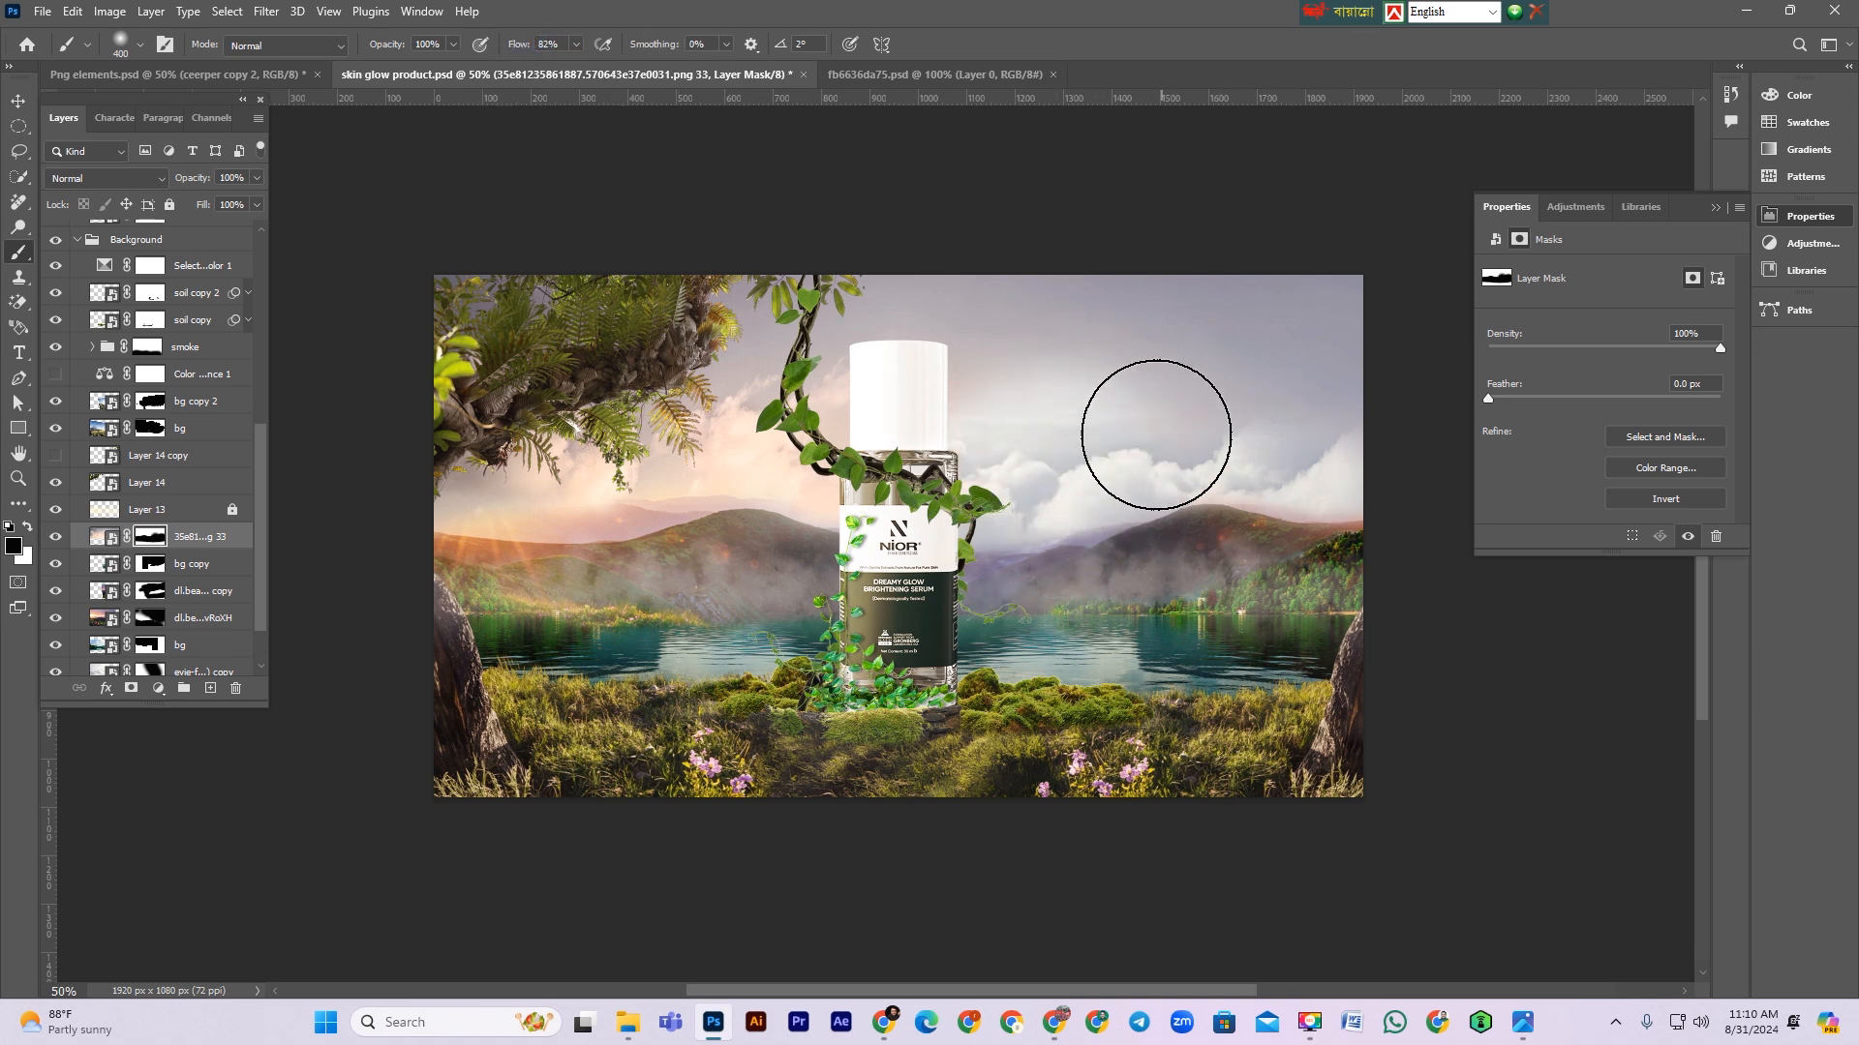
key(ctrl+z)
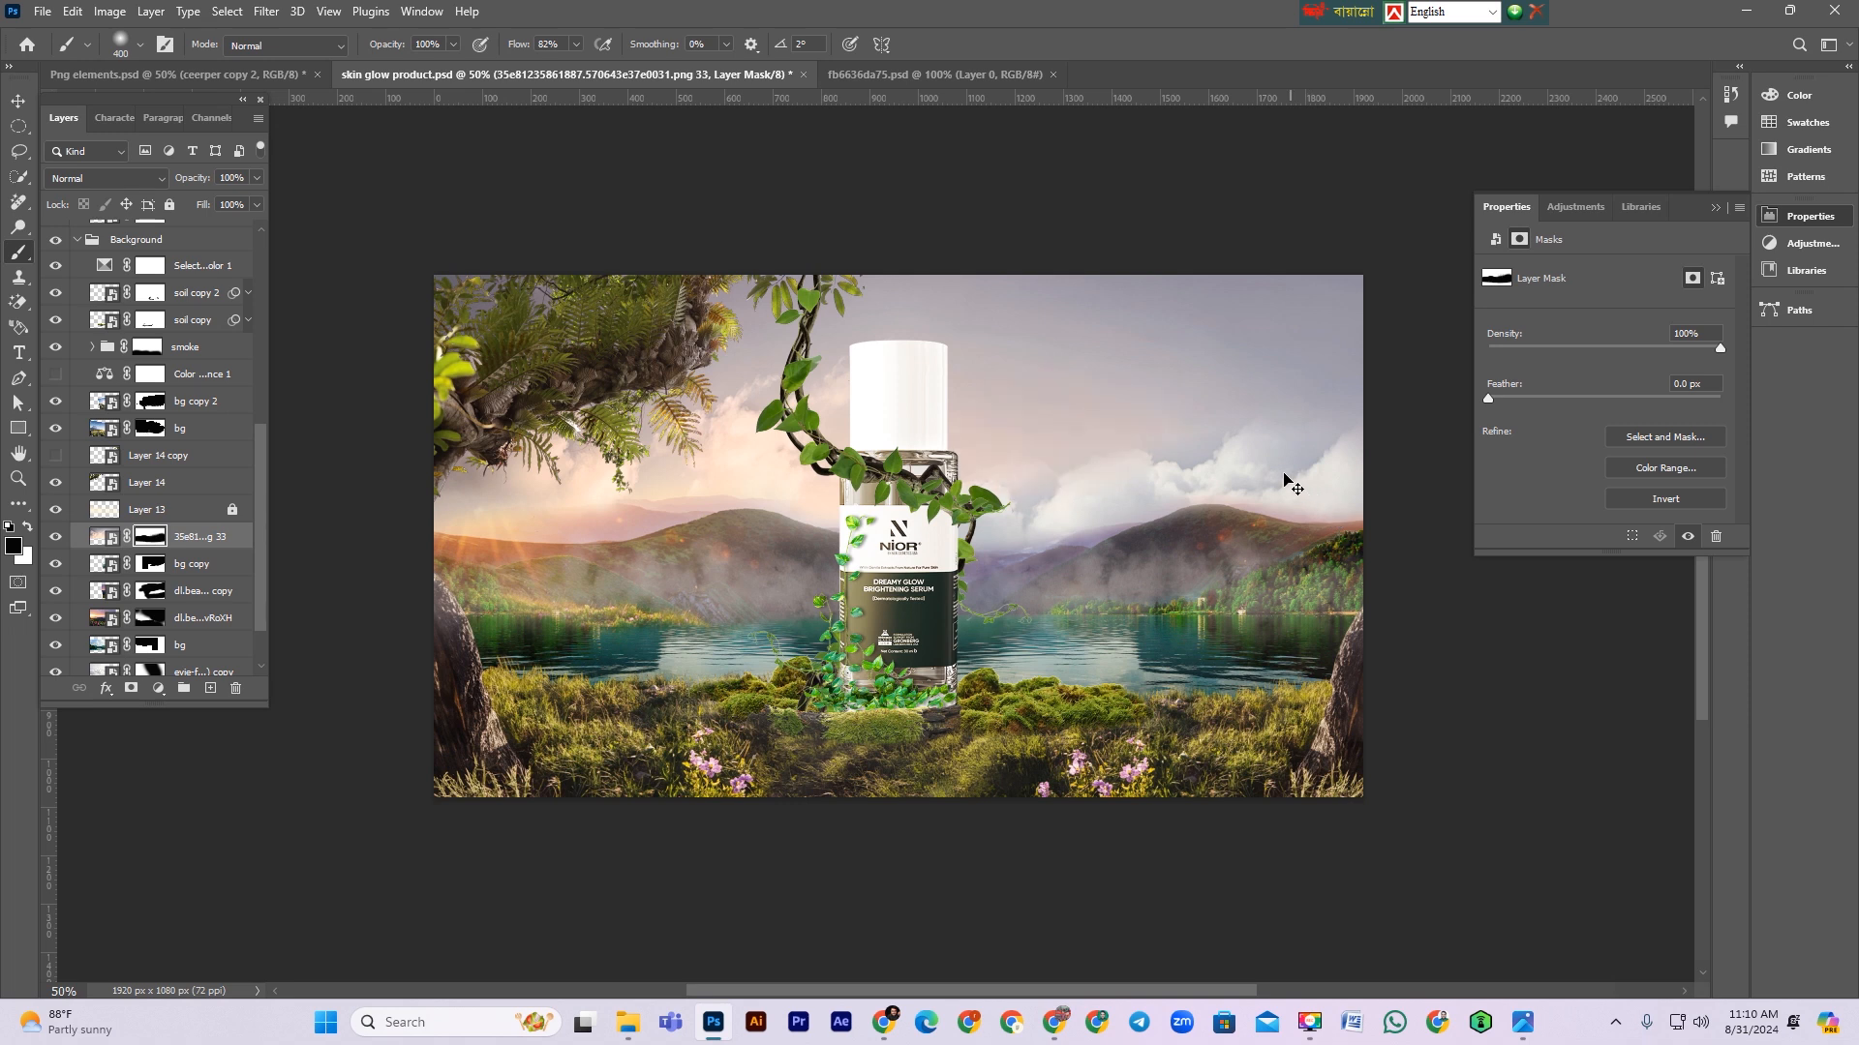
Step: Set the brush flow to 46% and paint the sky mask to hide the clouds over the right hills, then switch to the Move tool
drag(518, 46, 481, 46)
click(1306, 405)
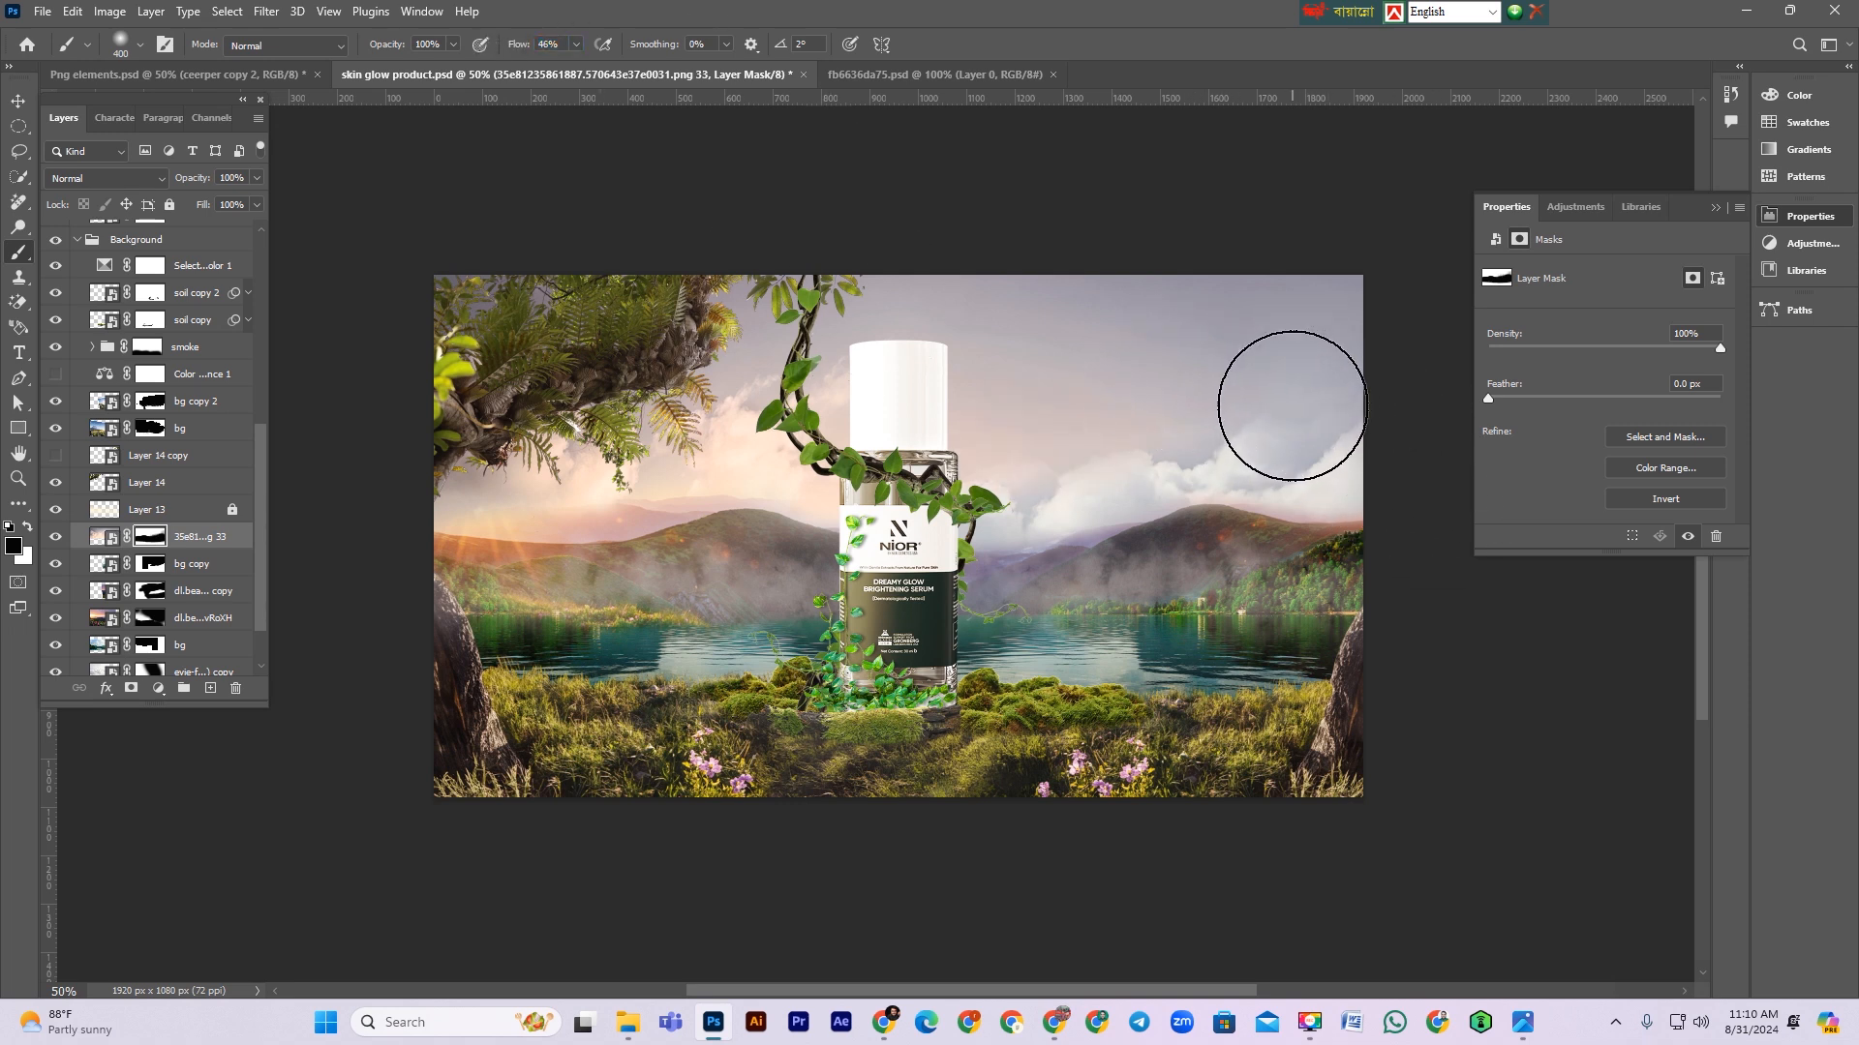
key(x)
mouse_move(1304, 404)
mouse_down()
mouse_move(1039, 424)
mouse_move(1227, 384)
mouse_up()
drag(970, 468, 1416, 320)
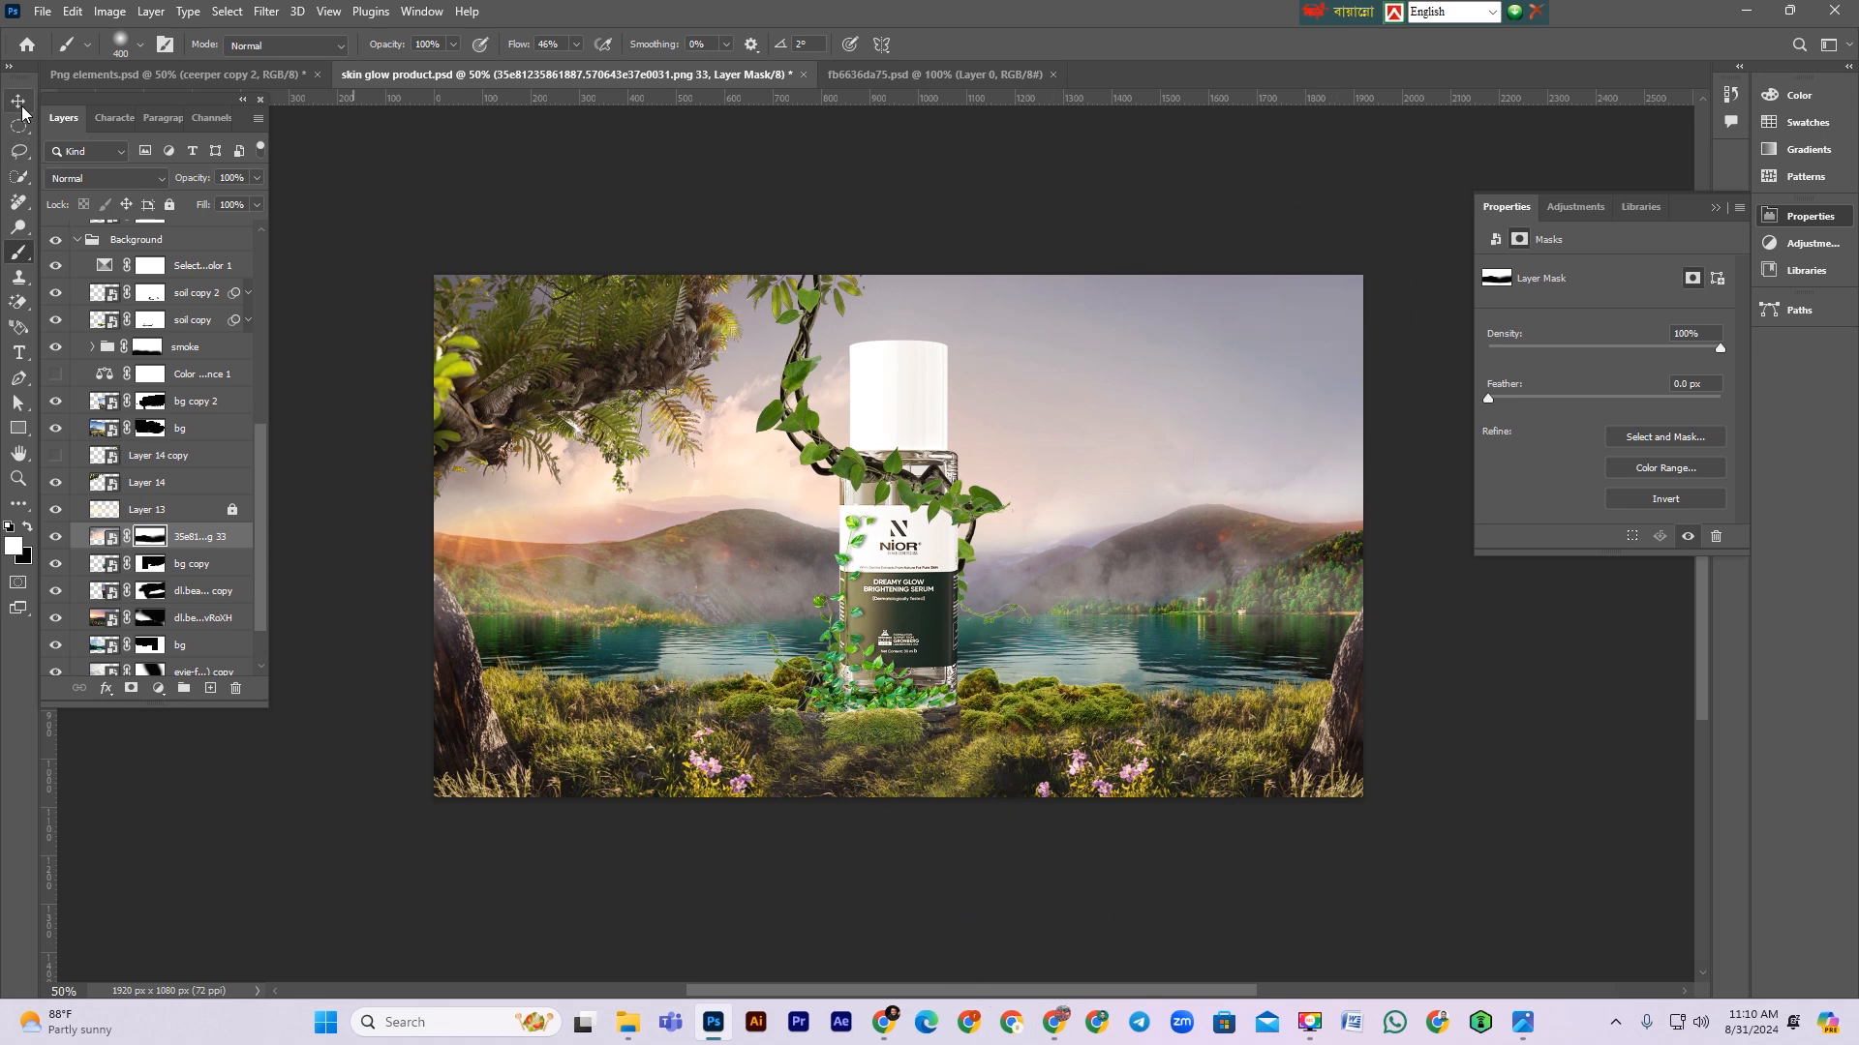
key(v)
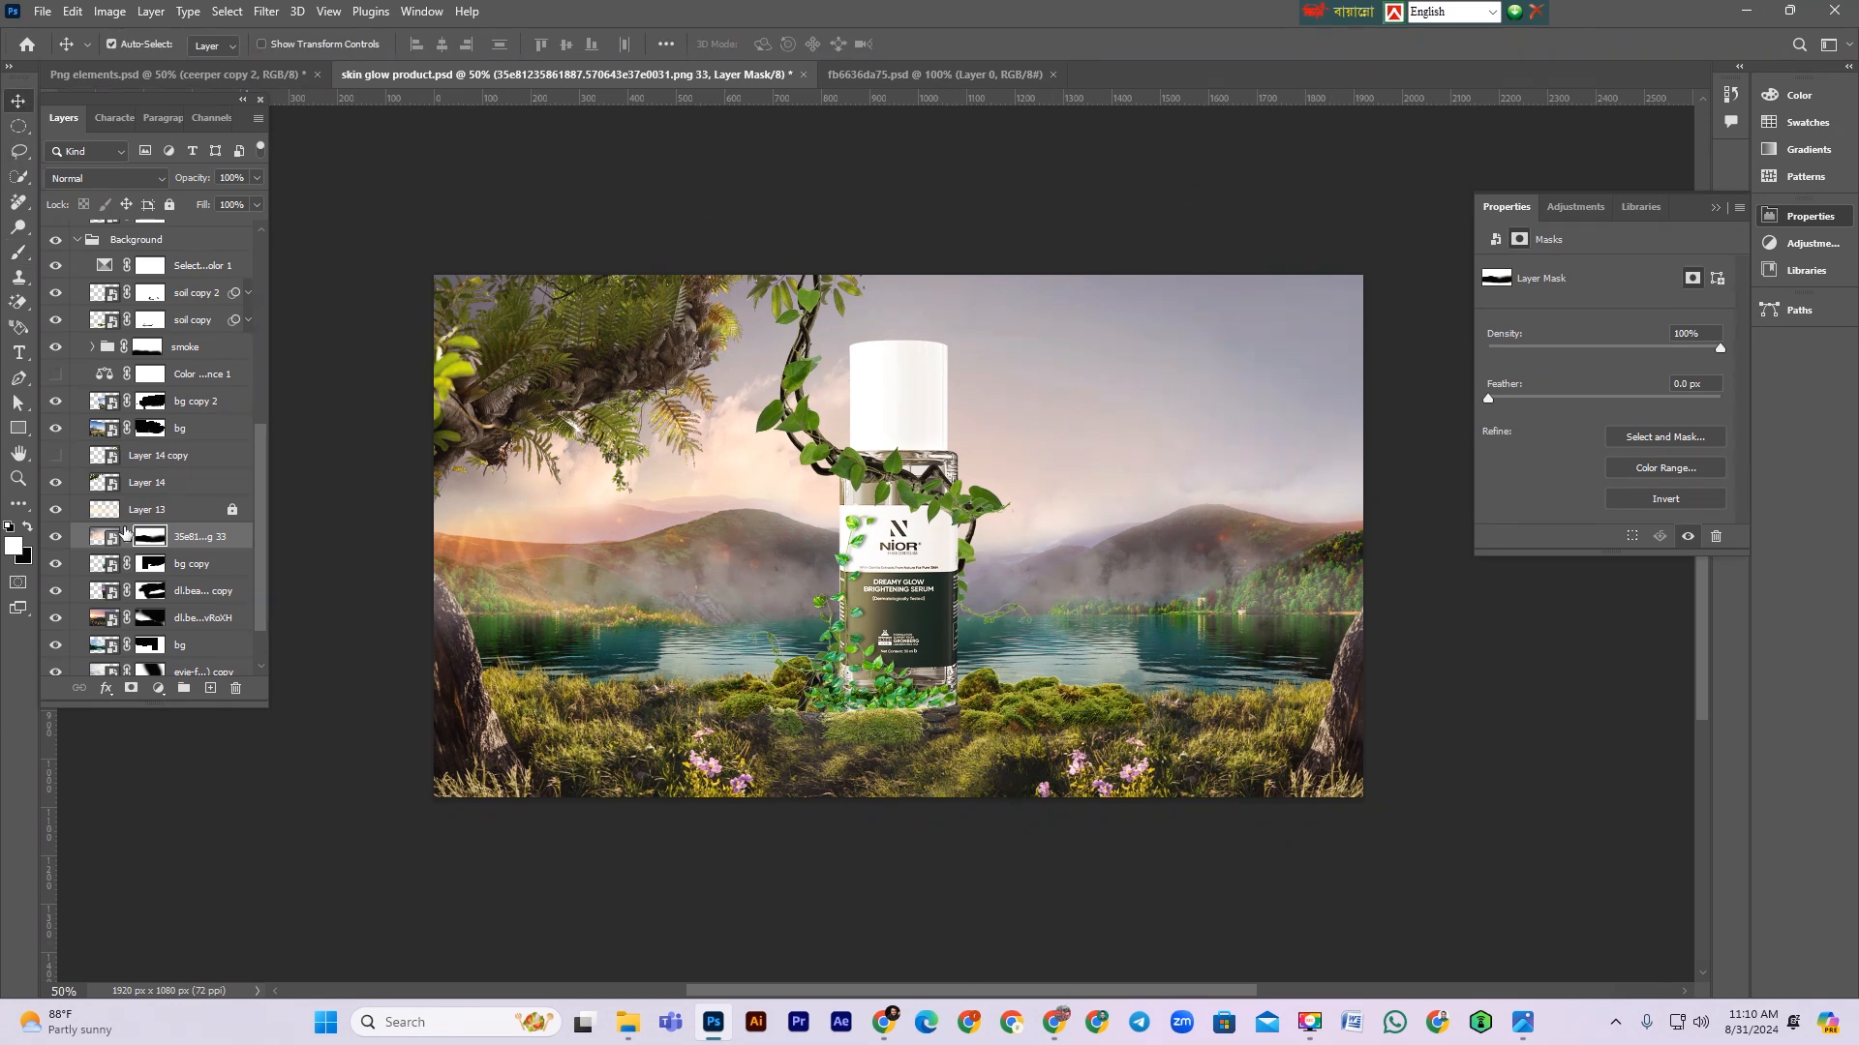
Step: Toggle the visibility of Layer 13 and the sky layer to compare the composite with and without them
click(55, 509)
click(55, 536)
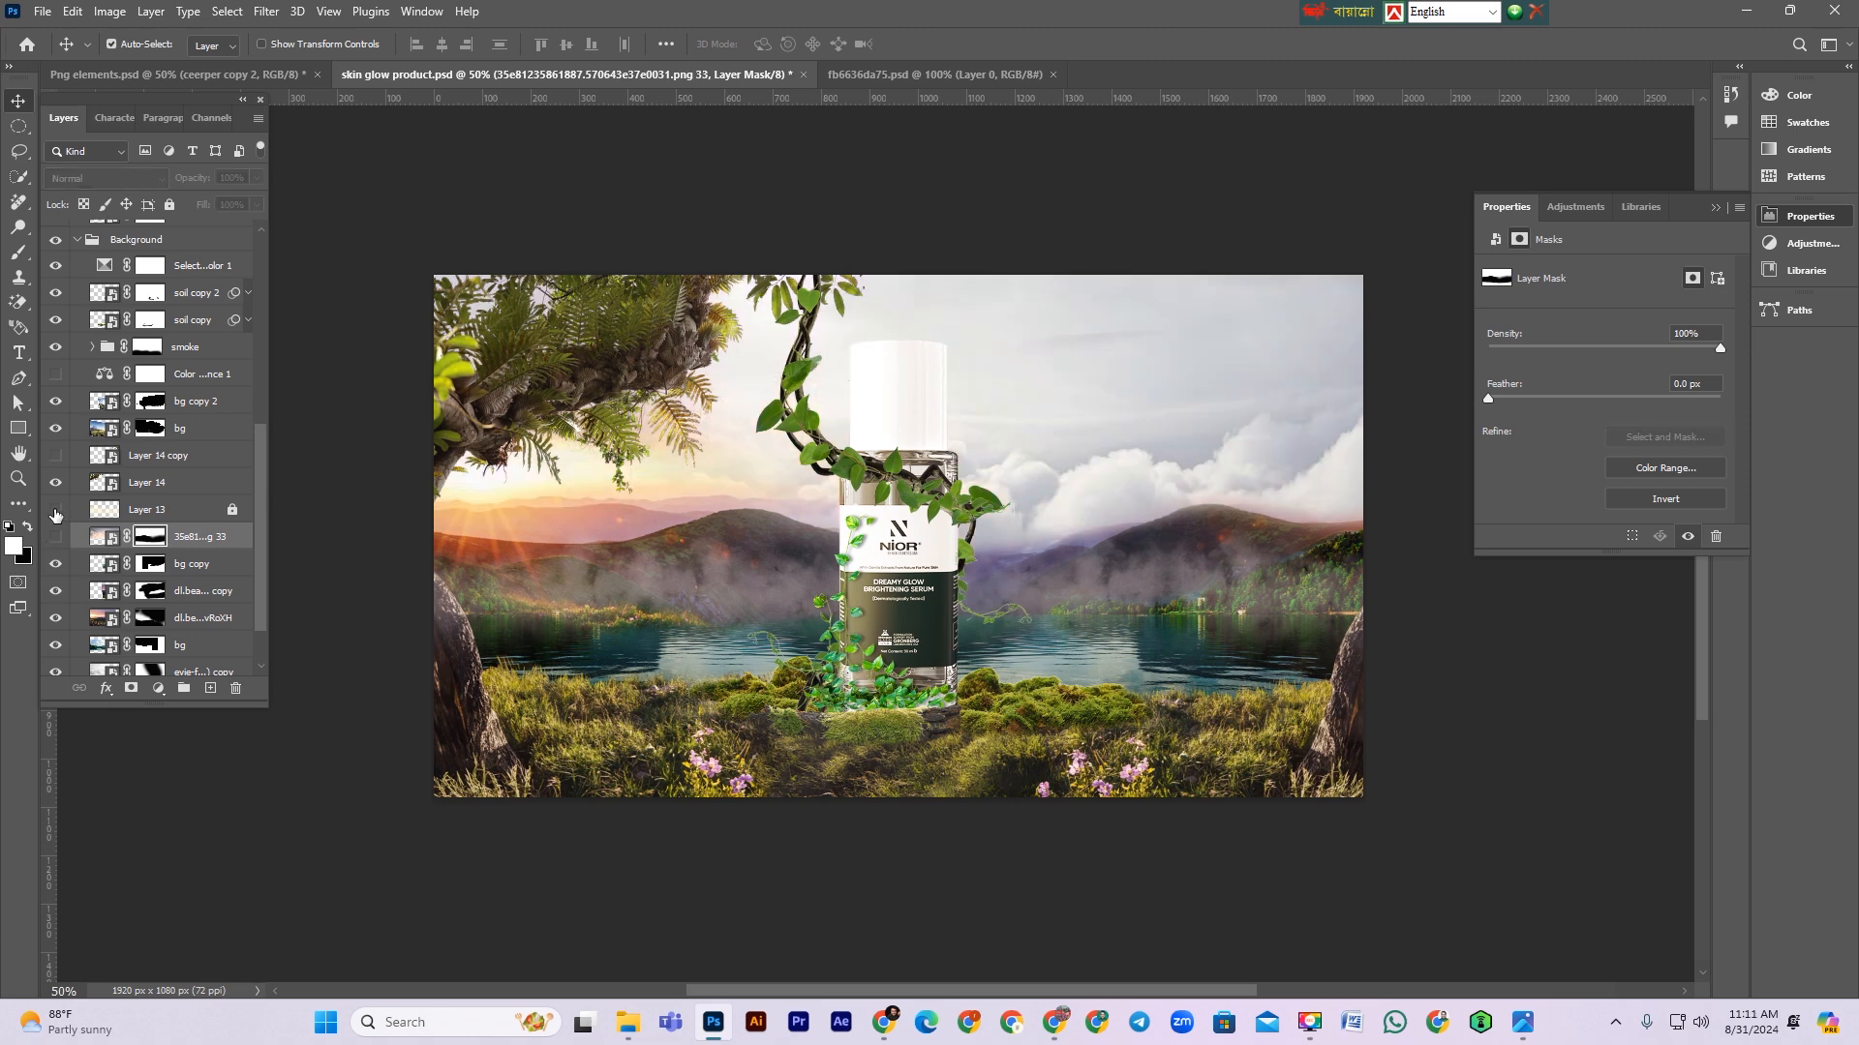
click(55, 536)
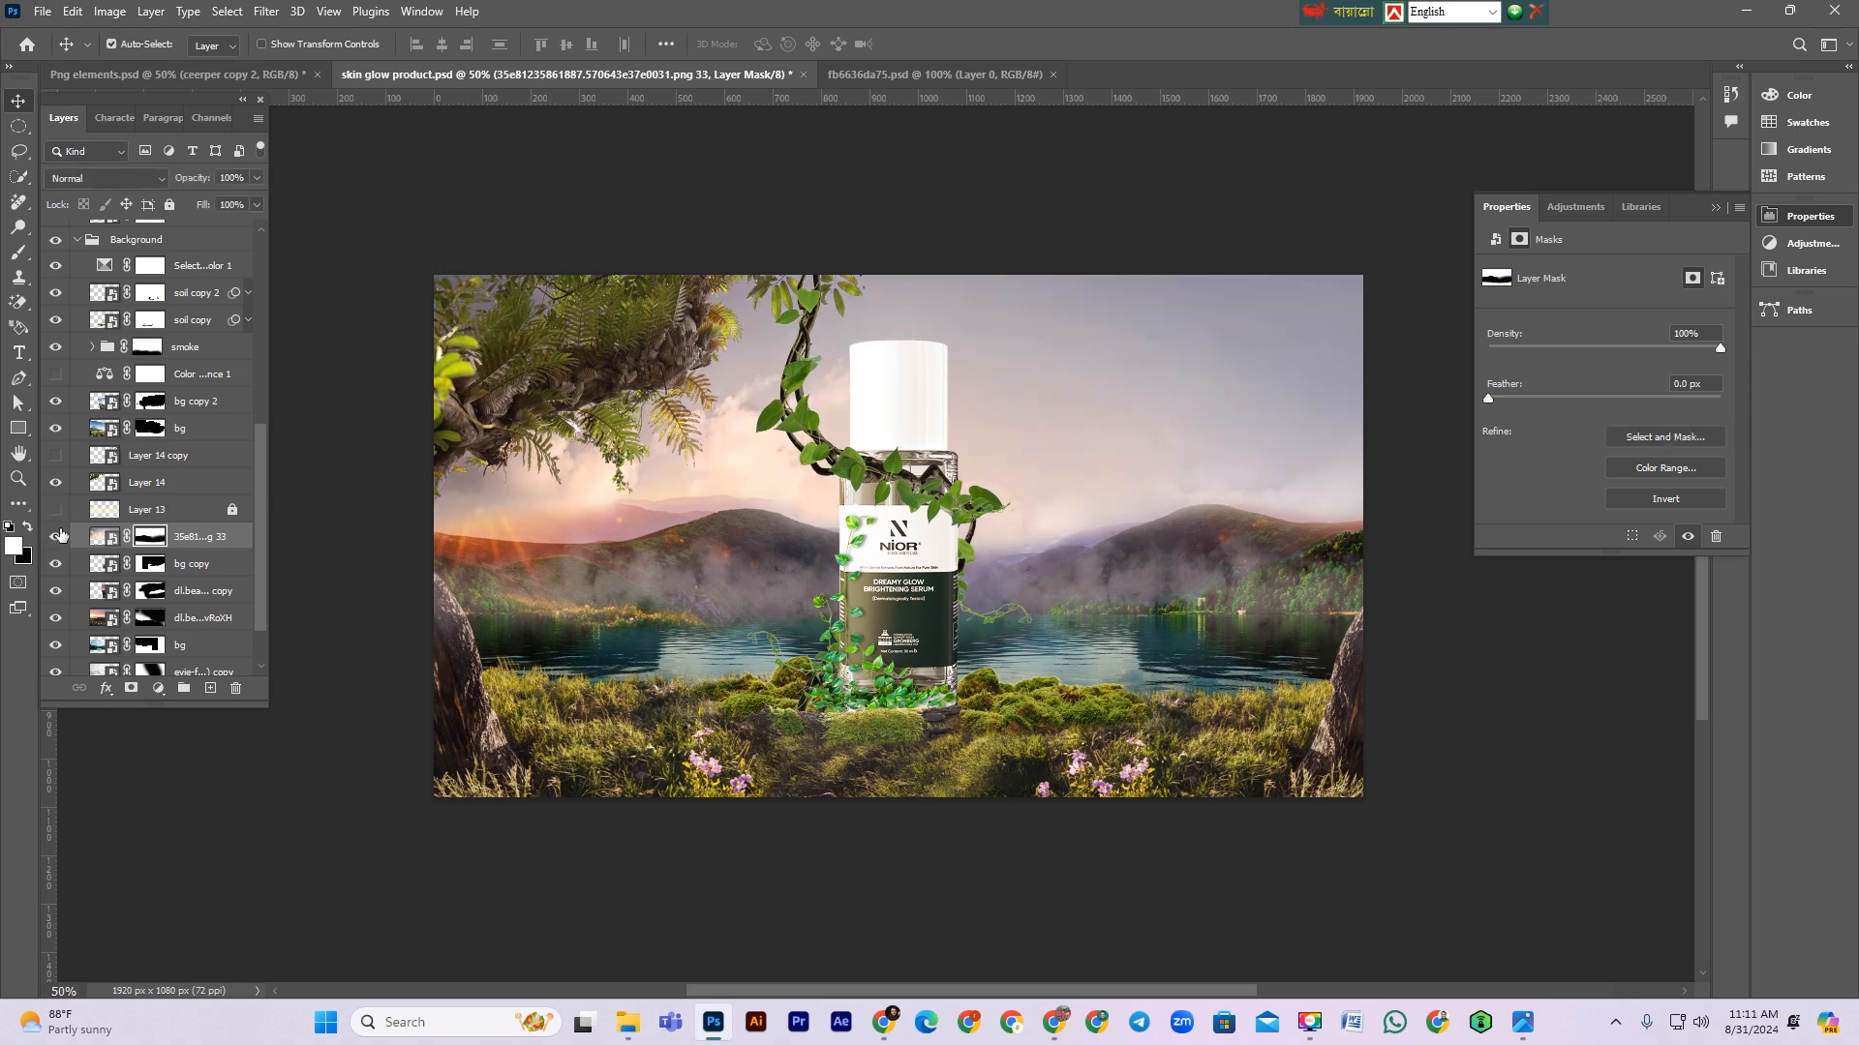
click(53, 508)
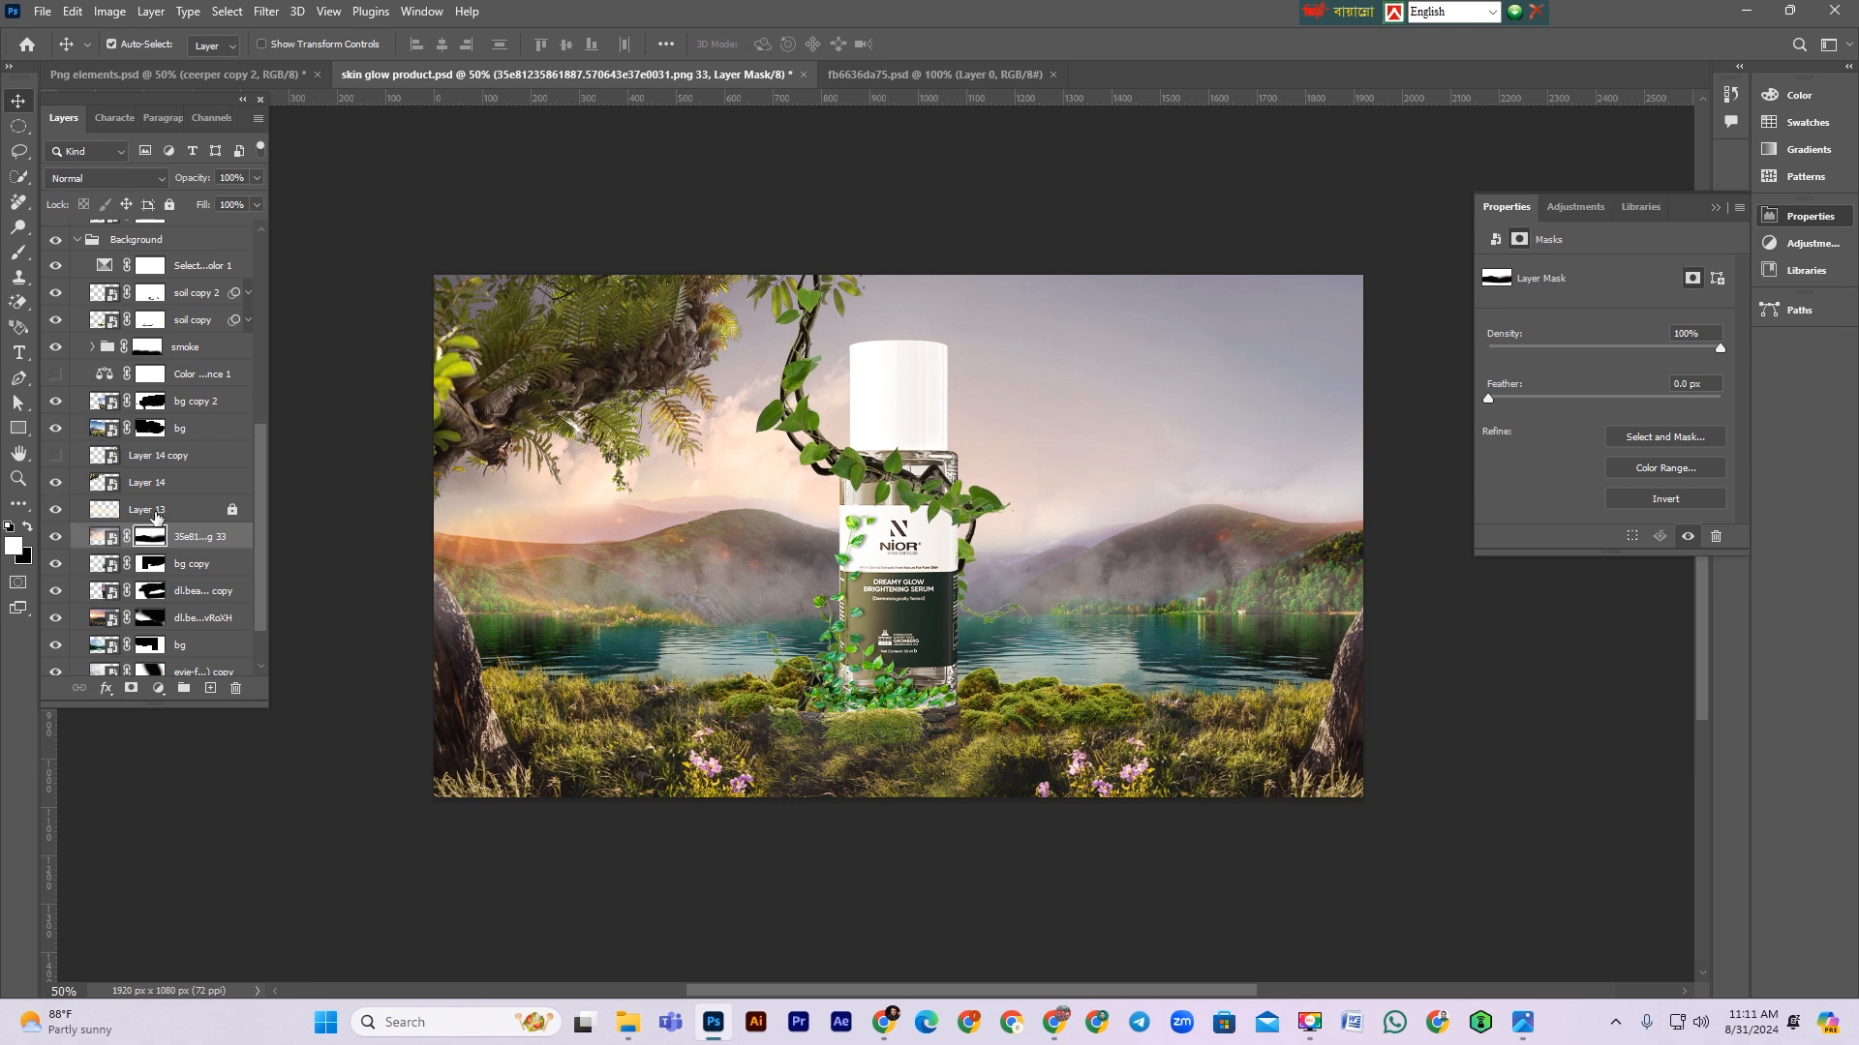
click(156, 513)
click(55, 536)
click(55, 537)
Step: Select the sky layer's mask and brush it with black near the left sun glow to soften that area
click(148, 538)
click(19, 252)
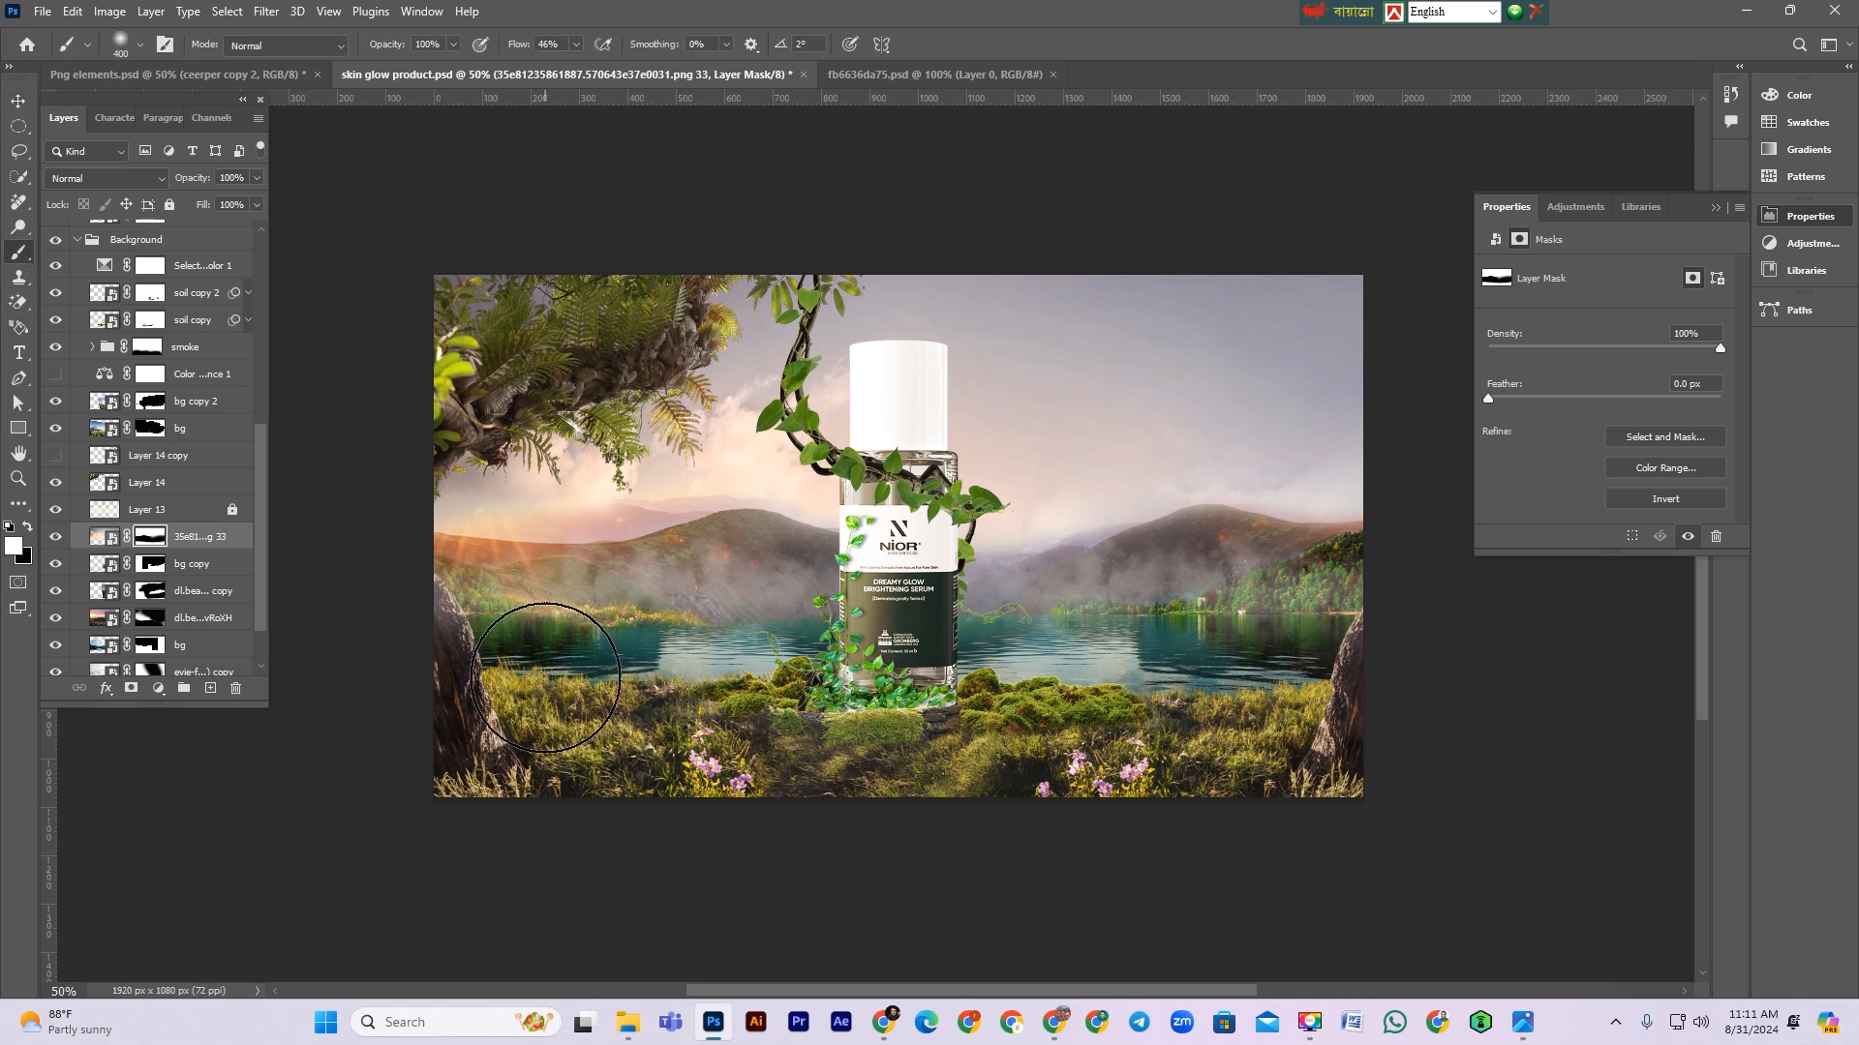
key(x)
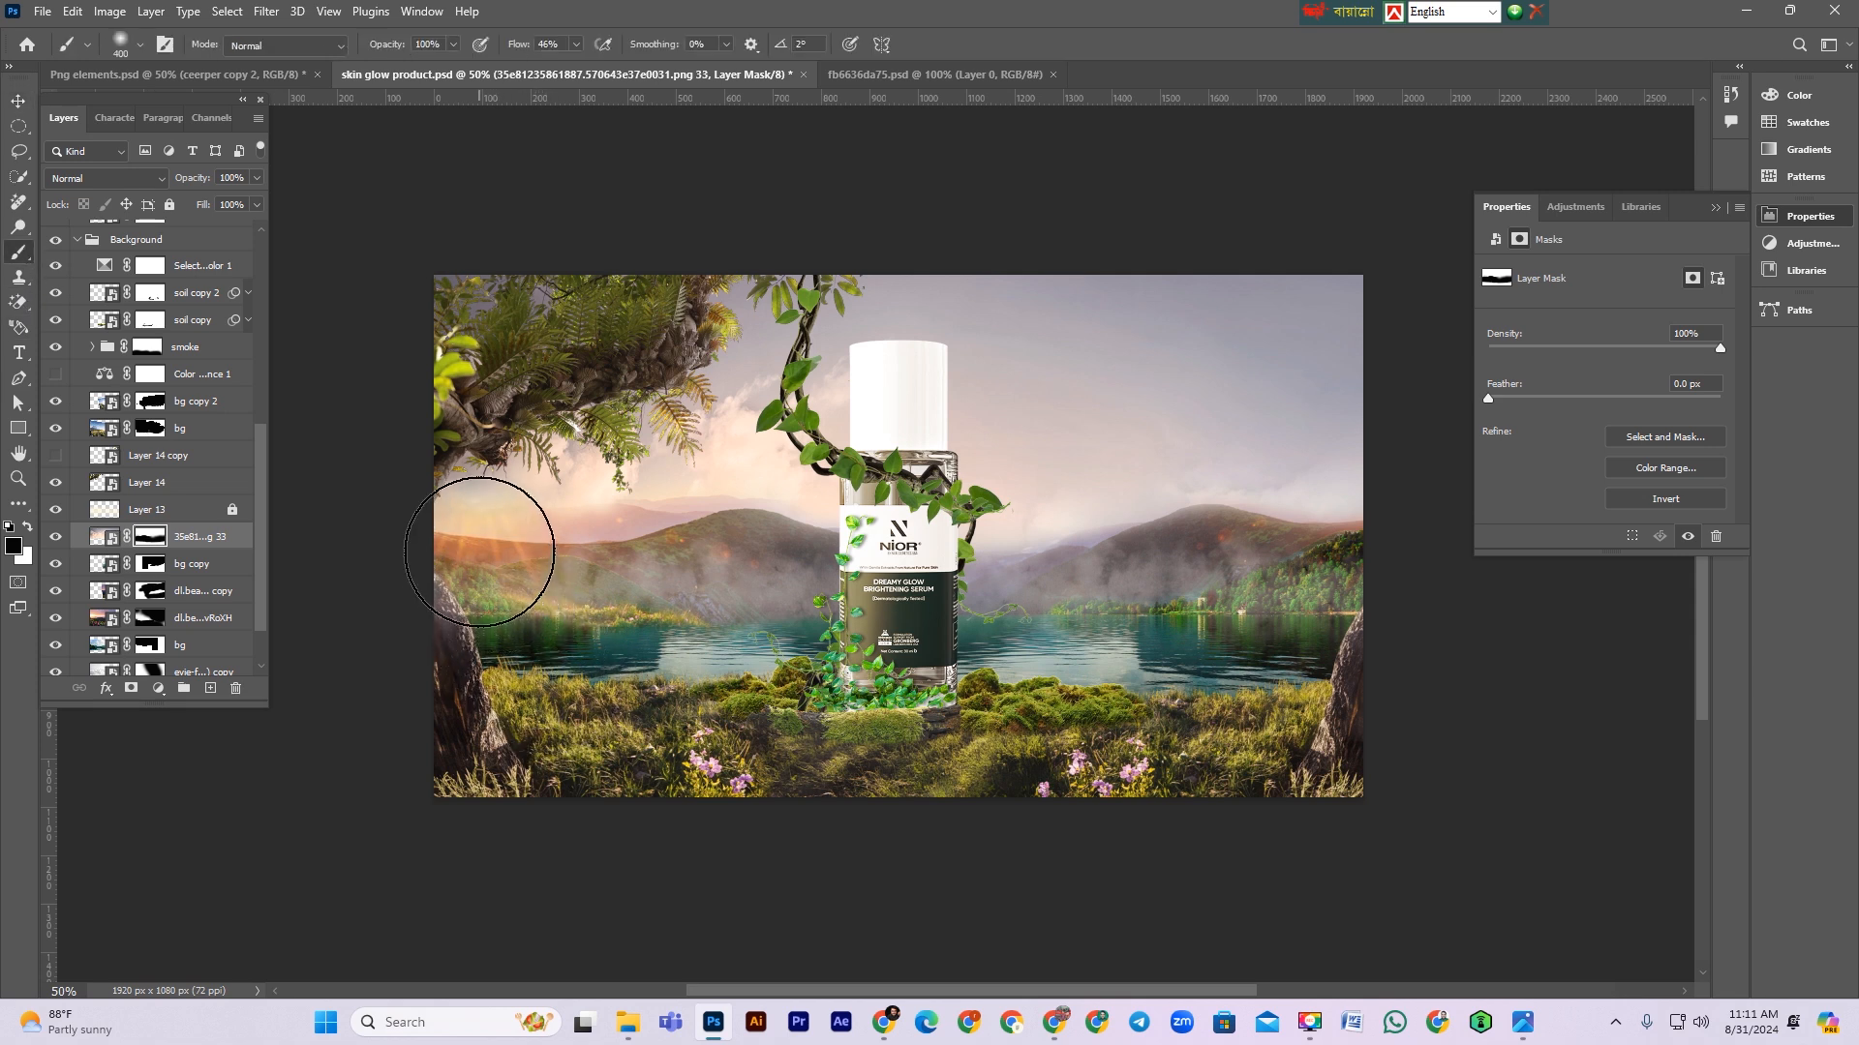
drag(492, 543, 544, 532)
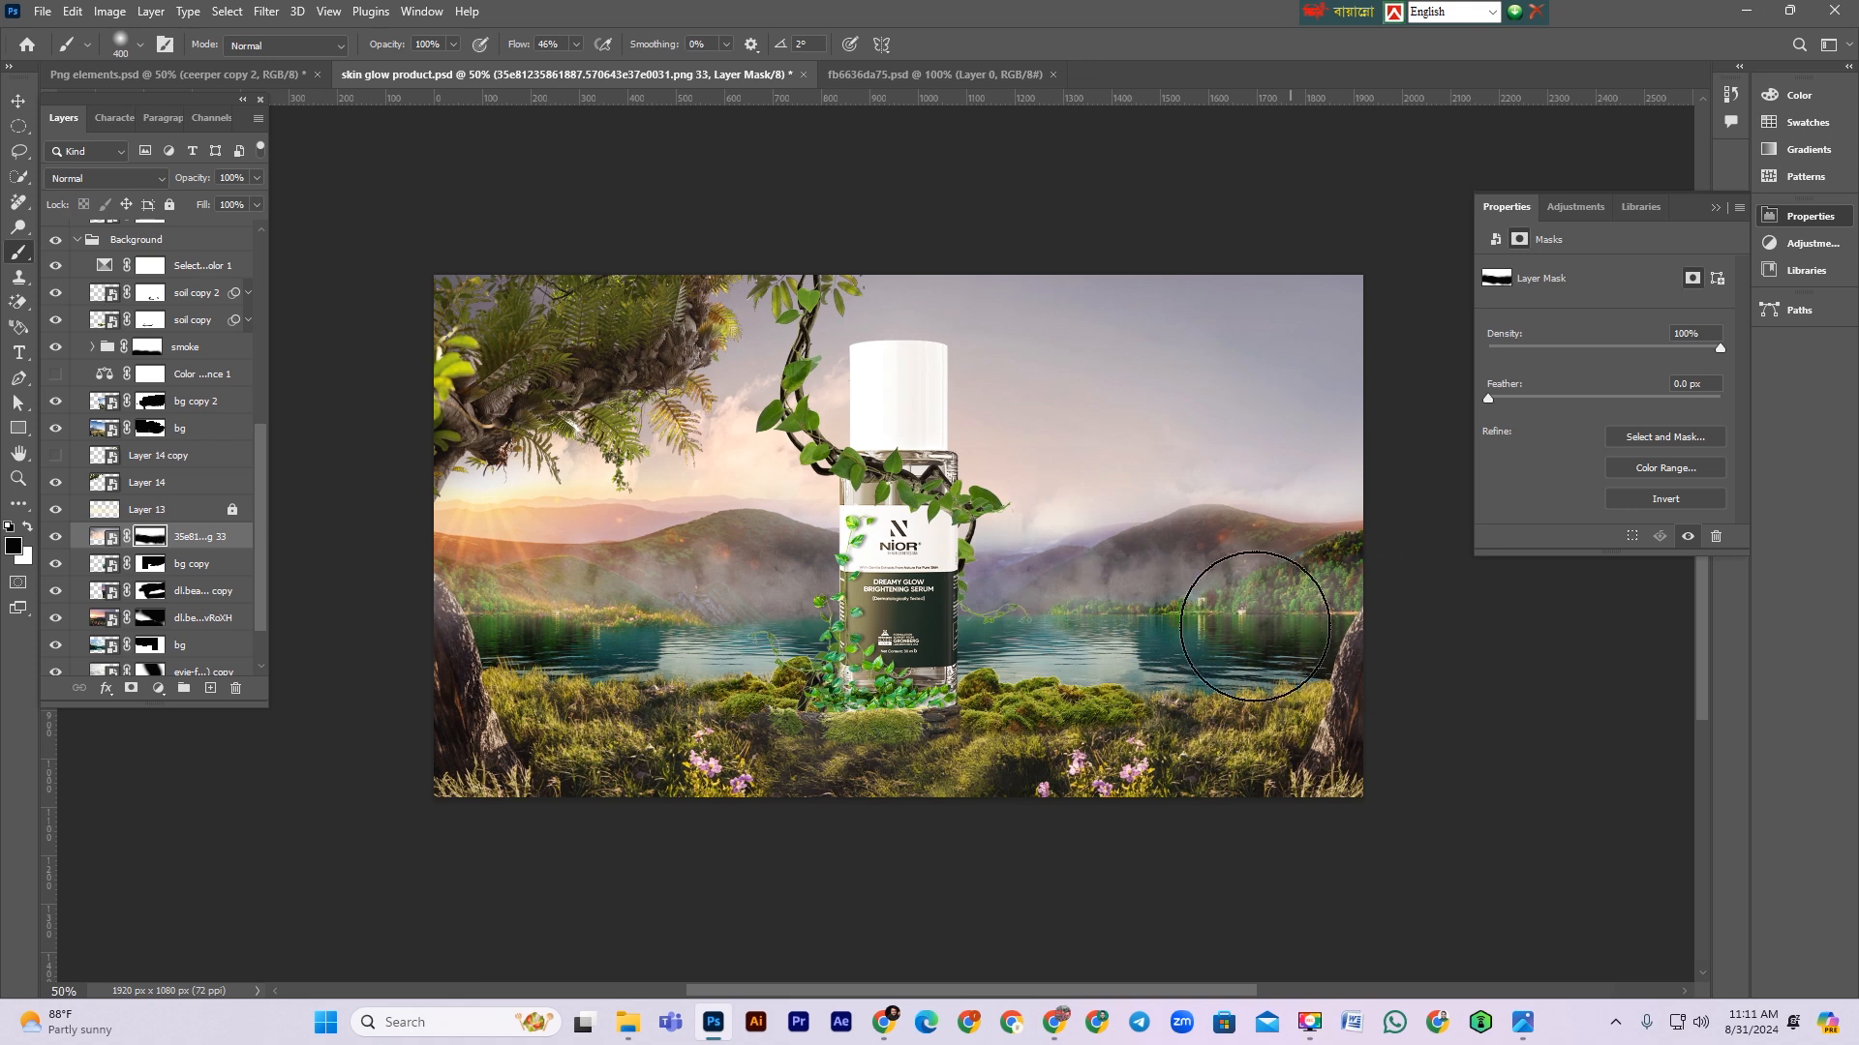
scroll(996, 776, up, 1)
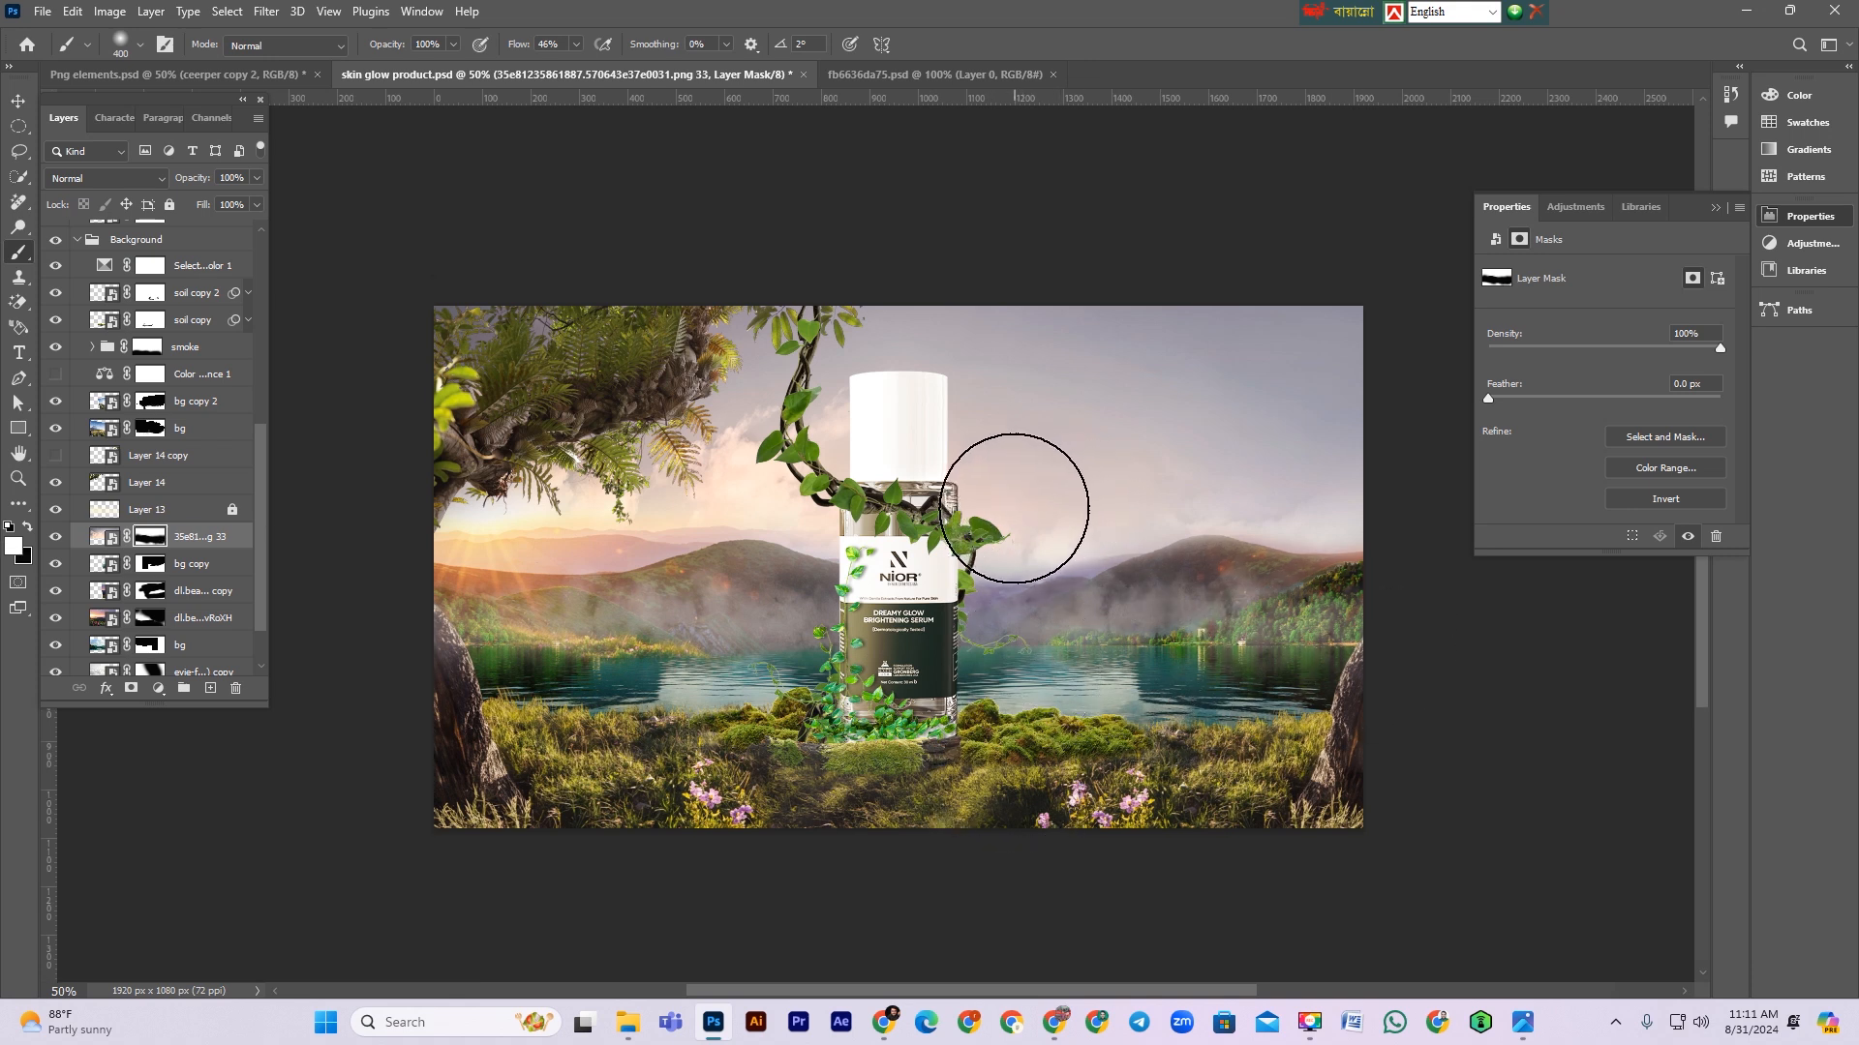
key(x)
drag(906, 693, 1012, 695)
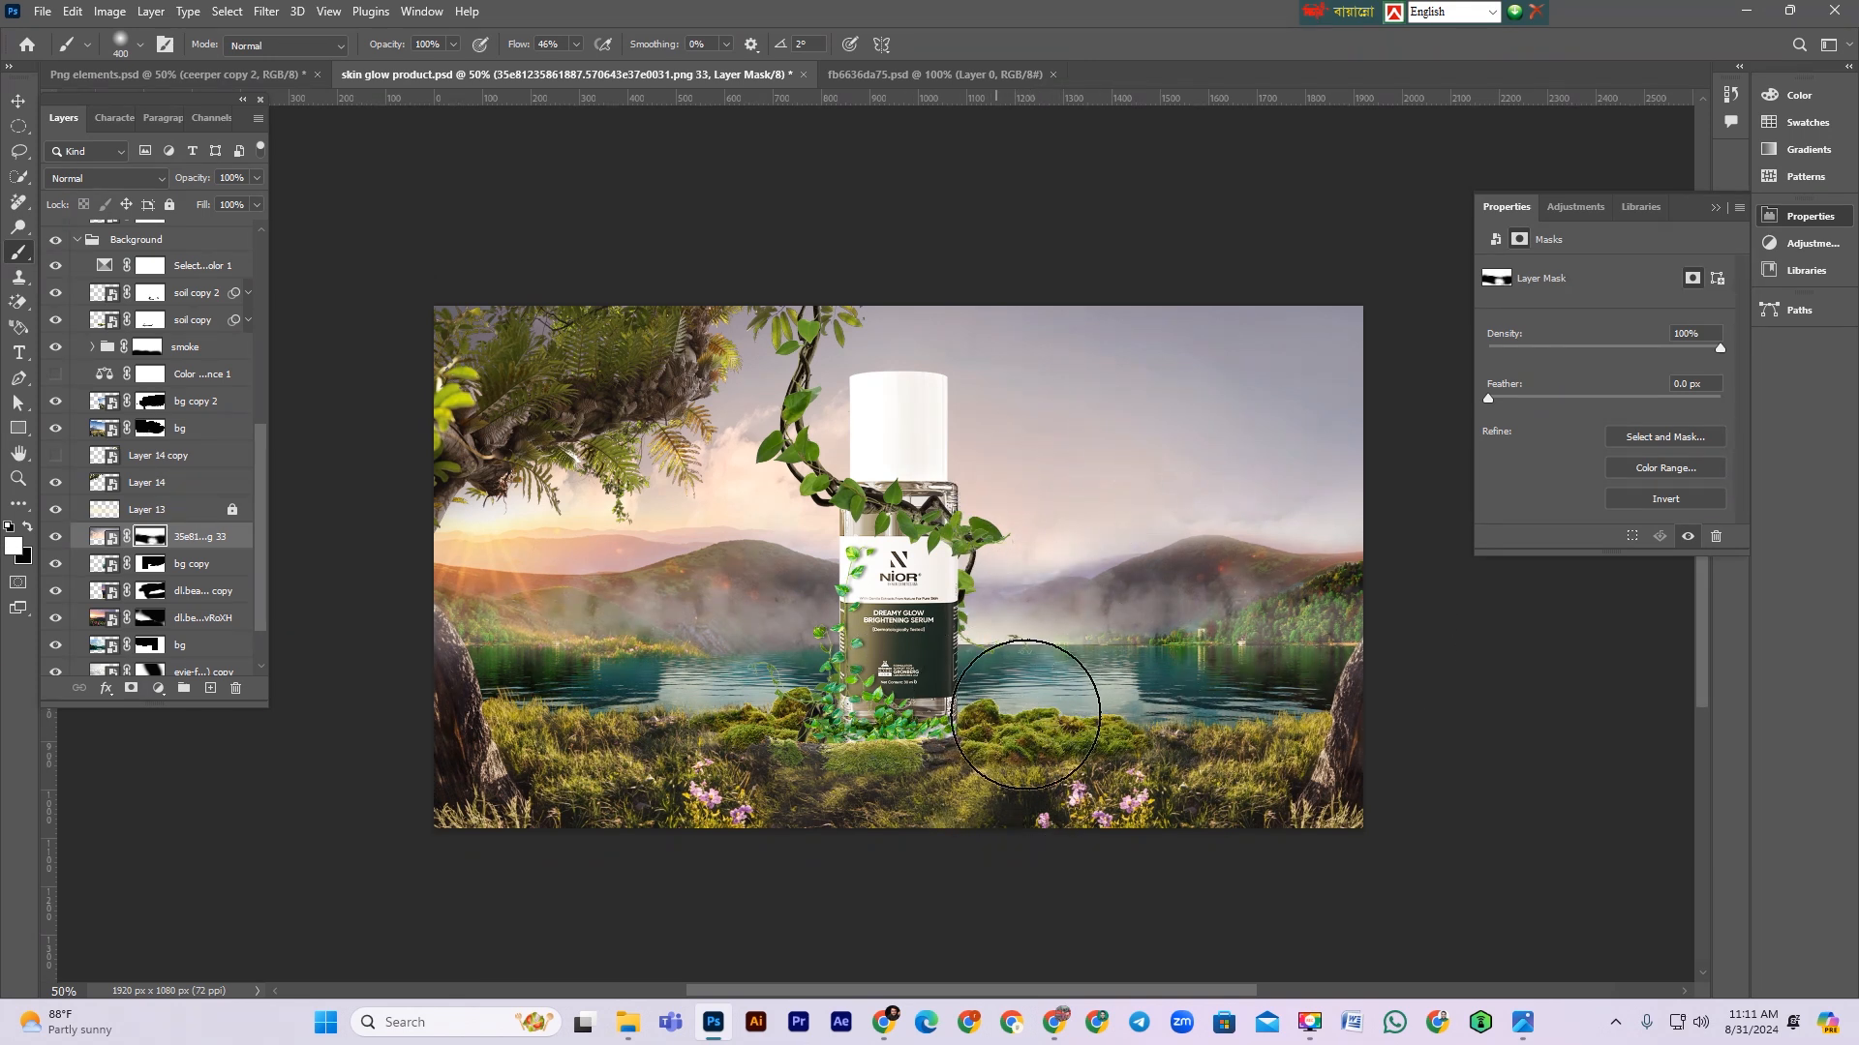
key(ctrl+z)
key(x)
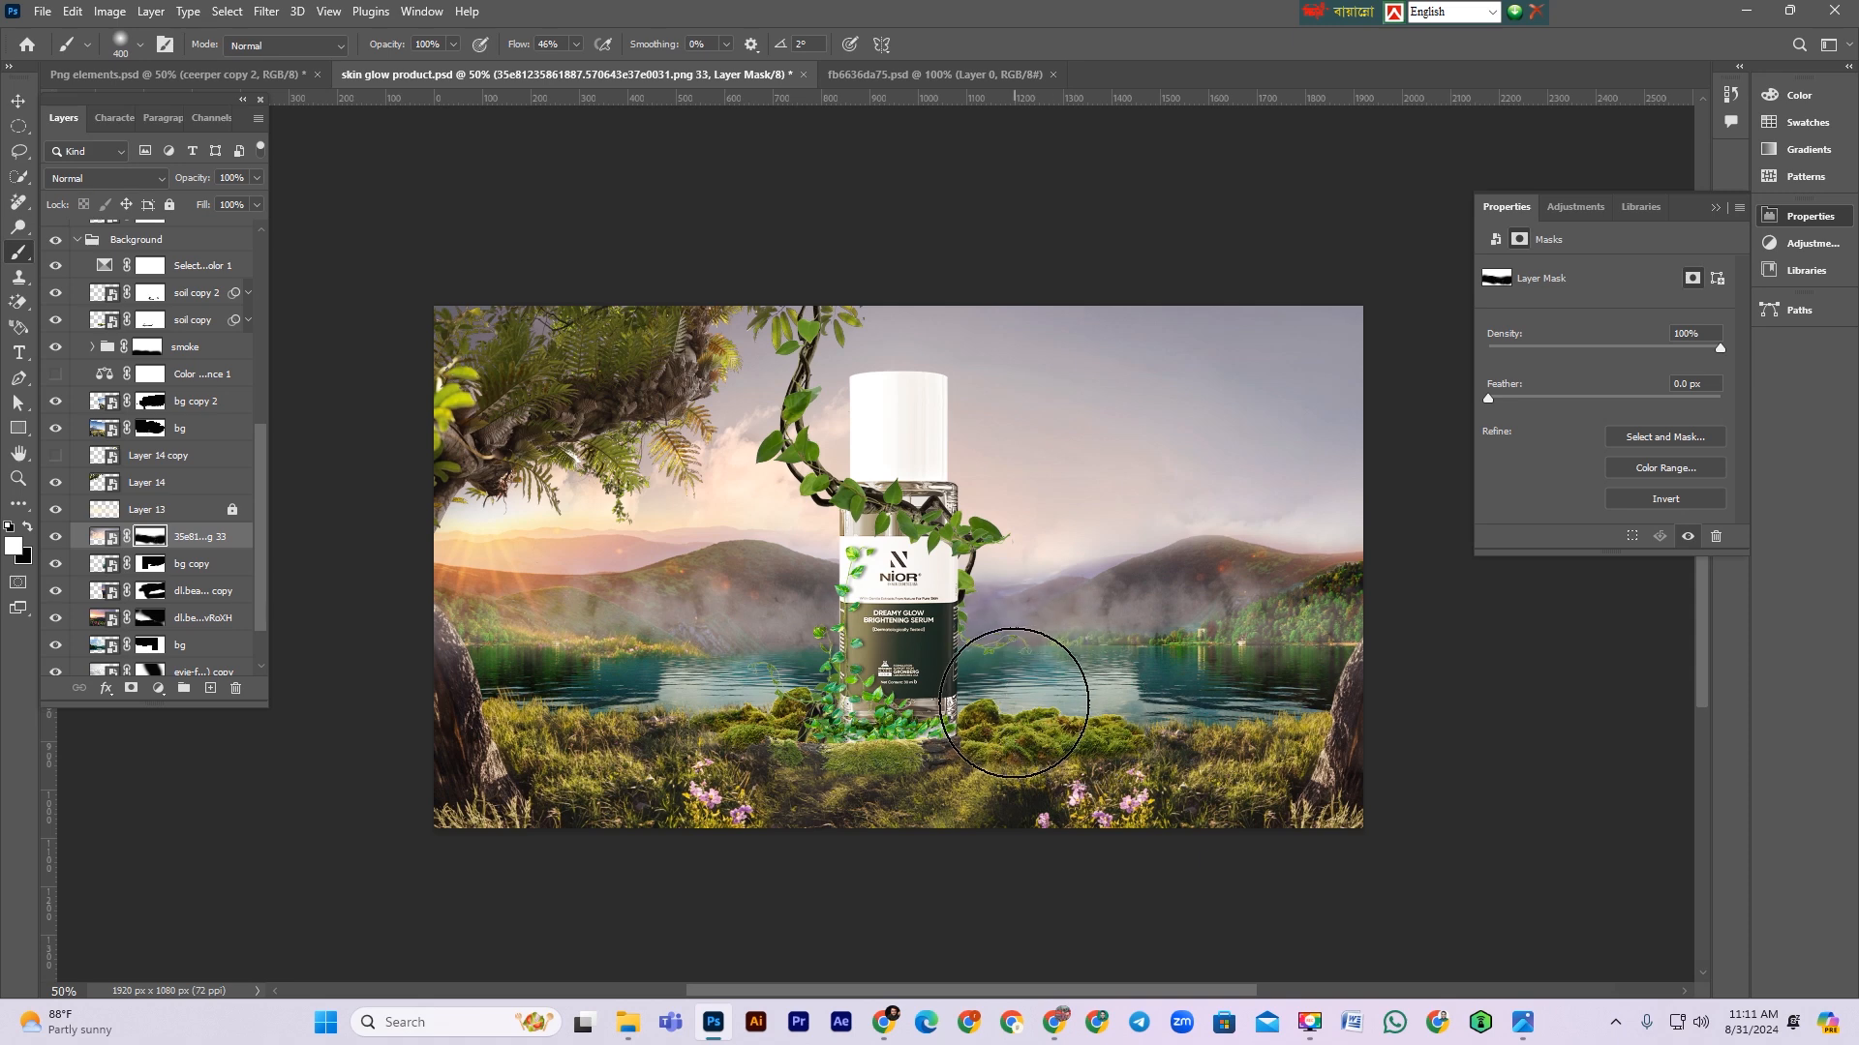
scroll(1094, 735, up, 1)
scroll(1135, 752, down, 2)
key(ctrl+minus)
key(ctrl+minus)
key(ctrl+plus)
key(ctrl+plus)
key(ctrl+plus)
key(ctrl+minus)
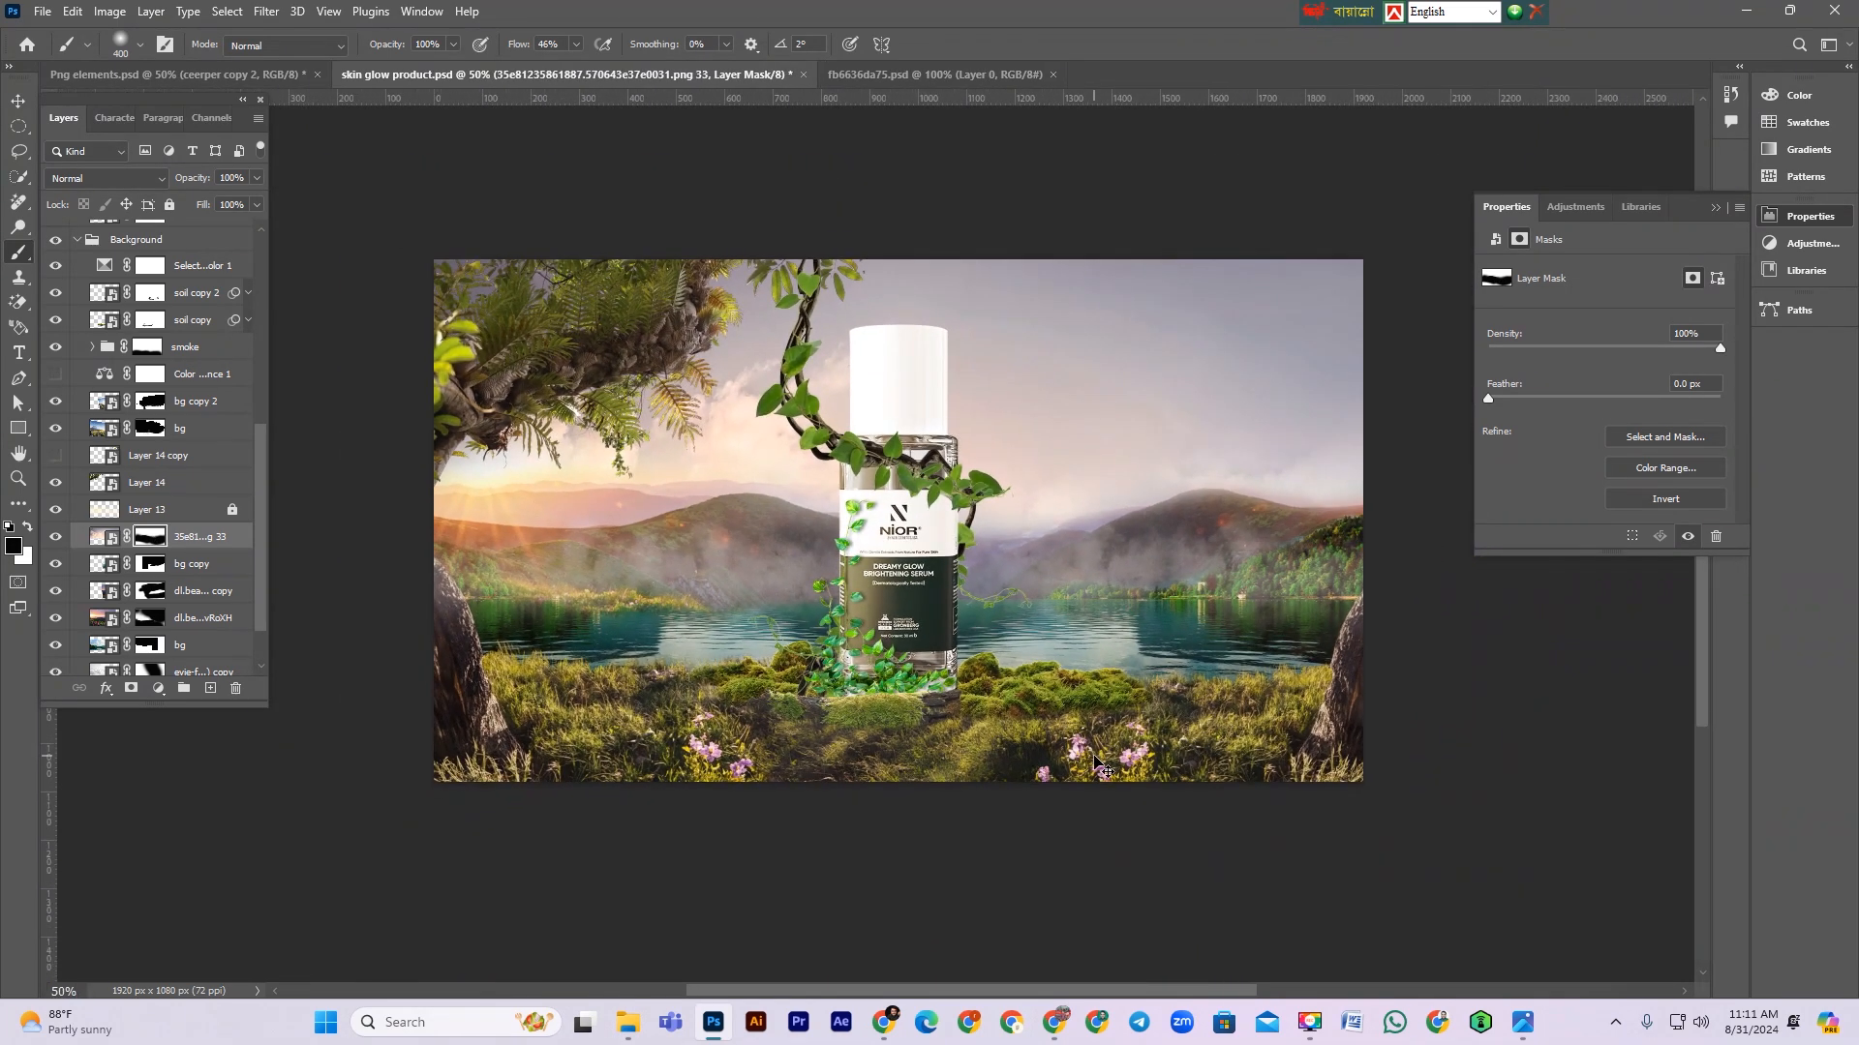
click(19, 103)
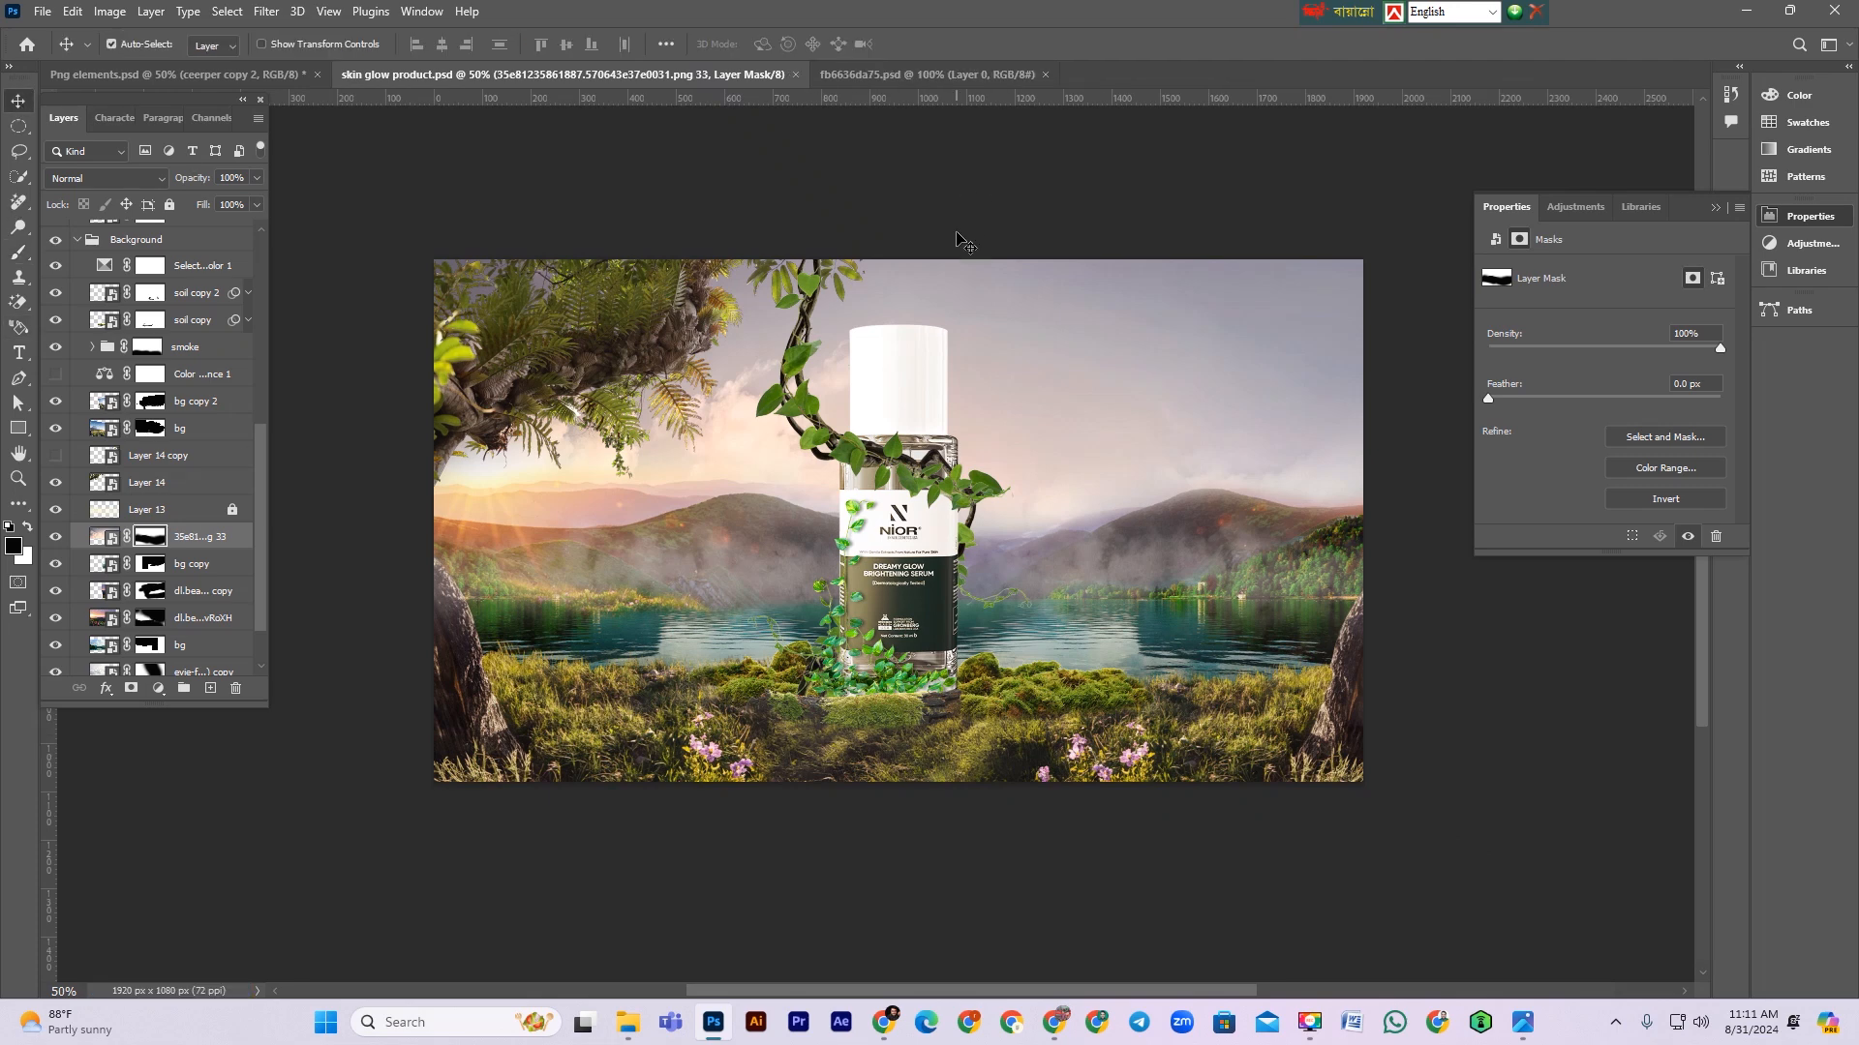
click(1759, 13)
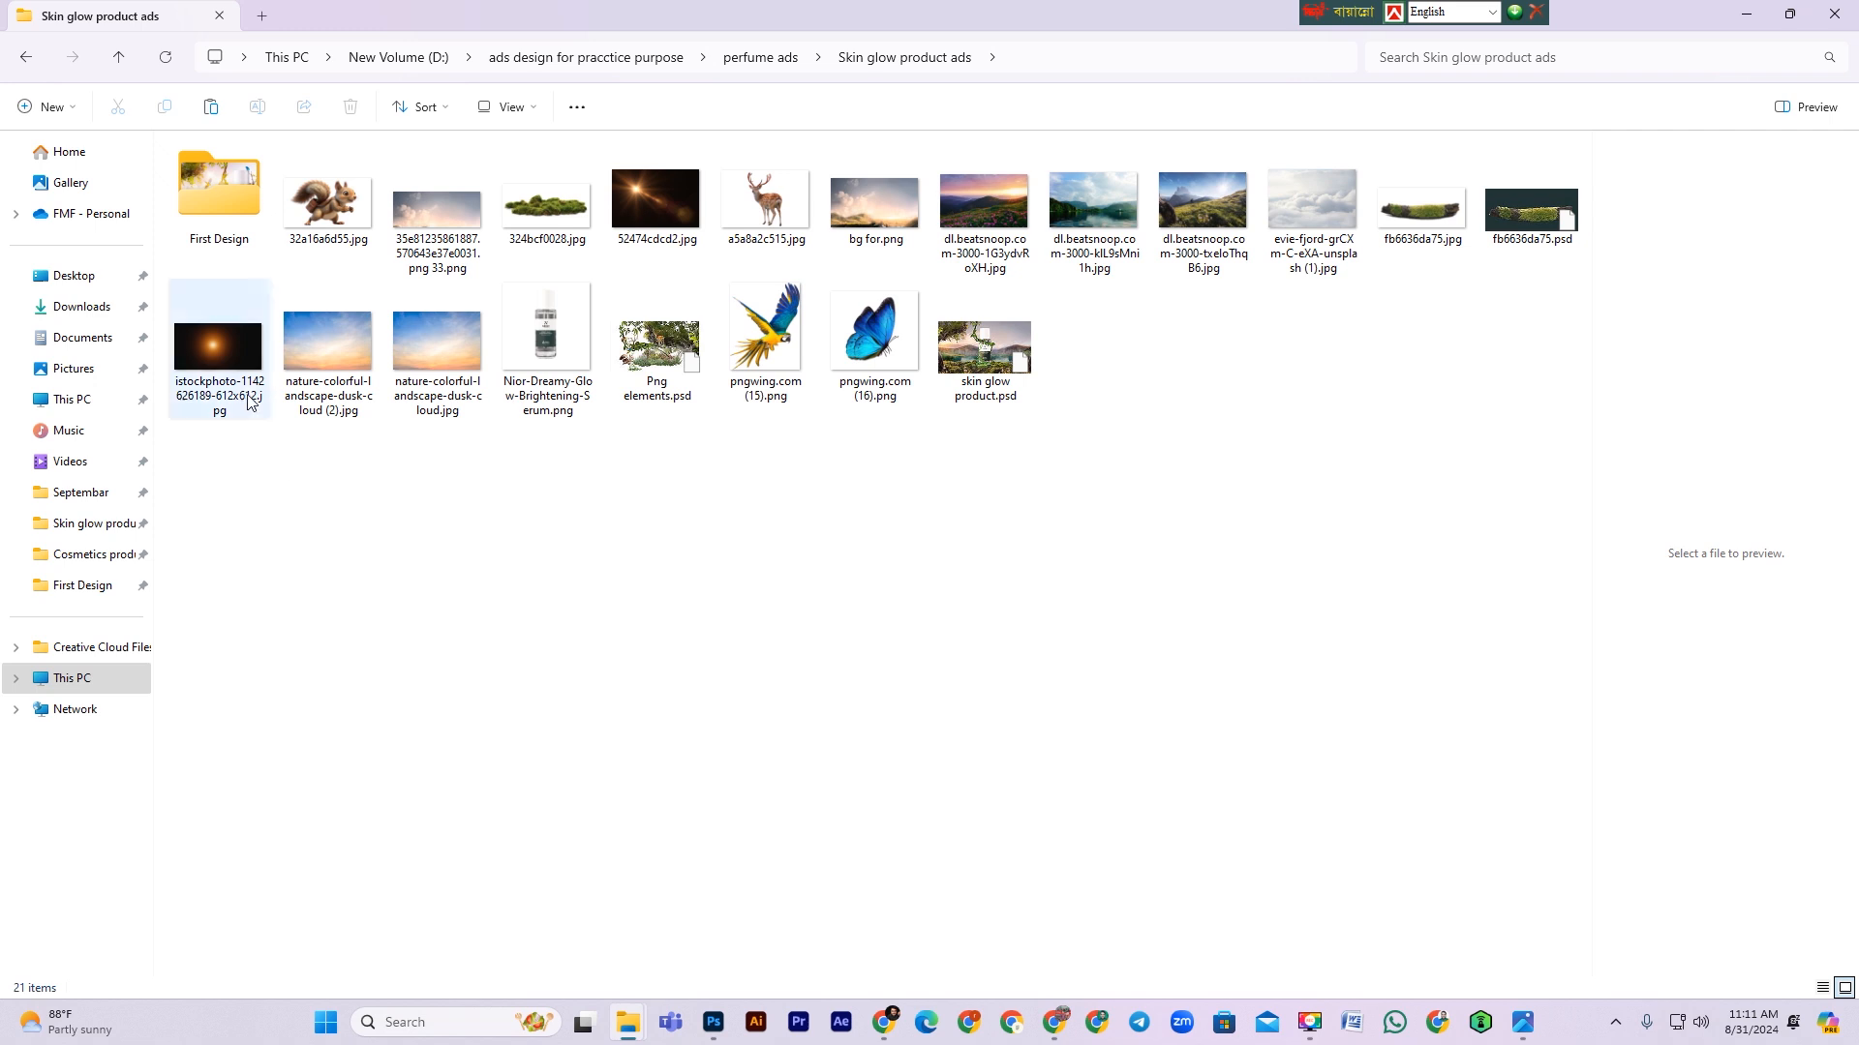
drag(230, 366, 433, 271)
drag(677, 441, 595, 497)
drag(853, 472, 950, 475)
drag(726, 510, 695, 485)
drag(976, 493, 968, 536)
key(Return)
Step: Move the istockphoto layer up the stack to sit just below the creeper layer, above the Product group
scroll(136, 578, up, 3)
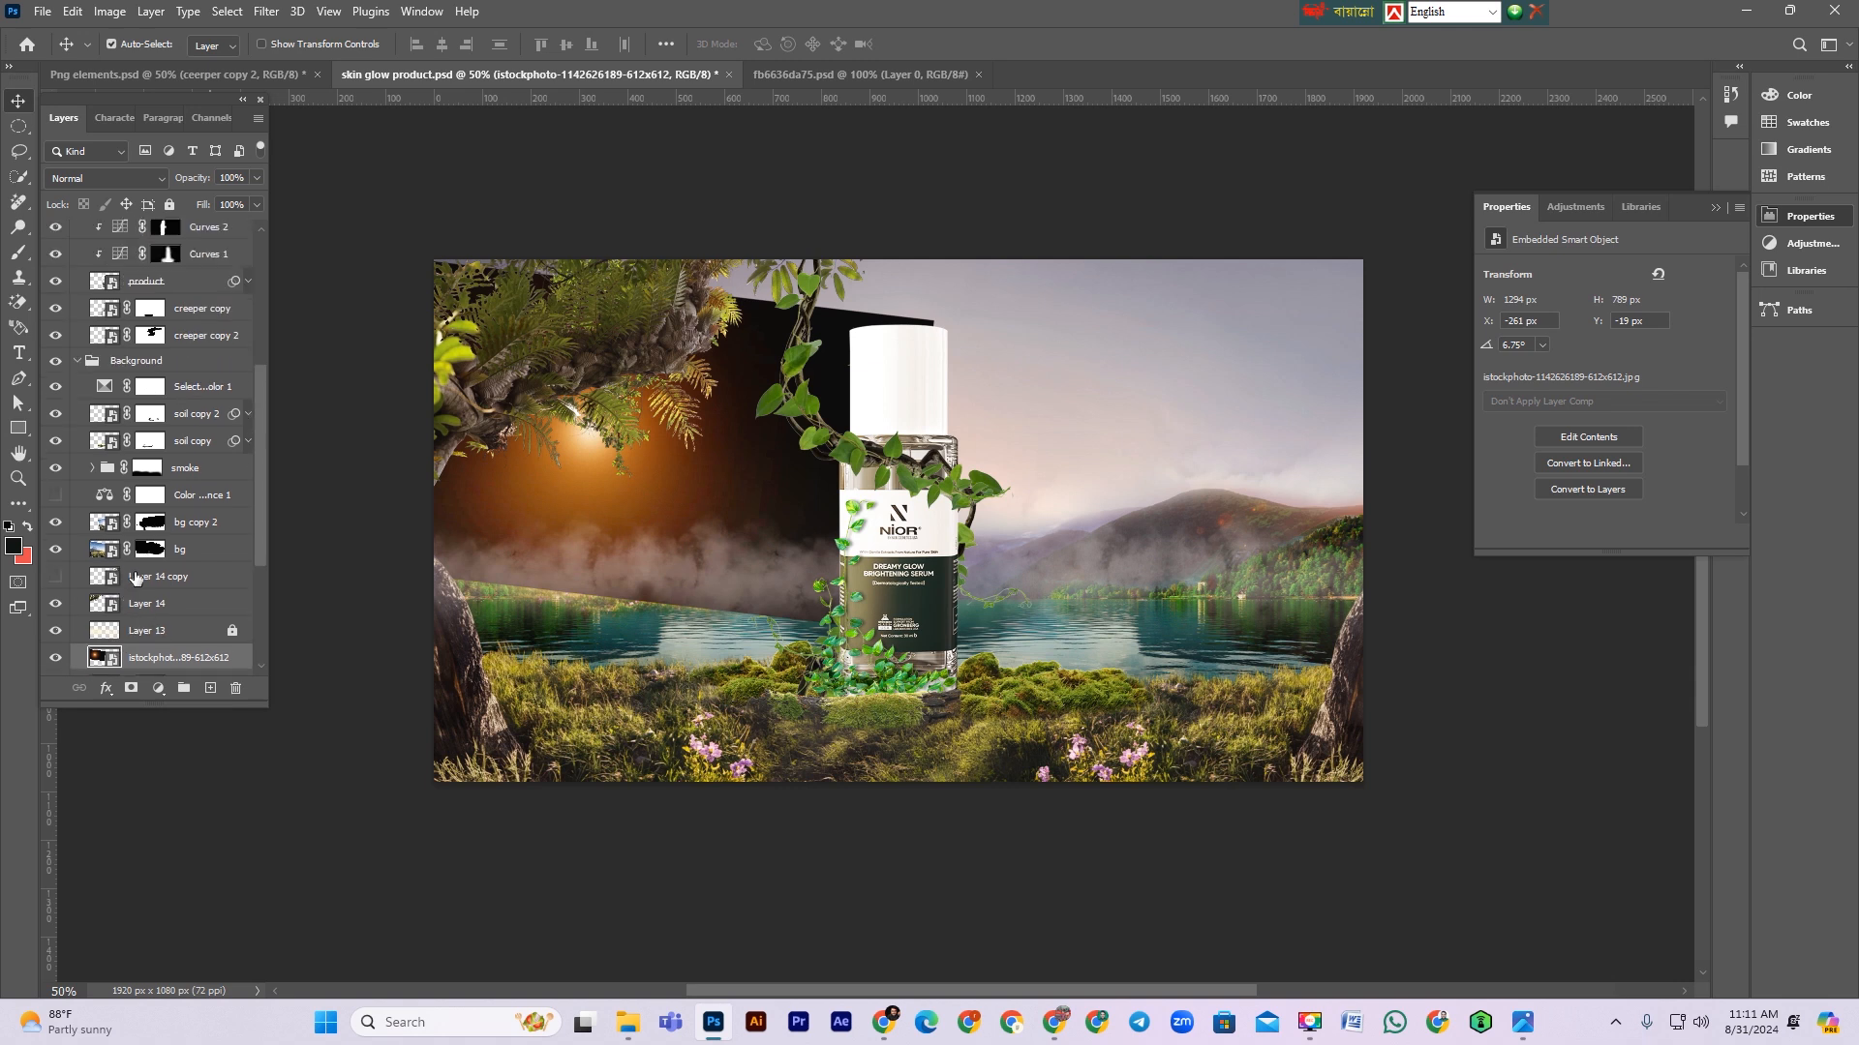
drag(140, 651, 156, 351)
scroll(253, 474, up, 2)
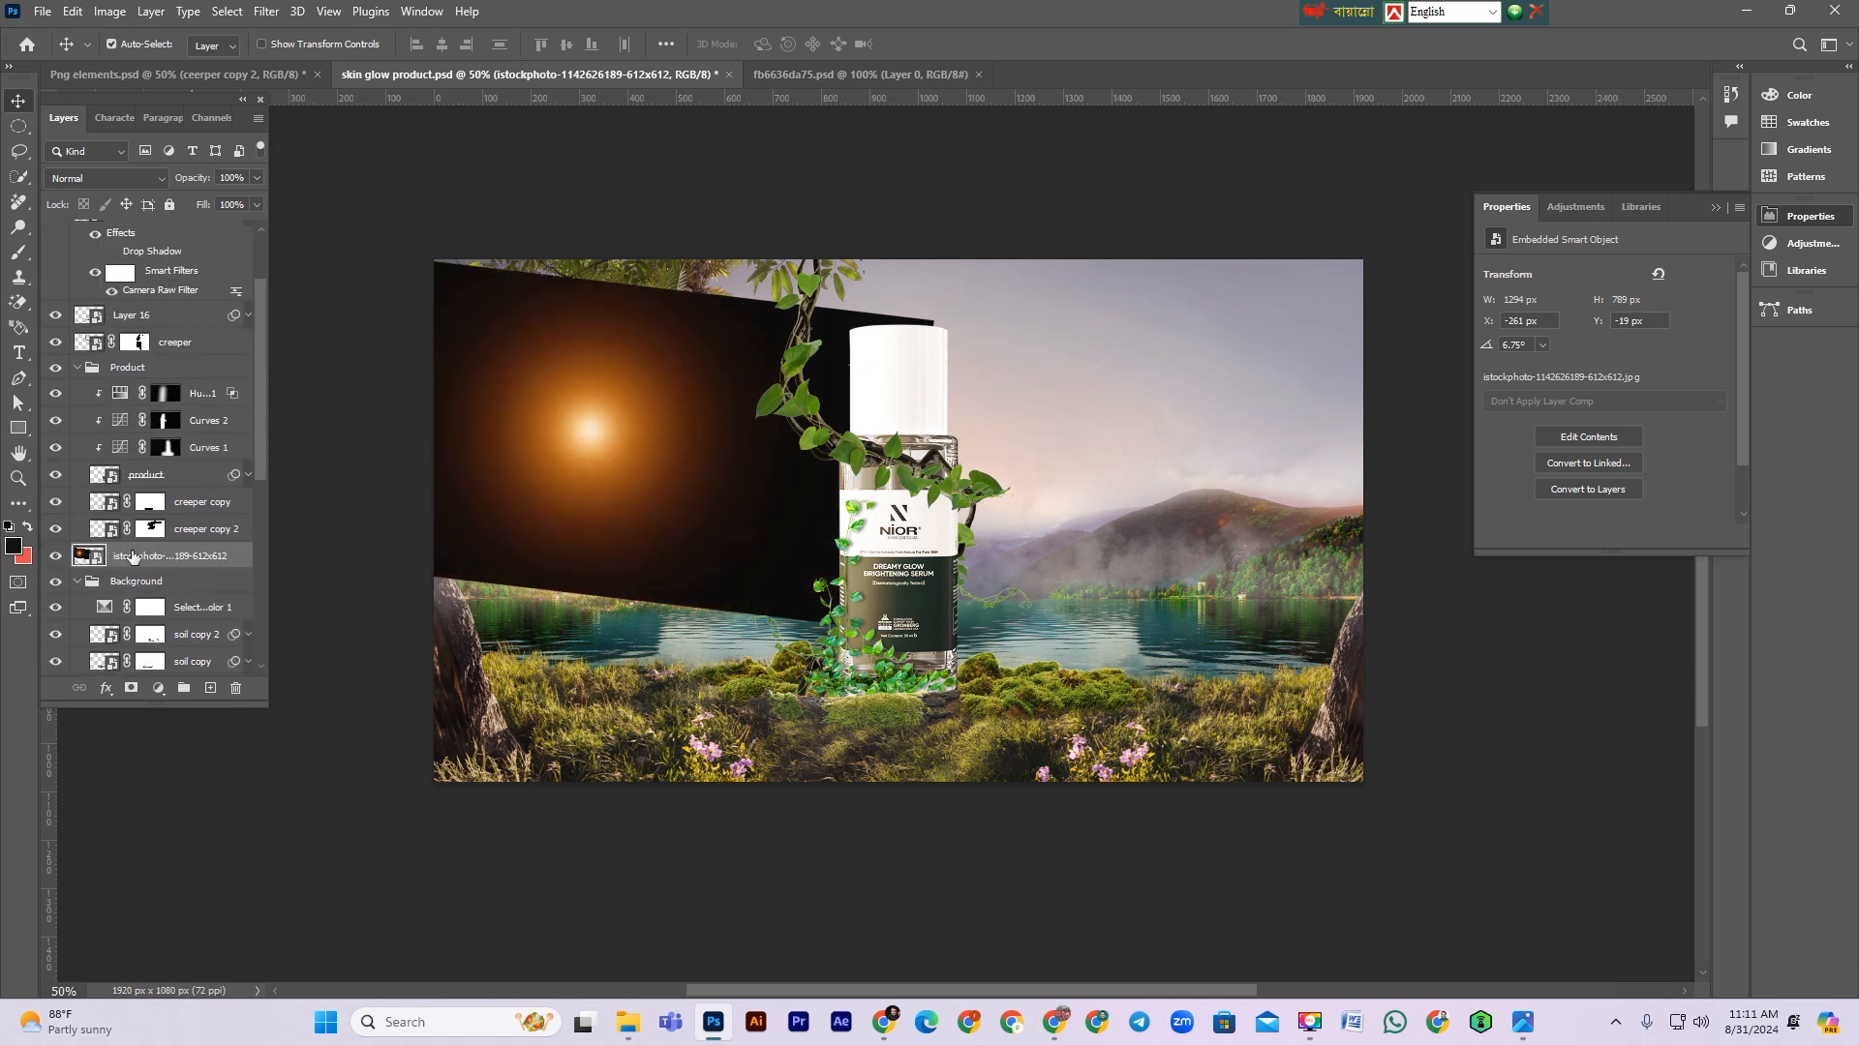
drag(156, 558, 184, 371)
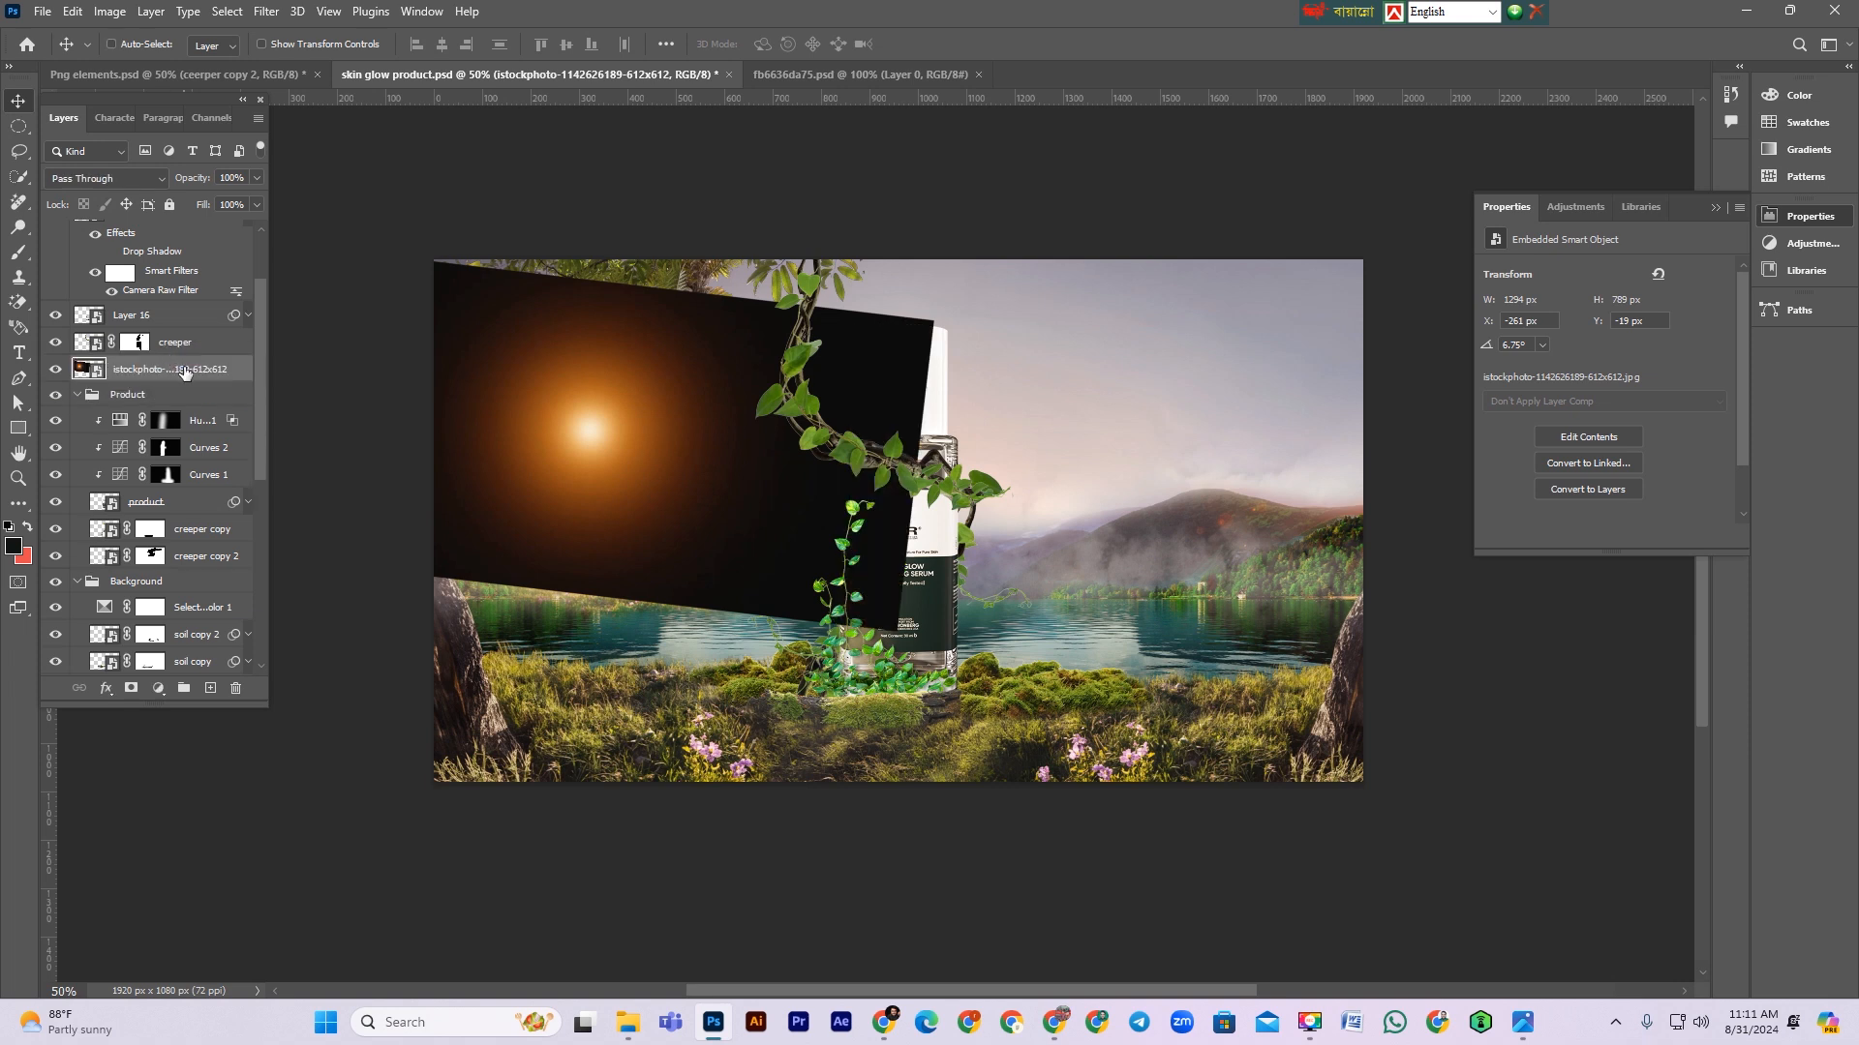
Step: Group the istockphoto layer into a group named fx and set the layer's blend mode to Screen
key(ctrl+g)
click(79, 369)
double_click(118, 367)
text(fx)
key(Return)
click(550, 474)
click(107, 178)
click(108, 378)
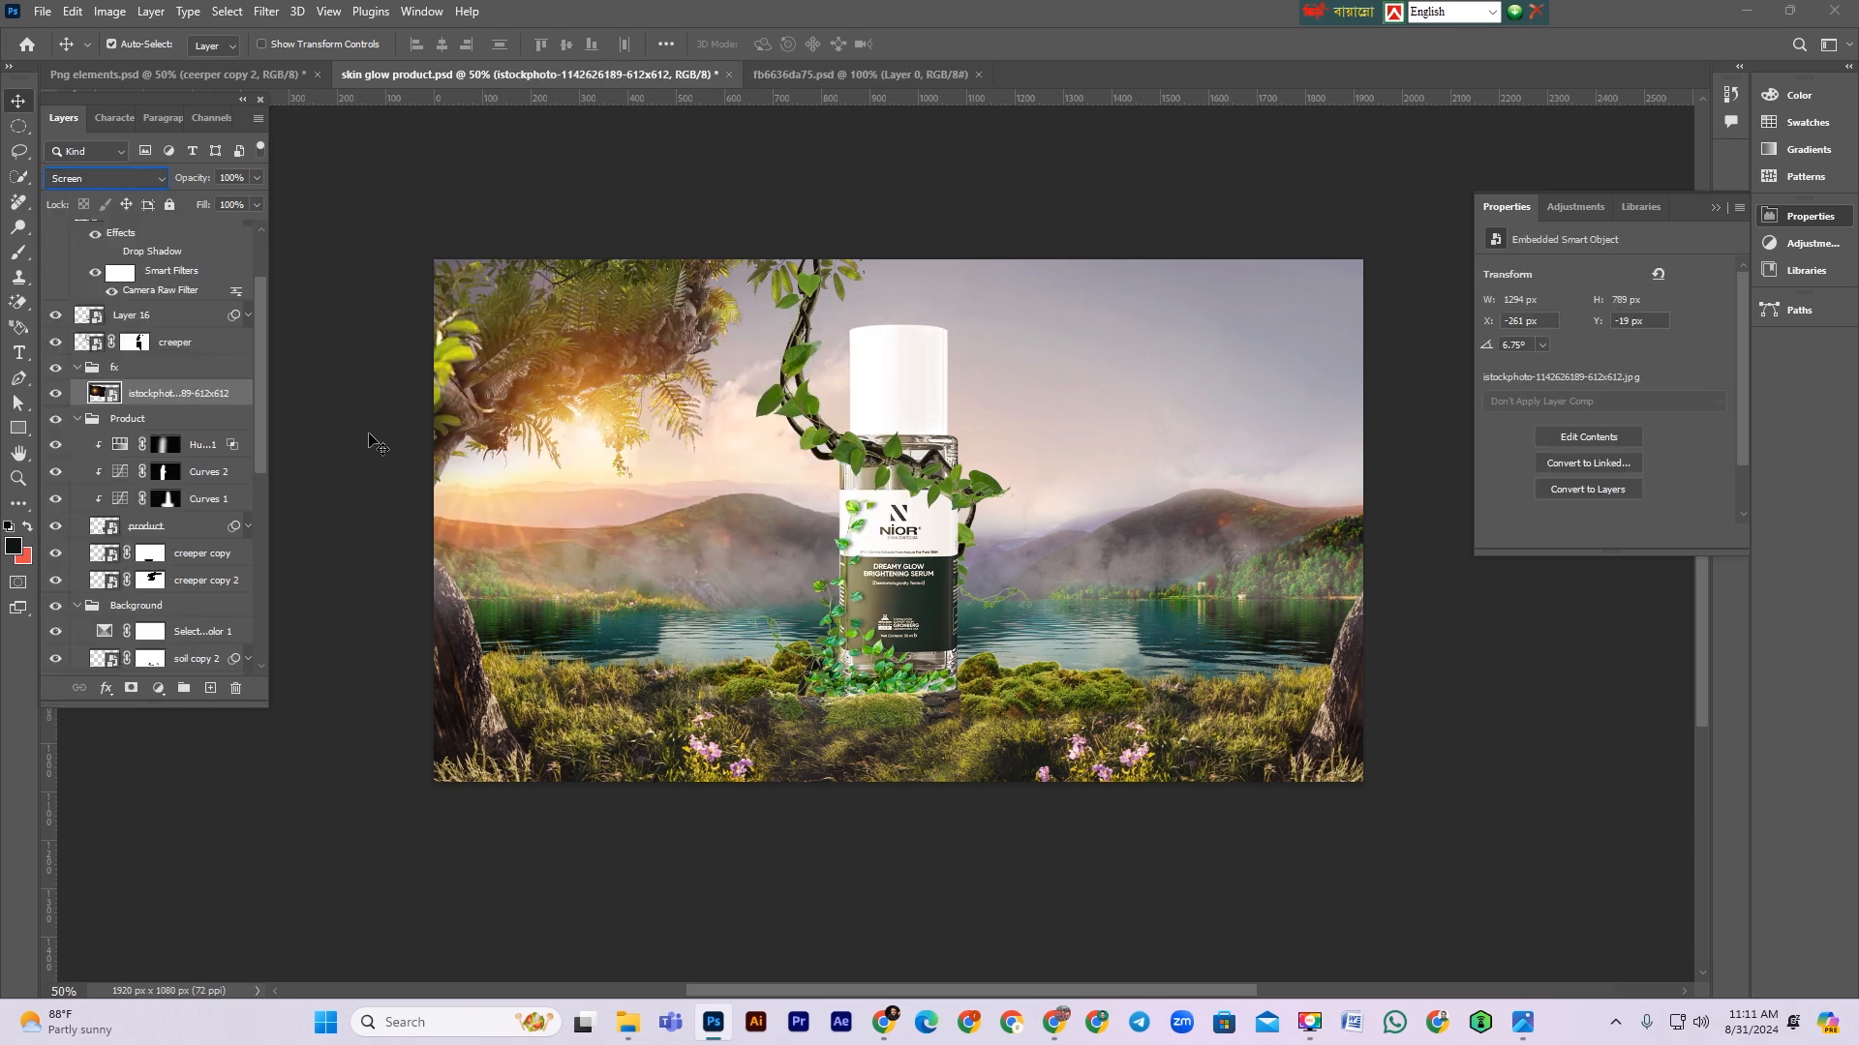
Step: Free-transform the sun-glow layer twice, enlarging it to about 1901 × 1159 px with the glow behind the upper-left tree
key(ctrl+t)
drag(334, 416, 159, 377)
drag(659, 465, 670, 508)
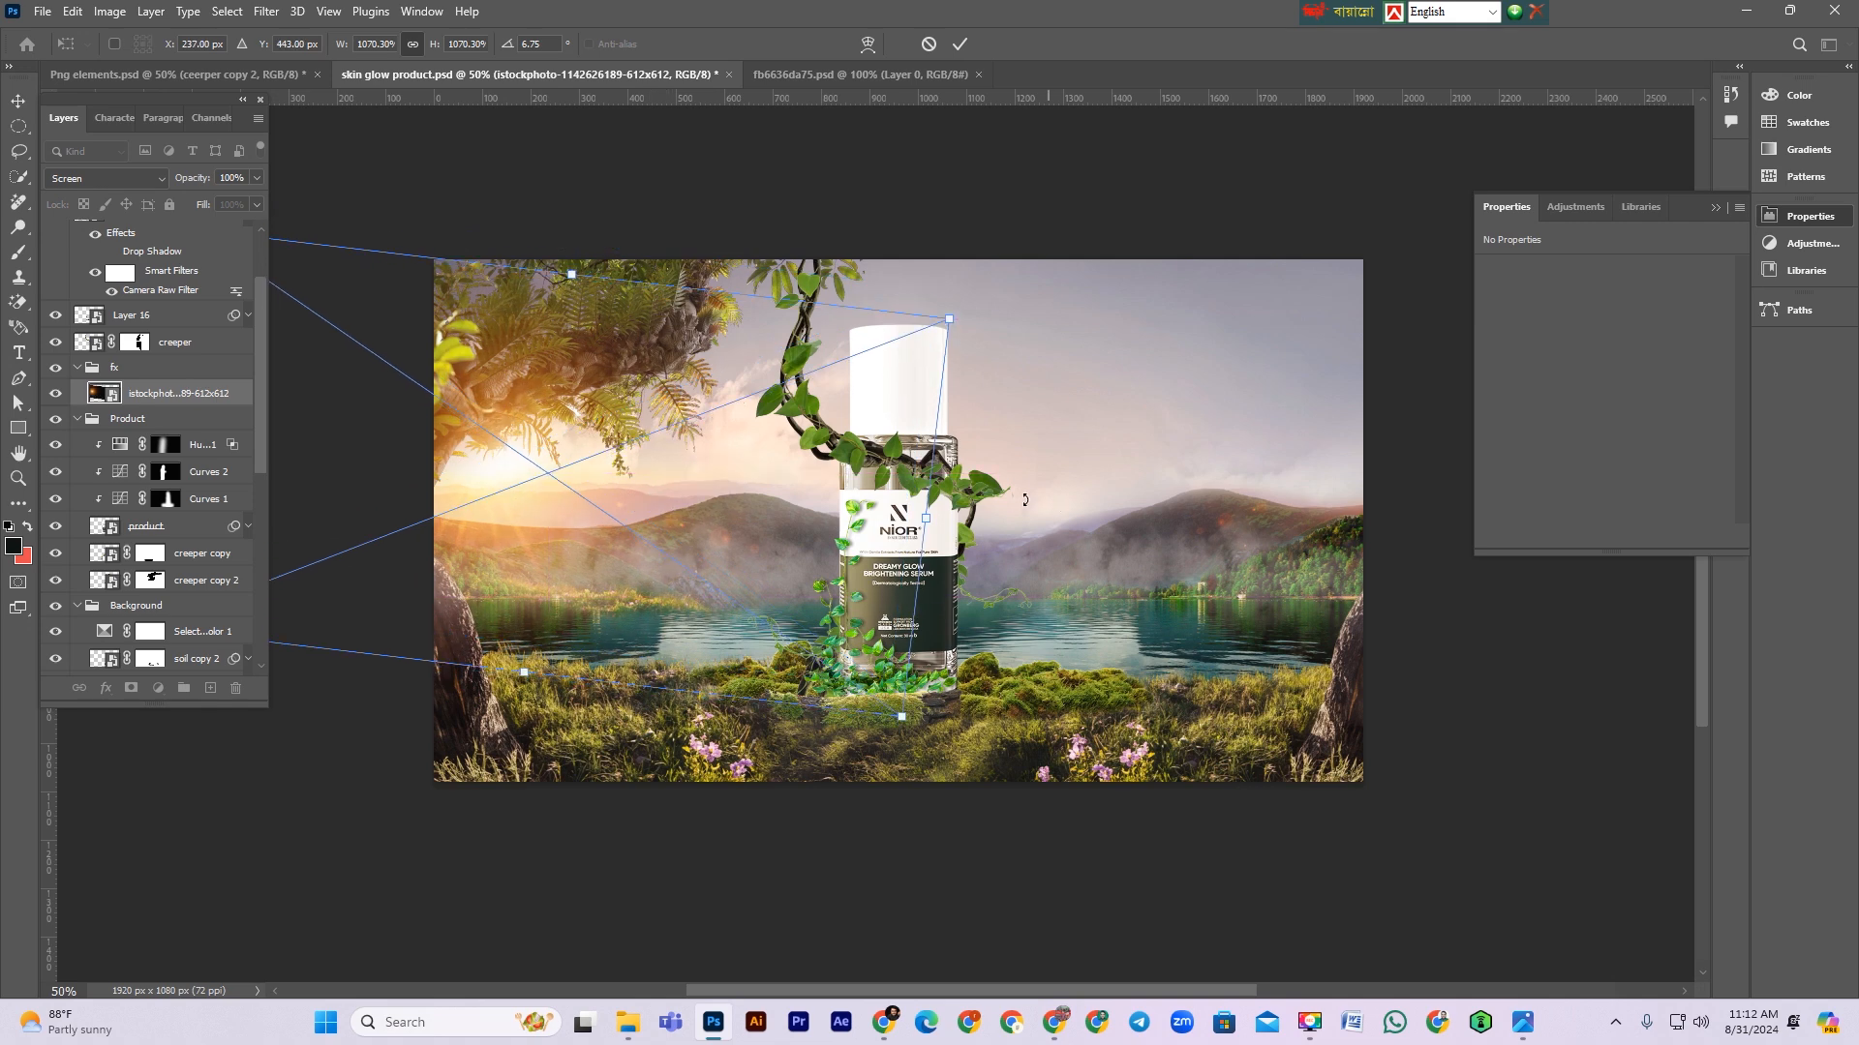
drag(926, 522, 957, 527)
drag(816, 528, 871, 508)
key(Return)
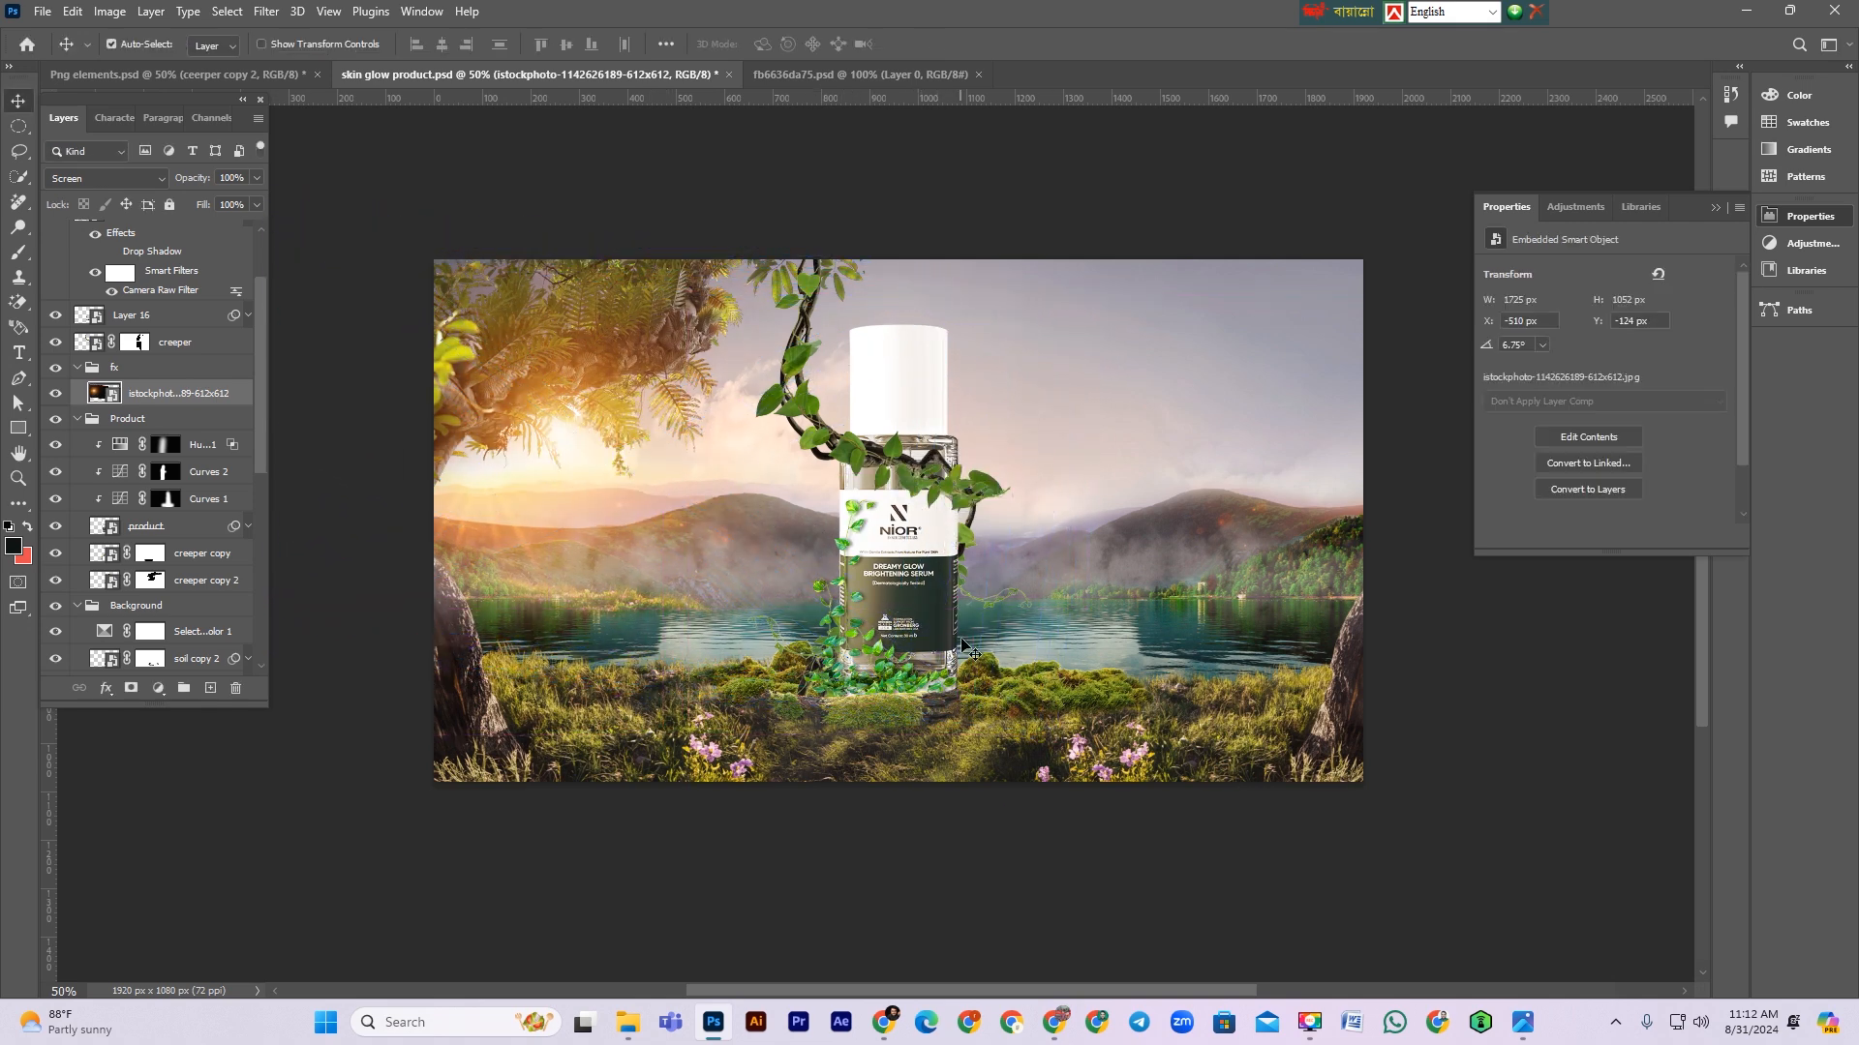
key(ctrl+t)
drag(662, 535, 602, 556)
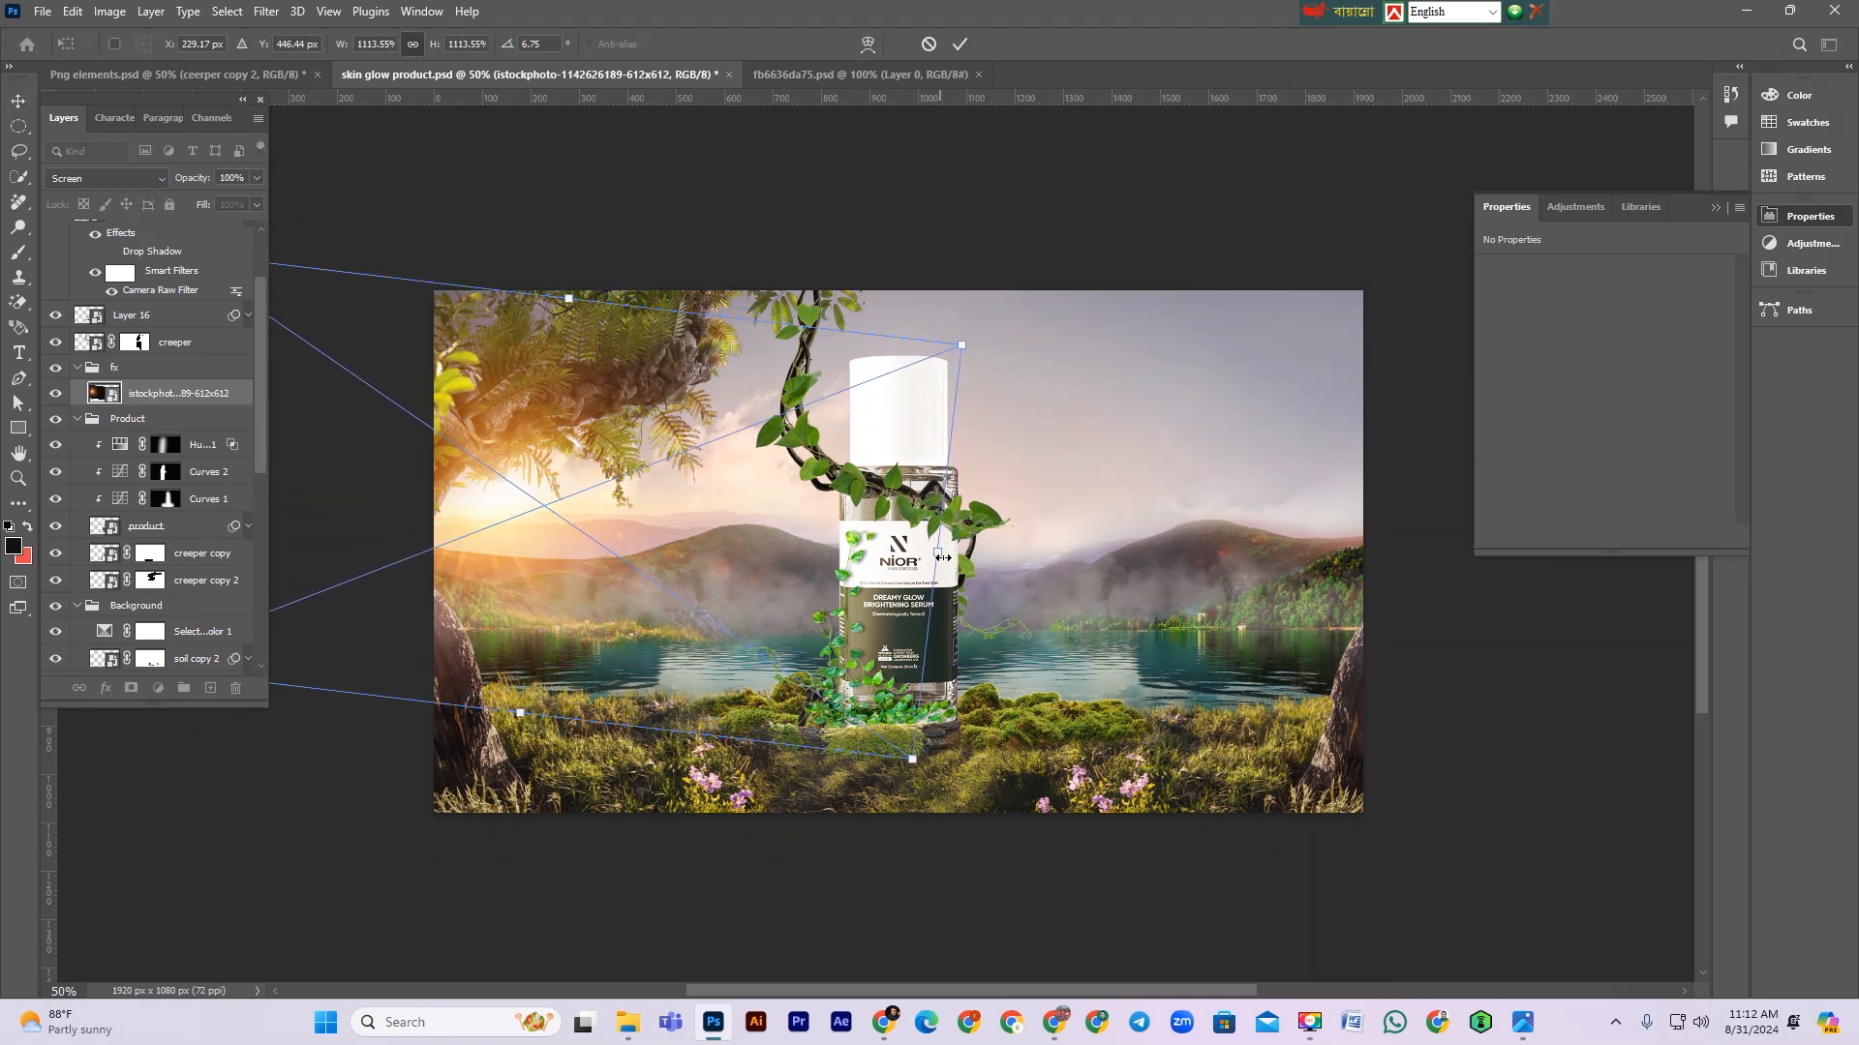
drag(937, 552, 1016, 562)
drag(836, 622, 815, 622)
key(Return)
scroll(1032, 788, down, 1)
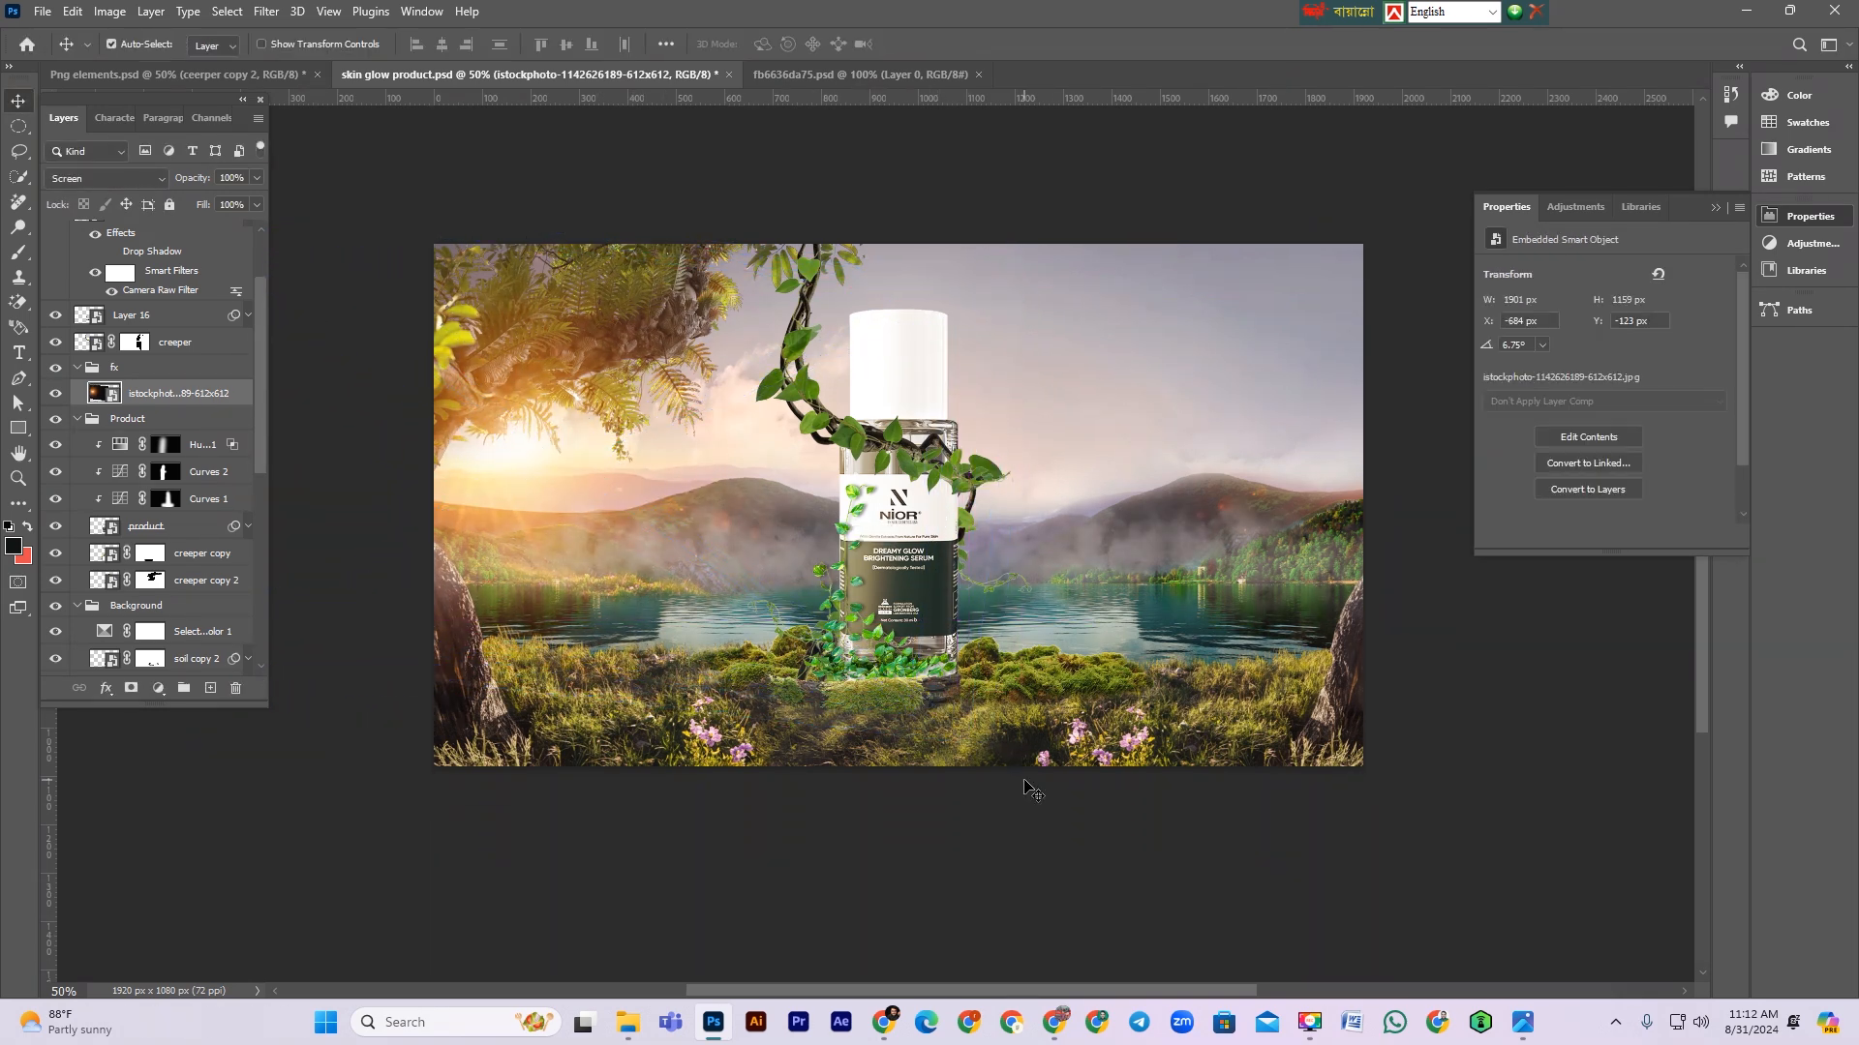
key(ctrl+minus)
key(ctrl+minus)
key(ctrl+minus)
drag(803, 539, 883, 689)
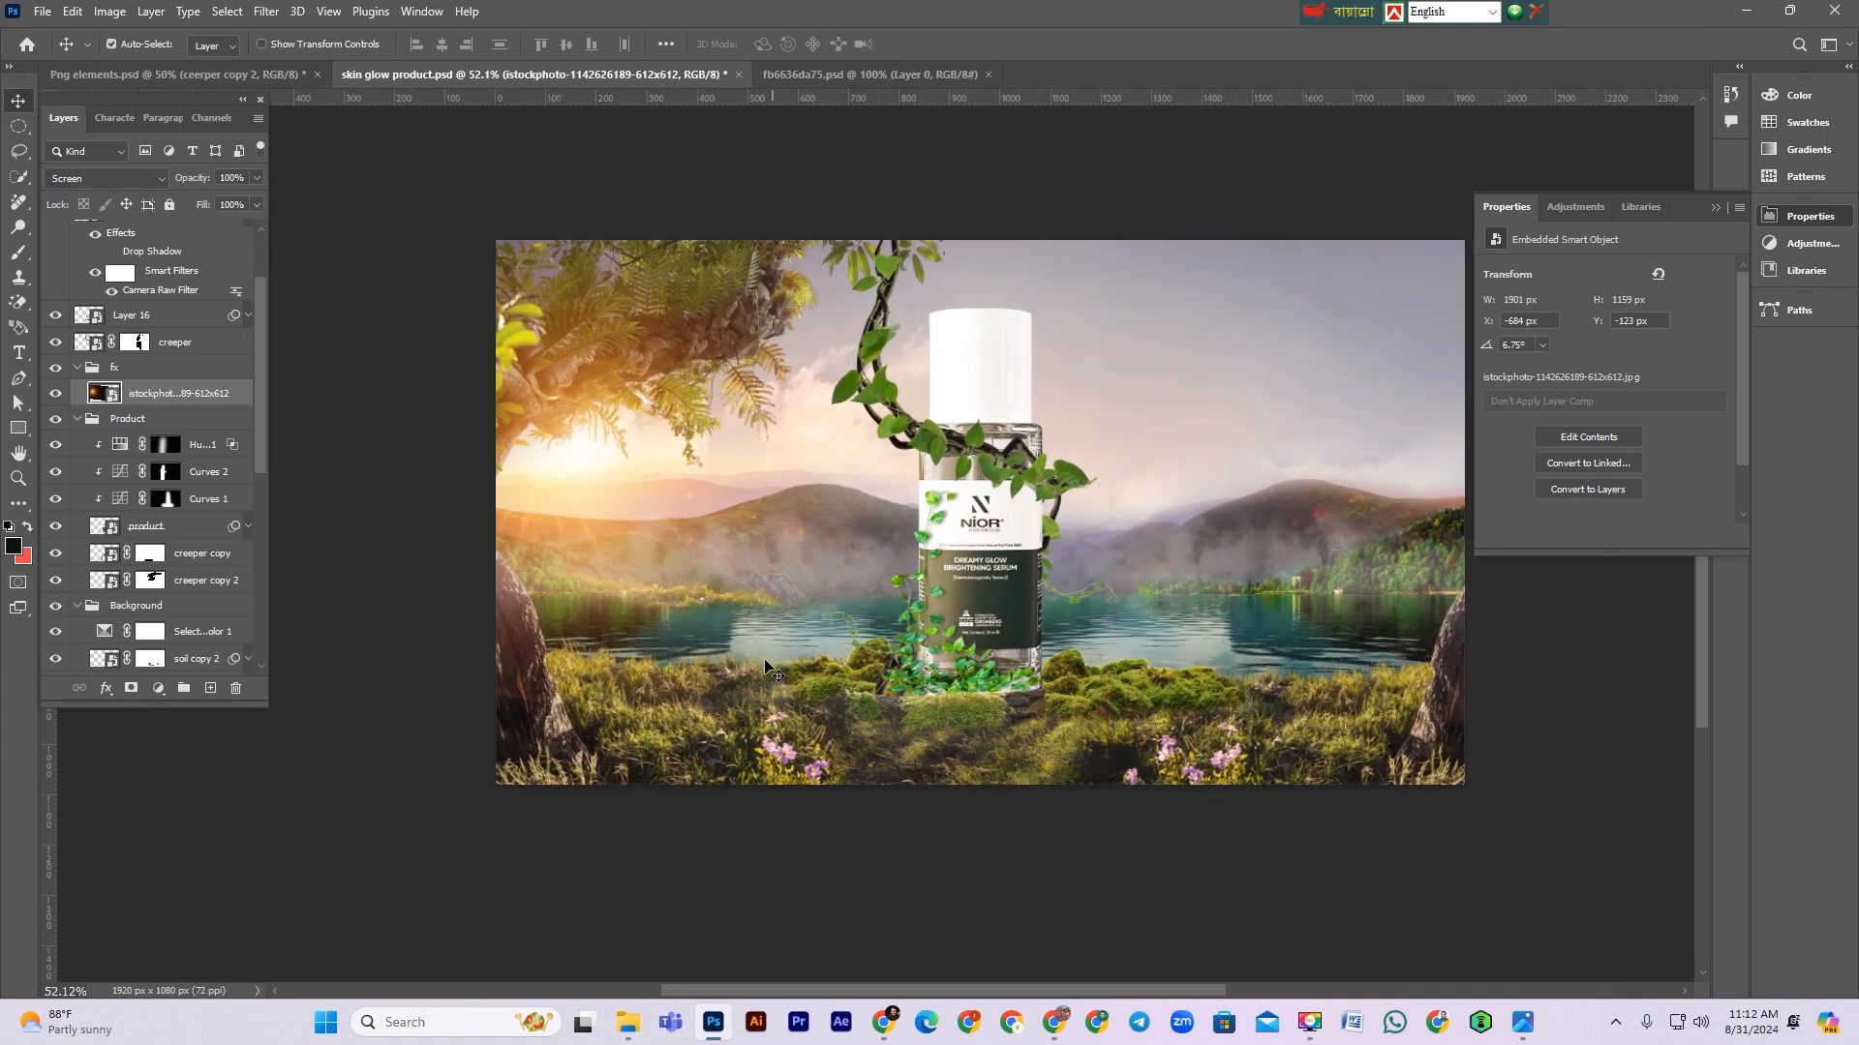
scroll(771, 668, up, 1)
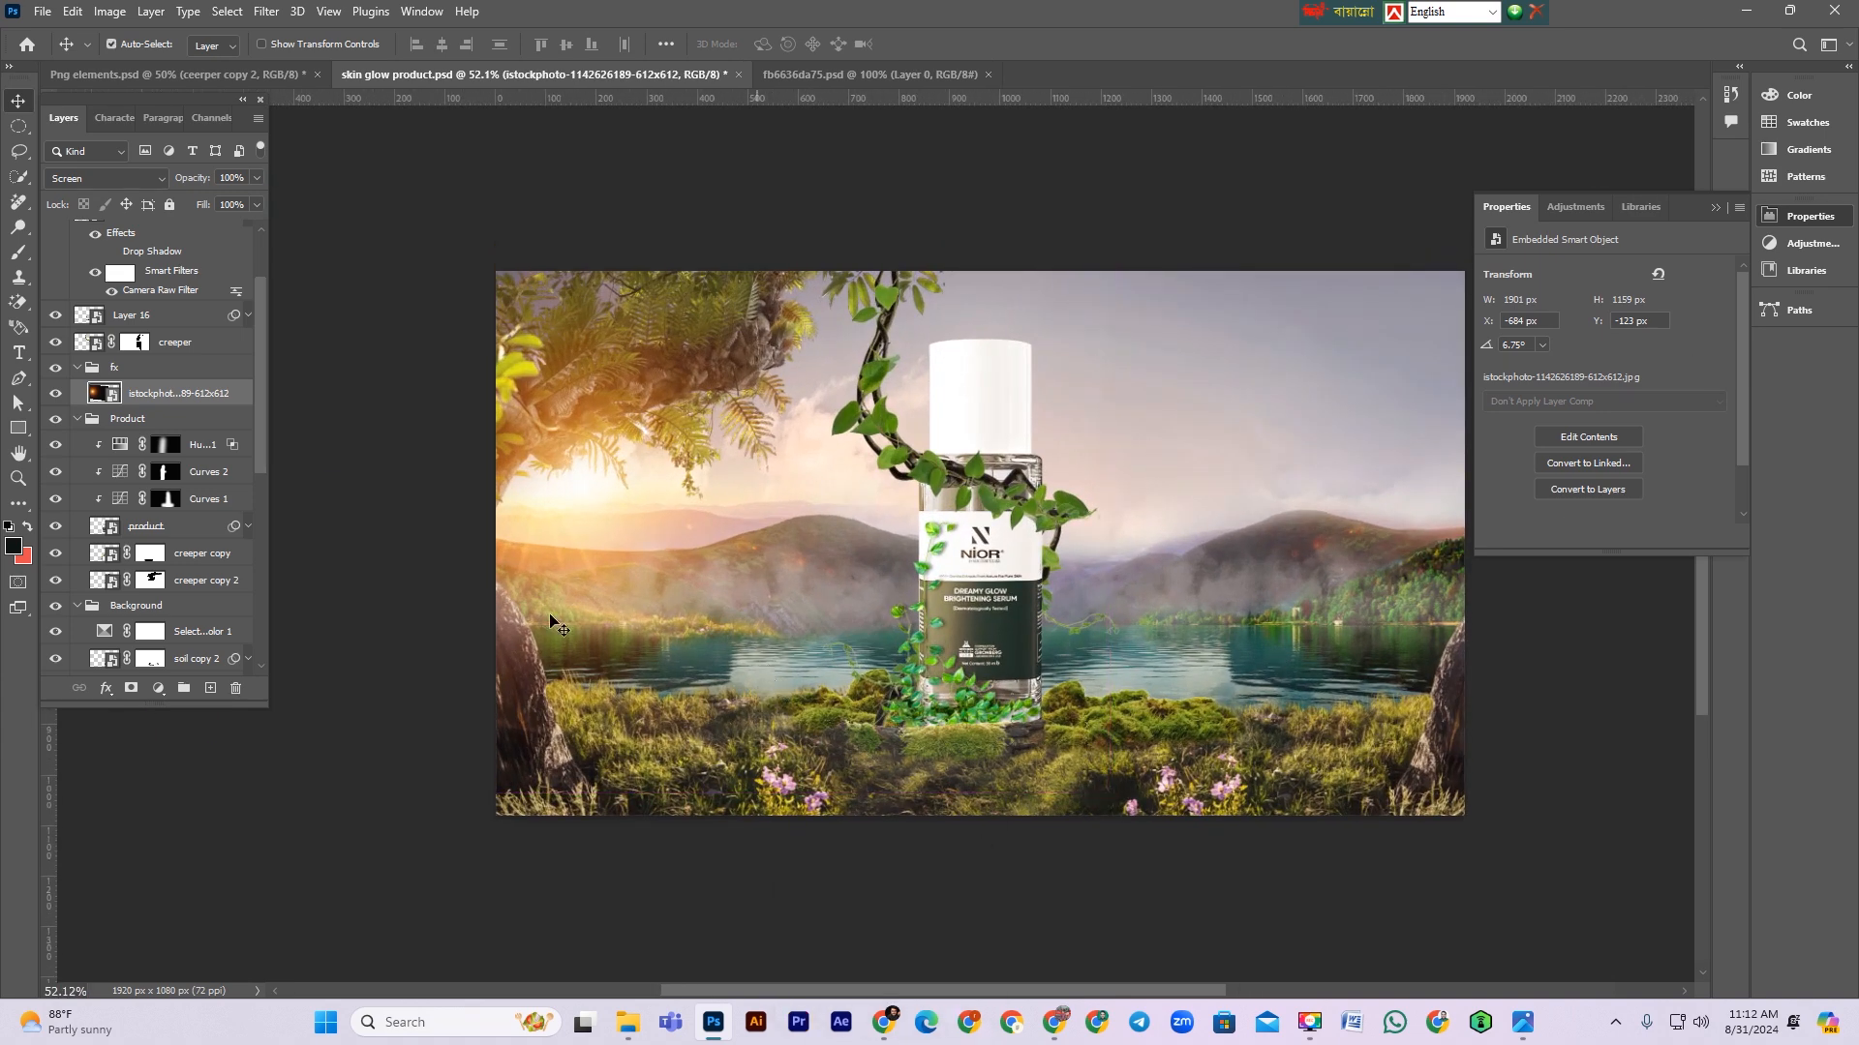
click(78, 419)
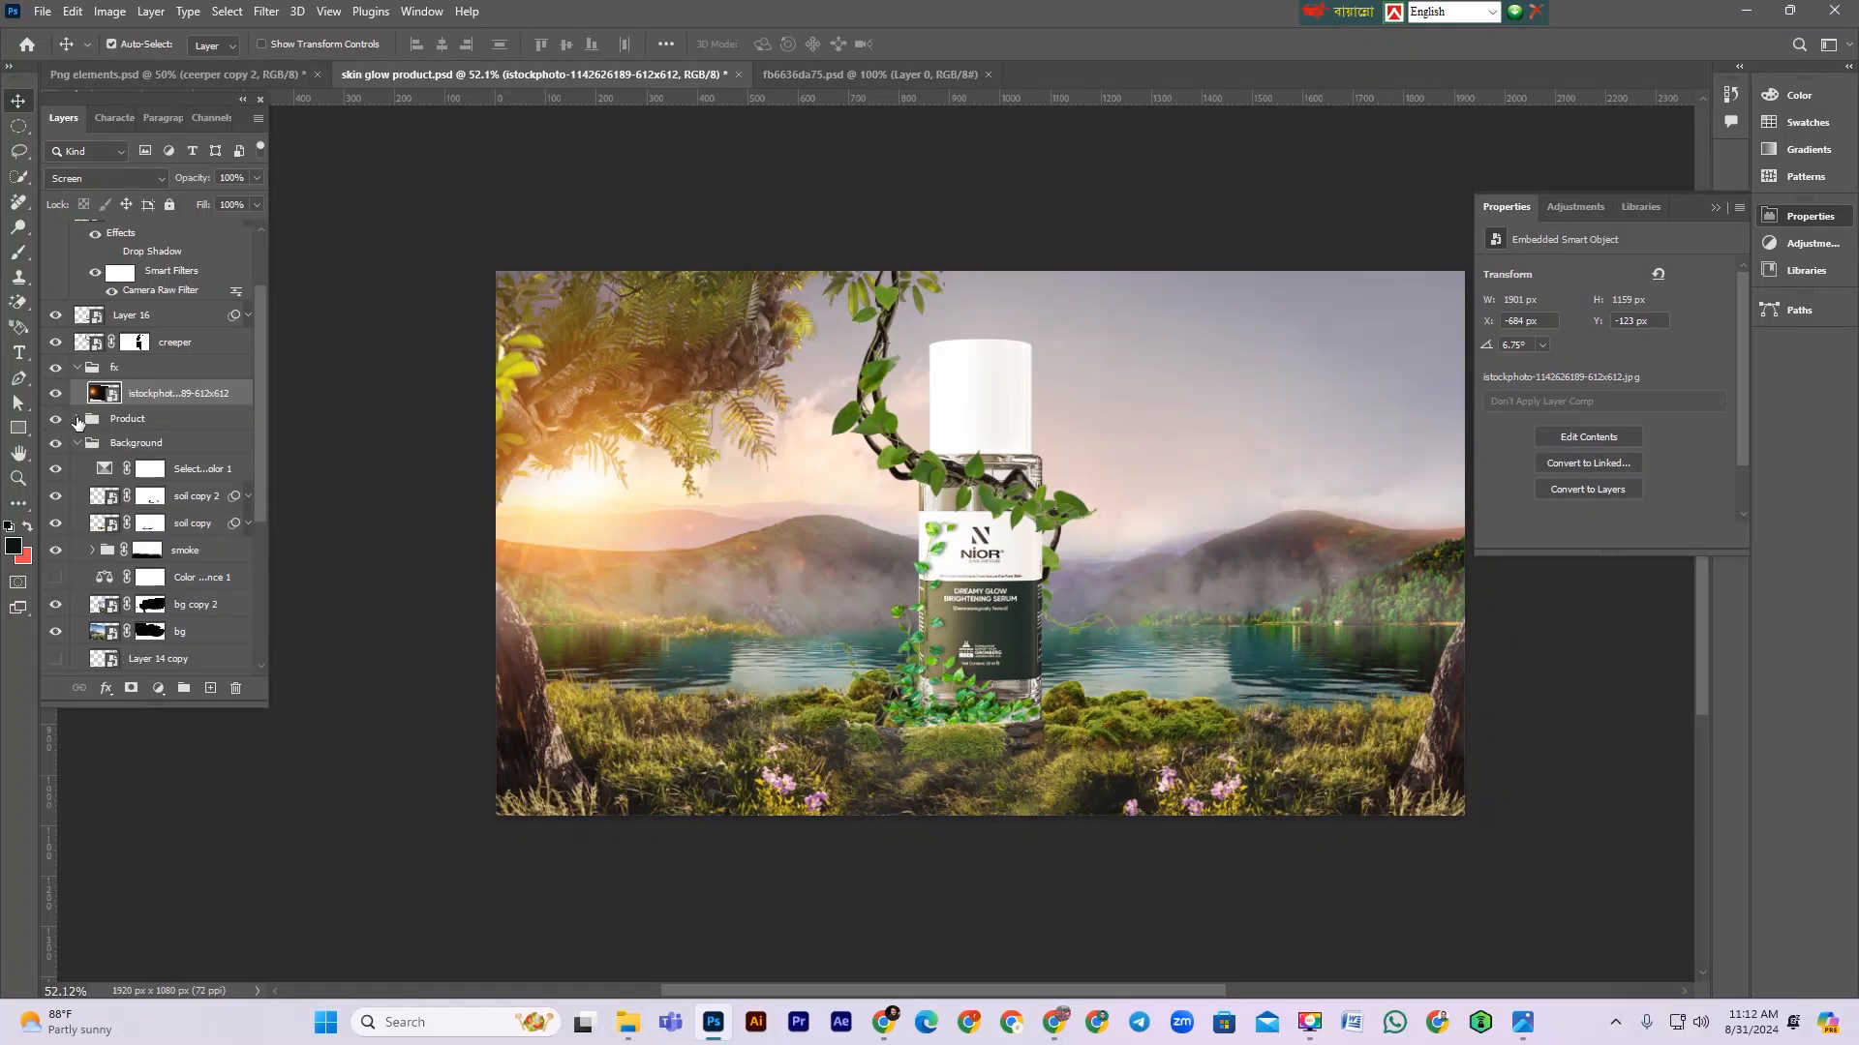
Step: Rename the istockphoto glow layer to sun
double_click(170, 397)
text(sun)
key(Return)
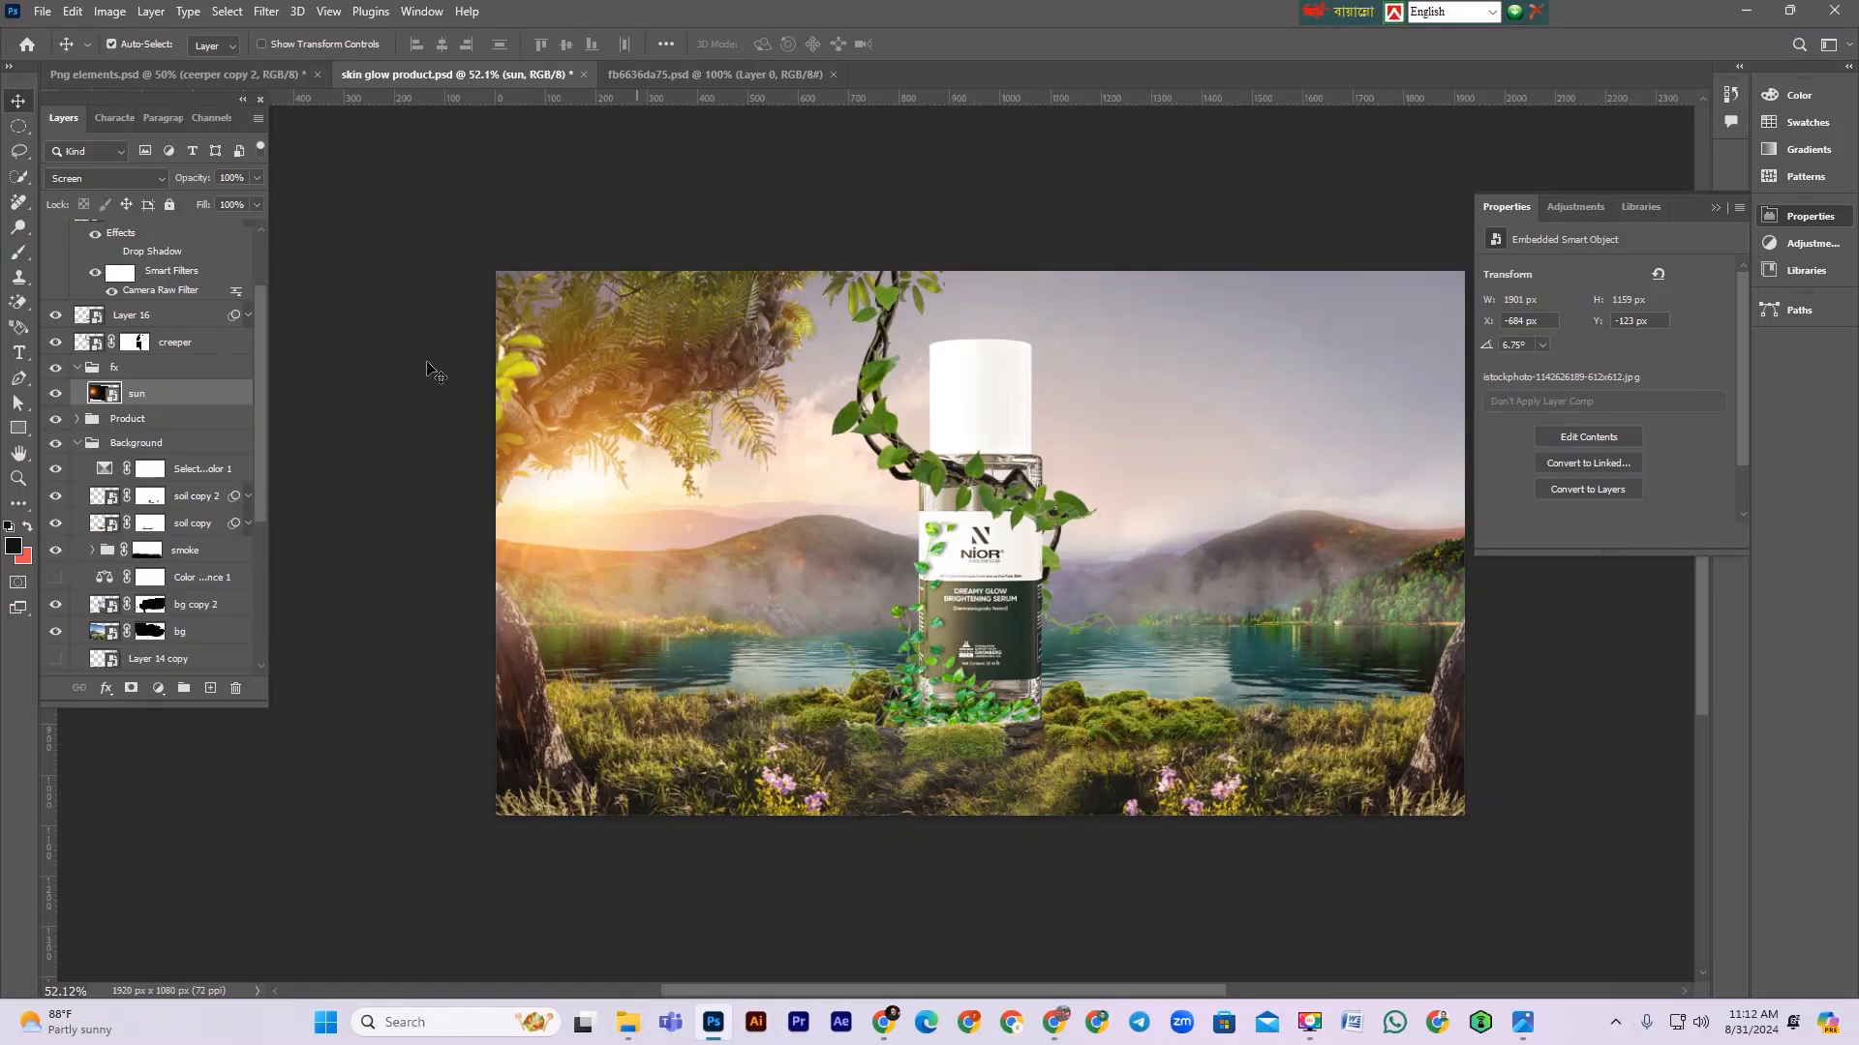
Step: Free-transform the dl.beatsnoop landscape layer in the Background group, rotating and enlarging it to about 2097 × 1401 px
scroll(231, 603, down, 4)
scroll(204, 620, down, 3)
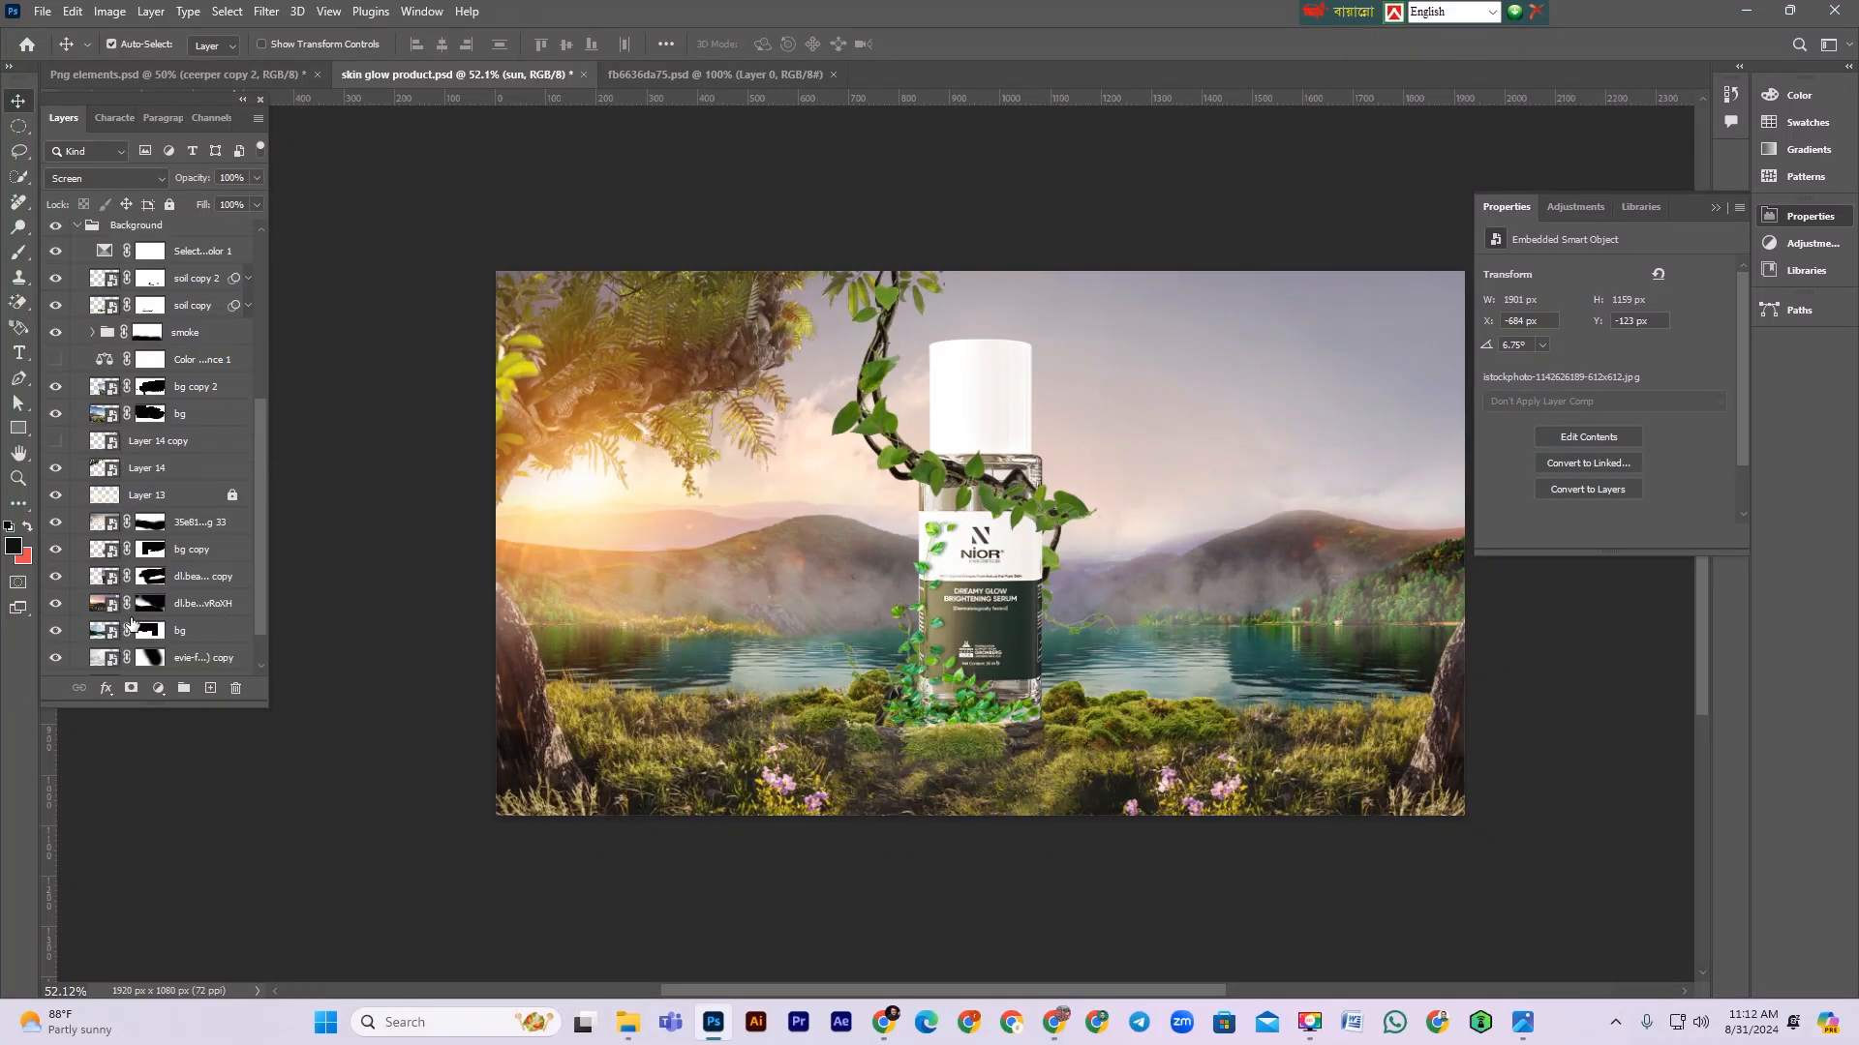
click(55, 605)
click(55, 605)
click(55, 605)
click(55, 605)
click(147, 604)
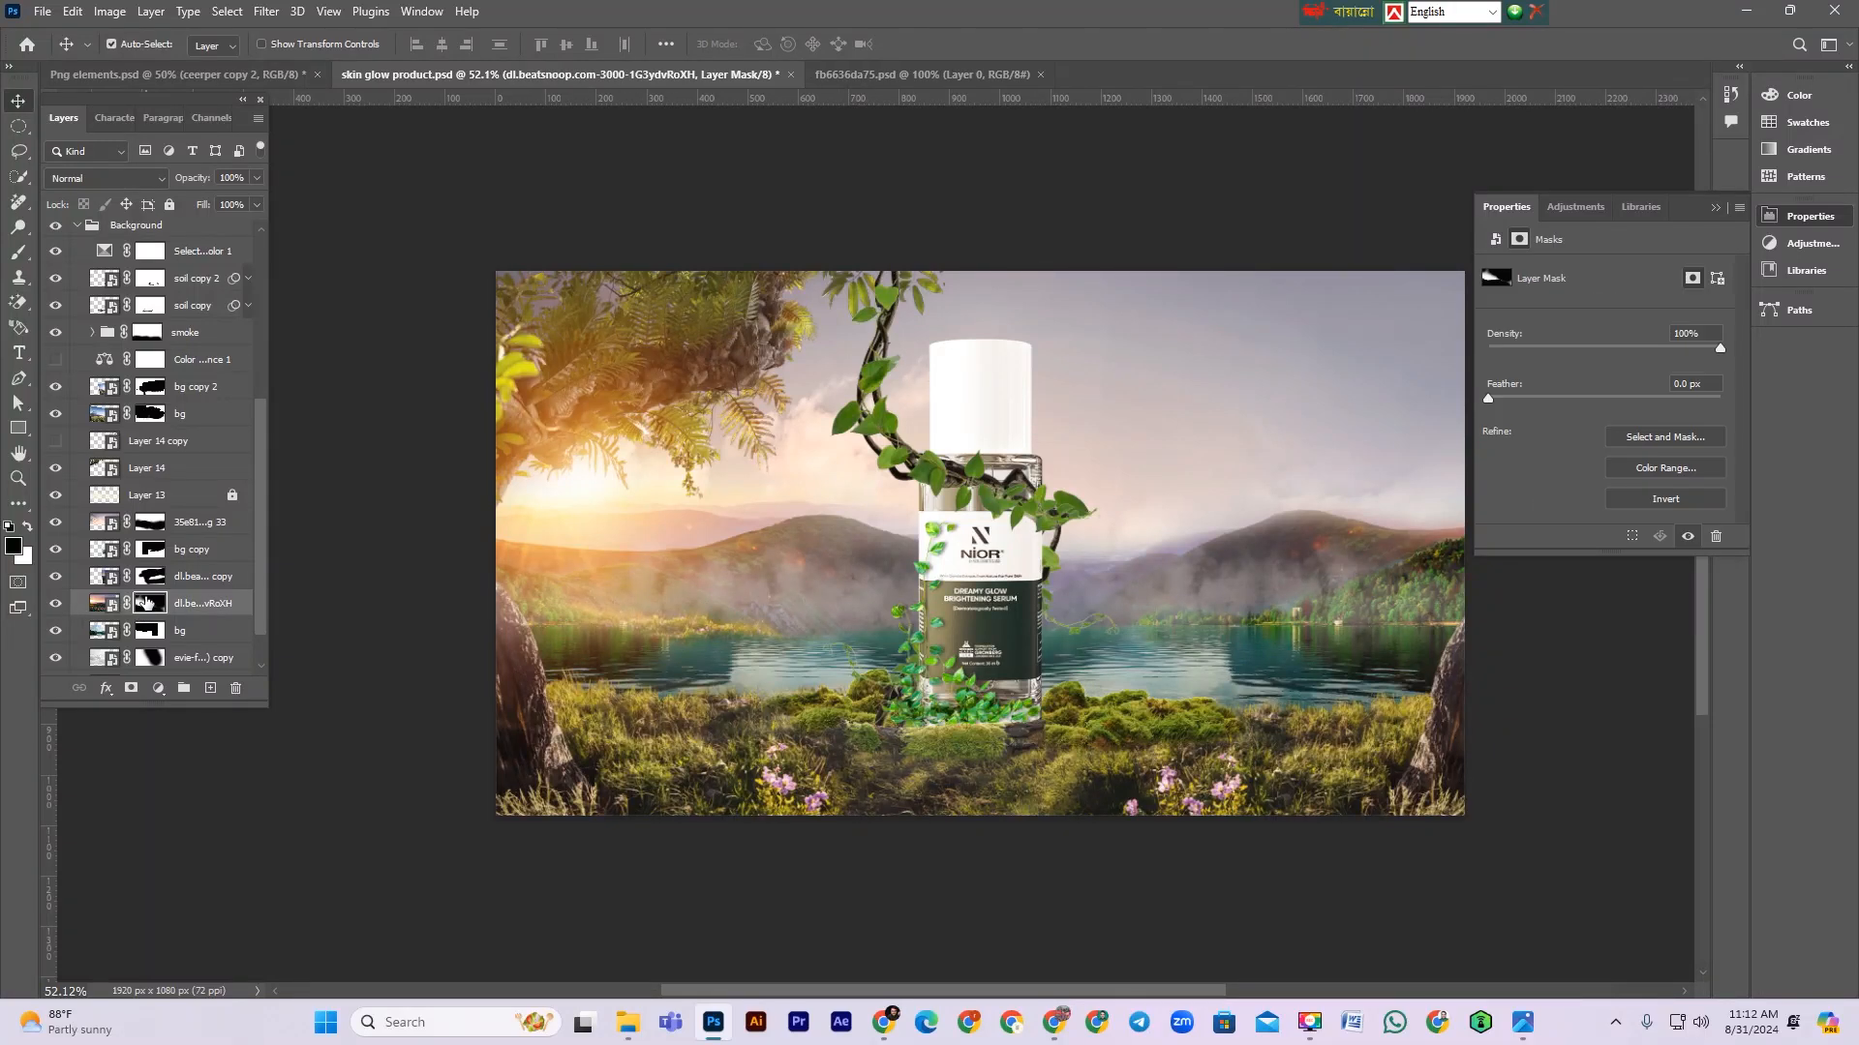
click(197, 604)
key(ctrl+t)
drag(400, 564, 348, 552)
drag(595, 620, 595, 591)
drag(1369, 609, 1368, 654)
drag(740, 499, 728, 521)
drag(862, 249, 862, 246)
mouse_move(757, 579)
mouse_down()
mouse_move(698, 572)
mouse_move(774, 579)
mouse_up()
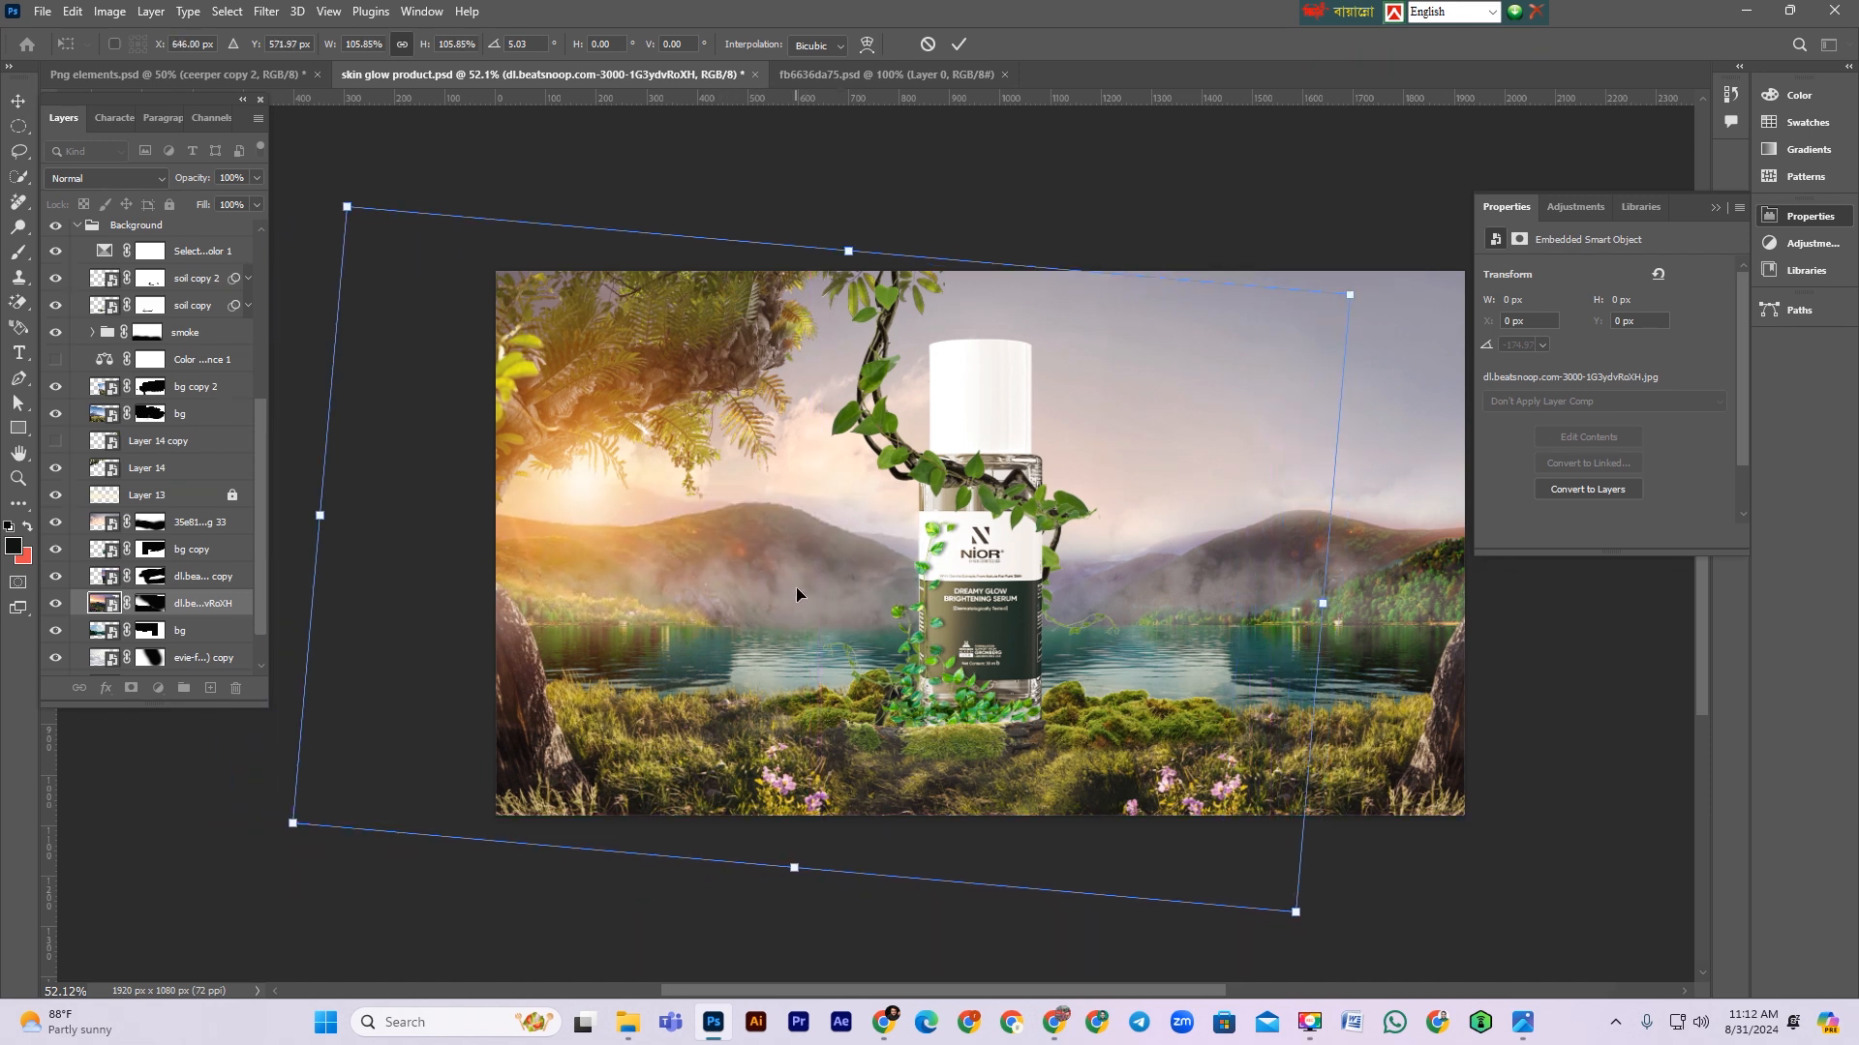
drag(802, 584, 804, 583)
key(Return)
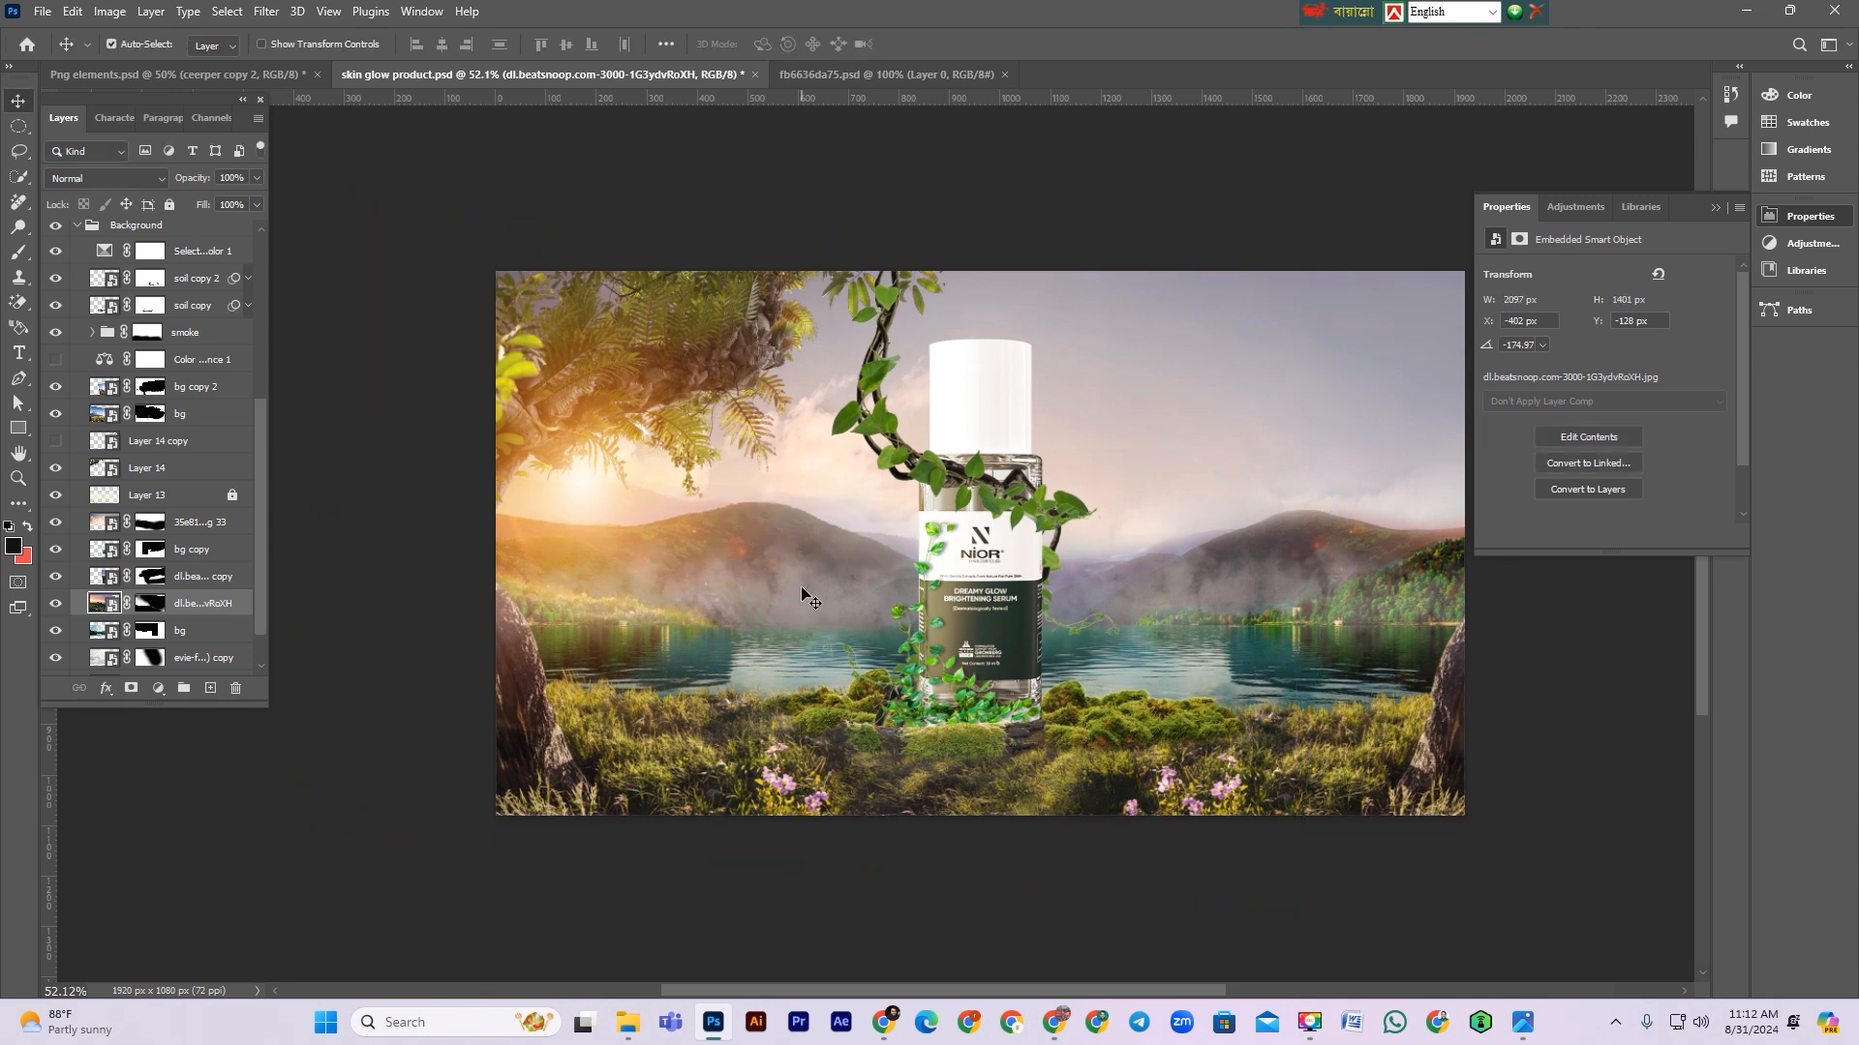
Step: Free-transform the dl.beatsnoop layer again, rotating it to about -176.6° at roughly 2065 × 1346 px
key(ctrl+t)
drag(1441, 629, 1483, 552)
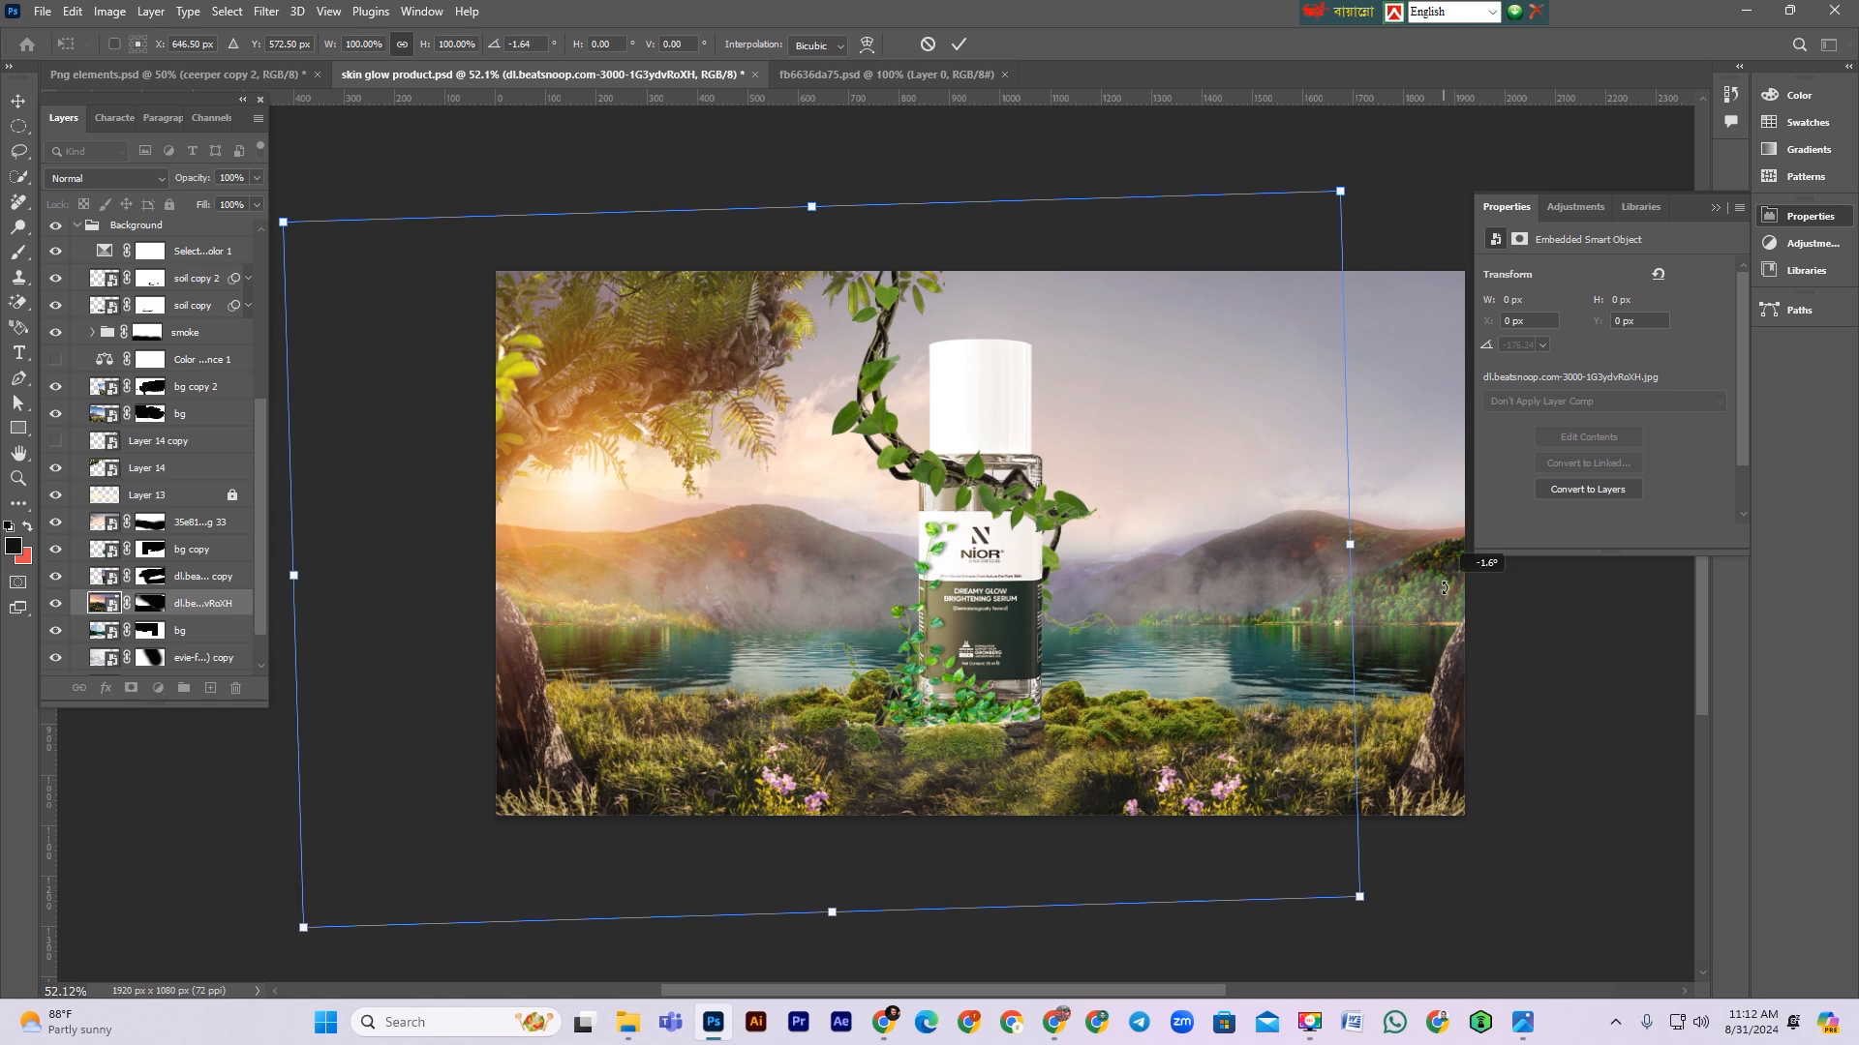
double_click(846, 590)
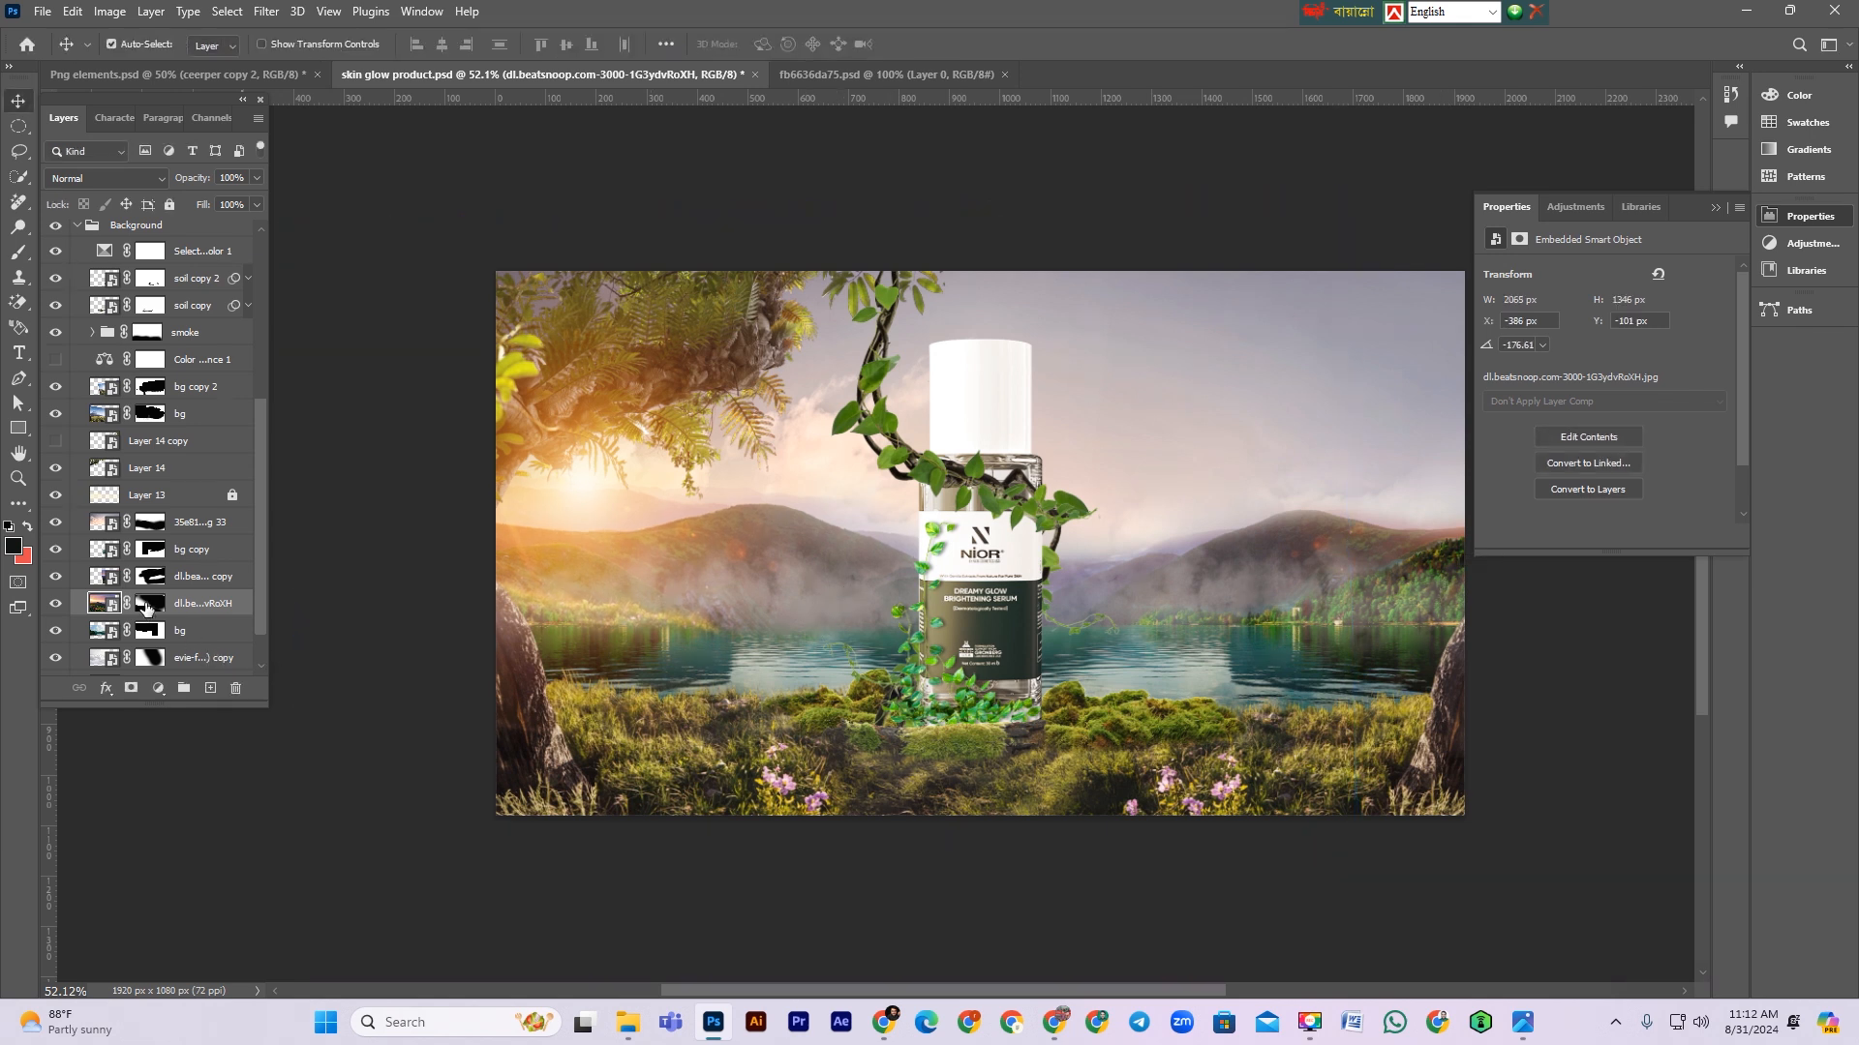
Step: Paint on the dl.beatsnoop layer's mask with a 150 px brush in black and white to blend the lake area
click(147, 605)
click(18, 251)
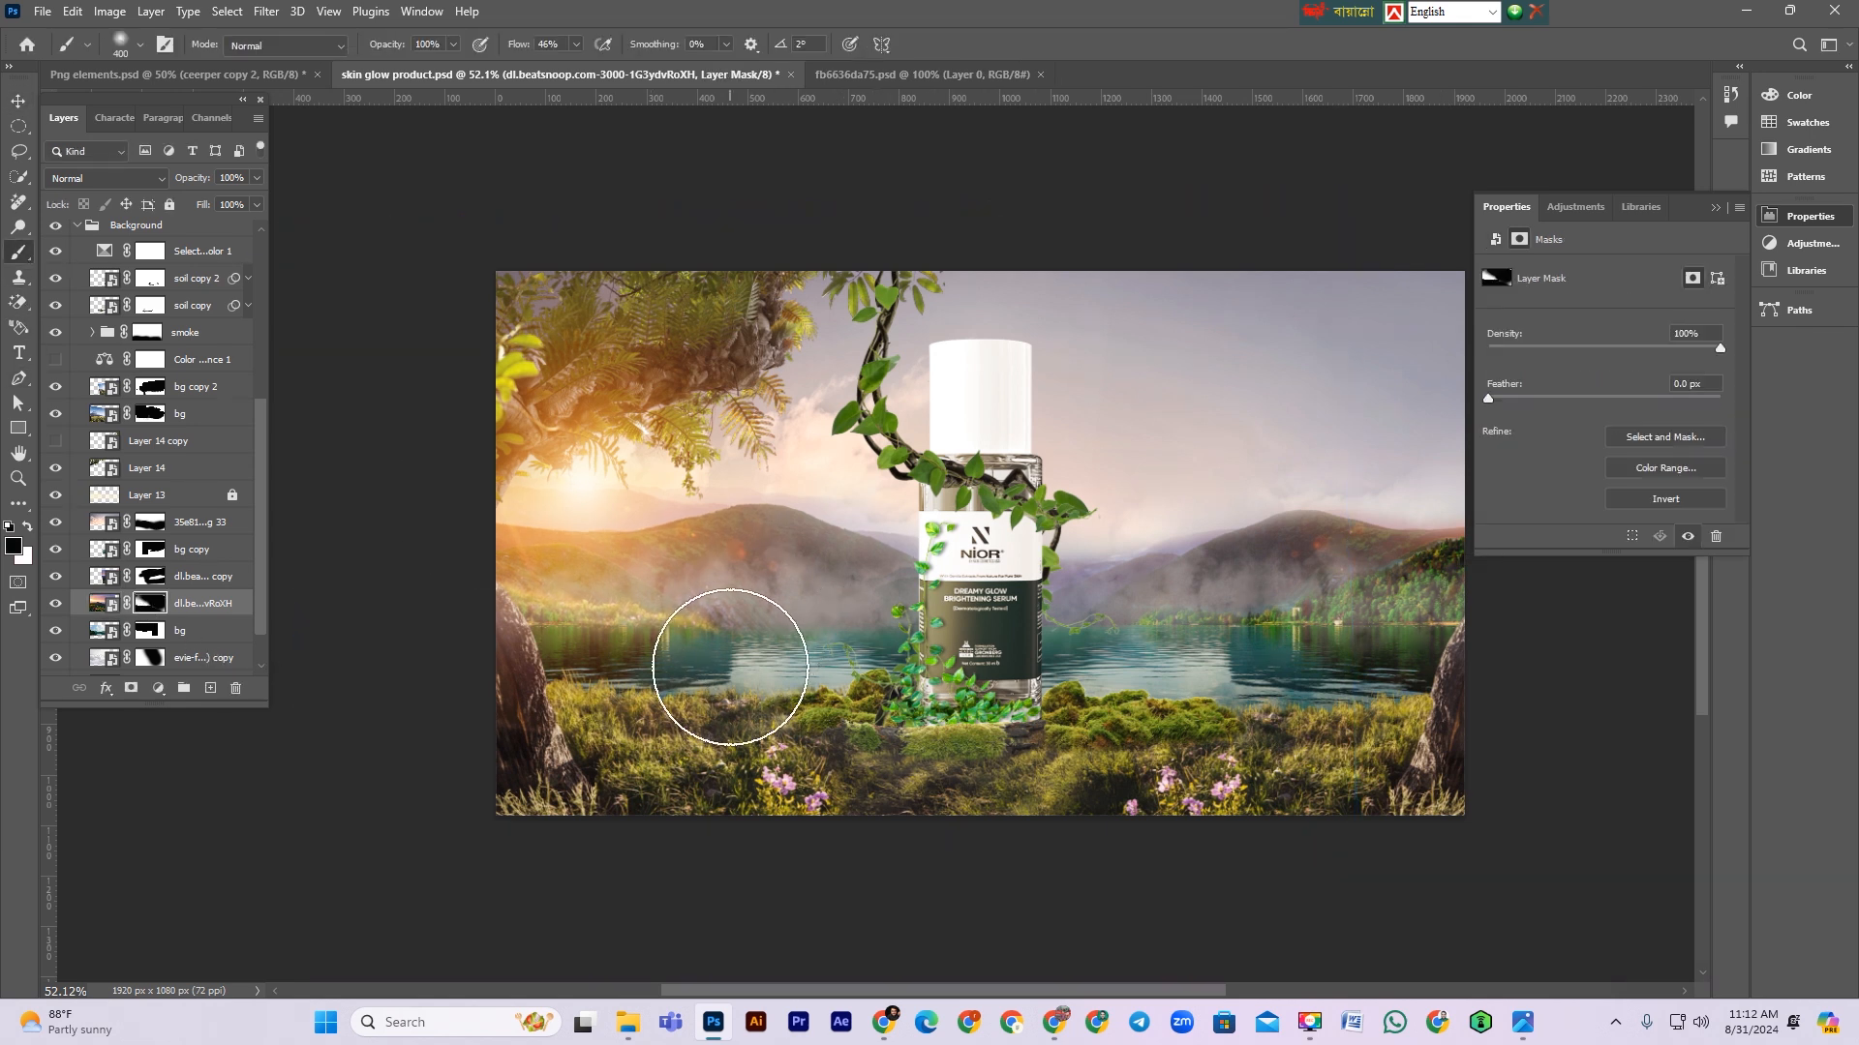
key(bracketleft)
key(bracketleft)
key(bracketleft)
key(bracketleft)
key(bracketleft)
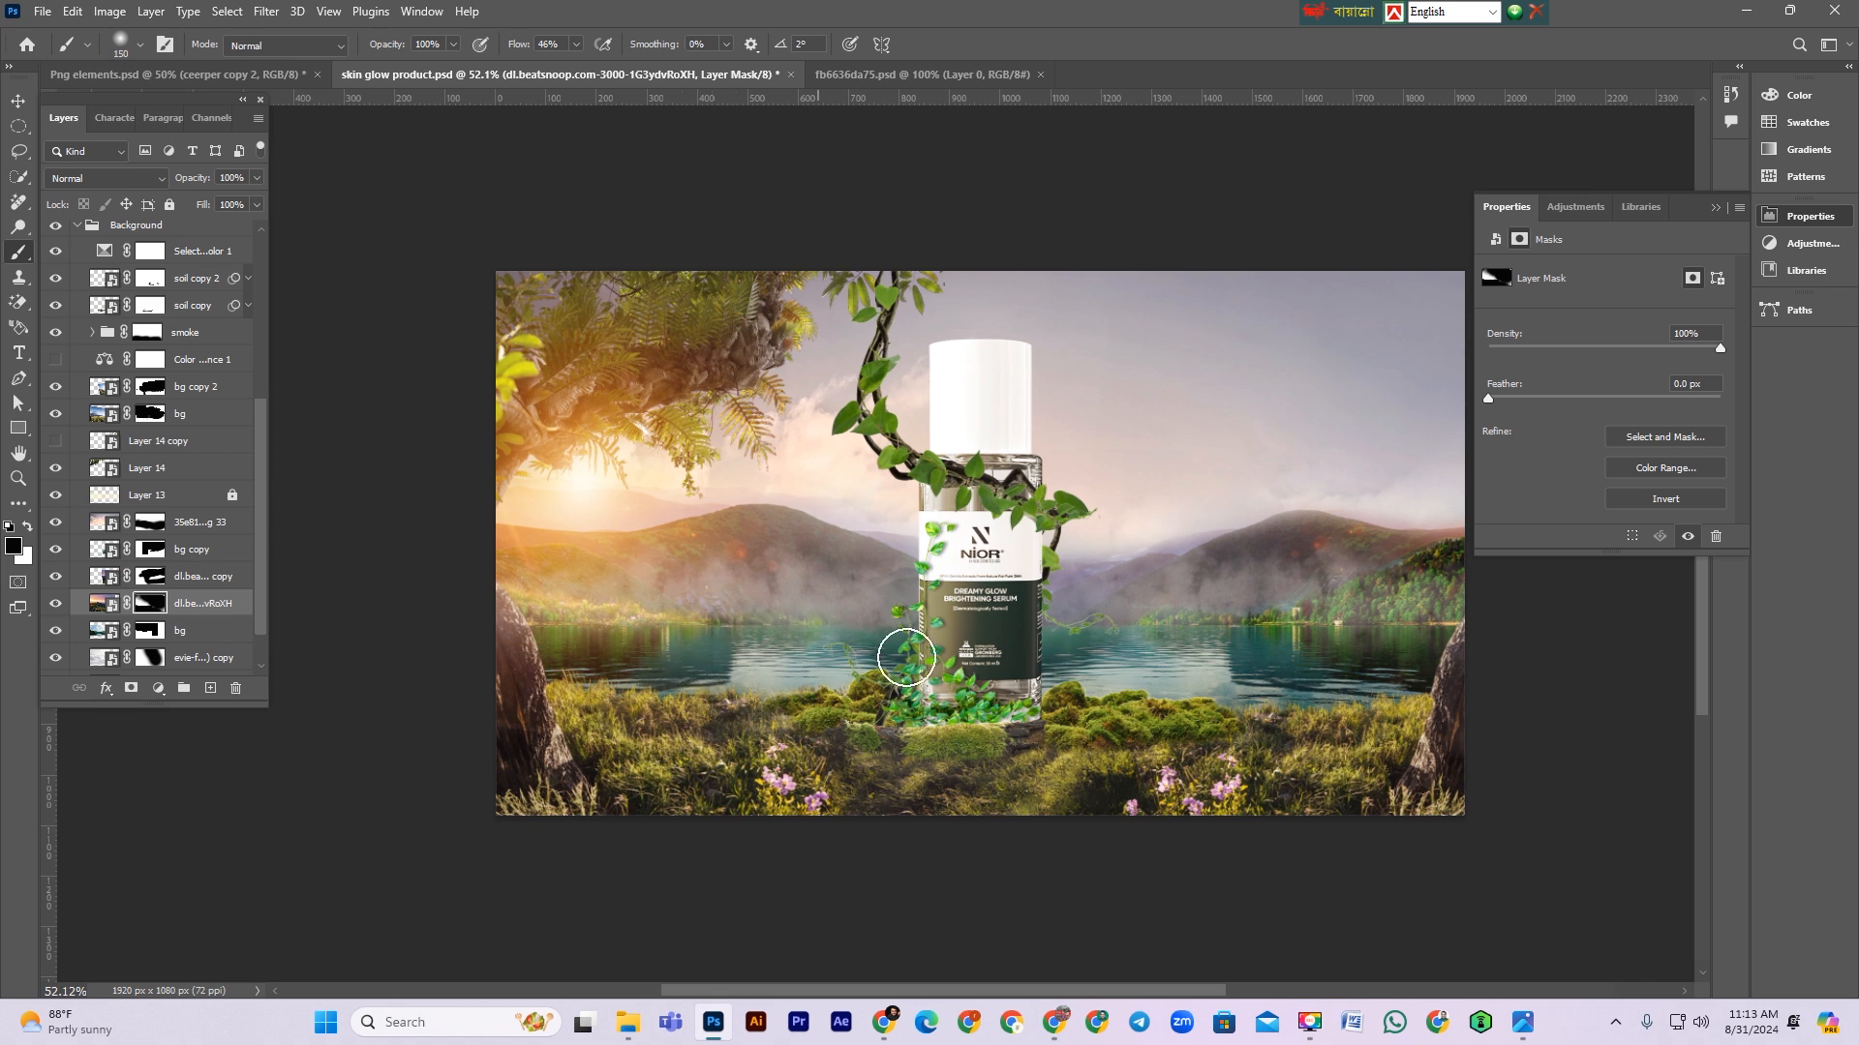
mouse_move(871, 634)
mouse_down()
mouse_move(659, 635)
mouse_move(817, 647)
mouse_move(659, 650)
mouse_move(884, 653)
mouse_up()
key(x)
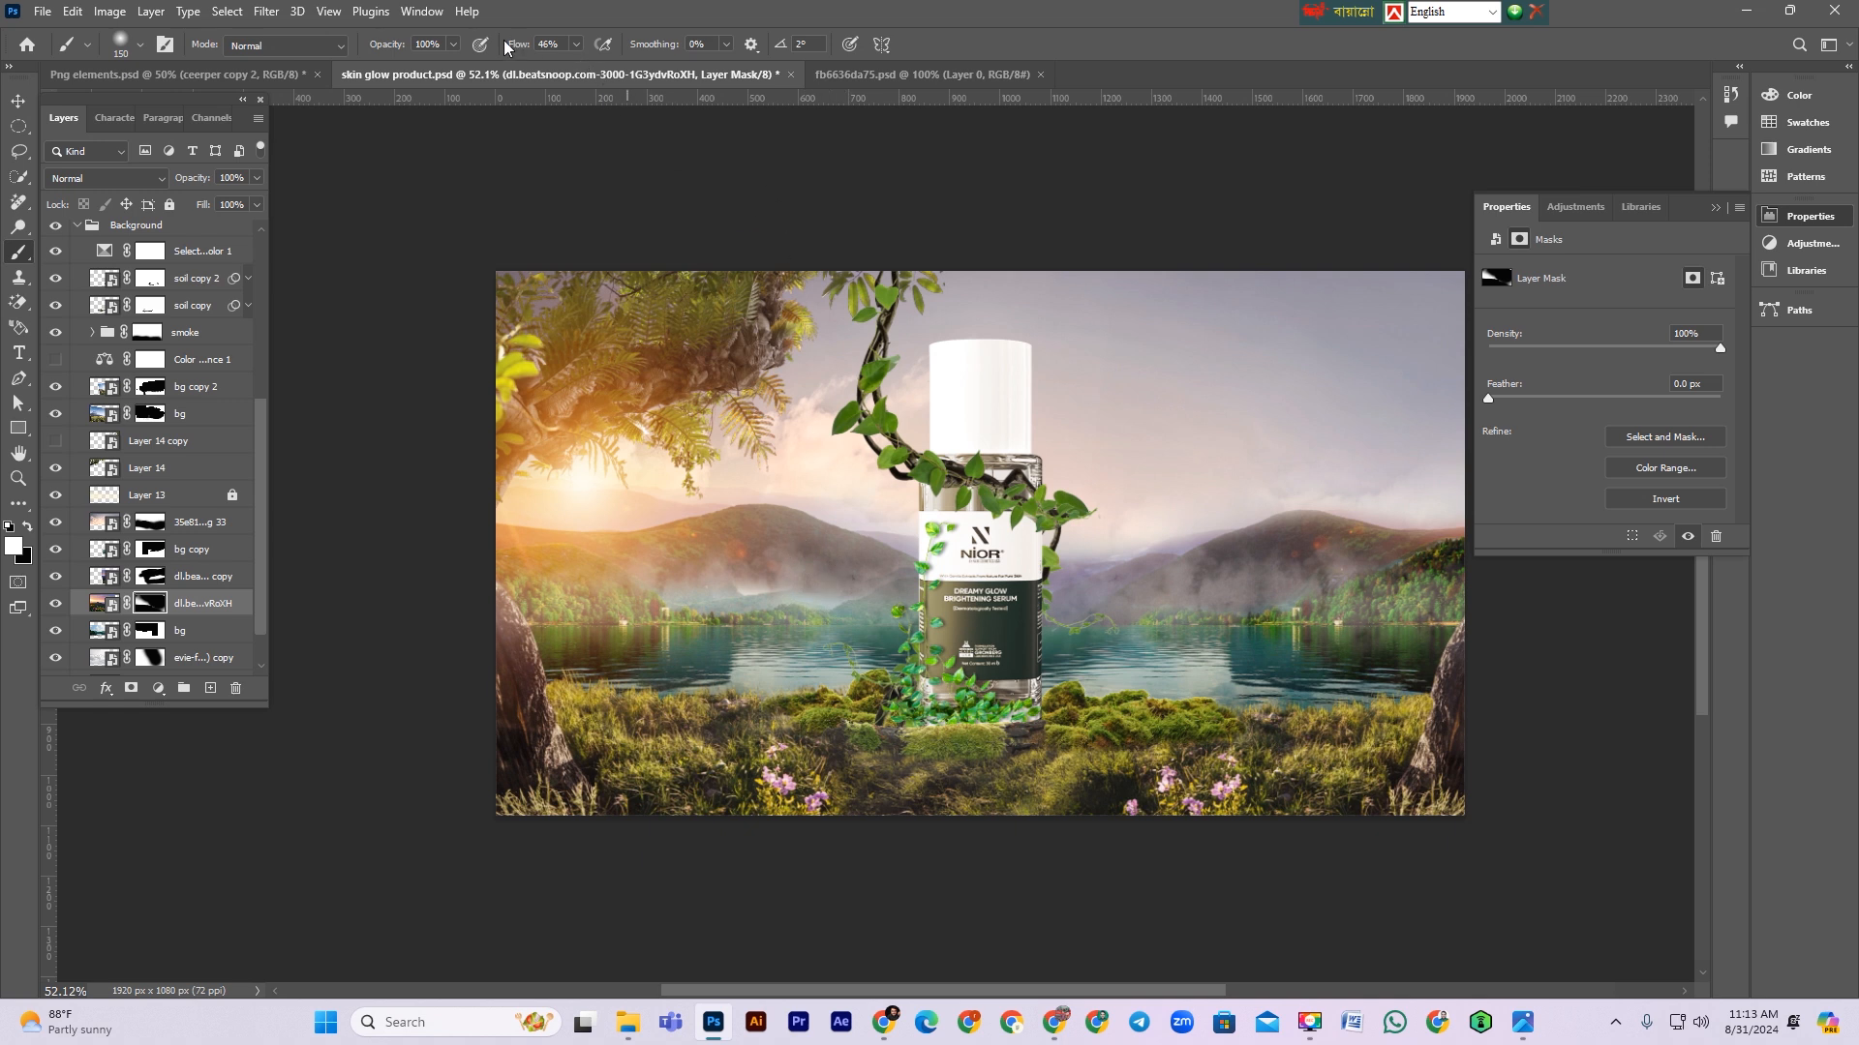
mouse_move(709, 582)
mouse_down()
mouse_move(825, 575)
mouse_move(672, 551)
mouse_move(701, 568)
mouse_up()
click(55, 603)
click(55, 603)
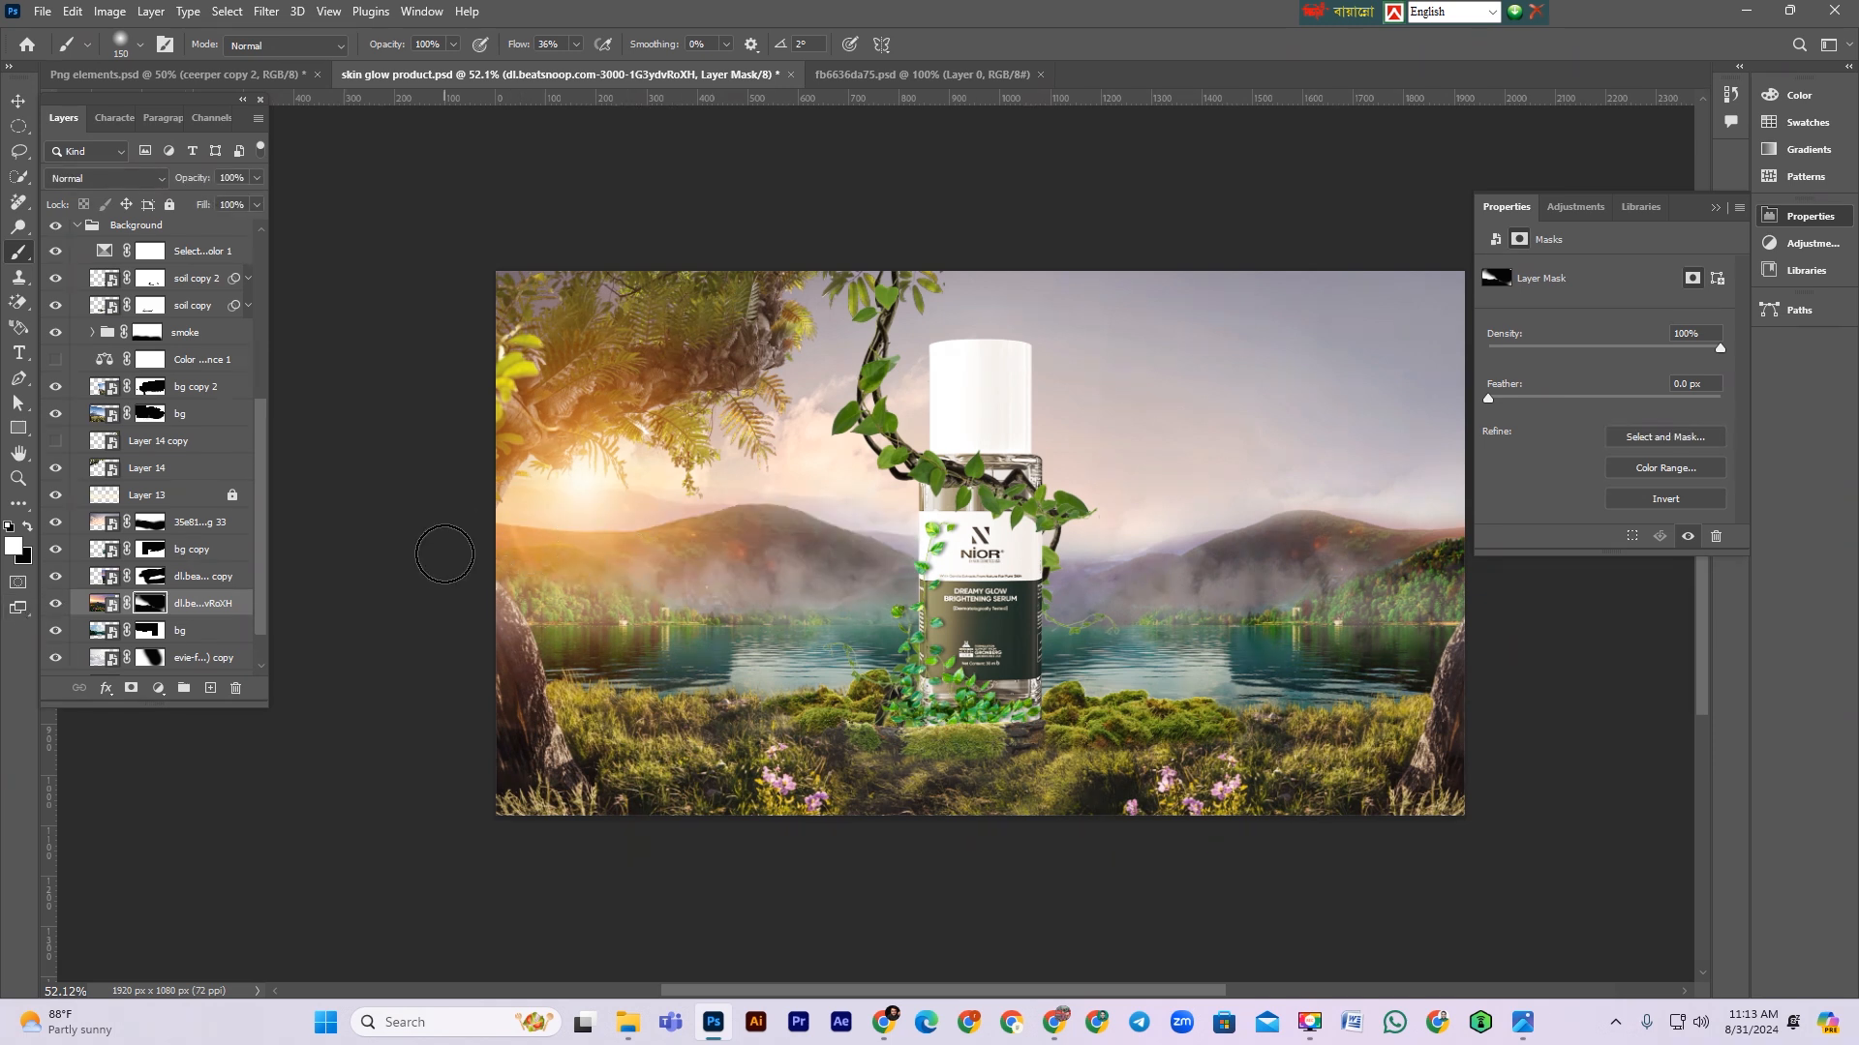
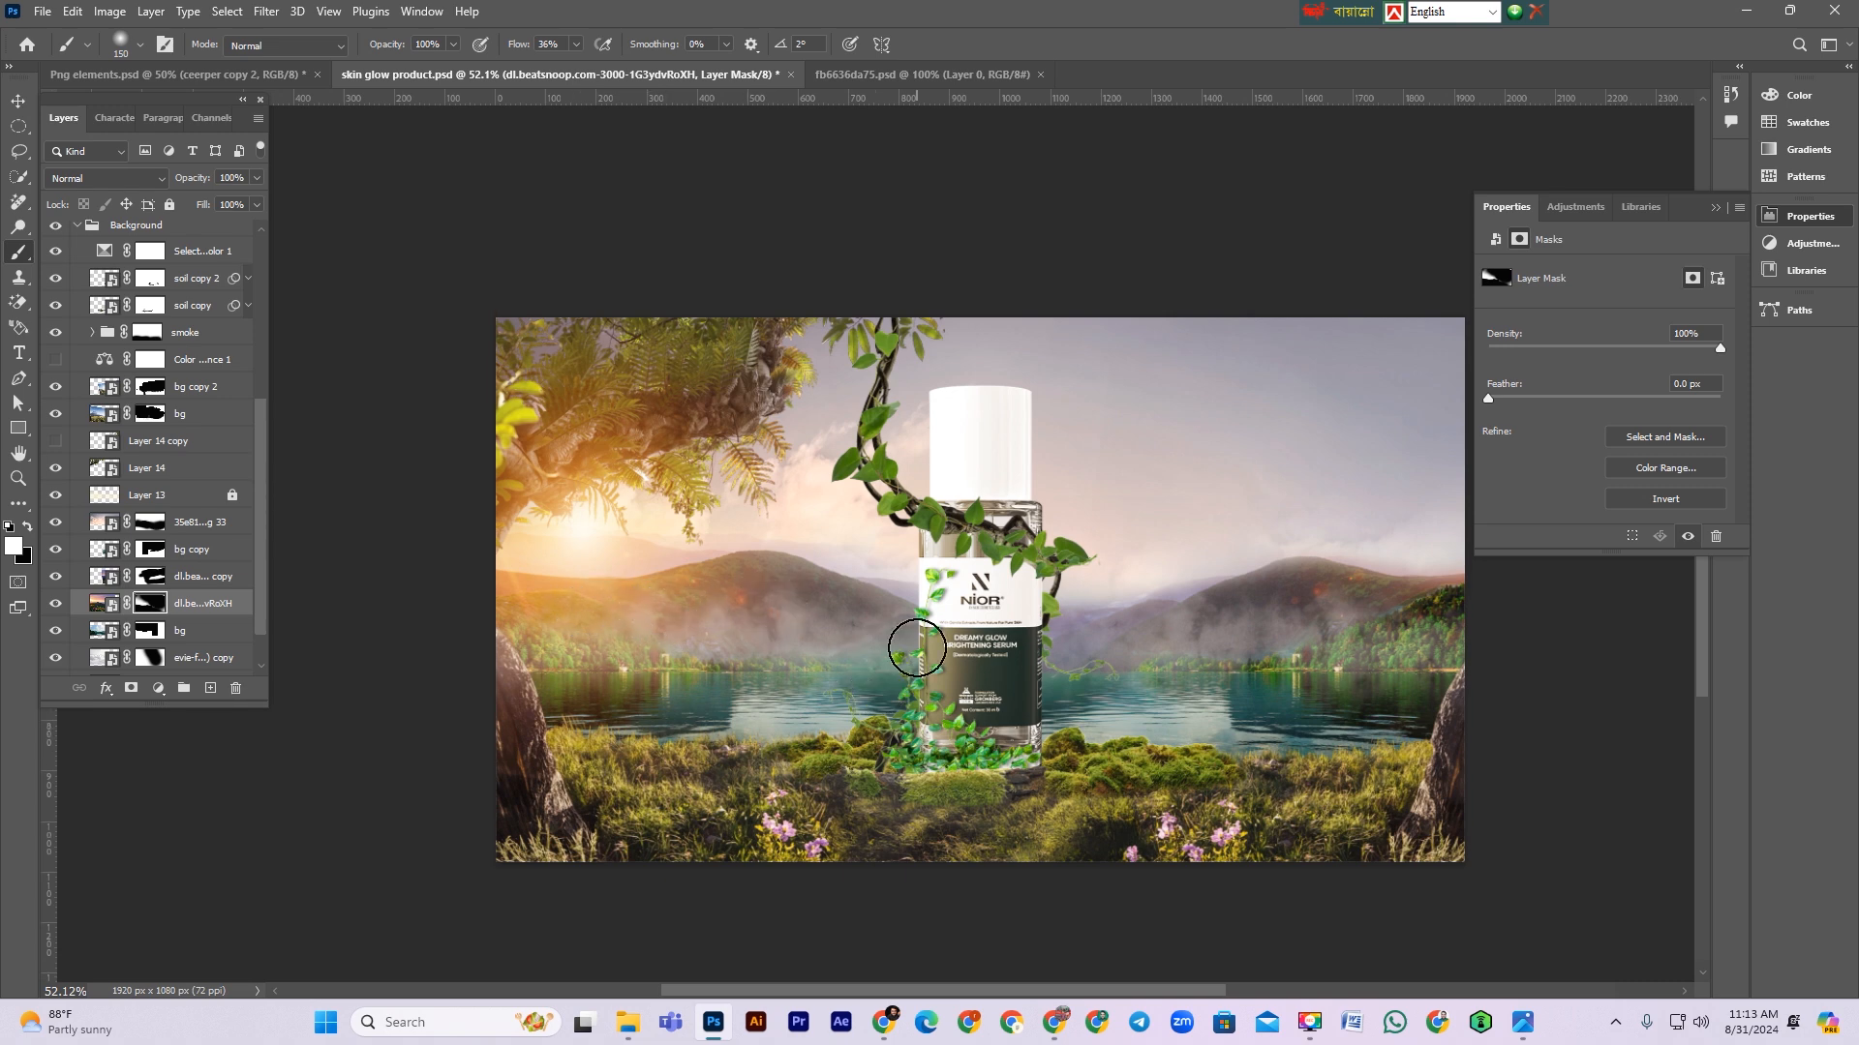
Step: Select the bg, dl.beatsnoop and bg copy layers and nudge them down 40 px with Free Transform
key(ctrl+minus)
key(ctrl+minus)
key(ctrl+minus)
key(ctrl+minus)
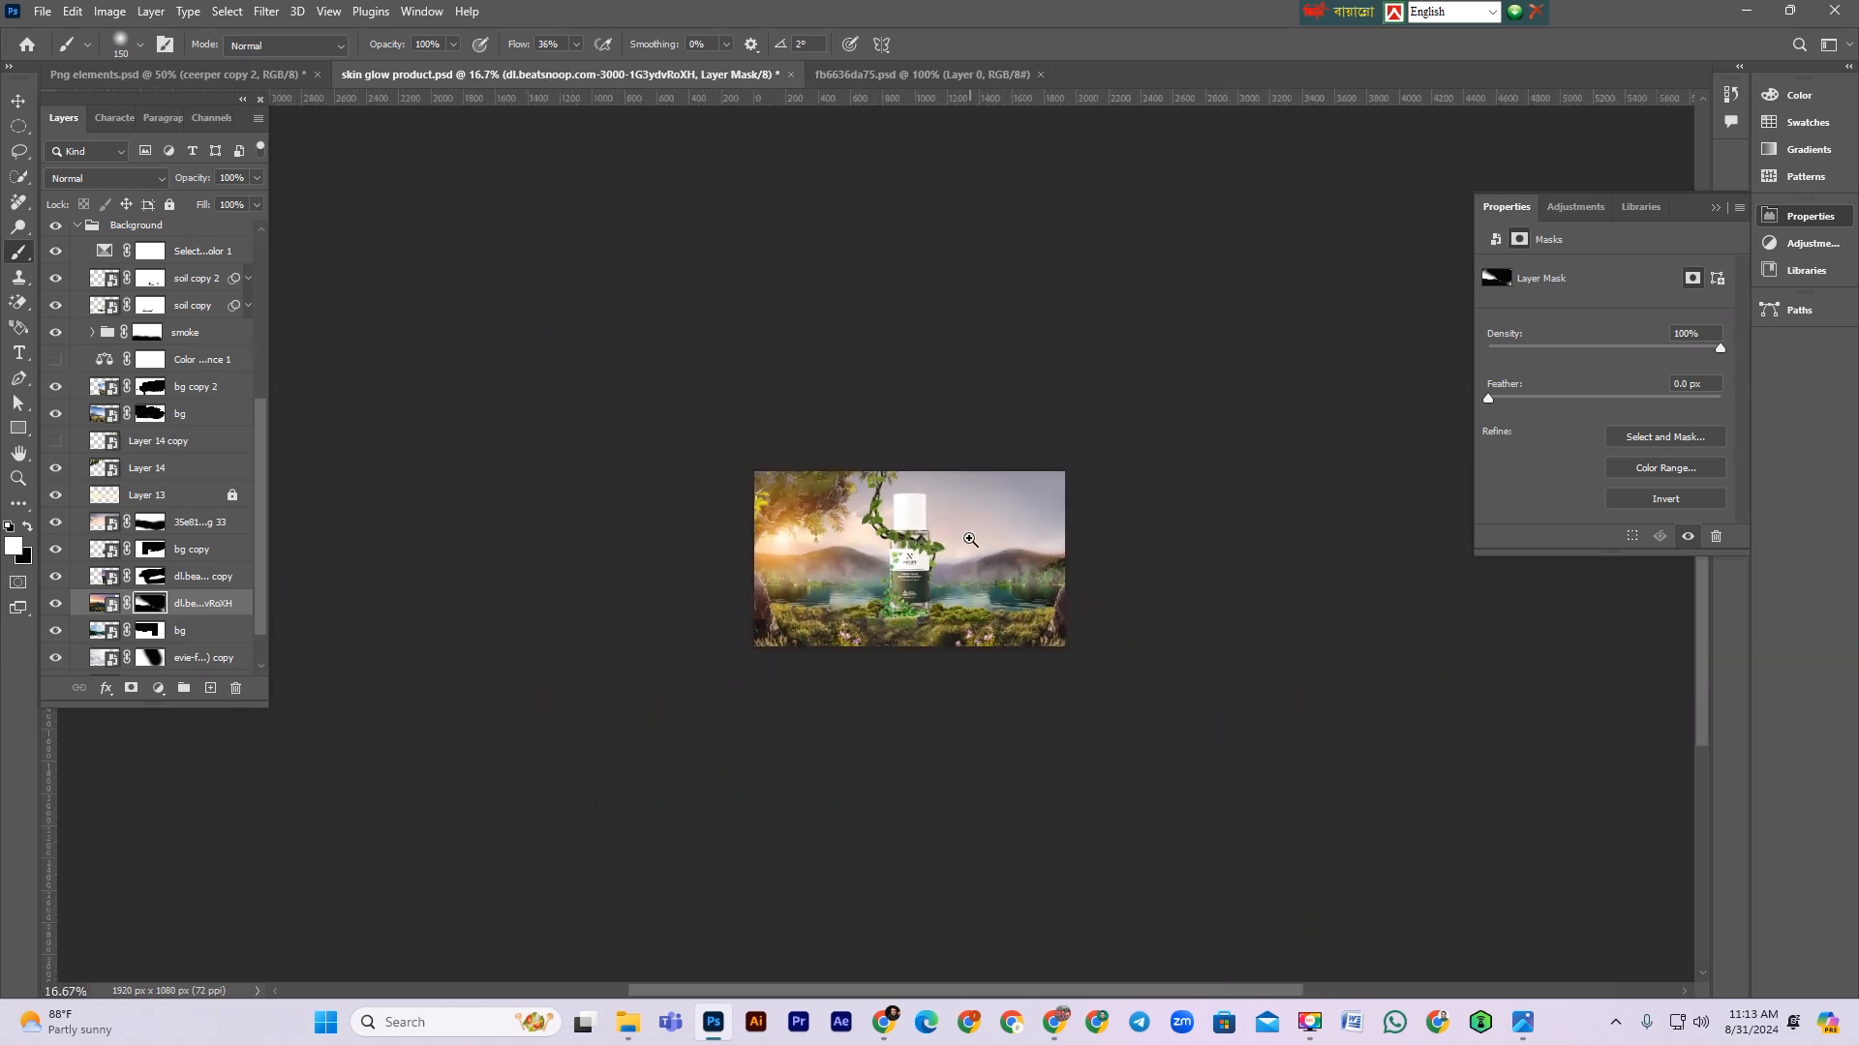
scroll(970, 539, up, 4)
click(198, 605)
scroll(198, 605, down, 1)
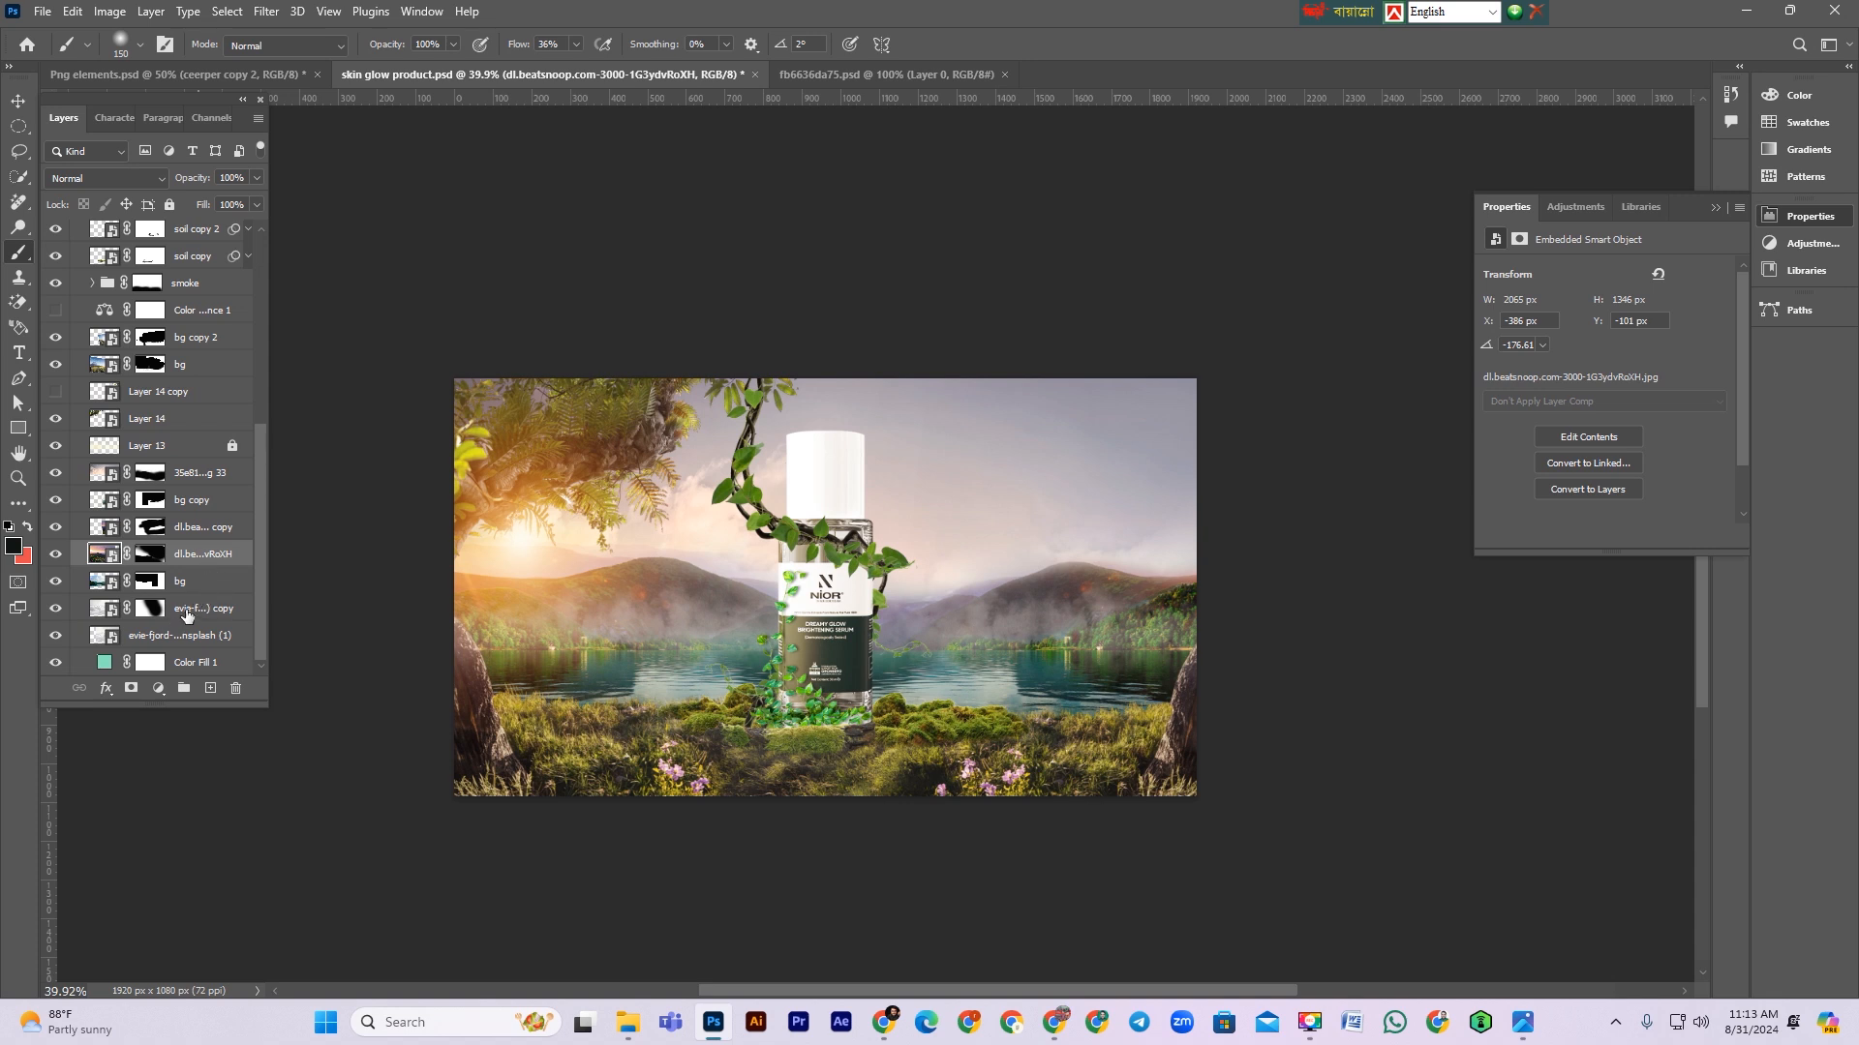
click(205, 583)
shift+click(199, 553)
shift+click(199, 529)
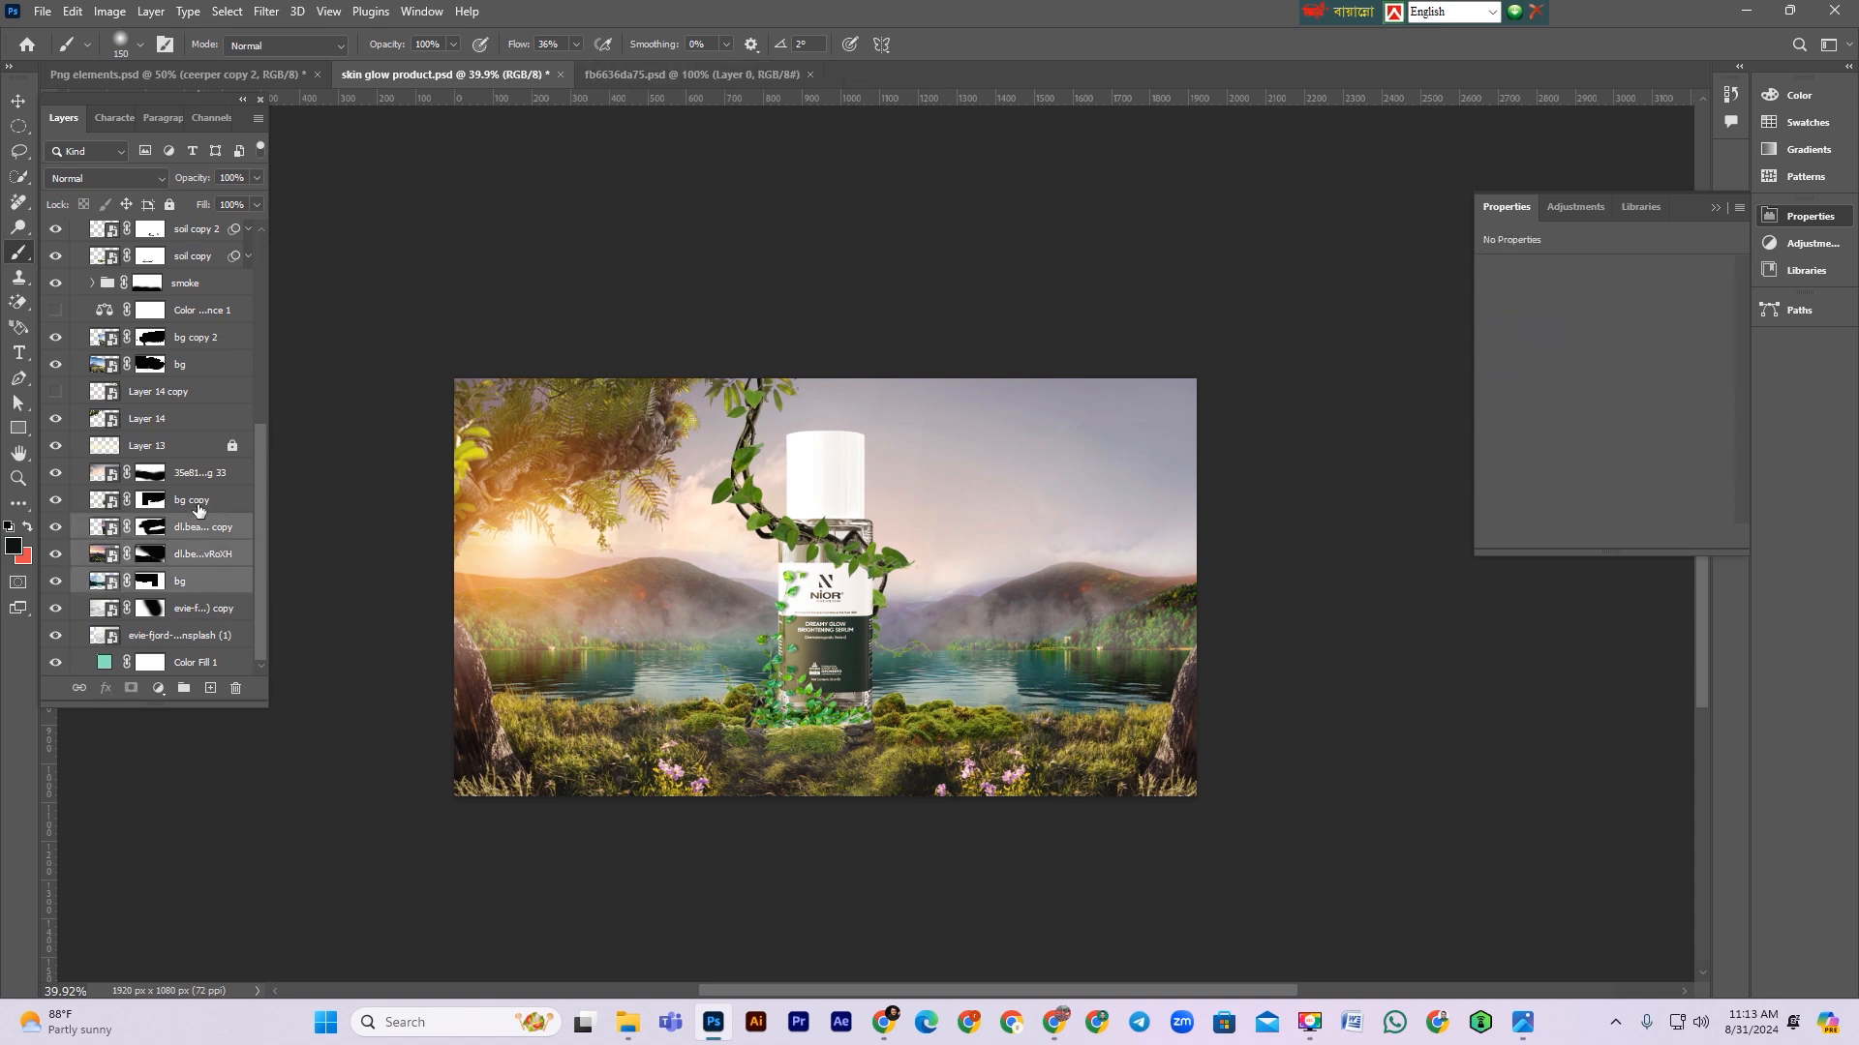
shift+click(199, 501)
key(ctrl+t)
key(shift+Down)
key(shift+Down)
key(shift+Down)
key(shift+Down)
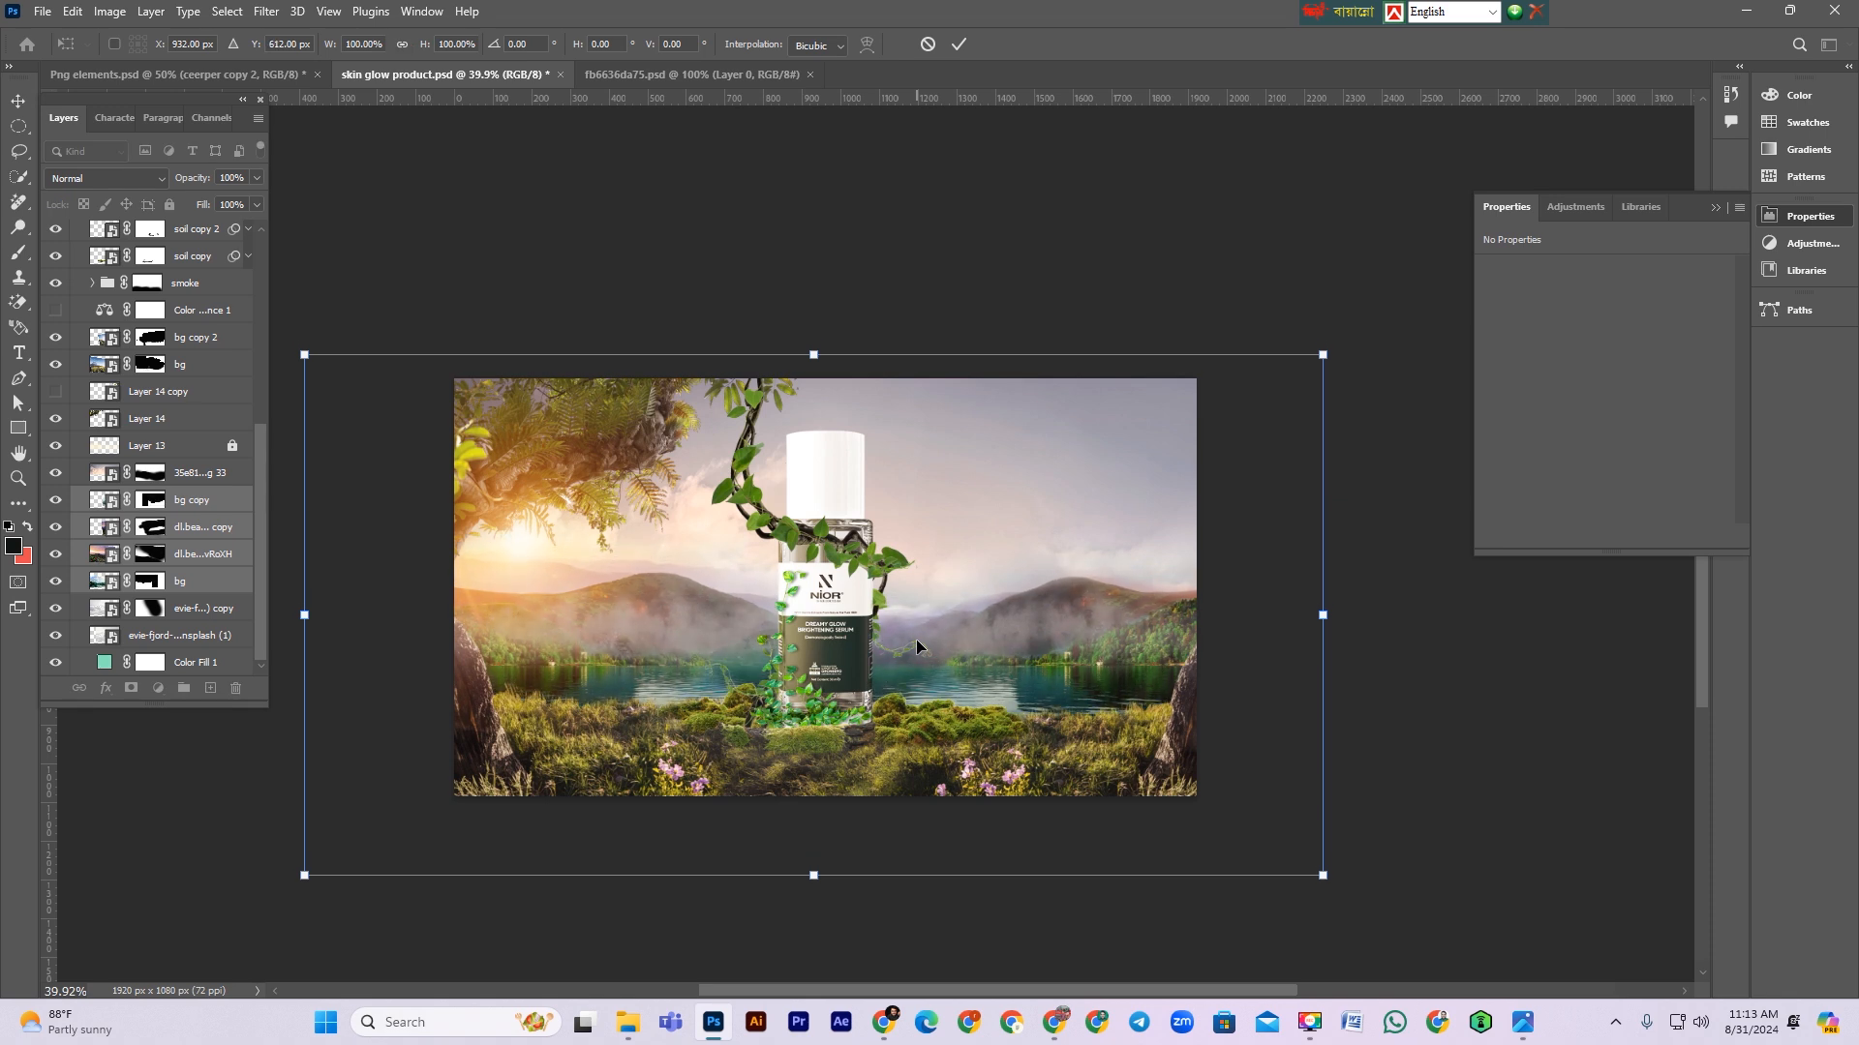
key(Return)
Step: Switch to the Move tool and save the document
key(b)
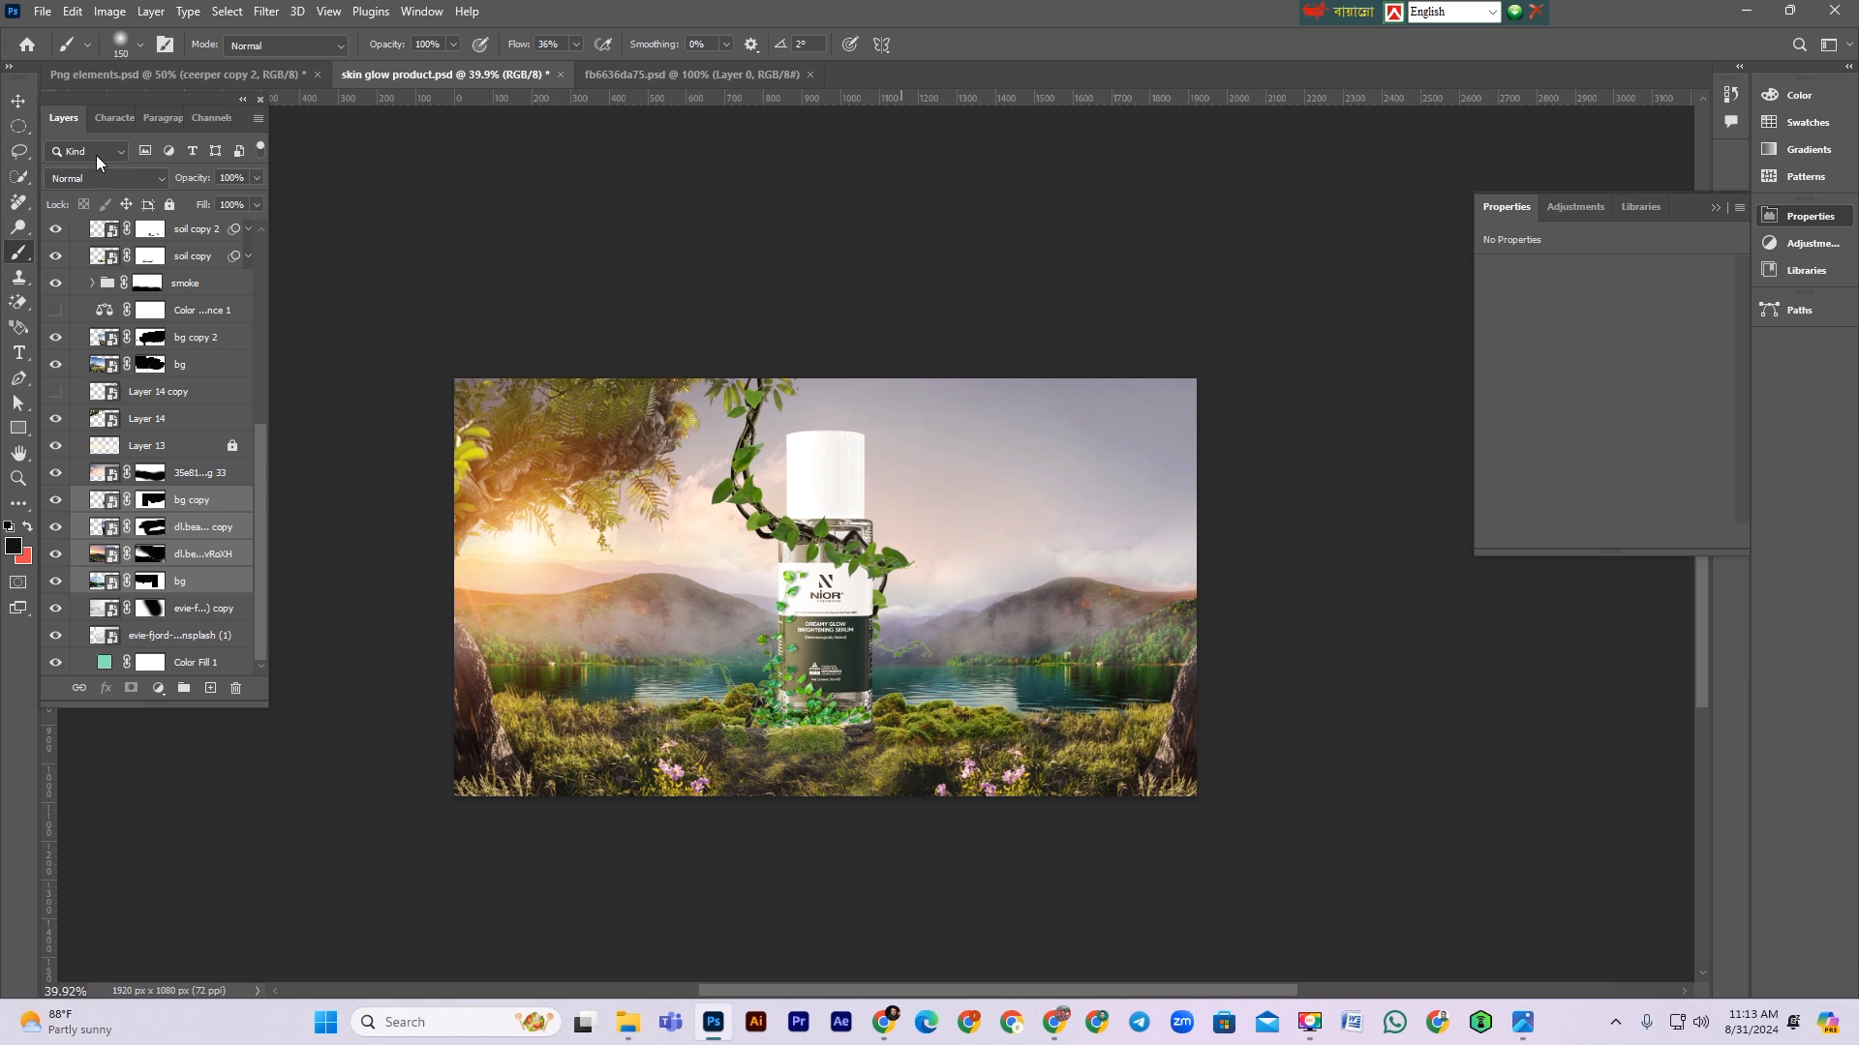
click(19, 101)
scroll(1132, 581, down, 1)
key(ctrl+s)
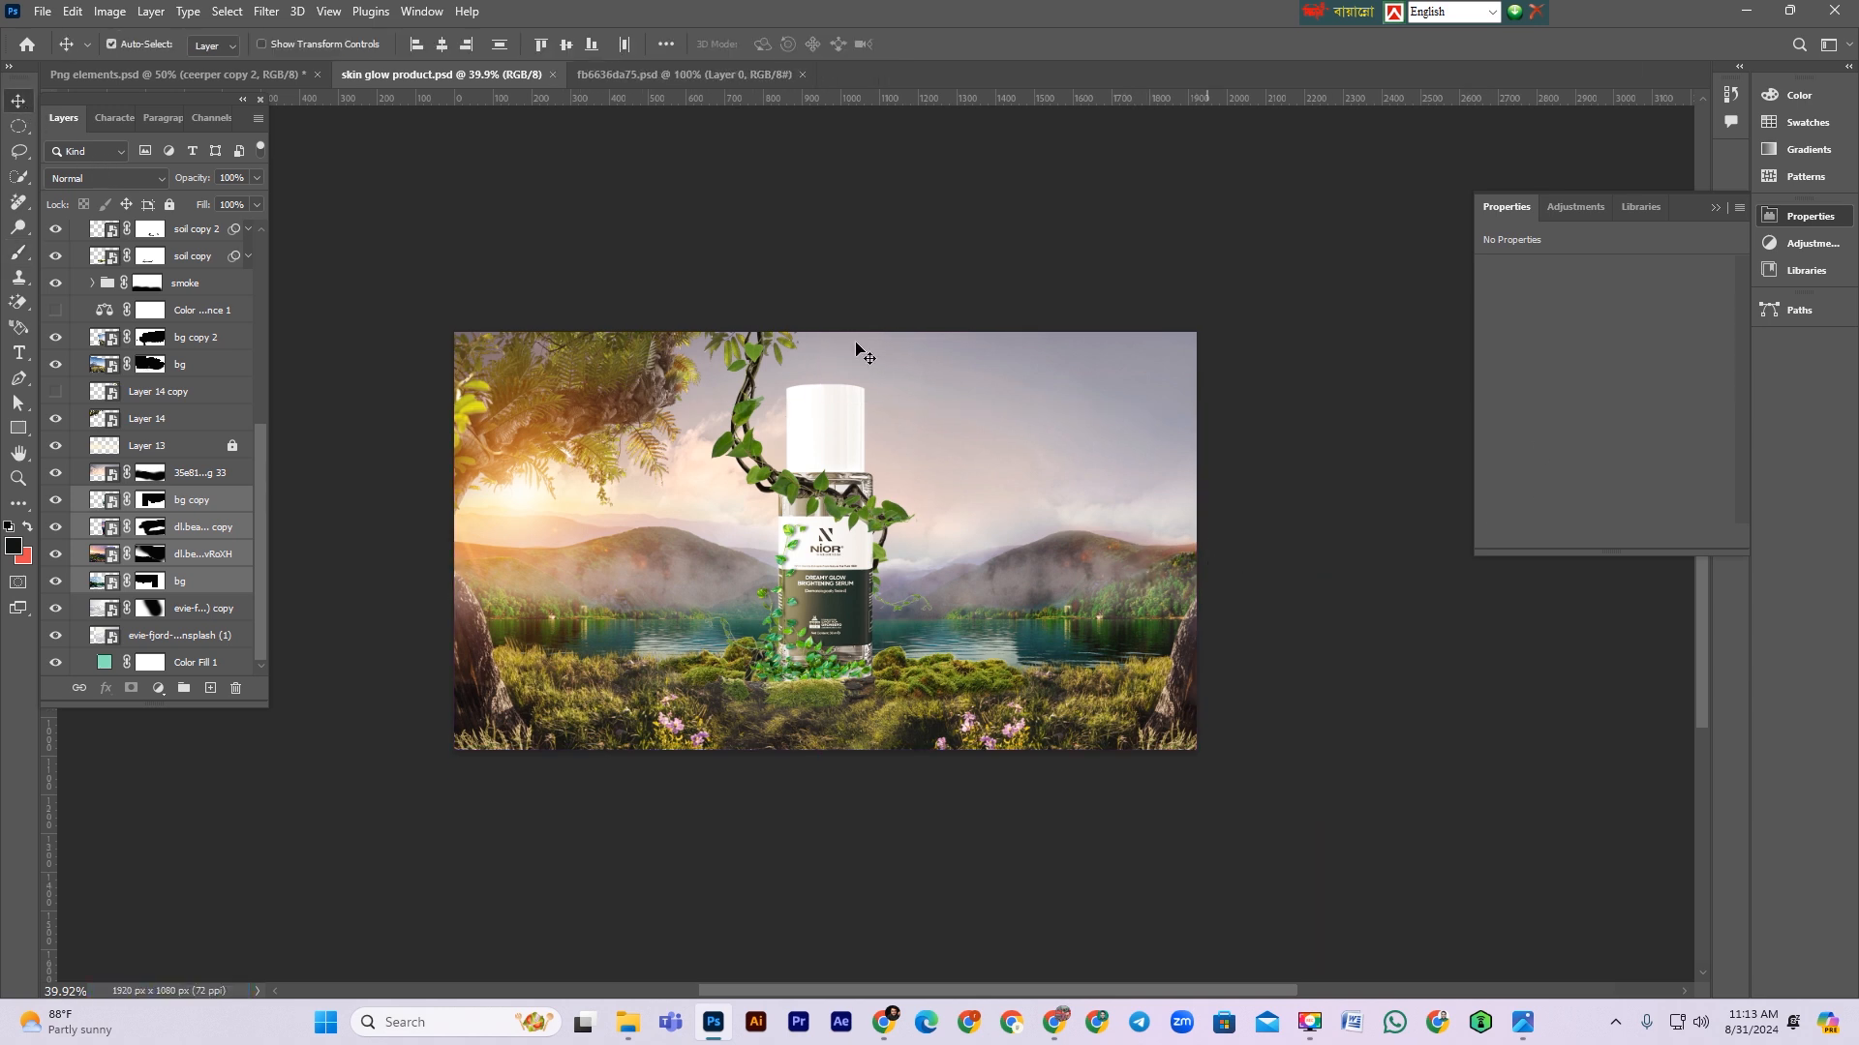
Step: Bring the mini garden 1 element from the Png elements document into the serum composition
click(649, 78)
key(ctrl+Tab)
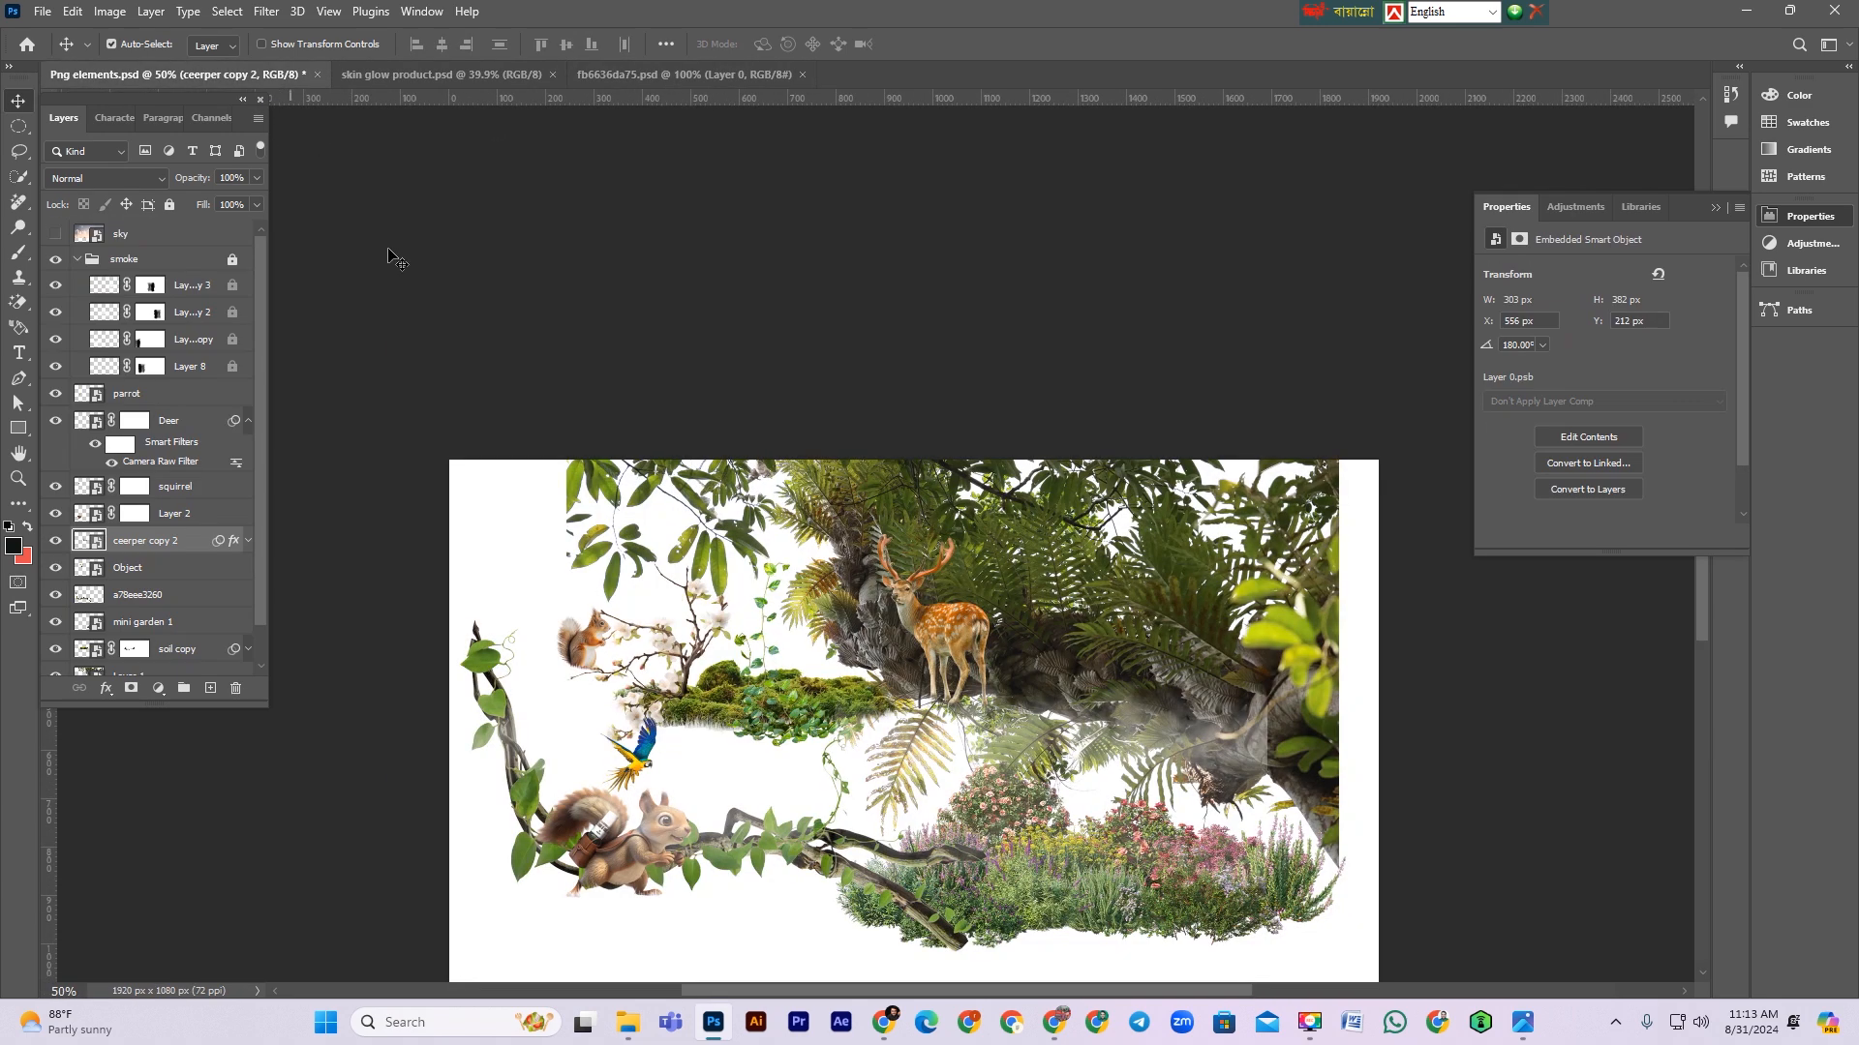
scroll(796, 664, down, 1)
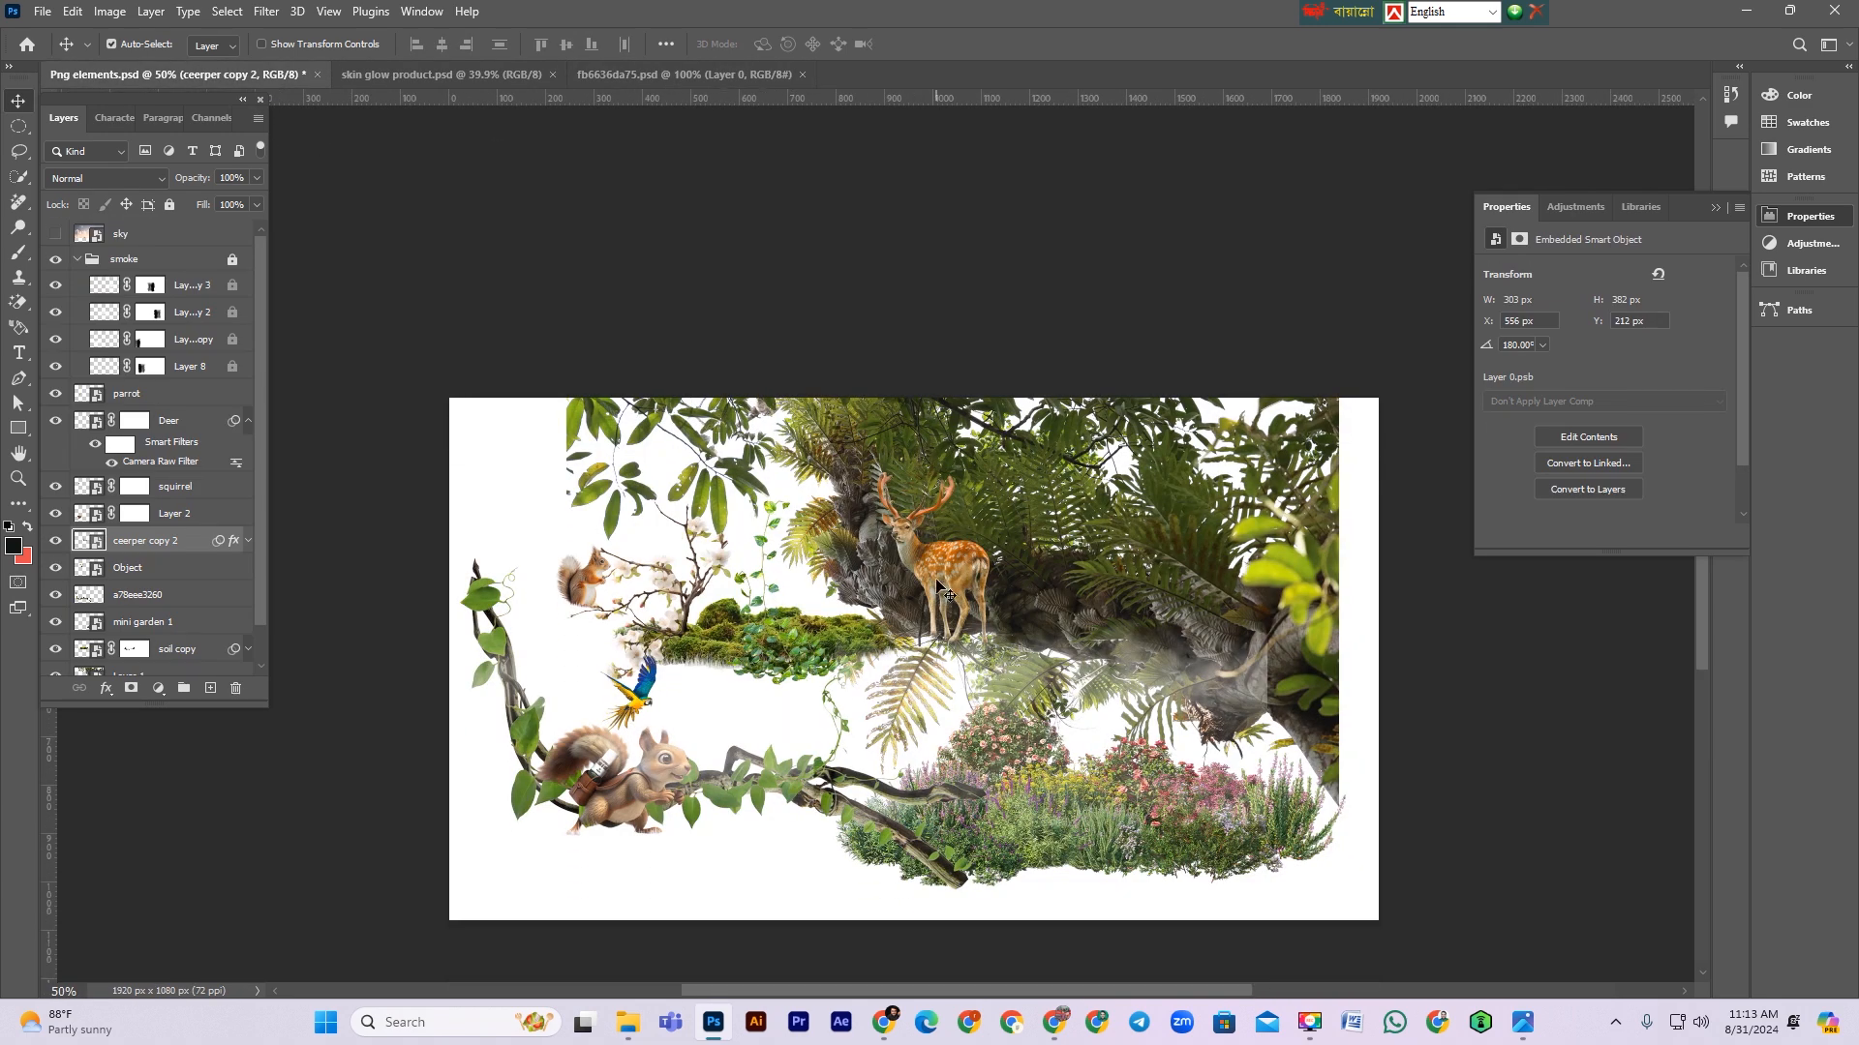
drag(1147, 834, 826, 489)
drag(988, 738, 1002, 740)
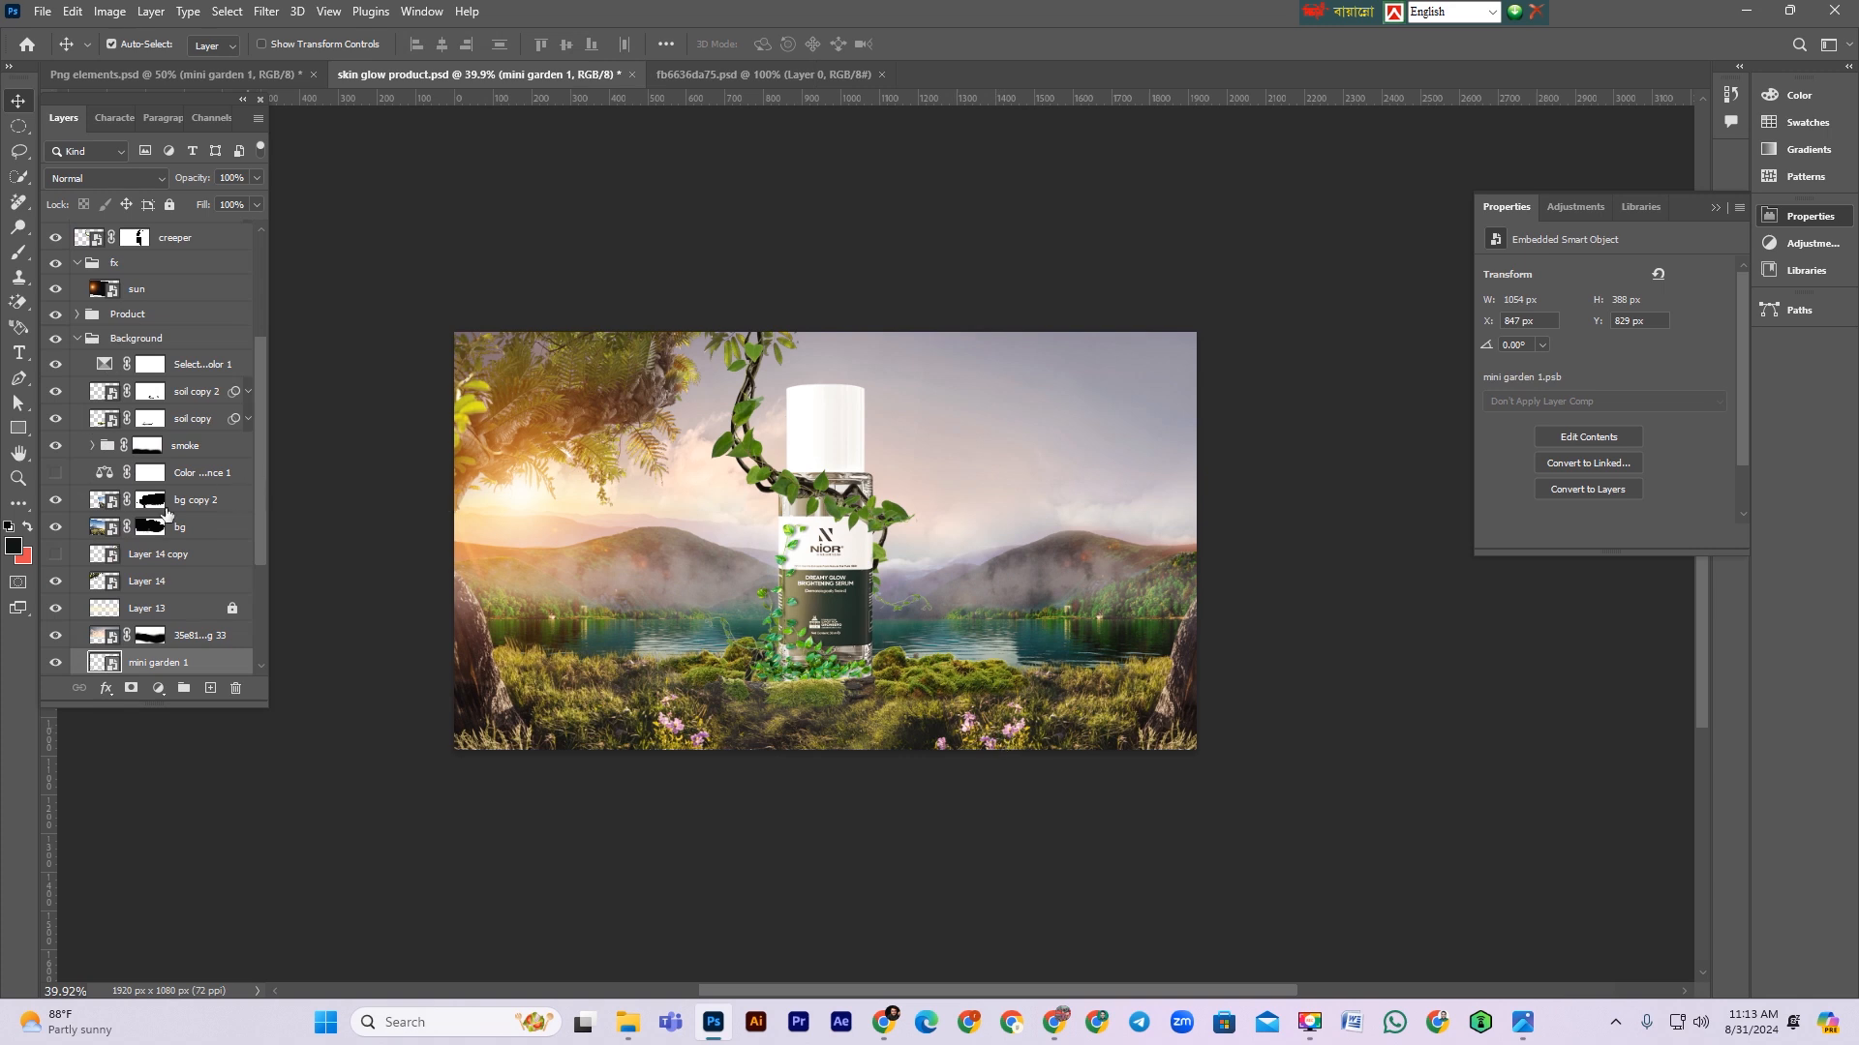
Step: Move the mini garden 1 layer up into the fx group and scale it to about 890 × 254 px along the bottom right foreground
drag(156, 665, 203, 307)
key(ctrl+t)
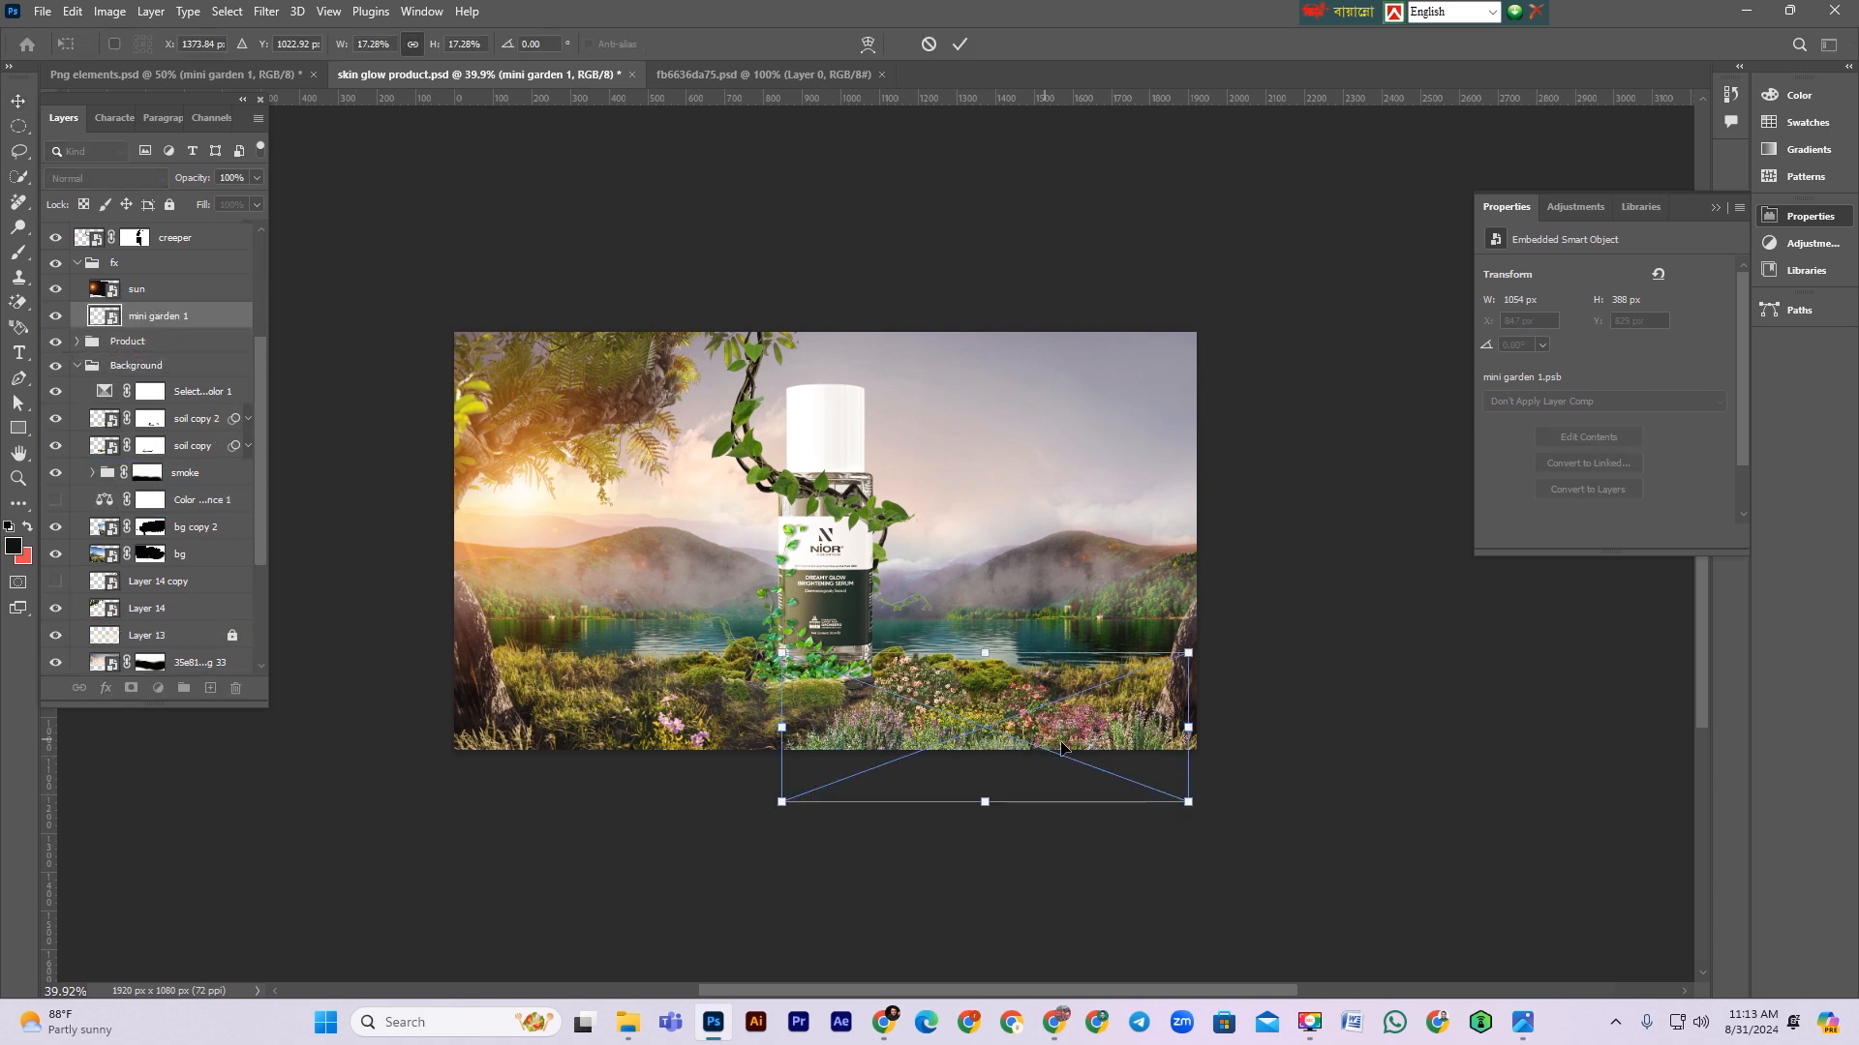
drag(1189, 728, 1048, 731)
drag(913, 714, 1031, 723)
key(Return)
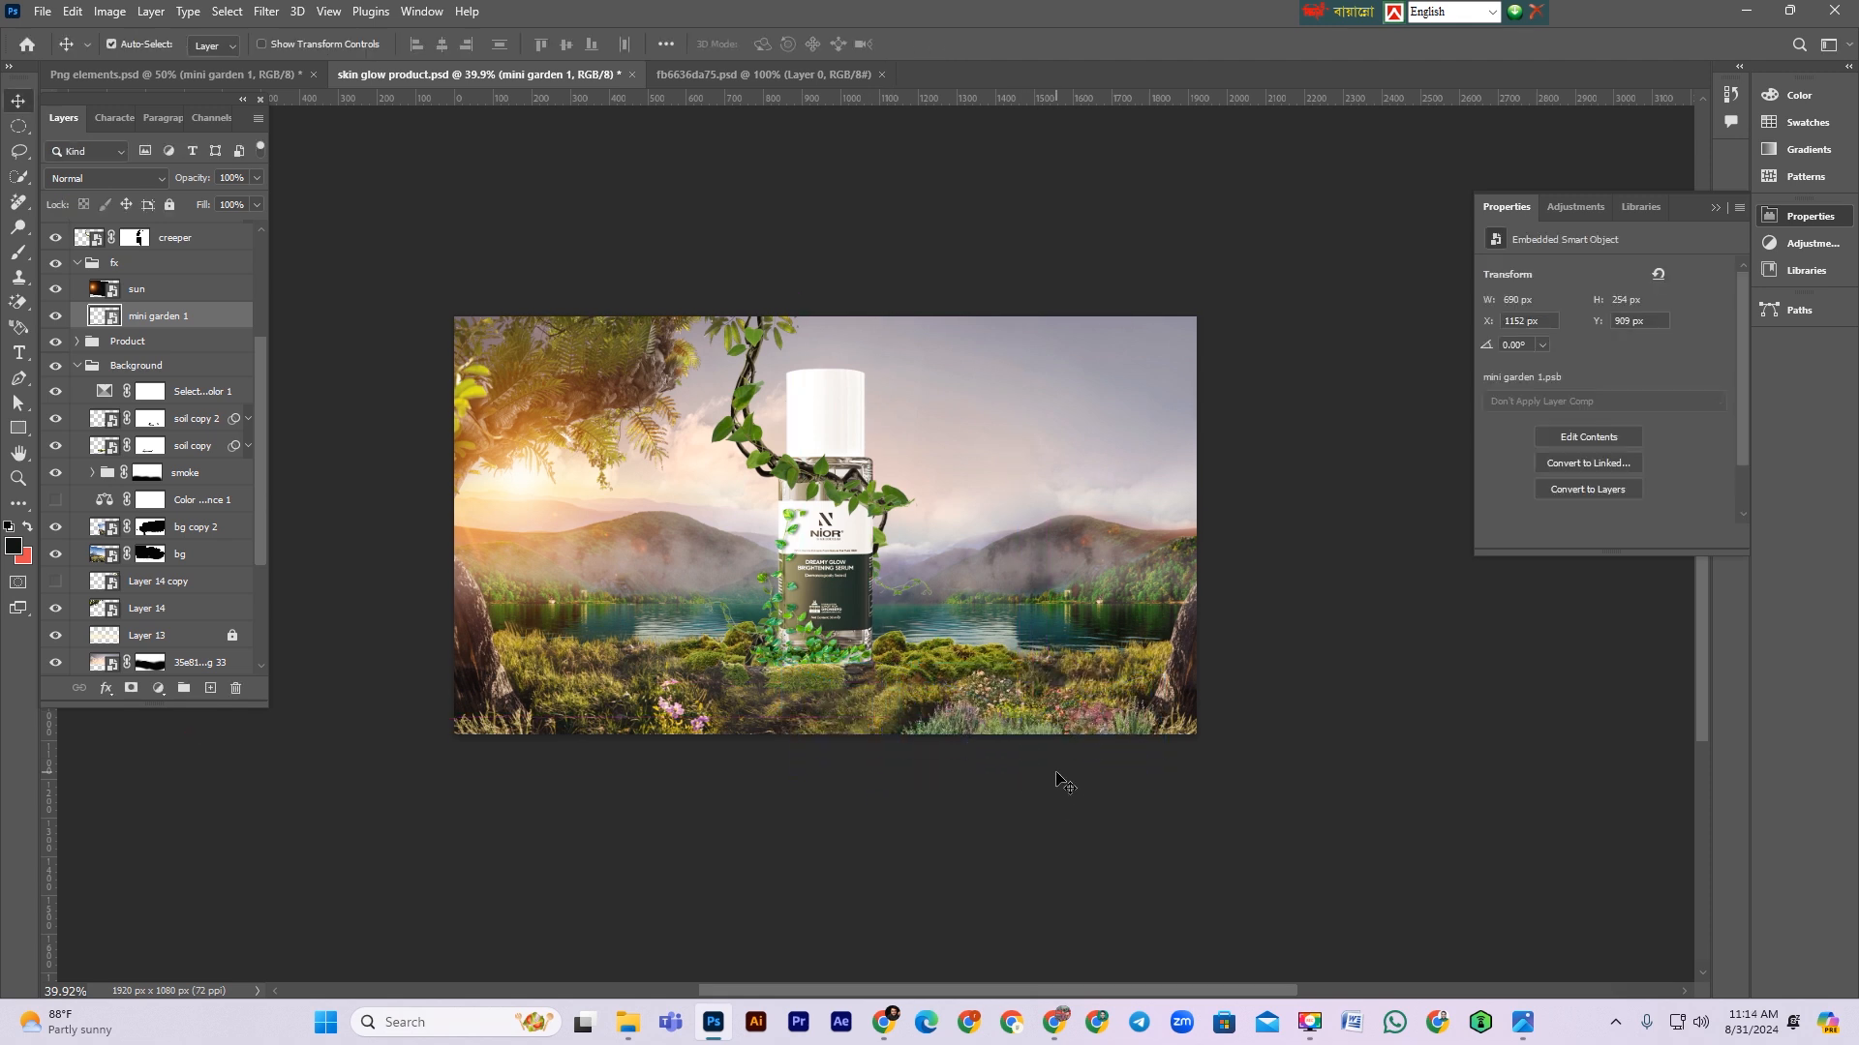
Step: Duplicate the mini garden 1 layer and move the copy to the bottom left foreground at about 540 × 199 px
key(ctrl+j)
key(ctrl+t)
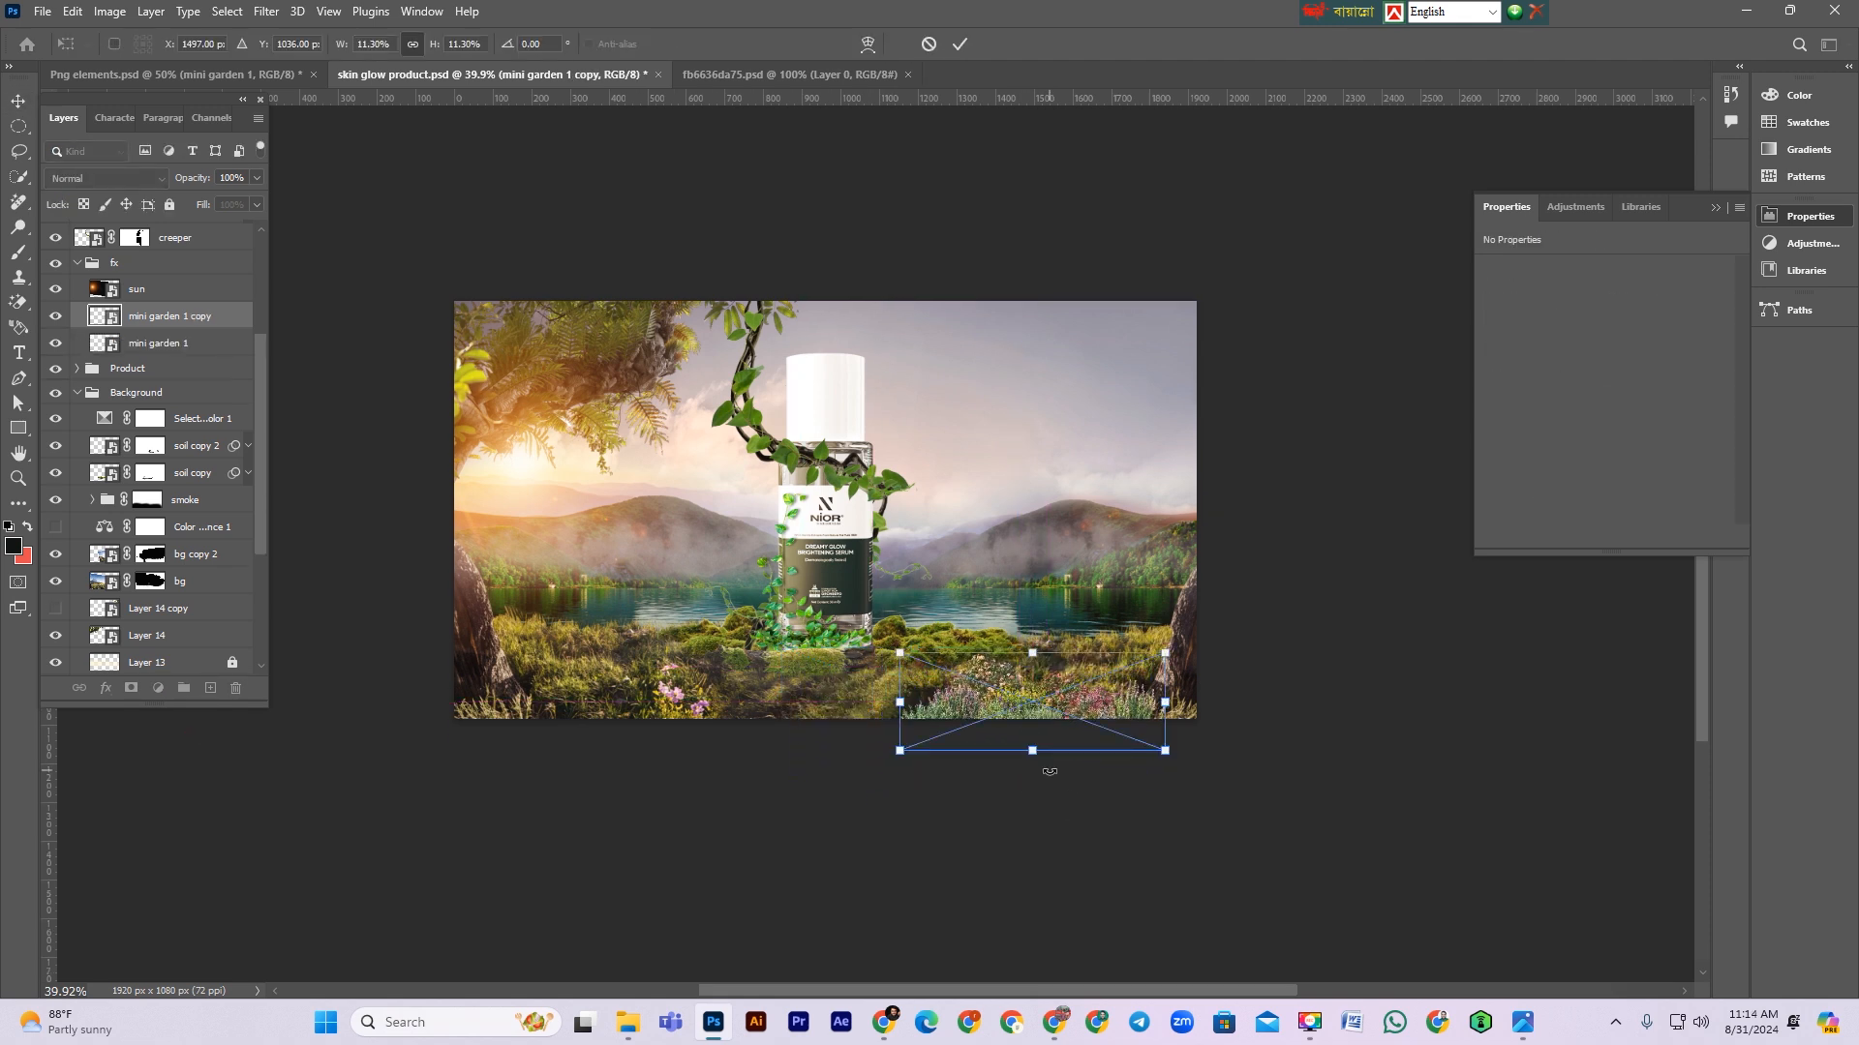
drag(1071, 744, 702, 709)
key(Return)
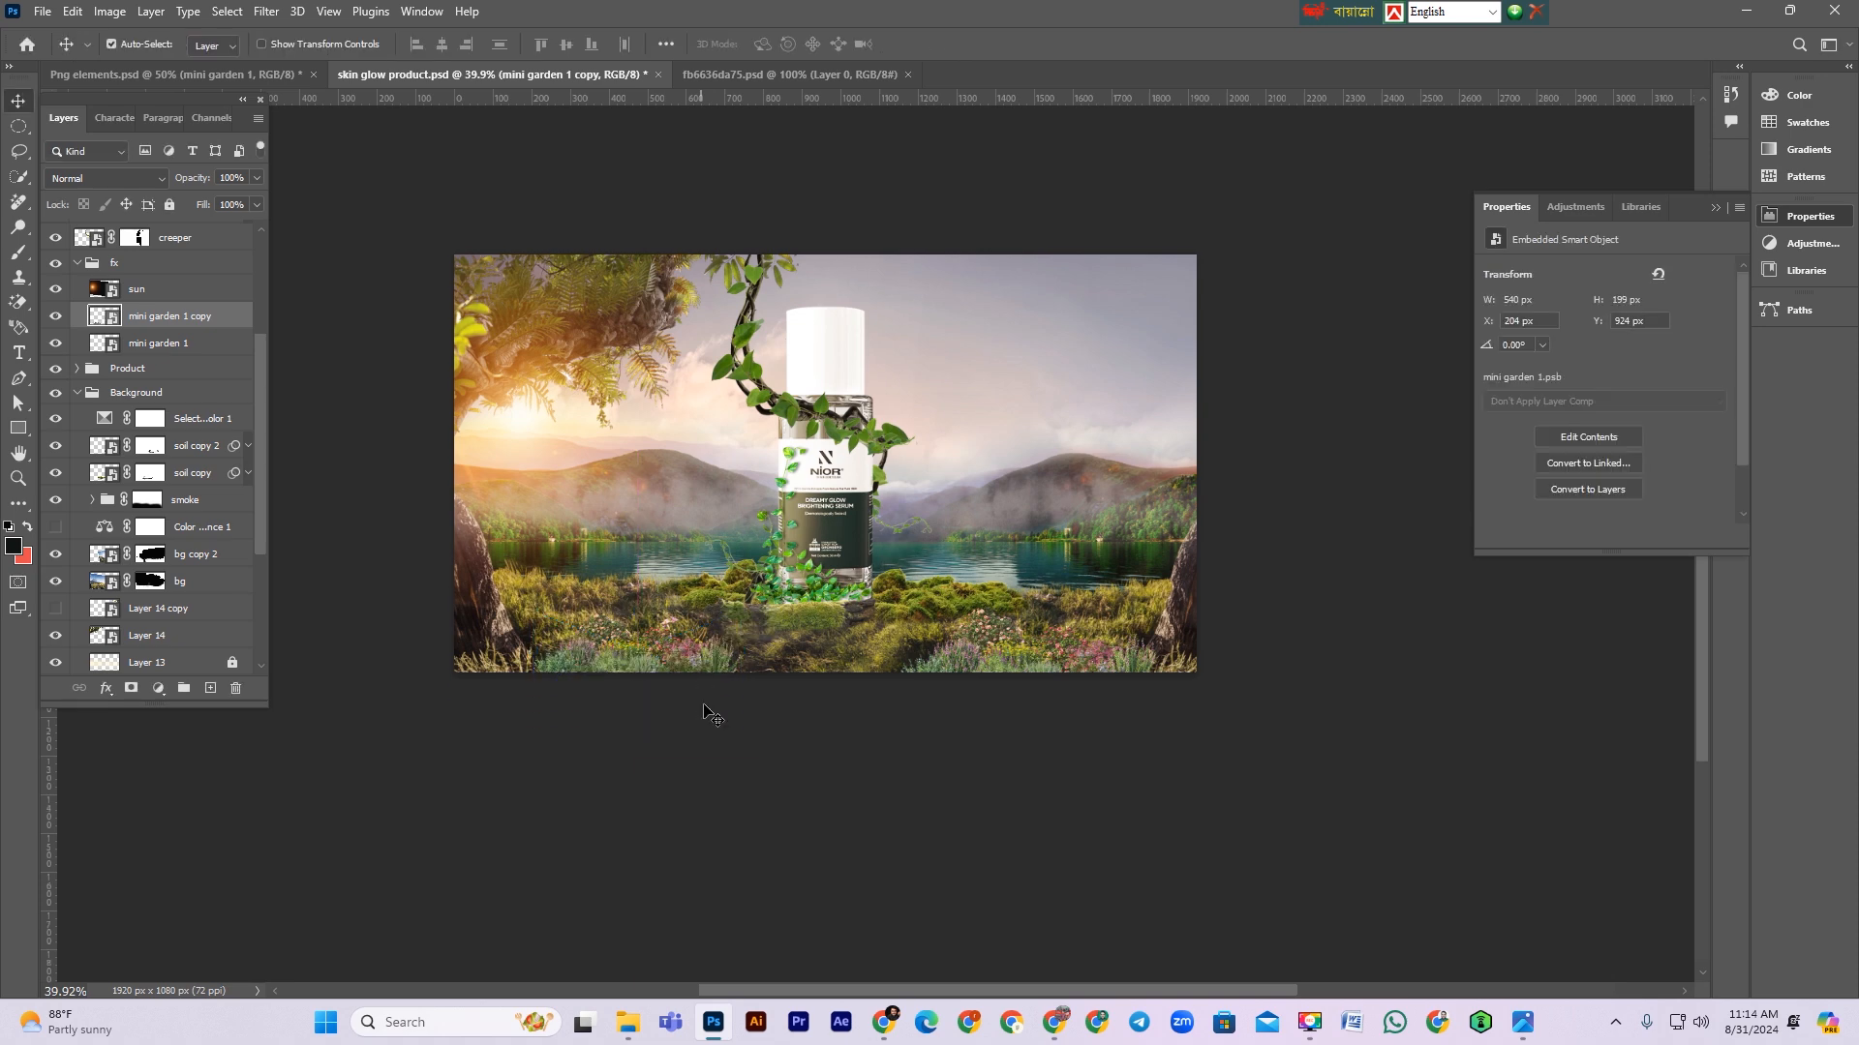
Step: Save the composition
click(596, 464)
drag(681, 505, 740, 548)
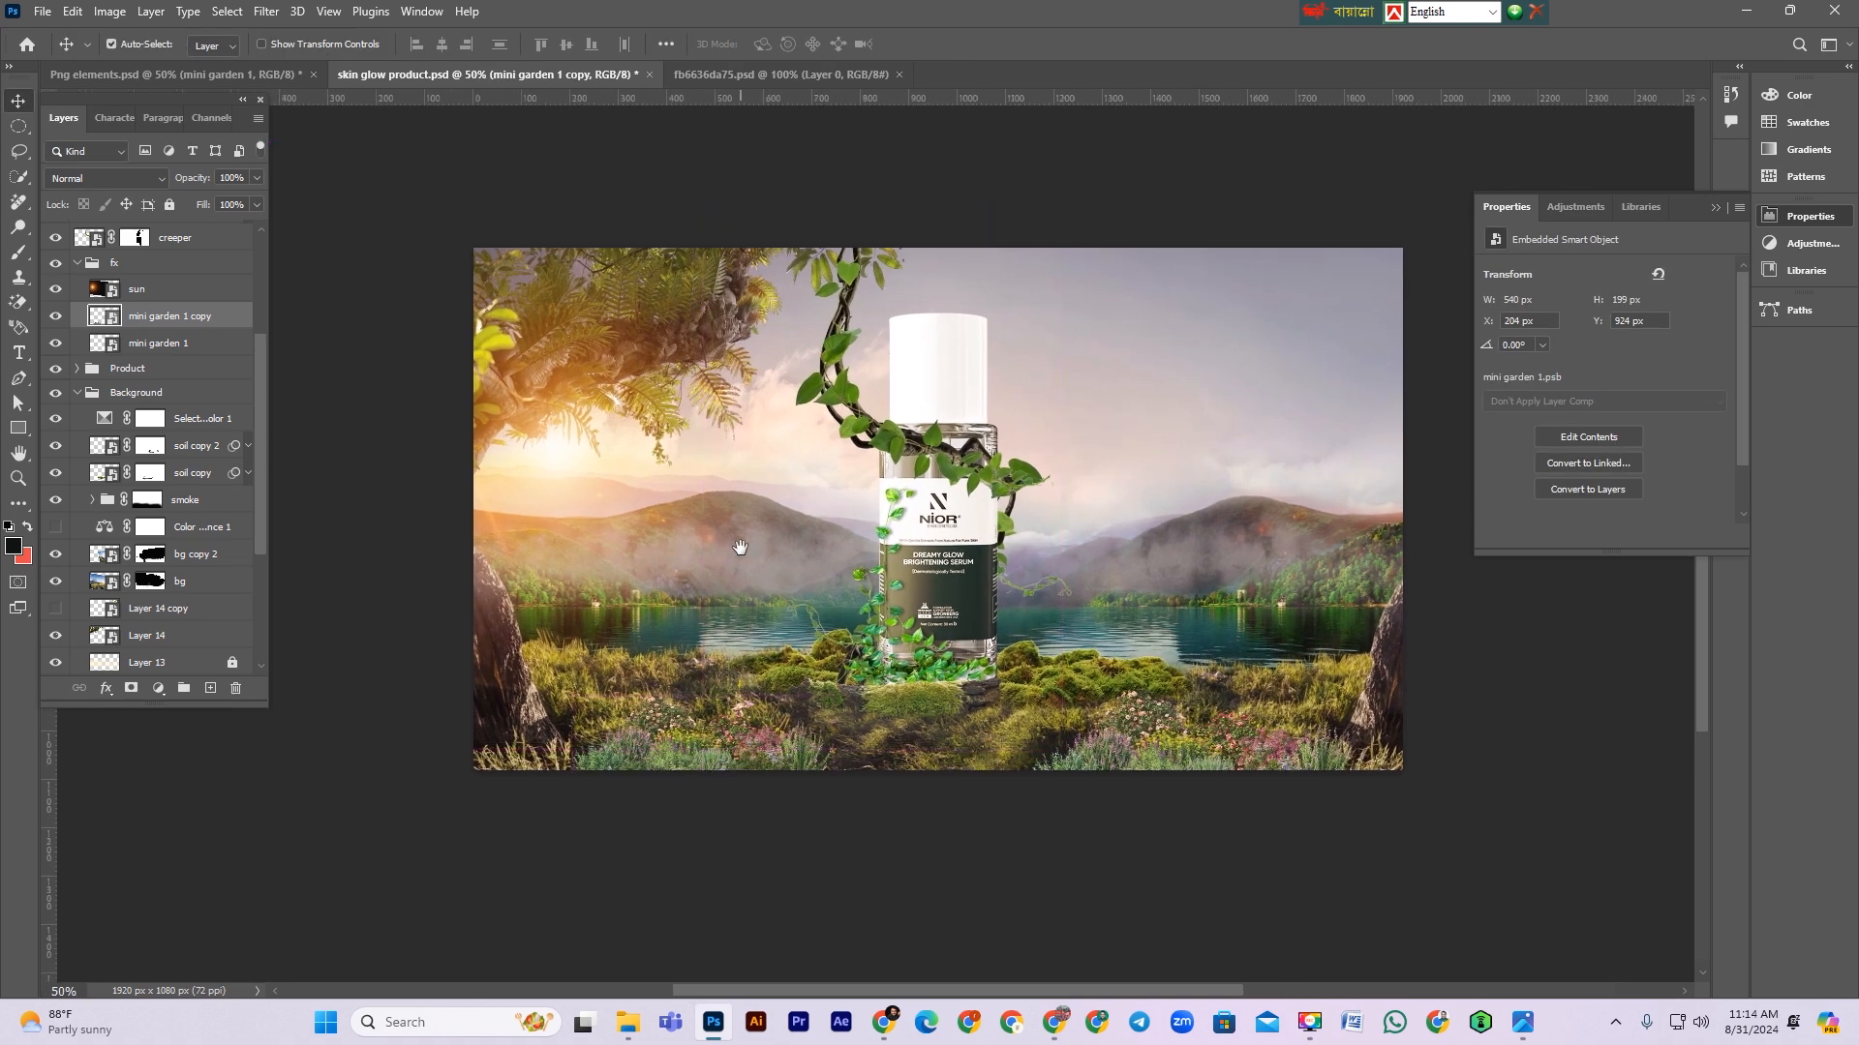
key(ctrl+minus)
key(ctrl+plus)
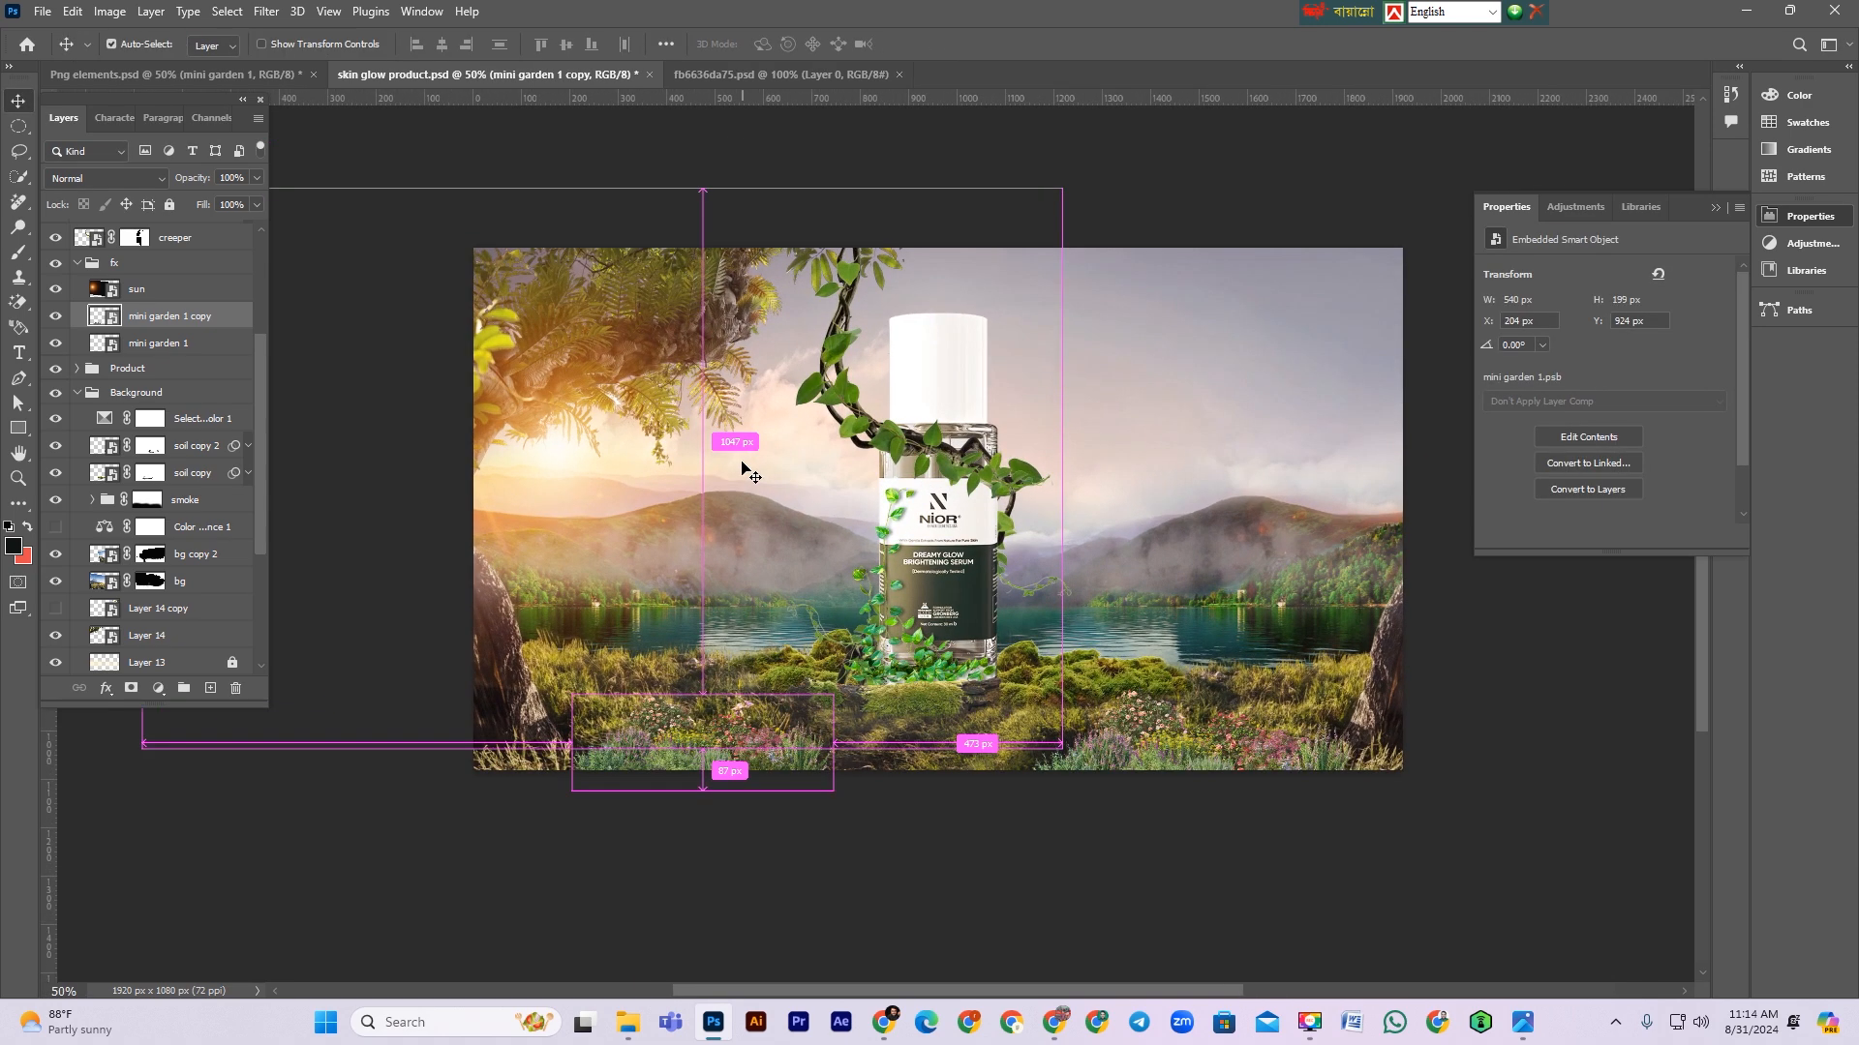
key(ctrl+s)
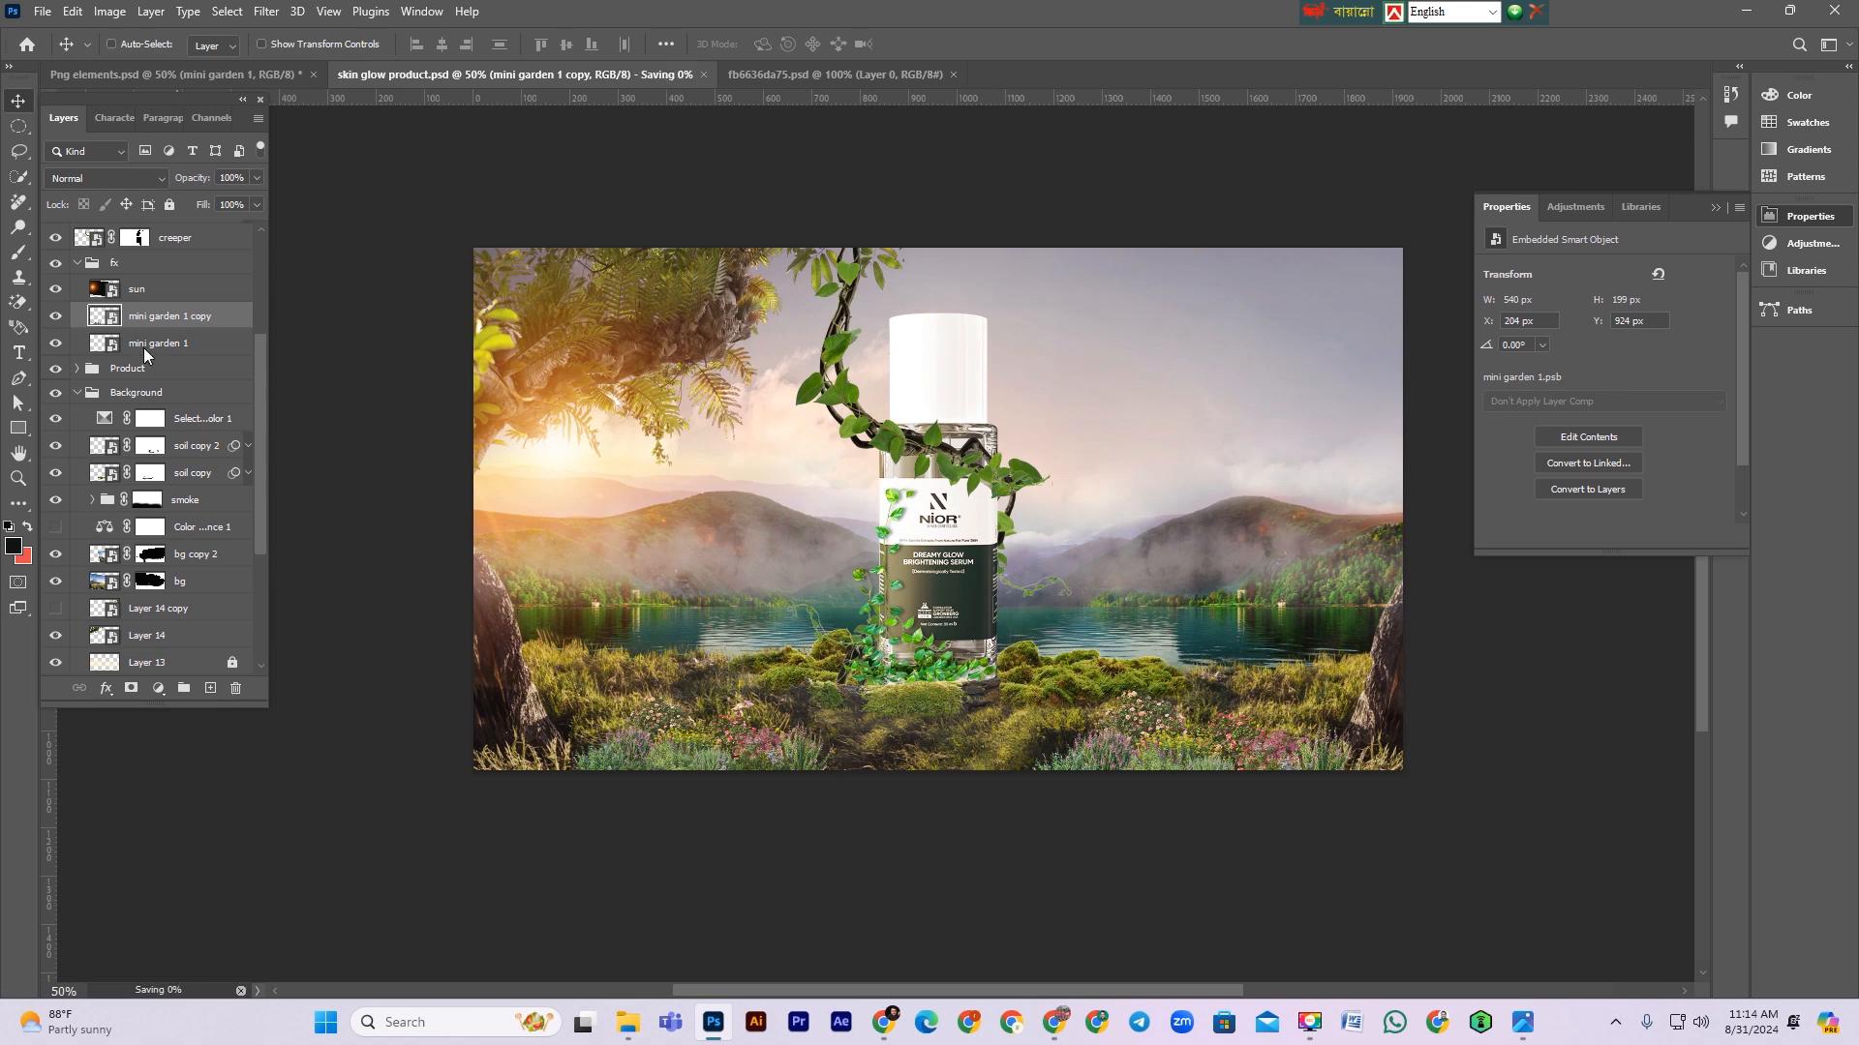
Step: Bring the Deer element from the Png elements document into the composition, placing it right of the bottle on the grass
scroll(1158, 694, down, 2)
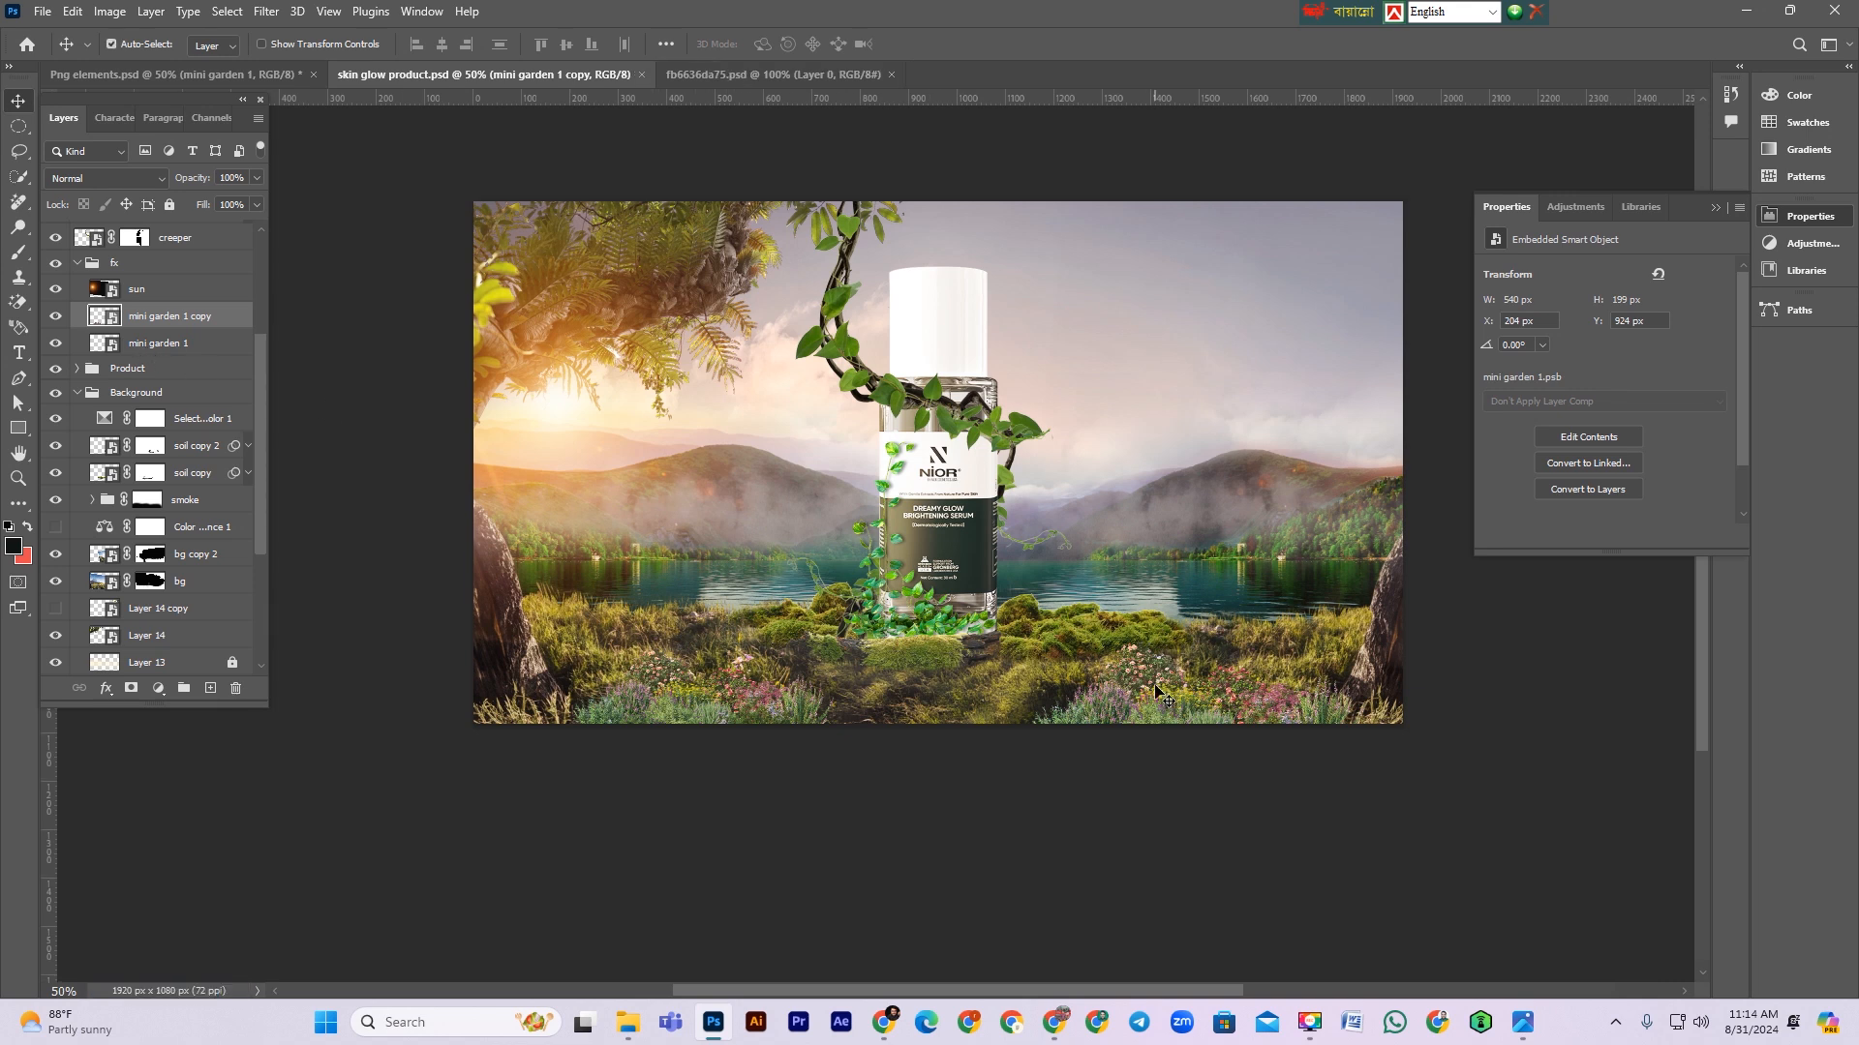
scroll(1159, 693, up, 1)
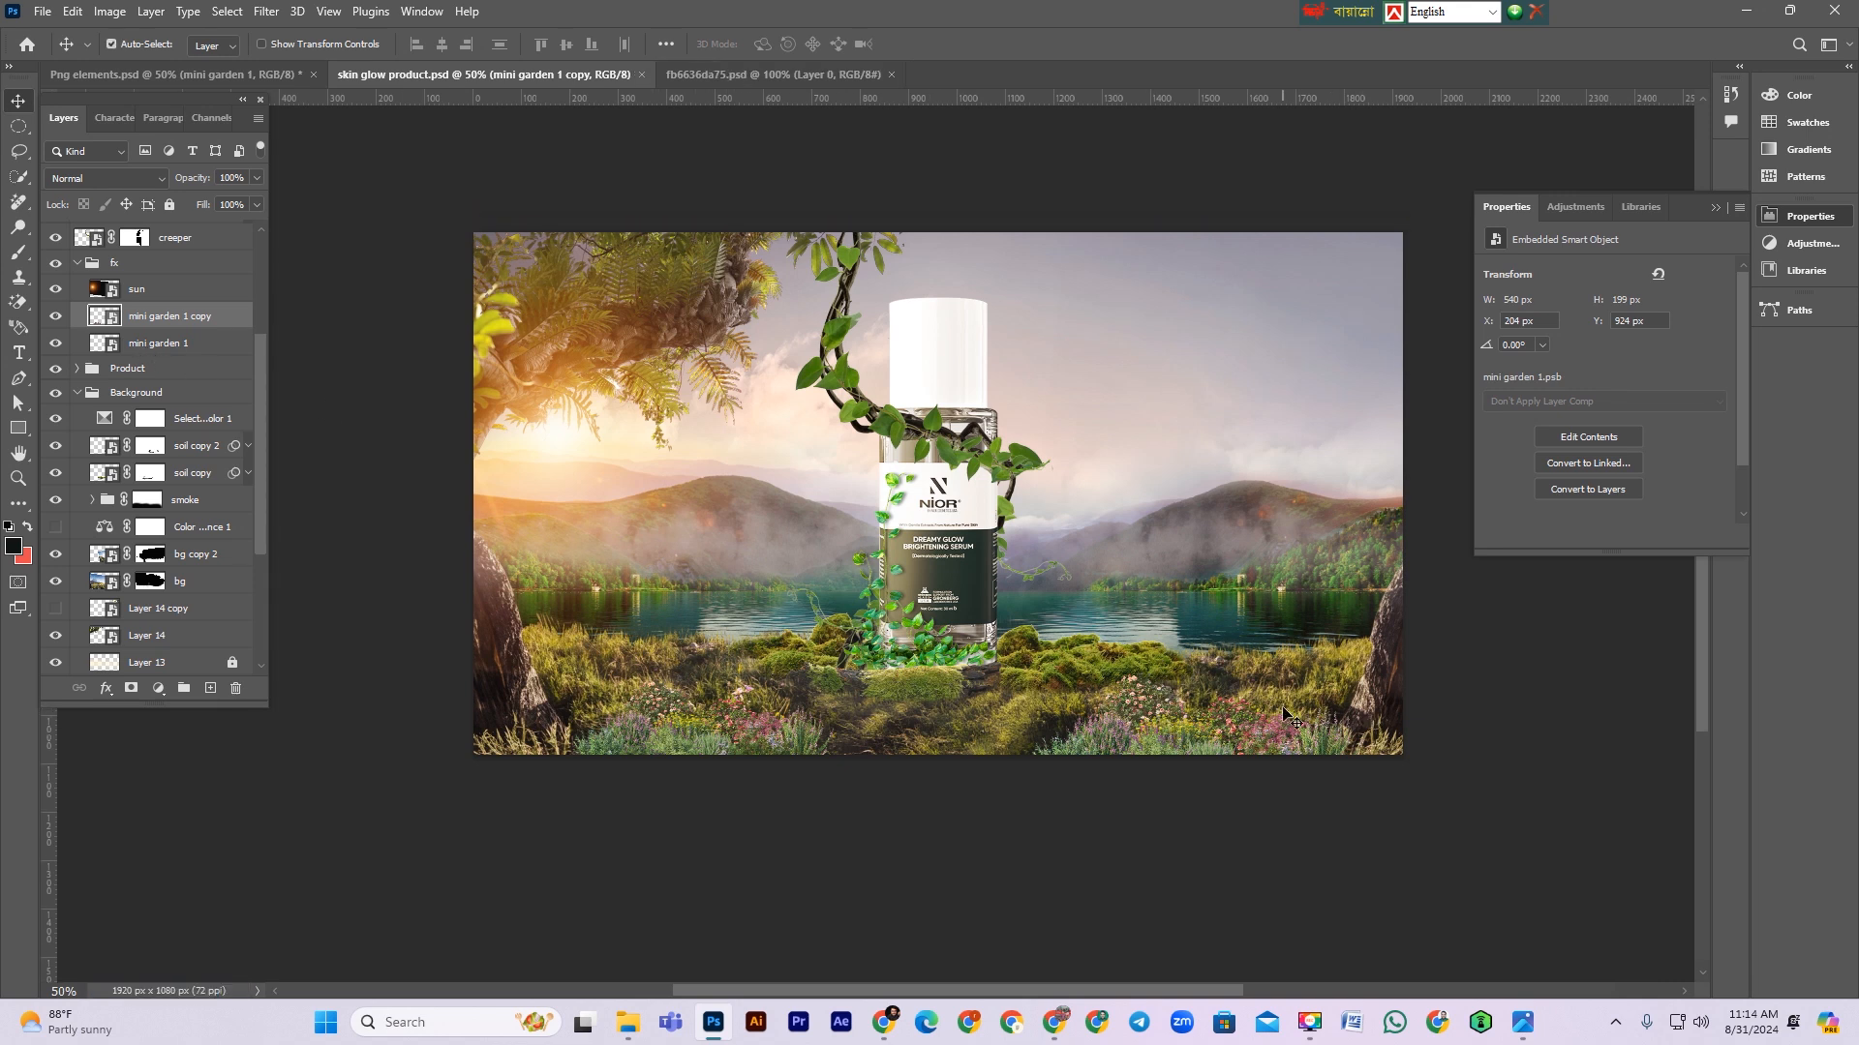
scroll(1285, 716, up, 1)
click(296, 78)
drag(958, 637, 404, 75)
drag(1140, 719, 1113, 651)
scroll(160, 515, up, 1)
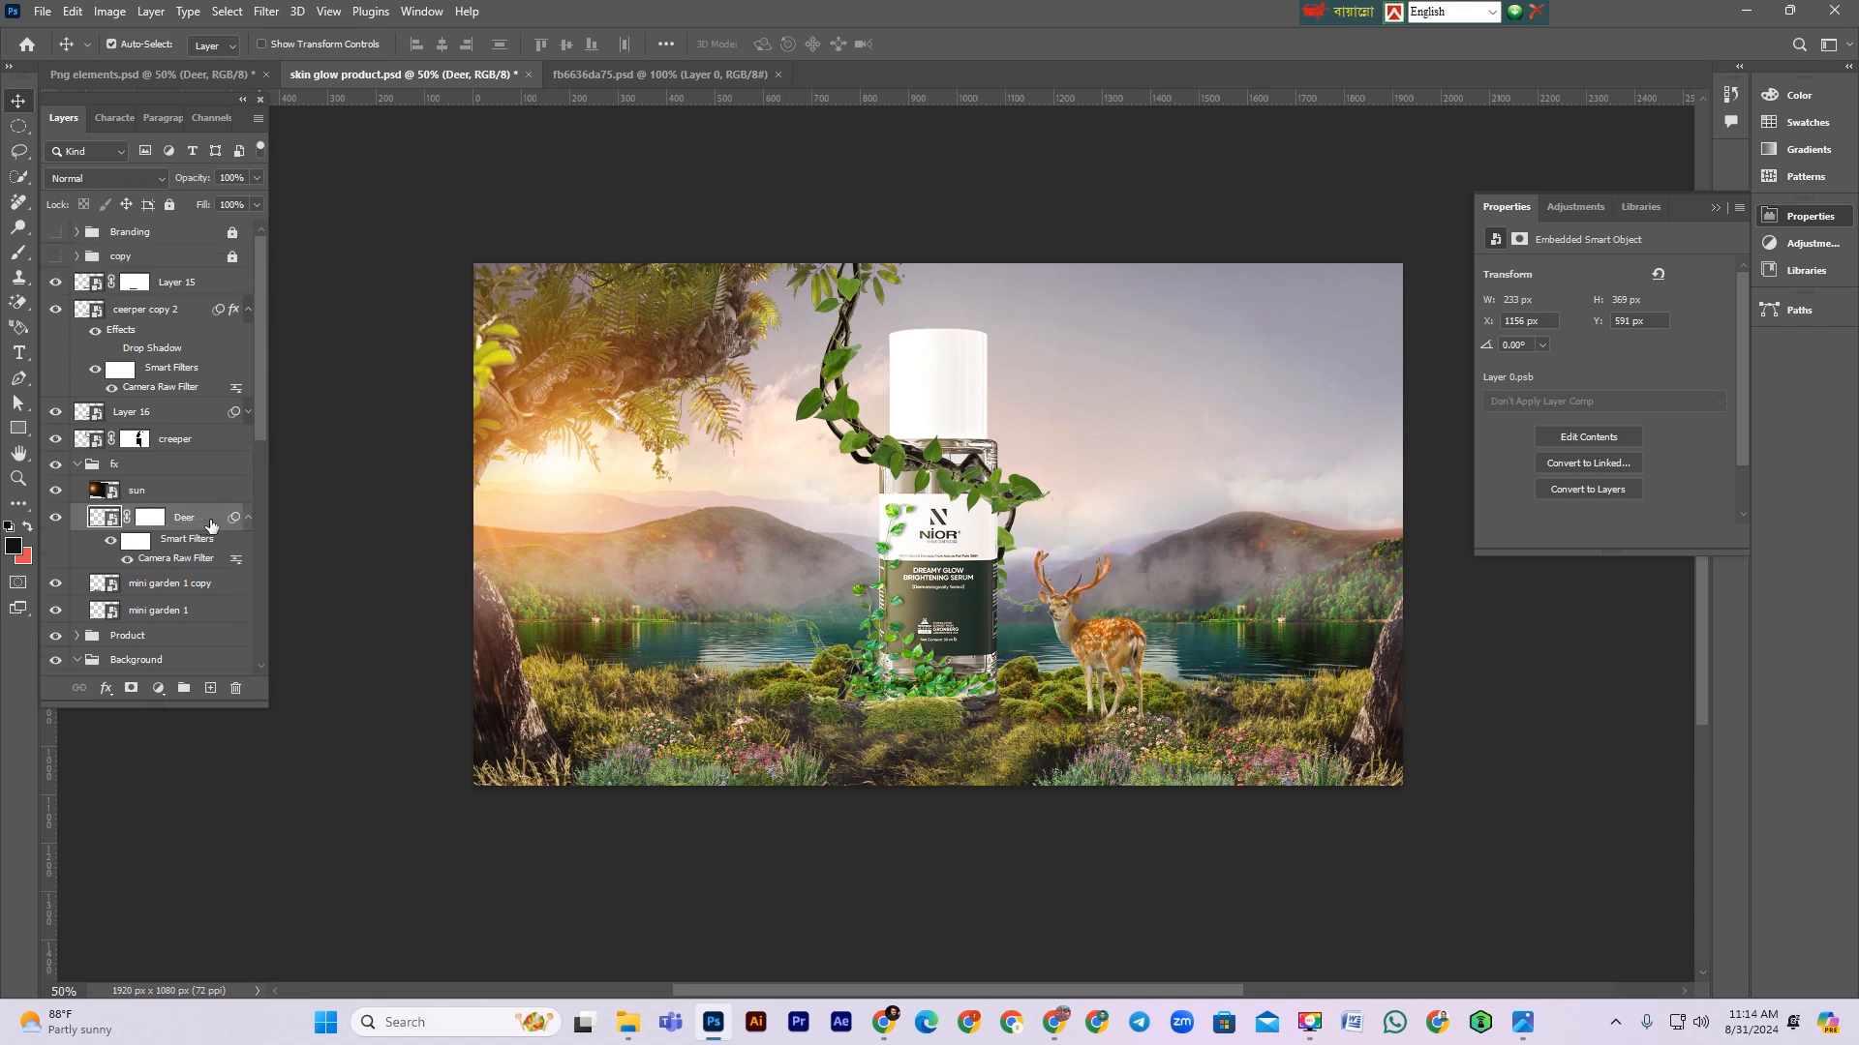
Step: Place the Deer layer below the mini garden layers, just above the Product group, and shift the deer slightly upward
drag(183, 433, 173, 530)
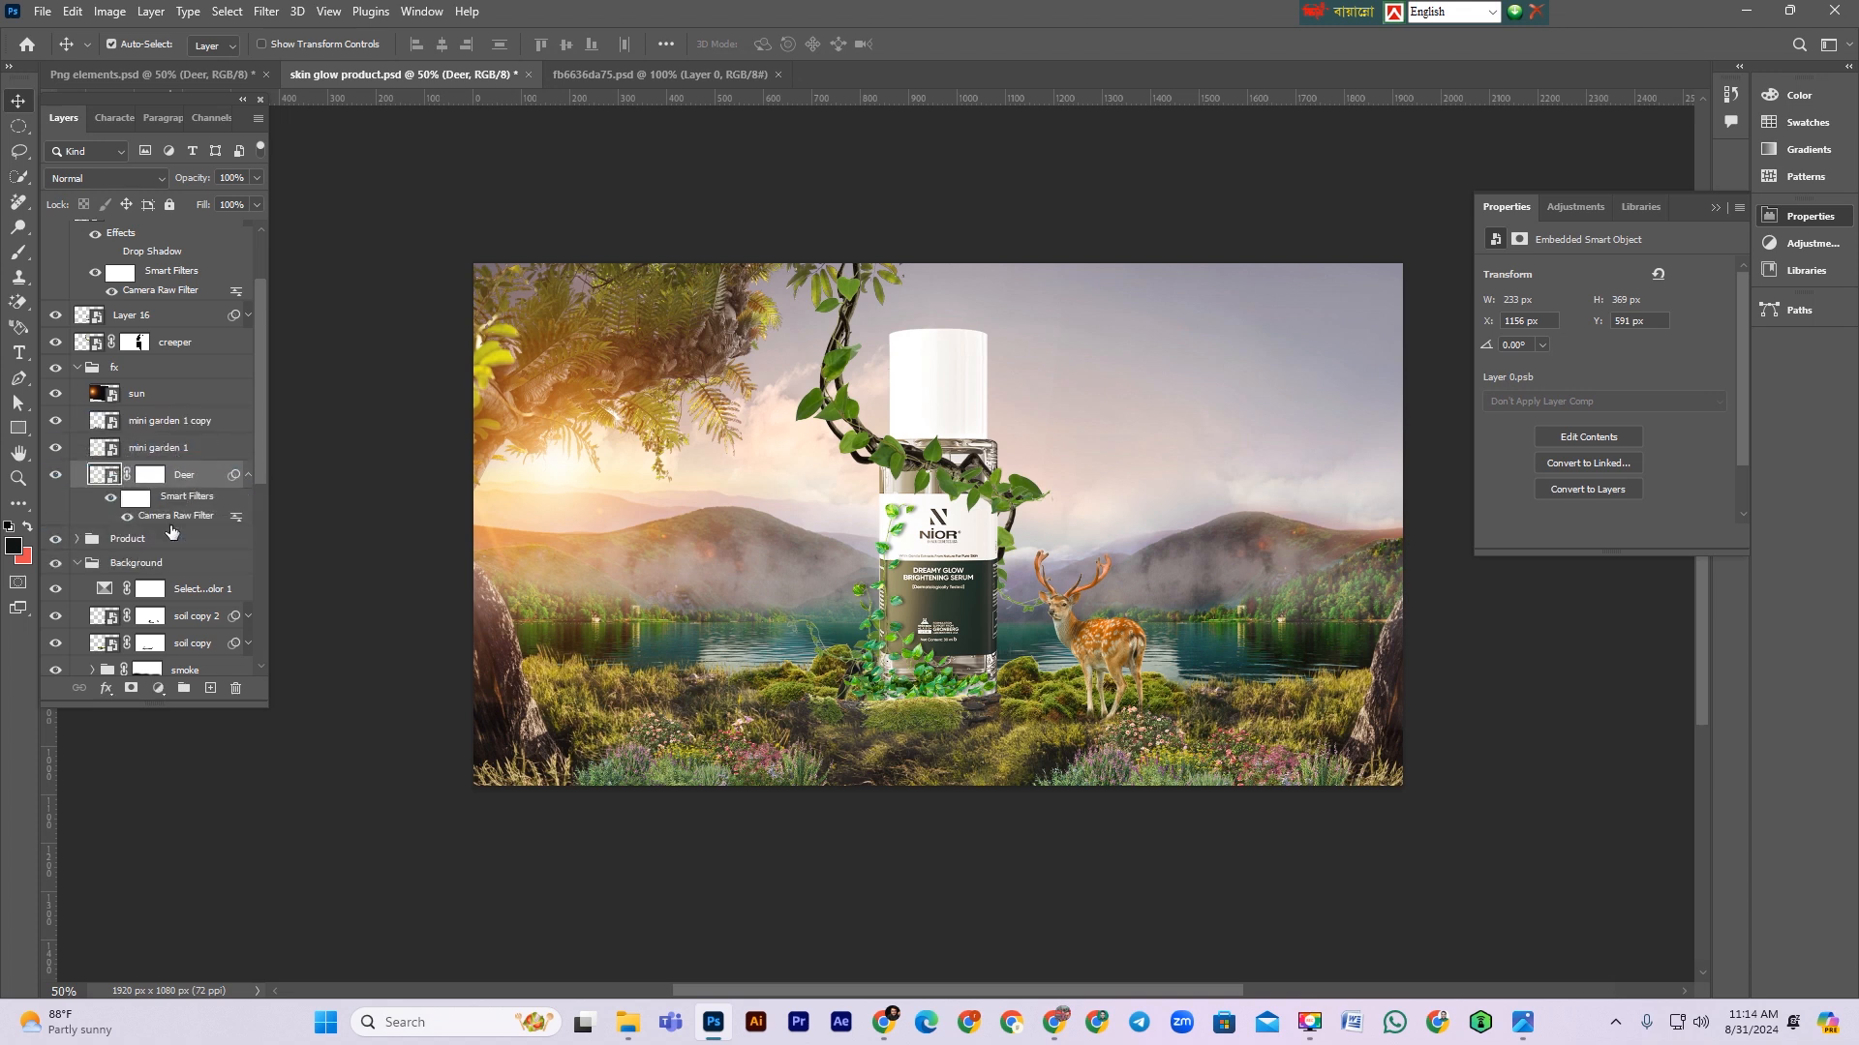
click(244, 478)
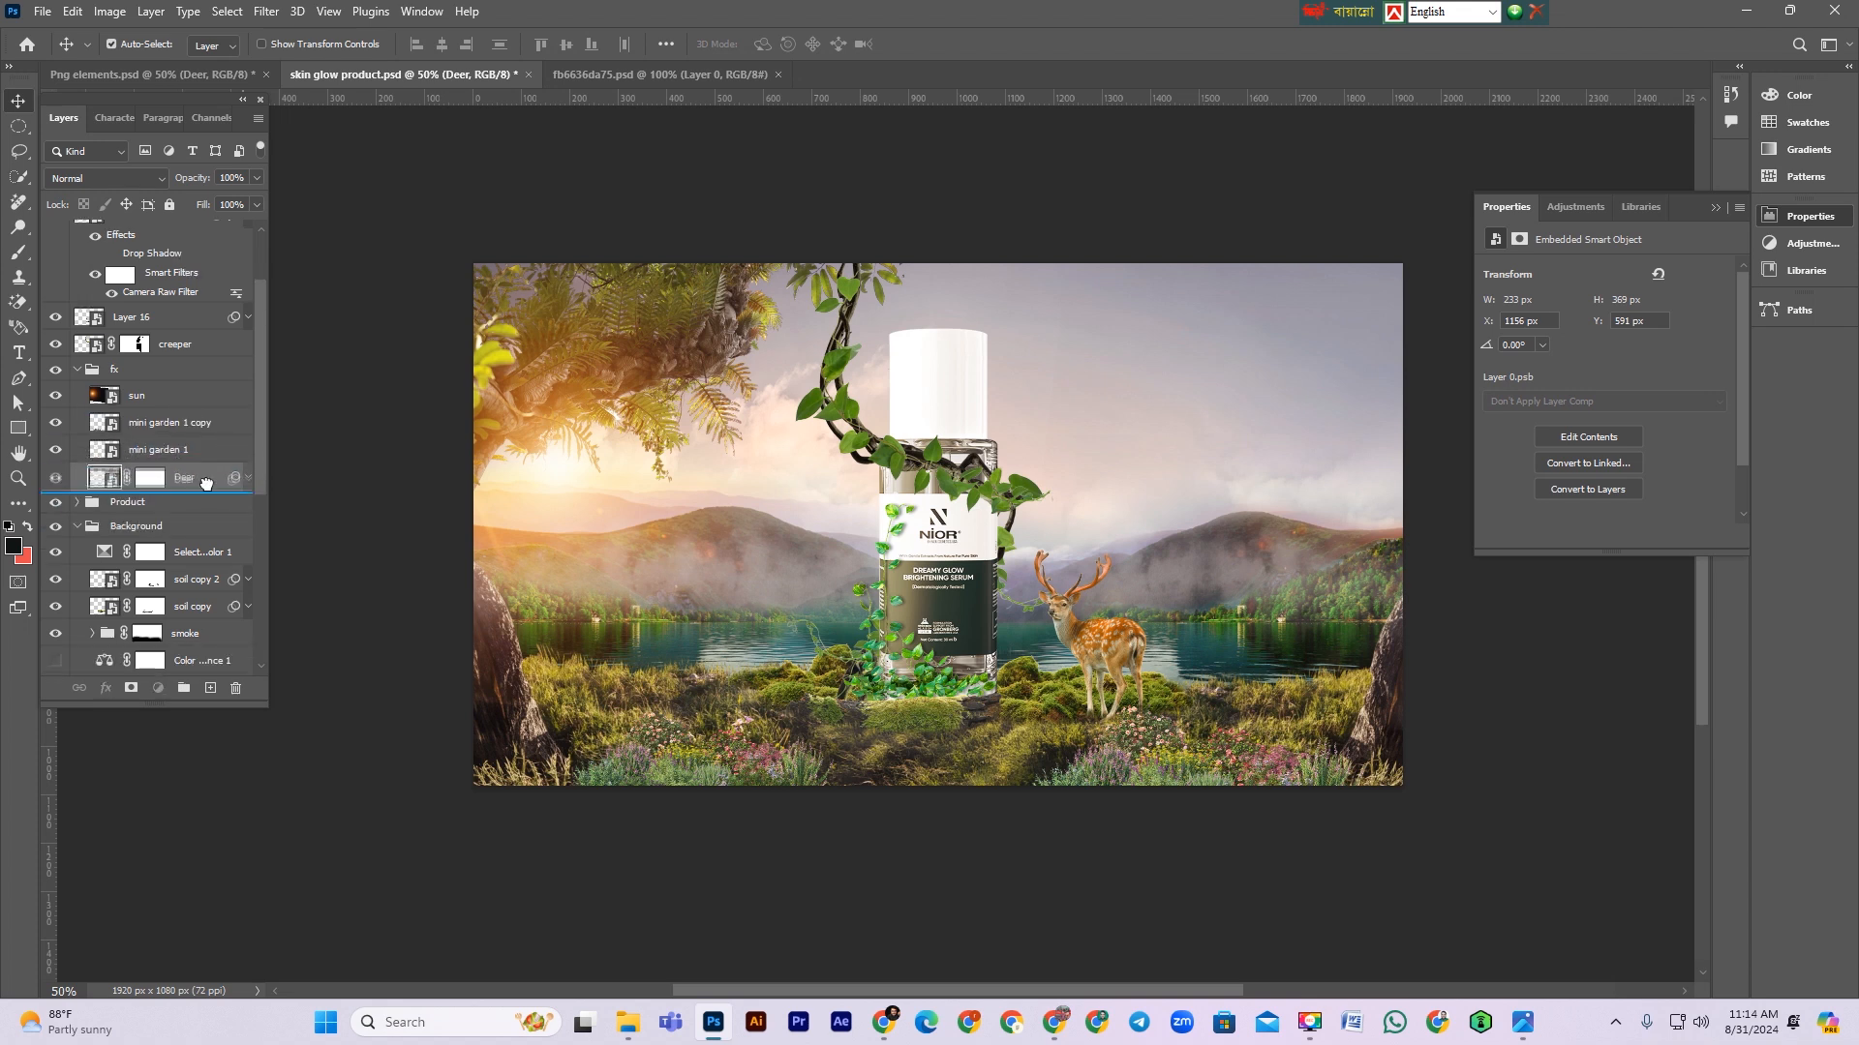
click(76, 368)
click(76, 369)
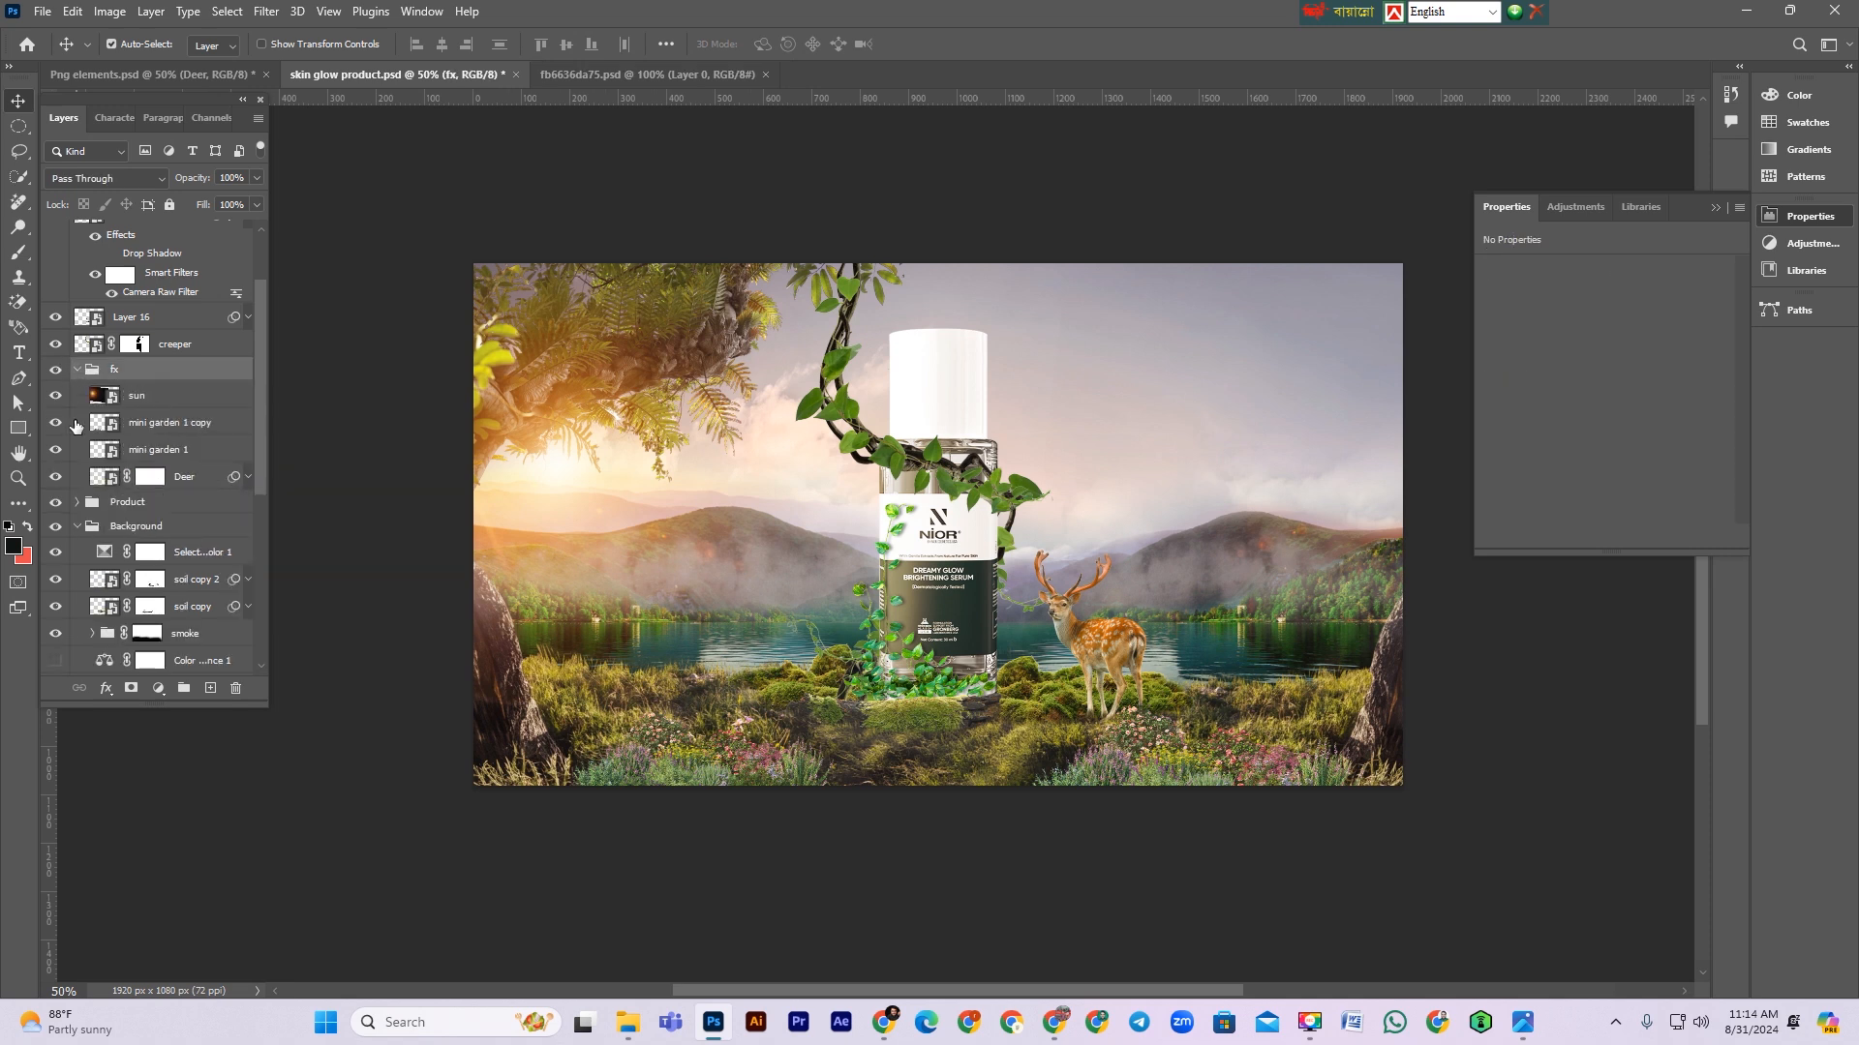
click(193, 481)
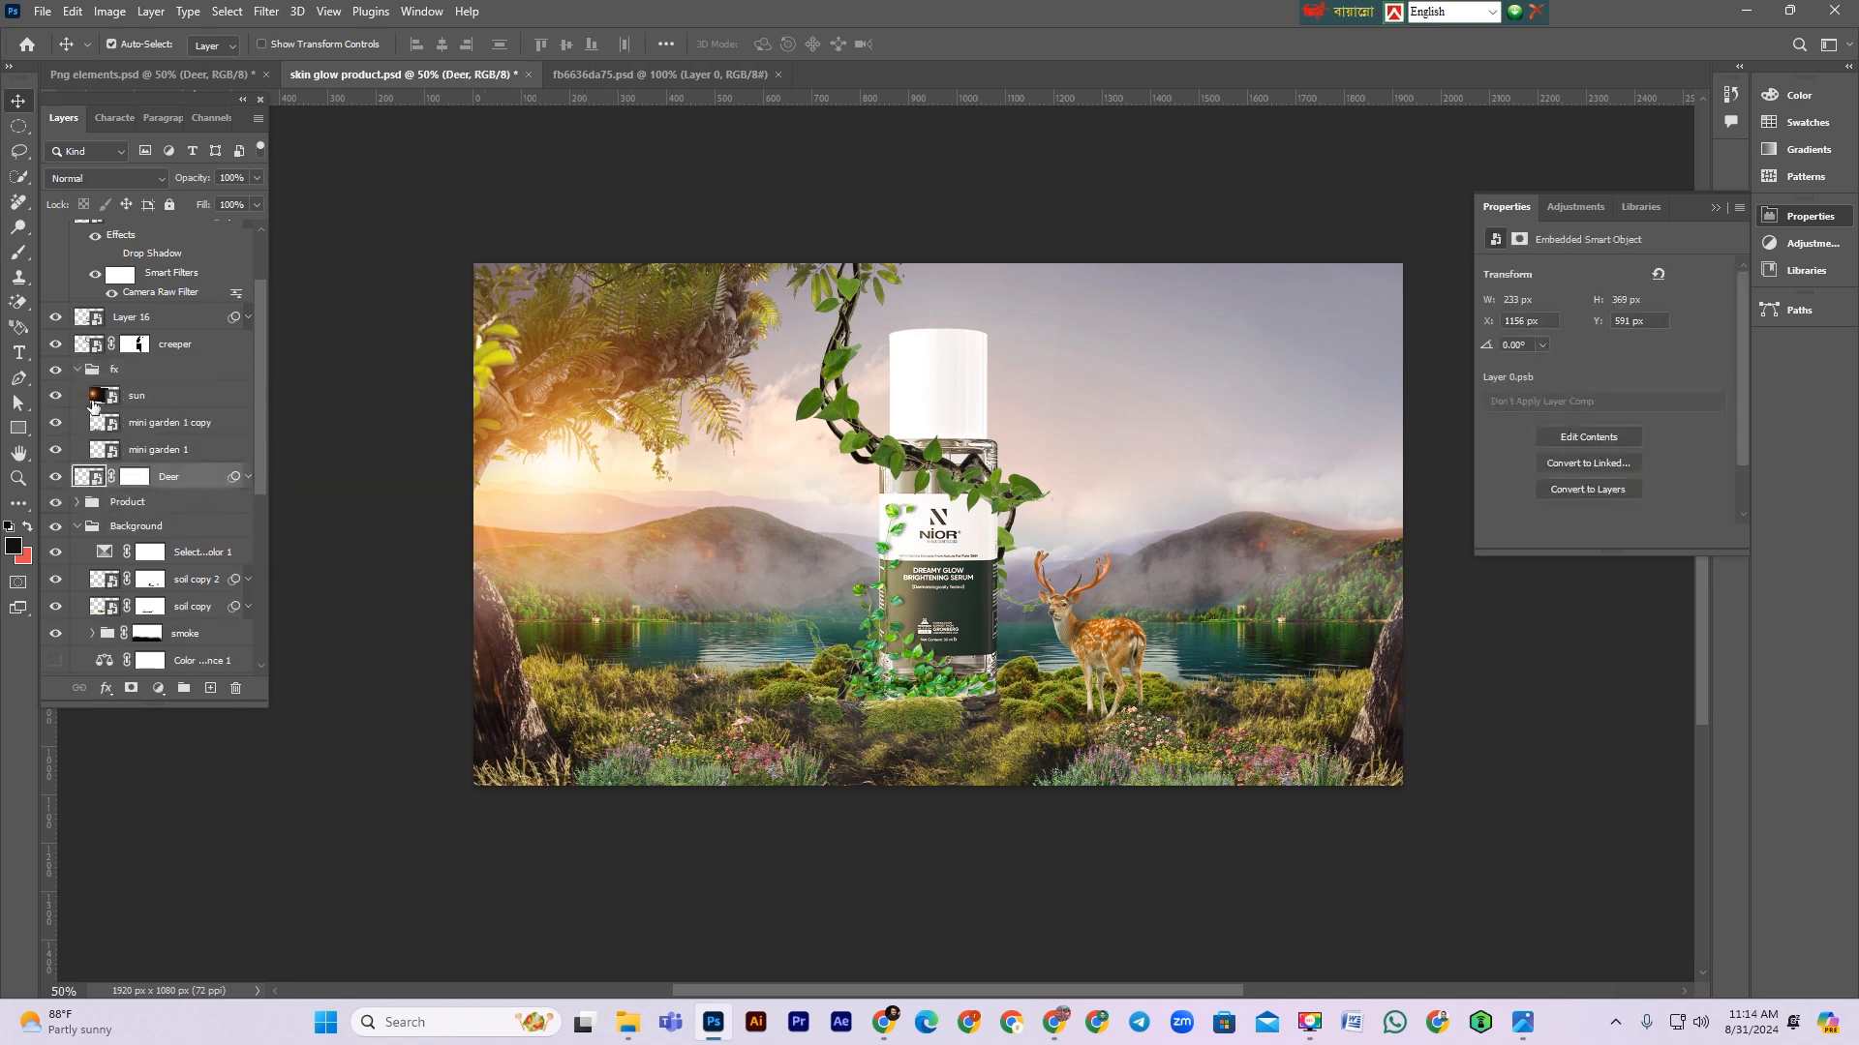
click(77, 370)
scroll(1153, 744, down, 1)
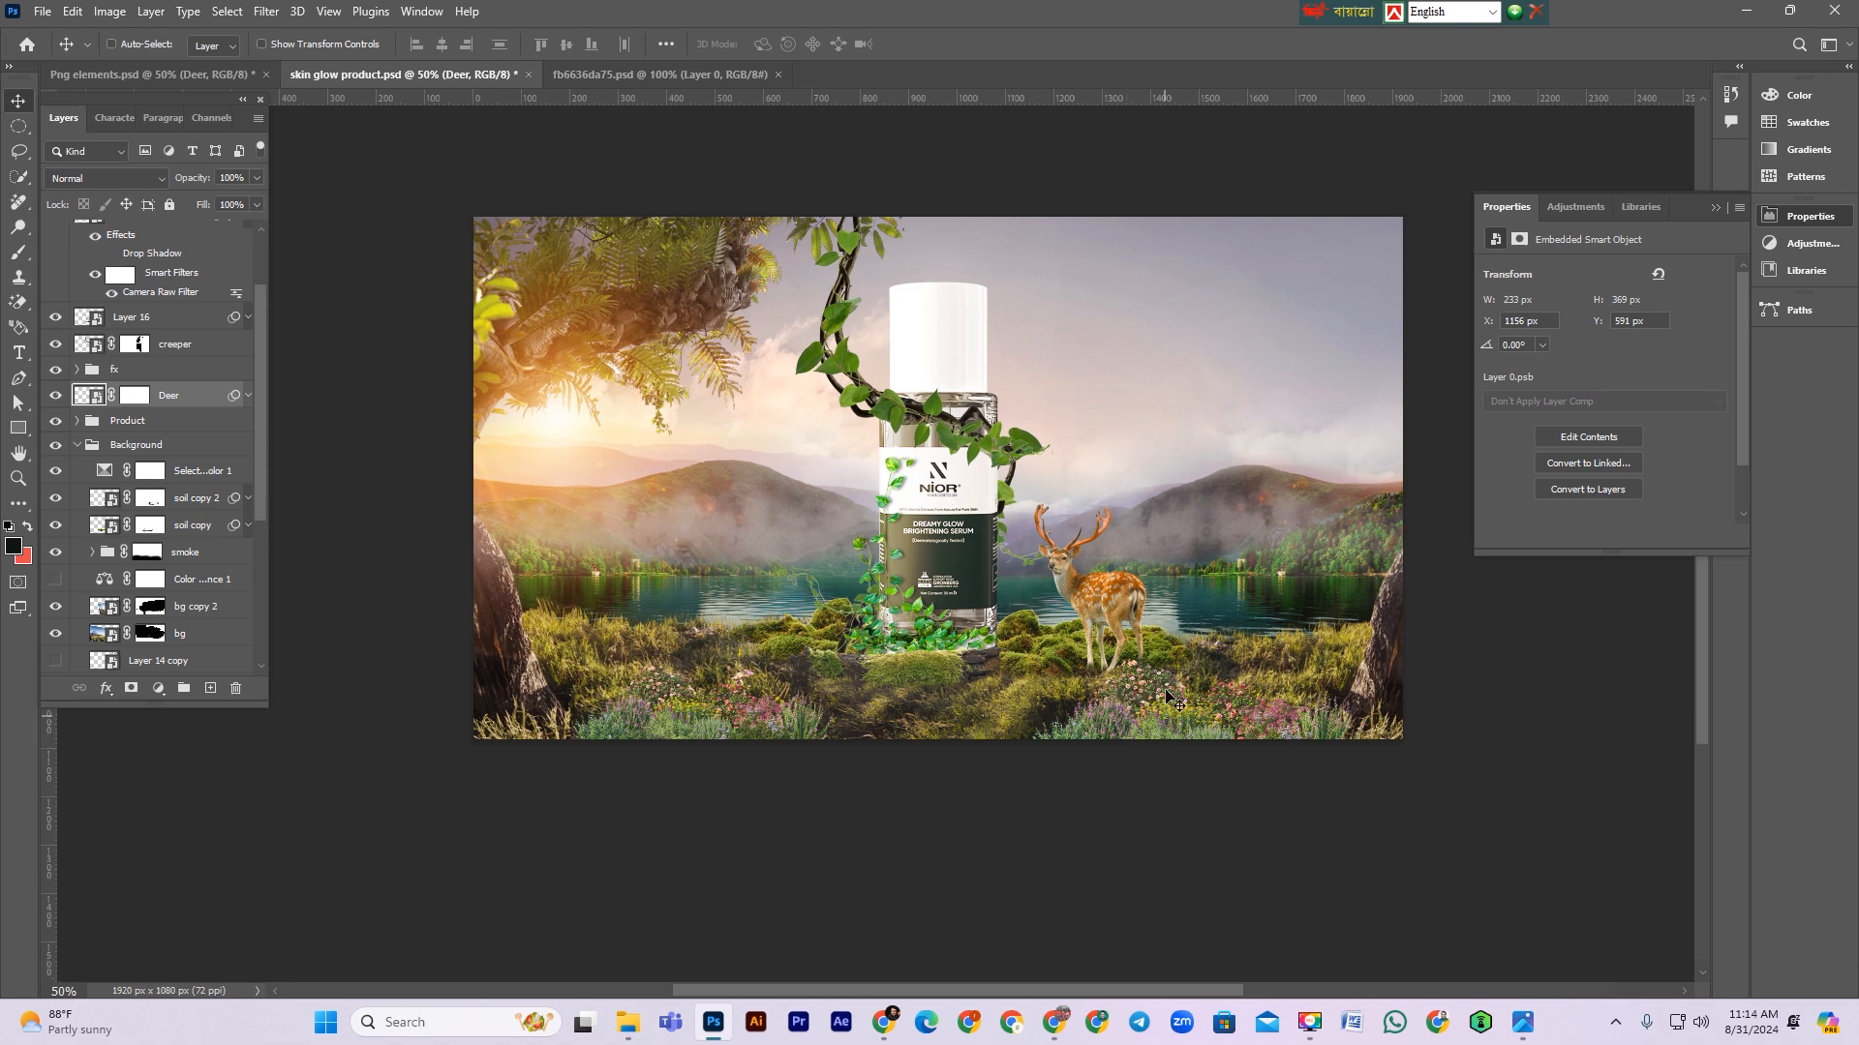
scroll(1152, 693, up, 2)
drag(1073, 627, 1059, 588)
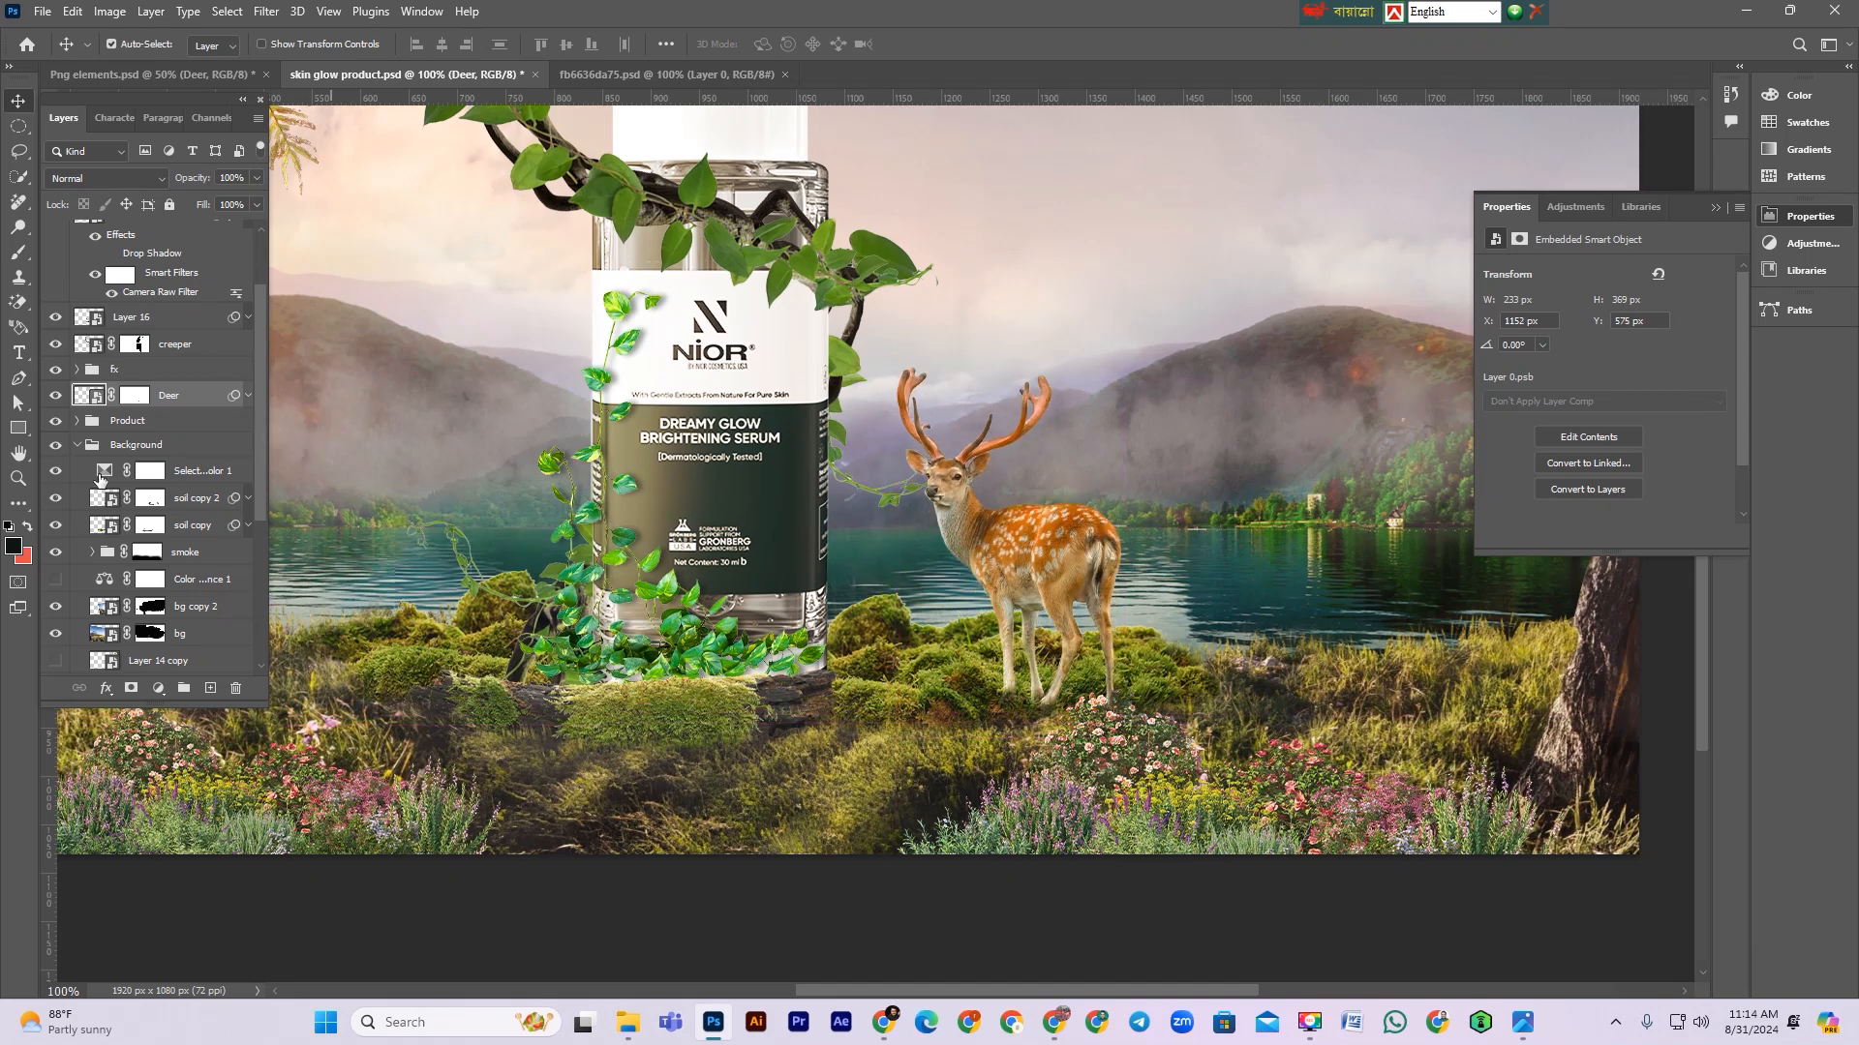
Step: Load the deer as a selection and add a new empty layer beneath the Deer layer
ctrl+click(81, 399)
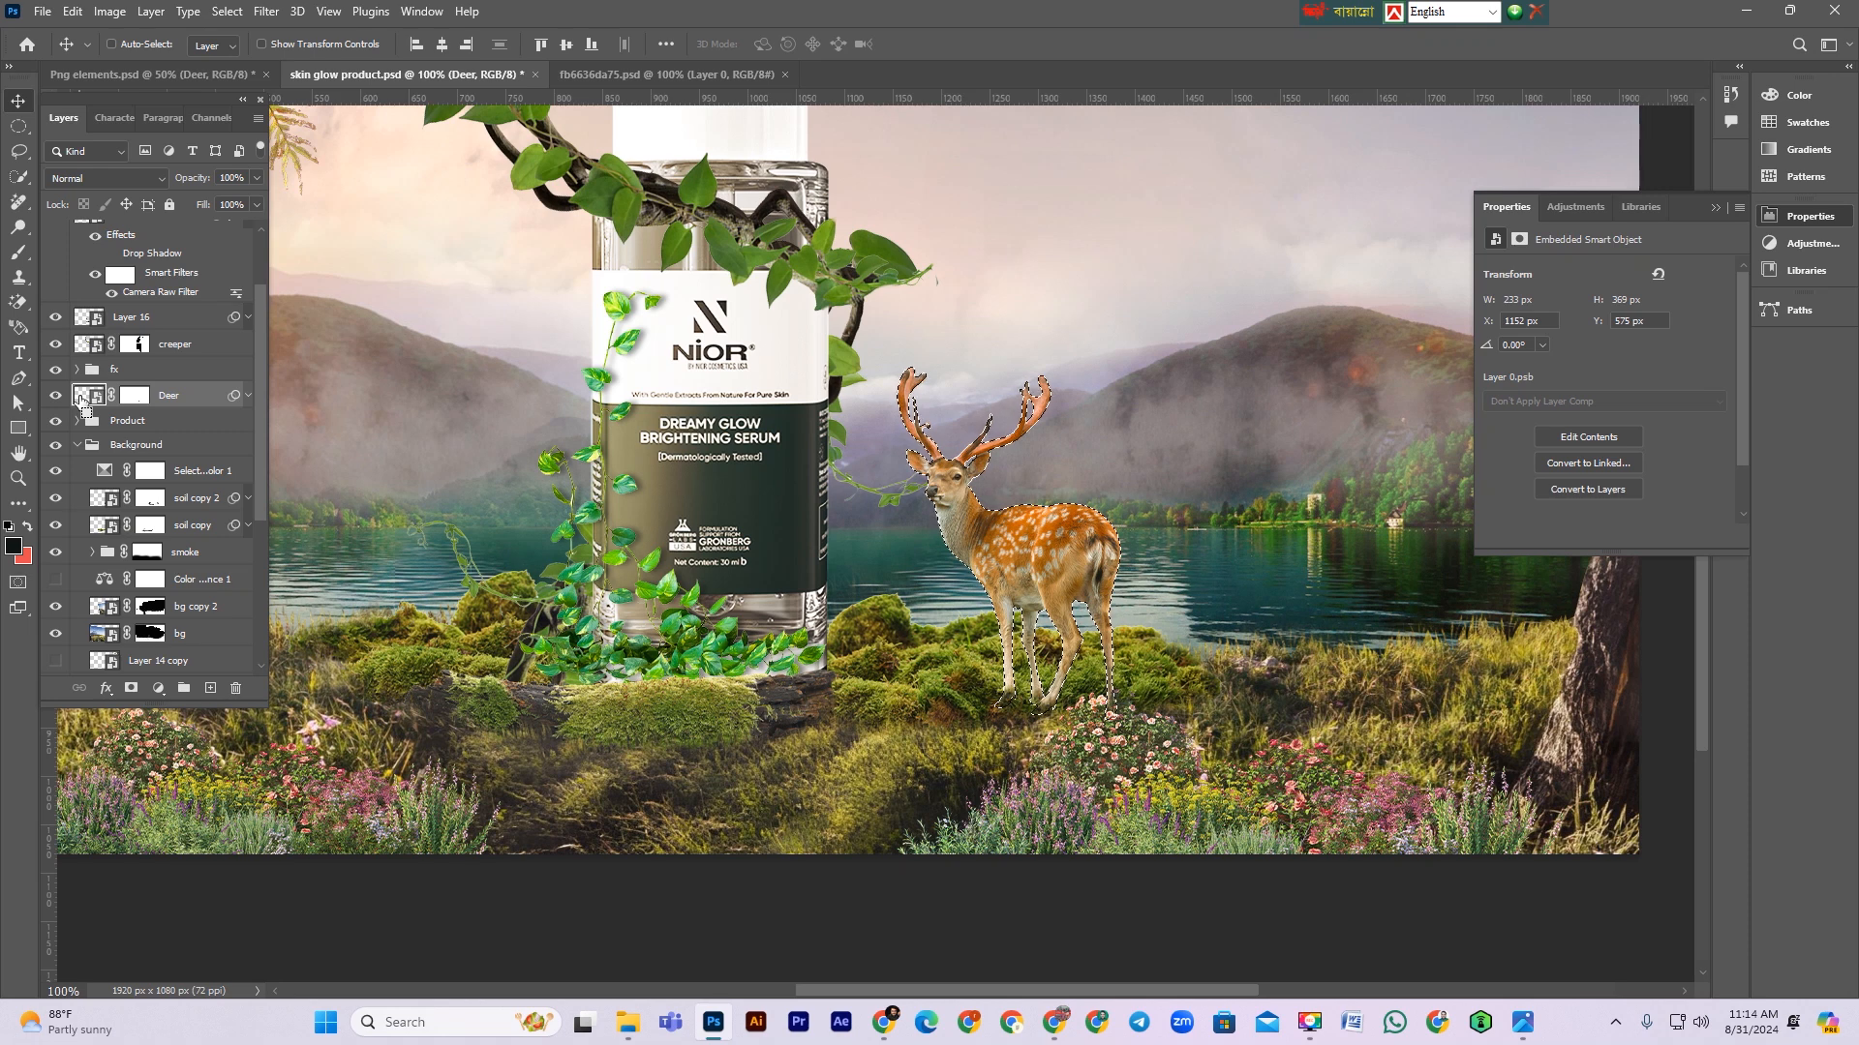
click(180, 420)
click(217, 686)
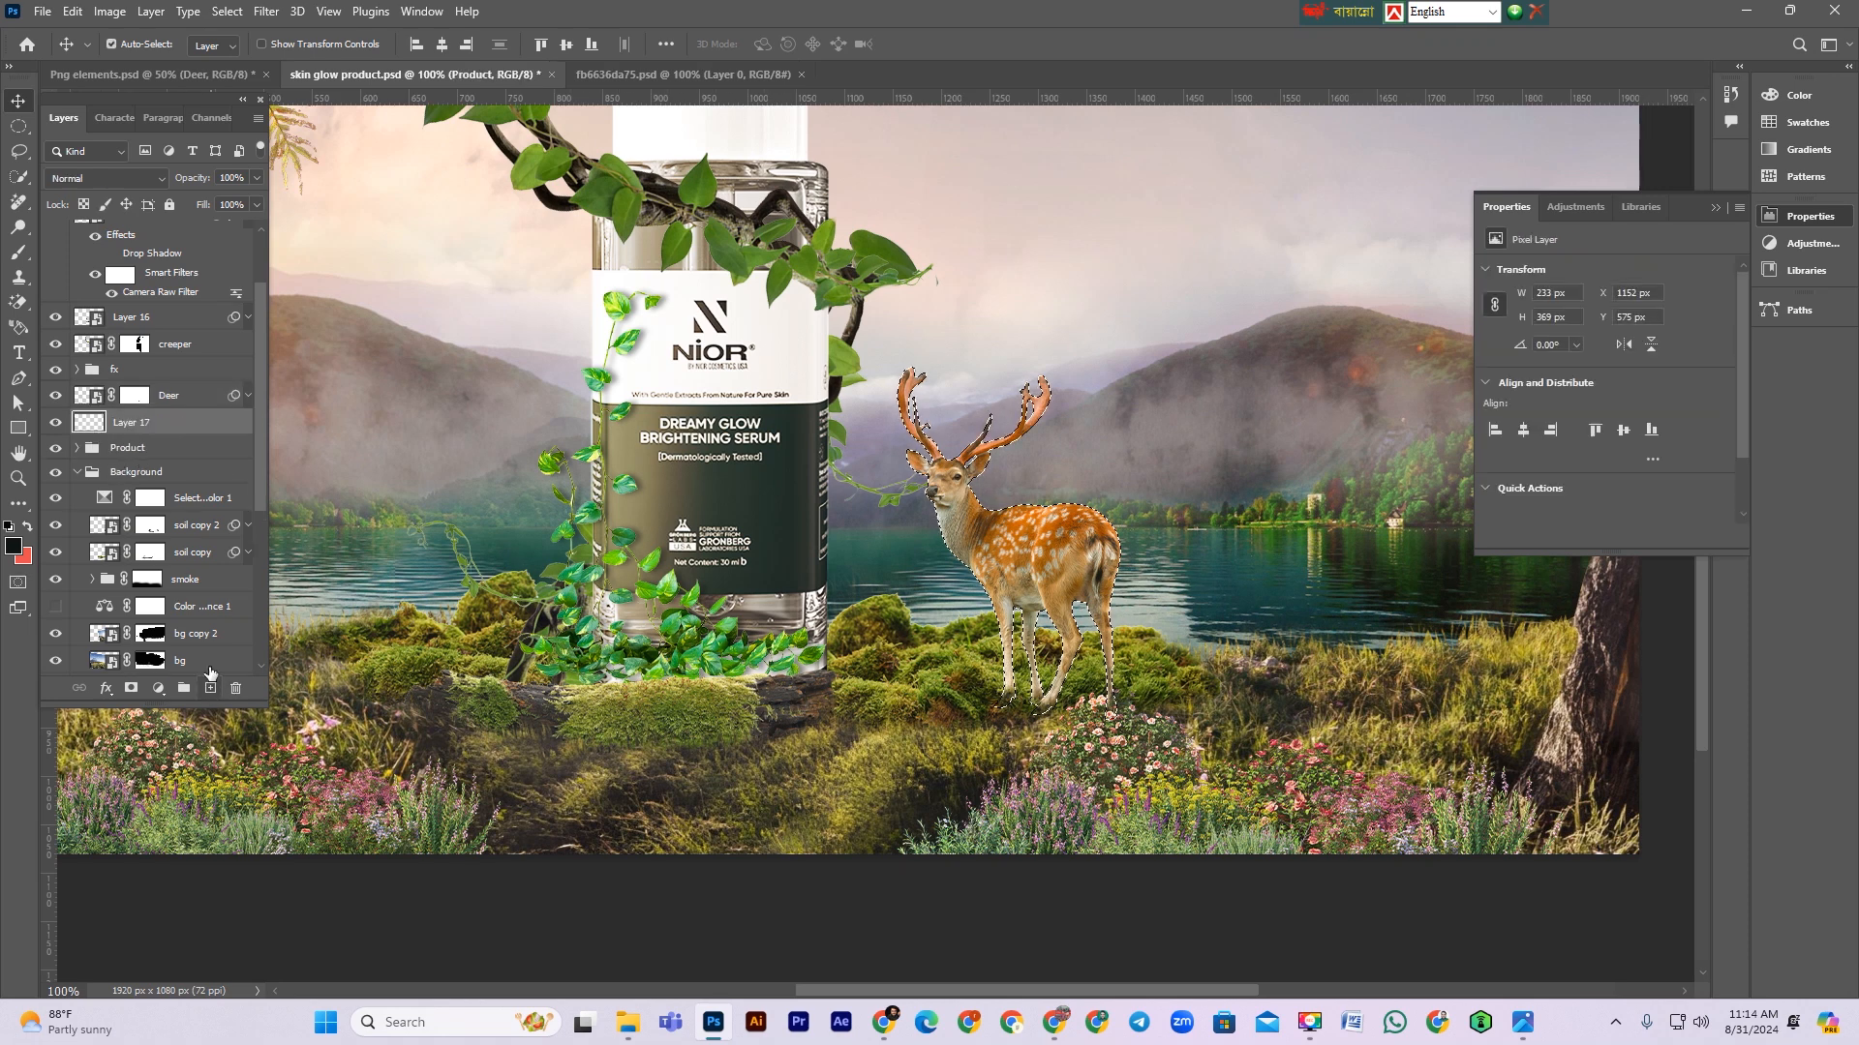
Step: Set the foreground colour to a very dark green, 051901
click(13, 548)
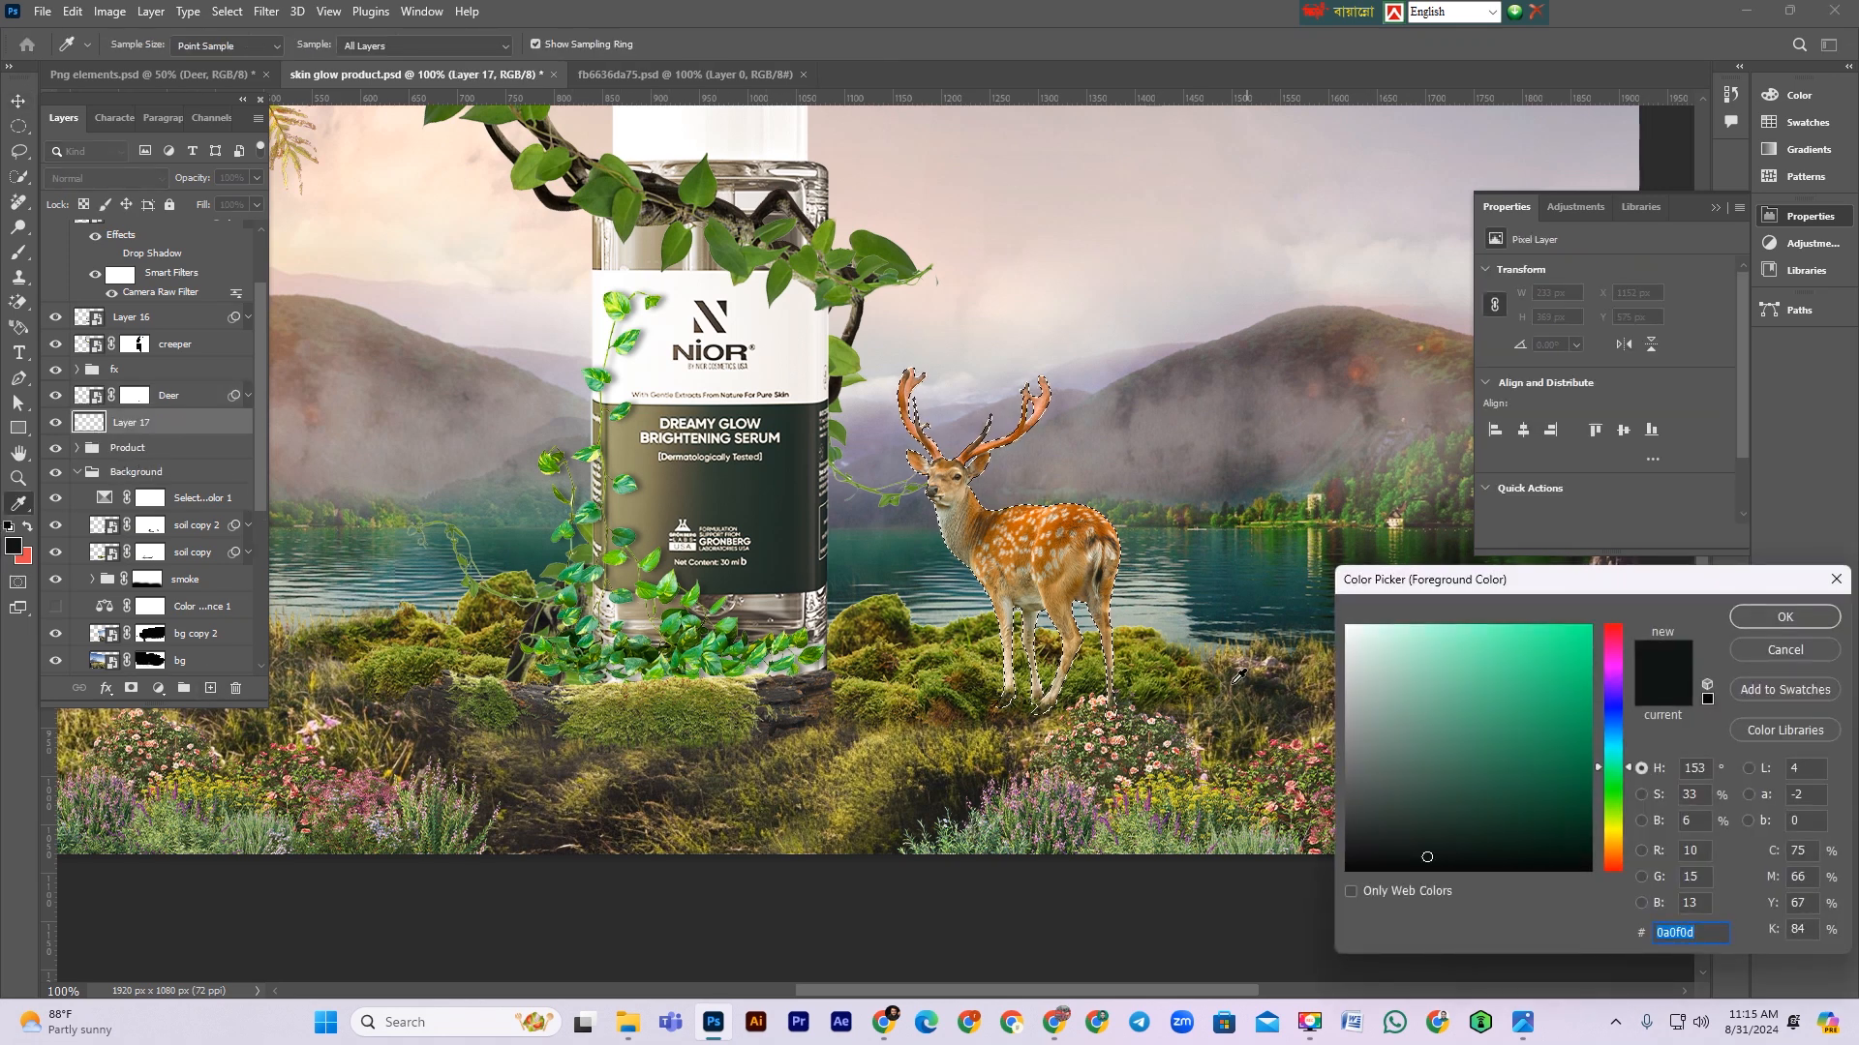
click(1158, 685)
click(1529, 852)
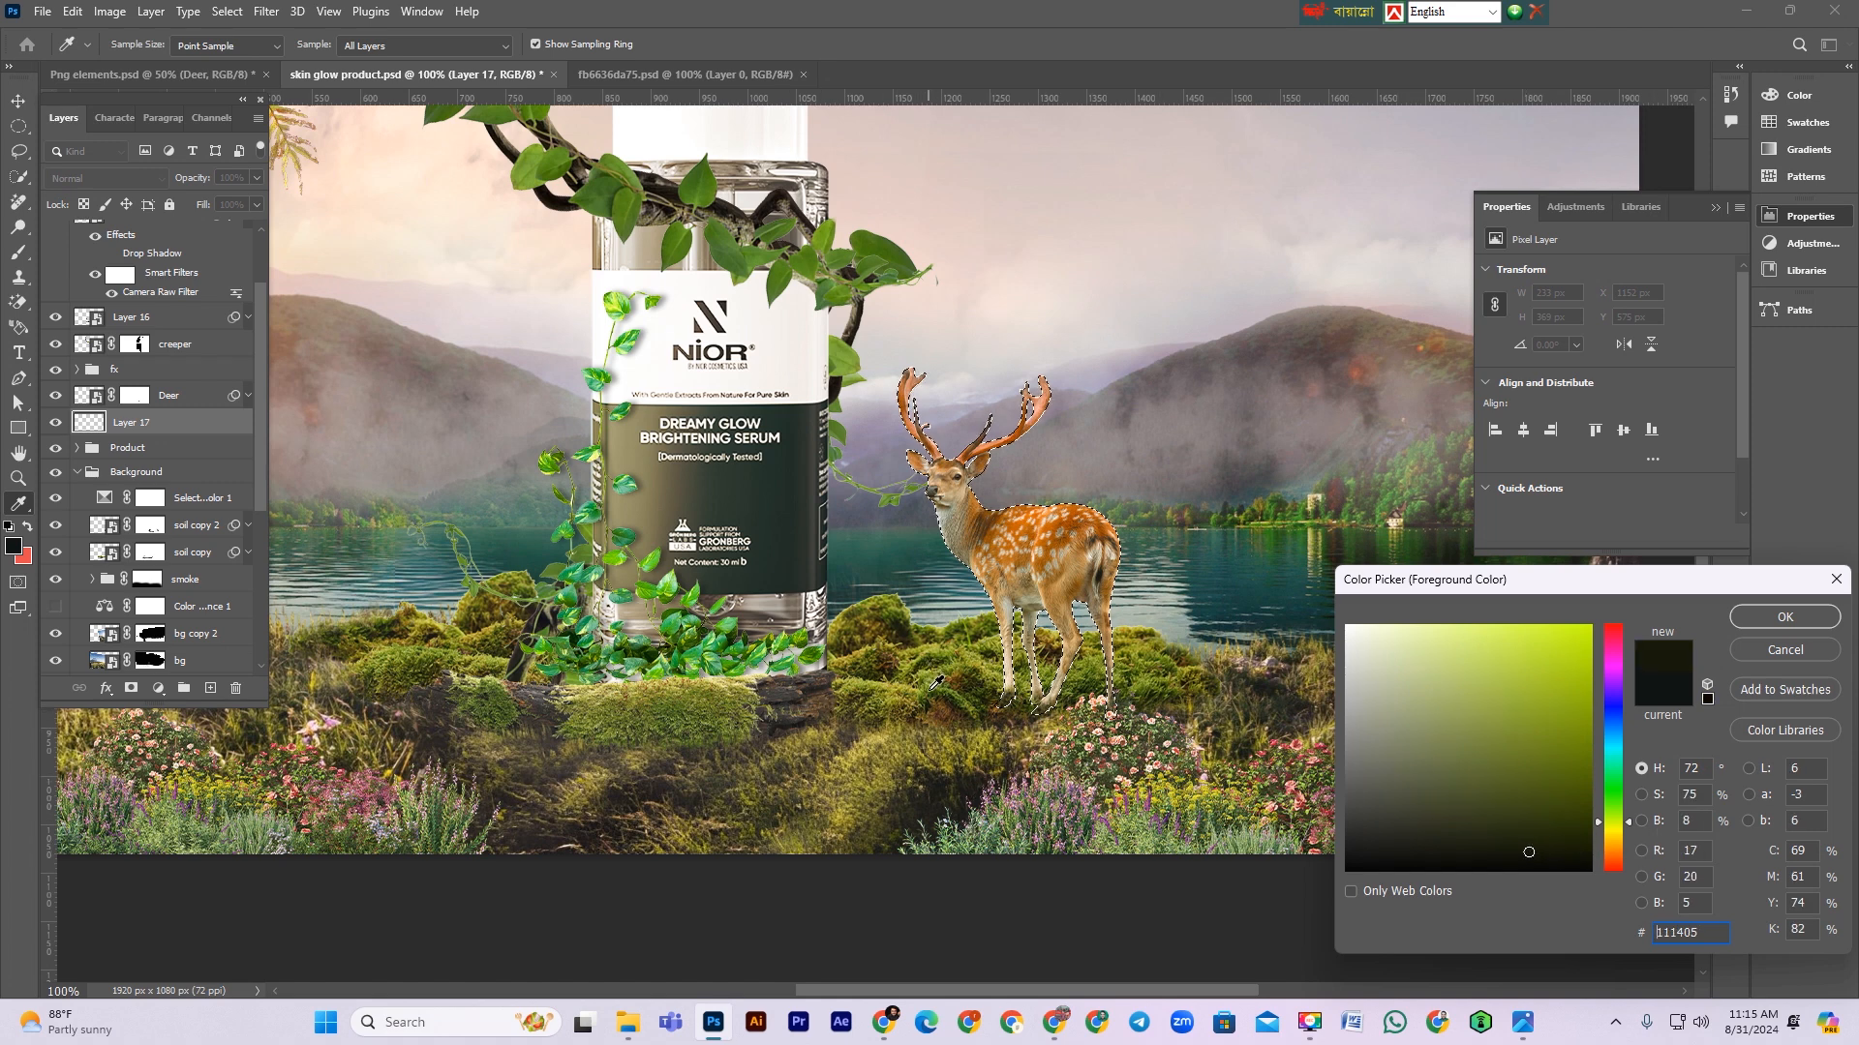
click(934, 685)
click(1579, 831)
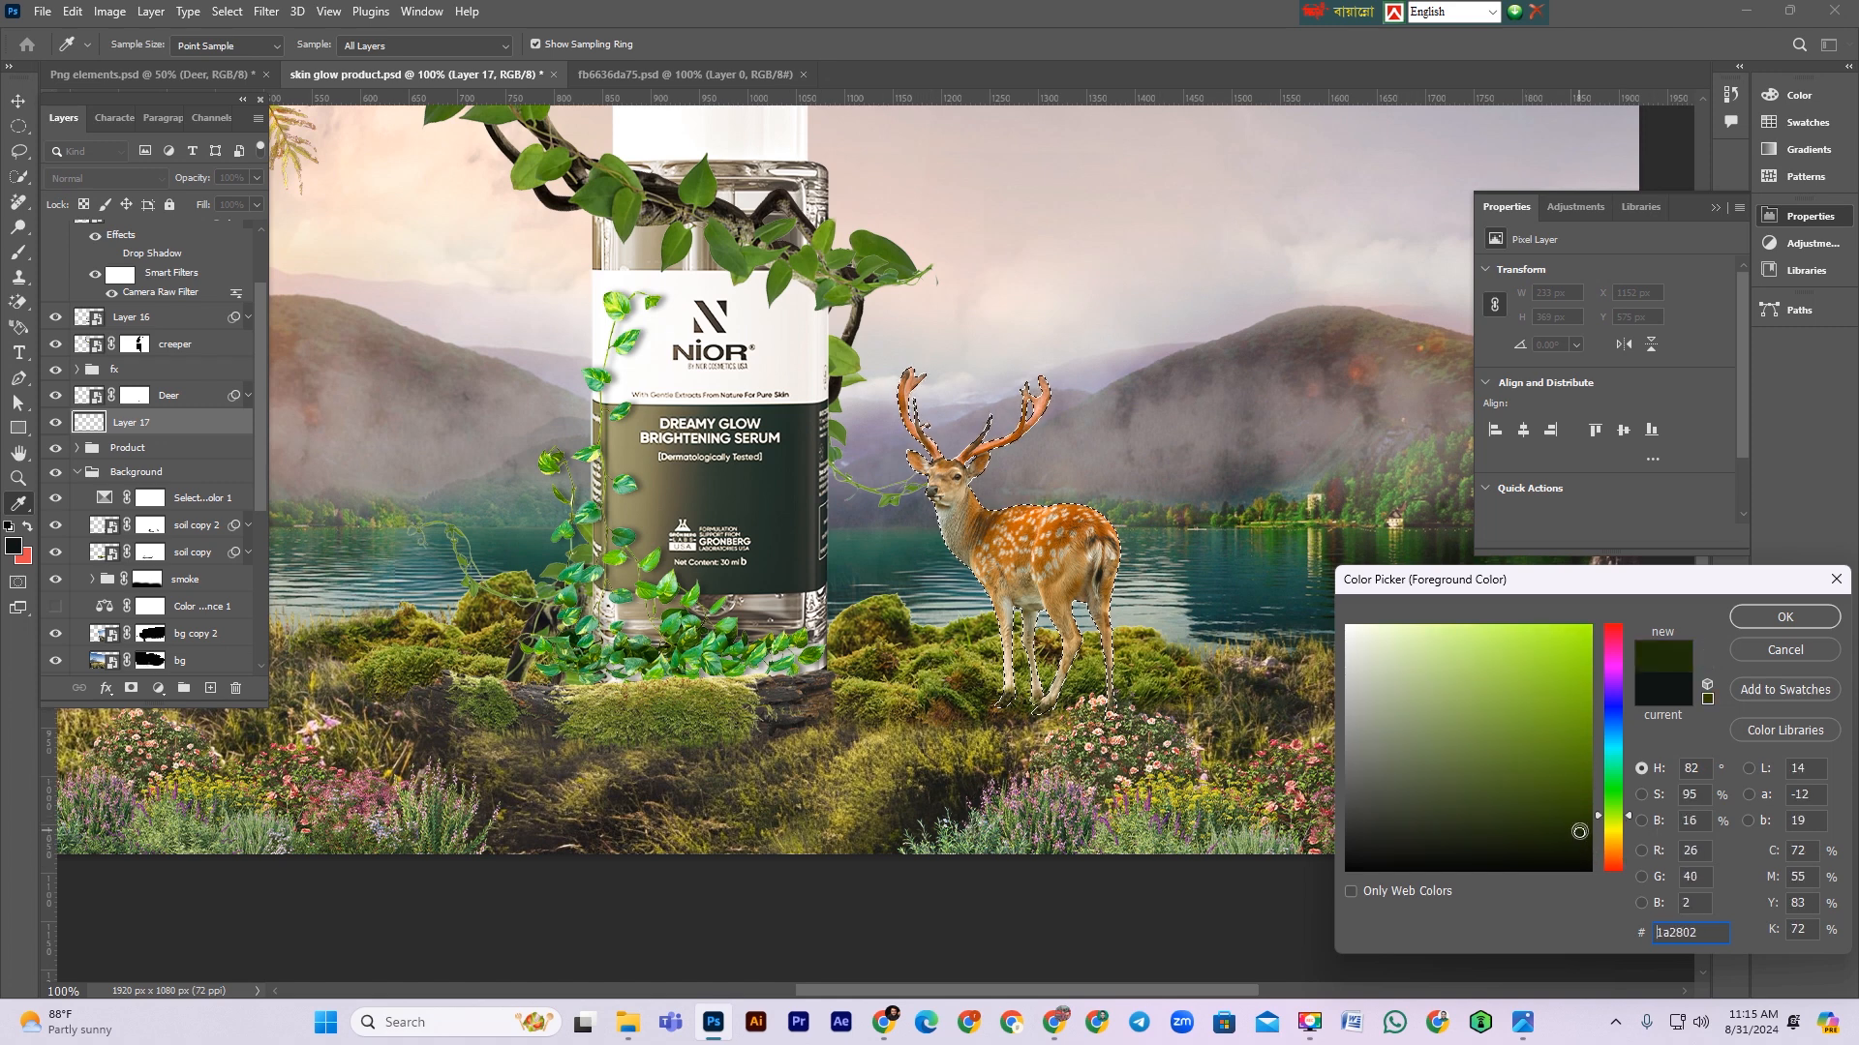
drag(1613, 822, 1615, 805)
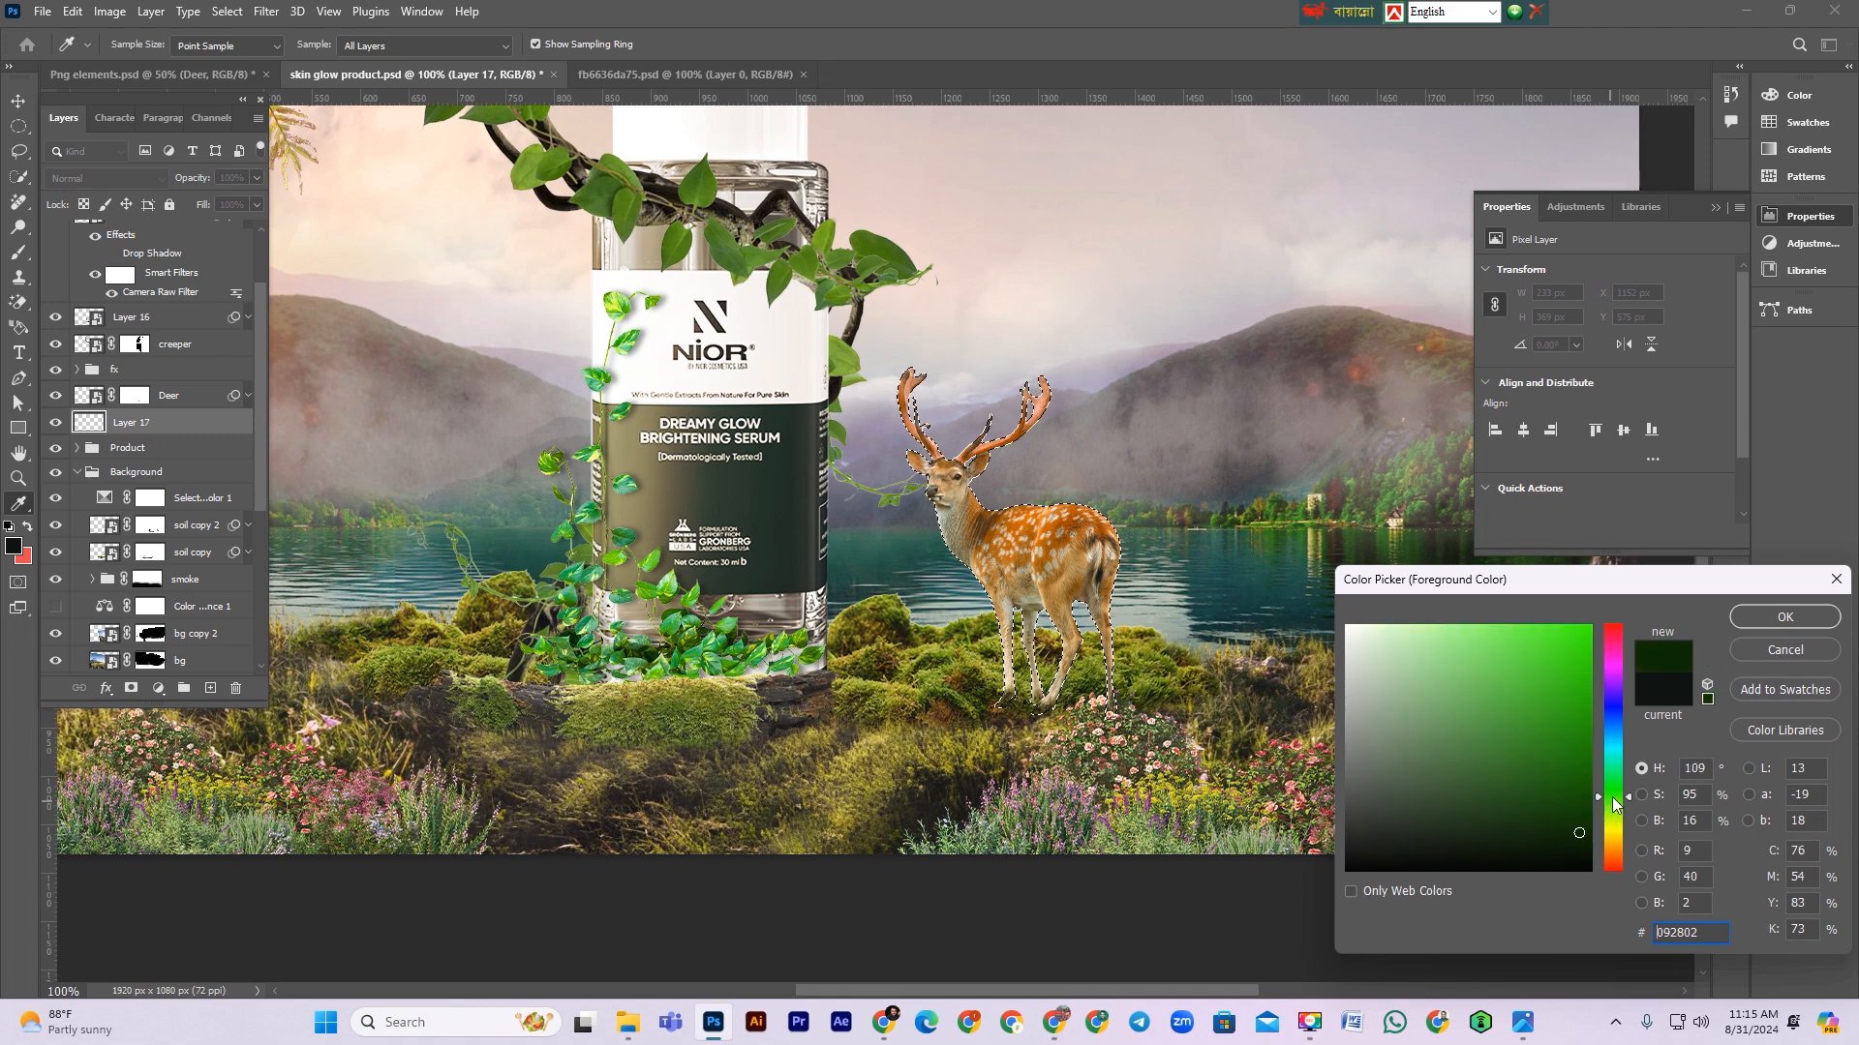
click(1583, 848)
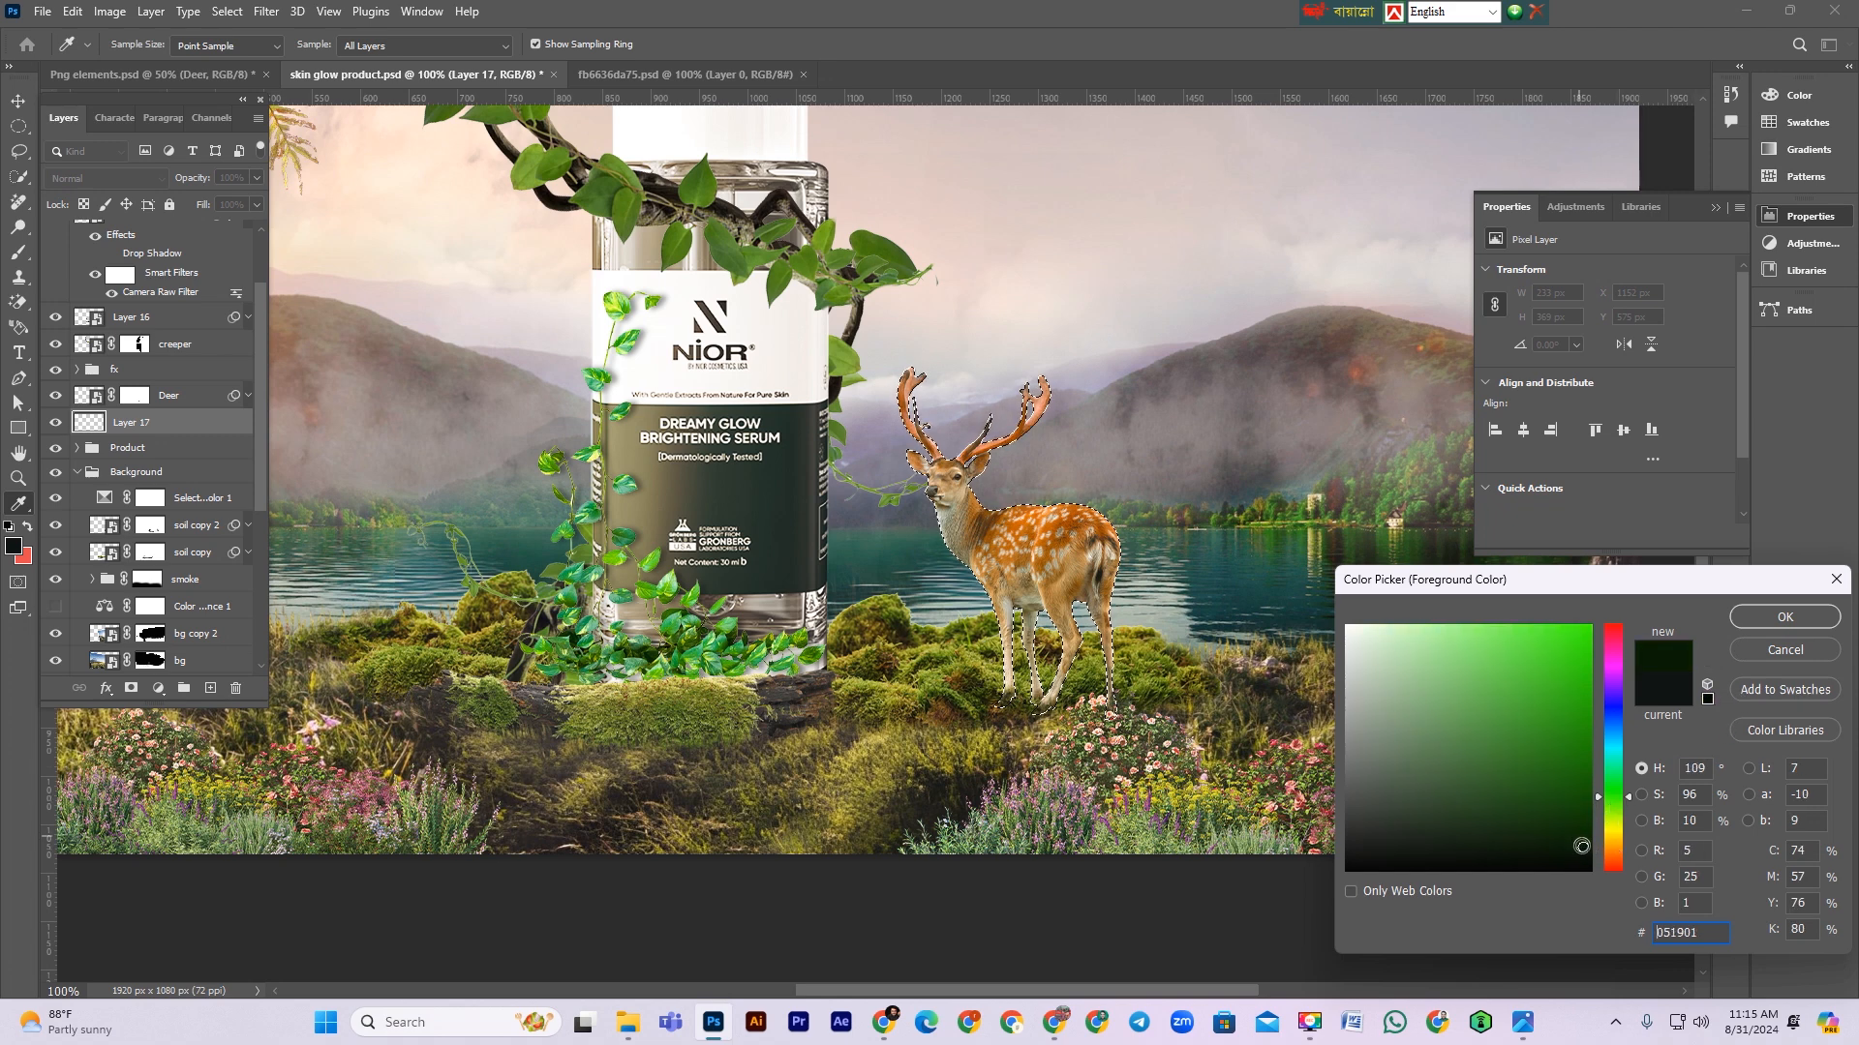
click(1783, 618)
Step: Flip the dark deer silhouette vertically and move it down beneath the deer's hooves as a reflected shadow
key(v)
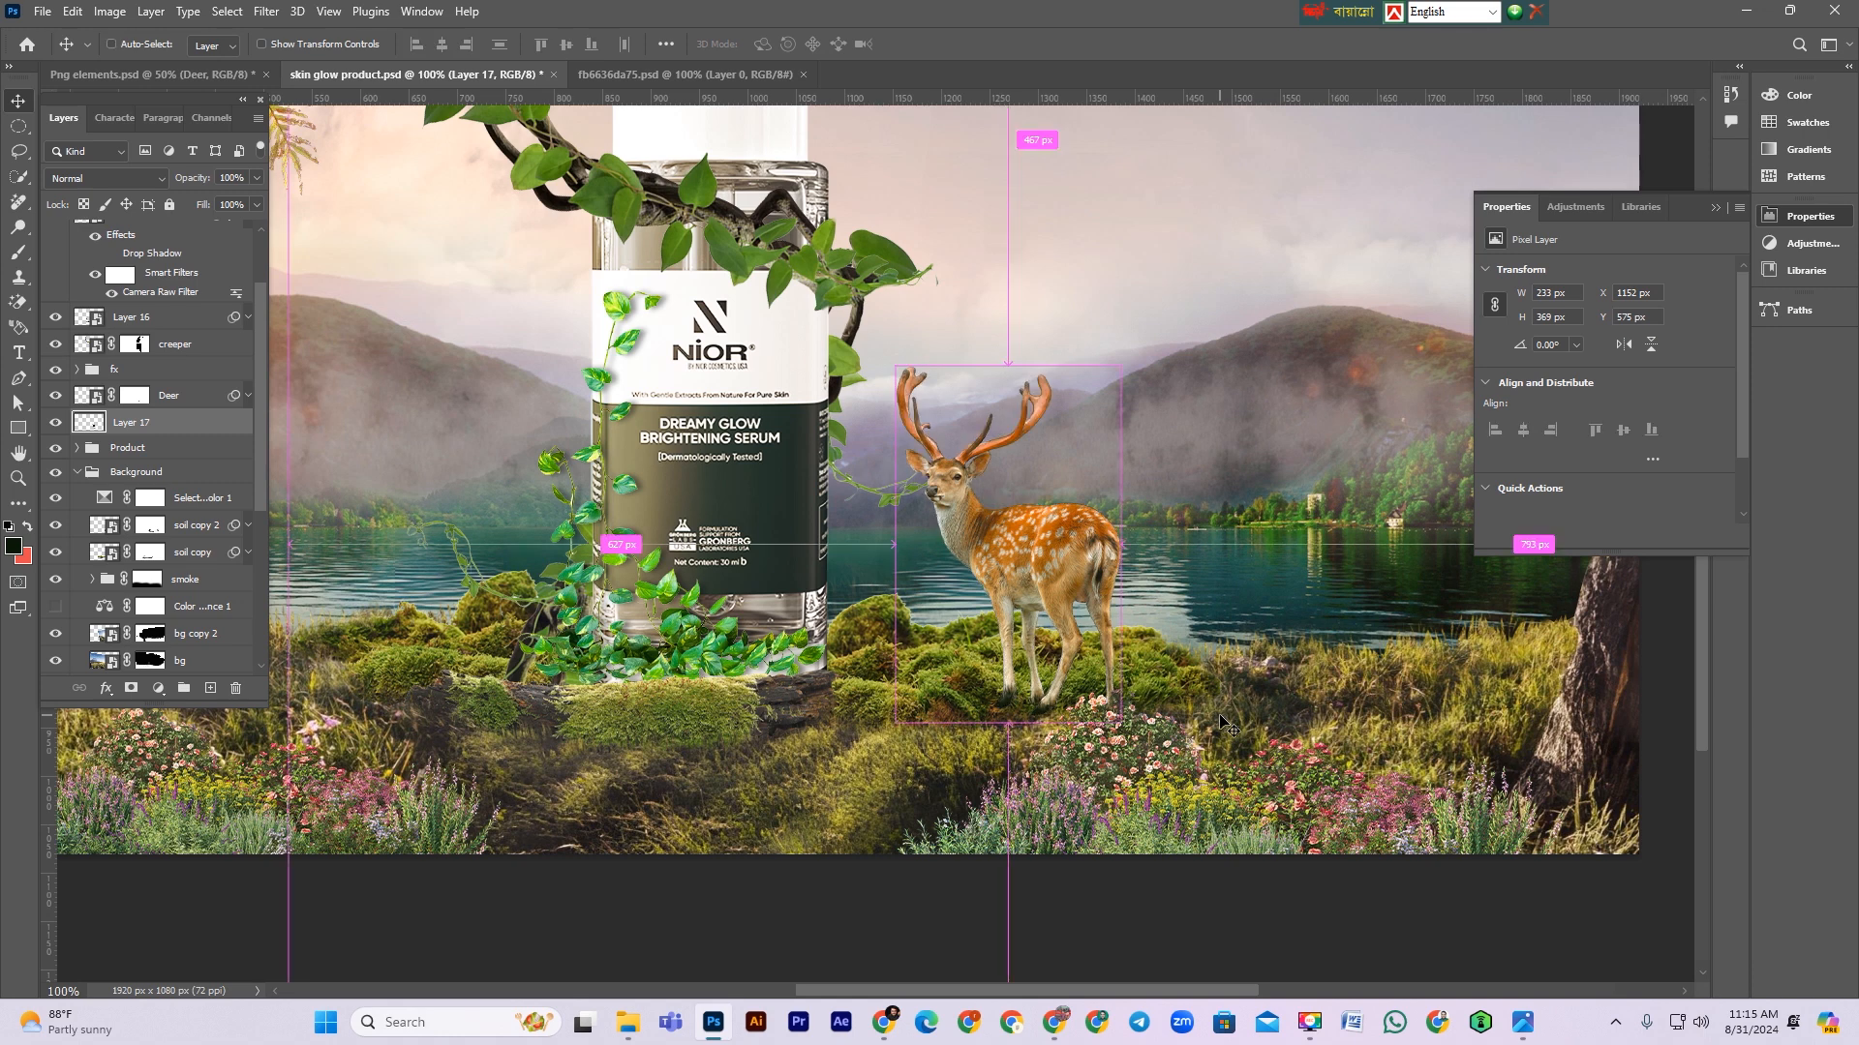
key(ctrl+t)
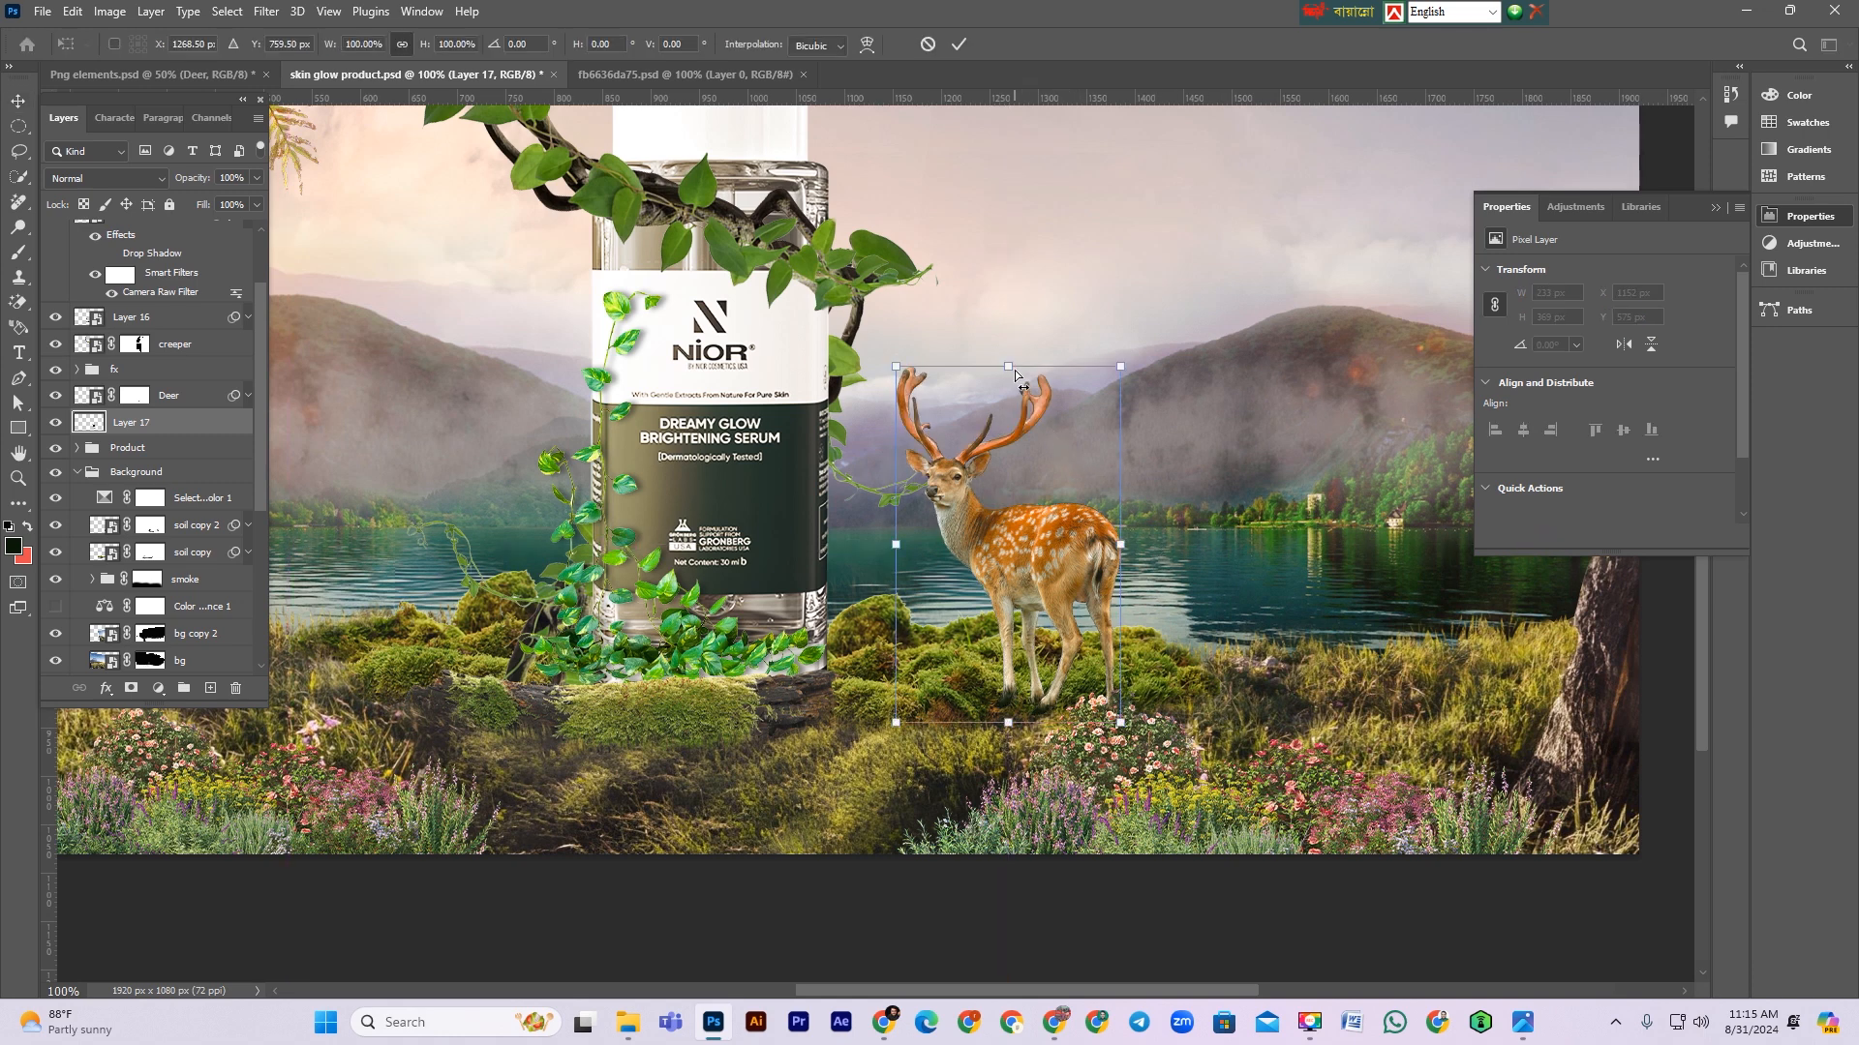
drag(1010, 370, 1351, 861)
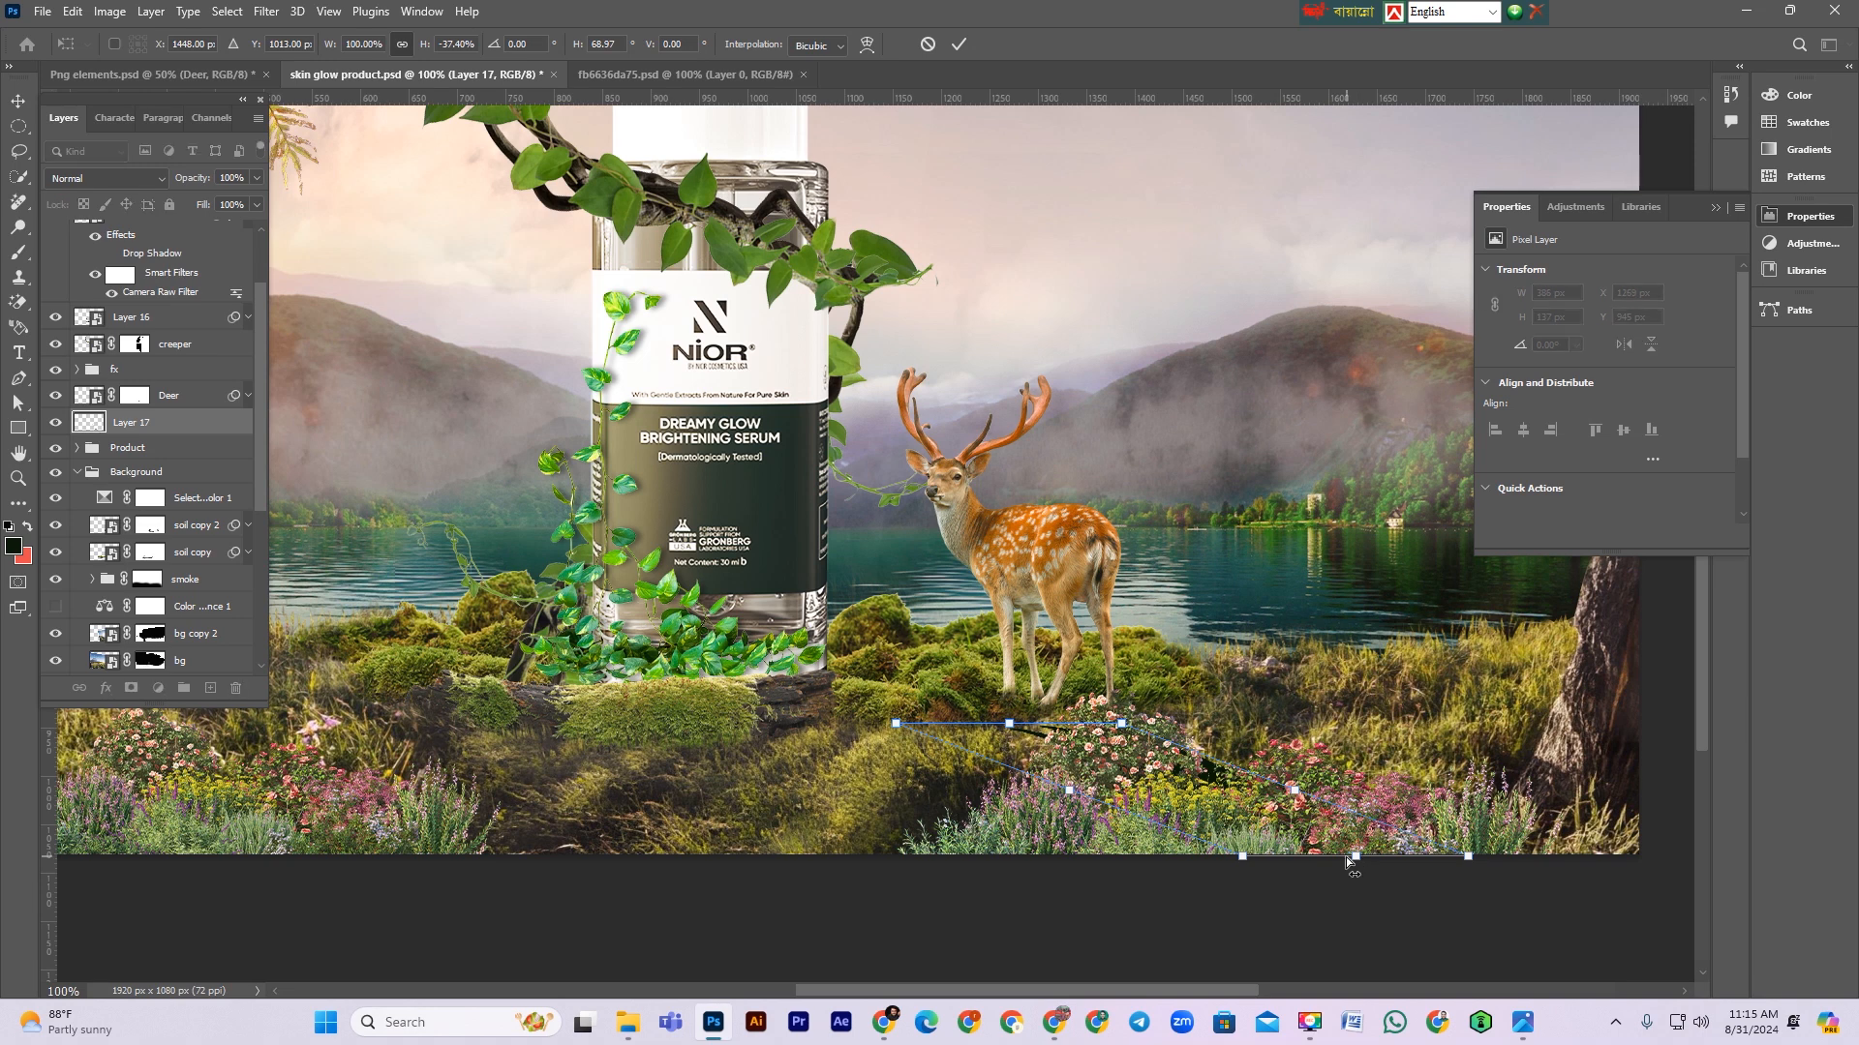
key(ctrl+z)
right_click(1014, 497)
click(1046, 905)
drag(1013, 574, 1011, 878)
key(Return)
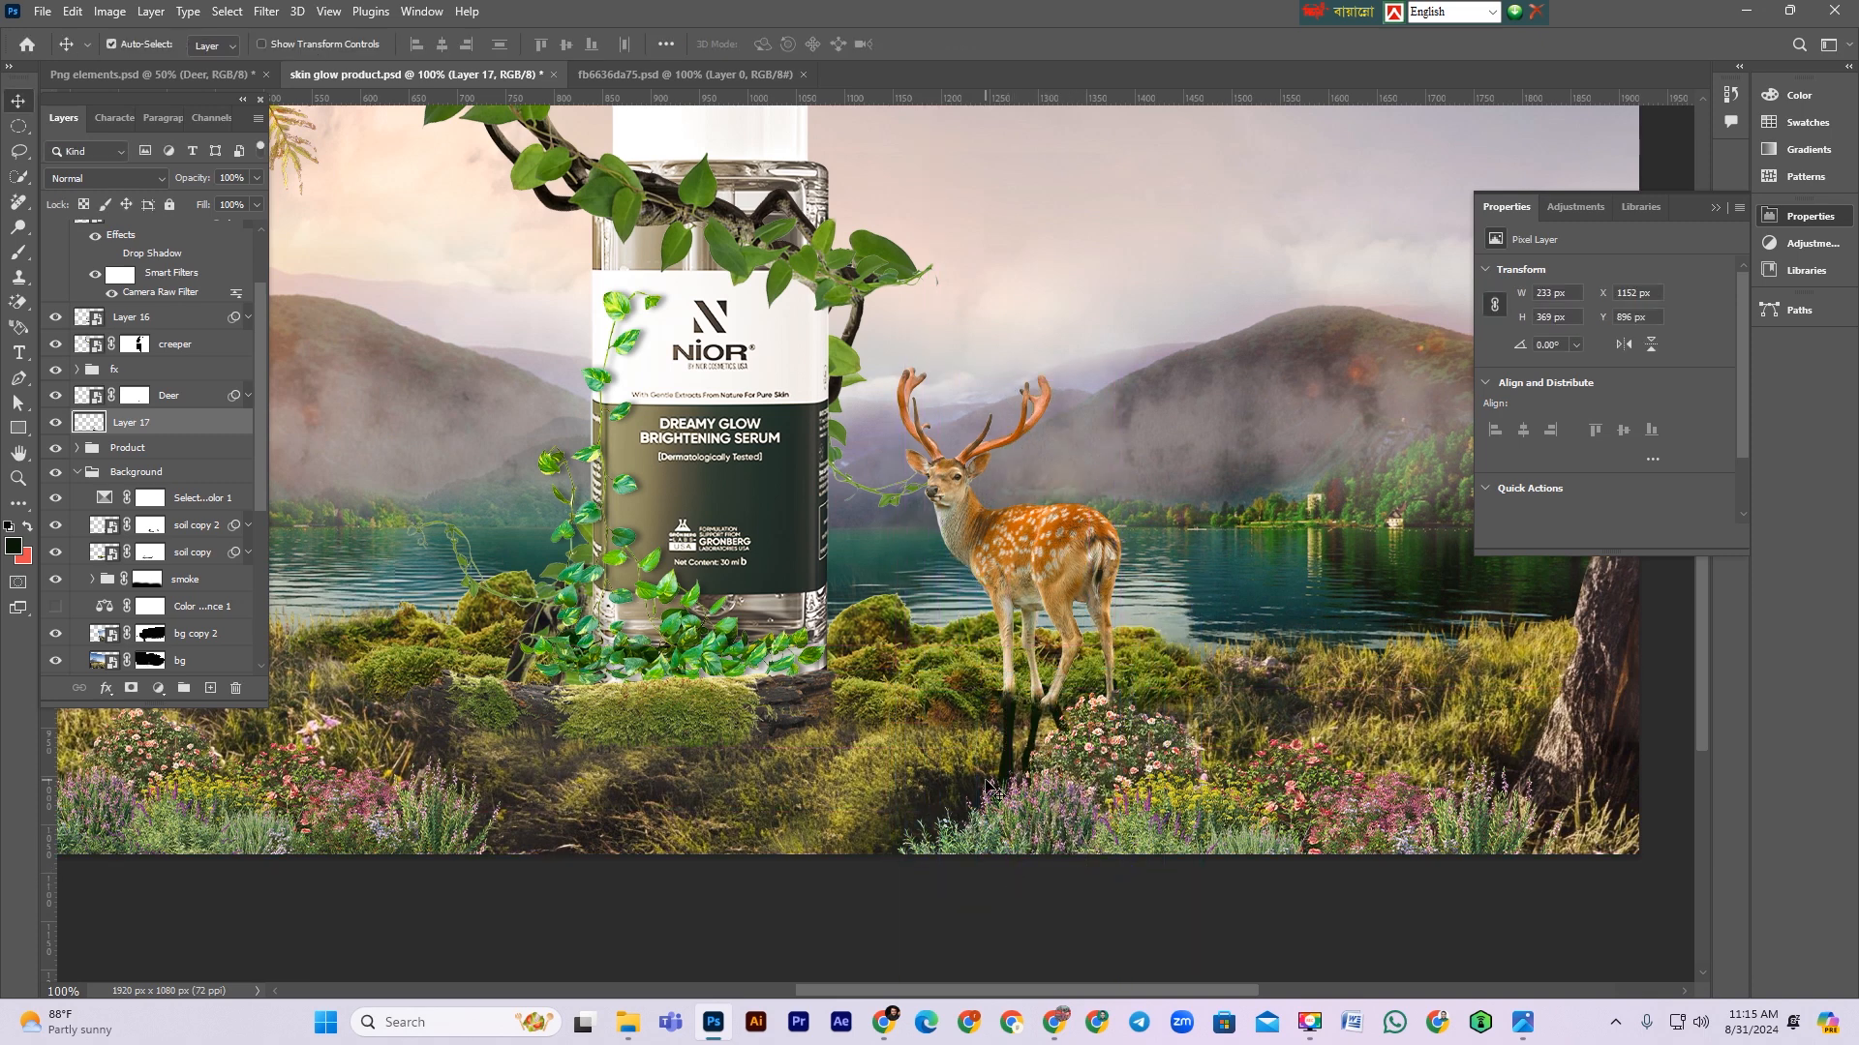
Step: Hide the fx garden group and distort the shadow so it falls diagonally across the grass to the deer's right
click(55, 371)
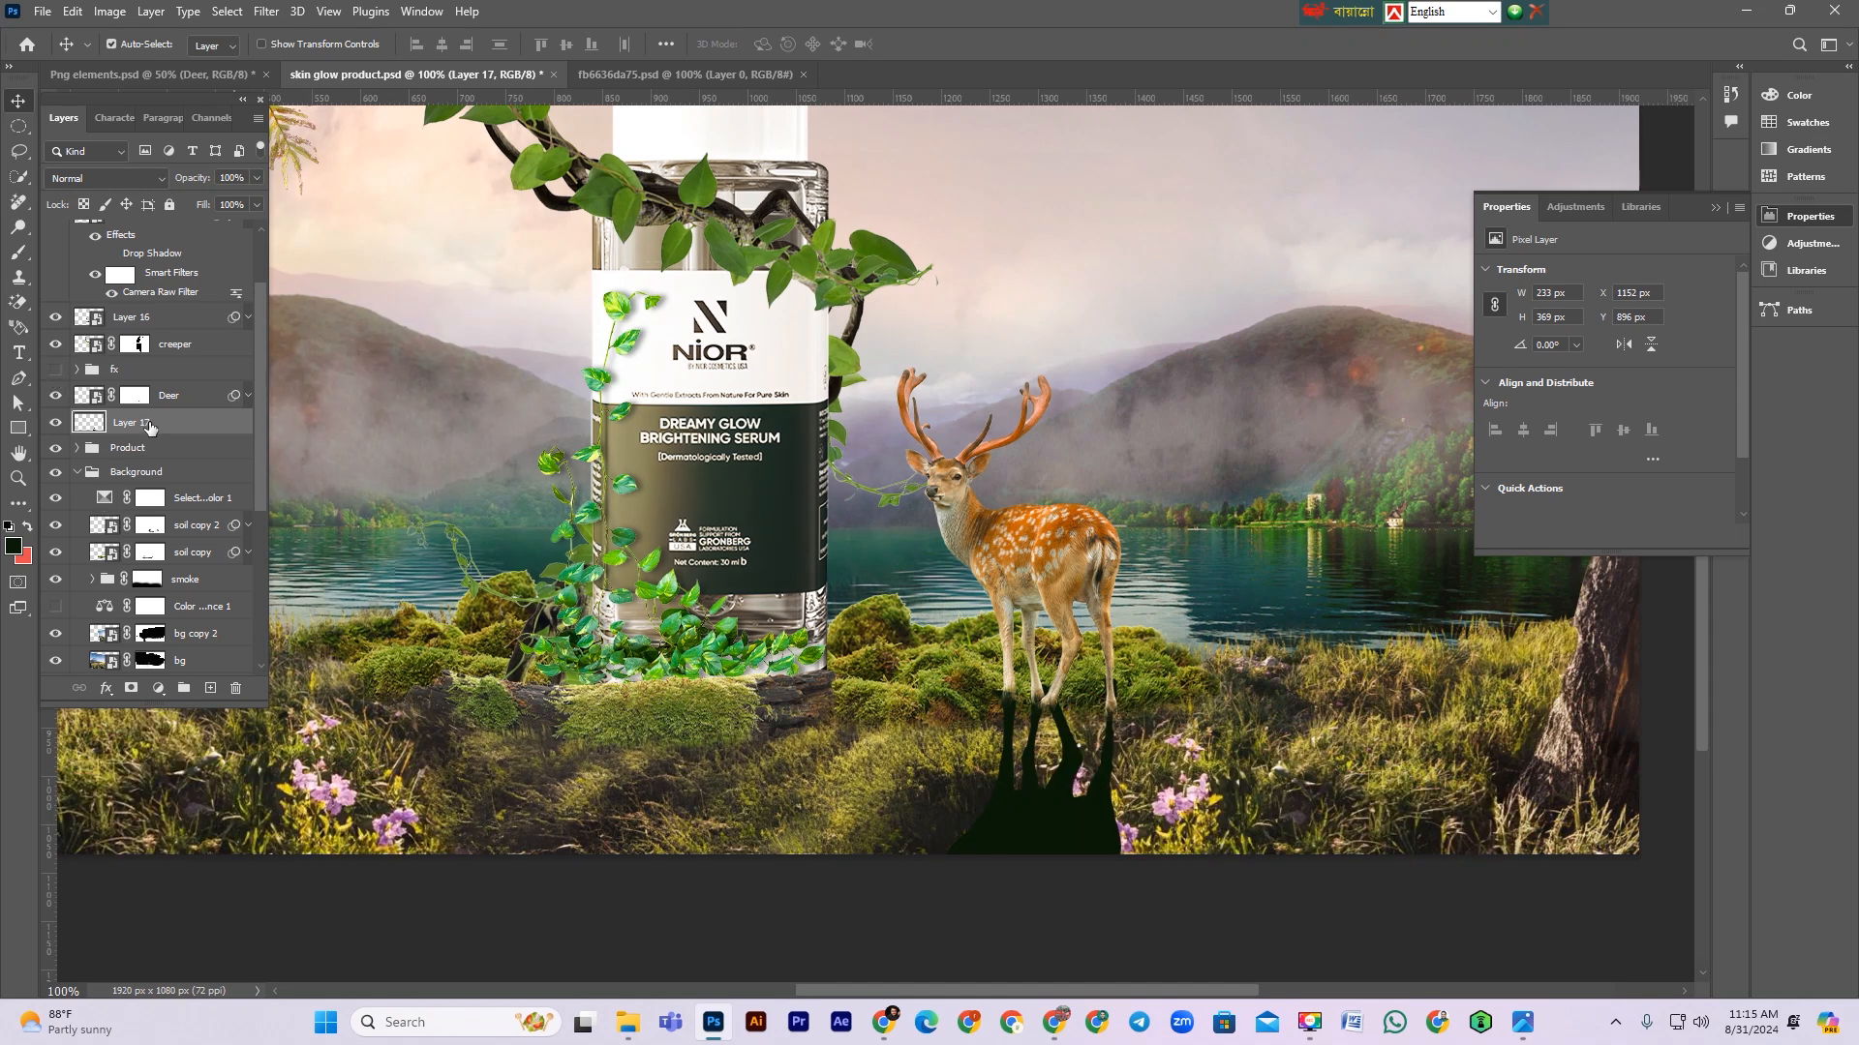
key(ctrl+t)
scroll(1024, 802, down, 4)
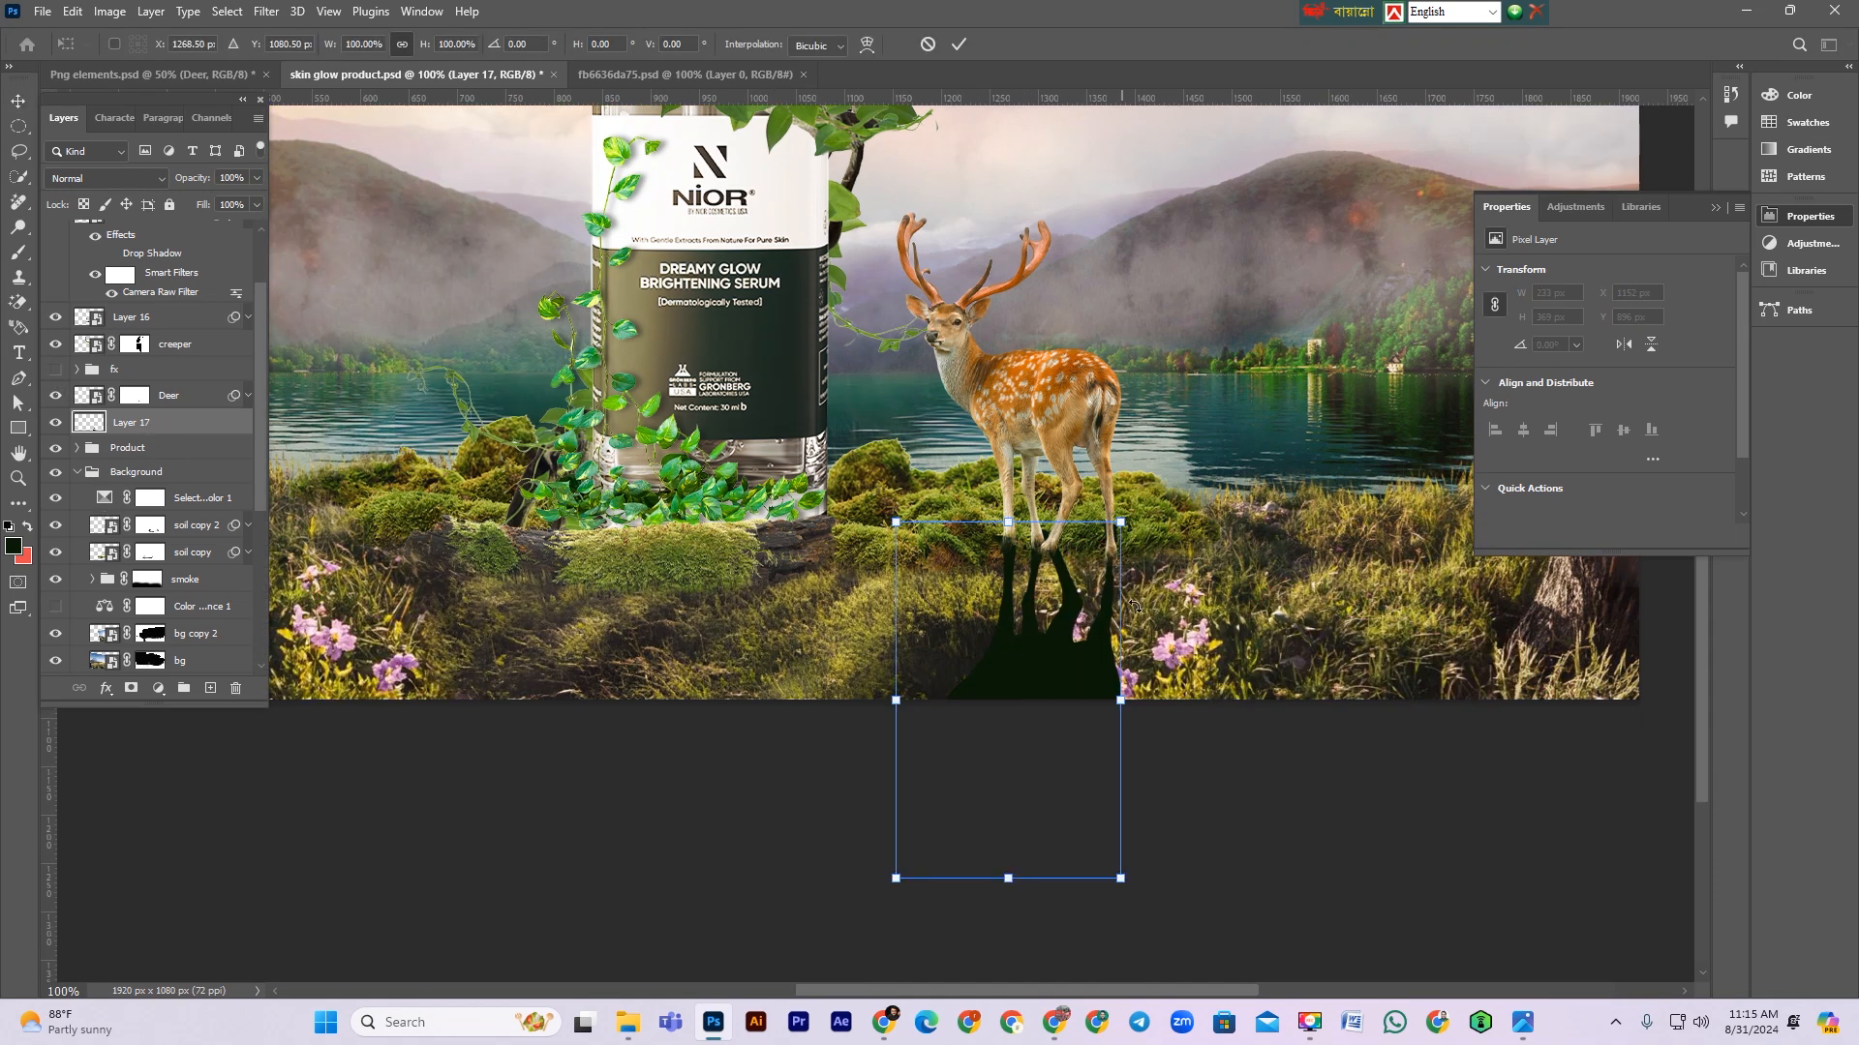
drag(1009, 834, 1432, 687)
drag(899, 478, 859, 487)
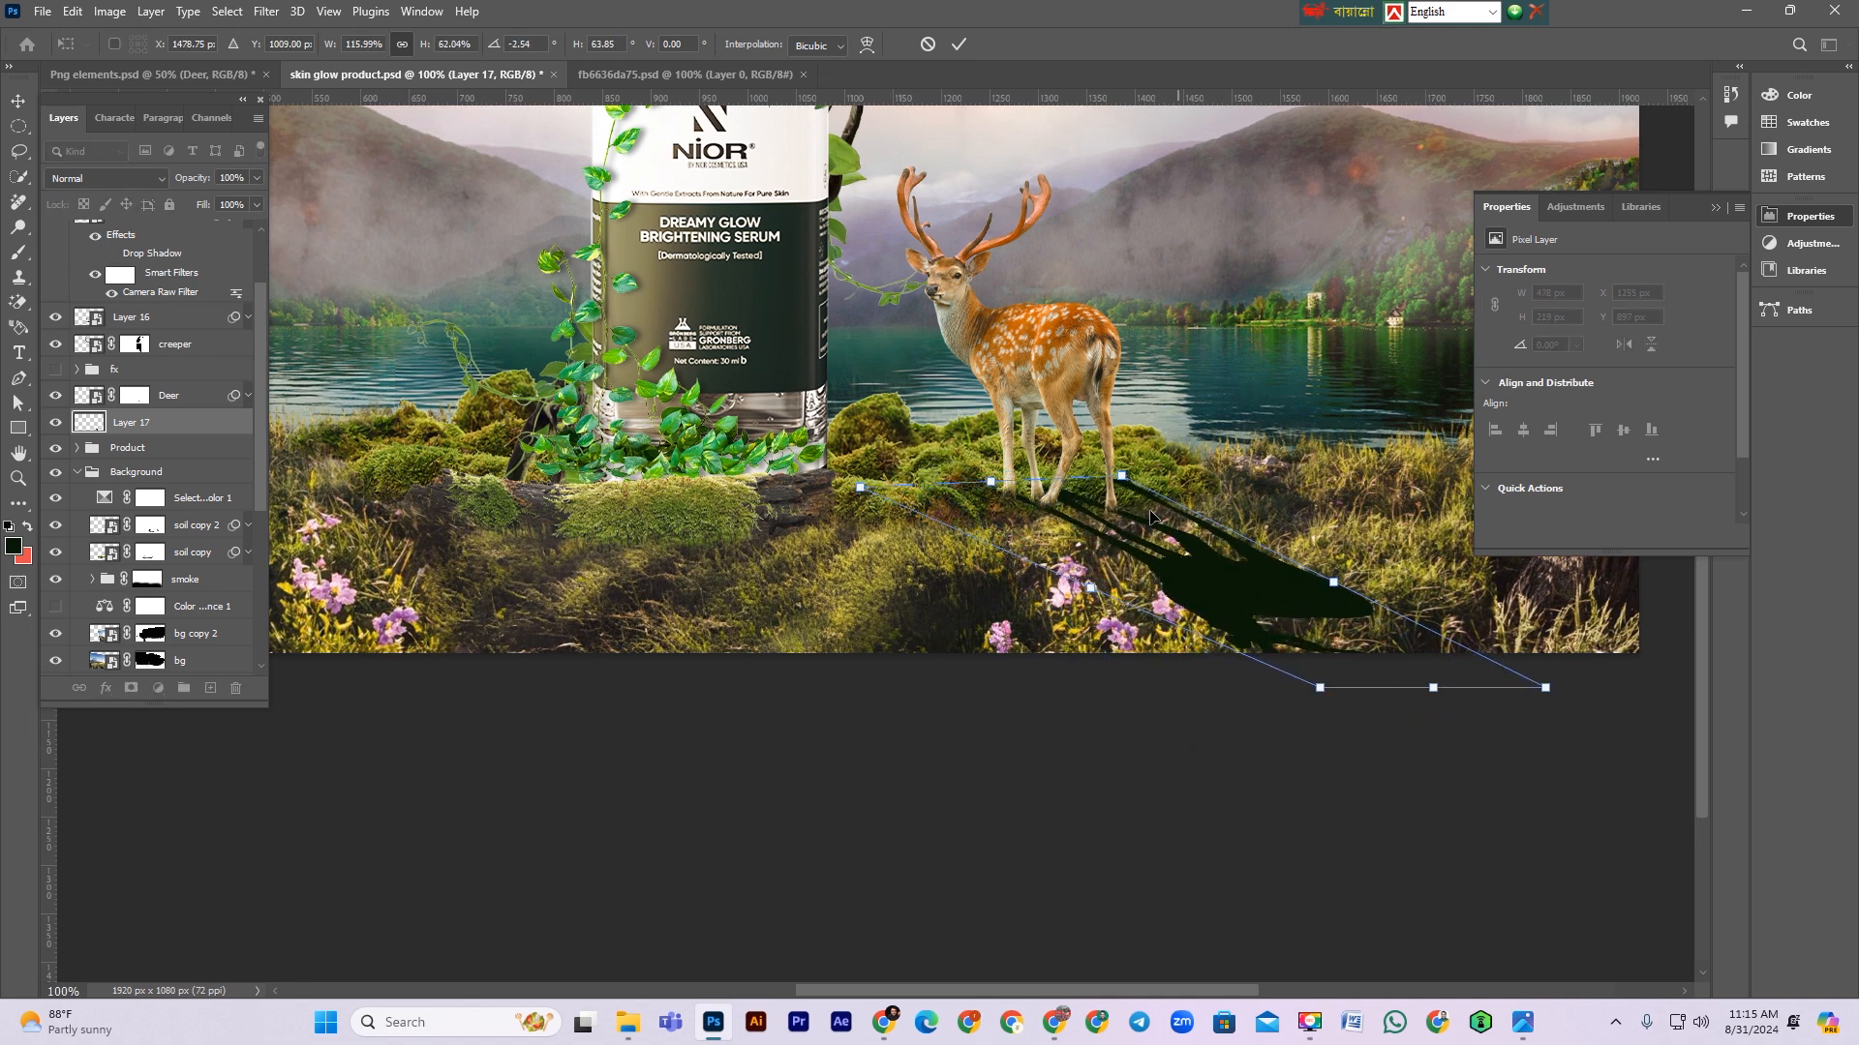
drag(1121, 481, 1112, 508)
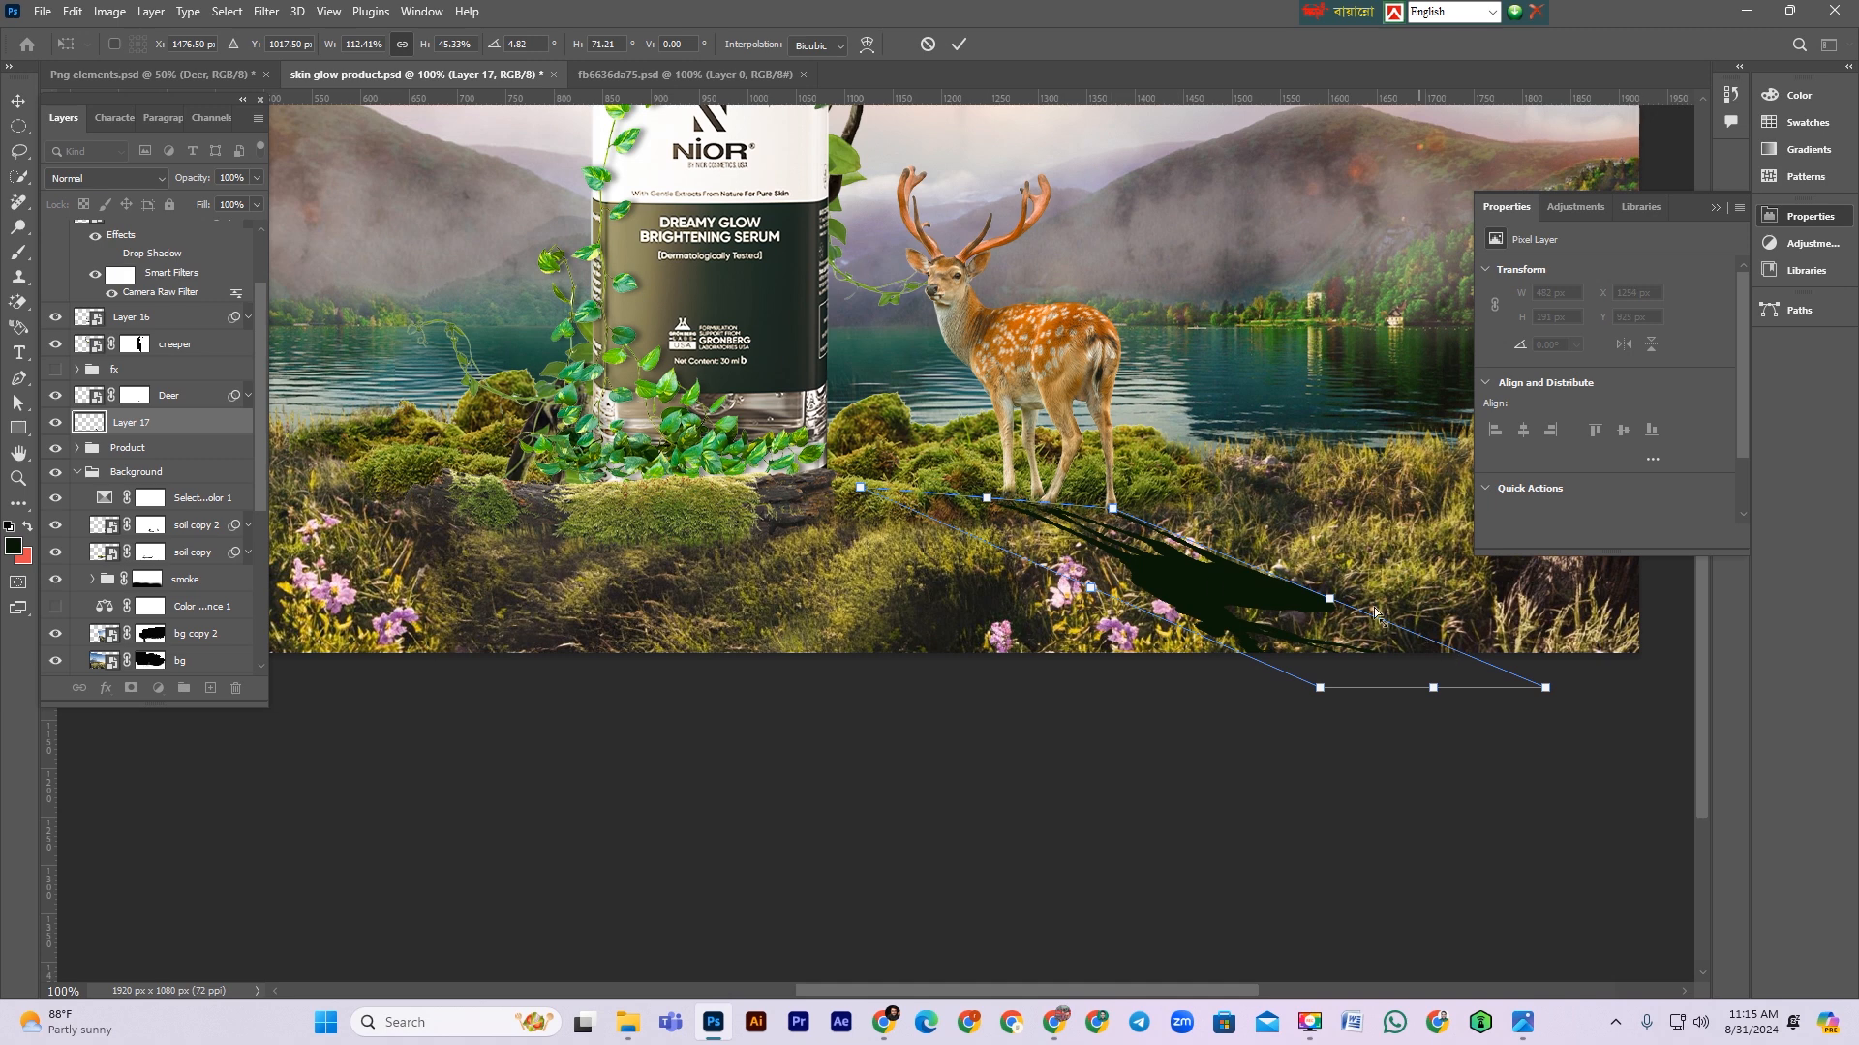
drag(1356, 587, 1389, 562)
drag(1094, 595, 1059, 593)
drag(1150, 485, 1109, 492)
drag(1289, 690, 1442, 792)
drag(1520, 738, 1556, 732)
key(Return)
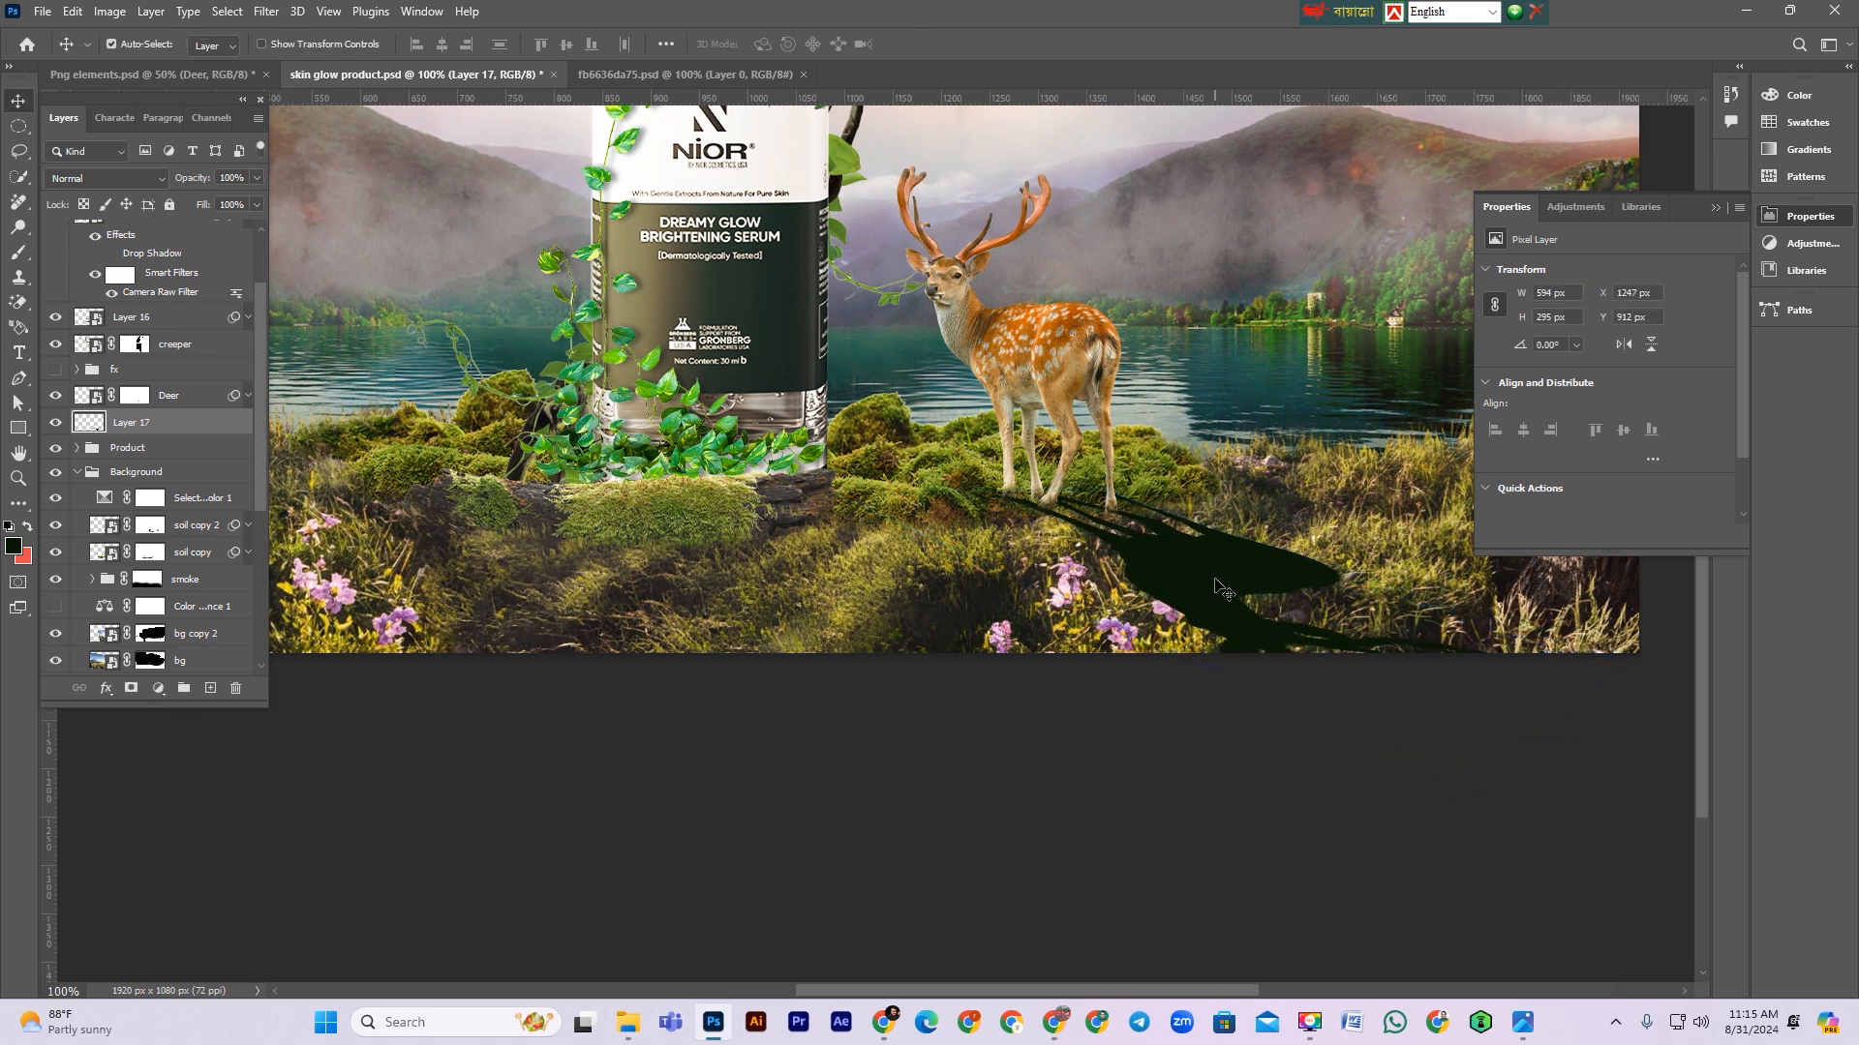
Step: Distort the shadow further, stretching its far end toward the tree trunk on the right
drag(1168, 558, 1017, 708)
key(ctrl+t)
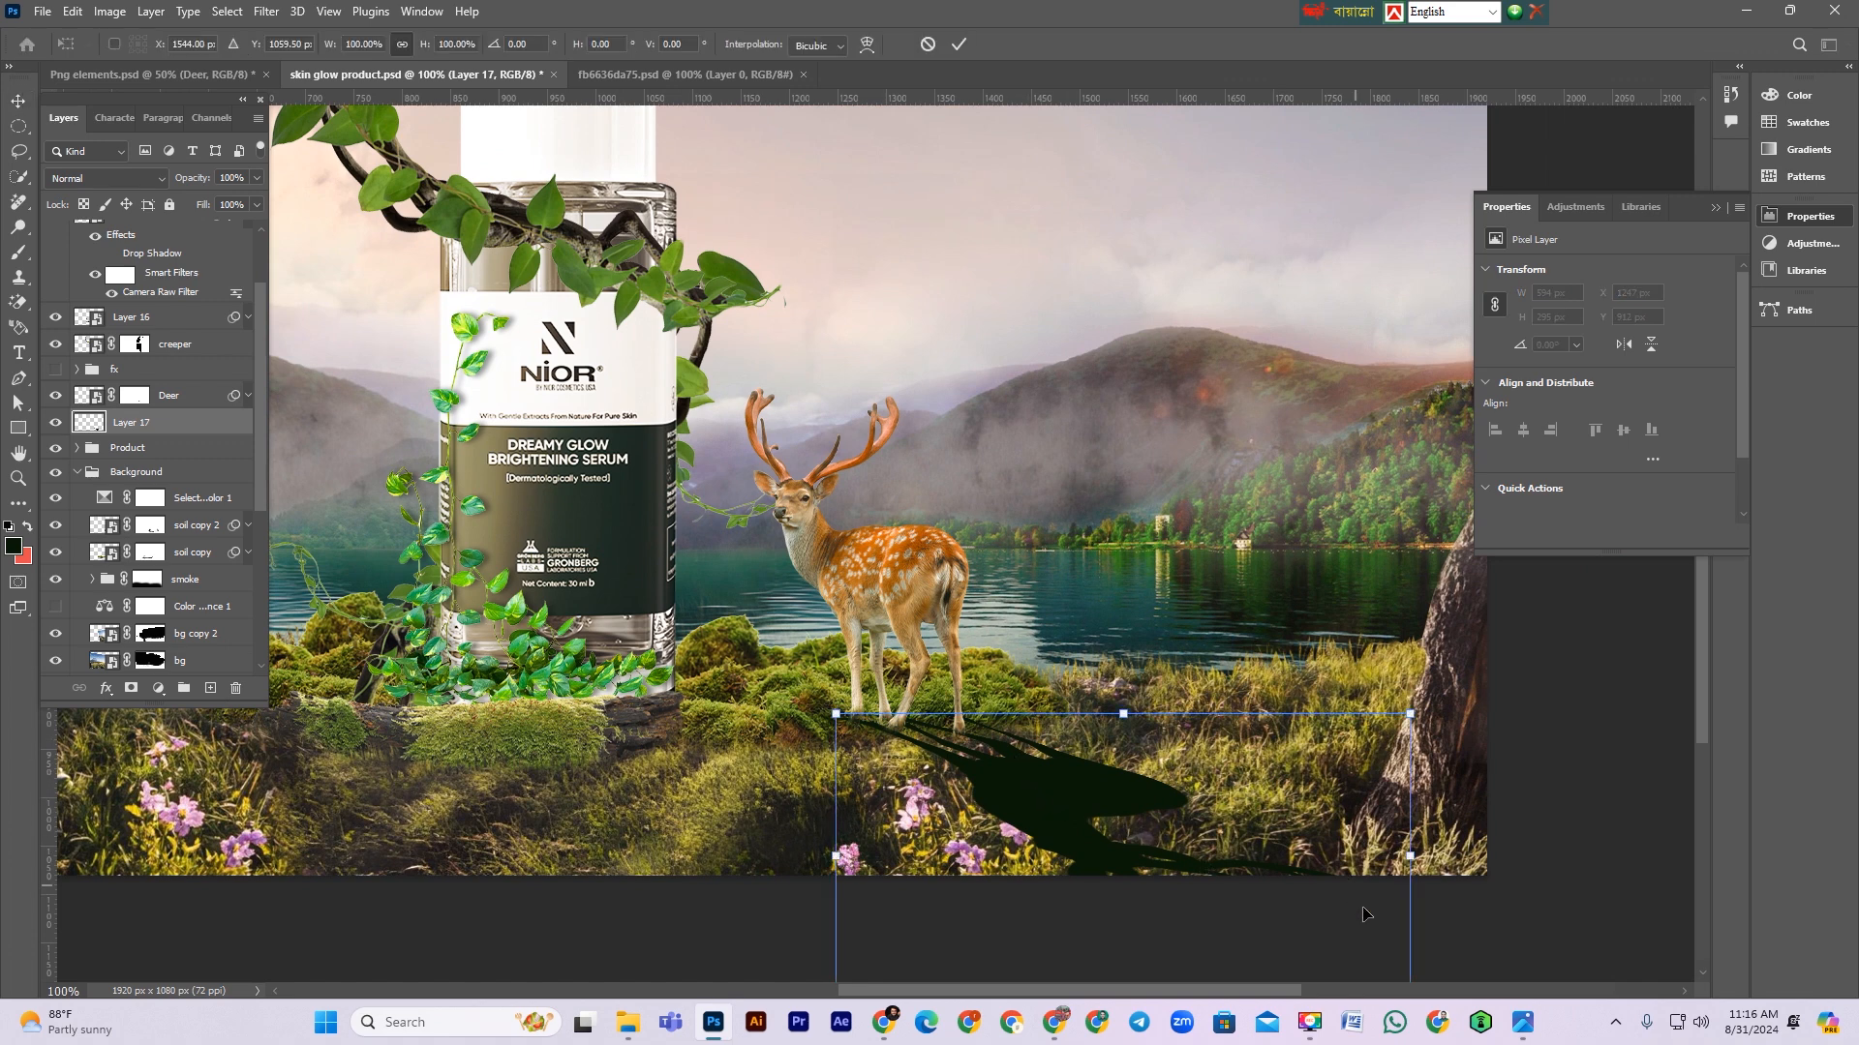
drag(1412, 857, 1481, 733)
mouse_move(1161, 658)
mouse_down()
mouse_move(1200, 647)
mouse_move(1159, 651)
mouse_up()
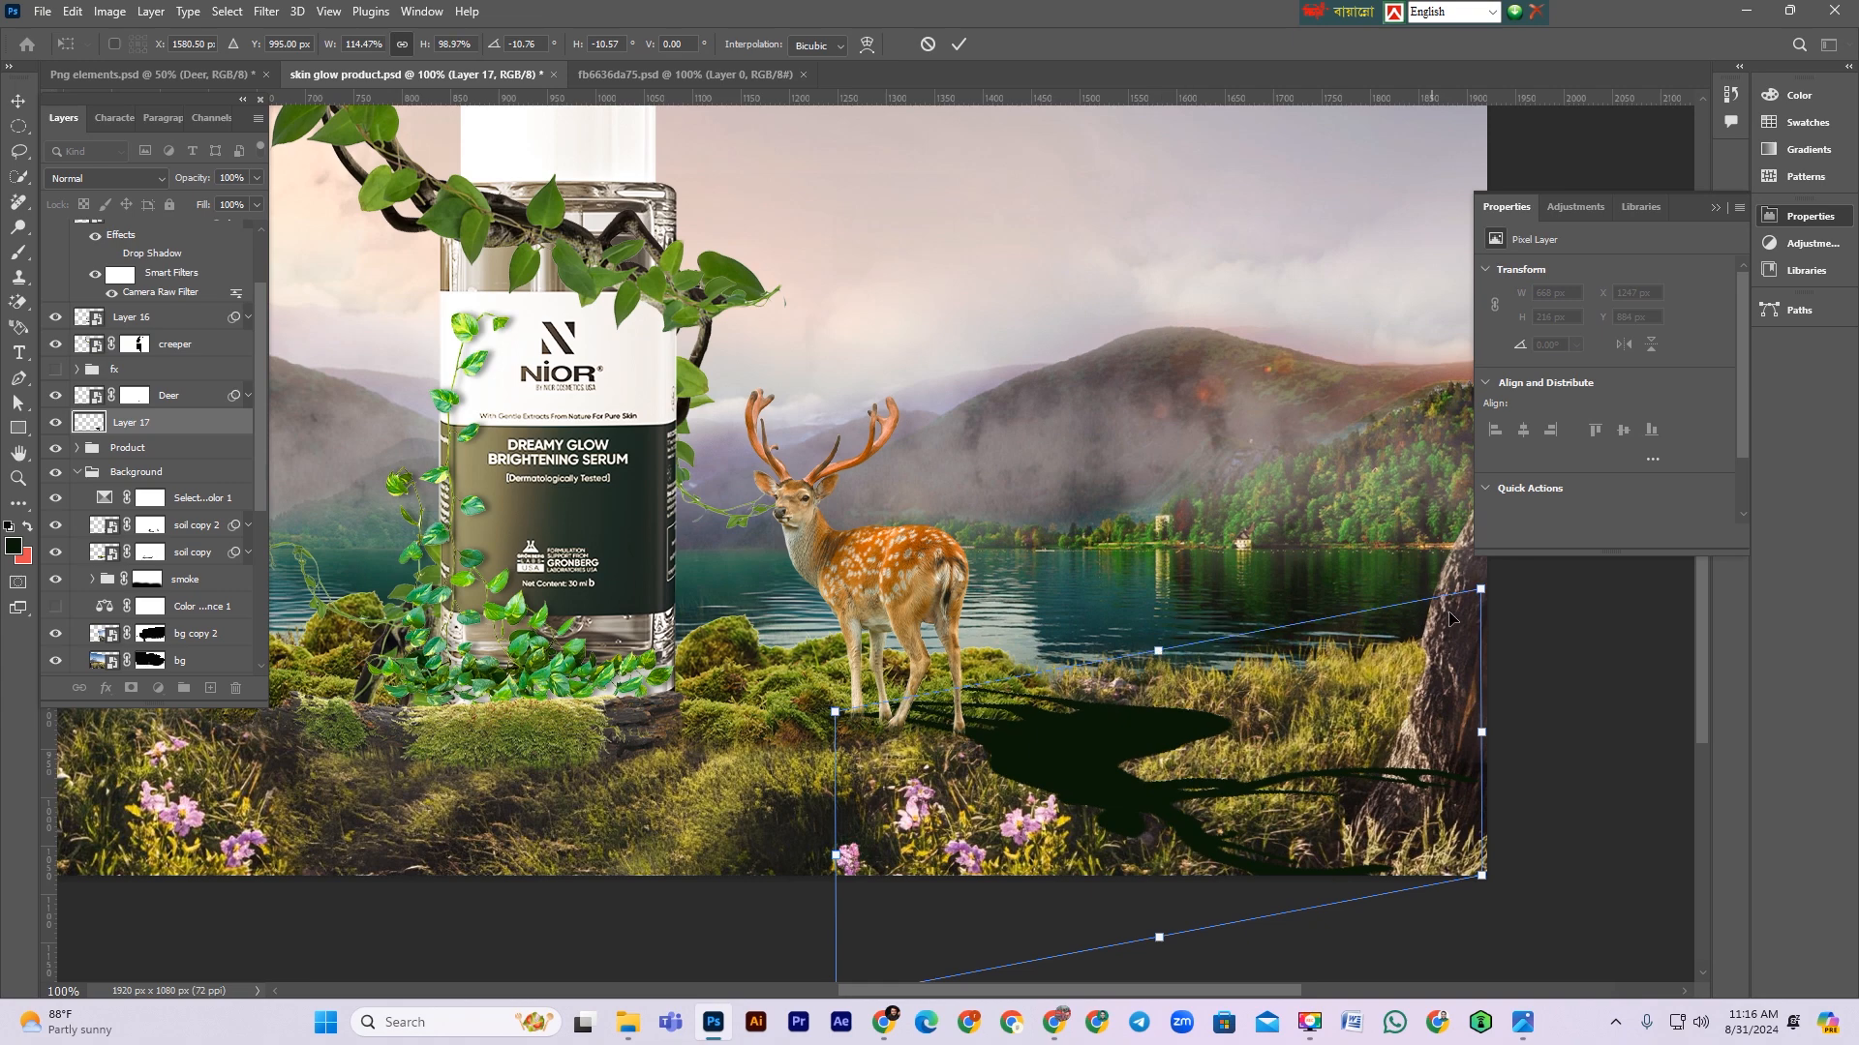
drag(1481, 589, 1435, 682)
key(Return)
scroll(1127, 780, up, 4)
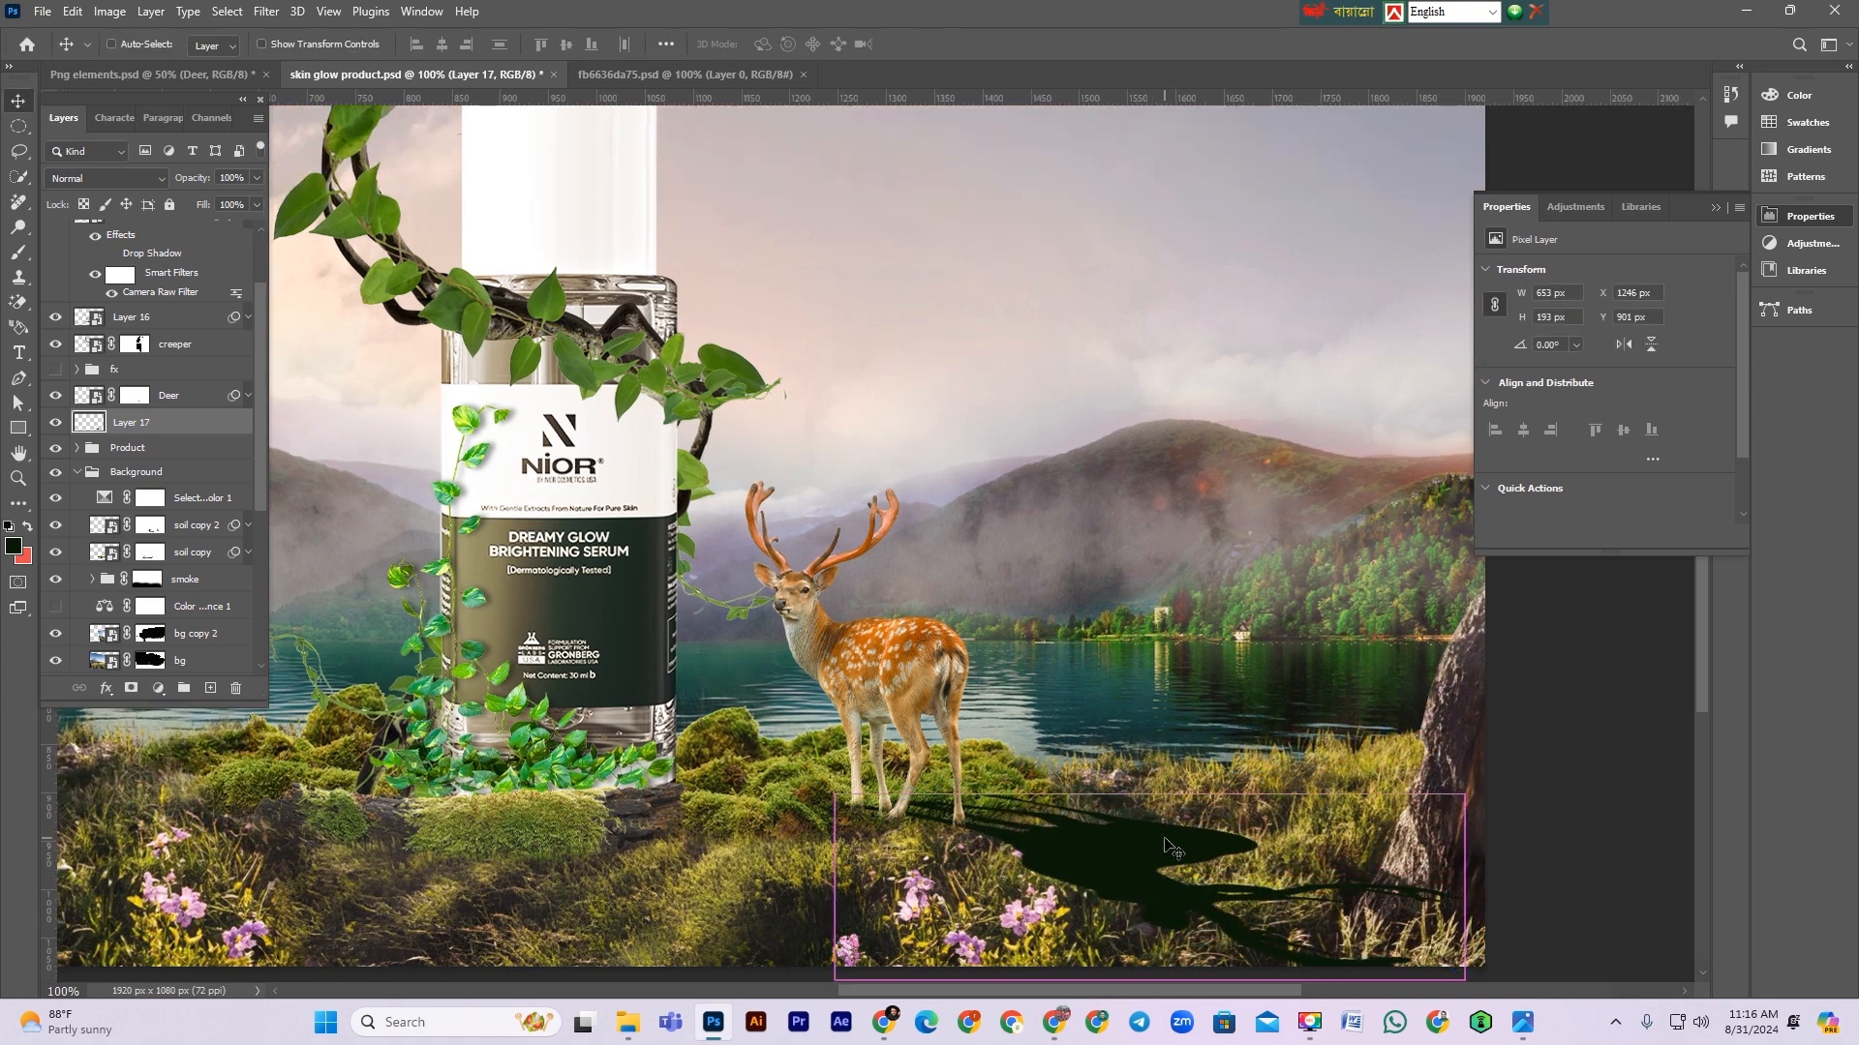
key(ctrl+minus)
key(ctrl+minus)
key(ctrl+plus)
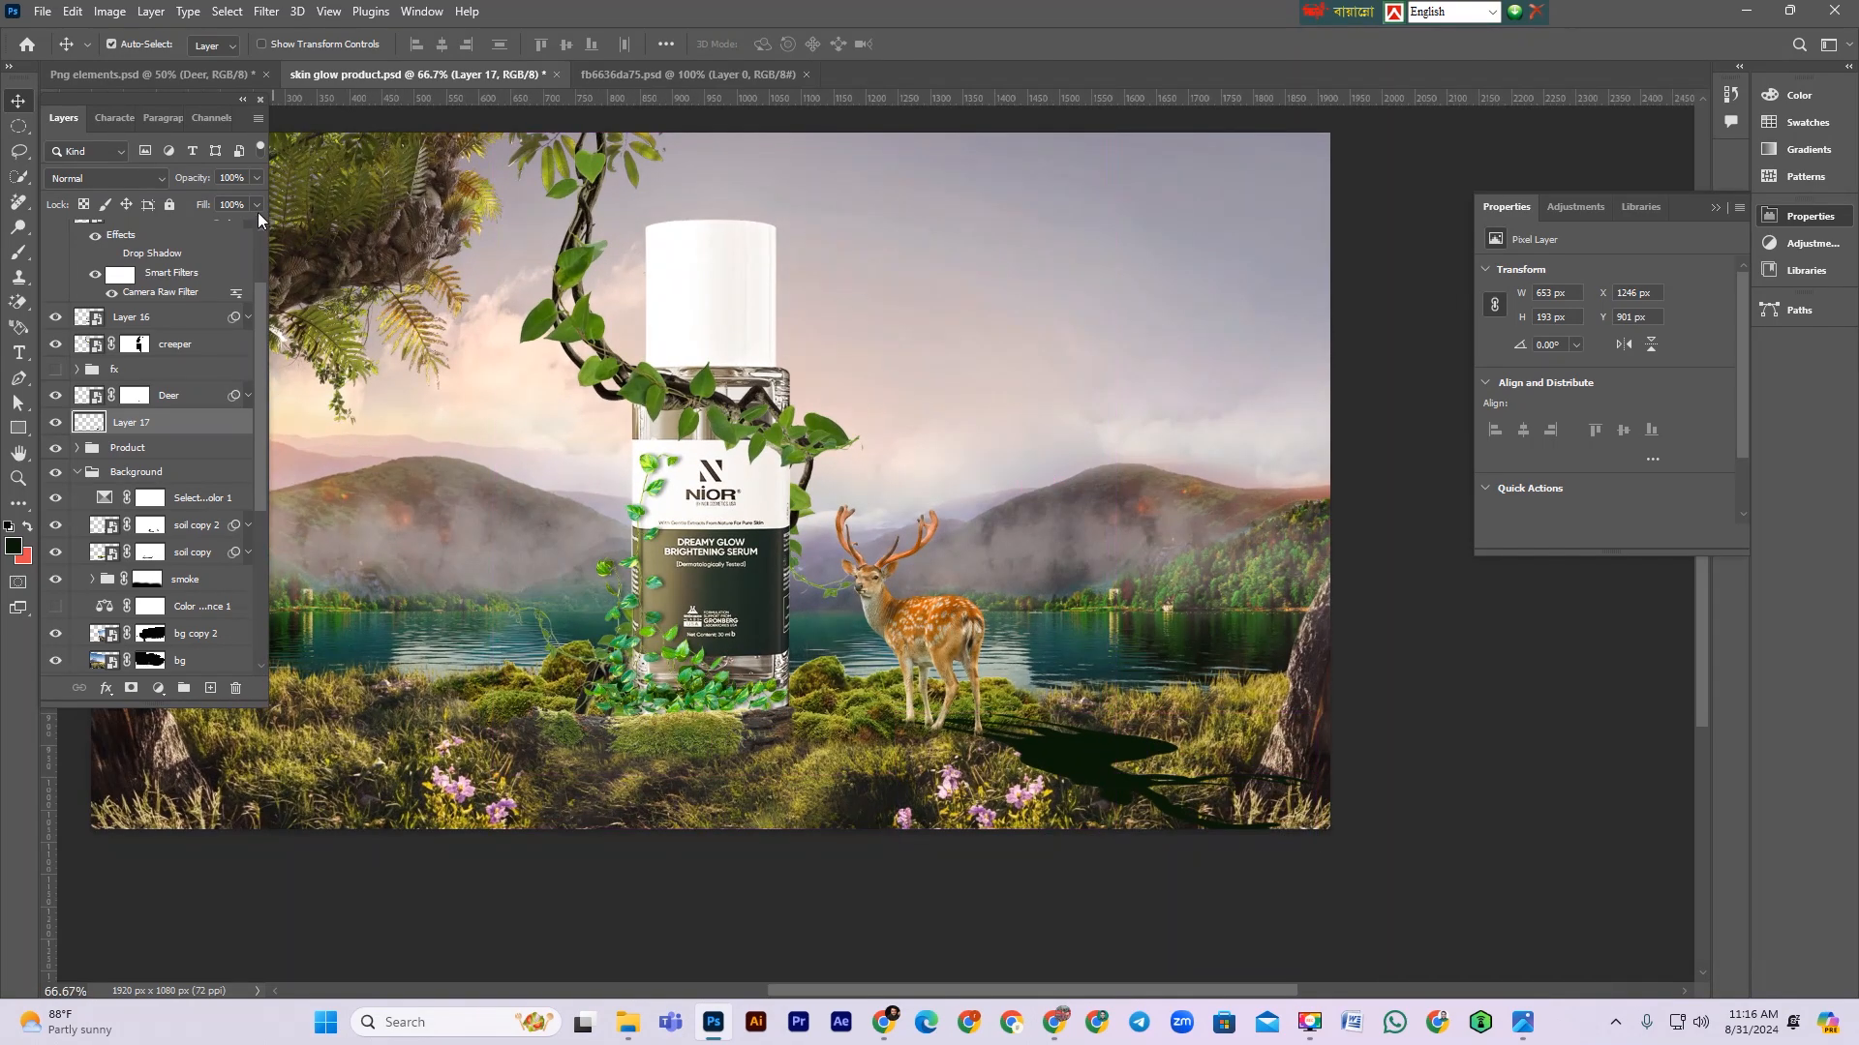
click(266, 12)
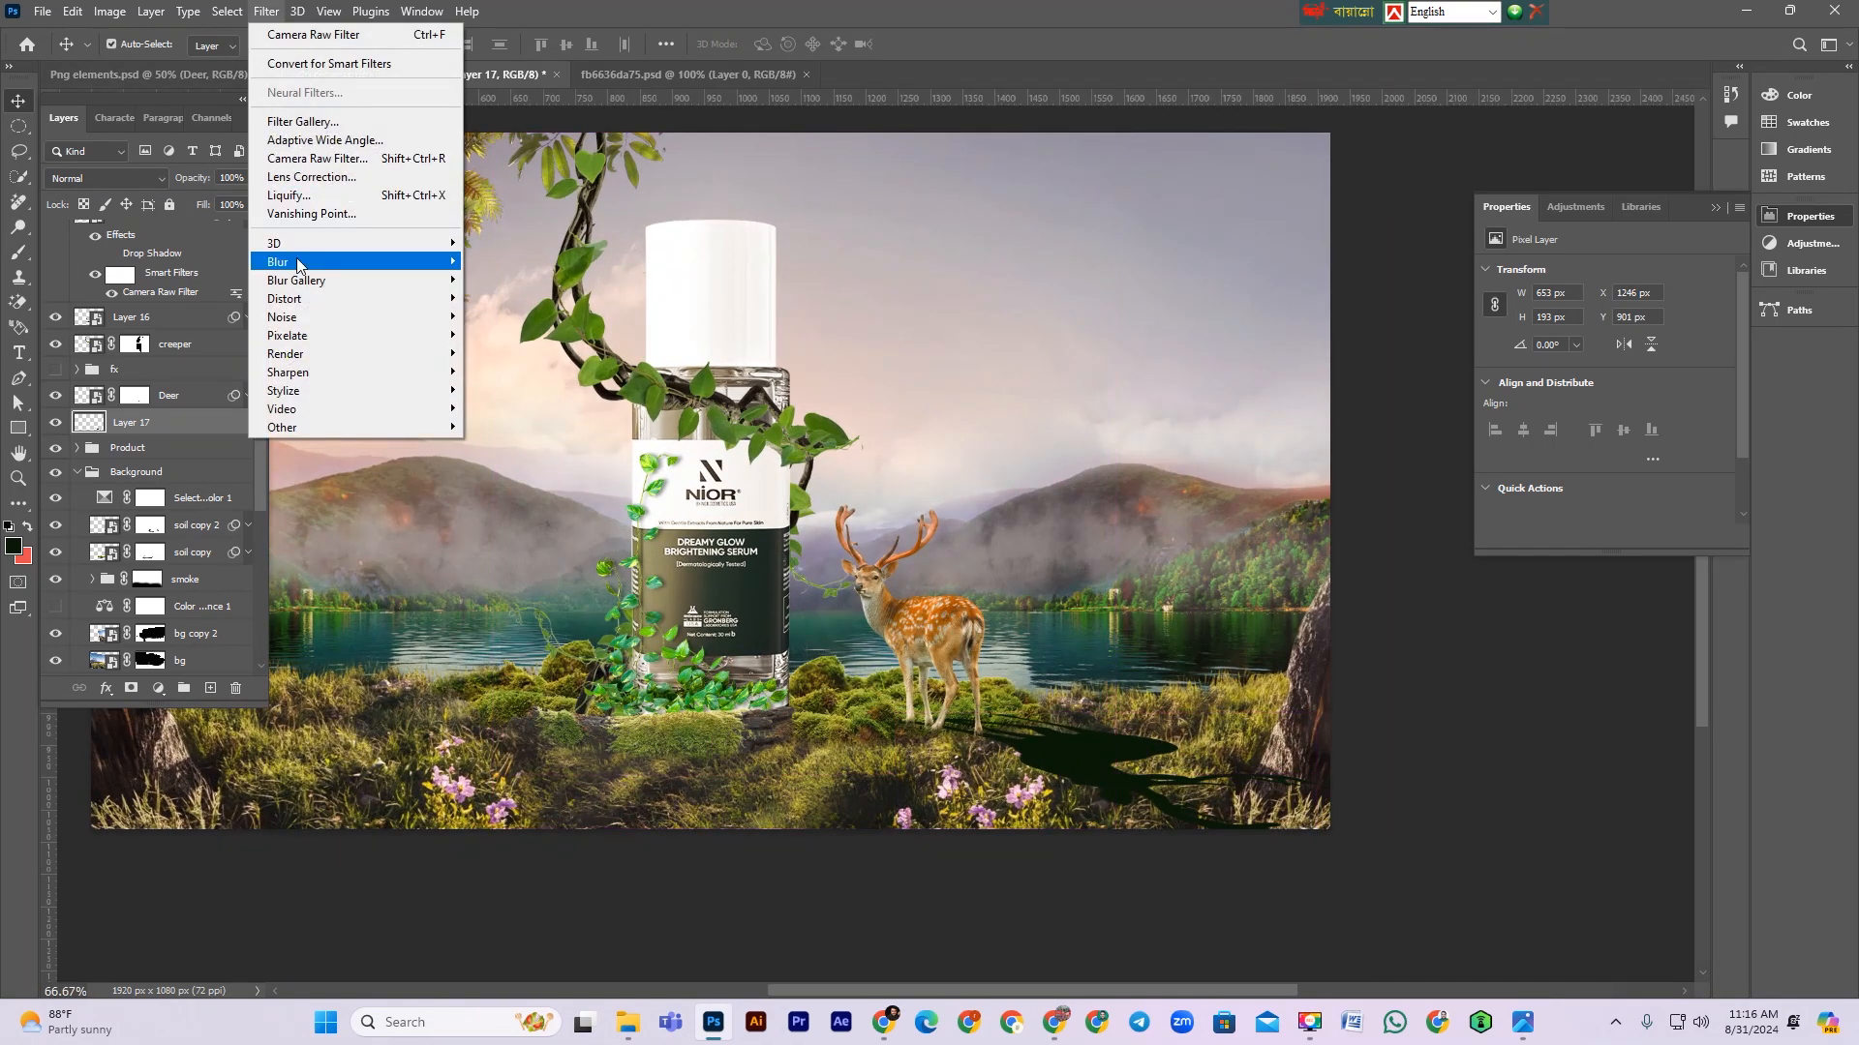
mouse_move(367, 262)
click(542, 353)
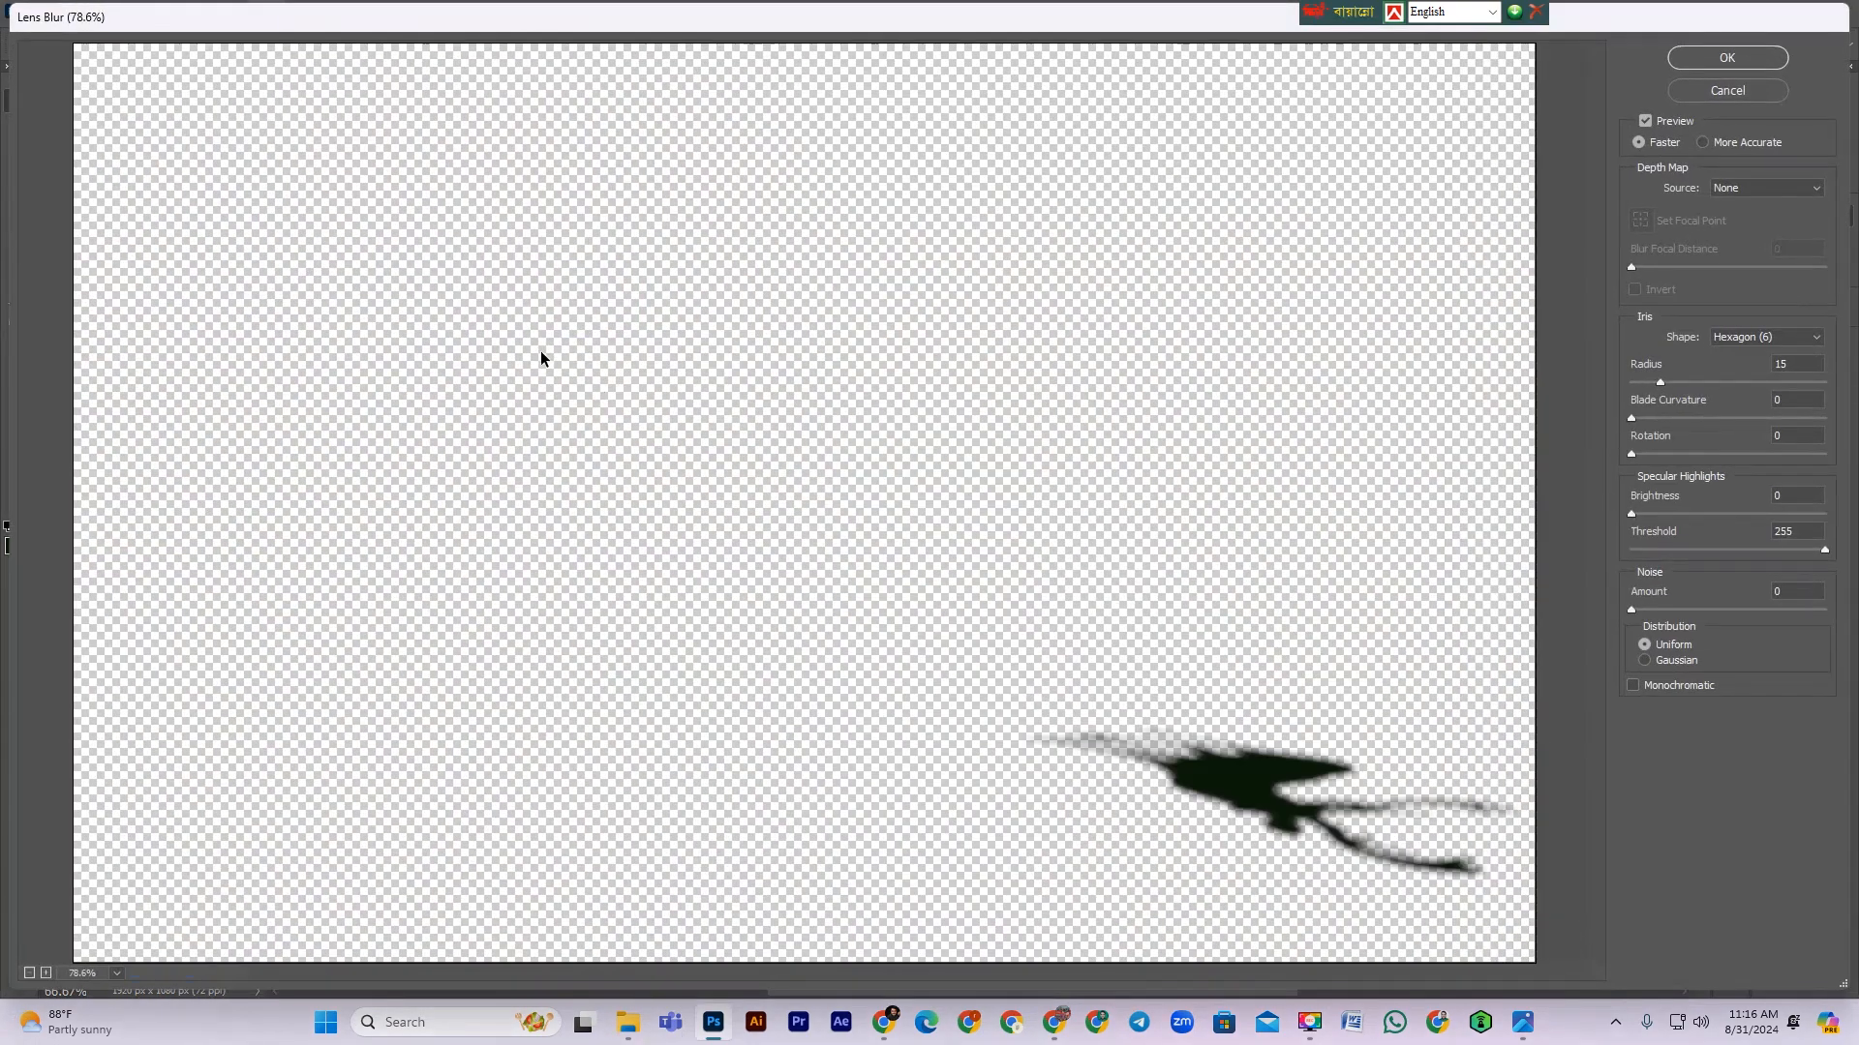
click(1700, 89)
Step: Apply a Gaussian Blur with a 6.2 pixel radius to the shadow layer
click(266, 12)
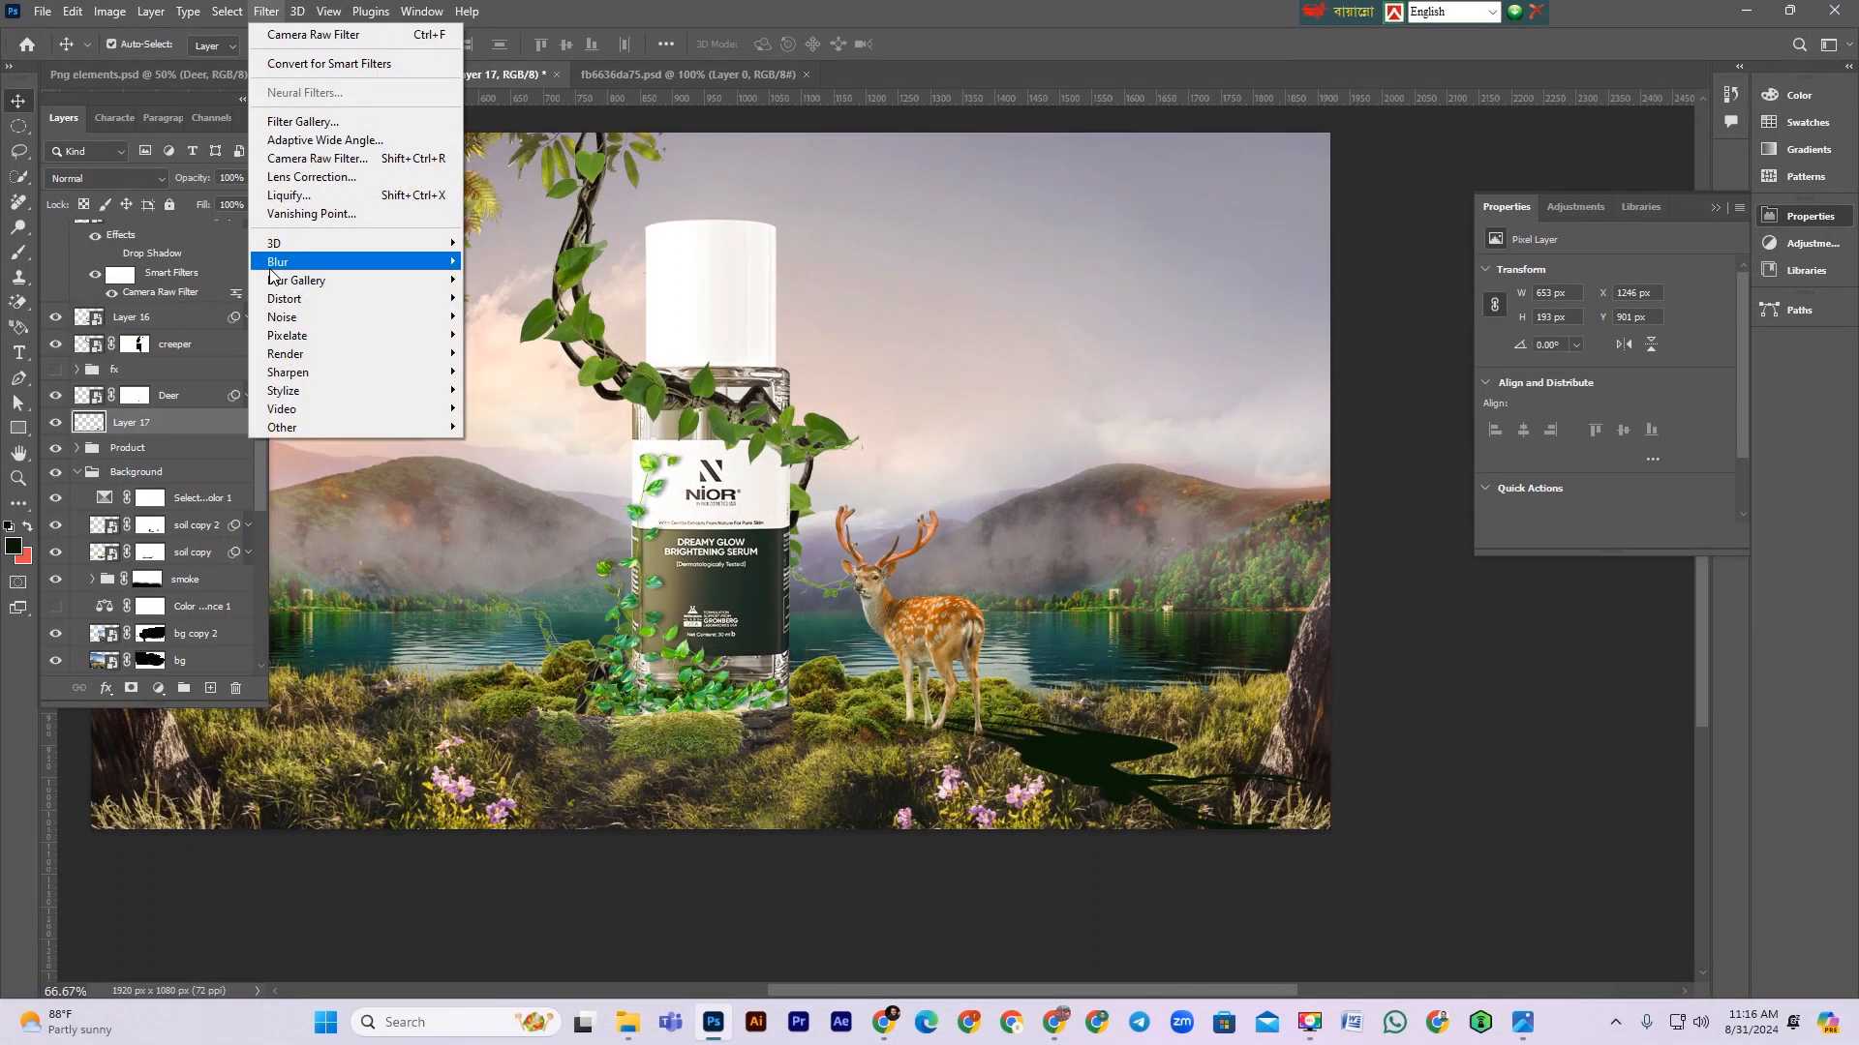
mouse_move(387, 262)
click(513, 334)
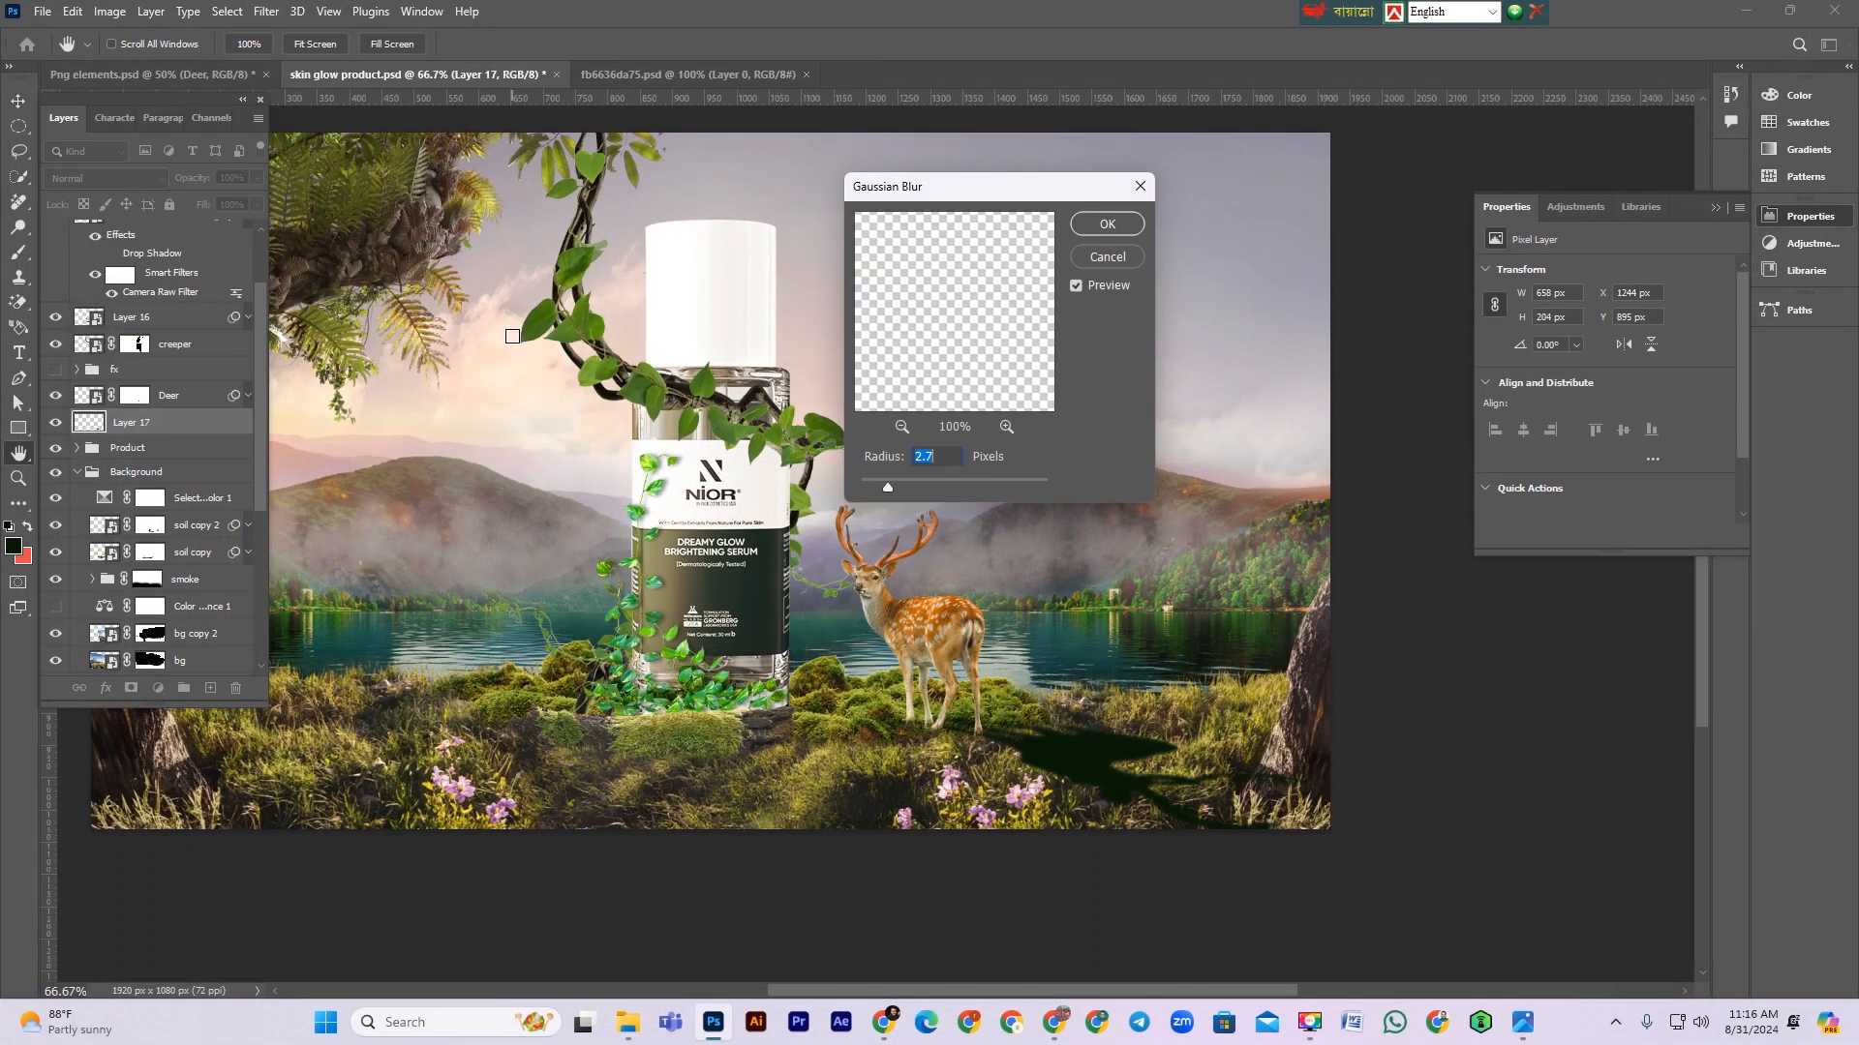
drag(887, 487, 925, 487)
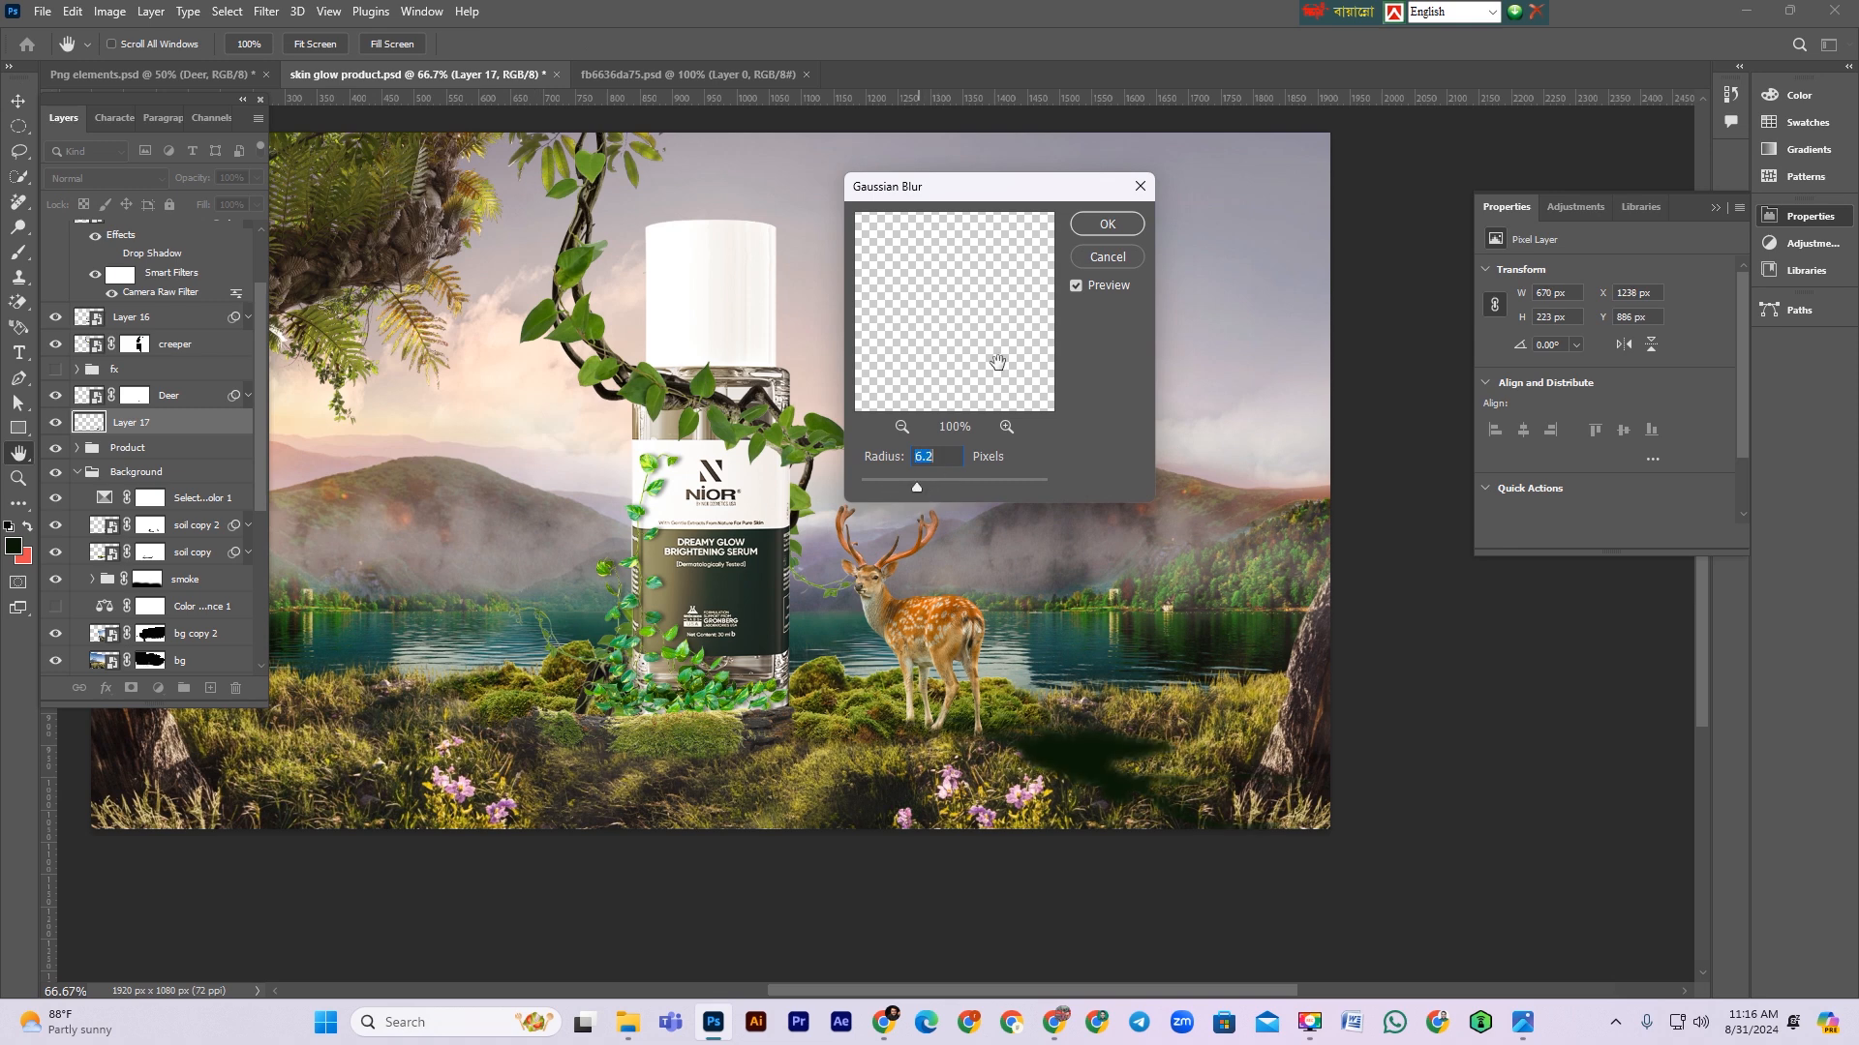
click(1107, 223)
Step: Set the shadow layer's blend mode to Multiply and its opacity to 86%
click(124, 175)
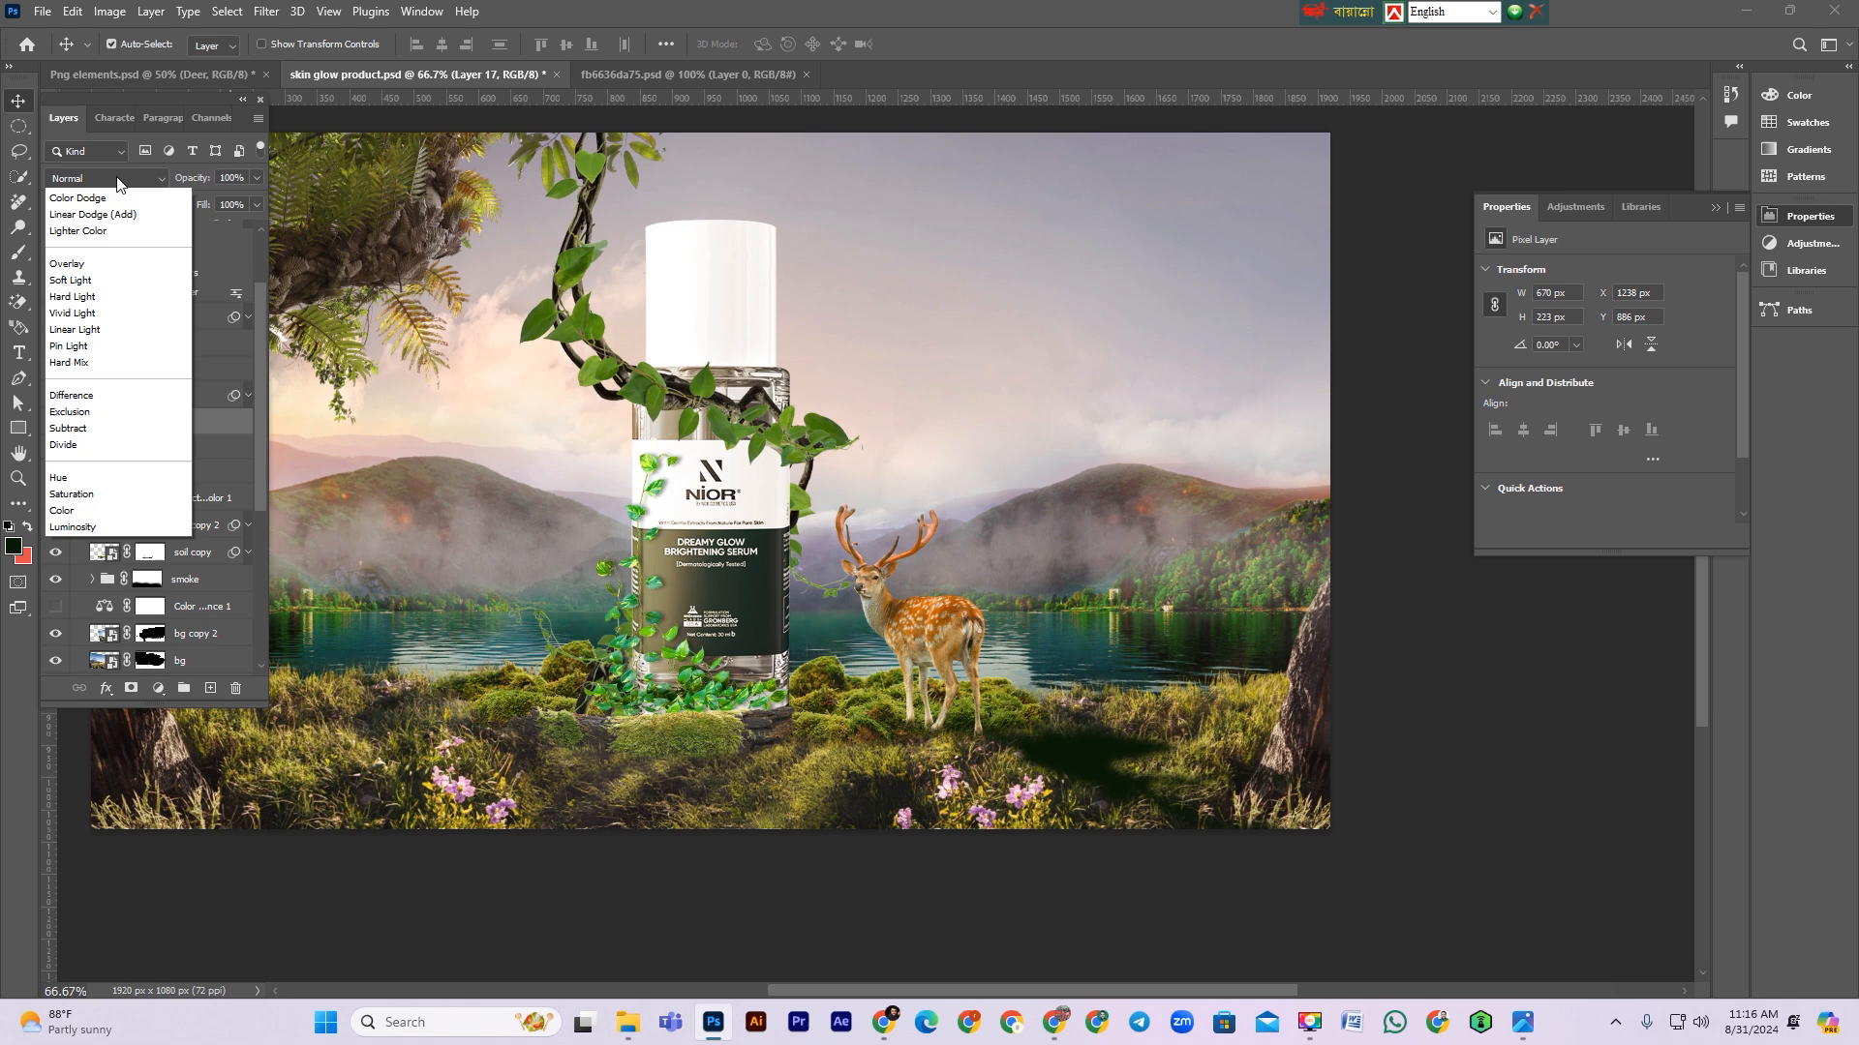
click(73, 276)
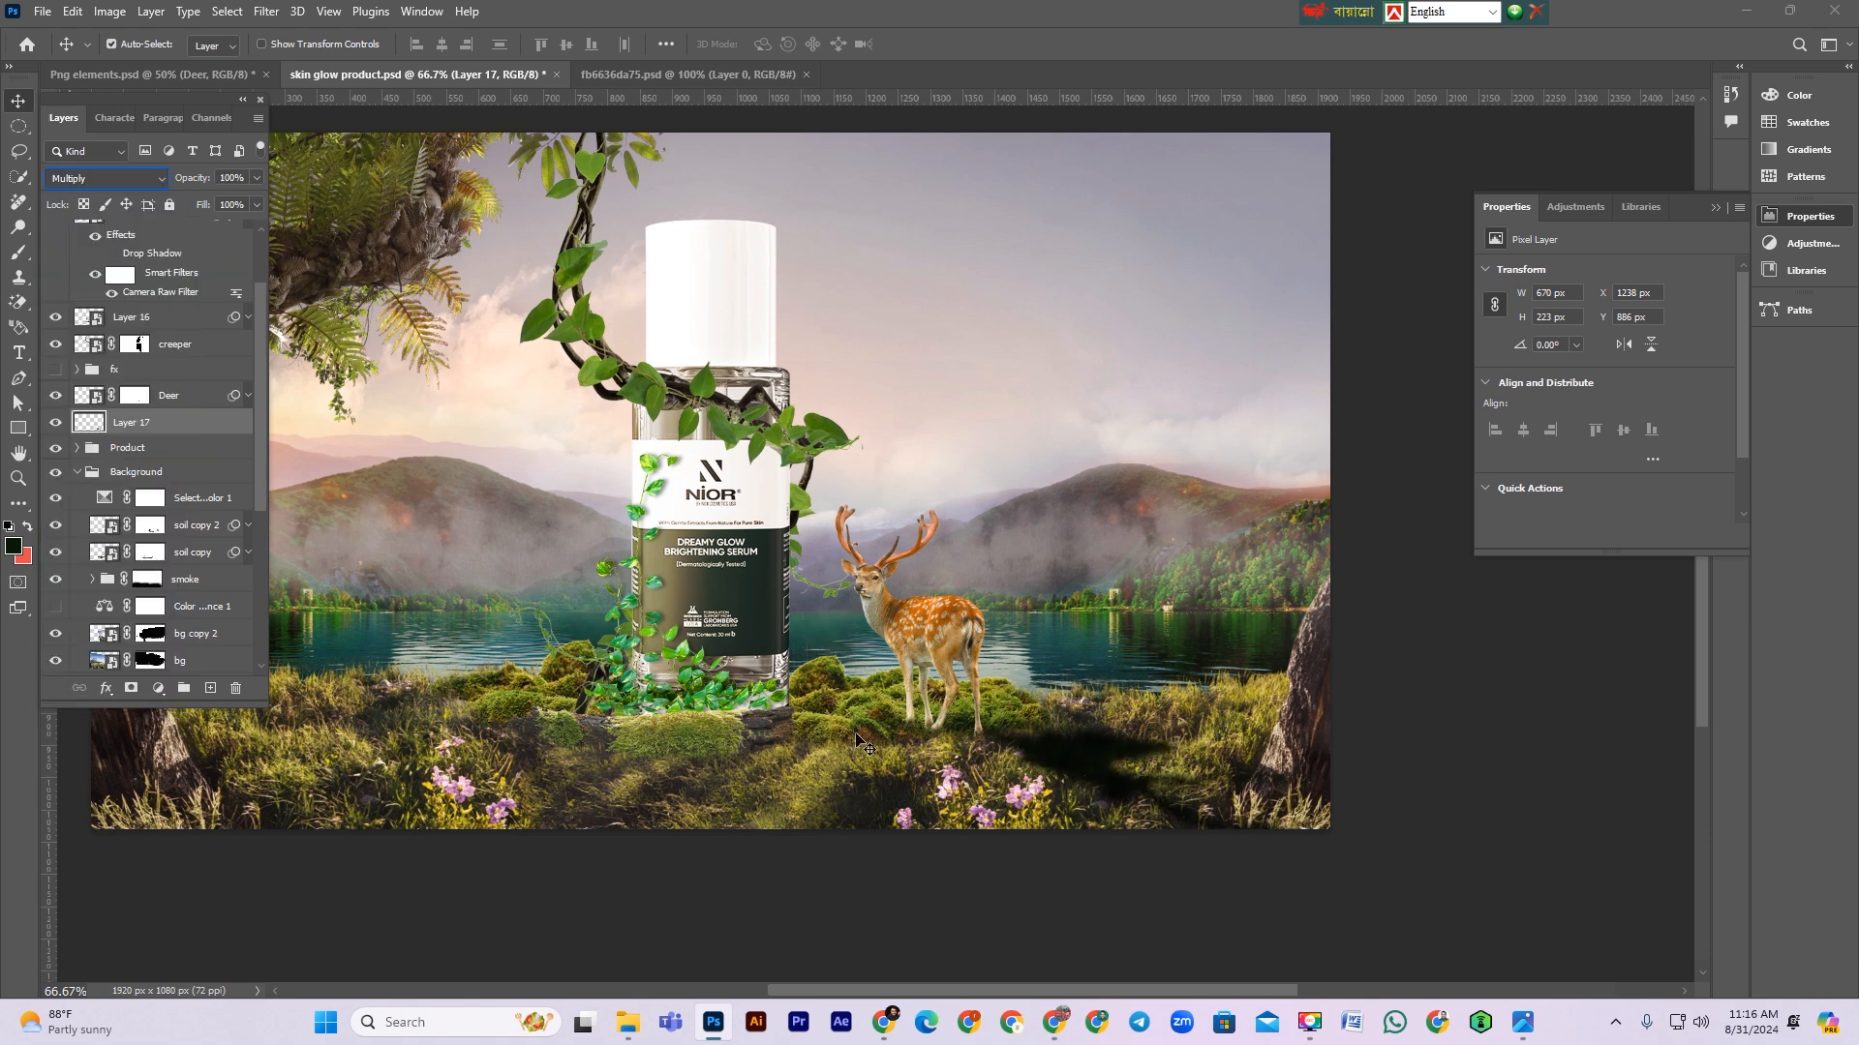
drag(207, 184, 190, 182)
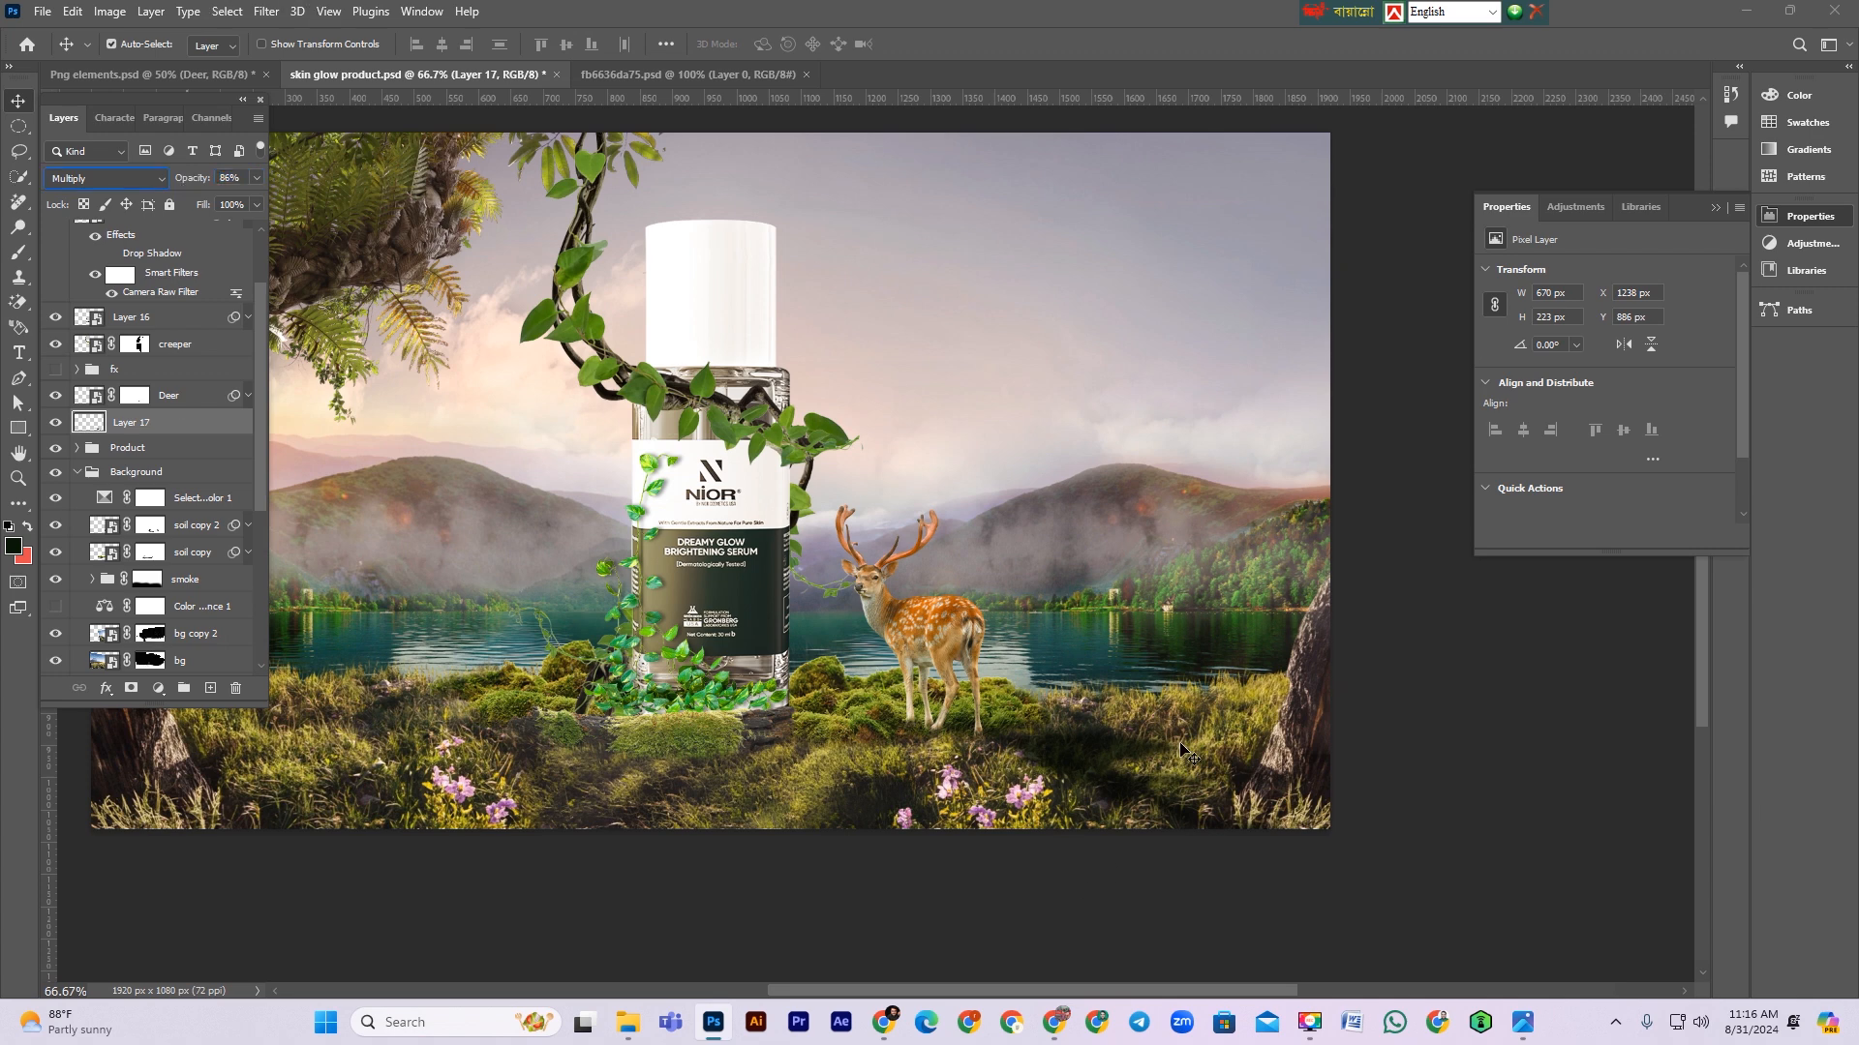
Step: Tilt the shadow's right side slightly upward with a transform
key(ctrl+t)
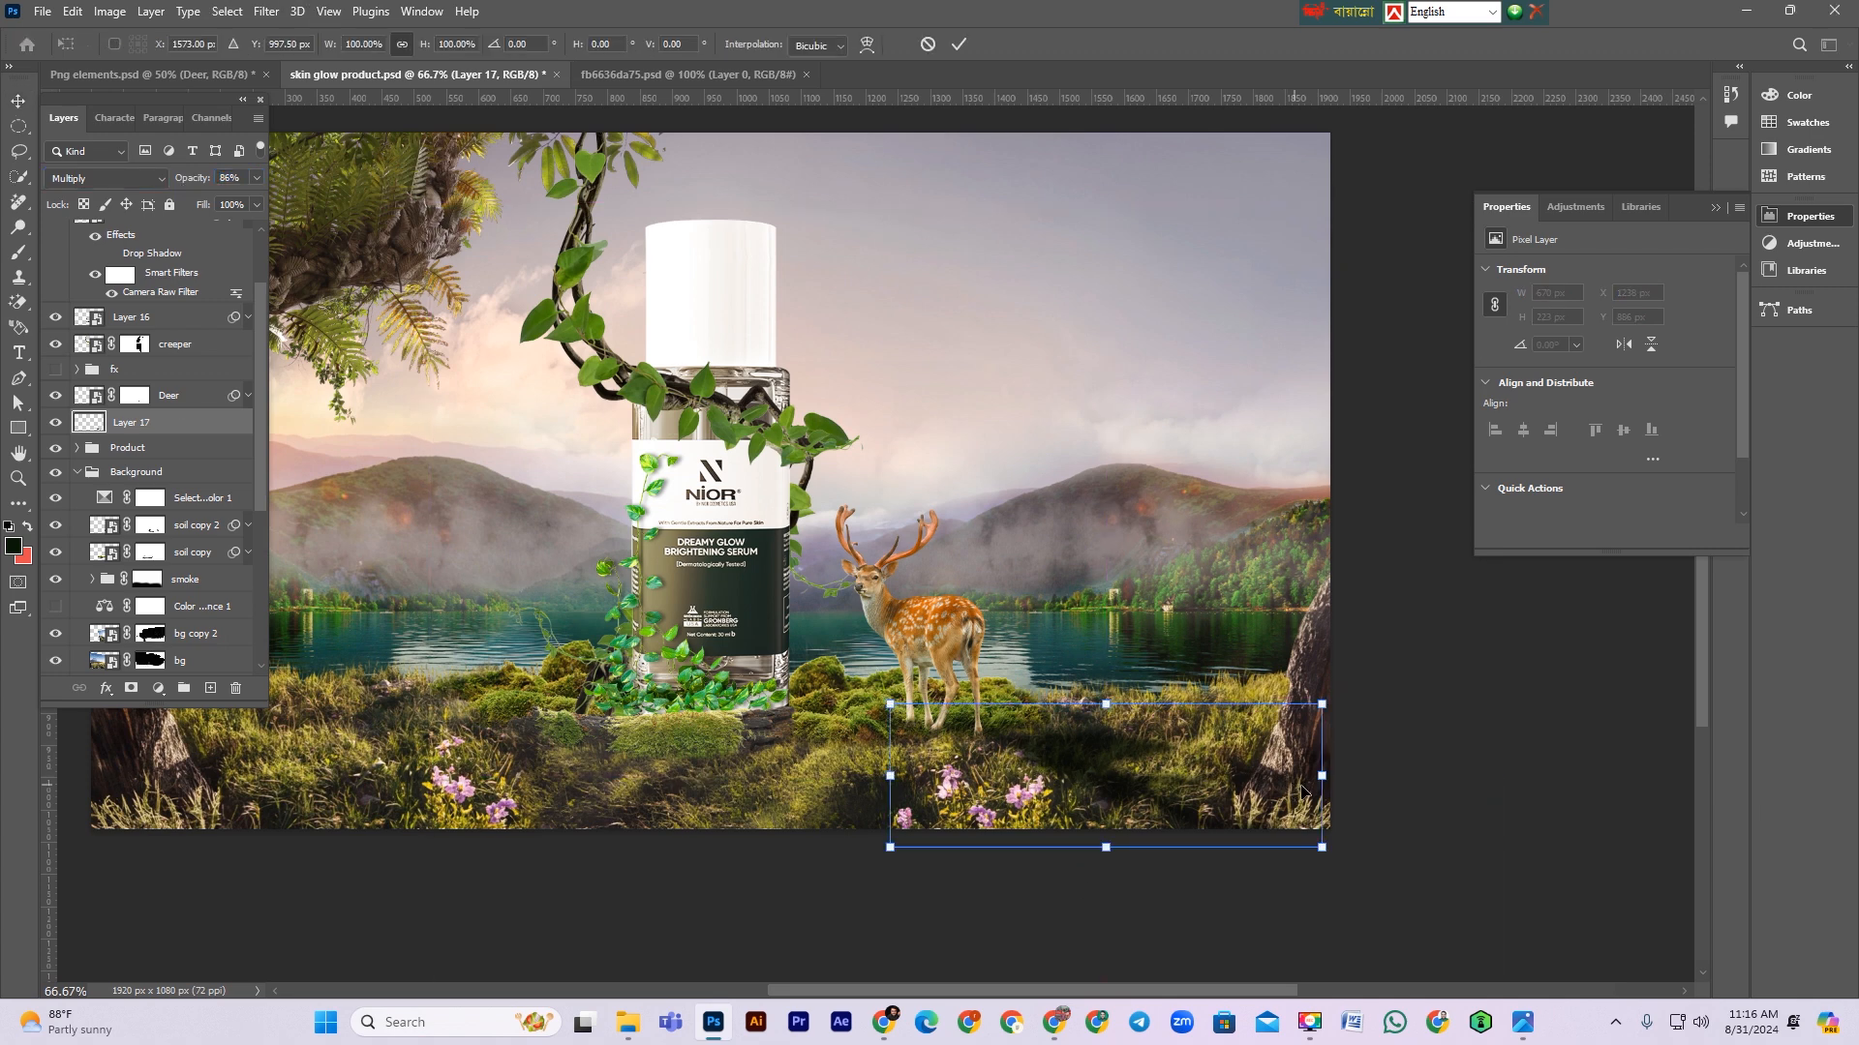
drag(1328, 789, 1330, 752)
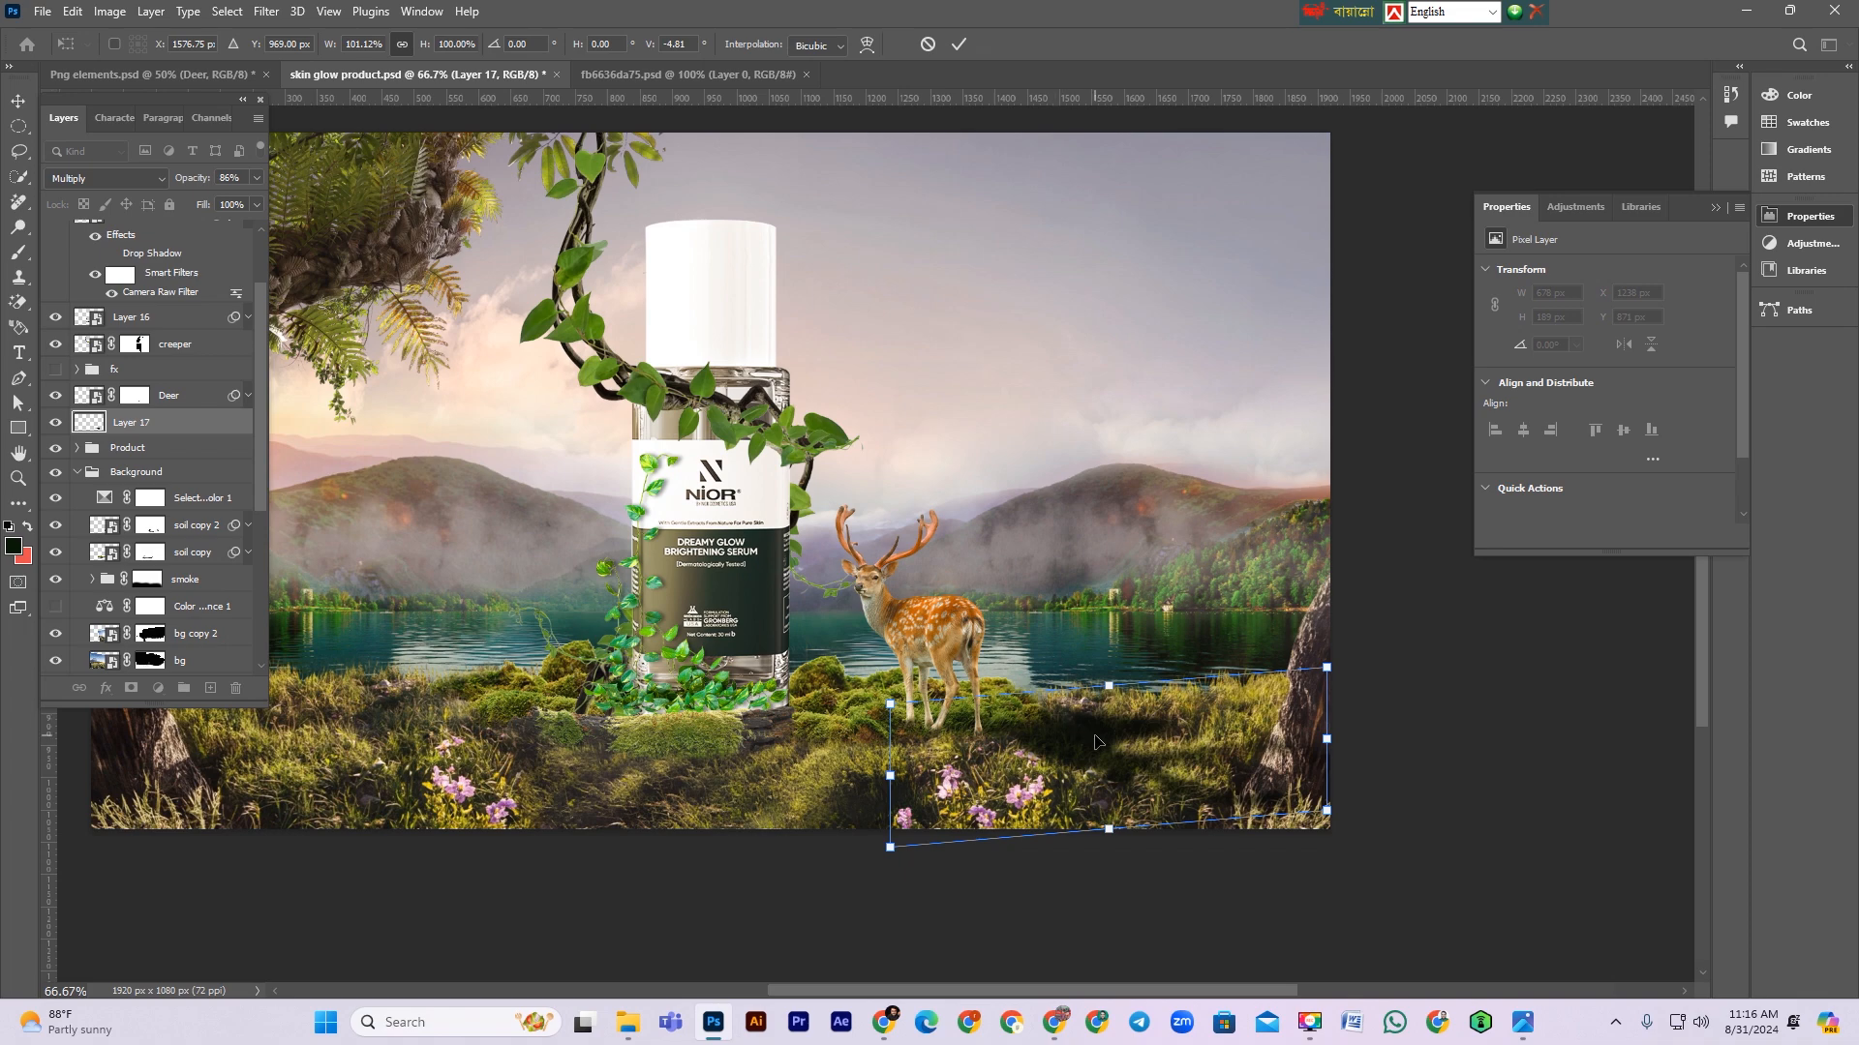
key(Return)
Step: Select the Deer layer and add a Curves adjustment clipped to it, pulling the curve down to darken the deer
scroll(950, 734, up, 1)
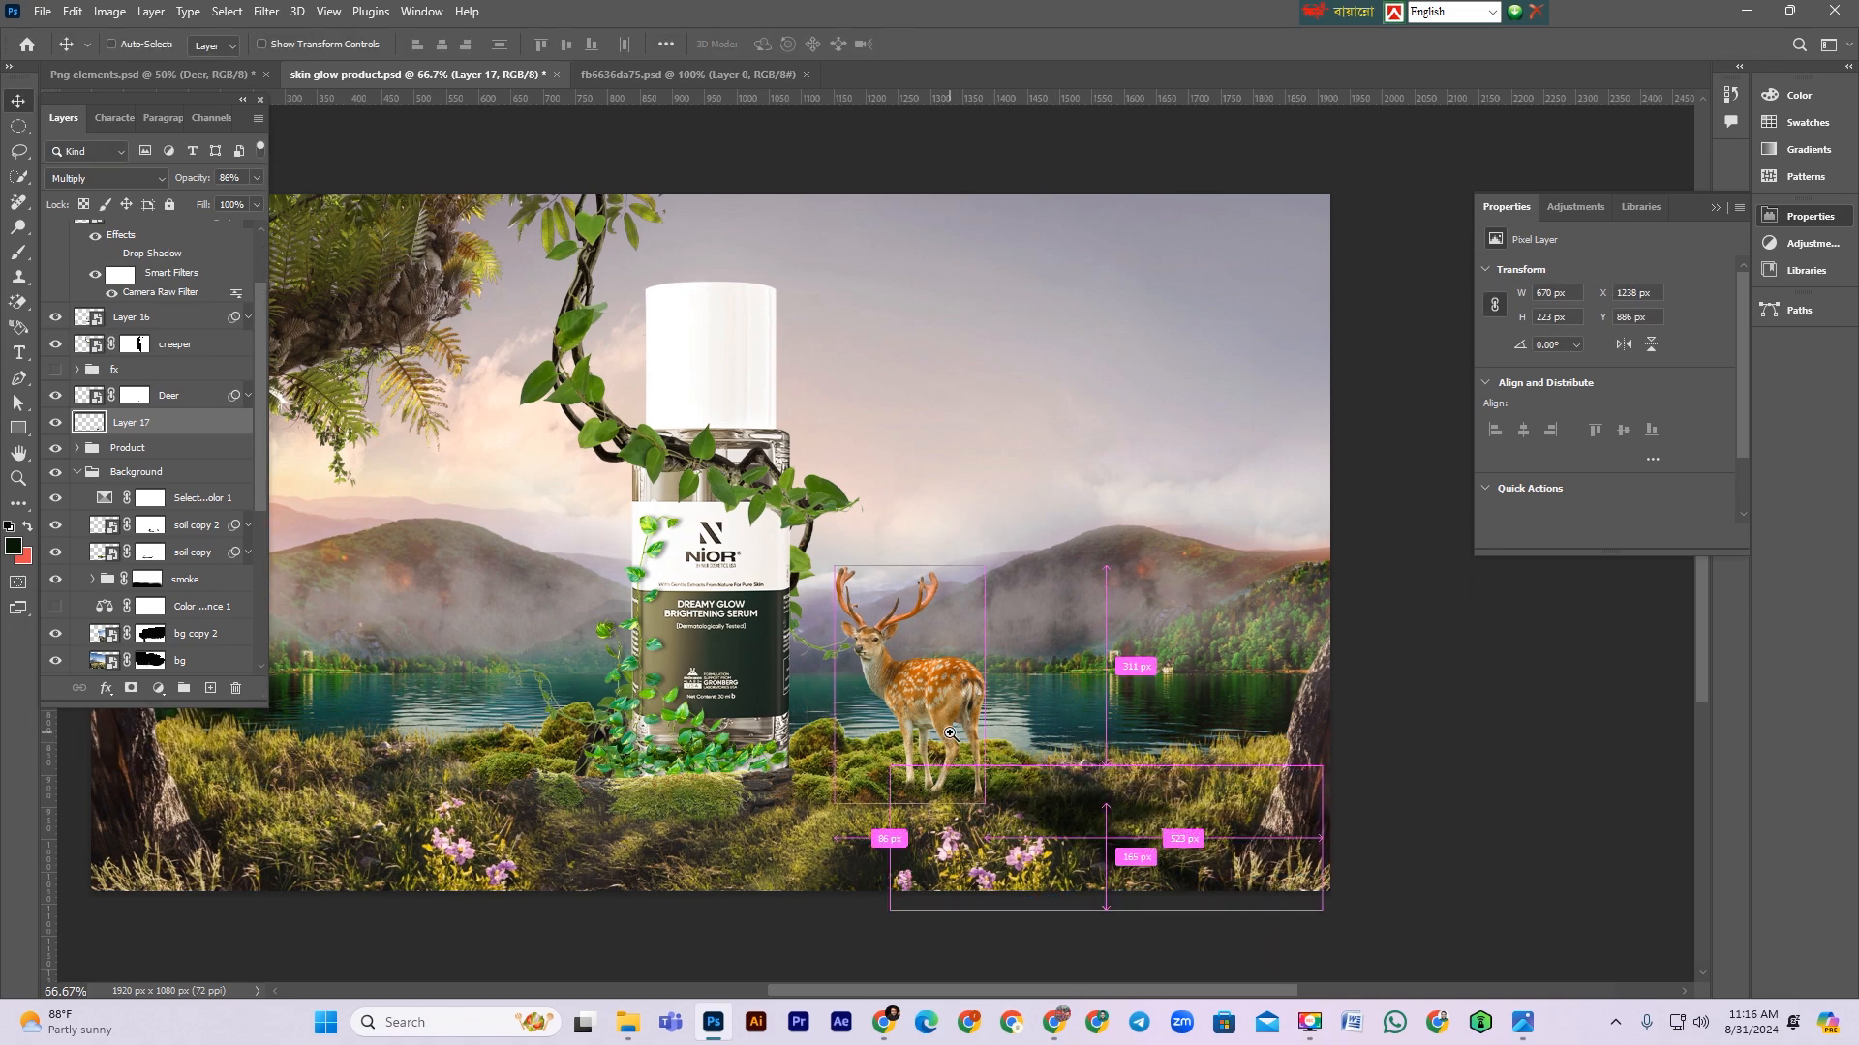
ctrl+click(950, 734)
key(ctrl+minus)
scroll(927, 740, down, 1)
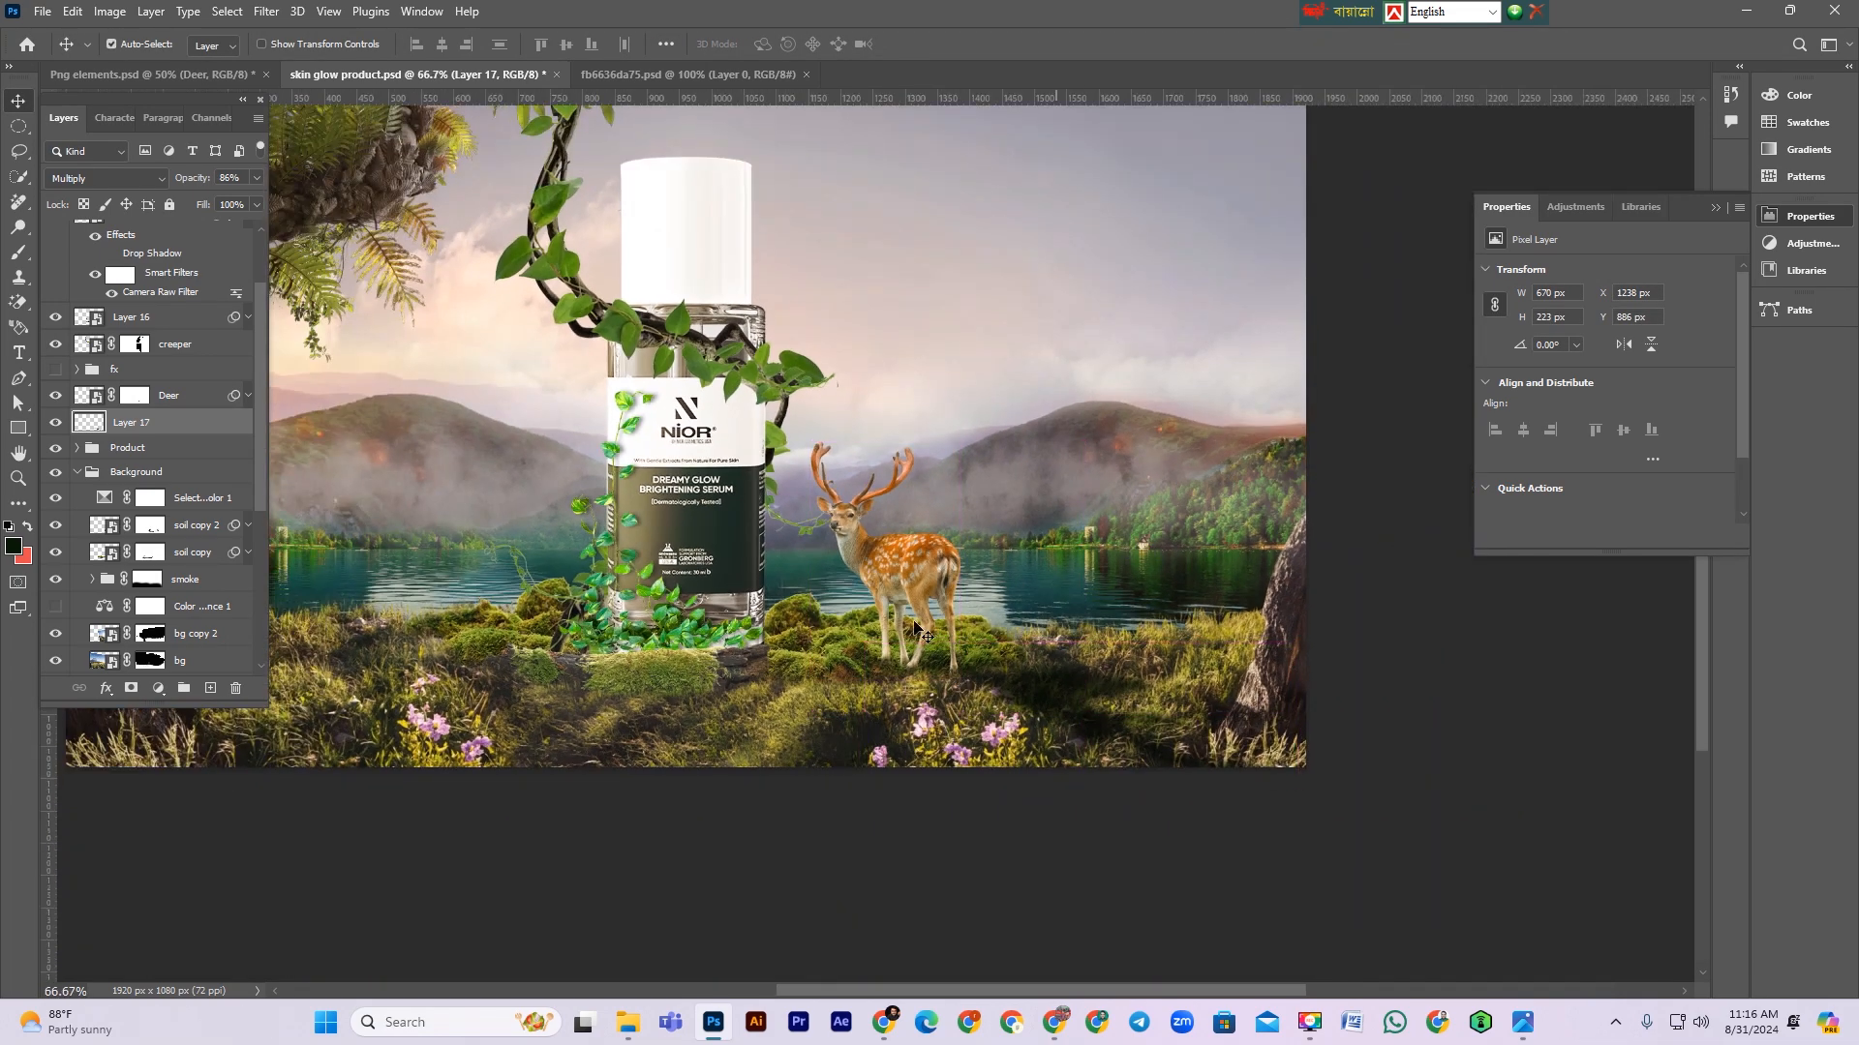
ctrl+click(859, 676)
scroll(973, 586, up, 1)
click(889, 426)
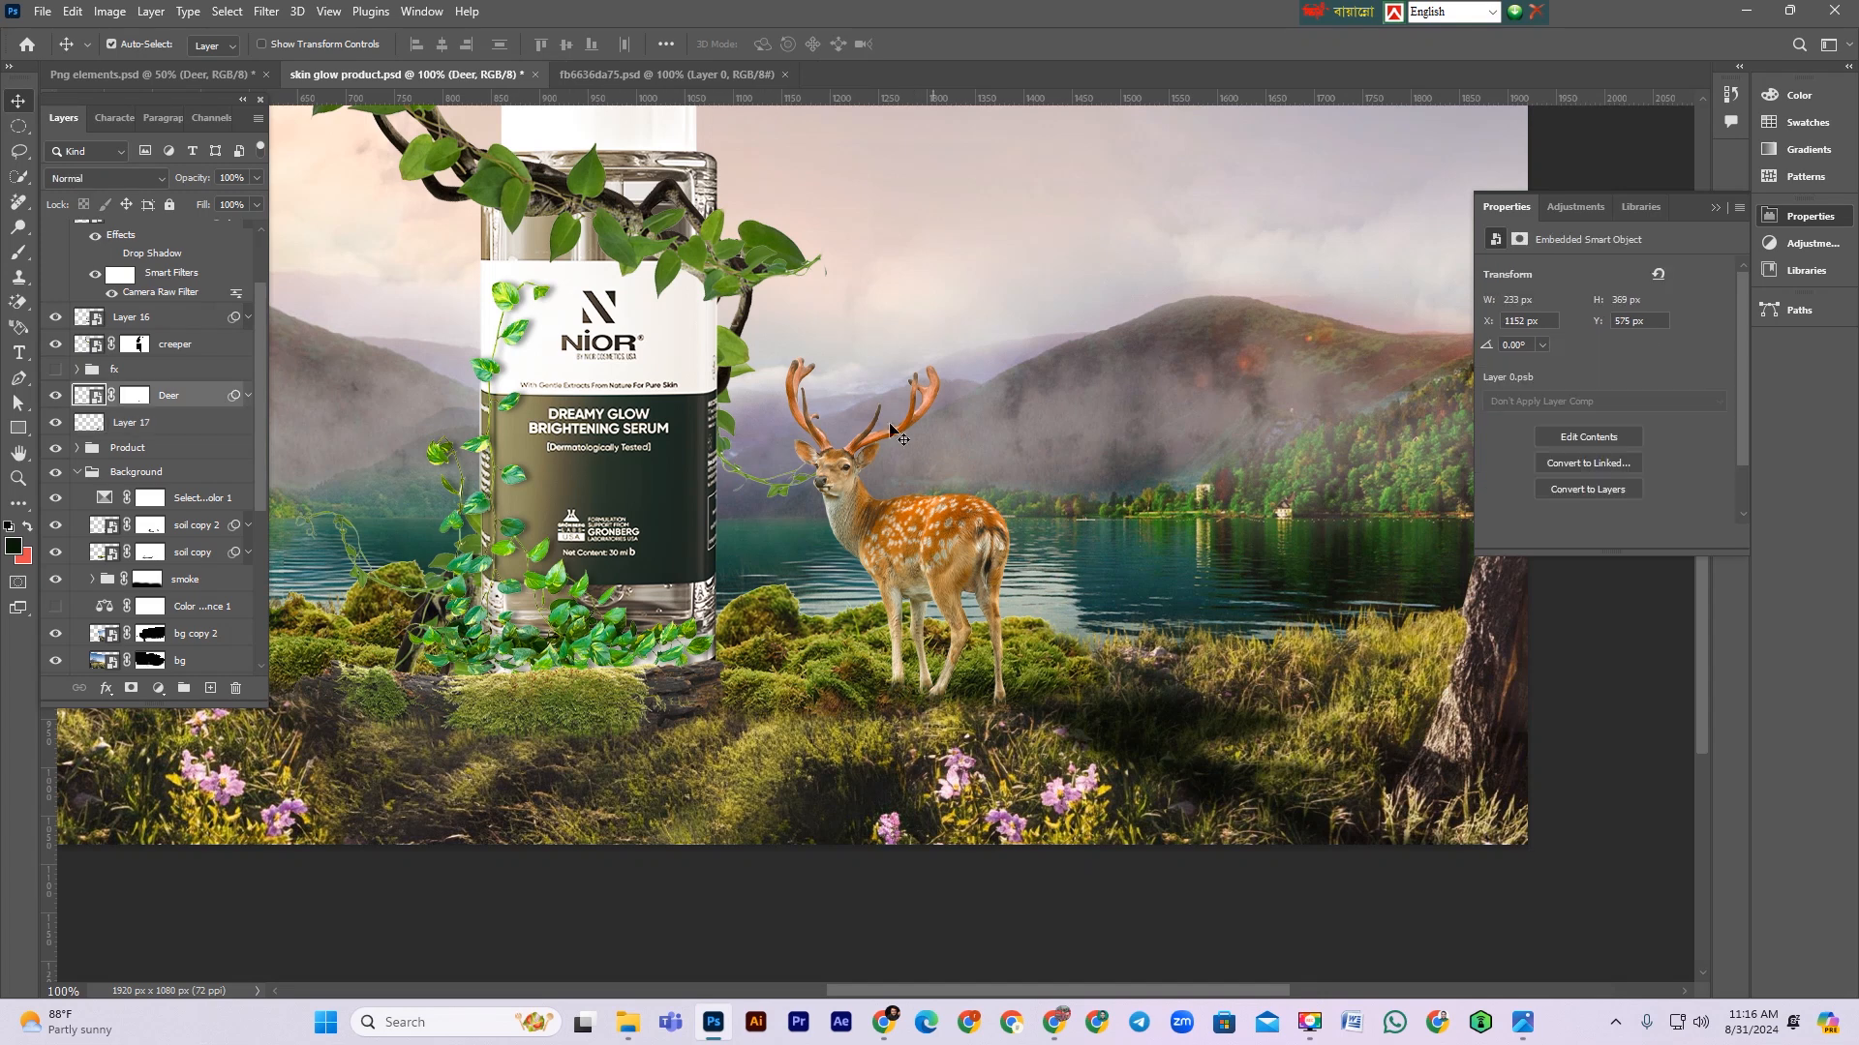
click(155, 693)
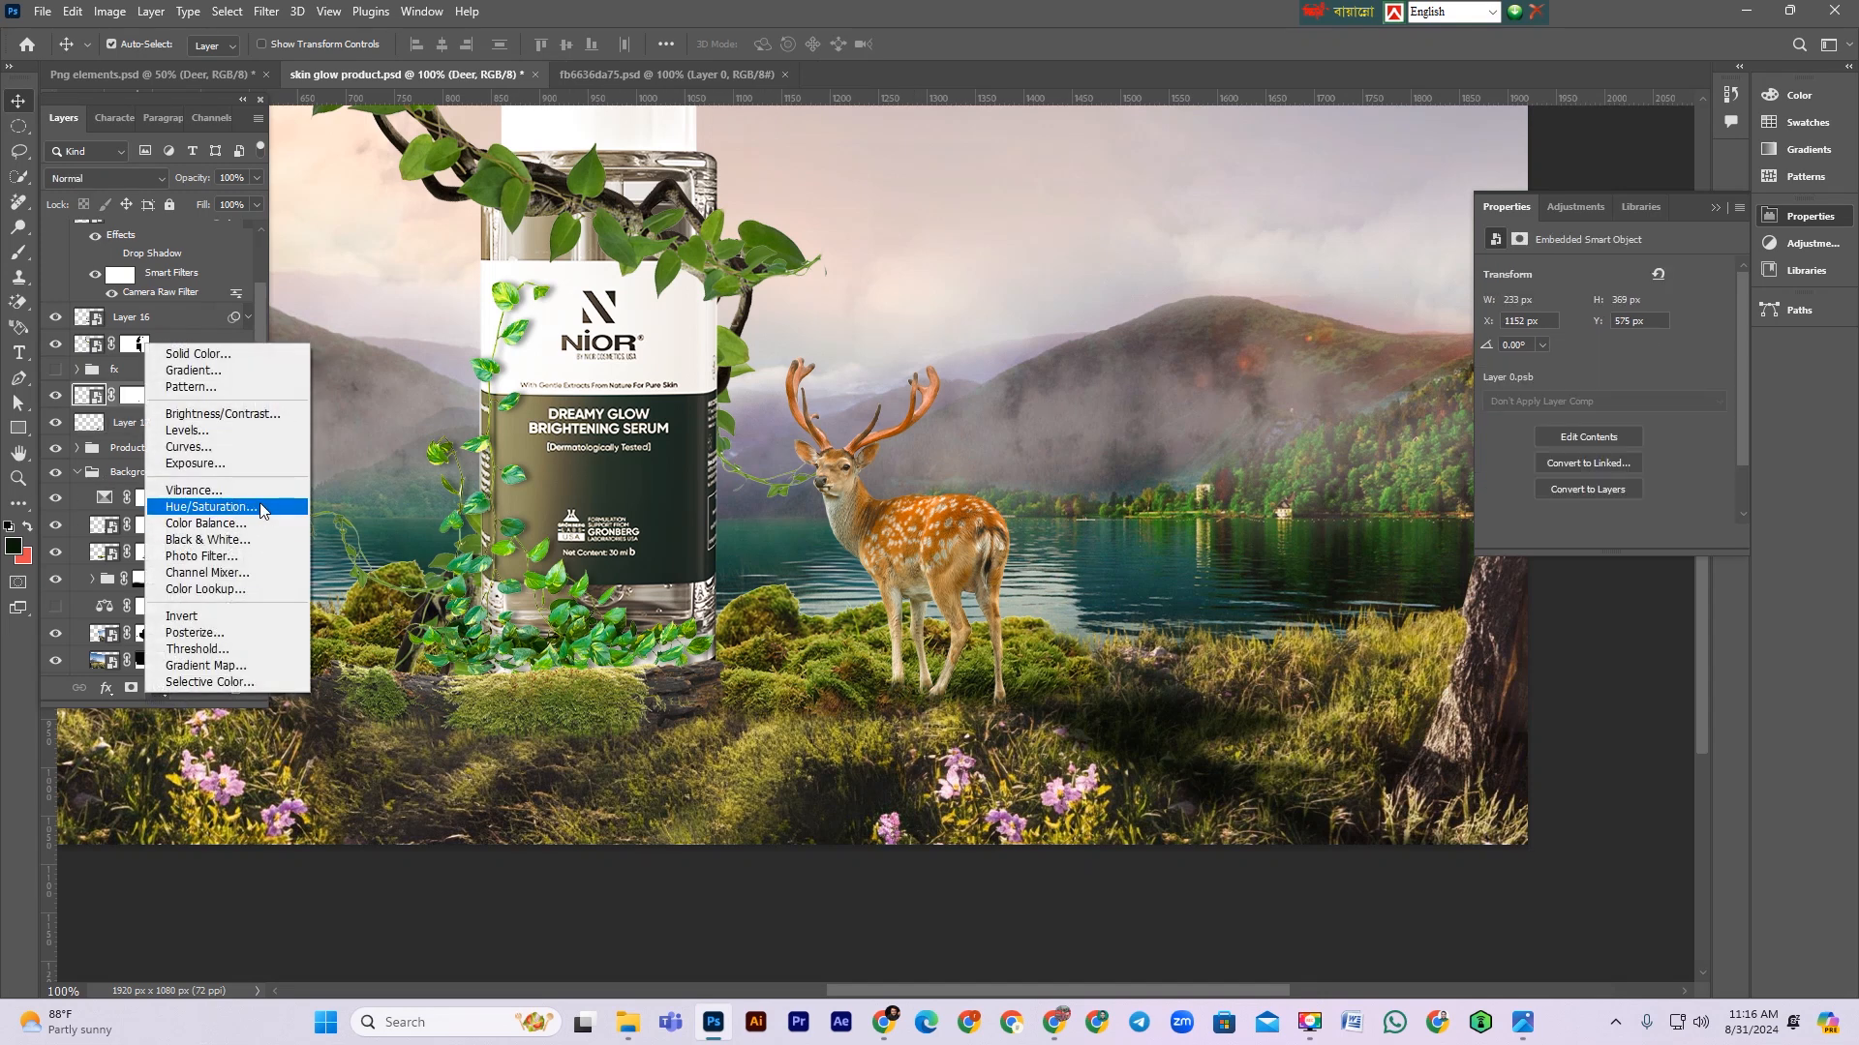
click(187, 447)
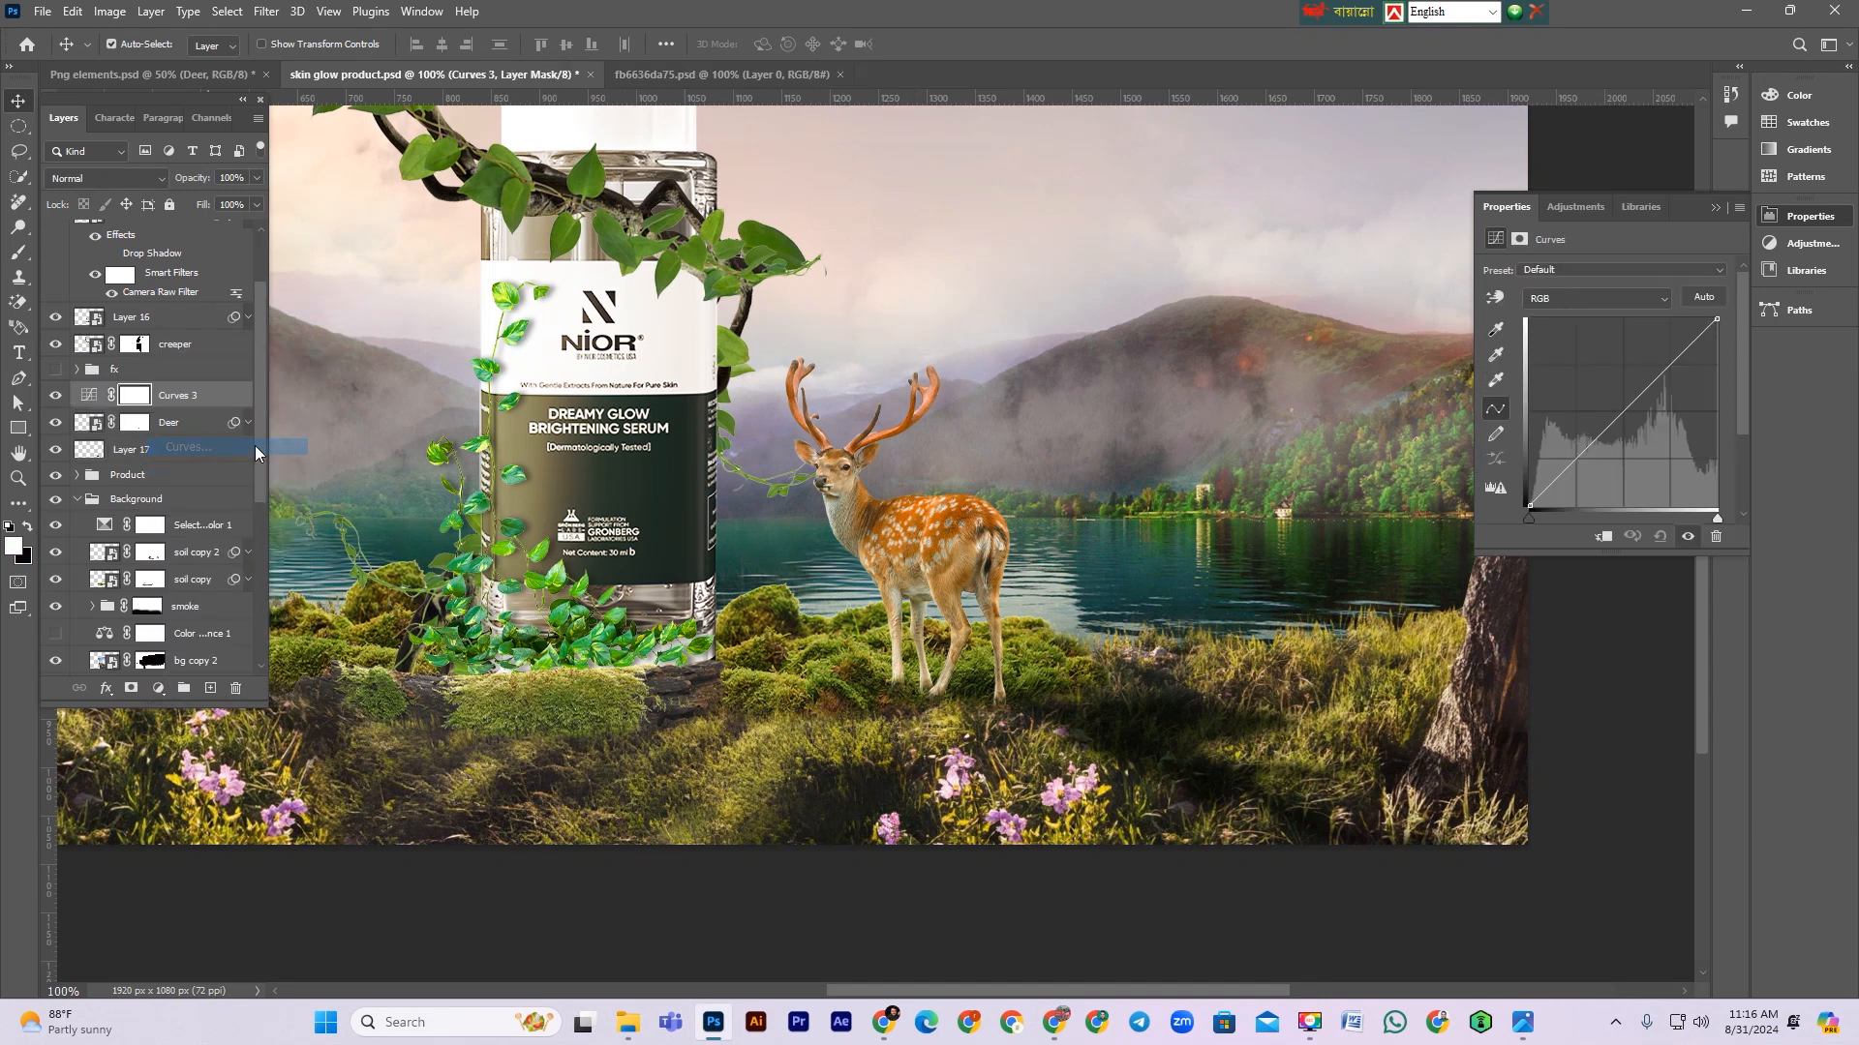
click(1606, 537)
drag(1622, 419, 1633, 437)
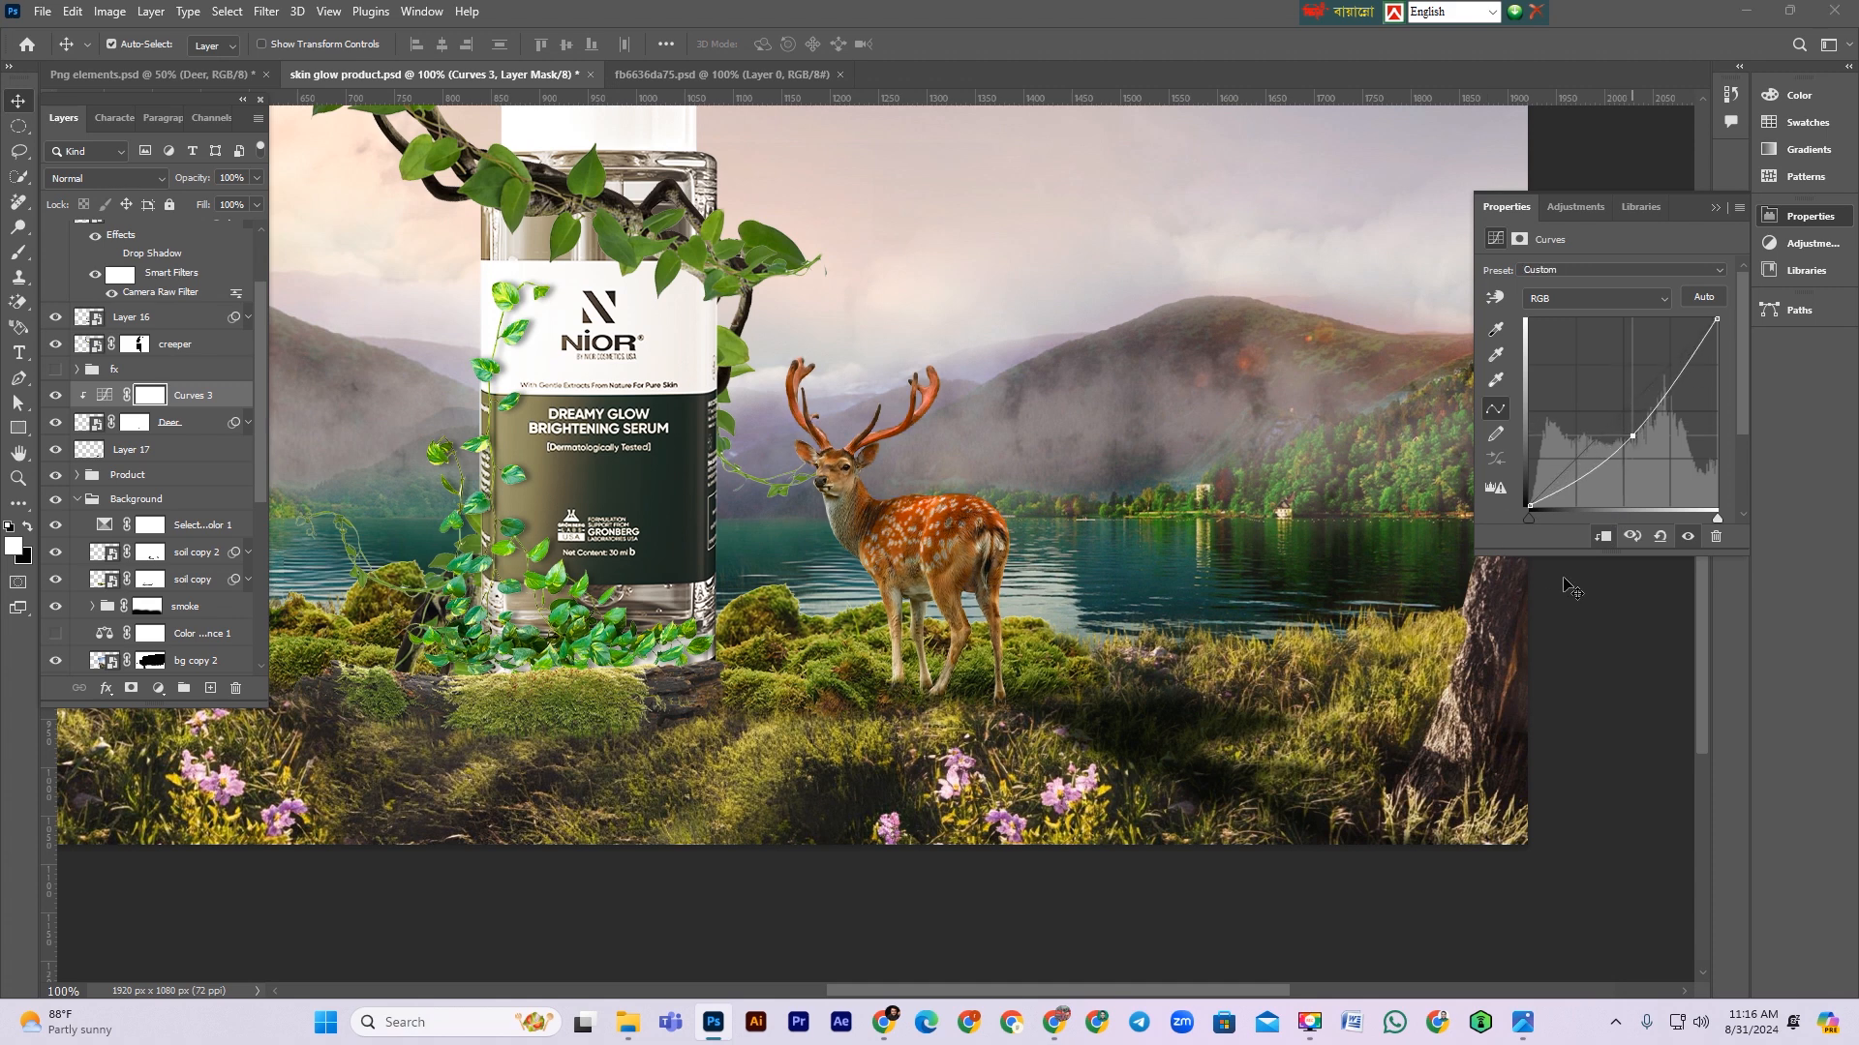
Step: Invert the Curves 3 mask to black and brush the darkening back onto the deer's back, rump and shaded edges
click(150, 402)
key(ctrl+i)
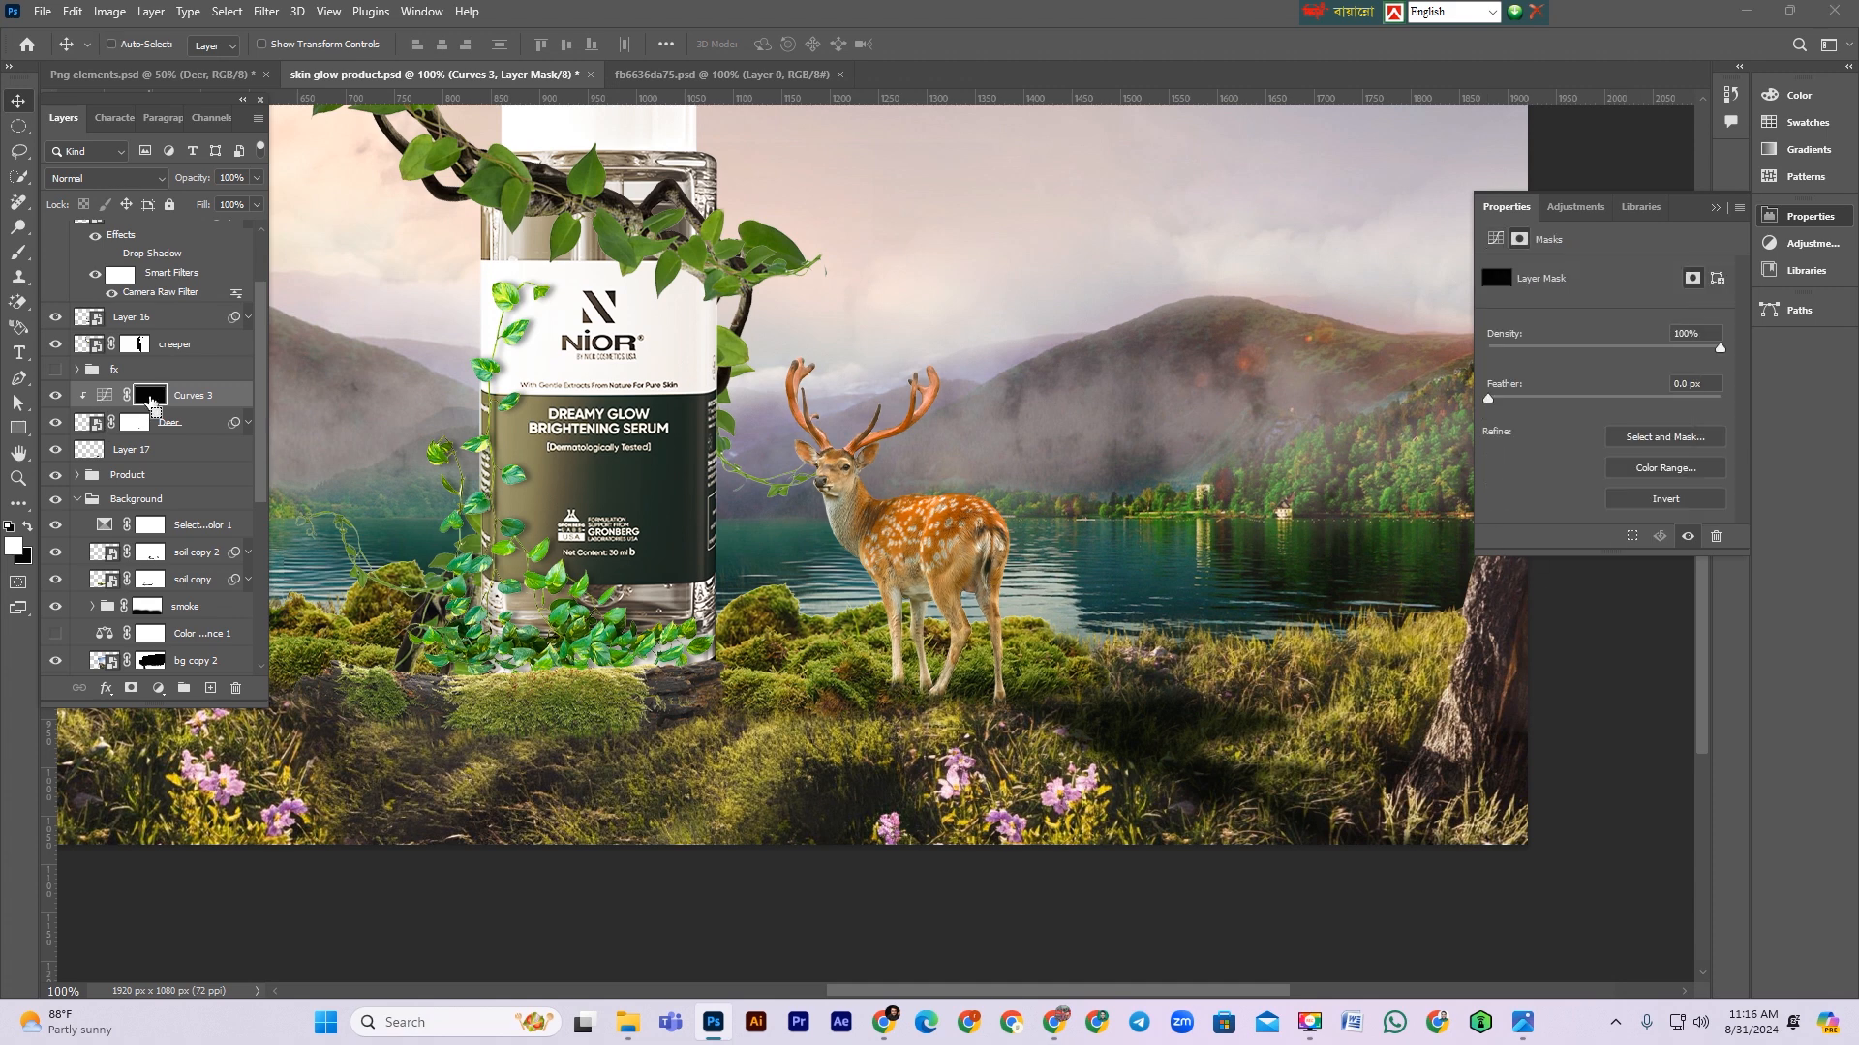
click(18, 252)
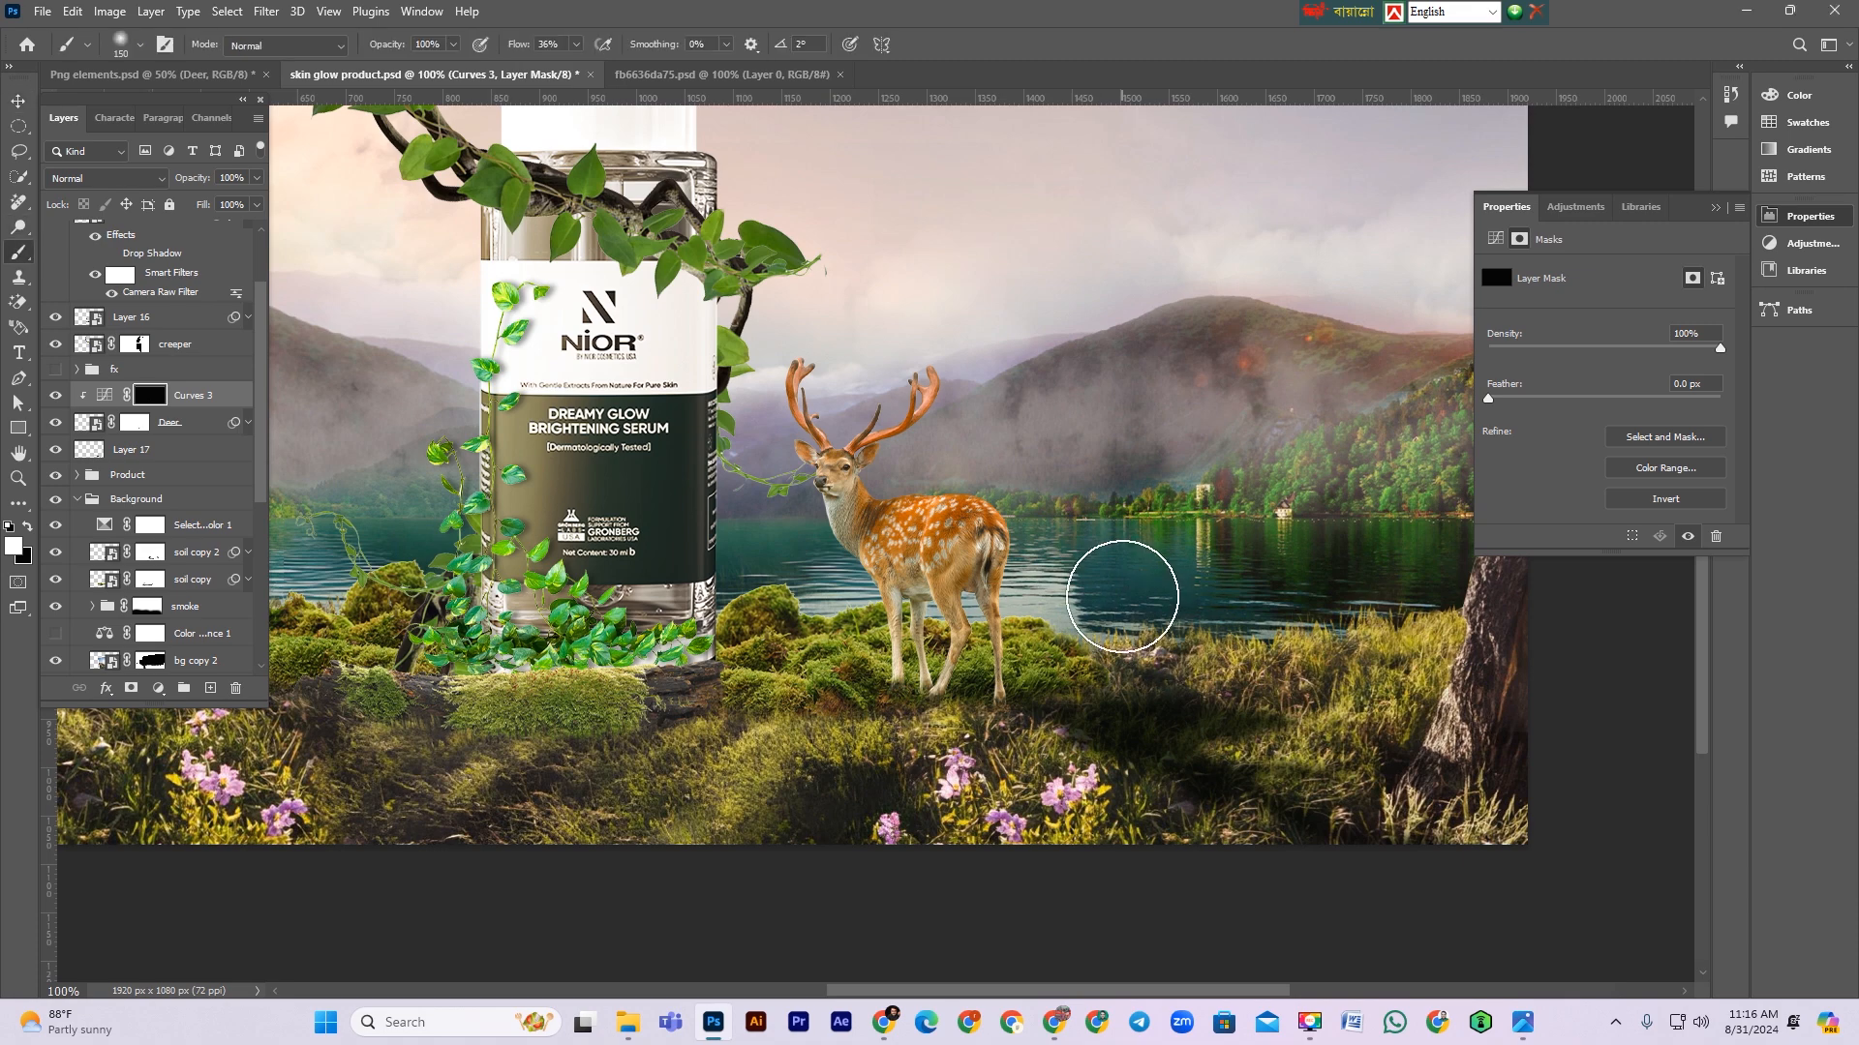
key(bracketleft)
key(bracketleft)
key(bracketleft)
key(bracketleft)
key(bracketleft)
key(bracketleft)
key(bracketleft)
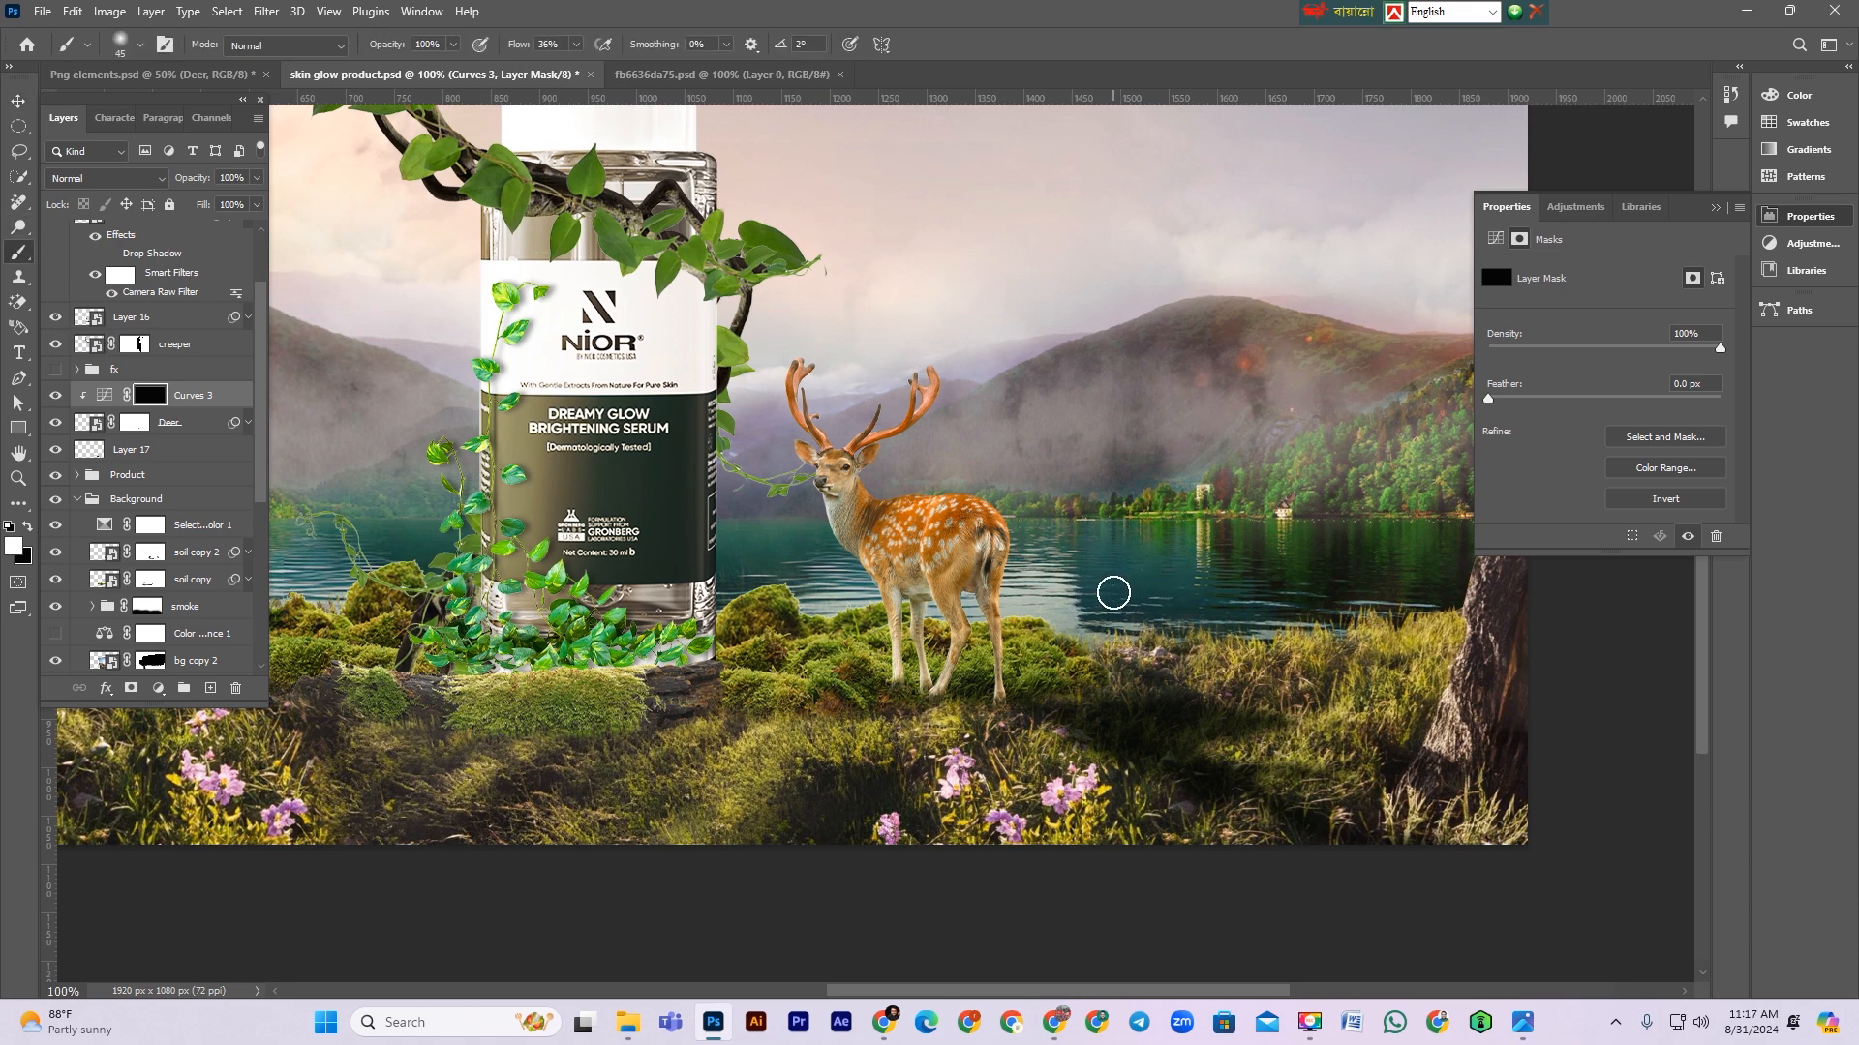
scroll(1026, 550, up, 5)
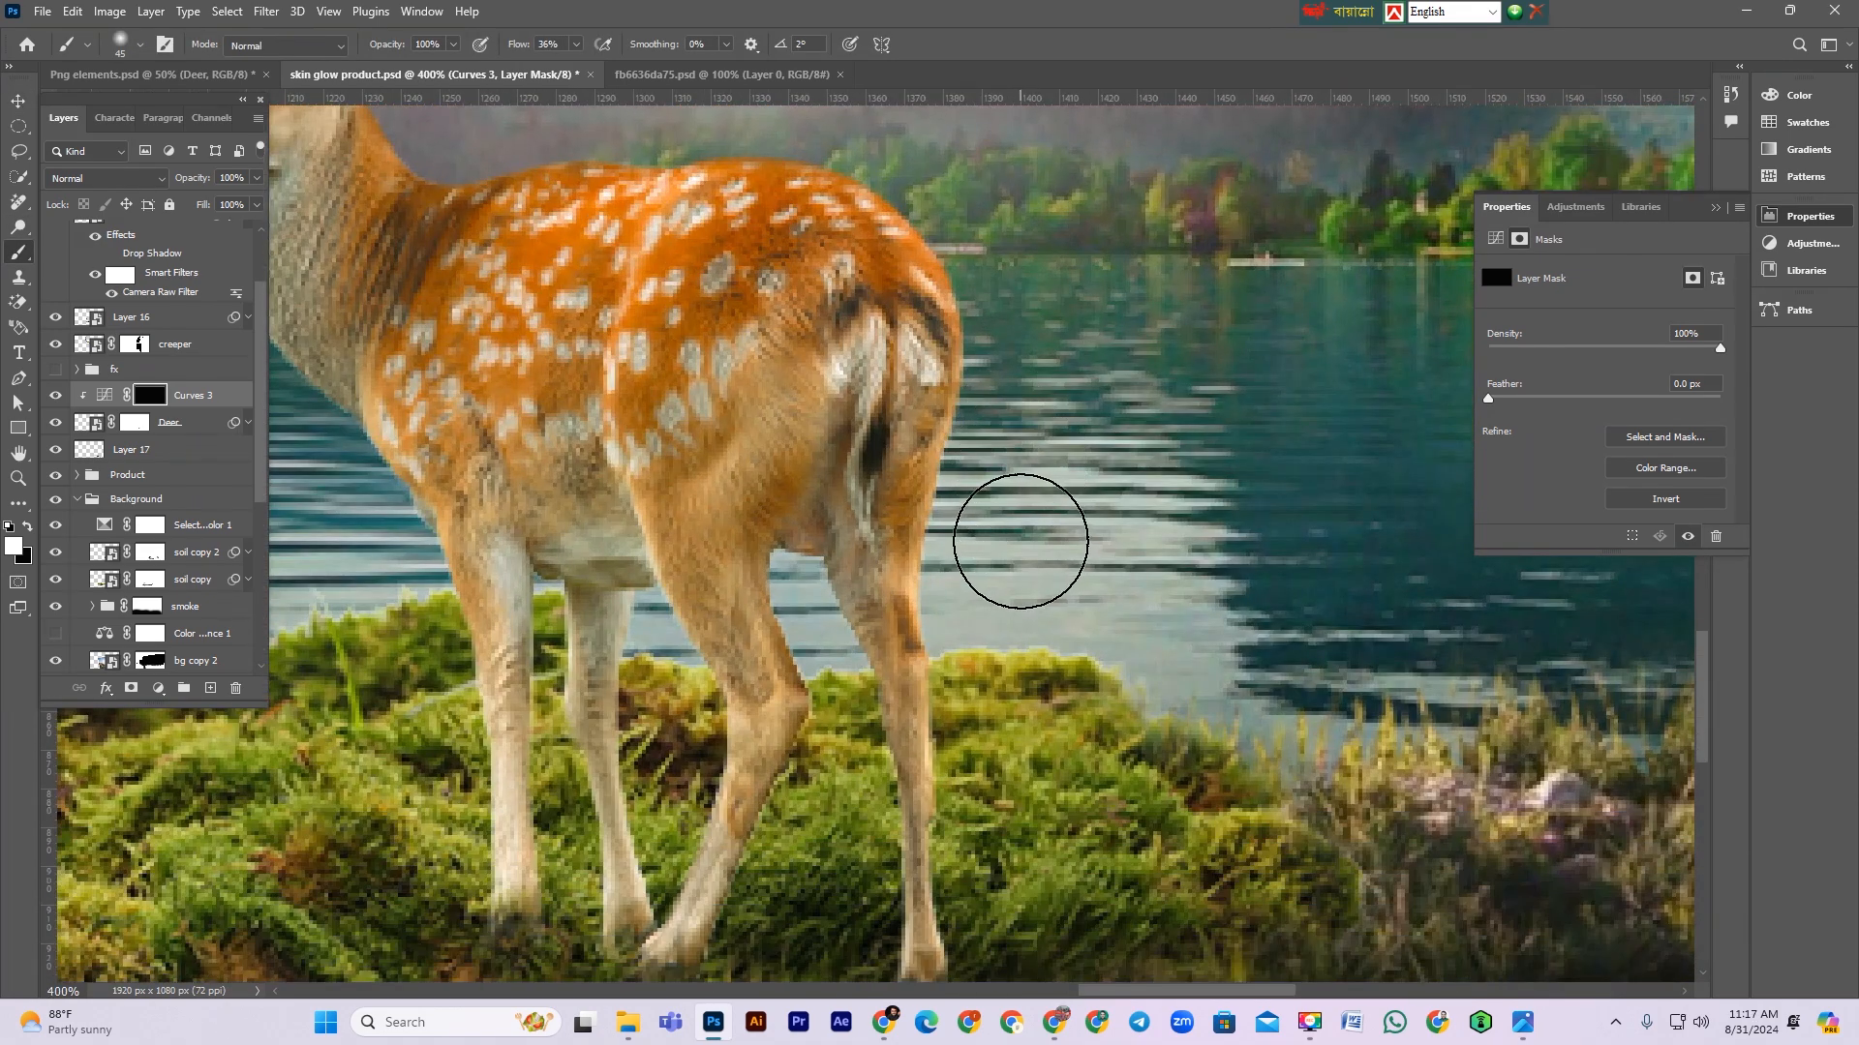
key(bracketleft)
key(bracketleft)
key(bracketleft)
key(bracketleft)
mouse_move(925, 230)
mouse_down()
mouse_move(974, 327)
mouse_move(955, 478)
mouse_up()
mouse_move(941, 573)
mouse_down()
mouse_move(954, 789)
mouse_move(939, 548)
mouse_up()
key(space)
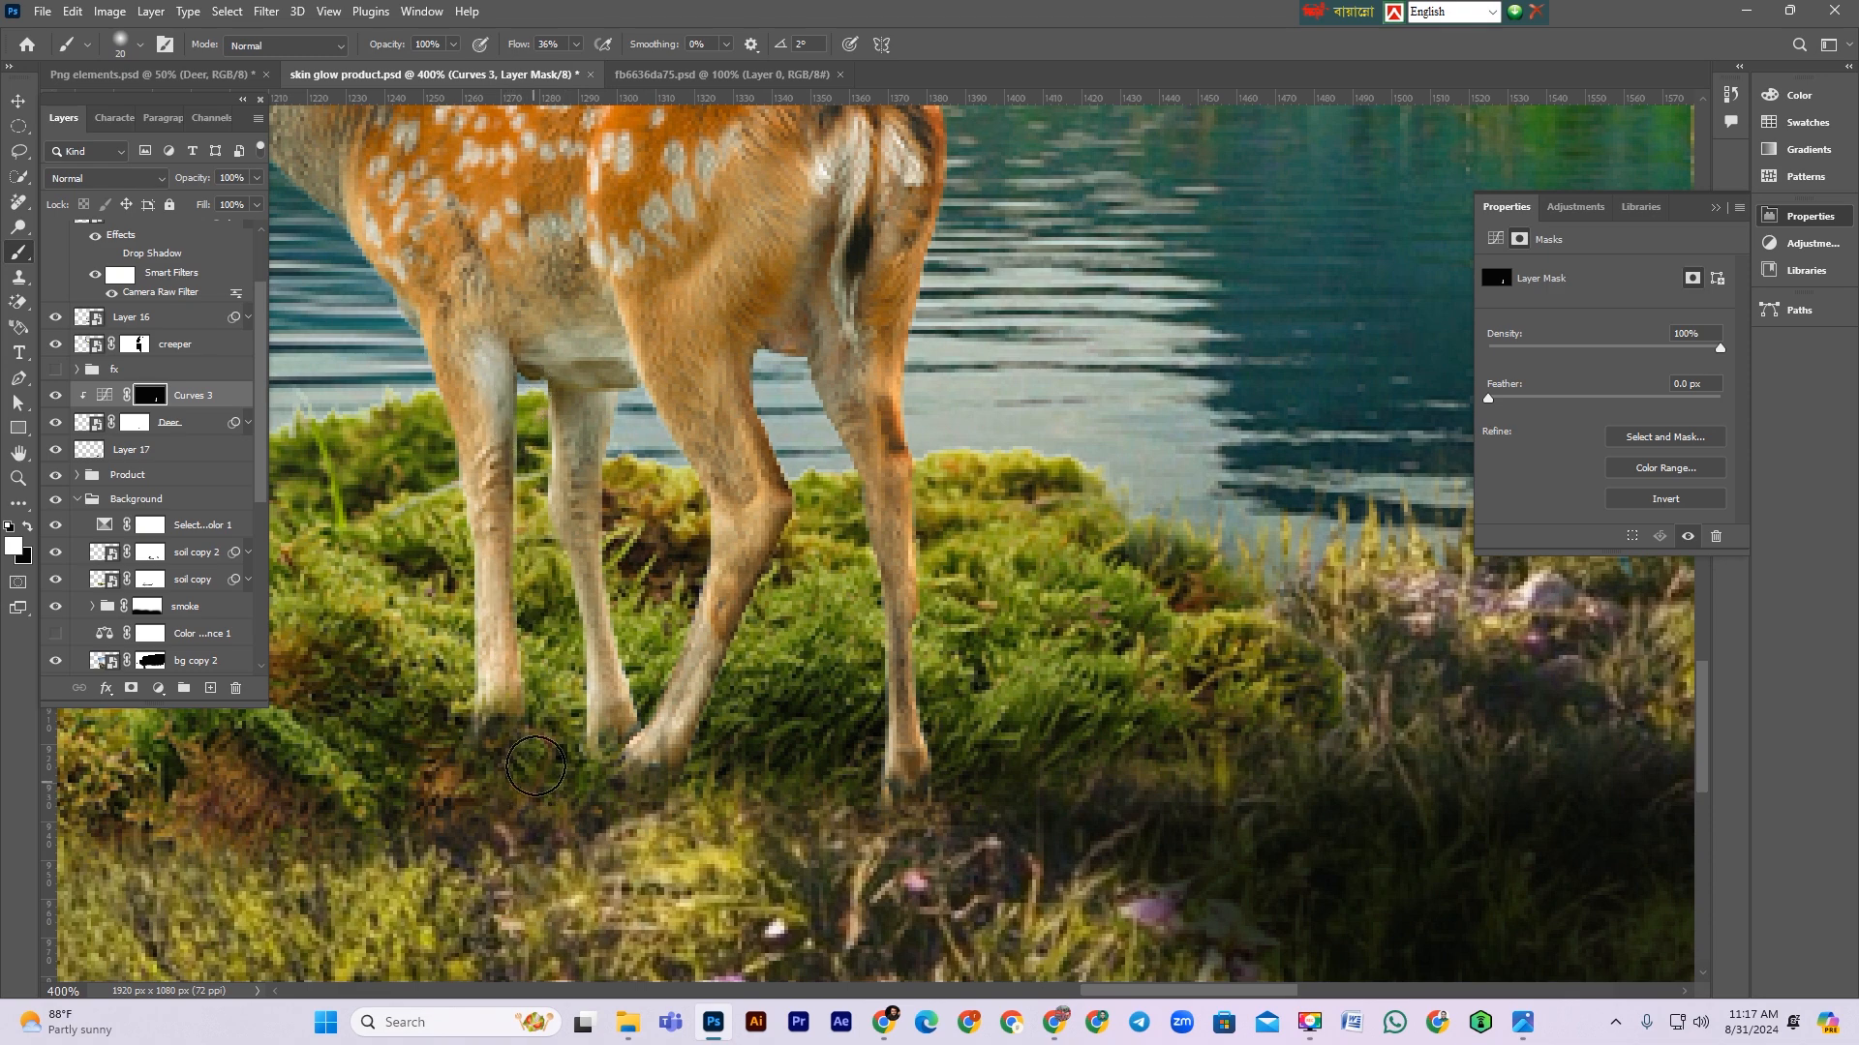
scroll(996, 652, up, 10)
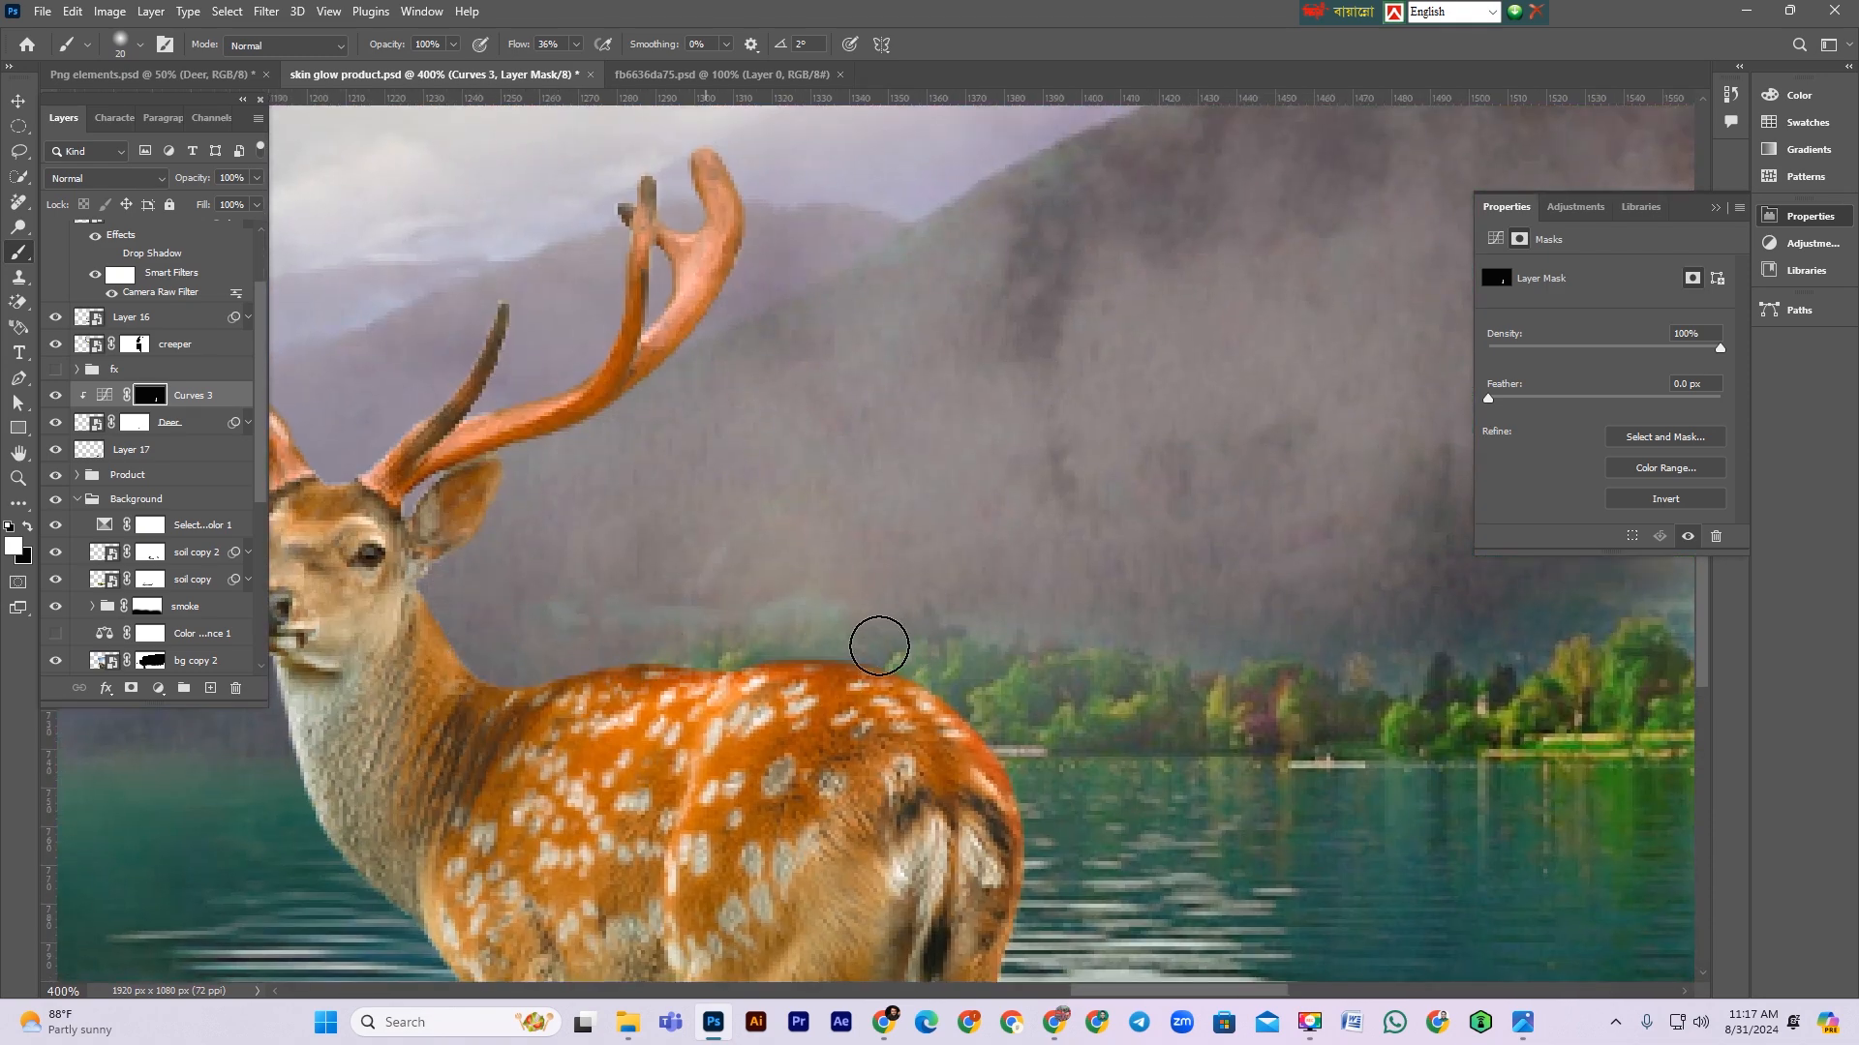
scroll(908, 653, down, 2)
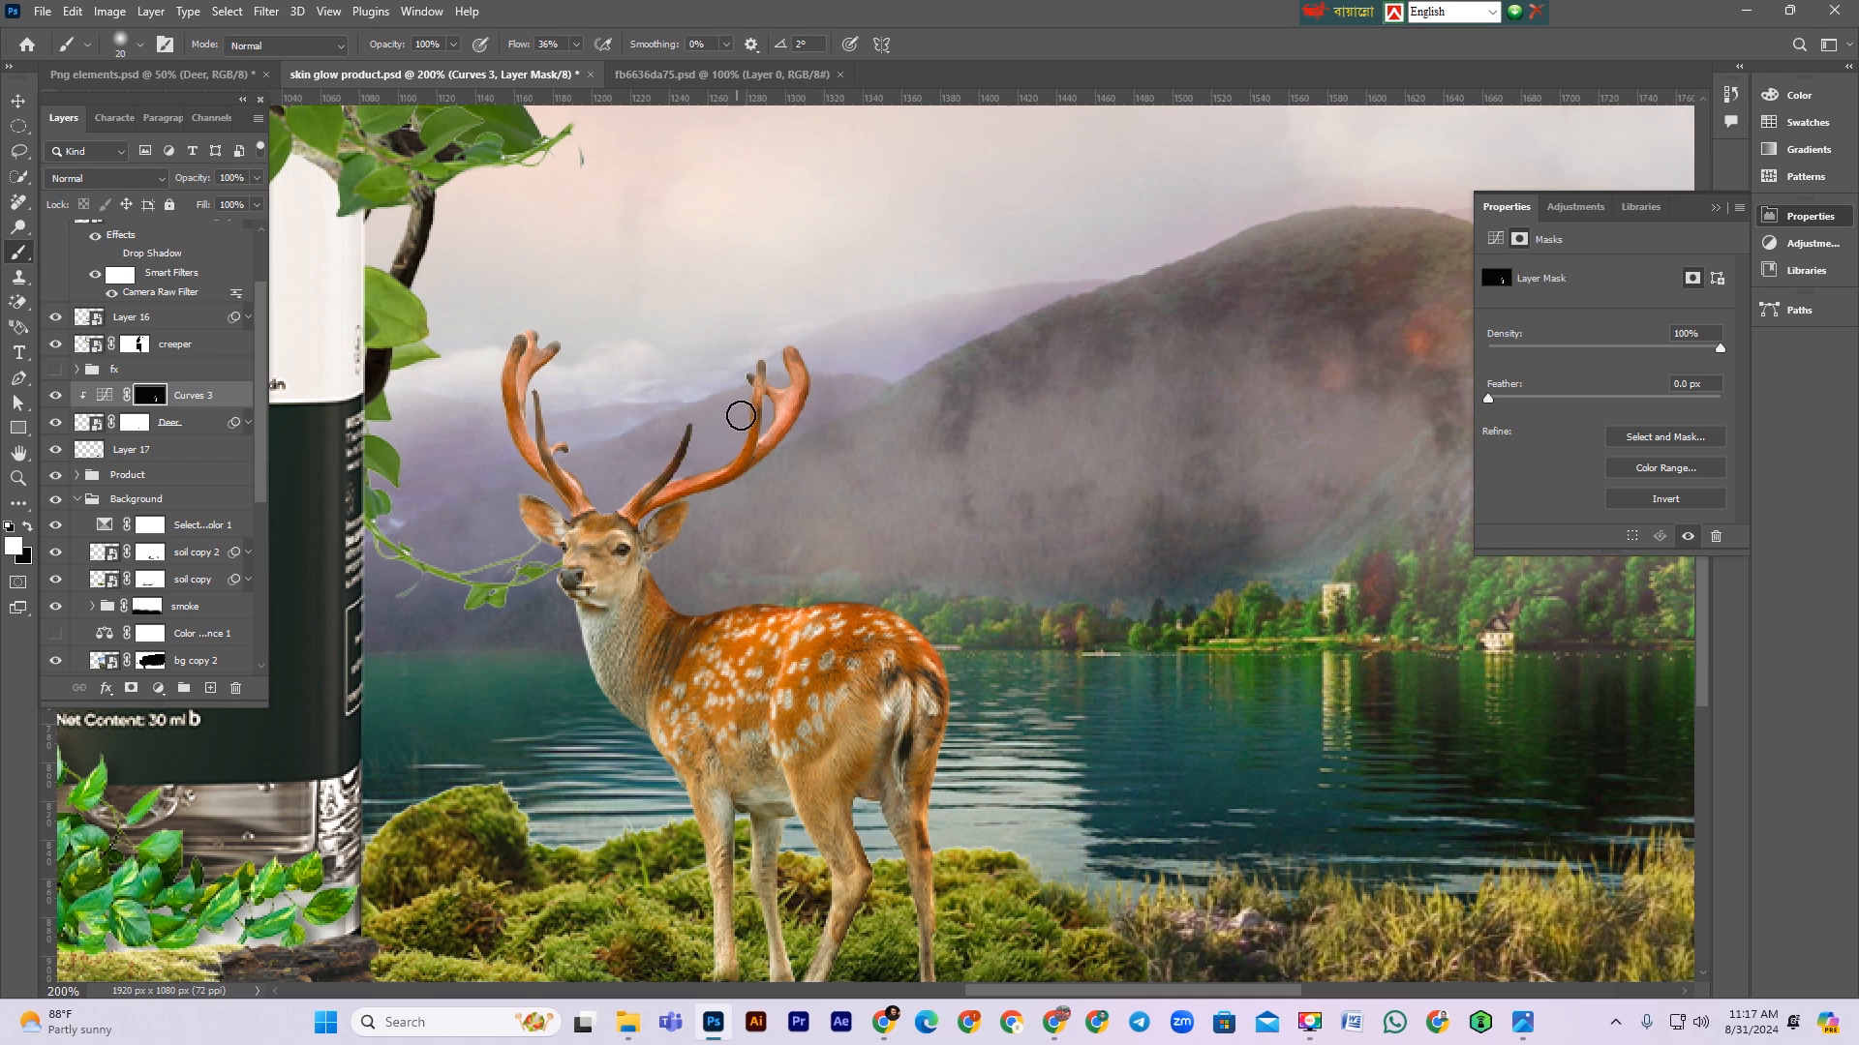
drag(689, 437, 715, 458)
key([)
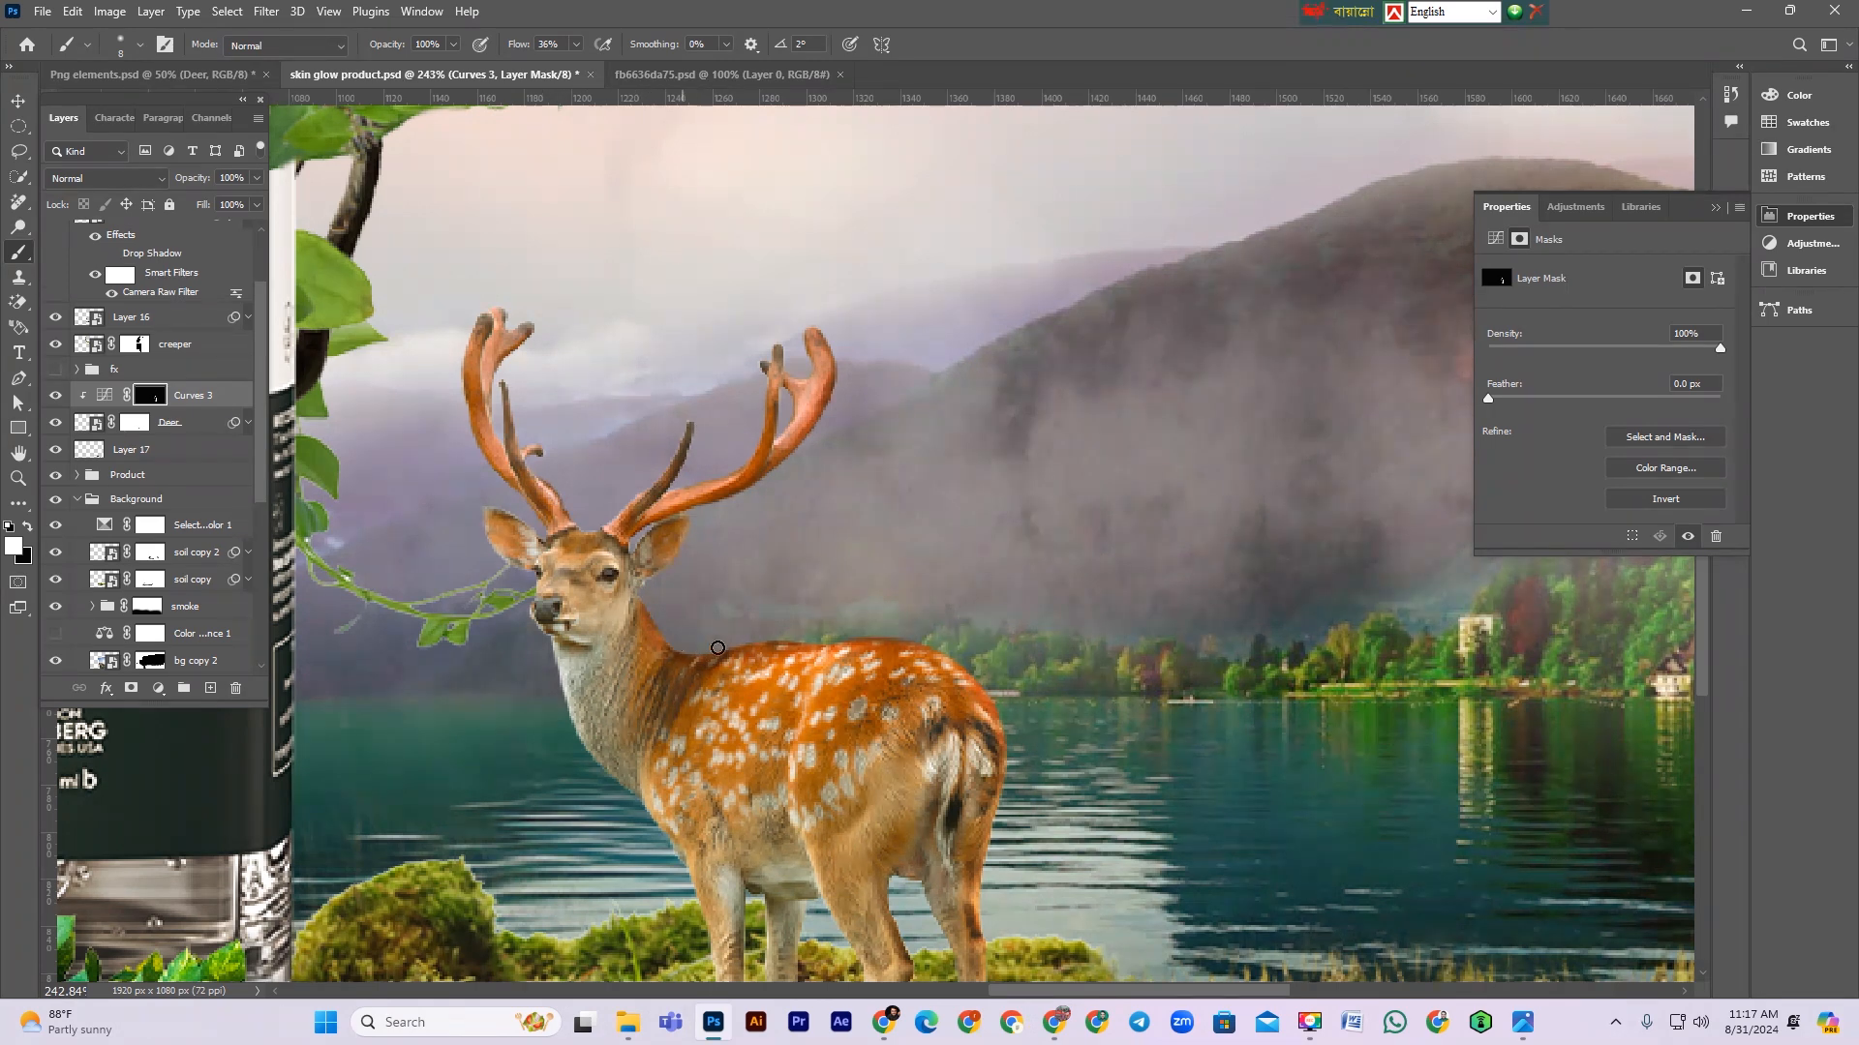
drag(959, 662, 785, 636)
key(])
key(])
key(])
key(])
scroll(1026, 752, down, 1)
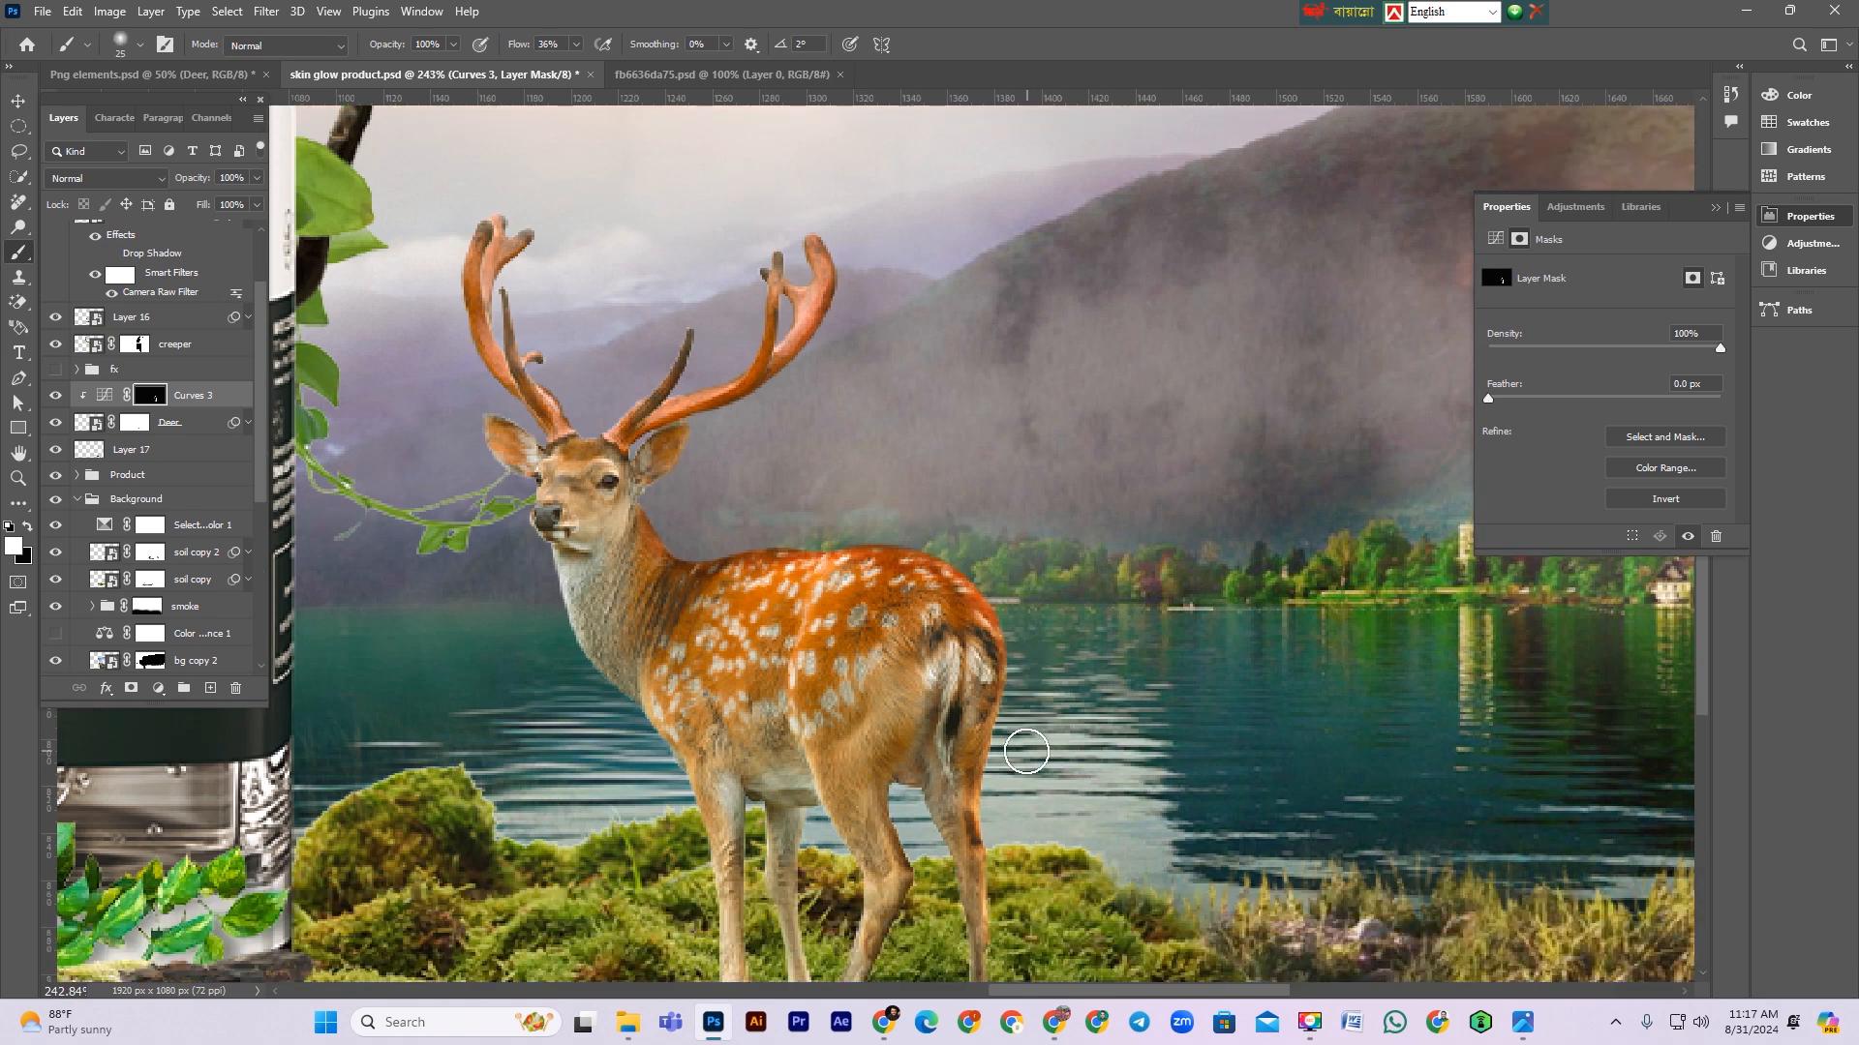
scroll(1050, 821, down, 1)
Step: Create a new gray-coloured layer in Overlay mode filled with 50% neutral gray above the Curves layer
click(207, 409)
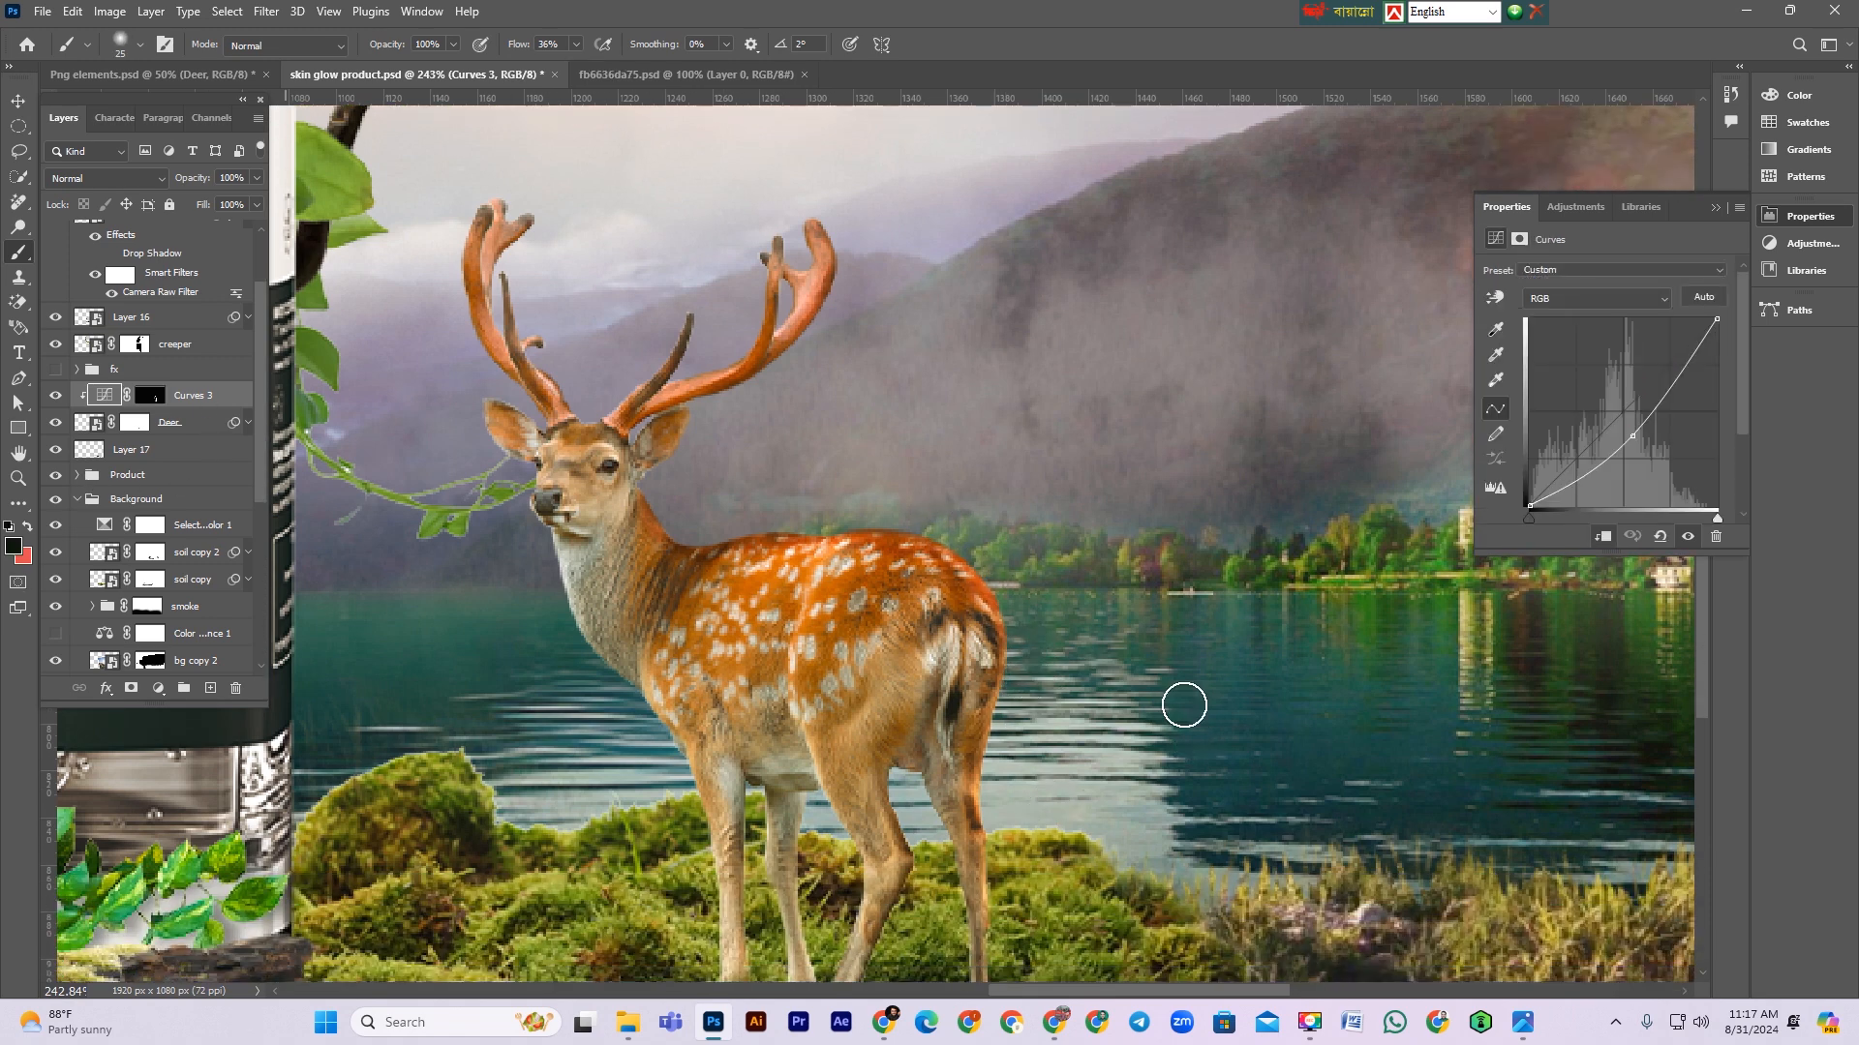
key(ctrl+shift+n)
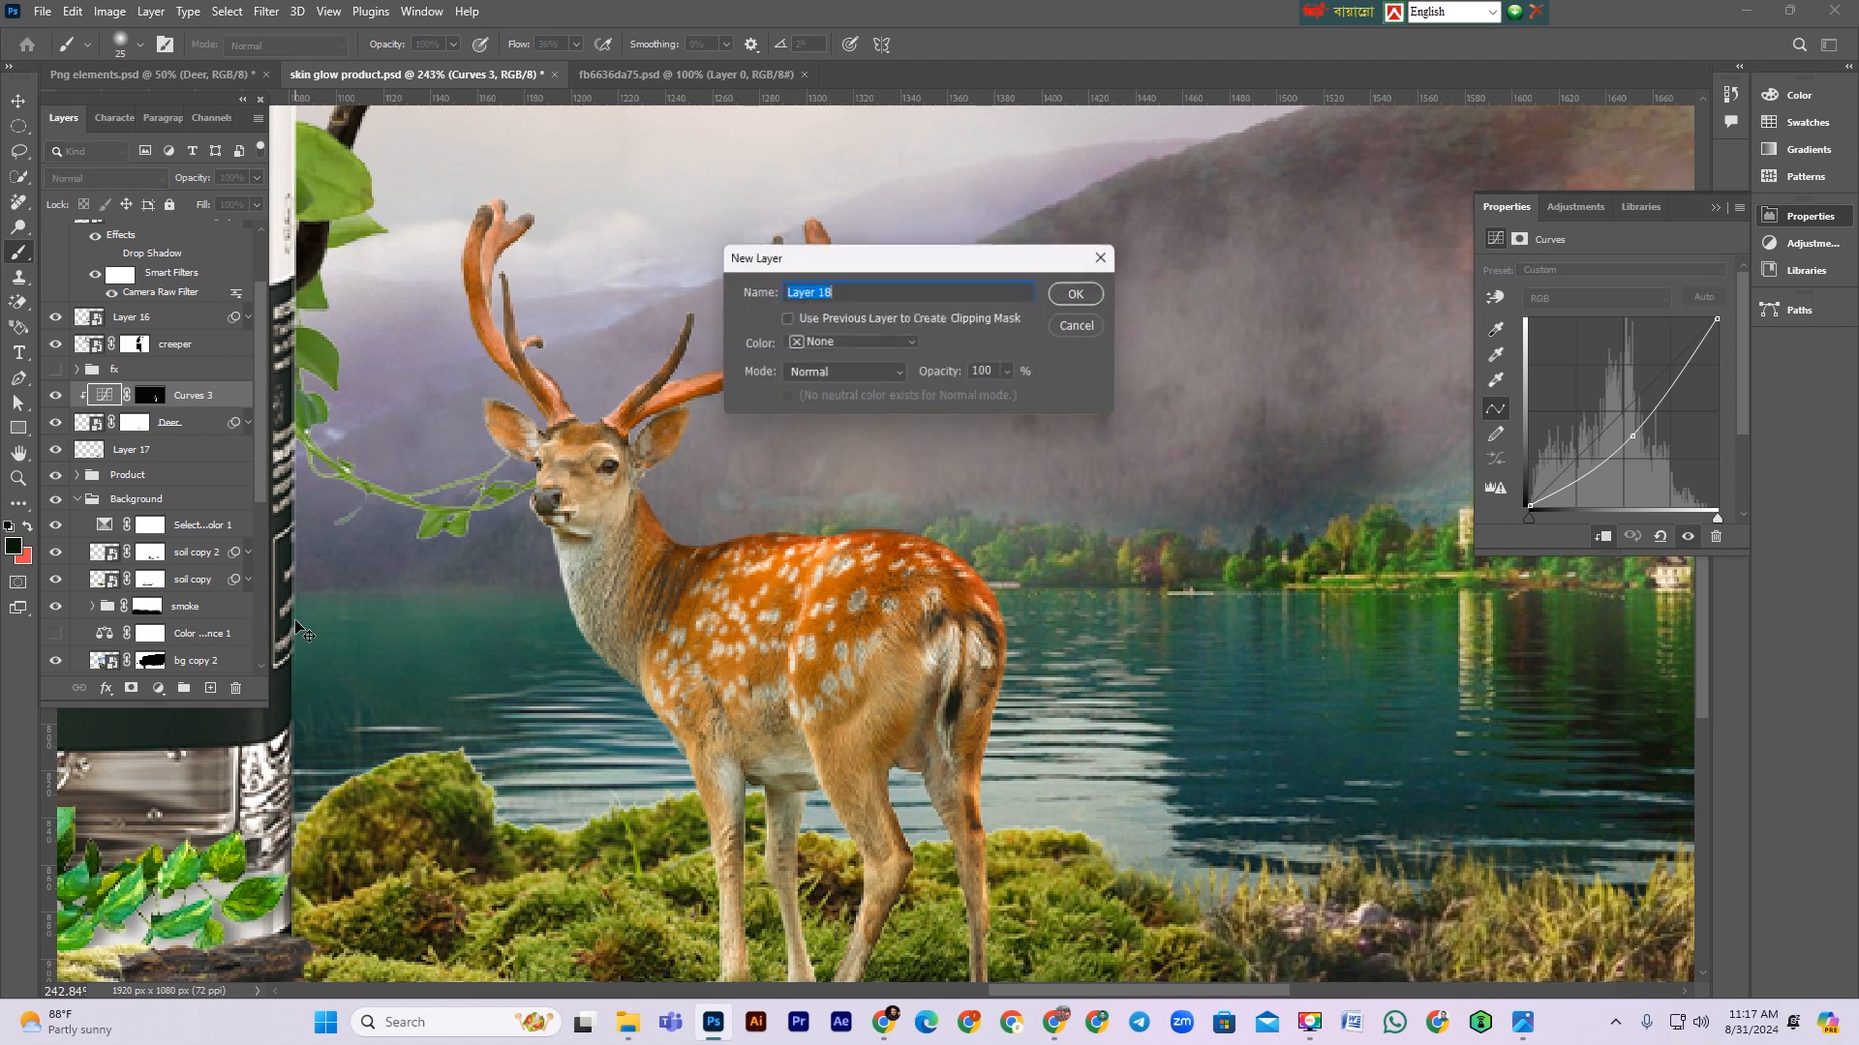
click(852, 345)
click(850, 583)
click(862, 374)
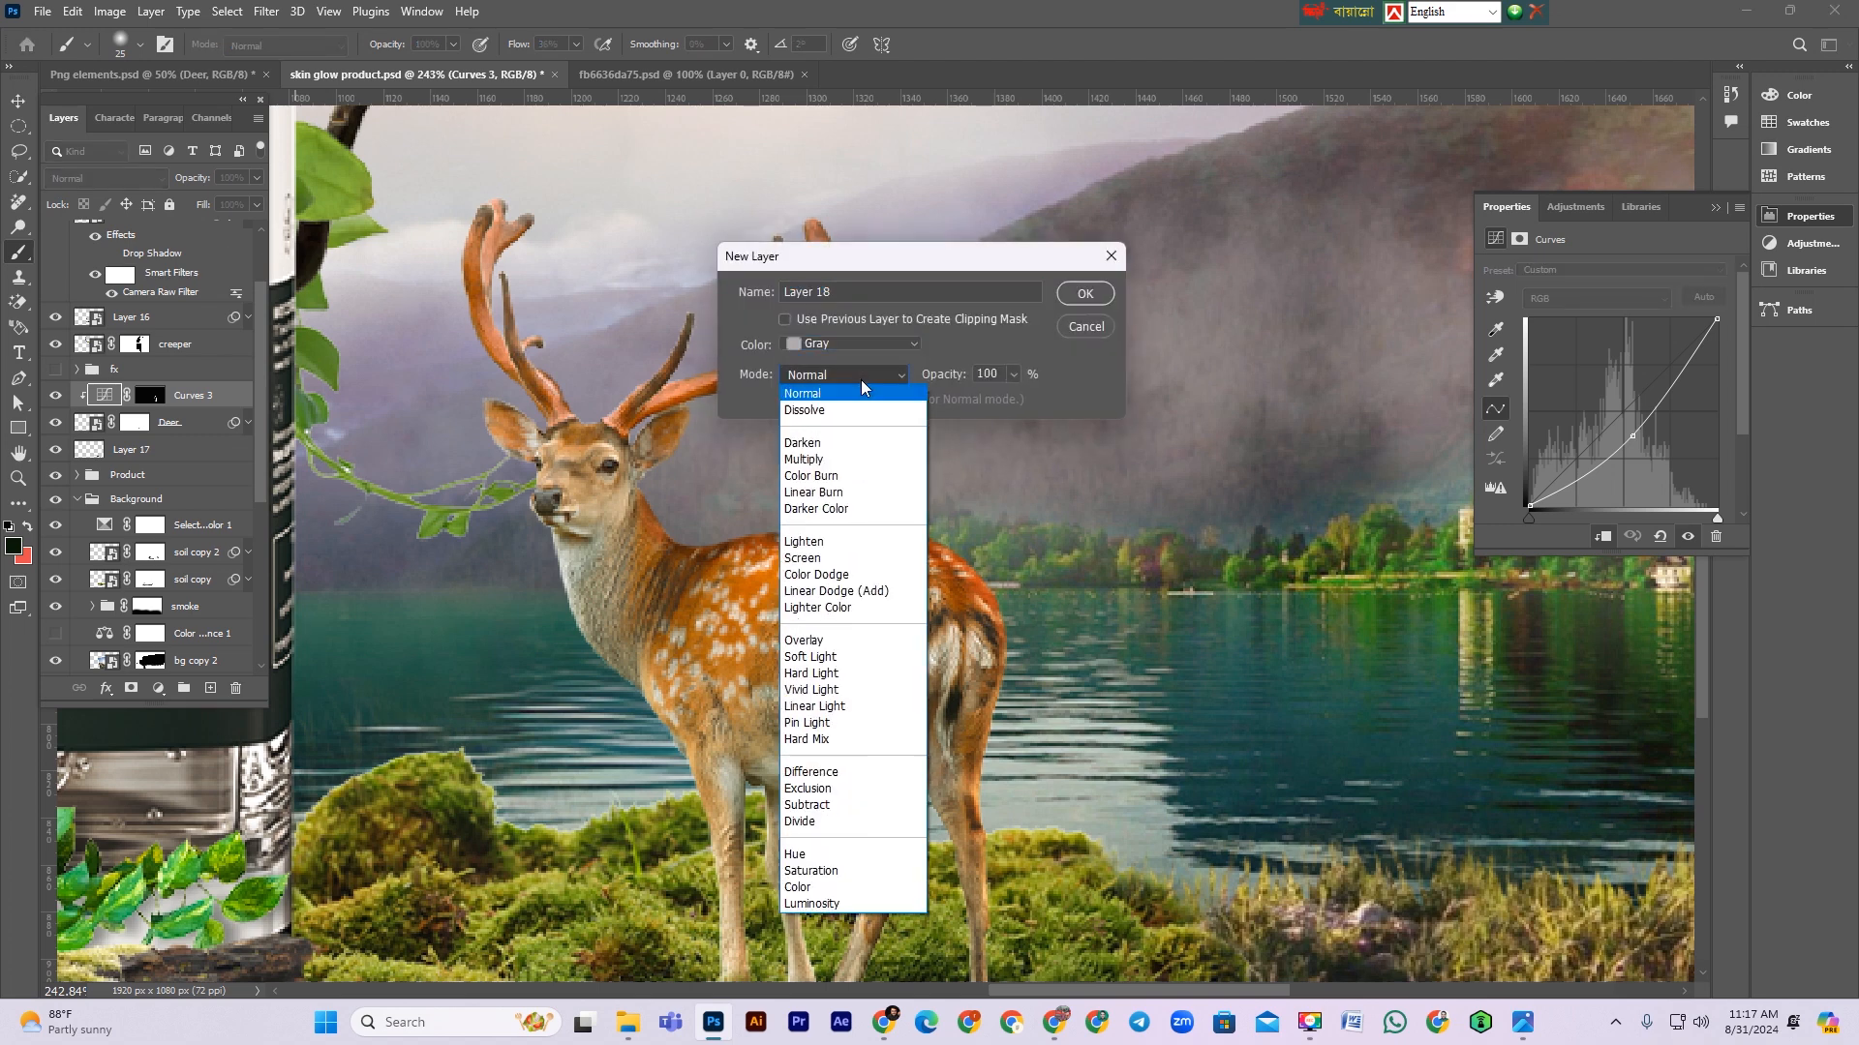
click(848, 643)
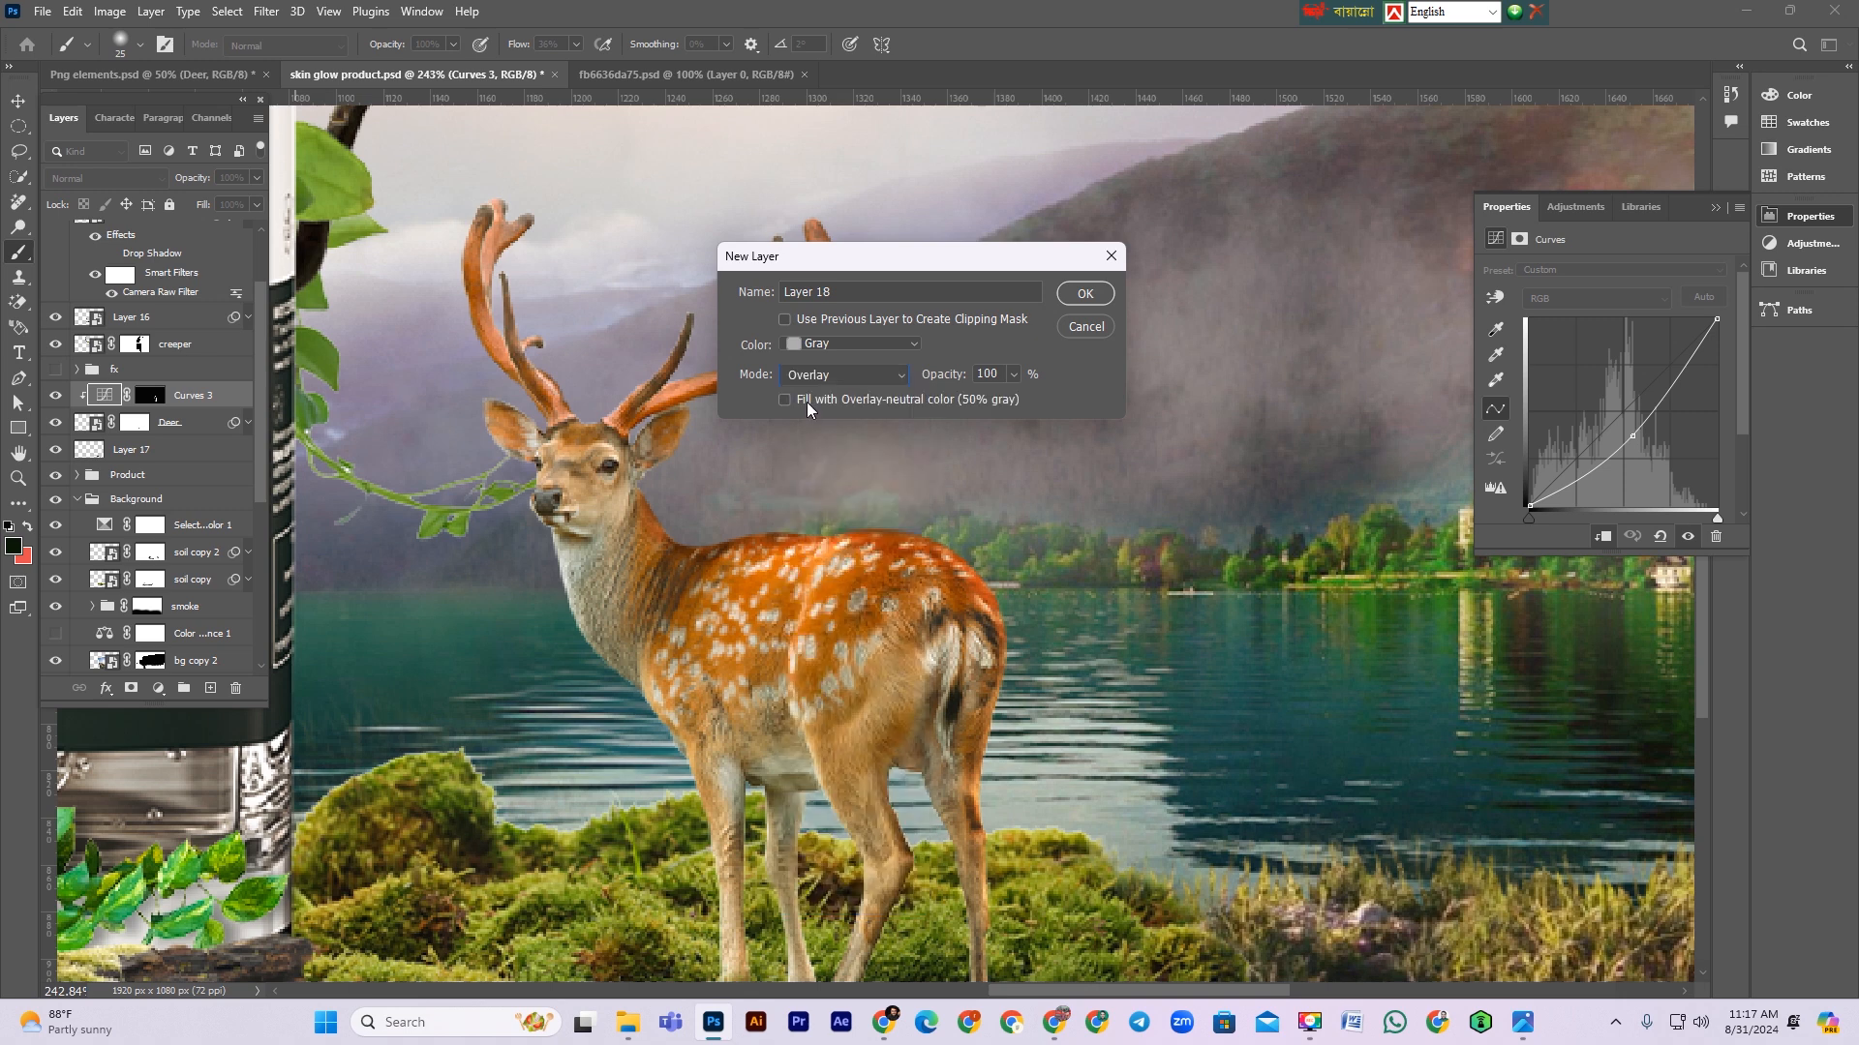
click(809, 393)
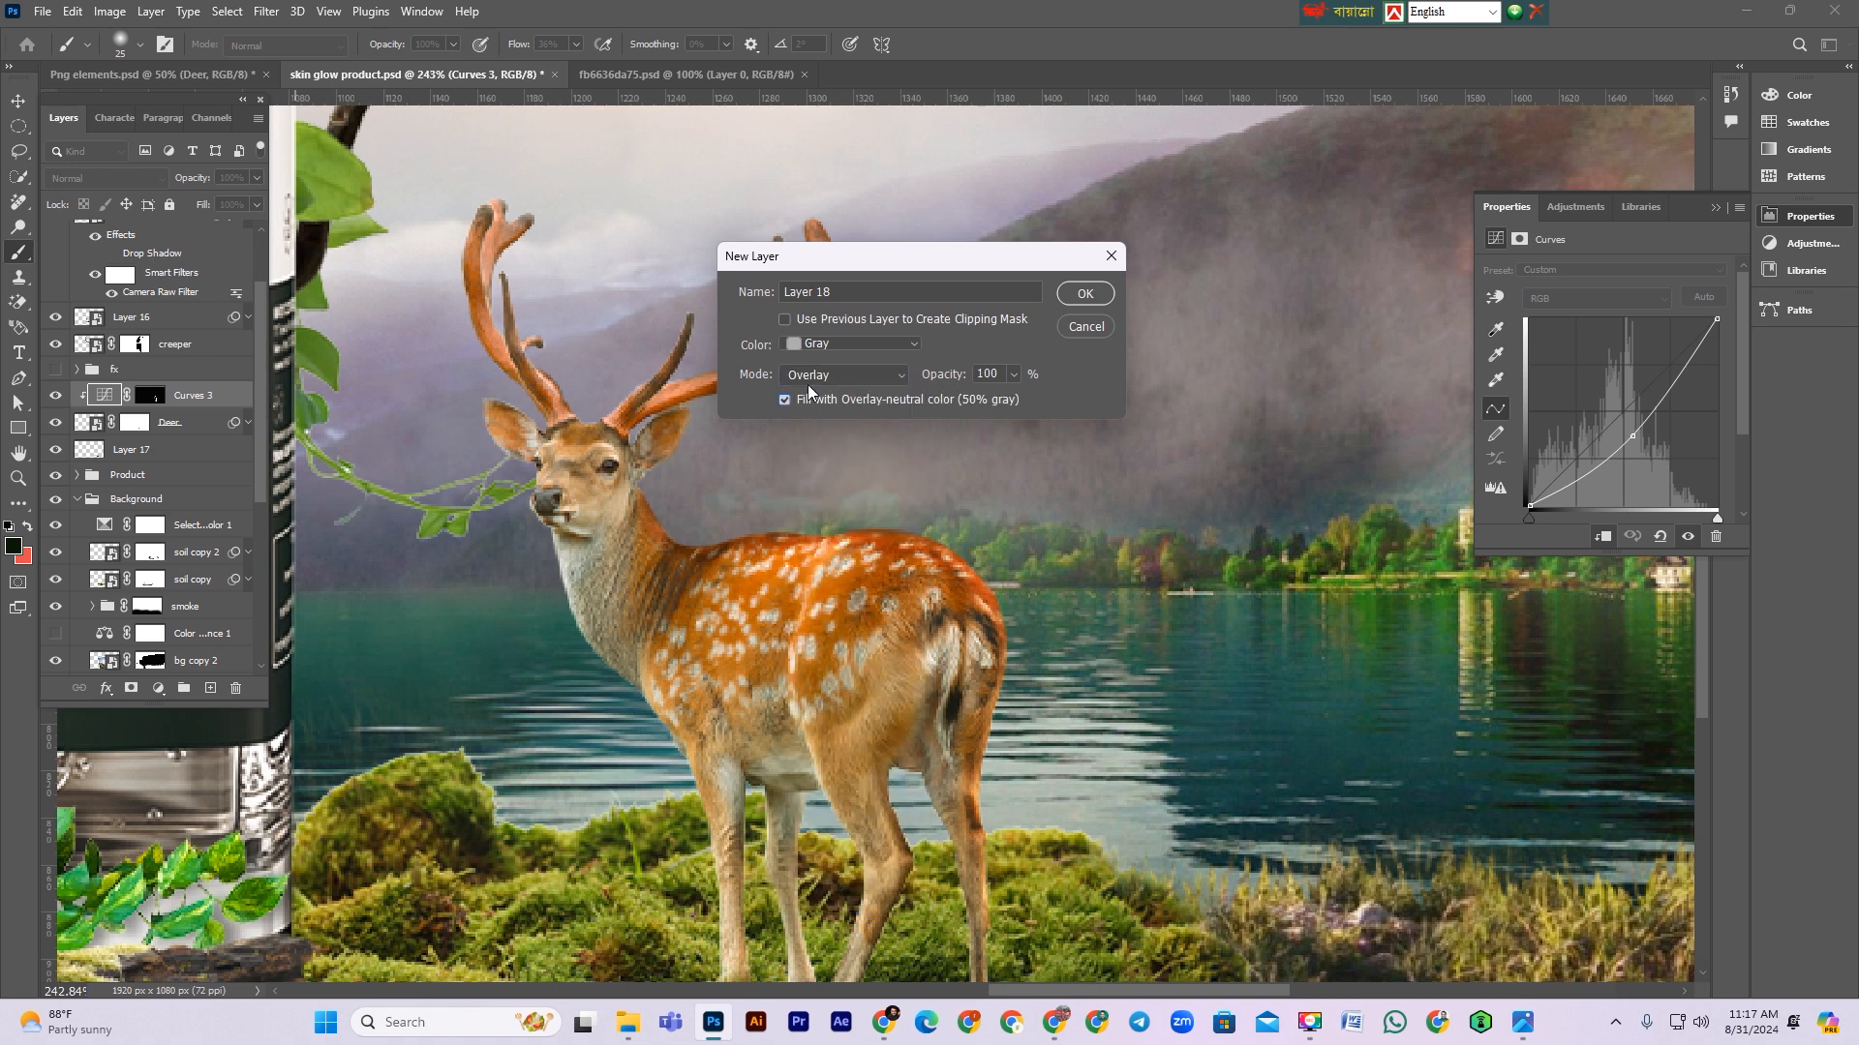
click(1075, 294)
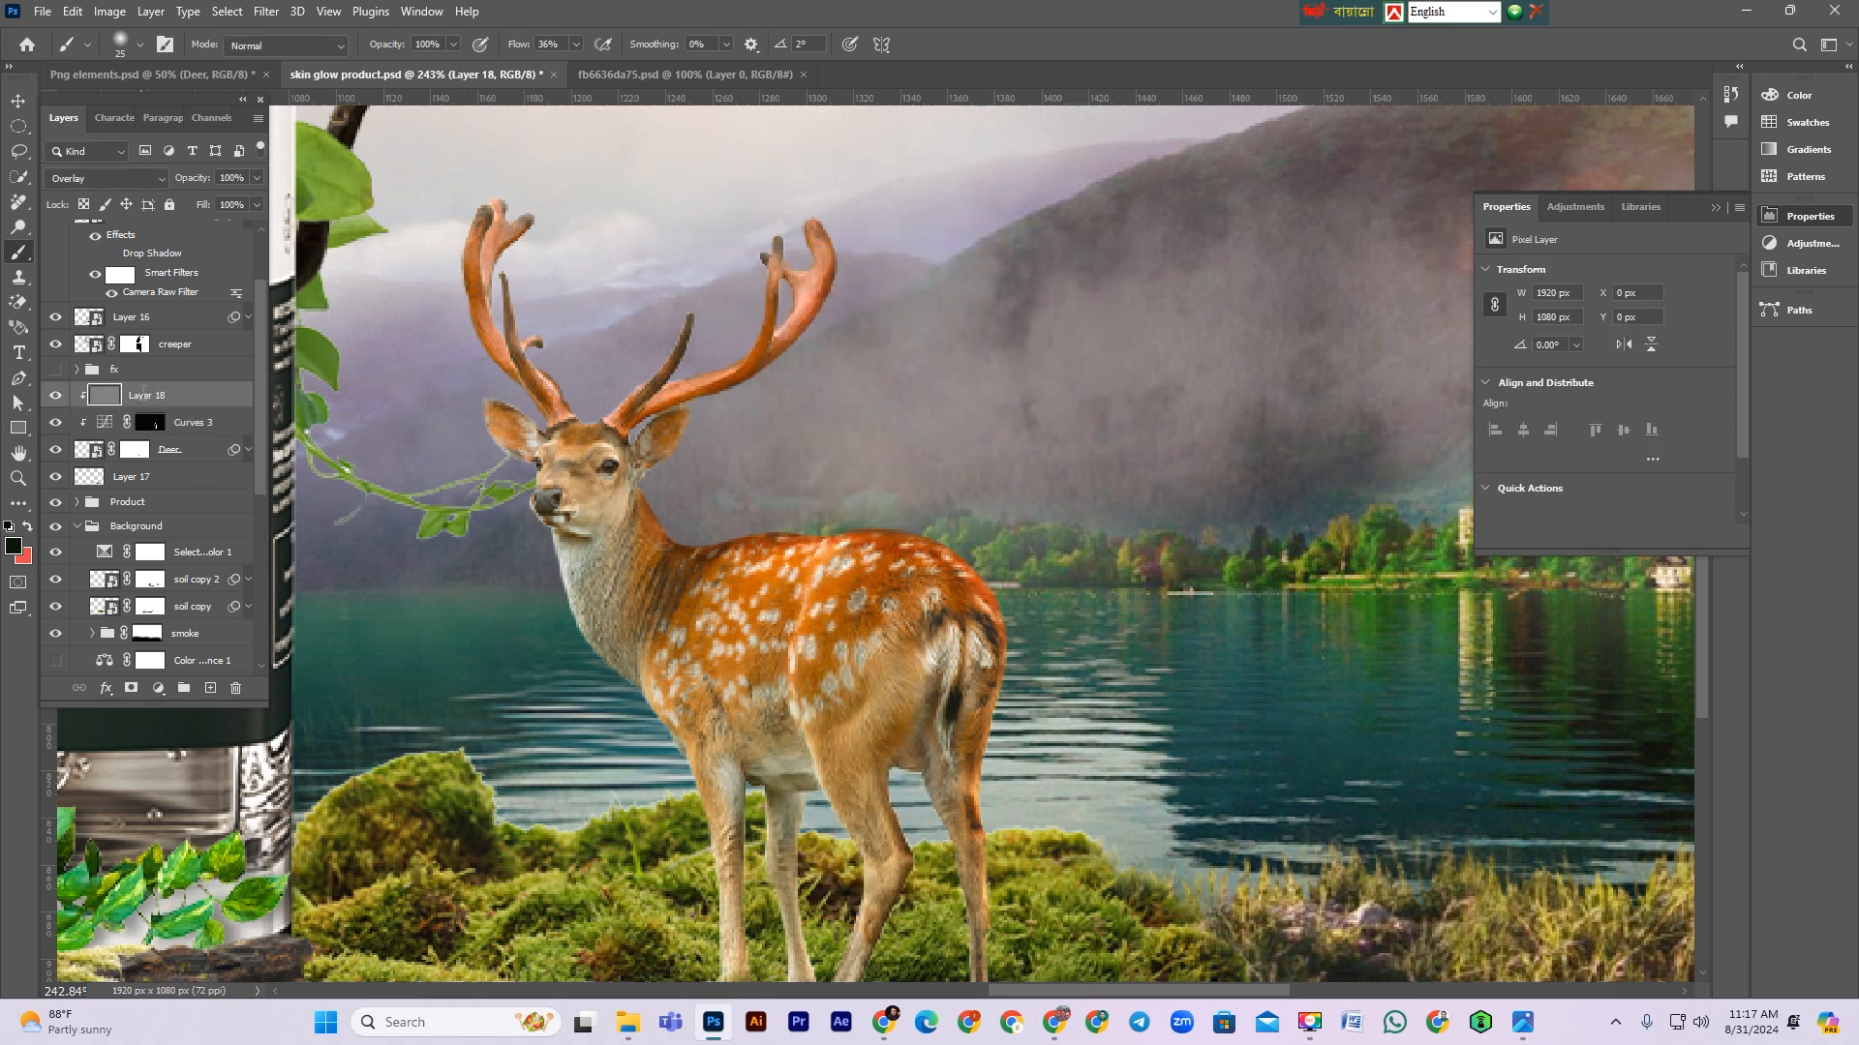
Step: Rename the new overlay layer to dodge
double_click(143, 394)
text(brun)
key(Return)
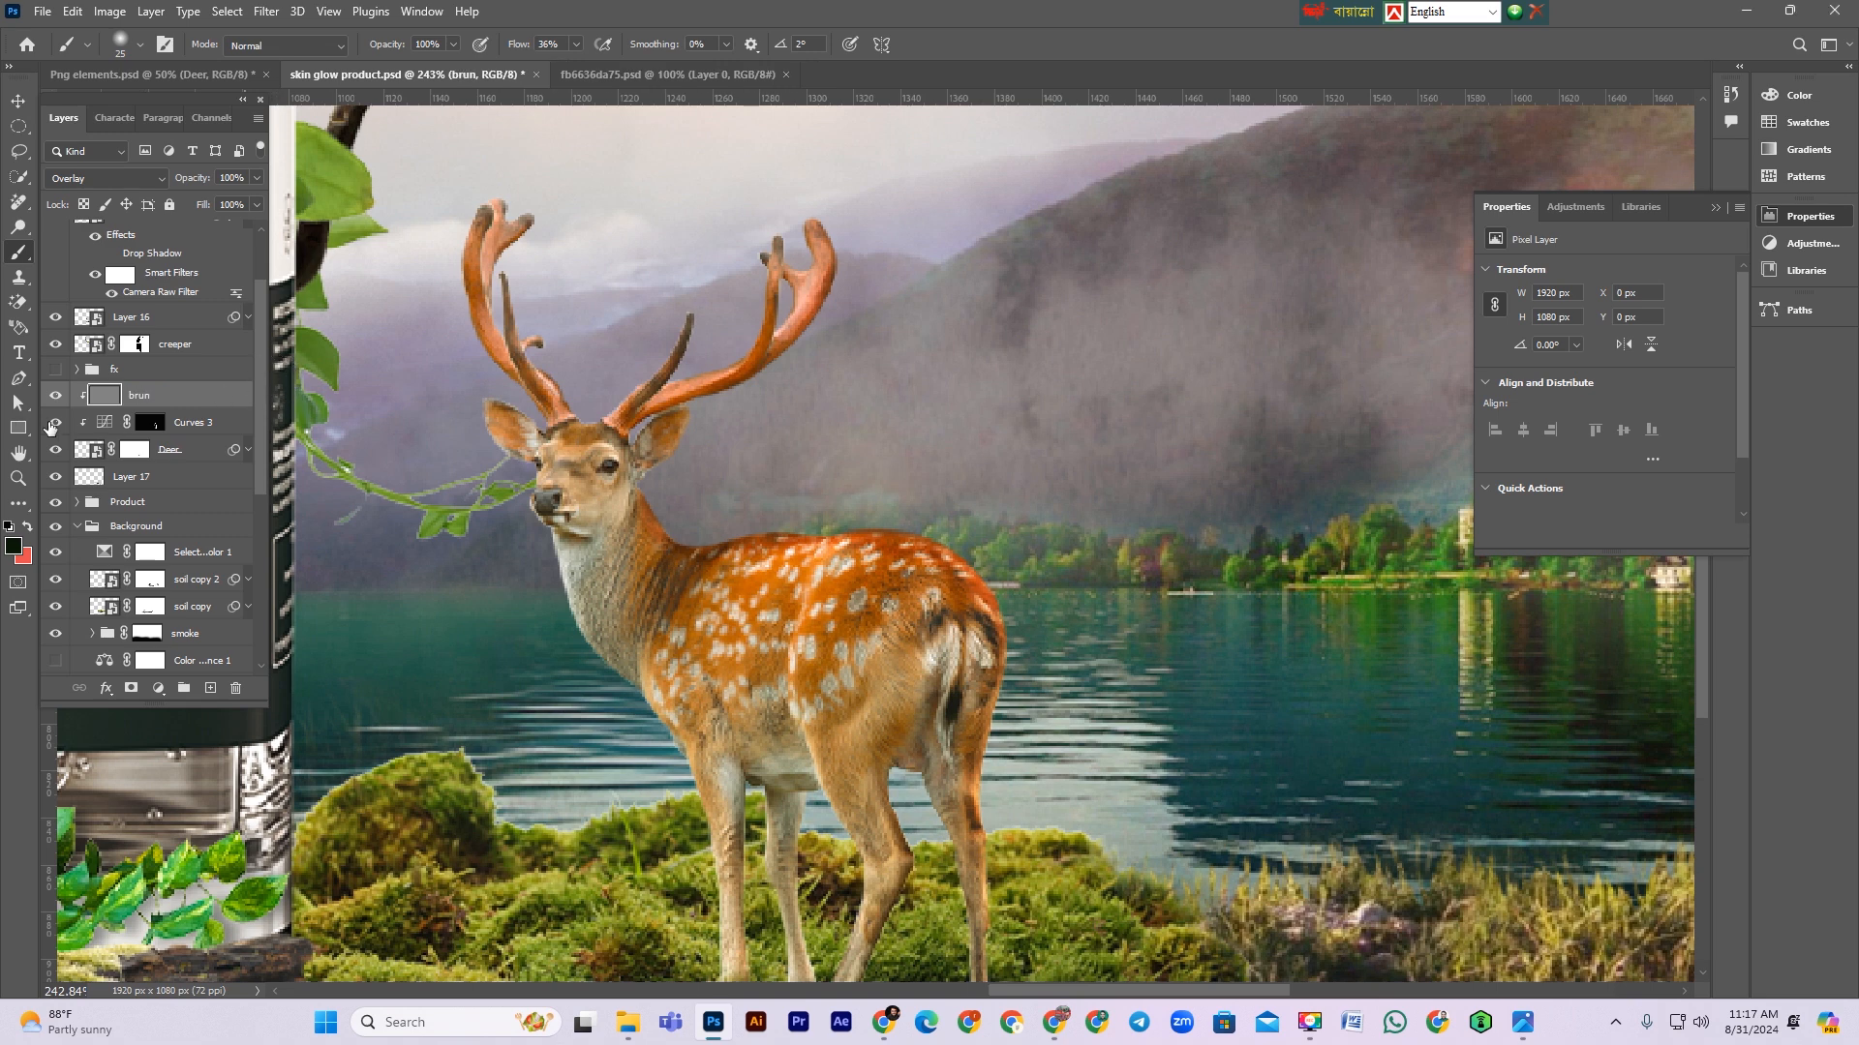
double_click(142, 396)
text(dodge)
key(Return)
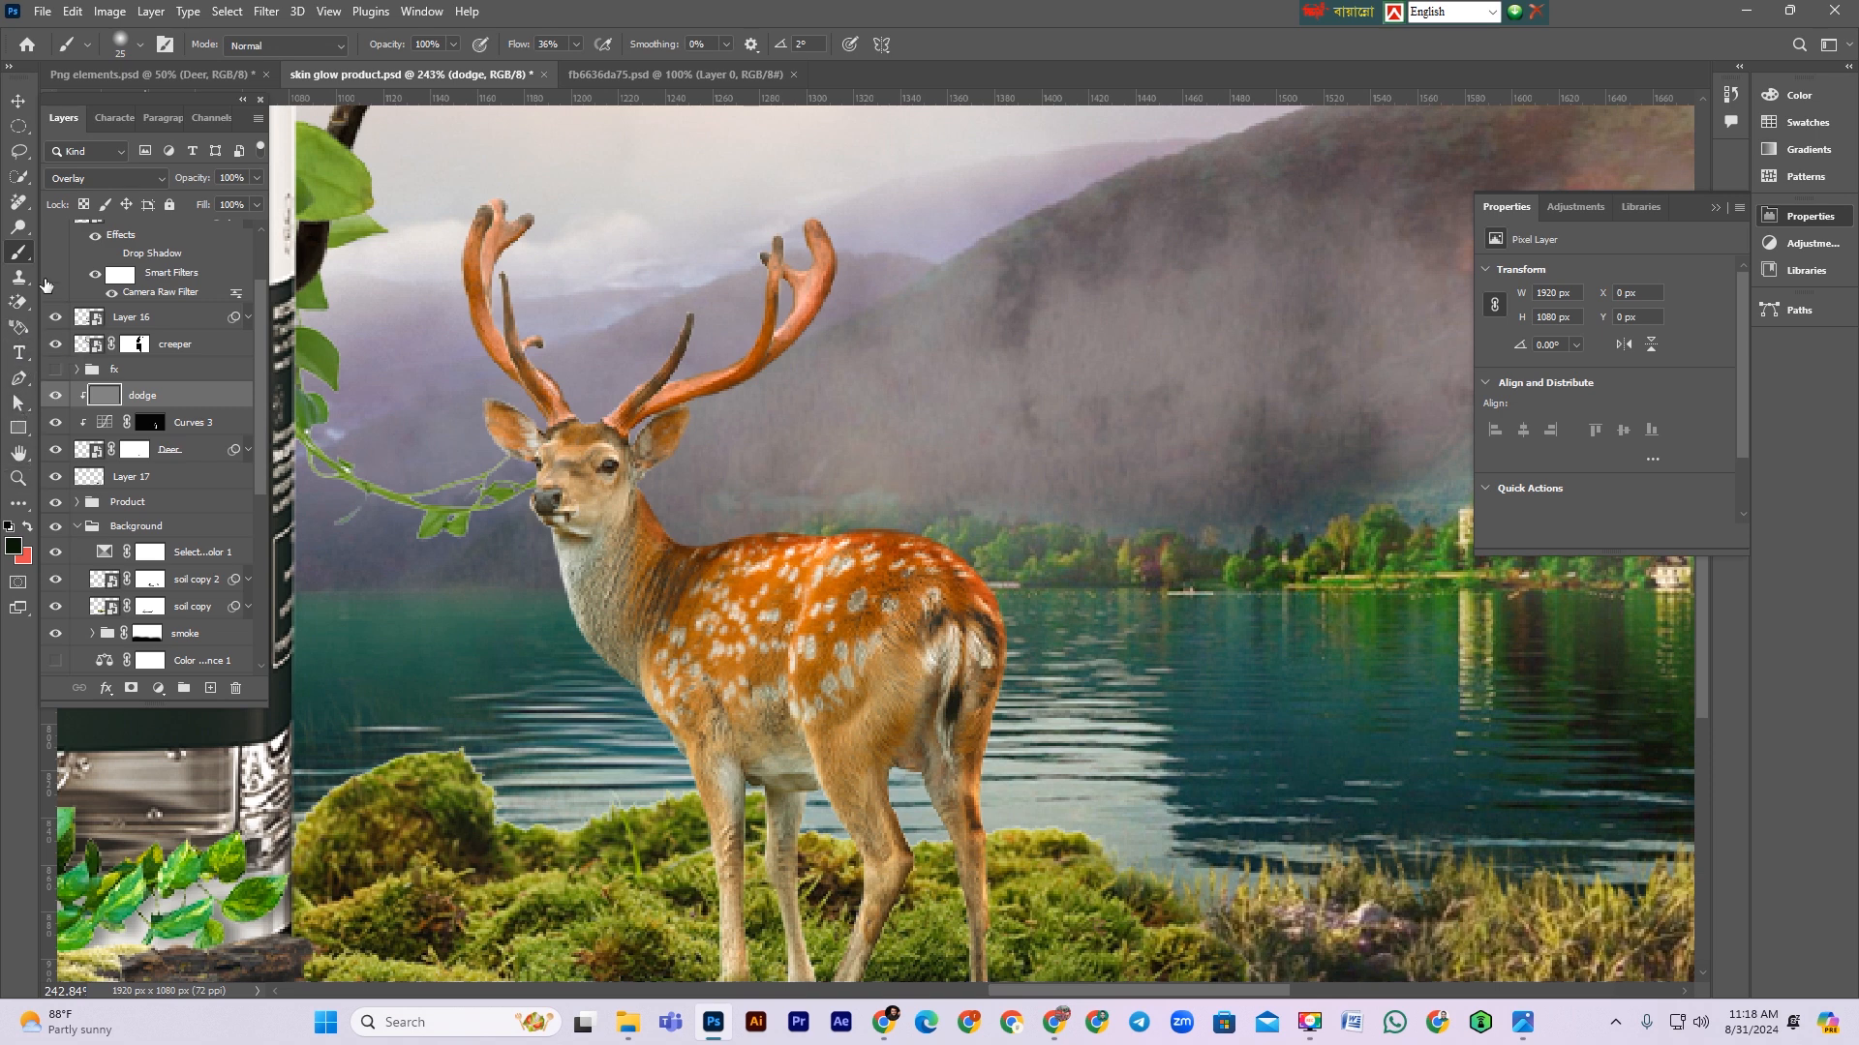
Step: Switch to the Dodge tool with a smaller brush and lighten the area around the deer's muzzle
click(18, 227)
click(90, 268)
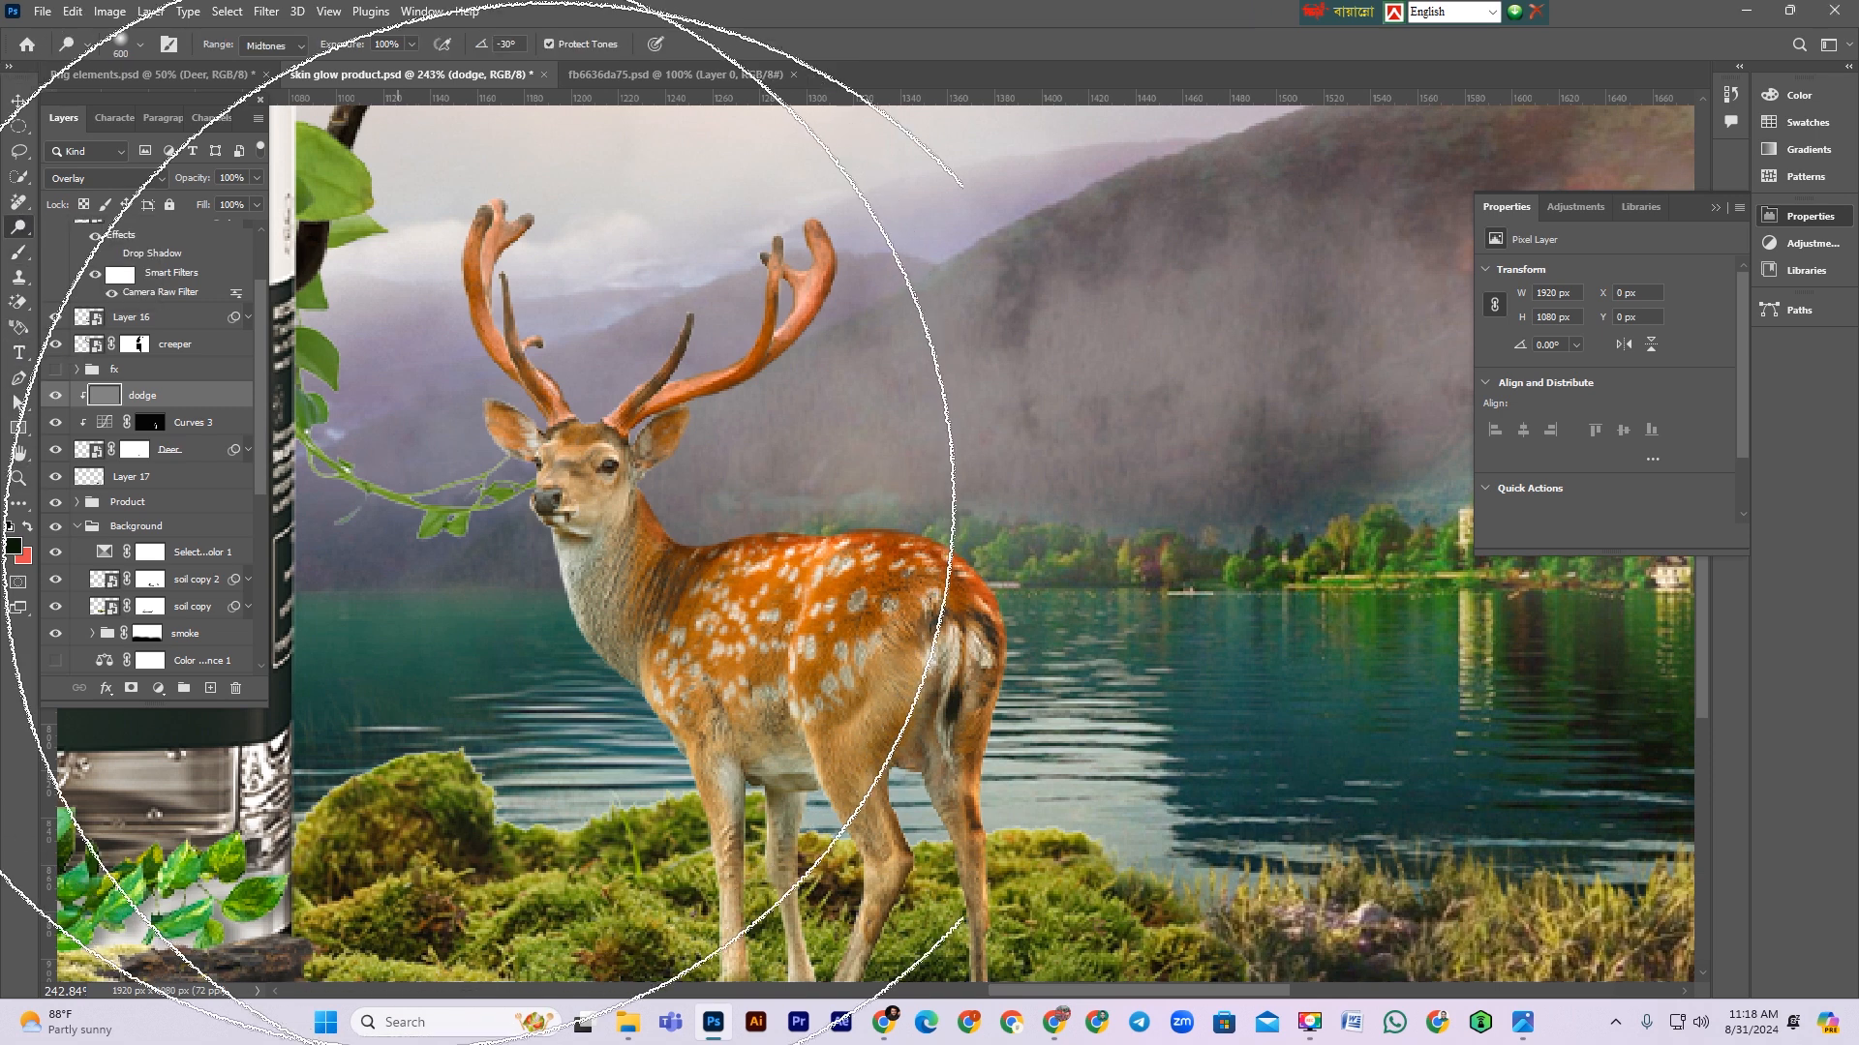
scroll(443, 484, down, 1)
key(bracketleft)
key(bracketleft)
key(bracketleft)
key(bracketleft)
key(bracketleft)
key(bracketleft)
key(bracketleft)
key(bracketleft)
key(bracketleft)
key(bracketleft)
key(bracketleft)
key(bracketleft)
key(bracketleft)
key(bracketleft)
key(bracketleft)
key(bracketleft)
key(bracketleft)
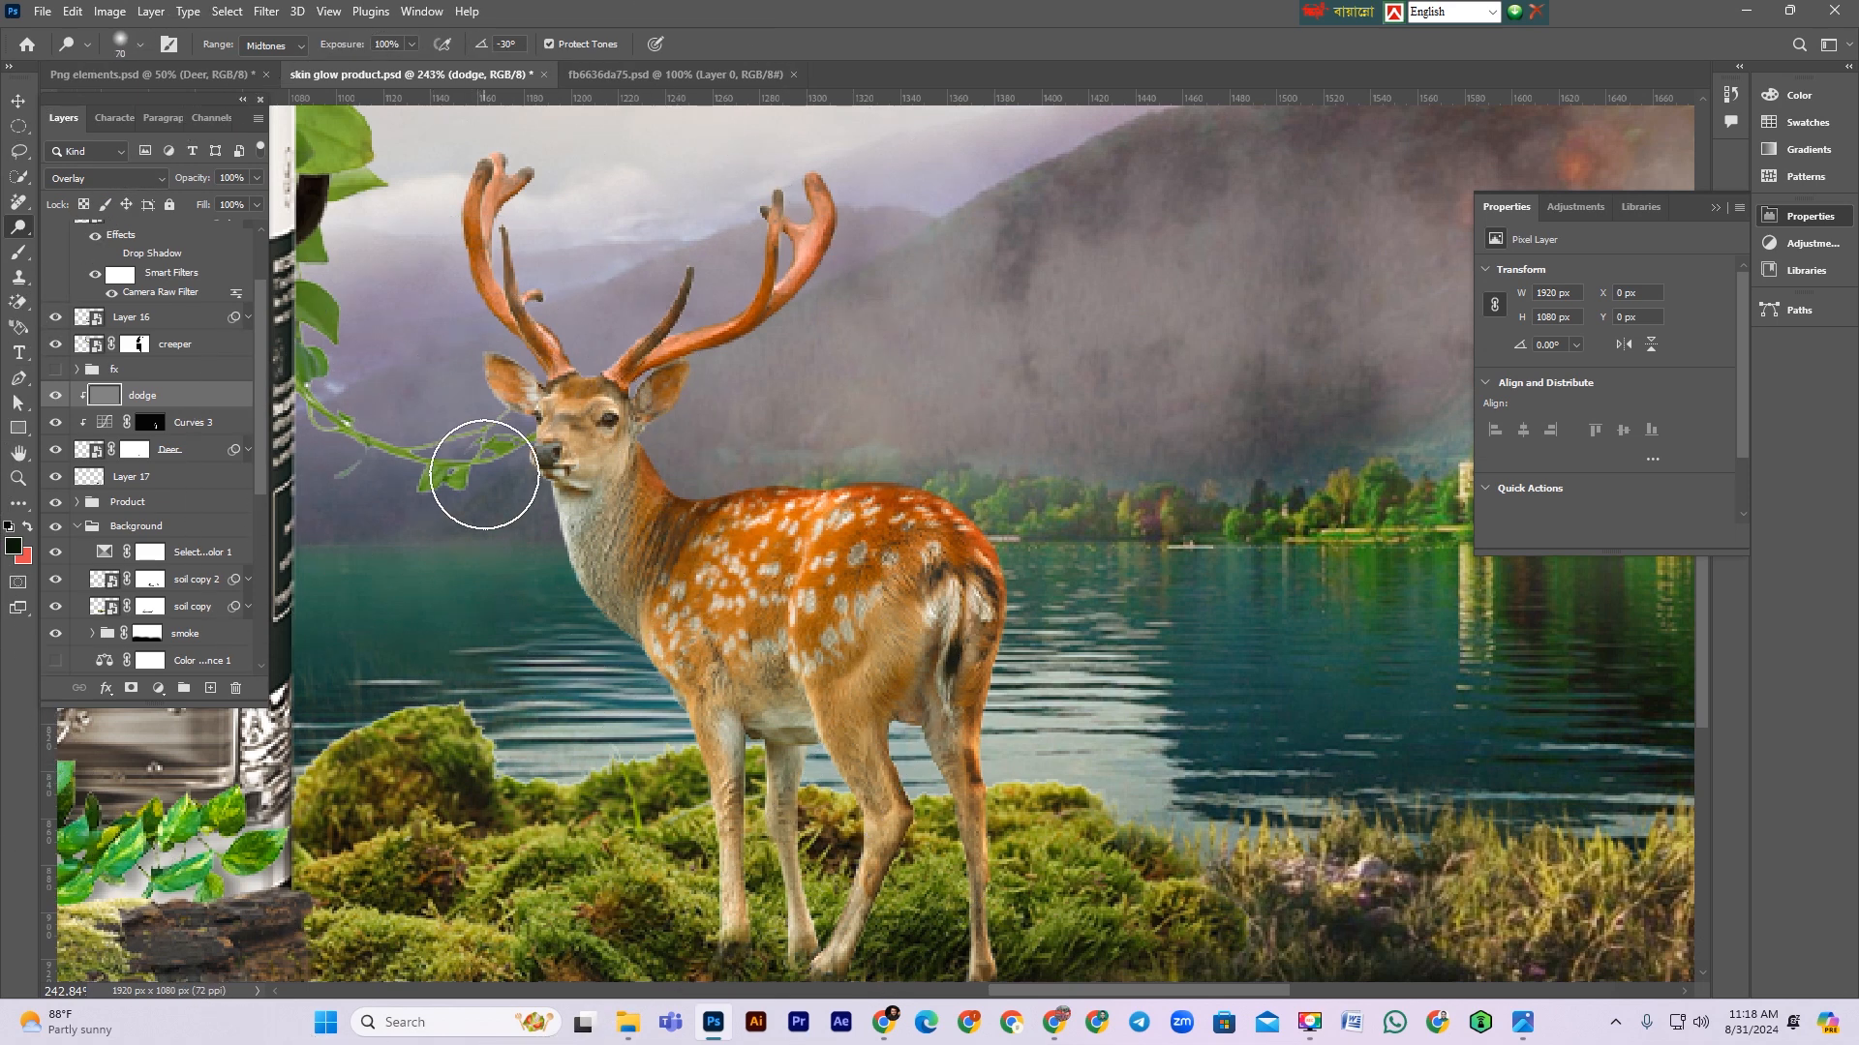
mouse_move(555, 553)
mouse_down()
mouse_move(581, 622)
mouse_move(586, 599)
mouse_up()
key(bracketleft)
key(bracketleft)
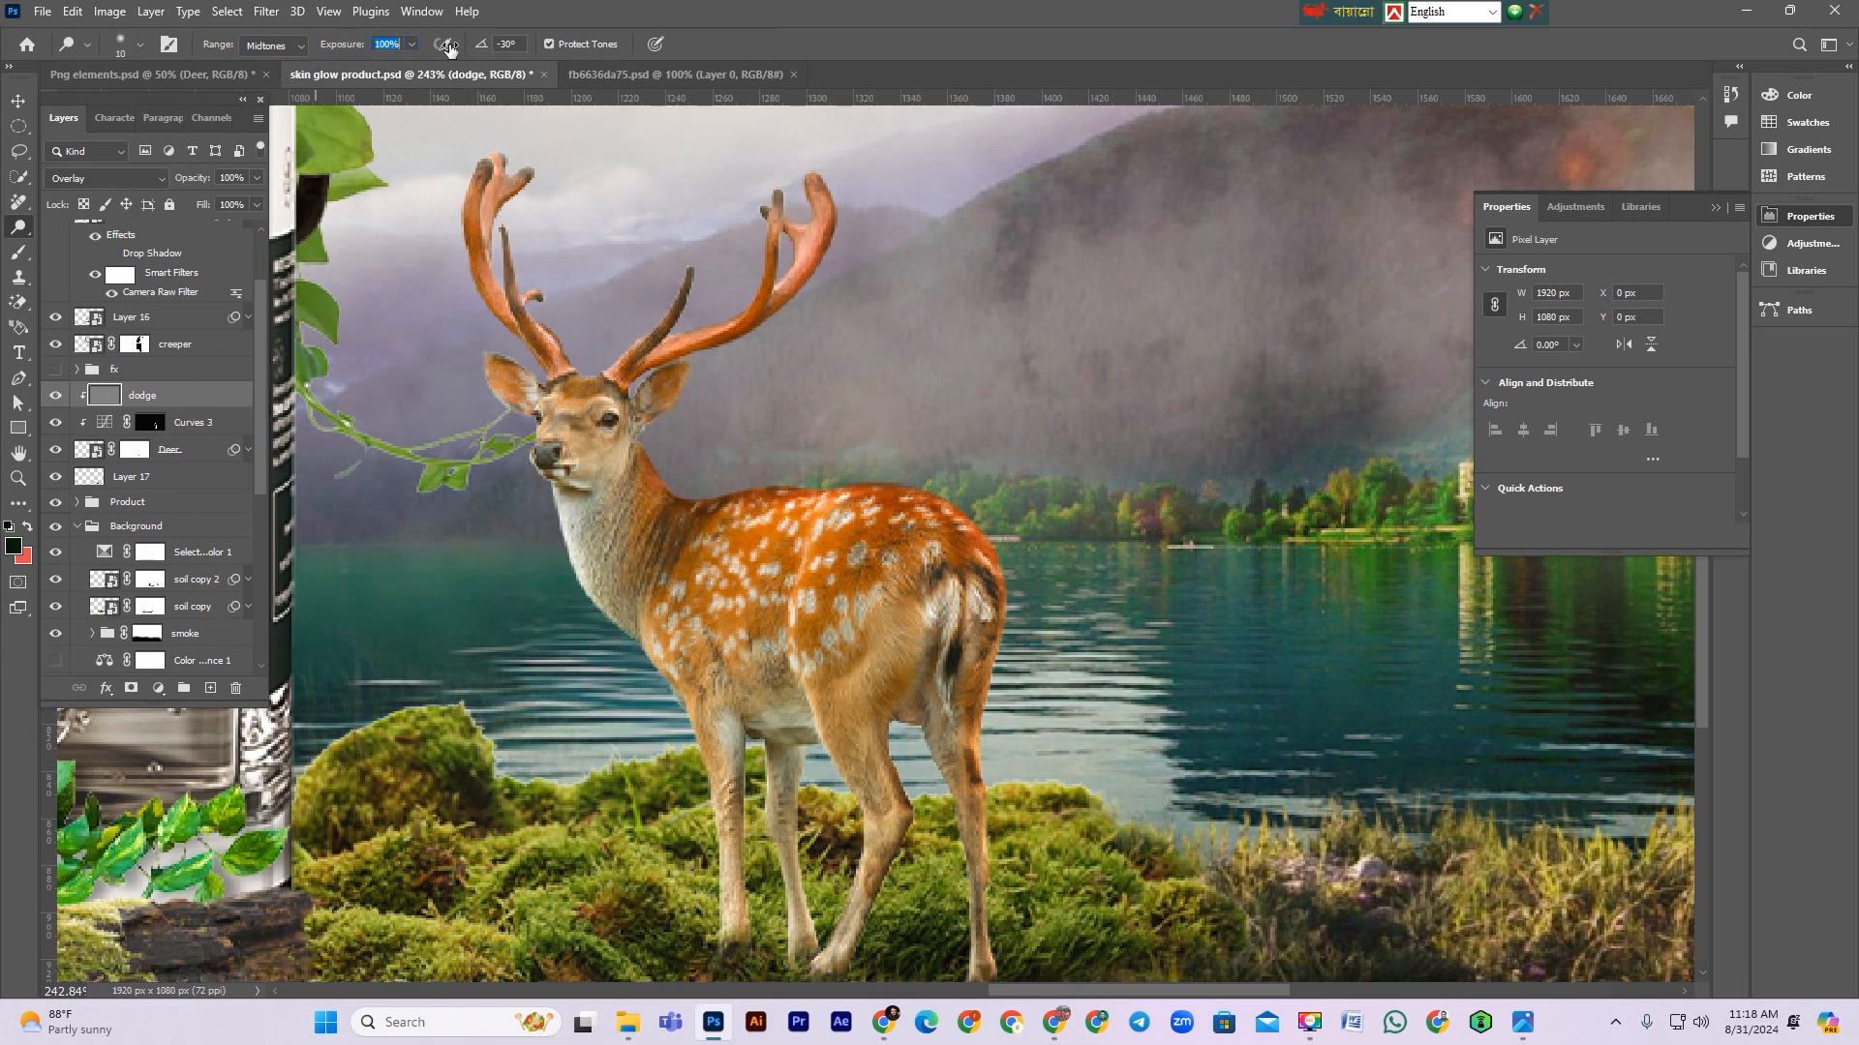
Step: Set the Dodge range to Highlights and brighten the deer's chest, front legs and antlers
click(266, 47)
click(271, 95)
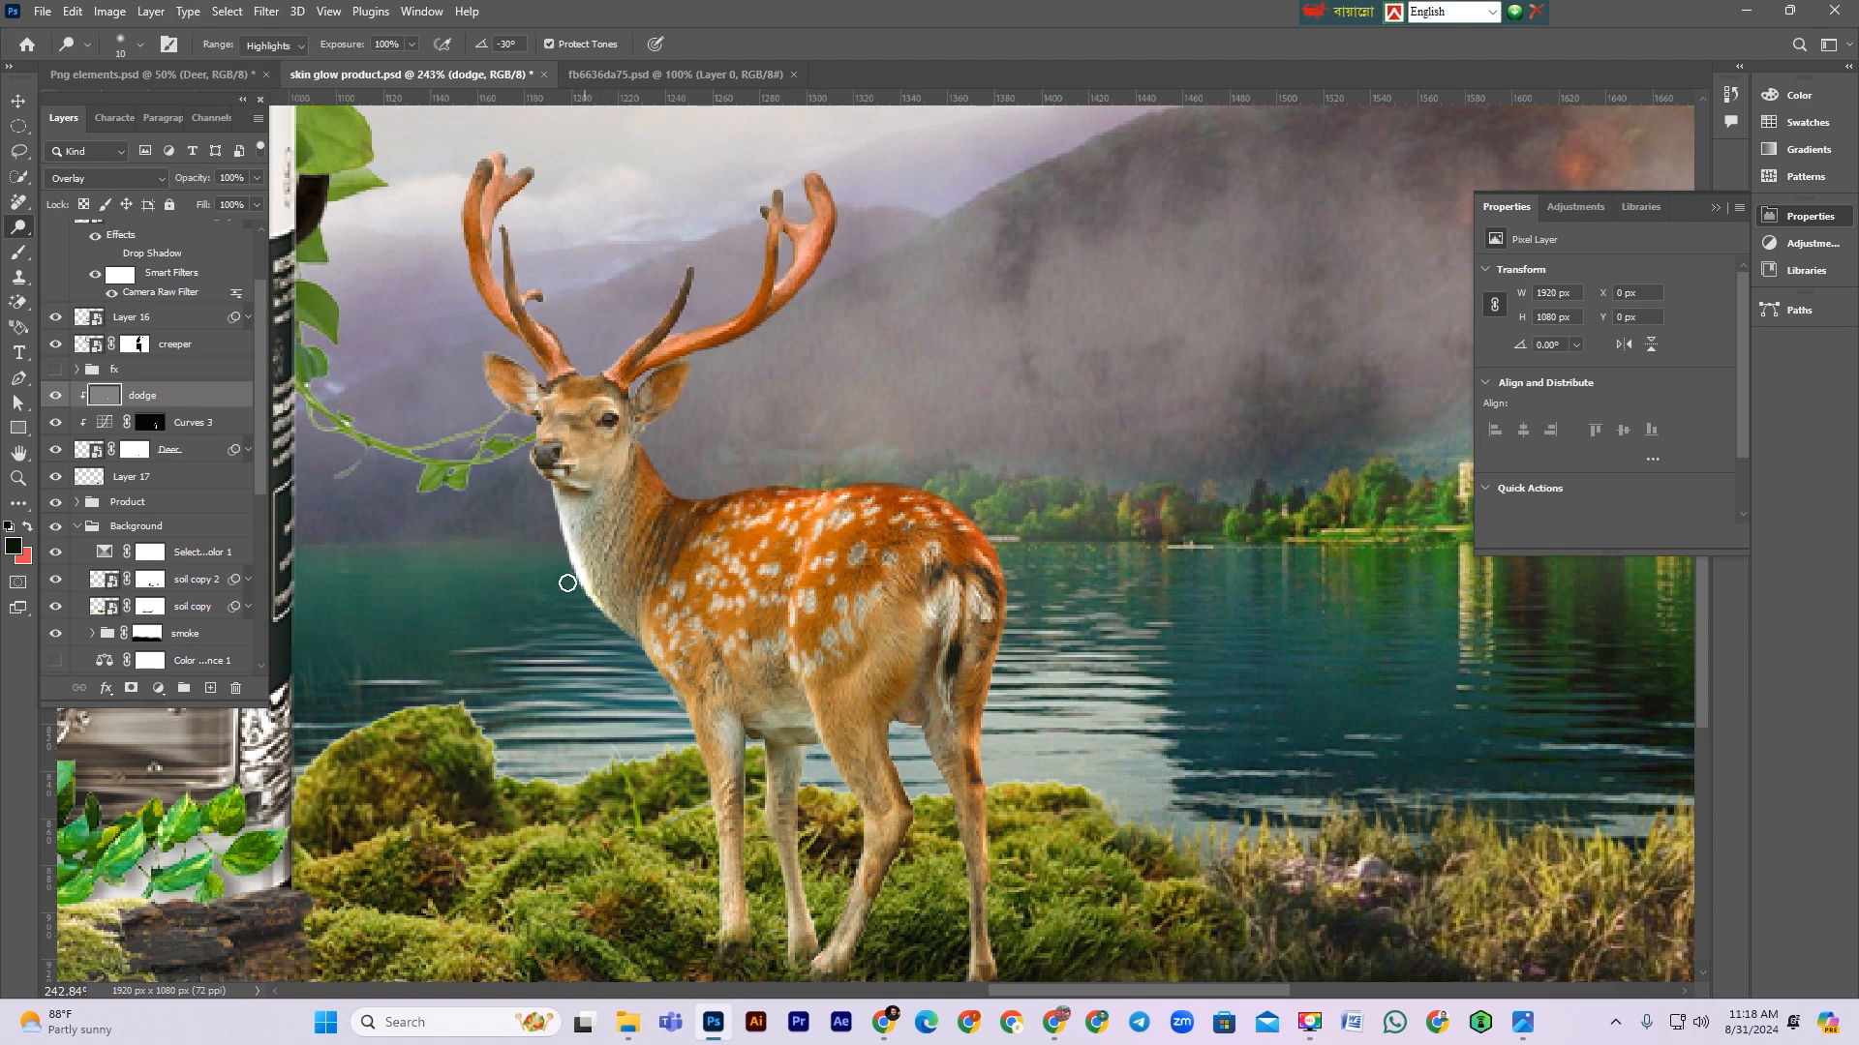
right_click(749, 441)
click(587, 594)
drag(651, 655, 690, 727)
key(bracketright)
key(bracketright)
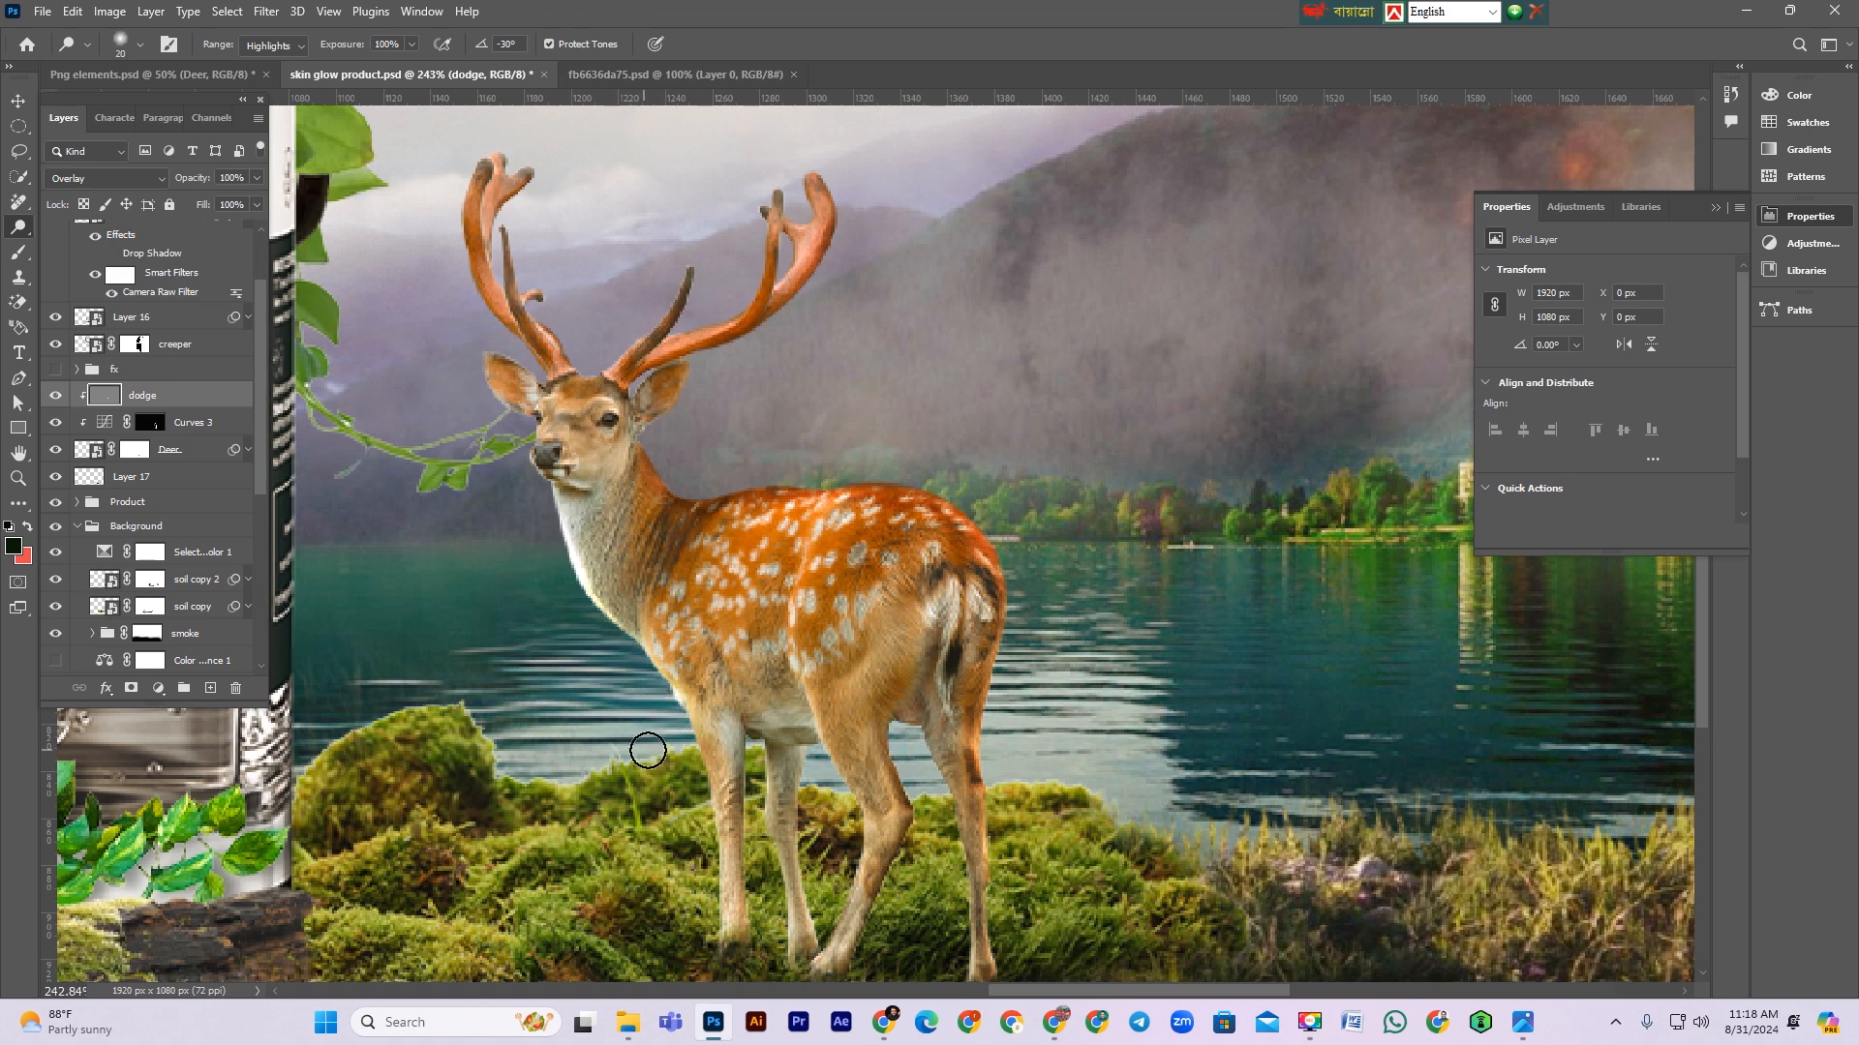
drag(714, 774, 704, 876)
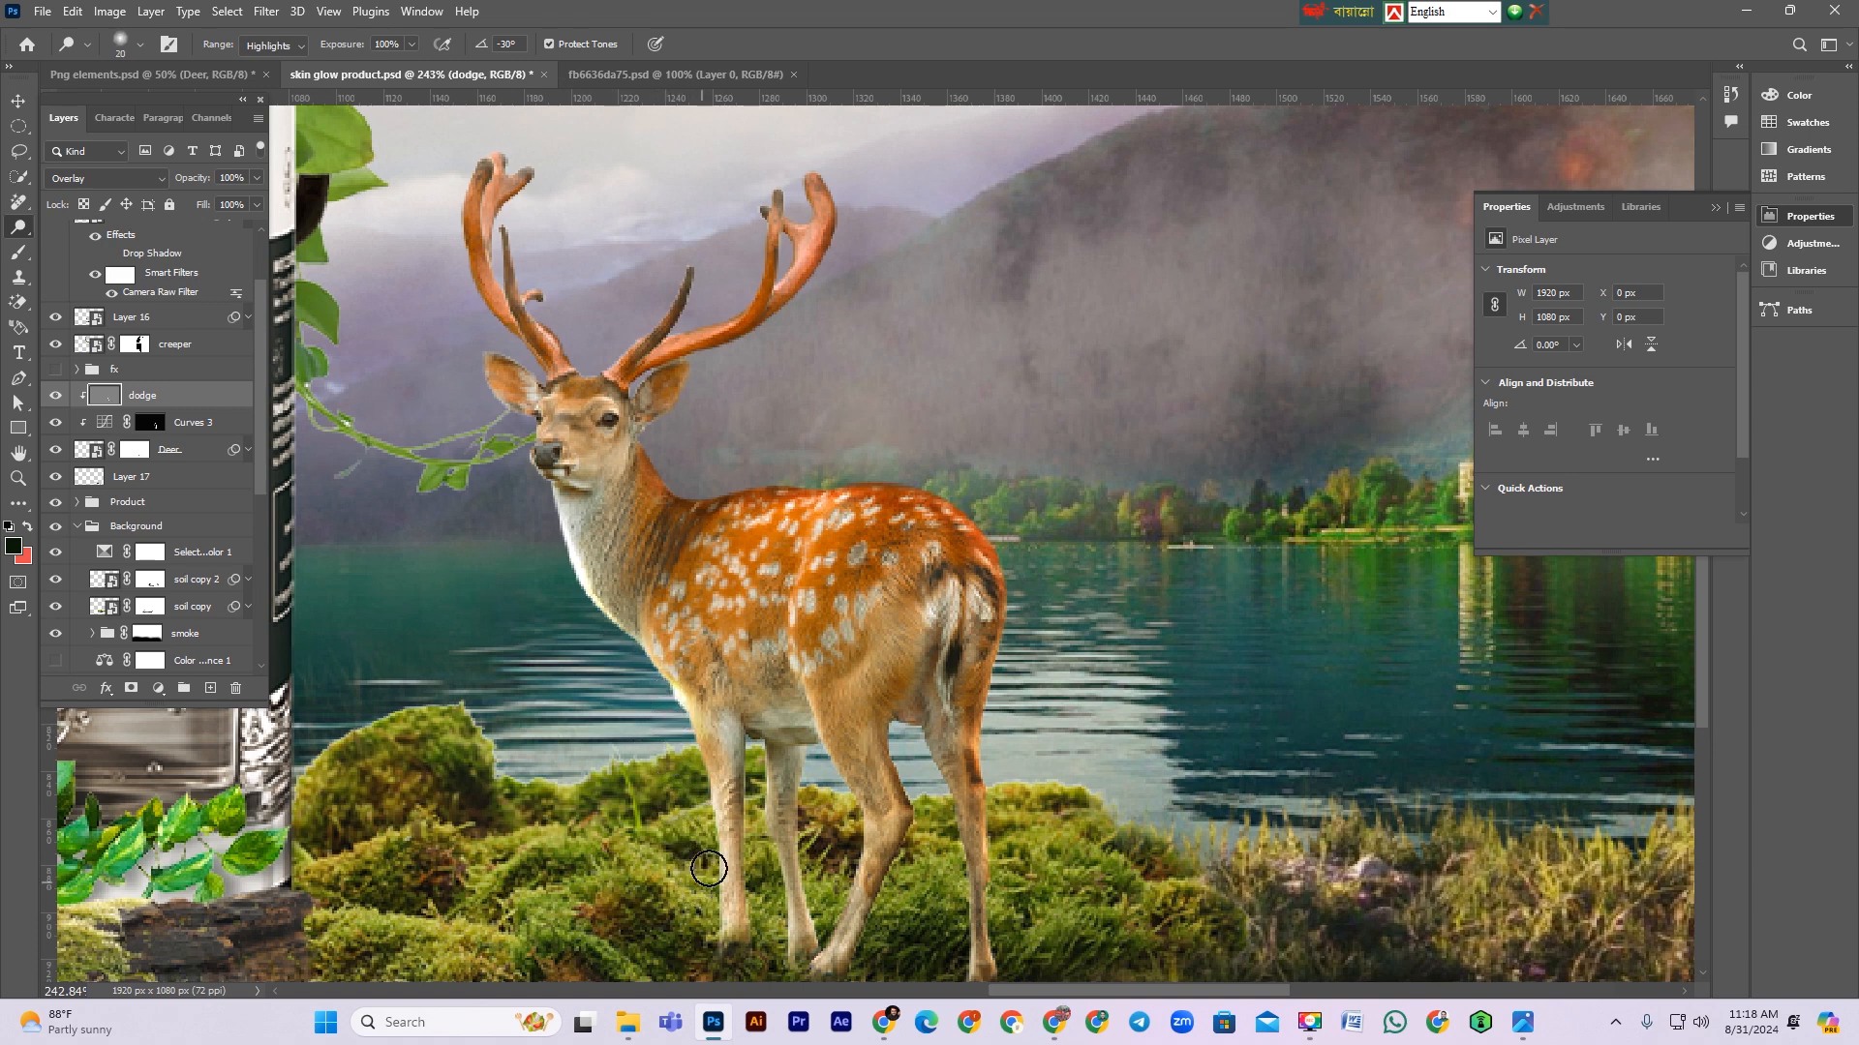
key(bracketleft)
key(bracketleft)
mouse_move(480, 361)
mouse_down()
mouse_move(532, 426)
mouse_move(519, 361)
mouse_up()
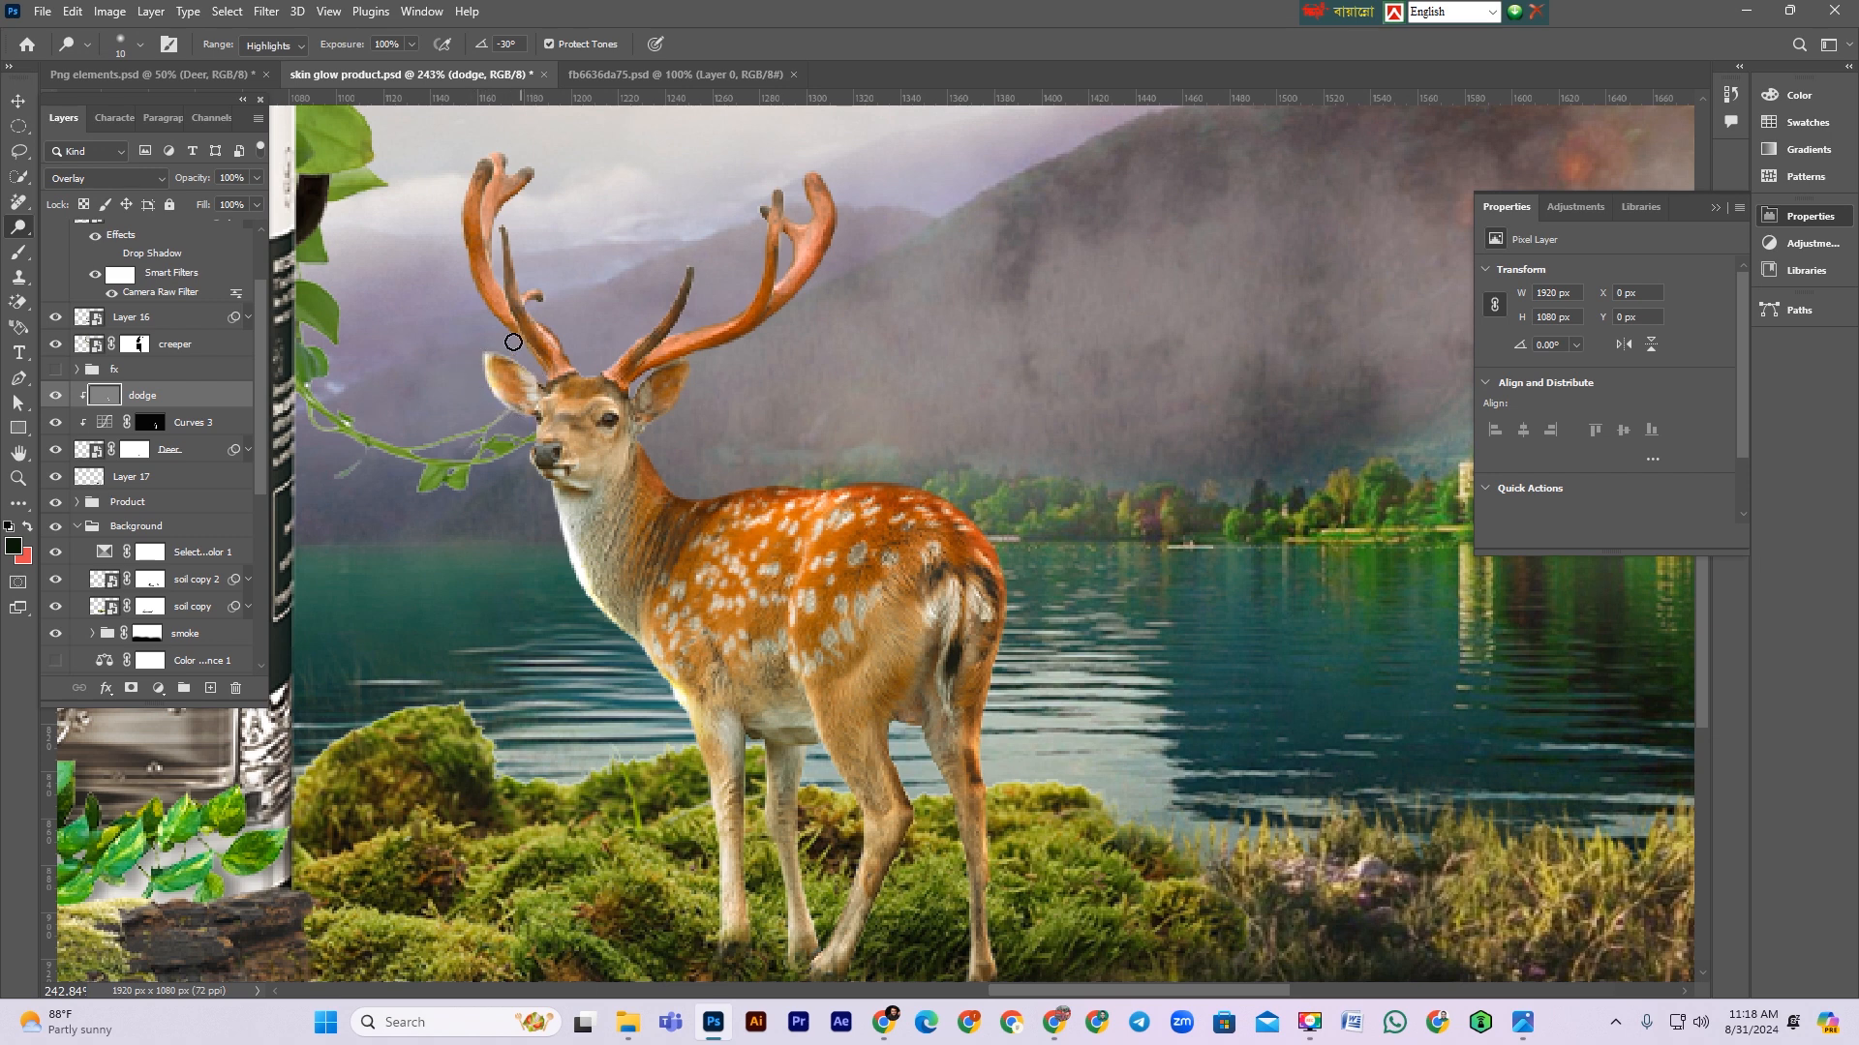
mouse_move(465, 190)
mouse_down()
mouse_move(486, 148)
mouse_move(508, 168)
mouse_move(524, 153)
mouse_move(538, 184)
mouse_move(502, 208)
mouse_move(529, 183)
mouse_move(516, 241)
mouse_up()
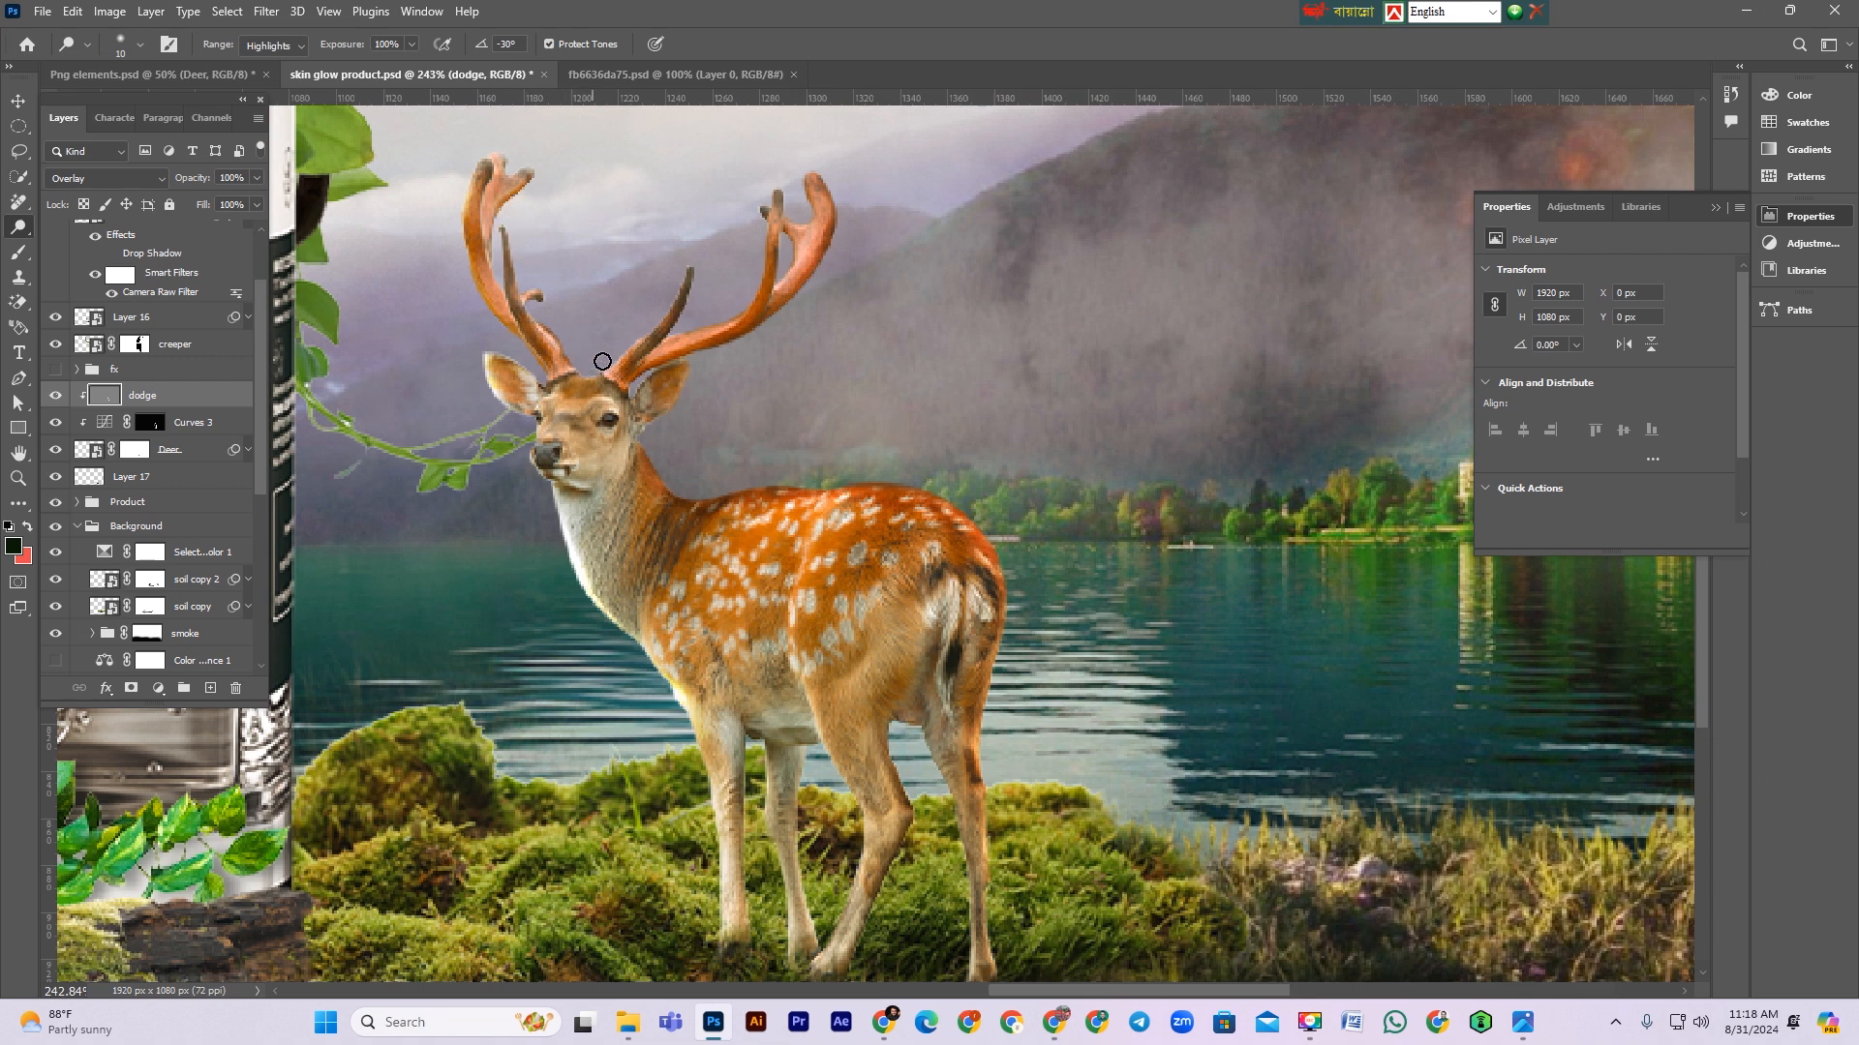
drag(594, 378, 694, 270)
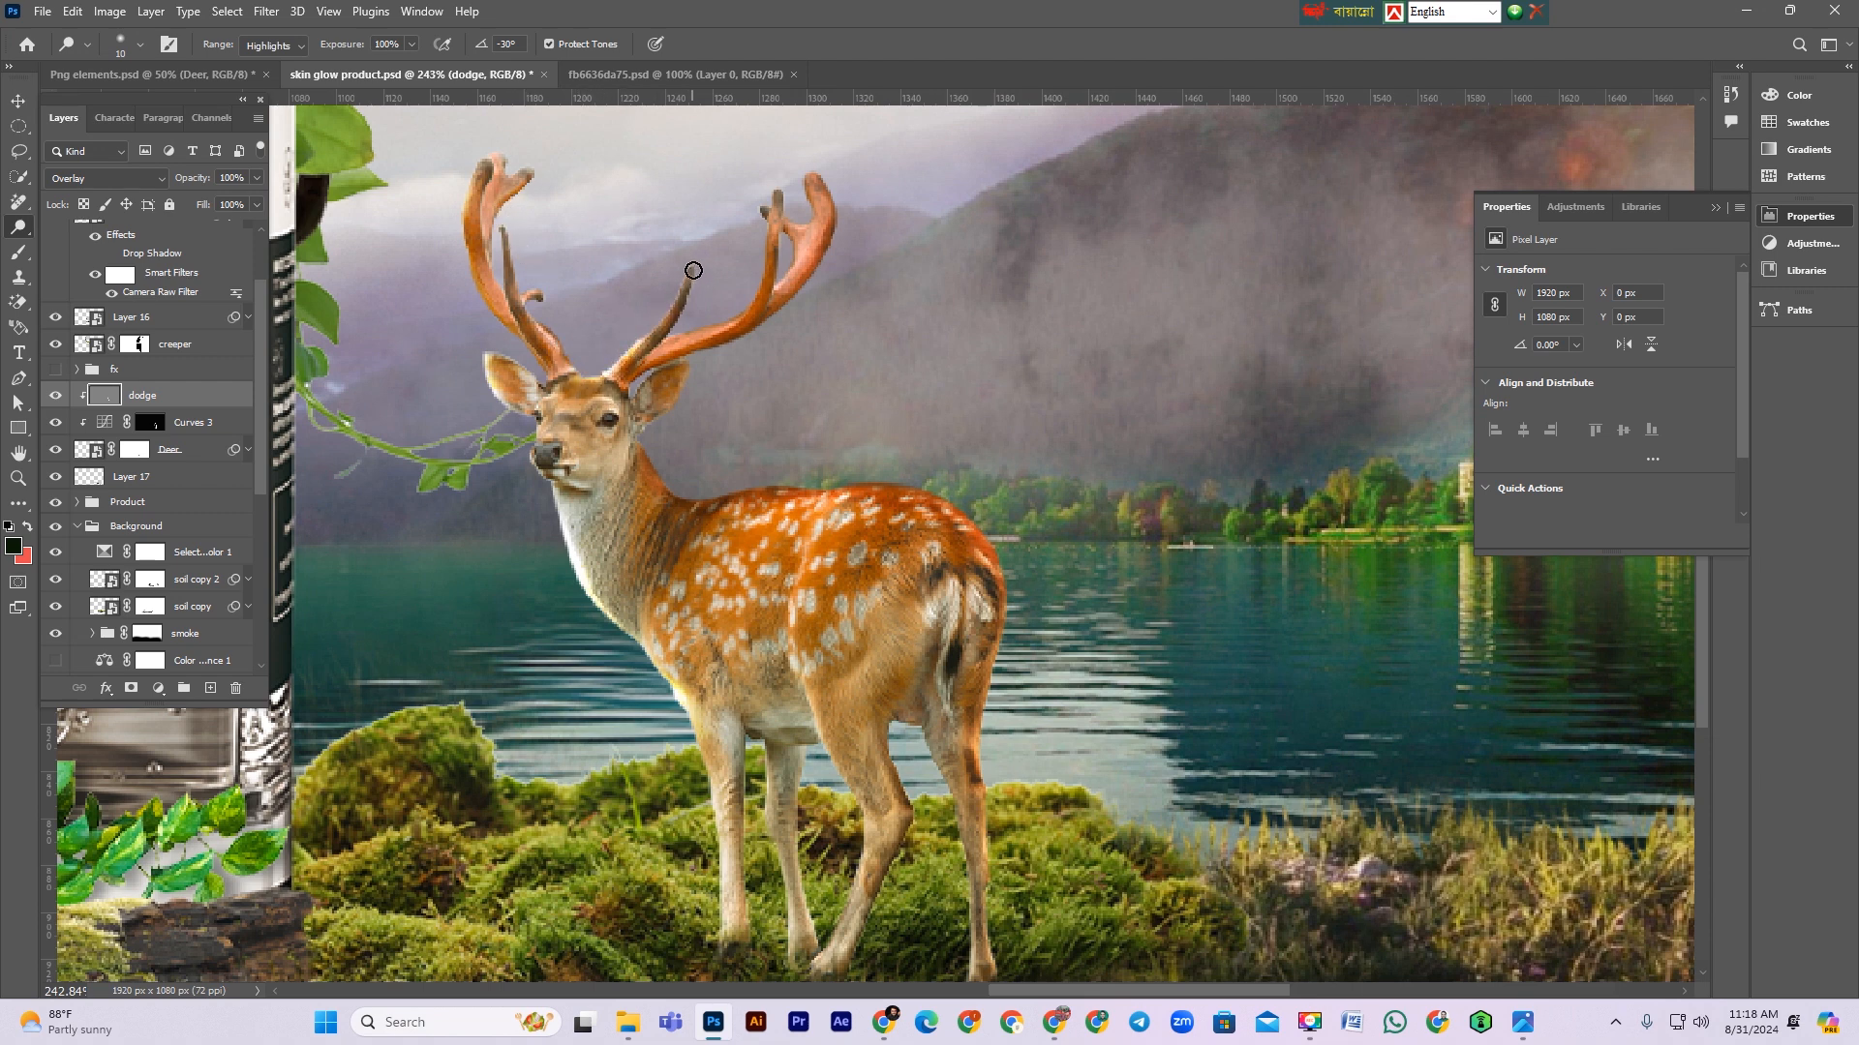
mouse_move(675, 339)
mouse_down()
mouse_move(739, 304)
mouse_move(760, 215)
mouse_up()
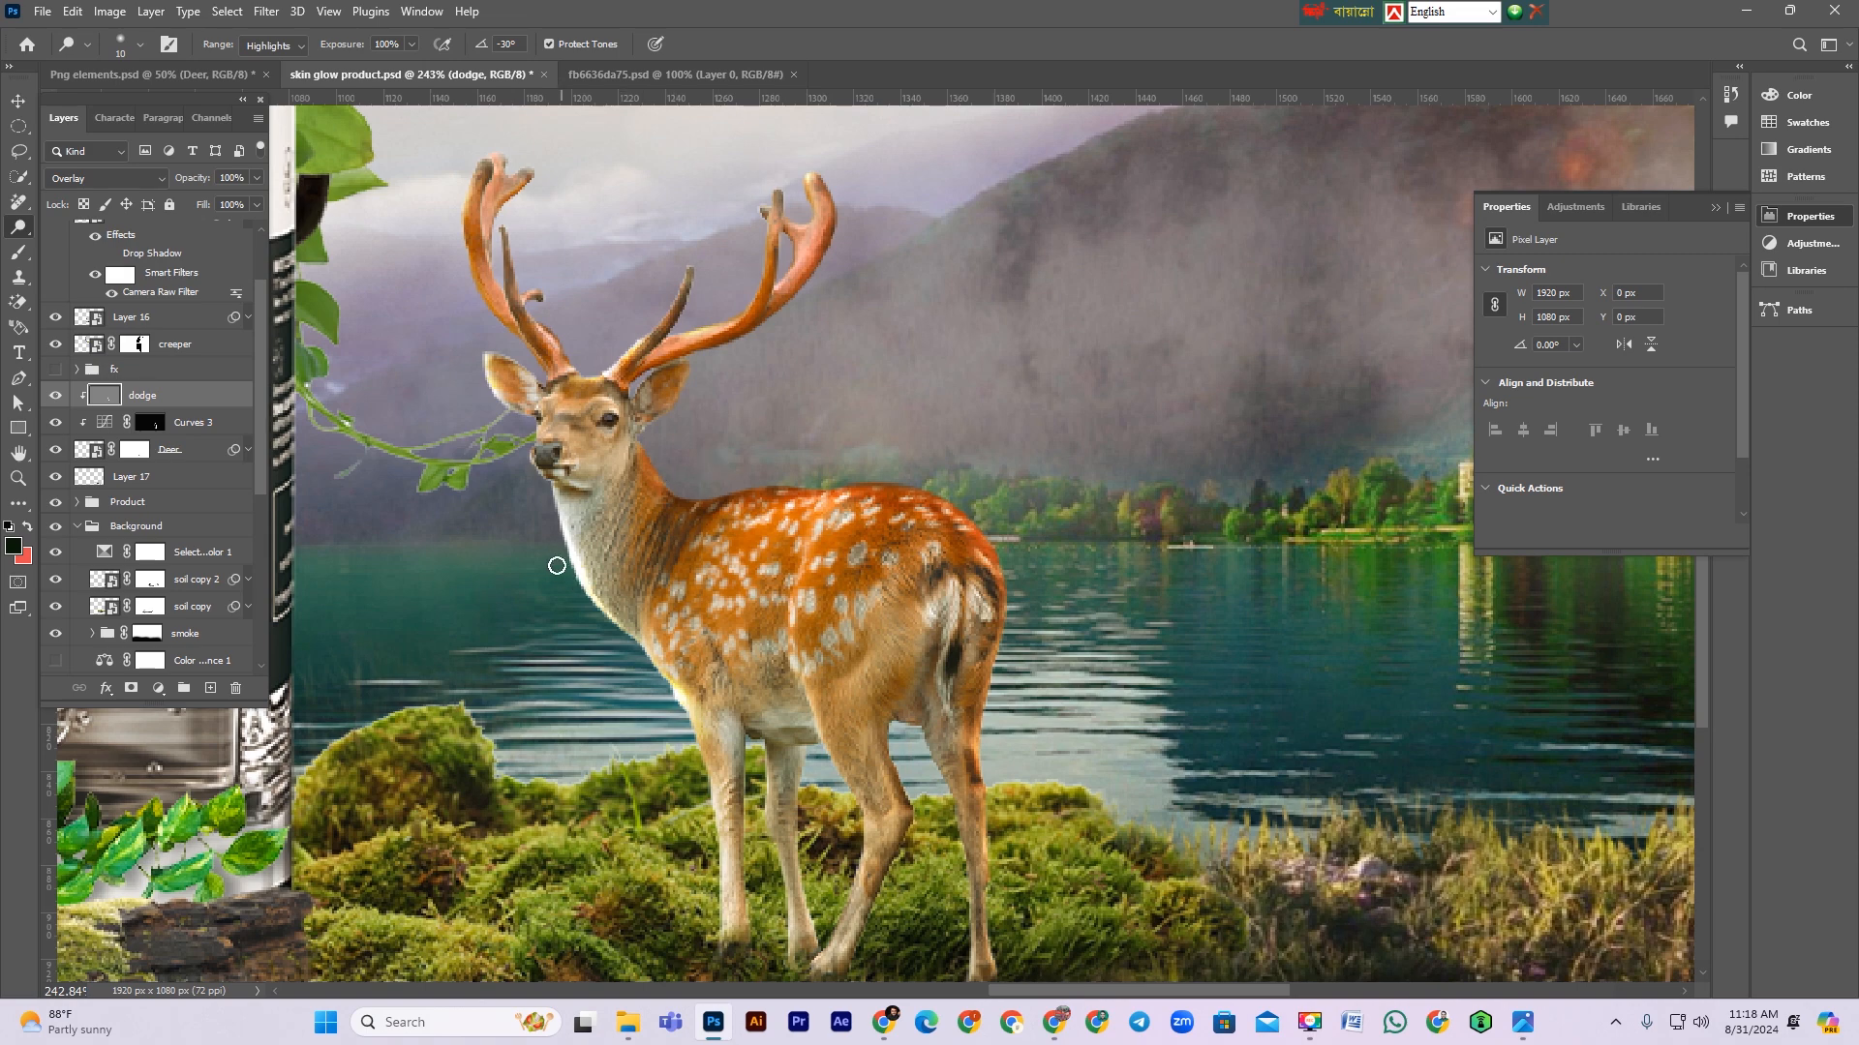
key(ctrl+minus)
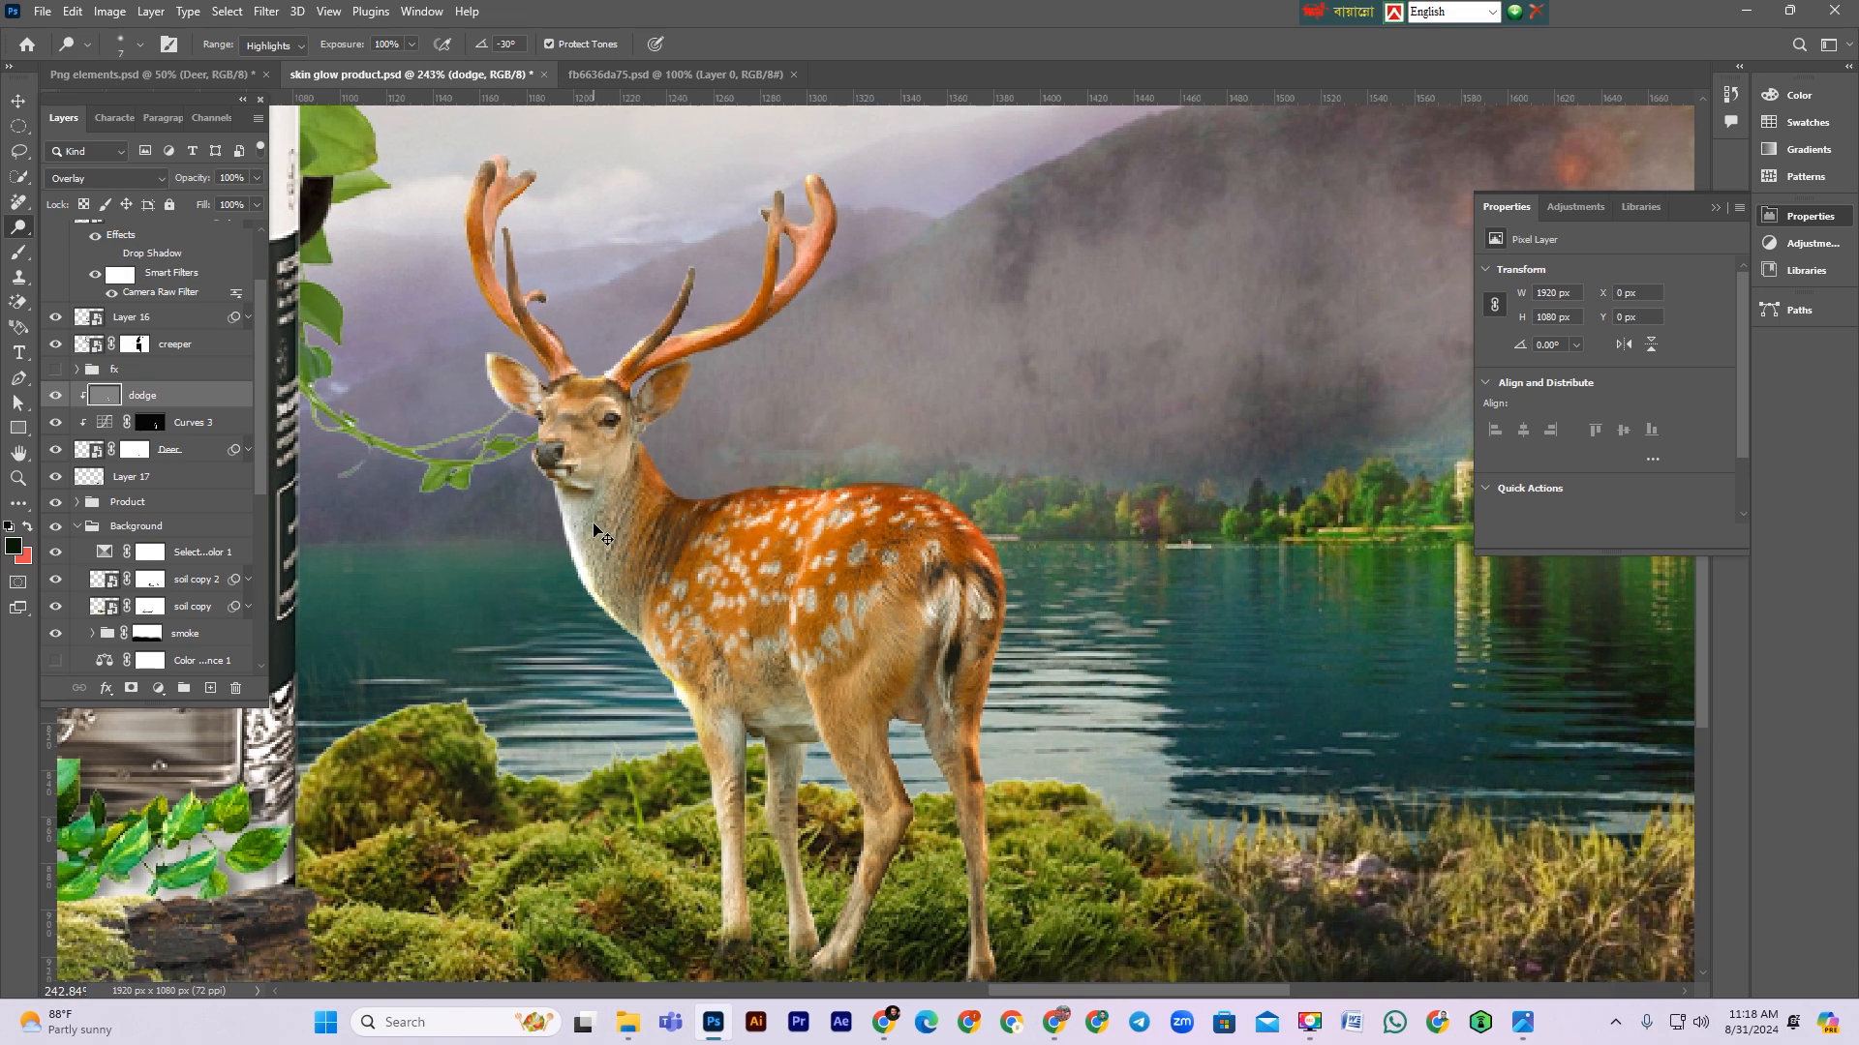
key(ctrl+plus)
key(ctrl+plus)
mouse_move(121, 238)
mouse_down()
mouse_move(294, 278)
mouse_move(469, 391)
mouse_up()
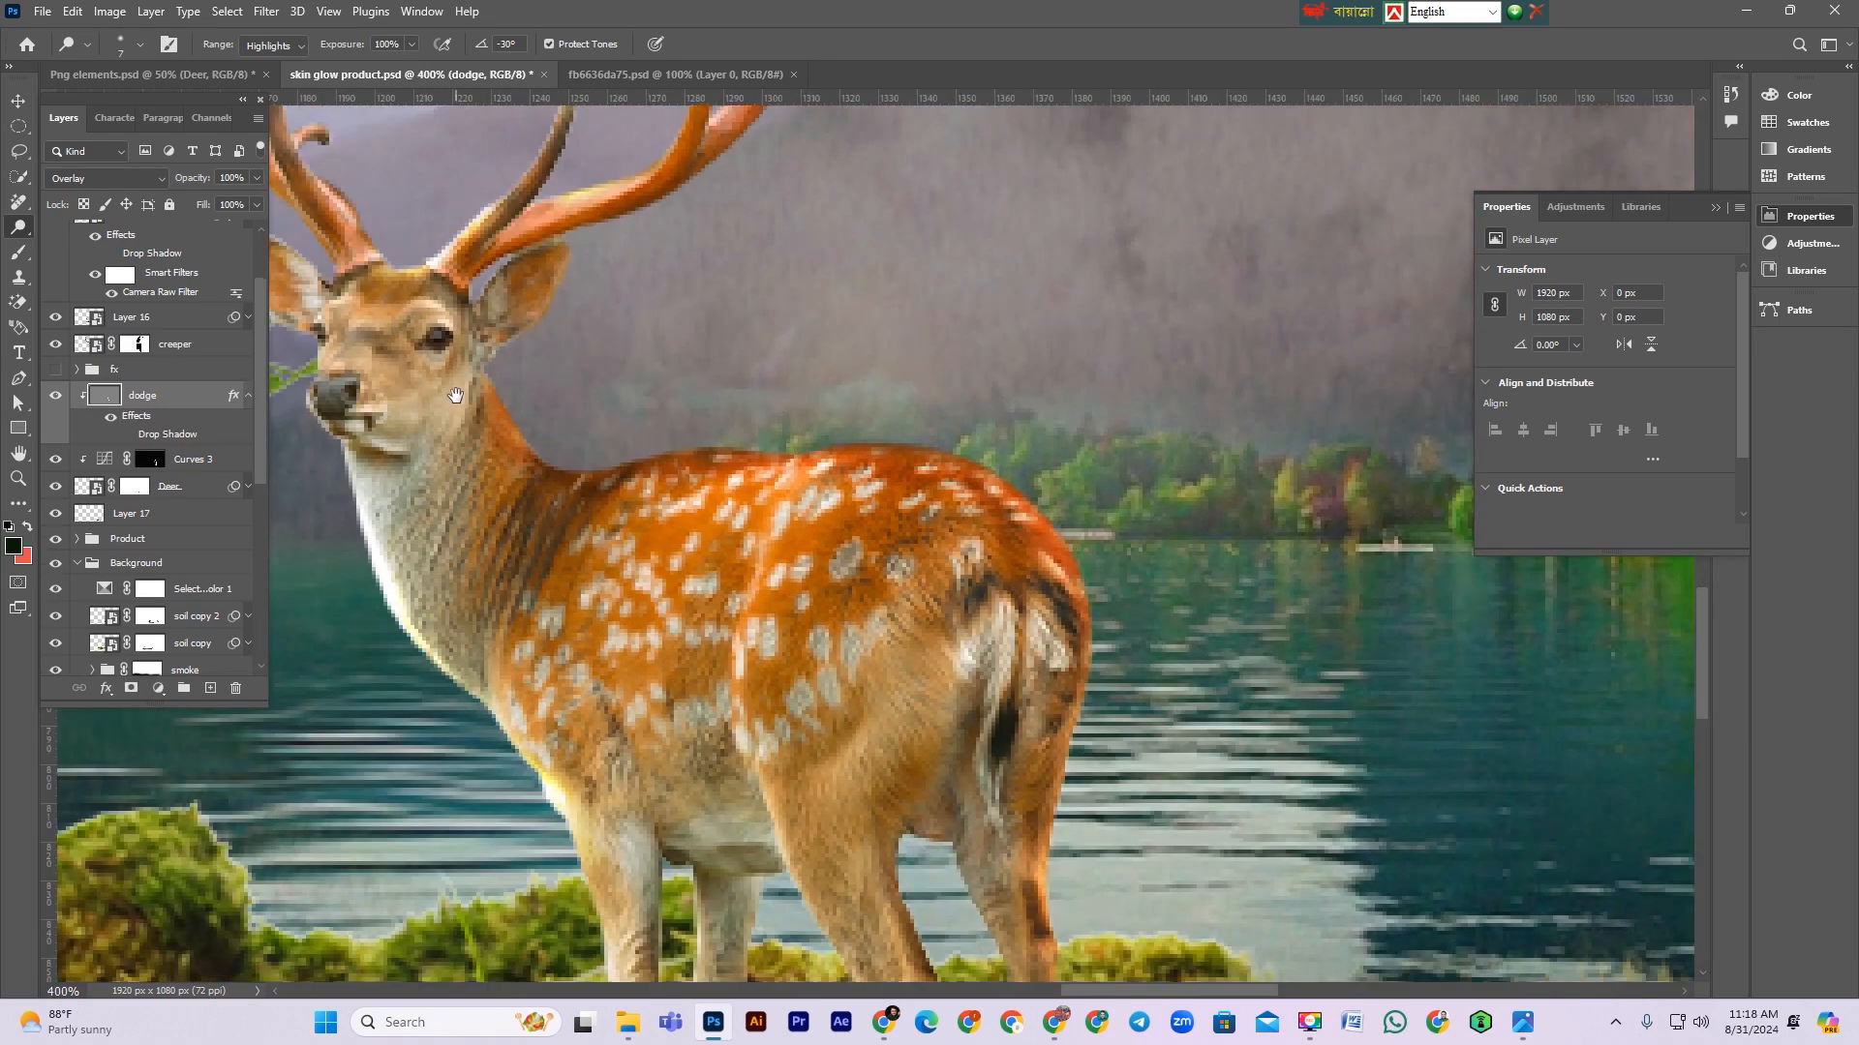
key(ctrl+z)
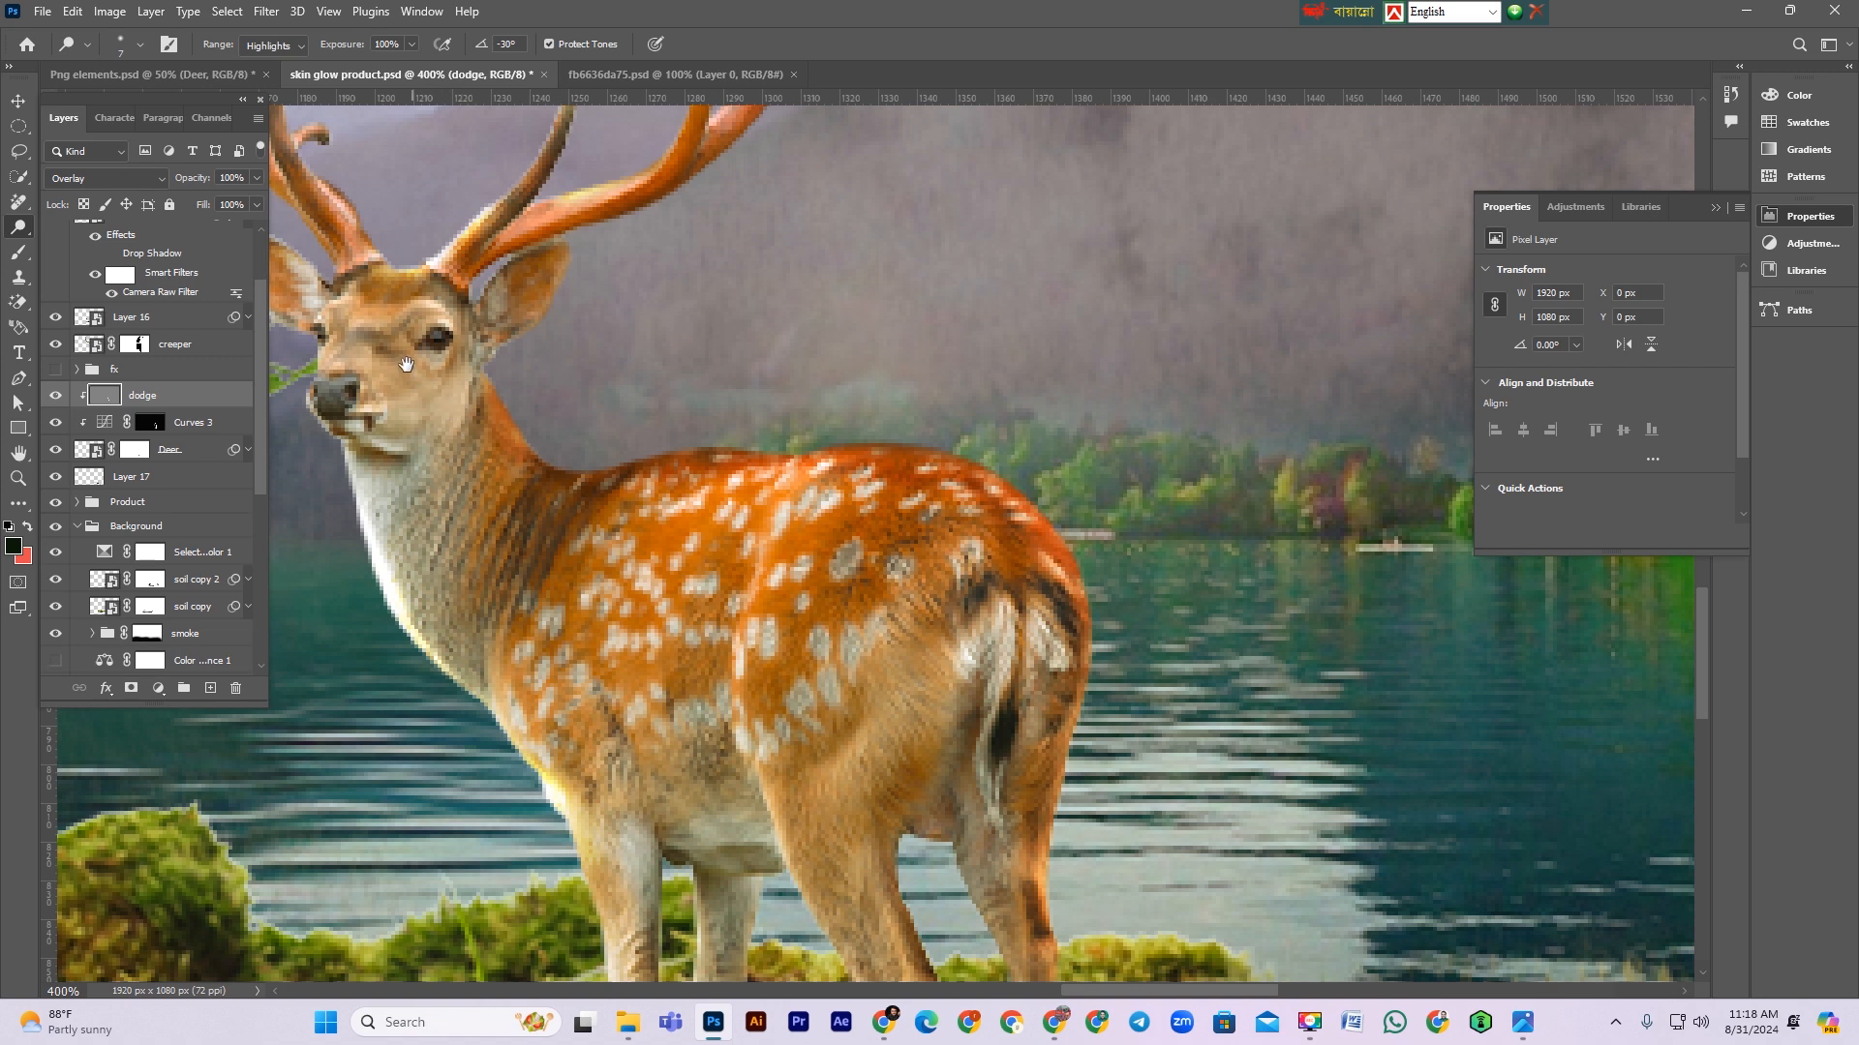
Step: Dodge highlights onto the deer's face, neck and chest on the dodge layer
drag(465, 426, 853, 494)
key(bracketright)
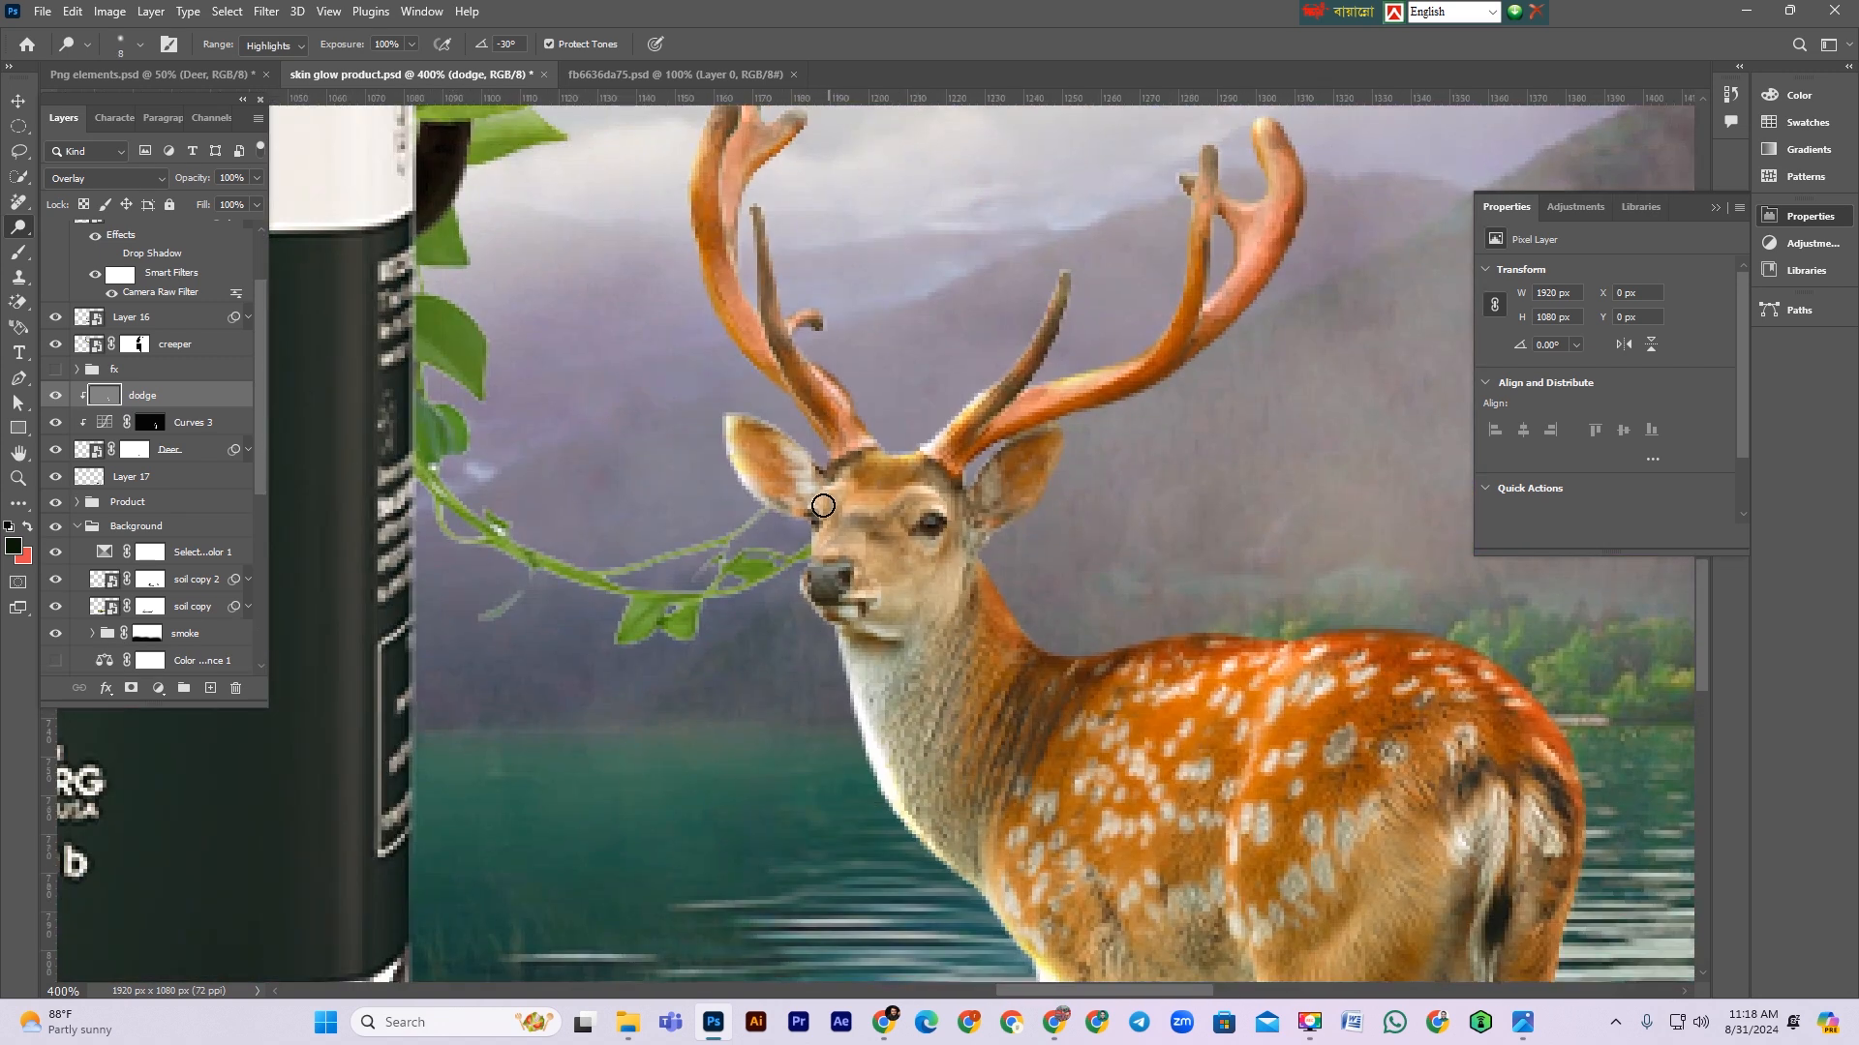
key(bracketleft)
mouse_move(848, 477)
mouse_down()
mouse_move(817, 572)
mouse_move(891, 500)
mouse_move(852, 513)
mouse_move(934, 494)
mouse_move(922, 477)
mouse_move(845, 553)
mouse_move(880, 584)
mouse_move(870, 568)
mouse_move(904, 686)
mouse_up()
drag(969, 630, 987, 662)
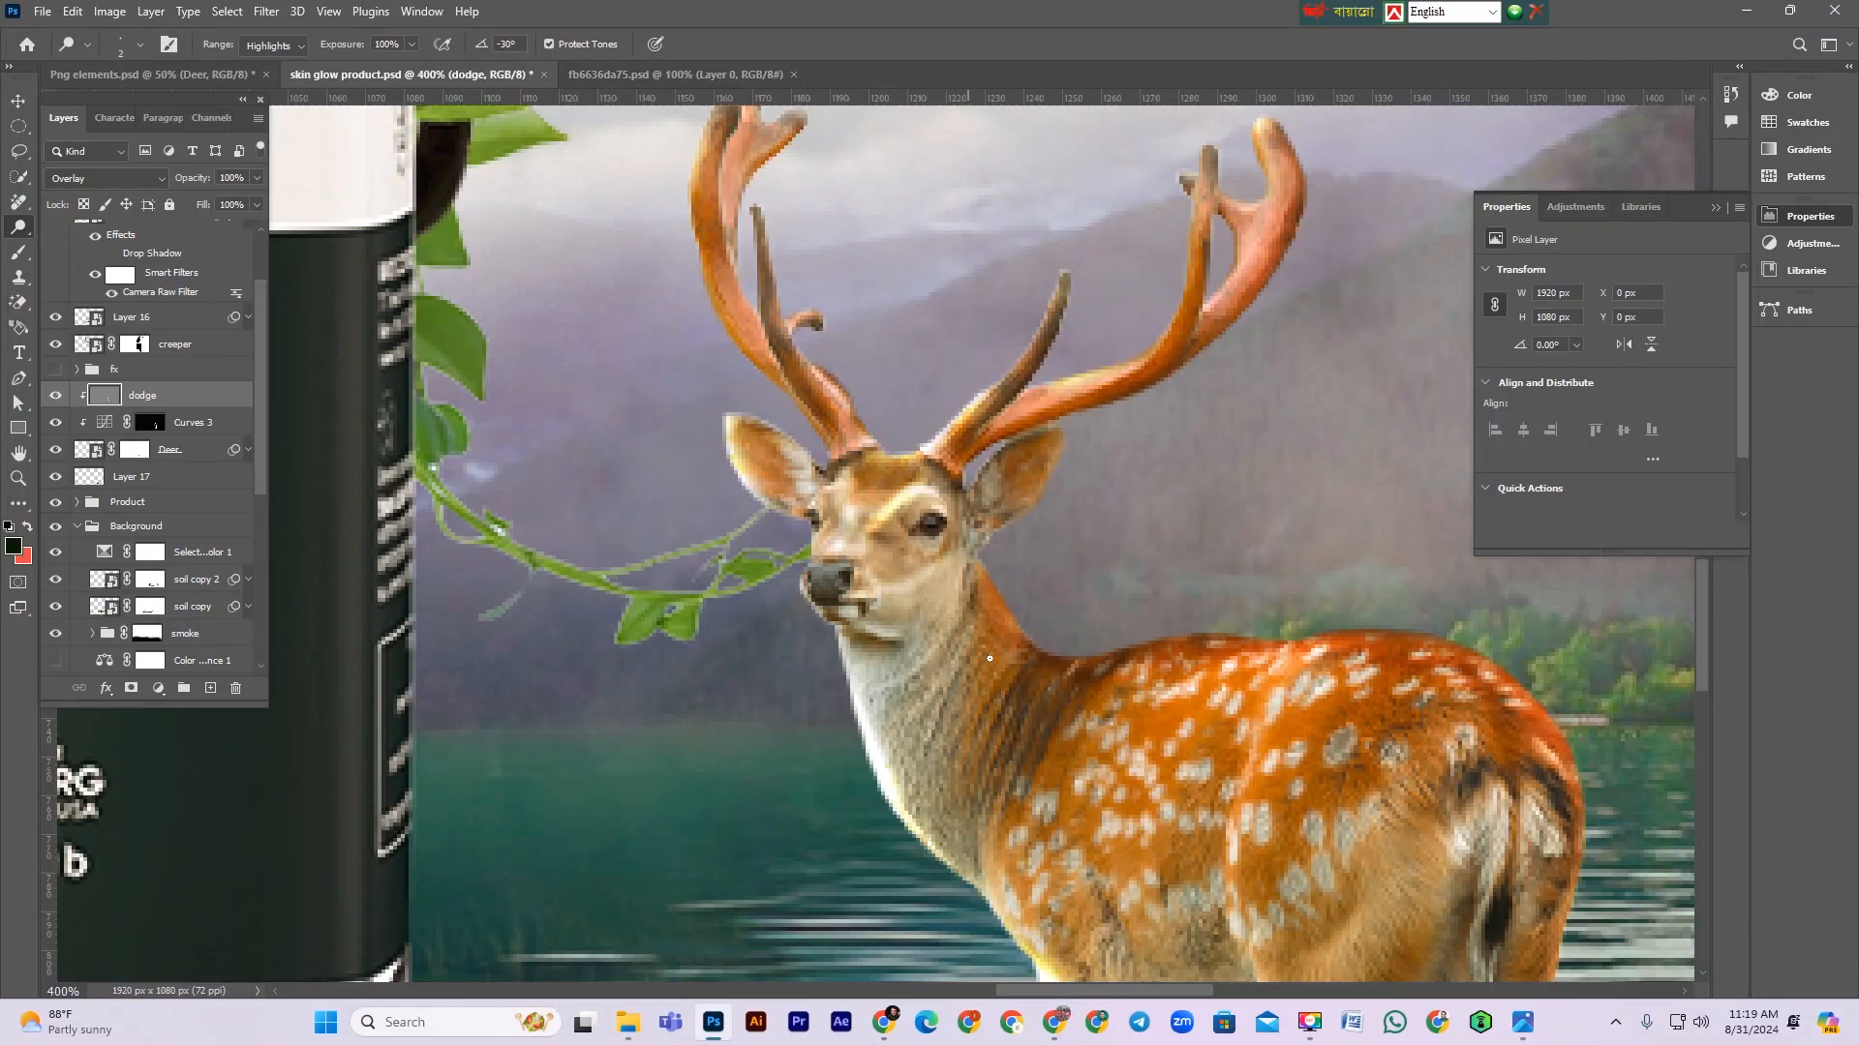
mouse_move(941, 720)
mouse_down()
mouse_move(968, 697)
mouse_move(945, 752)
mouse_up()
drag(1013, 694, 952, 771)
mouse_move(1022, 691)
mouse_down()
mouse_move(977, 762)
mouse_move(1008, 773)
mouse_up()
drag(1070, 671, 1014, 802)
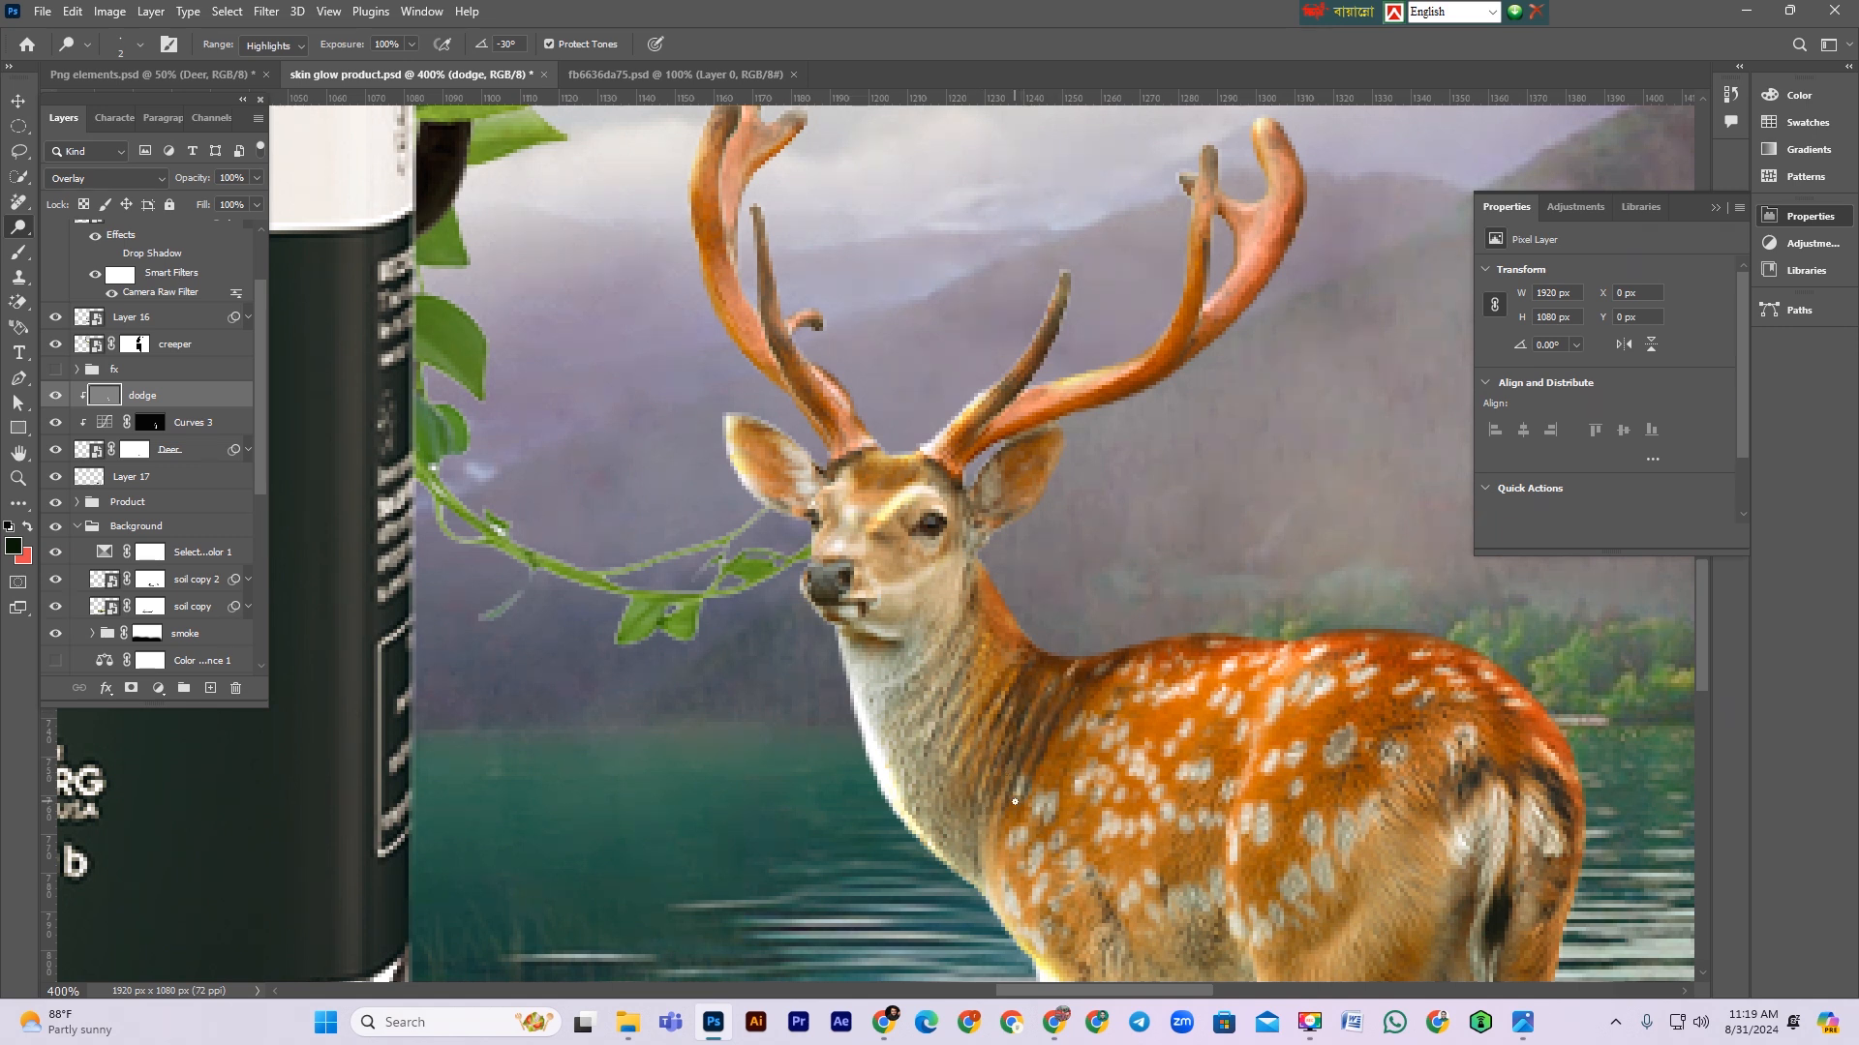
drag(1097, 680, 1034, 814)
mouse_move(958, 650)
mouse_down()
mouse_move(897, 730)
mouse_move(985, 633)
mouse_move(964, 615)
mouse_move(893, 688)
mouse_up()
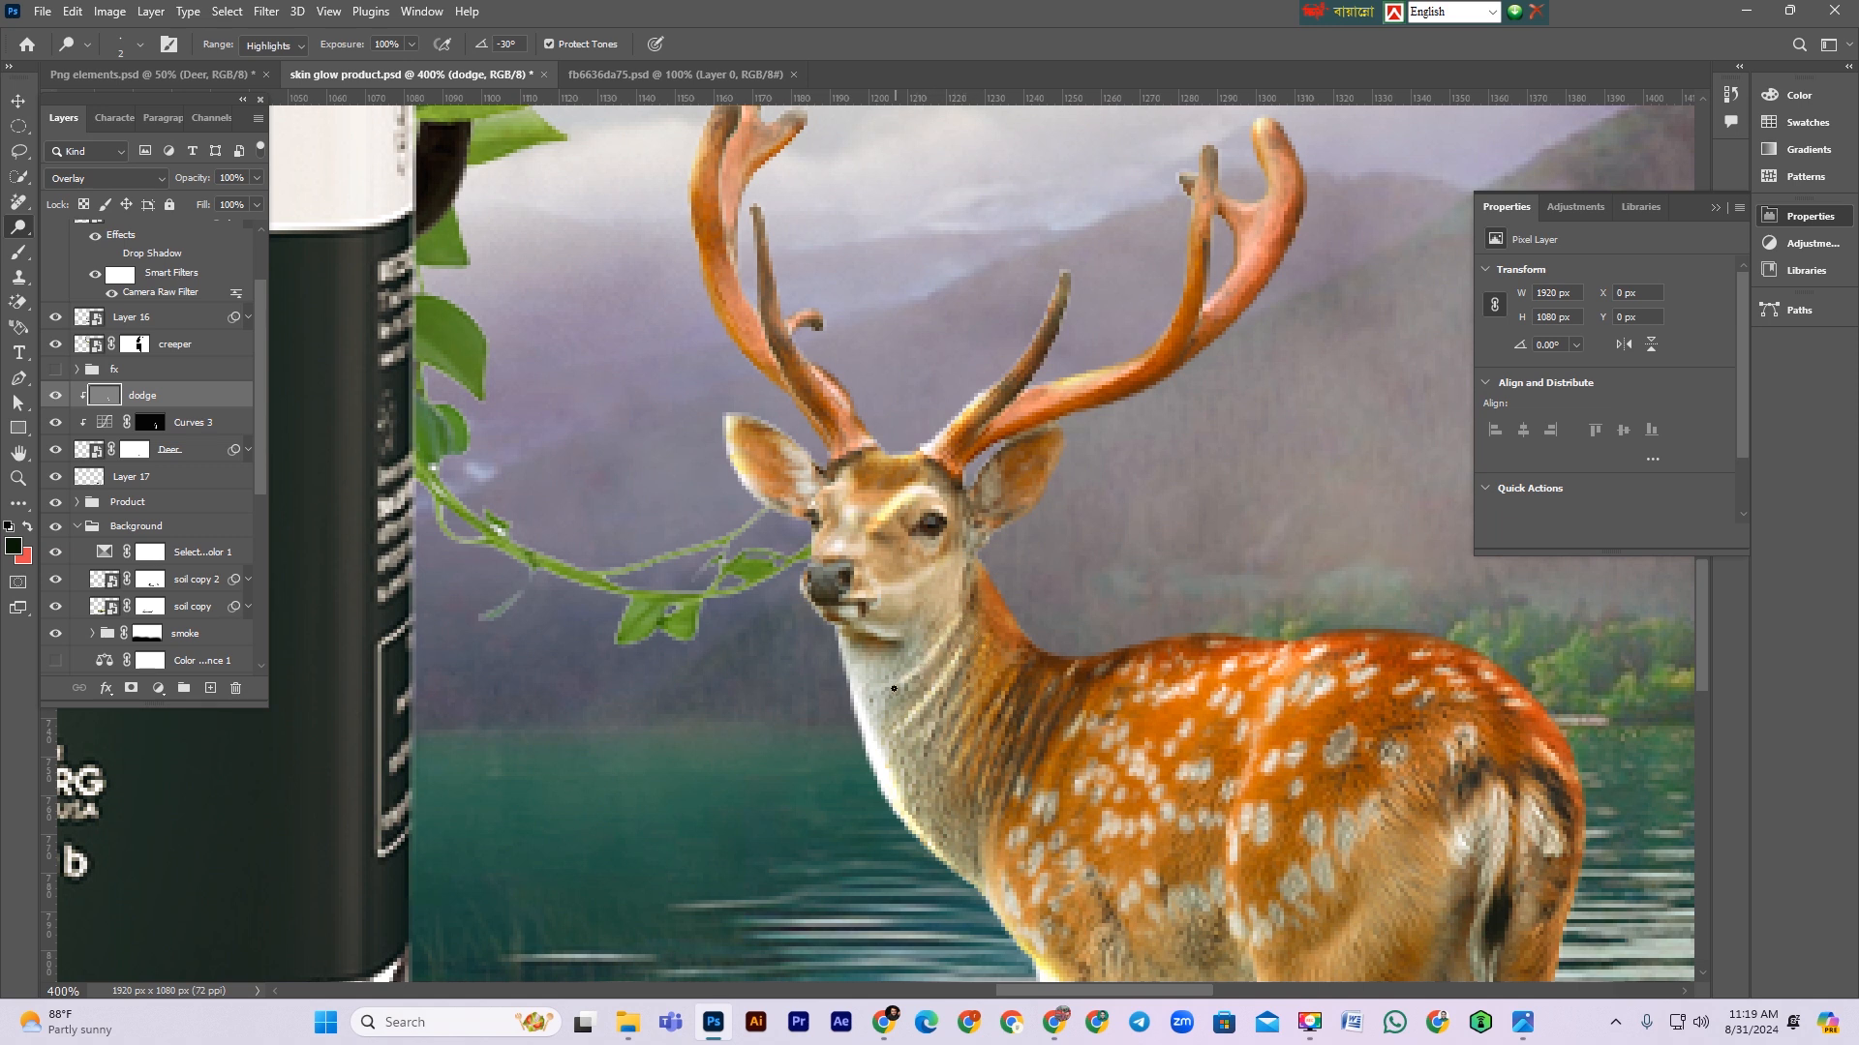
mouse_move(895, 639)
mouse_down()
mouse_move(832, 615)
mouse_move(910, 650)
mouse_up()
scroll(972, 615, down, 1)
scroll(972, 625, down, 5)
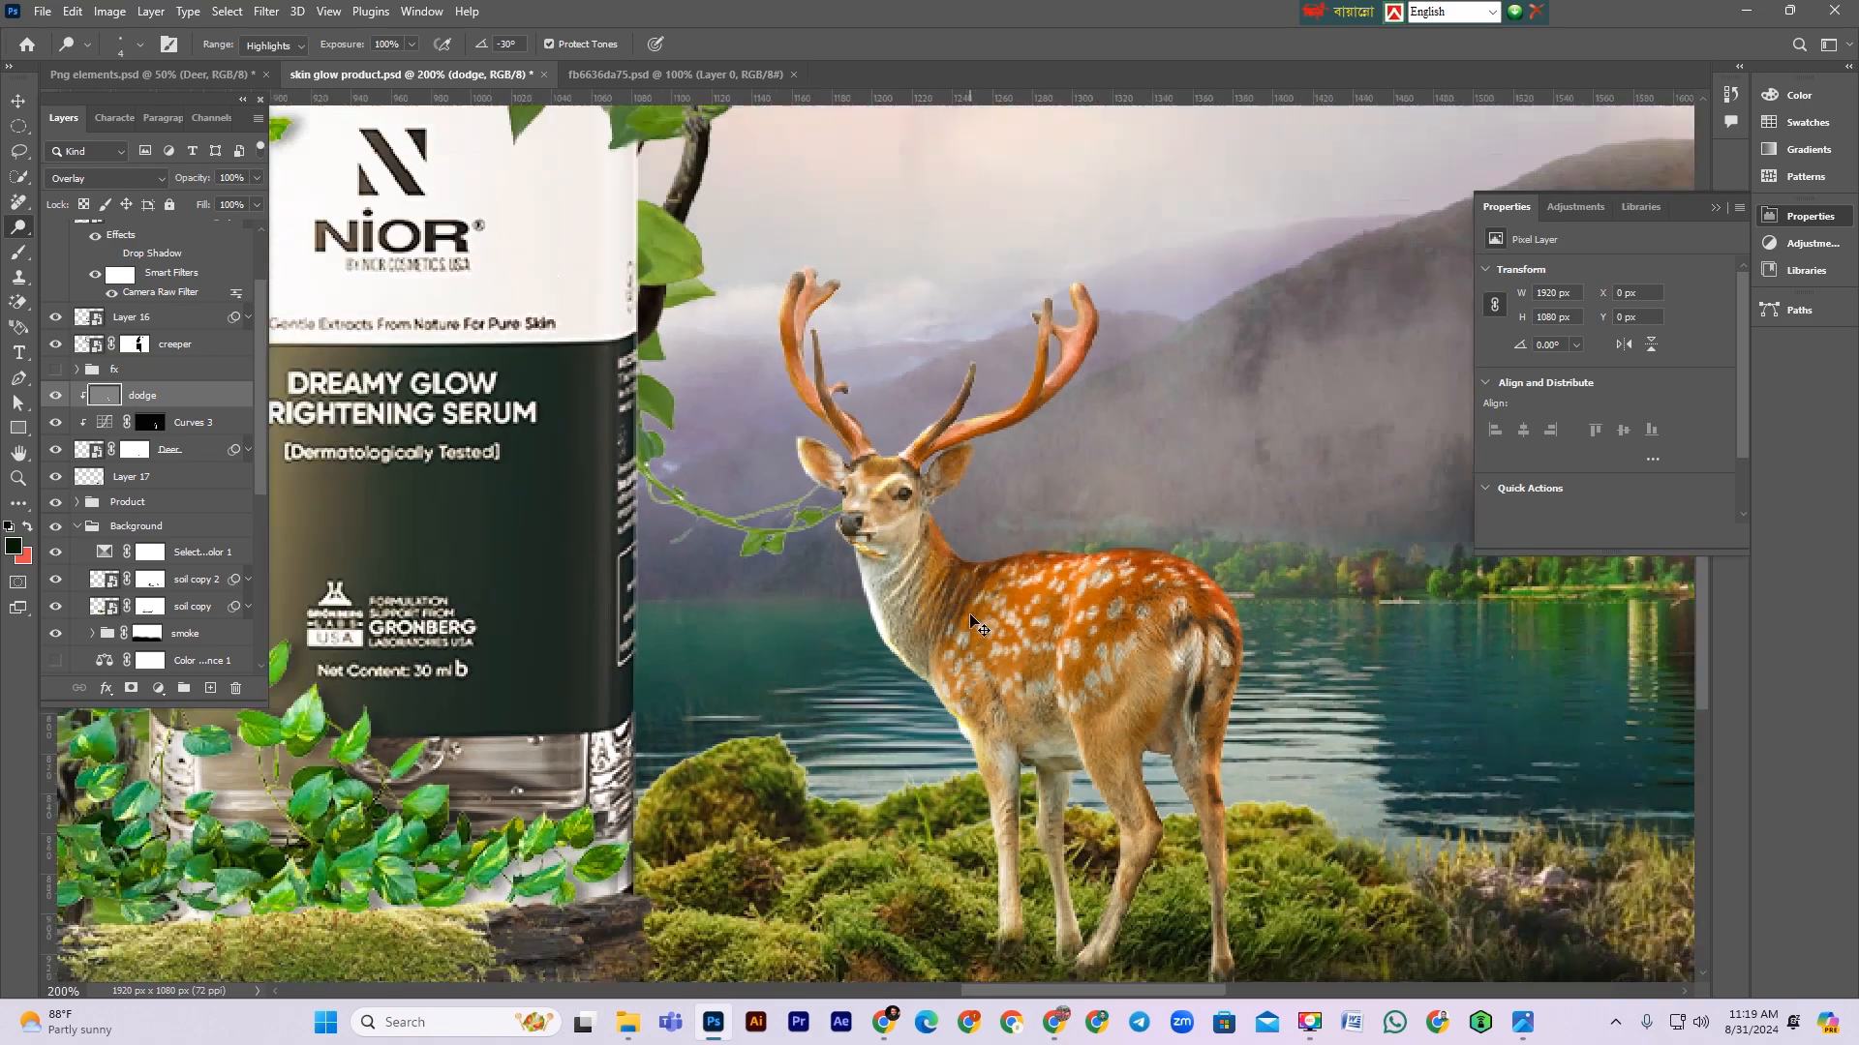
drag(892, 542, 973, 688)
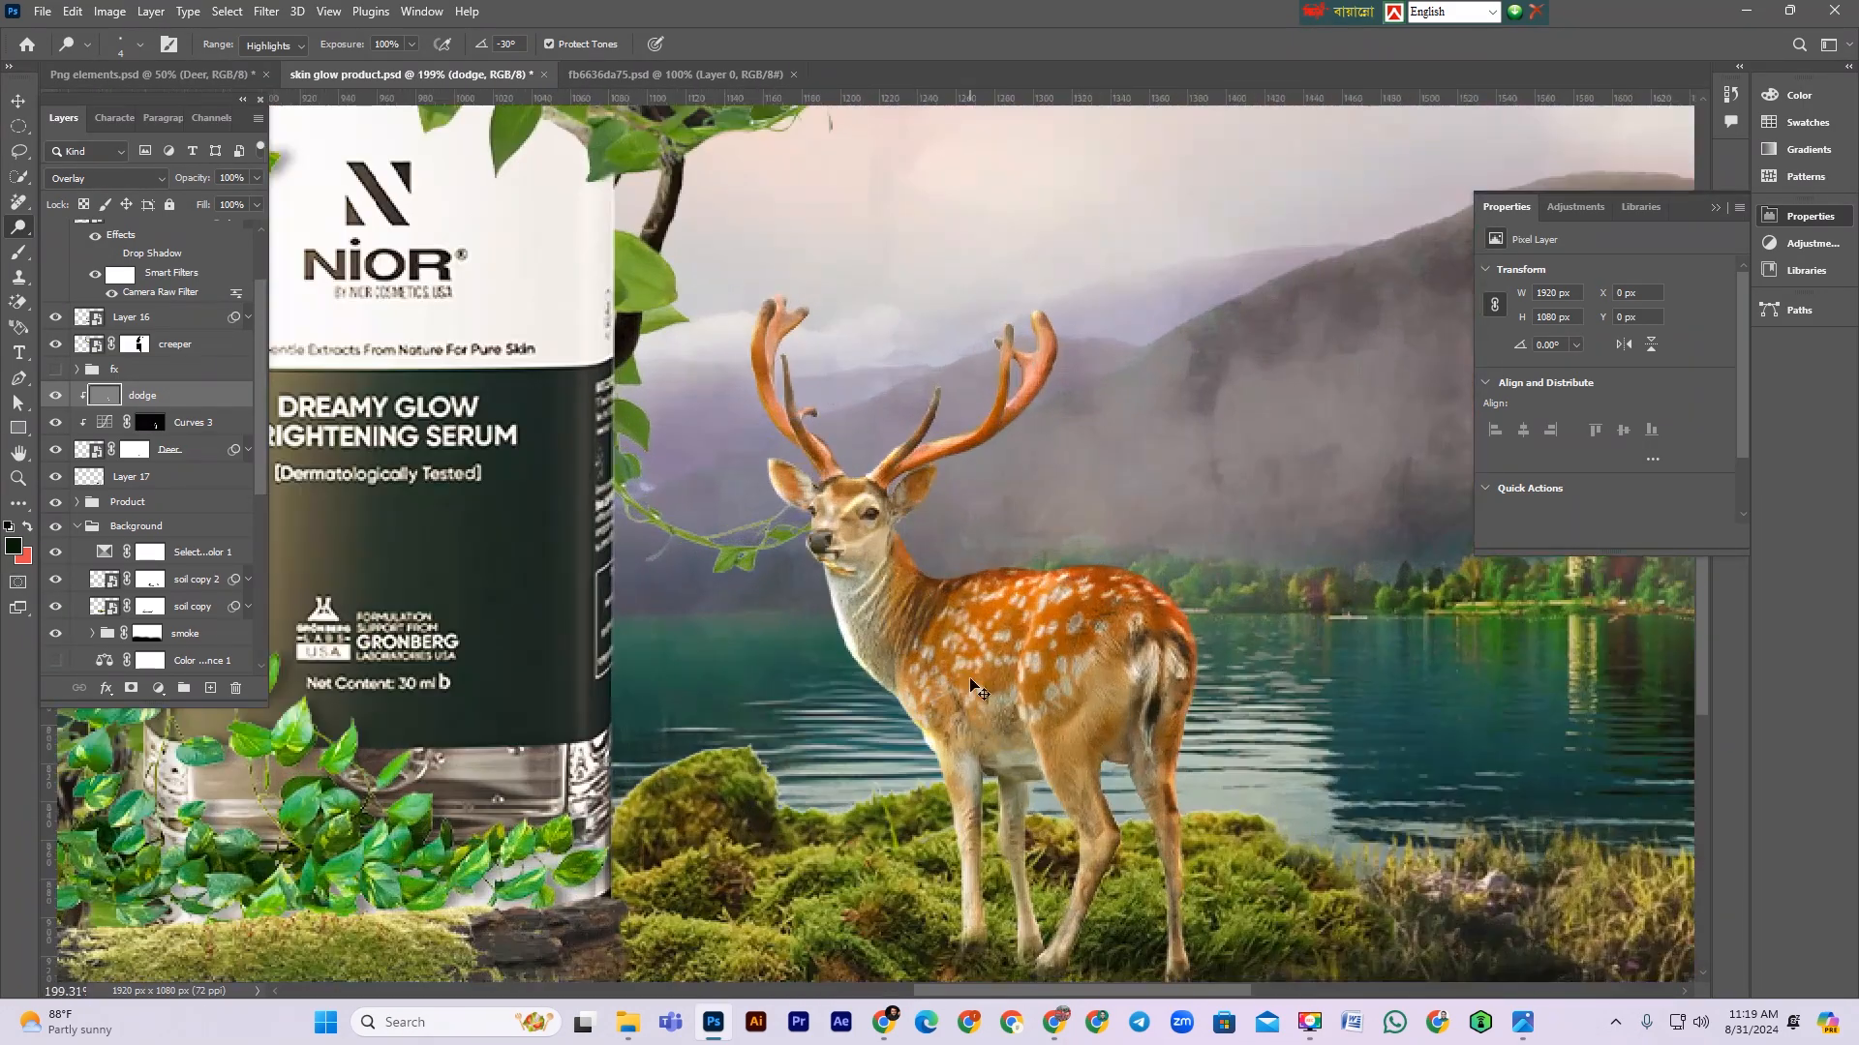
Step: Dodge highlights along the deer's spotted body and front legs, then undo the last stroke
scroll(970, 687, down, 5)
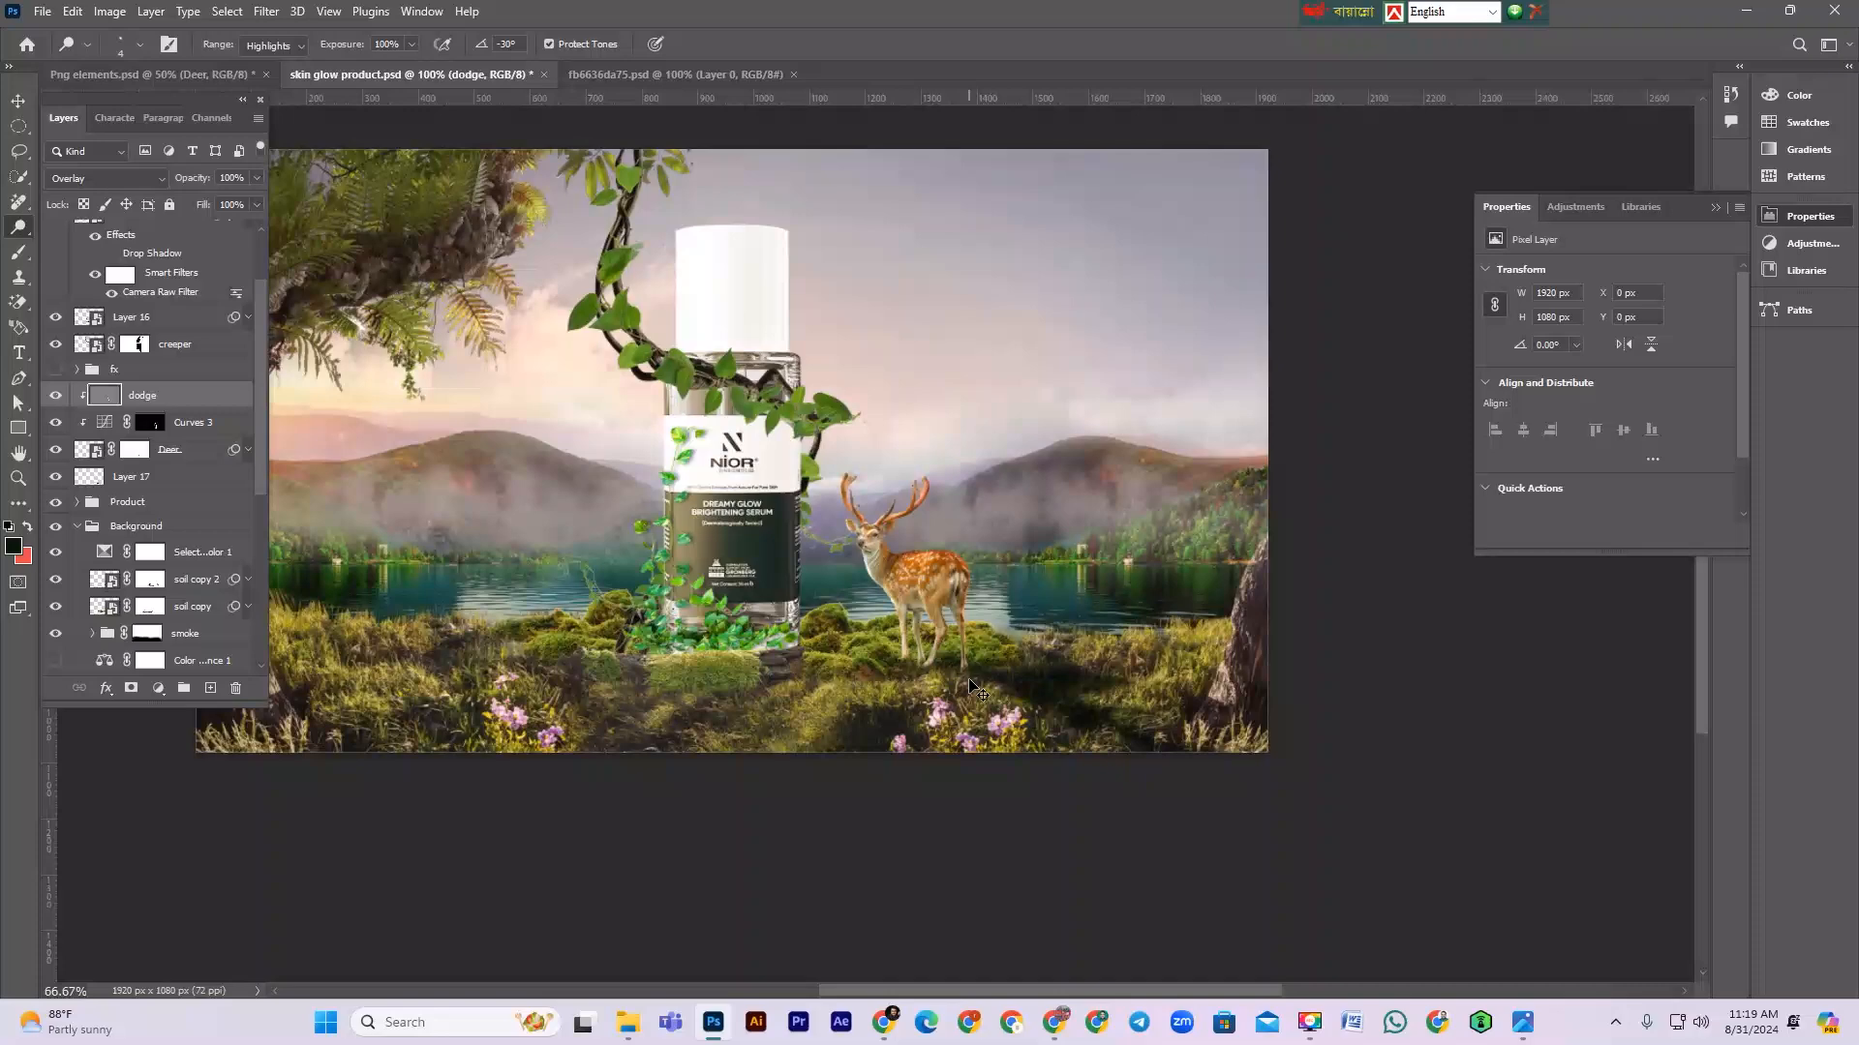
scroll(941, 632, up, 5)
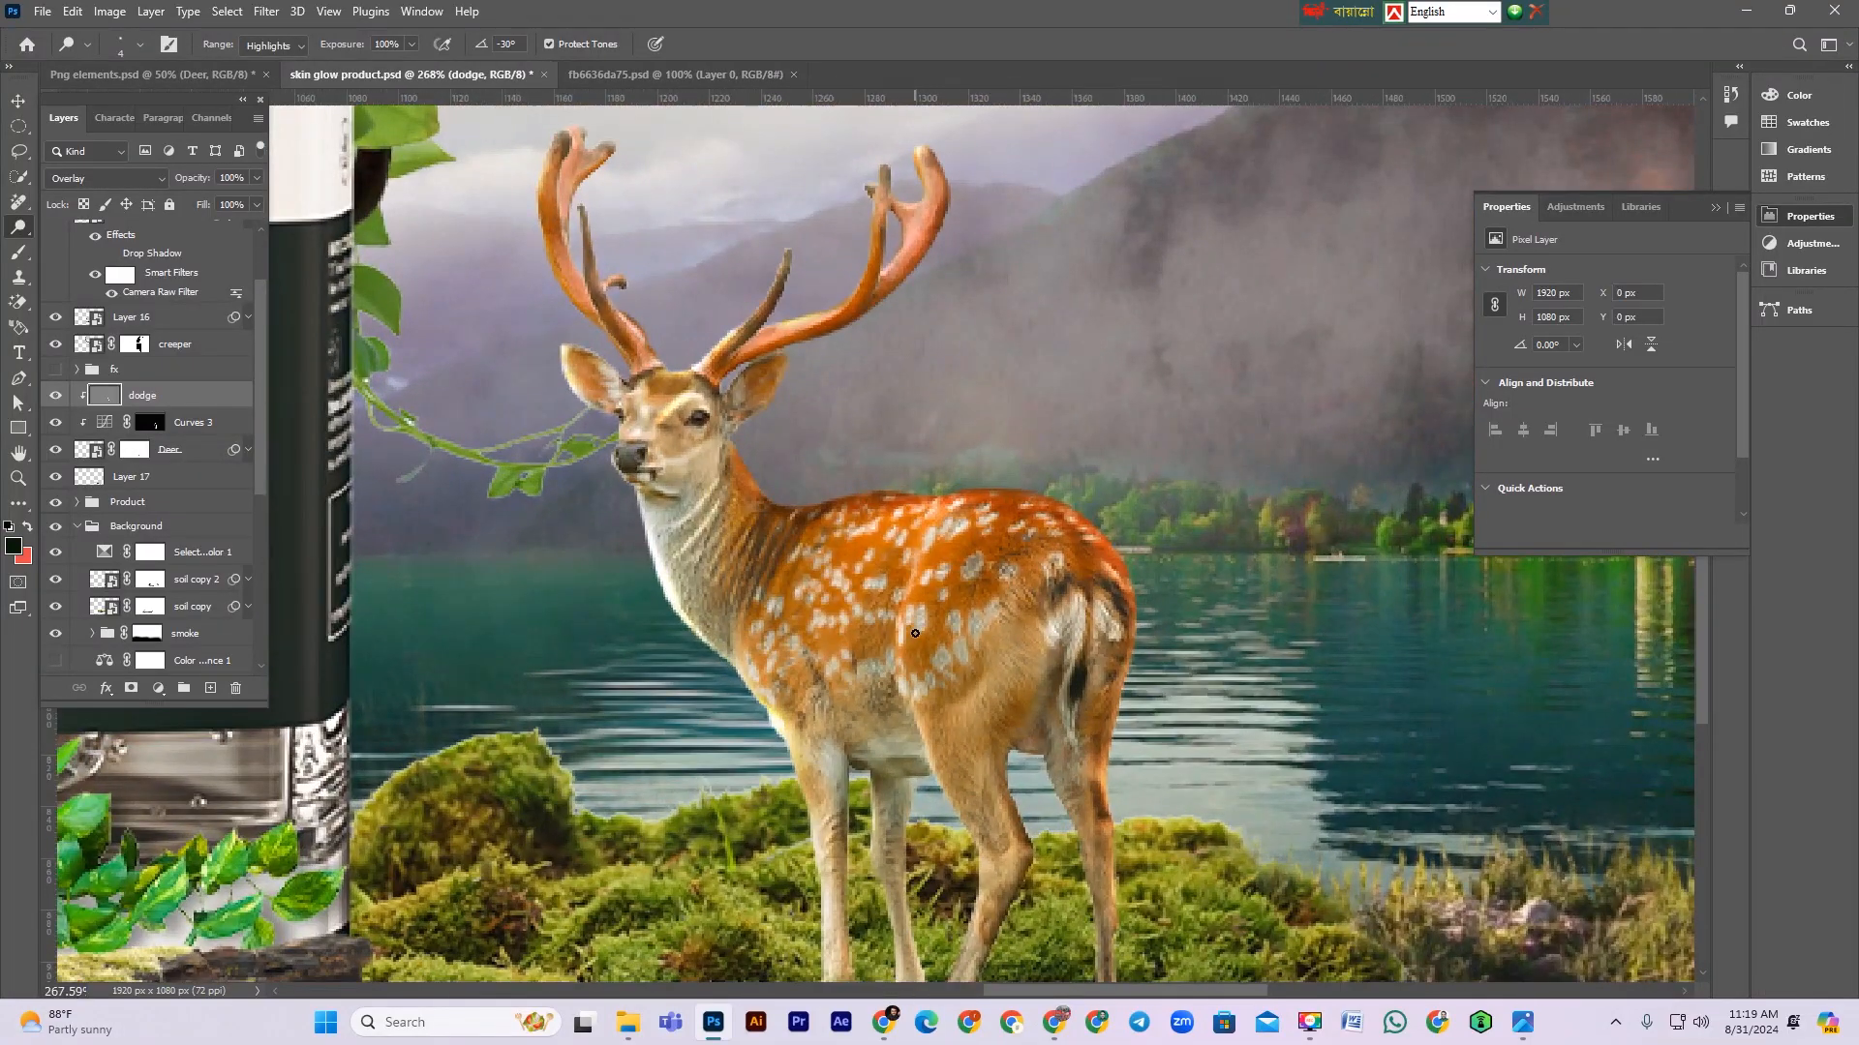
mouse_move(912, 580)
mouse_down()
mouse_move(909, 688)
mouse_move(986, 862)
mouse_up()
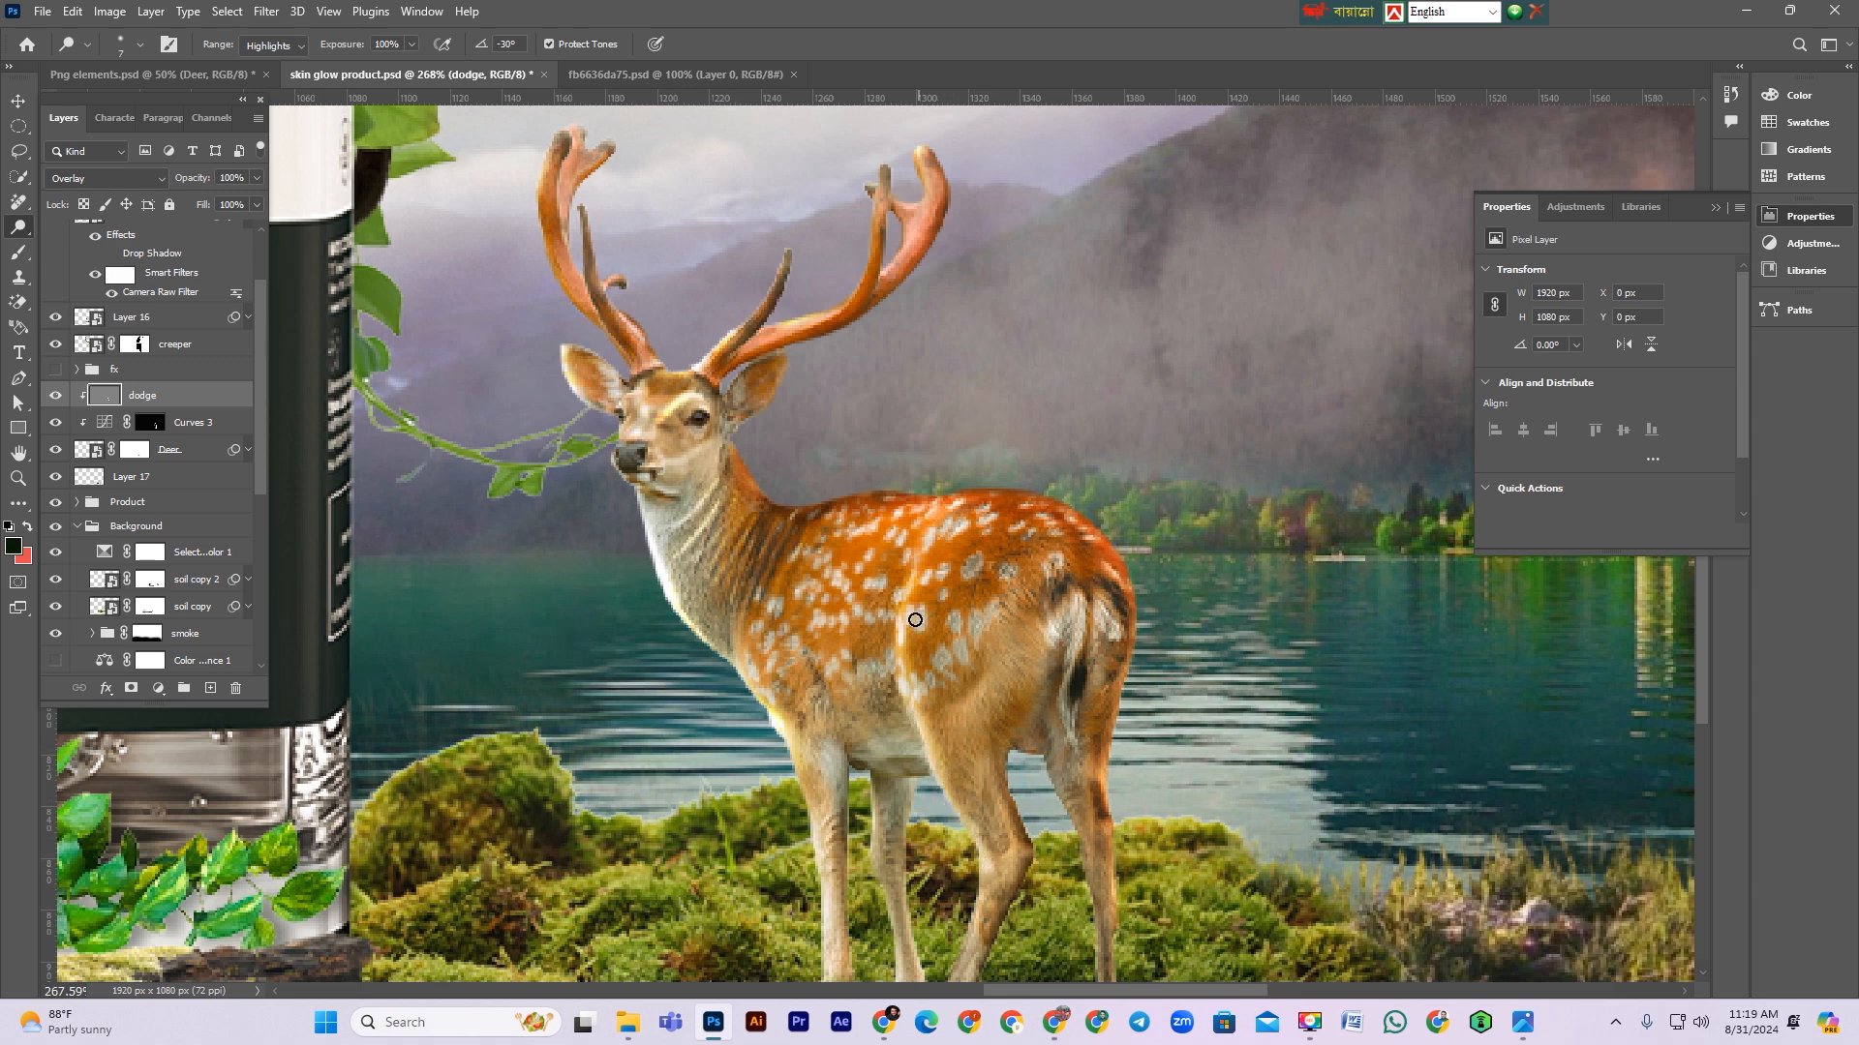
mouse_move(739, 643)
mouse_down()
mouse_move(747, 680)
mouse_move(787, 668)
mouse_move(813, 690)
mouse_move(846, 798)
mouse_up()
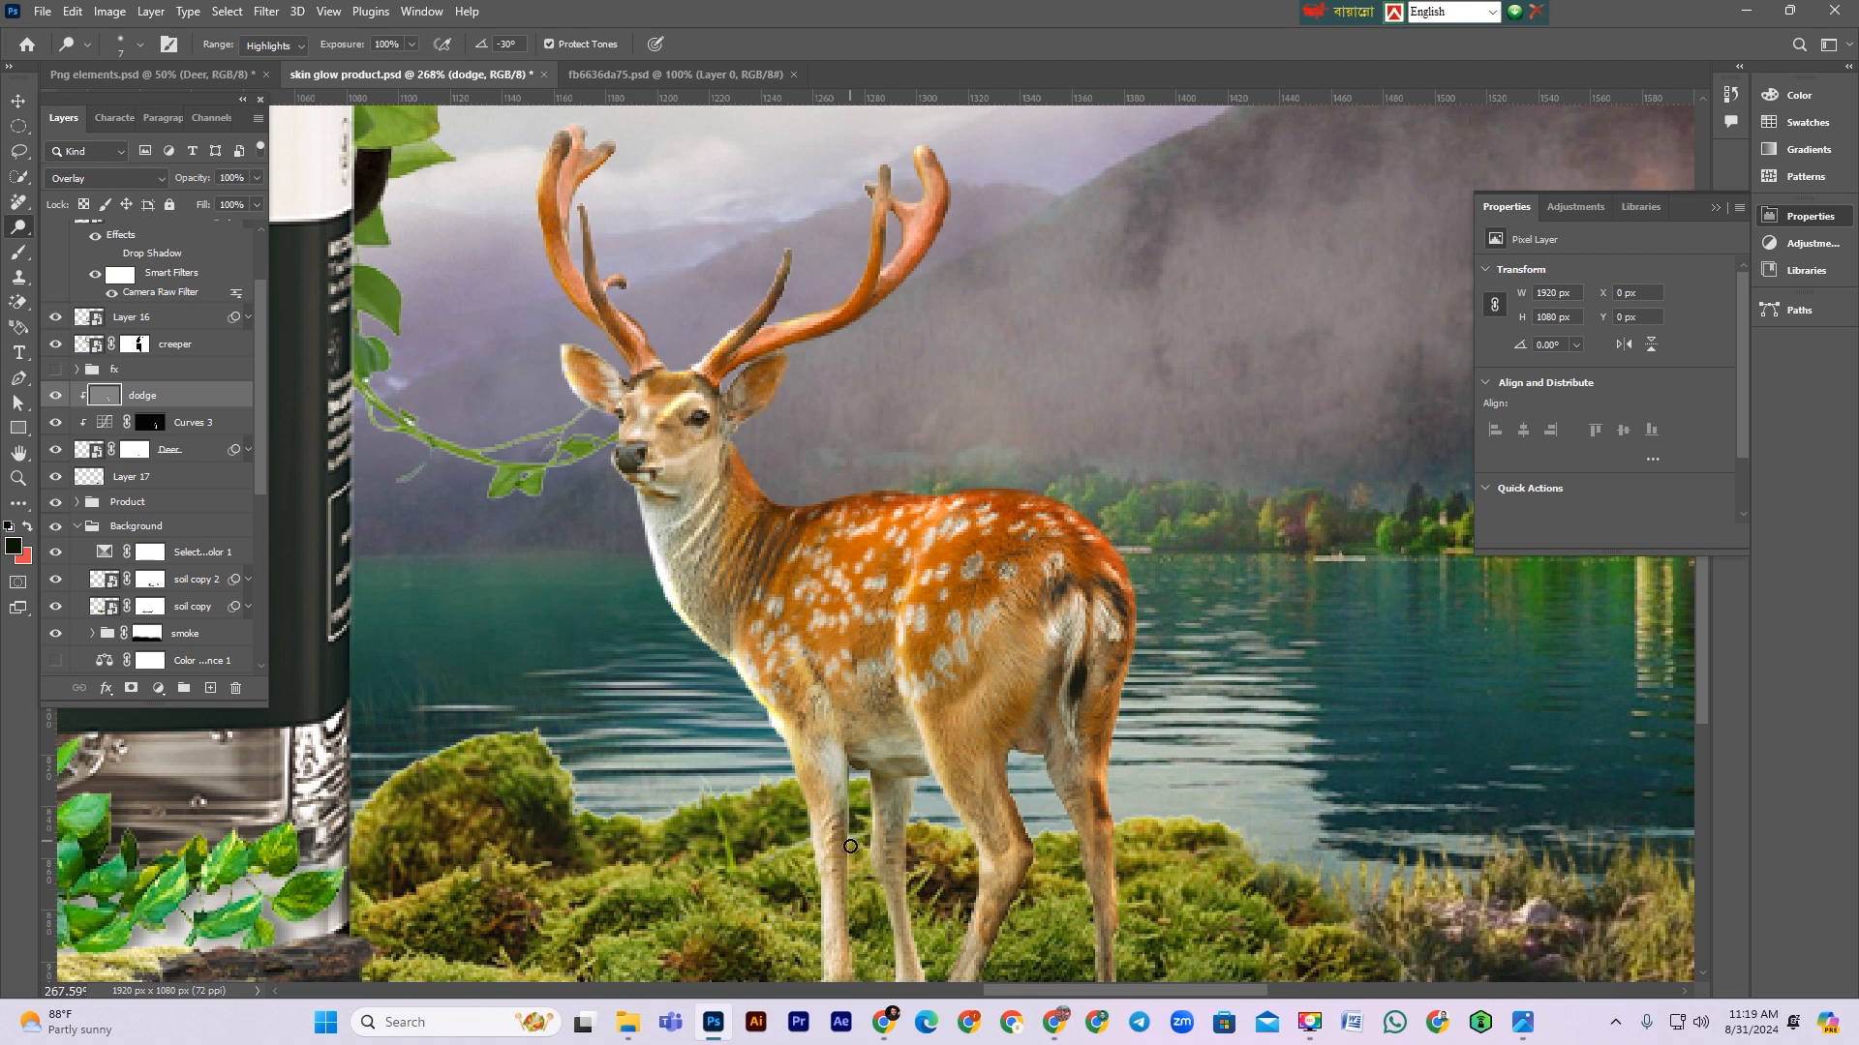
mouse_move(1028, 683)
mouse_down()
mouse_move(998, 775)
mouse_move(1065, 624)
mouse_move(1094, 643)
mouse_up()
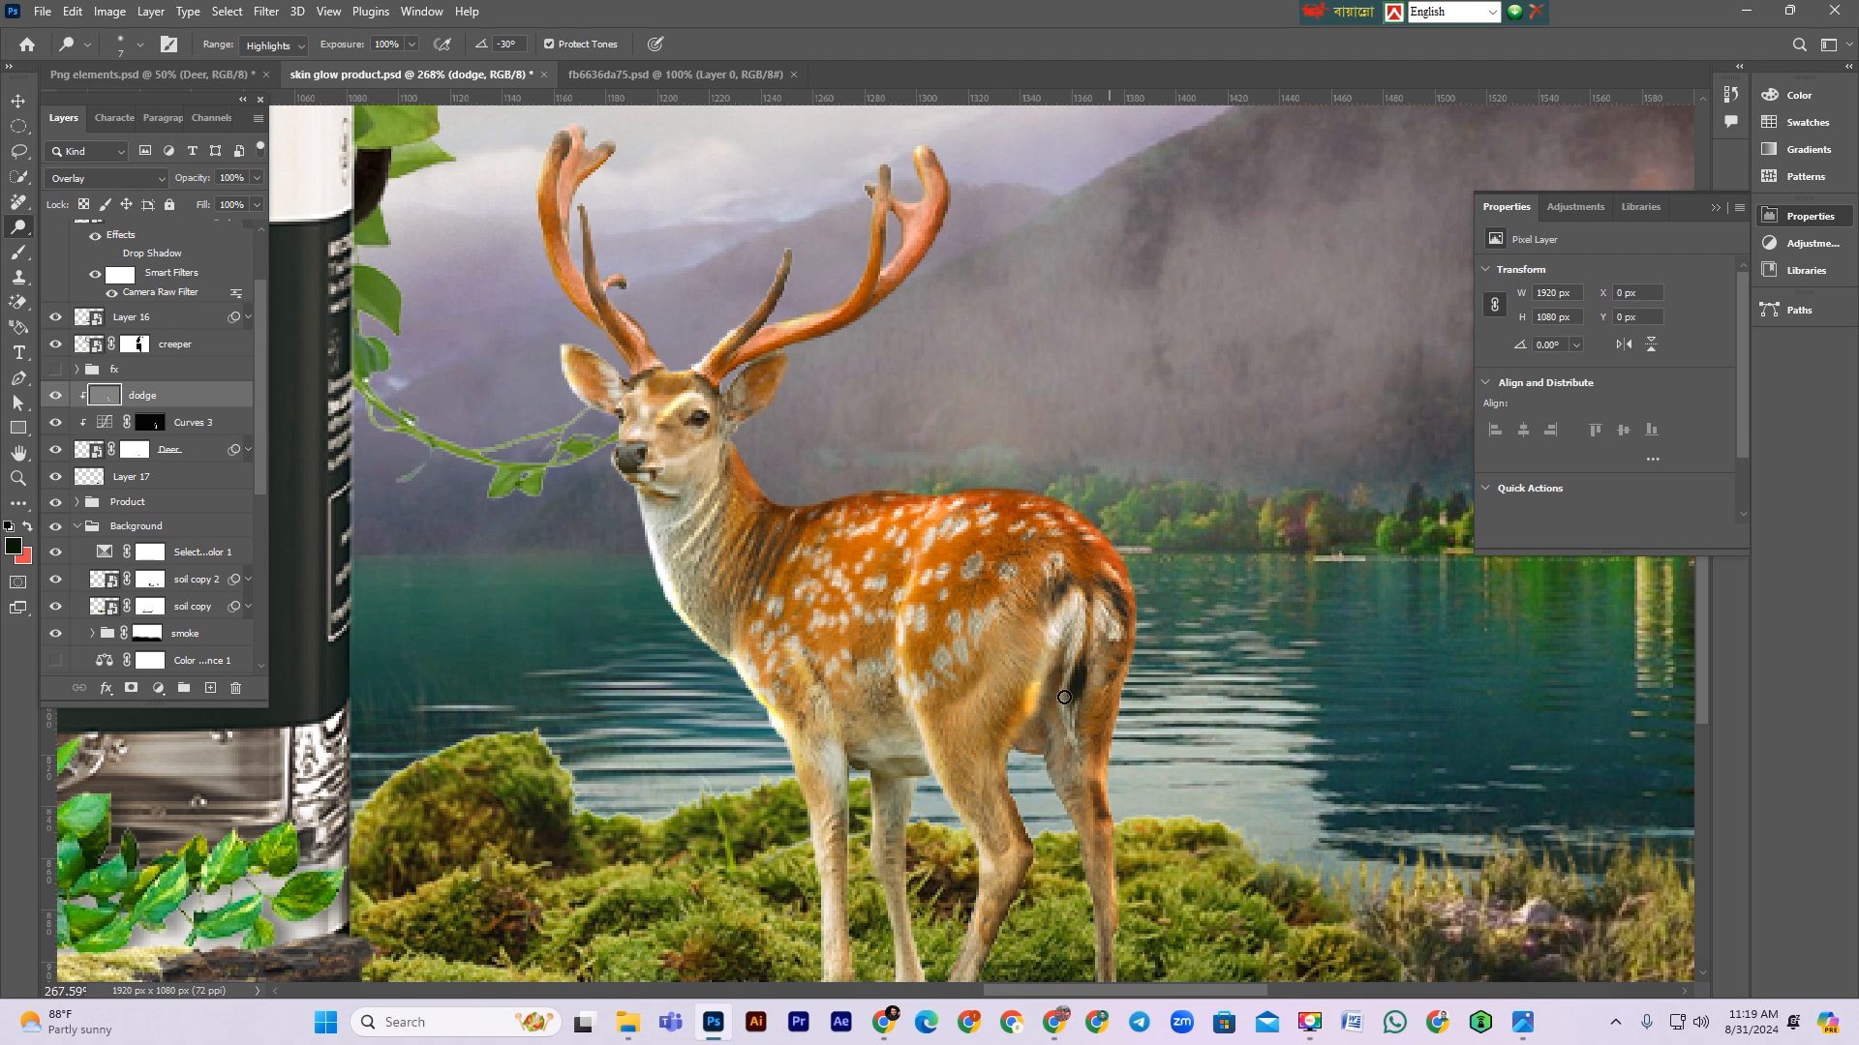
key(ctrl+z)
Step: Lower the Dodge exposure to 56% and lighten the deer's haunch and back
drag(364, 54, 350, 50)
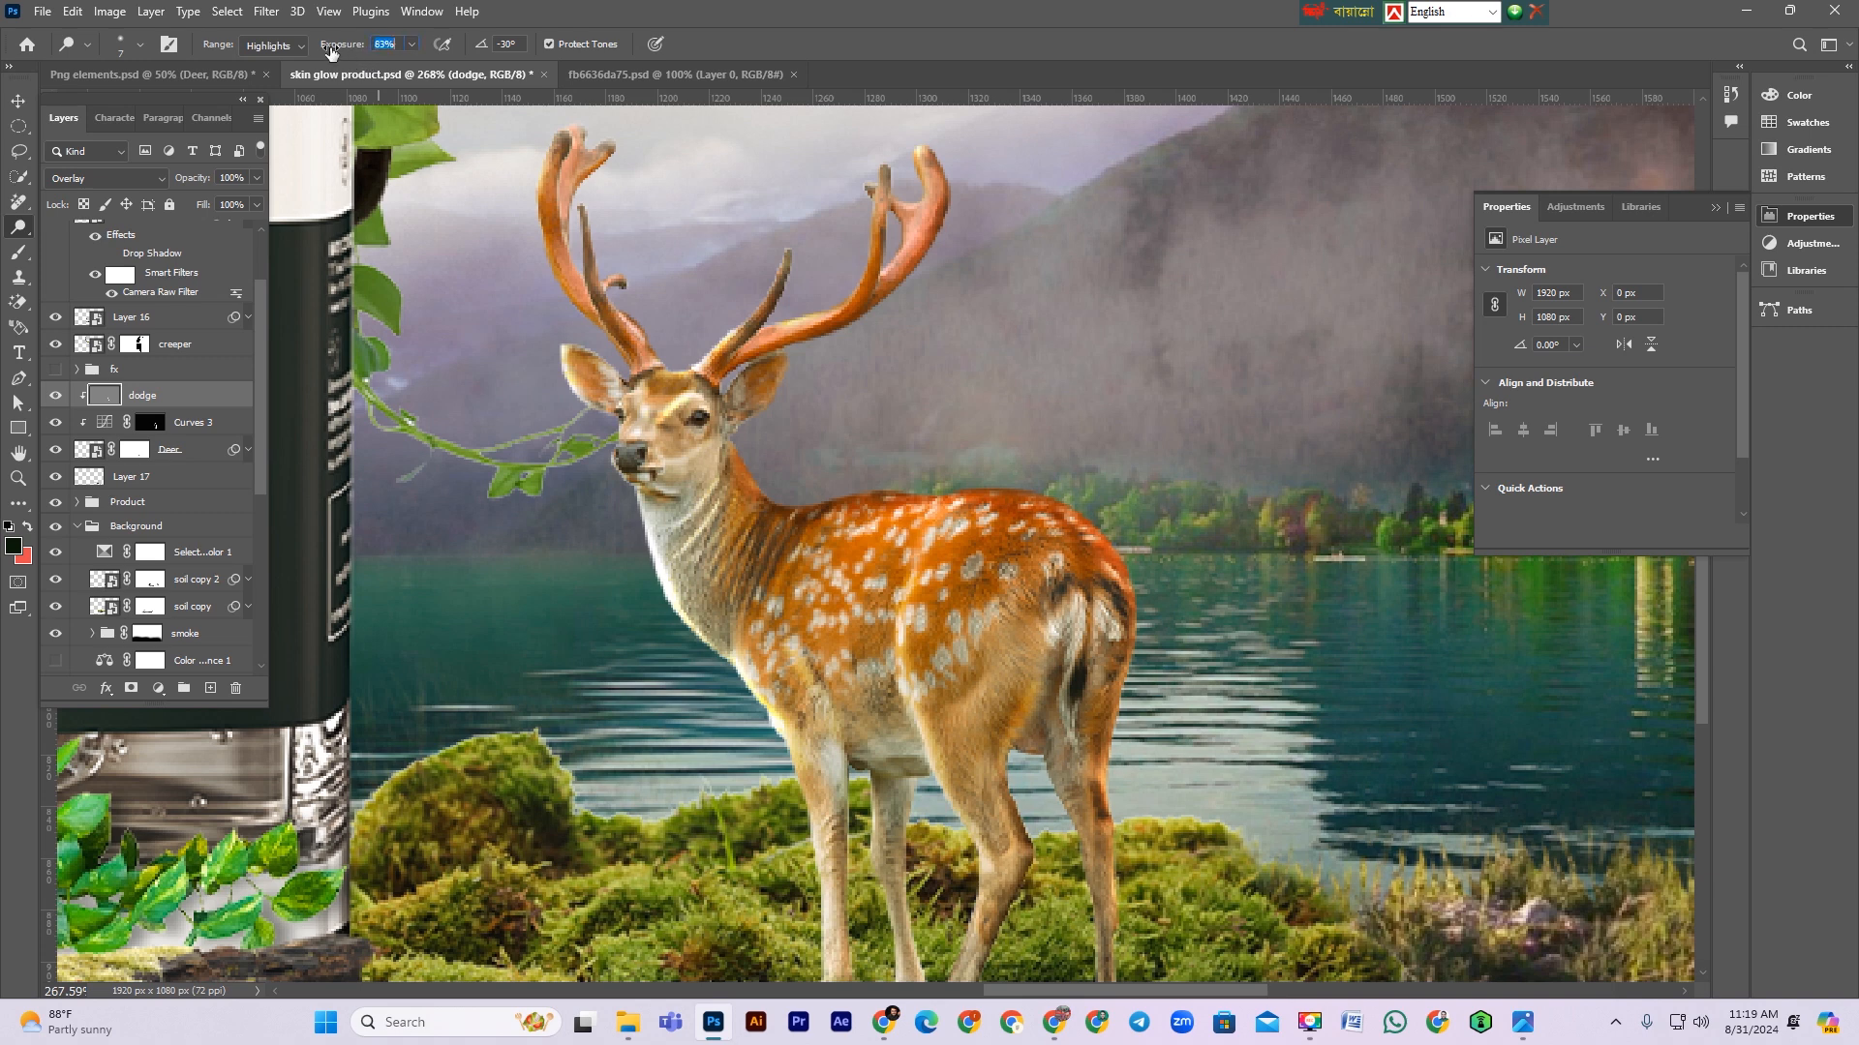
drag(1050, 650, 1032, 689)
drag(906, 611, 976, 511)
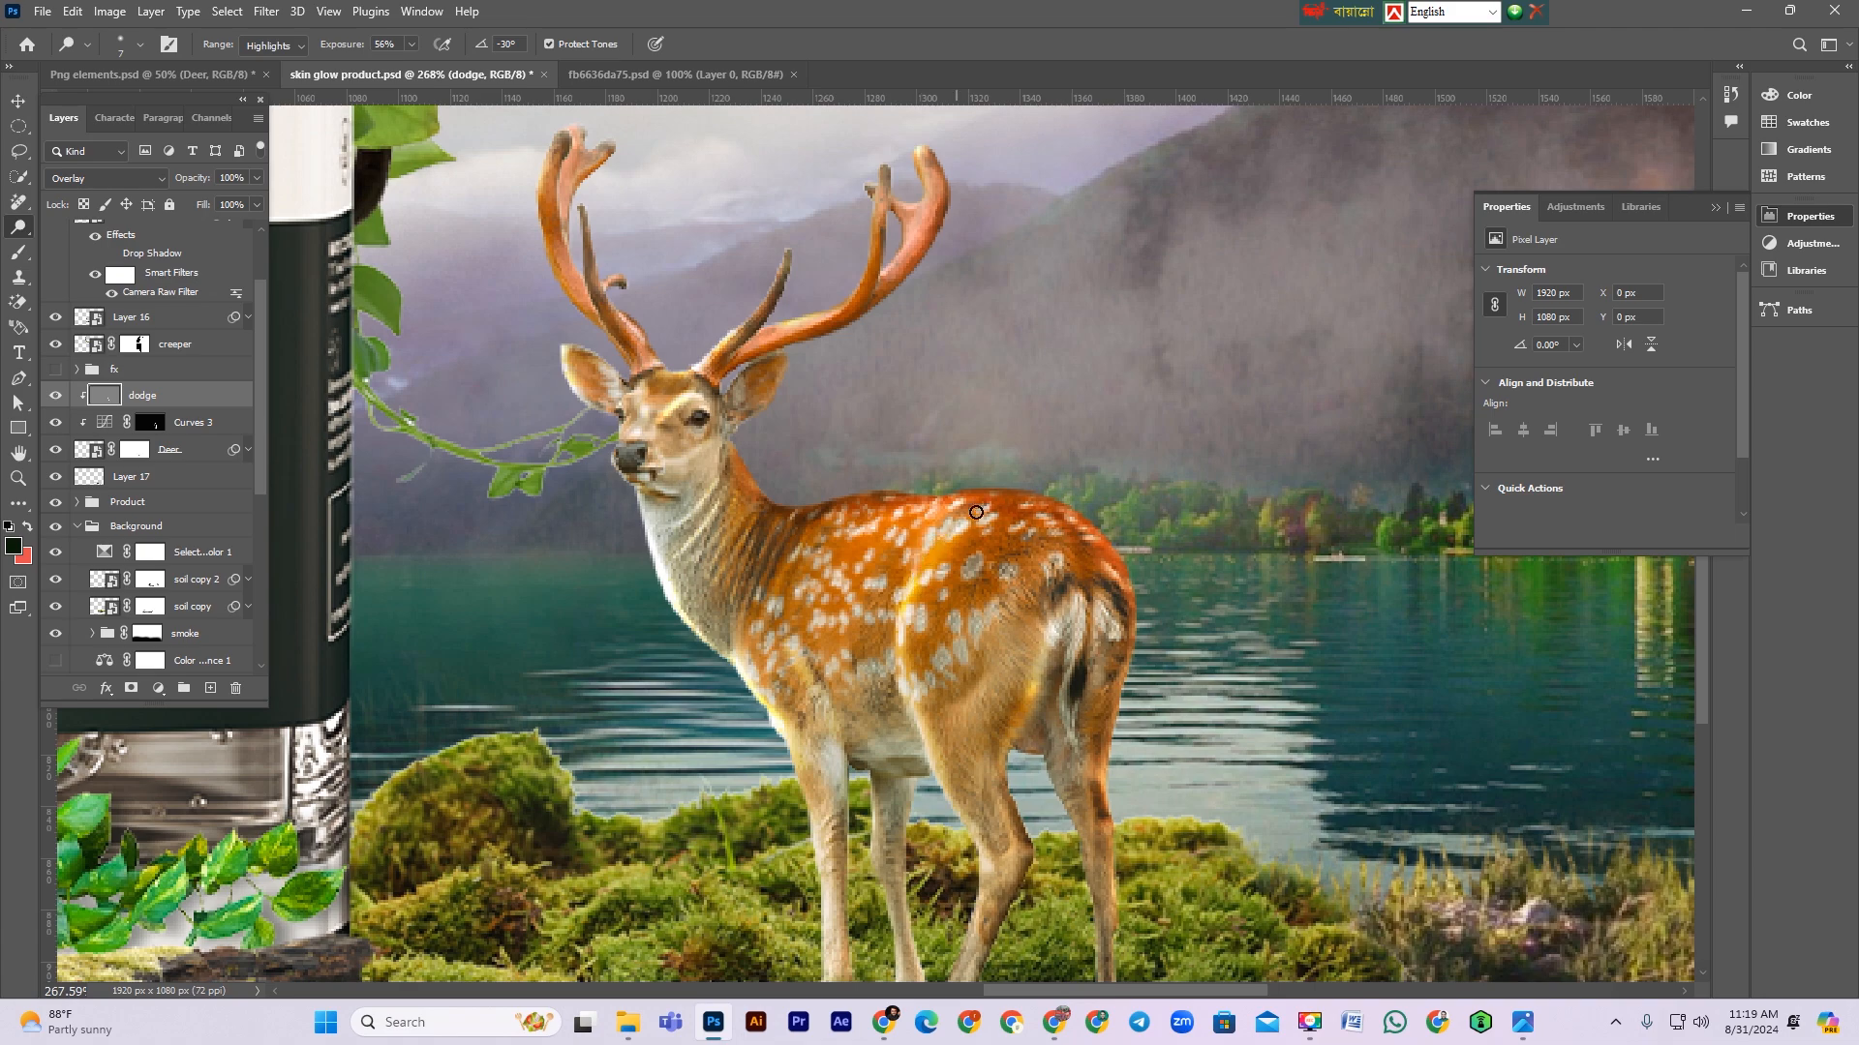
Step: Enlarge the dodge brush and lighten the deer's neck and chest
key(ctrl+minus)
key(ctrl+minus)
key(ctrl+minus)
key(ctrl+minus)
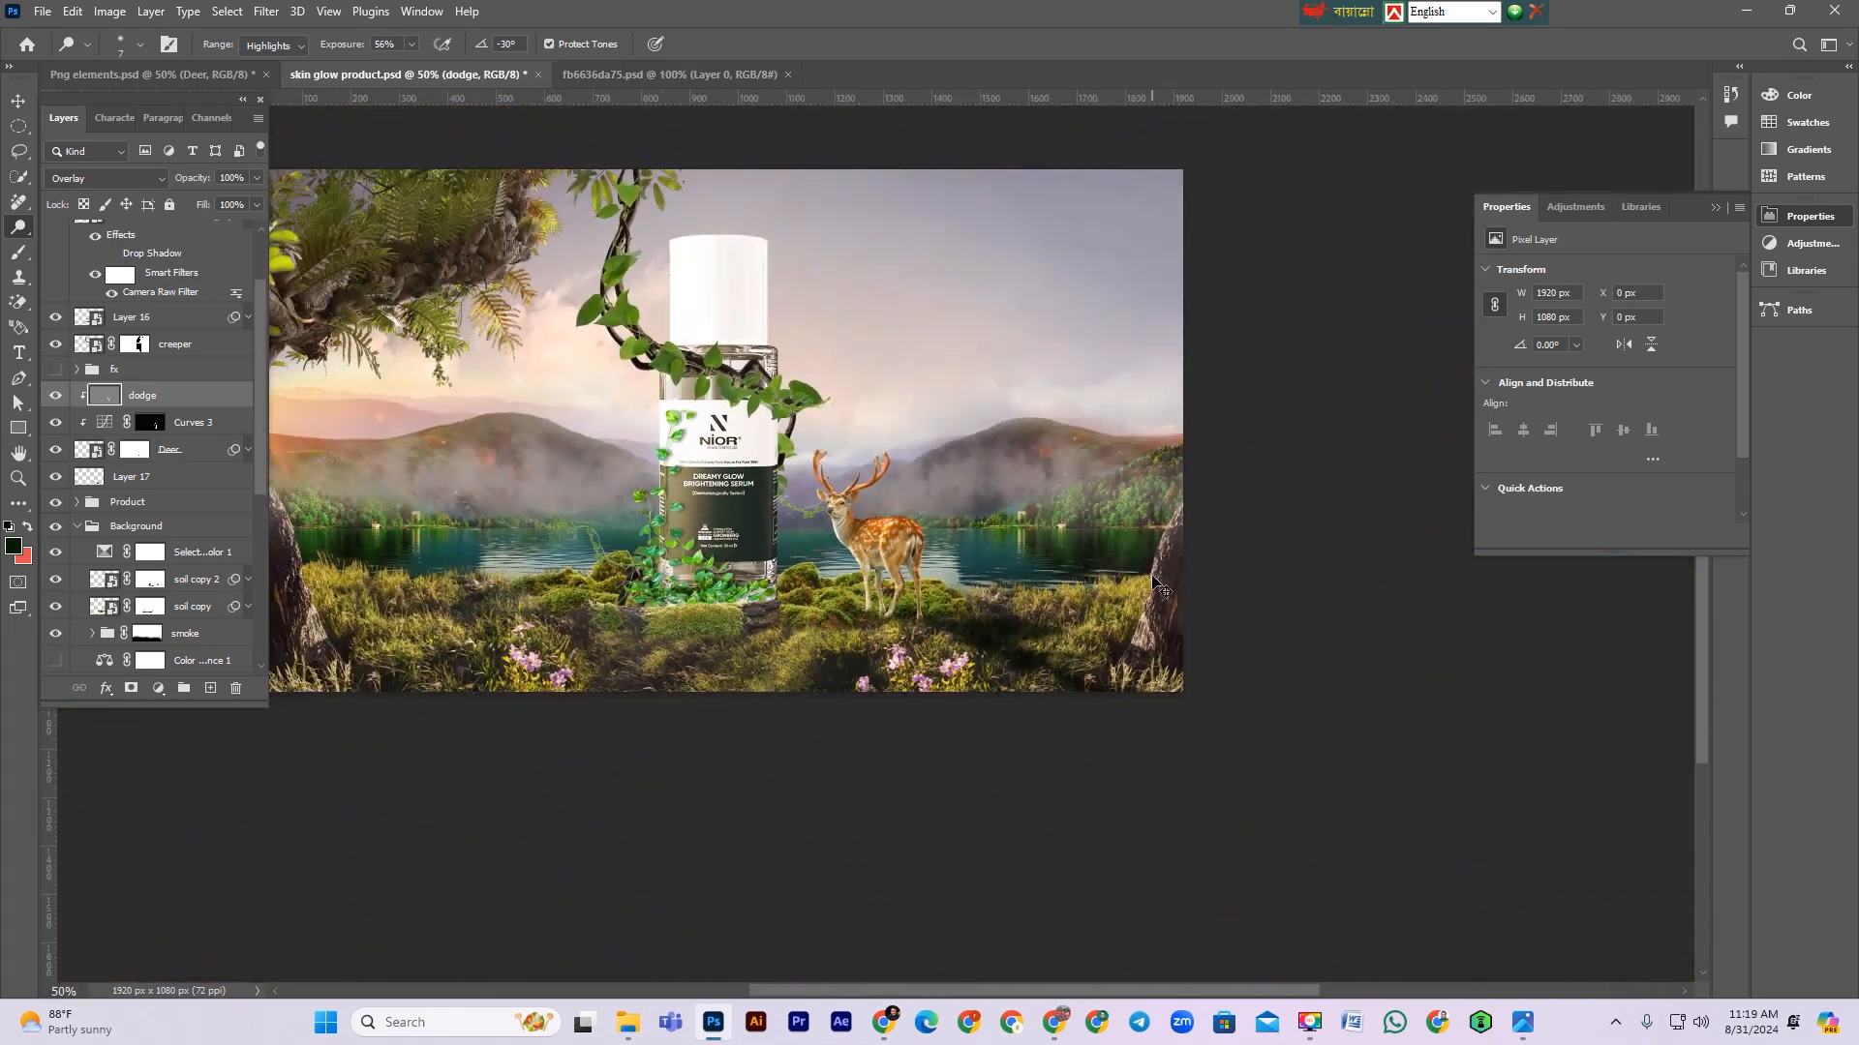
drag(733, 525, 1172, 408)
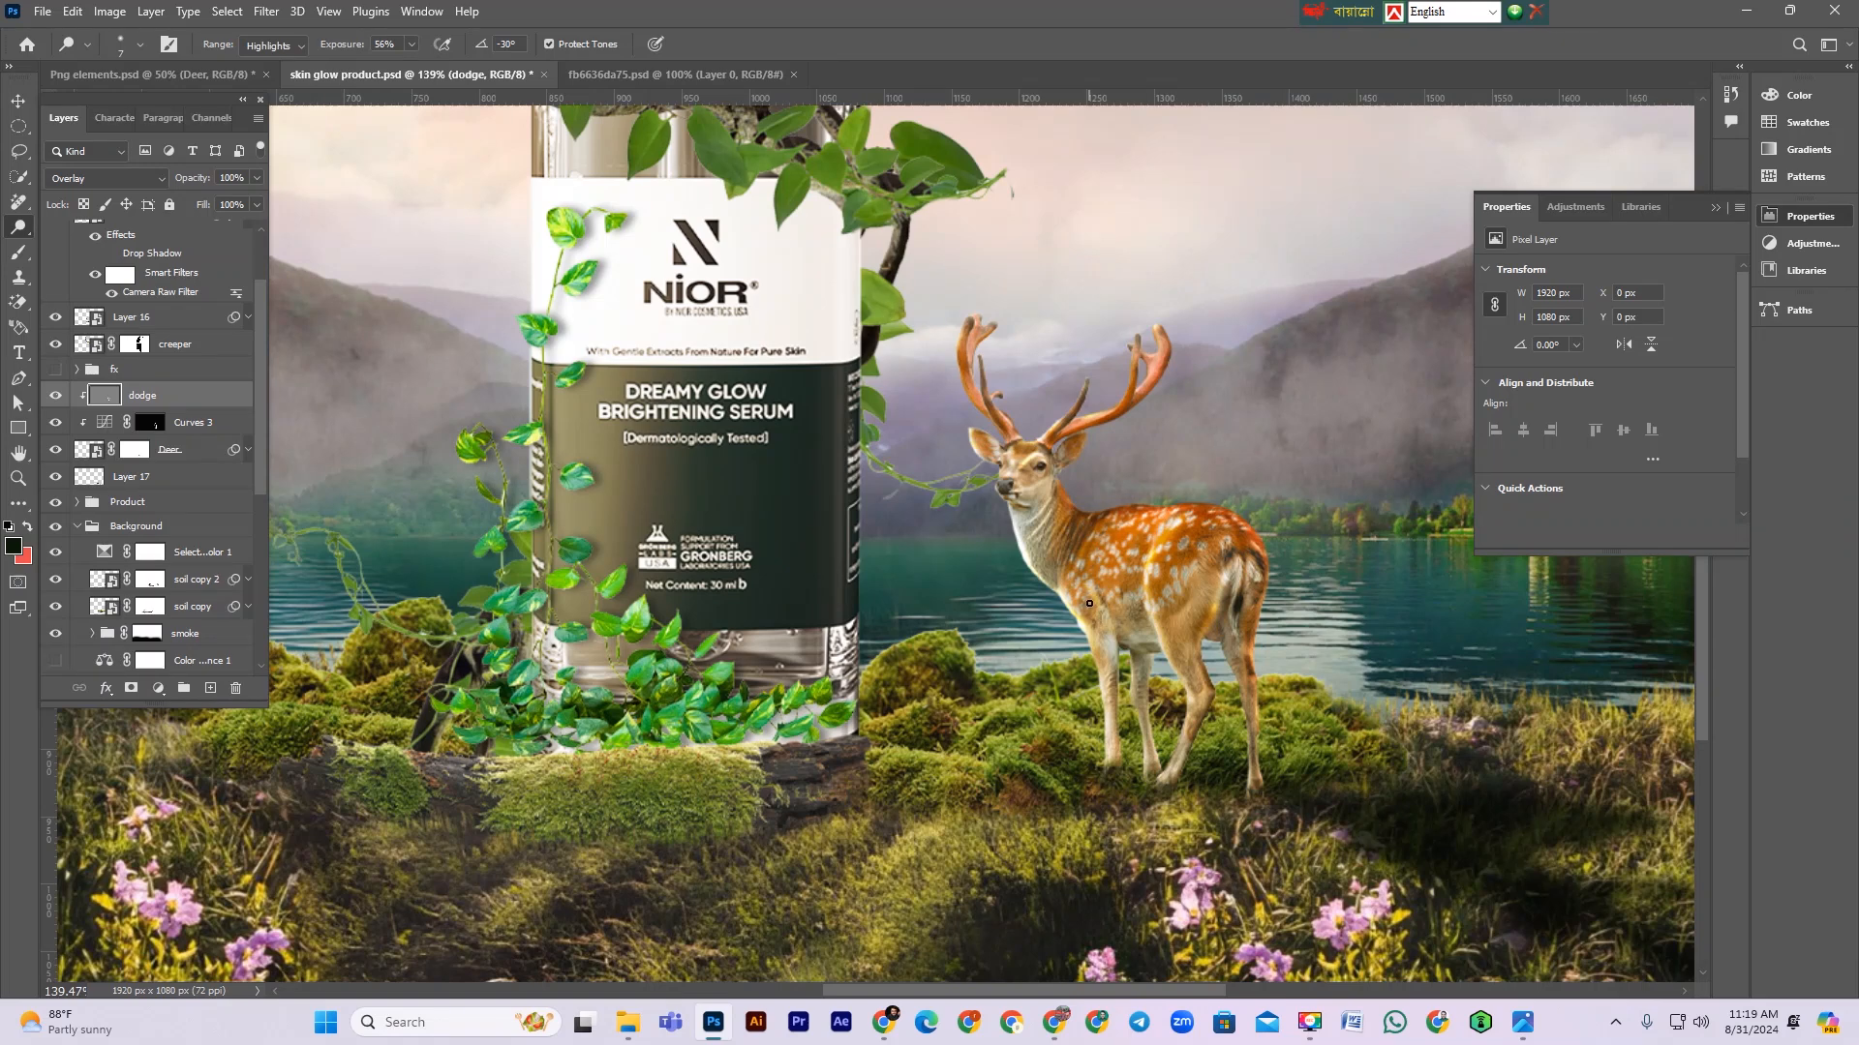
key(bracketright)
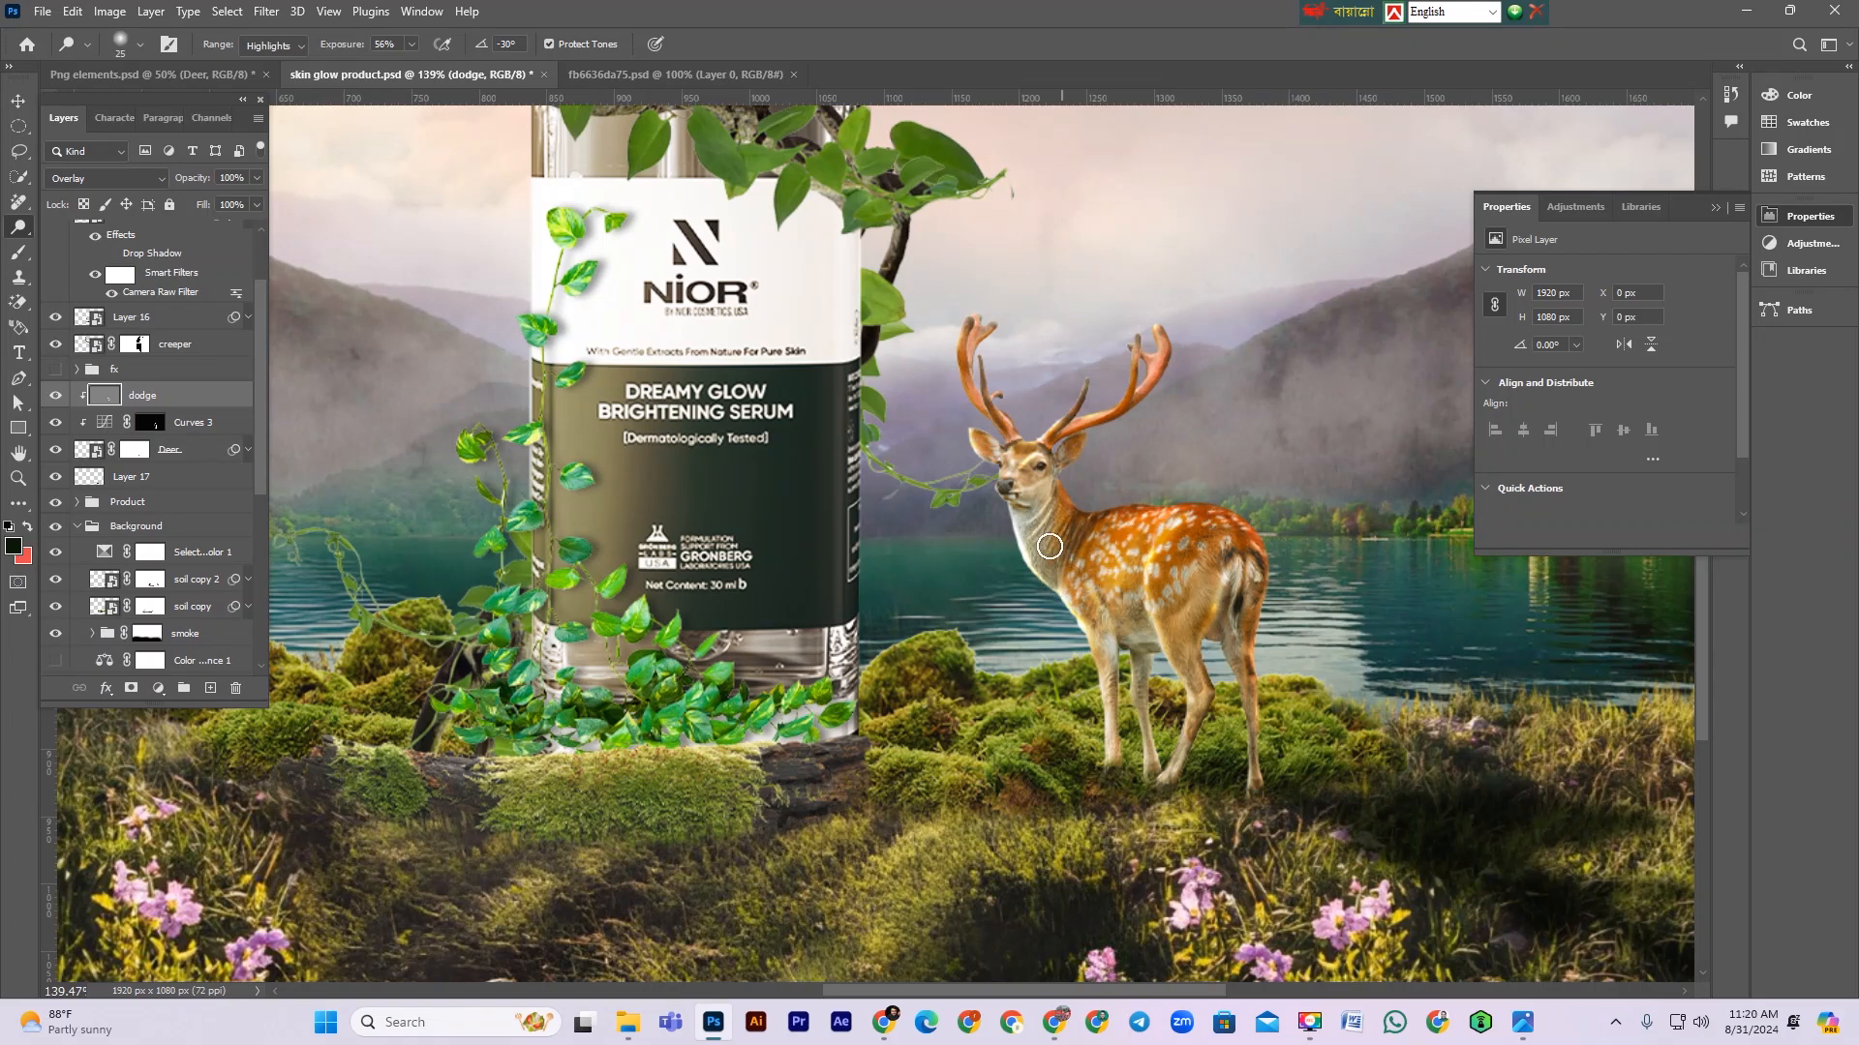
drag(1023, 539, 1034, 571)
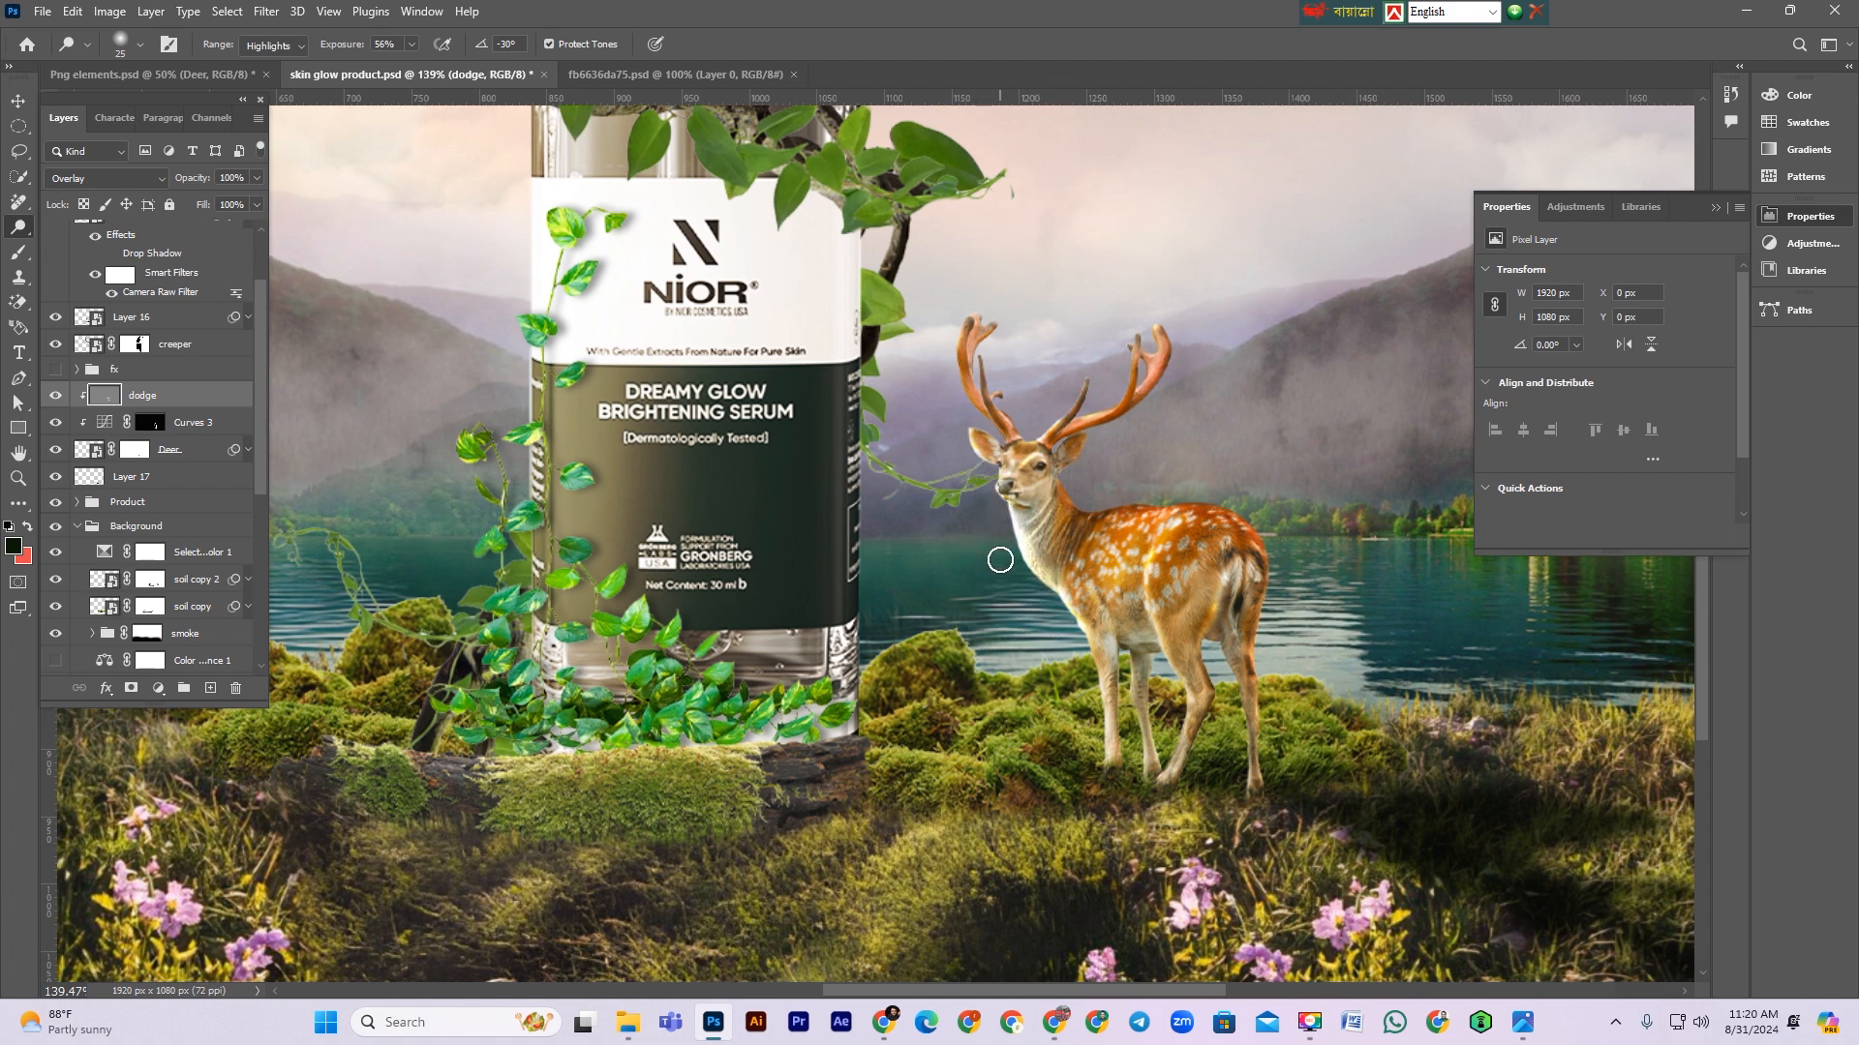
Step: Shrink the dodge brush and lighten the deer's front and hind legs
scroll(997, 651, down, 3)
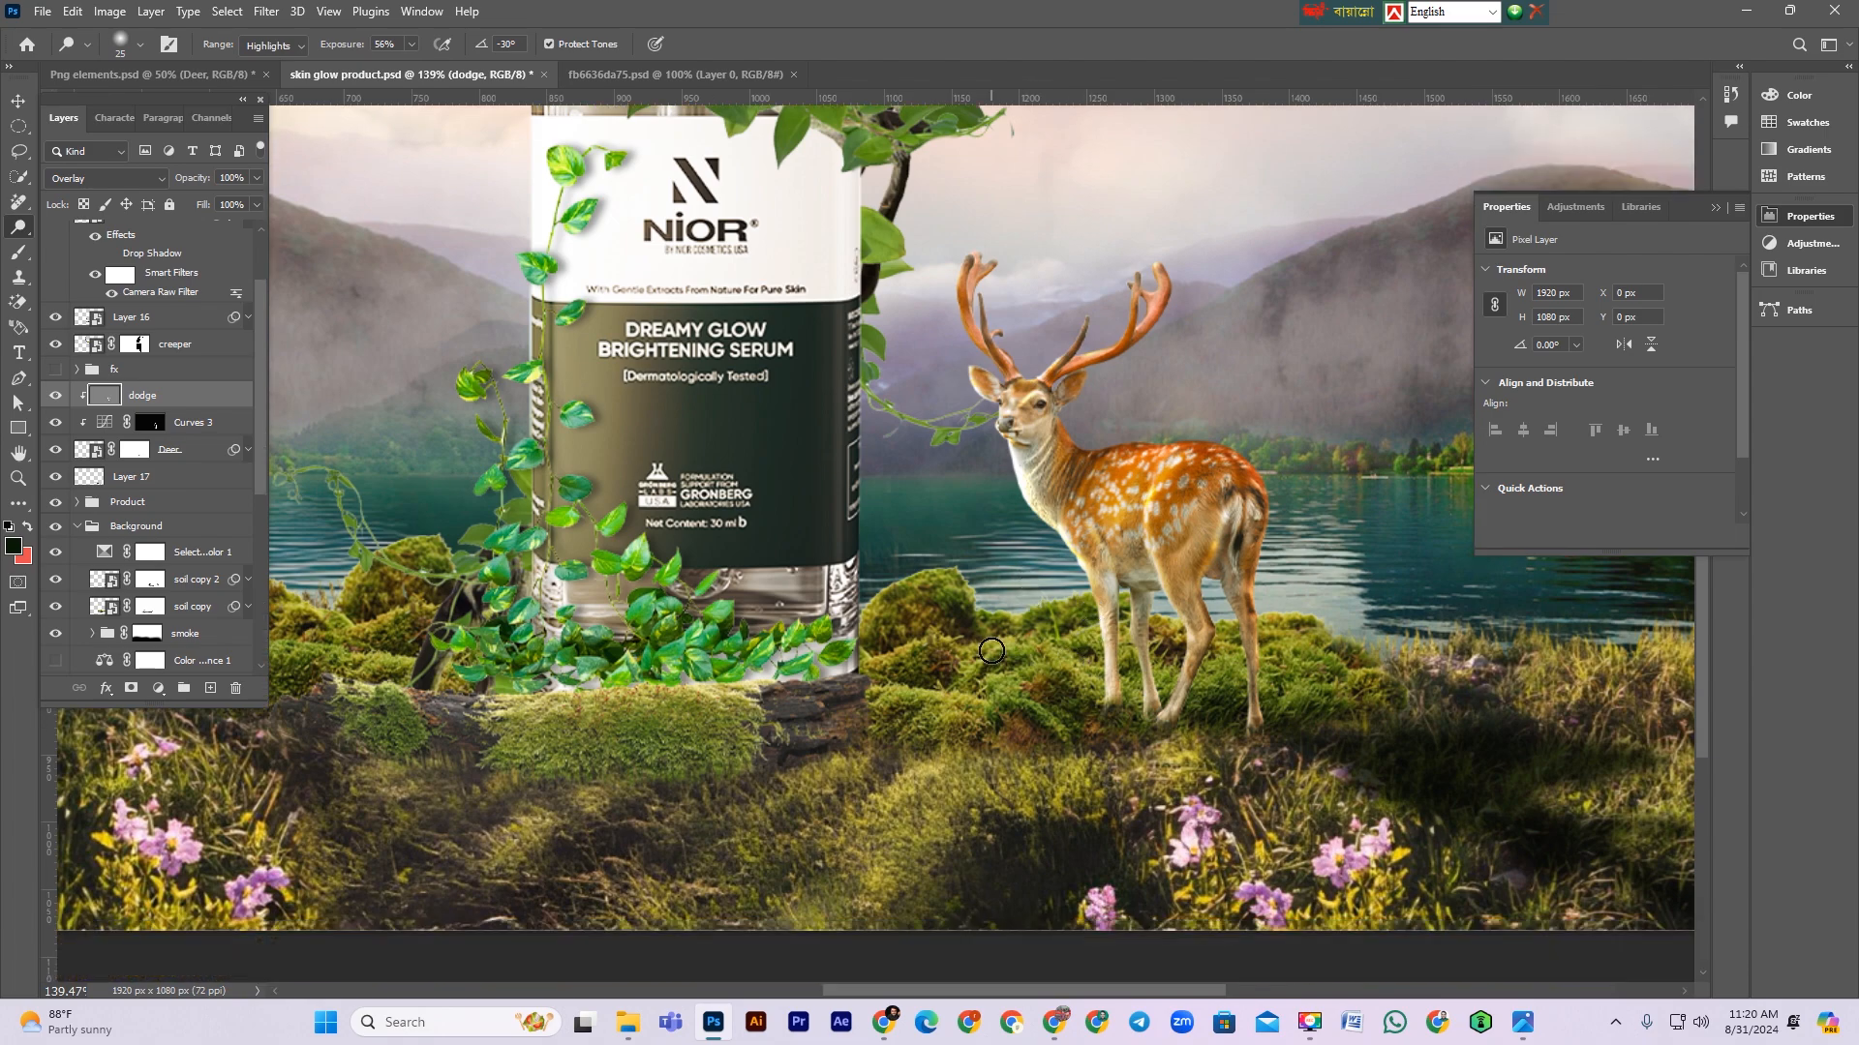
scroll(998, 658, up, 6)
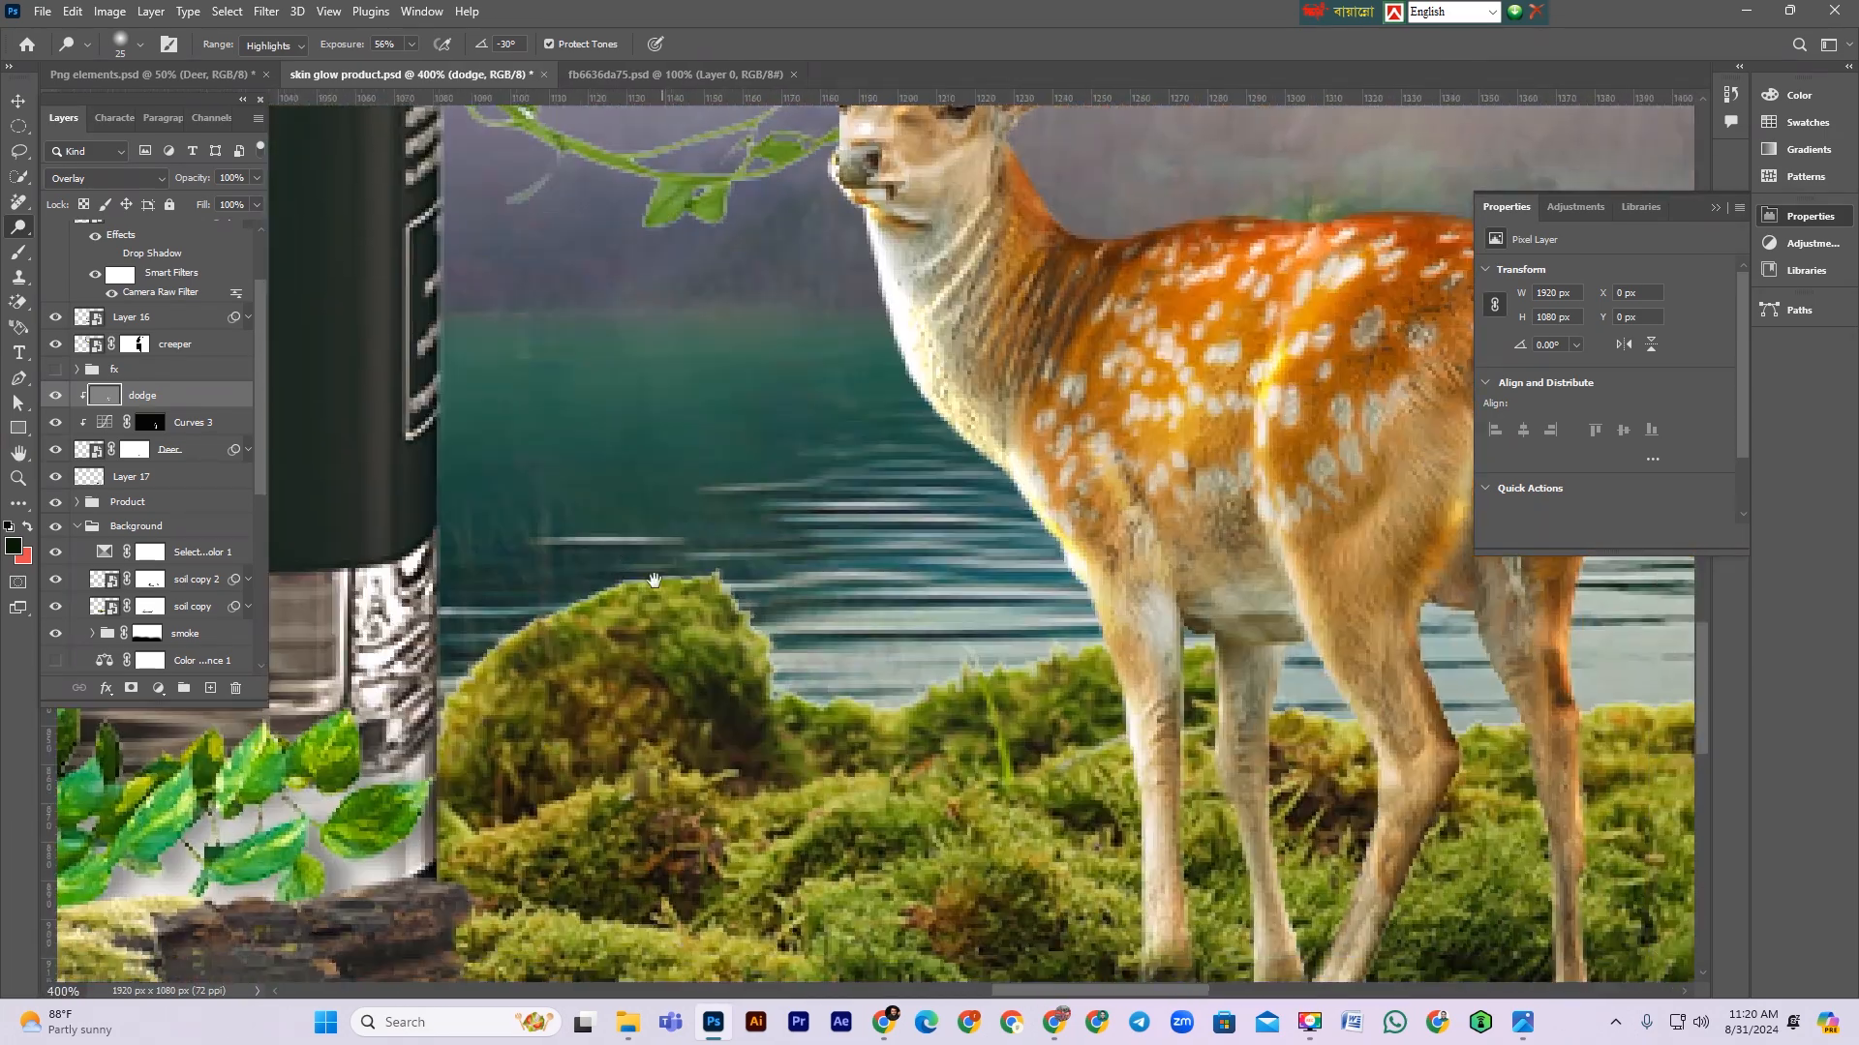
drag(654, 581, 225, 304)
key(bracketleft)
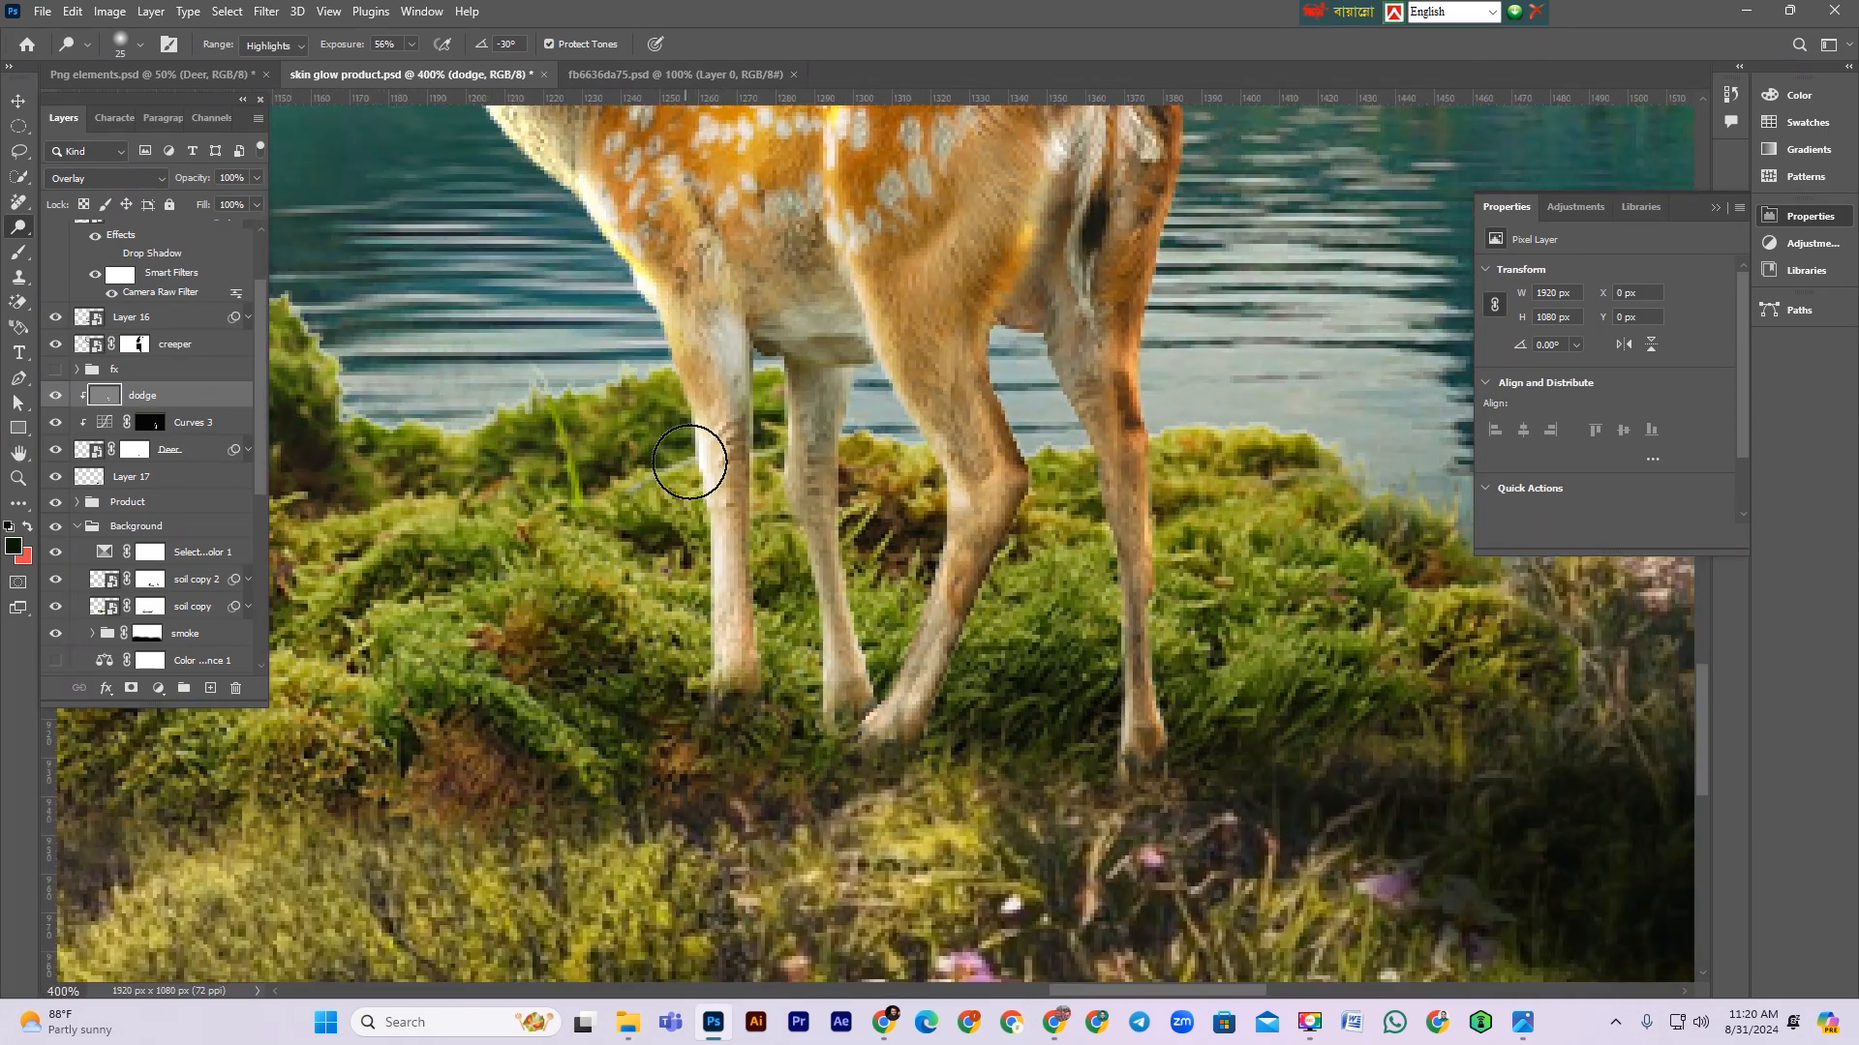
key(bracketleft)
key(bracketleft)
key(bracketleft)
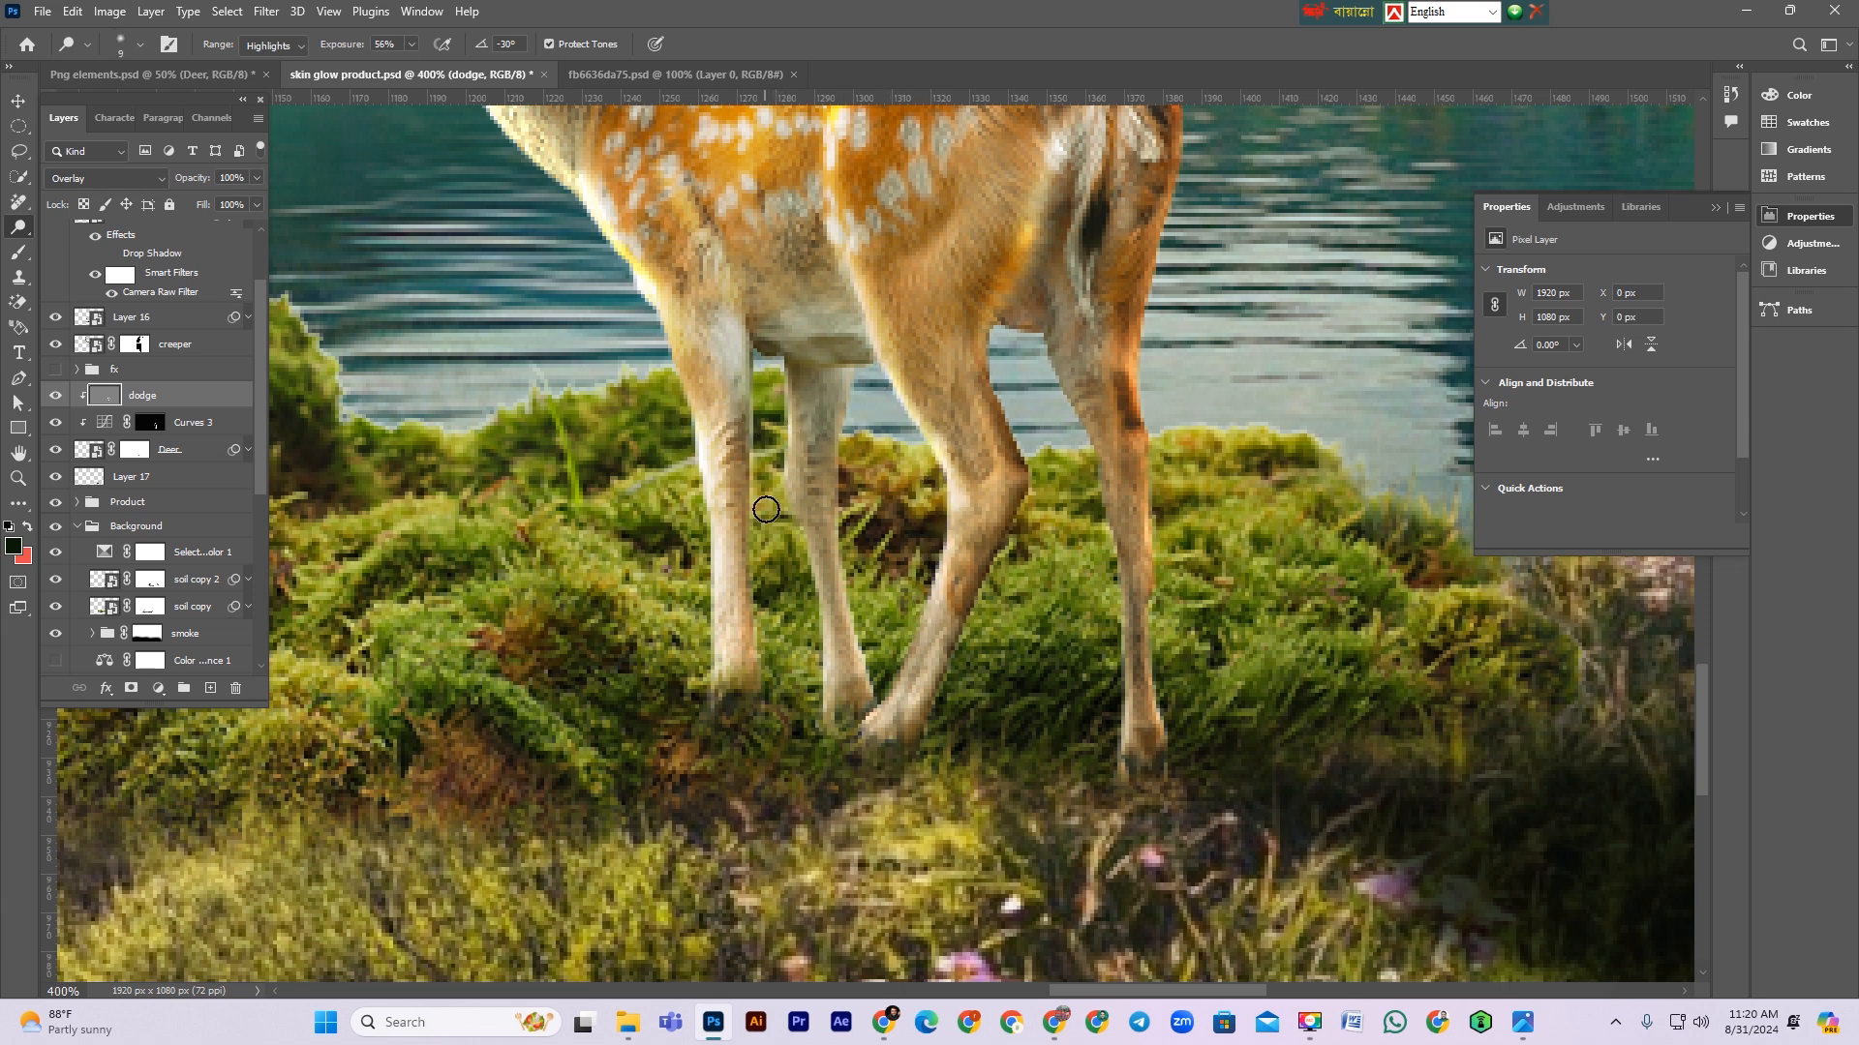
drag(802, 560, 810, 581)
drag(1046, 360, 1093, 532)
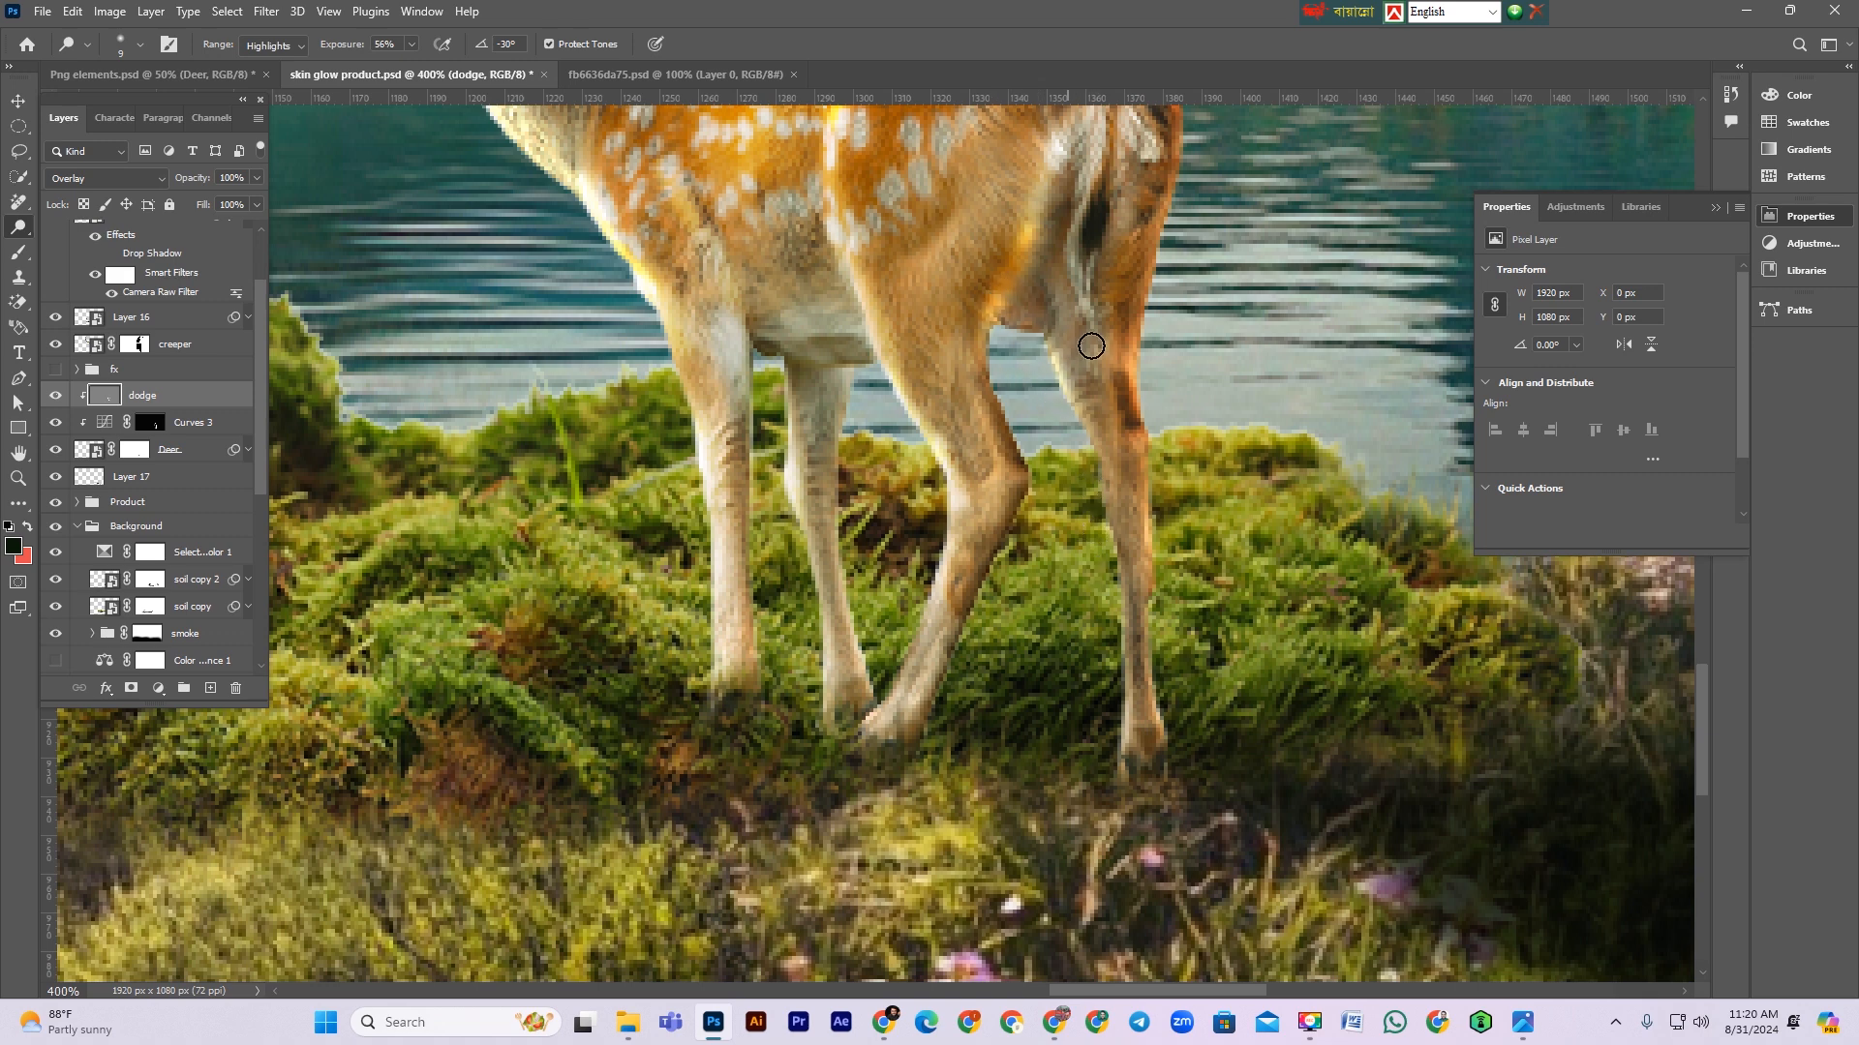
Step: Dodge more highlights onto the deer's hind leg and lower body
scroll(1103, 320, up, 1)
drag(1112, 149, 1091, 299)
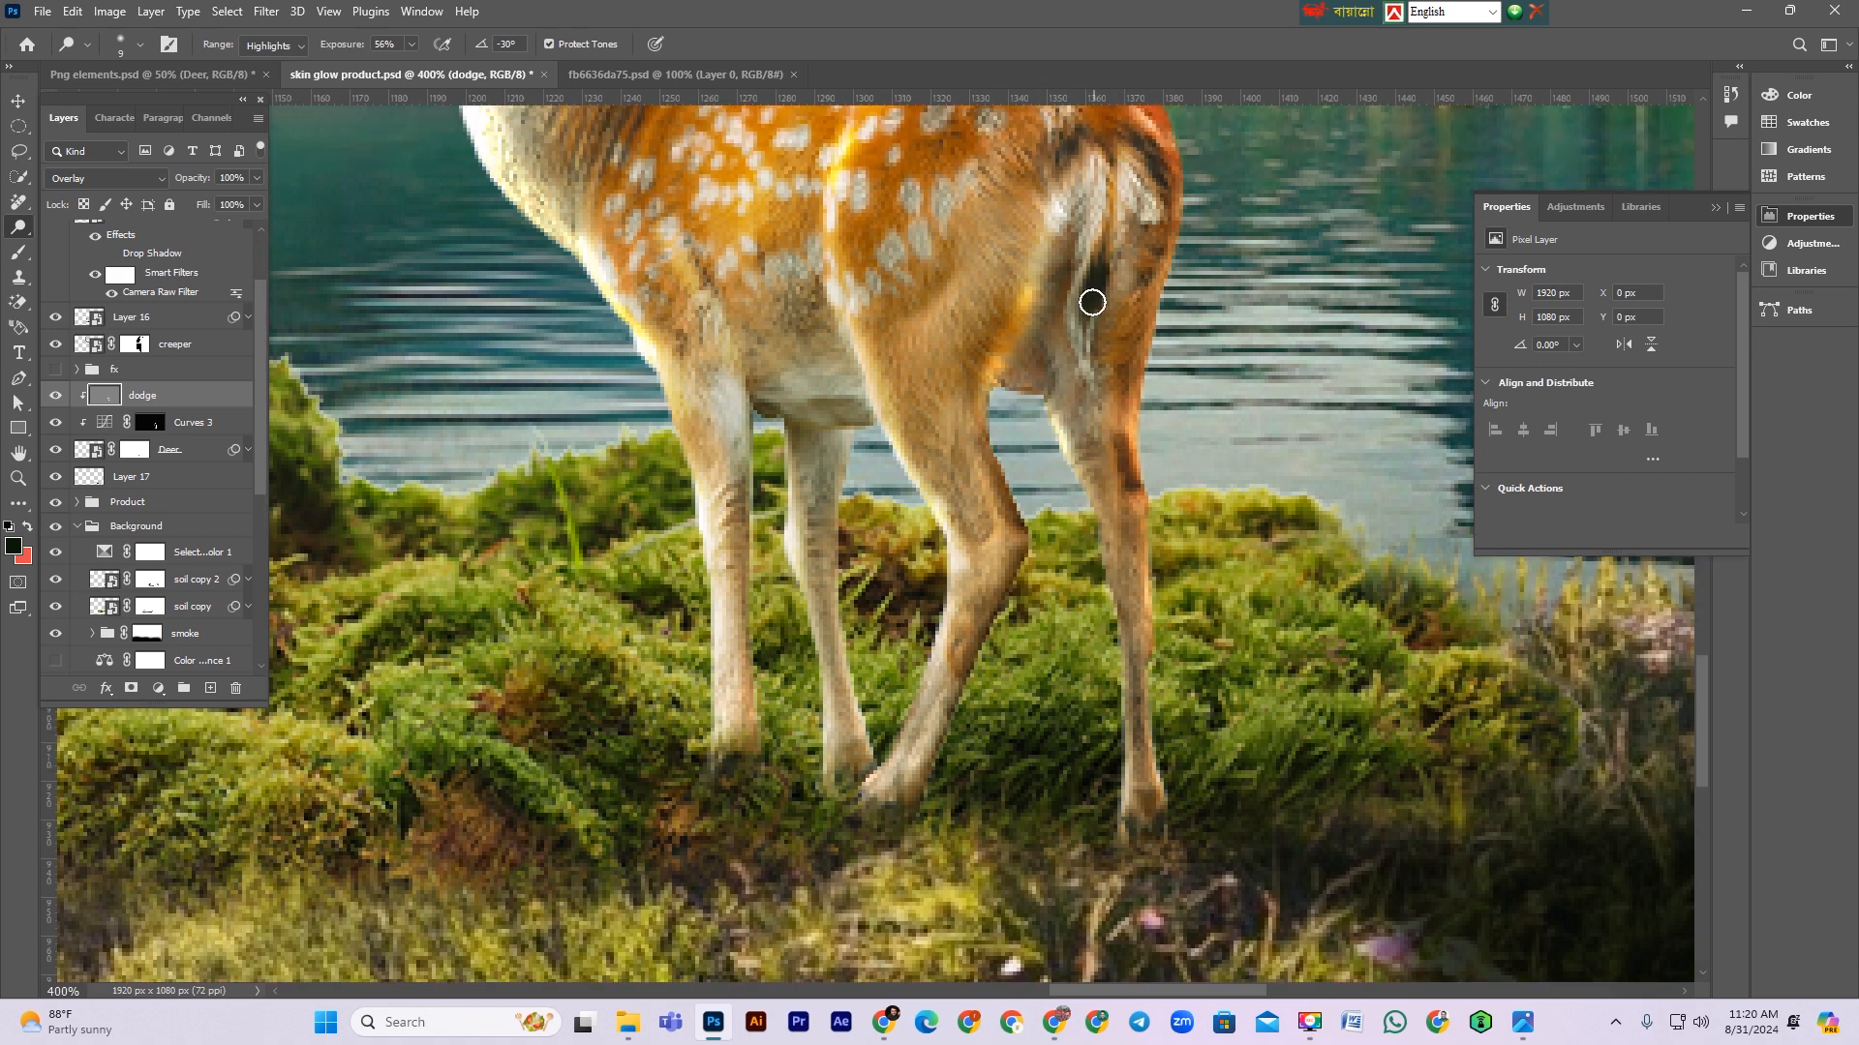
key(ctrl+minus)
key(ctrl+minus)
key(ctrl+minus)
drag(862, 531, 885, 612)
Step: Toggle the dodge layer's visibility to compare the deer before and after dodging
click(56, 396)
click(56, 396)
click(56, 396)
click(56, 396)
click(56, 395)
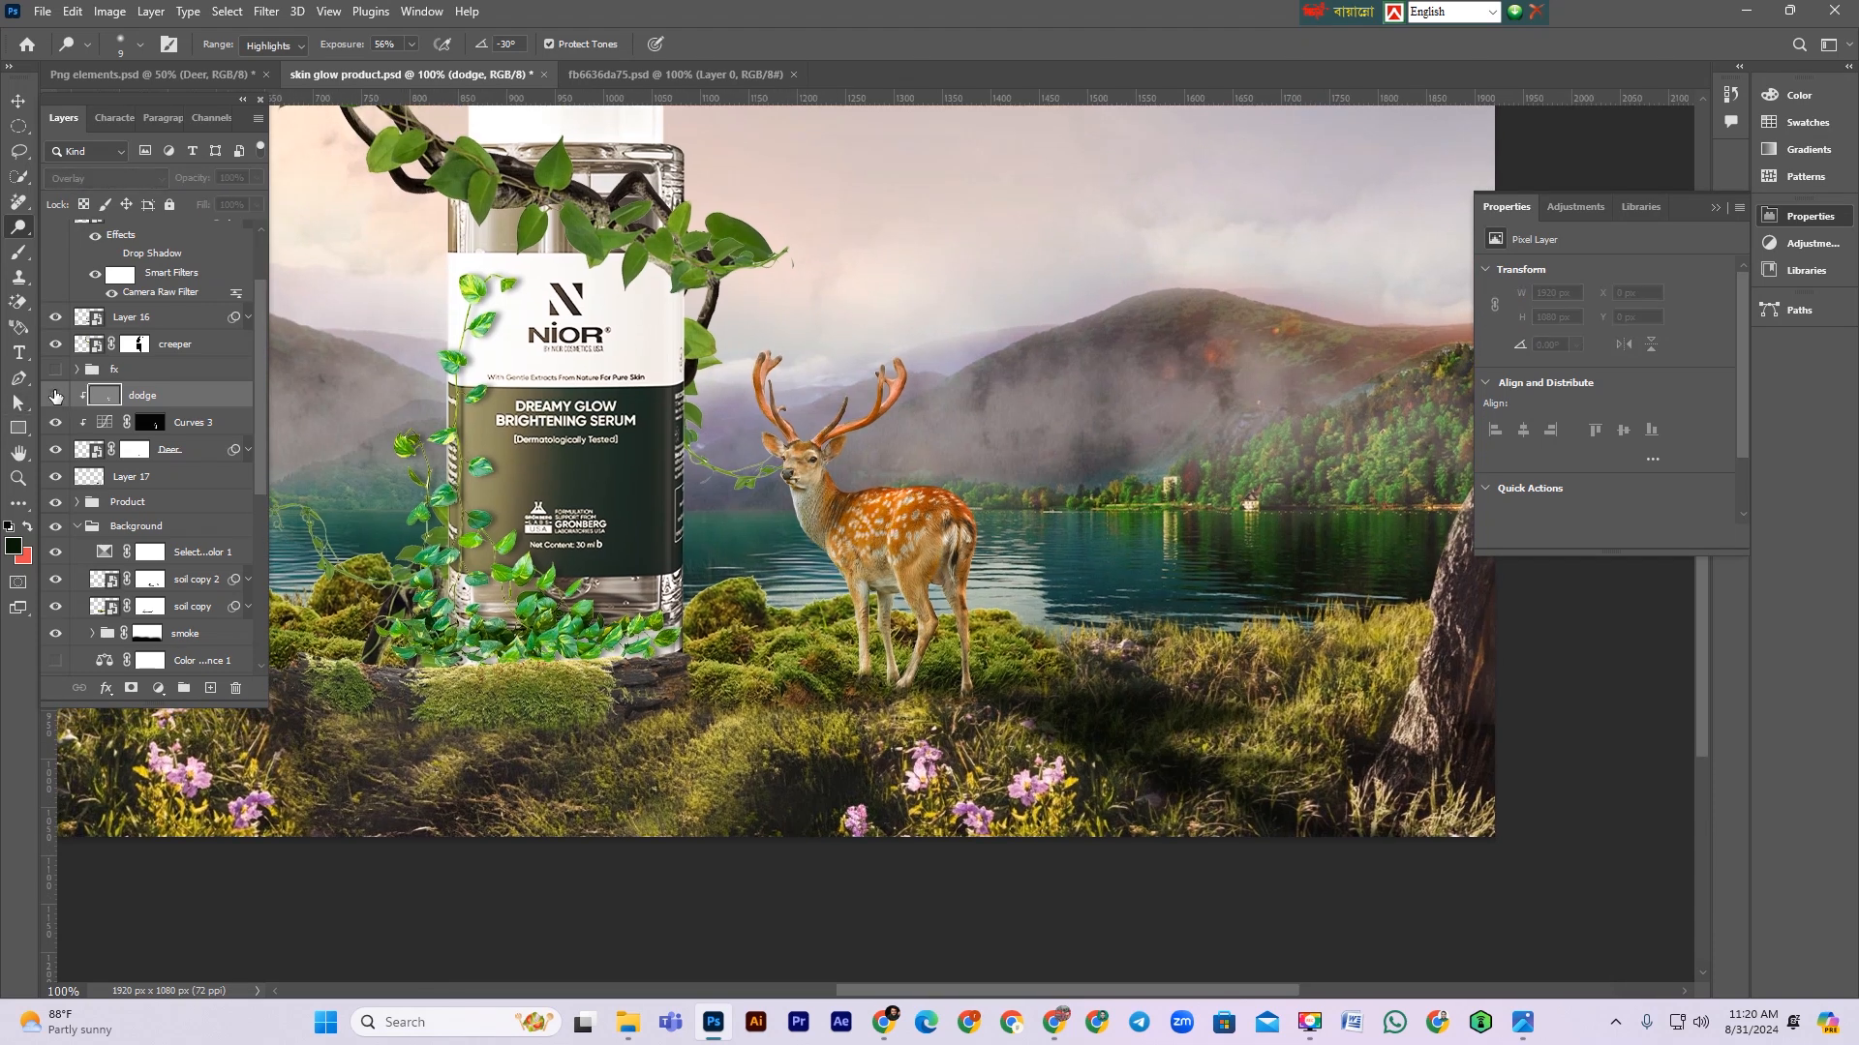
click(56, 396)
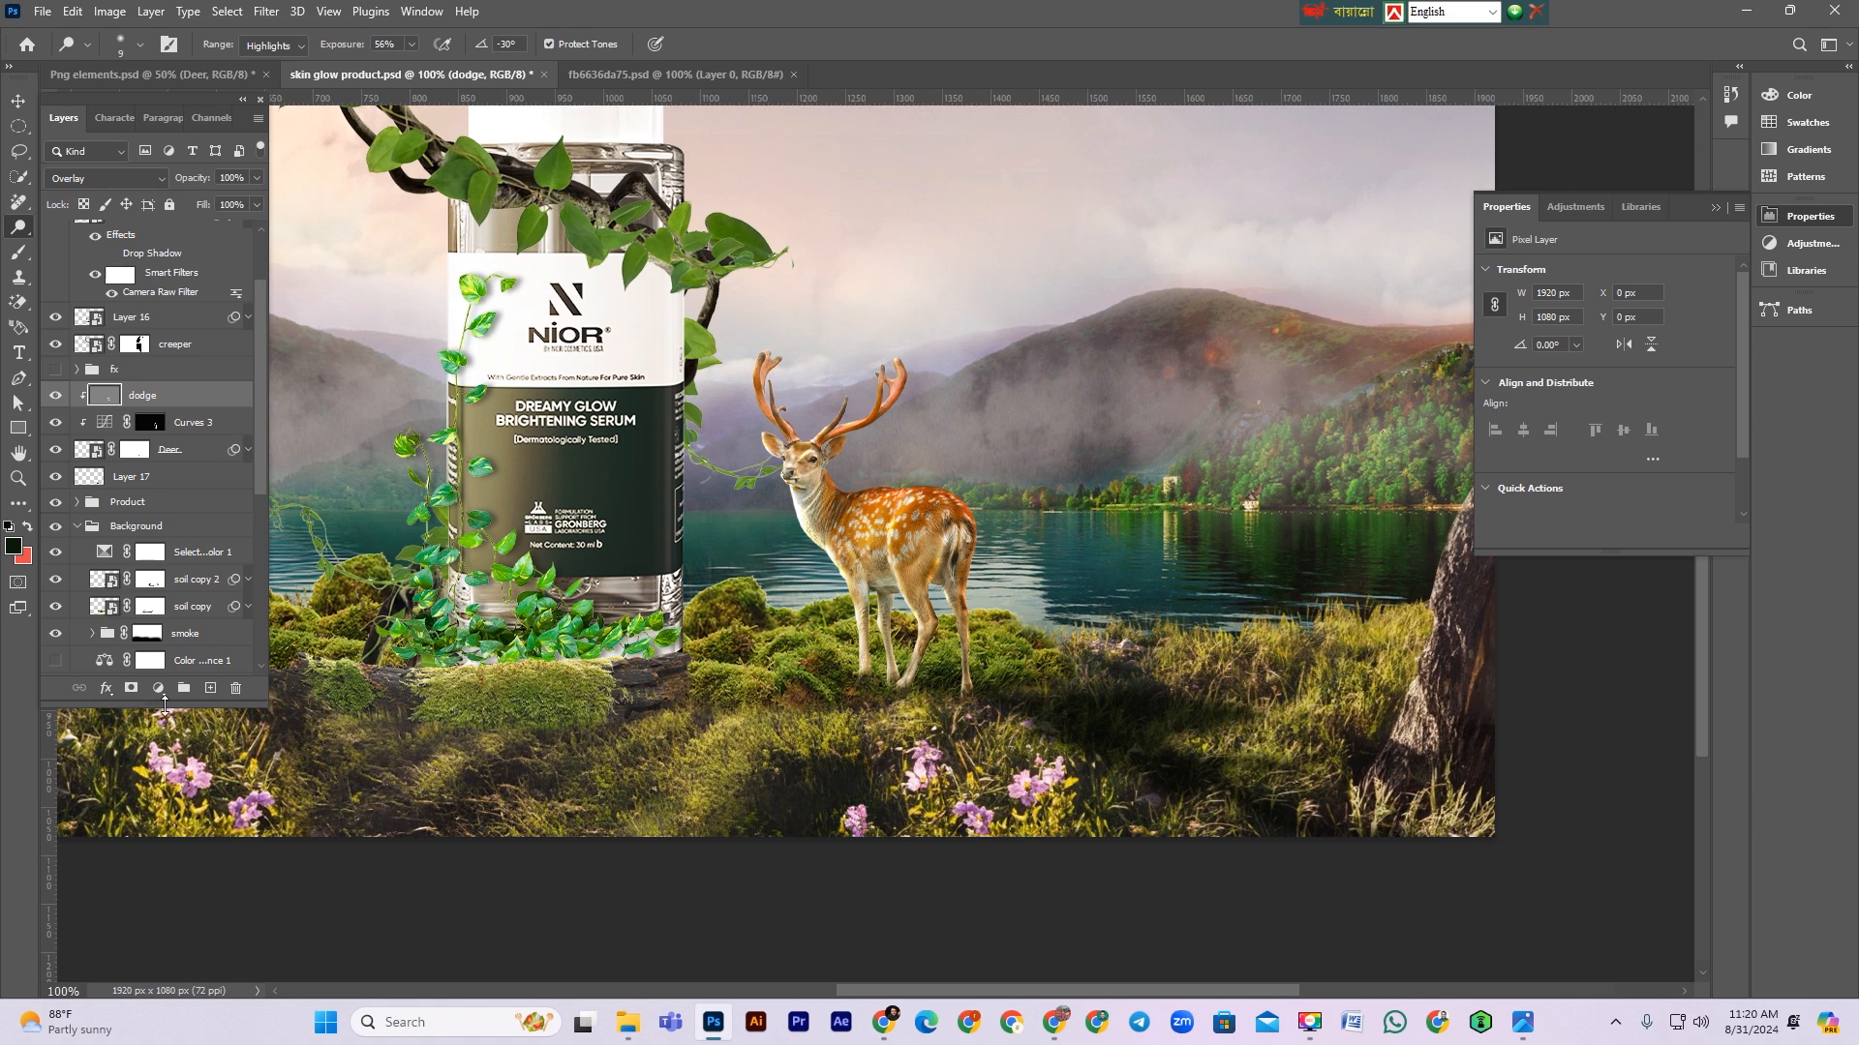
Step: Add a Gray-tagged clipped Overlay layer filled with 50% gray and name it Bruned
key(ctrl+shift+n)
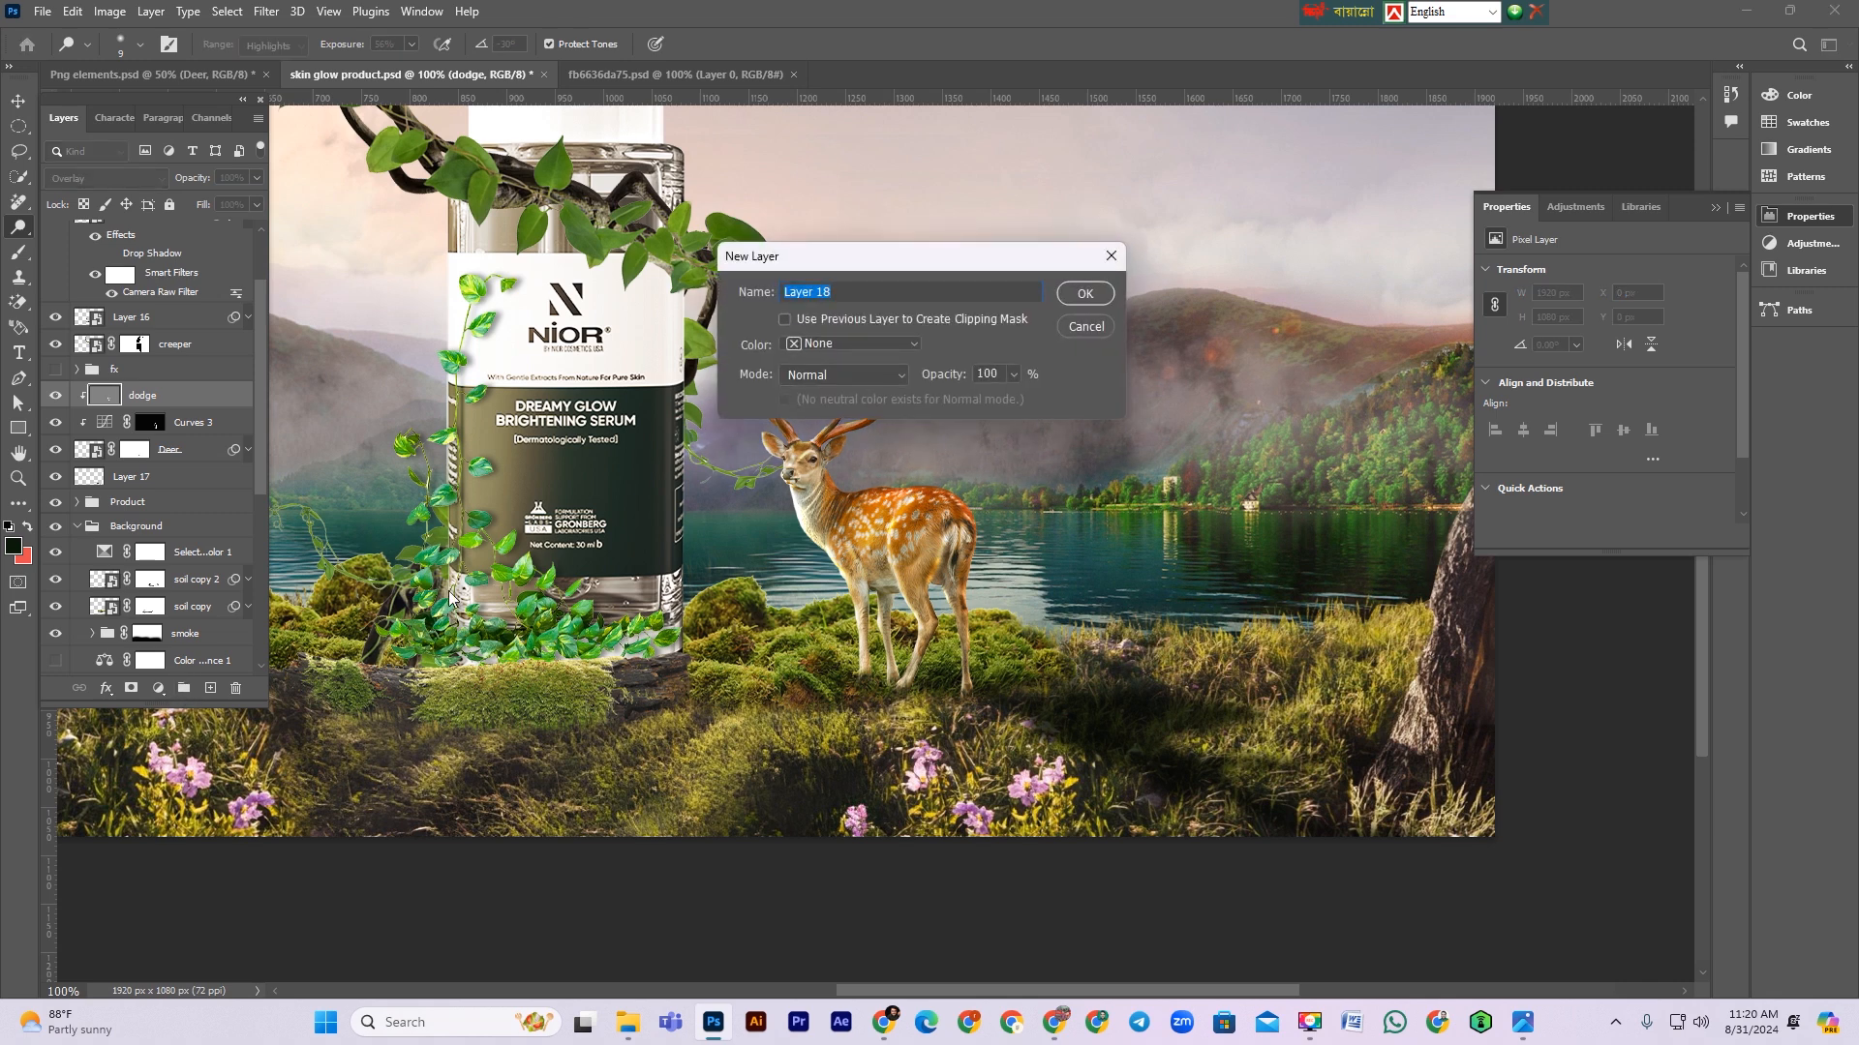
click(837, 346)
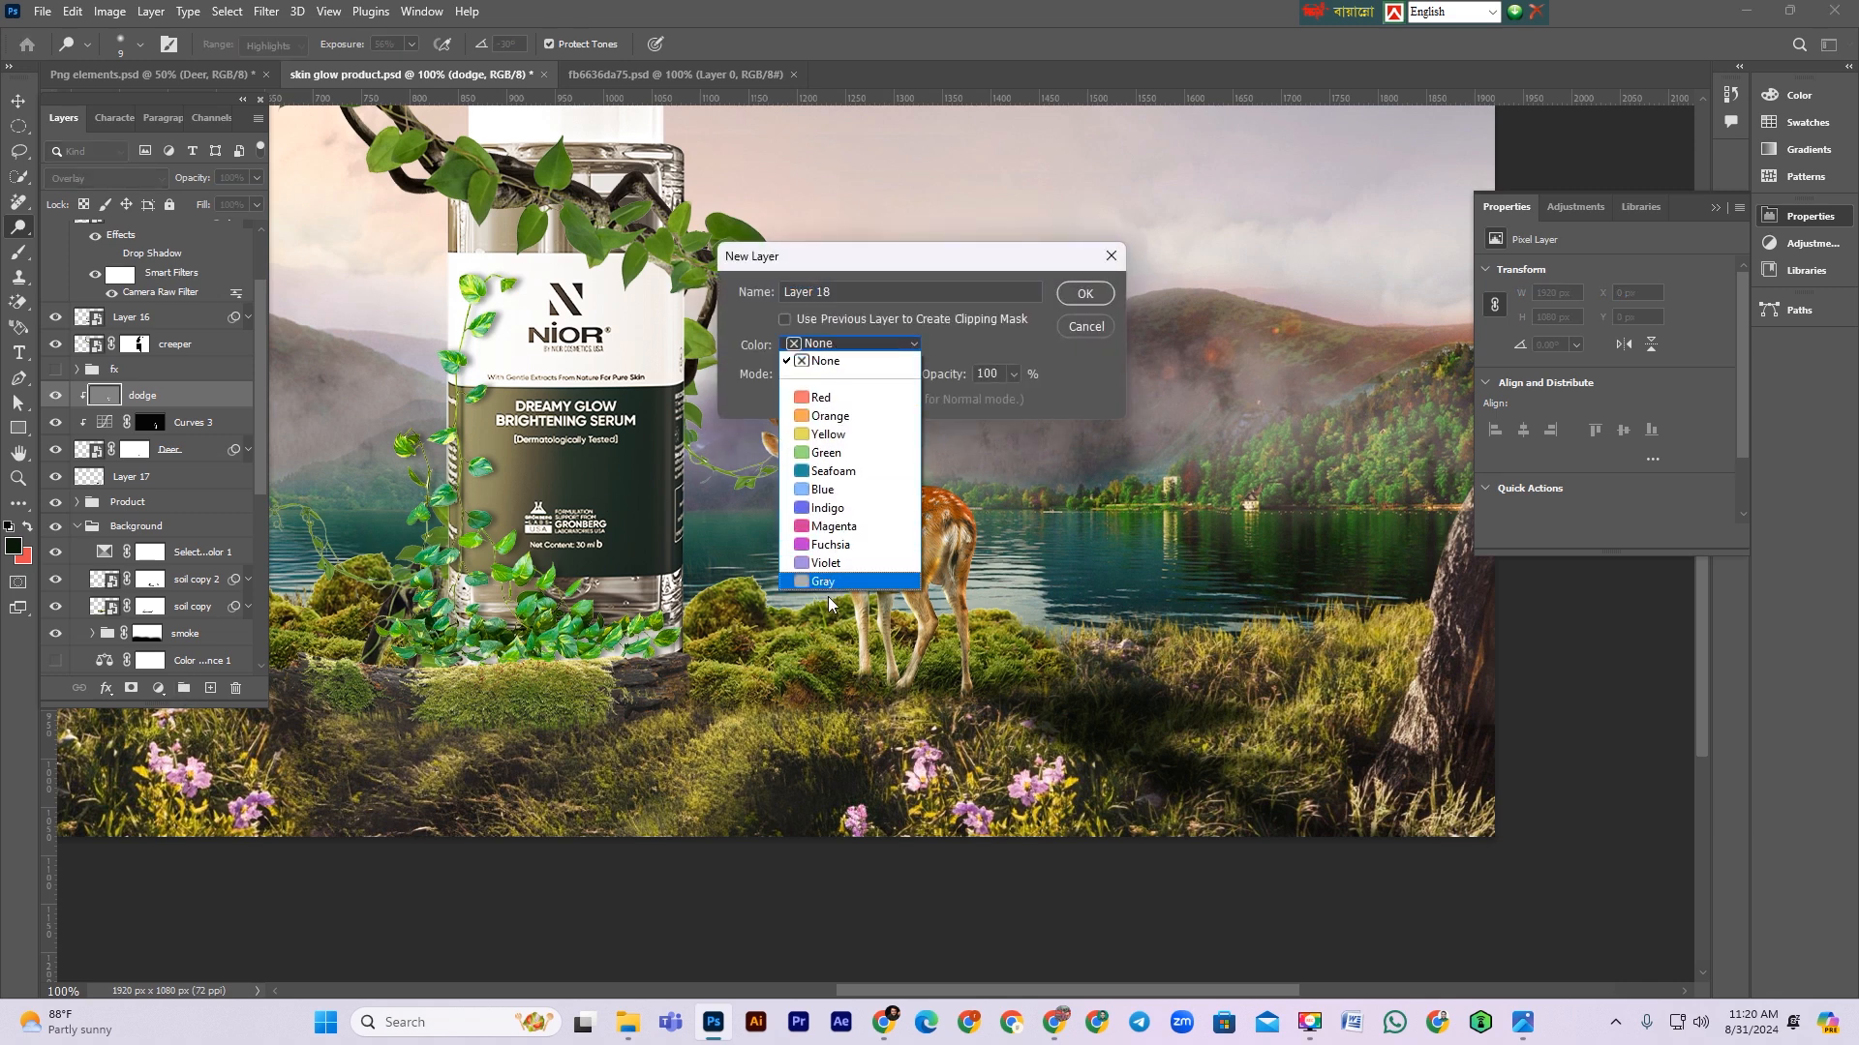
click(823, 580)
click(840, 376)
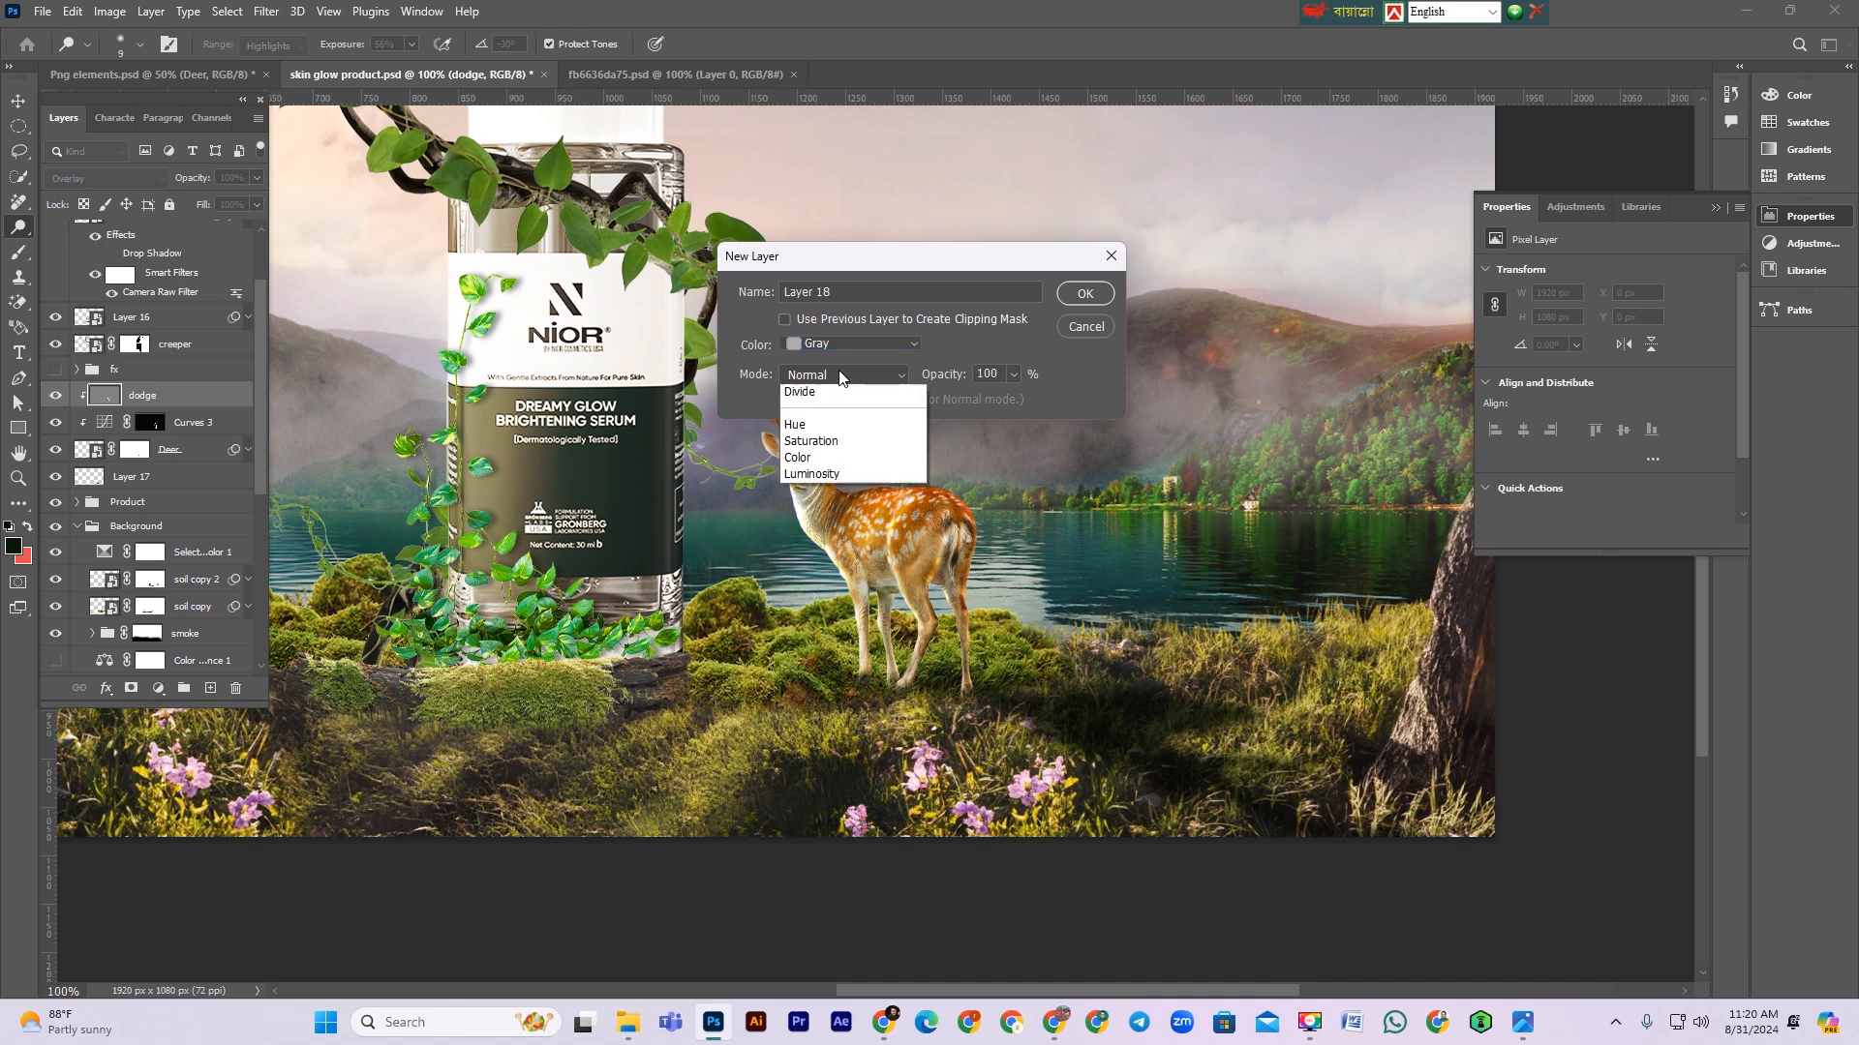
click(808, 640)
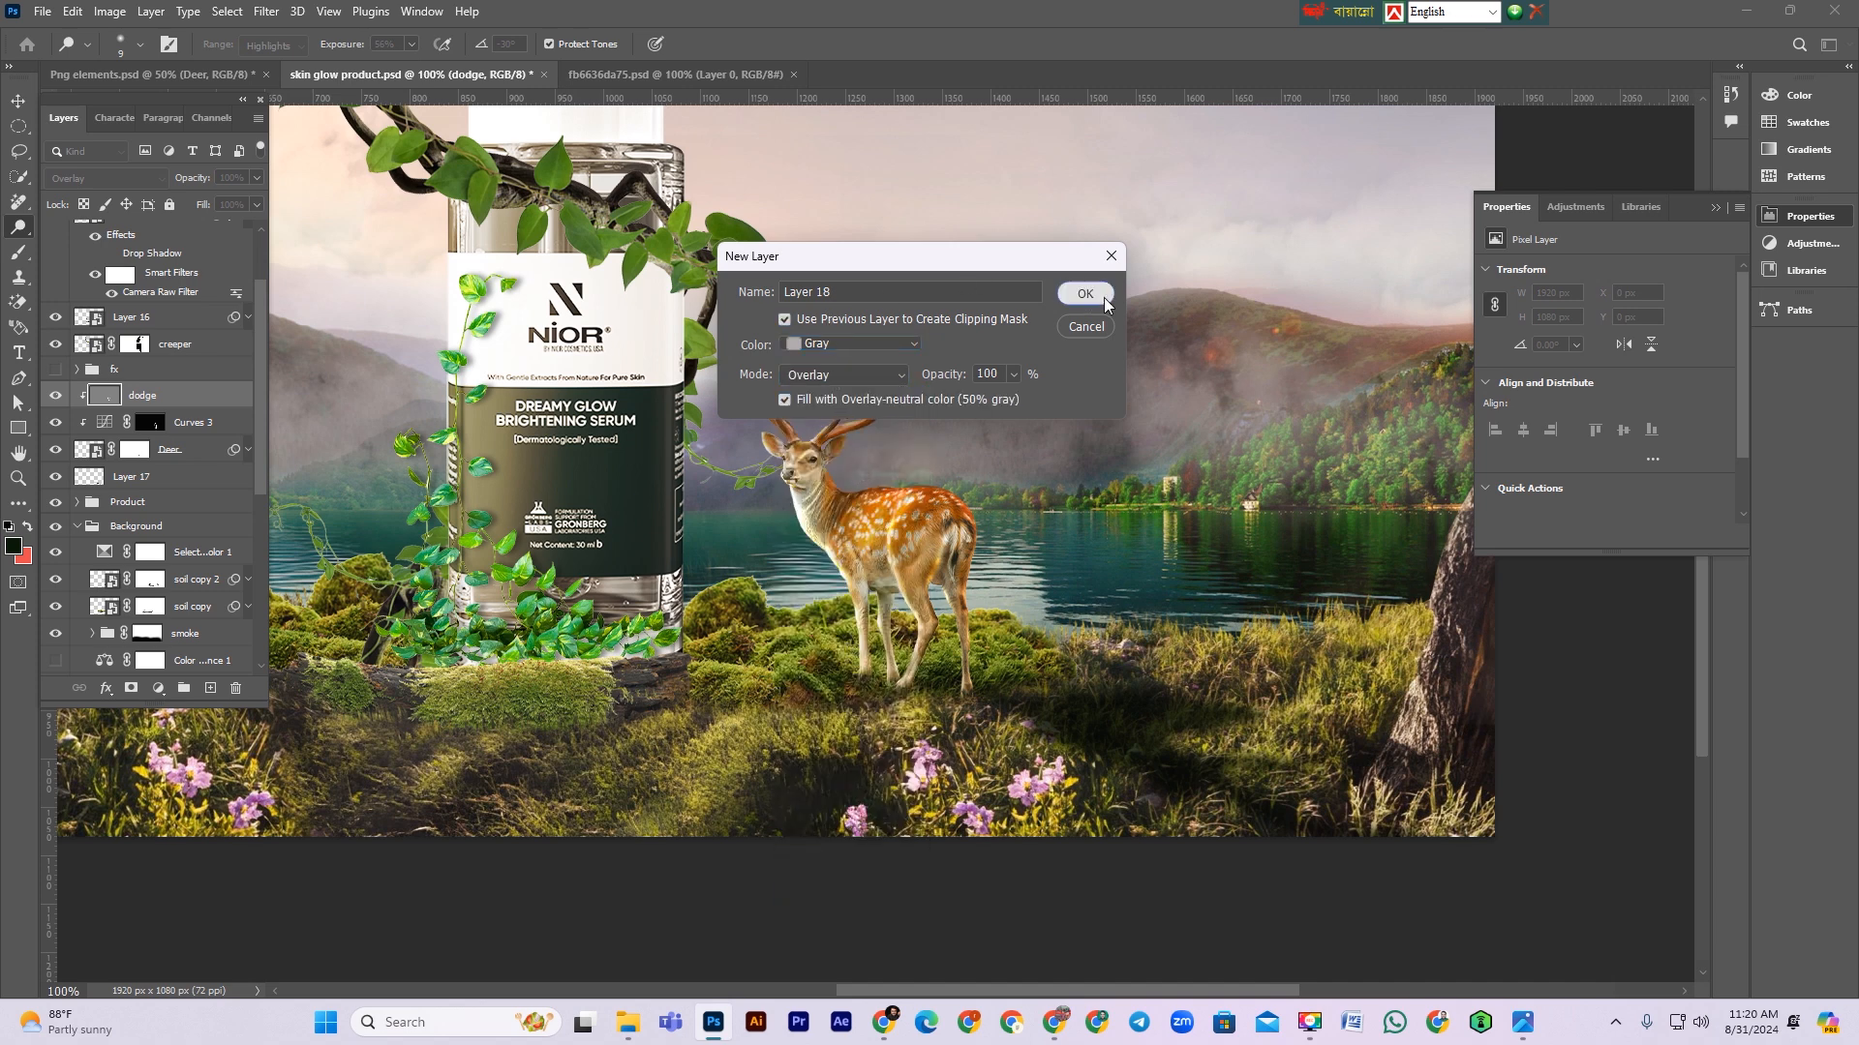
click(1085, 295)
double_click(147, 396)
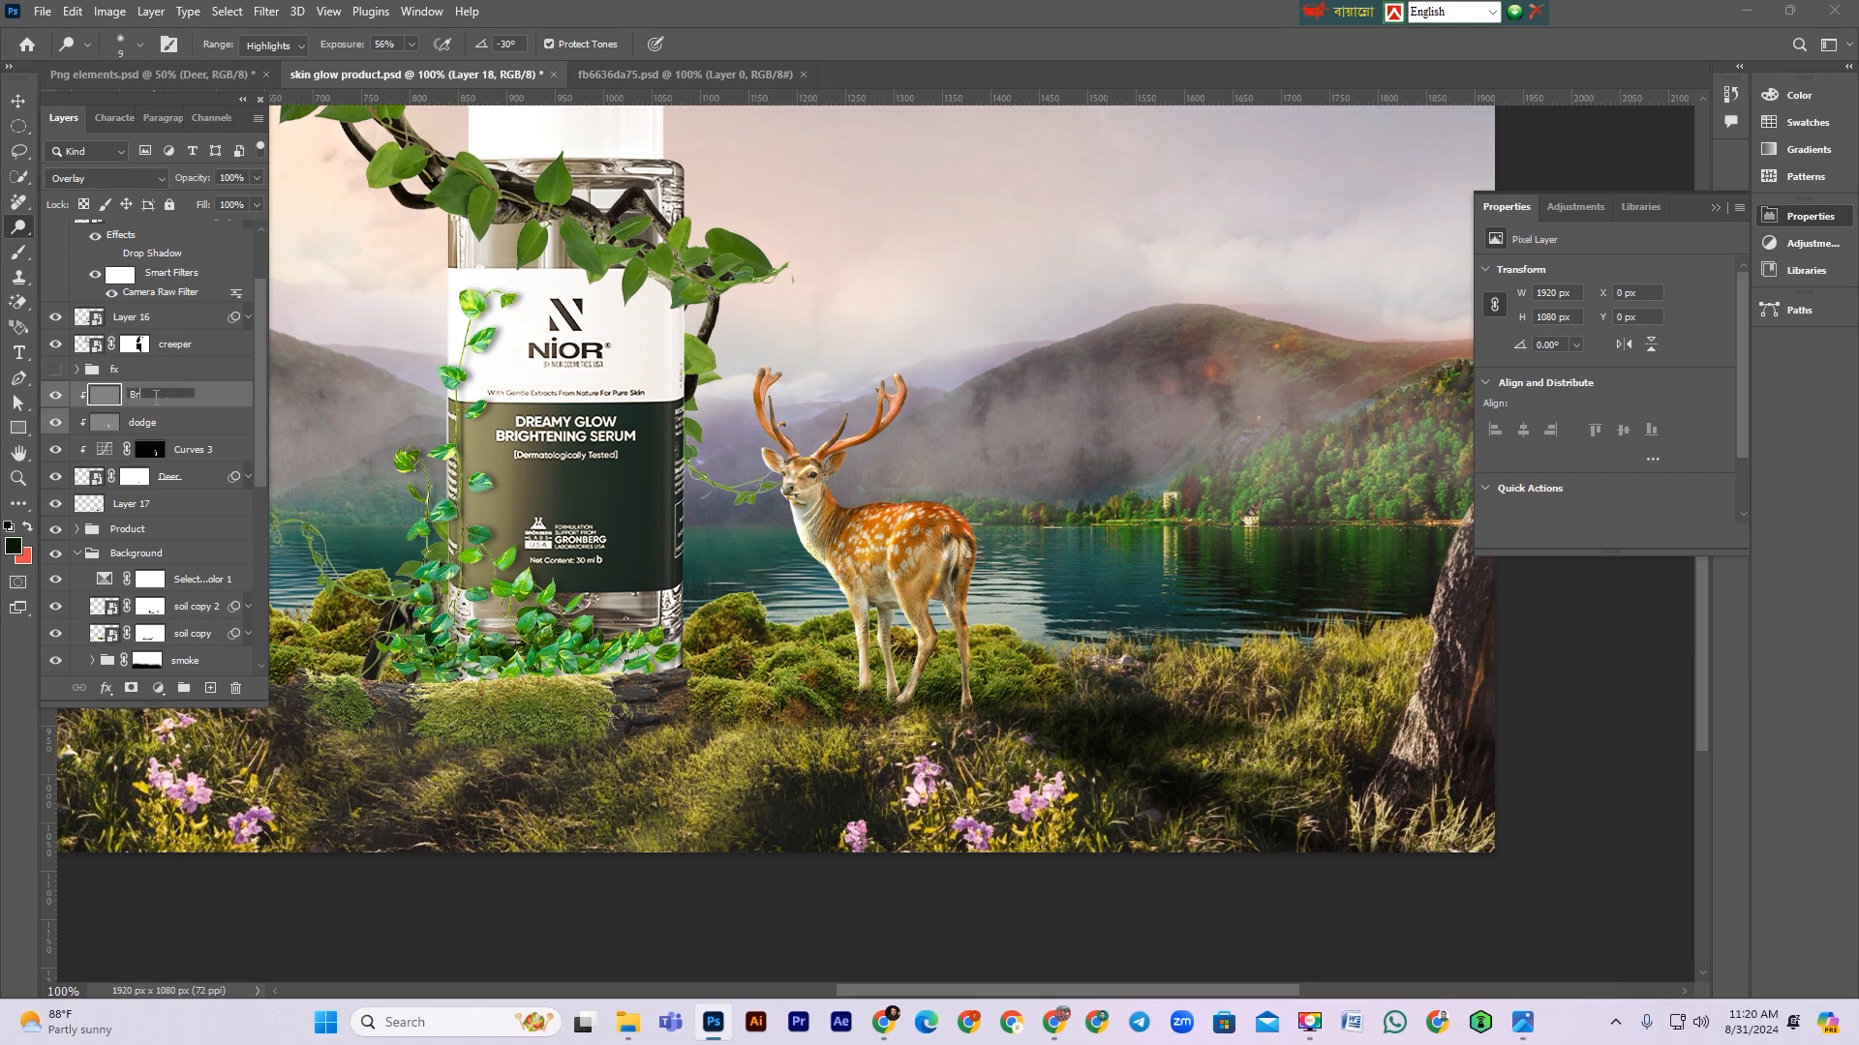
key(Return)
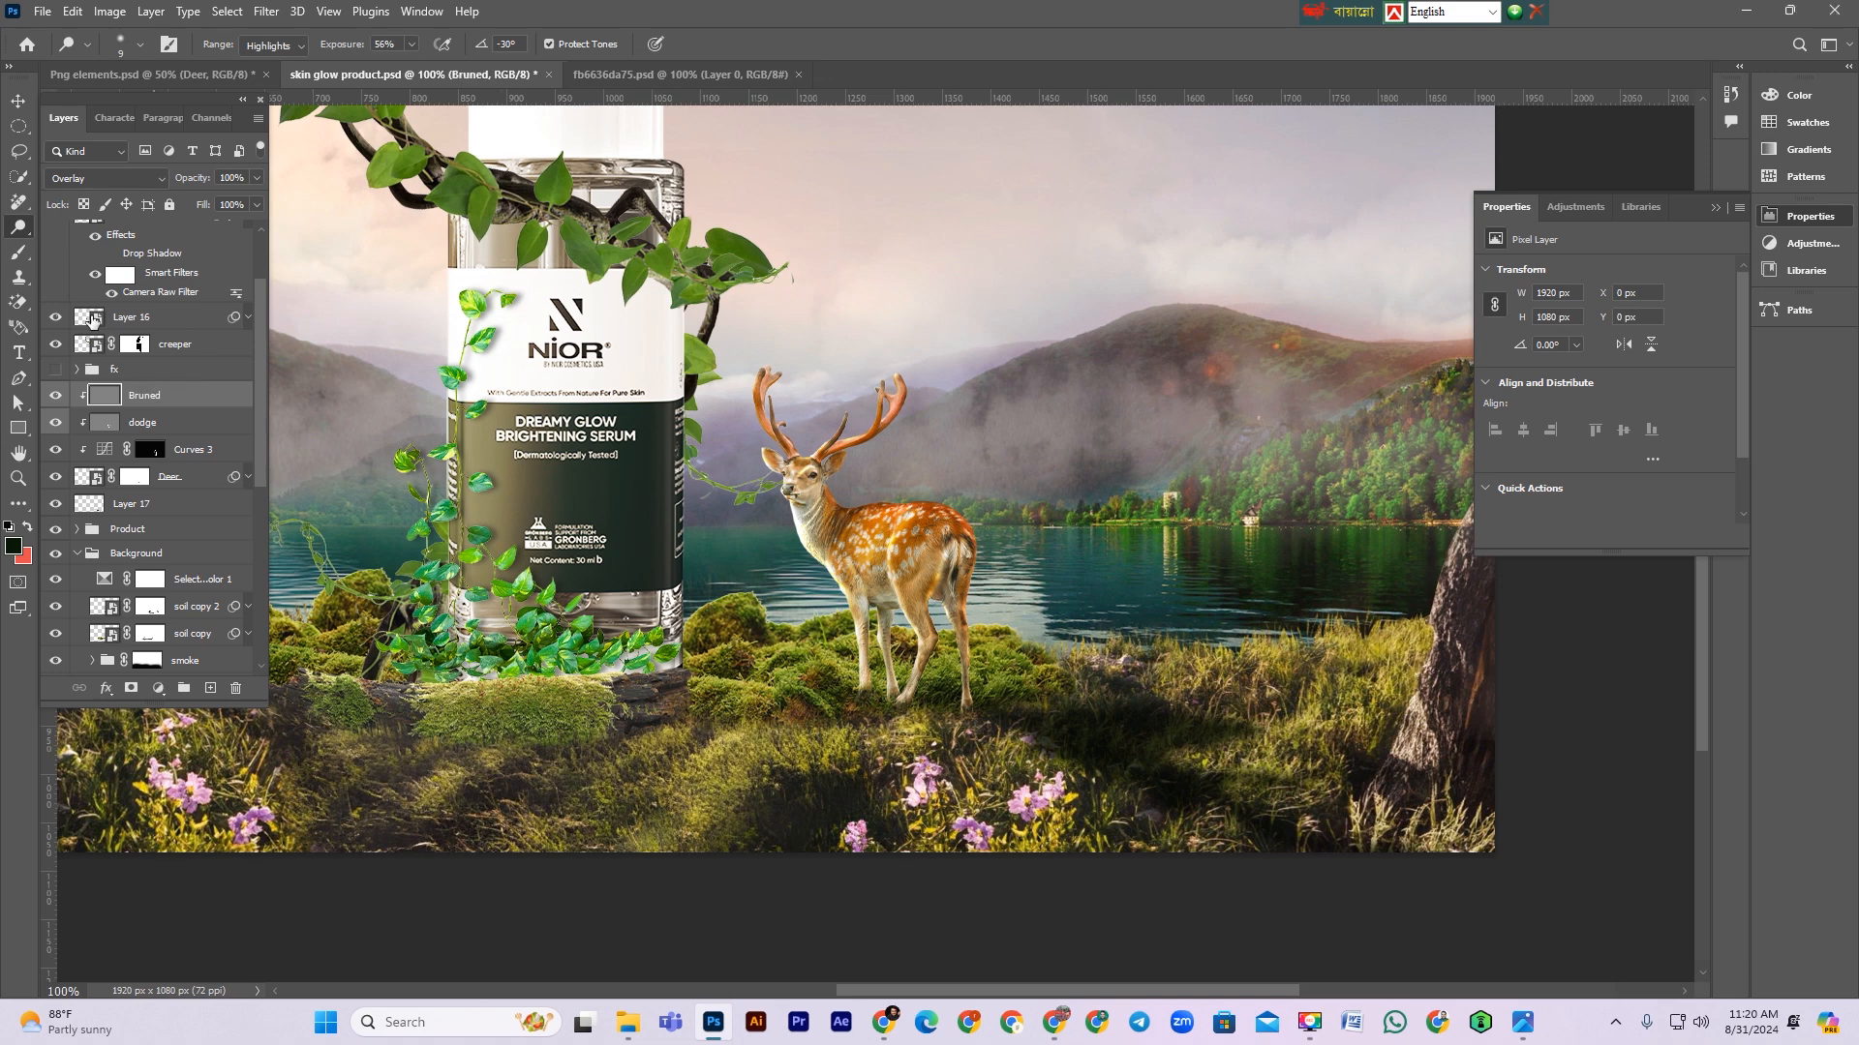
Step: Switch to the Burn tool with a smaller brush and darken the deer's hind leg
right_click(19, 227)
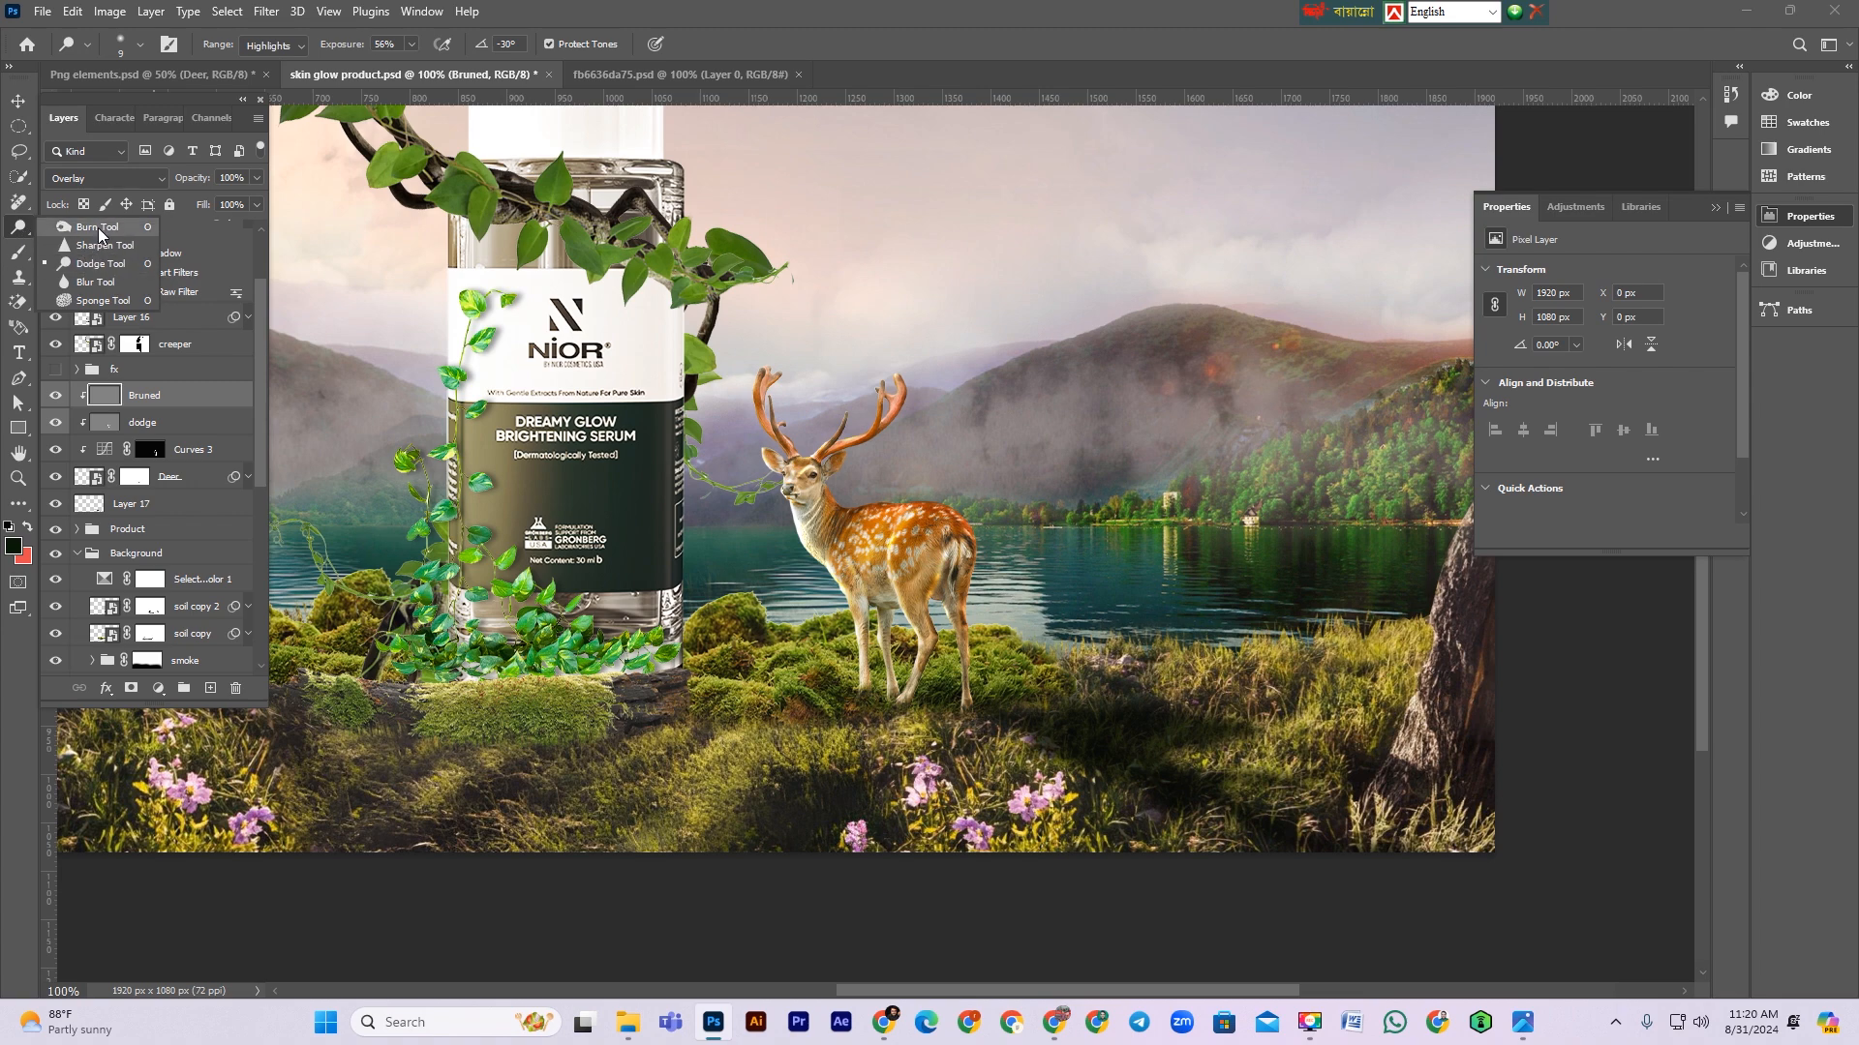
click(96, 231)
ctrl+click(806, 533)
ctrl+click(806, 533)
ctrl+click(806, 533)
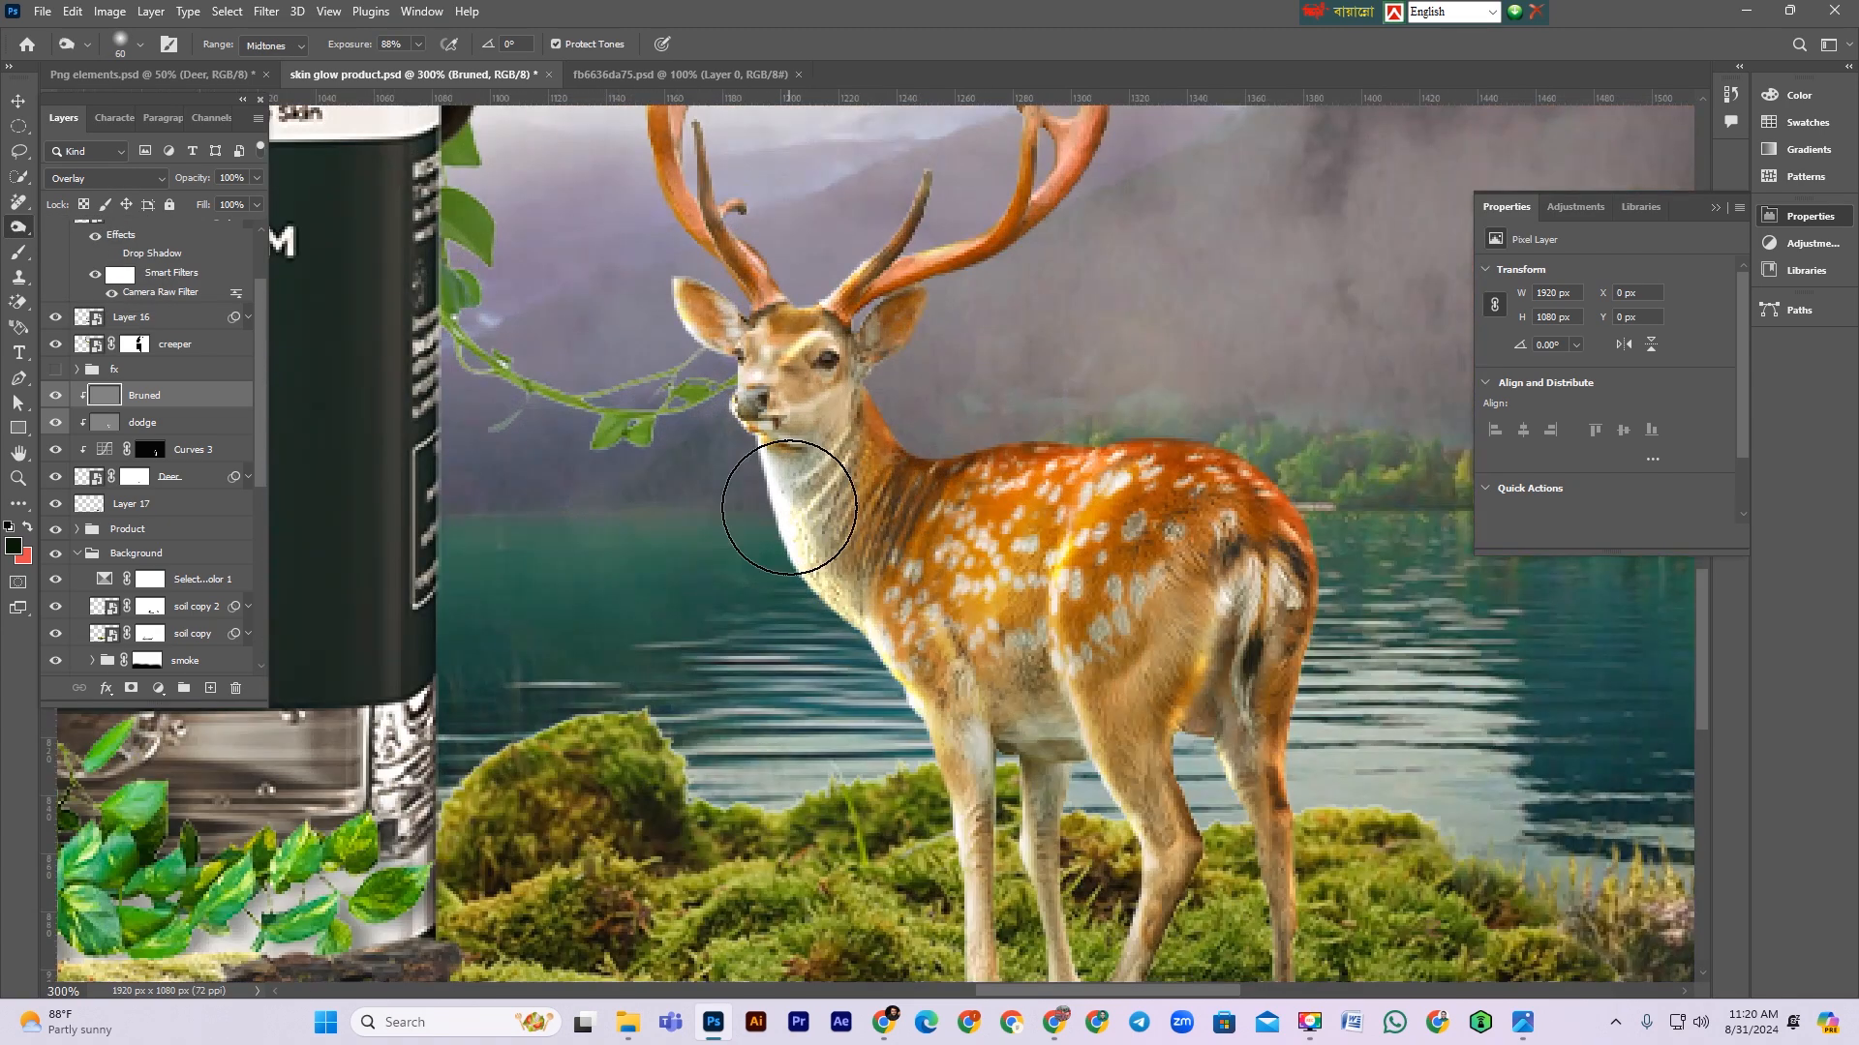
key(bracketleft)
key(bracketleft)
key(bracketleft)
key(bracketleft)
key(bracketleft)
key(bracketleft)
key(bracketleft)
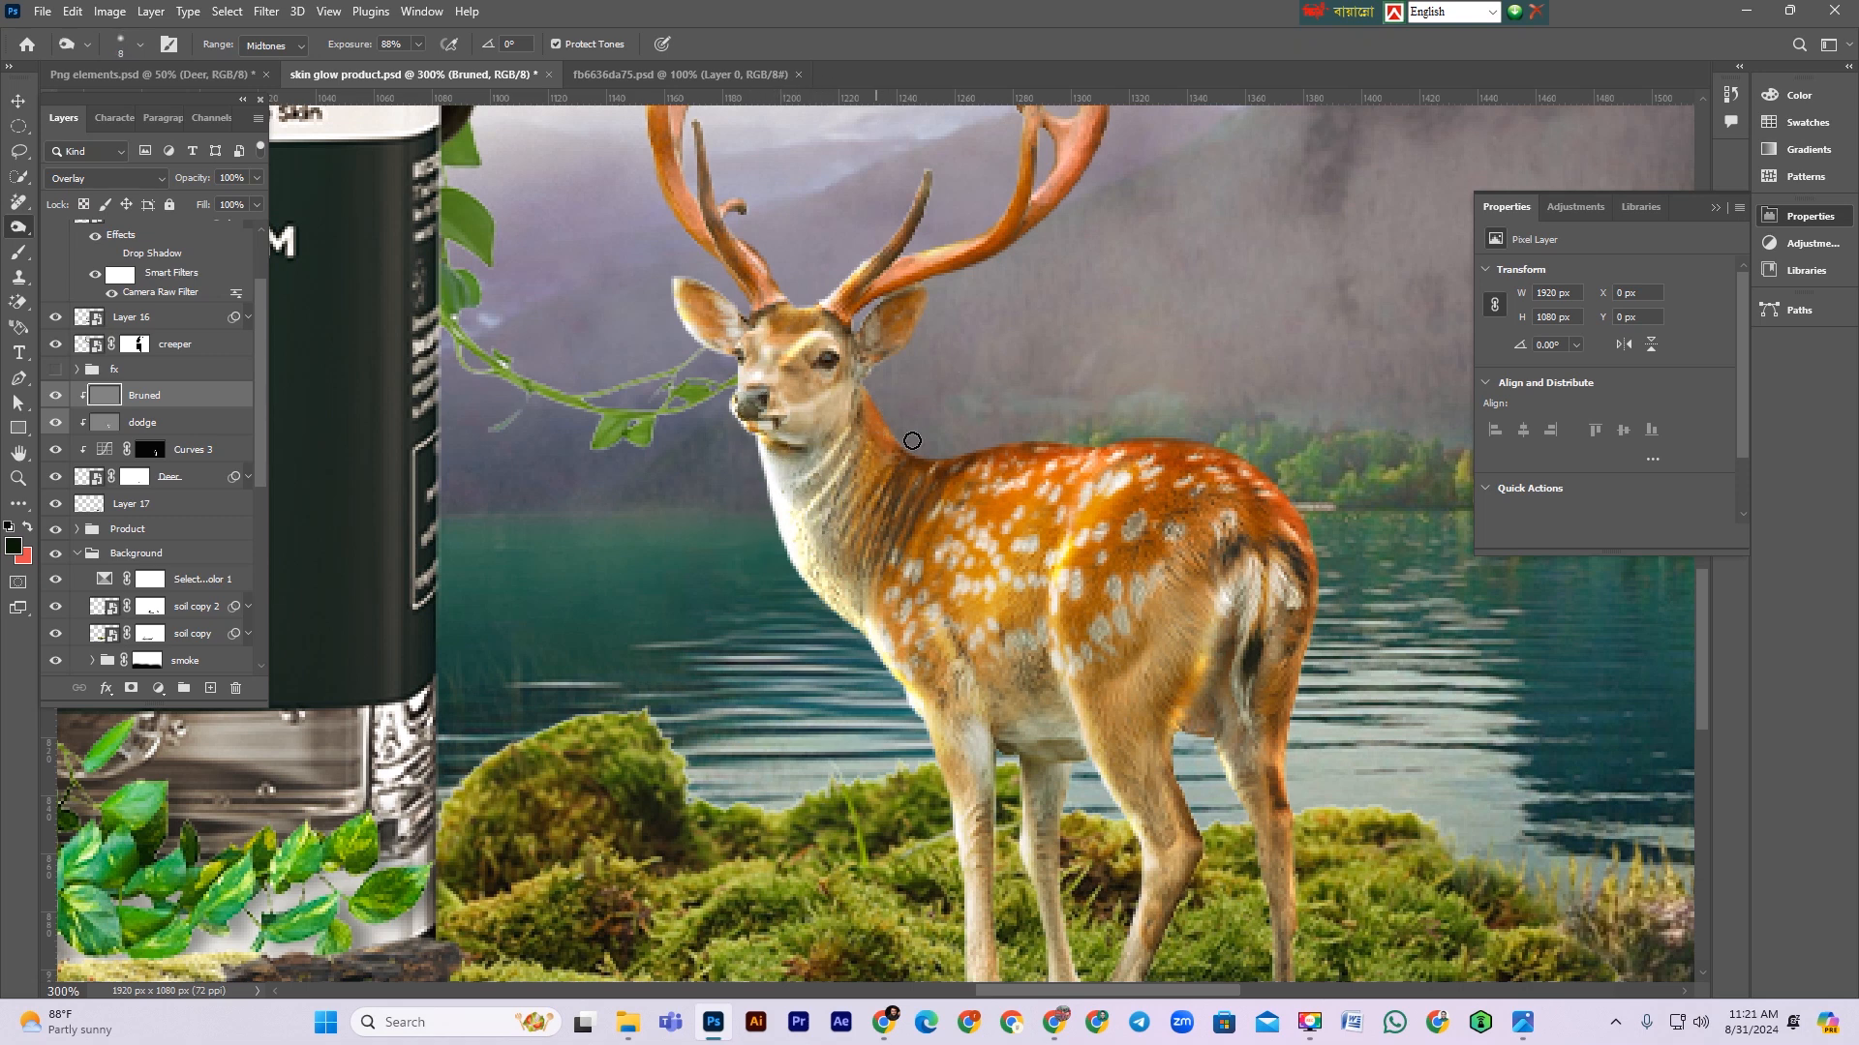
drag(1275, 776, 1289, 910)
scroll(1289, 890, down, 2)
drag(1283, 814, 1293, 940)
Step: Burn shadows along the deer's back and belly on the Bruned layer
scroll(1261, 875, down, 2)
scroll(1235, 833, up, 3)
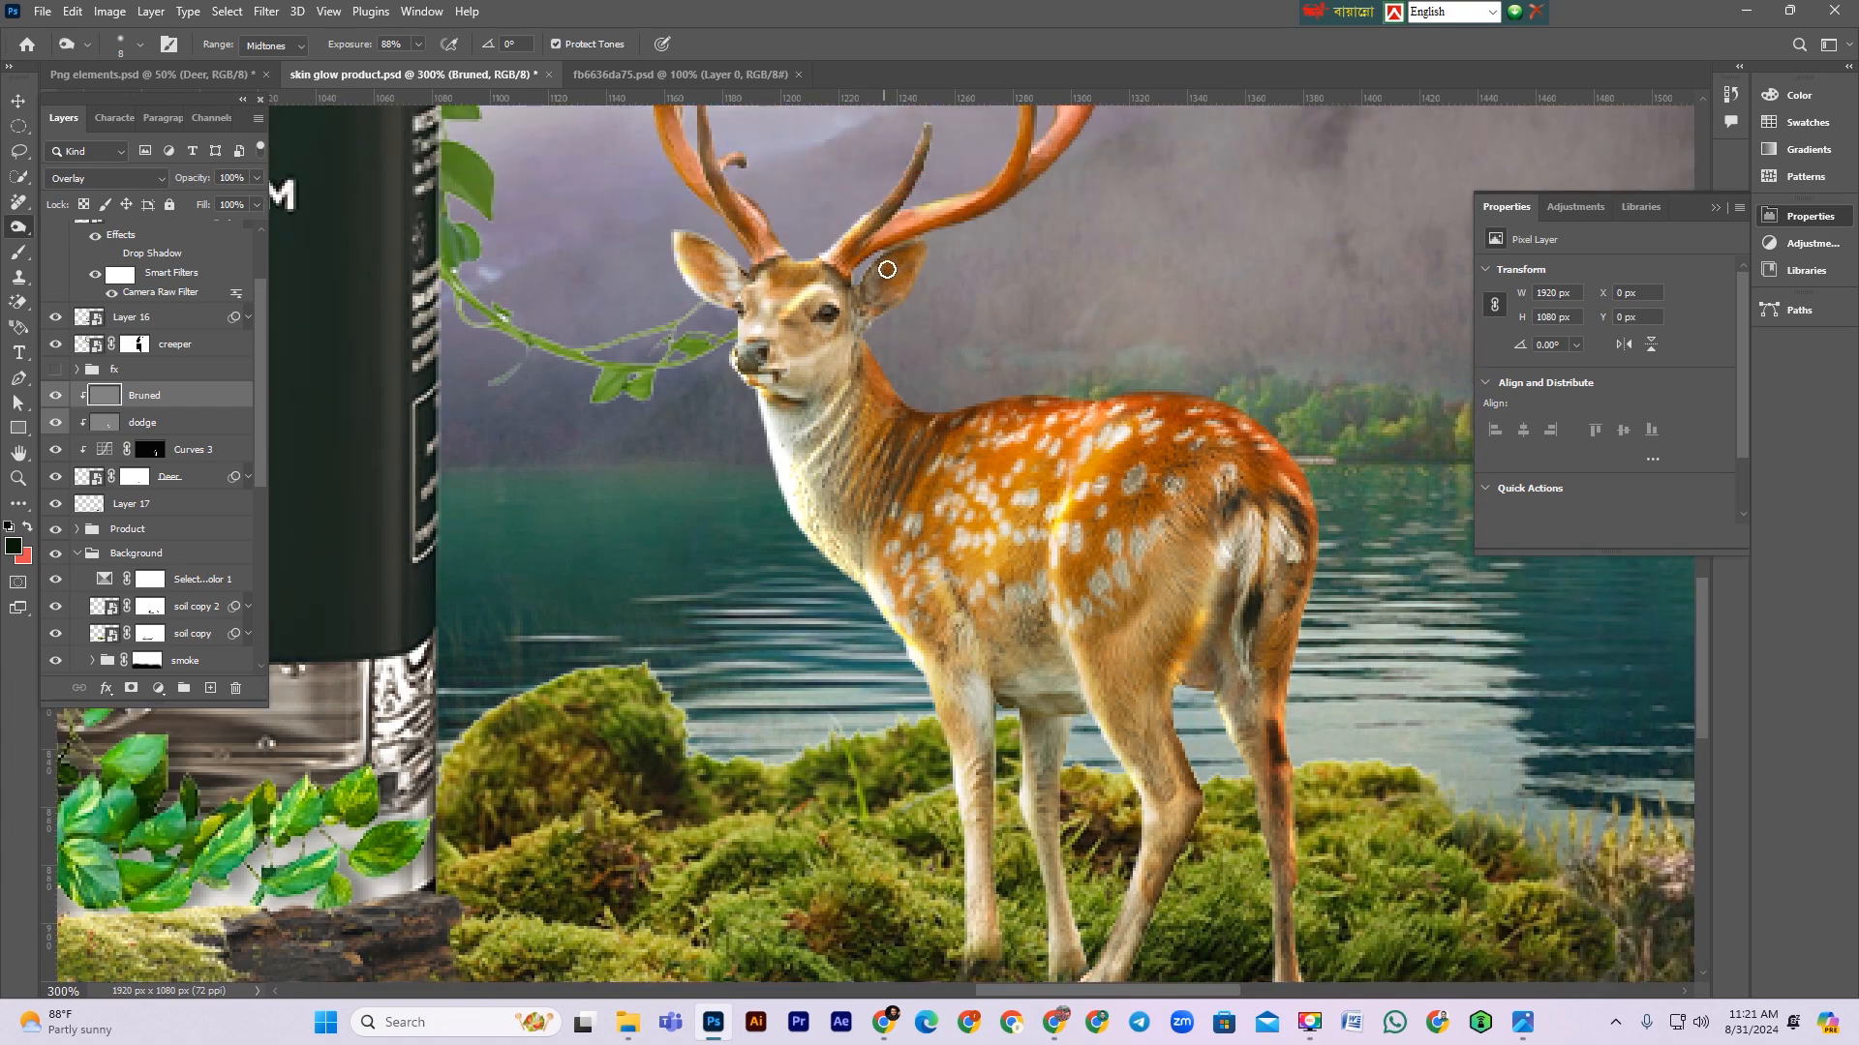
scroll(1005, 278, up, 1)
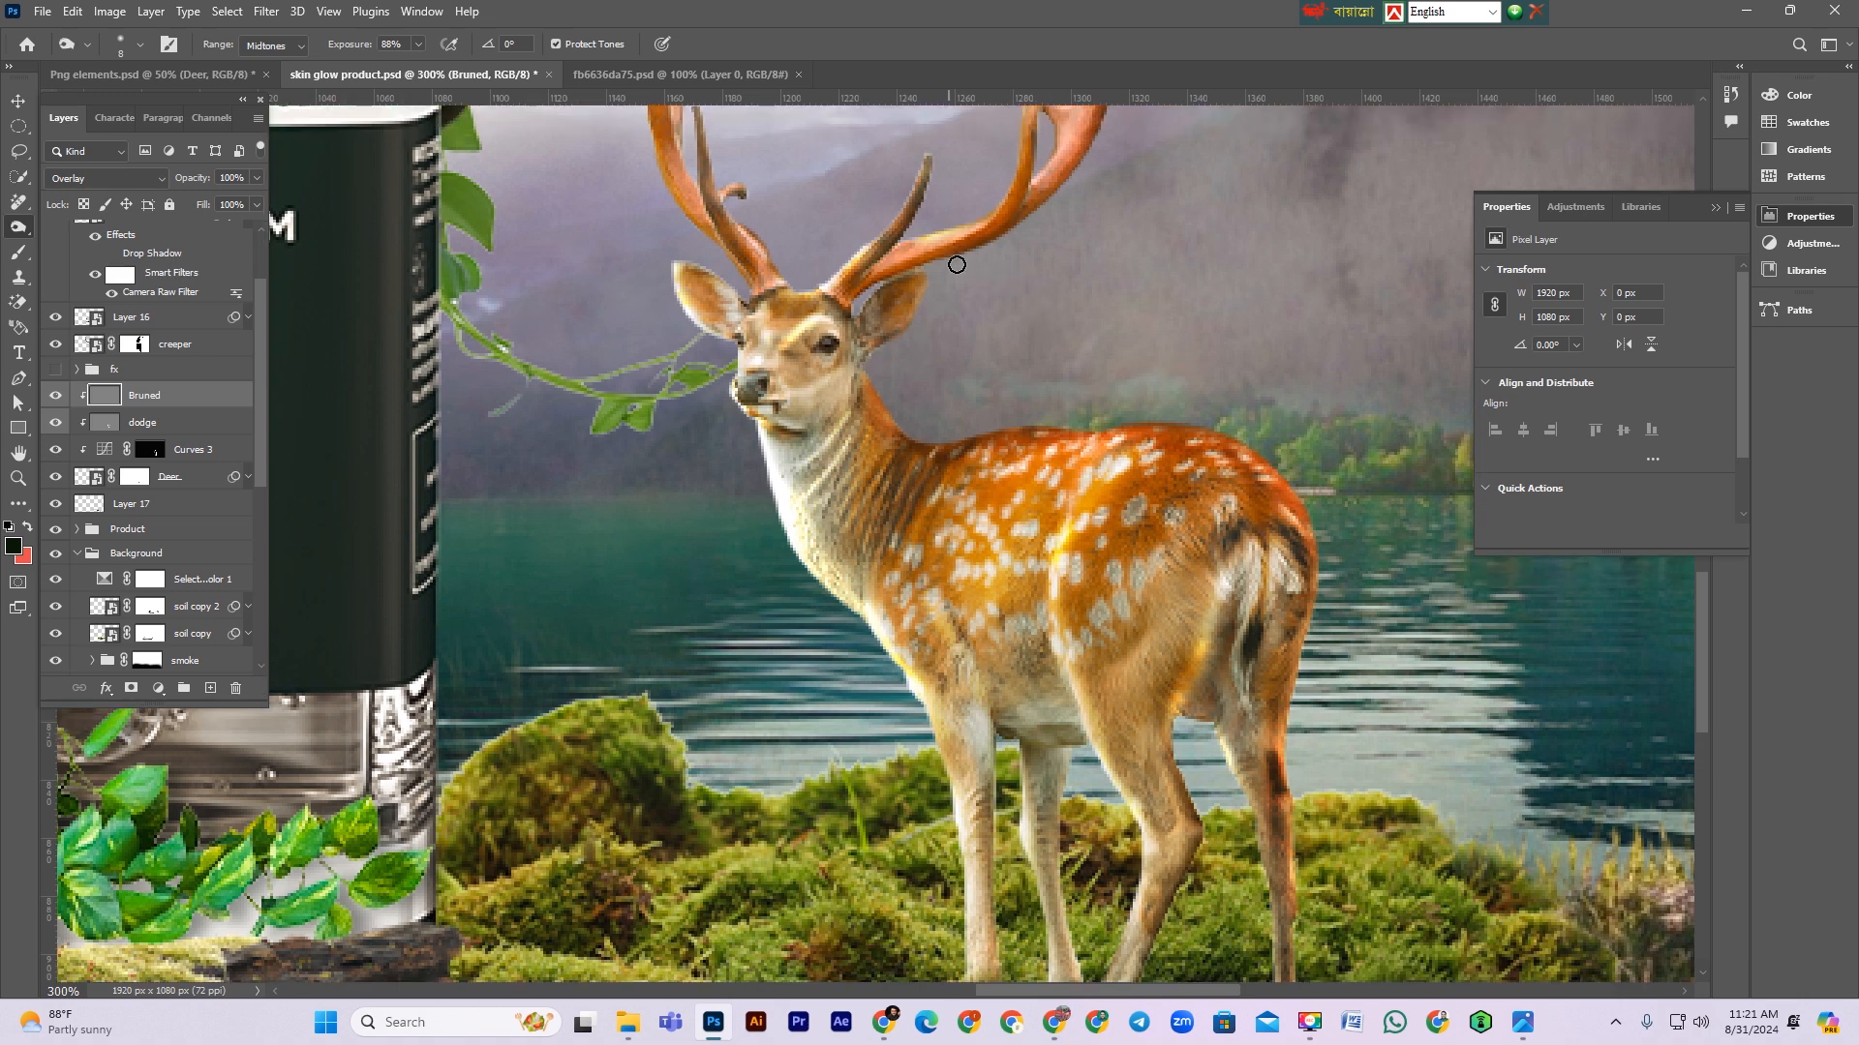
scroll(1118, 245, up, 2)
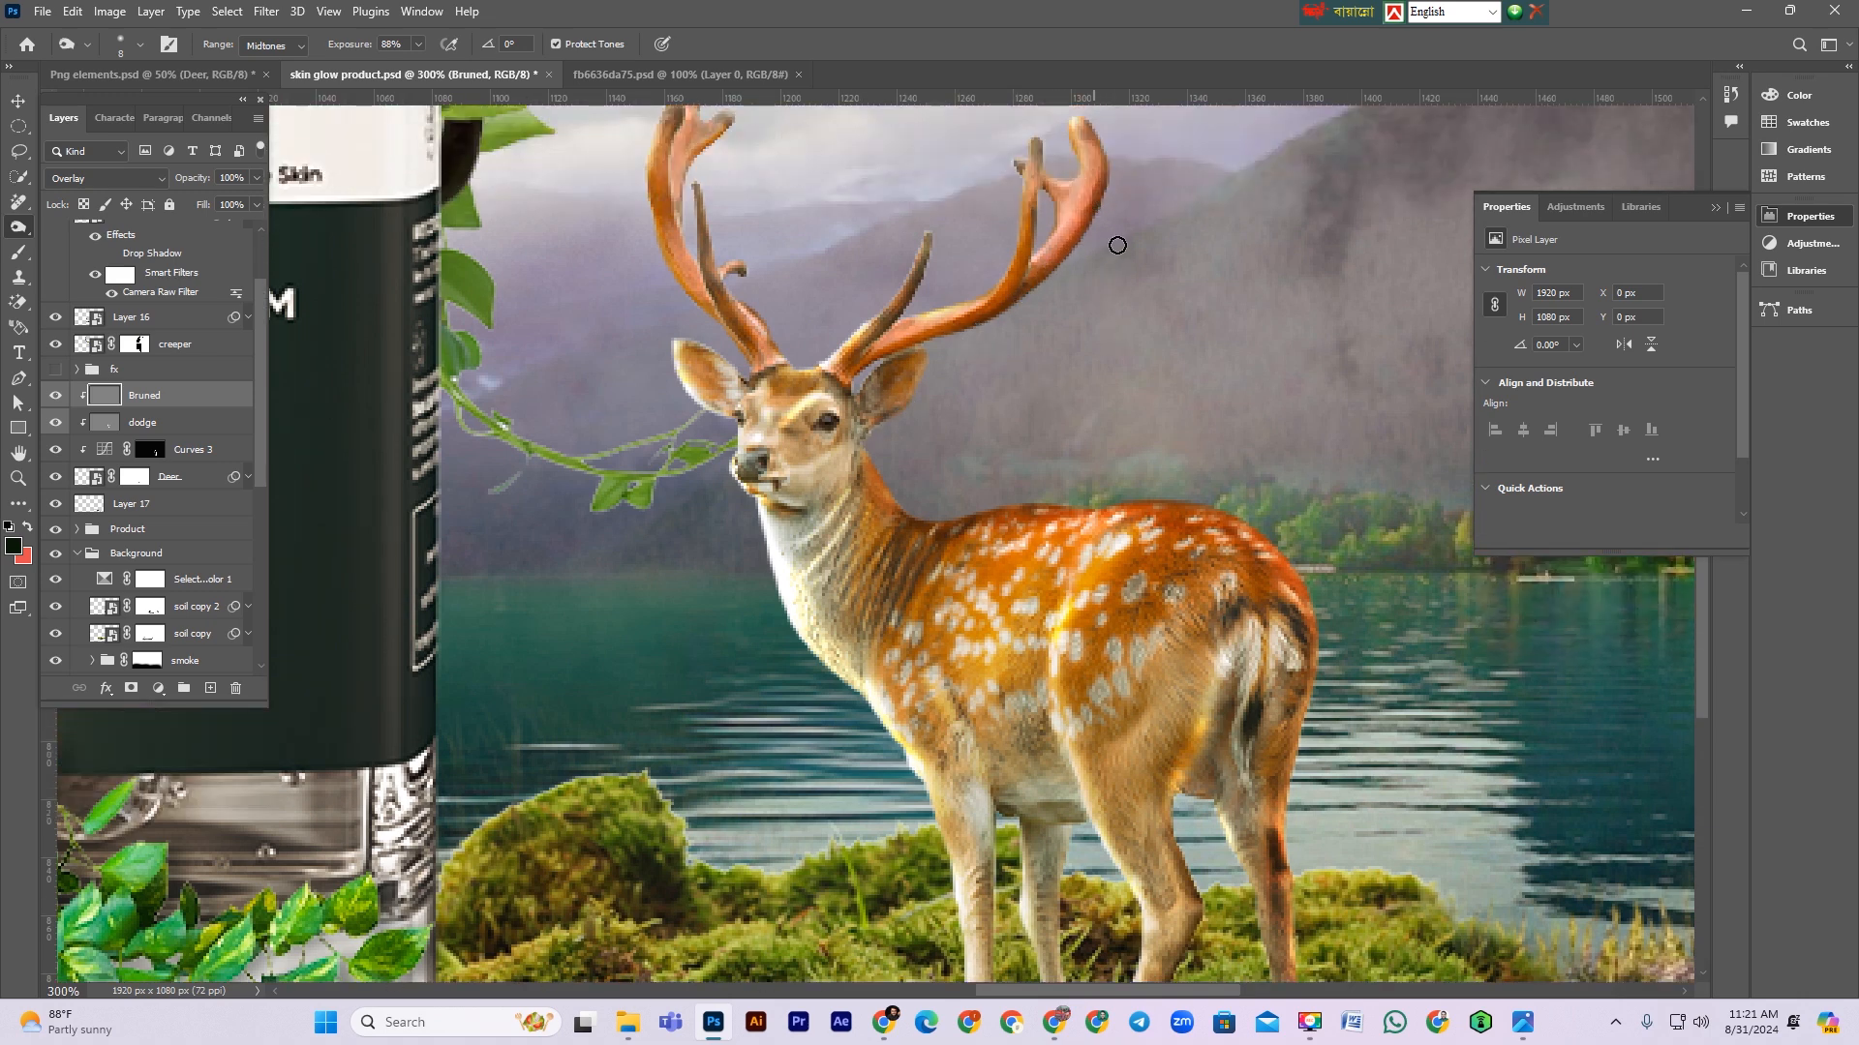
scroll(1091, 329, down, 1)
drag(865, 448, 1051, 558)
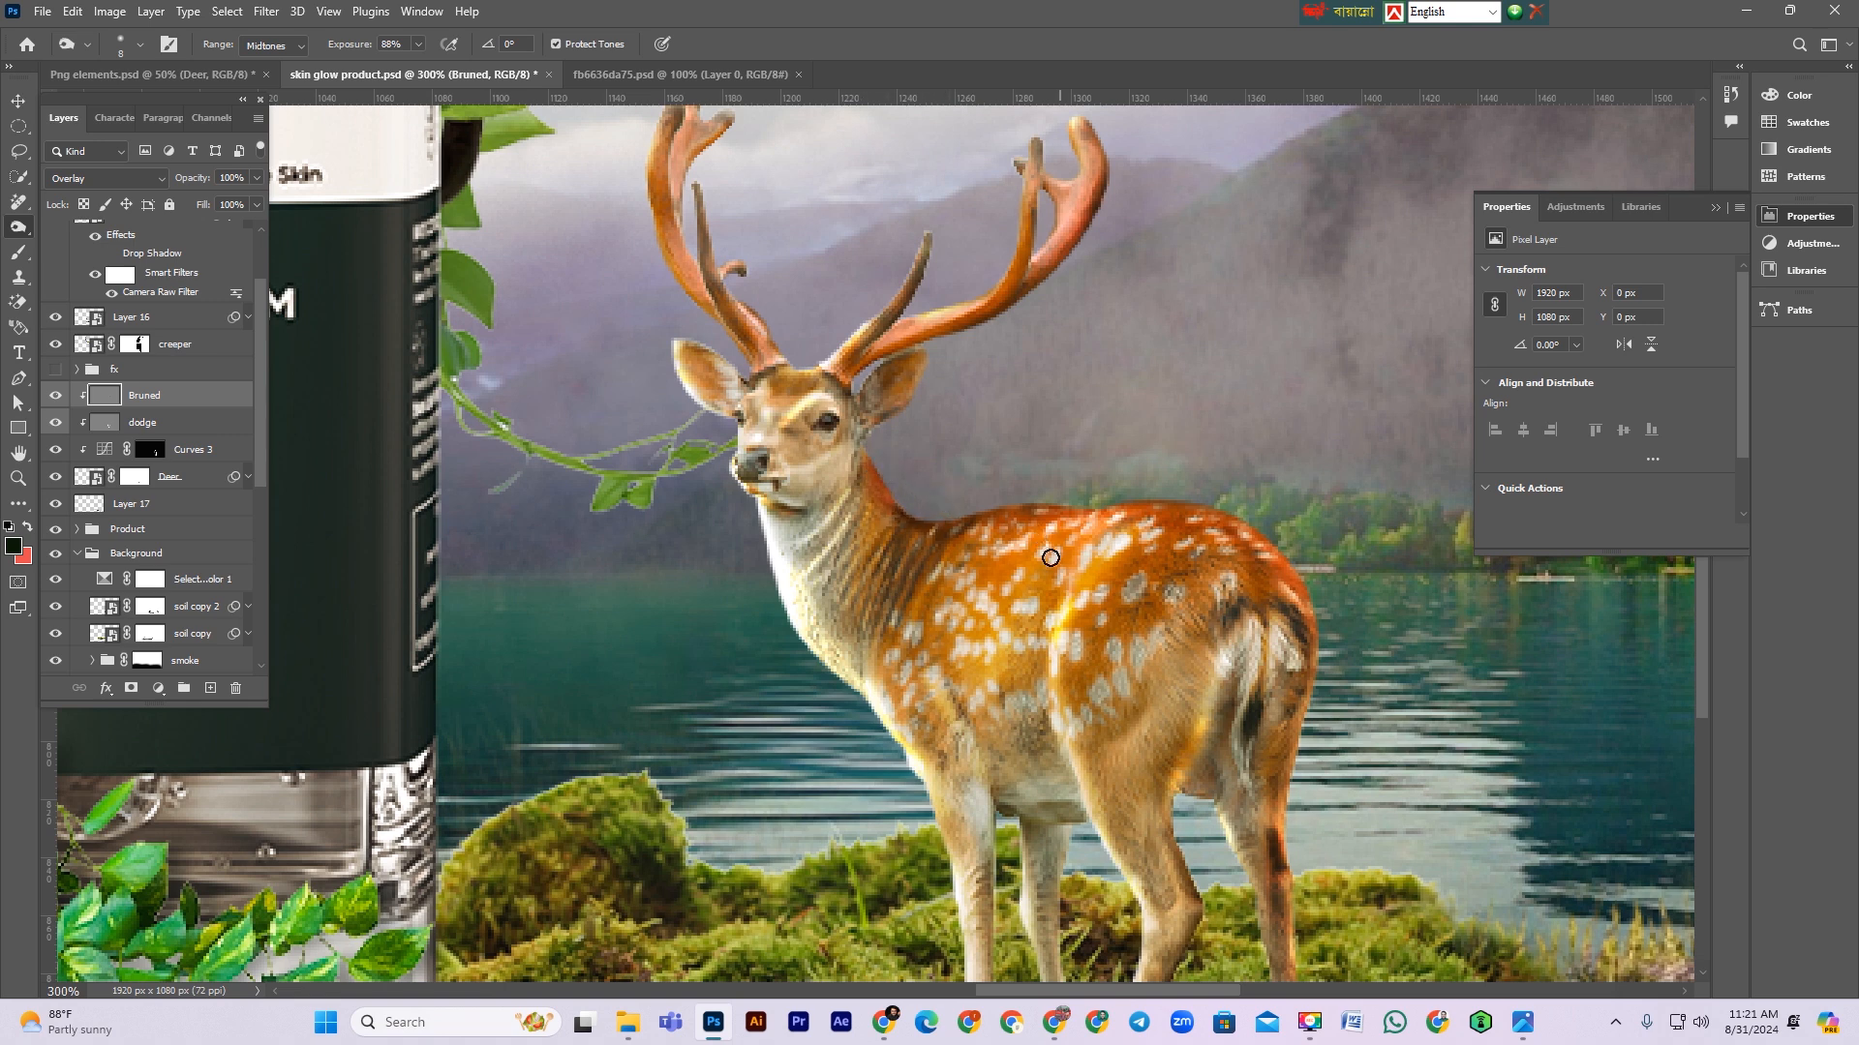
drag(1008, 794, 1076, 853)
Step: Select Layer 17 in the layers list
scroll(1259, 755, down, 2)
alt+scroll(1251, 751, down, 5)
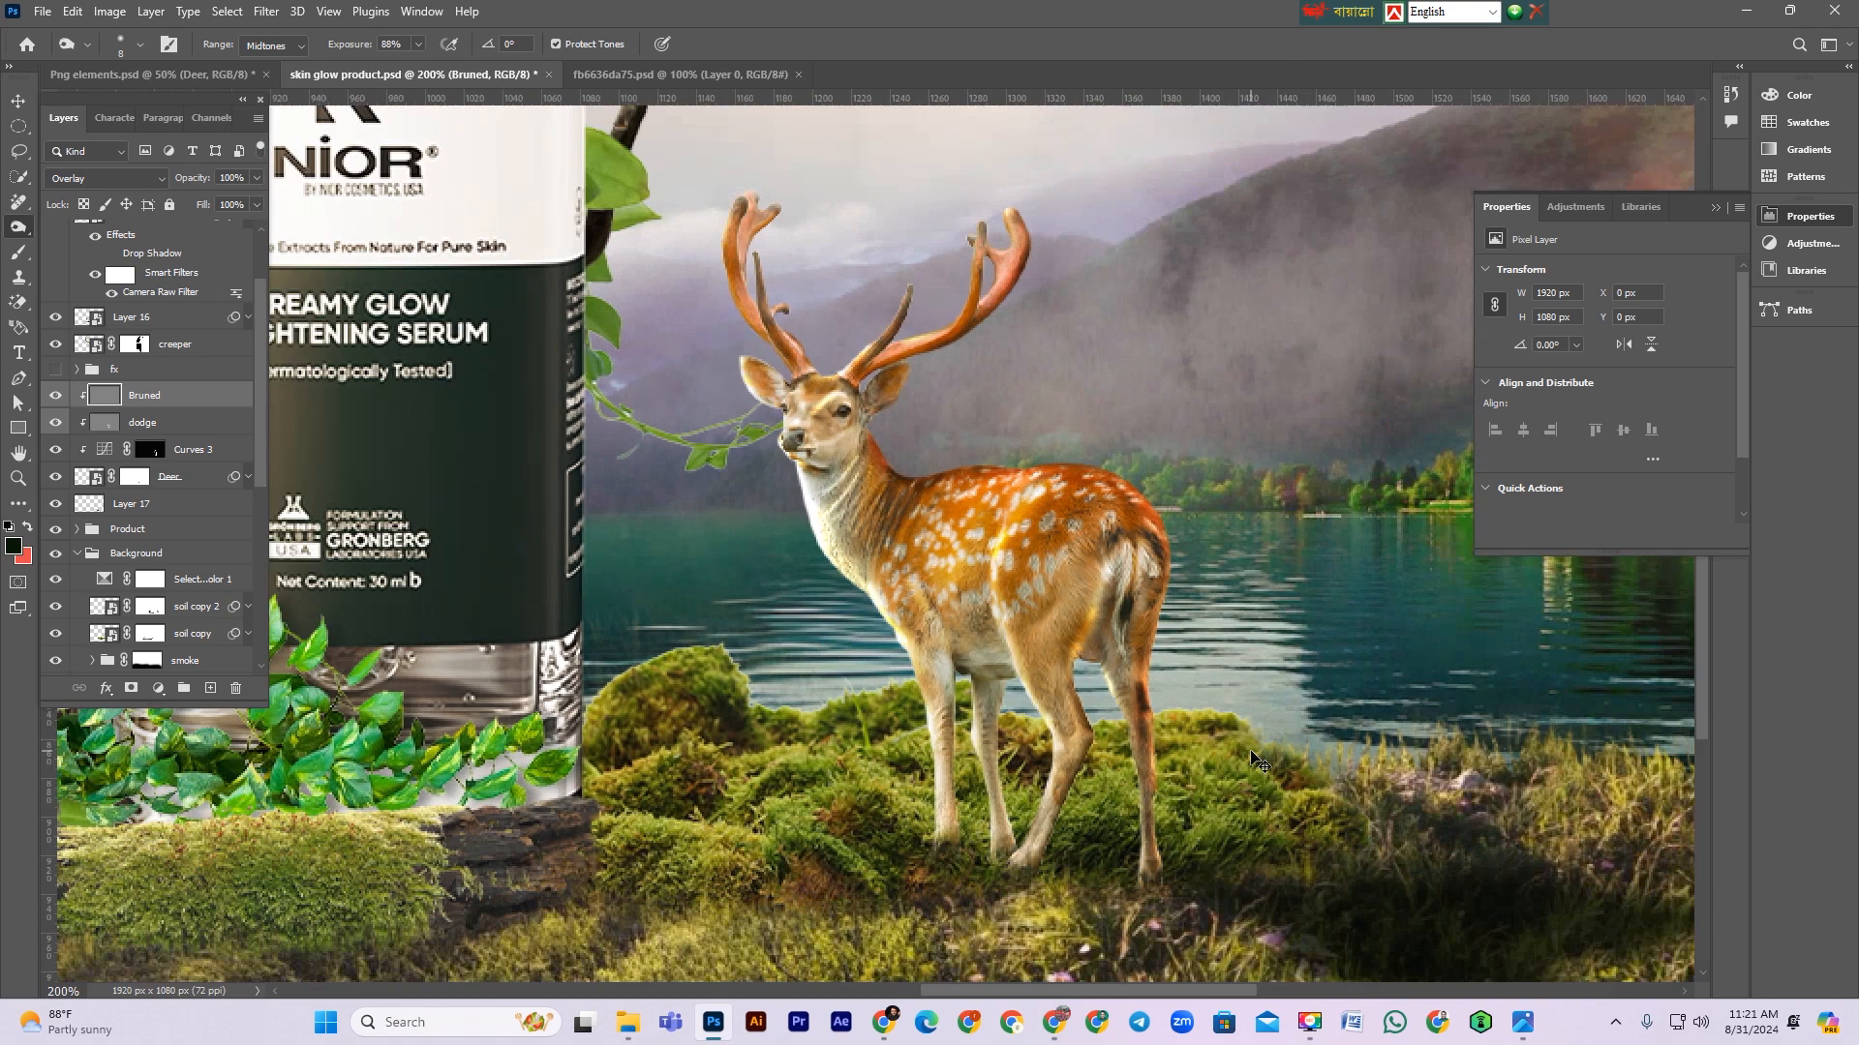
scroll(355, 797, down, 1)
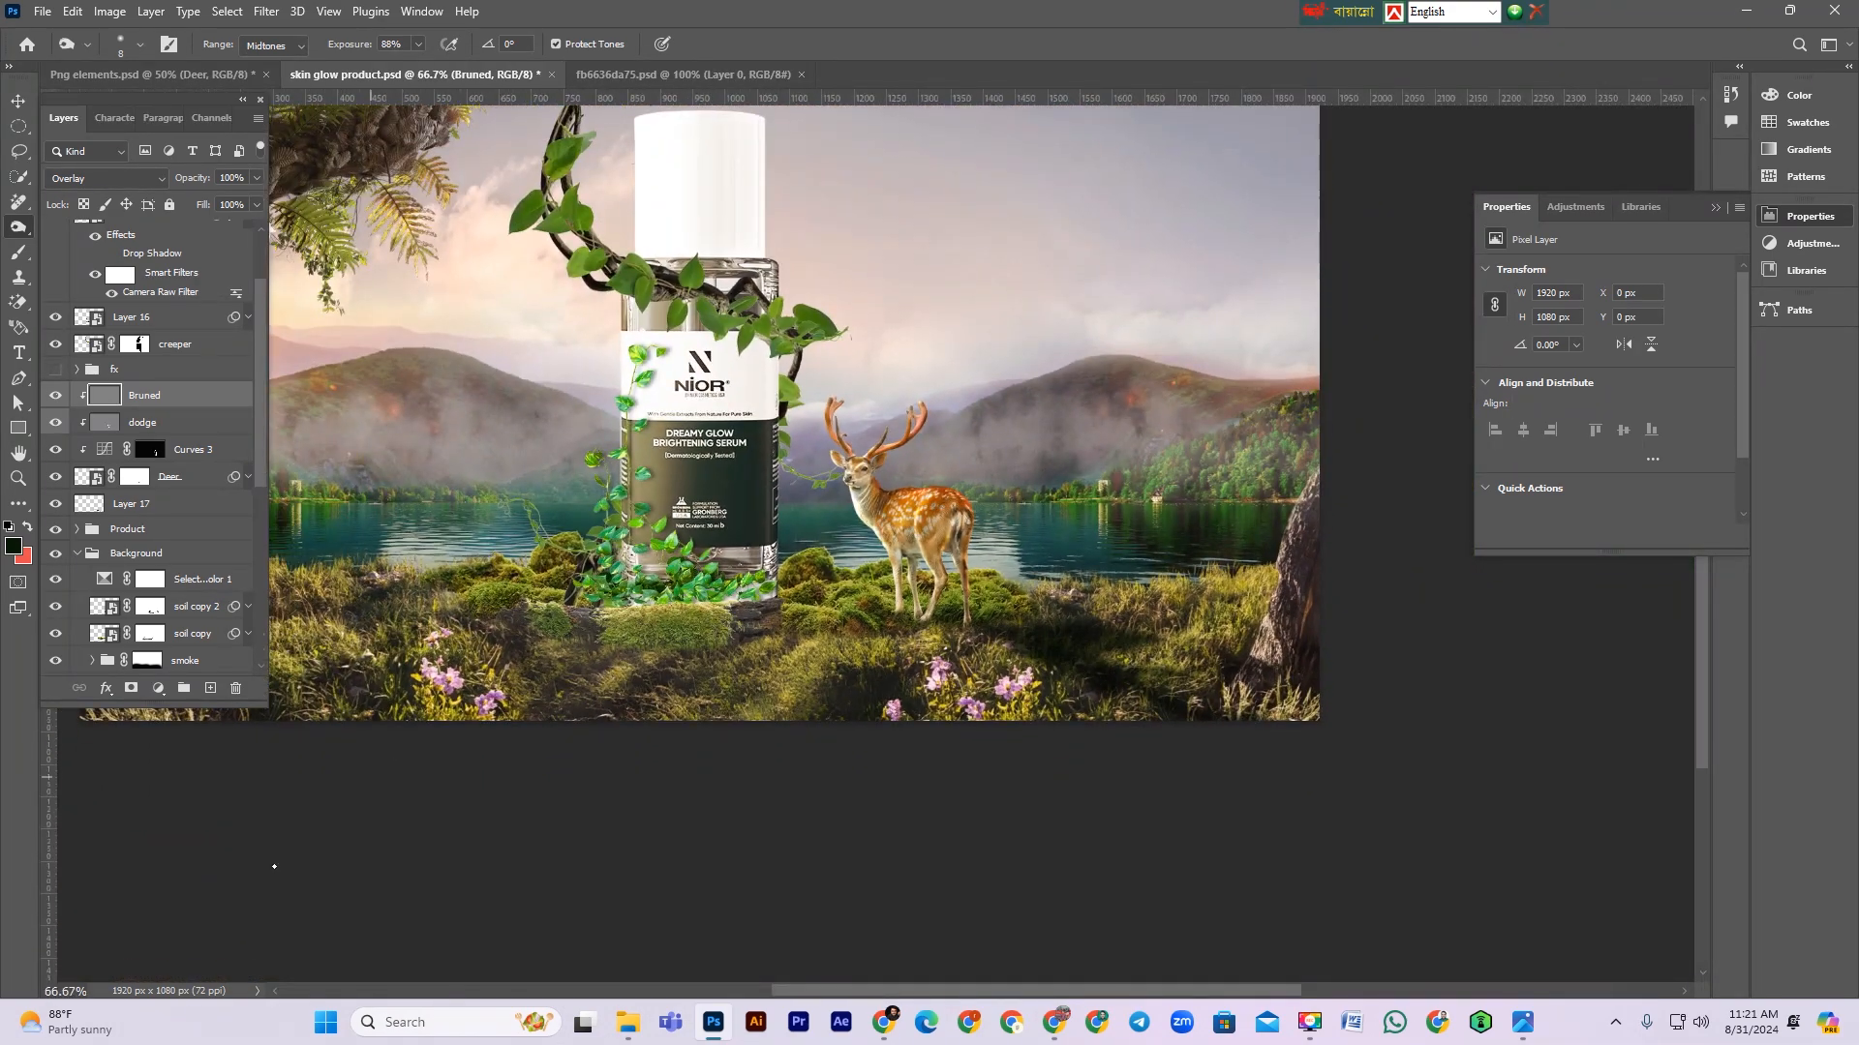
shift+click(158, 504)
click(158, 504)
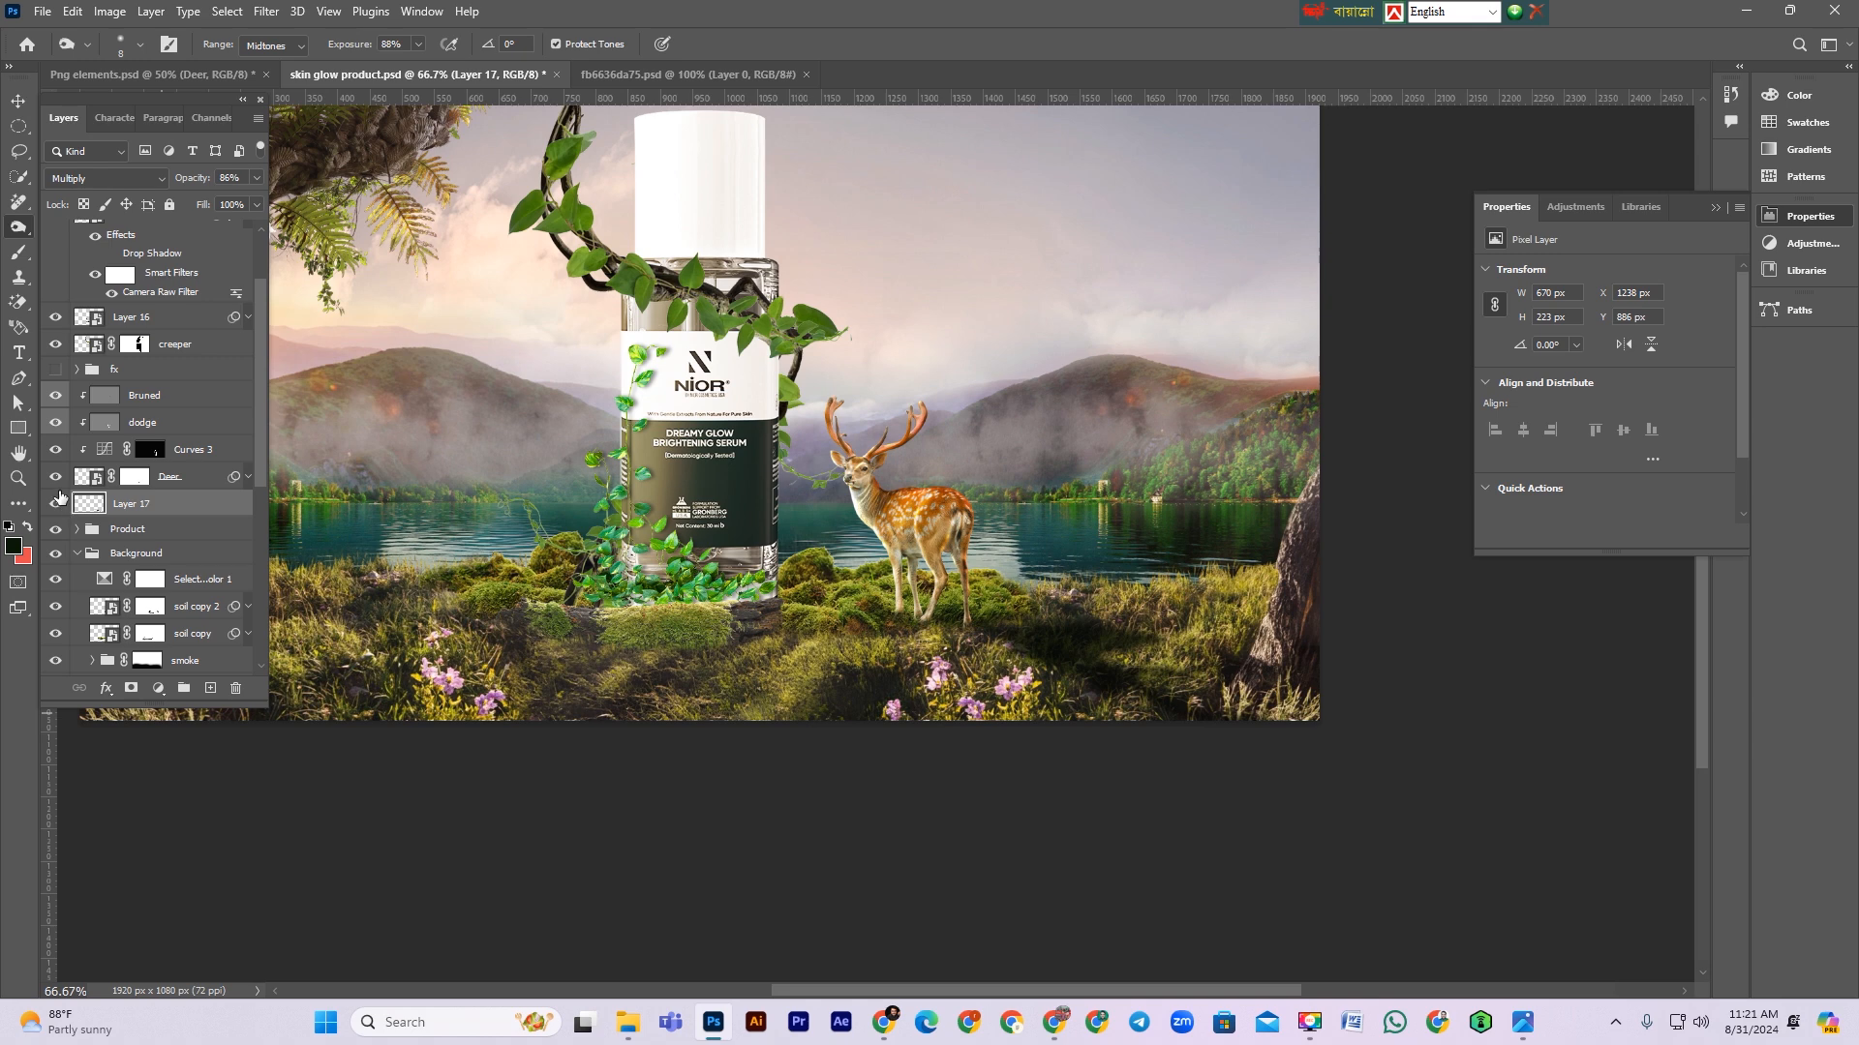
Step: Add a layer mask to Layer 17 and fade its lower-right part with a black gradient
click(53, 503)
click(53, 504)
key(ctrl+minus)
key(ctrl+minus)
key(ctrl+plus)
key(ctrl+minus)
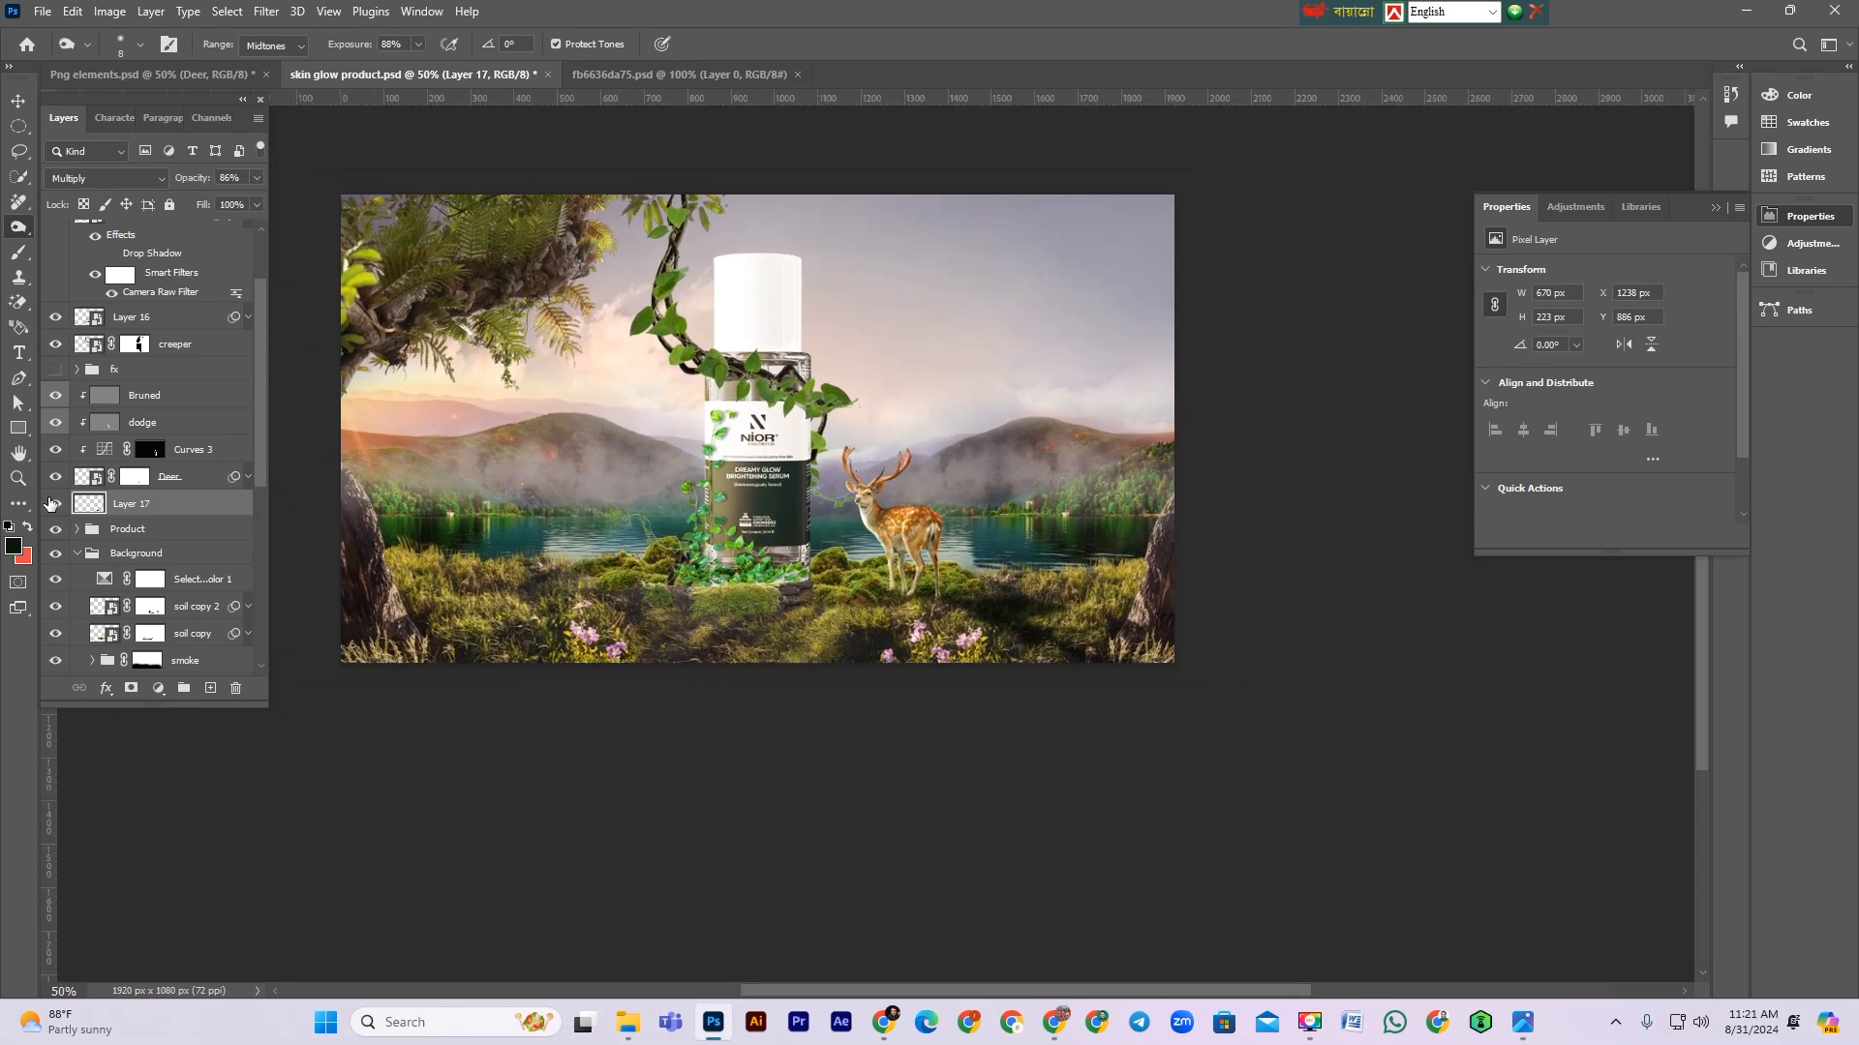
click(131, 688)
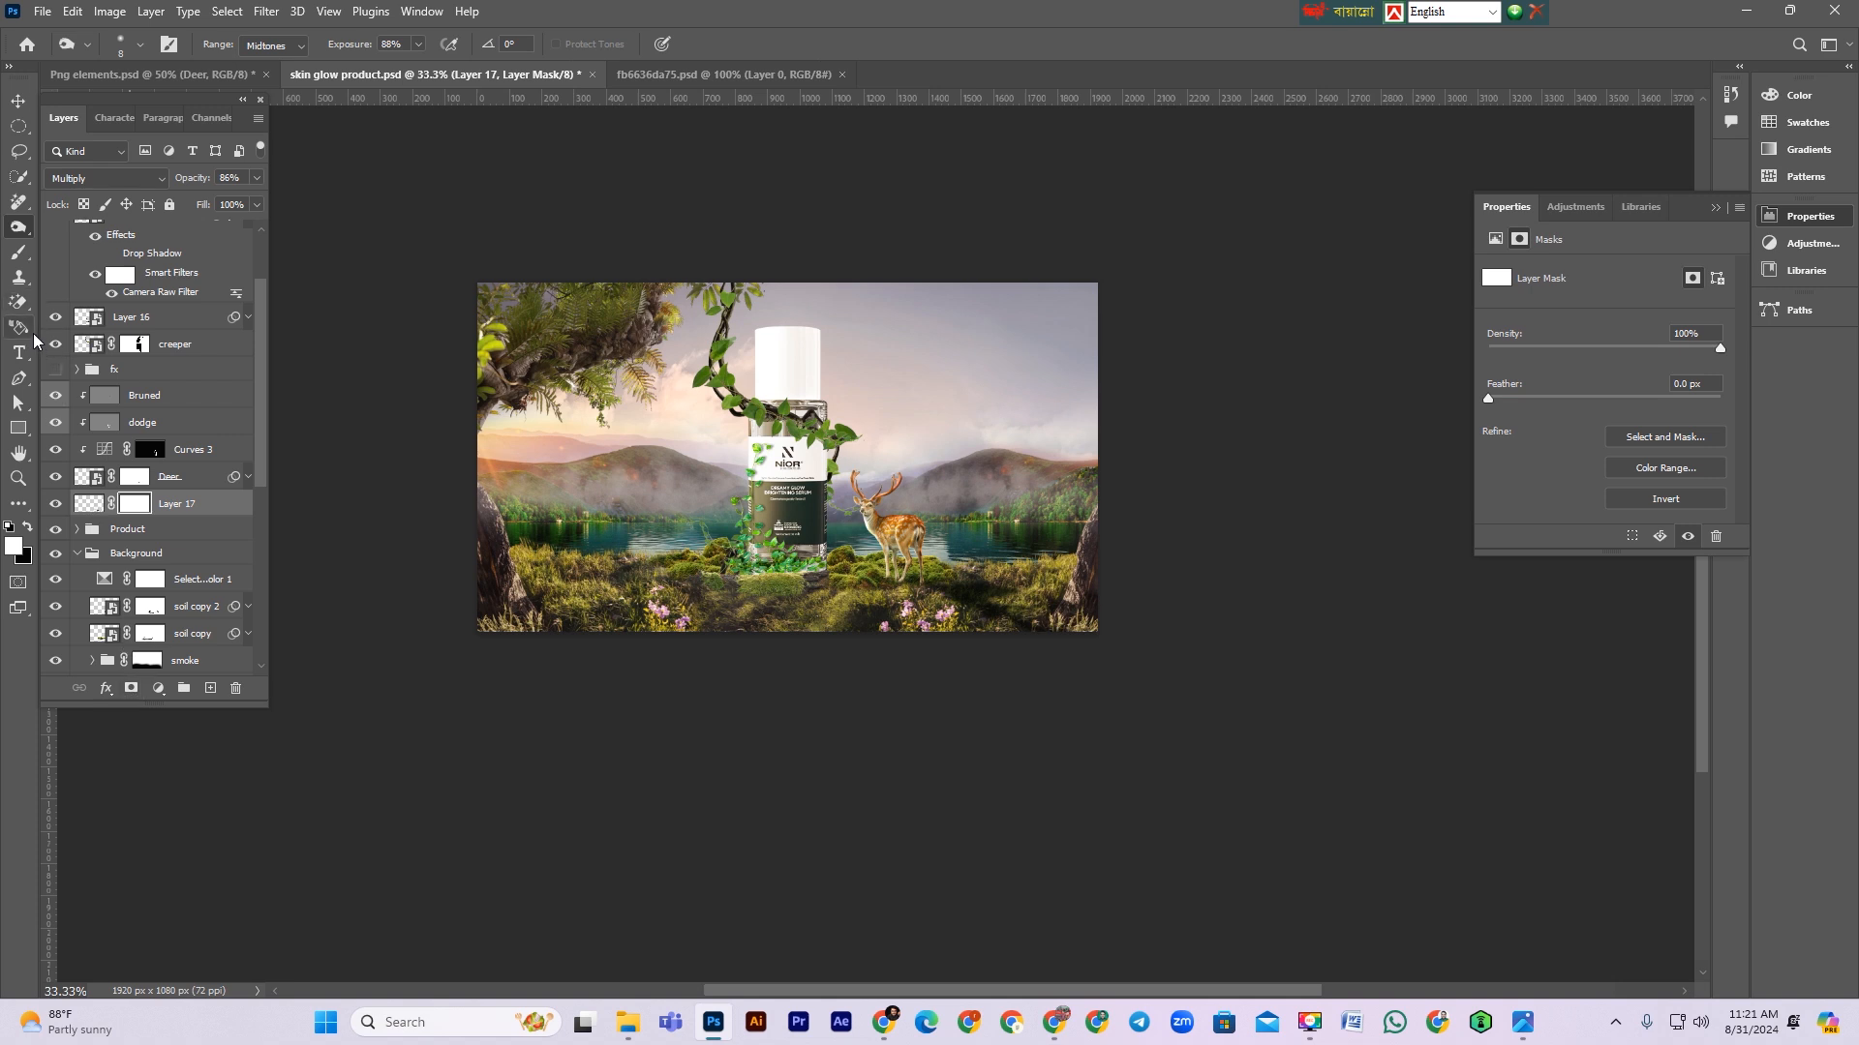
key(g)
key(x)
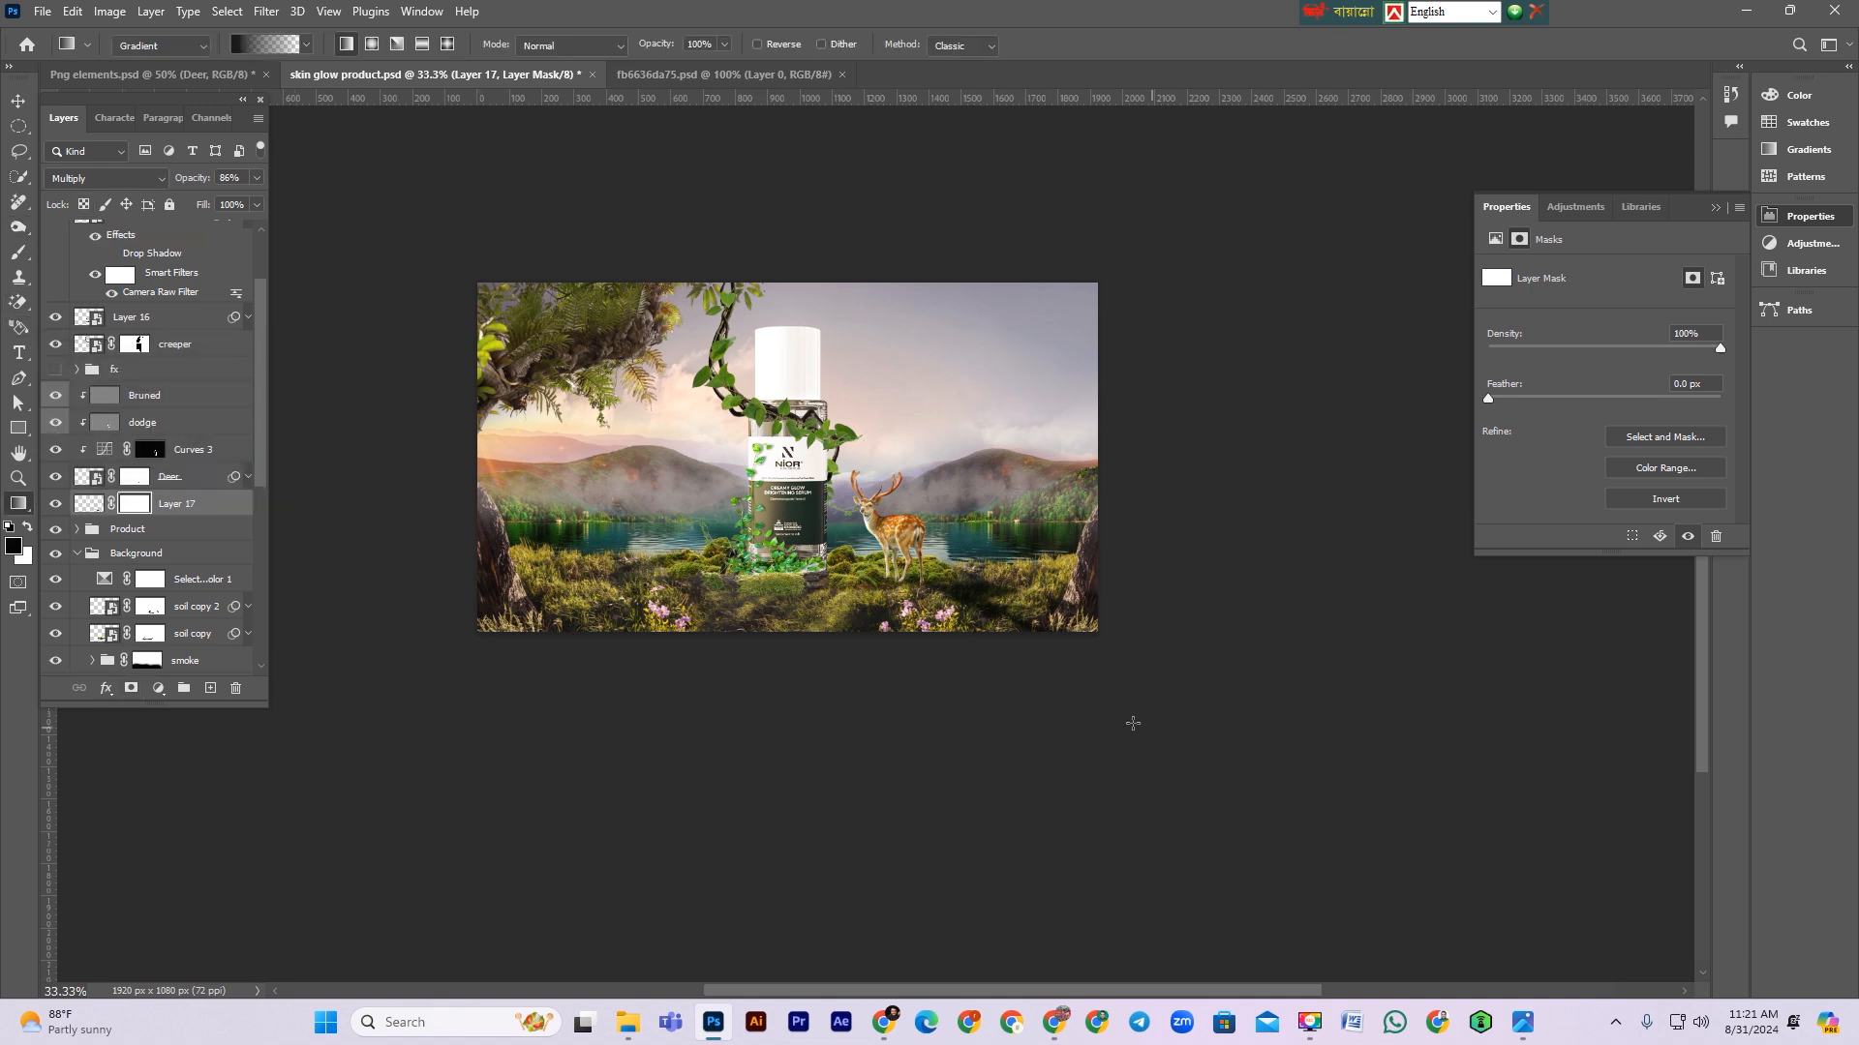
drag(1092, 687, 997, 580)
drag(1058, 678, 980, 581)
key(v)
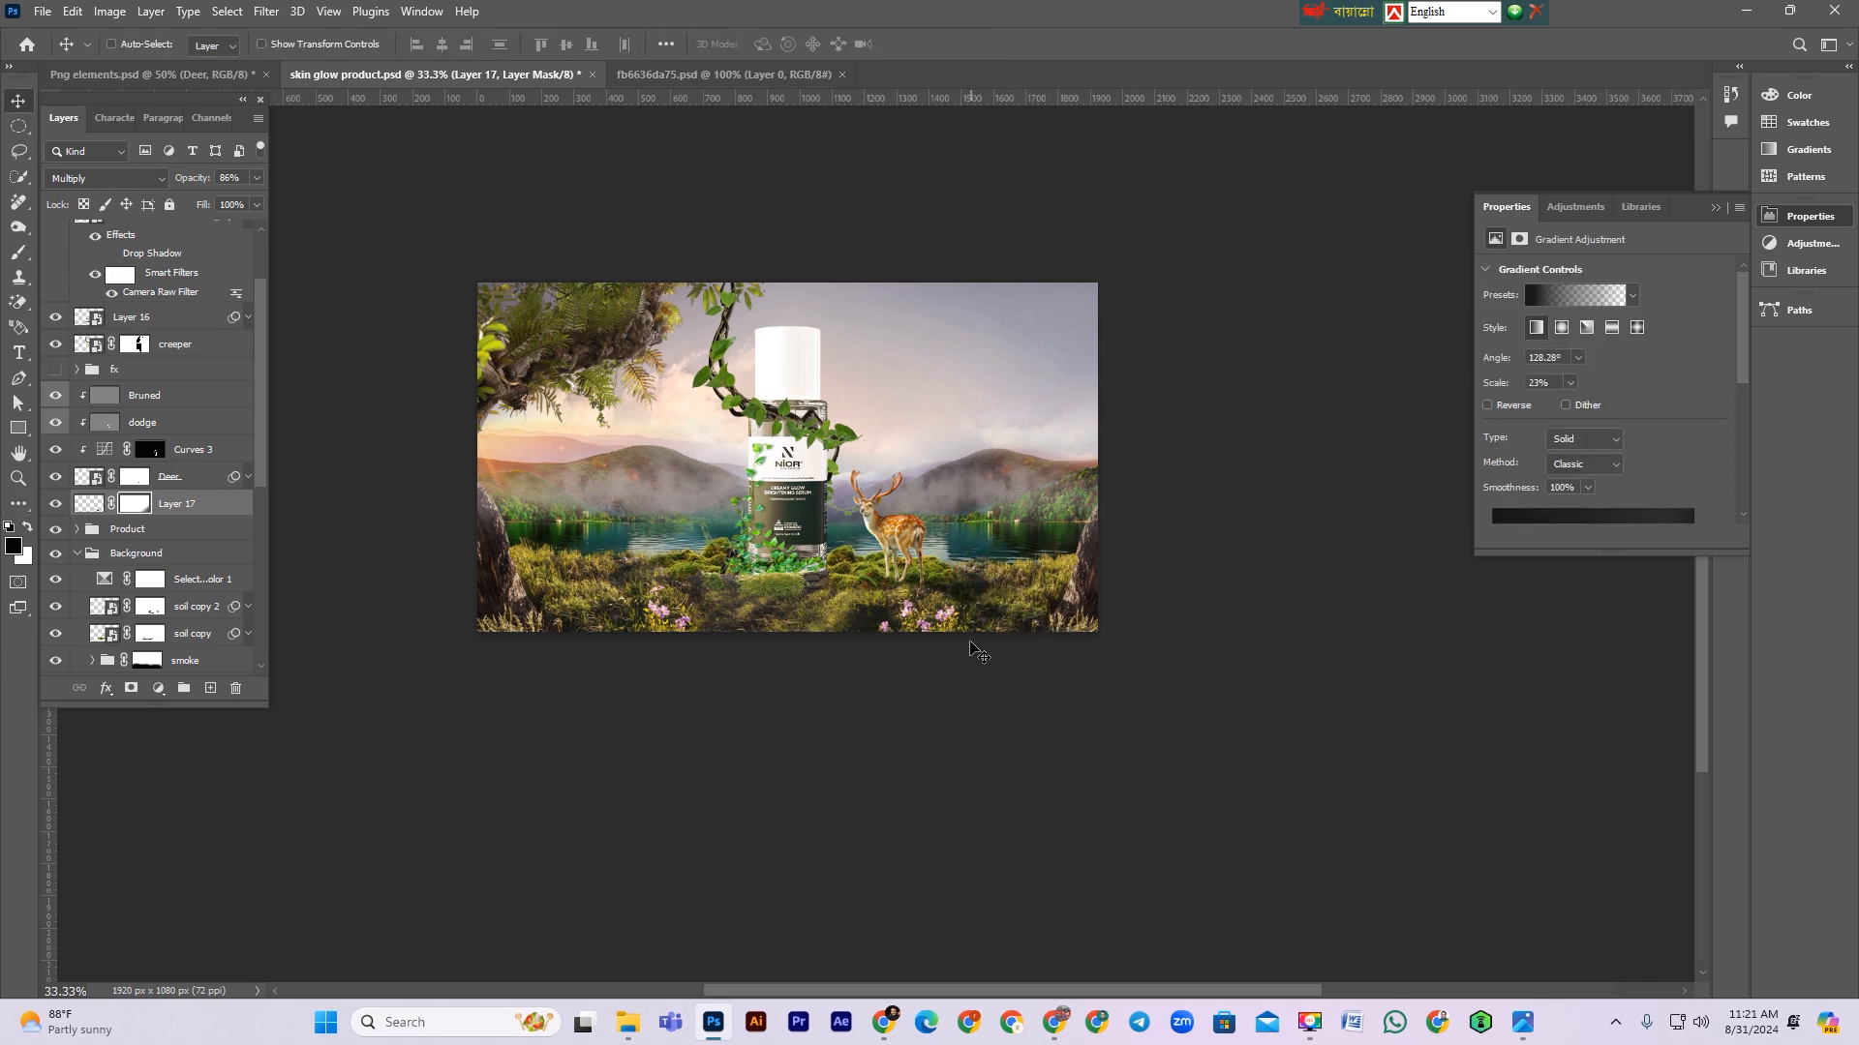
Step: Group the deer layers from Bruned down to Layer 17 into a group named Deer and save the file
scroll(861, 496, up, 5)
click(147, 395)
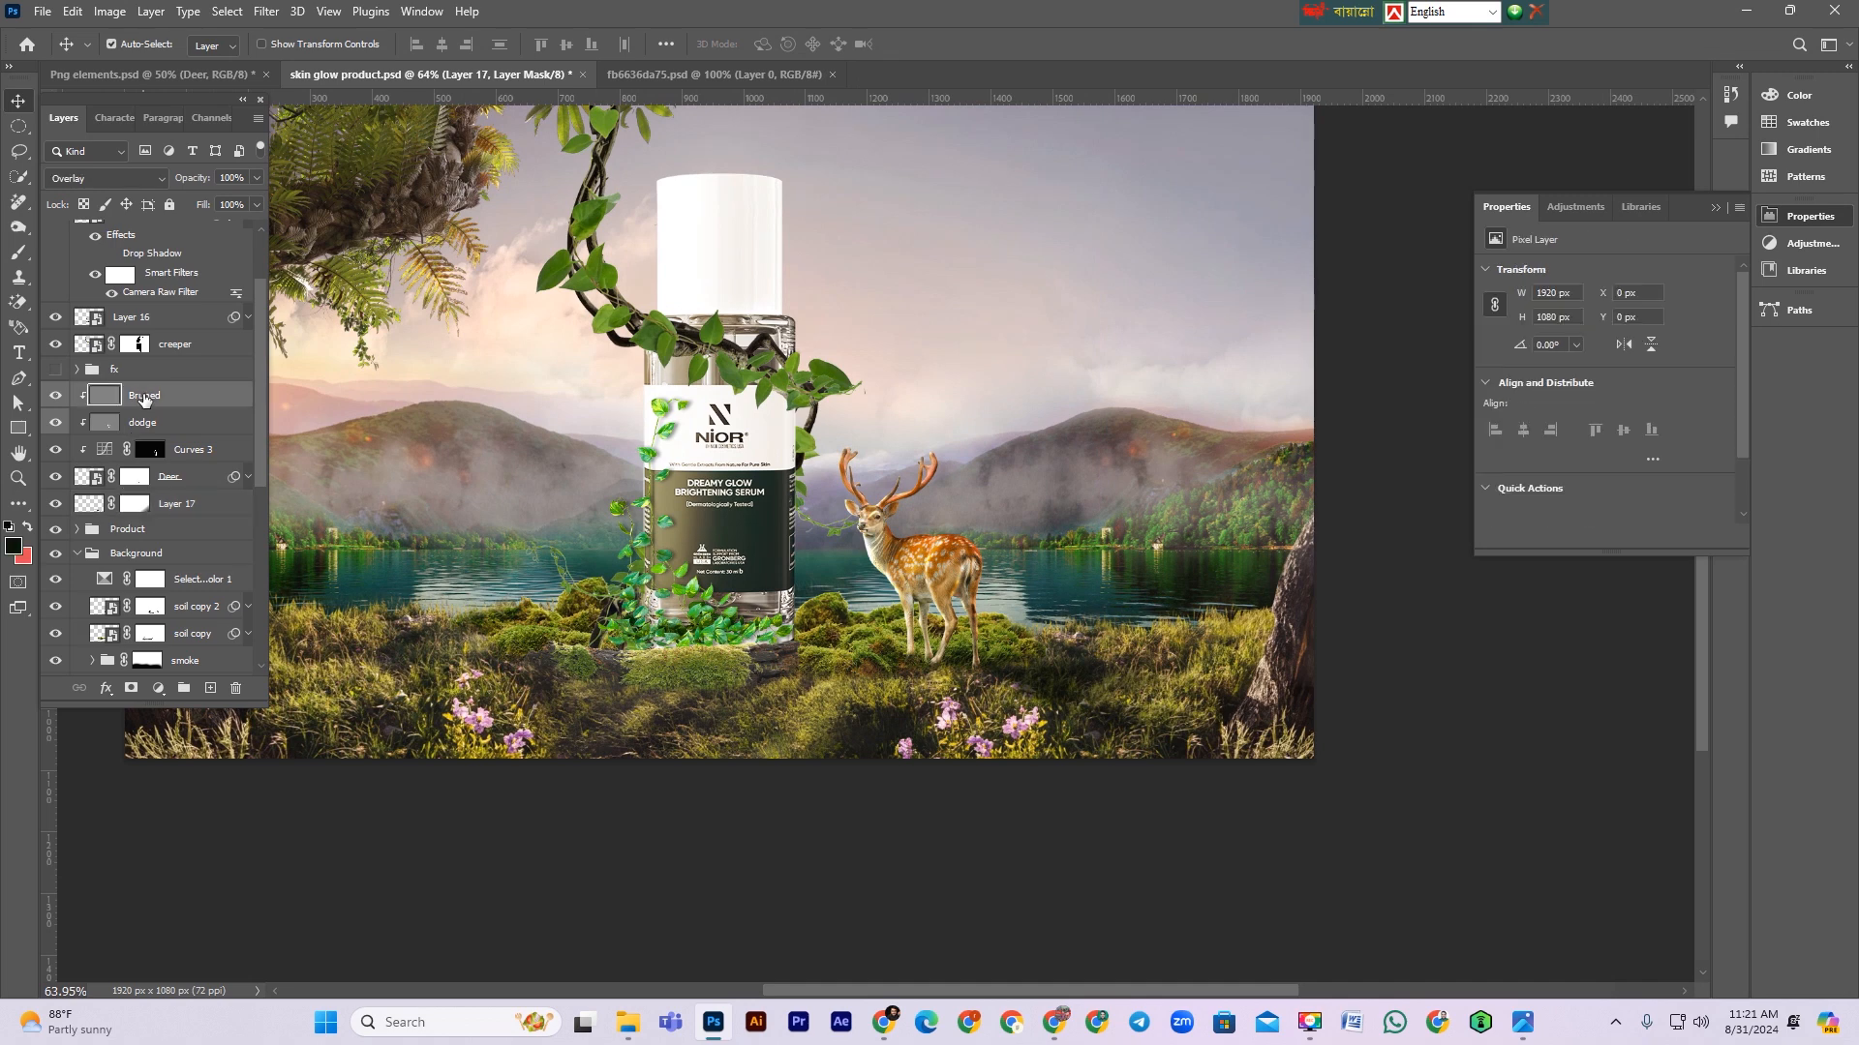
shift+click(195, 516)
key(ctrl+g)
text(Deer)
key(Return)
key(ctrl+s)
scroll(1287, 891, up, 2)
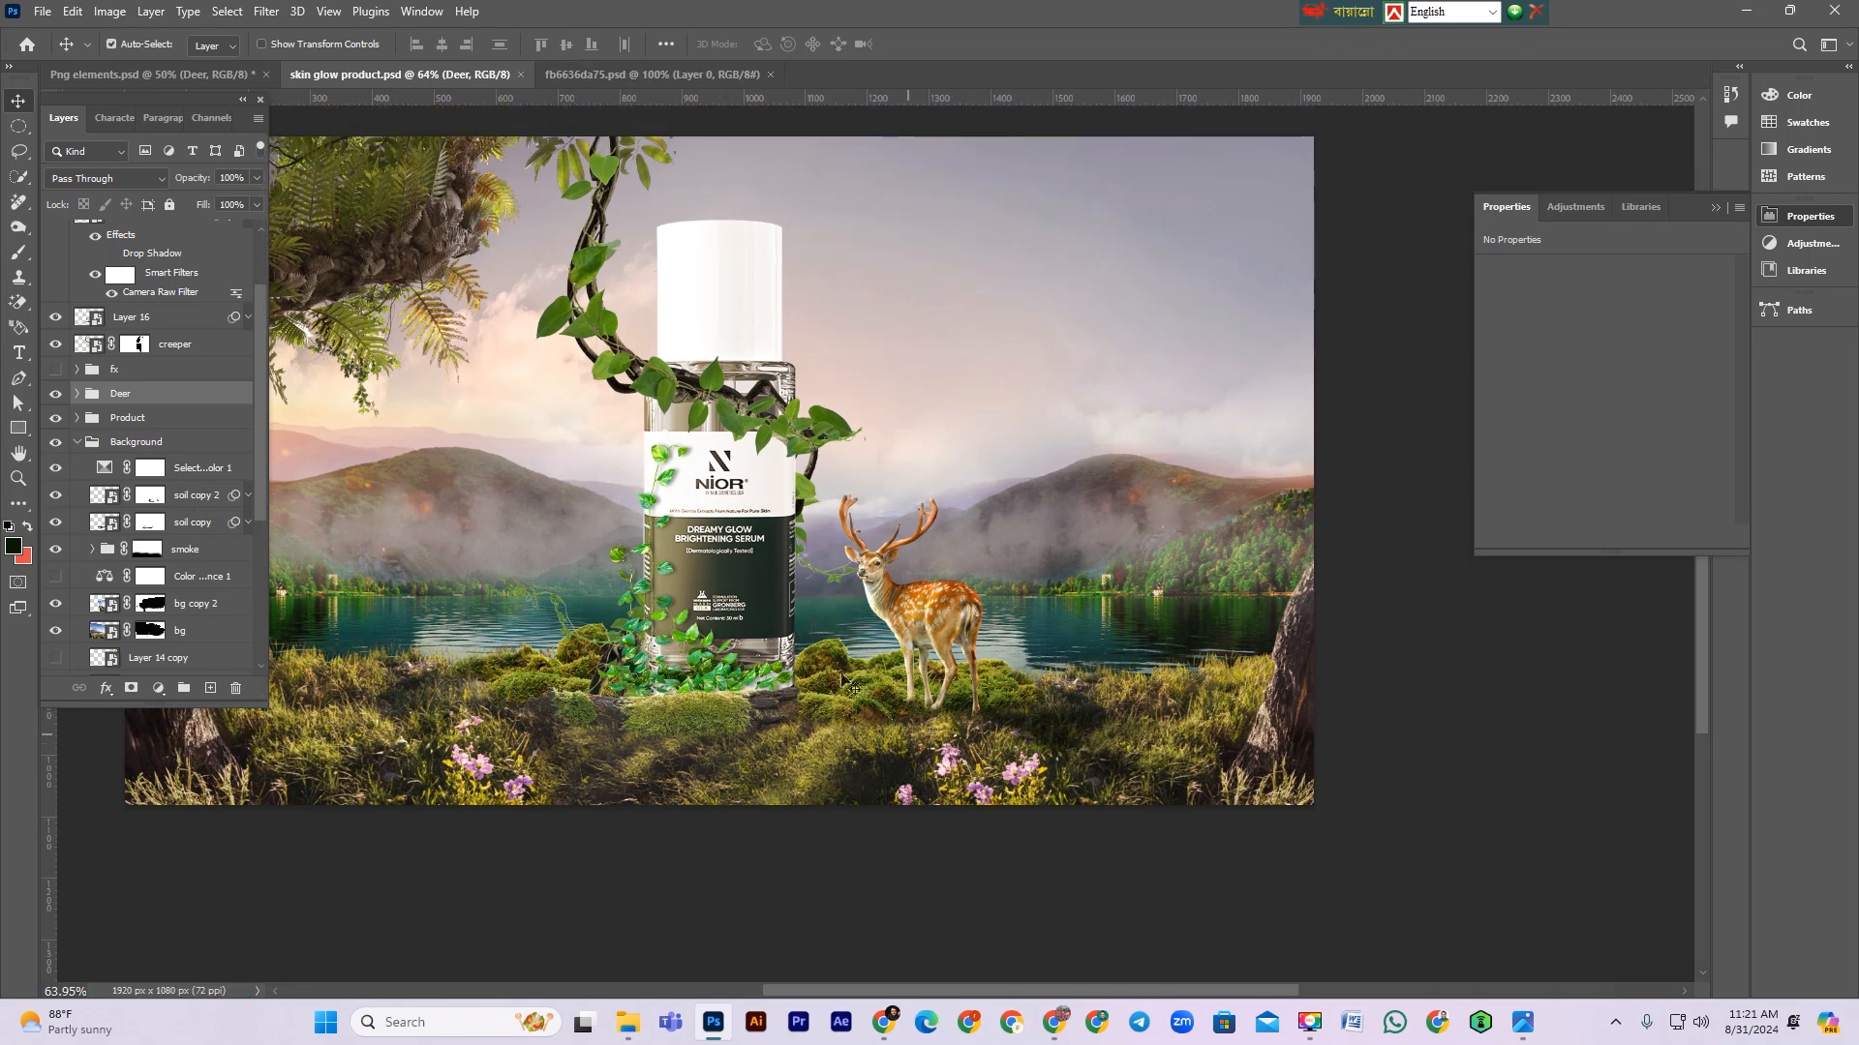
Step: Load the product bottle's selection and create a new empty layer beneath the product layers
click(95, 422)
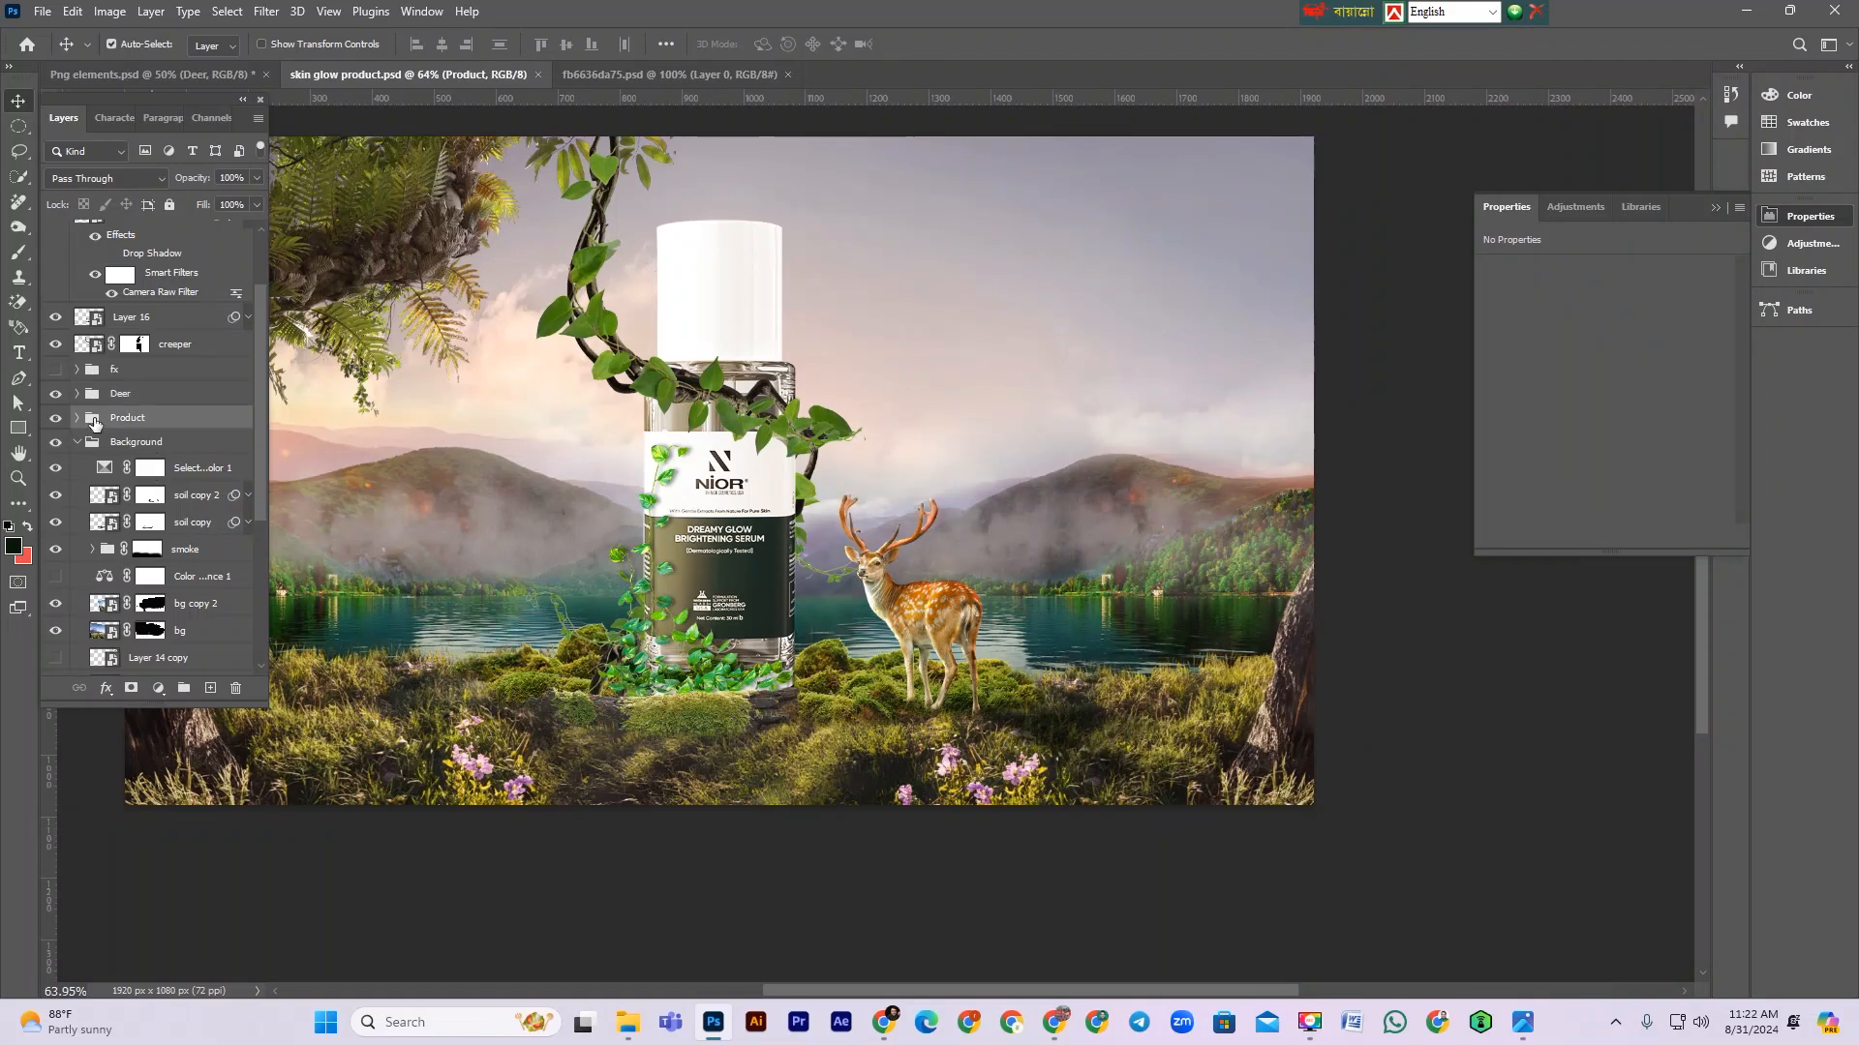
click(77, 418)
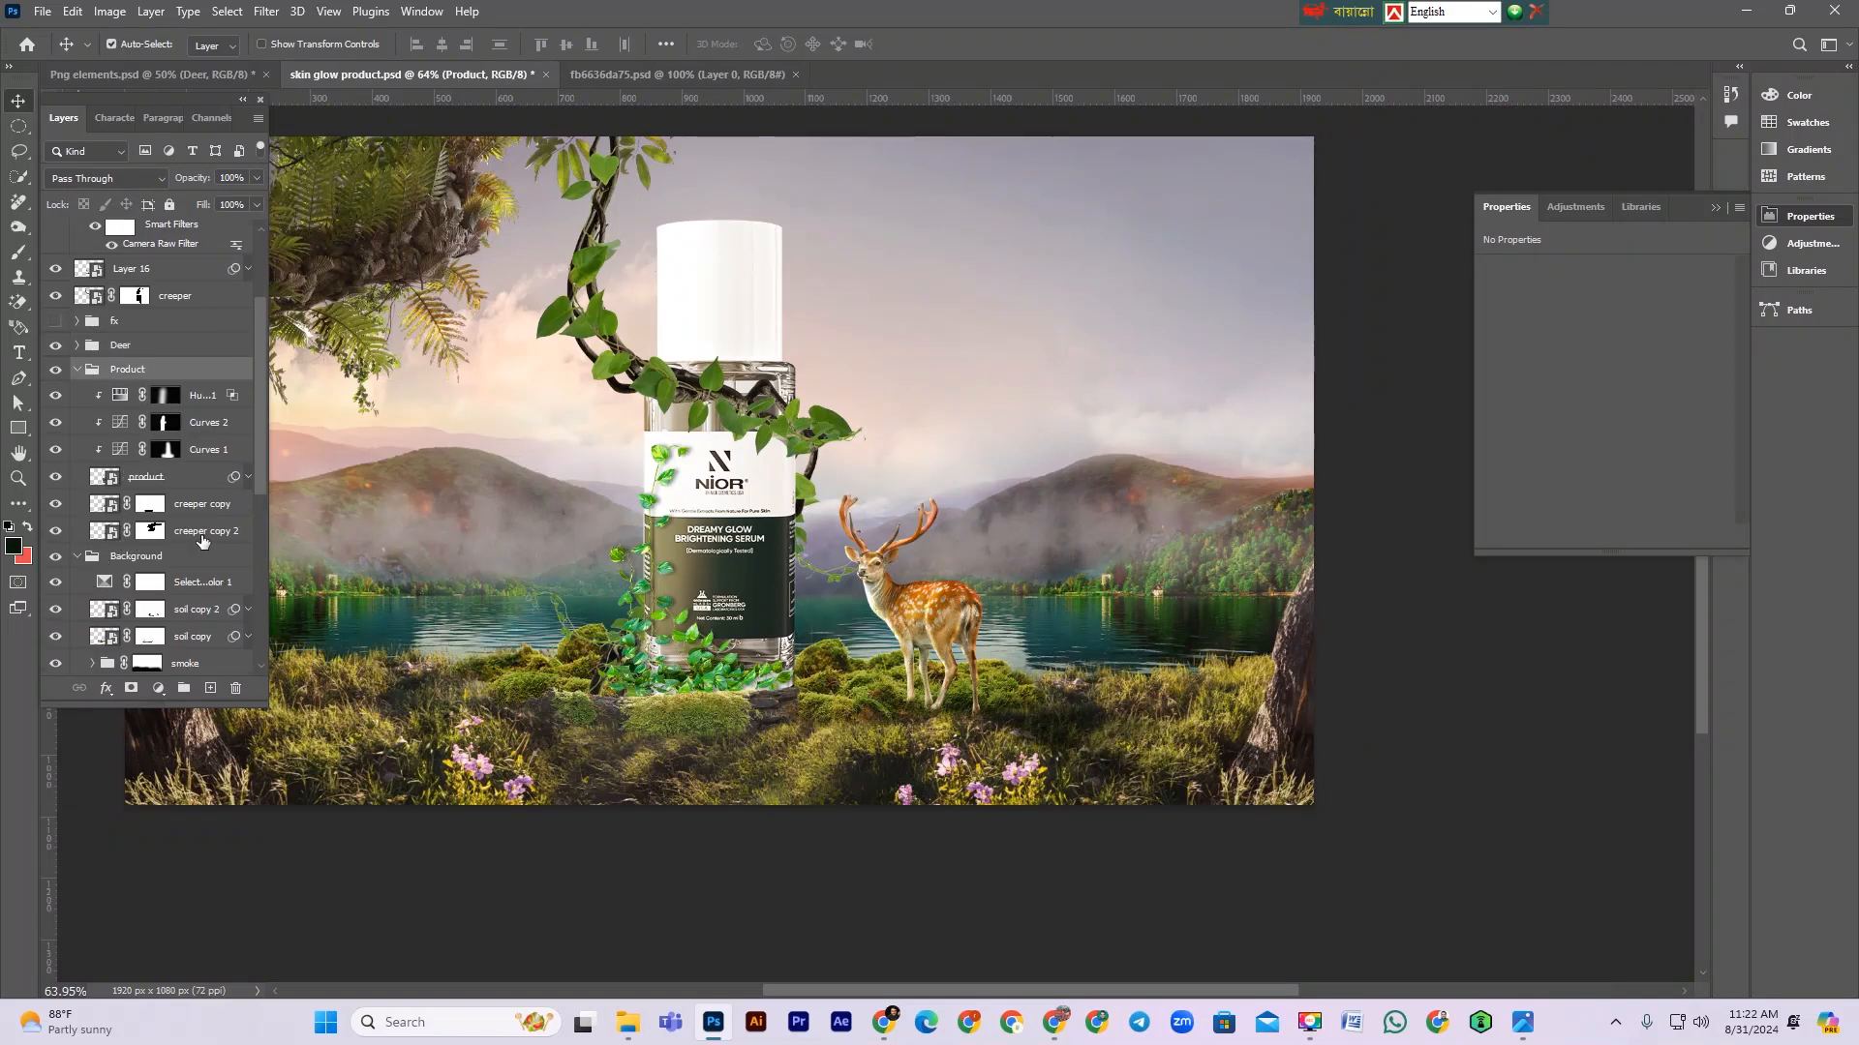
click(177, 528)
ctrl+click(96, 479)
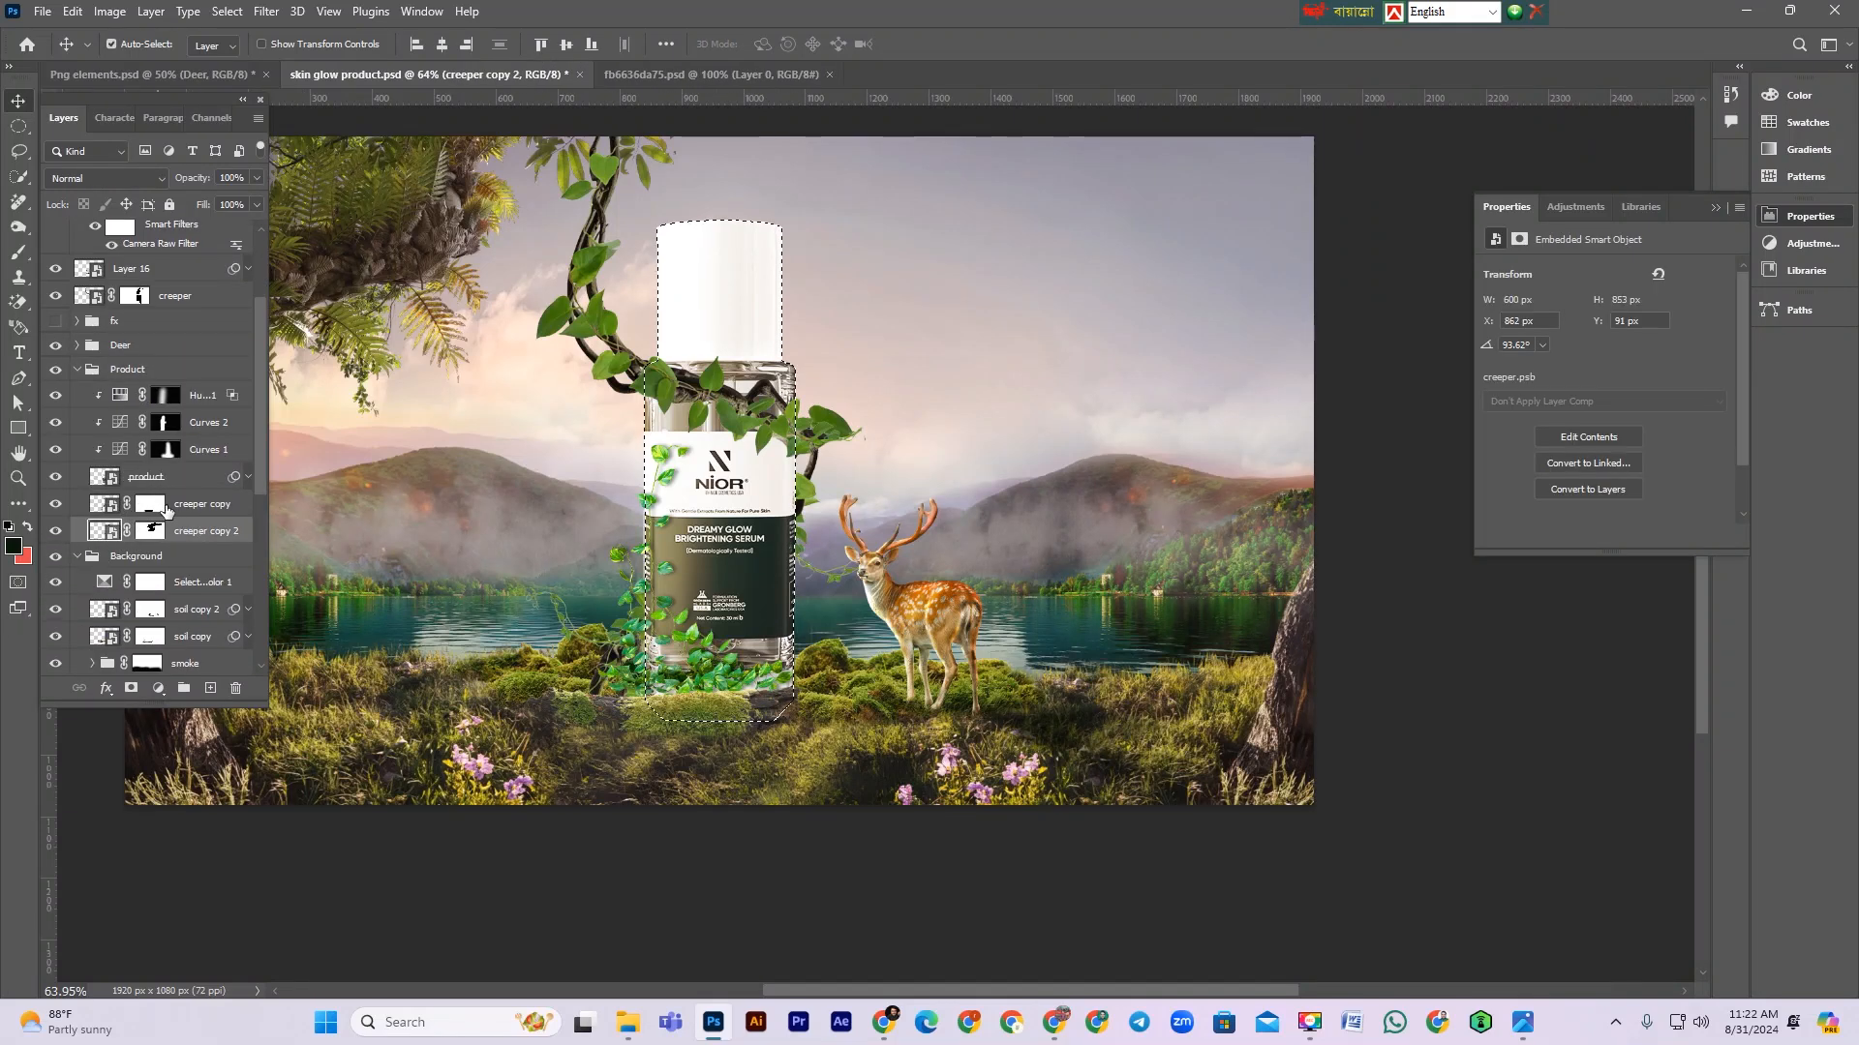
click(189, 510)
click(189, 530)
click(180, 557)
click(209, 689)
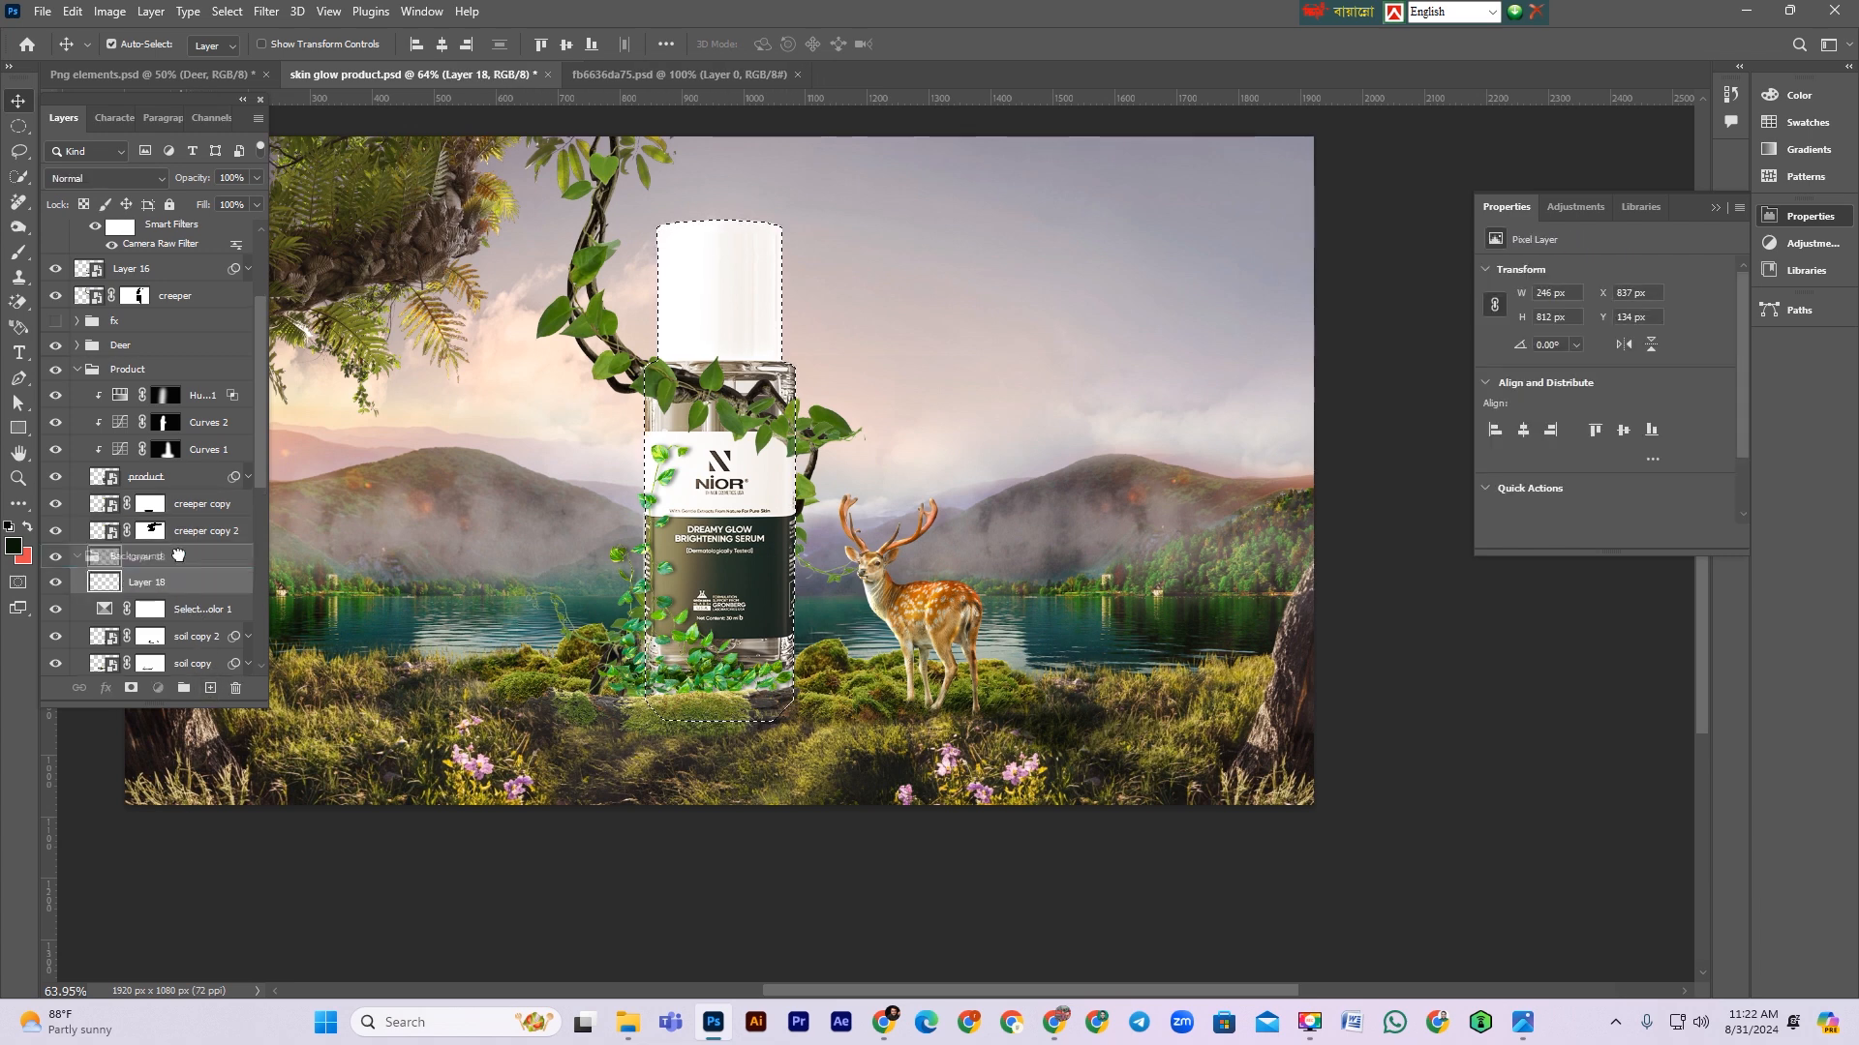
Step: Pick a dark olive green from the grass as the foreground color
click(15, 546)
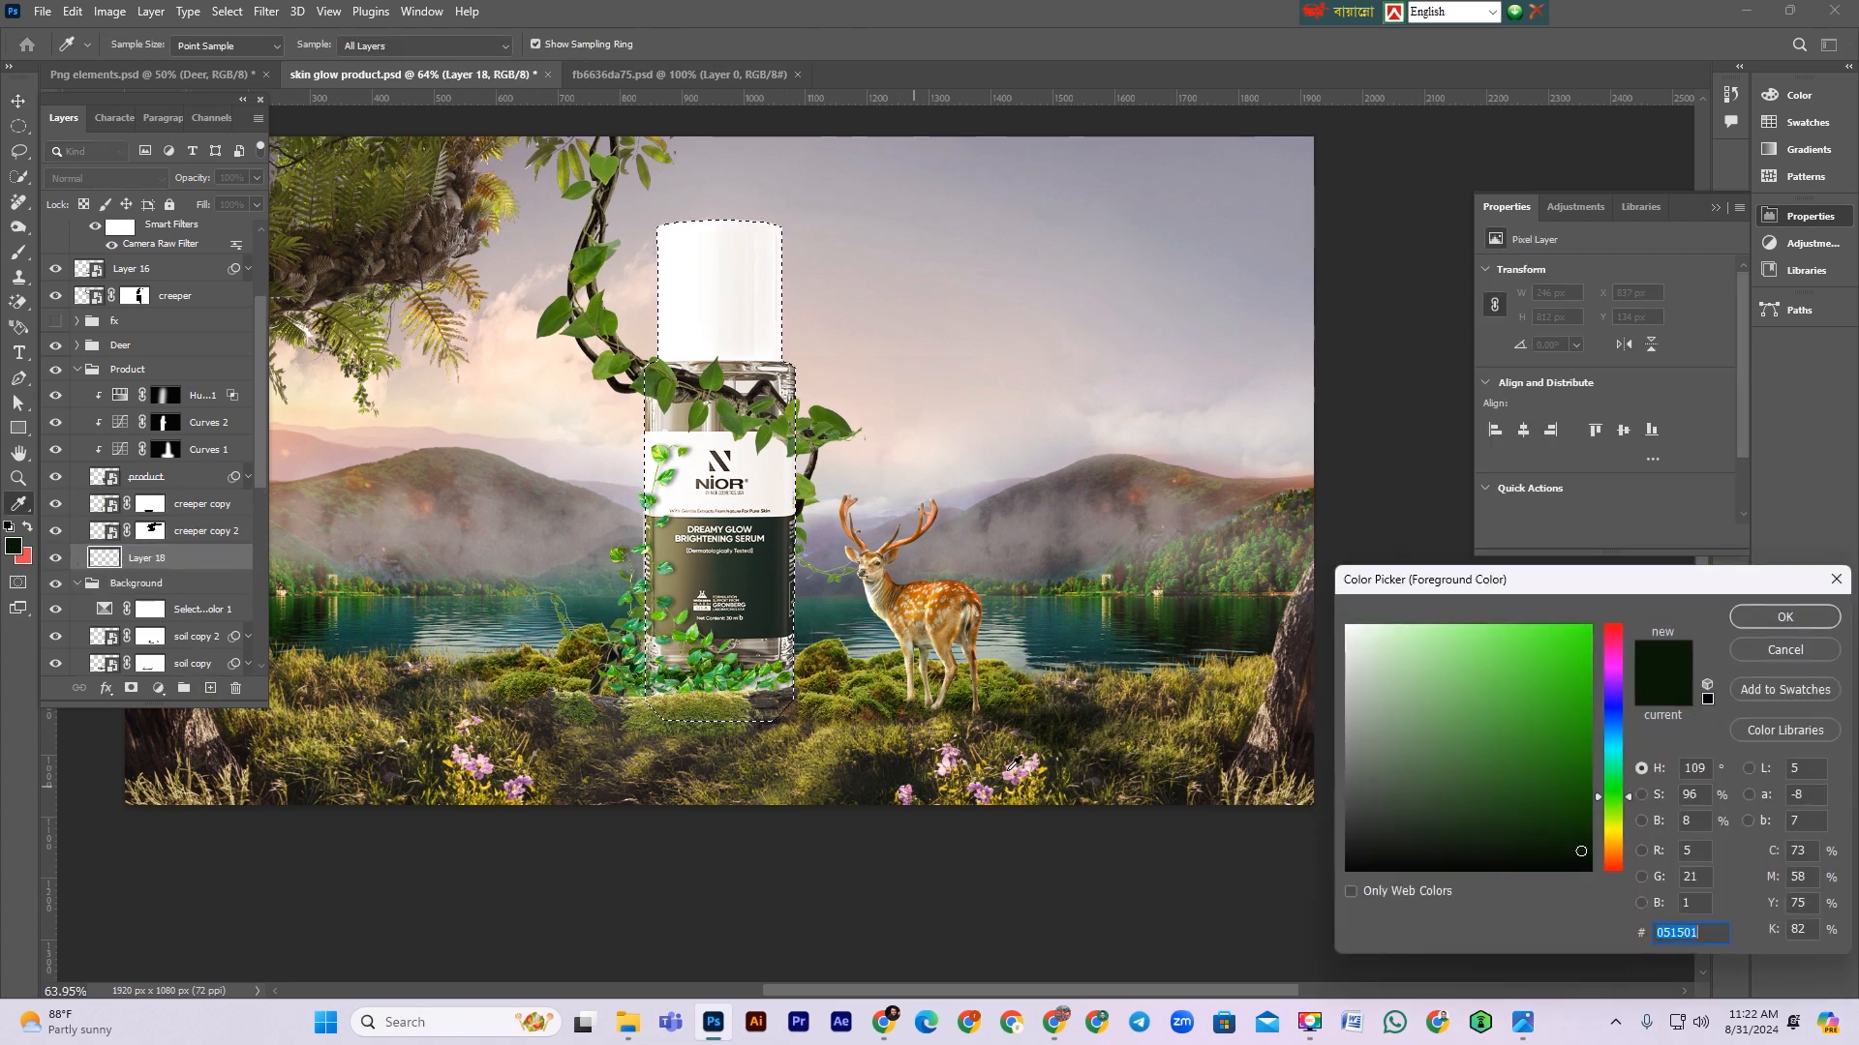
click(871, 702)
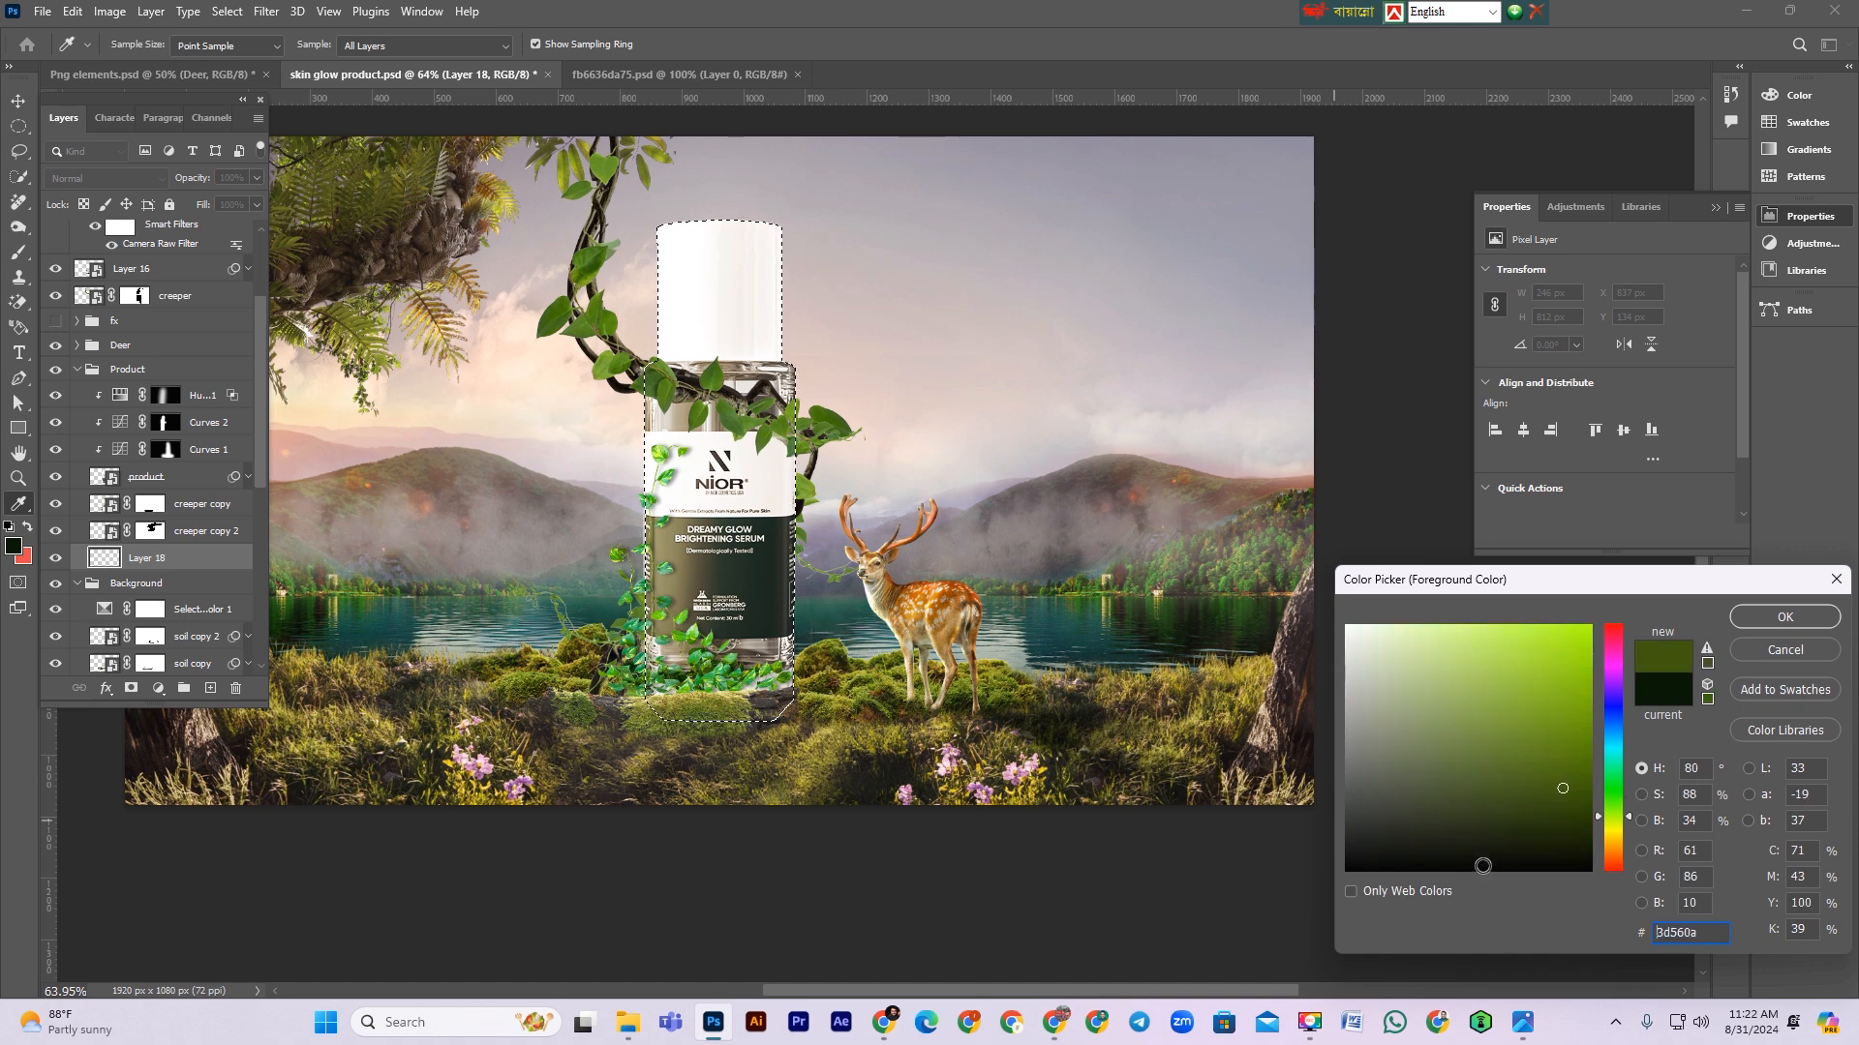
drag(1559, 840, 1617, 796)
click(1785, 617)
key(v)
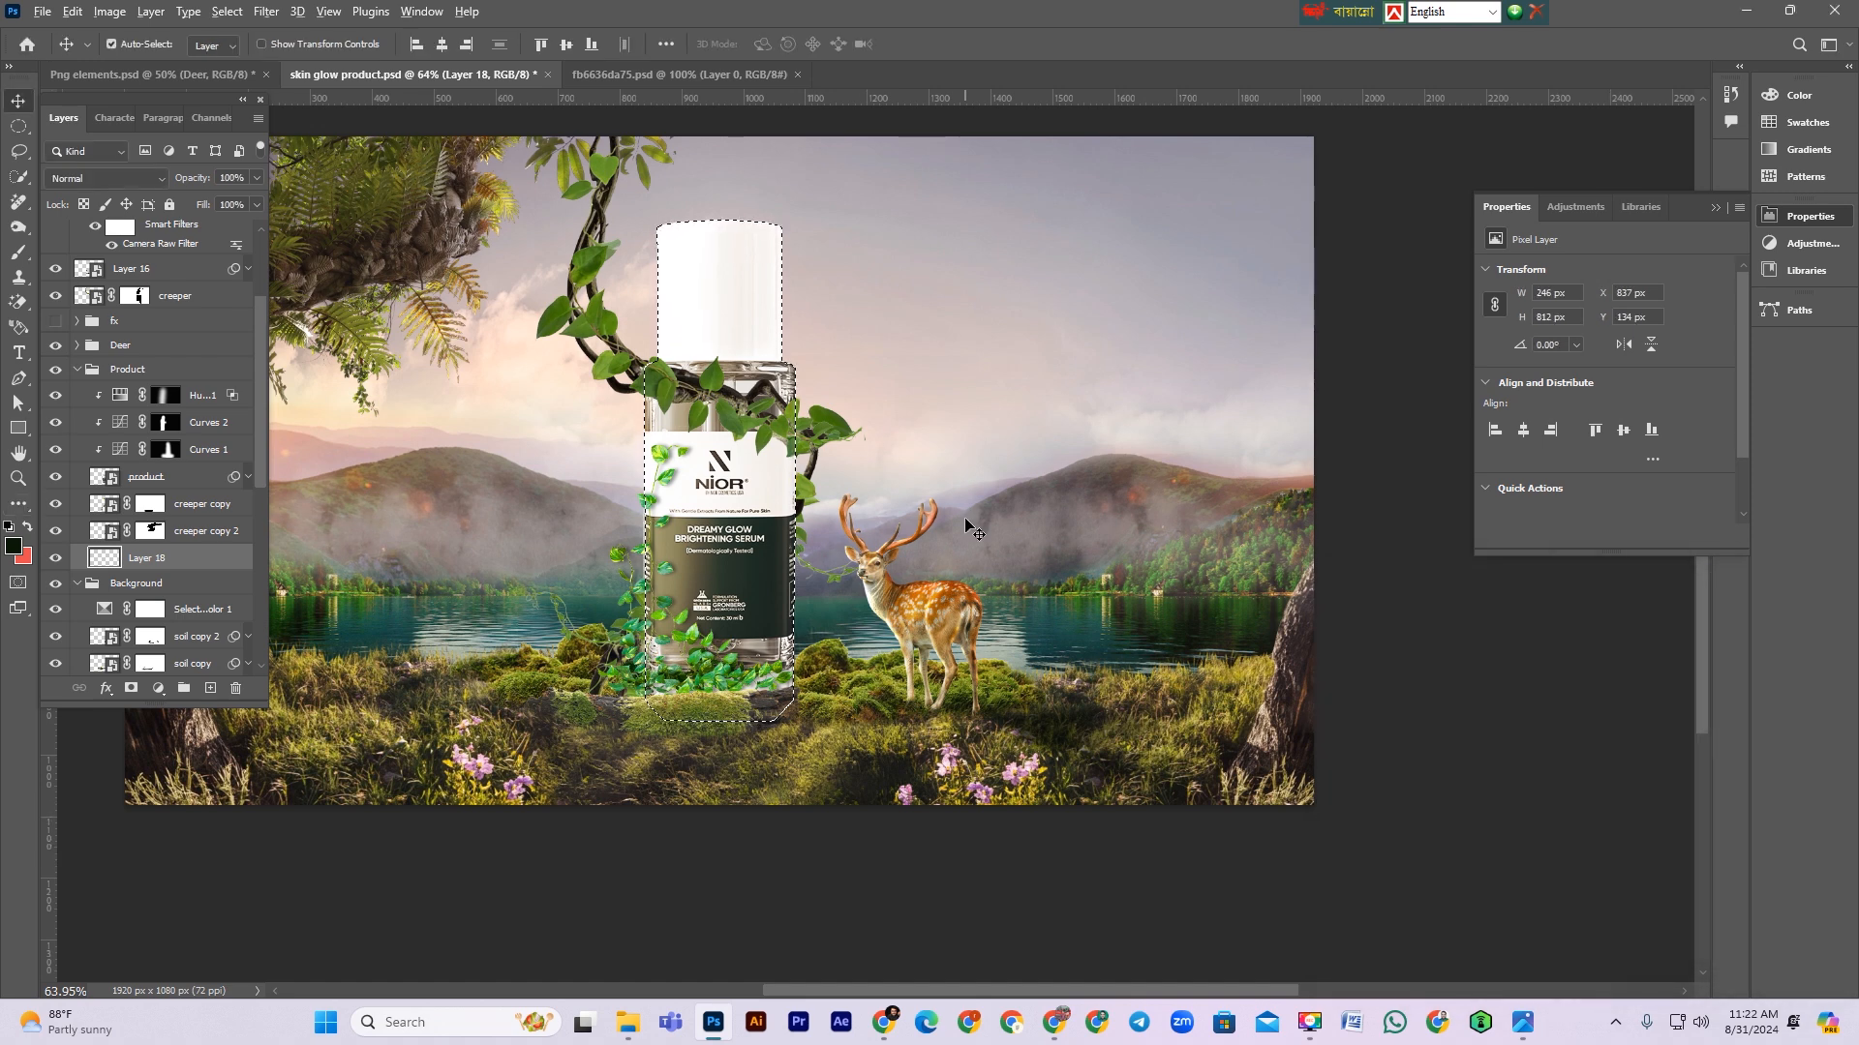
Step: Fill the bottle selection with green on Layer 18 and distort it into a flat shadow slanting toward the lower right
key(alt+BackSpace)
key(ctrl+d)
key(ctrl+t)
drag(728, 221, 1210, 768)
key(ctrl+z)
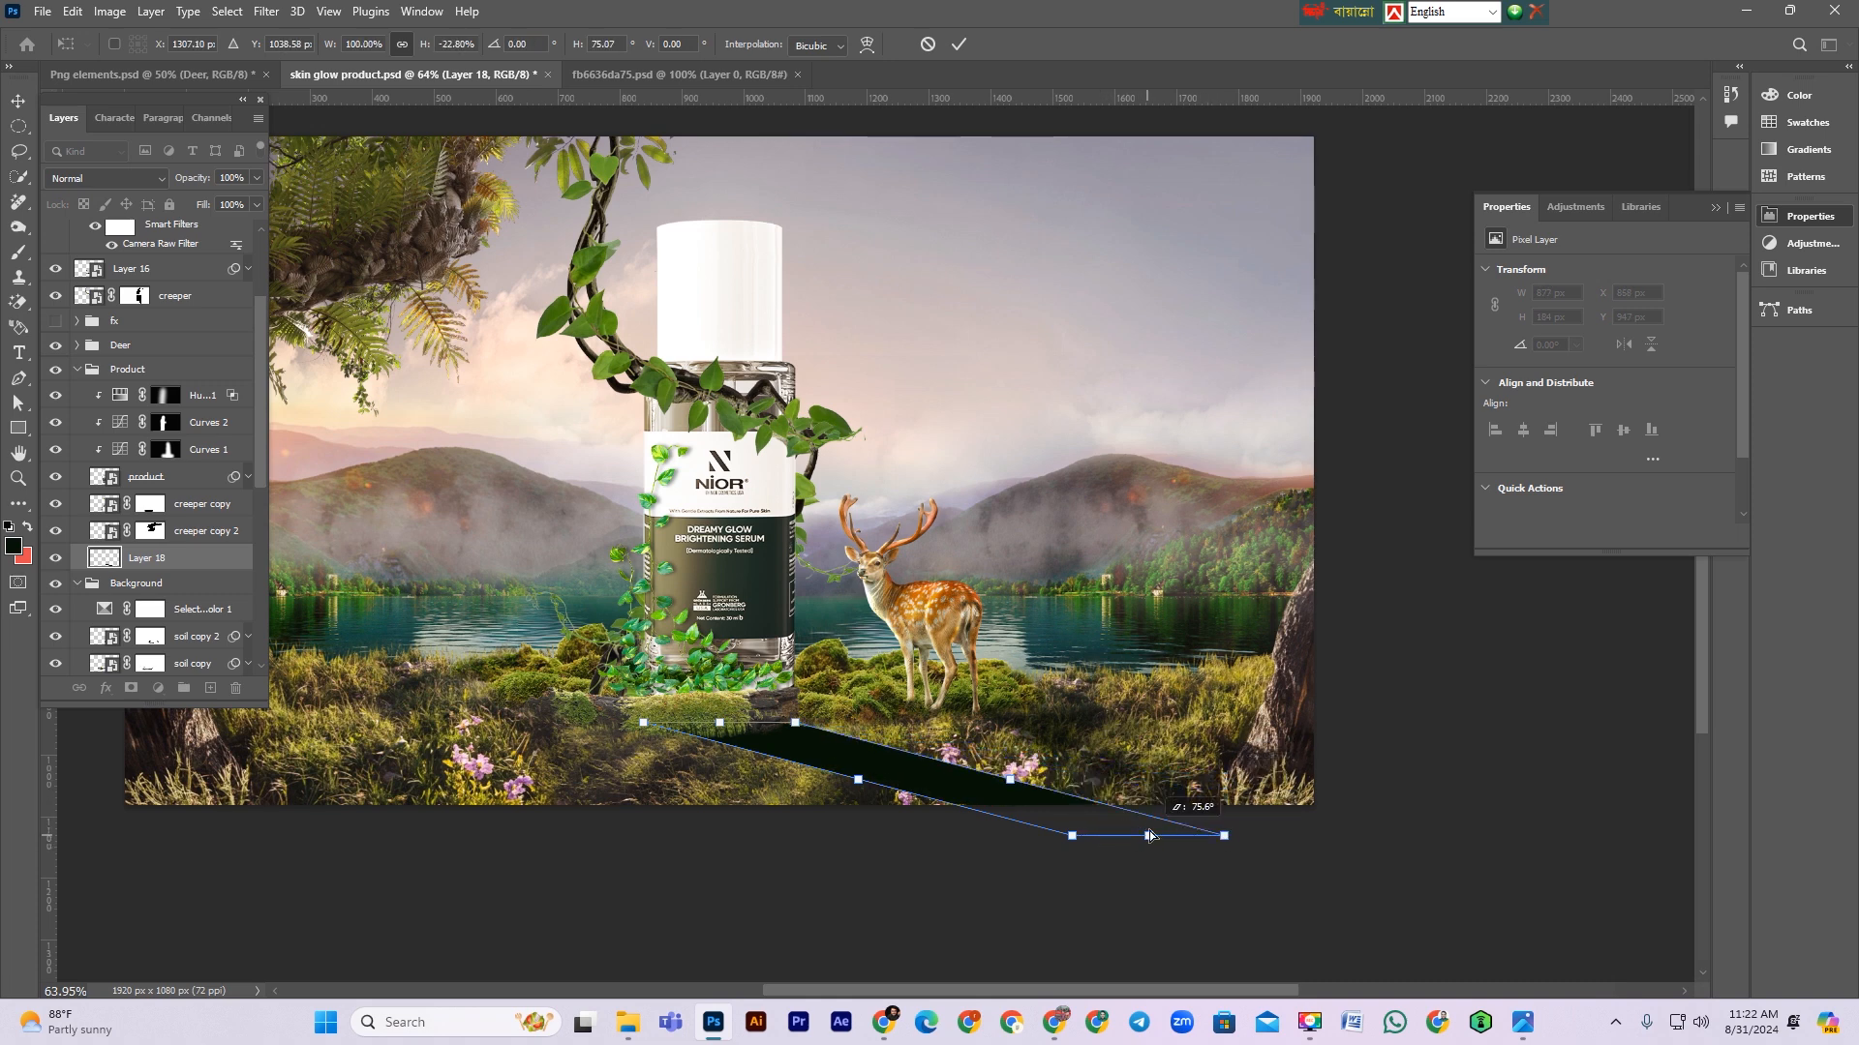
drag(1150, 838, 1161, 808)
drag(795, 724, 792, 687)
drag(645, 726, 639, 714)
mouse_move(1238, 809)
mouse_down()
mouse_move(1250, 774)
mouse_move(1231, 787)
mouse_up()
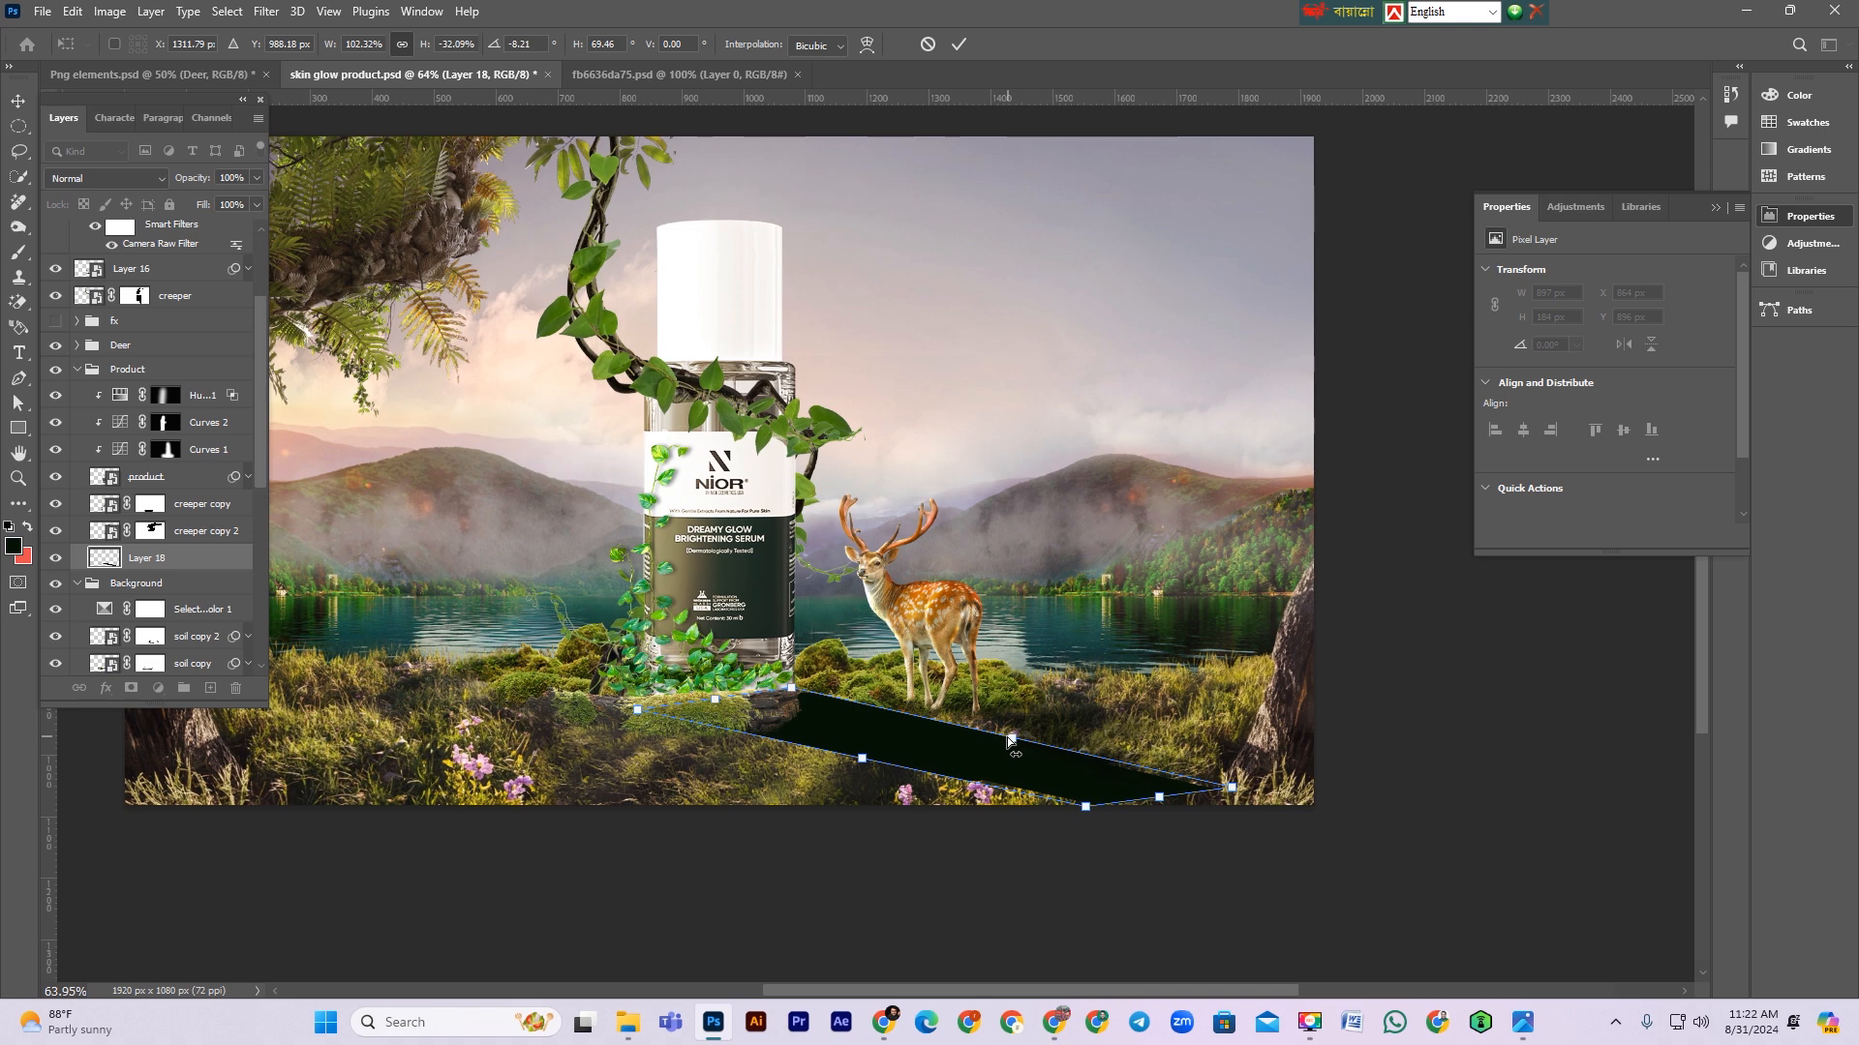
drag(1159, 798, 1206, 796)
key(Return)
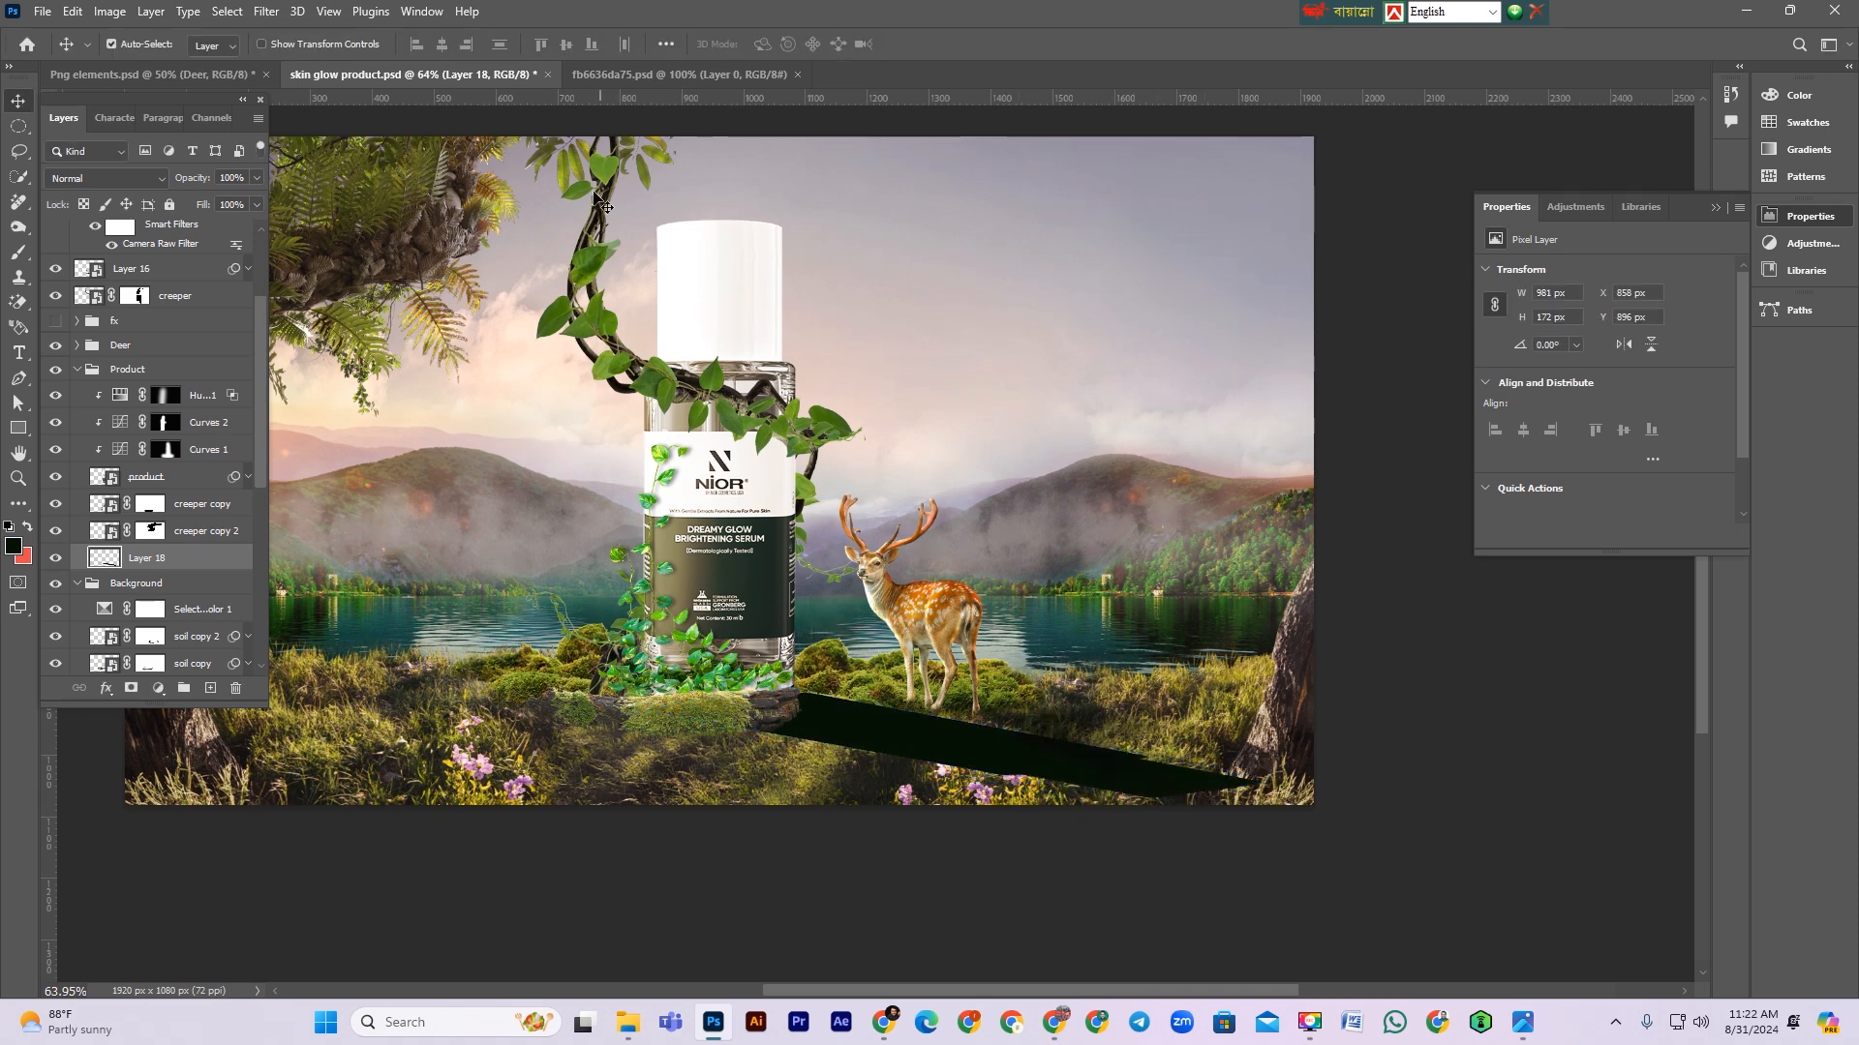
Step: Apply a Gaussian Blur with a 6.2 pixel radius to the shadow
click(266, 12)
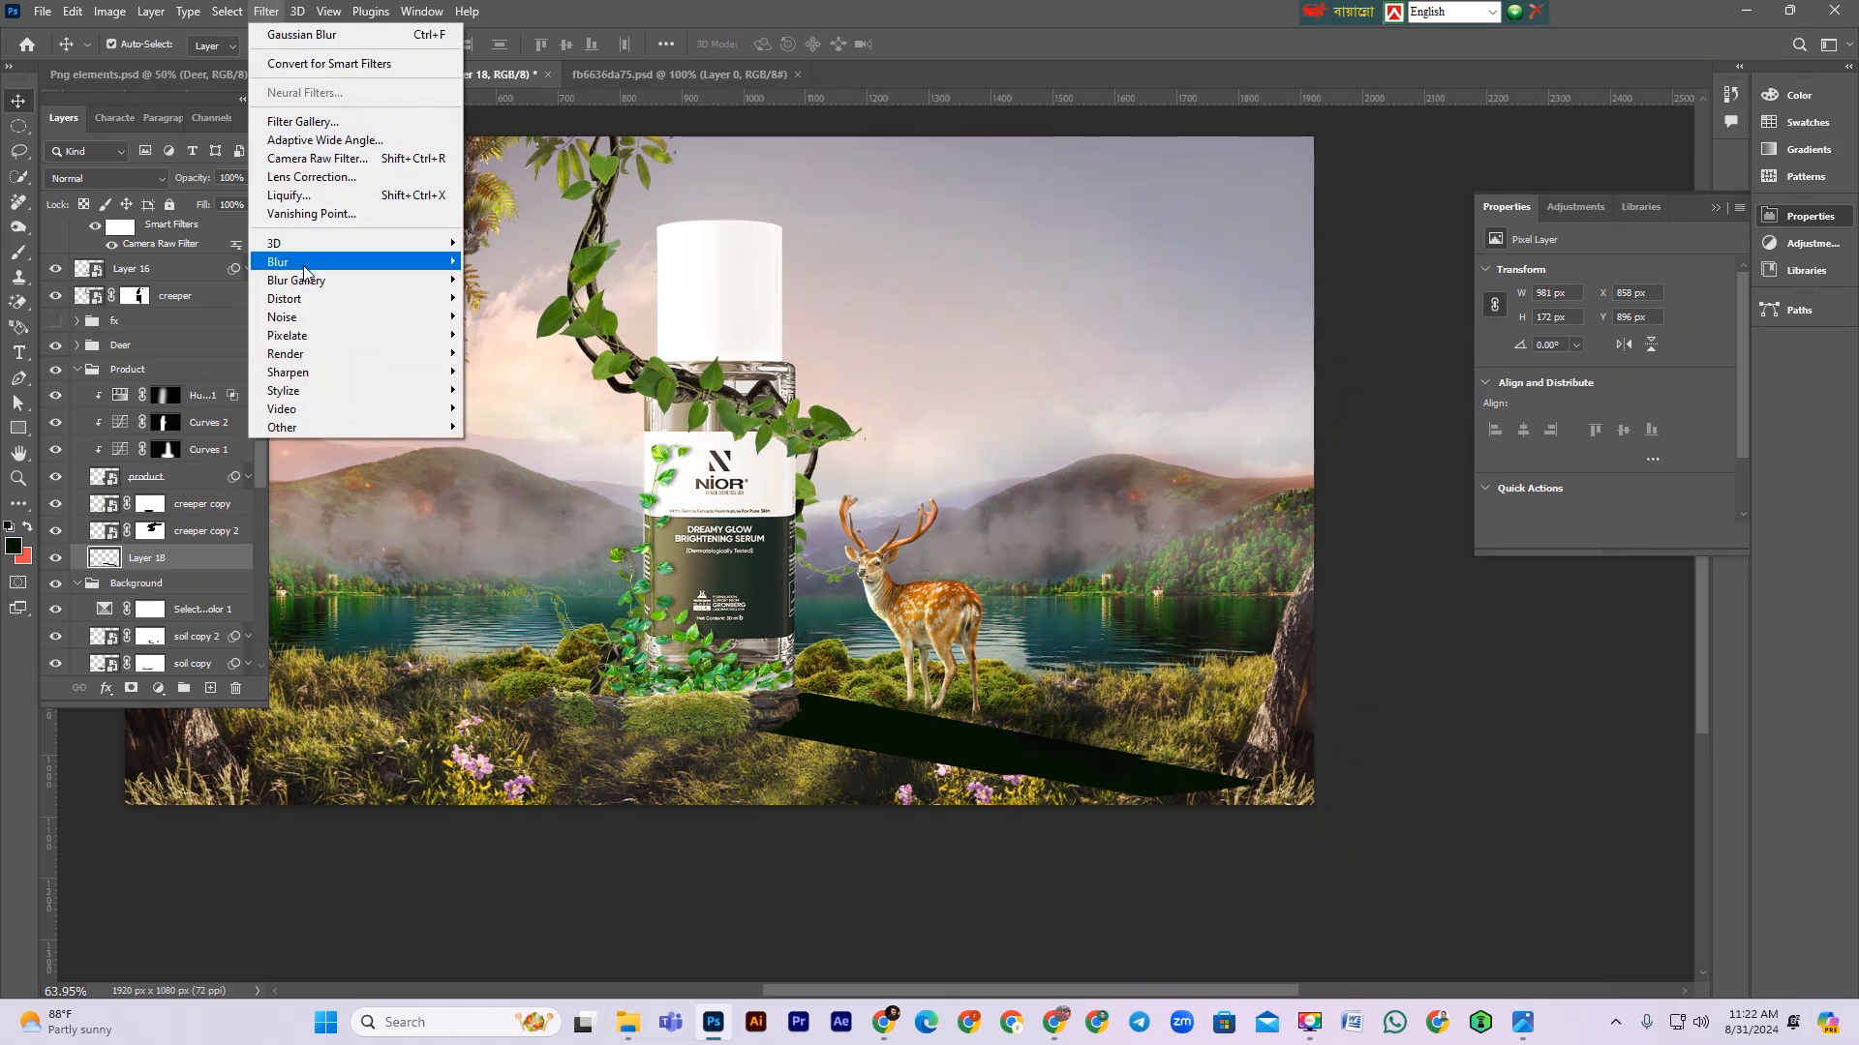
mouse_move(305, 274)
click(503, 335)
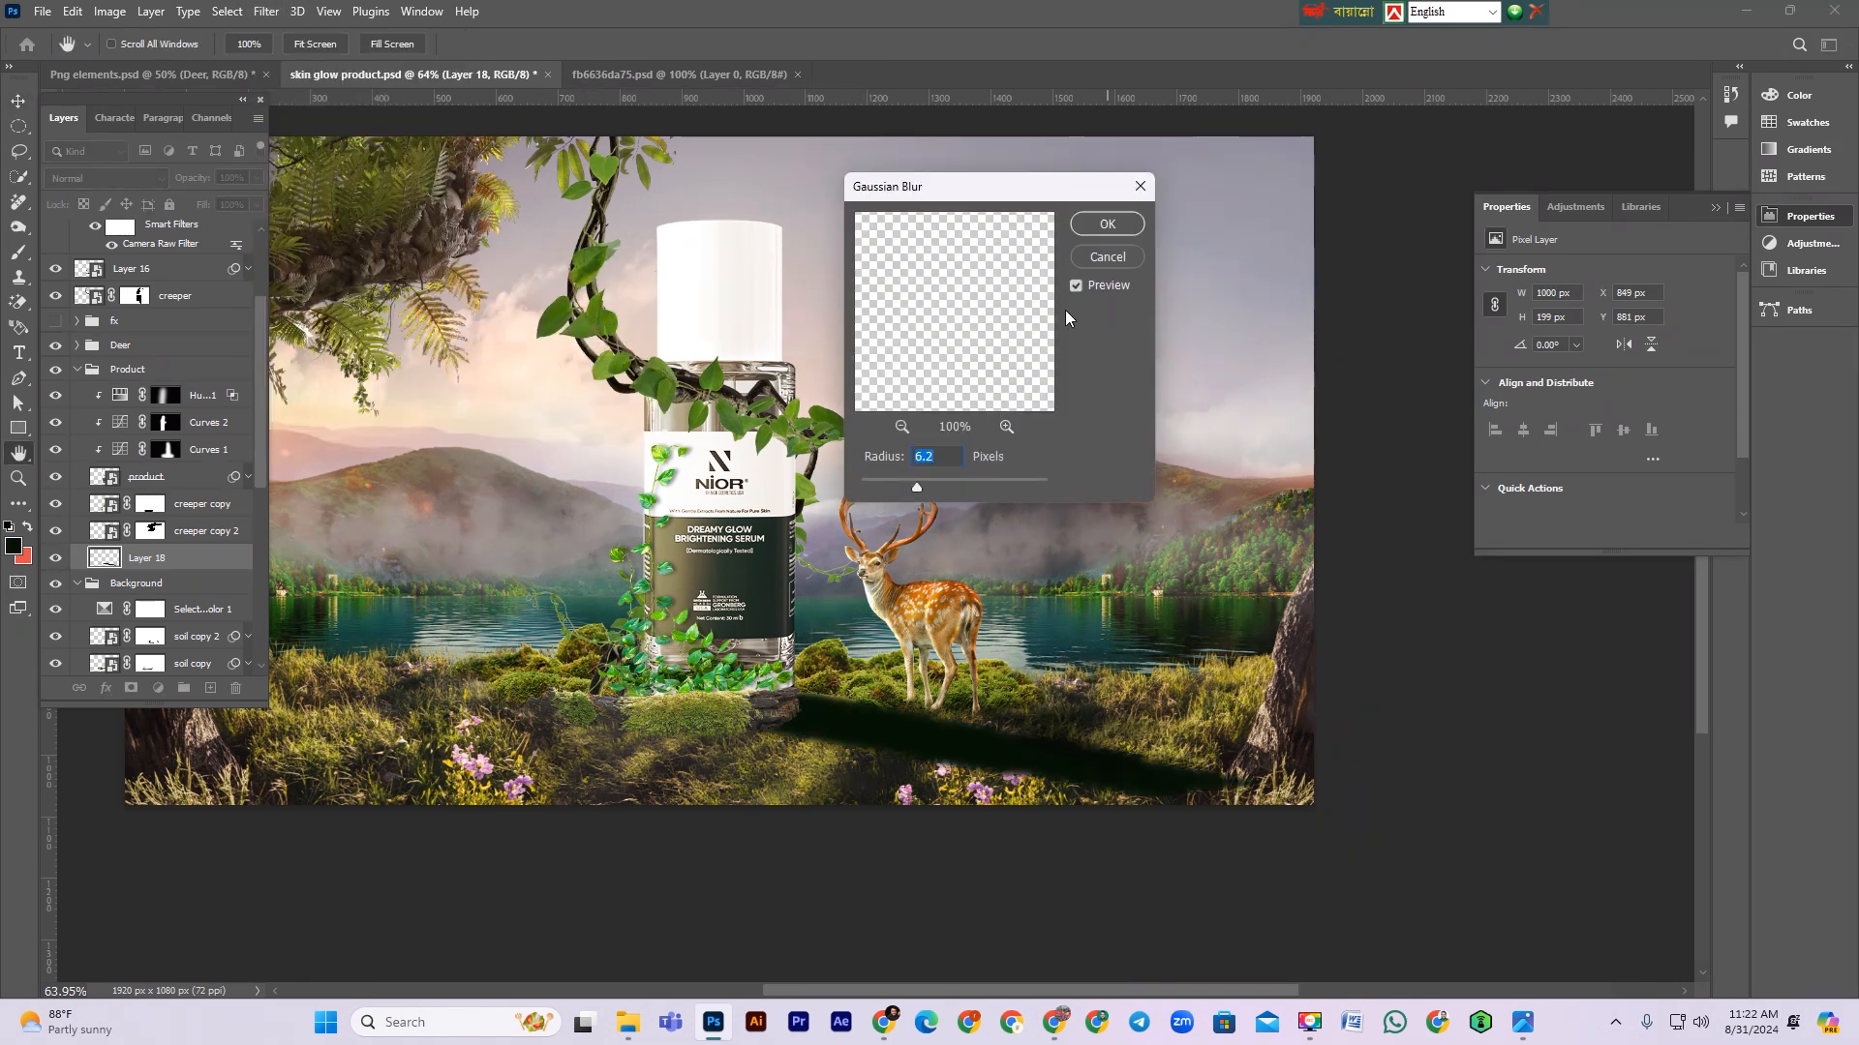
click(1112, 224)
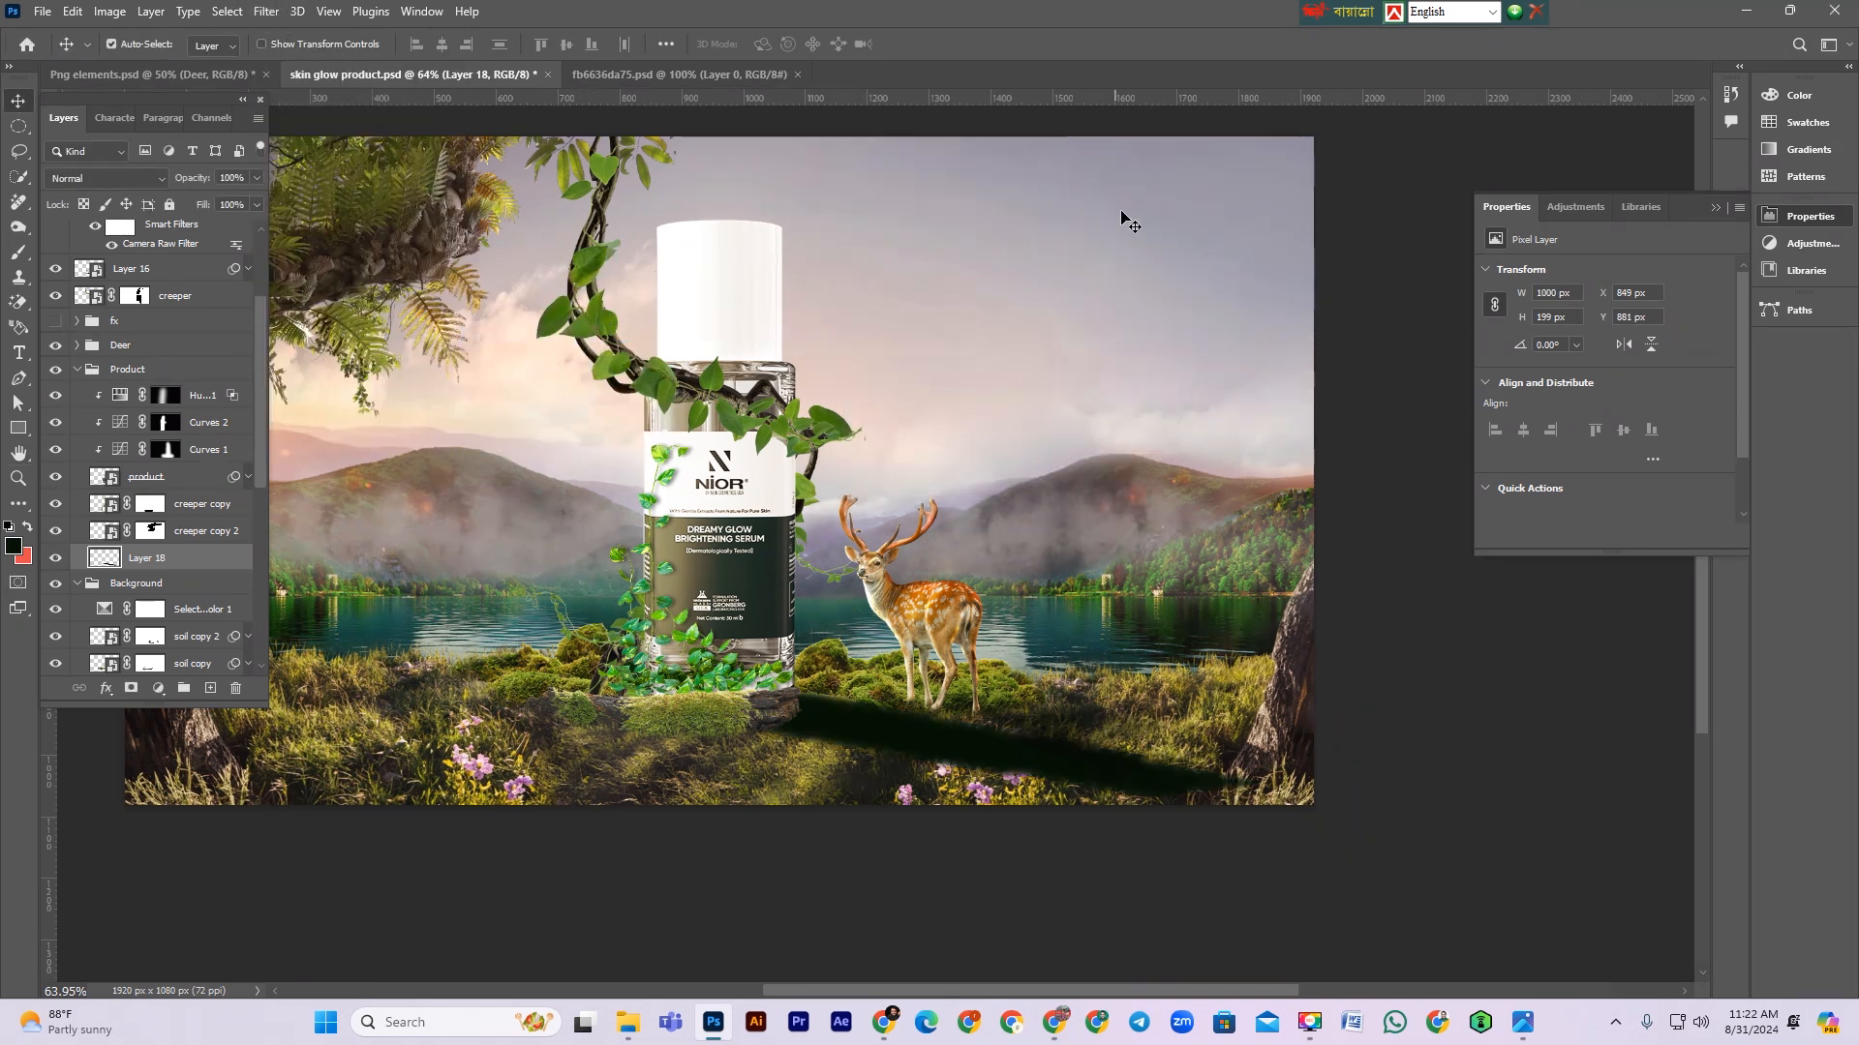
Step: Add a layer mask to the shadow layer and set its blend mode to Multiply
click(130, 688)
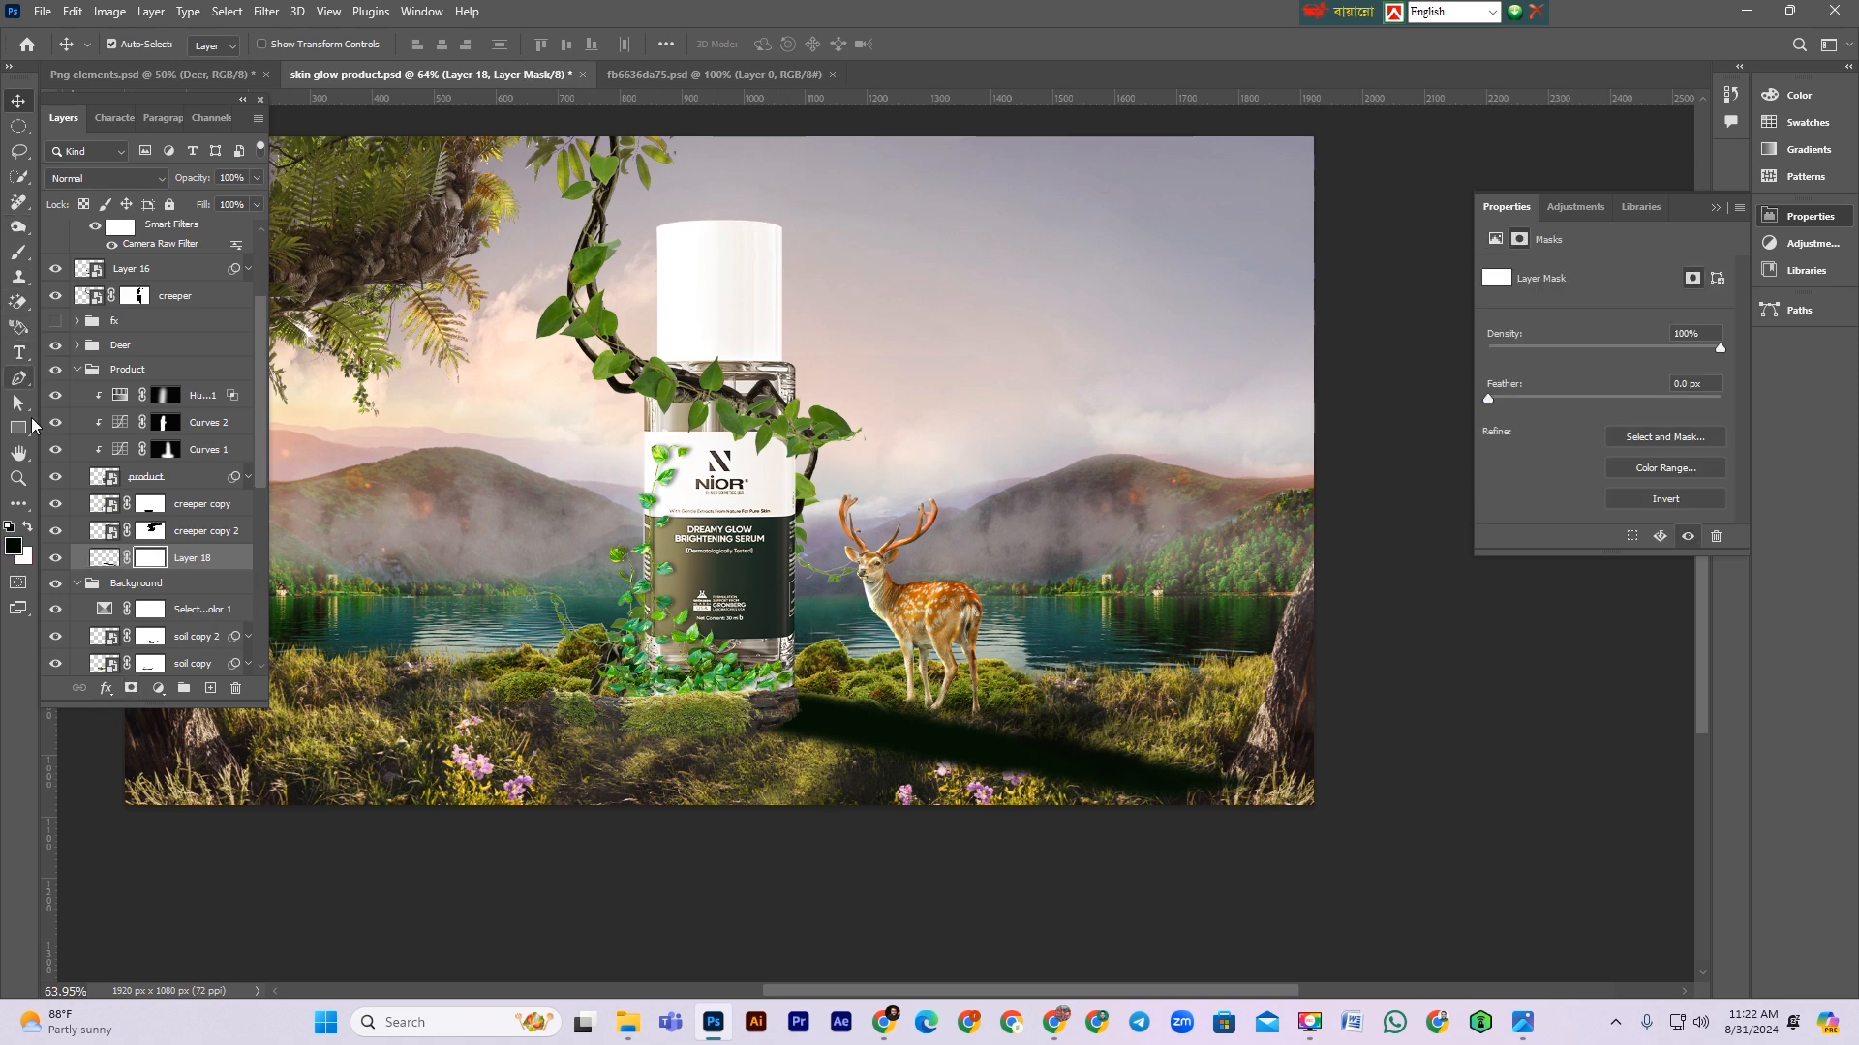
click(126, 179)
click(86, 262)
click(105, 560)
click(142, 564)
click(200, 538)
click(147, 558)
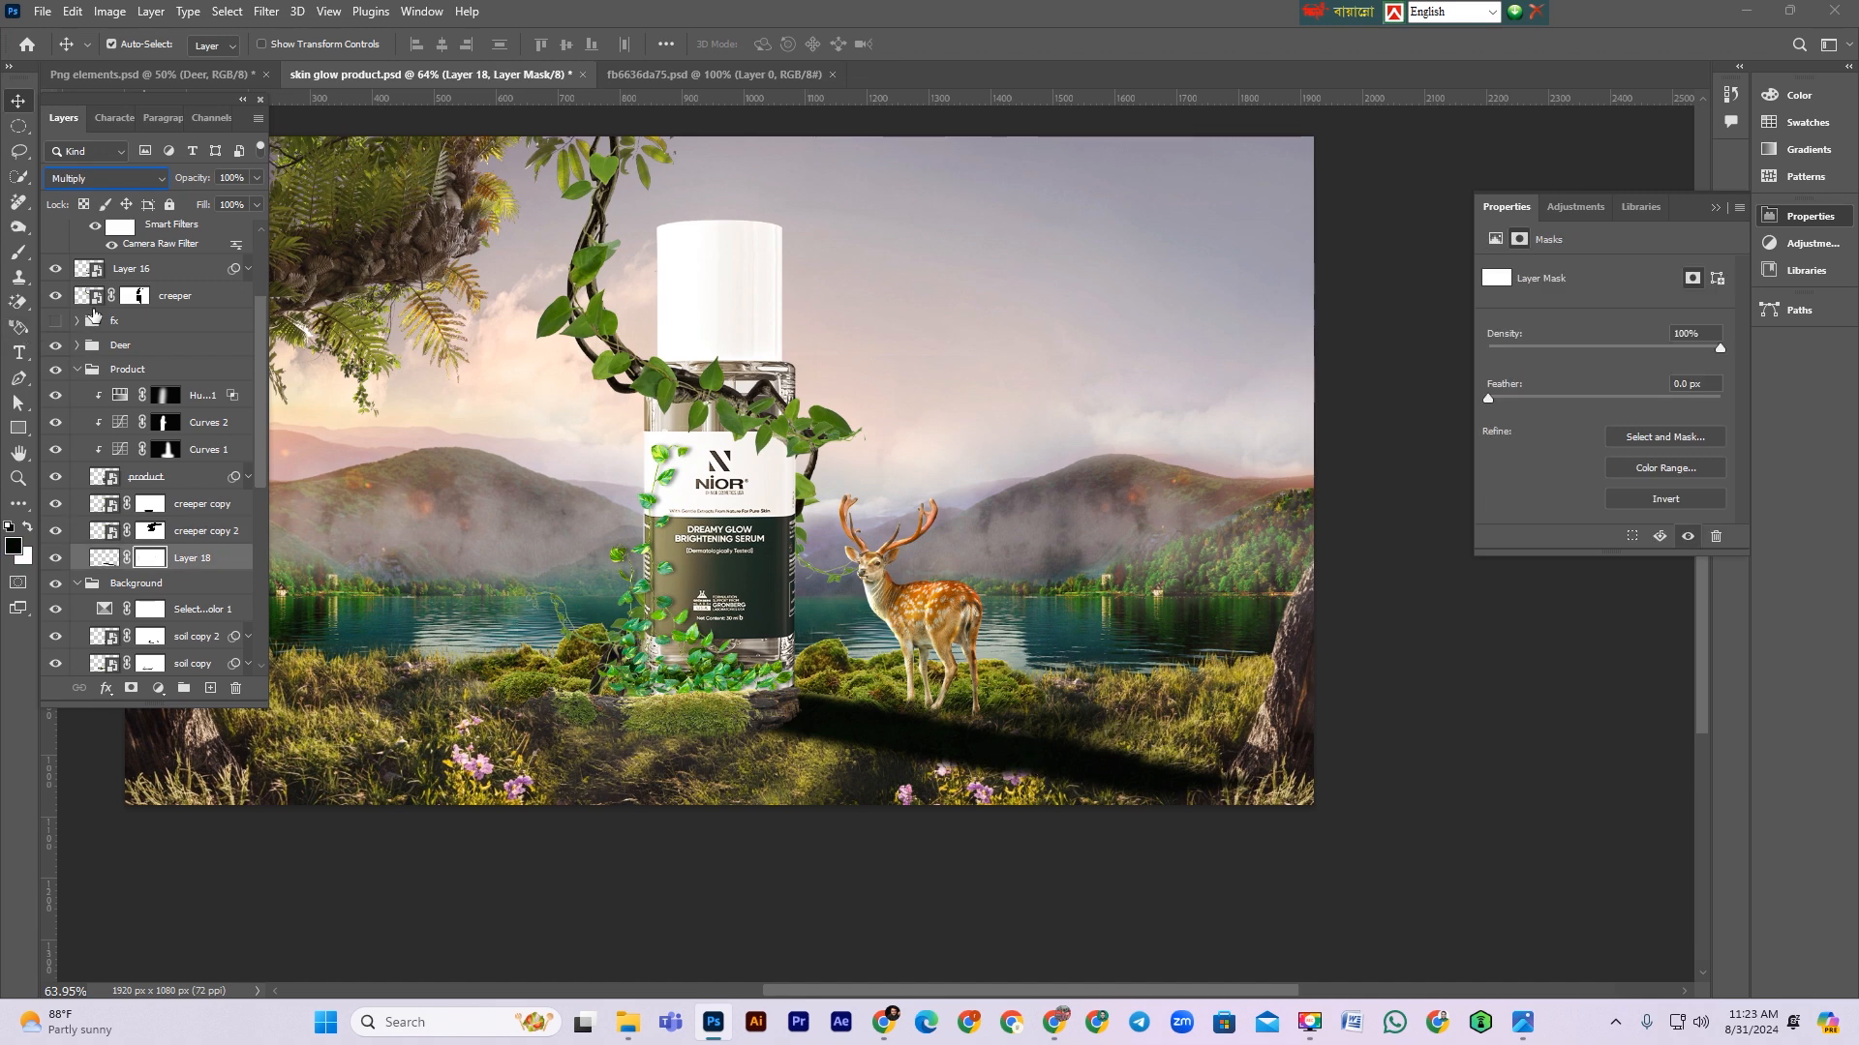
Step: Fade the far end of the shadow with a gradient on its mask
click(17, 255)
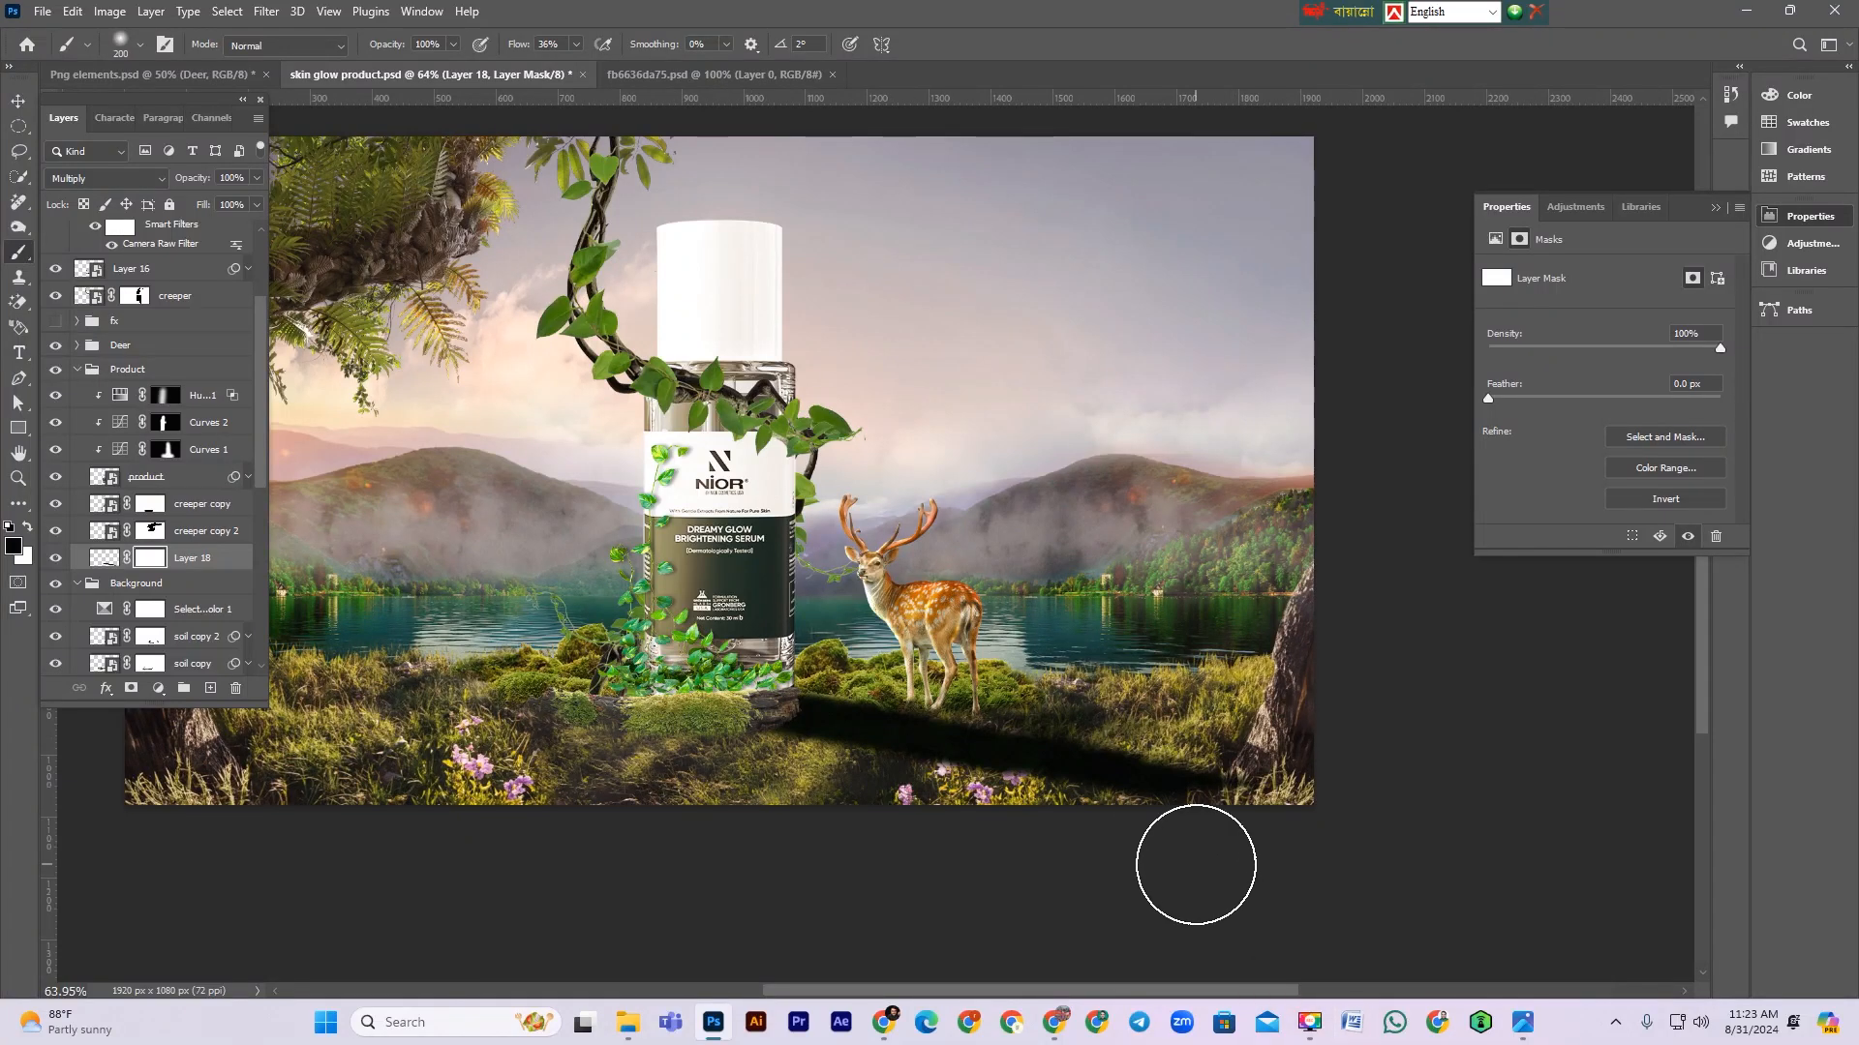
key(g)
key(b)
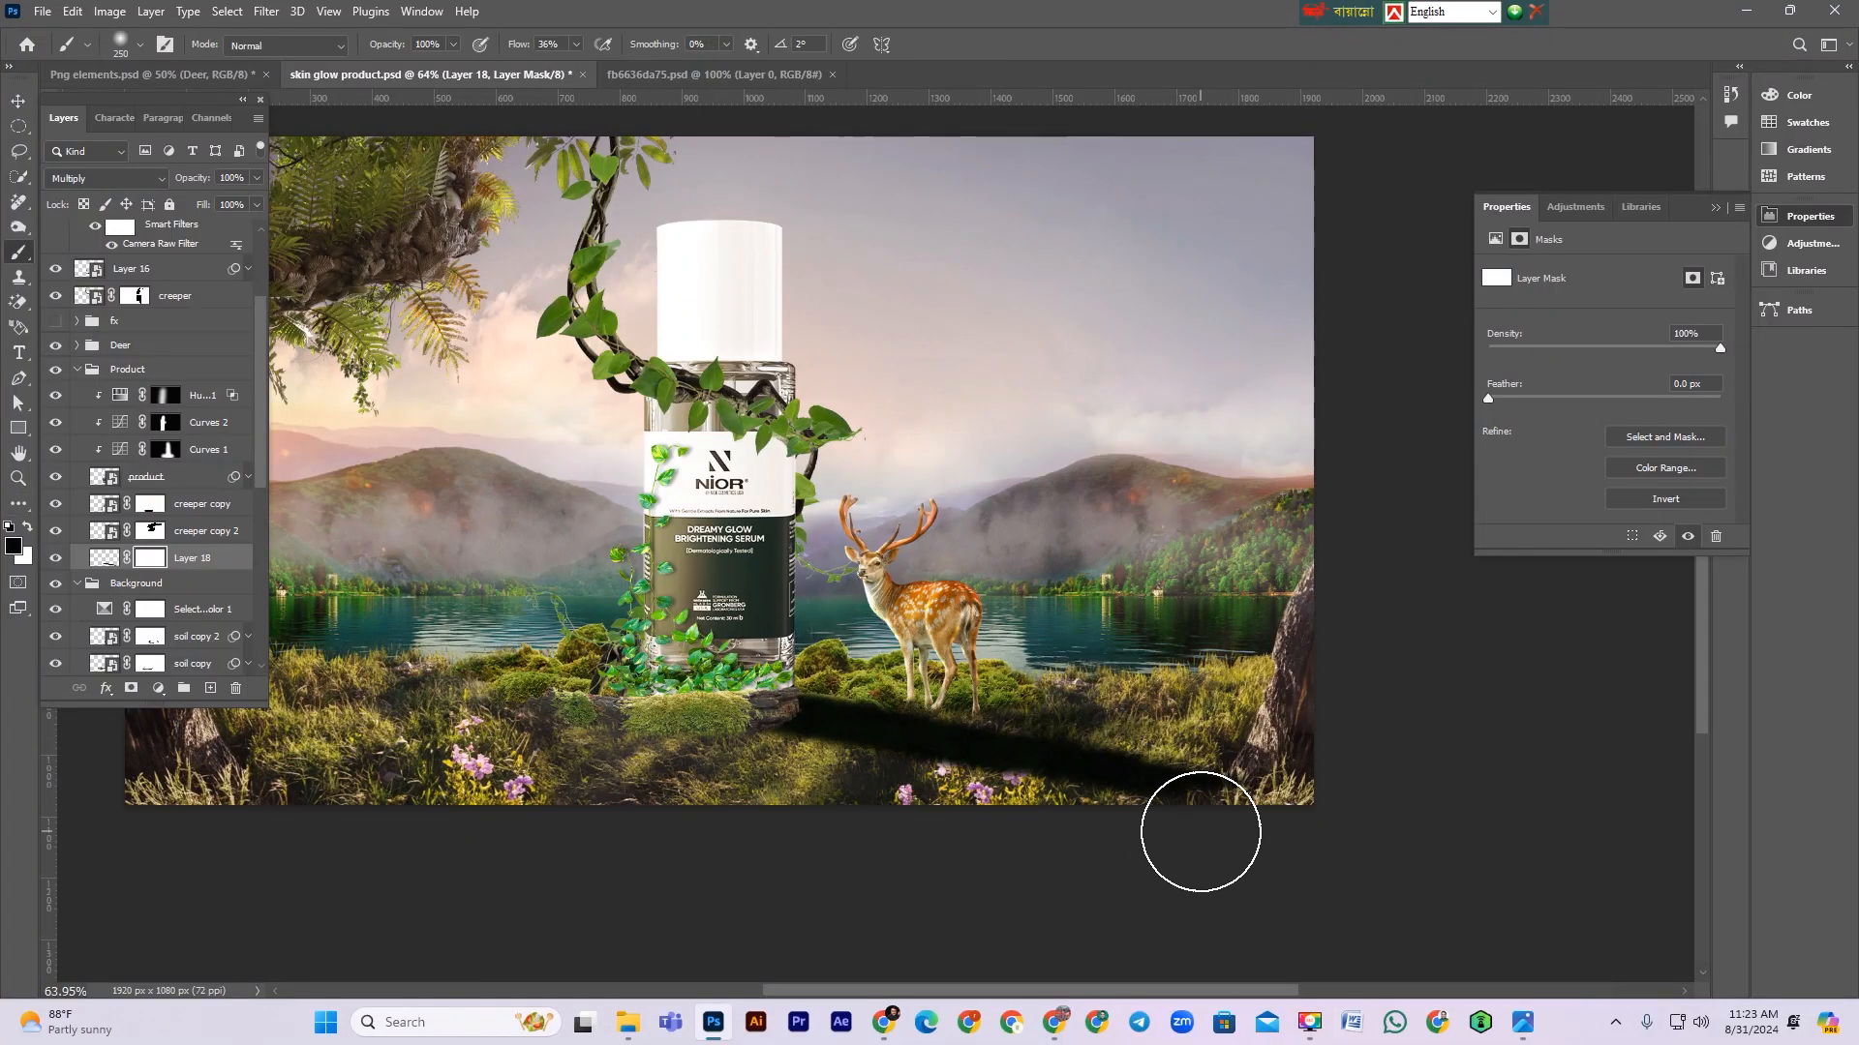
key(g)
drag(1218, 826, 869, 549)
click(18, 100)
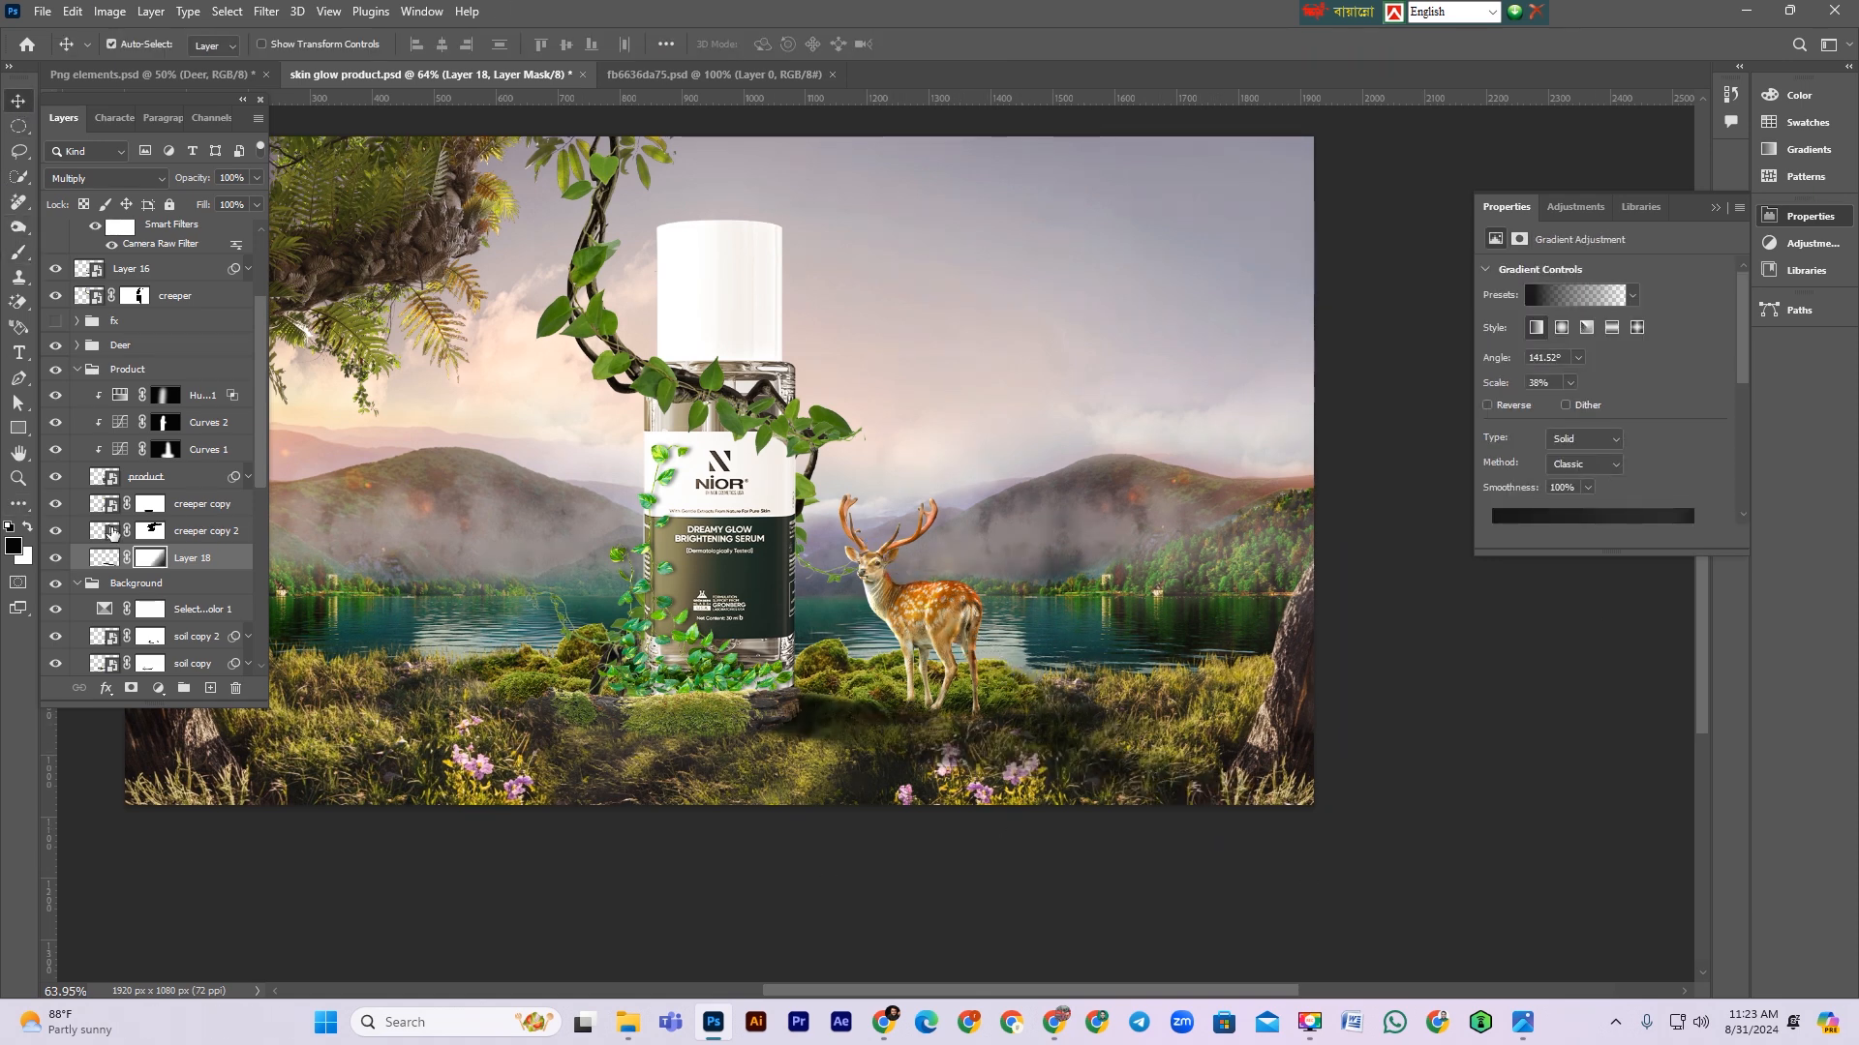
Step: Lower the shadow layer's opacity to 85% and save the file
click(207, 564)
key(ctrl+t)
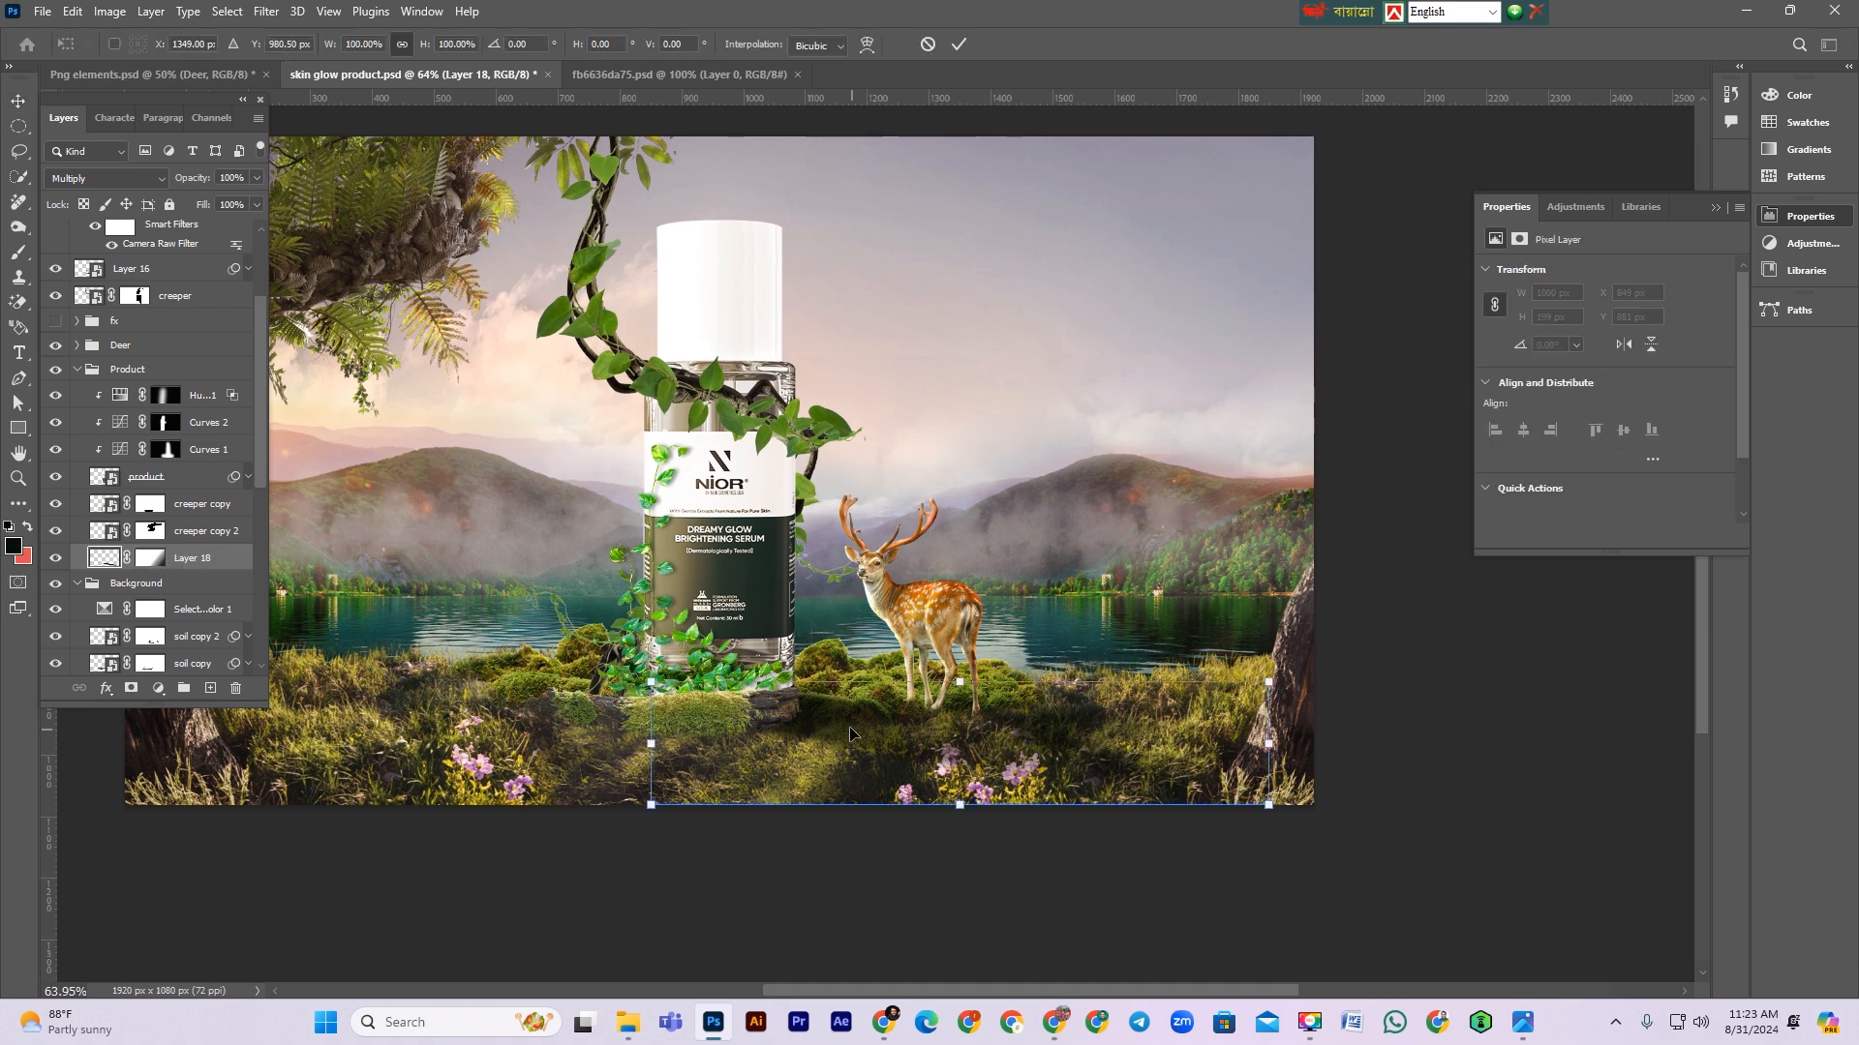
key(Return)
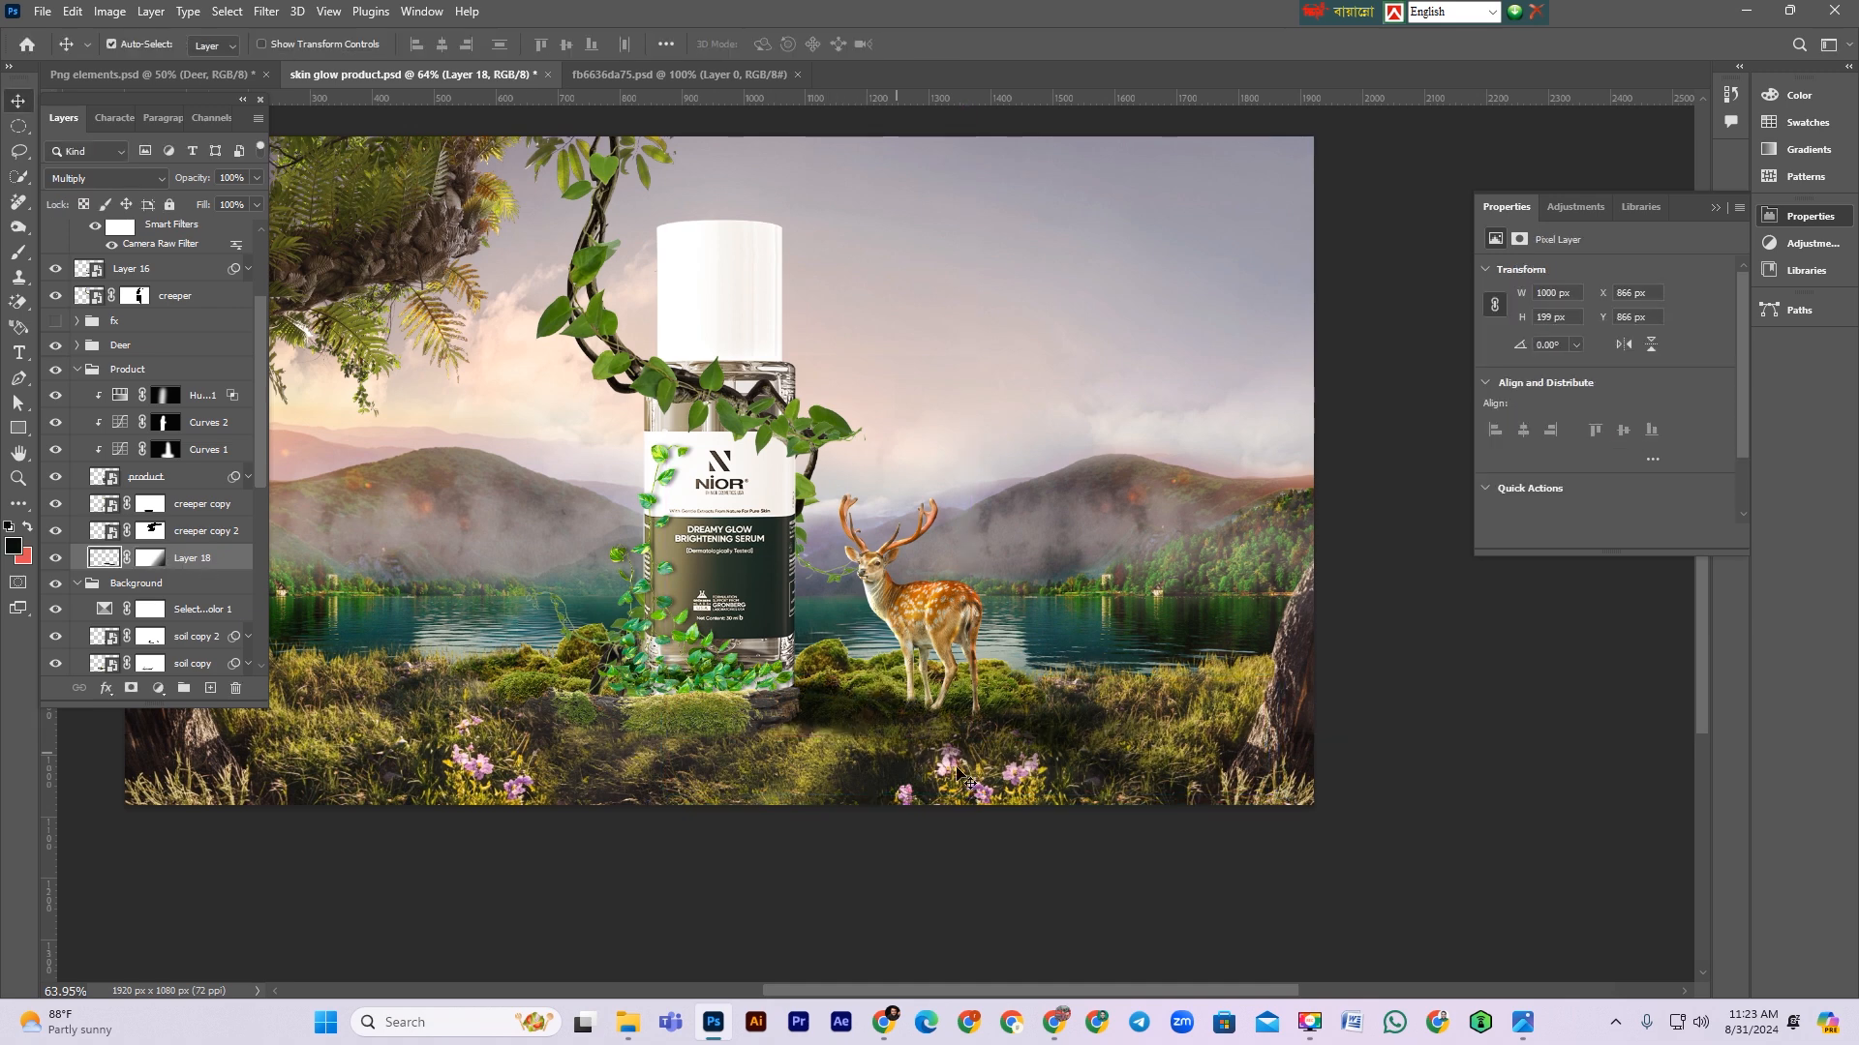
drag(202, 182, 189, 180)
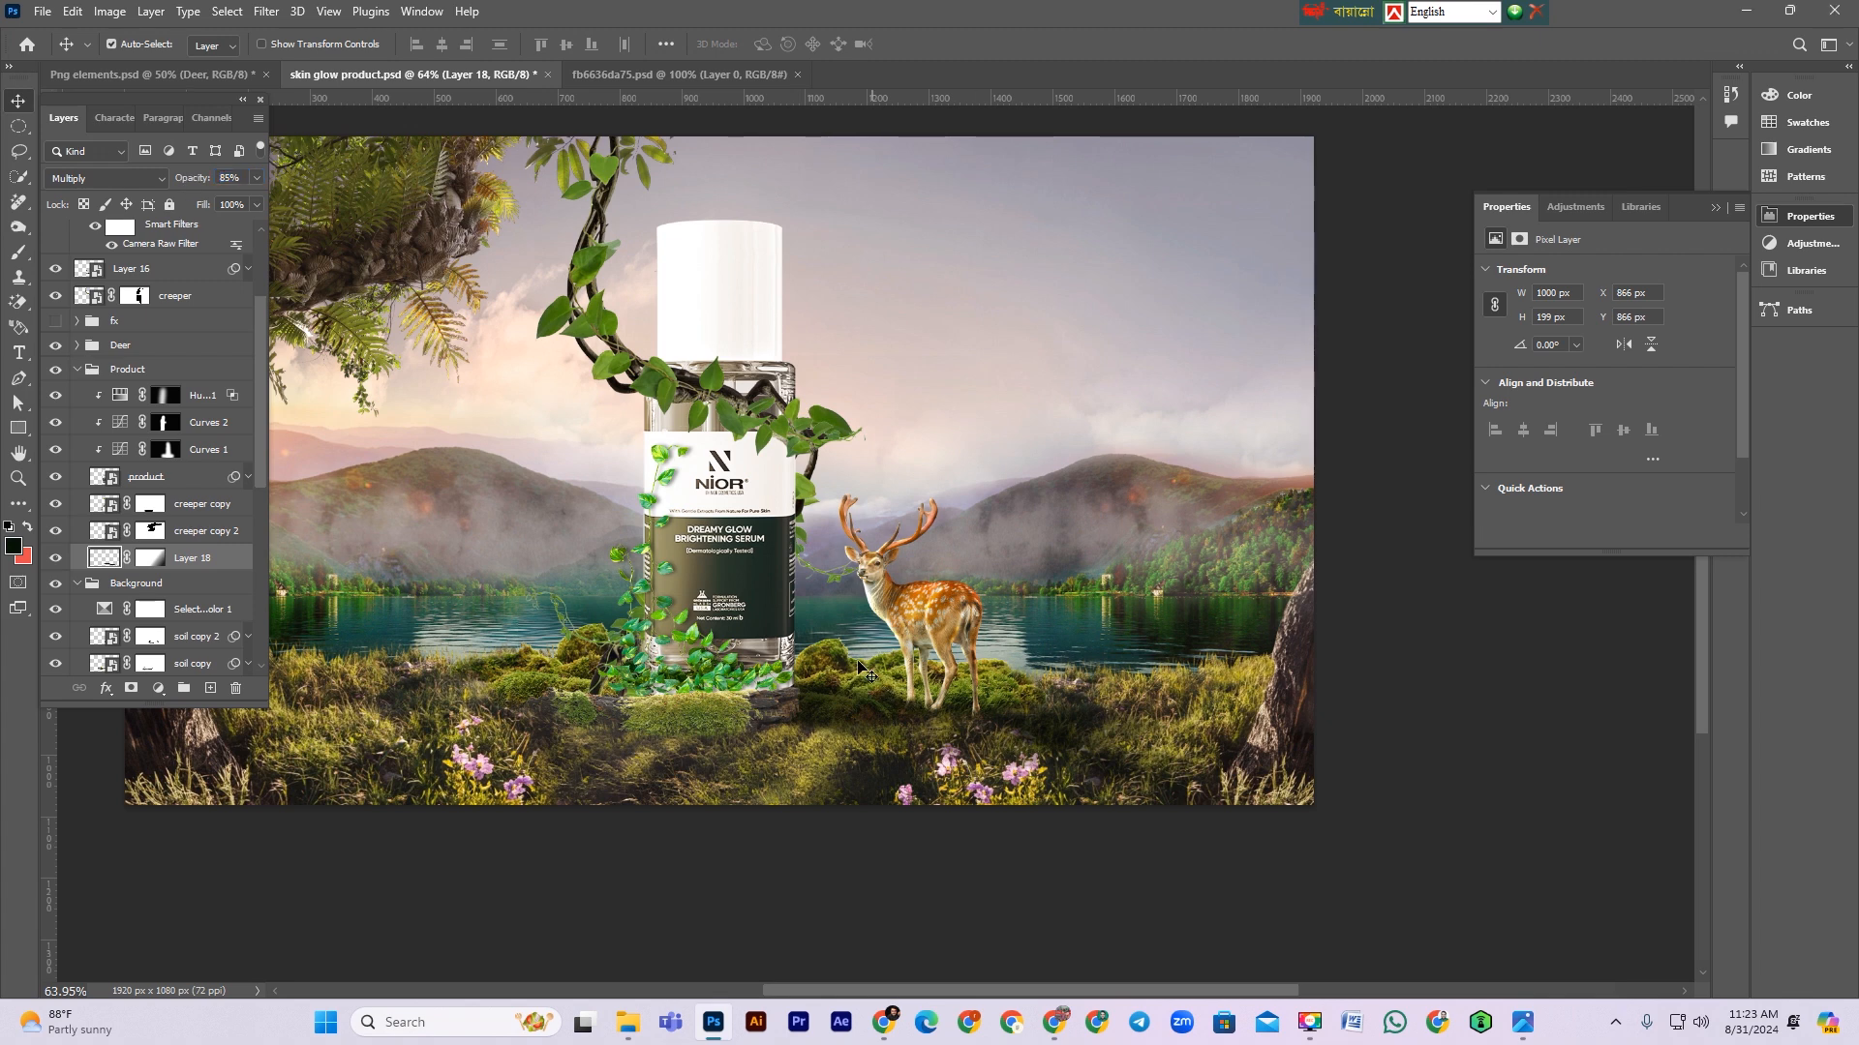
scroll(858, 668, up, 1)
key(ctrl+s)
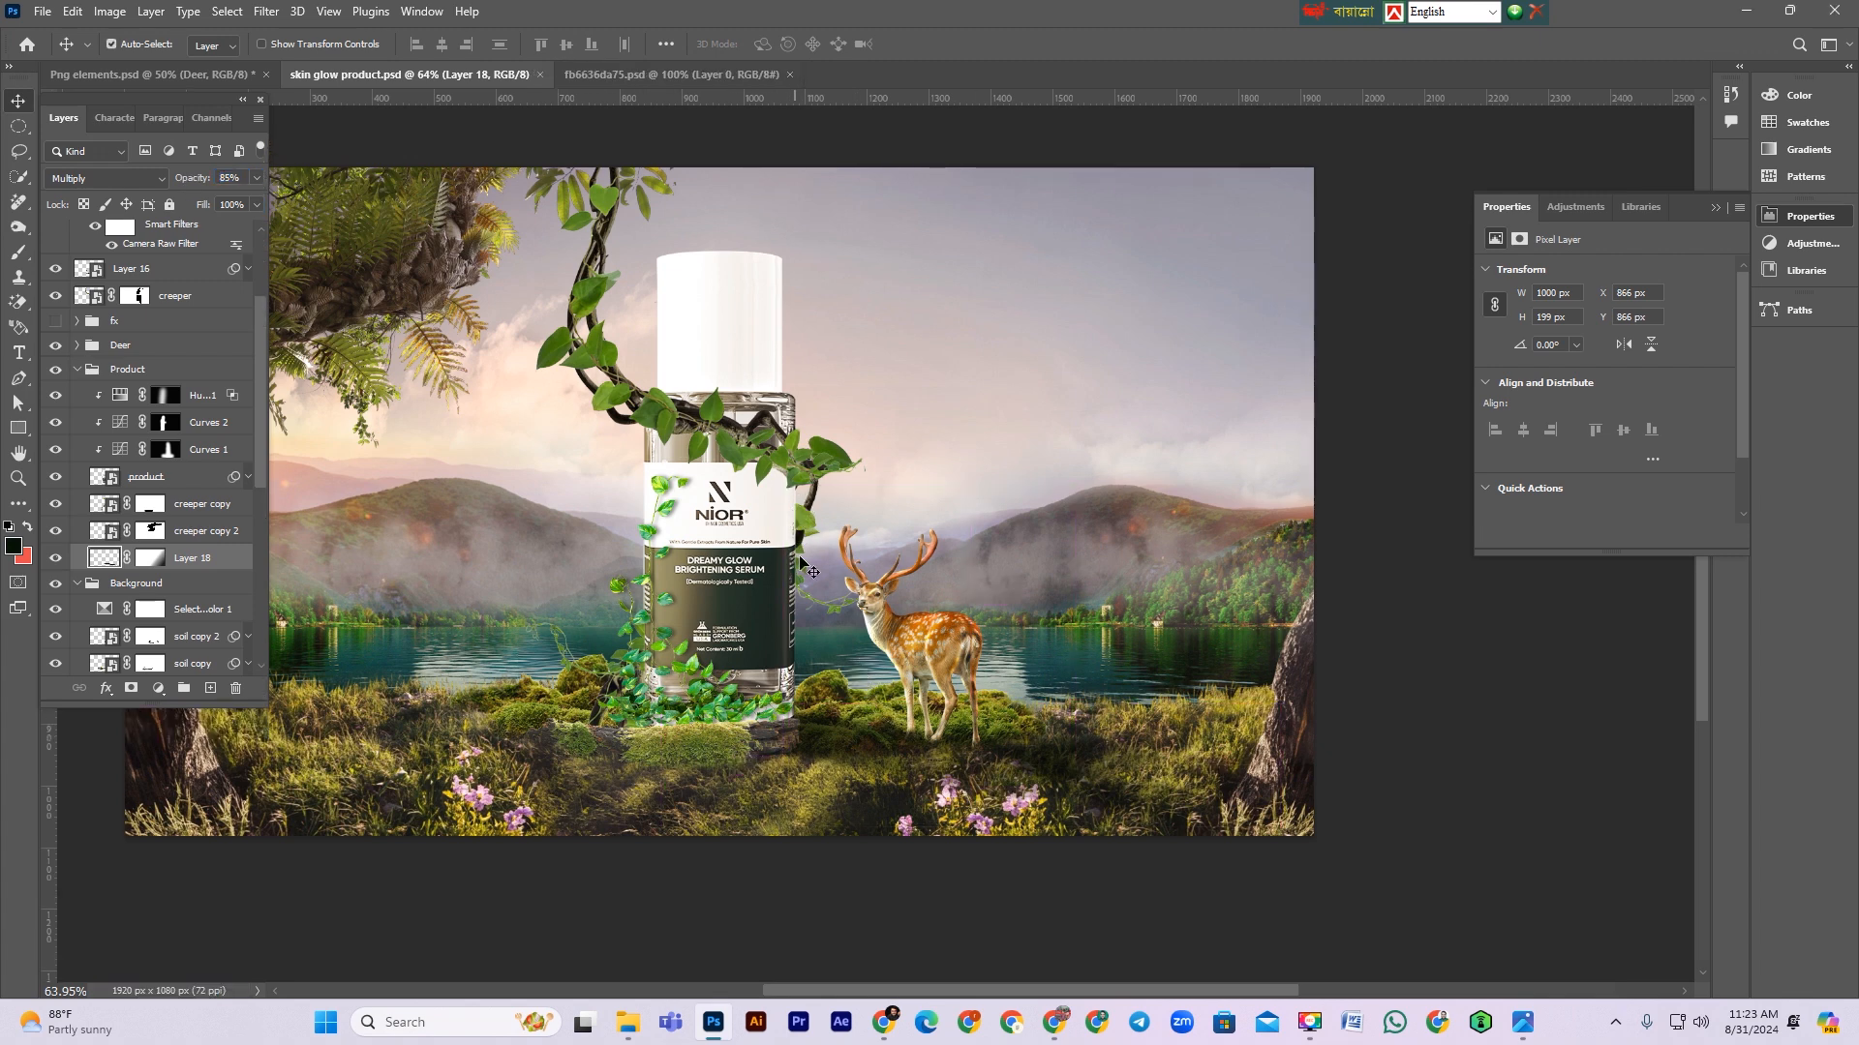
Step: Toggle the product's Hue/Saturation and Curves adjustment layers on and off to compare the bottle
click(216, 404)
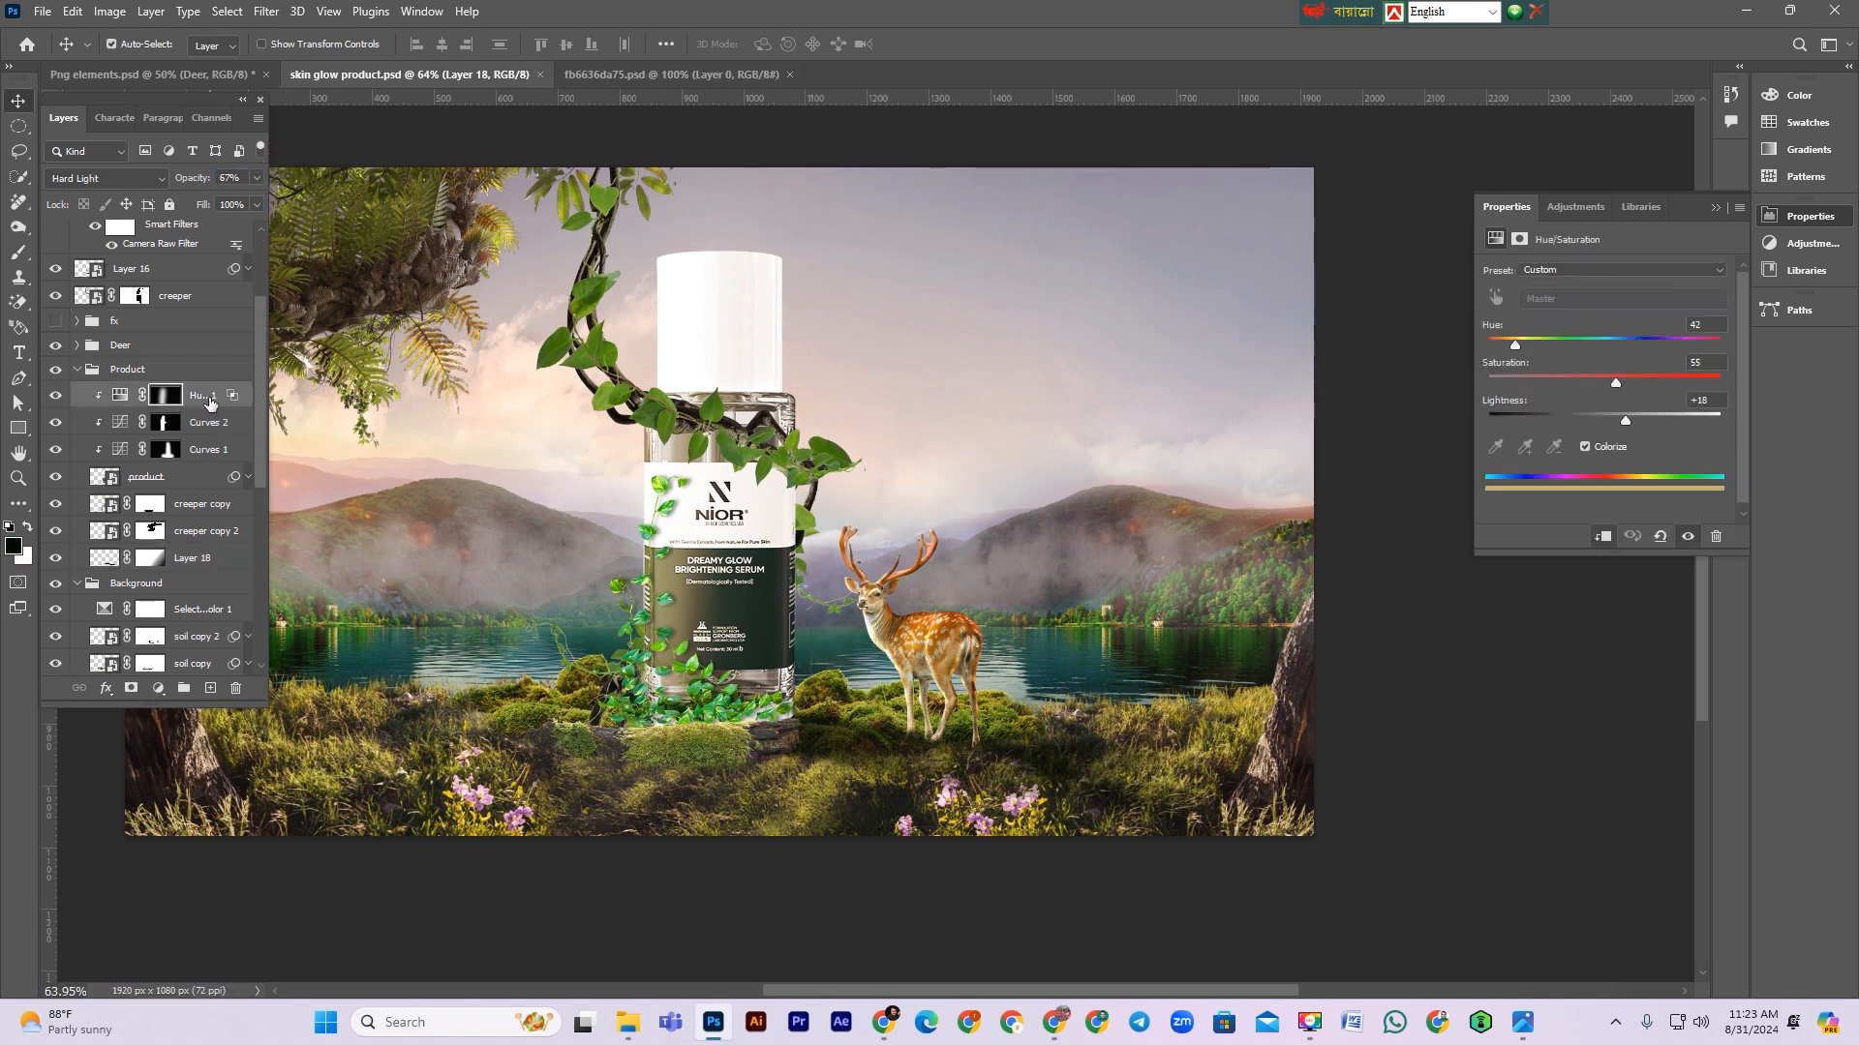
click(52, 451)
click(53, 451)
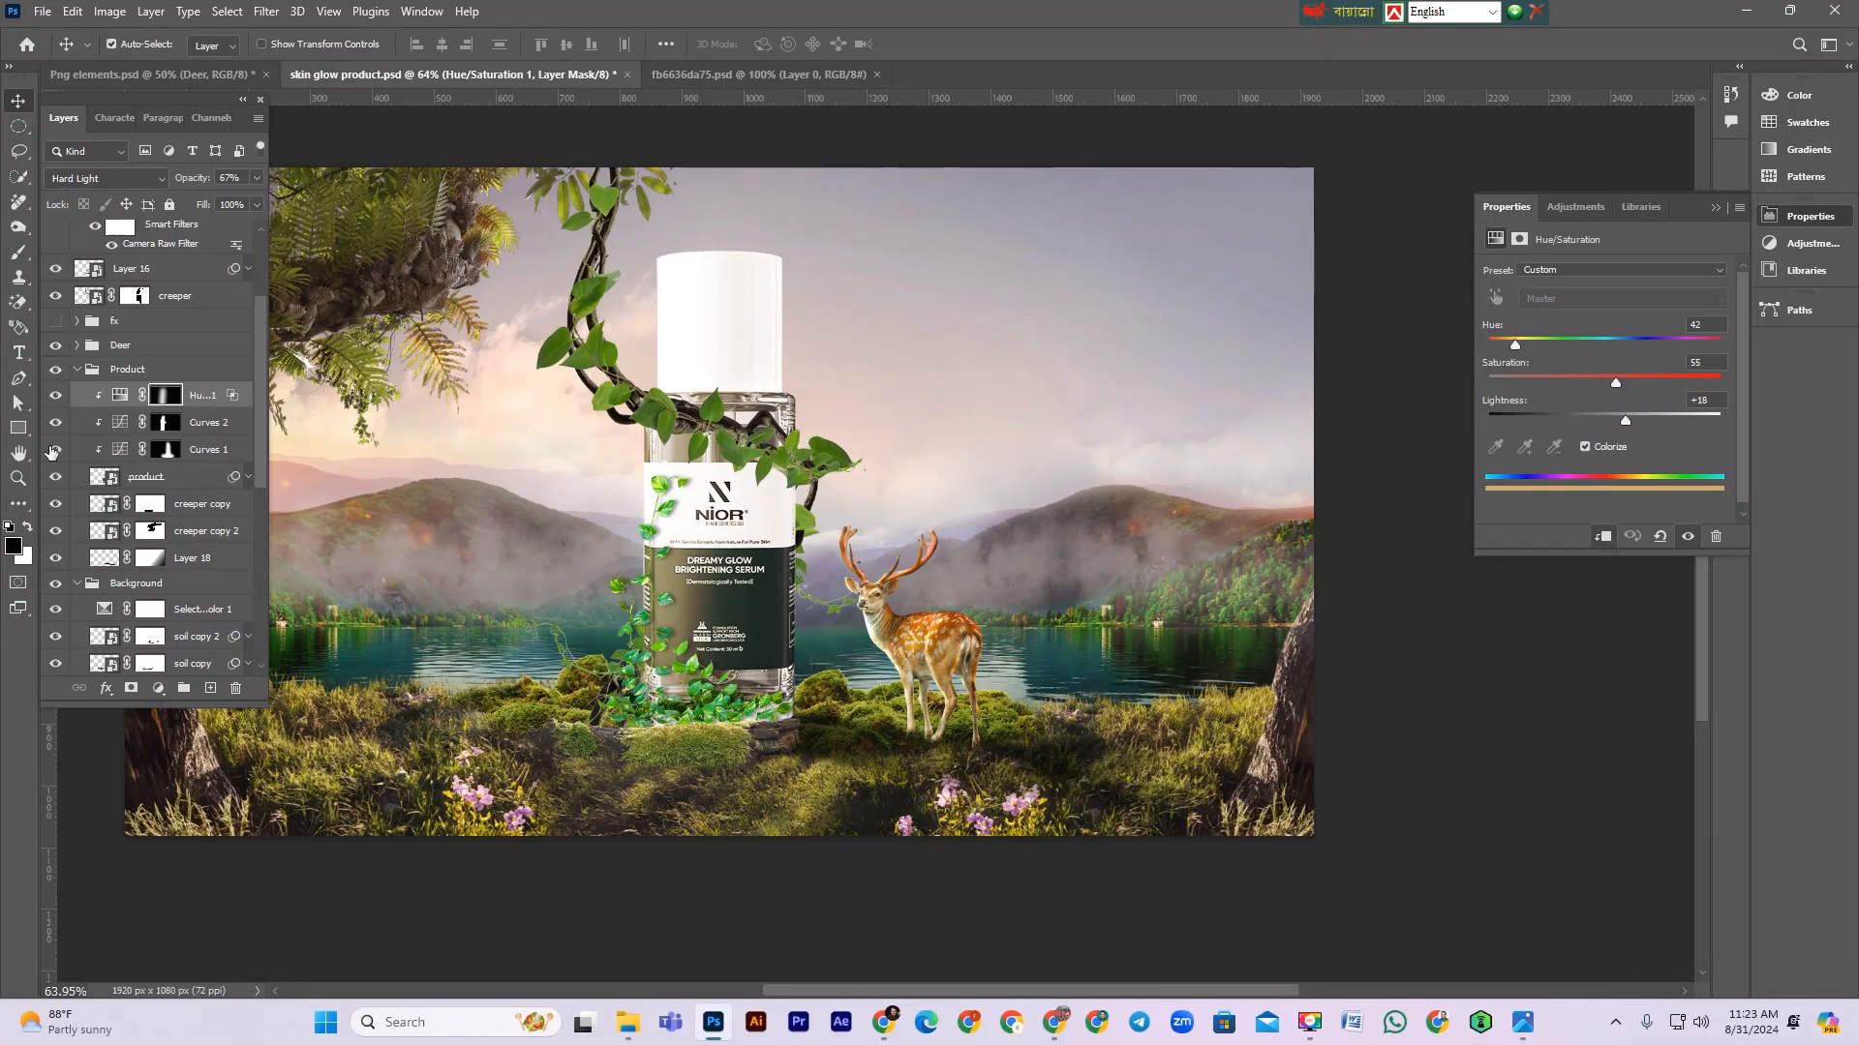
click(54, 423)
click(54, 423)
click(54, 423)
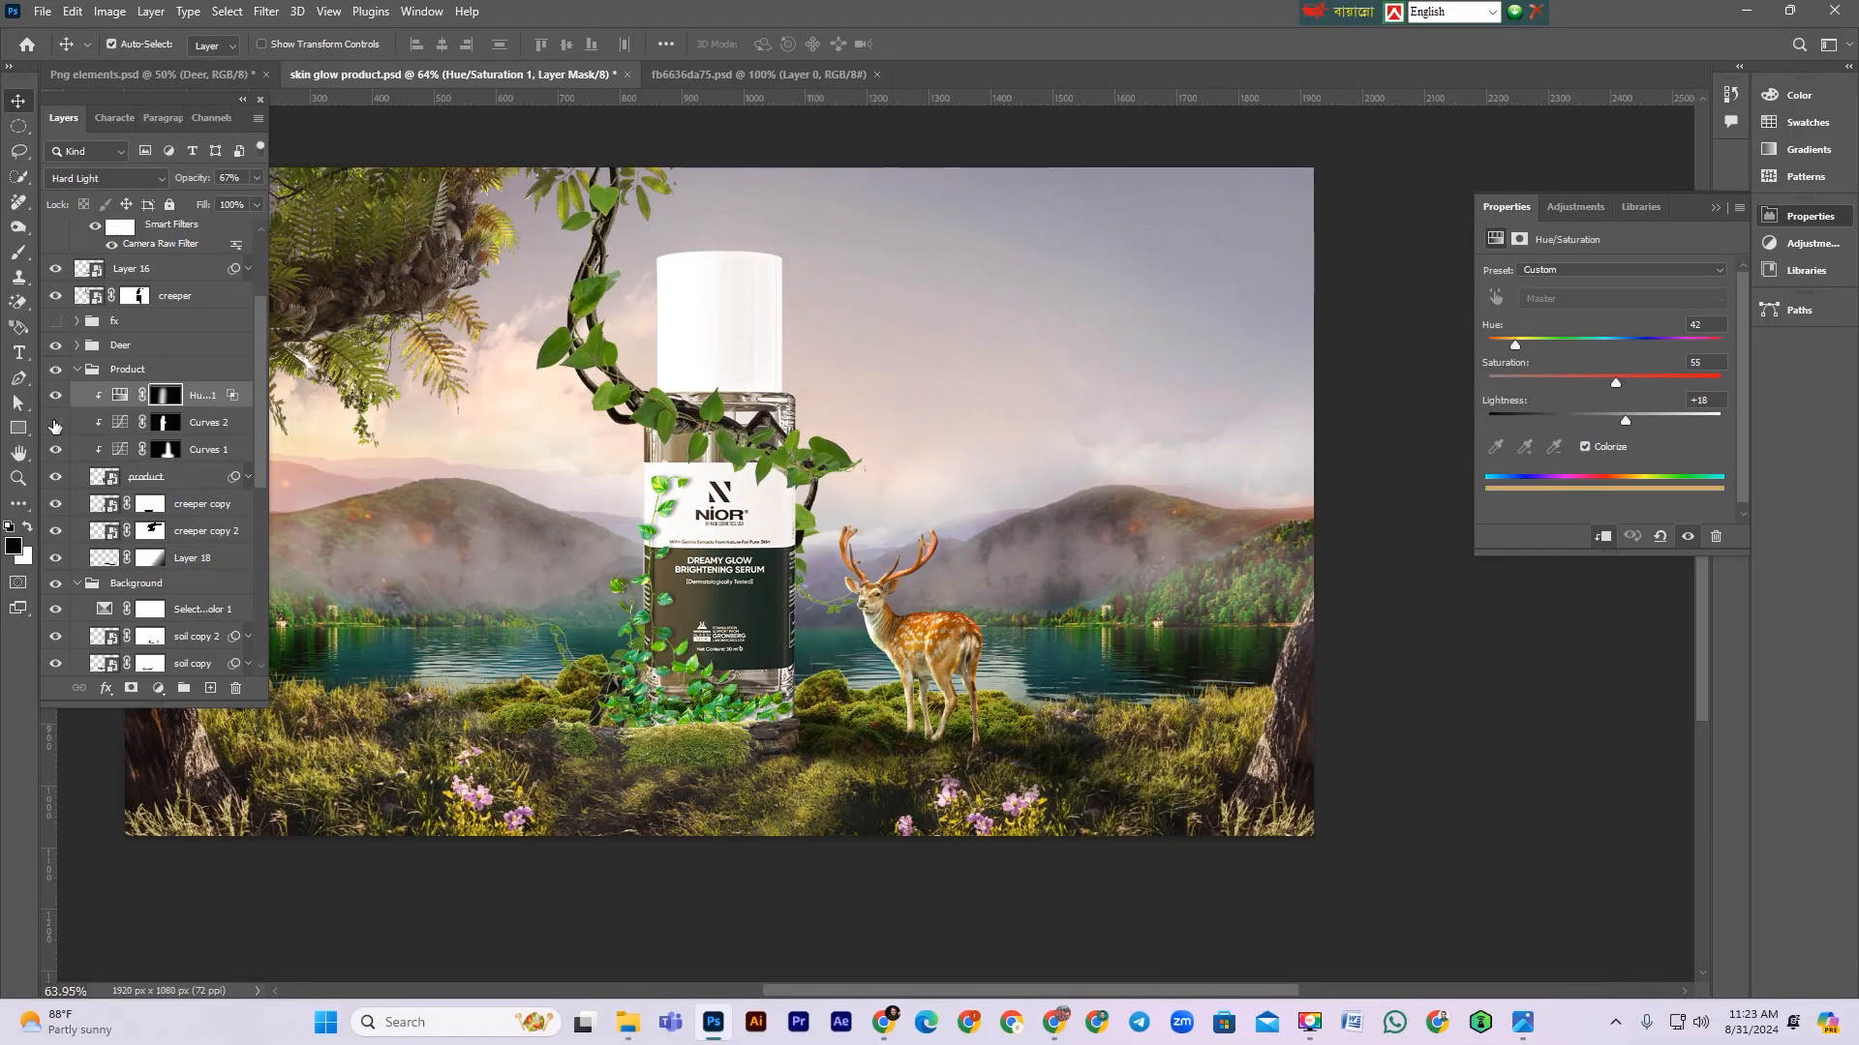
click(54, 423)
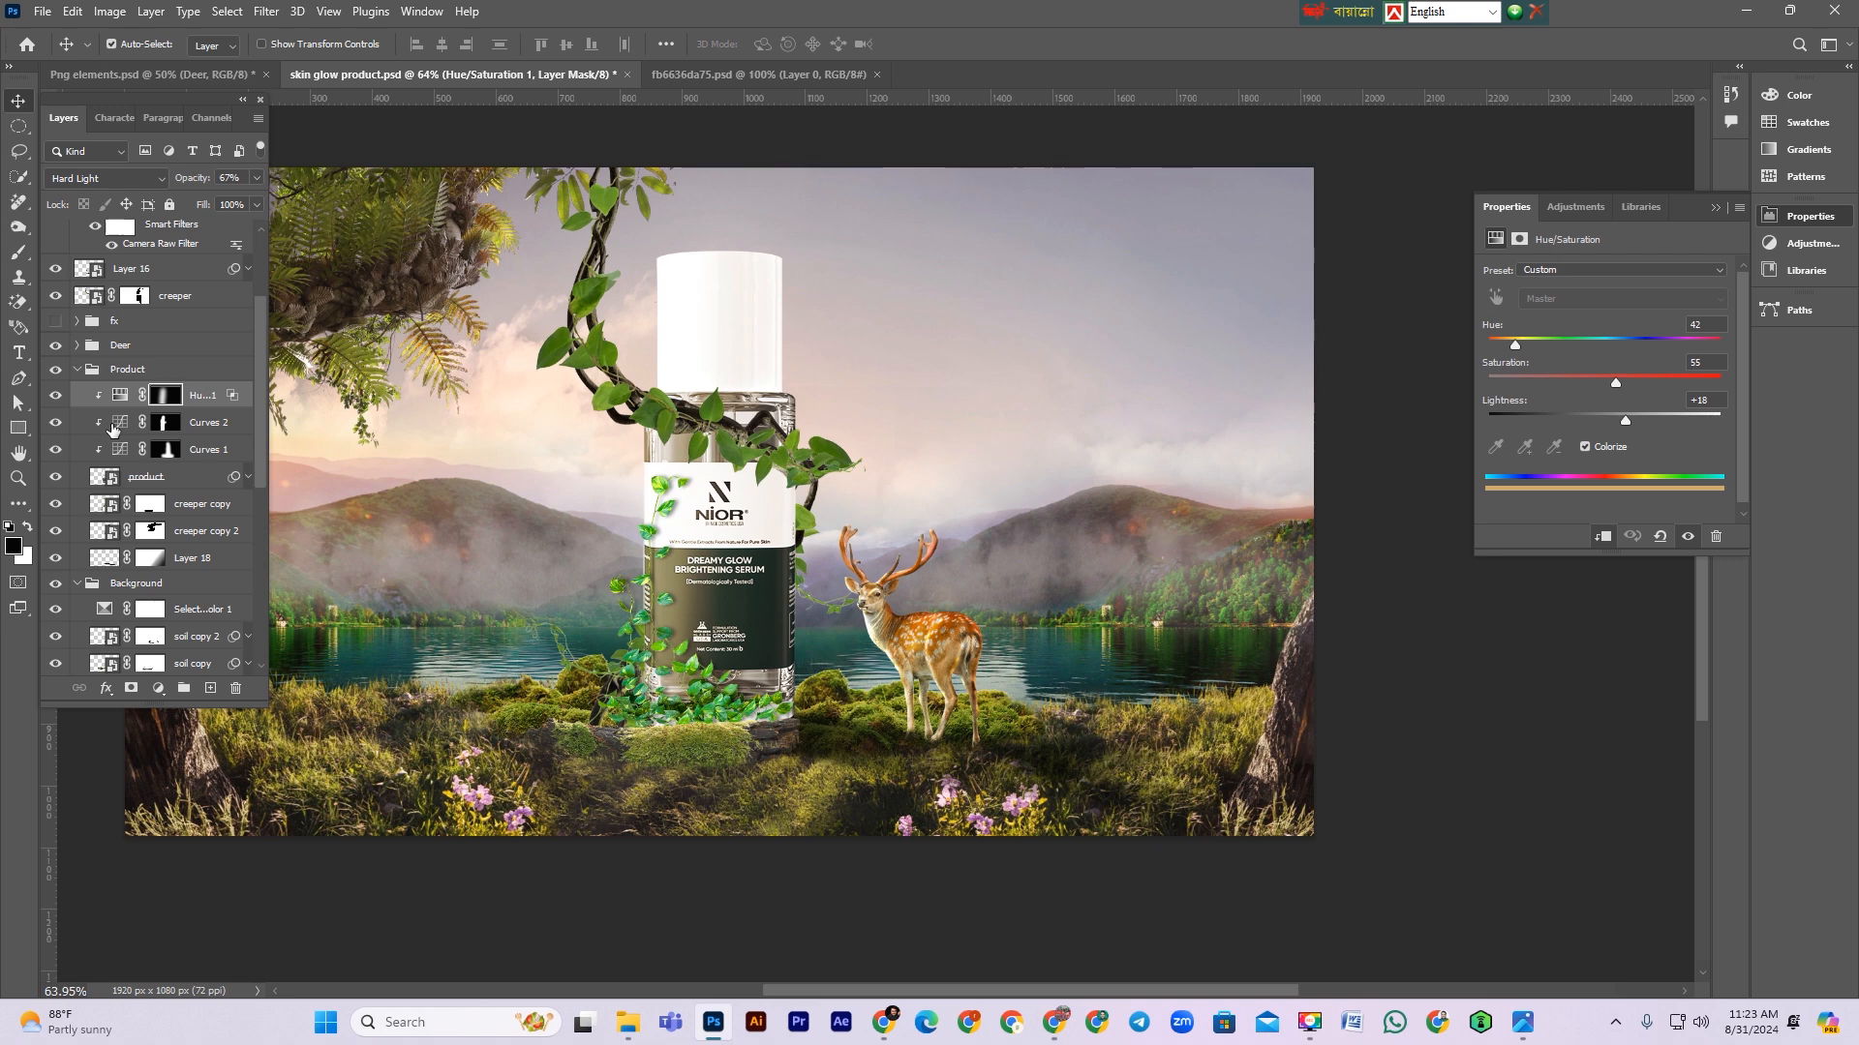
click(56, 396)
click(56, 396)
Step: Set the product's Hue/Saturation adjustment to saturation 37 and lightness +47
click(121, 397)
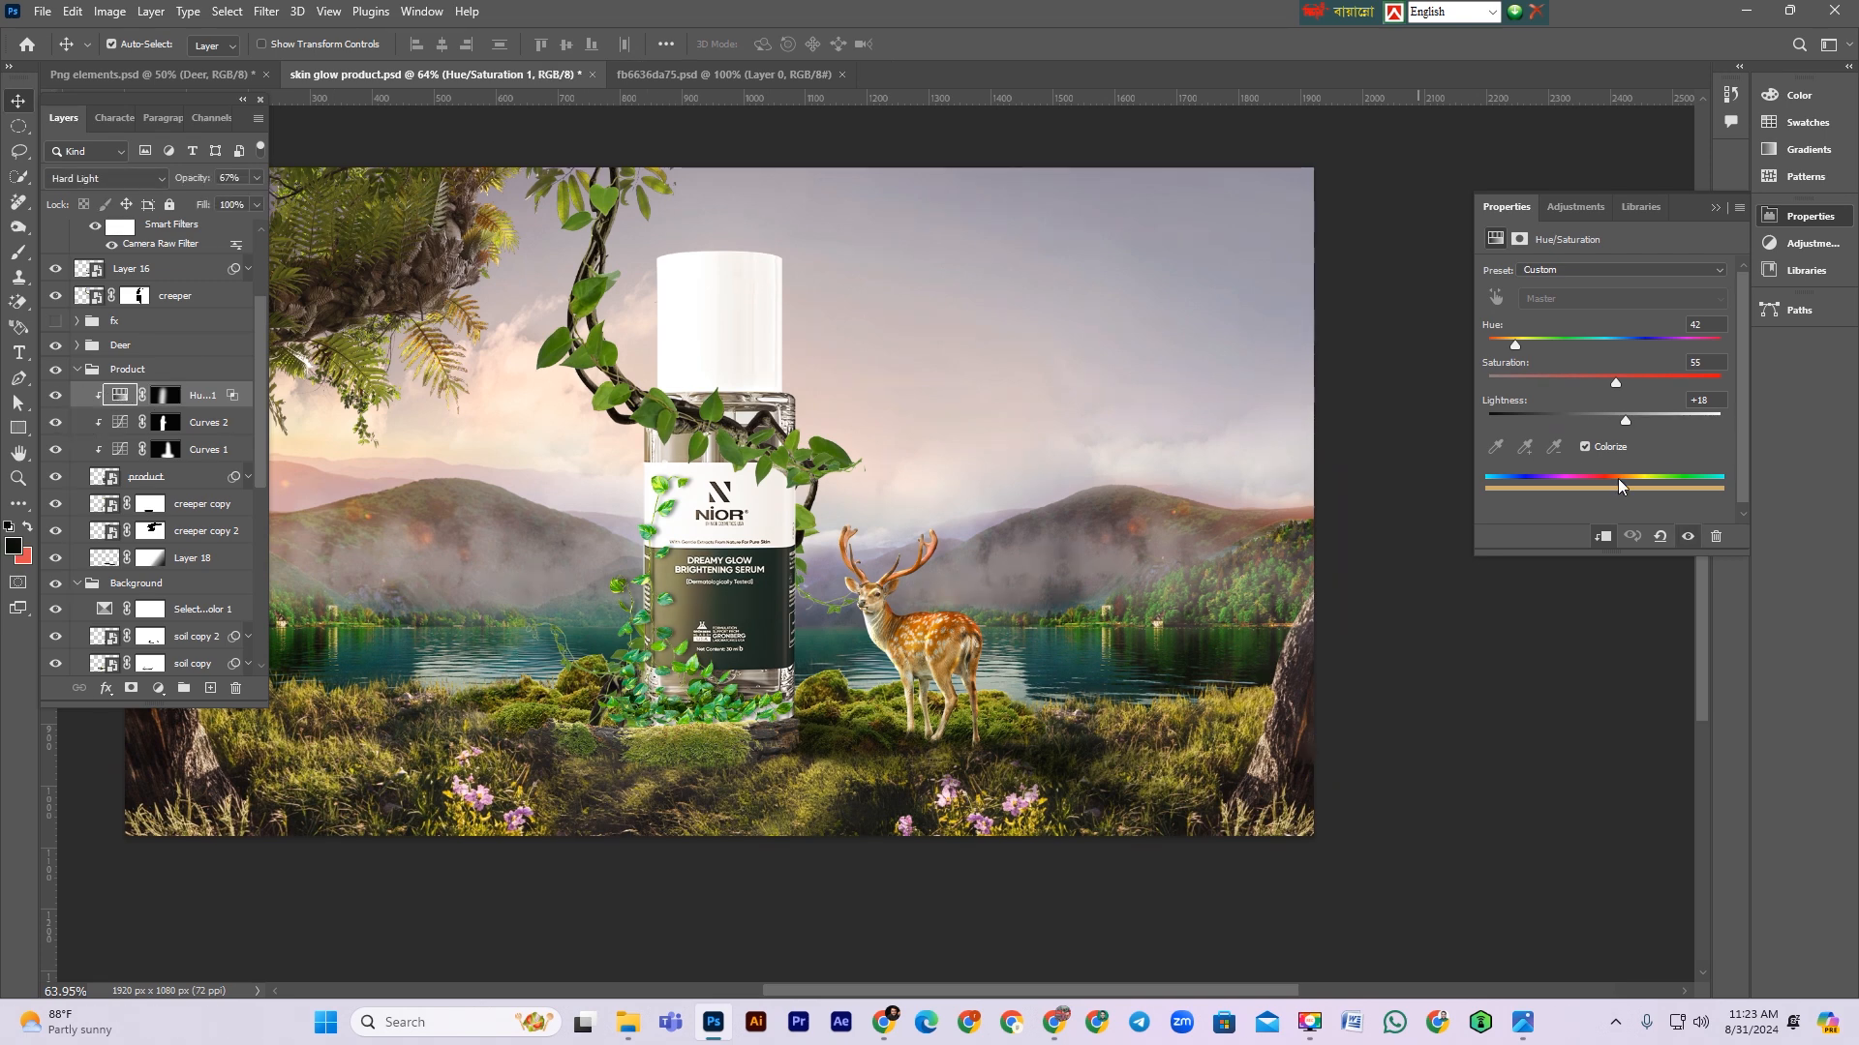
drag(1638, 416, 1595, 387)
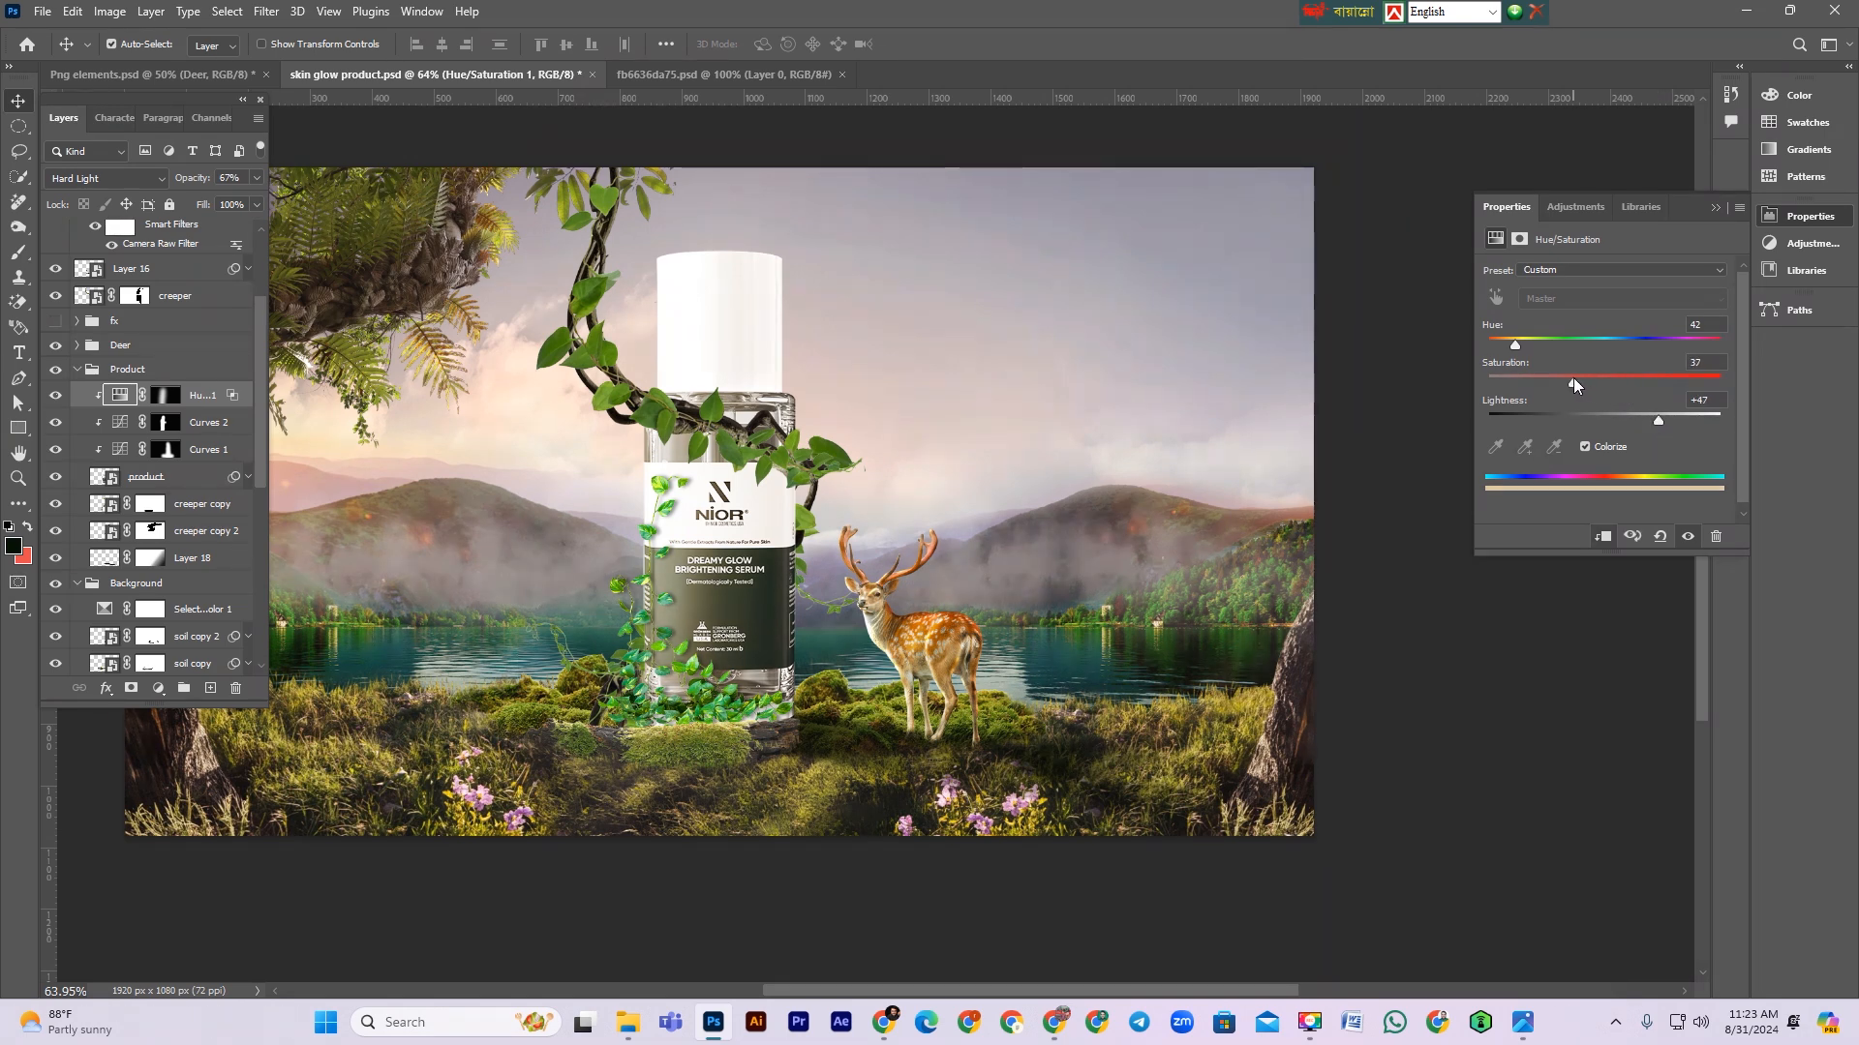
click(1717, 207)
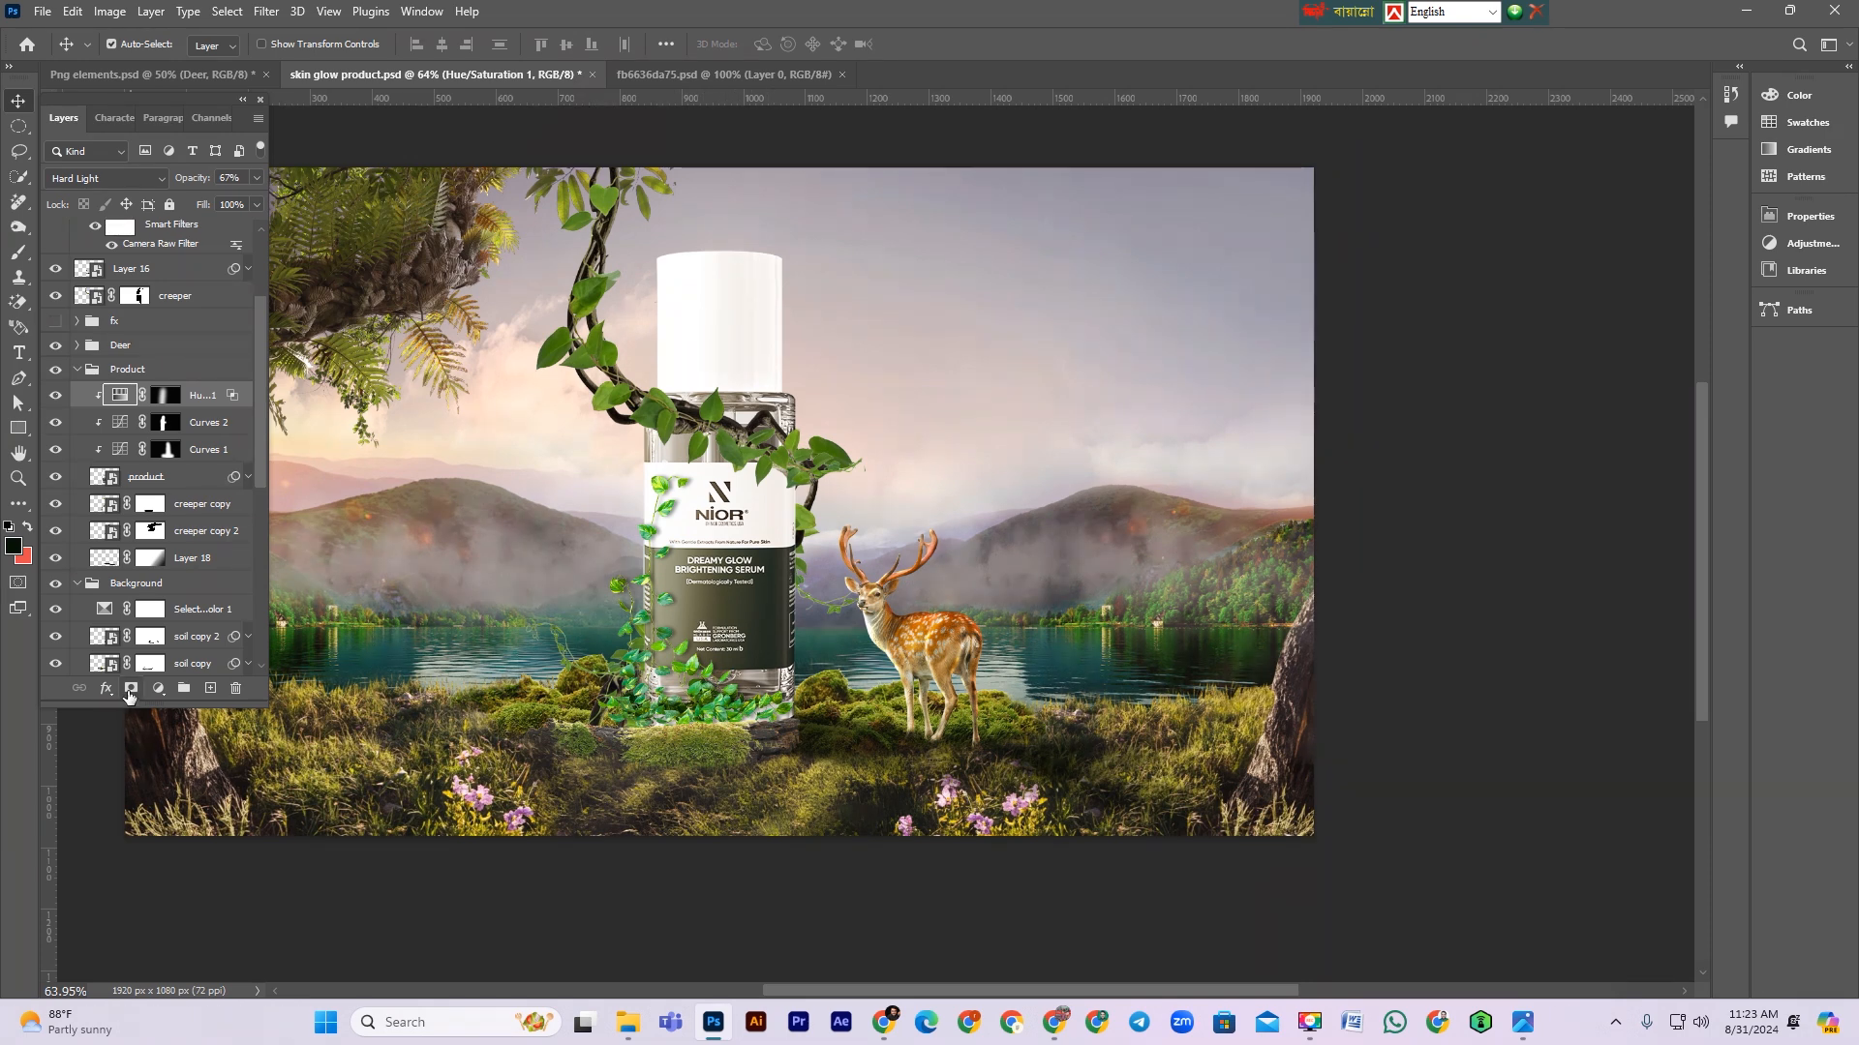
Step: Add a Curves adjustment clipped to the product and raise the curve's midtones to brighten the bottle
click(159, 688)
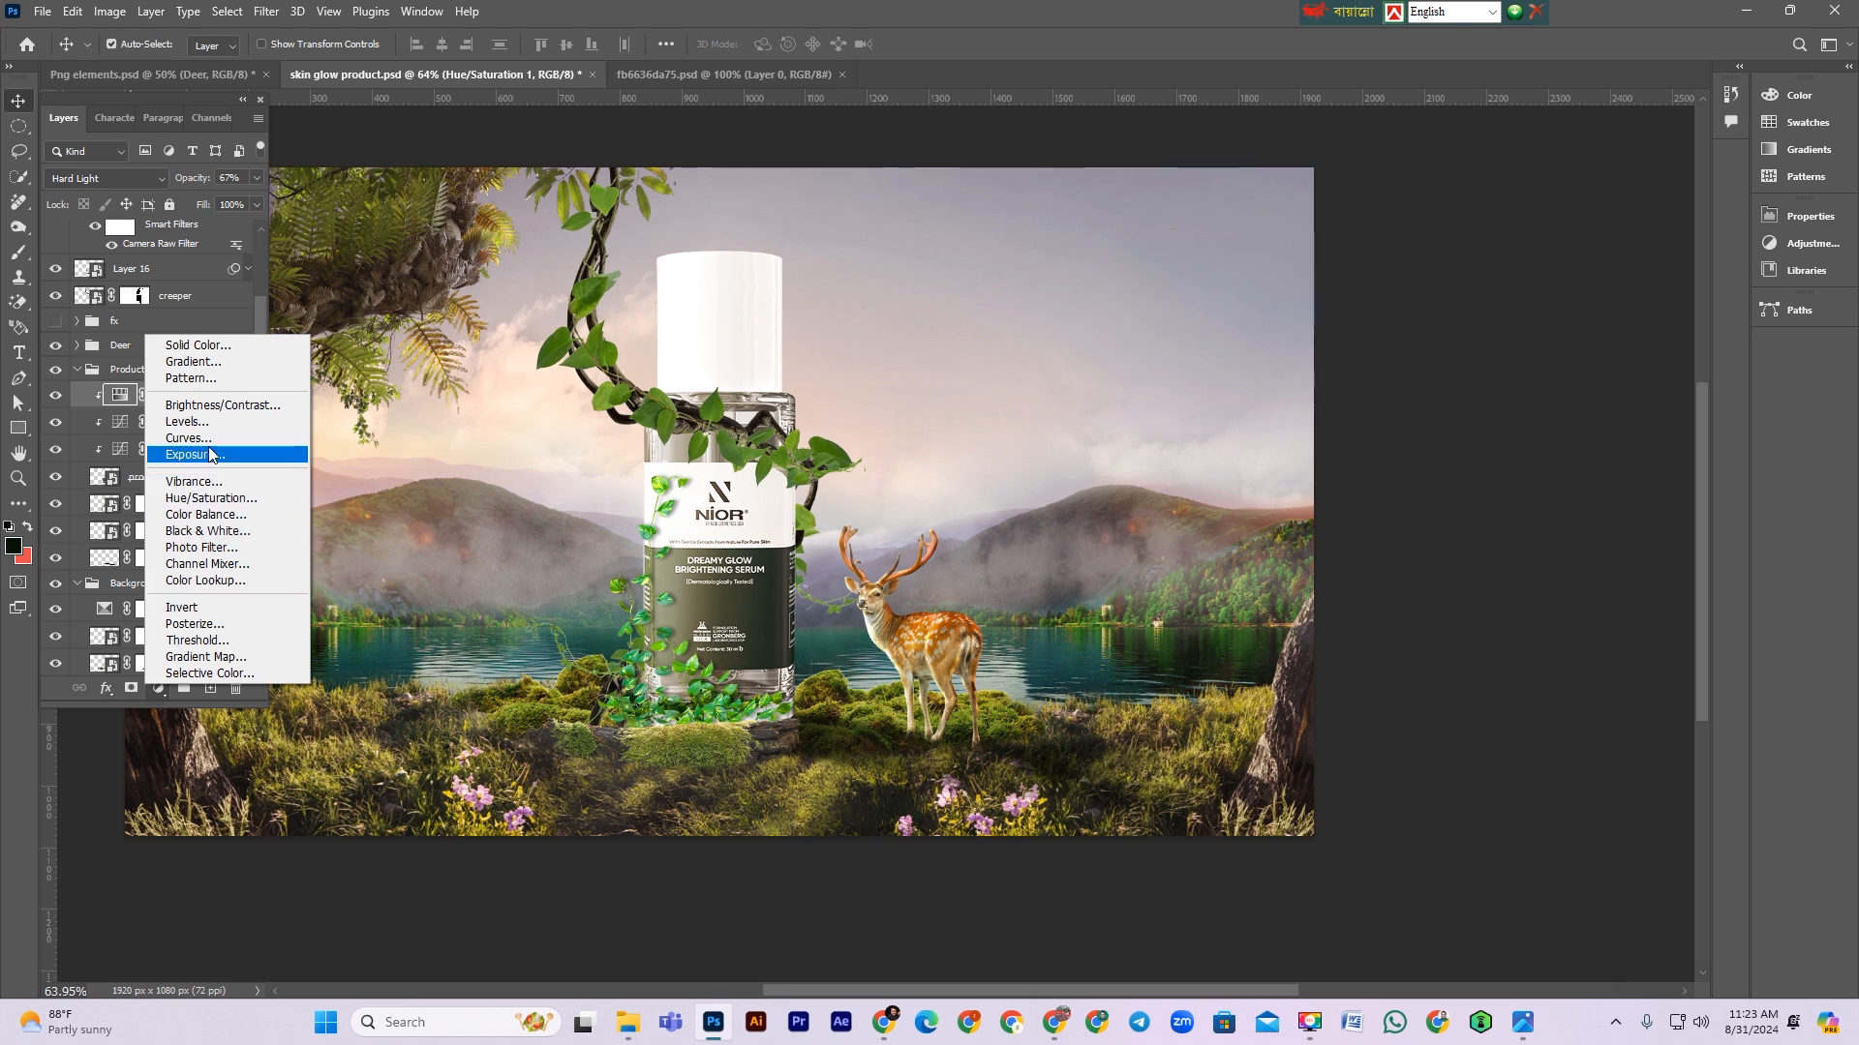
click(188, 439)
click(1603, 539)
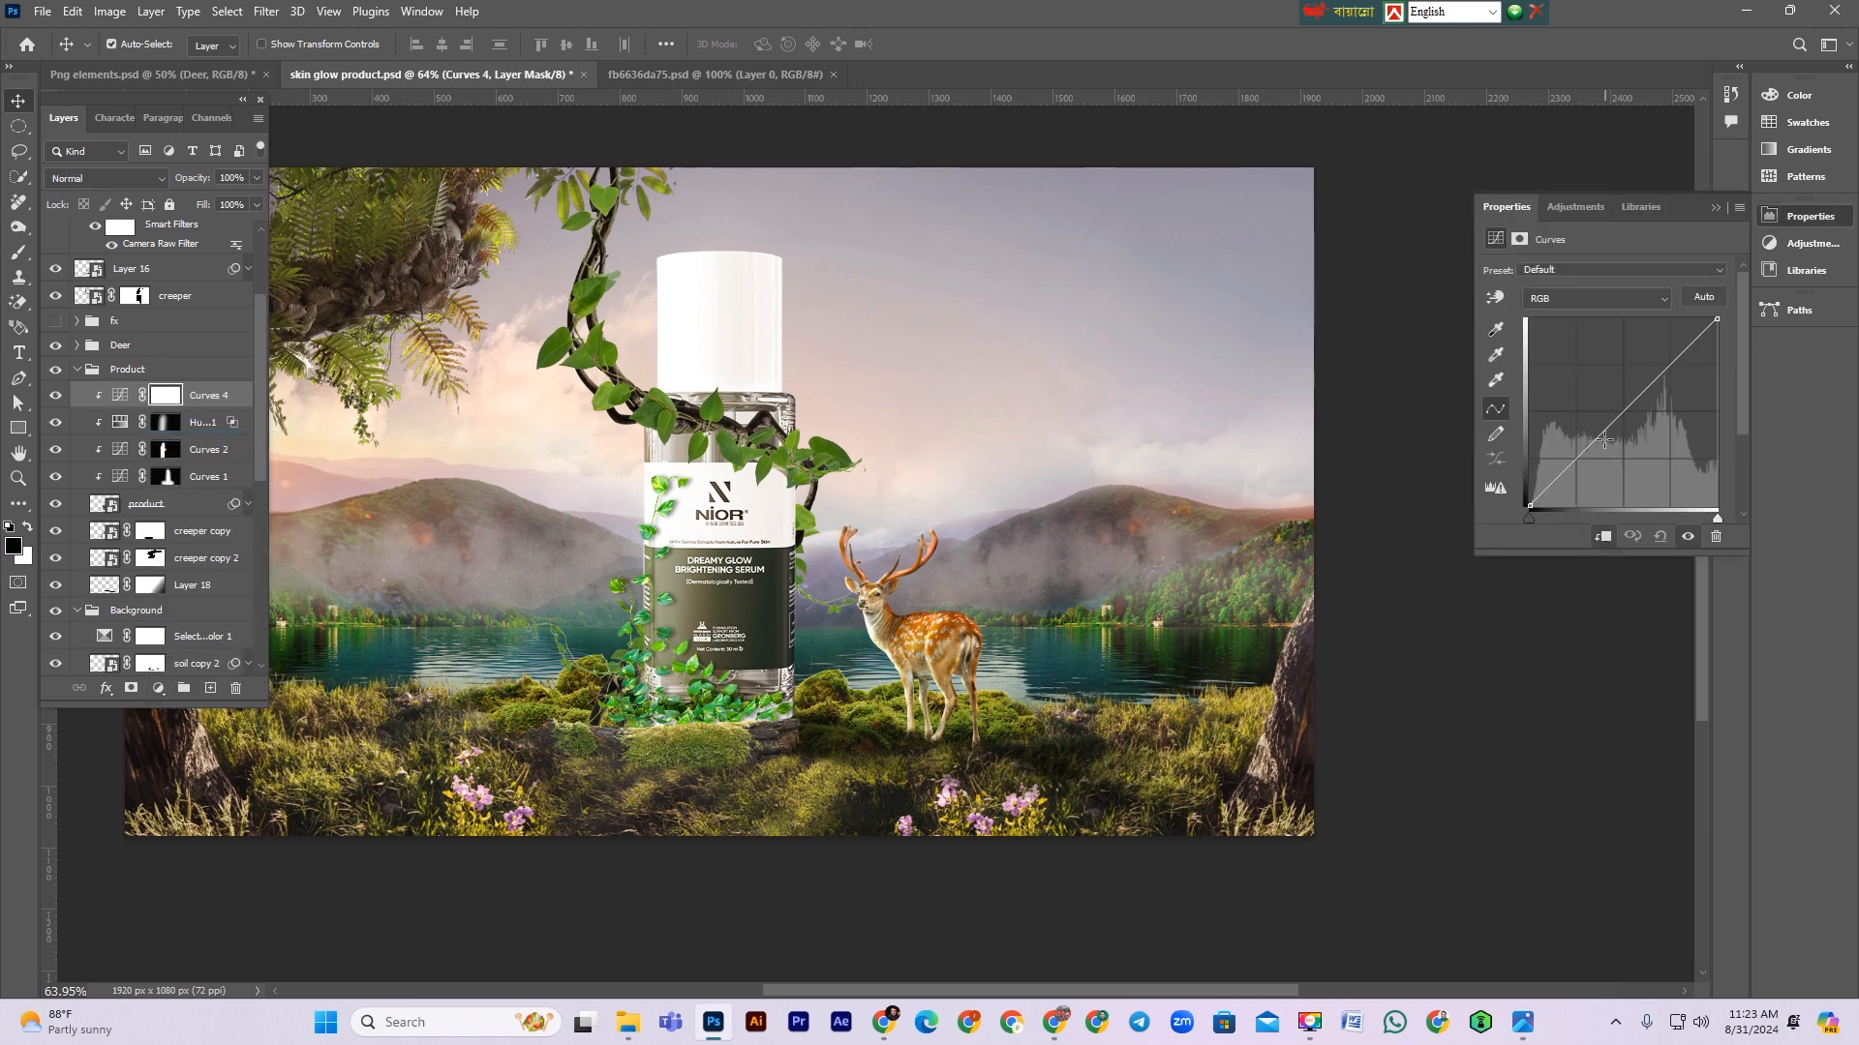
drag(1609, 422, 1628, 440)
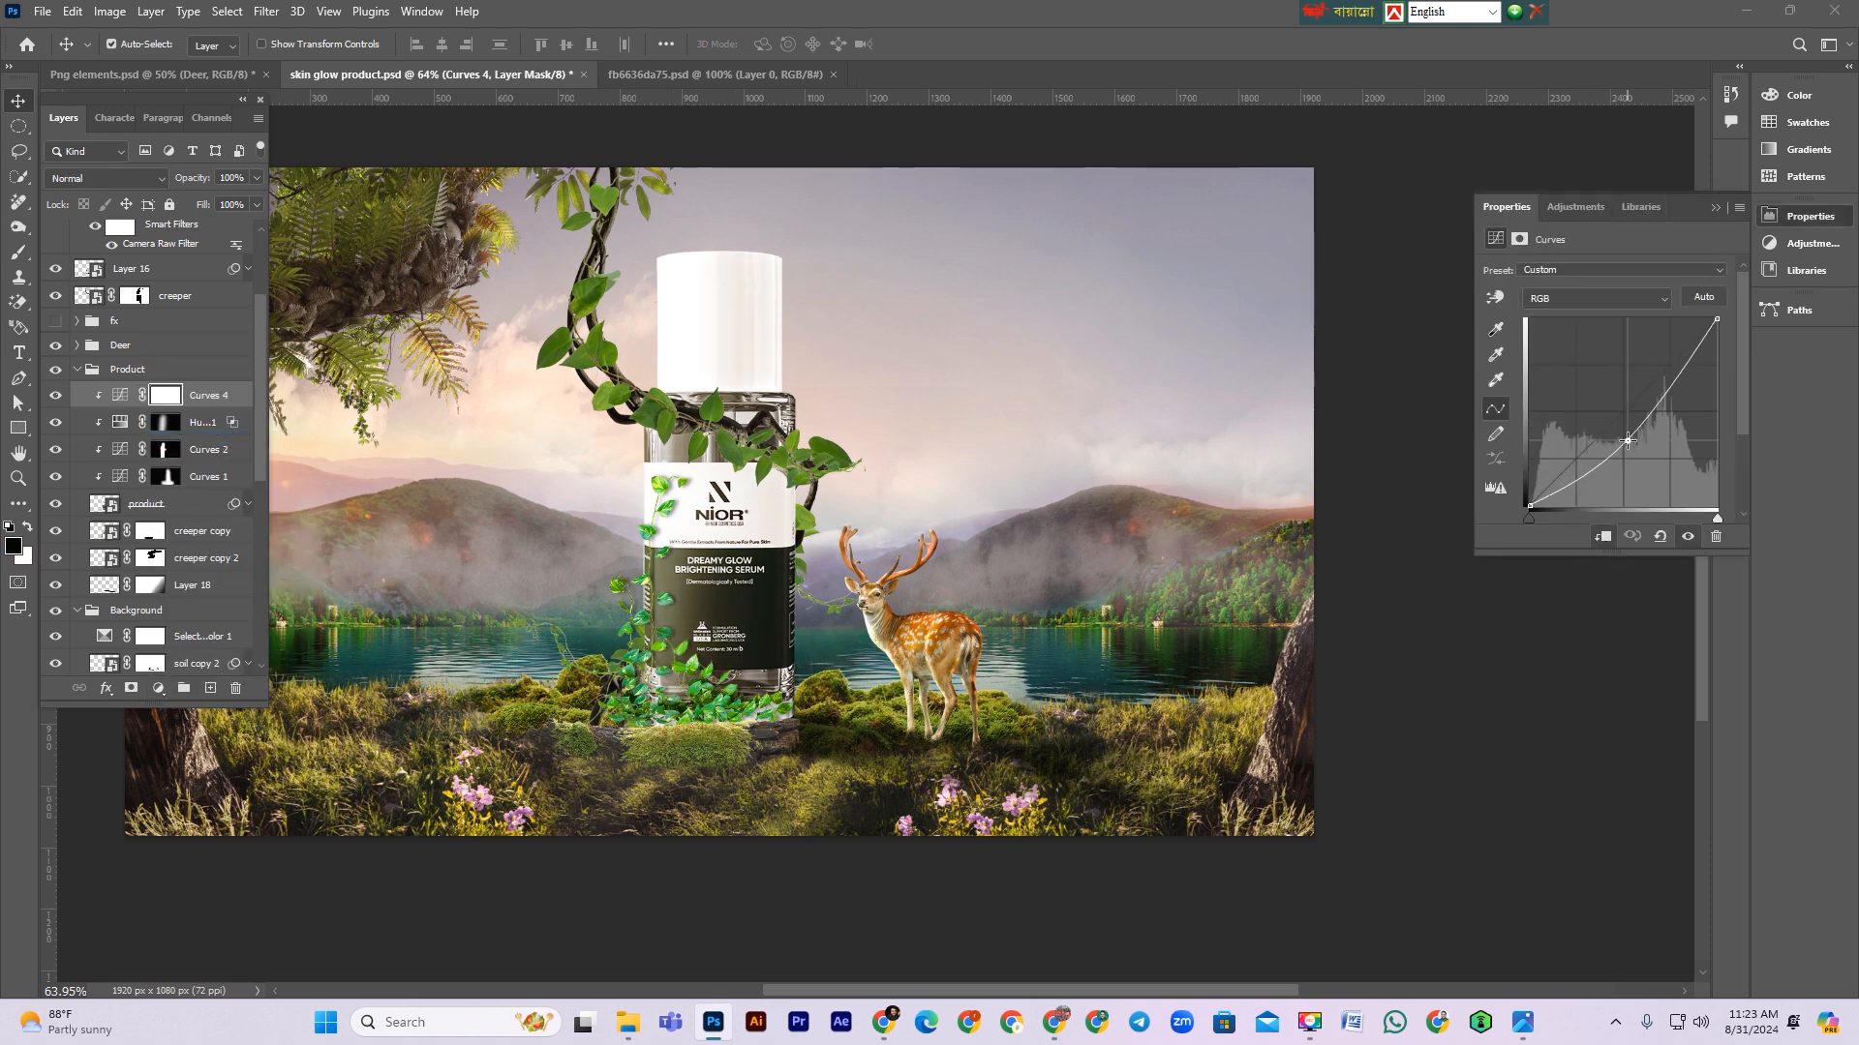
Step: Invert the new Curves mask and paint white with a soft brush to reveal the brightening on the bottle
click(165, 396)
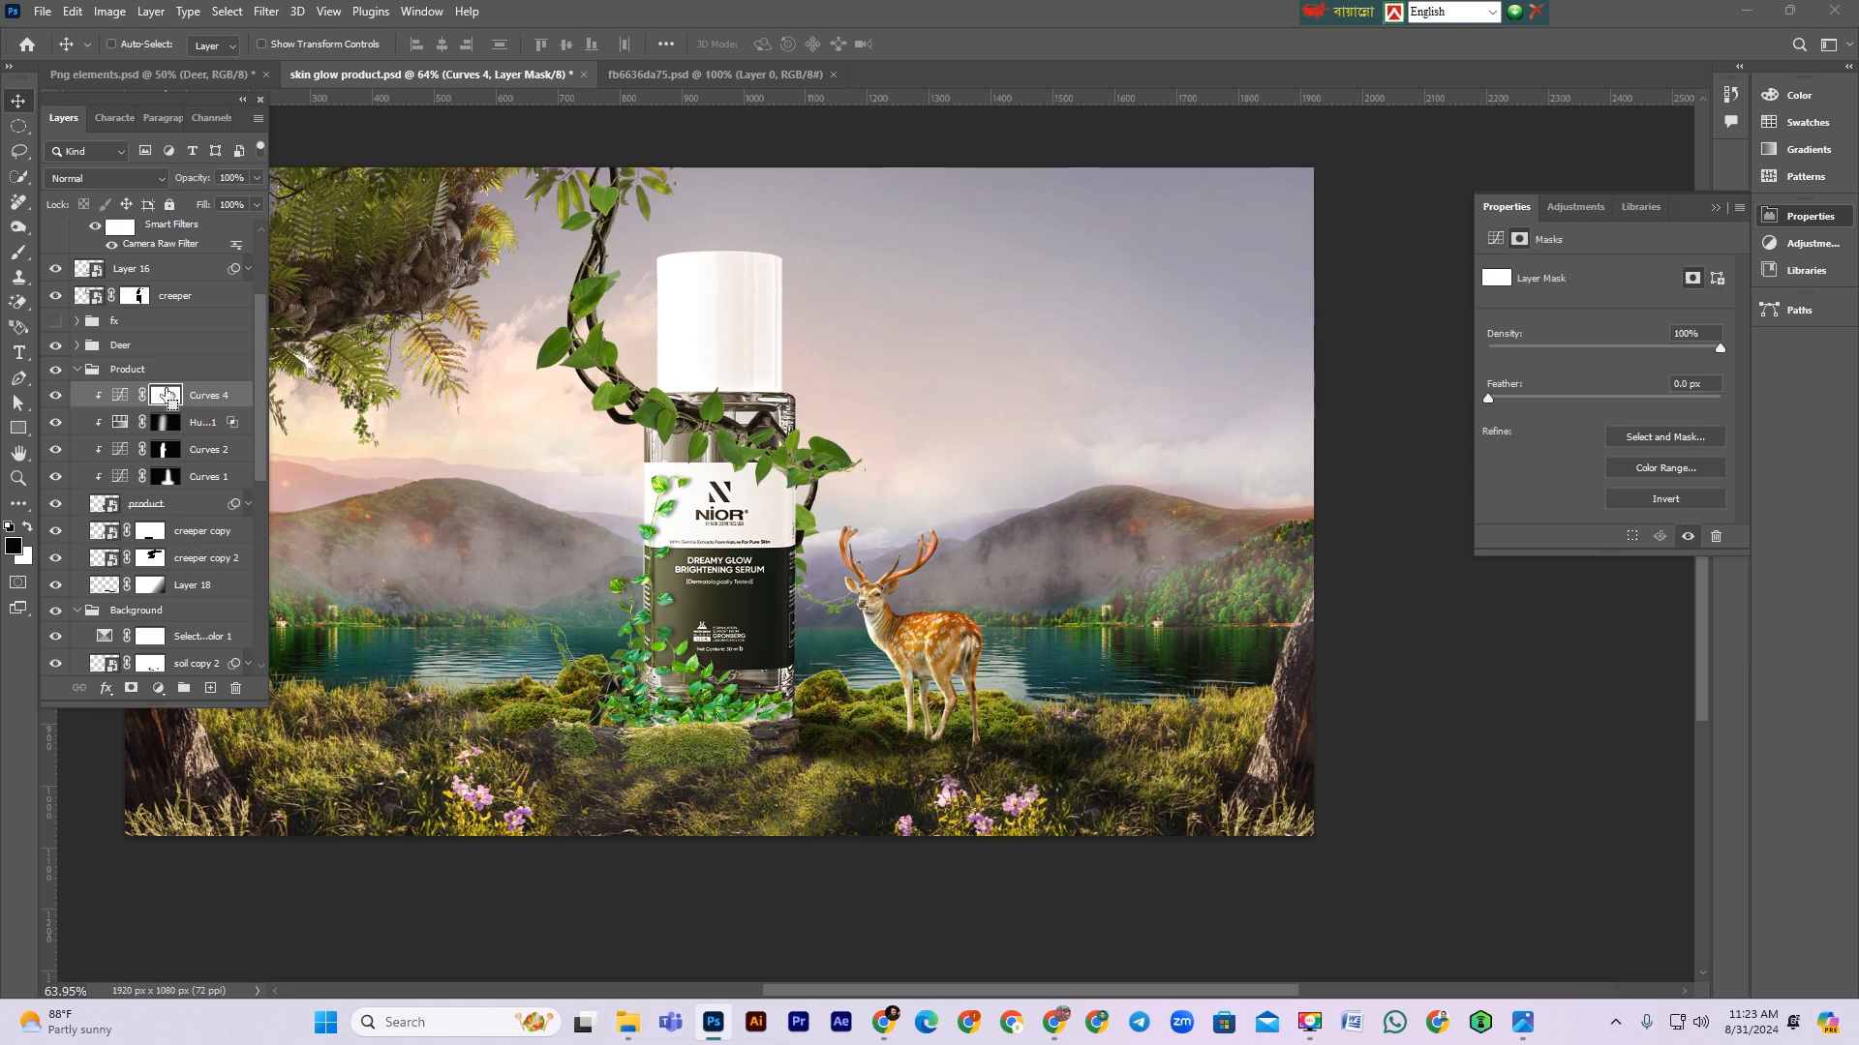
key(ctrl+i)
key(b)
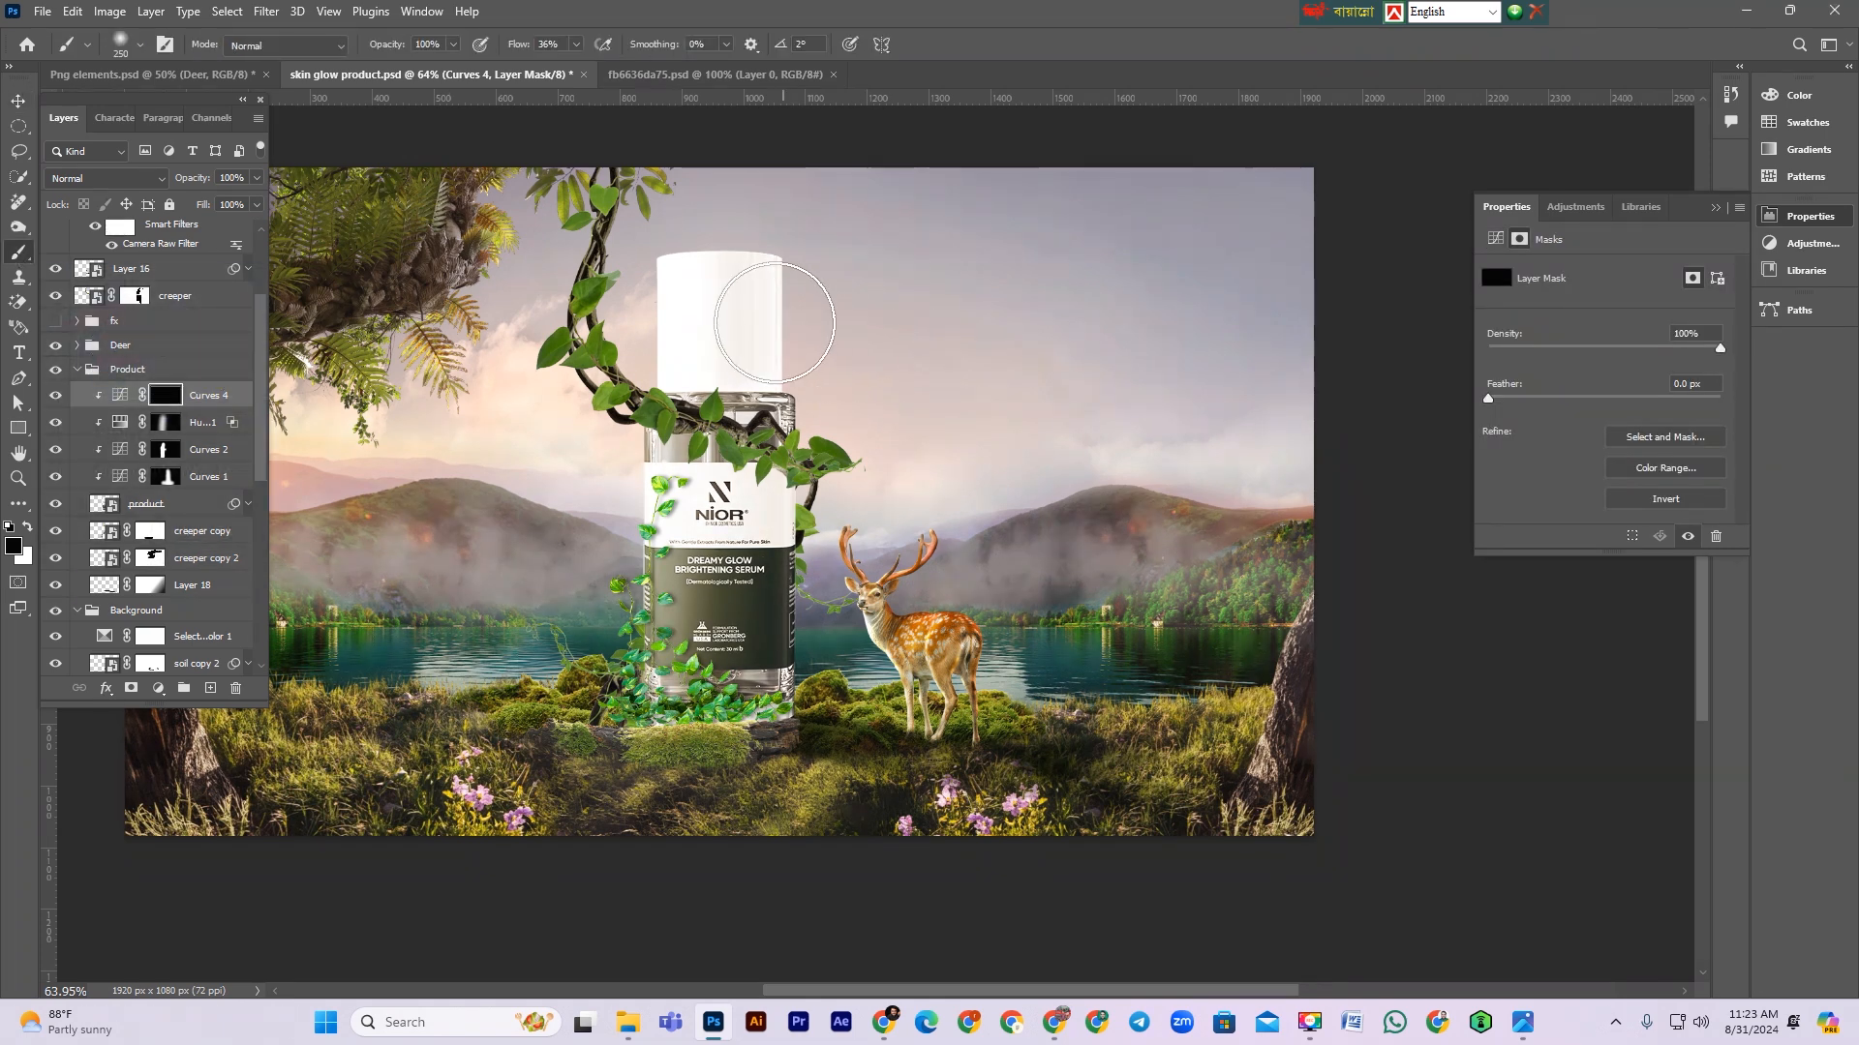
key(bracketleft)
key(bracketleft)
key(bracketleft)
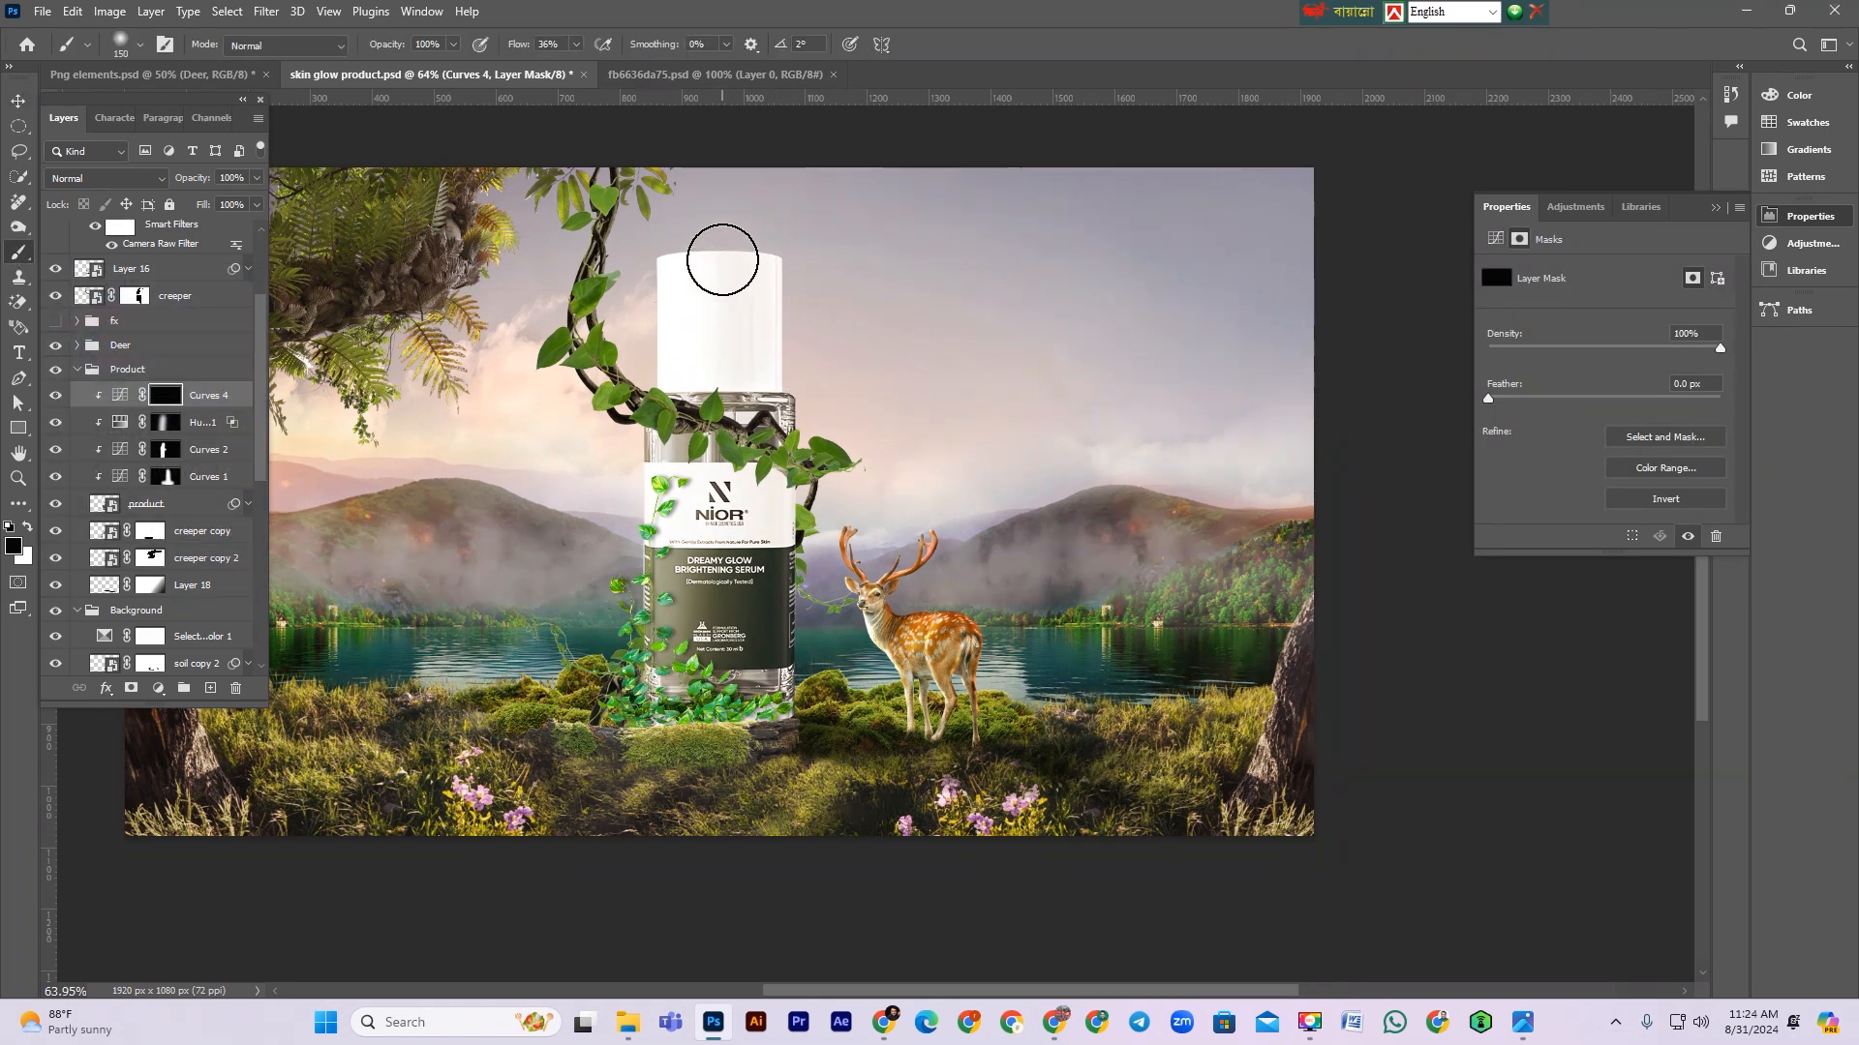
key(x)
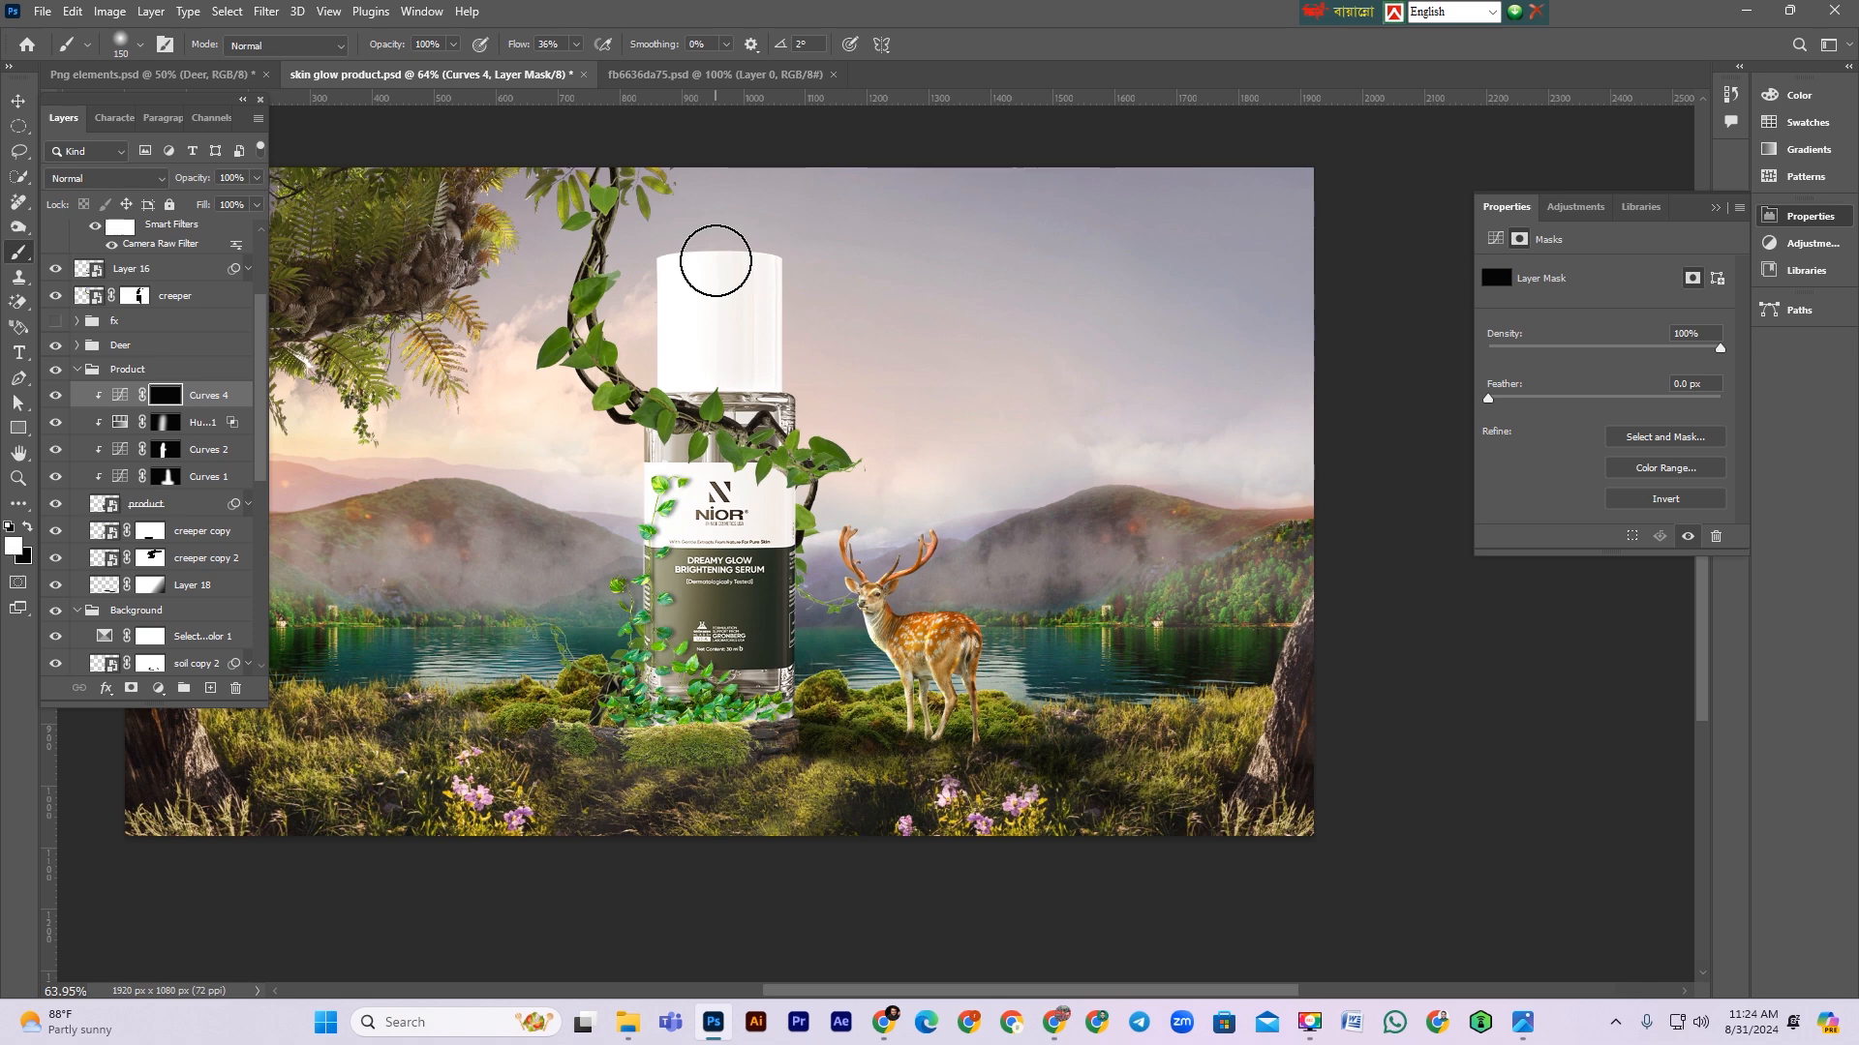
key(shift+0)
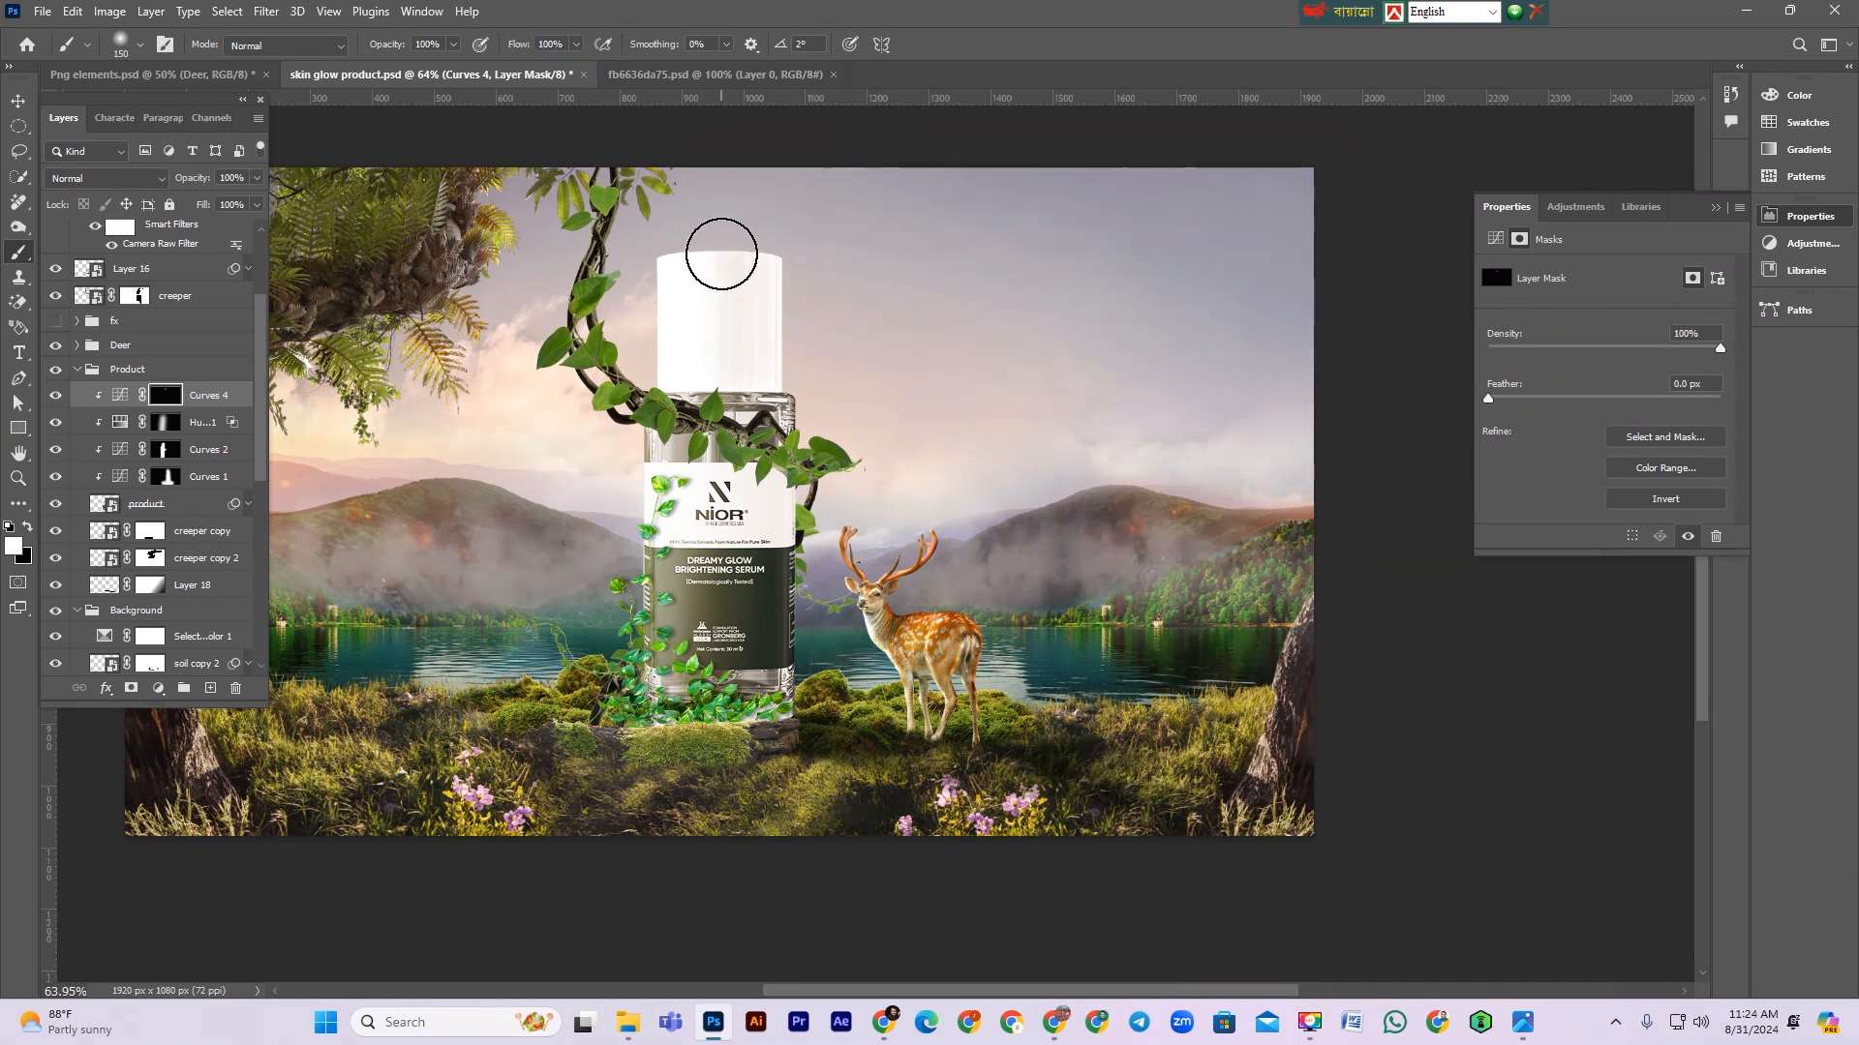
shift+click(714, 713)
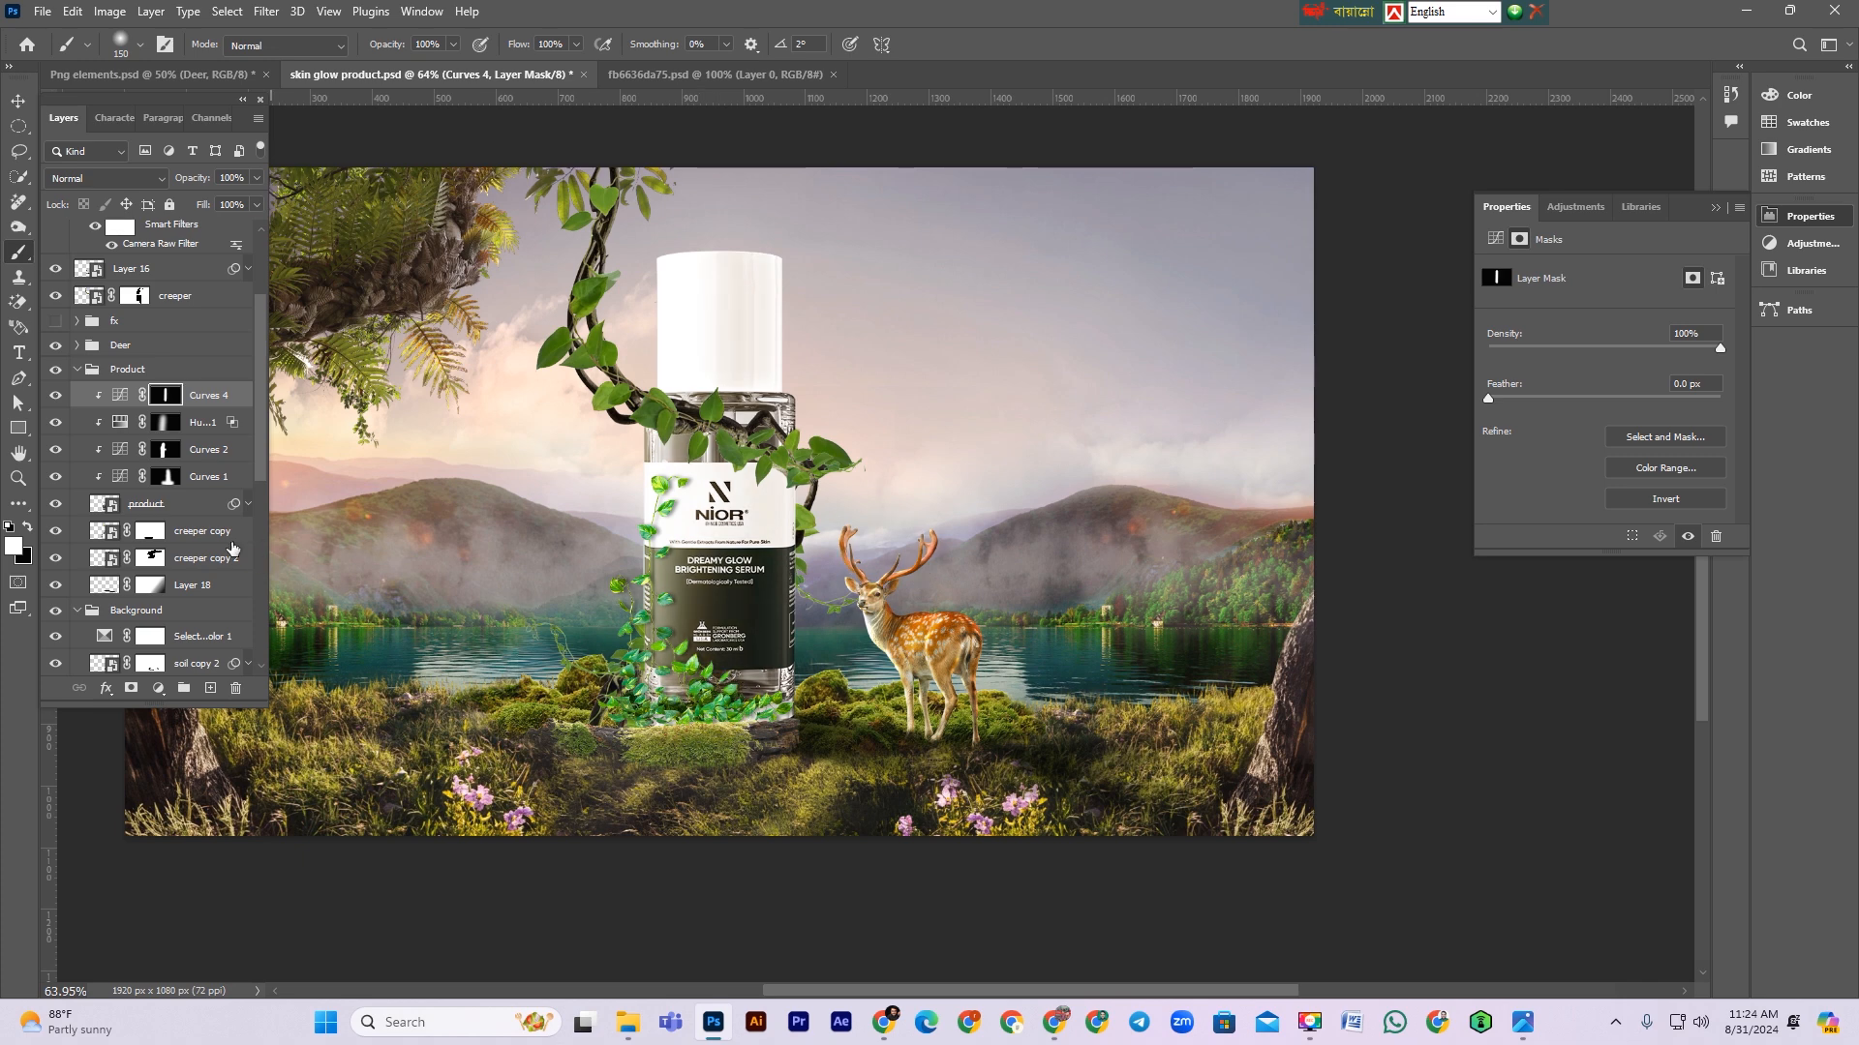
Step: Toggle the new Curves adjustment on and off to compare the bottle, then save the file
click(54, 397)
click(54, 397)
key(ctrl+minus)
key(ctrl+plus)
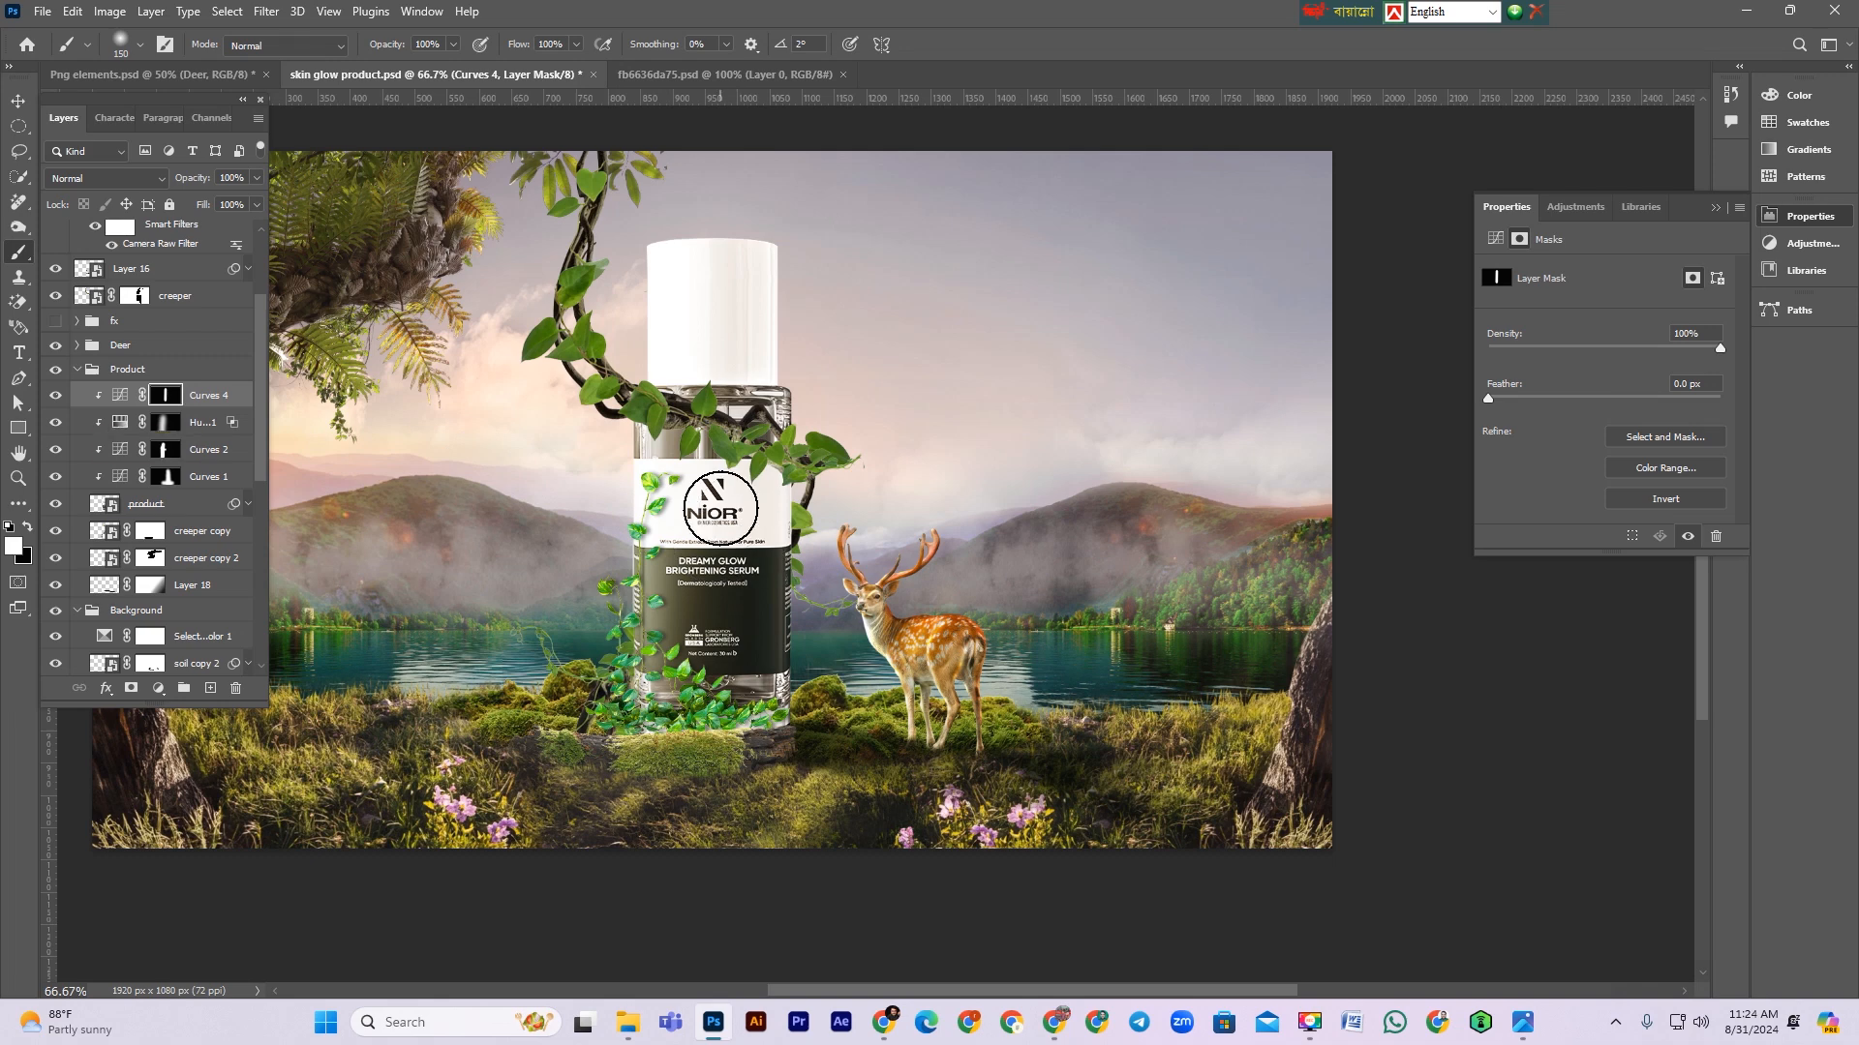
key(bracketleft)
key(bracketleft)
key(x)
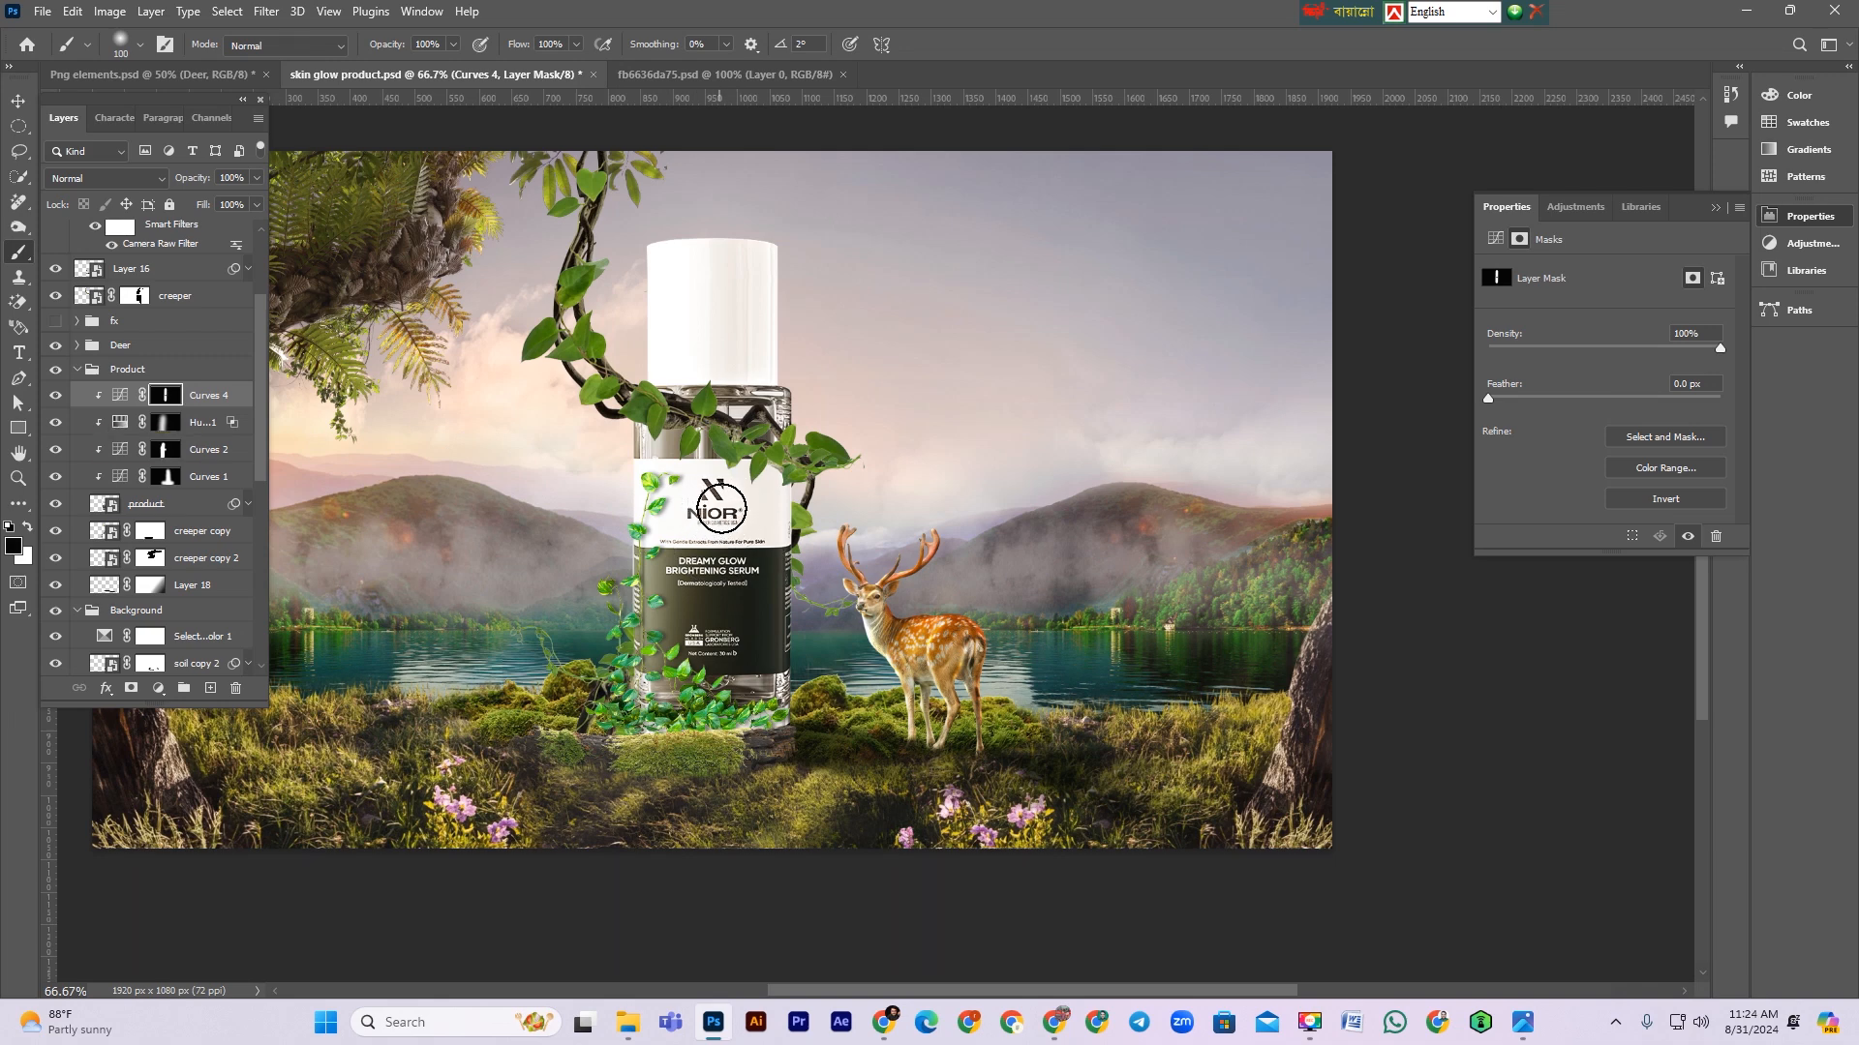
scroll(1145, 510, up, 1)
key(ctrl+minus)
key(ctrl+plus)
key(ctrl+minus)
key(ctrl+plus)
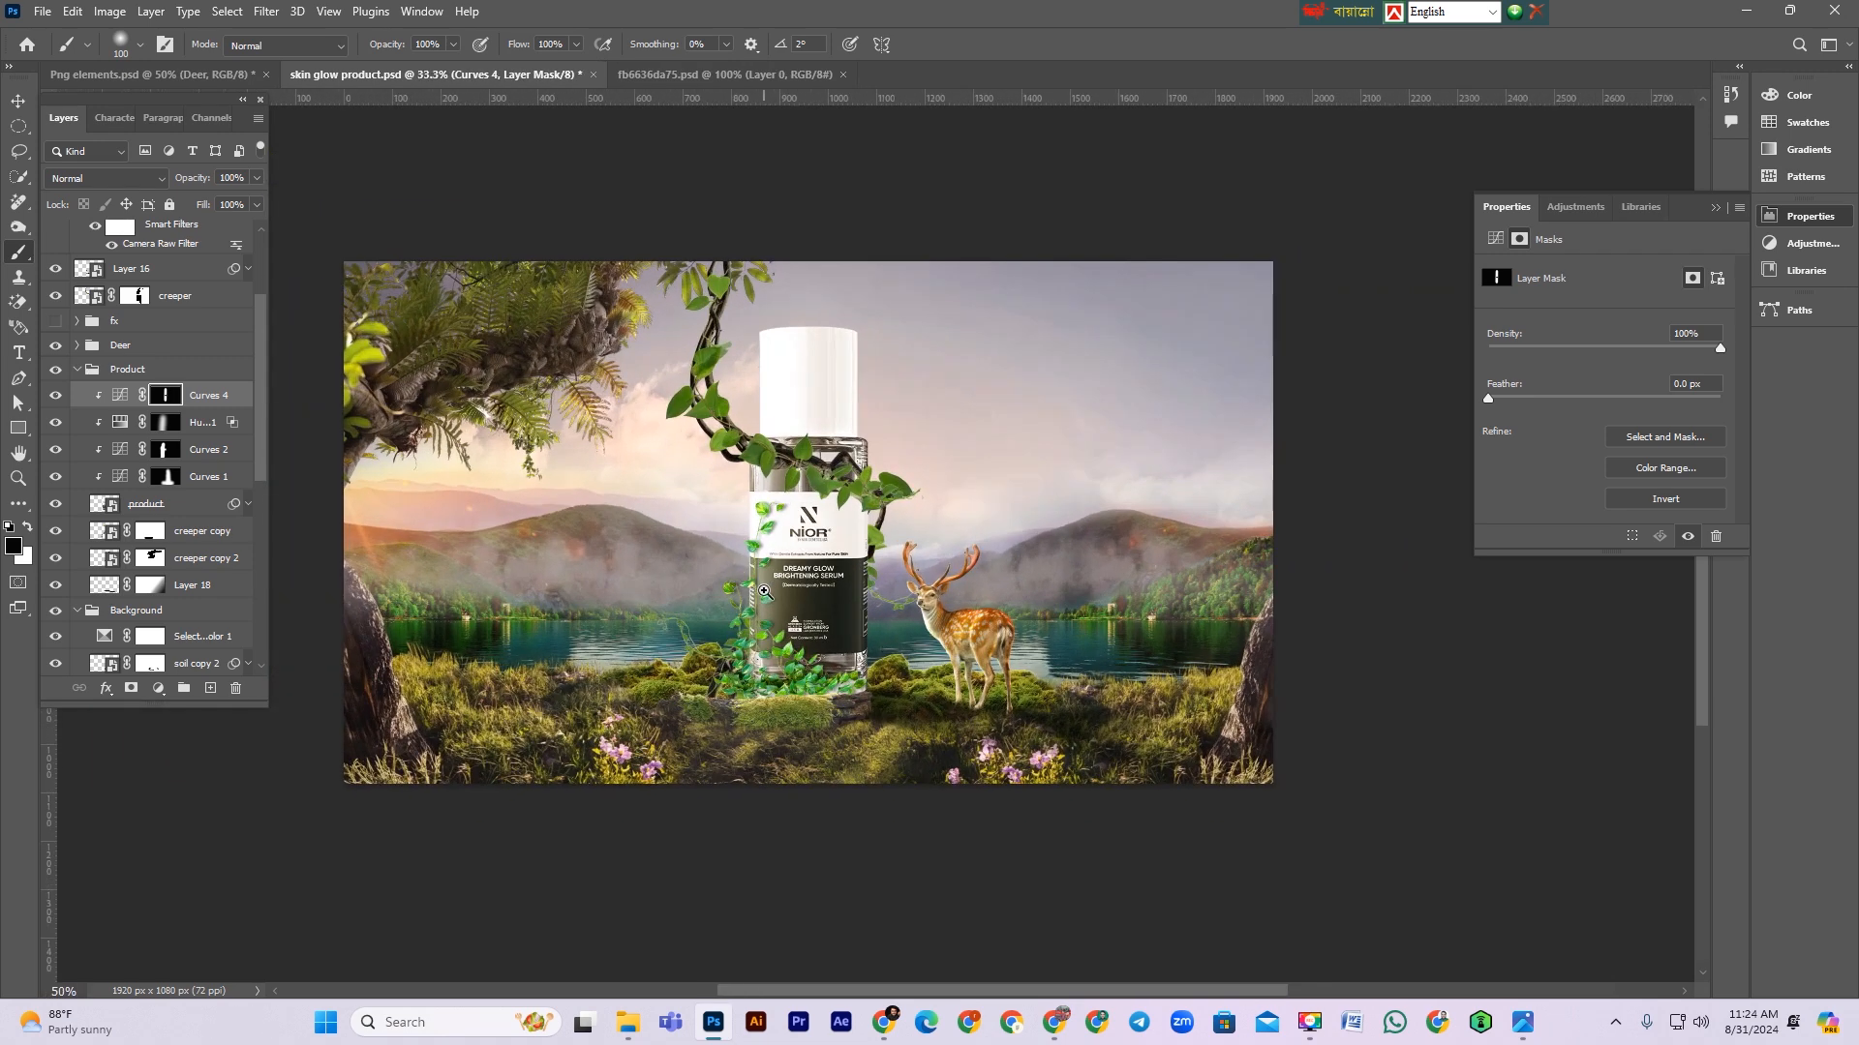
click(26, 104)
key(ctrl+s)
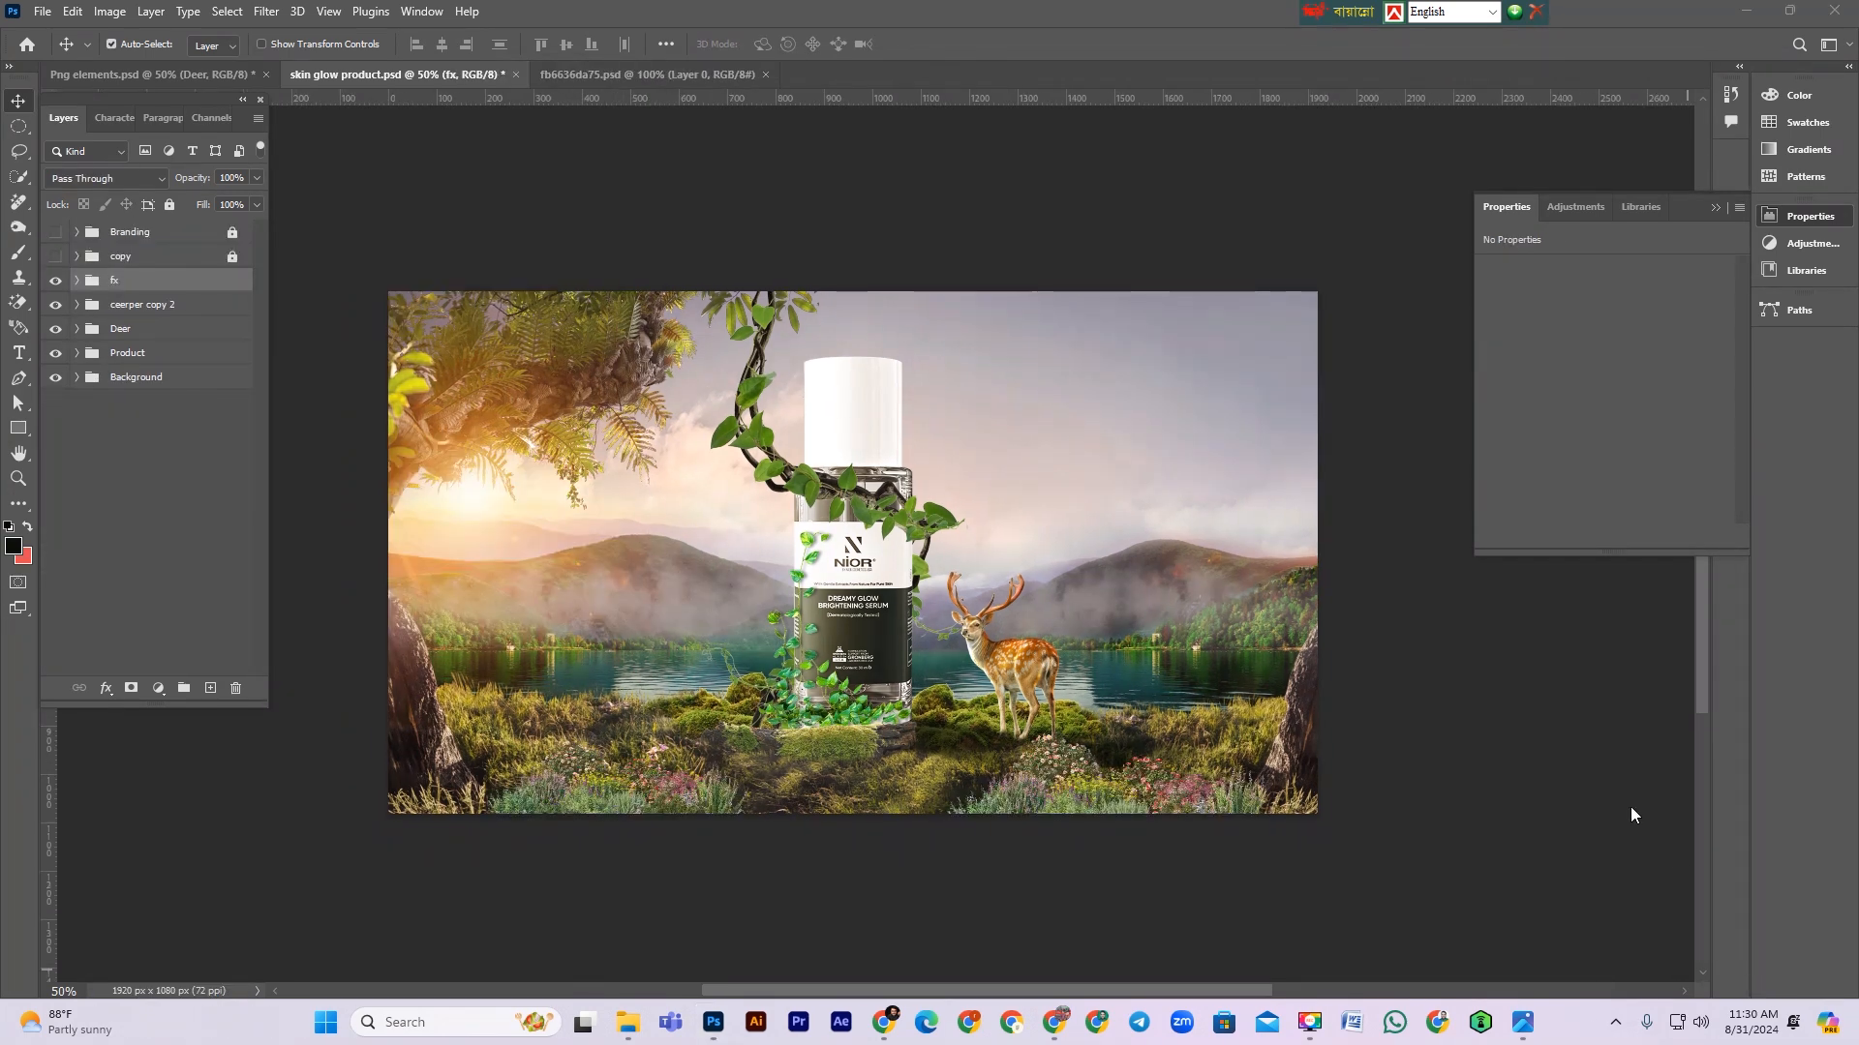
Step: Scale and move the mini garden 1 layer in the fx group to about 537 × 190 px in the lower right foreground
scroll(1025, 625, down, 2)
drag(616, 469, 635, 490)
scroll(702, 494, down, 1)
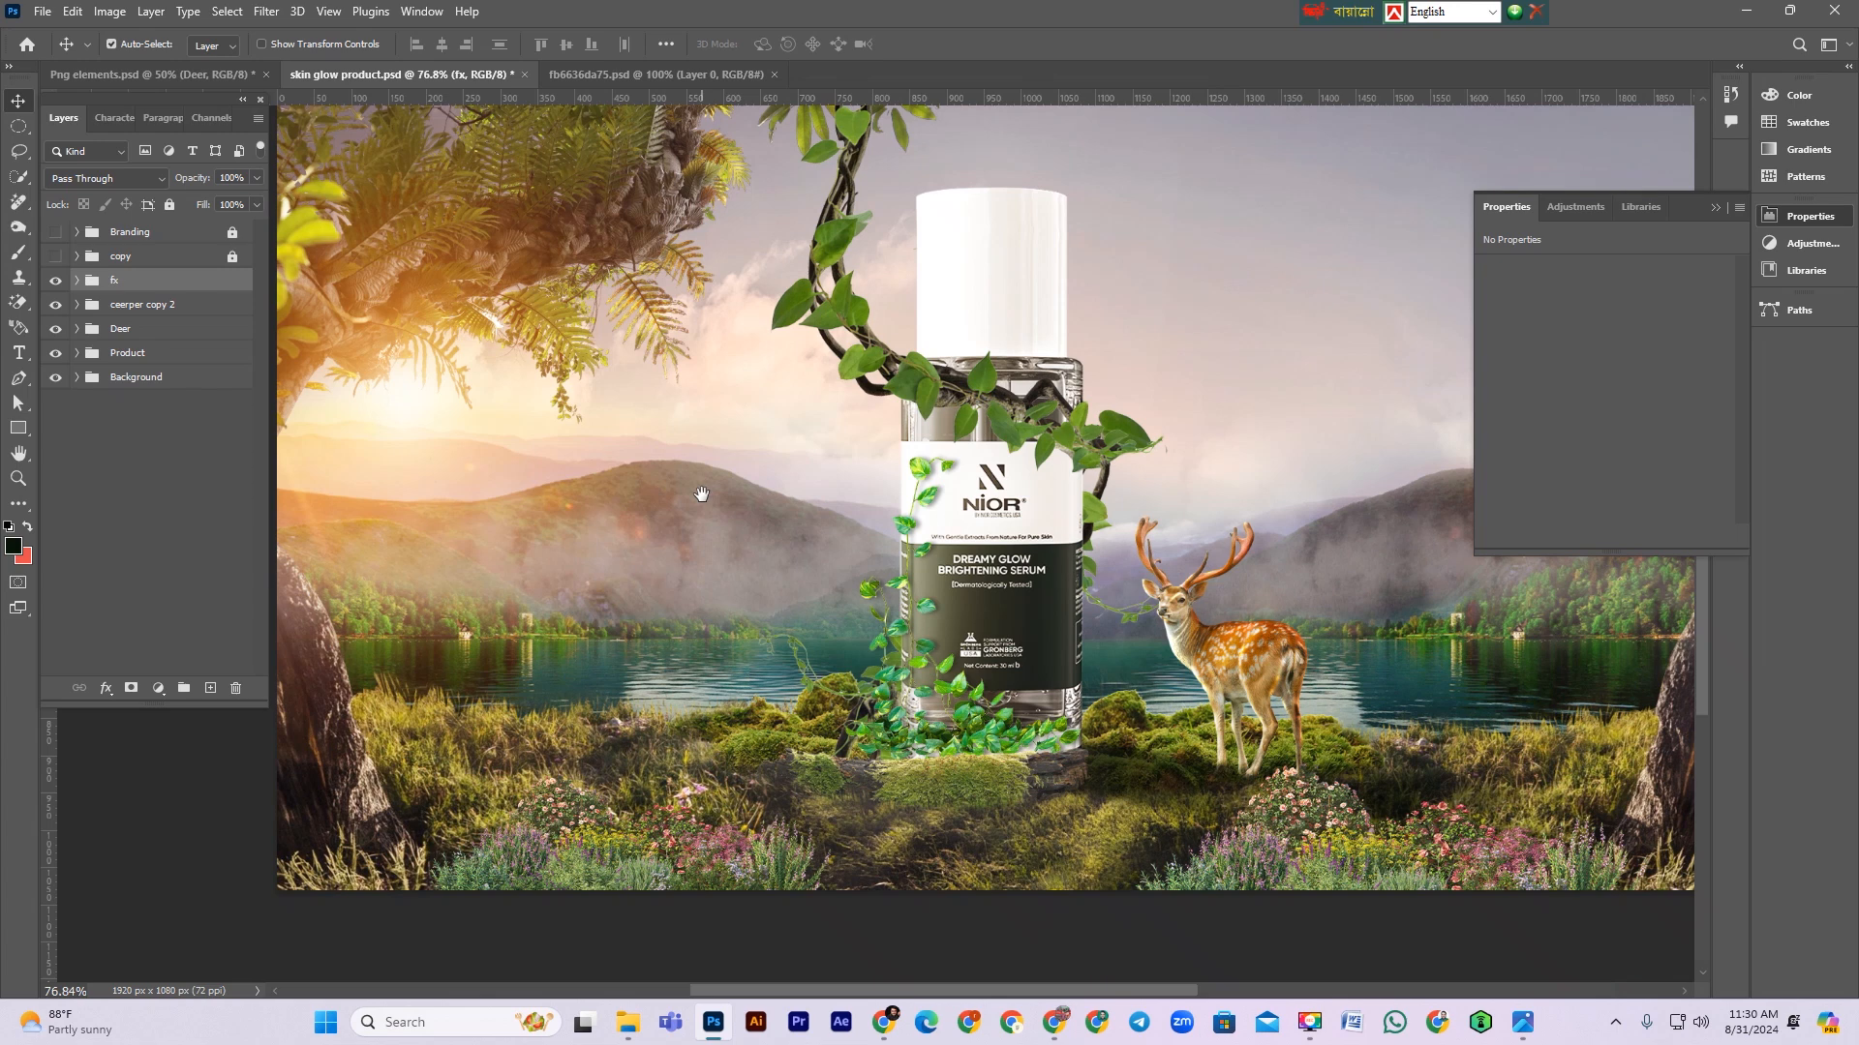
click(77, 280)
click(157, 362)
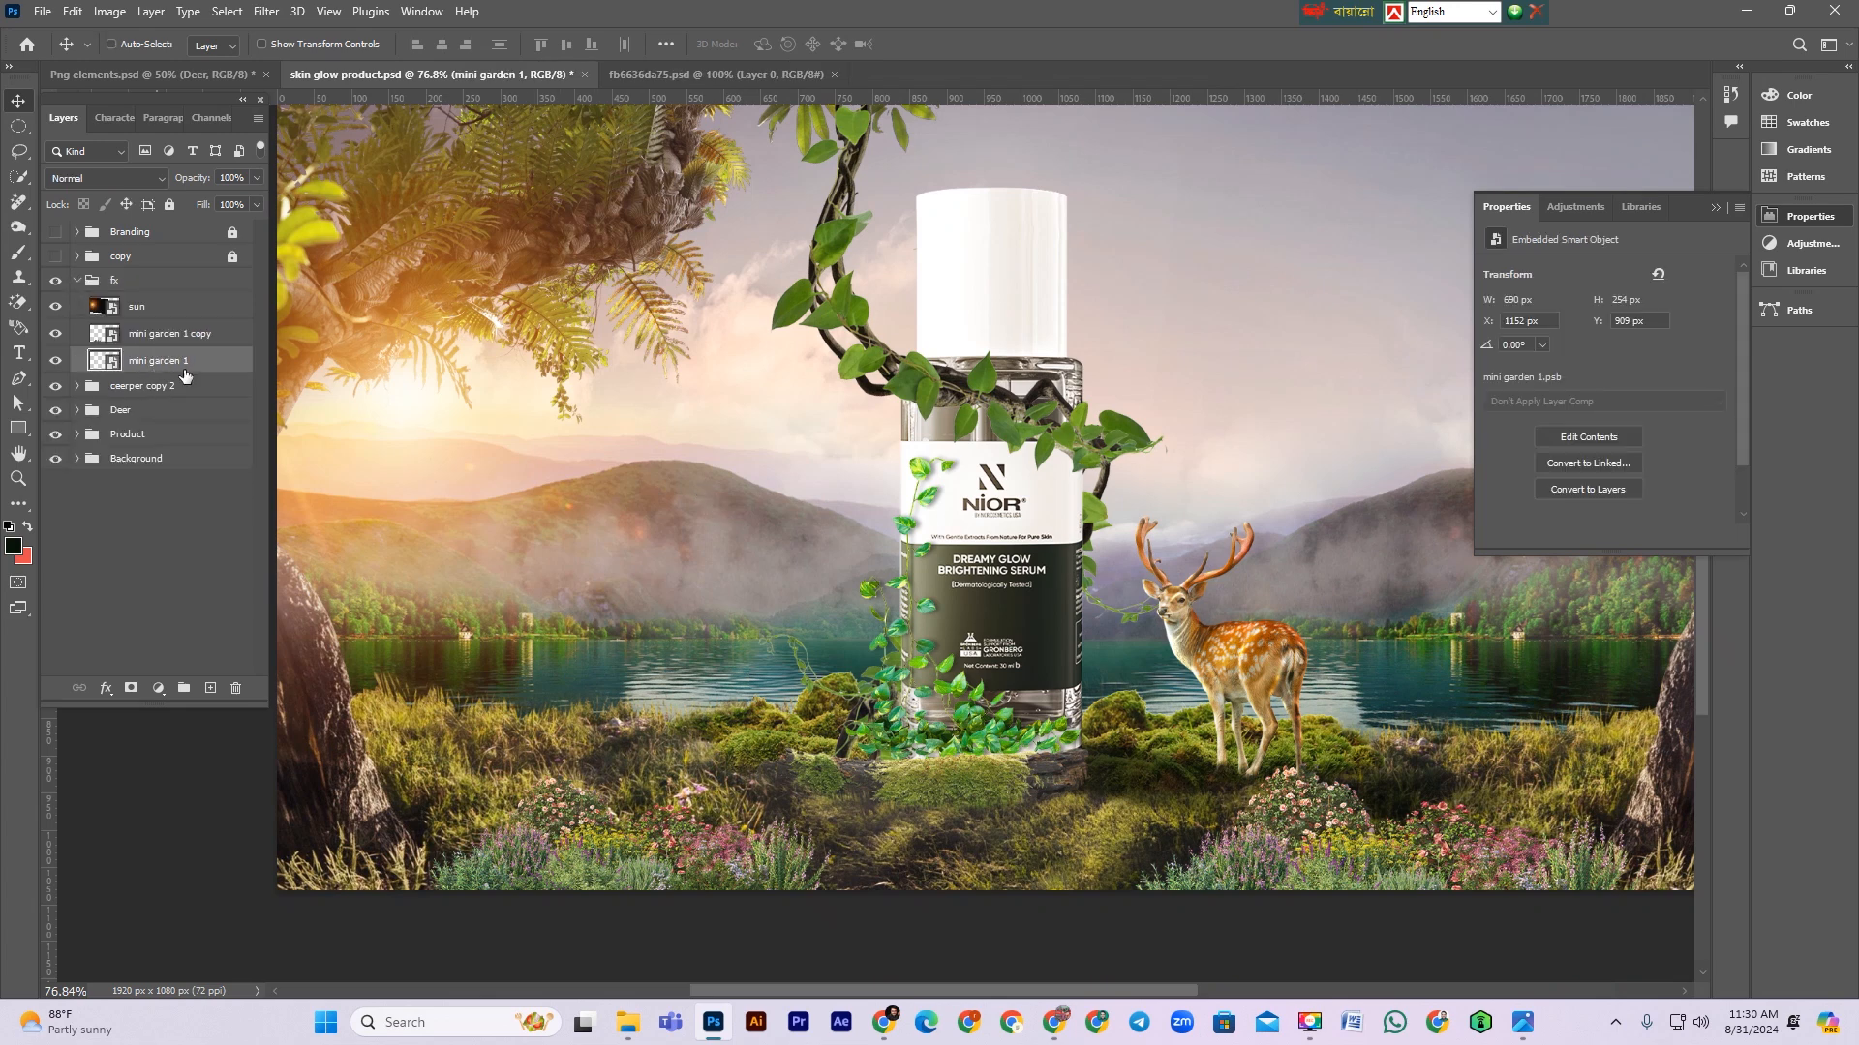
key(ctrl+t)
drag(1391, 764, 1393, 805)
drag(1372, 861, 1401, 846)
key(Return)
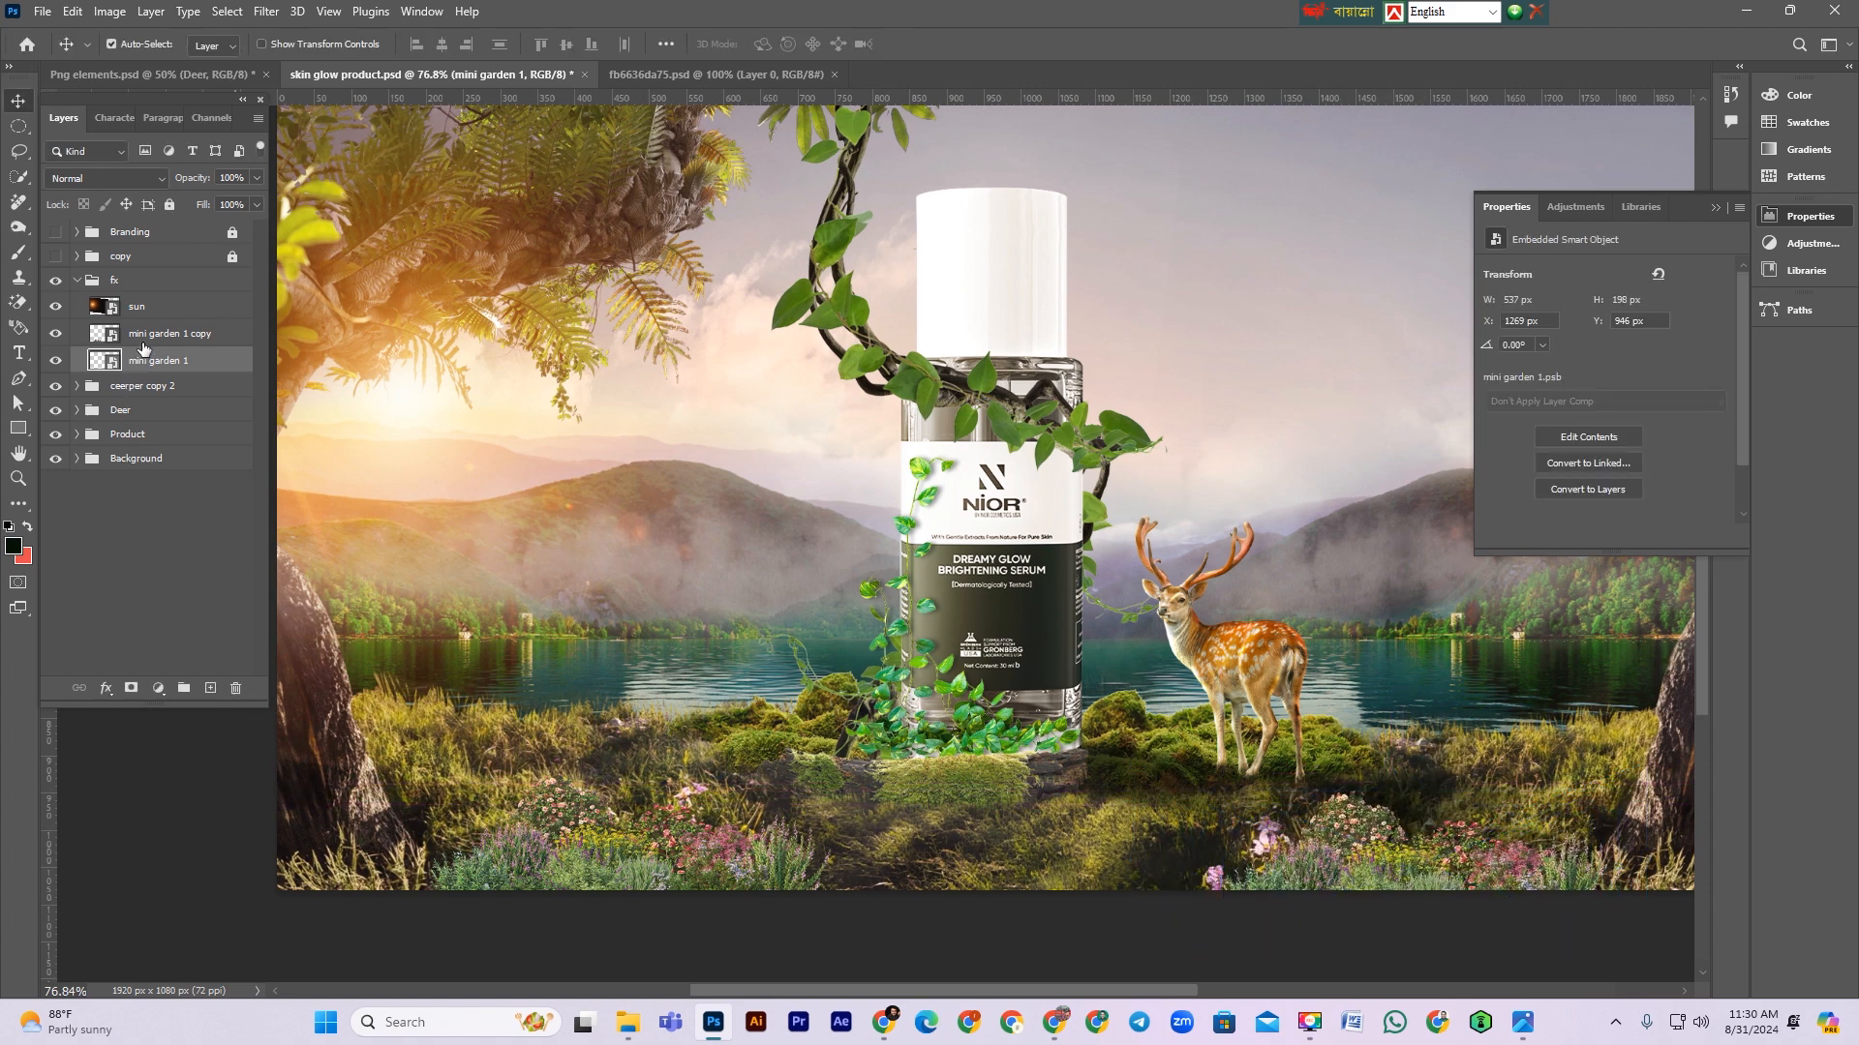
Step: Move the mini garden 1 and mini garden 1 copy layers into the Background group
click(78, 459)
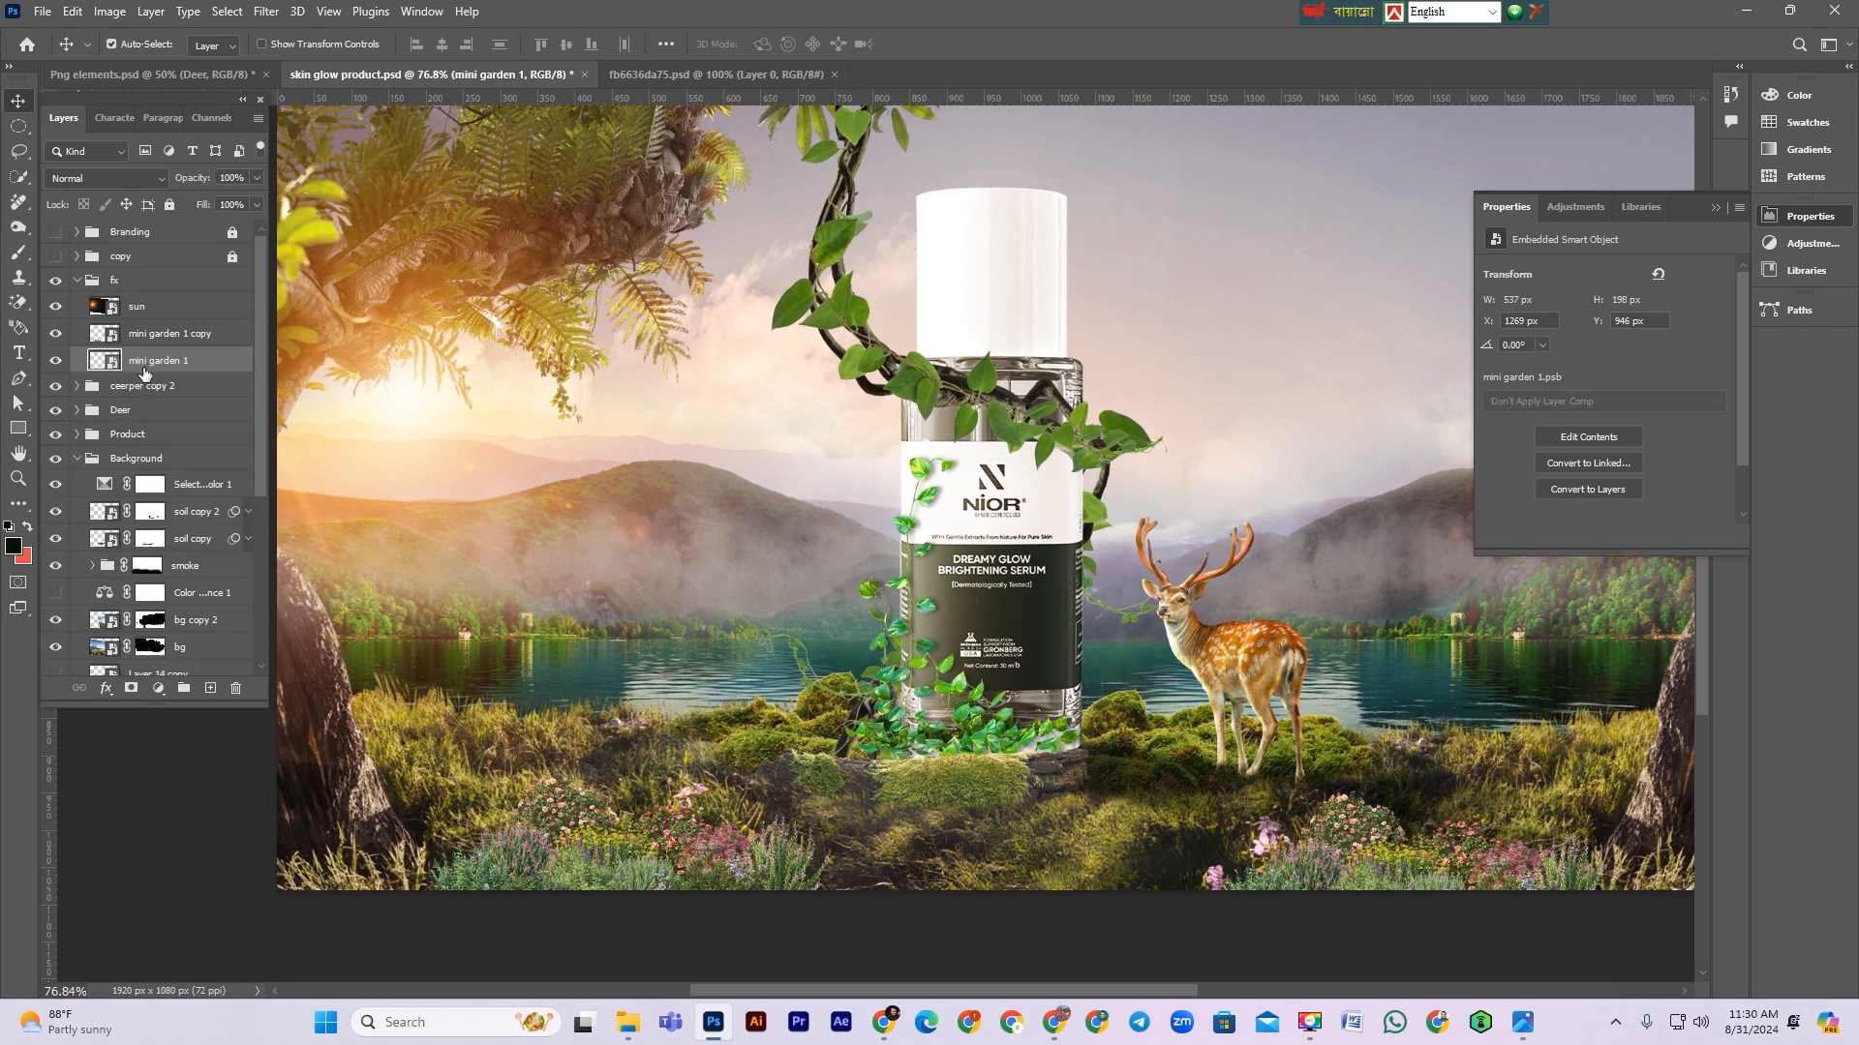
shift+click(154, 333)
drag(150, 362, 153, 481)
click(157, 458)
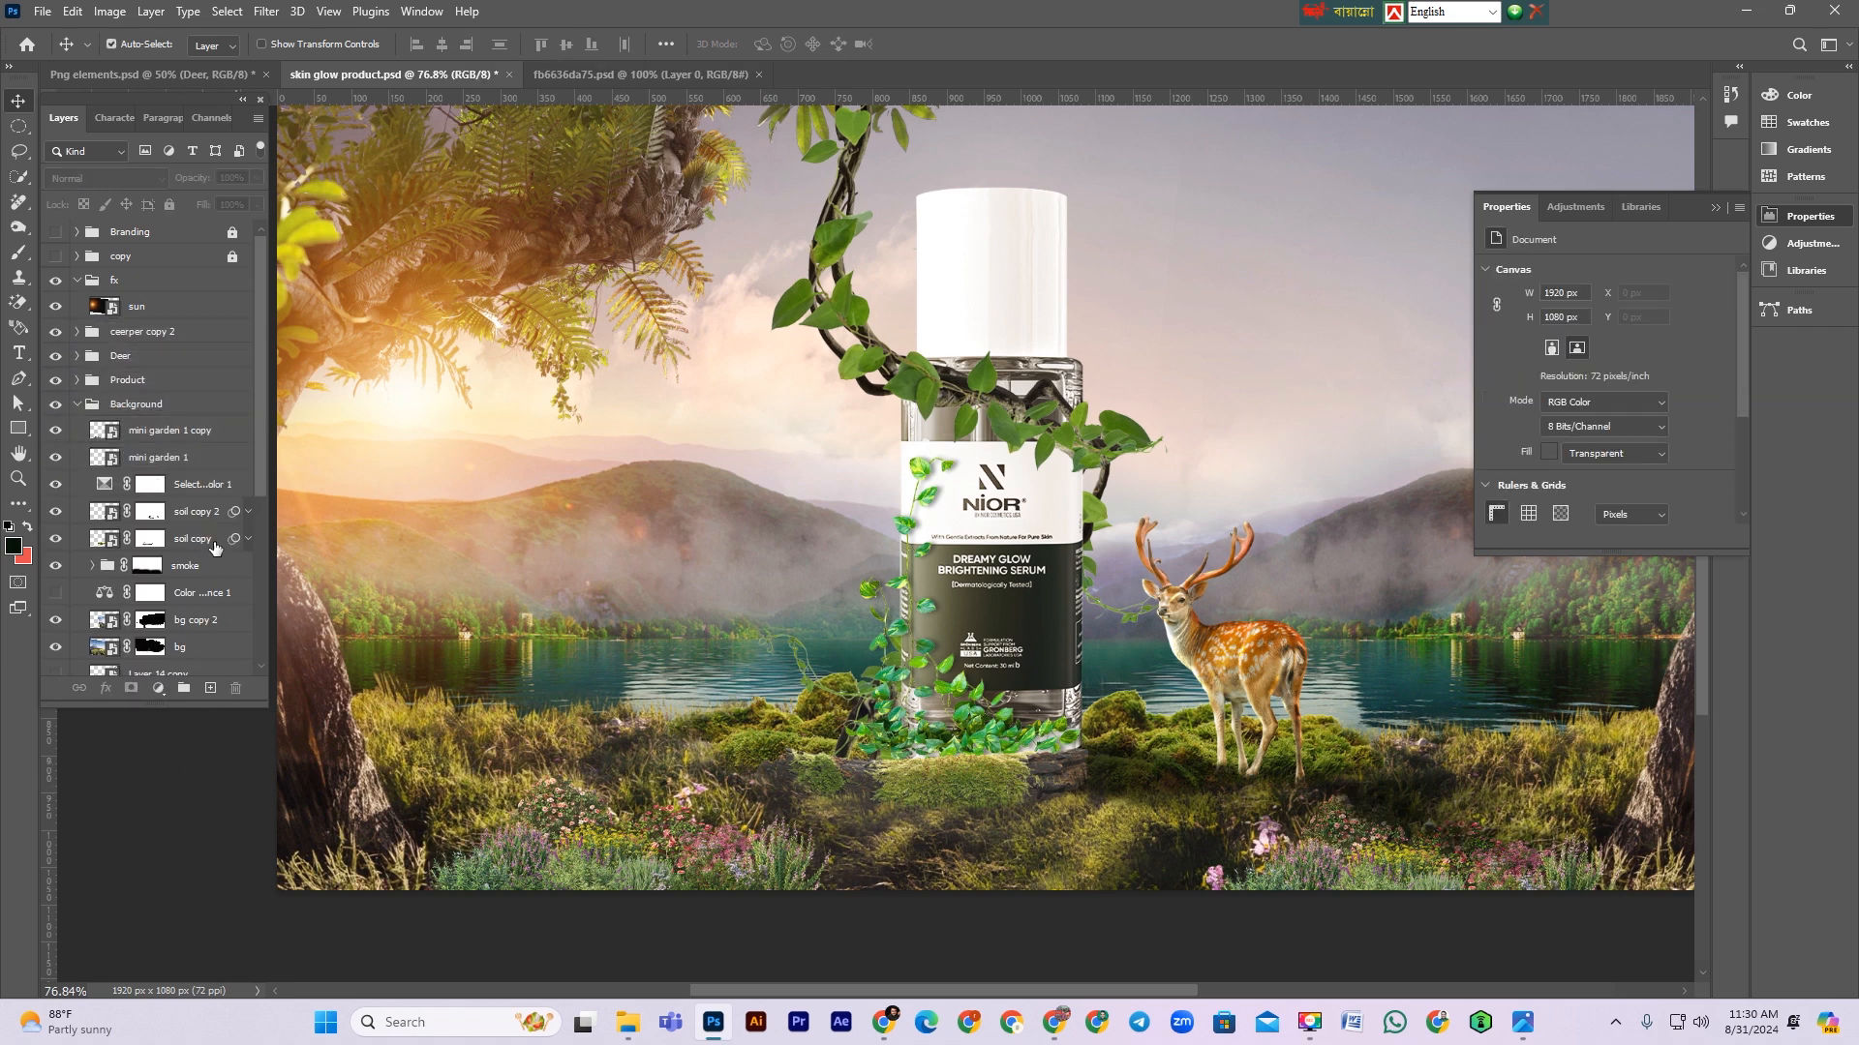
click(55, 458)
click(54, 459)
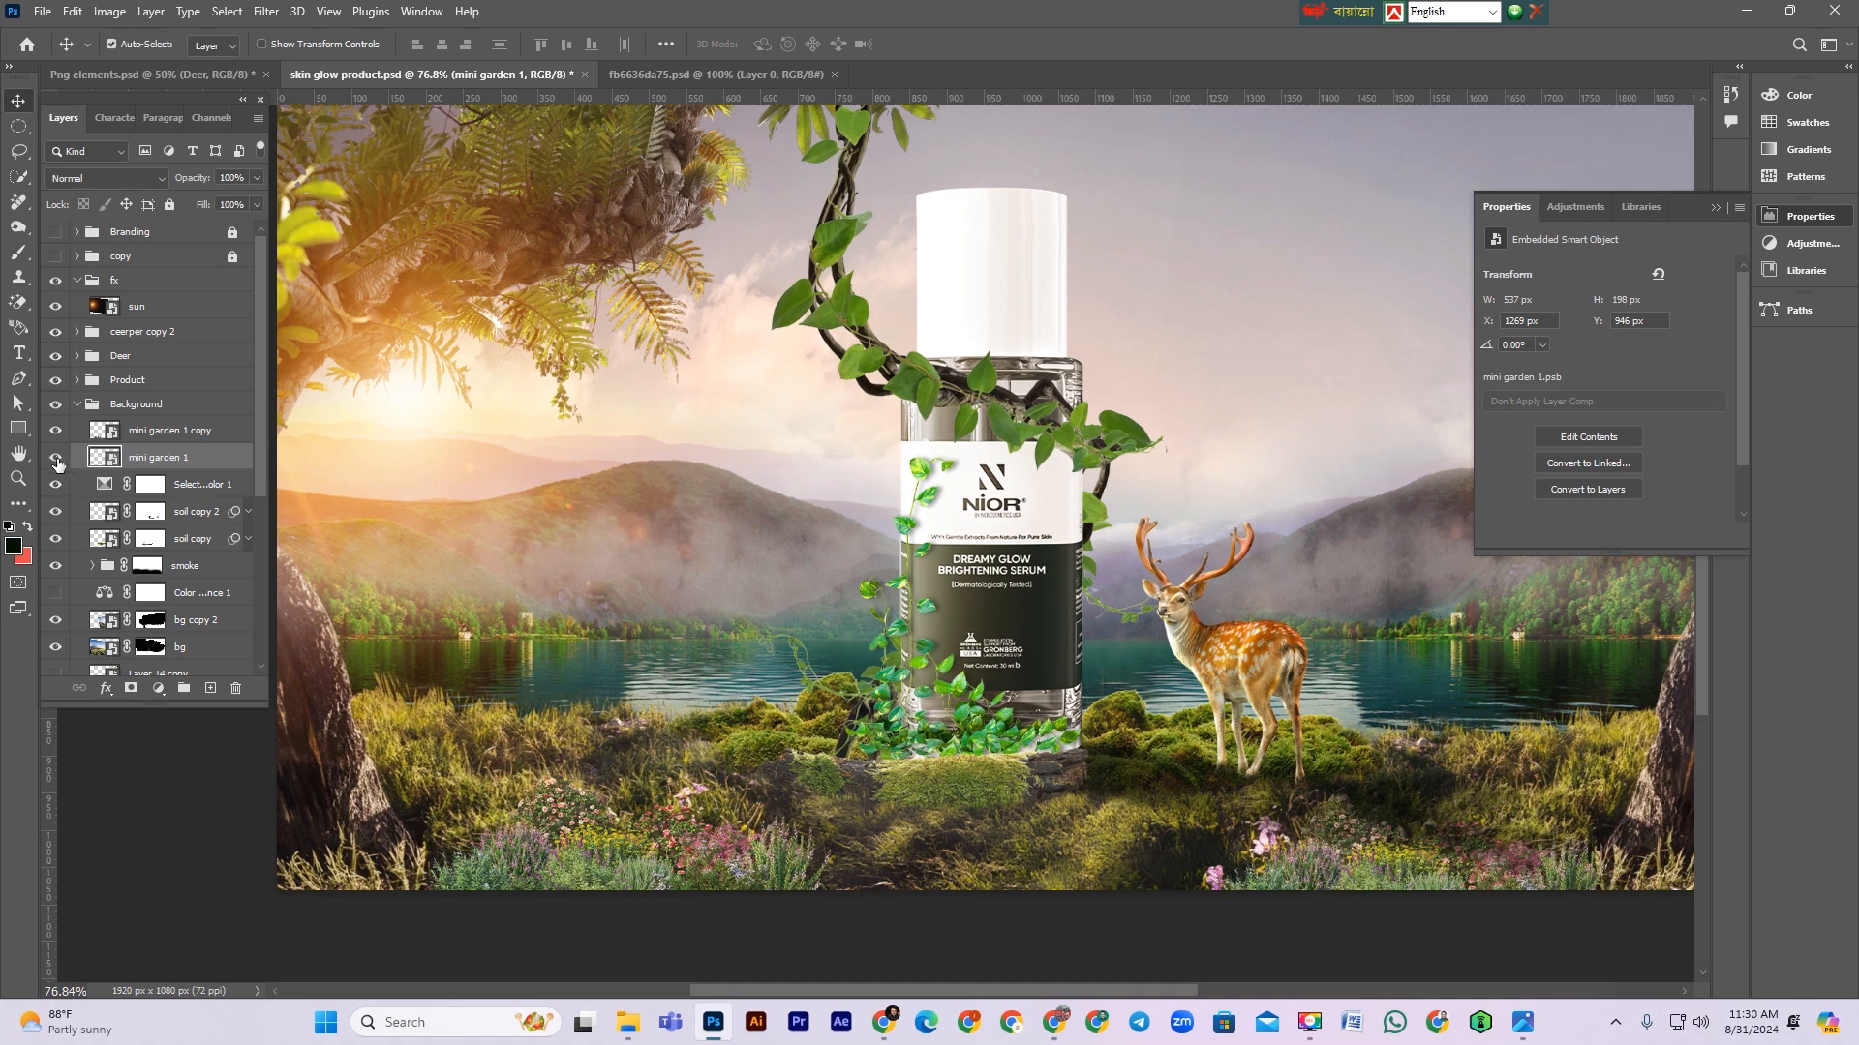
Step: Add a Curves adjustment clipped to mini garden 1 and lift its midtones slightly
click(157, 688)
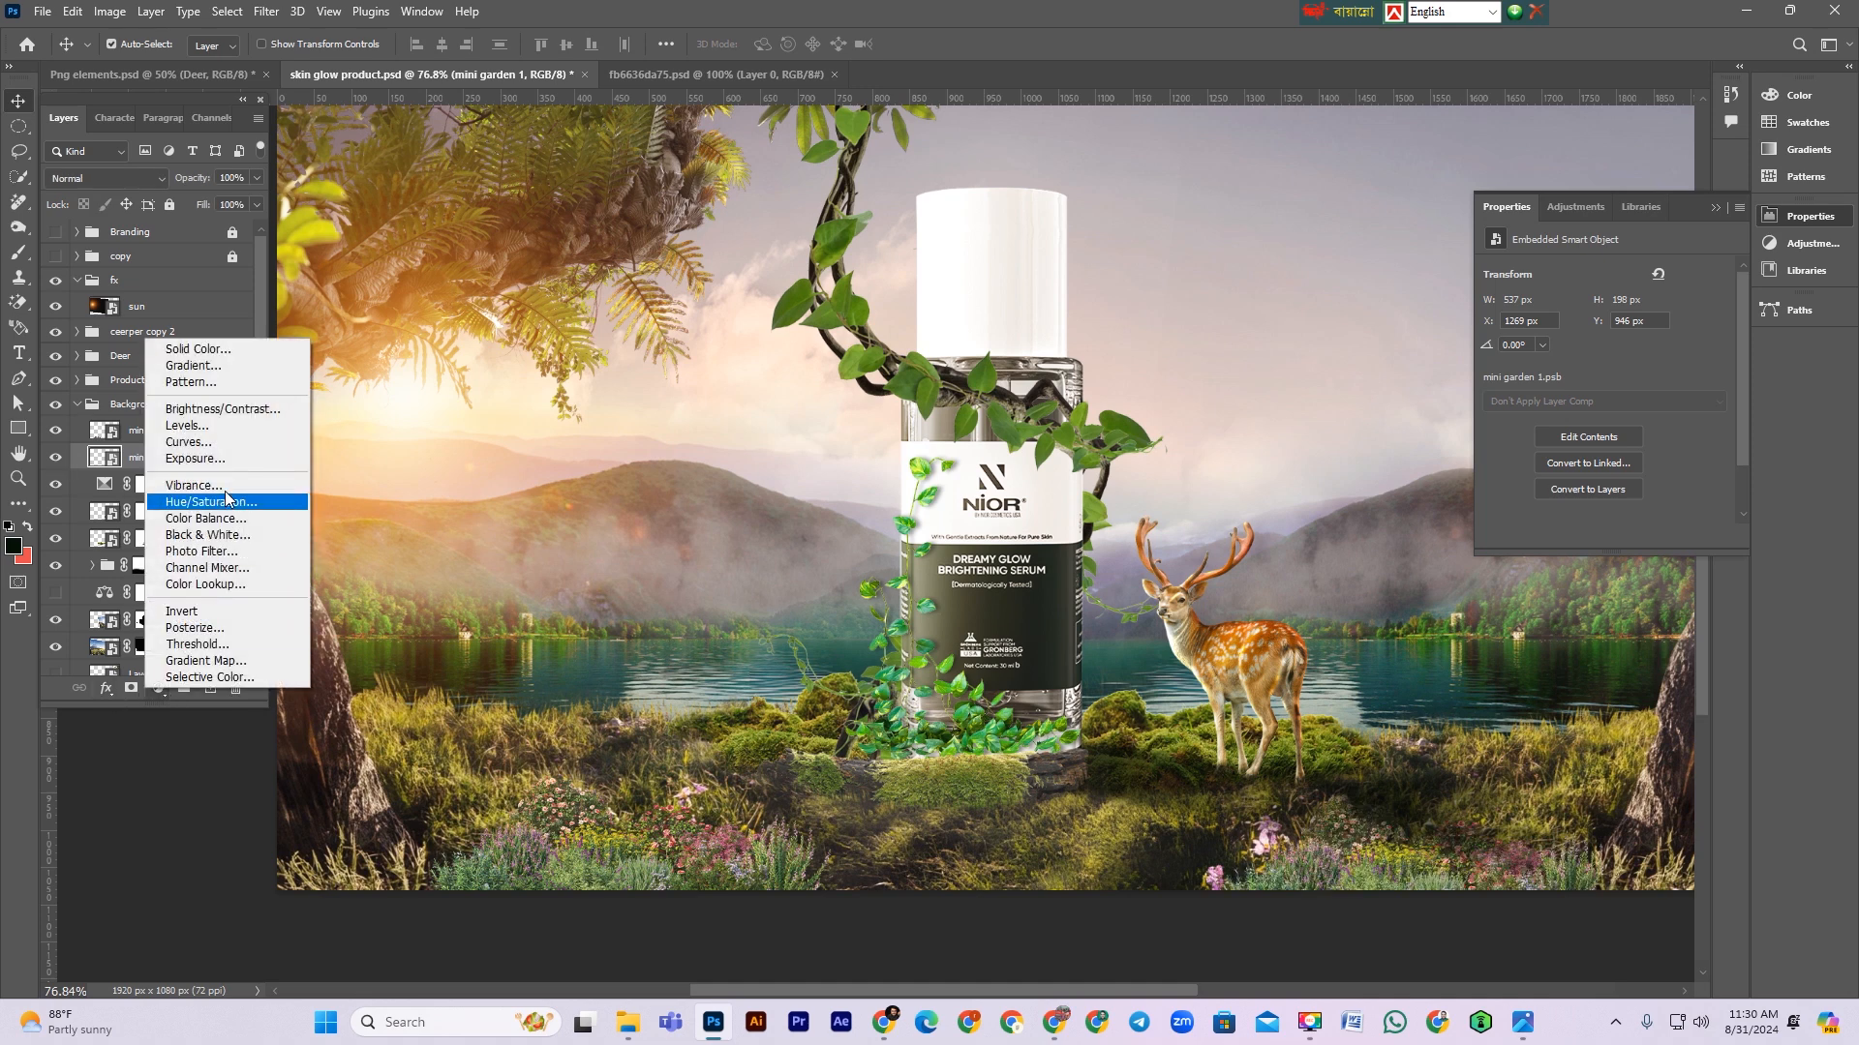
click(188, 442)
drag(1628, 428, 1627, 434)
click(1603, 537)
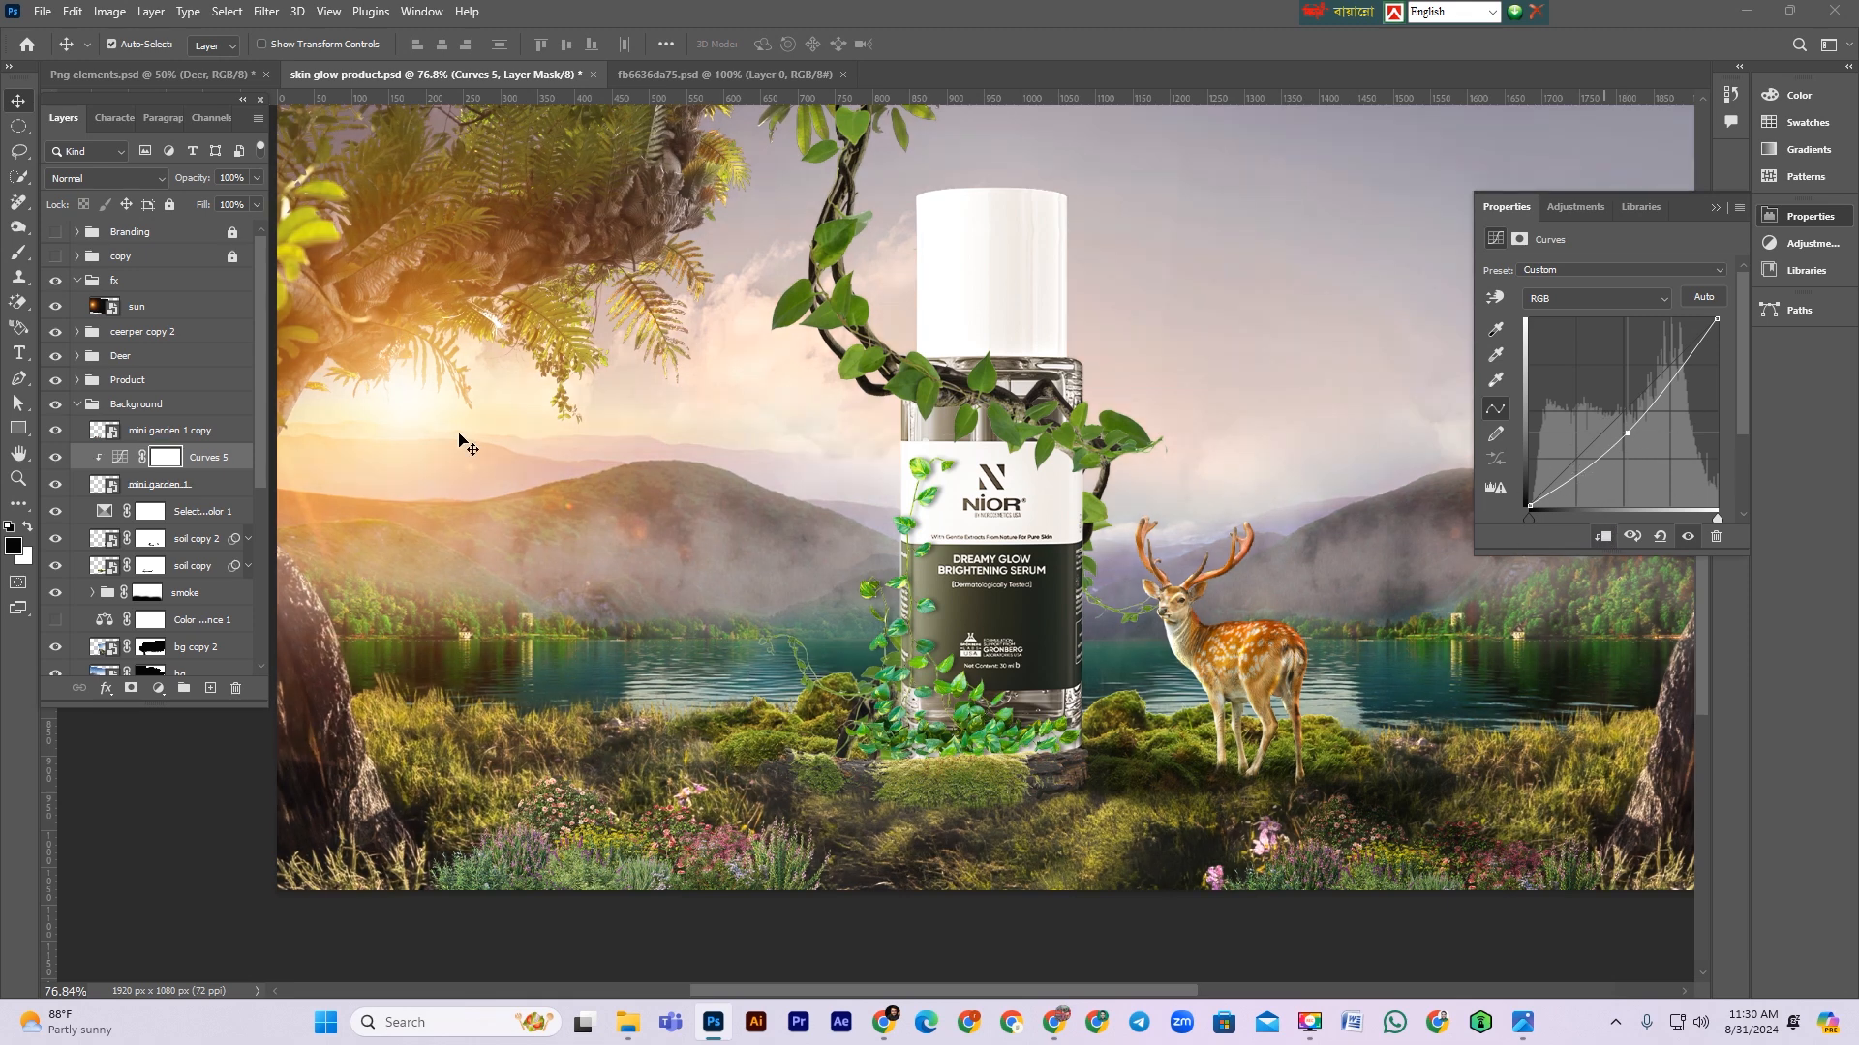
Step: Resize and move the mini garden 1 copy to about 452 × 166 px in the lower left foreground
click(592, 860)
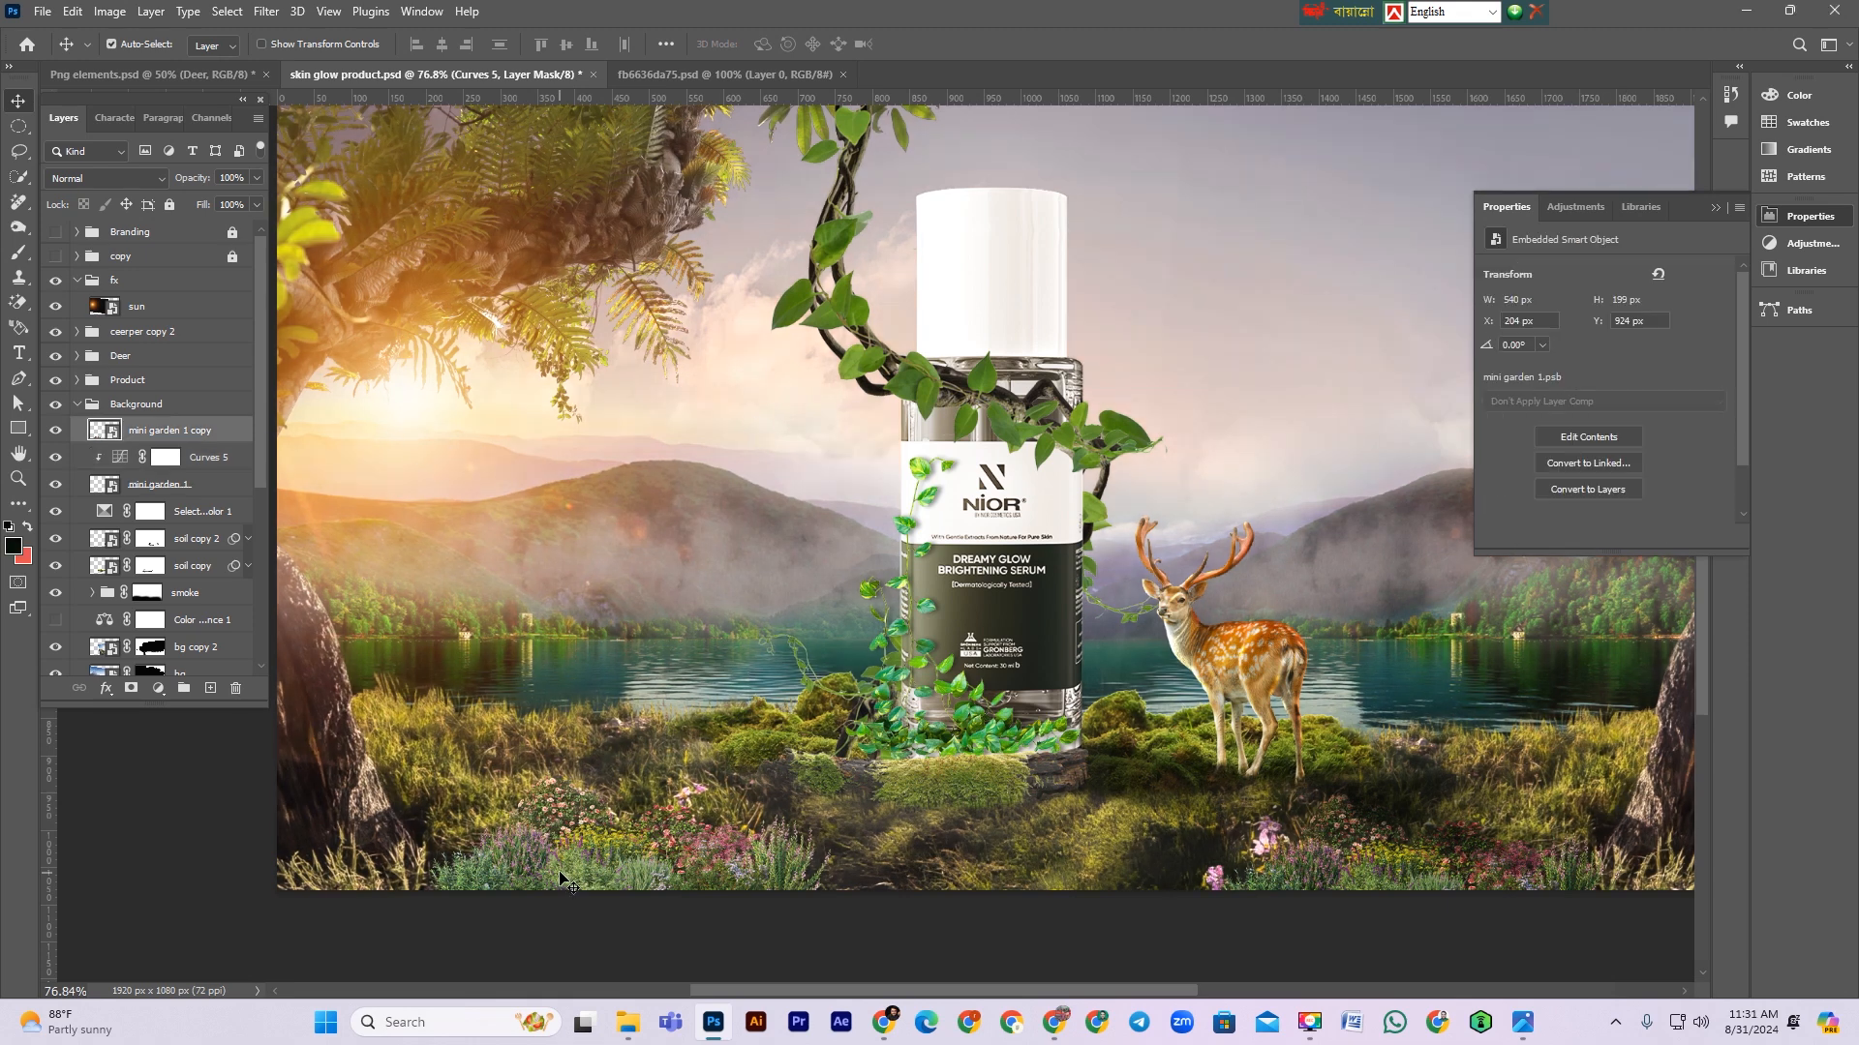
key(ctrl+t)
drag(432, 849, 489, 850)
drag(632, 867, 602, 883)
key(Return)
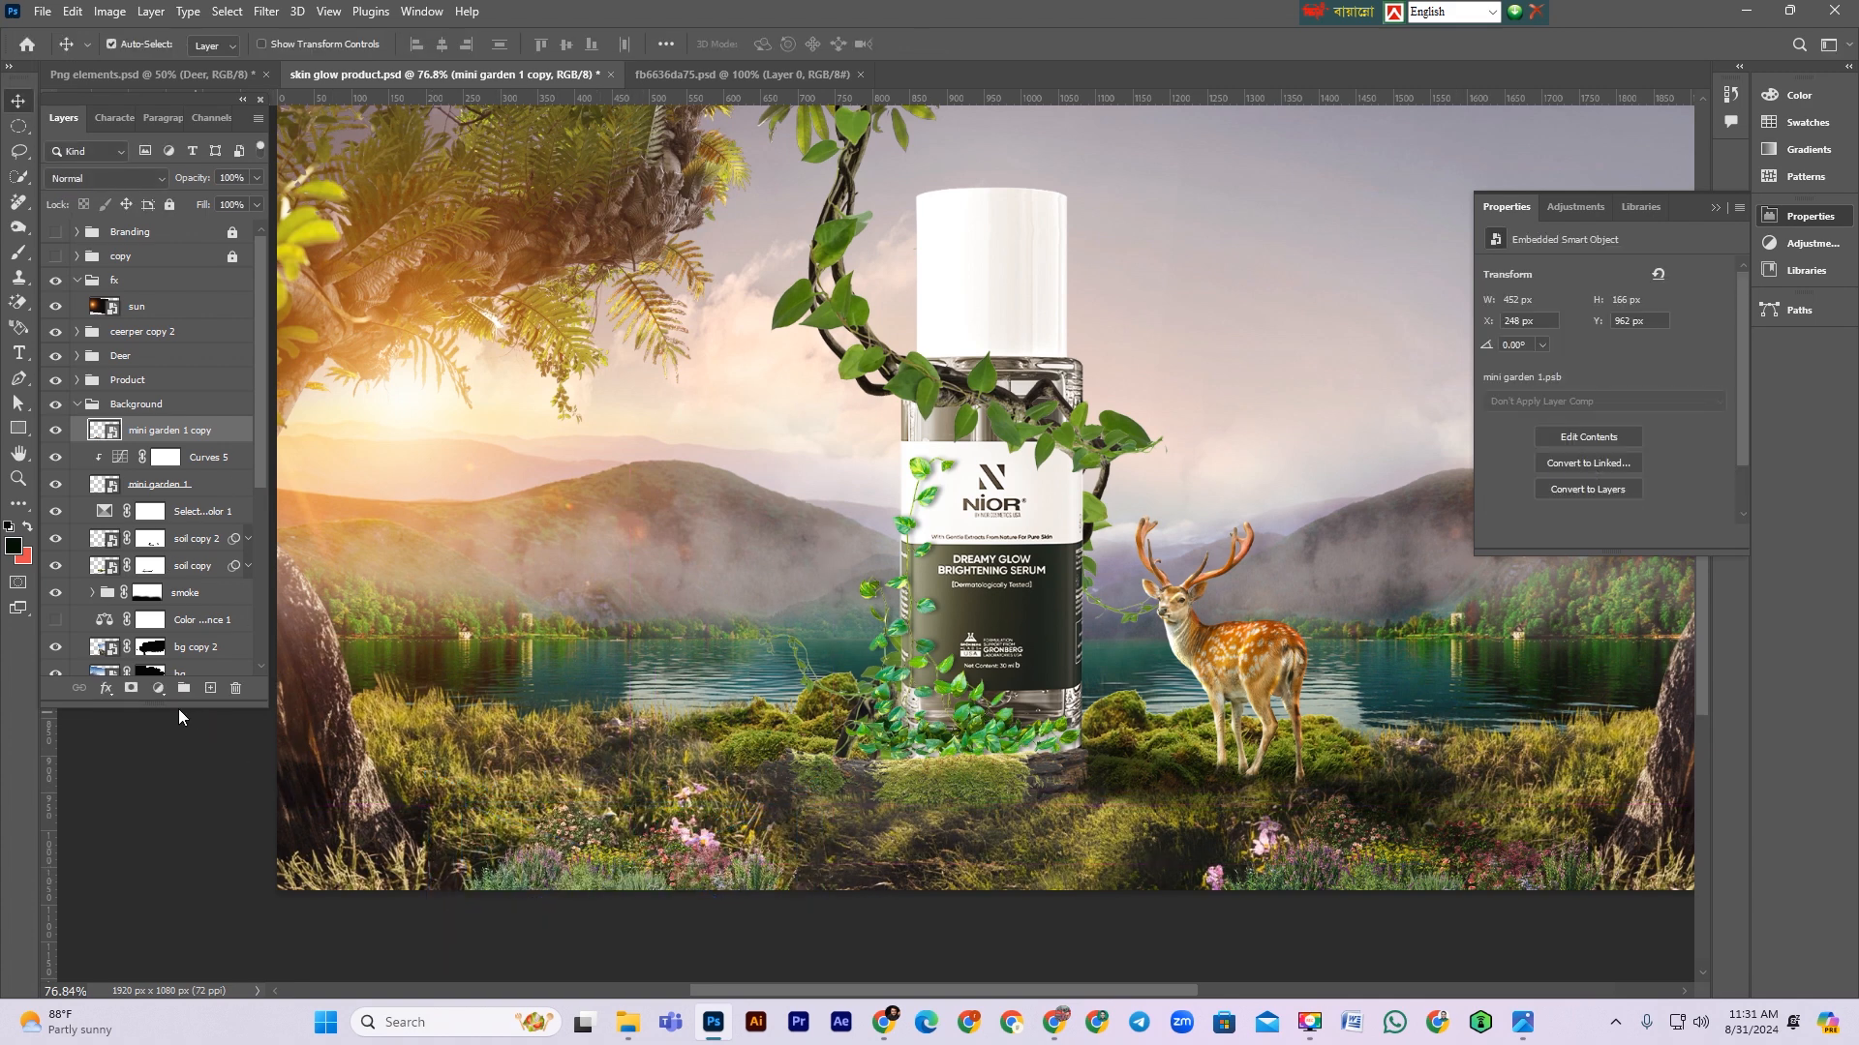
Step: Add a Curves adjustment clipped to mini garden 1 copy and brighten its midtones
click(158, 687)
click(201, 449)
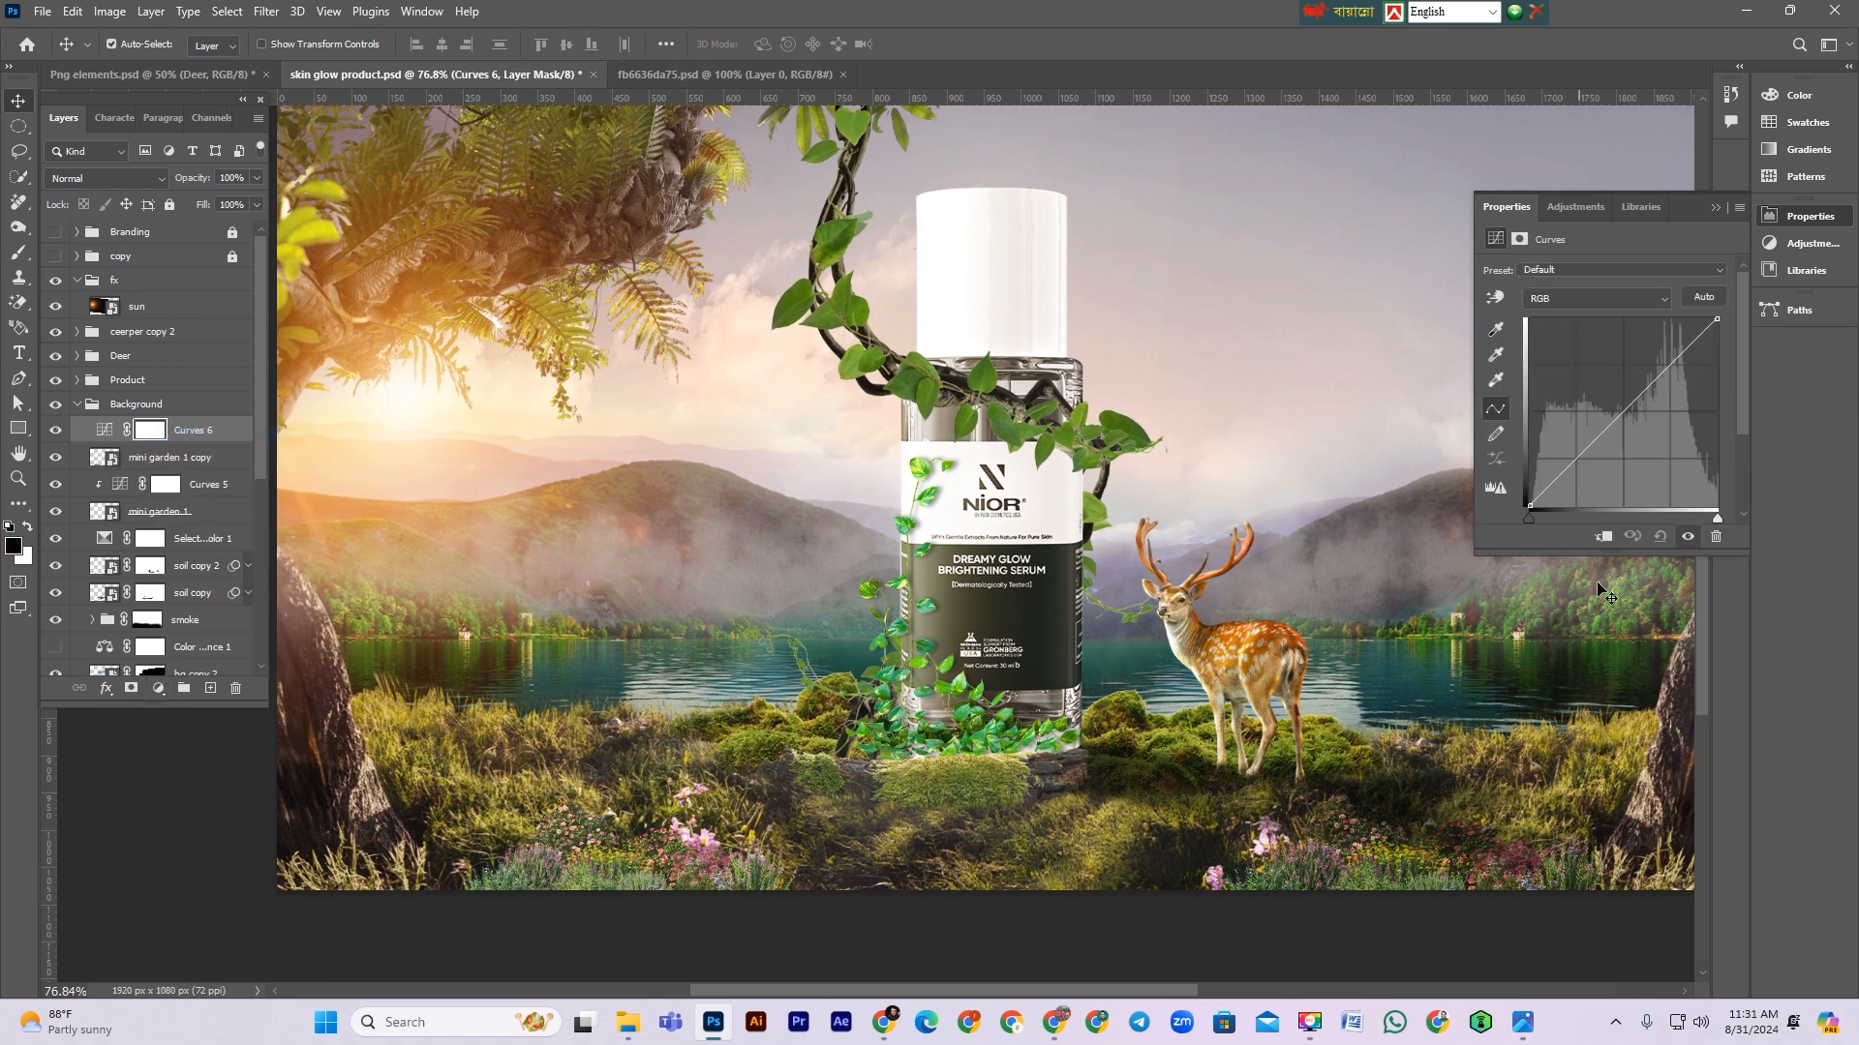
drag(1623, 412, 1628, 430)
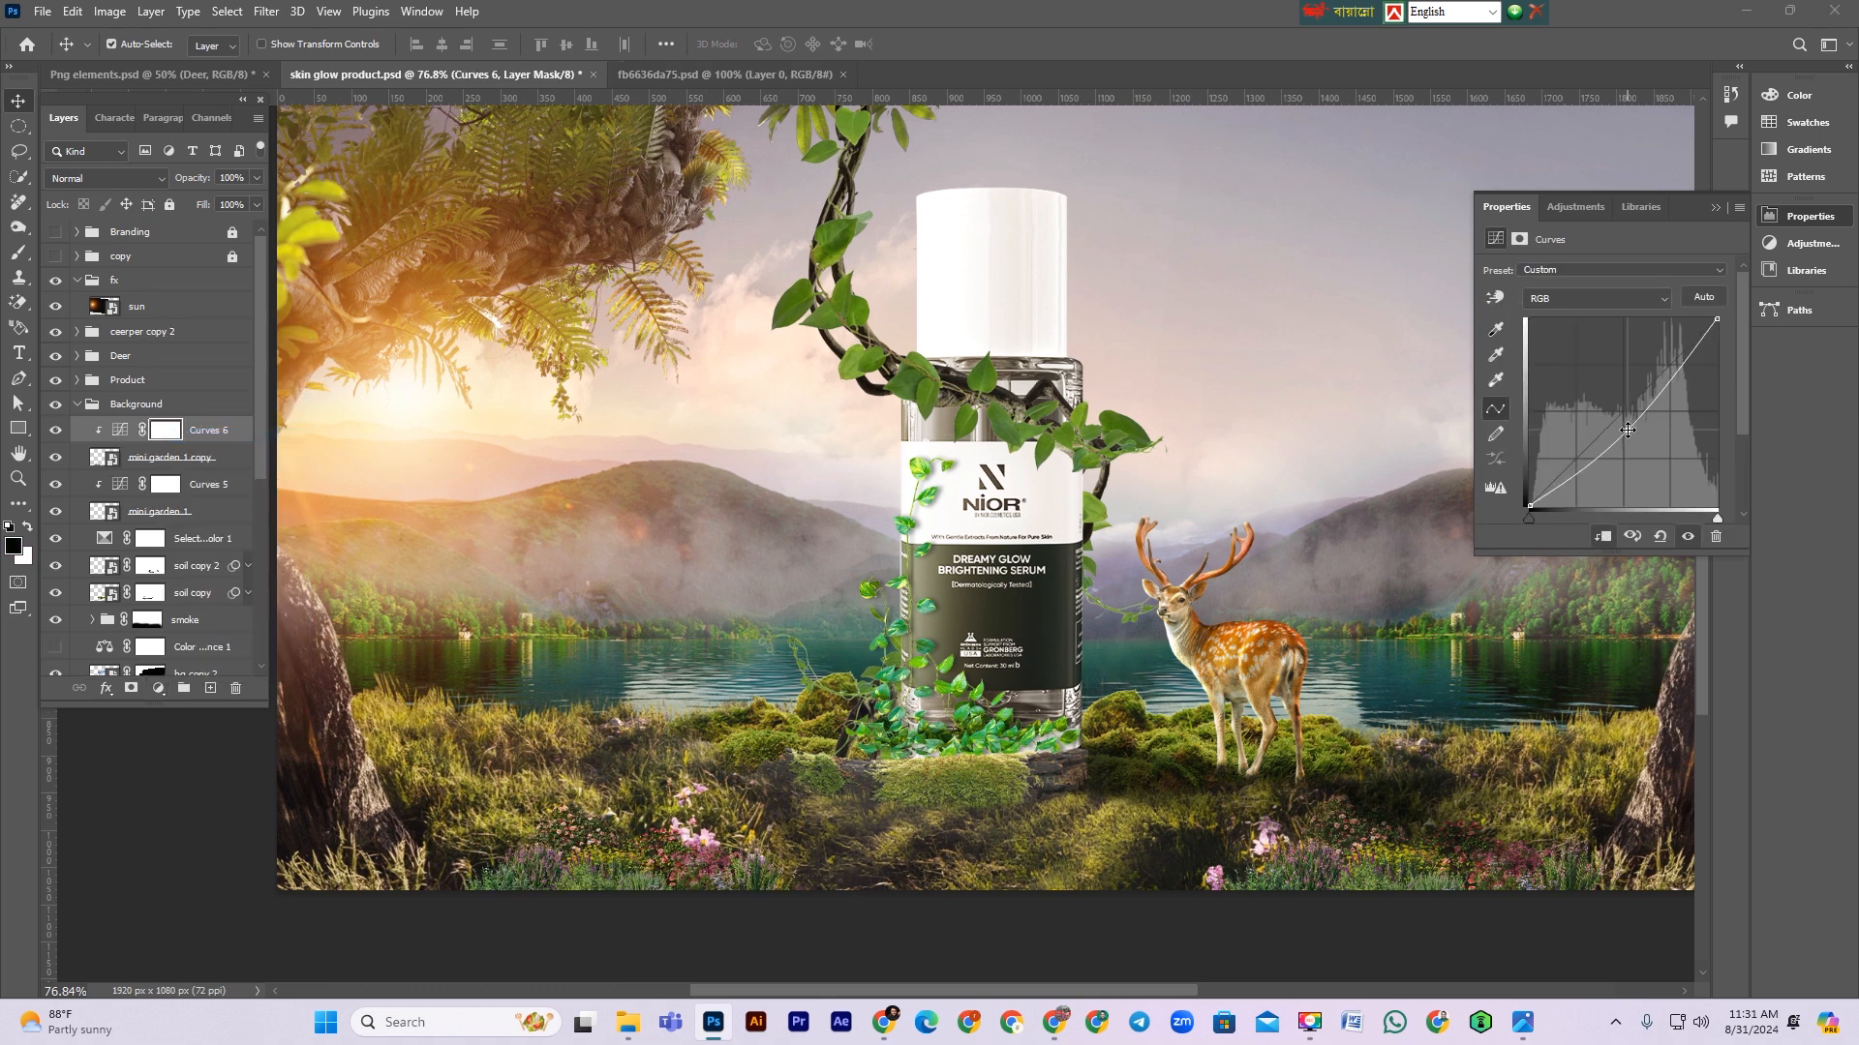
key(ctrl+minus)
key(ctrl+minus)
key(ctrl+minus)
key(ctrl+minus)
key(ctrl+plus)
key(ctrl+plus)
drag(1623, 429, 1624, 429)
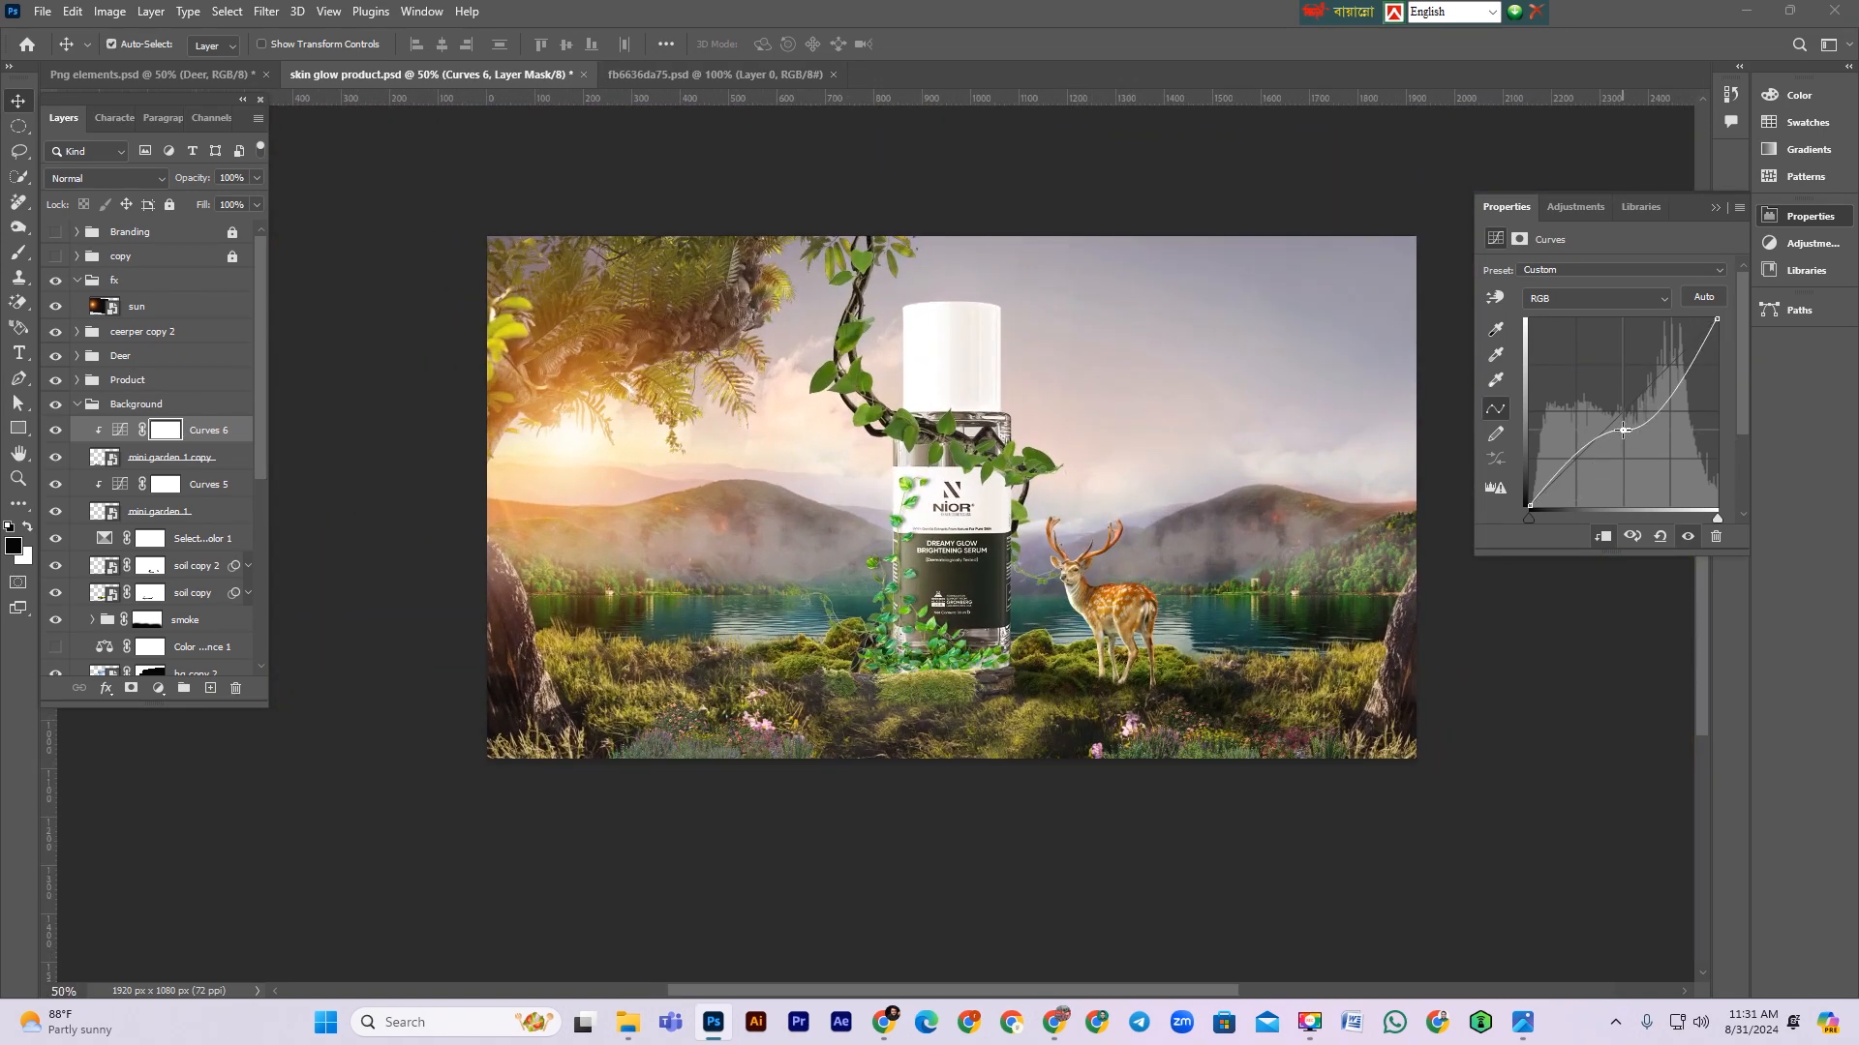
key(ctrl+z)
drag(1620, 430, 1622, 434)
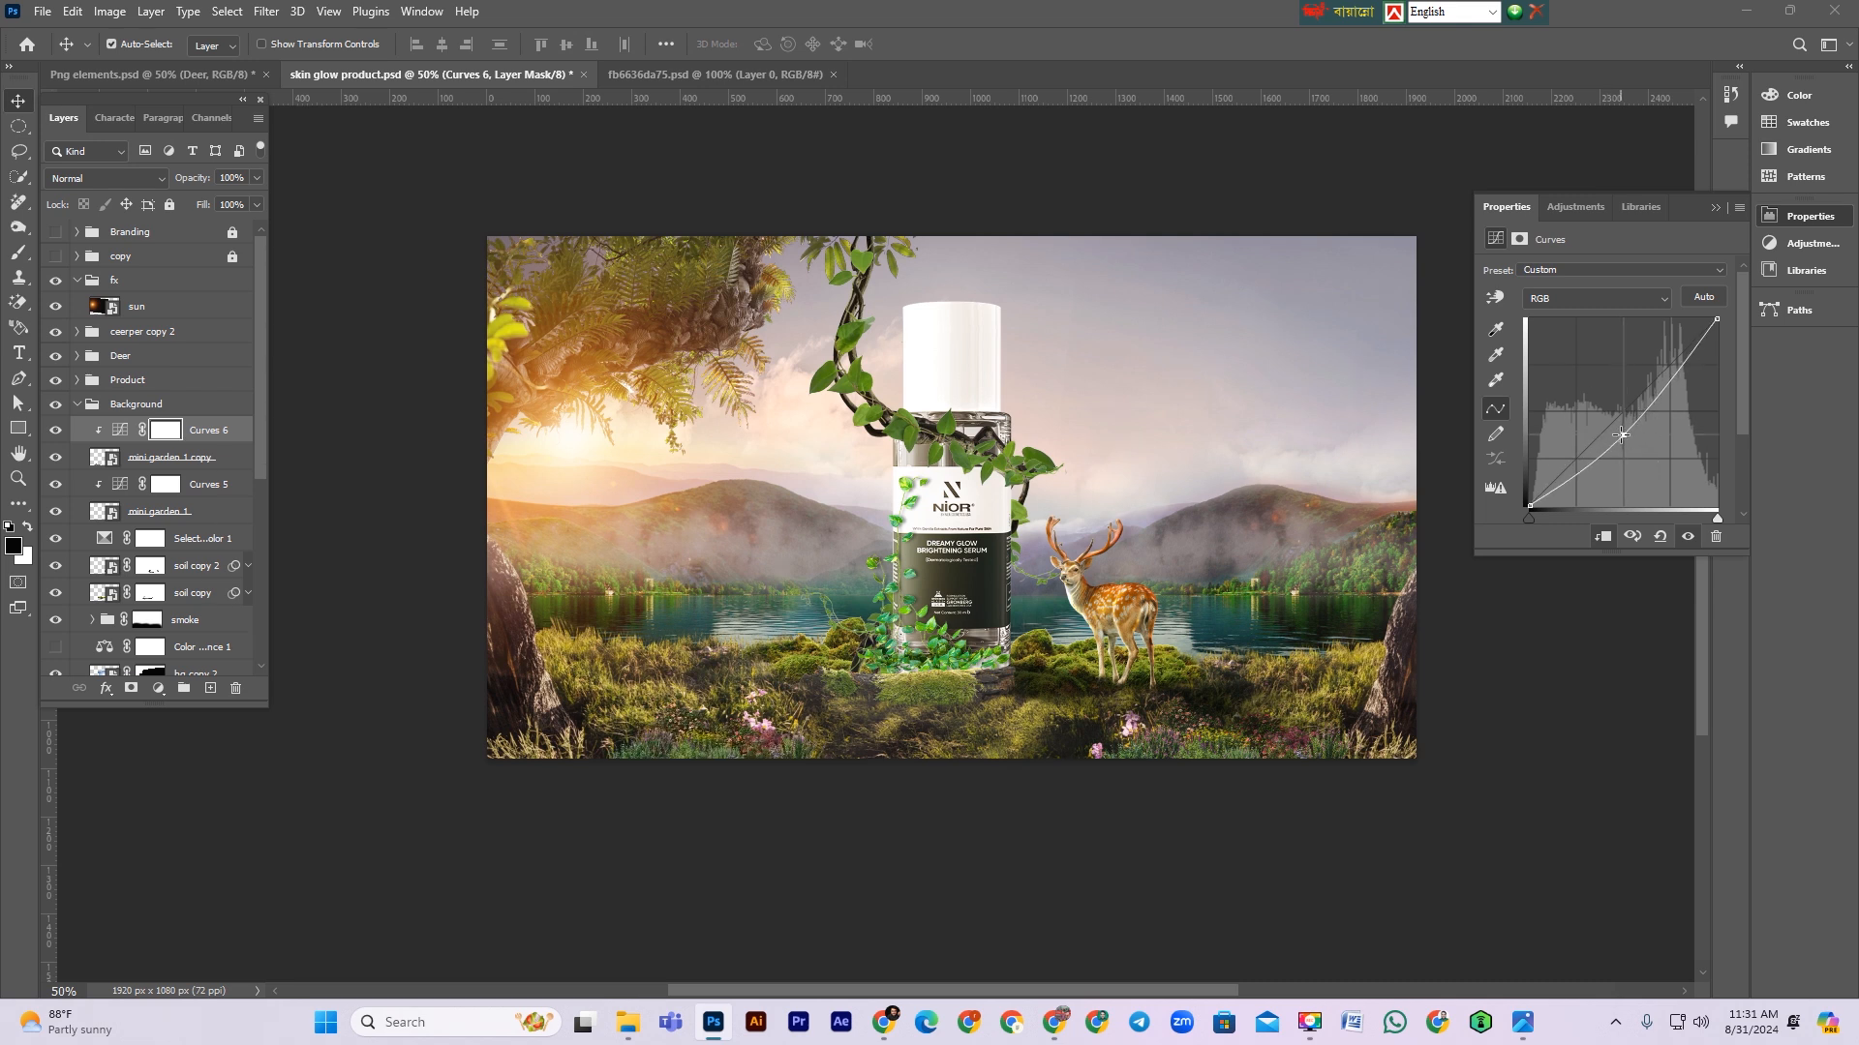
Step: Collapse the Background group and save the file
click(373, 165)
drag(930, 451, 966, 452)
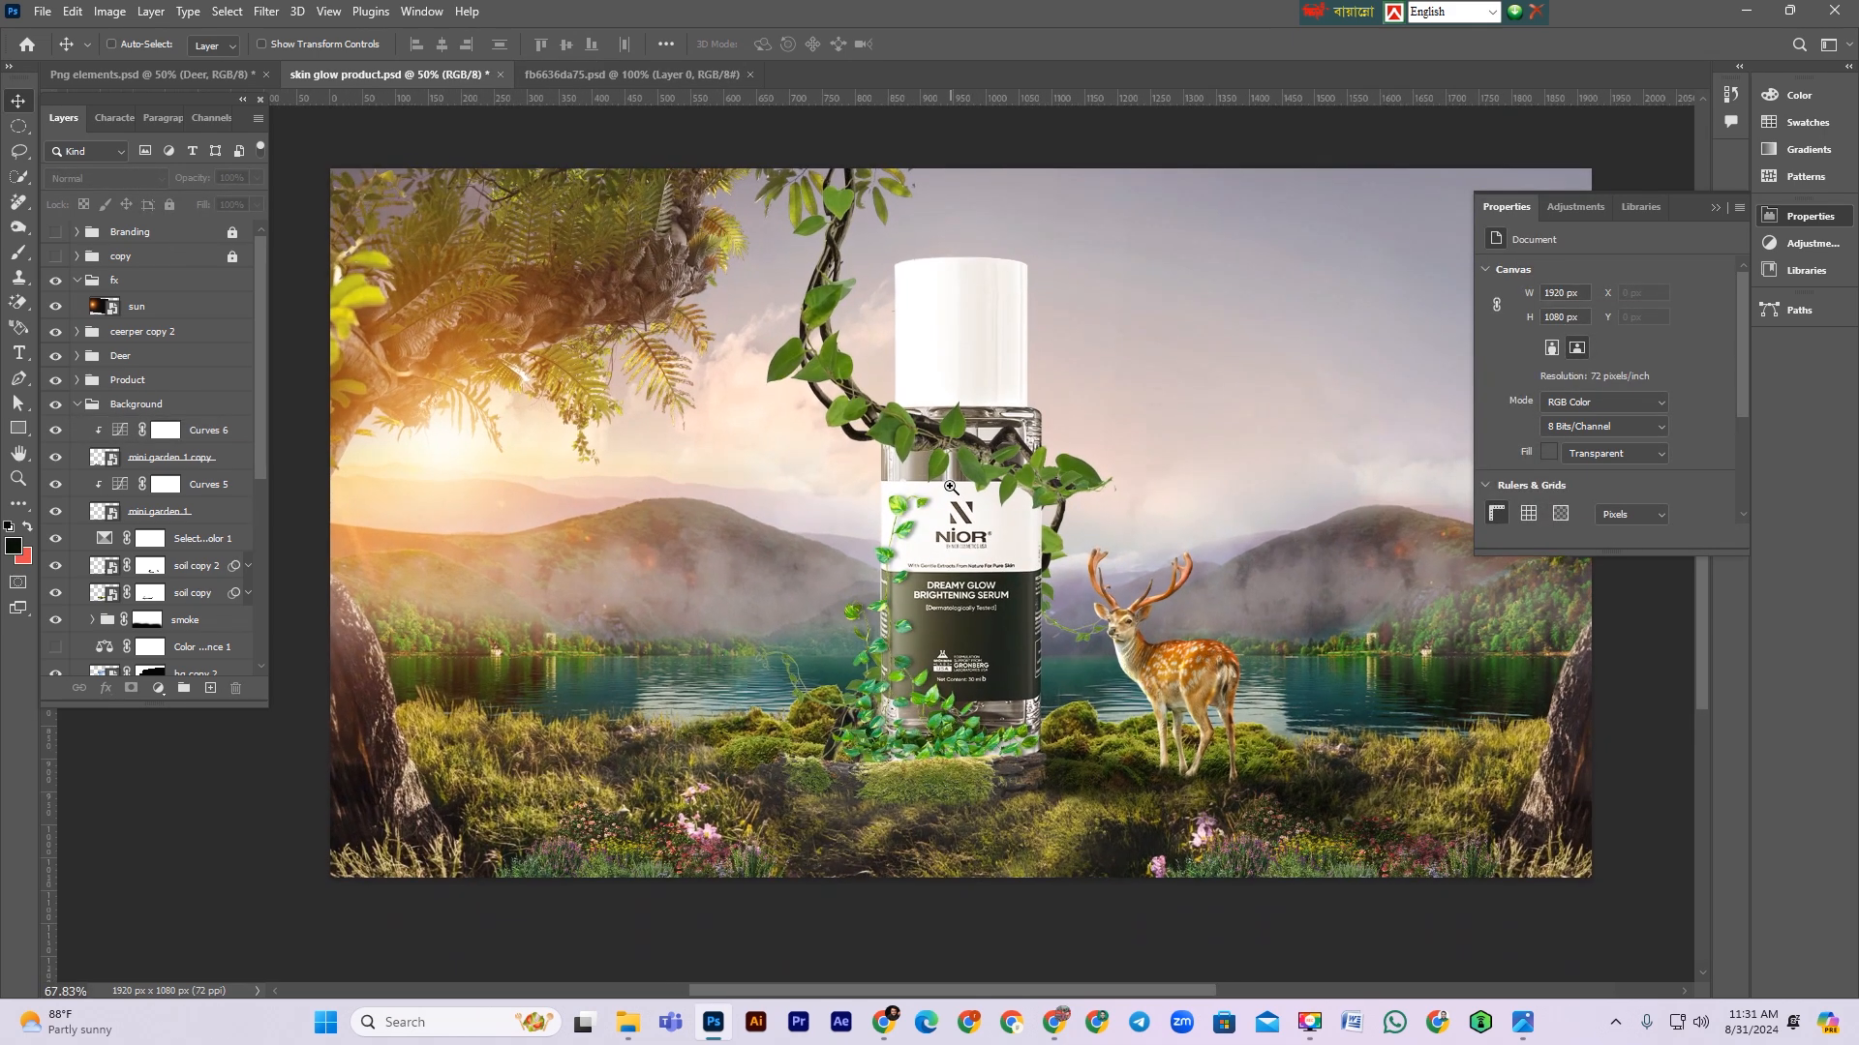
click(77, 405)
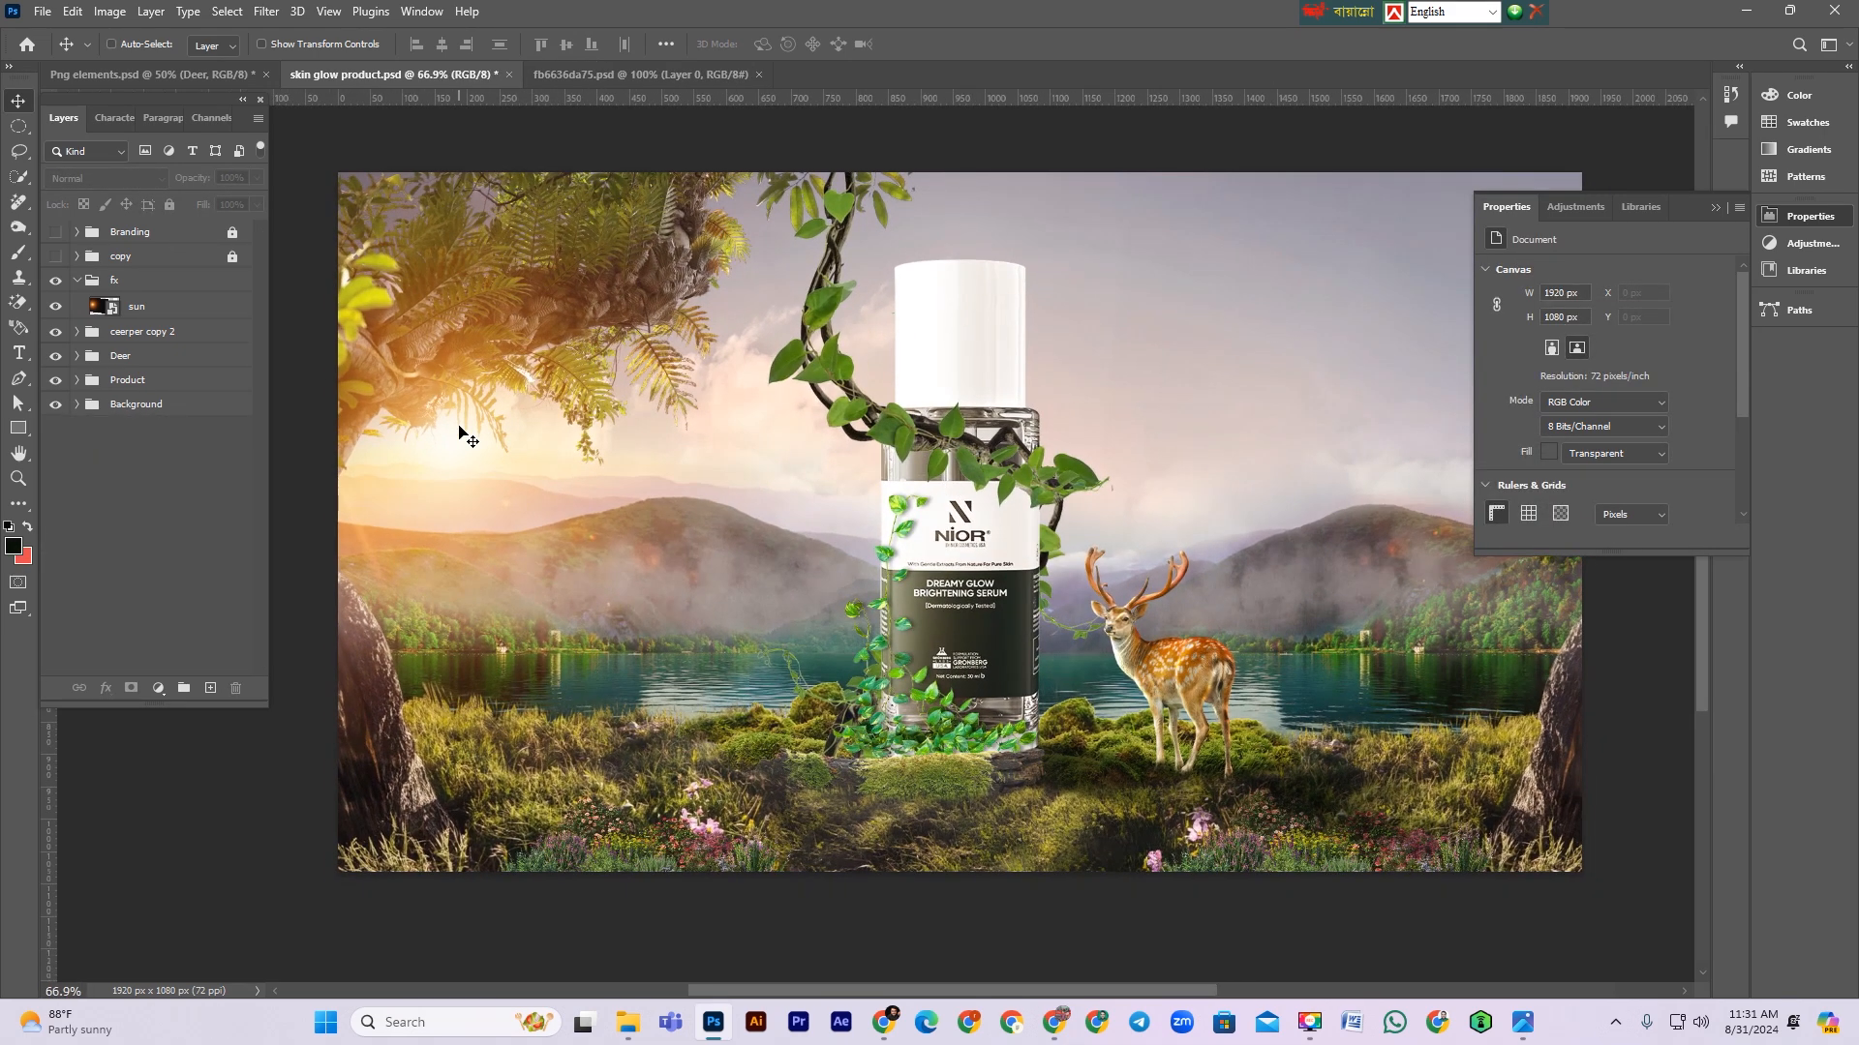
key(ctrl+s)
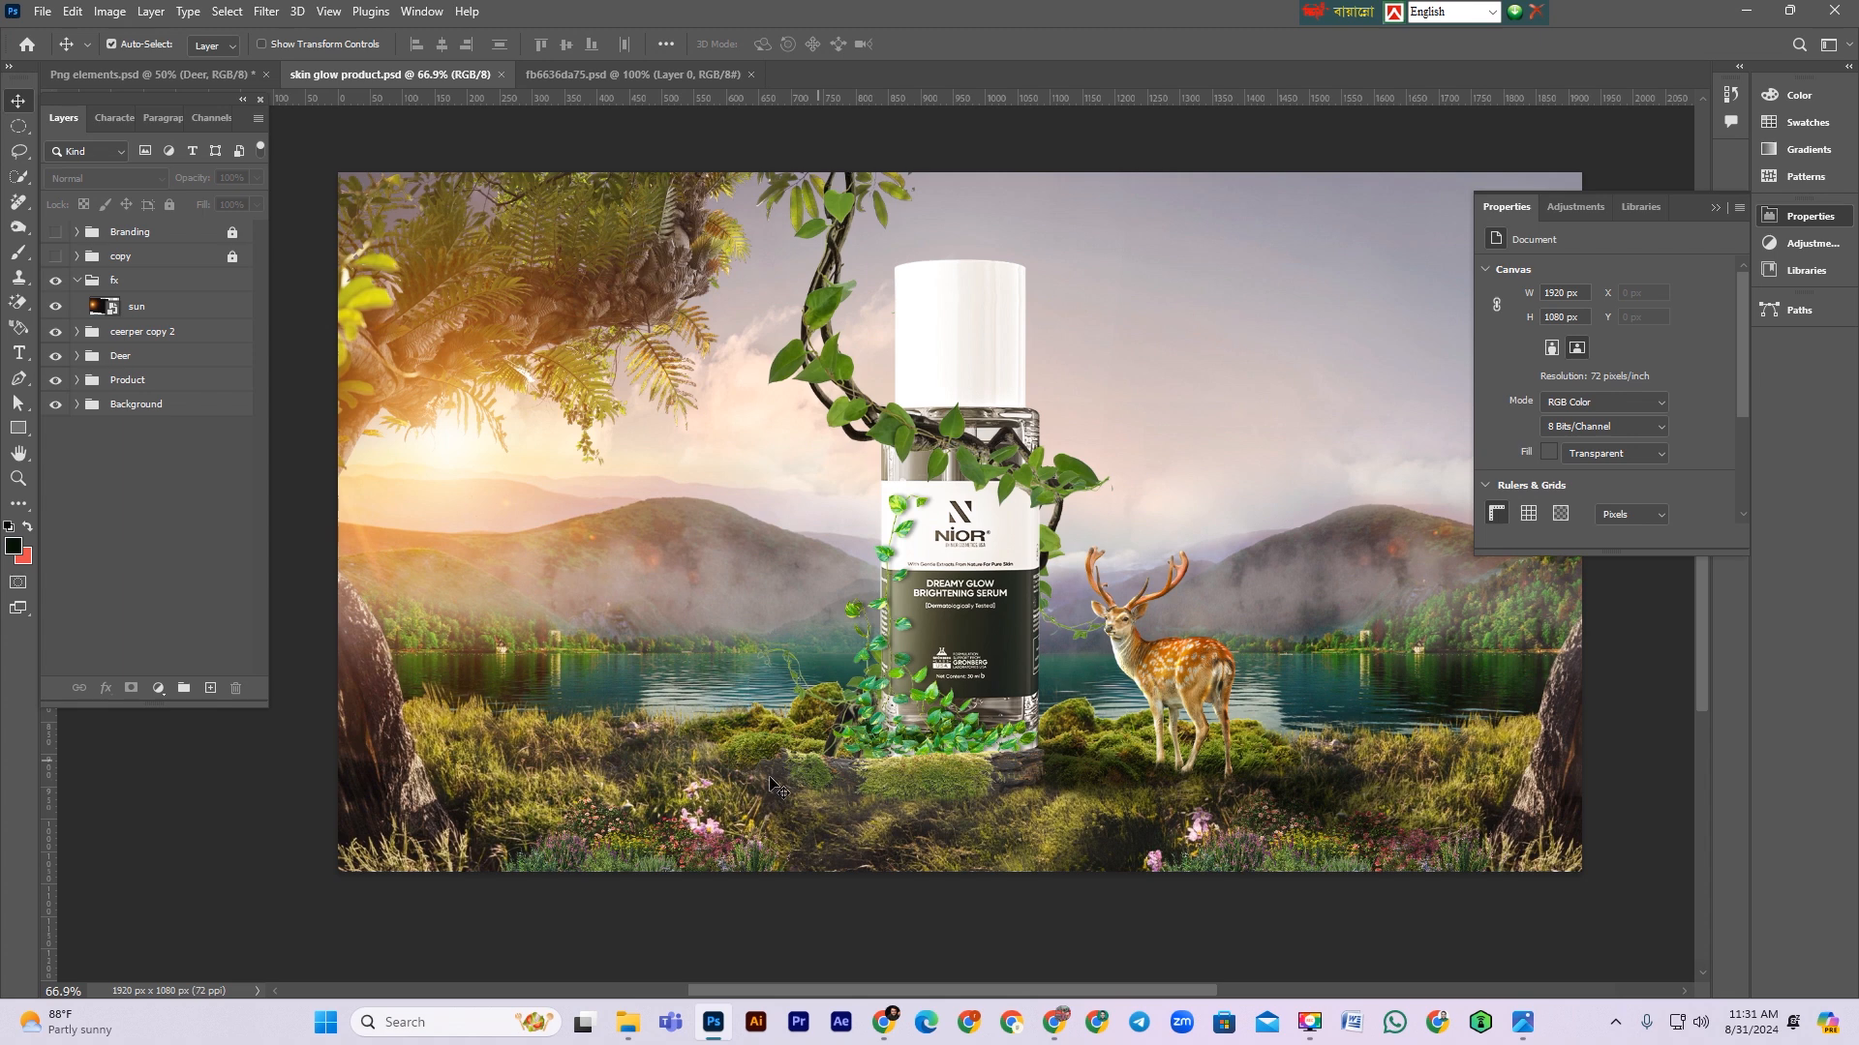
Step: Bring the squirrel from the Png elements file into the ad and place it on the moss left of the bottle
click(624, 75)
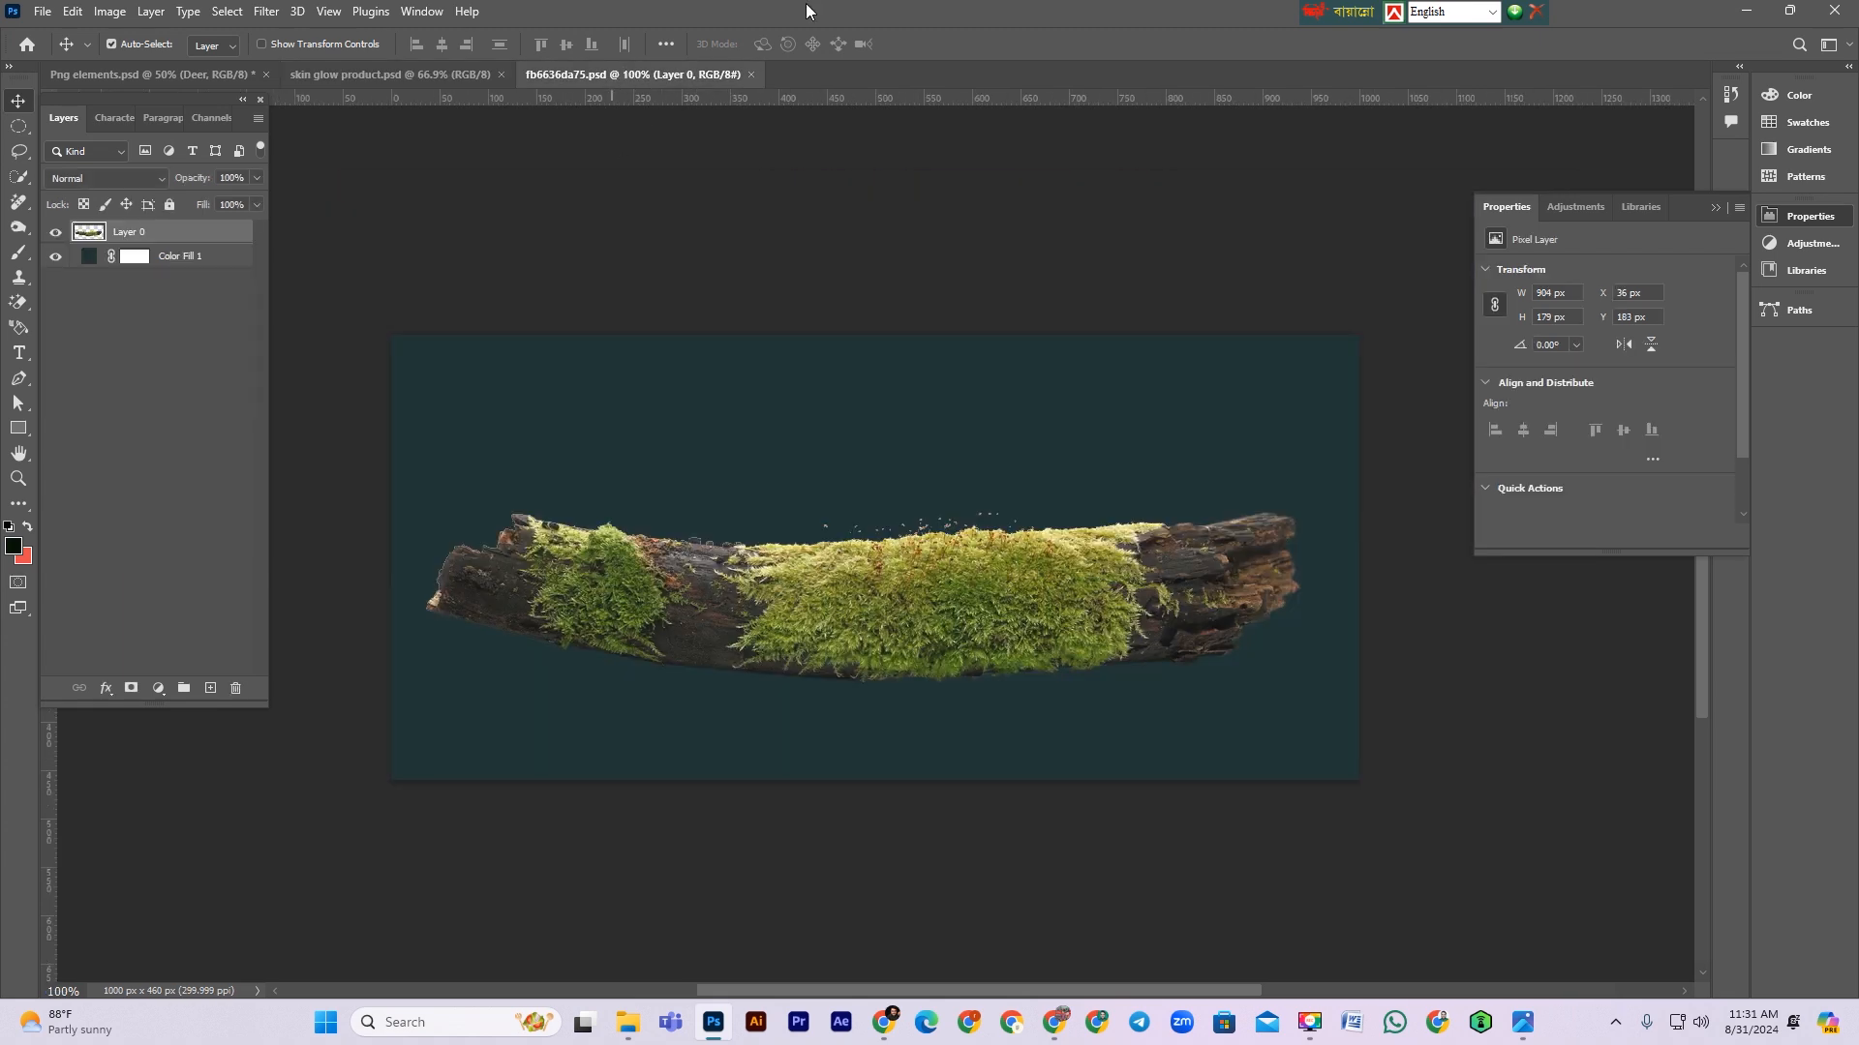
click(192, 73)
drag(605, 620, 406, 77)
drag(717, 720, 765, 716)
key(ctrl+t)
key(Return)
scroll(842, 741, down, 2)
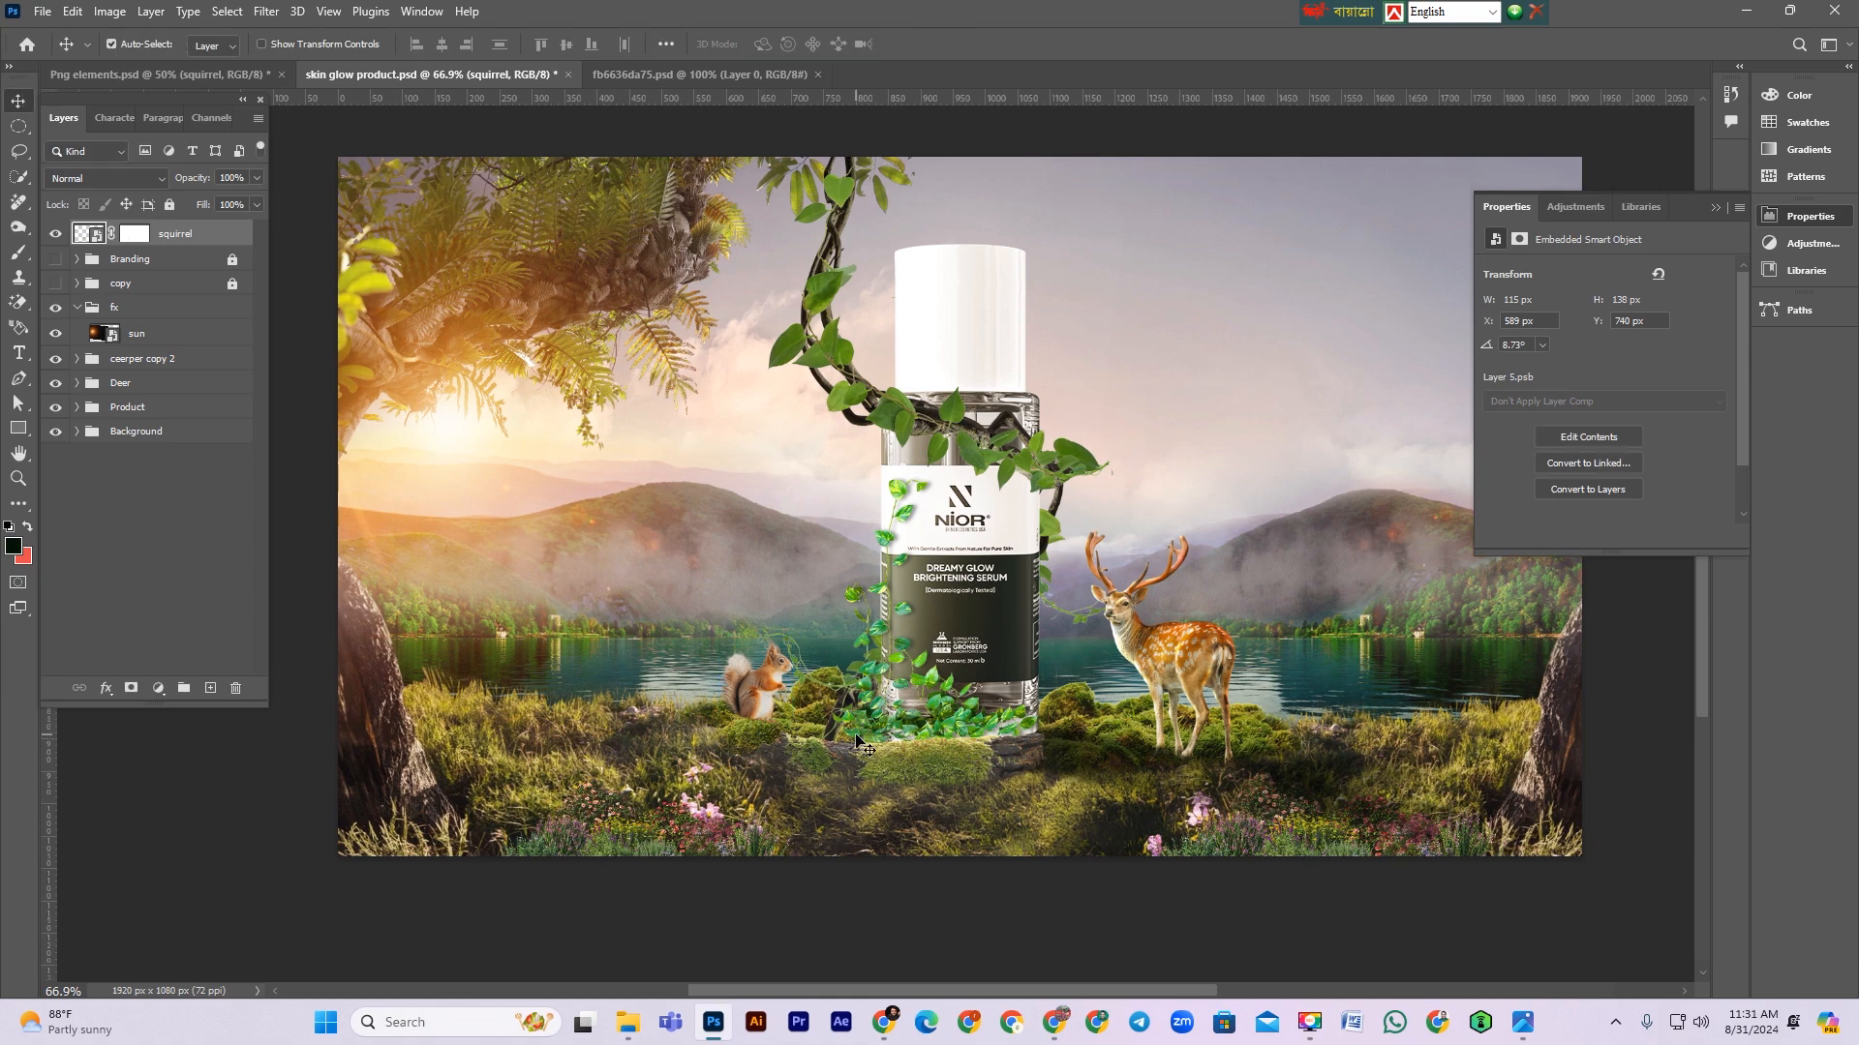
Step: Move the squirrel layer into the fx group beneath the sun layer
ctrl+click(736, 649)
ctrl+click(736, 648)
ctrl+click(736, 649)
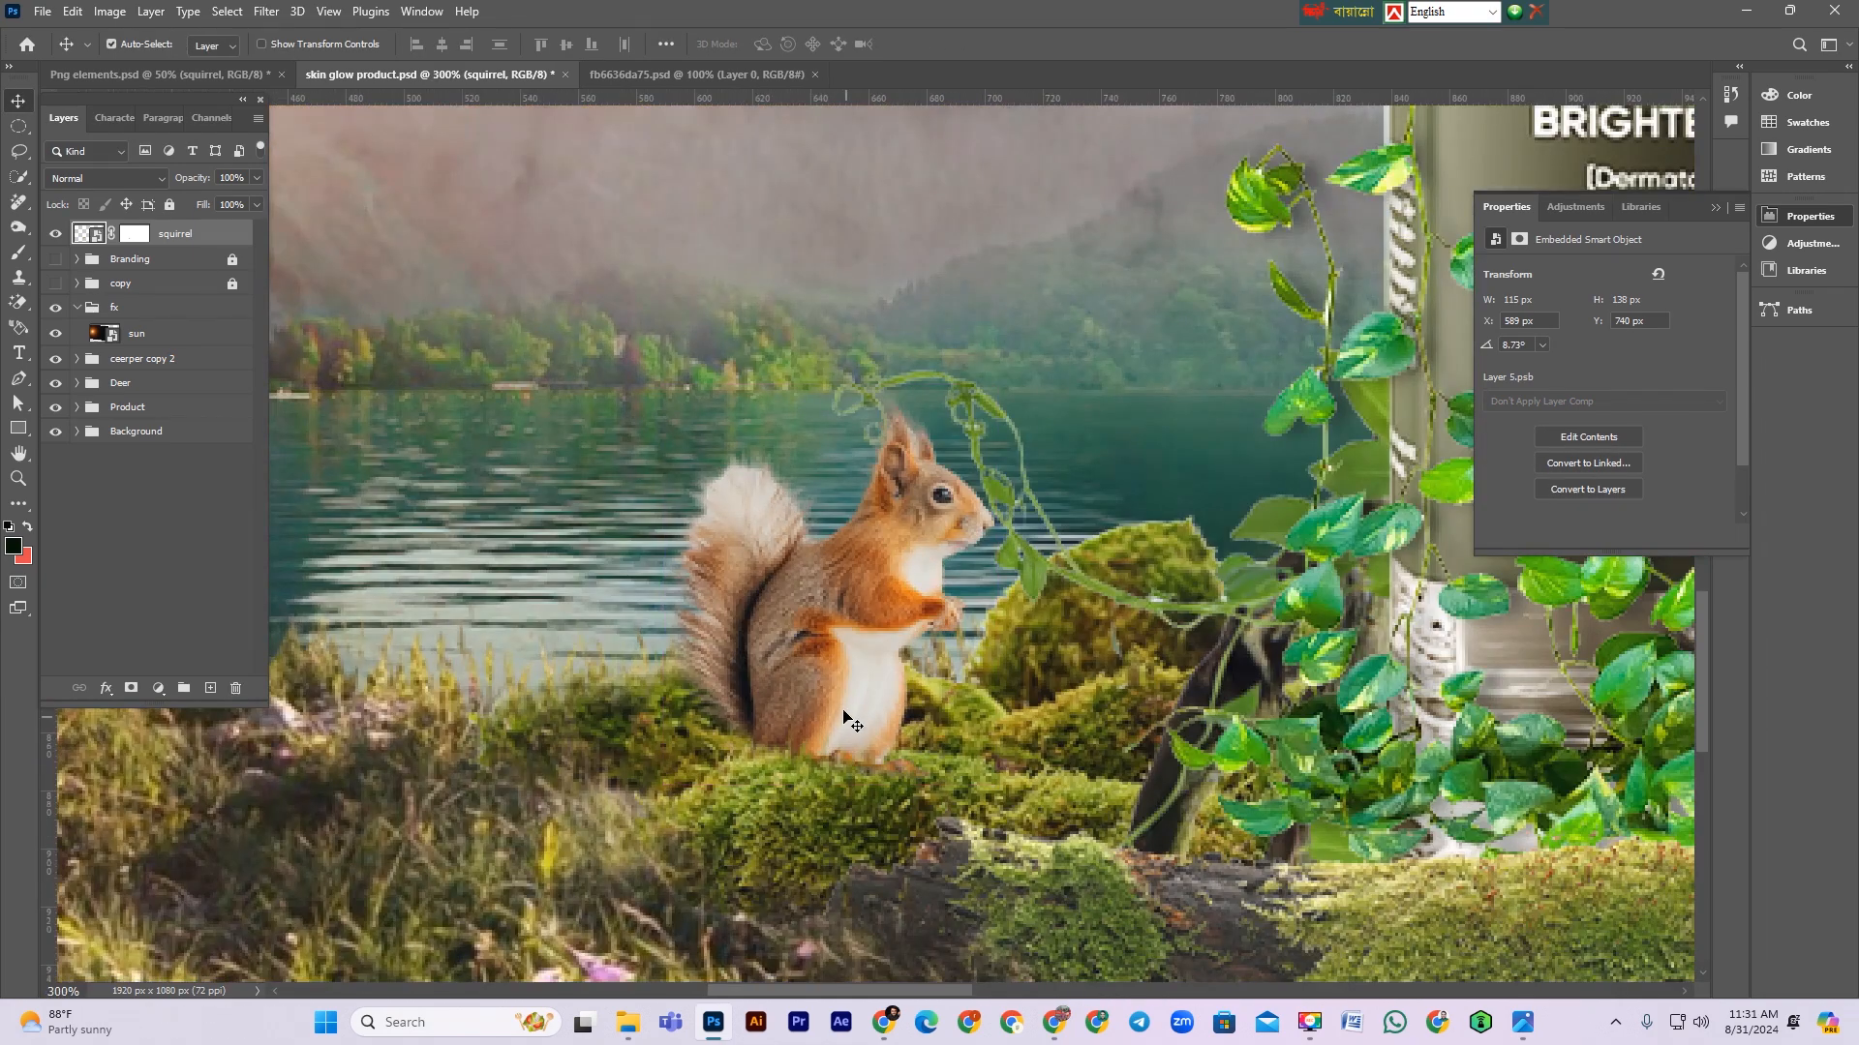
drag(185, 241, 167, 350)
scroll(927, 681, up, 1)
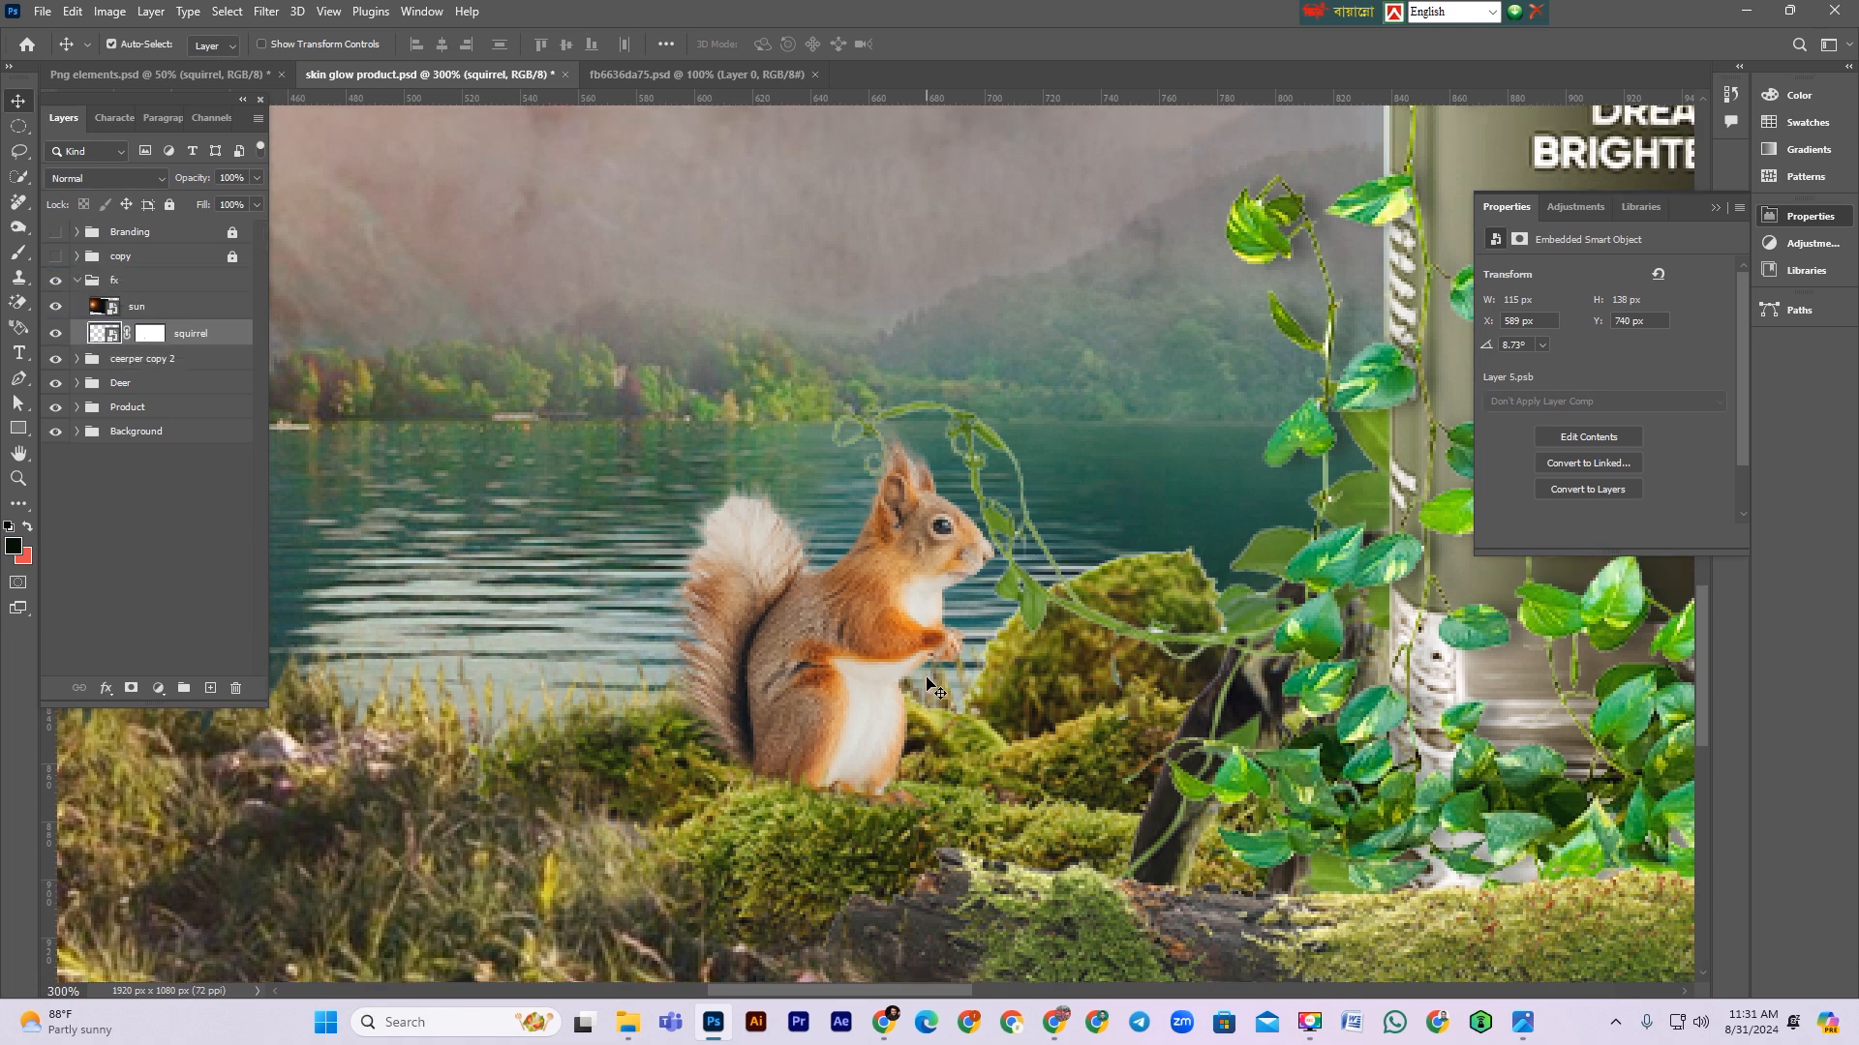
key(ctrl+minus)
key(ctrl+minus)
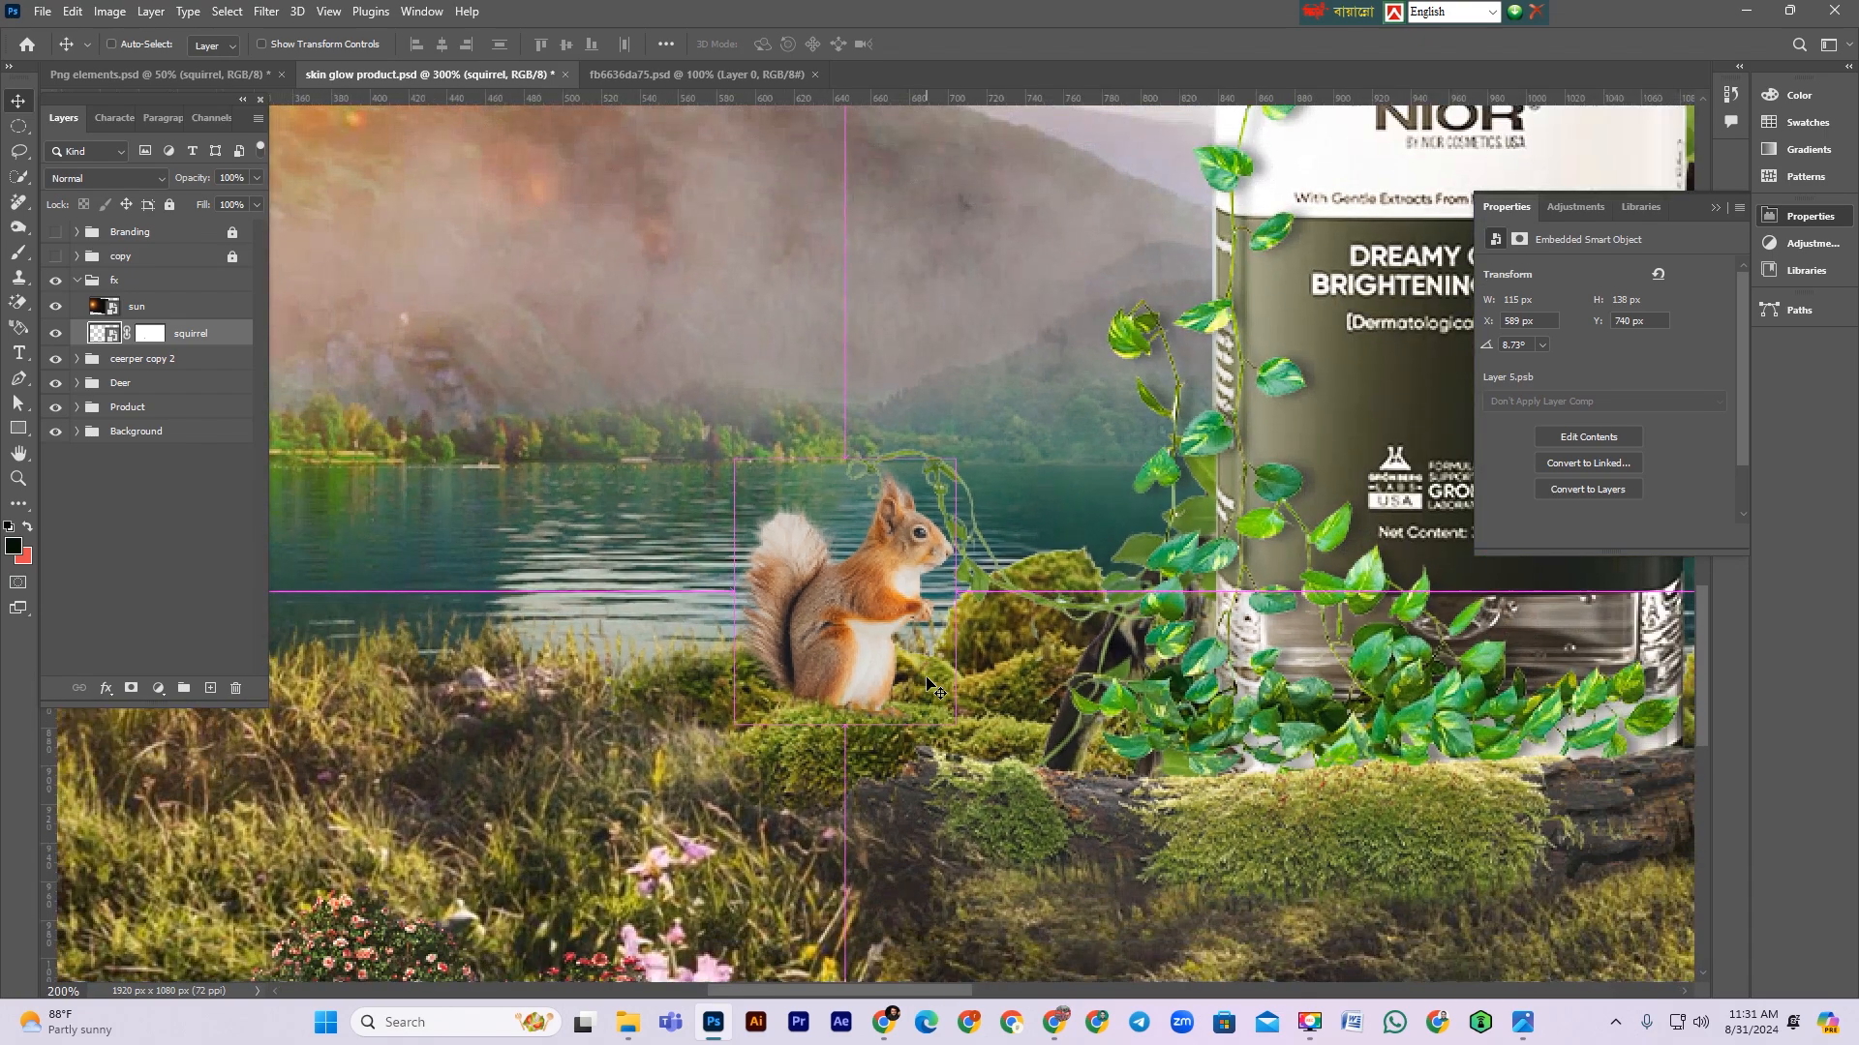
Step: Load the squirrel's outline as a selection on a new layer and set the foreground color to a near-black green 070e01
key(ctrl+minus)
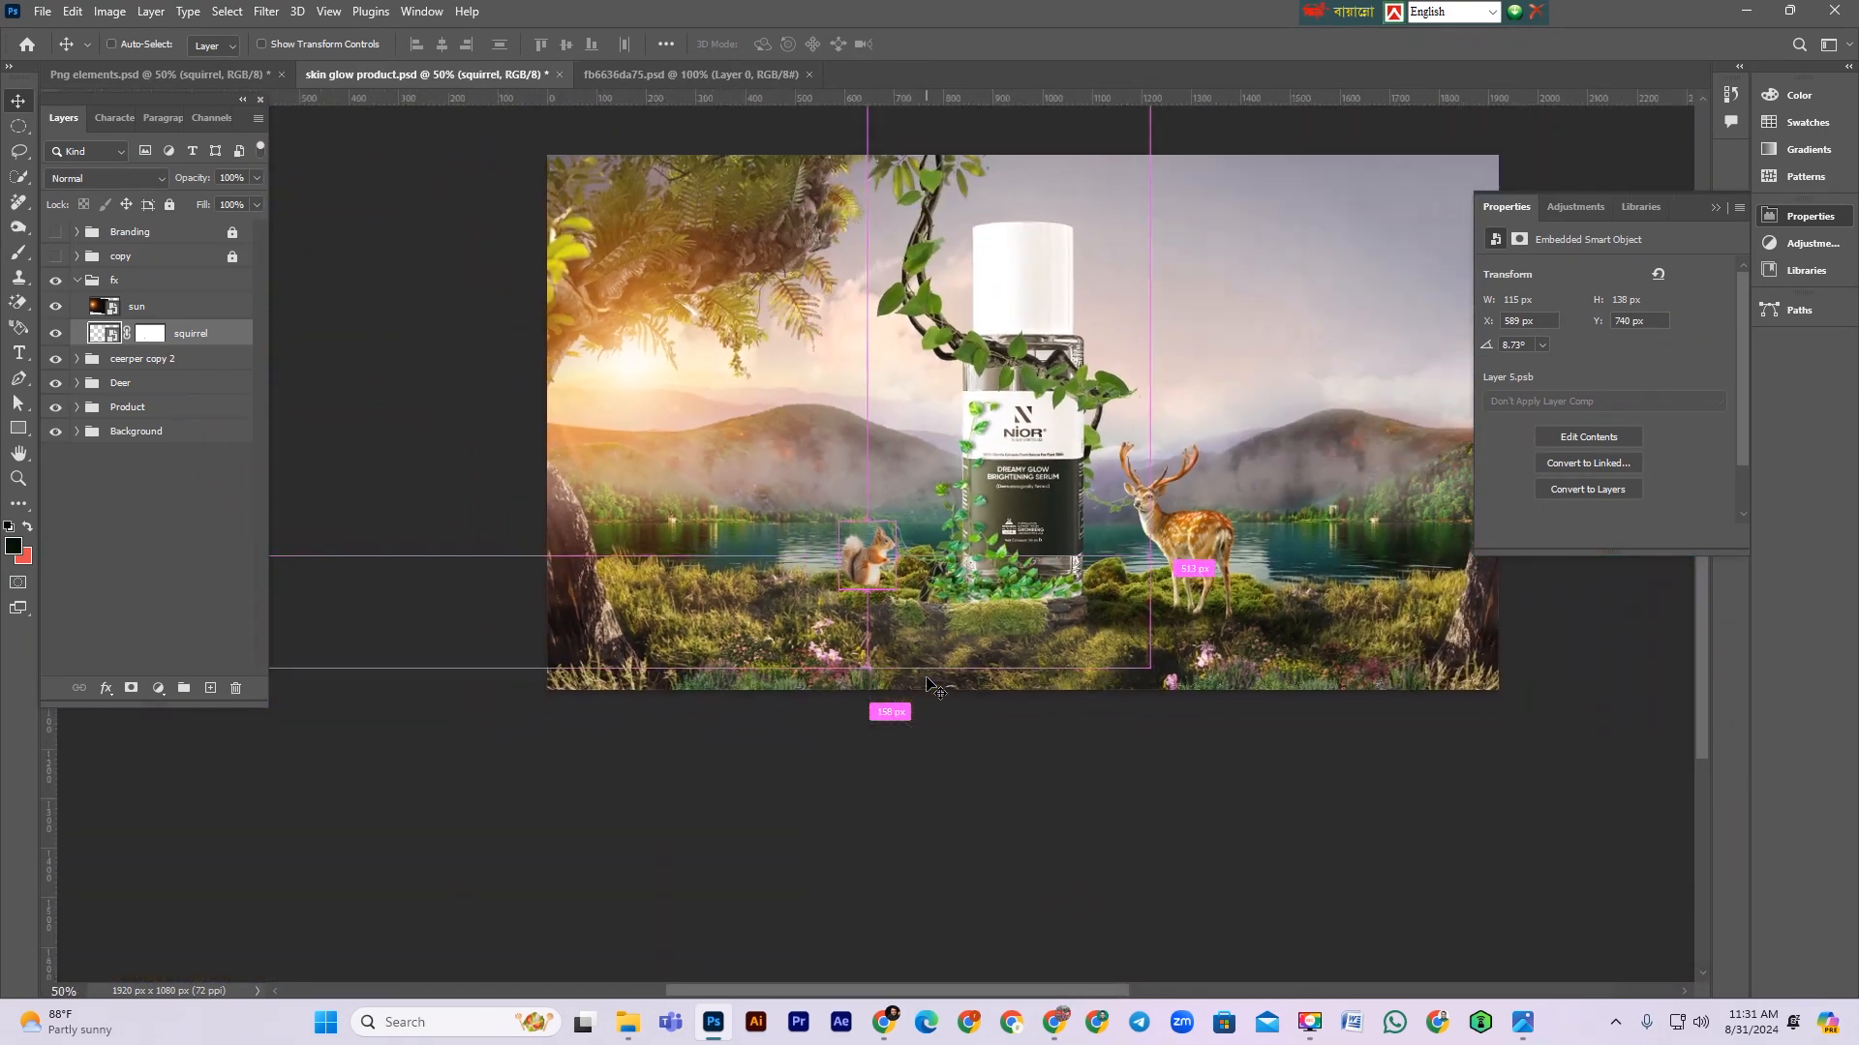
key(ctrl+minus)
key(ctrl+plus)
ctrl+click(942, 567)
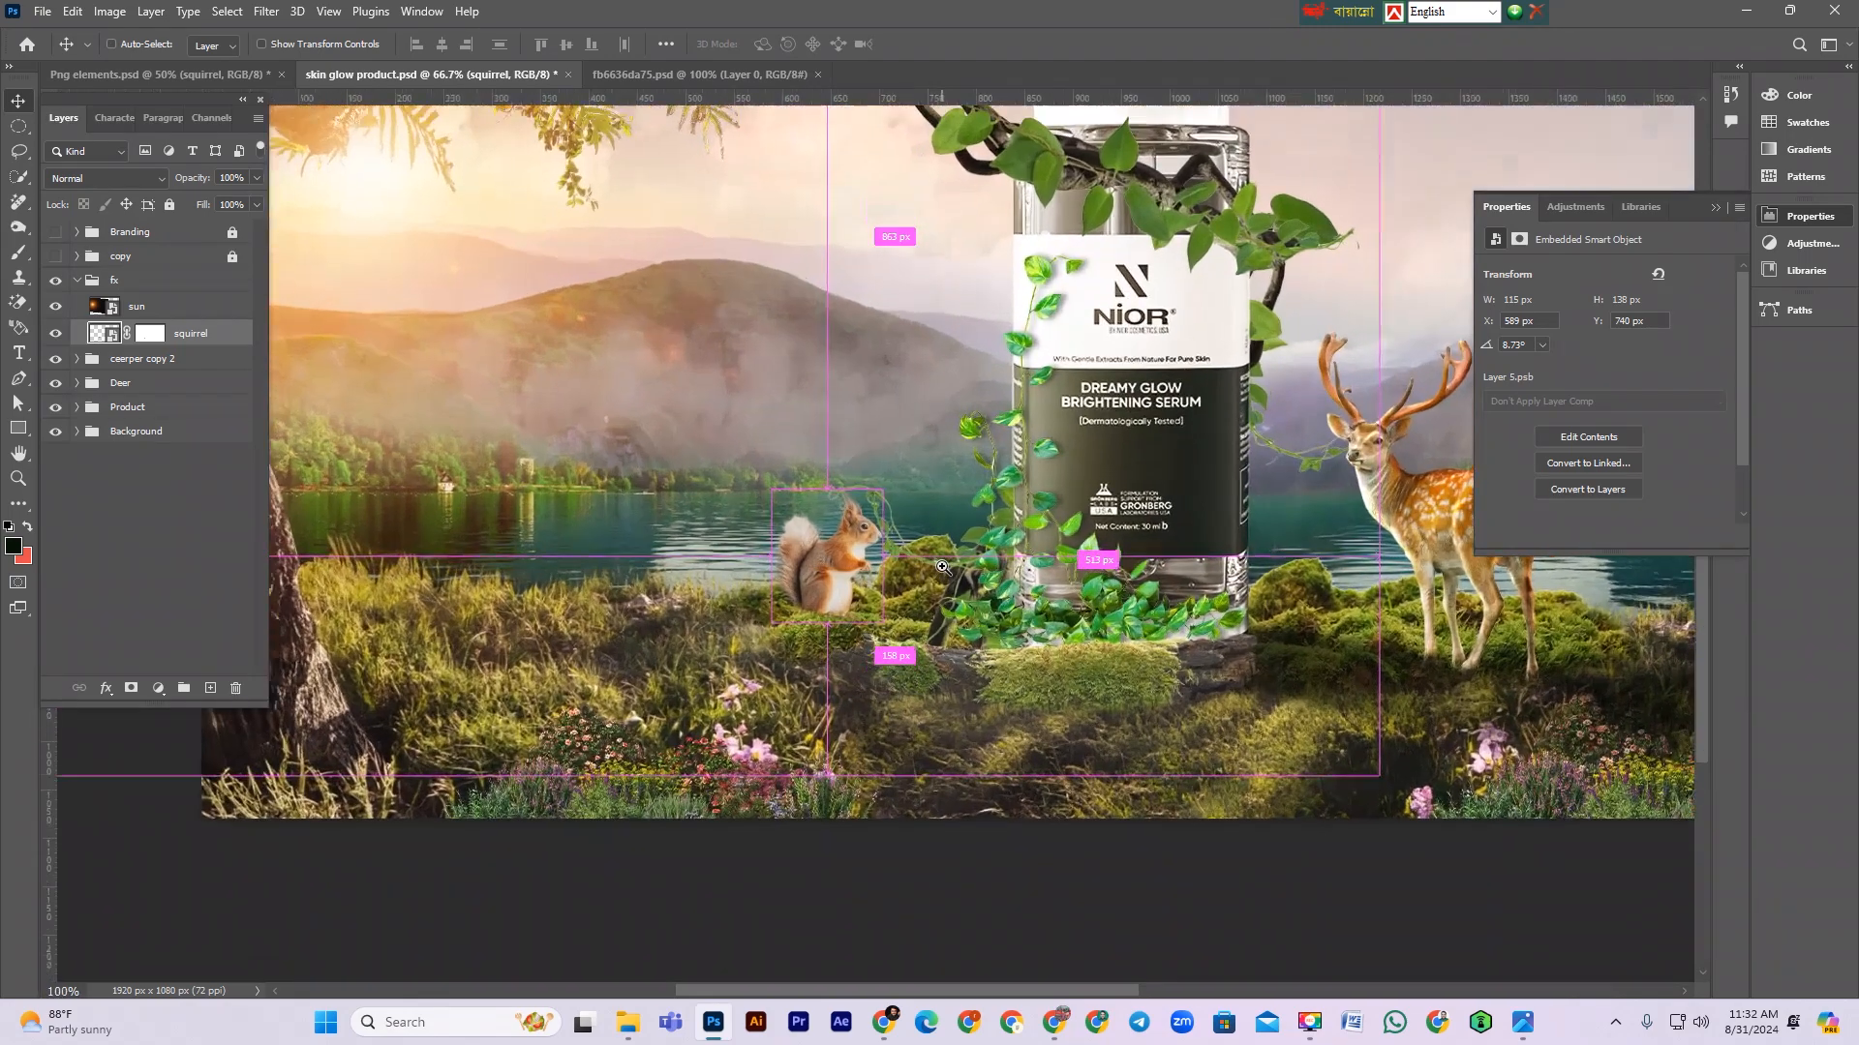
ctrl+click(942, 567)
ctrl+click(103, 333)
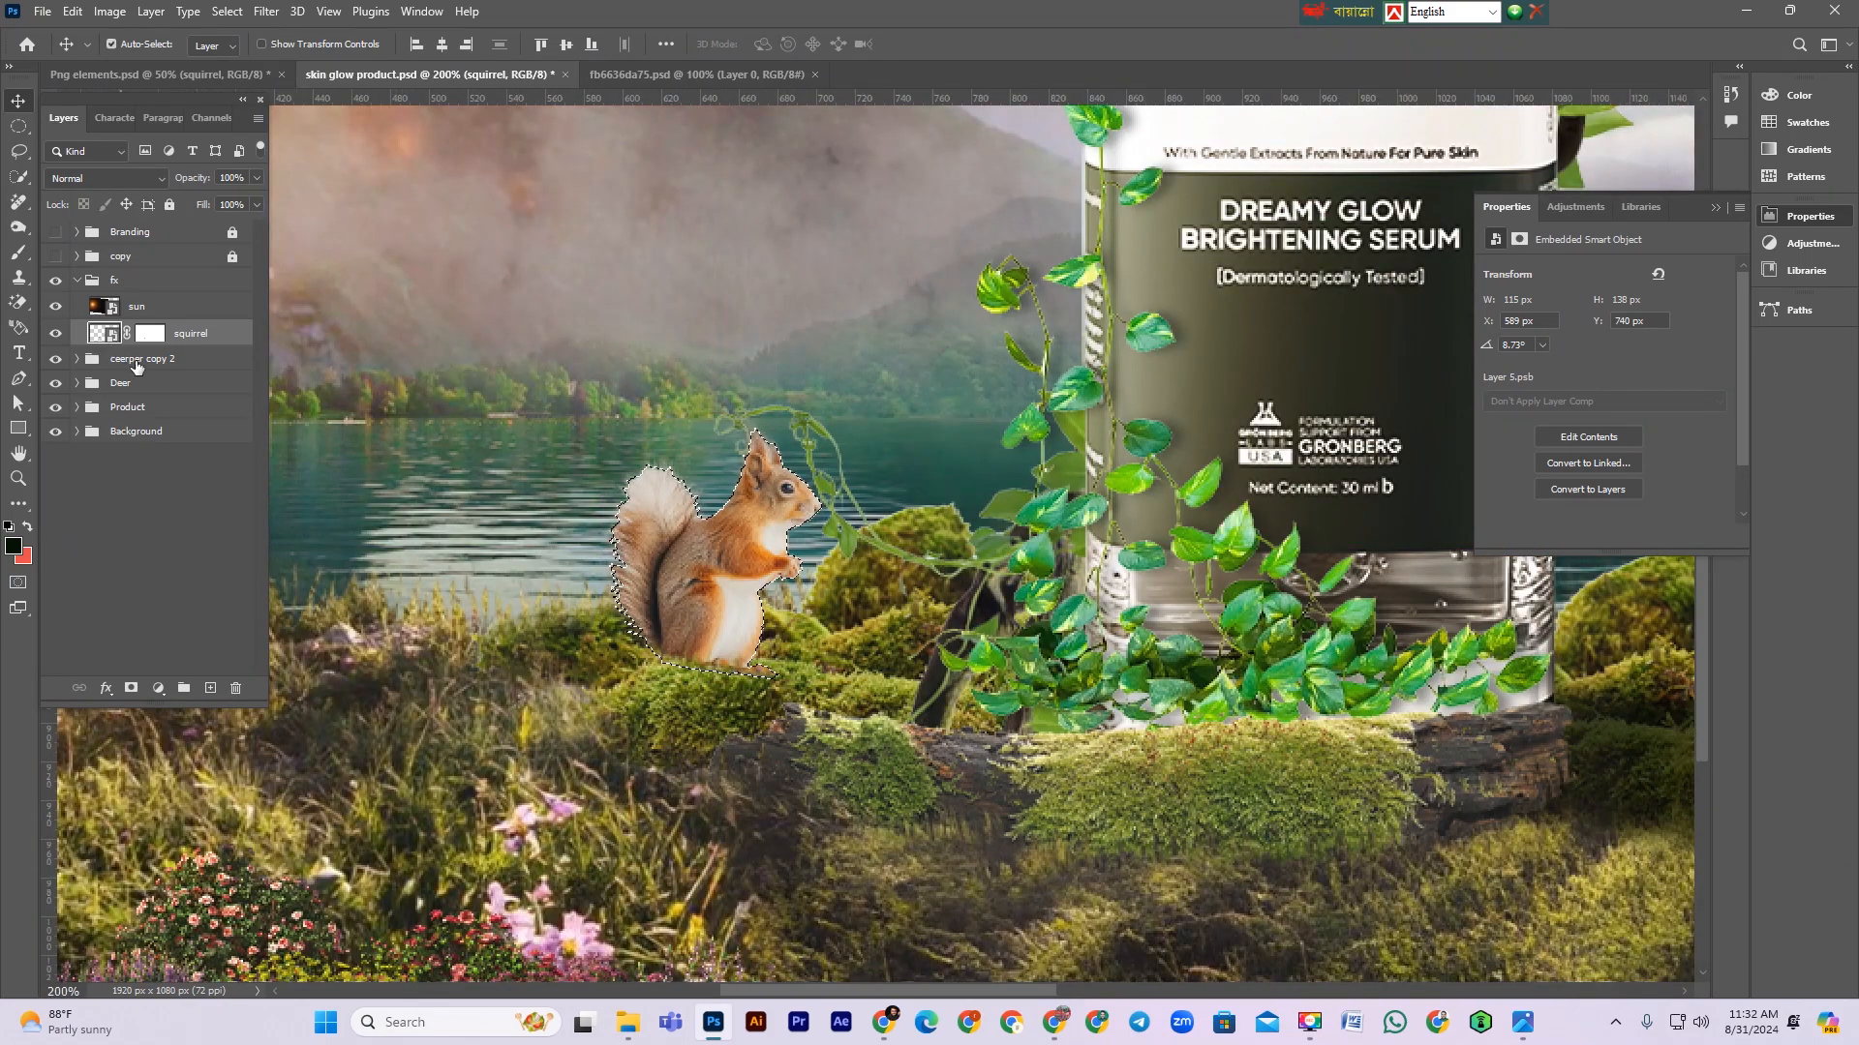
ctrl+click(210, 687)
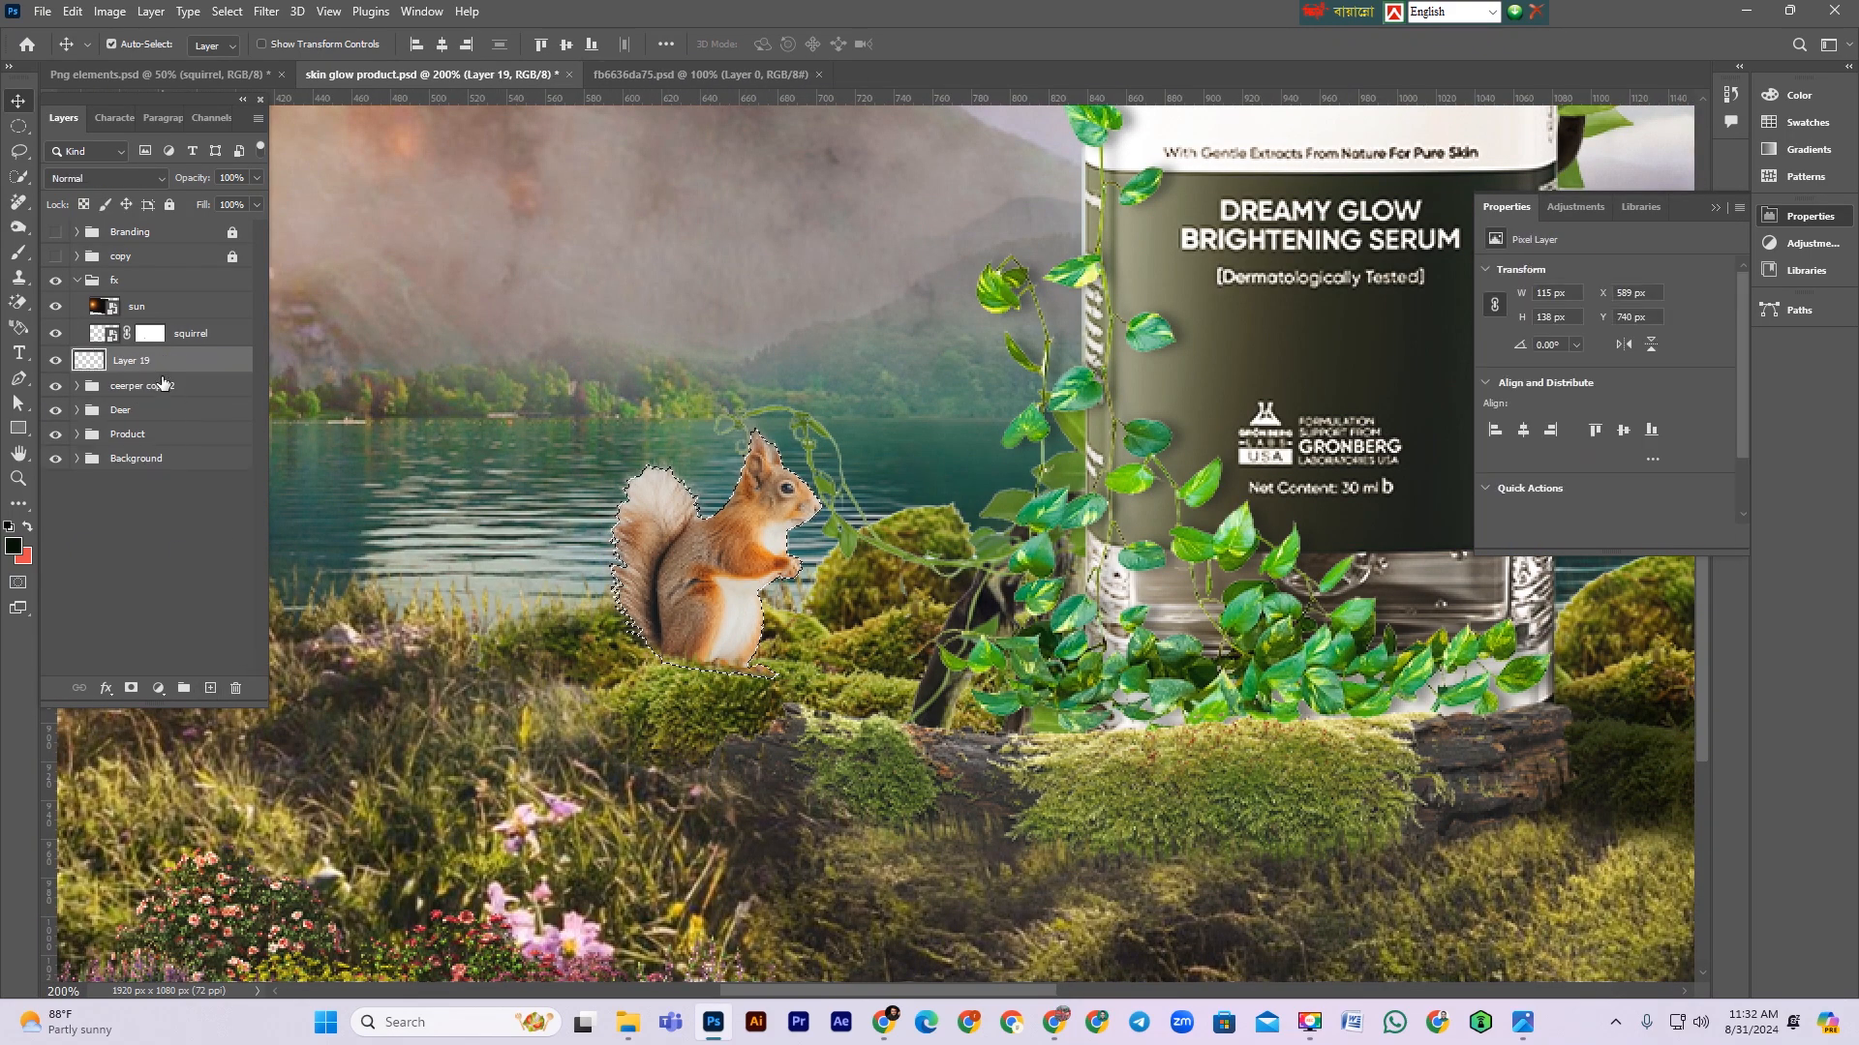
drag(165, 362, 168, 349)
click(13, 550)
click(796, 667)
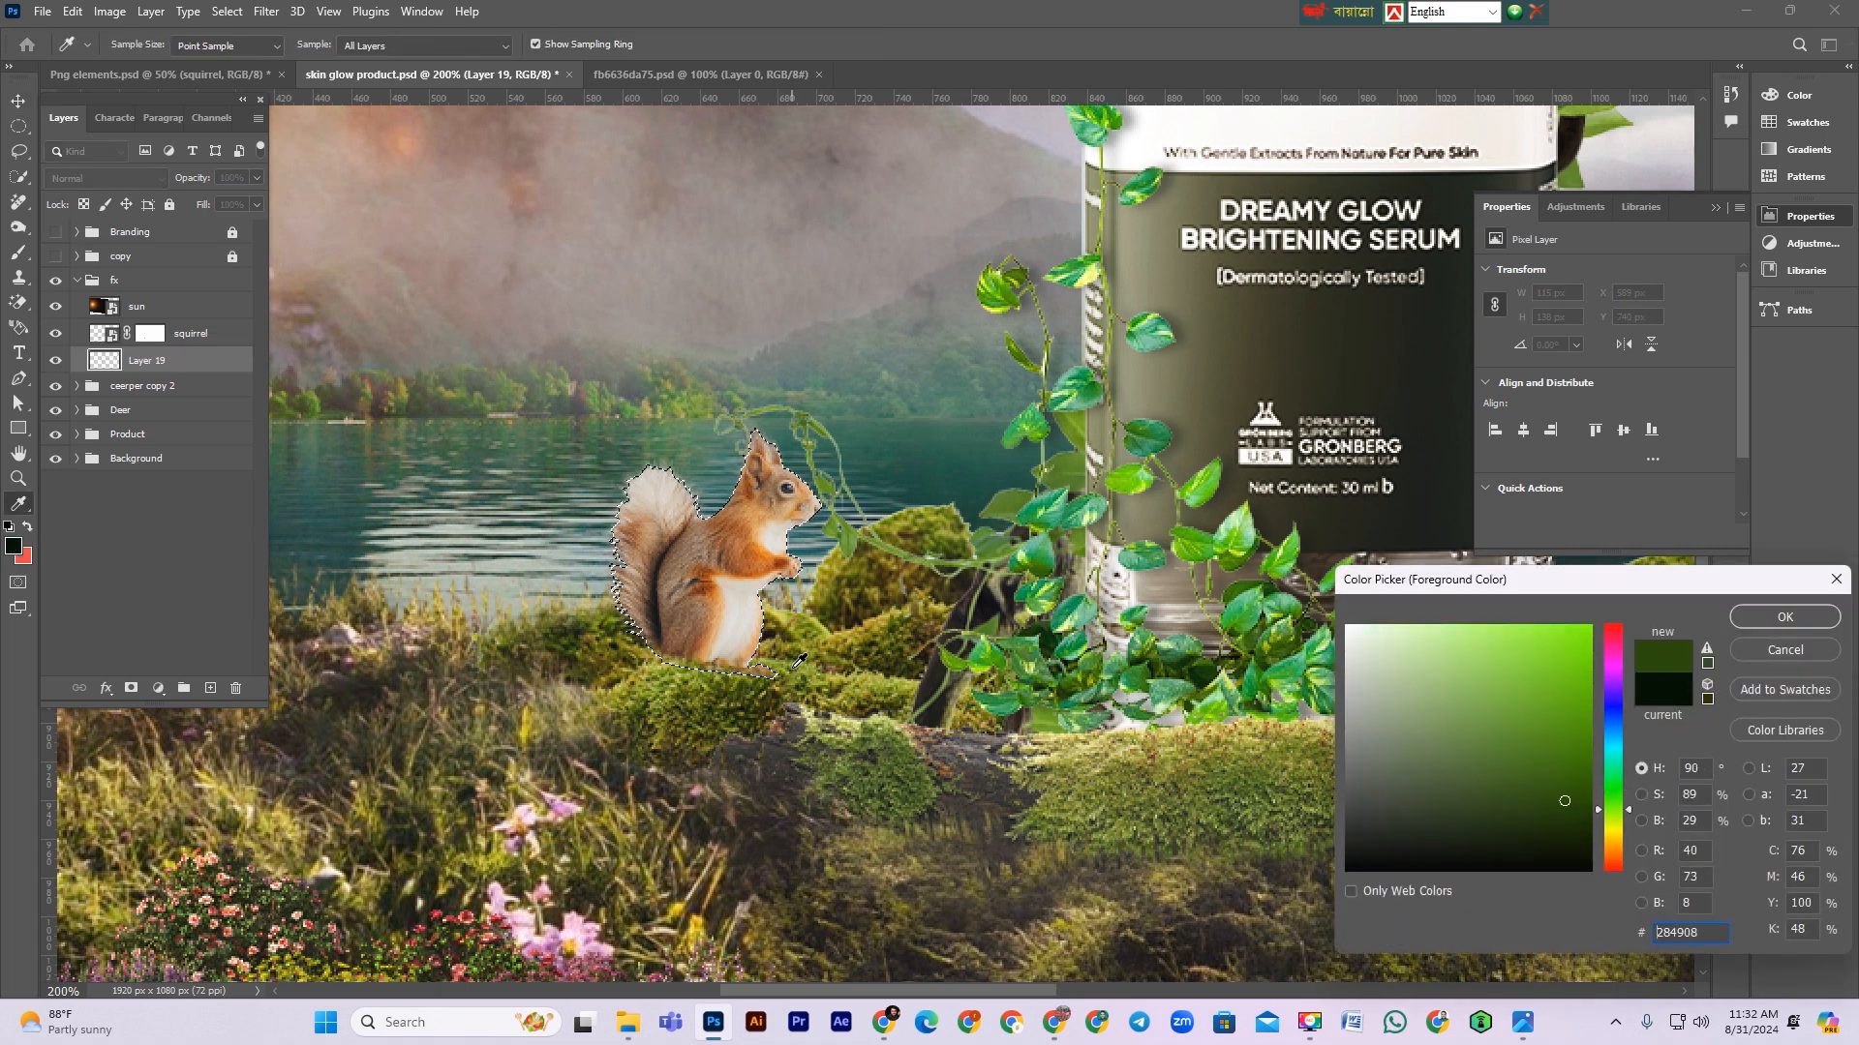
click(1577, 860)
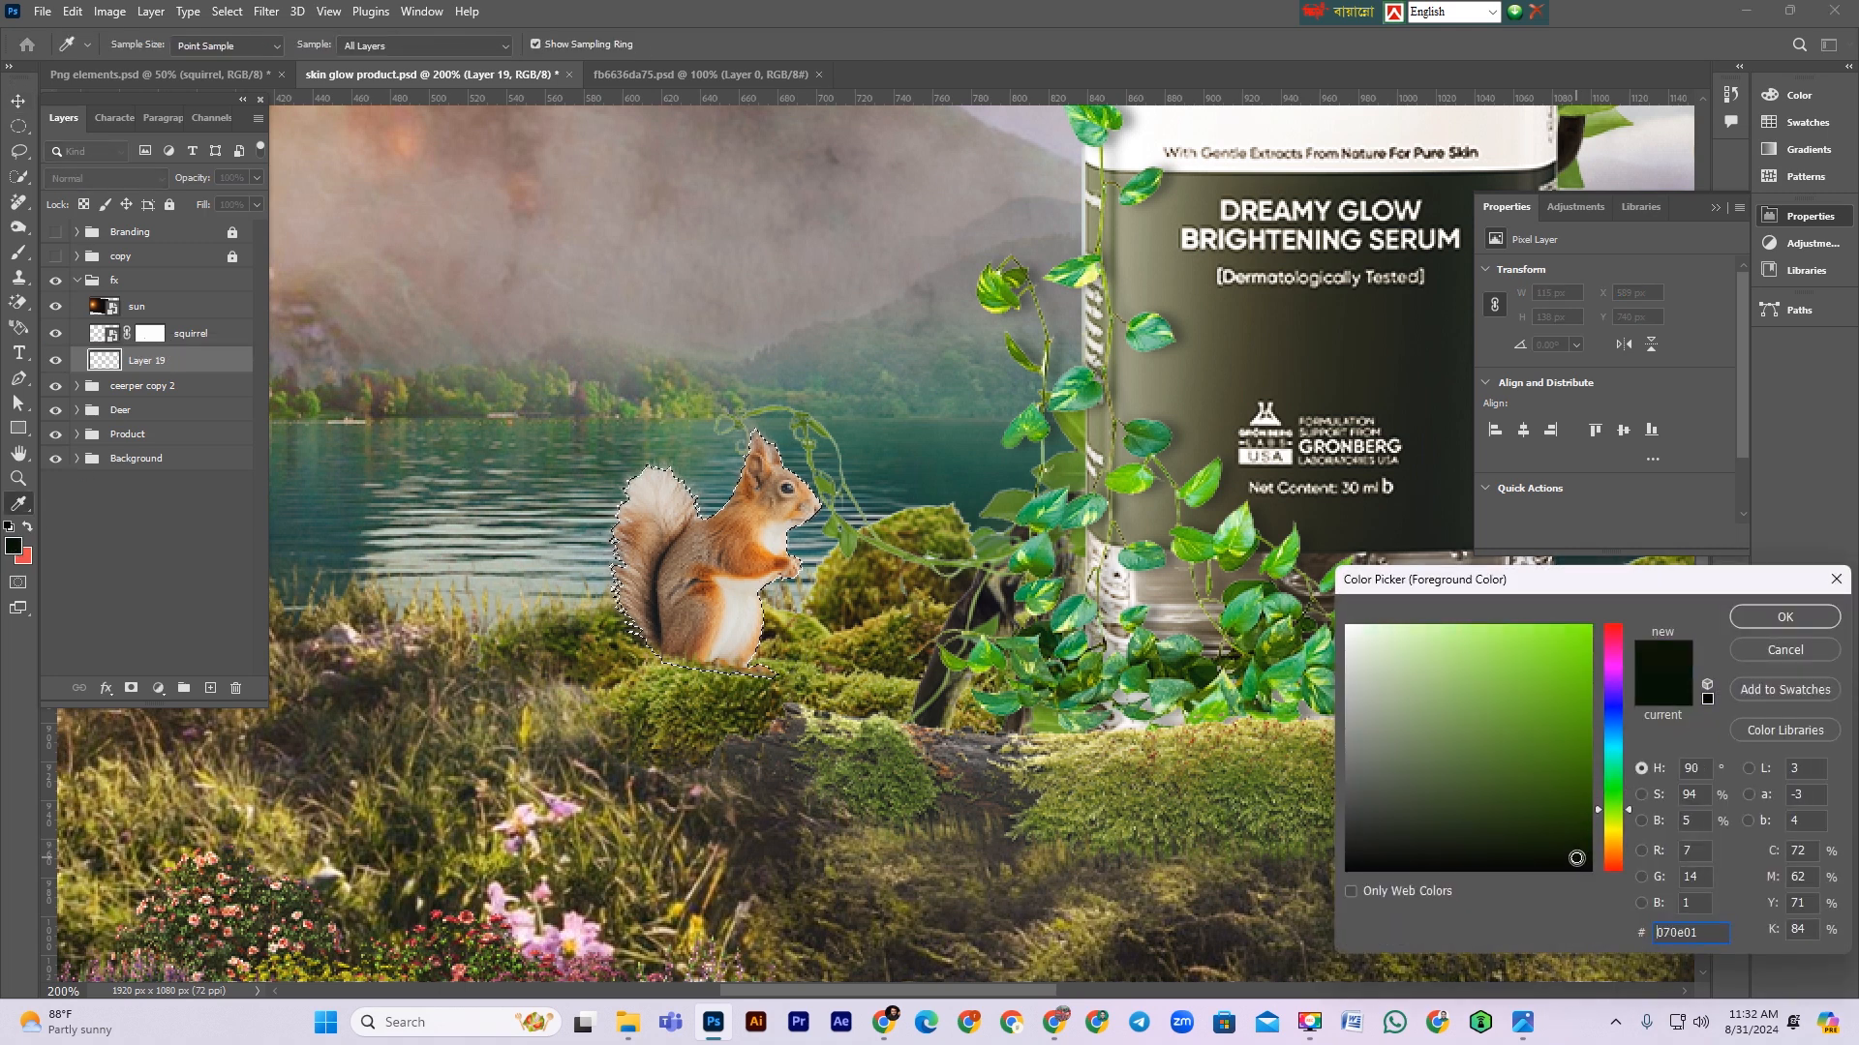
click(1784, 621)
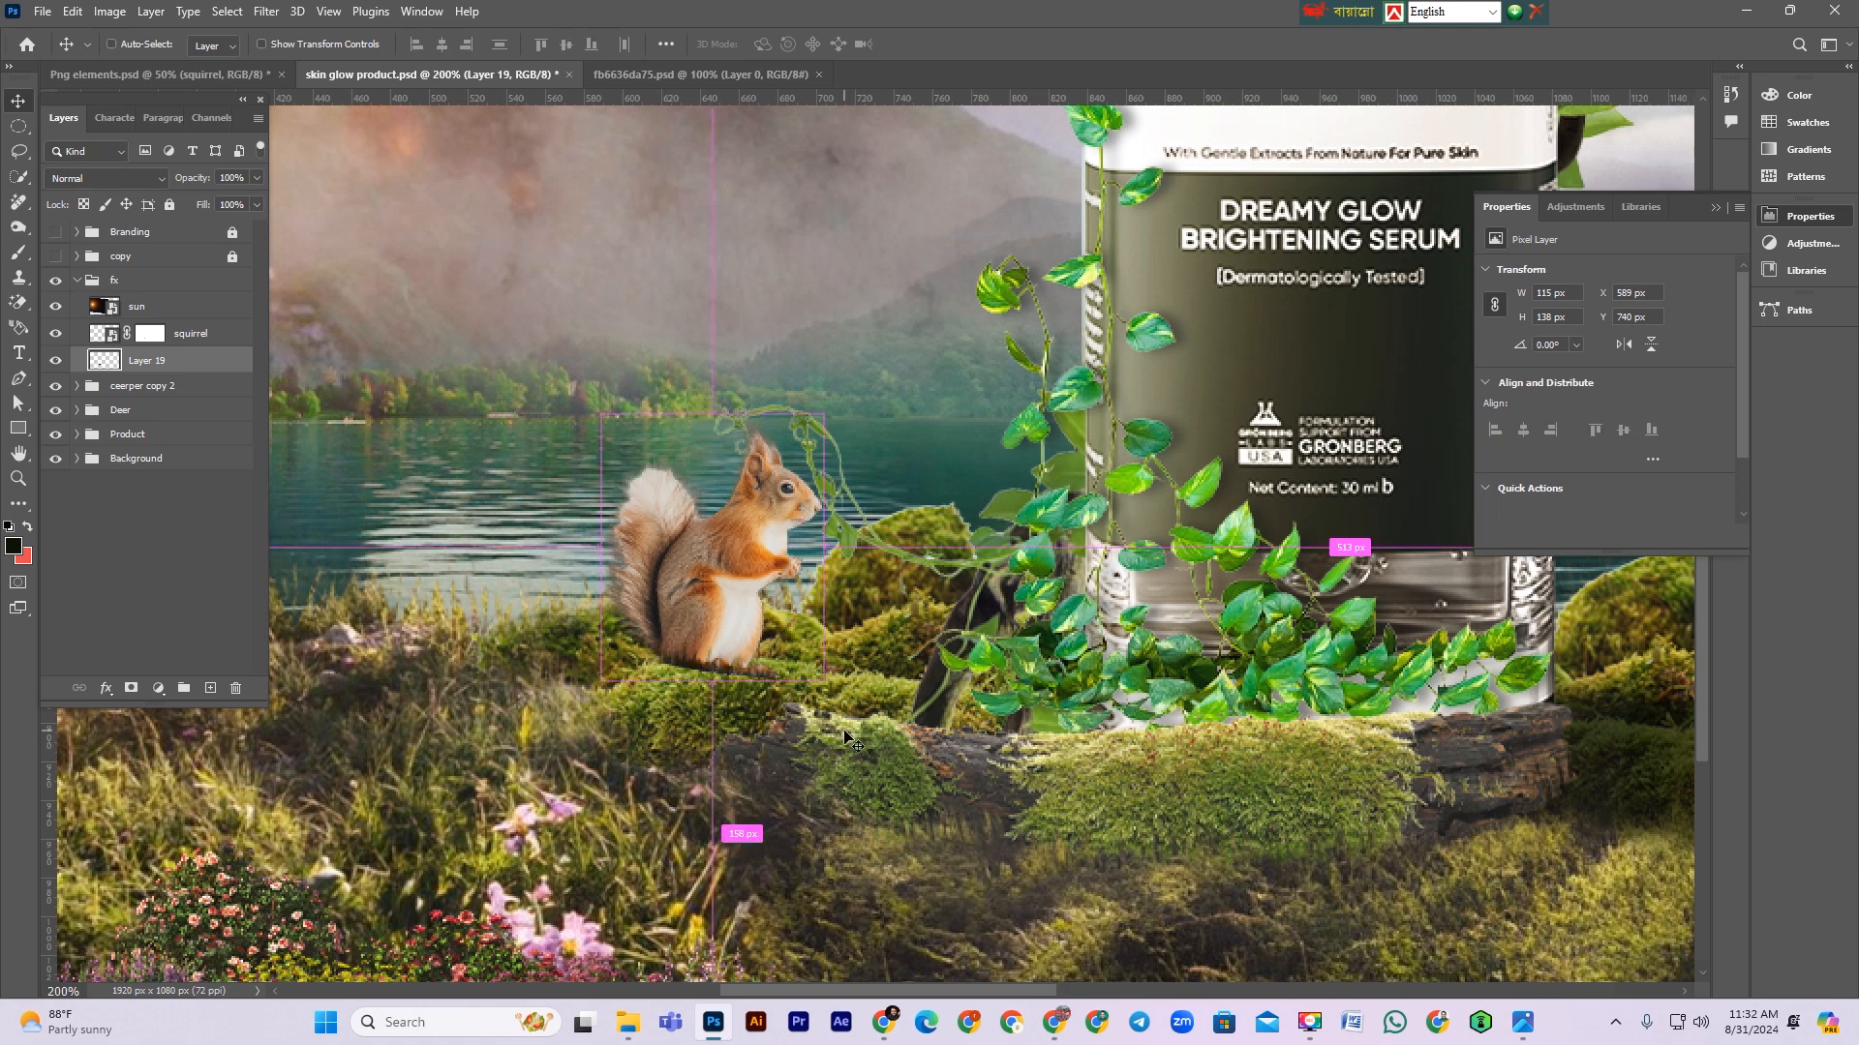
Step: Flip the filled silhouette vertically and distort it into a long shadow stretching across the moss toward the bottle
key(ctrl+t)
right_click(777, 646)
click(825, 991)
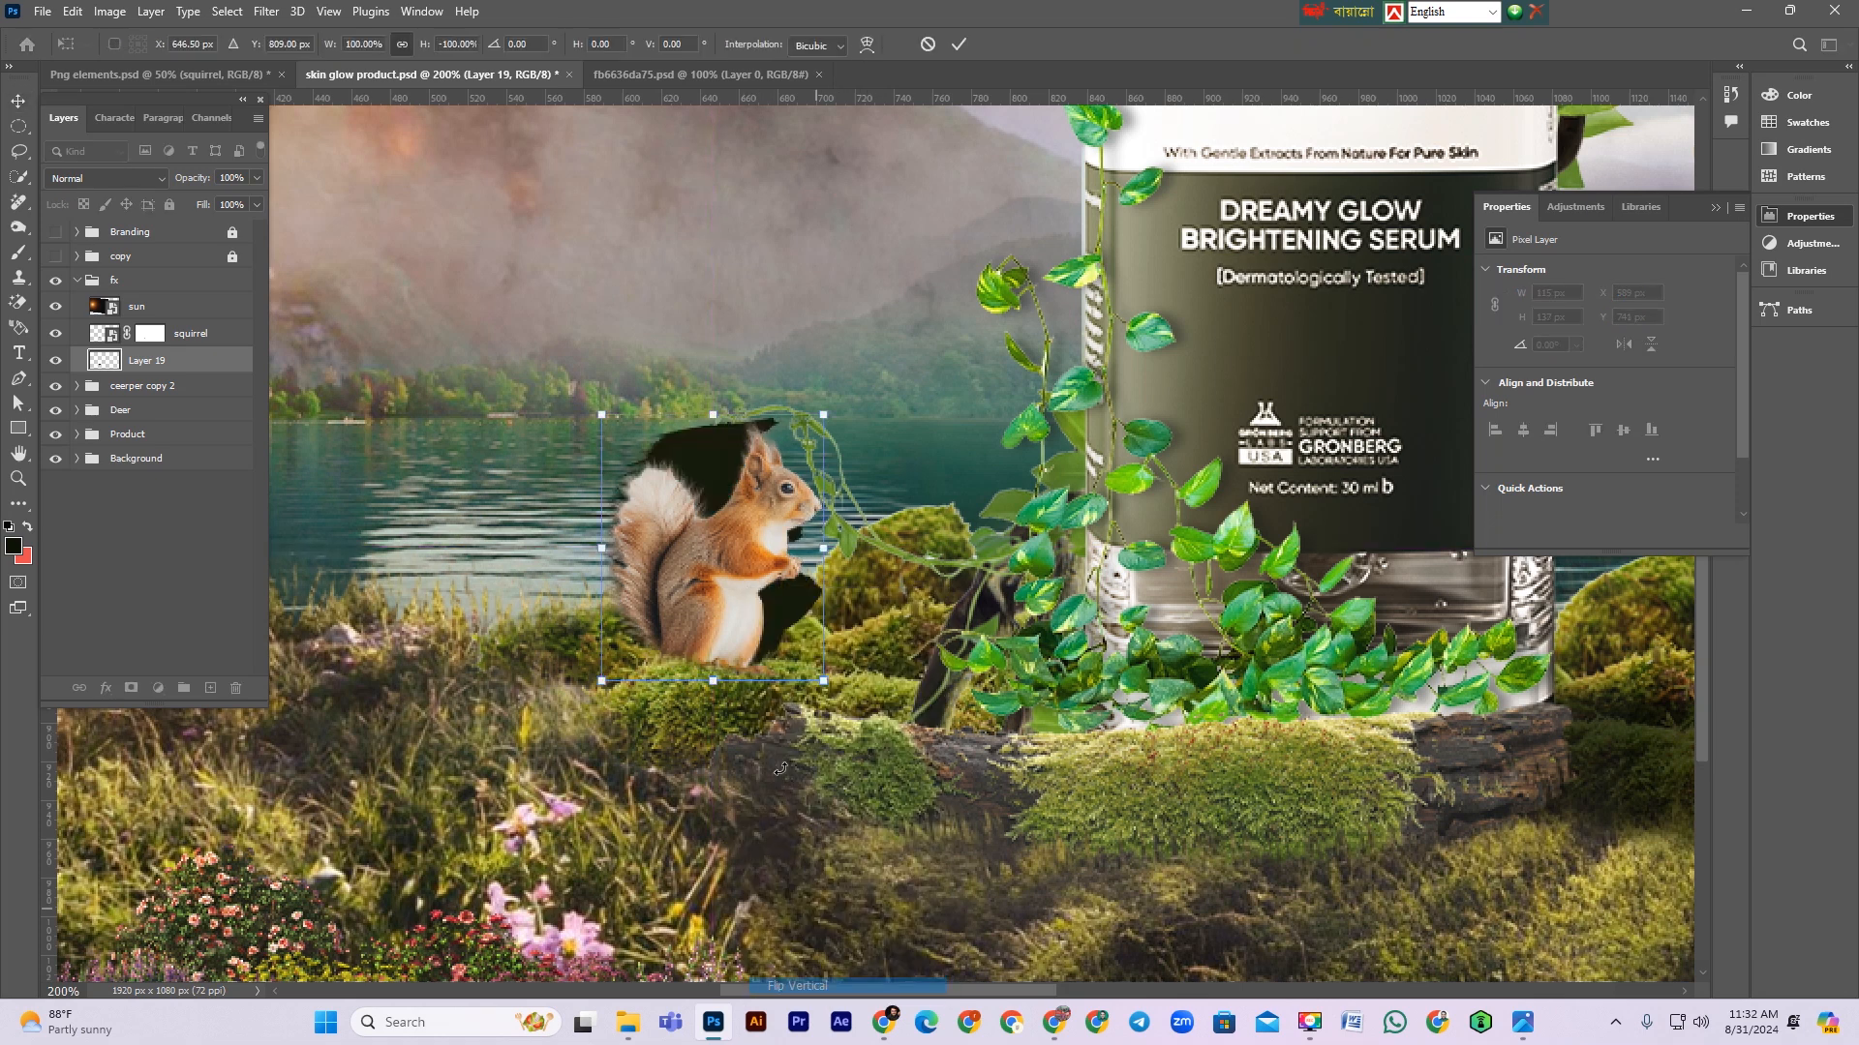
drag(718, 589, 710, 830)
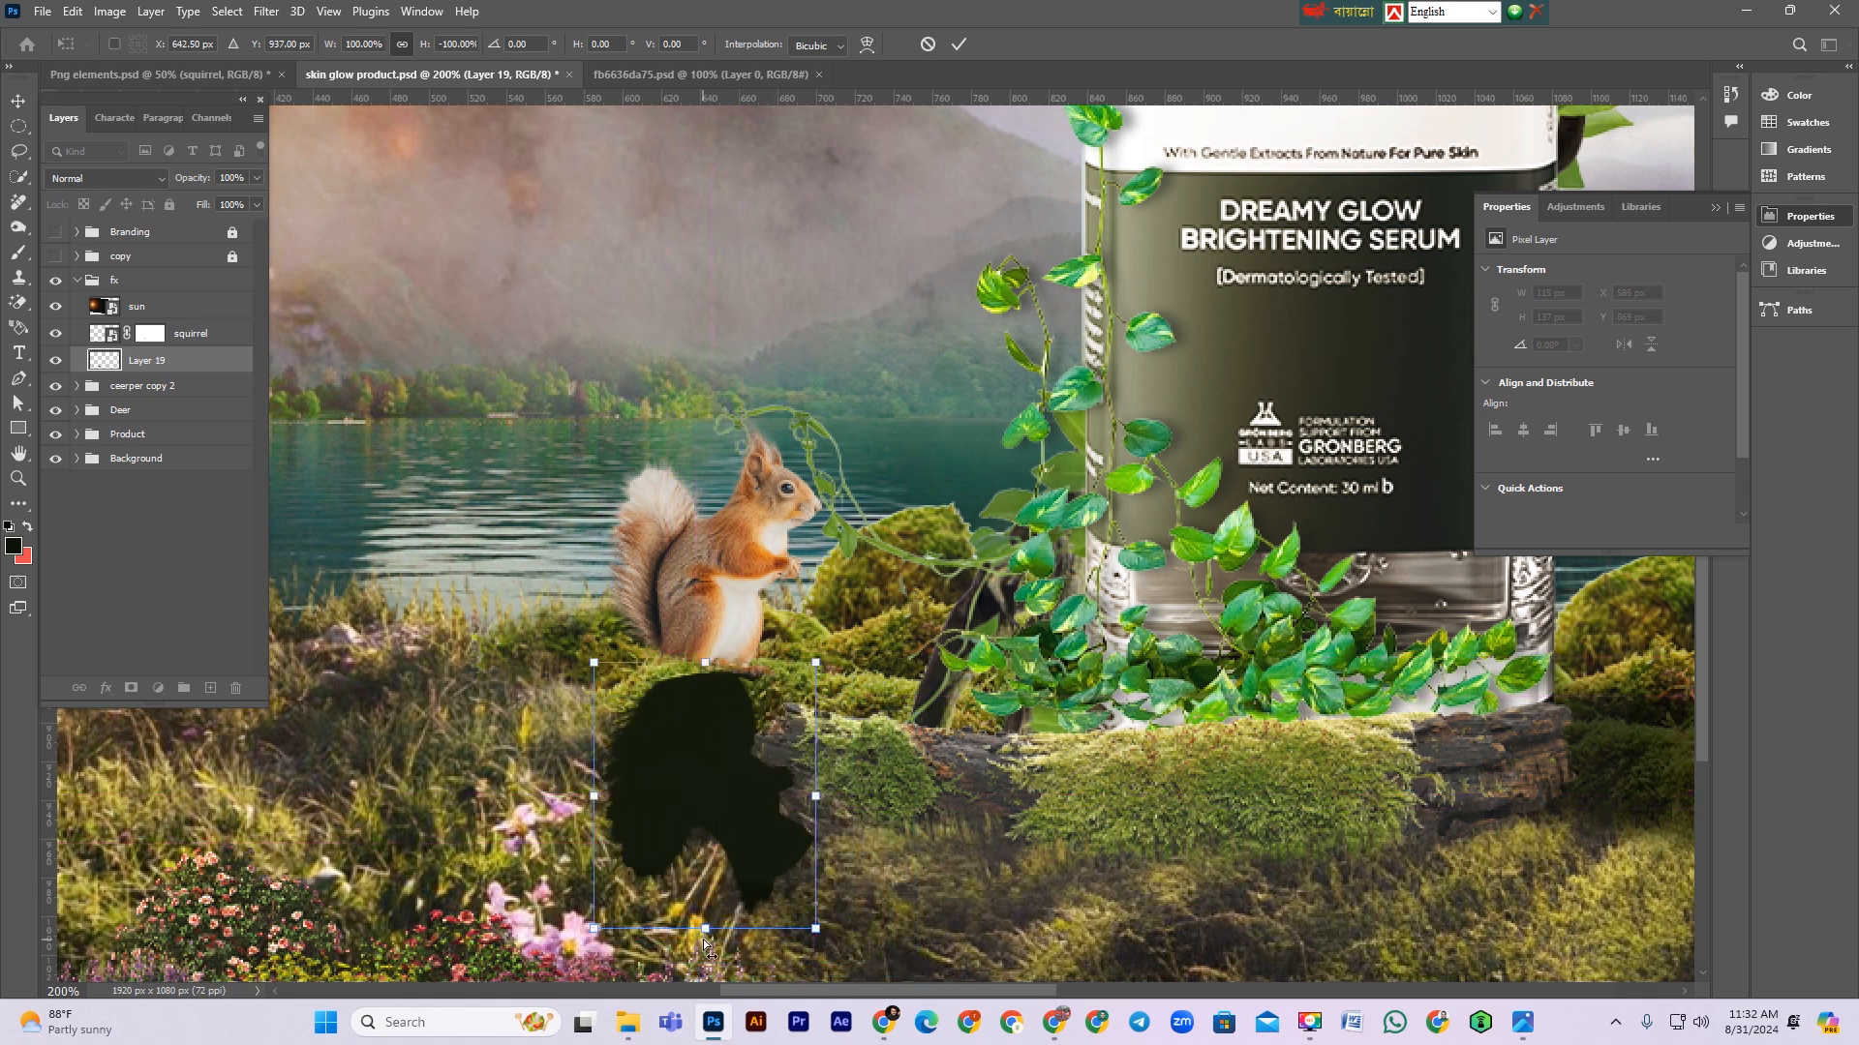
drag(706, 931, 1046, 823)
drag(815, 745, 800, 733)
key(Left)
key(Left)
key(Left)
drag(1015, 823, 1032, 820)
drag(1153, 816, 1205, 817)
key(Return)
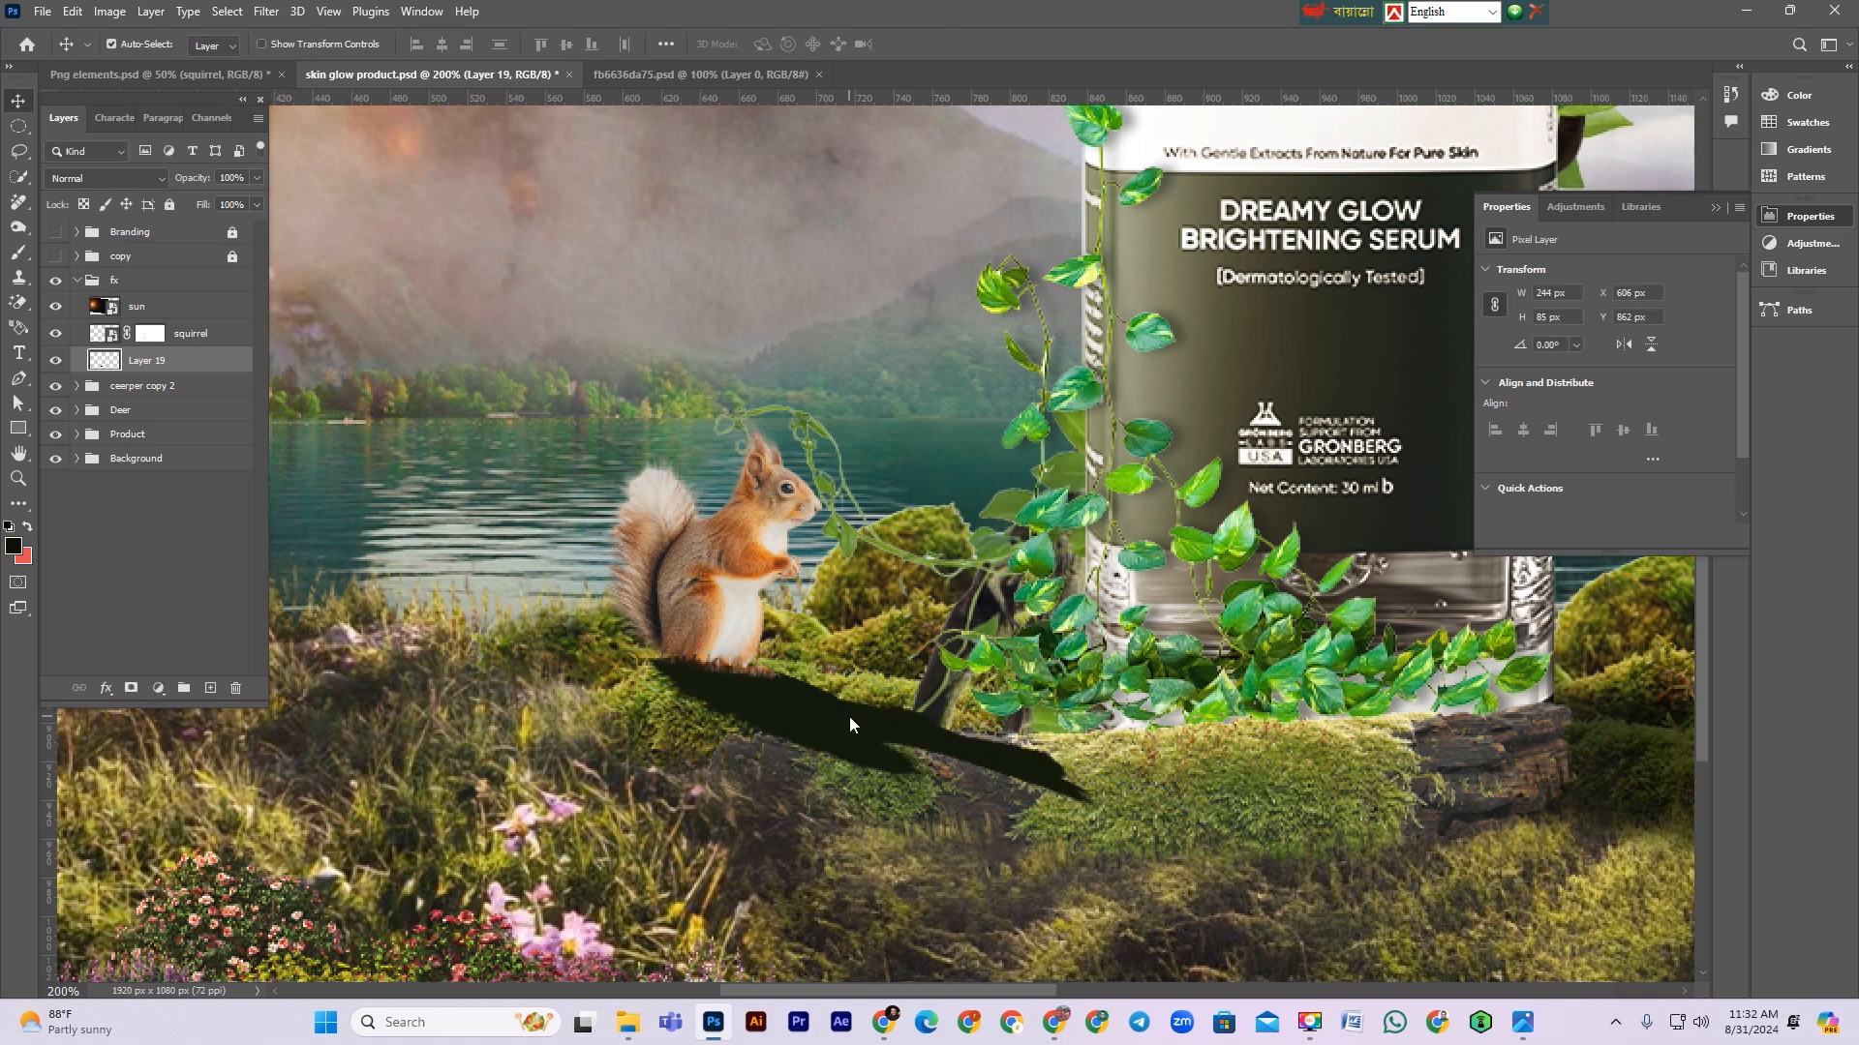
Step: Soften the shadow with a Gaussian Blur of radius 5.2 pixels
key(ctrl+minus)
key(ctrl+minus)
key(ctrl+minus)
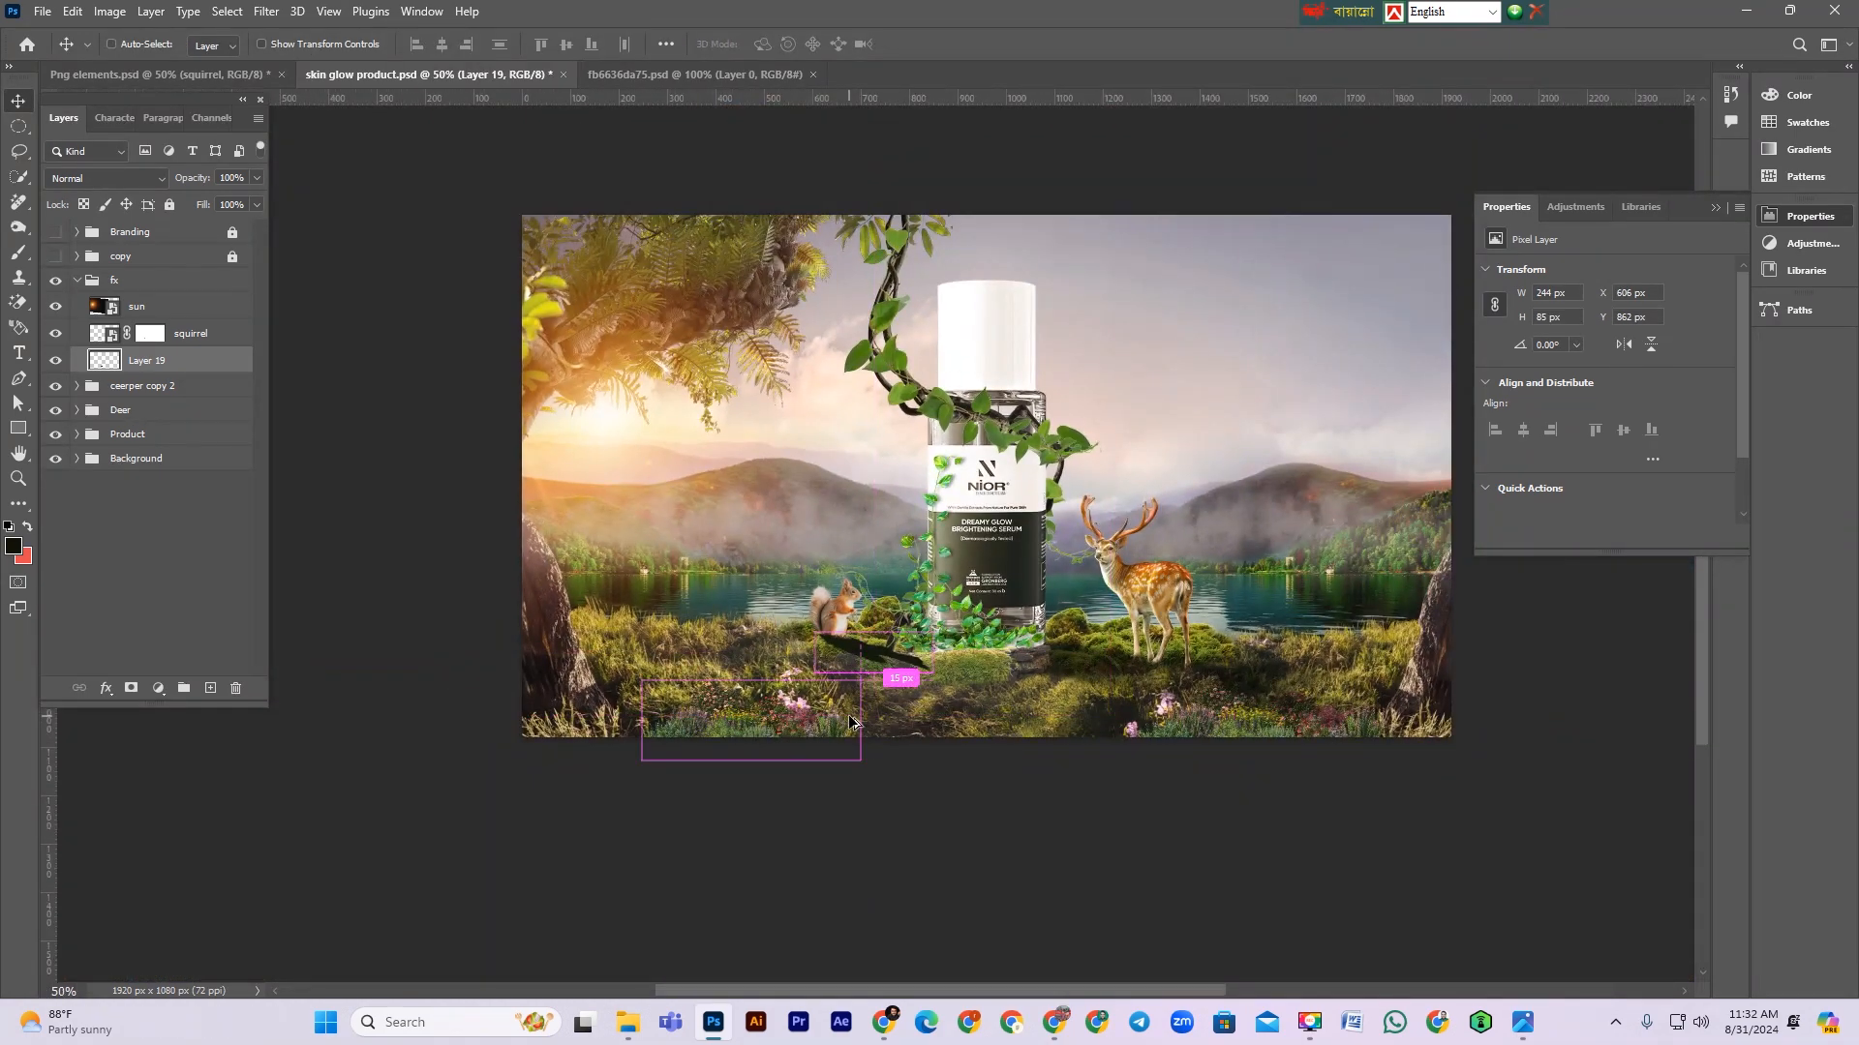
key(ctrl+alt+f)
drag(917, 492, 910, 493)
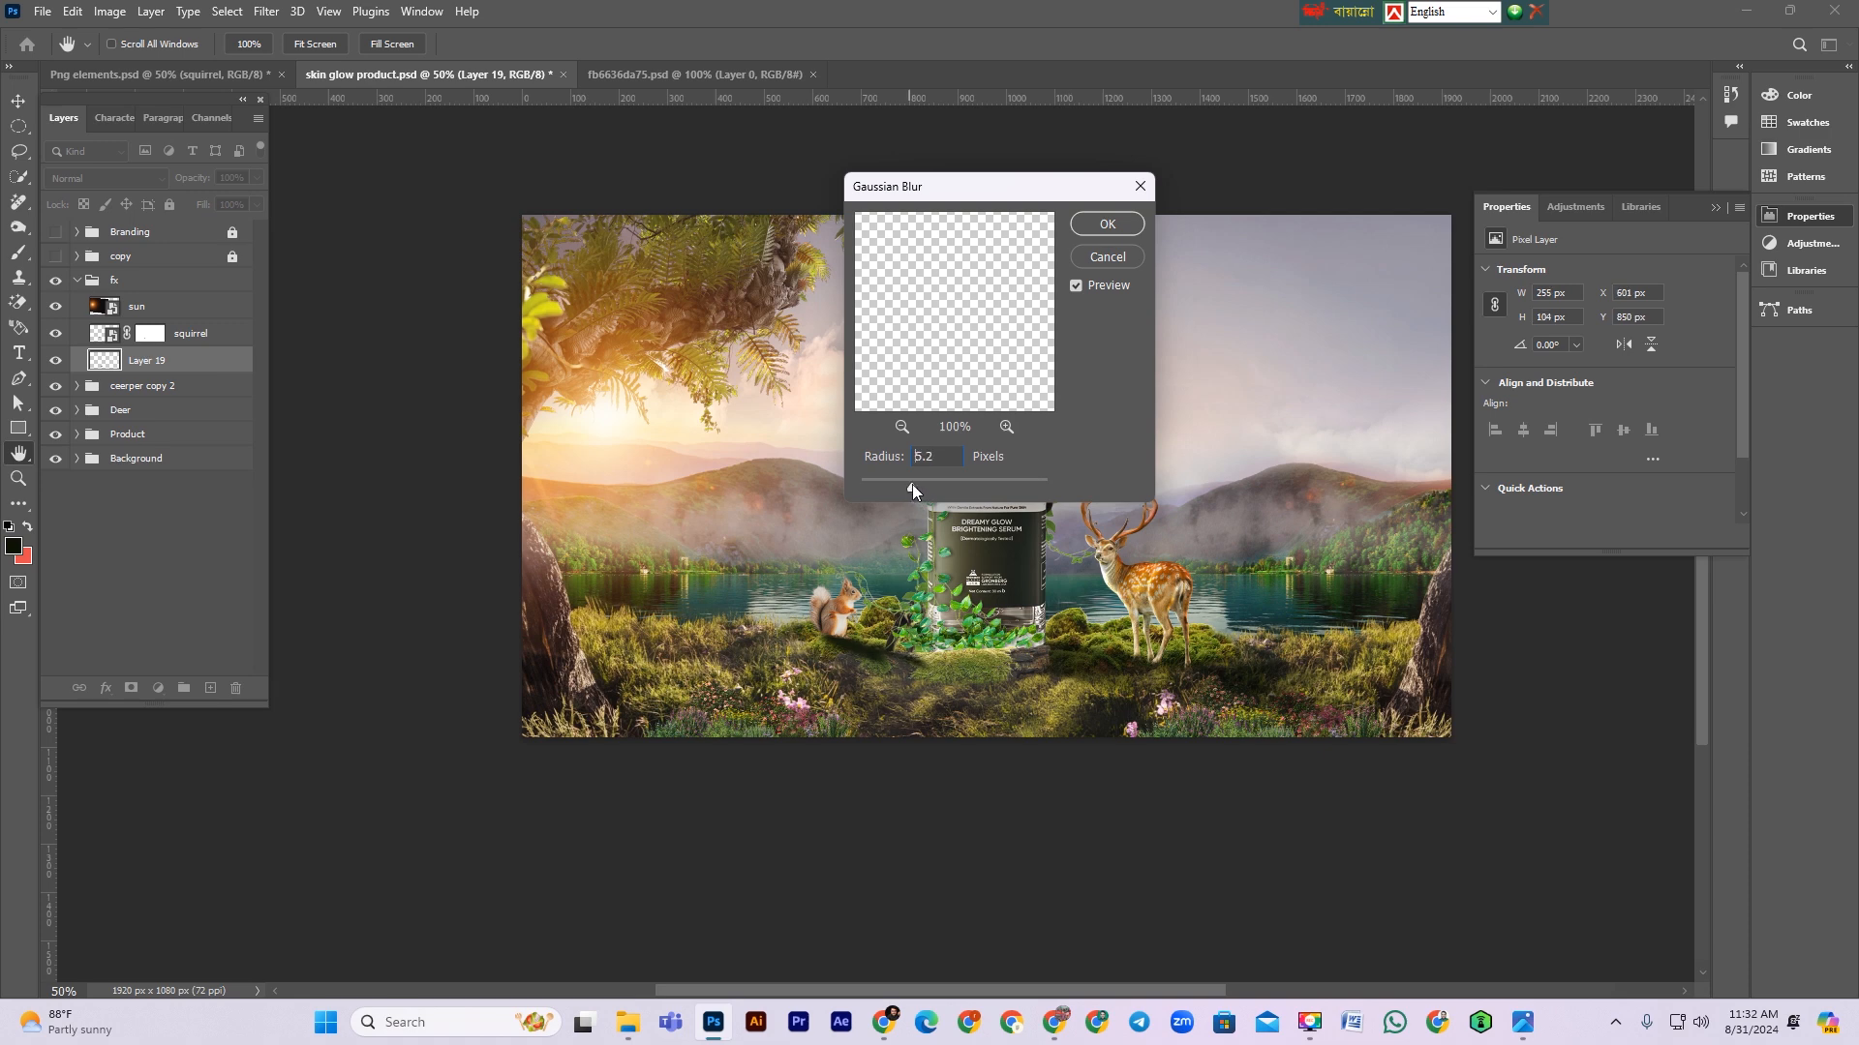
click(1110, 227)
Step: Set the shadow layer's blend mode to Multiply
click(77, 180)
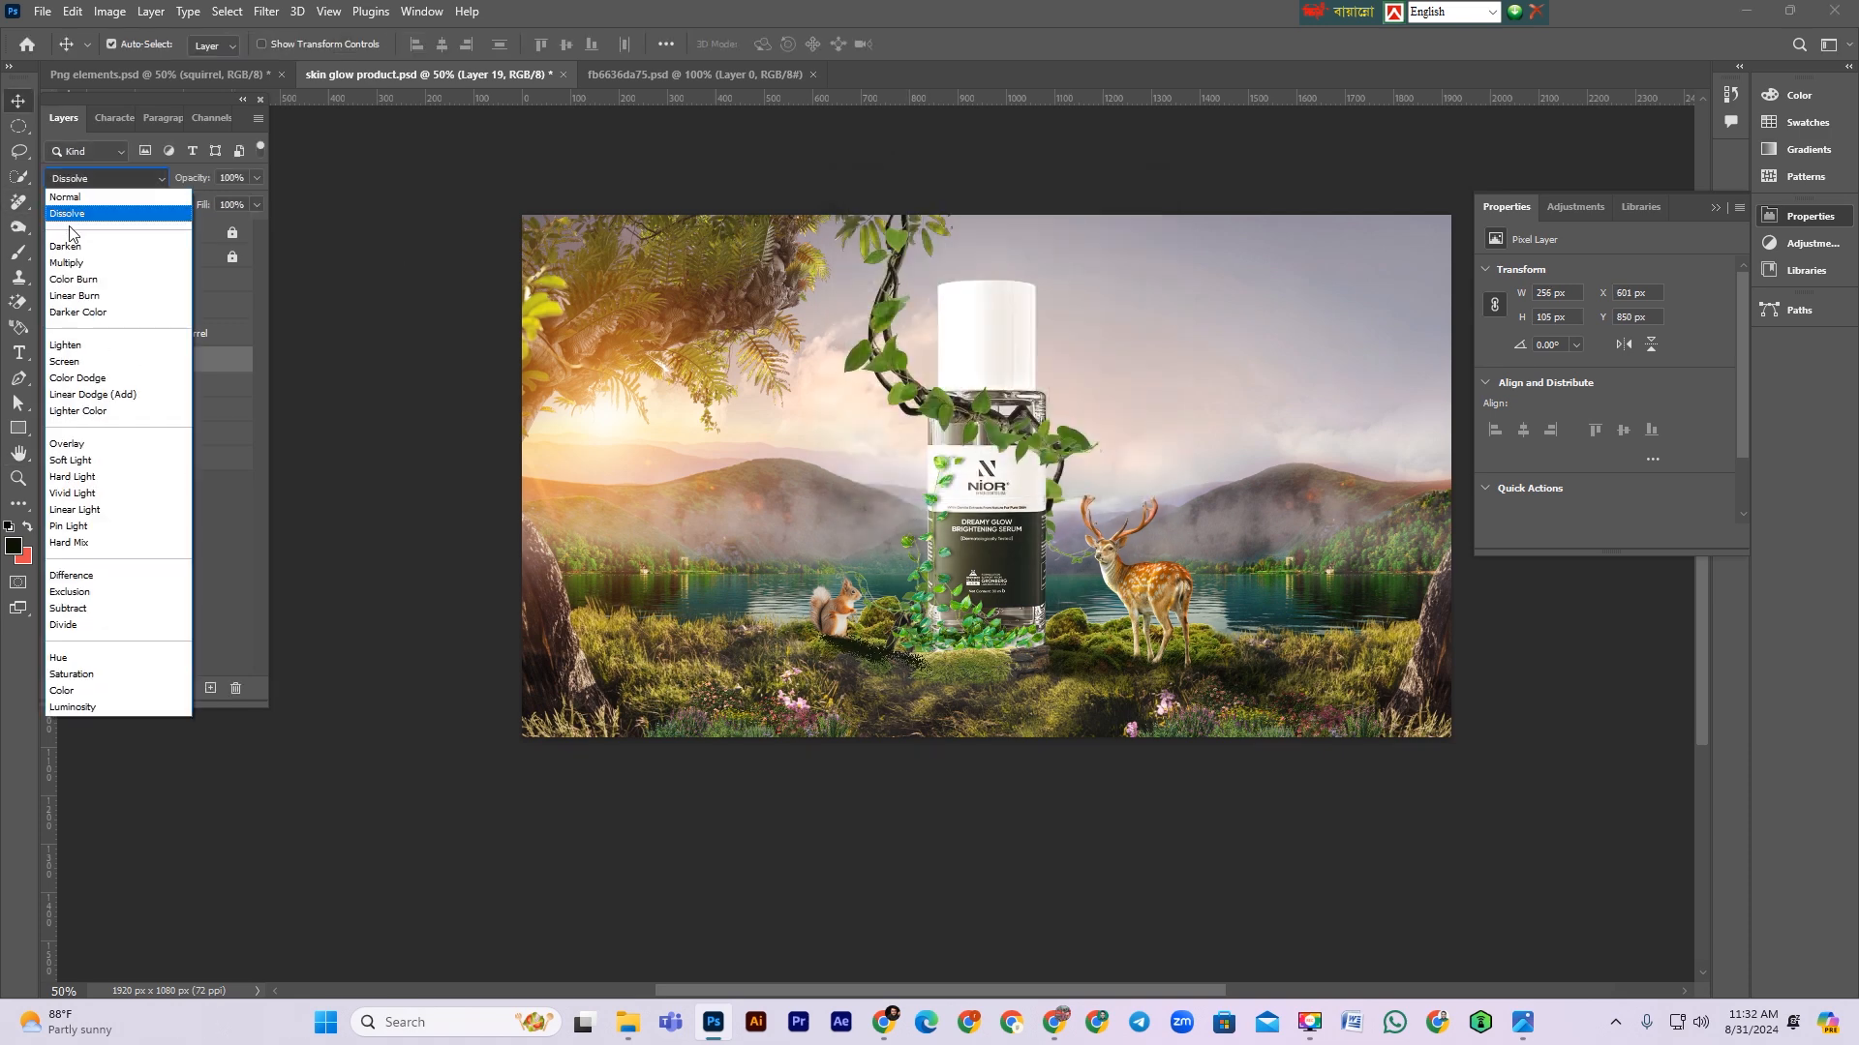
click(65, 262)
key(ctrl+1)
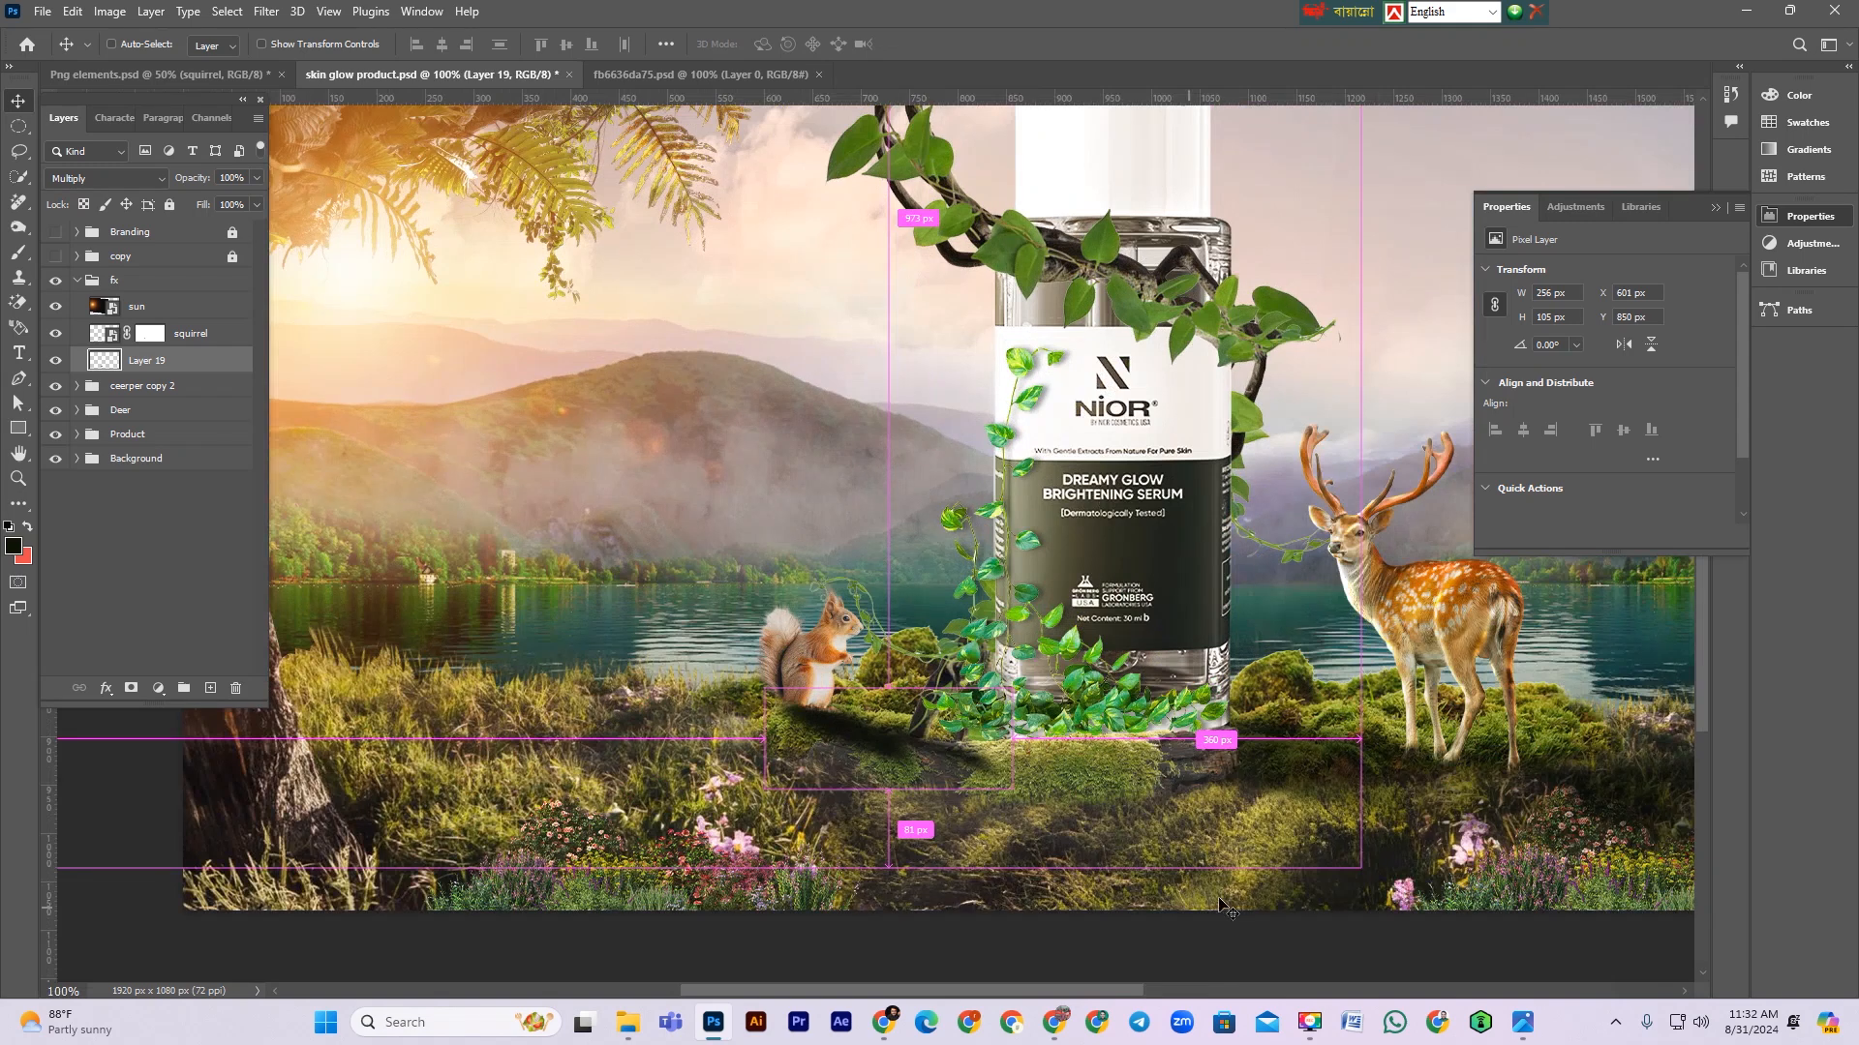
Step: Add a layer mask to the shadow and fade it with a gradient running from the squirrel outward
click(131, 687)
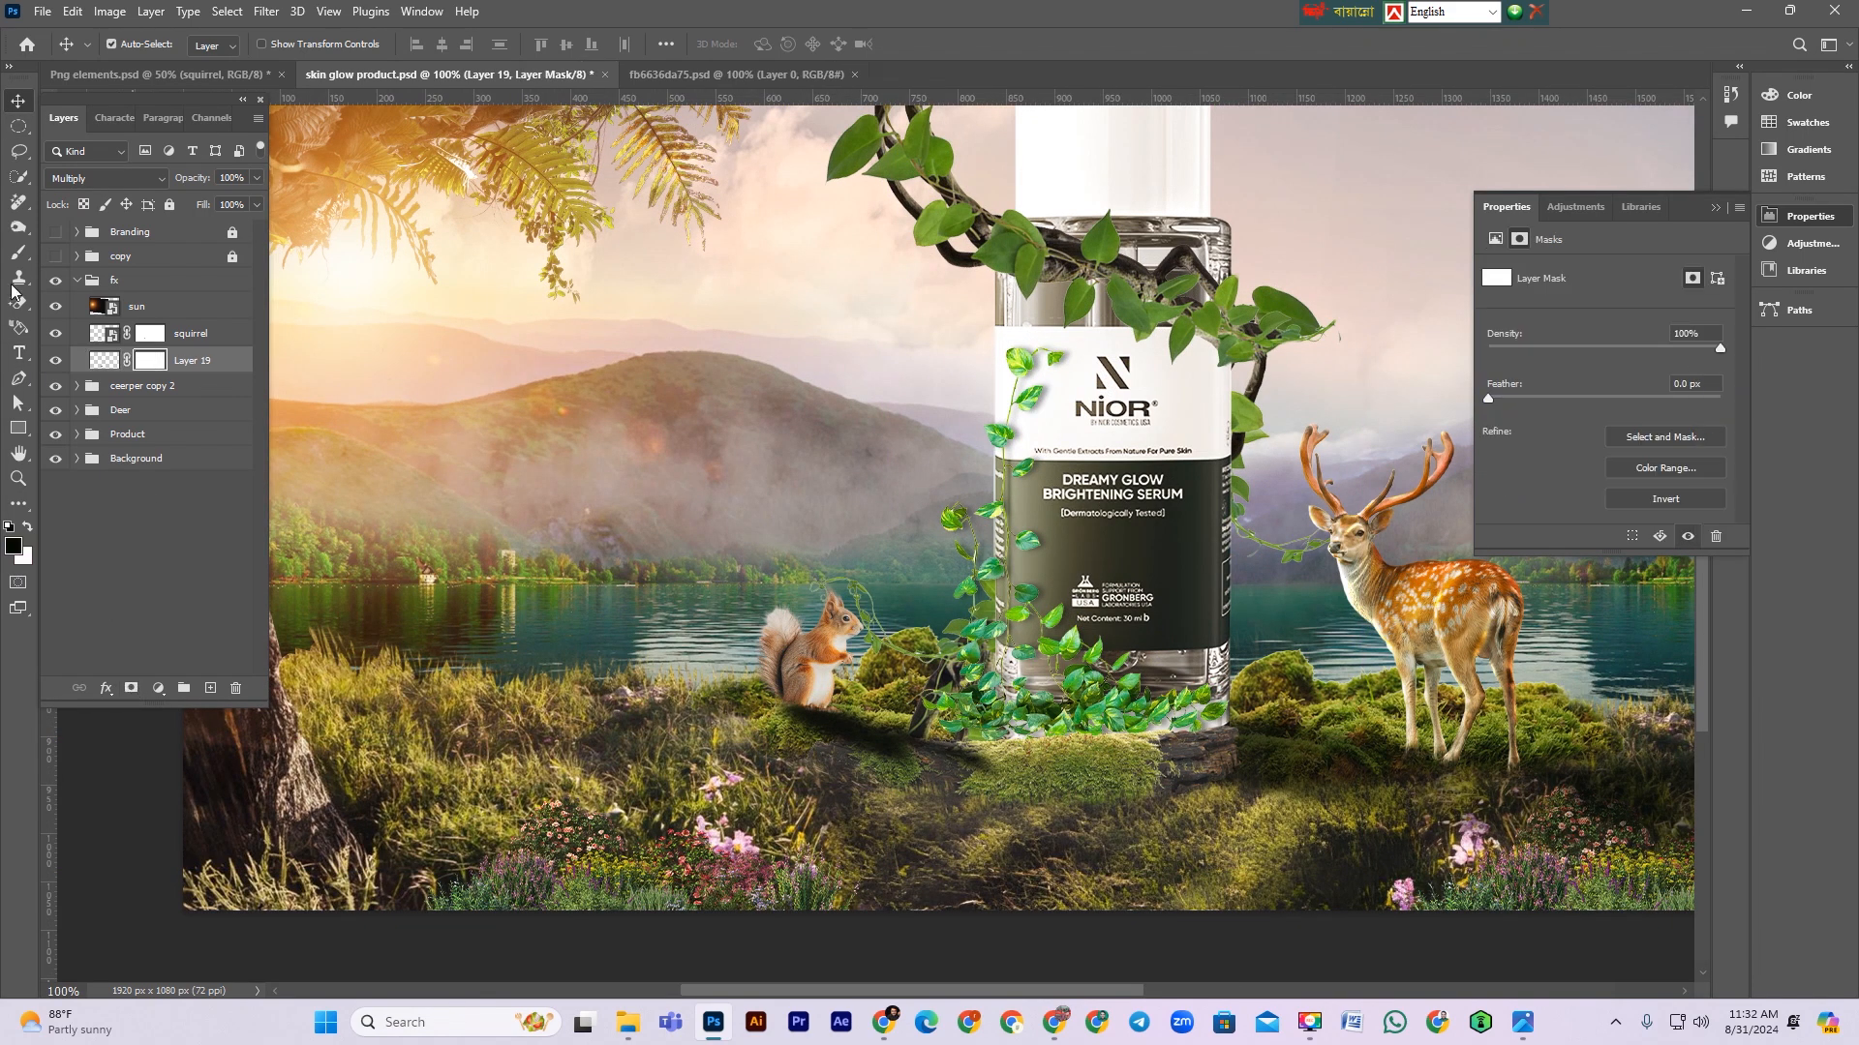
key(g)
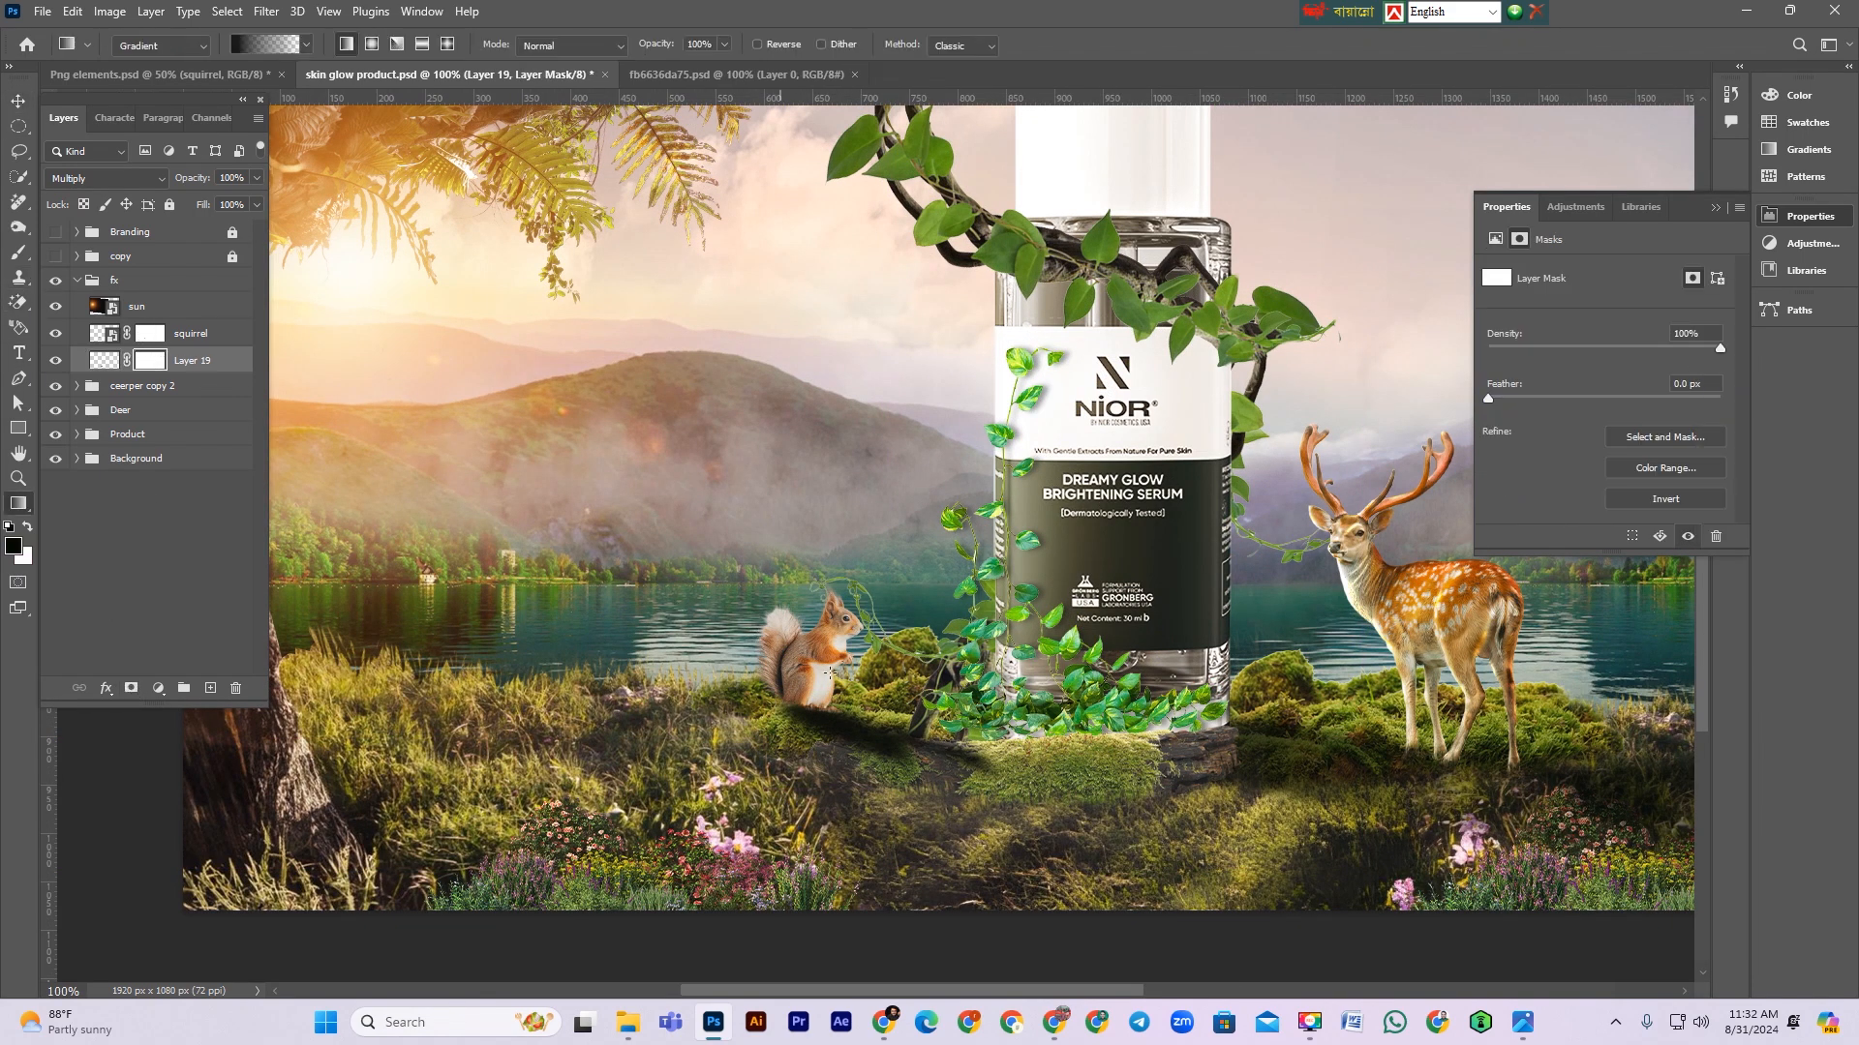
drag(1011, 790, 816, 641)
mouse_move(1011, 790)
mouse_down()
mouse_move(975, 772)
mouse_move(989, 785)
mouse_up()
drag(839, 654, 820, 657)
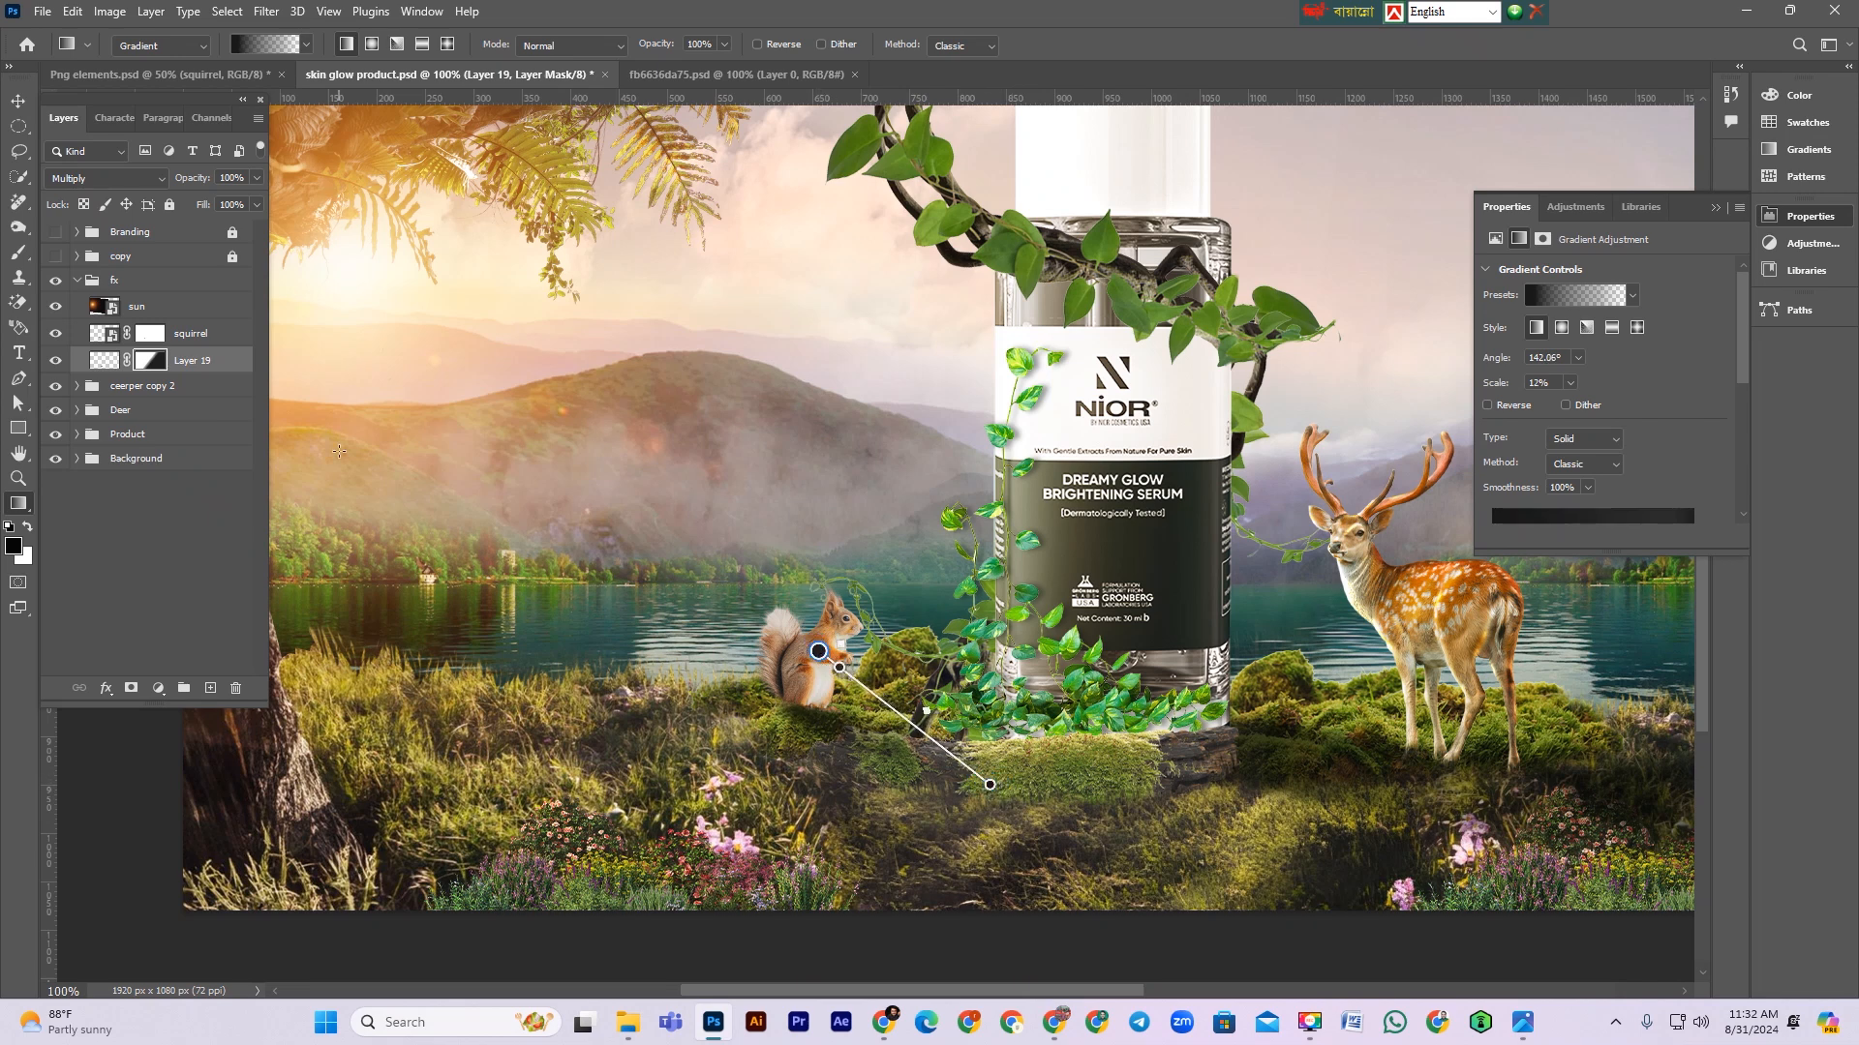
Step: Duplicate the shadow layer, place the copy beneath it, delete the copy's mask and lower its opacity to 48%
click(193, 364)
key(ctrl+j)
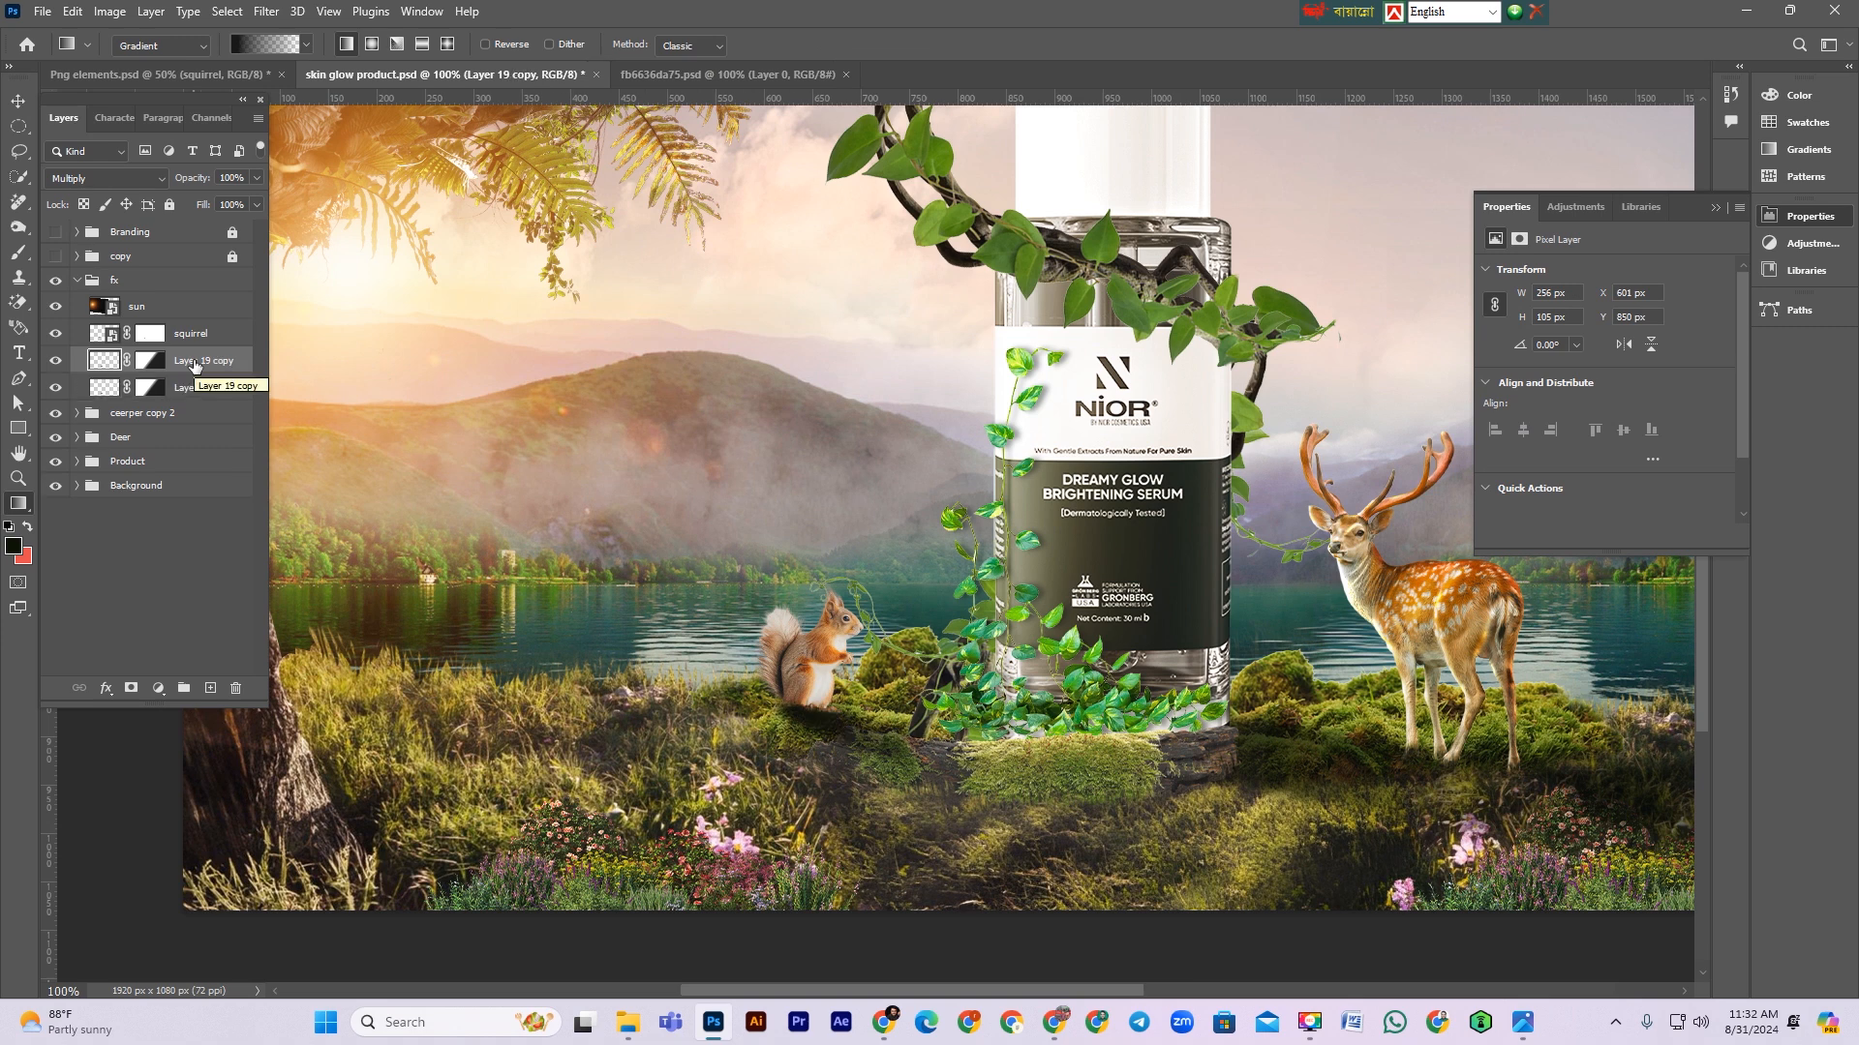
mouse_move(194, 364)
mouse_down()
mouse_move(208, 405)
mouse_move(145, 387)
mouse_move(183, 389)
mouse_move(178, 373)
mouse_up()
click(151, 388)
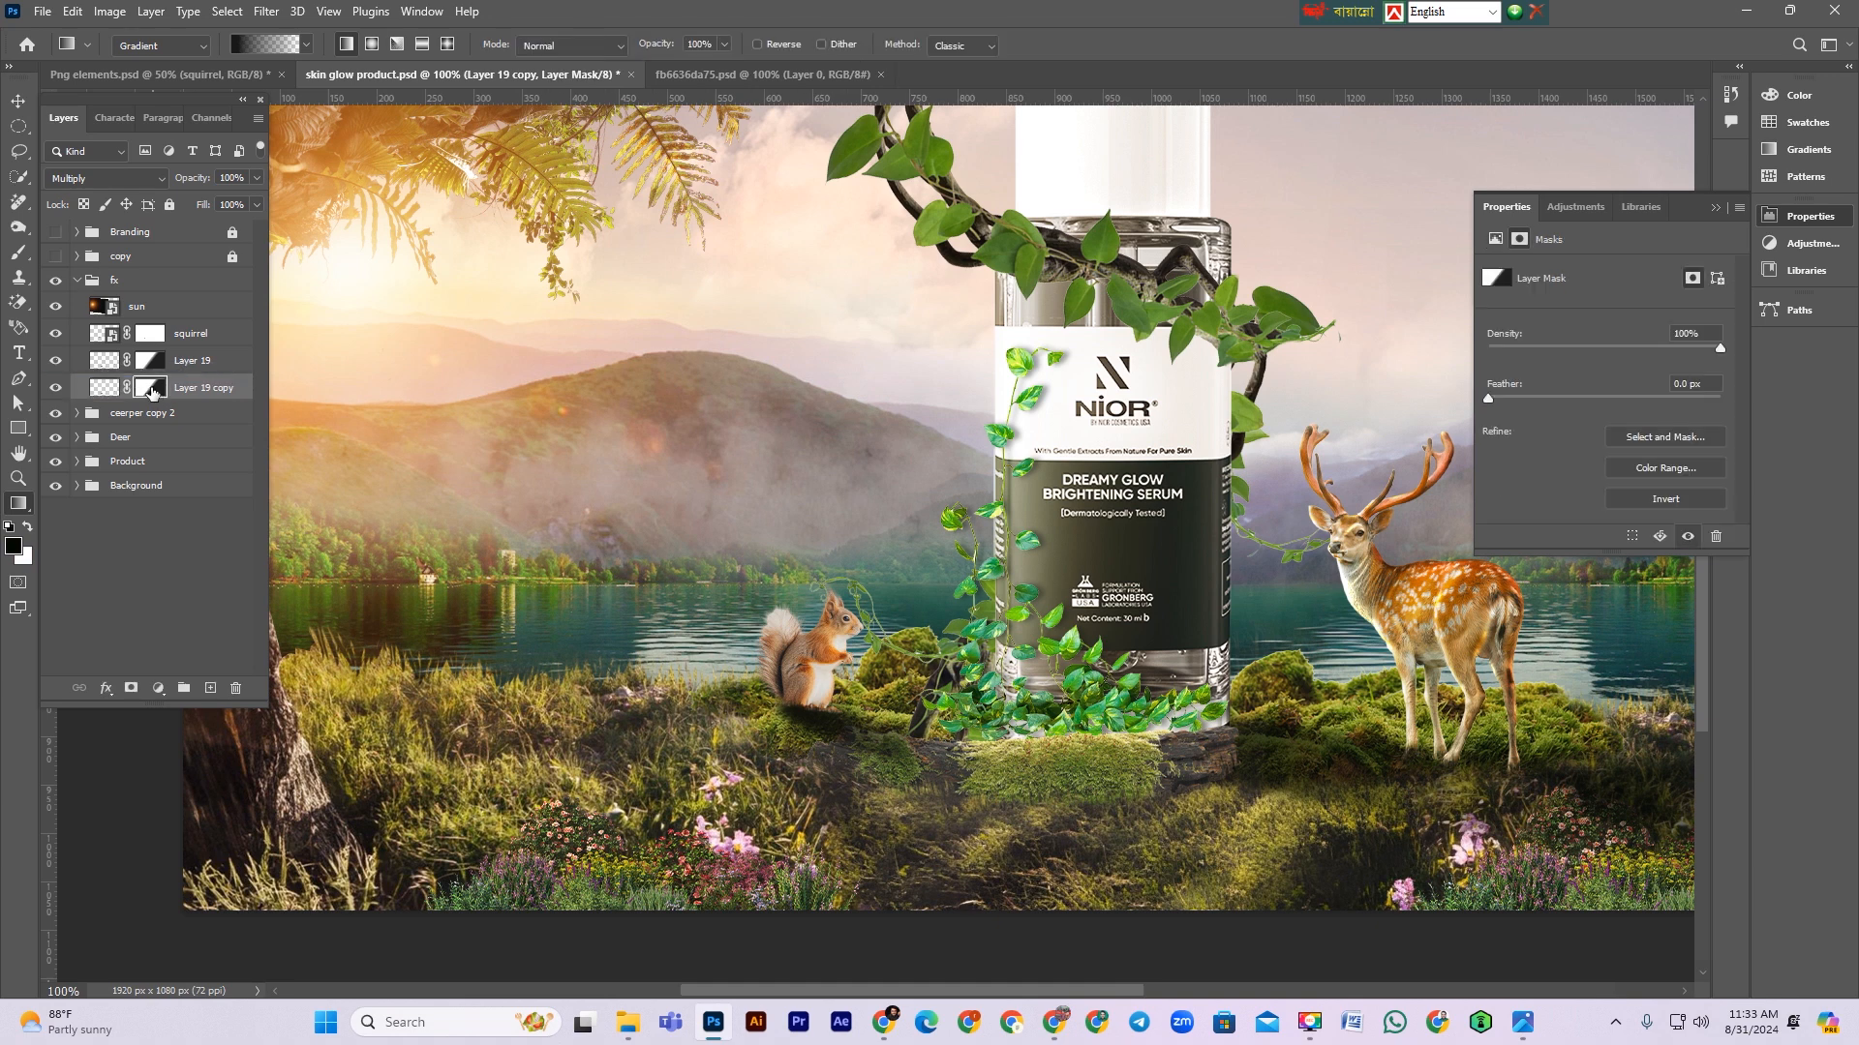
key(Delete)
drag(198, 179, 150, 177)
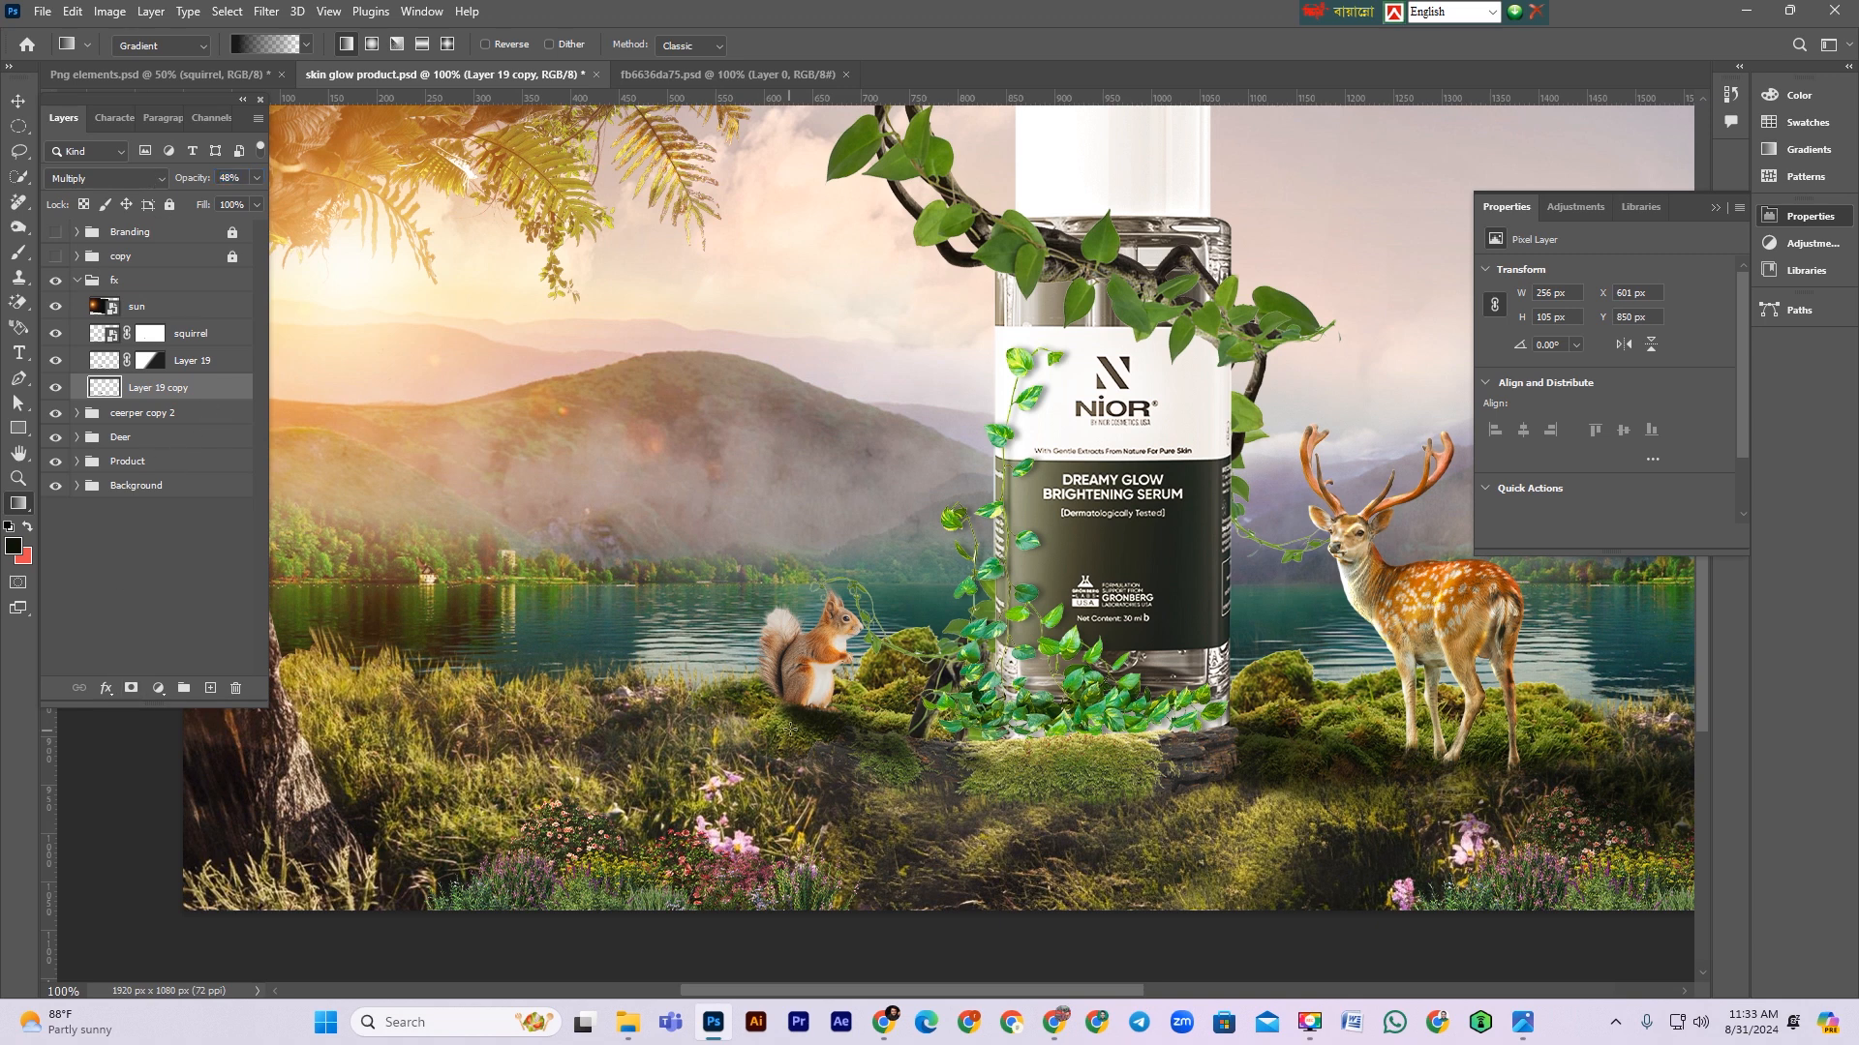
Step: Add a new mask to the shadow copy, fade it with a gradient, and reduce its opacity to 30%
click(131, 687)
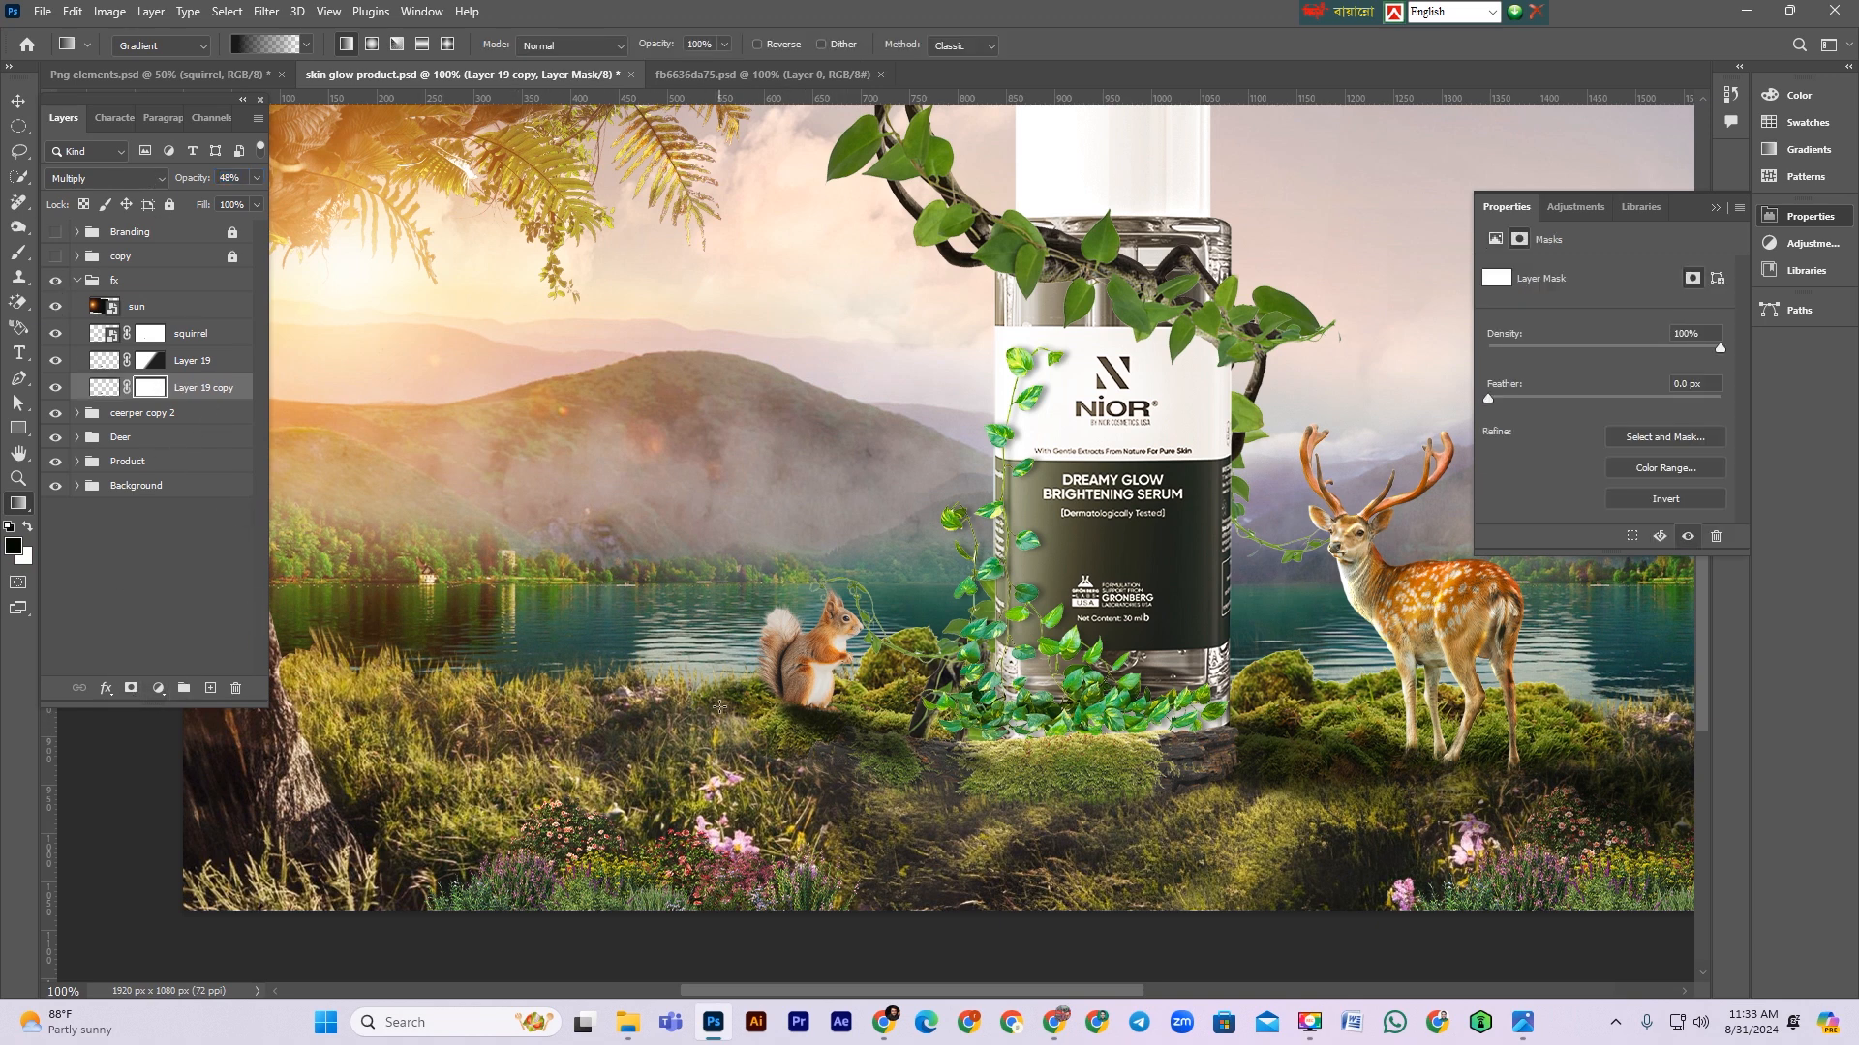
mouse_move(721, 704)
mouse_down()
mouse_move(931, 705)
mouse_move(876, 670)
mouse_move(868, 685)
mouse_up()
click(223, 398)
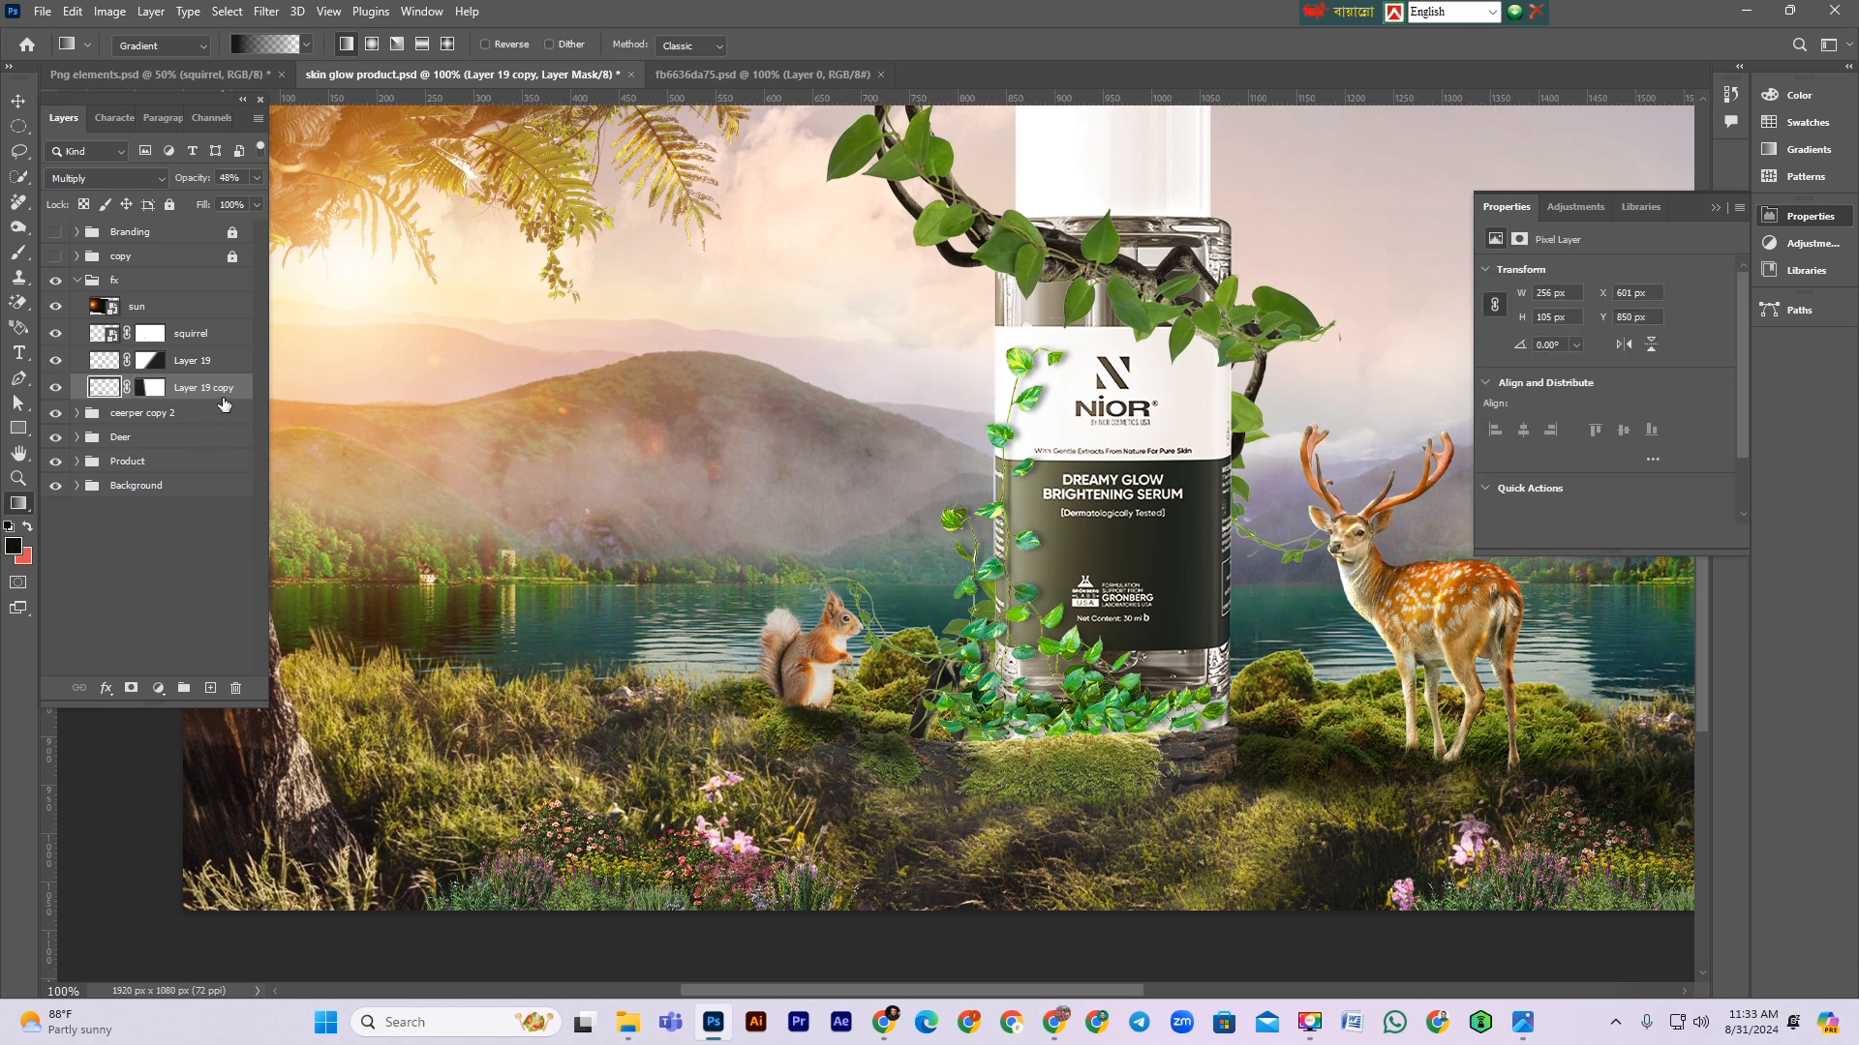
drag(196, 180, 190, 181)
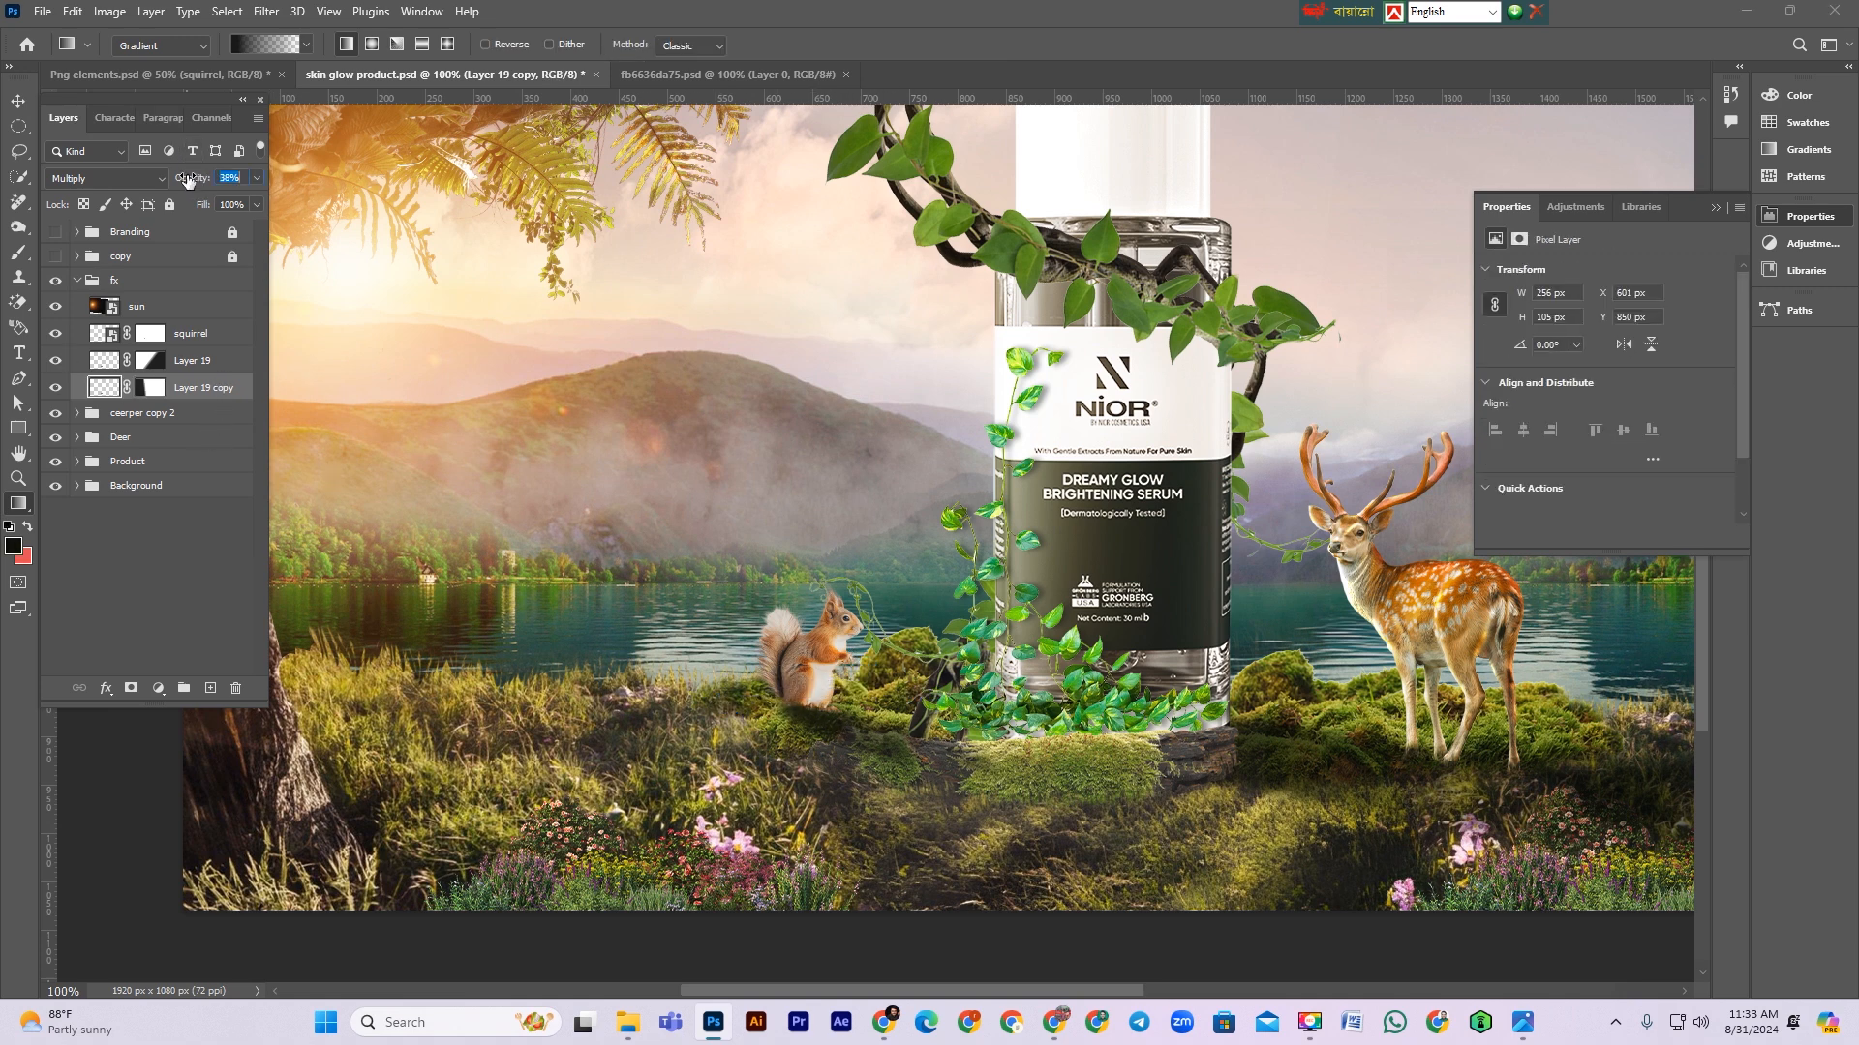
Step: Group the squirrel with both shadow layers, name the group squirrel, and save the file
key(ctrl+minus)
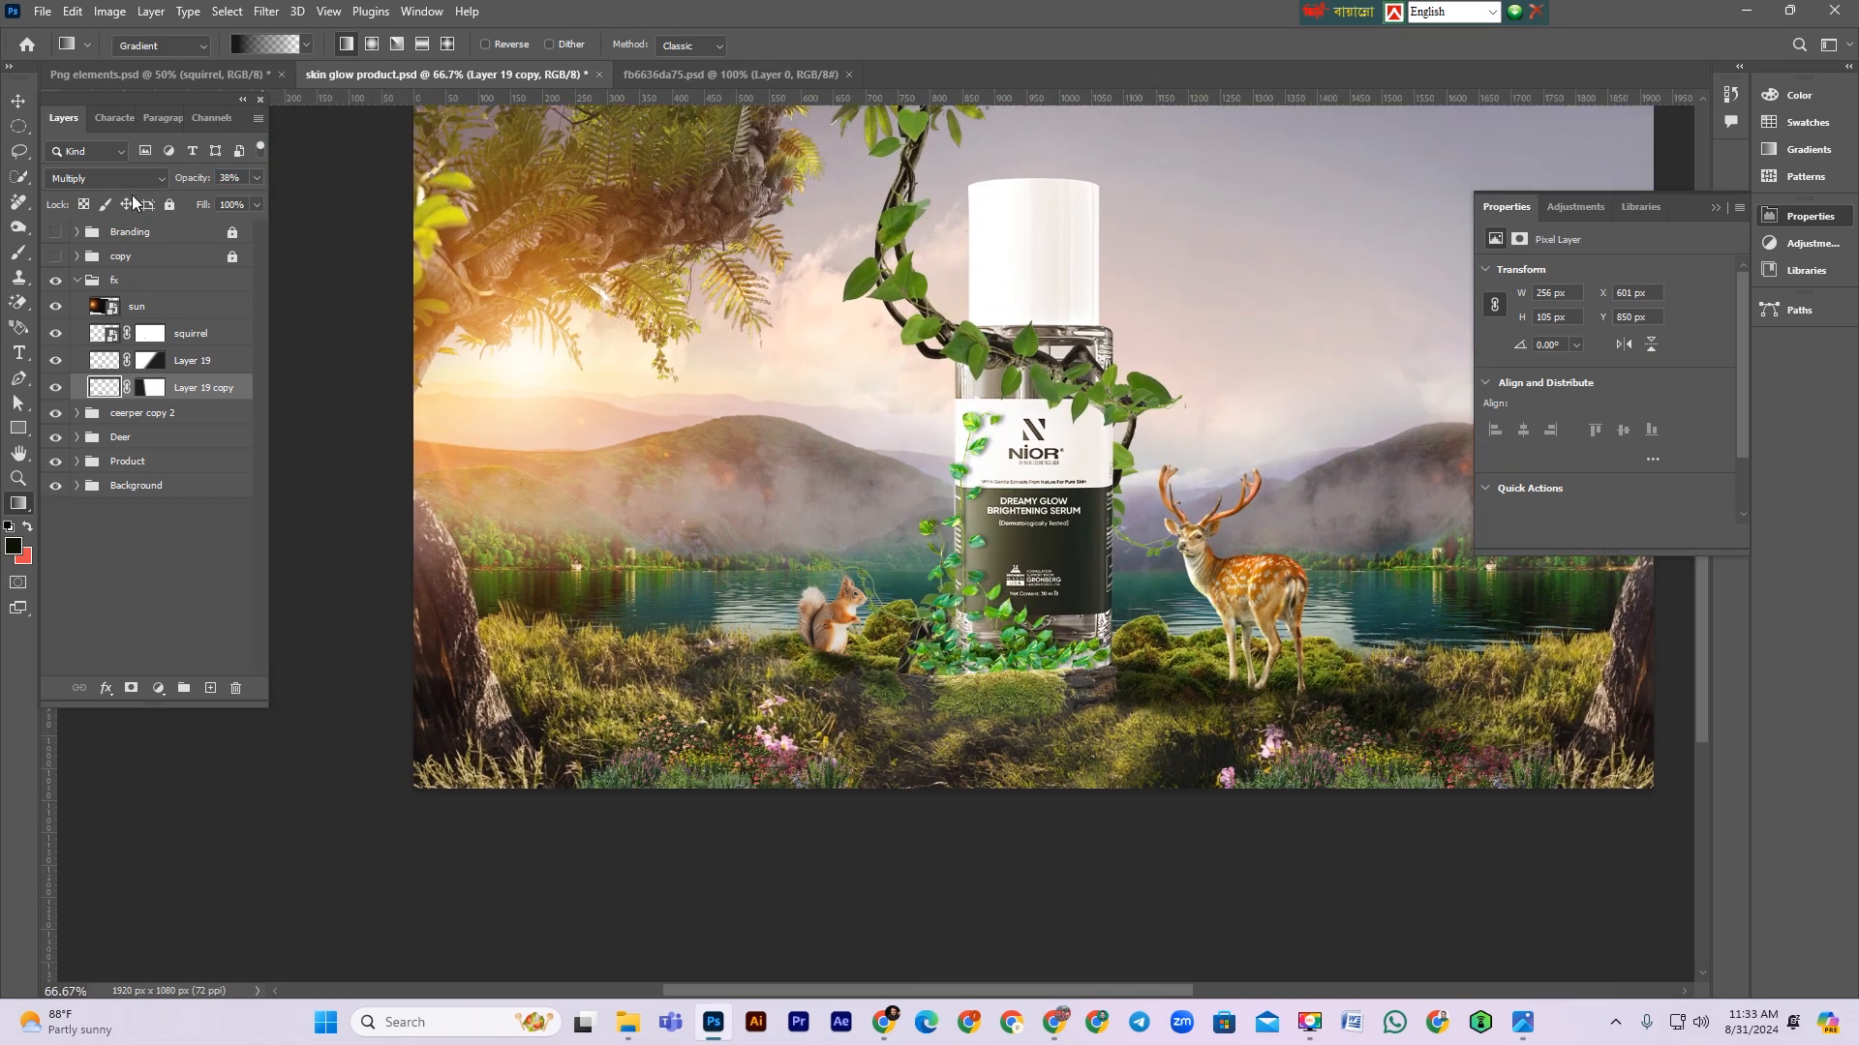
click(229, 341)
double_click(204, 332)
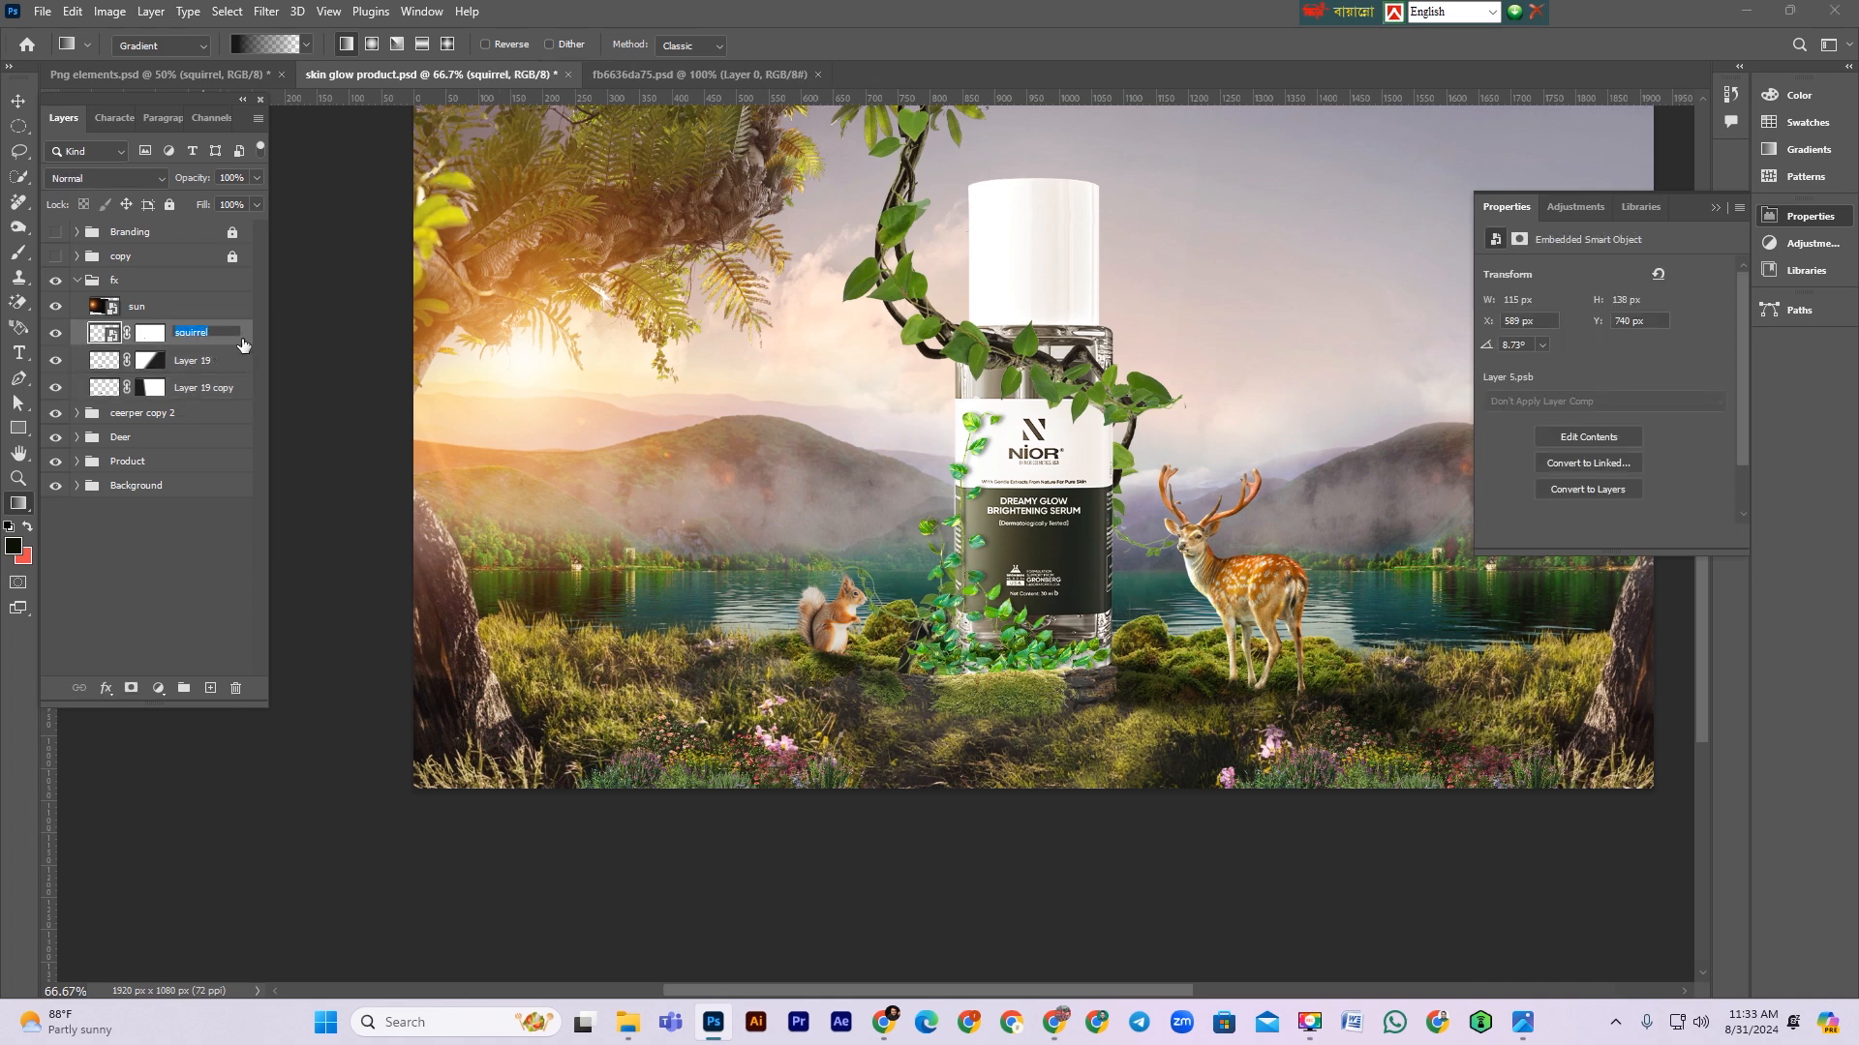
shift+click(210, 388)
key(ctrl+g)
double_click(143, 333)
text(squirrel)
key(Return)
key(ctrl+s)
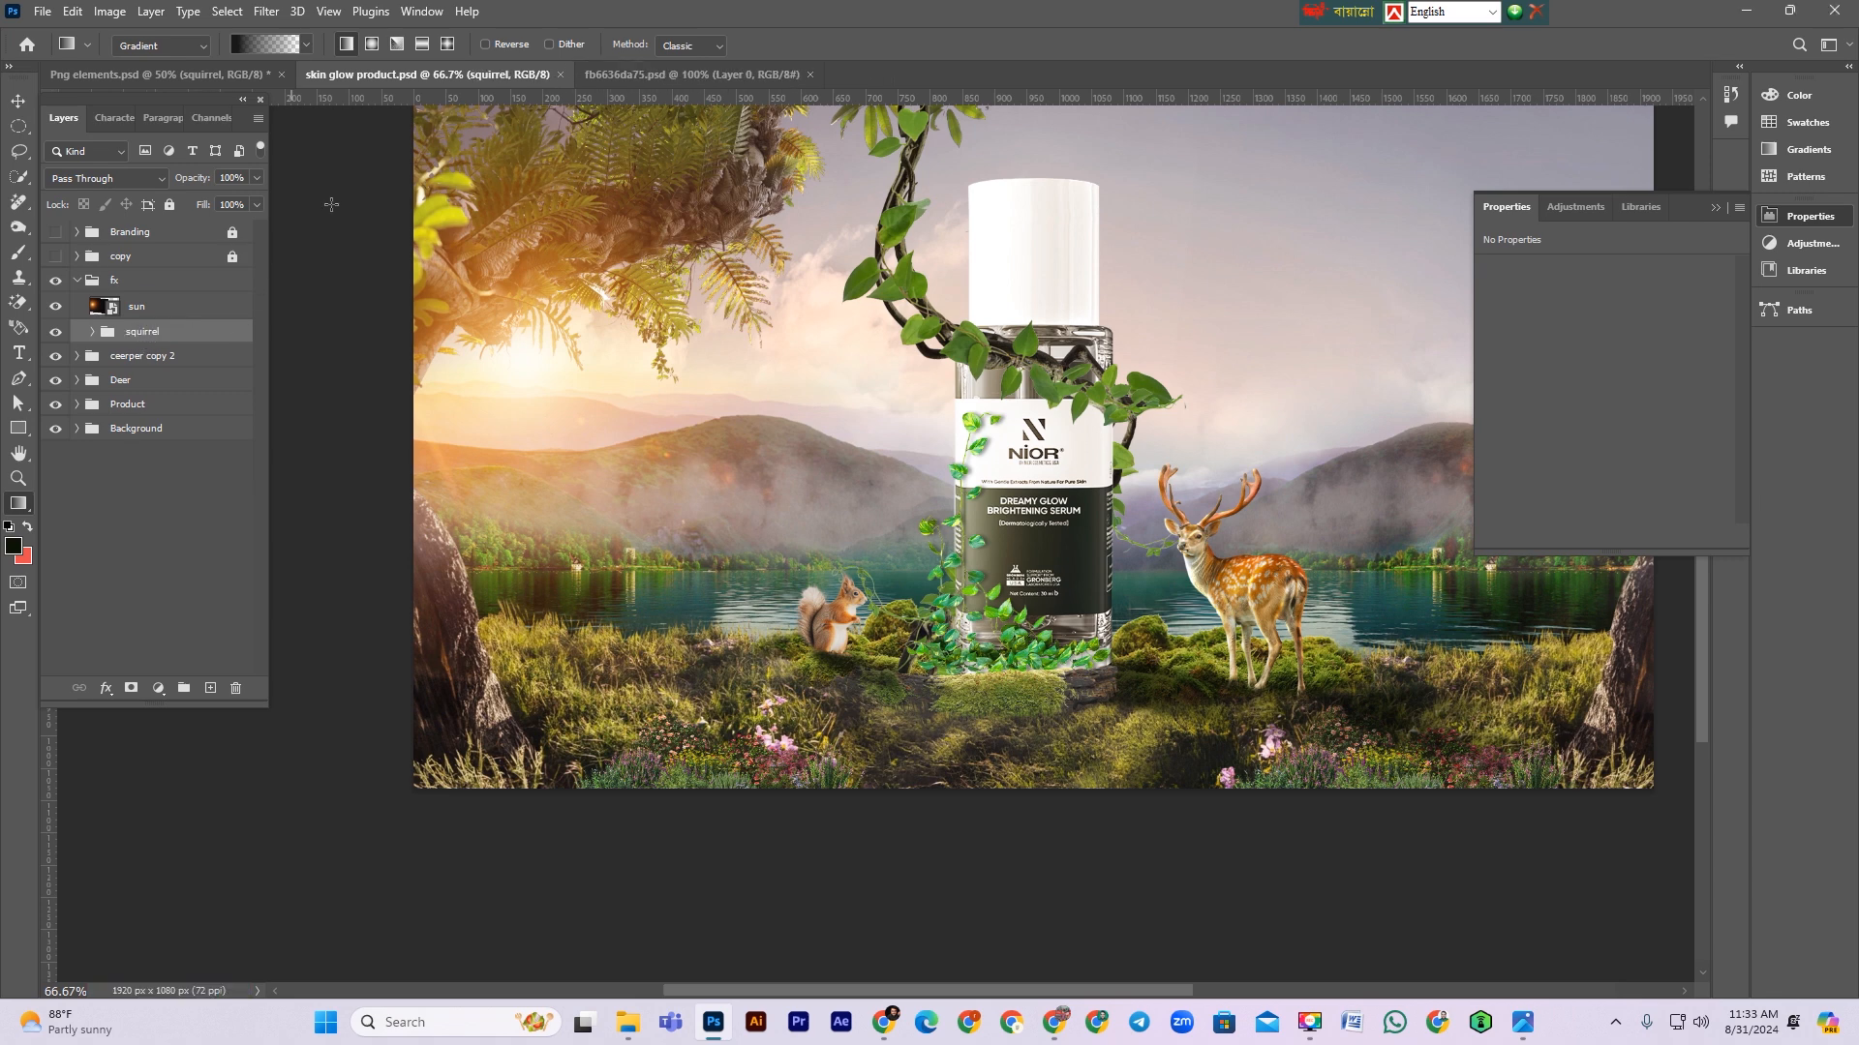
Step: Bring the backpack-carrying squirrel from the Png elements file into the ad, placing it in the left foreground
click(183, 72)
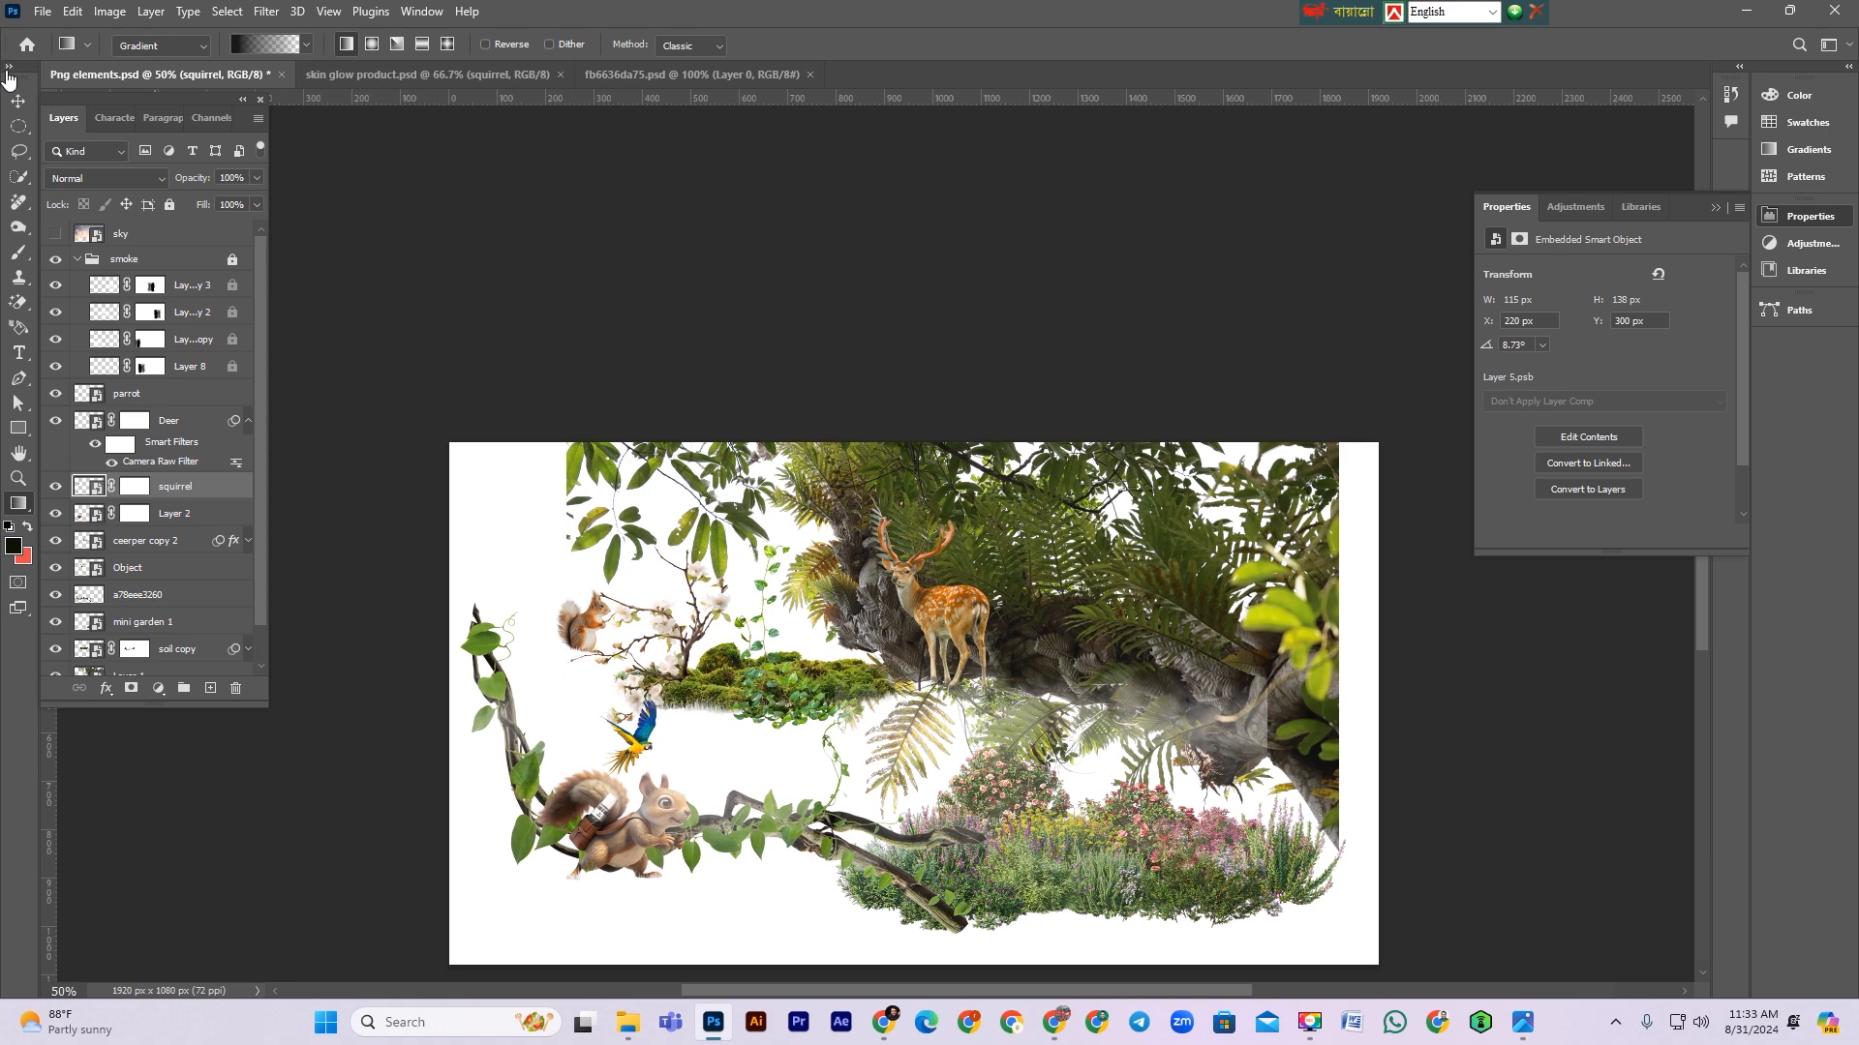
key(v)
drag(606, 848, 663, 699)
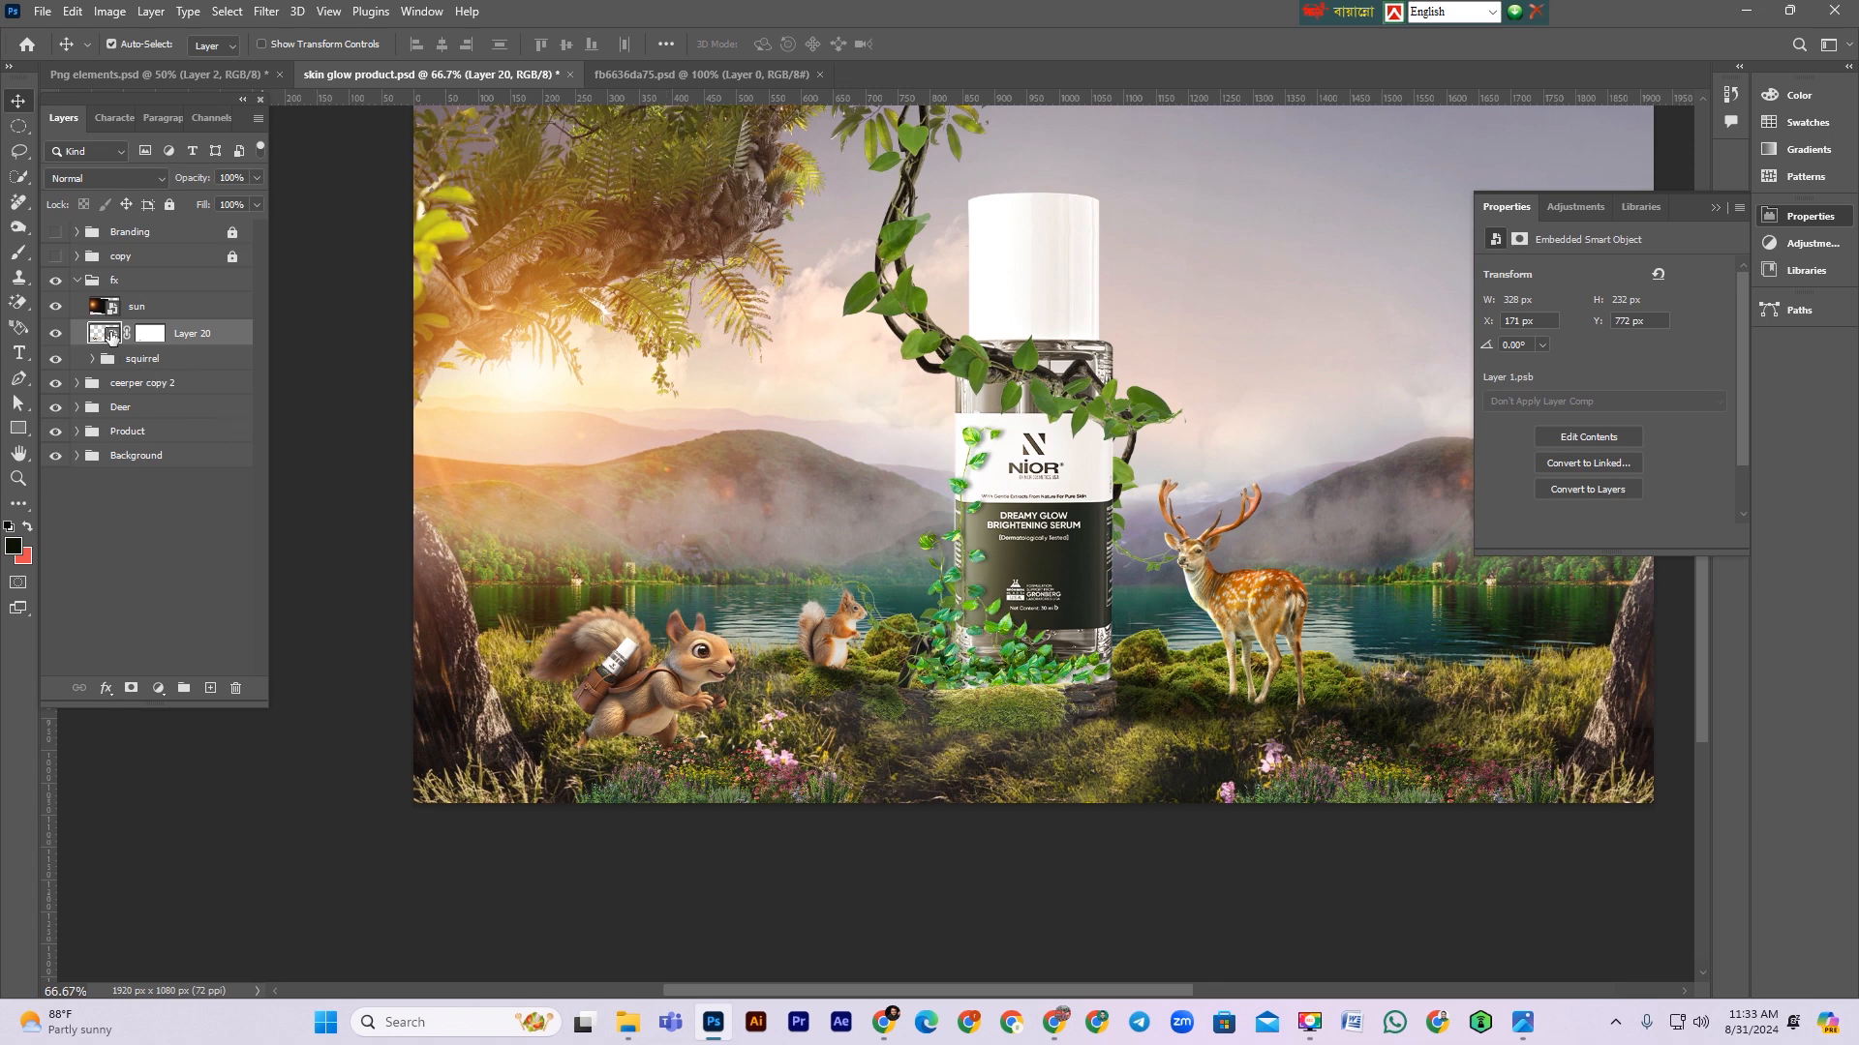
Step: Open the backpack squirrel's smart object contents and toggle Layer 1's visibility to compare
double_click(113, 335)
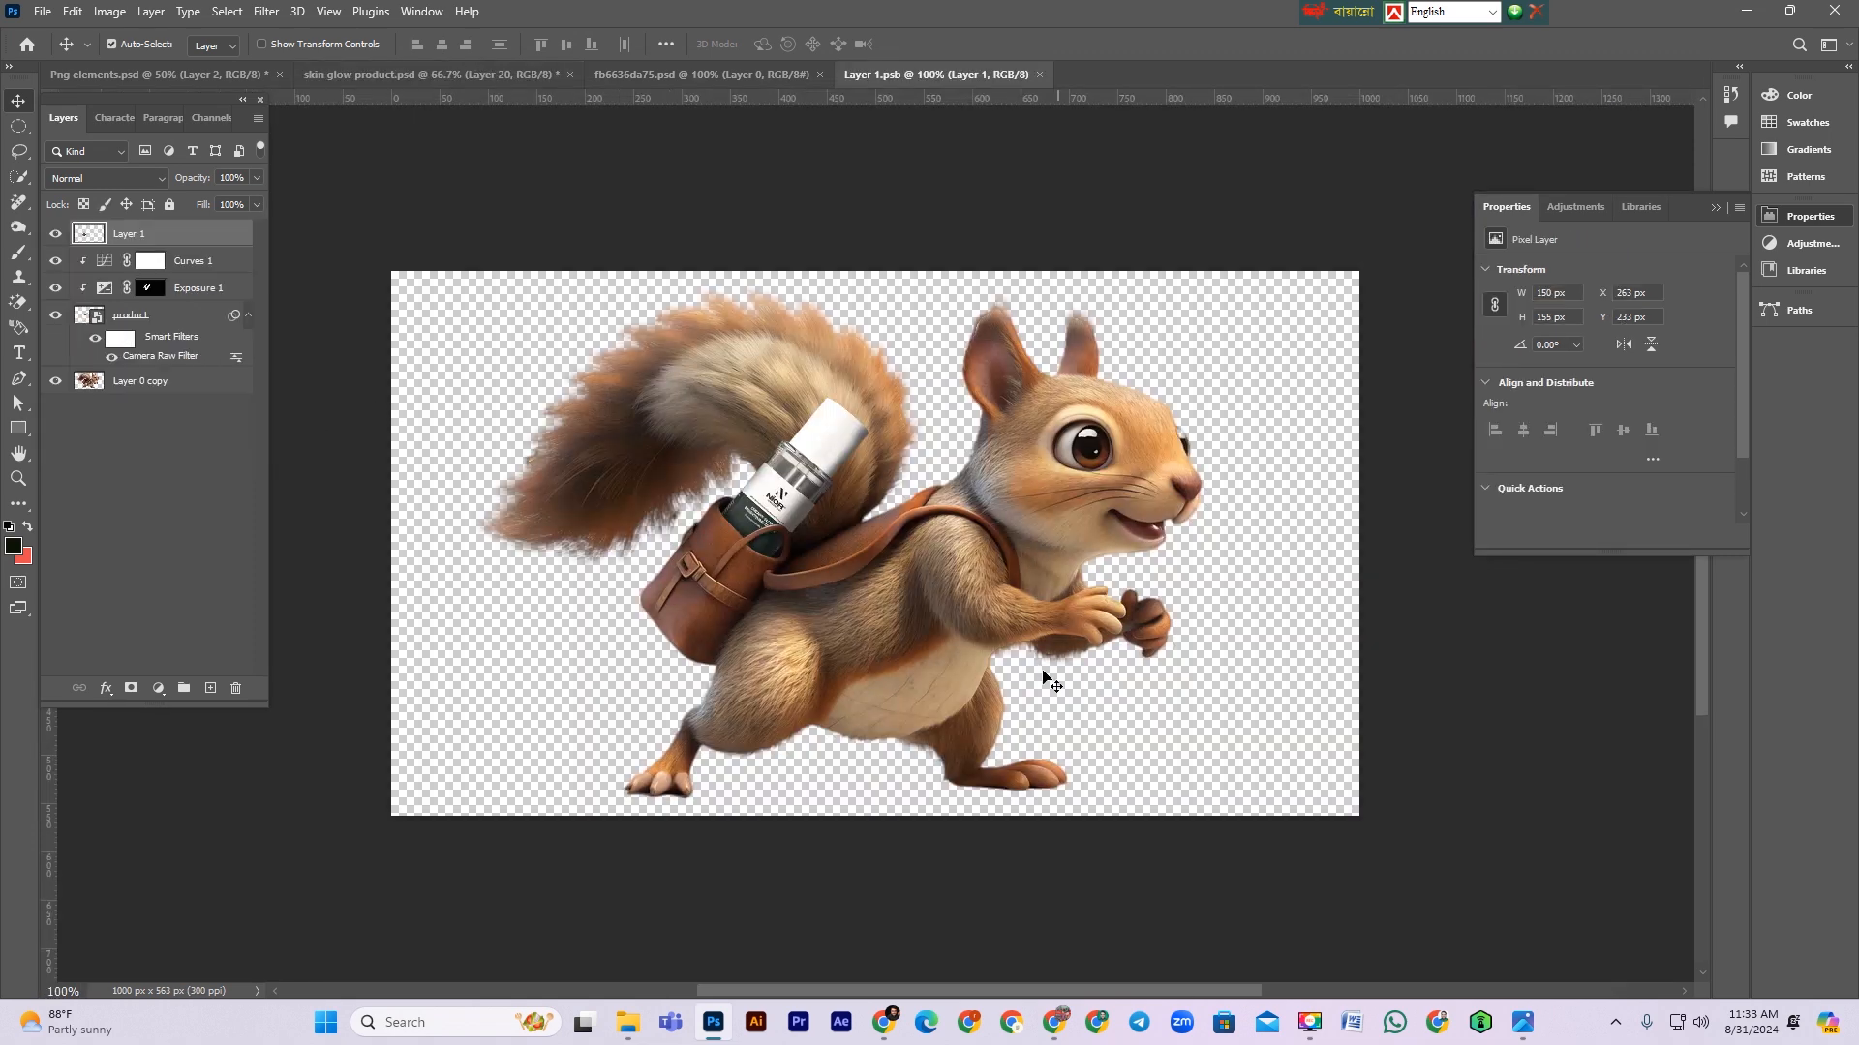
click(54, 235)
click(54, 234)
click(54, 235)
click(54, 234)
click(54, 235)
click(55, 234)
click(55, 234)
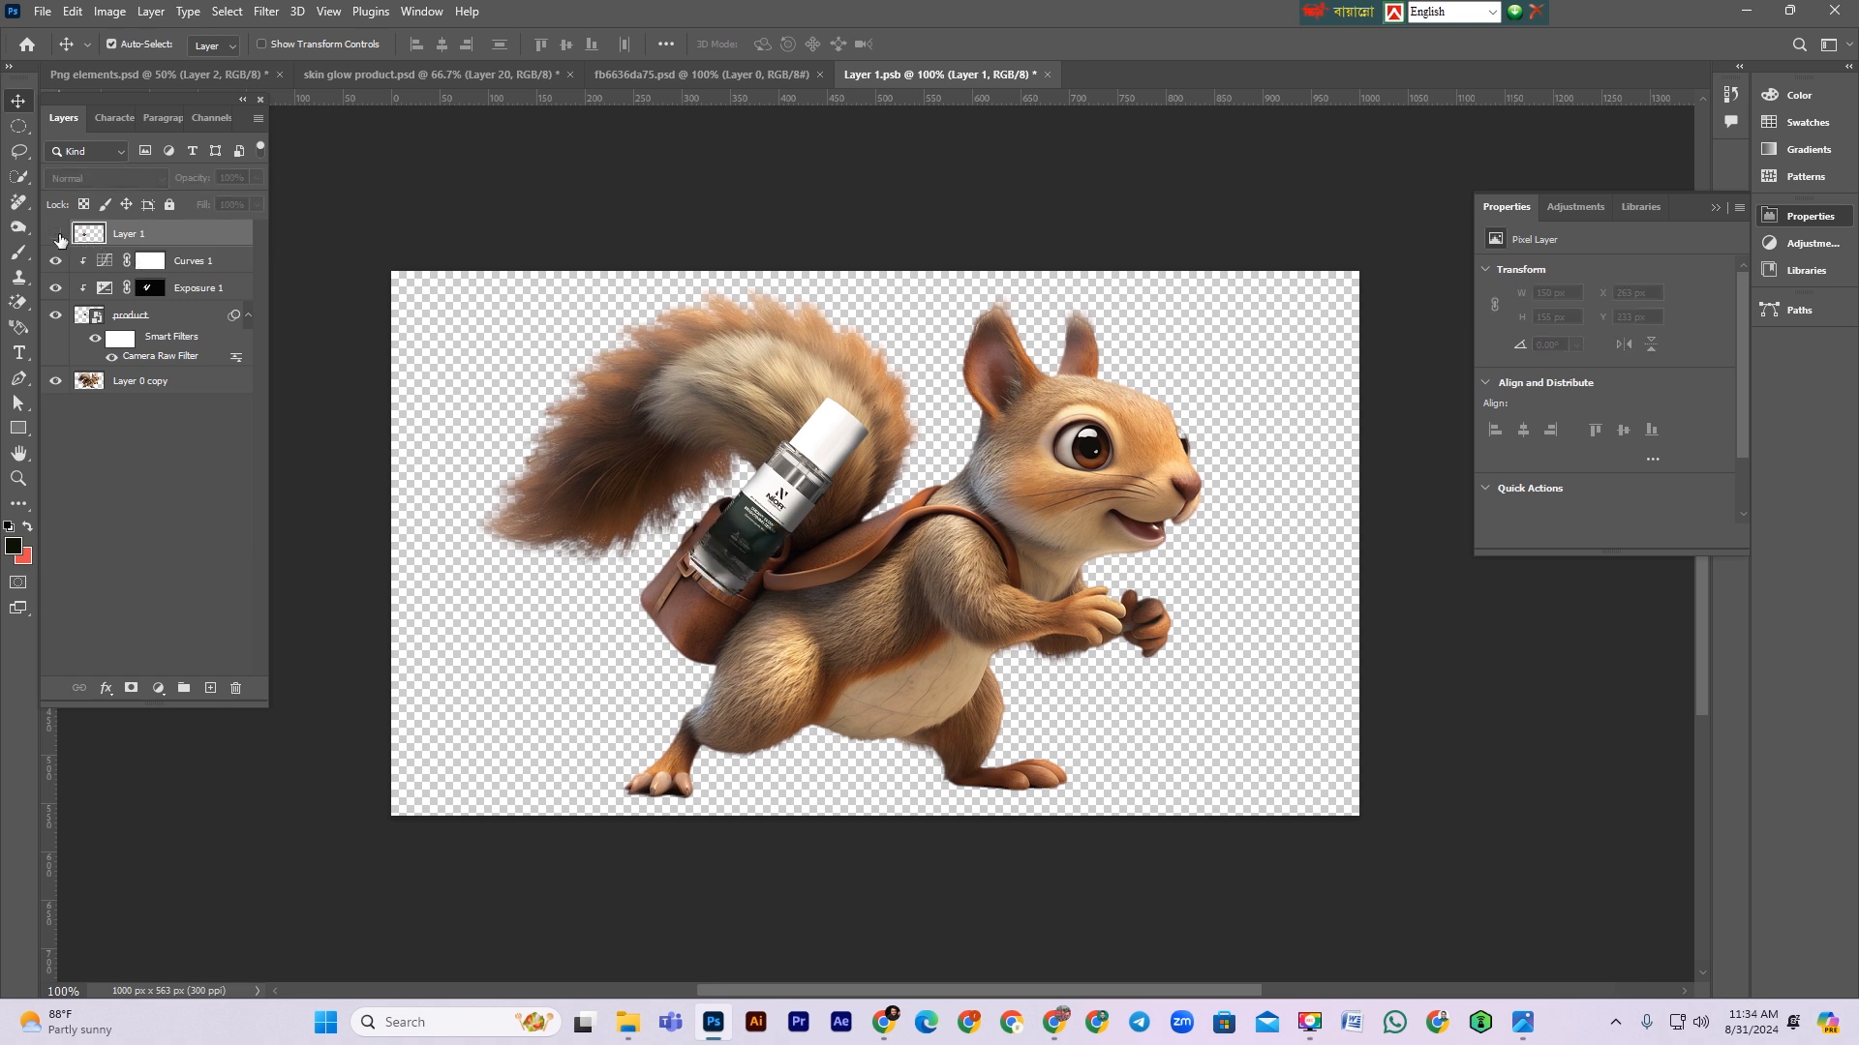
click(55, 235)
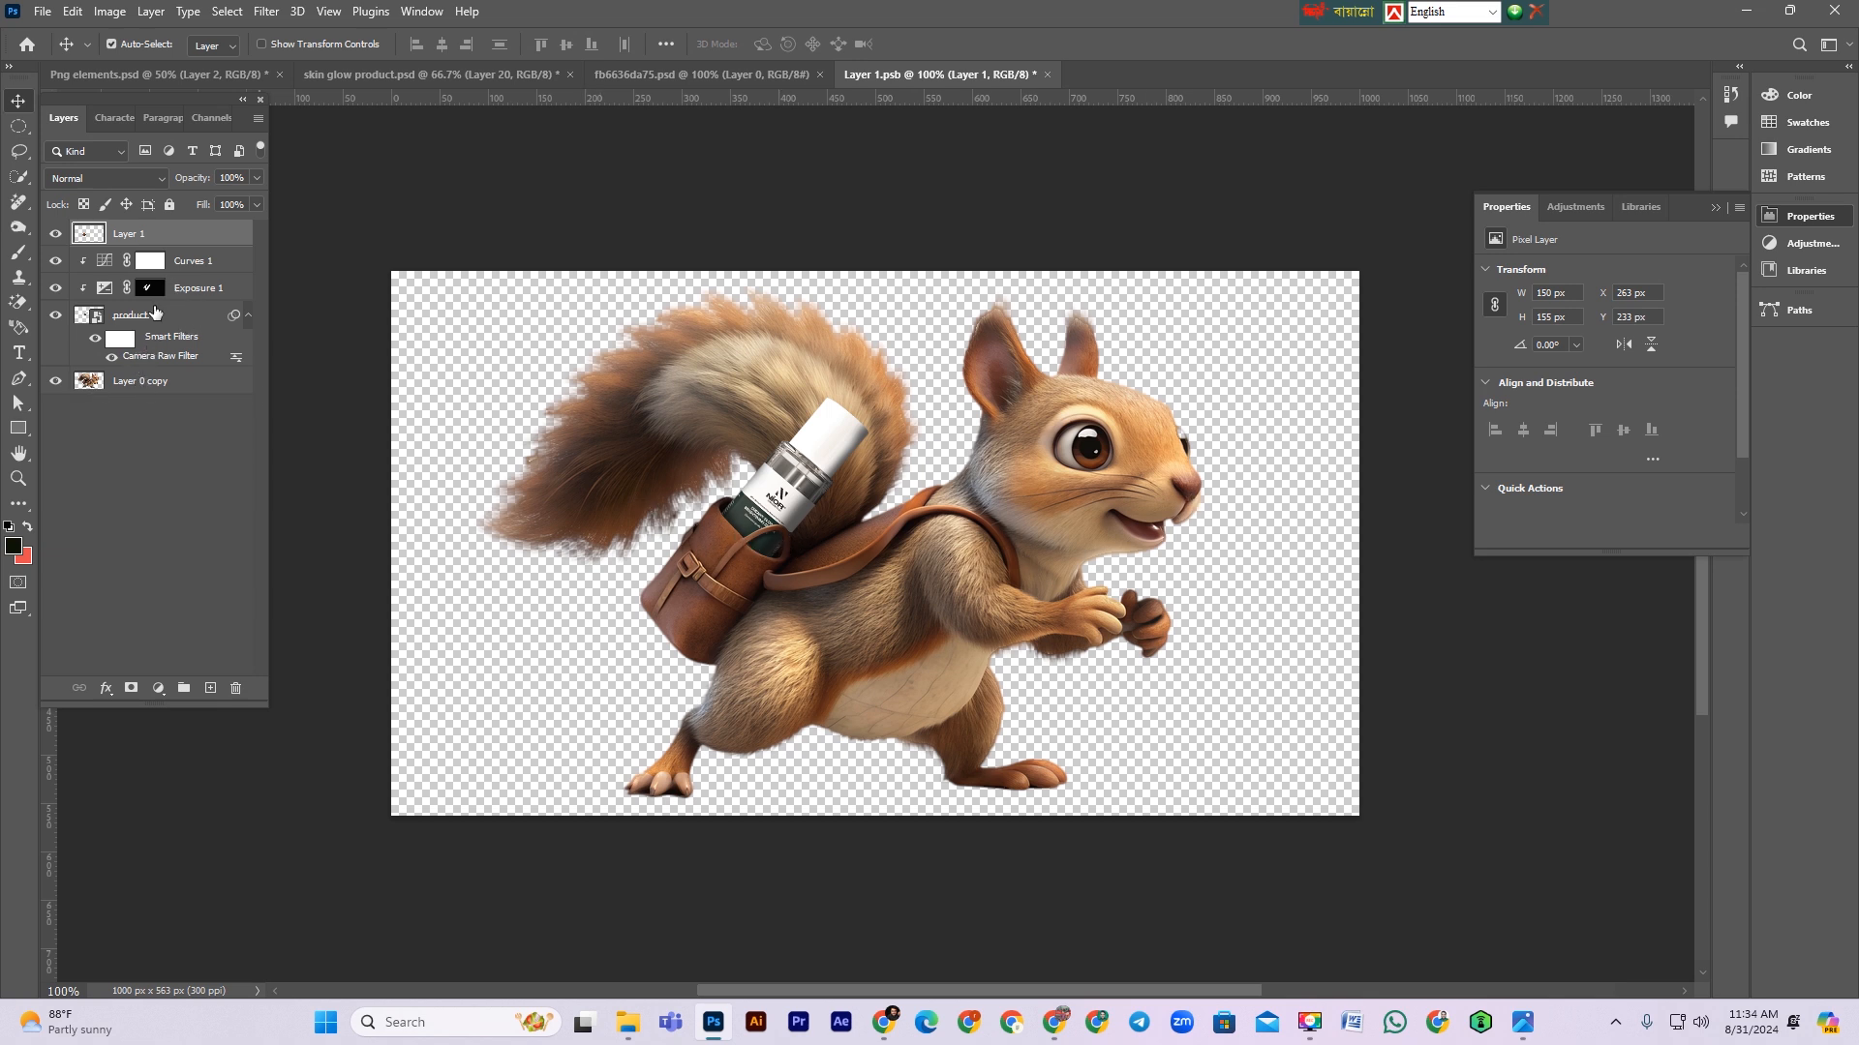
Step: Toggle the product, Exposure 1 and Curves 1 layers on and off to compare, and save the smart object
click(55, 316)
click(55, 316)
click(55, 316)
click(55, 316)
click(54, 316)
click(53, 317)
click(53, 316)
click(54, 317)
click(55, 288)
click(55, 288)
click(56, 261)
click(56, 261)
click(56, 261)
key(ctrl+s)
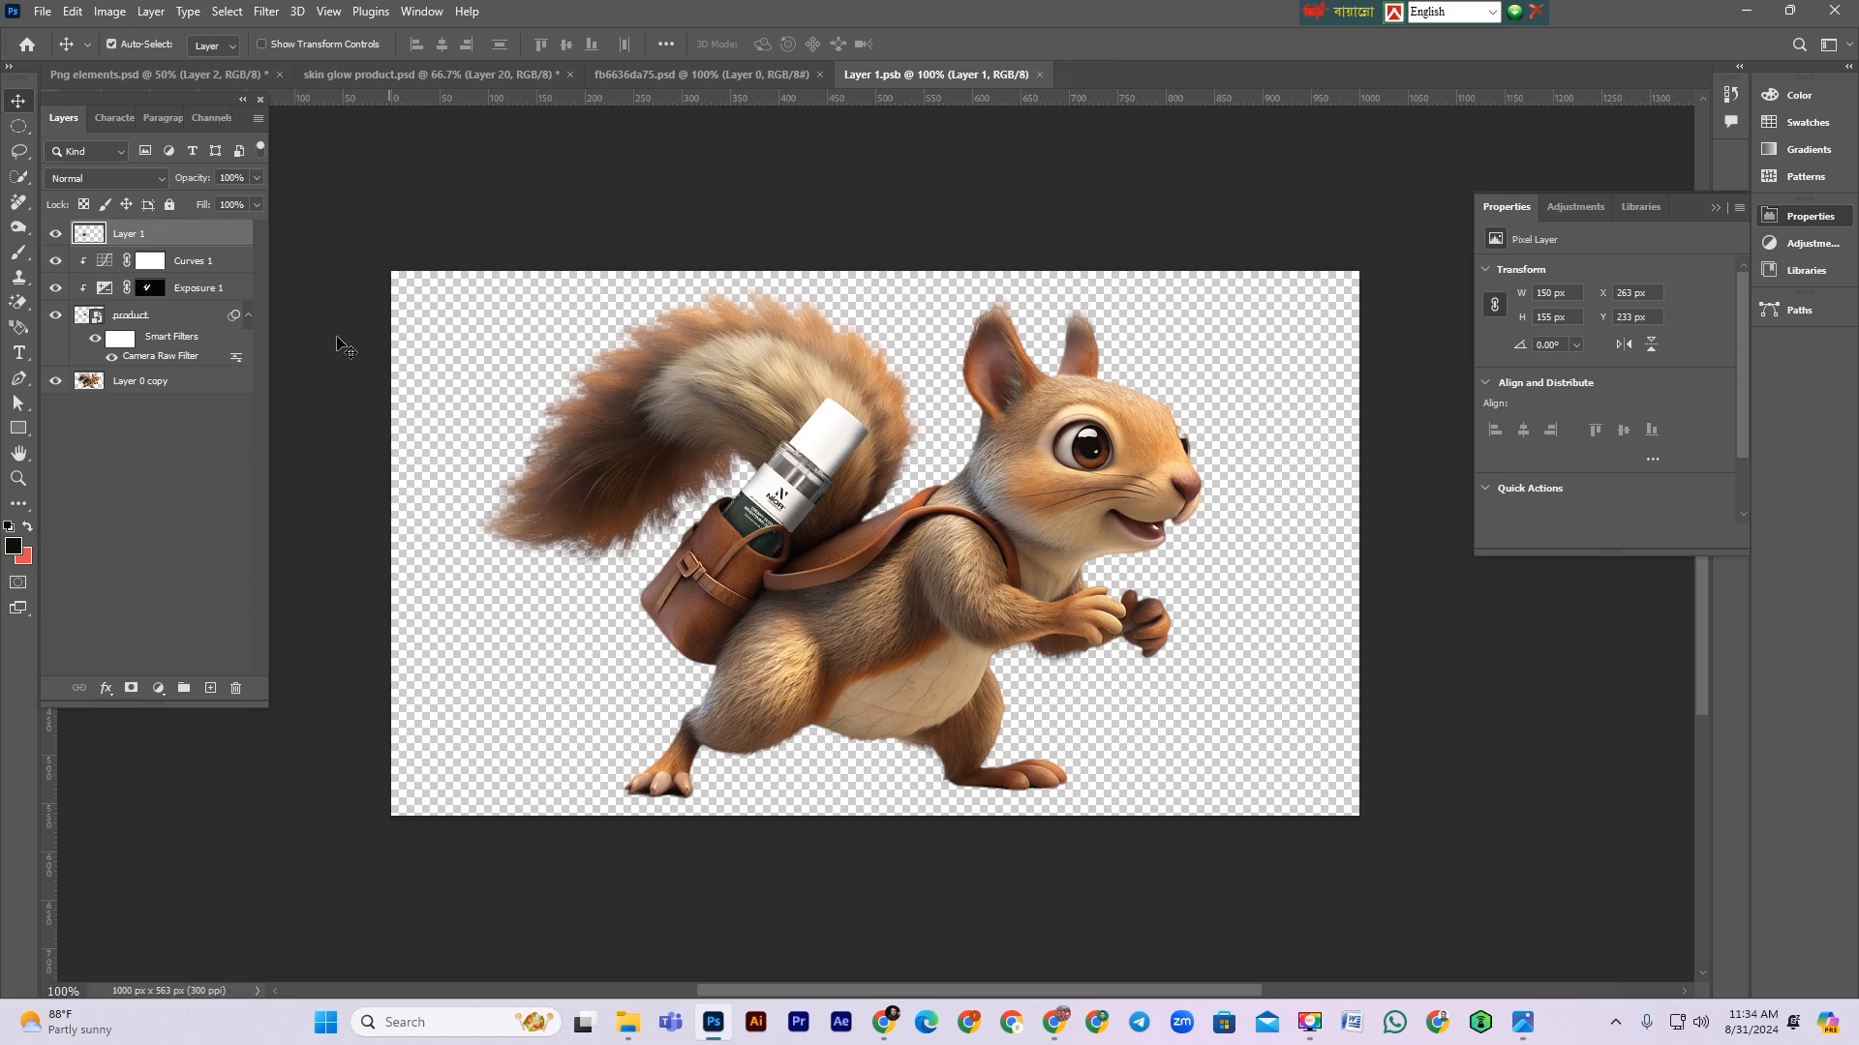
Step: Switch back to the skin glow product document and select a layer in the canvas
click(153, 74)
click(387, 72)
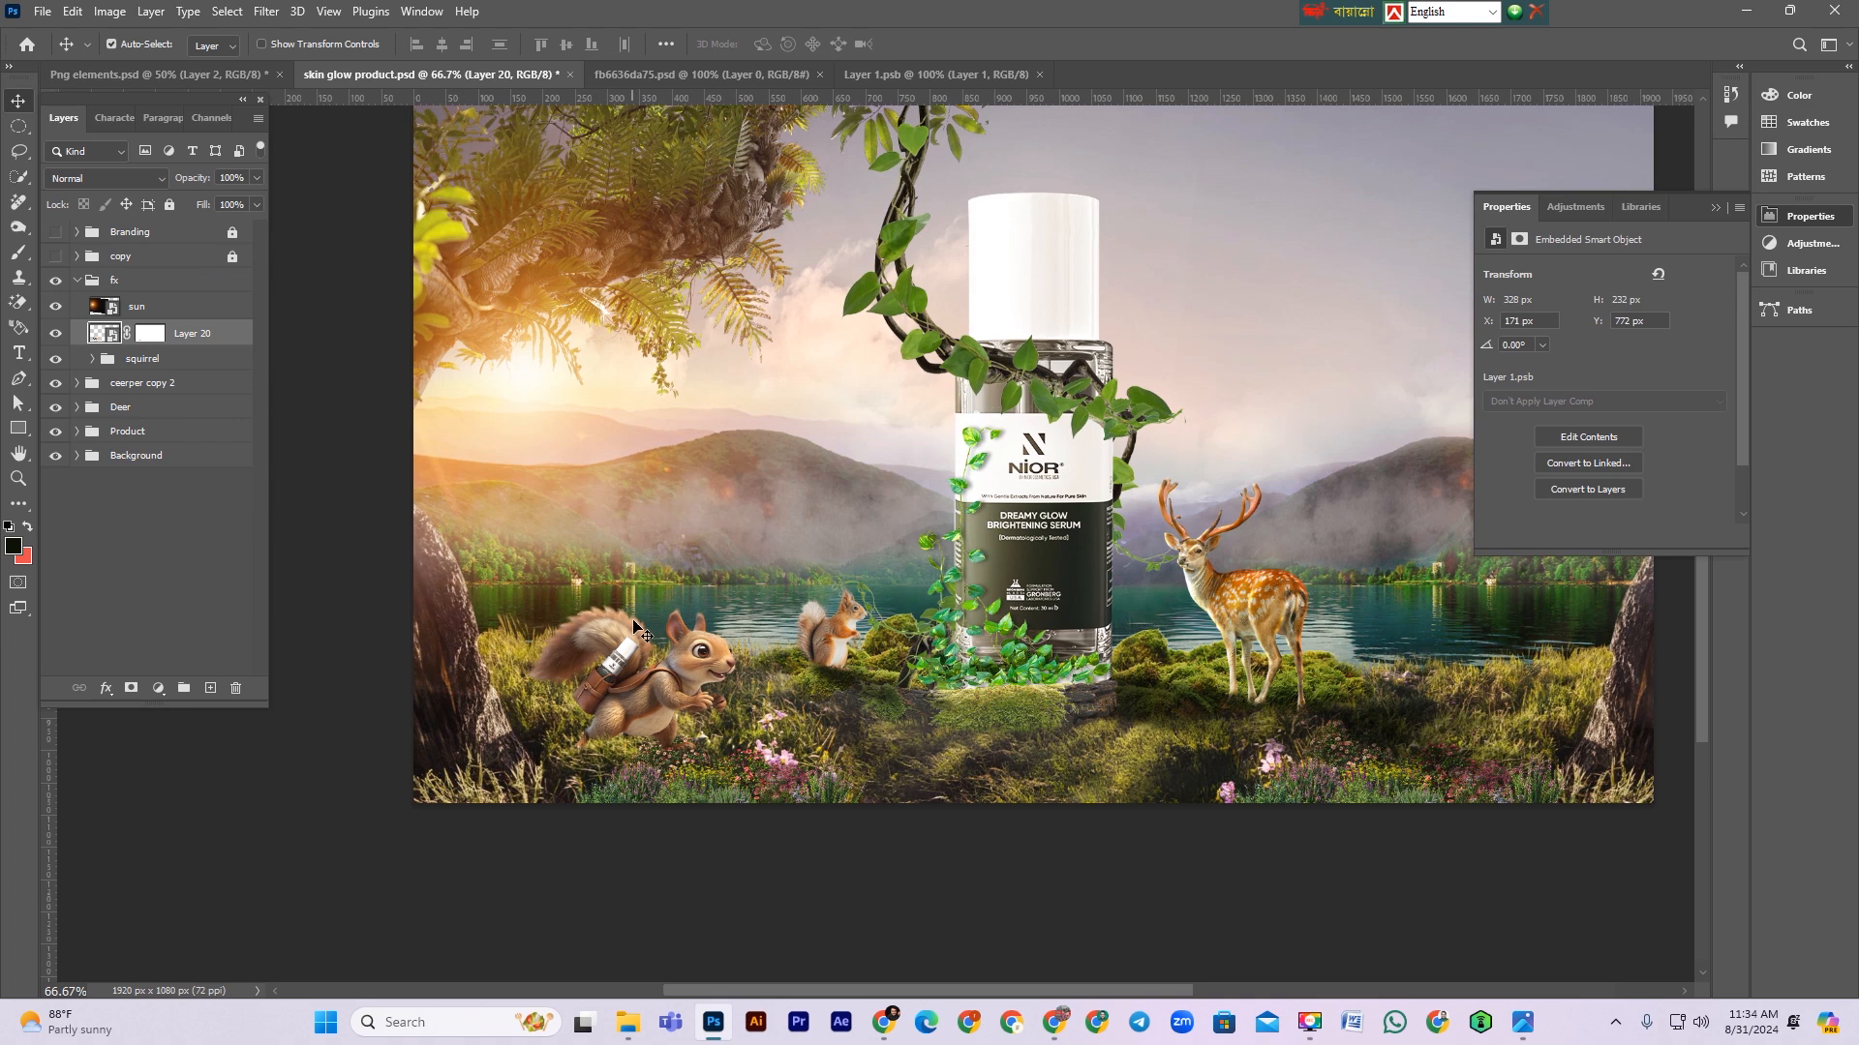
scroll(644, 631, down, 1)
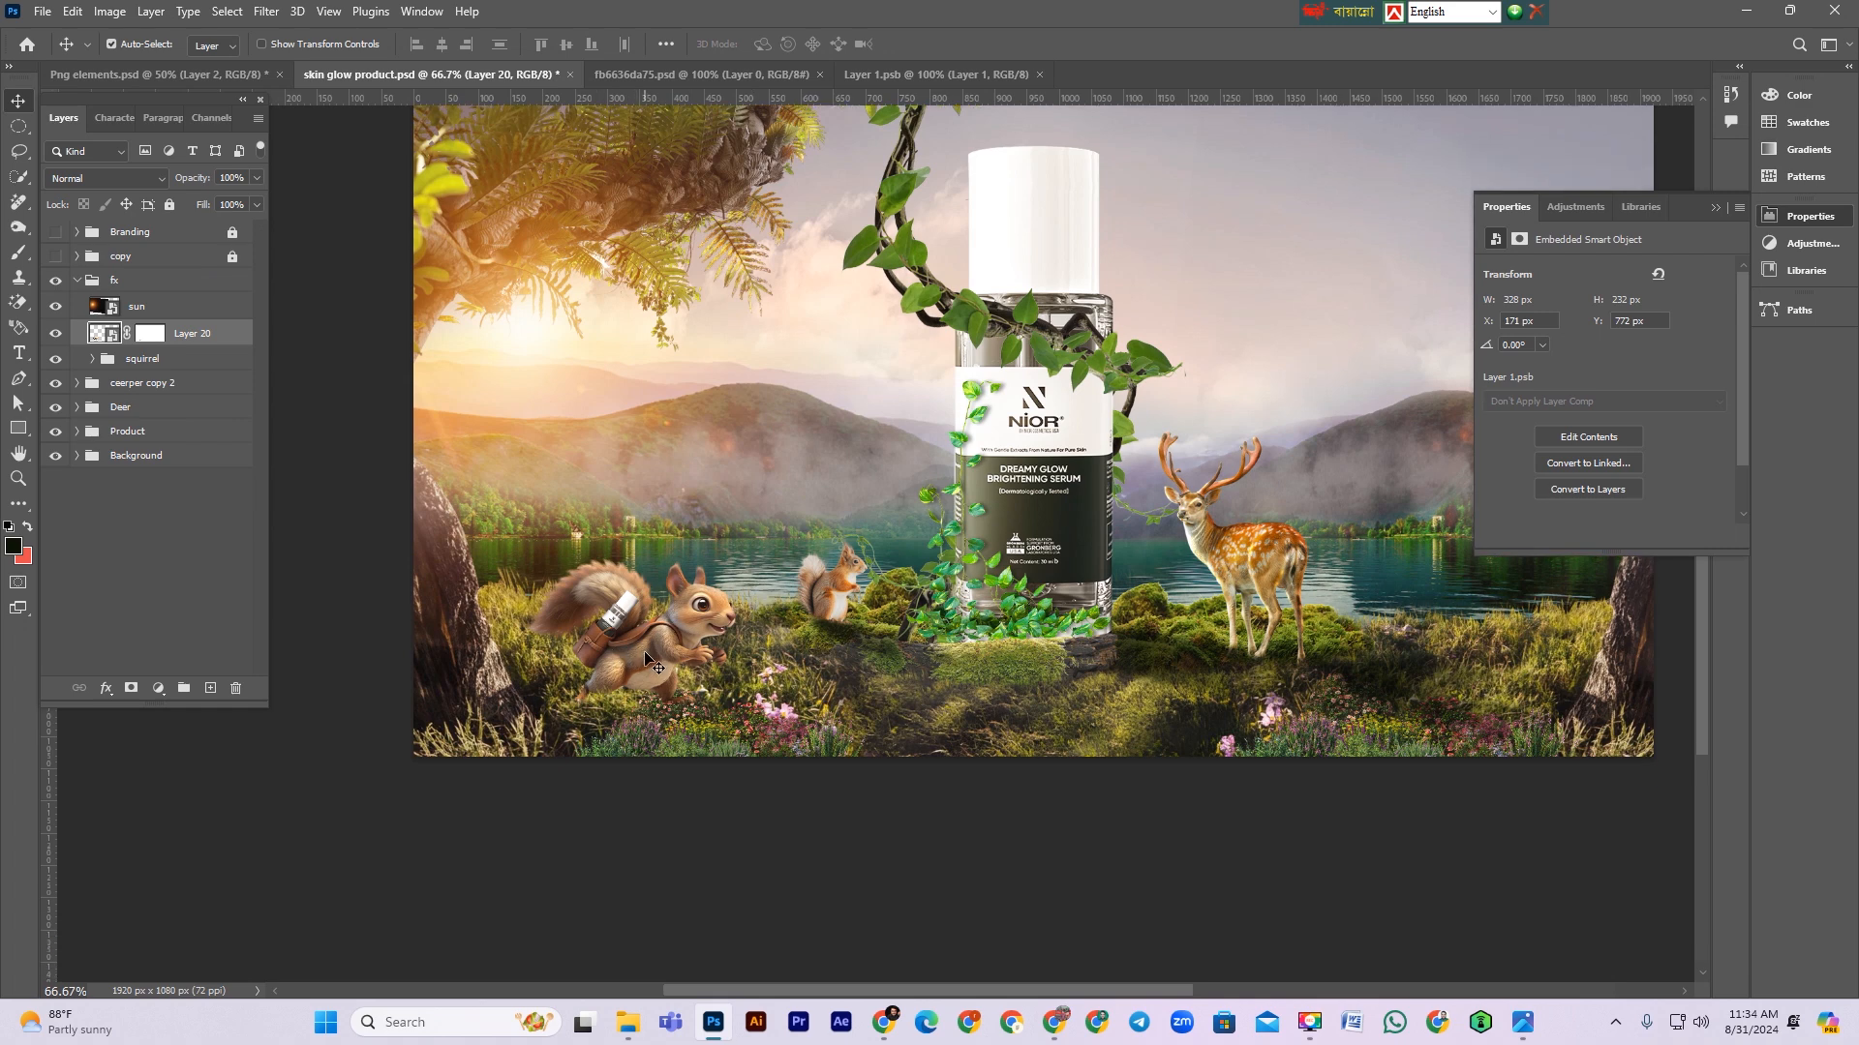
click(645, 656)
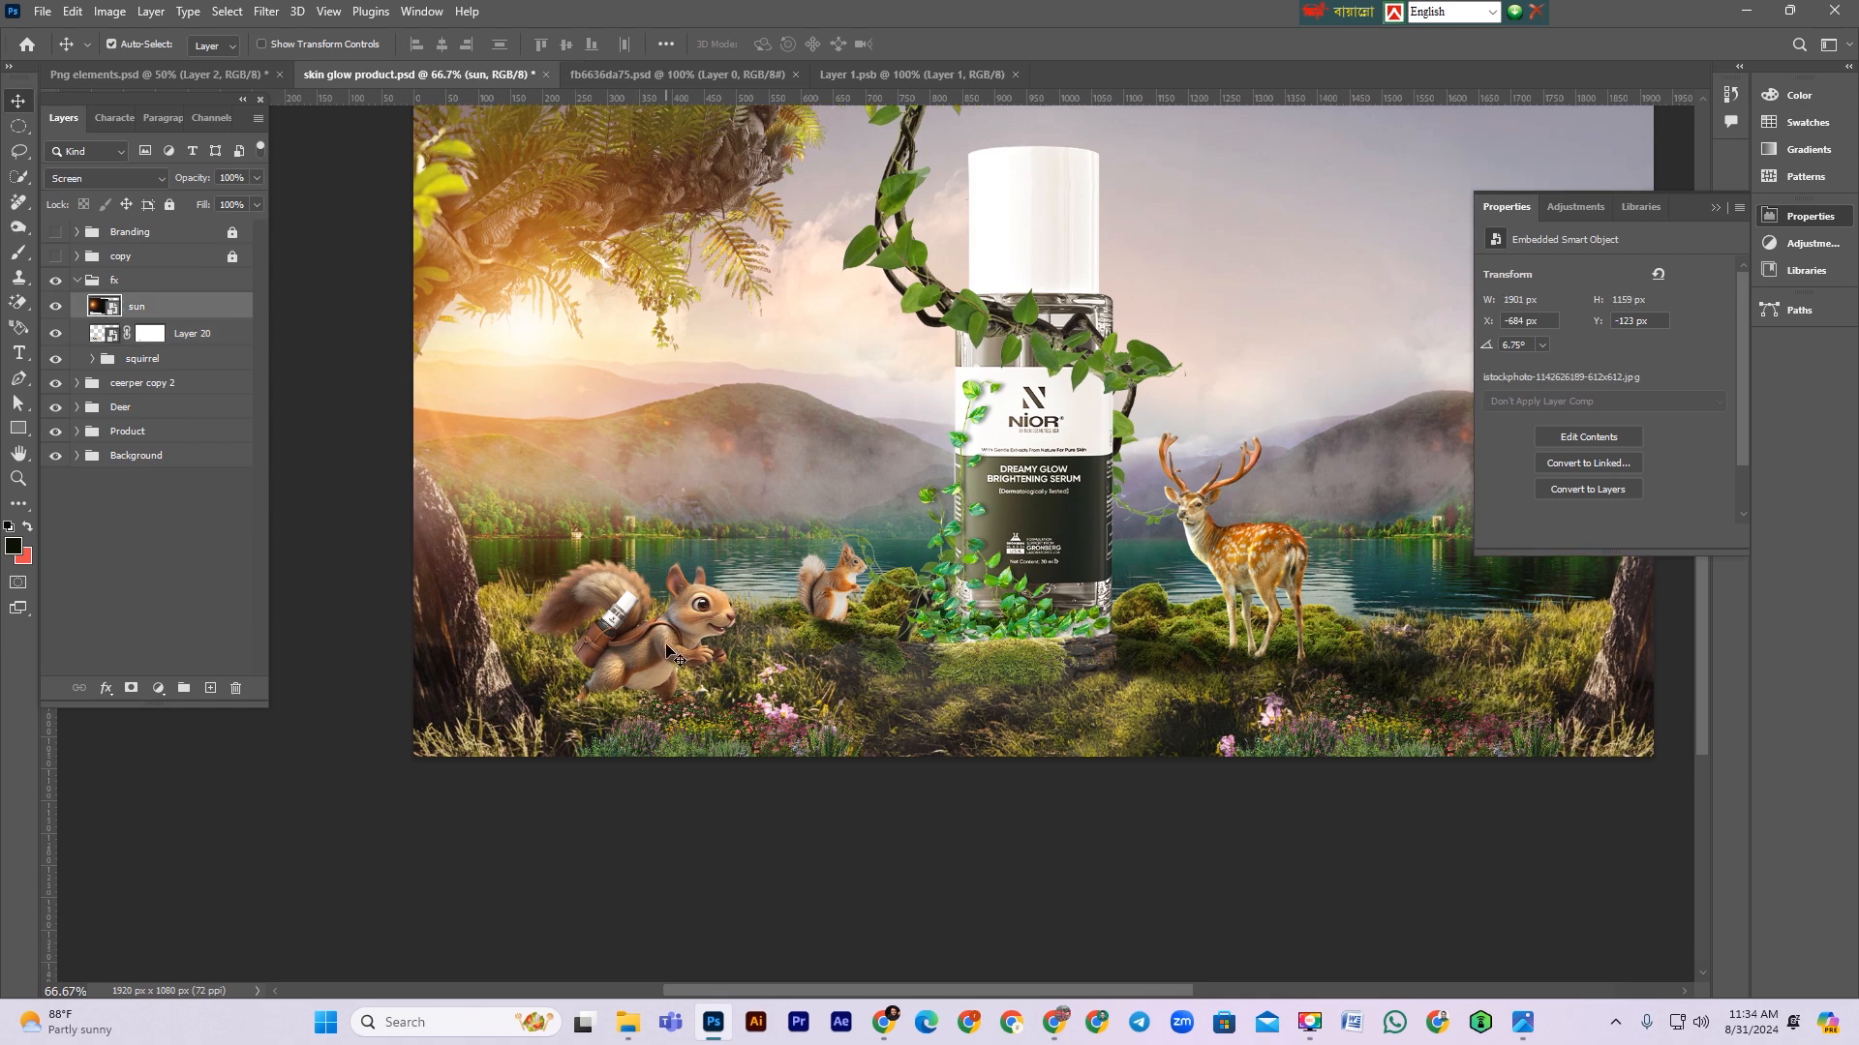
Step: Move the squirrel's Layer 20 out of the fx group so it sits below the fx group, and lock the fx group
click(78, 281)
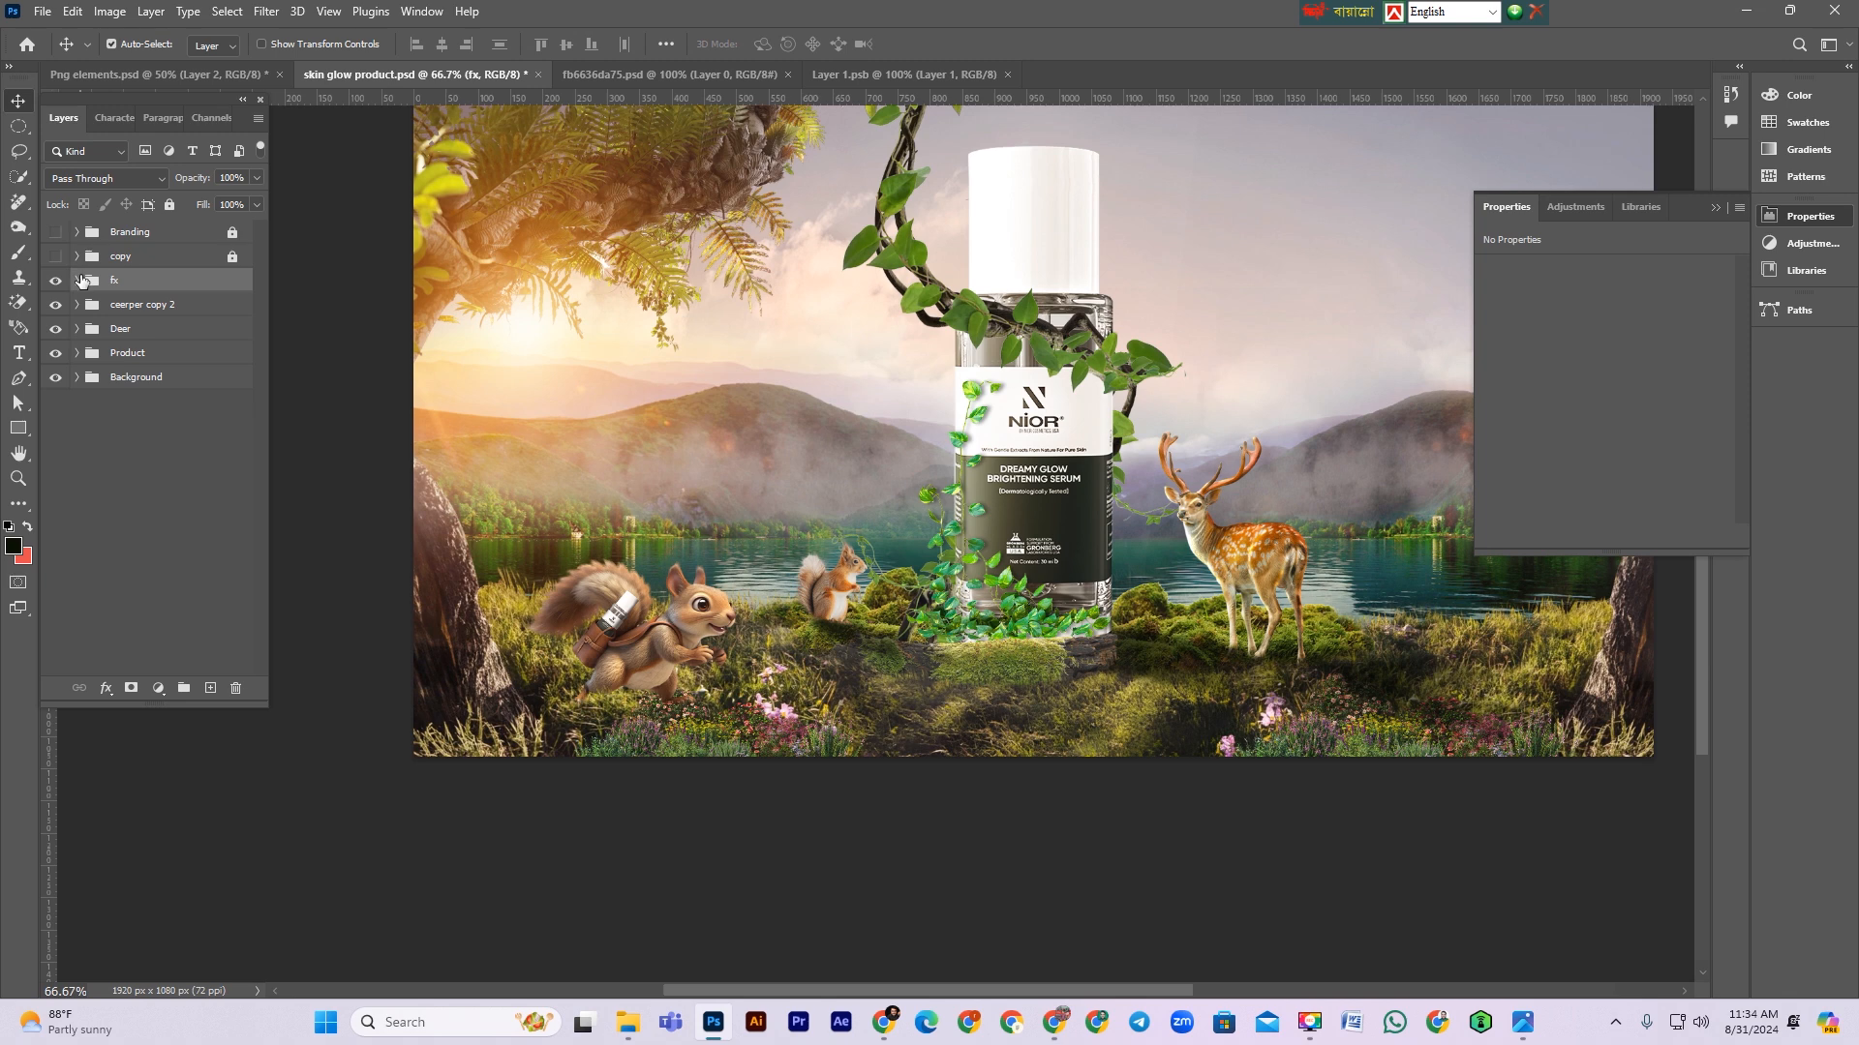
click(79, 280)
click(197, 339)
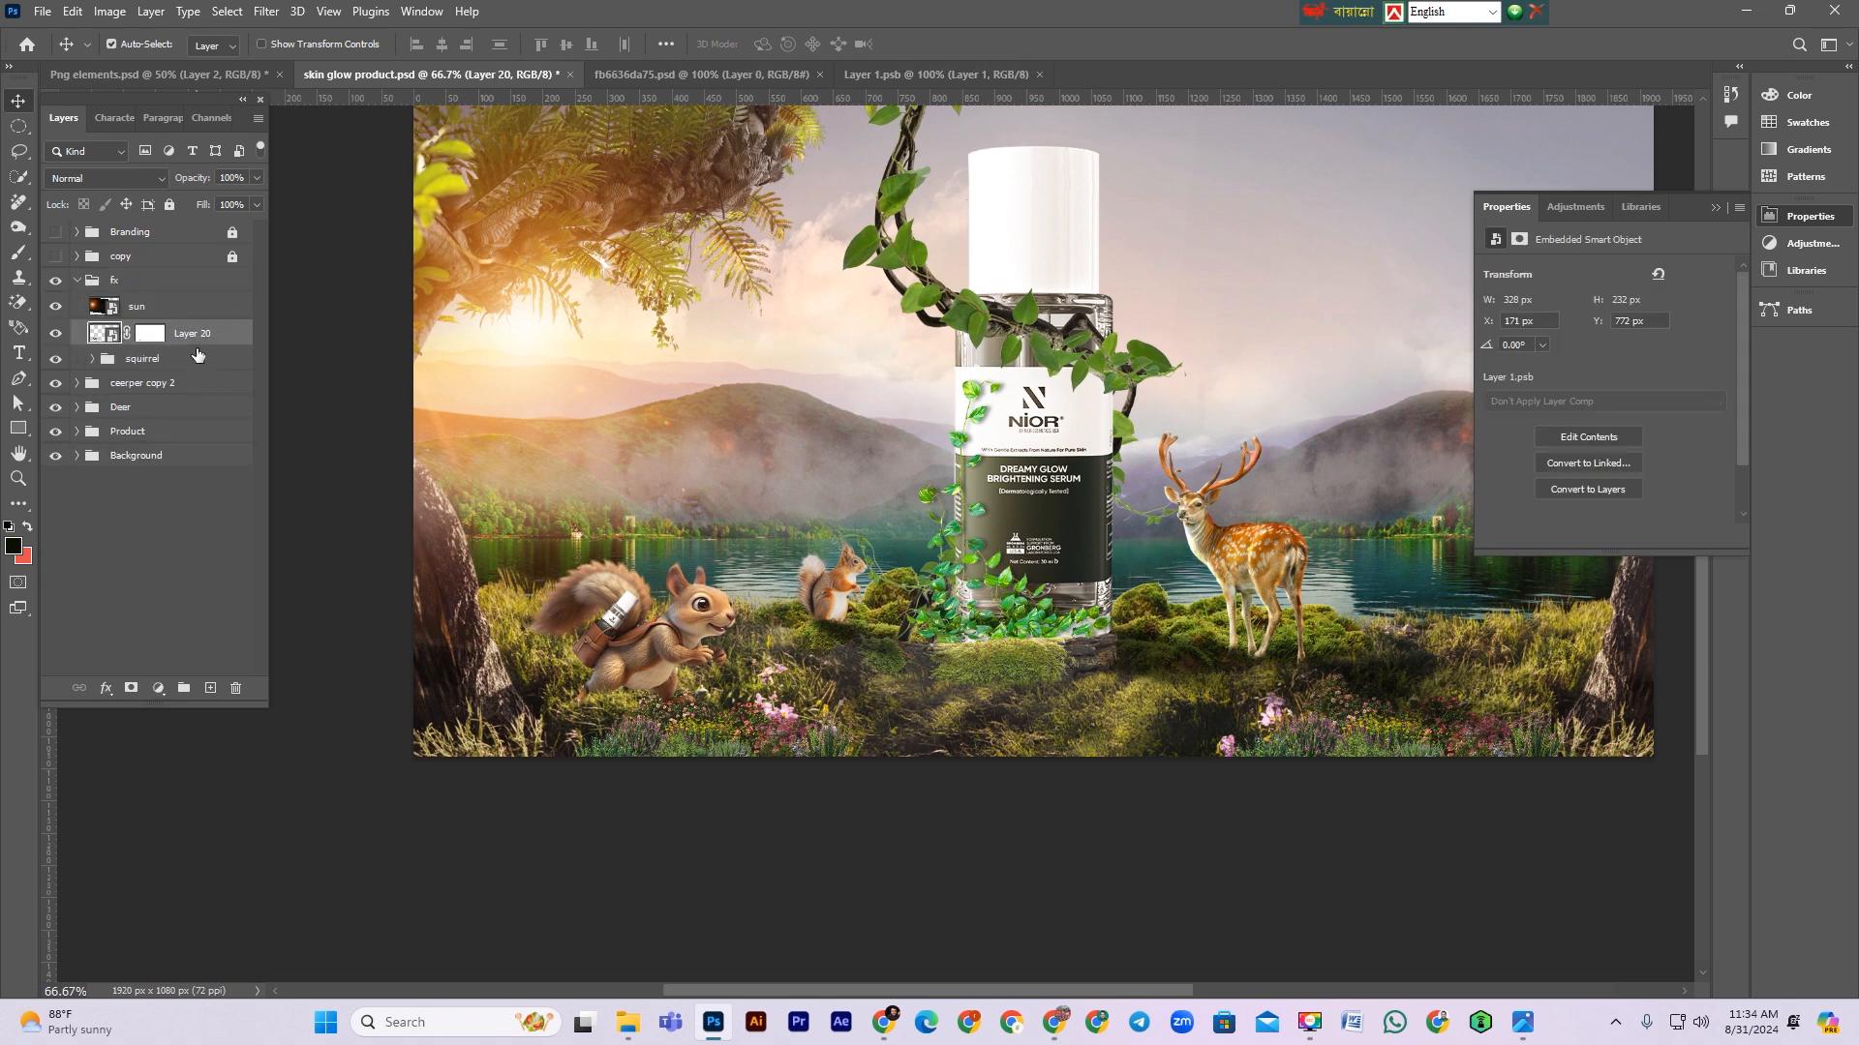
click(79, 281)
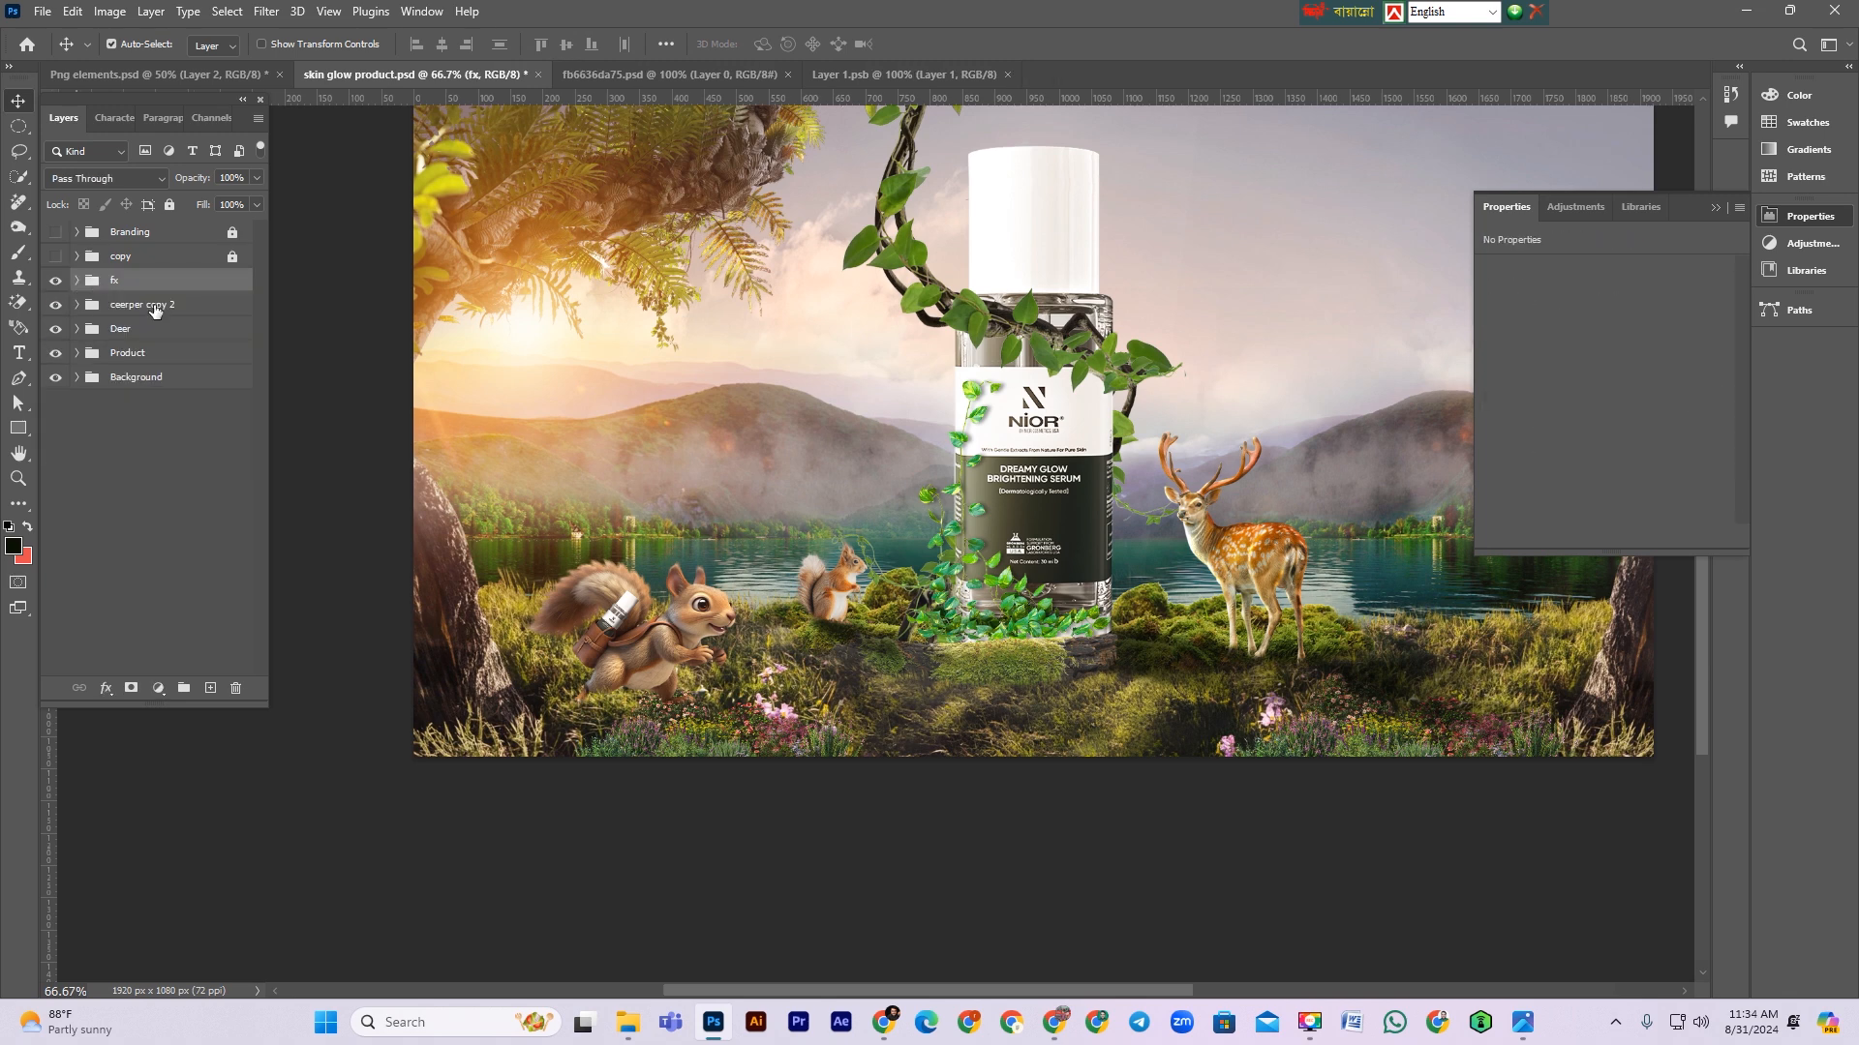
click(79, 280)
drag(178, 331, 181, 284)
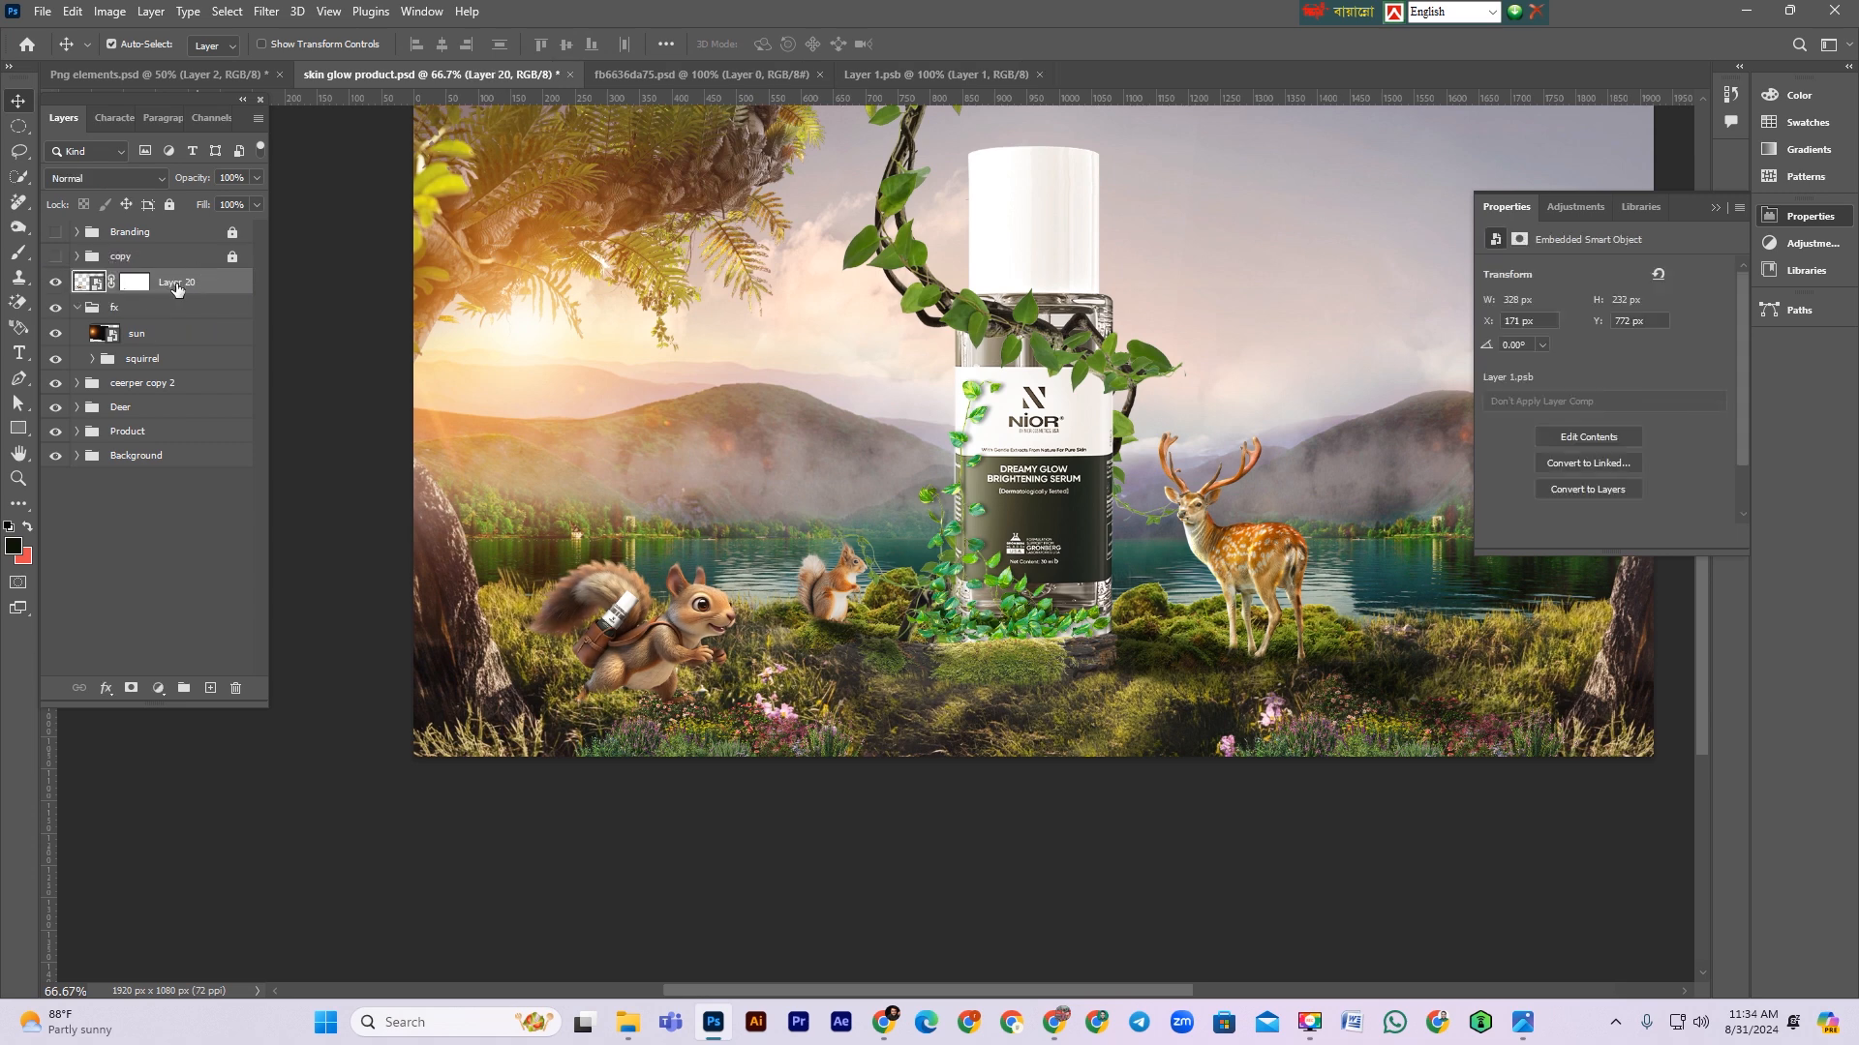
click(114, 312)
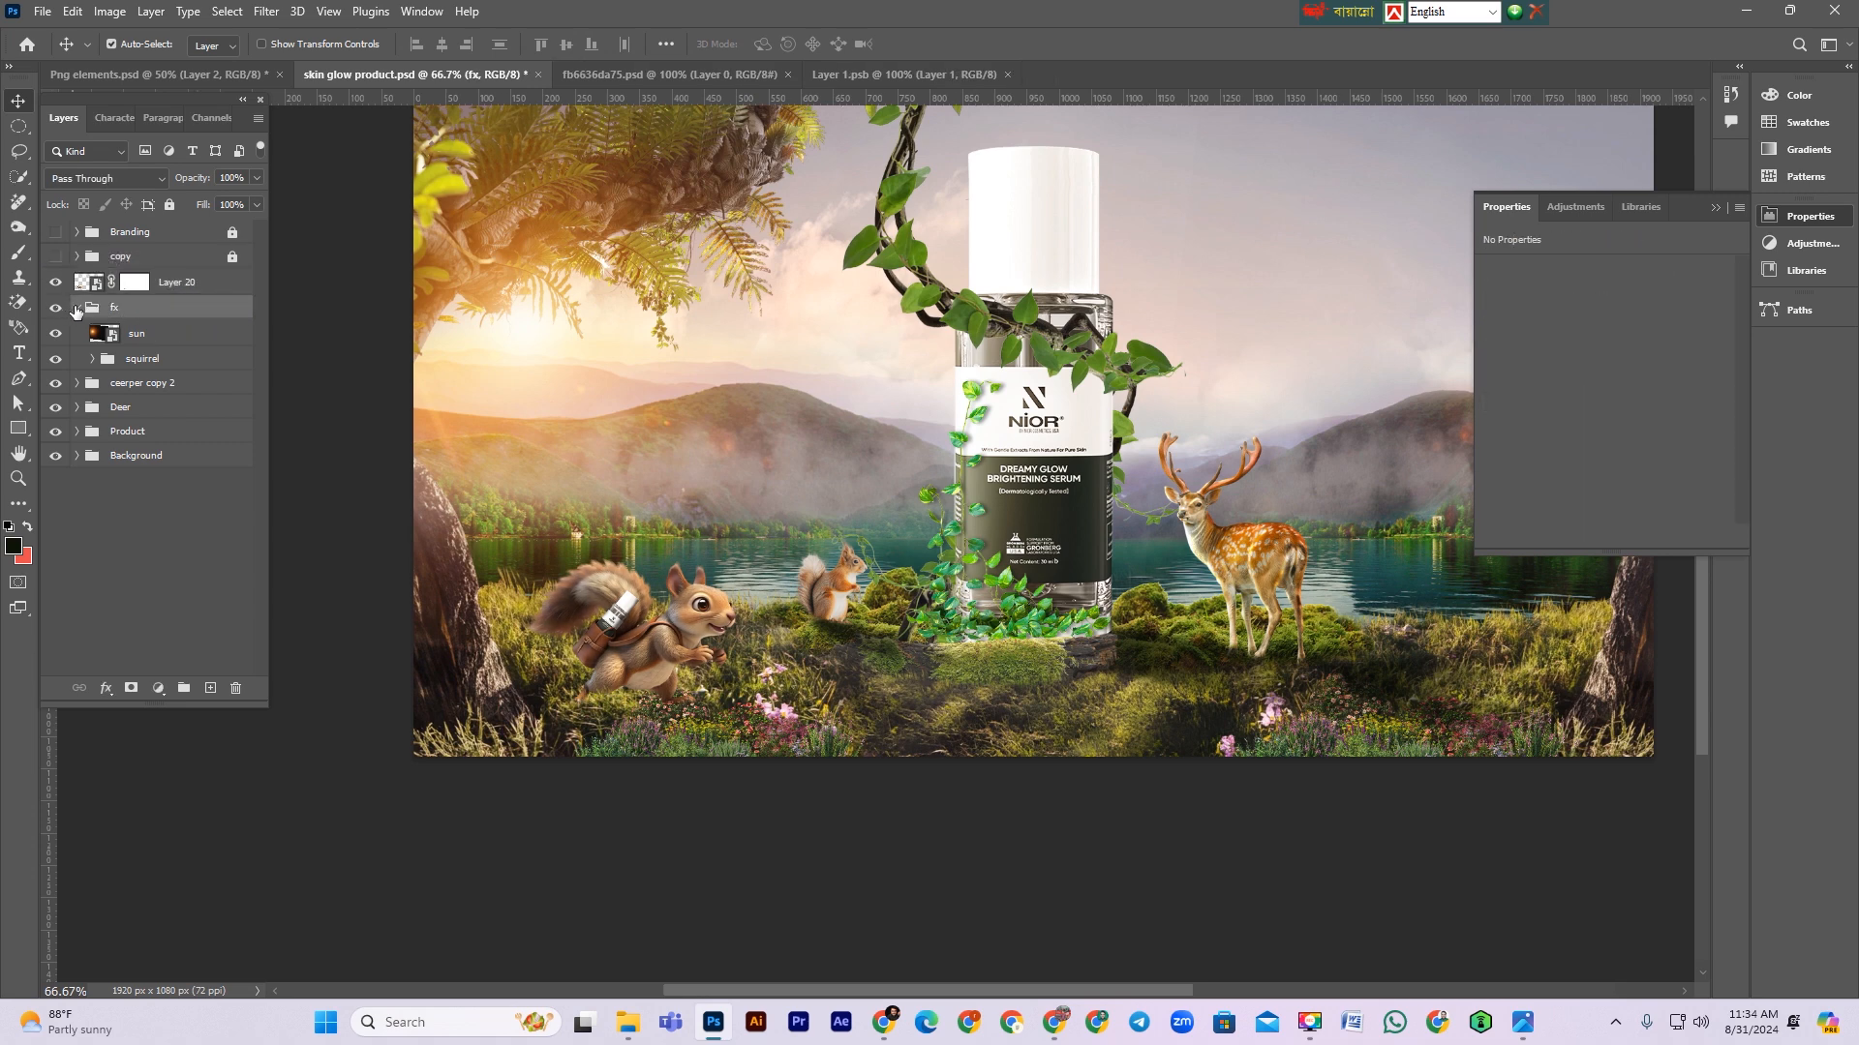
click(76, 308)
drag(87, 308, 159, 256)
click(171, 203)
click(195, 315)
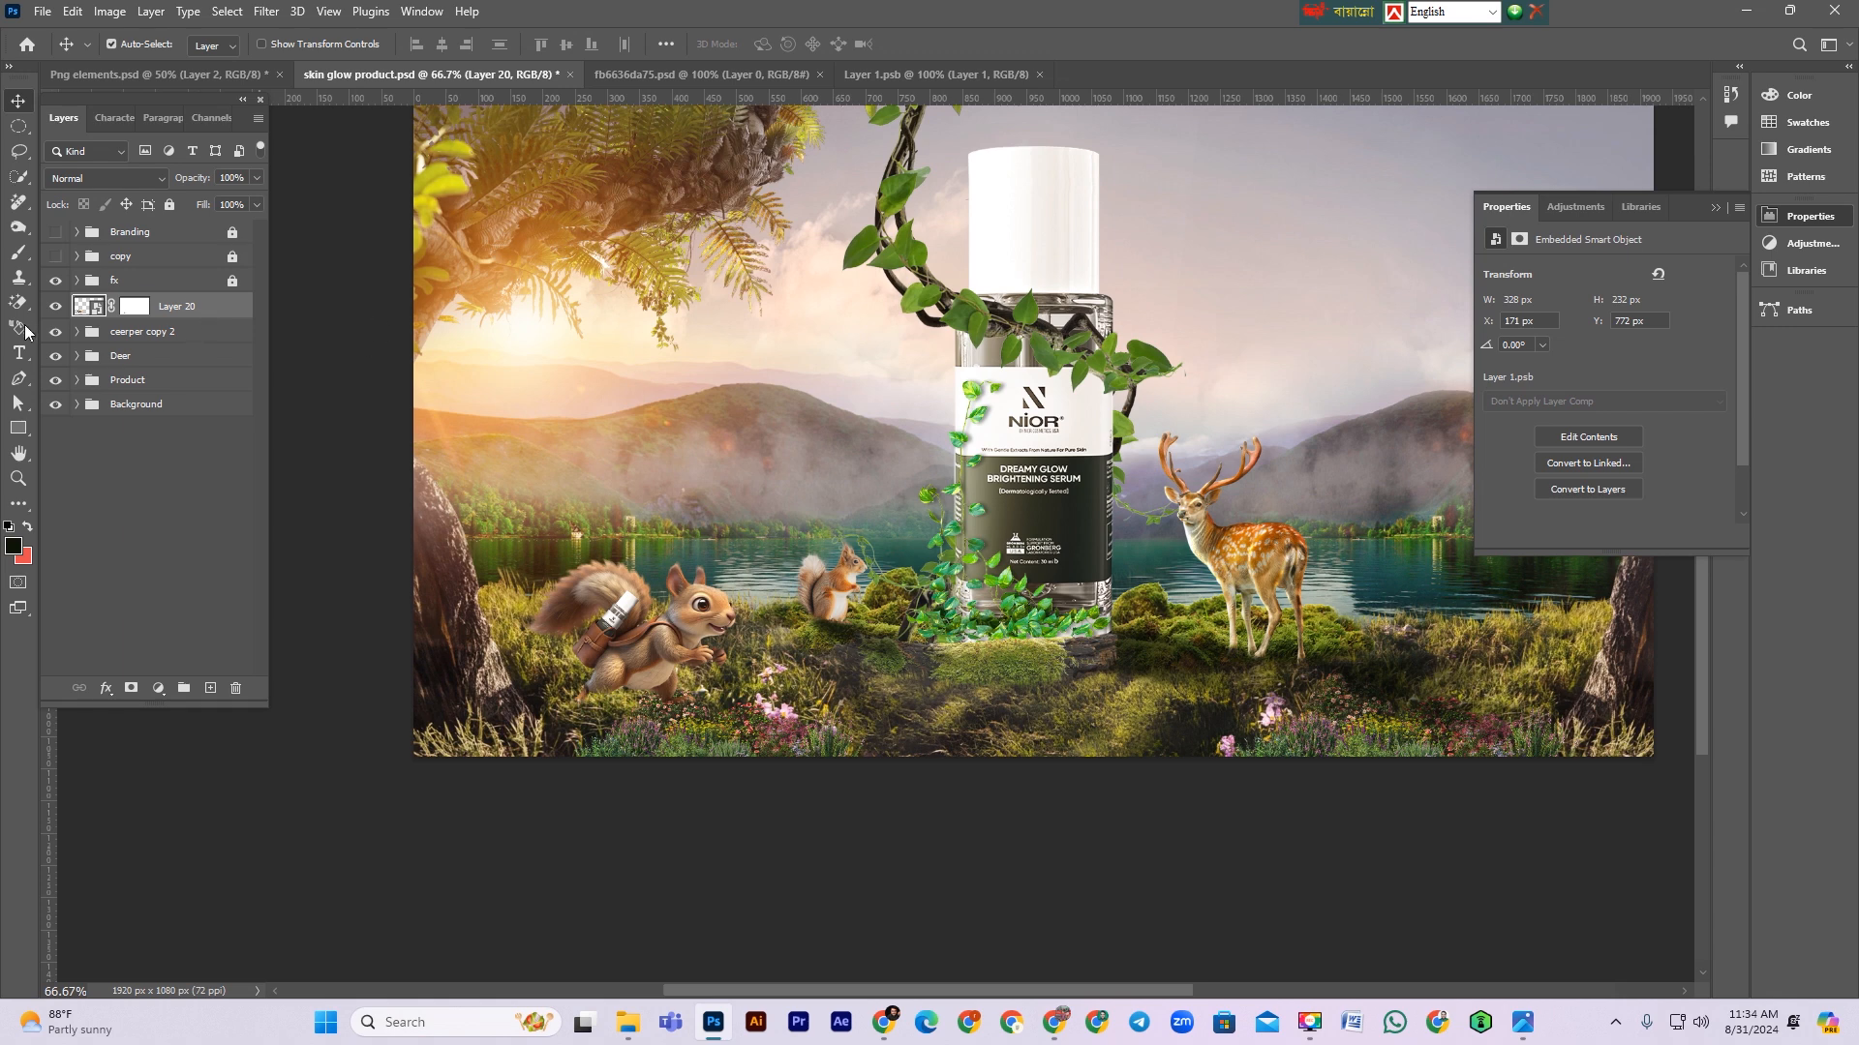
Step: Load the squirrel's outline as a selection and fill it with black on a new layer beneath it
ctrl+click(84, 305)
click(149, 337)
click(210, 687)
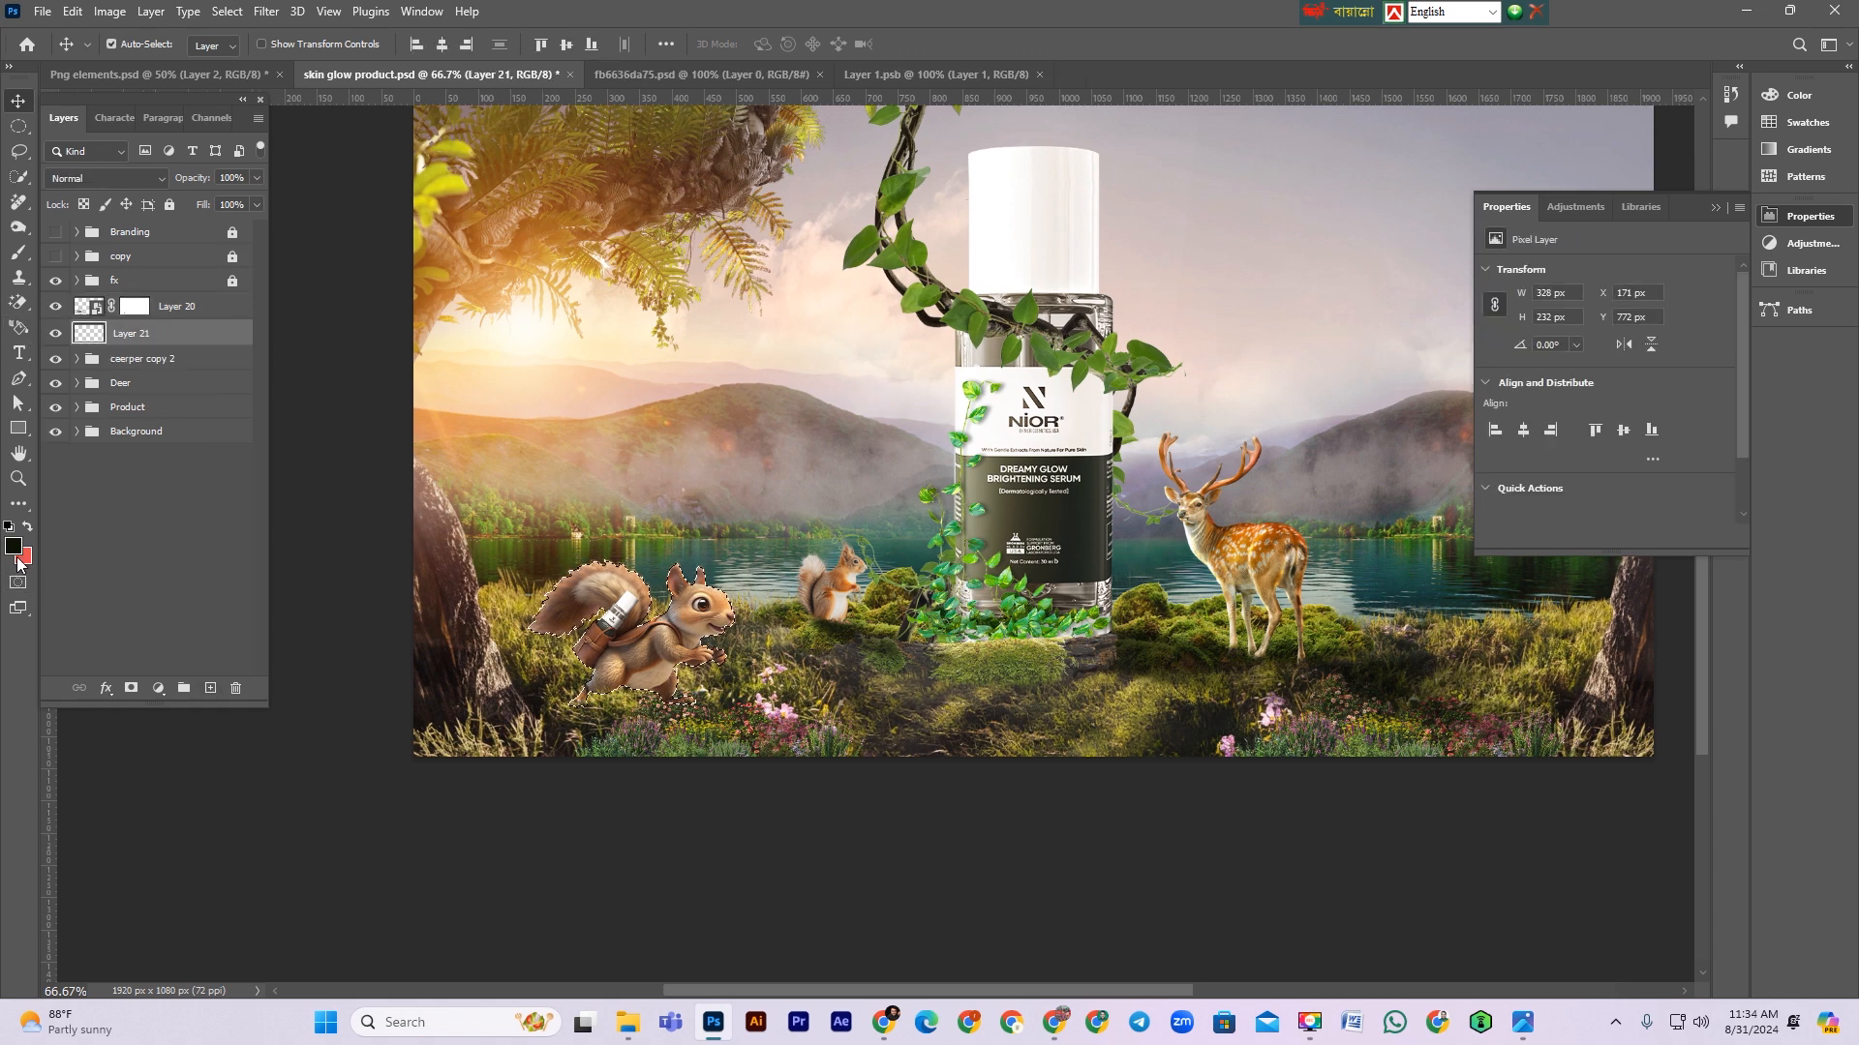
key(alt+Delete)
key(ctrl+d)
Step: Distort the black silhouette into a cast shadow lying flat on the ground behind the squirrel
key(ctrl+t)
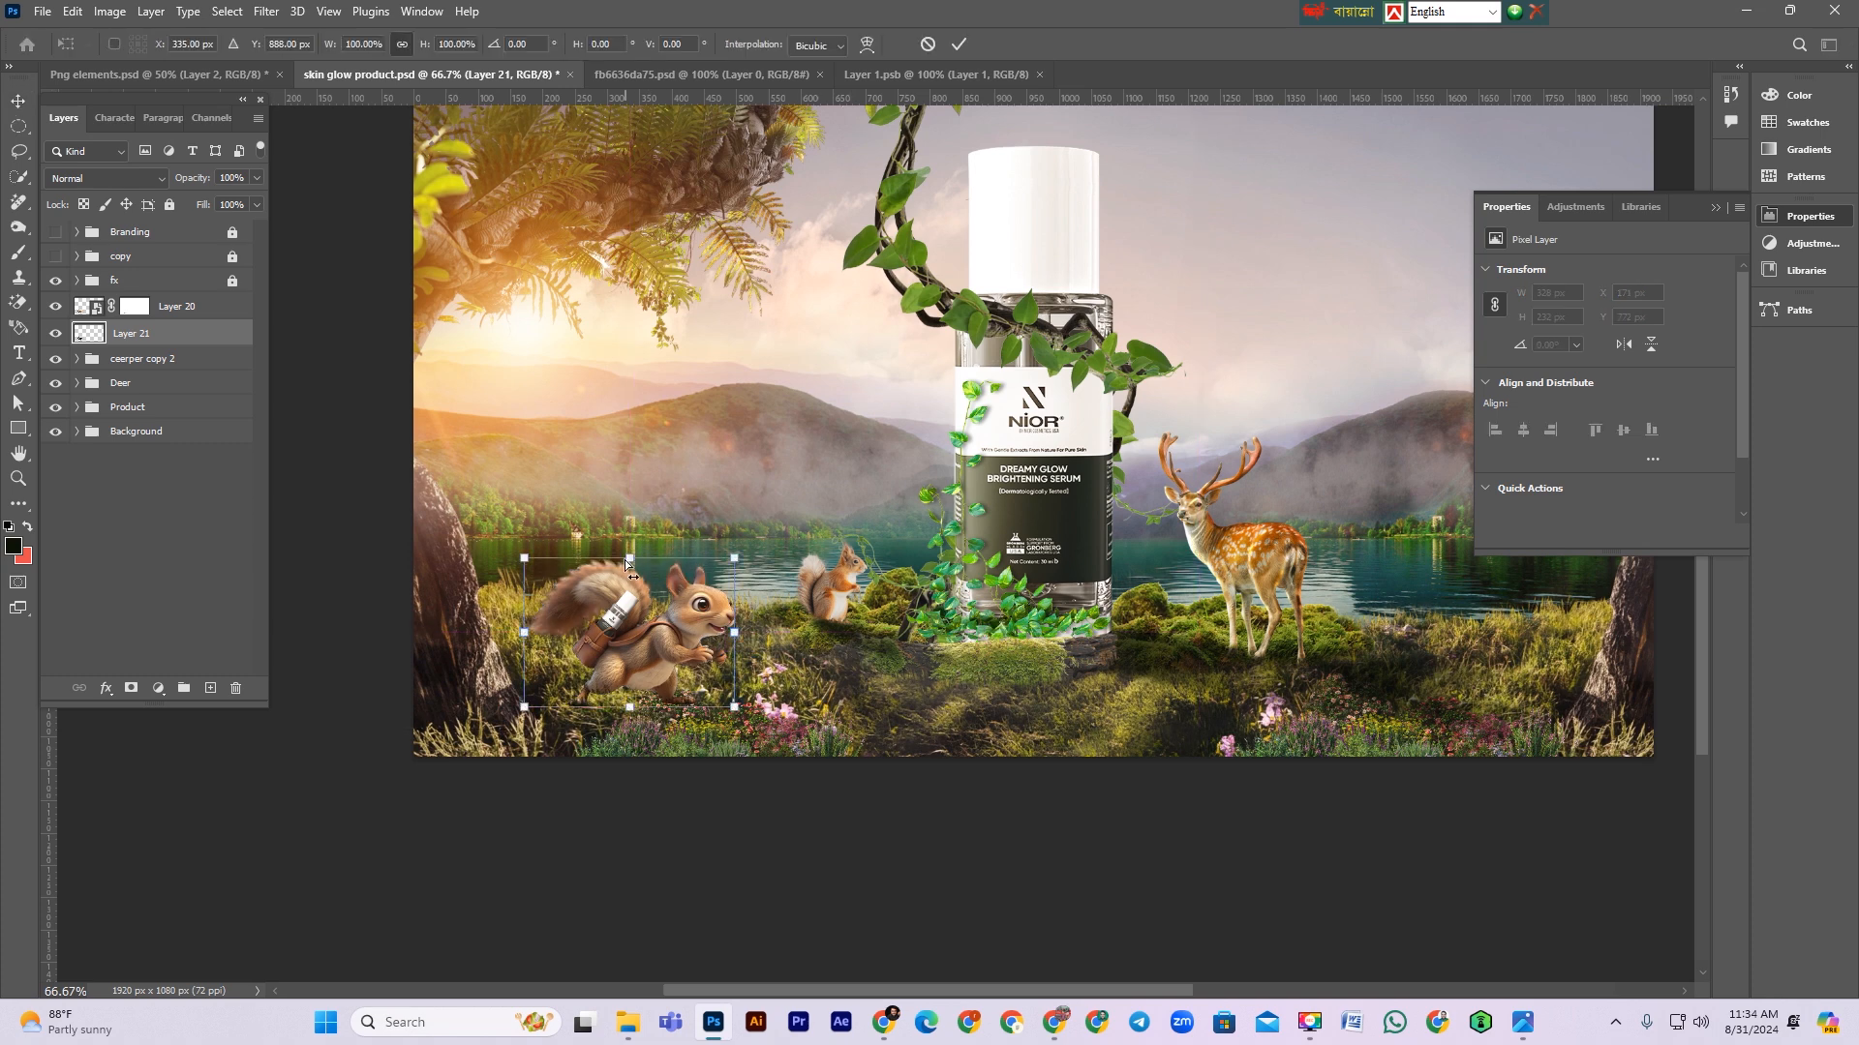
right_click(657, 666)
click(730, 657)
drag(658, 672, 819, 793)
drag(739, 696, 726, 696)
drag(927, 800, 1028, 838)
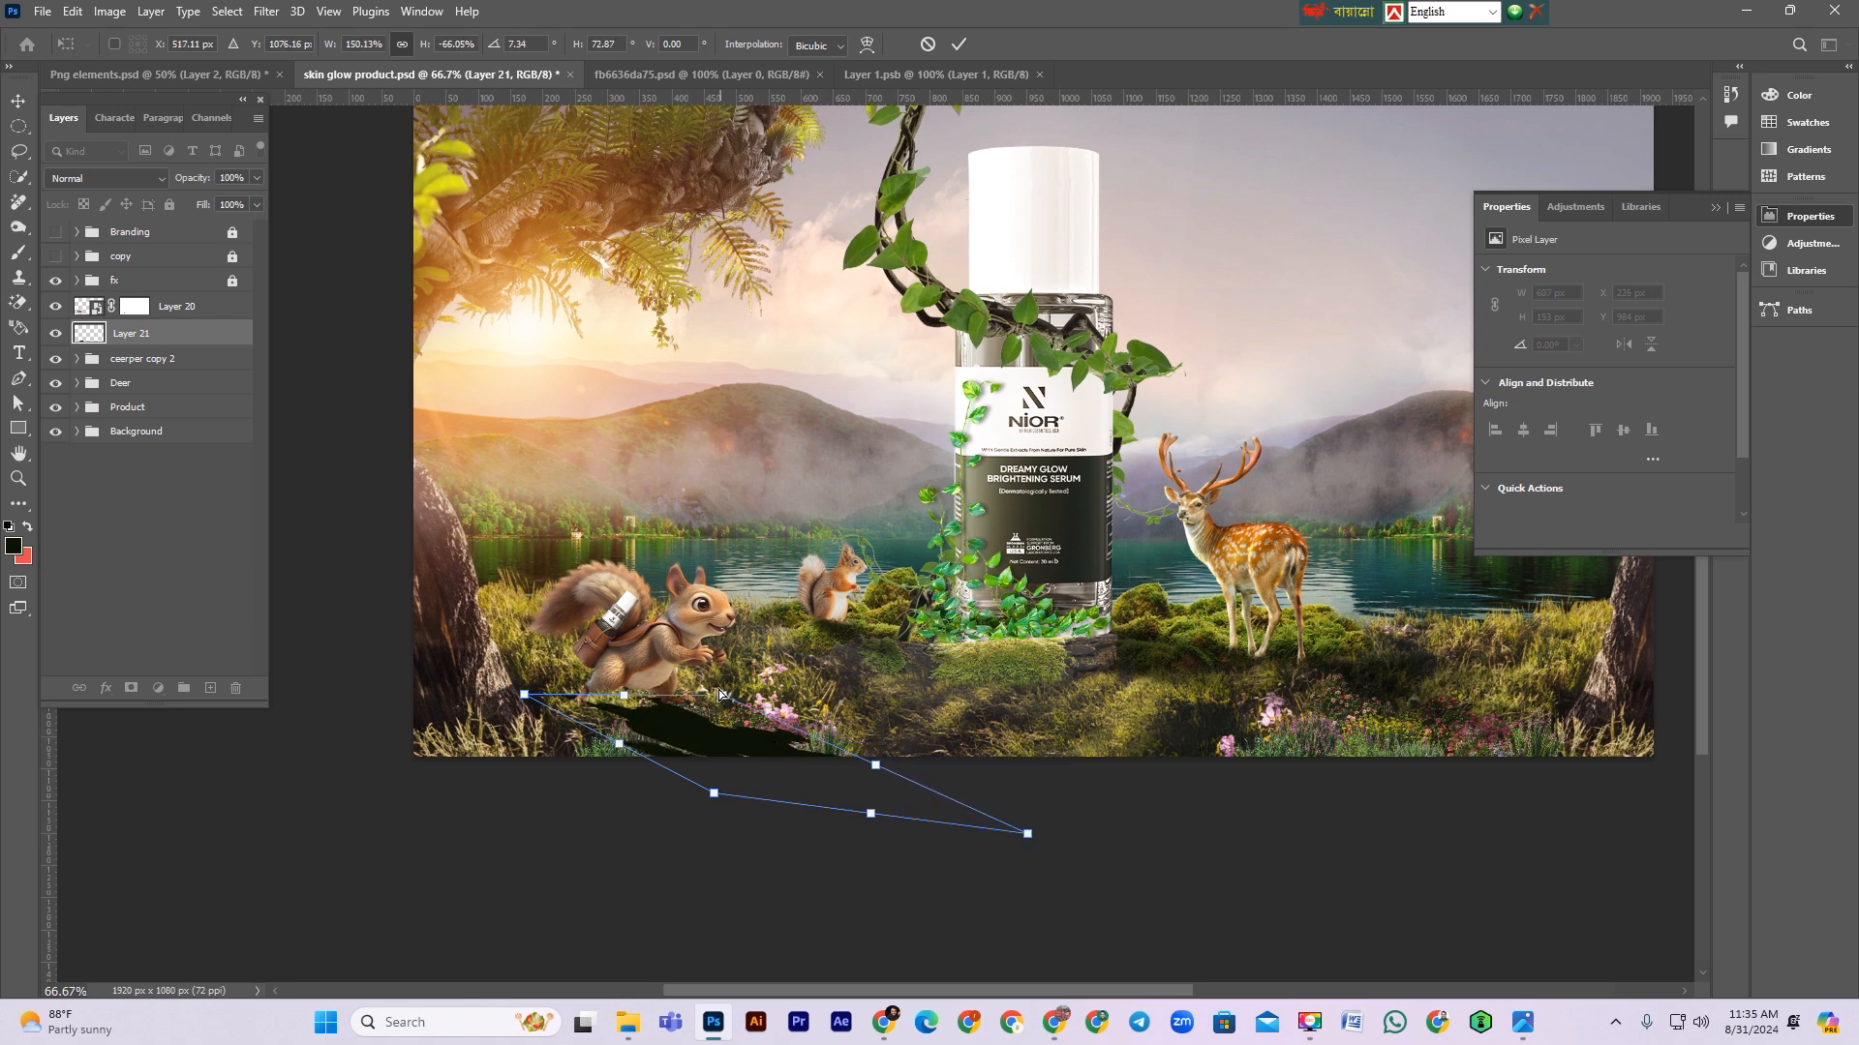
drag(724, 697, 733, 701)
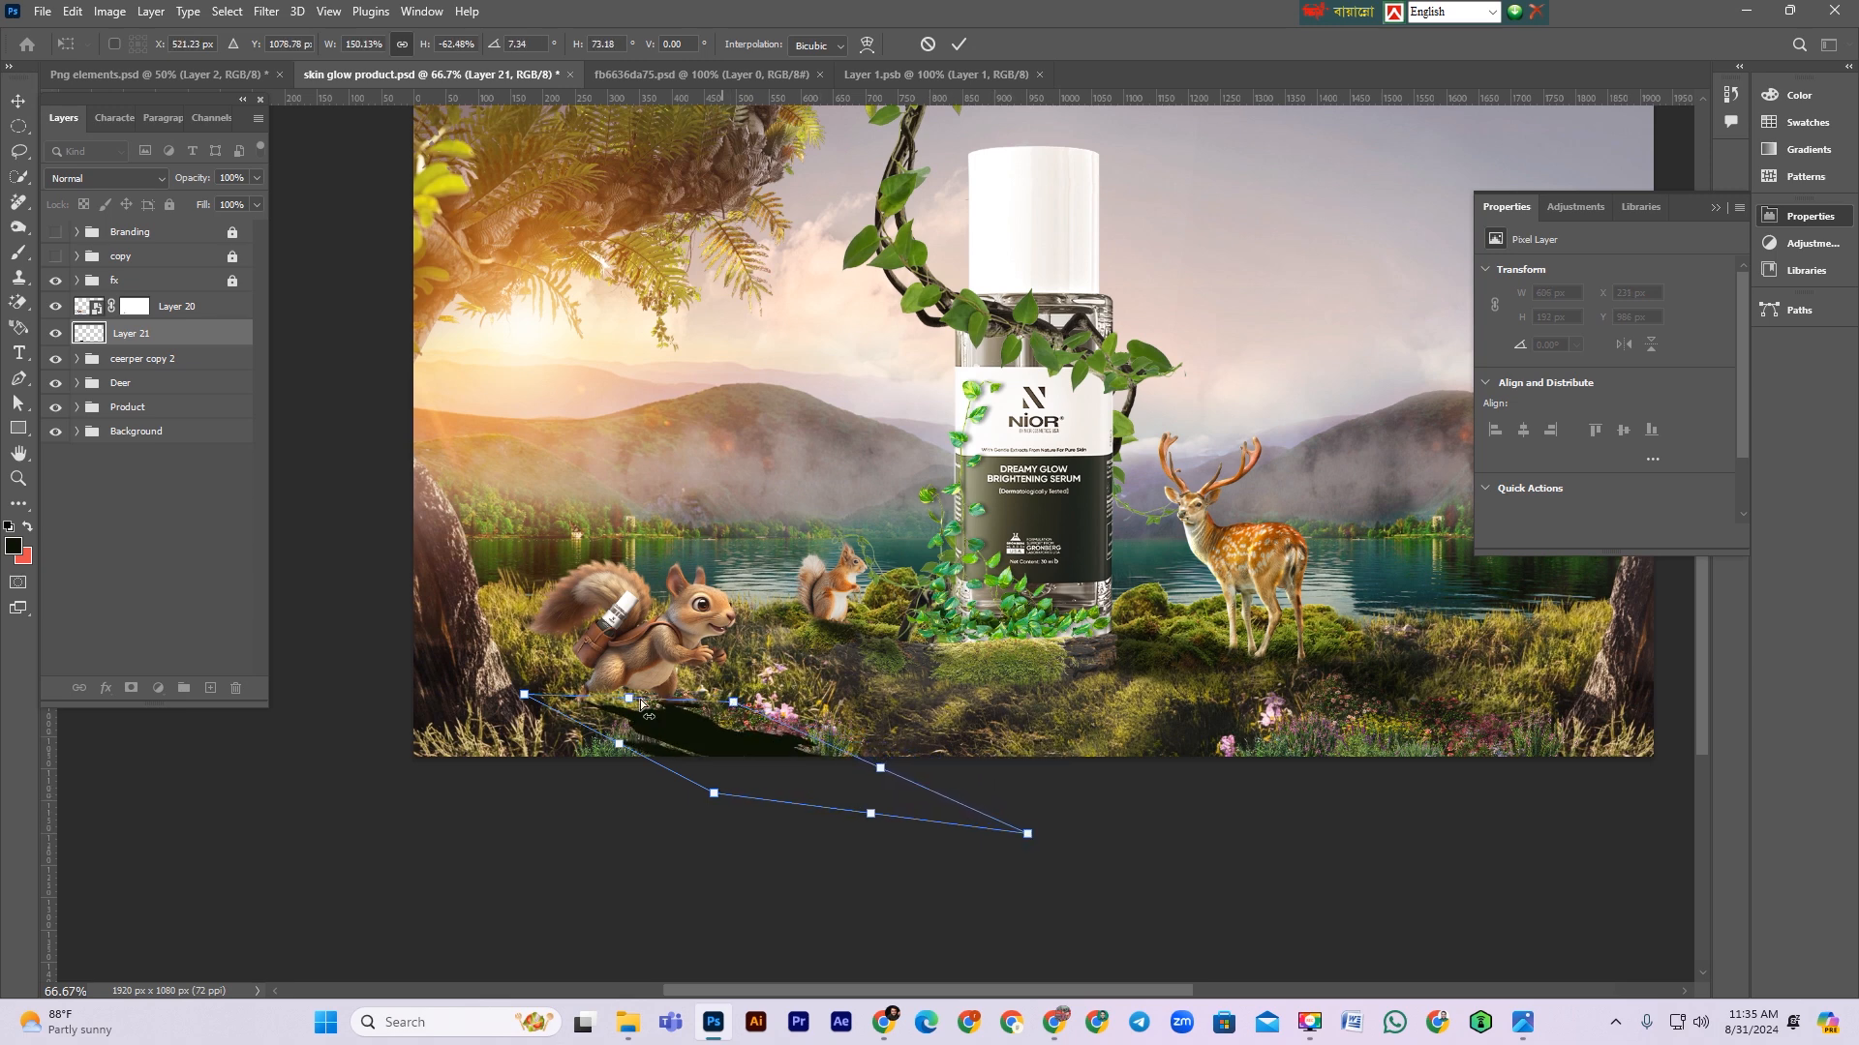
drag(532, 698, 630, 706)
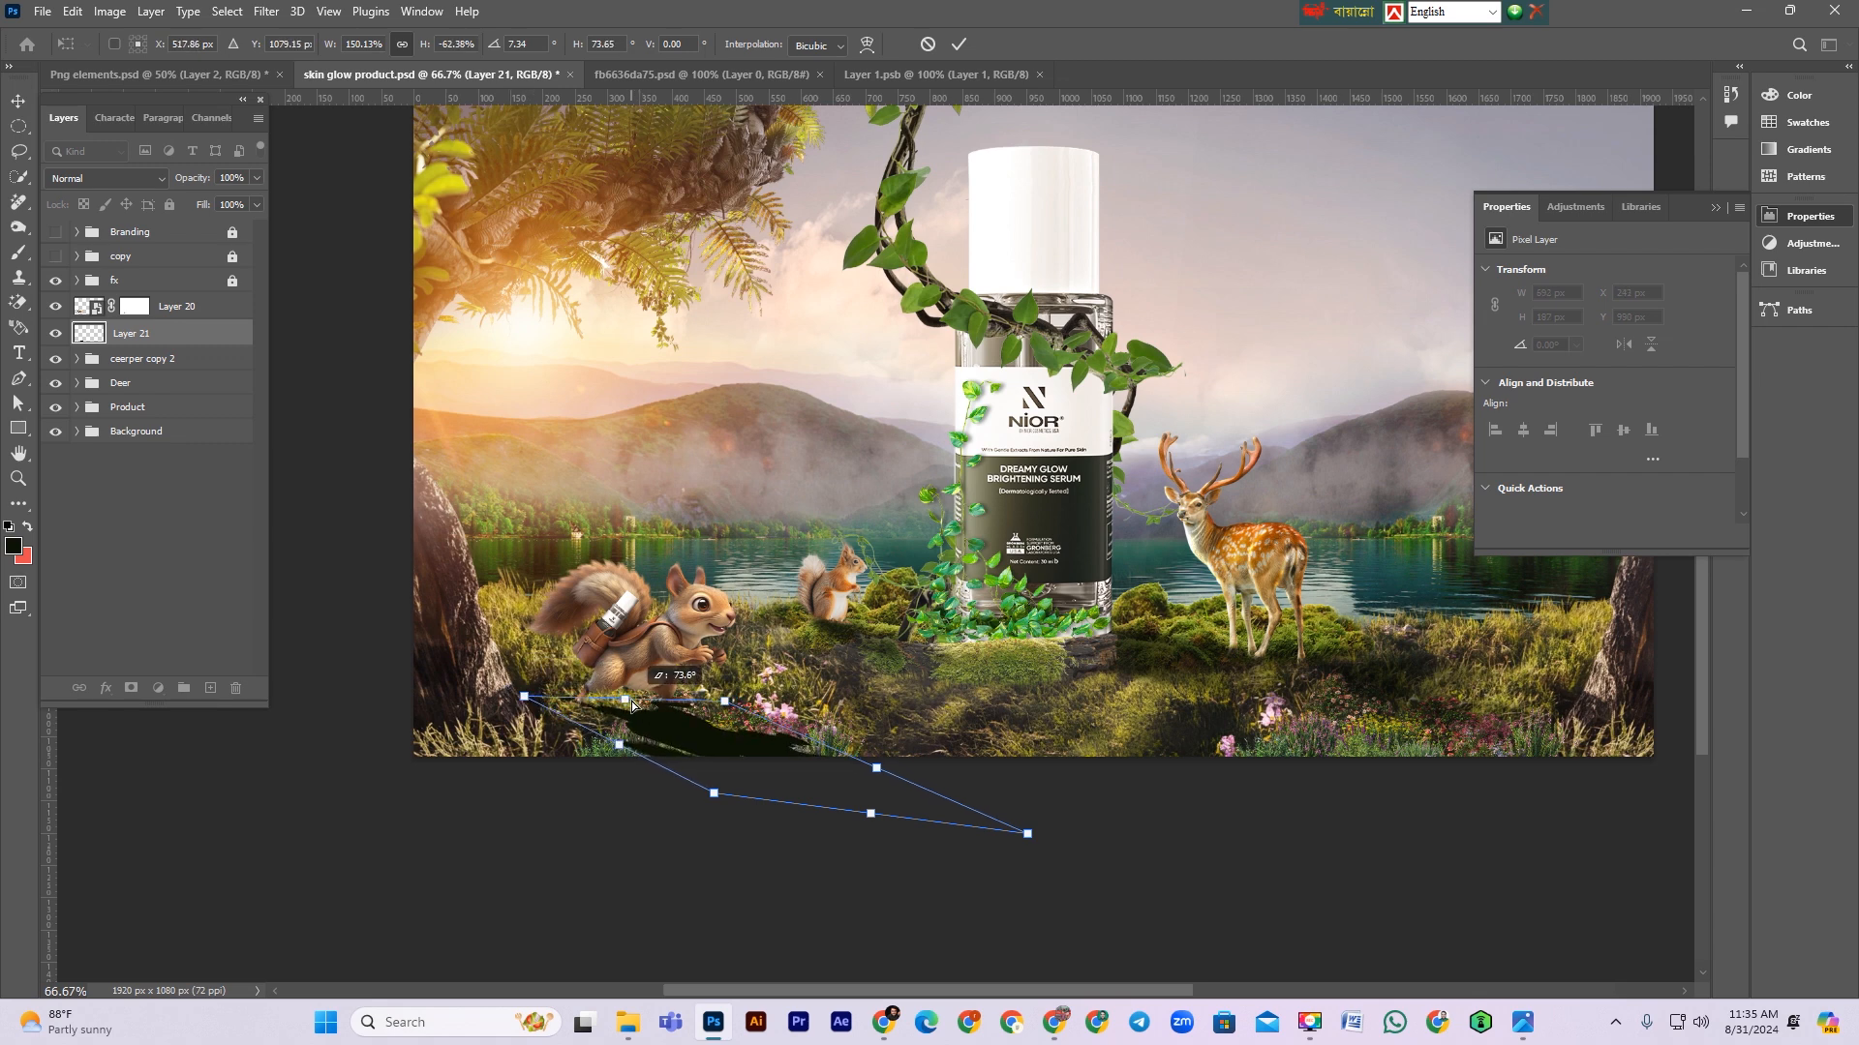
drag(1030, 835, 1006, 799)
key(Return)
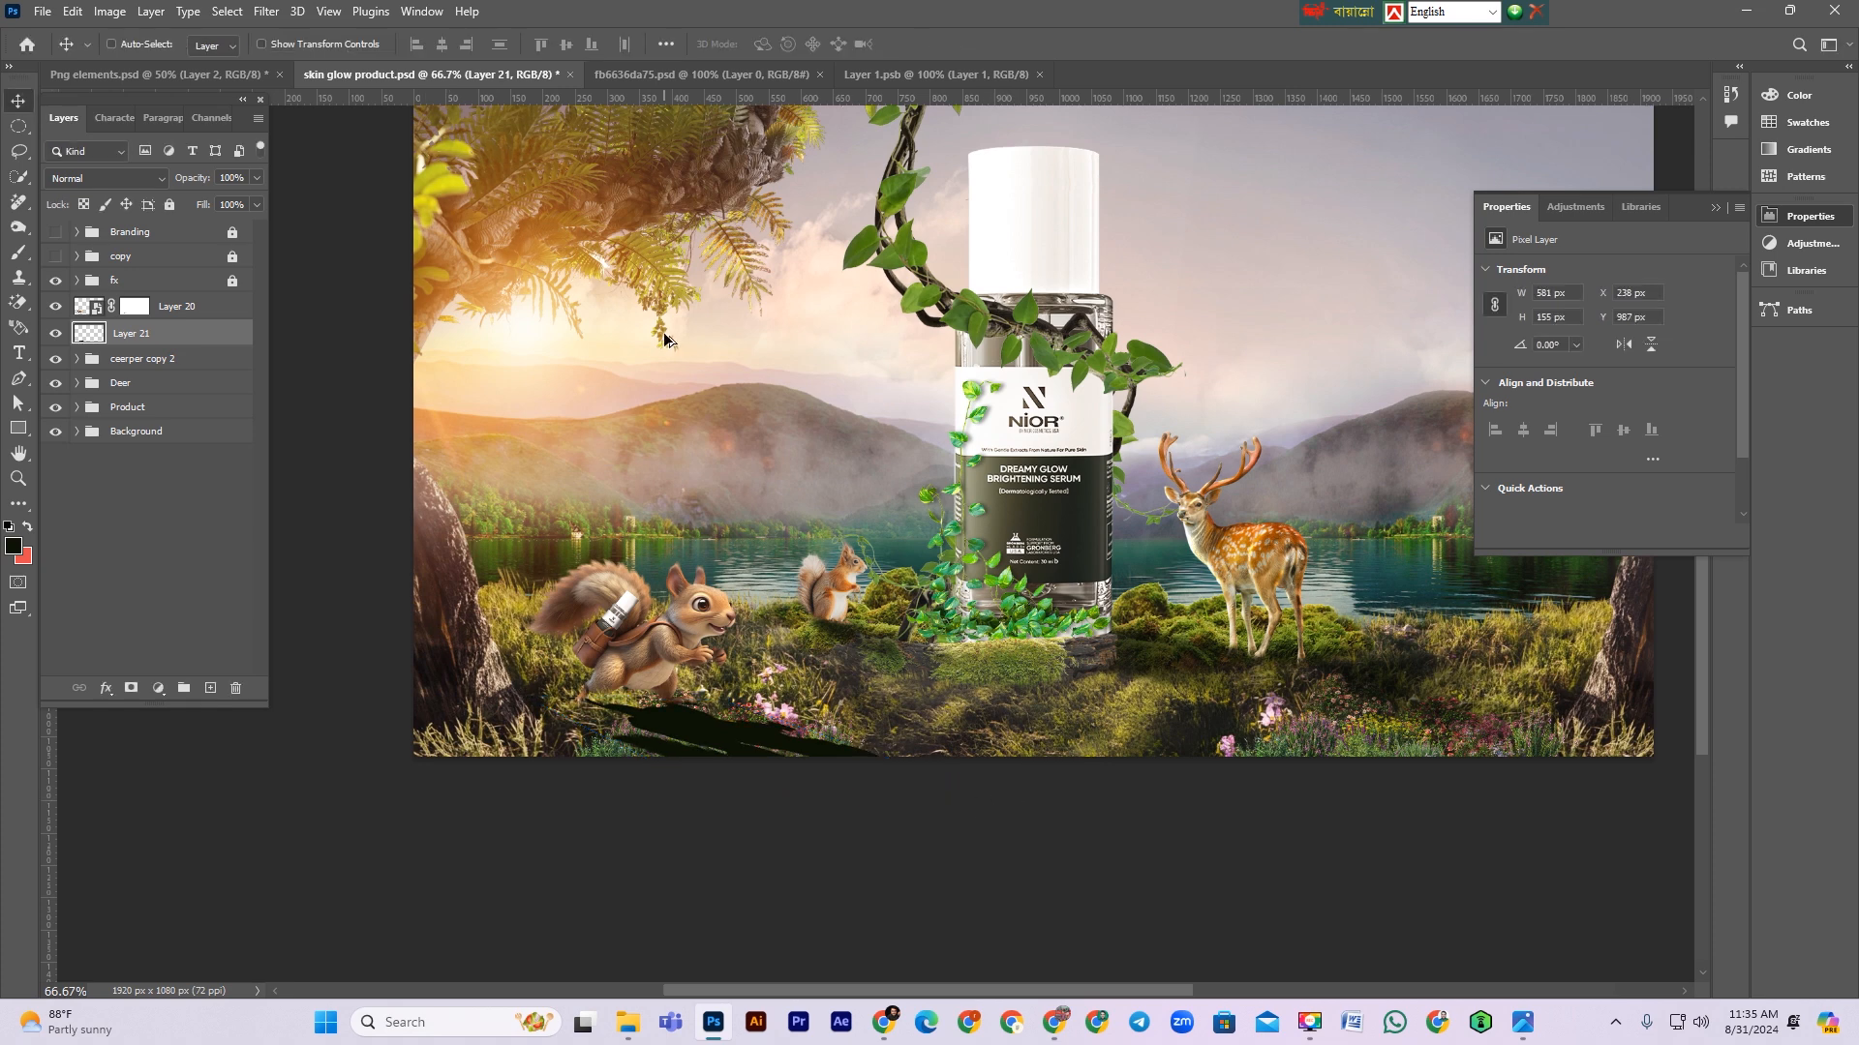
Step: Blur the shadow with a 3.6 px Gaussian Blur and set it to Multiply at 88% opacity
key(ctrl+alt+f)
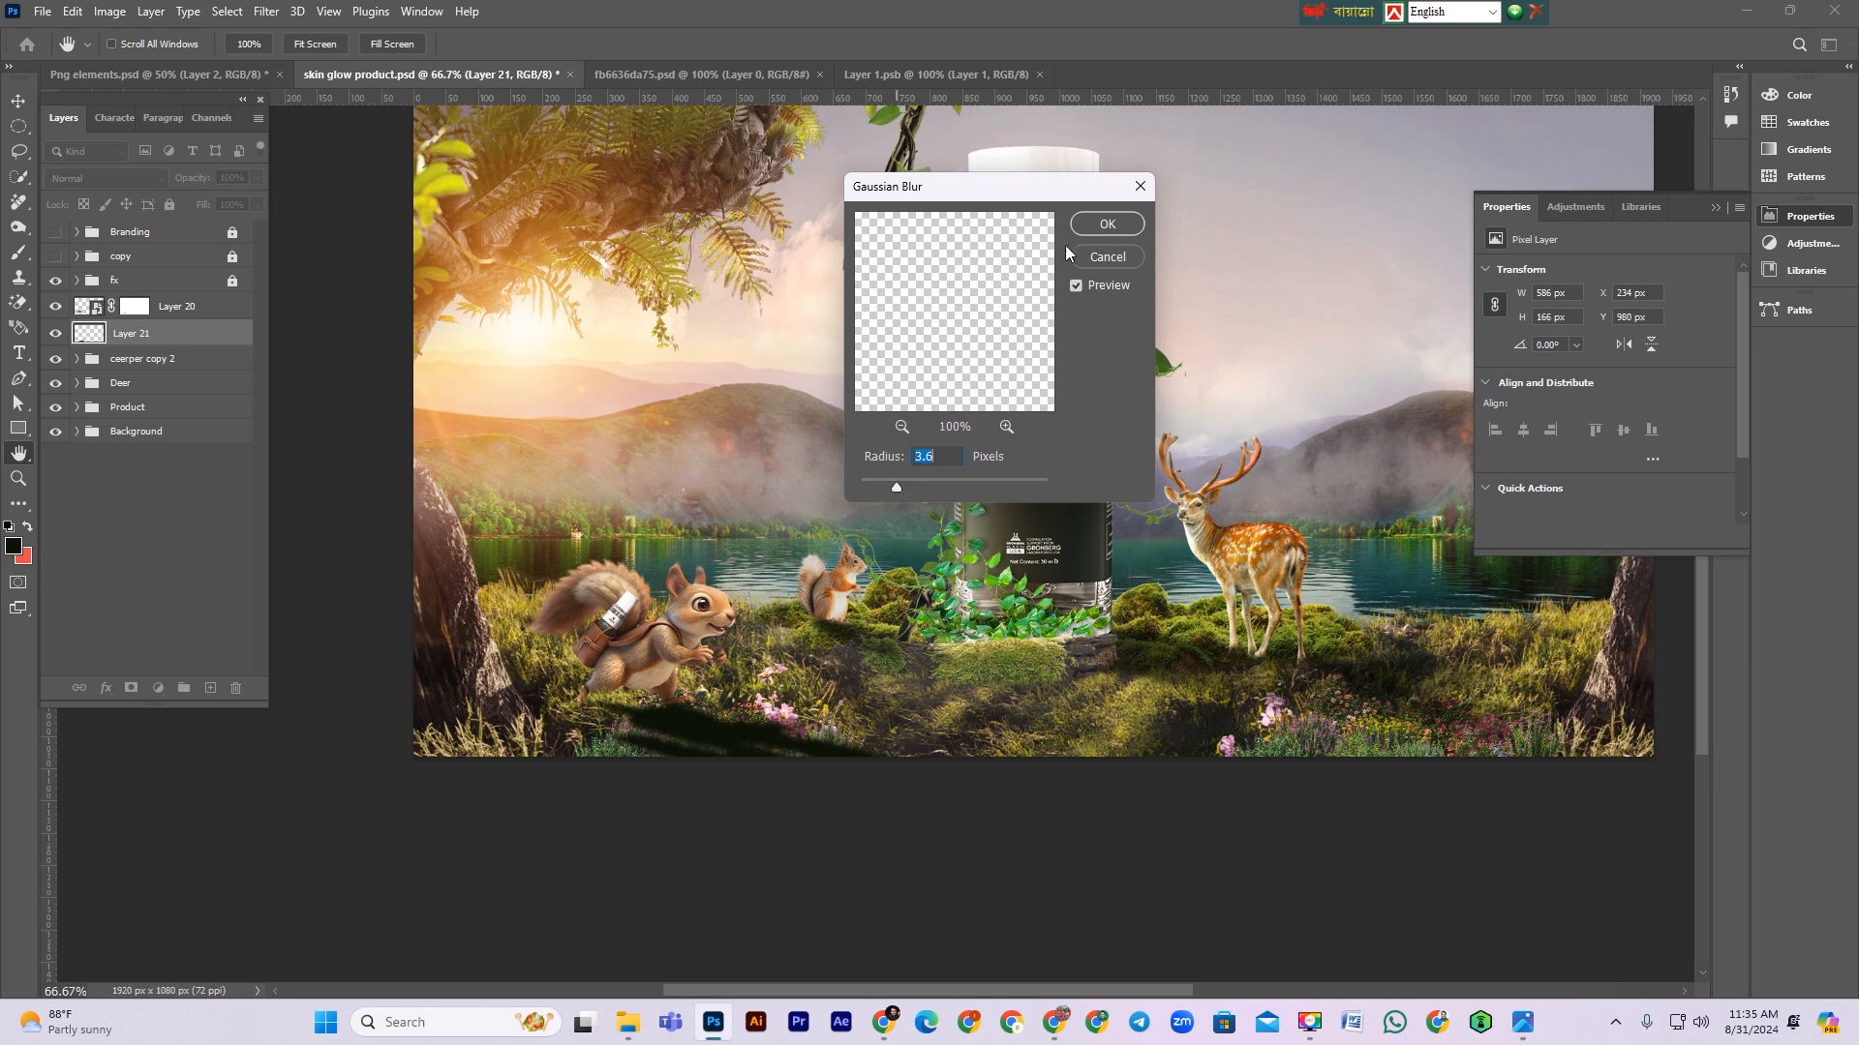
click(1093, 225)
click(124, 178)
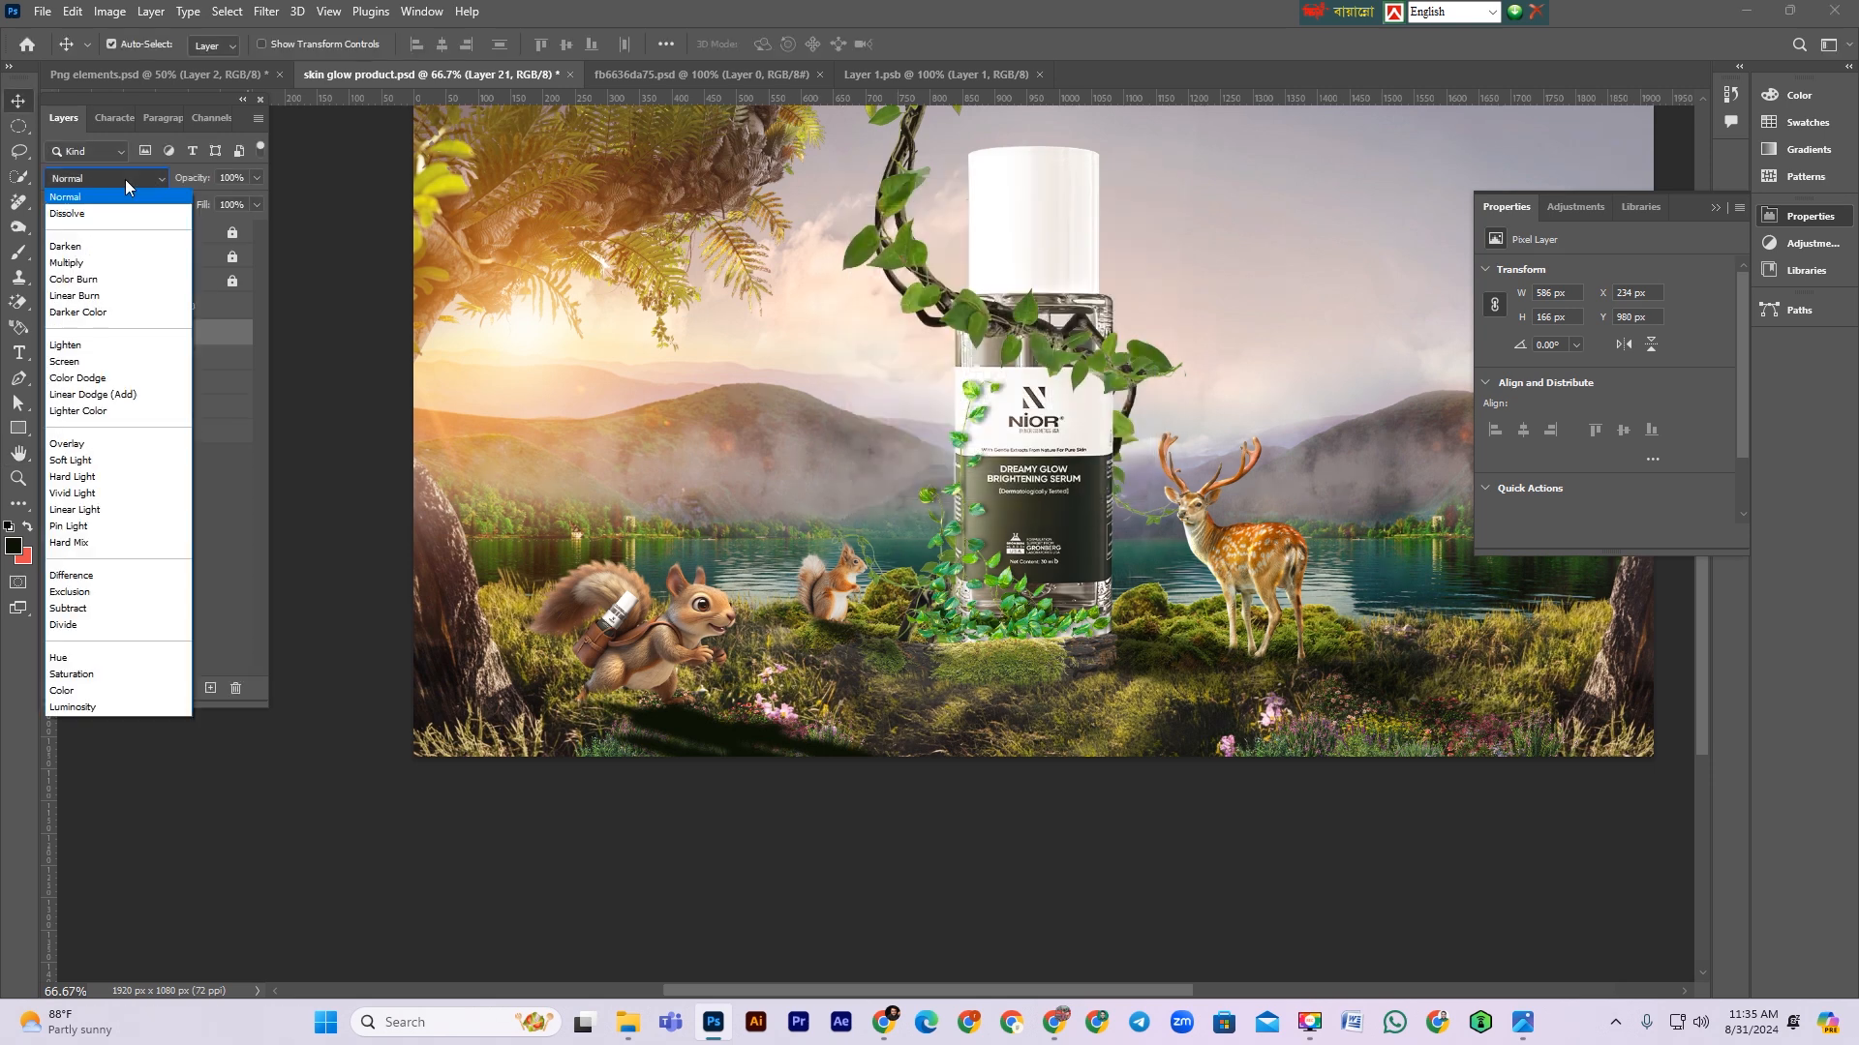
click(72, 262)
drag(210, 183, 195, 179)
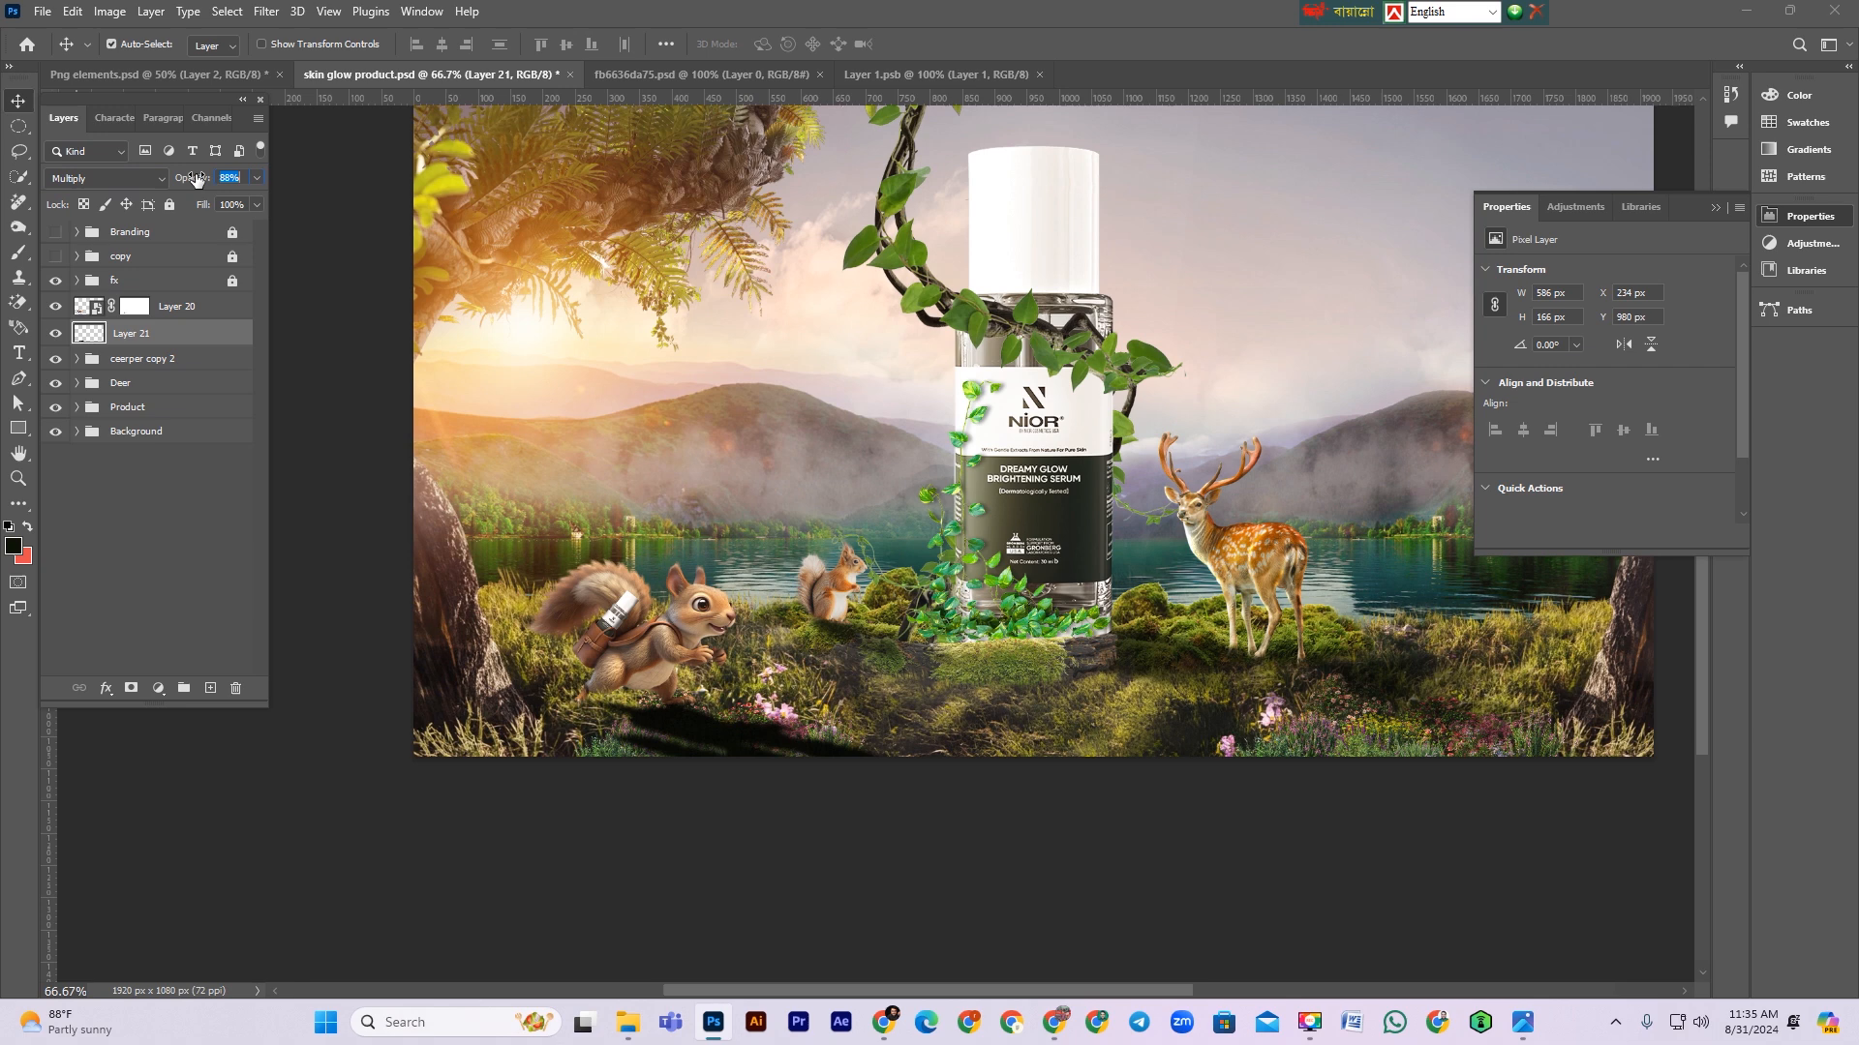
Step: Add a layer mask to the shadow and fade its far end with a gradient
click(131, 689)
key(g)
drag(926, 835, 667, 634)
drag(931, 838, 1050, 912)
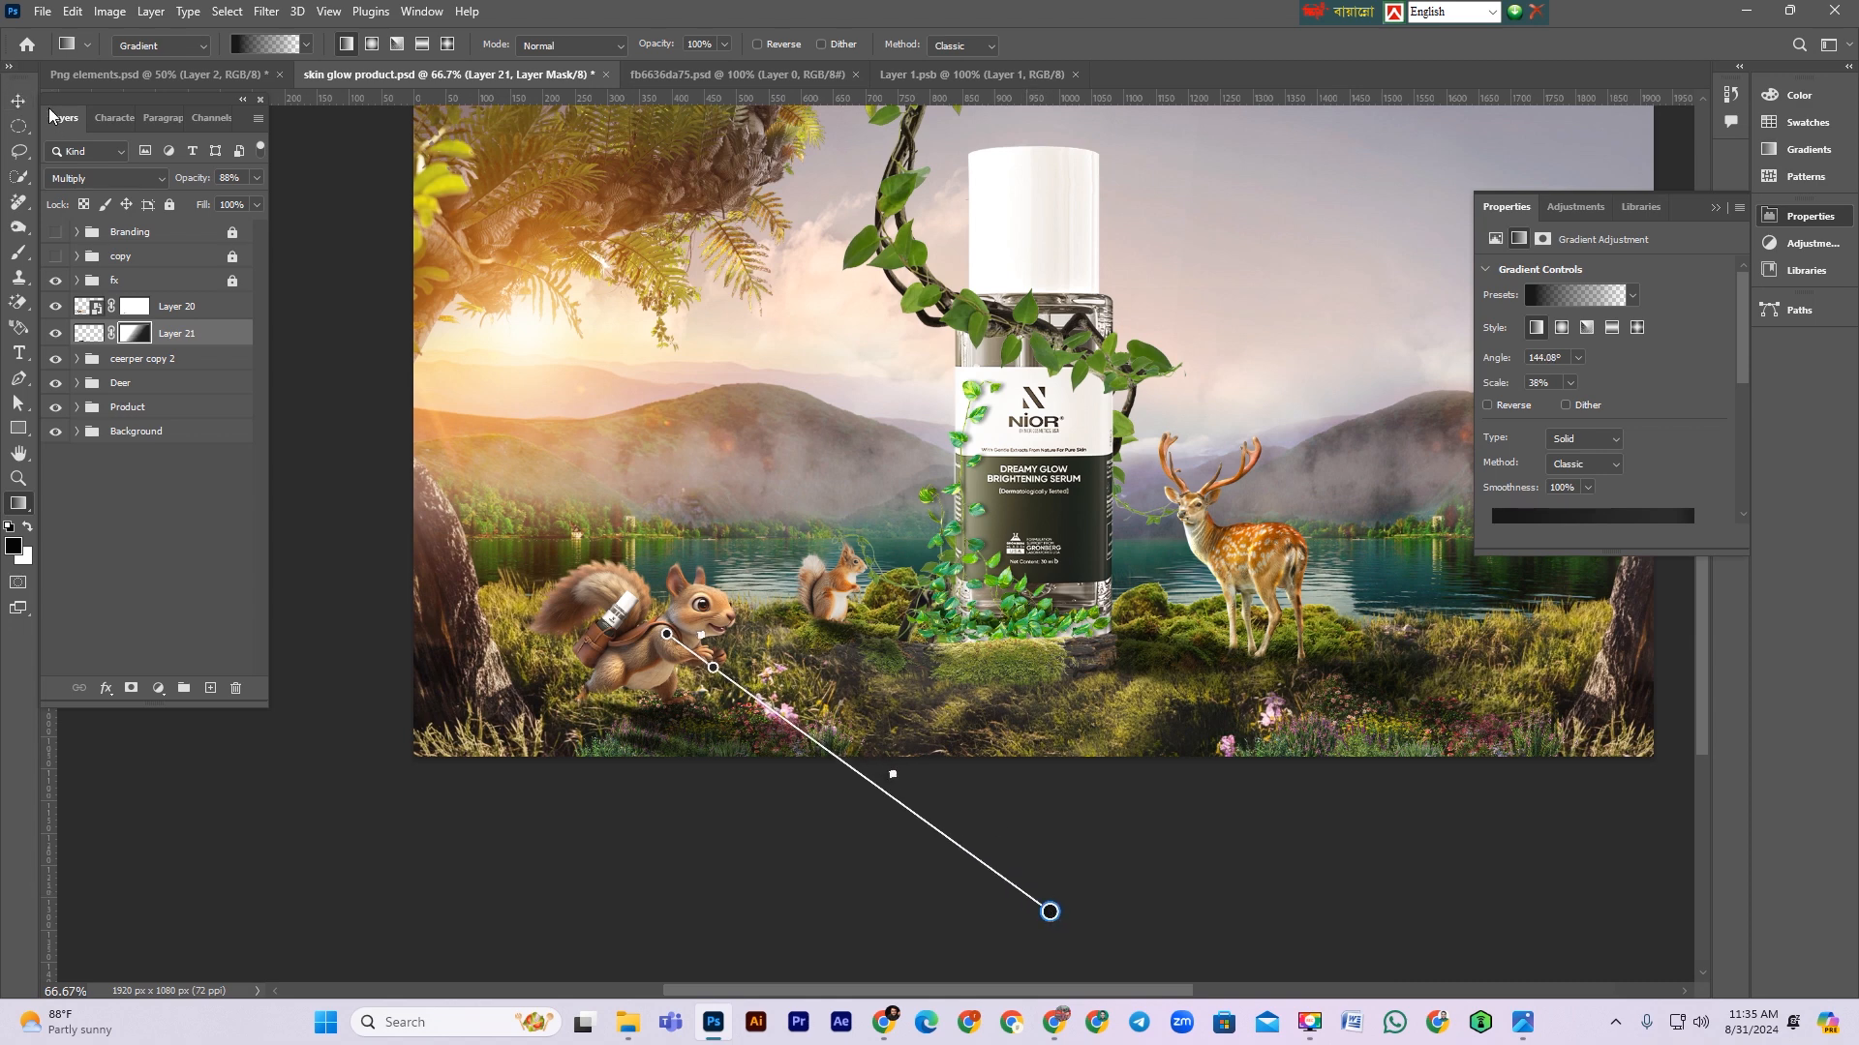
Step: Add an Exposure adjustment clipped to the squirrel and set exposure to -2.33
key(v)
click(193, 311)
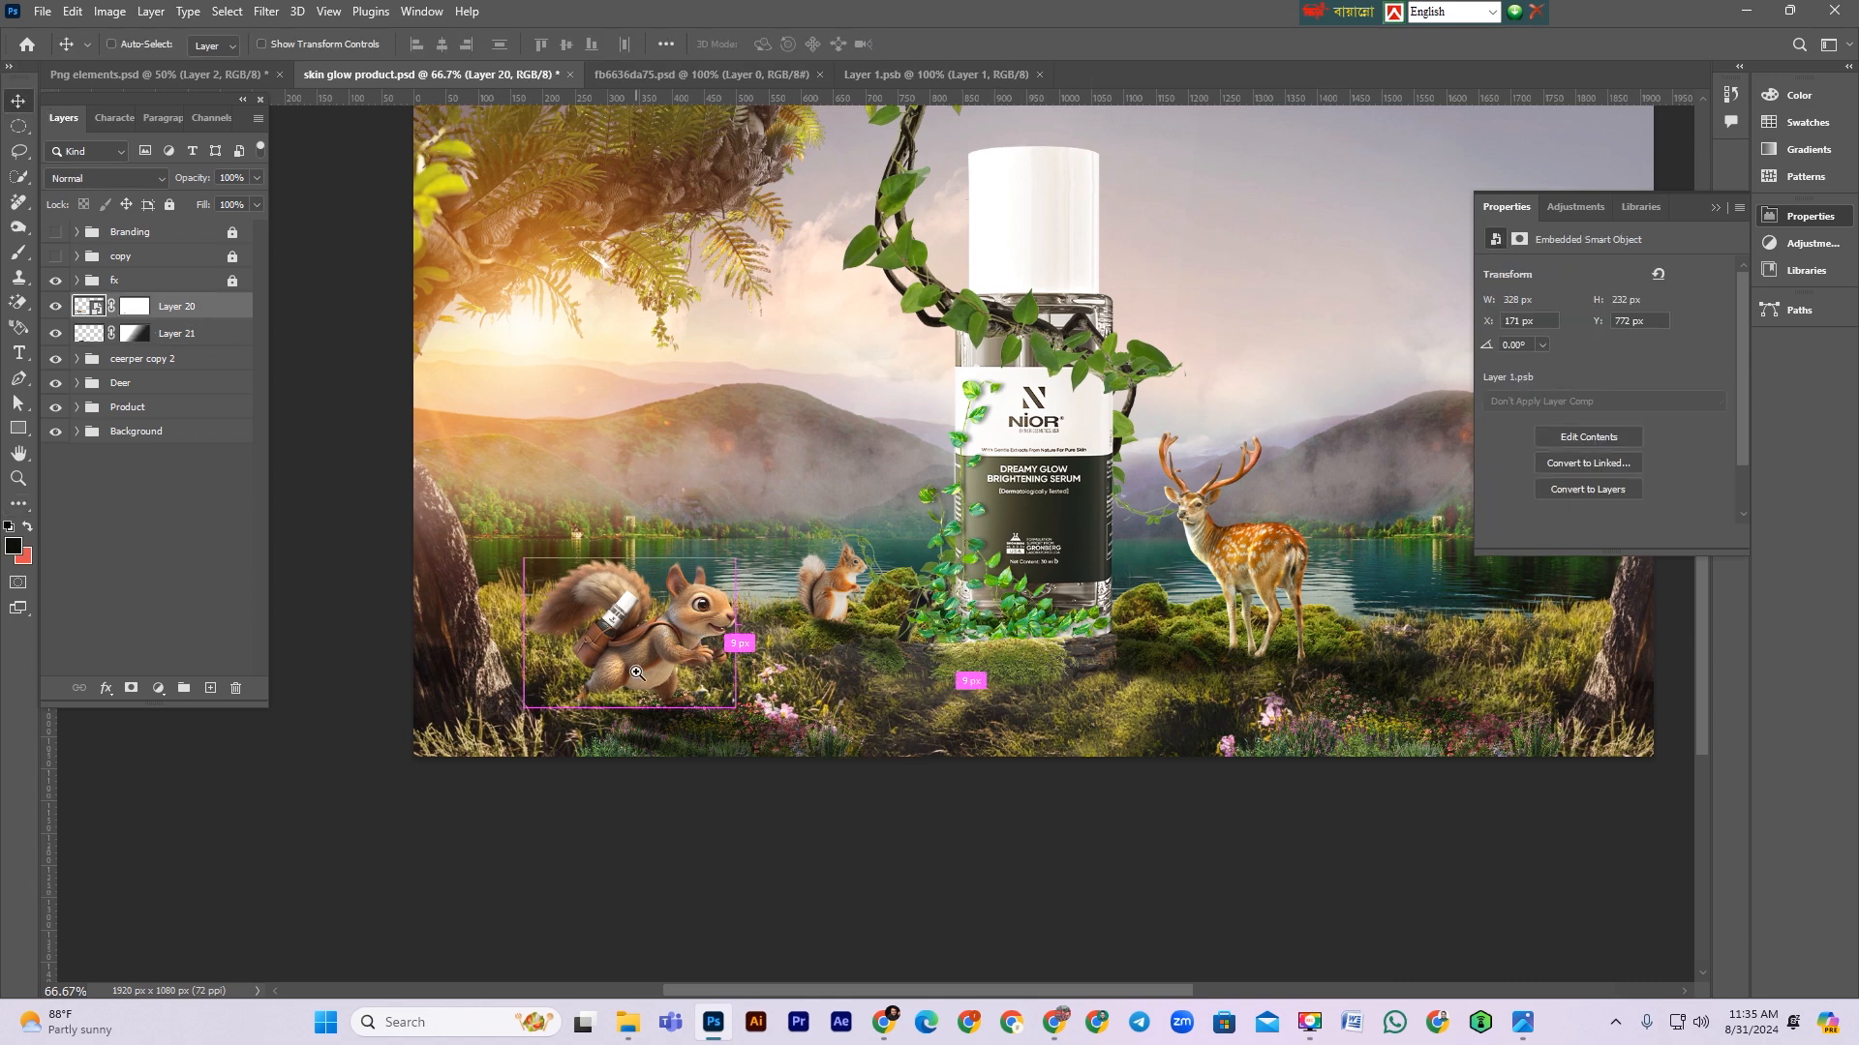
scroll(635, 668, up, 2)
click(157, 688)
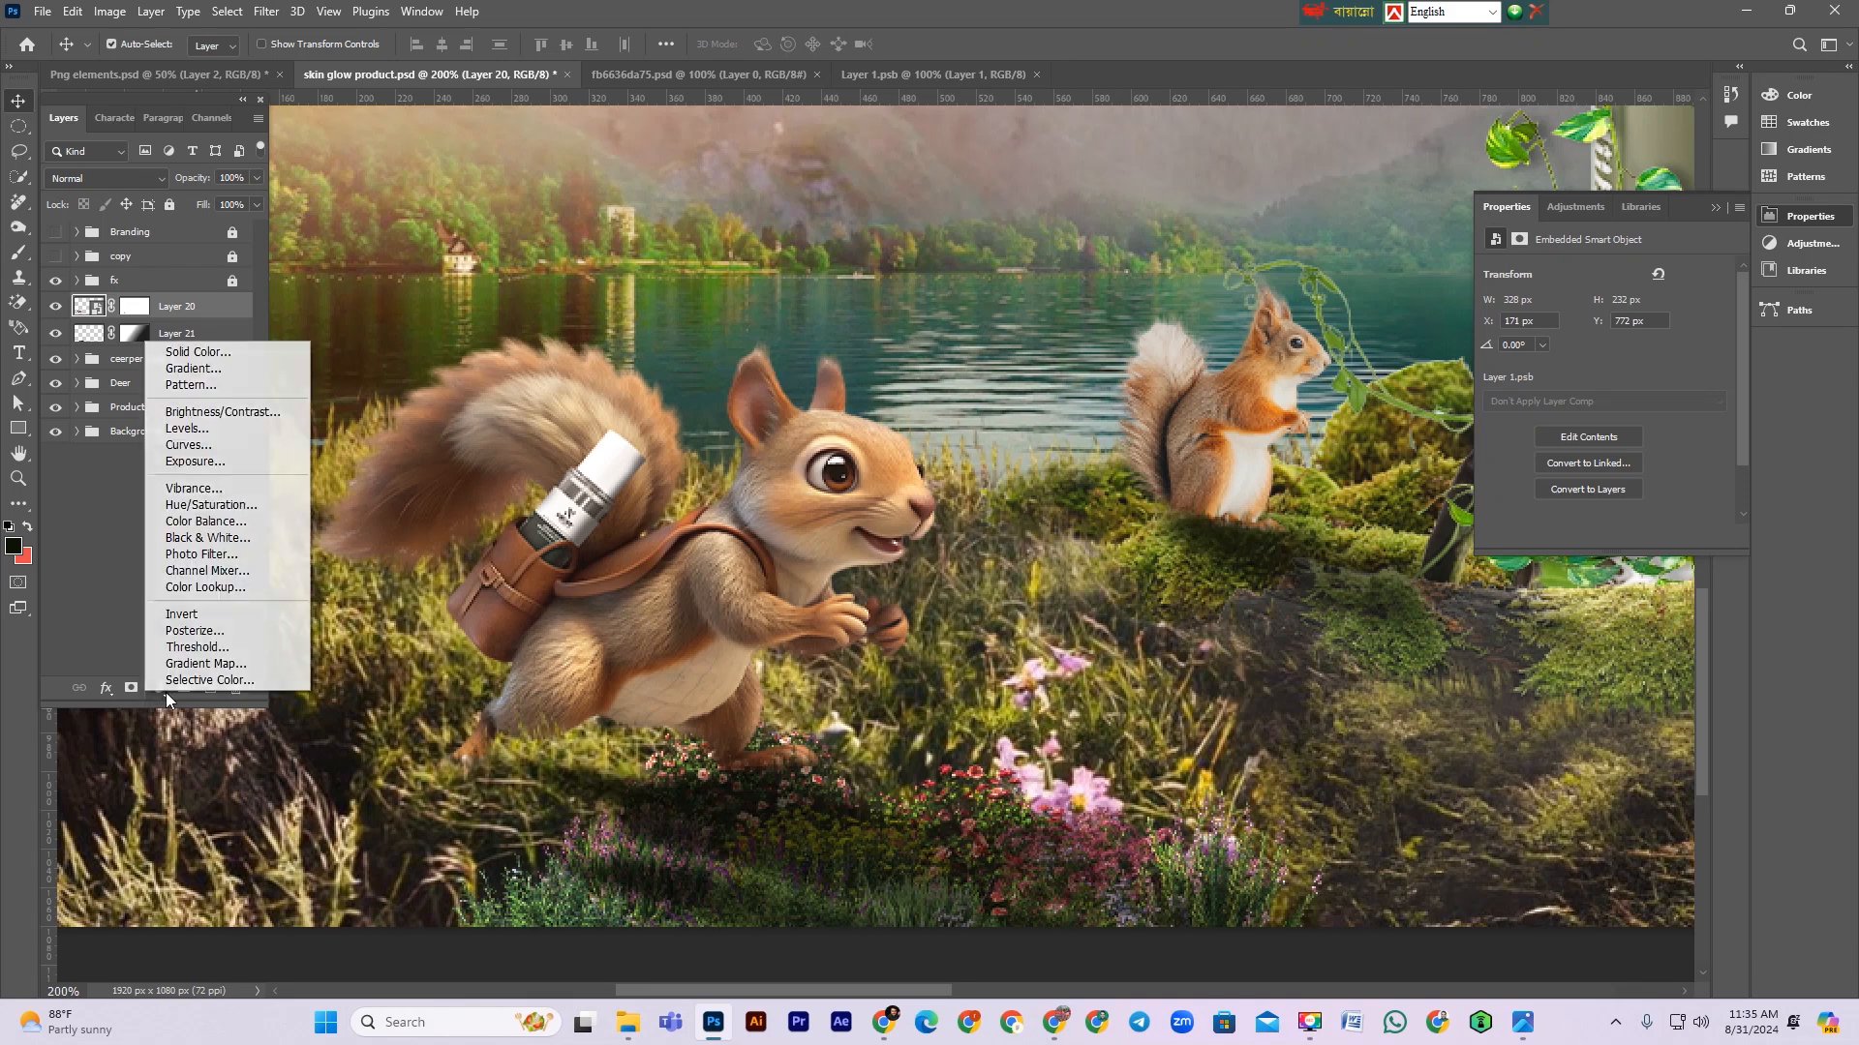
click(212, 463)
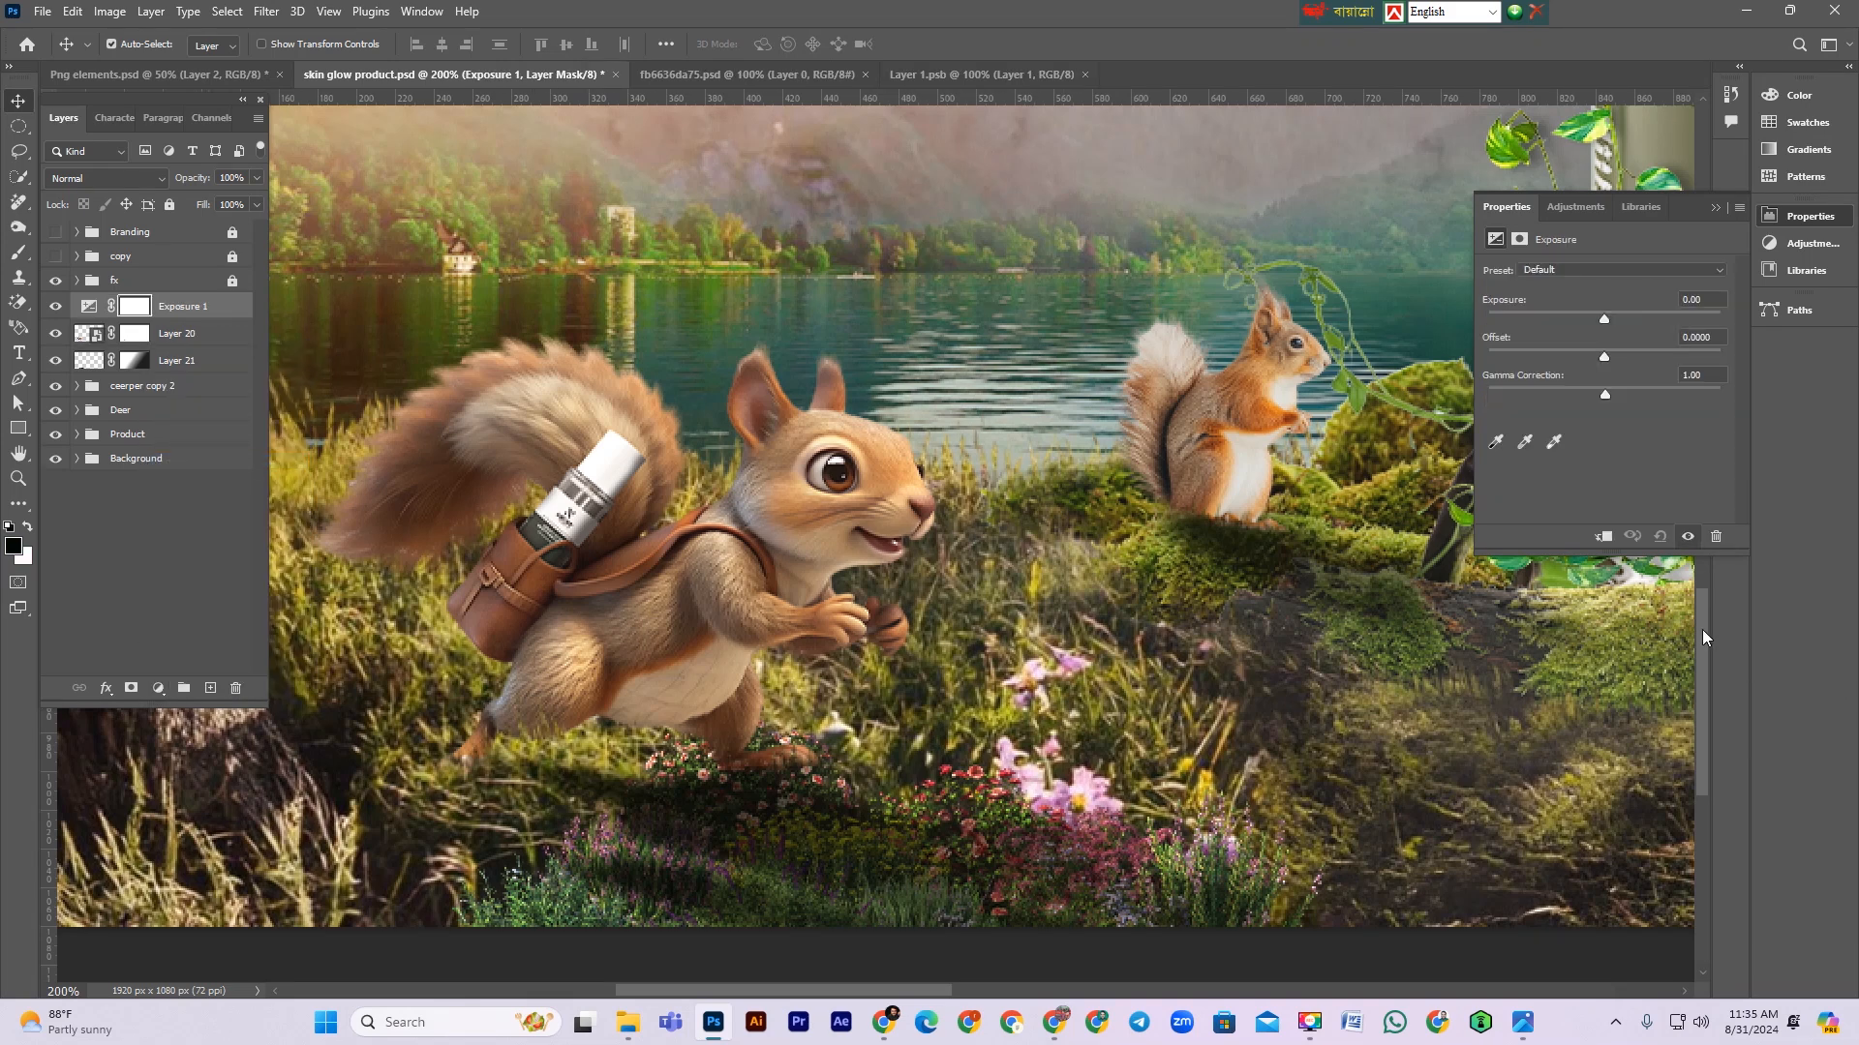
click(1604, 537)
drag(1603, 317, 1562, 312)
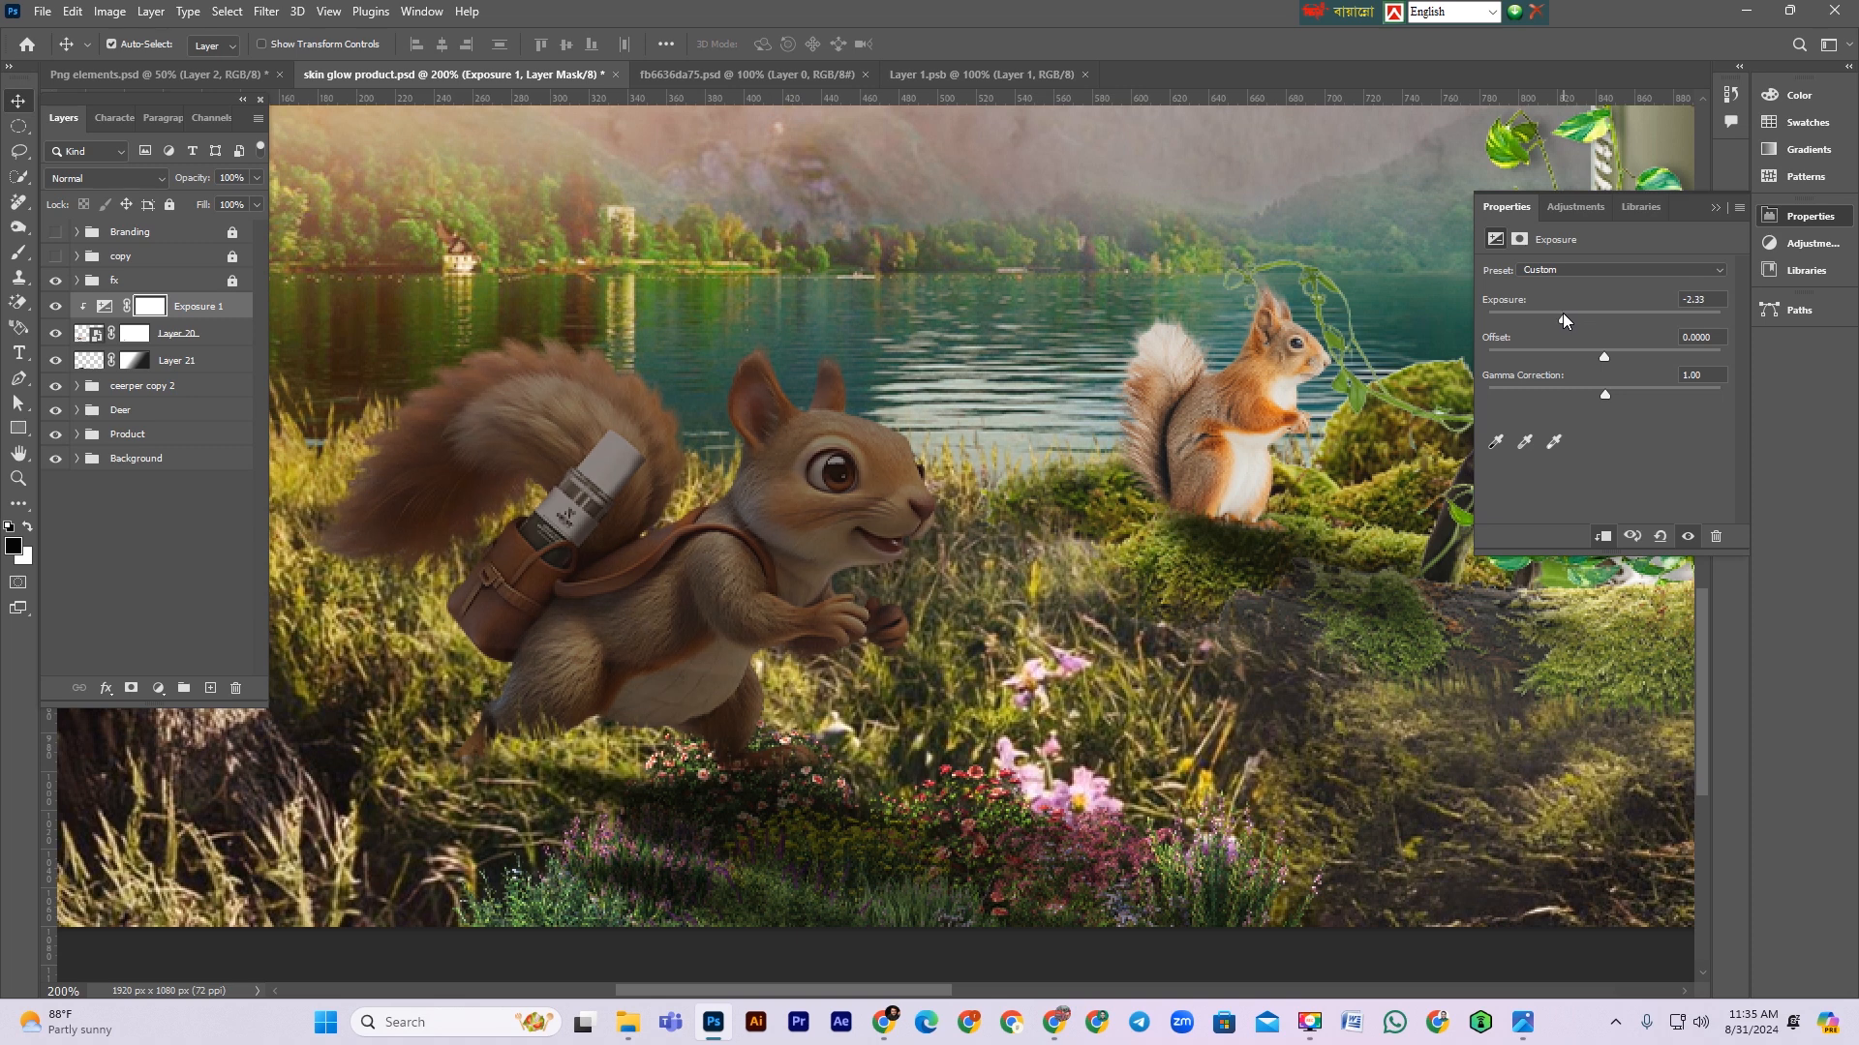
Step: Set the Exposure layer's blend mode to Multiply and invert its mask
click(107, 178)
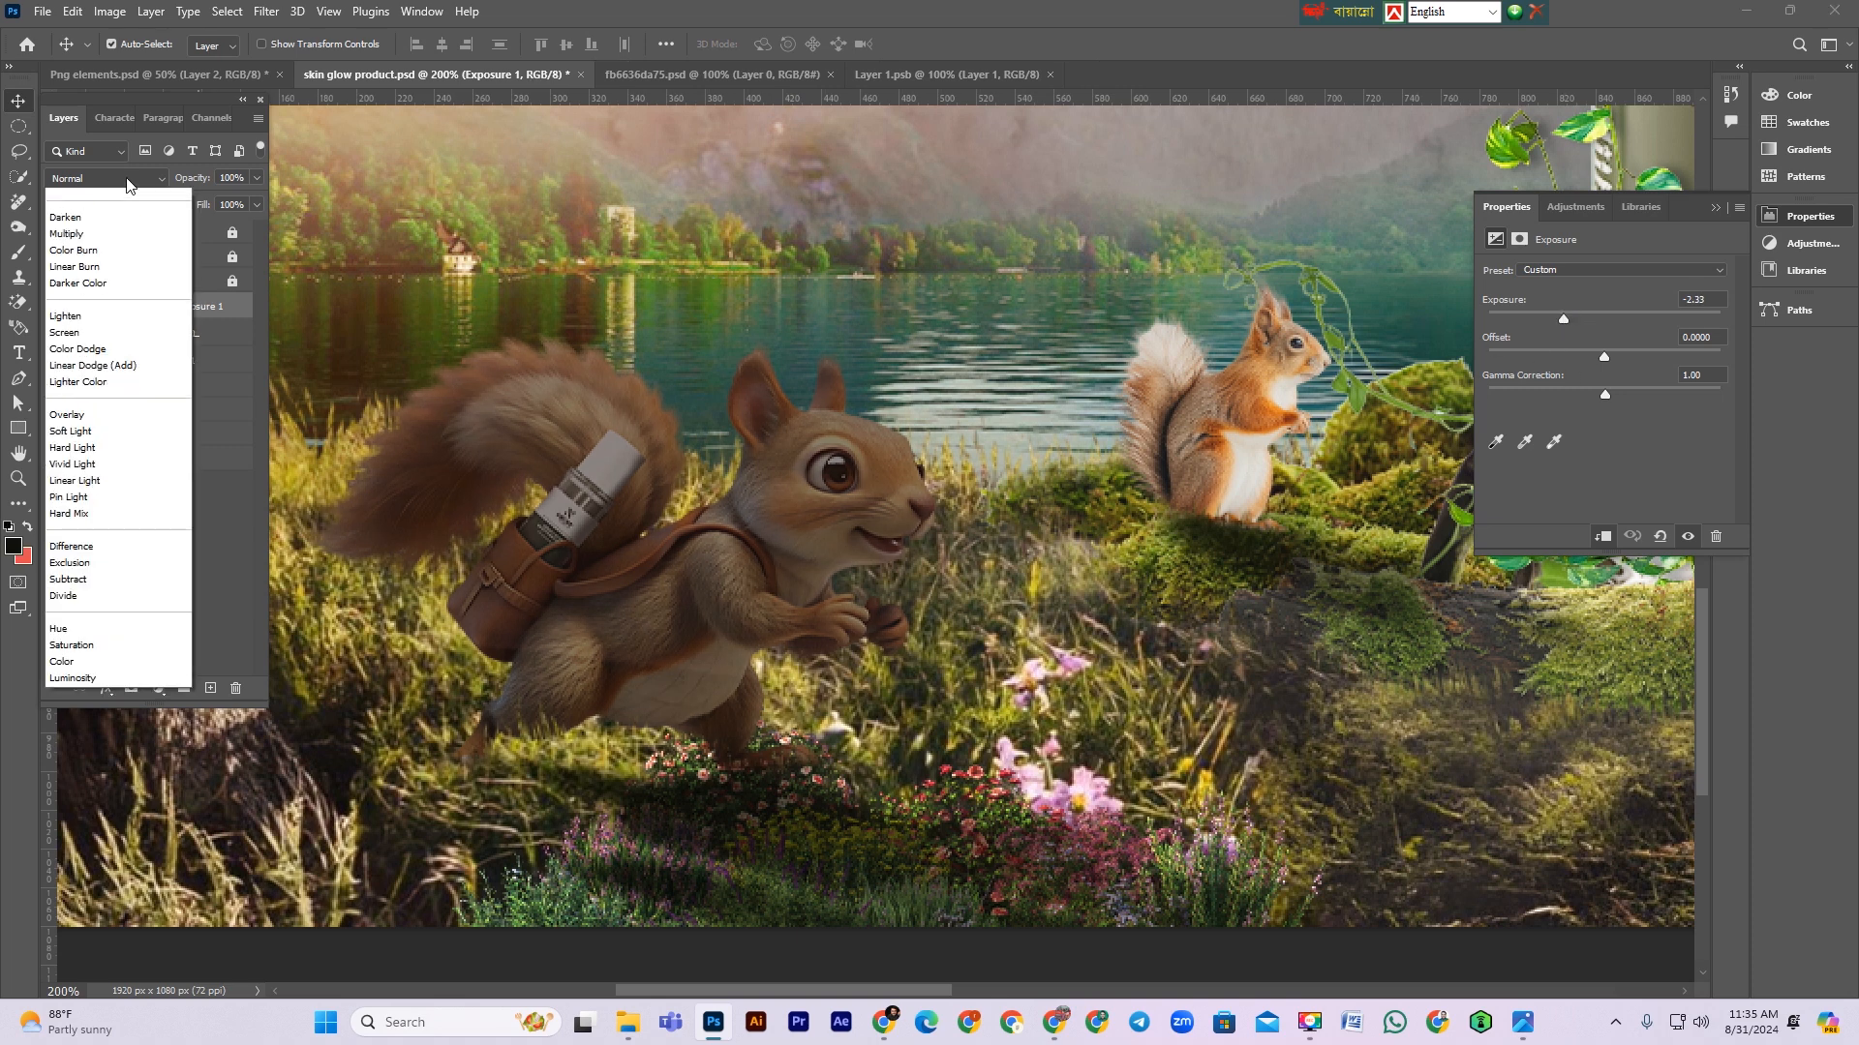
click(82, 264)
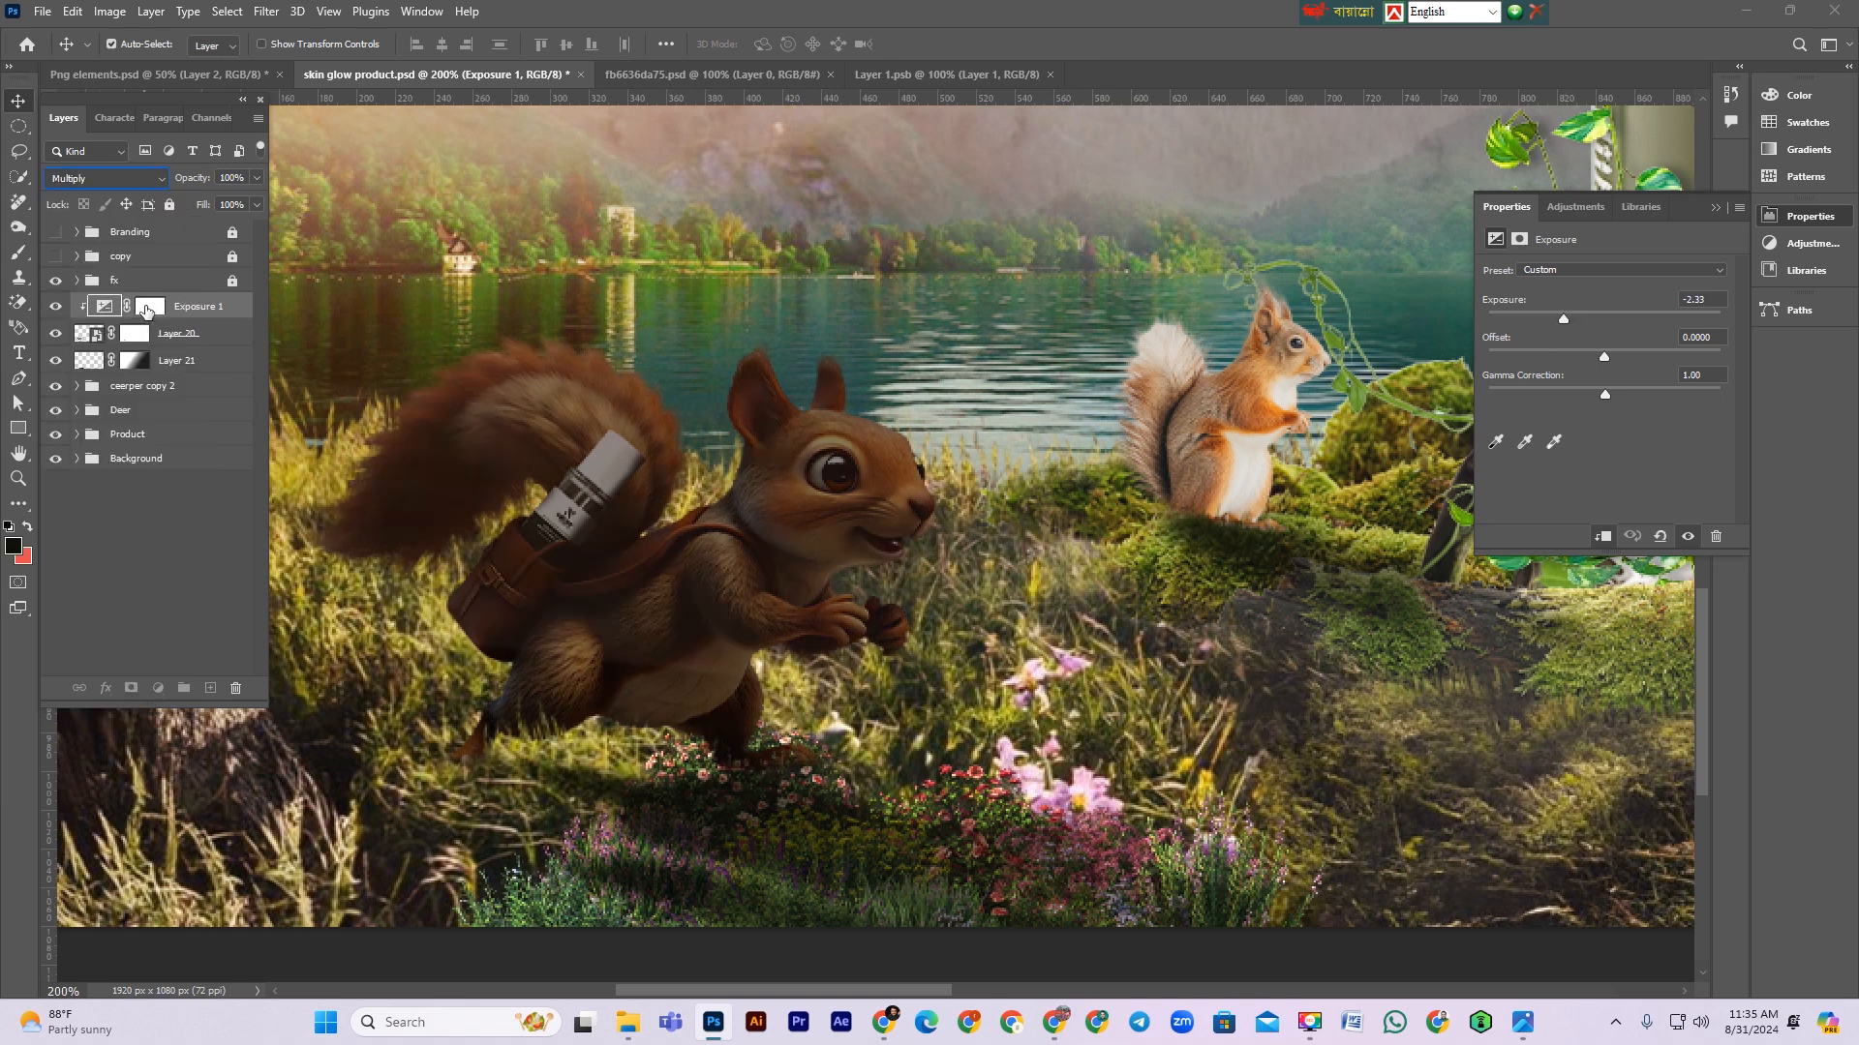
click(146, 308)
key(ctrl+i)
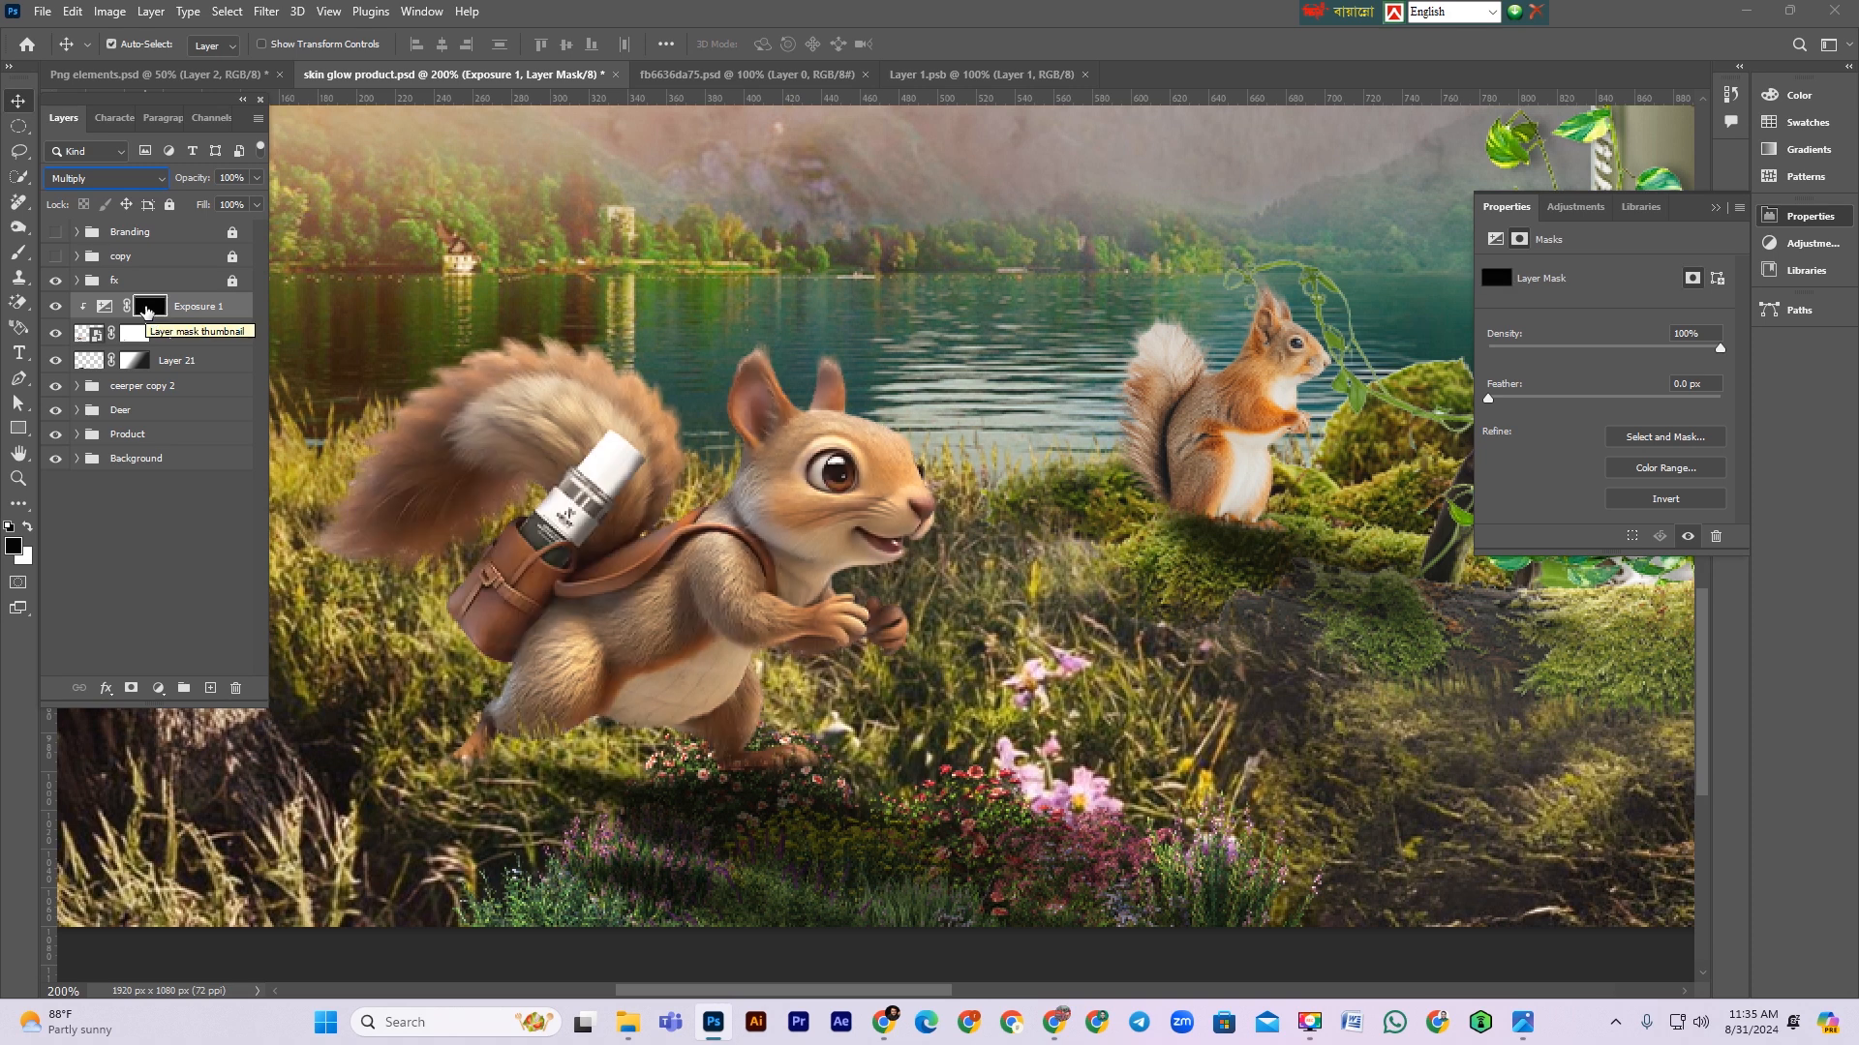
Step: Paint white on the Exposure mask with a soft brush to darken the squirrel's feet and hands
key(b)
key(bracketleft)
key(bracketleft)
key(bracketleft)
key(bracketleft)
key(bracketleft)
key(bracketleft)
key(bracketleft)
key(bracketleft)
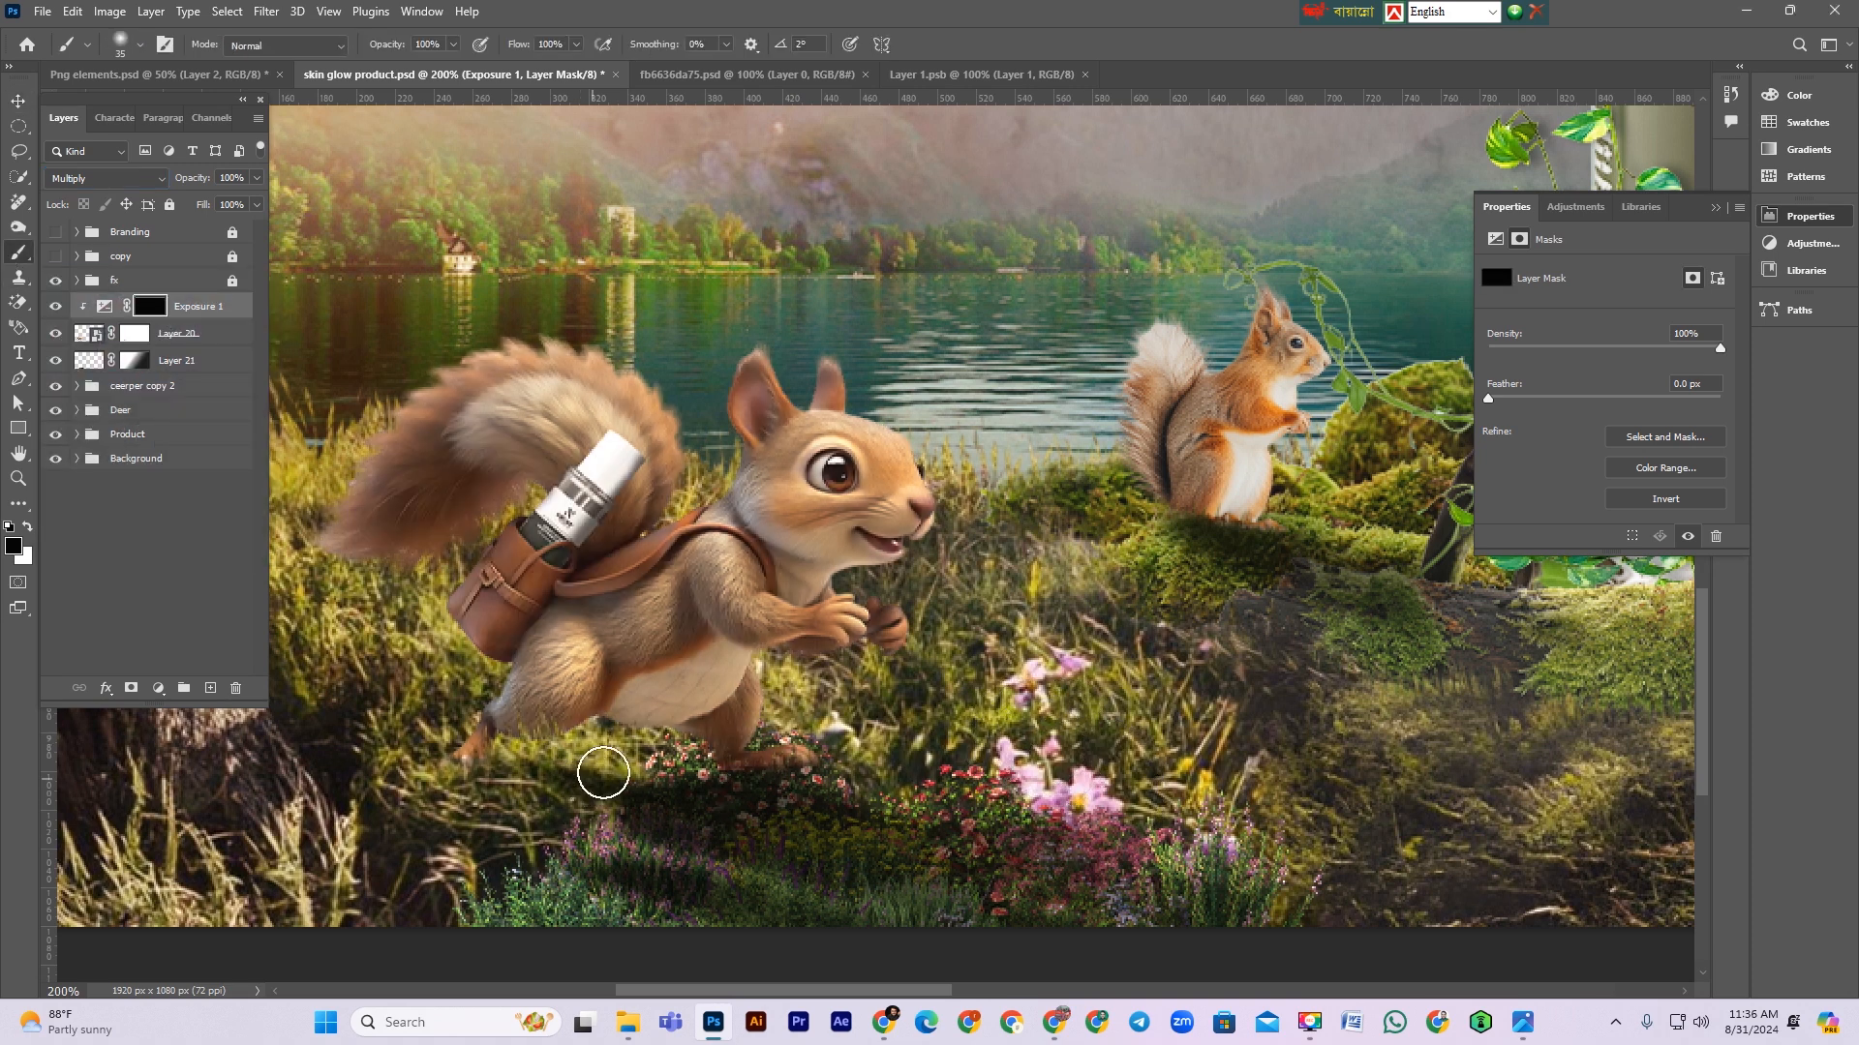
right_click(603, 772)
click(548, 828)
key(bracketleft)
key(x)
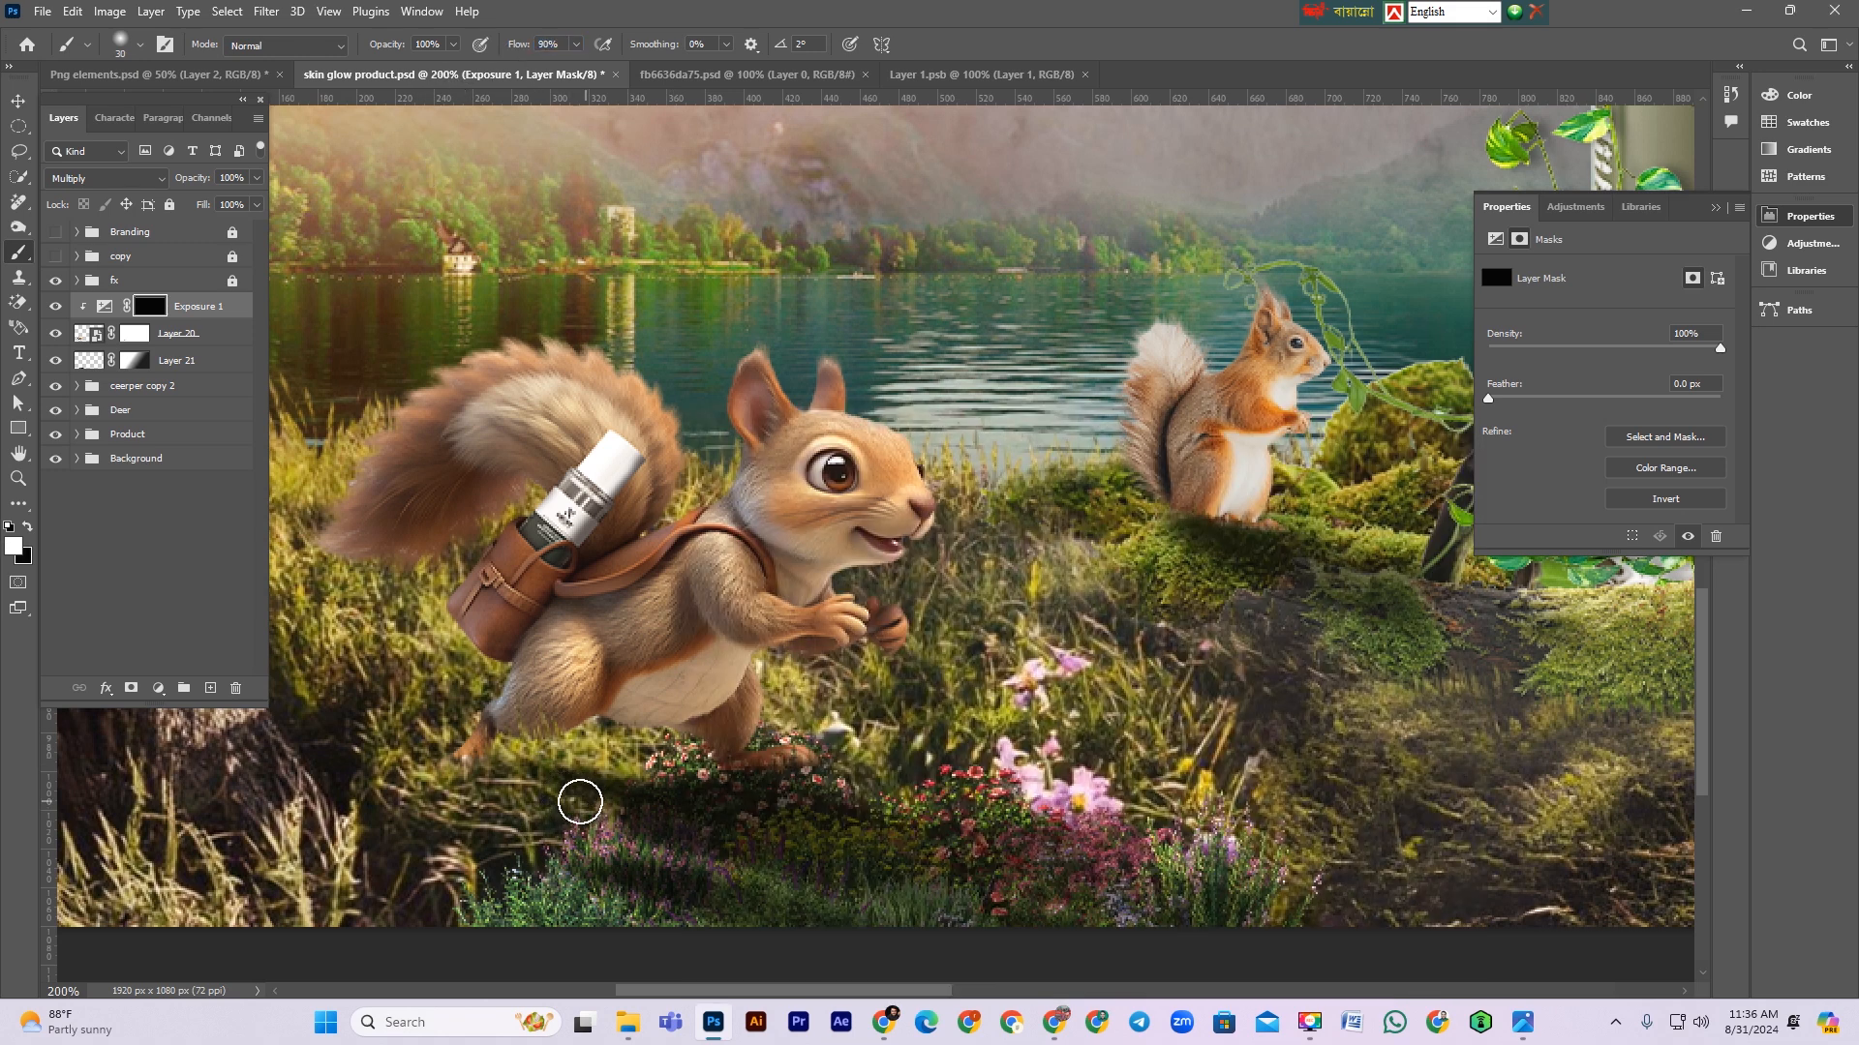
drag(600, 741, 662, 754)
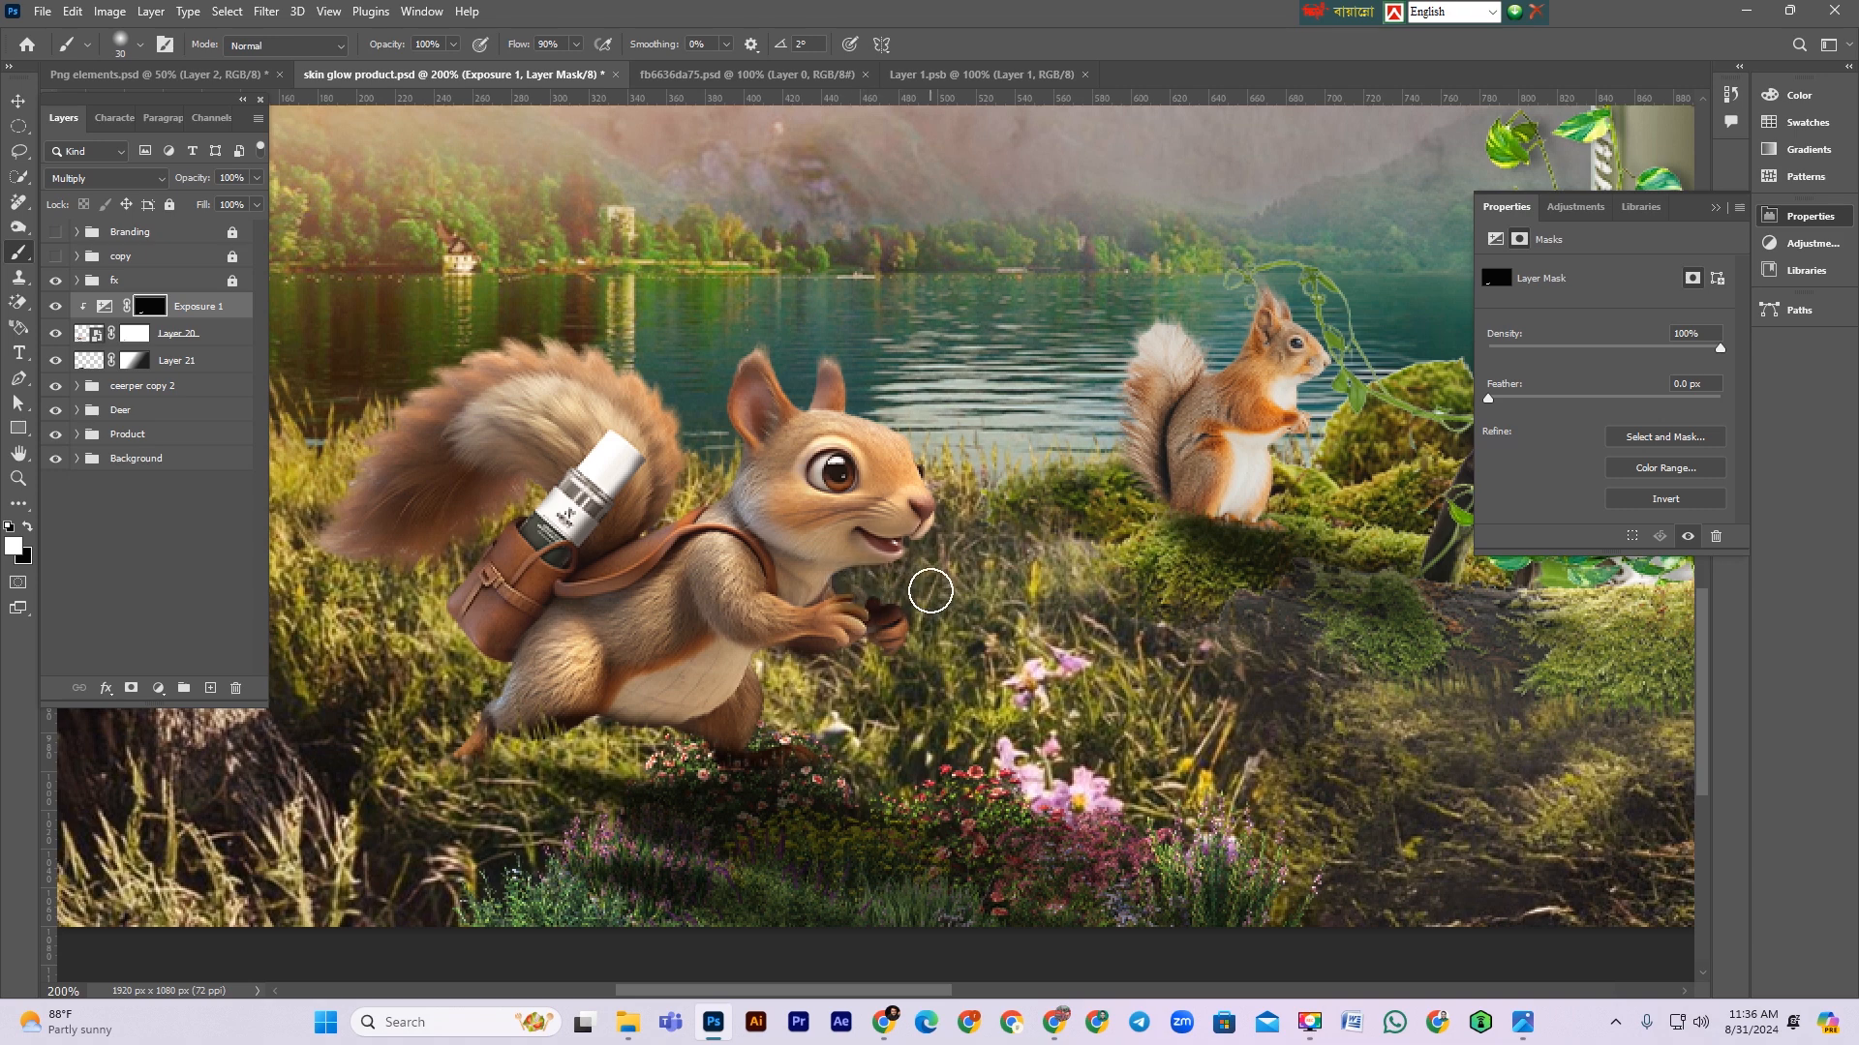
drag(852, 593, 935, 634)
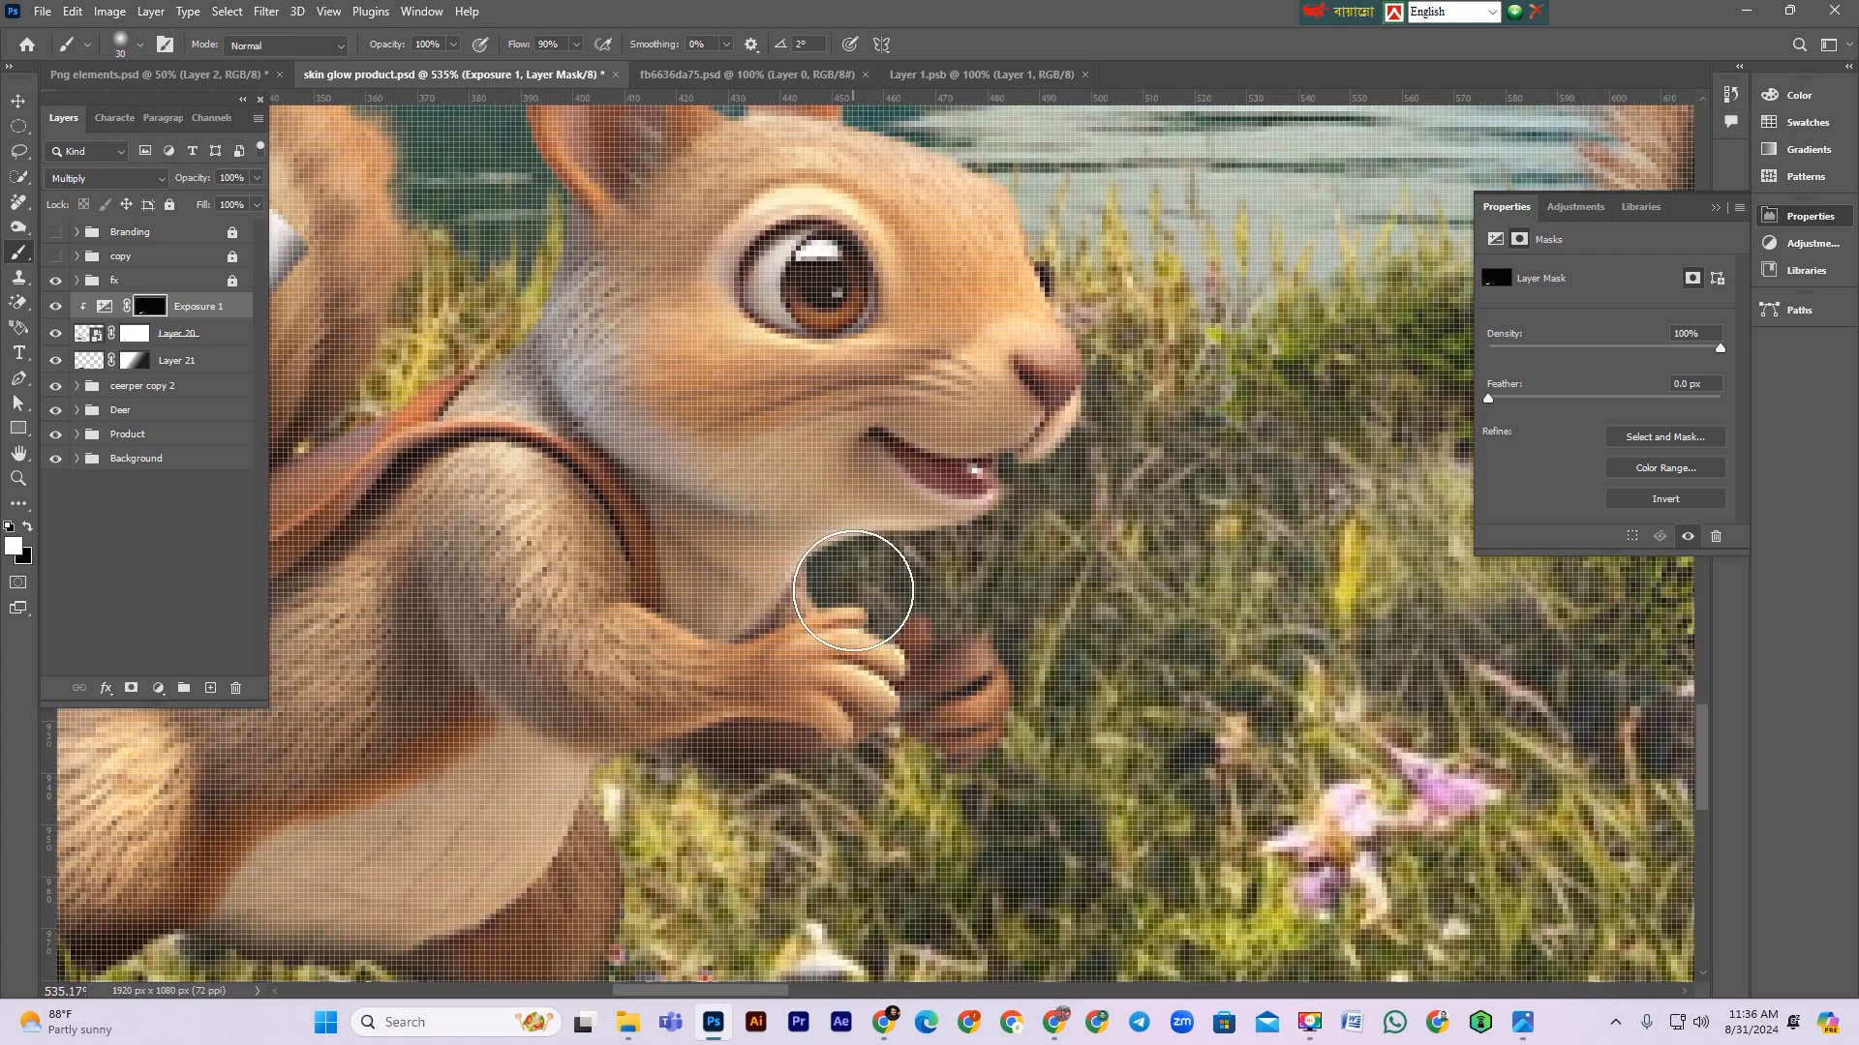
Step: Continue painting shading on the Exposure mask along the squirrel's belly and lower body at closer zoom
key(bracketleft)
key(bracketleft)
key(bracketleft)
key(bracketleft)
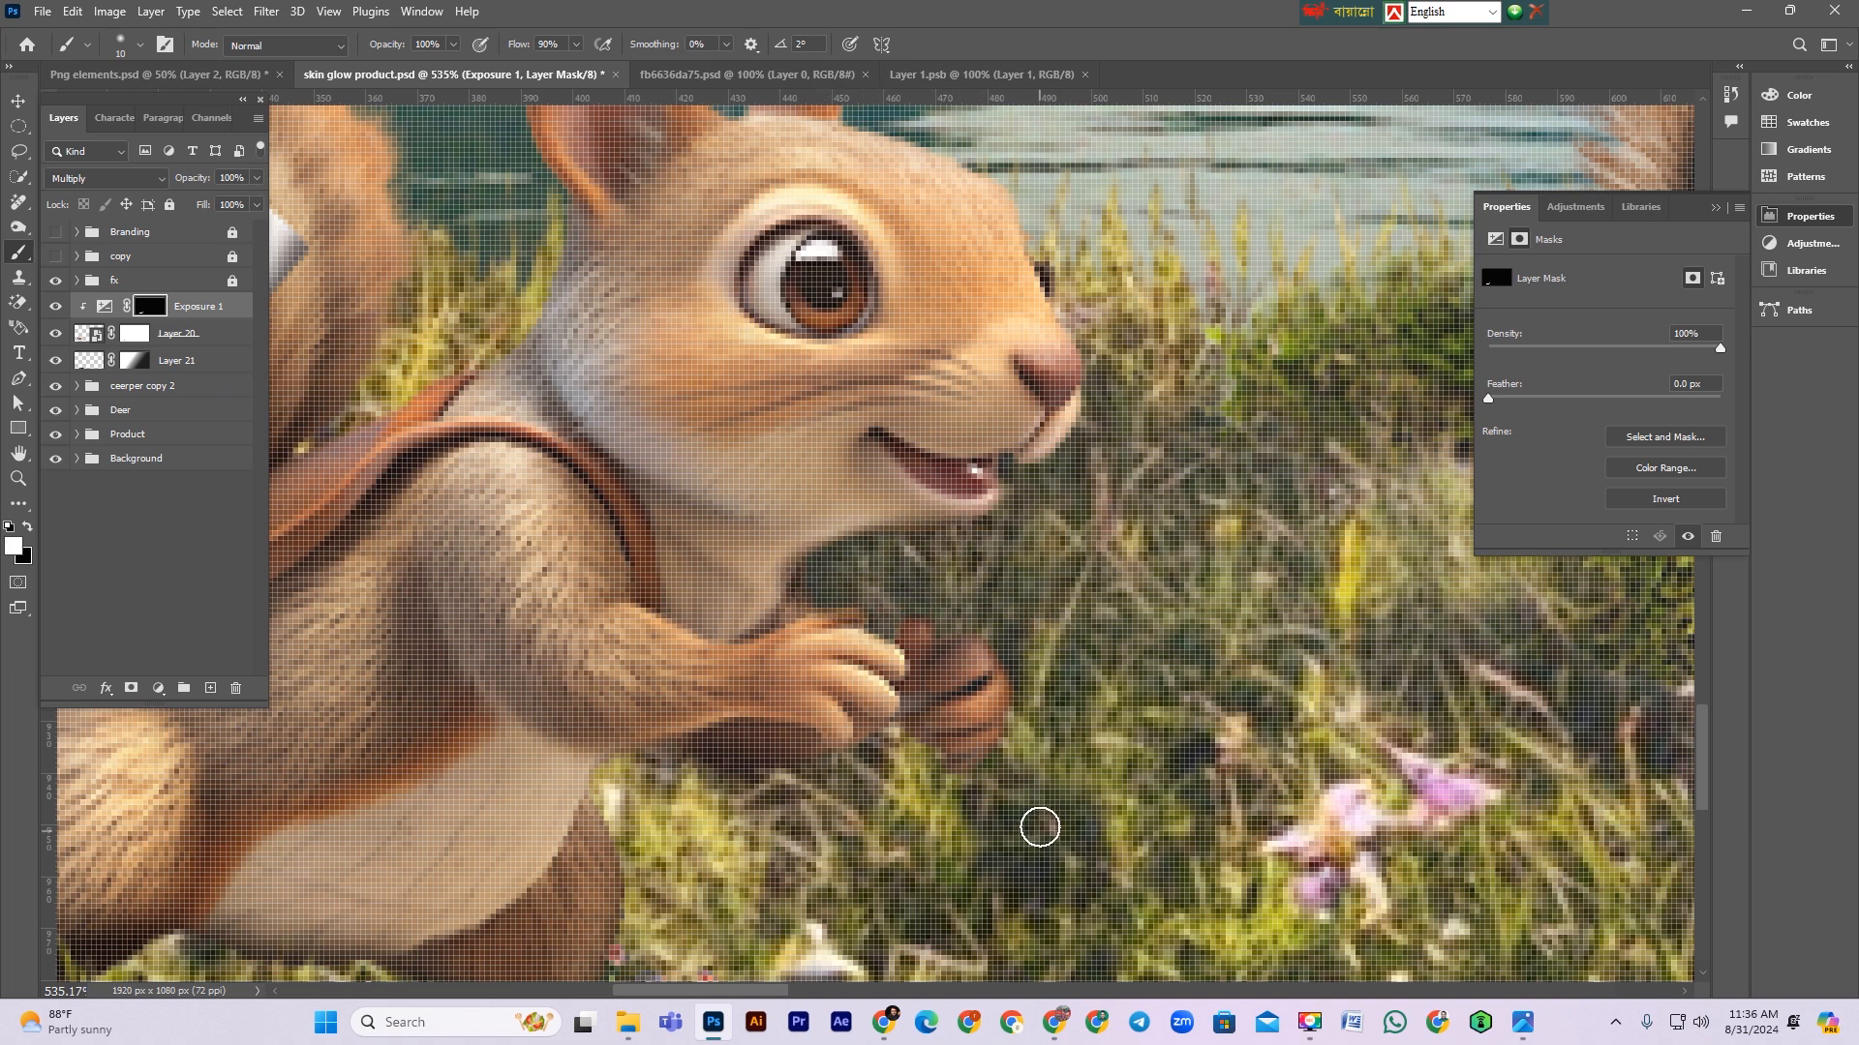
key(ctrl+minus)
key(ctrl+minus)
key(ctrl+minus)
key(ctrl+minus)
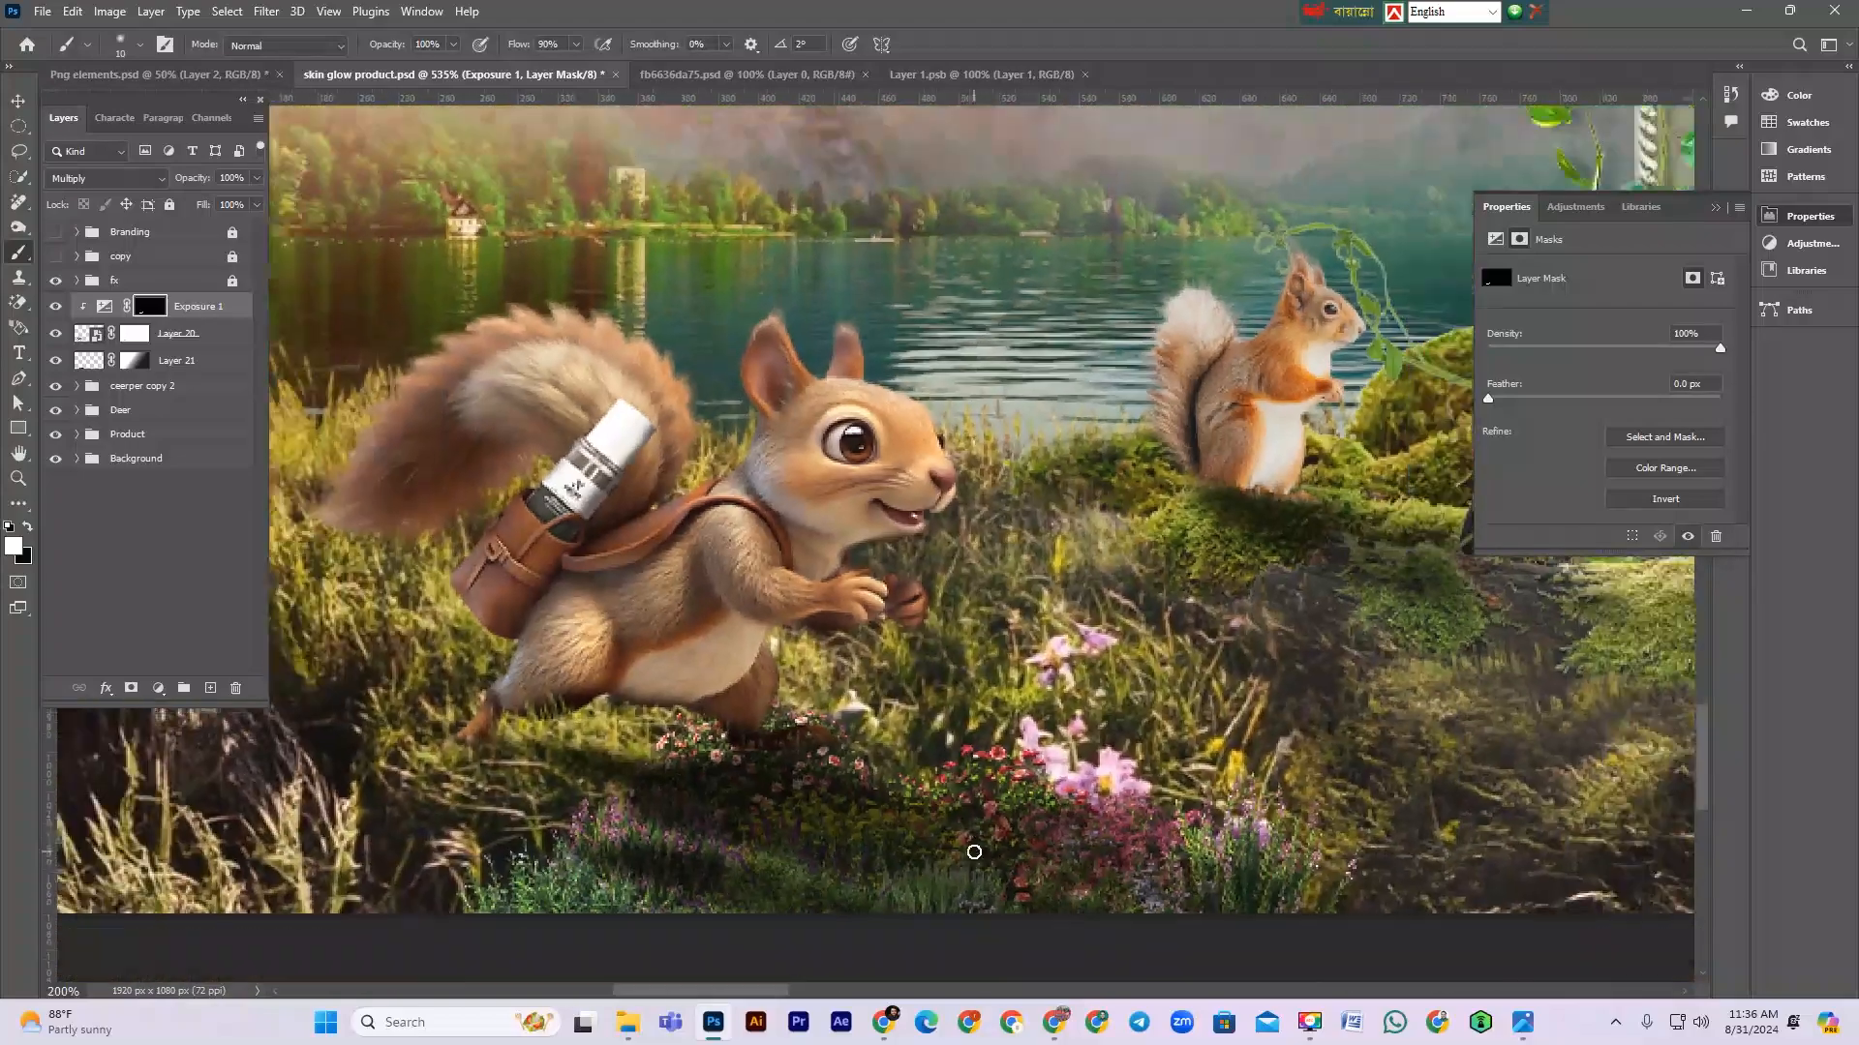
drag(800, 642, 871, 731)
key(ctrl+minus)
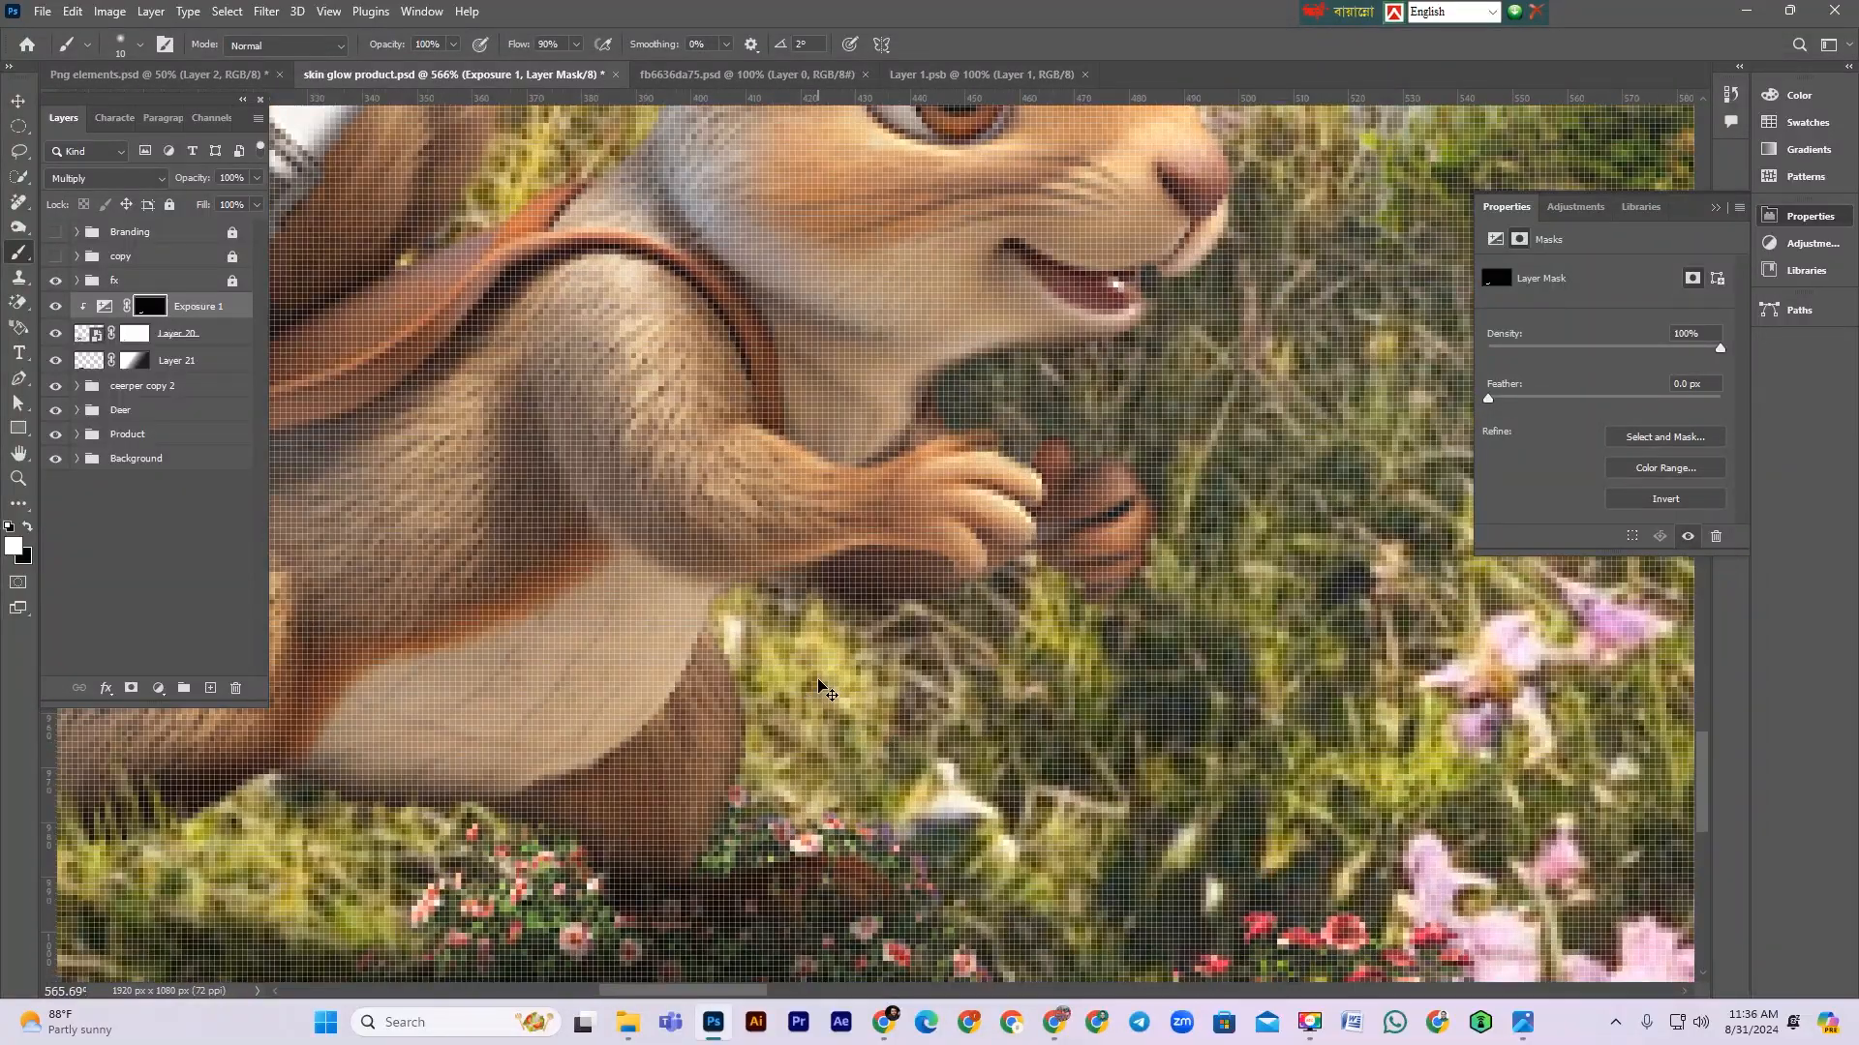
key(bracketright)
key(bracketright)
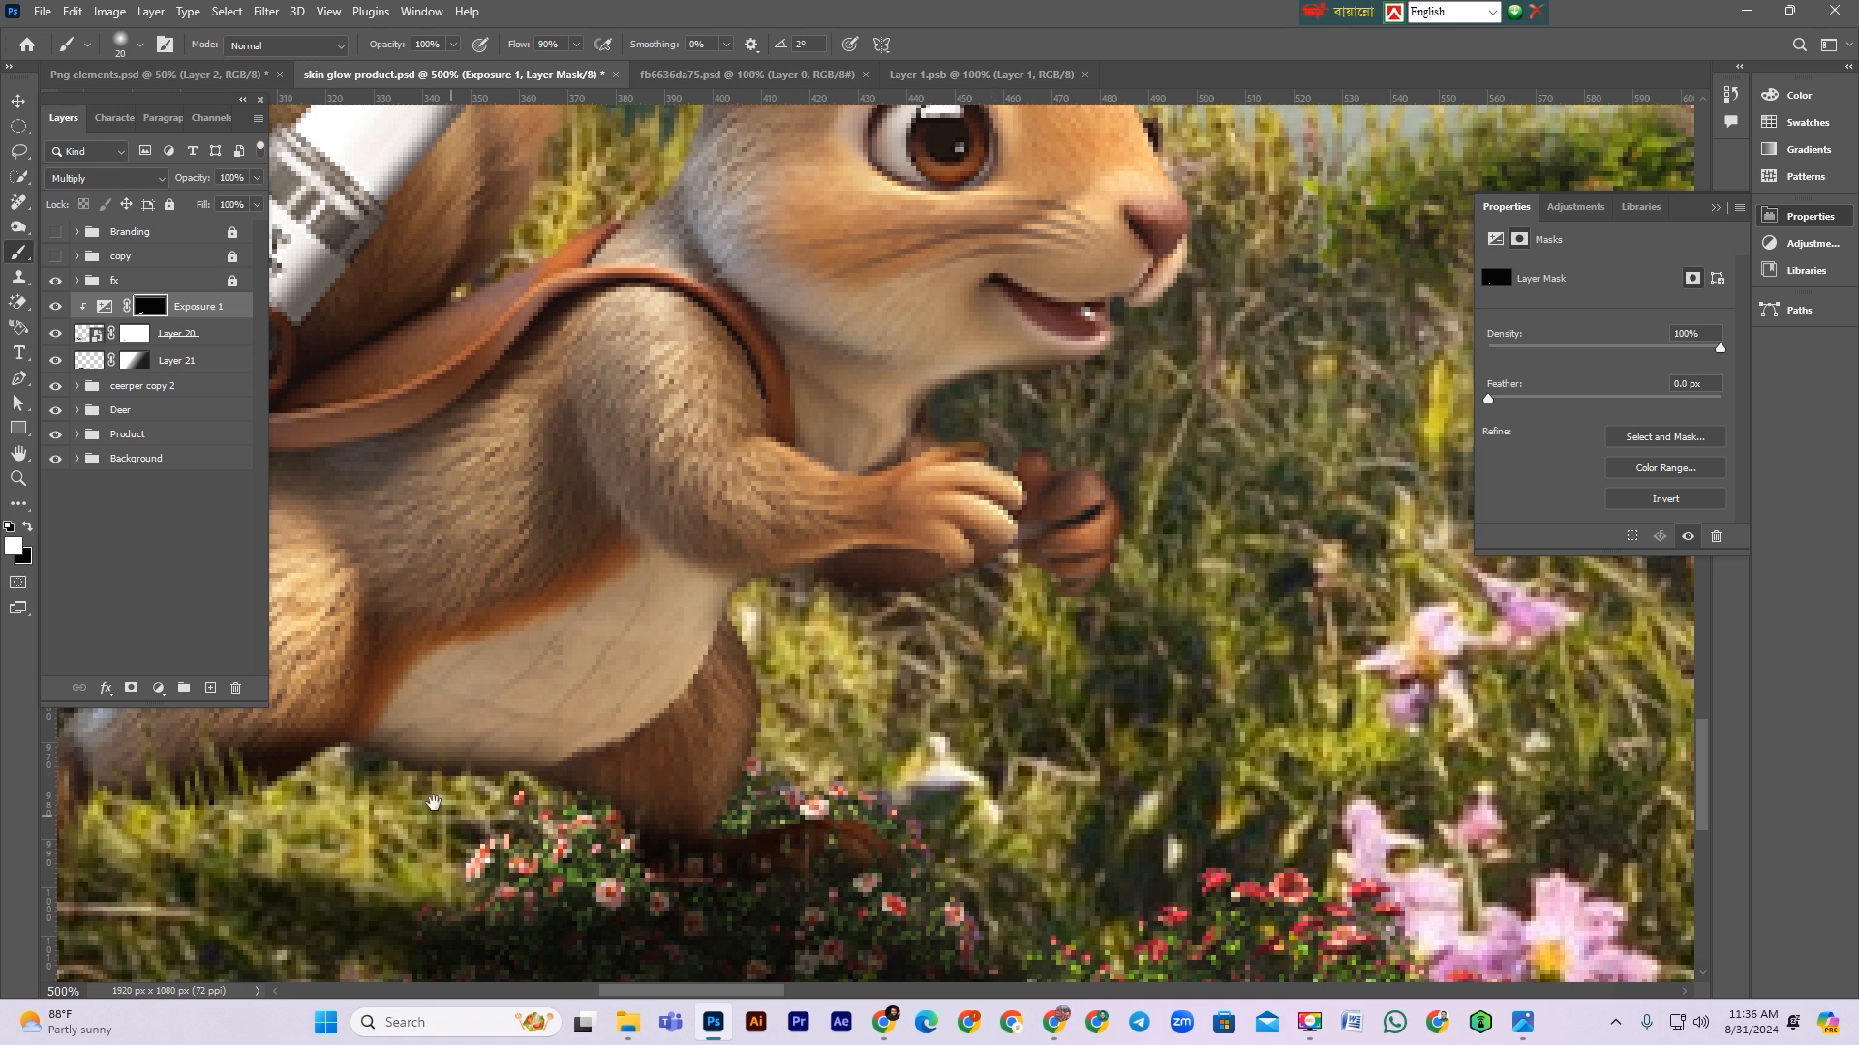
drag(433, 803, 1023, 755)
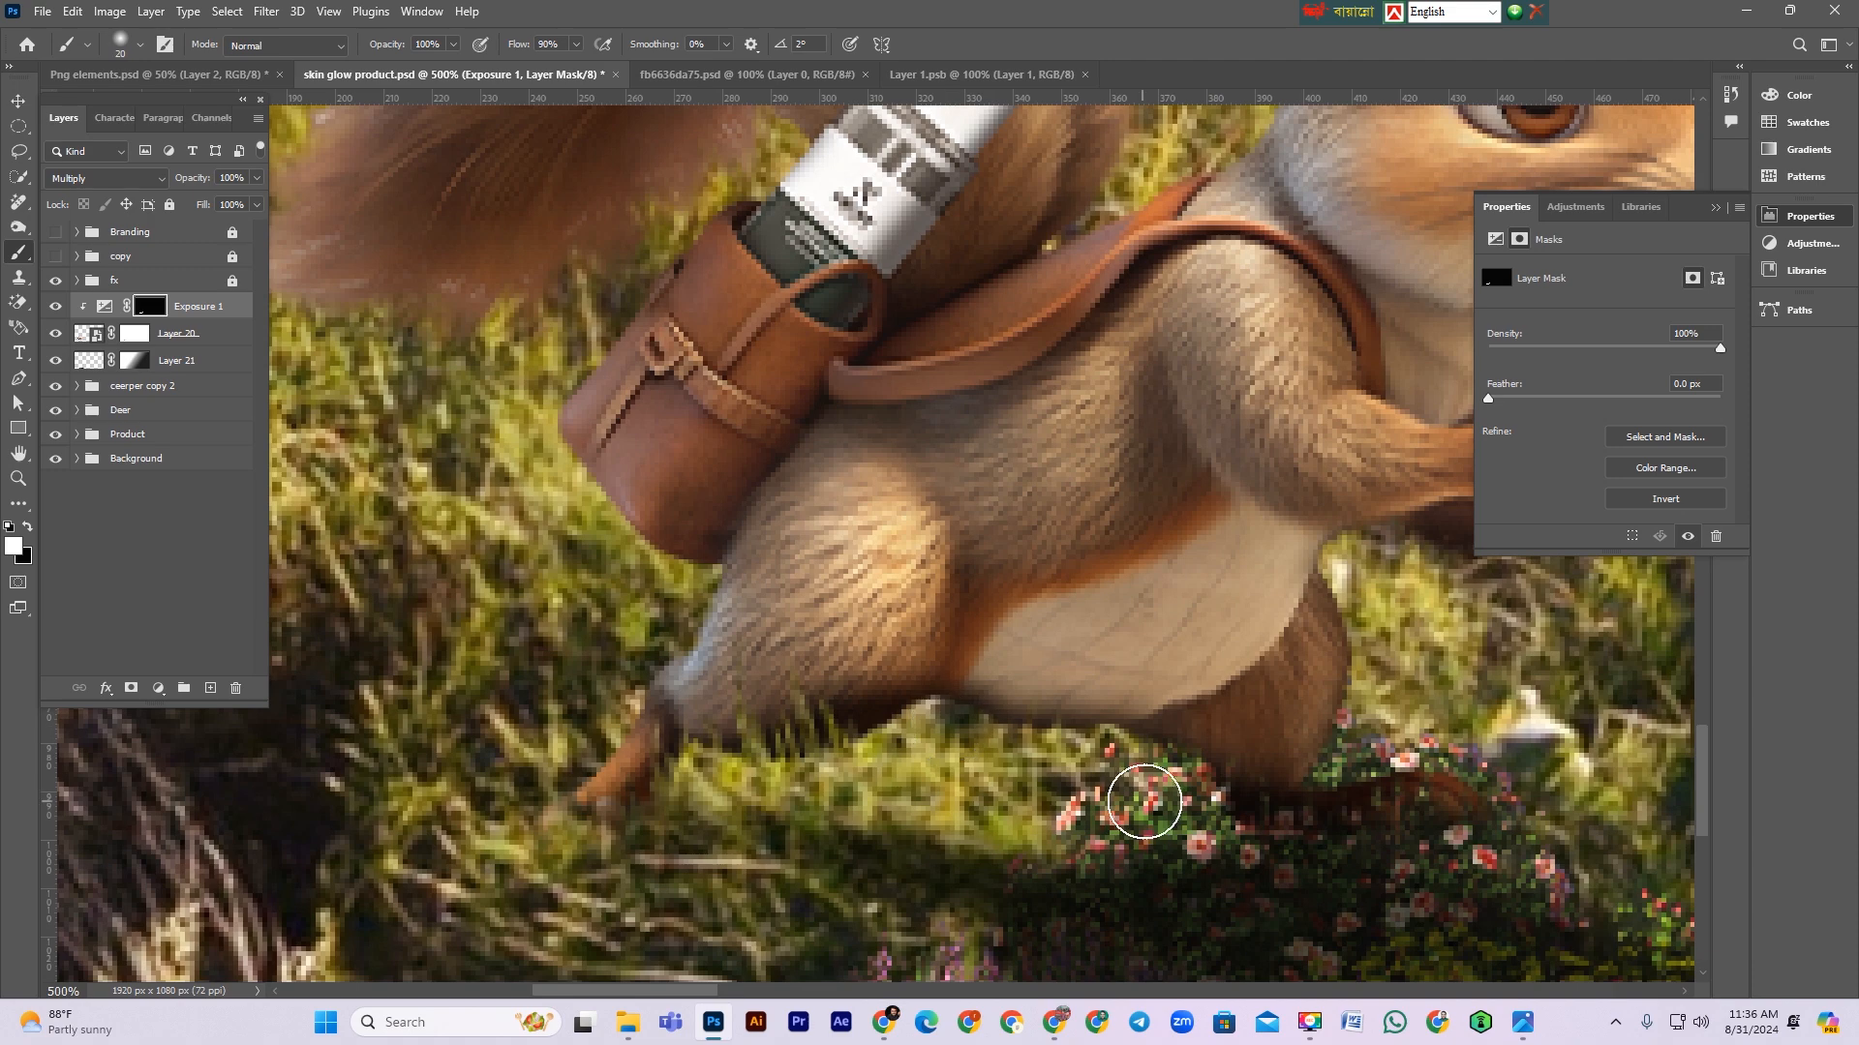
key(ctrl+minus)
key(ctrl+minus)
key(ctrl+minus)
key(ctrl+minus)
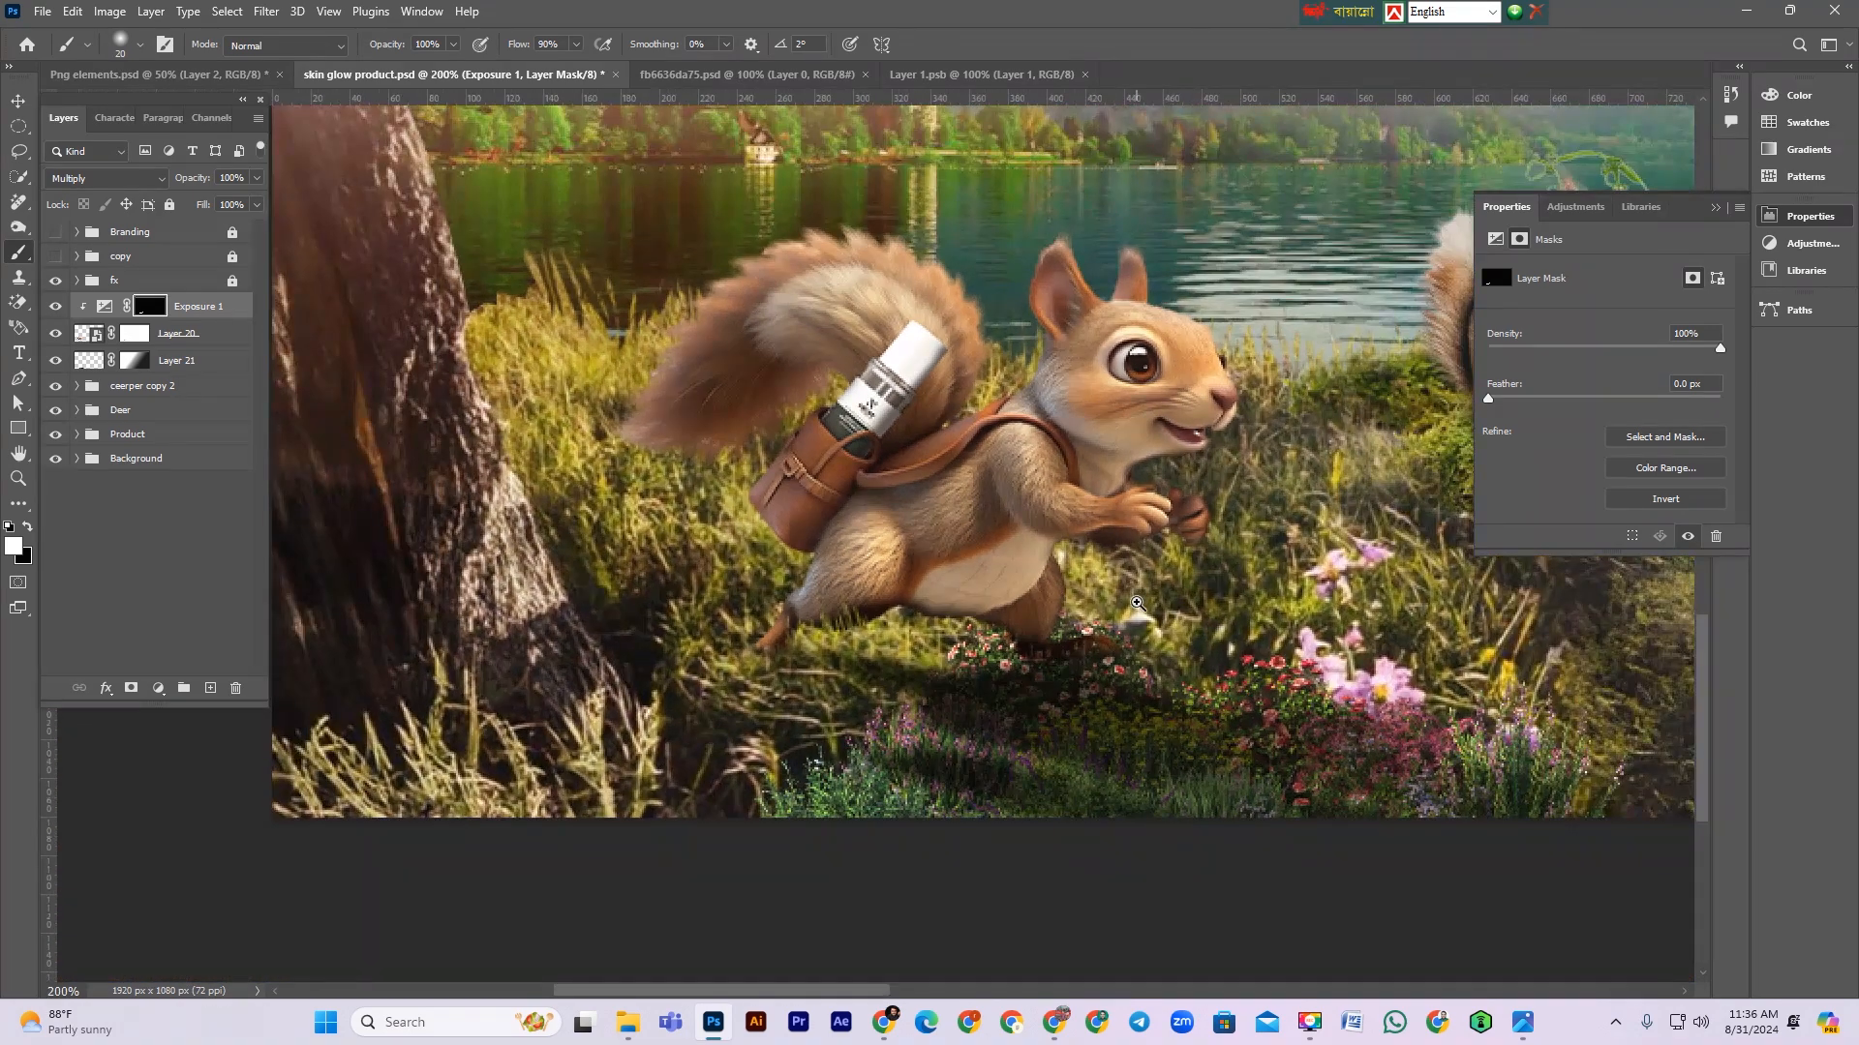
drag(1137, 603, 1141, 637)
key(bracketright)
key(bracketright)
key(bracketright)
key(bracketright)
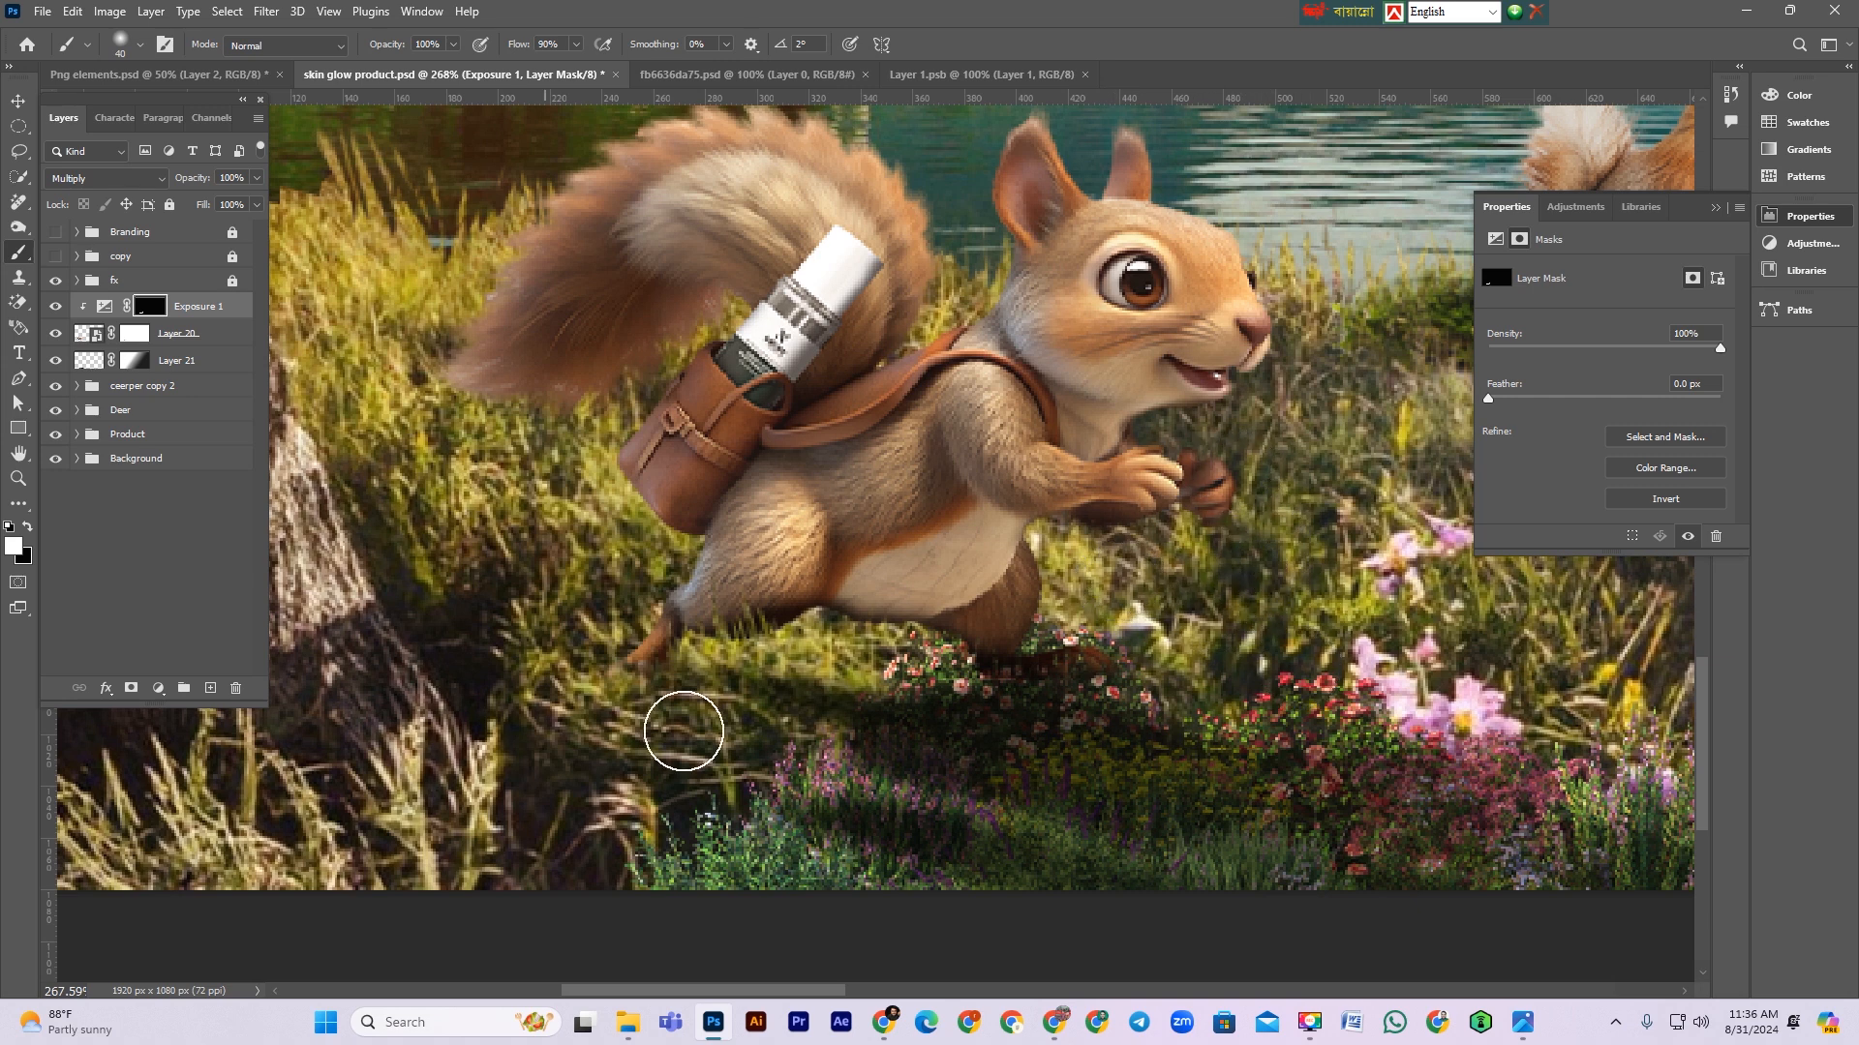
Step: Try lowering the Exposure 1 layer's opacity
click(222, 307)
drag(211, 182, 196, 182)
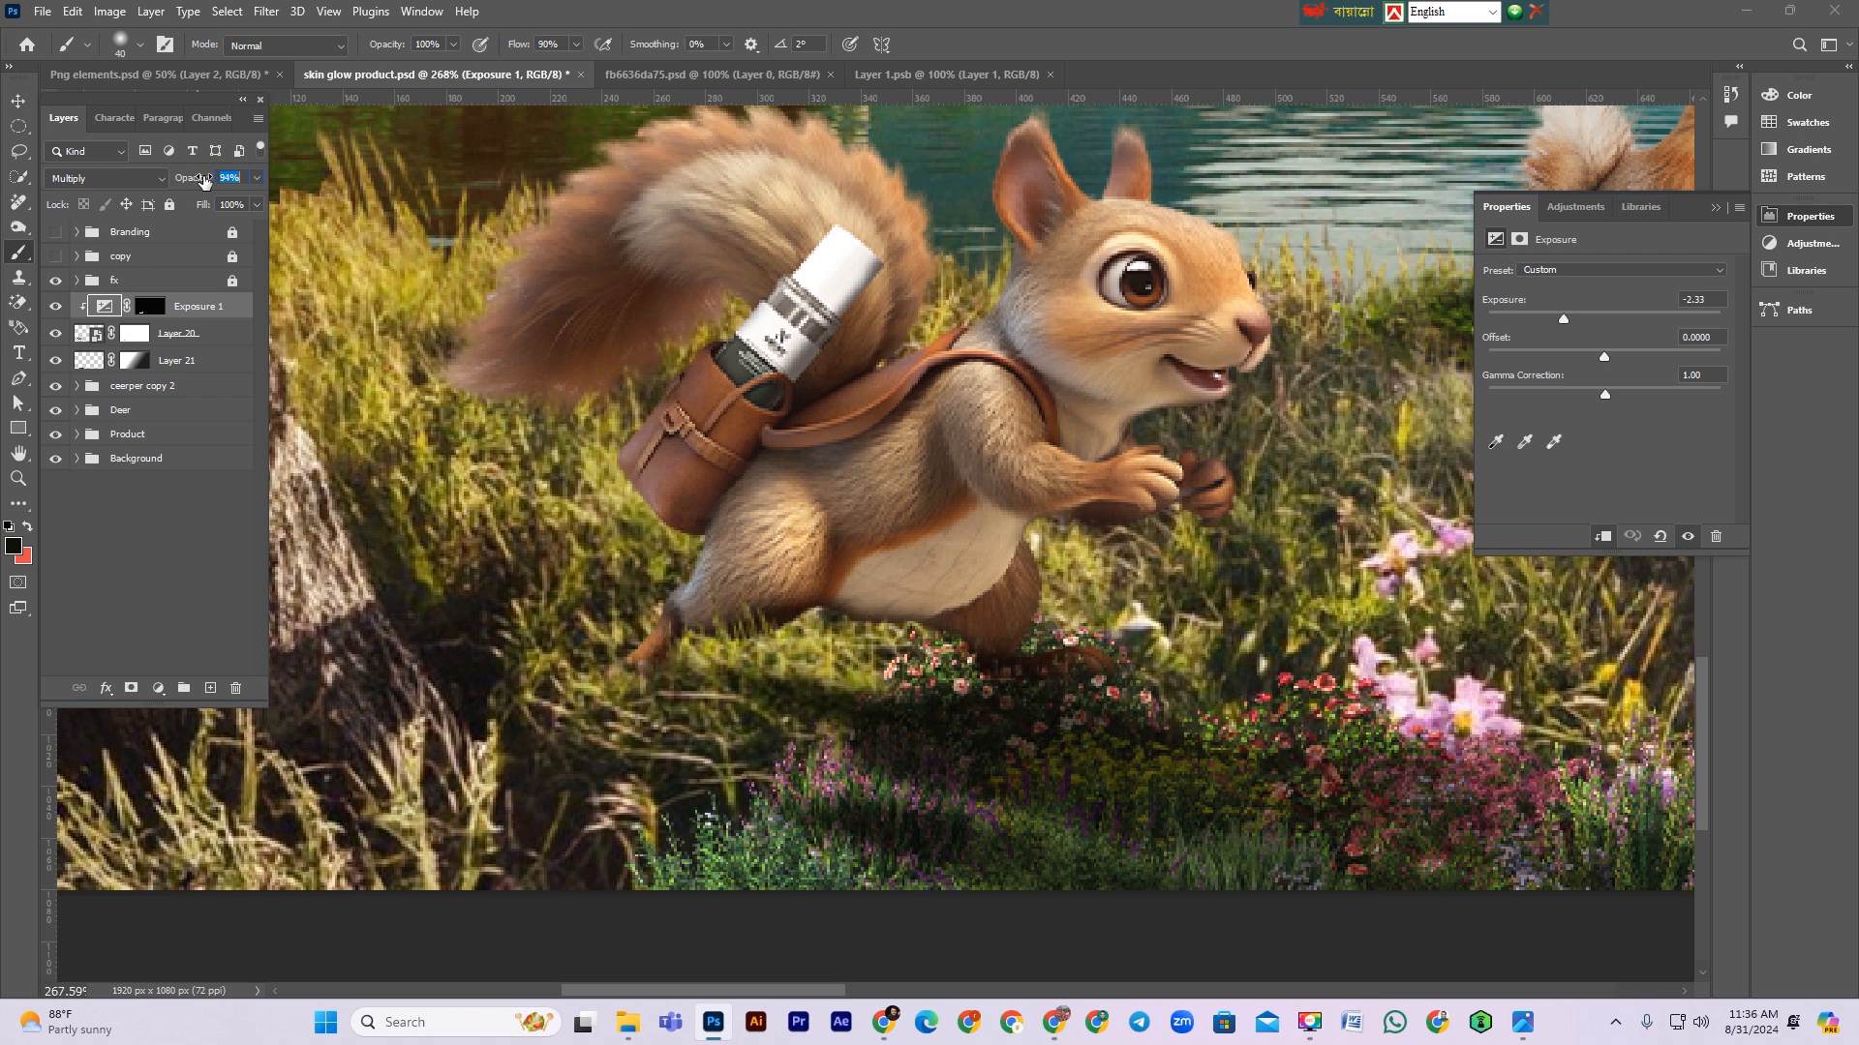
drag(209, 182, 211, 183)
Step: Add a Curves adjustment clipped to the squirrel and lift the midtones to brighten it
click(157, 688)
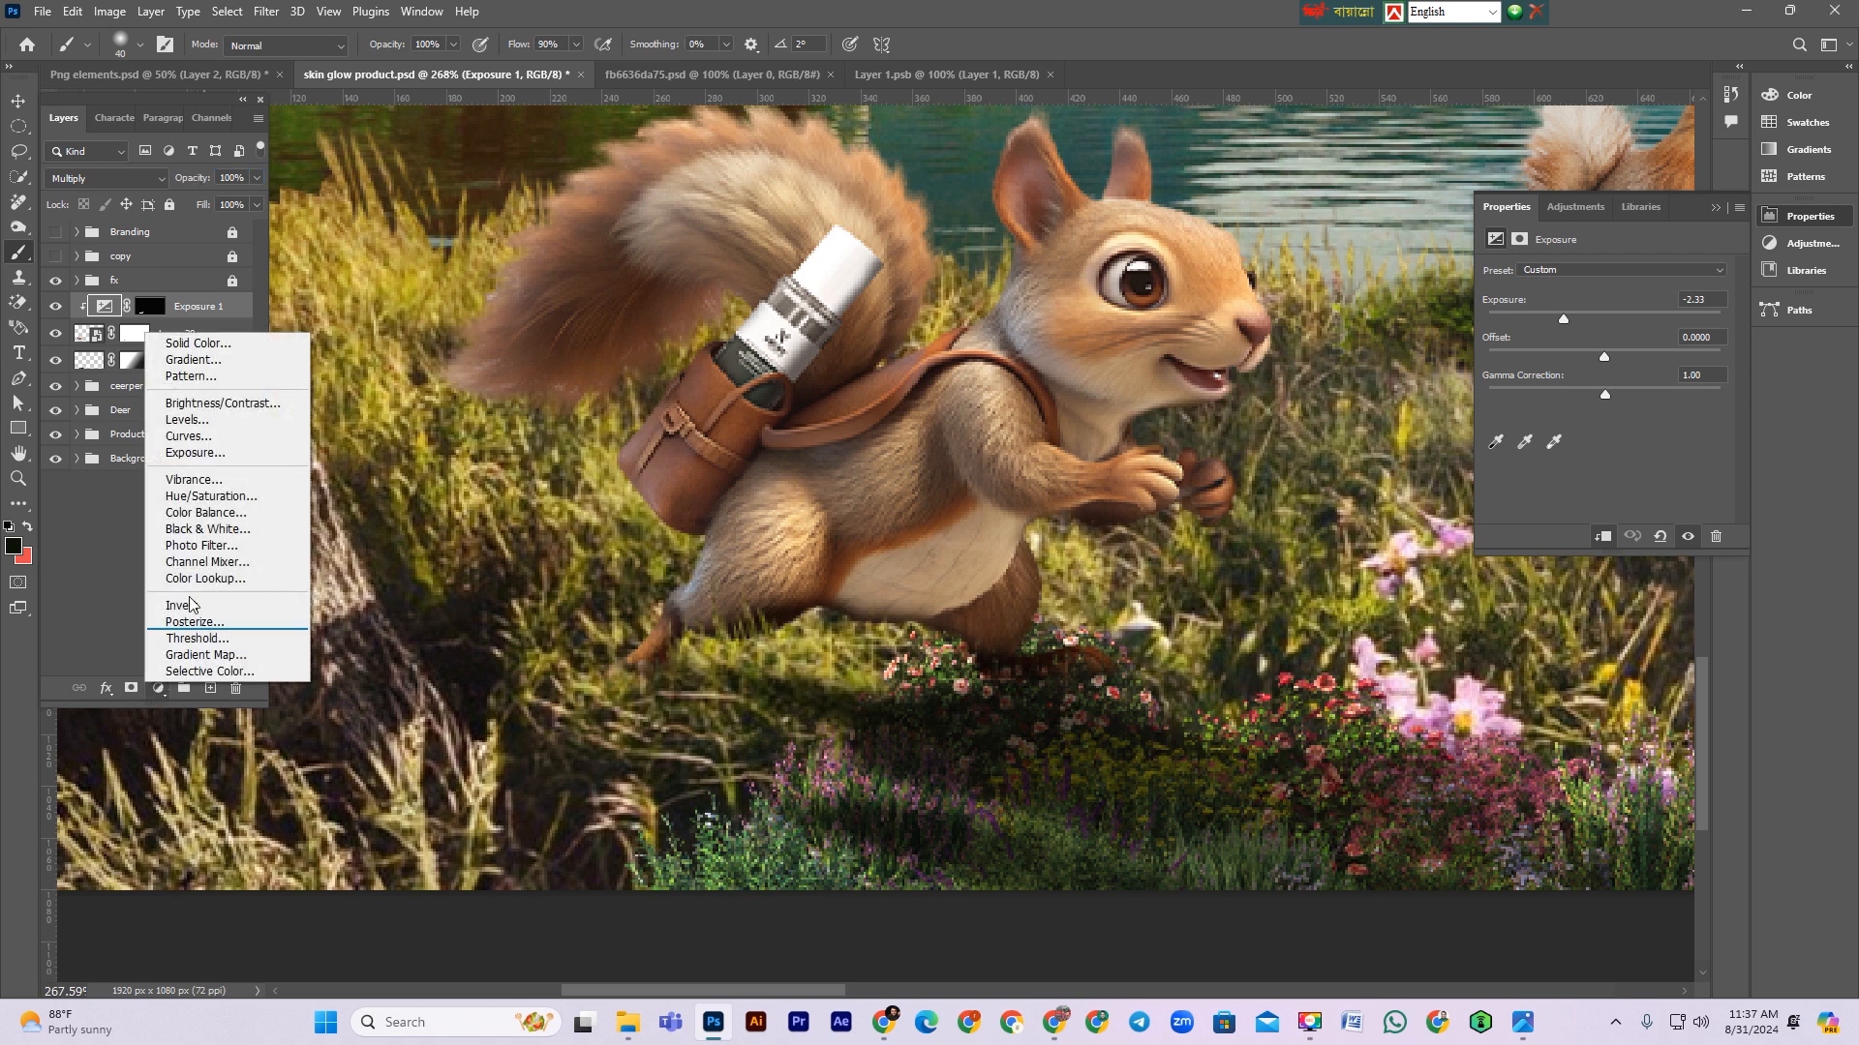
click(189, 435)
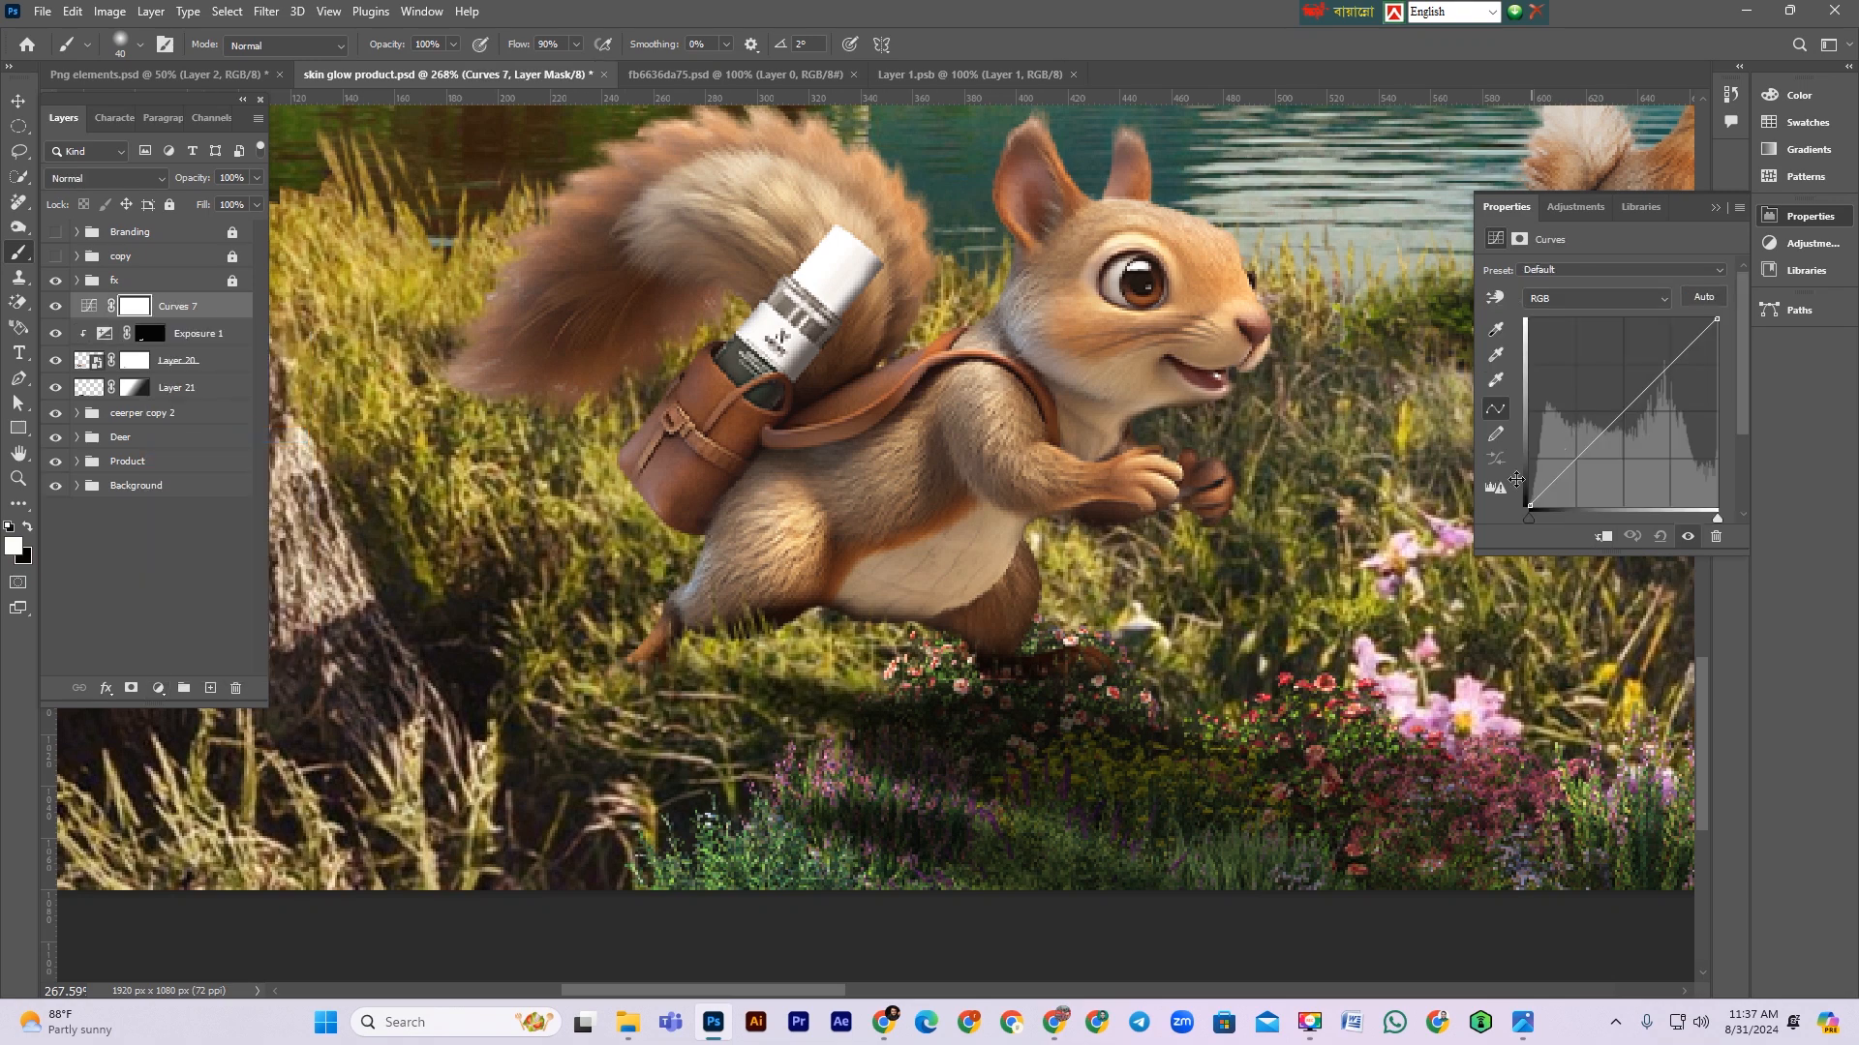
click(1604, 536)
drag(1615, 423, 1626, 435)
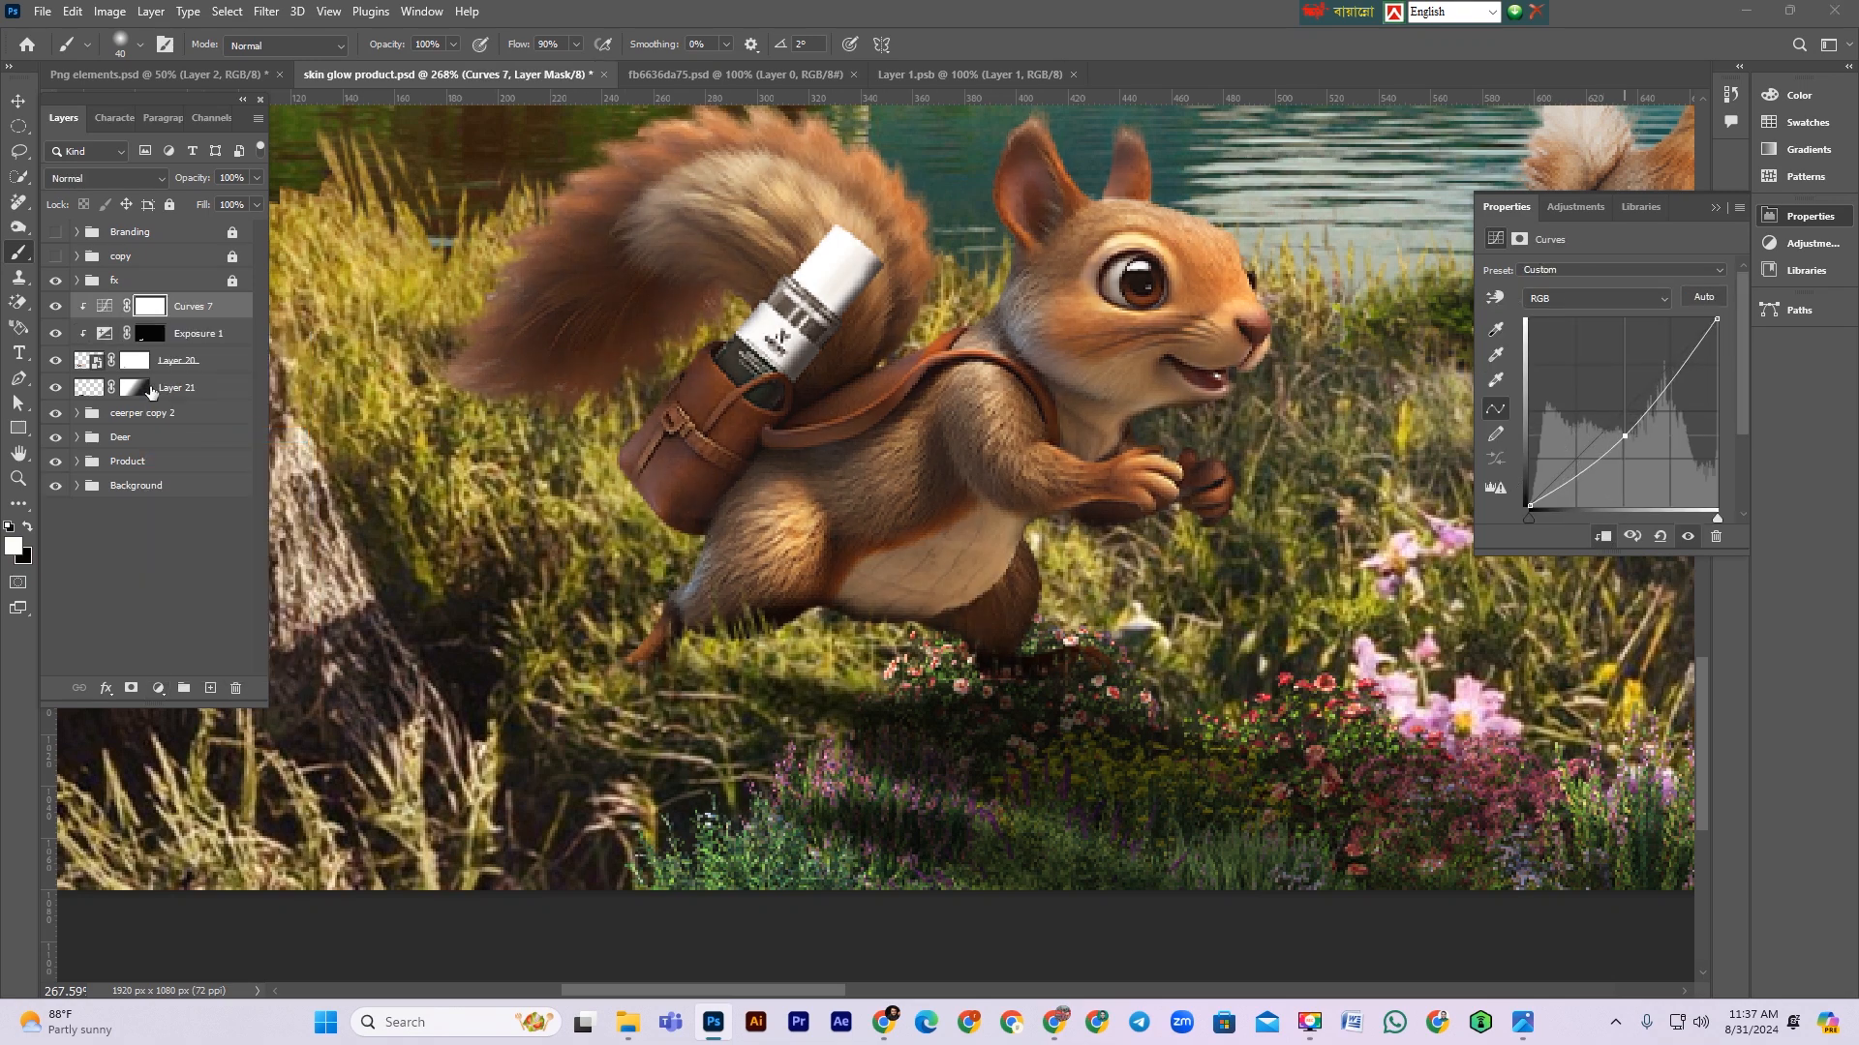
Step: Invert the Curves mask and paint the brightening back onto the squirrel's hind leg
click(150, 308)
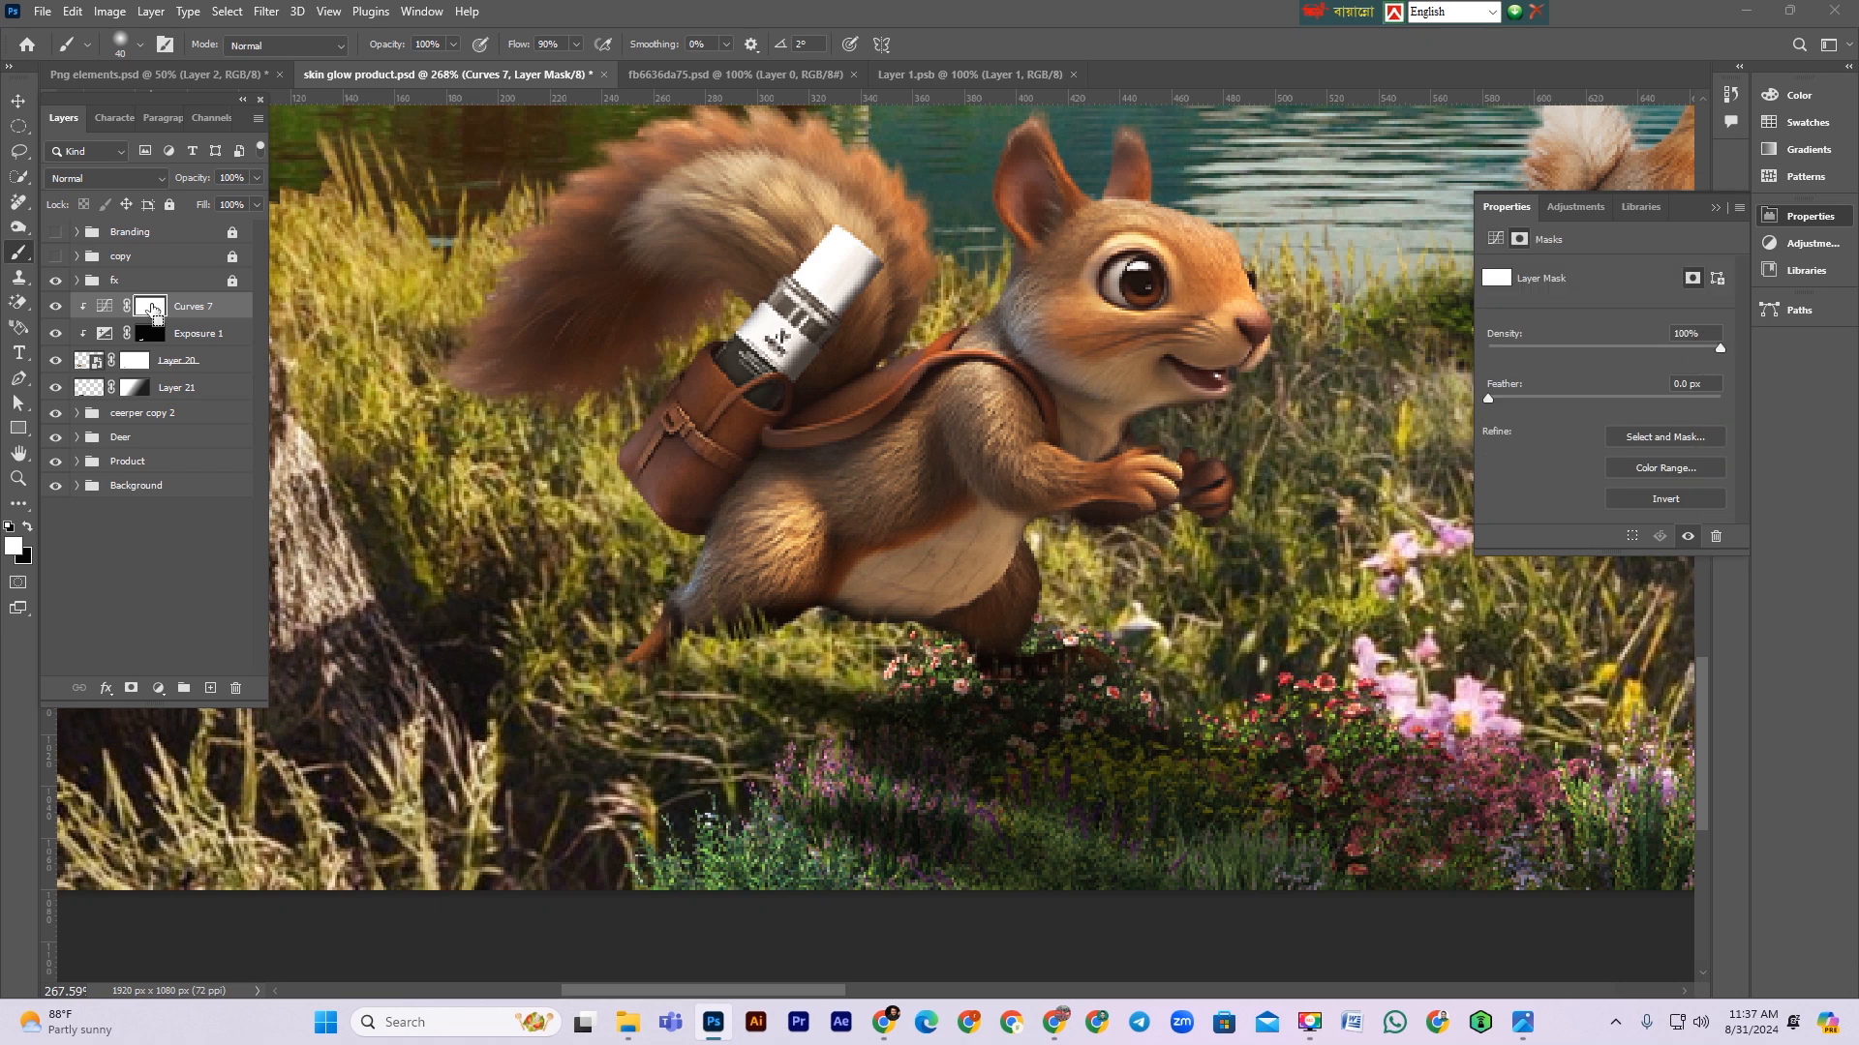
key(ctrl+i)
mouse_move(966, 568)
mouse_down()
mouse_move(991, 538)
mouse_move(806, 629)
mouse_move(749, 605)
mouse_up()
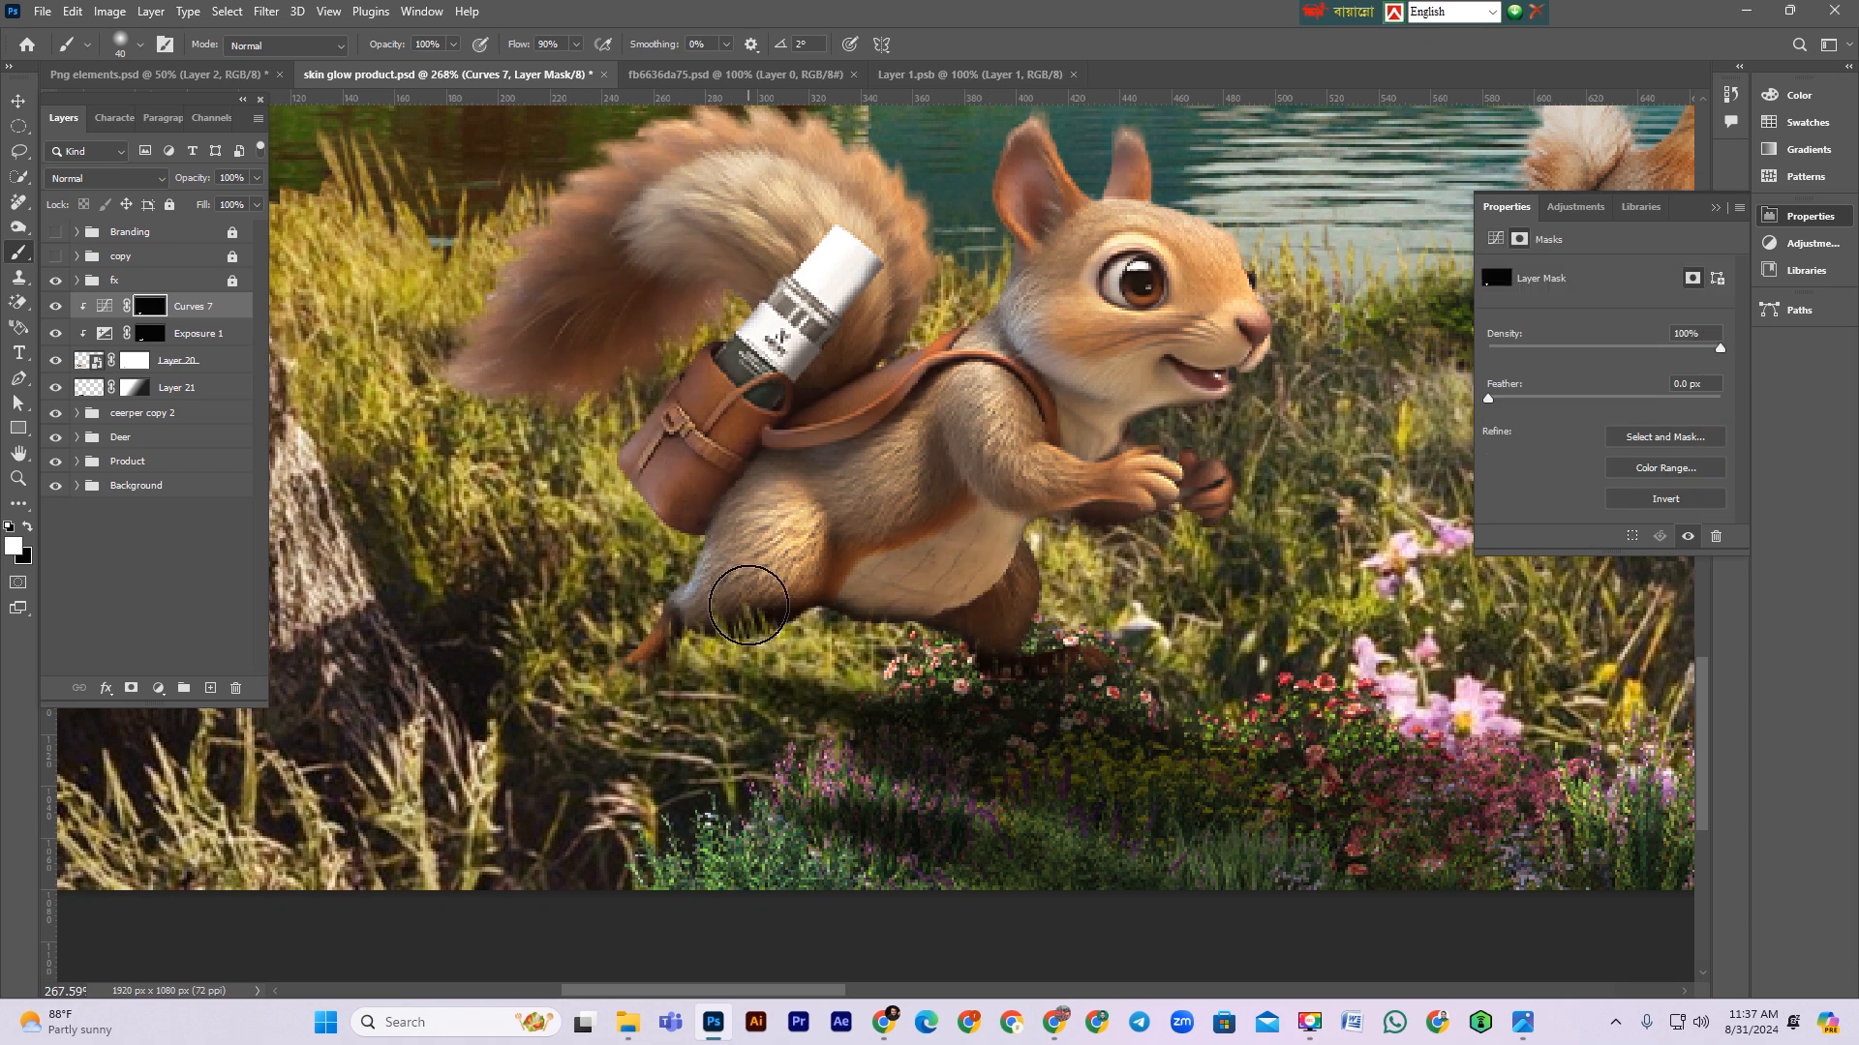
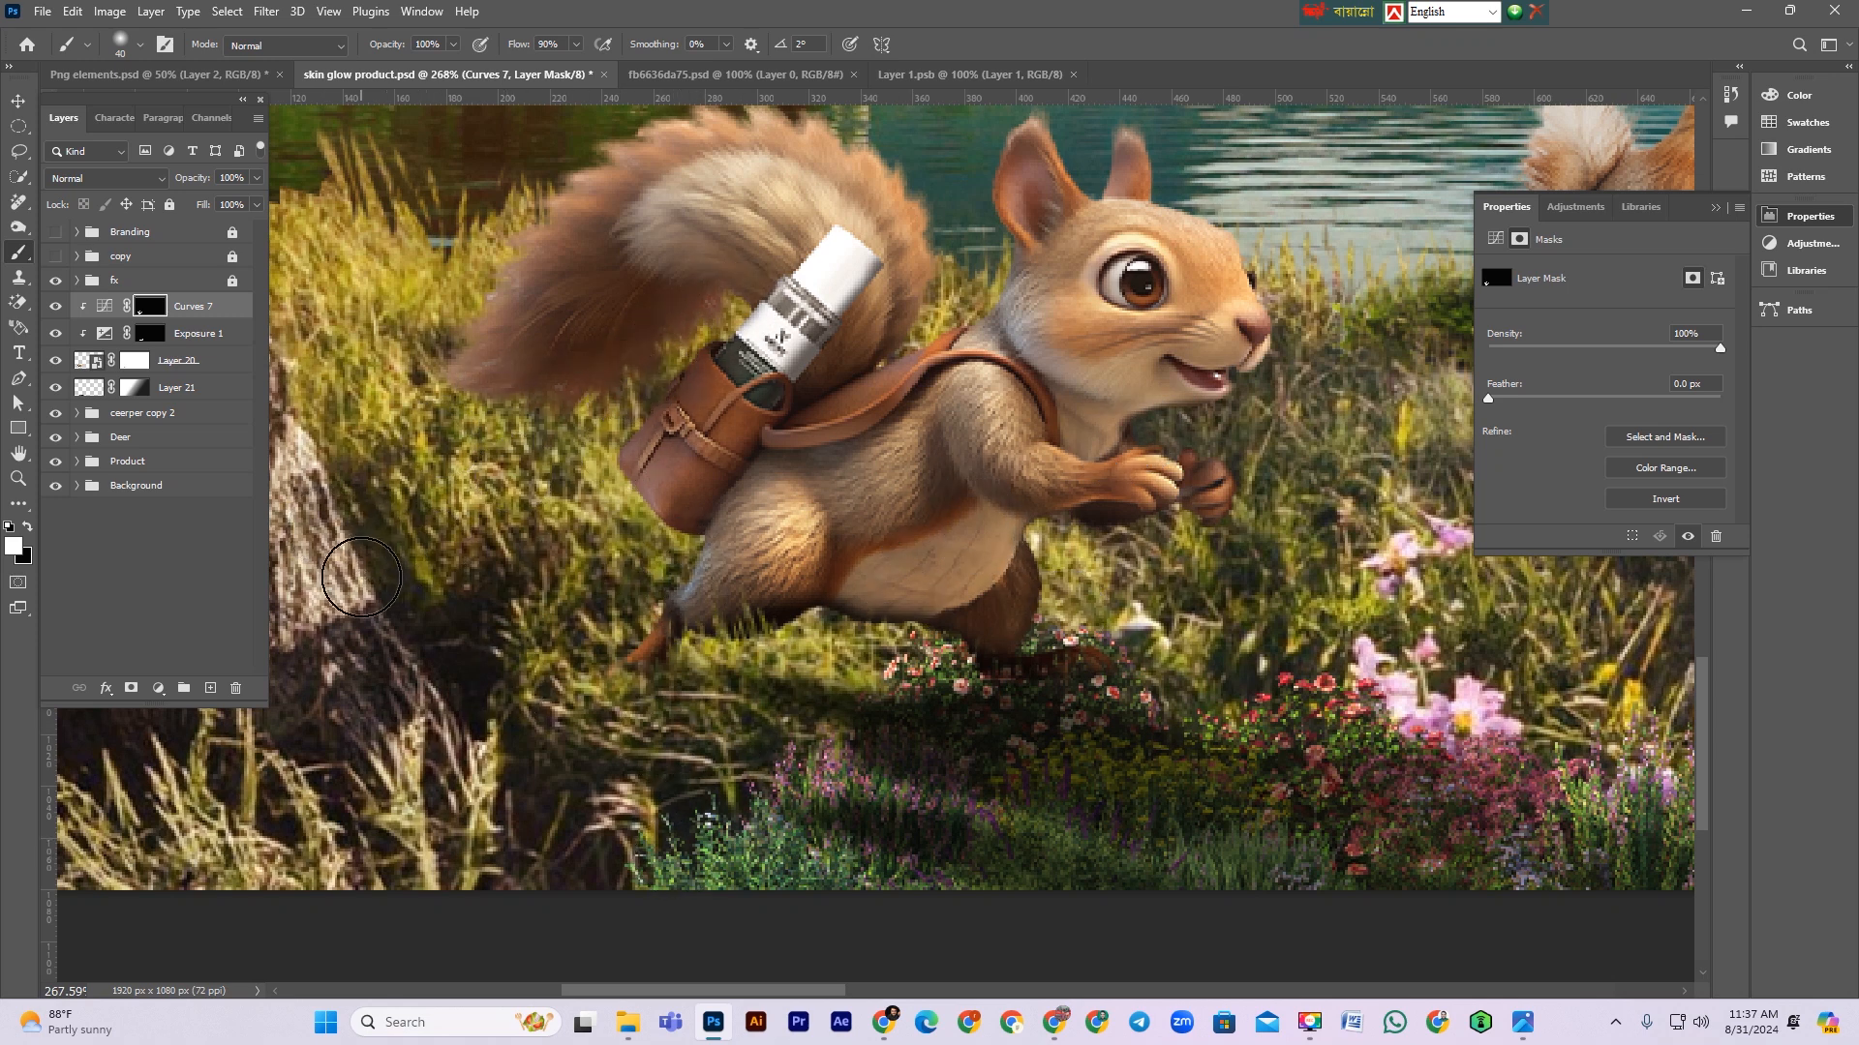
Step: Toggle the Curves 7 adjustment's visibility to compare the squirrel with and without the brightening
key(bracketleft)
key(bracketleft)
key(bracketleft)
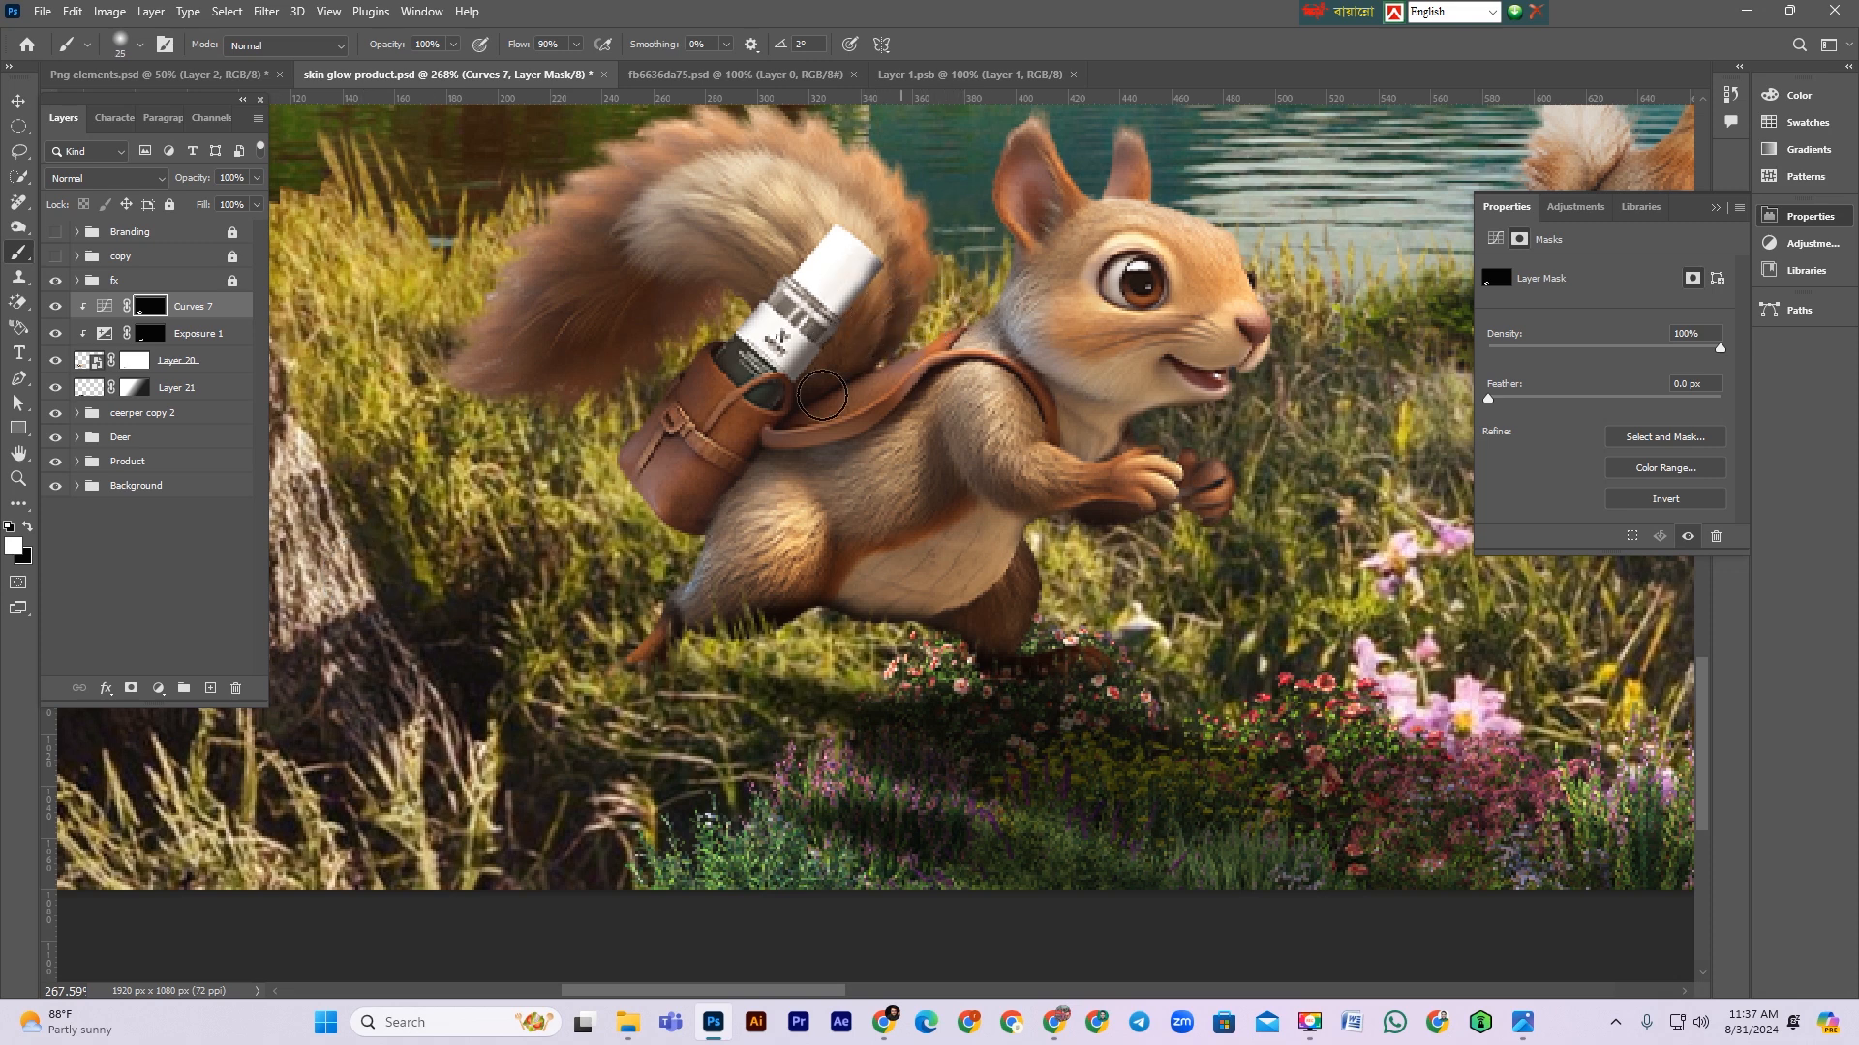
click(105, 306)
click(56, 308)
click(56, 308)
key(ctrl+minus)
key(ctrl+minus)
key(ctrl+minus)
key(ctrl+plus)
key(ctrl+plus)
key(ctrl+minus)
key(ctrl+minus)
key(ctrl+plus)
key(ctrl+plus)
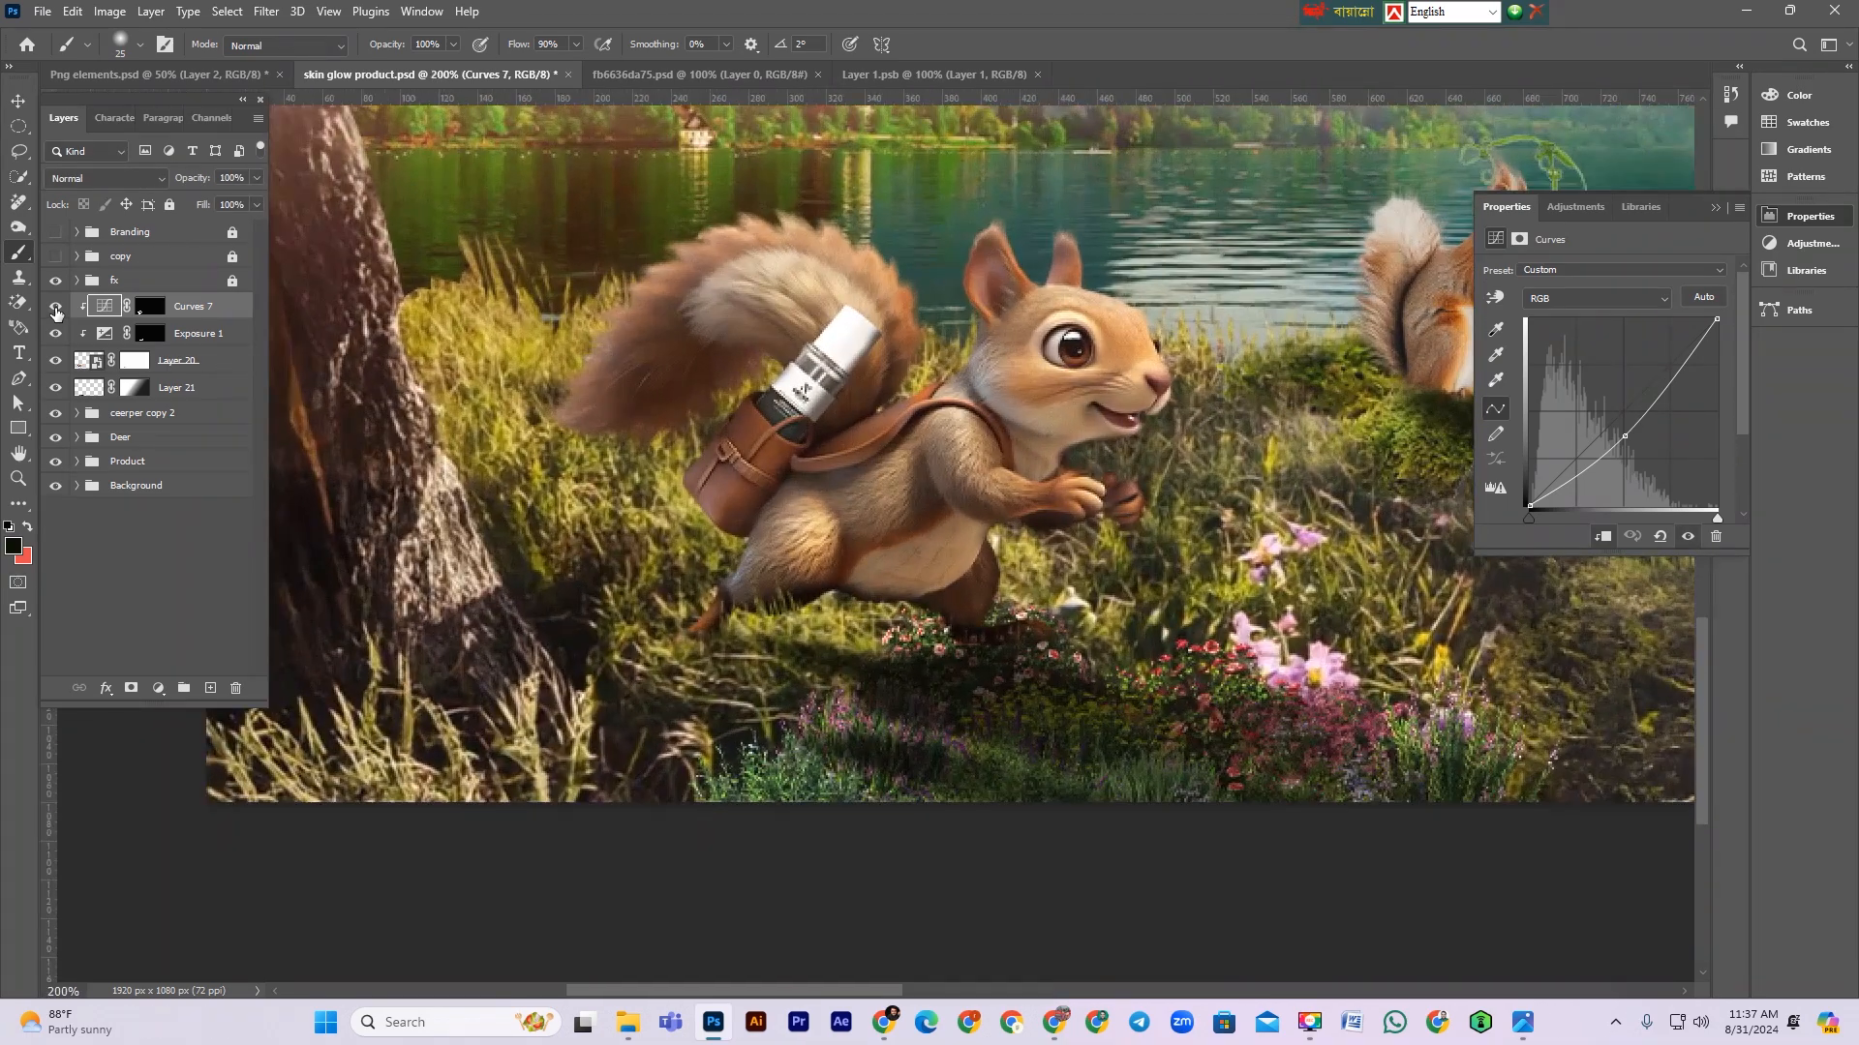
key(ctrl+shift+n)
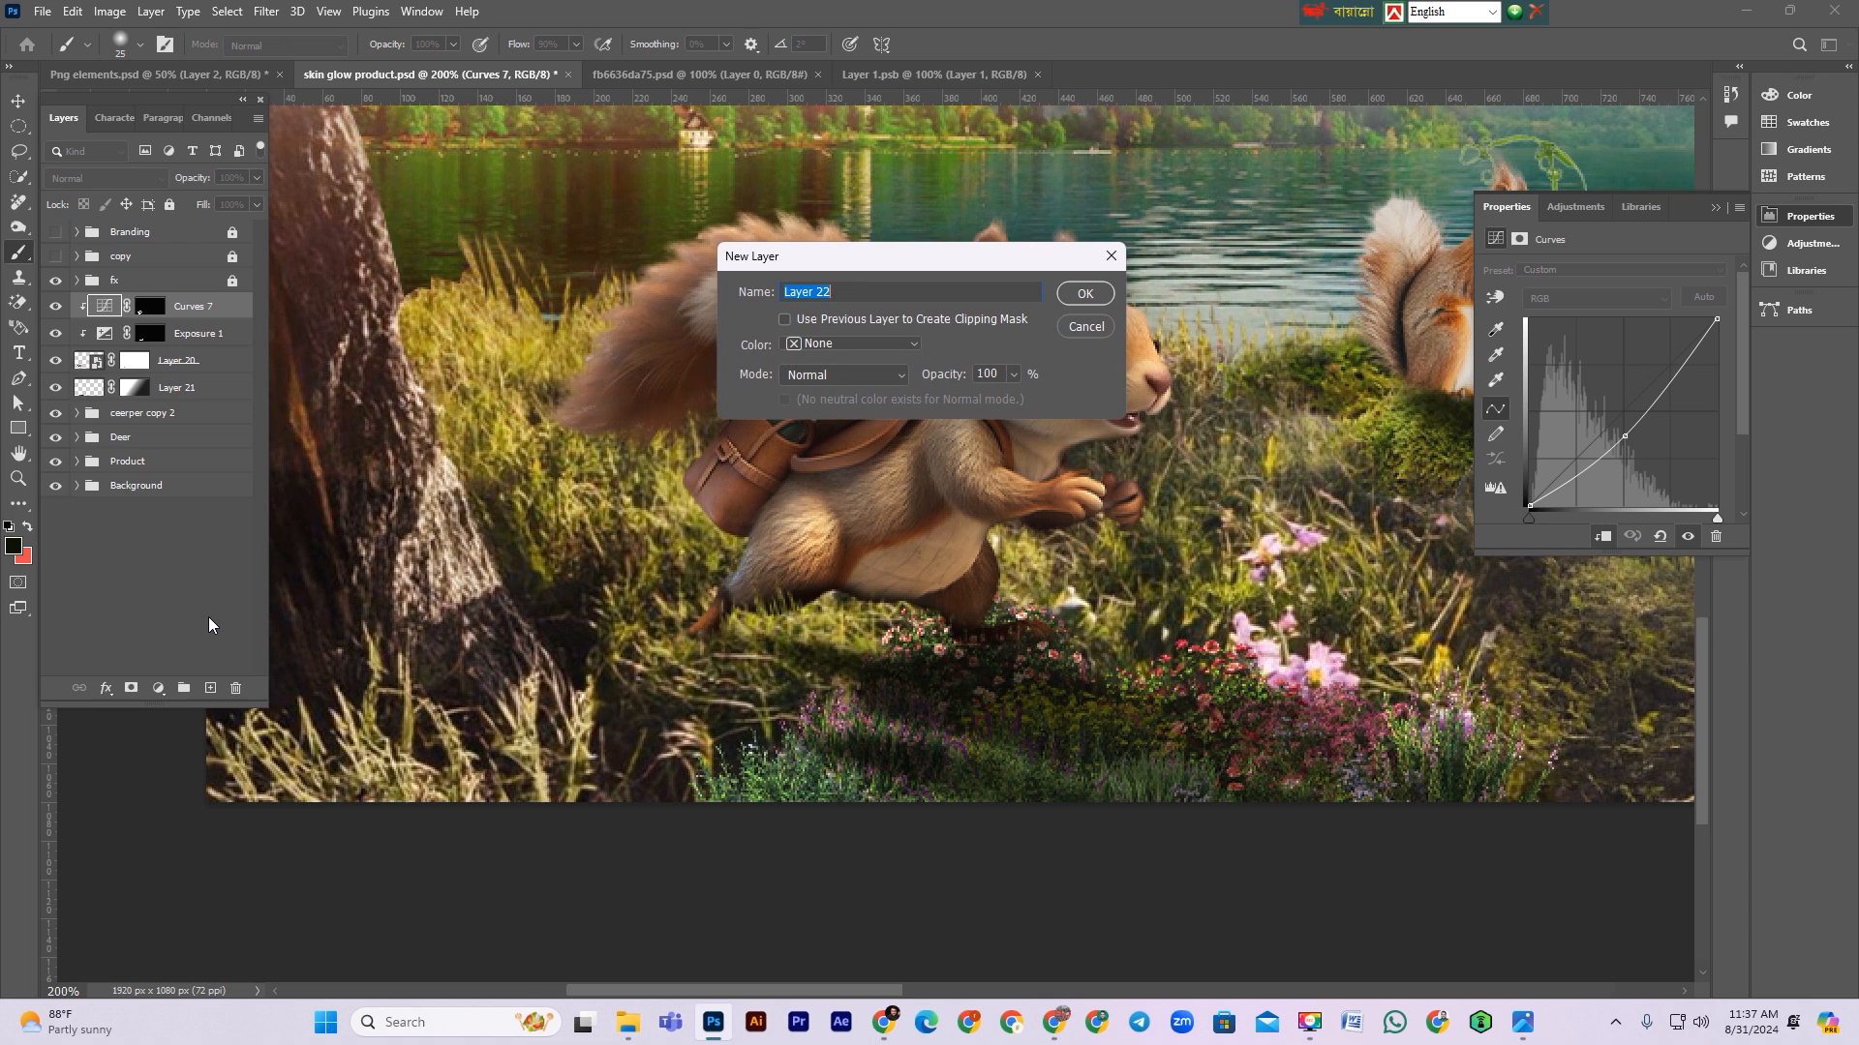
click(890, 345)
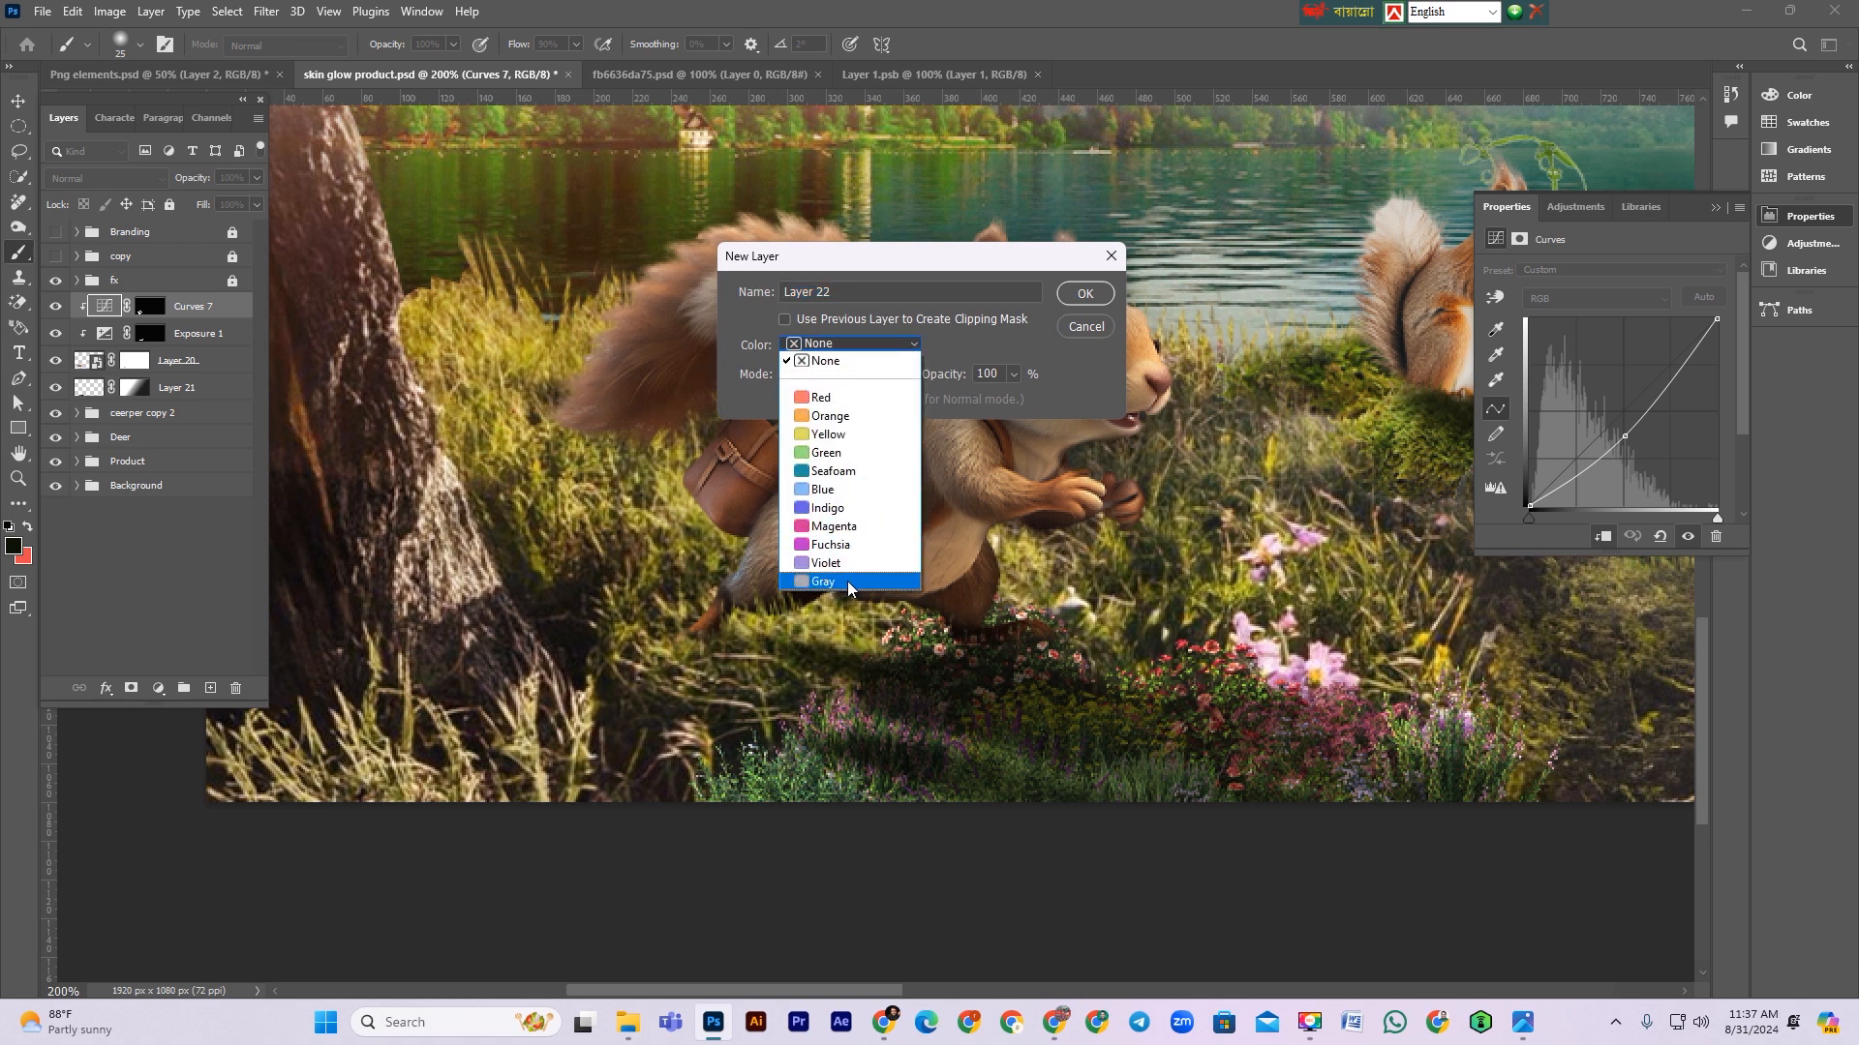
click(850, 579)
click(844, 375)
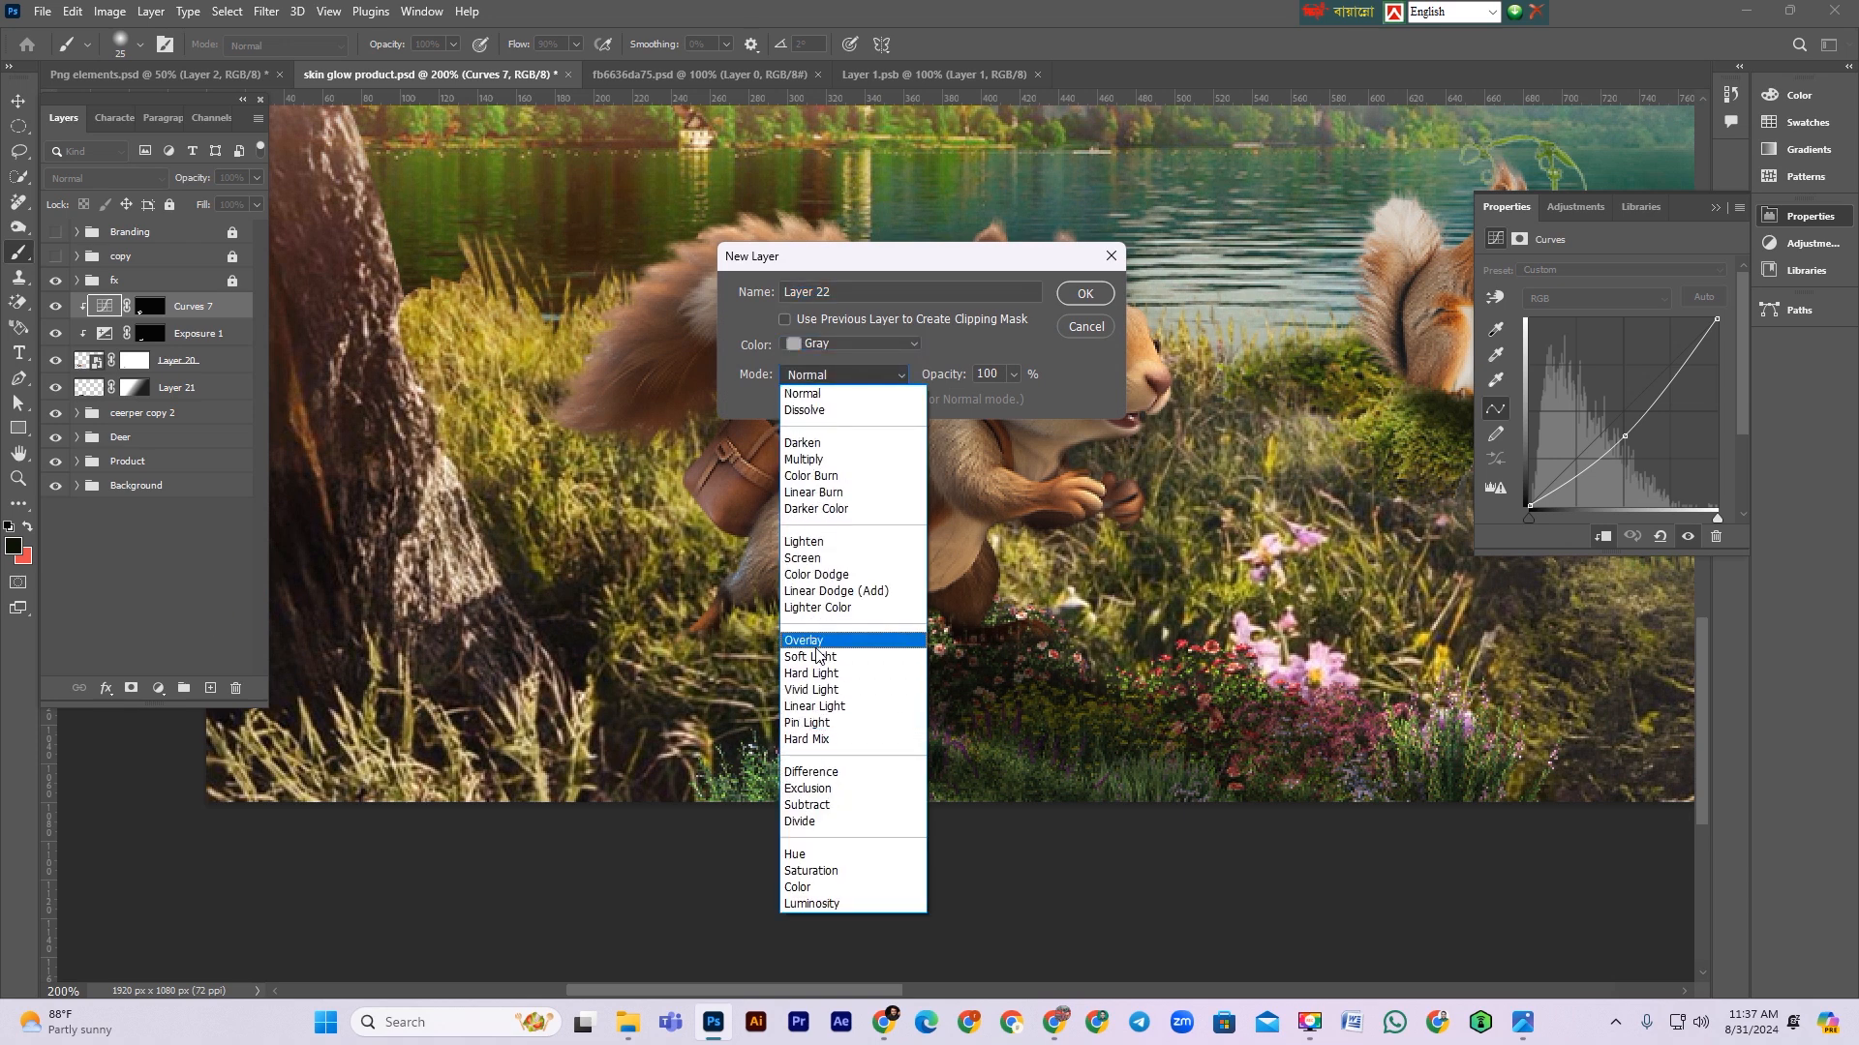
click(823, 643)
click(838, 318)
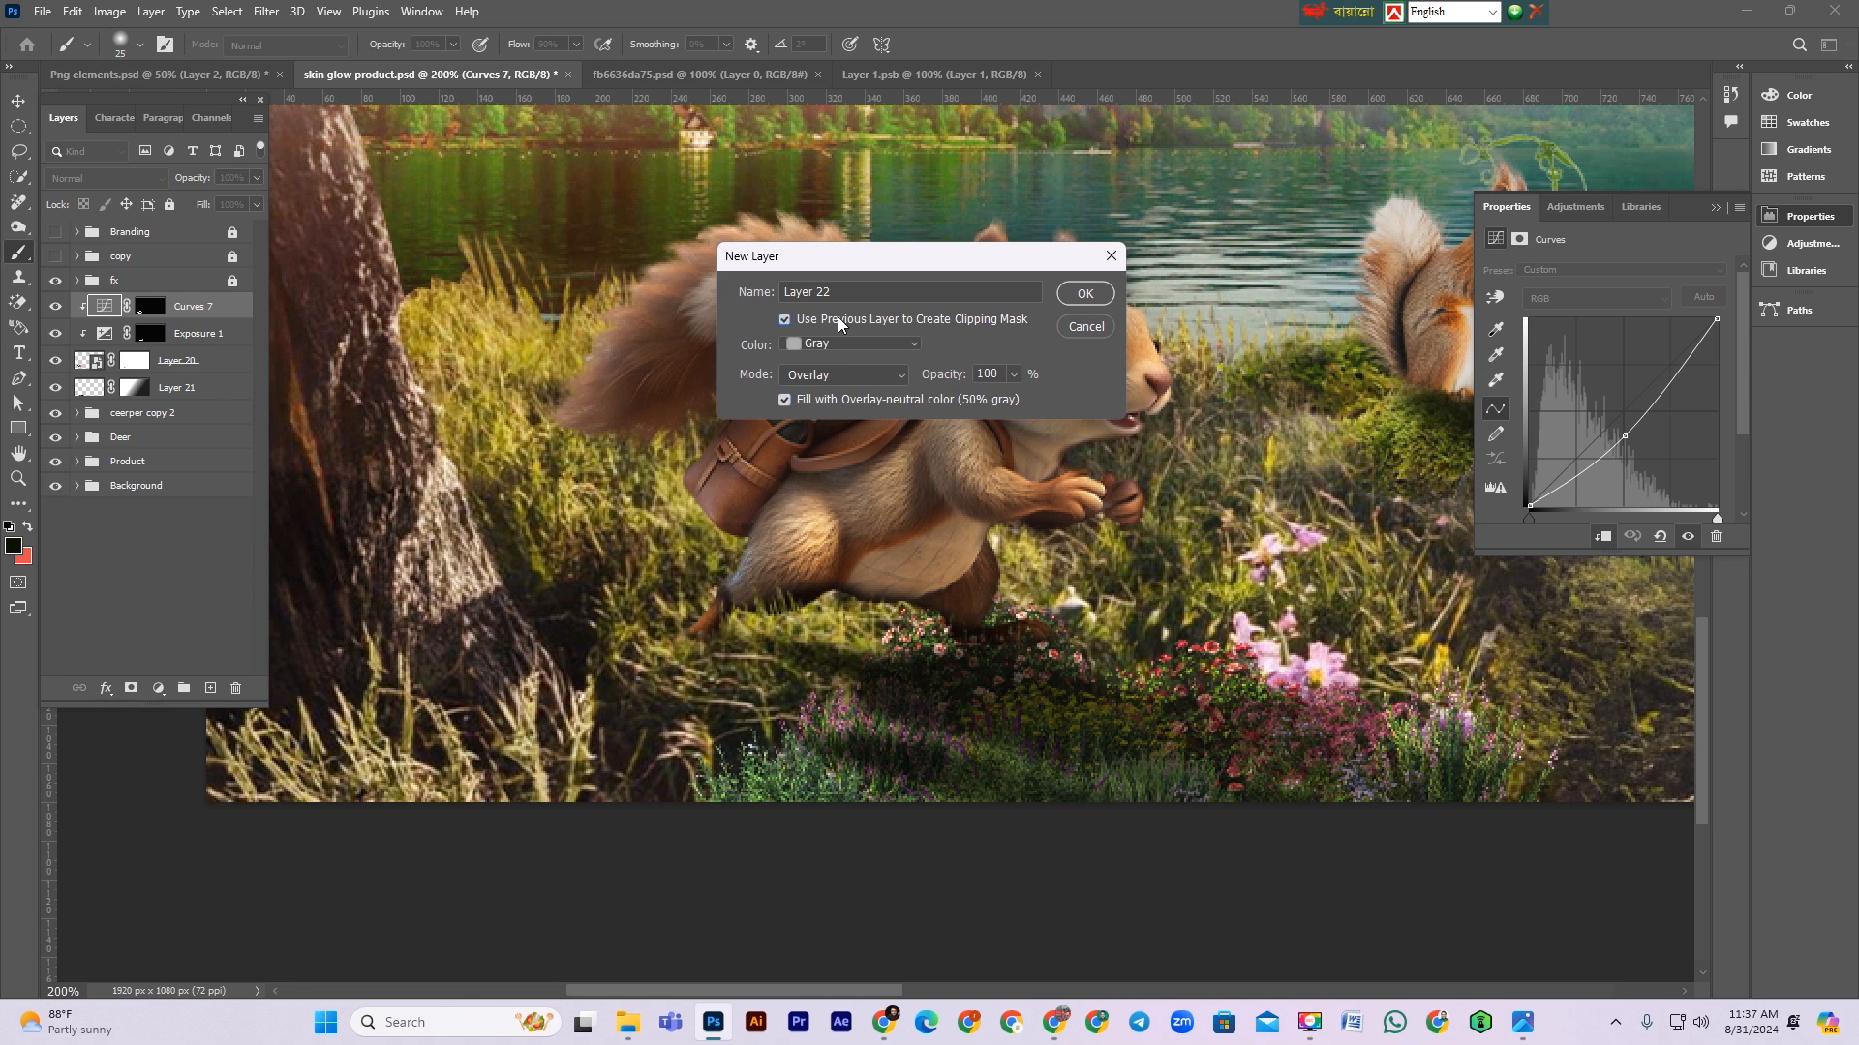
click(1086, 295)
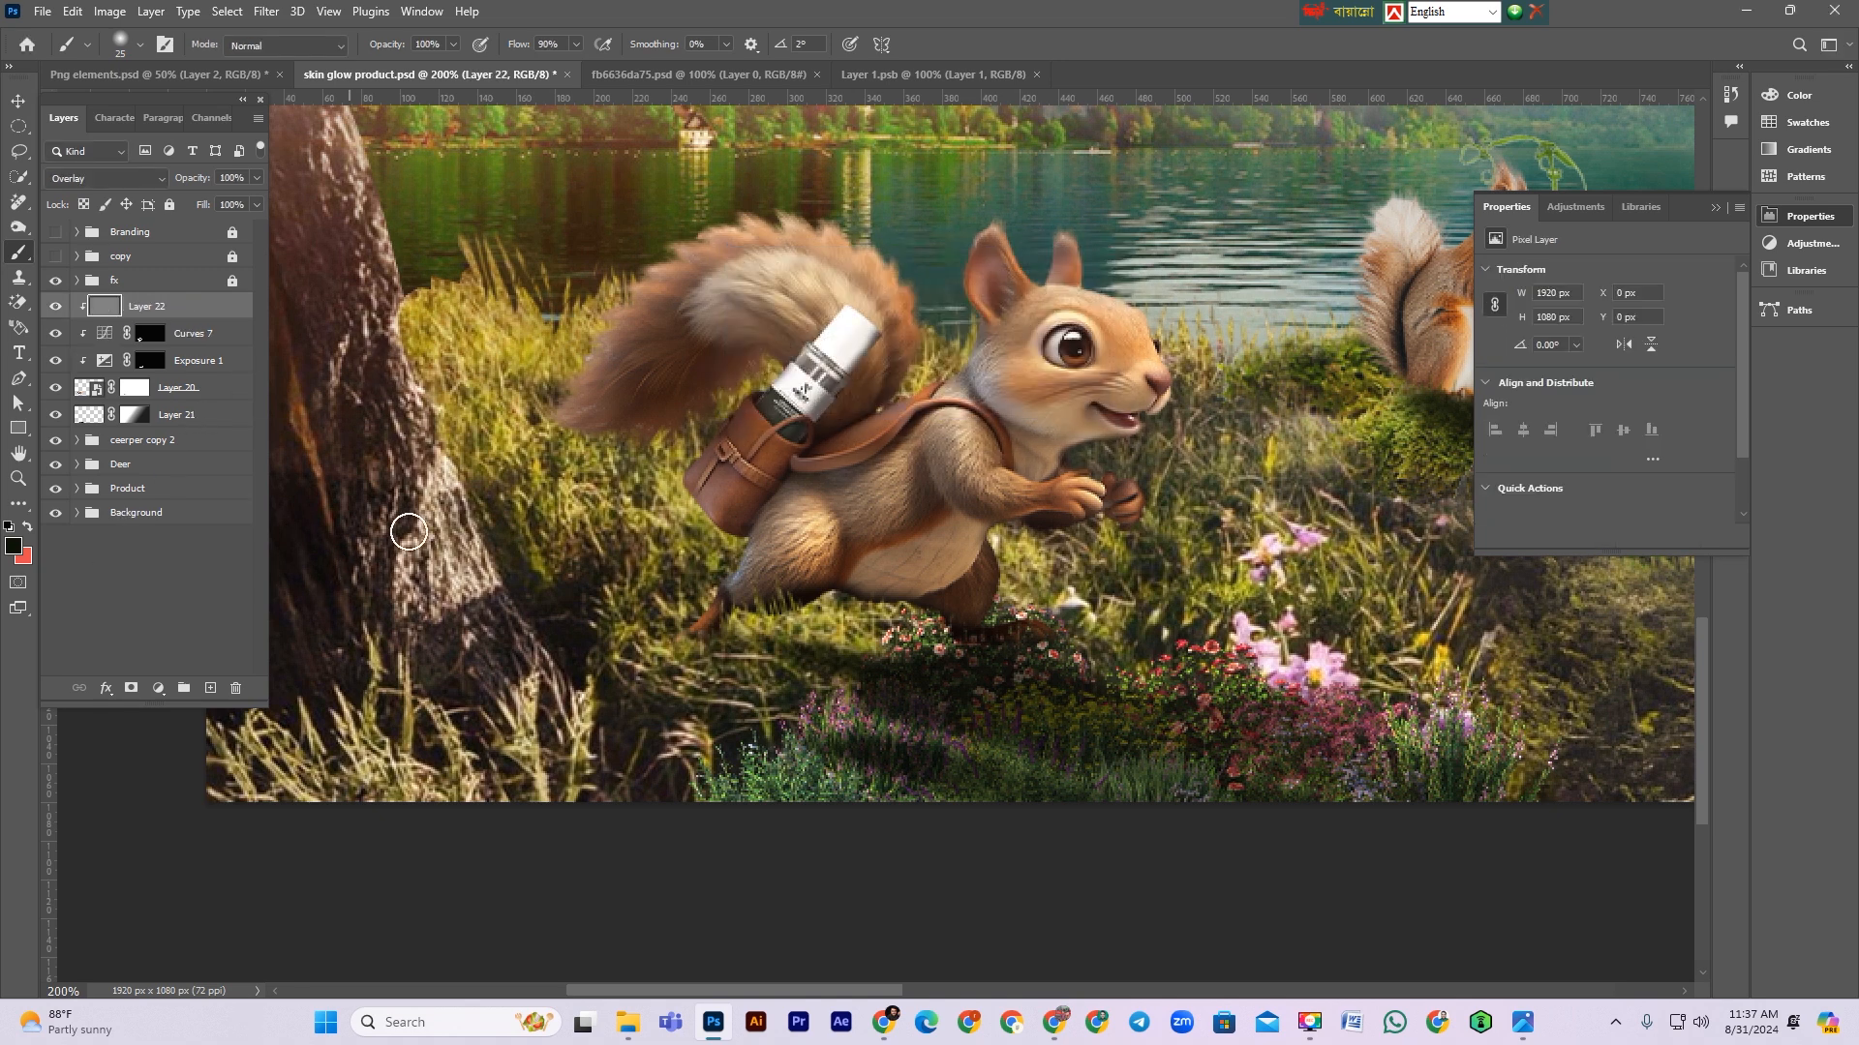
click(237, 691)
click(841, 368)
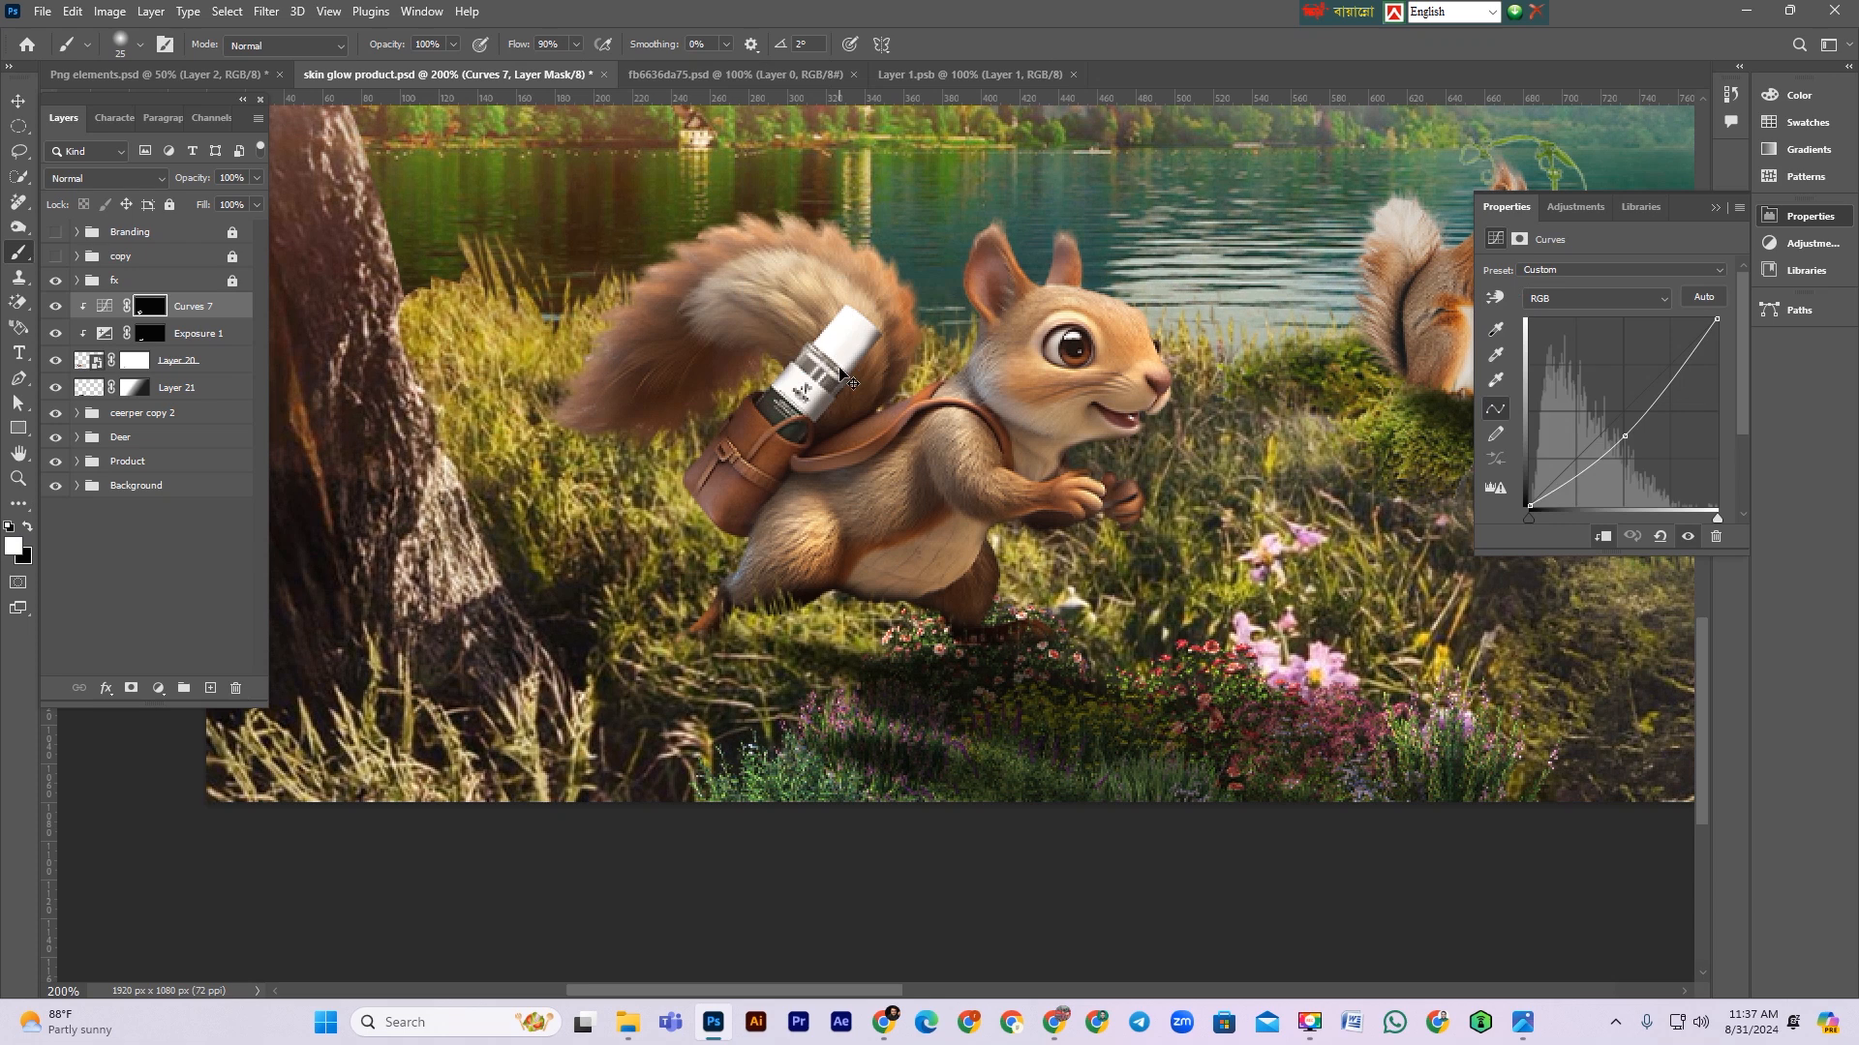
Step: Add a new gray-labelled Overlay layer filled with 50% gray and clipped to the layer below
key(ctrl+shift+n)
click(840, 345)
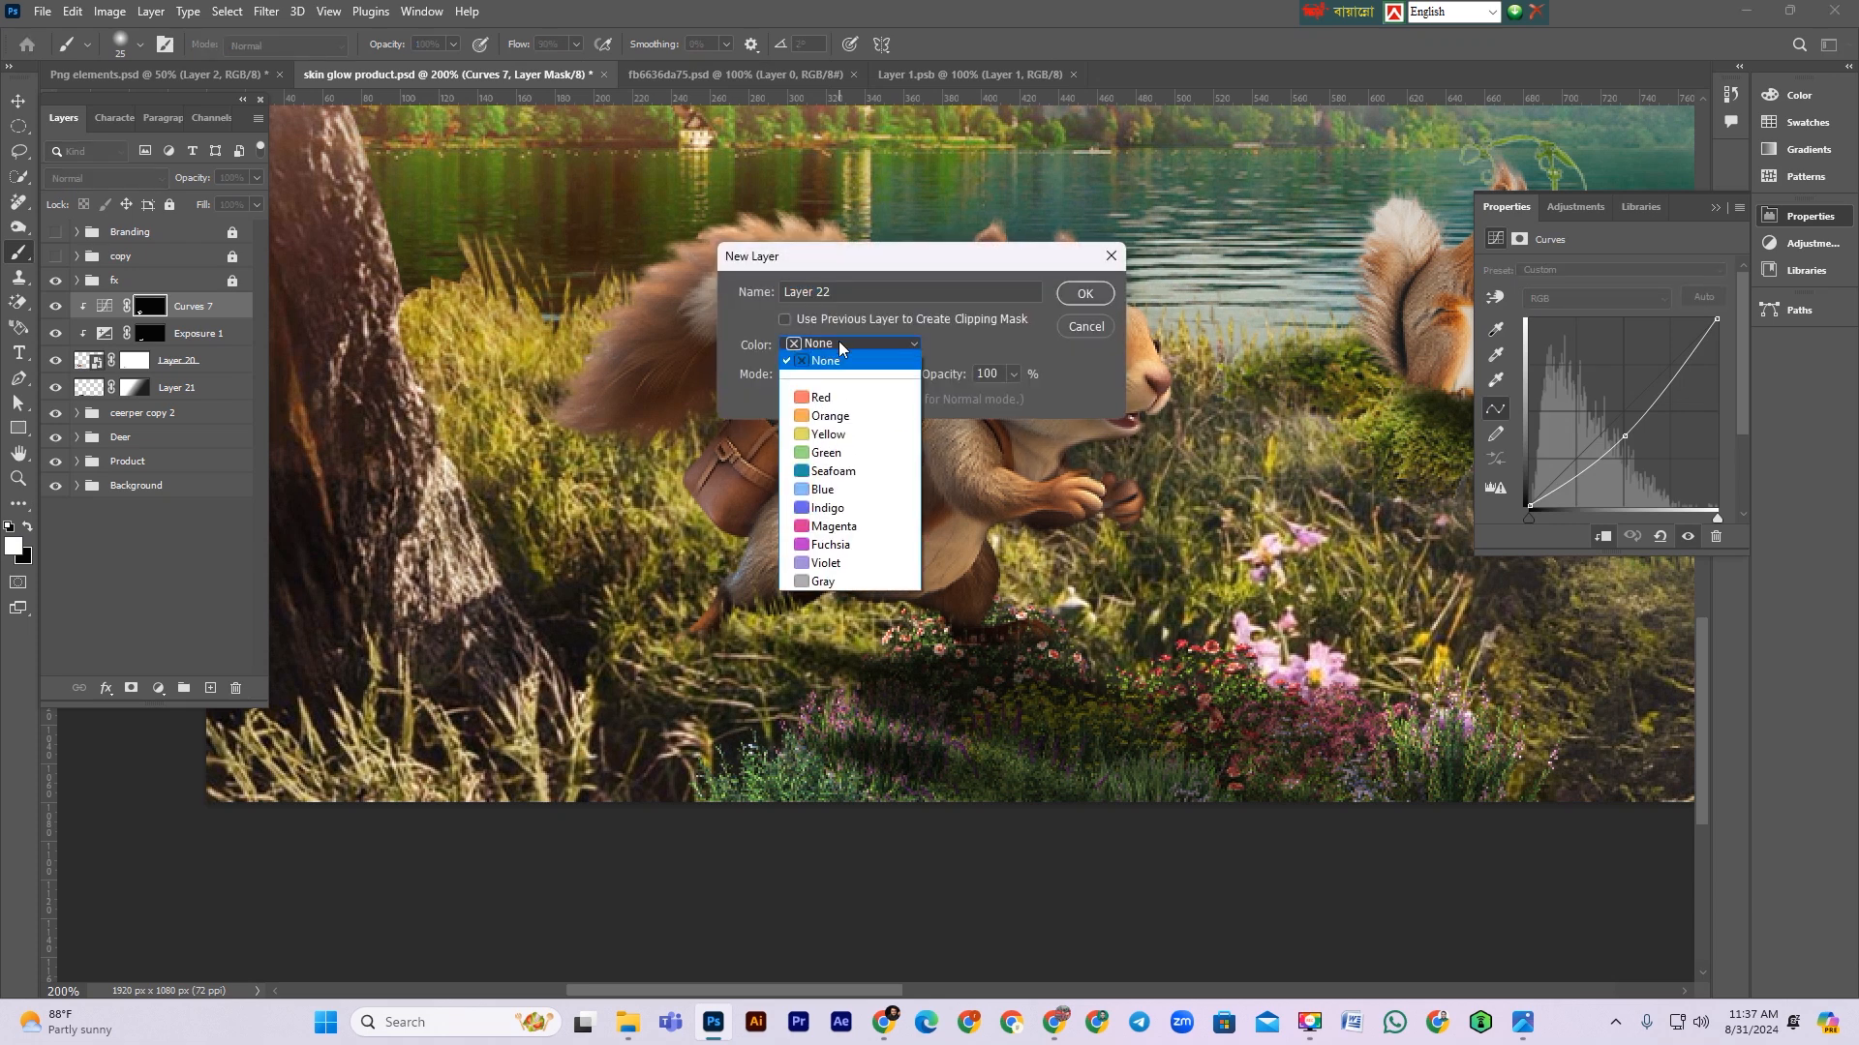
click(839, 558)
click(848, 377)
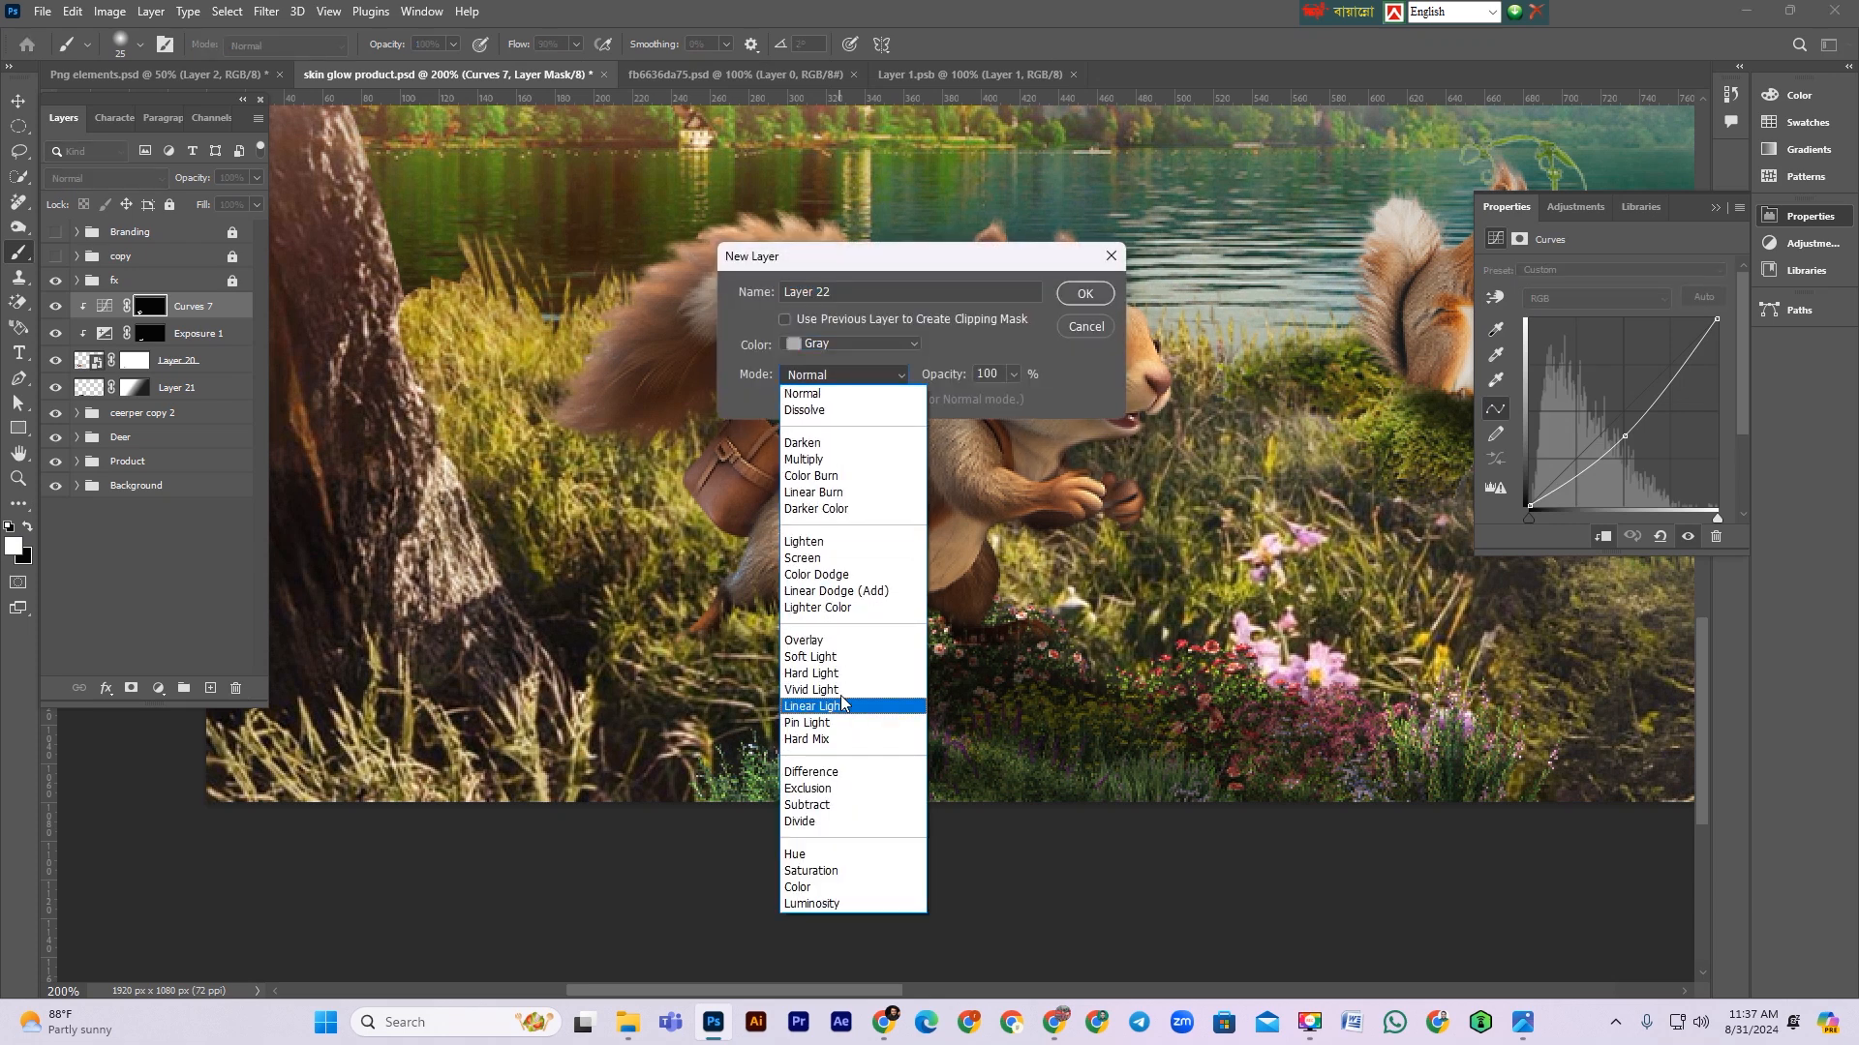
click(838, 643)
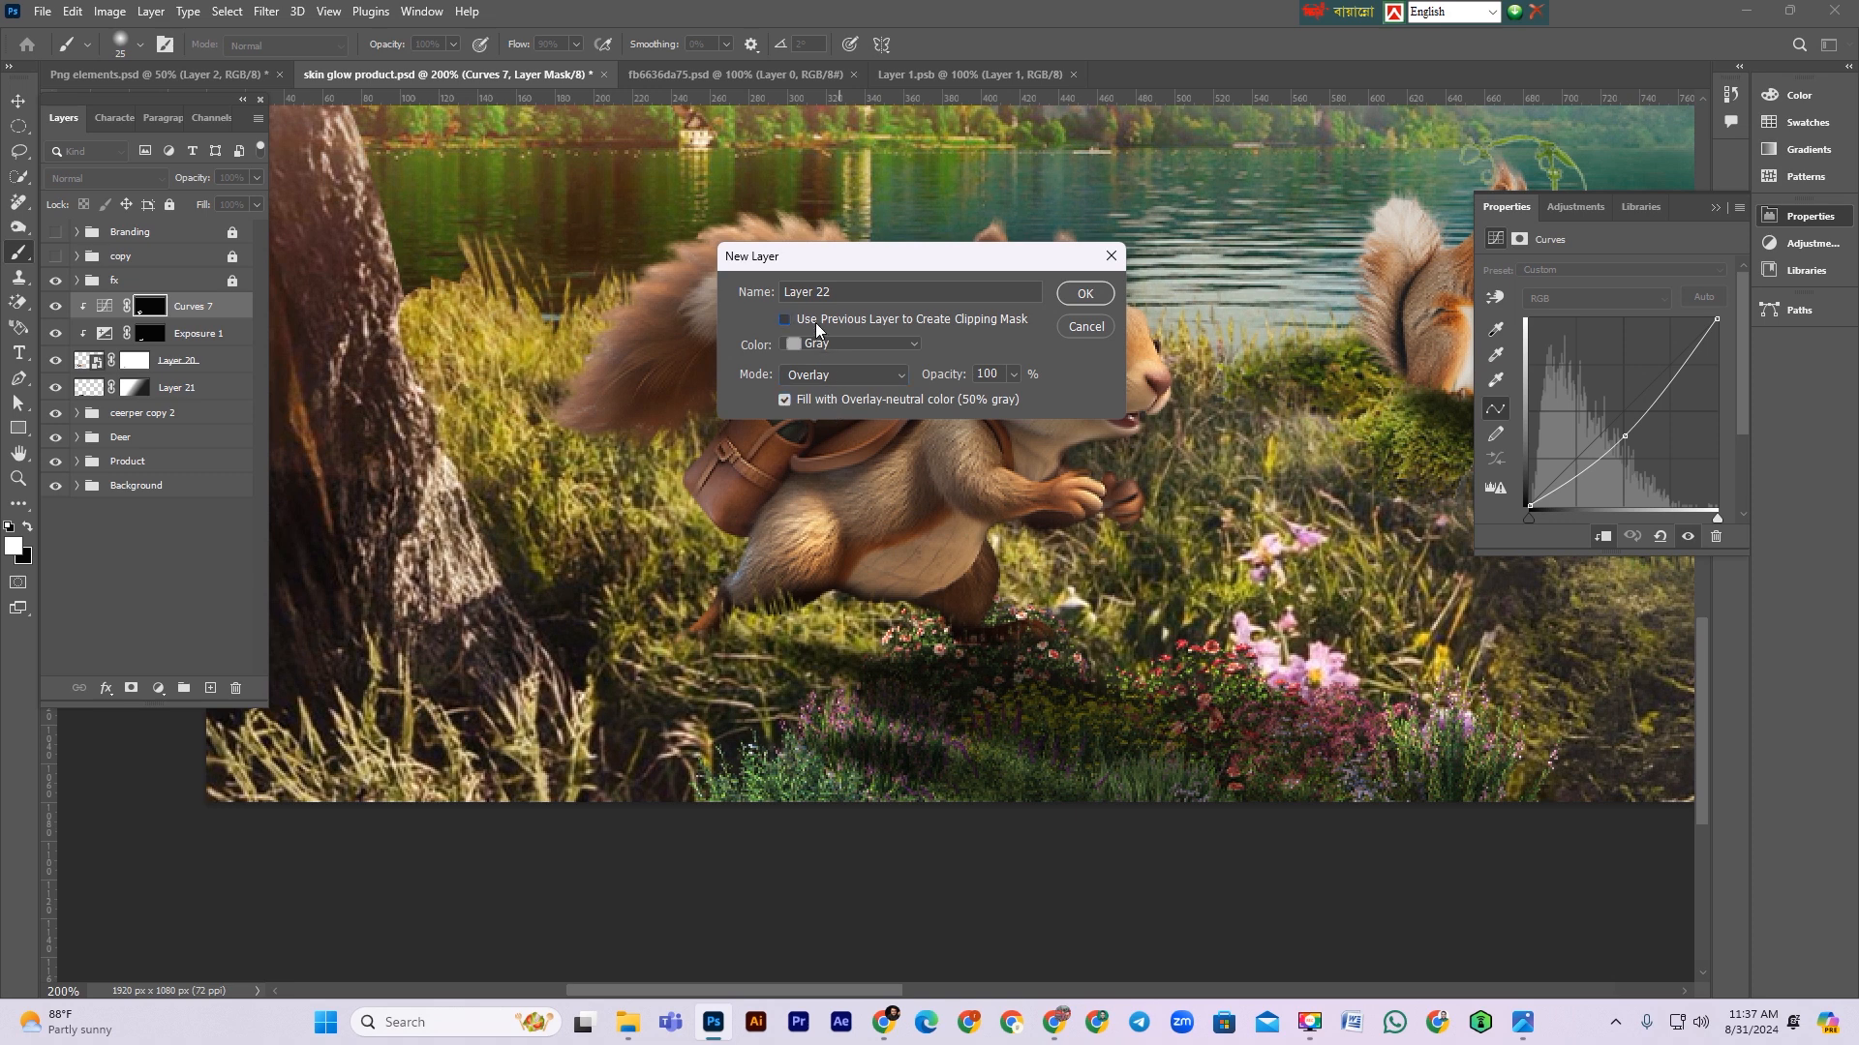
click(1075, 294)
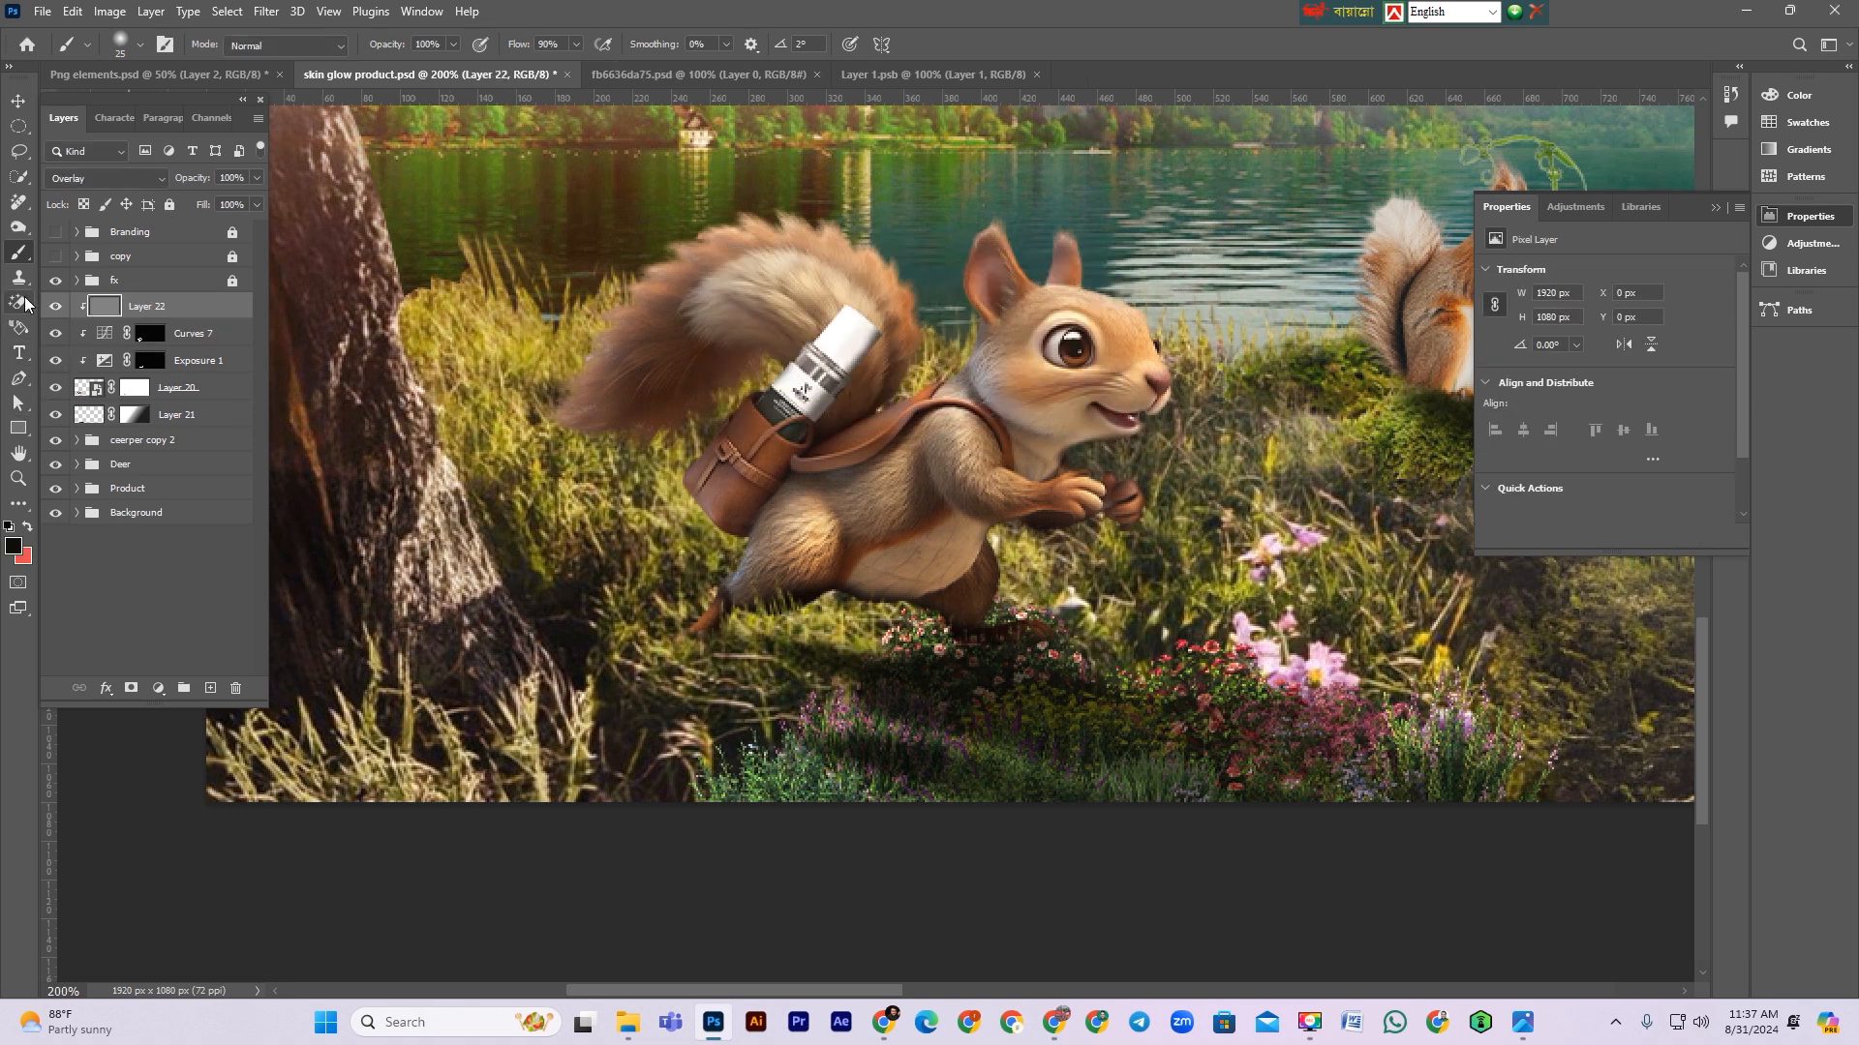
Step: Burn shadows on the gray overlay layer along the squirrel's tail and back with the Burn tool on Midtones
click(26, 234)
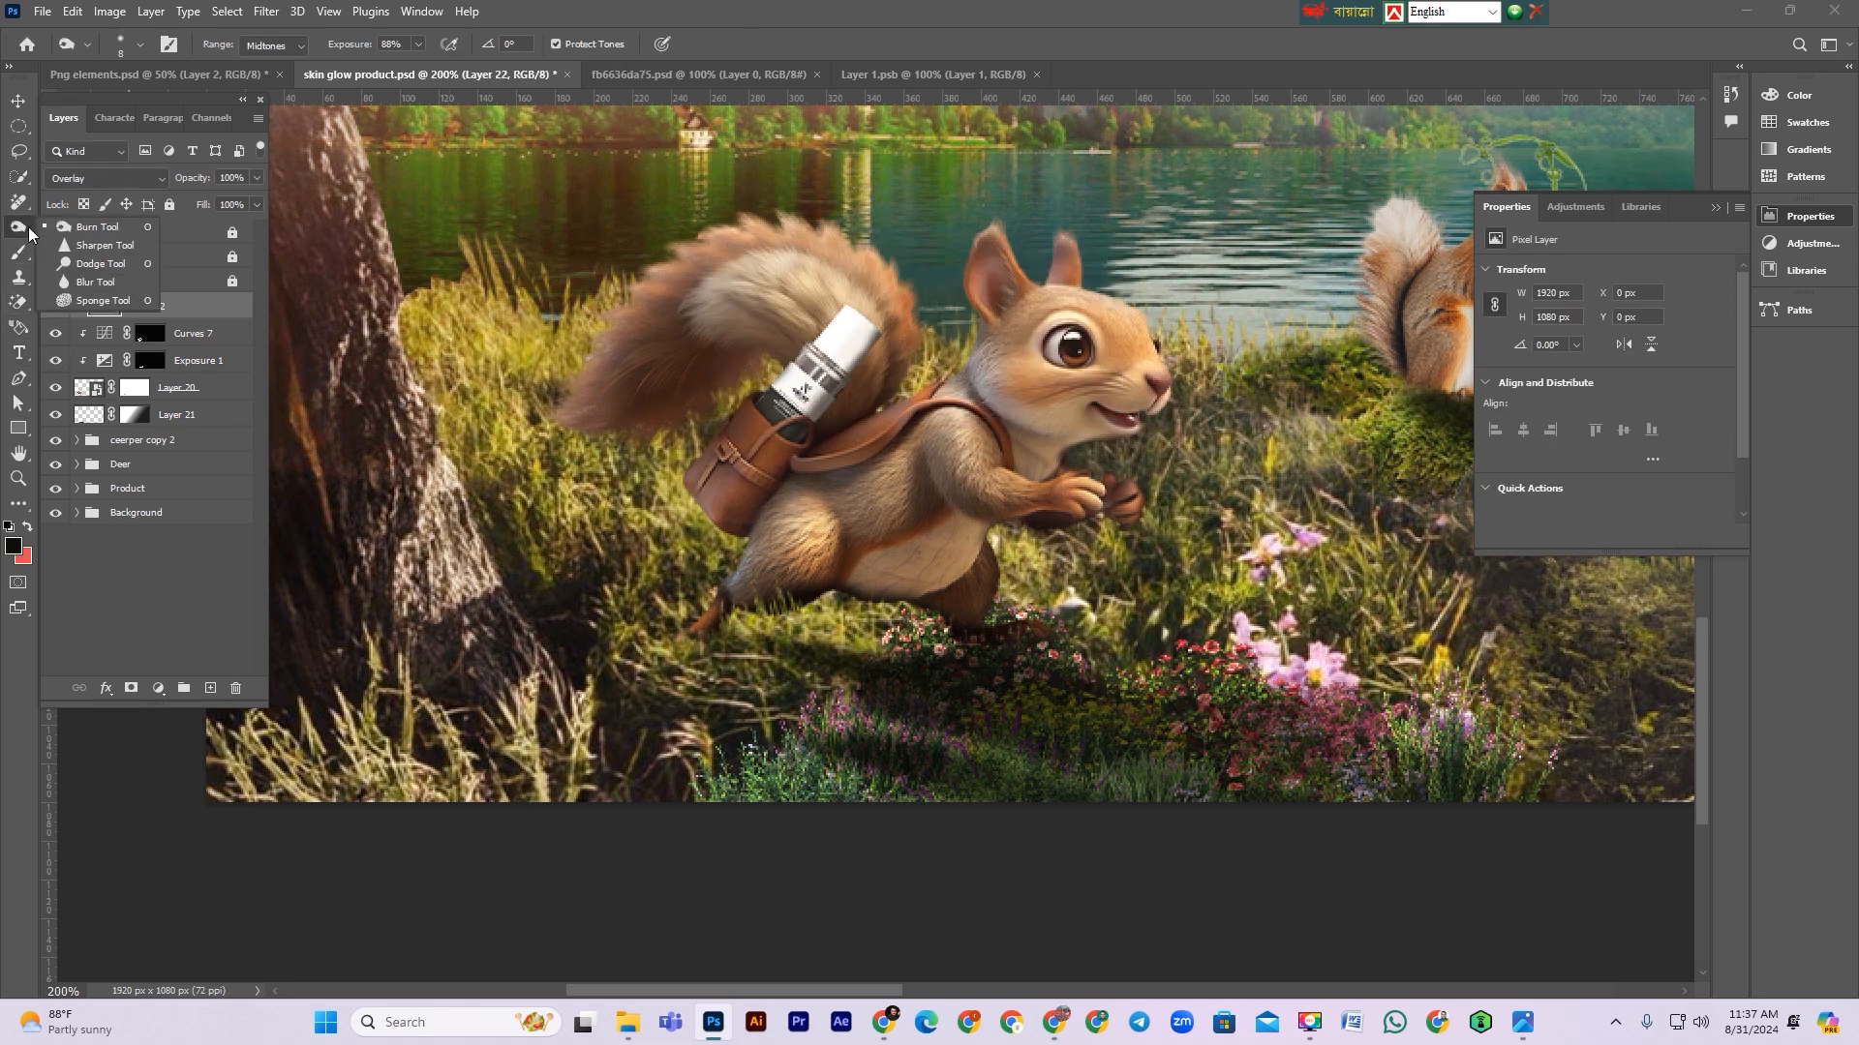
click(93, 230)
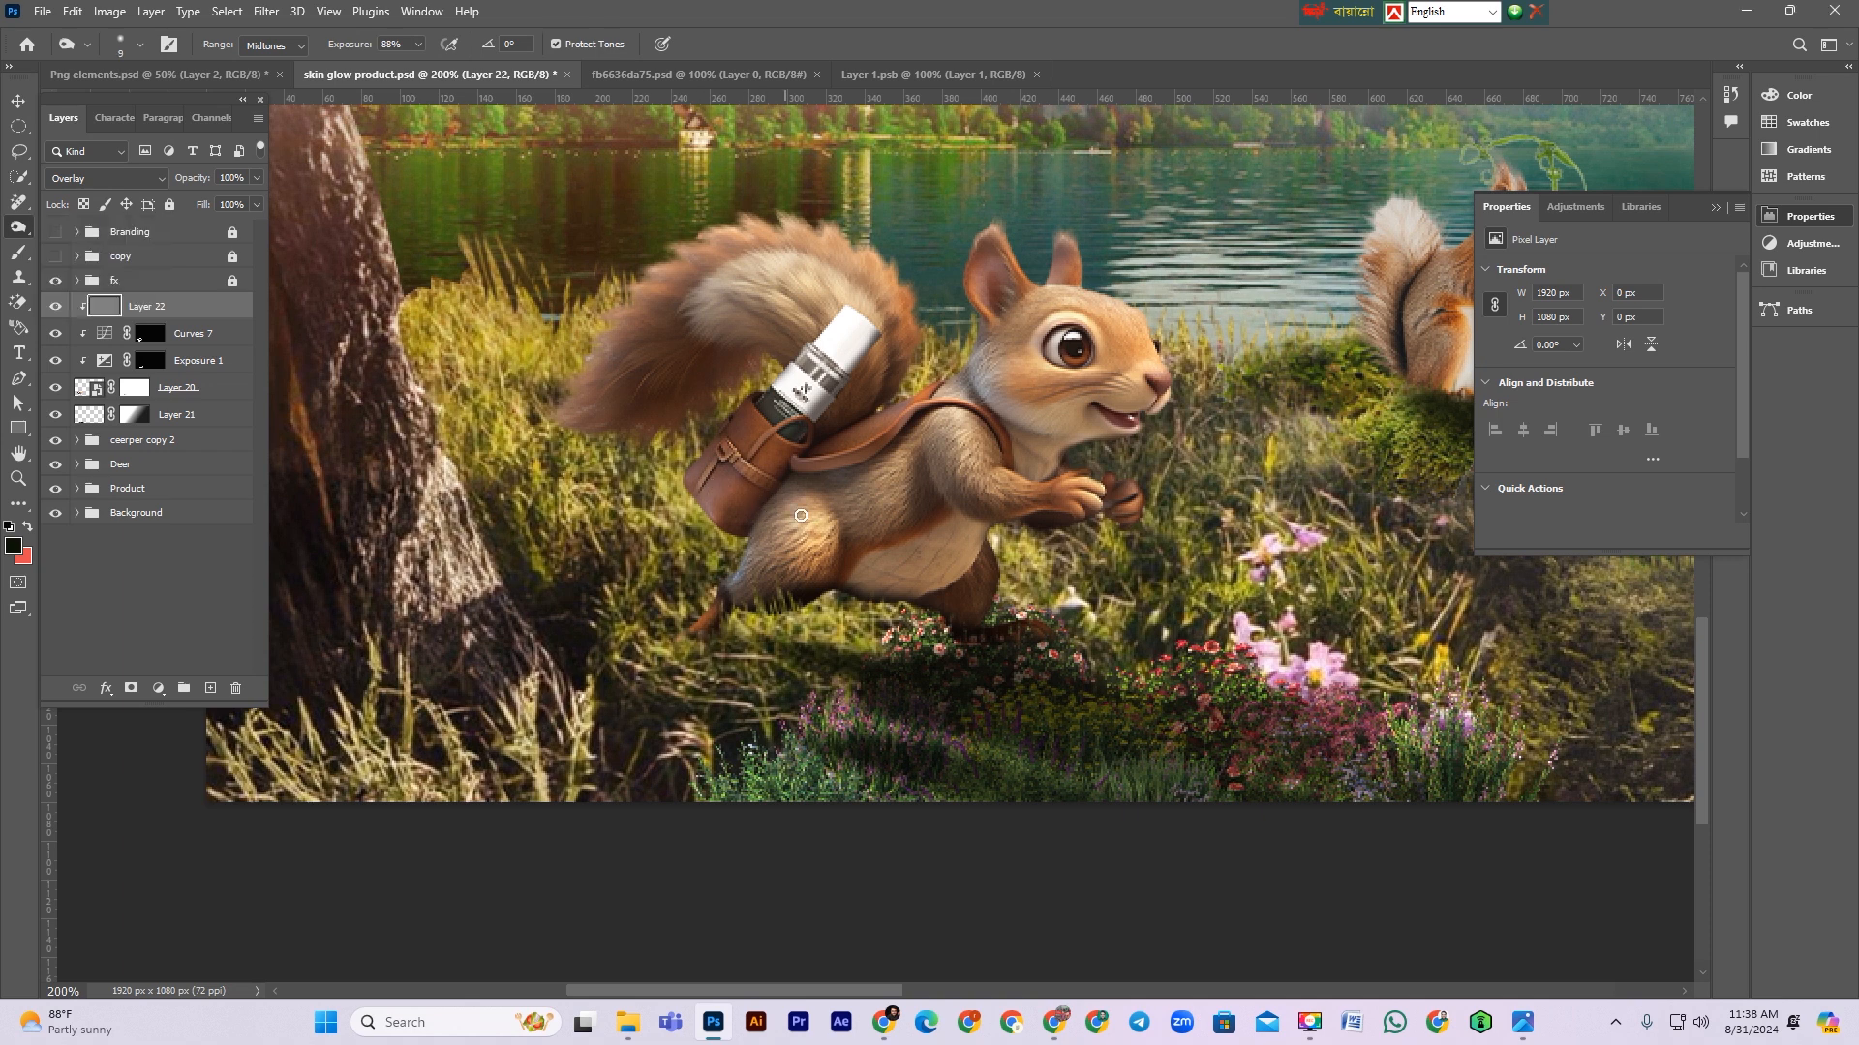
key(bracketright)
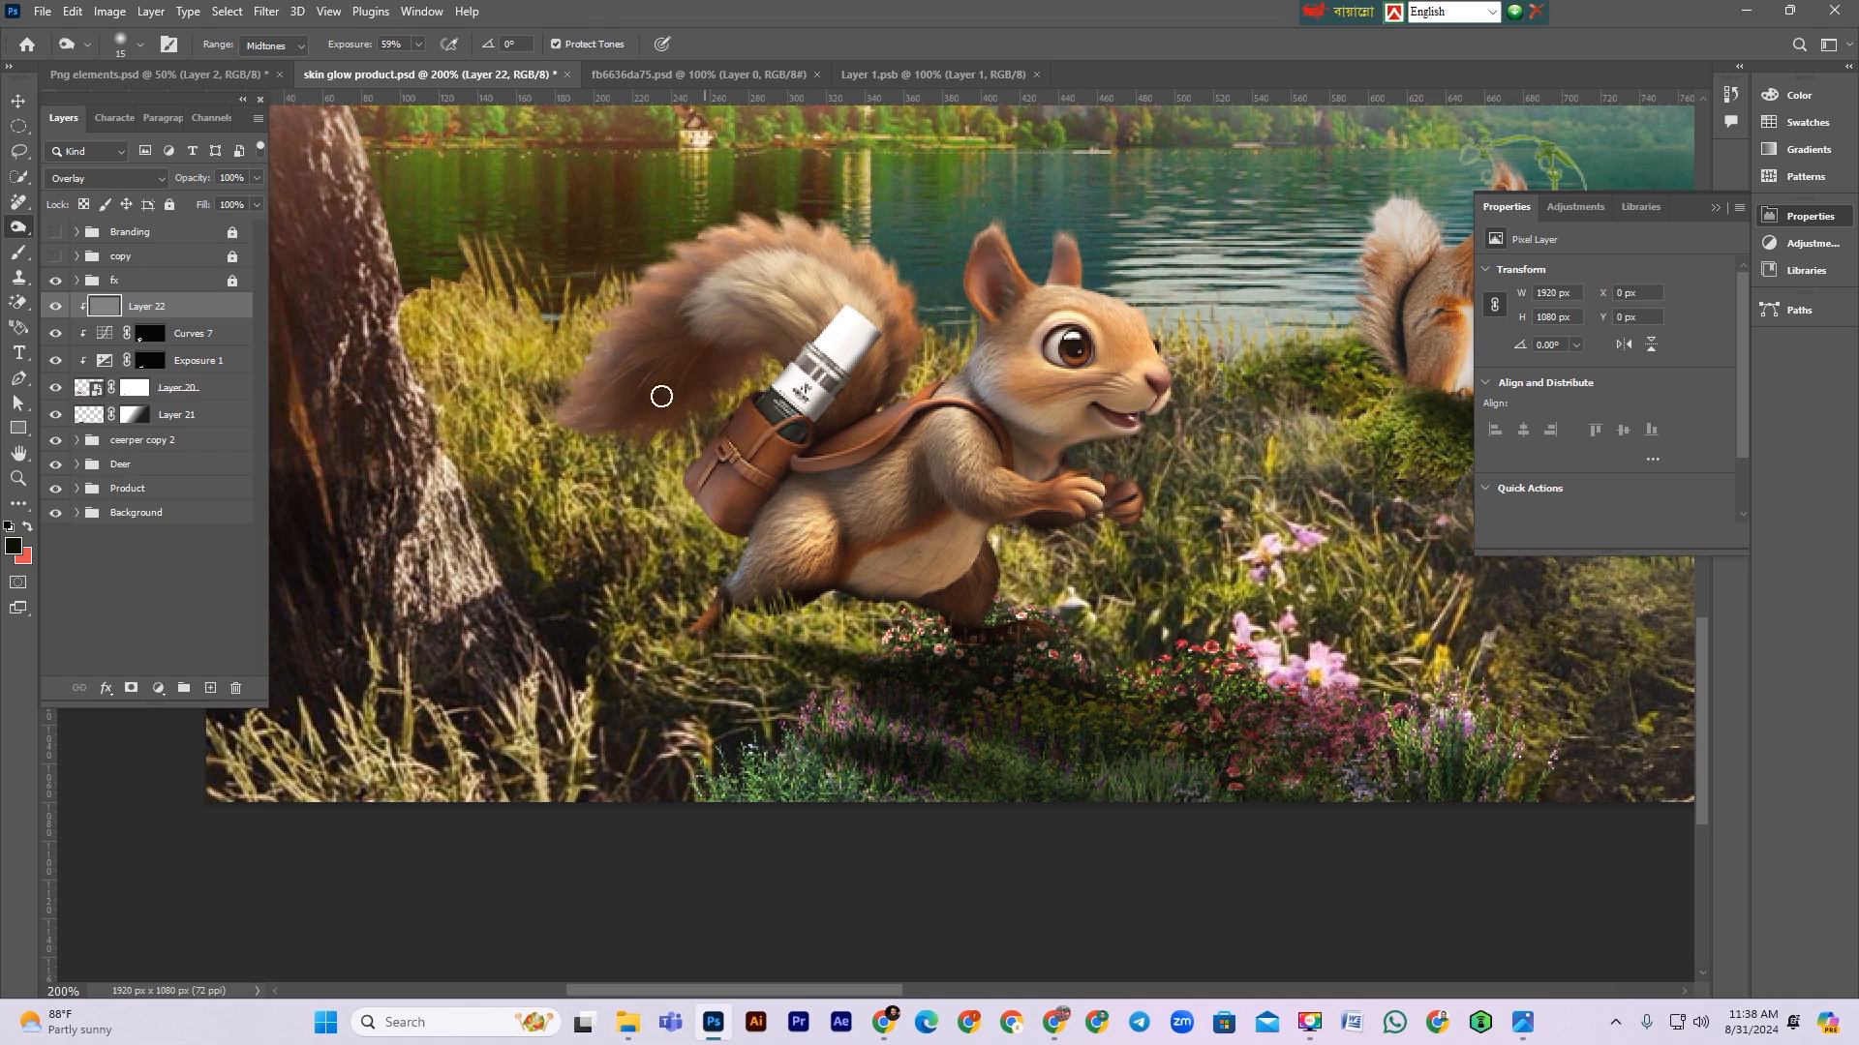
mouse_move(816, 304)
mouse_down()
mouse_move(750, 291)
mouse_move(672, 311)
mouse_up()
mouse_move(793, 288)
mouse_down()
mouse_move(830, 290)
mouse_move(892, 343)
mouse_move(822, 263)
mouse_move(668, 302)
mouse_up()
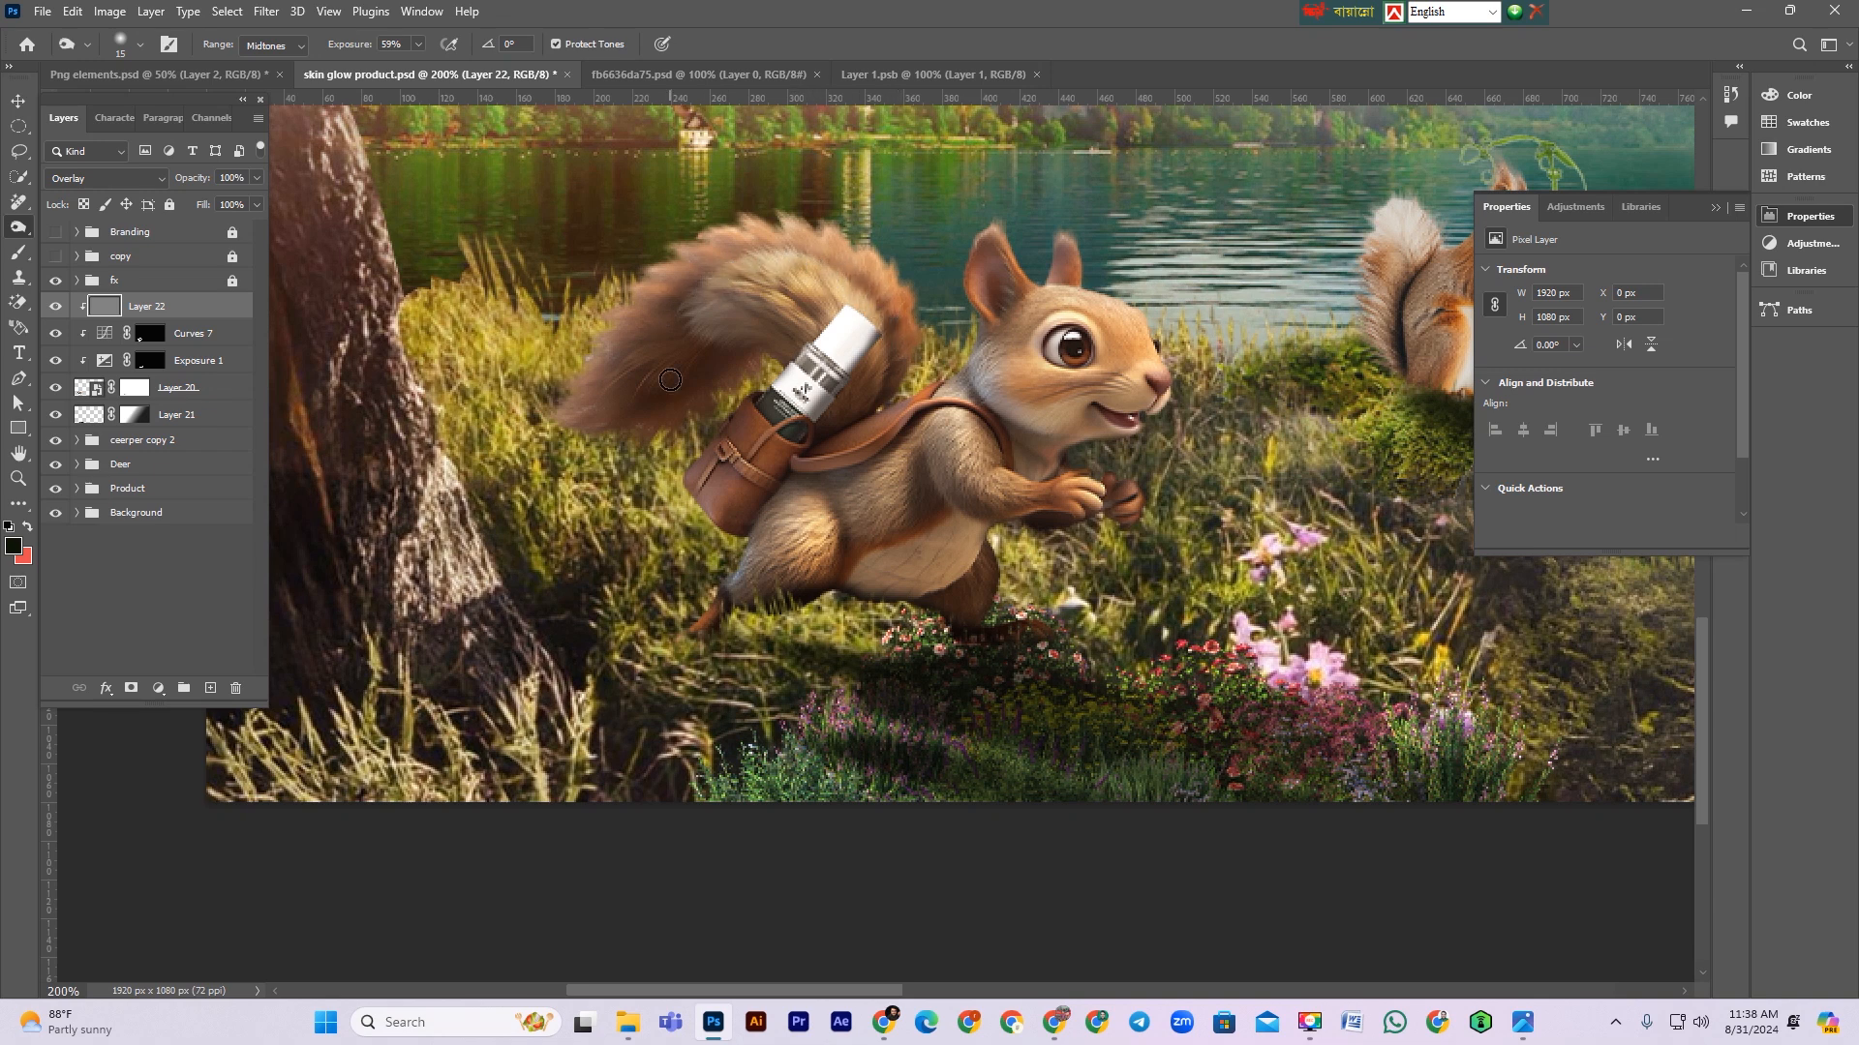
drag(647, 365, 563, 420)
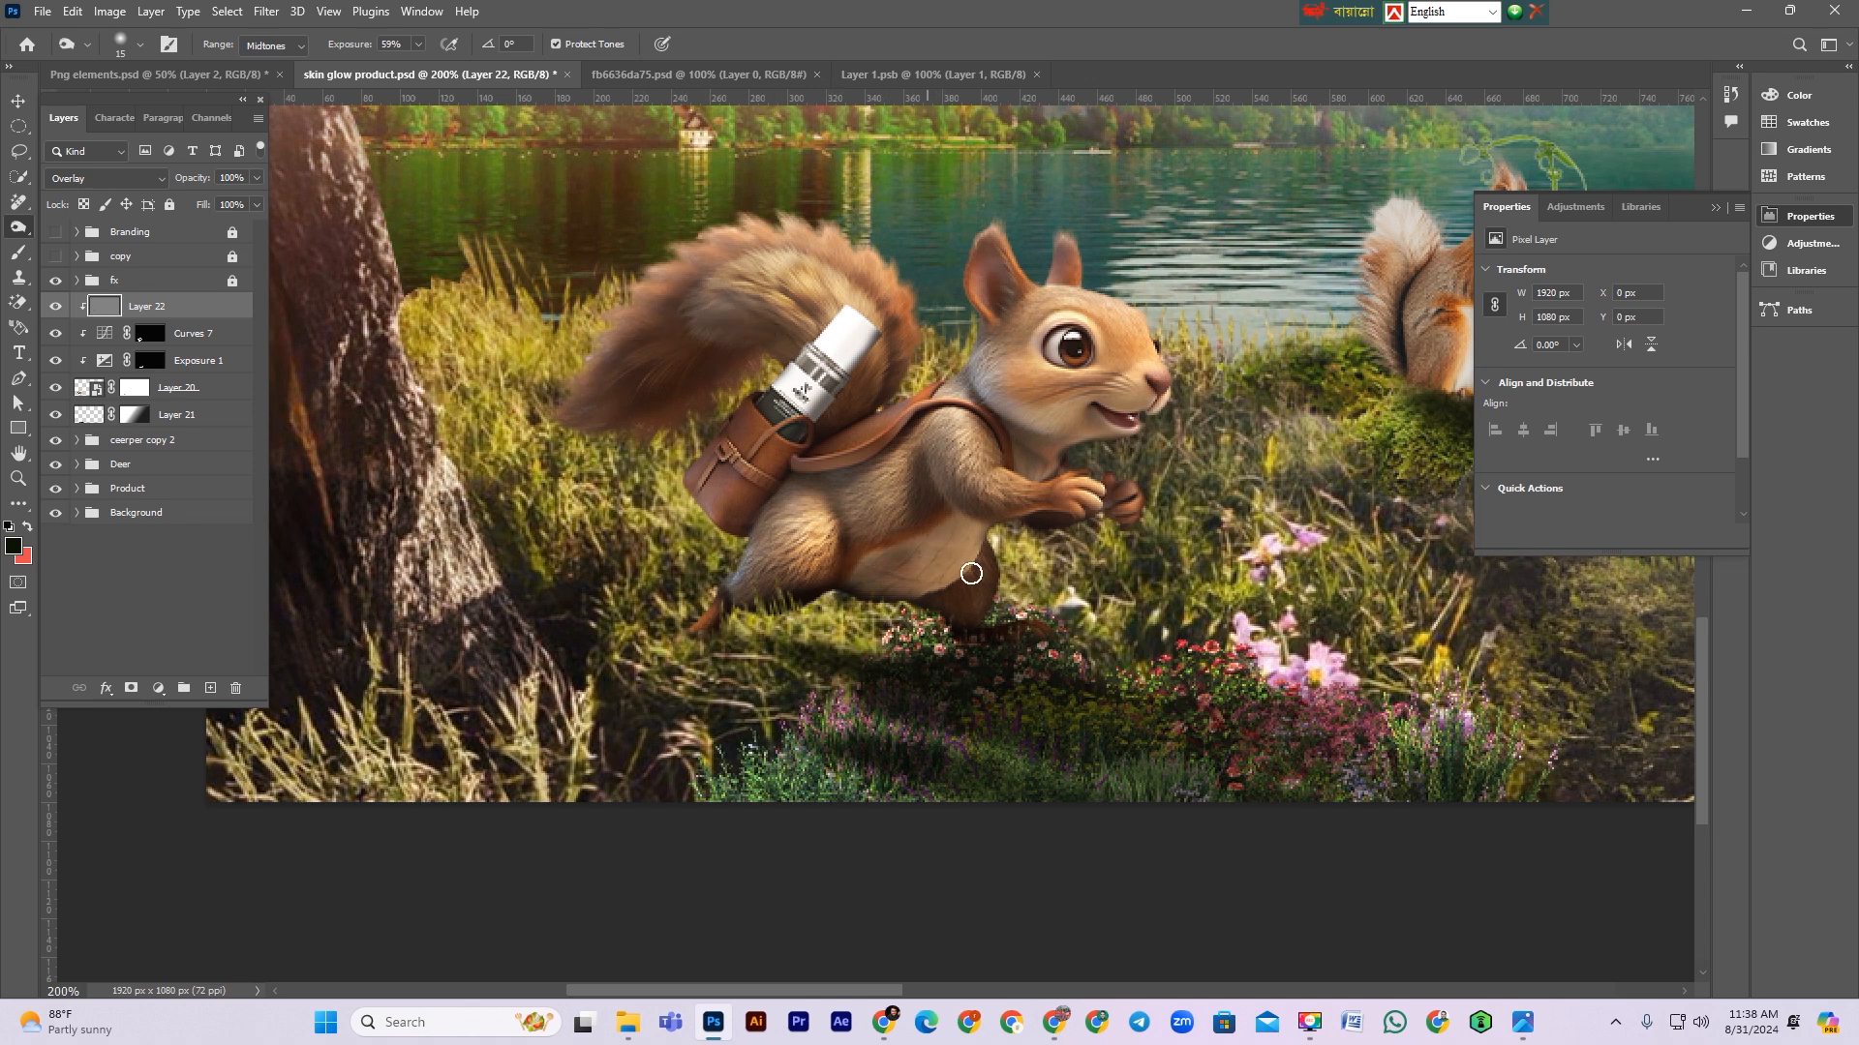
Step: Continue burning shadows under the squirrel's belly and legs with a larger Burn brush at 59% exposure
drag(985, 545, 843, 670)
key(bracketright)
key(bracketright)
drag(967, 543, 799, 687)
scroll(1113, 601, up, 1)
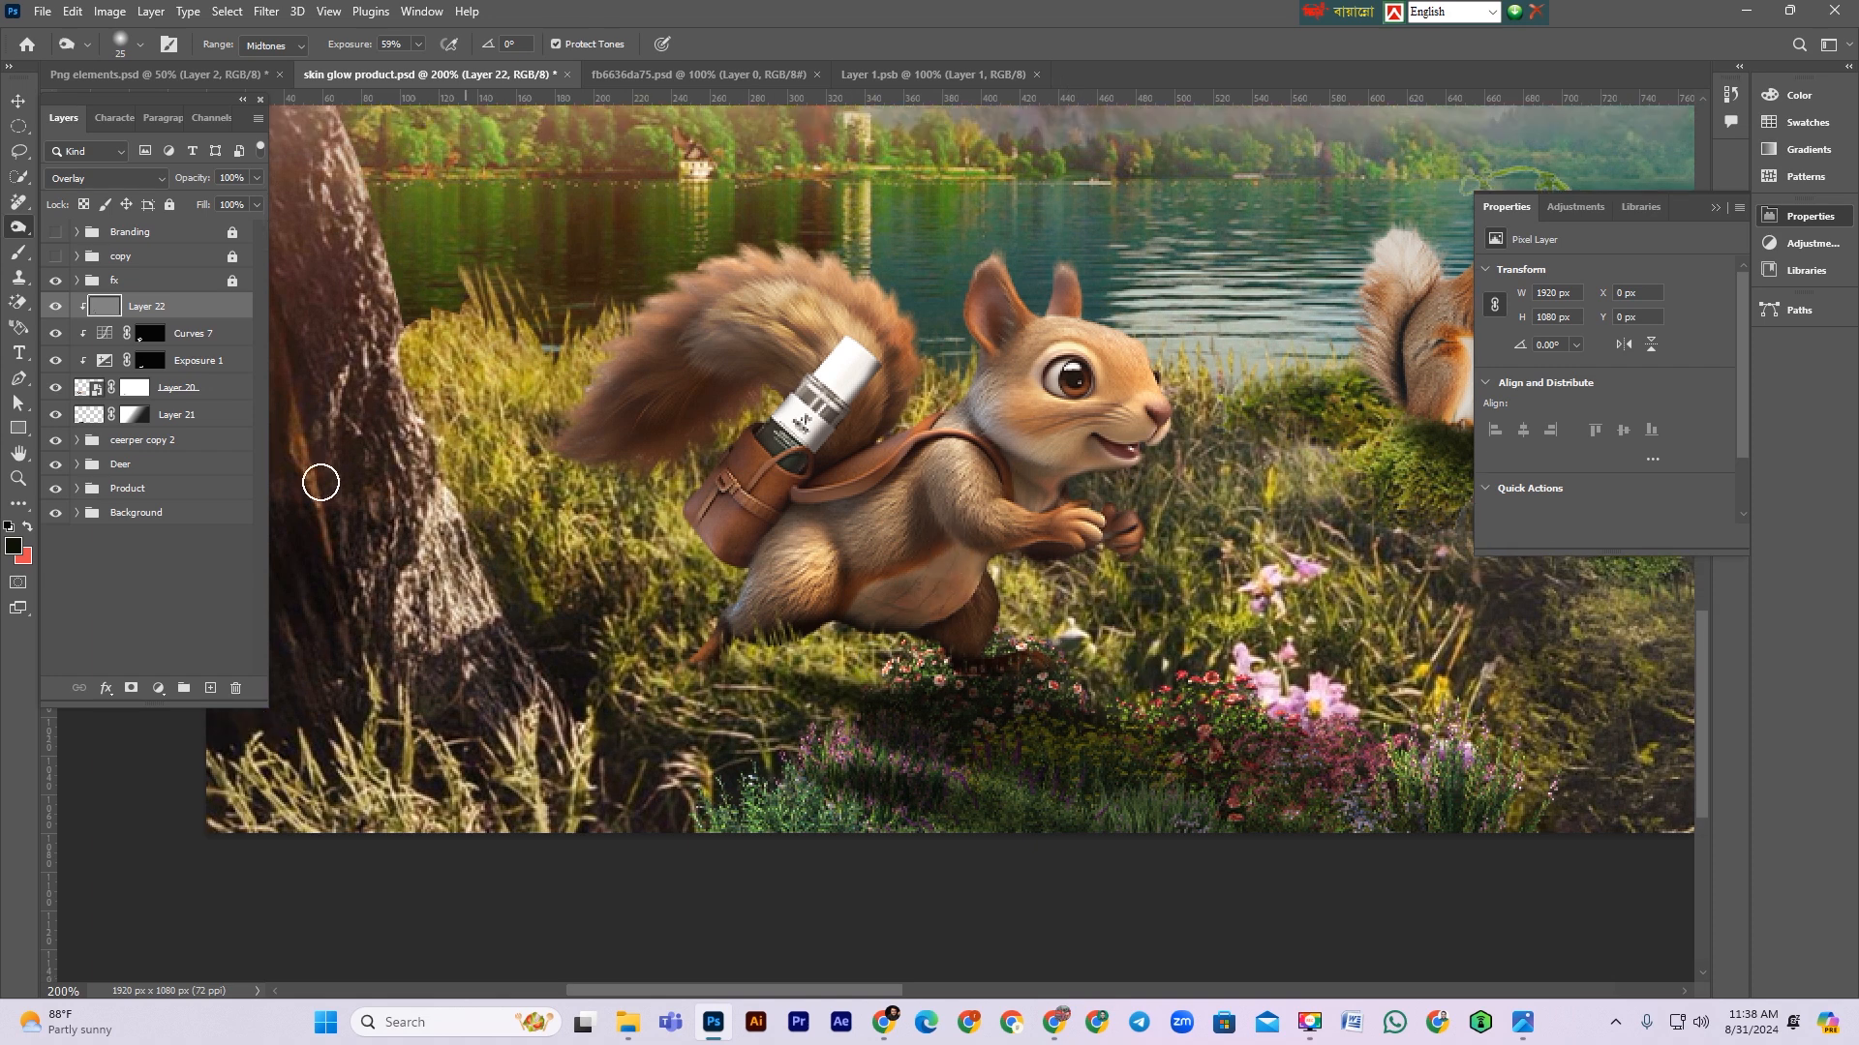
drag(1048, 453, 1077, 442)
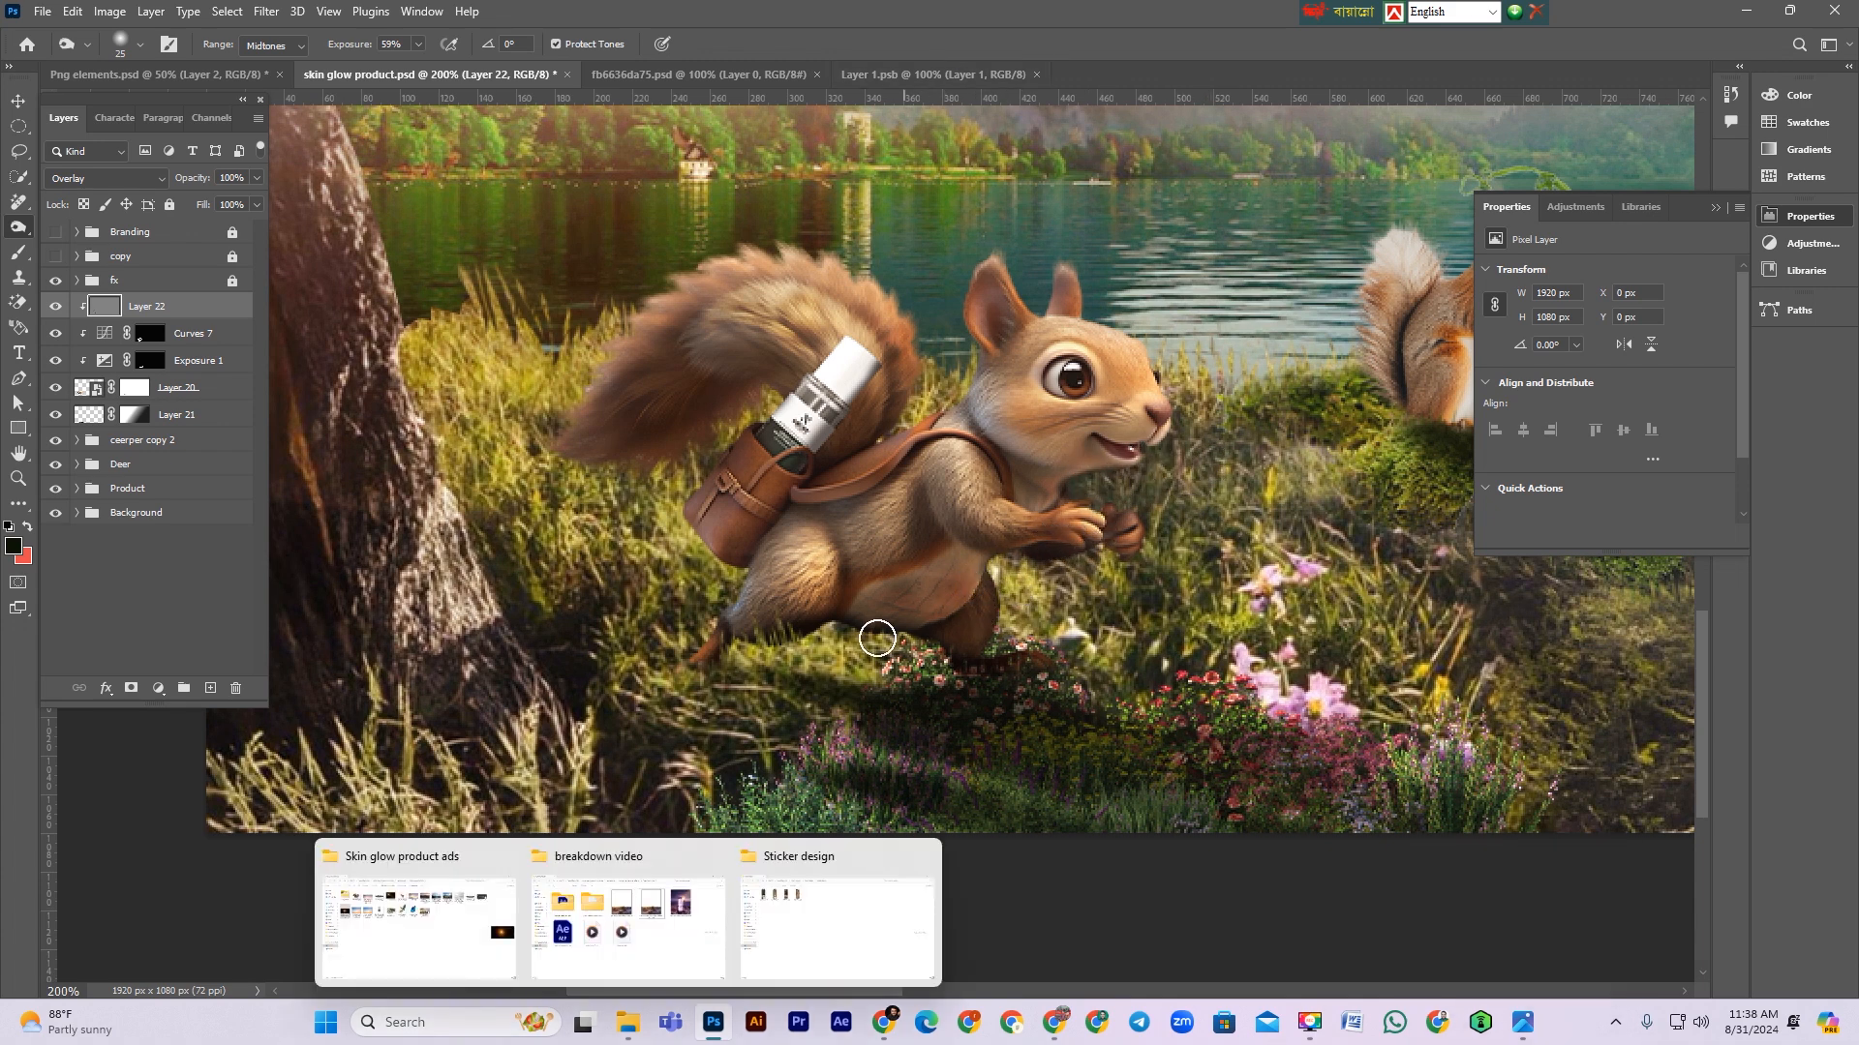
mouse_move(941, 573)
mouse_down()
mouse_move(894, 575)
mouse_move(964, 596)
mouse_up()
scroll(1040, 595, down, 3)
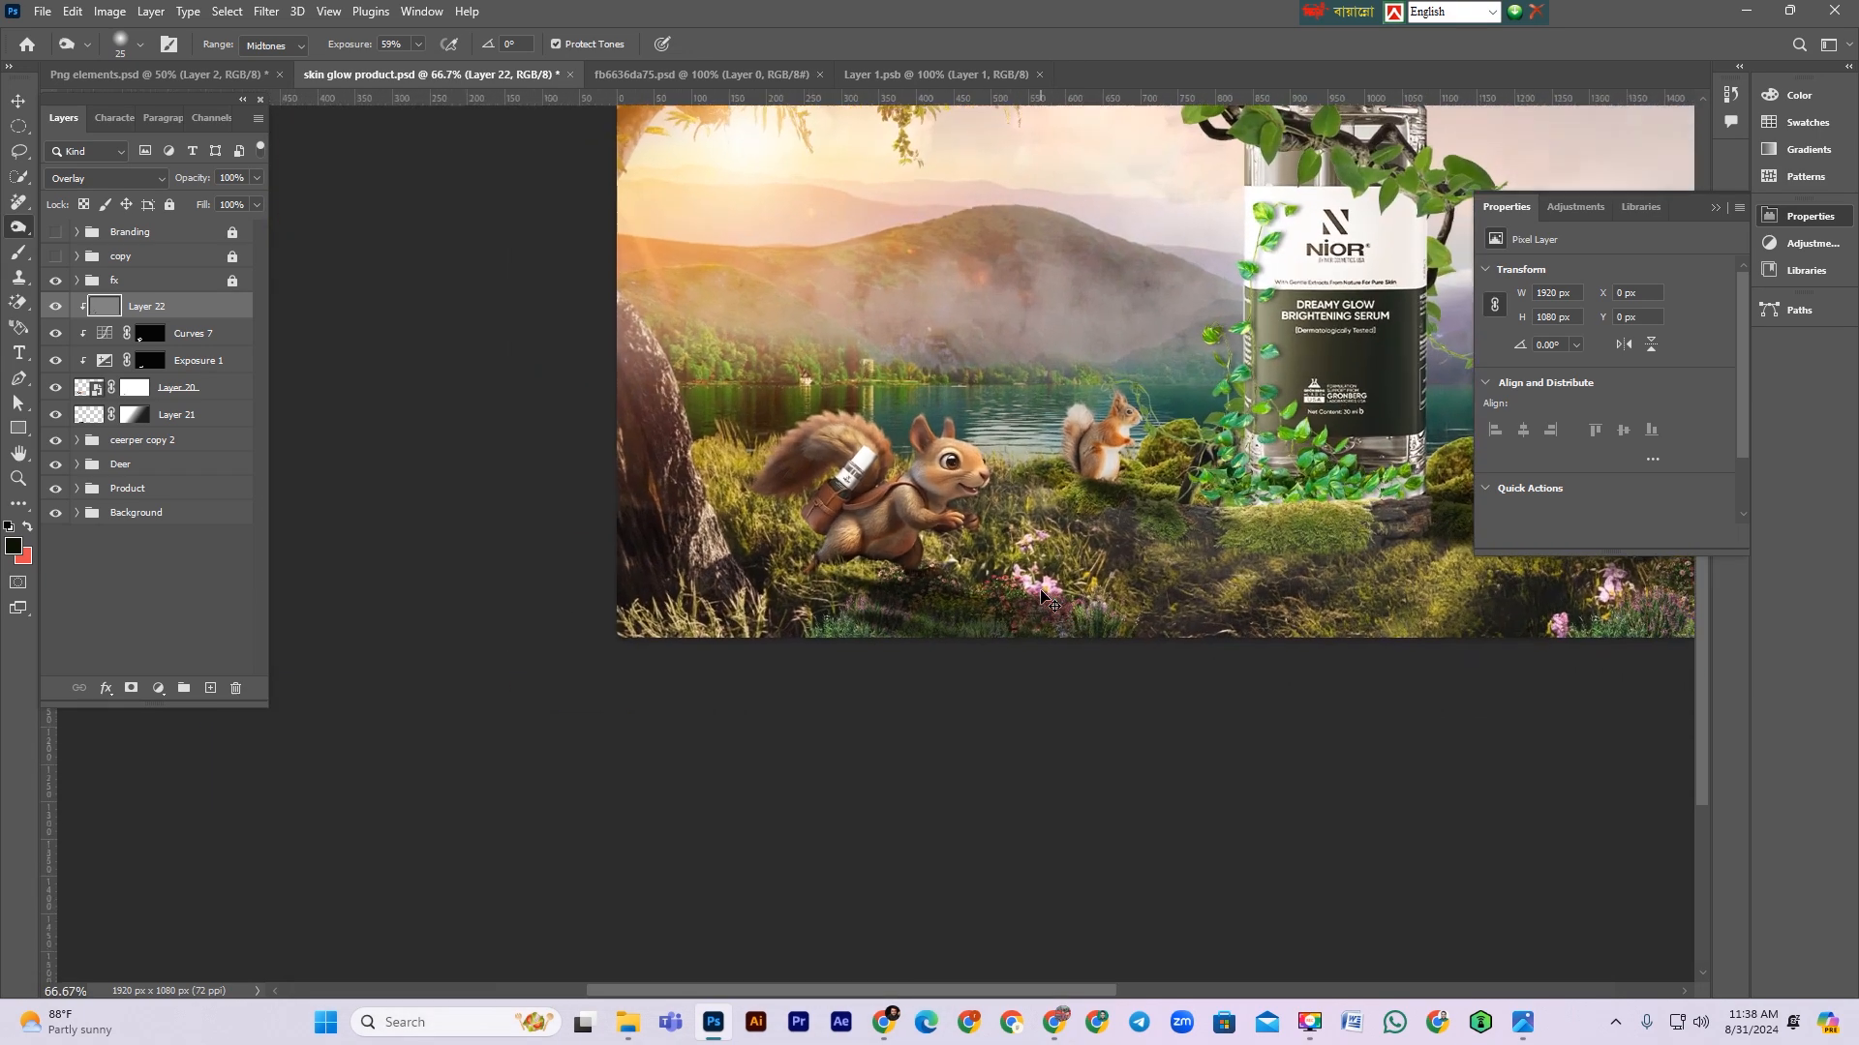
Step: Toggle the Curves 7 and Exposure 1 layers' visibility to compare the squirrel's shading, then reselect the overlay layer
key(ctrl+plus)
click(19, 353)
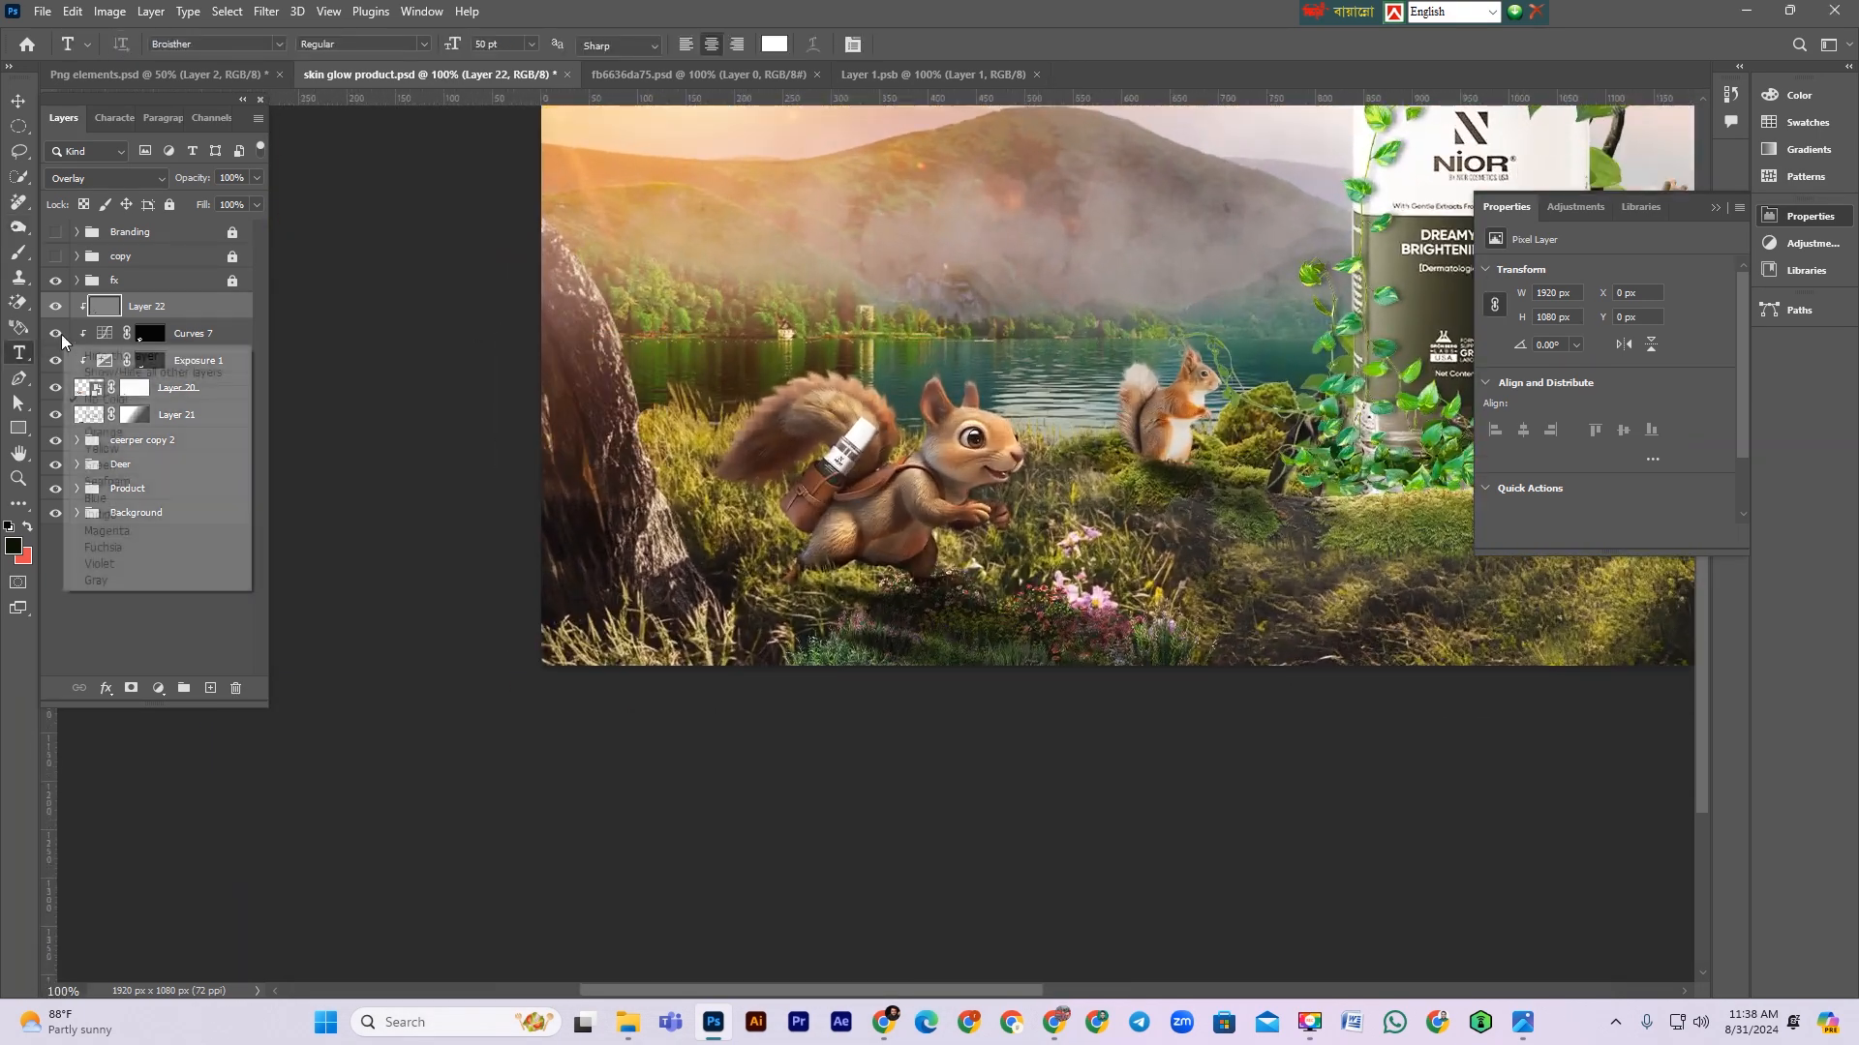
click(193, 335)
click(56, 334)
click(56, 334)
click(56, 361)
click(56, 361)
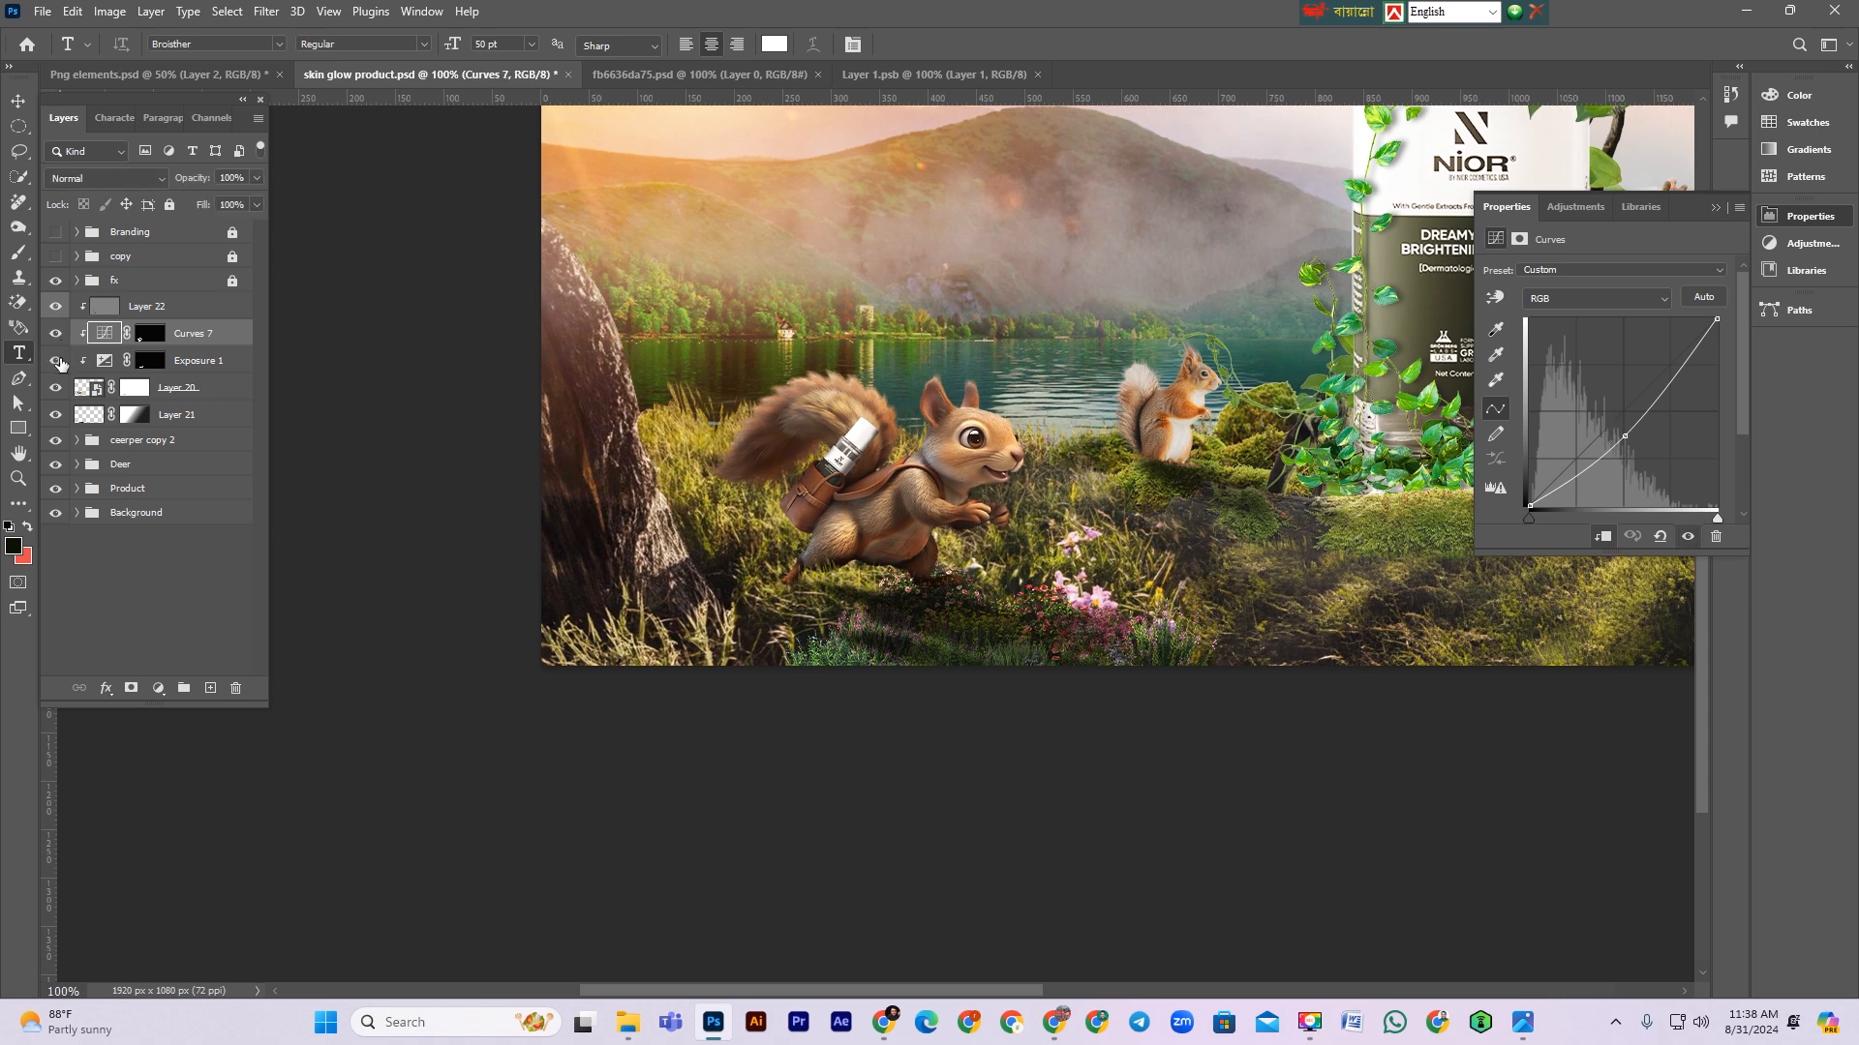
click(193, 307)
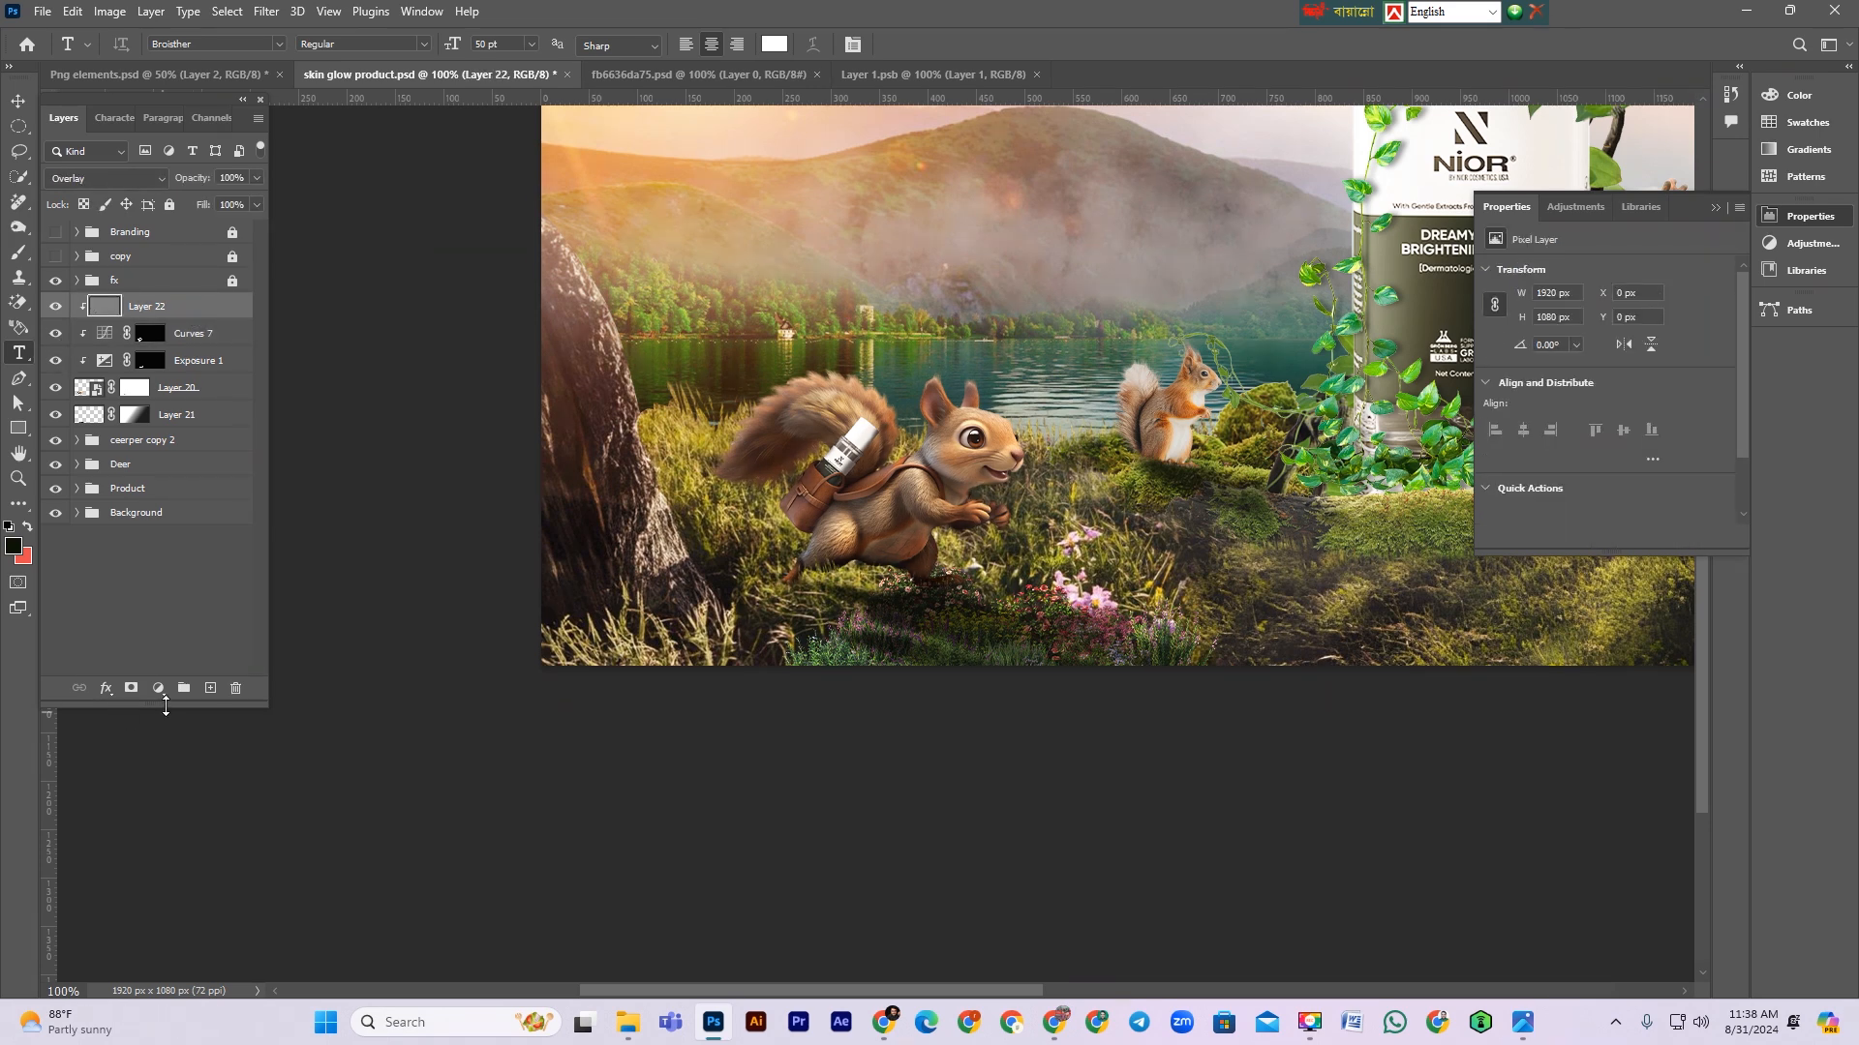
Step: Add another new gray-labelled layer in Overlay mode above the first overlay layer
key(ctrl+shift+n)
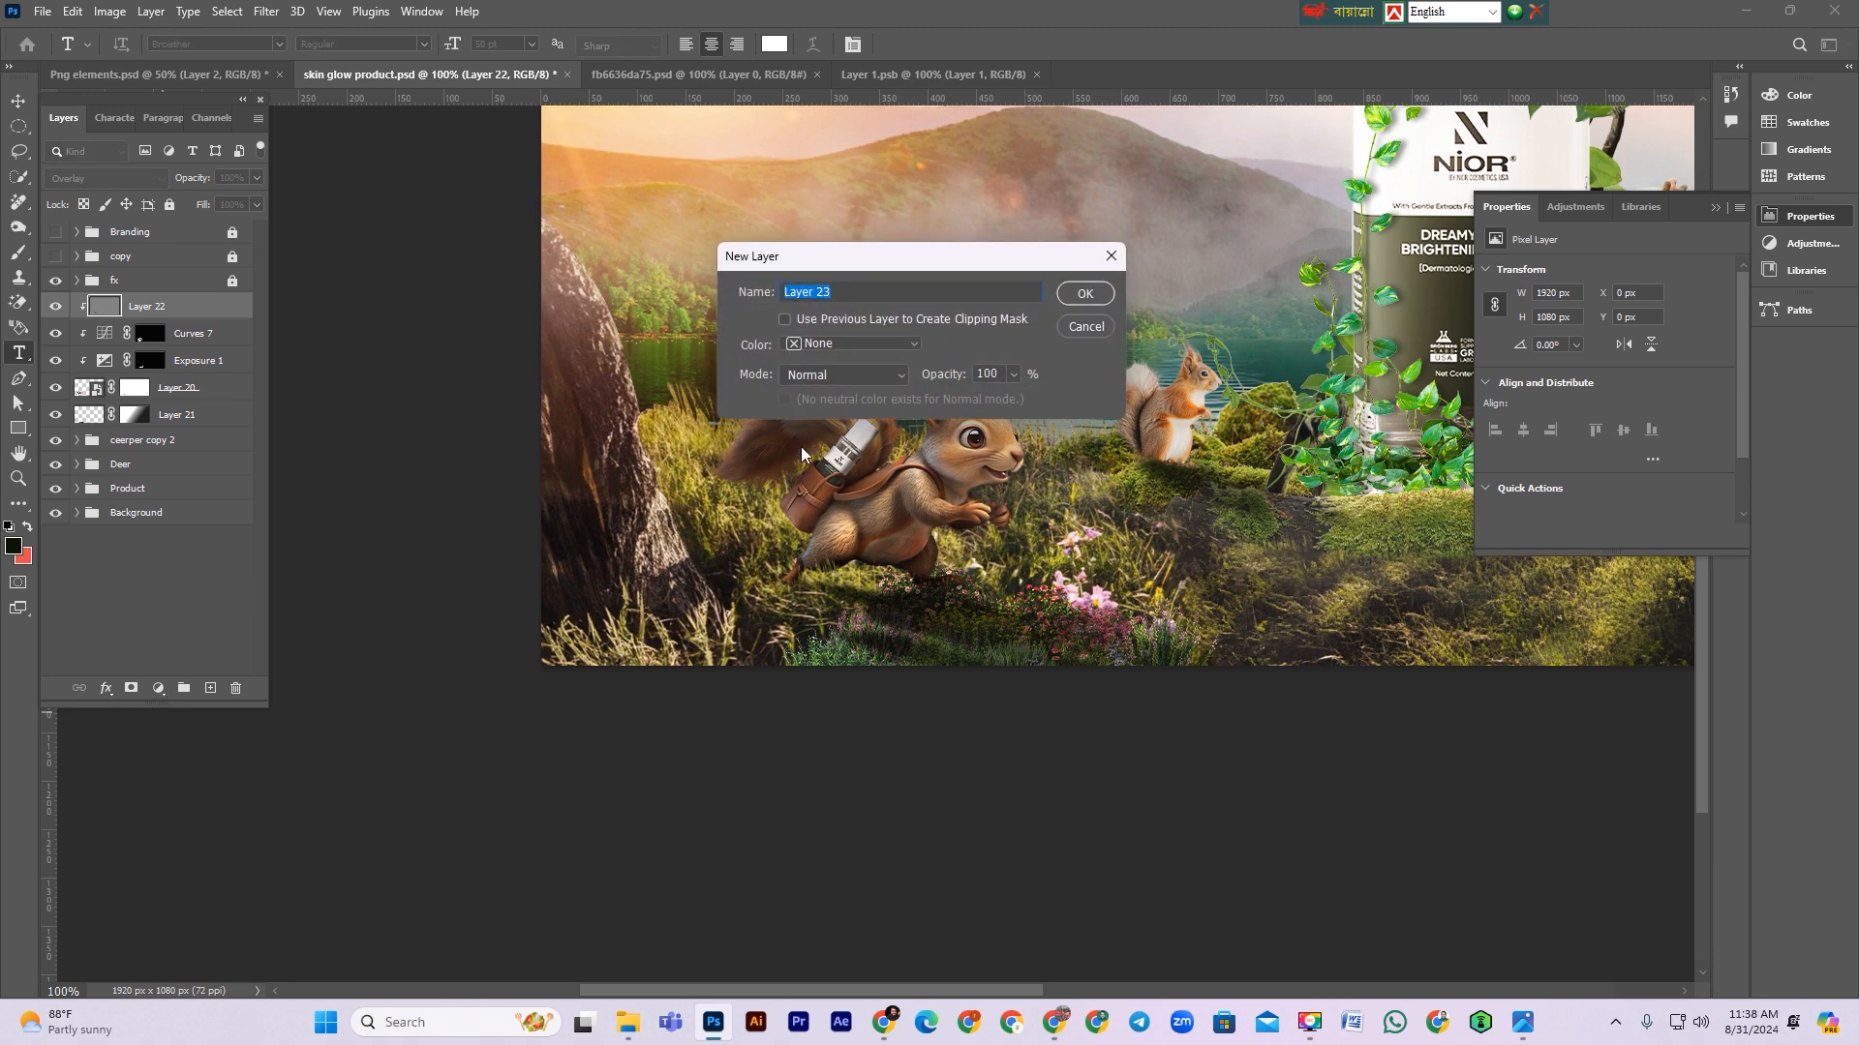
click(869, 347)
click(864, 590)
click(830, 377)
click(853, 641)
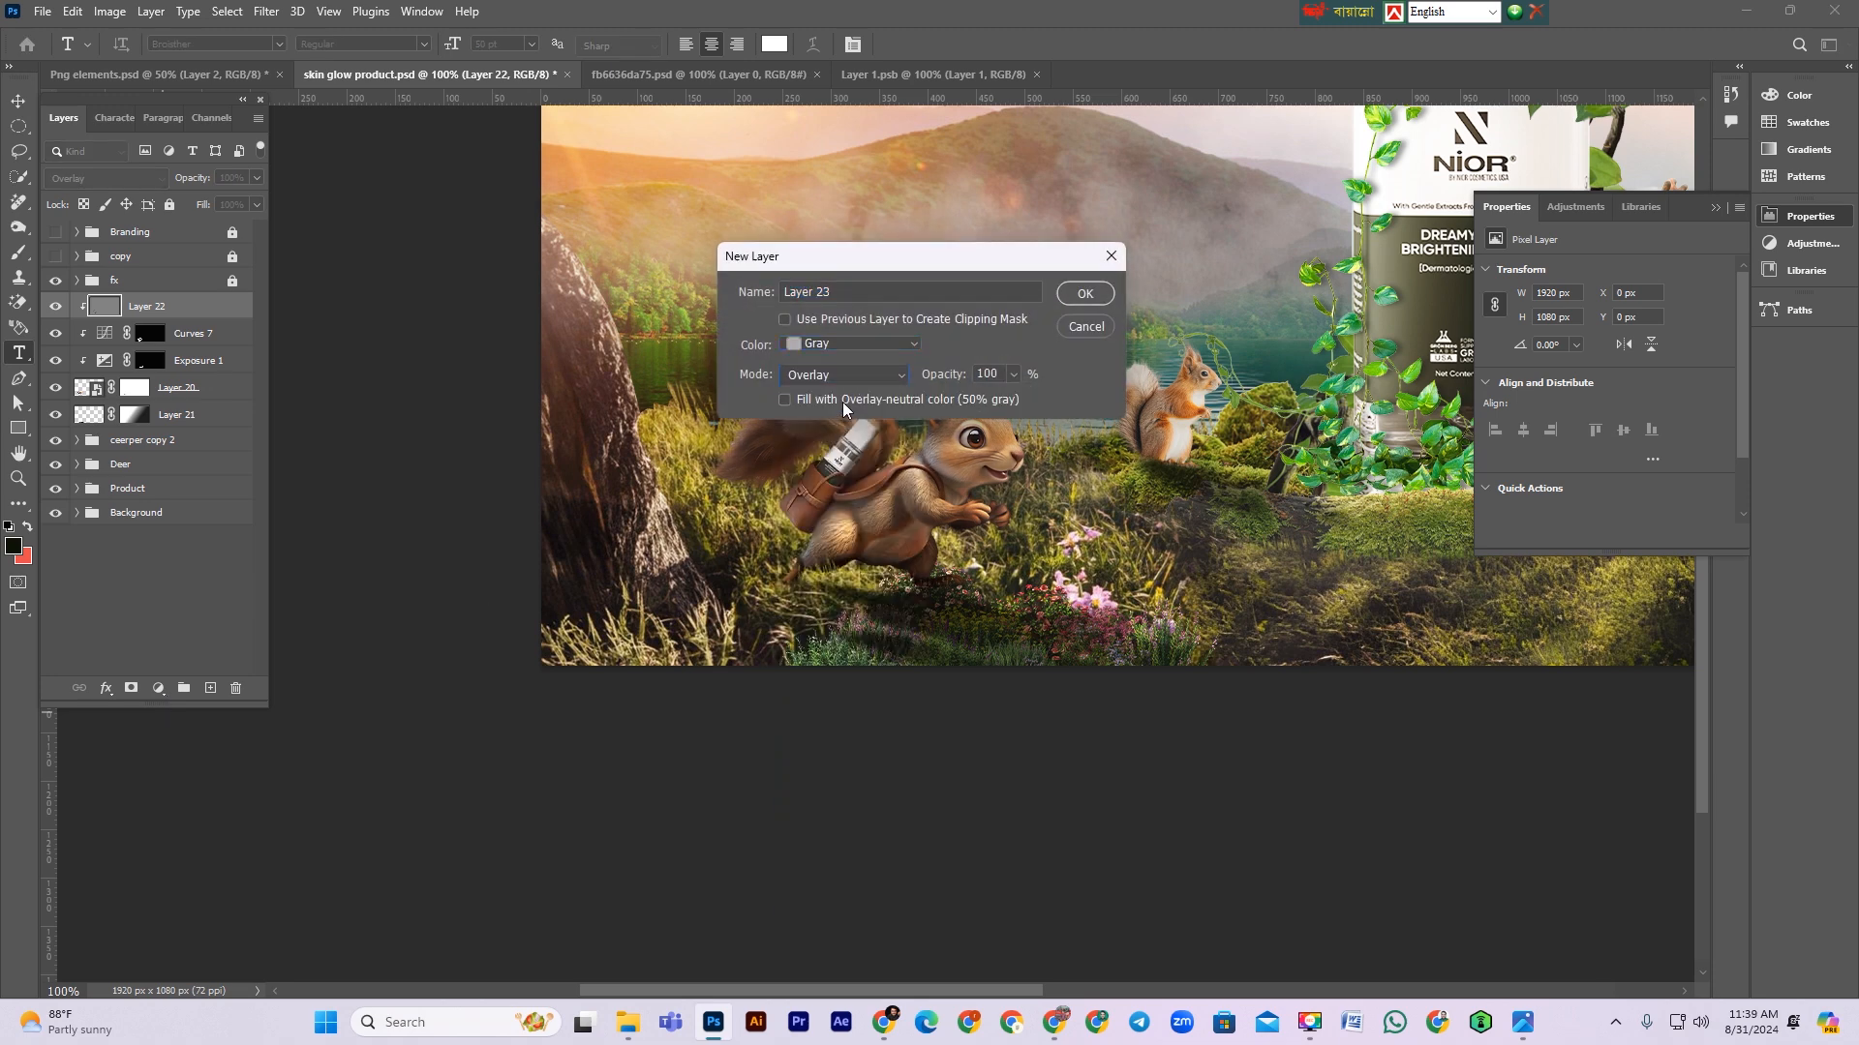
click(1085, 293)
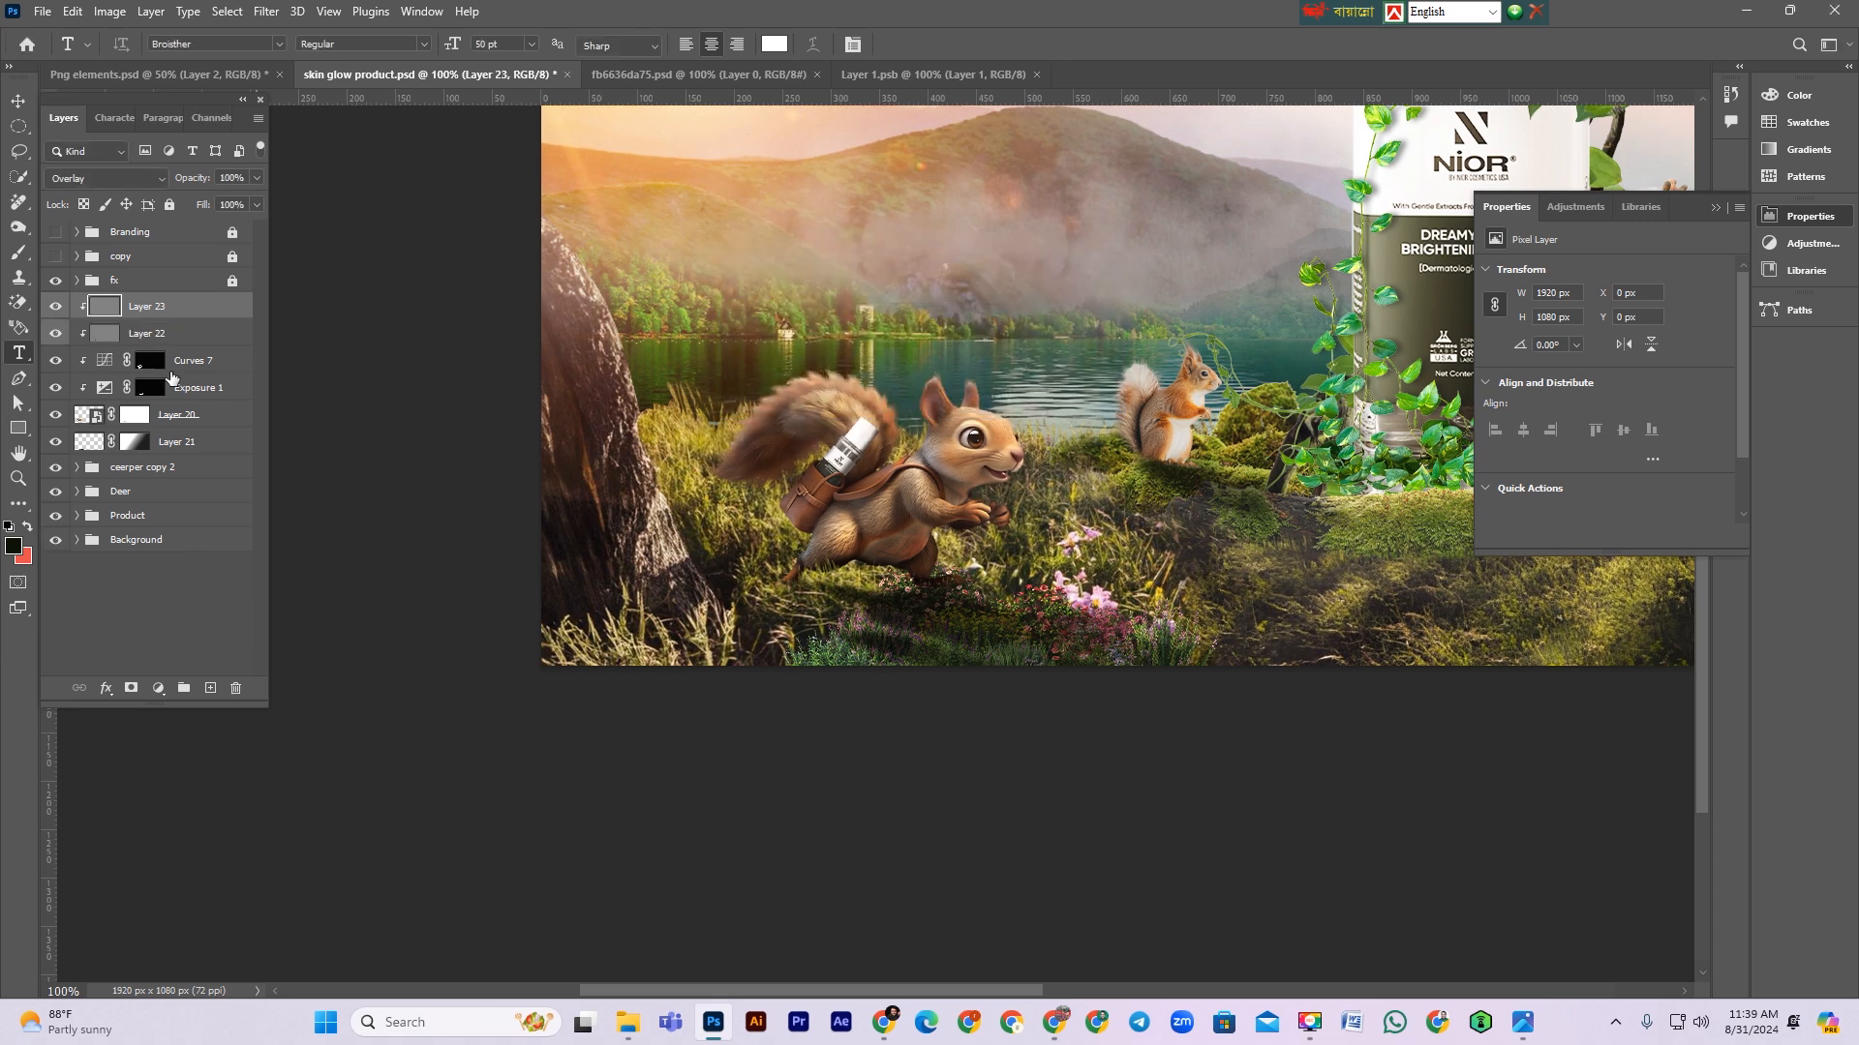
Step: Dodge highlights on the new overlay layer along the squirrel's tail and back with the Dodge tool on Highlights
drag(18, 227, 67, 222)
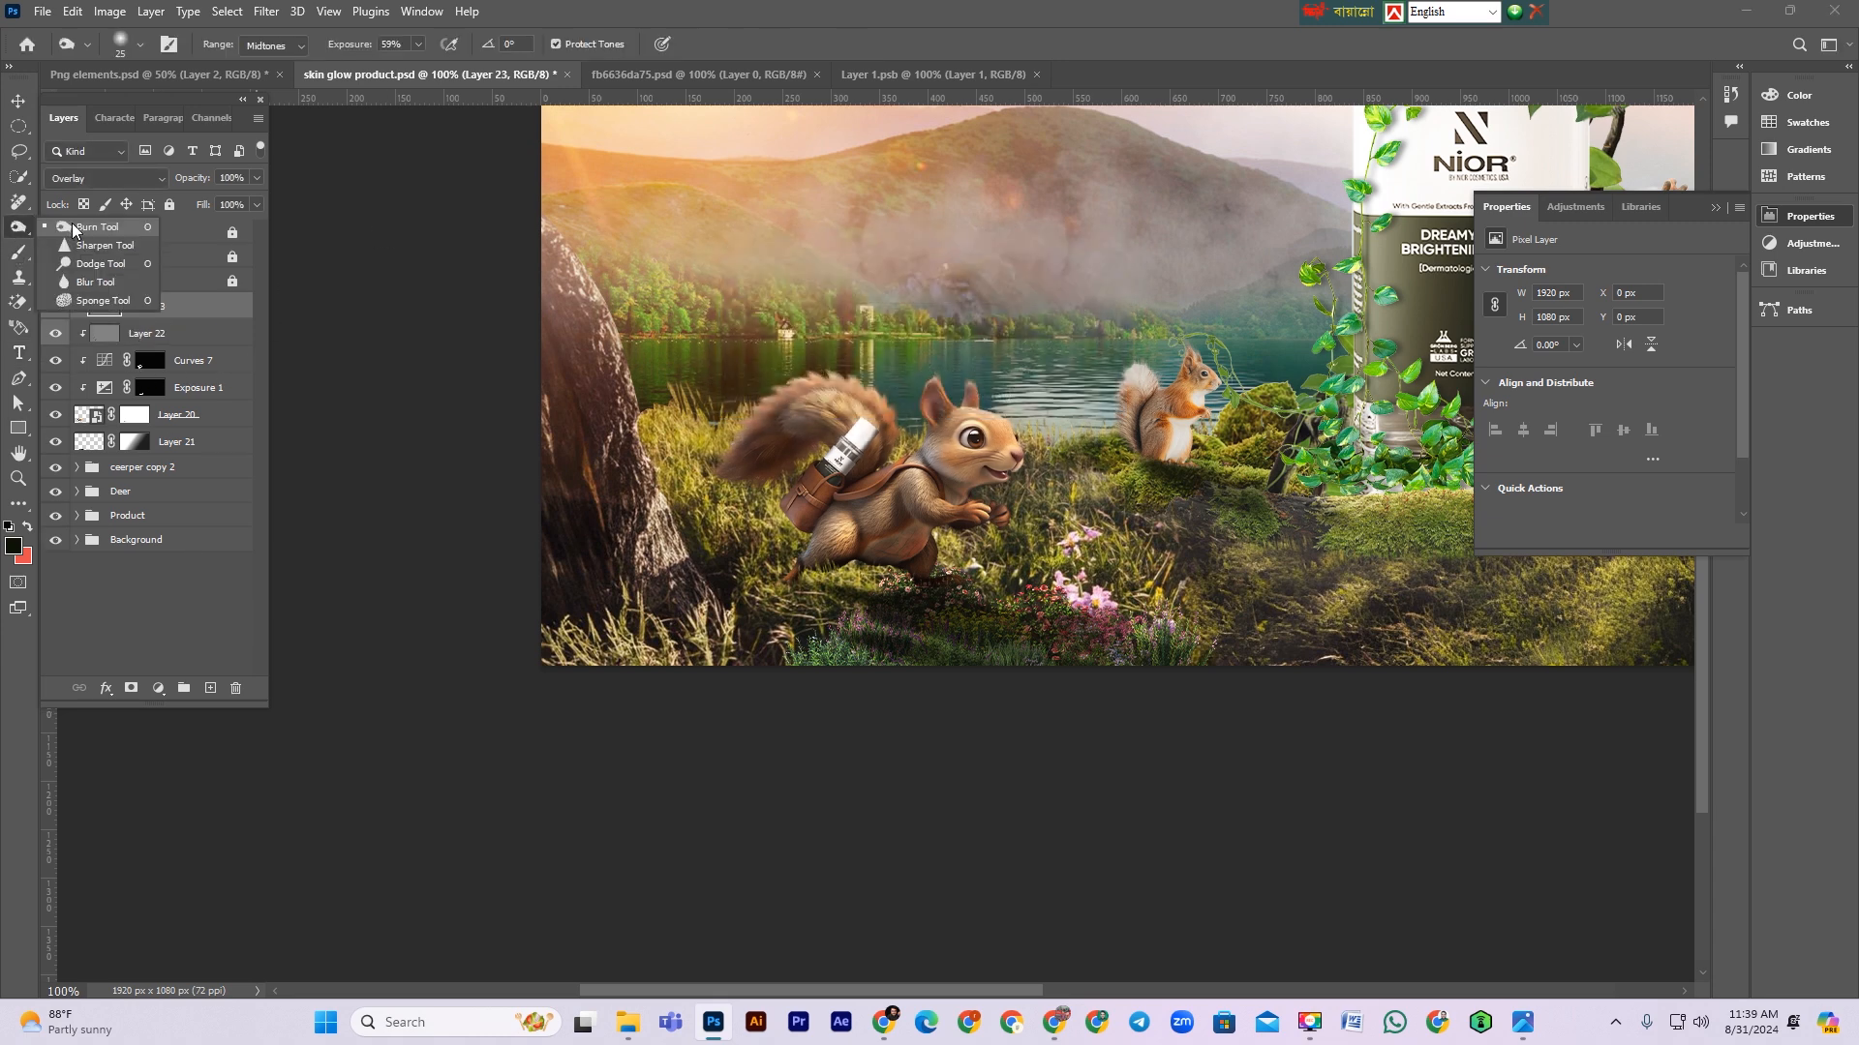
click(100, 263)
scroll(777, 359, up, 1)
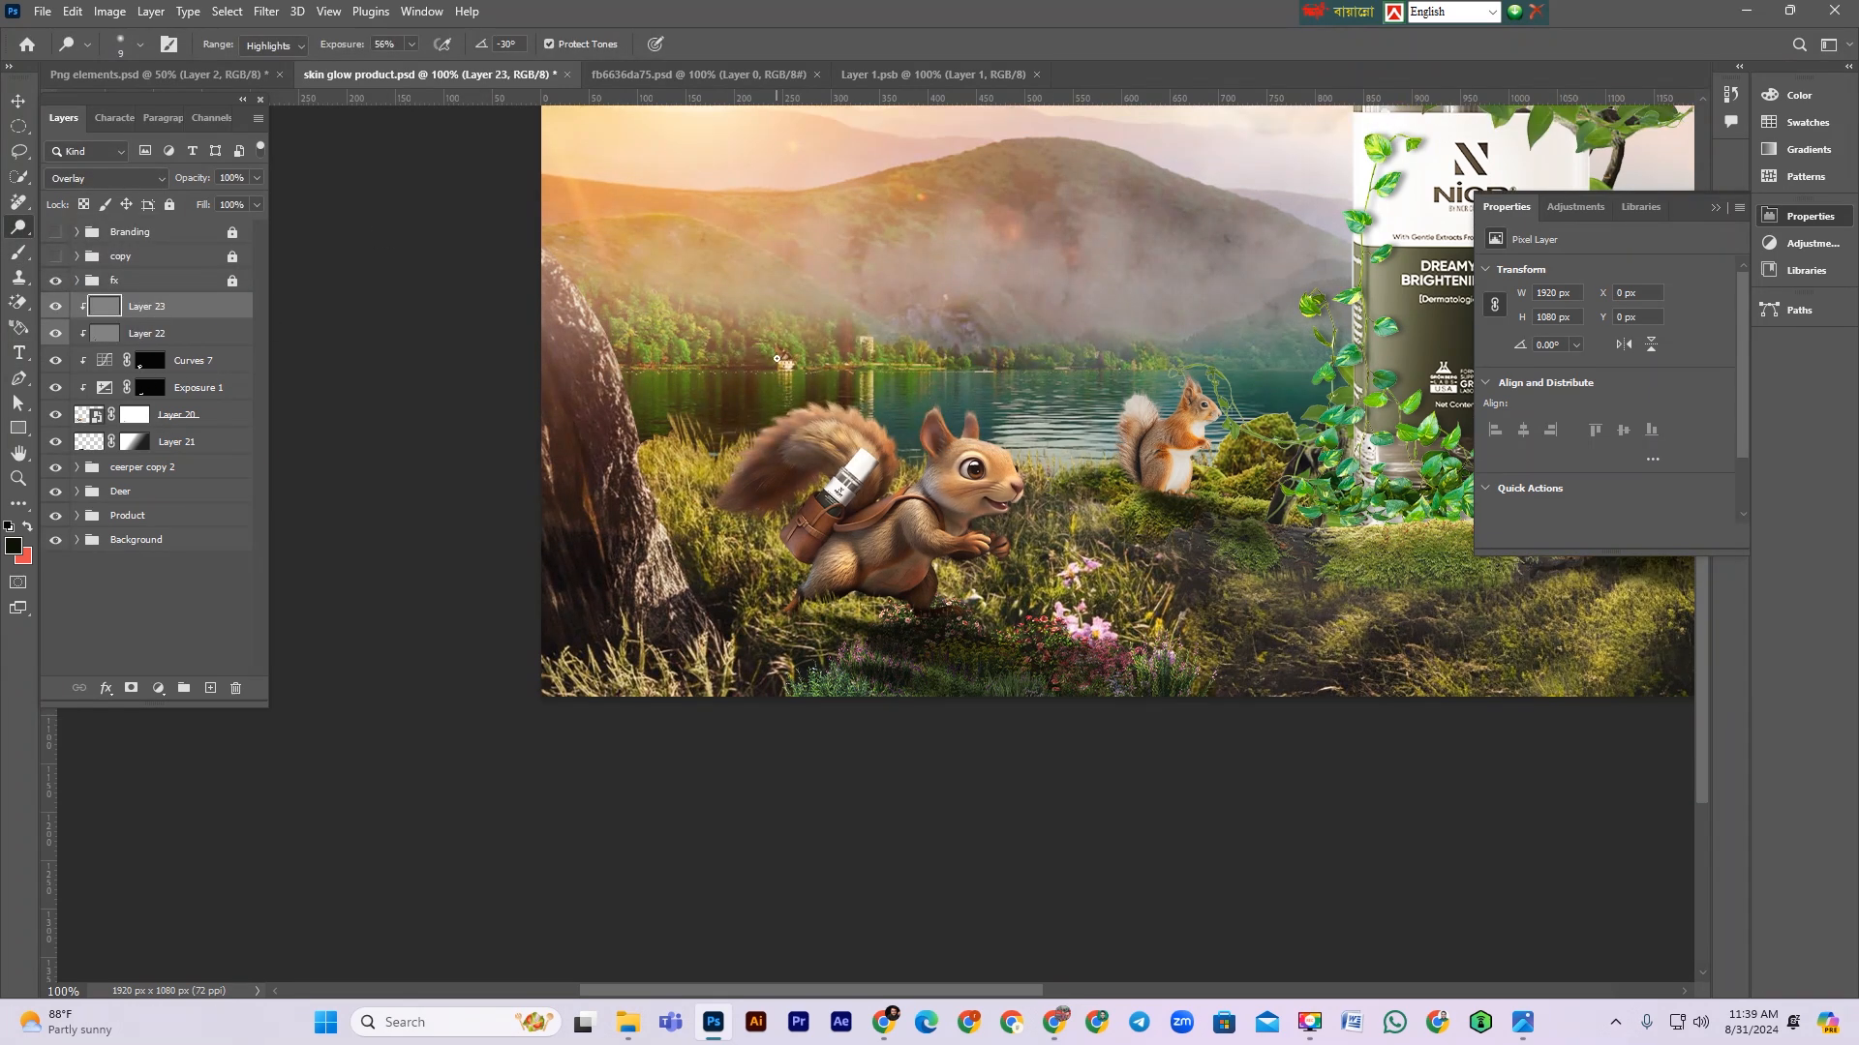
drag(695, 534, 780, 413)
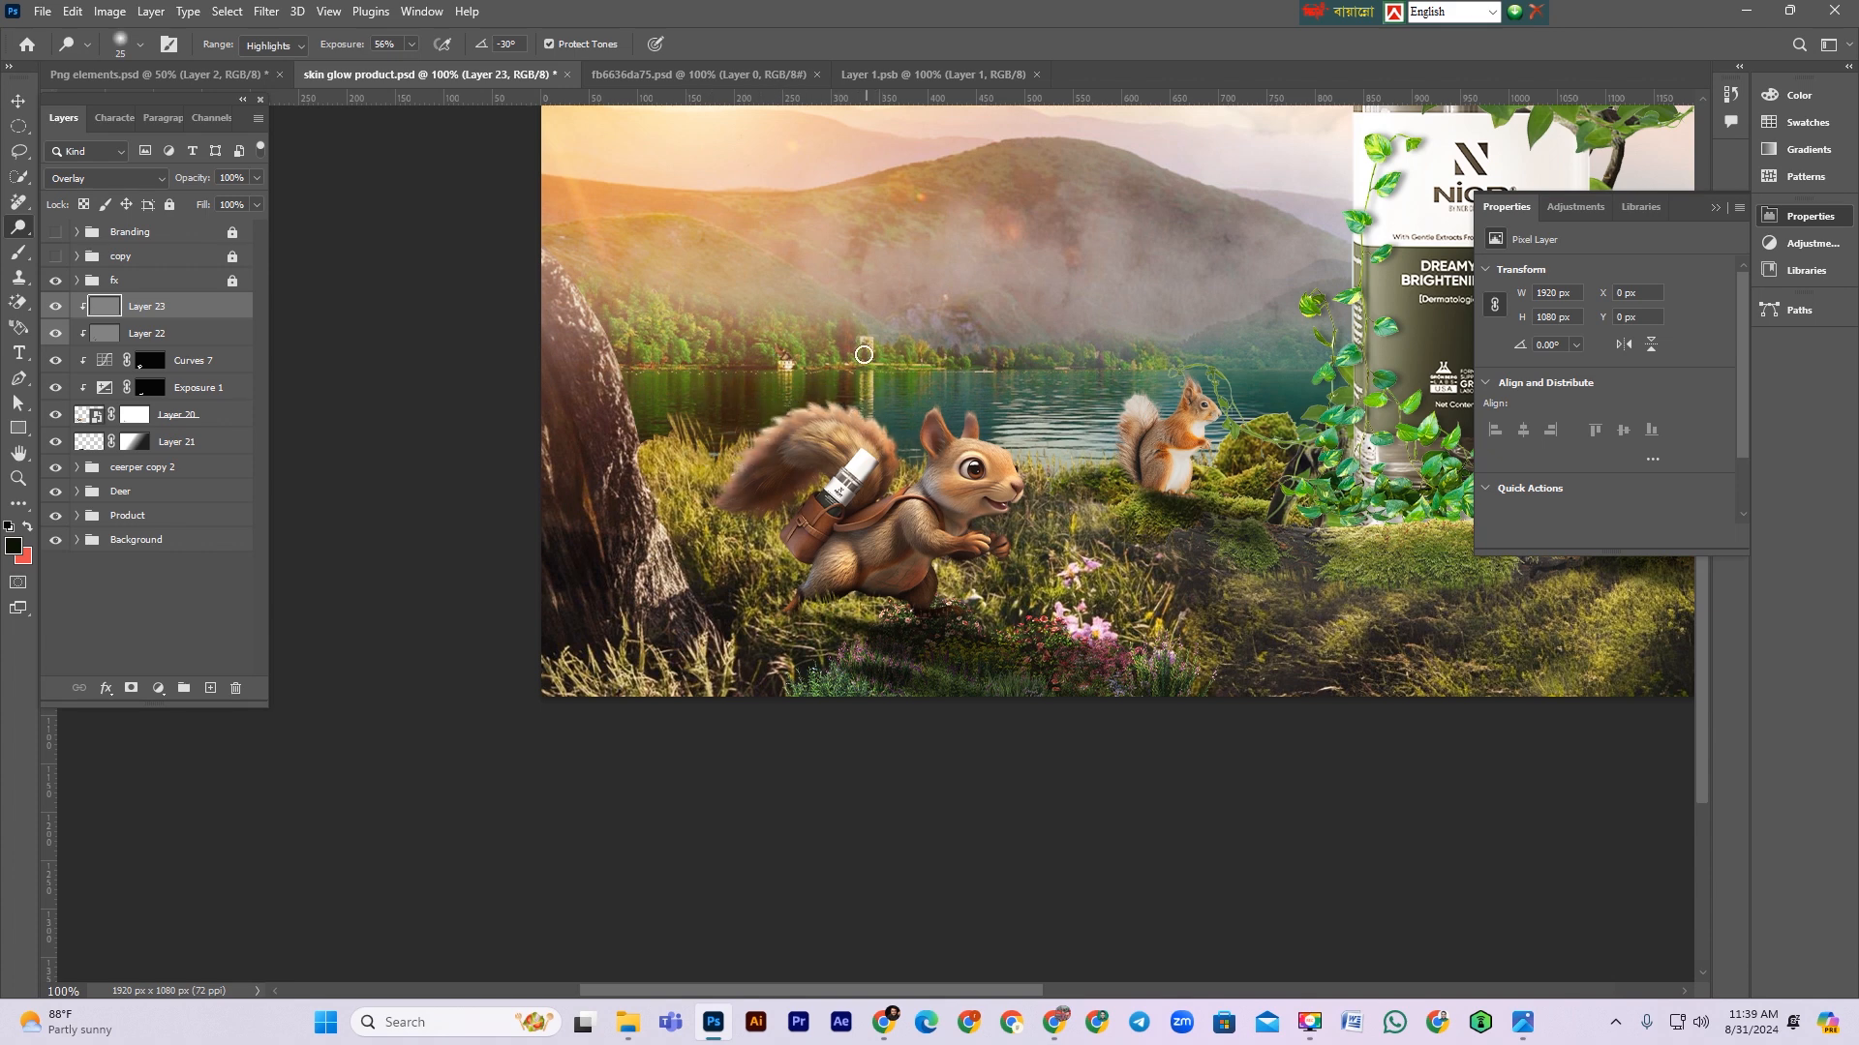
mouse_move(811, 404)
mouse_down()
mouse_move(864, 439)
mouse_move(901, 411)
mouse_up()
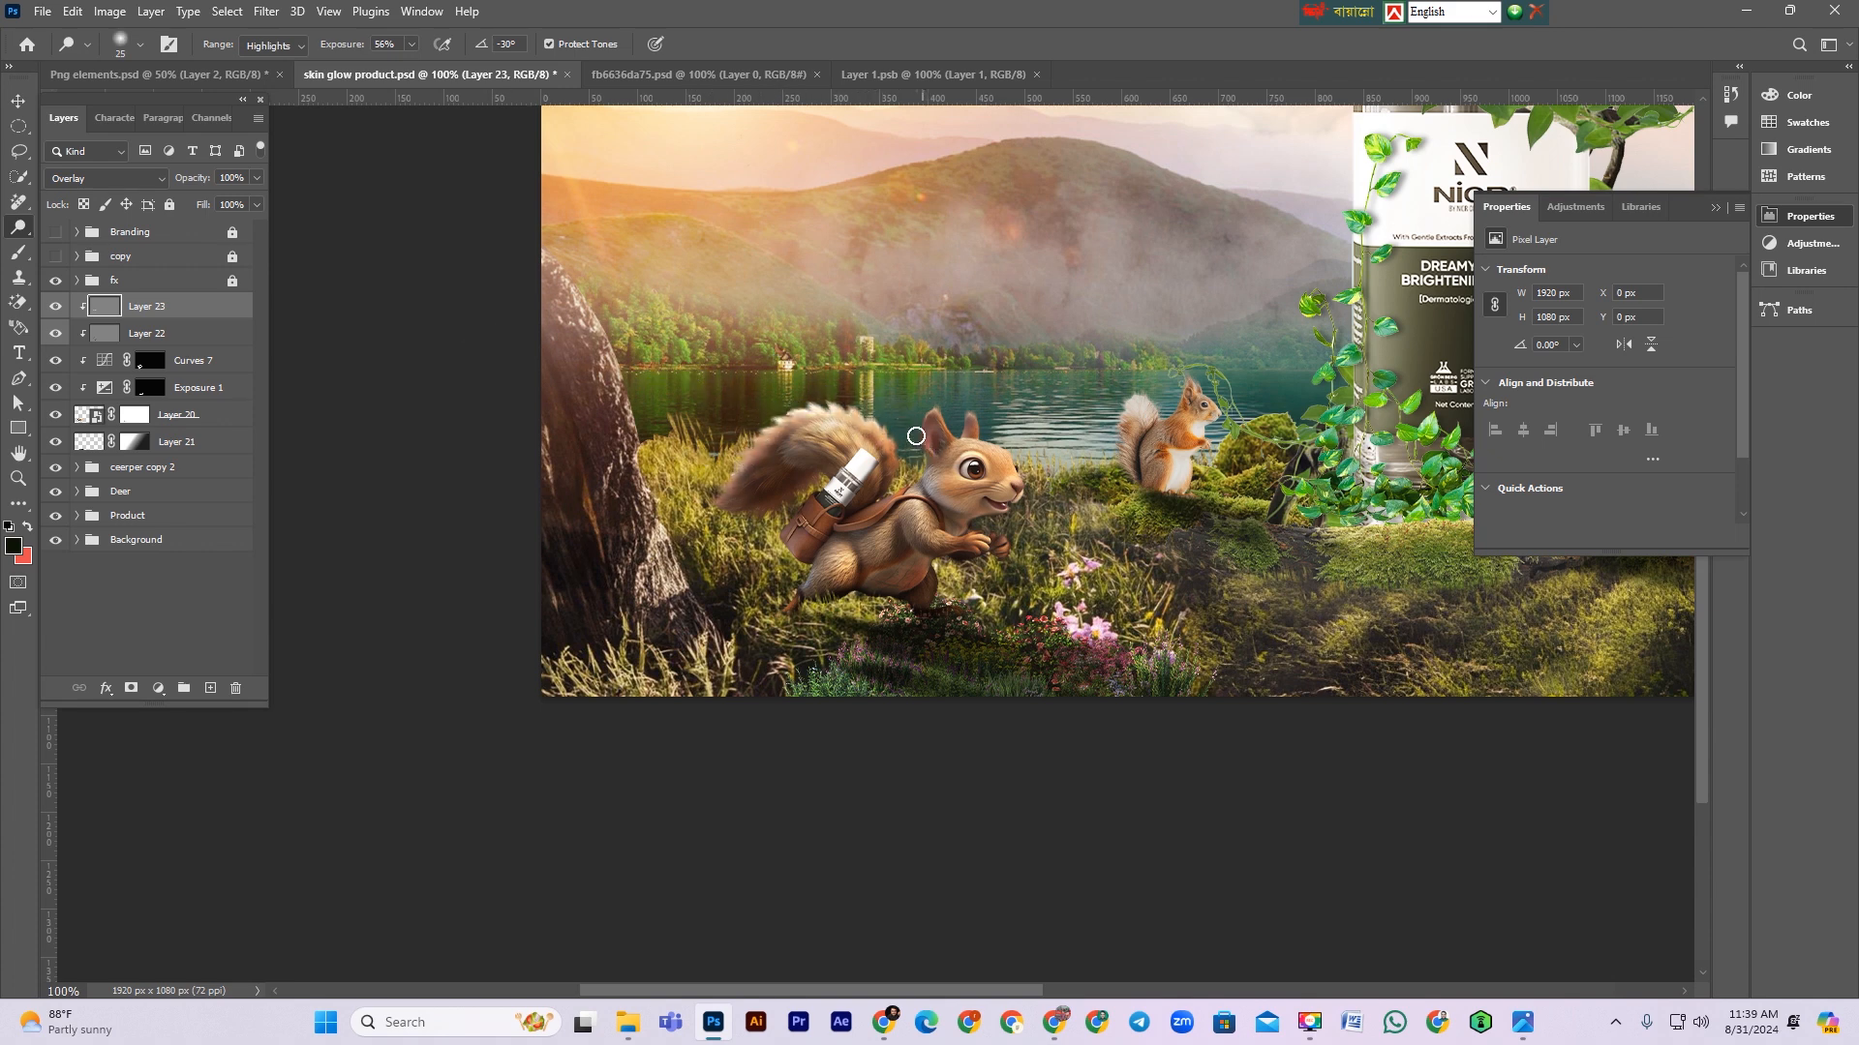
Step: Continue dodging highlights across the squirrel's head, chest, belly and legs with a smaller brush
scroll(946, 457, up, 3)
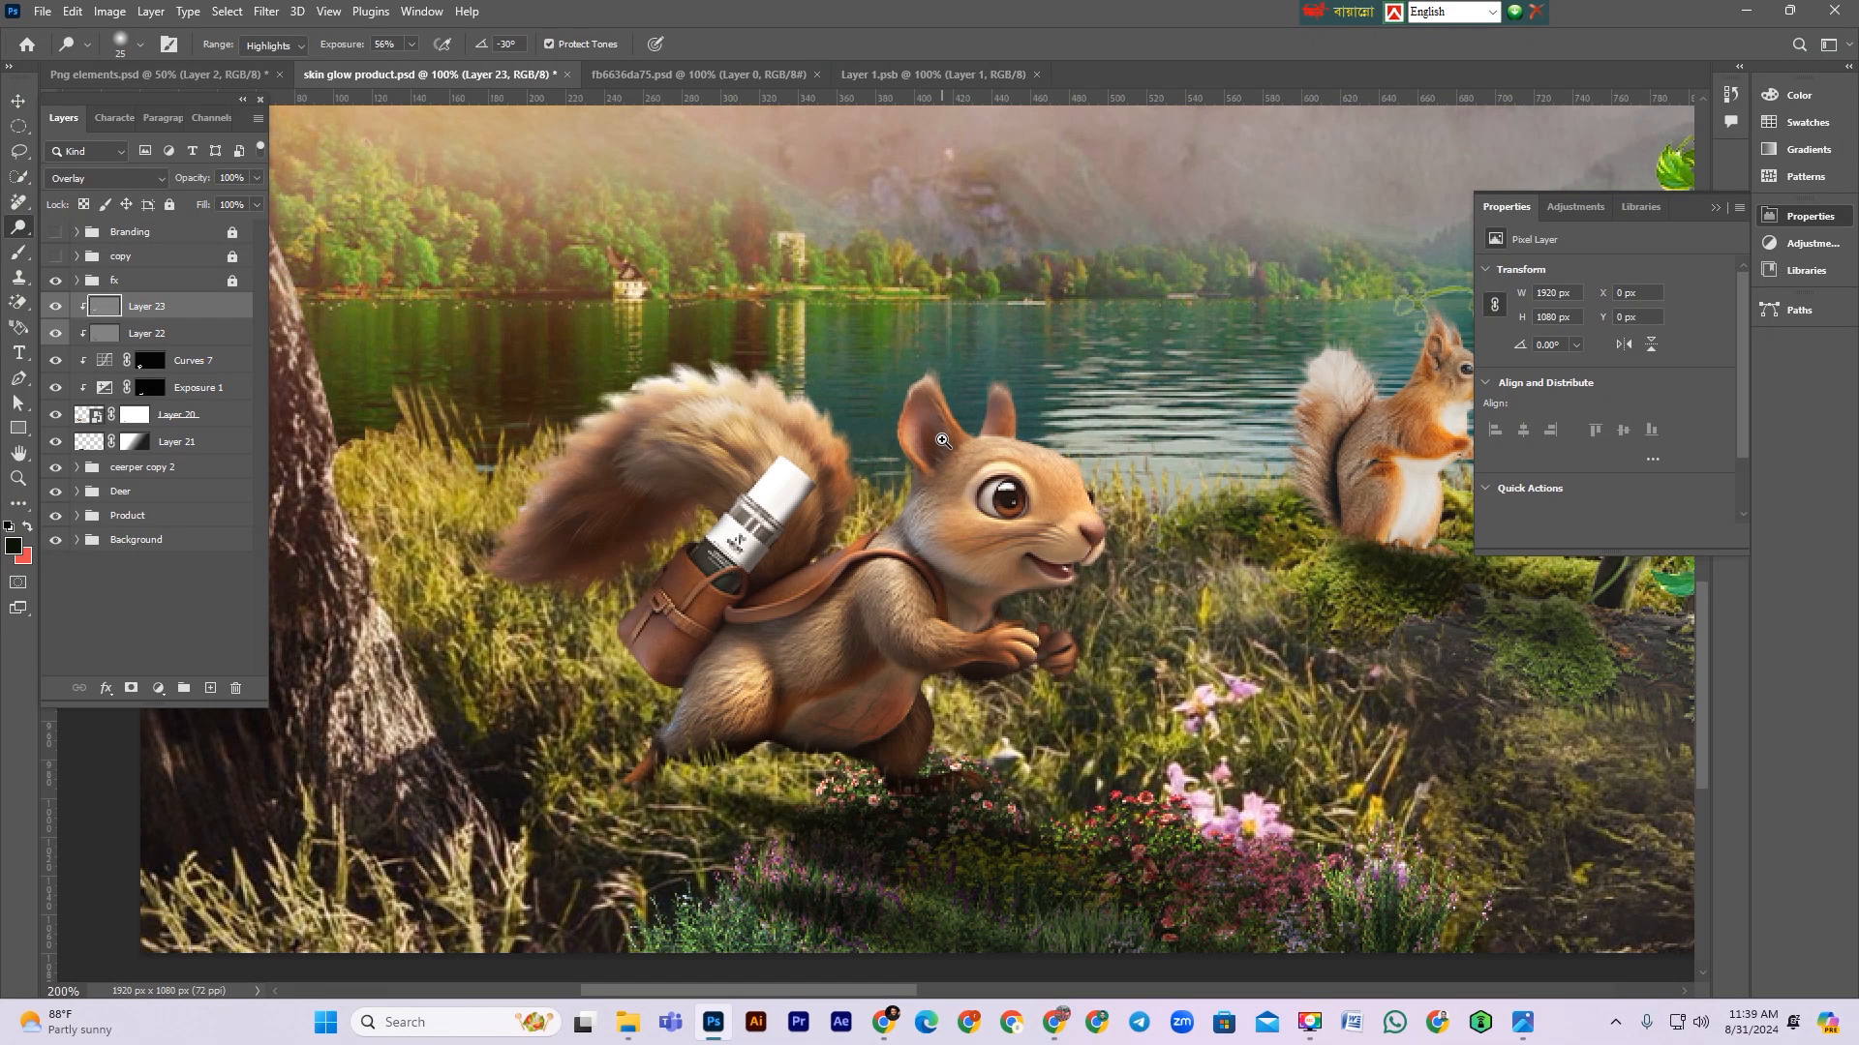
key(bracketleft)
key(bracketleft)
key(ctrl+z)
drag(1043, 340, 1079, 374)
drag(1121, 455, 1251, 526)
drag(1170, 461, 1343, 658)
mouse_move(1235, 608)
mouse_down()
mouse_move(1224, 657)
mouse_move(1142, 599)
mouse_up()
mouse_move(1093, 497)
mouse_down()
mouse_move(1047, 491)
mouse_move(988, 548)
mouse_up()
mouse_move(1042, 474)
mouse_down()
mouse_move(1004, 638)
mouse_move(866, 619)
mouse_move(981, 640)
mouse_move(1122, 629)
mouse_move(1162, 644)
mouse_move(1157, 660)
mouse_move(1141, 648)
mouse_move(1170, 638)
mouse_move(919, 650)
mouse_move(861, 612)
mouse_move(860, 631)
mouse_move(773, 642)
mouse_up()
key(ctrl+z)
mouse_move(669, 690)
mouse_down()
mouse_move(835, 602)
mouse_move(884, 523)
mouse_move(821, 616)
mouse_move(1018, 226)
mouse_up()
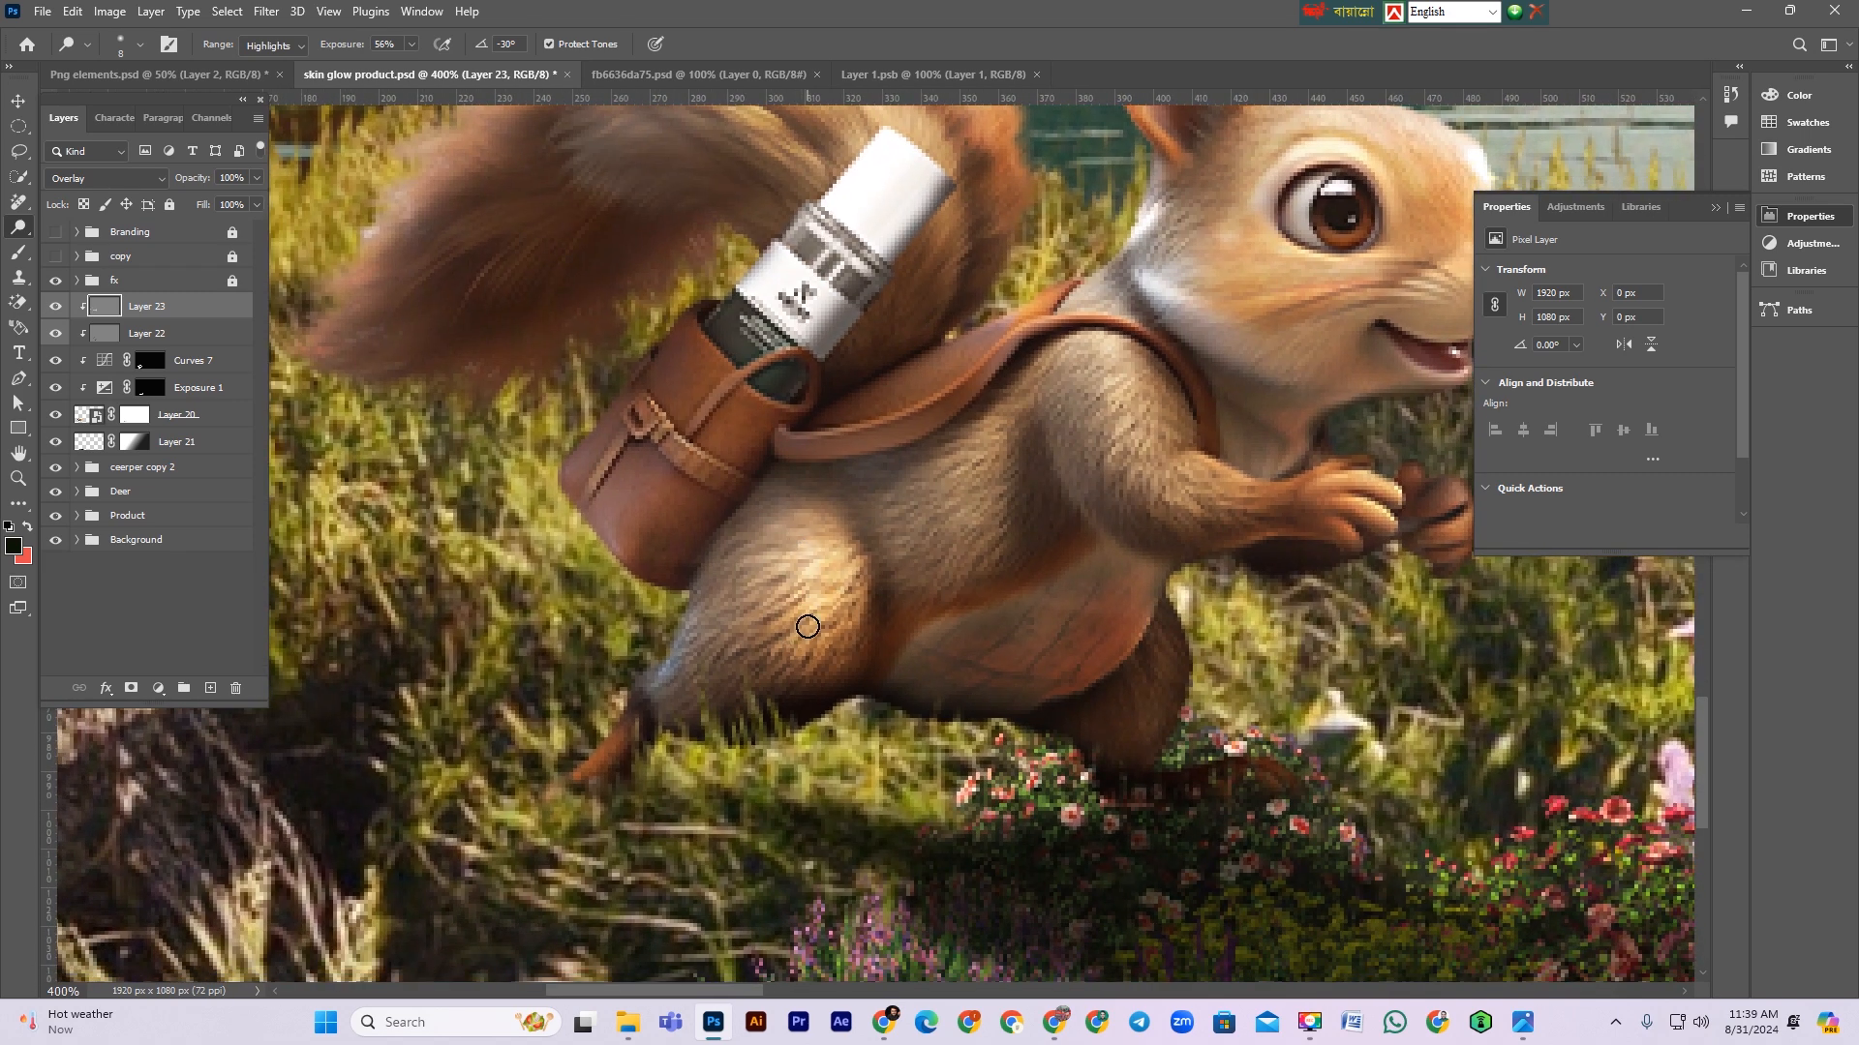
Step: Dodge the squirrel's haunch and chest with a larger brush, lowering the Dodge exposure to 36%
key(bracketright)
mouse_move(832, 612)
mouse_down()
mouse_move(802, 559)
mouse_move(782, 666)
mouse_move(706, 655)
mouse_up()
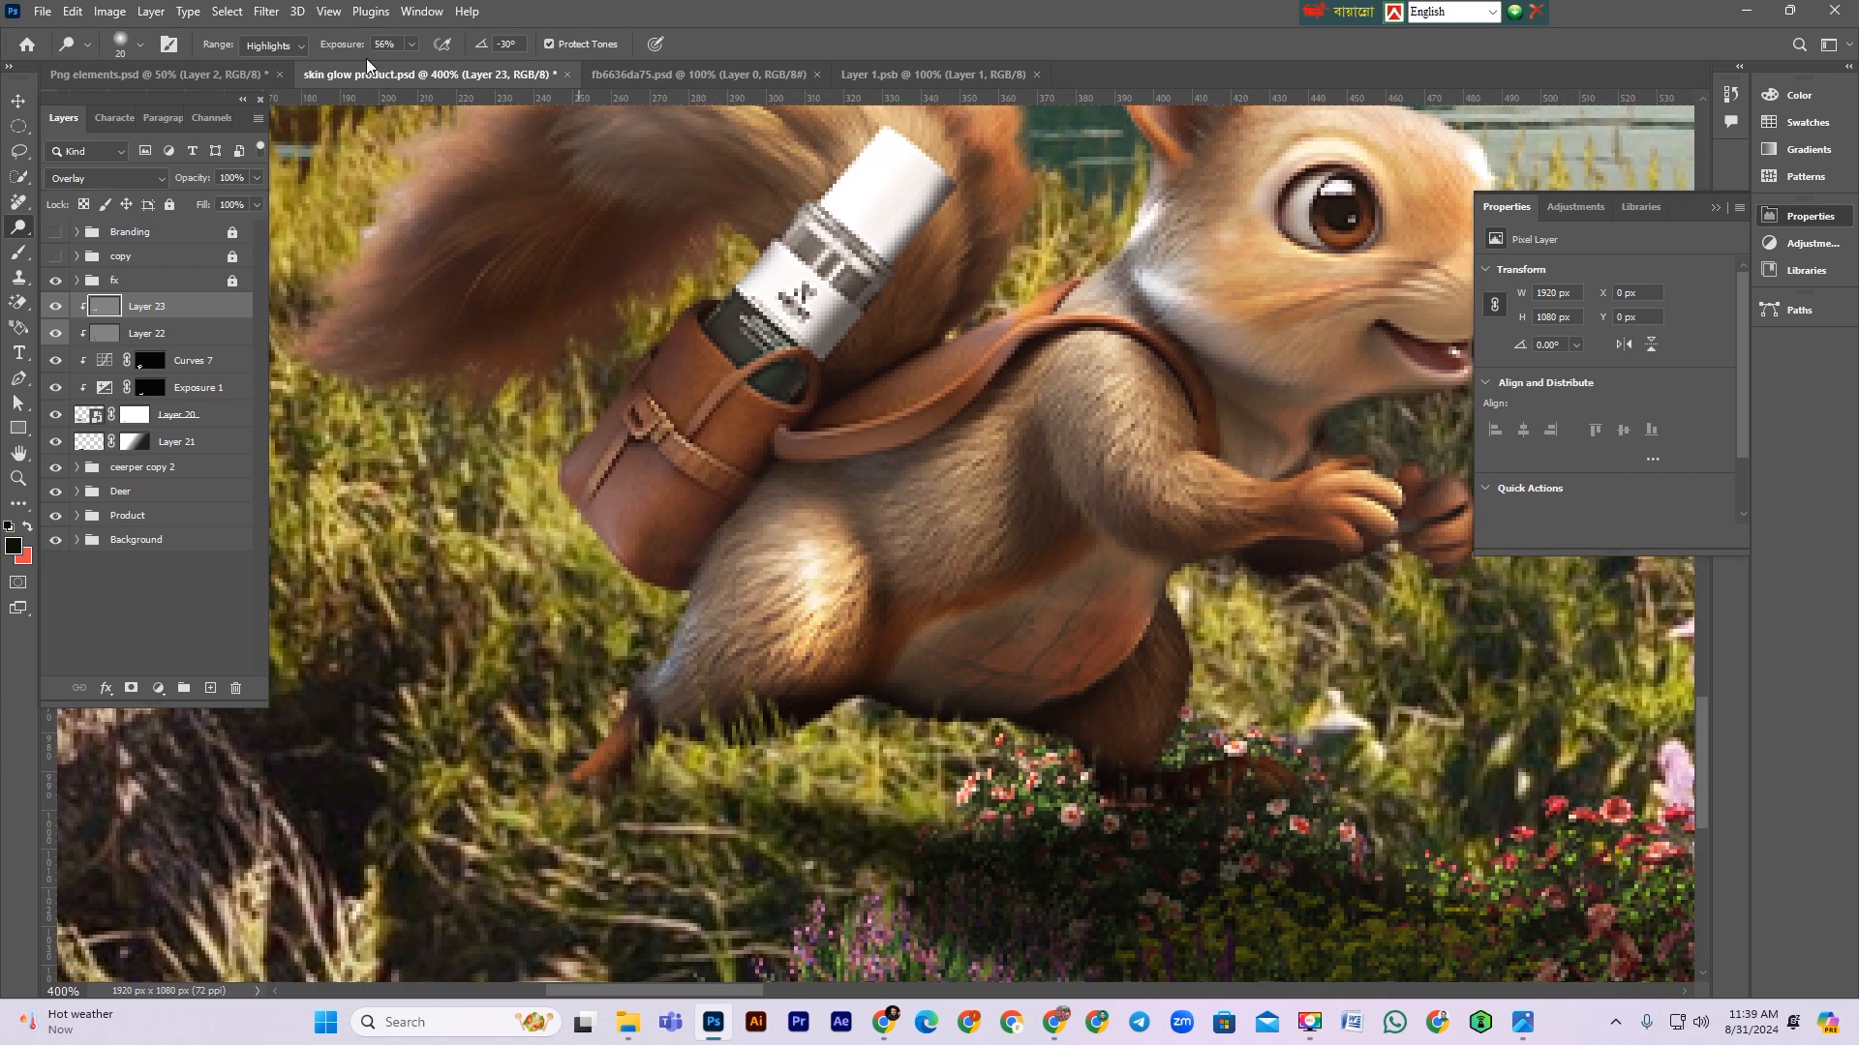
drag(341, 50, 330, 51)
mouse_move(1078, 377)
mouse_down()
mouse_move(1122, 472)
mouse_move(1149, 478)
mouse_up()
scroll(1226, 530, up, 1)
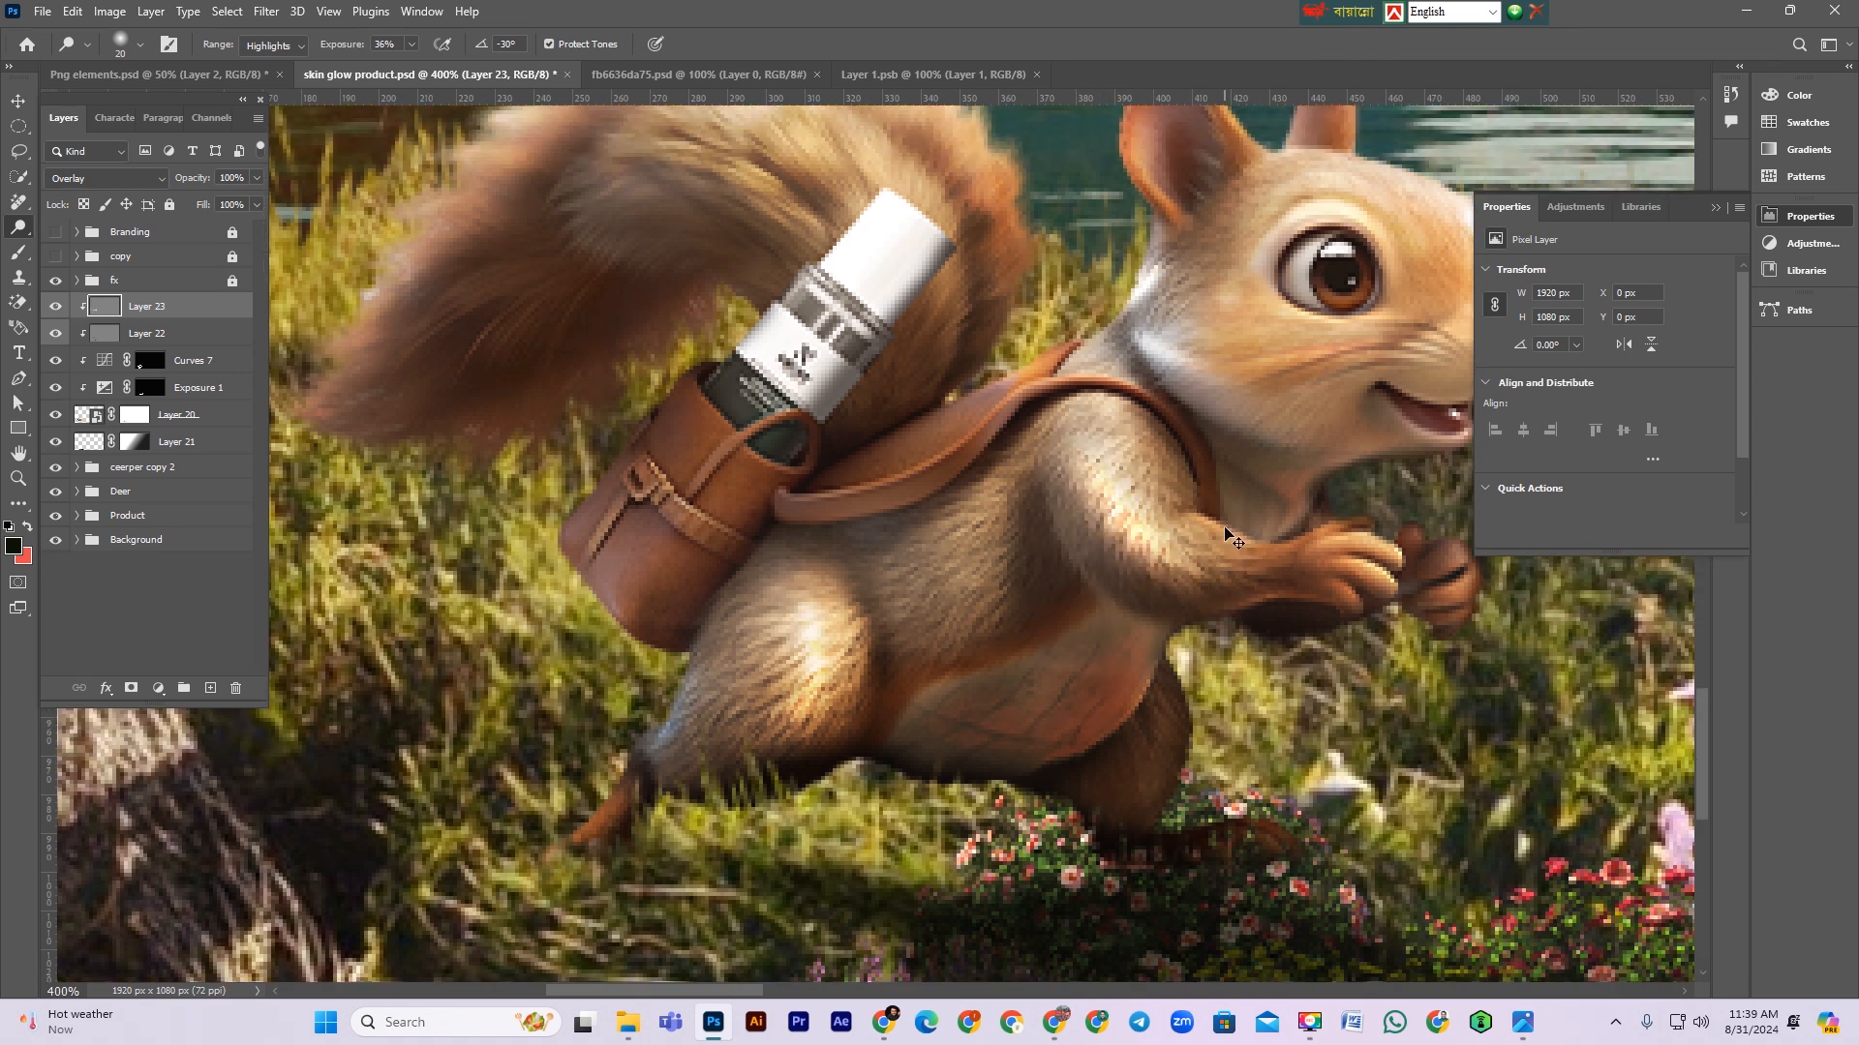
key(ctrl+minus)
key(ctrl+minus)
key(ctrl+minus)
key(ctrl+minus)
key(ctrl+minus)
key(ctrl+minus)
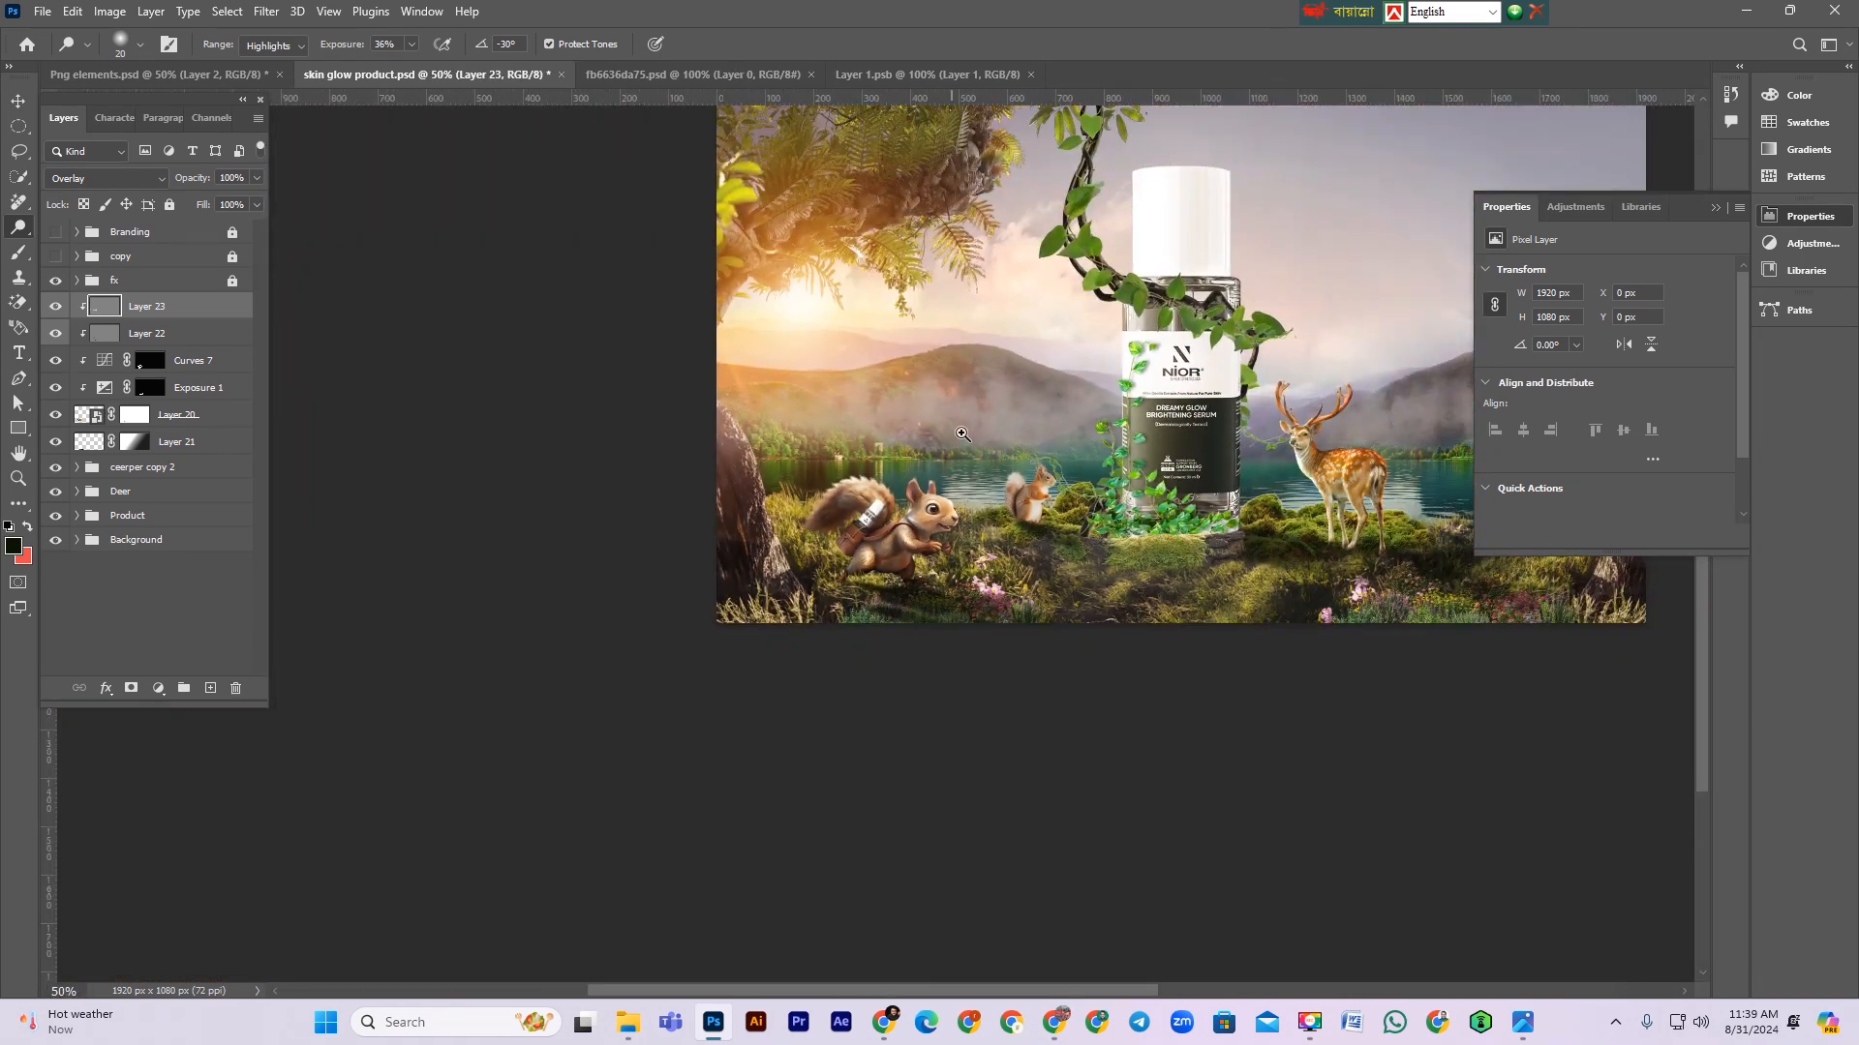
Step: Dodge one more highlight stroke near the squirrel and toggle the top overlay layer's visibility to compare
drag(961, 434, 980, 436)
click(57, 308)
click(56, 308)
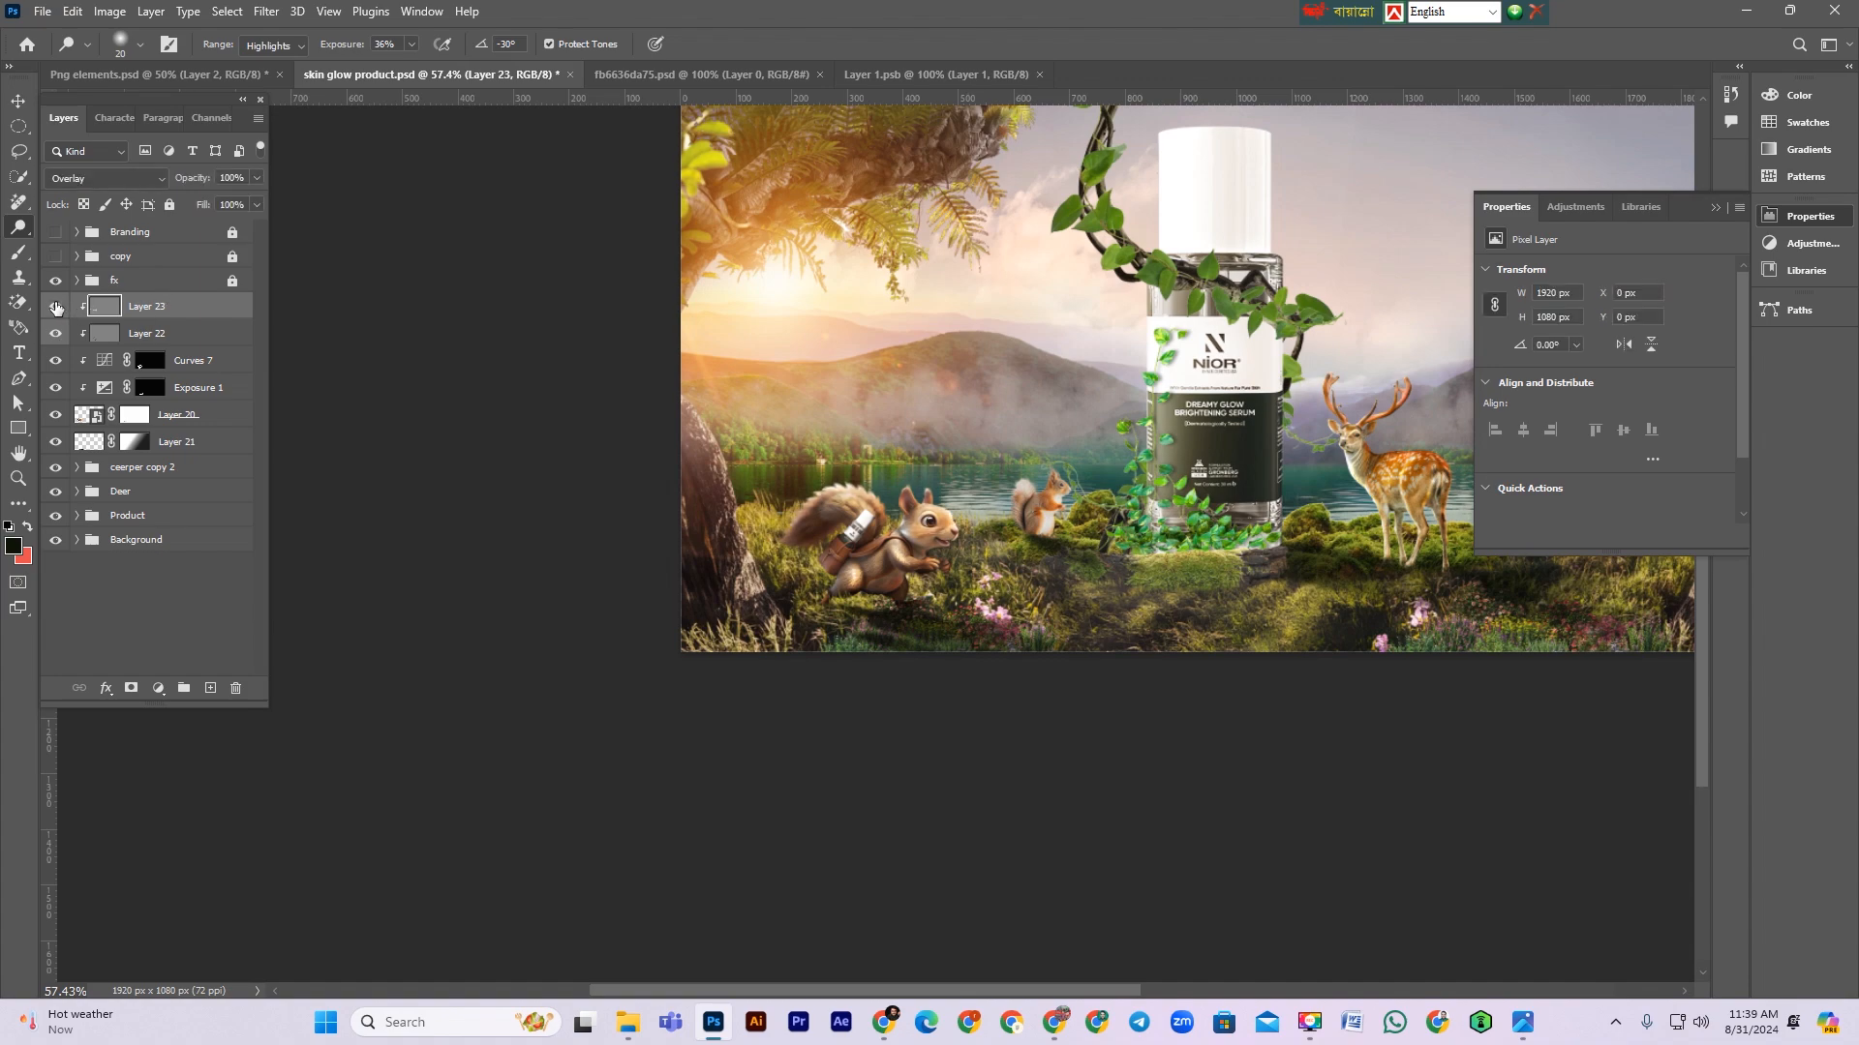
Step: Add a layer mask to the top overlay layer of the large squirrel, switch to the Move tool and save
ctrl+click(934, 540)
ctrl+click(935, 540)
ctrl+click(934, 540)
ctrl+click(934, 540)
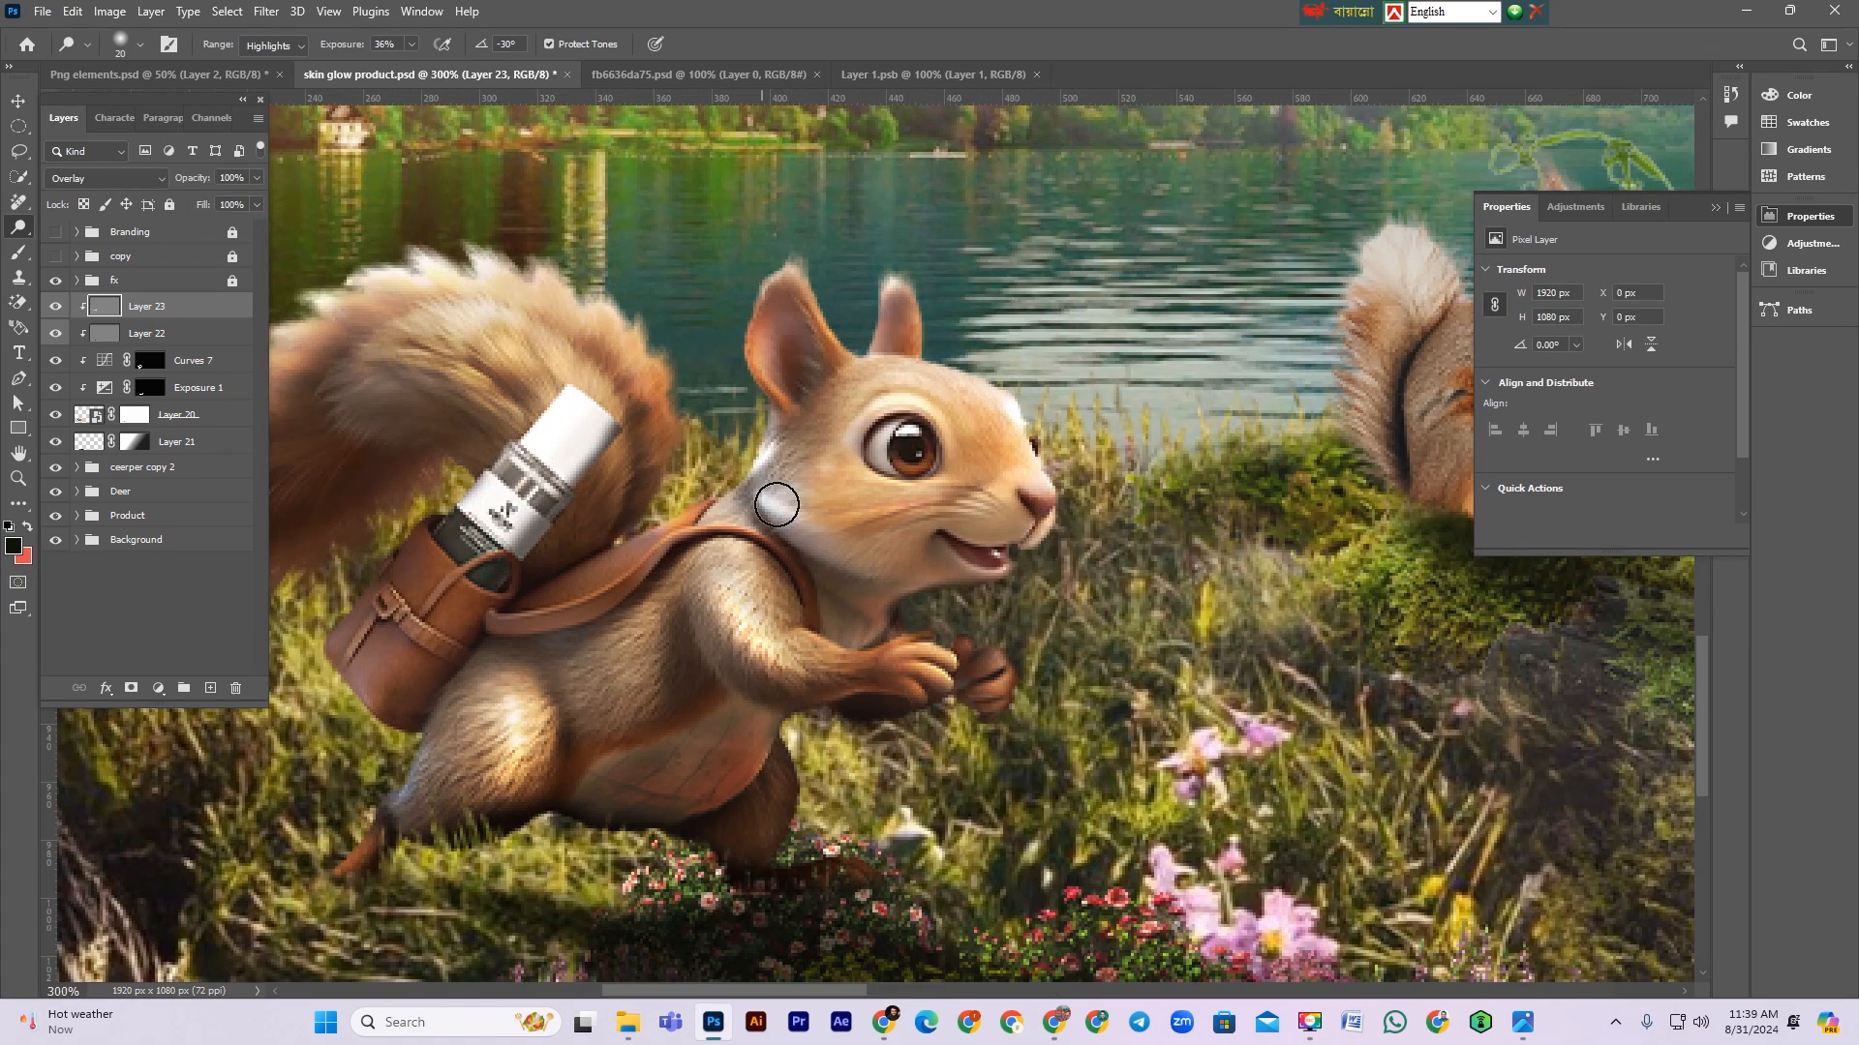
key(ctrl+minus)
key(ctrl+minus)
key(ctrl+minus)
key(ctrl+minus)
key(ctrl+minus)
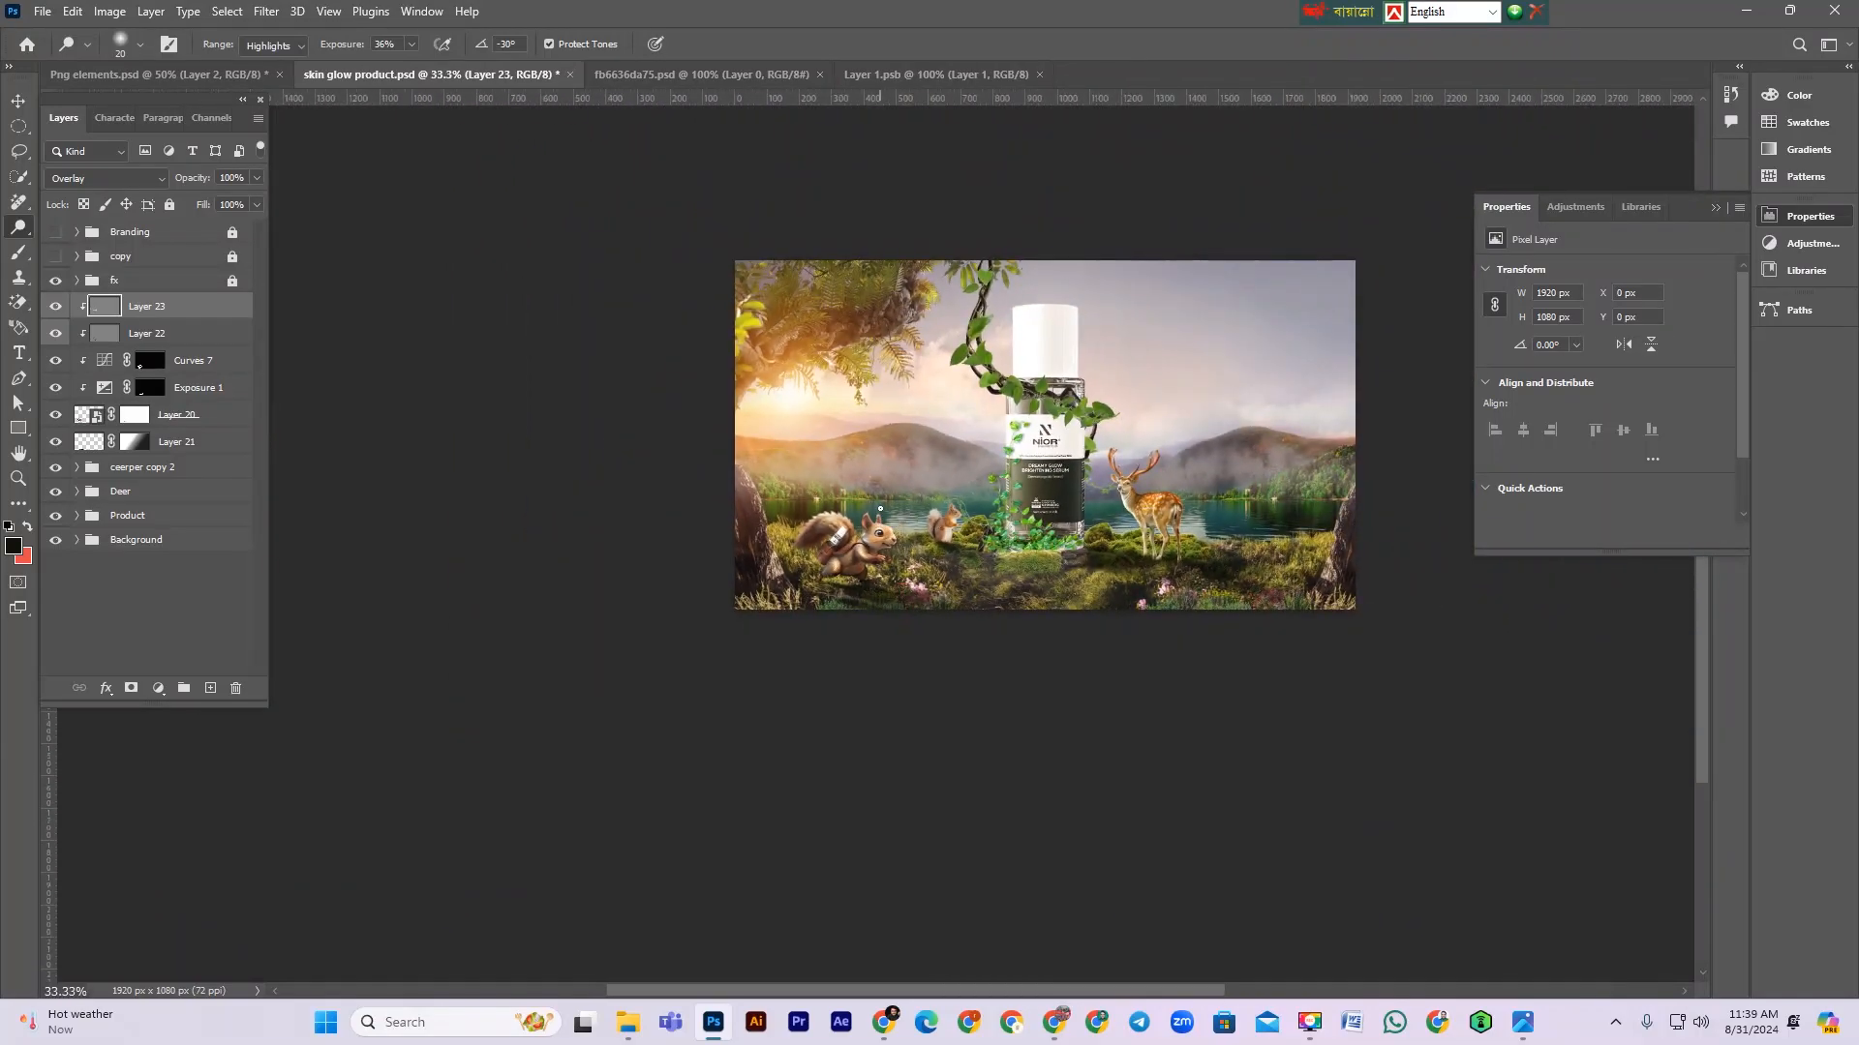
drag(815, 587, 1043, 288)
drag(1159, 253, 721, 595)
drag(827, 526, 827, 506)
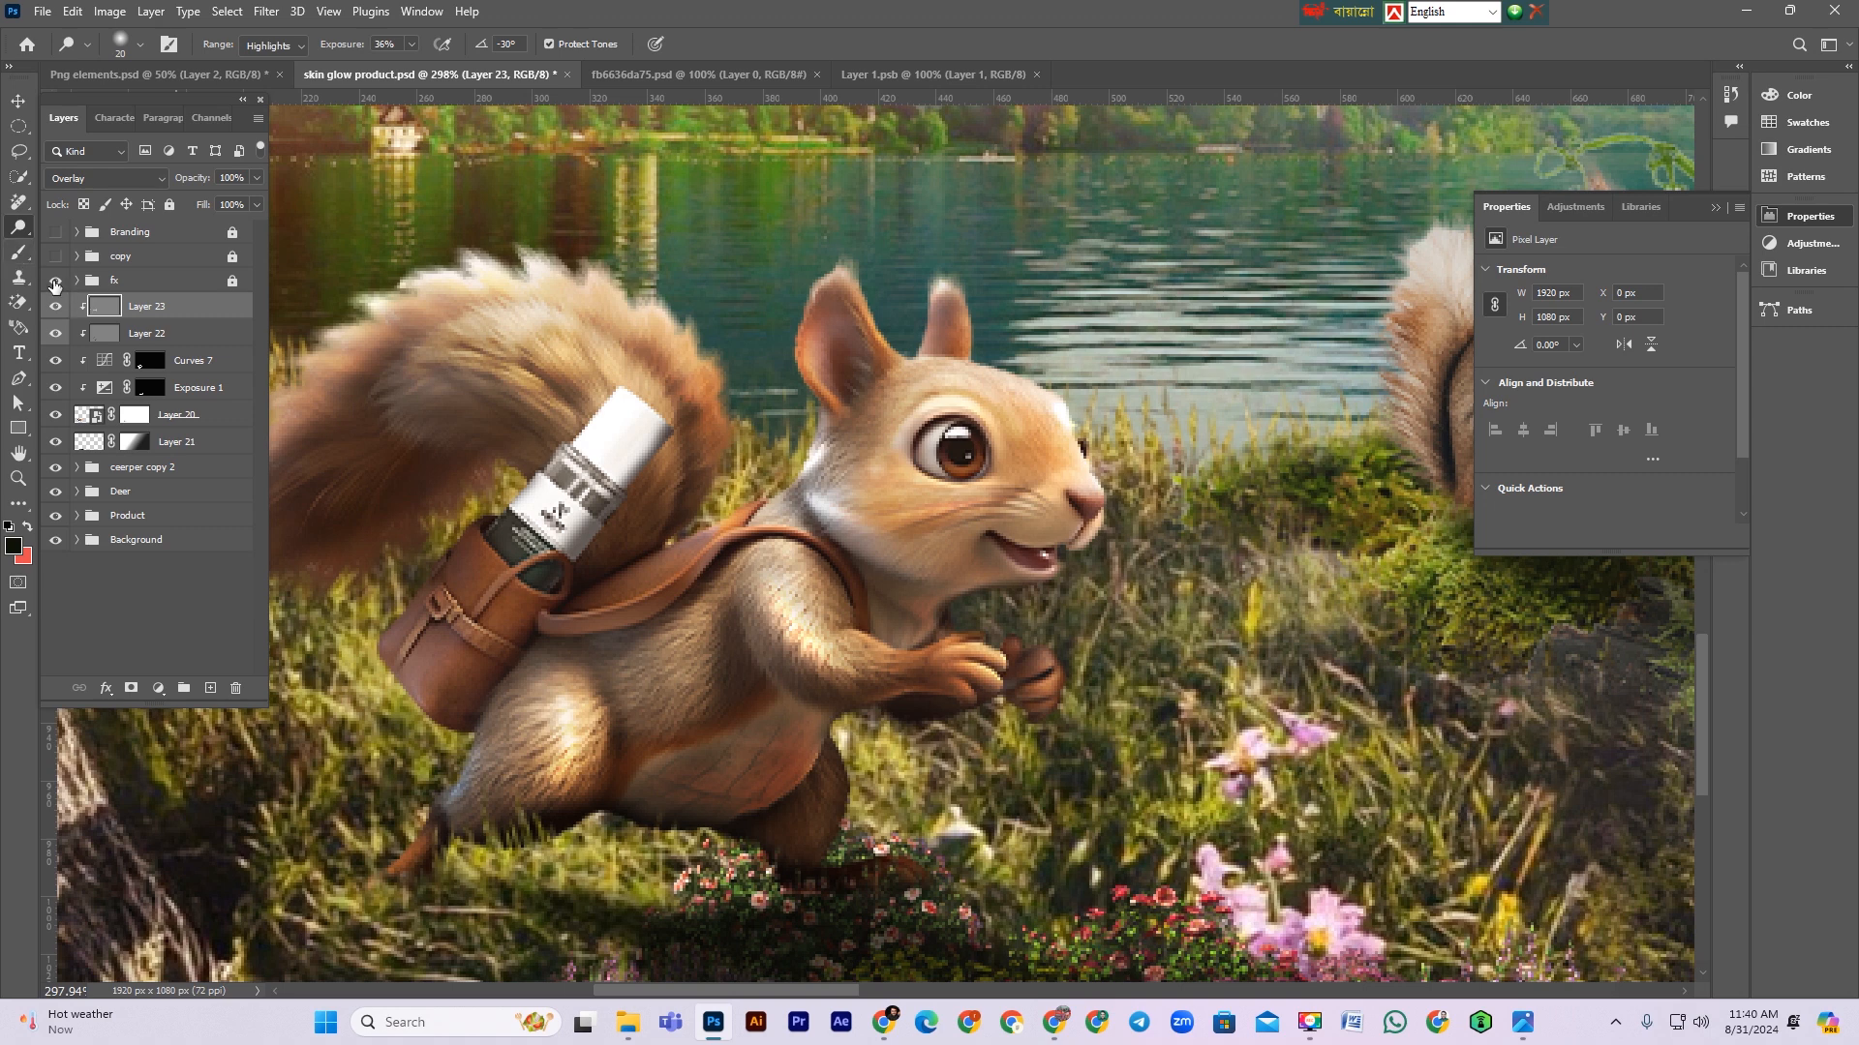
click(132, 687)
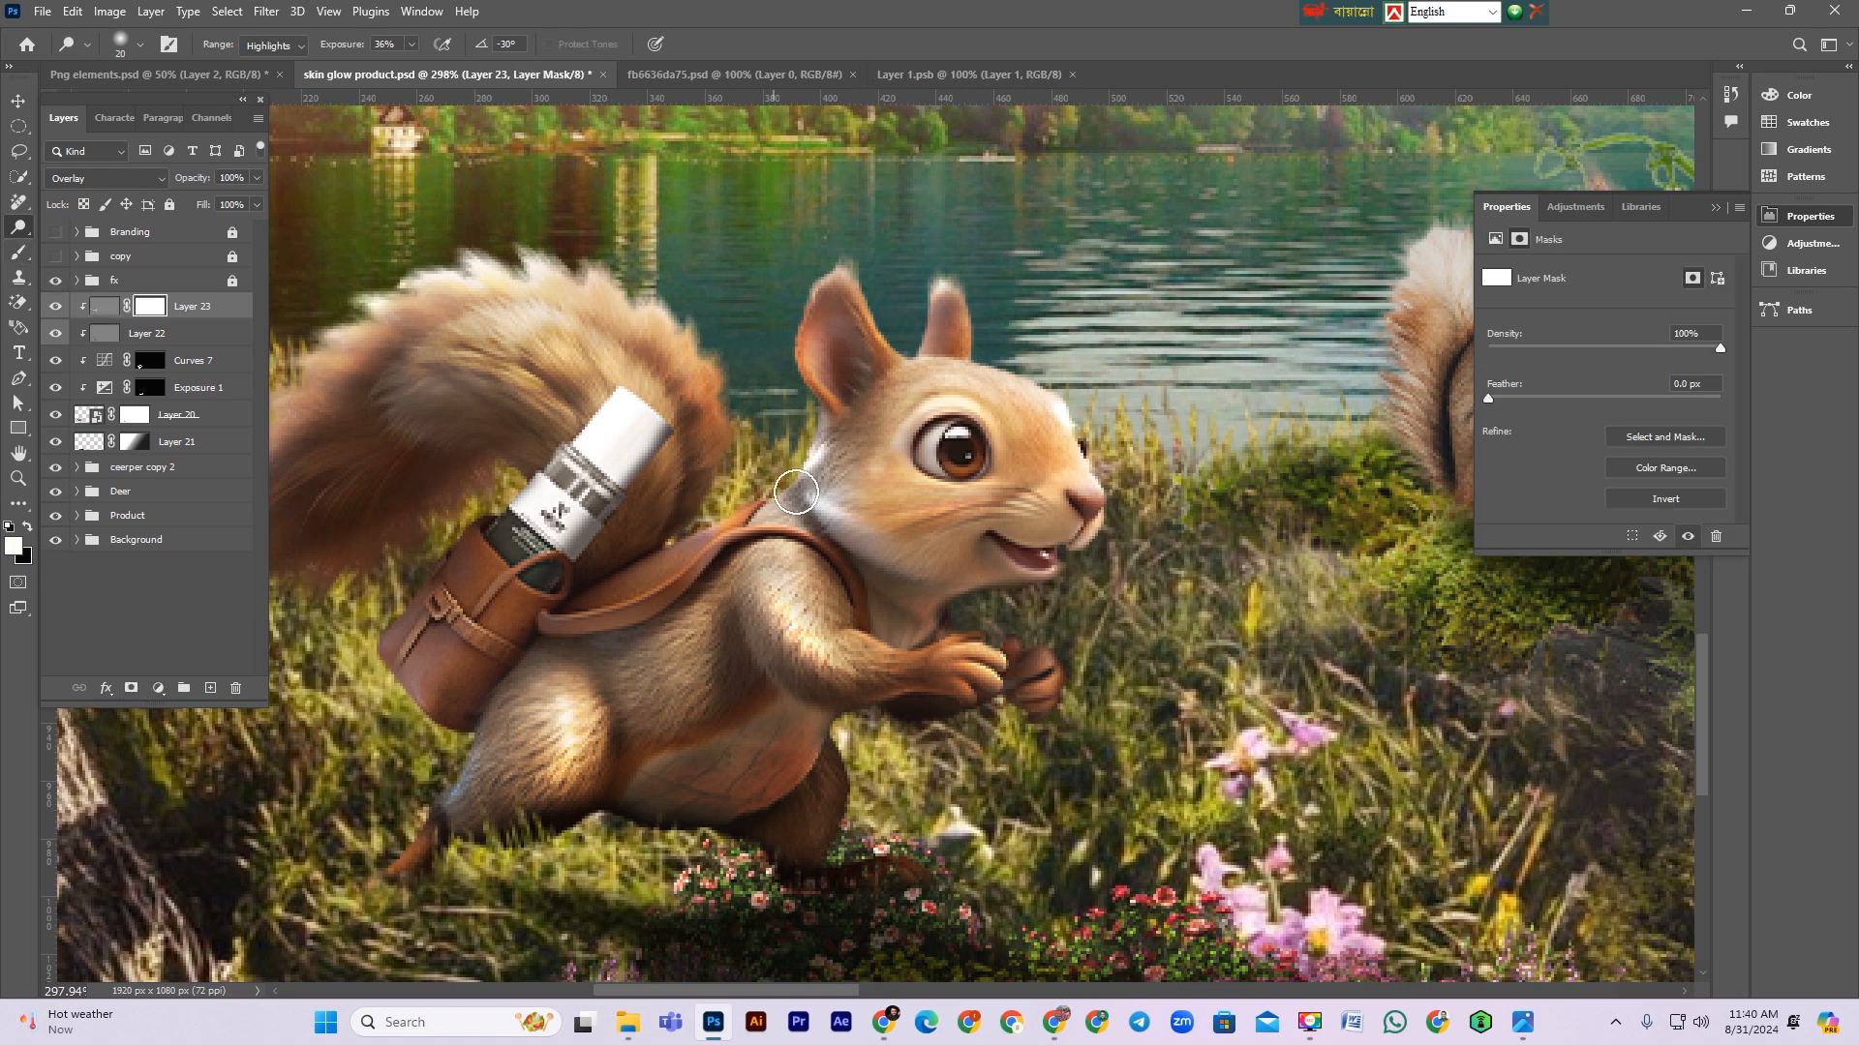
key(x)
key(ctrl+minus)
key(ctrl+minus)
key(ctrl+minus)
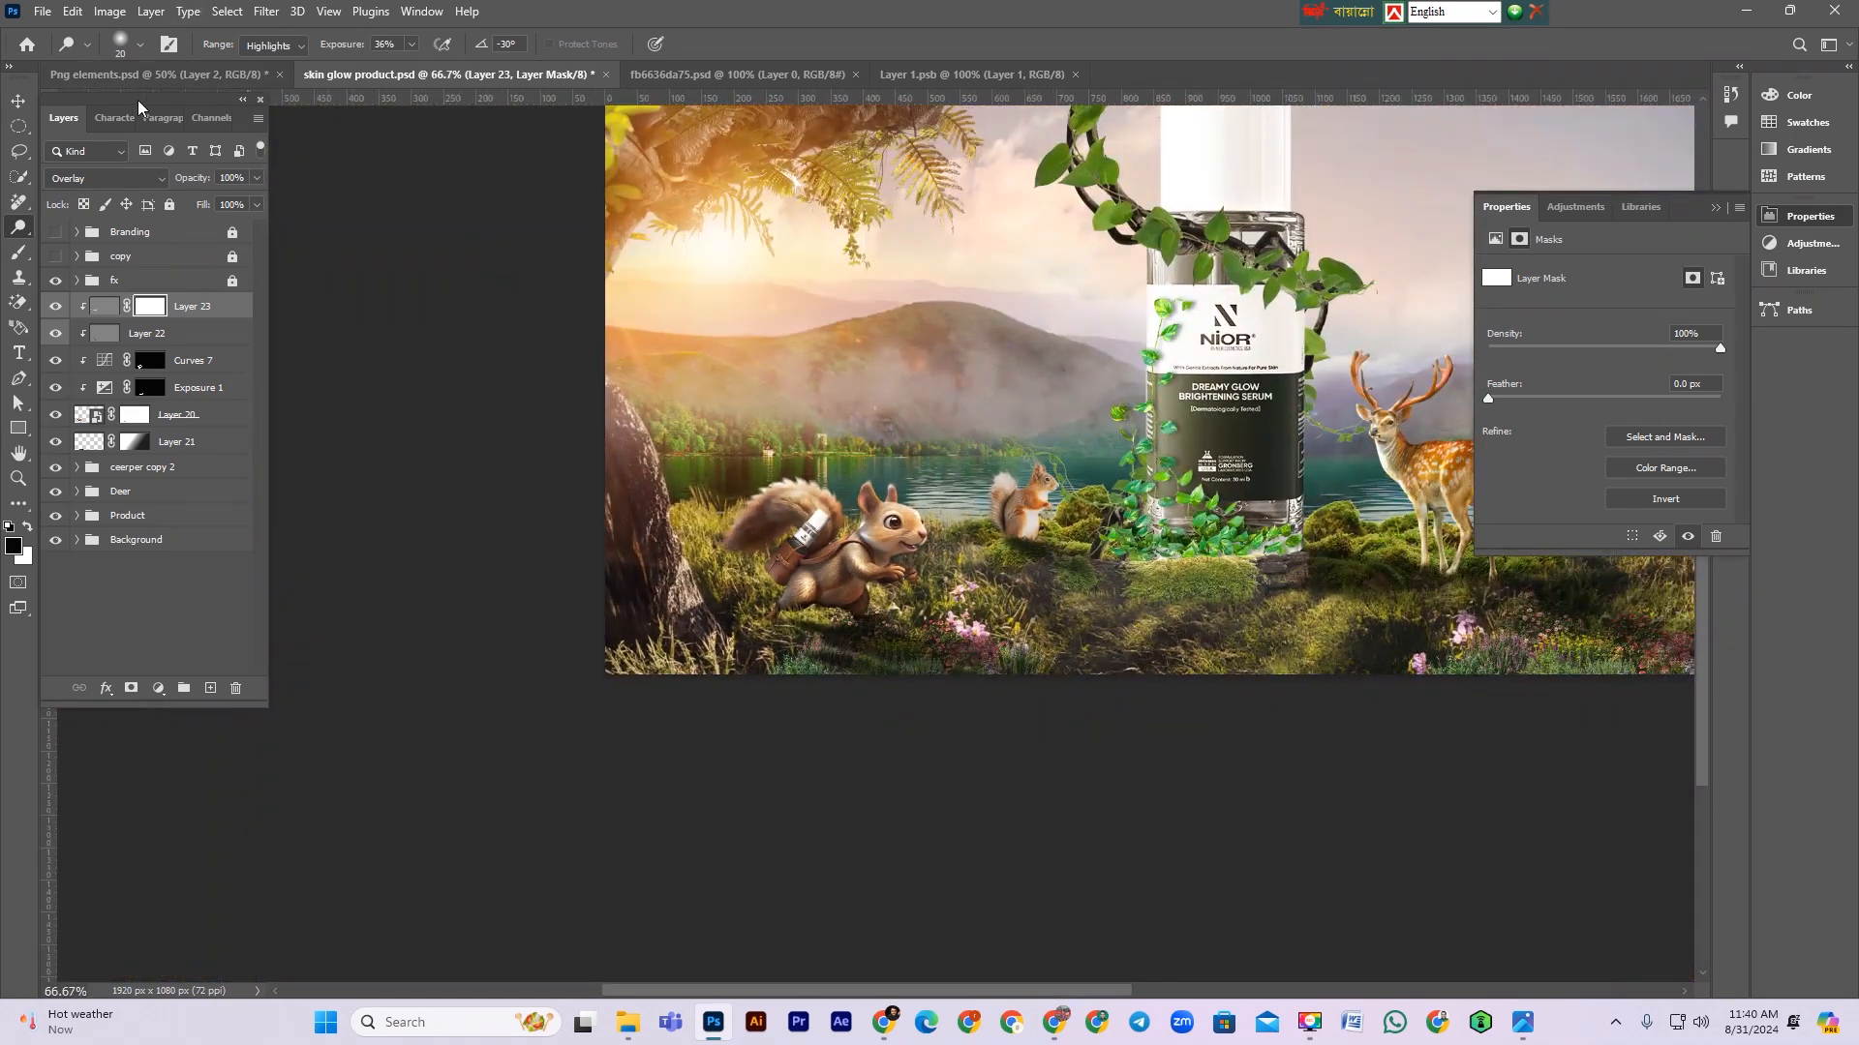
key(v)
key(ctrl+s)
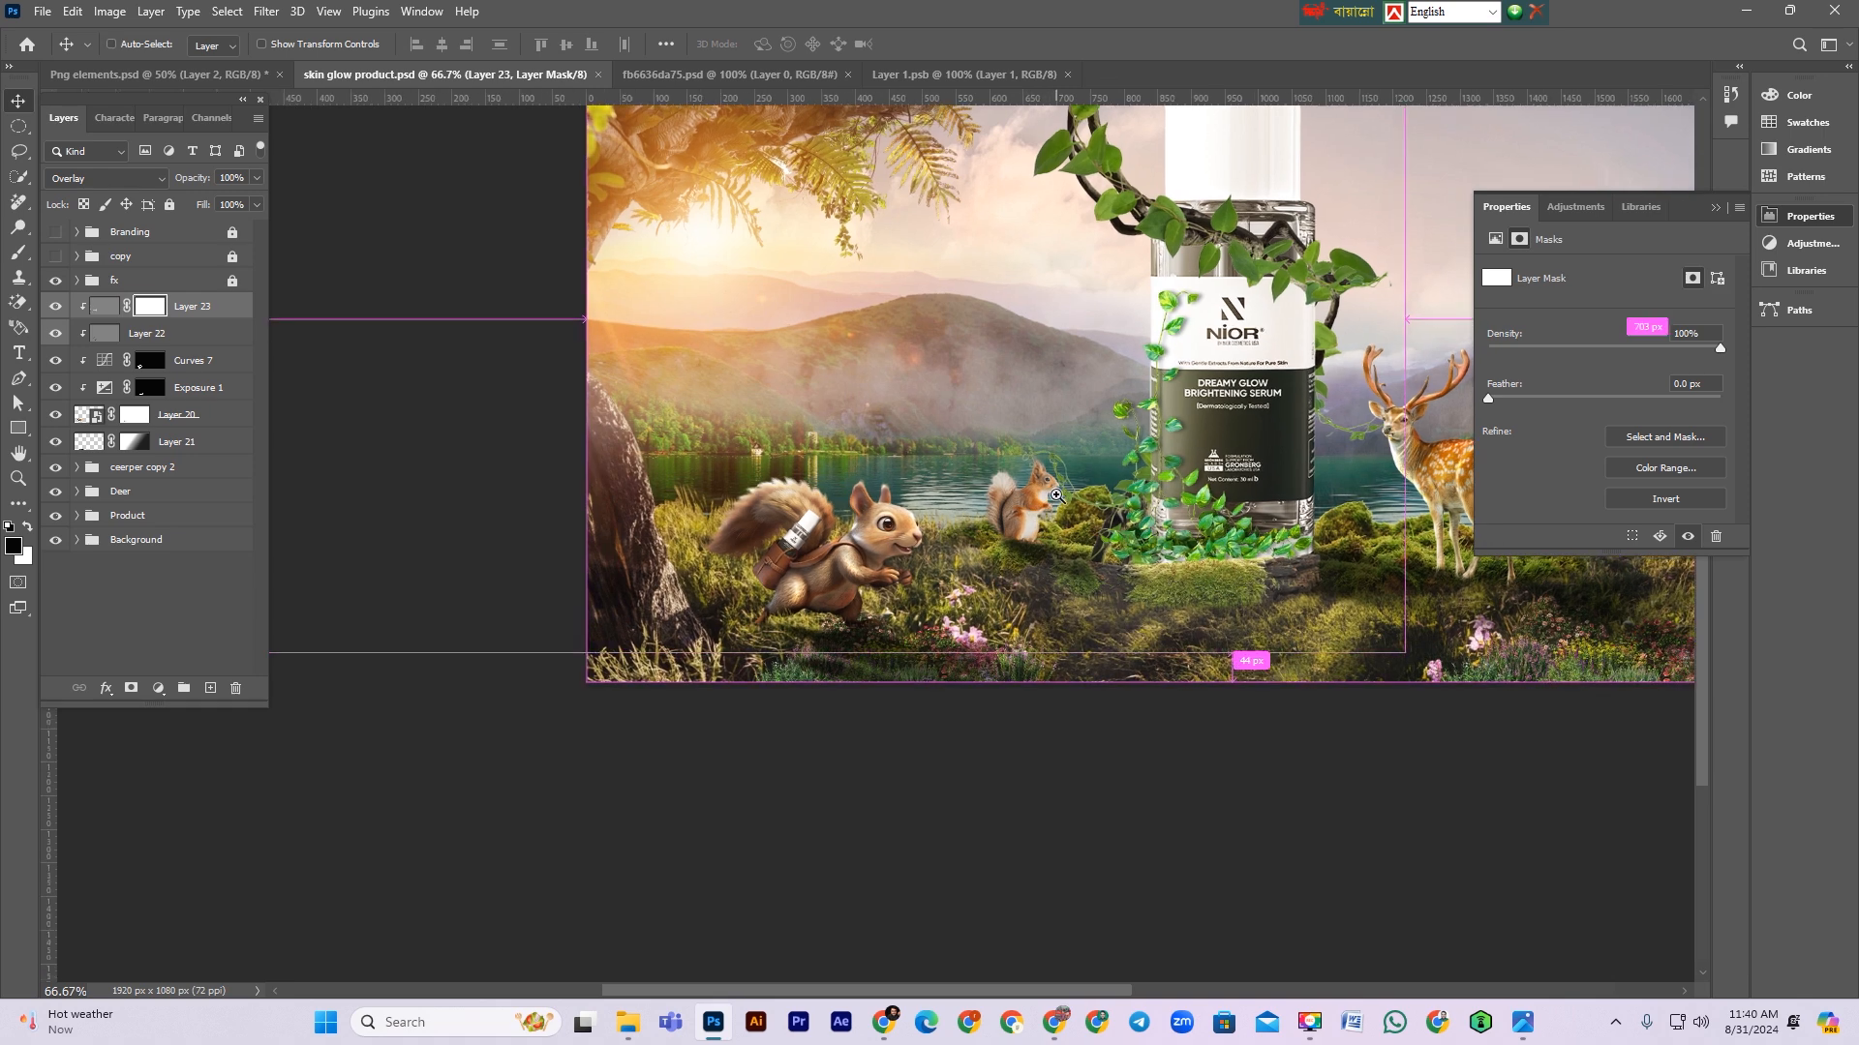
Step: Group the large squirrel's layers from Layer 23 down to Layer 21 into a group named Squirrel
scroll(1048, 490, up, 3)
ctrl+click(980, 540)
scroll(165, 464, up, 5)
click(204, 308)
shift+click(198, 435)
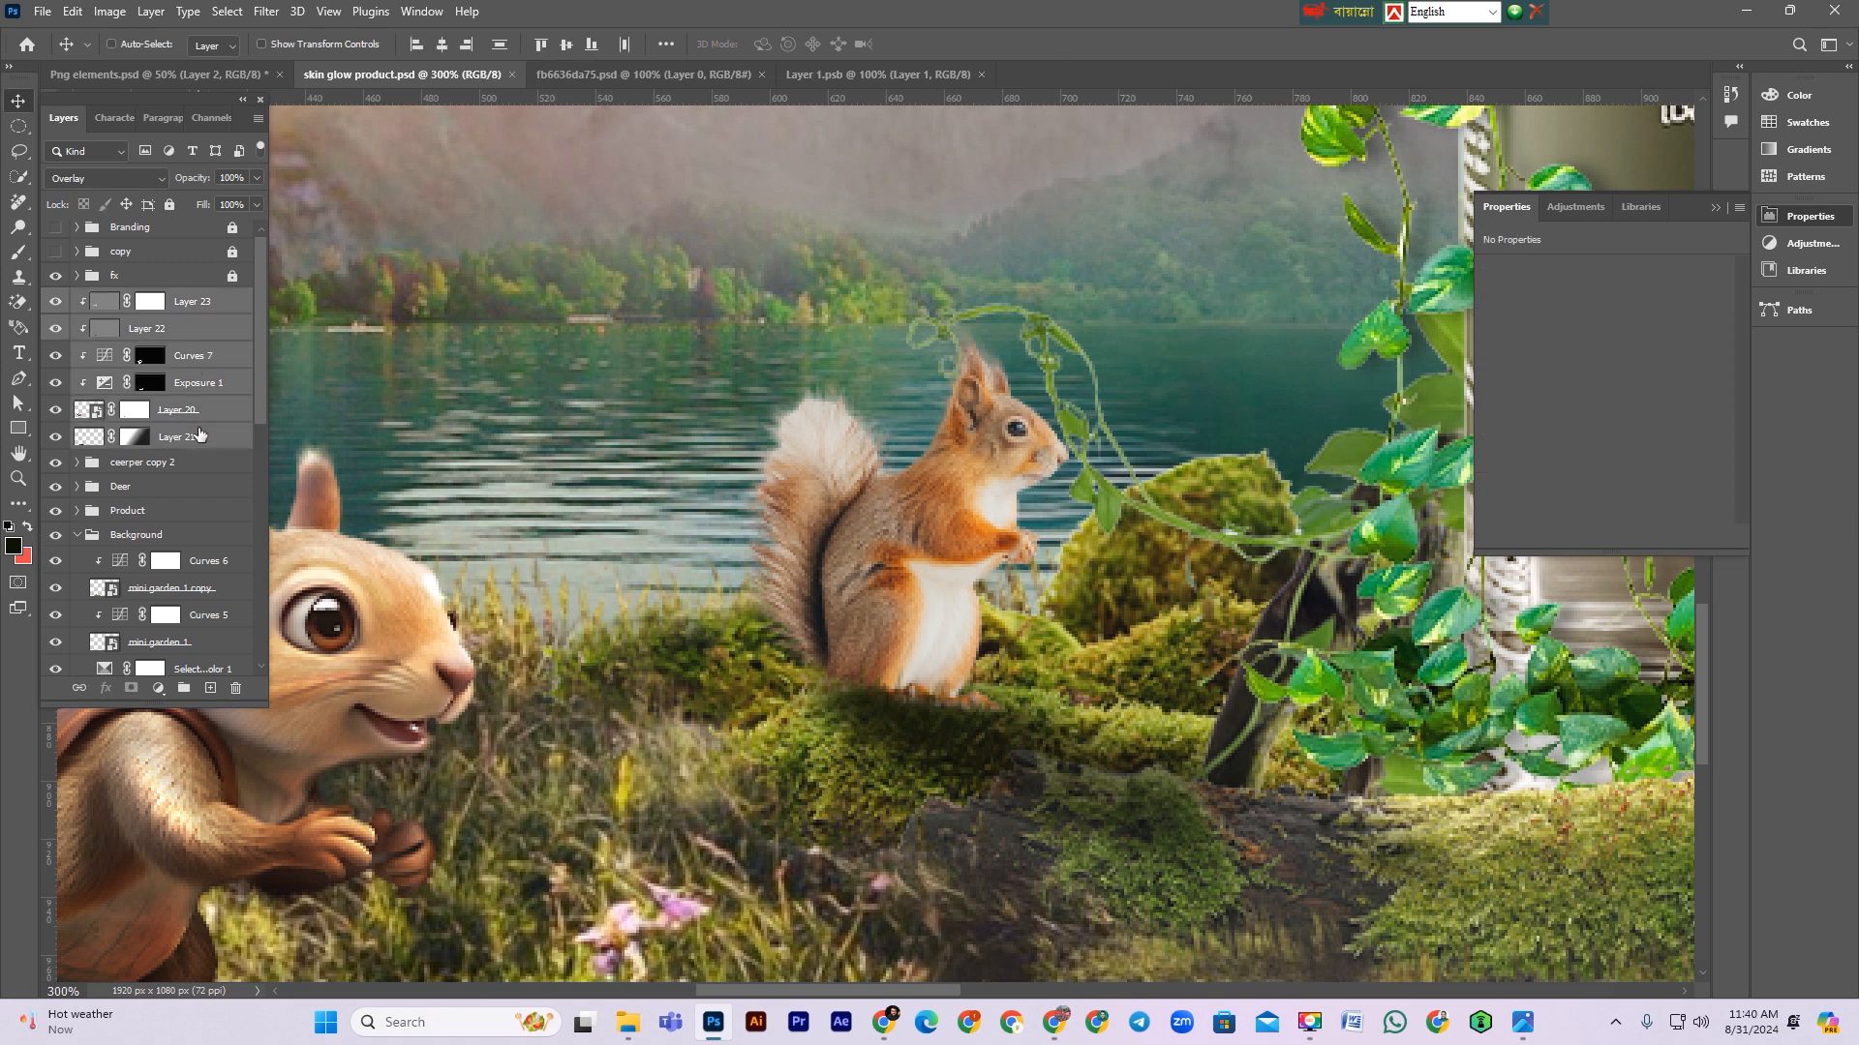
key(ctrl+g)
double_click(126, 302)
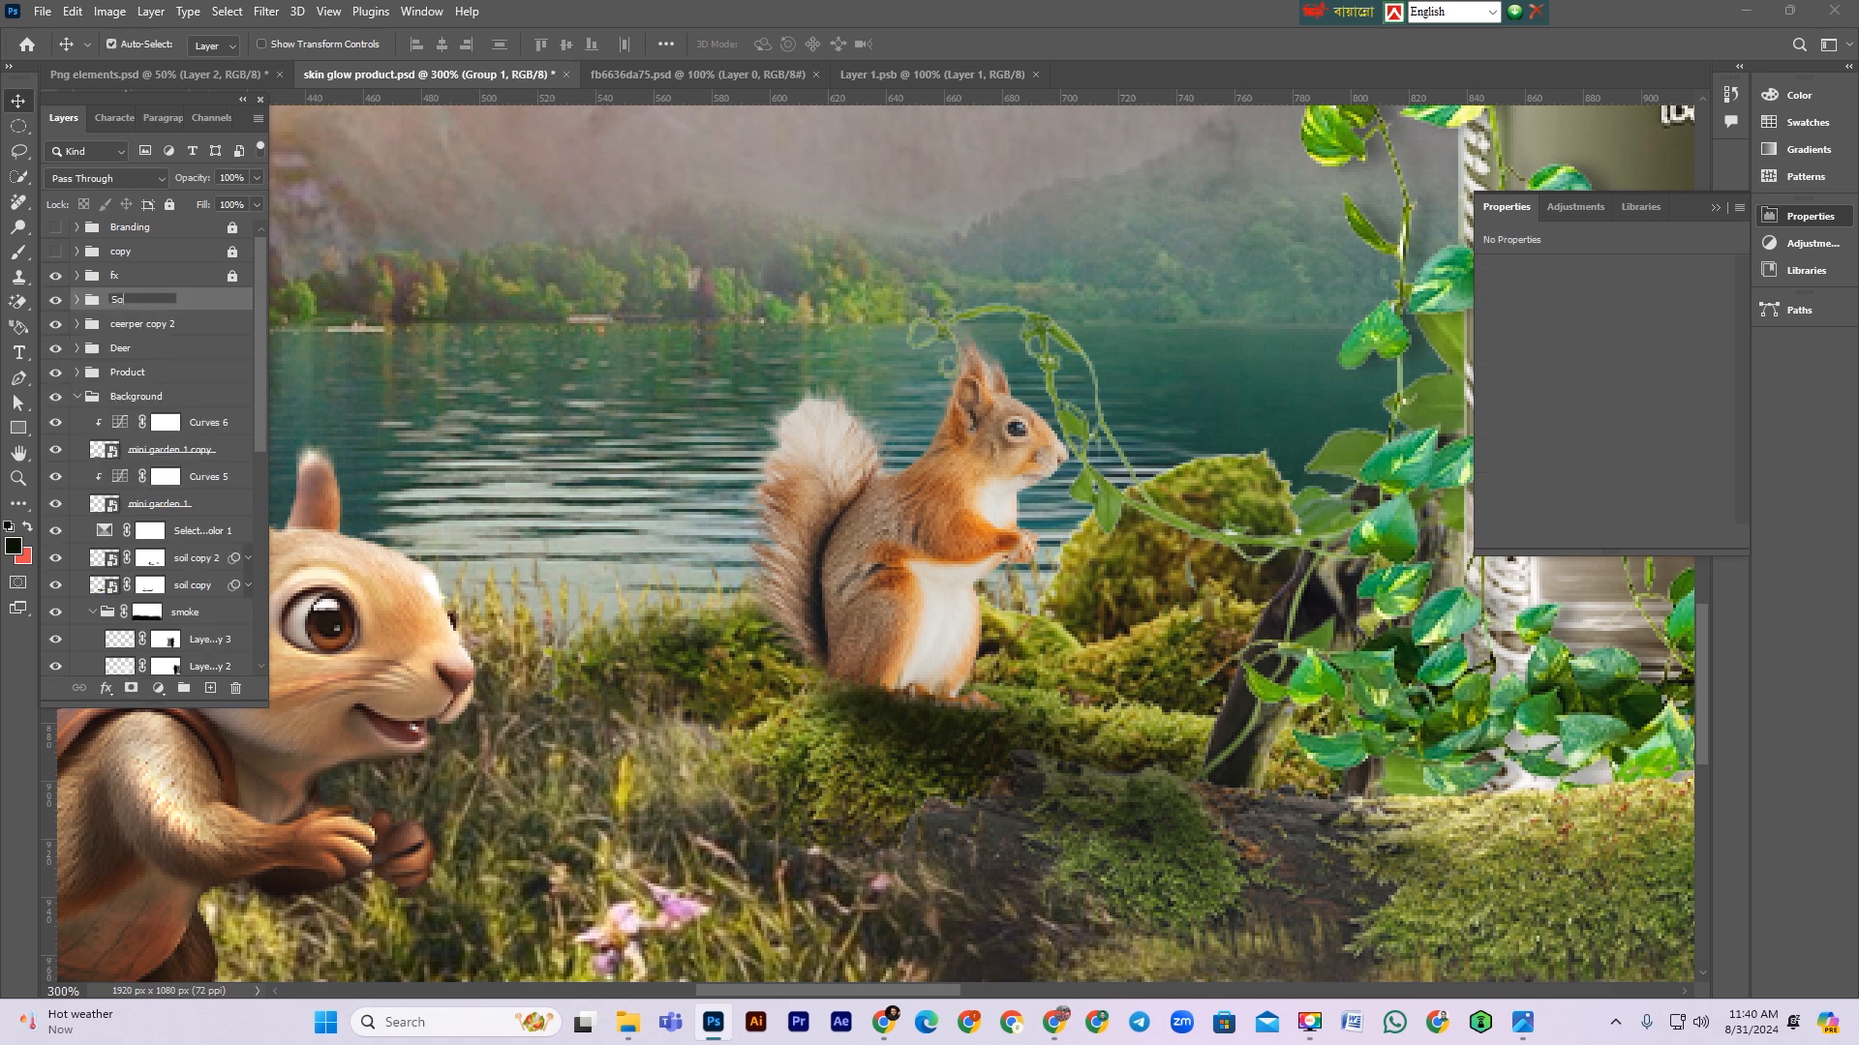
text(Squirrel)
key(Return)
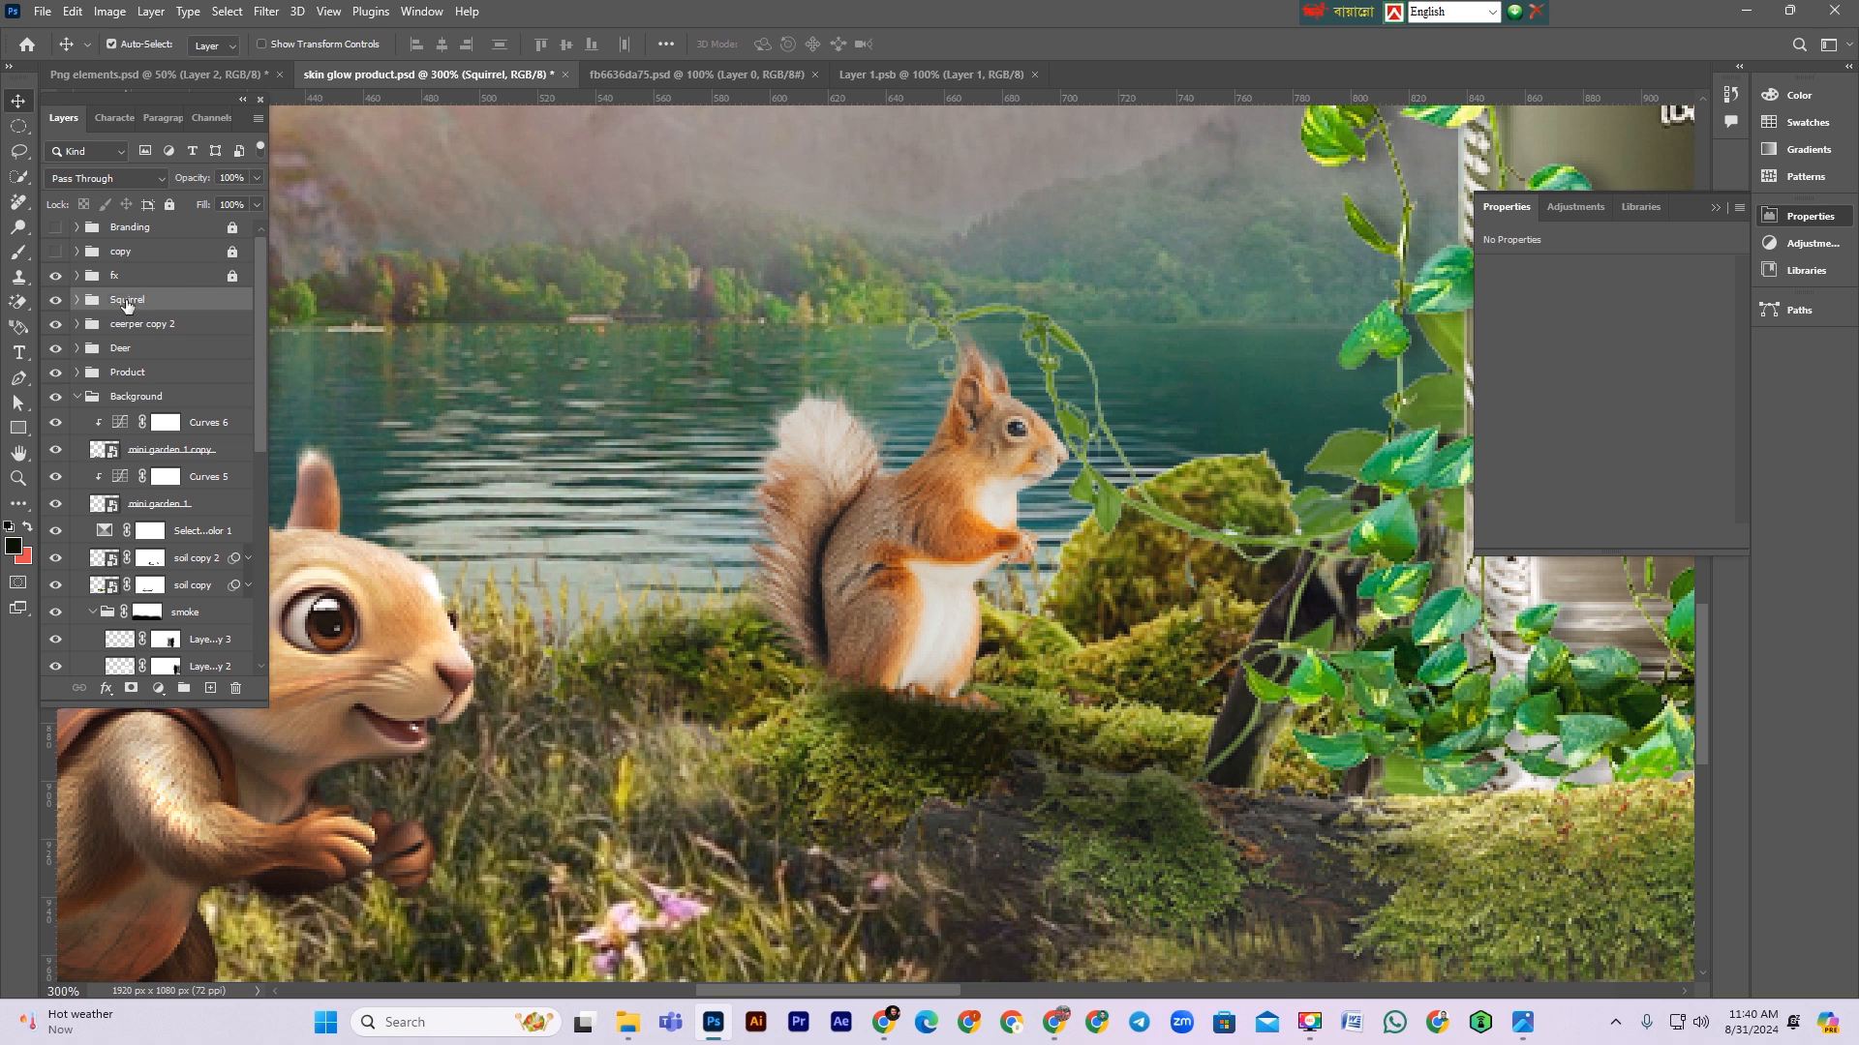
Step: Move the small squirrel group out of the locked fx group and lock the fx group again
click(77, 397)
click(58, 374)
click(58, 375)
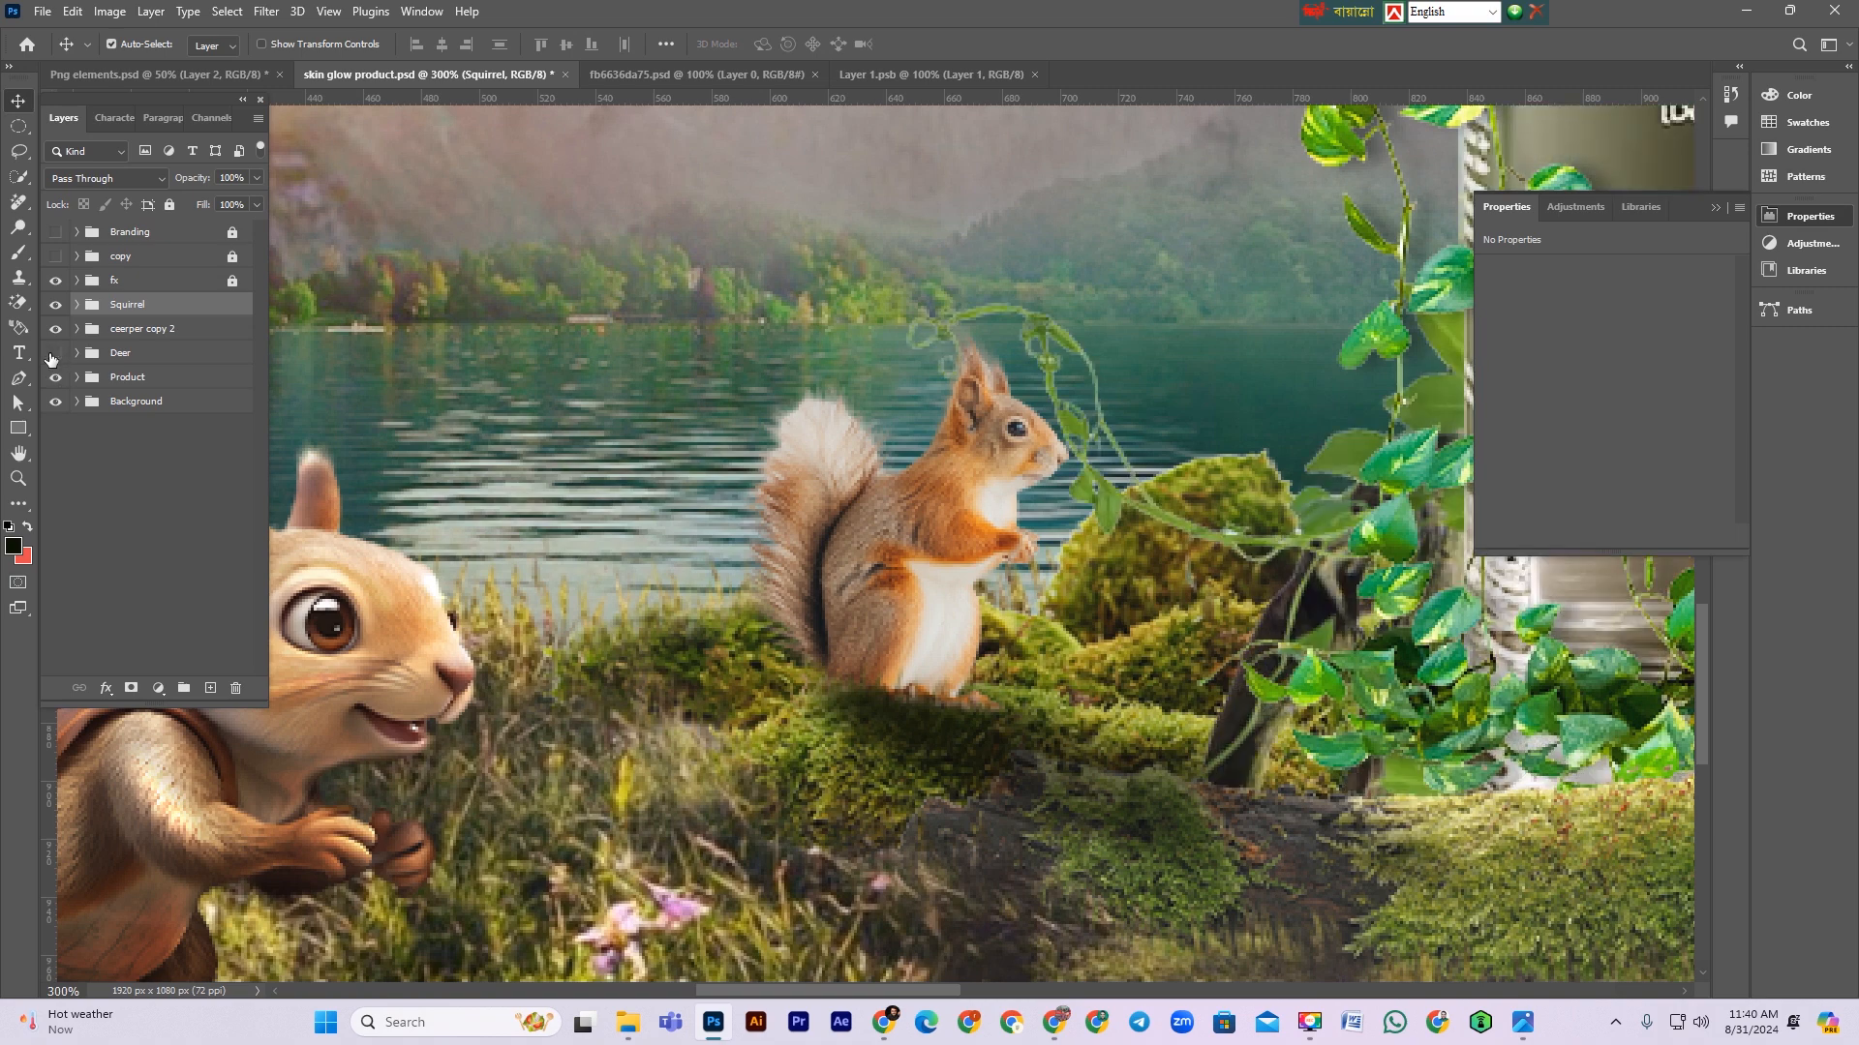
click(55, 333)
click(55, 280)
click(55, 281)
click(76, 281)
click(129, 334)
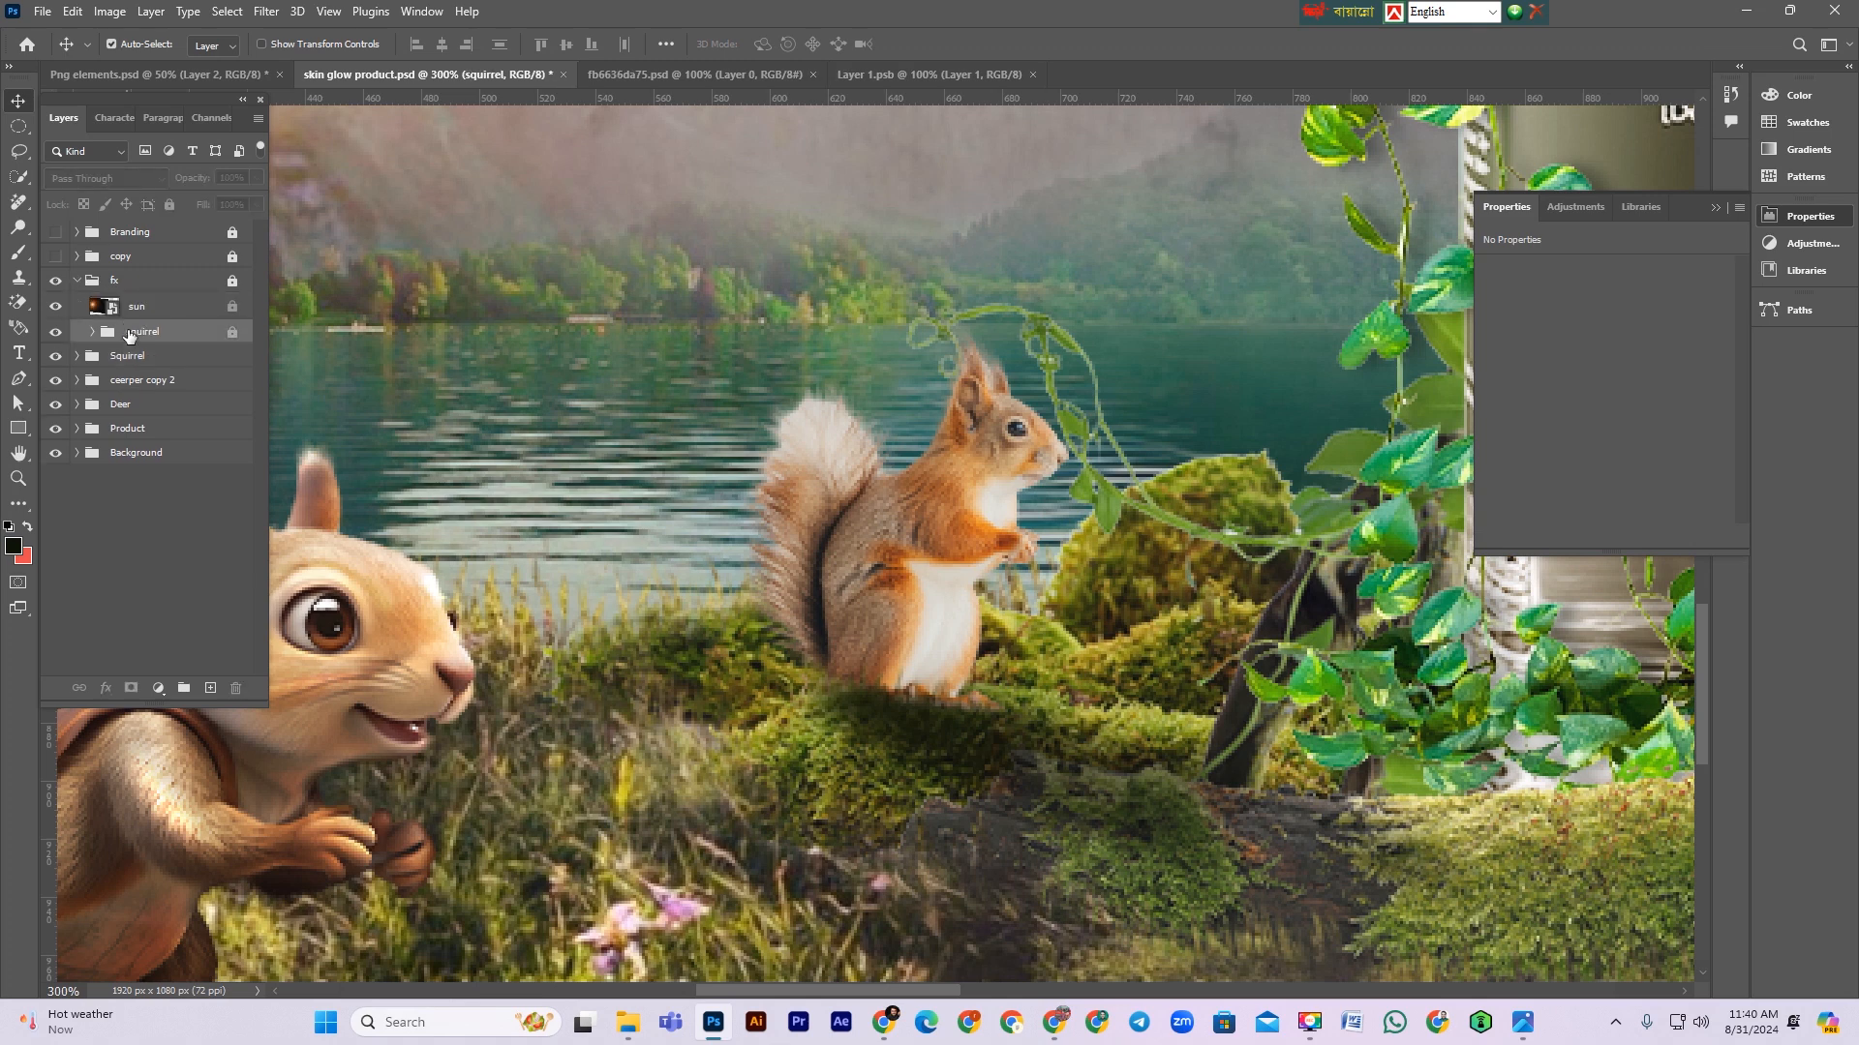
click(232, 282)
drag(136, 331, 129, 352)
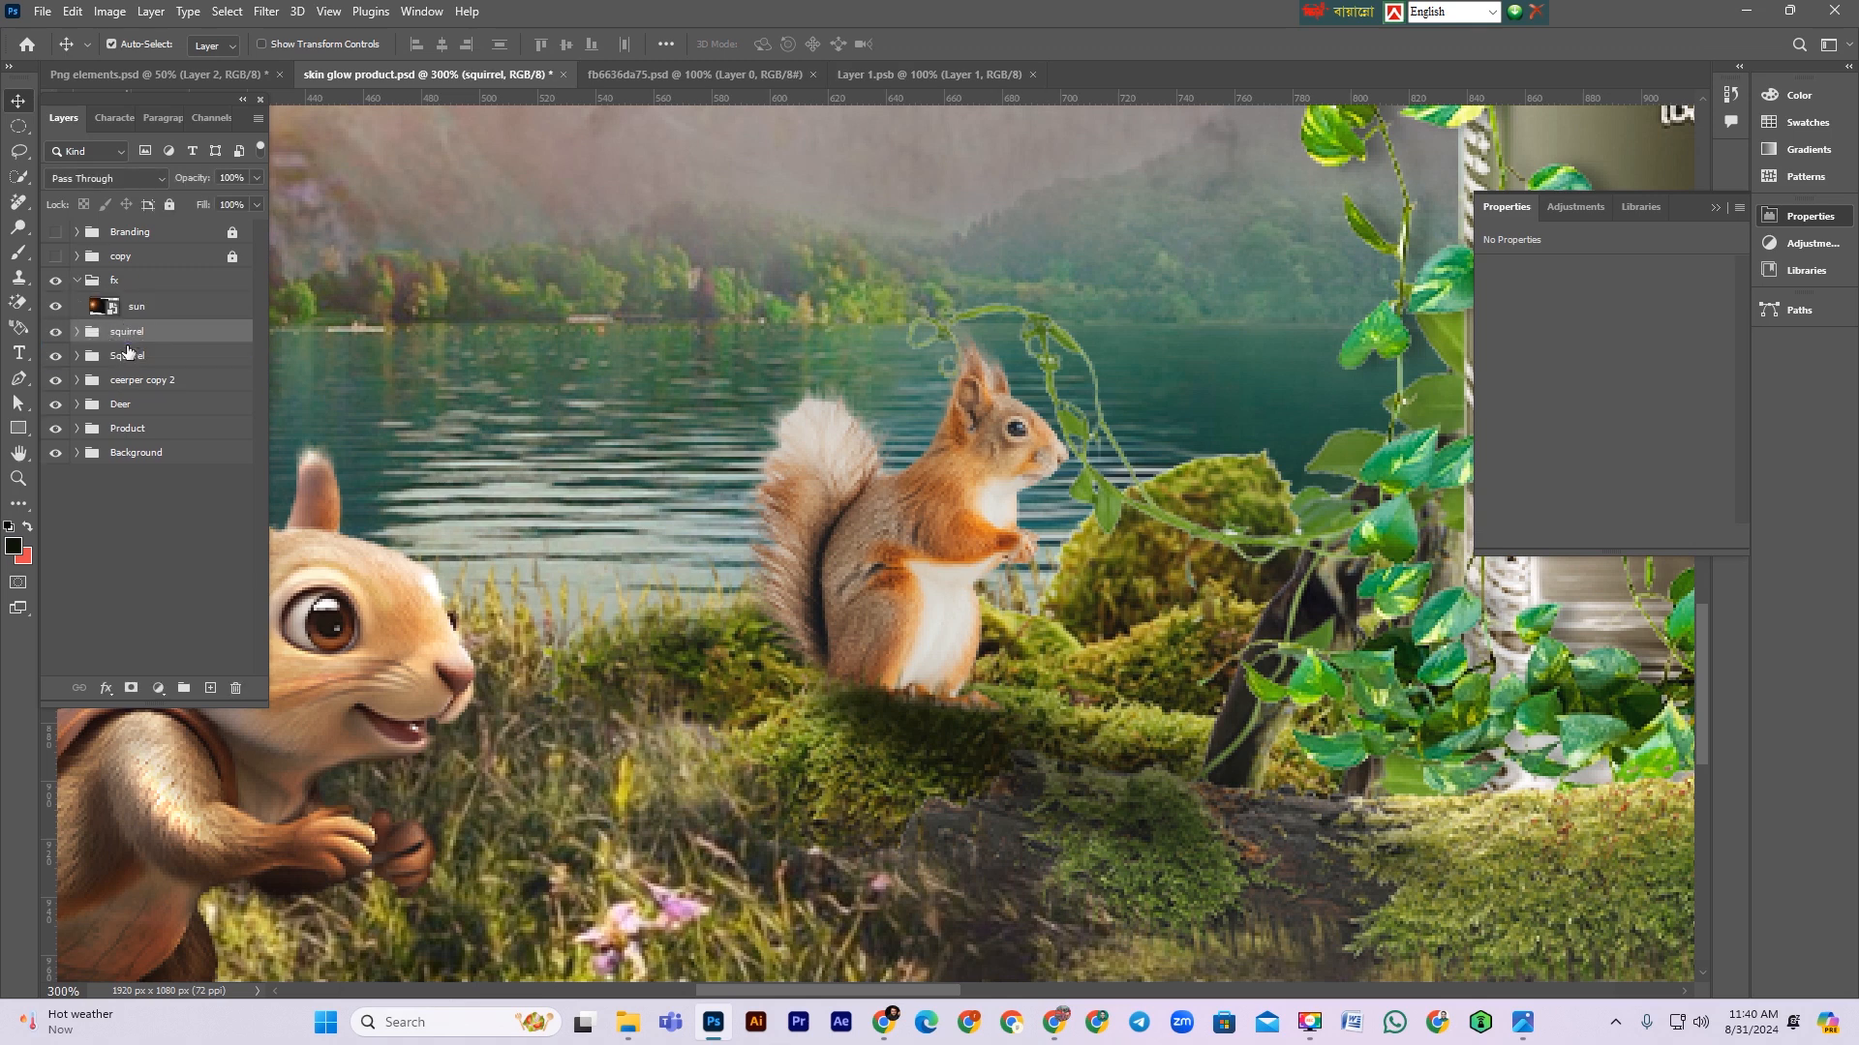
click(75, 282)
click(116, 282)
key(ctrl+slash)
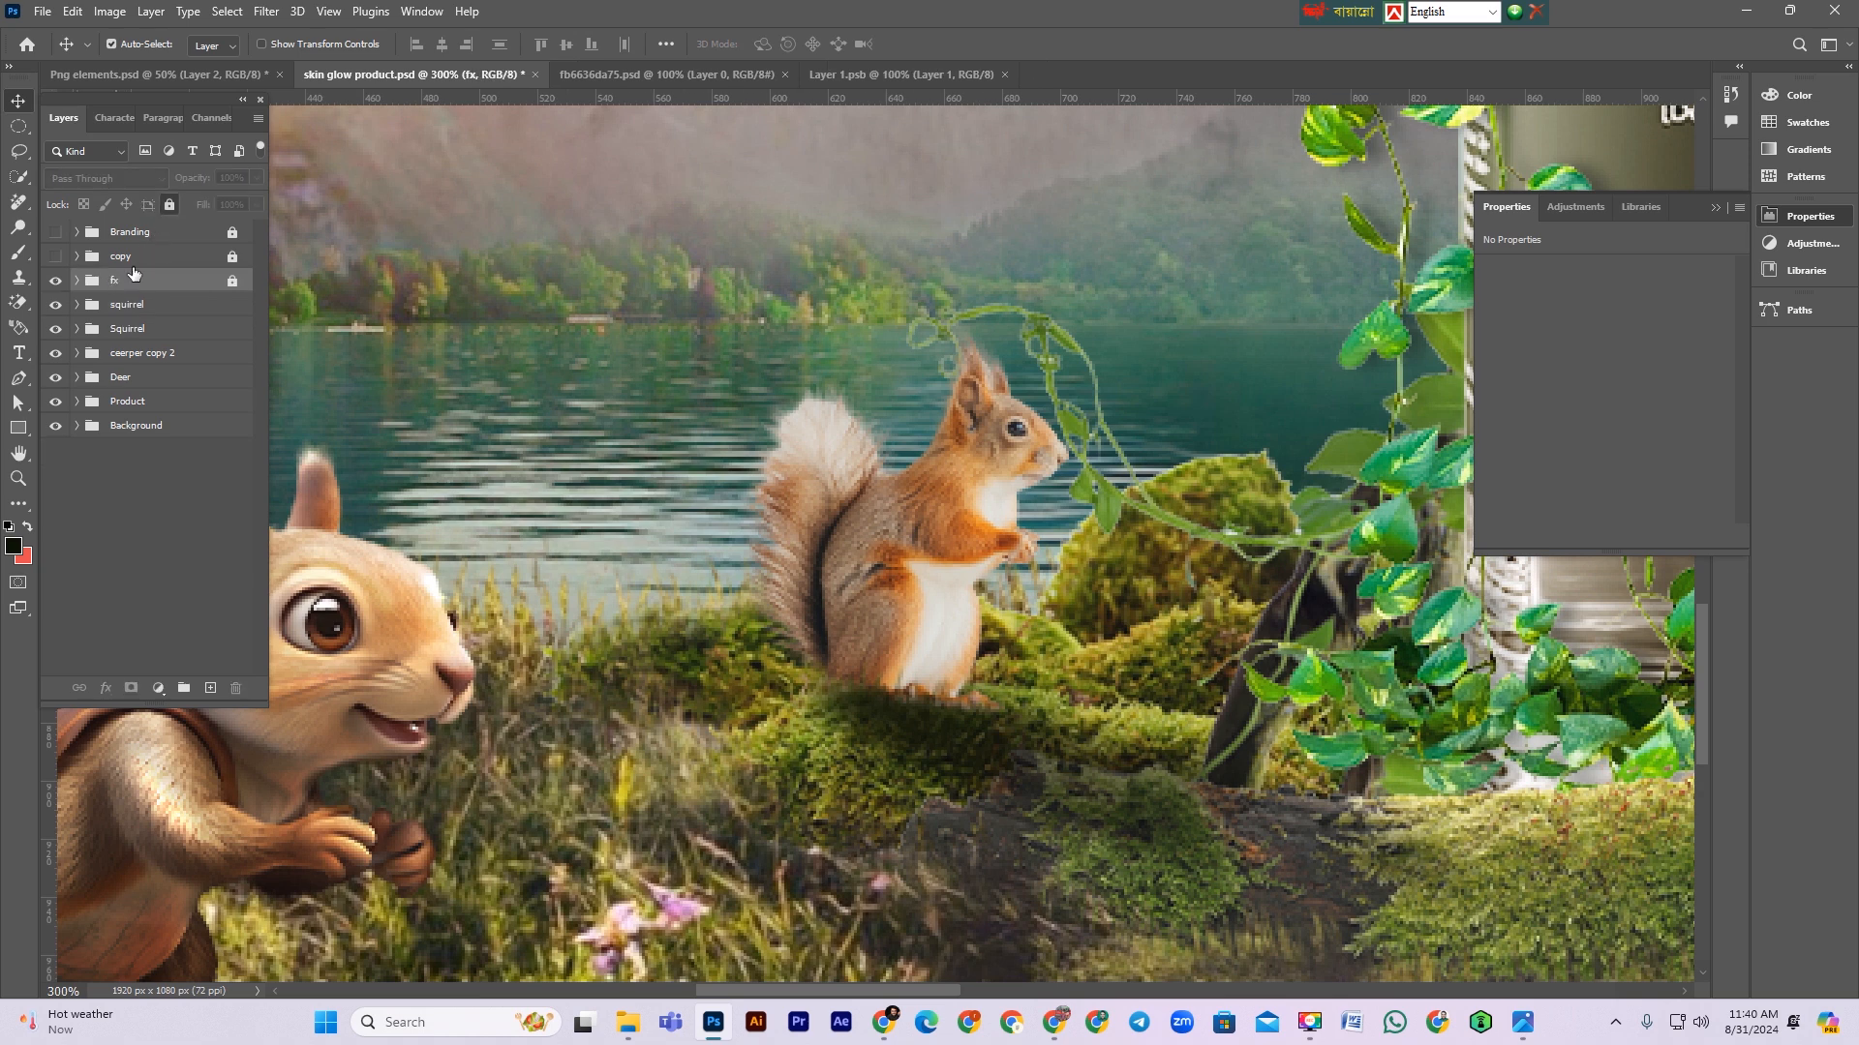
Step: Add a gray-labelled Overlay layer filled with 50% gray, clipped to the small squirrel layer
click(119, 306)
click(77, 304)
click(211, 334)
key(ctrl+shift+n)
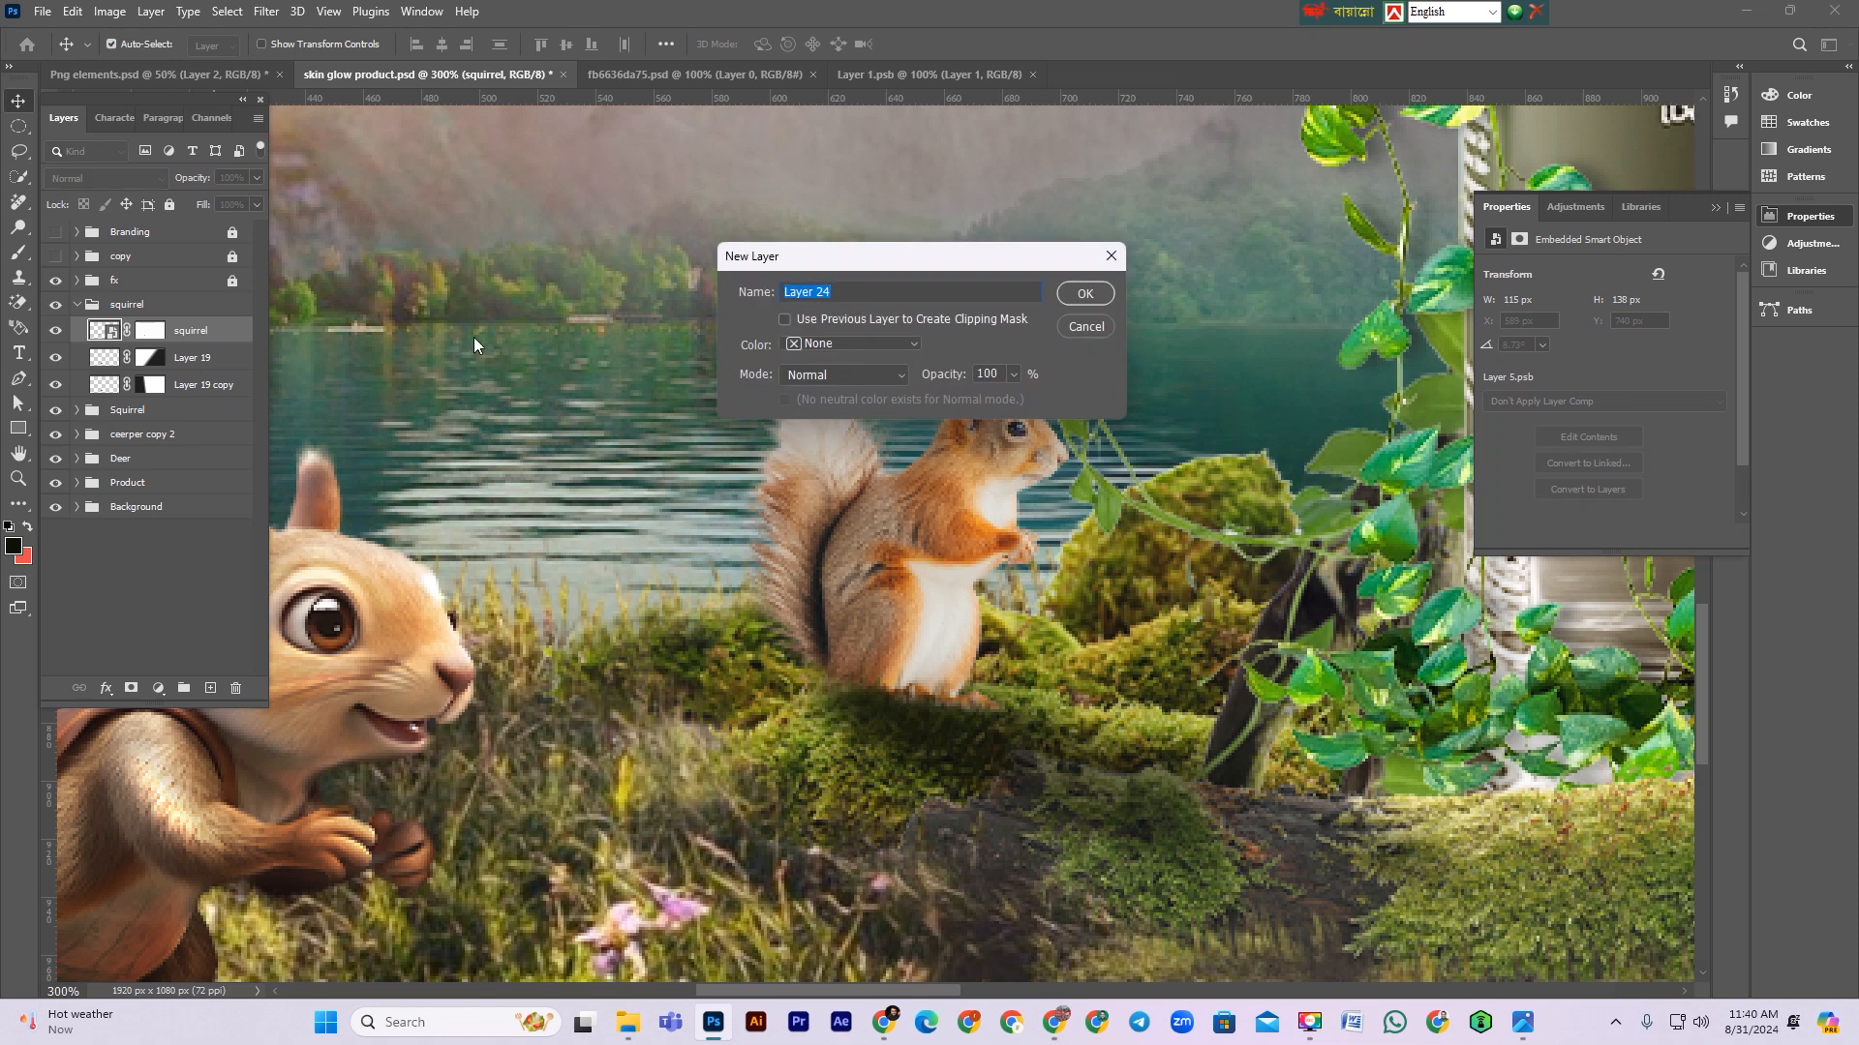
click(829, 345)
click(844, 581)
click(844, 375)
click(815, 641)
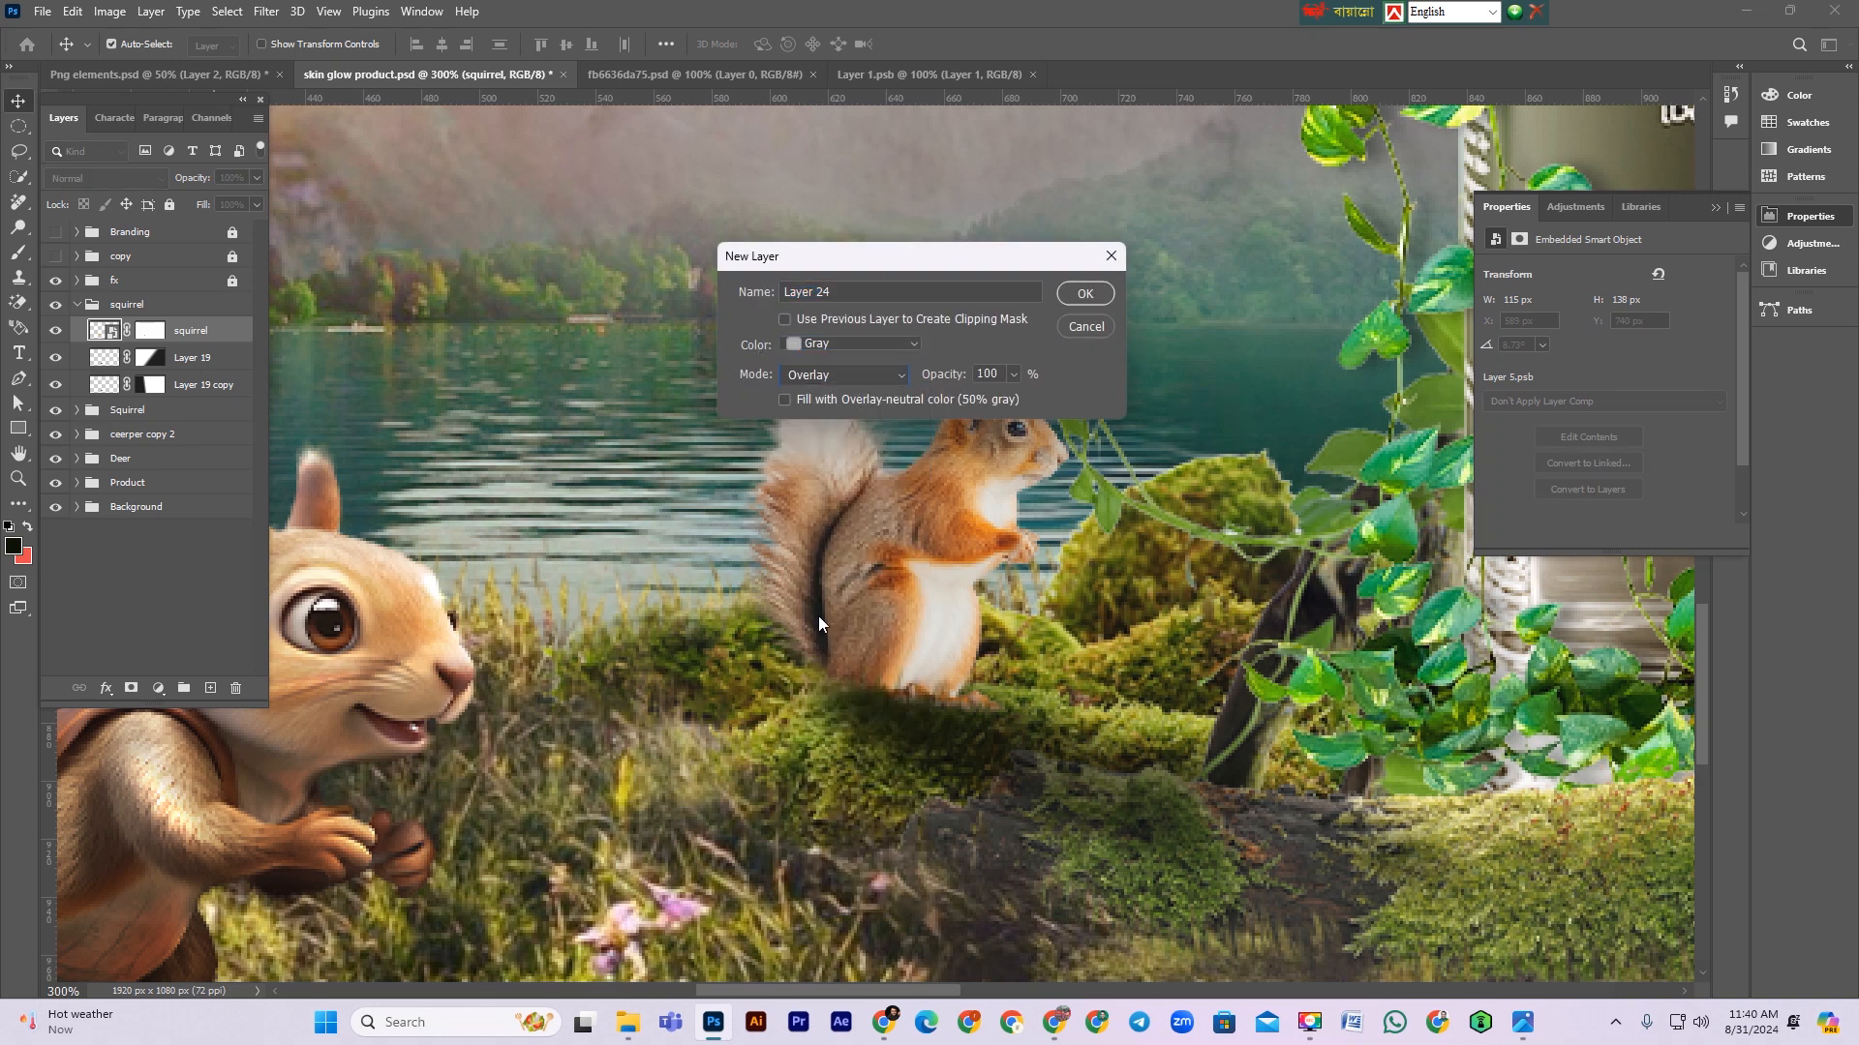
click(1084, 293)
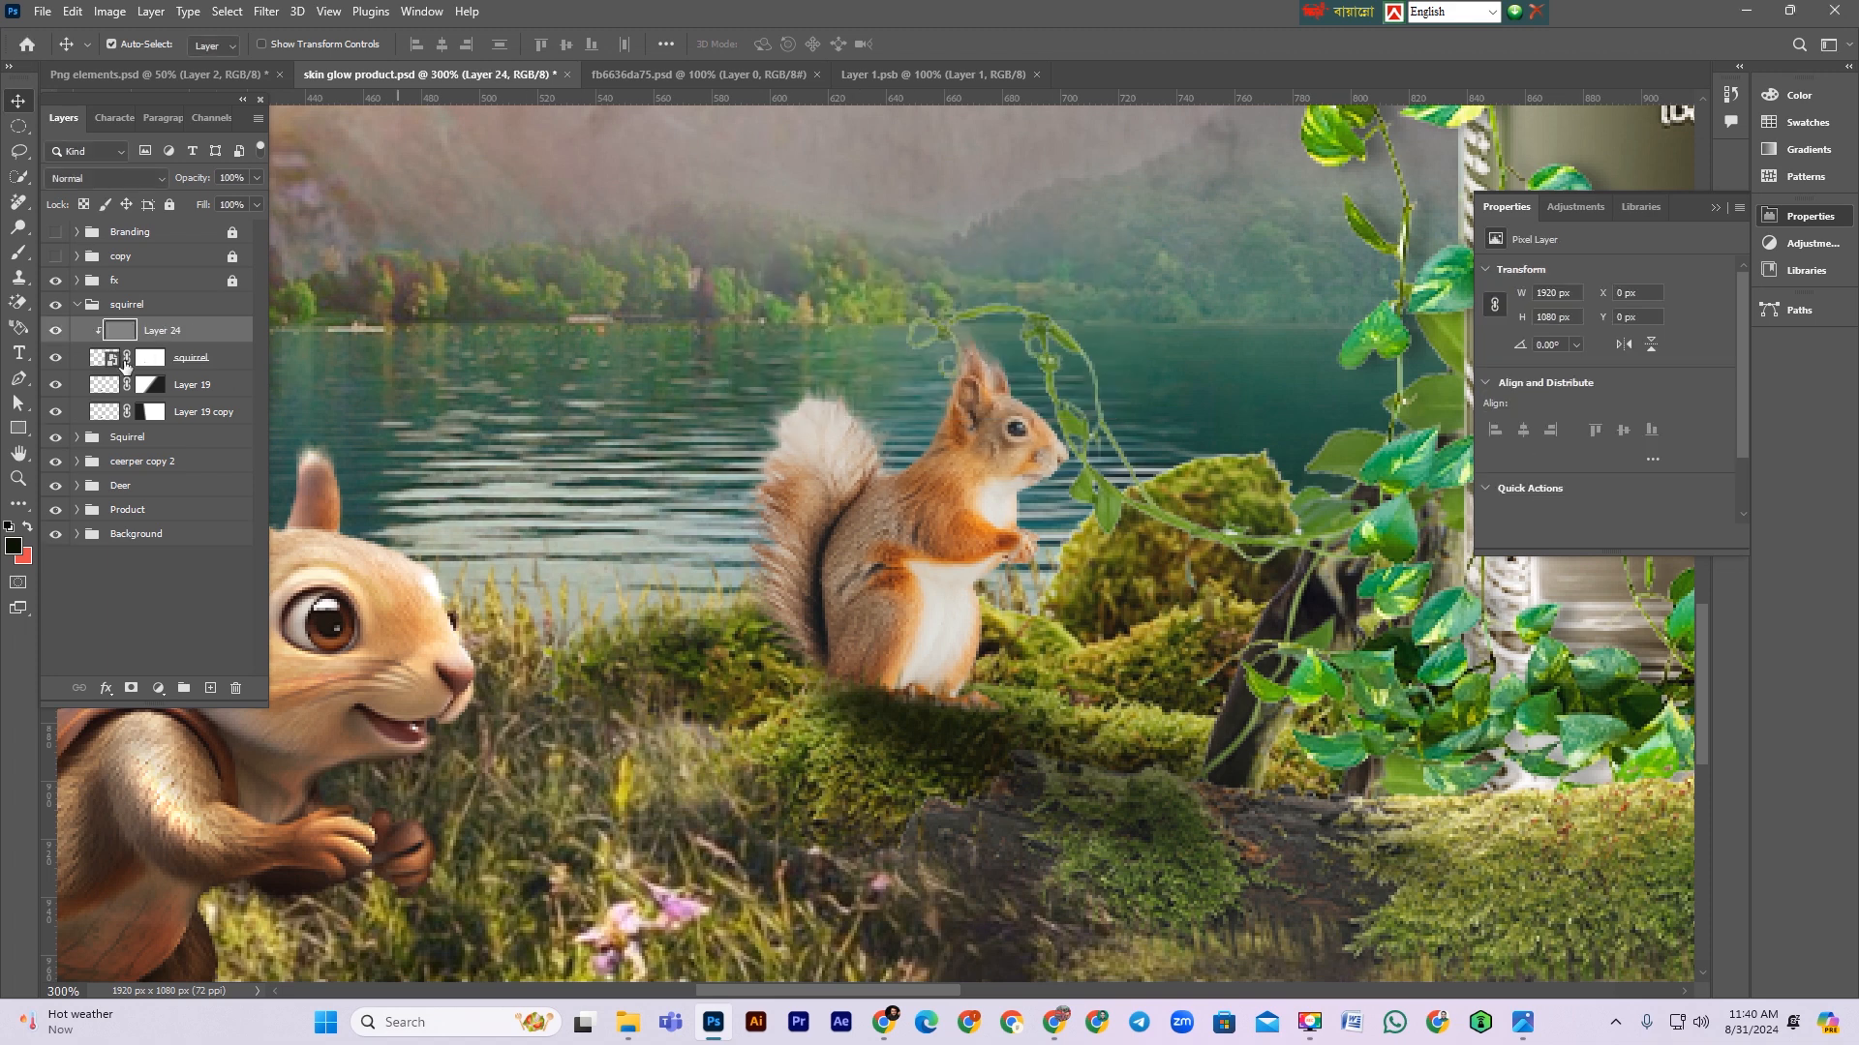
Step: Dodge highlights on the small squirrel's ear, back, chest and legs with a smaller brush at 59% exposure
click(18, 229)
key(bracketleft)
drag(828, 675, 813, 654)
mouse_move(782, 519)
mouse_down()
mouse_move(762, 492)
mouse_move(809, 406)
mouse_move(913, 464)
mouse_up()
drag(349, 51, 372, 50)
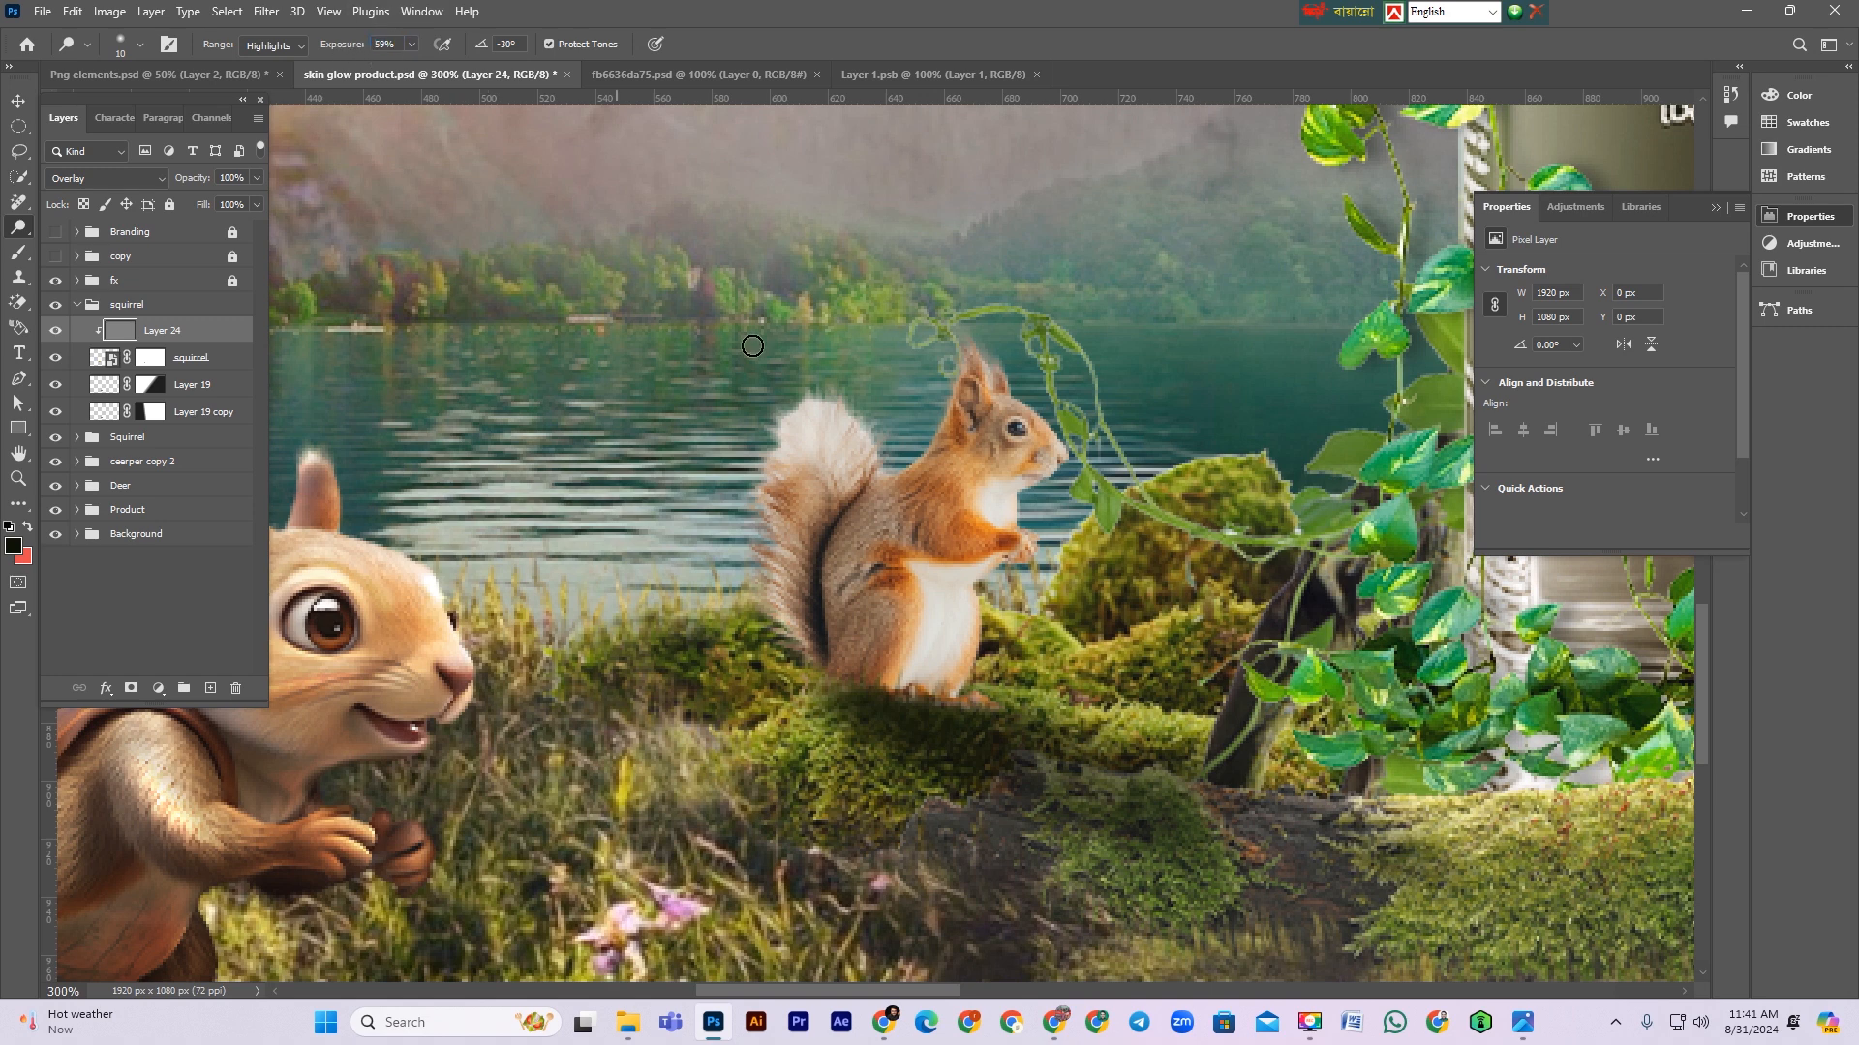
mouse_move(925, 441)
mouse_down()
mouse_move(945, 397)
mouse_move(930, 434)
mouse_up()
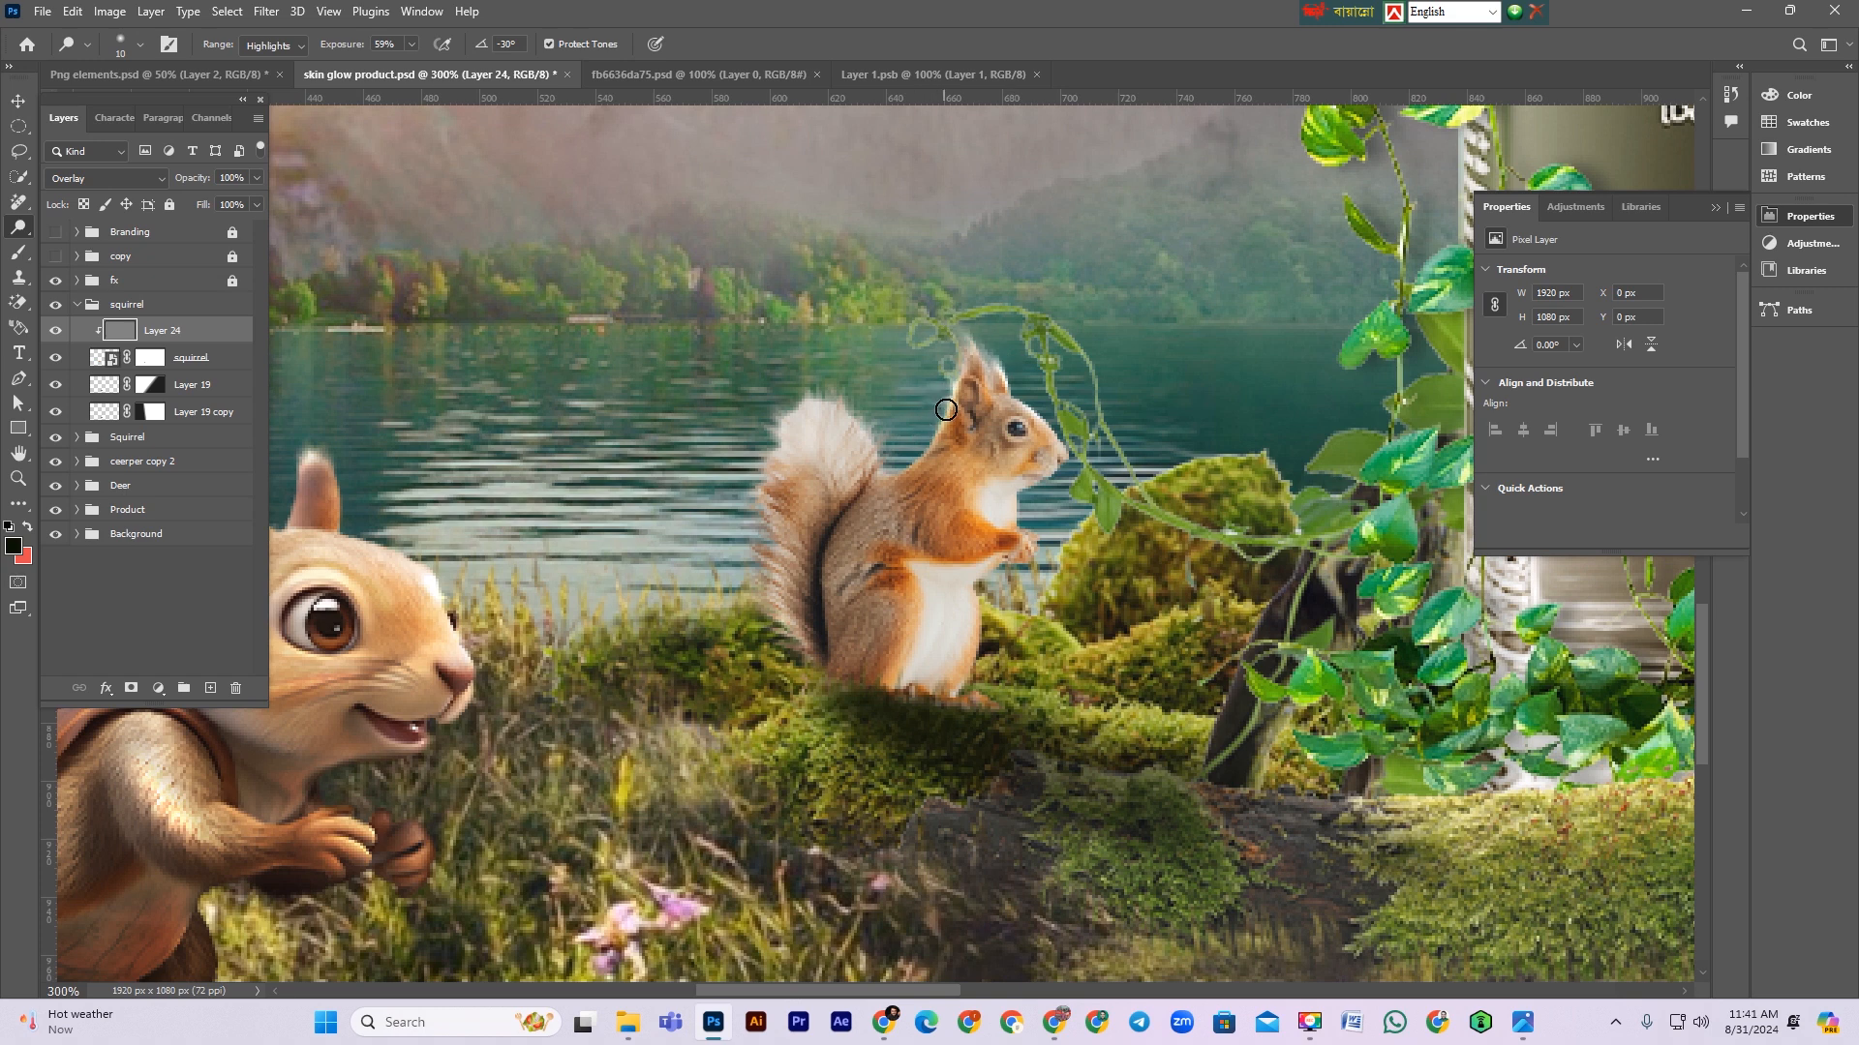
drag(910, 478, 1005, 546)
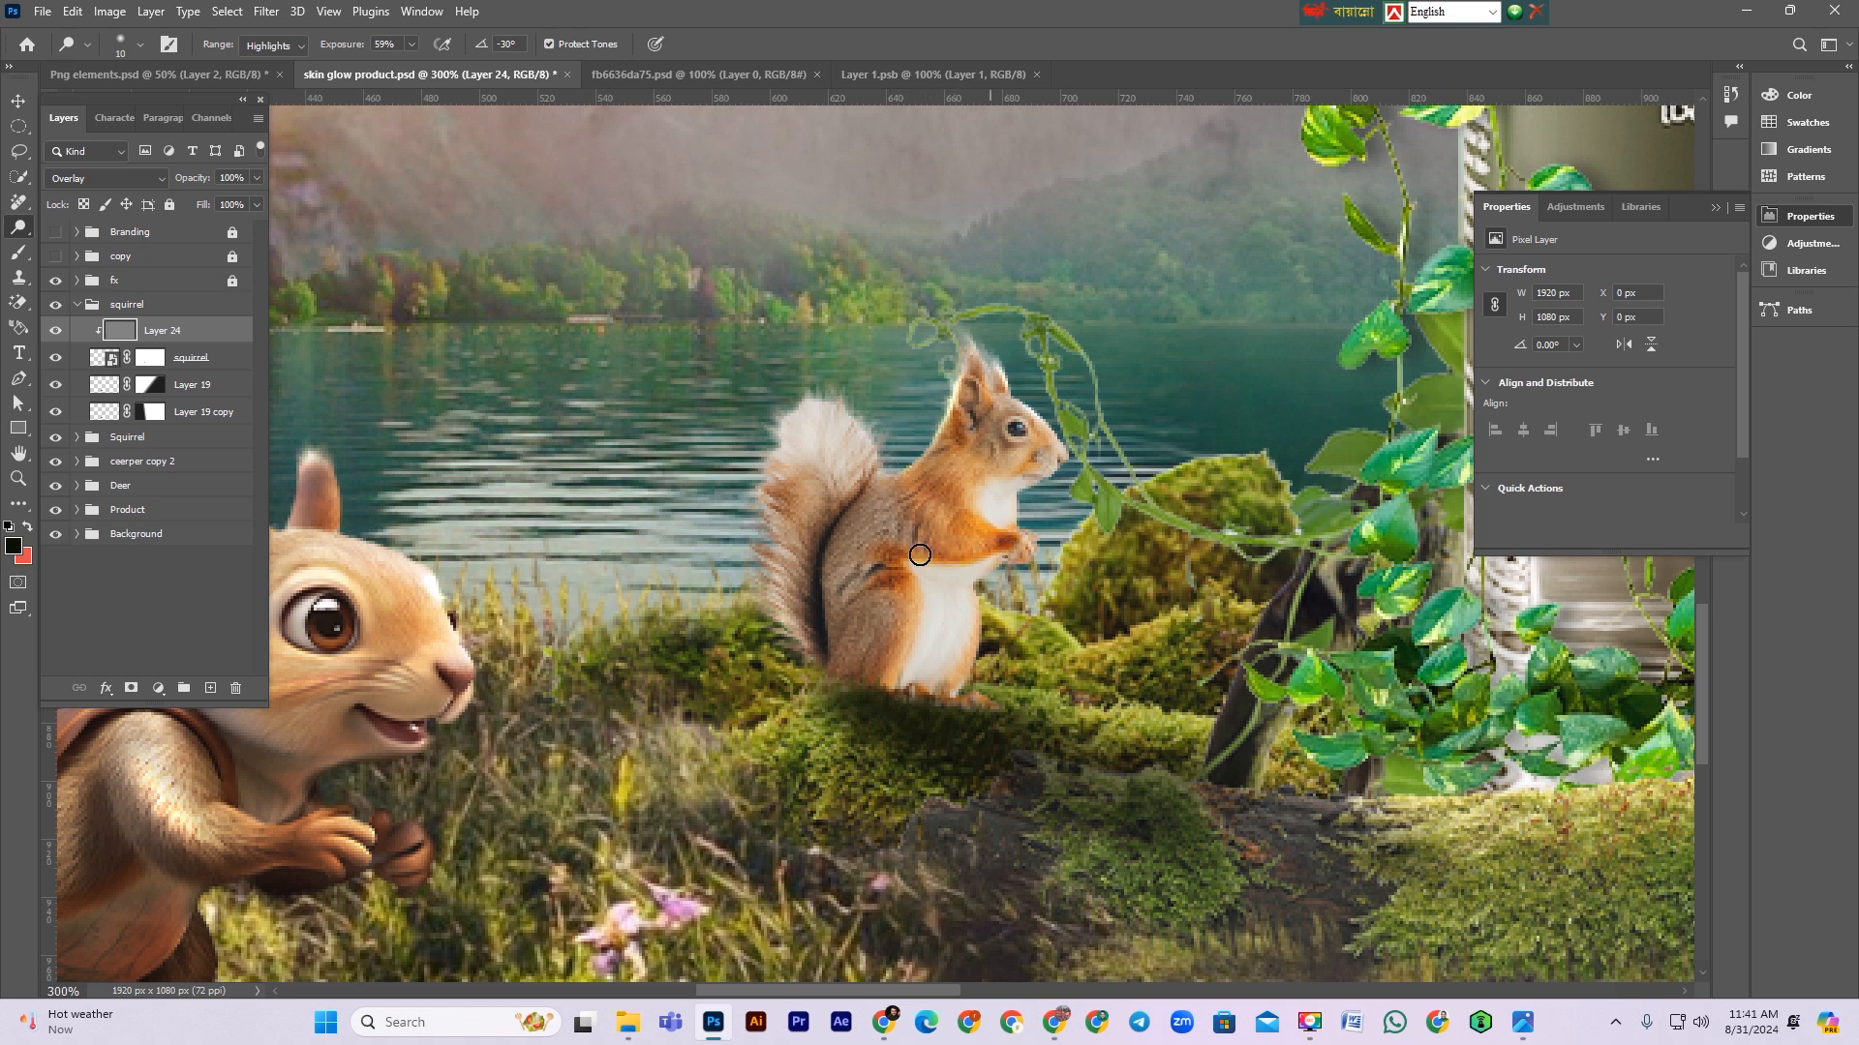
drag(896, 603, 873, 676)
drag(910, 581, 876, 668)
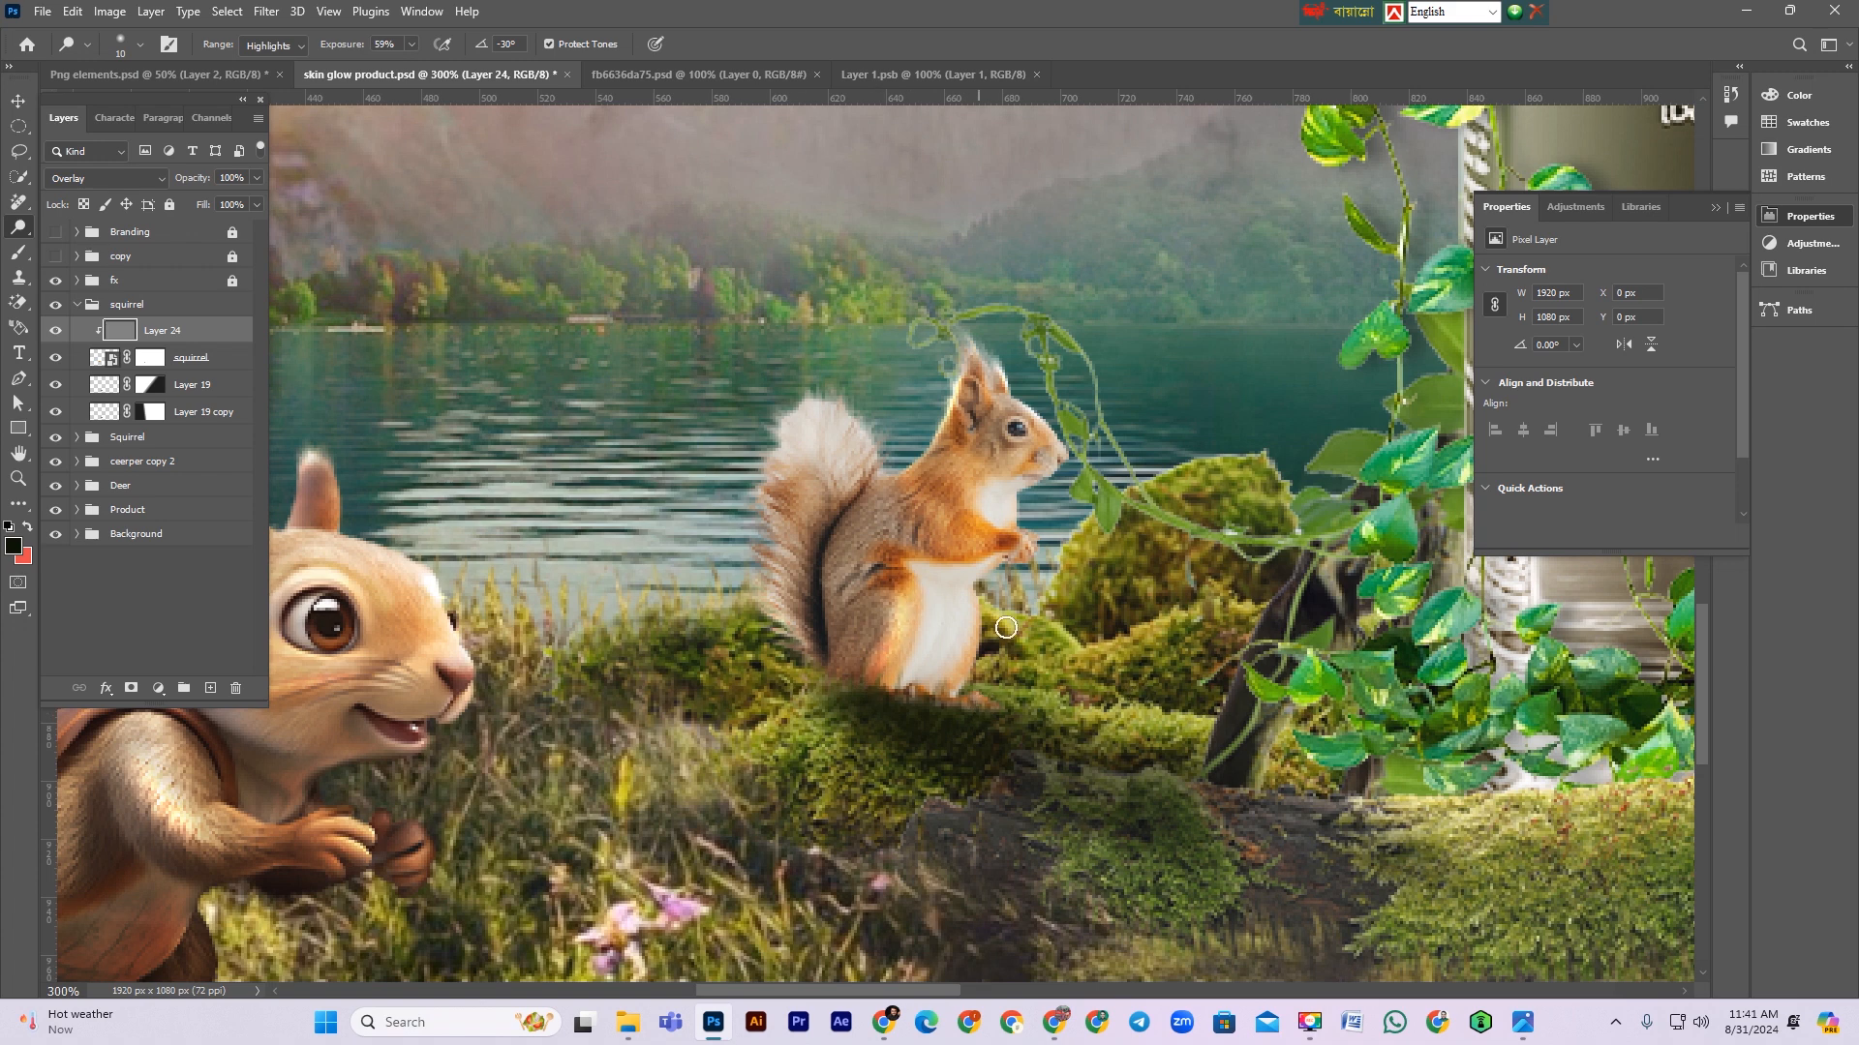
Step: Add a second gray-labelled 50% gray Overlay layer clipped above the first one on the small squirrel
key(ctrl+shift+n)
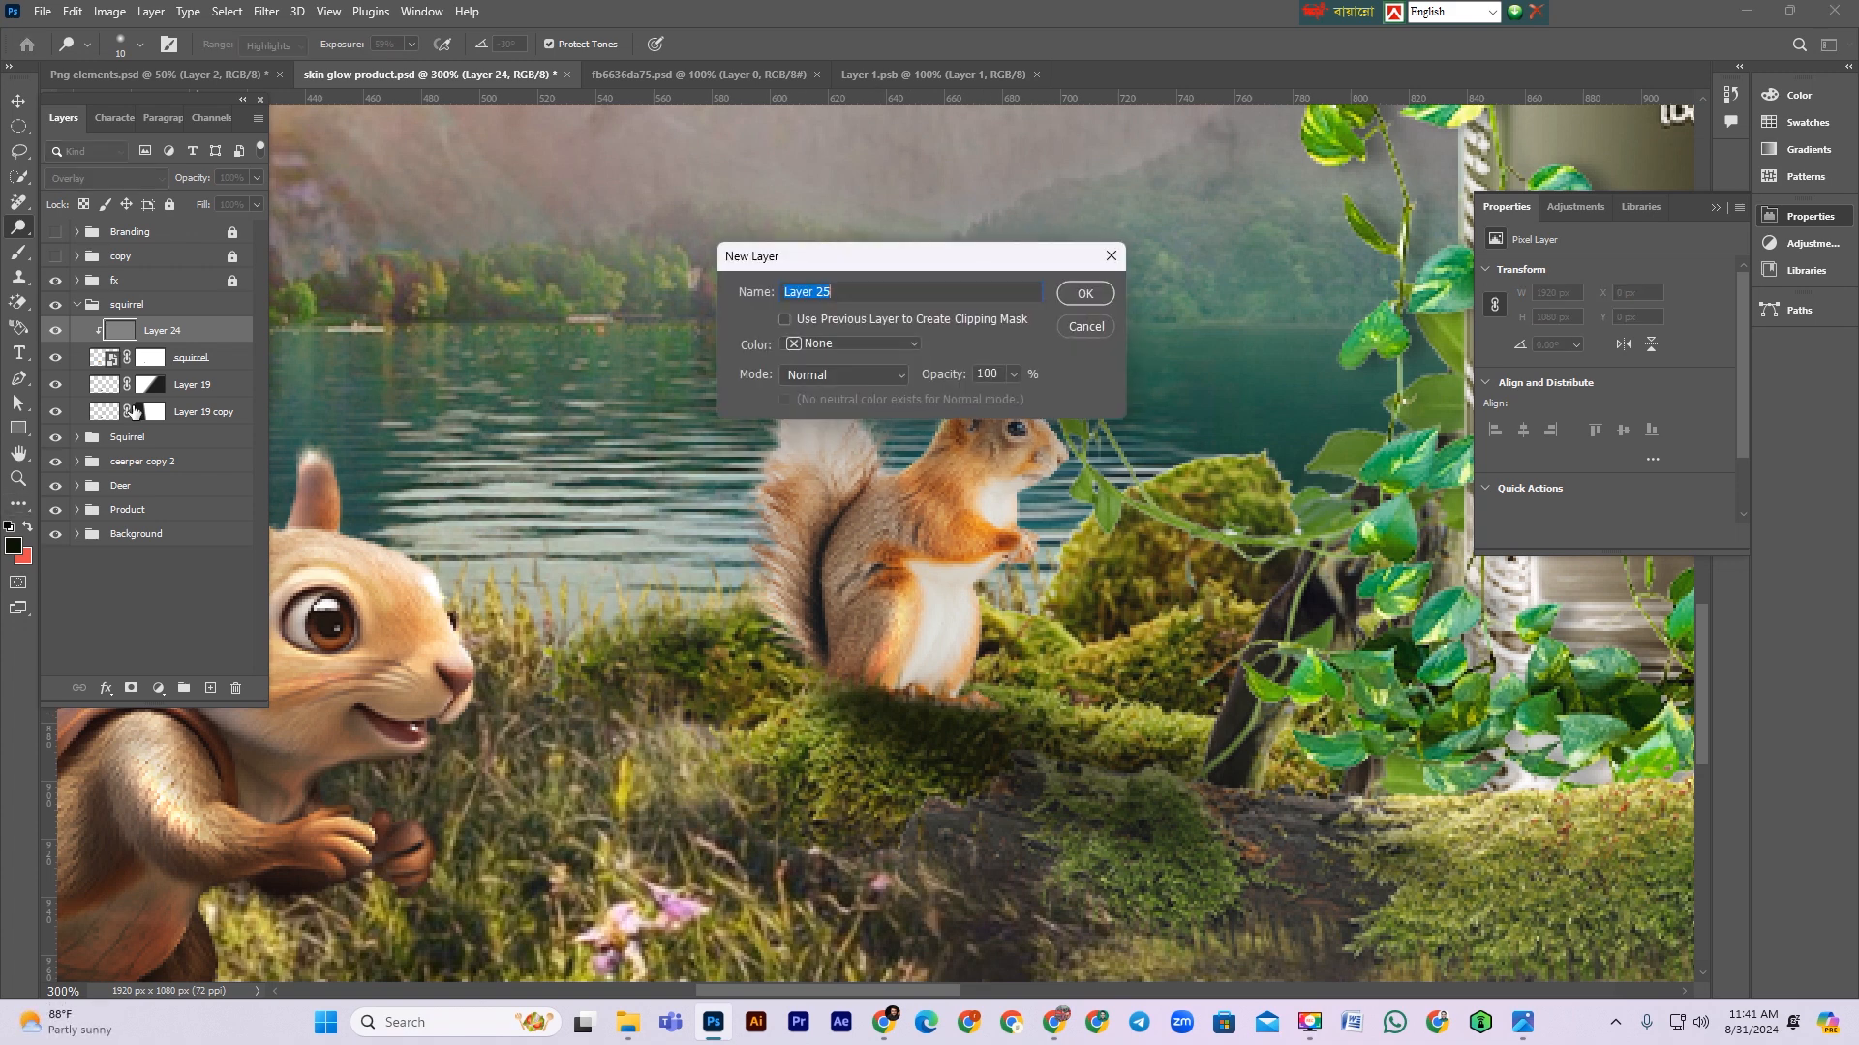
click(844, 348)
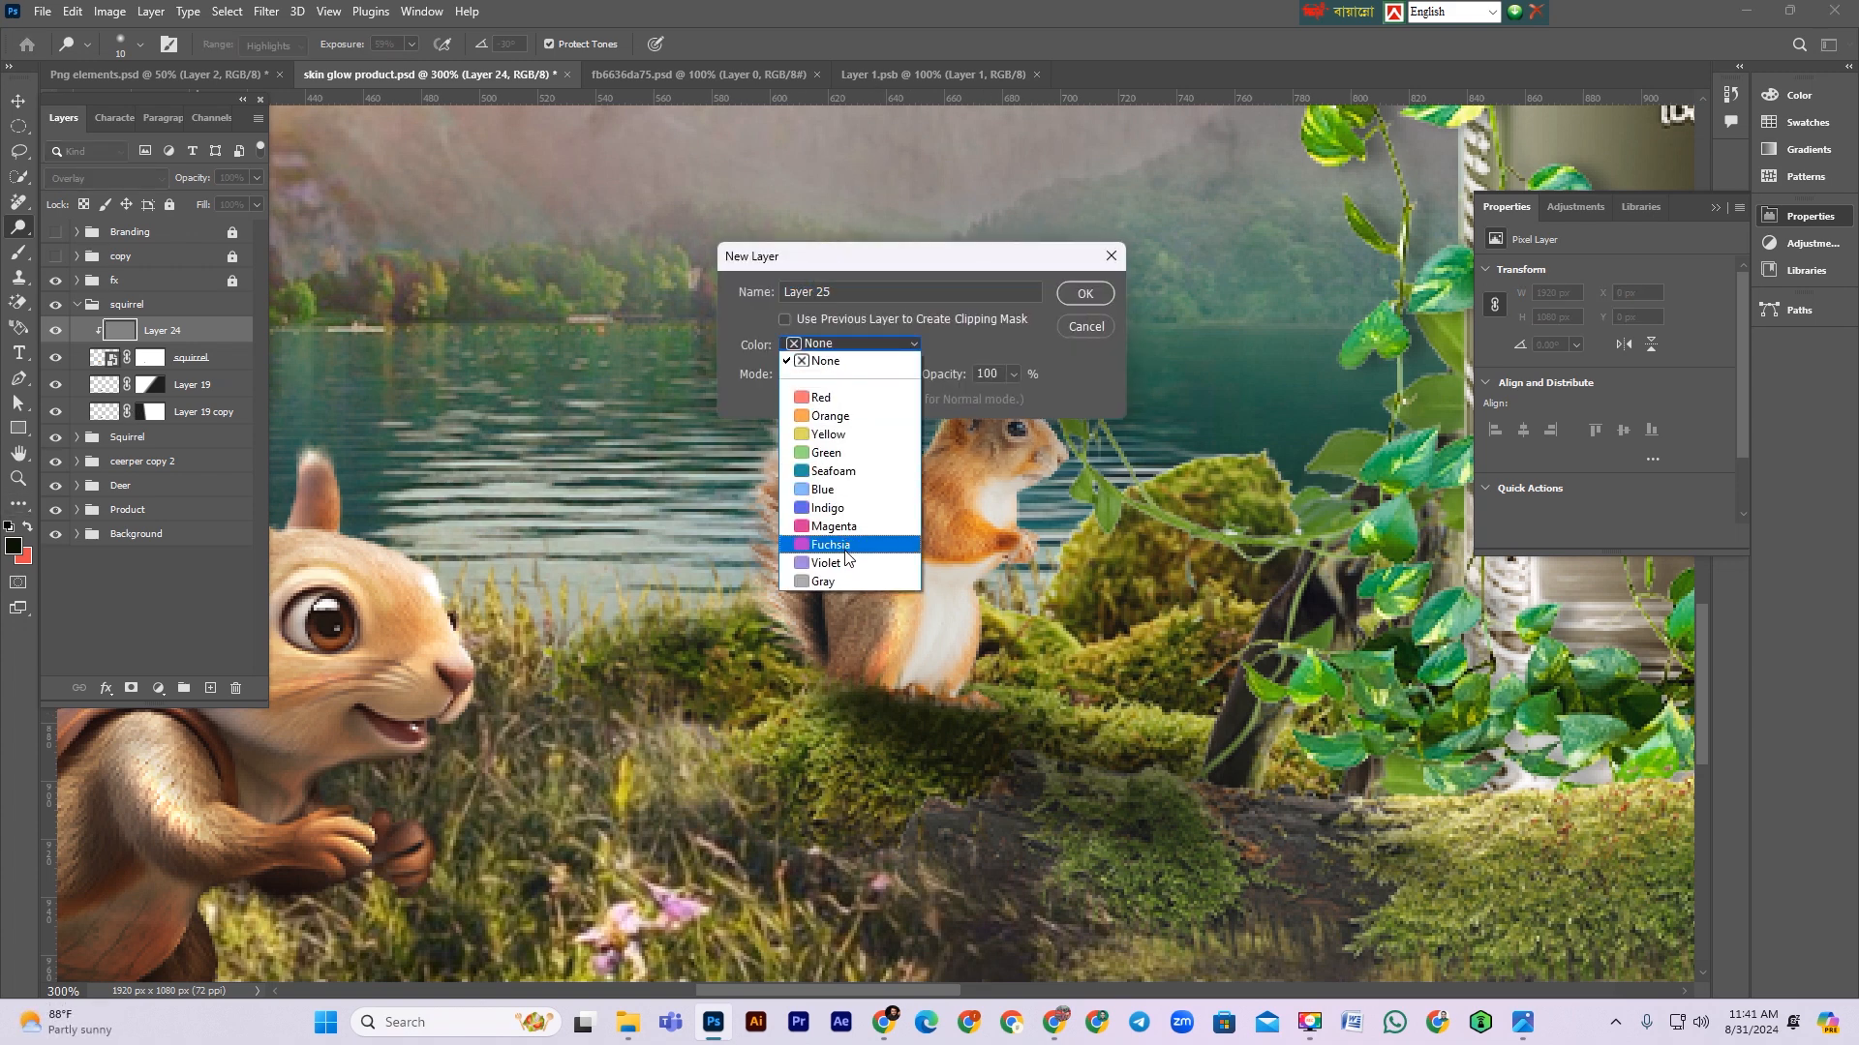
click(850, 577)
click(840, 378)
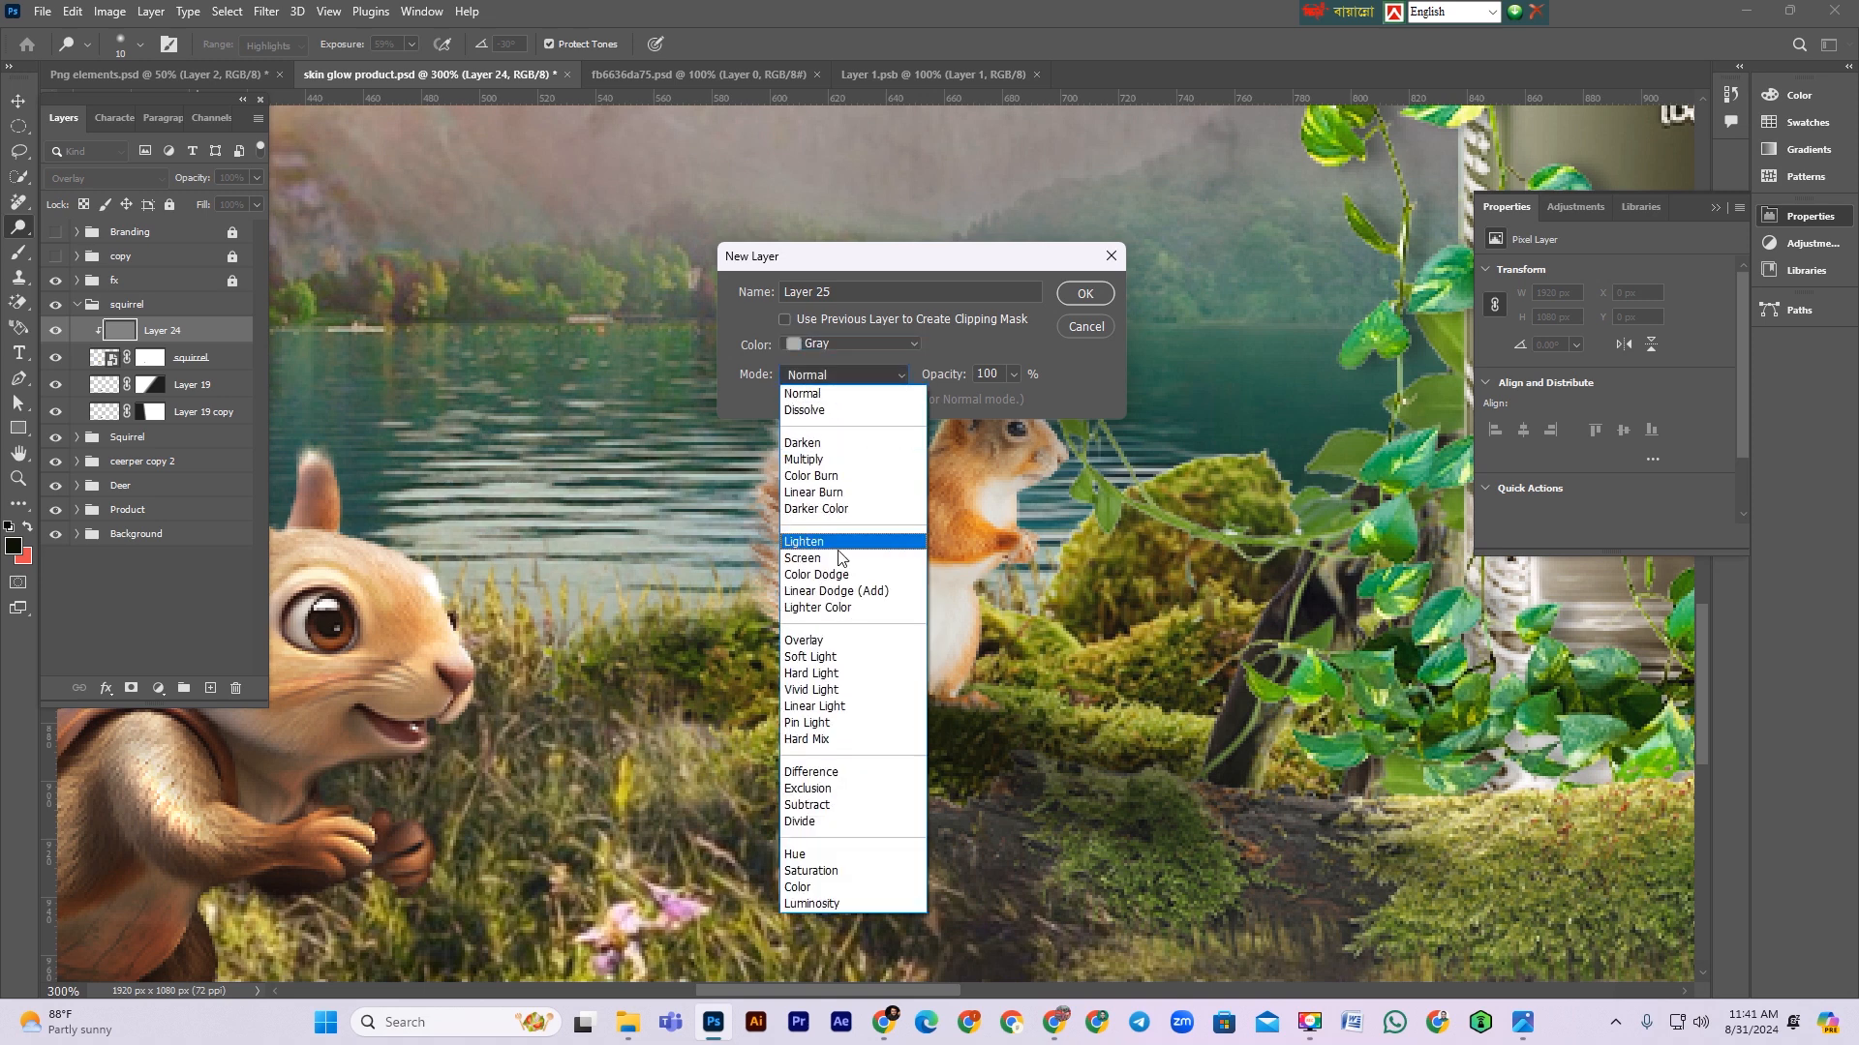
click(828, 632)
click(852, 321)
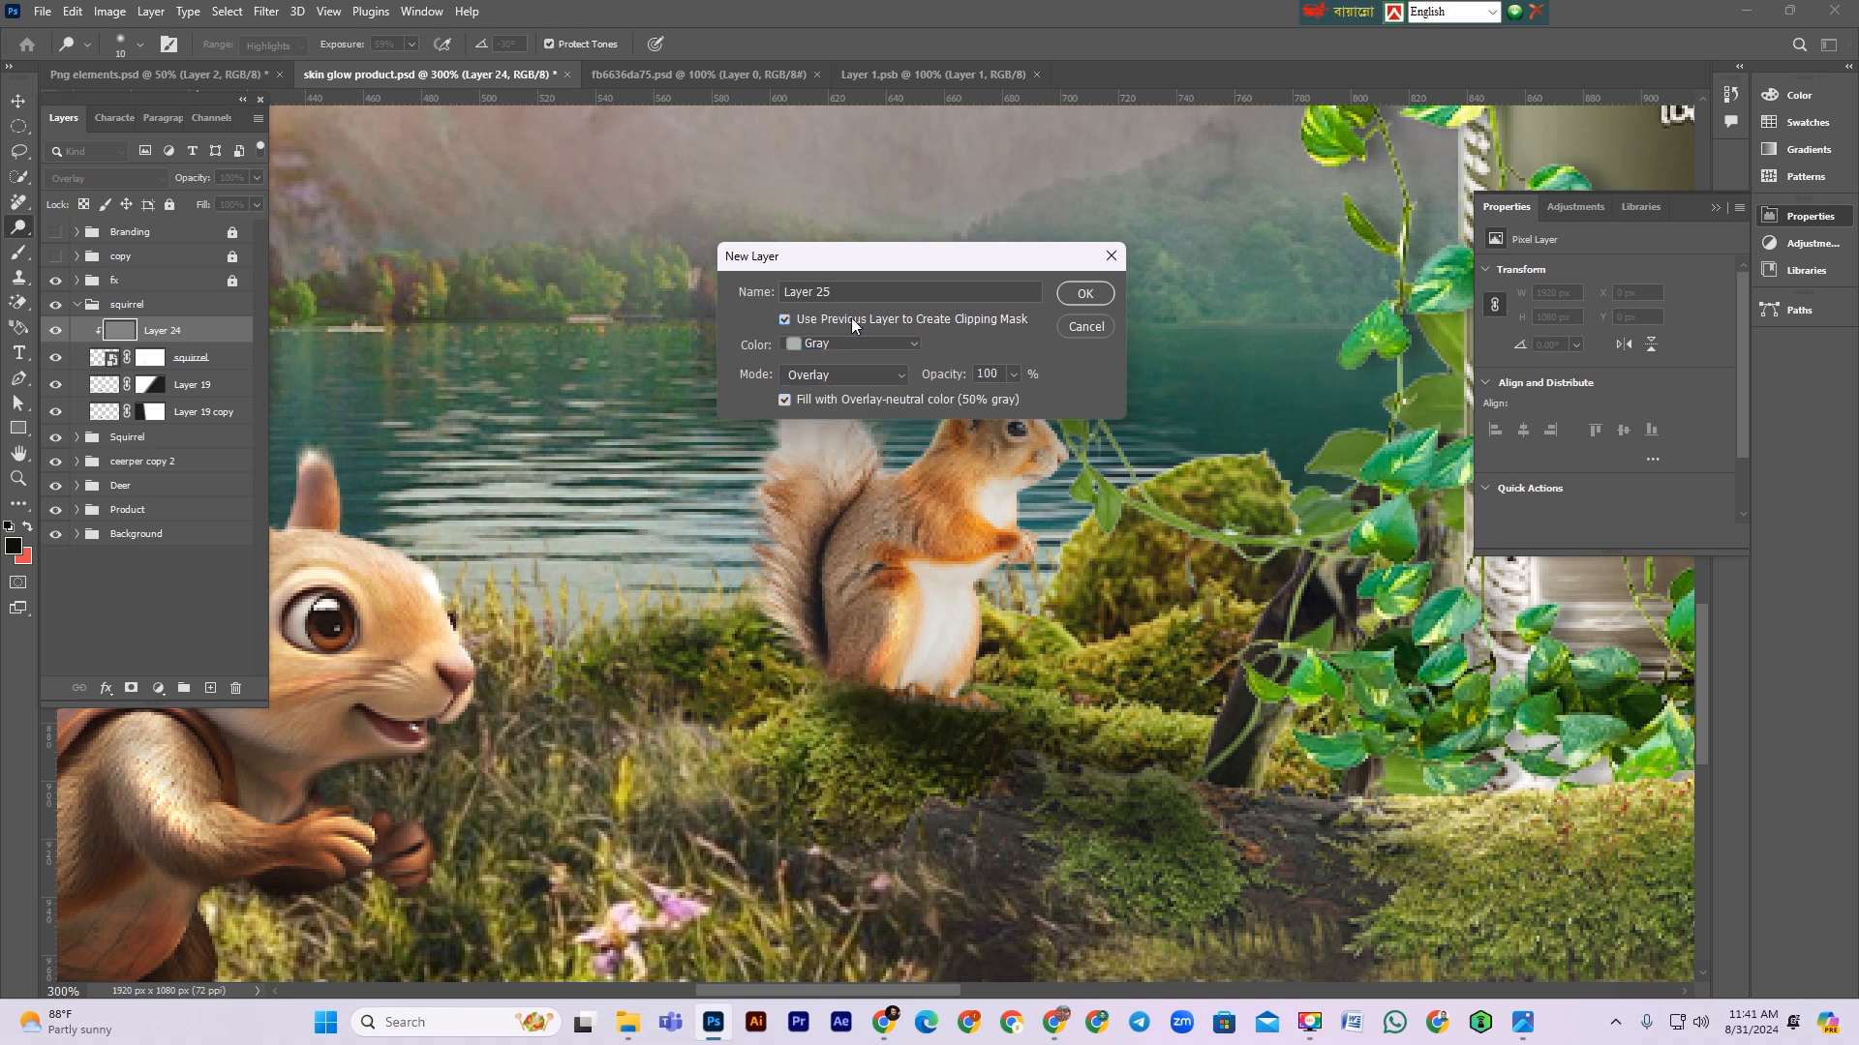
click(1086, 296)
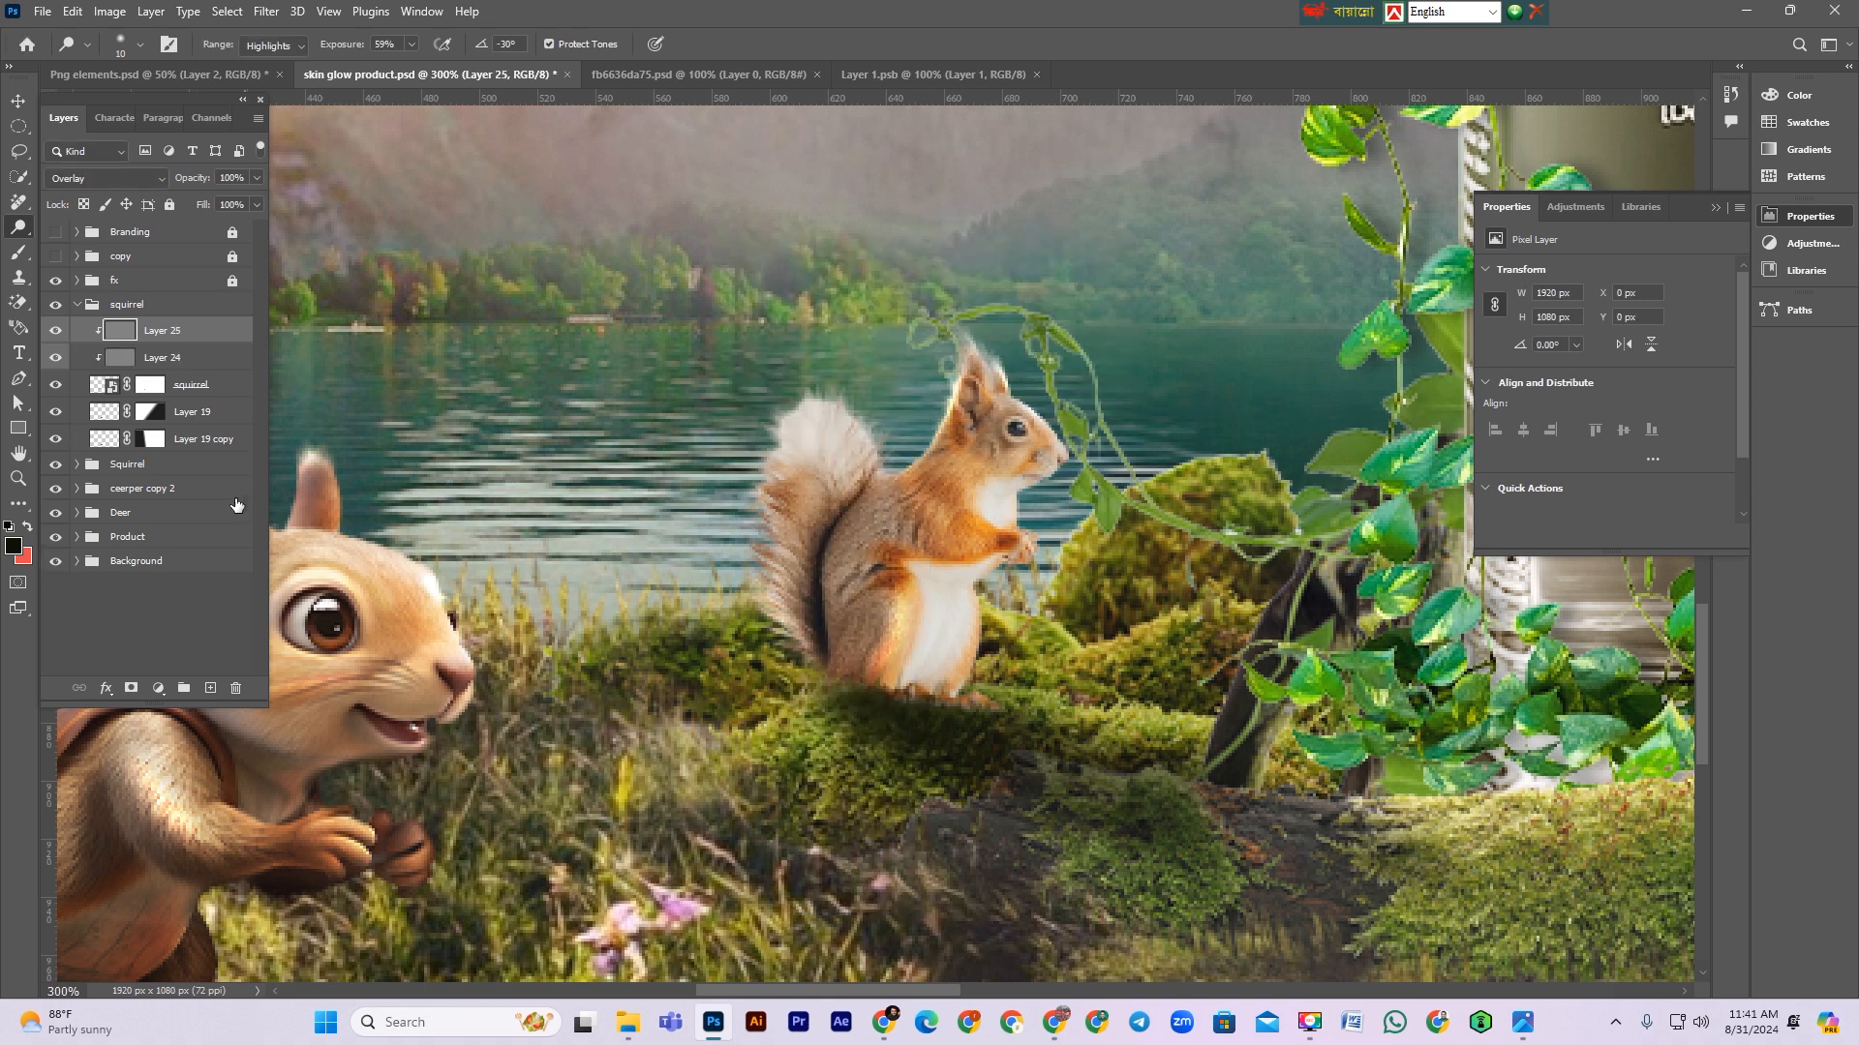
right_click(20, 232)
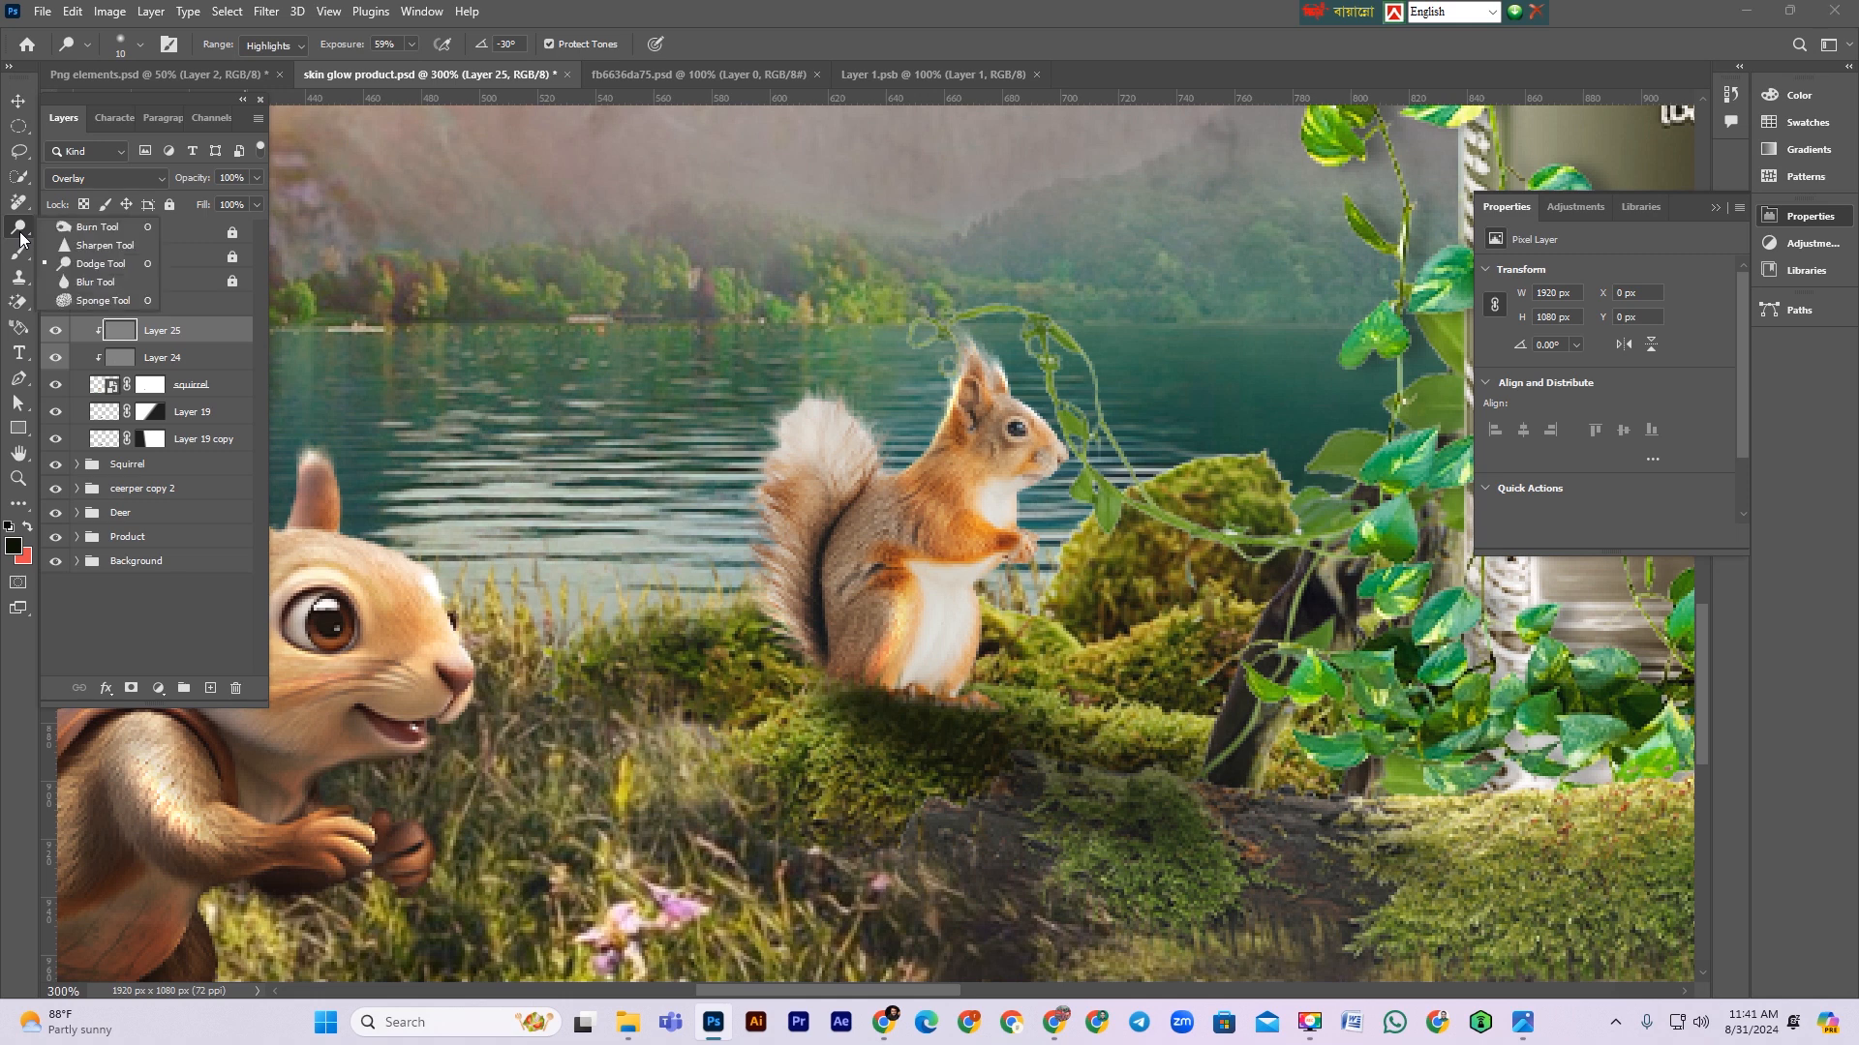
click(96, 227)
key(bracketleft)
key(bracketleft)
key(bracketleft)
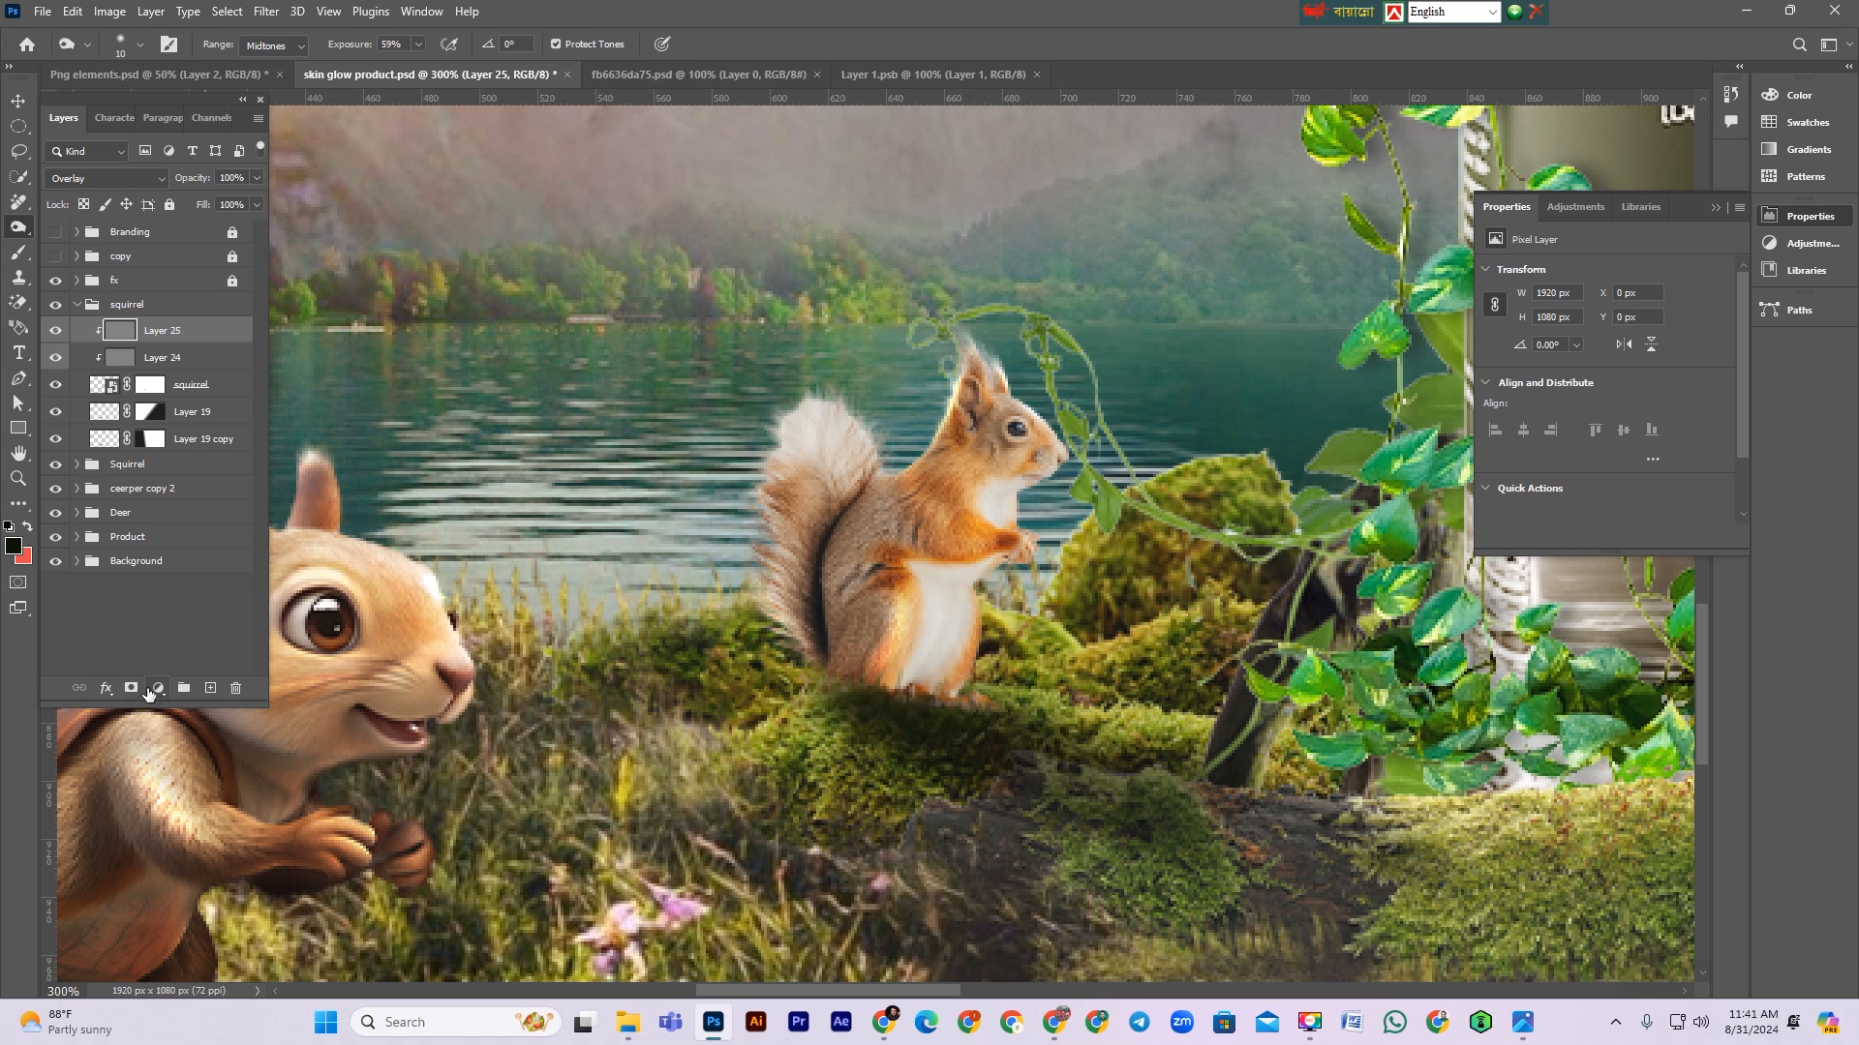
Step: Add a clipped Exposure adjustment to the small squirrel, set exposure to -1.06 and blend mode to Multiply
click(152, 687)
click(229, 452)
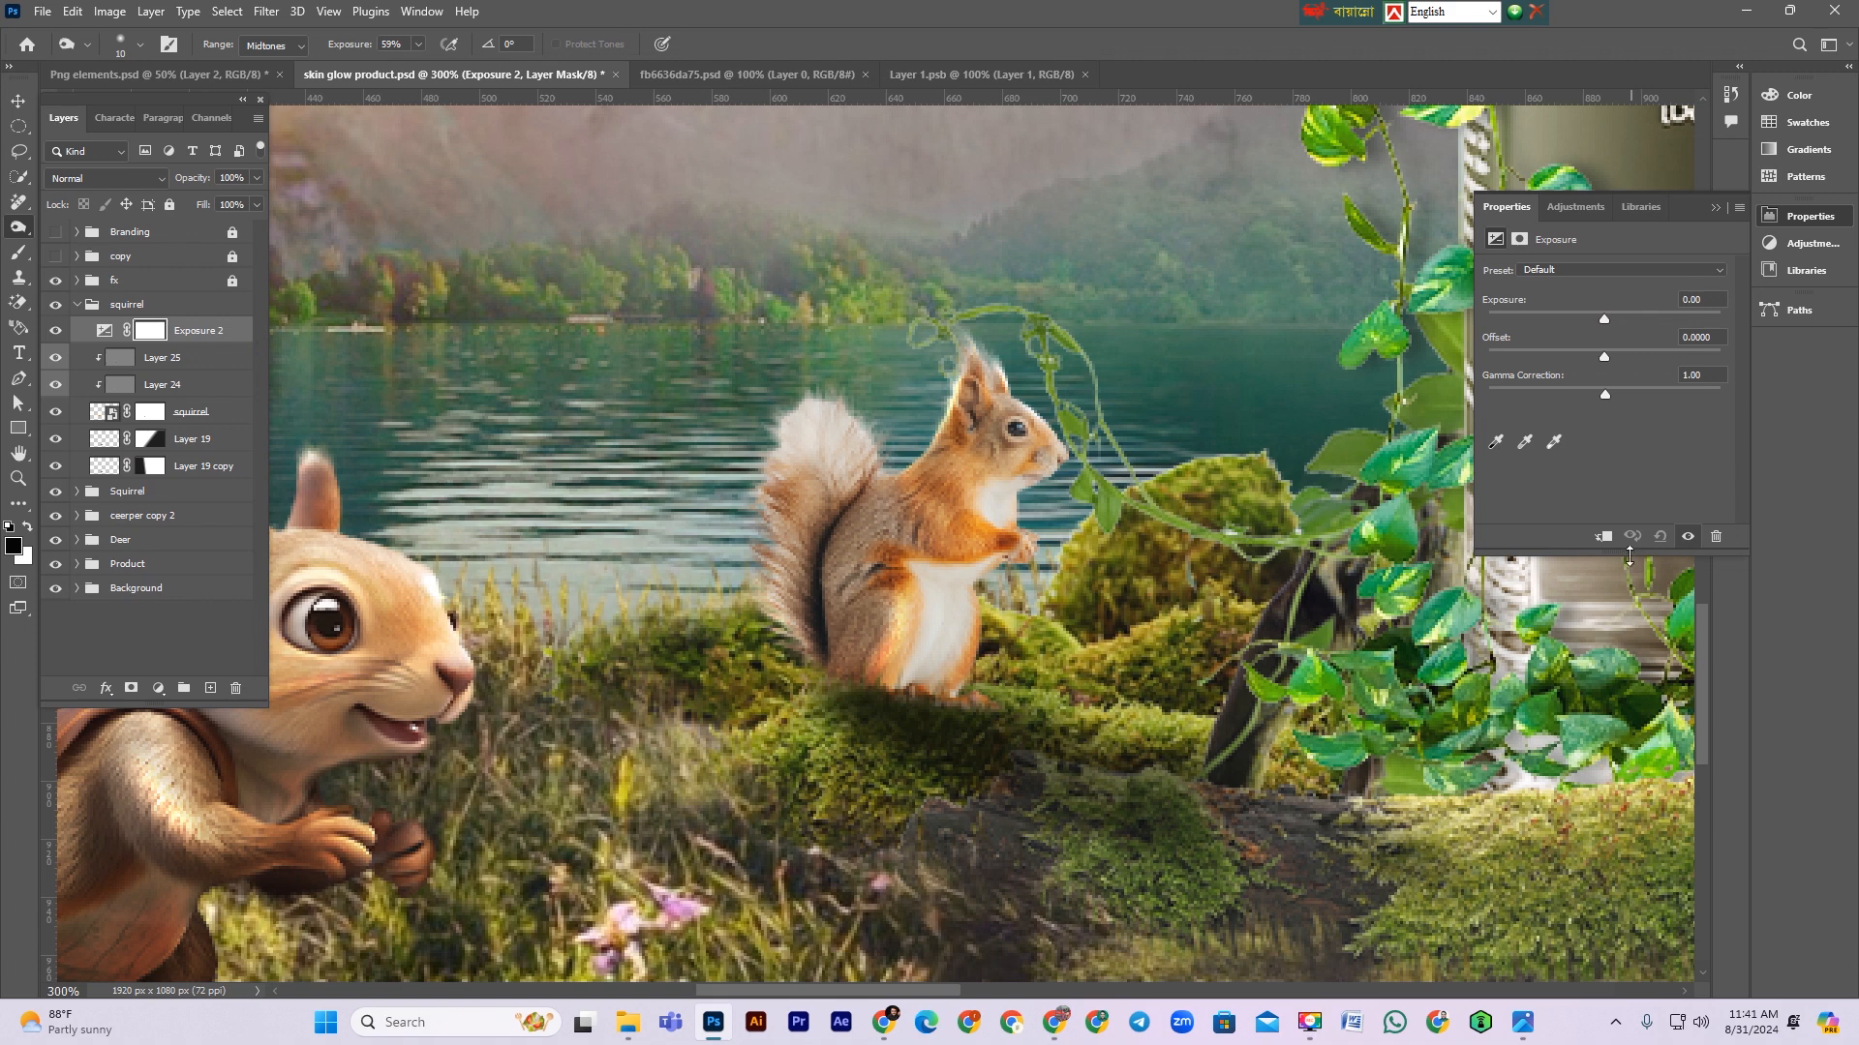
click(1603, 535)
drag(1604, 319, 1587, 321)
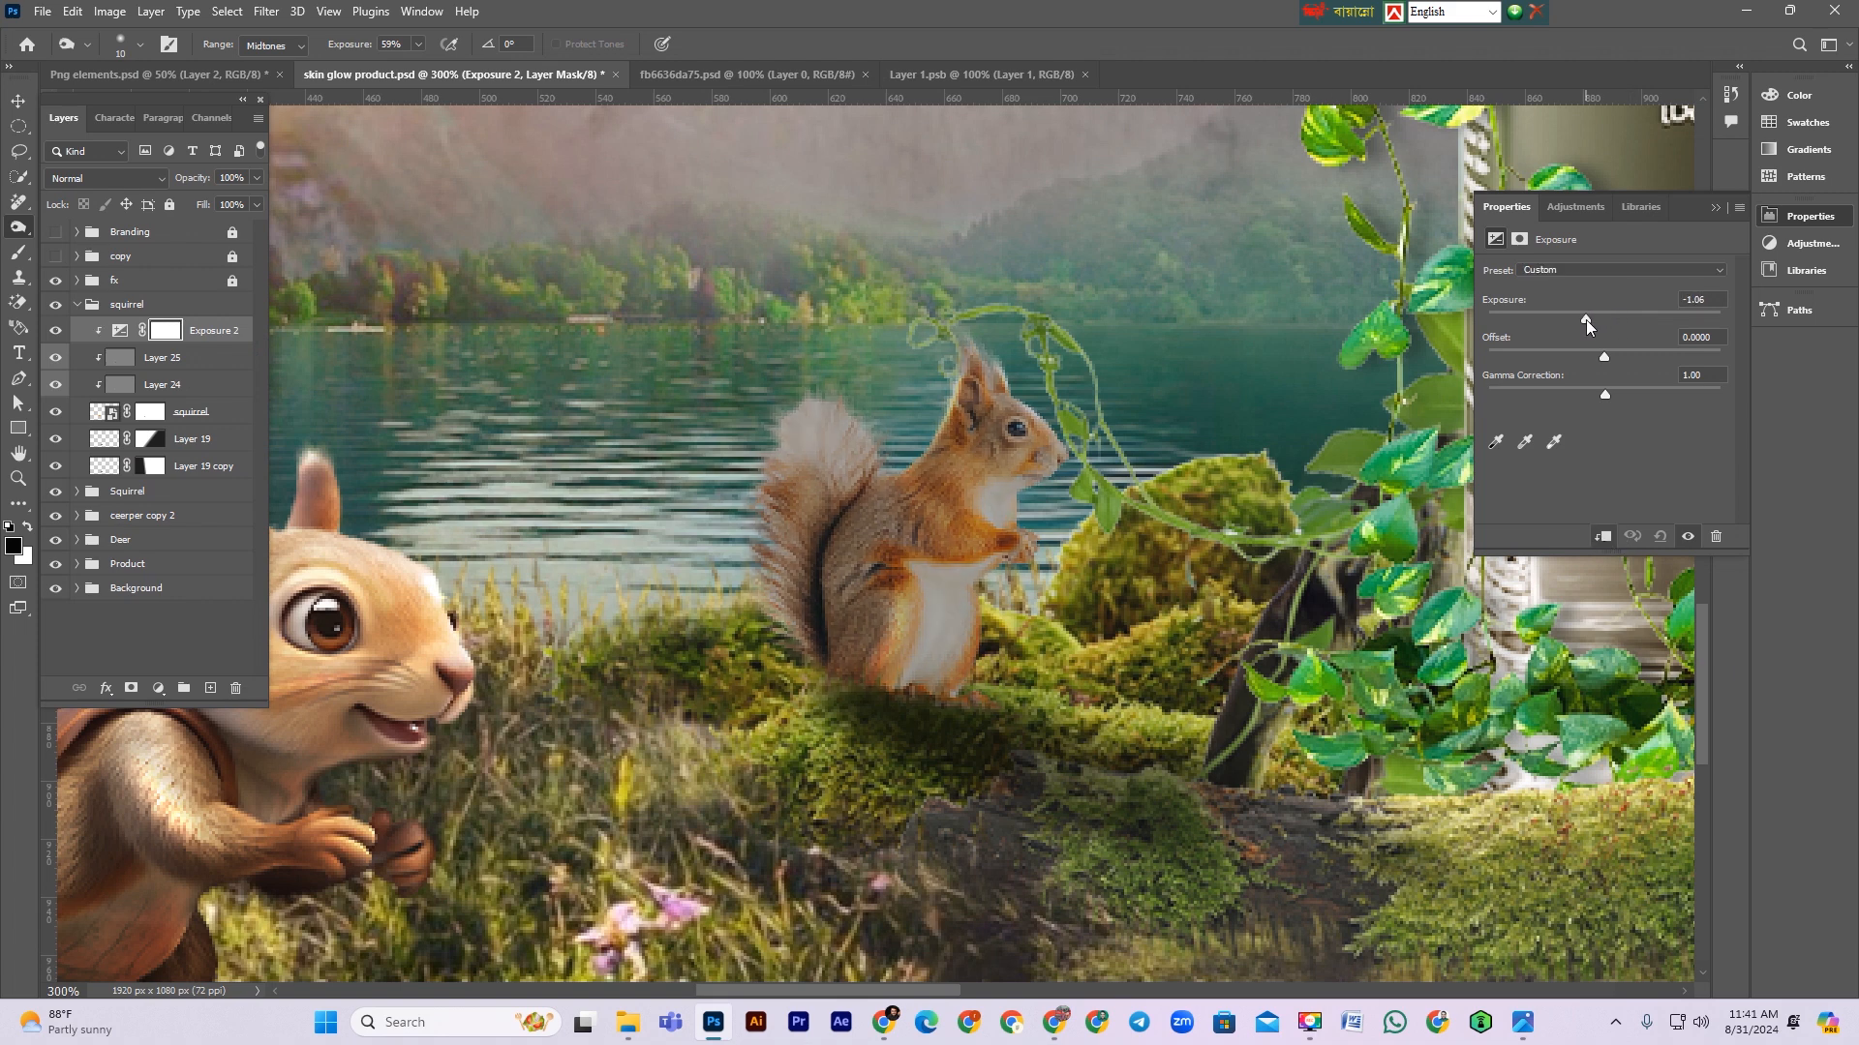
click(106, 178)
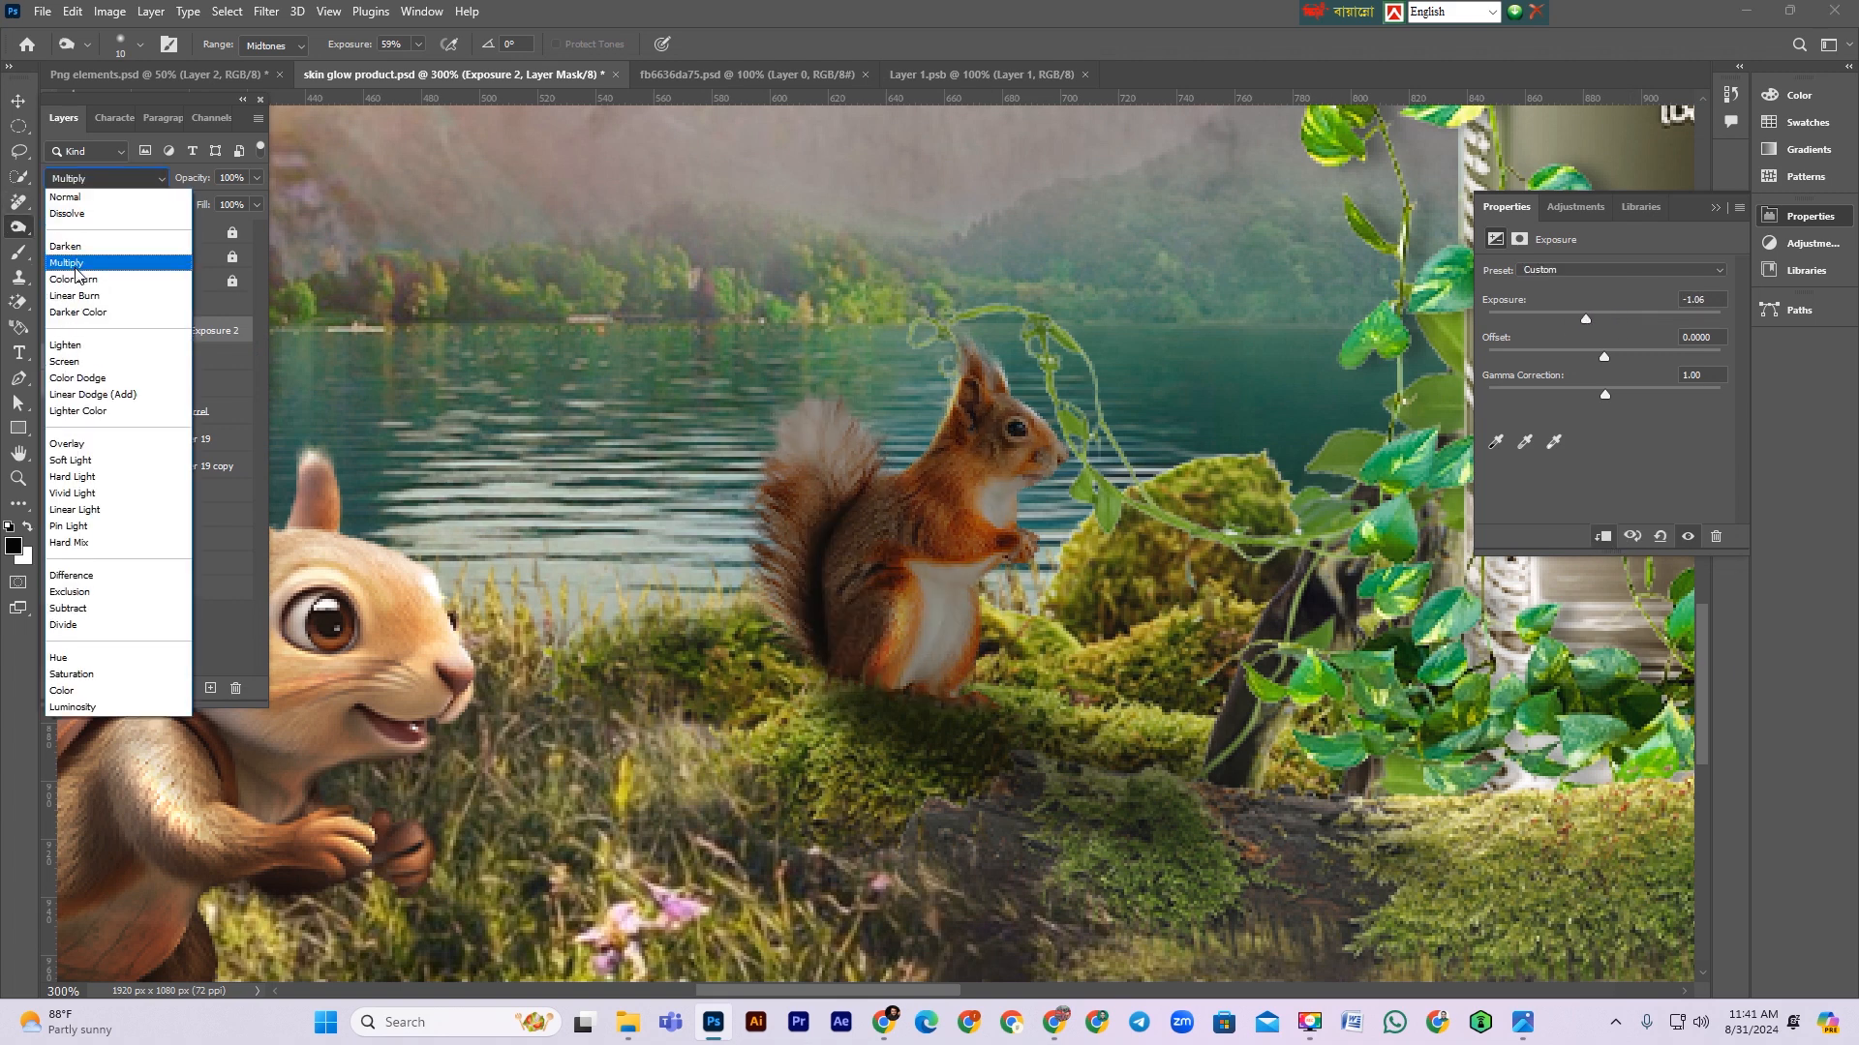
click(77, 267)
Step: Invert the Exposure adjustment's mask and paint white along the small squirrel's base to darken it
click(164, 331)
key(ctrl+i)
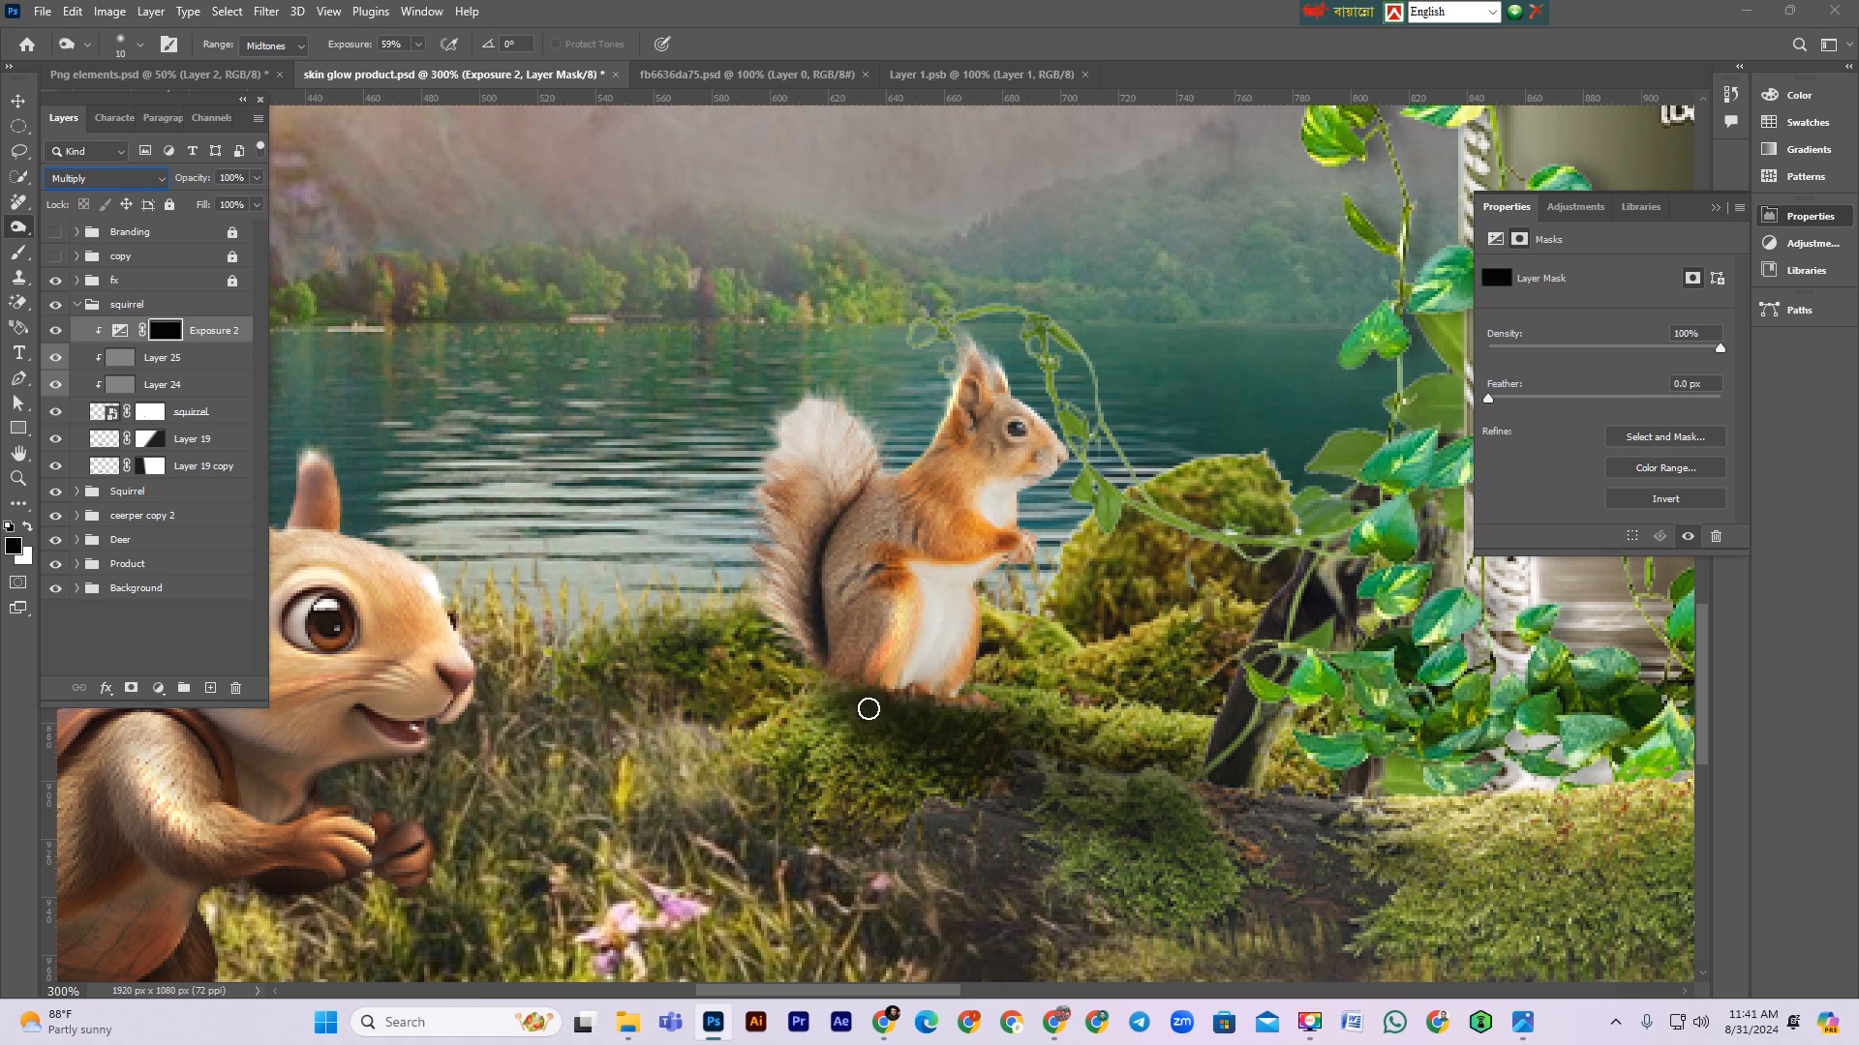
click(18, 253)
key(x)
mouse_move(993, 717)
mouse_down()
mouse_move(1022, 616)
mouse_move(1015, 656)
mouse_move(1009, 601)
mouse_move(1087, 600)
mouse_move(990, 674)
mouse_move(1085, 699)
mouse_move(806, 766)
mouse_move(787, 710)
mouse_move(802, 676)
mouse_move(771, 699)
mouse_up()
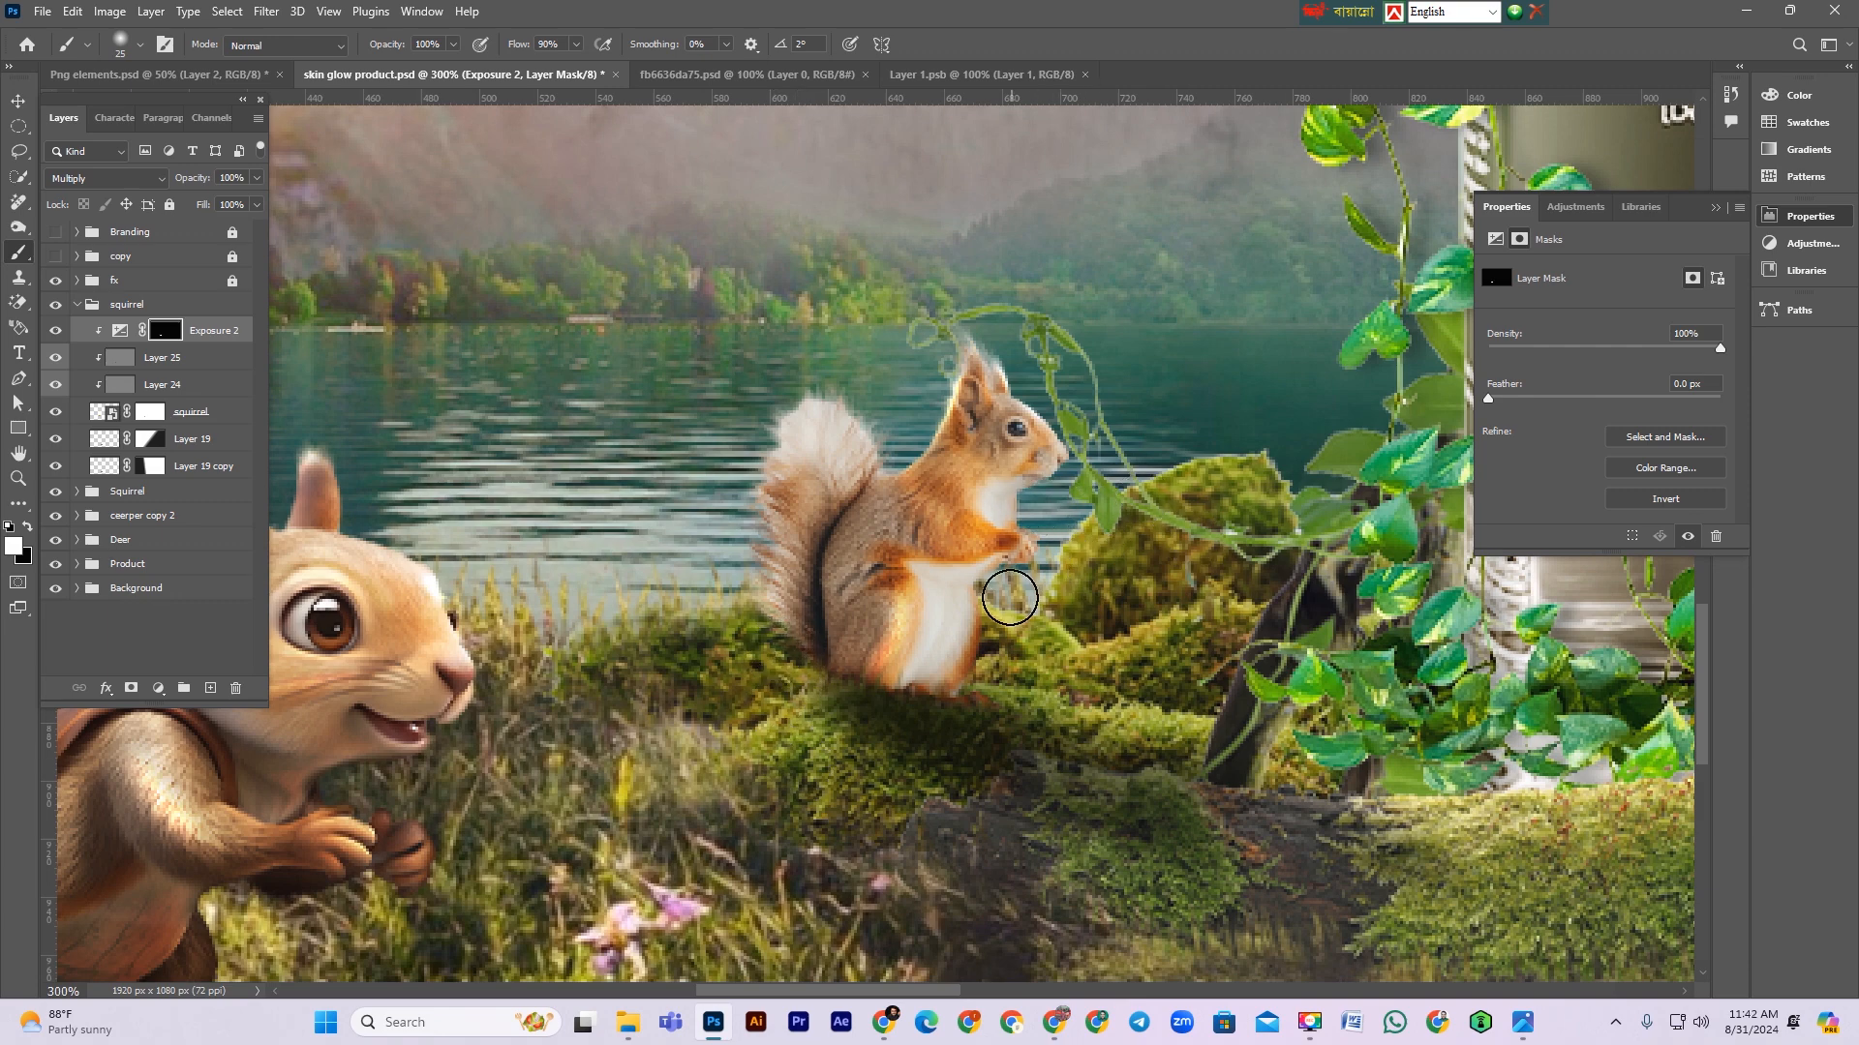
Step: Collapse the small squirrel group and save the document
key(ctrl+minus)
key(ctrl+minus)
key(ctrl+minus)
key(ctrl+minus)
key(ctrl+minus)
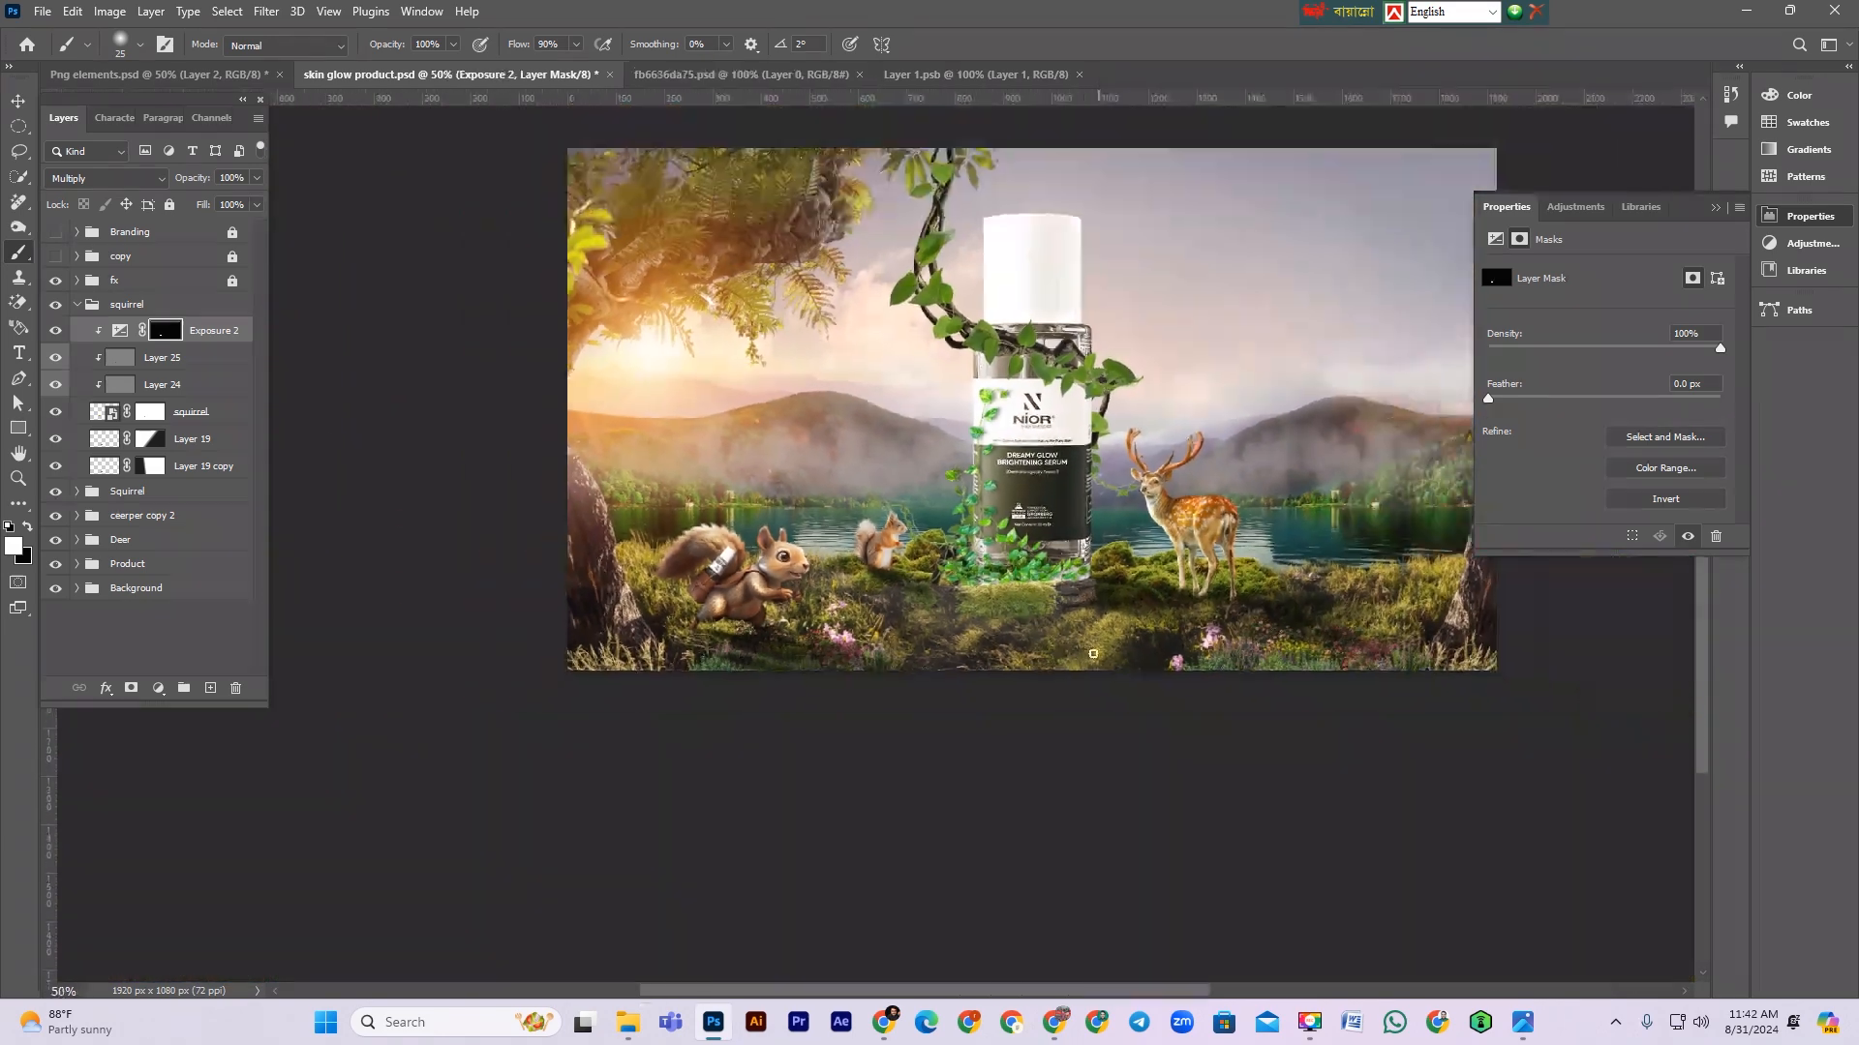
drag(192, 185, 178, 185)
key(v)
click(77, 304)
click(301, 375)
key(ctrl+s)
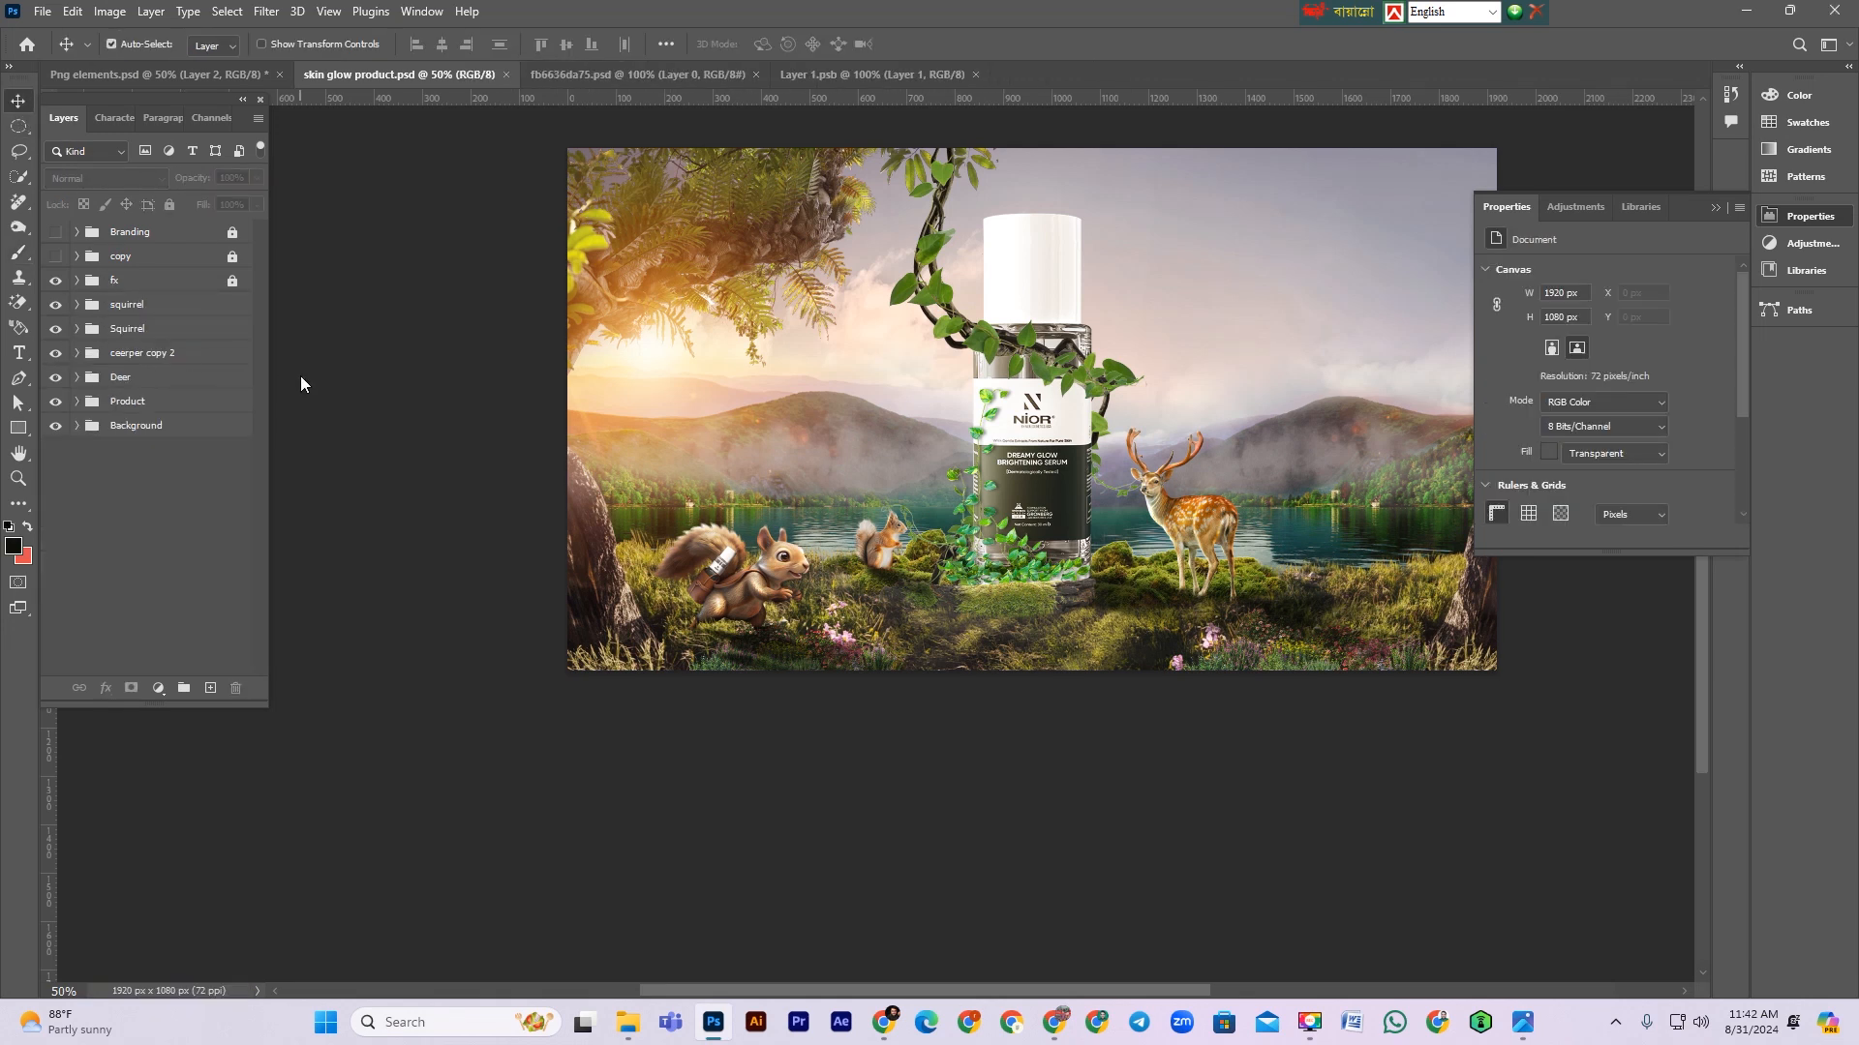
Step: Bring the flowering branch object from the elements document into the ad beside the bottle
scroll(433, 542, up, 2)
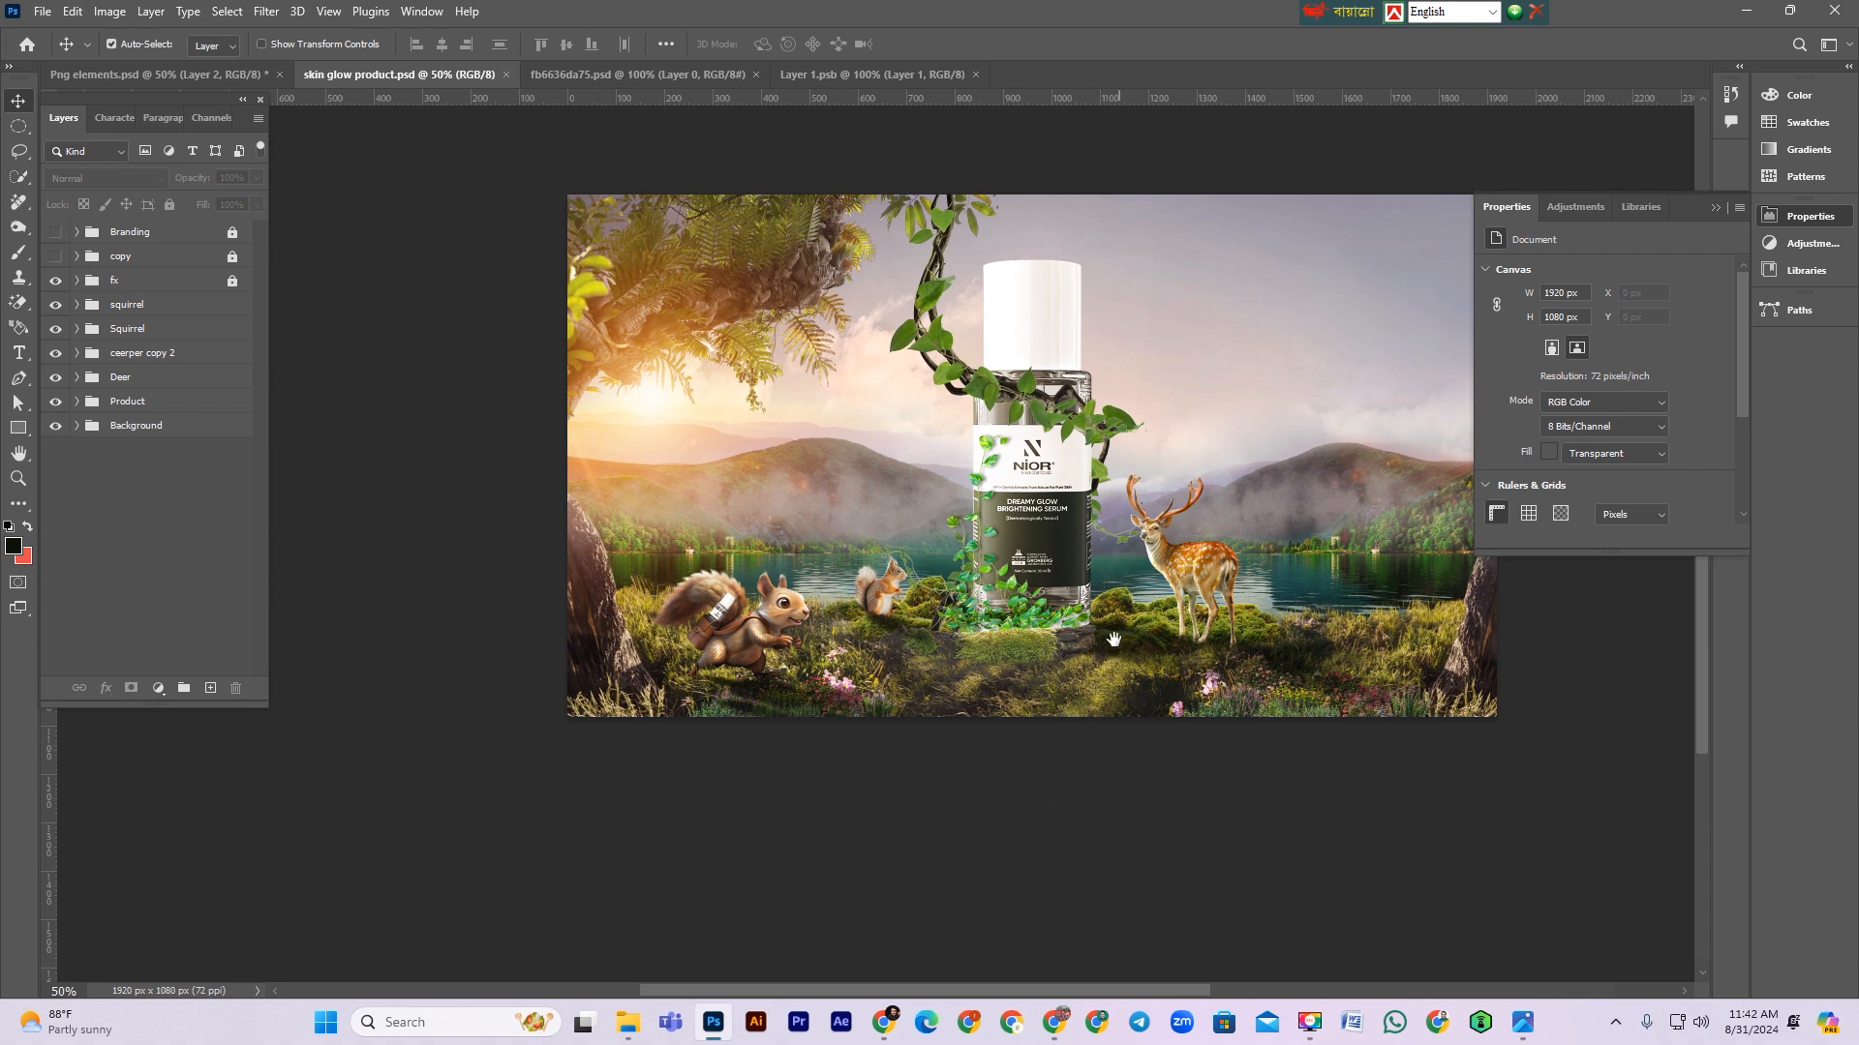
drag(1114, 639, 1007, 723)
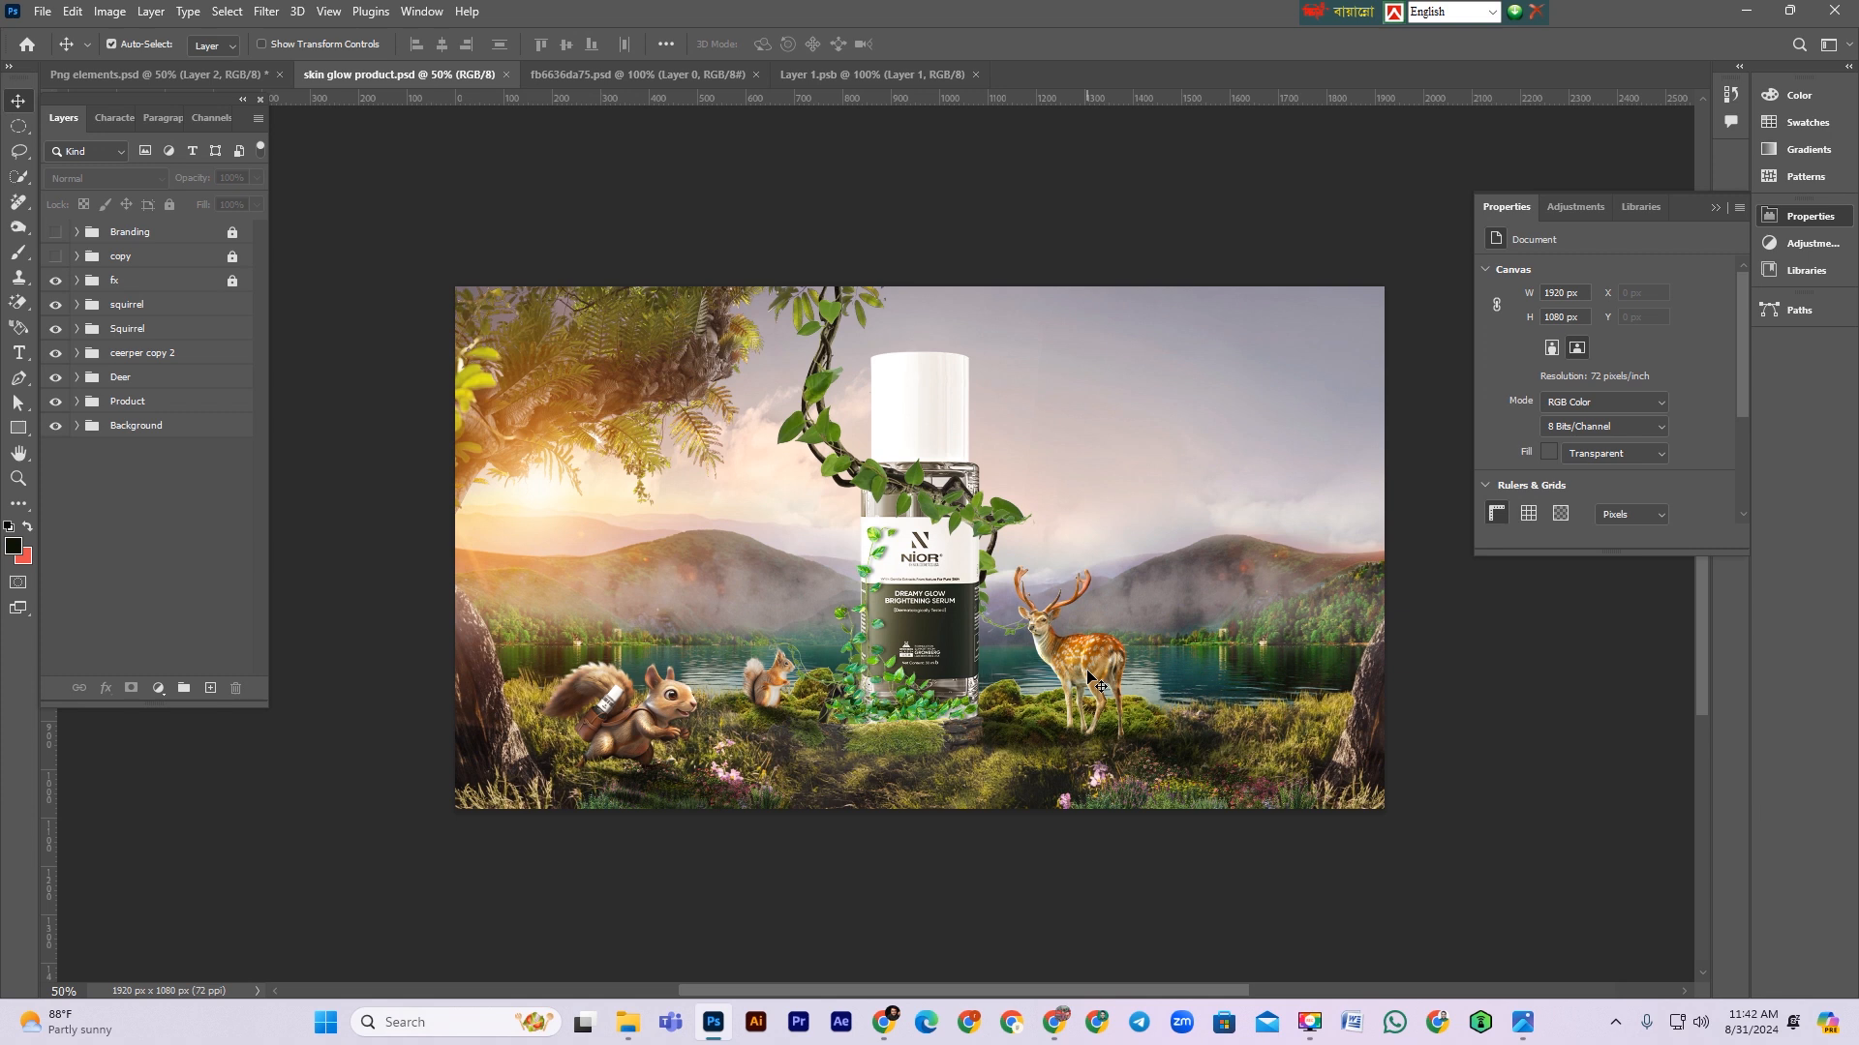
scroll(1016, 692, down, 2)
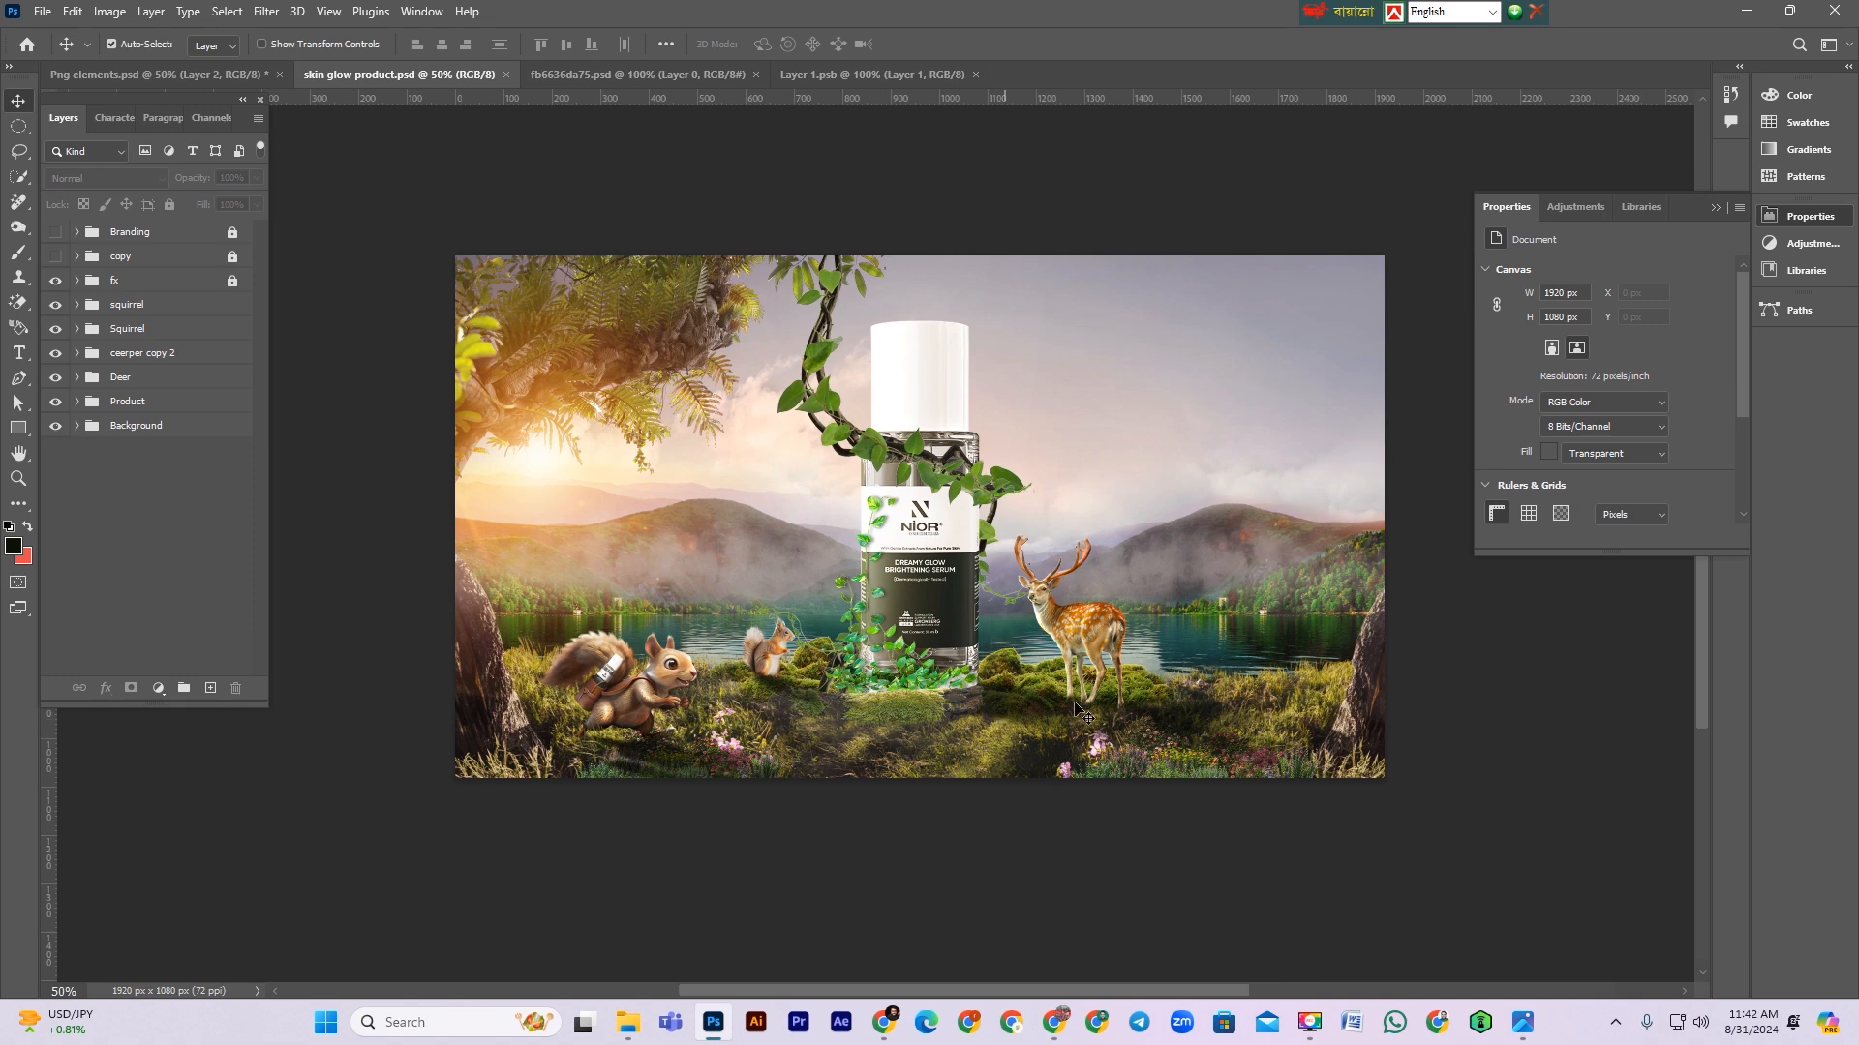
click(215, 77)
scroll(838, 713, down, 3)
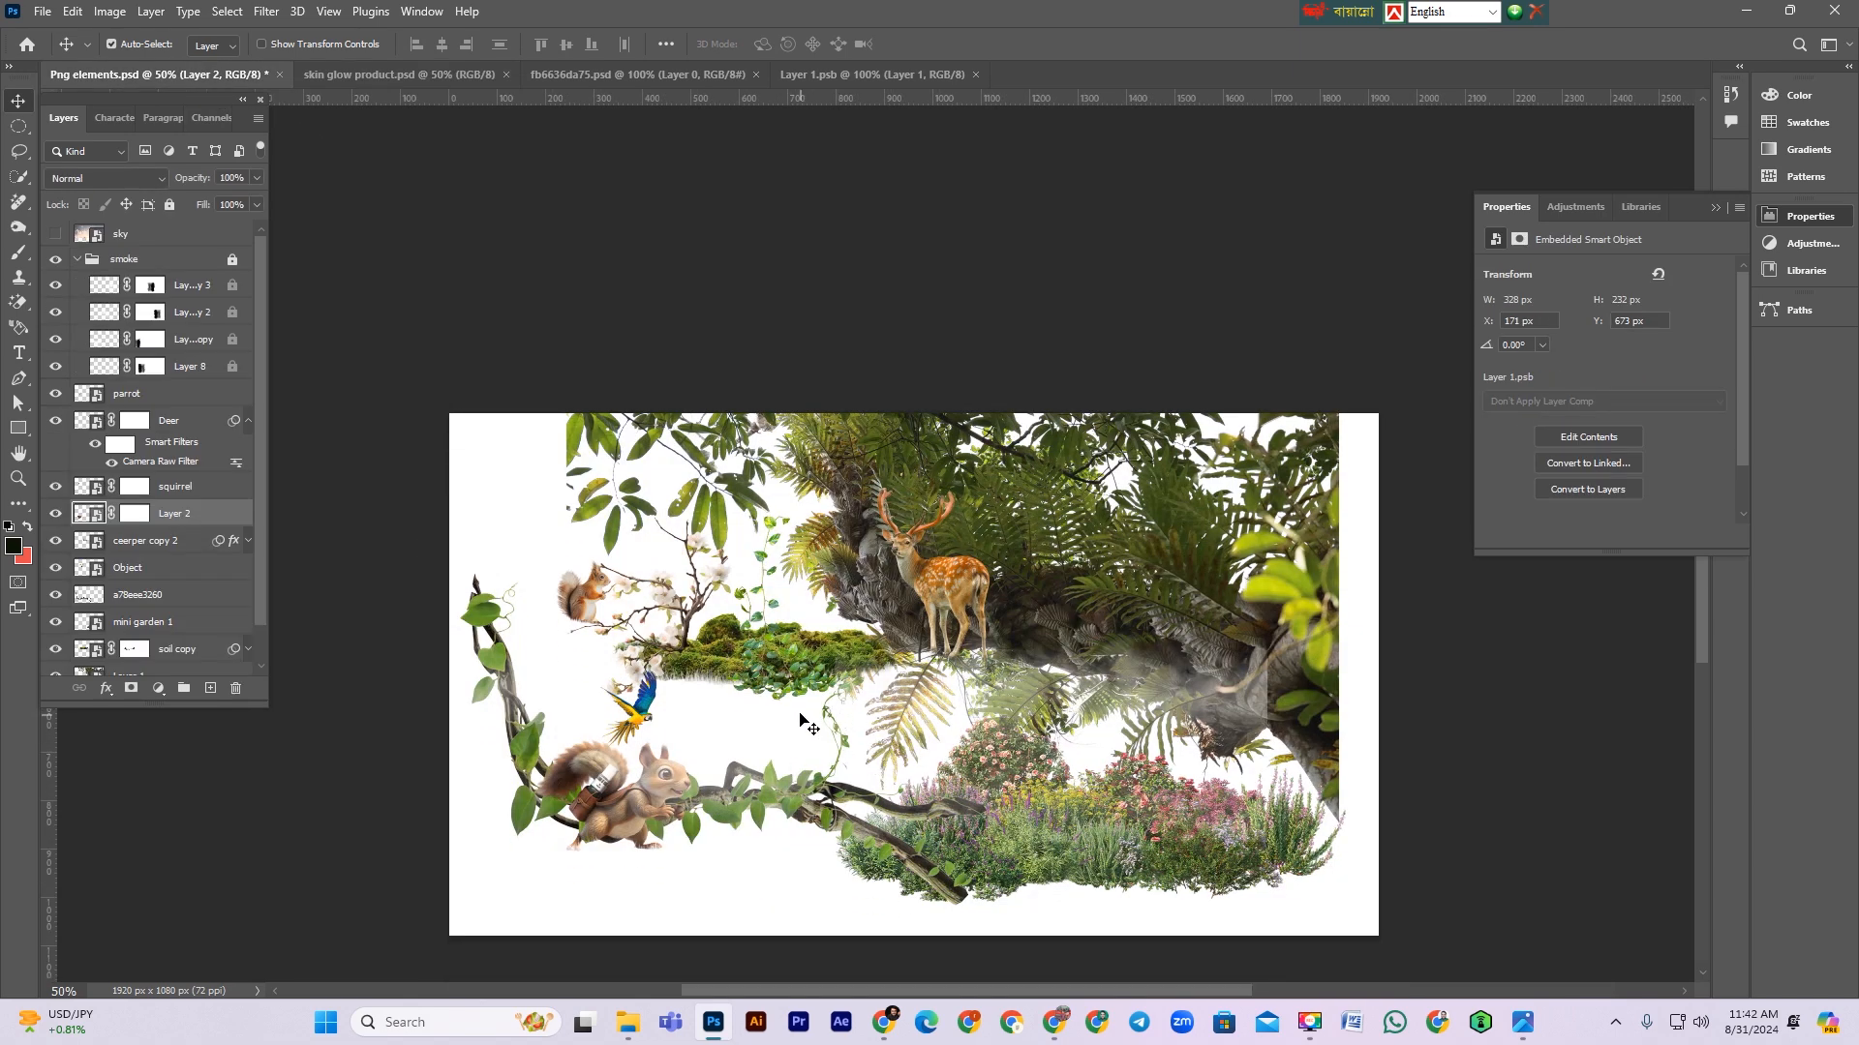
drag(602, 771, 866, 786)
drag(693, 615, 1016, 414)
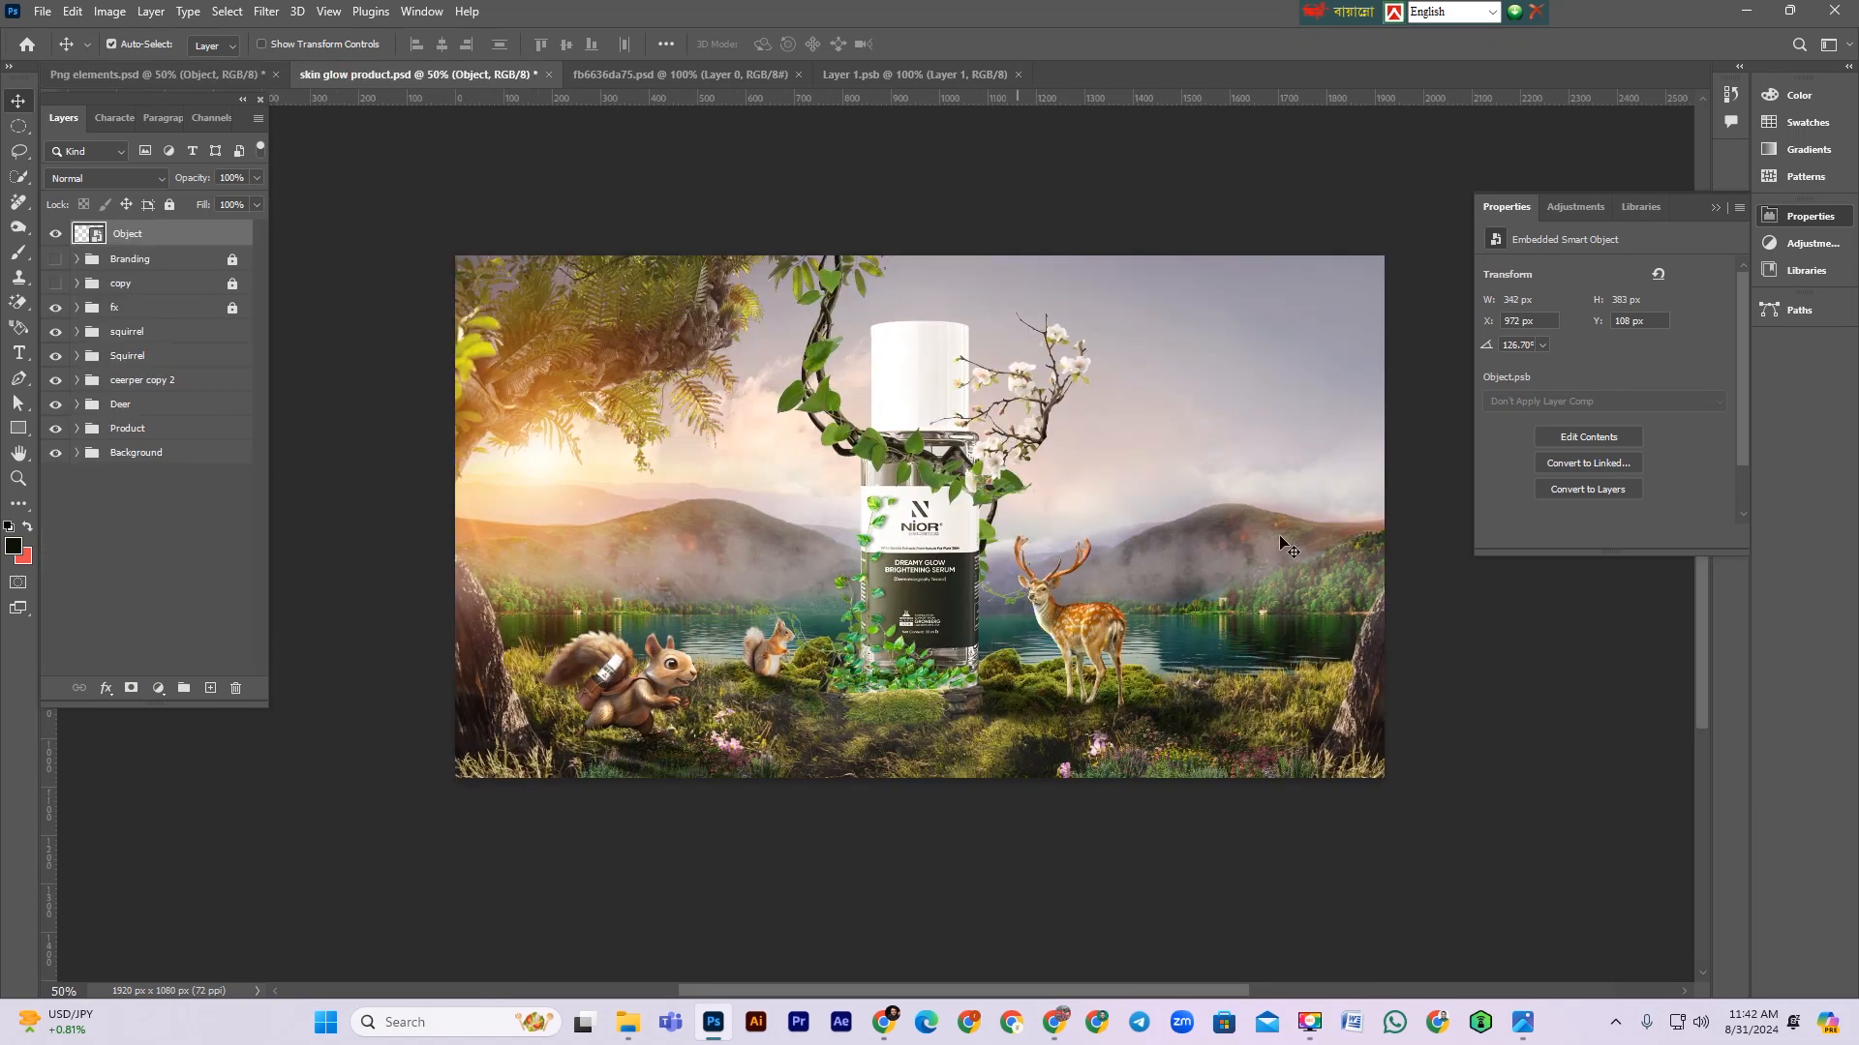
Step: Move the flowering branch layer into the Product group beneath the bottle, reposition it at the bottle's upper right, and save
click(78, 429)
drag(135, 230, 198, 647)
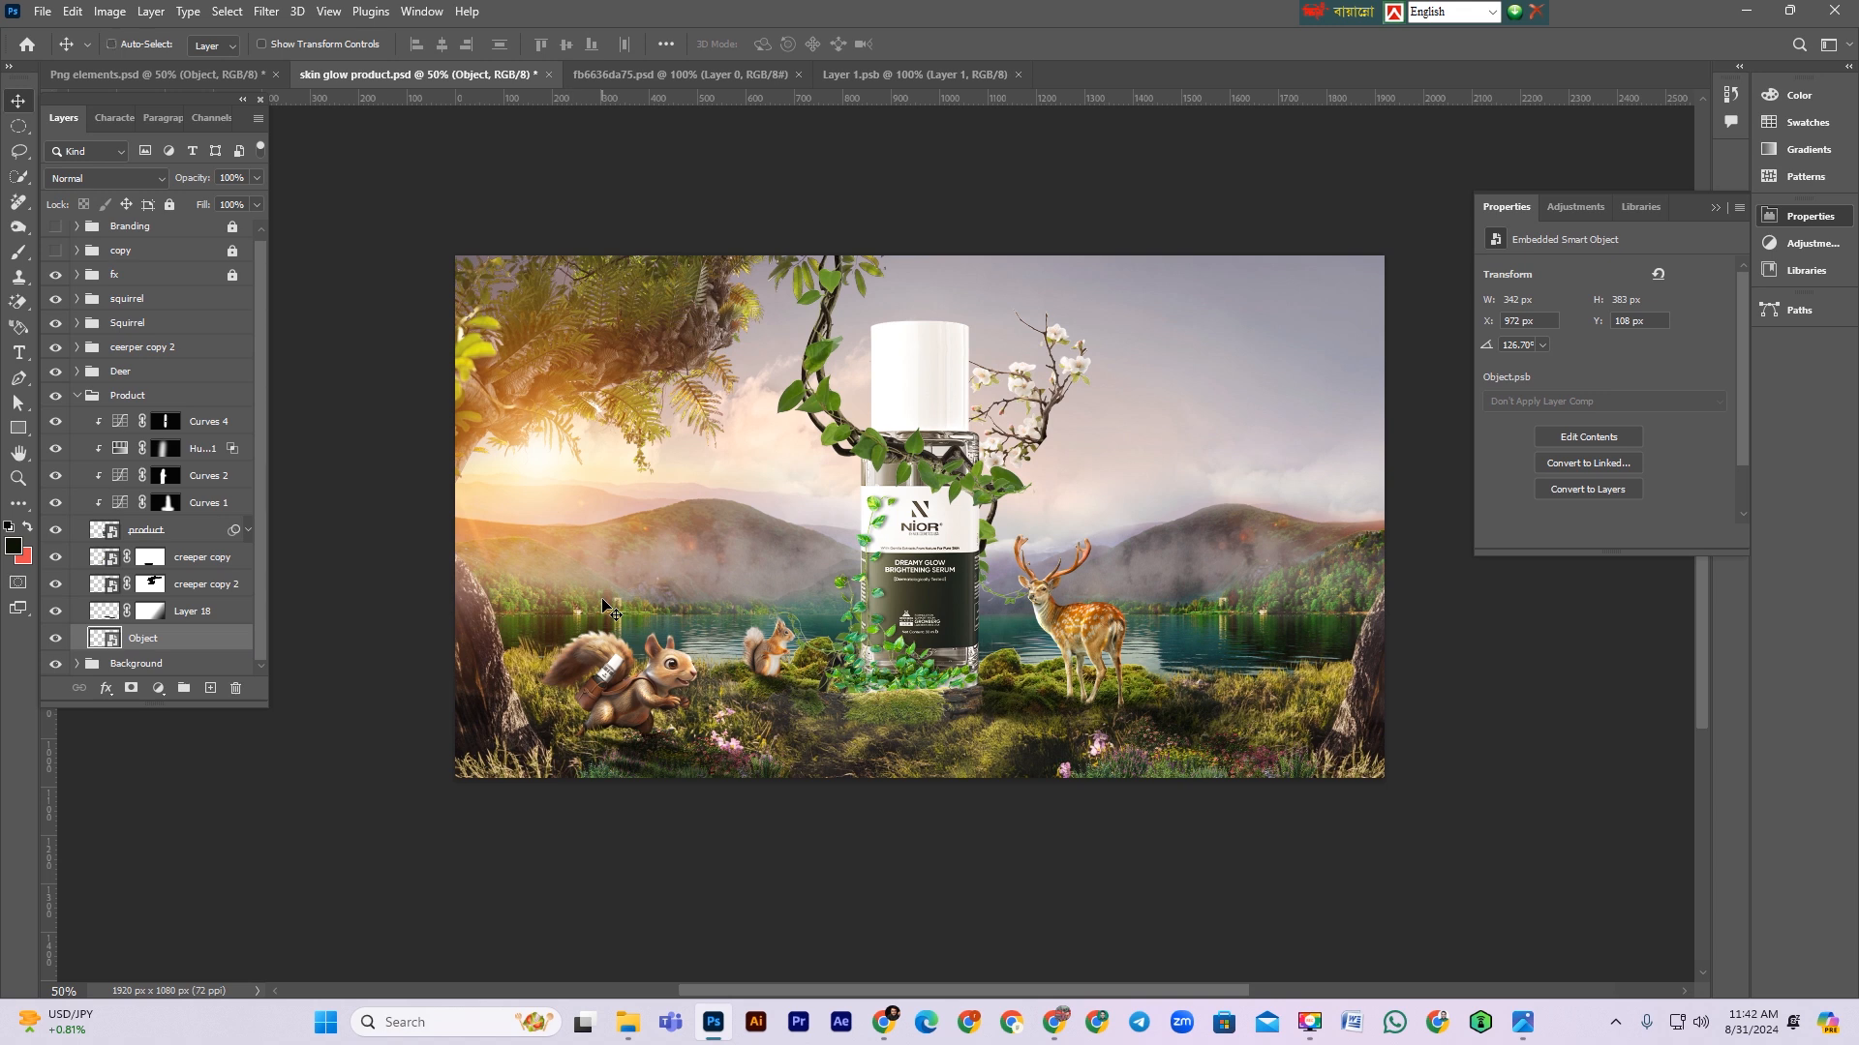
key(ctrl+t)
drag(1052, 375, 1016, 414)
key(Return)
scroll(1013, 579, up, 1)
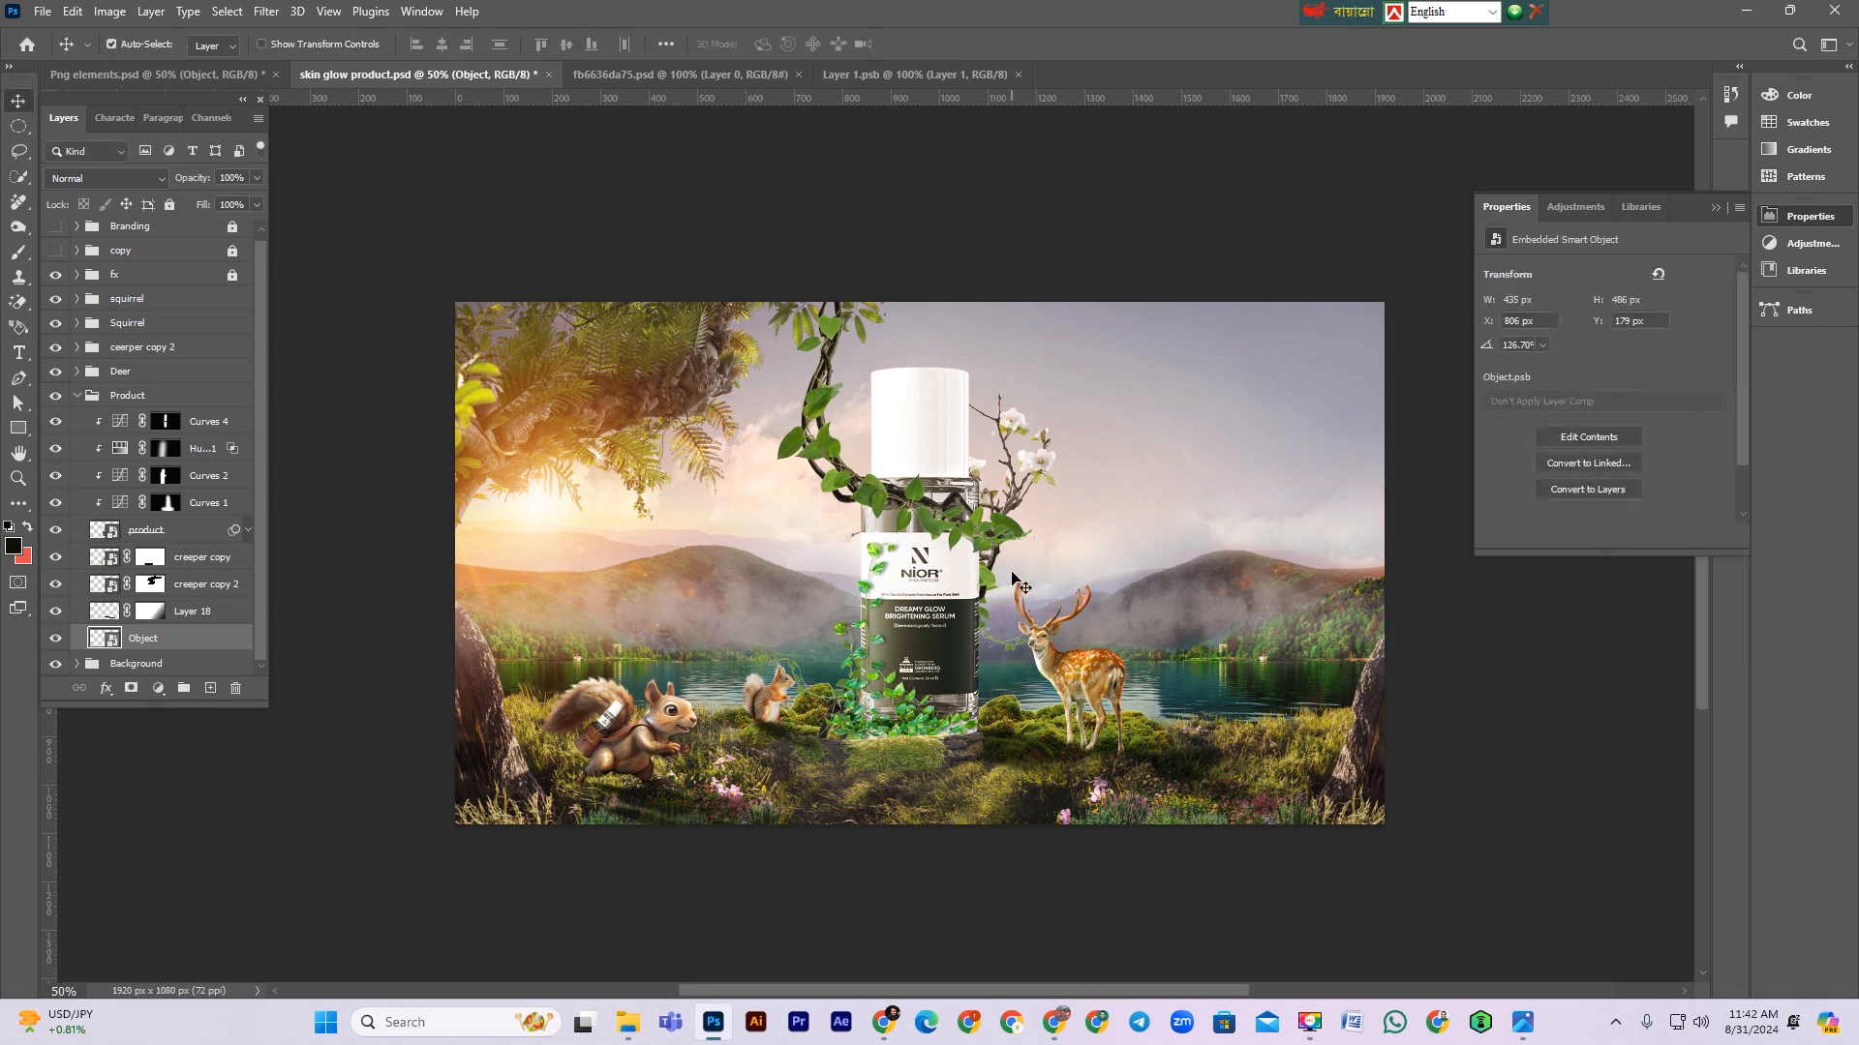
key(ctrl+t)
drag(1088, 497, 1001, 492)
key(Return)
scroll(1003, 493, down, 1)
key(ctrl+s)
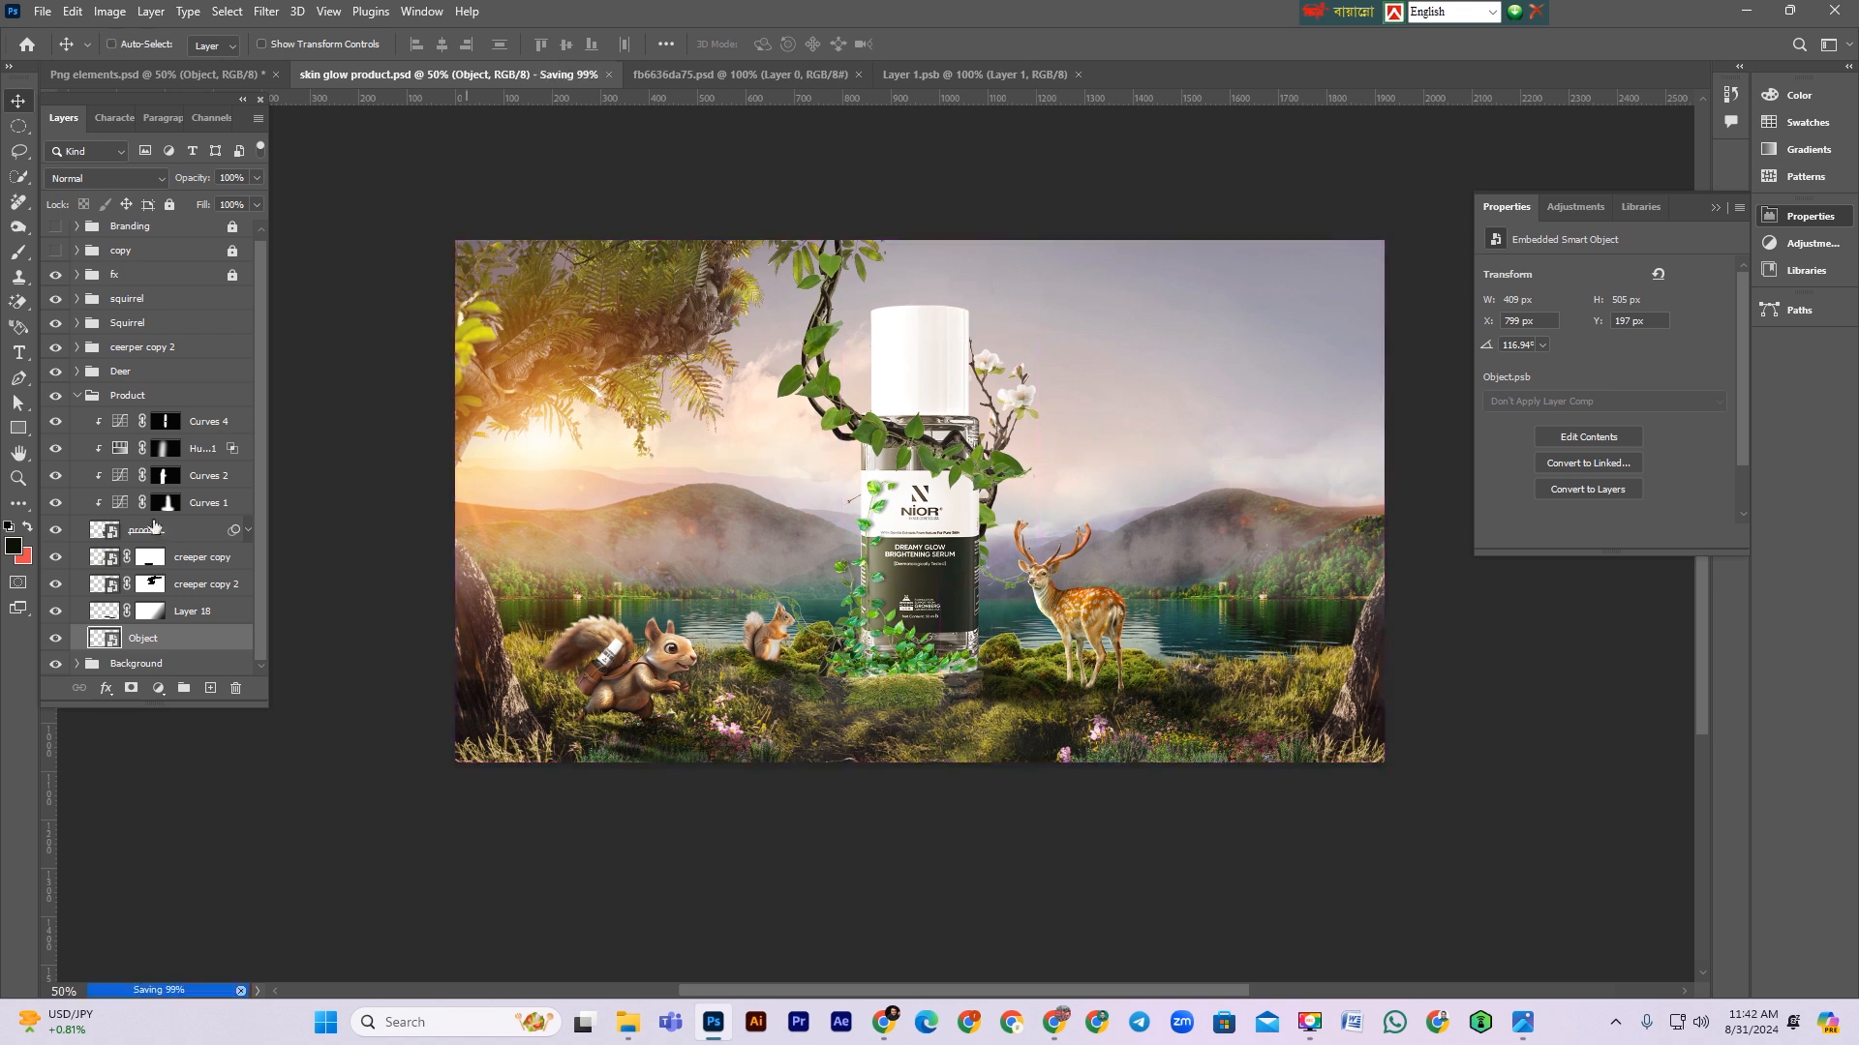
Step: Add a clipped Exposure adjustment to the bottle, set exposure to -1.28 and blend mode to Multiply
click(208, 426)
click(157, 688)
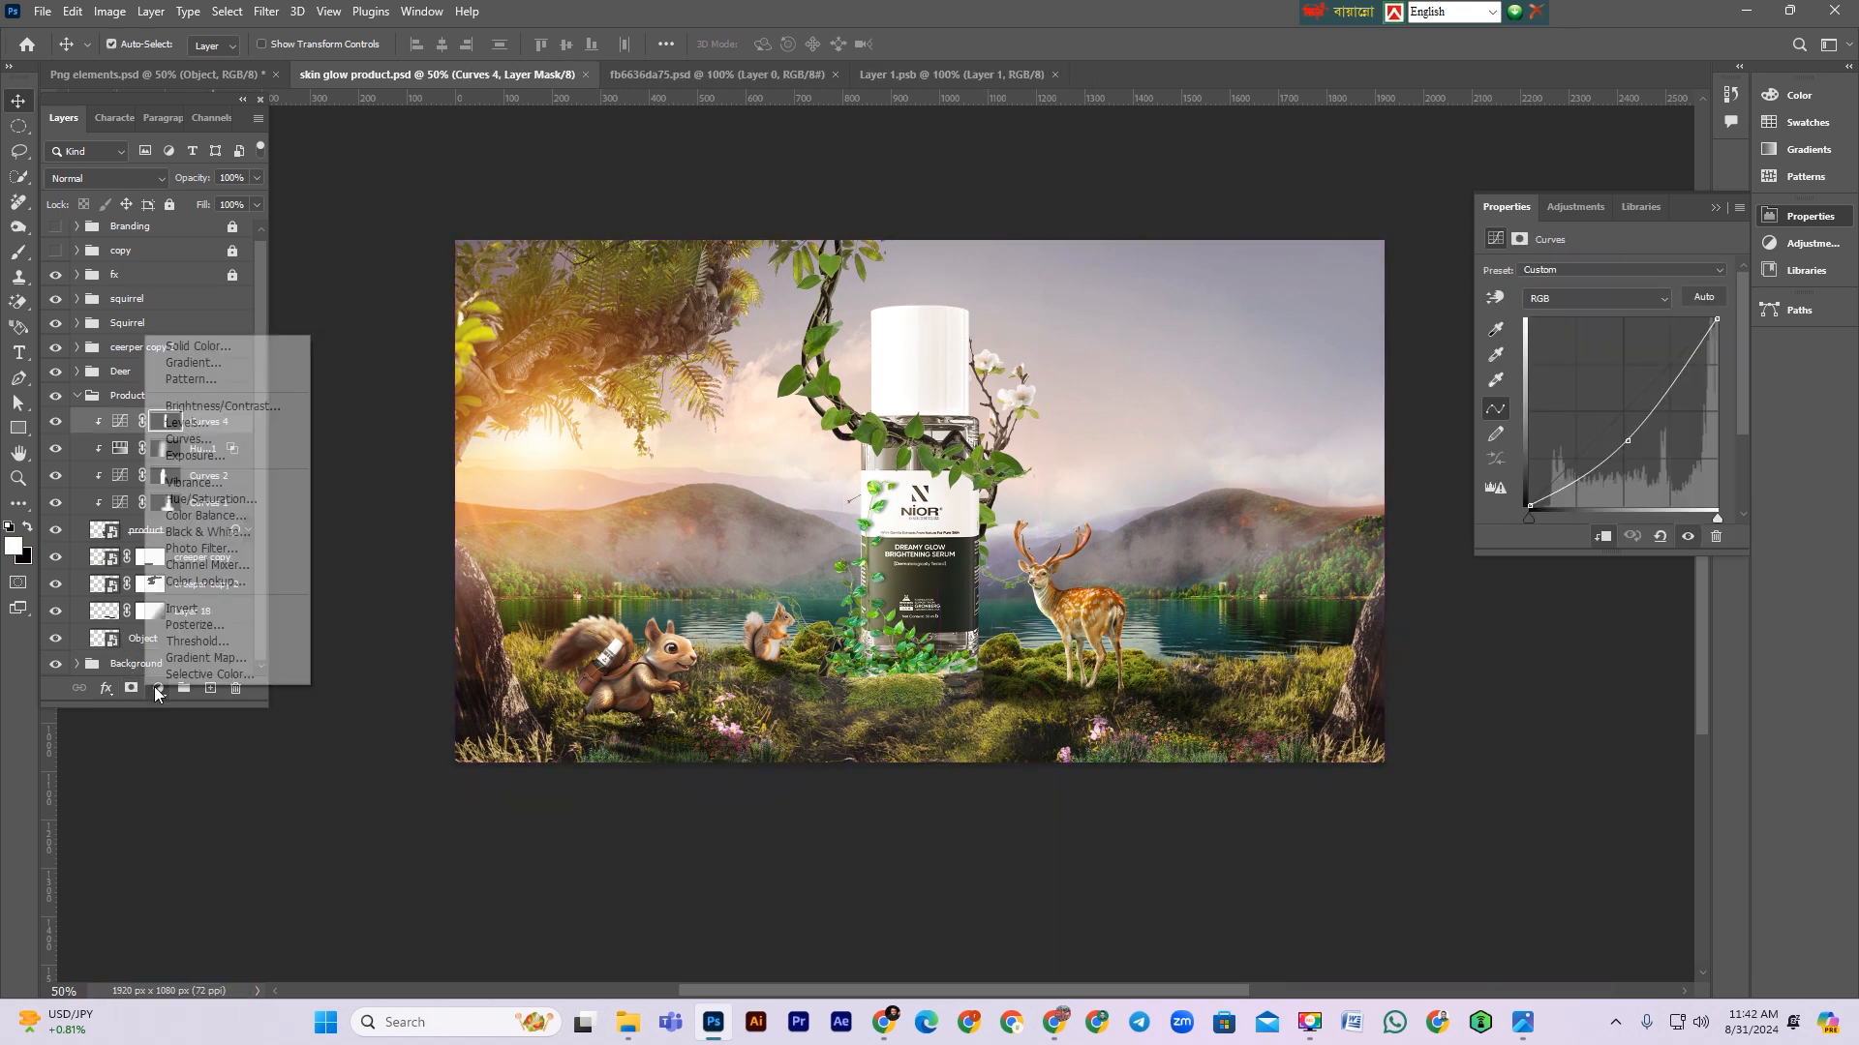
click(240, 460)
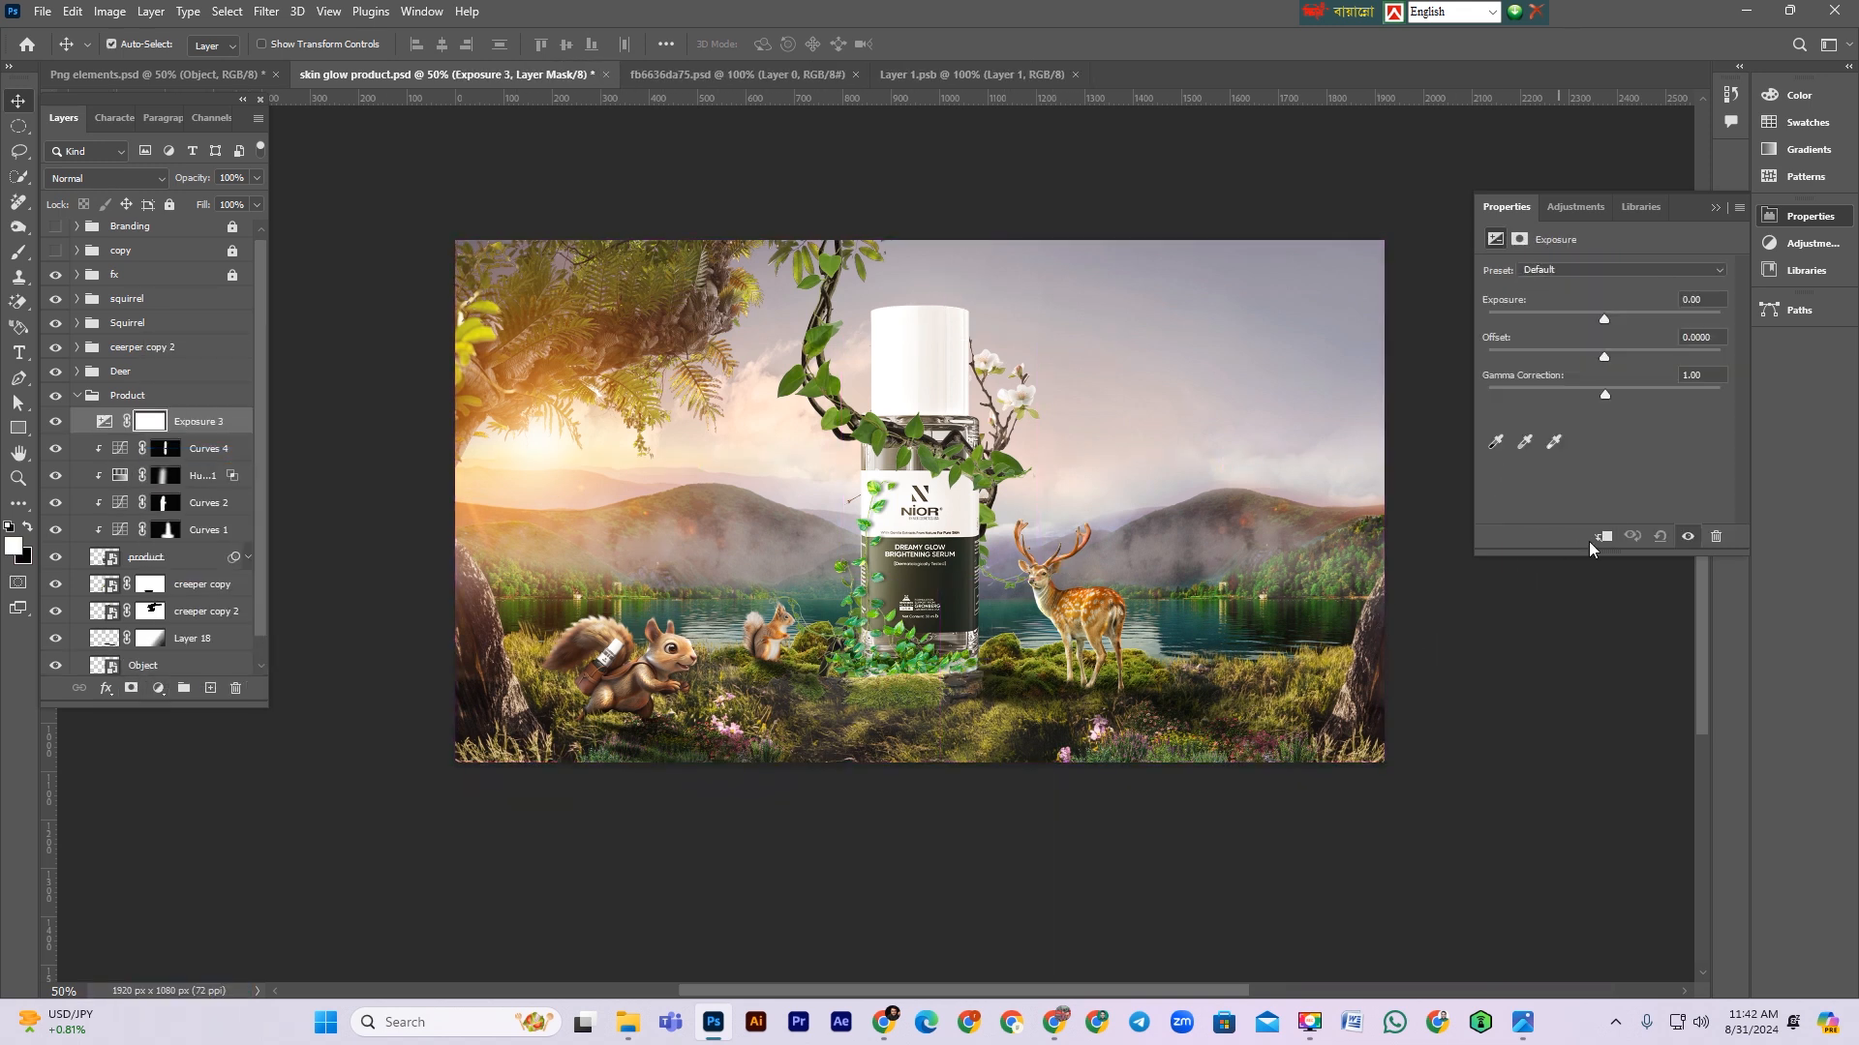
click(1582, 313)
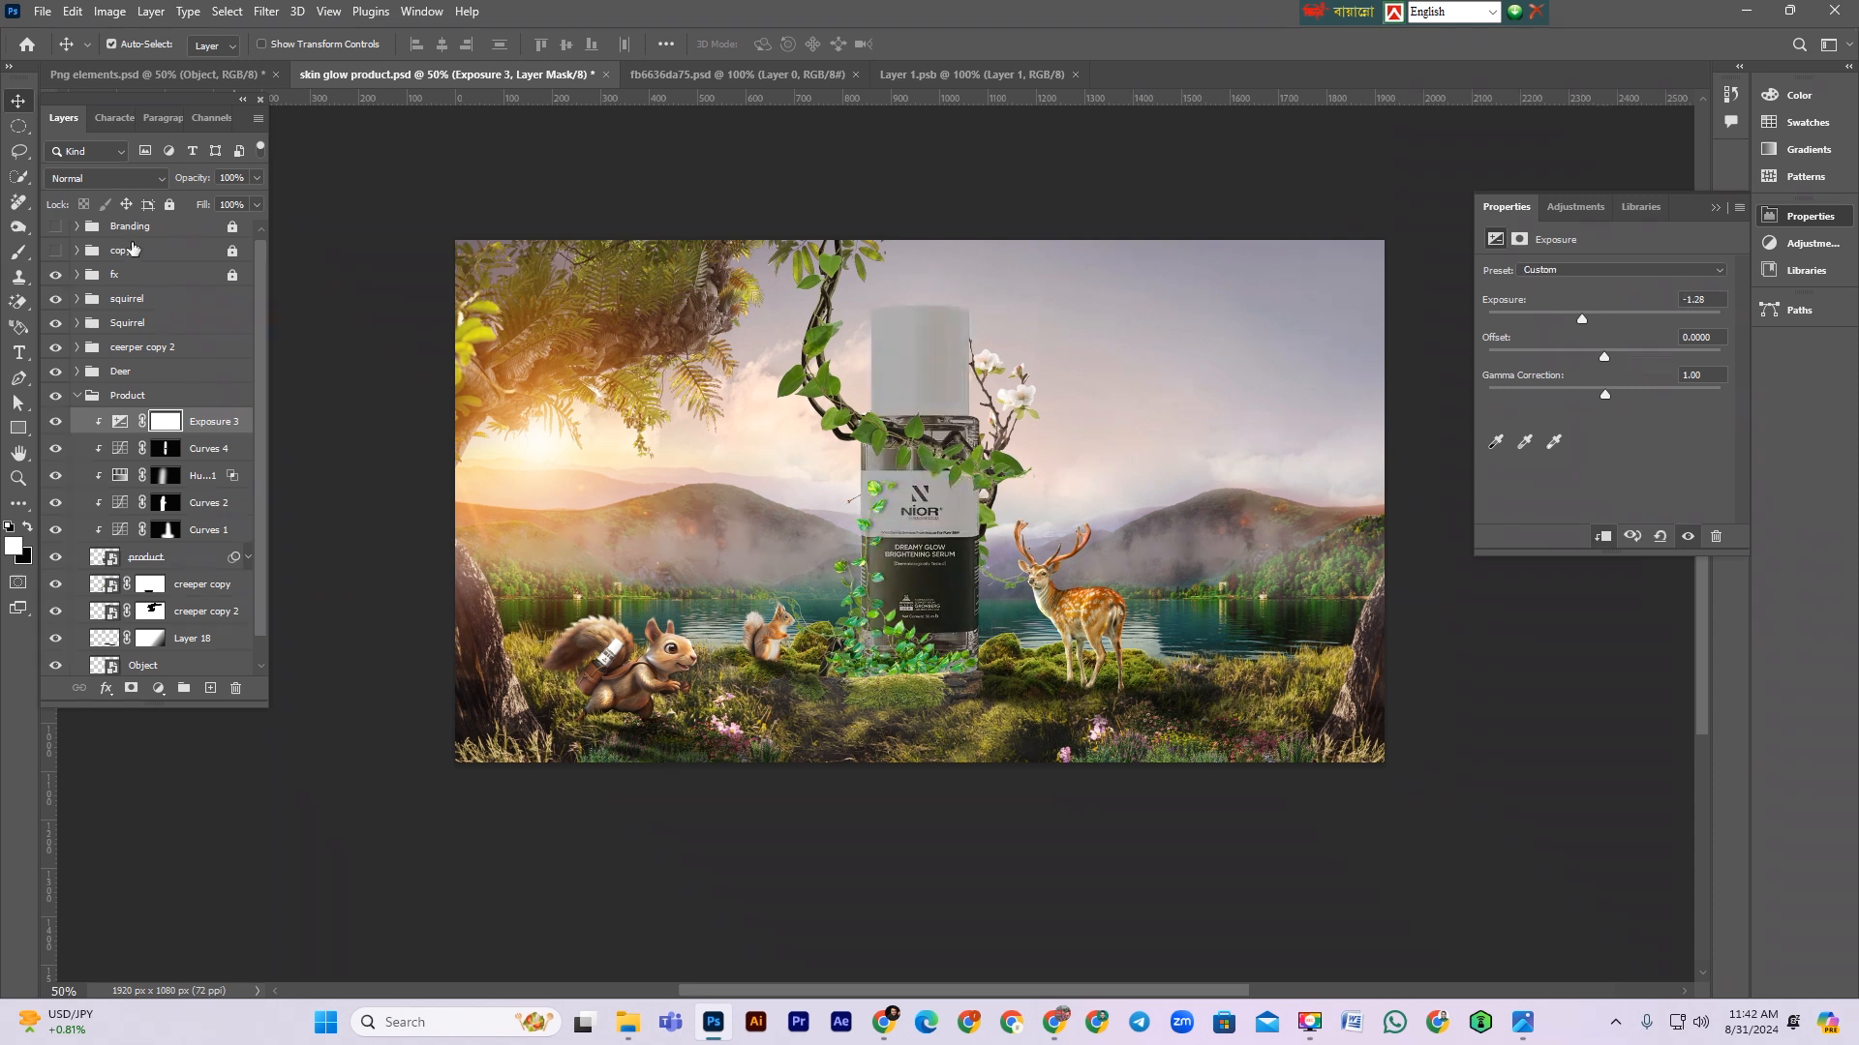
click(107, 182)
click(121, 252)
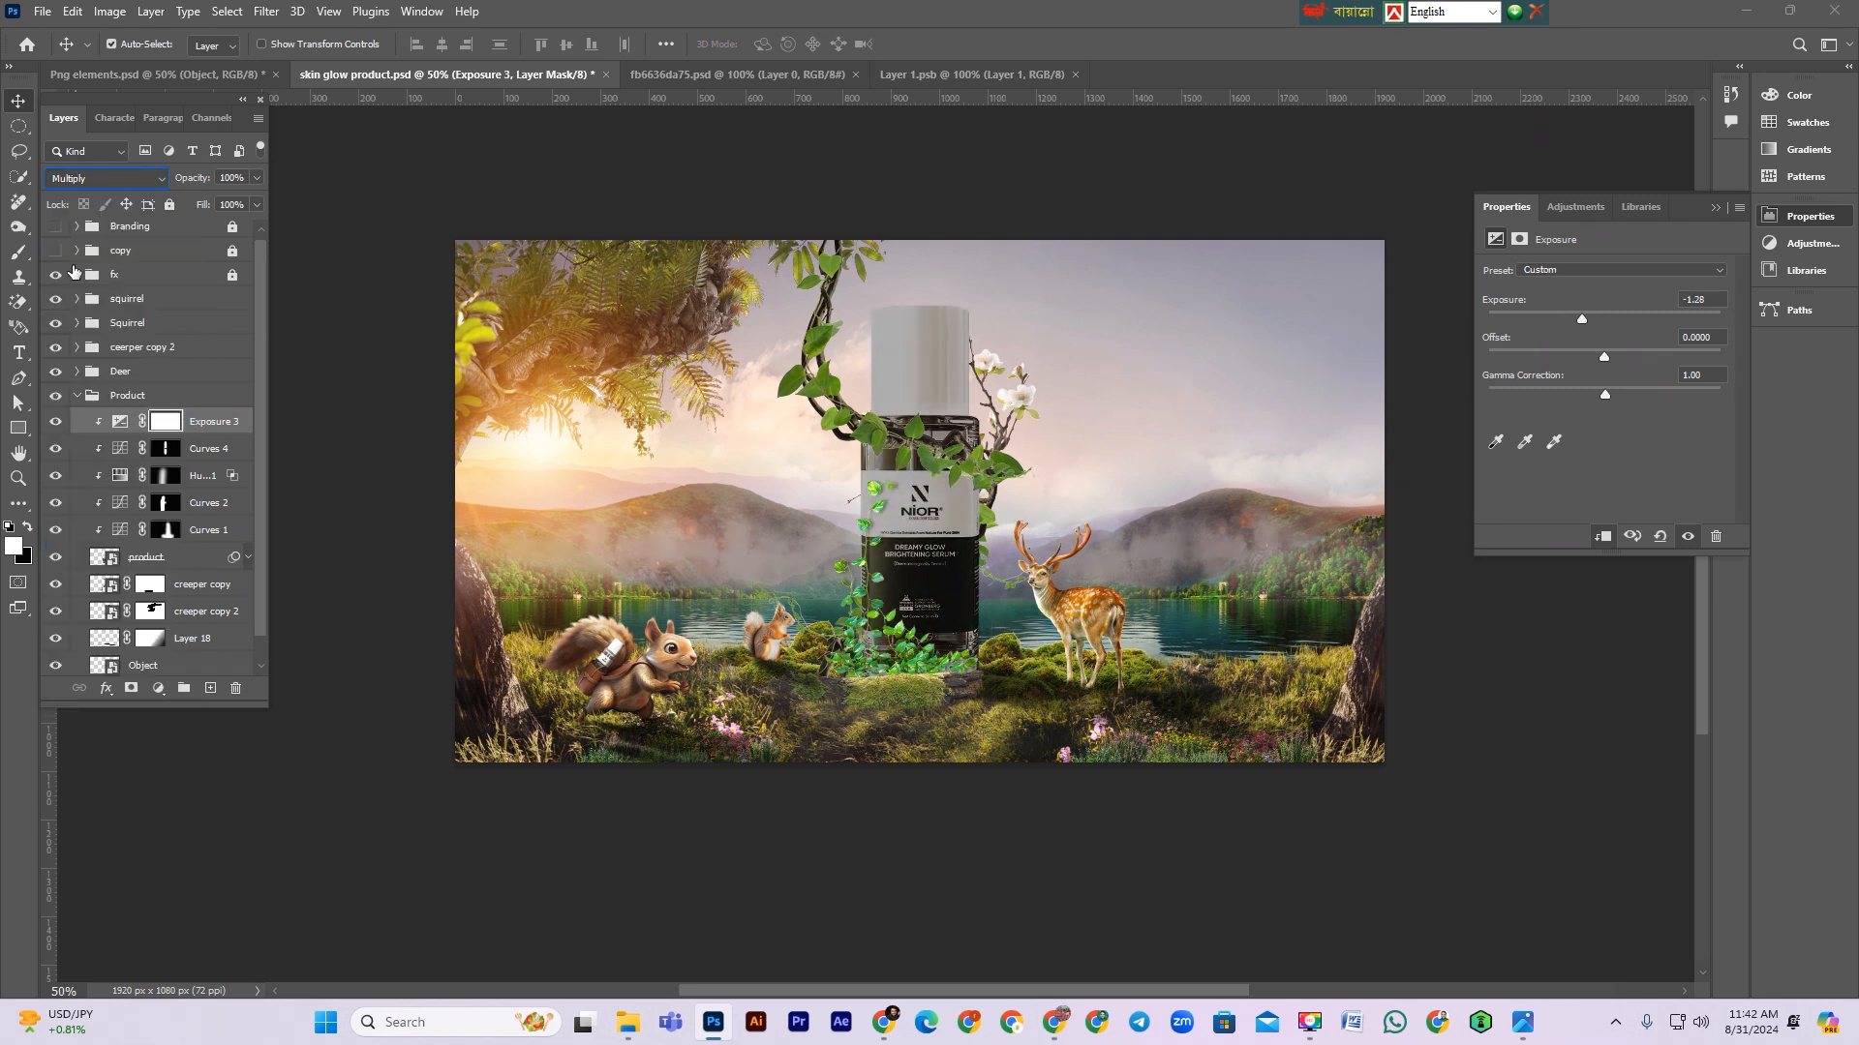
Step: Invert the Exposure mask and paint white with a larger brush down the bottle's right side to shade it
click(163, 422)
key(ctrl+i)
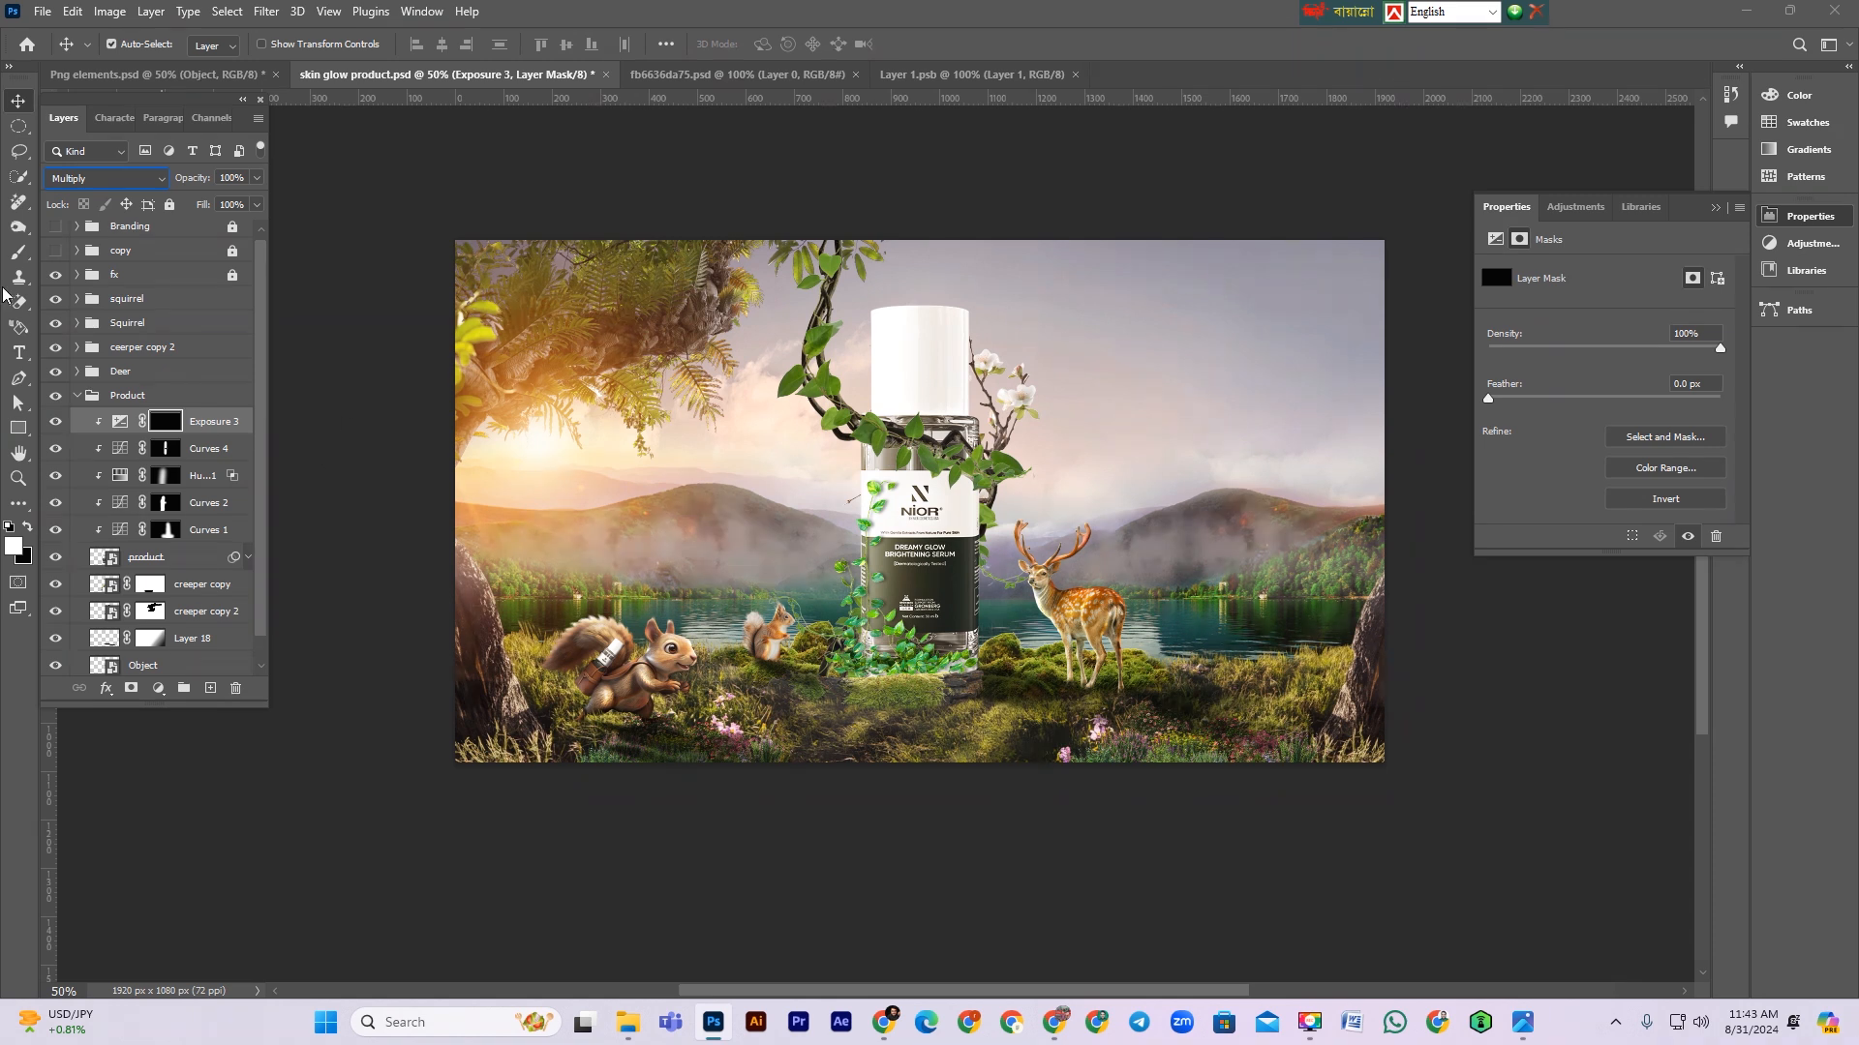
click(18, 252)
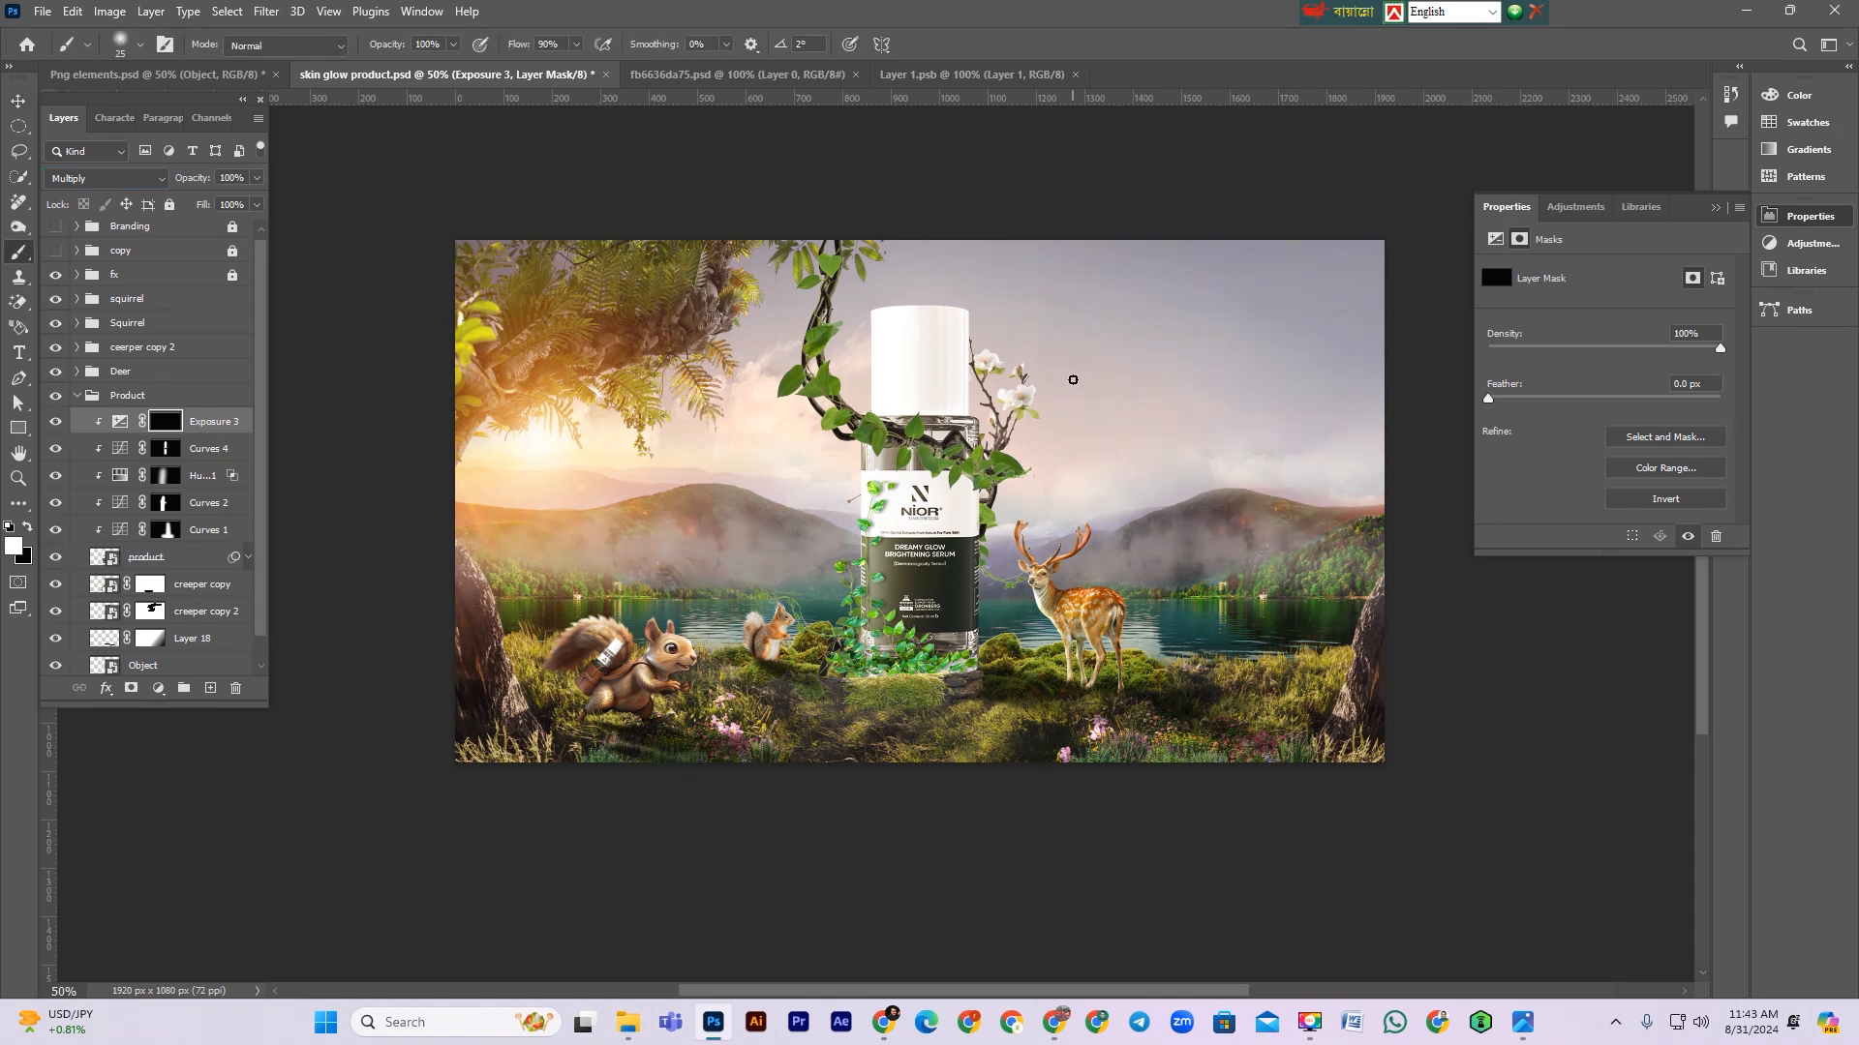
key(bracketright)
key(bracketright)
key(bracketright)
key(bracketright)
key(bracketright)
drag(1001, 374, 997, 542)
drag(1007, 795, 1020, 850)
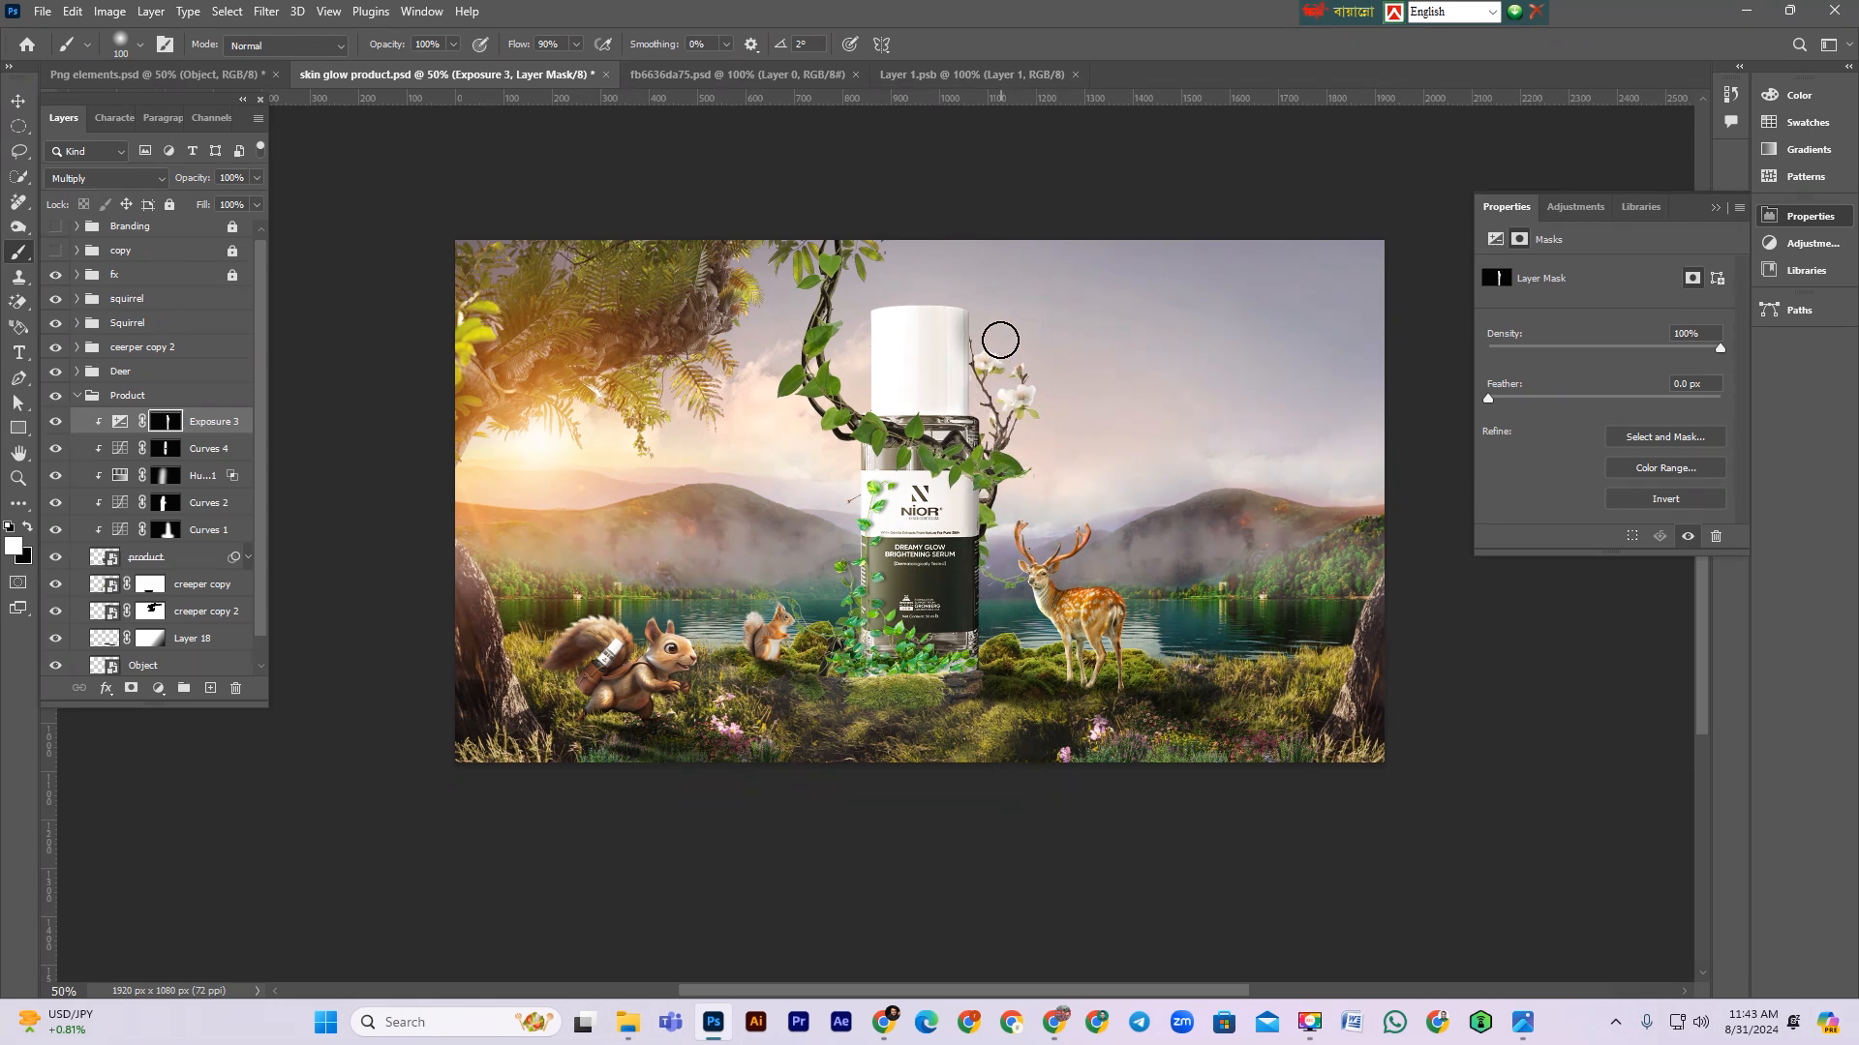
drag(987, 354, 989, 821)
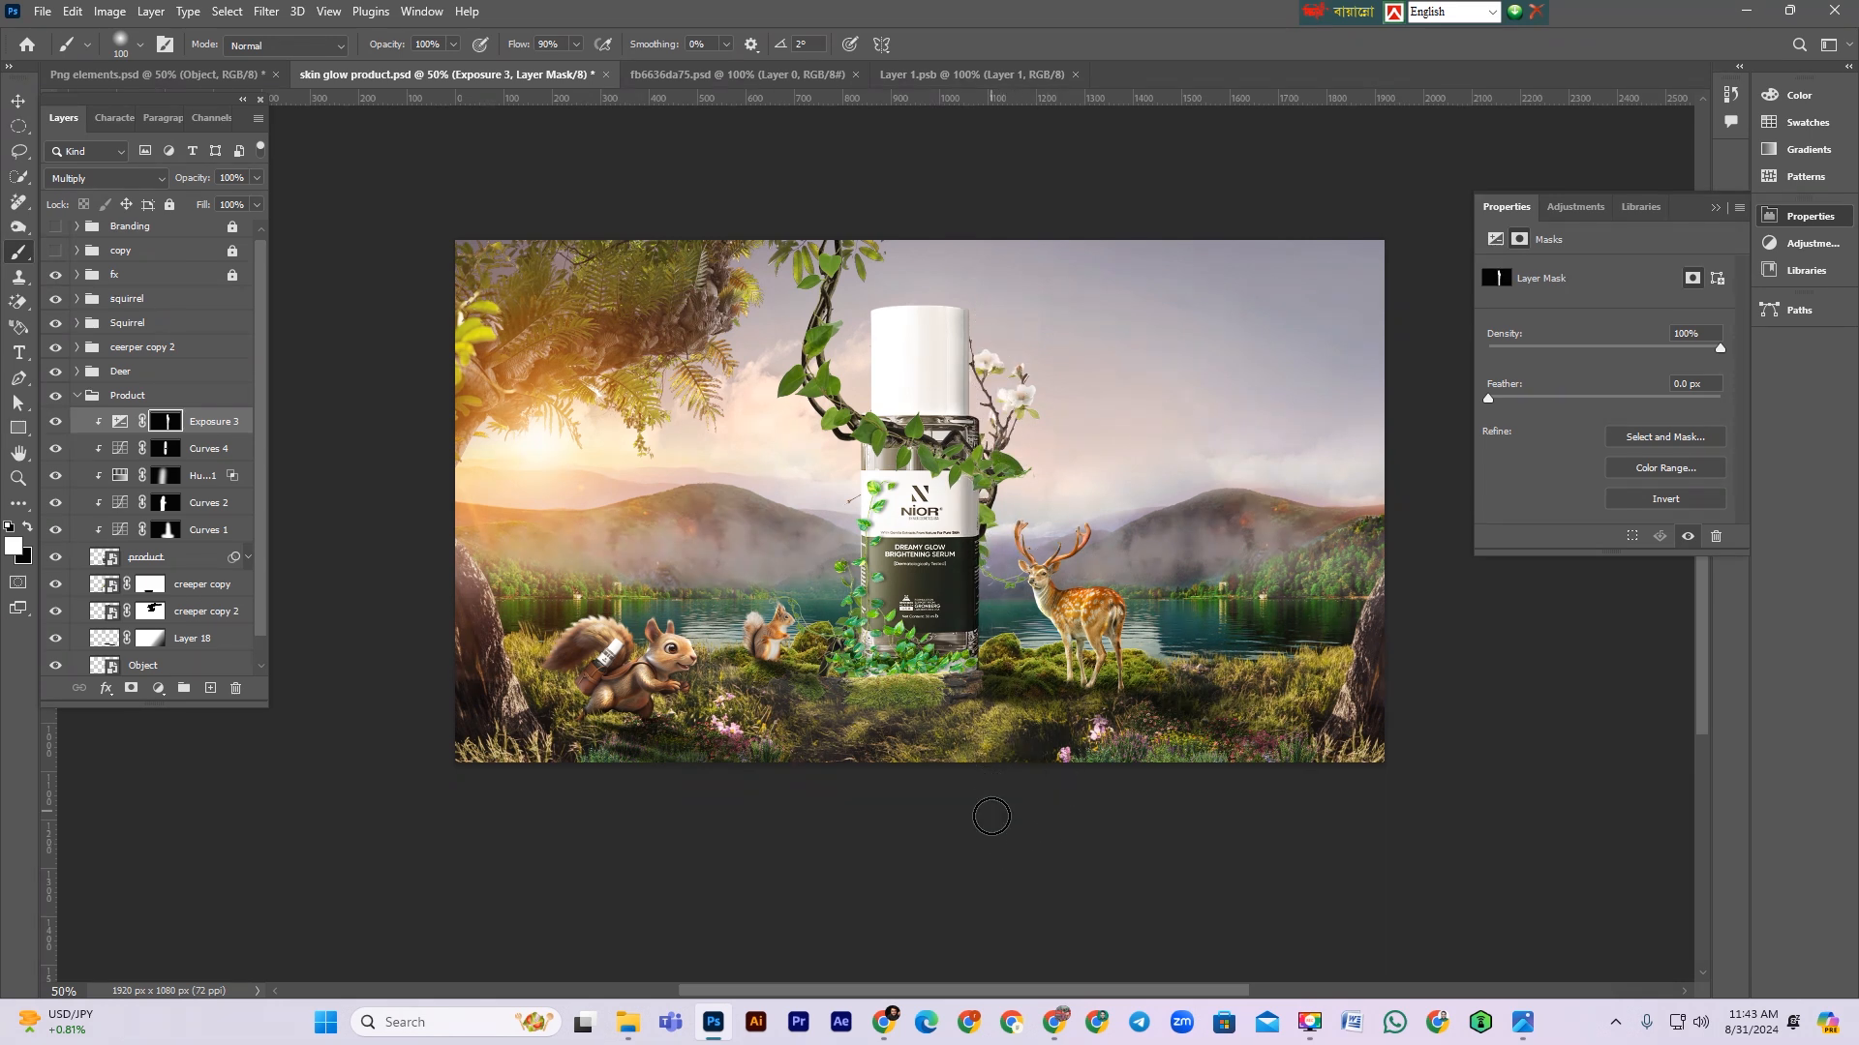
Step: Collapse the Product group, switch back to the Move tool, and save the document
scroll(1032, 814, up, 1)
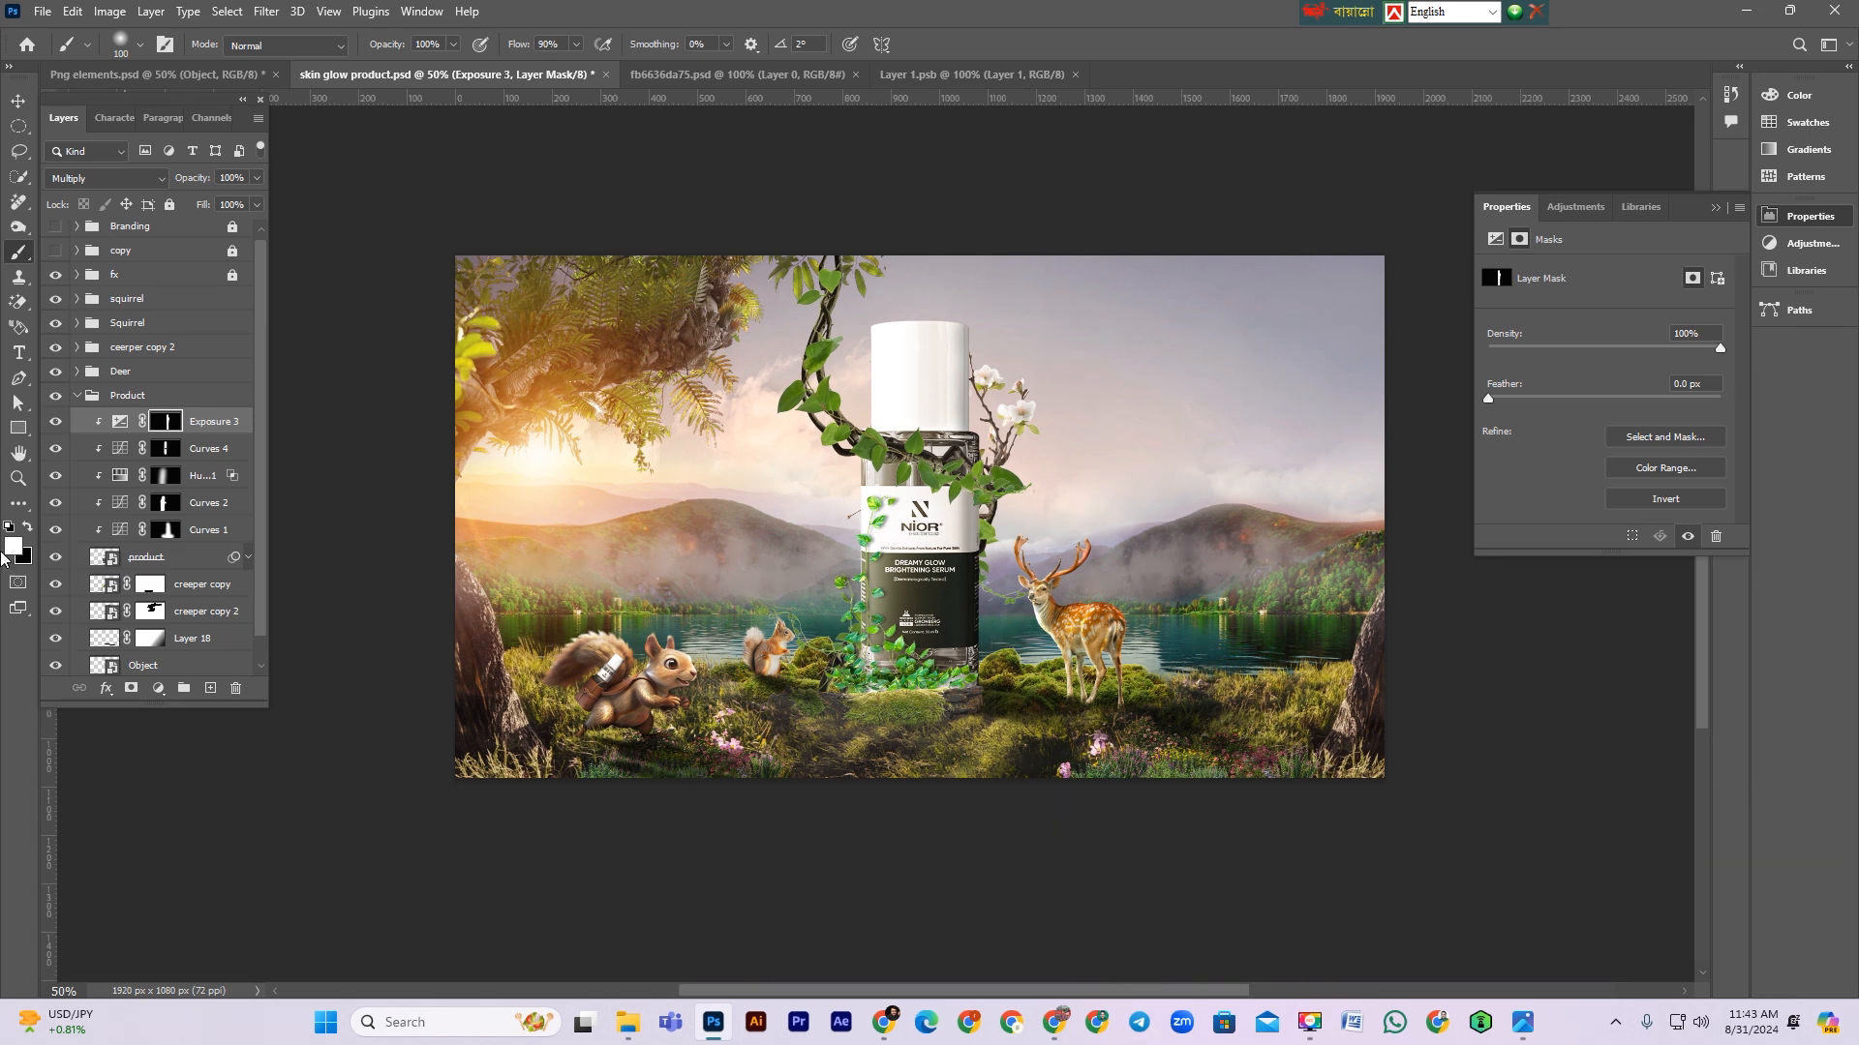
click(77, 397)
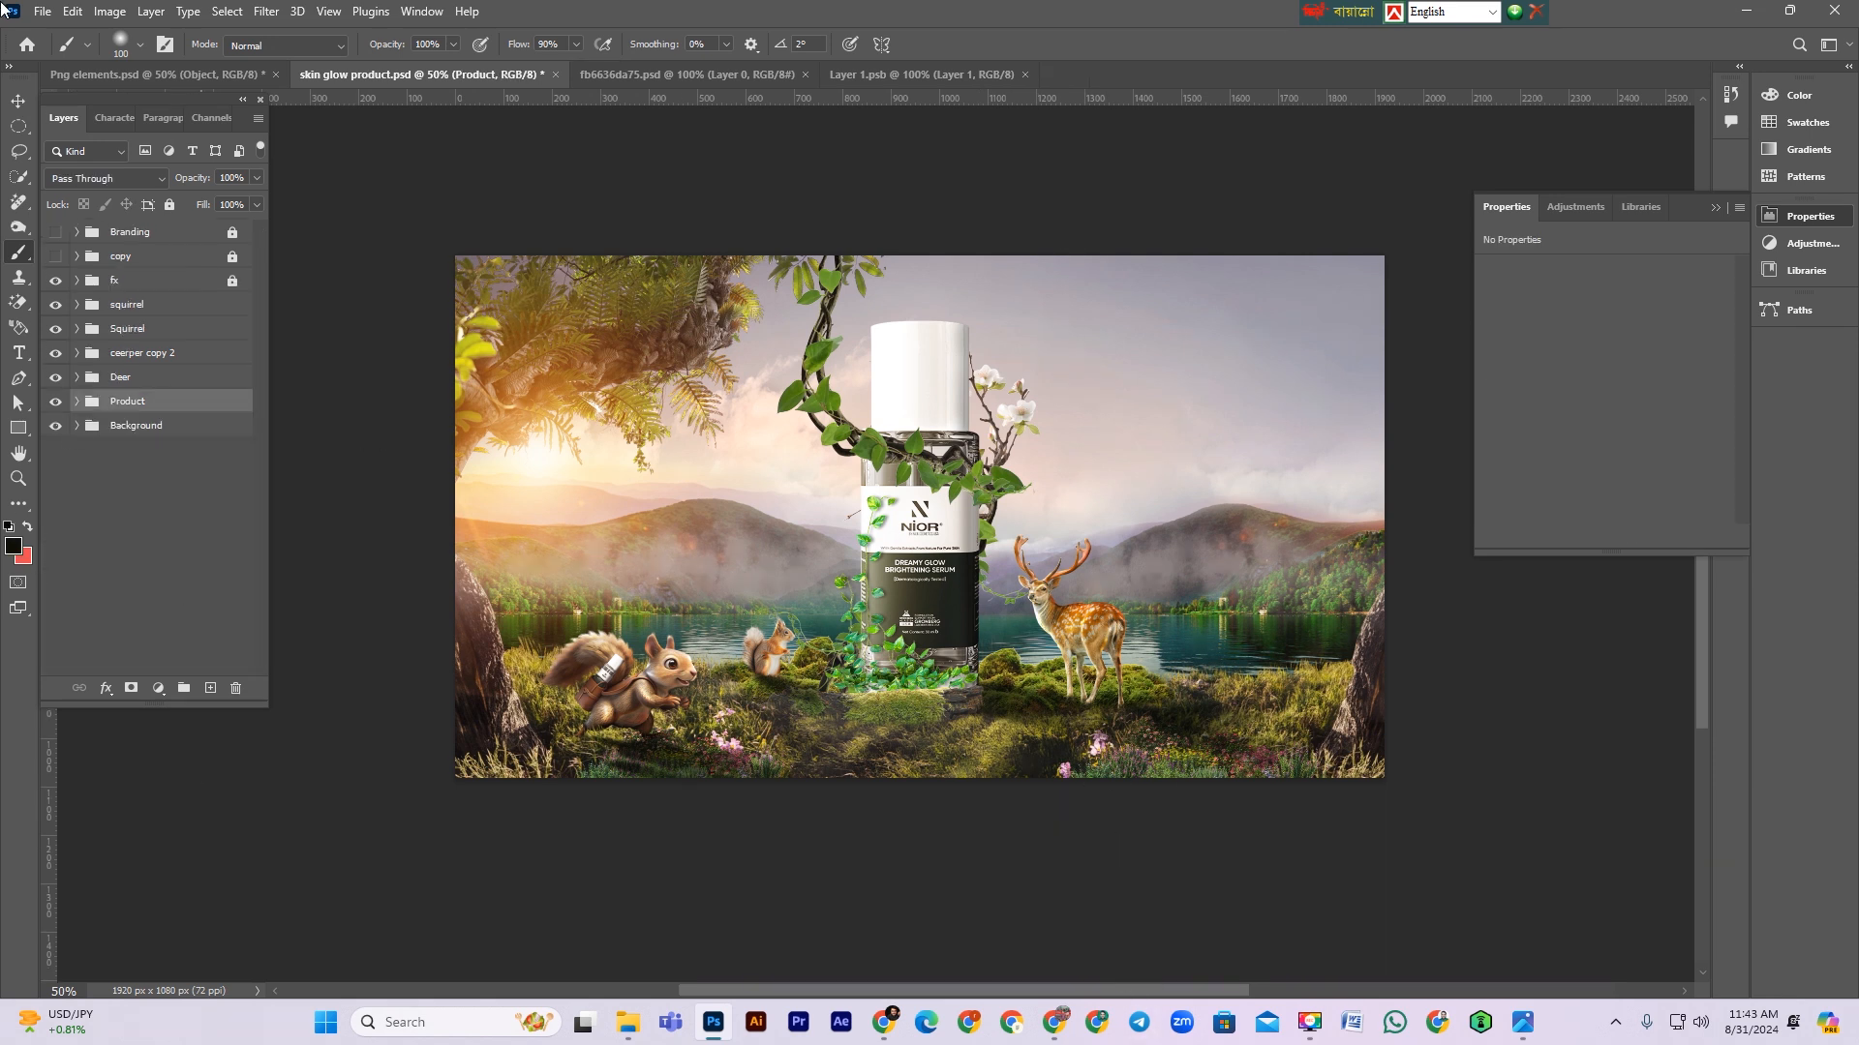
click(19, 100)
key(ctrl+s)
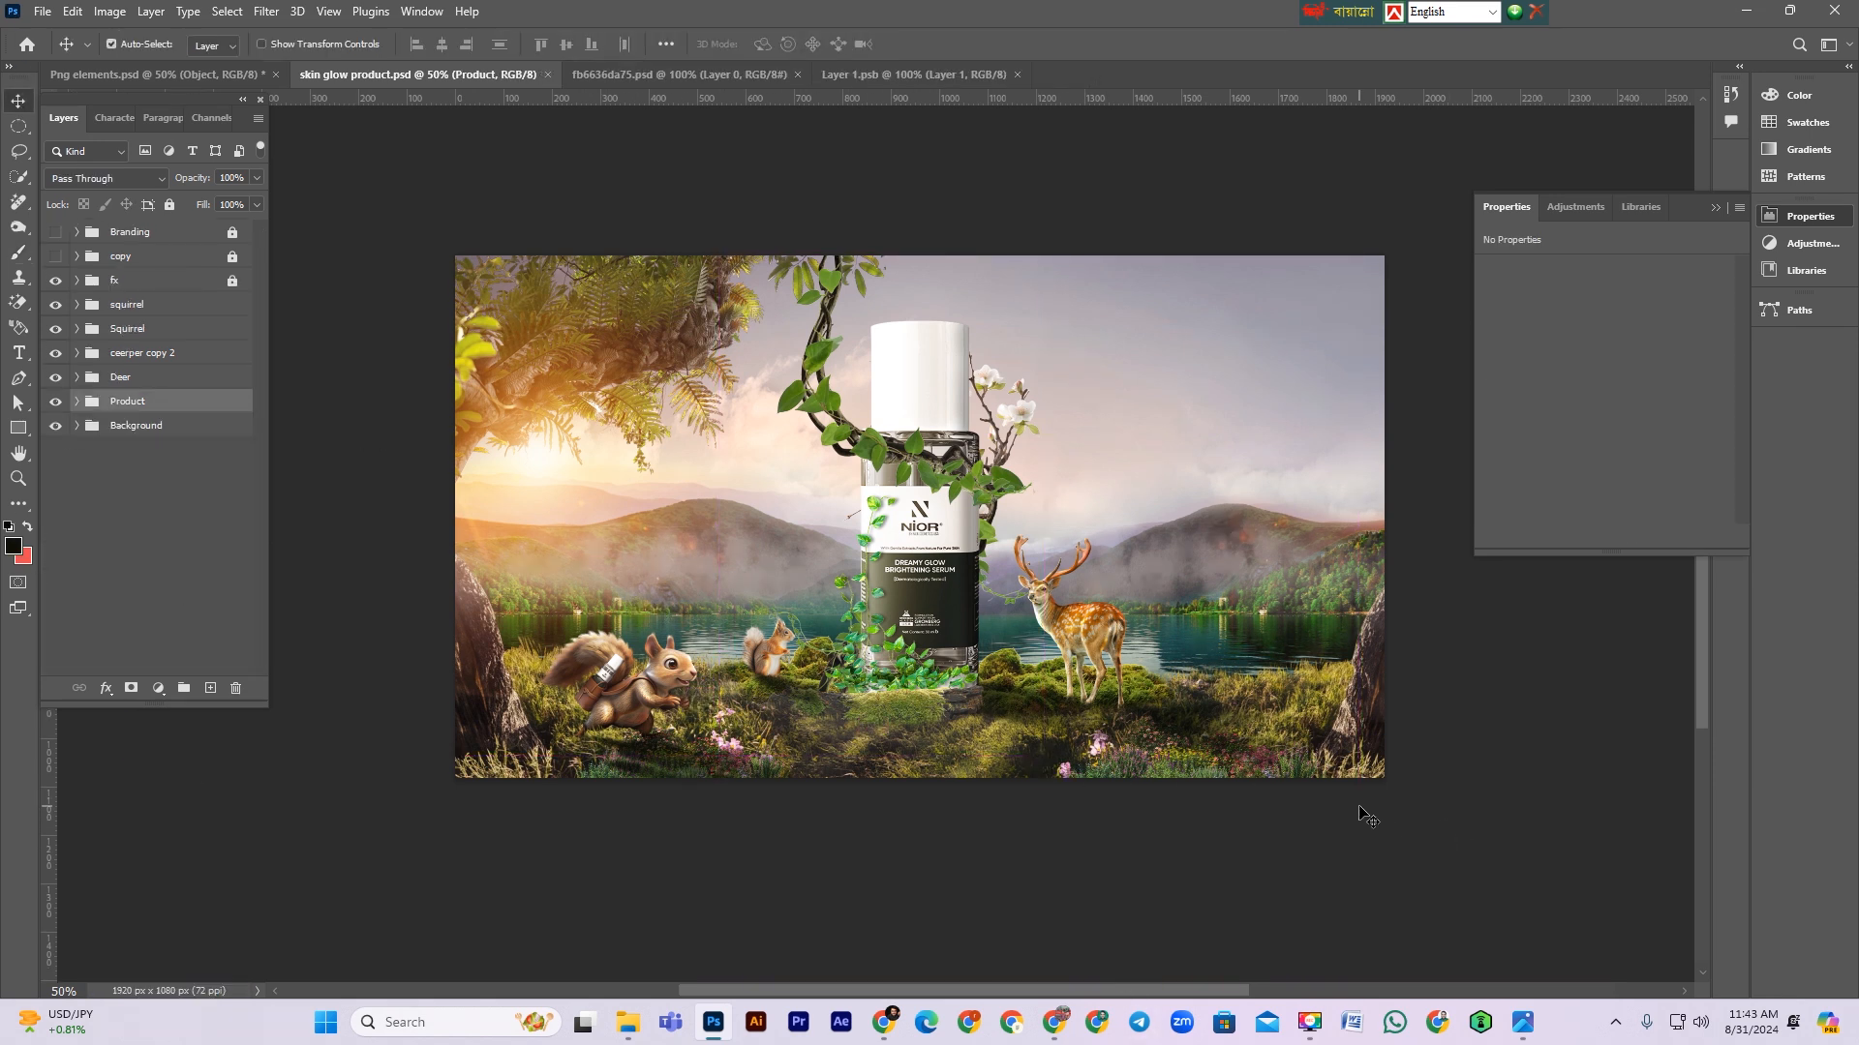
Step: Bring the parrot from the elements document into the ad
scroll(1358, 804, up, 2)
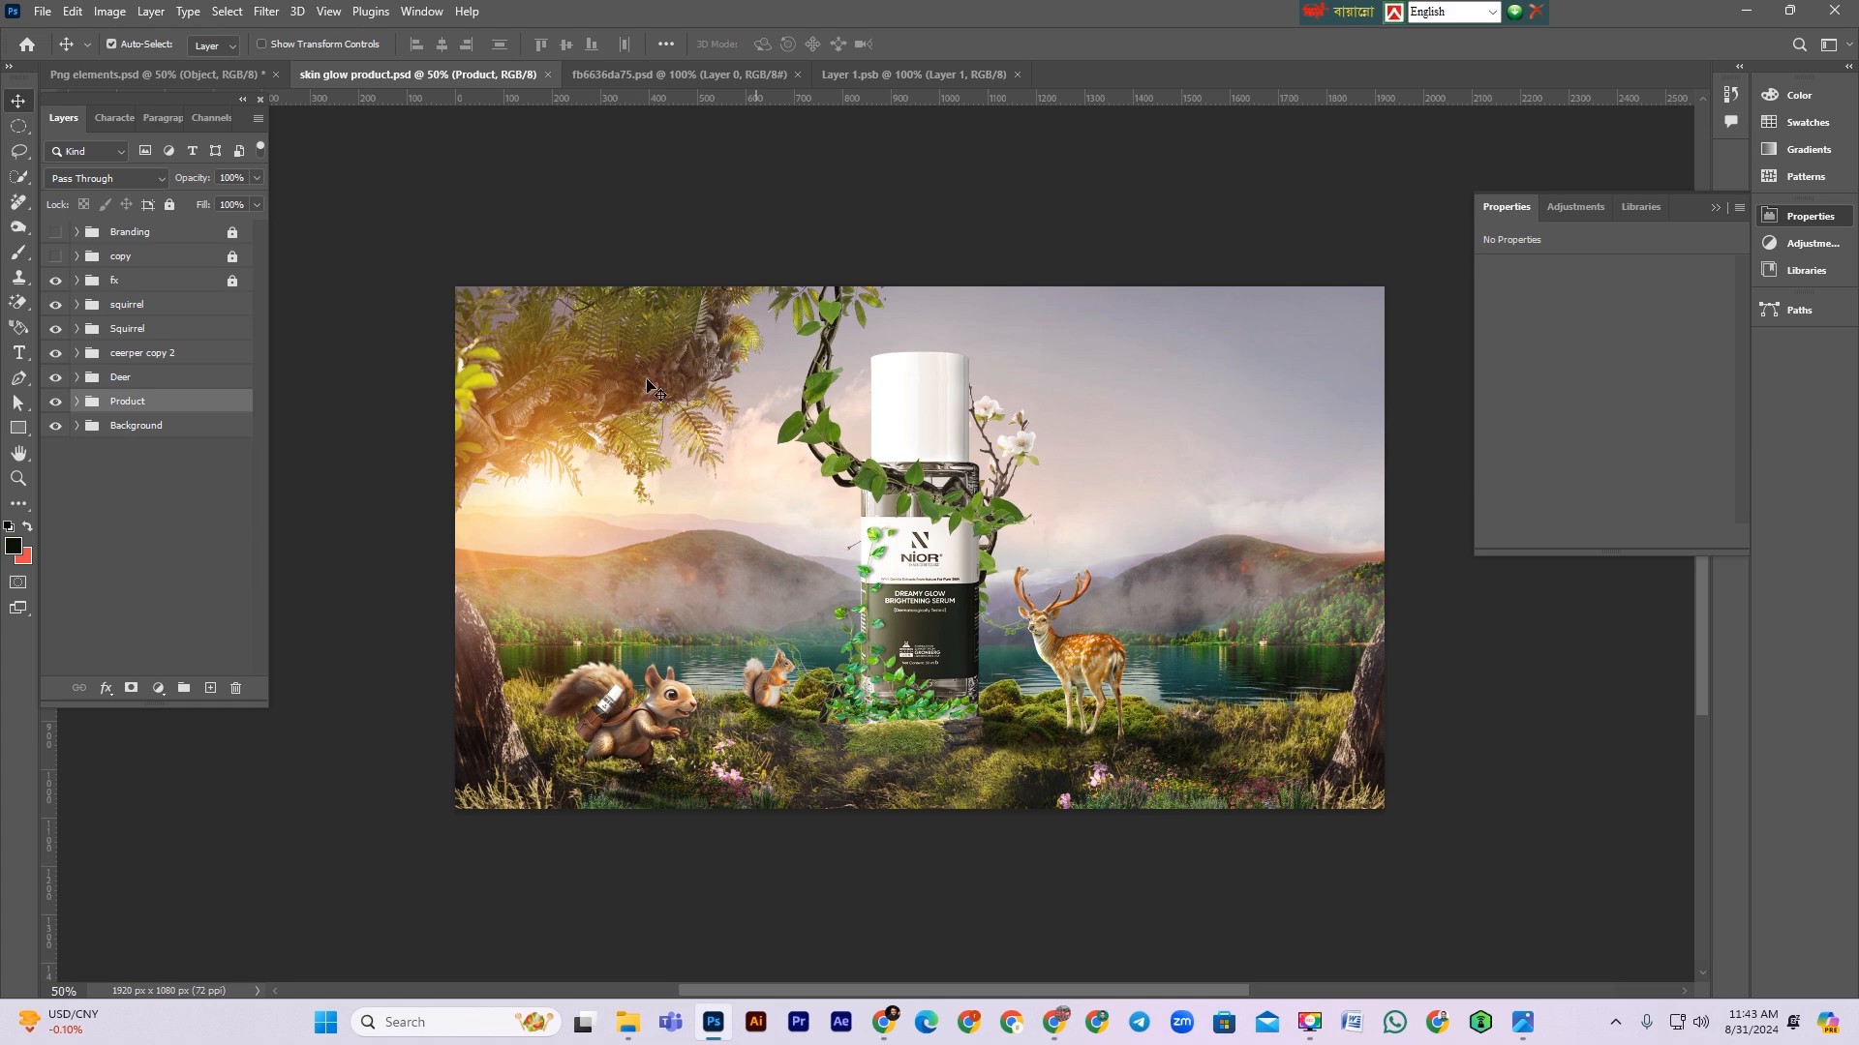
click(147, 80)
drag(639, 756, 392, 72)
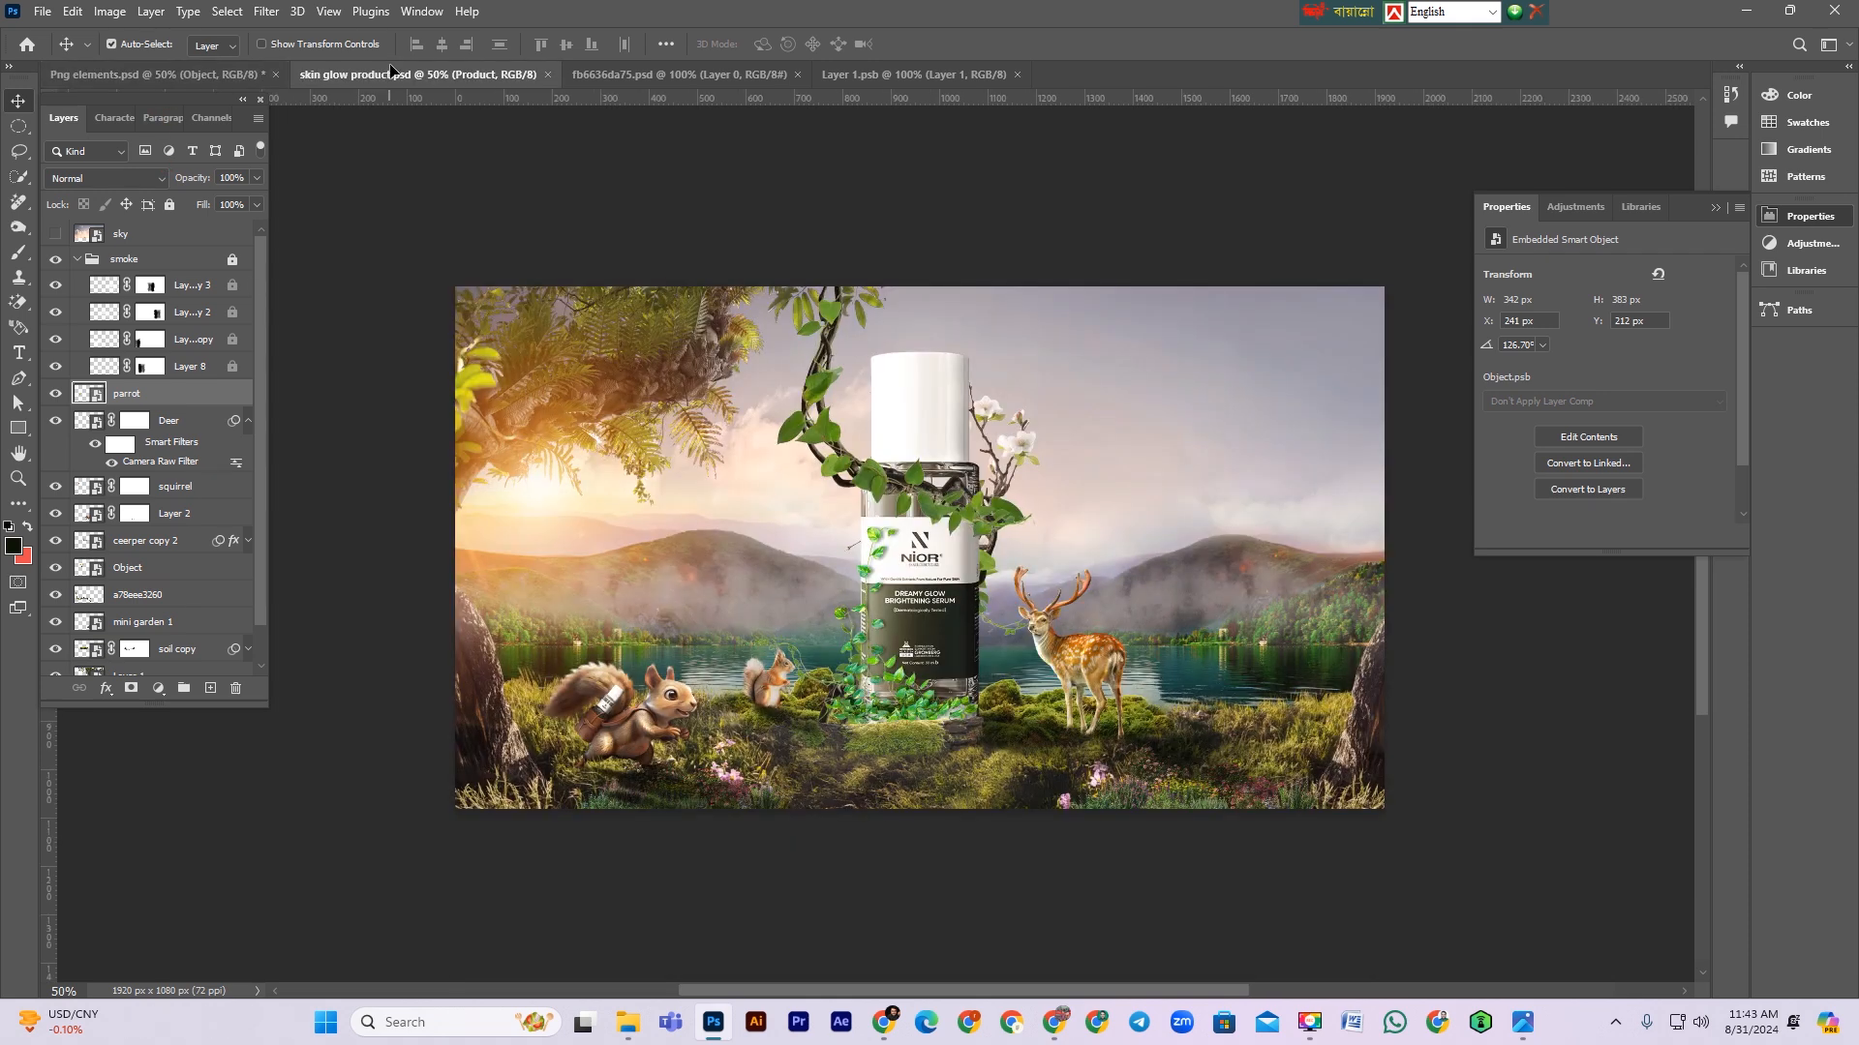
drag(729, 474, 732, 476)
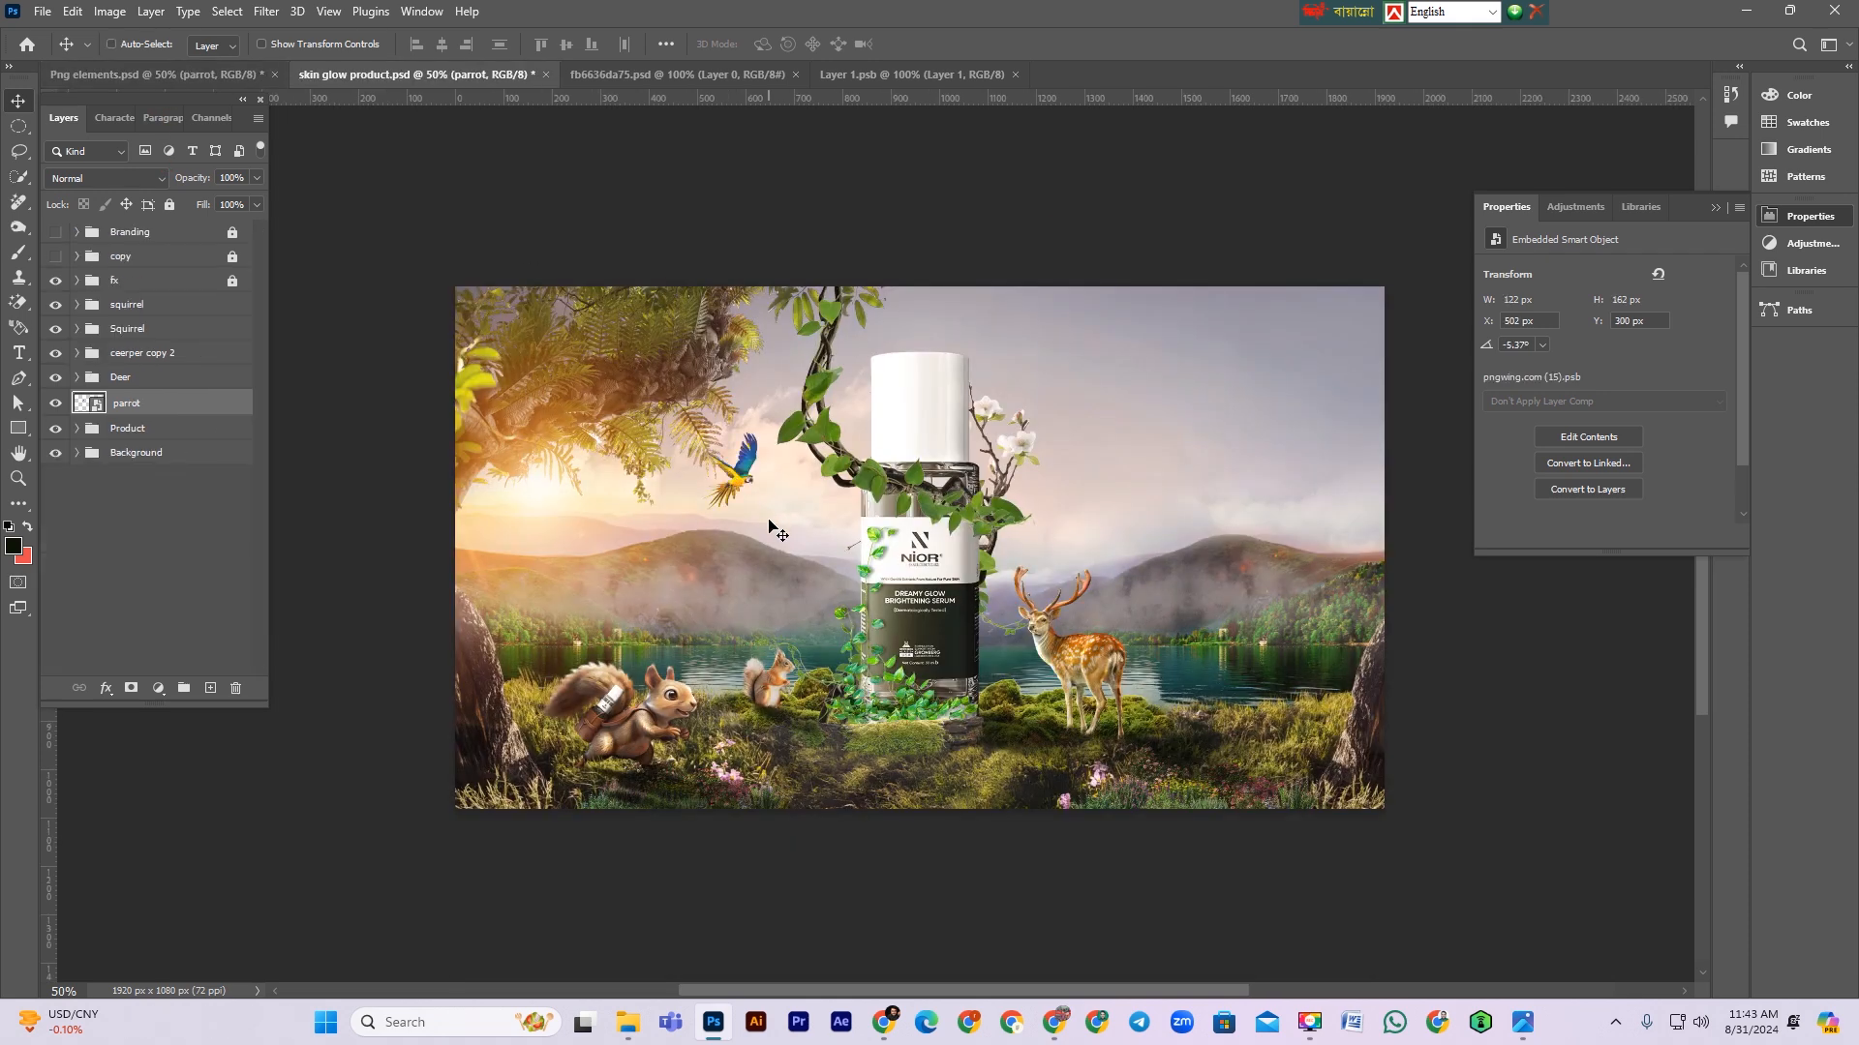
Step: Move the parrot up onto the creeper at the bottle's upper left and save
key(ctrl+t)
drag(732, 509, 744, 406)
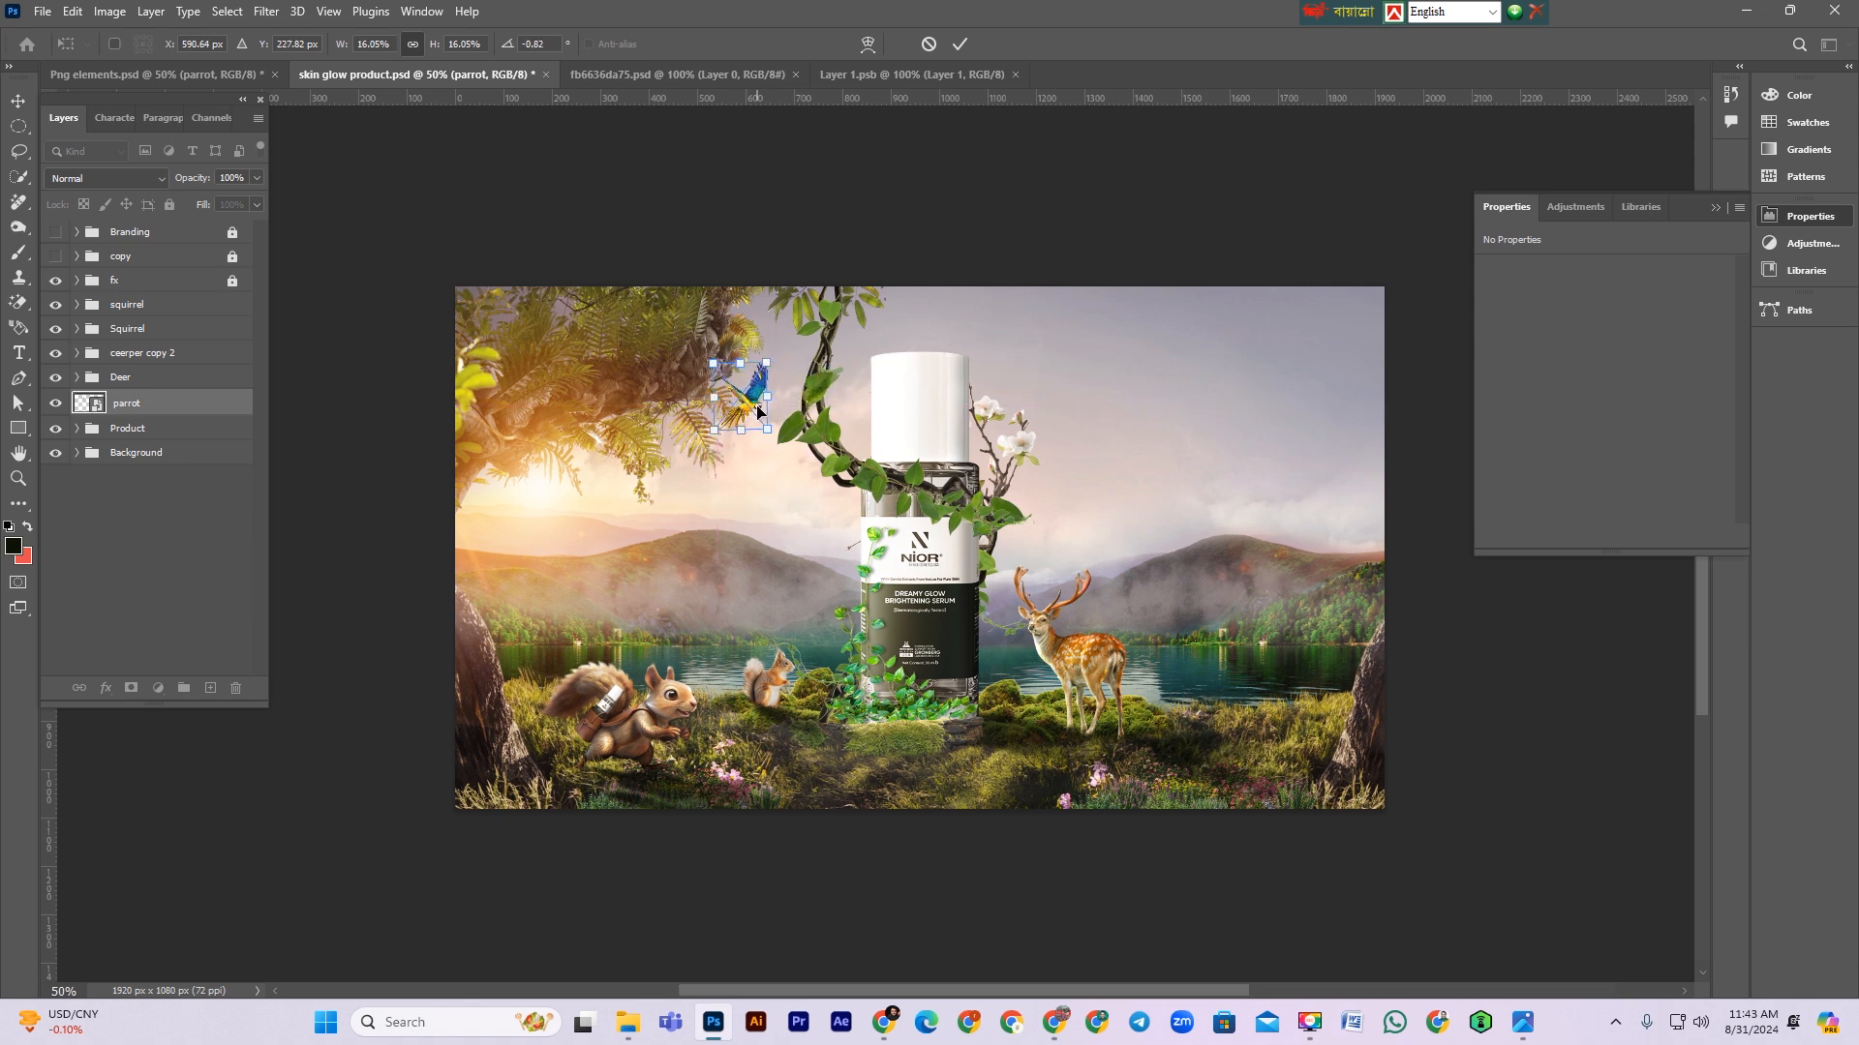
key(Return)
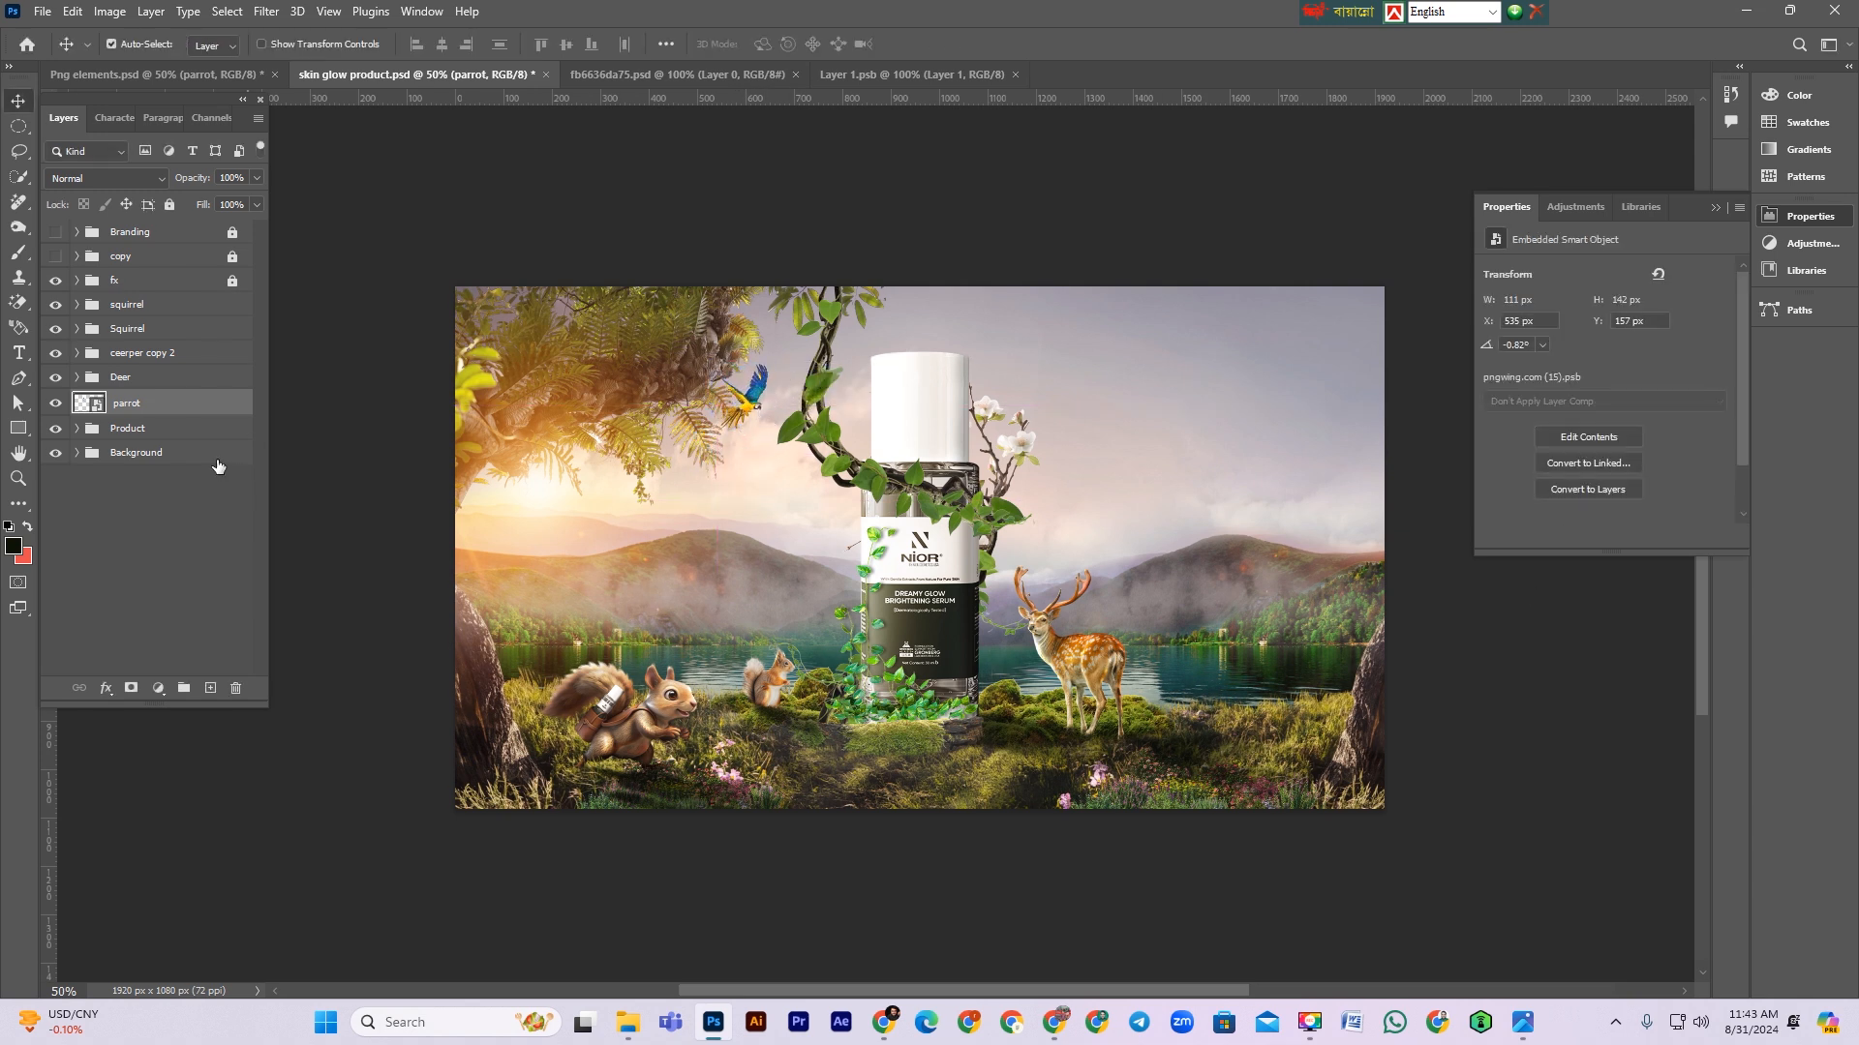
key(ctrl+s)
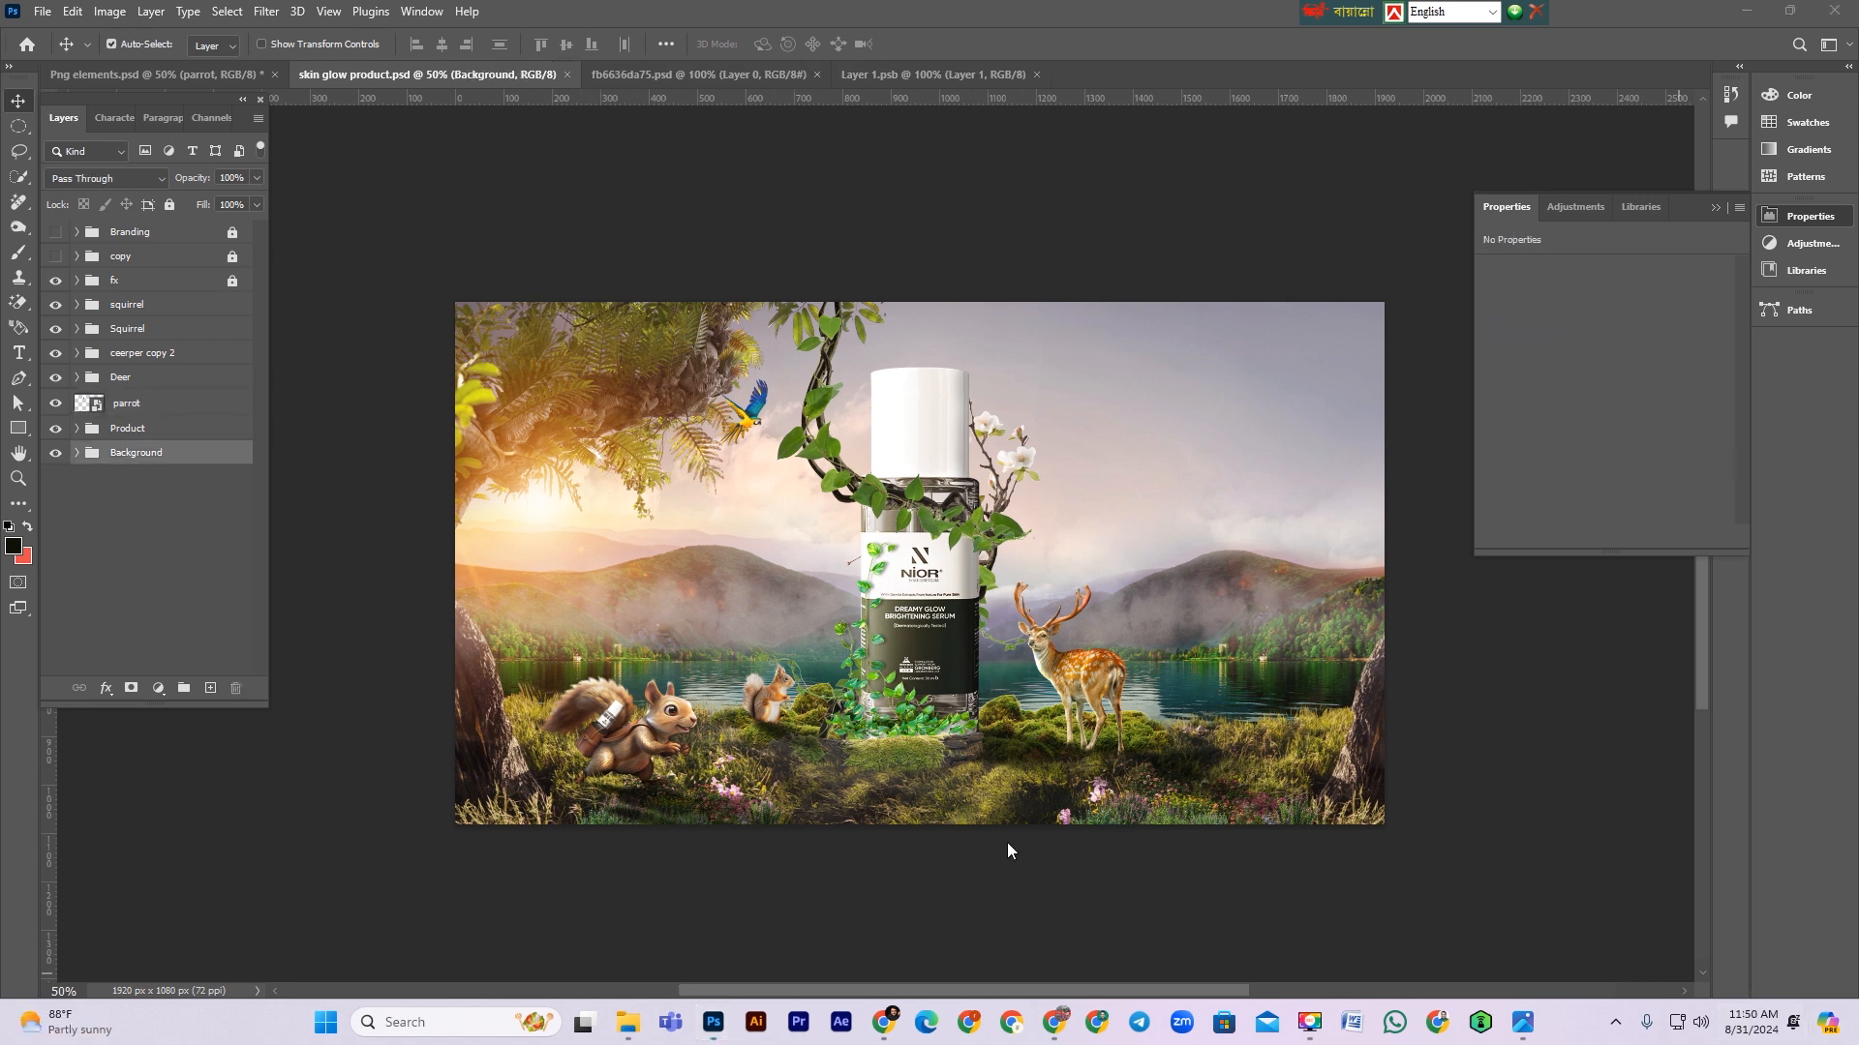
Step: Add a Color Lookup adjustment above the sun layer in the fx group
scroll(981, 829, down, 2)
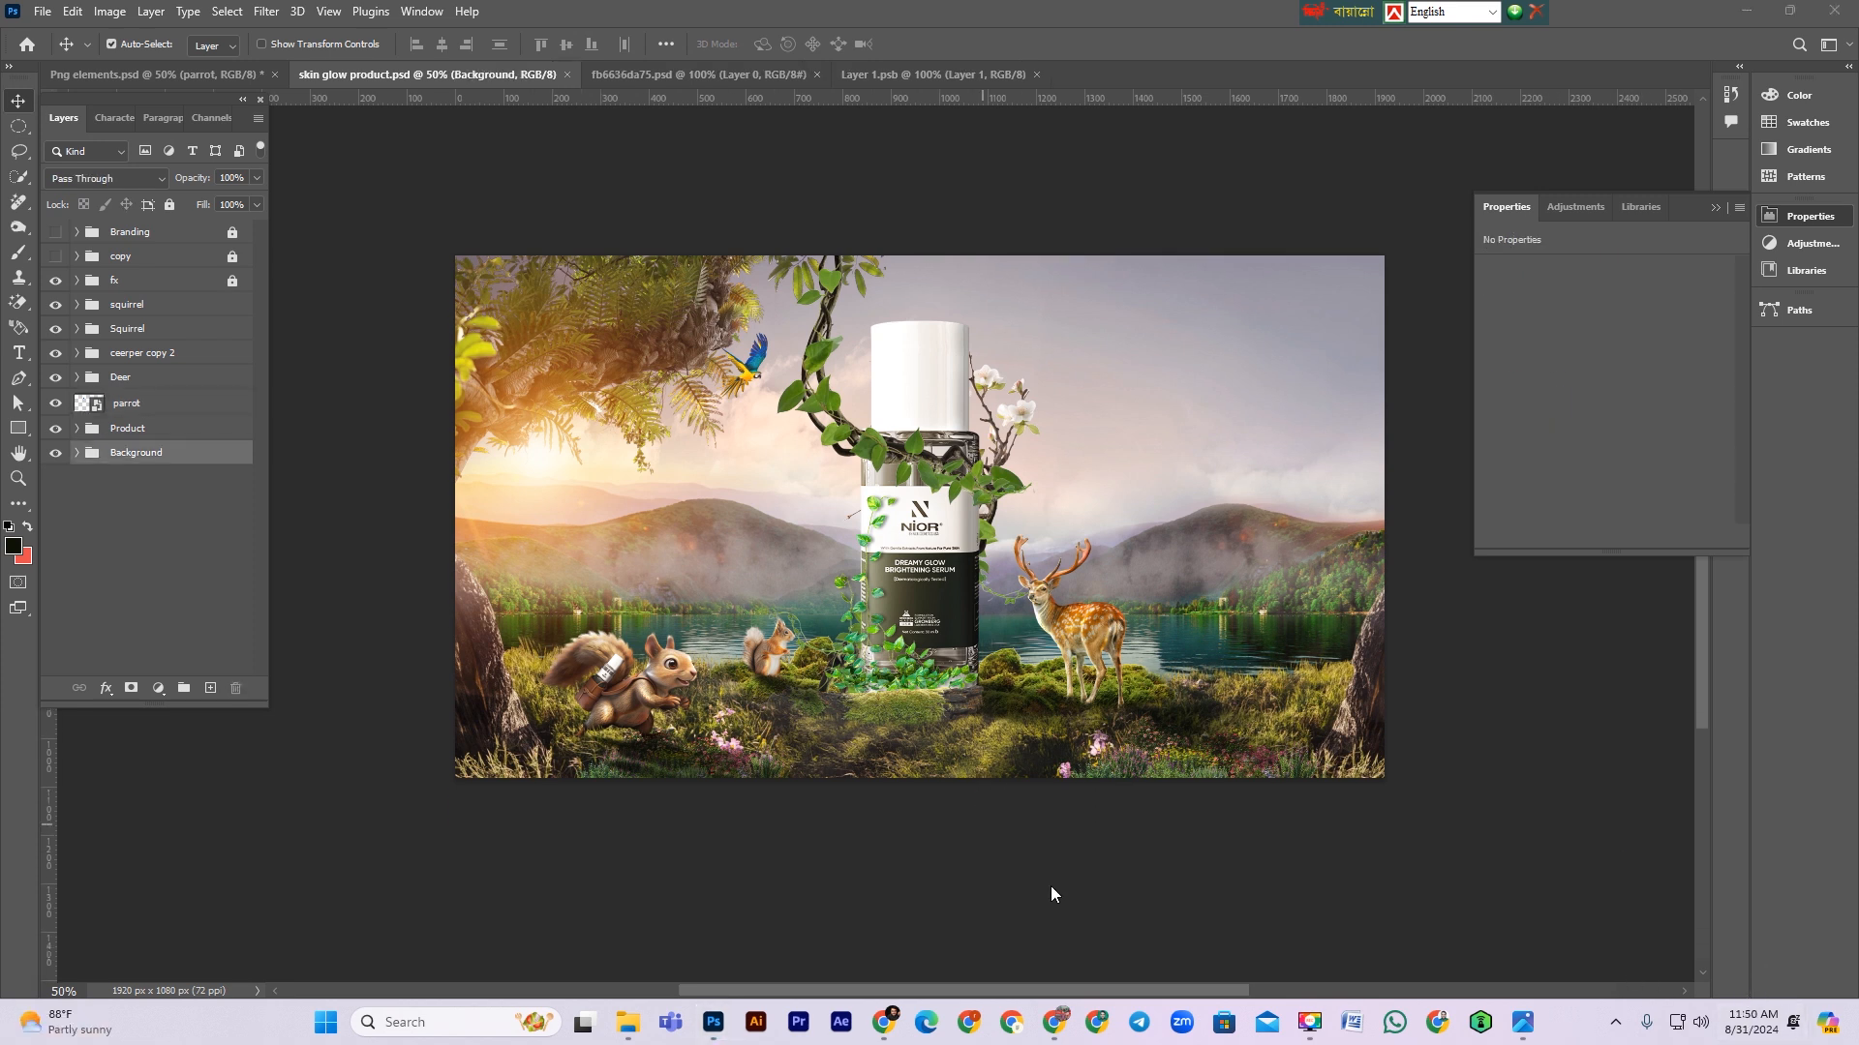
scroll(830, 664, up, 1)
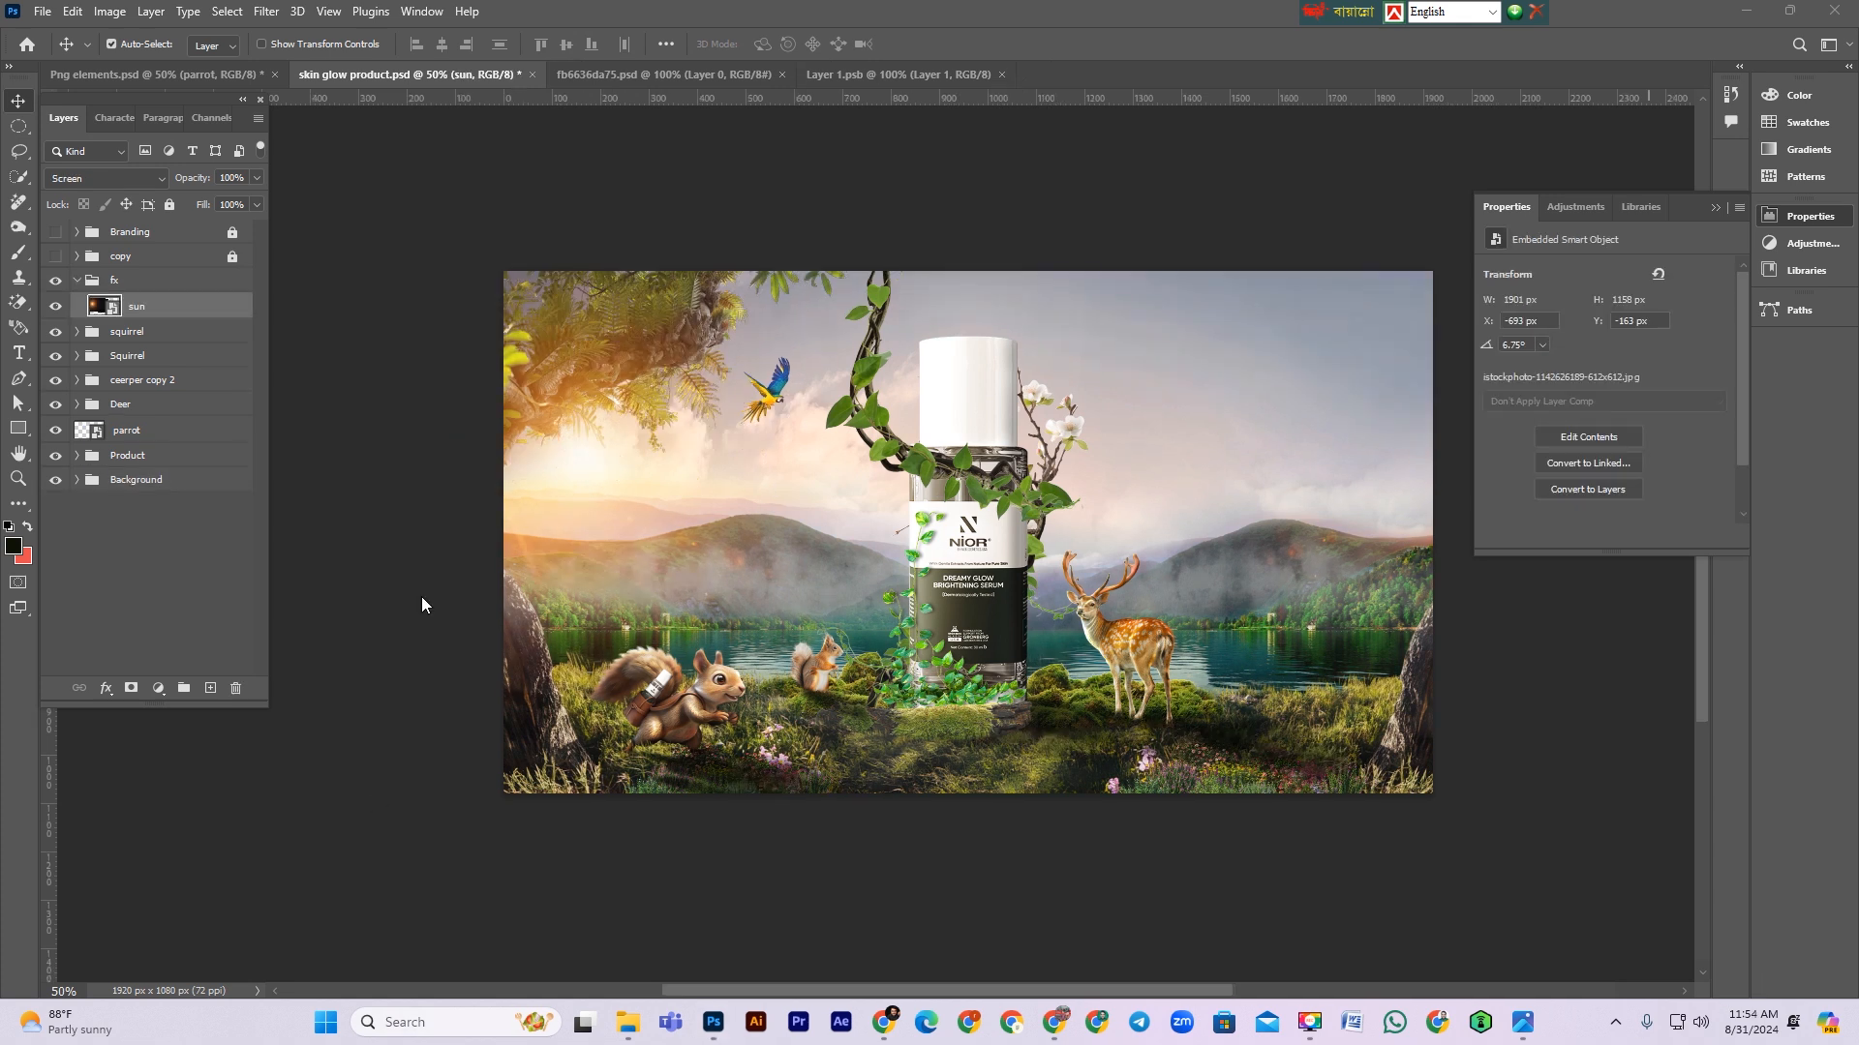
click(148, 328)
click(160, 689)
click(217, 583)
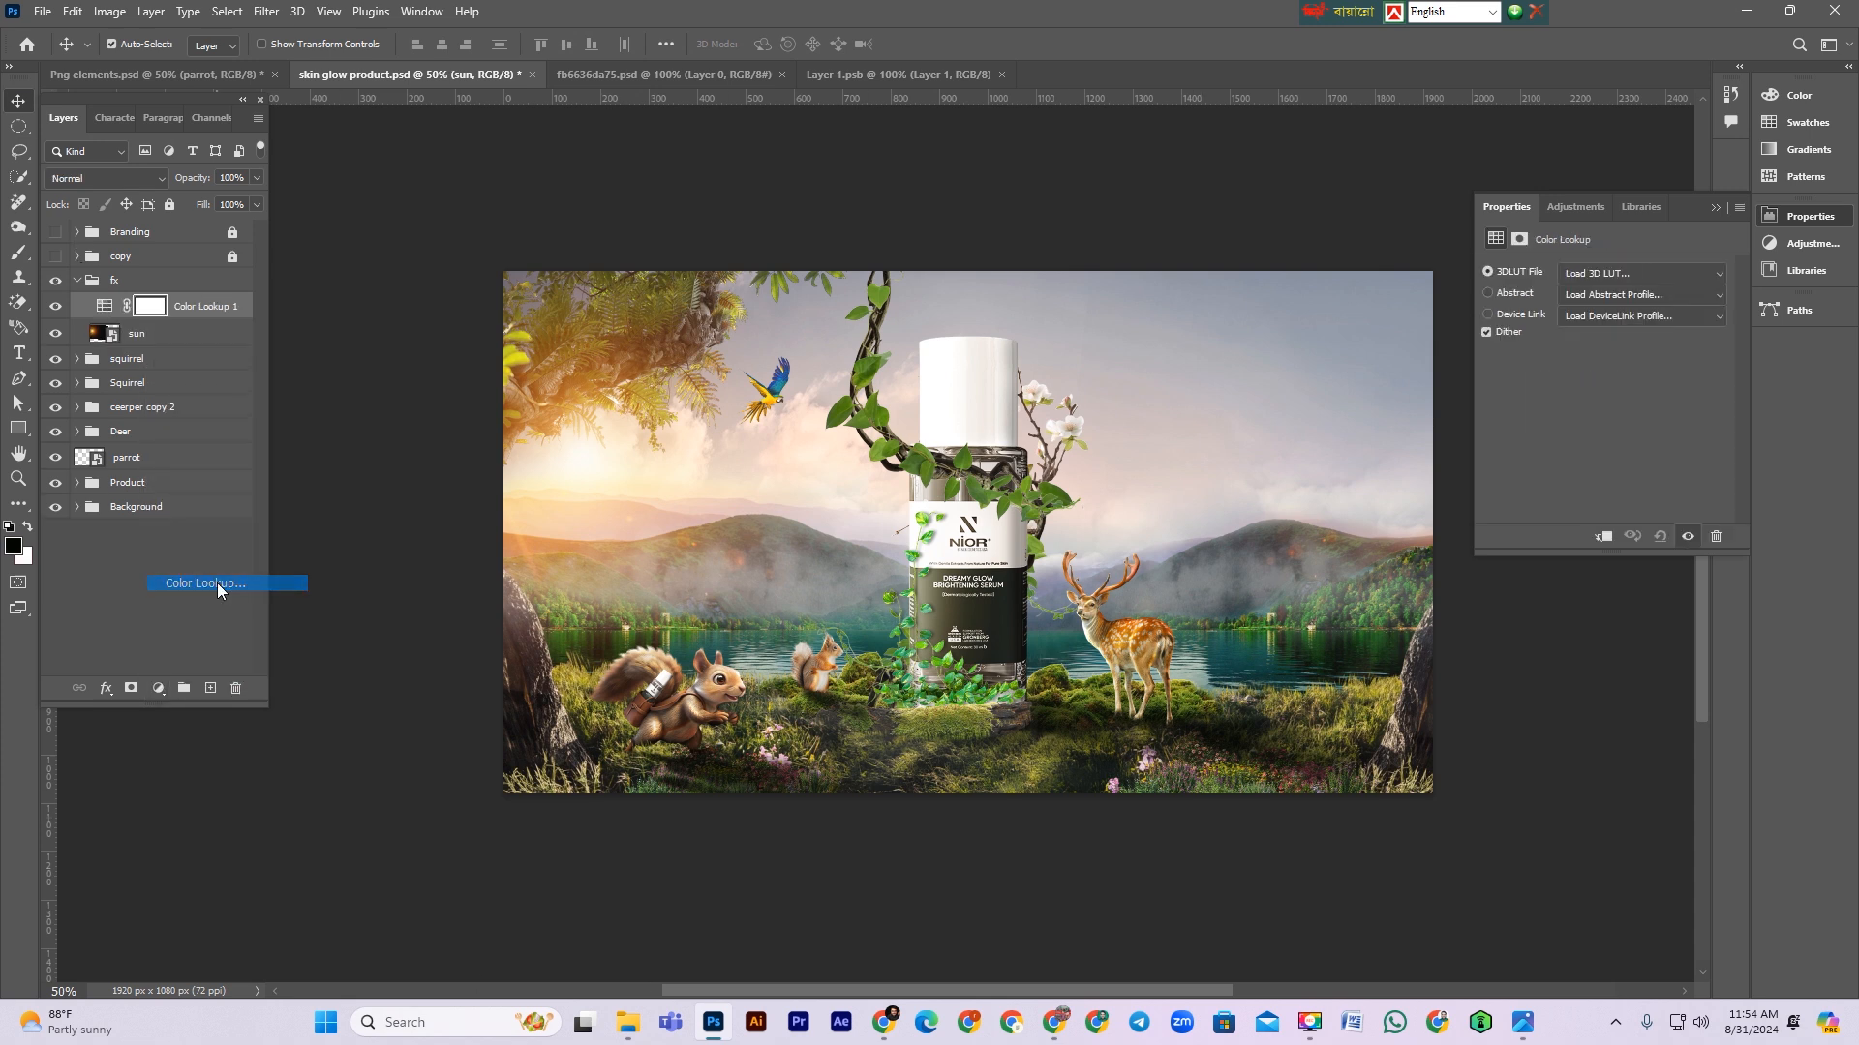
Step: Browse the 3D LUT presets on the Color Lookup adjustment and settle on filmstock_50.3dl
click(1618, 269)
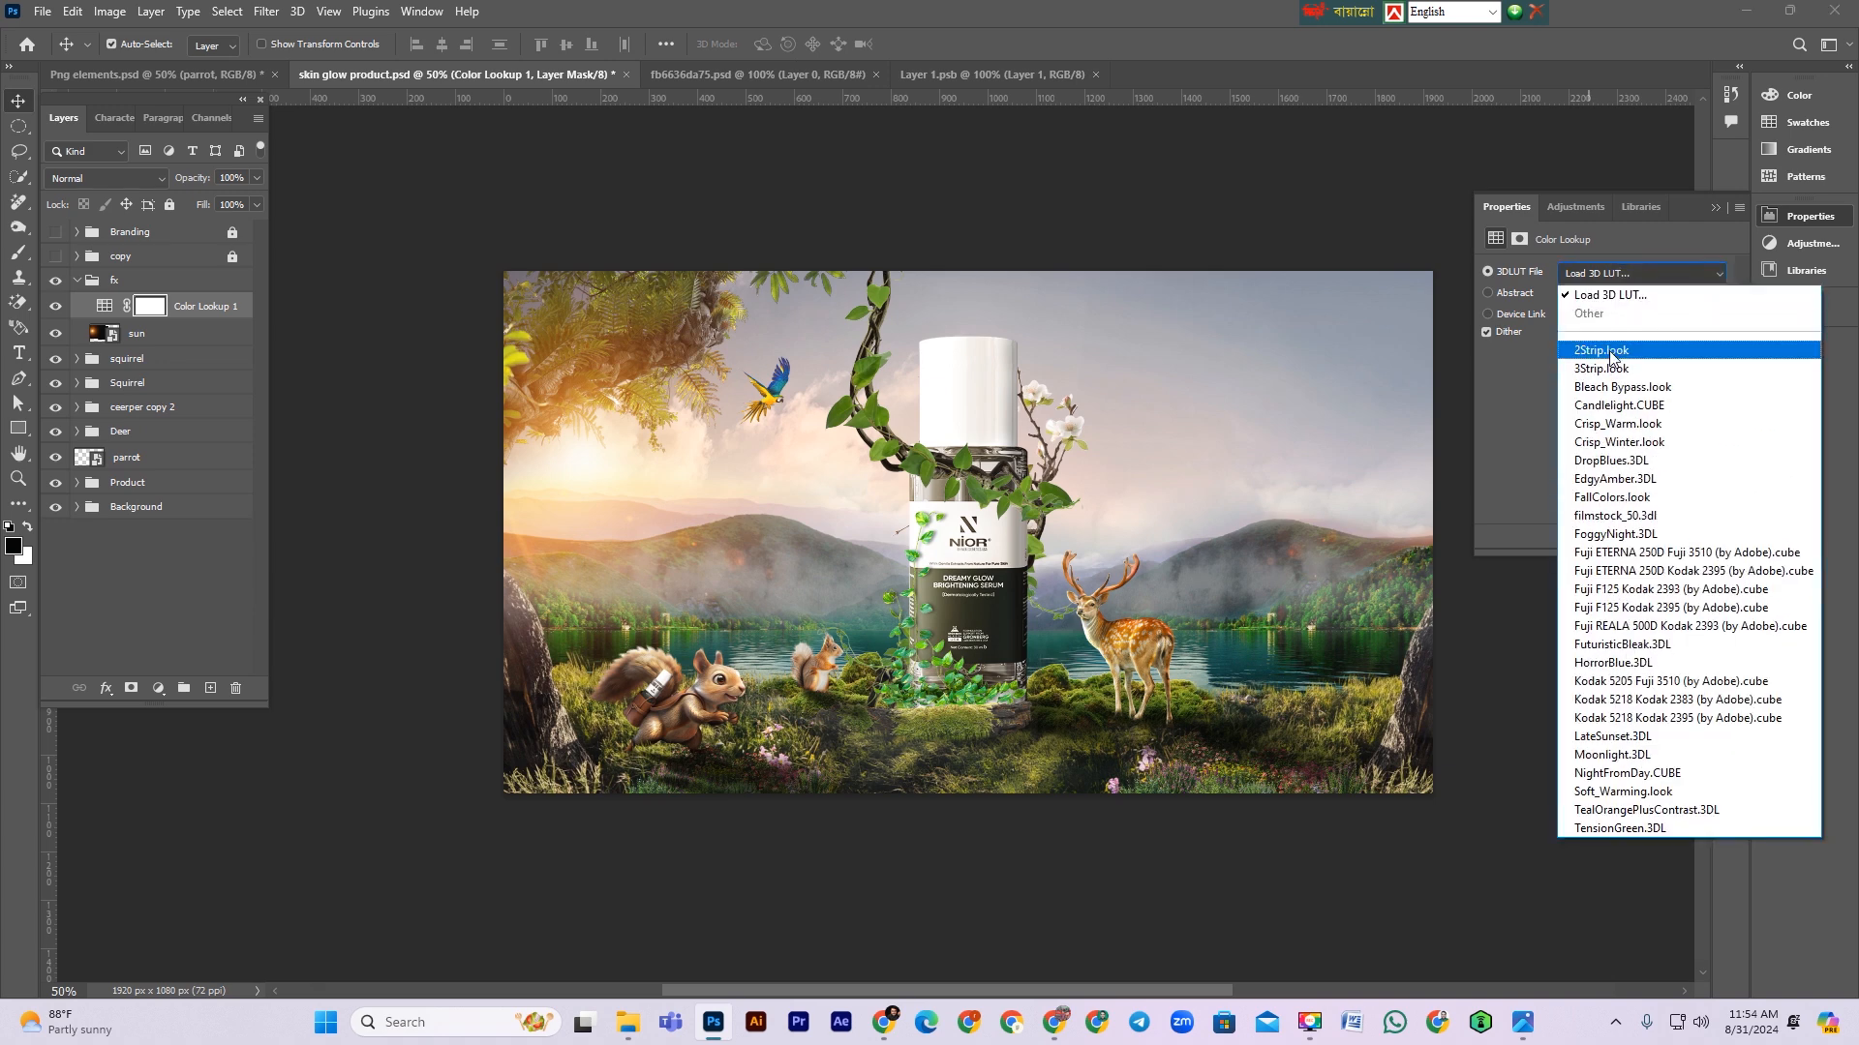
click(1606, 352)
key(Down)
key(Down)
key(Down)
key(Down)
key(Down)
key(Up)
key(Down)
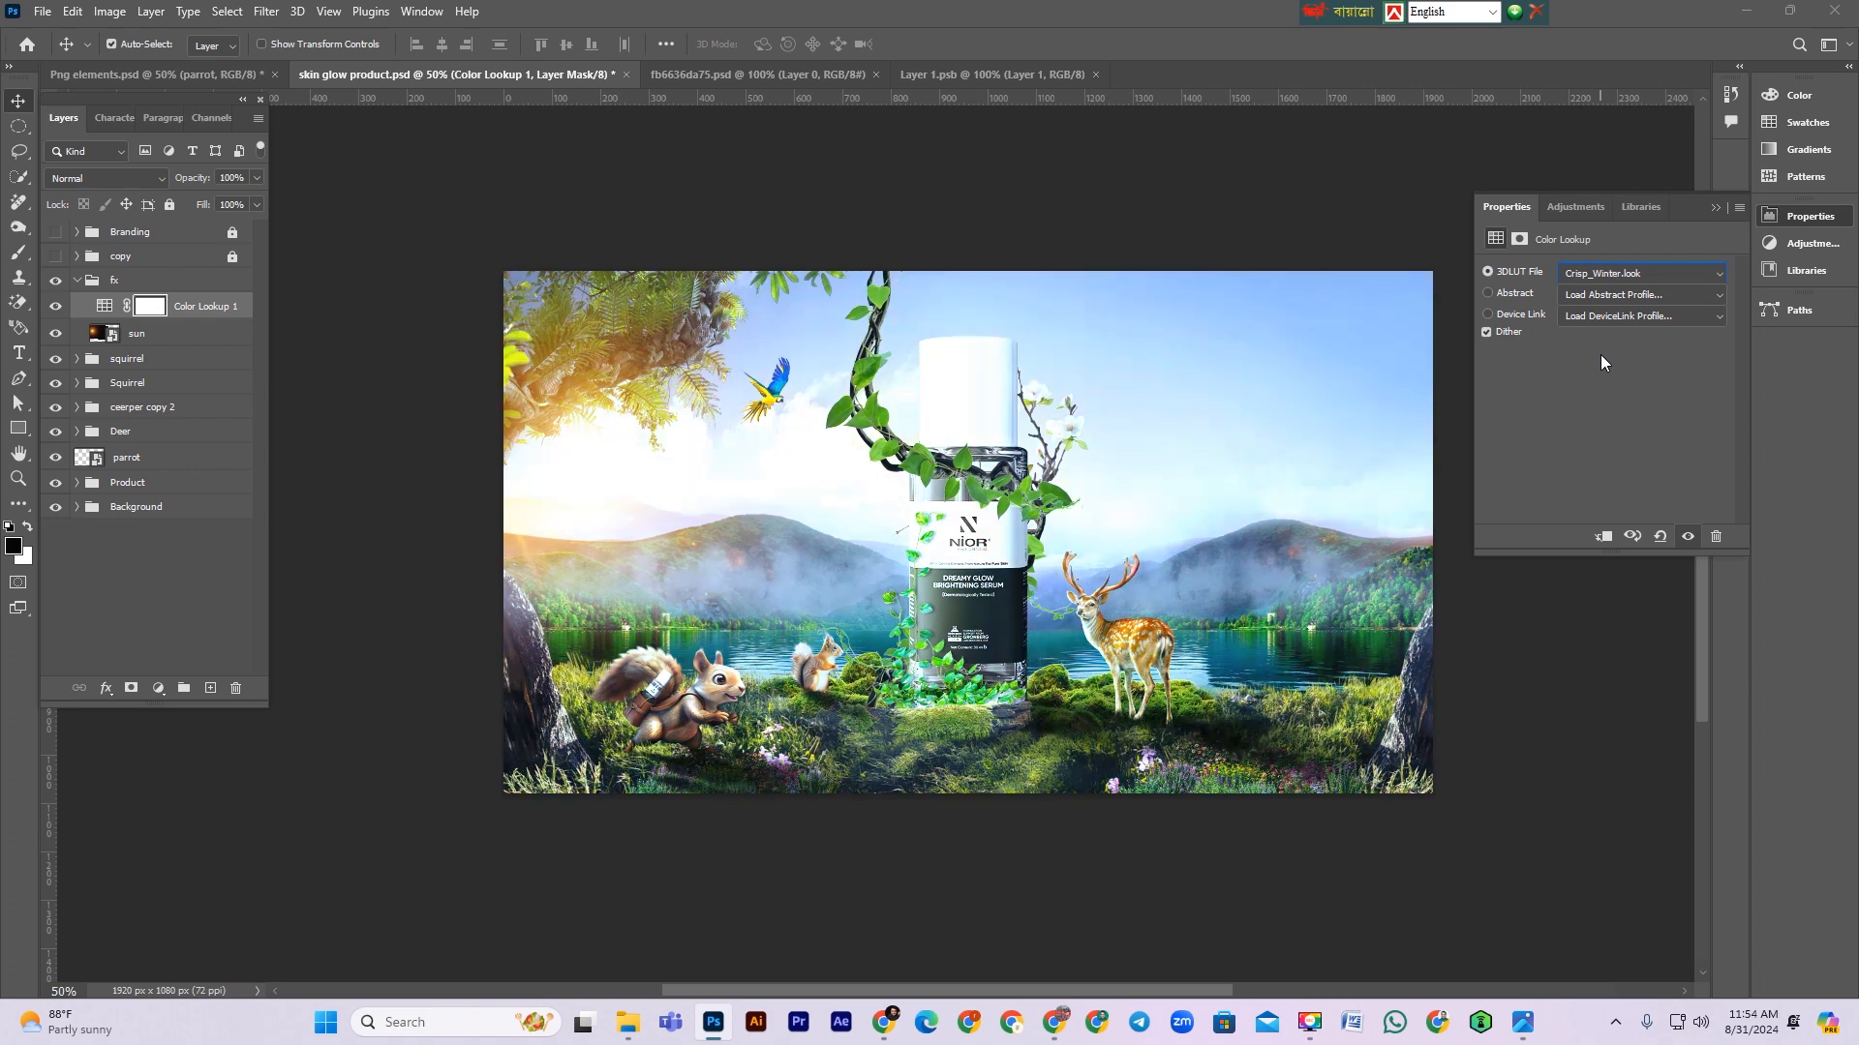
key(Down)
key(Down)
key(Down)
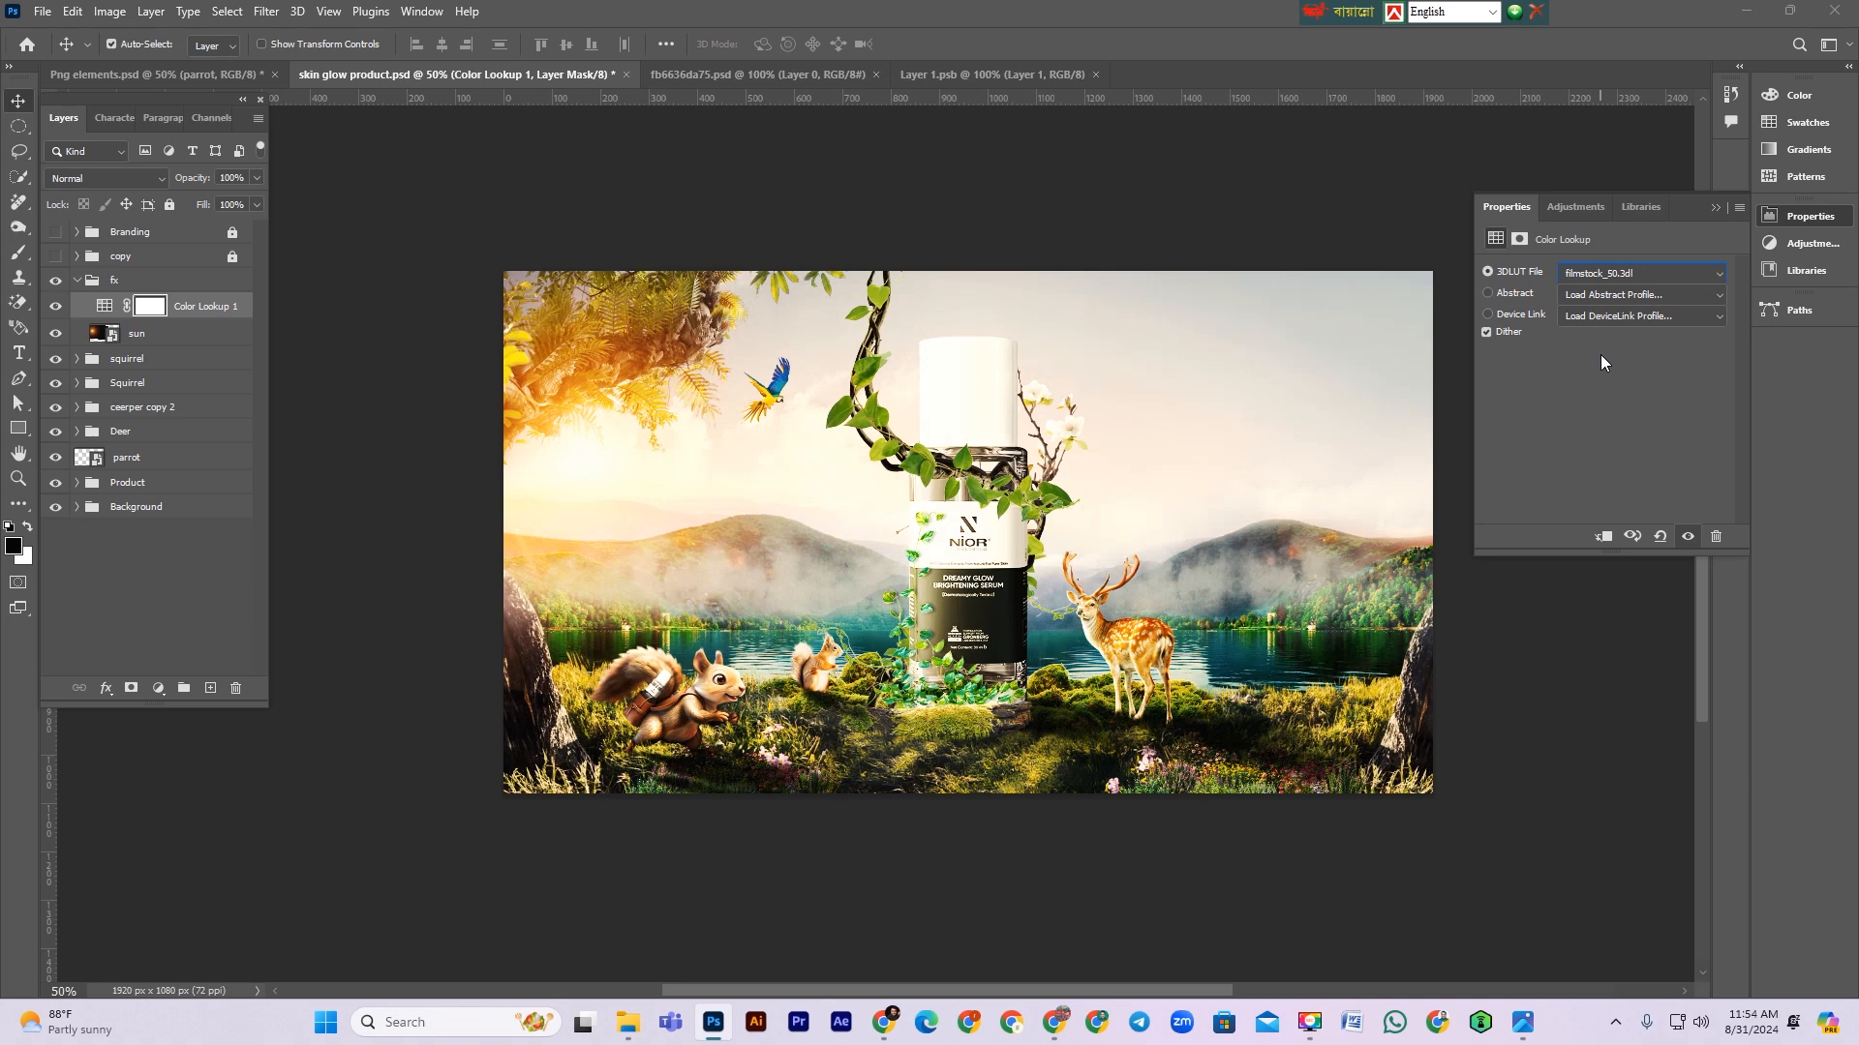
key(Down)
key(Down)
key(Down)
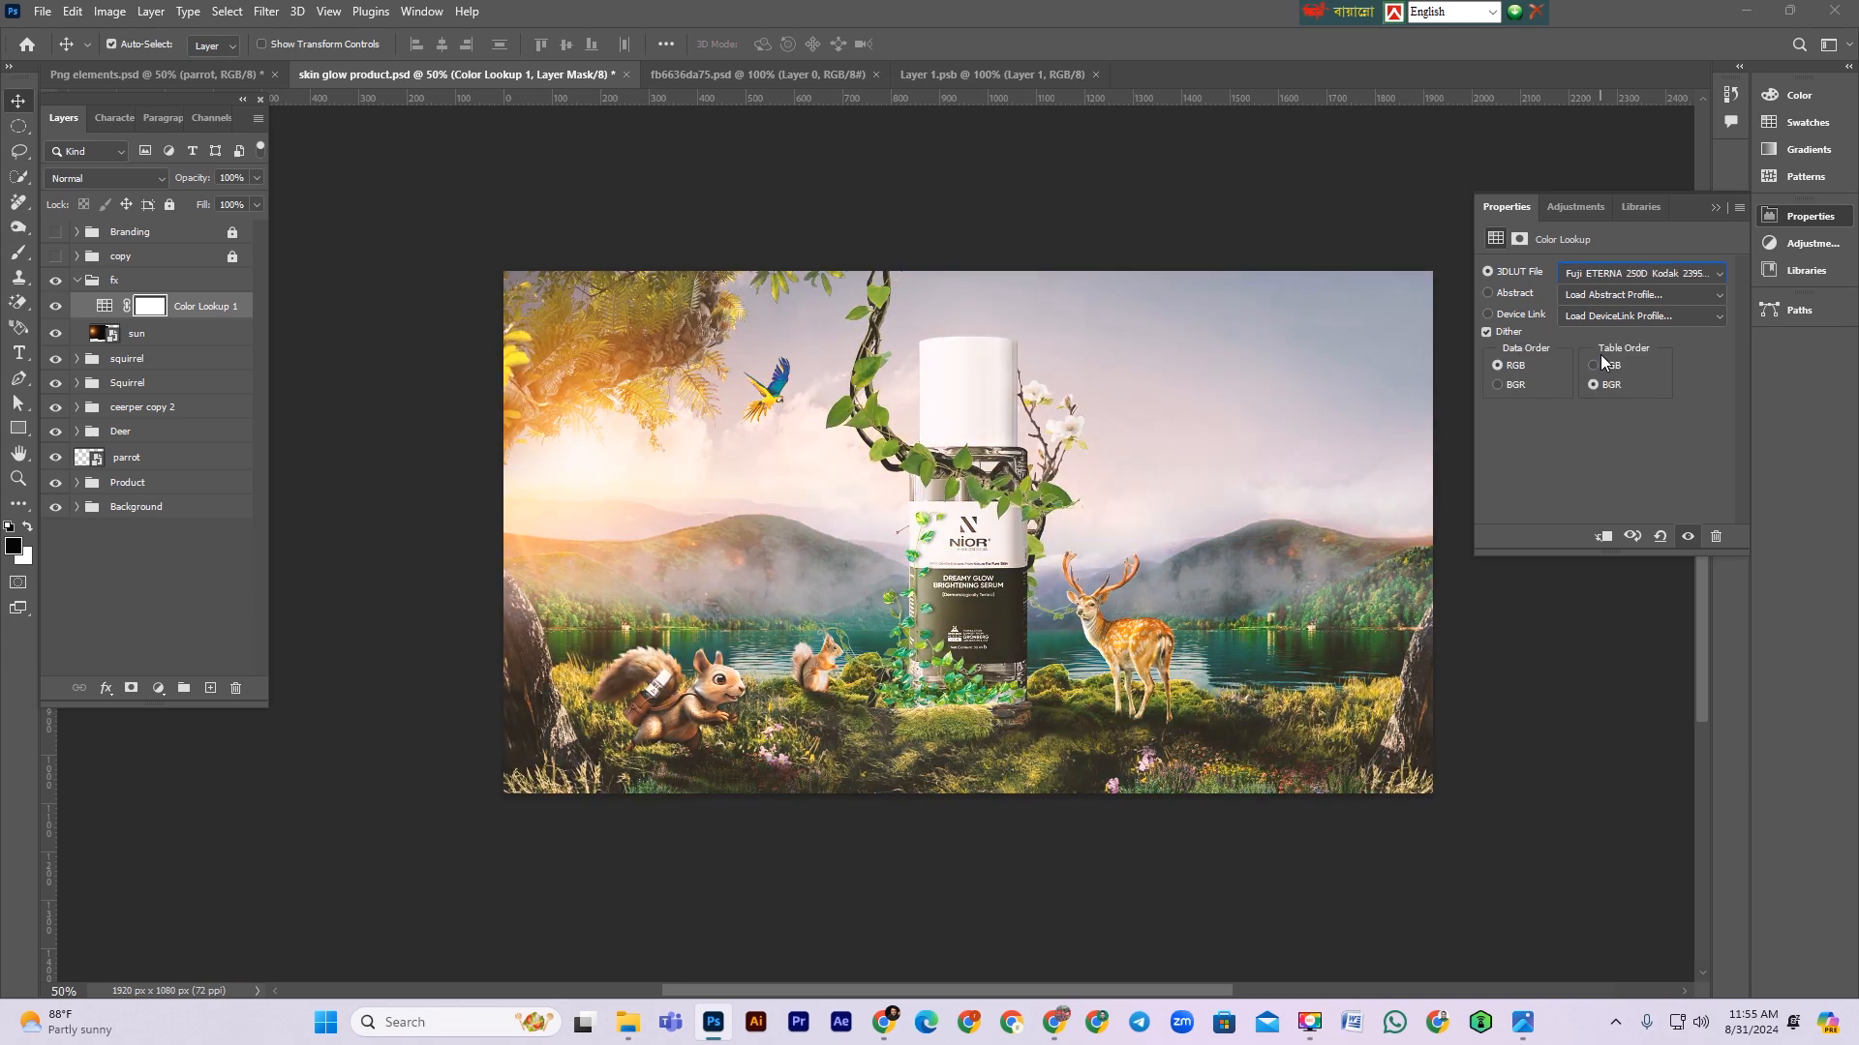
key(Down)
key(Down)
key(Down)
key(Down)
key(Down)
key(Down)
key(Down)
key(Down)
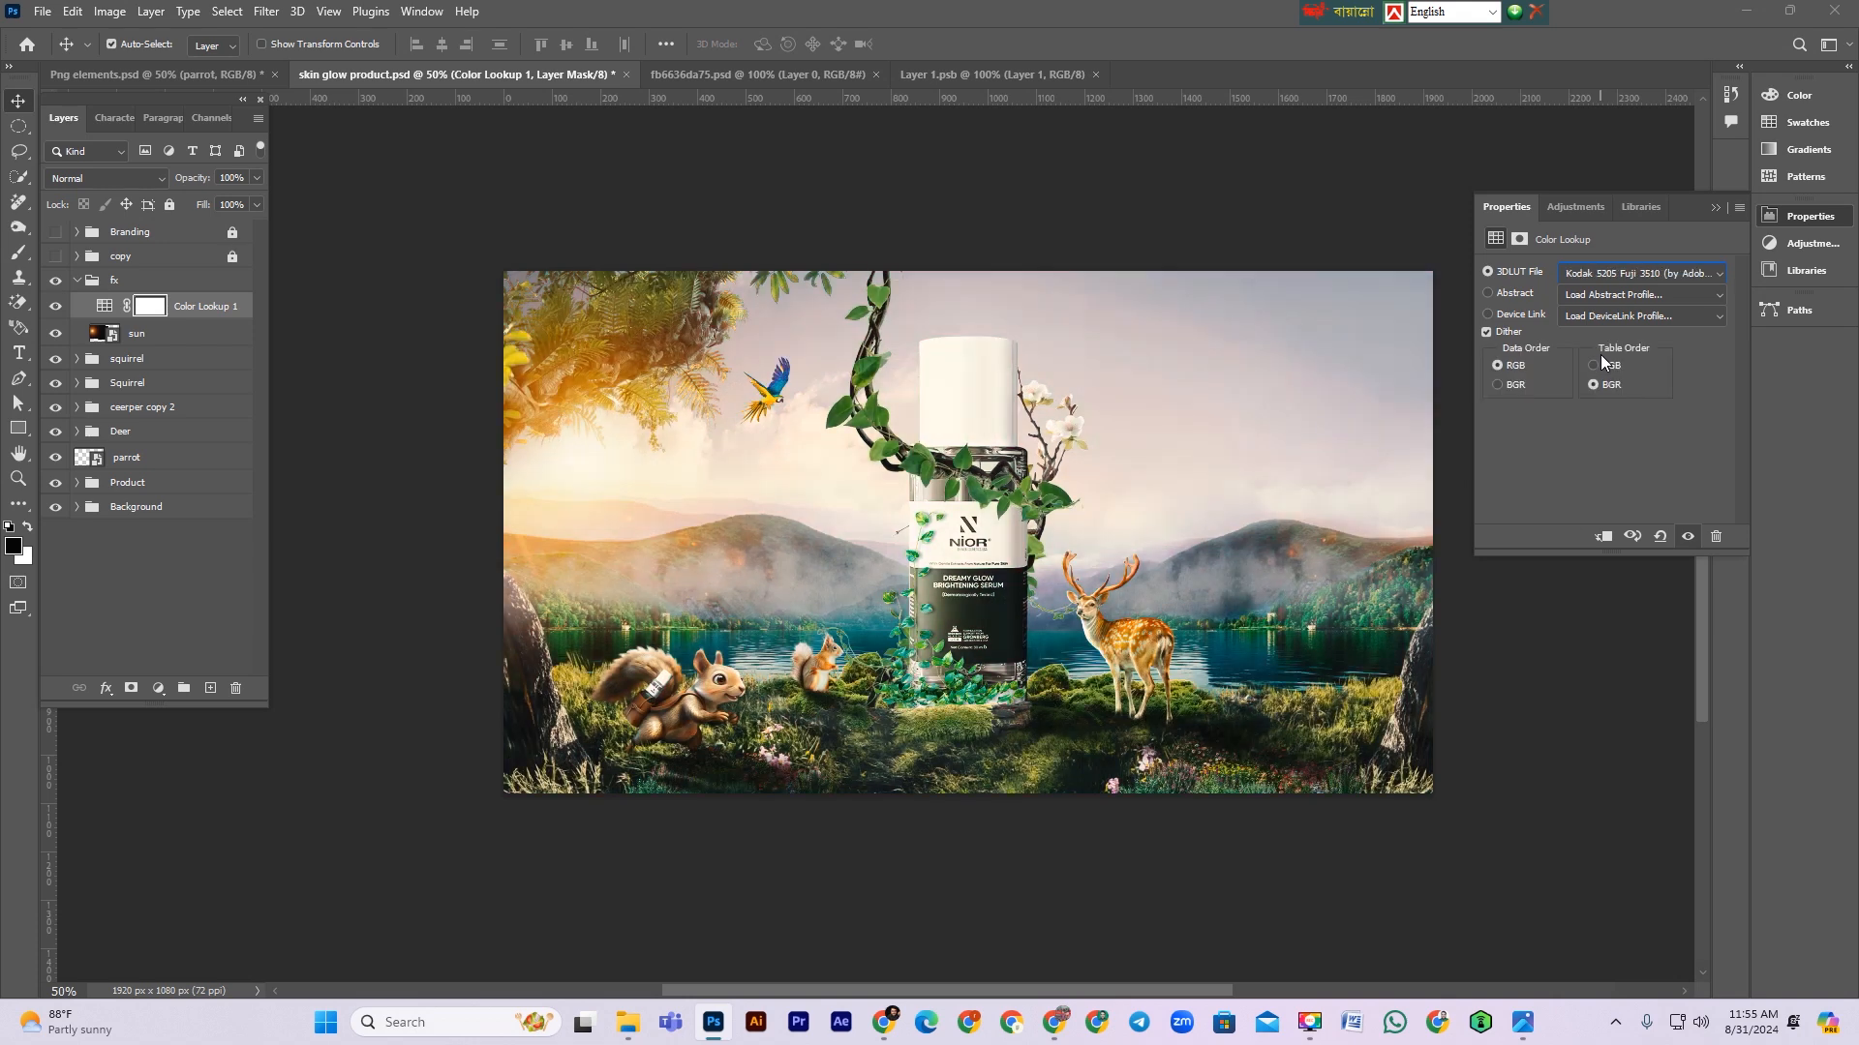
key(Down)
key(Down)
key(Down)
key(Down)
key(Down)
key(Down)
key(Down)
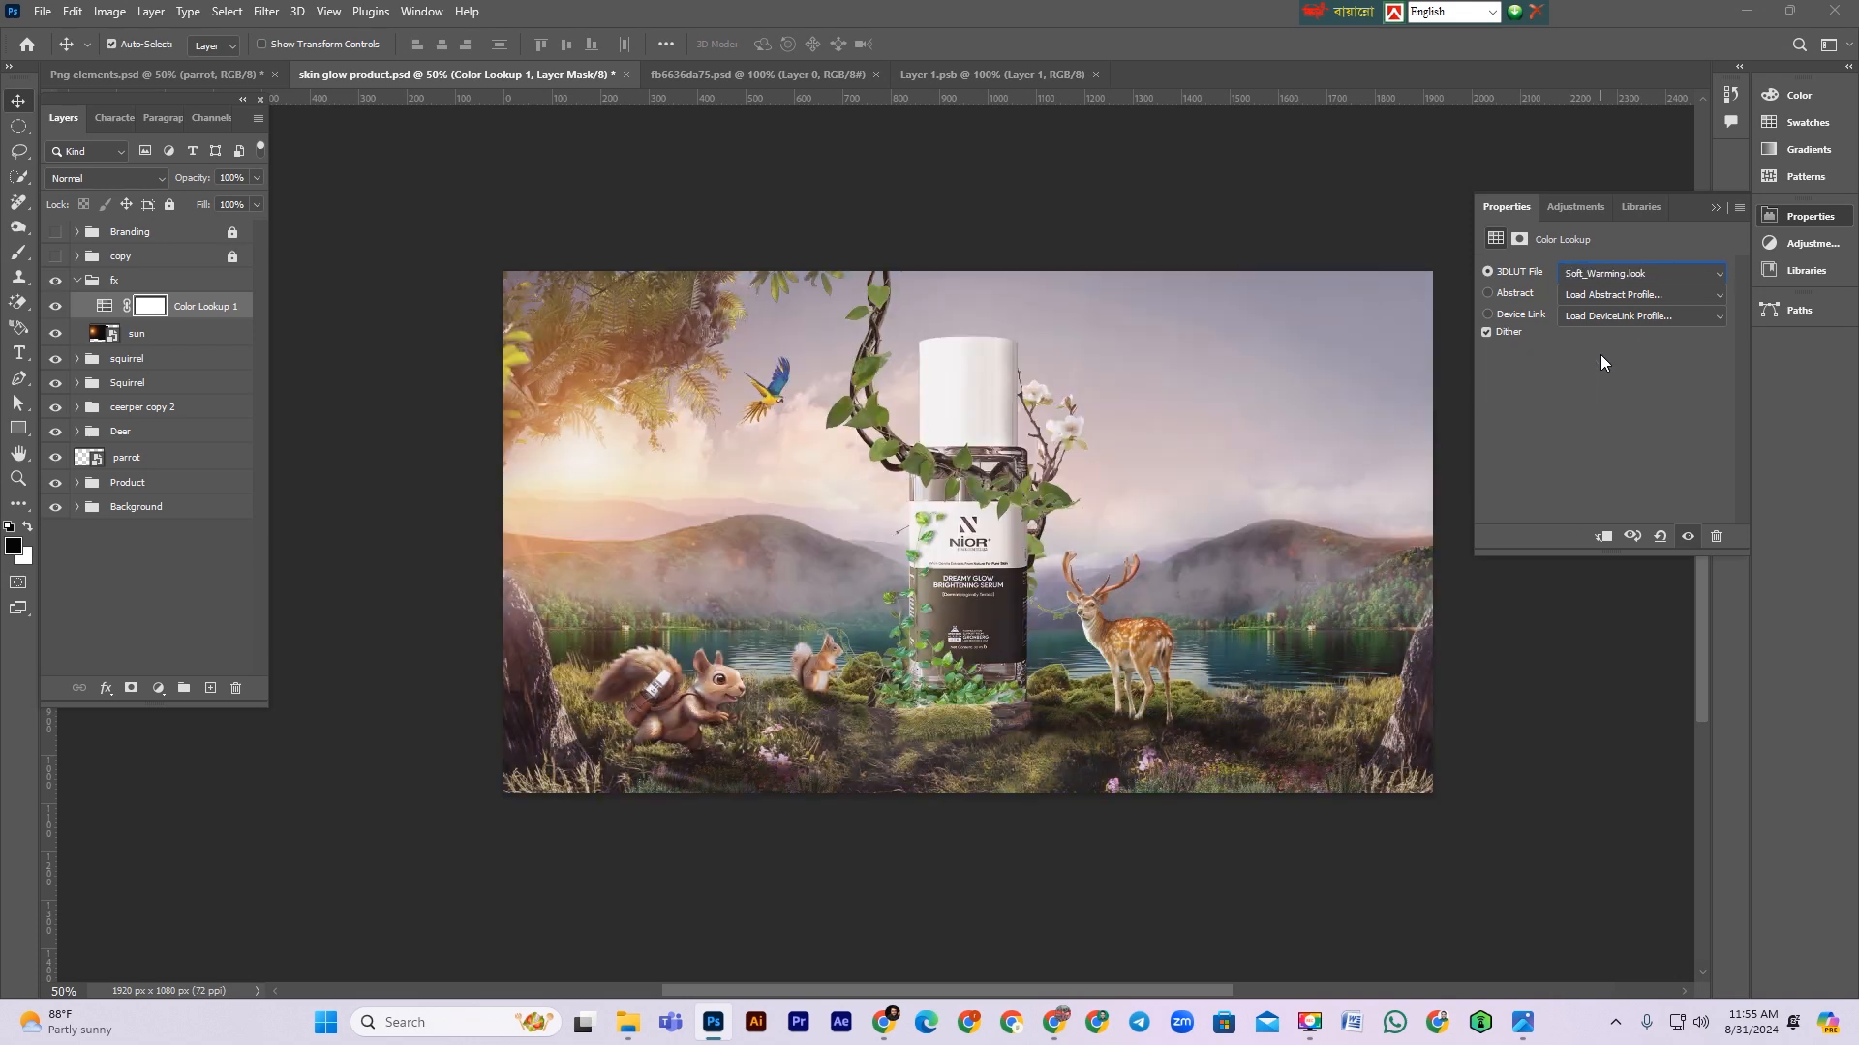
key(Up)
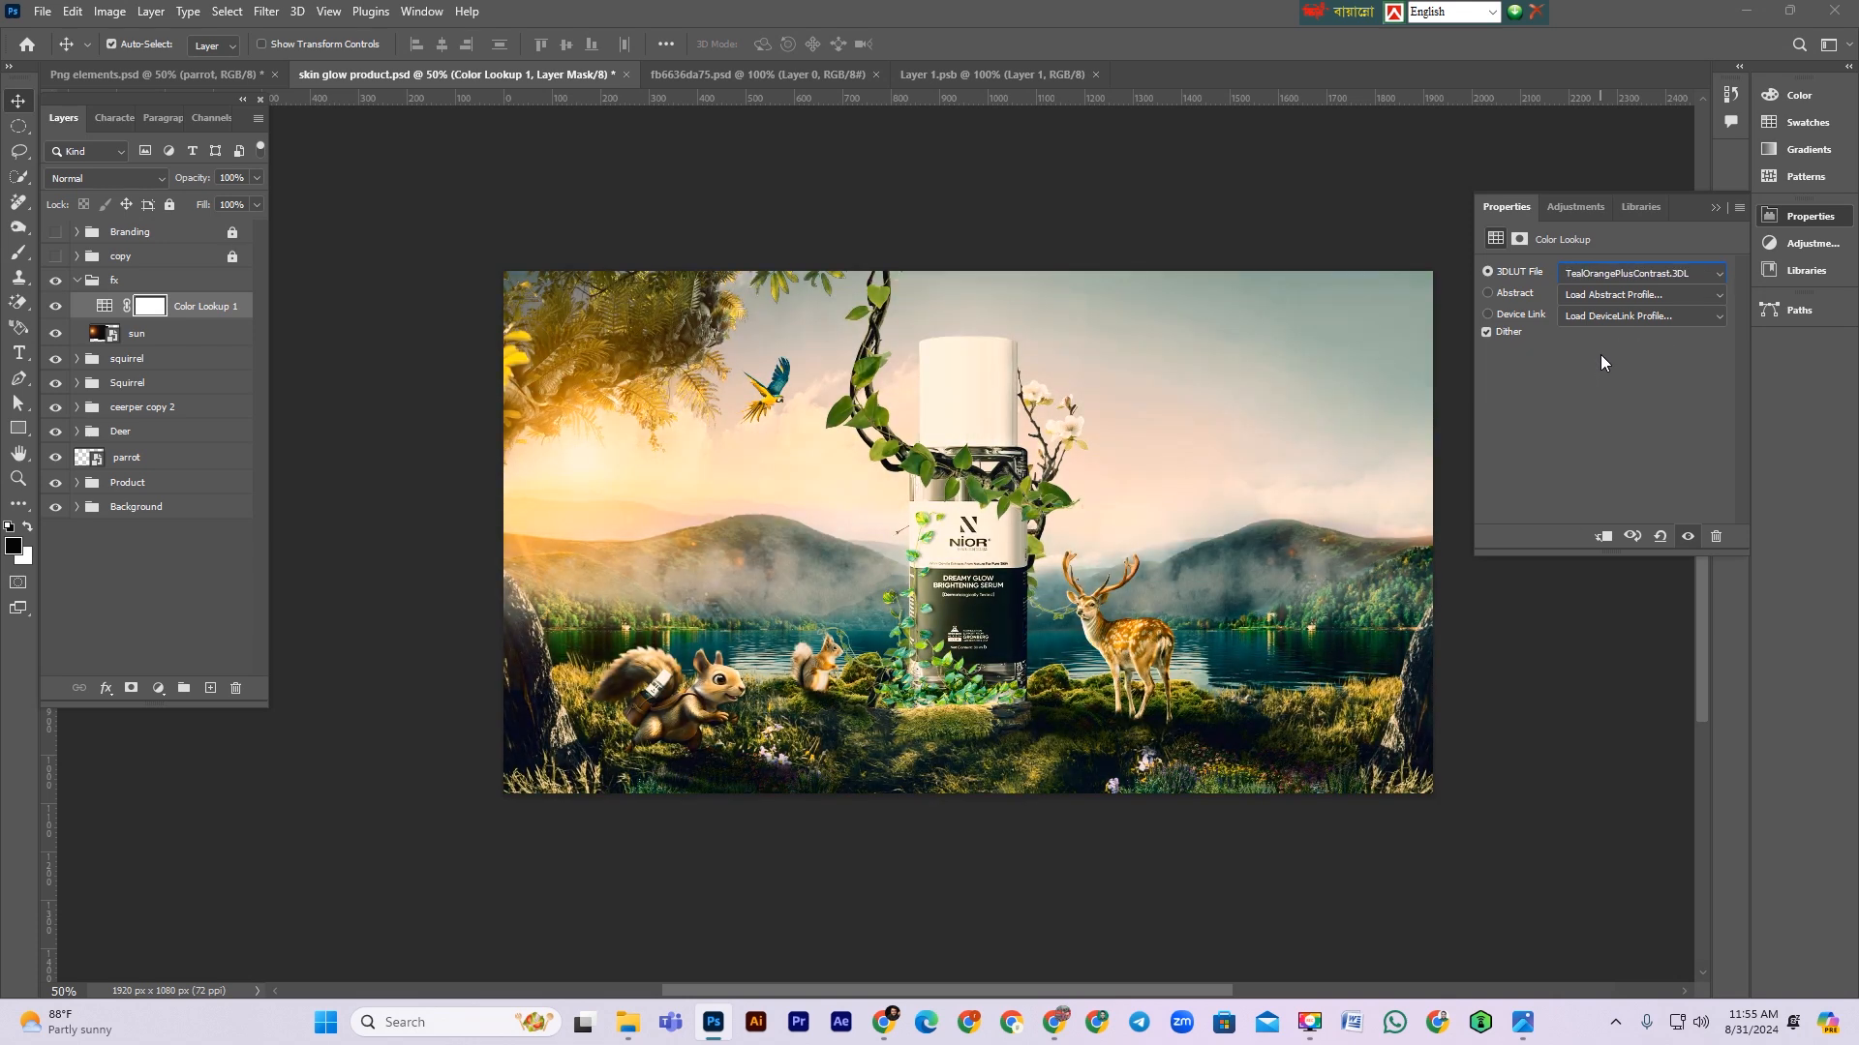
key(Up)
key(Up)
key(Up)
key(Up)
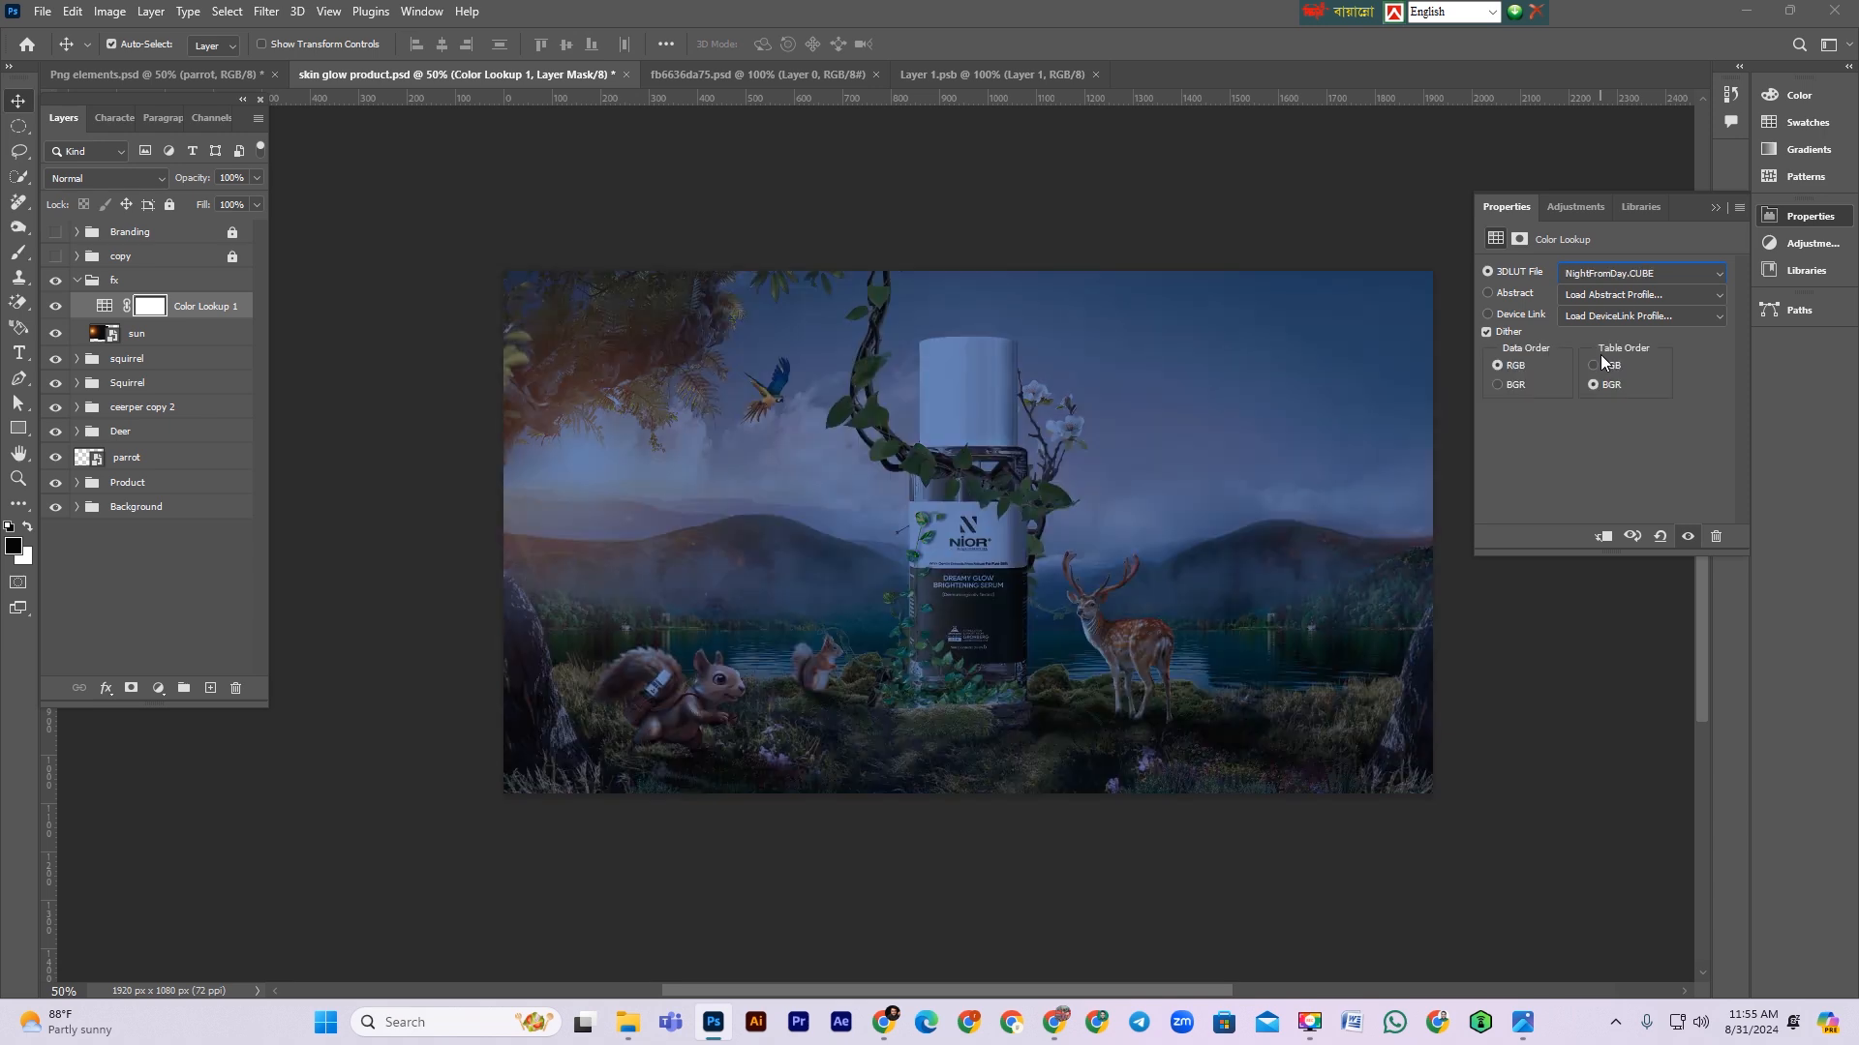
key(Up)
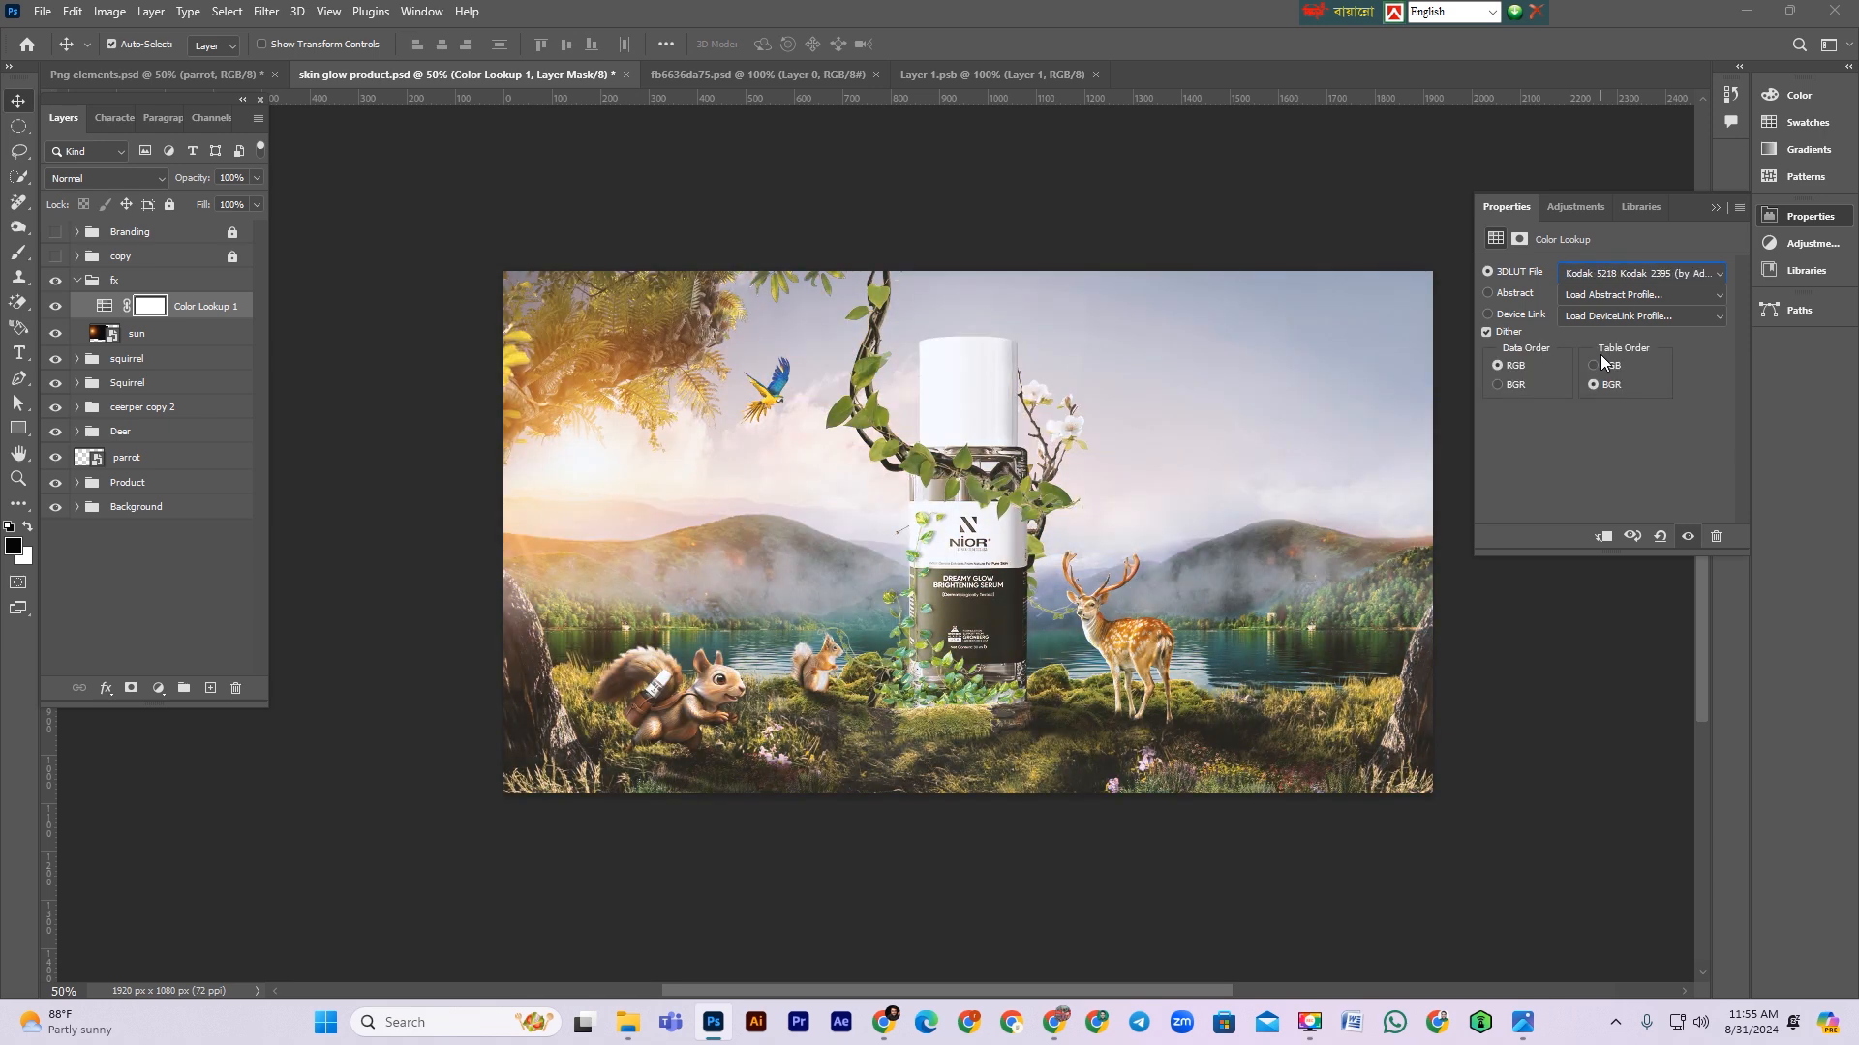
key(Up)
key(Up)
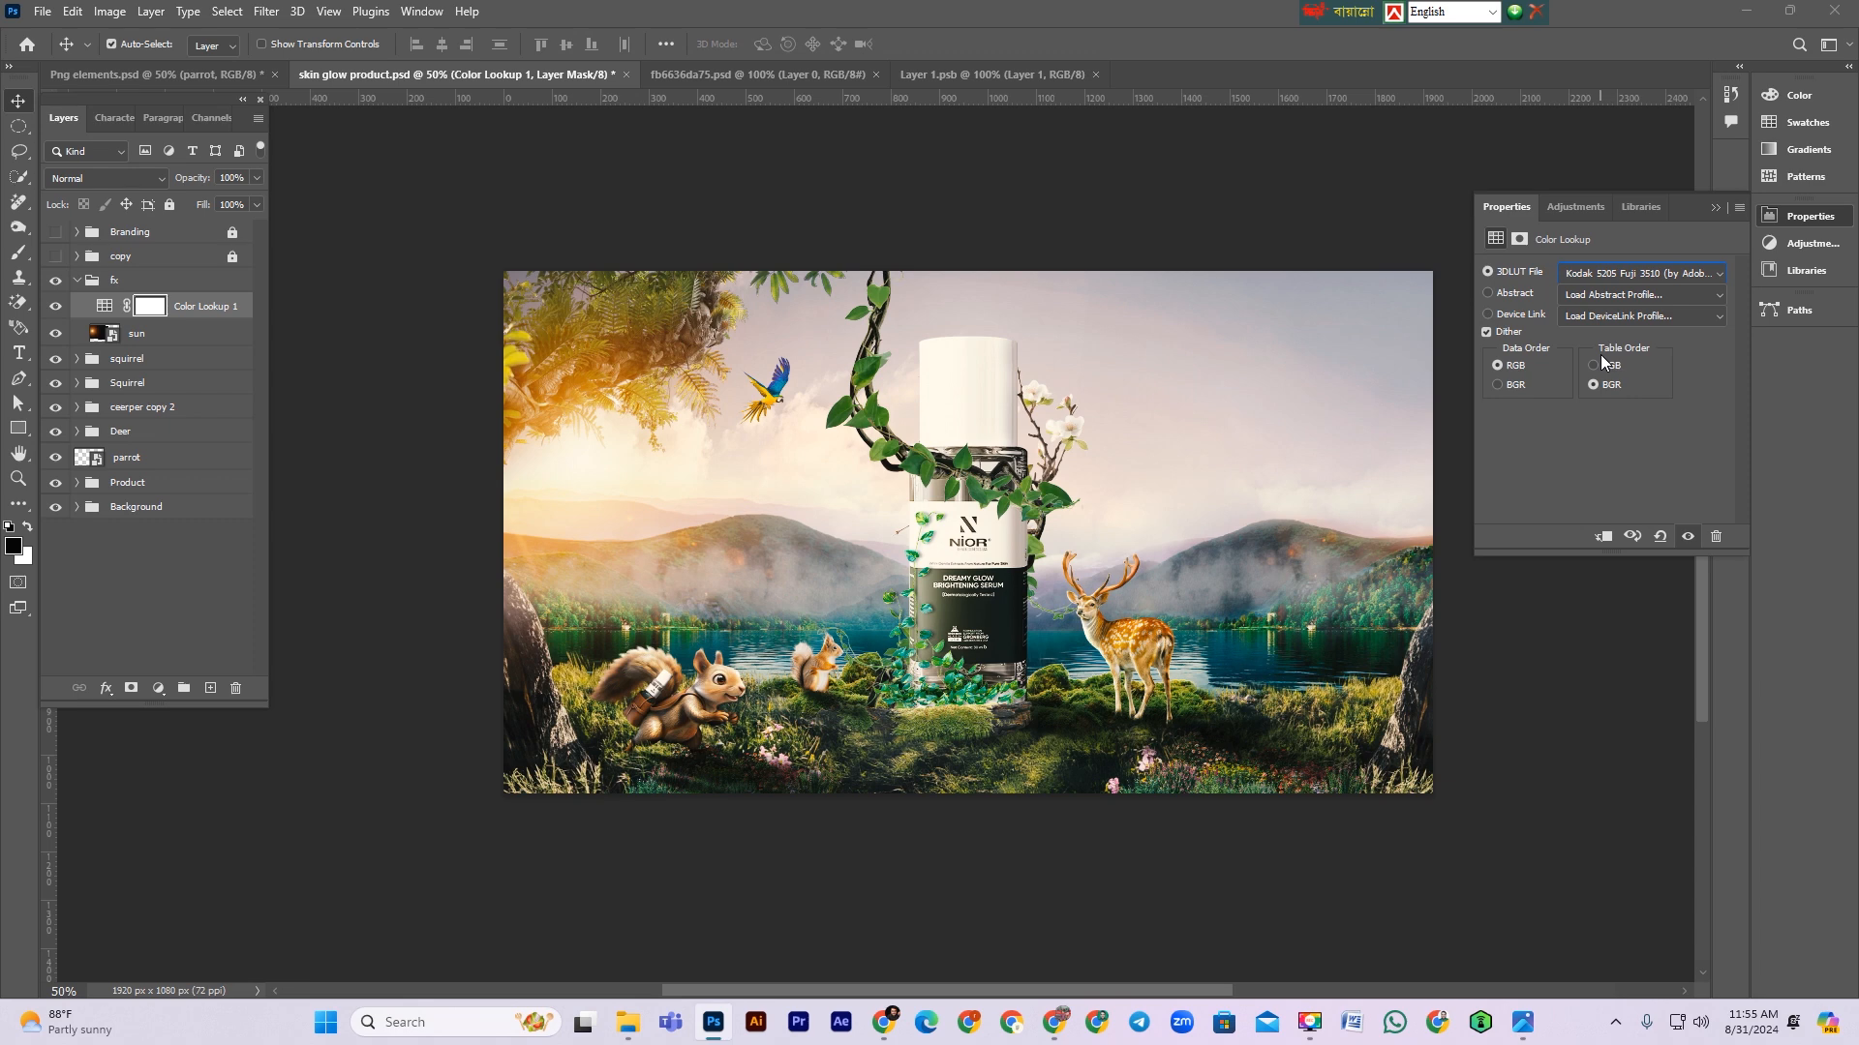
key(Up)
key(Up)
key(Up)
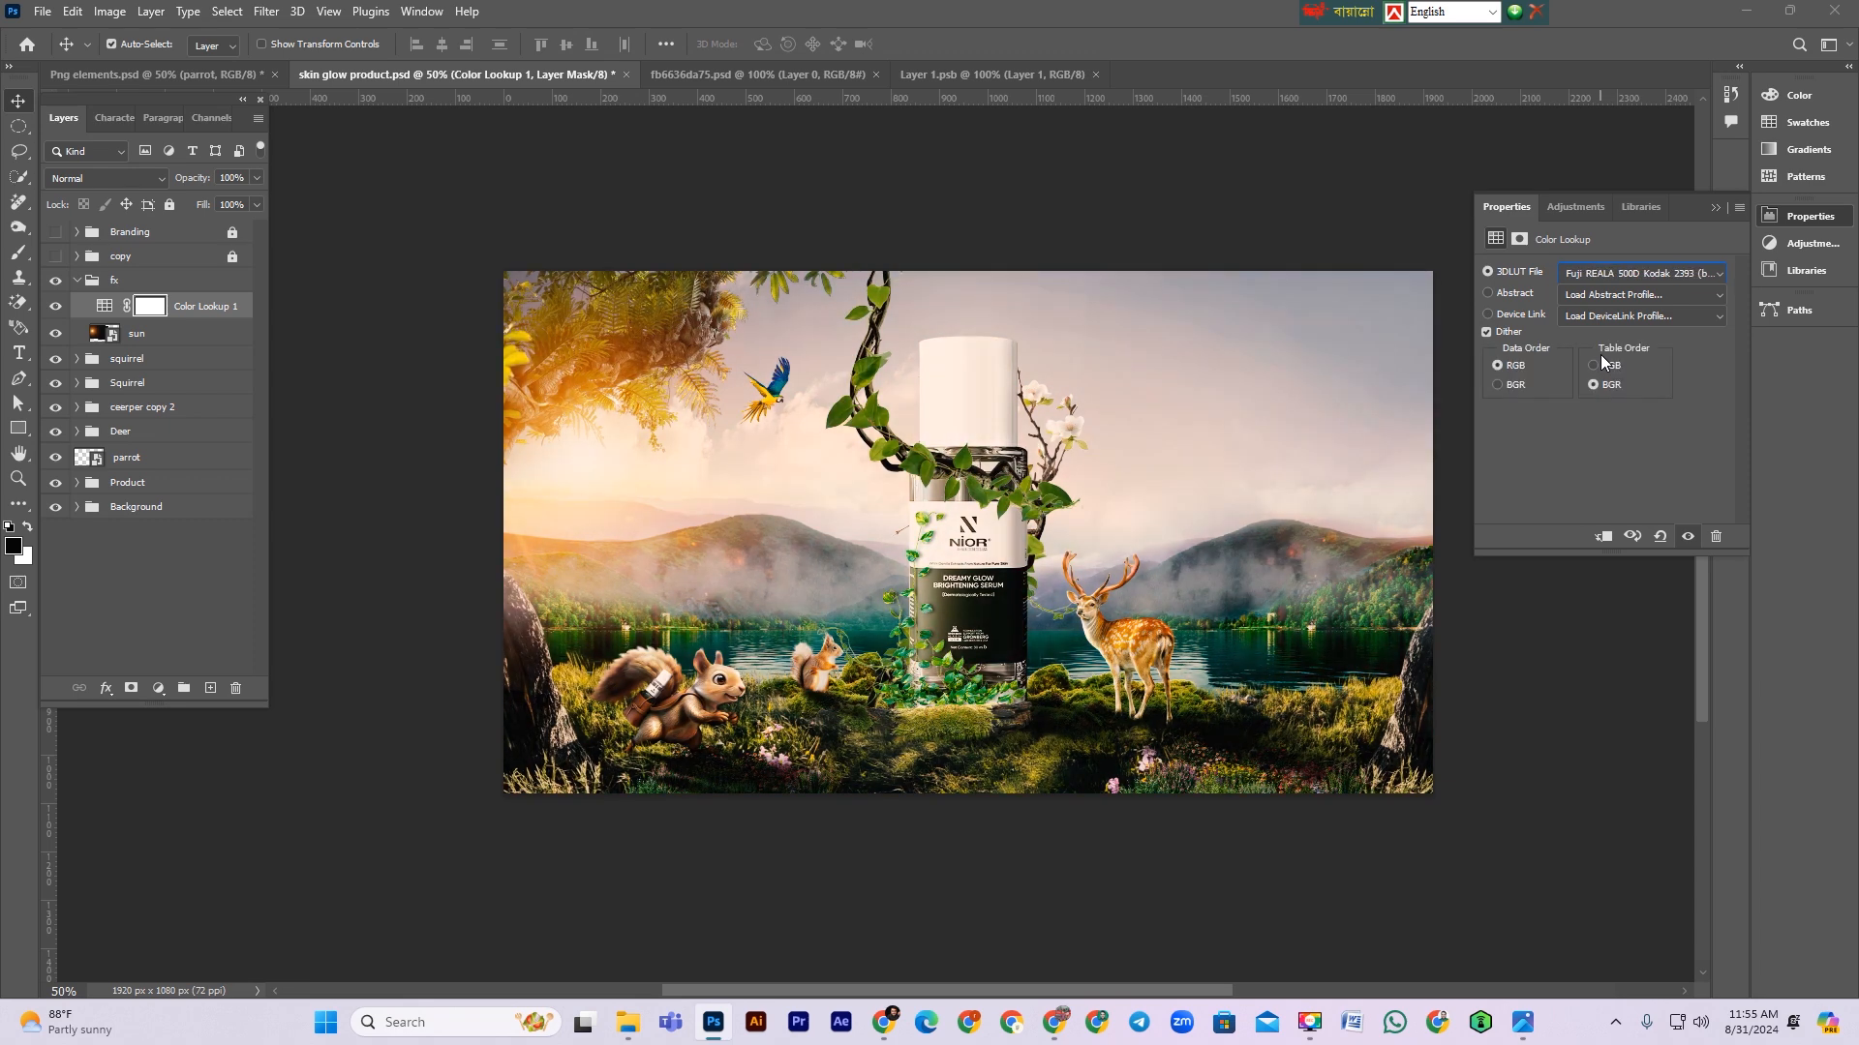
key(Up)
key(Up)
key(Up)
key(Up)
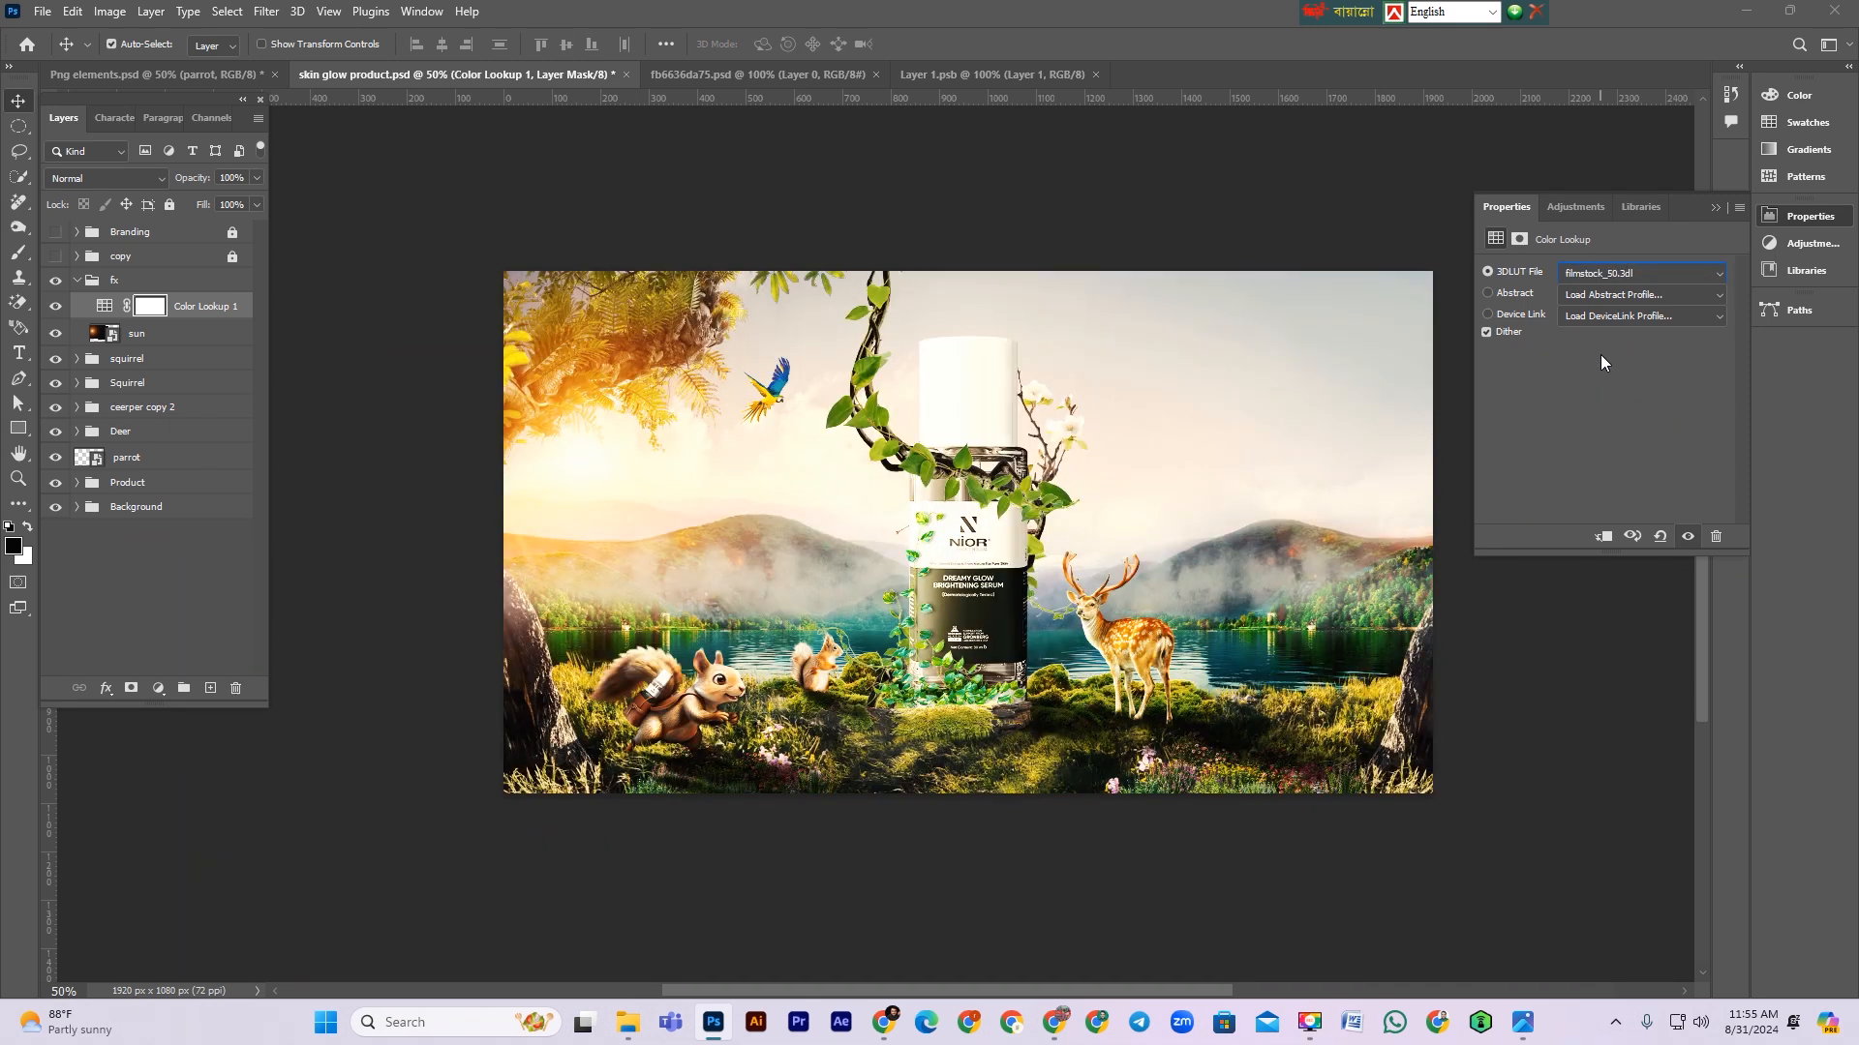
Step: Lower the Color Lookup layer's opacity to 39%, toggling it to compare
click(205, 308)
drag(194, 178, 141, 183)
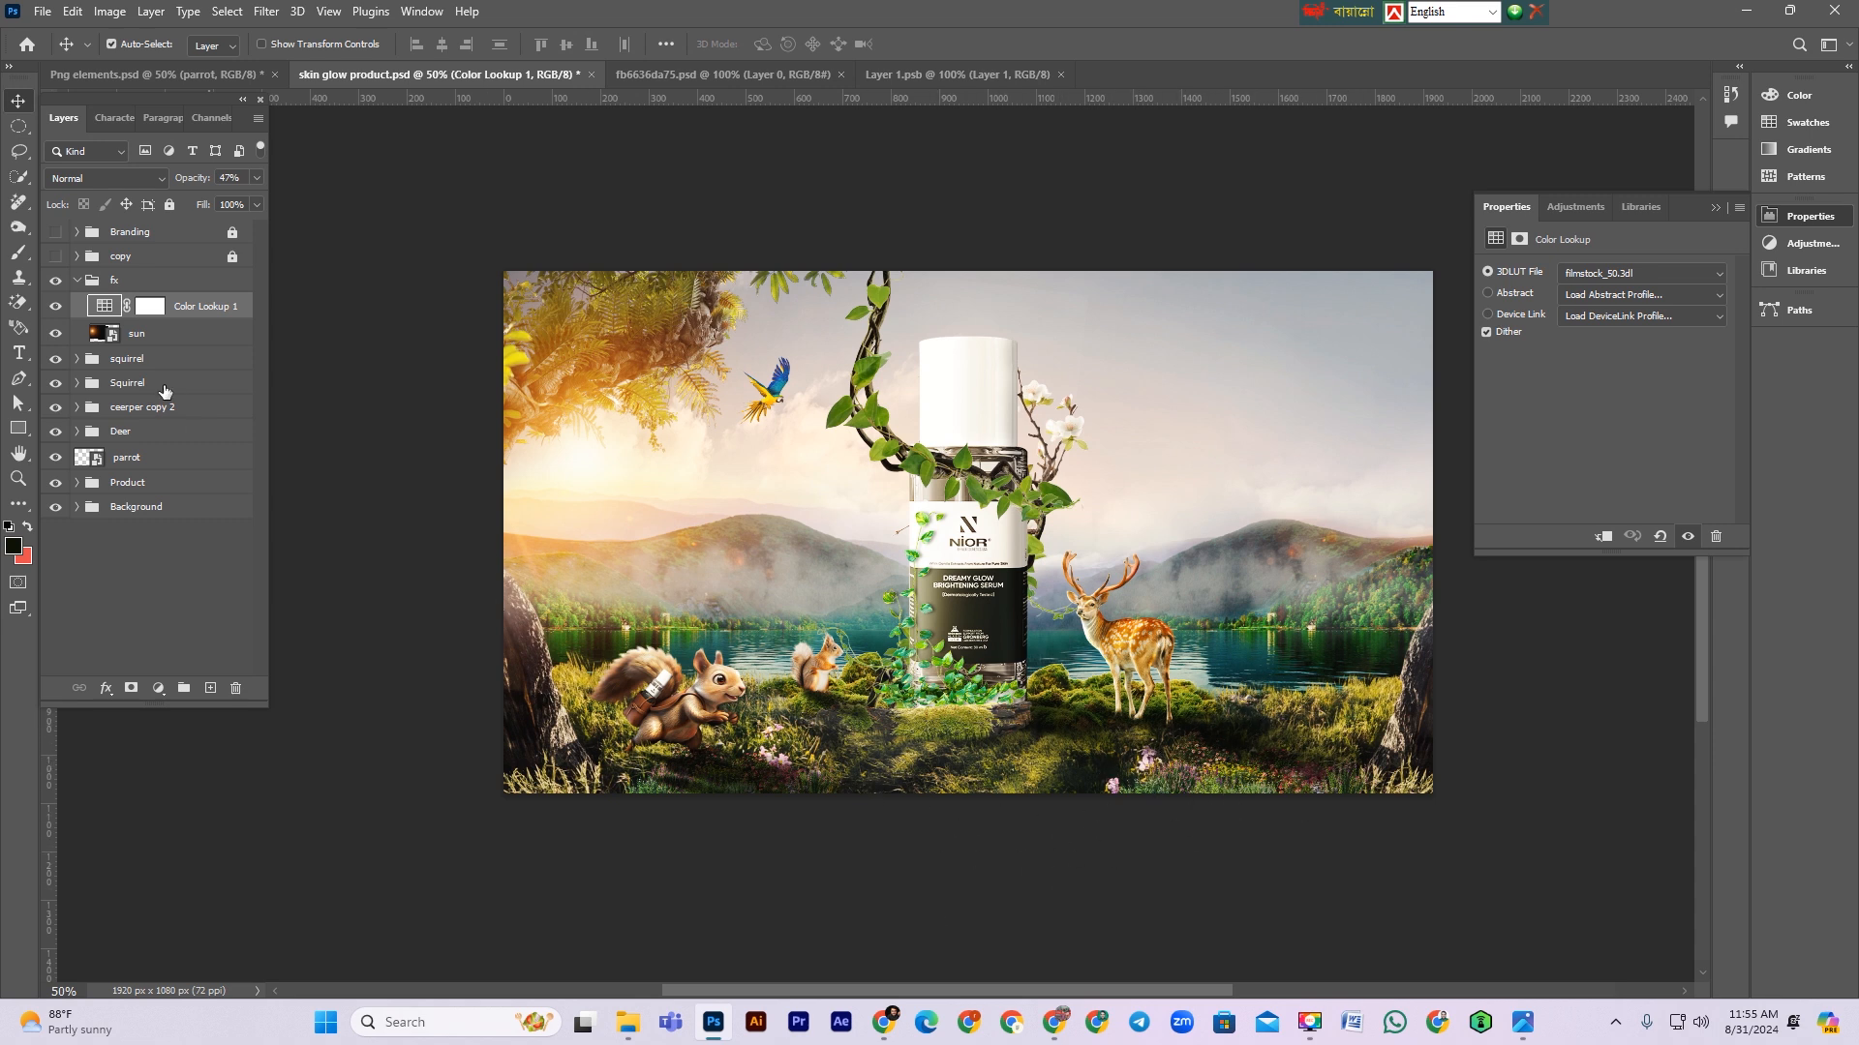
click(57, 309)
click(57, 309)
click(57, 309)
click(57, 309)
drag(200, 184, 194, 182)
Step: Add a Vibrance adjustment in the fx group with vibrance +14 and saturation +2
click(159, 687)
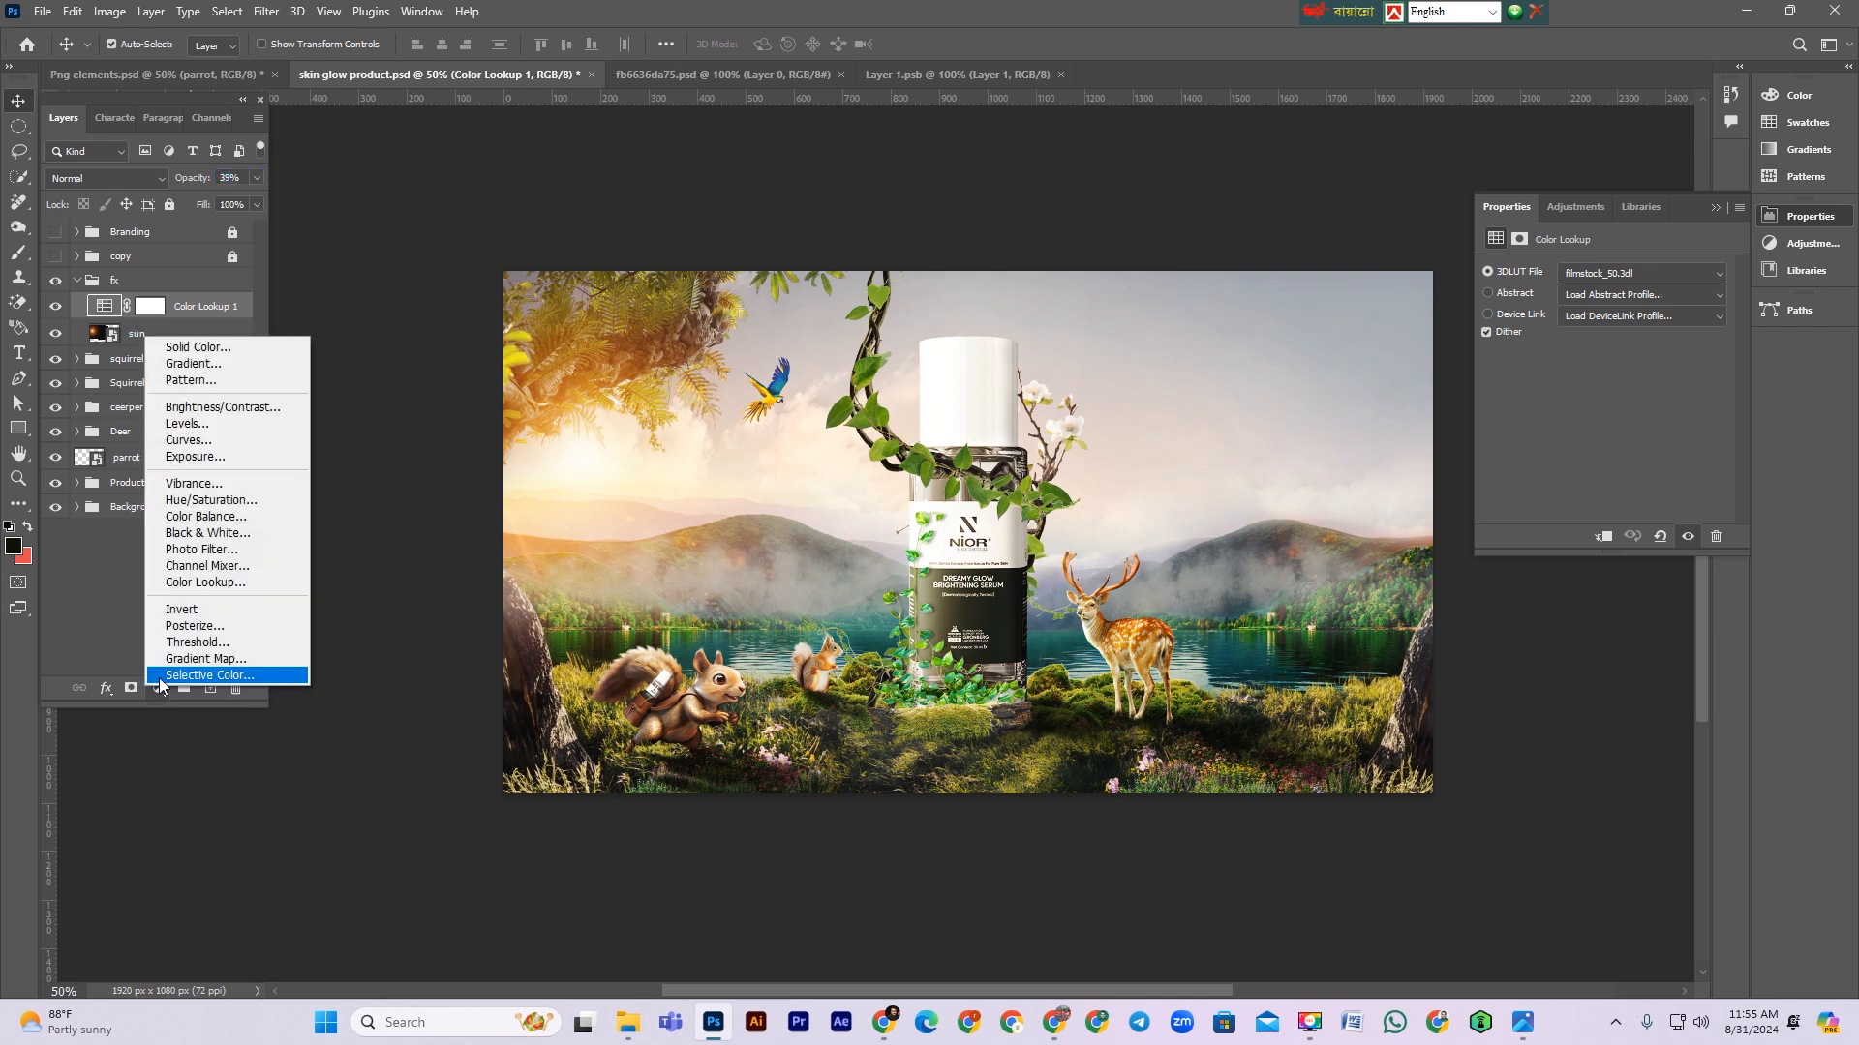
click(260, 484)
mouse_move(1605, 289)
mouse_down()
mouse_move(1635, 323)
mouse_move(1591, 327)
mouse_move(1606, 318)
mouse_up()
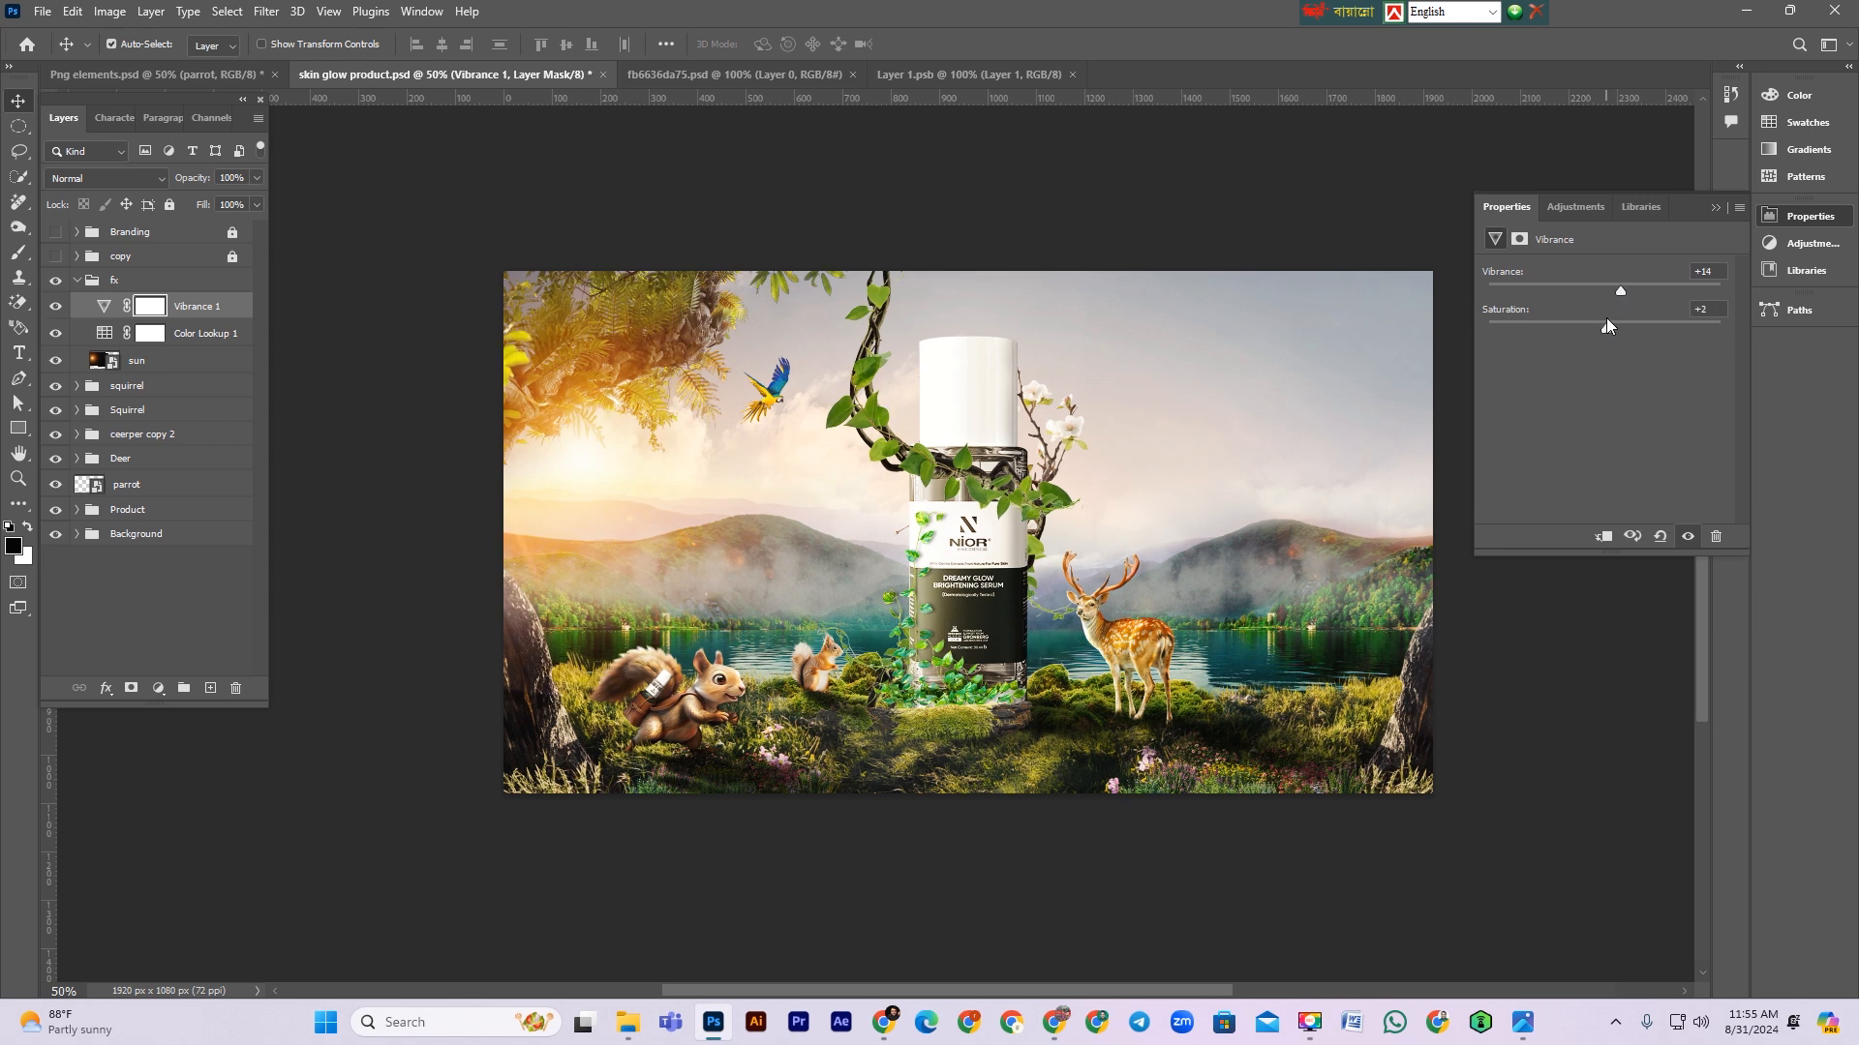
Step: Add a Photo Filter adjustment and set its filter colour to white (ffffff)
click(159, 688)
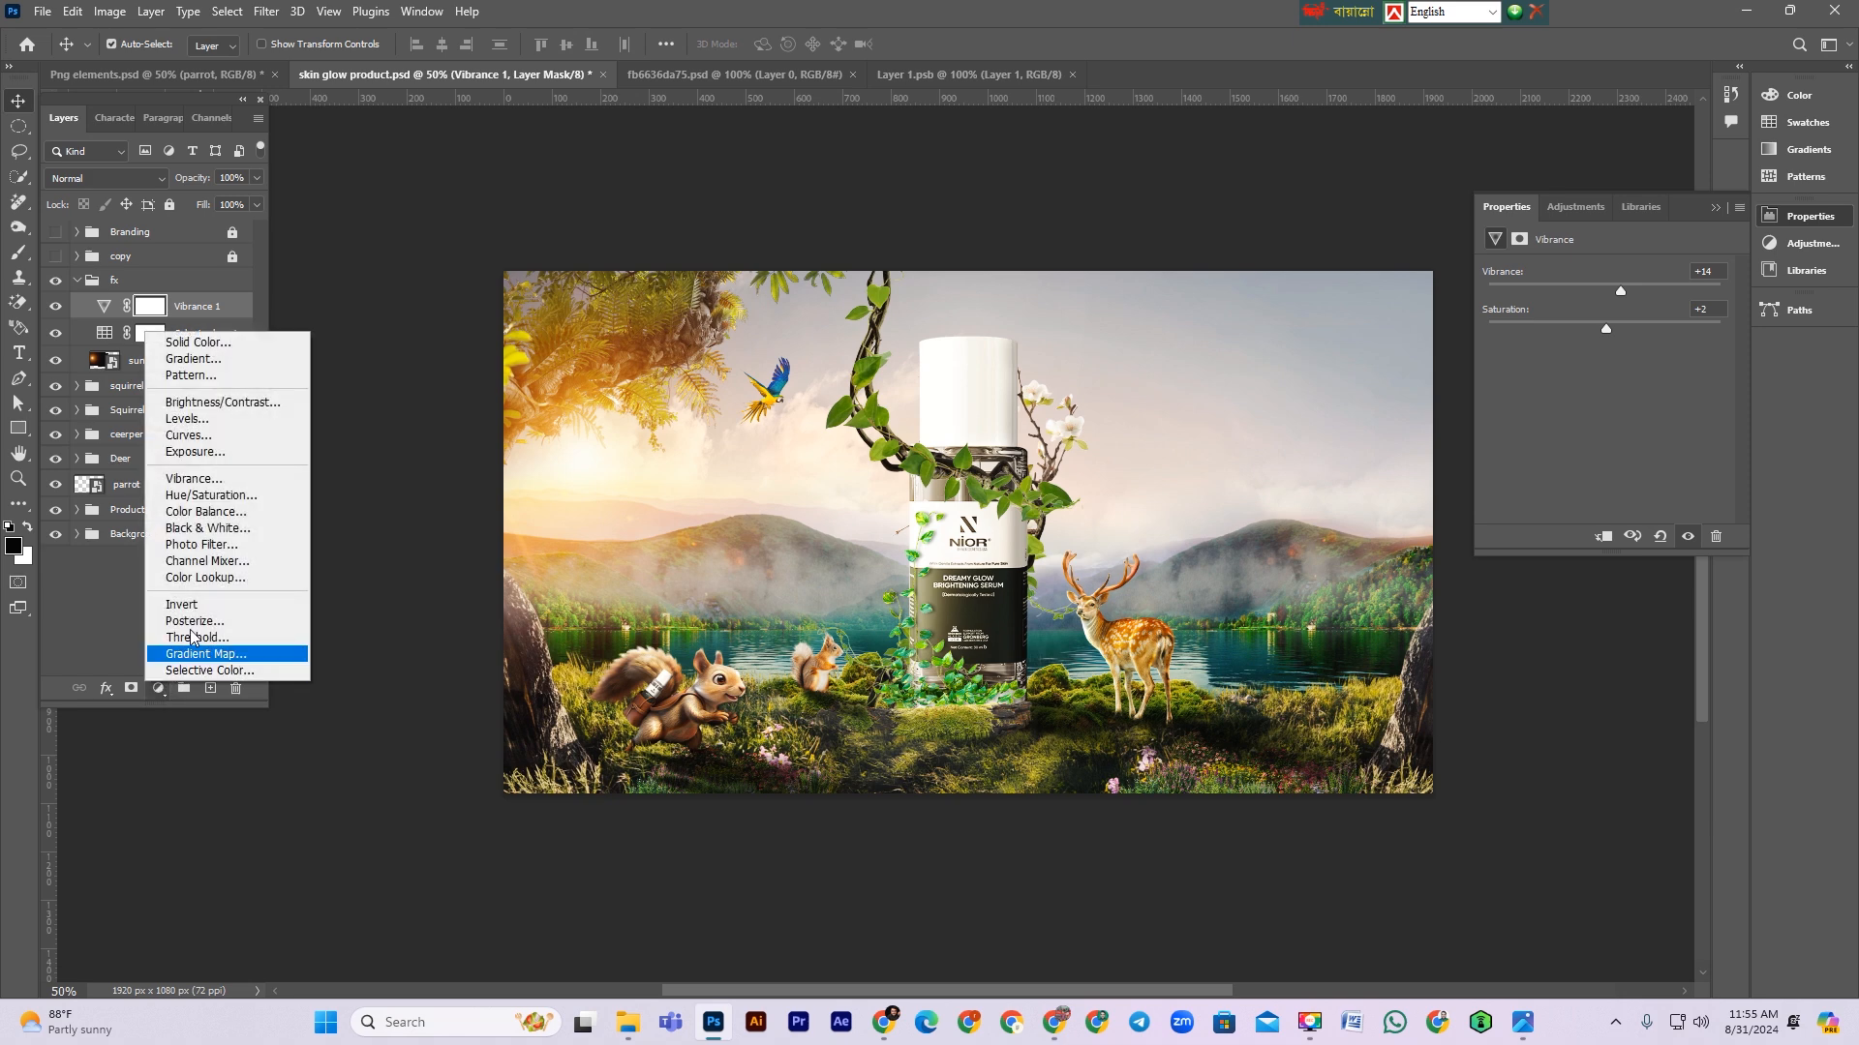
click(247, 545)
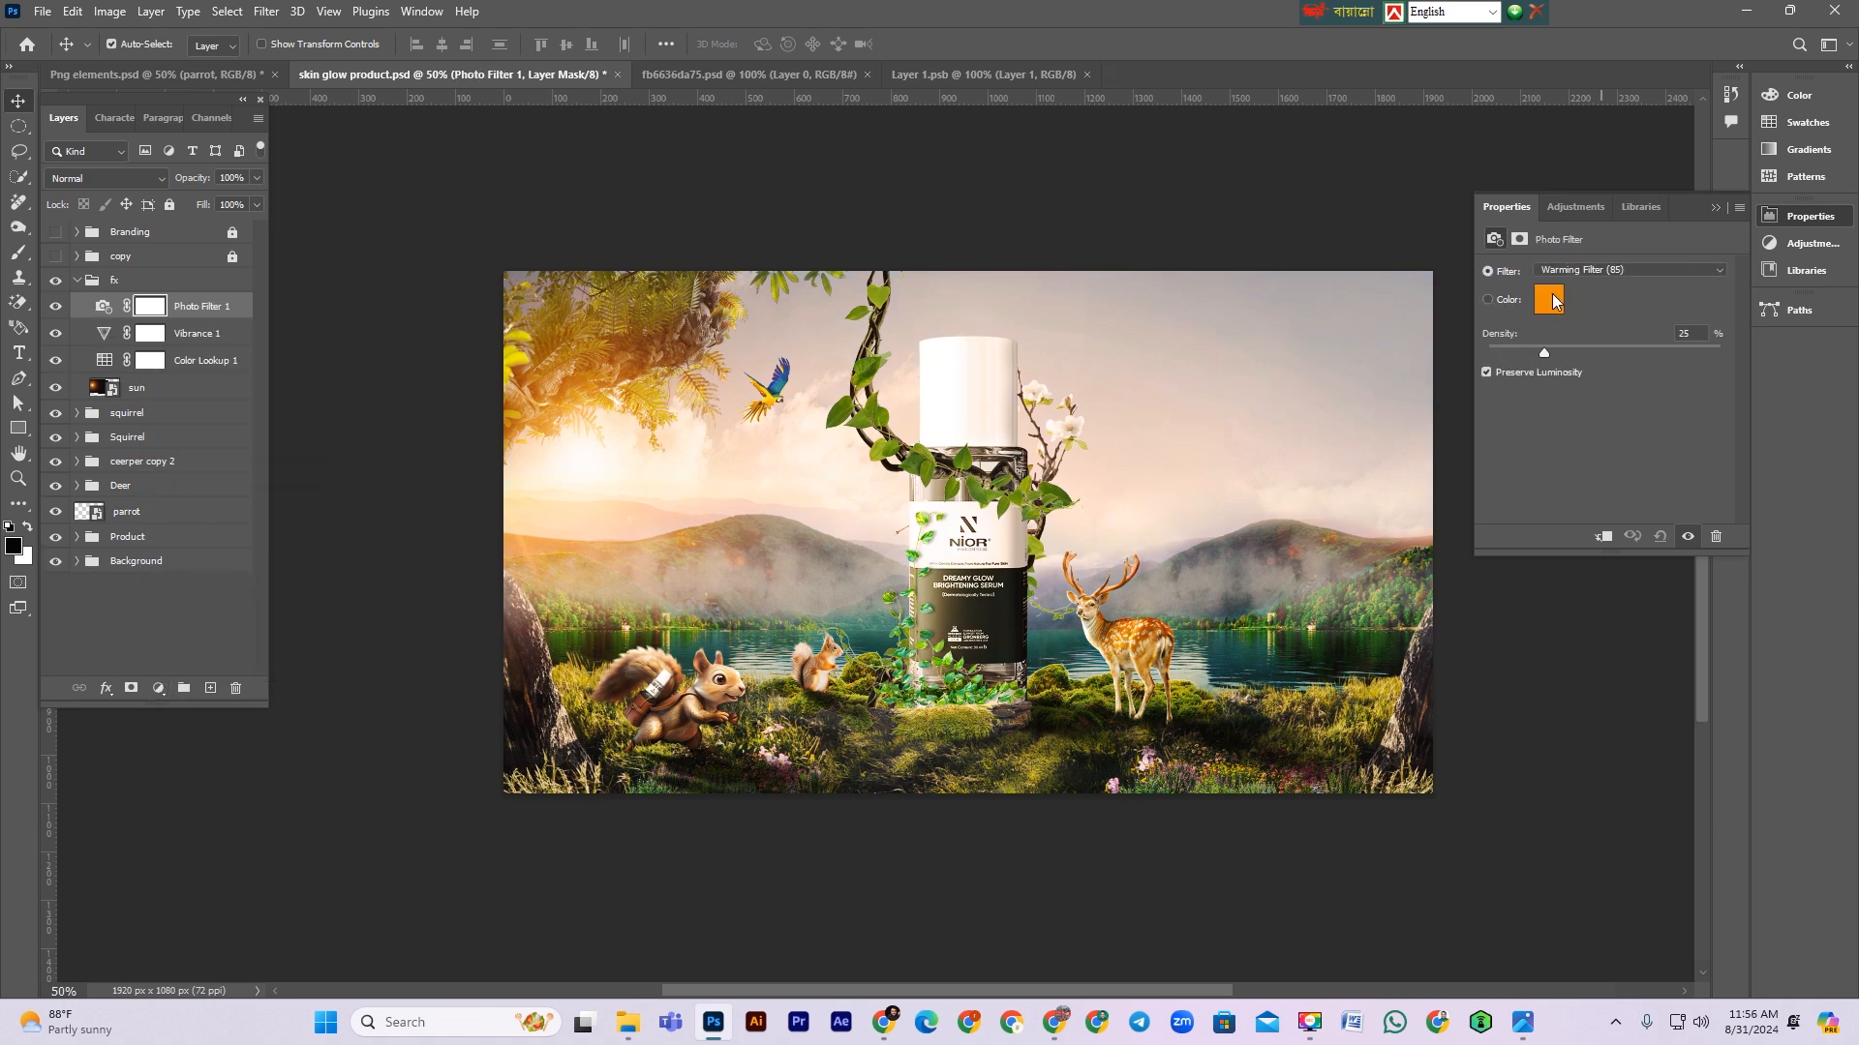
click(1549, 300)
text(ffffff)
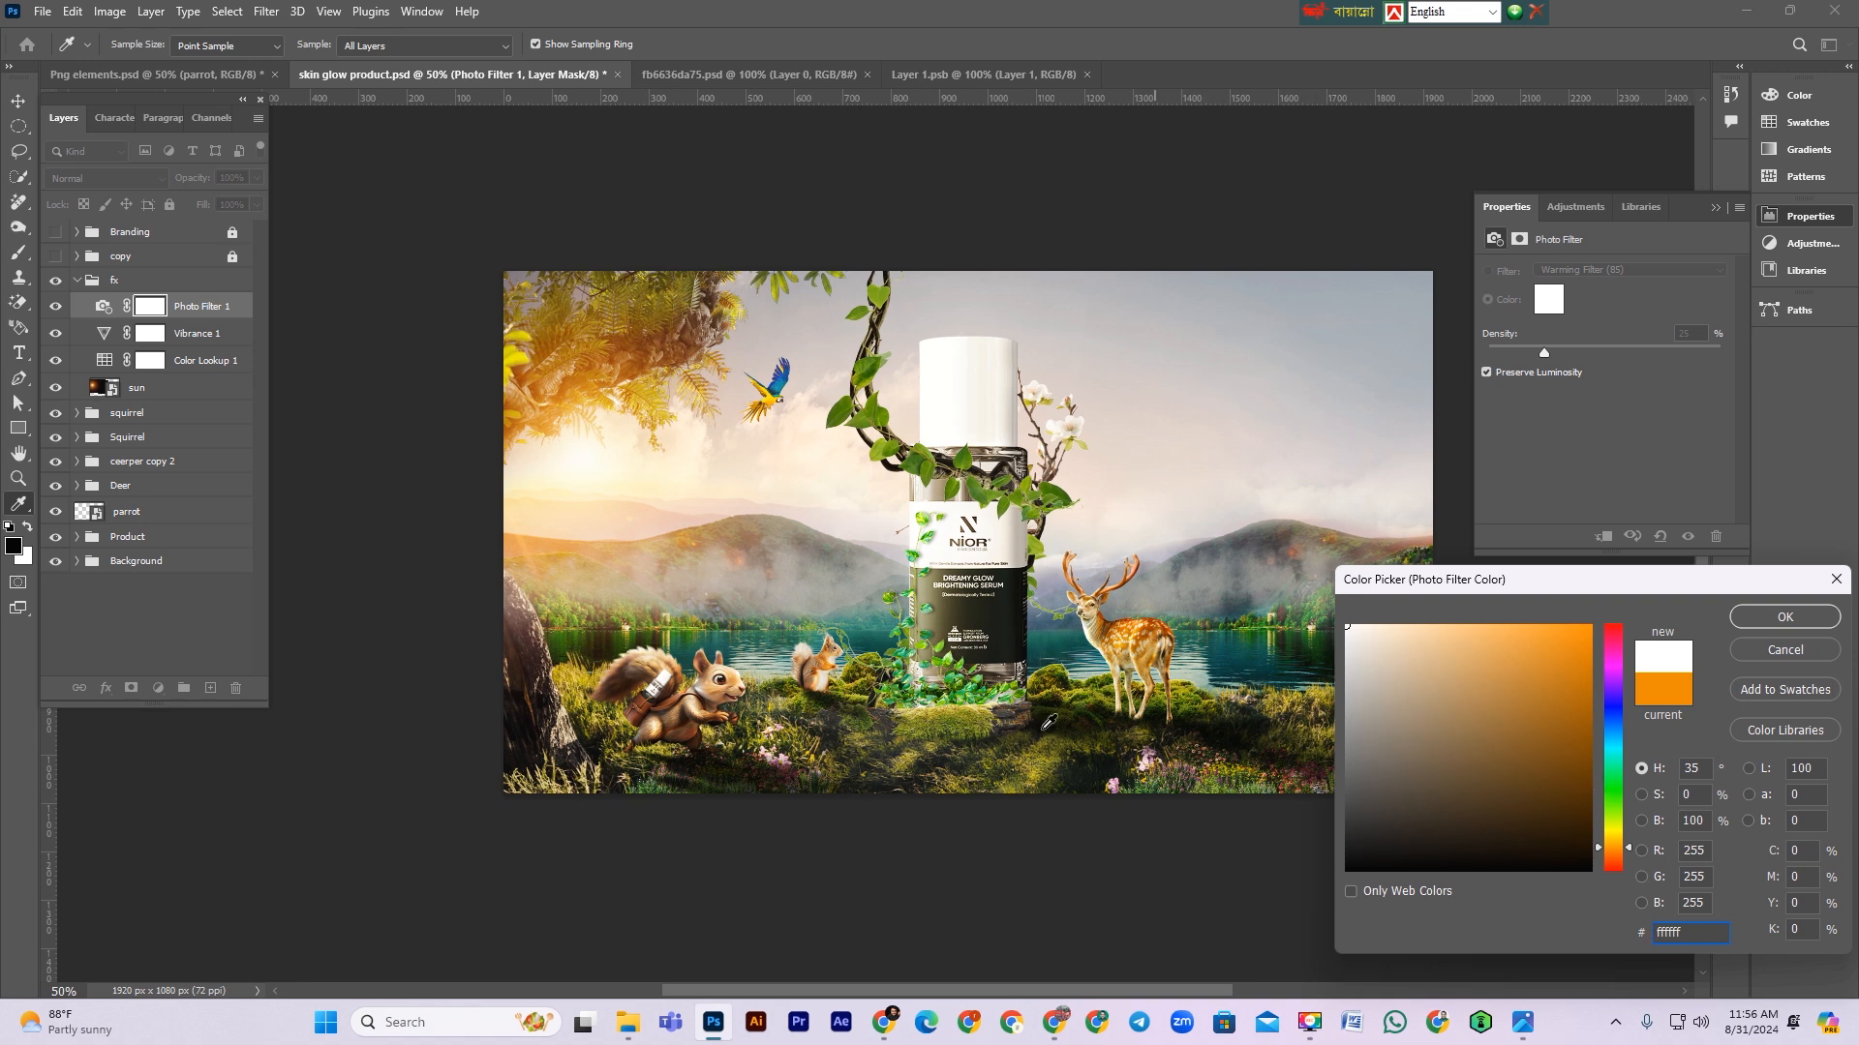
drag(1551, 767, 1622, 568)
click(1615, 779)
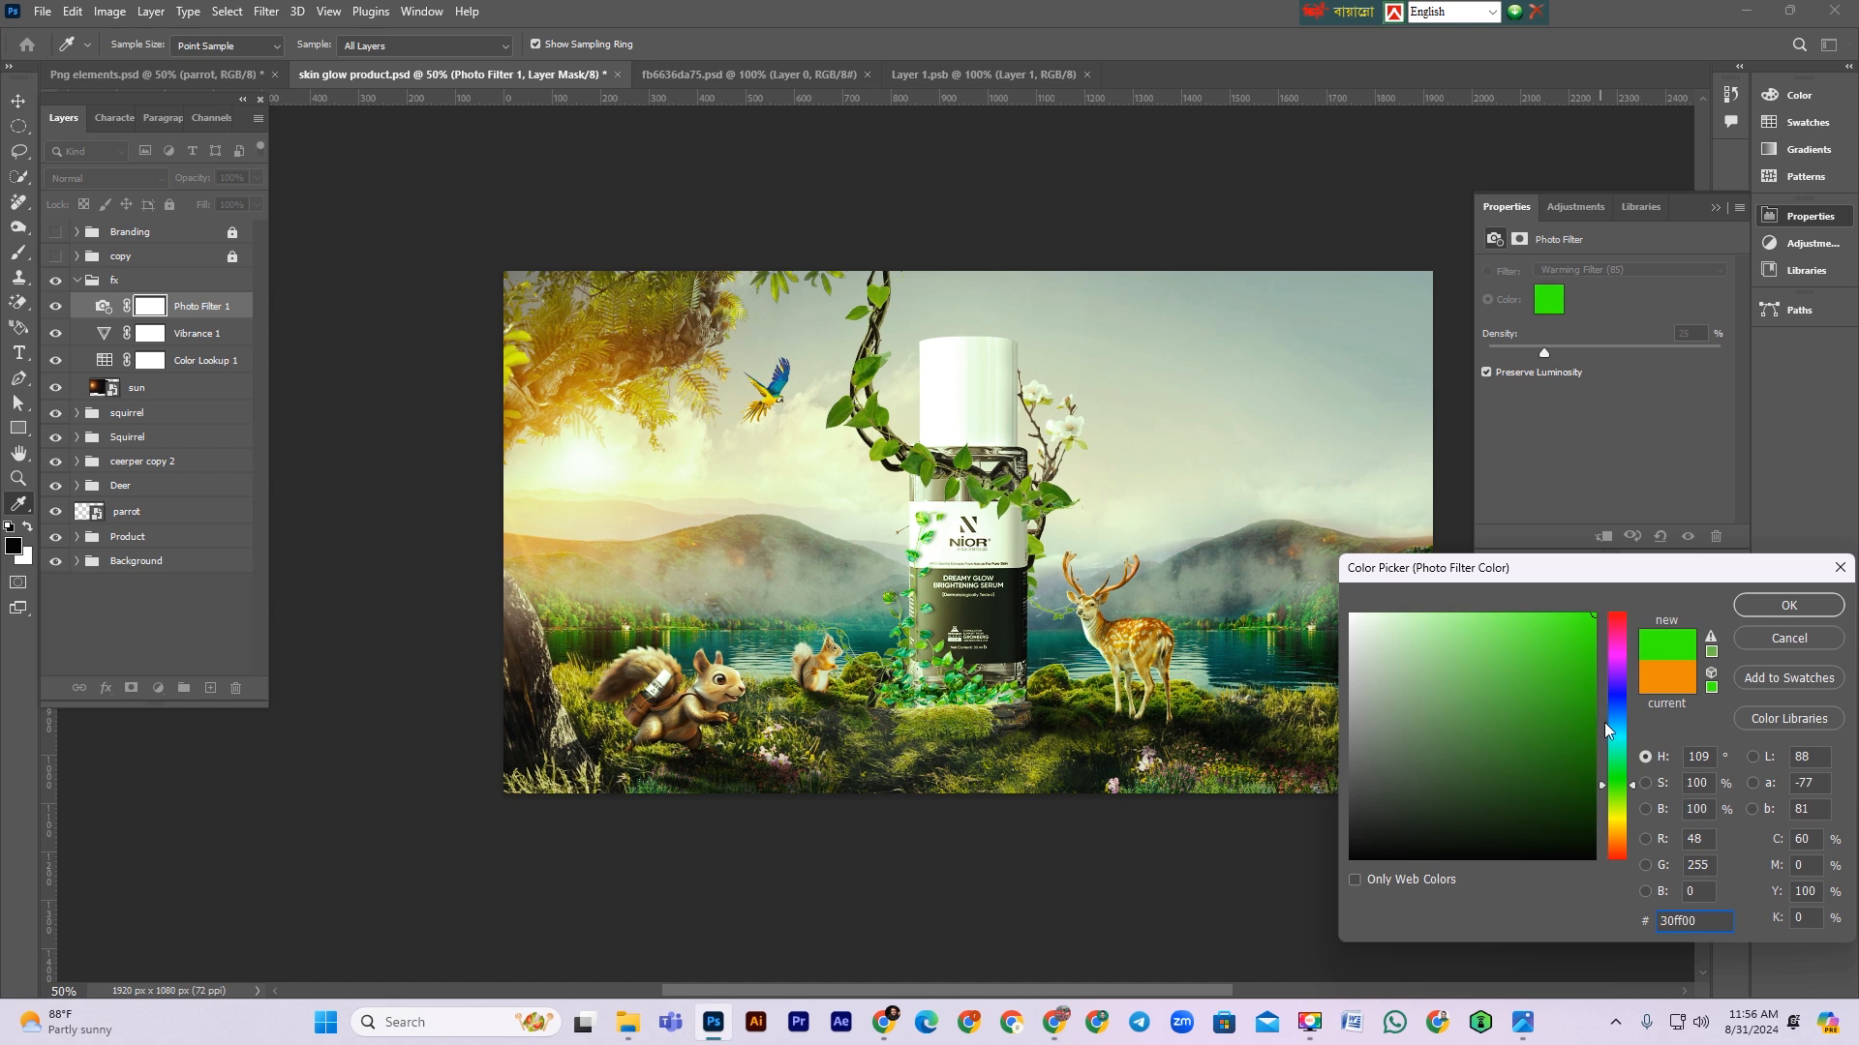
click(1613, 747)
click(1616, 676)
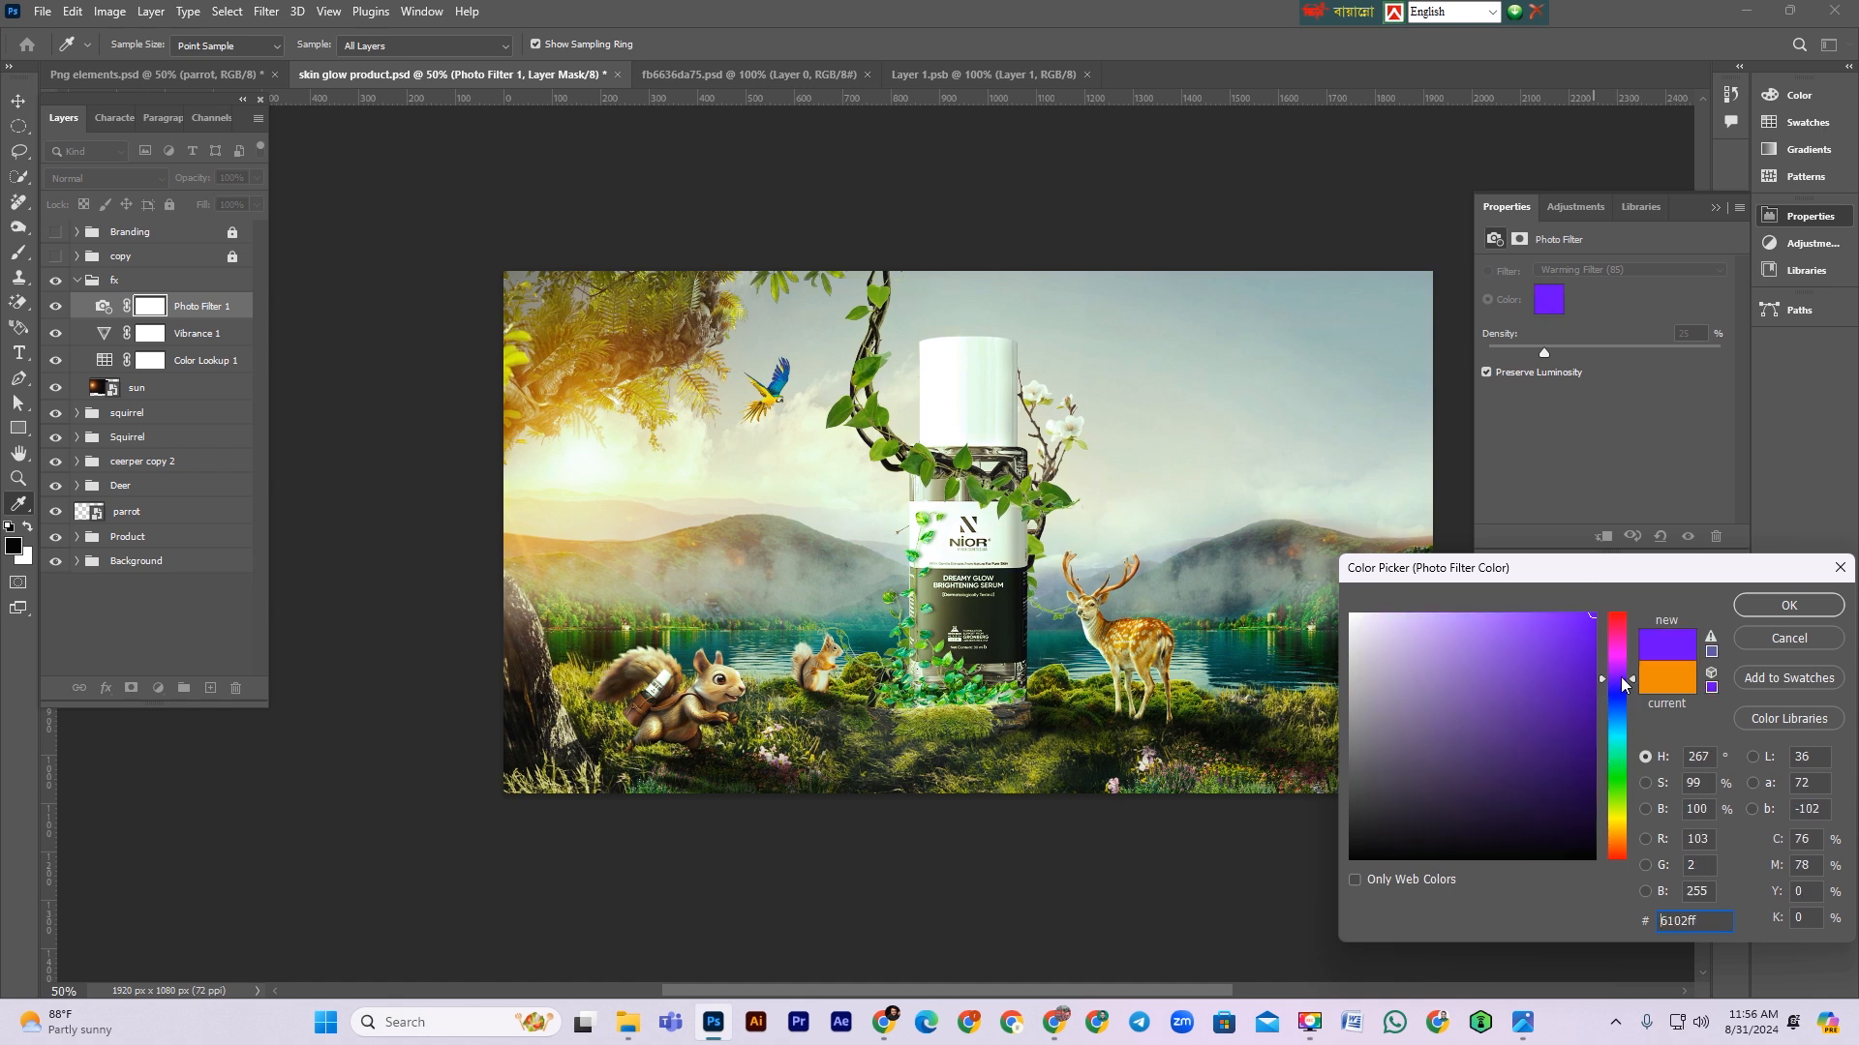
drag(1568, 641, 1578, 528)
drag(1459, 639, 1344, 608)
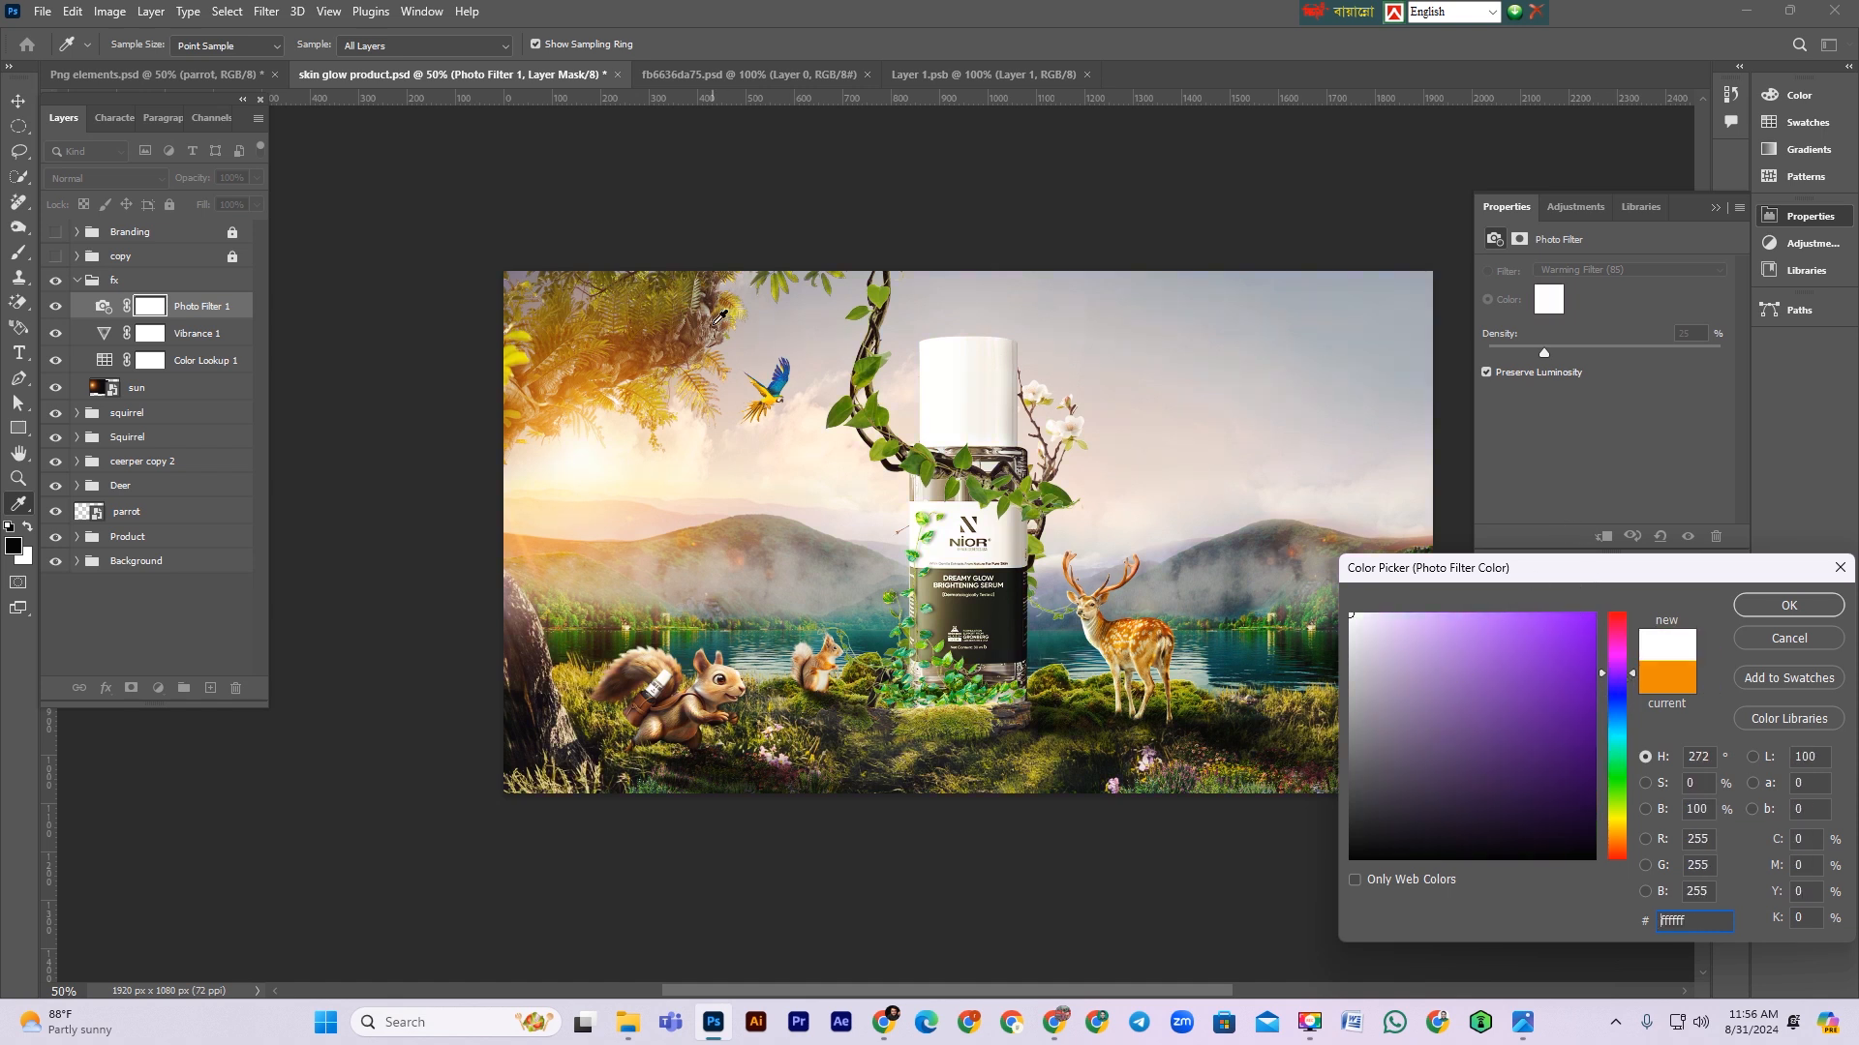
click(1788, 605)
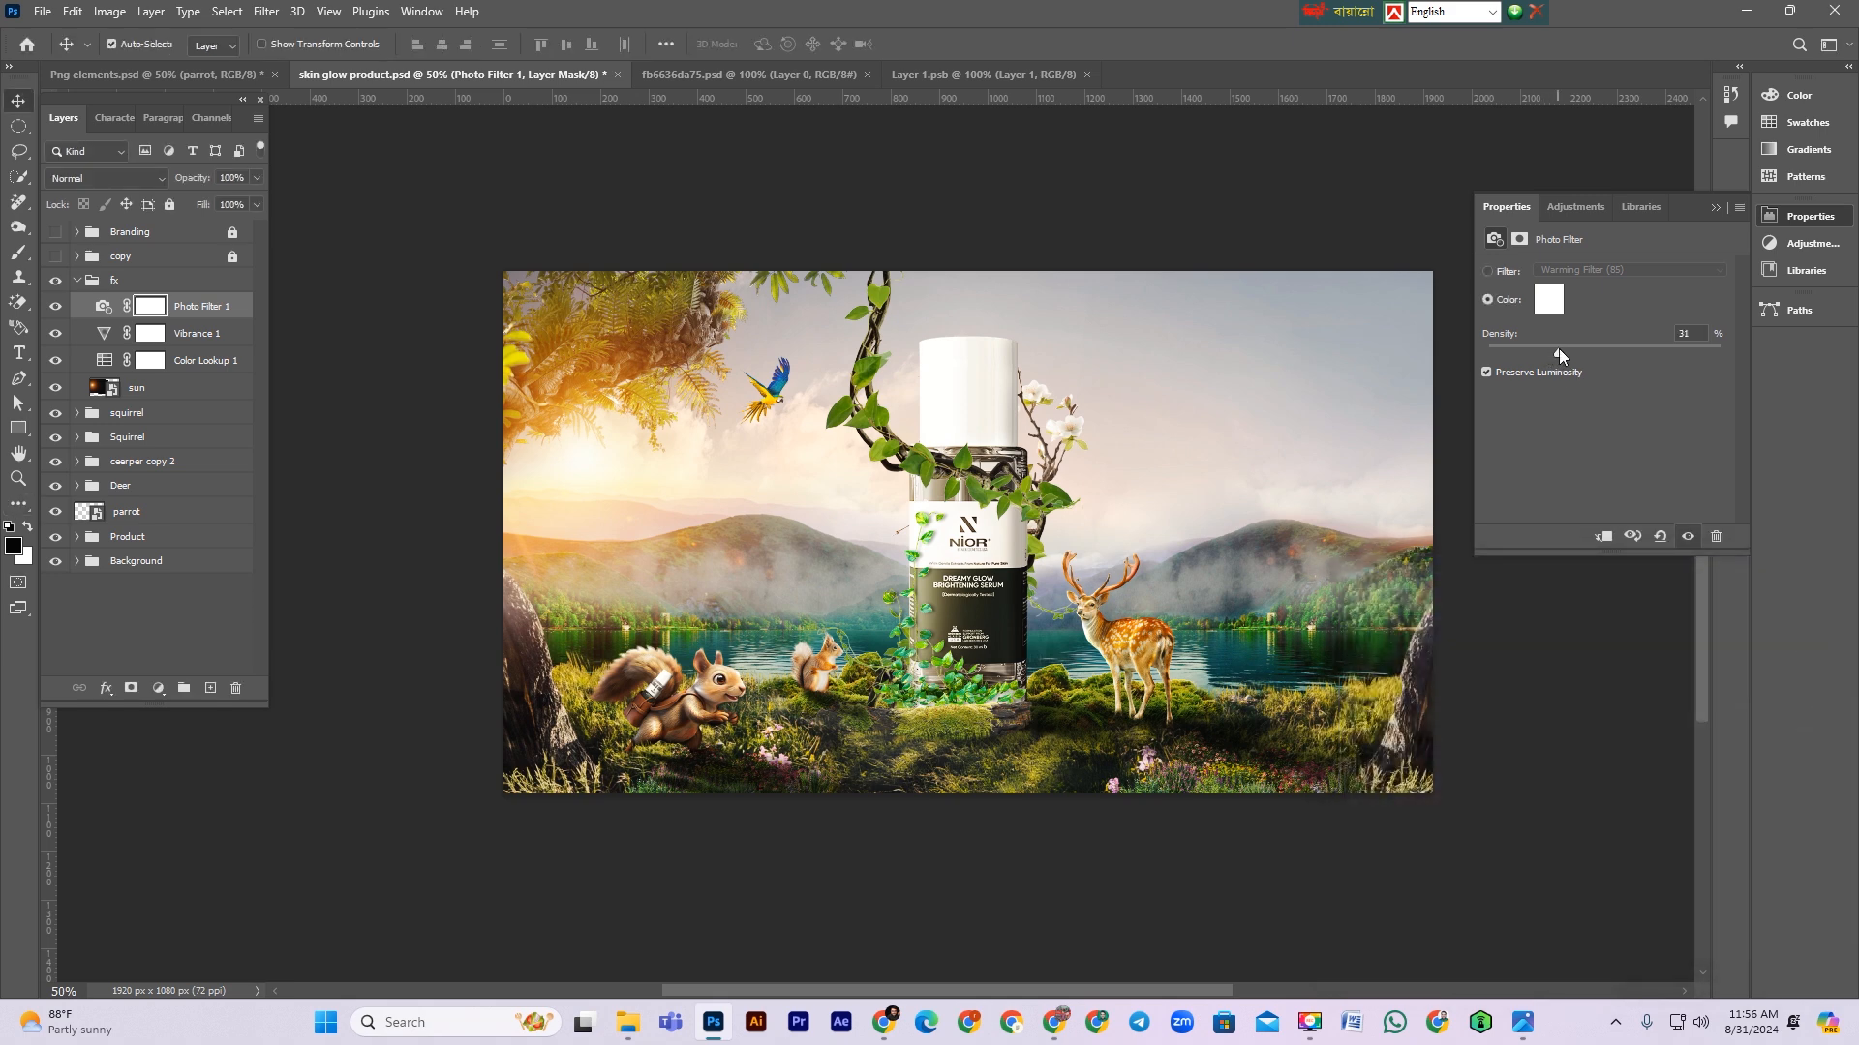
Step: Add a Selective Color adjustment, set Neutrals black to -4 and slightly nudge the cyan and magenta sliders
click(56, 306)
click(56, 305)
click(56, 281)
click(56, 281)
click(56, 281)
click(56, 280)
click(158, 689)
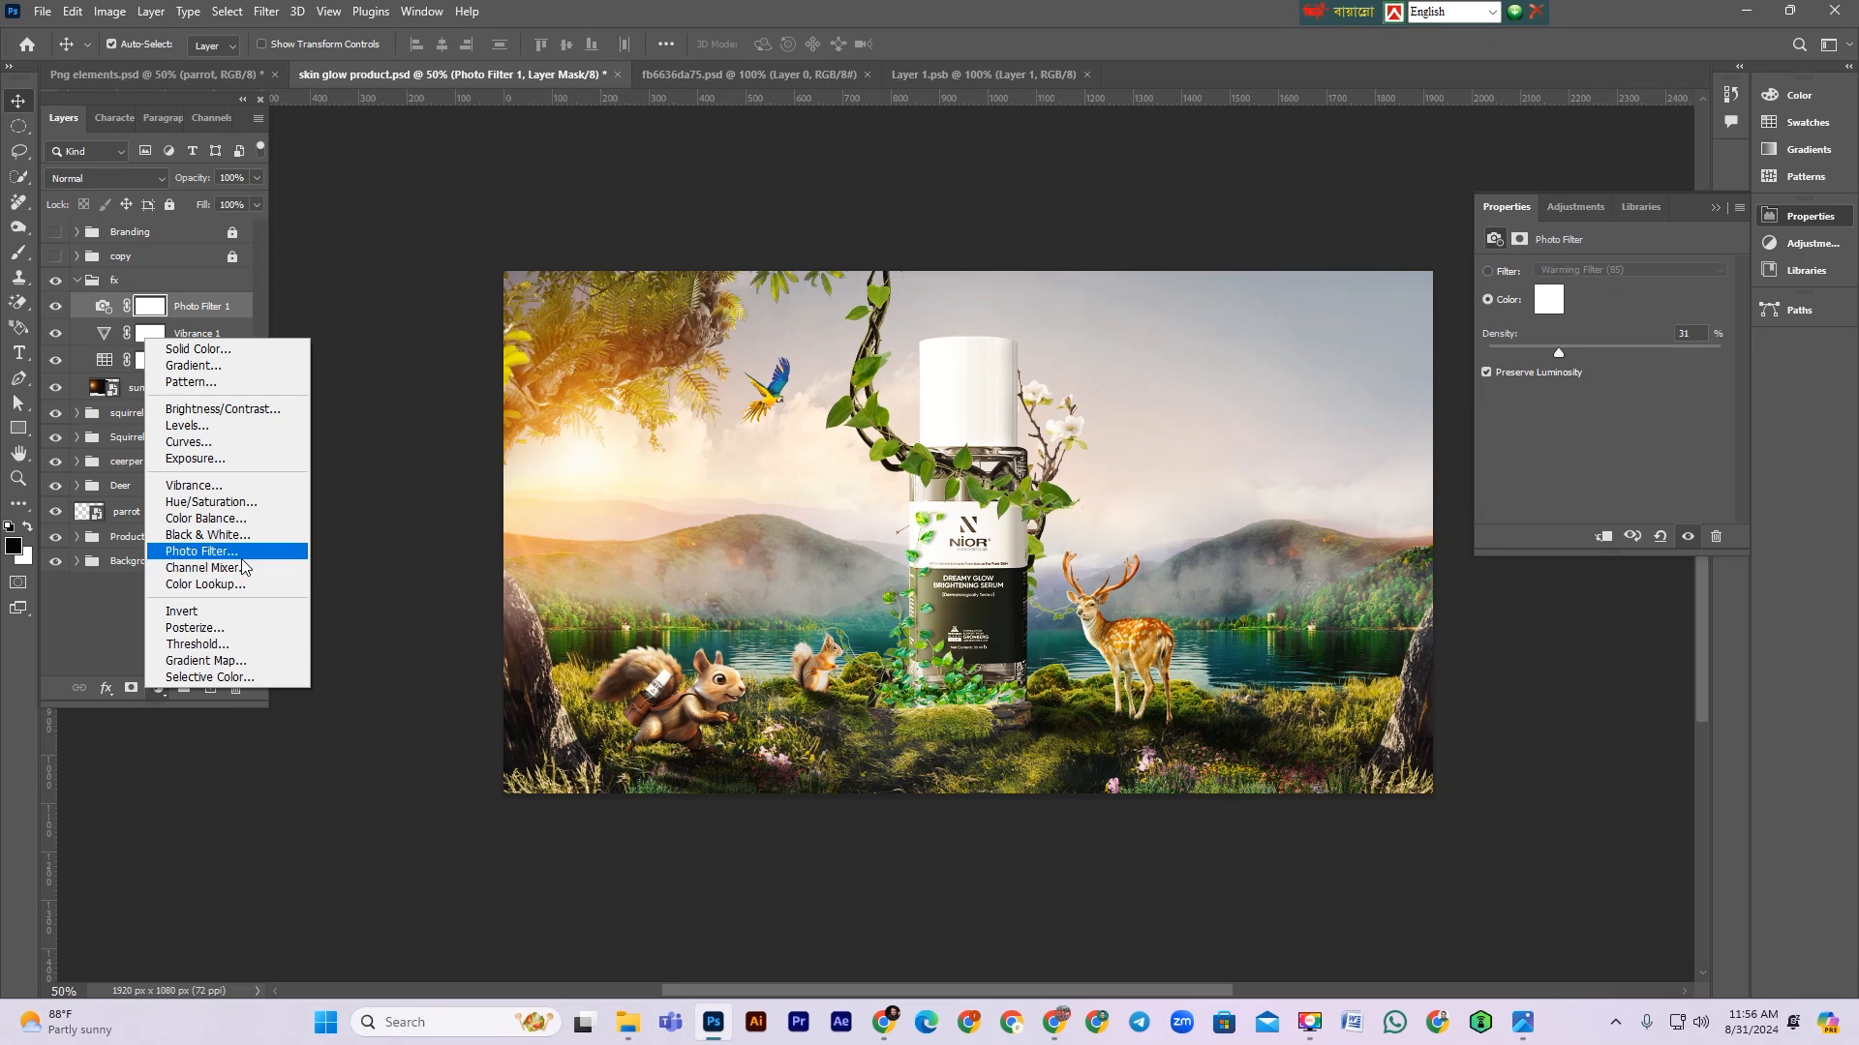
click(222, 677)
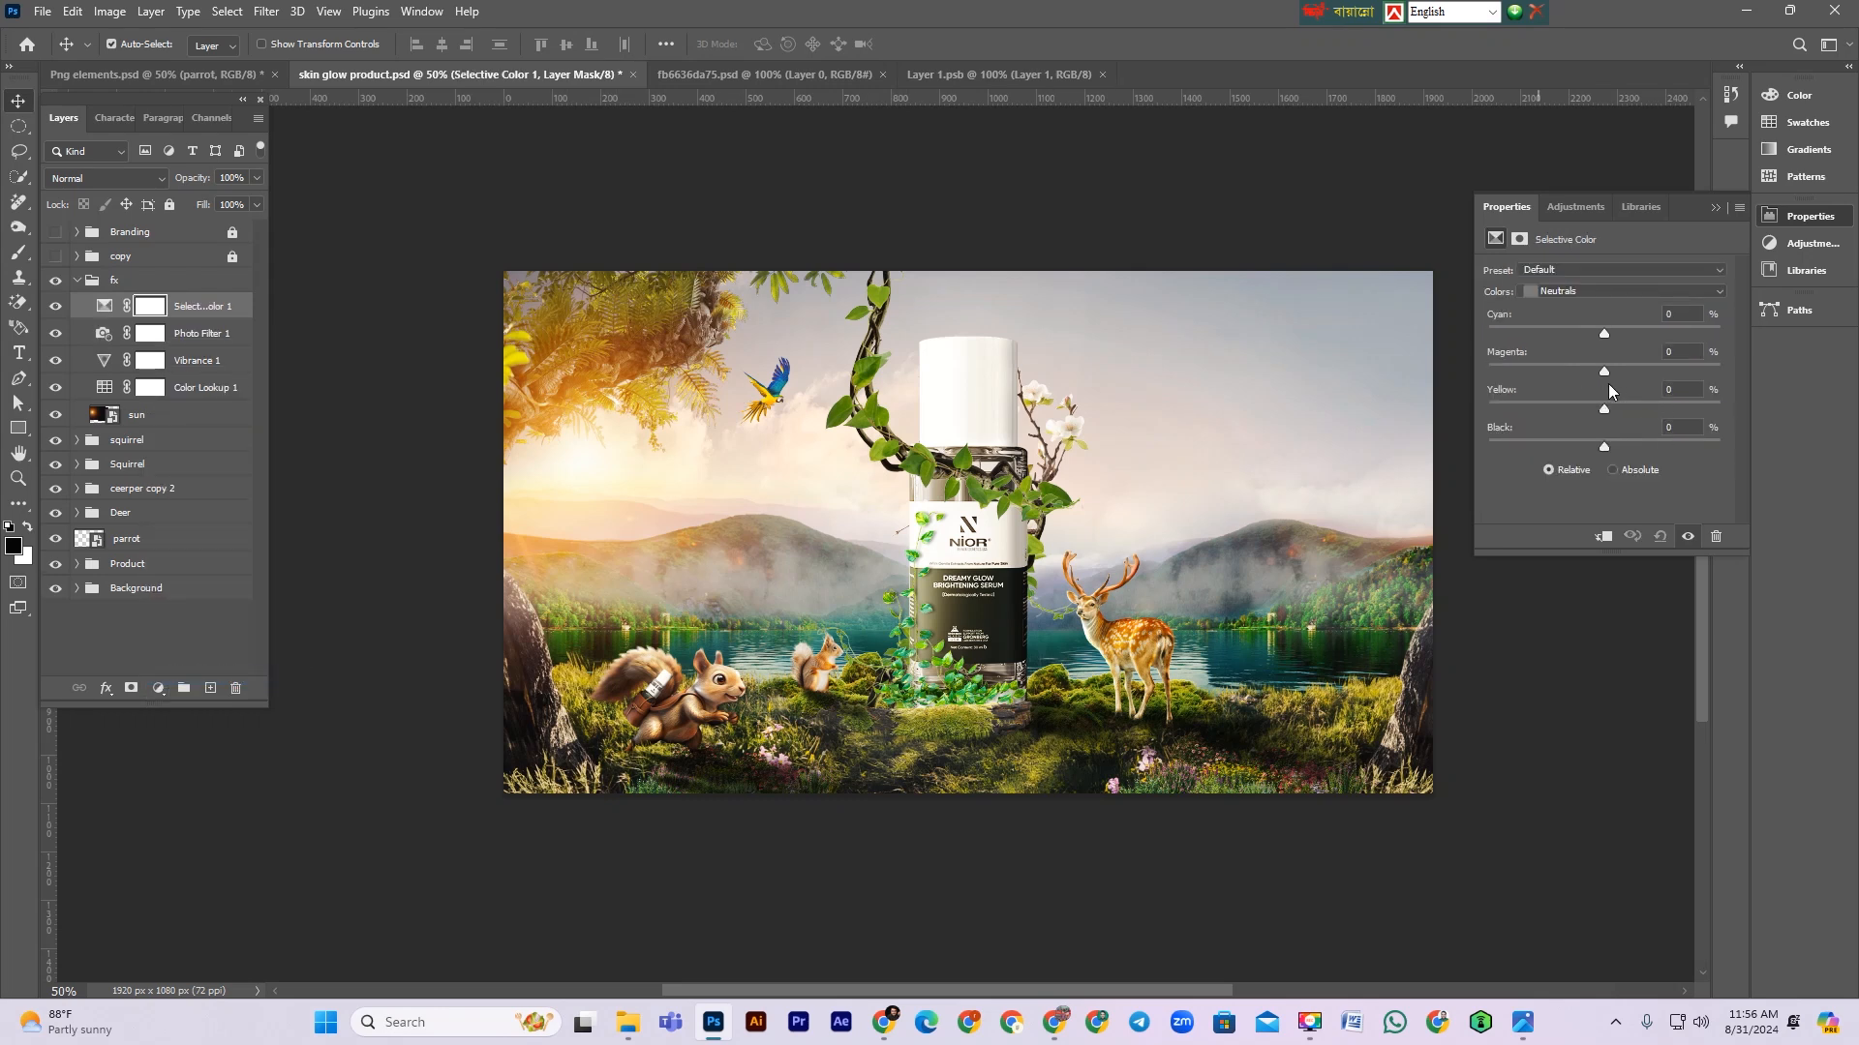
click(1589, 290)
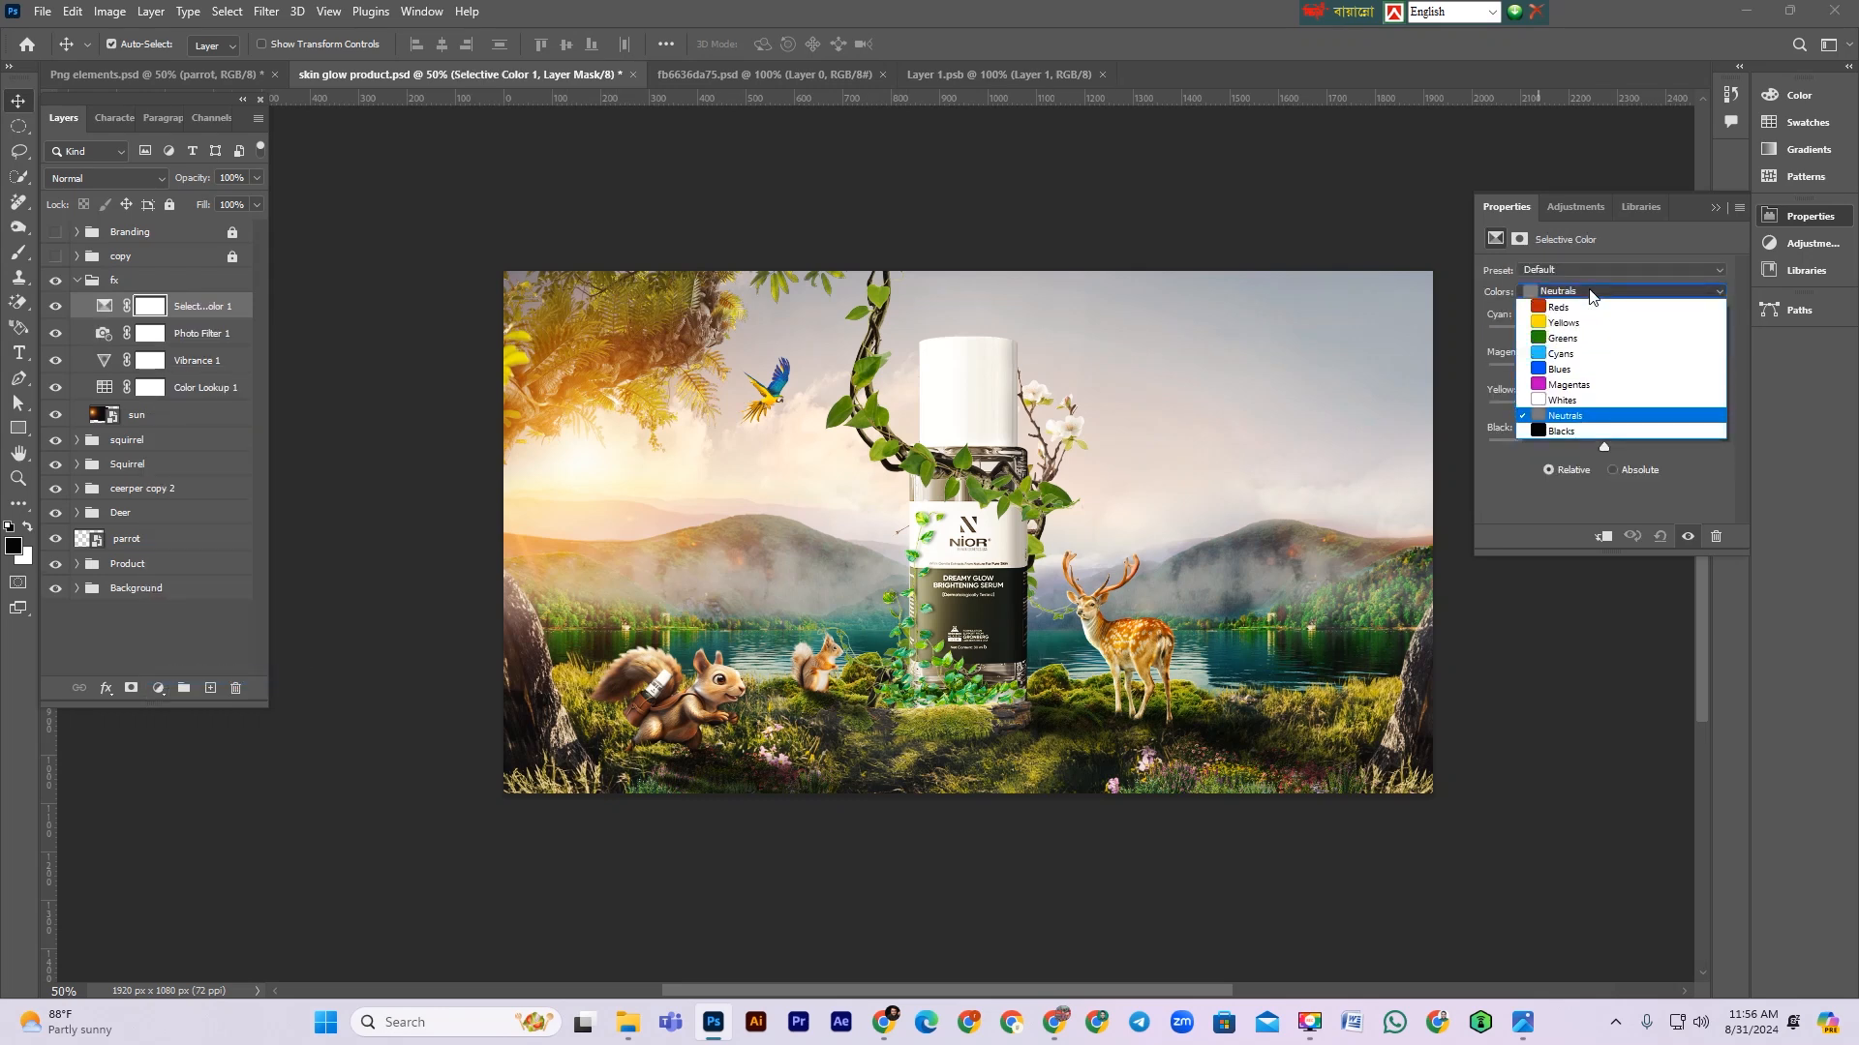
click(1597, 415)
drag(1606, 446, 1600, 445)
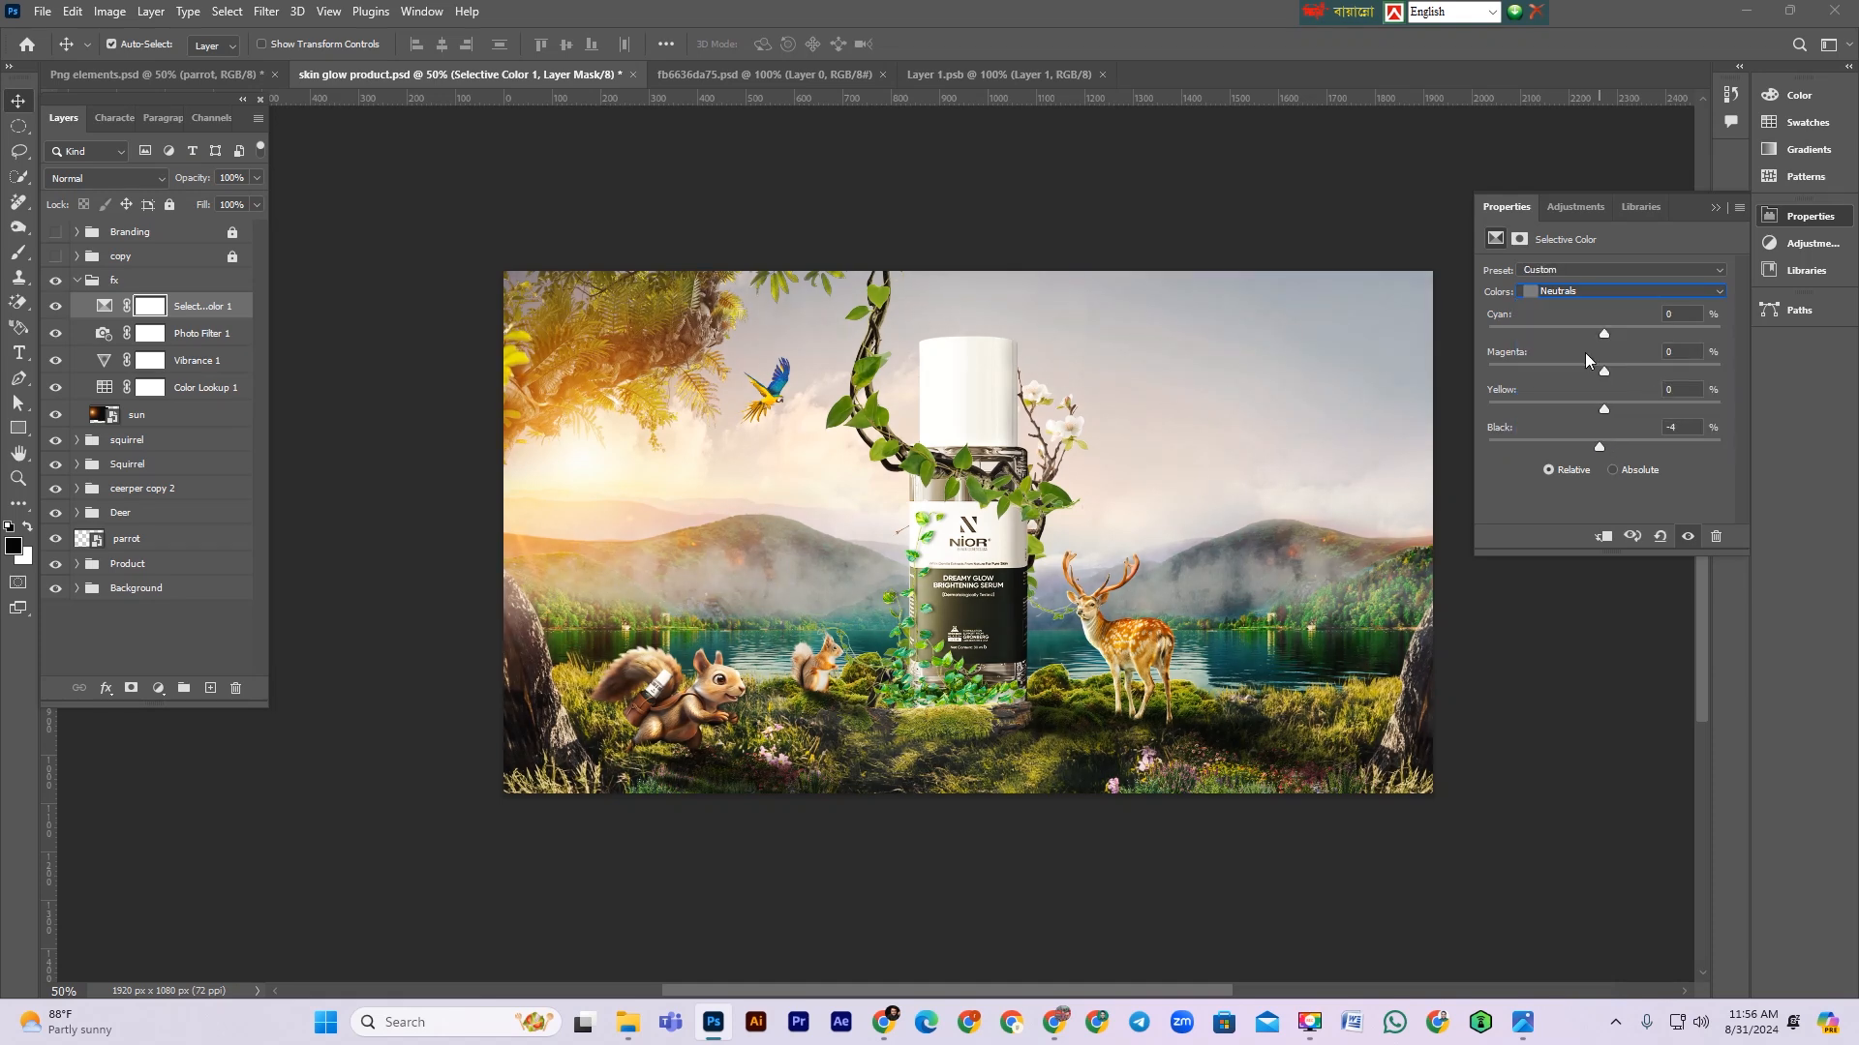
drag(1606, 367, 1601, 365)
drag(1588, 336, 1595, 336)
drag(1588, 328, 1599, 326)
click(1714, 207)
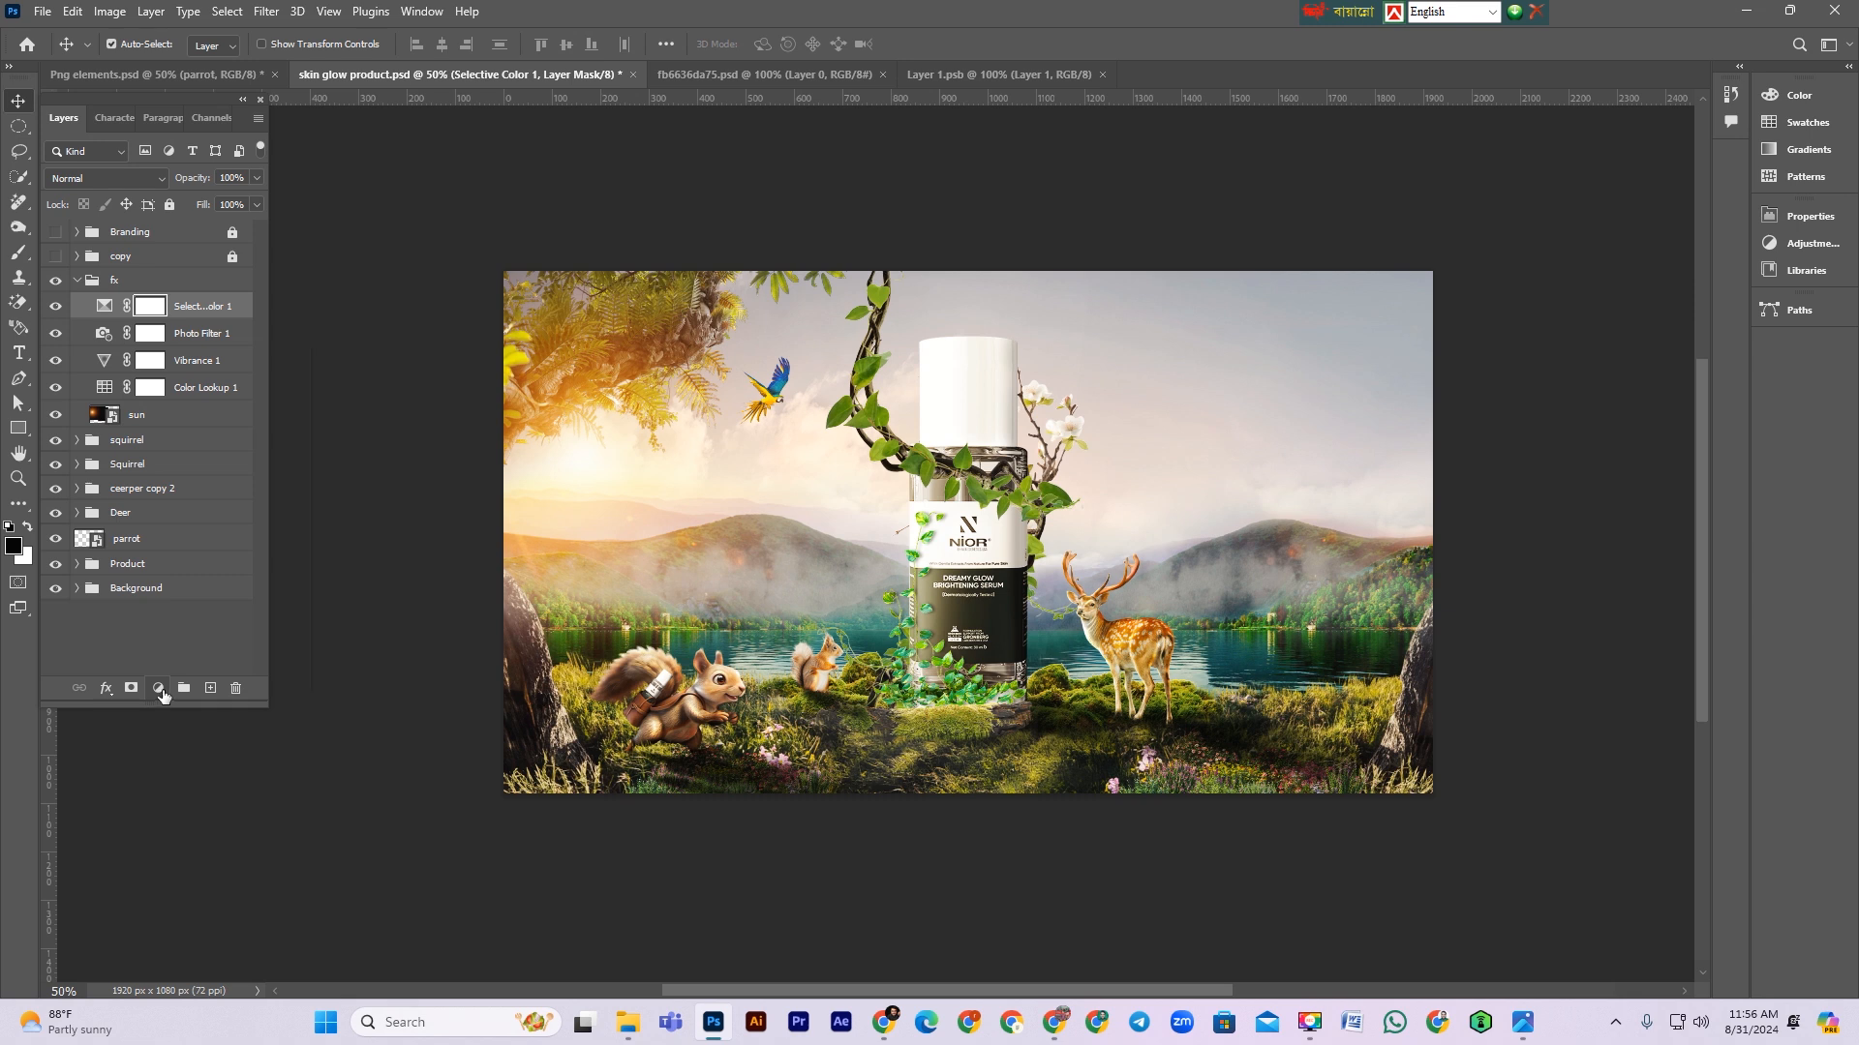
Step: Add a Color Balance adjustment and slightly shift the midtone cyan-red and yellow-blue sliders
click(160, 688)
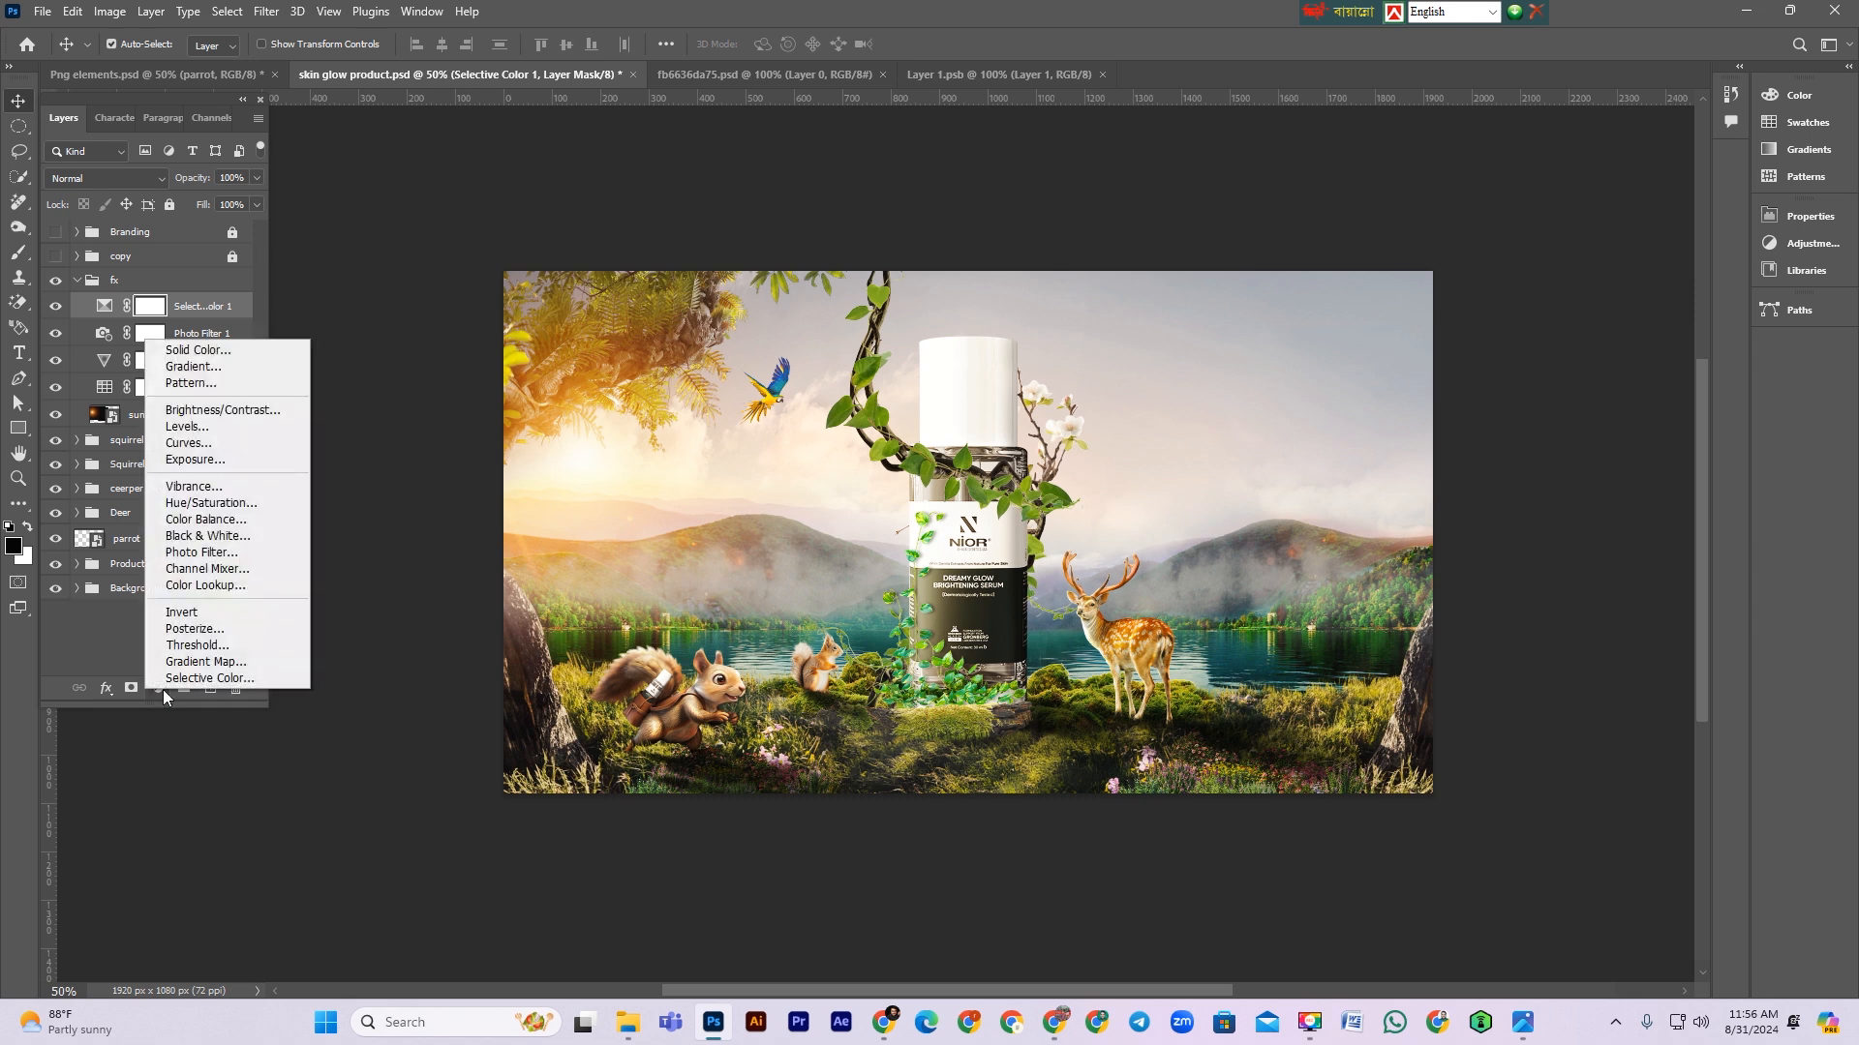
click(235, 528)
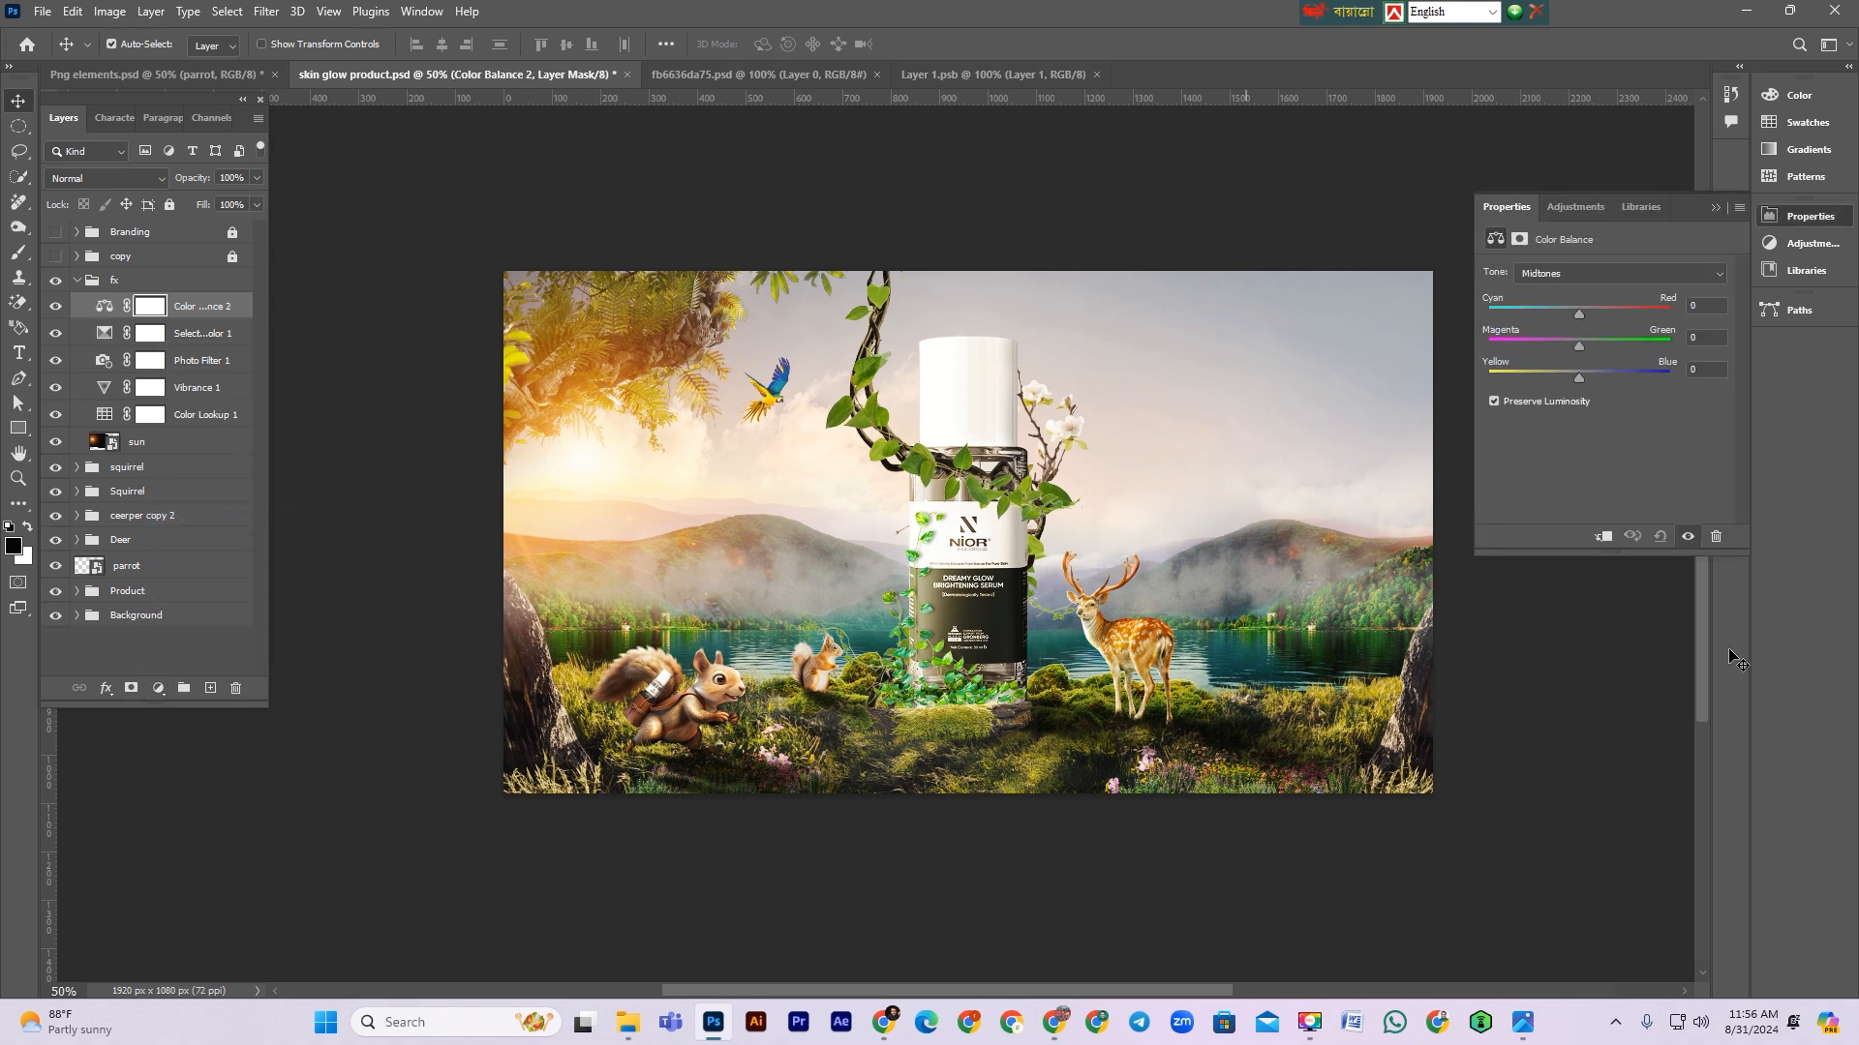
drag(1580, 314, 1587, 335)
drag(1580, 380, 1575, 376)
drag(1602, 376, 1595, 376)
click(1714, 208)
scroll(971, 648, up, 2)
scroll(971, 647, down, 3)
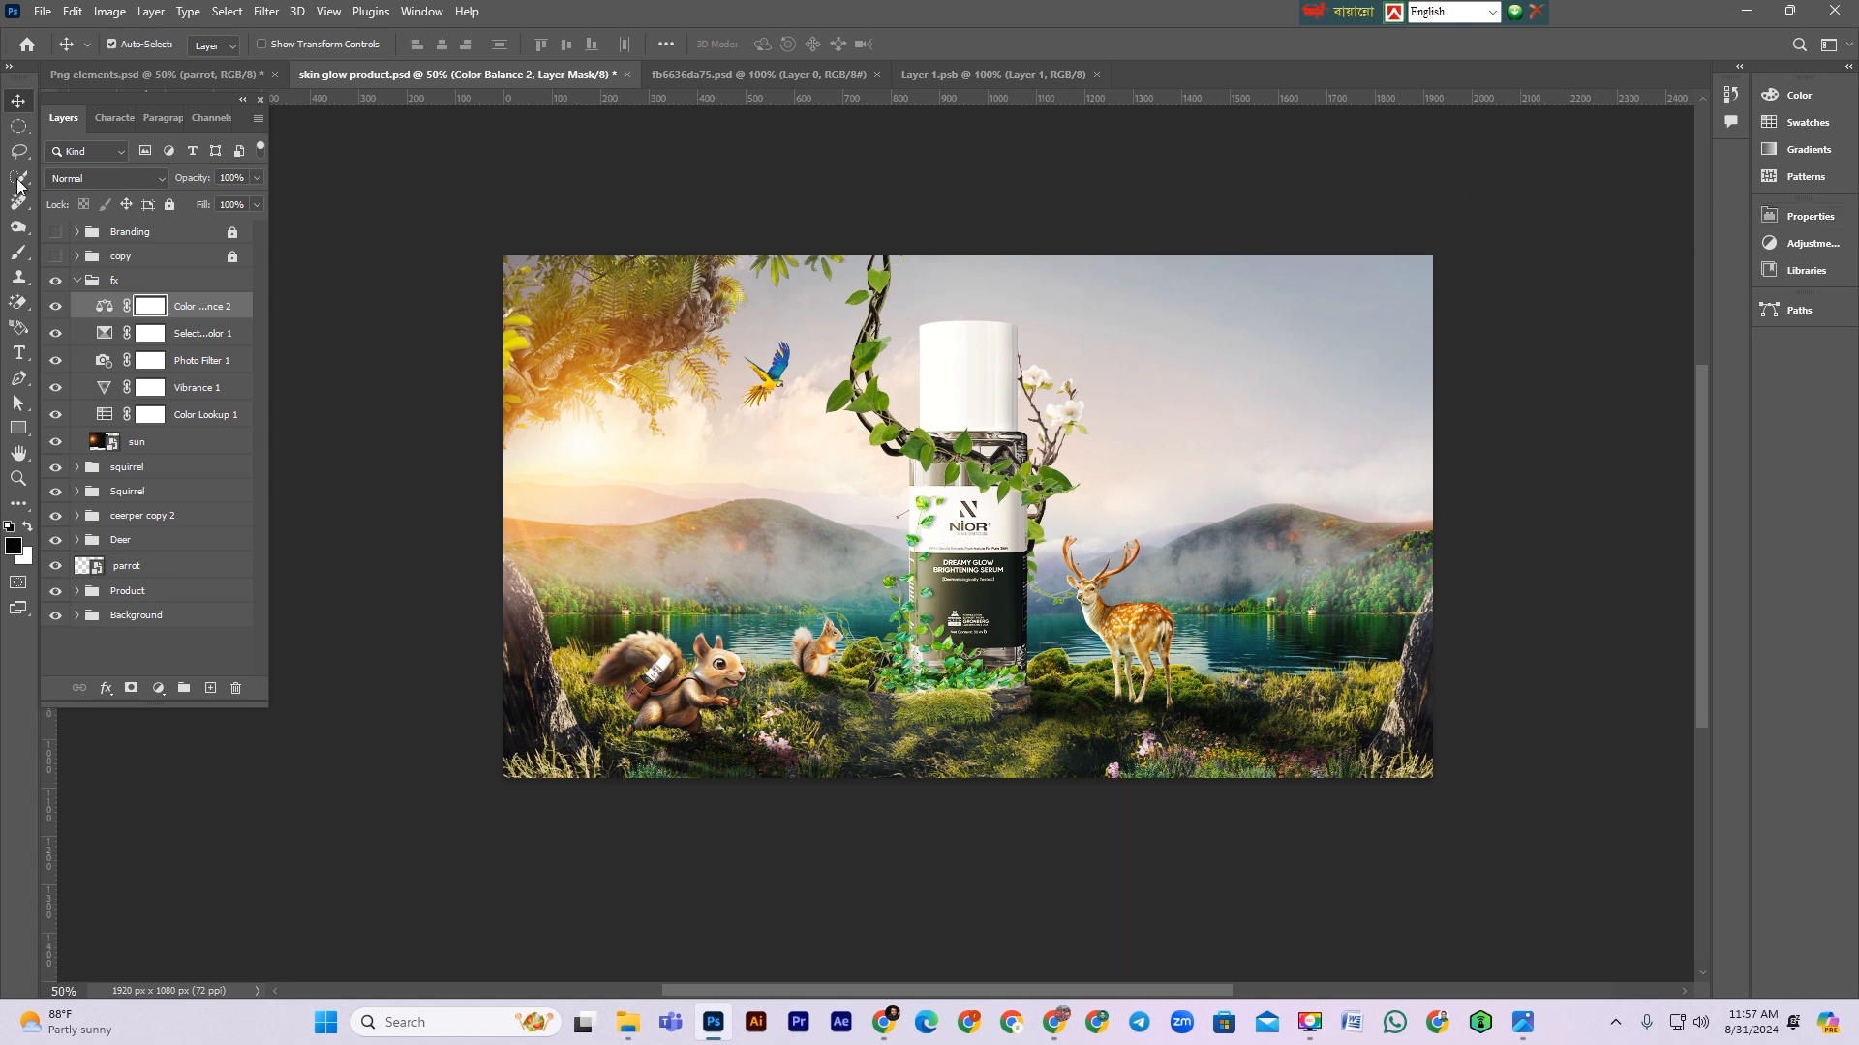
Step: Toggle the fx adjustment group on and off to compare the colour grading
click(56, 280)
click(56, 281)
click(56, 281)
click(56, 281)
click(57, 280)
click(56, 281)
click(56, 281)
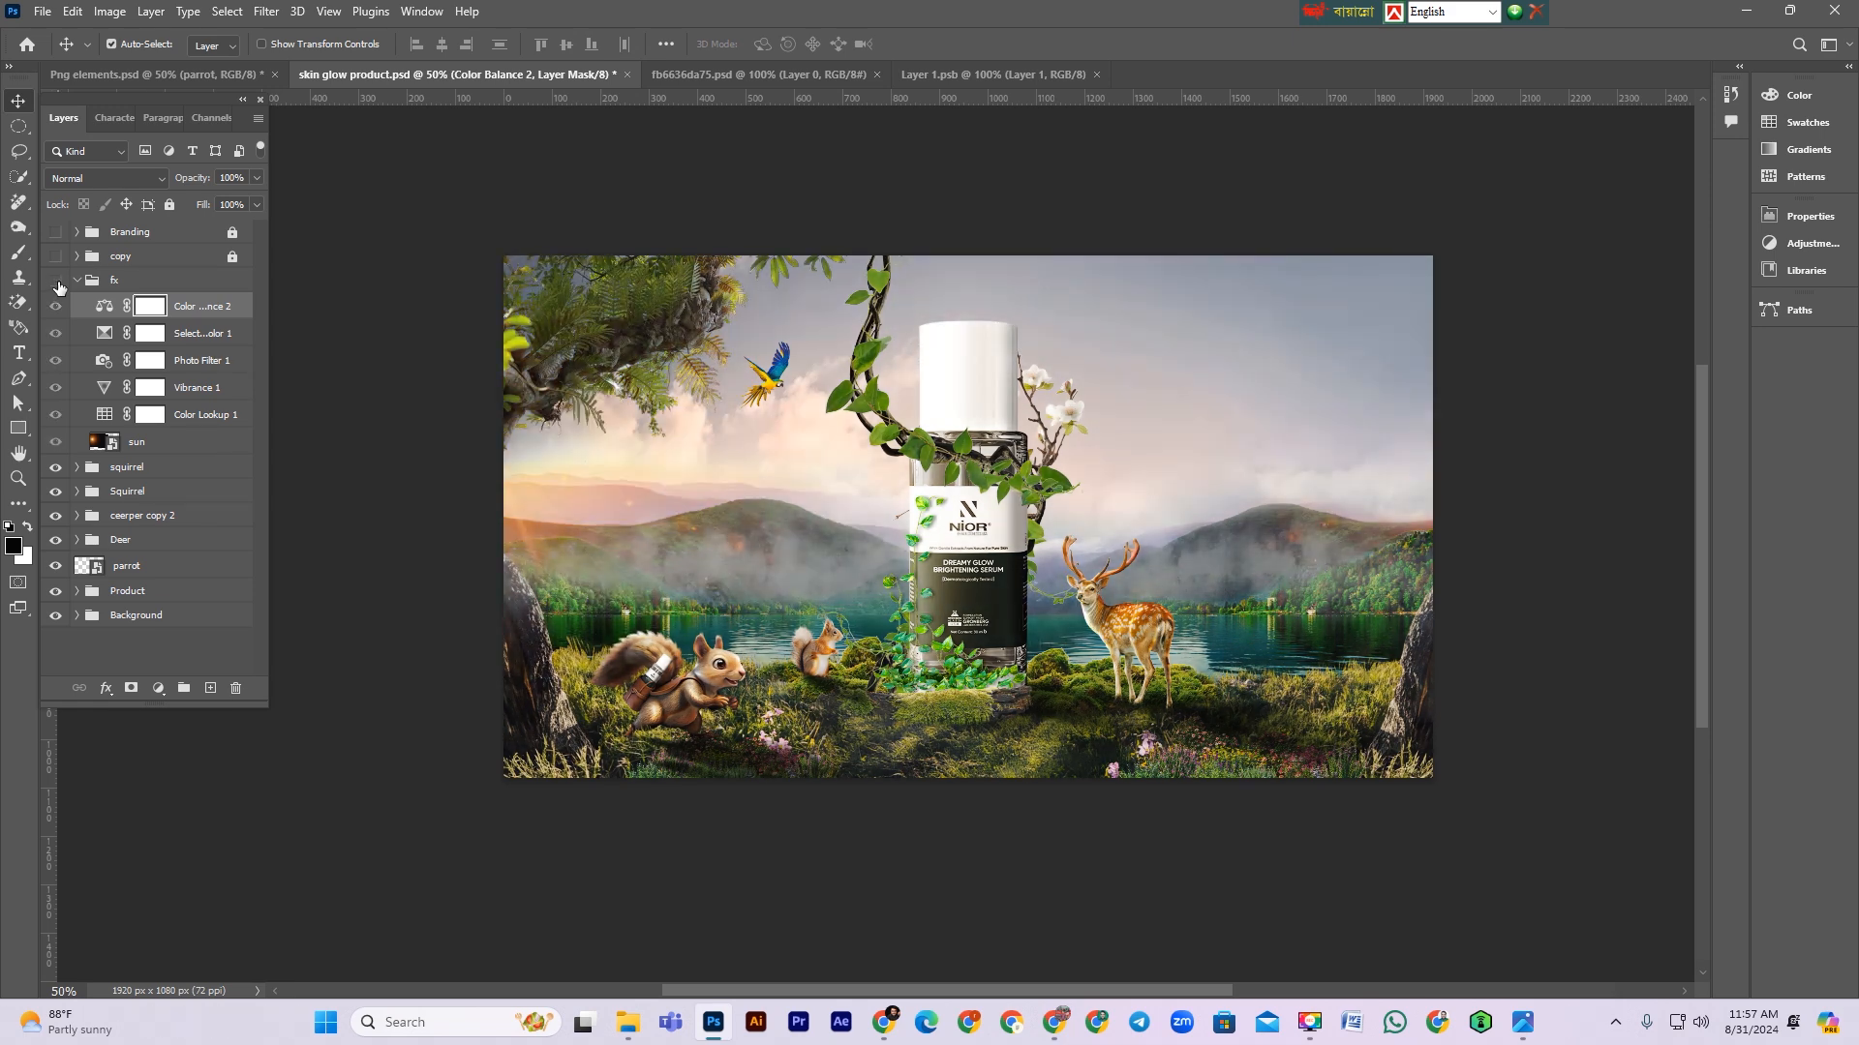
click(56, 281)
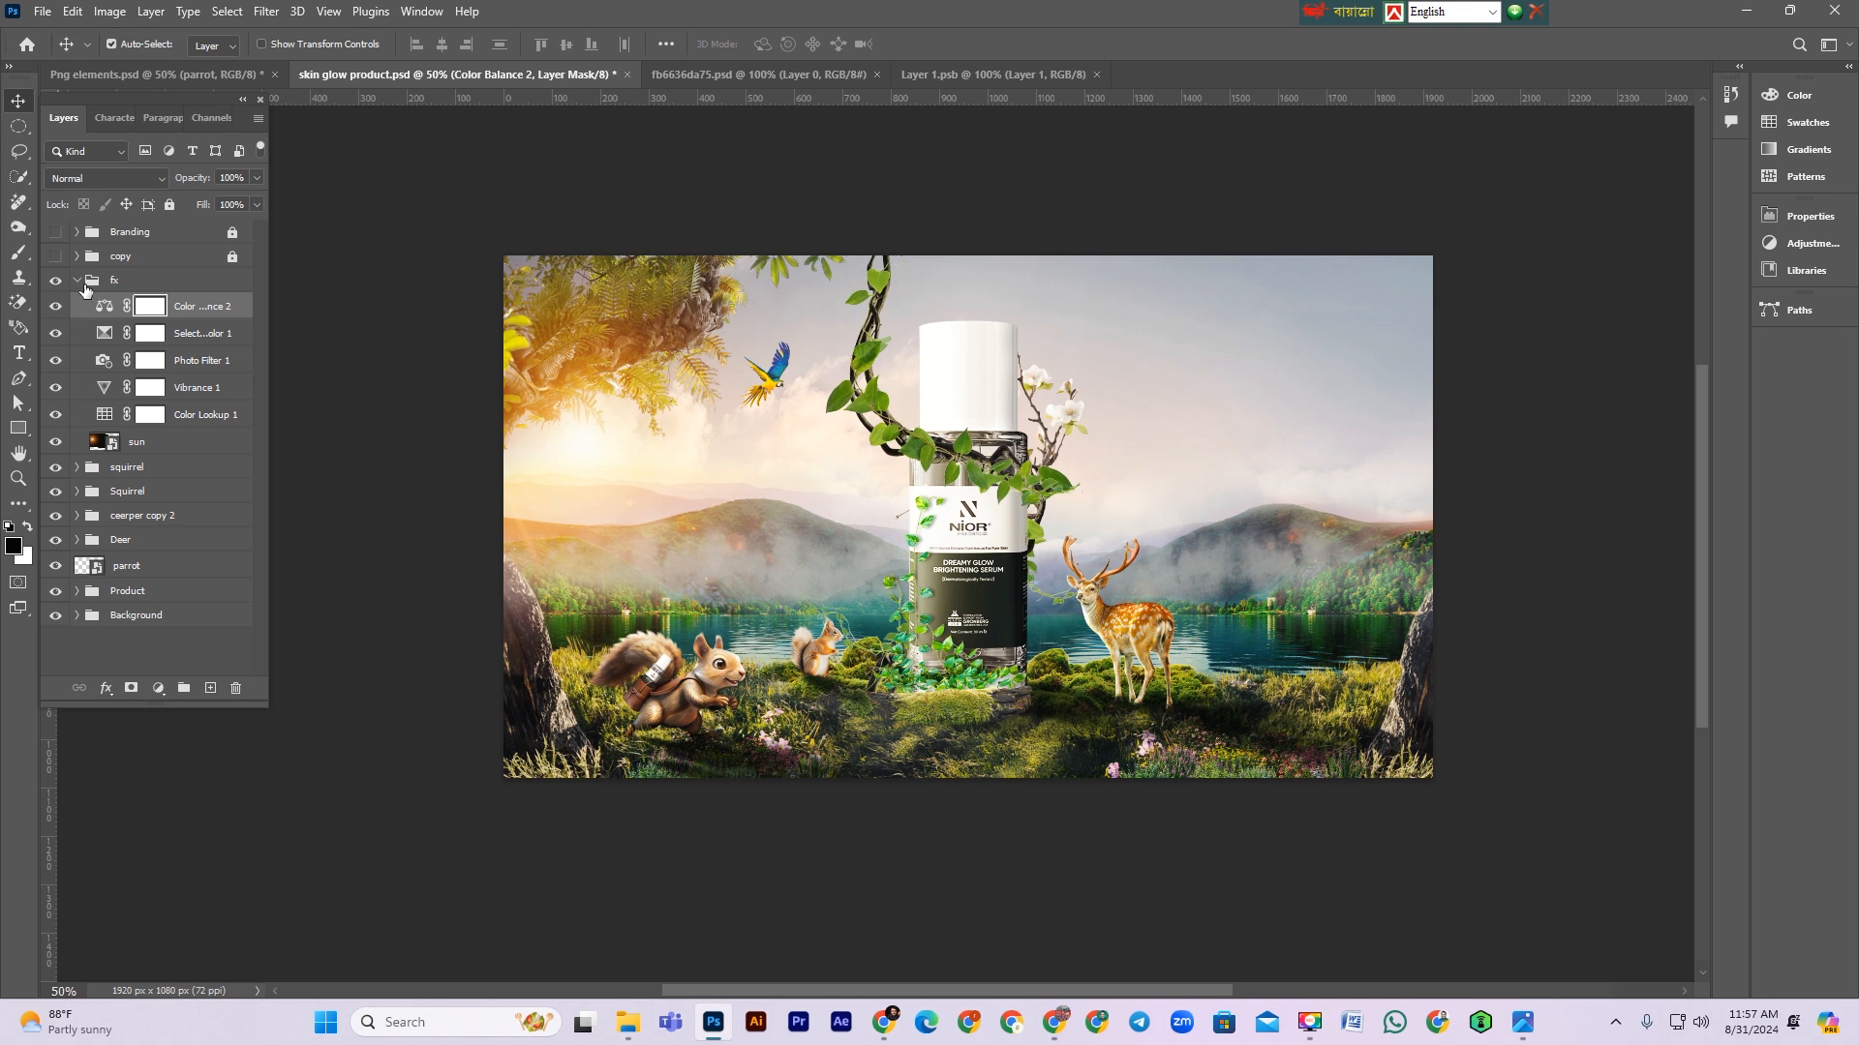
Step: Collapse the fx group and turn on the copy and Branding groups to show the ad text and logo
click(77, 281)
click(55, 256)
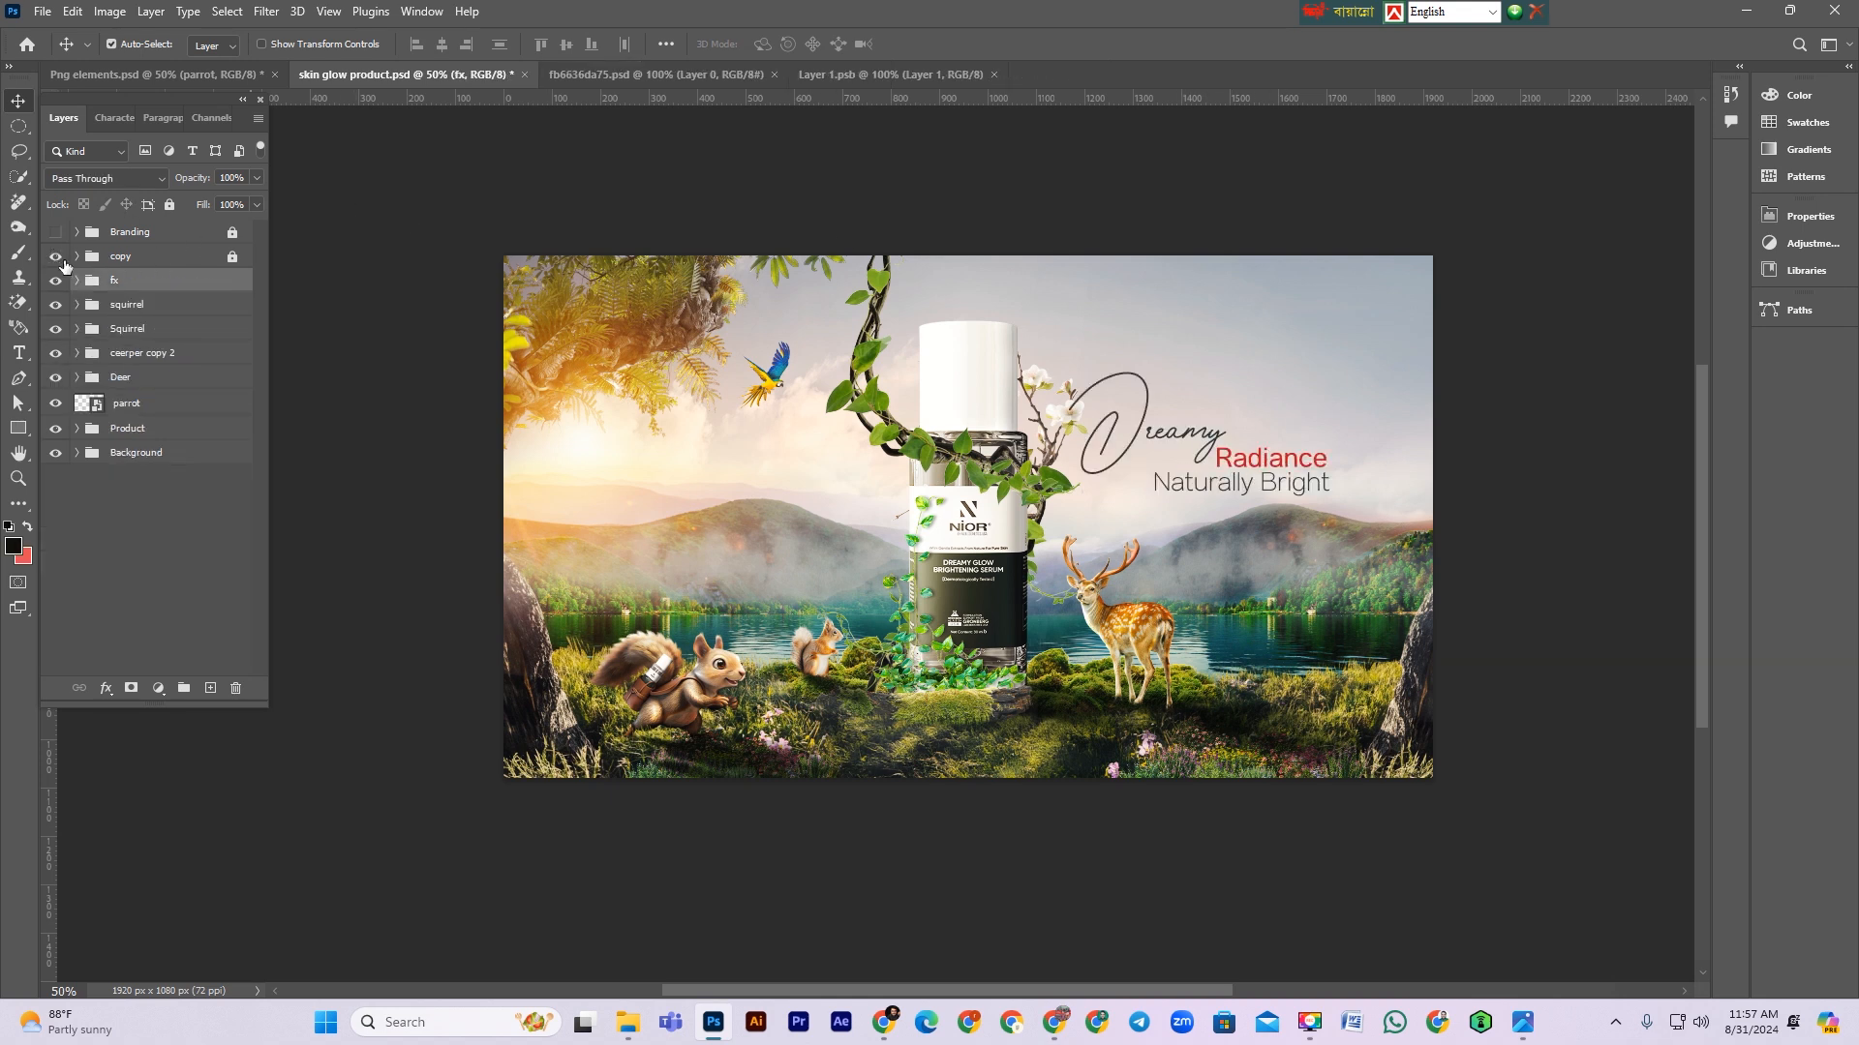
click(56, 233)
click(144, 438)
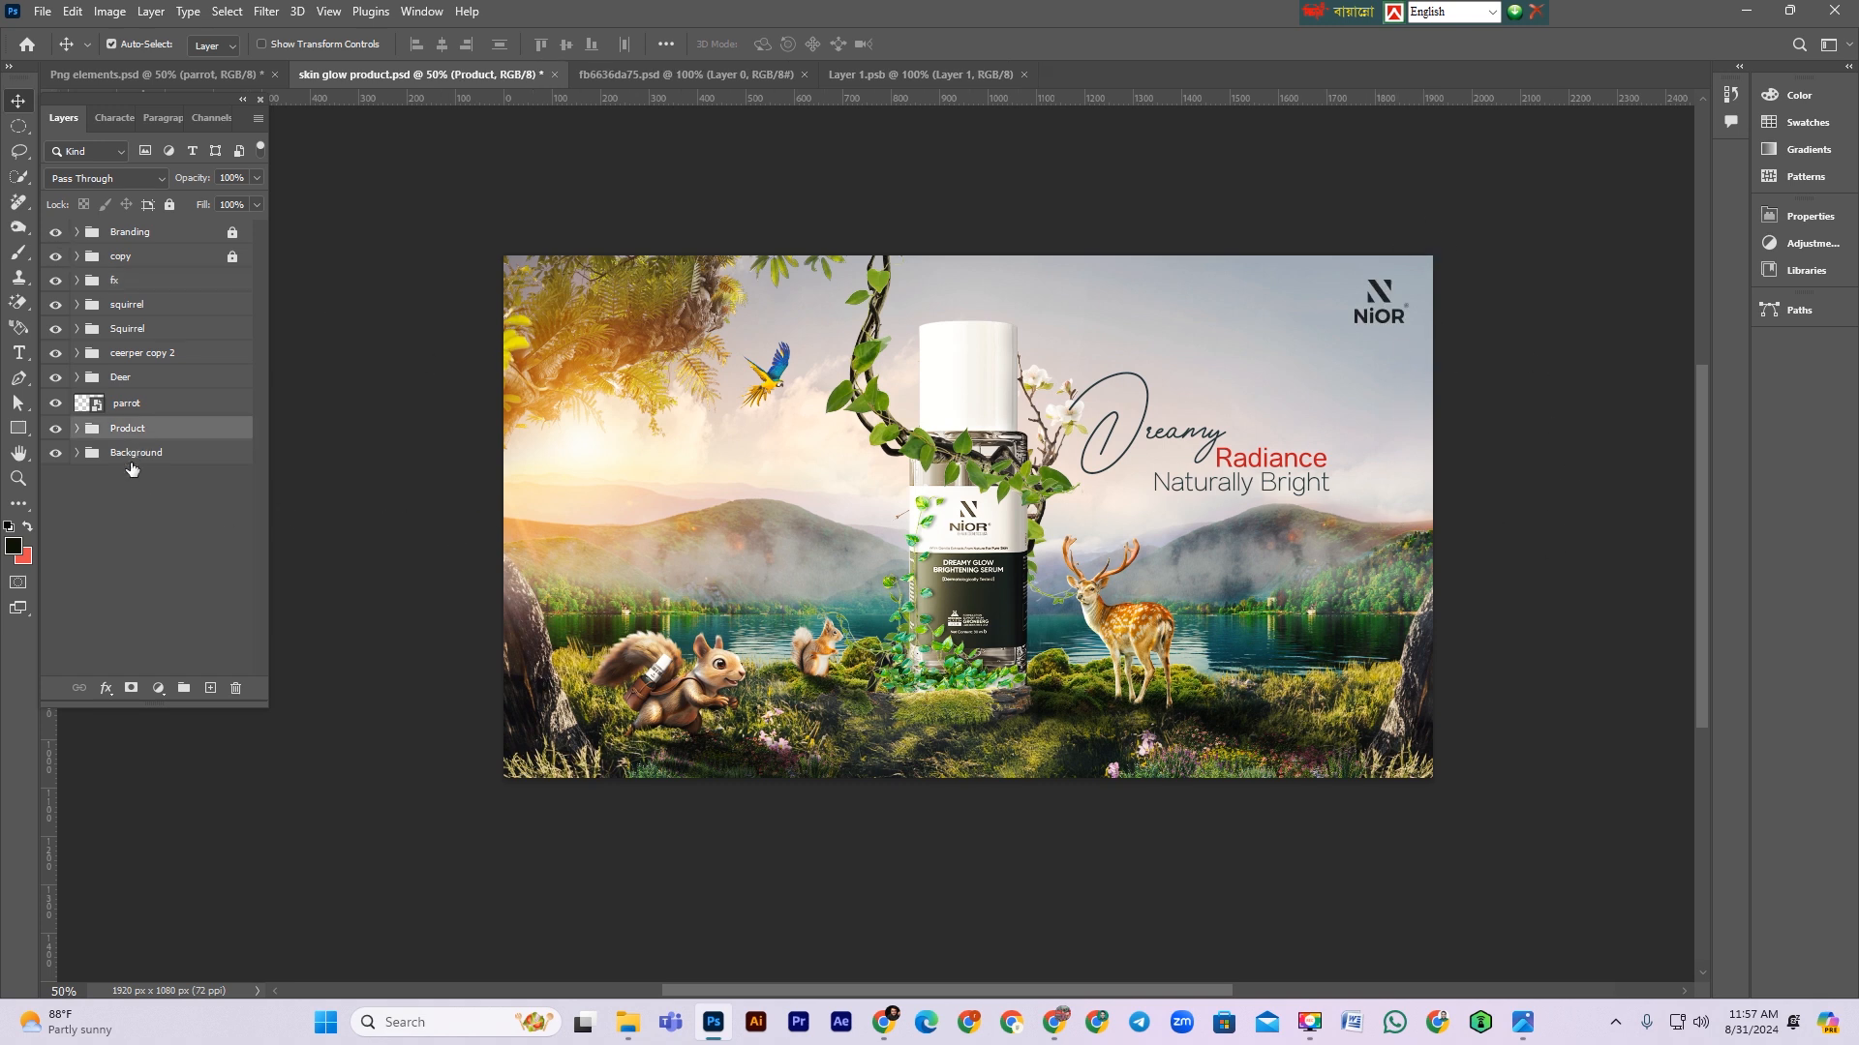
click(101, 455)
click(122, 288)
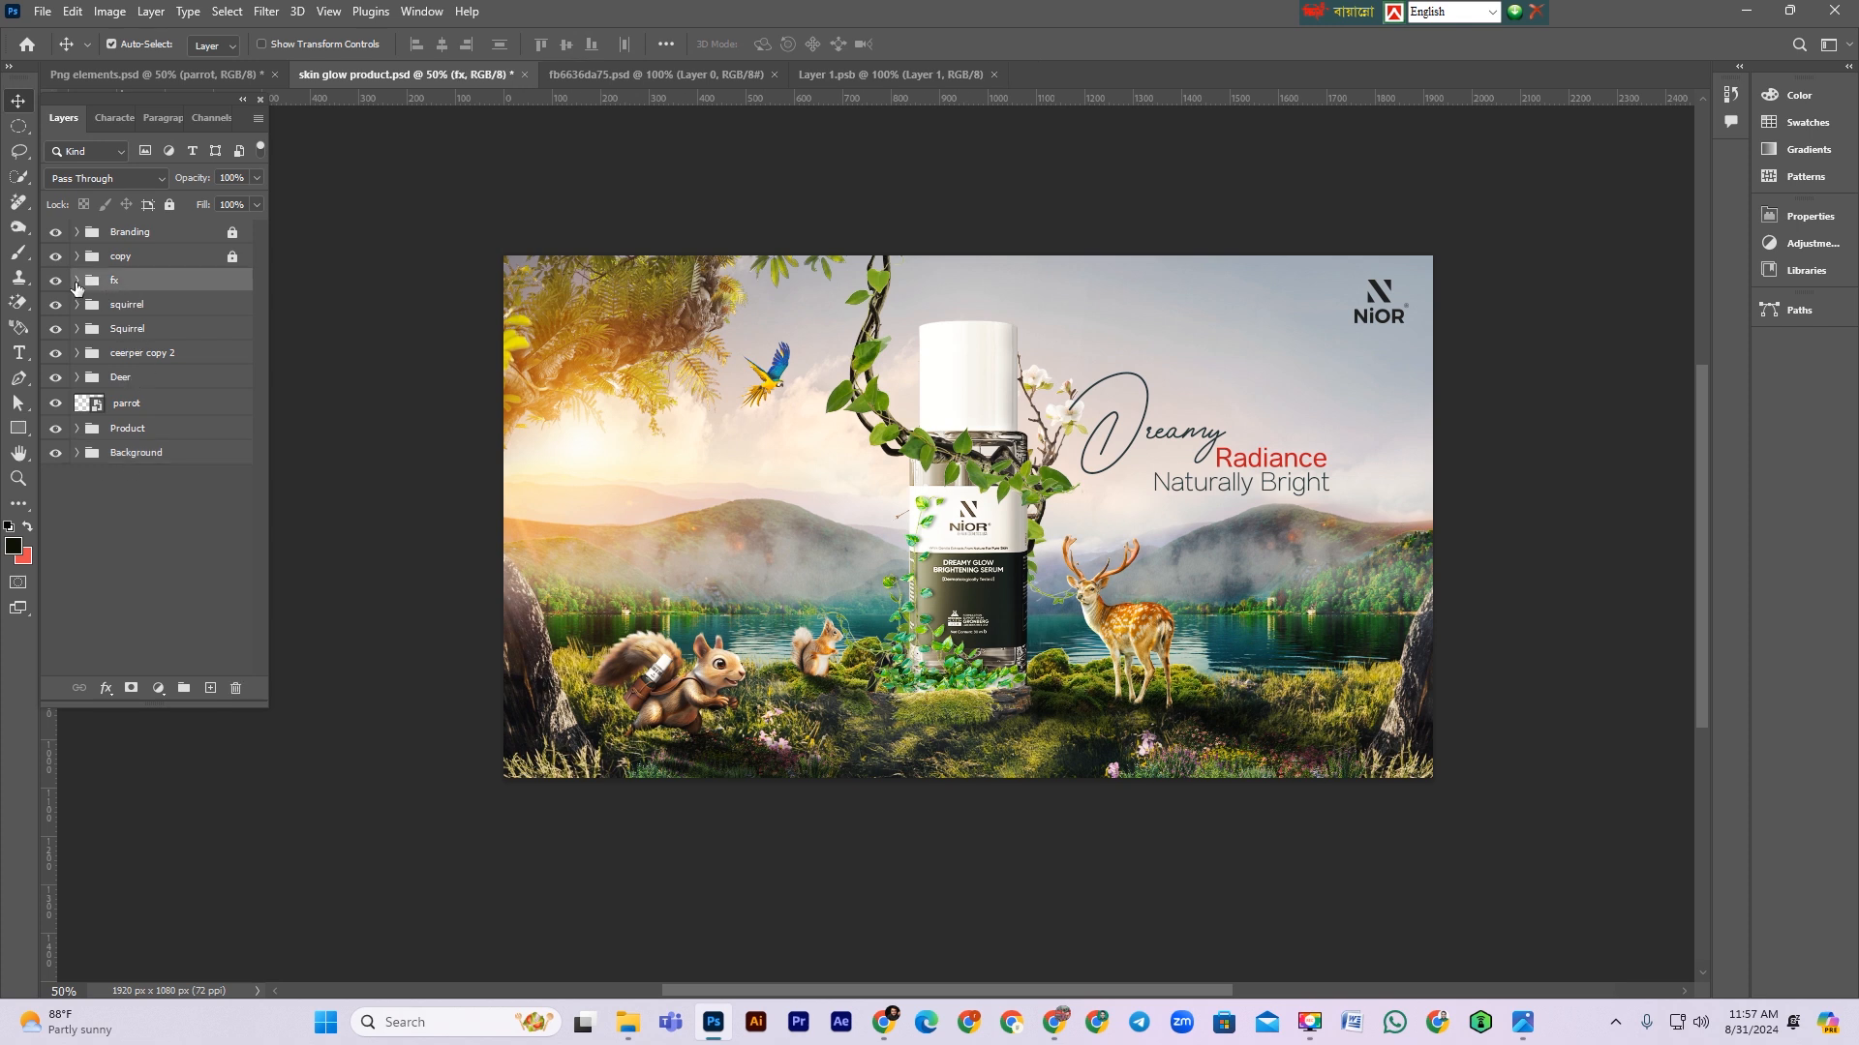
Step: Expand the fx group and add an Exposure adjustment above Color Balance 2, setting exposure to -1.94
click(77, 280)
click(209, 307)
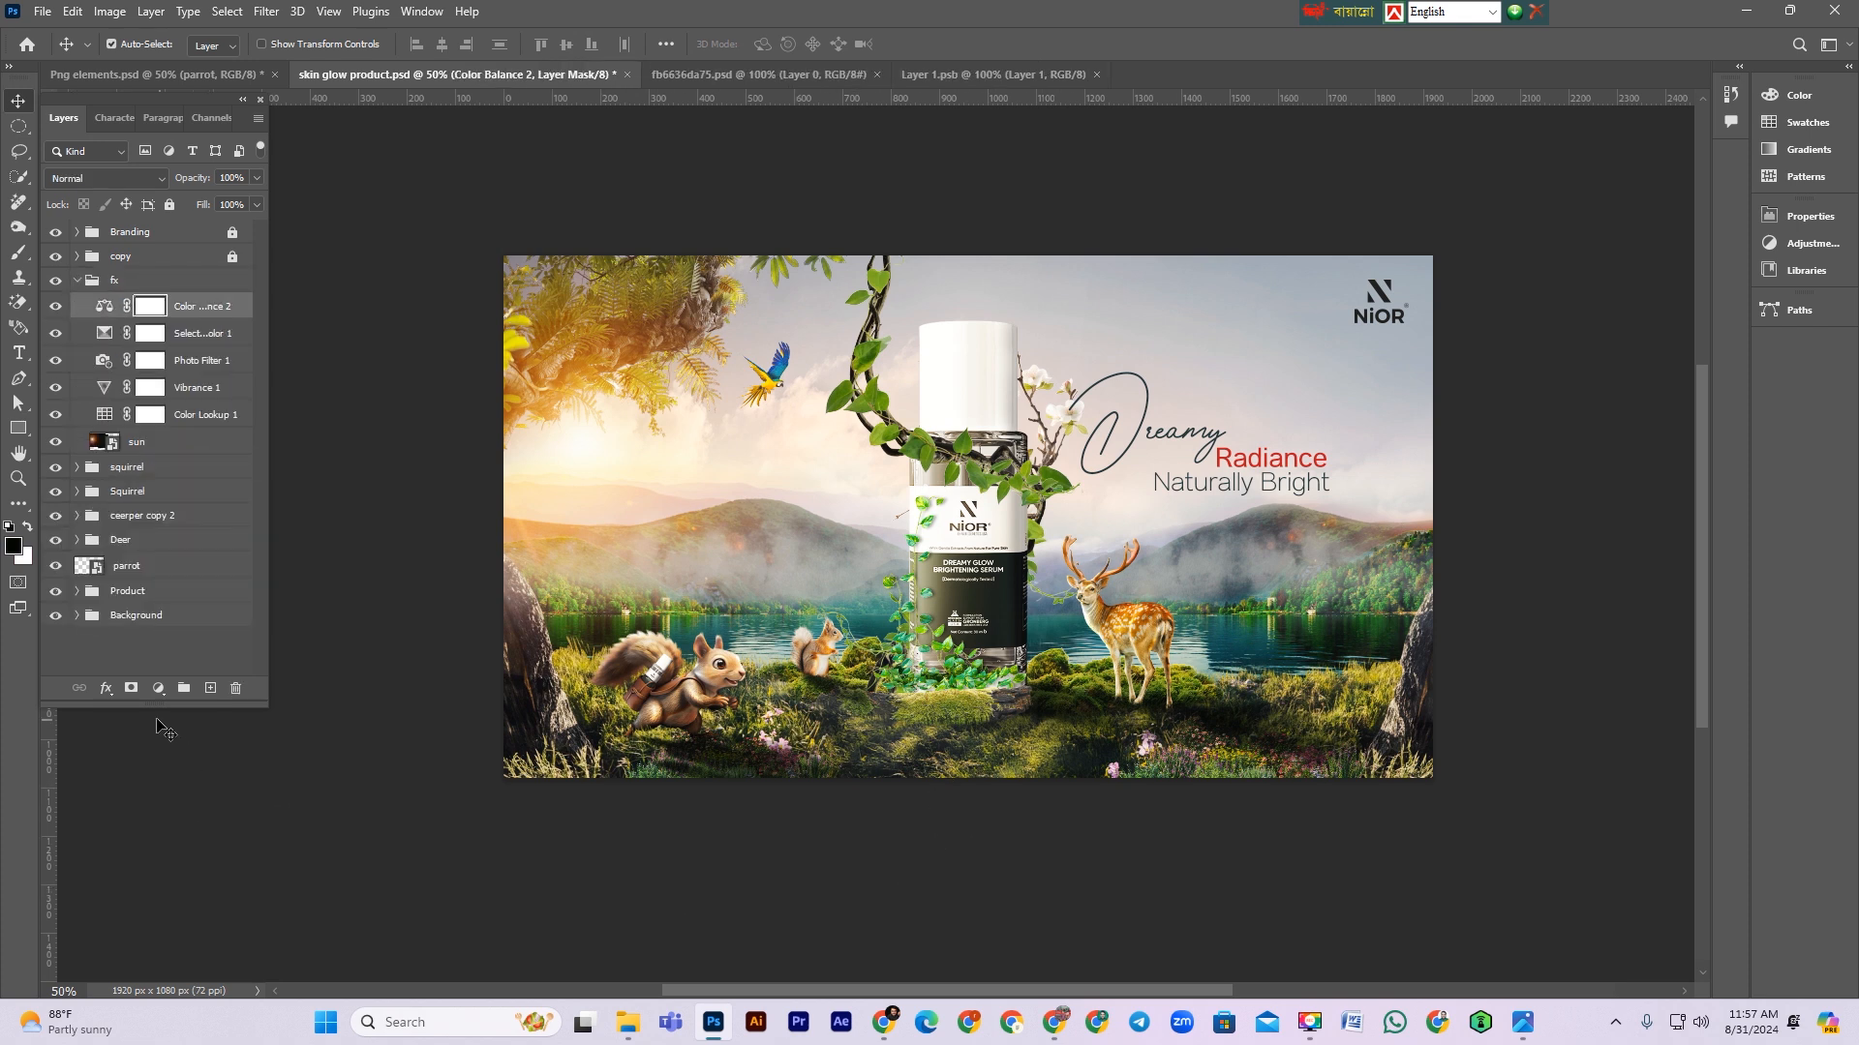
click(157, 688)
click(194, 462)
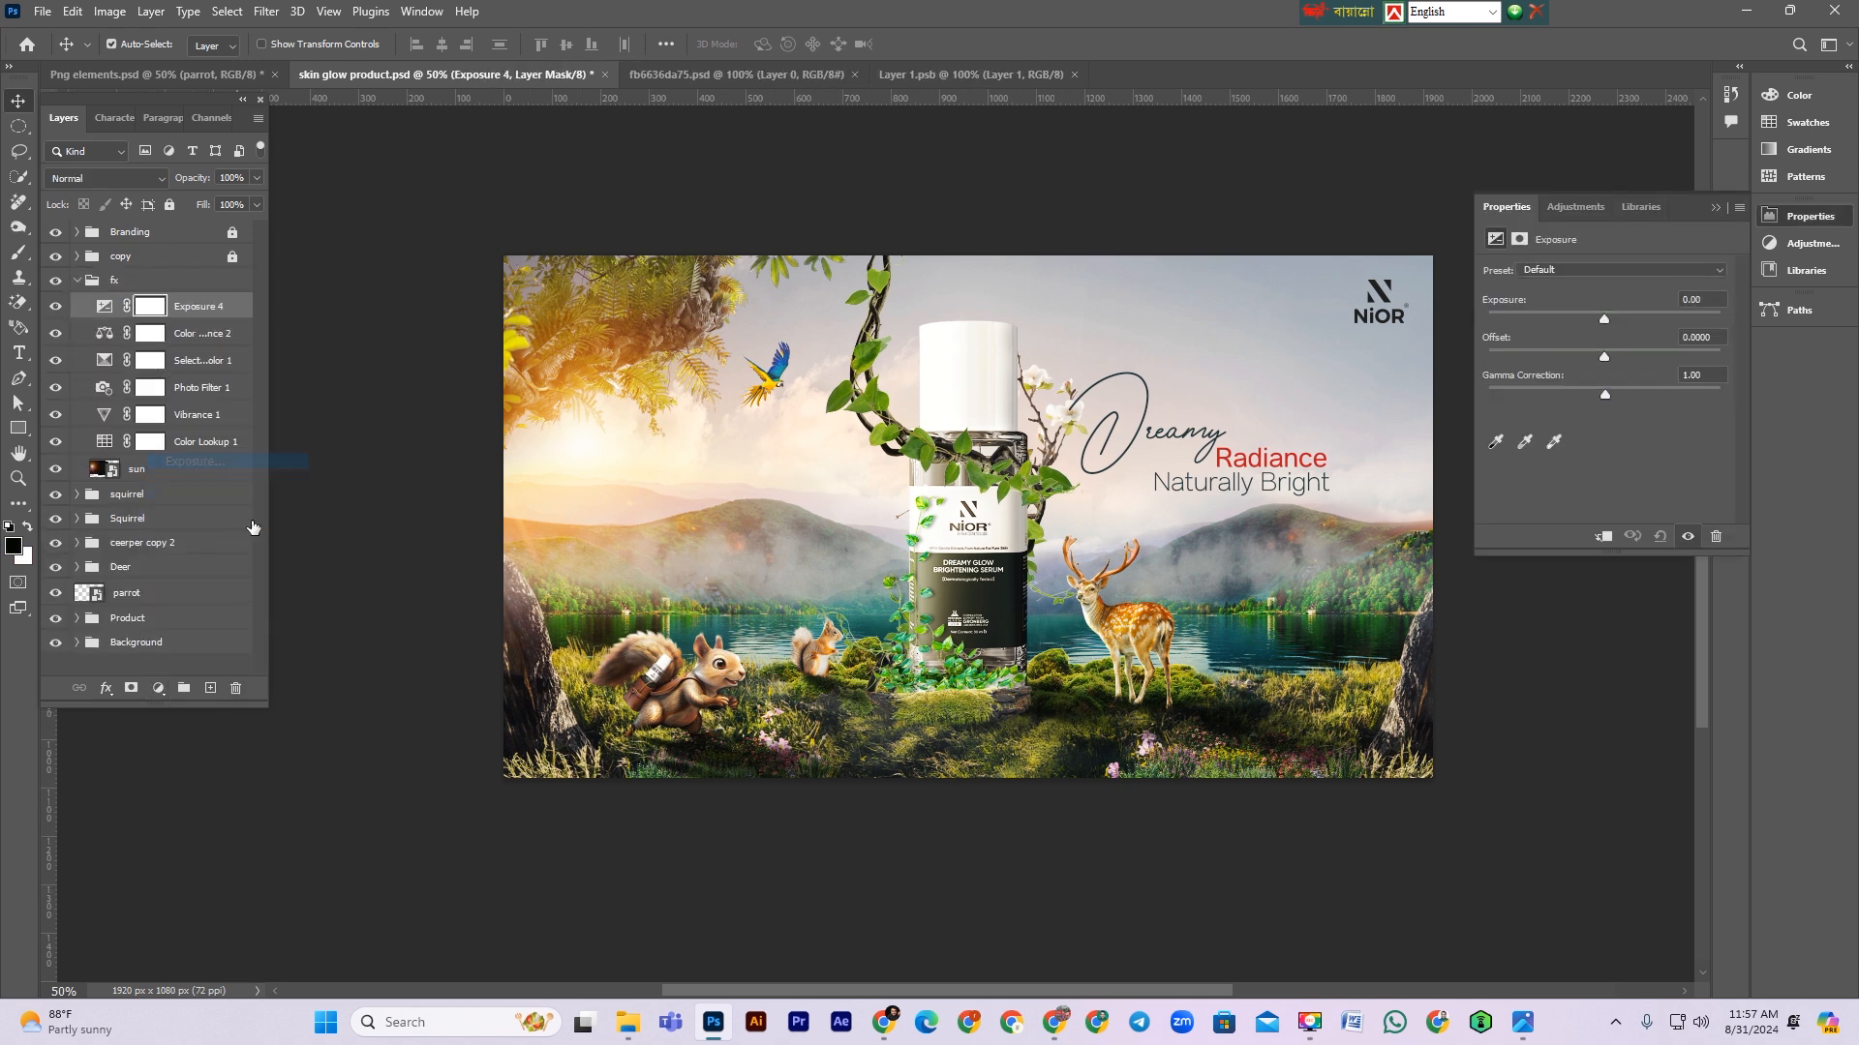
click(1570, 318)
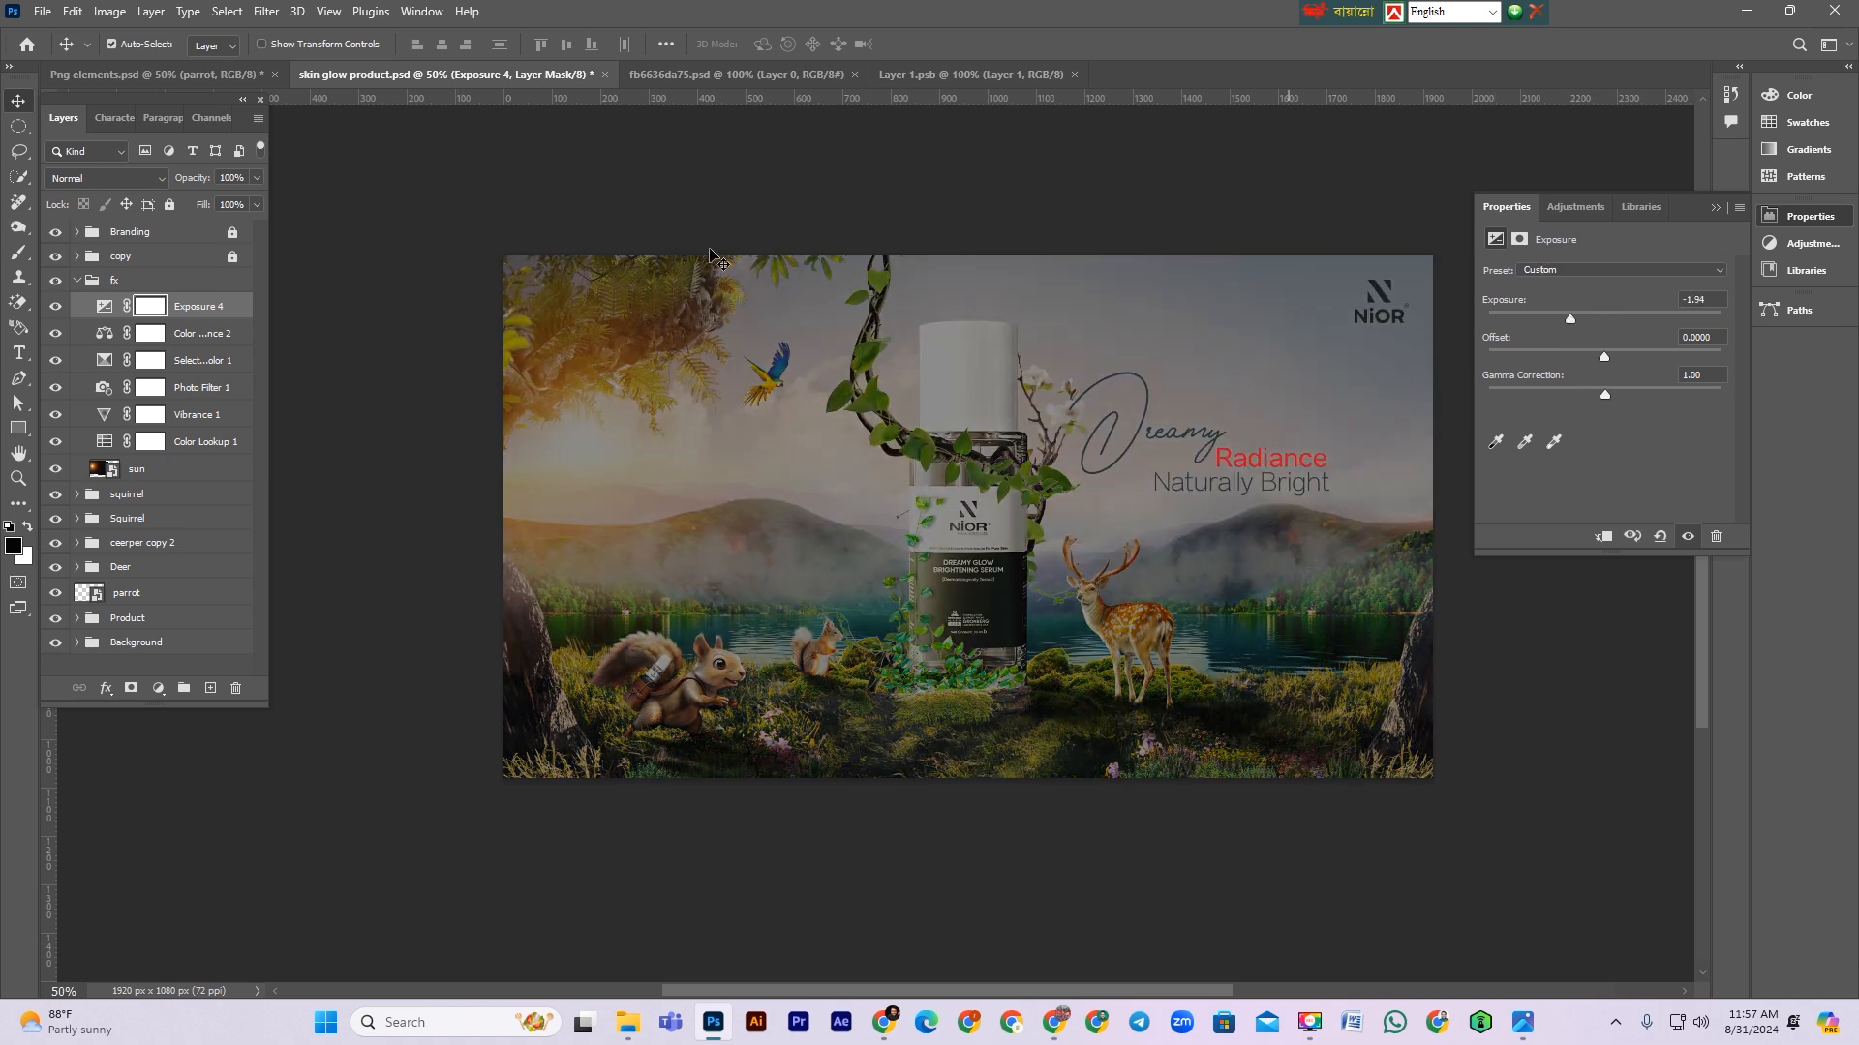
Step: Set the Exposure layer's blend mode to Multiply and invert its layer mask to black
click(107, 178)
click(70, 263)
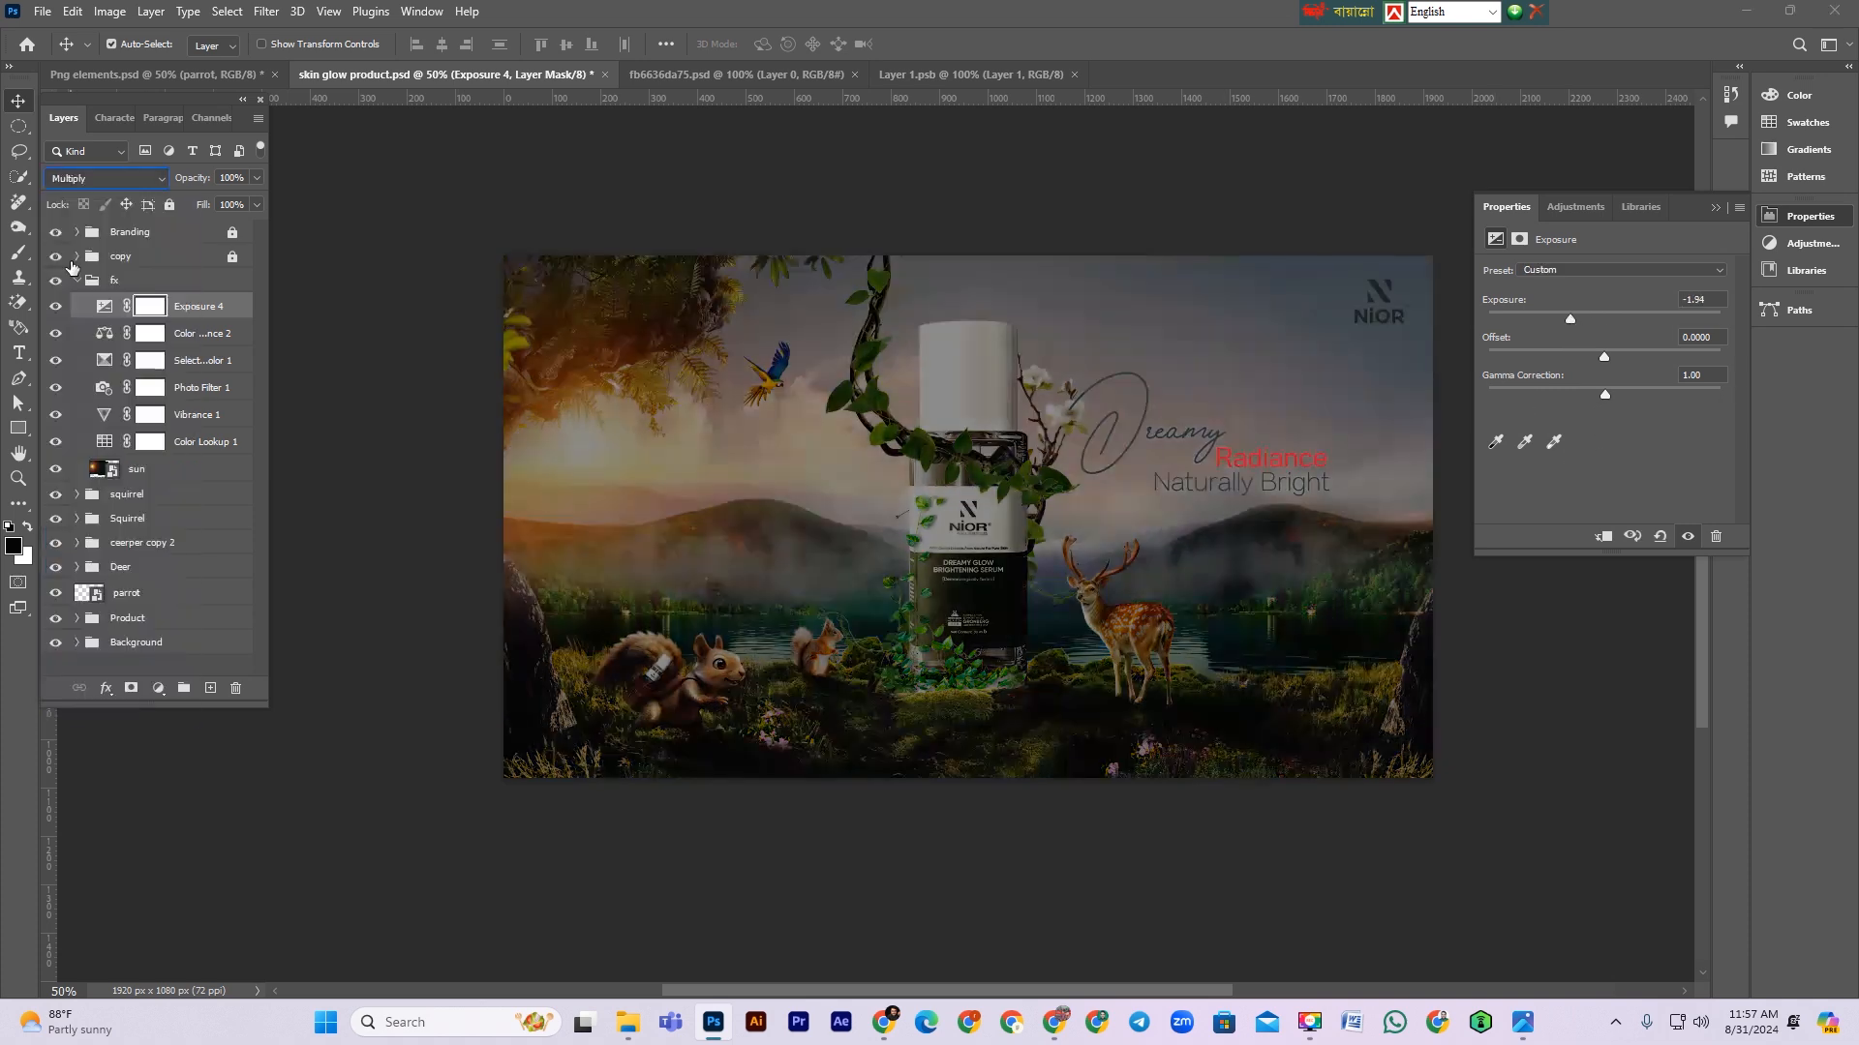
click(147, 307)
key(ctrl+i)
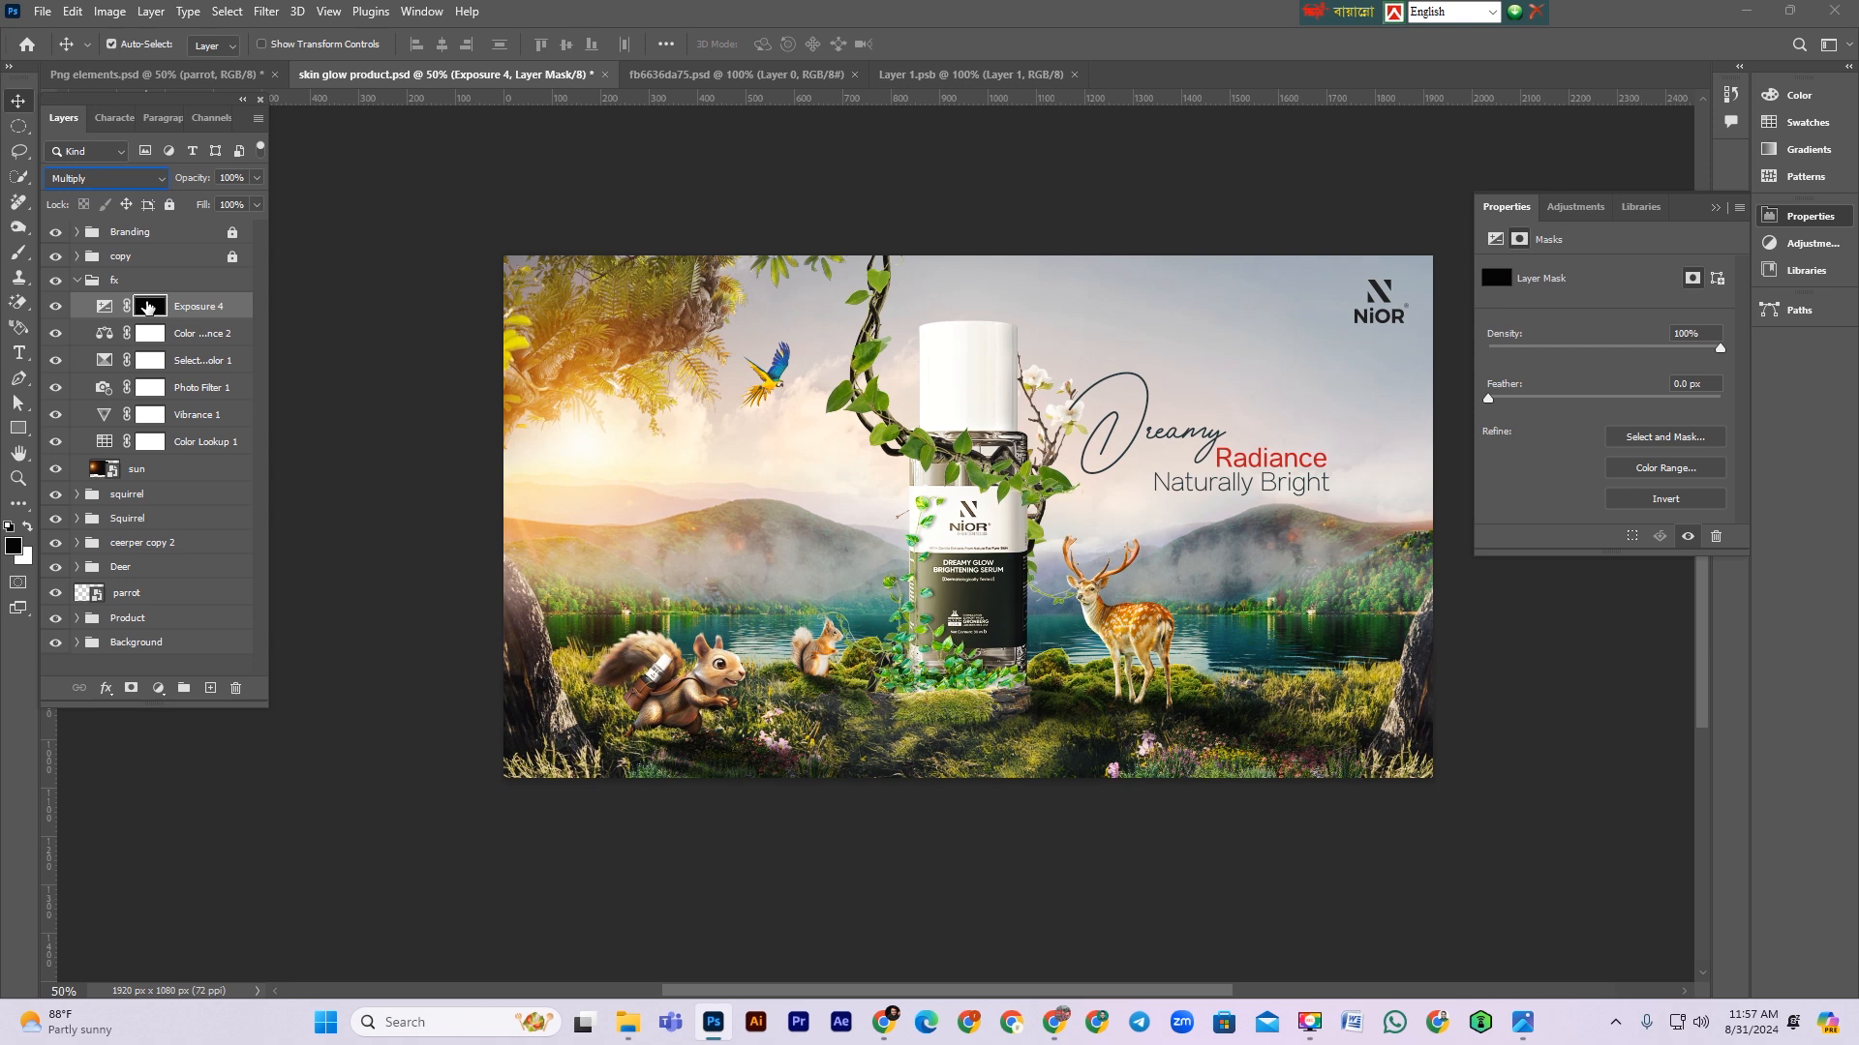
Step: Paint white with a large soft brush on the Exposure mask along the lower edge of the image
click(19, 252)
scroll(470, 800, down, 2)
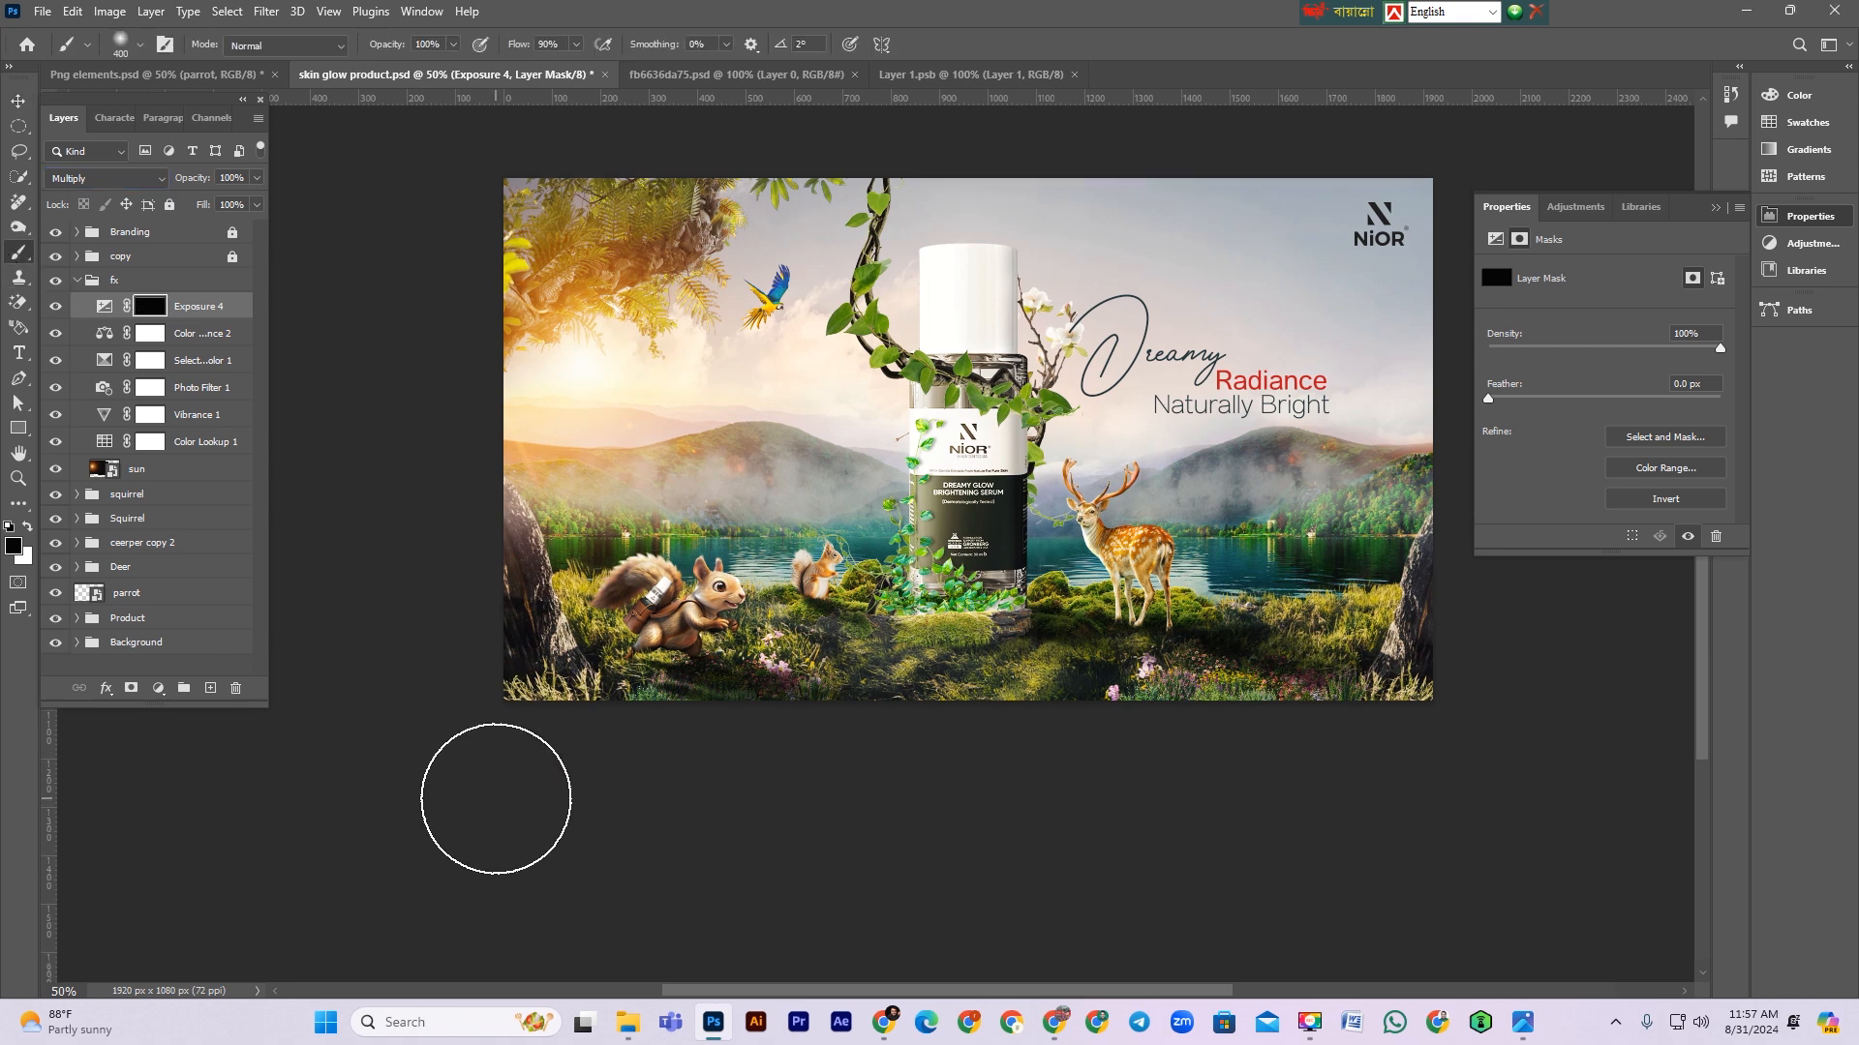
key(x)
drag(492, 752, 741, 846)
mouse_move(988, 797)
mouse_down()
mouse_move(1203, 811)
mouse_move(1616, 775)
mouse_up()
key(space)
drag(1471, 729, 1419, 764)
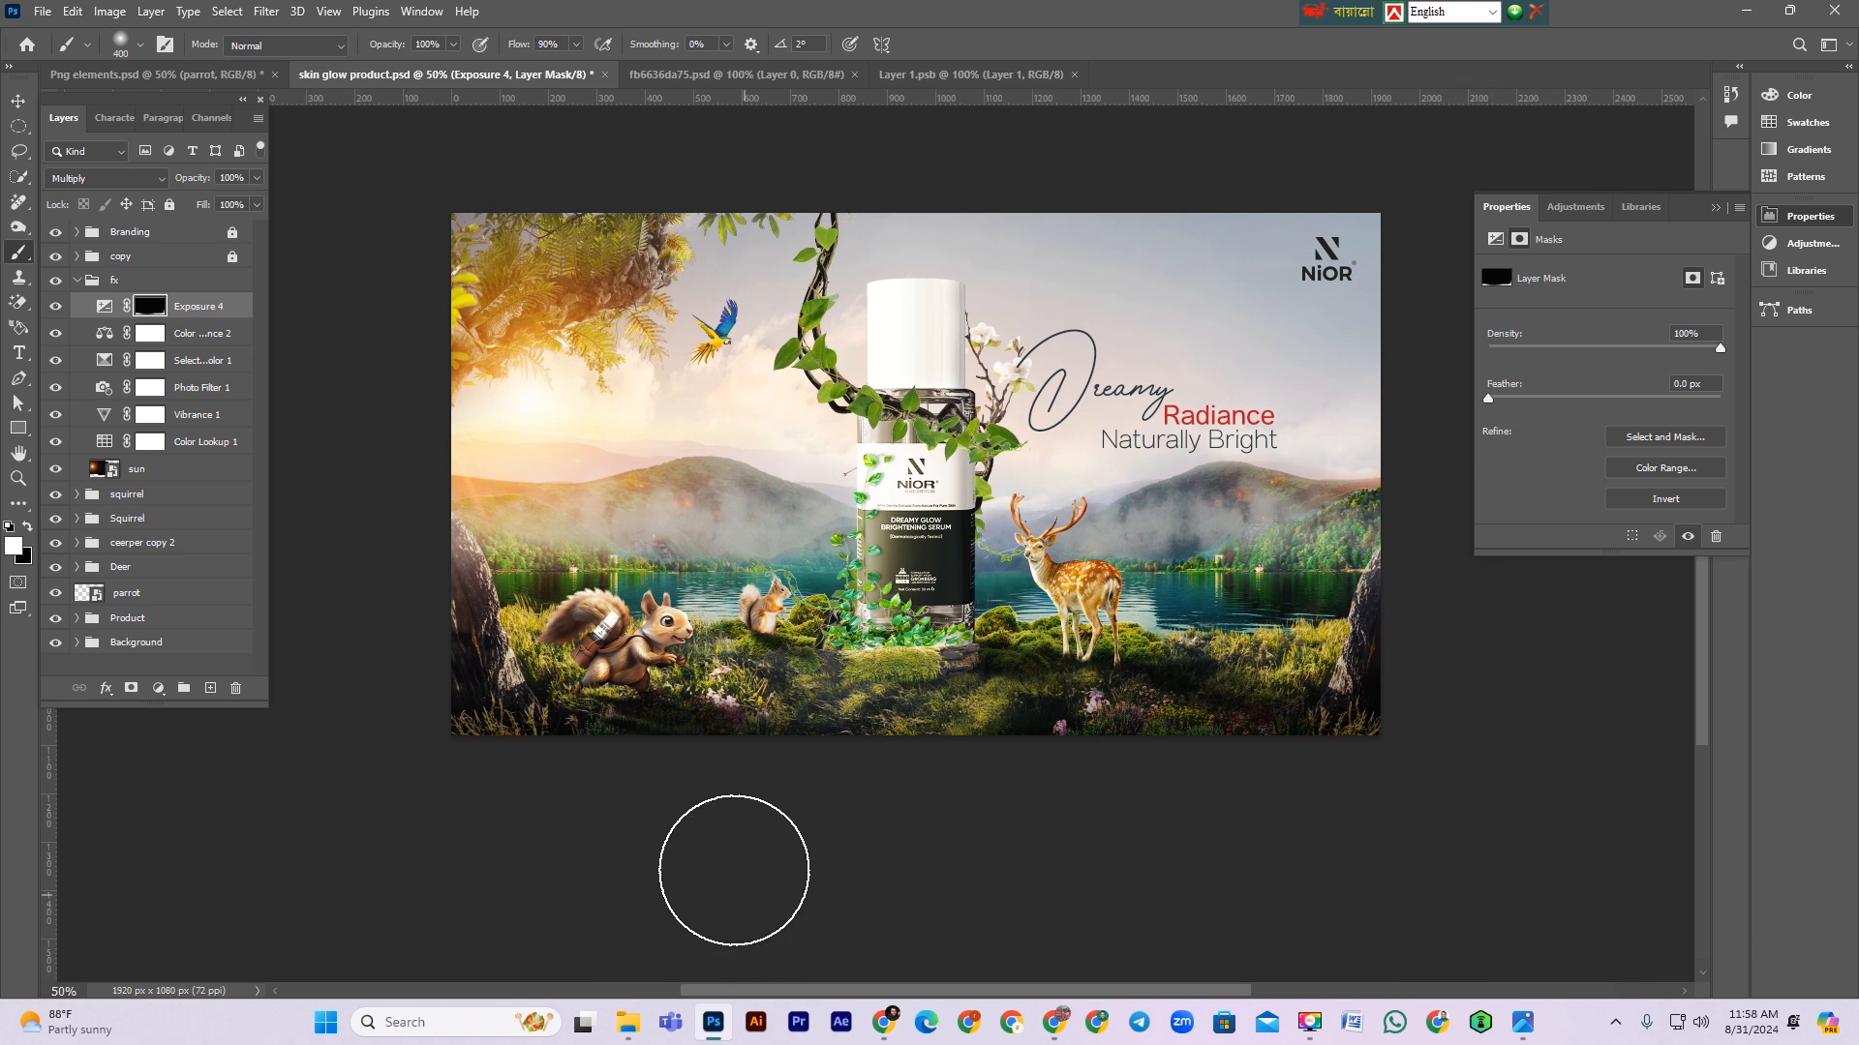
Step: Set the Exposure layer's opacity to 90%, then collapse and lock the fx group
click(206, 310)
drag(200, 182, 190, 182)
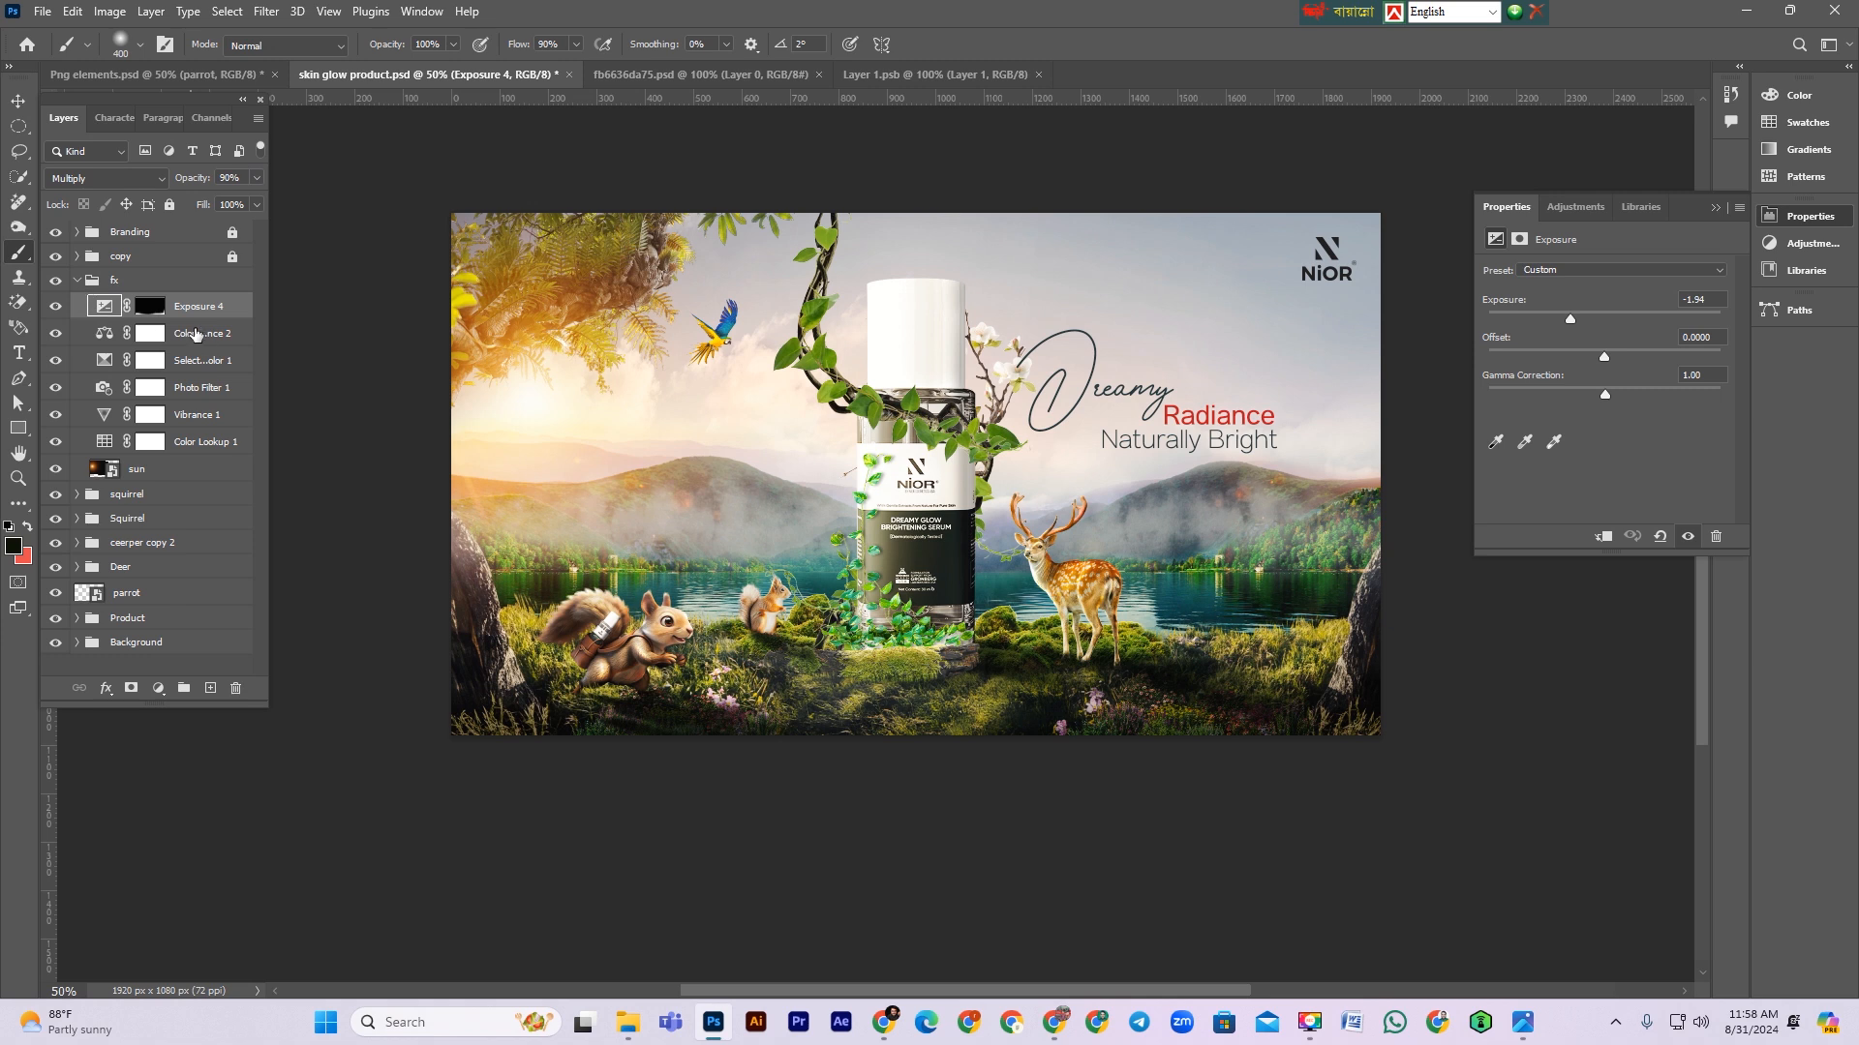
click(77, 281)
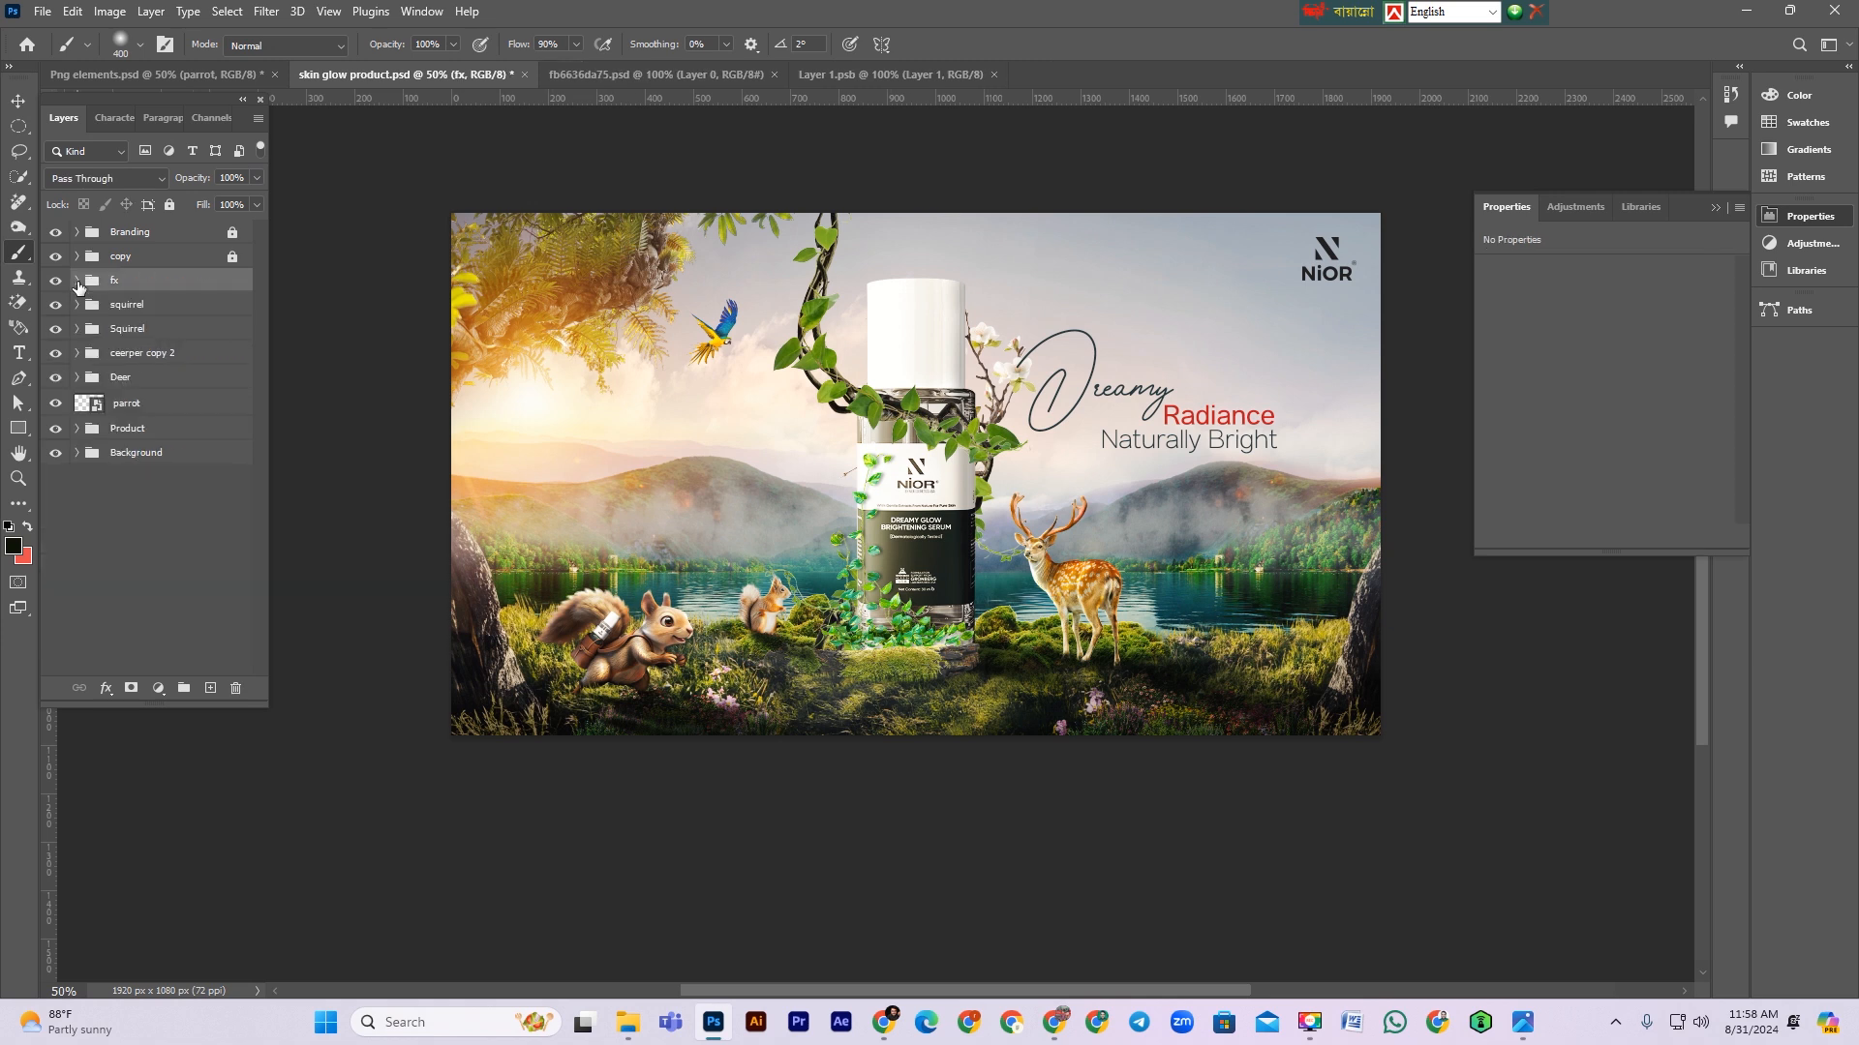
click(170, 205)
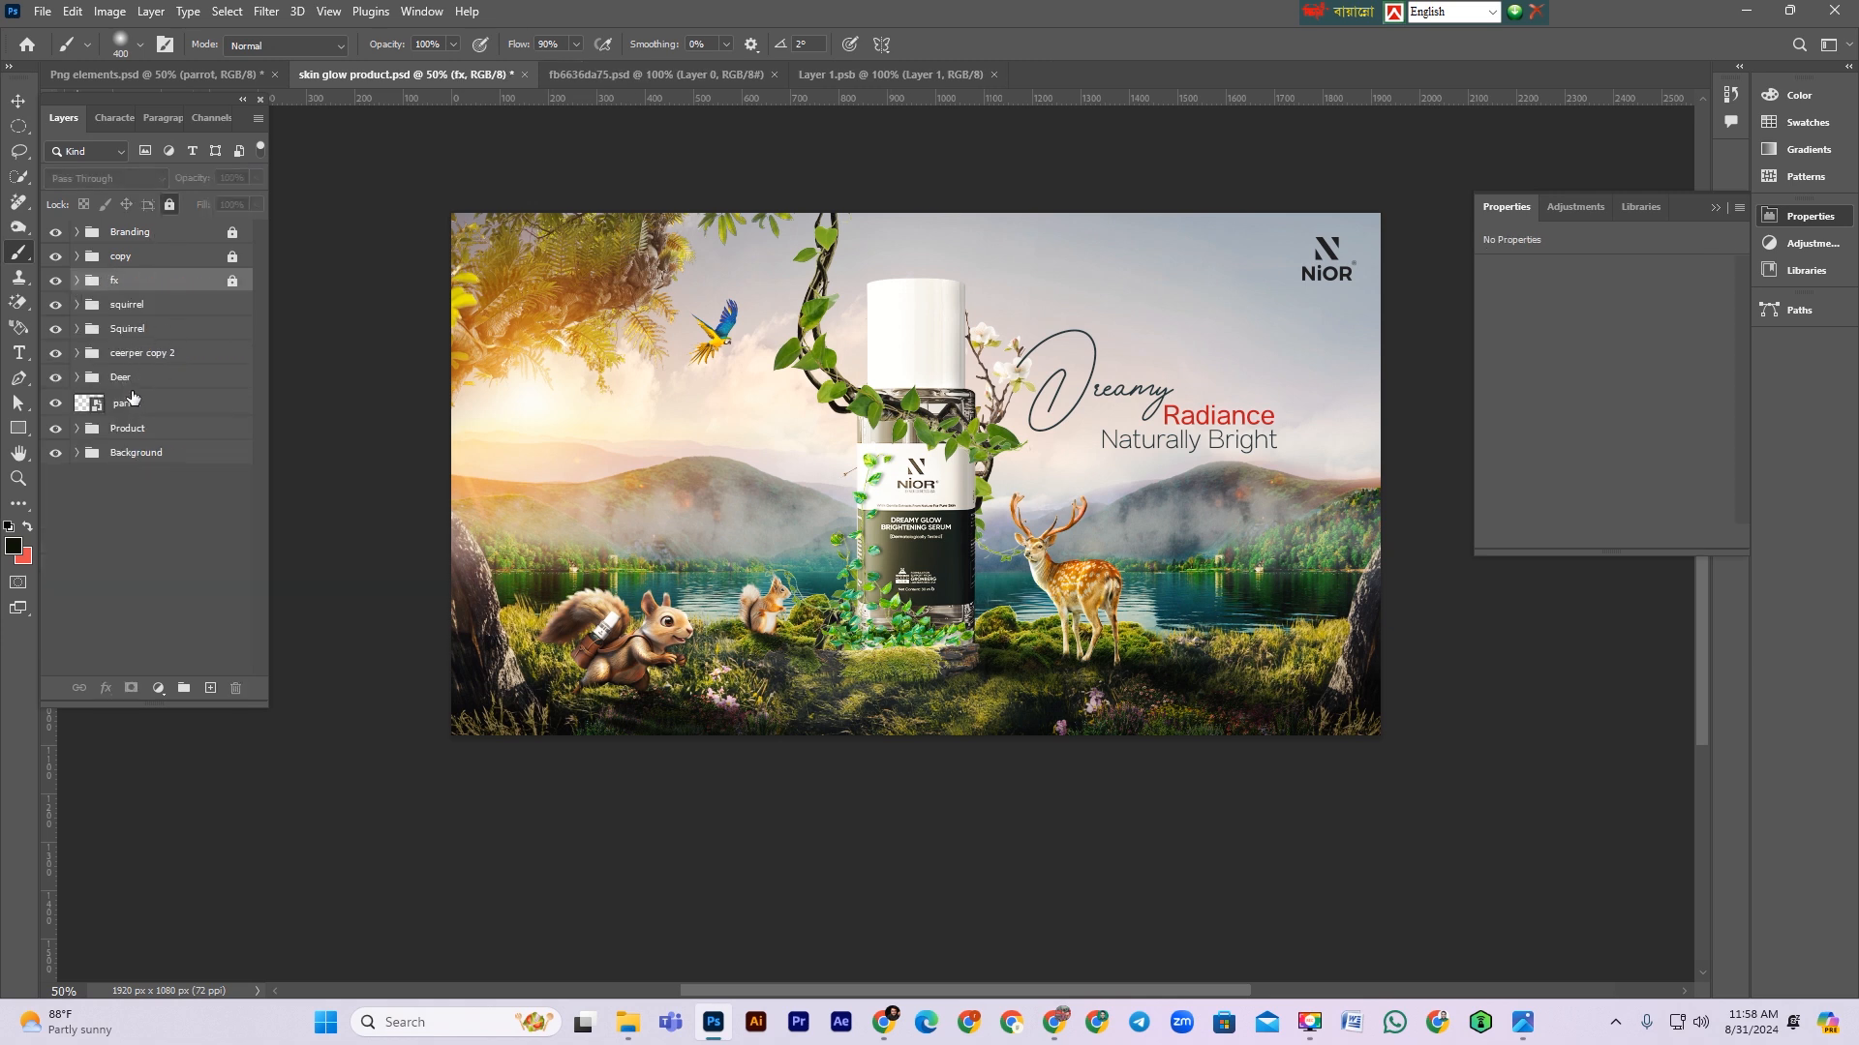
Step: Expand the Product group and add a new empty layer at the bottom of it
click(116, 435)
click(78, 429)
scroll(160, 639, down, 2)
click(158, 664)
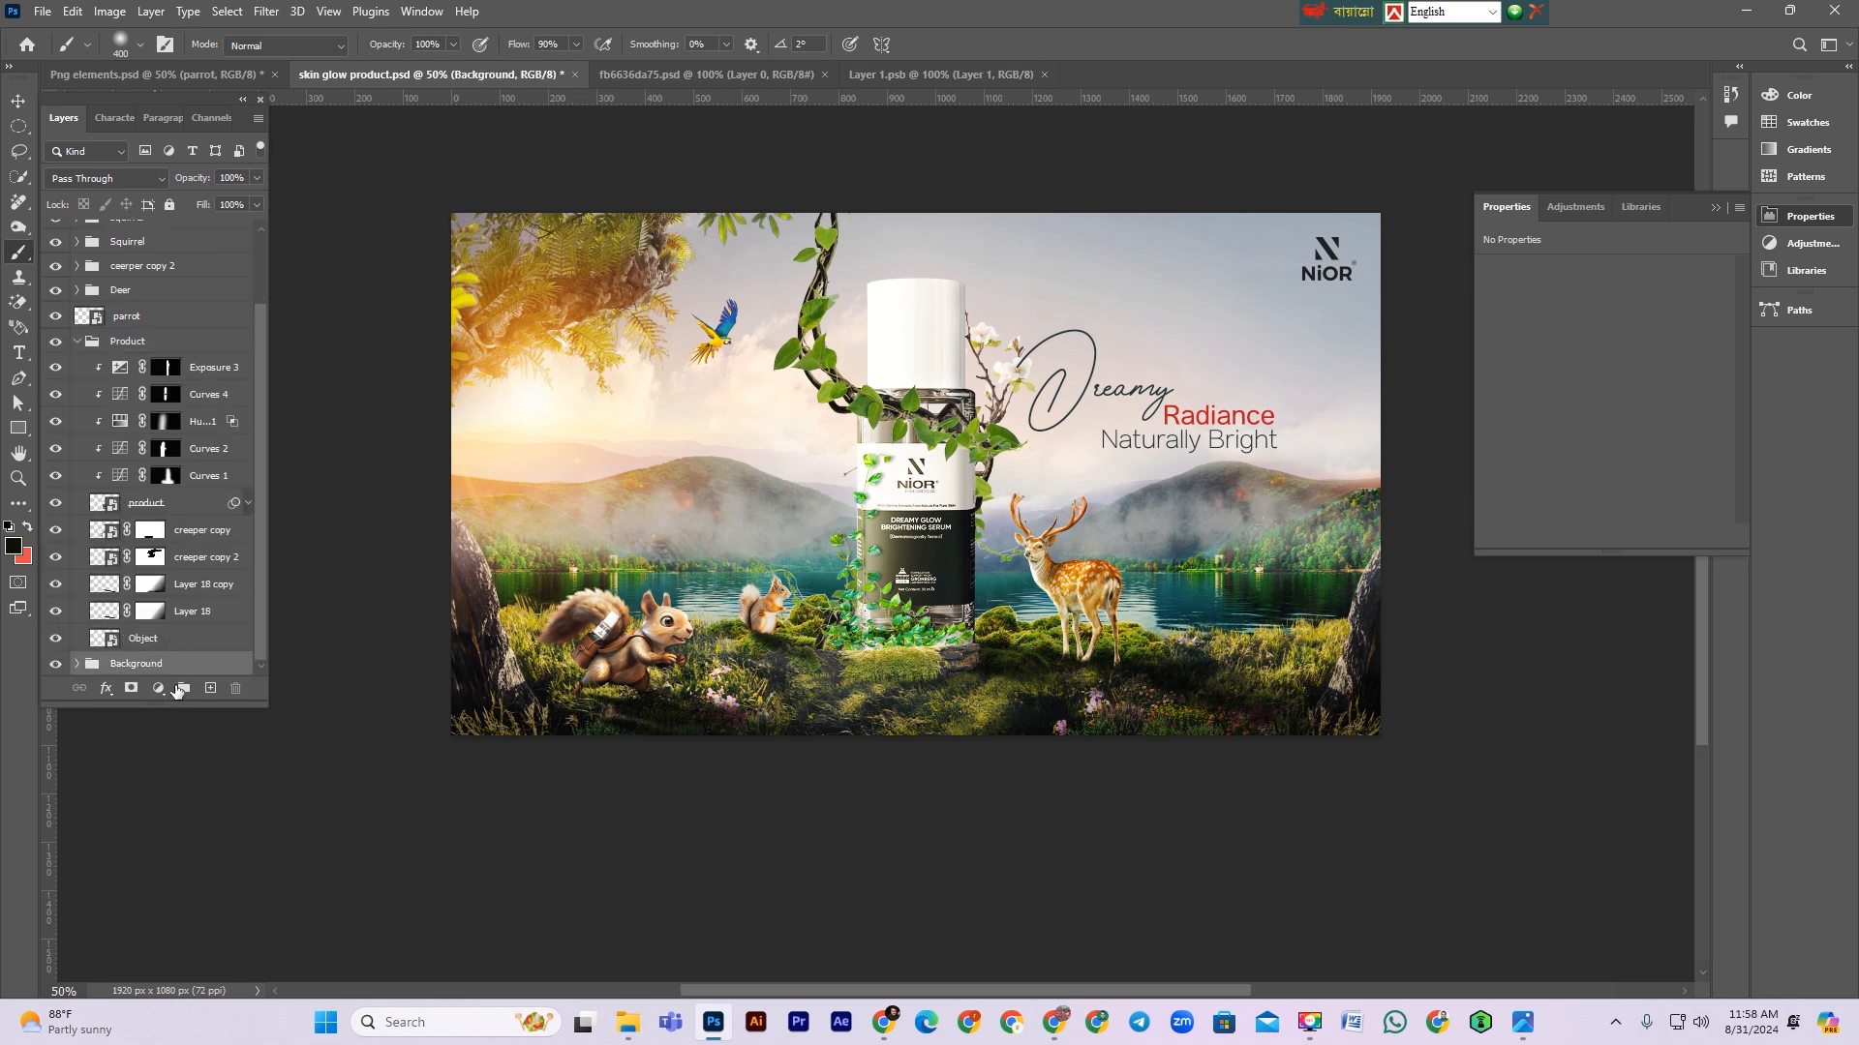
click(212, 690)
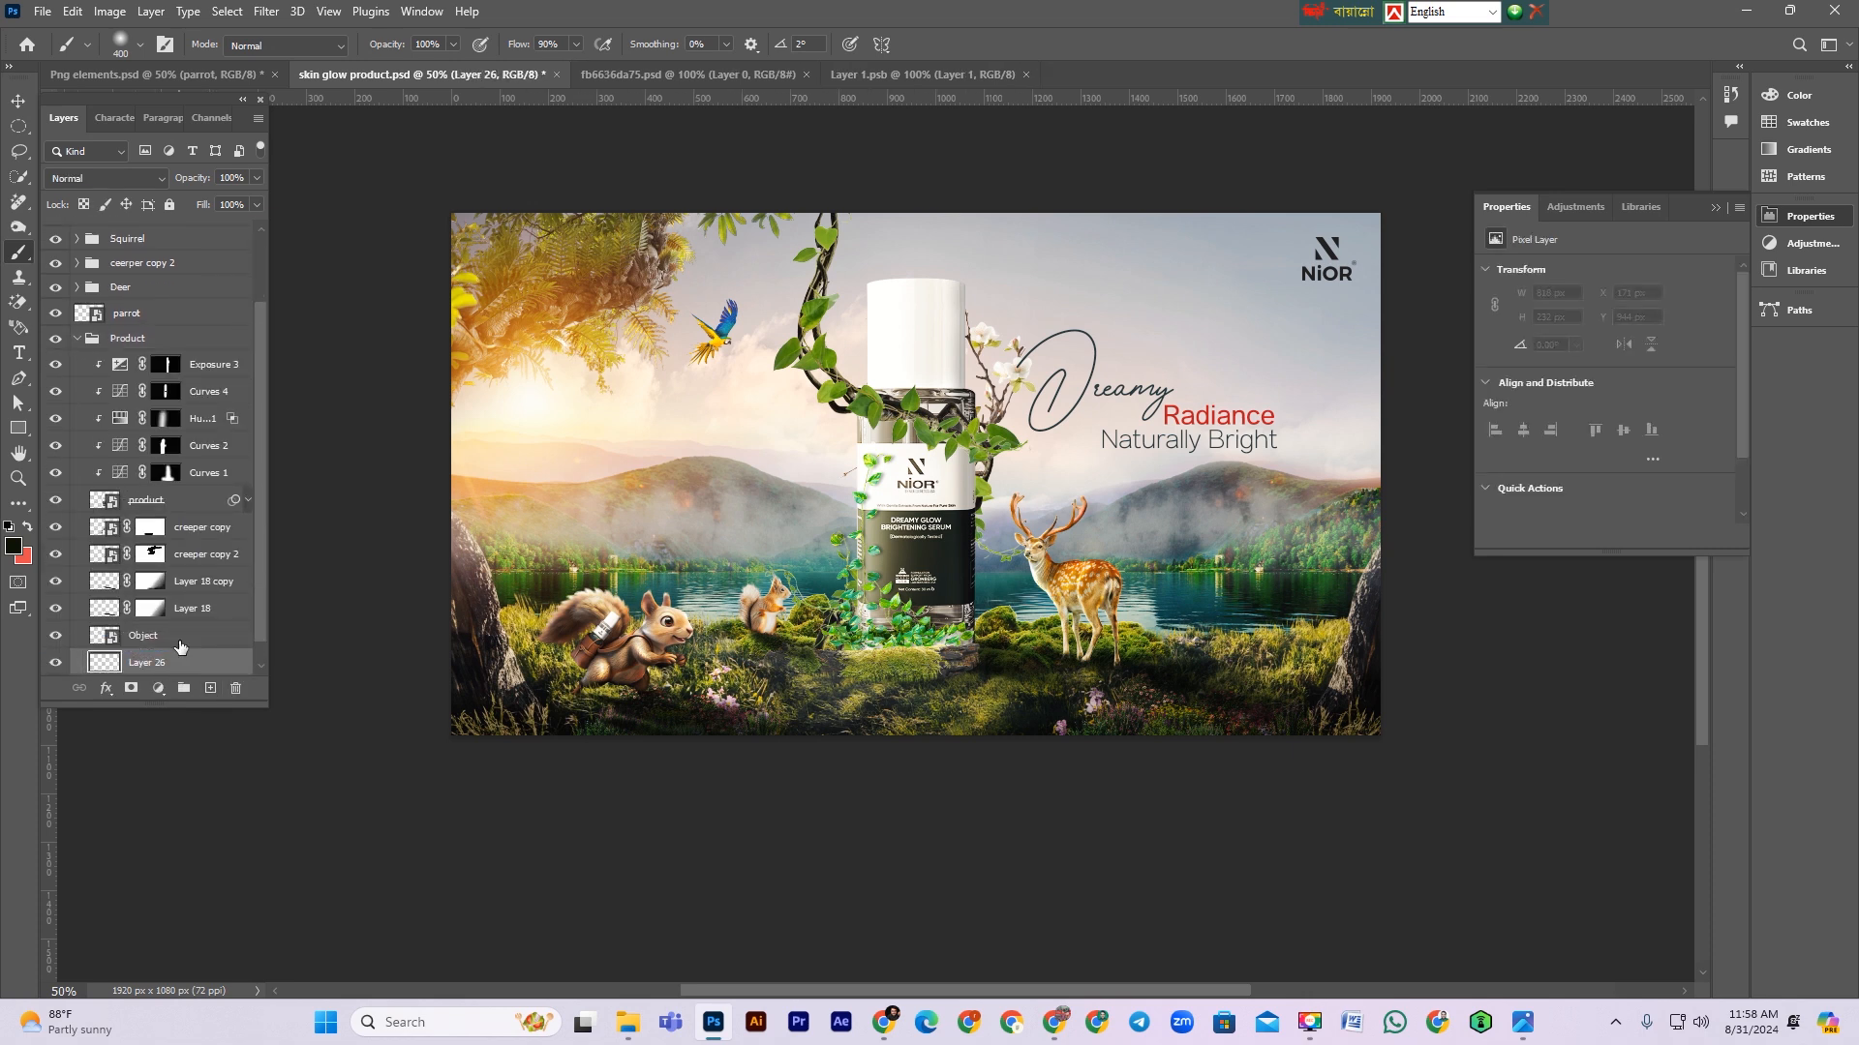
Step: Set the foreground colour to ffffff and enlarge the brush to about 700 px
click(14, 547)
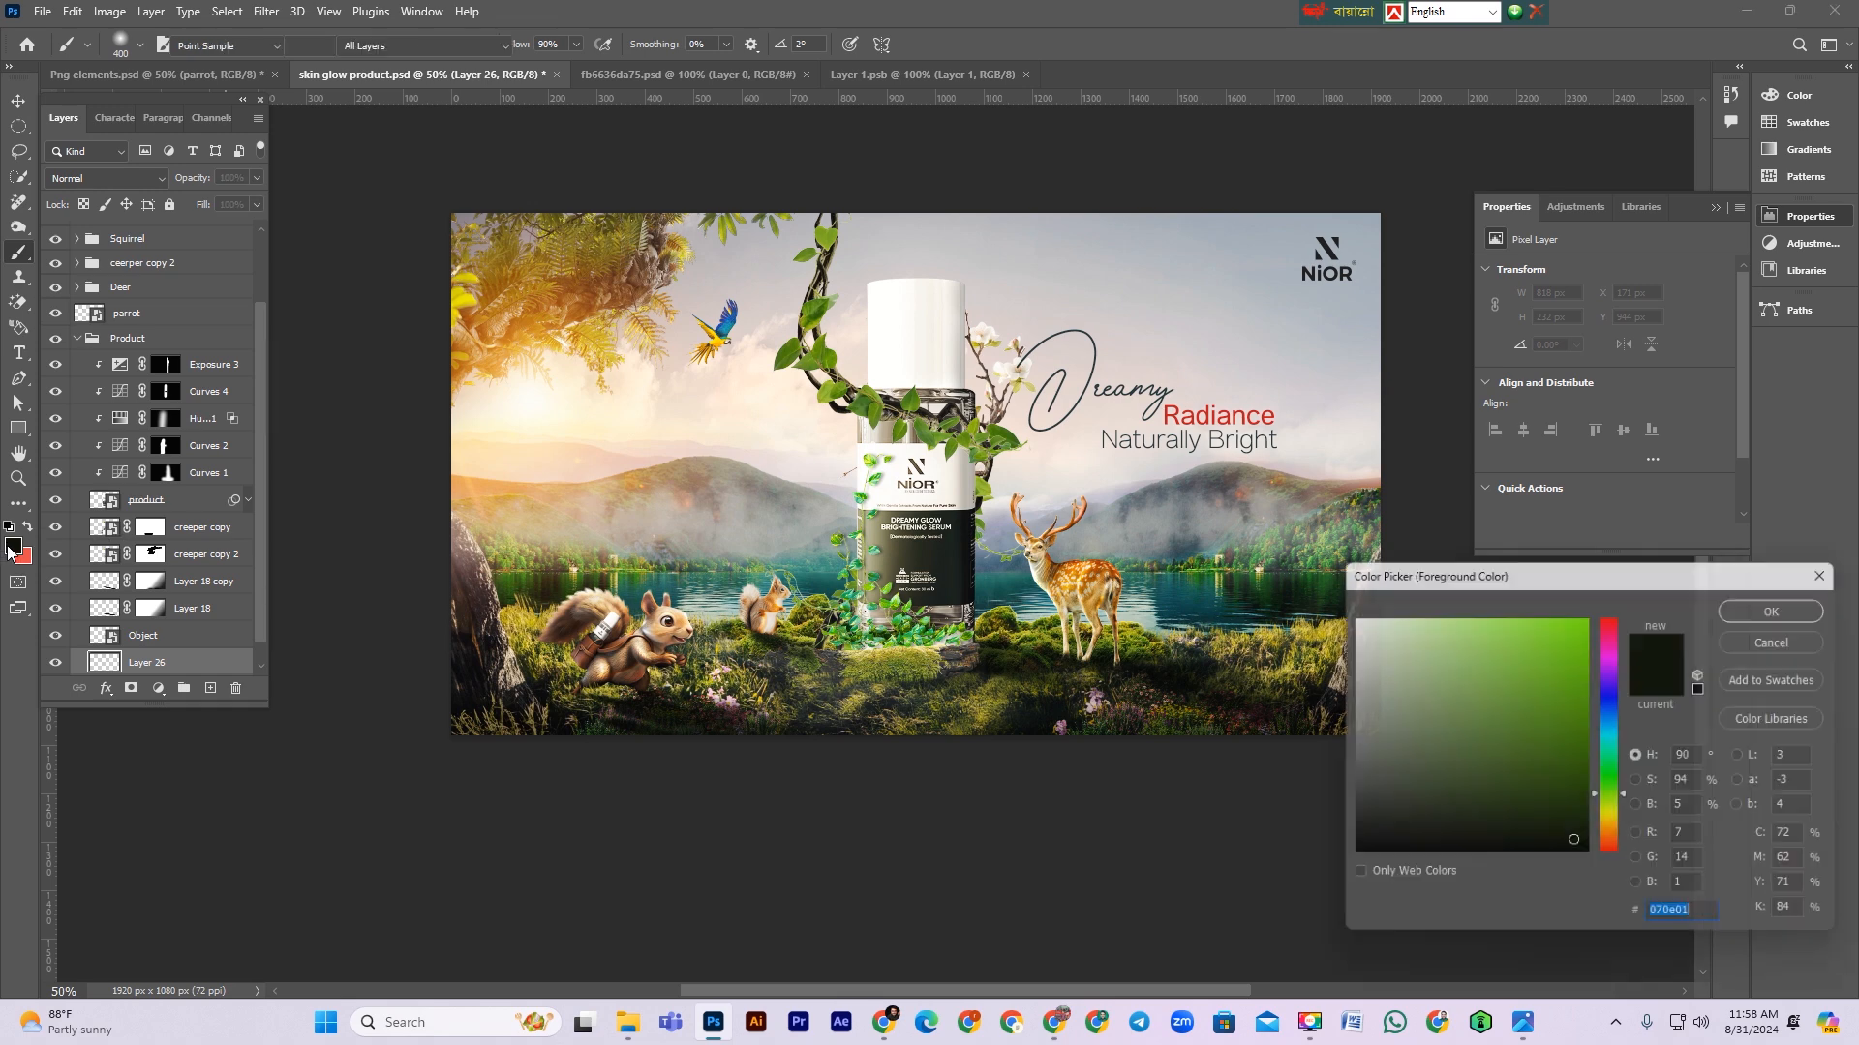
text(ffffff)
click(1754, 598)
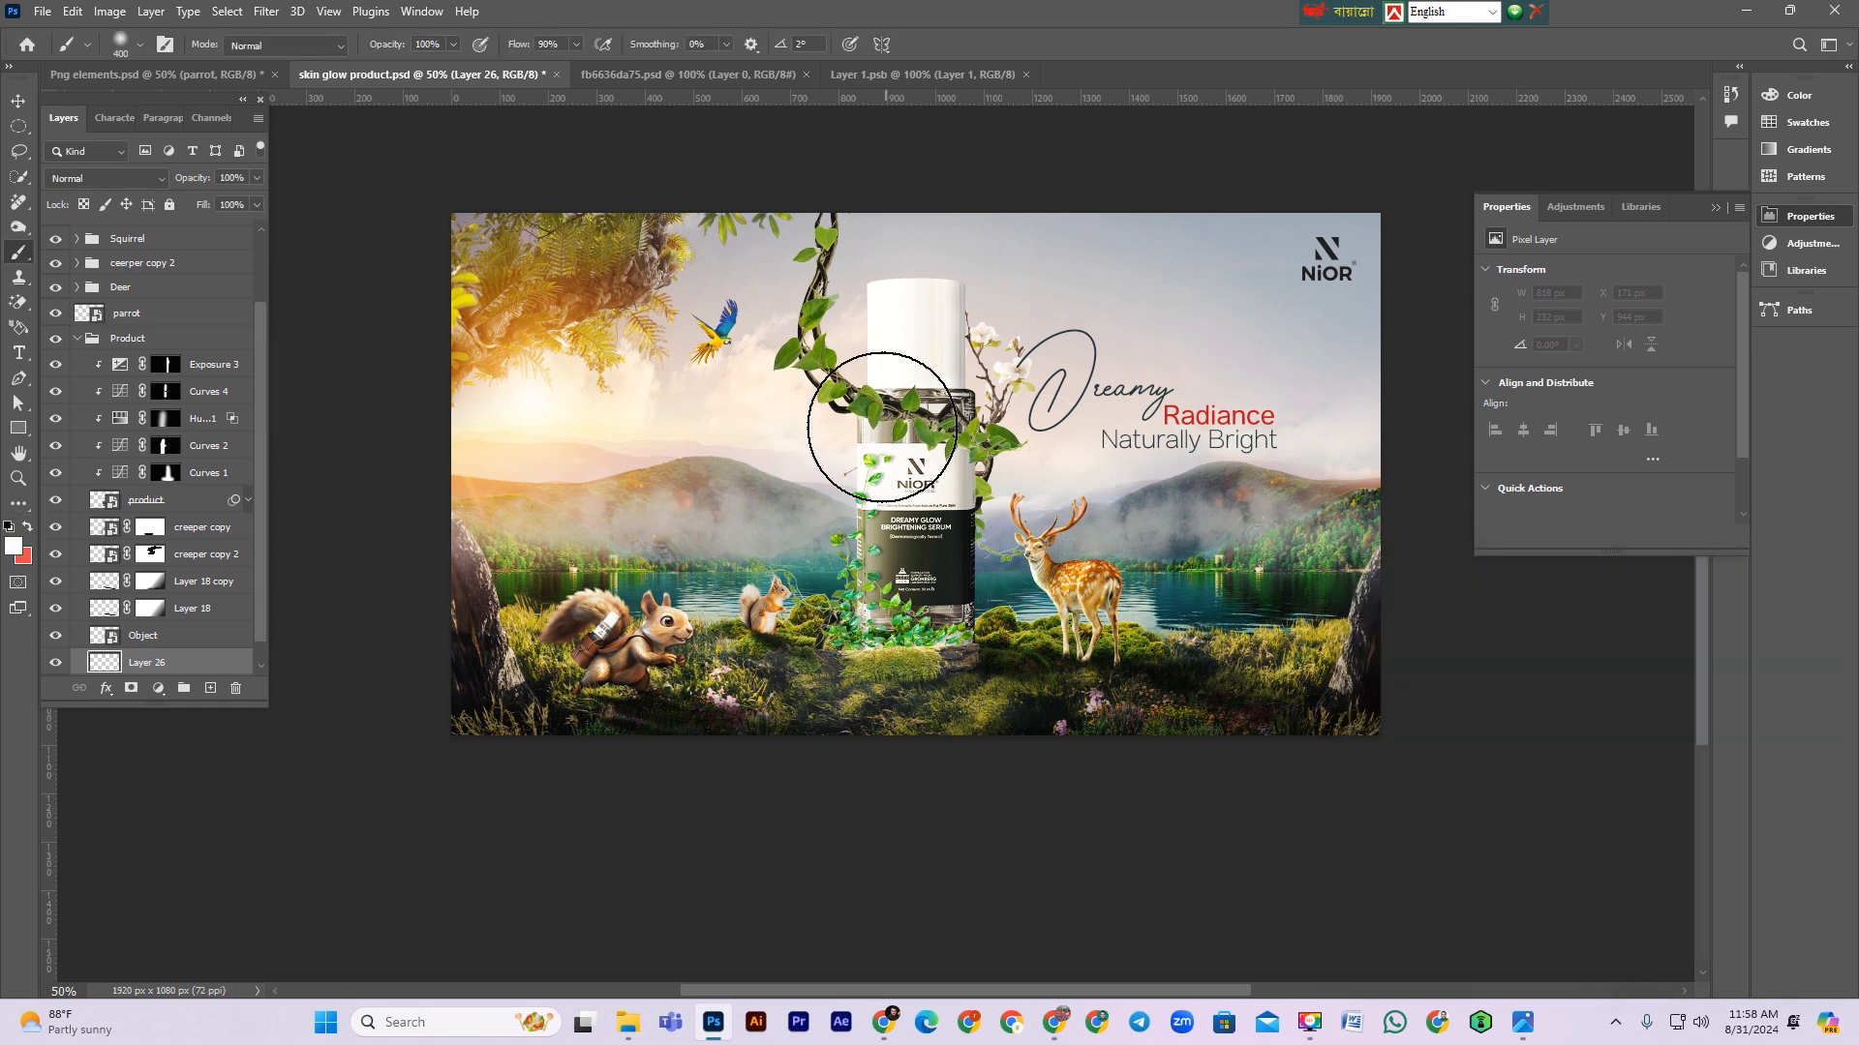
key(bracketright)
key(bracketright)
key(bracketright)
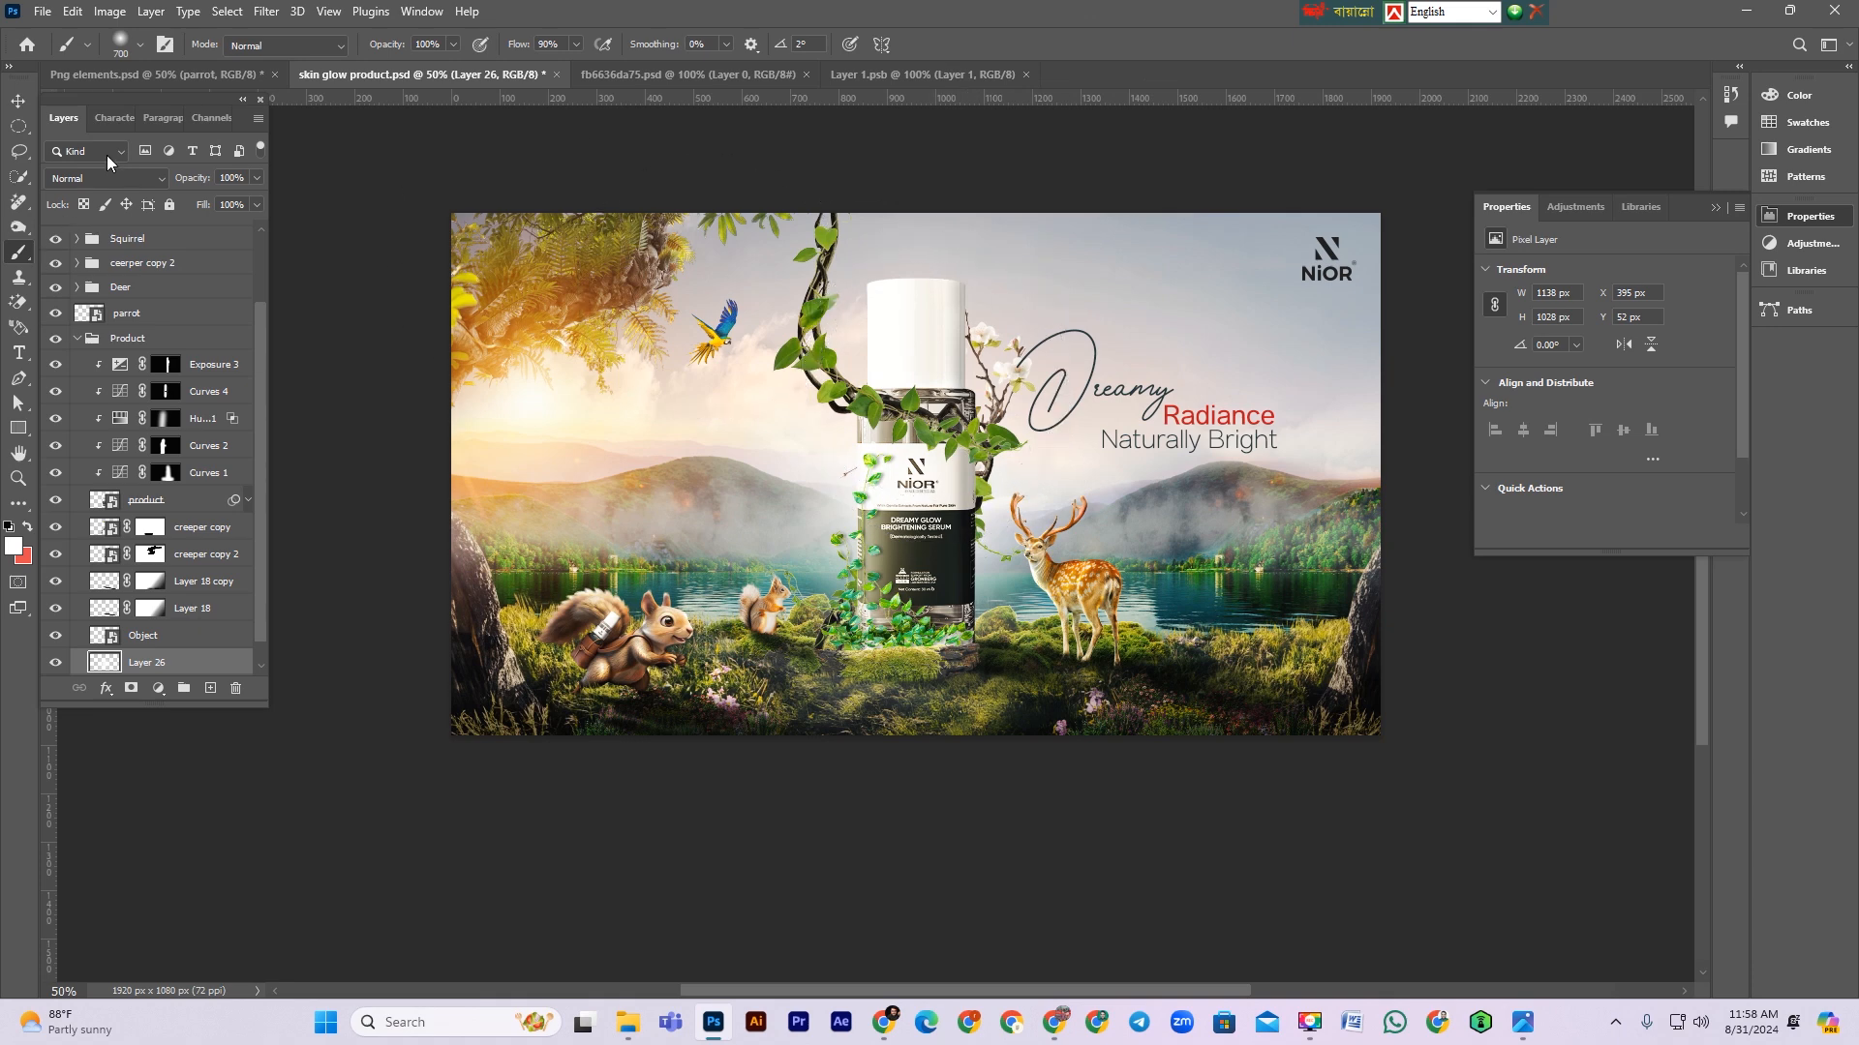
Step: Set the new layer's blend mode to Soft Light, toggle its visibility, and collapse the Product group
click(92, 182)
click(82, 463)
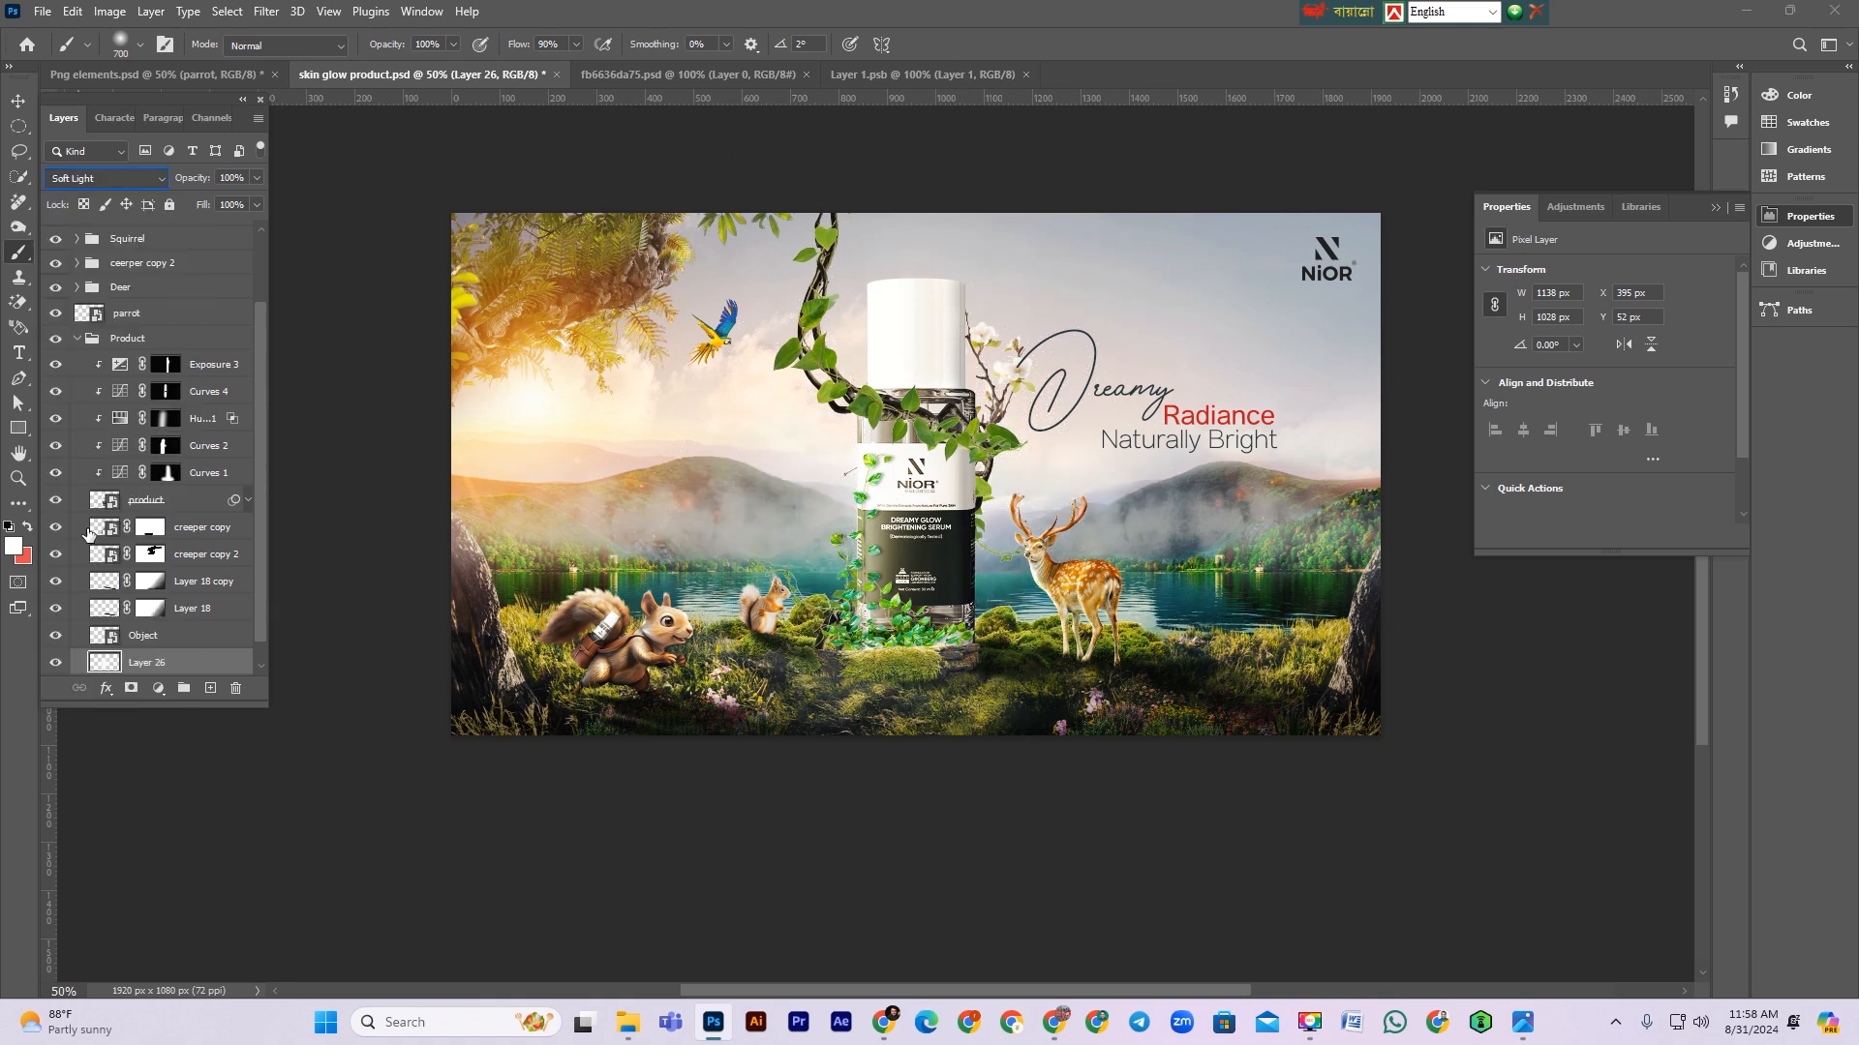
click(54, 664)
click(54, 665)
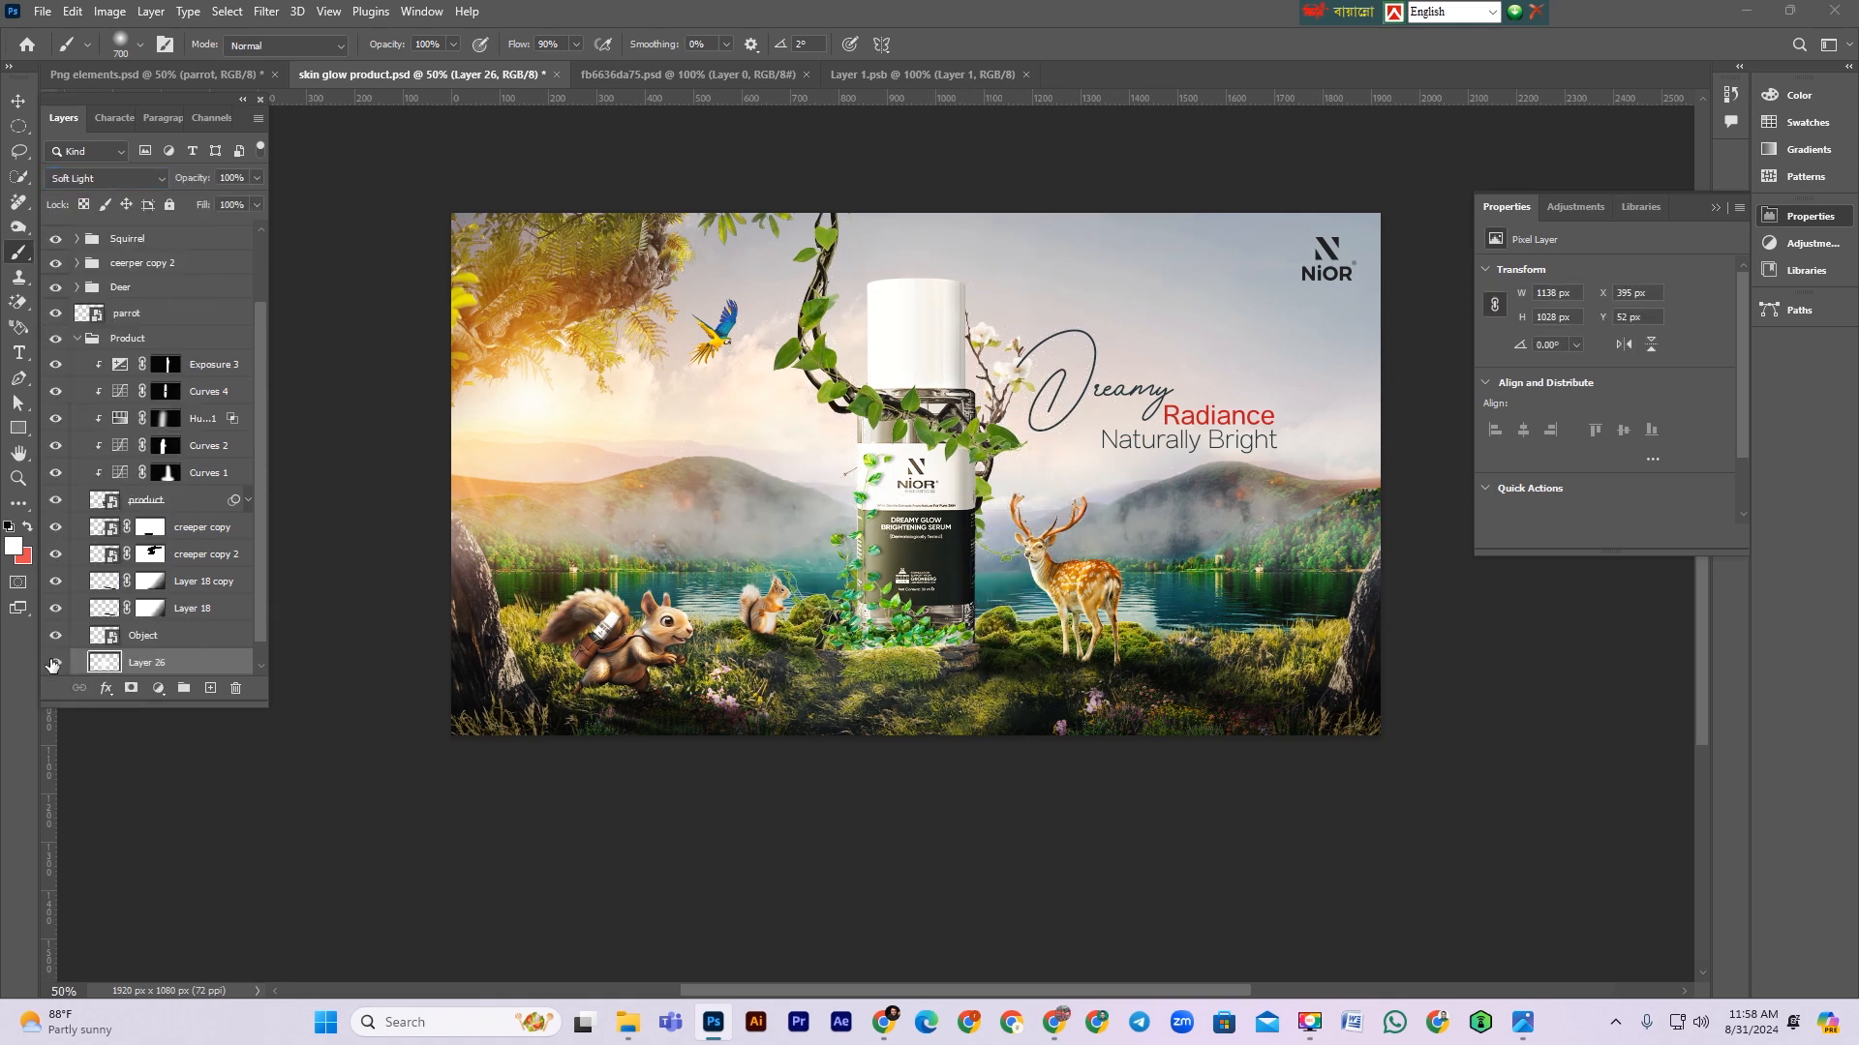
click(1028, 8)
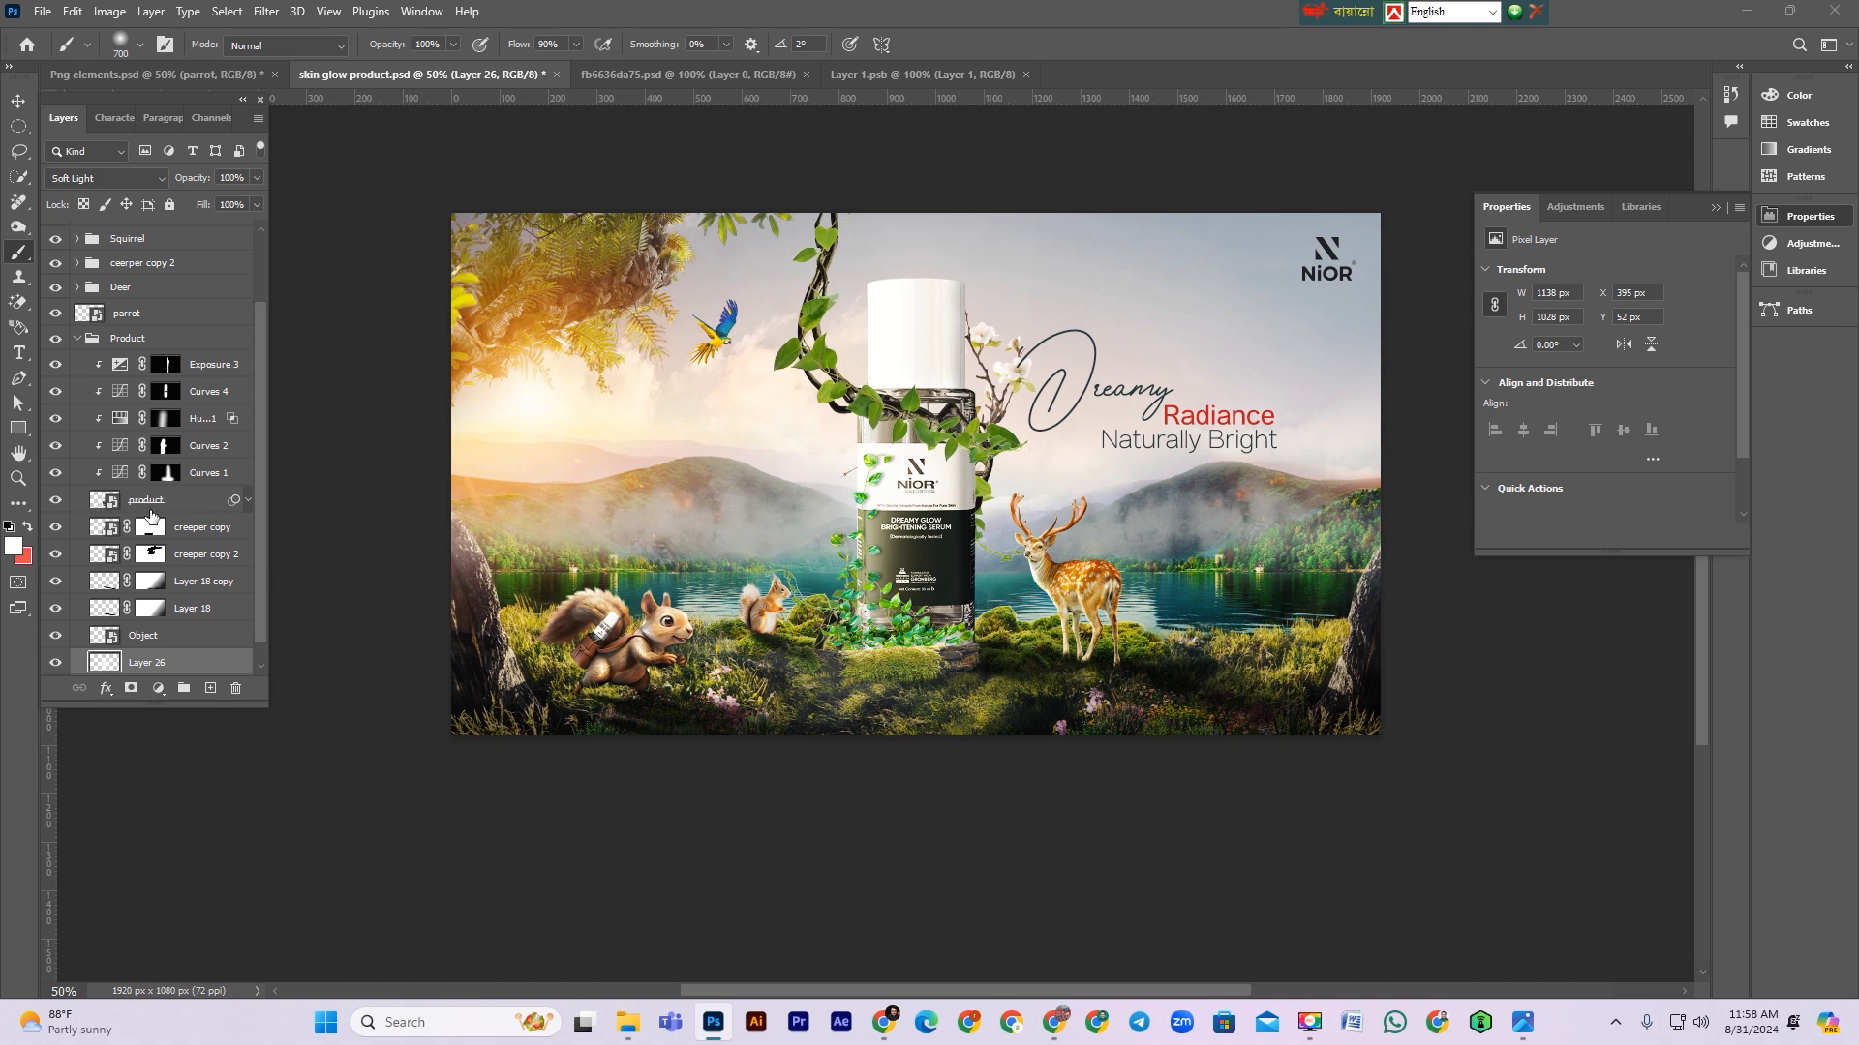
click(77, 338)
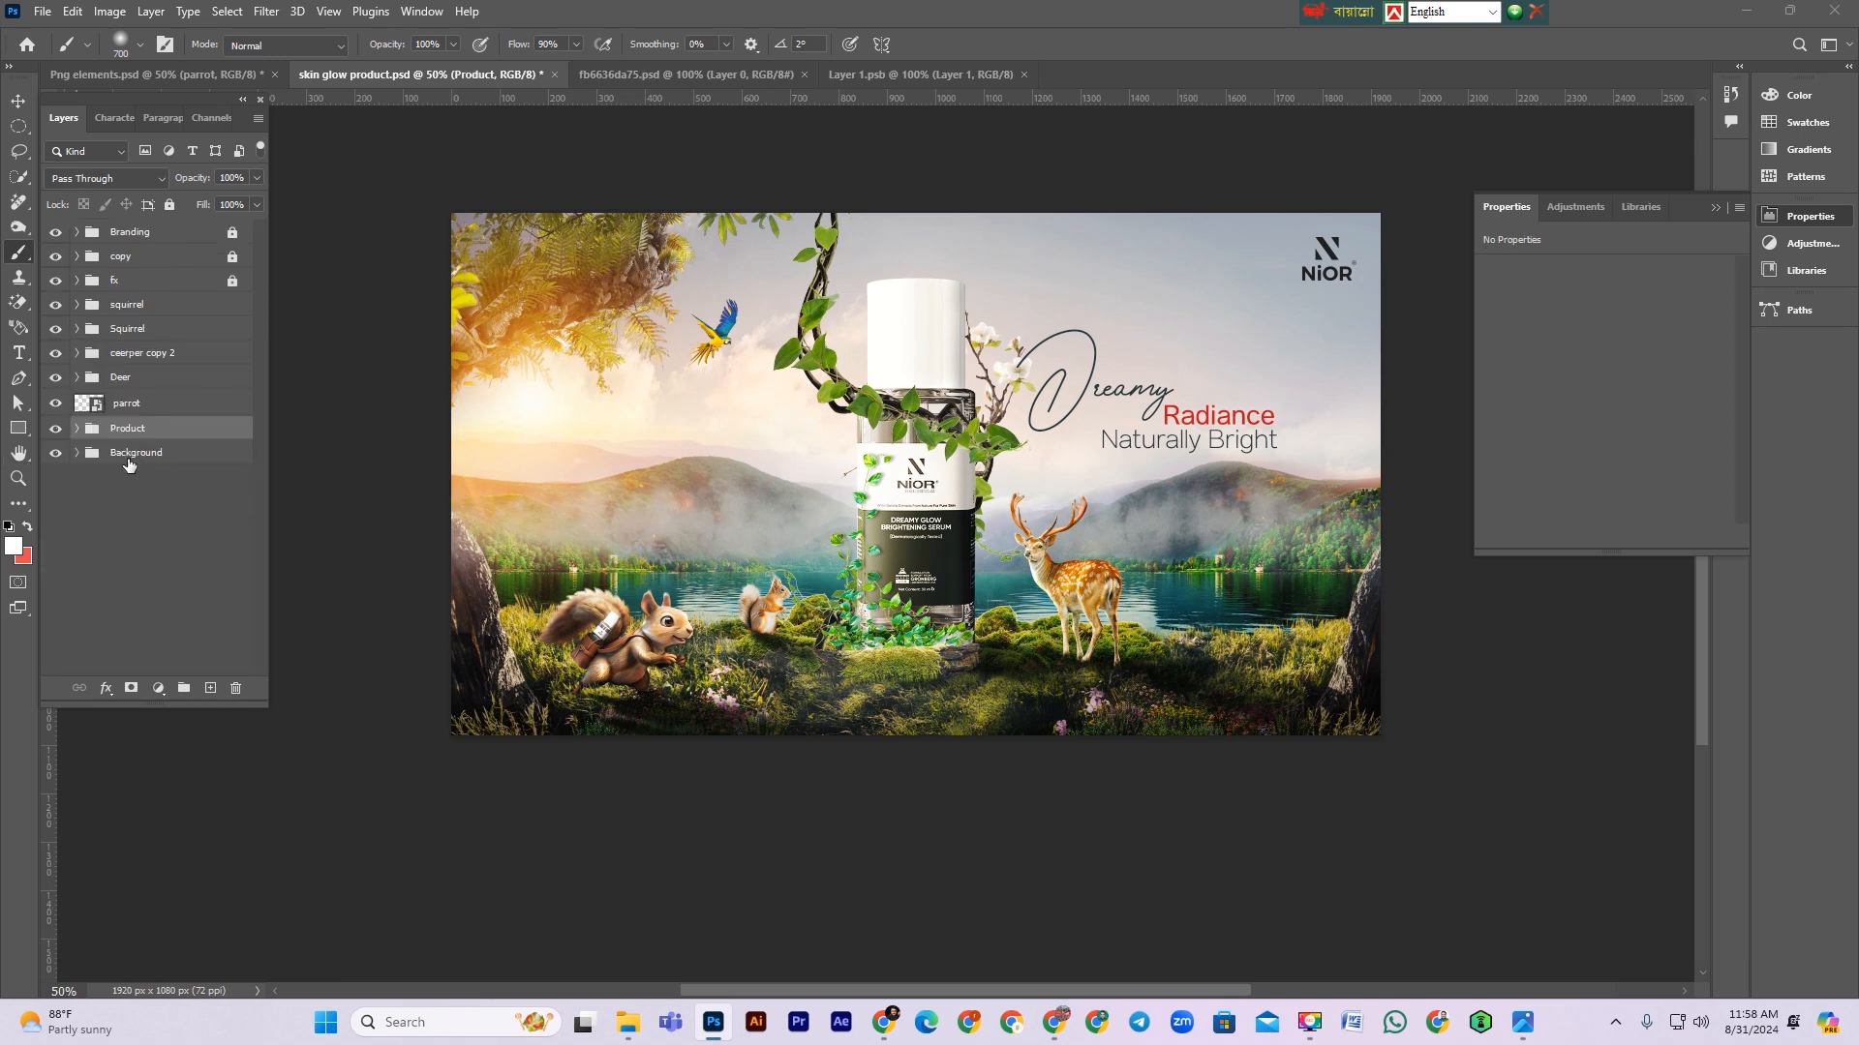
Step: Toggle each element group's visibility on and off to compare its contribution to the composite
click(159, 306)
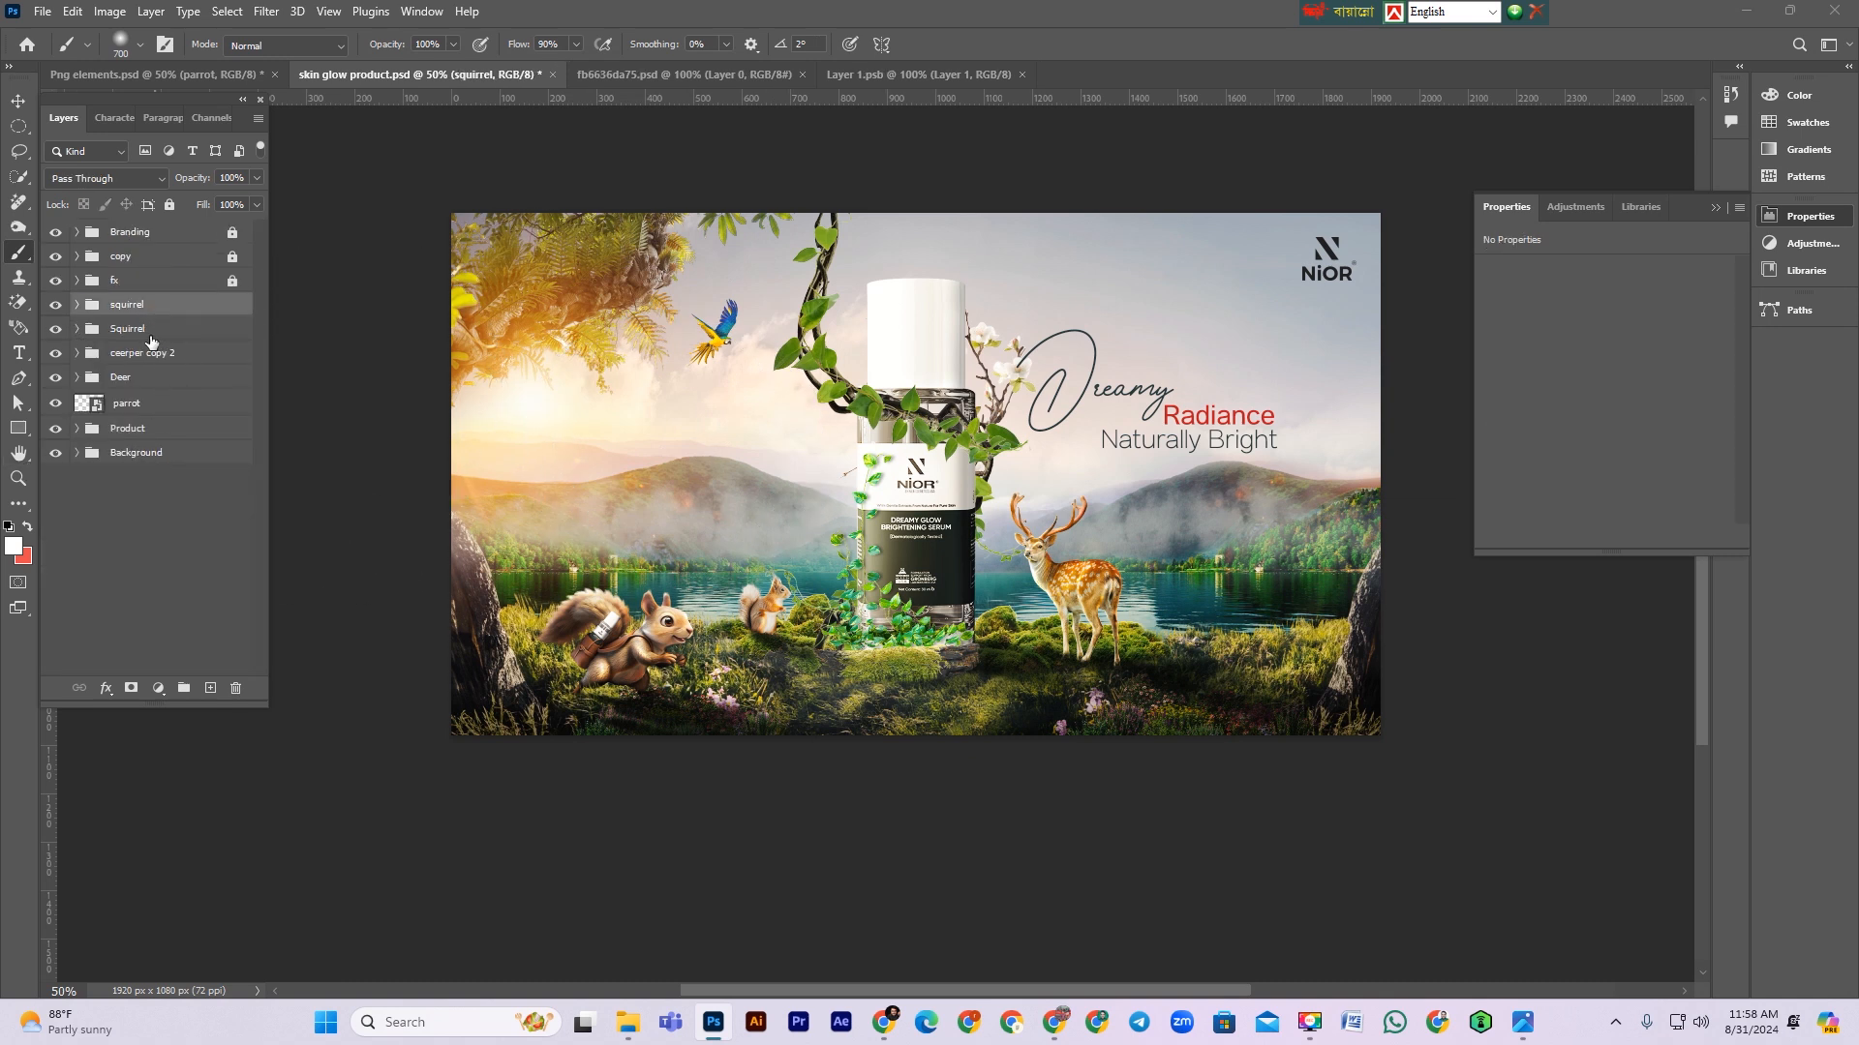
click(146, 378)
click(77, 453)
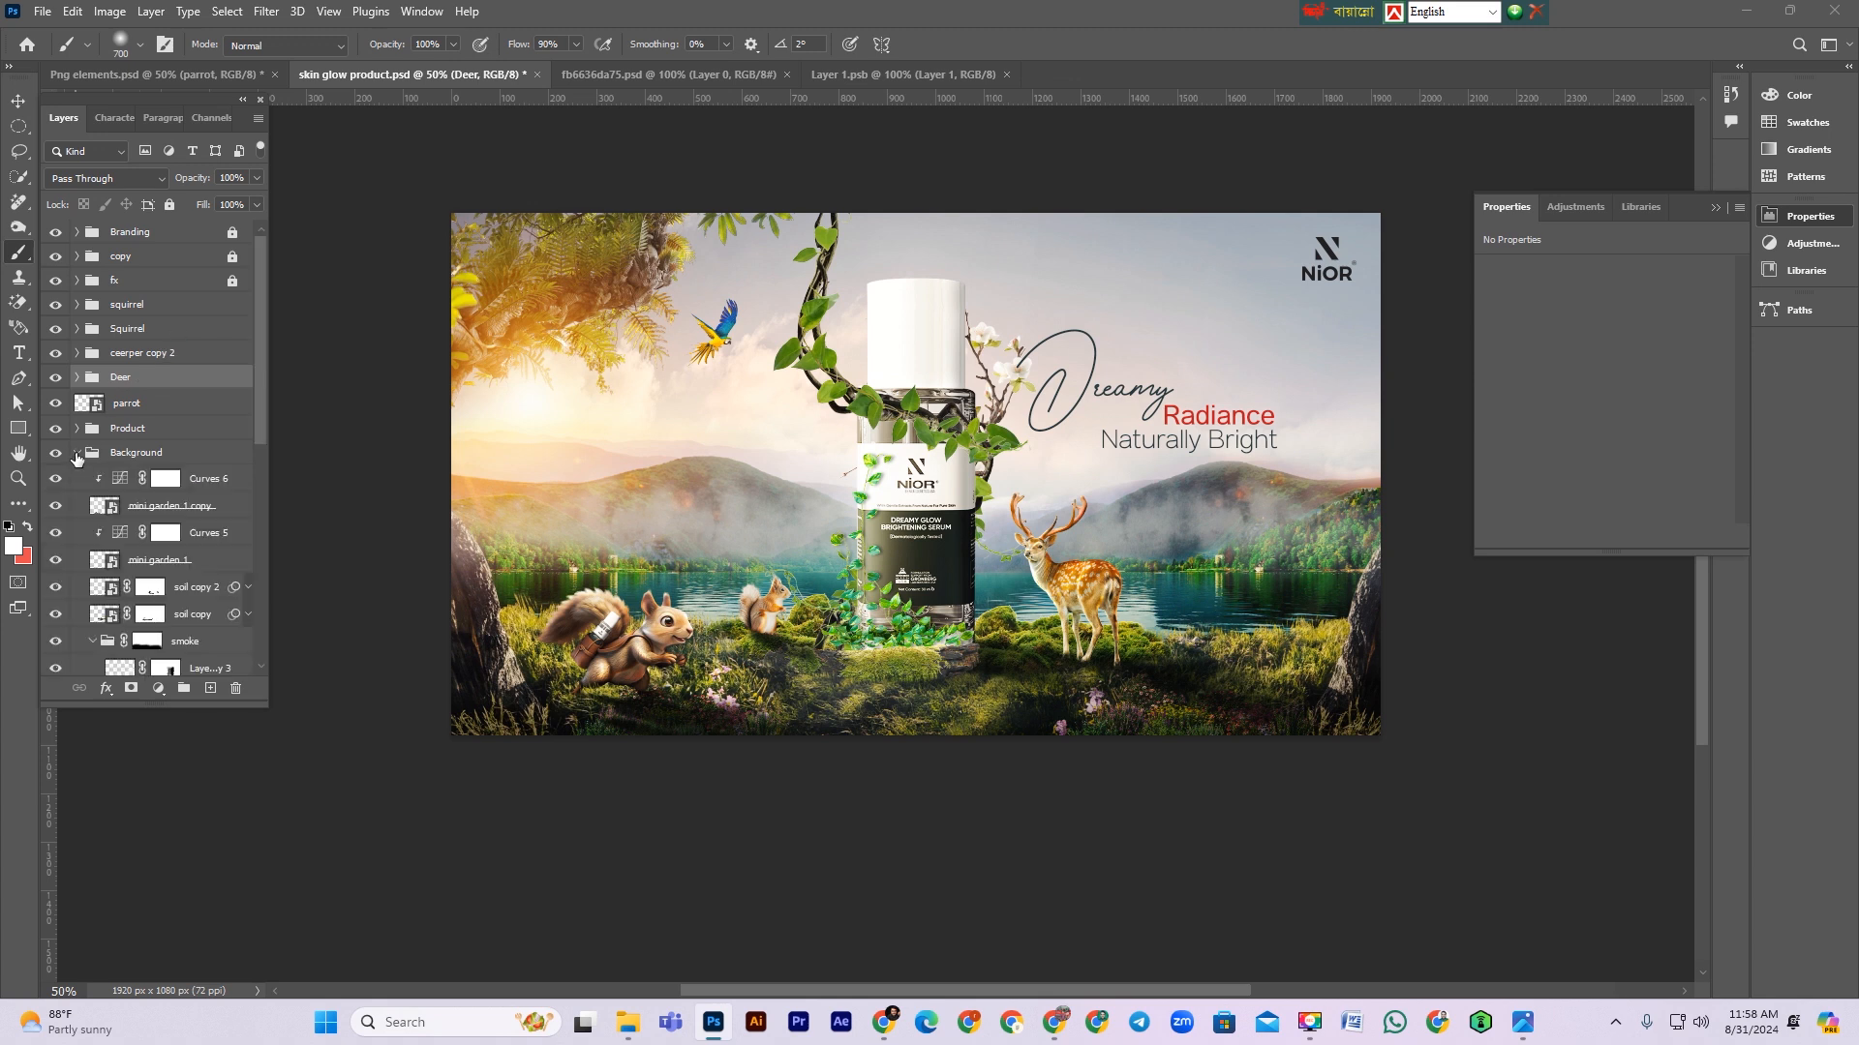
click(77, 453)
click(55, 427)
click(55, 428)
click(55, 405)
click(55, 404)
click(55, 378)
click(55, 377)
click(55, 354)
click(56, 353)
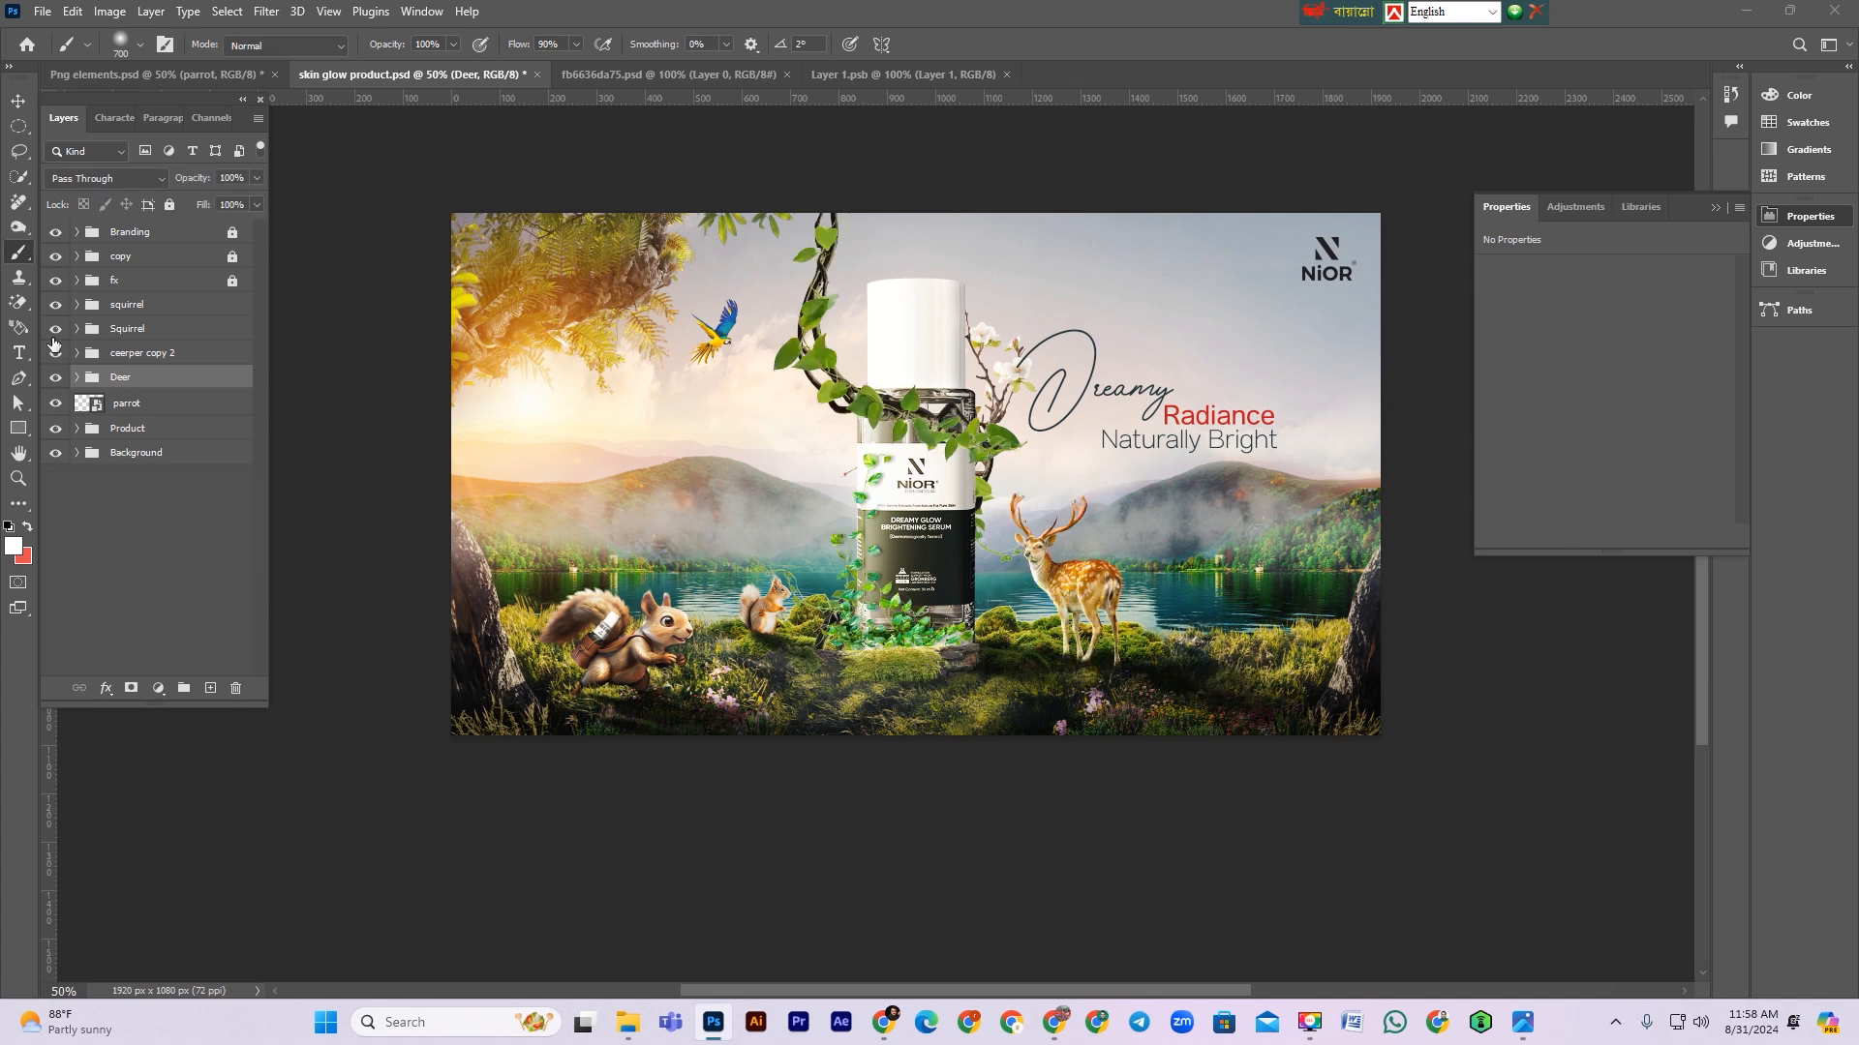
click(55, 328)
click(55, 328)
click(55, 305)
click(56, 305)
click(76, 453)
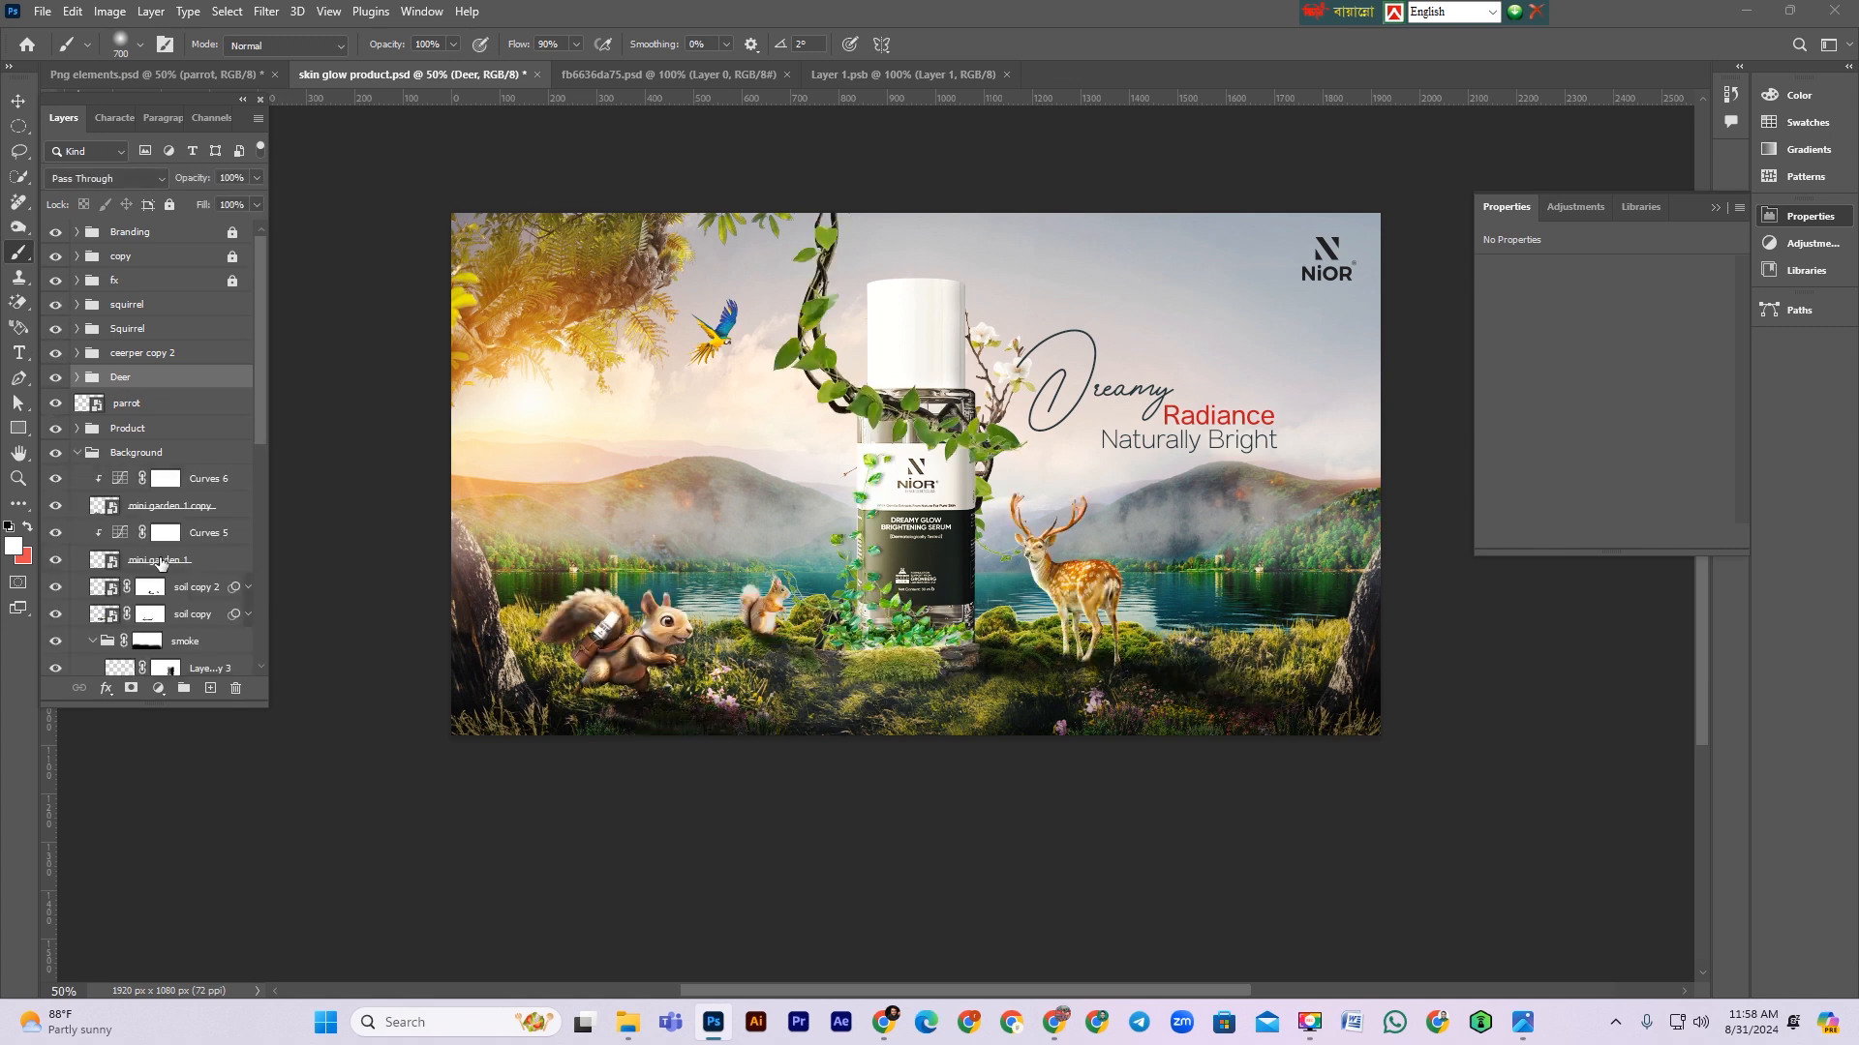
Step: Nudge the smoke group slightly down and right with Free Transform inside the Background group
click(93, 519)
click(94, 520)
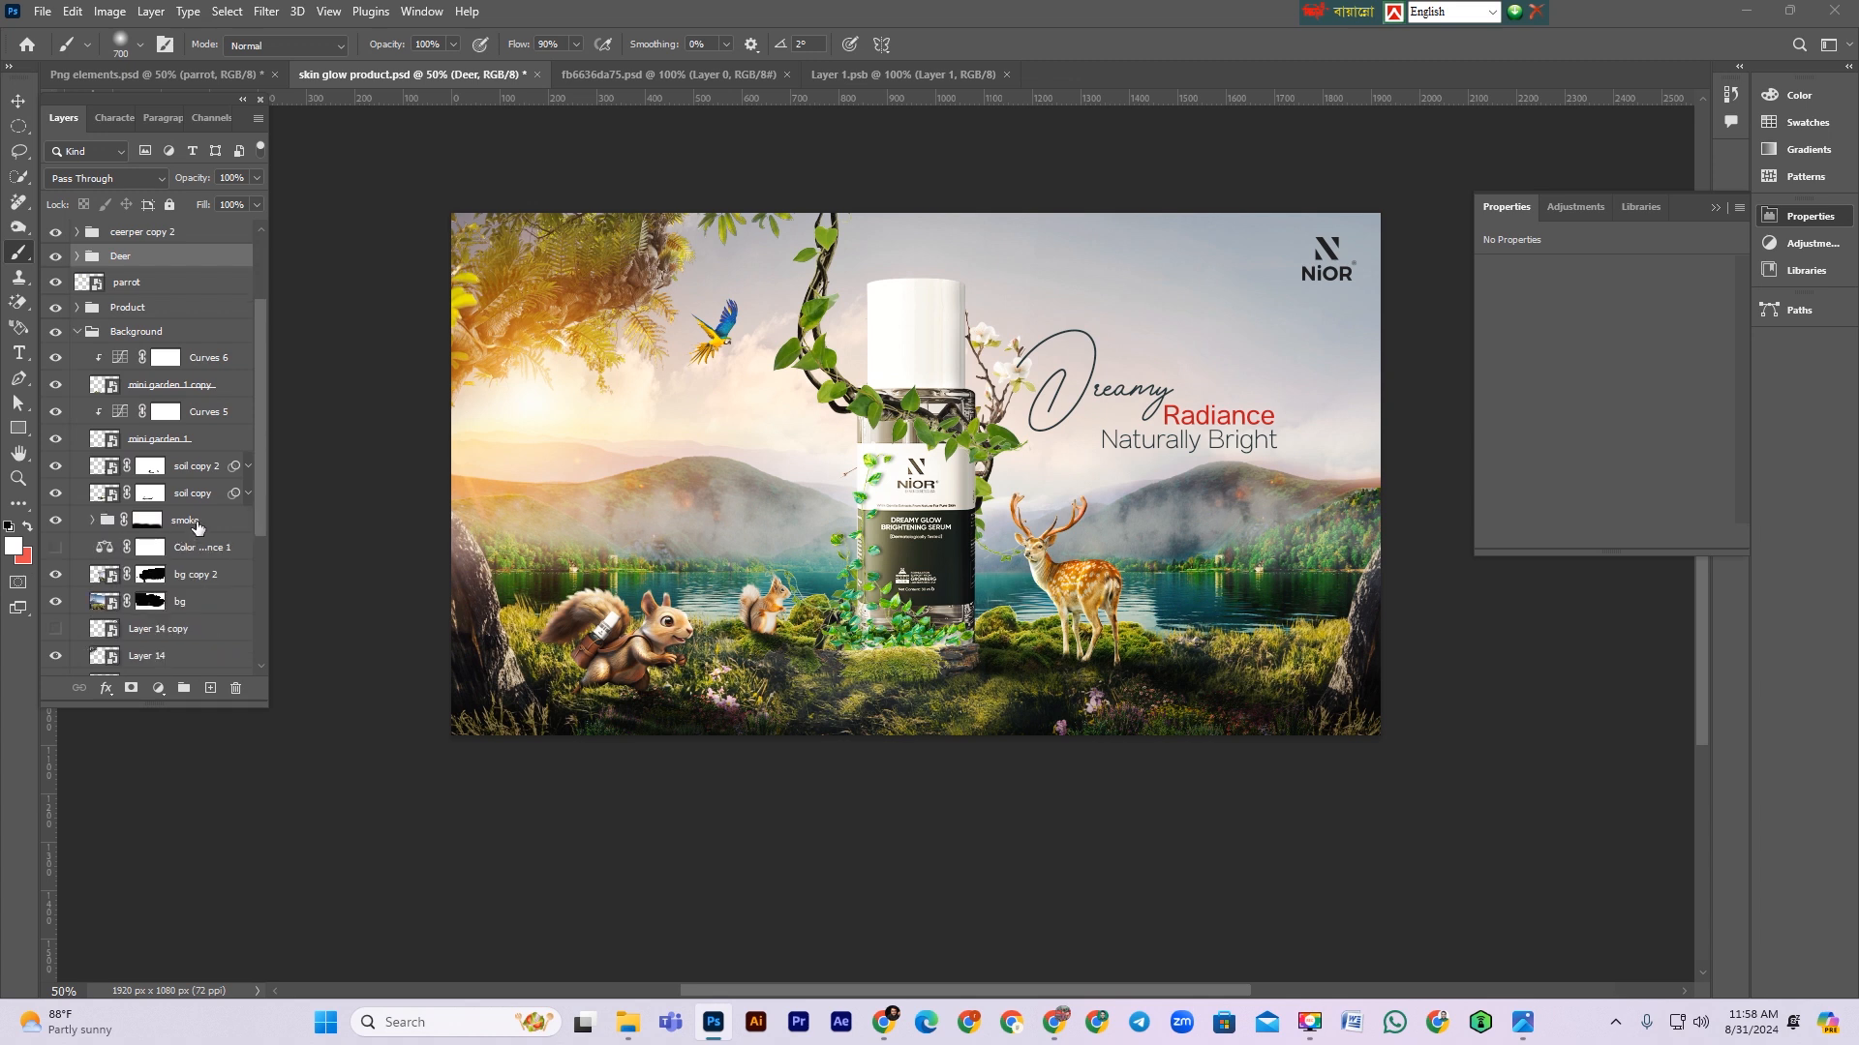
click(147, 520)
key(ctrl+t)
mouse_move(1195, 566)
mouse_down()
mouse_move(1196, 586)
mouse_move(1228, 580)
mouse_up()
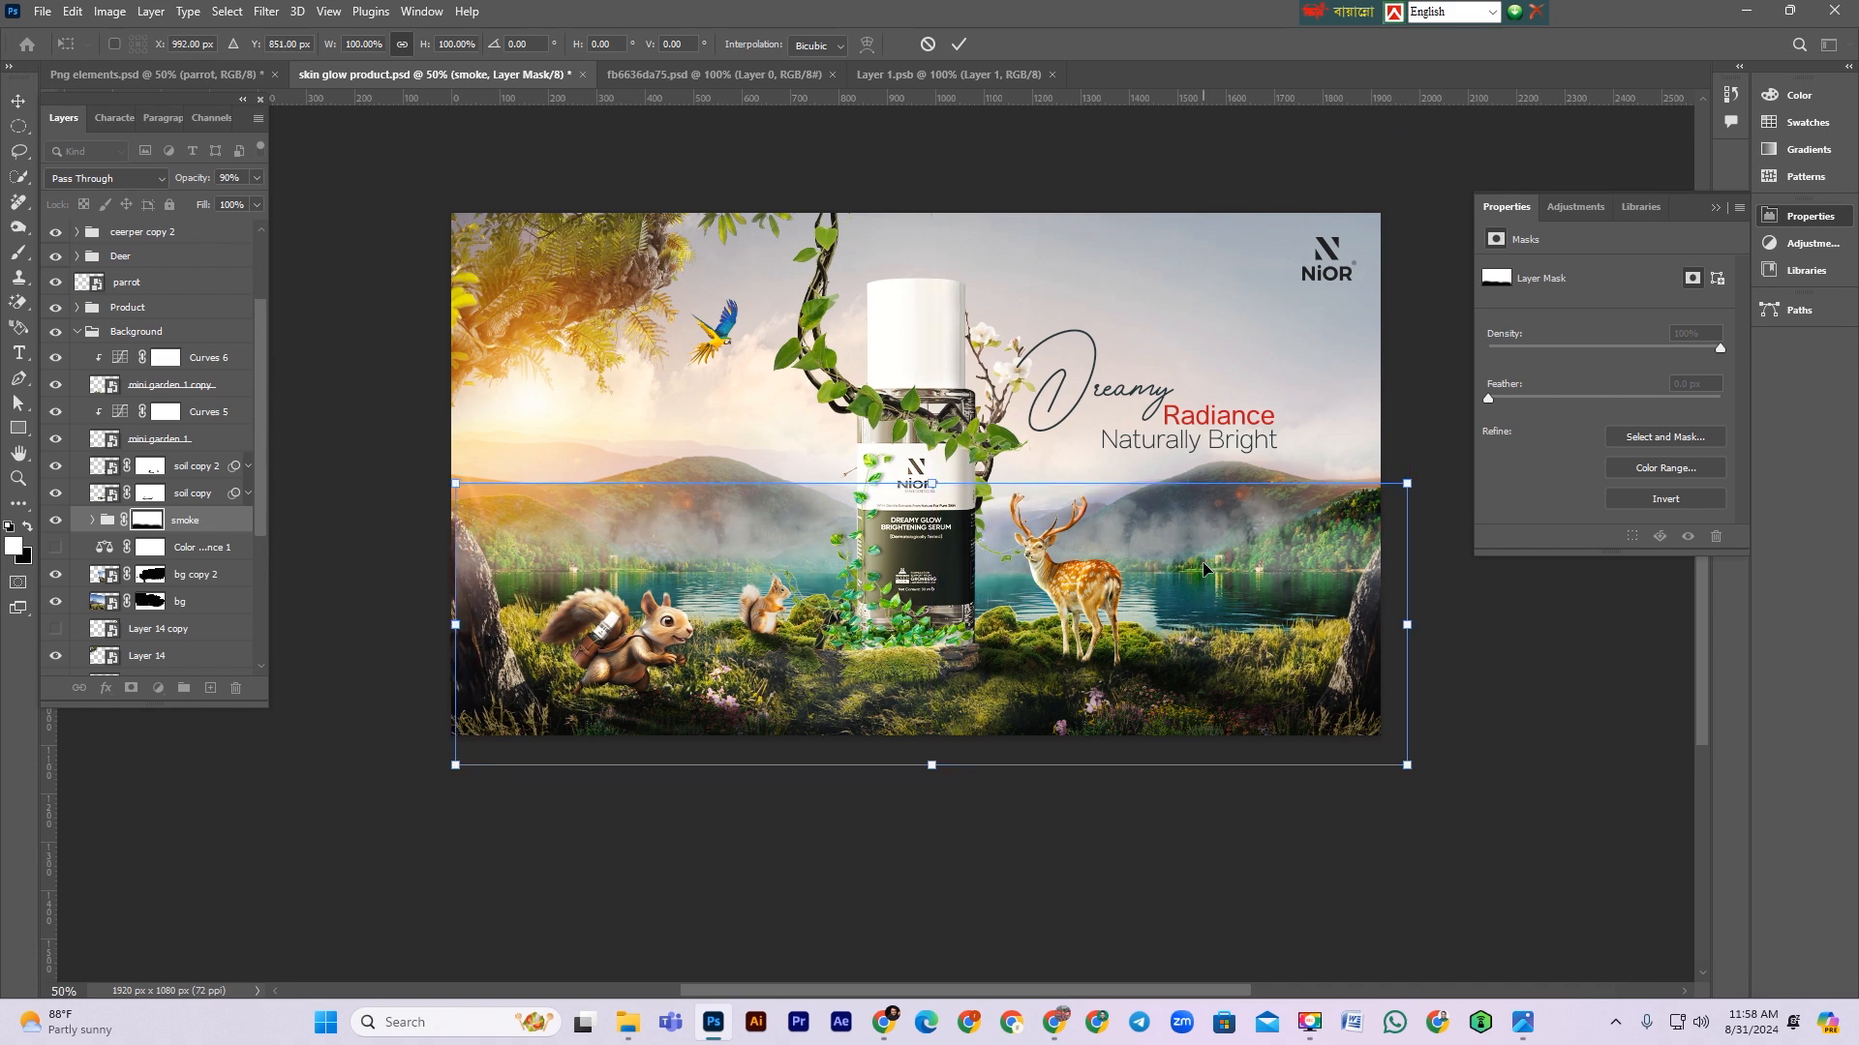
key(Return)
Step: Set the smoke group's opacity to 70% and collapse the Background group
key(b)
drag(200, 184, 187, 183)
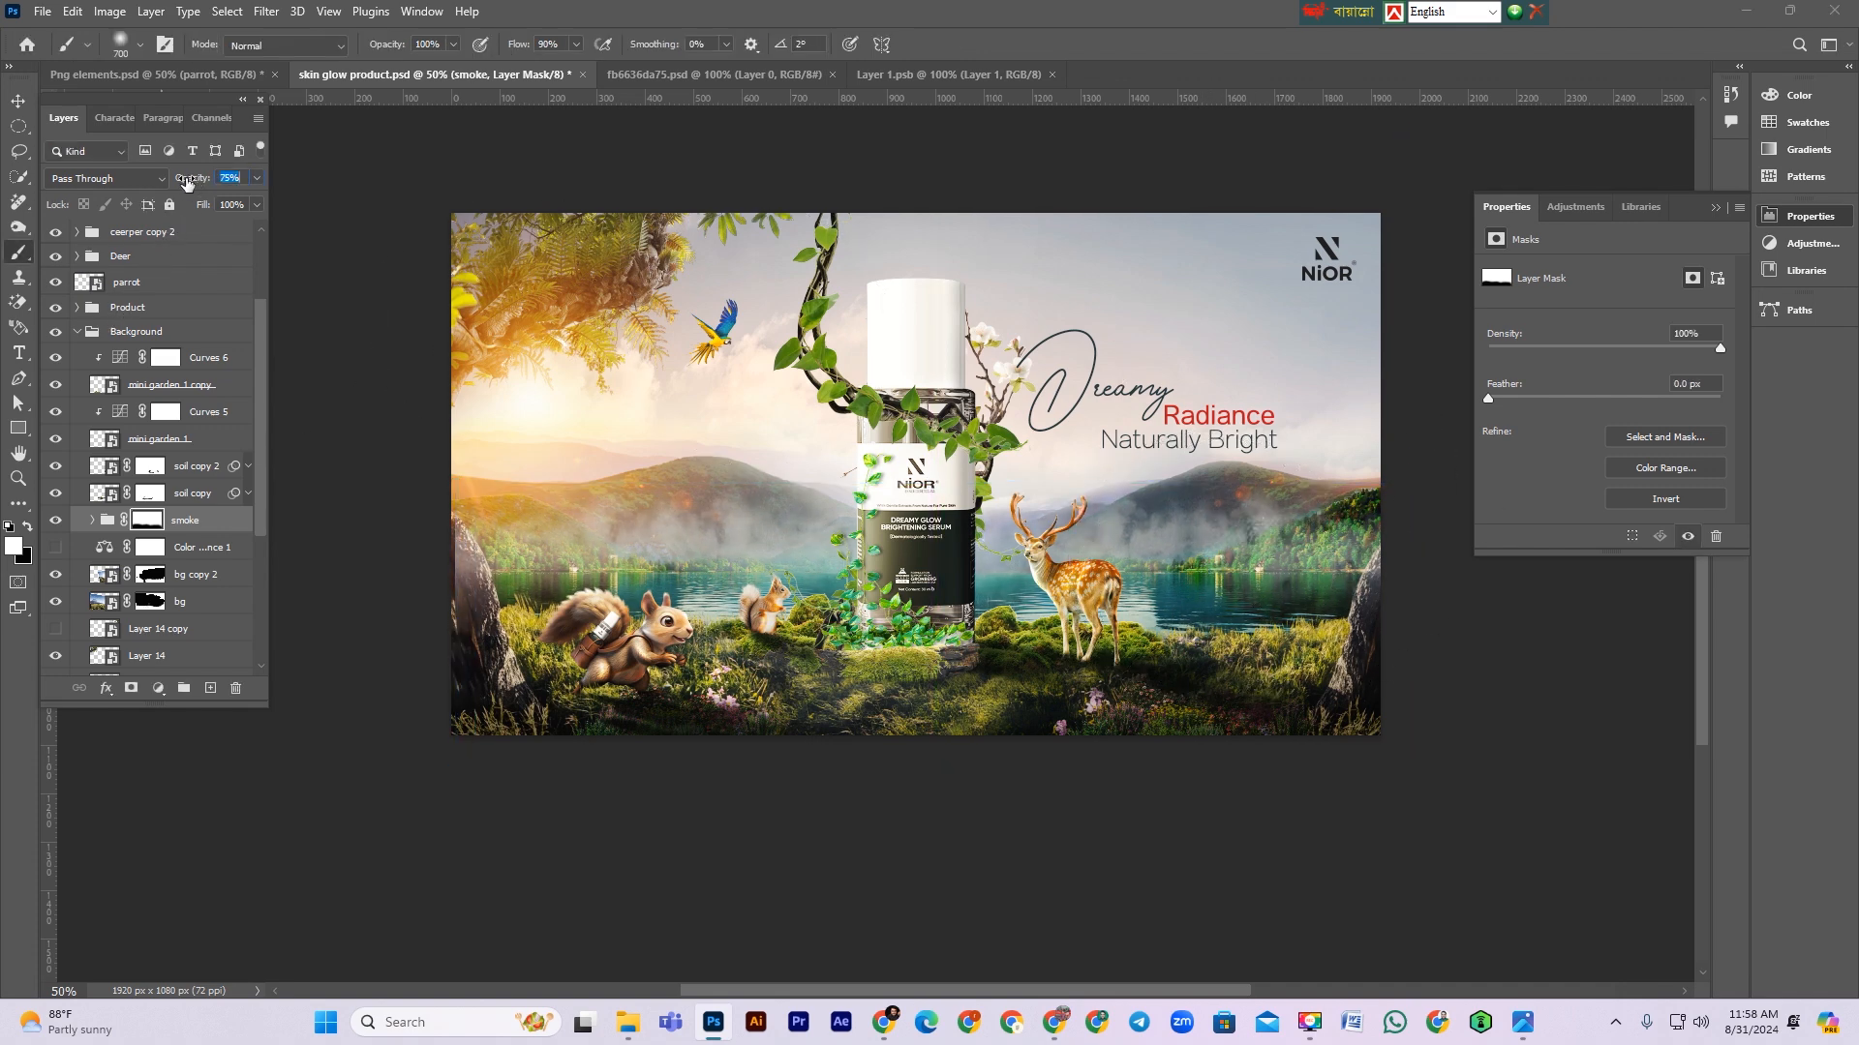
scroll(622, 601, up, 1)
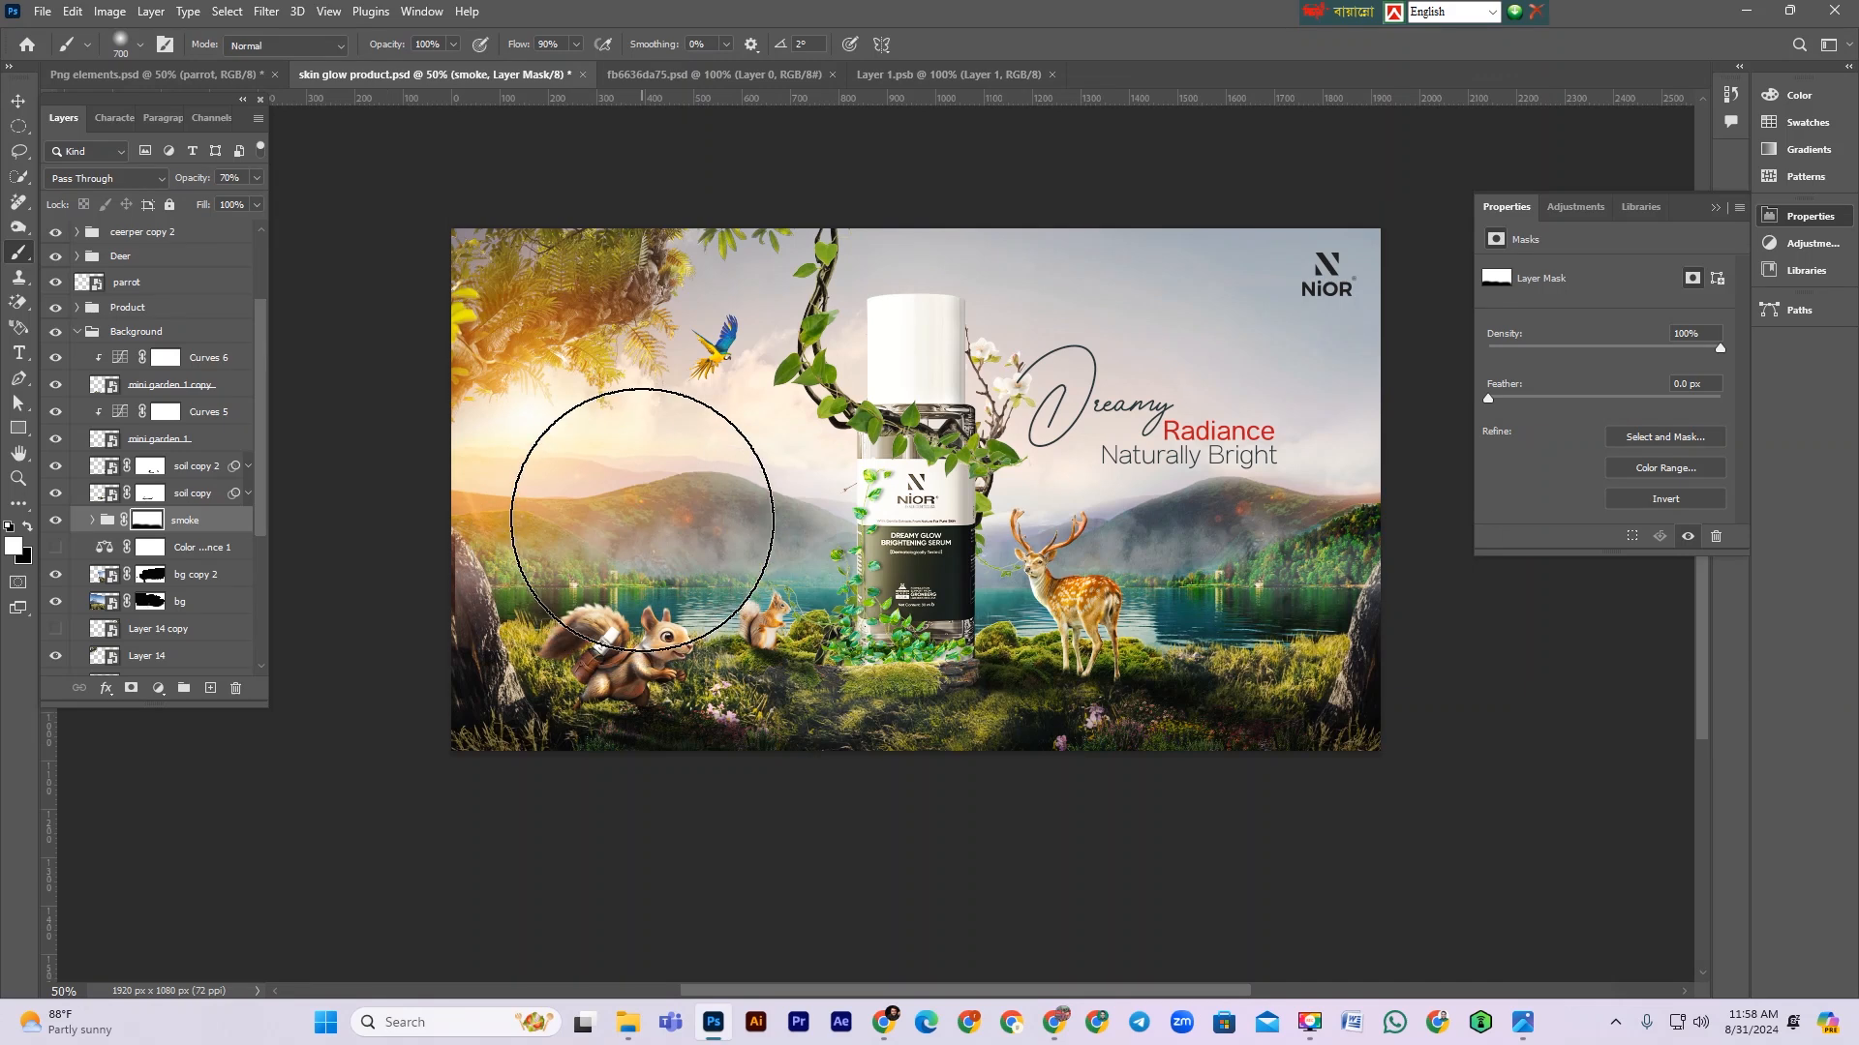
click(77, 331)
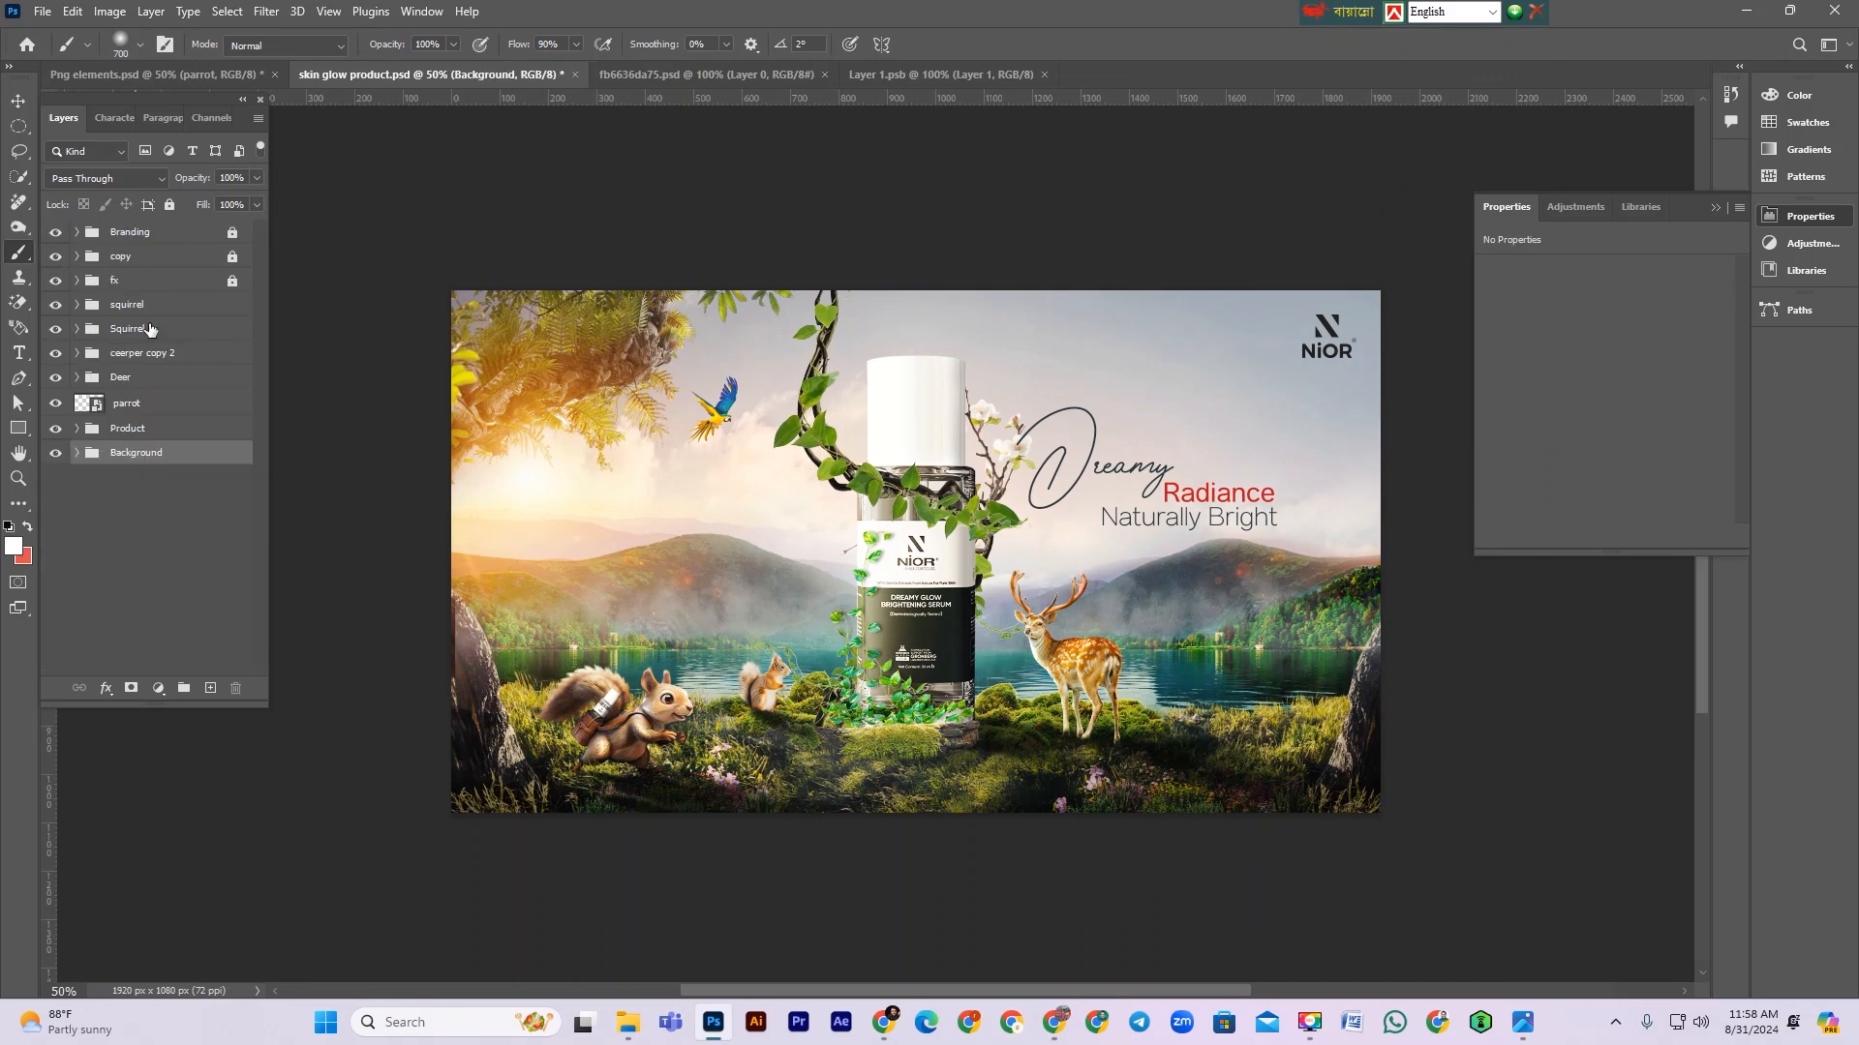
Step: Unlock the fx group and add a Color Balance adjustment above Exposure, slightly nudging the midtone sliders
click(229, 281)
click(232, 282)
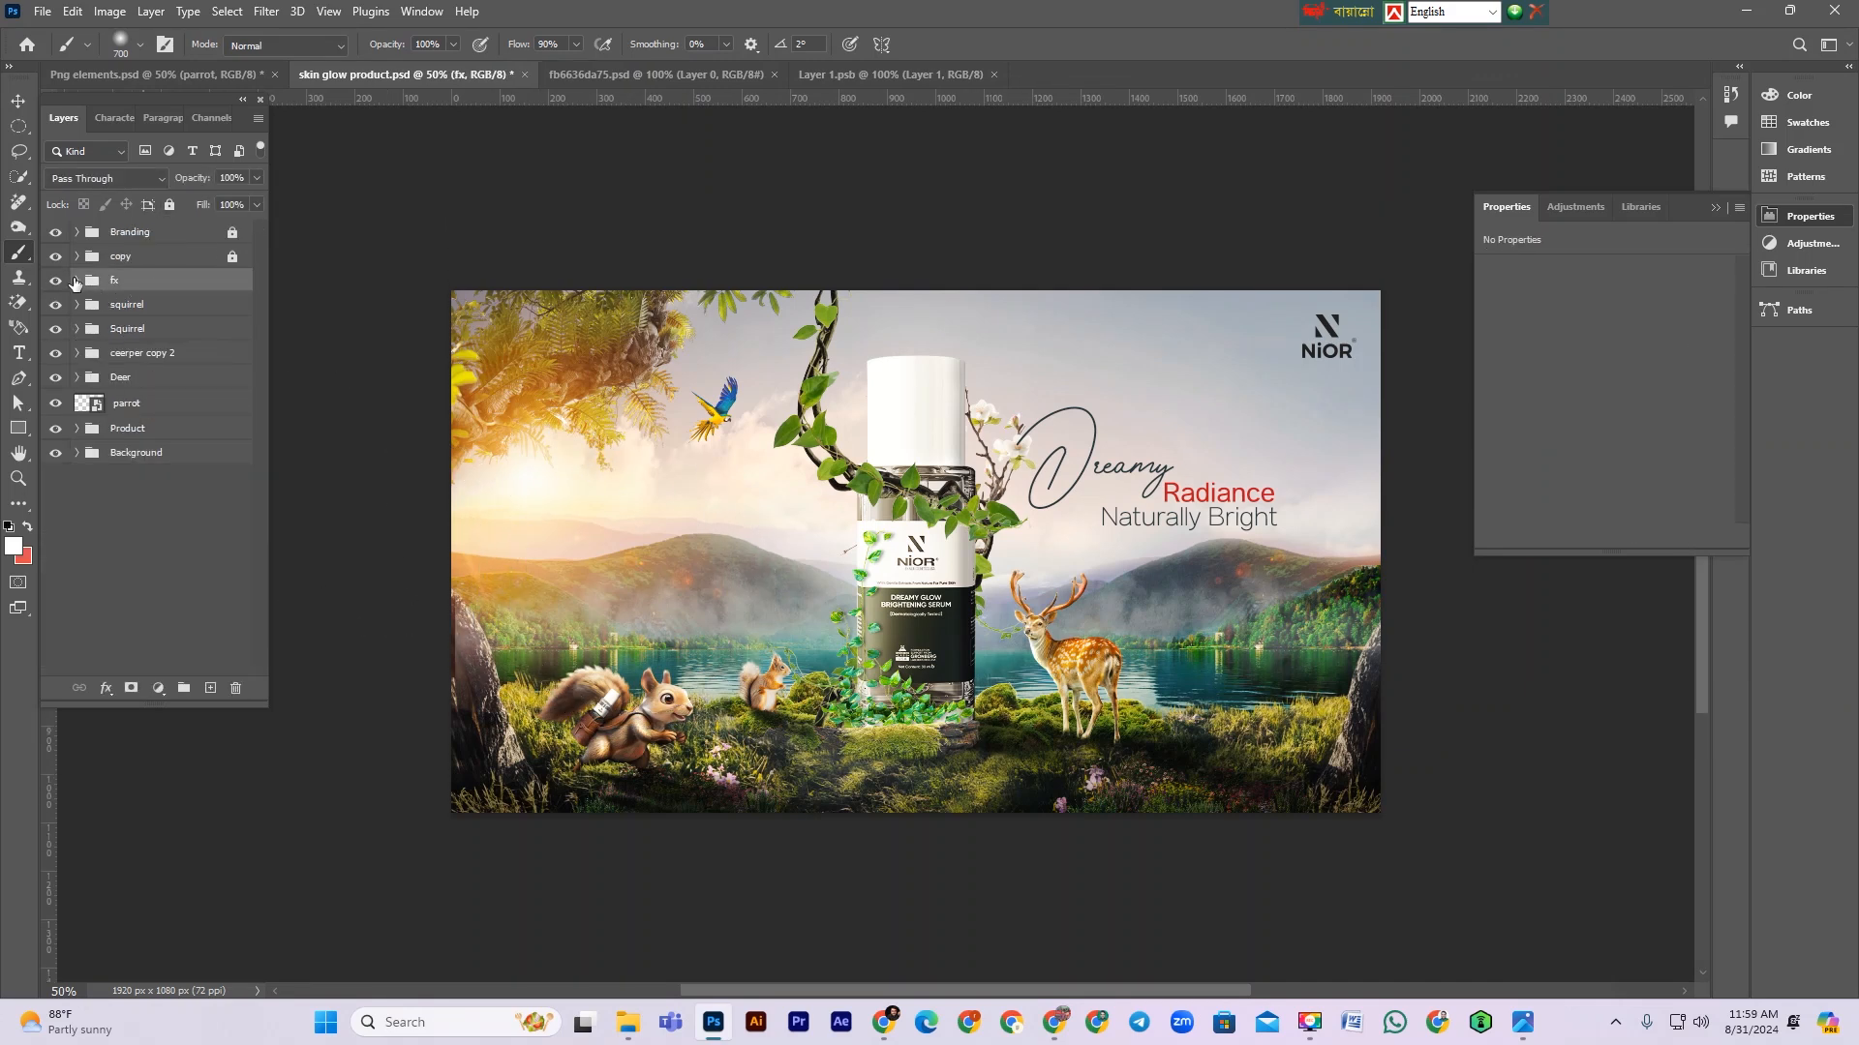
click(76, 281)
click(201, 306)
click(159, 687)
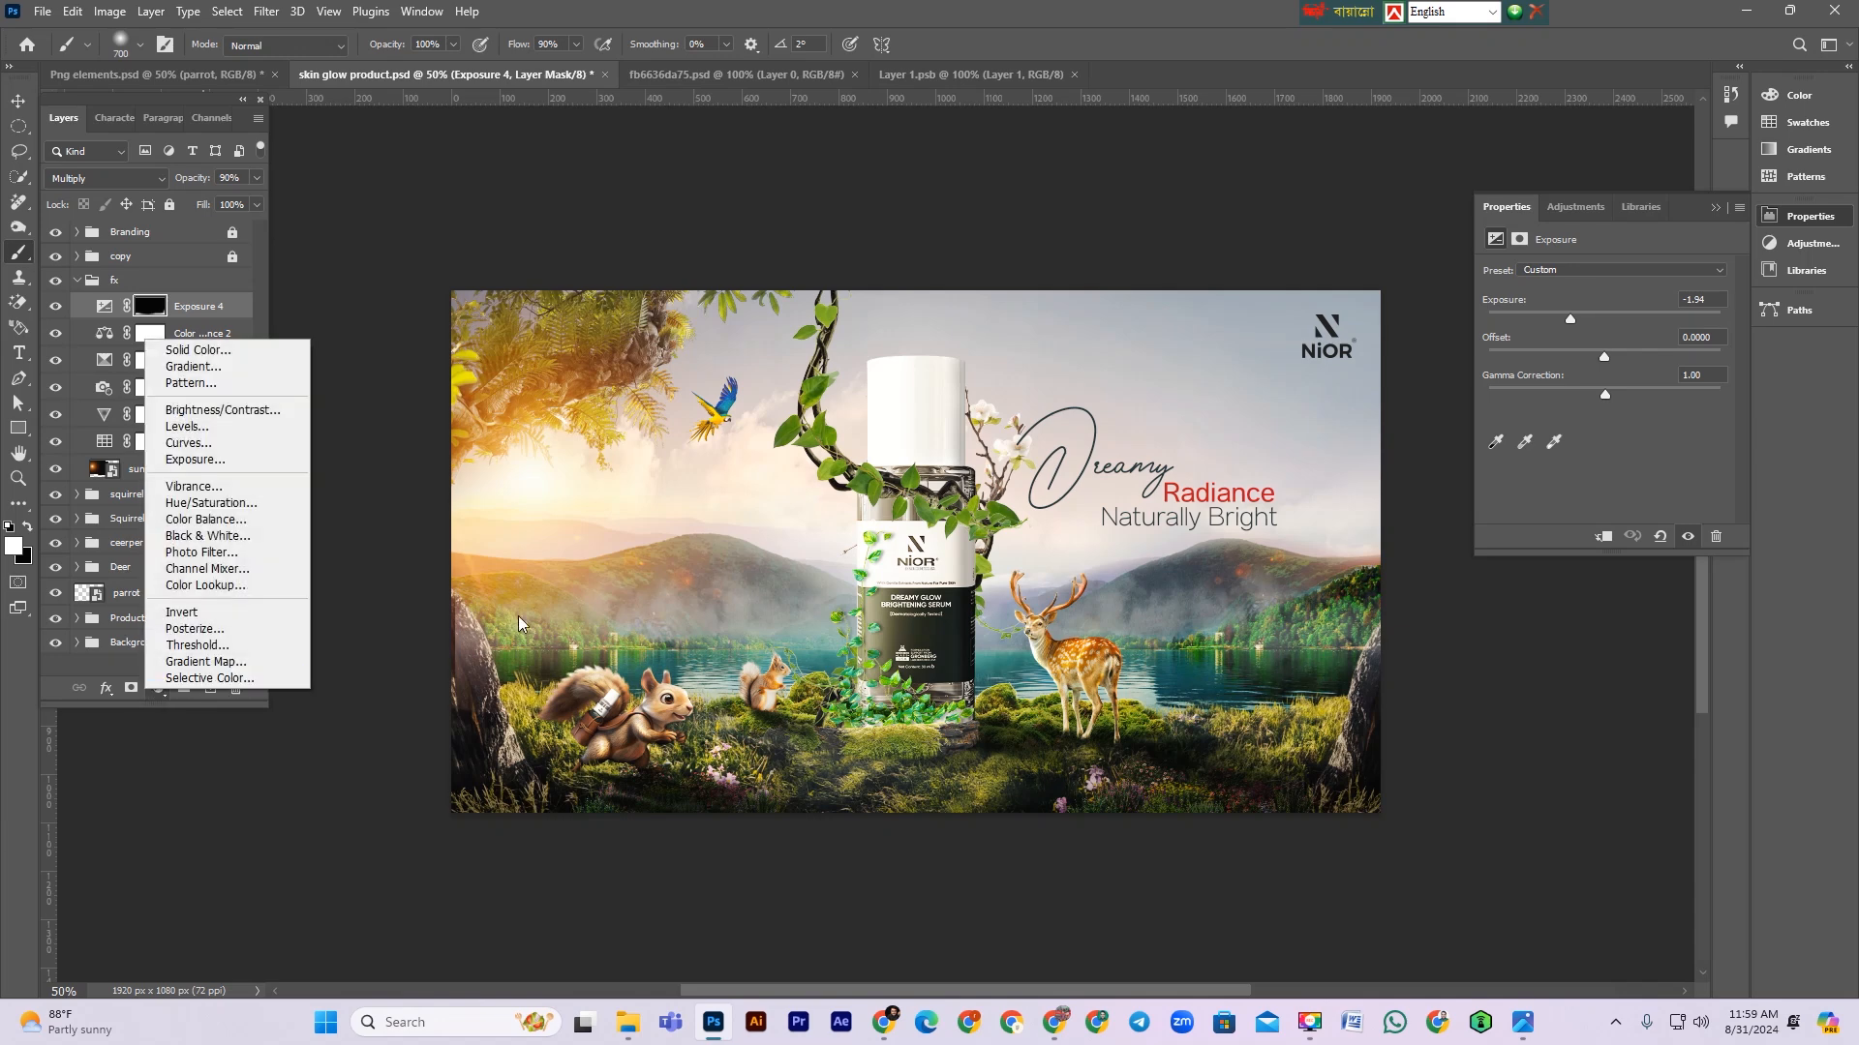
click(206, 519)
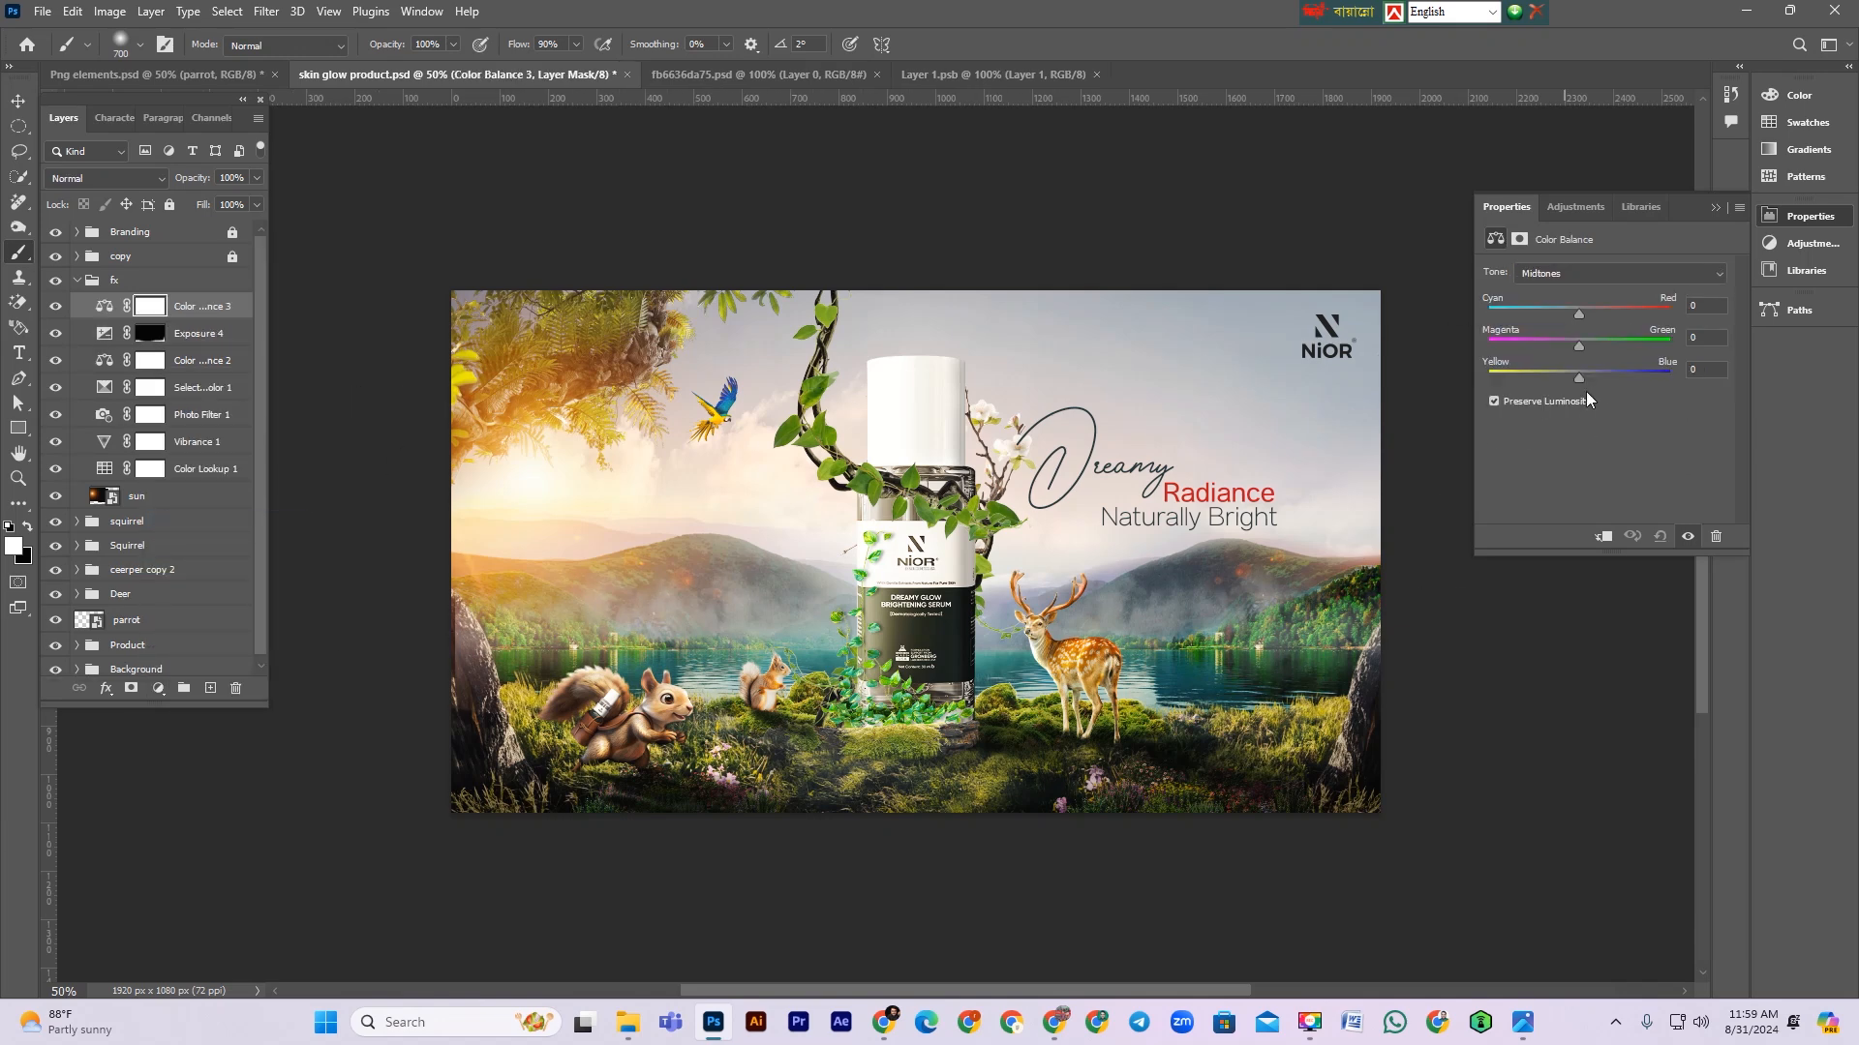
drag(1563, 340, 1557, 340)
drag(1578, 315, 1587, 314)
drag(1546, 350, 1550, 351)
click(1716, 208)
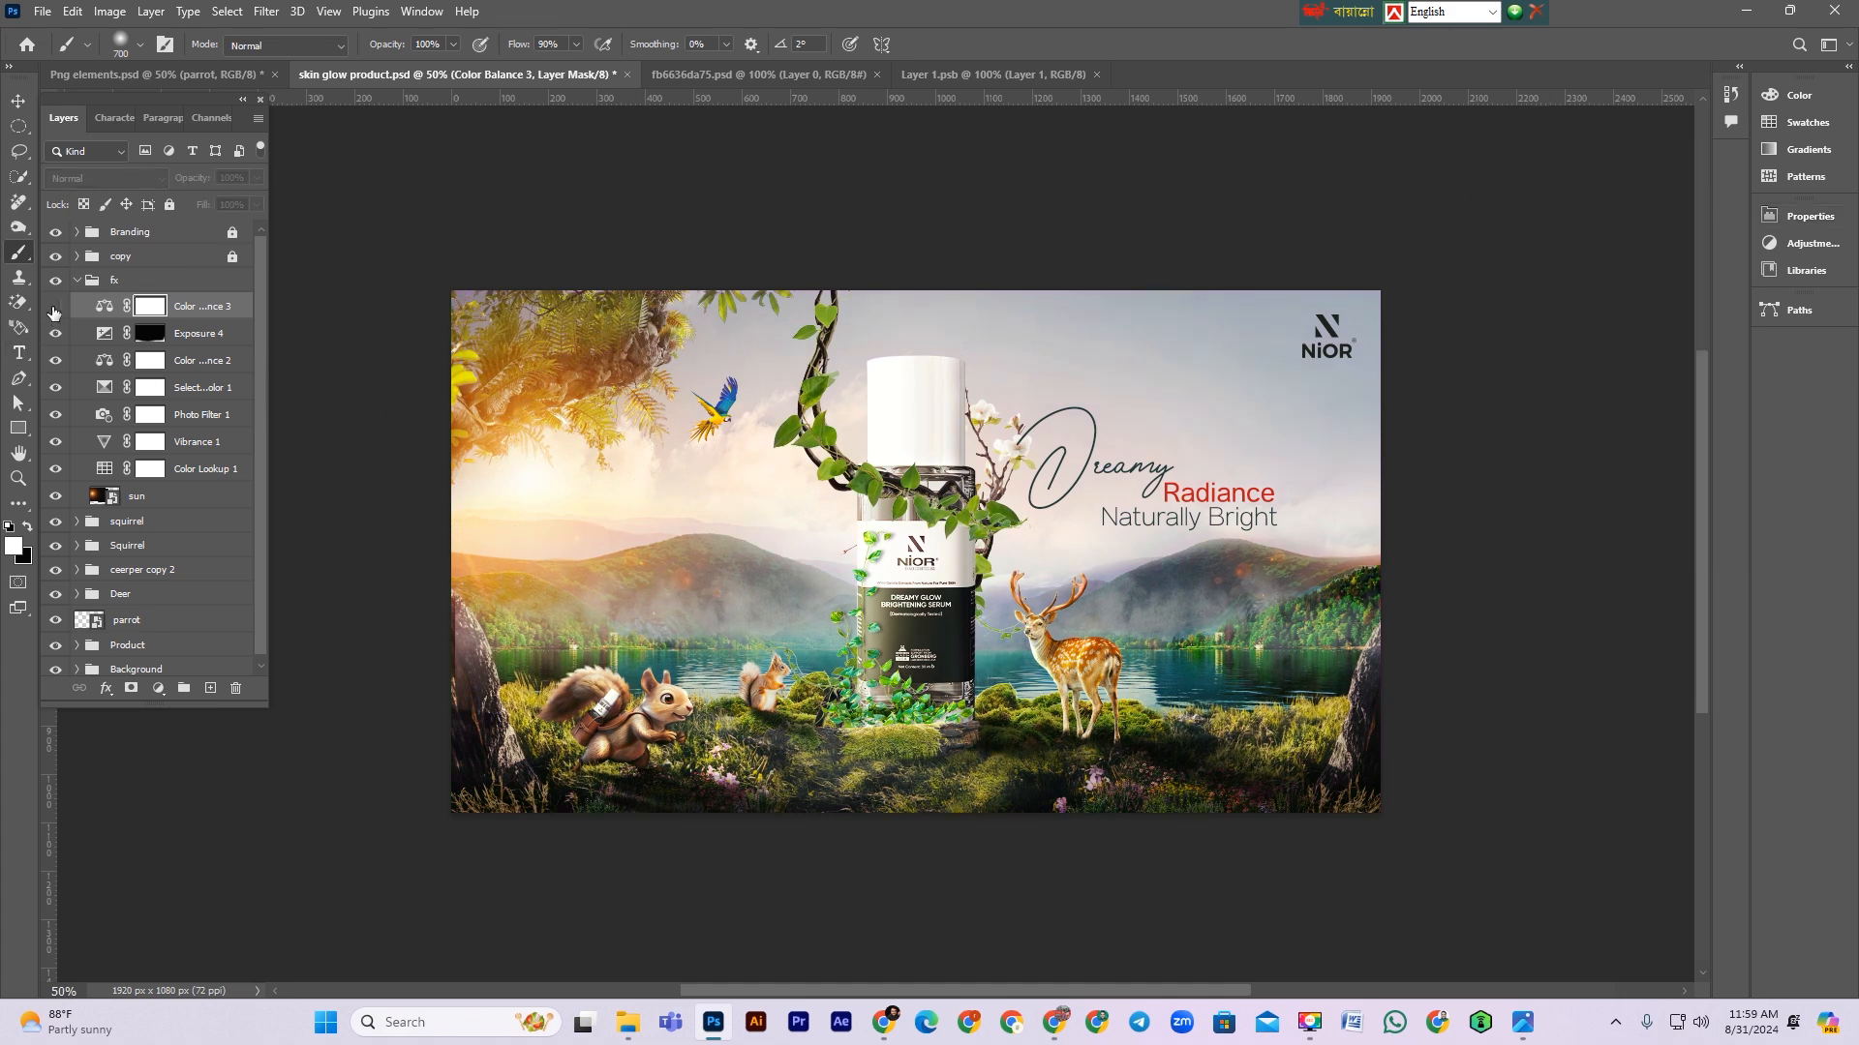
Step: Collapse and lock the fx group, then select the Product group
scroll(604, 712, up, 1)
scroll(604, 711, down, 2)
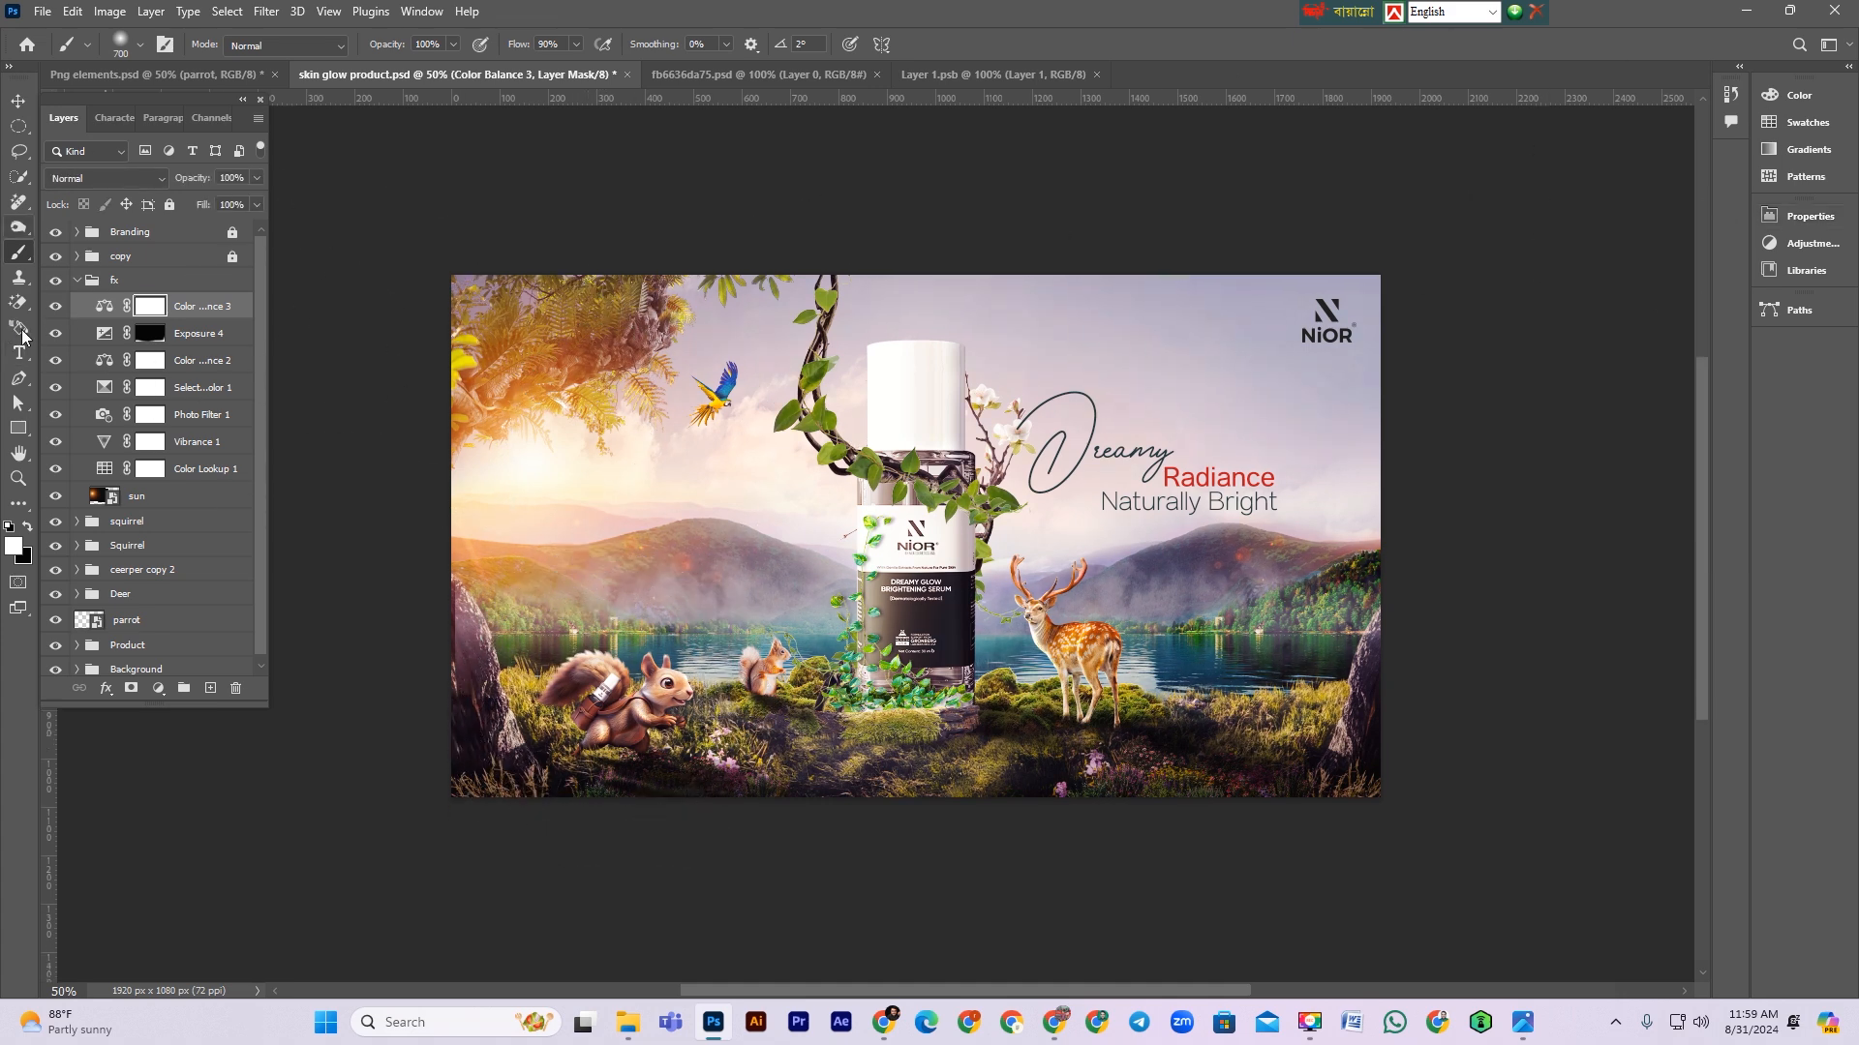
click(20, 99)
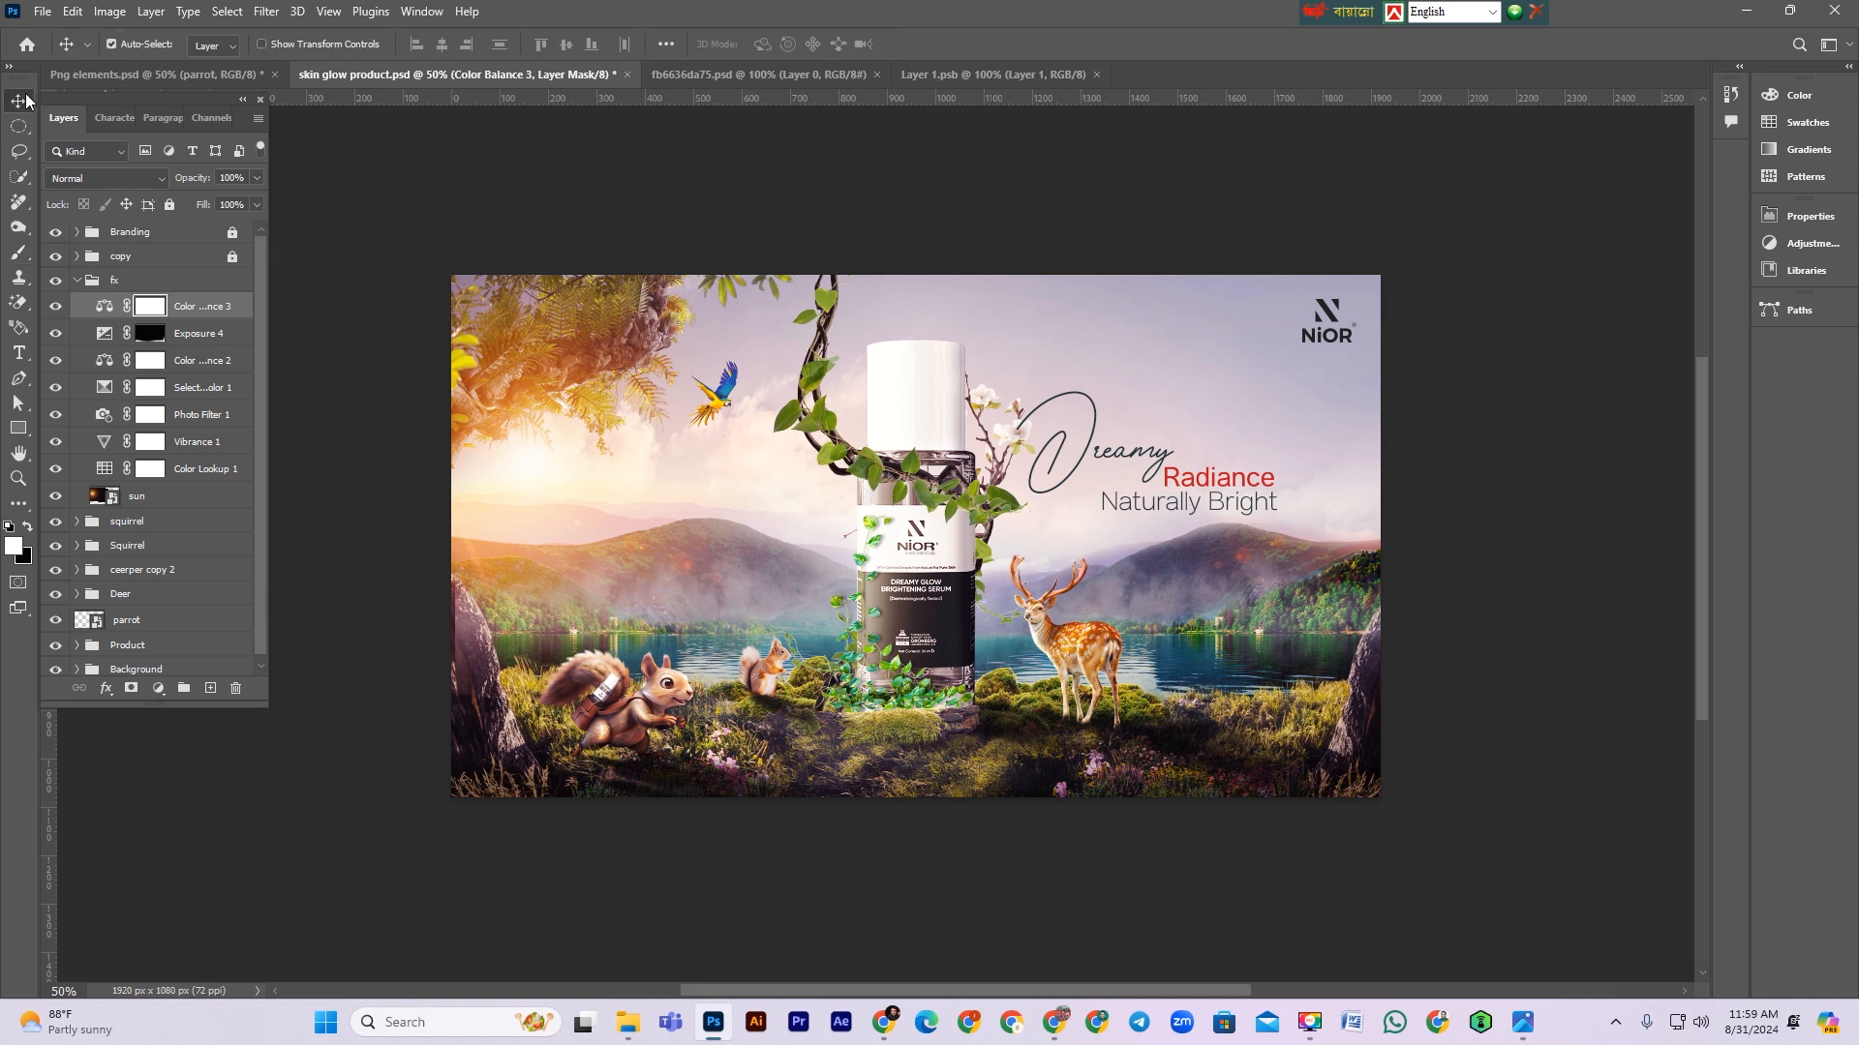
click(78, 283)
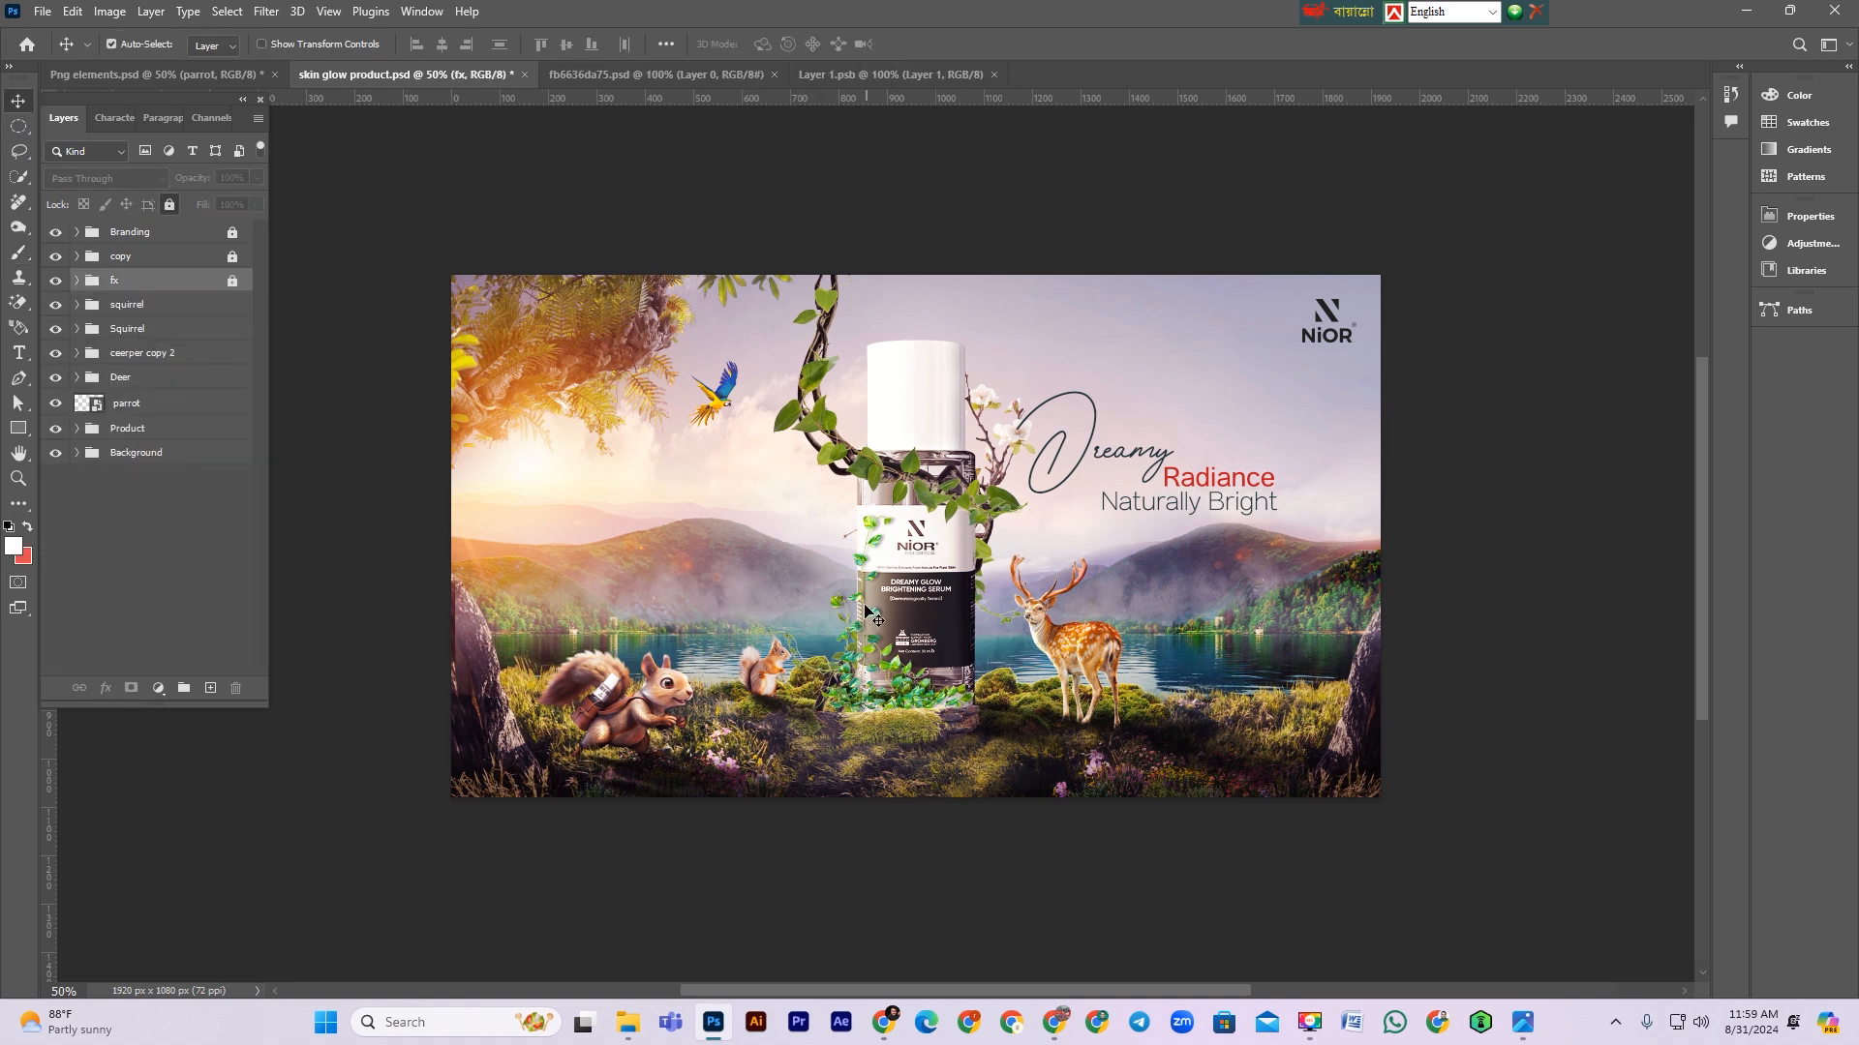
click(140, 356)
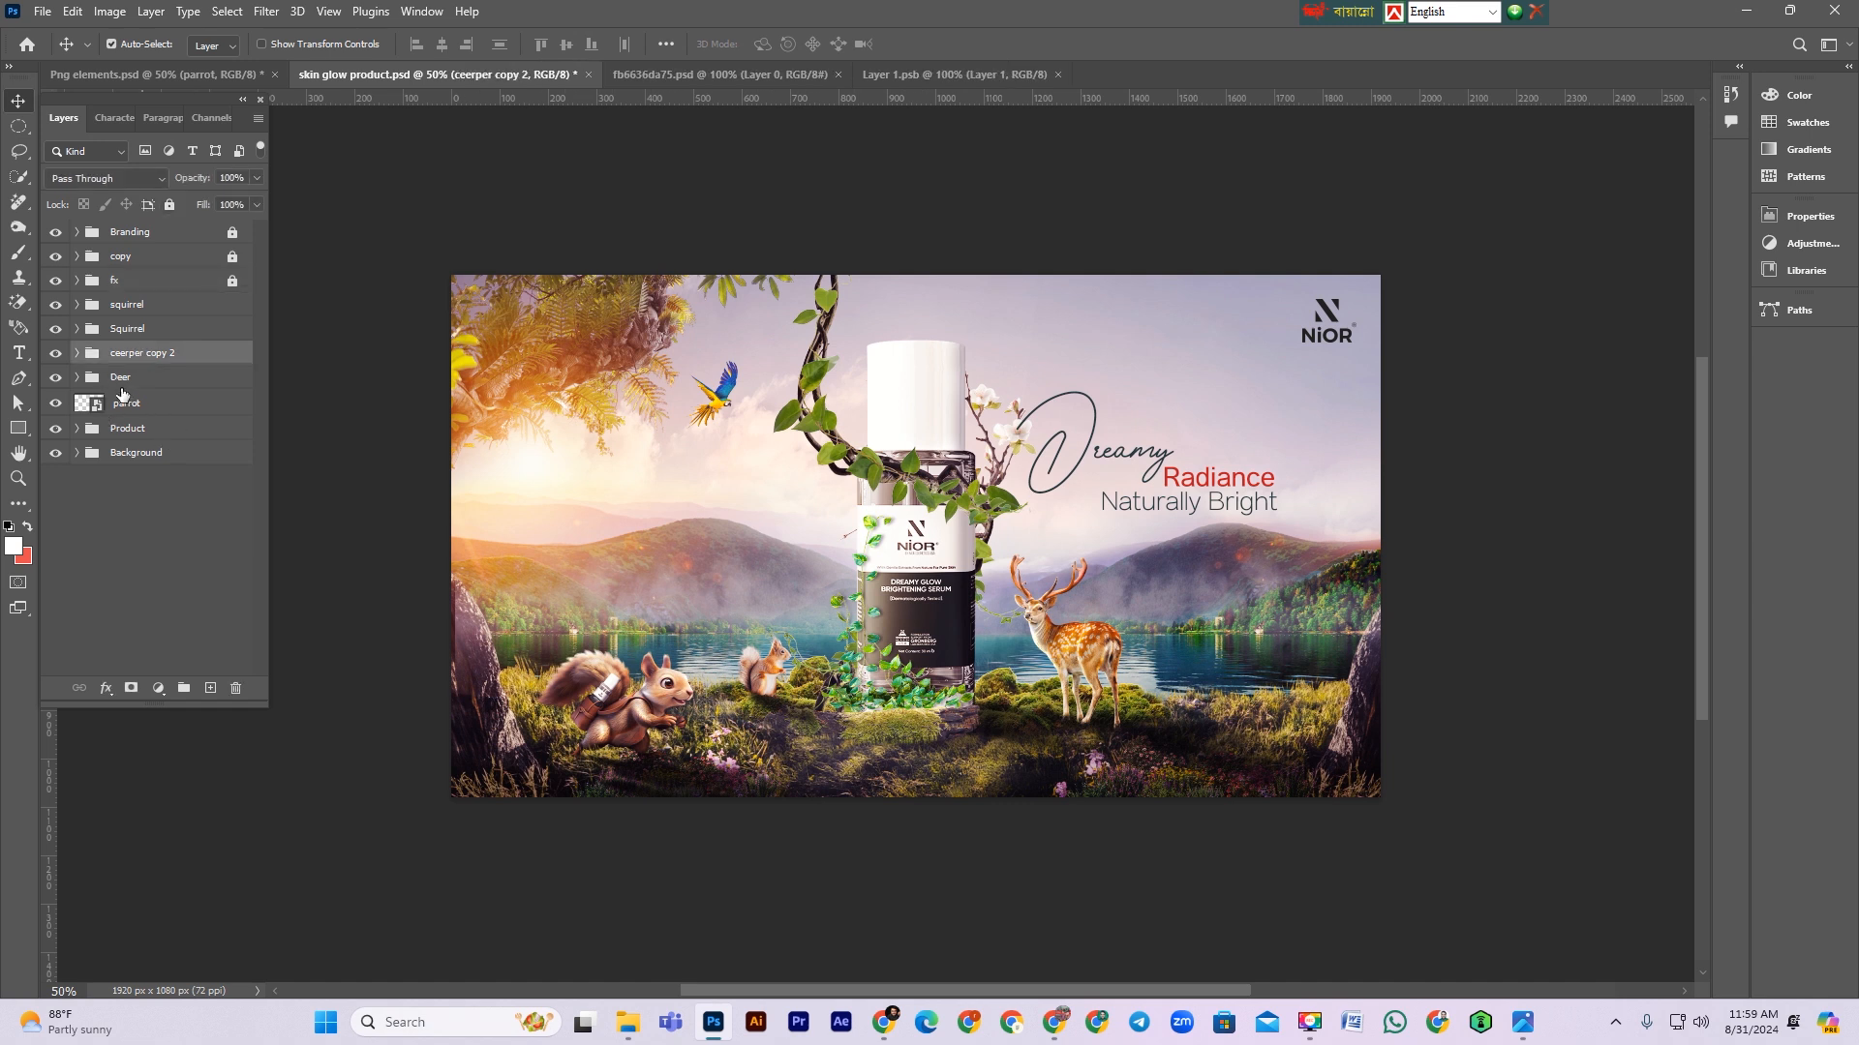
click(107, 430)
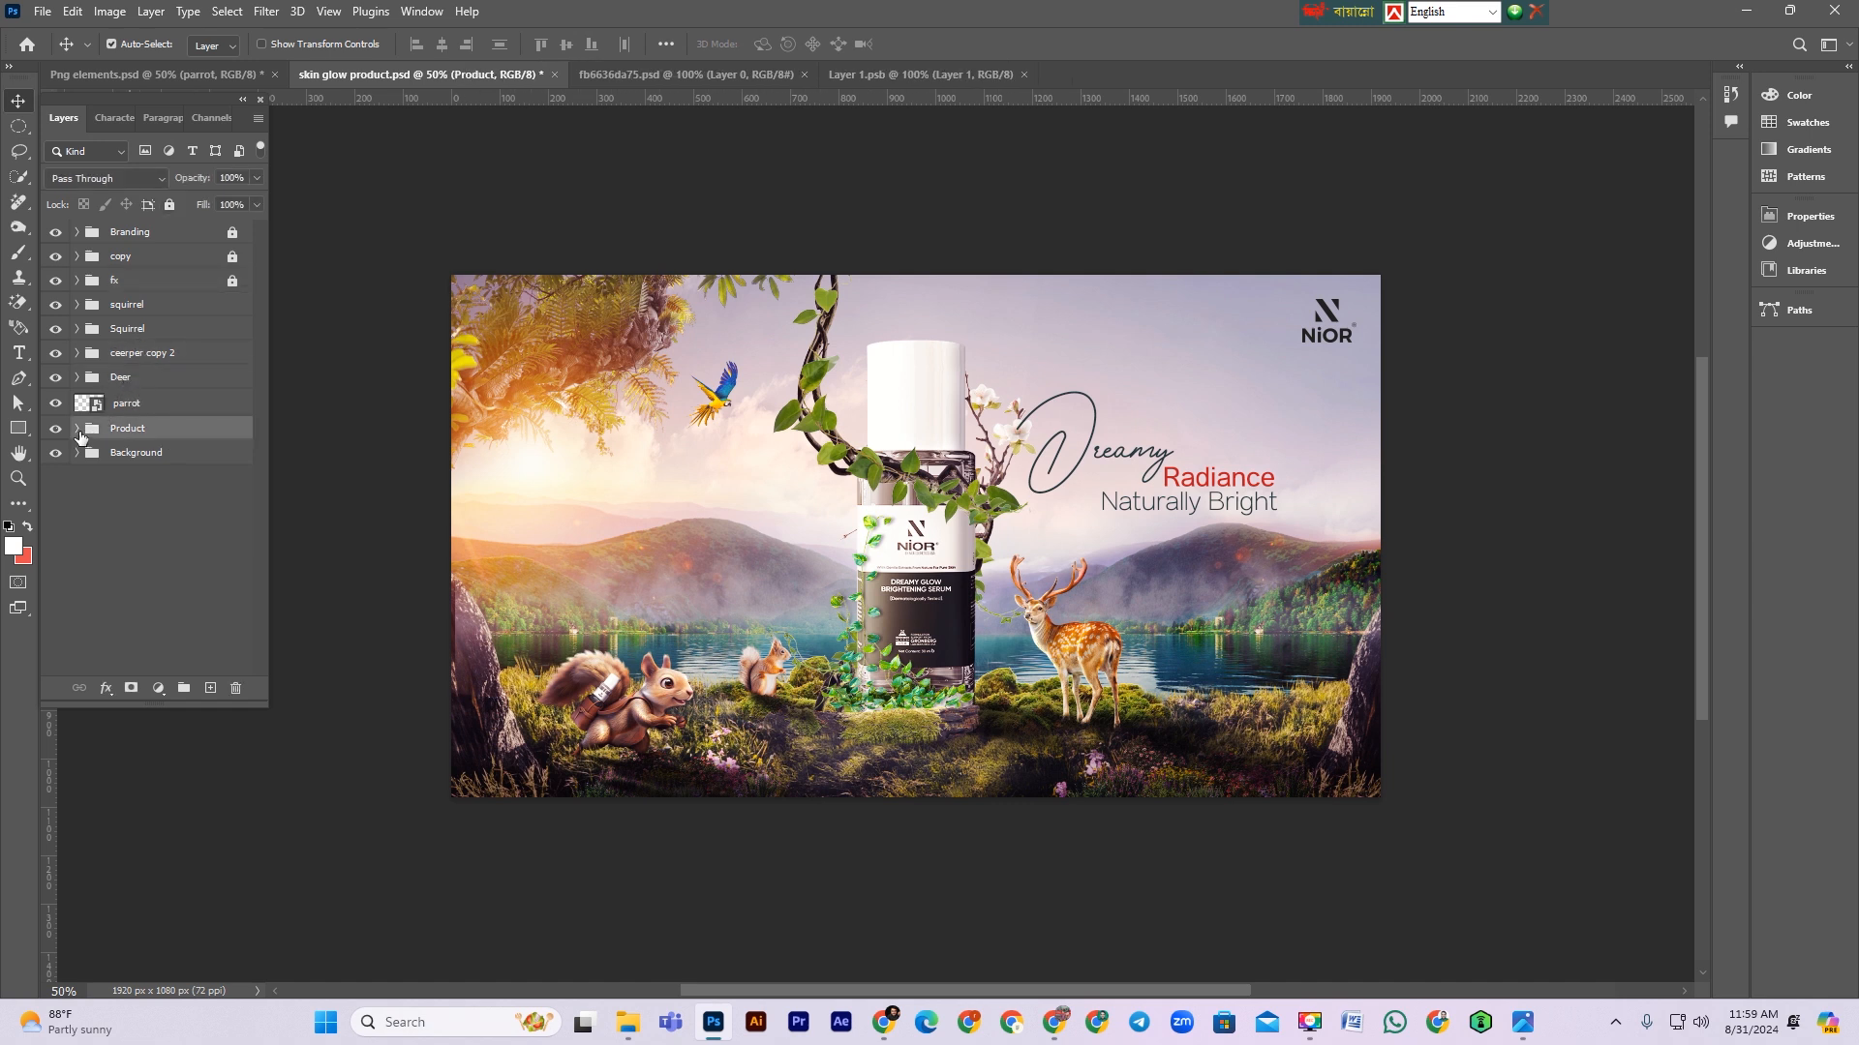
Step: Add a clipped Exposure adjustment set to +1.28 above Exposure 3 in the Product group
click(78, 430)
click(233, 455)
click(158, 689)
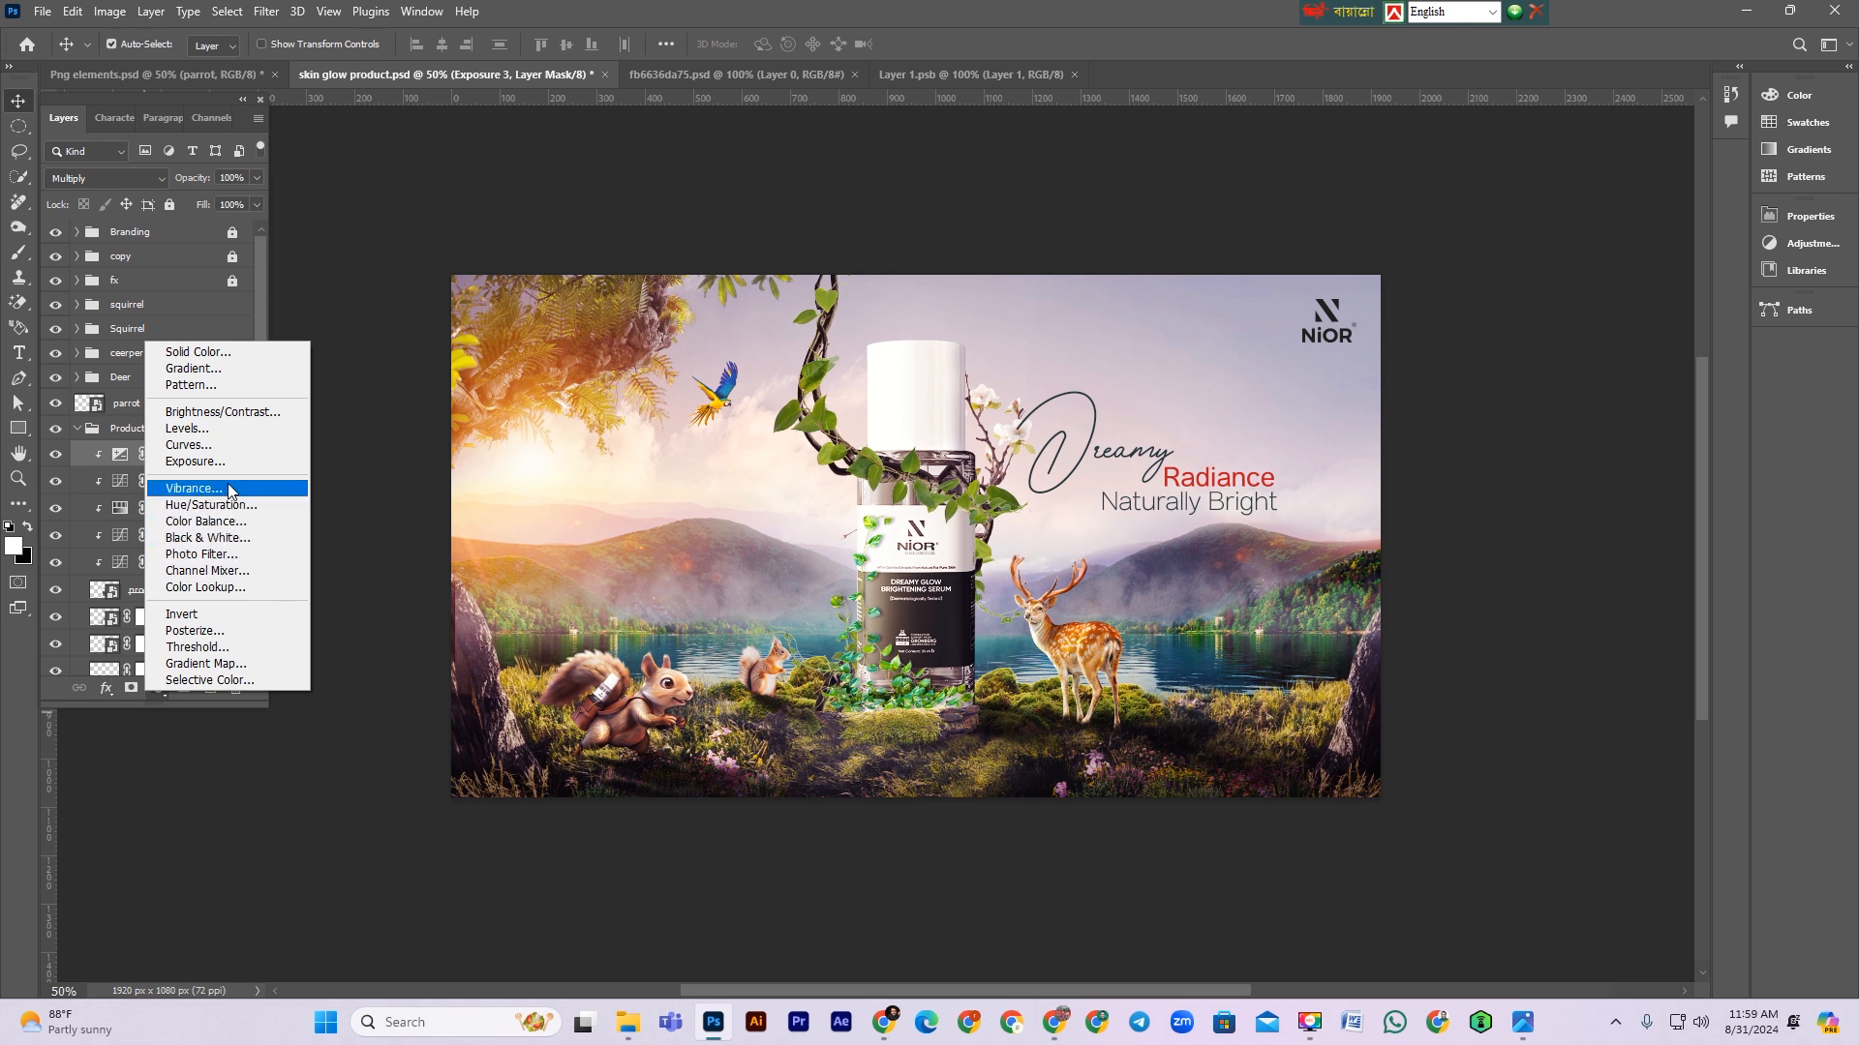
click(199, 462)
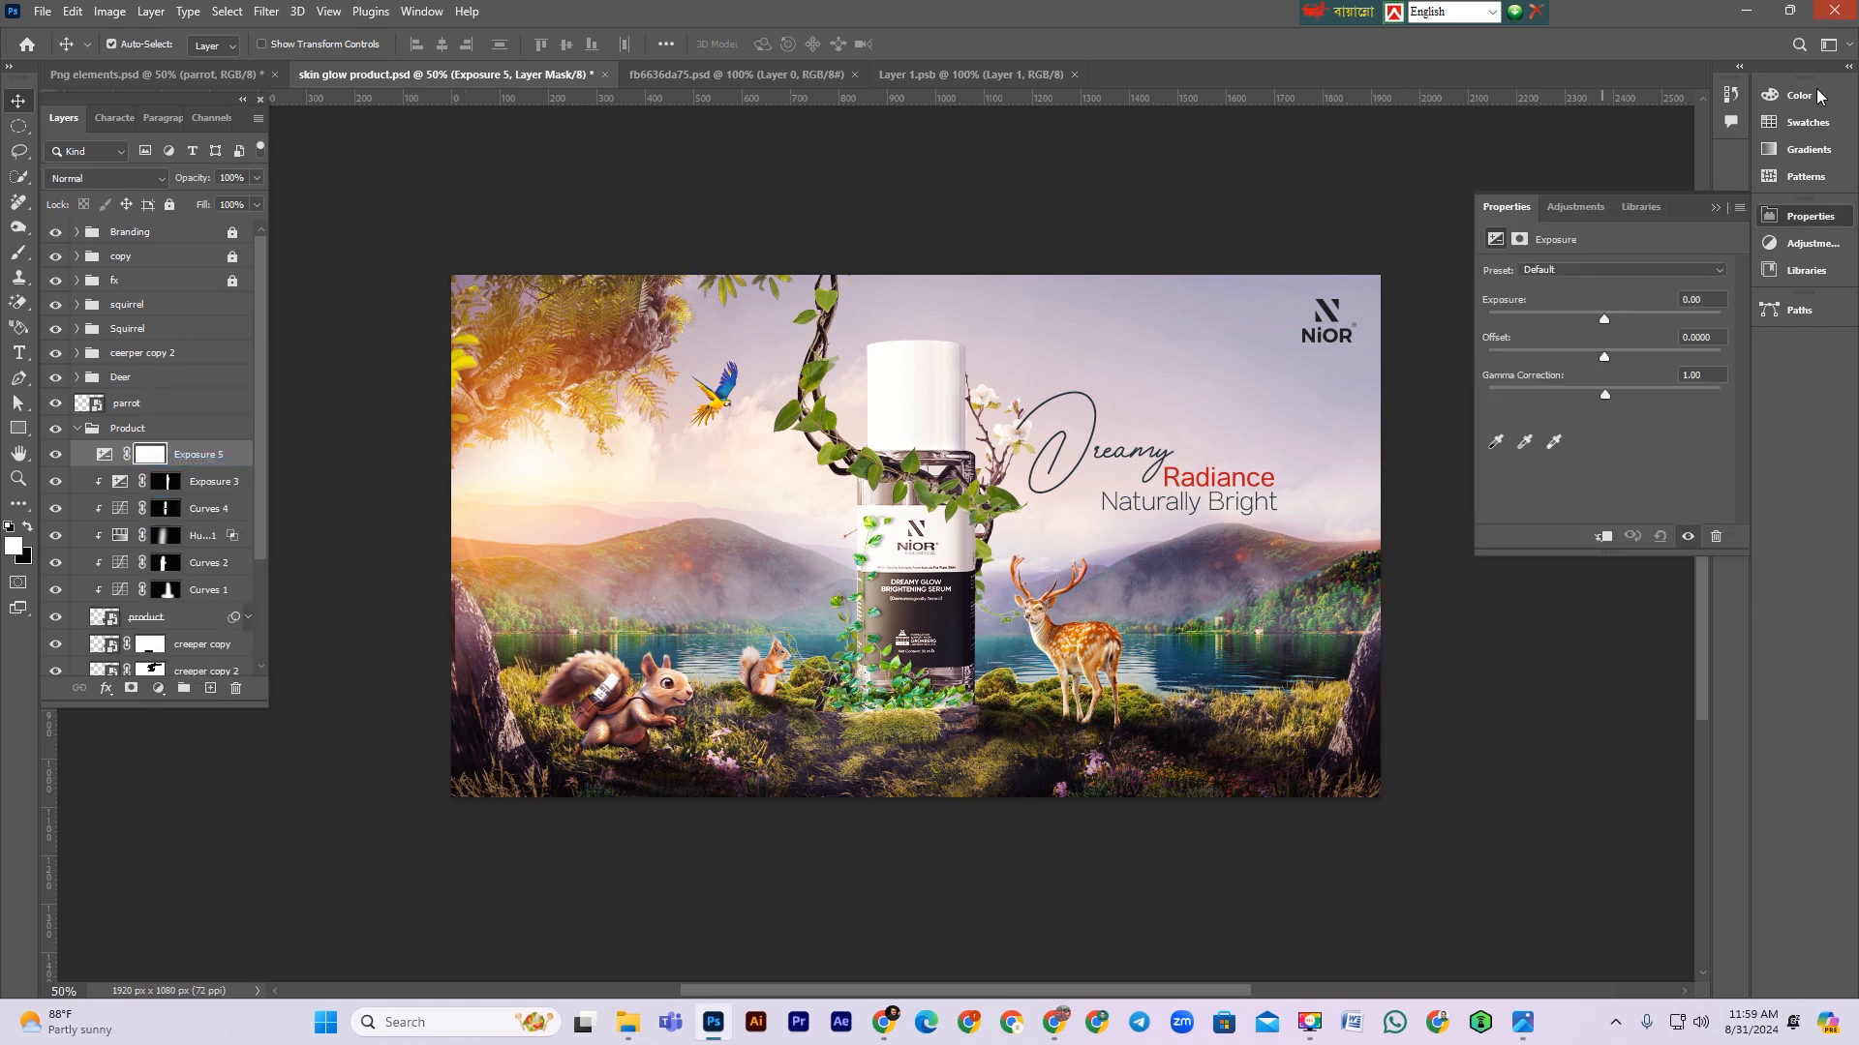
click(1603, 536)
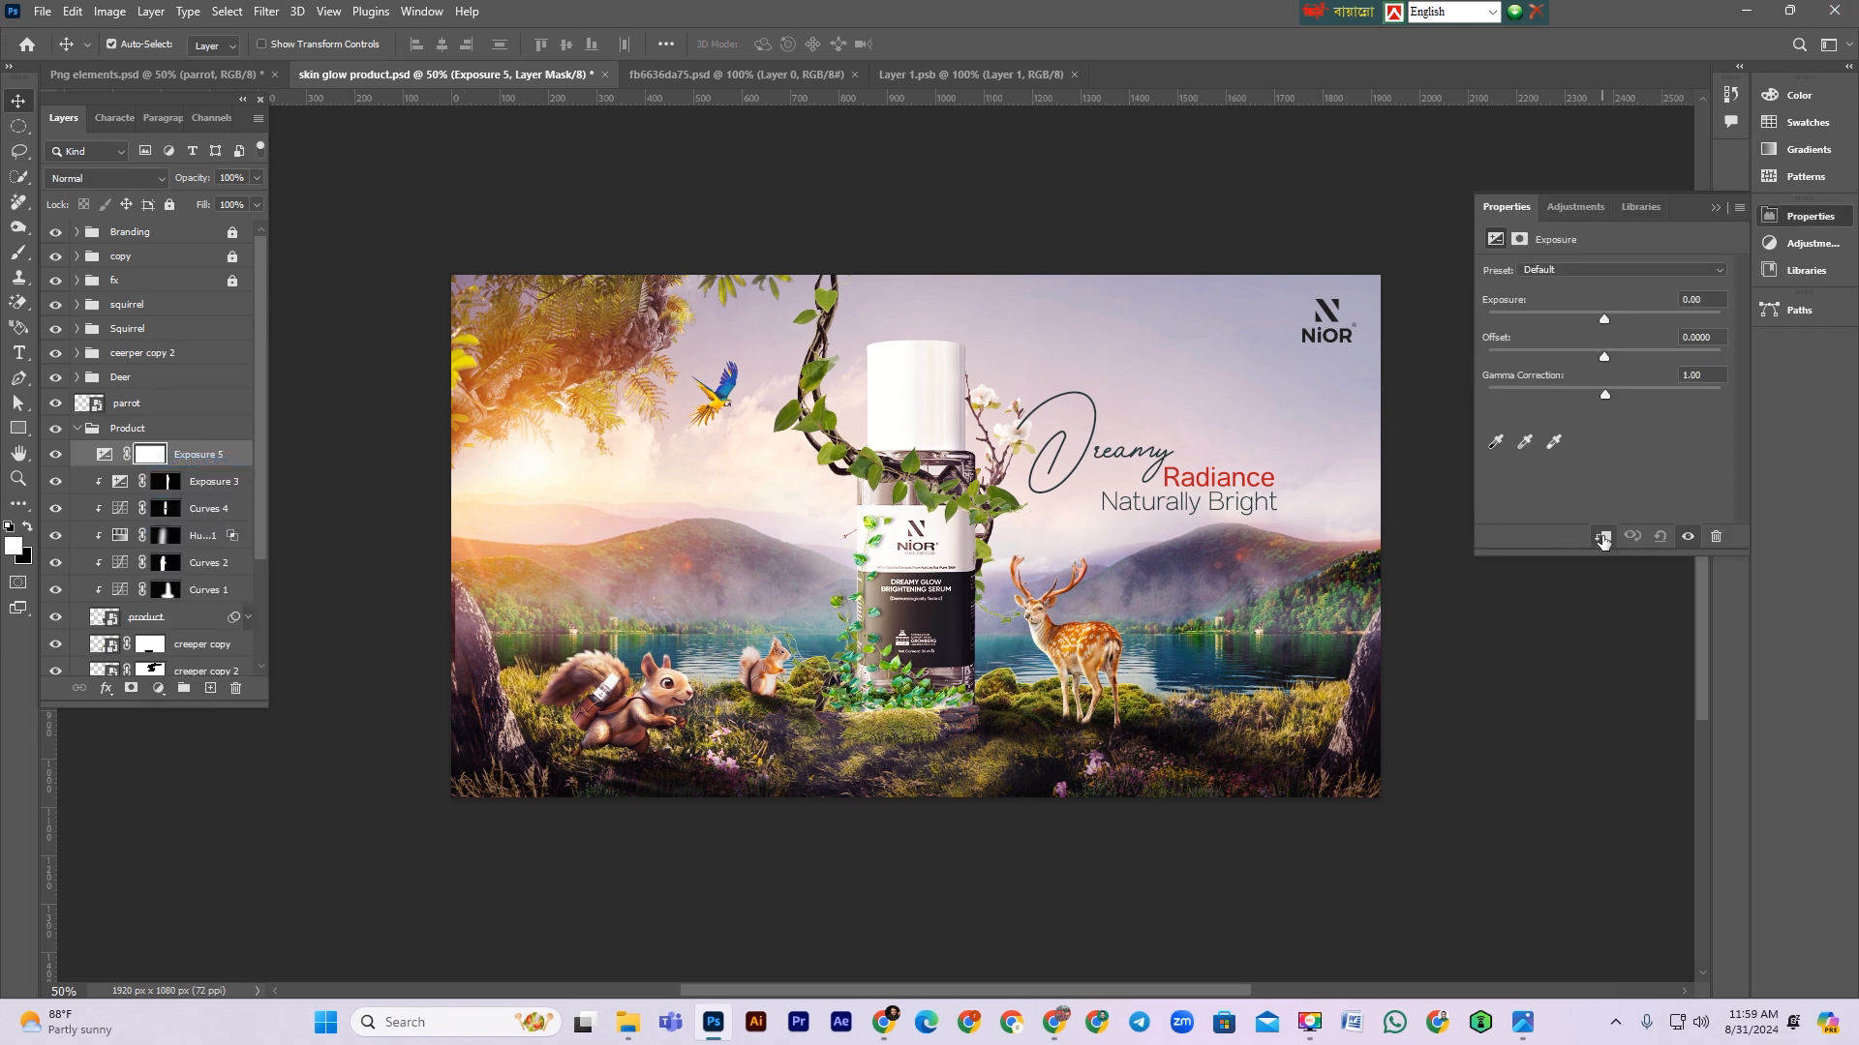
click(1626, 312)
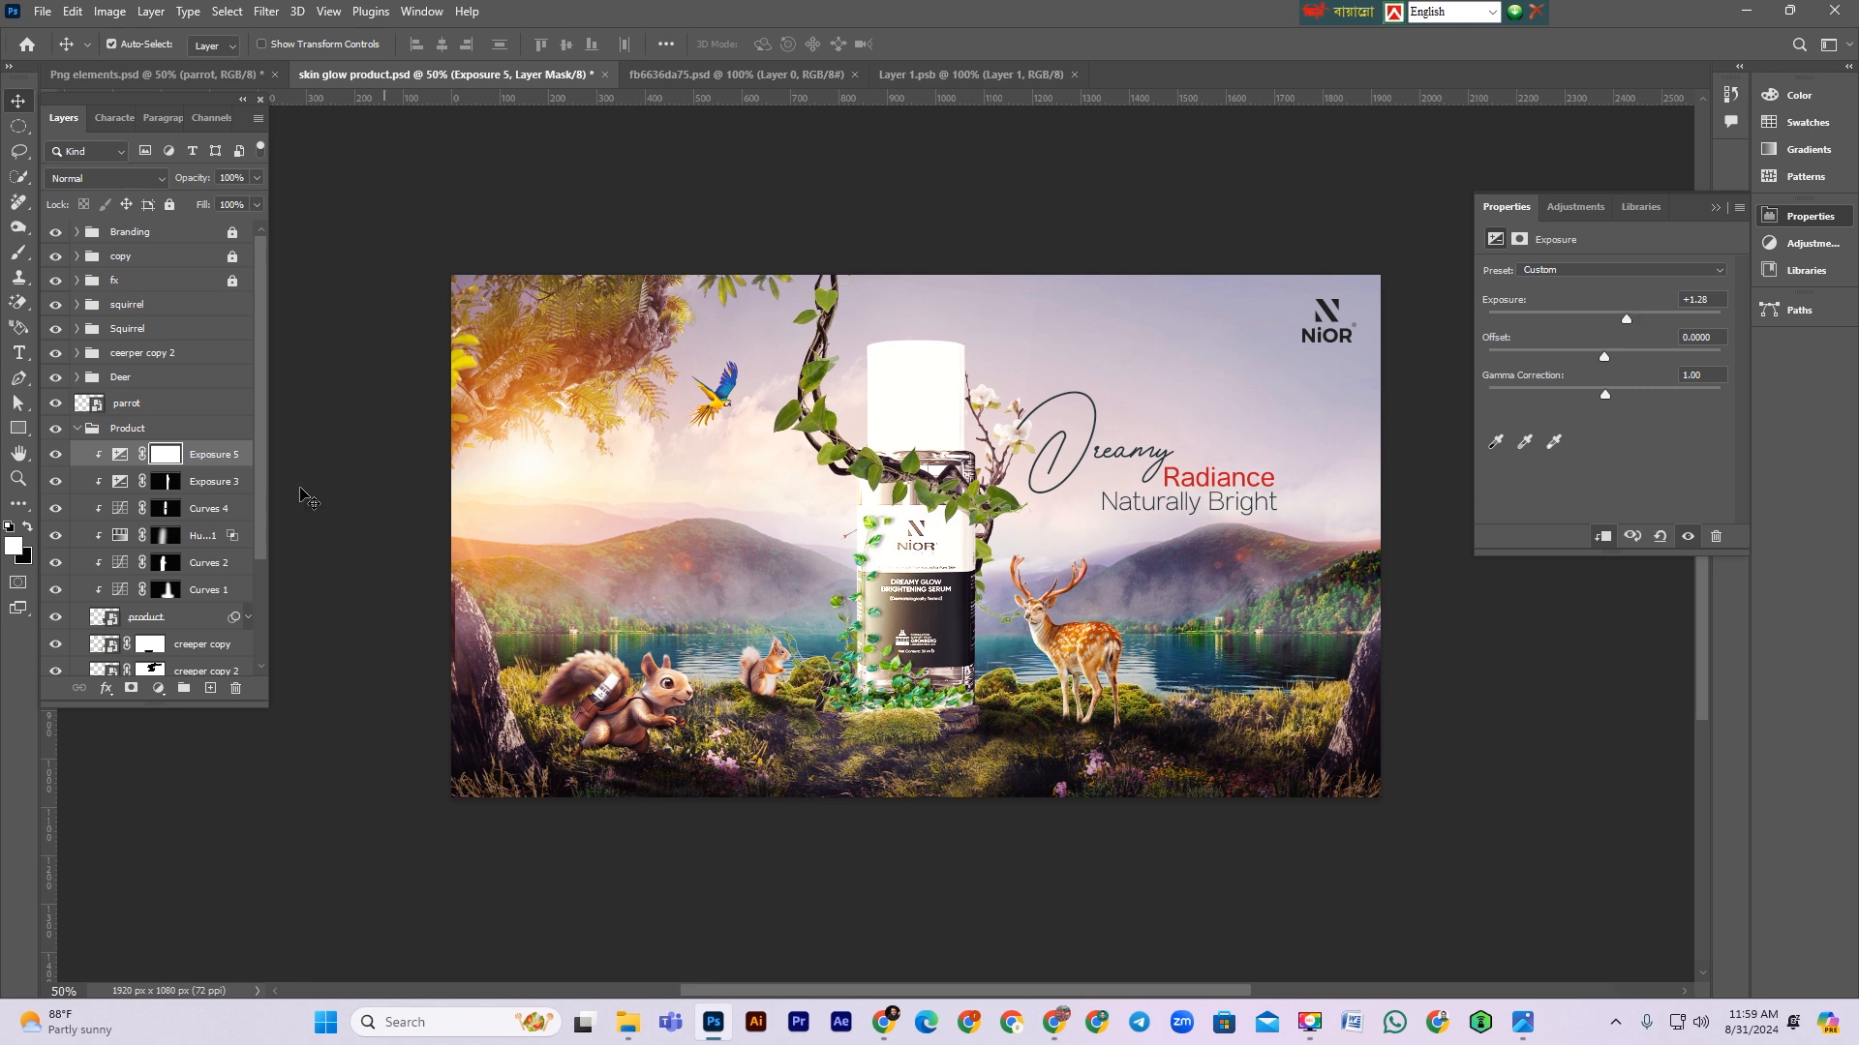
Step: Invert the new Exposure layer's mask and paint a small brush stroke along the bottle's left edge
click(164, 456)
key(ctrl+i)
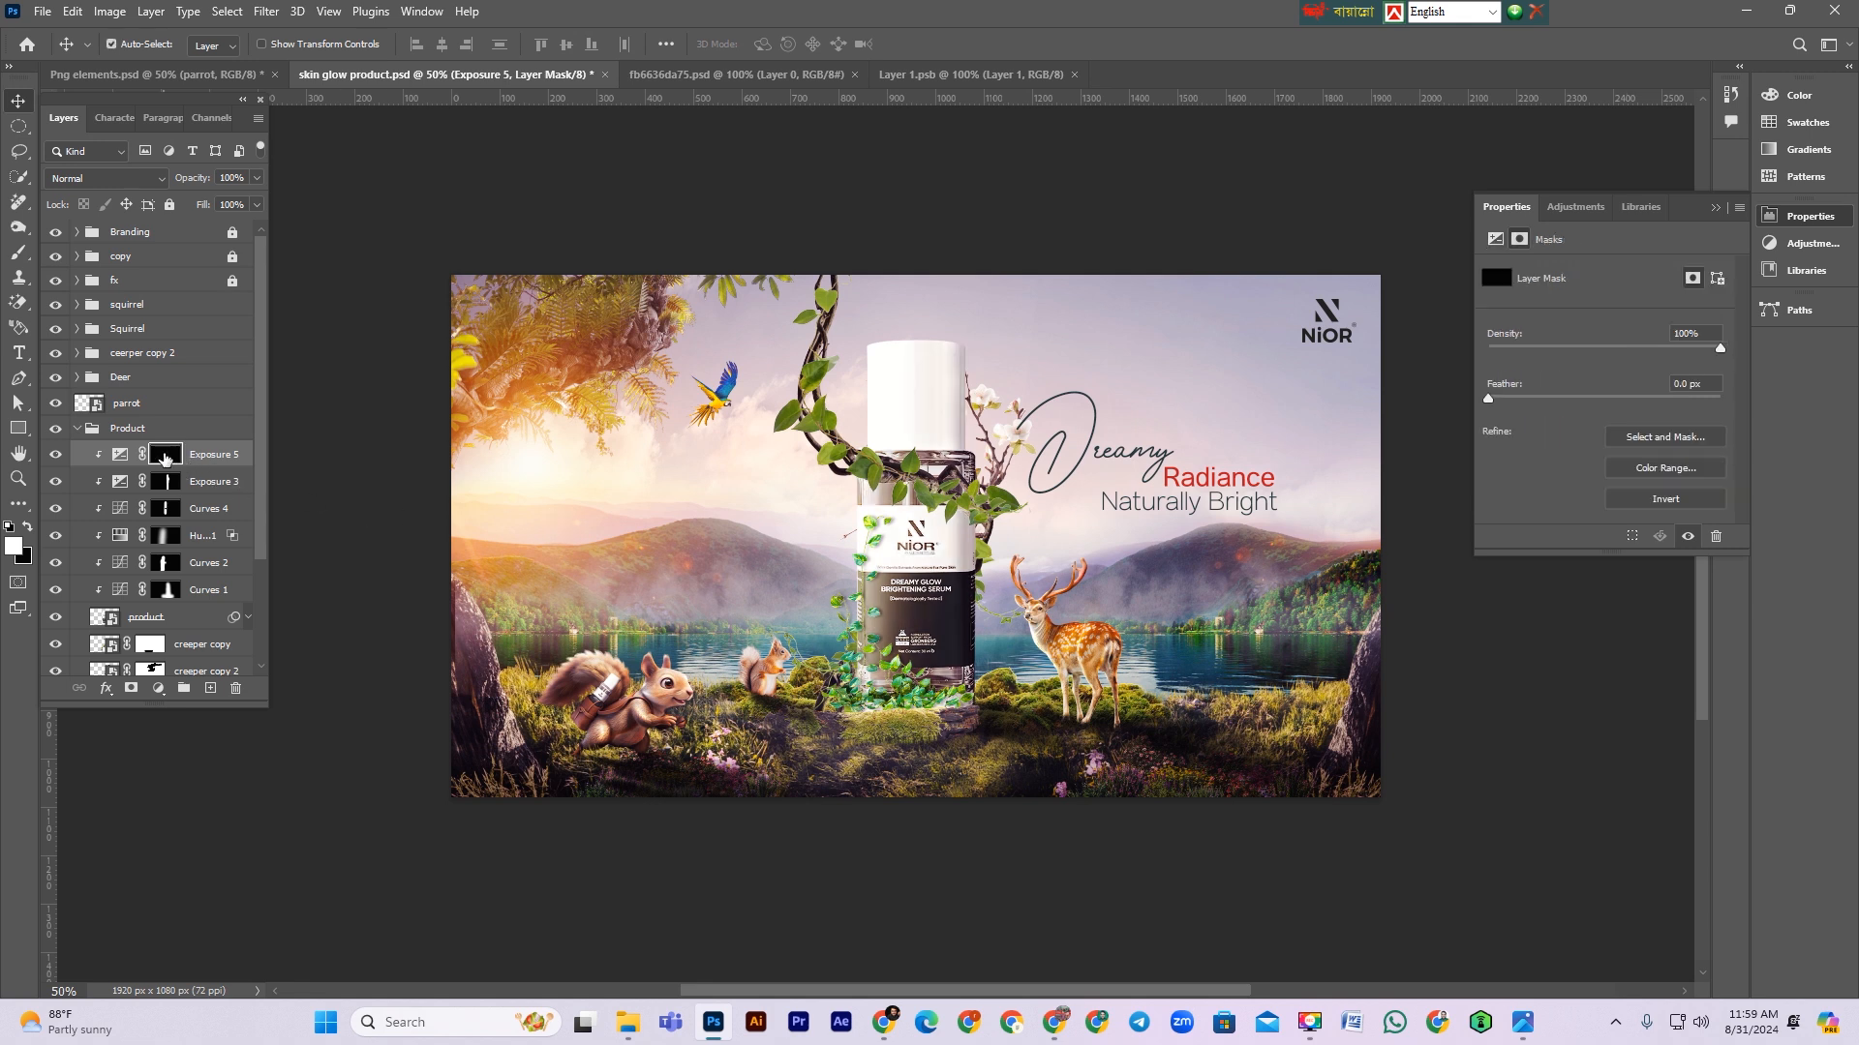
click(18, 252)
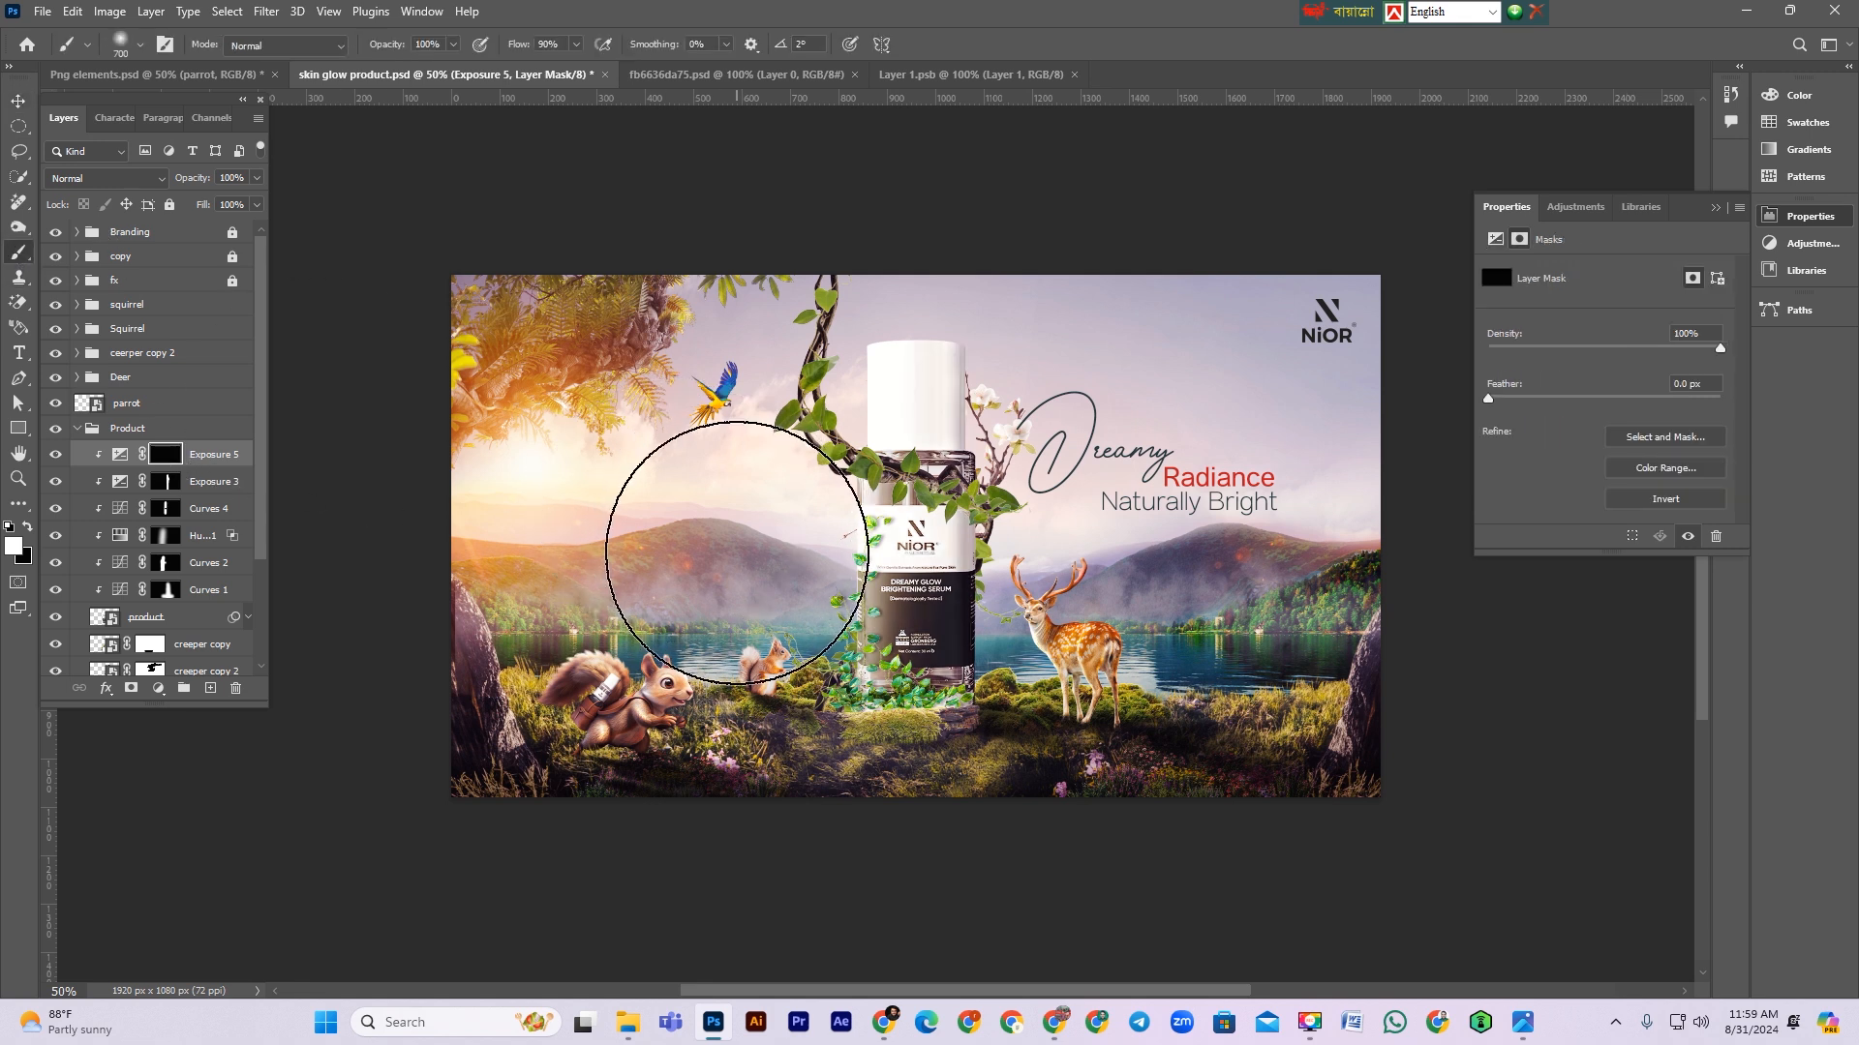
key(bracketleft)
key(bracketleft)
key(bracketleft)
key(bracketleft)
key(bracketleft)
key(bracketleft)
key(bracketleft)
key(bracketleft)
key(bracketleft)
key(bracketleft)
key(bracketleft)
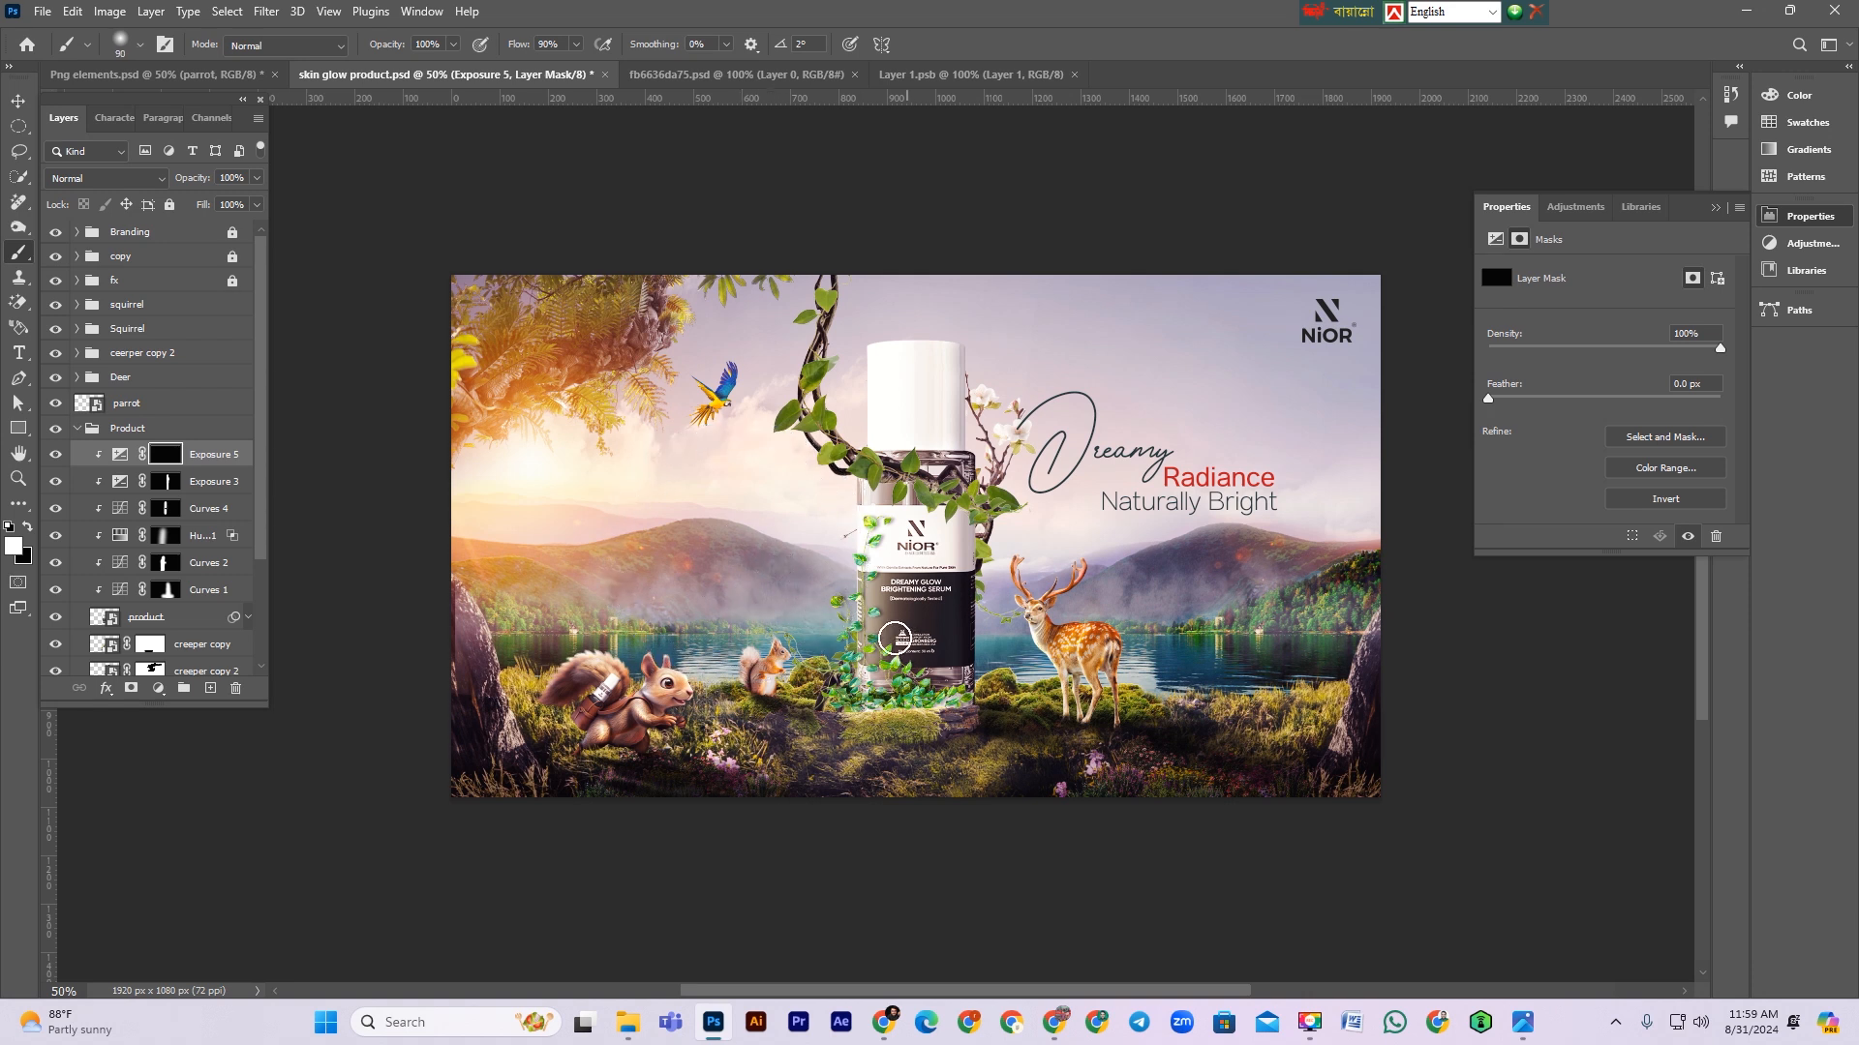
mouse_move(847, 623)
mouse_down()
mouse_move(847, 668)
mouse_move(814, 491)
mouse_up()
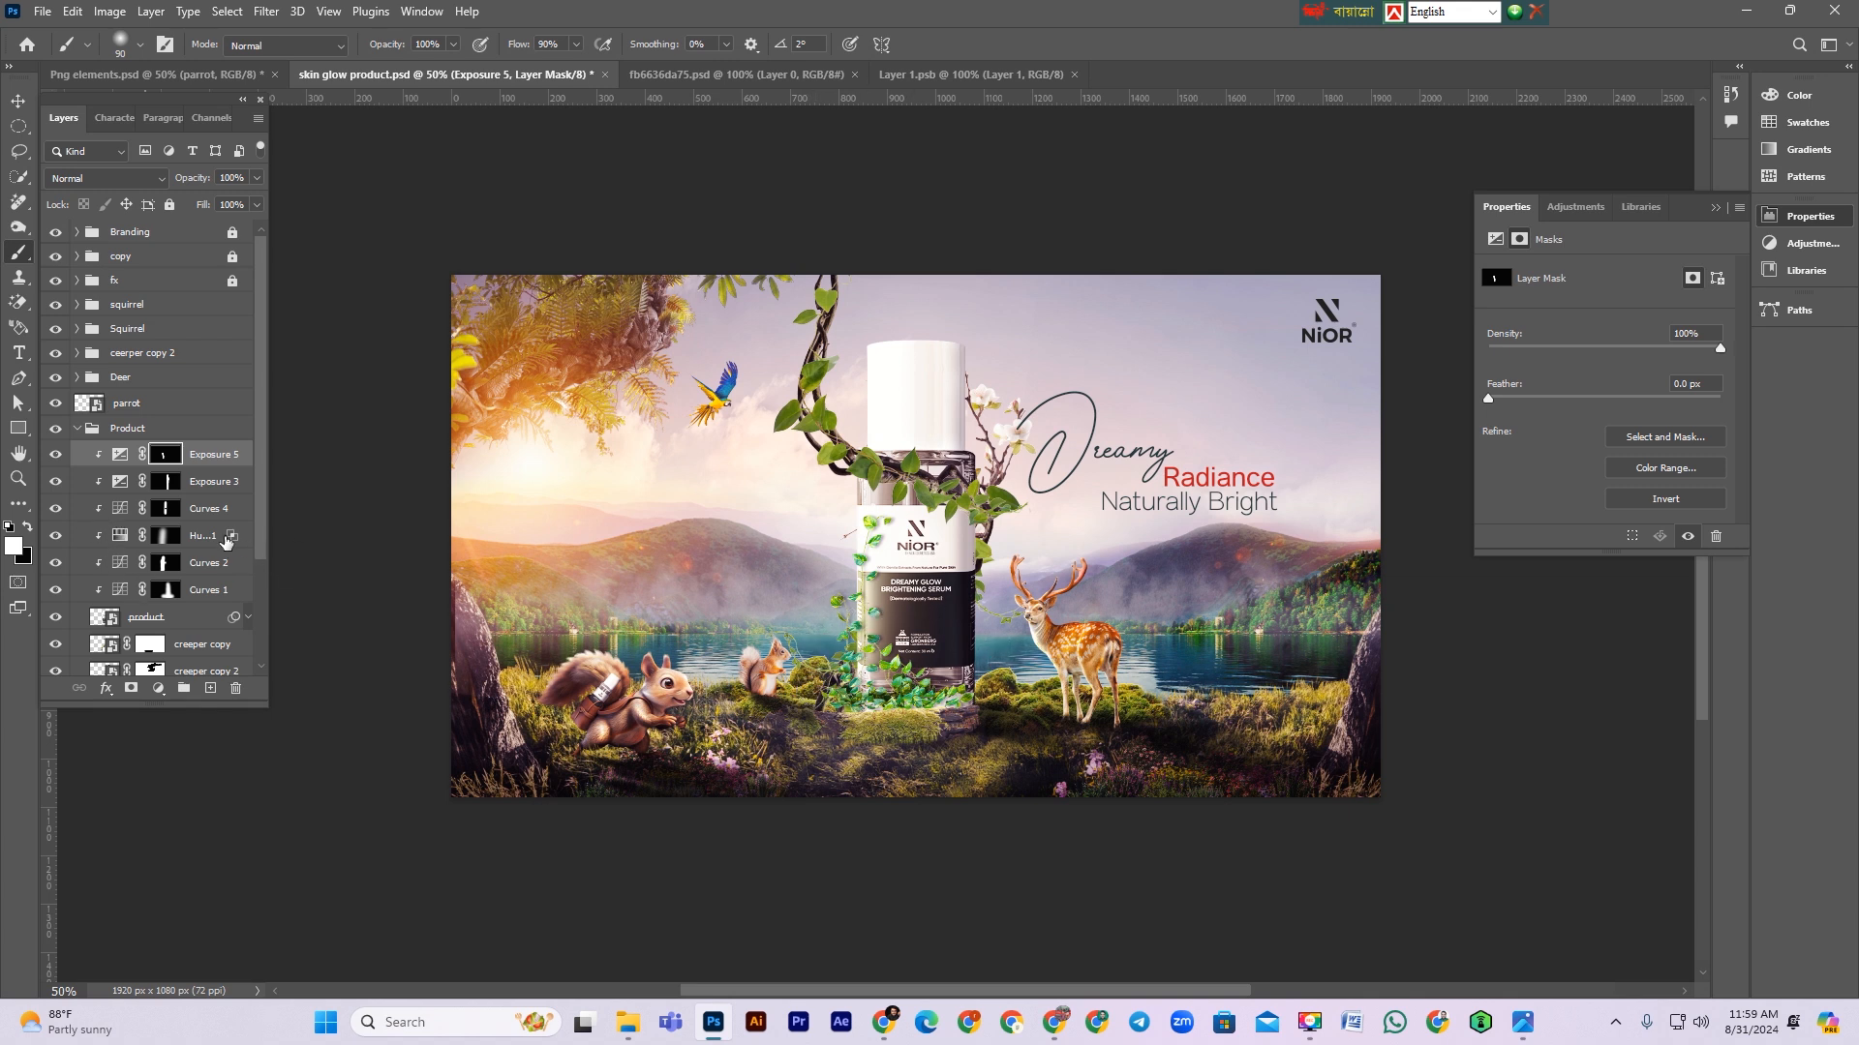
Step: Toggle the Hue/Saturation adjustment to compare, then select its mask and switch to a larger white brush
click(56, 538)
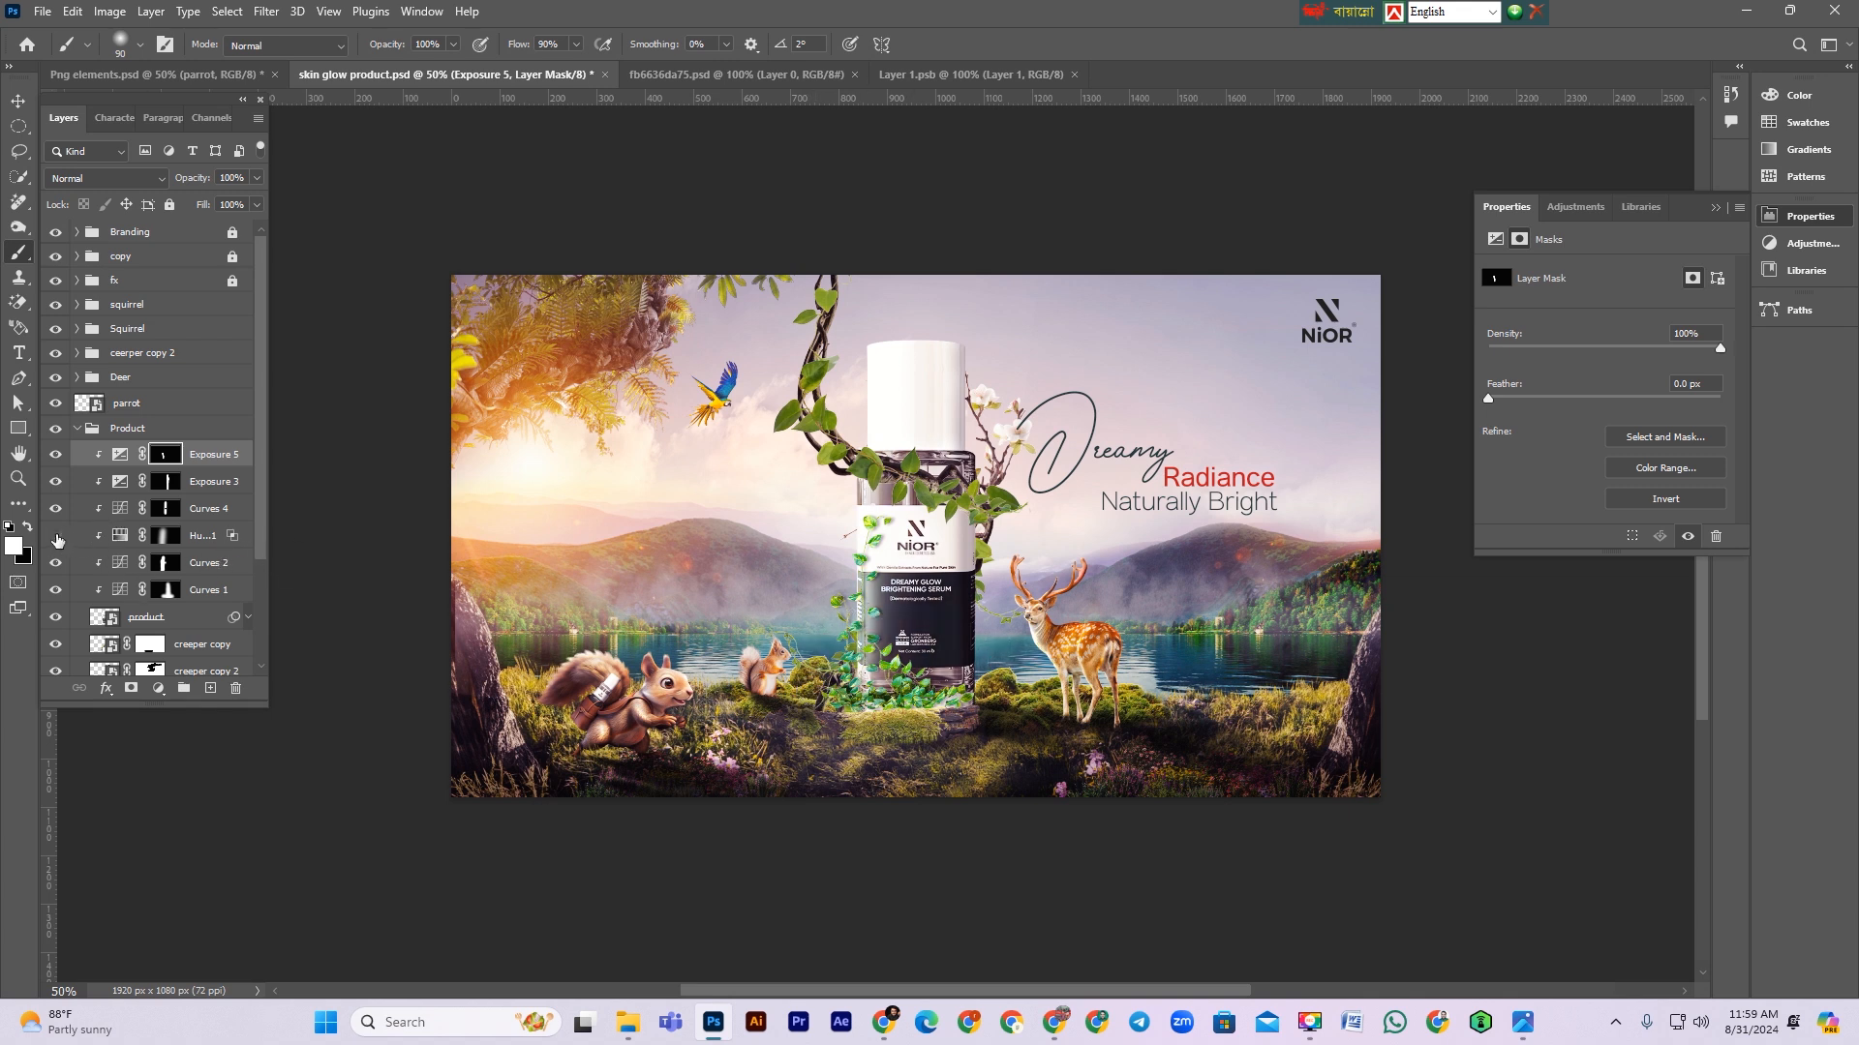
click(56, 538)
click(128, 539)
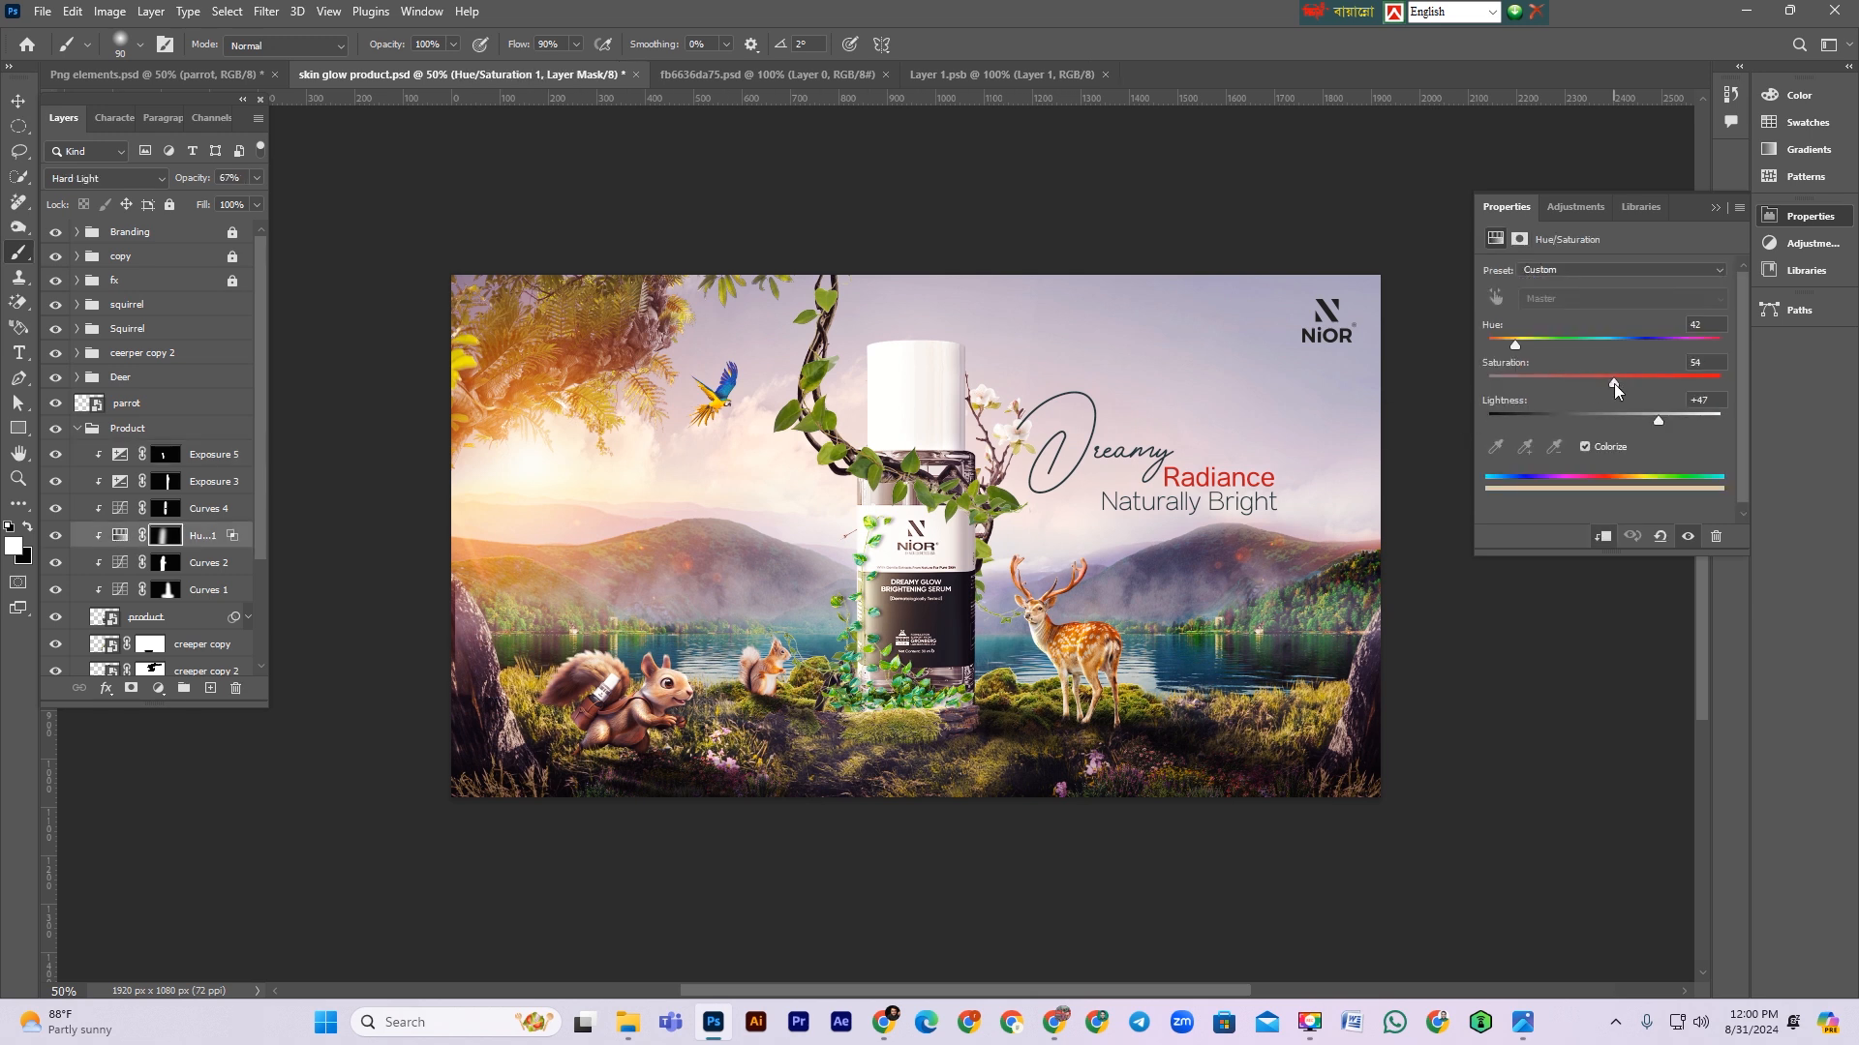
click(172, 537)
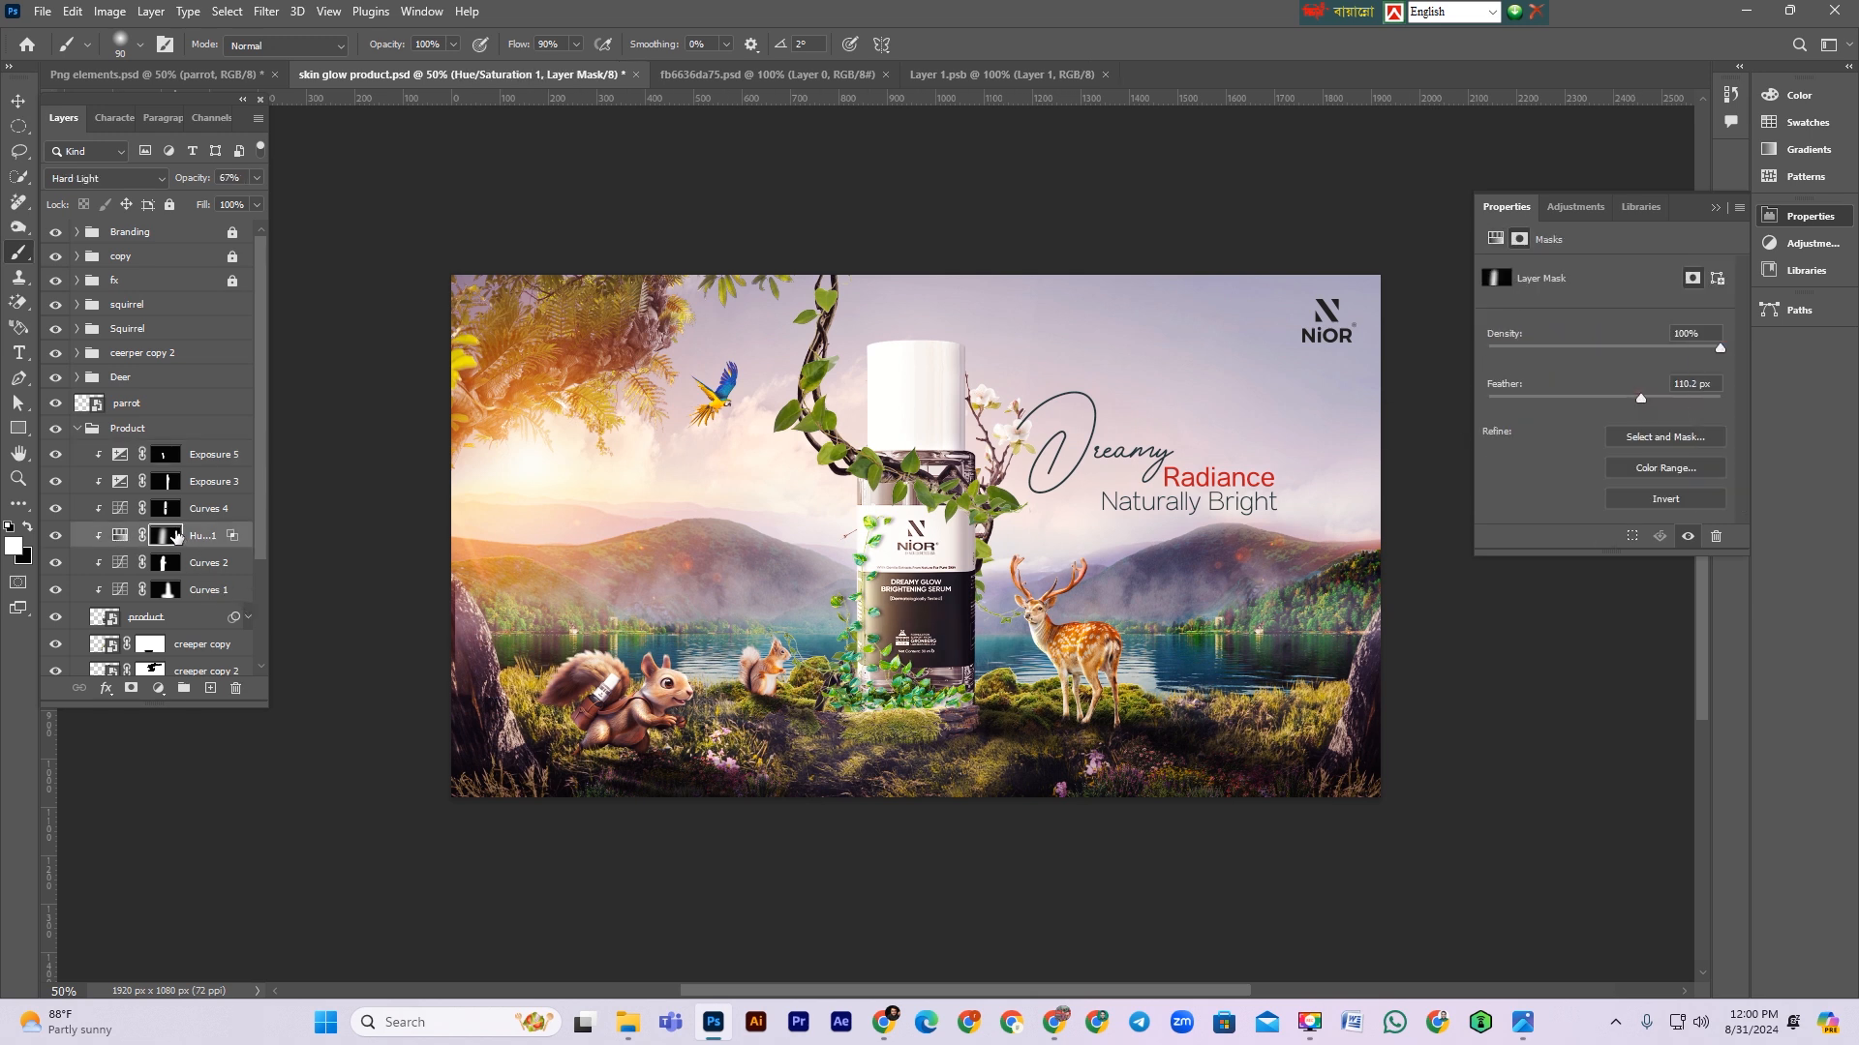
key(x)
key(bracketright)
key(bracketright)
key(bracketright)
Step: Set the Hue/Saturation layer's Underlying Layer blend-if highlight slider back to a single 255 value
click(56, 536)
click(55, 535)
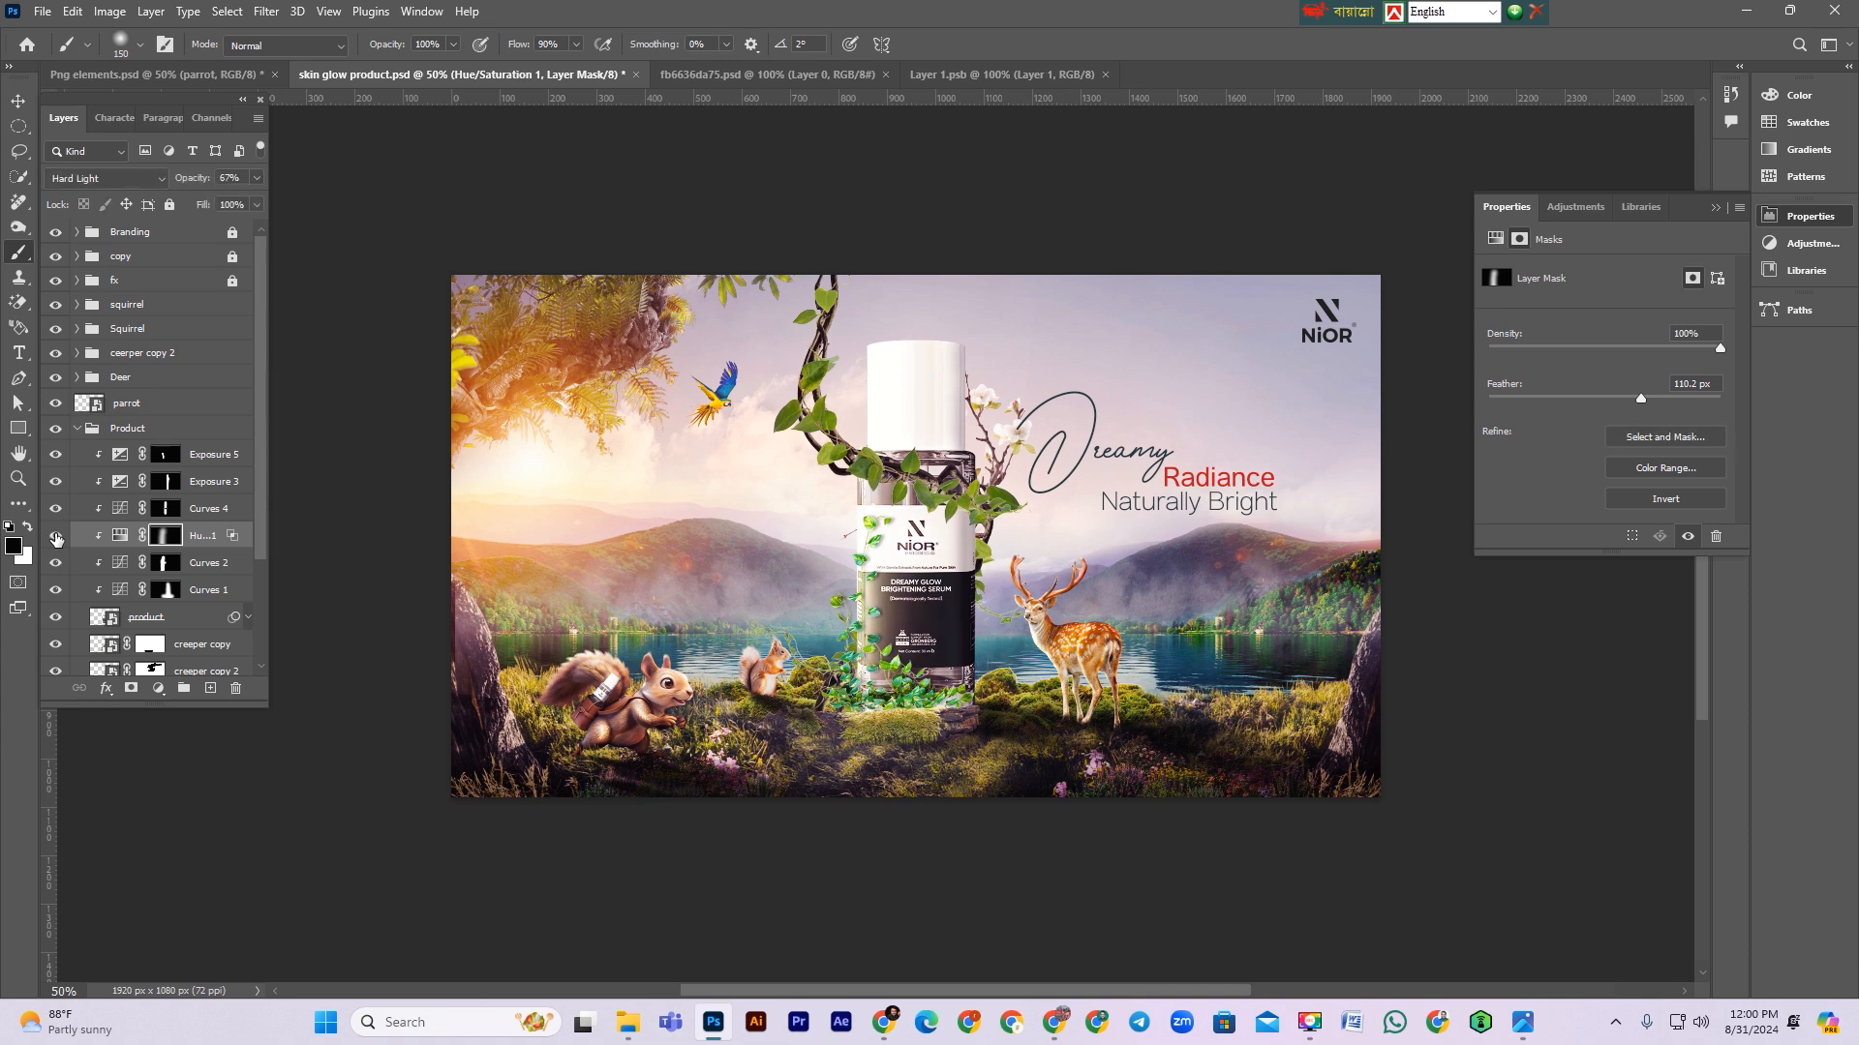
double_click(246, 538)
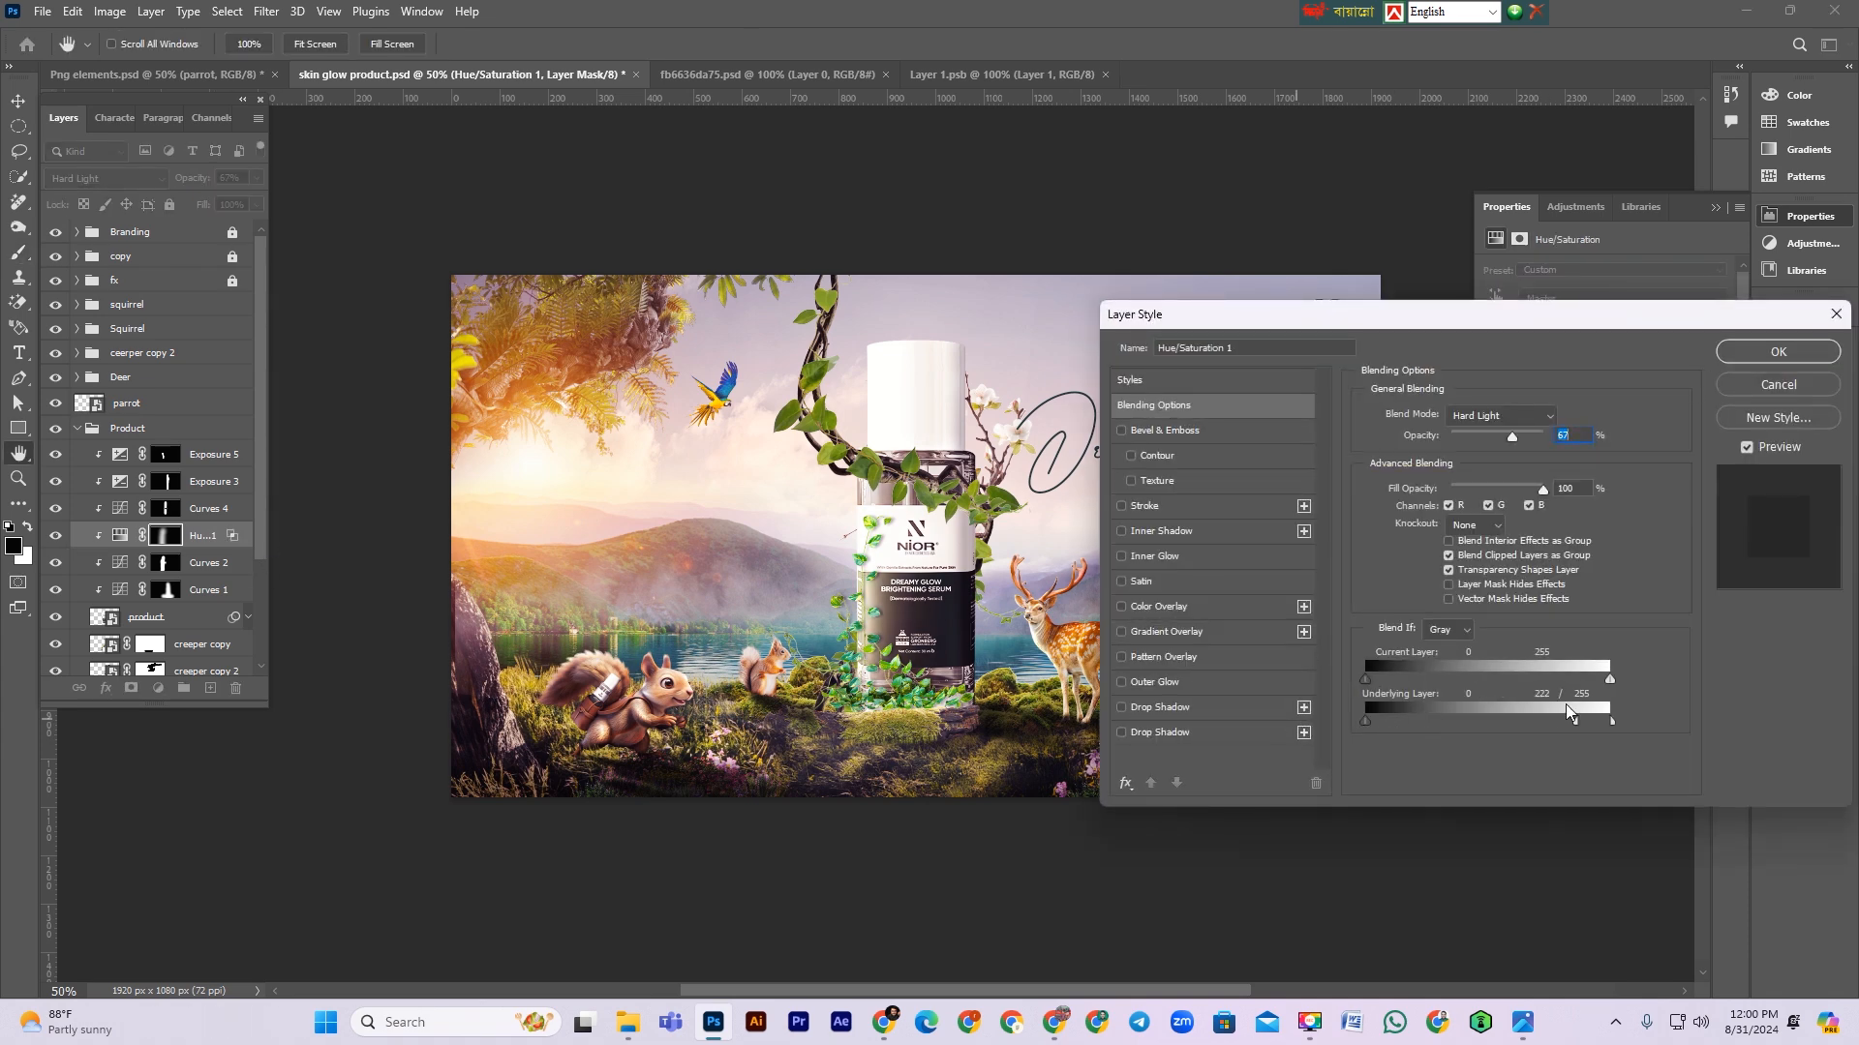
drag(1575, 724, 1612, 722)
click(1776, 350)
Step: Compare the Curves 1 adjustment on and off and lower its opacity to 61%
key(b)
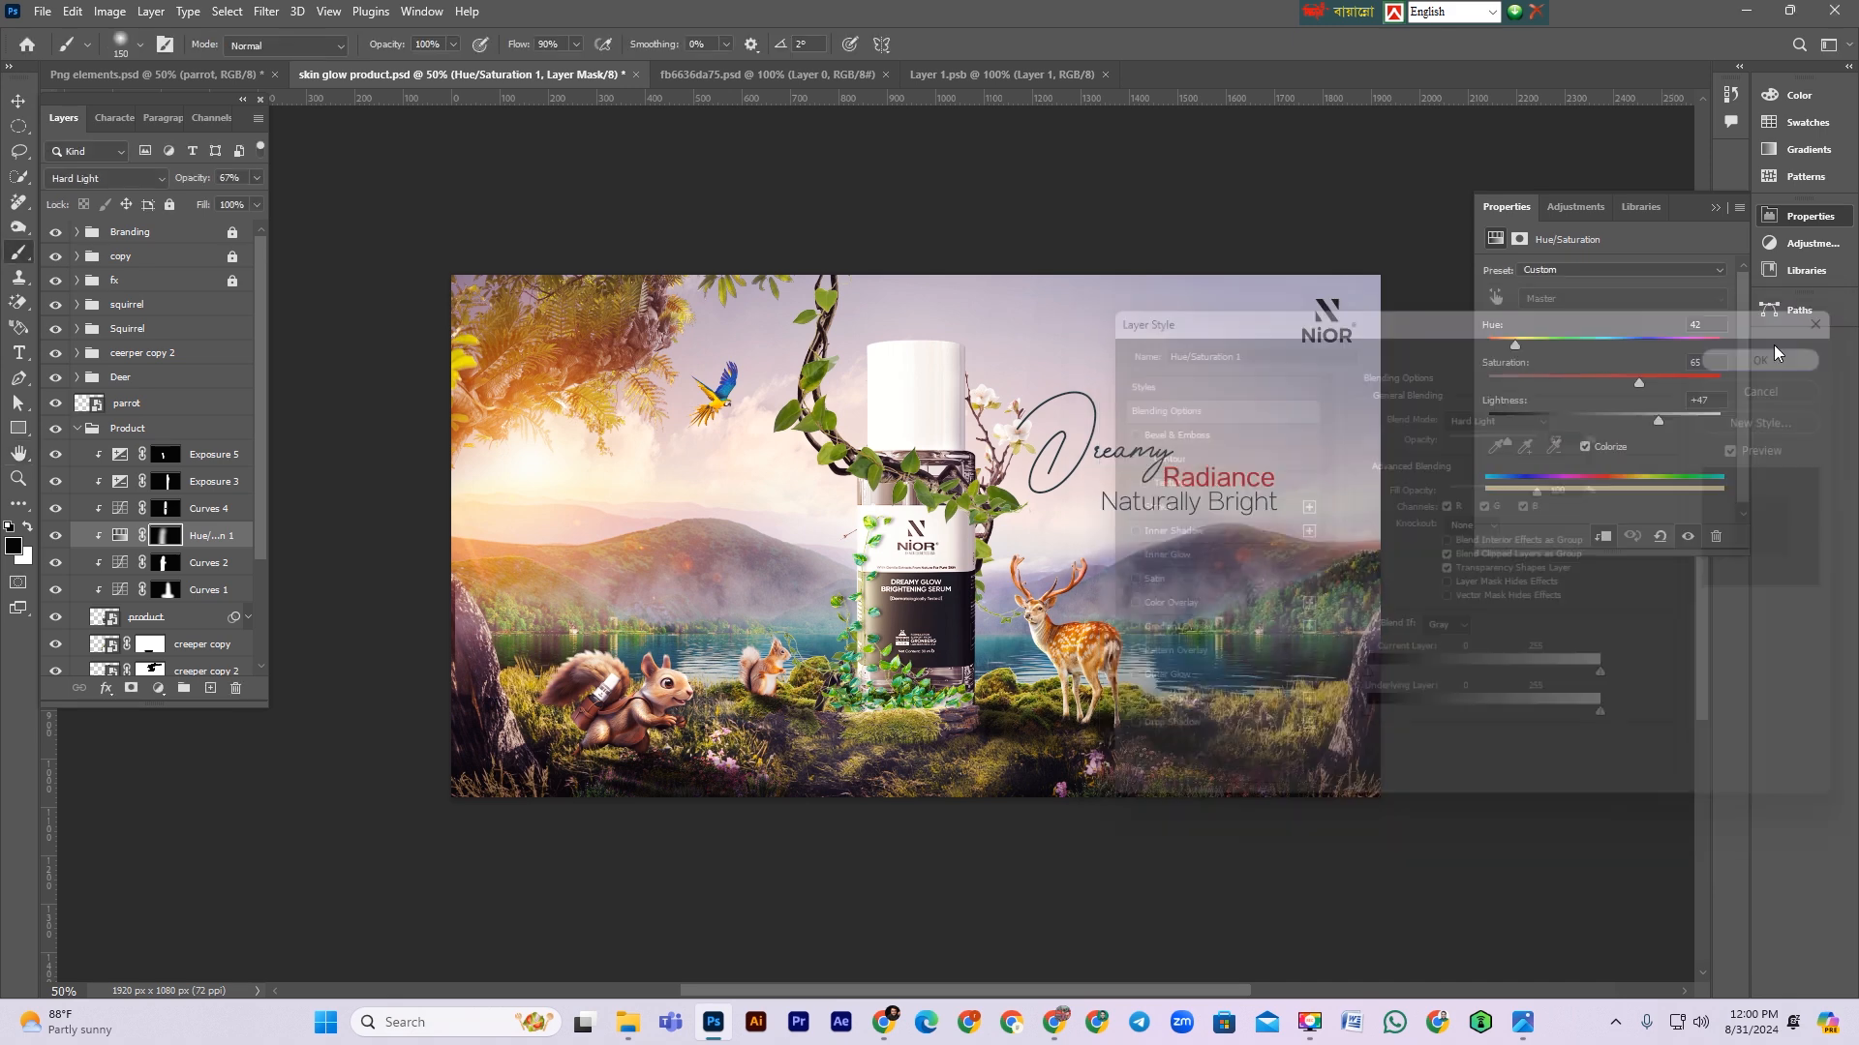
scroll(1113, 653, up, 1)
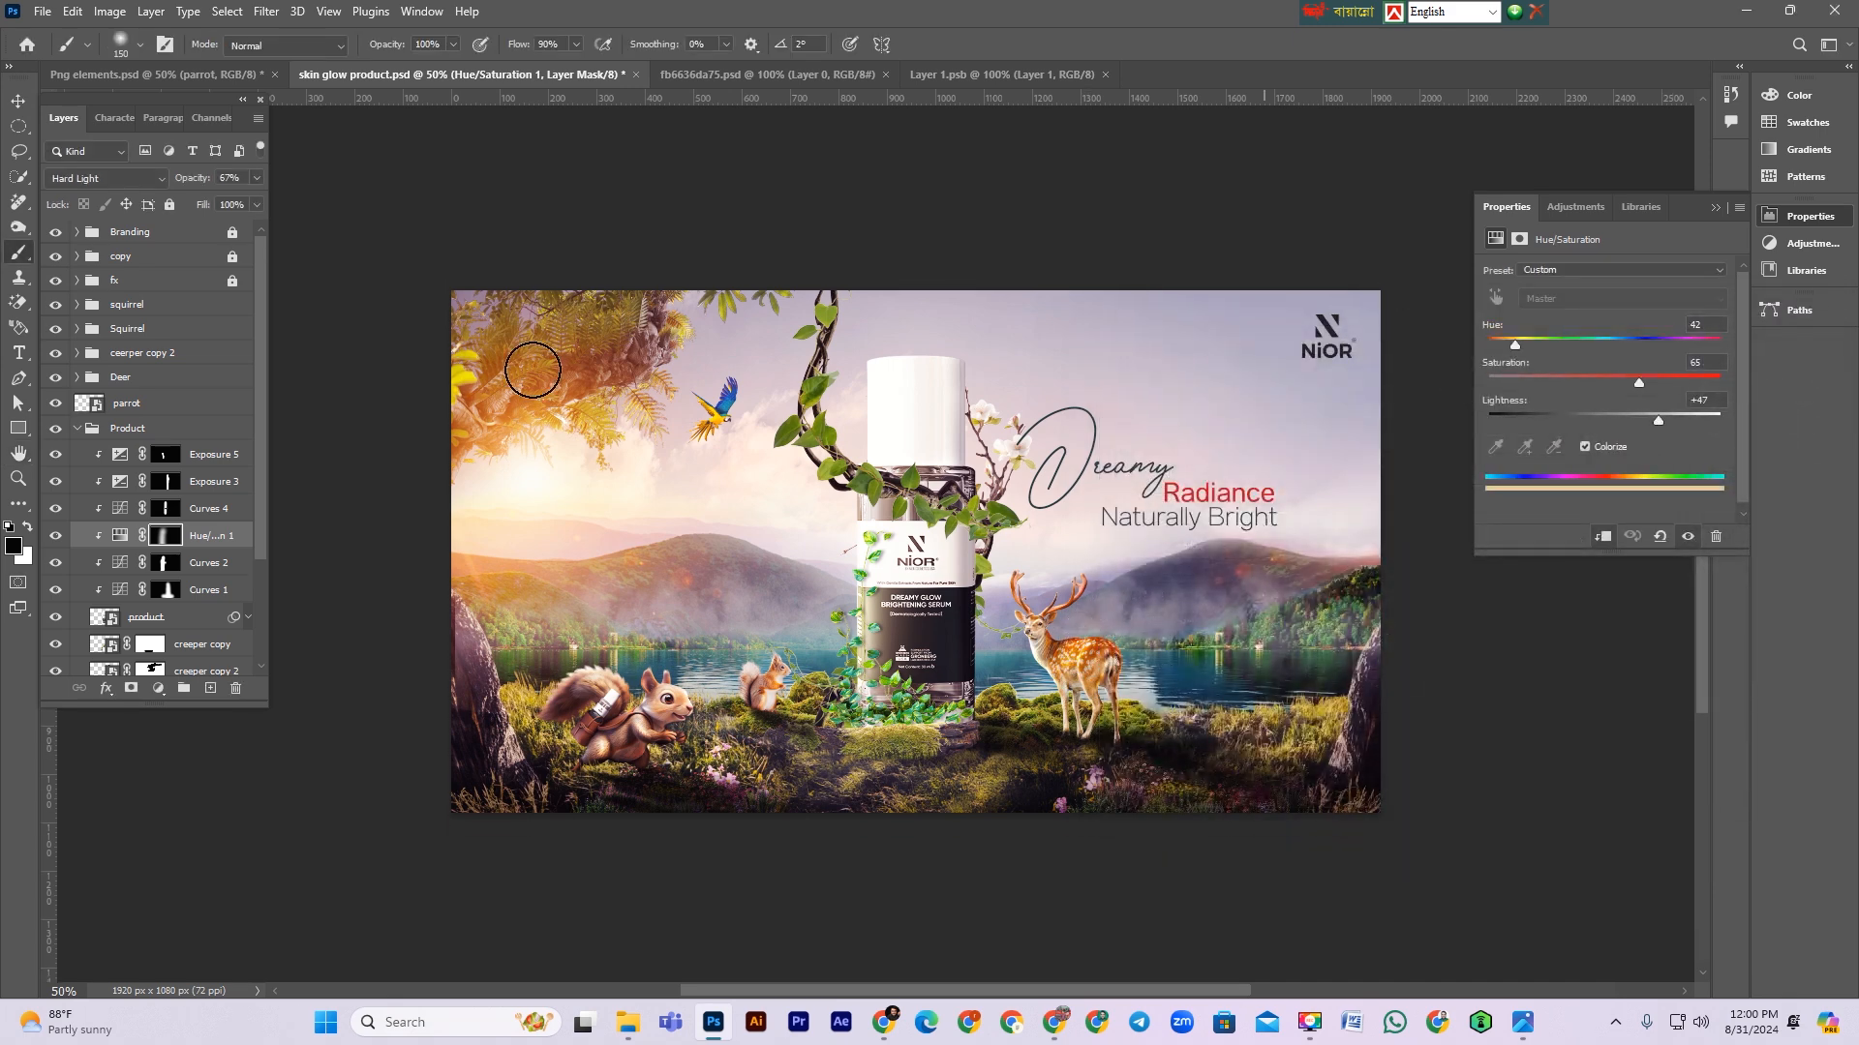
click(55, 590)
click(54, 591)
click(196, 595)
drag(196, 181, 184, 182)
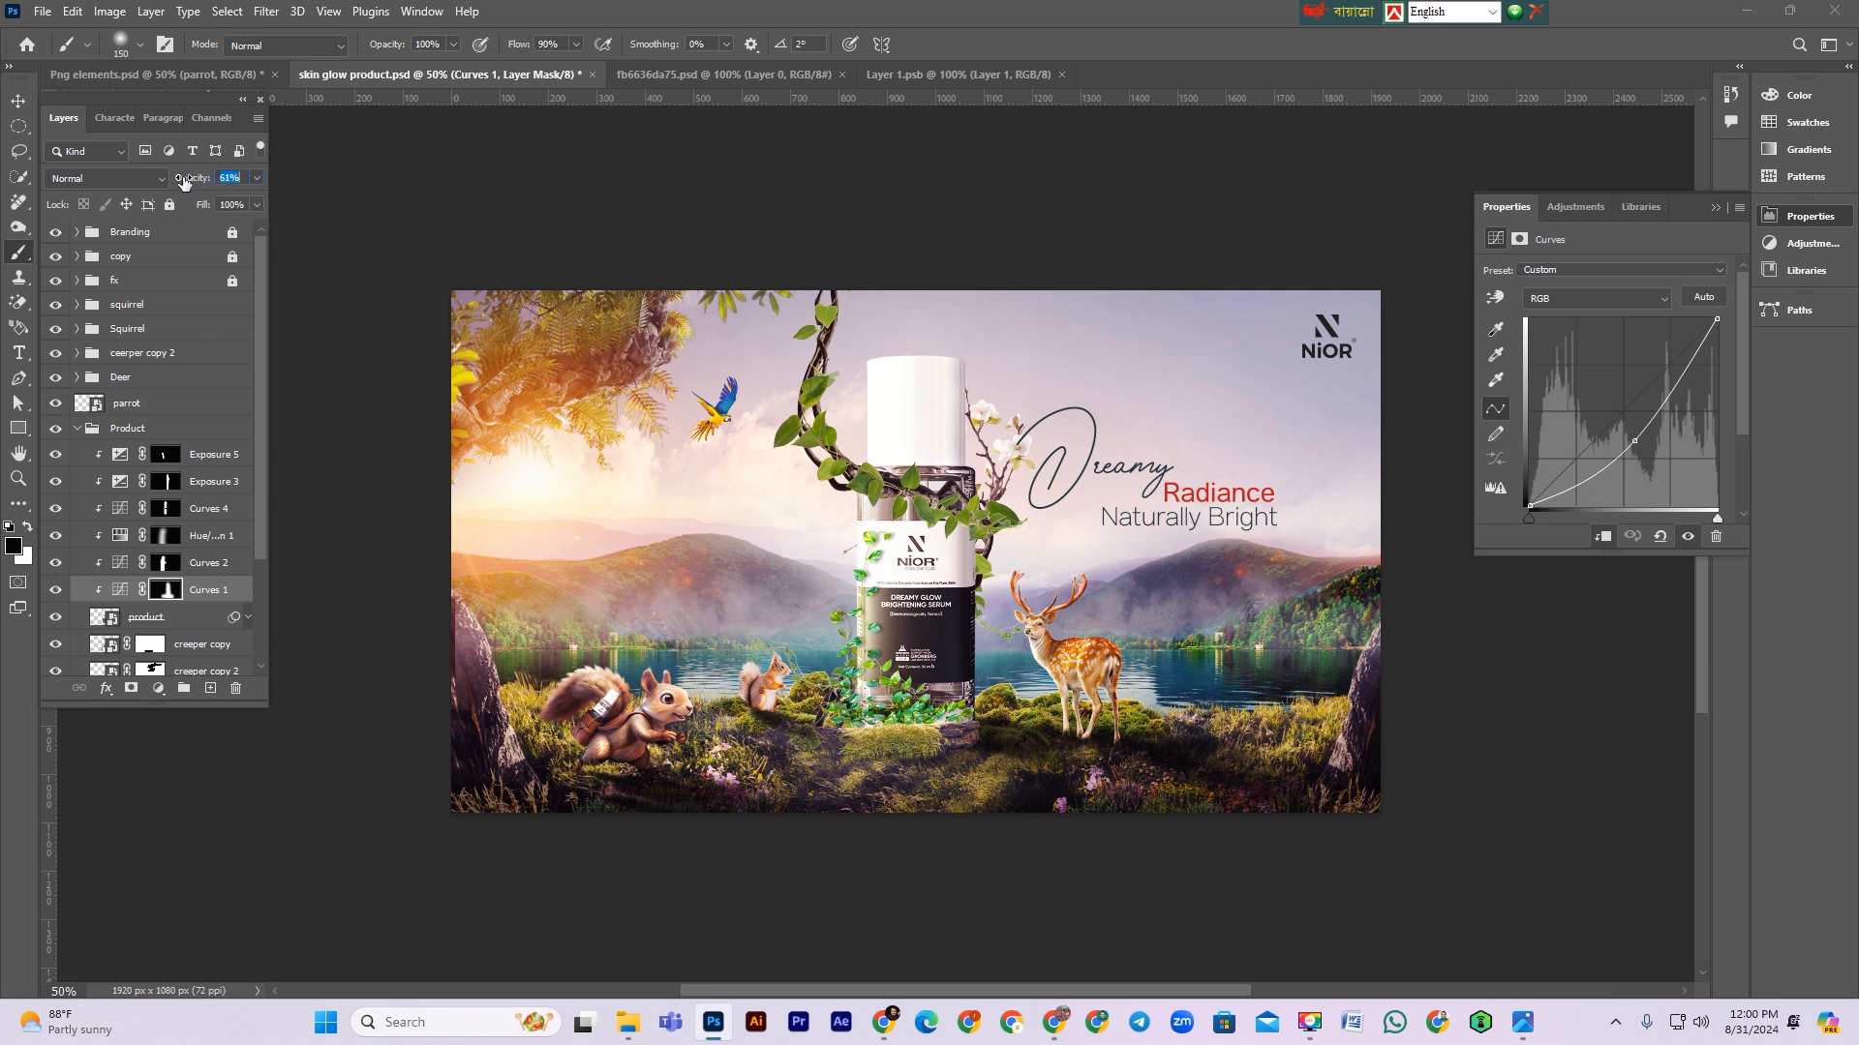
Step: Compare Curves 2 and neighbouring adjustments on and off, then slightly reduce Curves 4's opacity
click(213, 567)
click(56, 564)
click(56, 564)
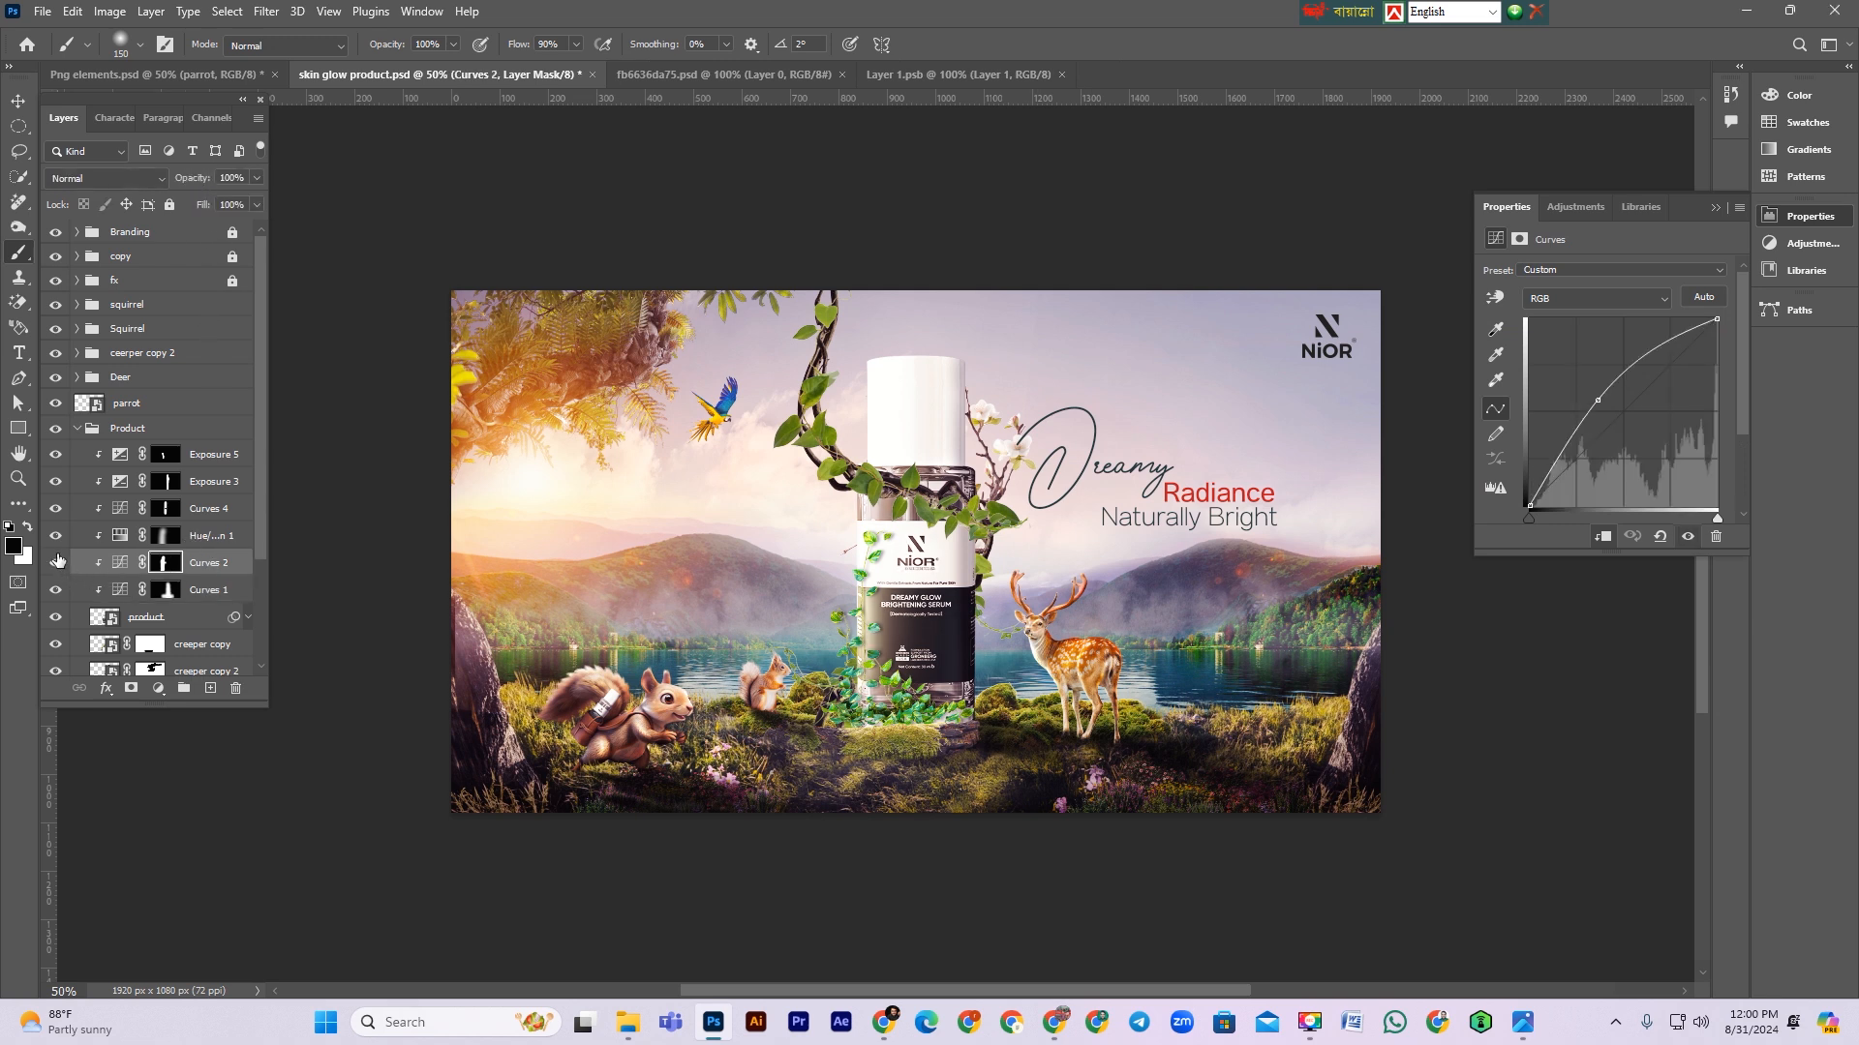
click(56, 535)
click(56, 535)
click(56, 507)
click(56, 507)
click(183, 504)
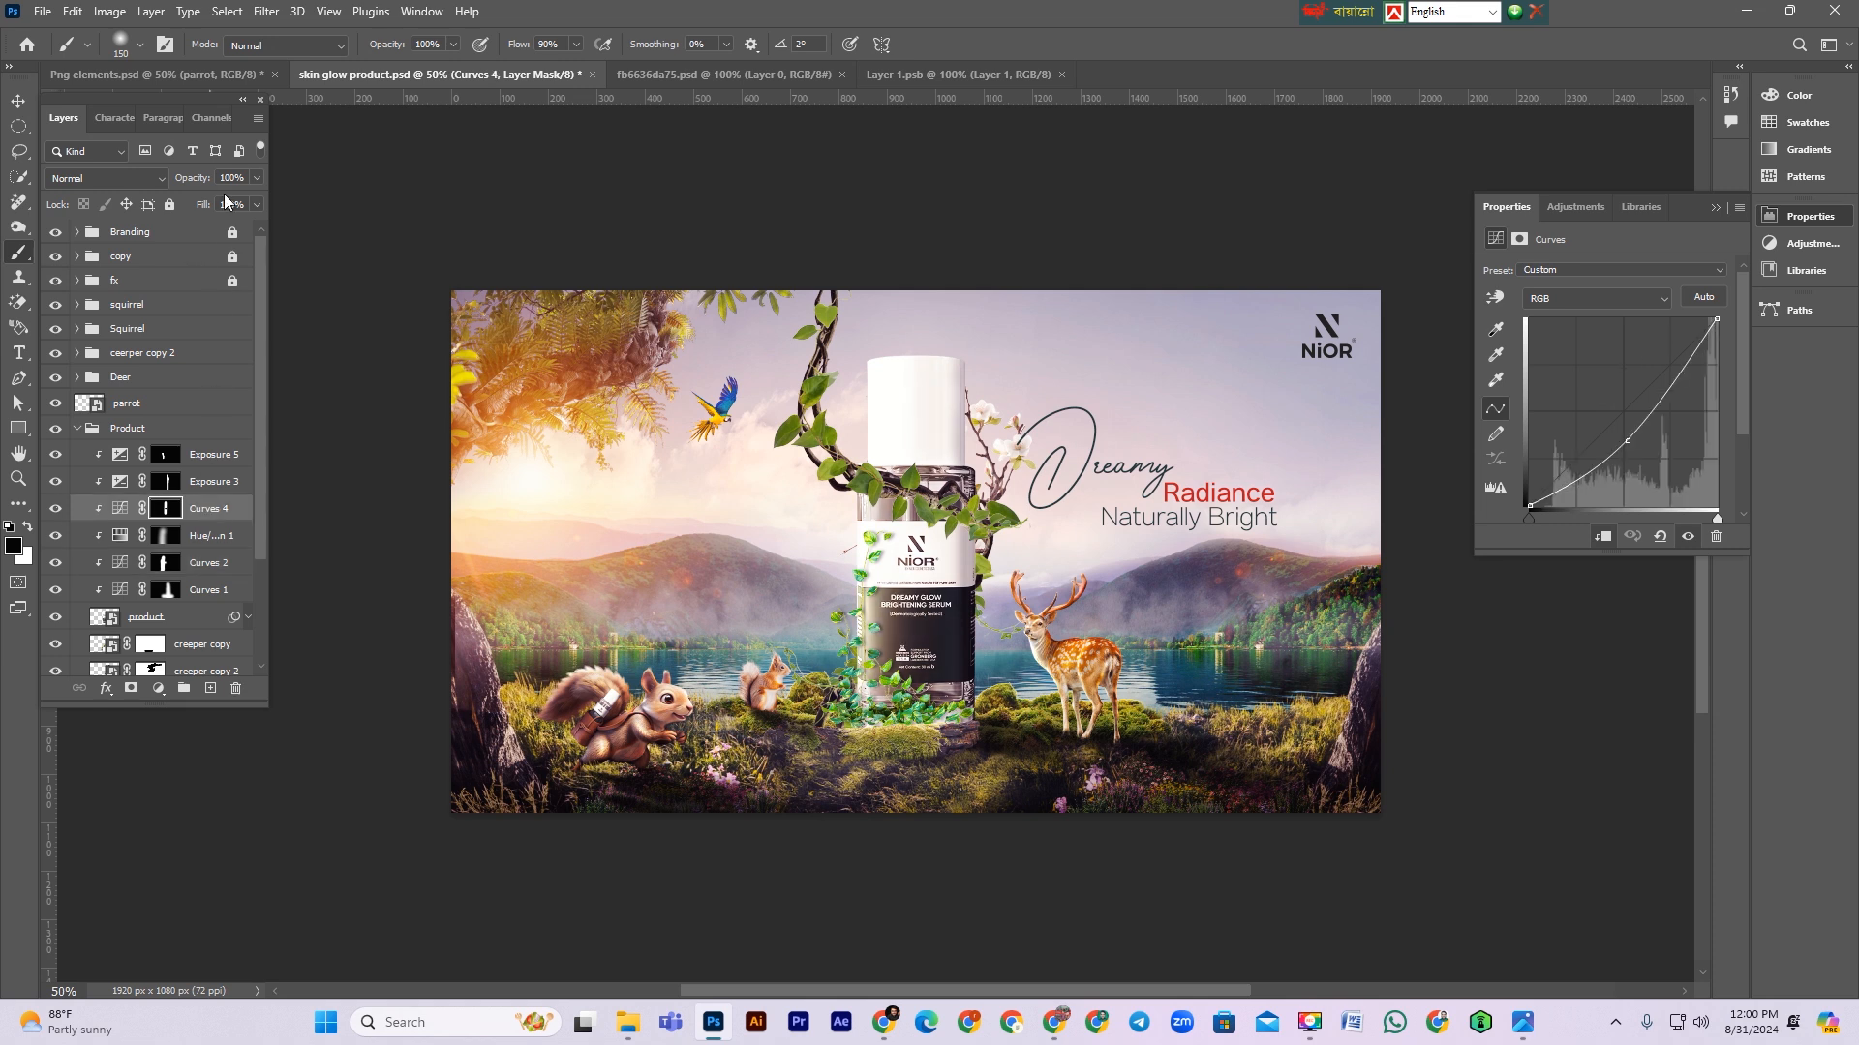
drag(200, 184, 186, 184)
Step: Compare the Exposure 3 adjustment on and off and lower its opacity to 79%
click(56, 484)
click(55, 483)
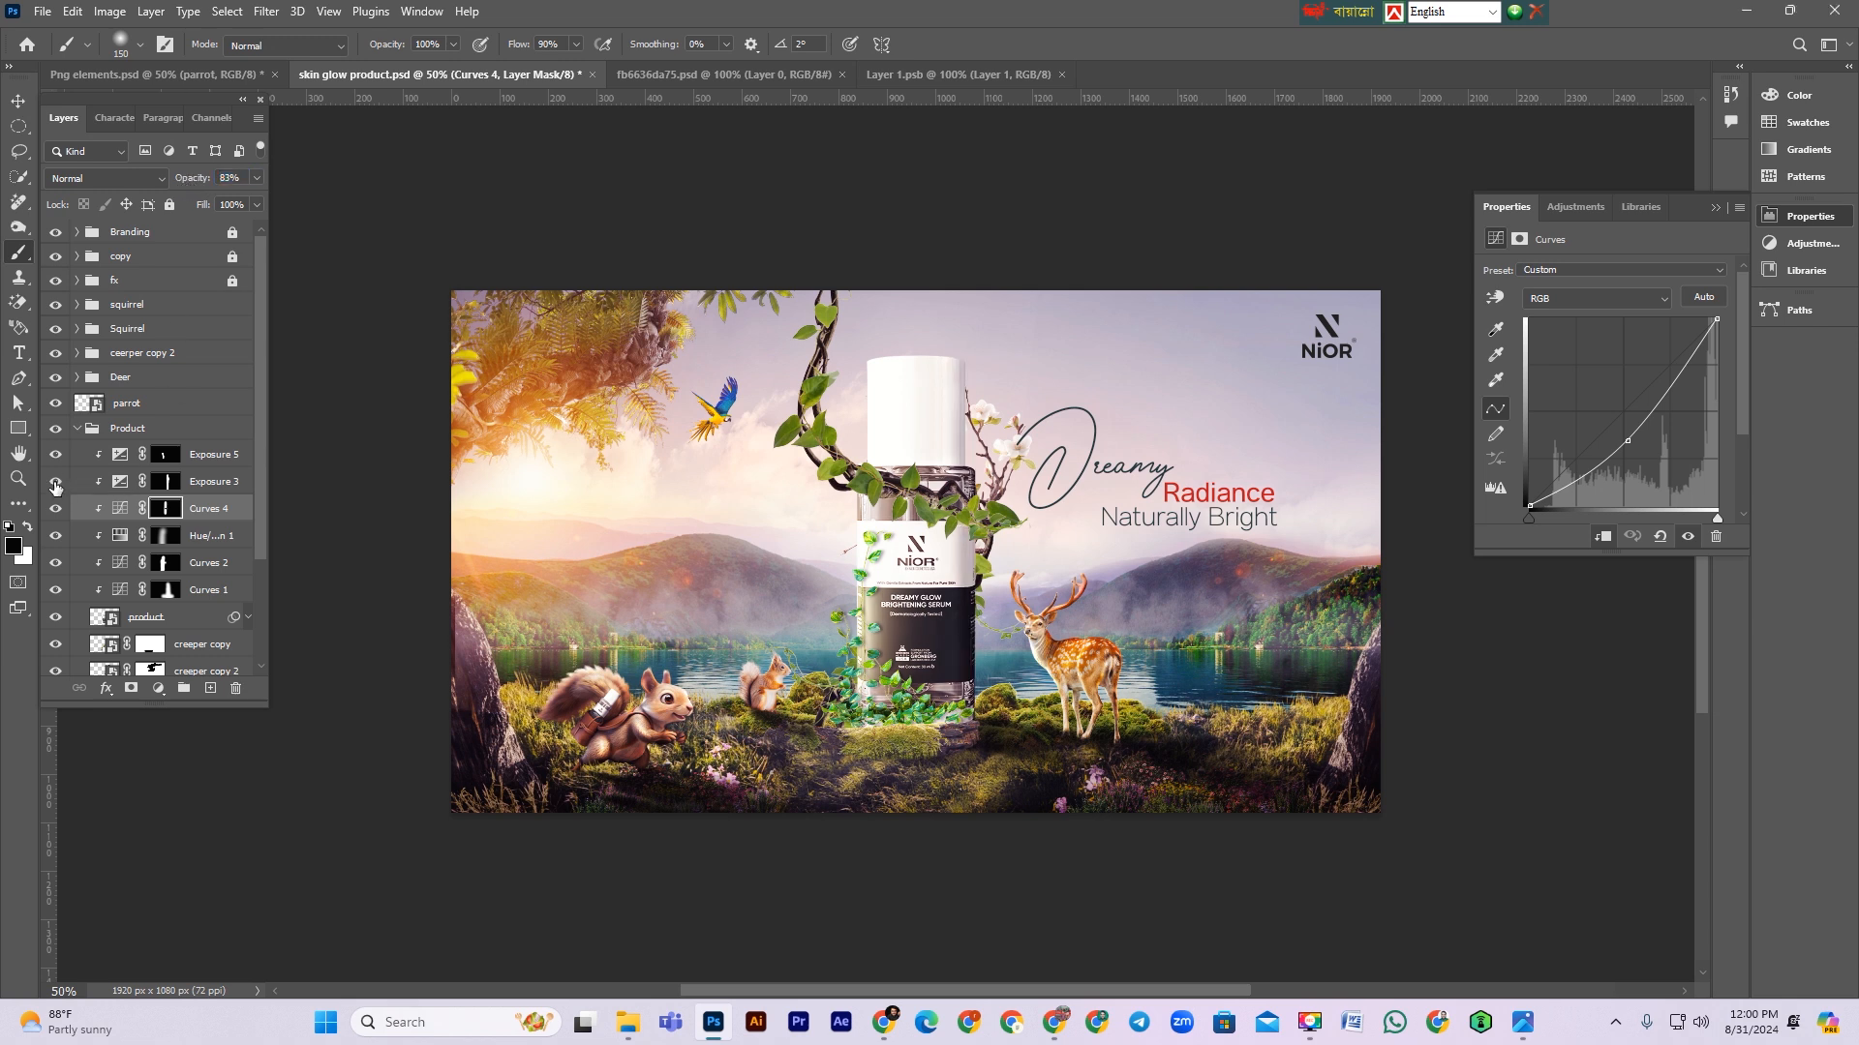
click(202, 484)
drag(199, 183, 176, 184)
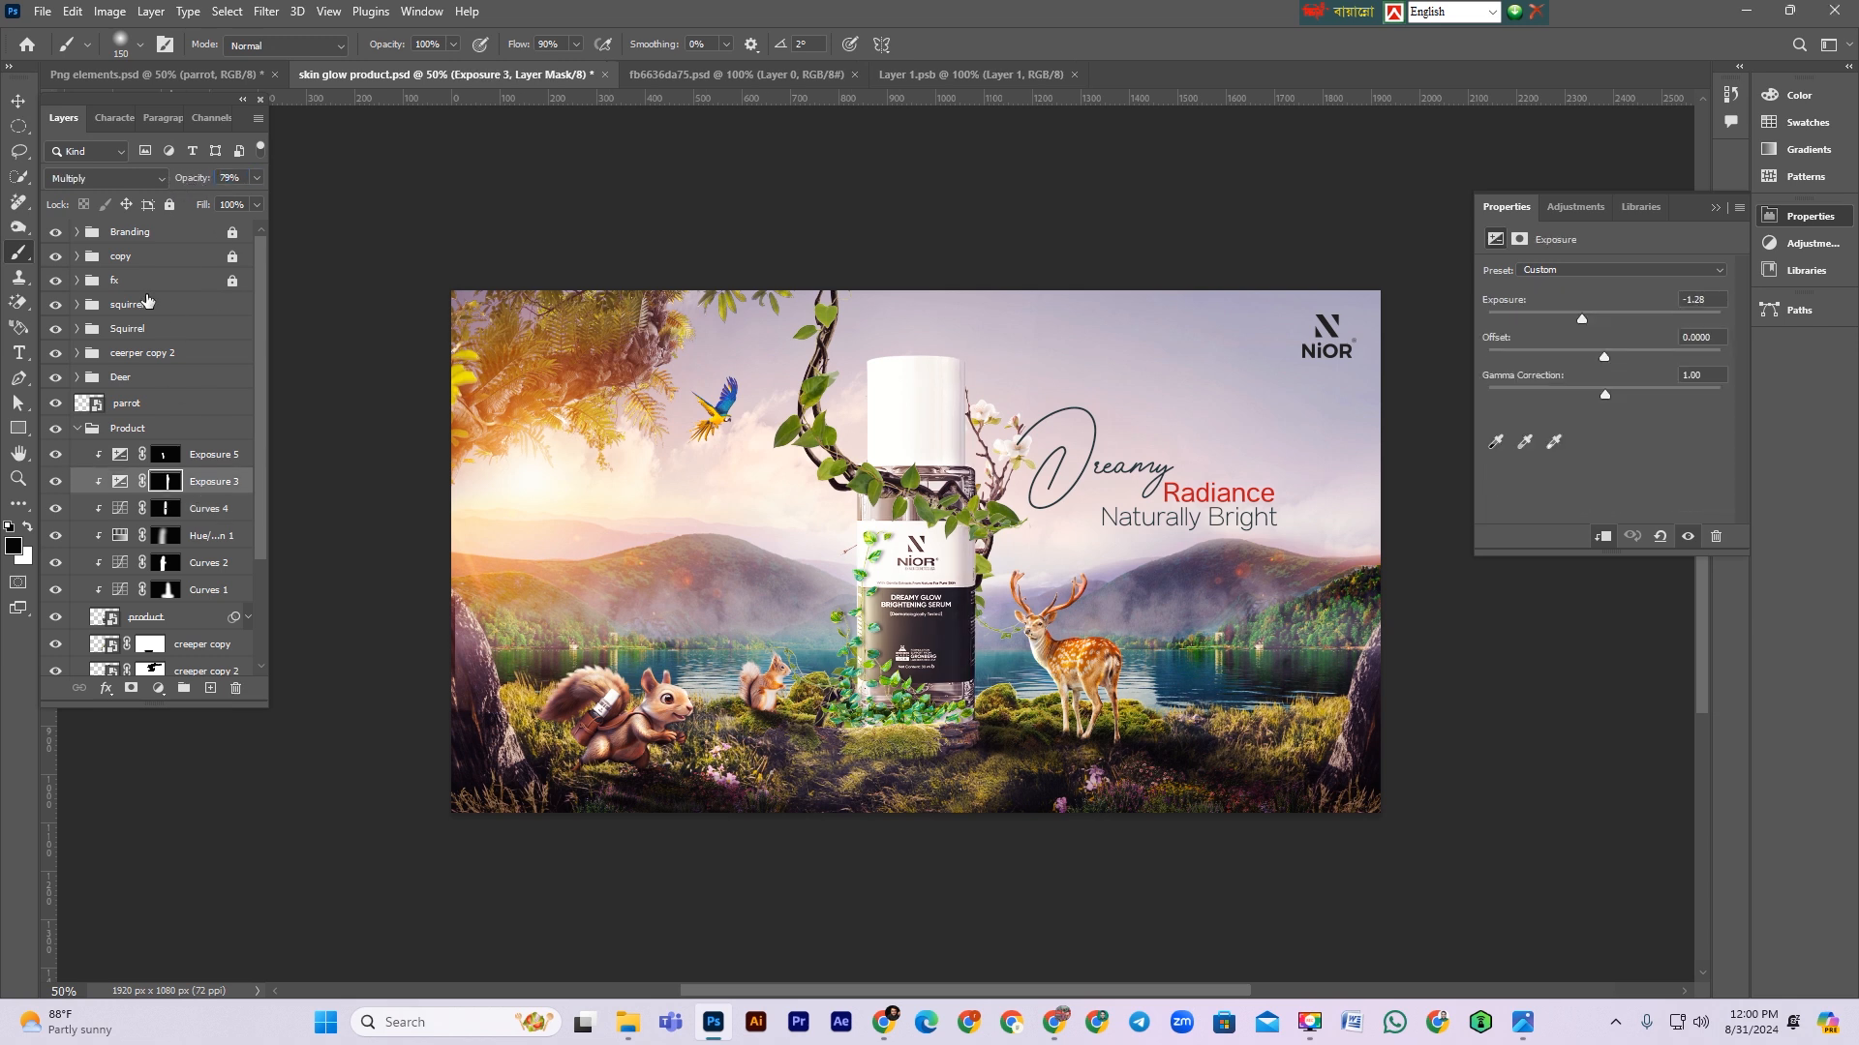
Step: Collapse the Product group, switch to the Move tool, deselect and save the document
click(76, 433)
click(18, 101)
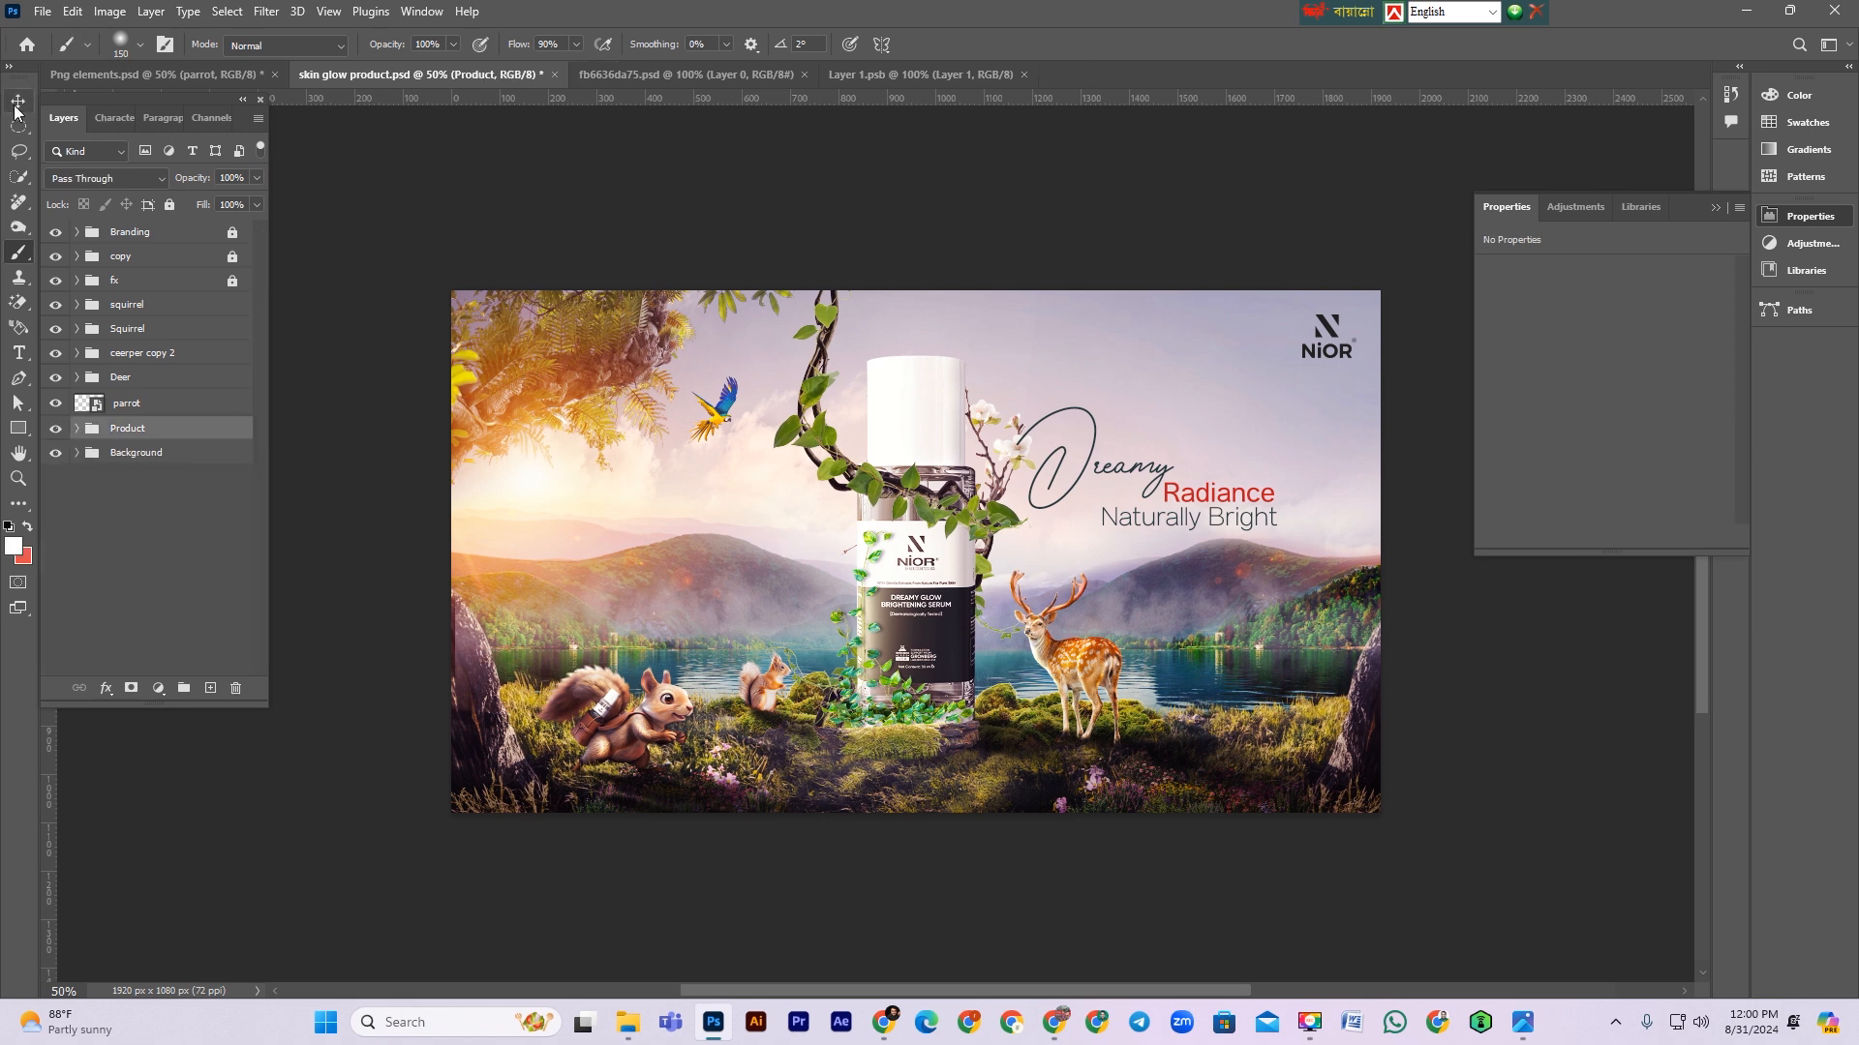
scroll(1010, 776, up, 1)
click(973, 949)
scroll(968, 935, down, 1)
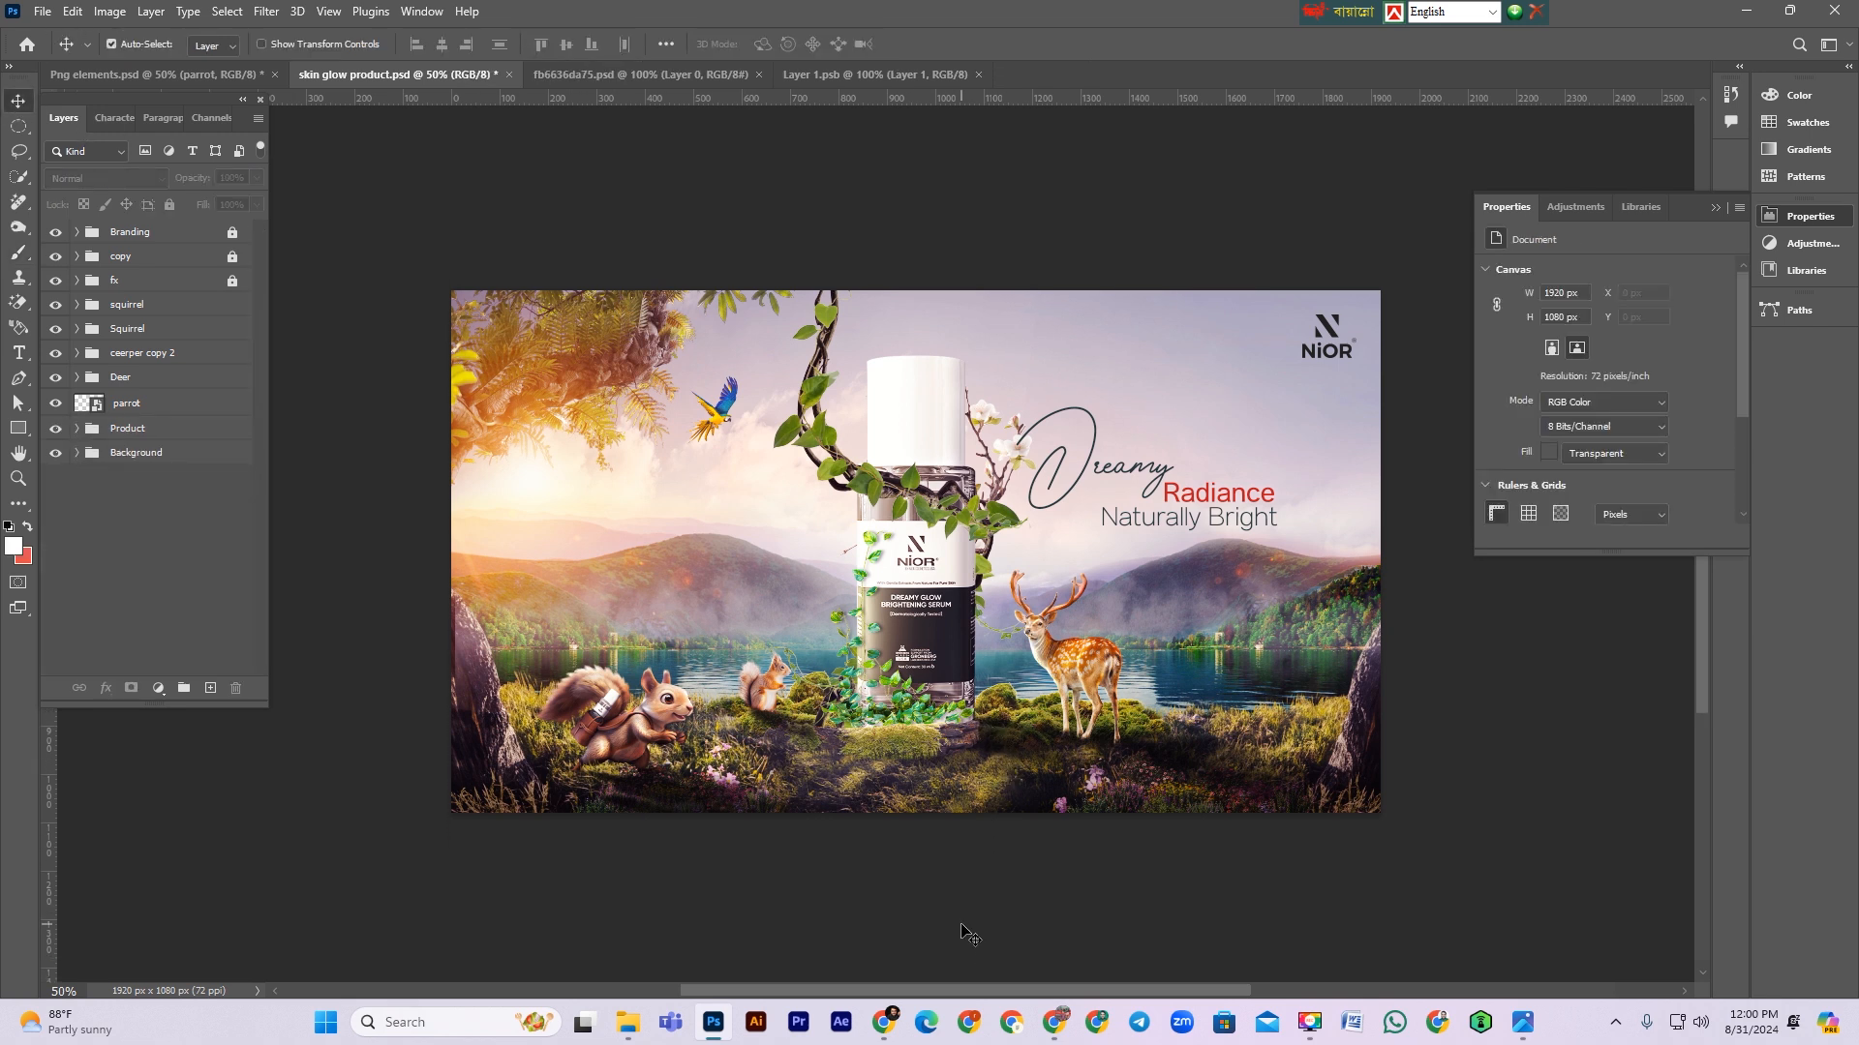
key(ctrl+s)
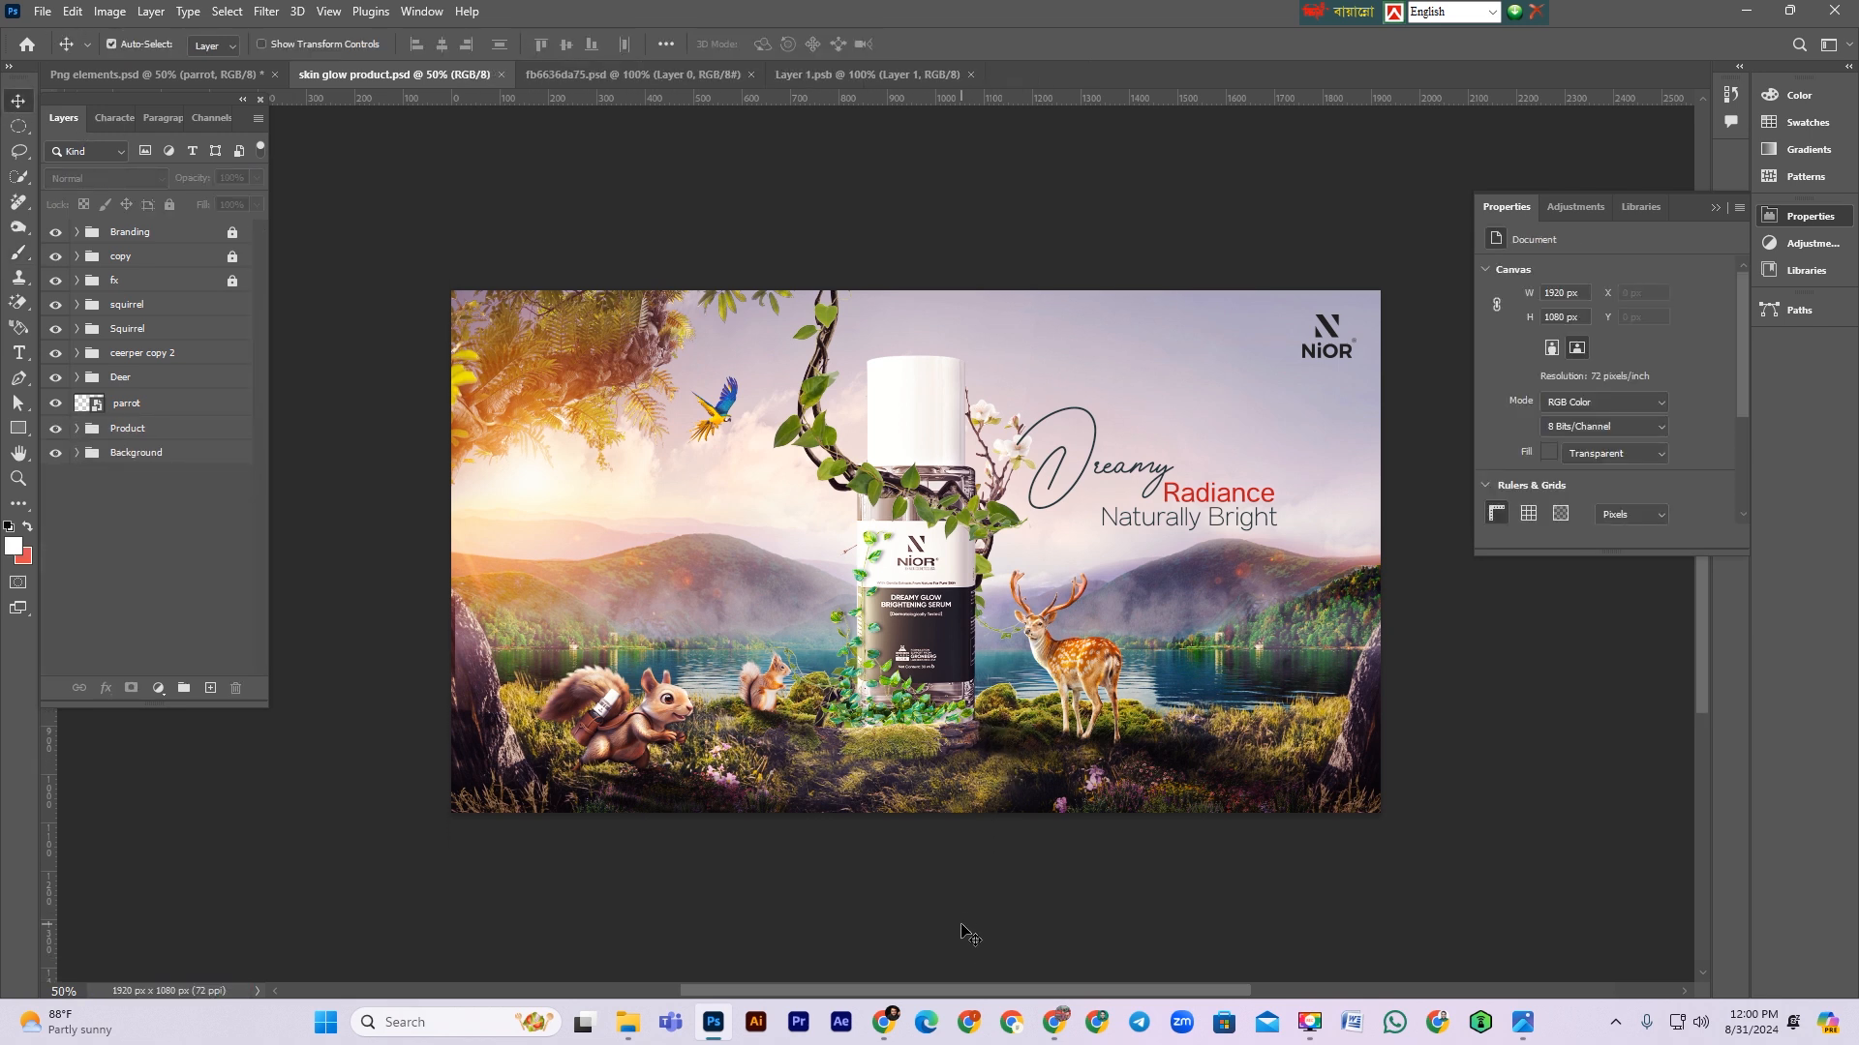
Step: Inspect the Squirrel group's contents and the fx group's grading effect on the composite
scroll(963, 927, up, 1)
scroll(968, 934, down, 1)
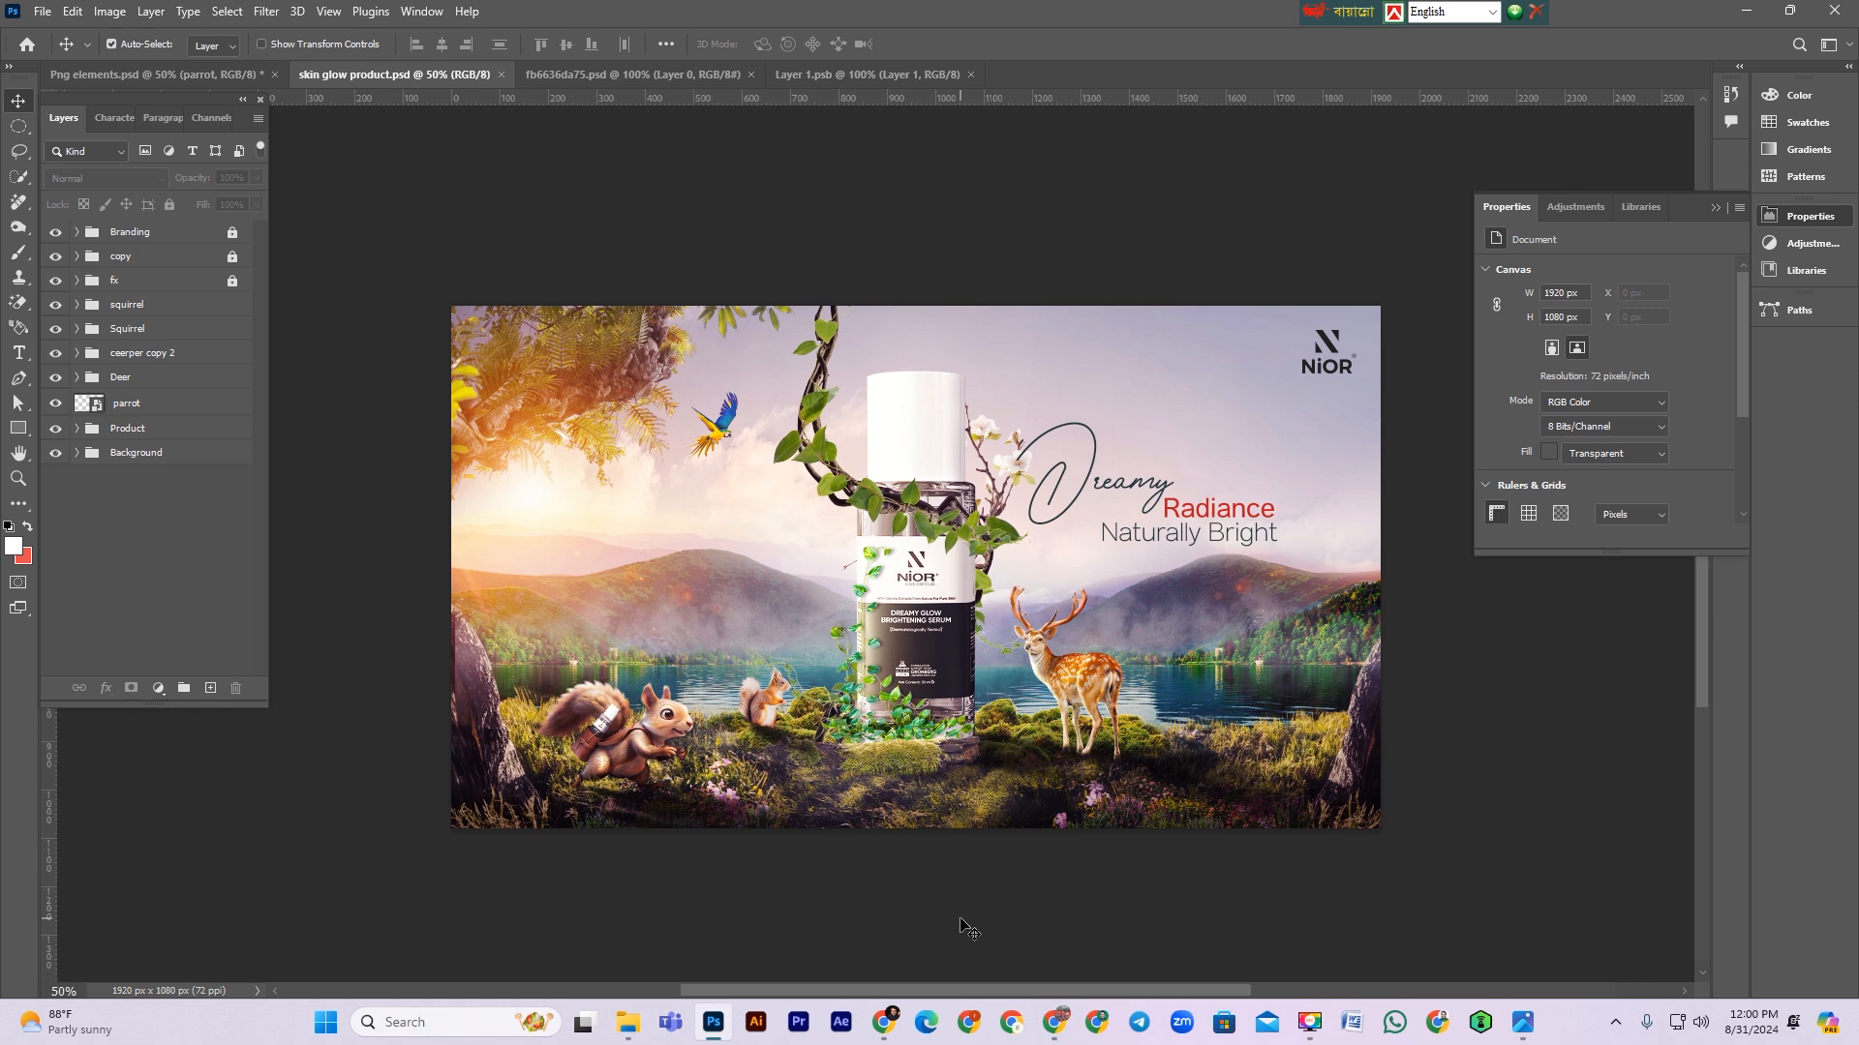
click(627, 830)
click(81, 335)
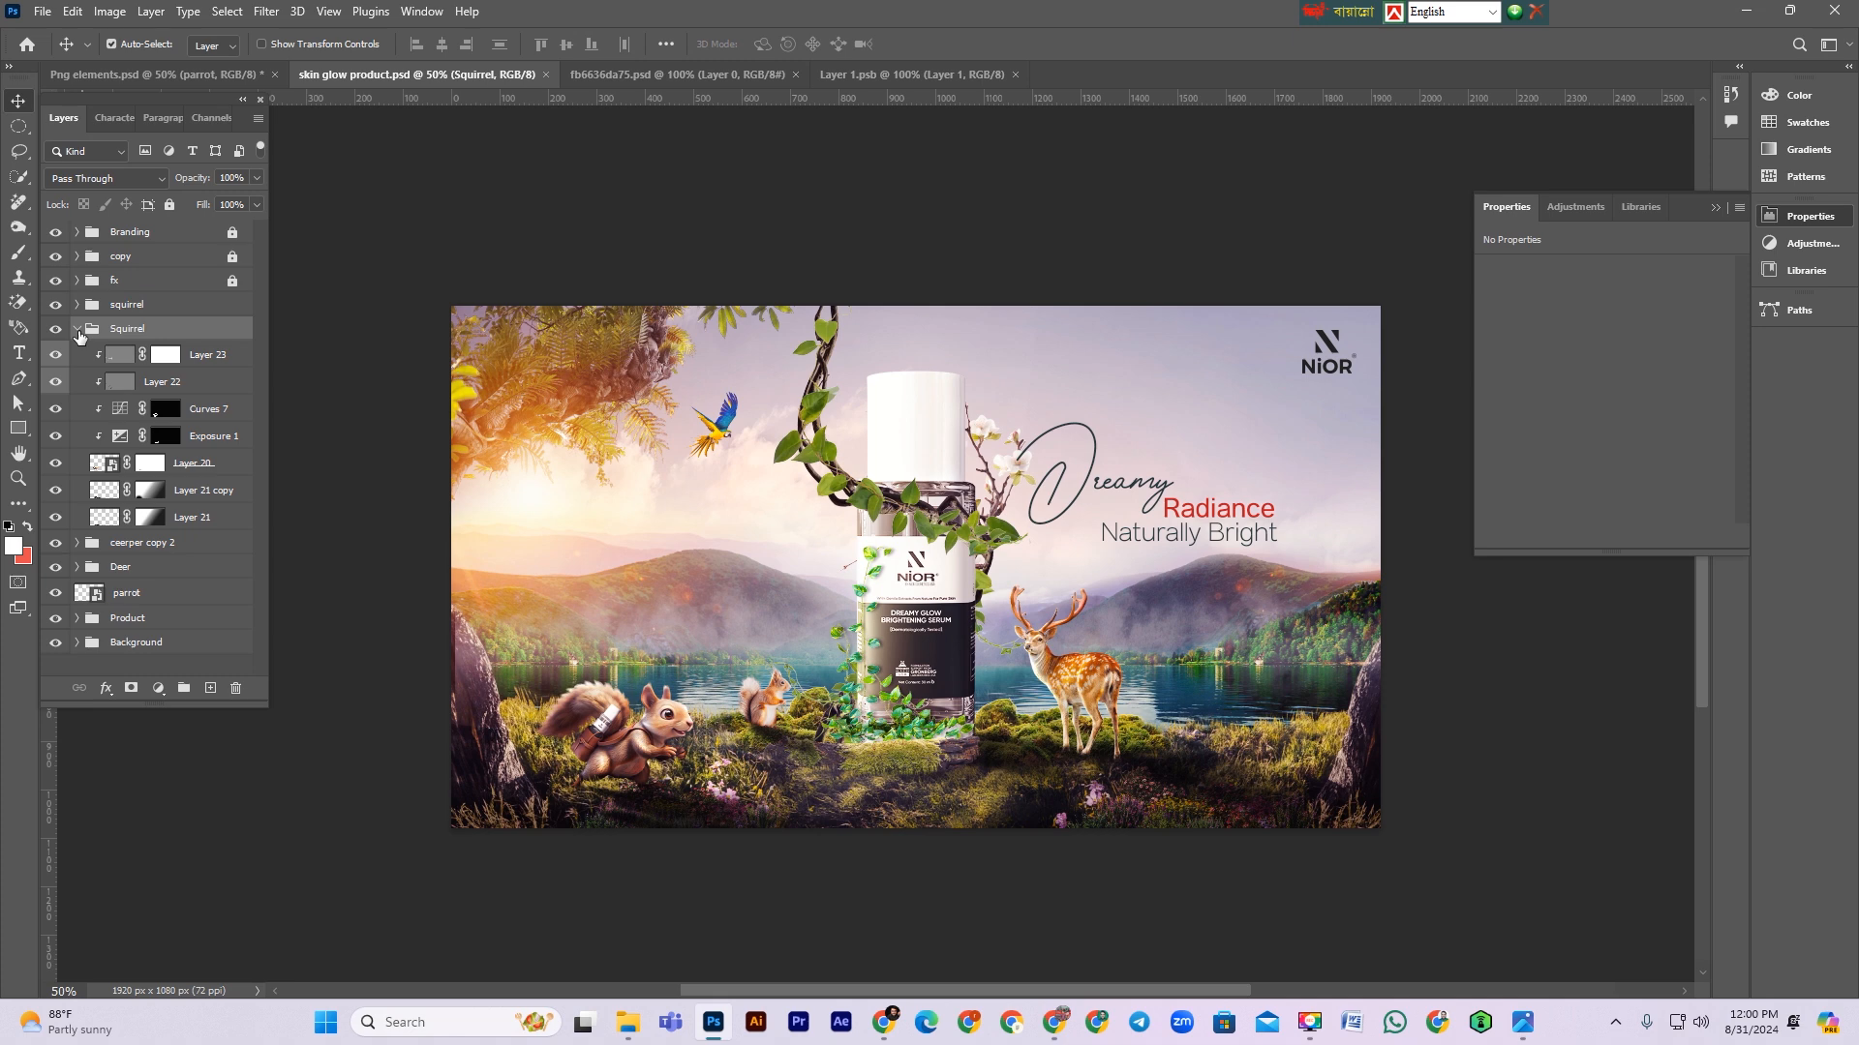
click(76, 330)
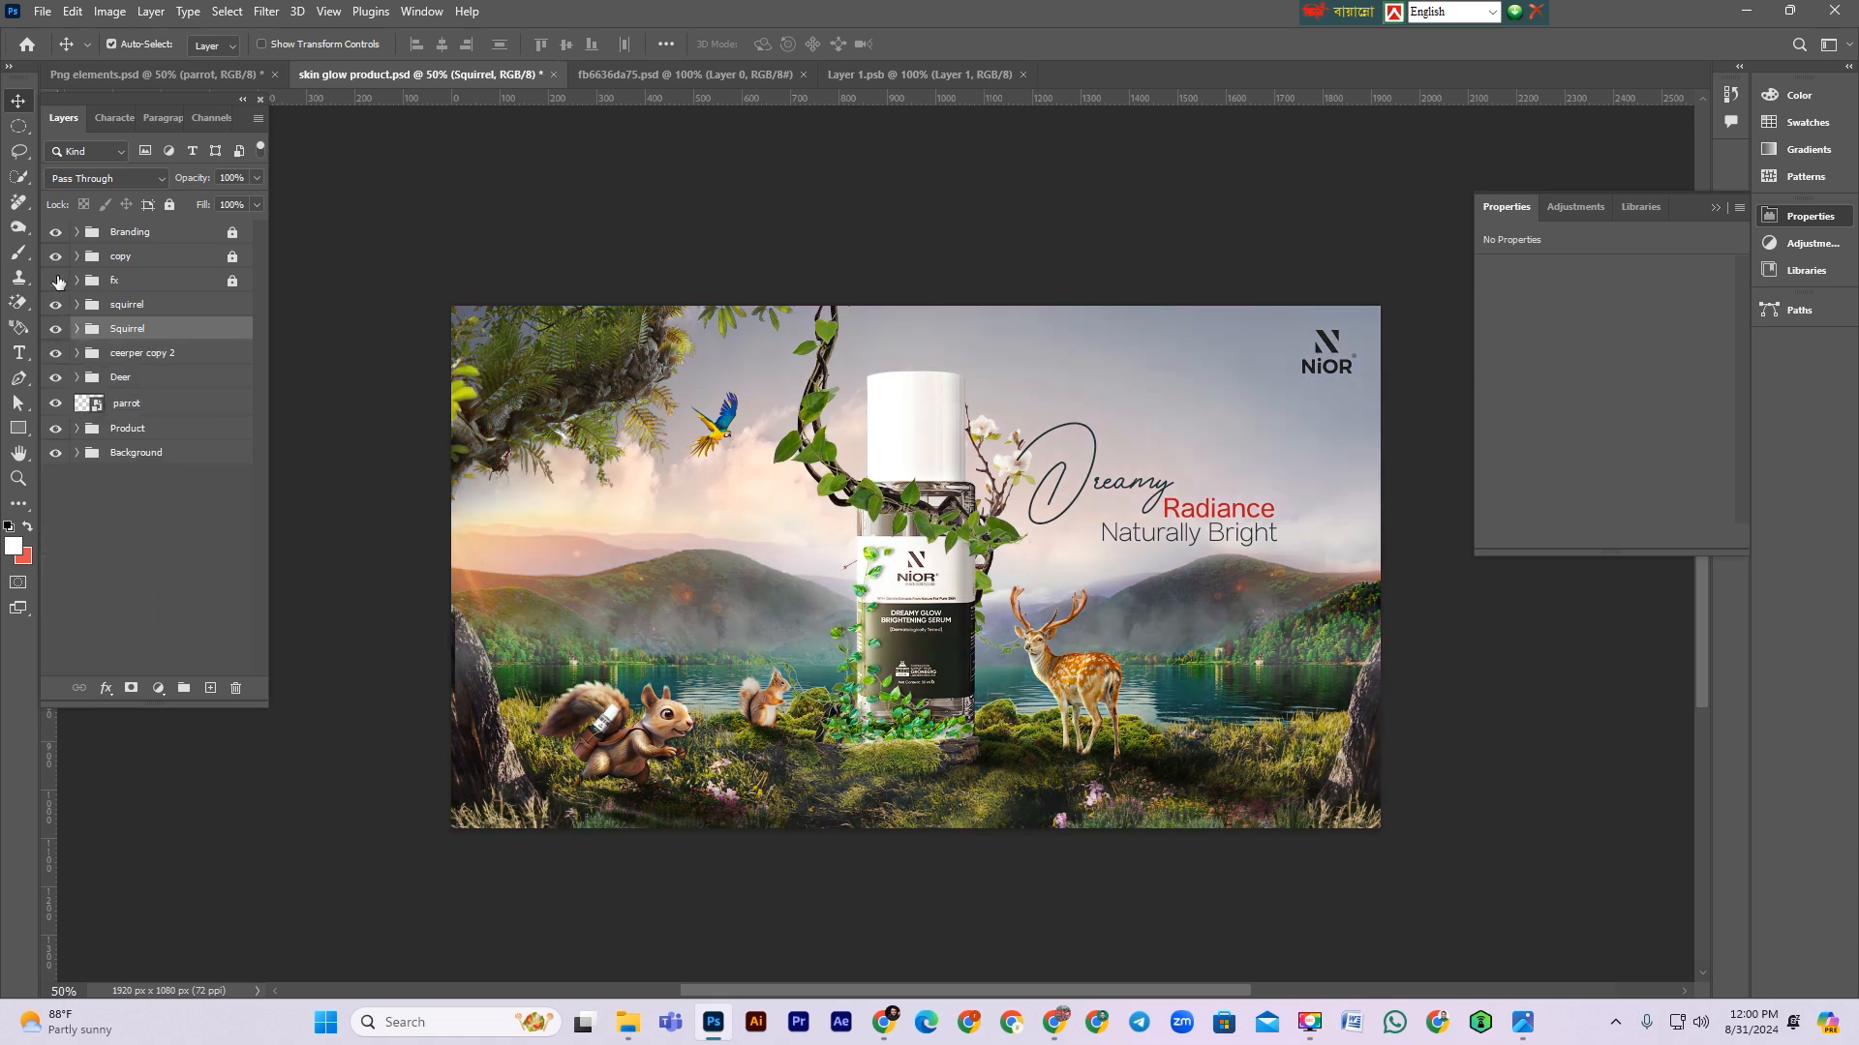
click(137, 283)
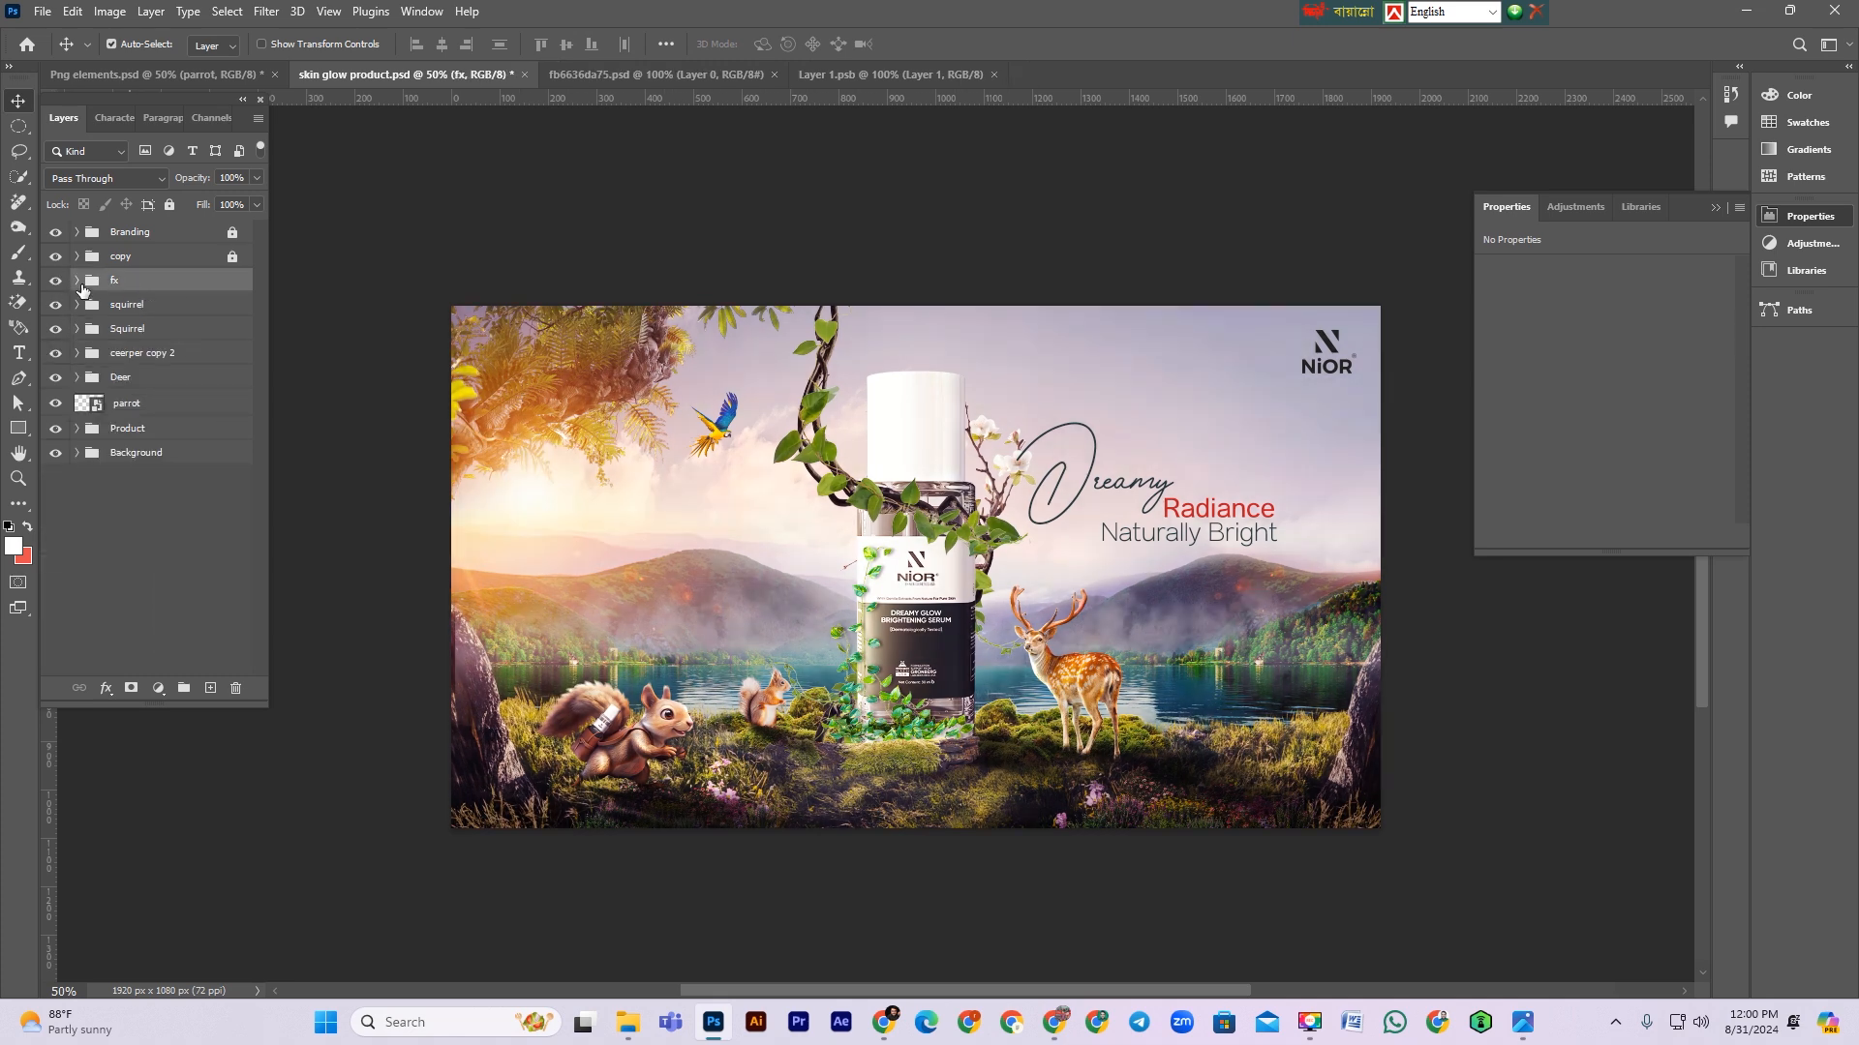
Step: Toggle the Exposure 4 layer inside the fx group, collapse the group and save
click(77, 281)
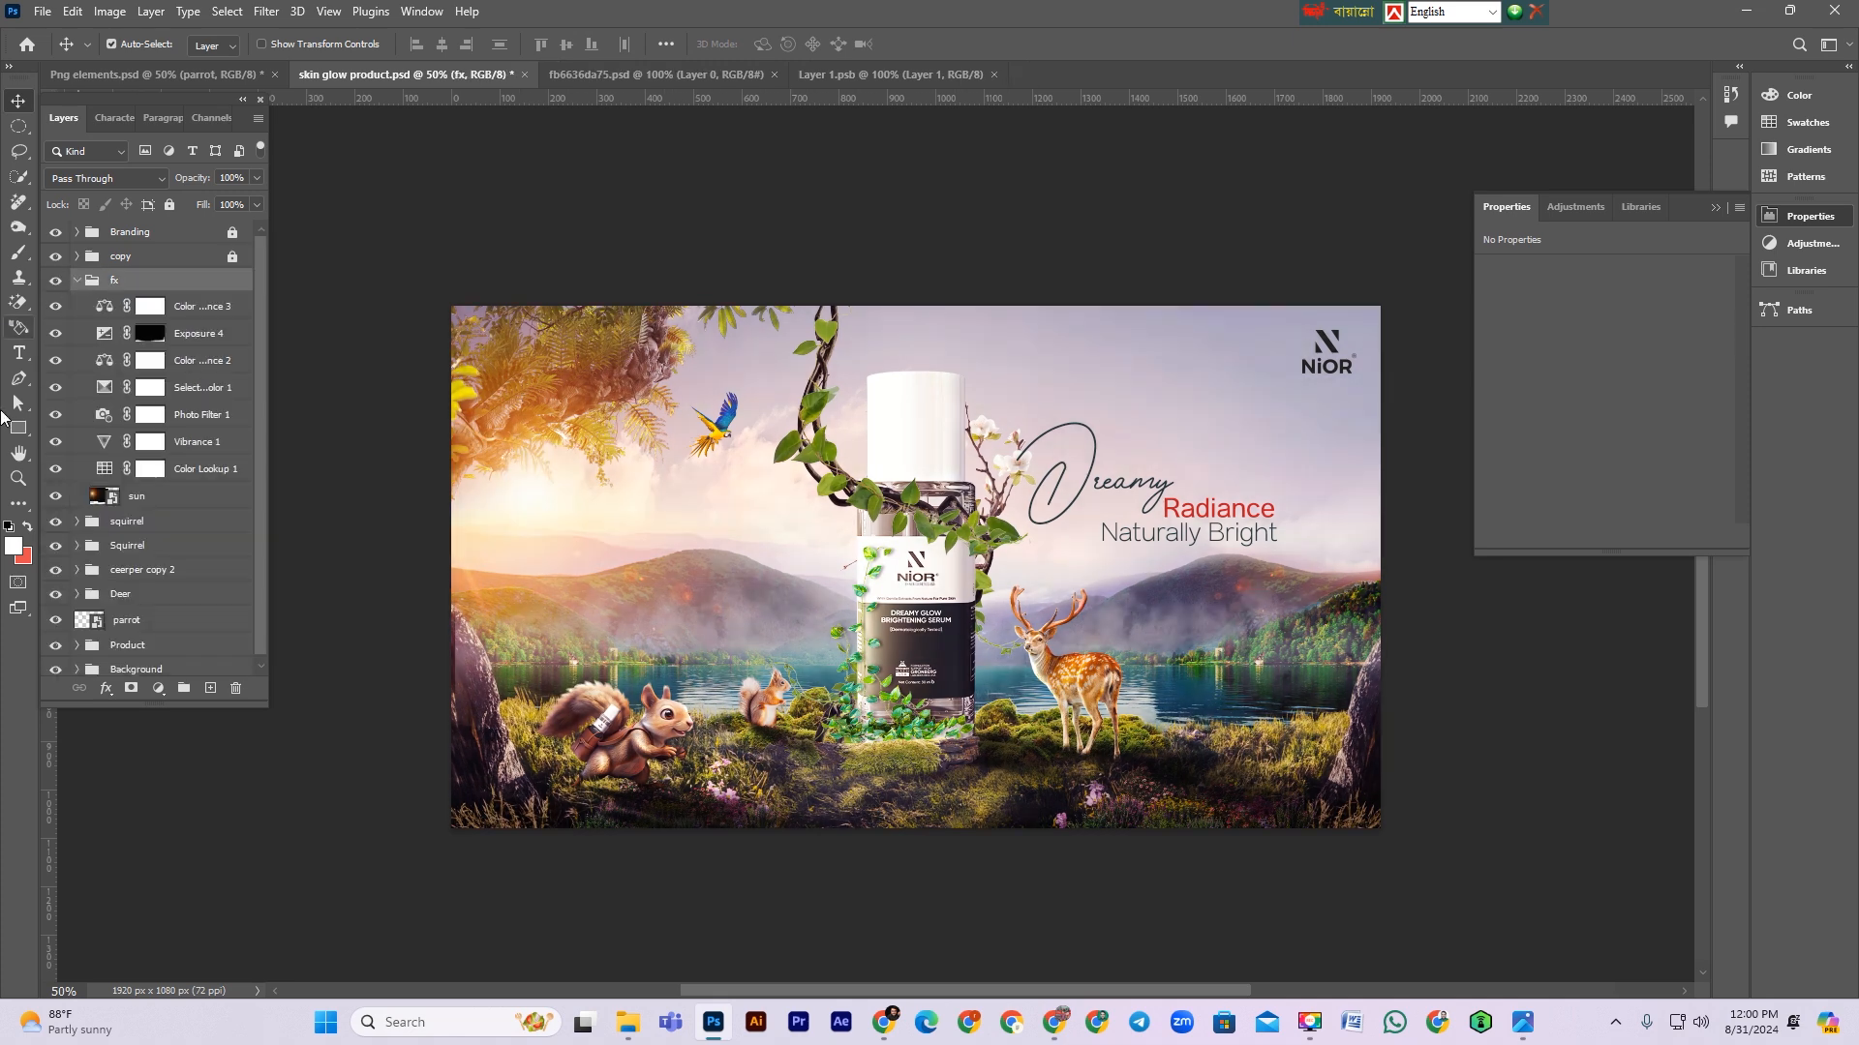
click(58, 334)
click(77, 280)
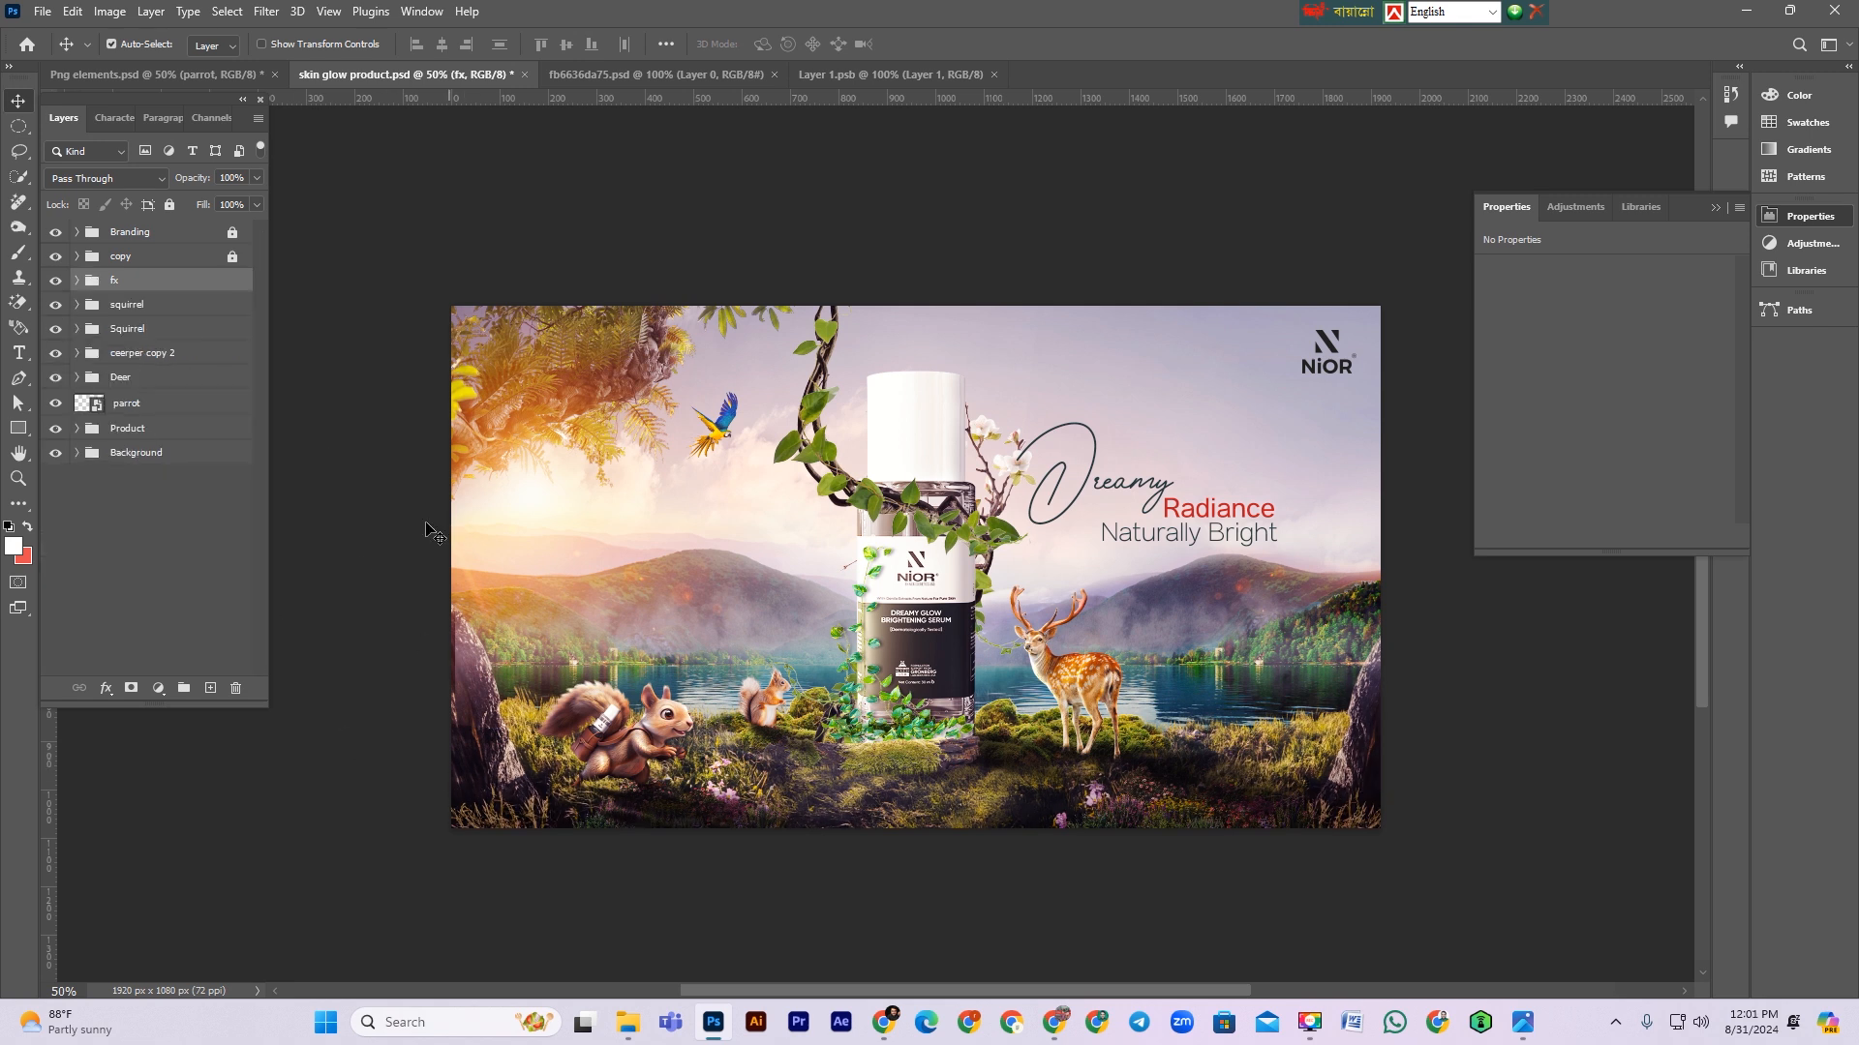
click(392, 510)
key(ctrl+s)
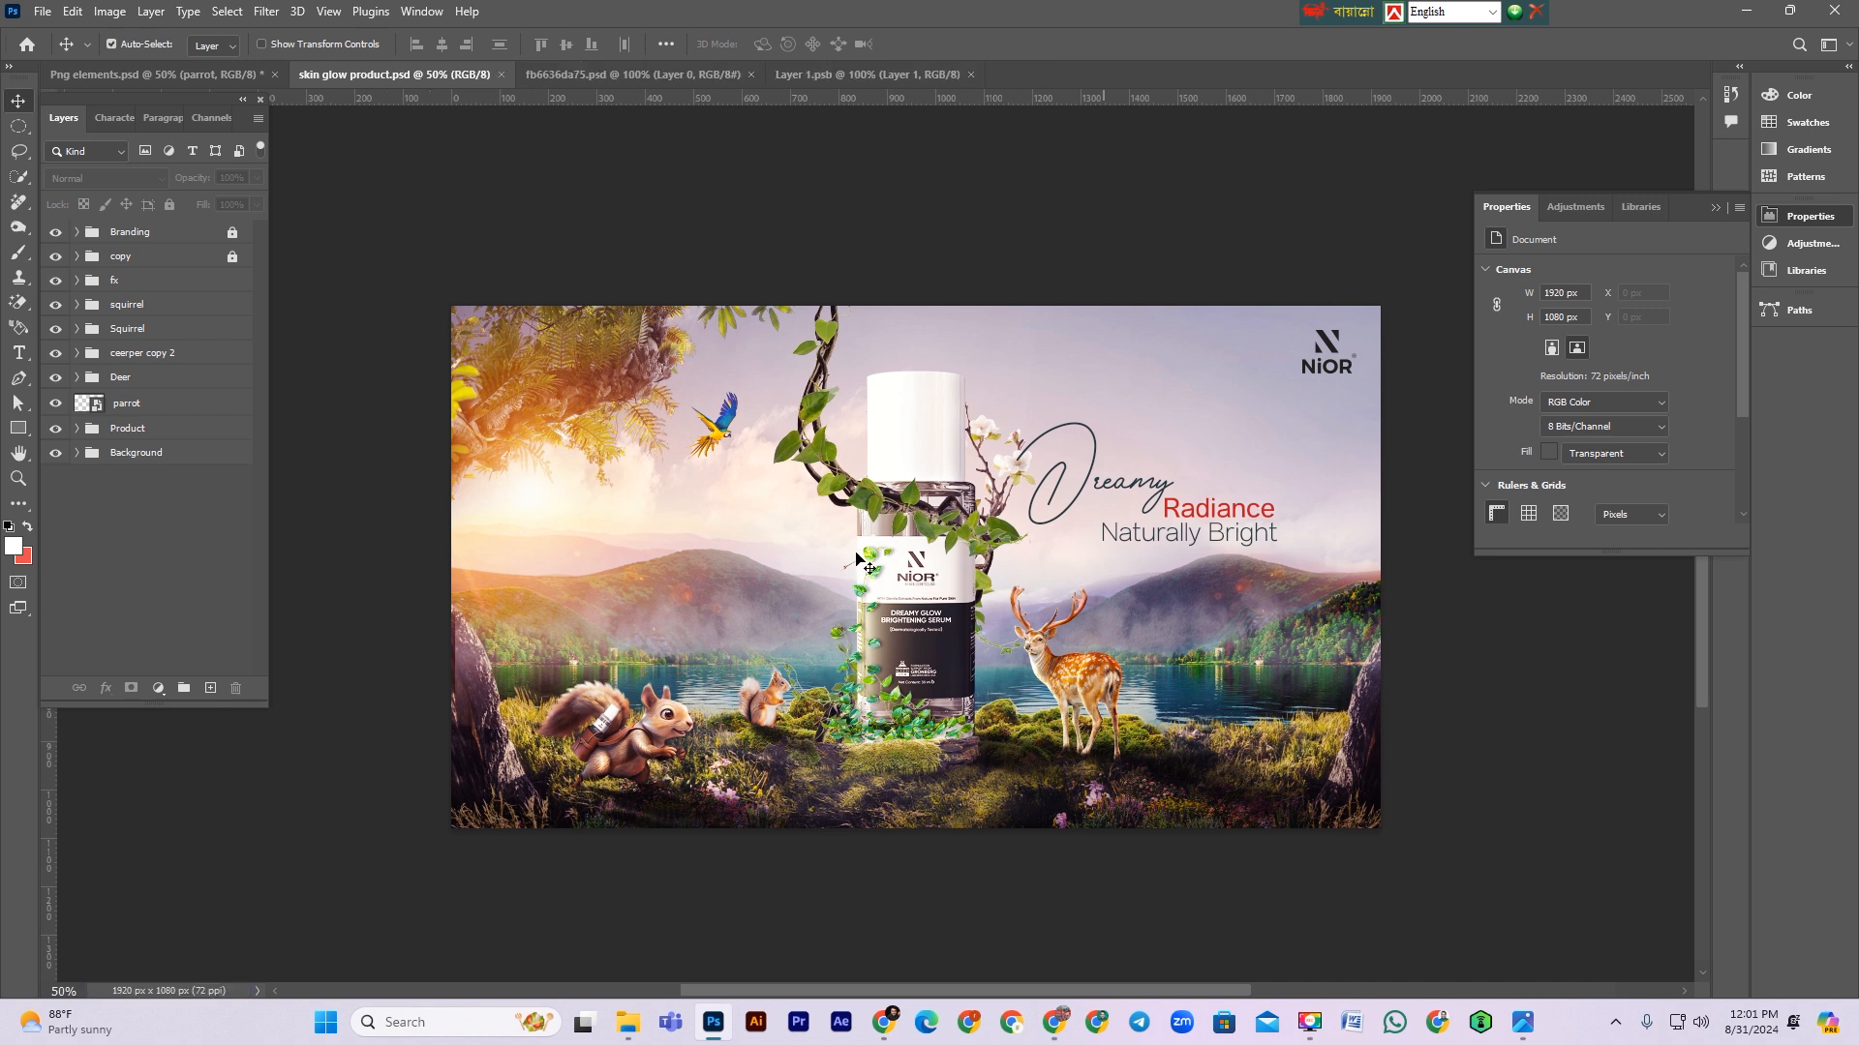
Step: Collapse the fx group again and lock it
scroll(881, 610, down, 1)
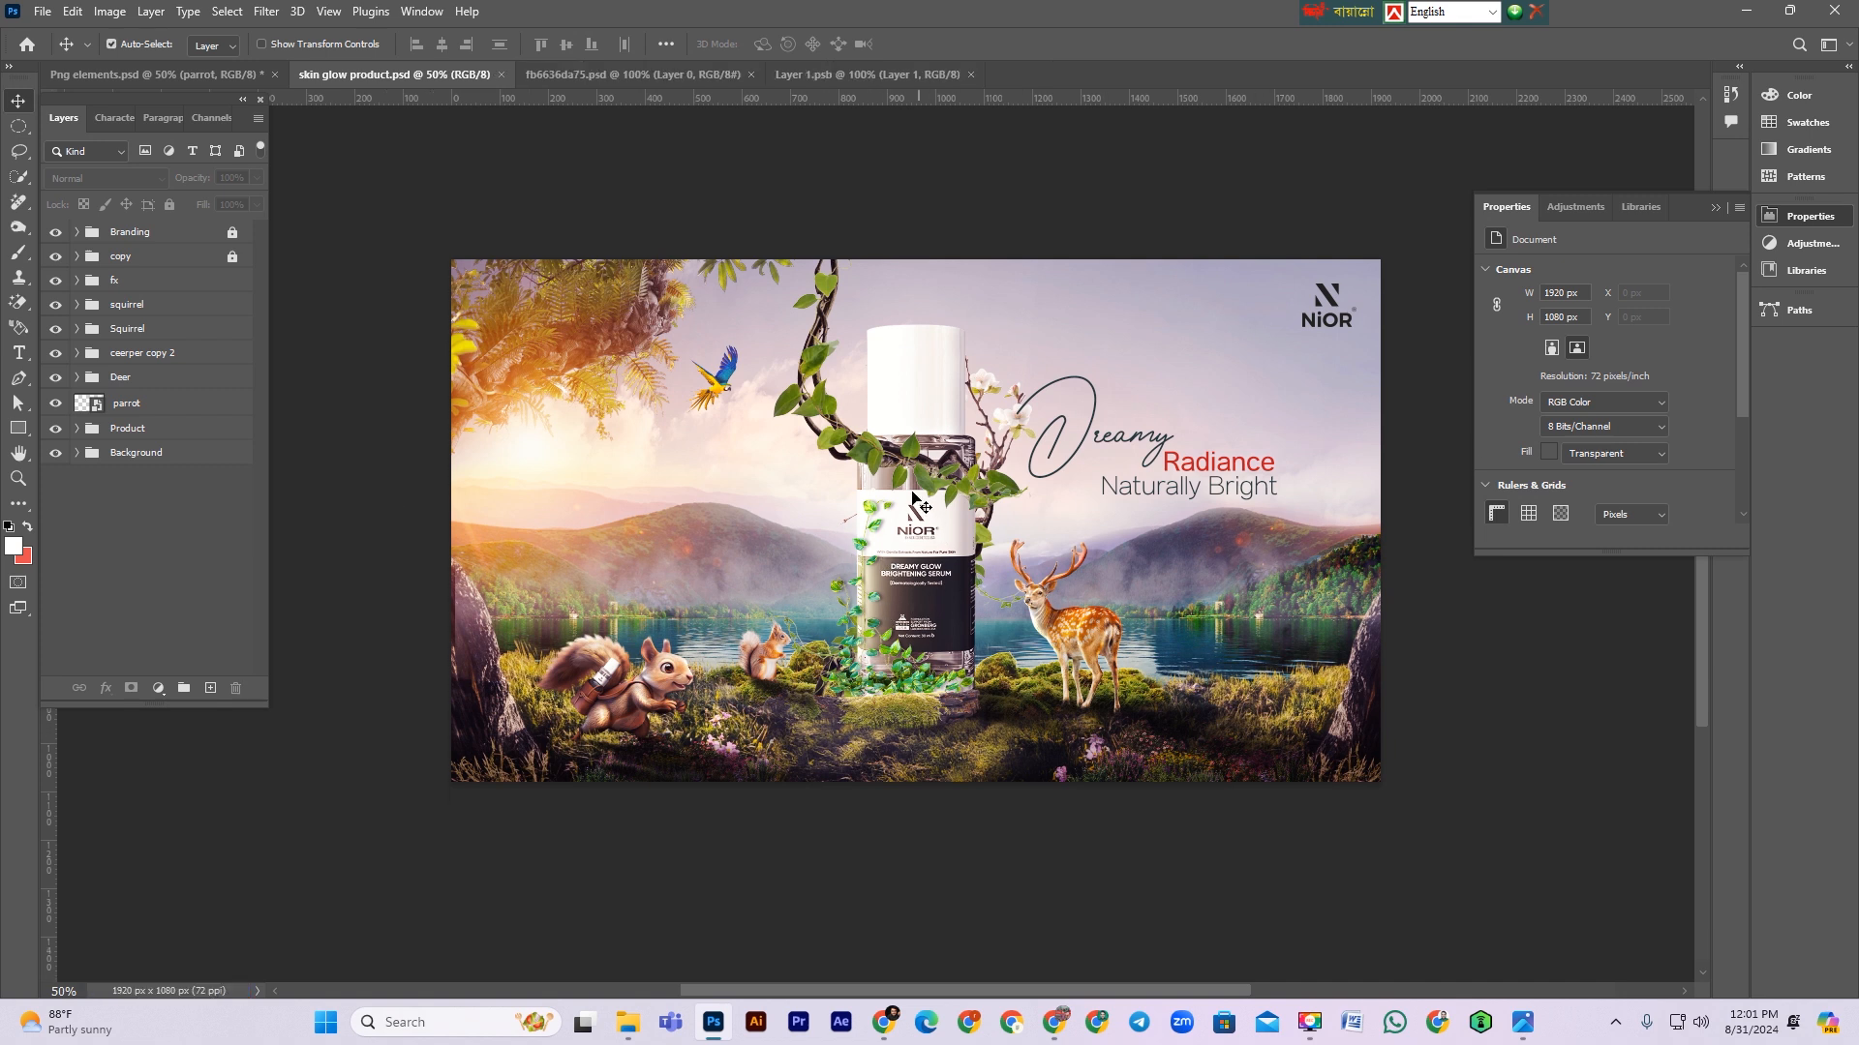
click(763, 447)
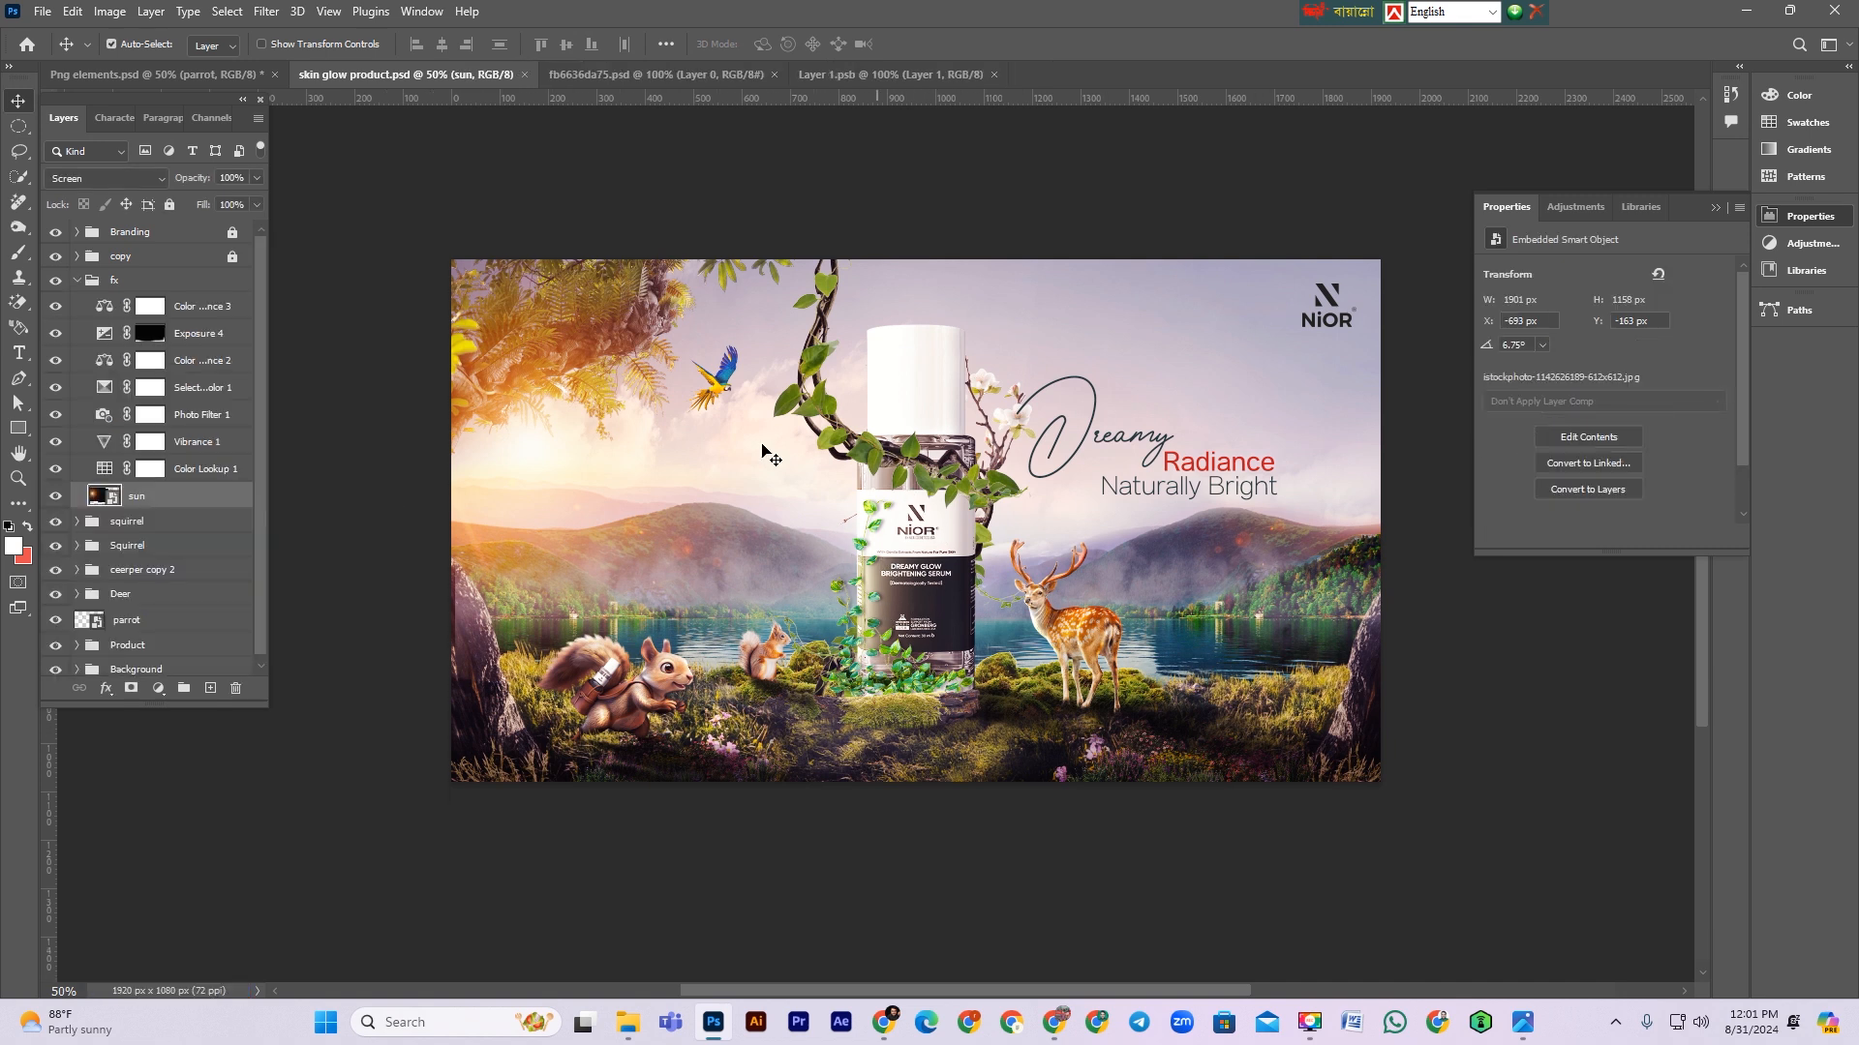
click(79, 281)
click(171, 205)
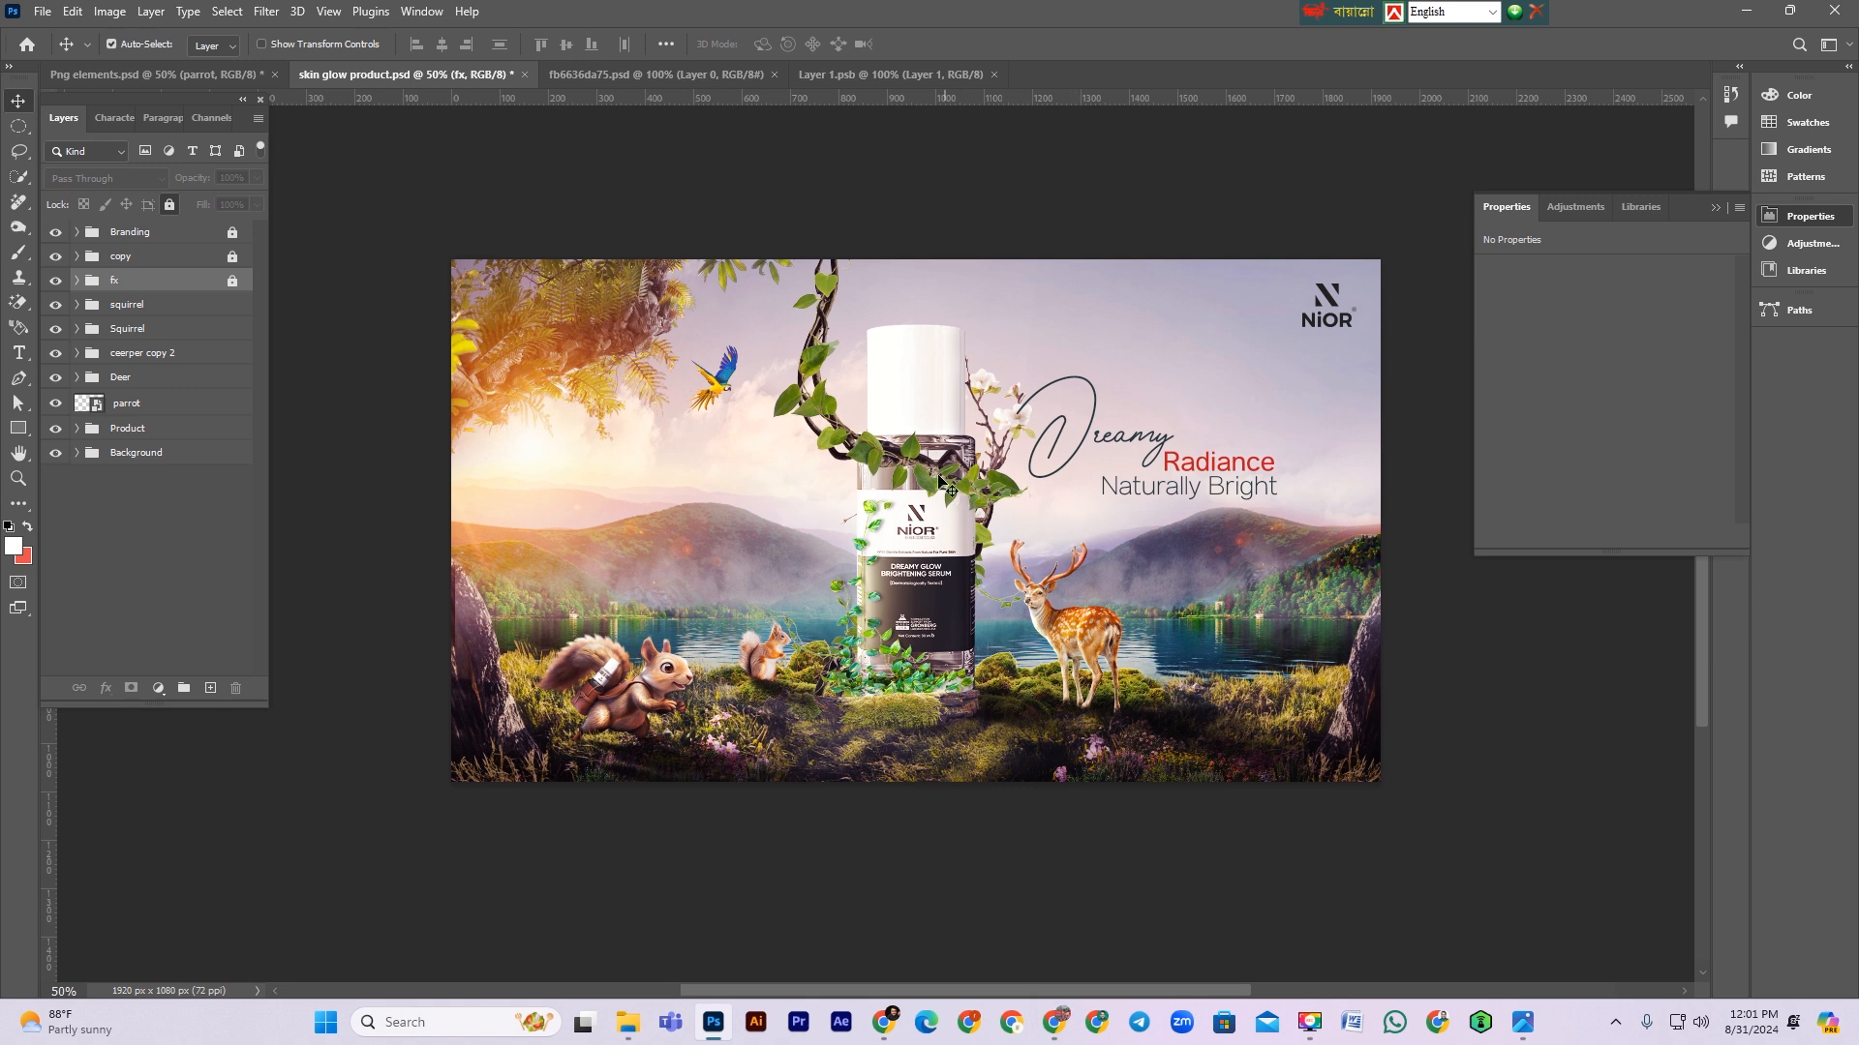
Step: Select the creeper layer and add a new empty layer beneath it inside the creeper copy 2 group
click(949, 486)
ctrl+click(97, 463)
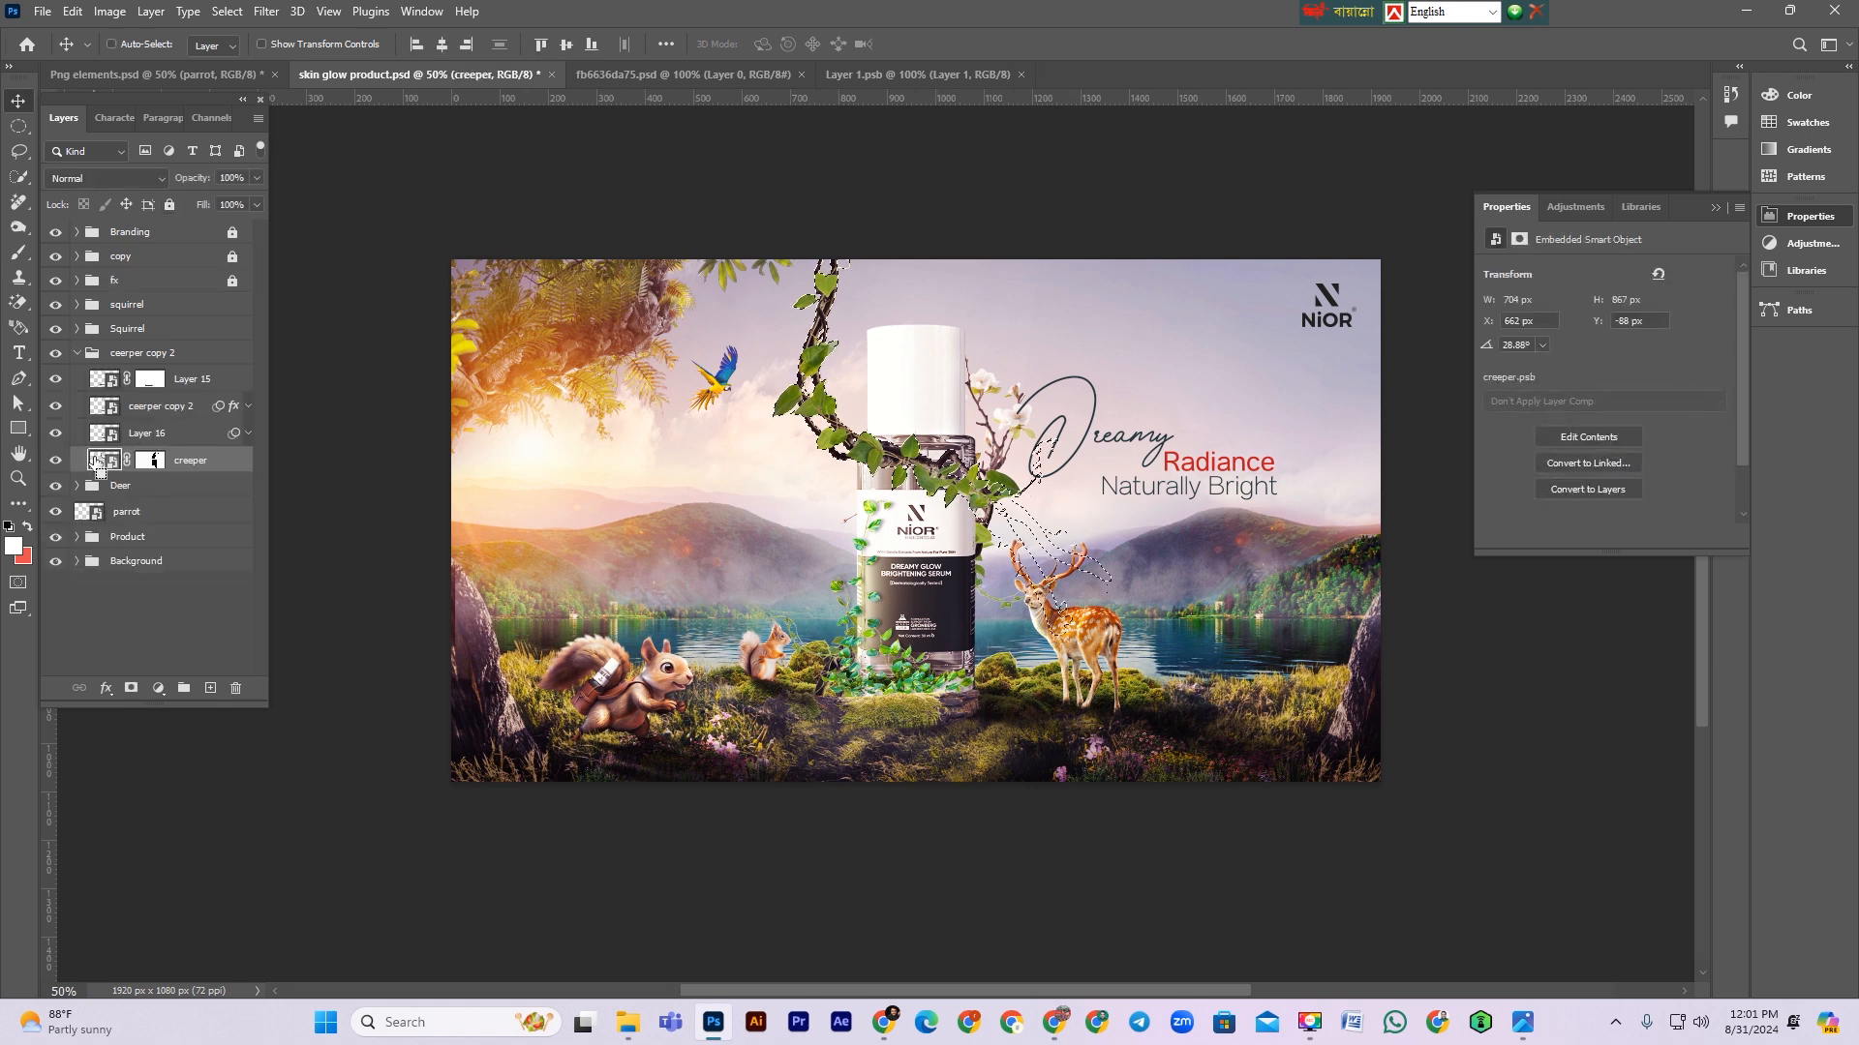
click(120, 485)
click(207, 687)
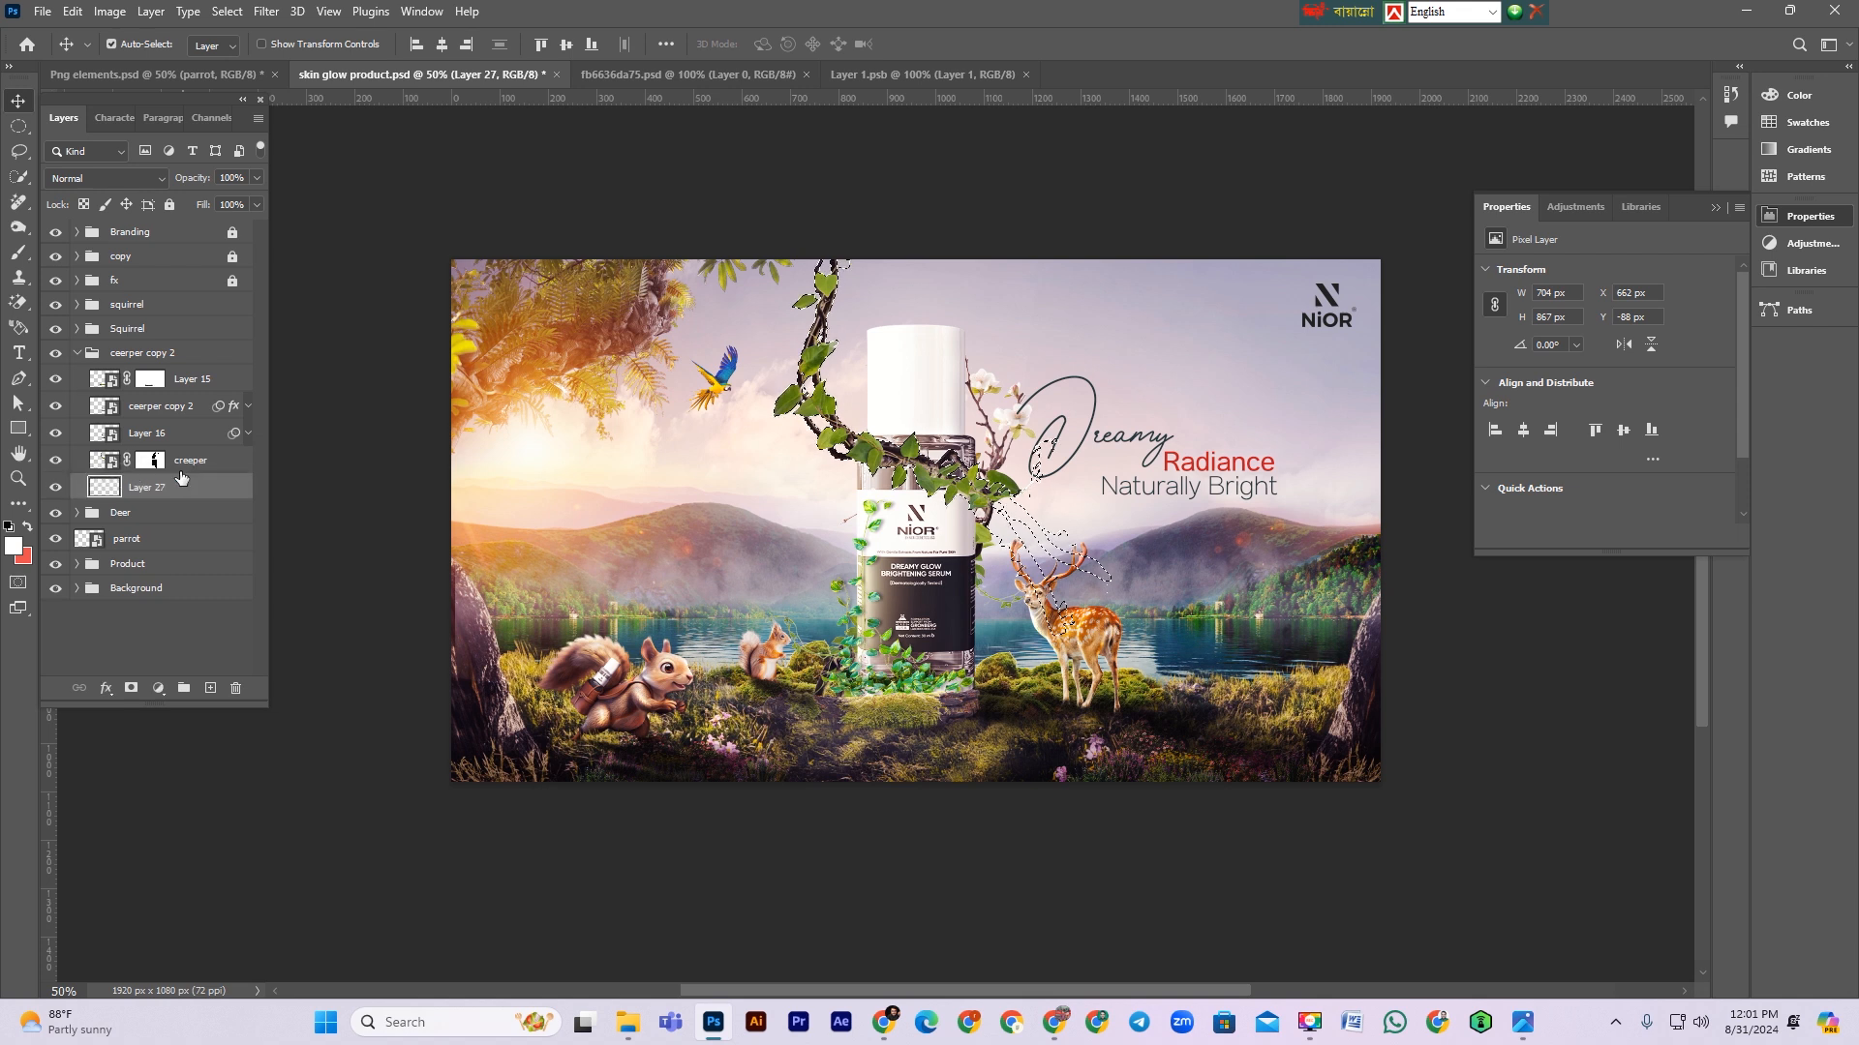
Step: Sample a dark brown-grey foreground colour (2f2828) from the canvas with the Eyedropper
click(18, 503)
click(12, 546)
drag(1438, 844, 1239, 837)
click(910, 486)
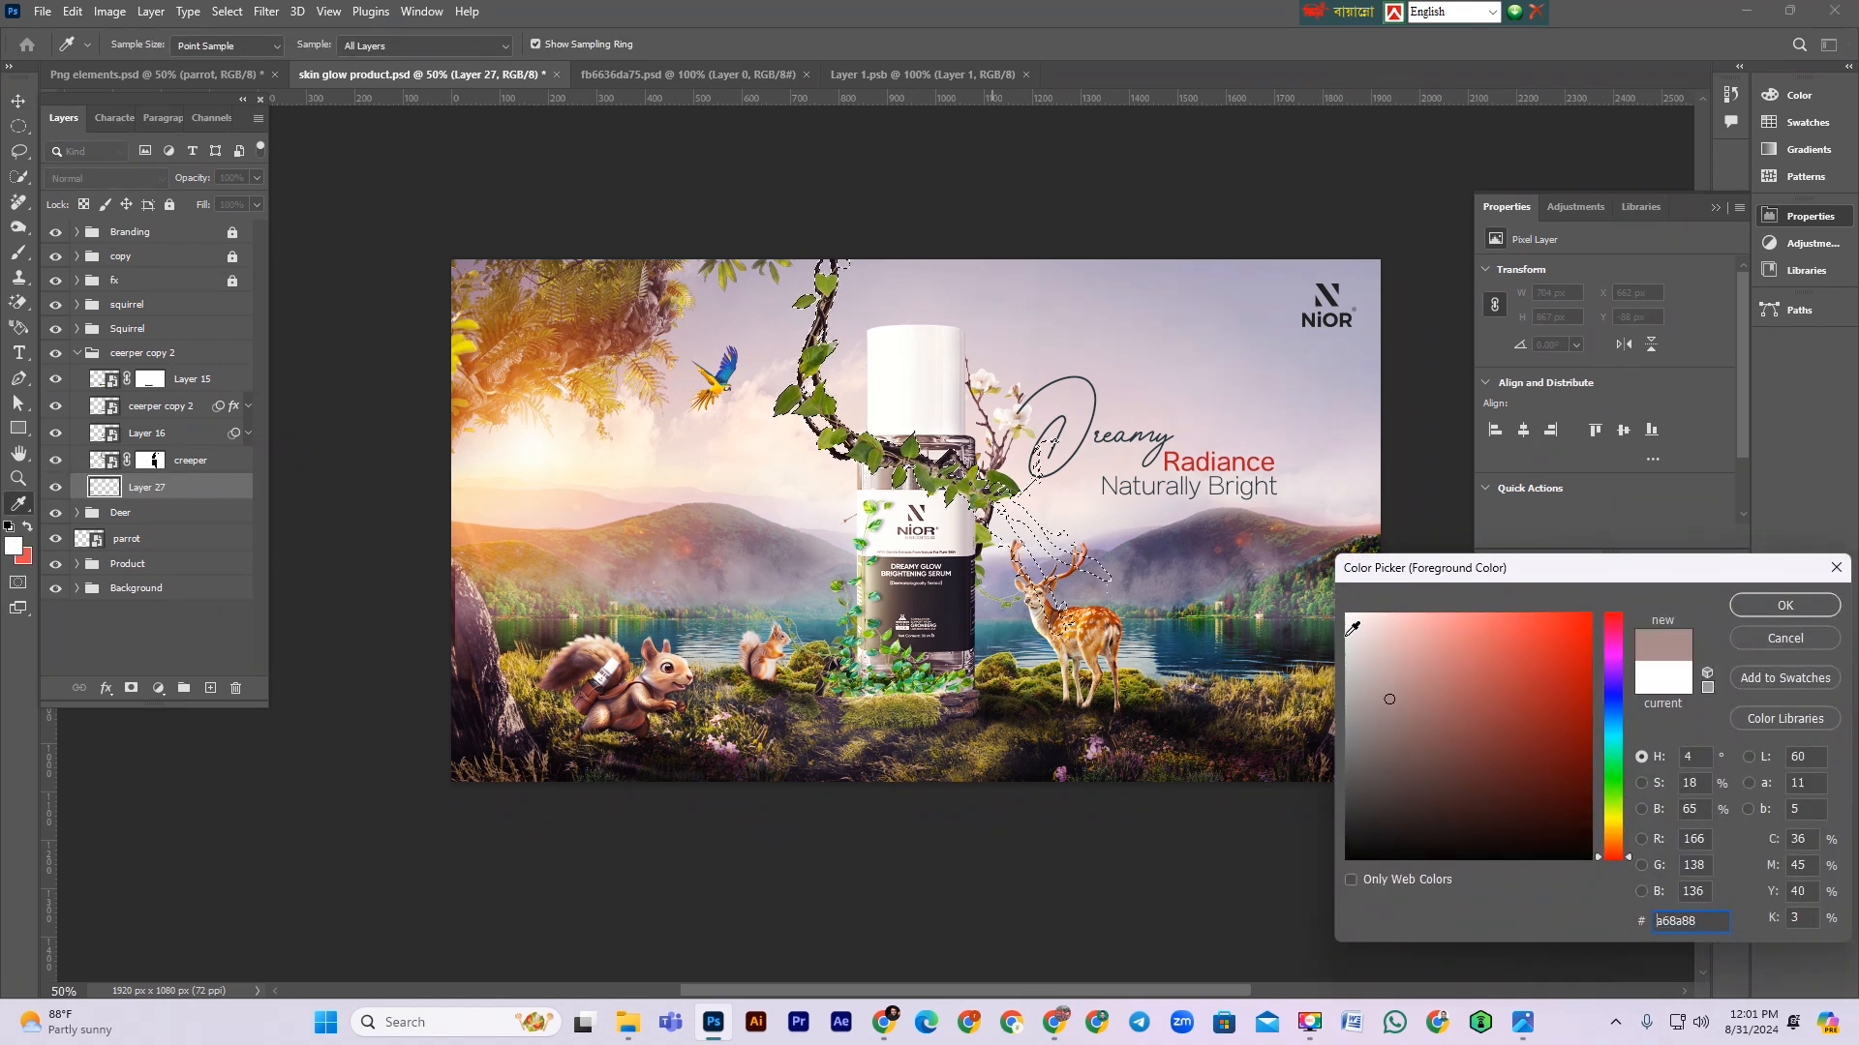
click(1784, 605)
Step: Fill the creeper-shaped selection on Layer 27 with the dark colour and nudge it down to form a cast shadow
key(v)
key(alt+BackSpace)
key(ctrl+d)
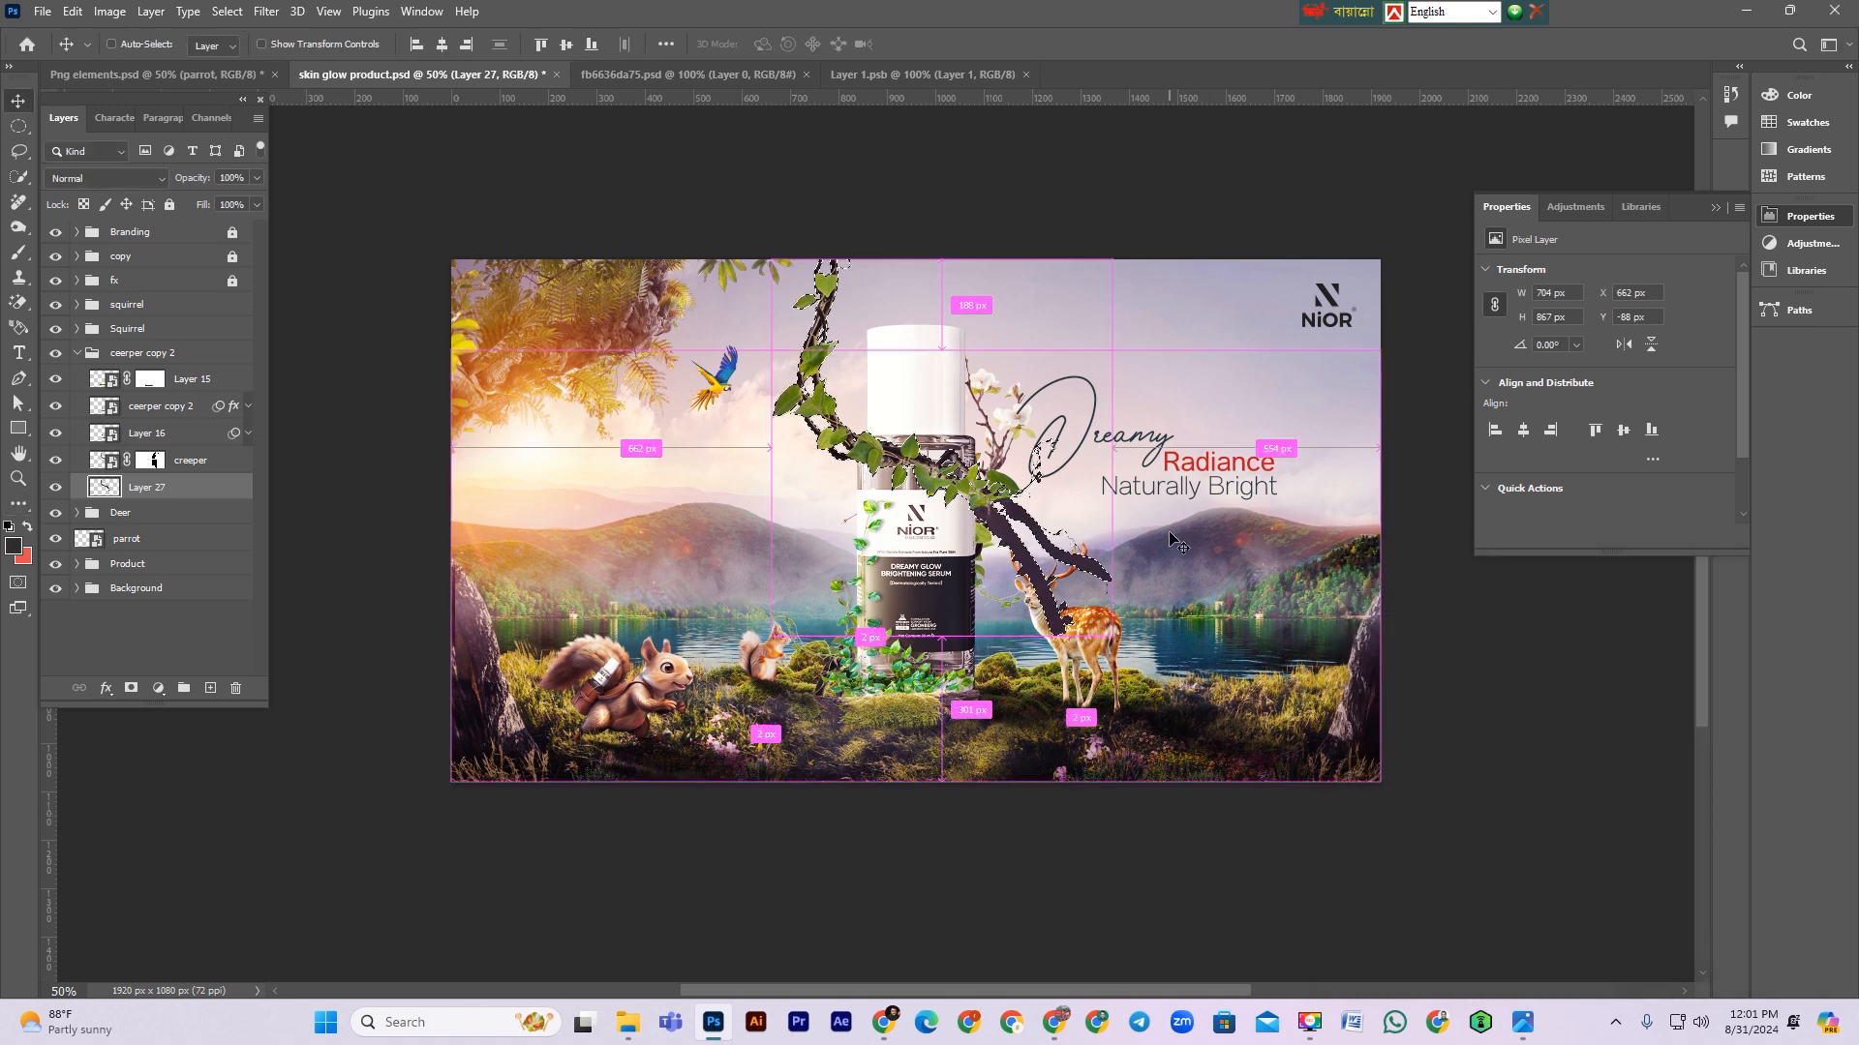
key(Down)
key(Down)
key(Down)
key(Down)
key(Down)
key(Down)
key(Down)
key(Down)
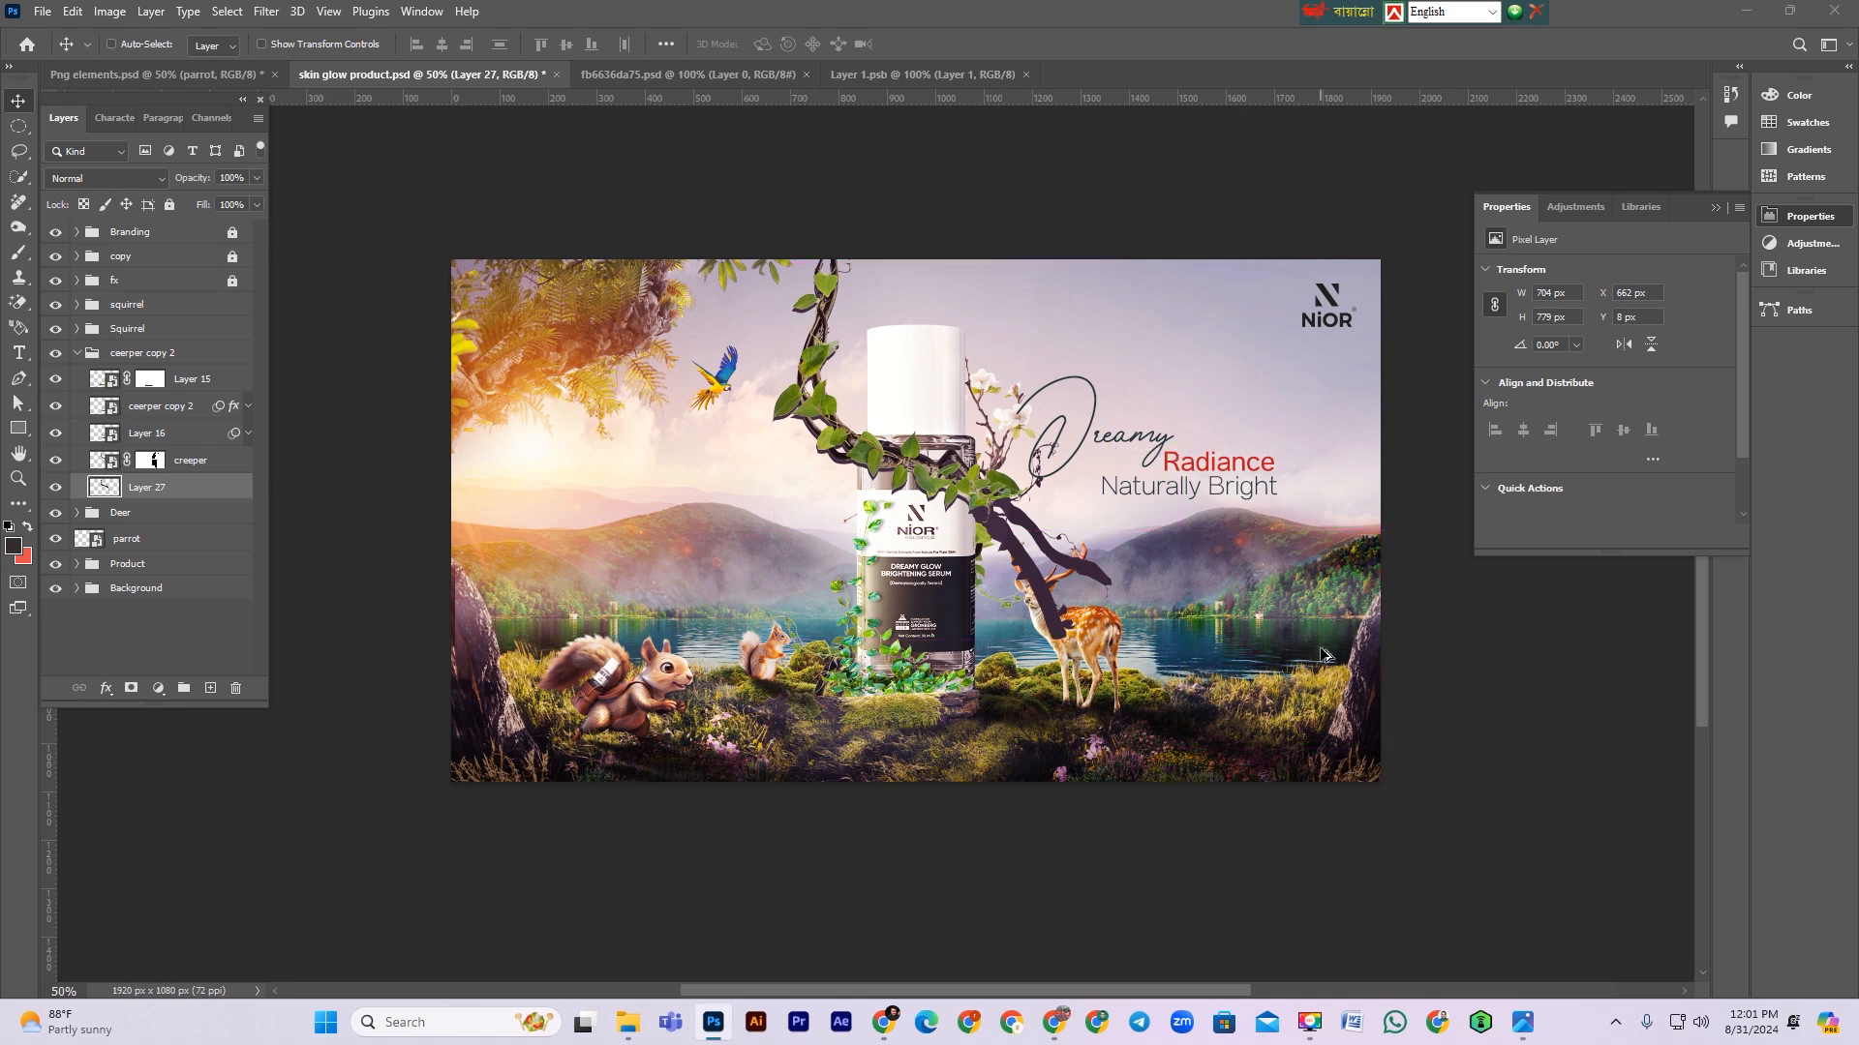
Step: Apply a Gaussian Blur of about 3.2 pixels radius to the shadow layer
key(ctrl+alt+f)
drag(939, 197, 1352, 218)
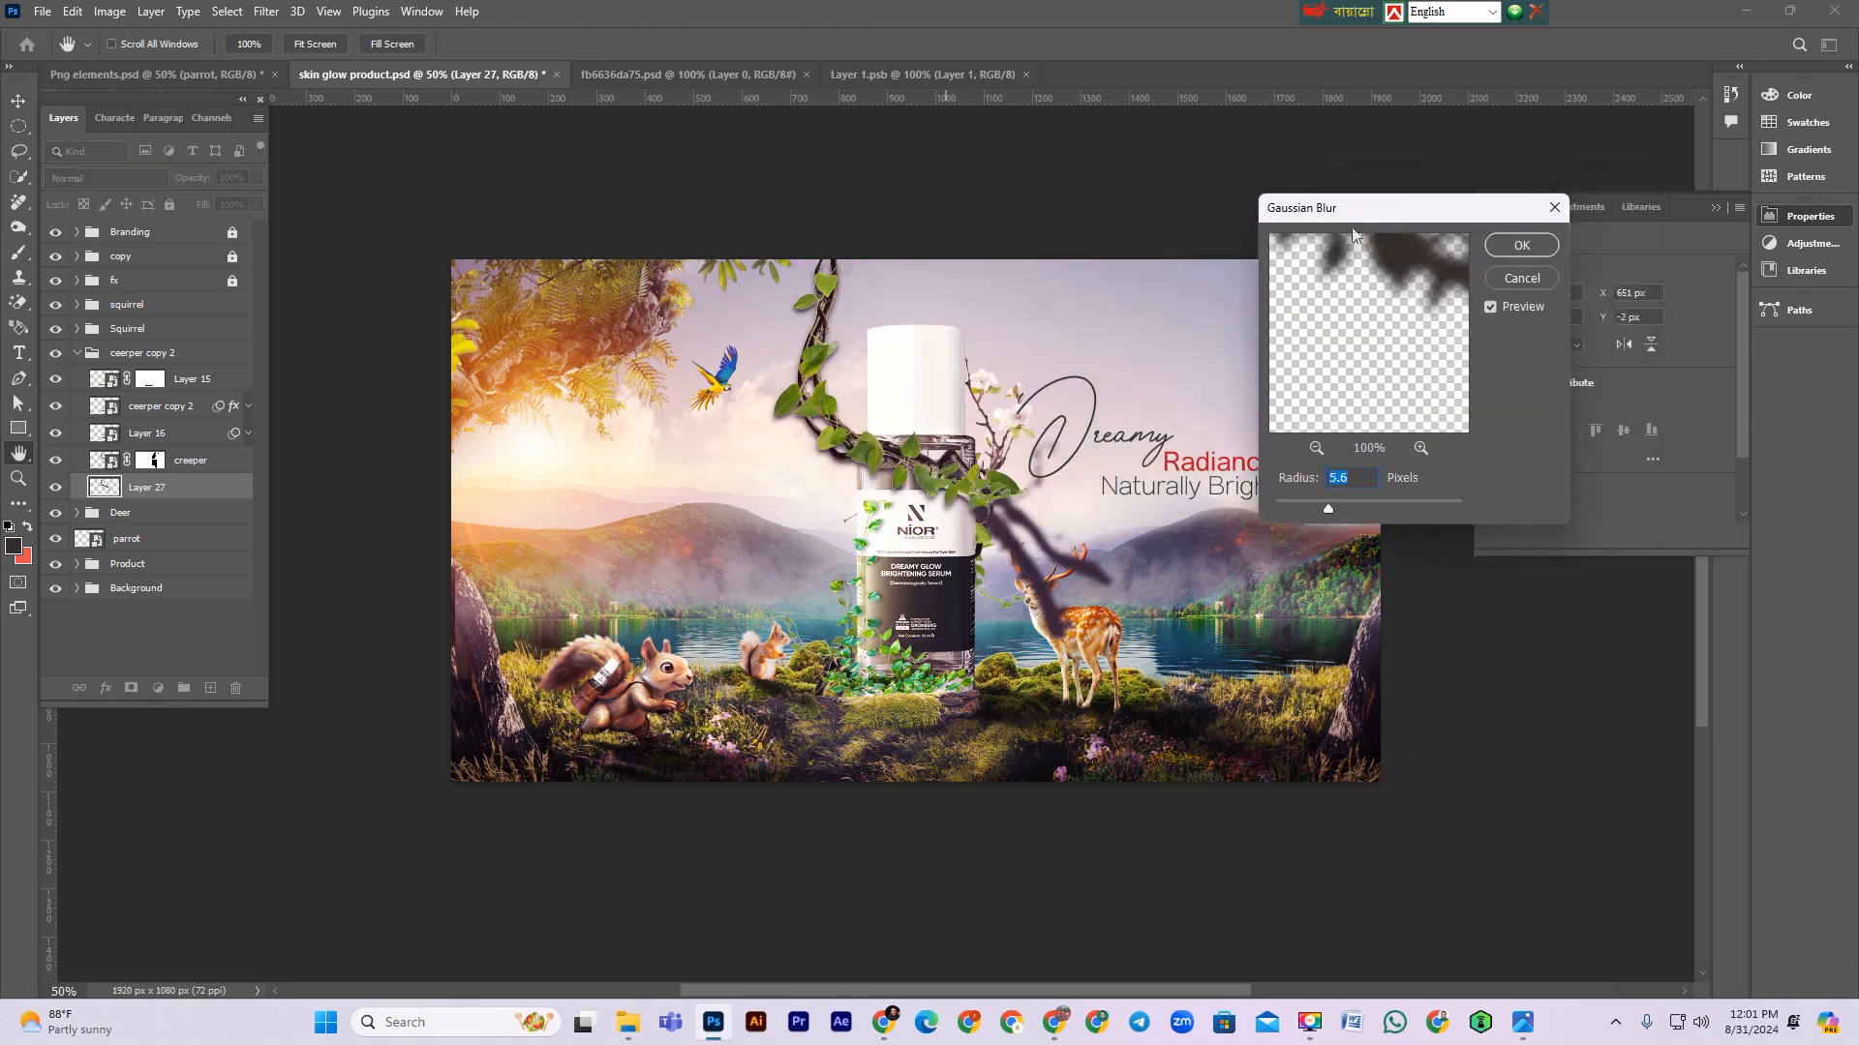
drag(1332, 502, 1306, 505)
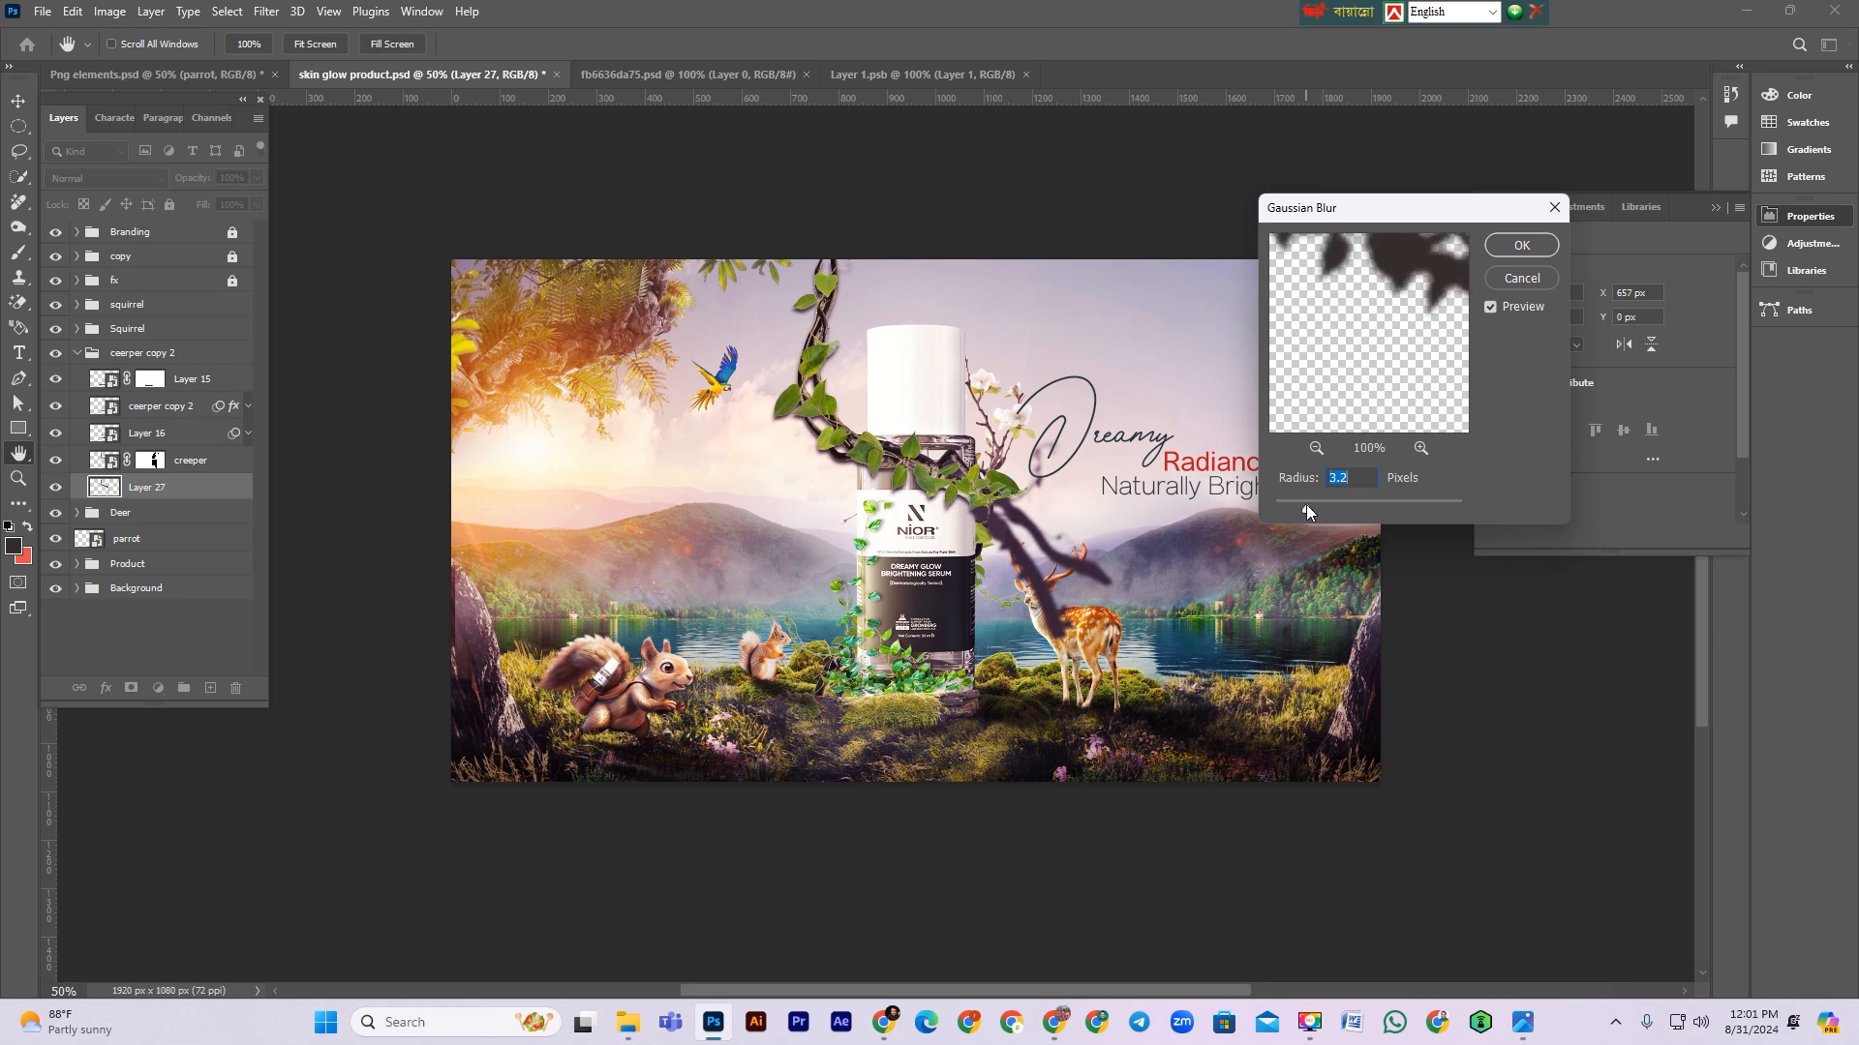
drag(1307, 503, 1310, 510)
click(1522, 245)
Step: Add a layer mask to the shadow layer and paint out unwanted shadow areas near the bottle and deer
click(128, 686)
key(d)
key(b)
drag(1045, 489, 1085, 619)
mouse_move(1055, 557)
mouse_down()
mouse_move(990, 499)
mouse_move(1040, 528)
mouse_up()
mouse_move(831, 305)
mouse_down()
mouse_move(698, 580)
mouse_move(820, 441)
mouse_up()
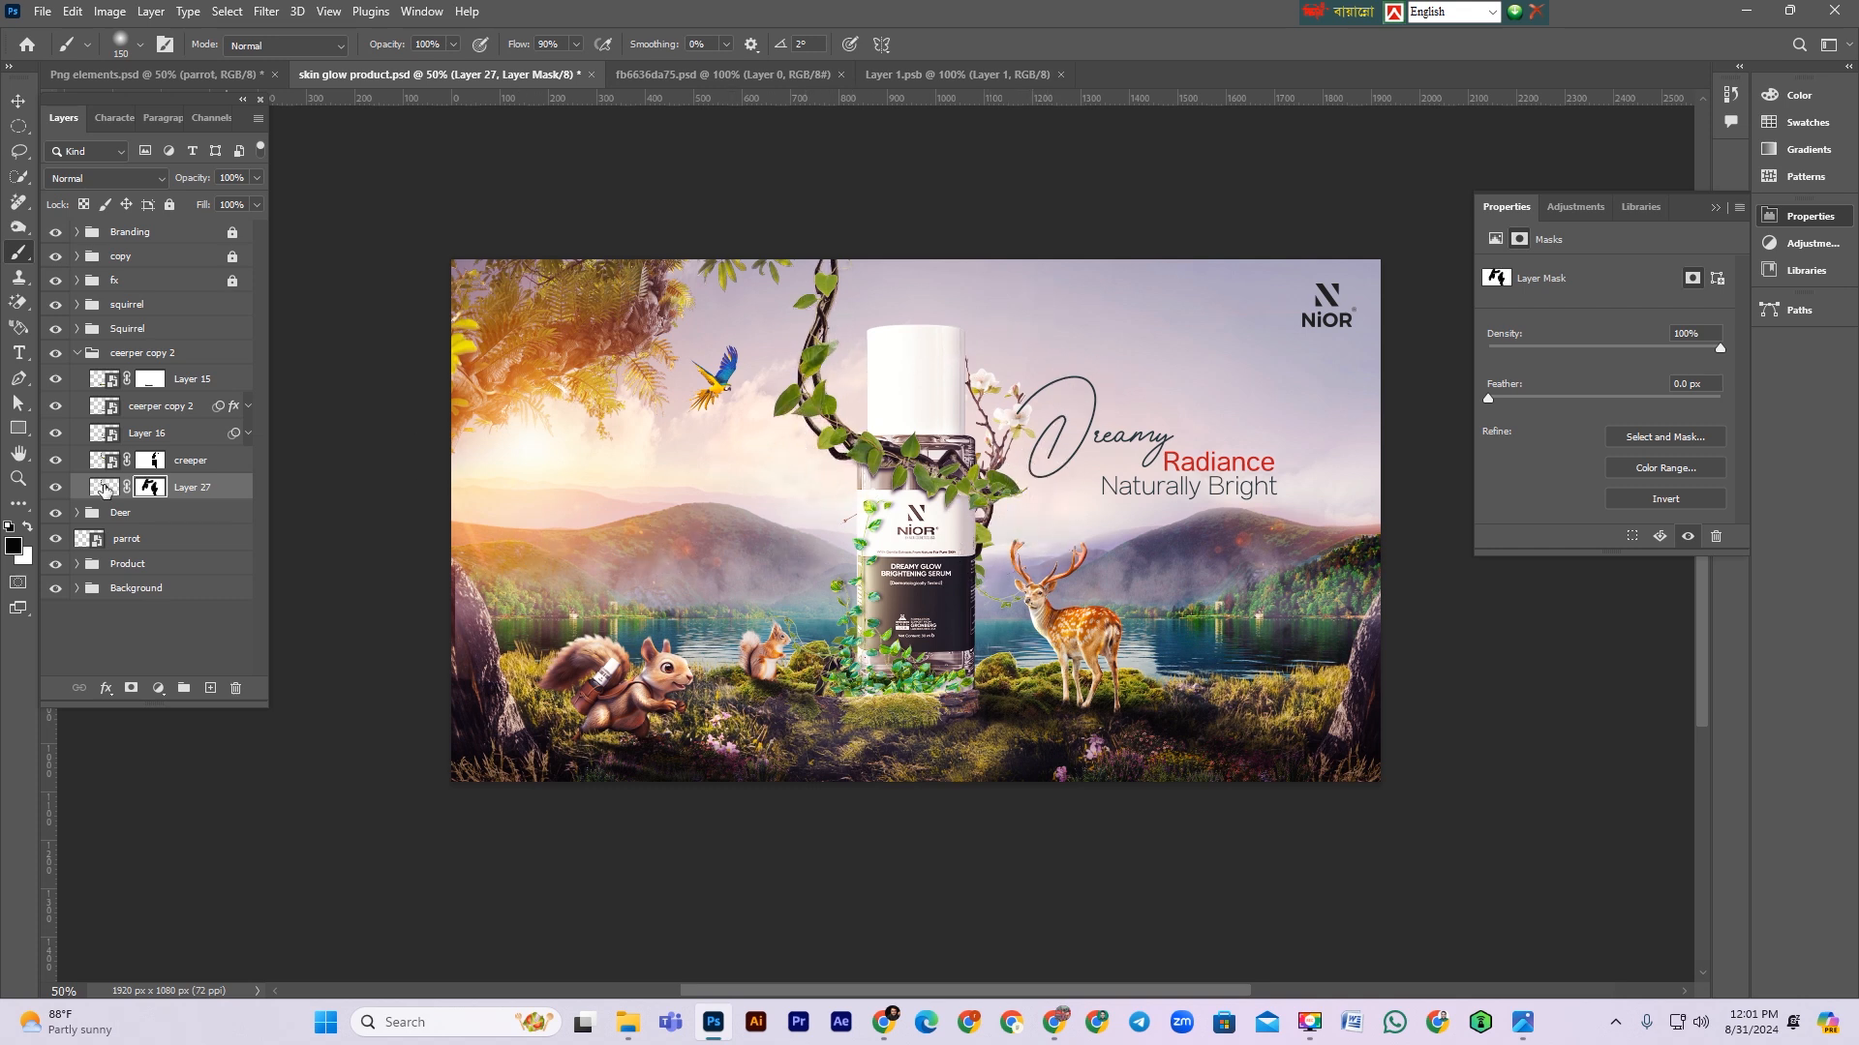
Step: Select the shadow layer itself and set its opacity to 90%
click(104, 486)
click(145, 486)
key(x)
click(208, 488)
drag(205, 184, 191, 184)
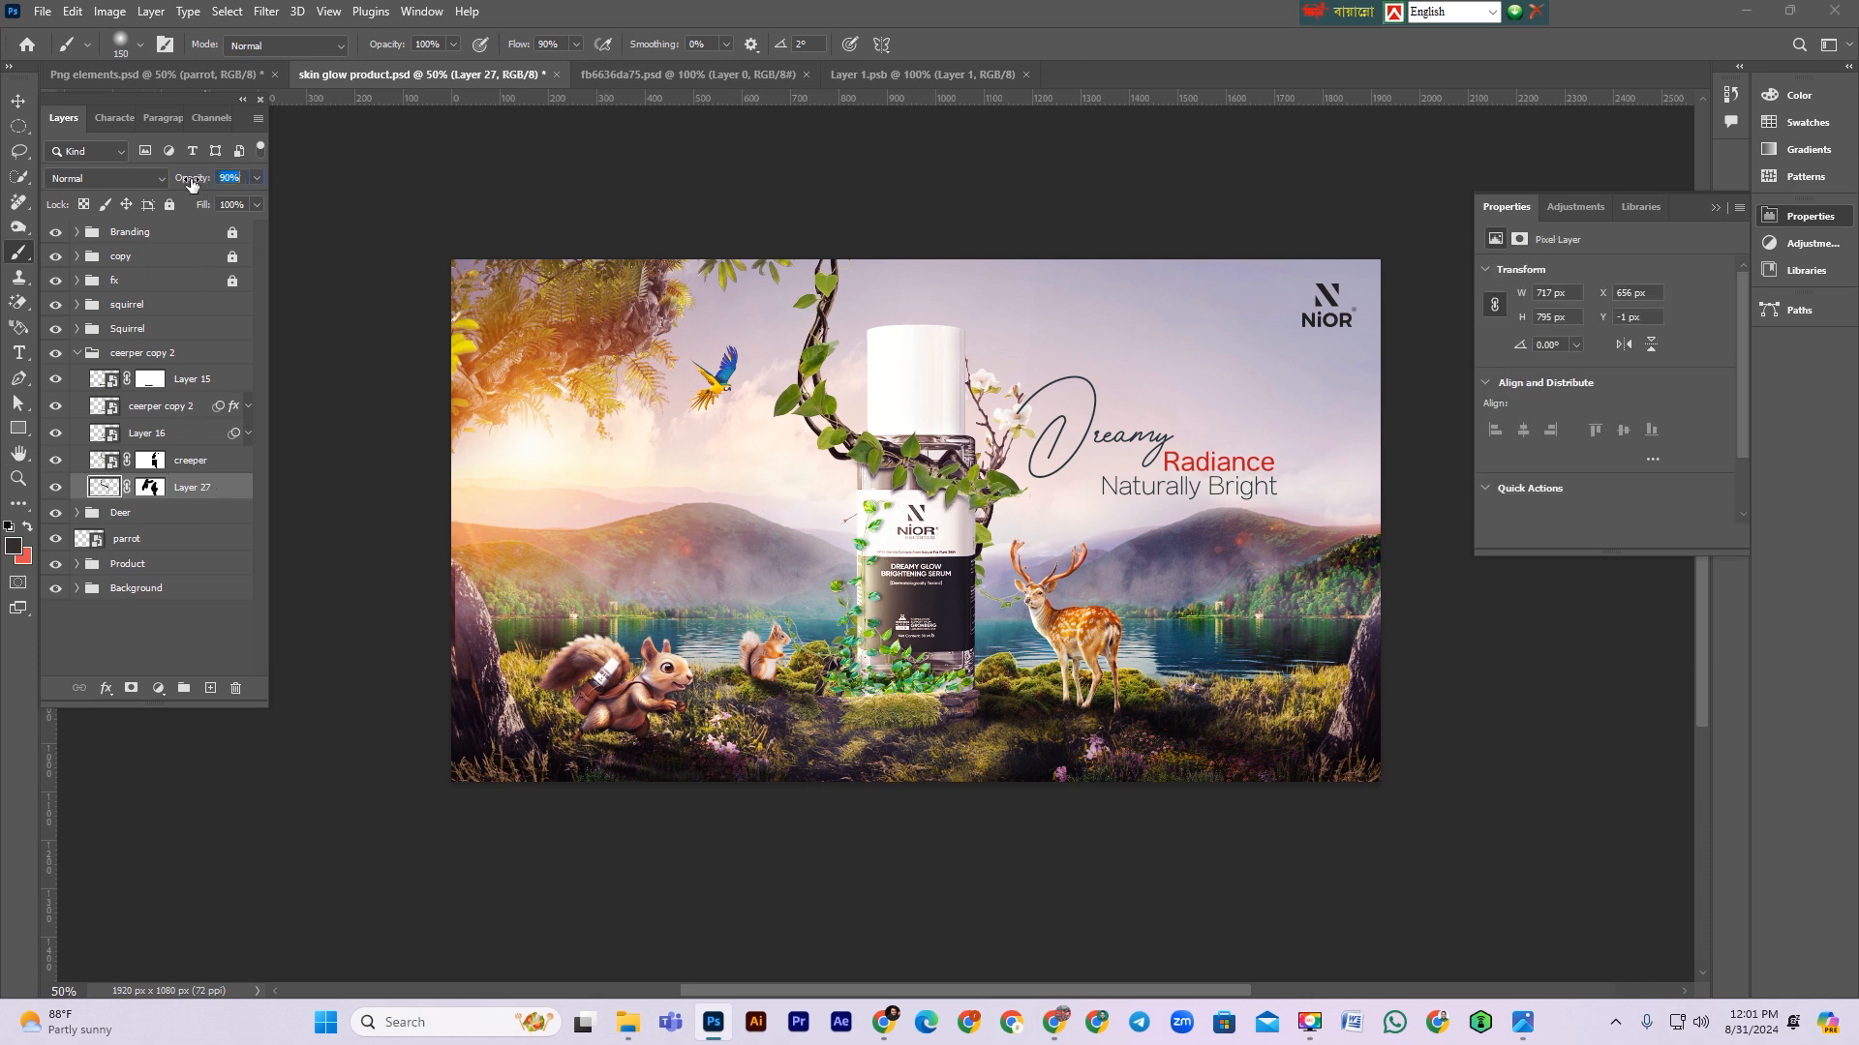
Step: Collapse the creeper copy 2 group and save the document
click(76, 354)
key(v)
key(ctrl+s)
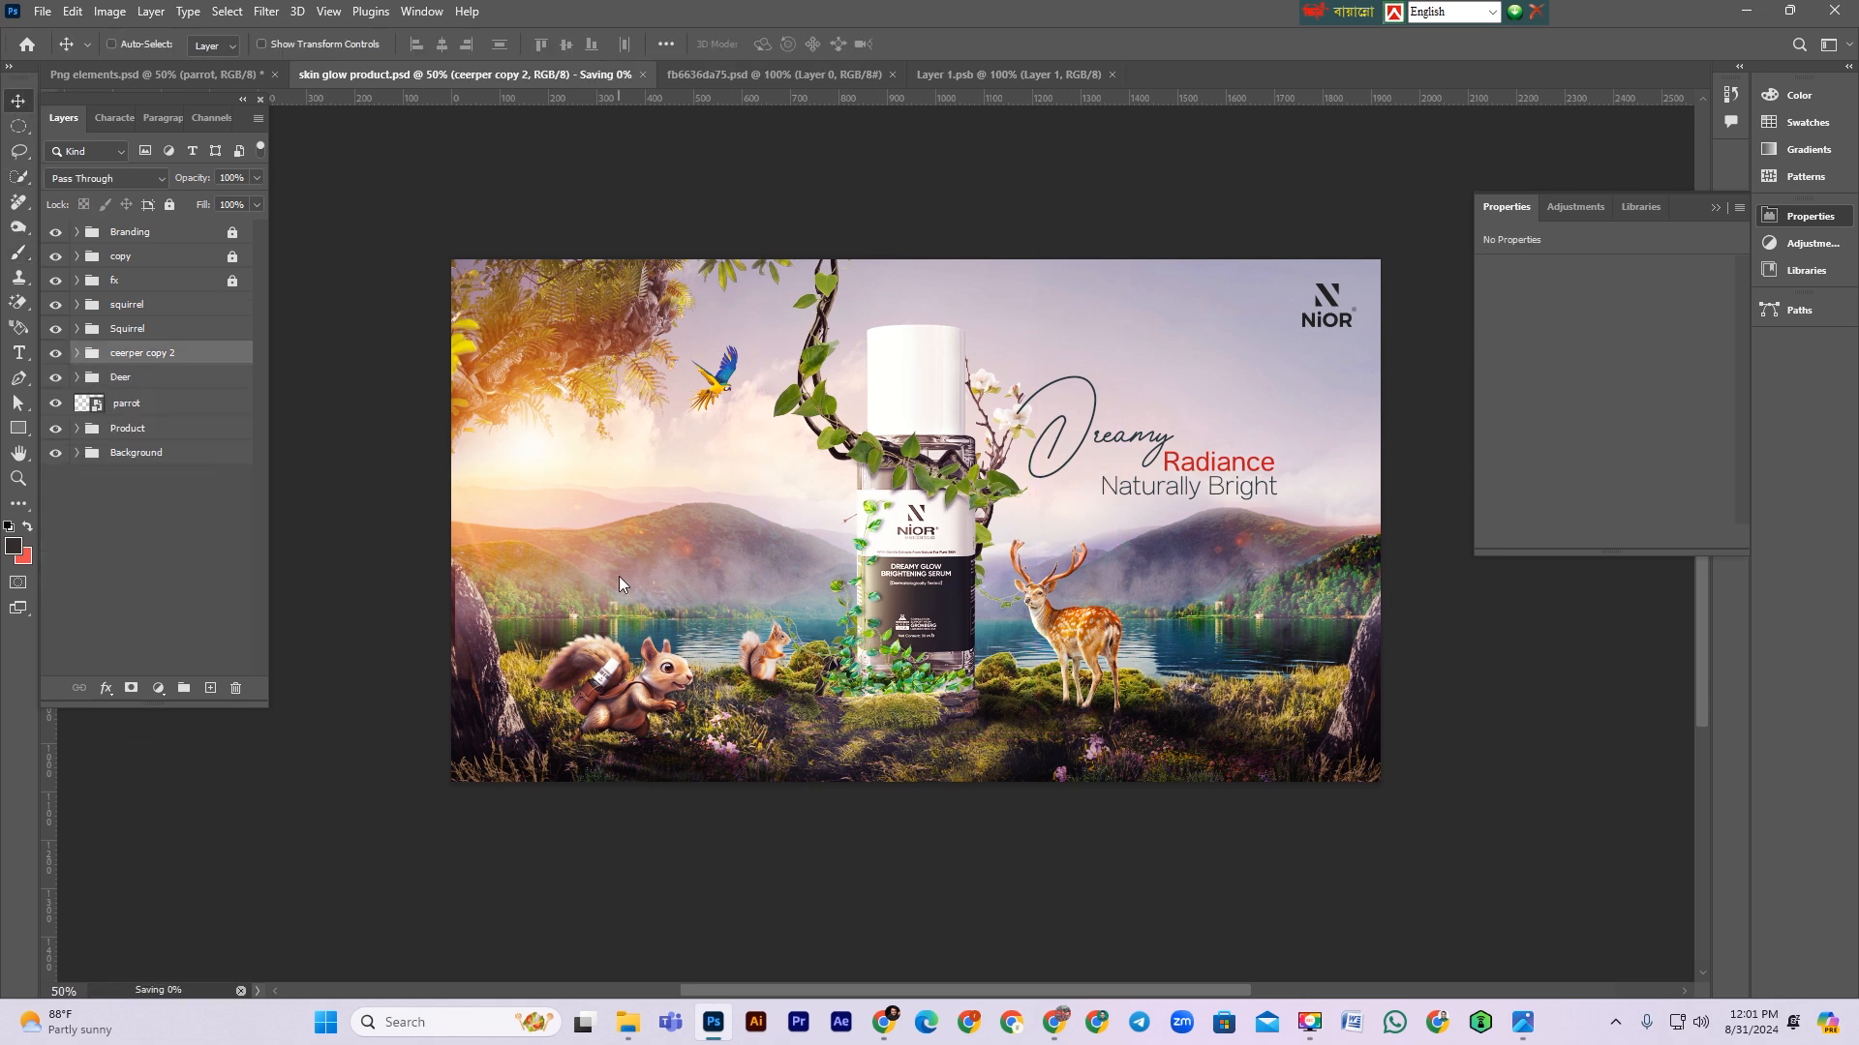
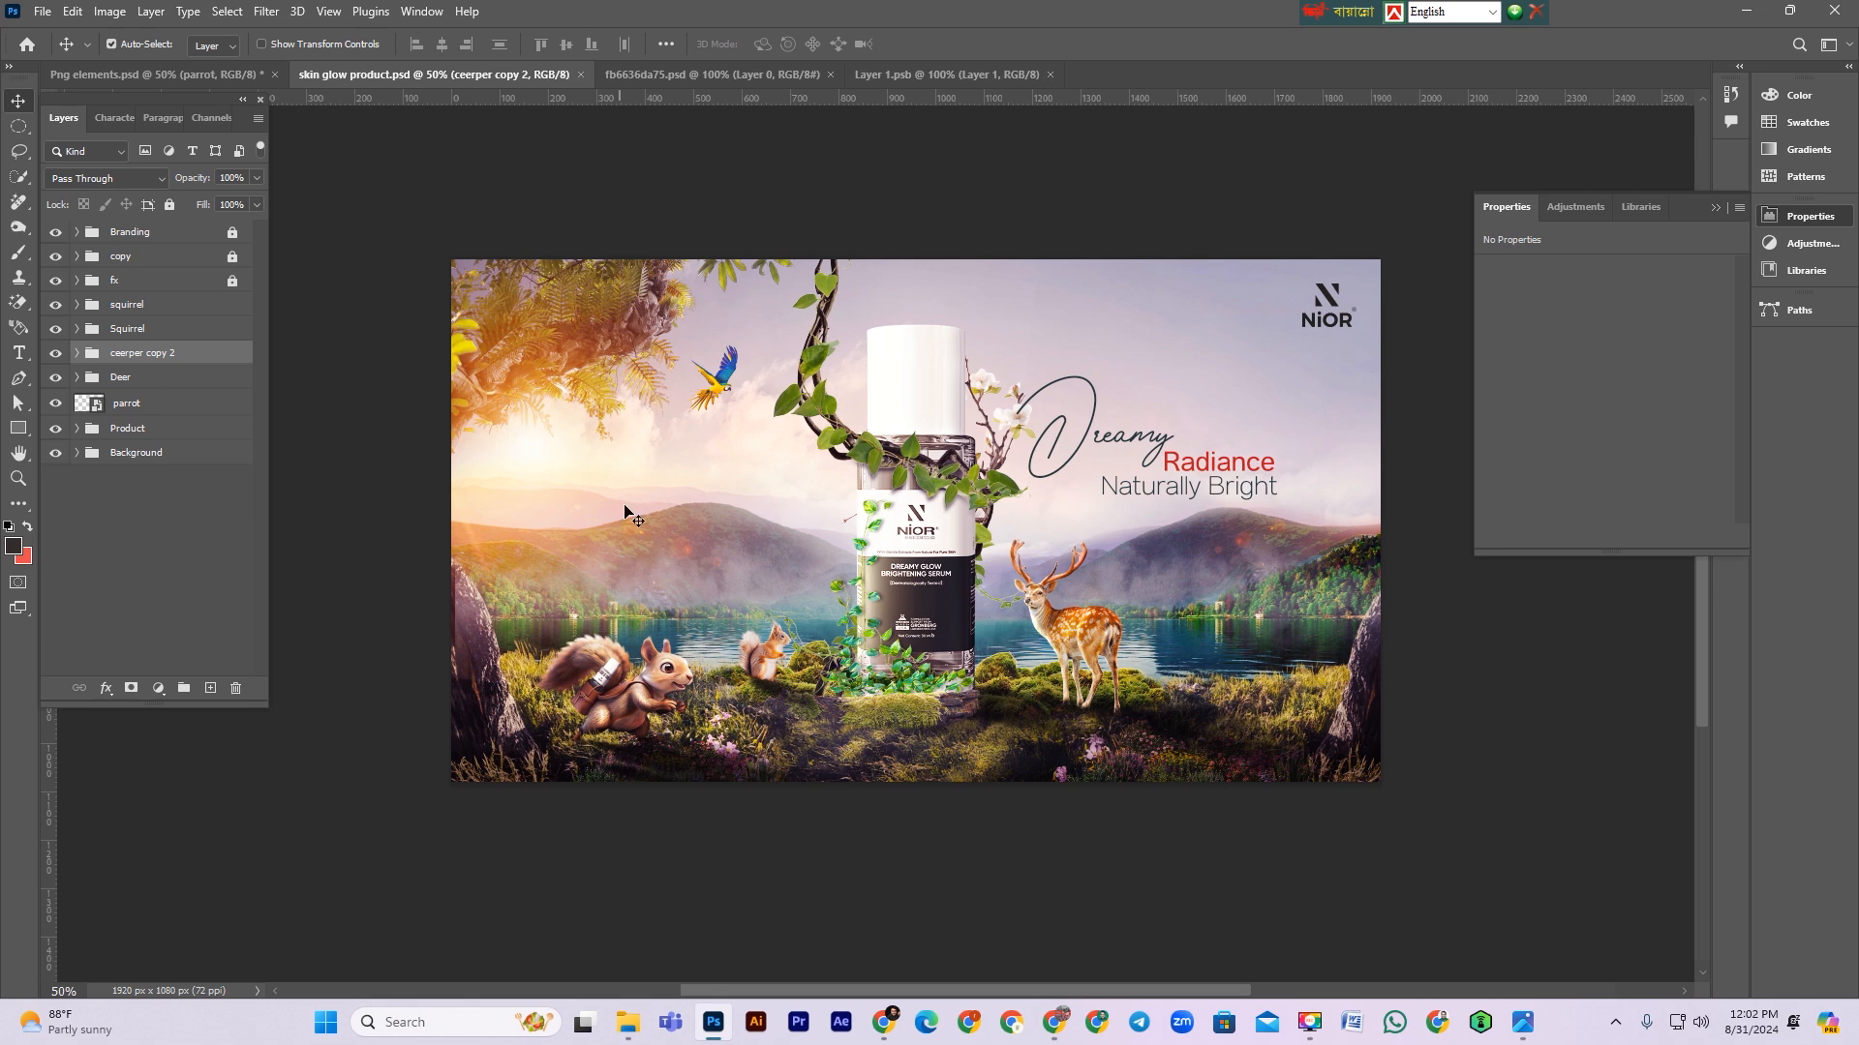
Step: Expand the creeper copy 2 group and toggle its layers' visibility to identify the creeper layers
click(78, 354)
click(193, 381)
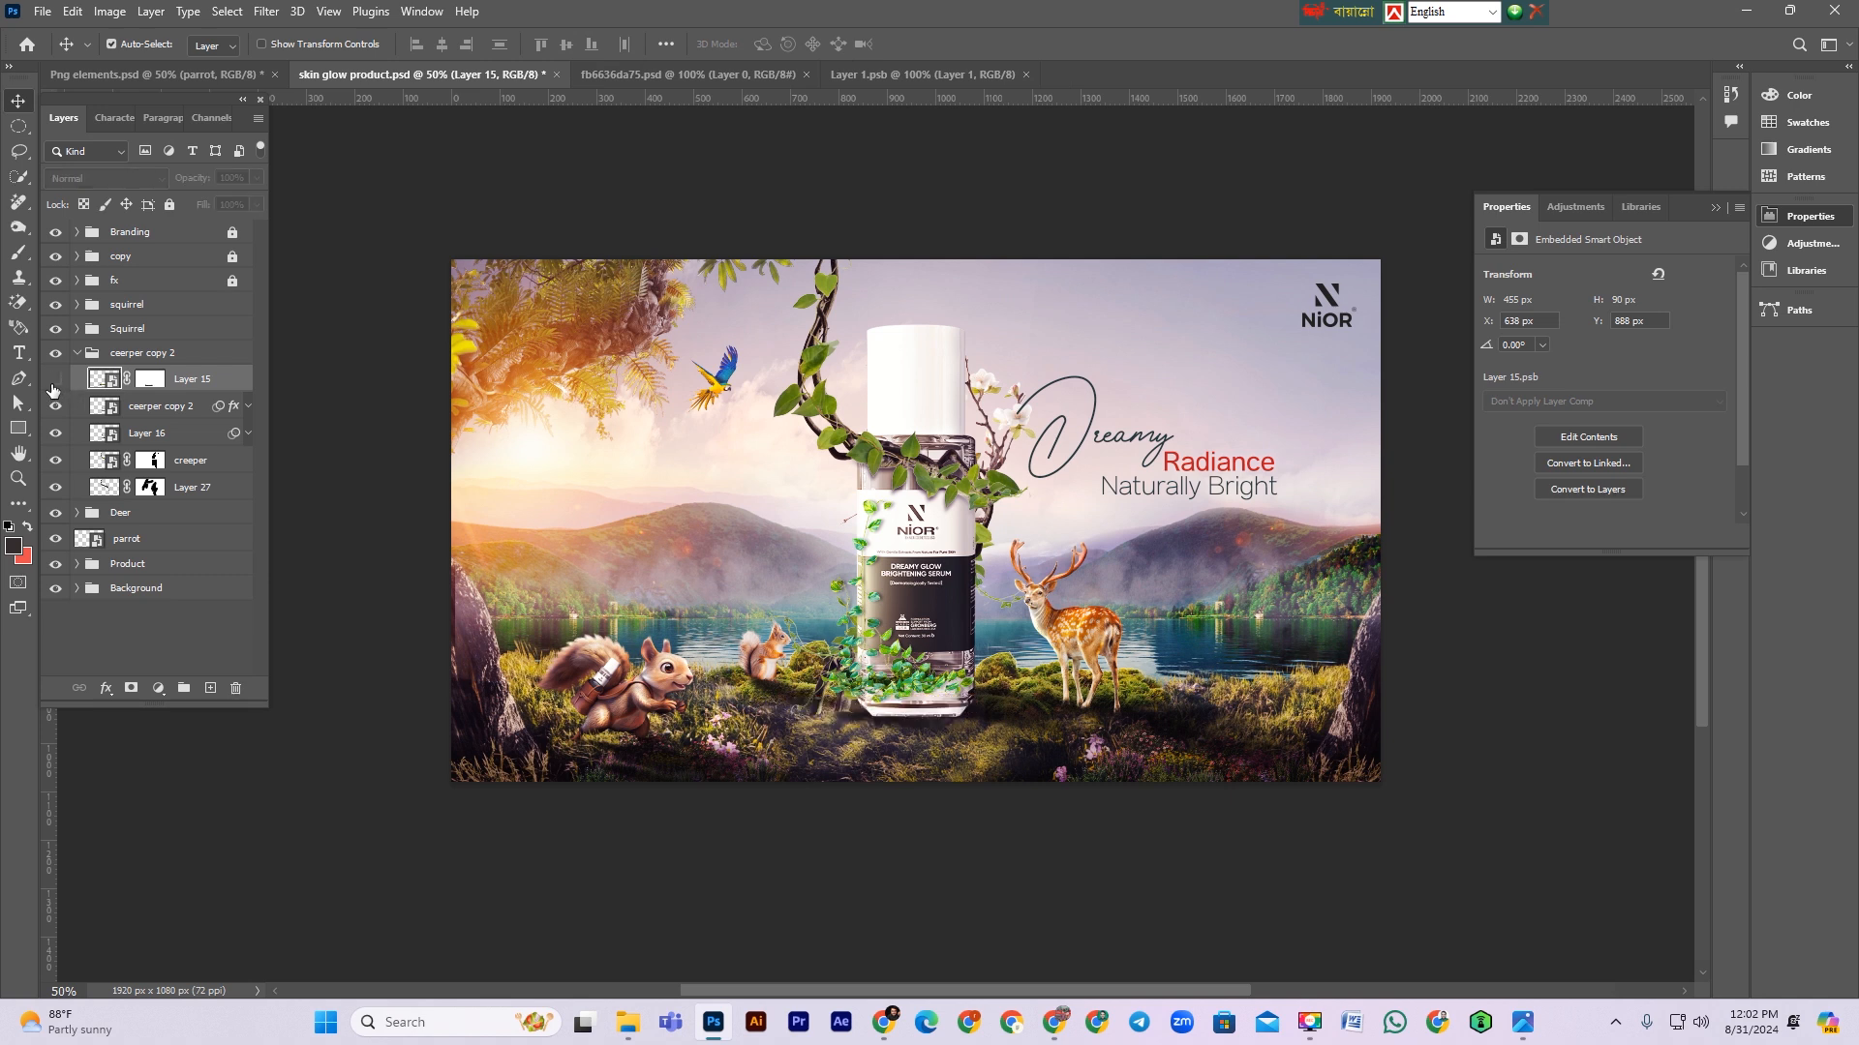
click(56, 381)
click(57, 406)
click(56, 407)
click(56, 434)
click(56, 433)
click(55, 461)
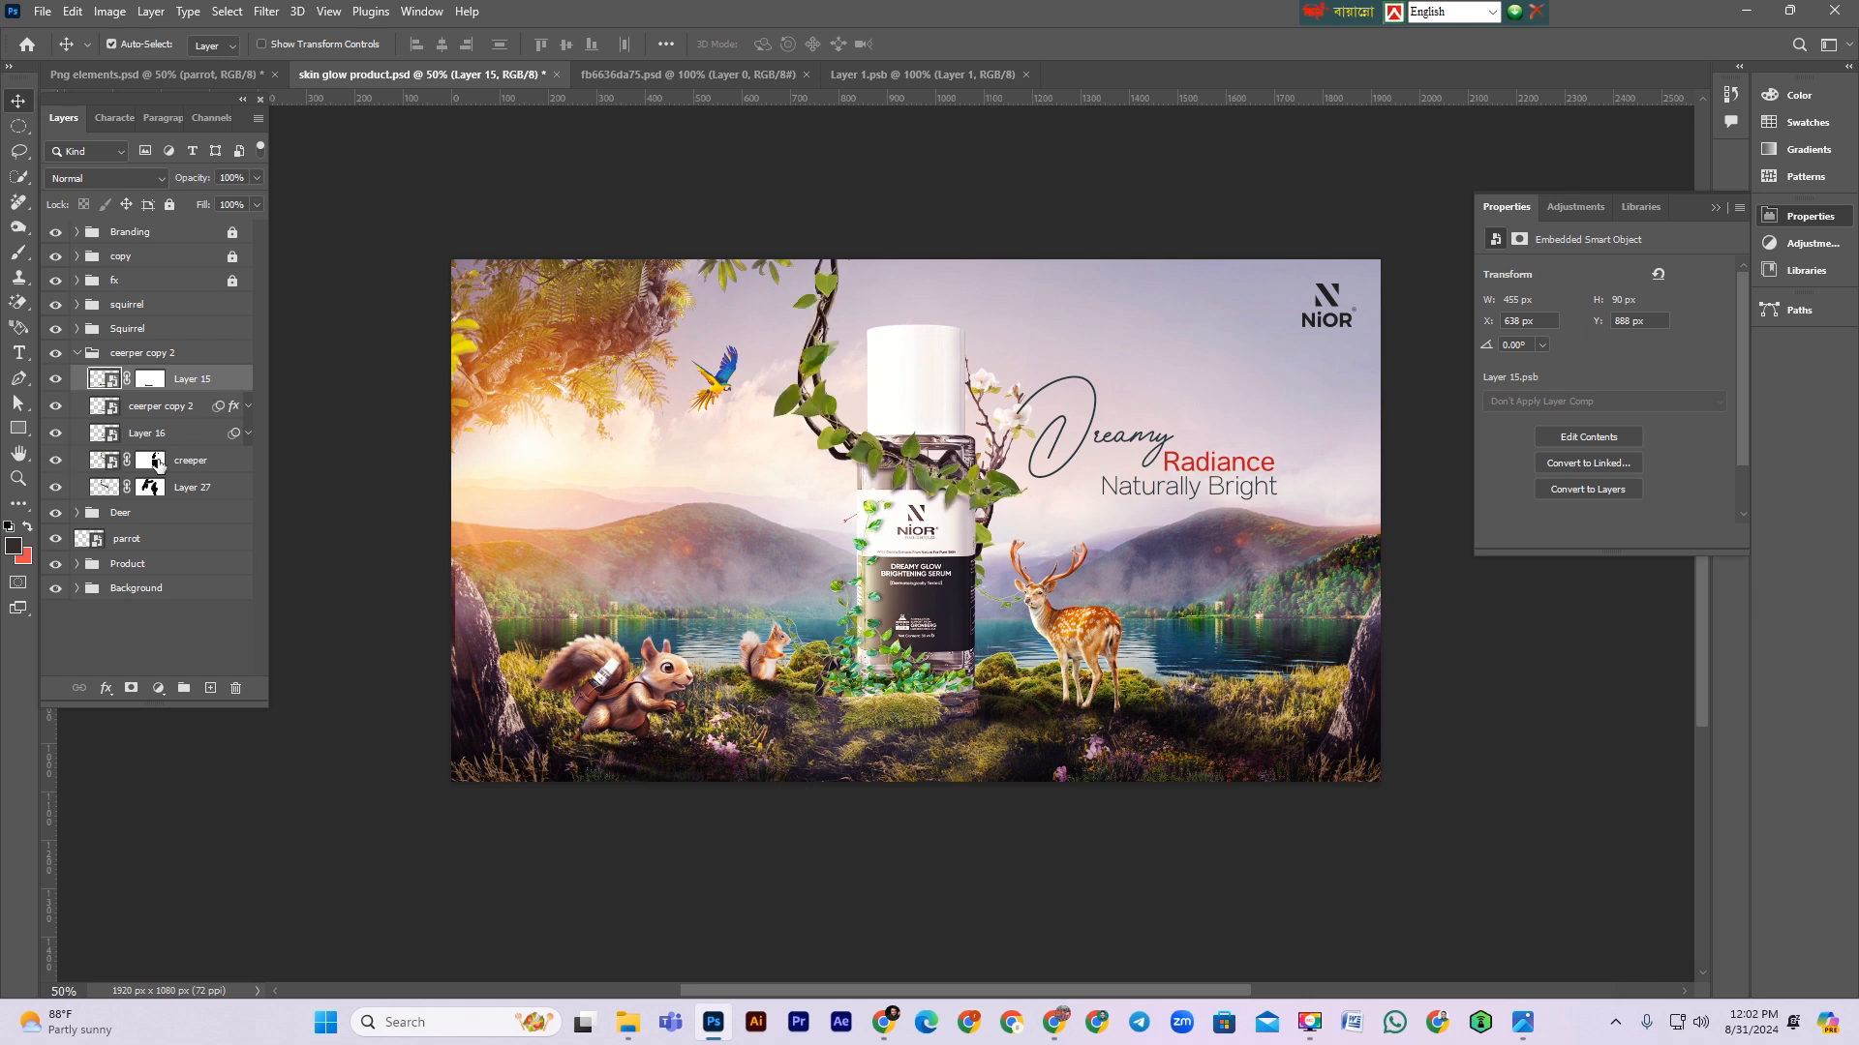
Step: Add a Hue/Saturation adjustment clipped to the creeper layer with Colorize enabled
click(191, 461)
click(158, 688)
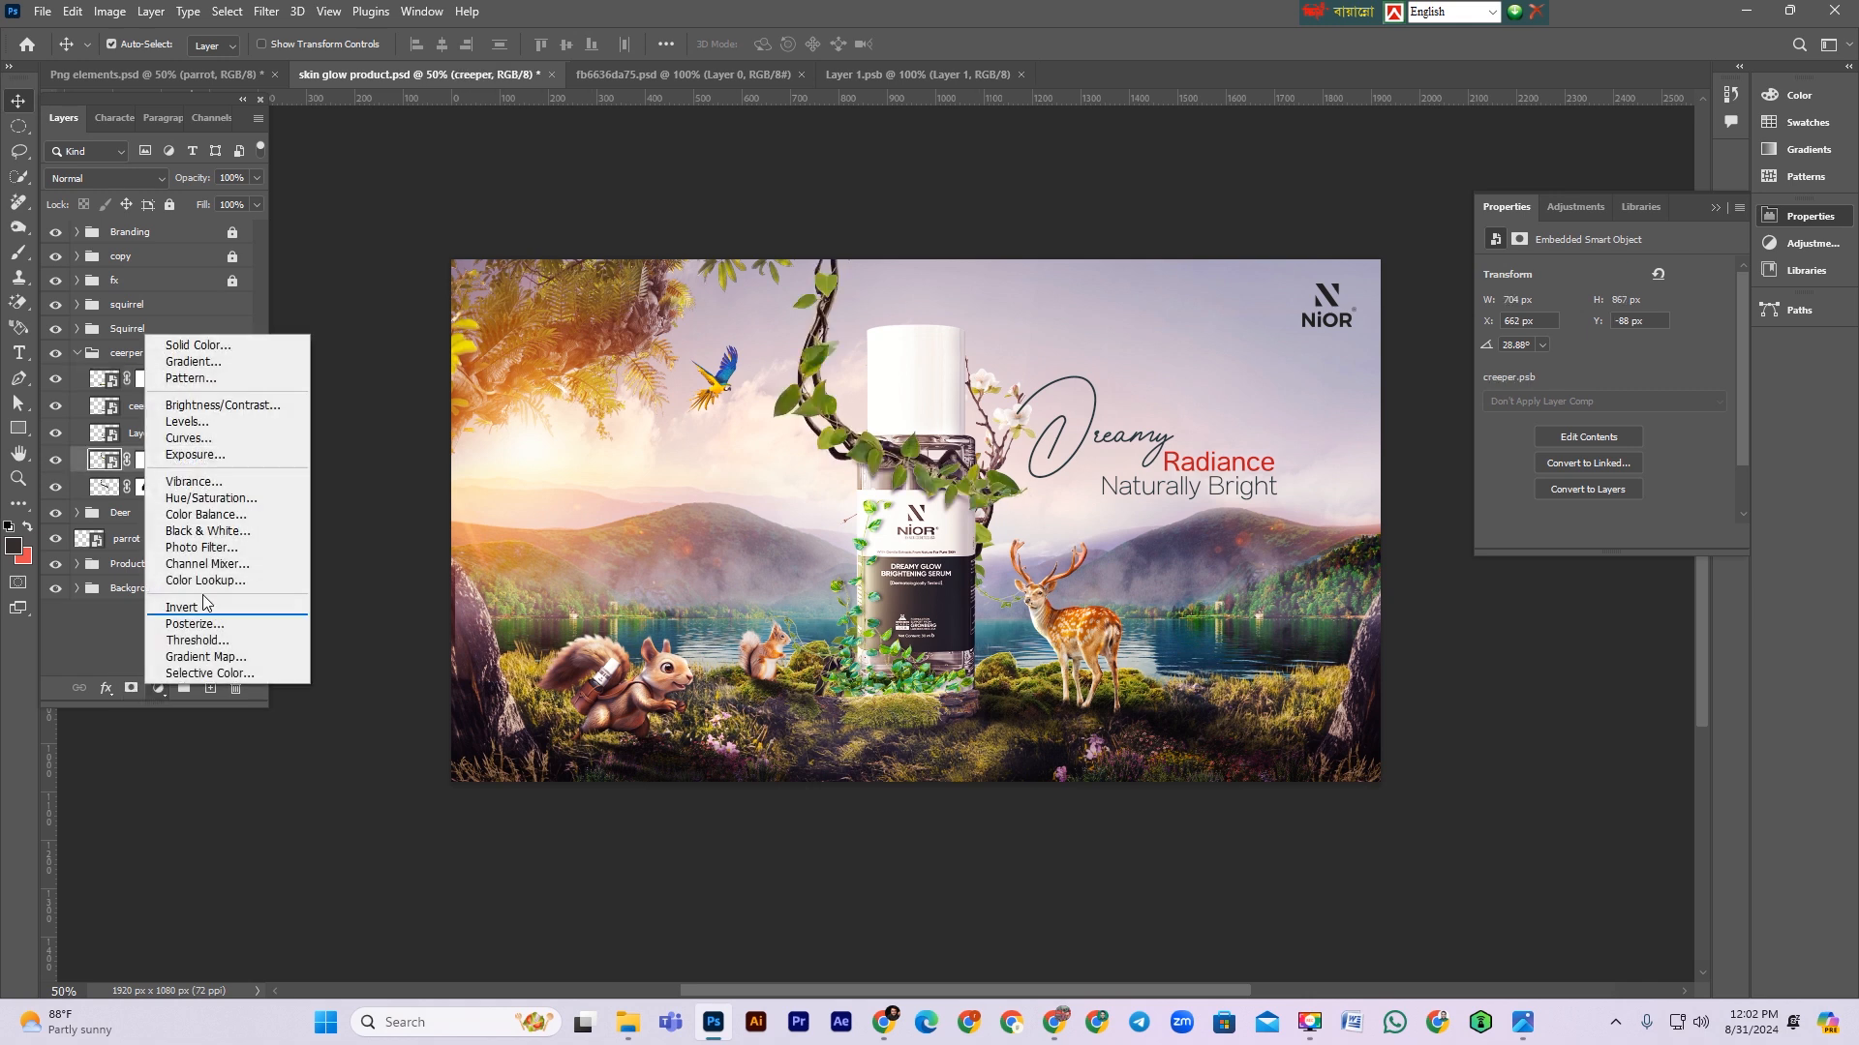
click(211, 498)
click(1605, 538)
click(1595, 449)
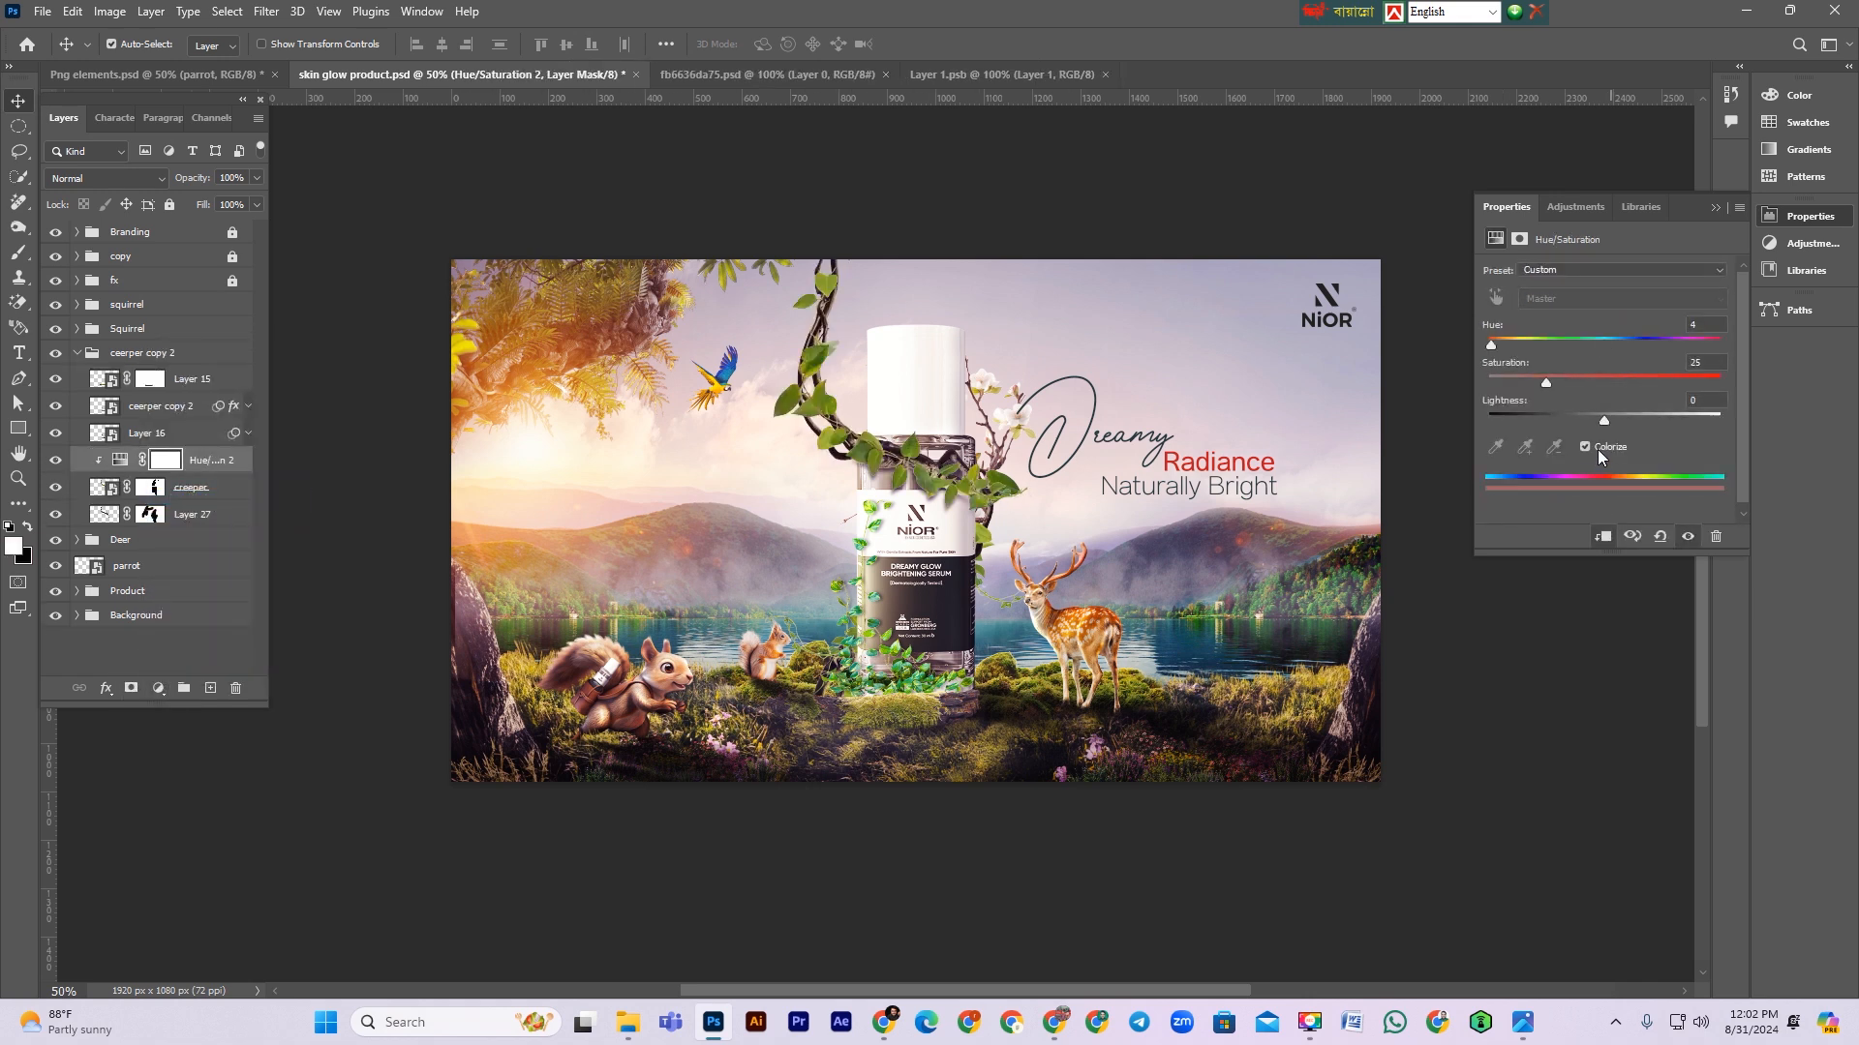
Step: Set the colorize Hue to 41, Saturation to 54 and Lightness to +14
click(1518, 341)
drag(1555, 384, 1622, 381)
mouse_move(1516, 350)
mouse_down()
mouse_move(1574, 348)
mouse_move(1513, 348)
mouse_up()
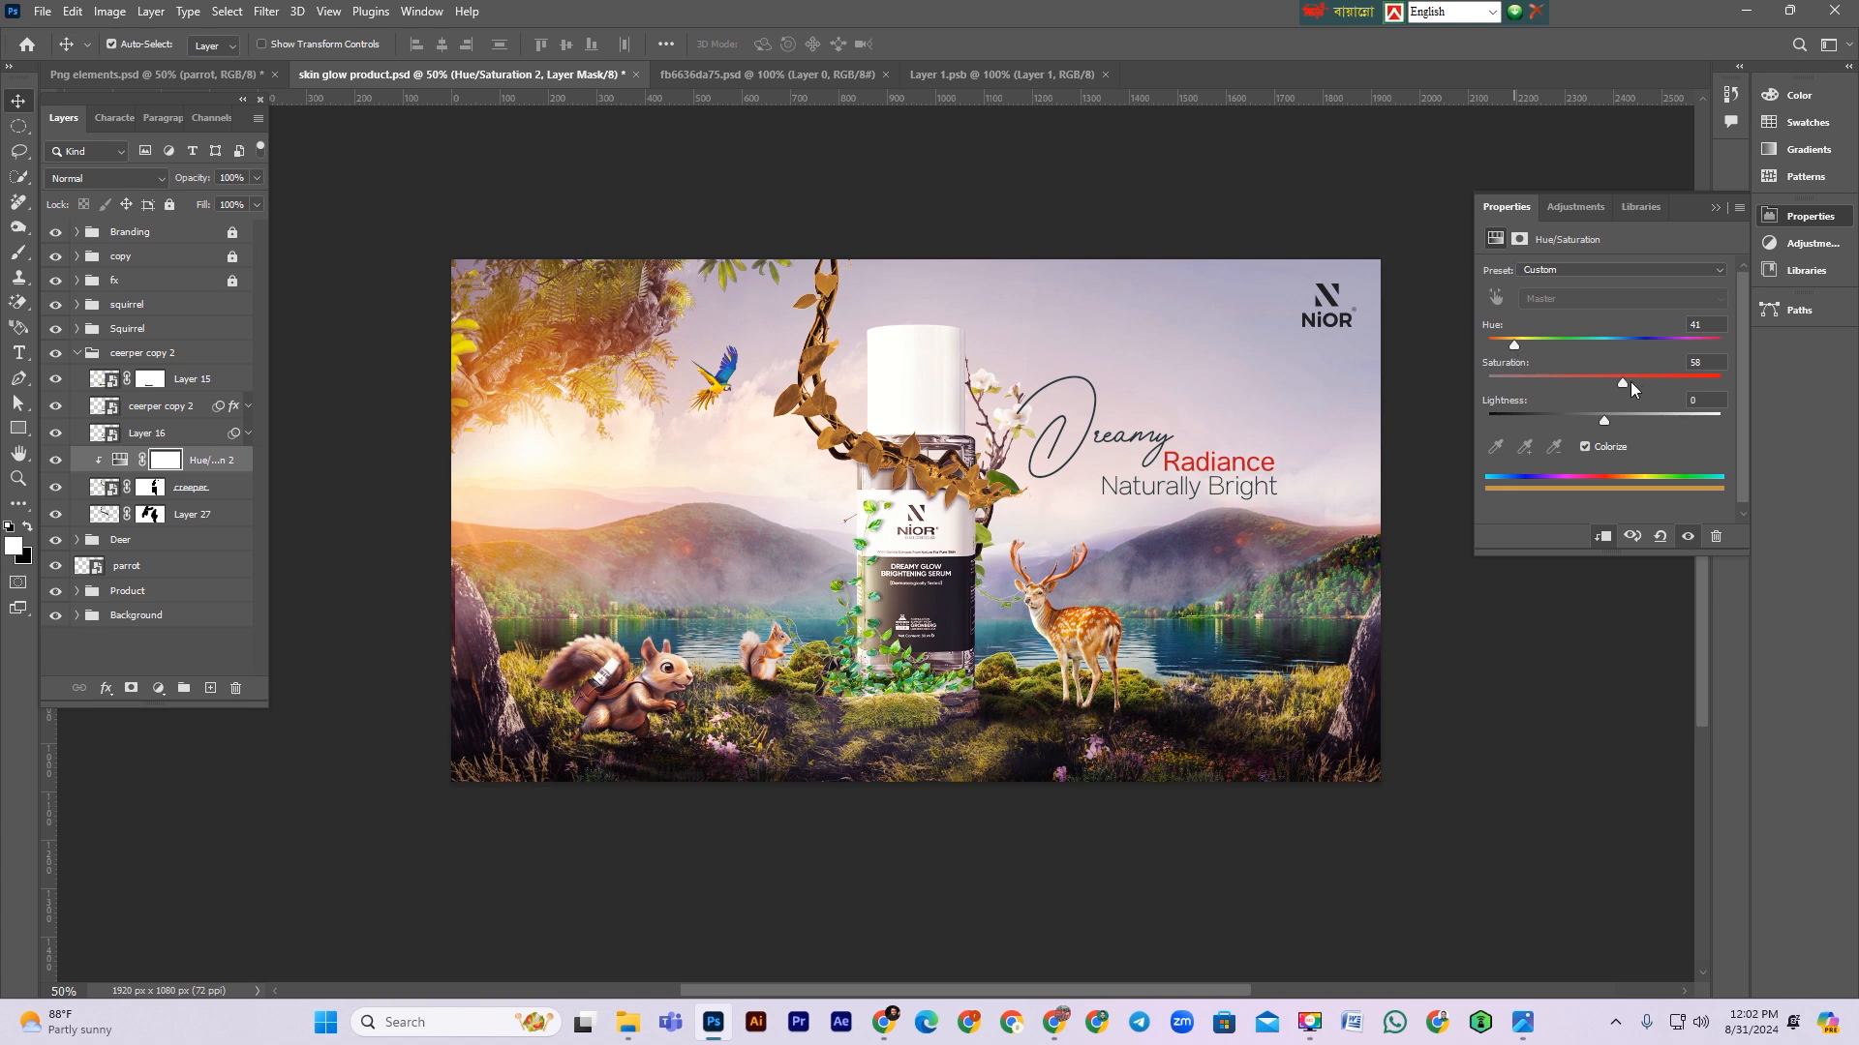
mouse_move(1604, 417)
mouse_down()
mouse_move(1629, 420)
mouse_move(1588, 420)
mouse_move(1636, 428)
mouse_move(1621, 428)
mouse_up()
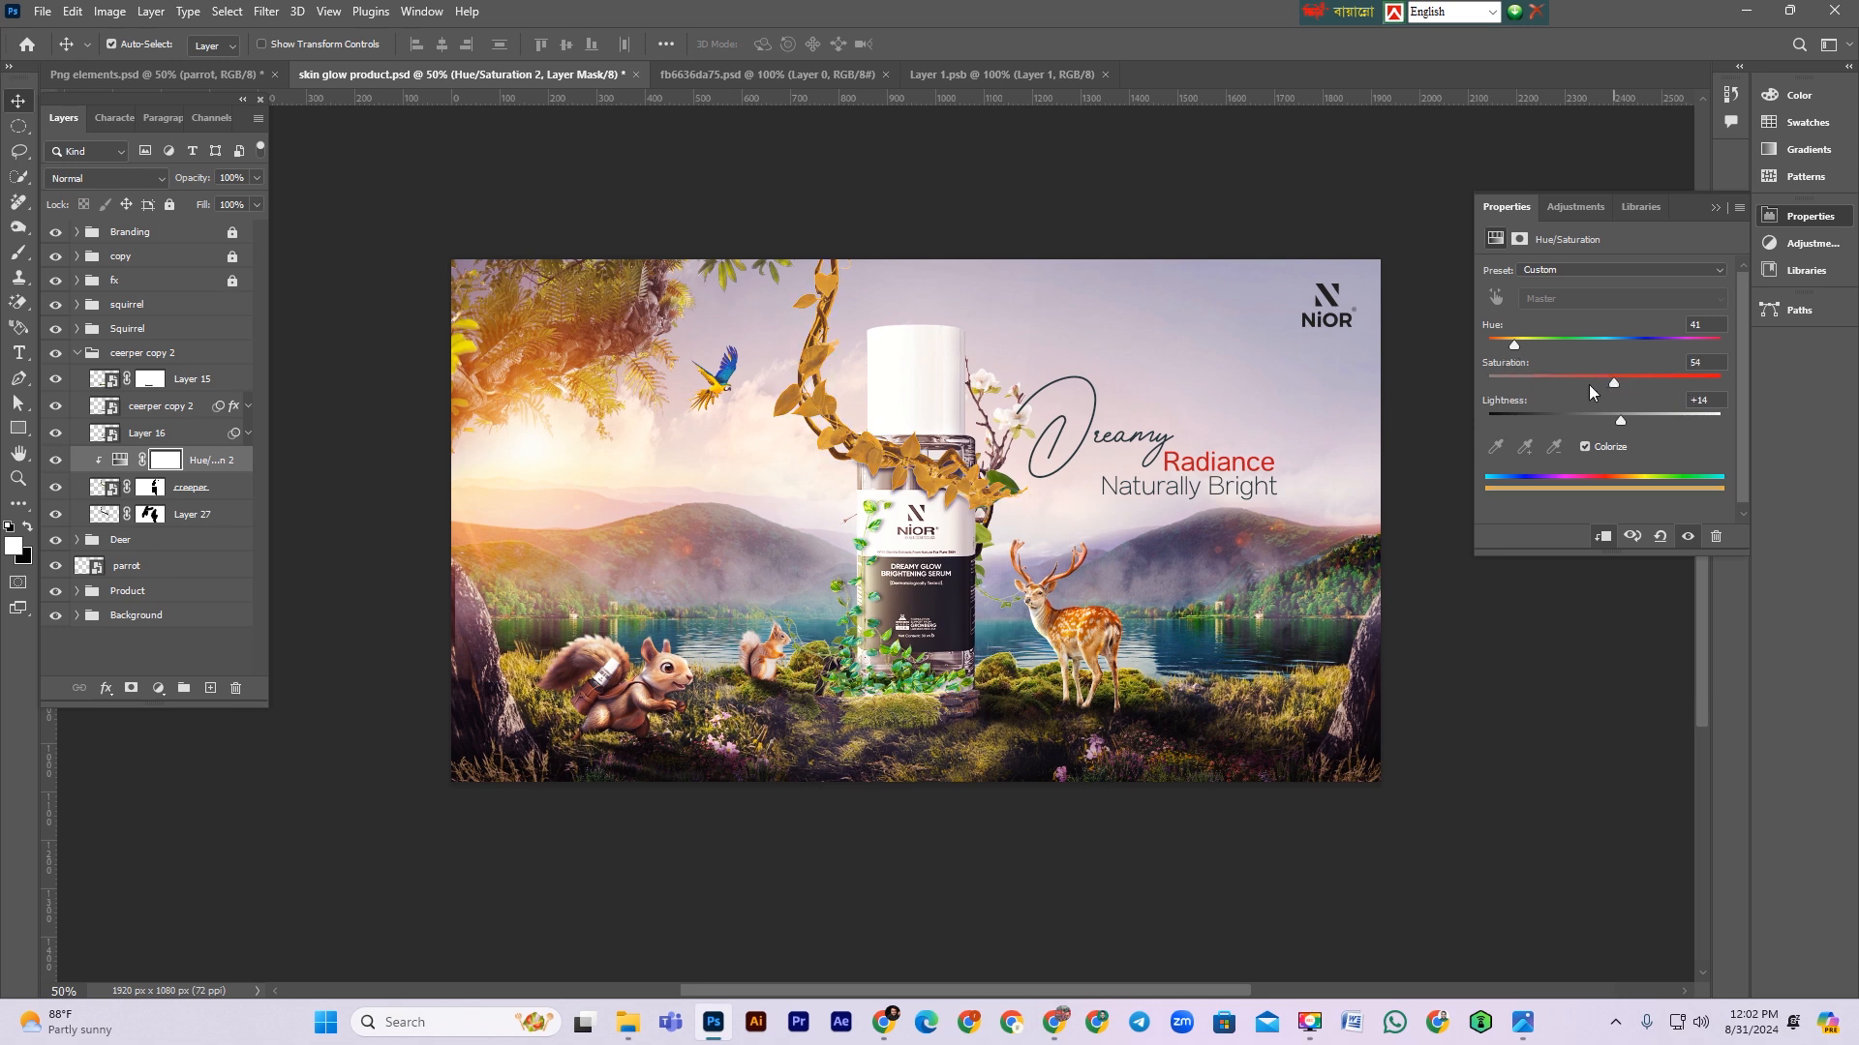
Step: Invert the Hue/Saturation mask and paint it back in over the upper vine left of the bottle
click(169, 467)
key(ctrl+i)
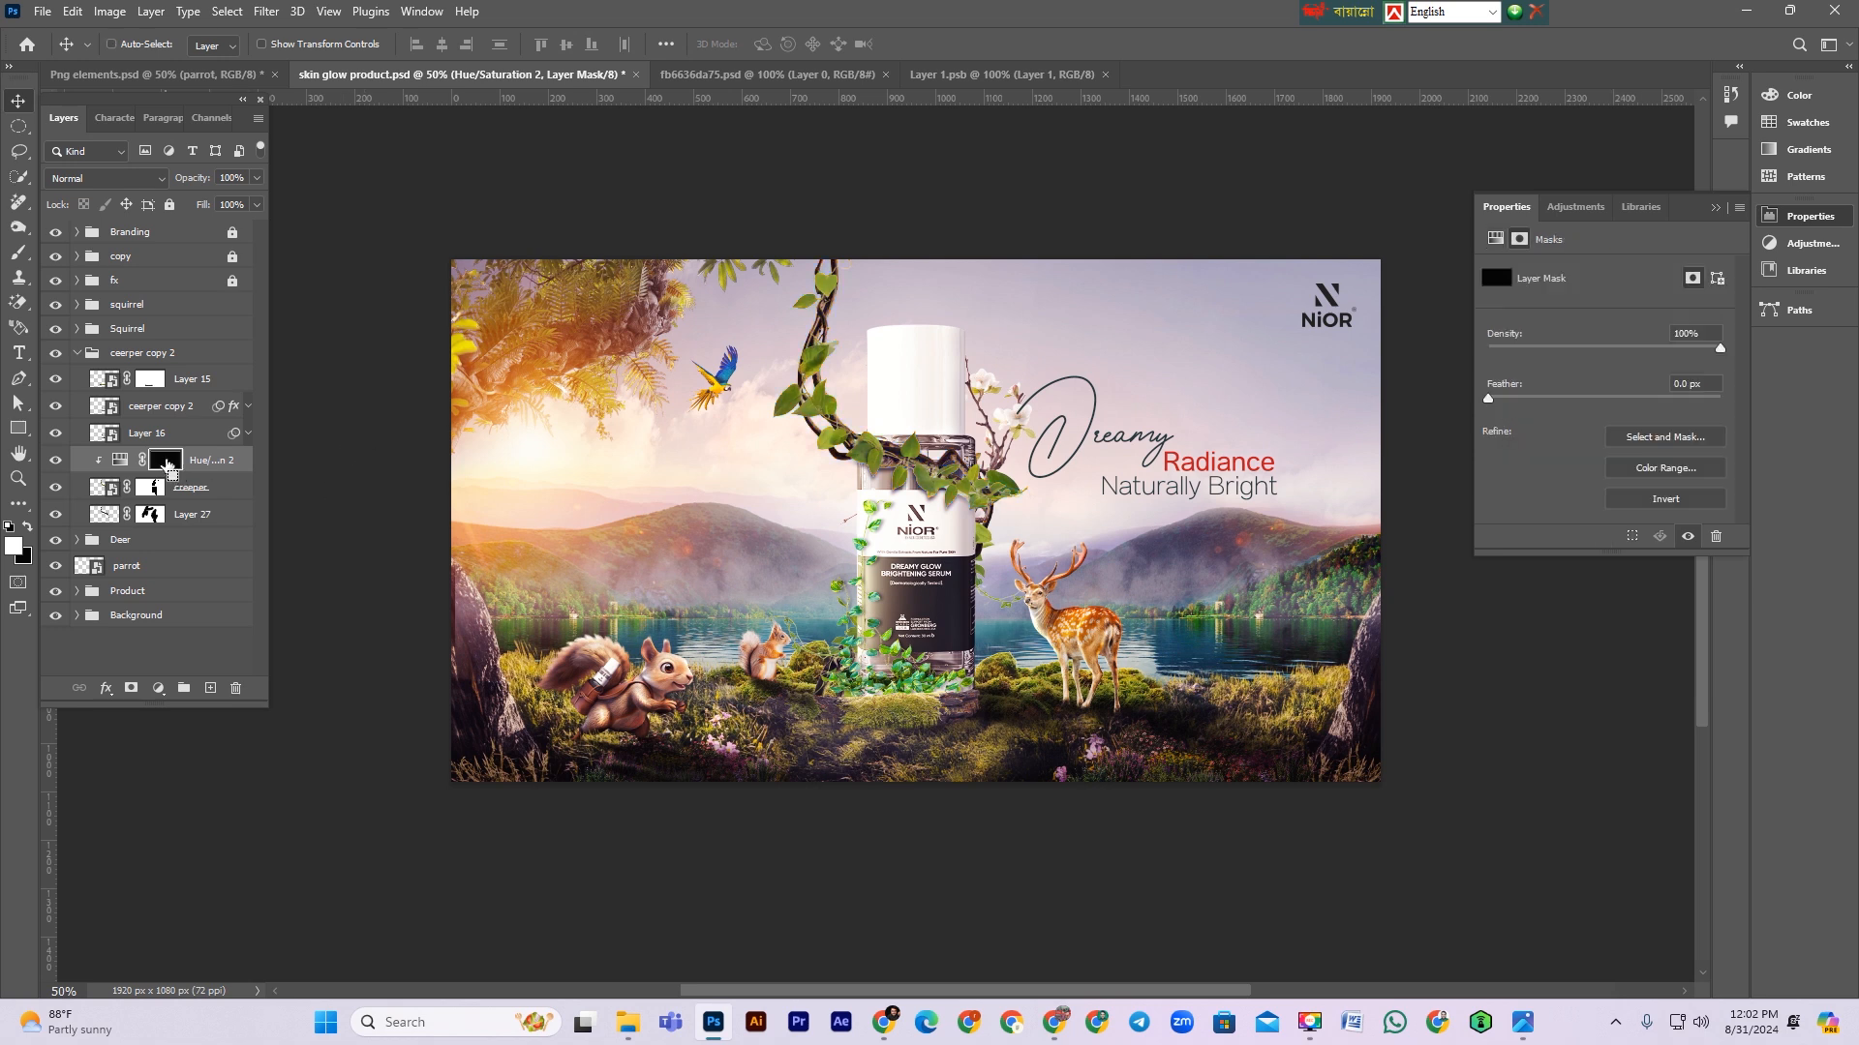
click(19, 254)
mouse_move(749, 421)
mouse_down()
mouse_move(762, 351)
mouse_move(730, 454)
mouse_move(771, 538)
mouse_move(821, 481)
mouse_move(770, 308)
mouse_move(784, 329)
mouse_move(789, 291)
mouse_move(772, 298)
mouse_up()
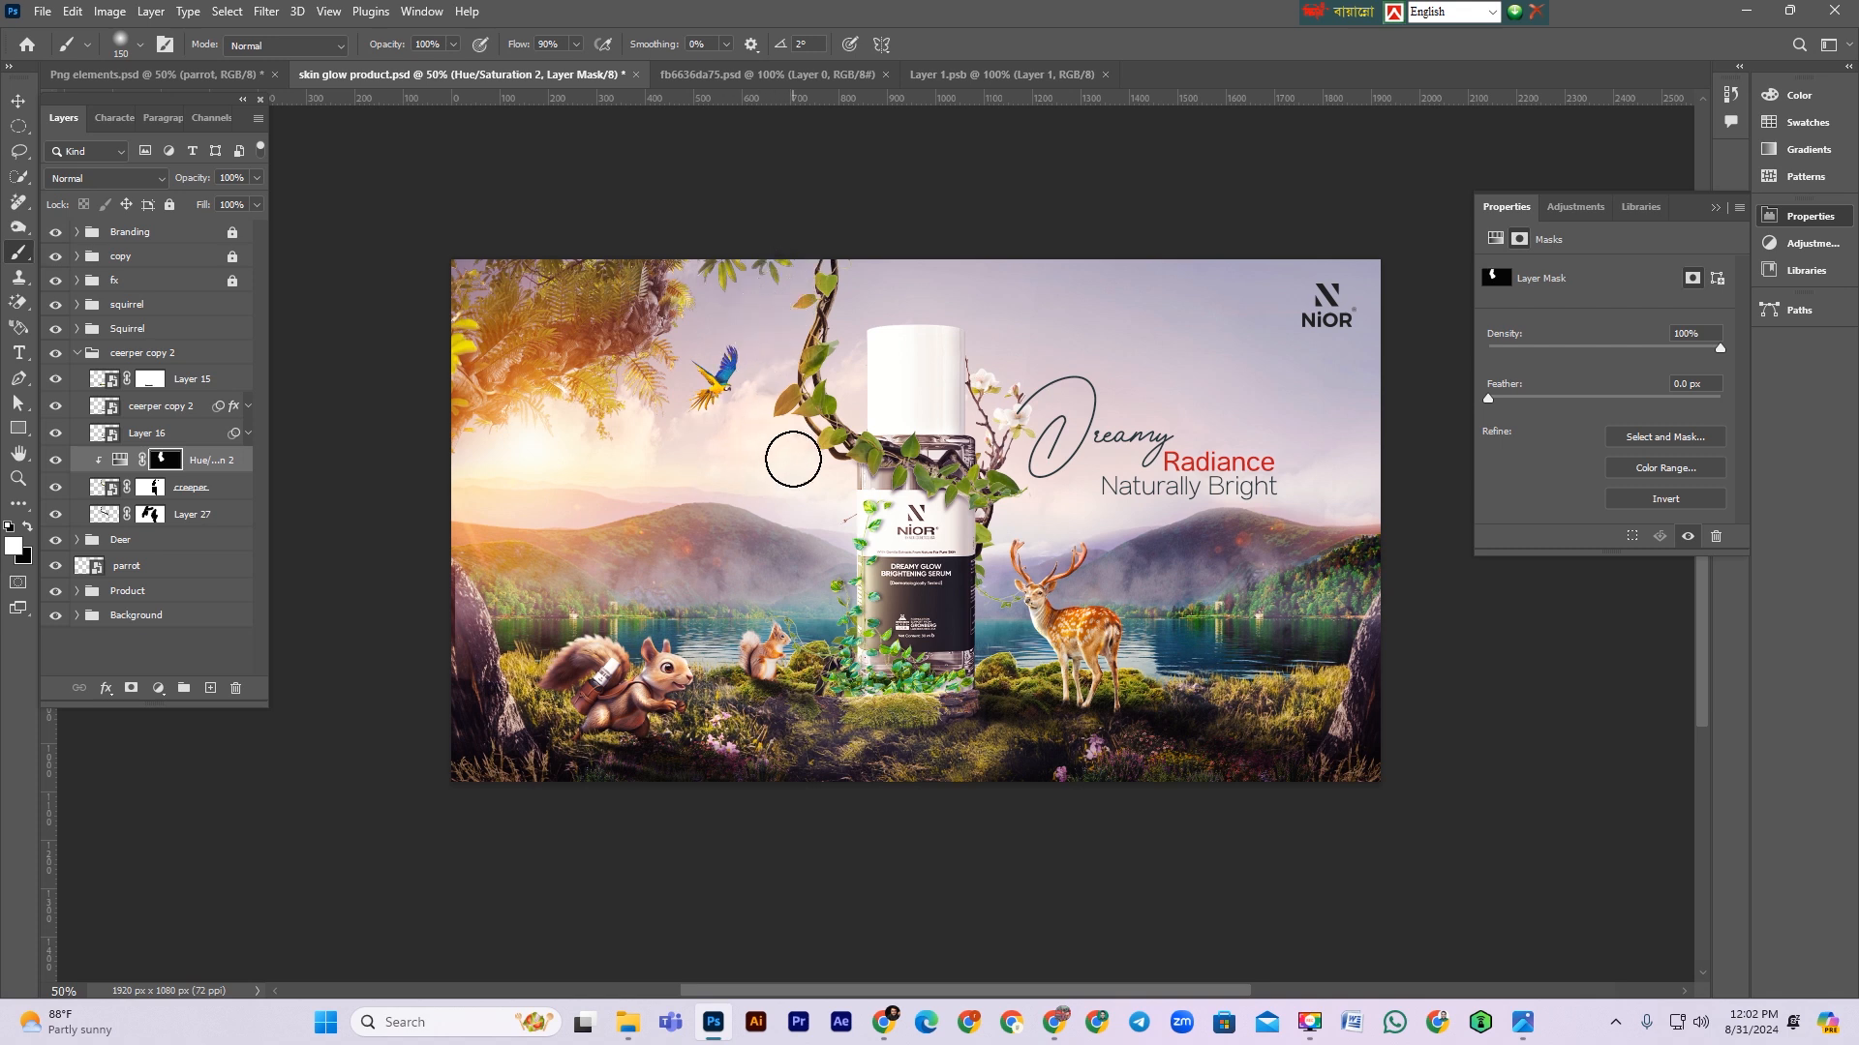
Step: Set the Hue/Saturation layer's opacity to 70%
click(211, 460)
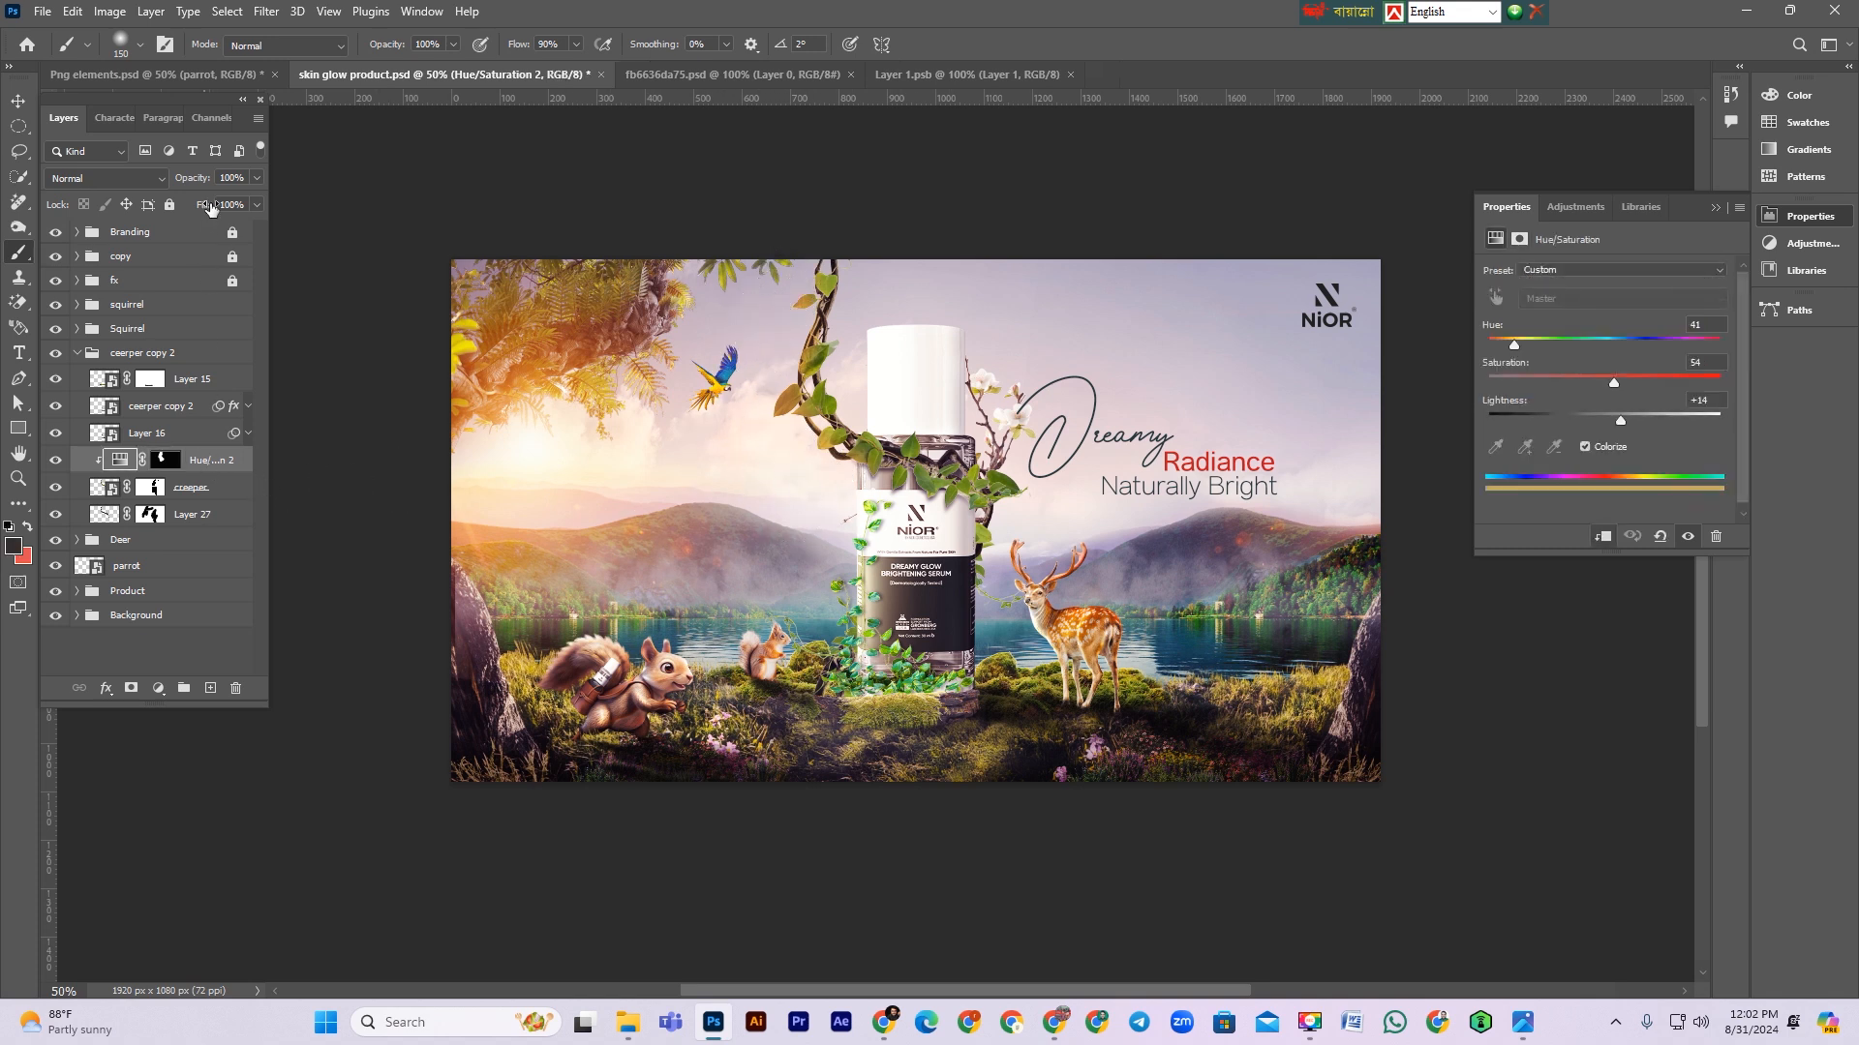
drag(206, 184, 175, 184)
ctrl+click(827, 486)
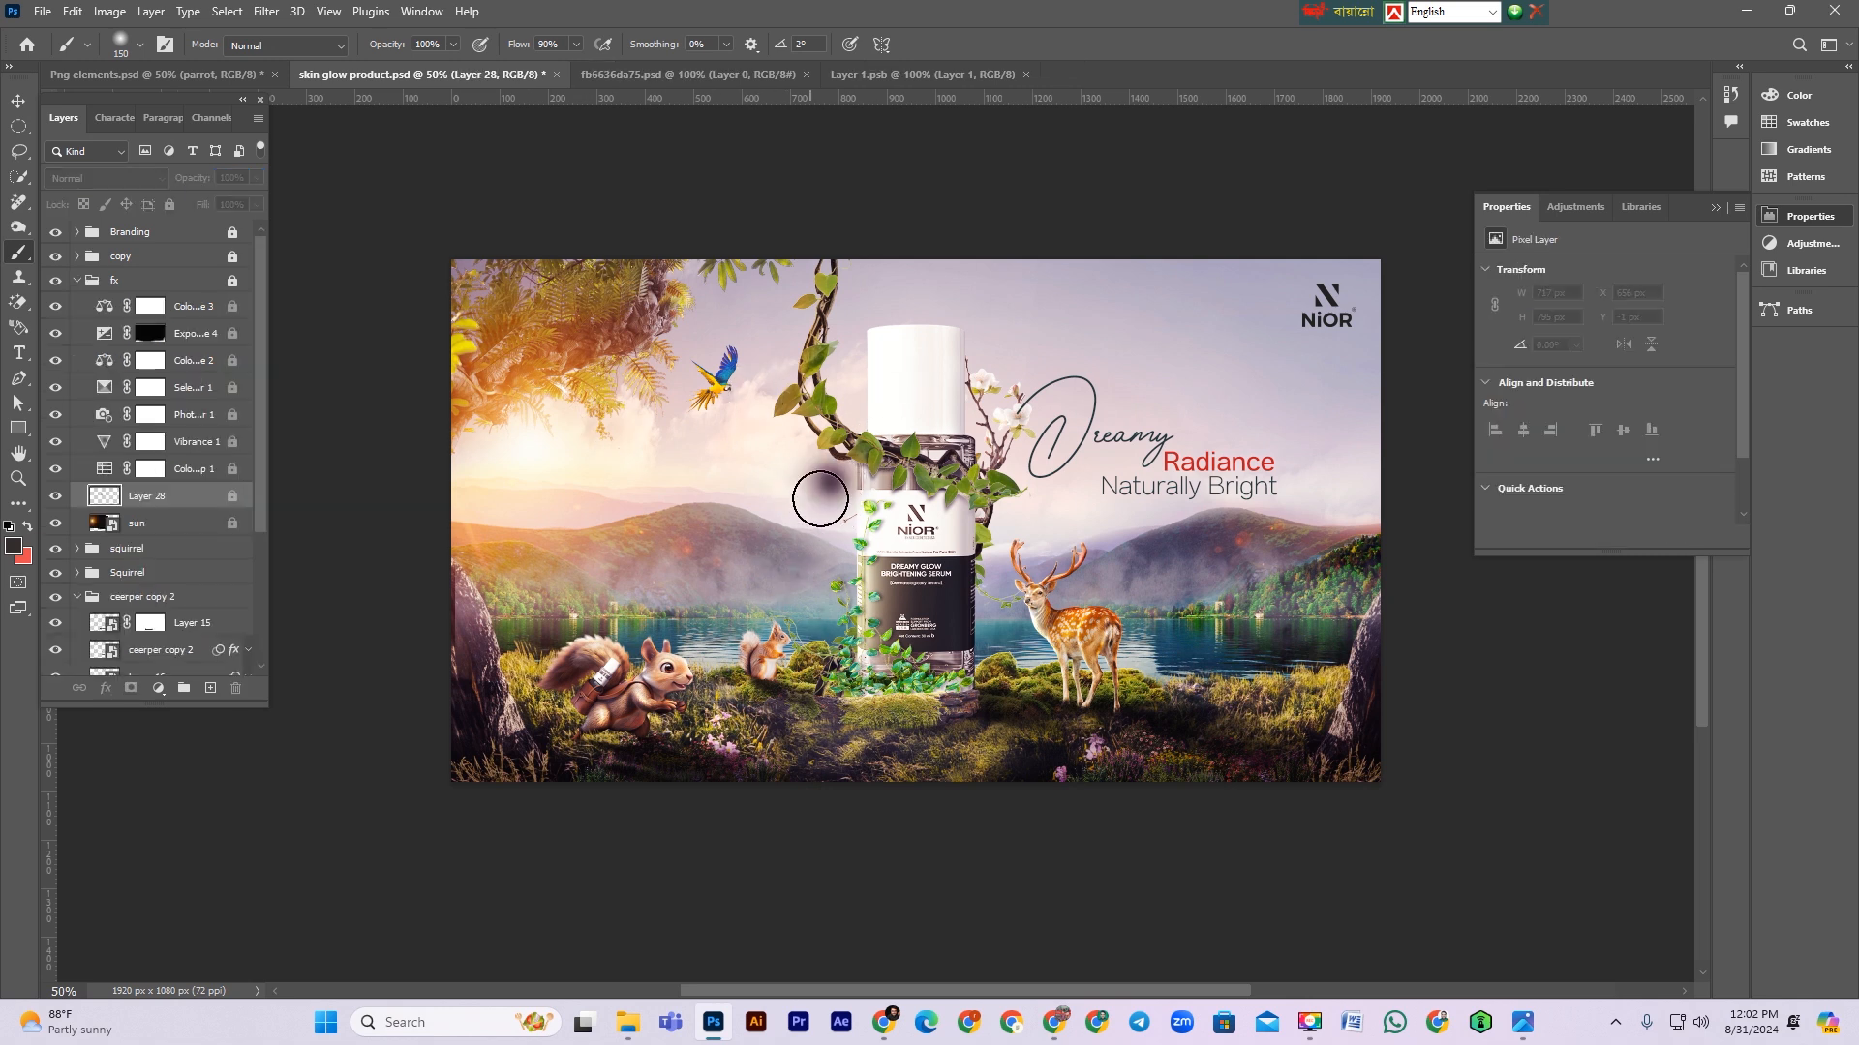
key(ctrl+z)
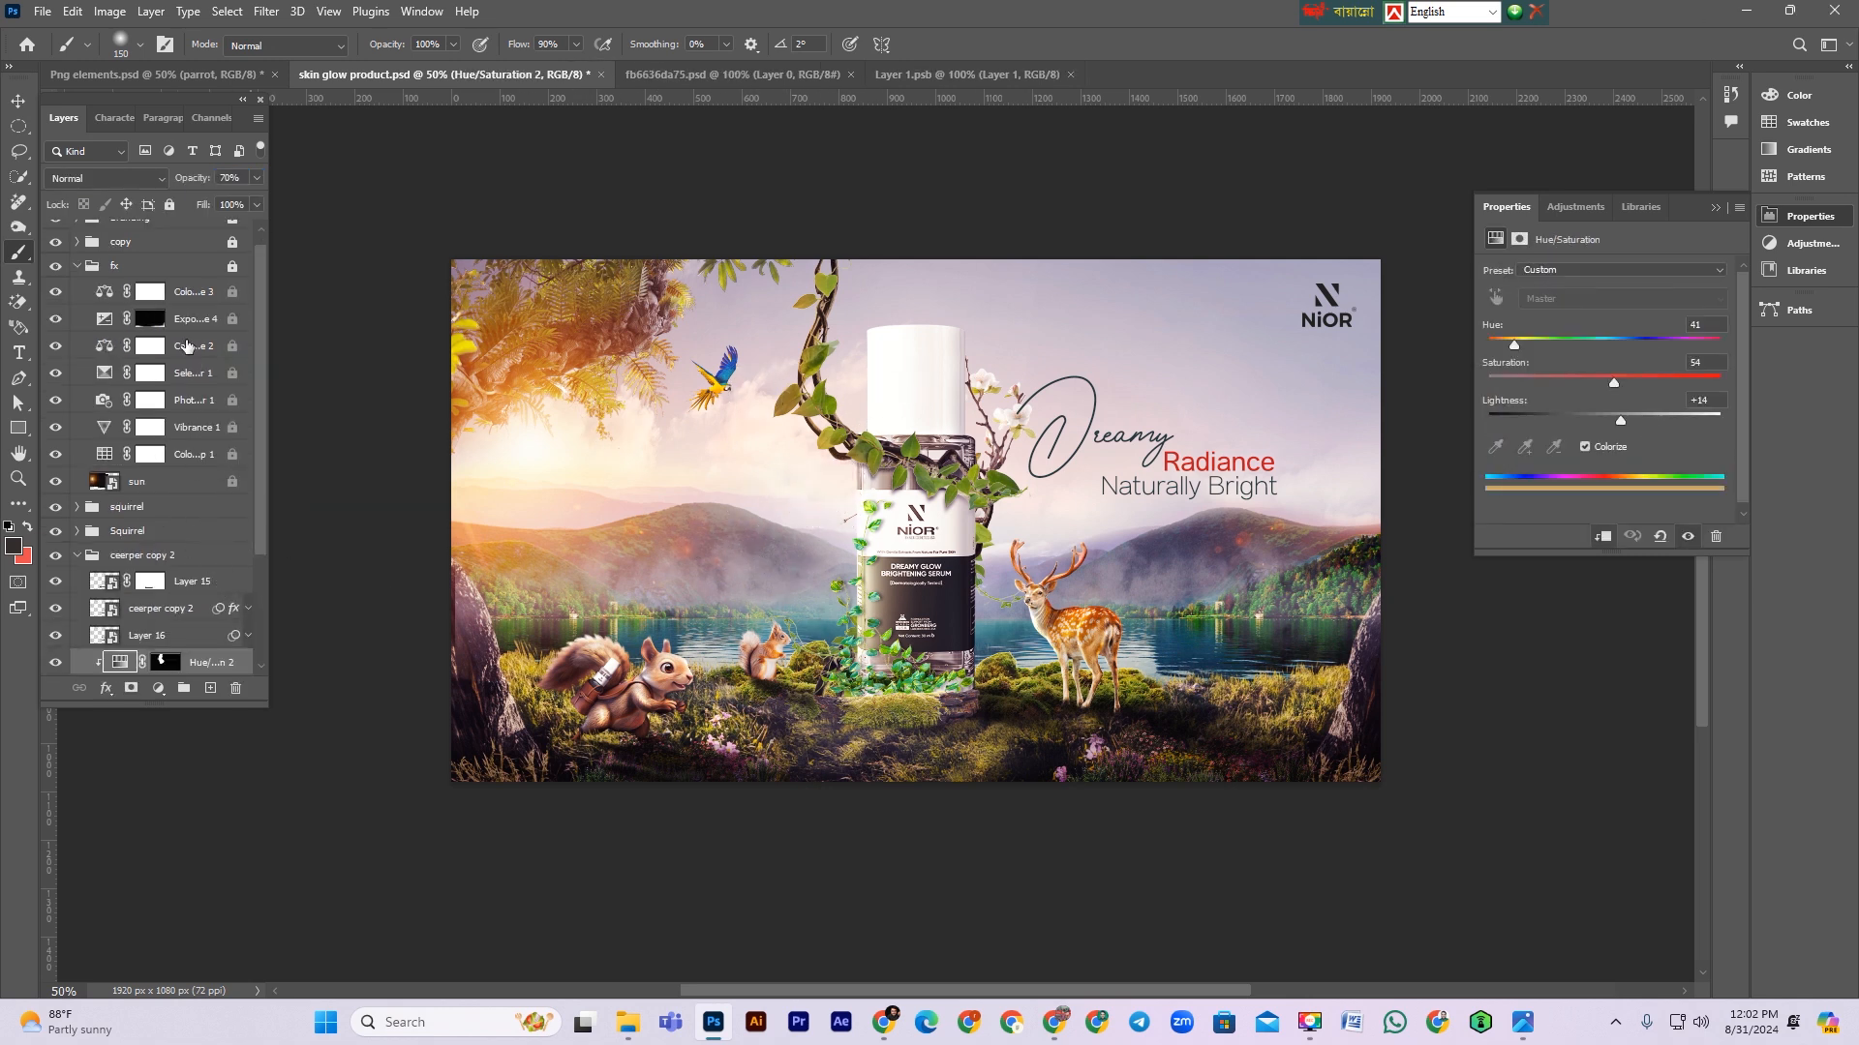
Step: Collapse the fx group and save the document
click(77, 267)
scroll(1055, 668, up, 1)
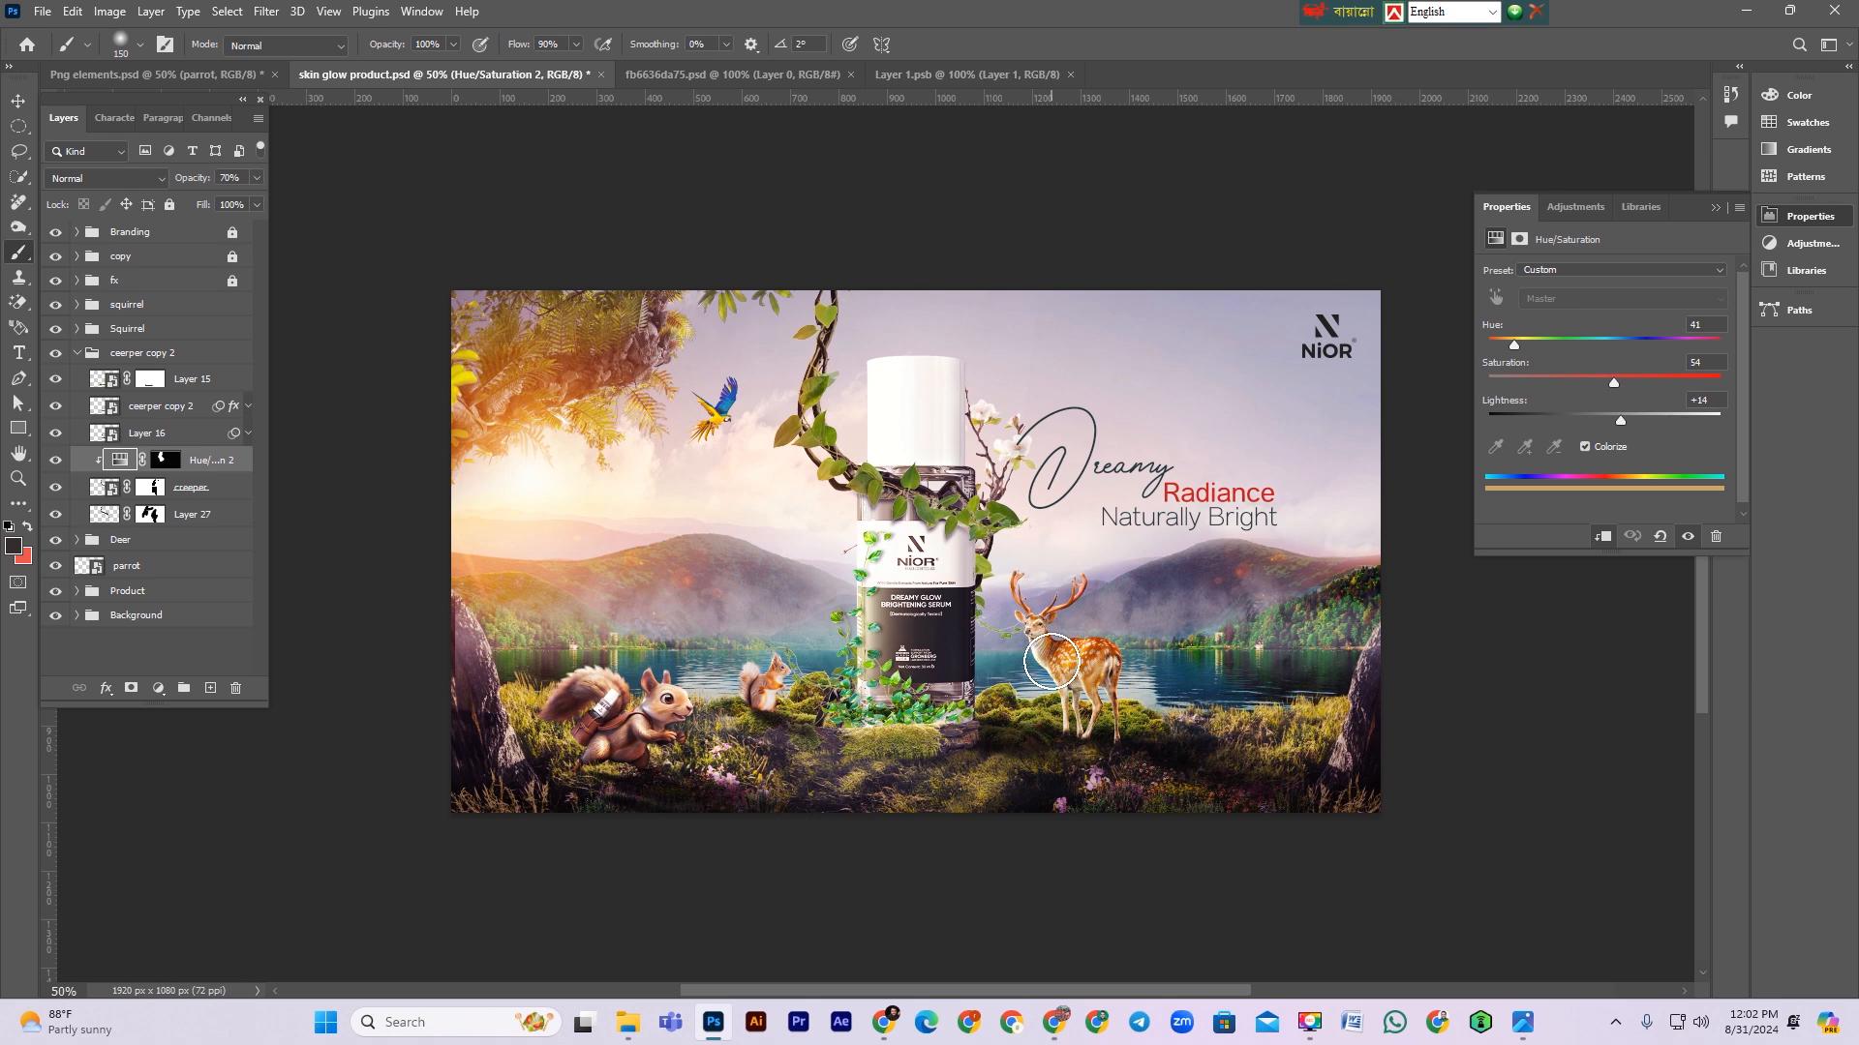
key(ctrl+minus)
key(ctrl+plus)
key(ctrl+s)
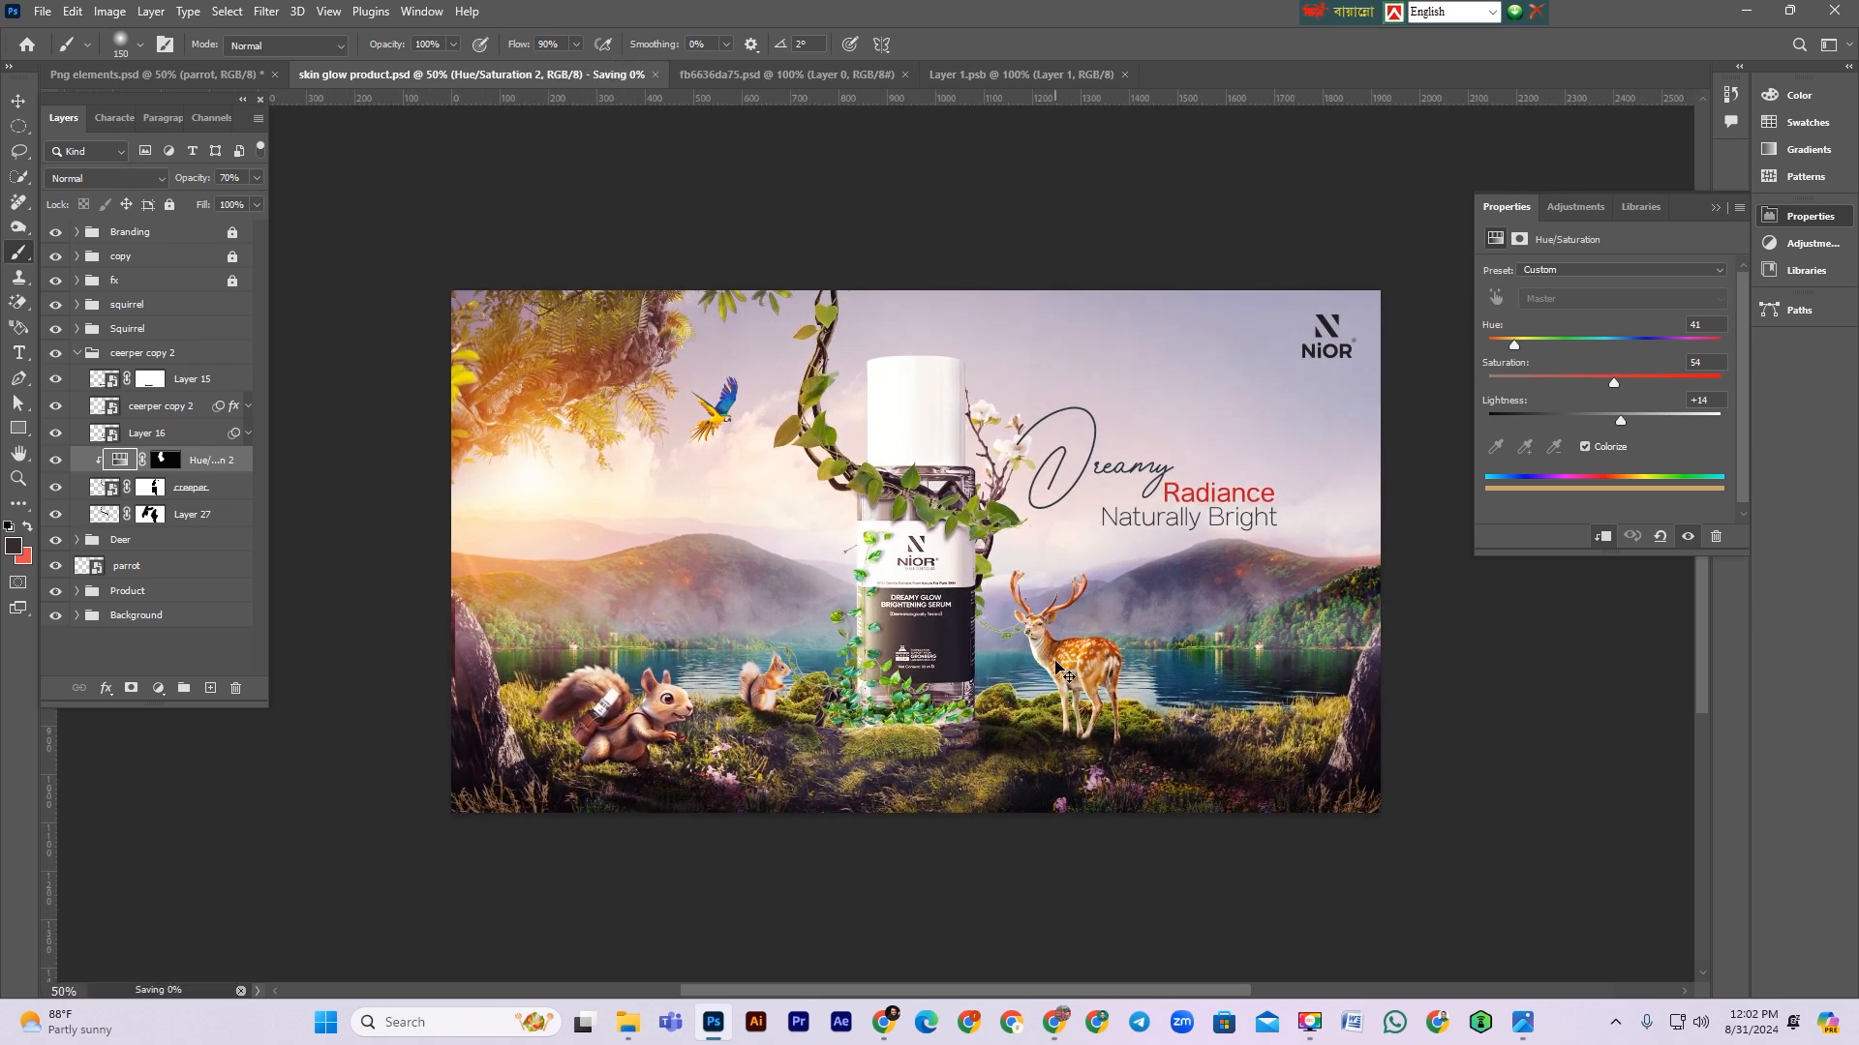
Step: Create a new empty layer above Color Balance 3 inside the fx group
click(77, 354)
click(94, 460)
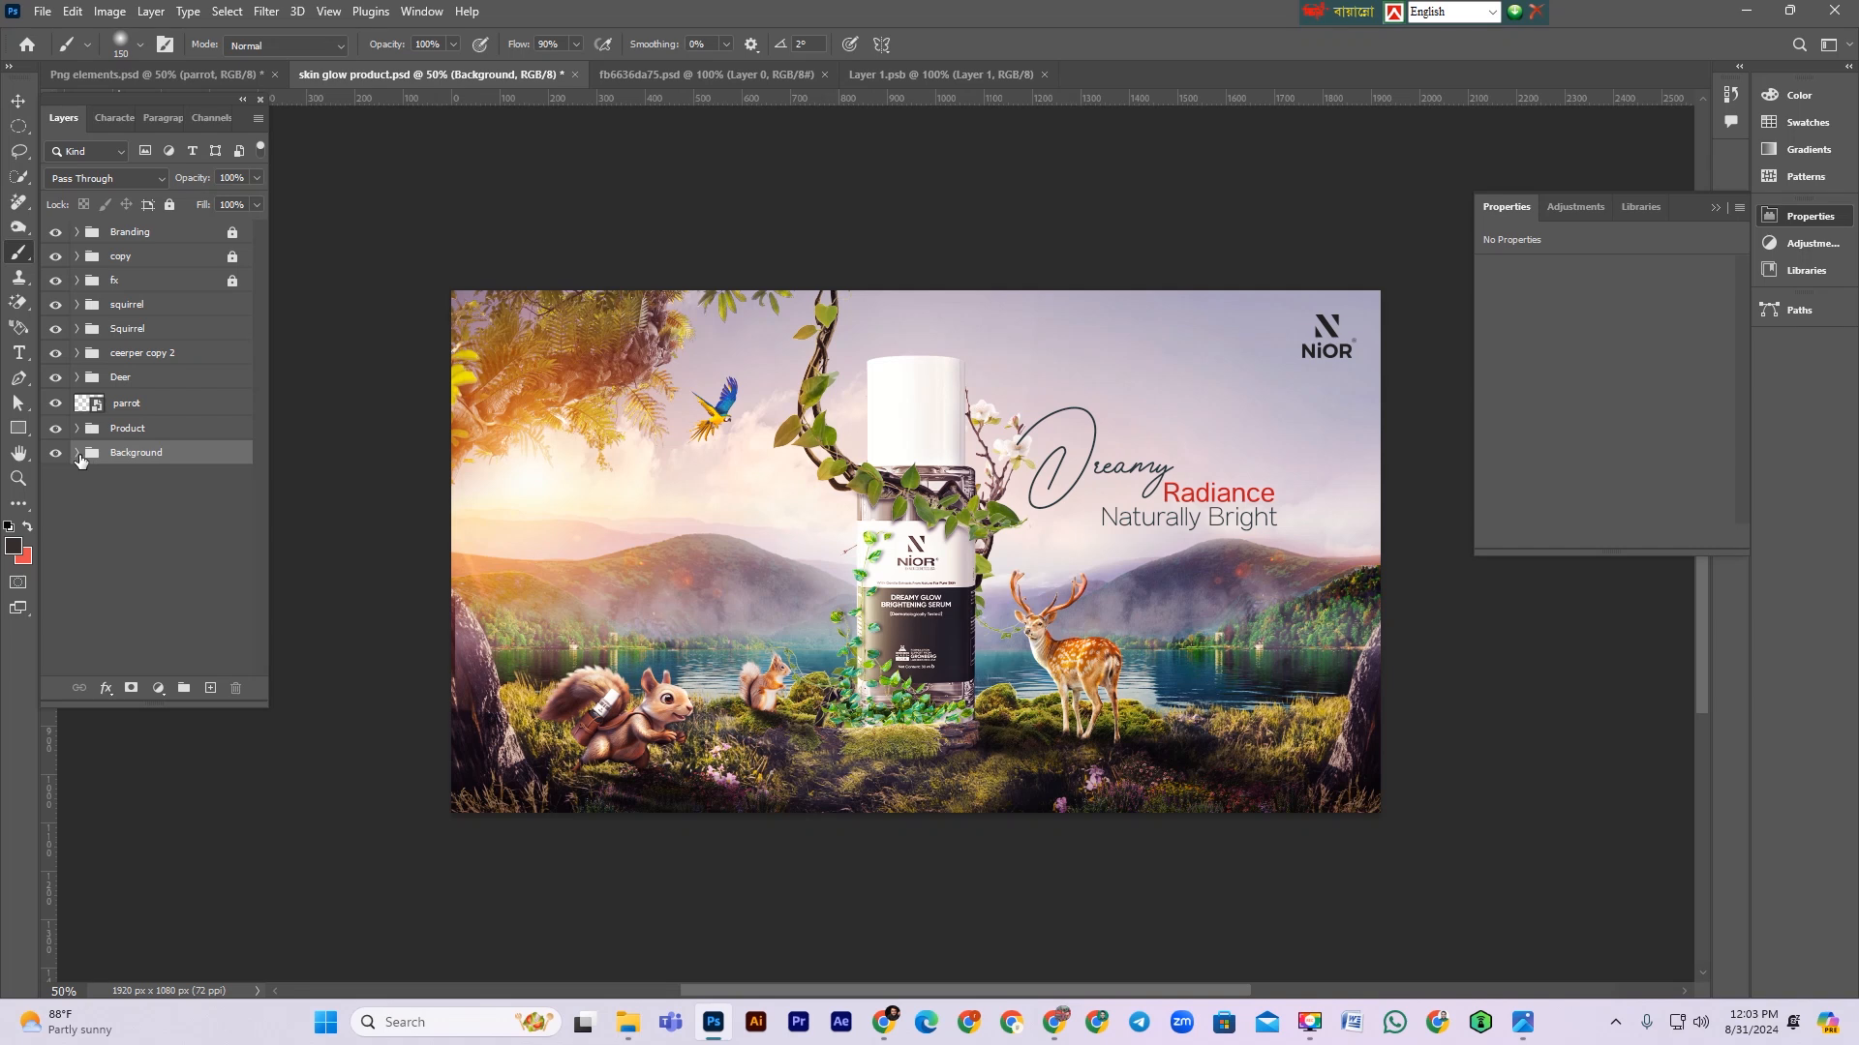
click(77, 454)
click(77, 454)
click(146, 290)
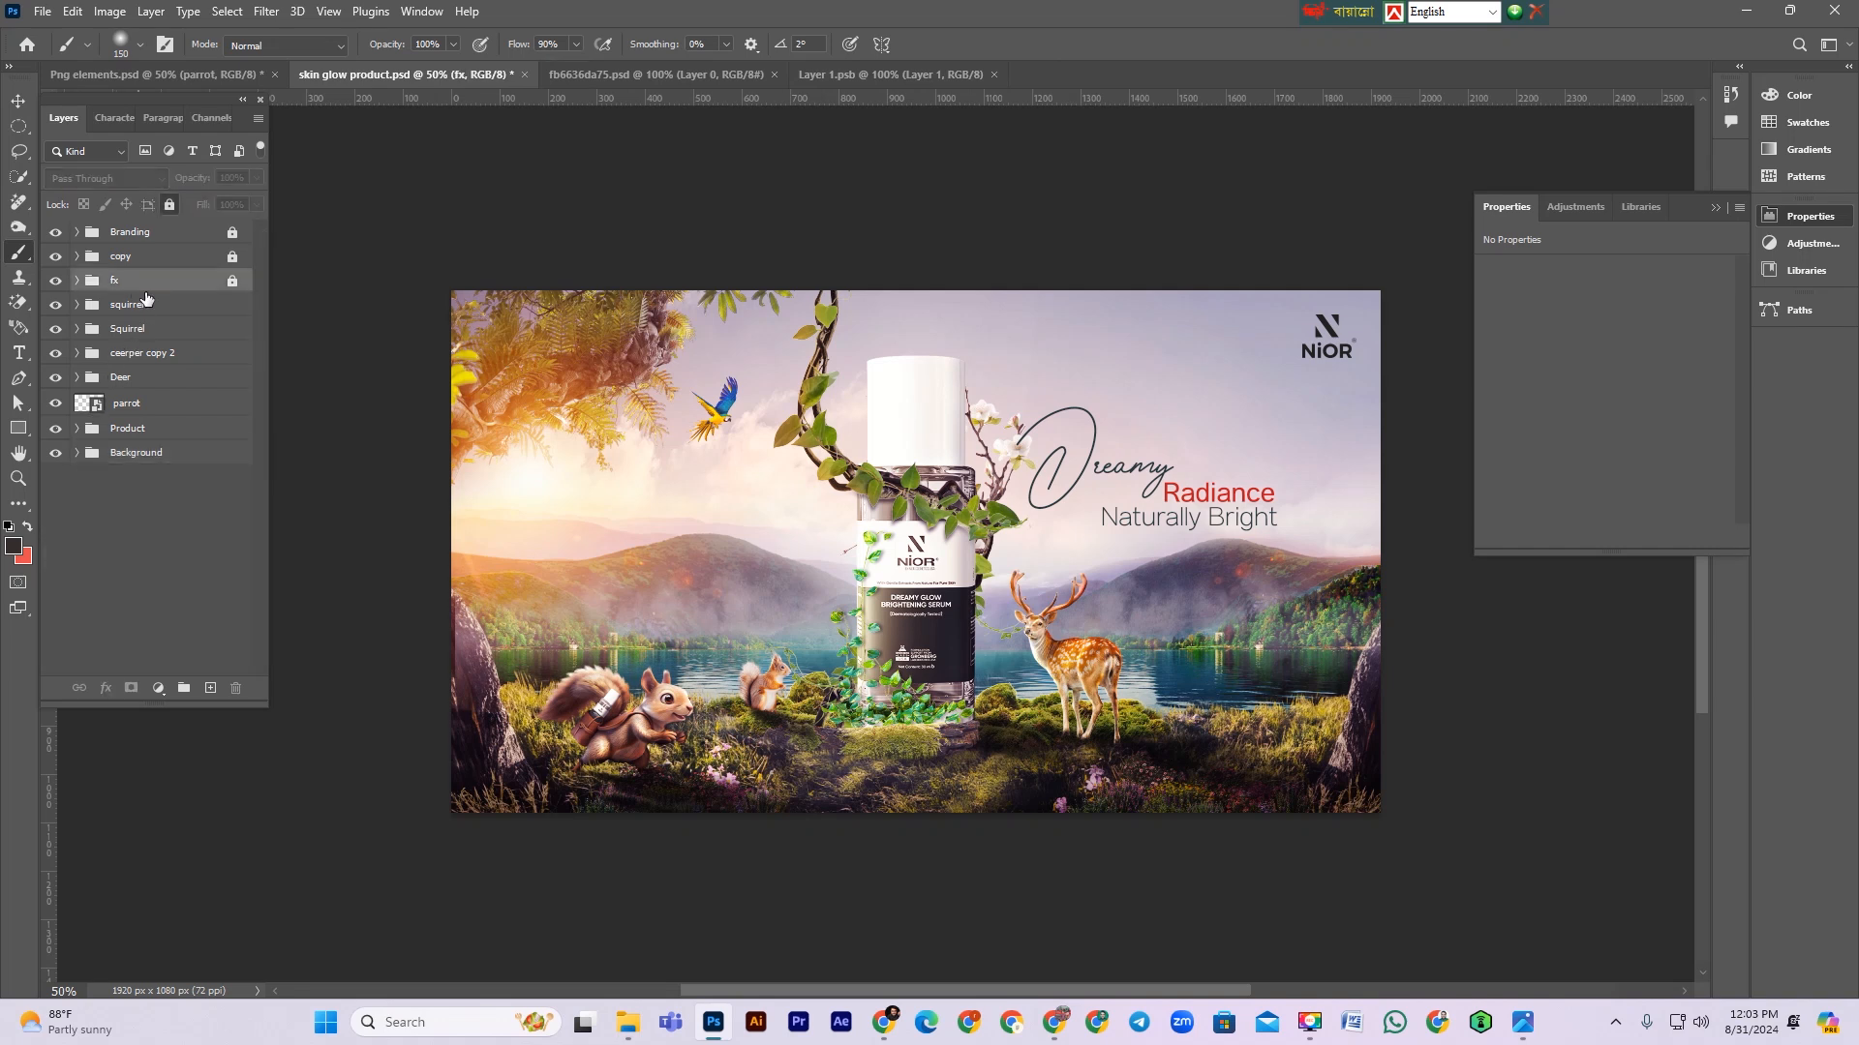
click(232, 284)
click(77, 282)
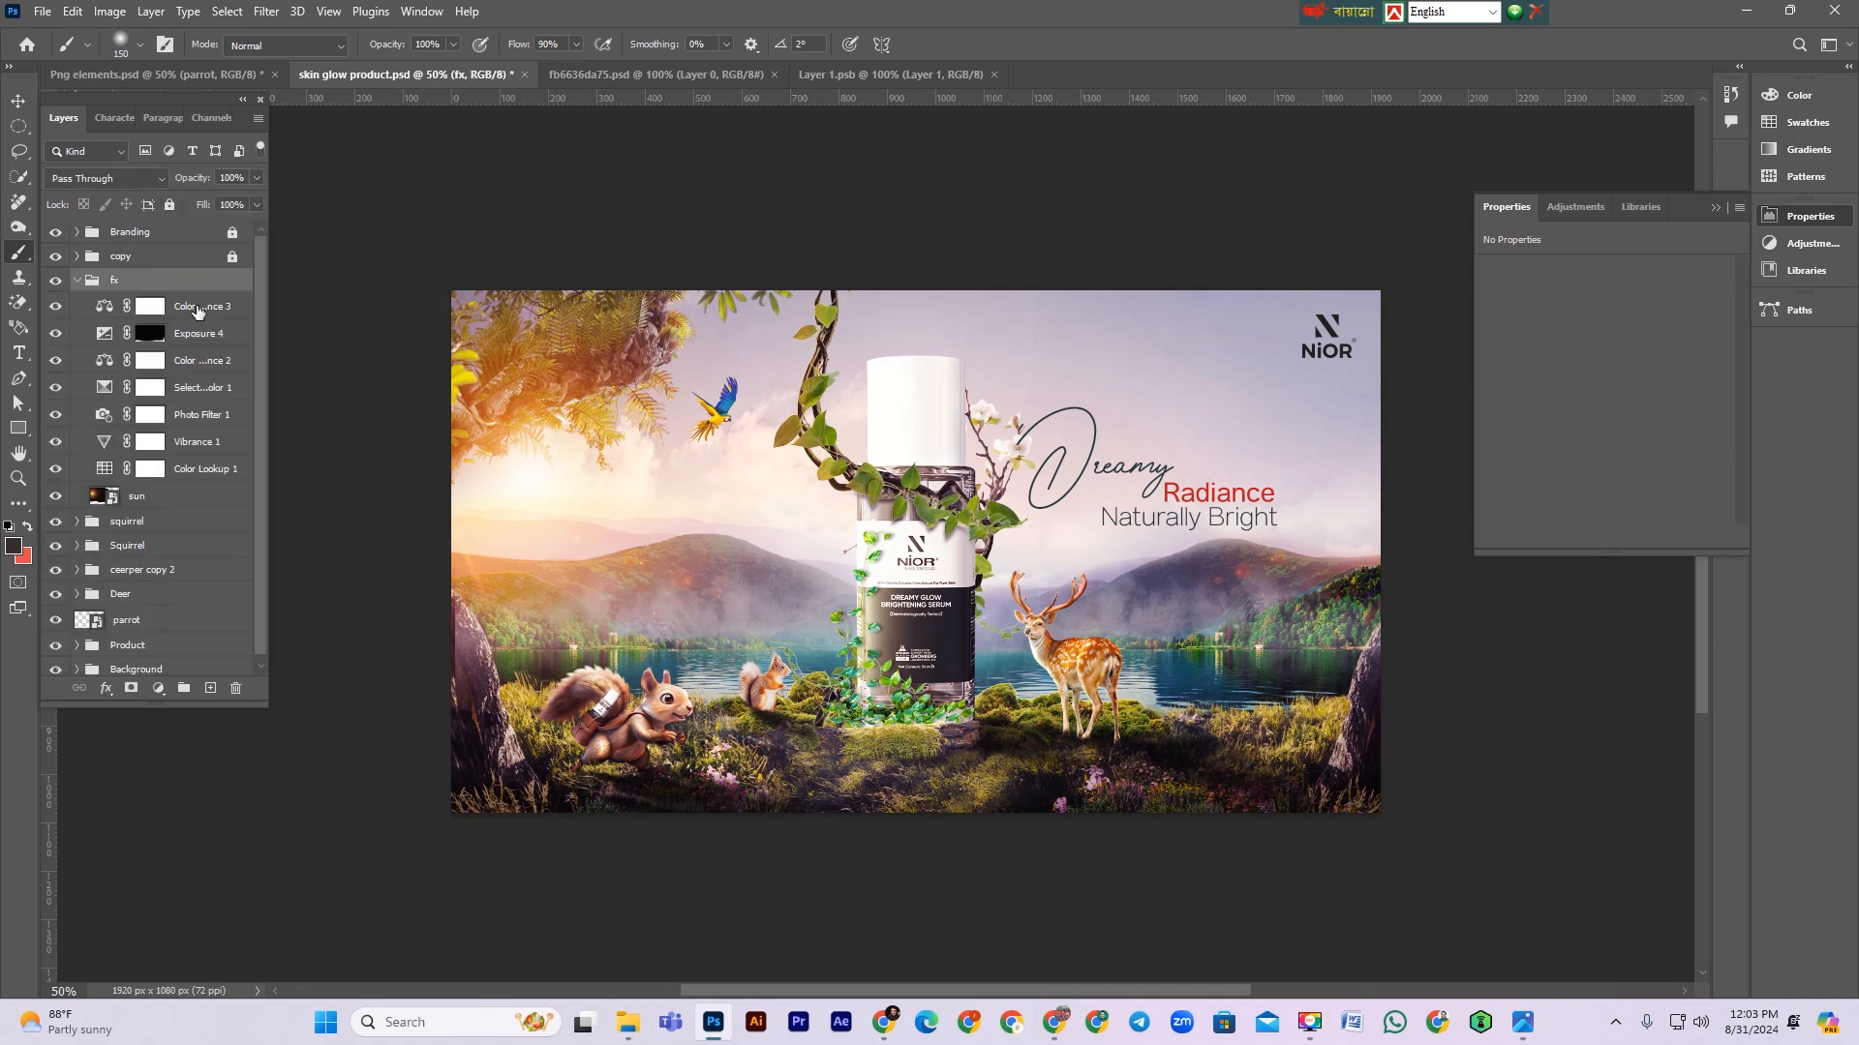
click(198, 306)
click(208, 691)
Step: Set the foreground color to a light purple
click(13, 547)
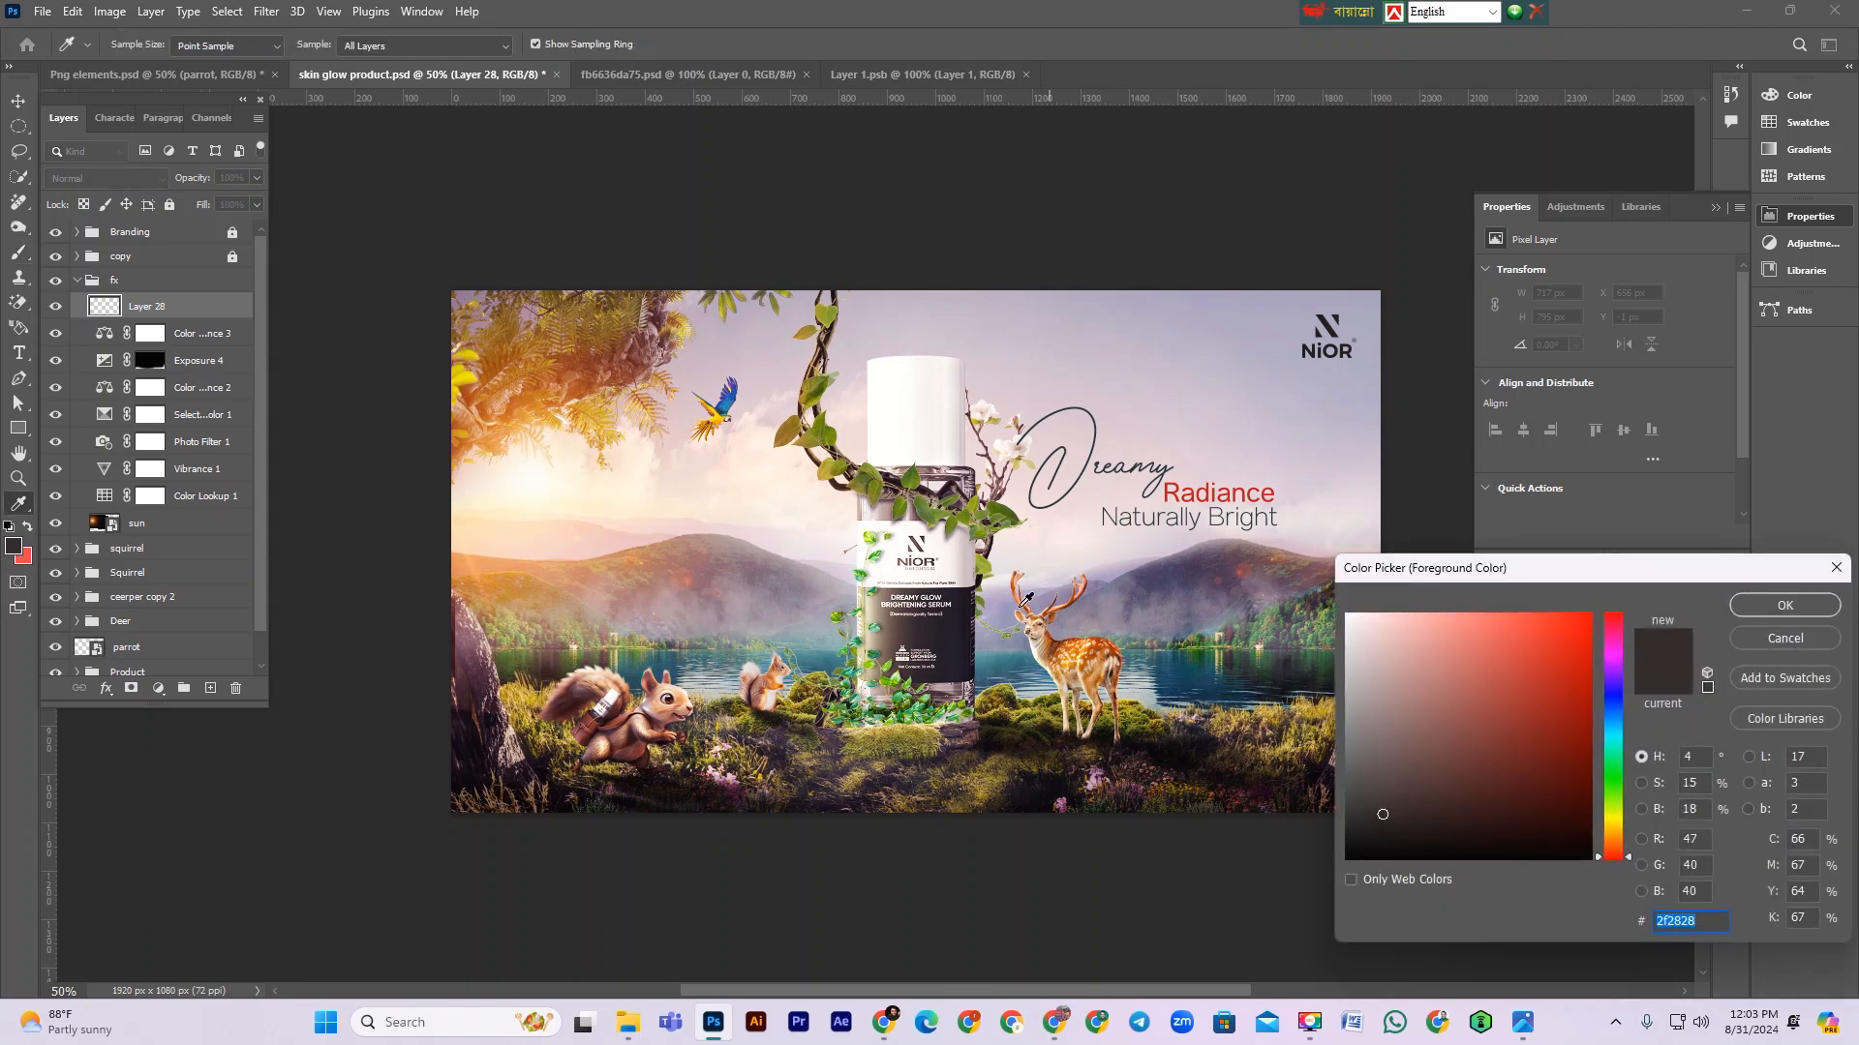
click(1126, 567)
click(1467, 652)
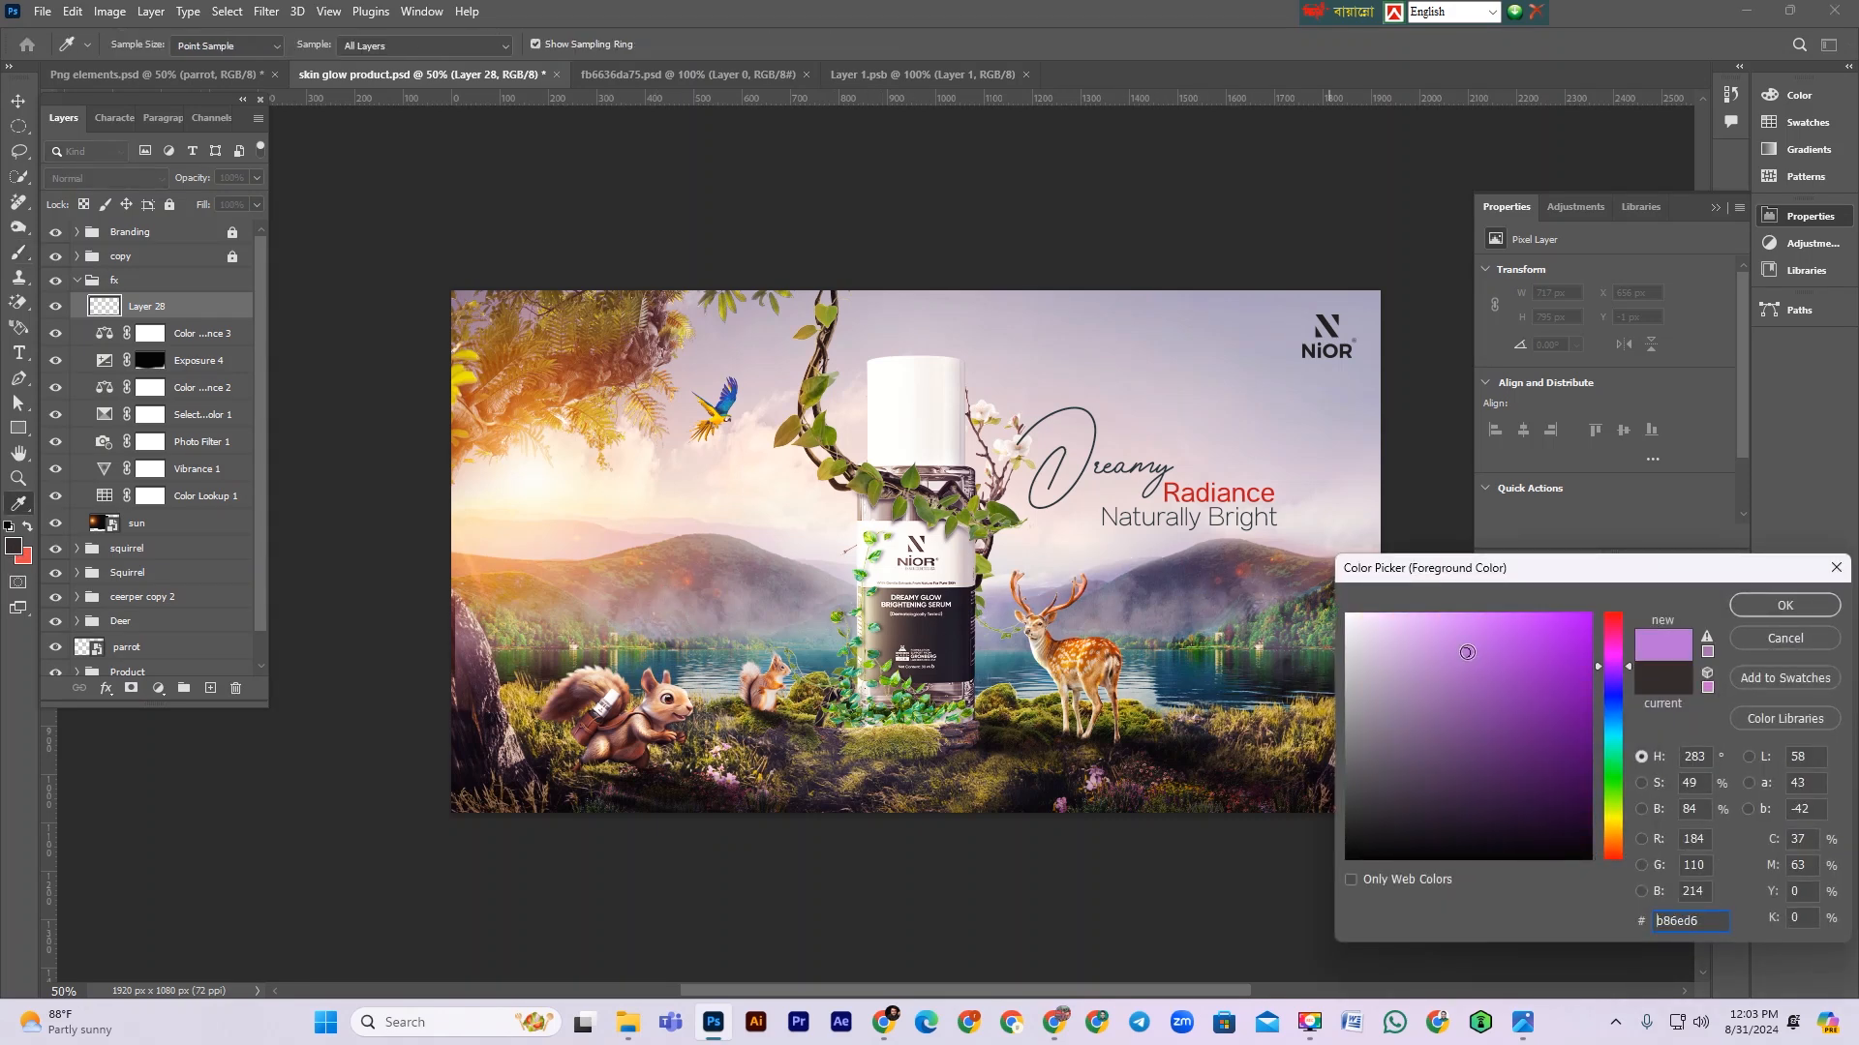
click(1764, 602)
Step: Paint a broad purple wash across the scene with a large brush and set the layer's blend mode to Soft Light
key(b)
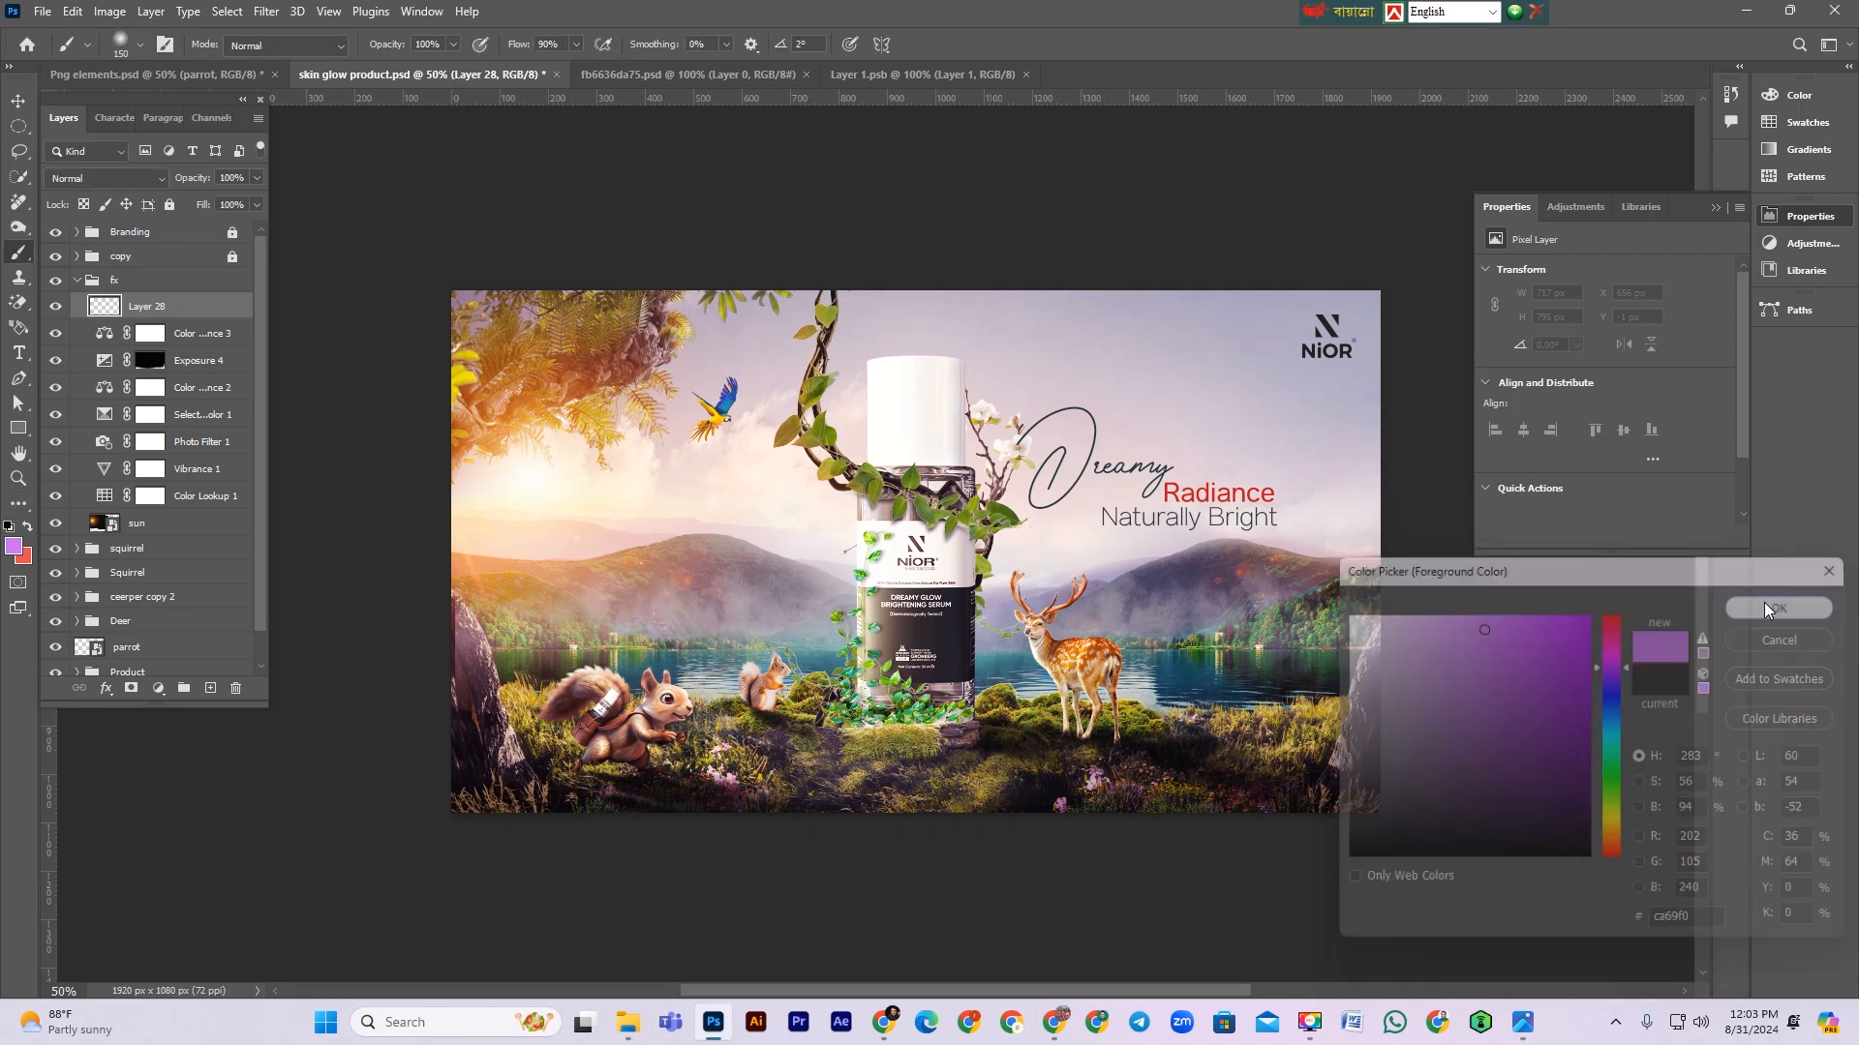
key(bracketright)
key(bracketright)
key(bracketright)
key(bracketright)
key(bracketright)
key(bracketright)
key(bracketright)
key(bracketright)
key(bracketright)
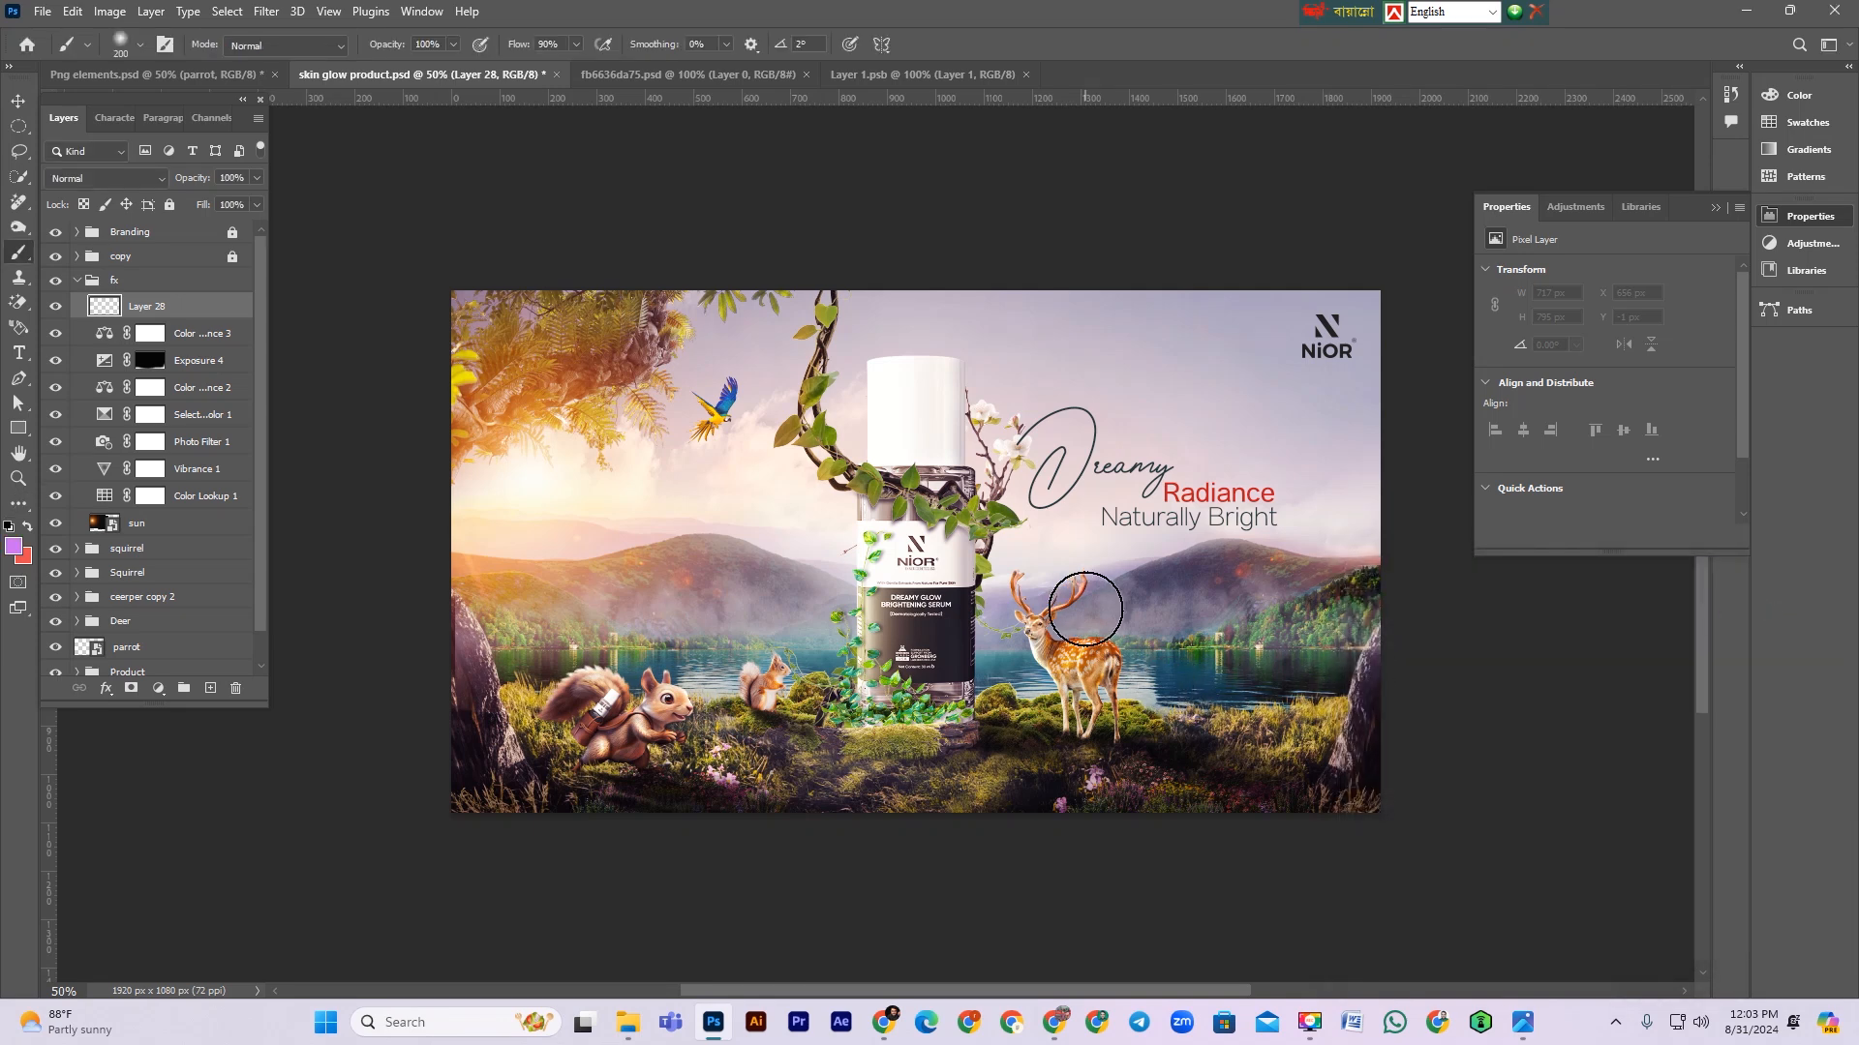
mouse_move(1057, 520)
mouse_down()
mouse_move(1244, 456)
mouse_move(1245, 394)
mouse_move(933, 581)
mouse_move(839, 554)
mouse_move(672, 573)
mouse_up()
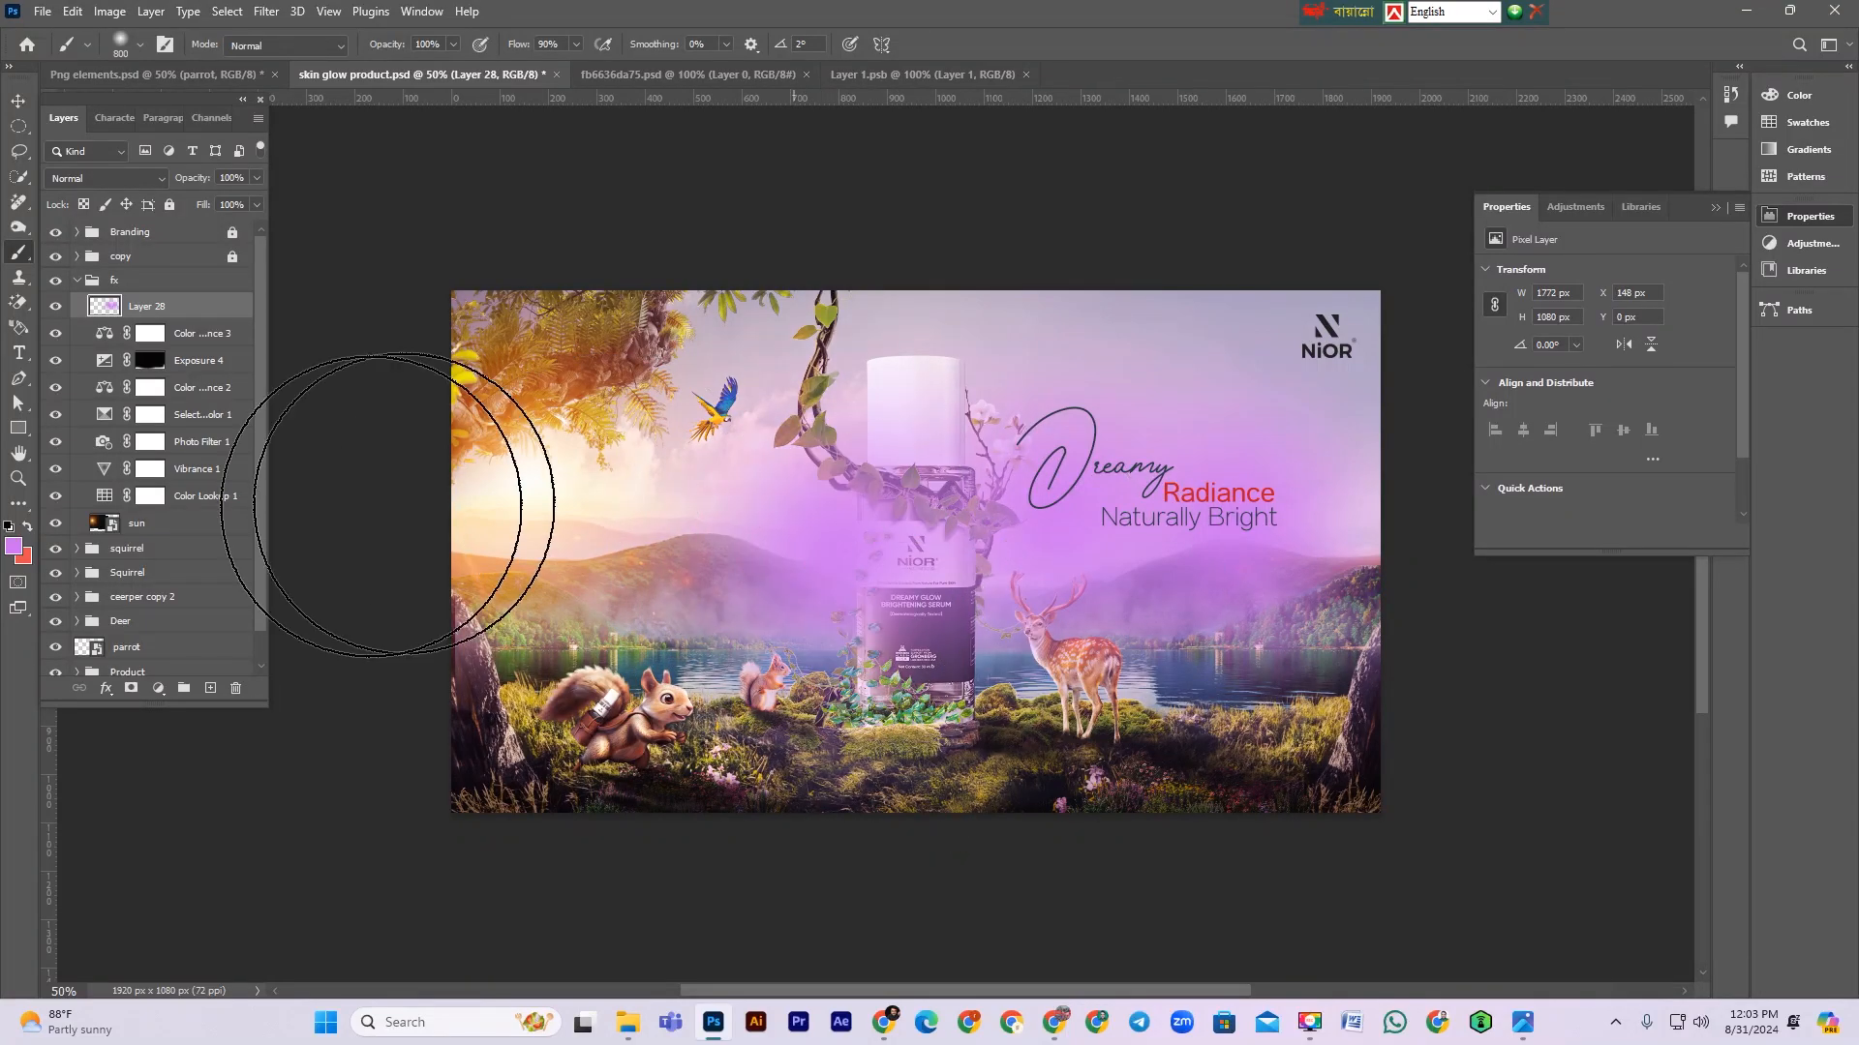
click(104, 180)
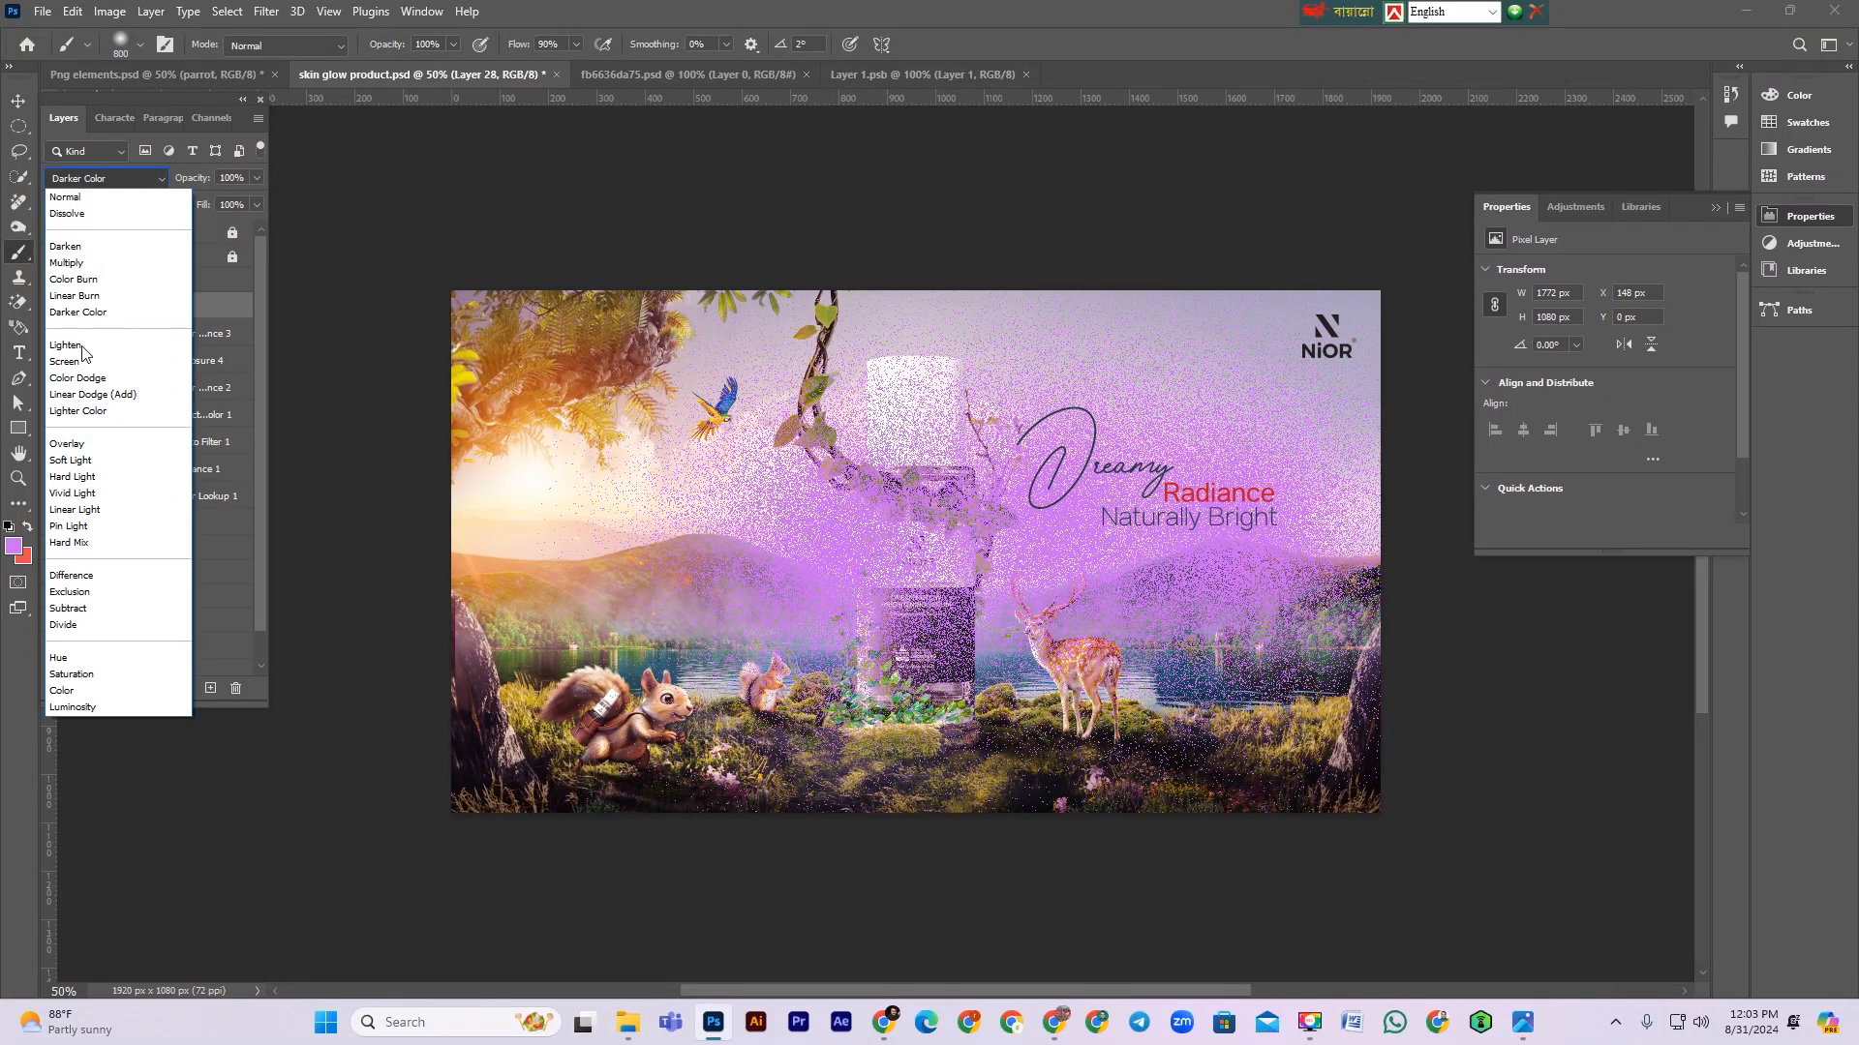
click(73, 461)
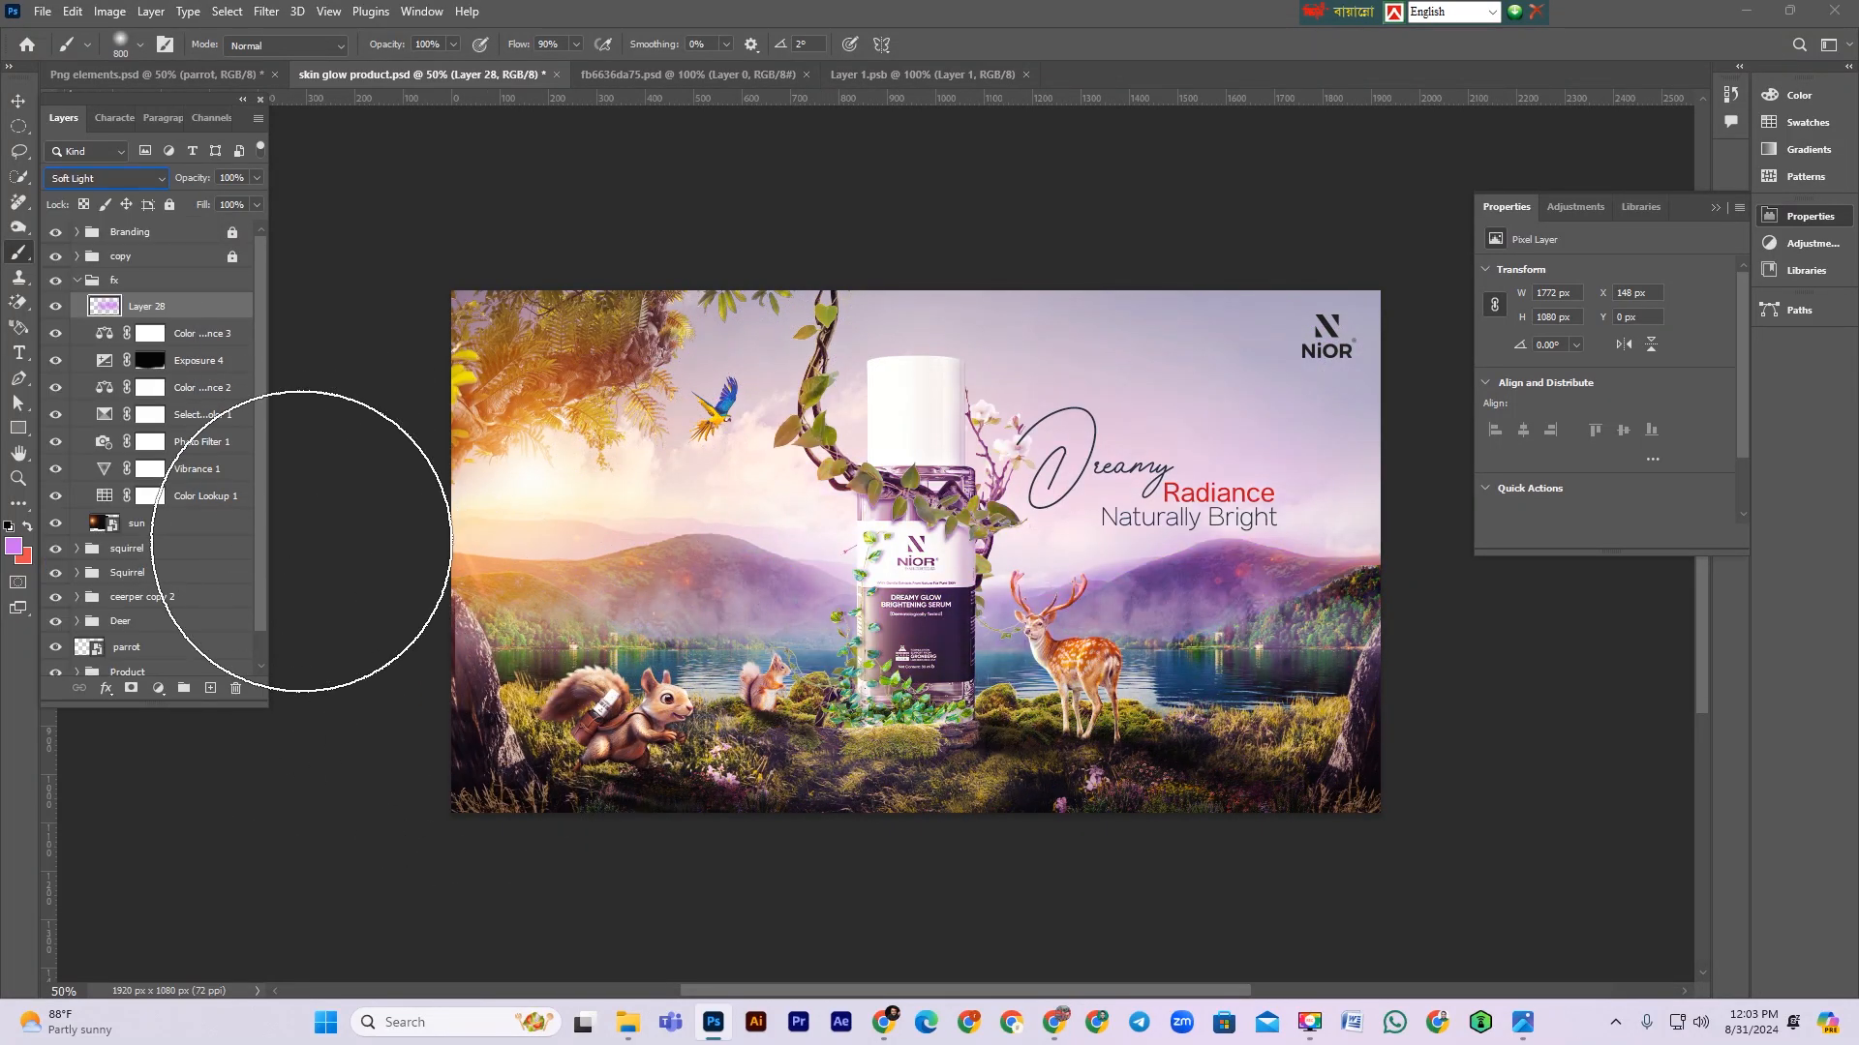
Step: Add a layer mask and paint black over the bottle and the deer to hide the purple wash there
click(128, 688)
key(d)
key(bracketleft)
key(bracketleft)
key(bracketleft)
key(bracketleft)
key(bracketleft)
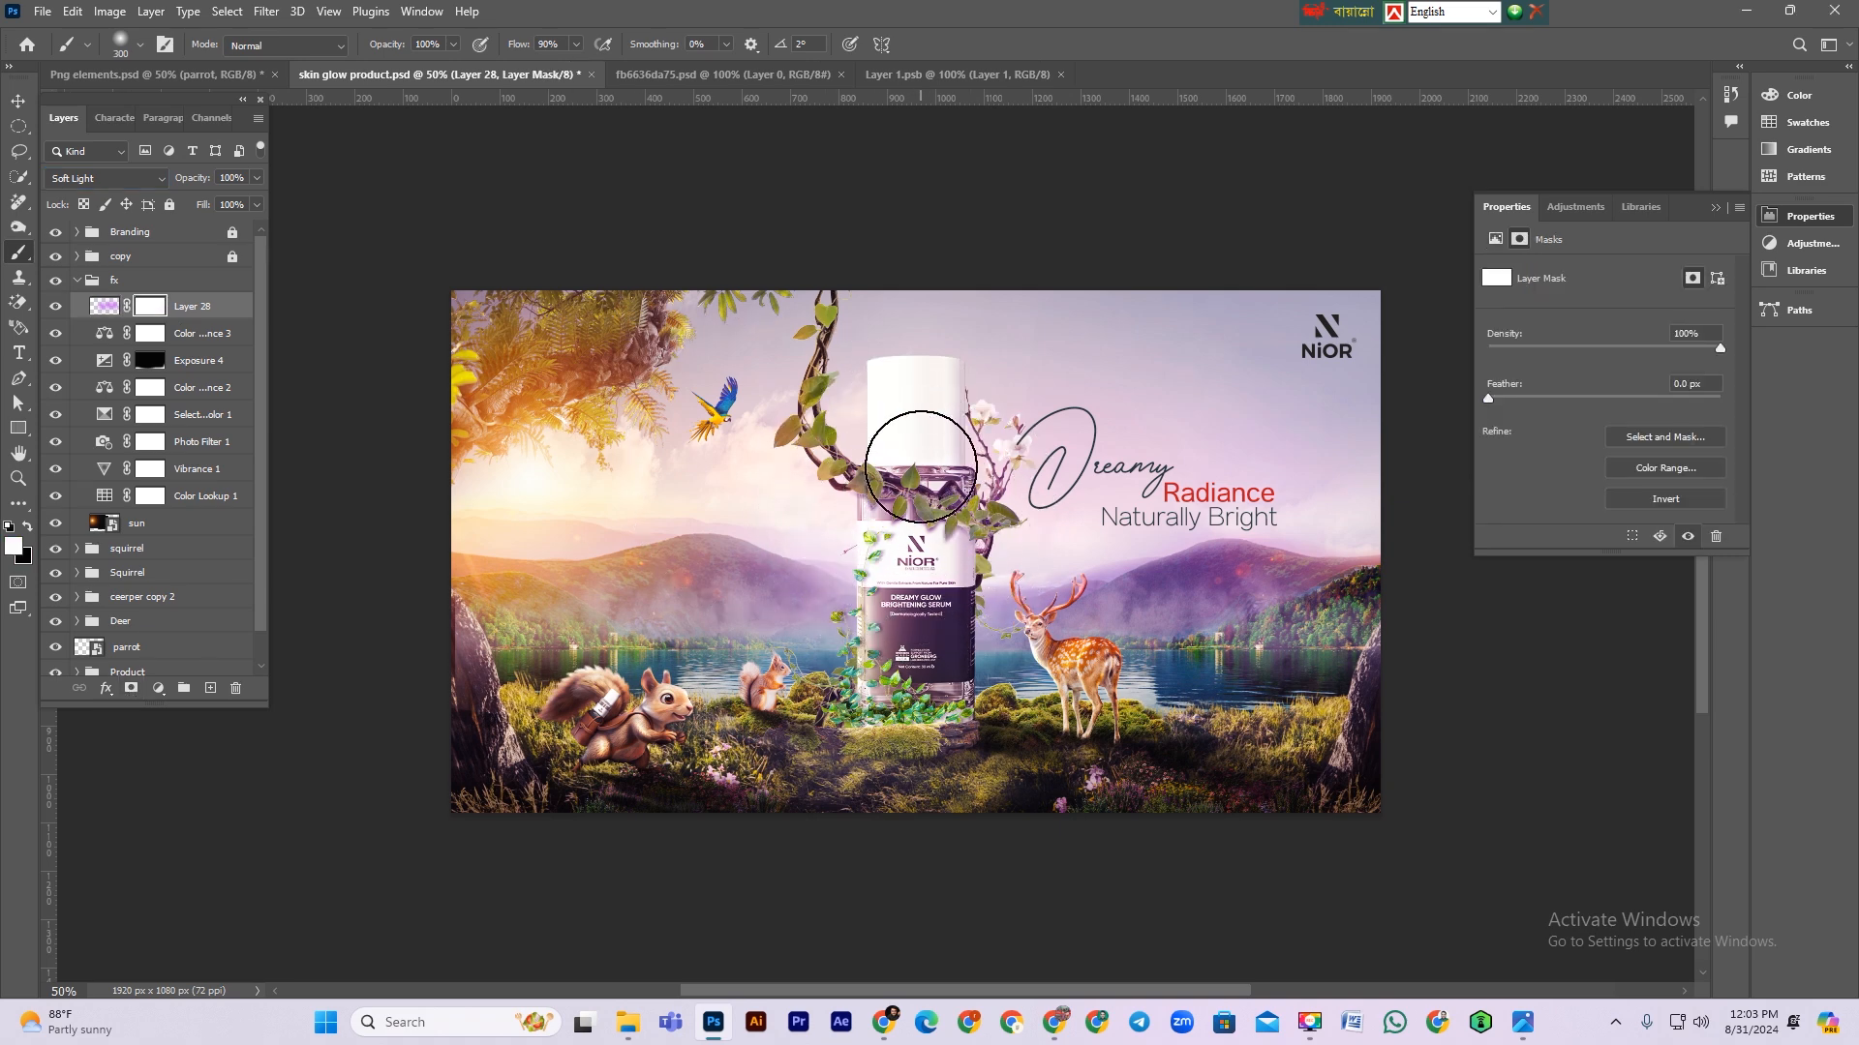
key(x)
key(shift+0)
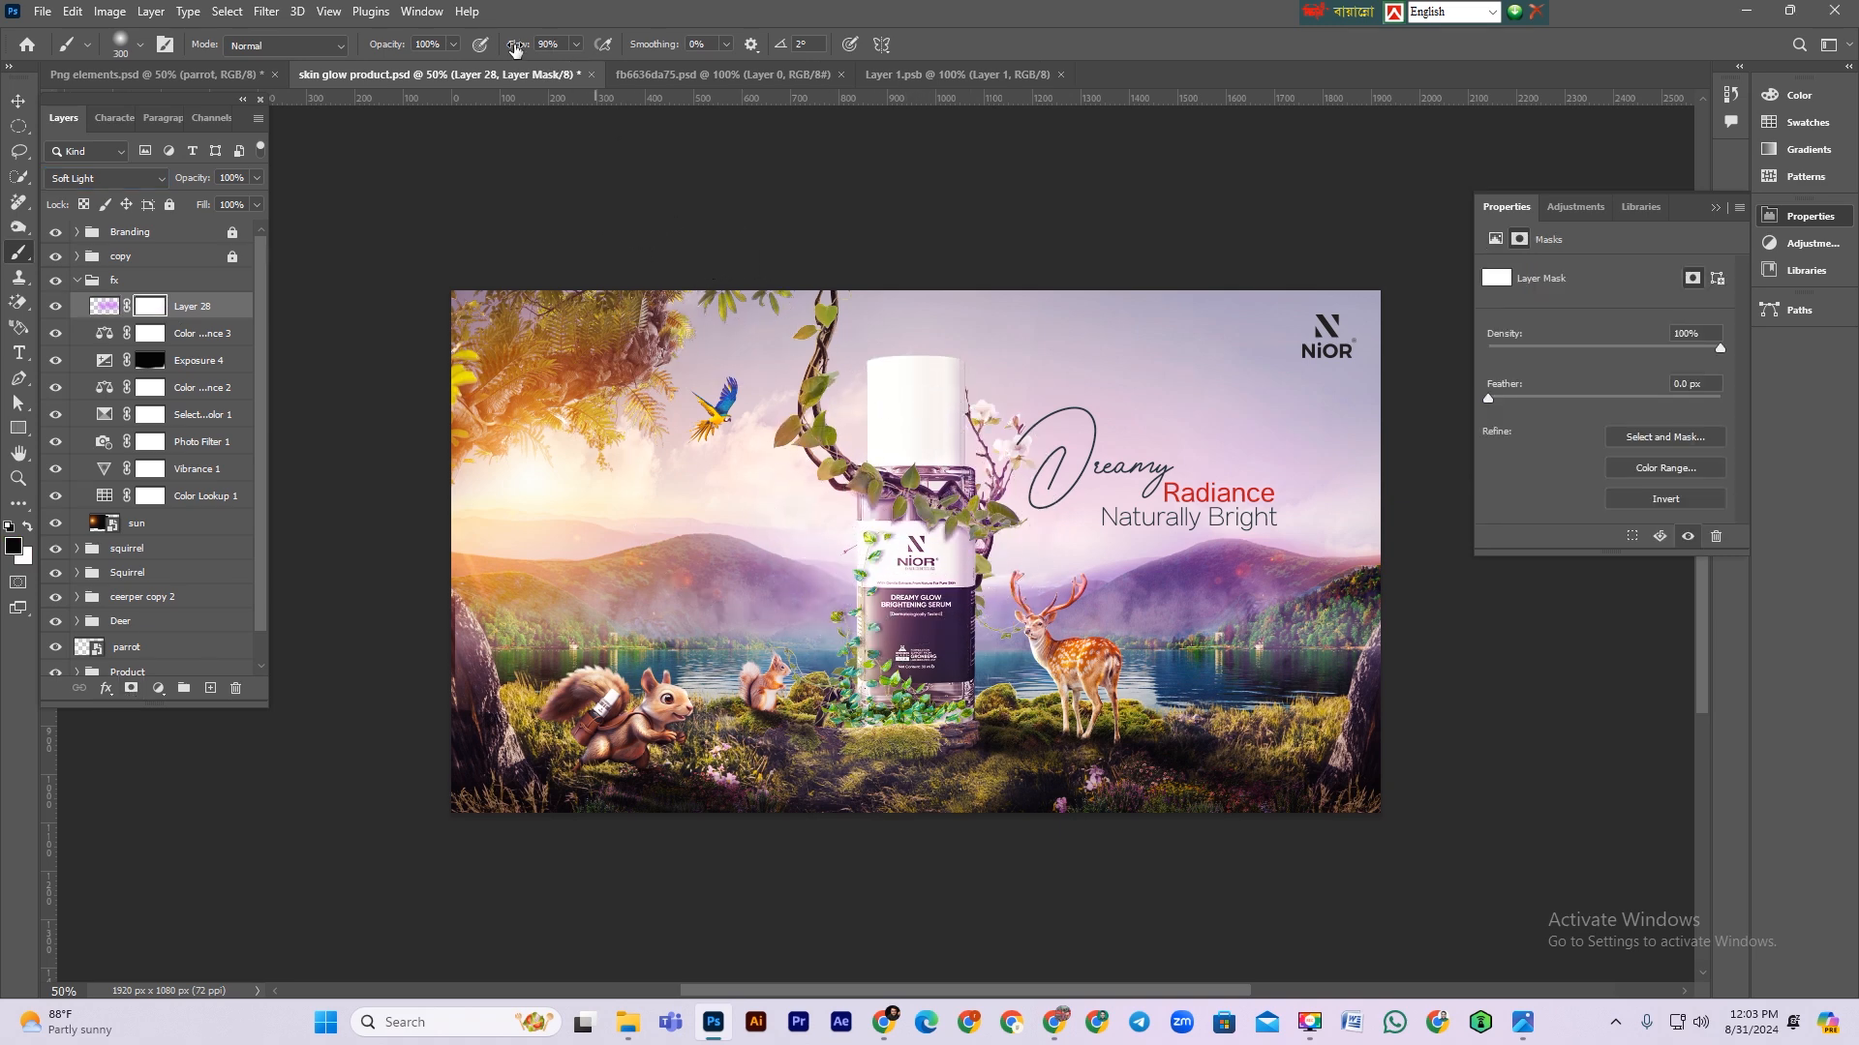
mouse_move(849, 545)
mouse_down()
mouse_move(894, 493)
mouse_move(950, 789)
mouse_move(942, 508)
mouse_move(868, 497)
mouse_move(828, 477)
mouse_up()
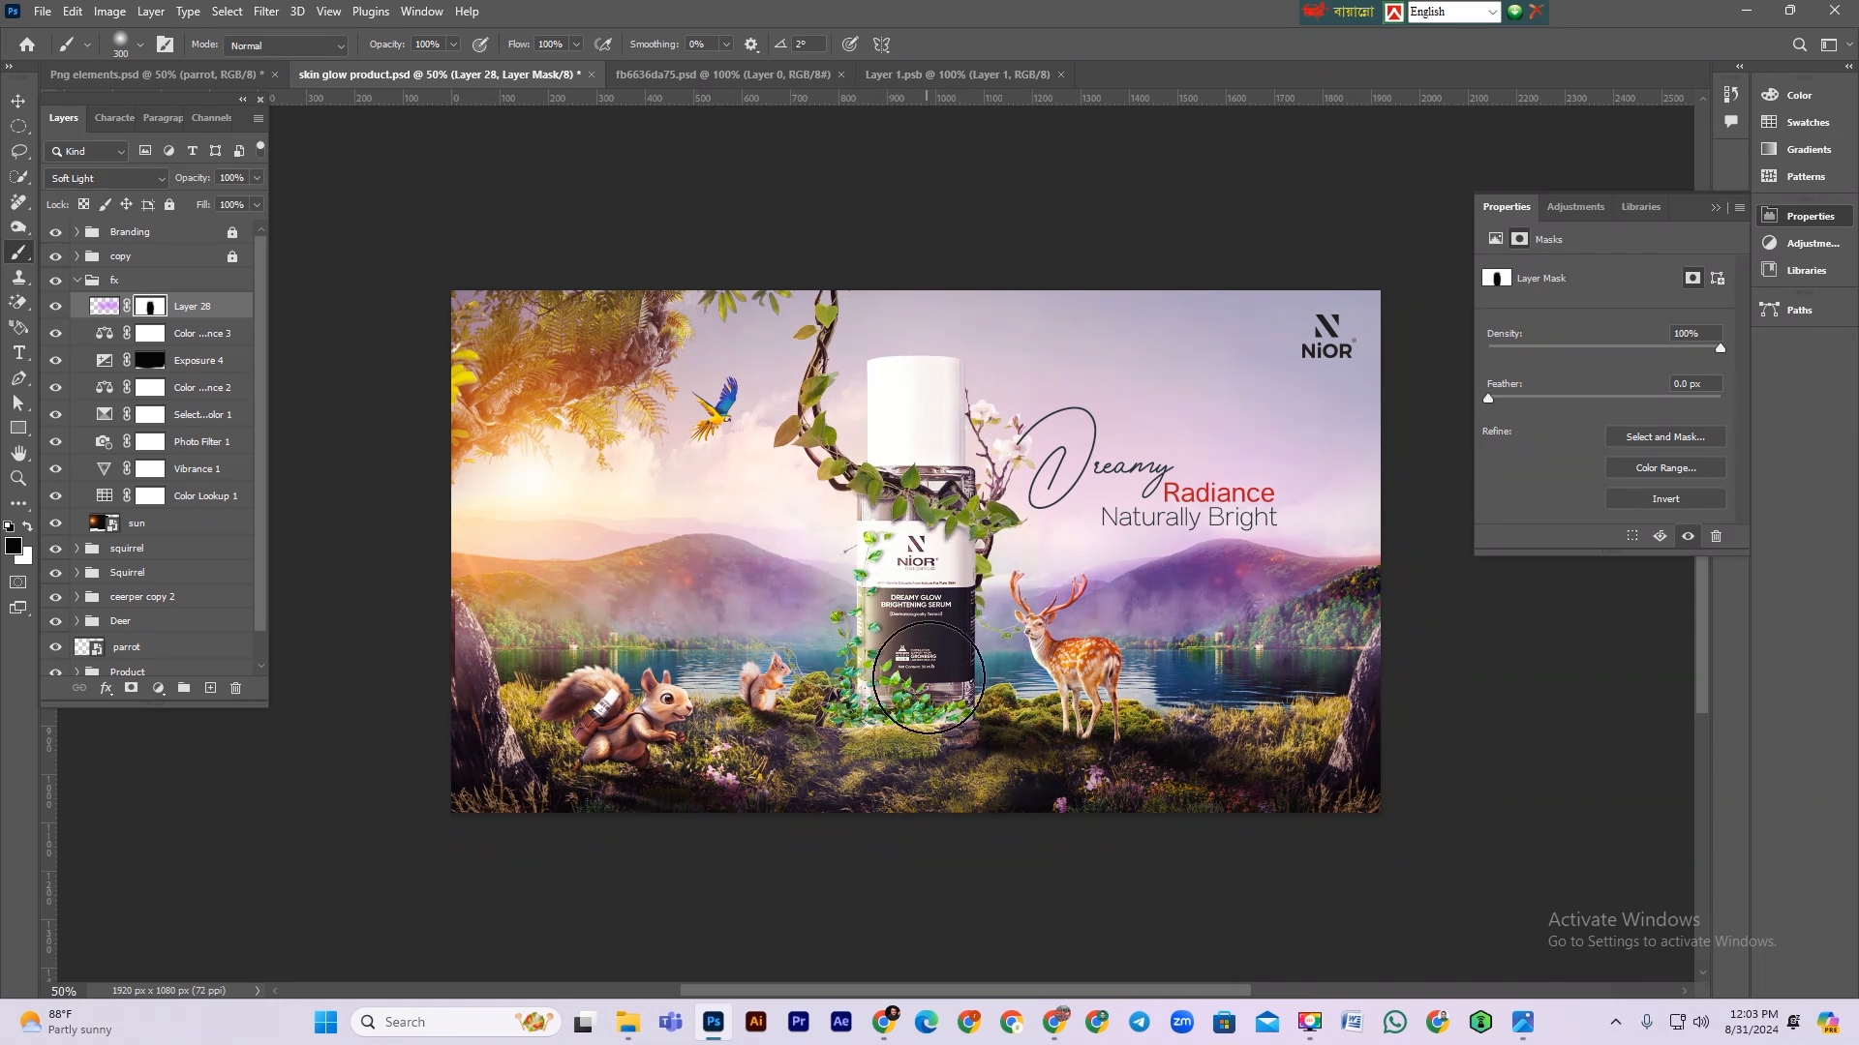
mouse_move(1048, 633)
mouse_down()
mouse_move(1136, 735)
mouse_move(1086, 674)
mouse_up()
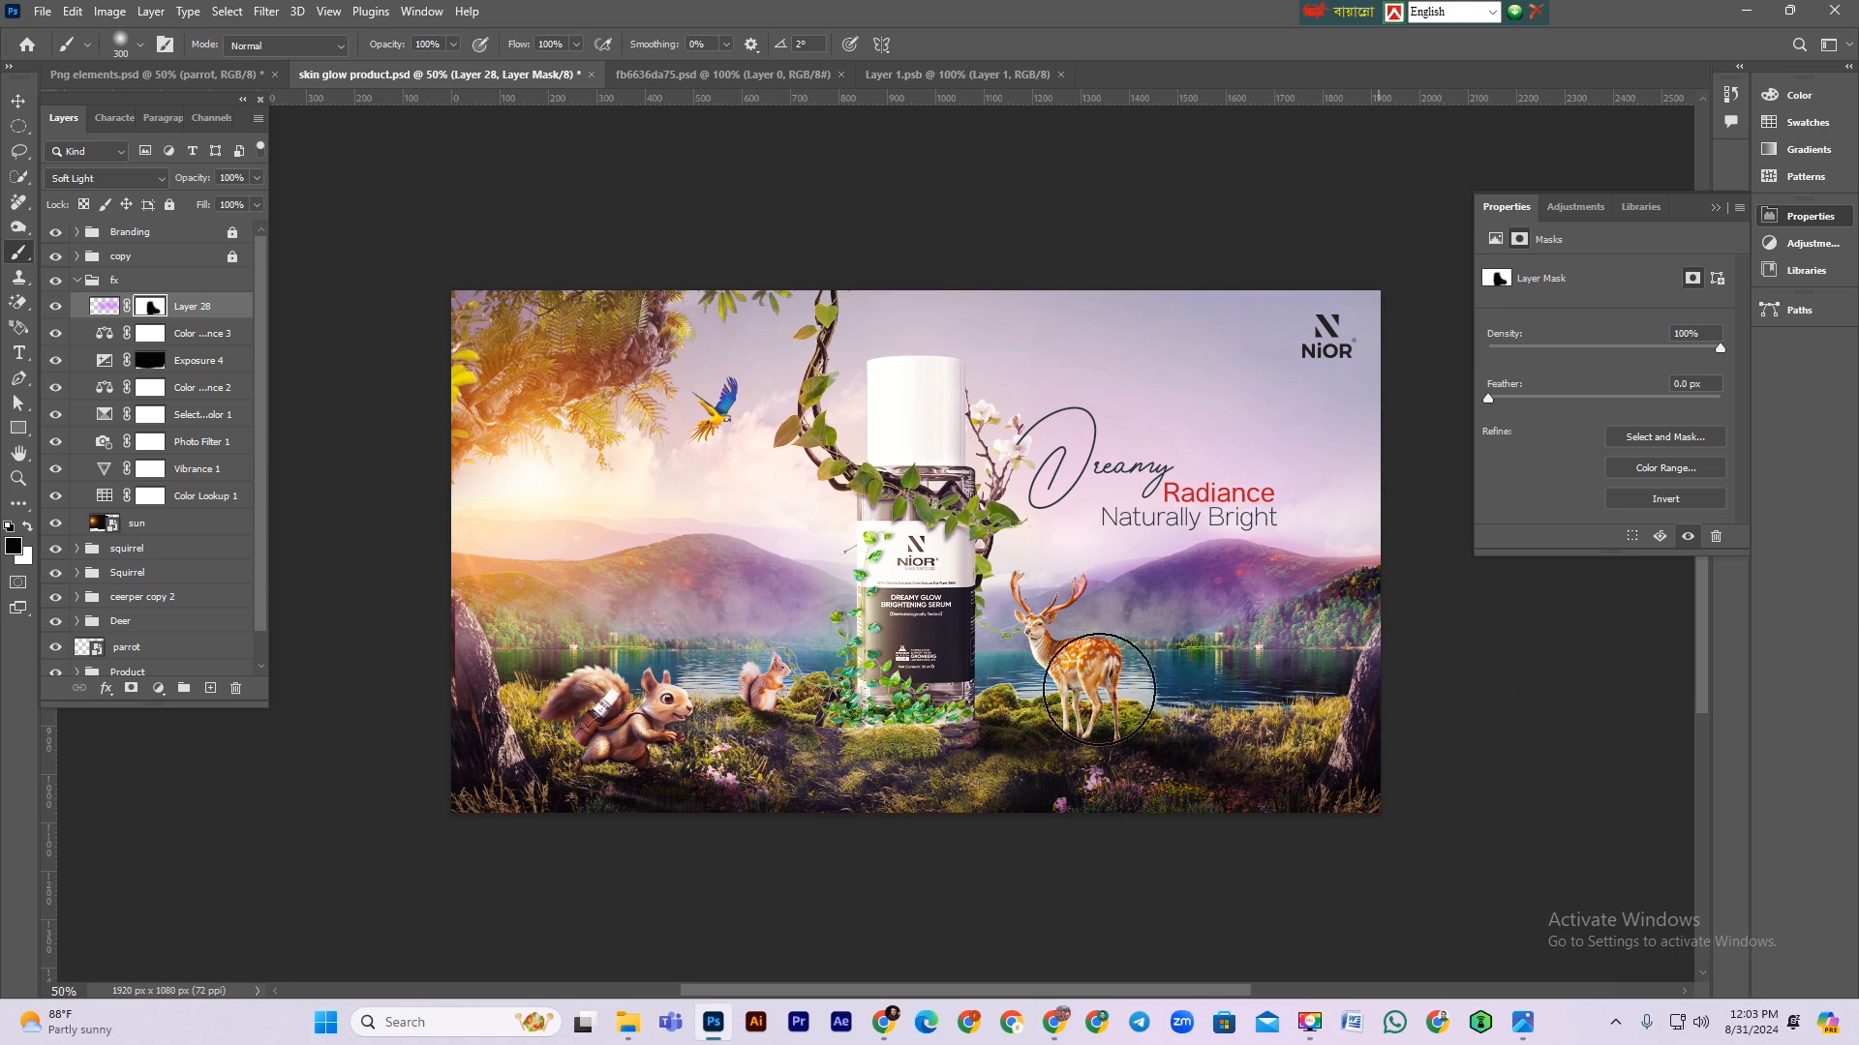
Step: Lower the purple wash layer's opacity to 44%
click(210, 305)
drag(192, 179, 141, 184)
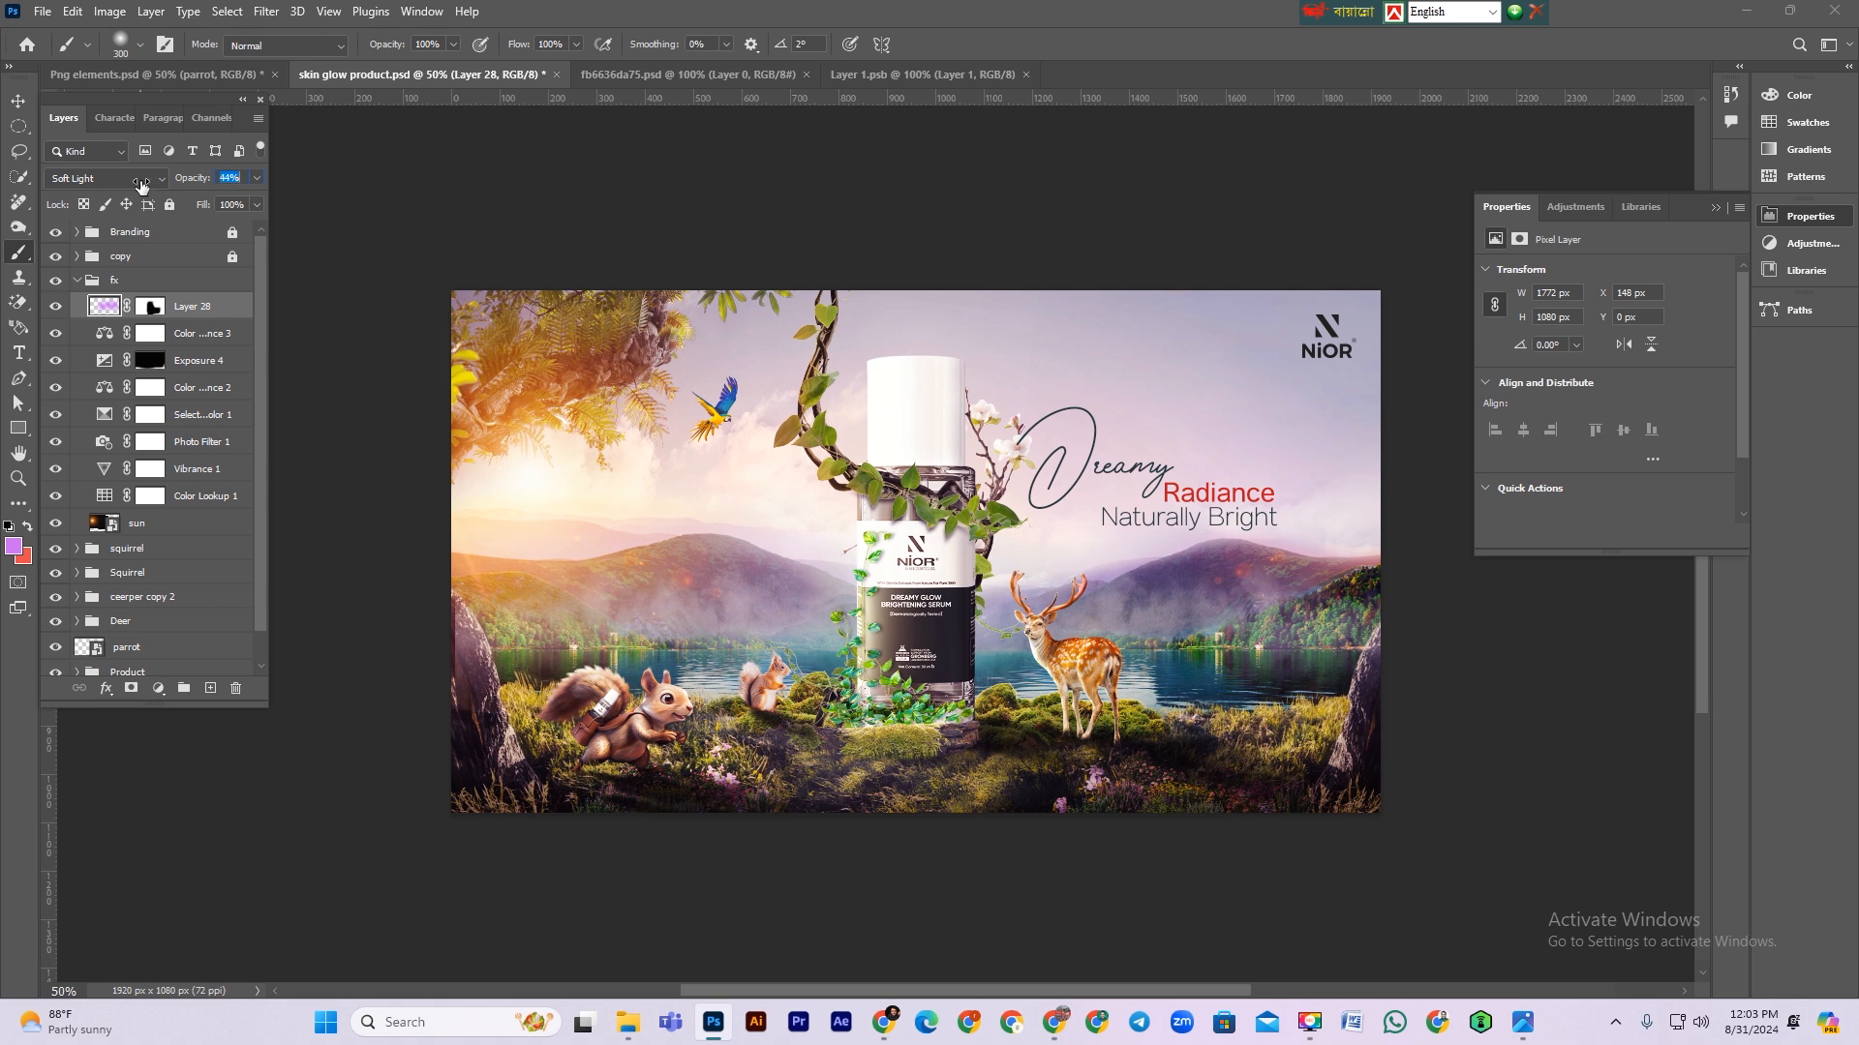
click(17, 102)
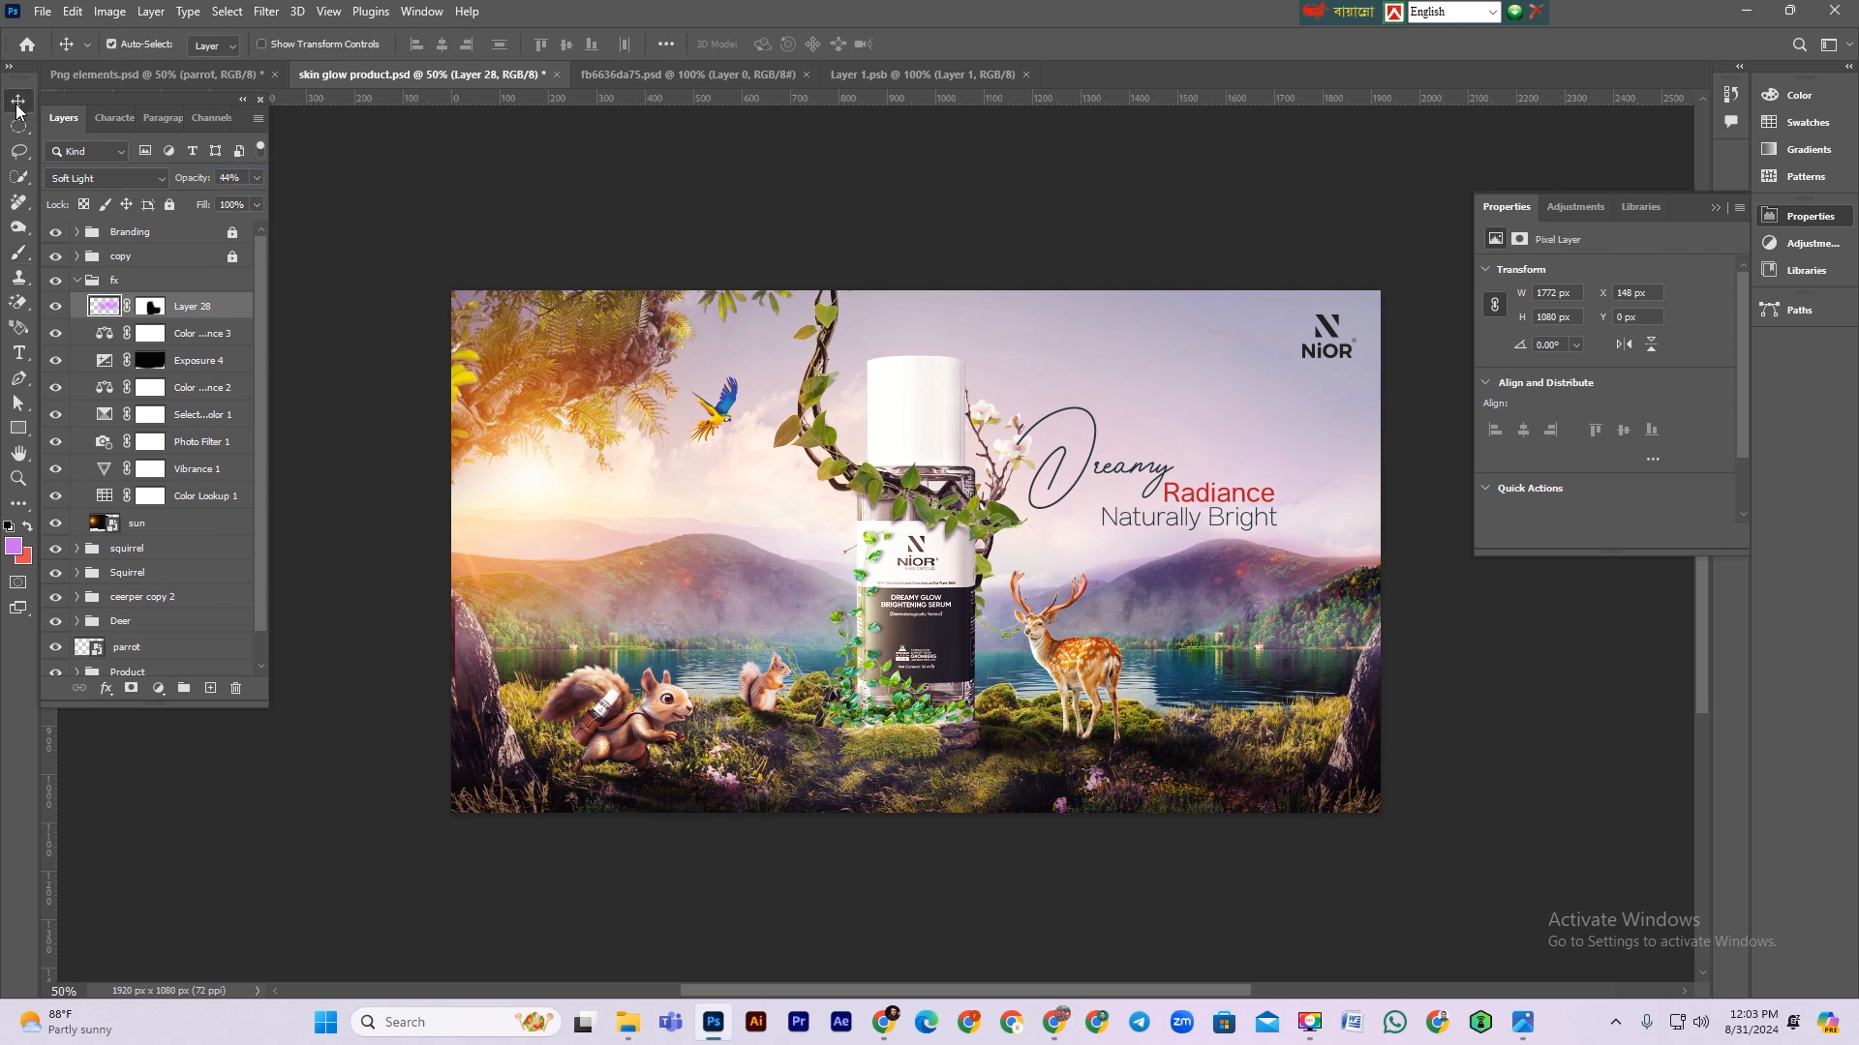
Step: In the Branding group, hide the logo layer and show Layer 12 instead
click(1337, 339)
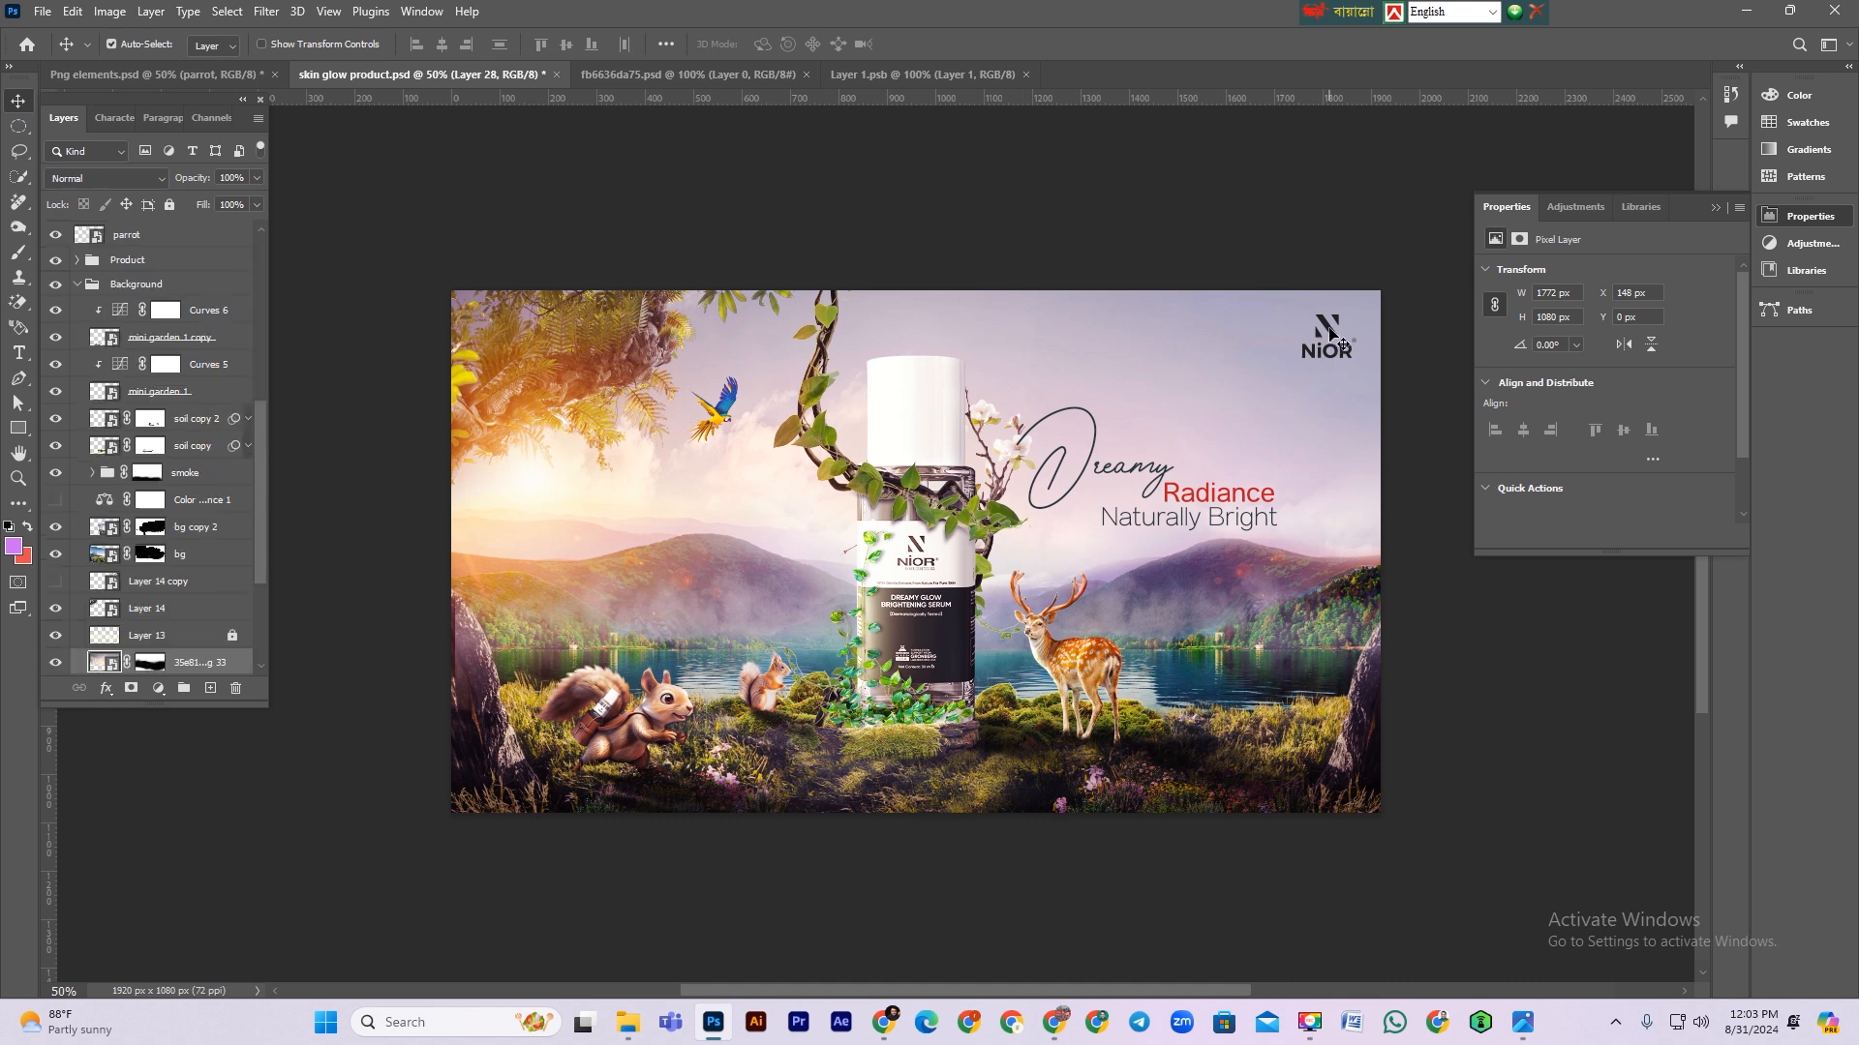
scroll(161, 619, up, 8)
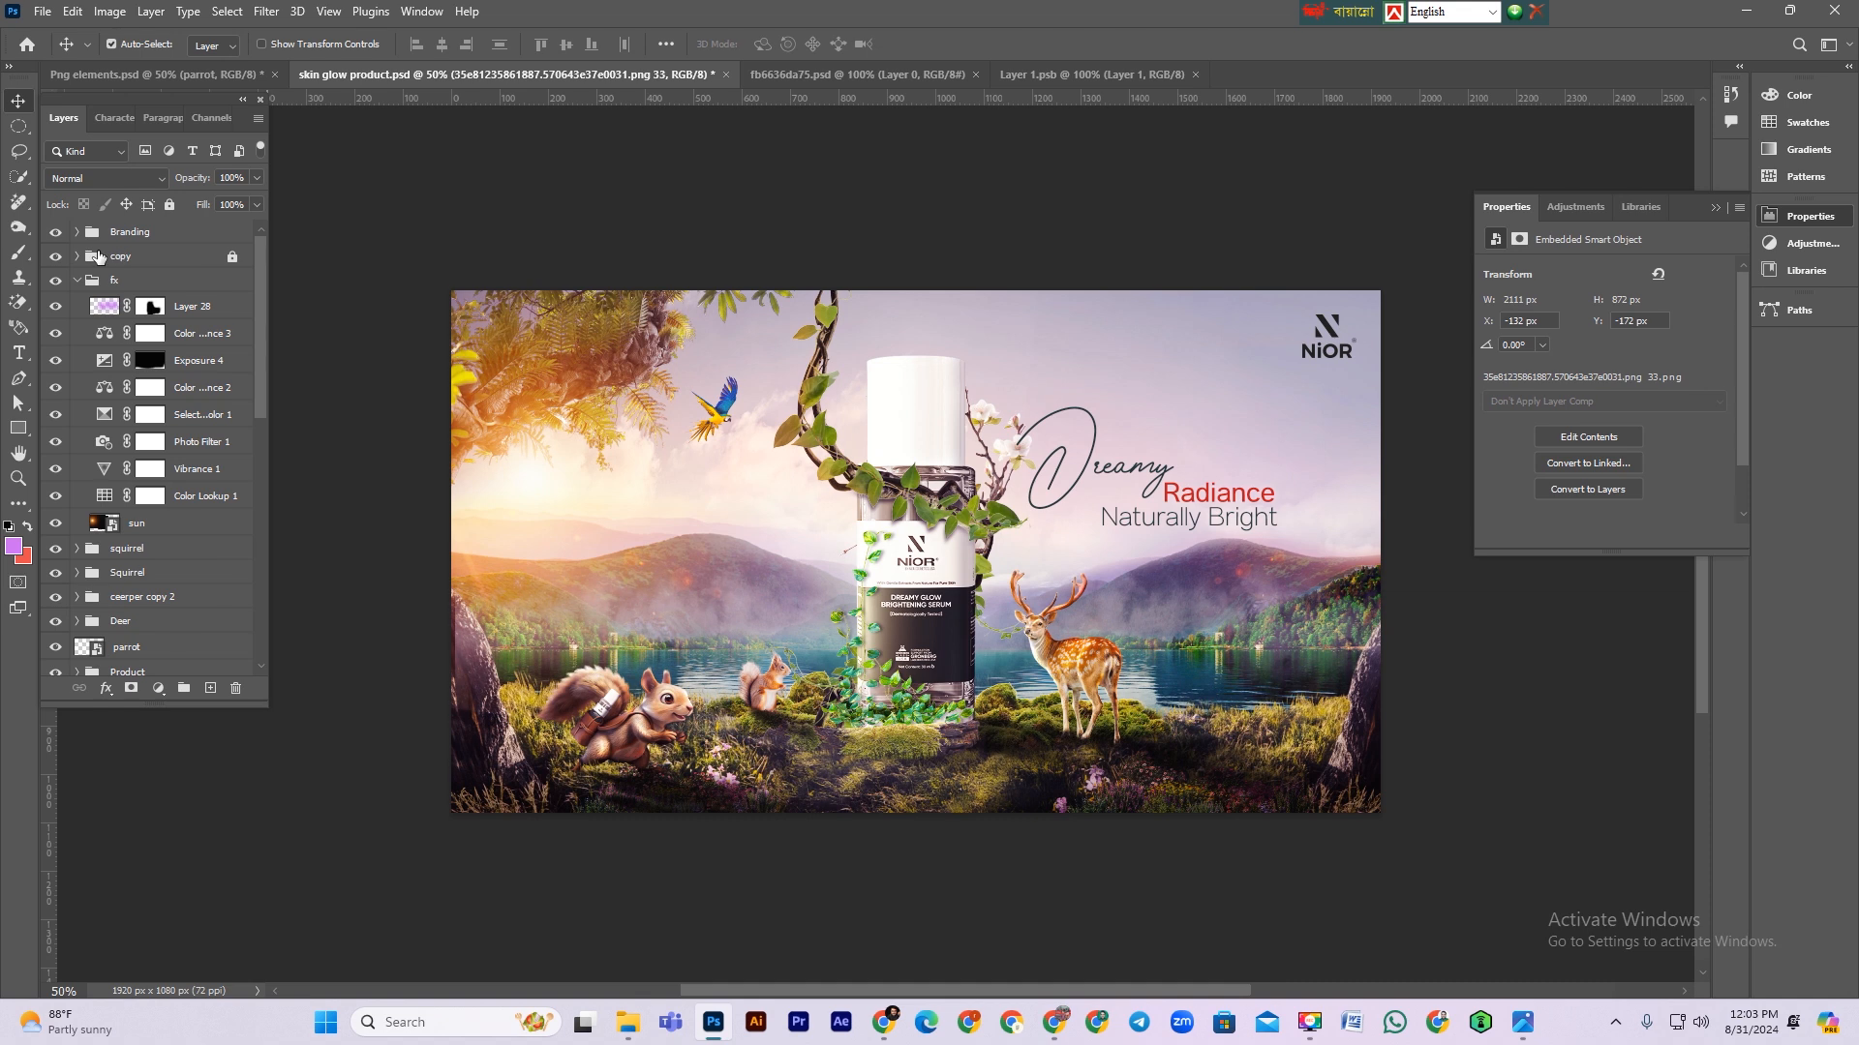
click(77, 233)
click(54, 259)
click(55, 286)
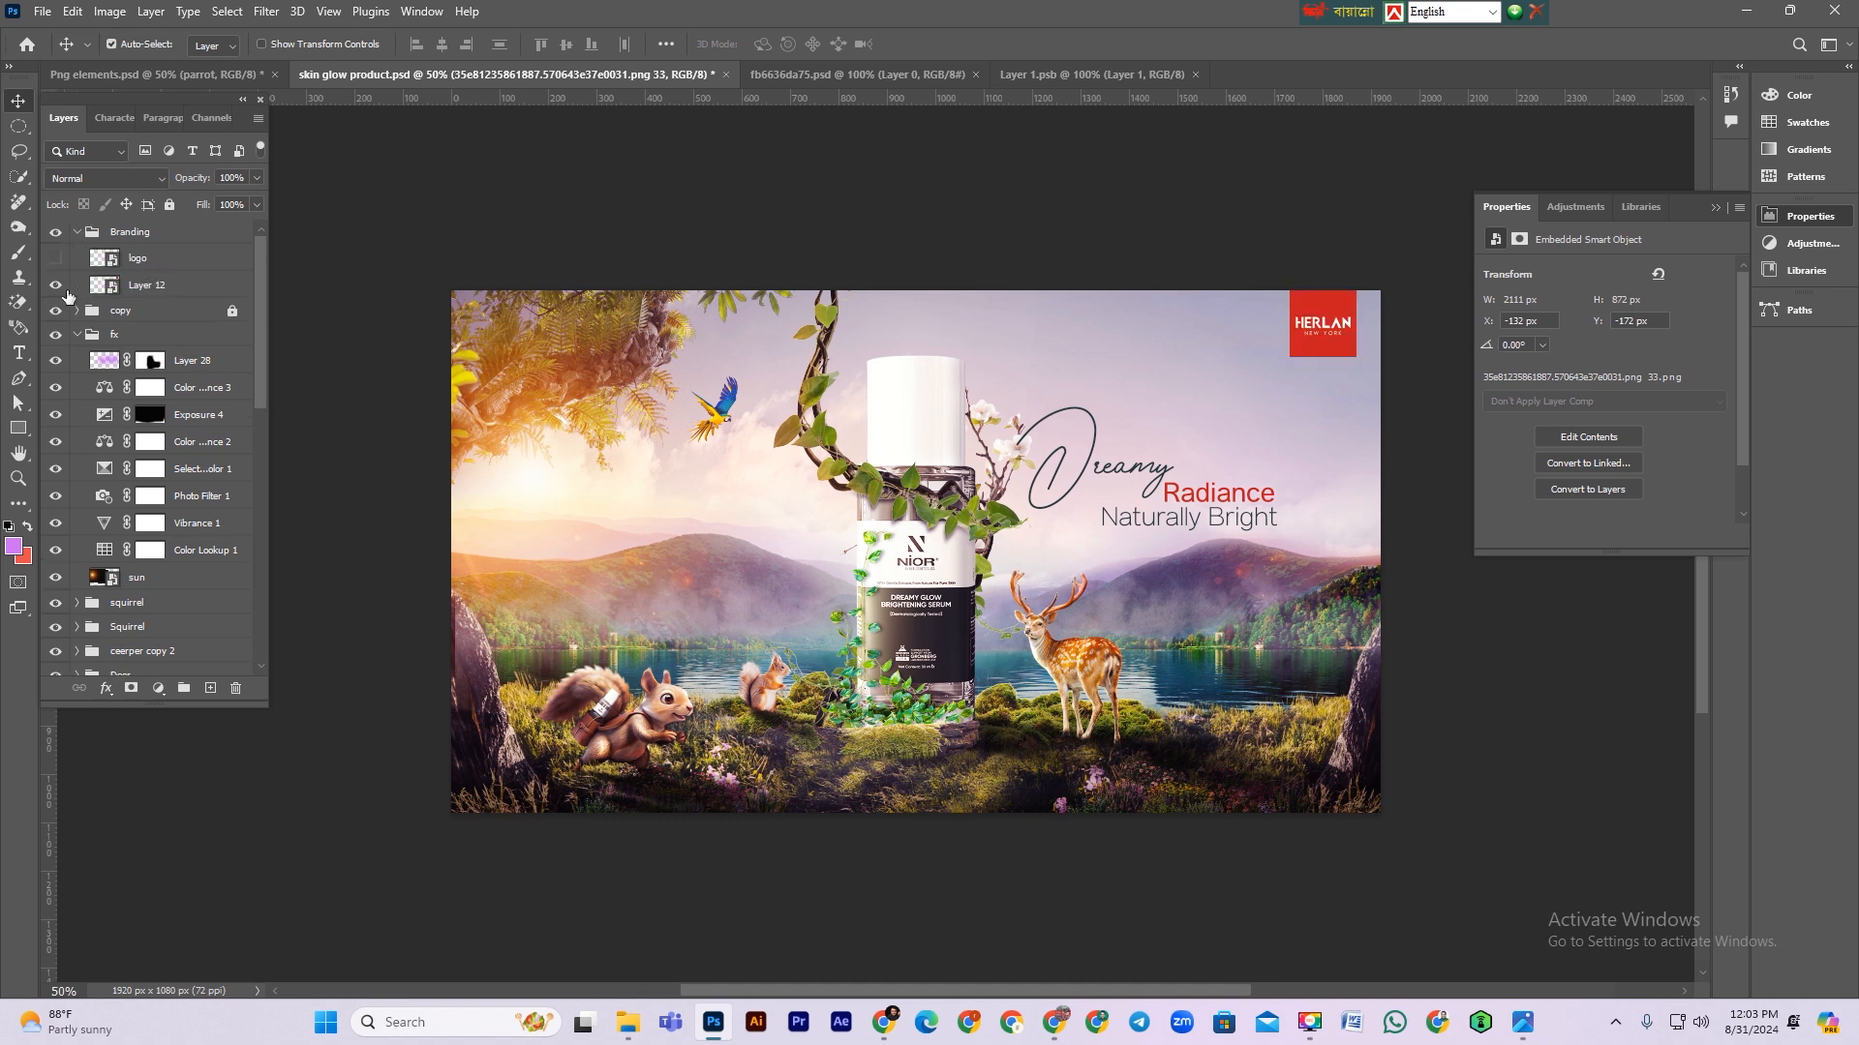
click(78, 234)
click(137, 232)
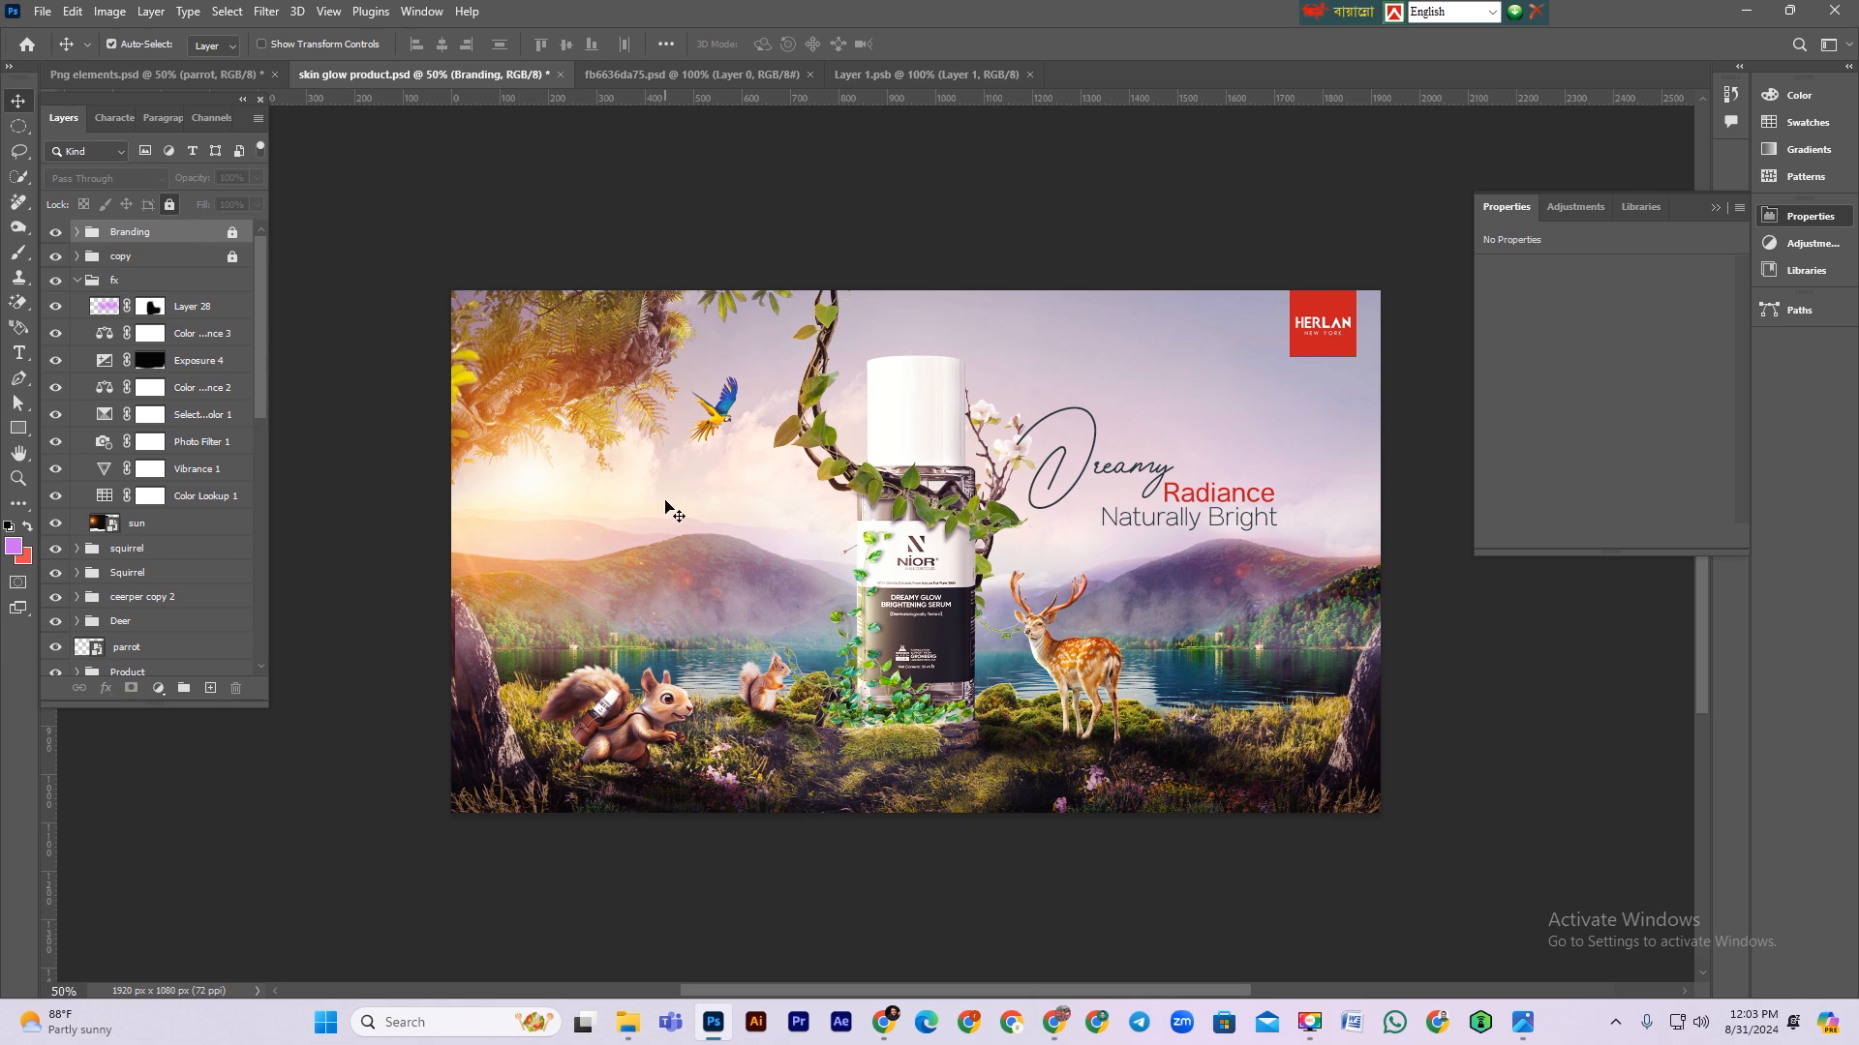
Step: Add an Exposure adjustment layer above Layer 28 in the fx group
scroll(666, 509, down, 1)
click(76, 281)
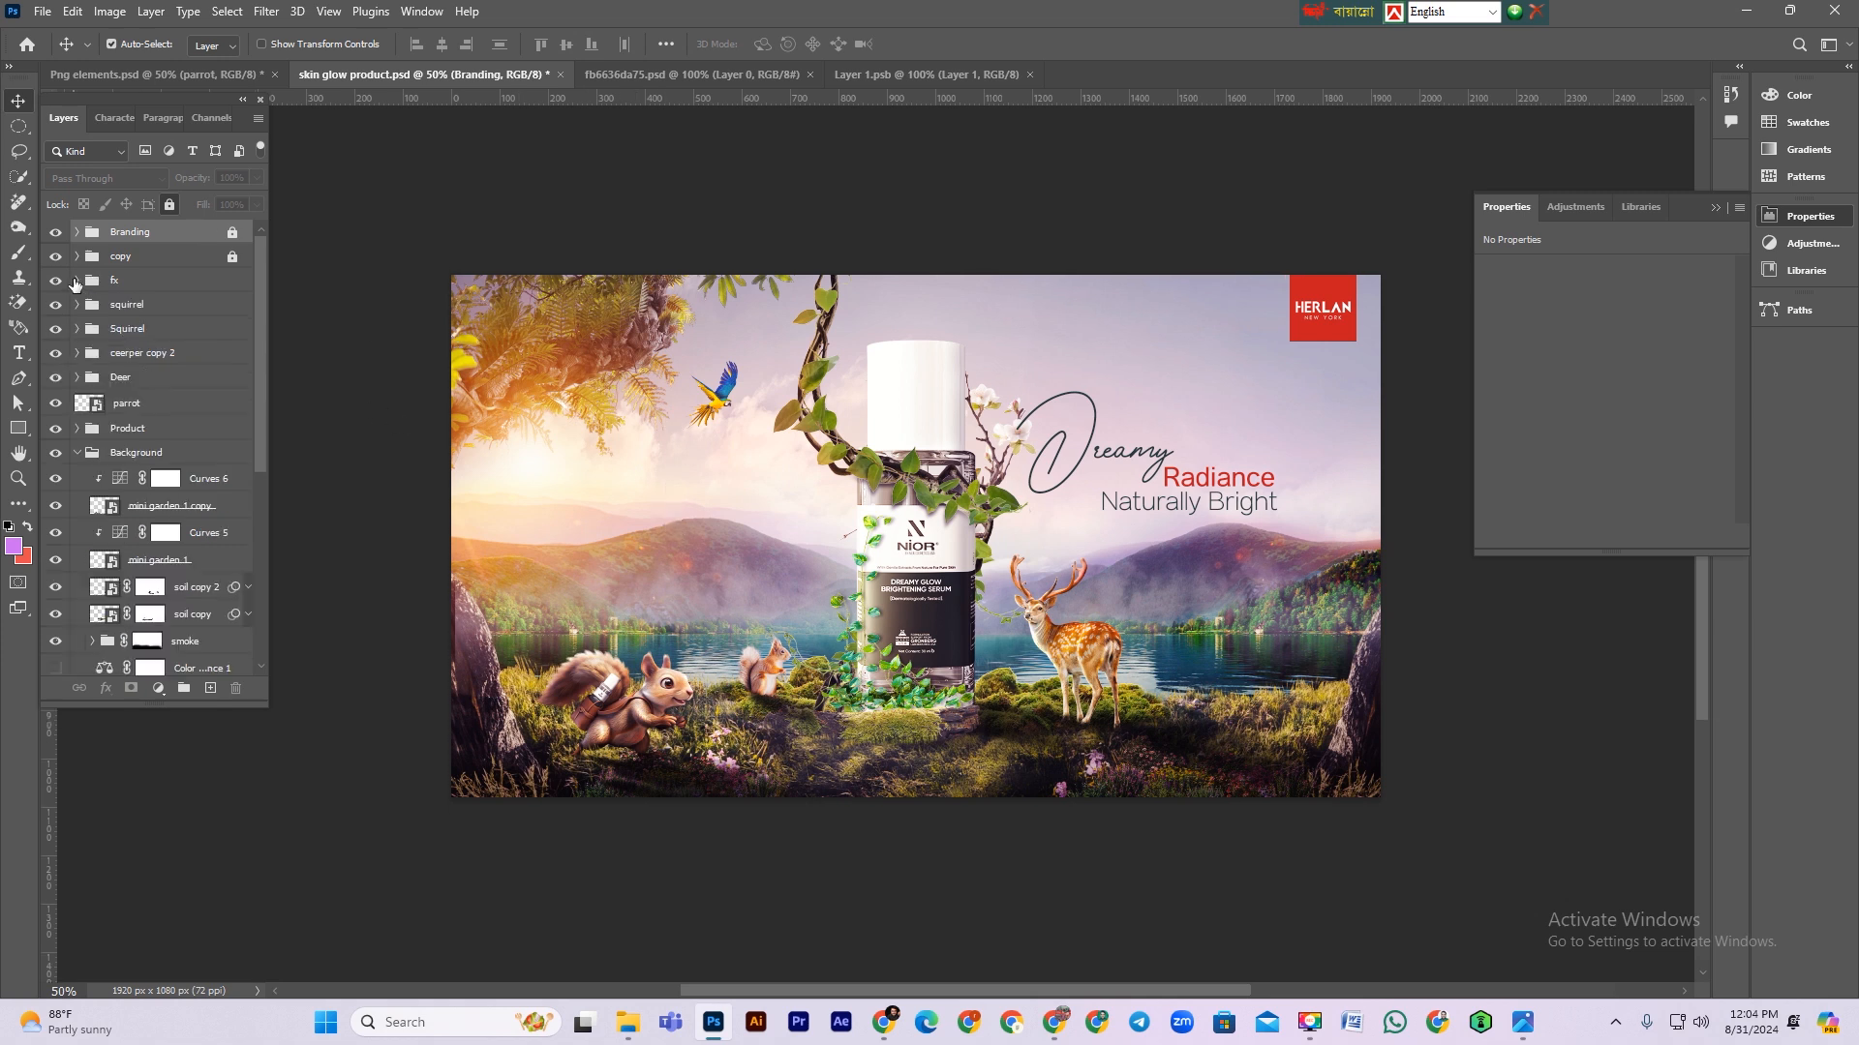
click(76, 280)
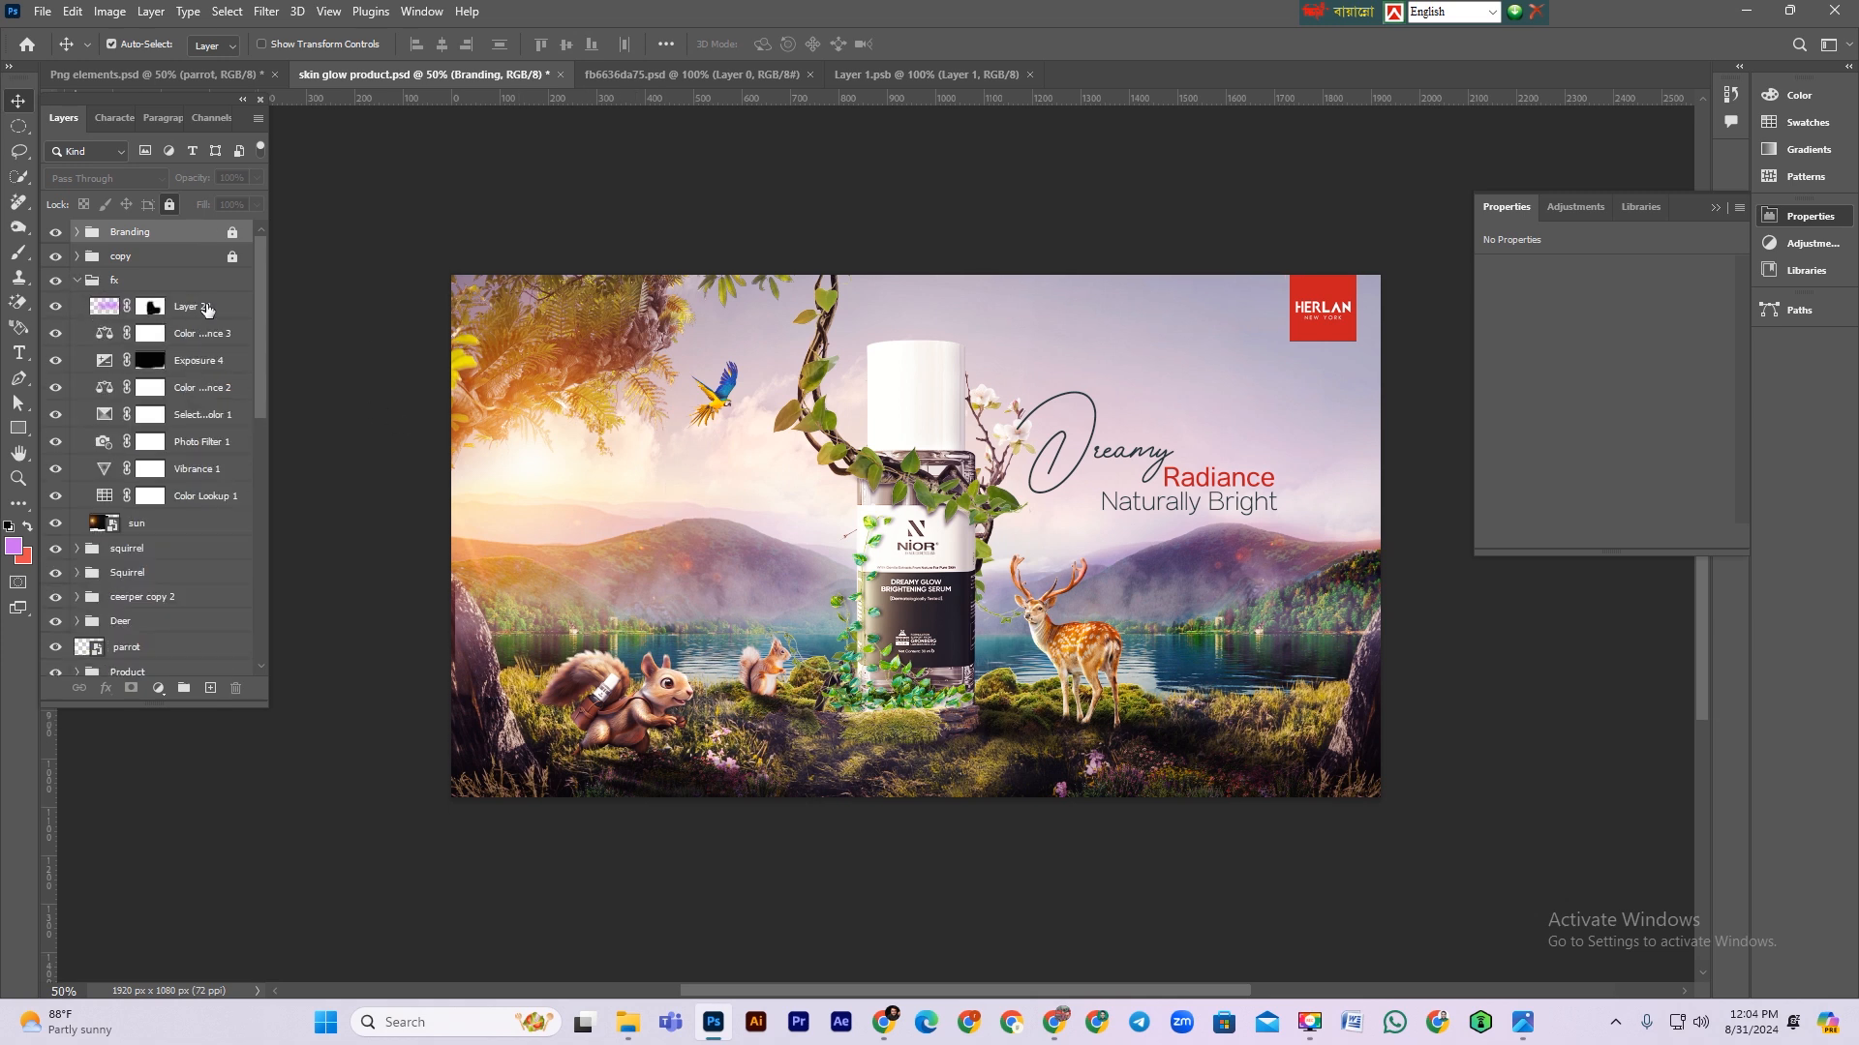
click(203, 308)
click(155, 691)
click(225, 470)
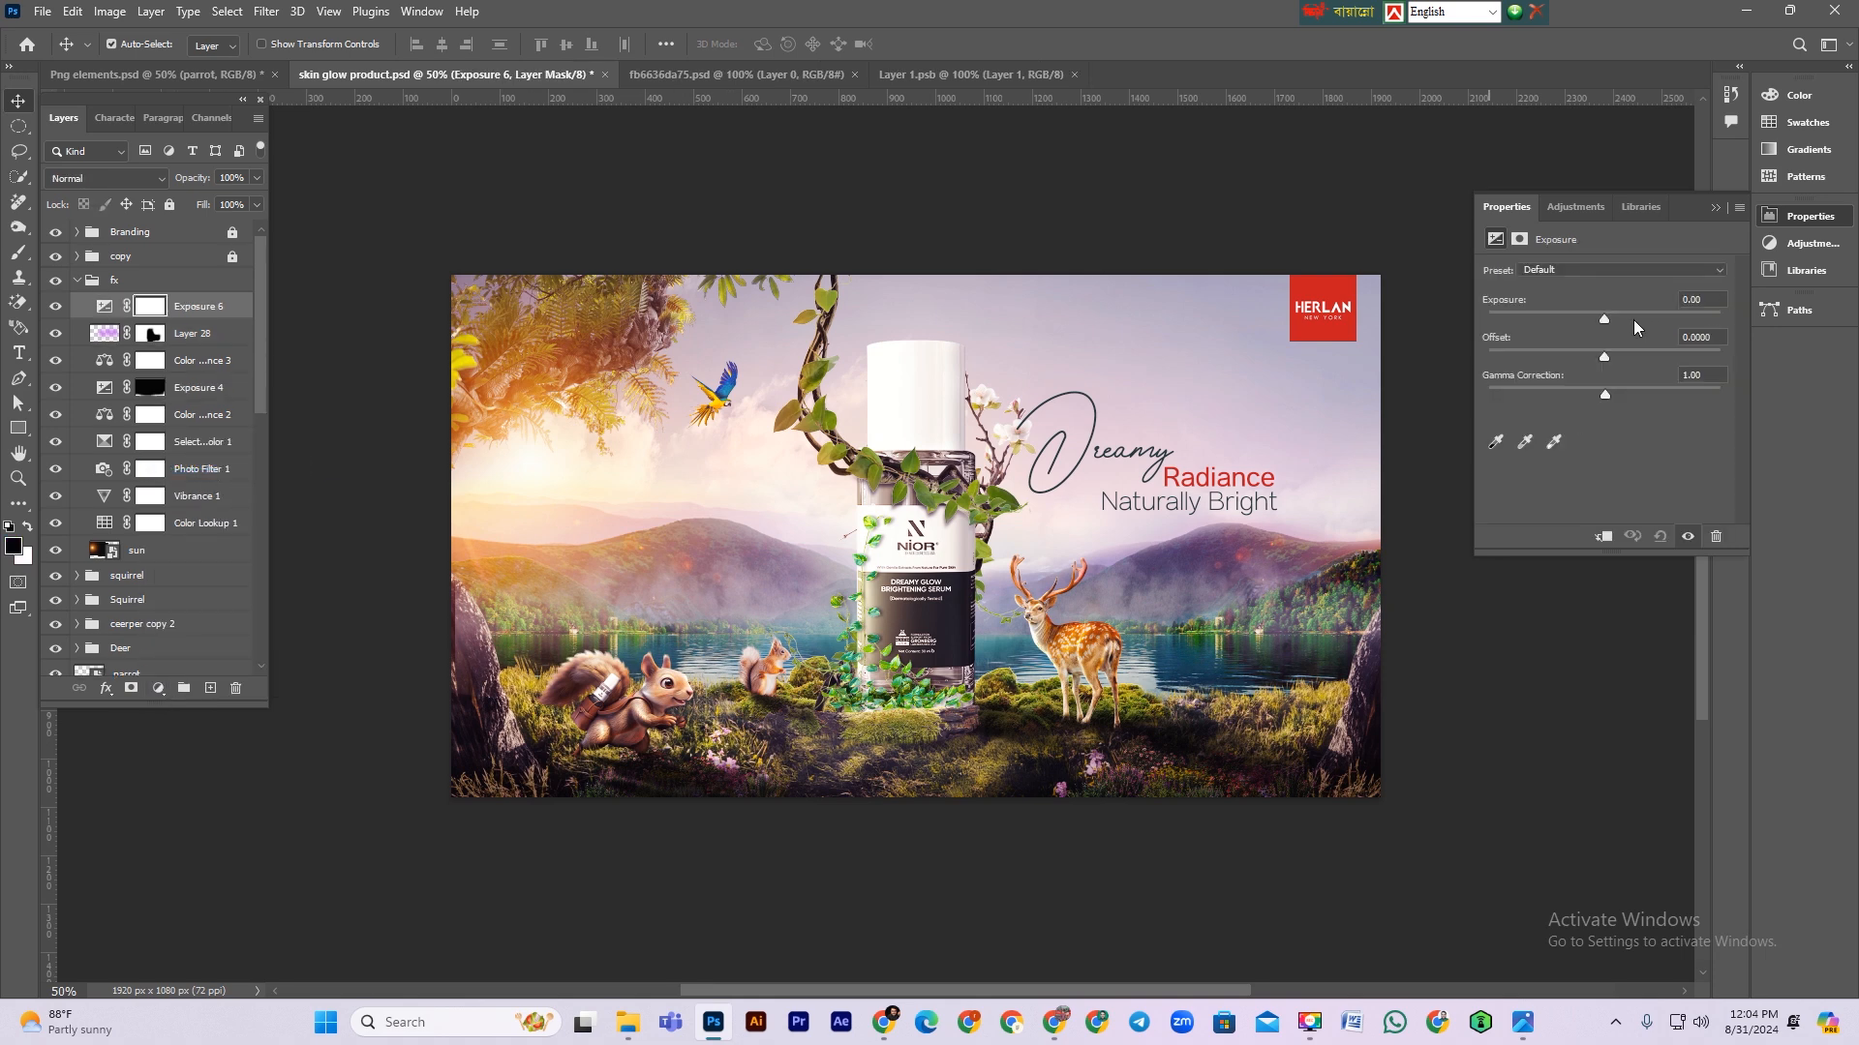
Step: Set the new Exposure layer's exposure to +0.56 and invert its mask to black
drag(1605, 319, 1613, 318)
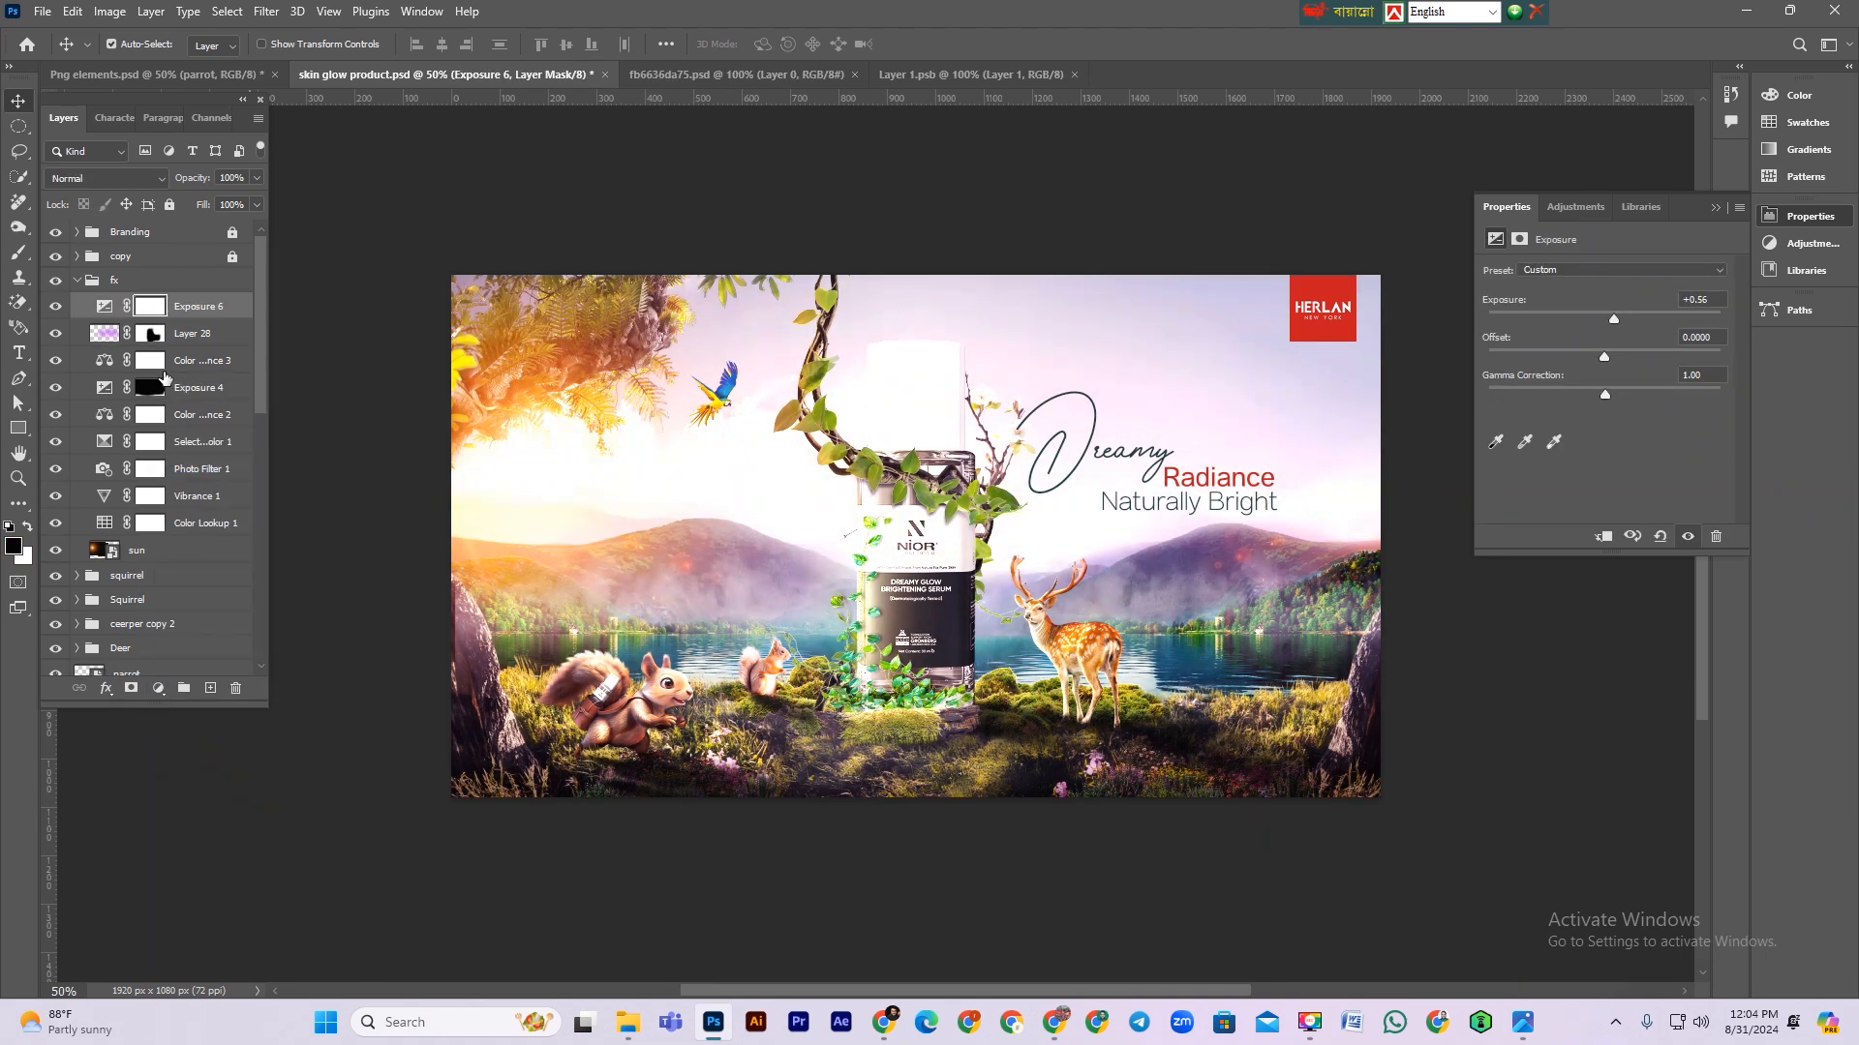
click(158, 282)
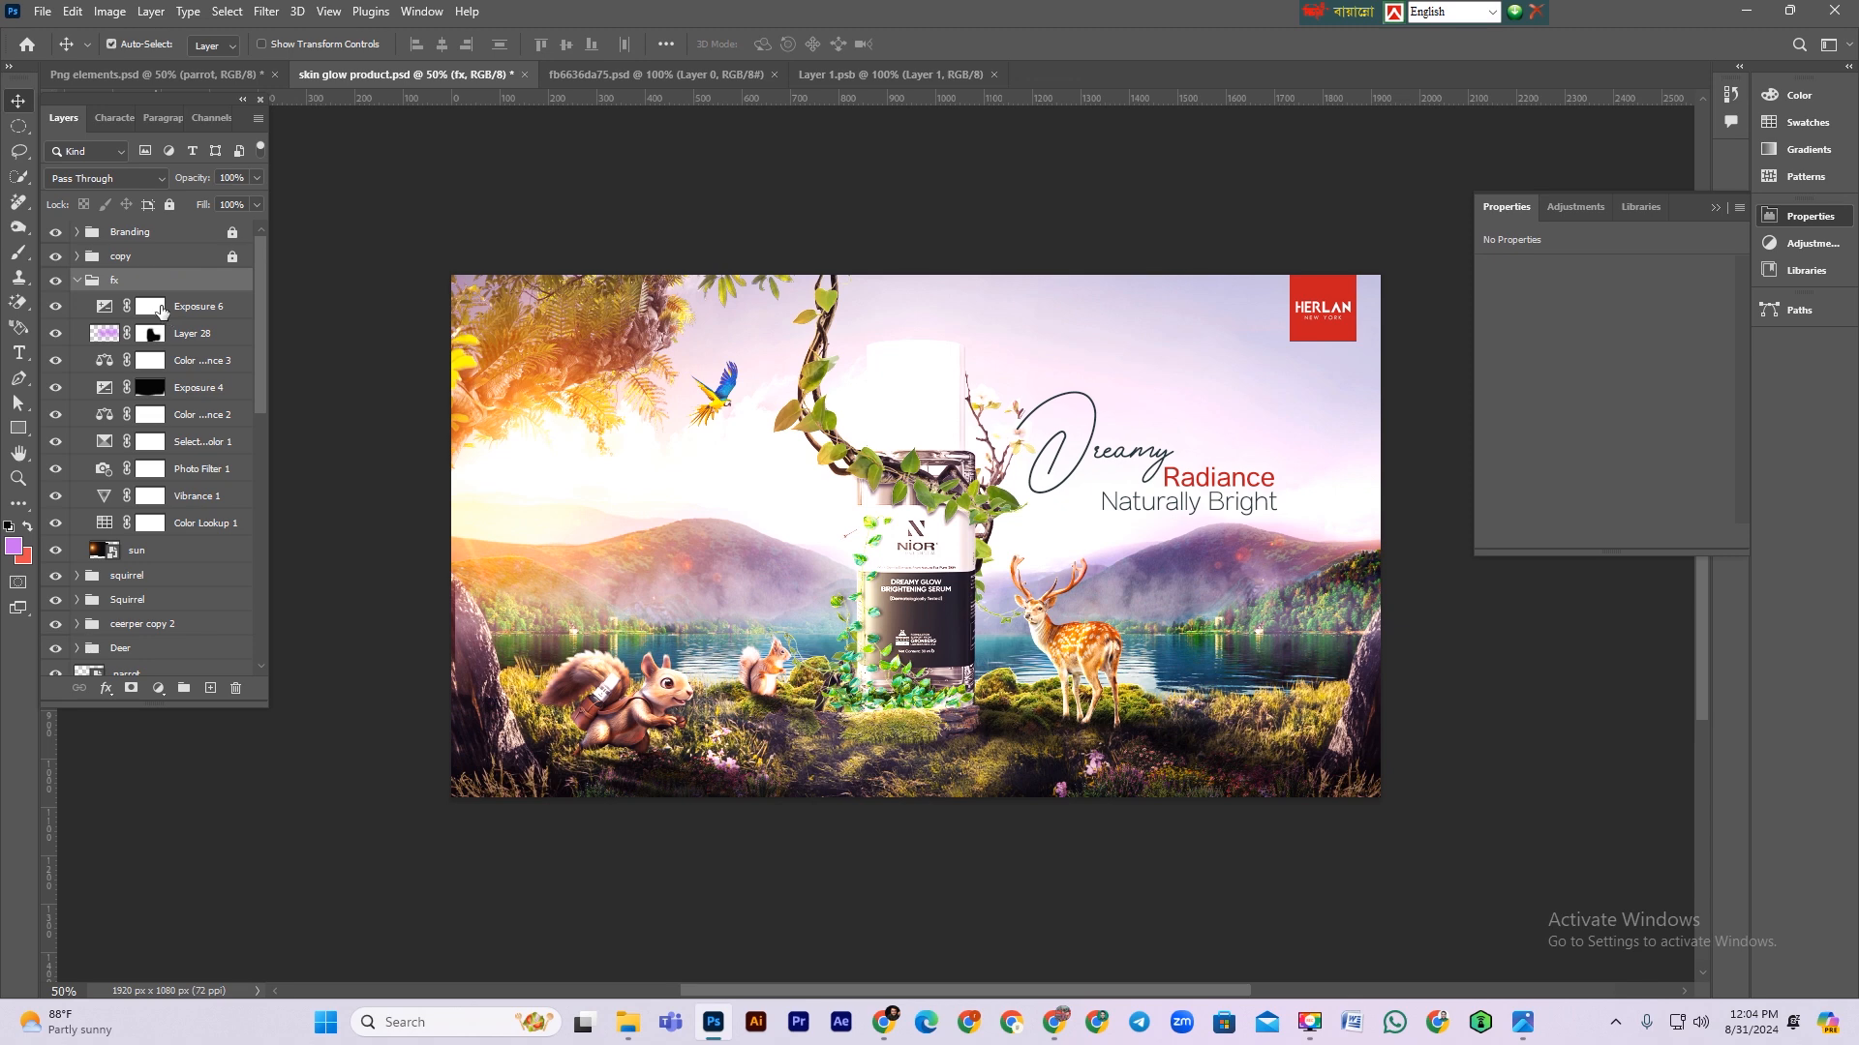
key(b)
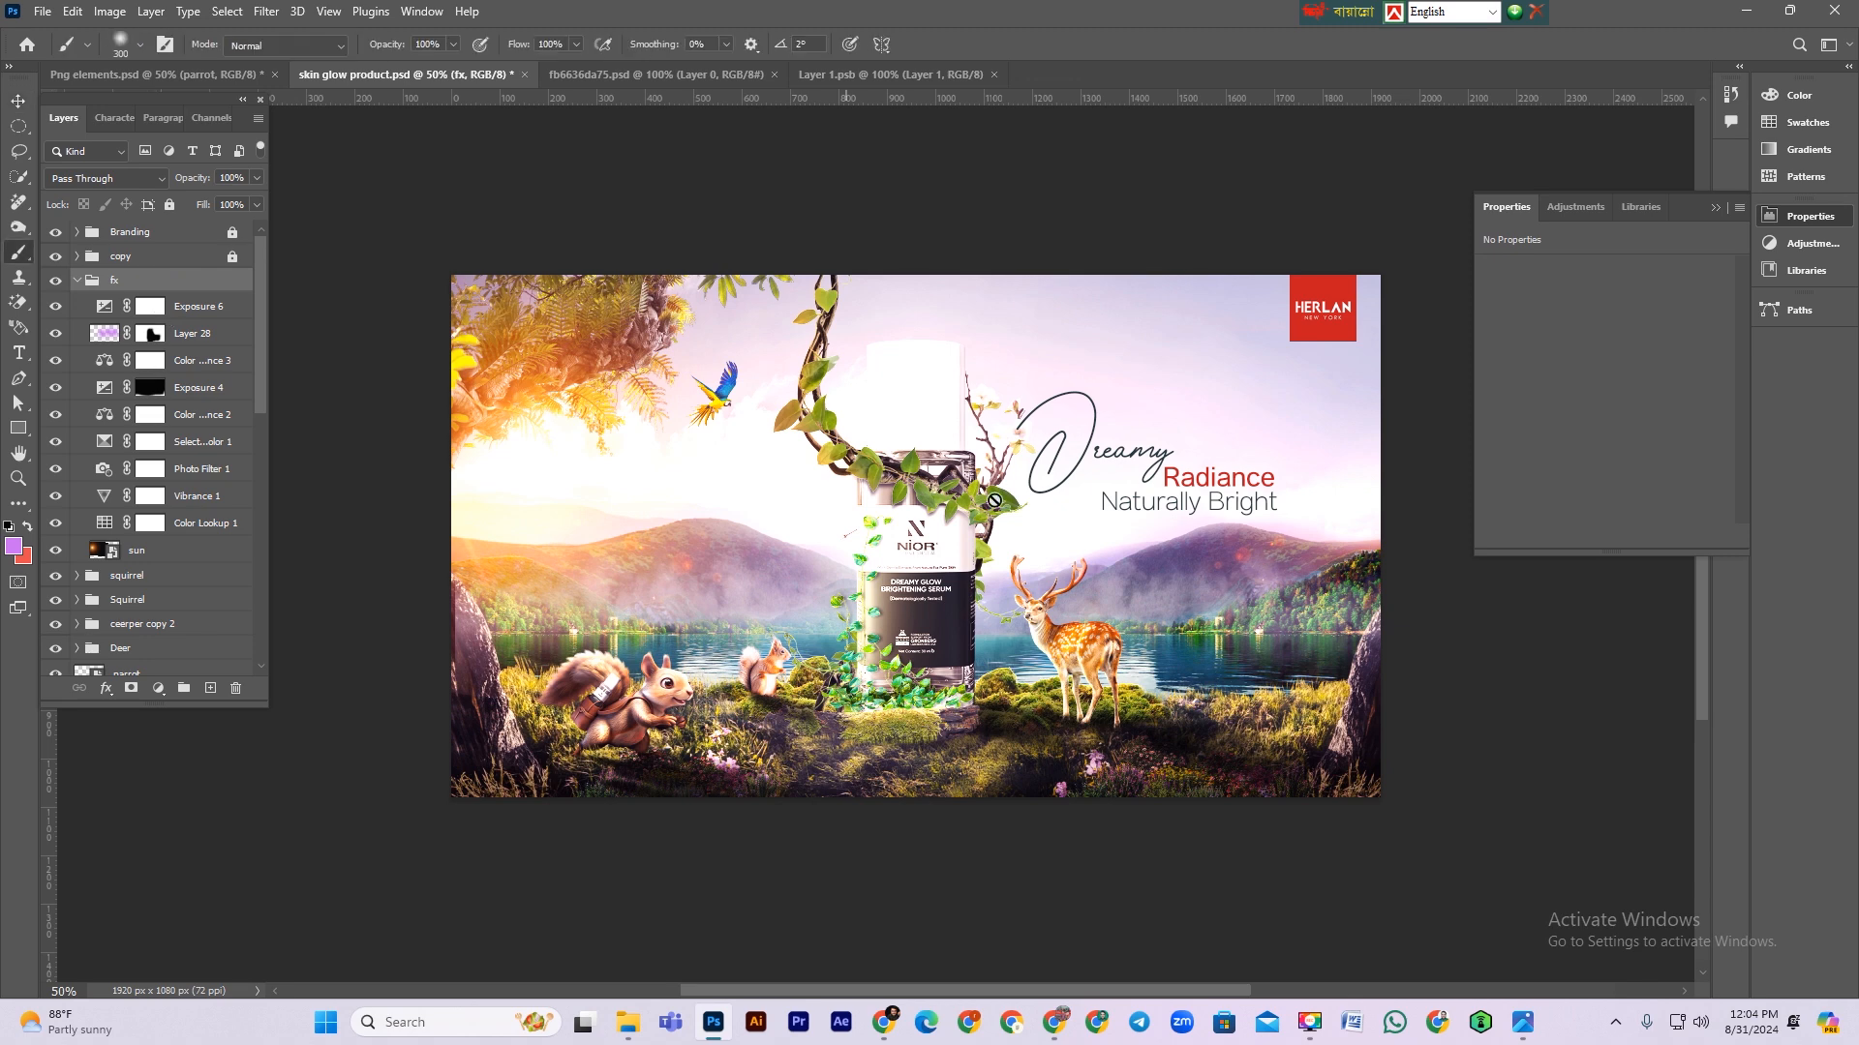
click(155, 308)
key(ctrl+i)
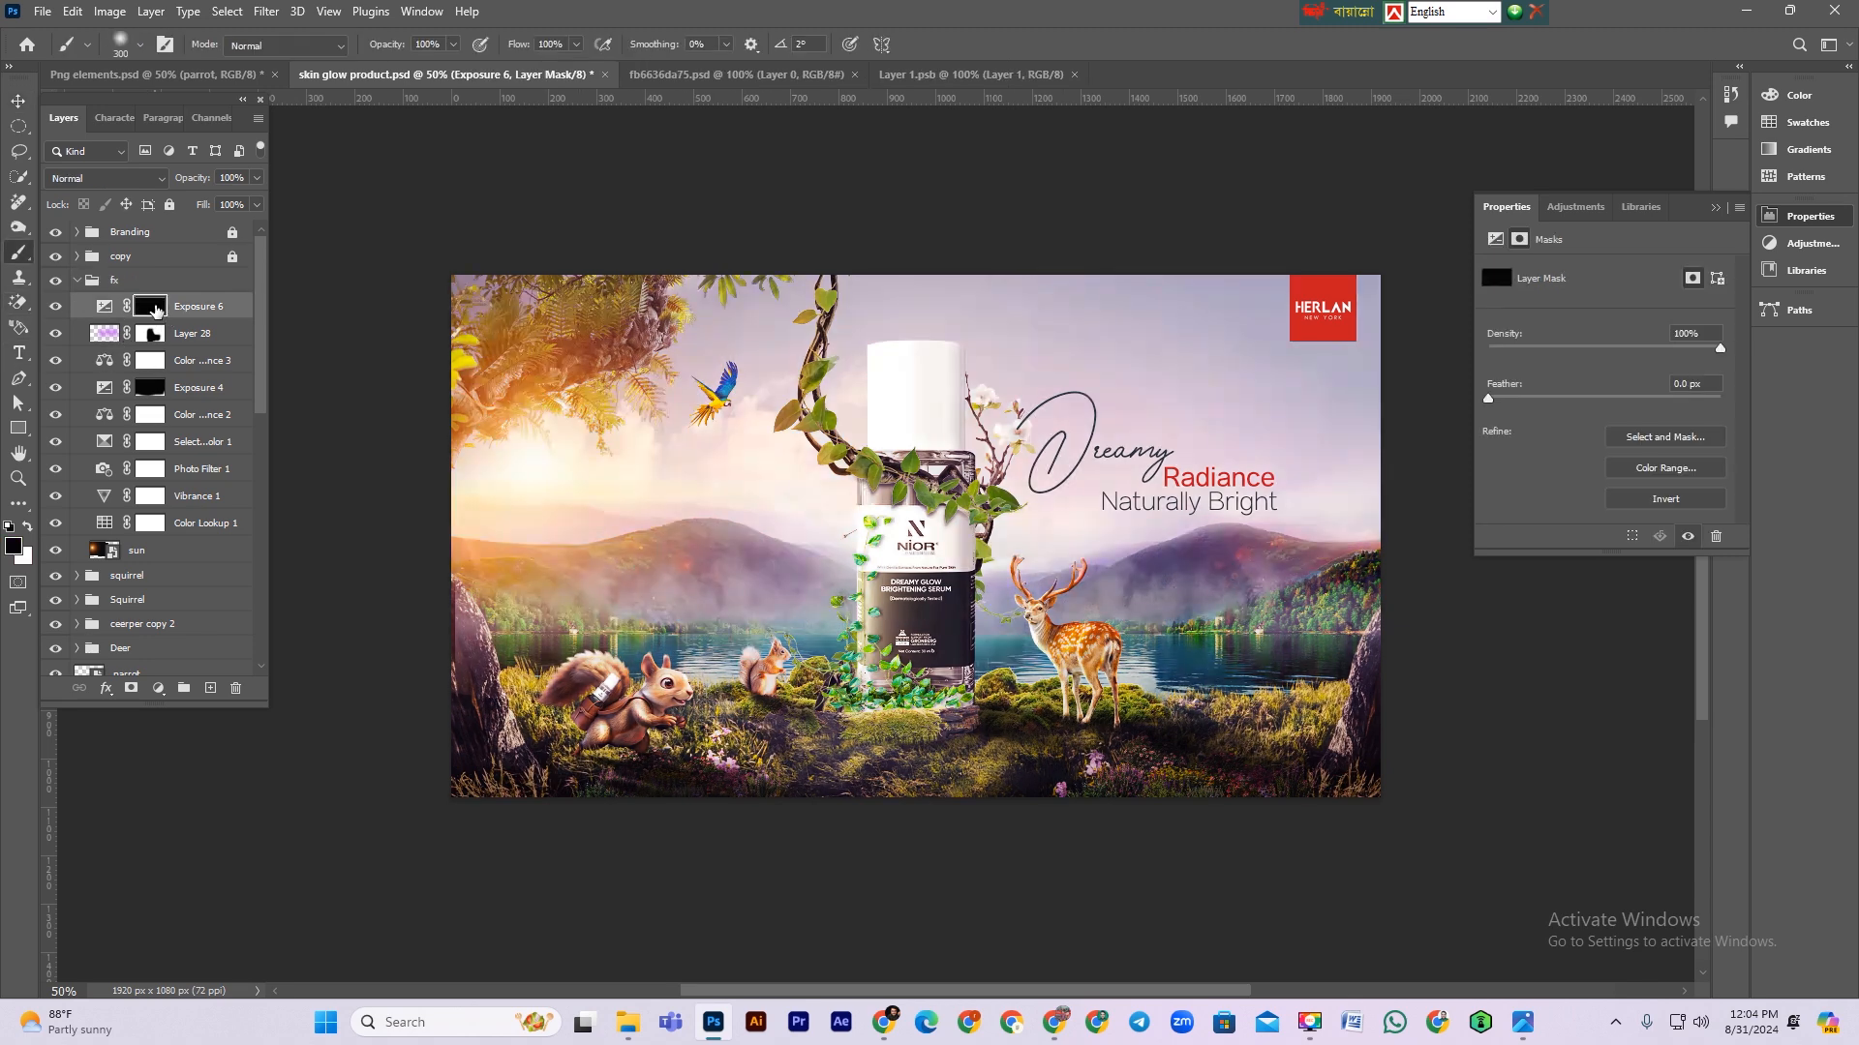
Step: Enlarge the brush and paint white on the Exposure mask across the sky behind the headline
key(bracketright)
key(bracketright)
key(bracketright)
key(bracketright)
key(bracketright)
key(bracketright)
key(bracketright)
key(bracketright)
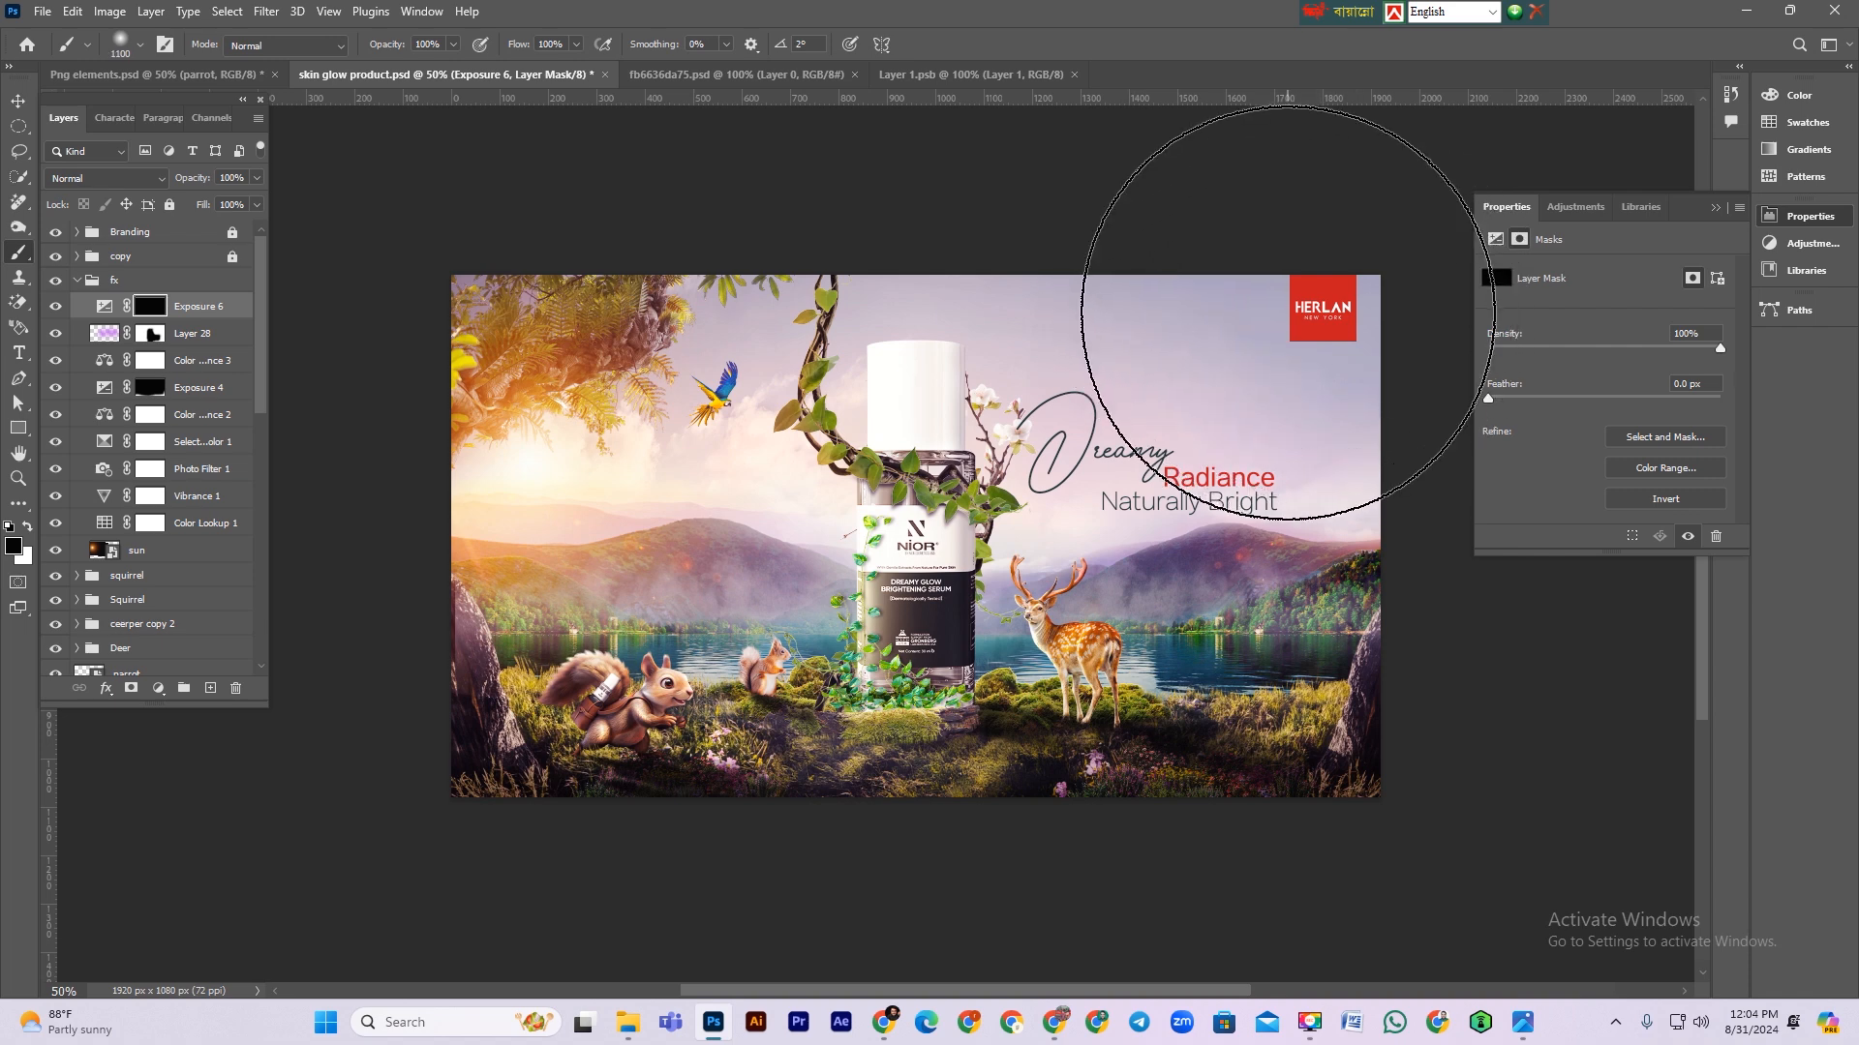
key(x)
mouse_move(1288, 312)
mouse_down()
mouse_move(1079, 186)
mouse_move(915, 330)
mouse_move(1411, 415)
mouse_move(1419, 456)
mouse_move(842, 165)
mouse_move(992, 340)
mouse_up()
Step: Lower the Exposure 6 layer's opacity to 60%
click(222, 315)
drag(207, 181, 191, 182)
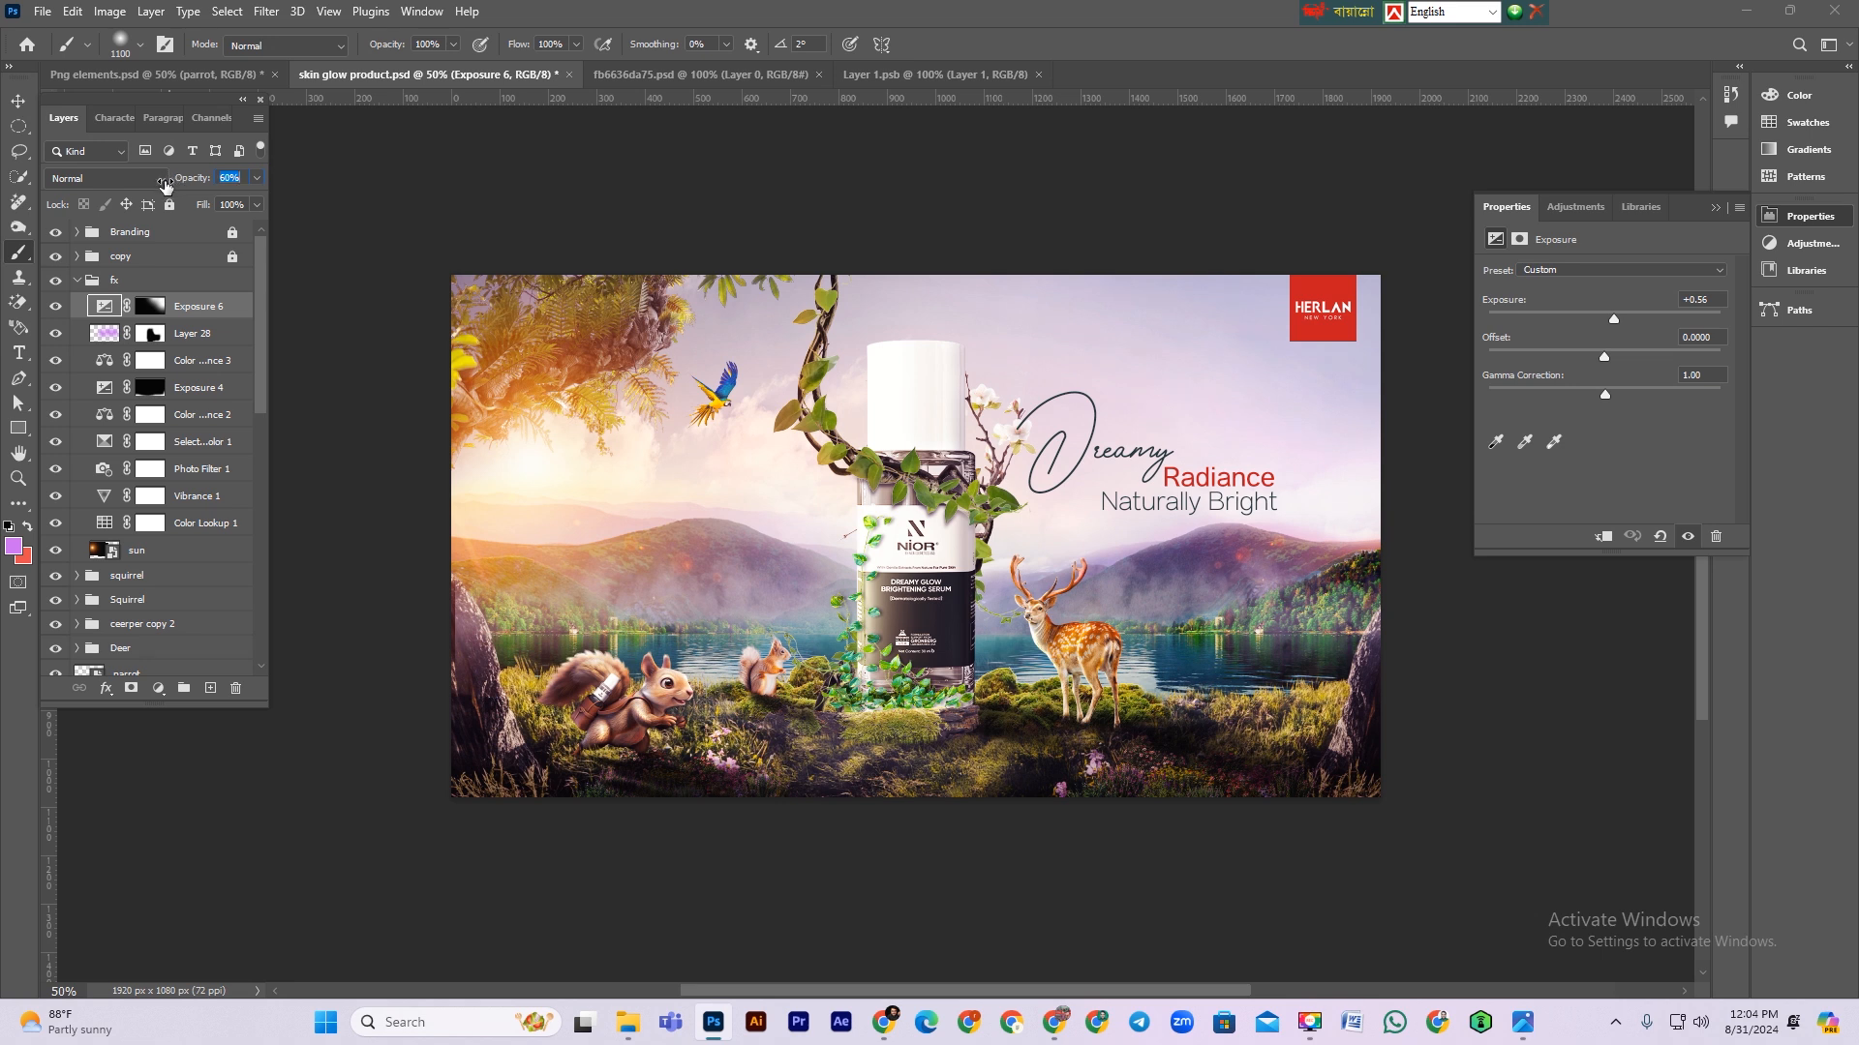
drag(165, 184, 165, 184)
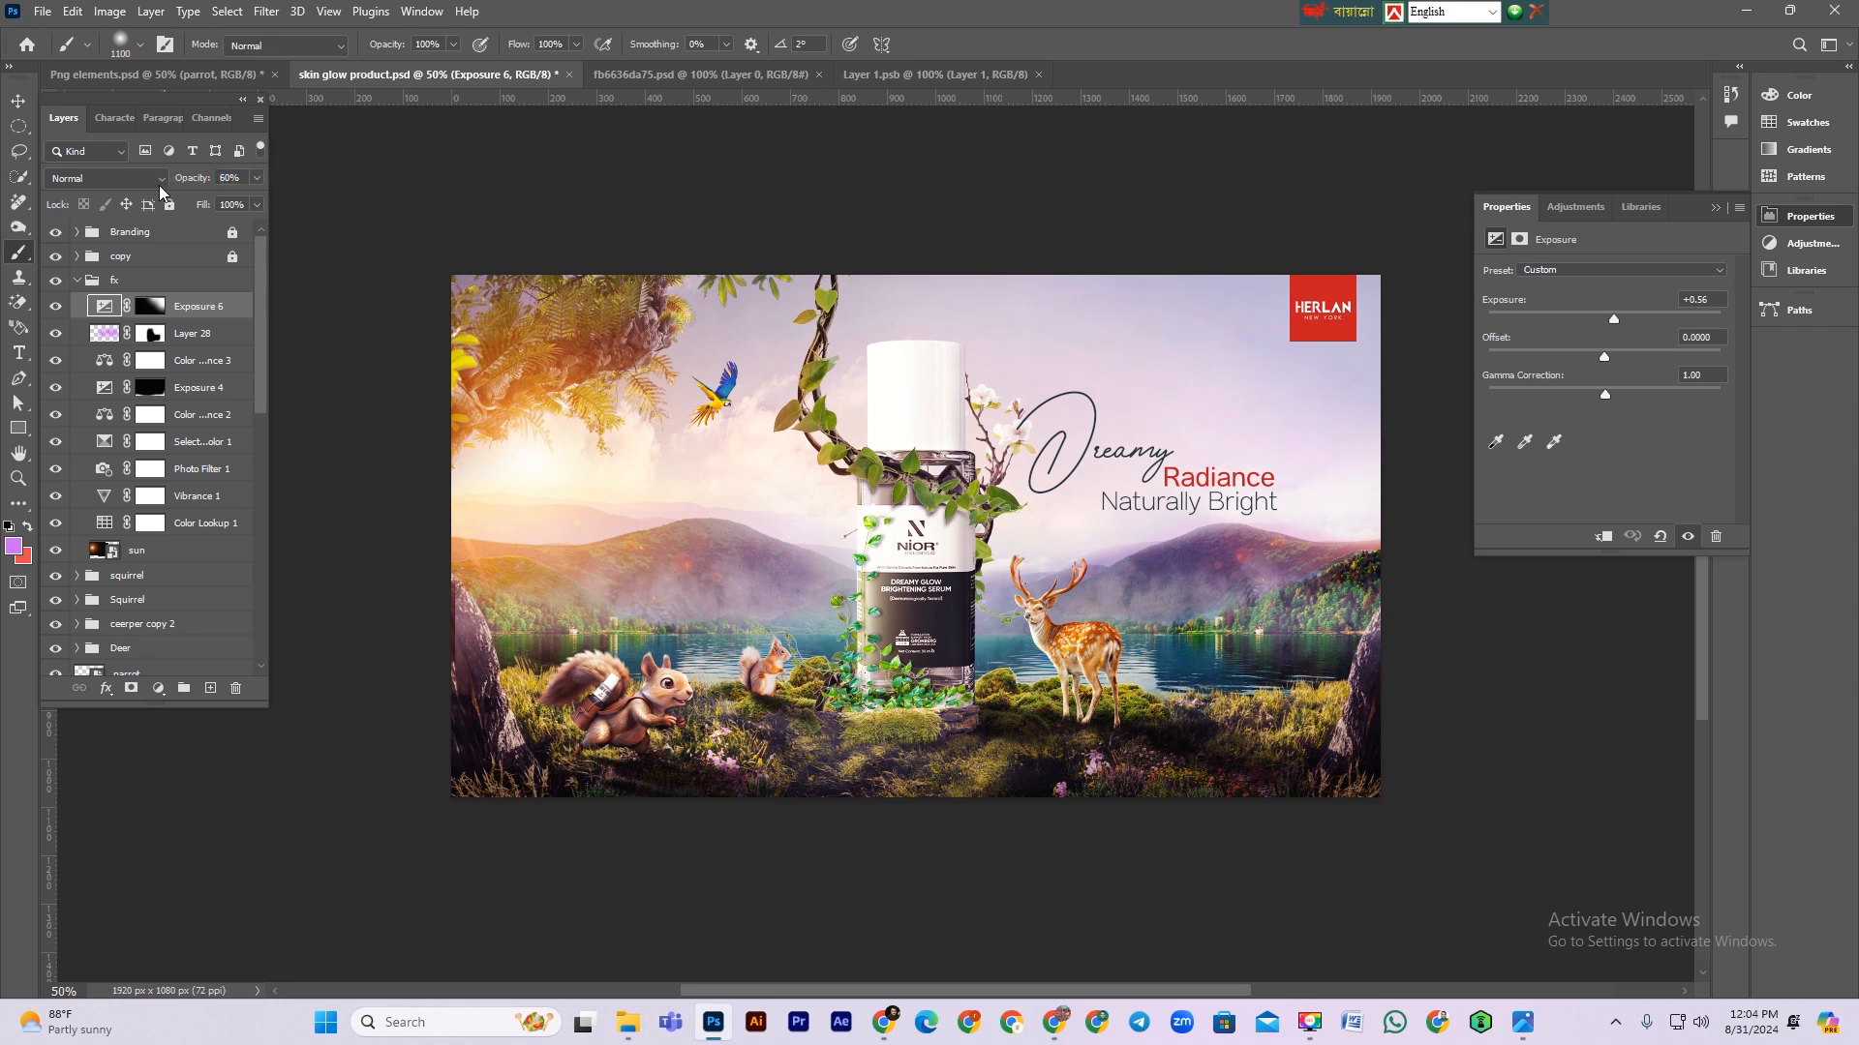
Step: Collapse the fx group and lock it
click(71, 281)
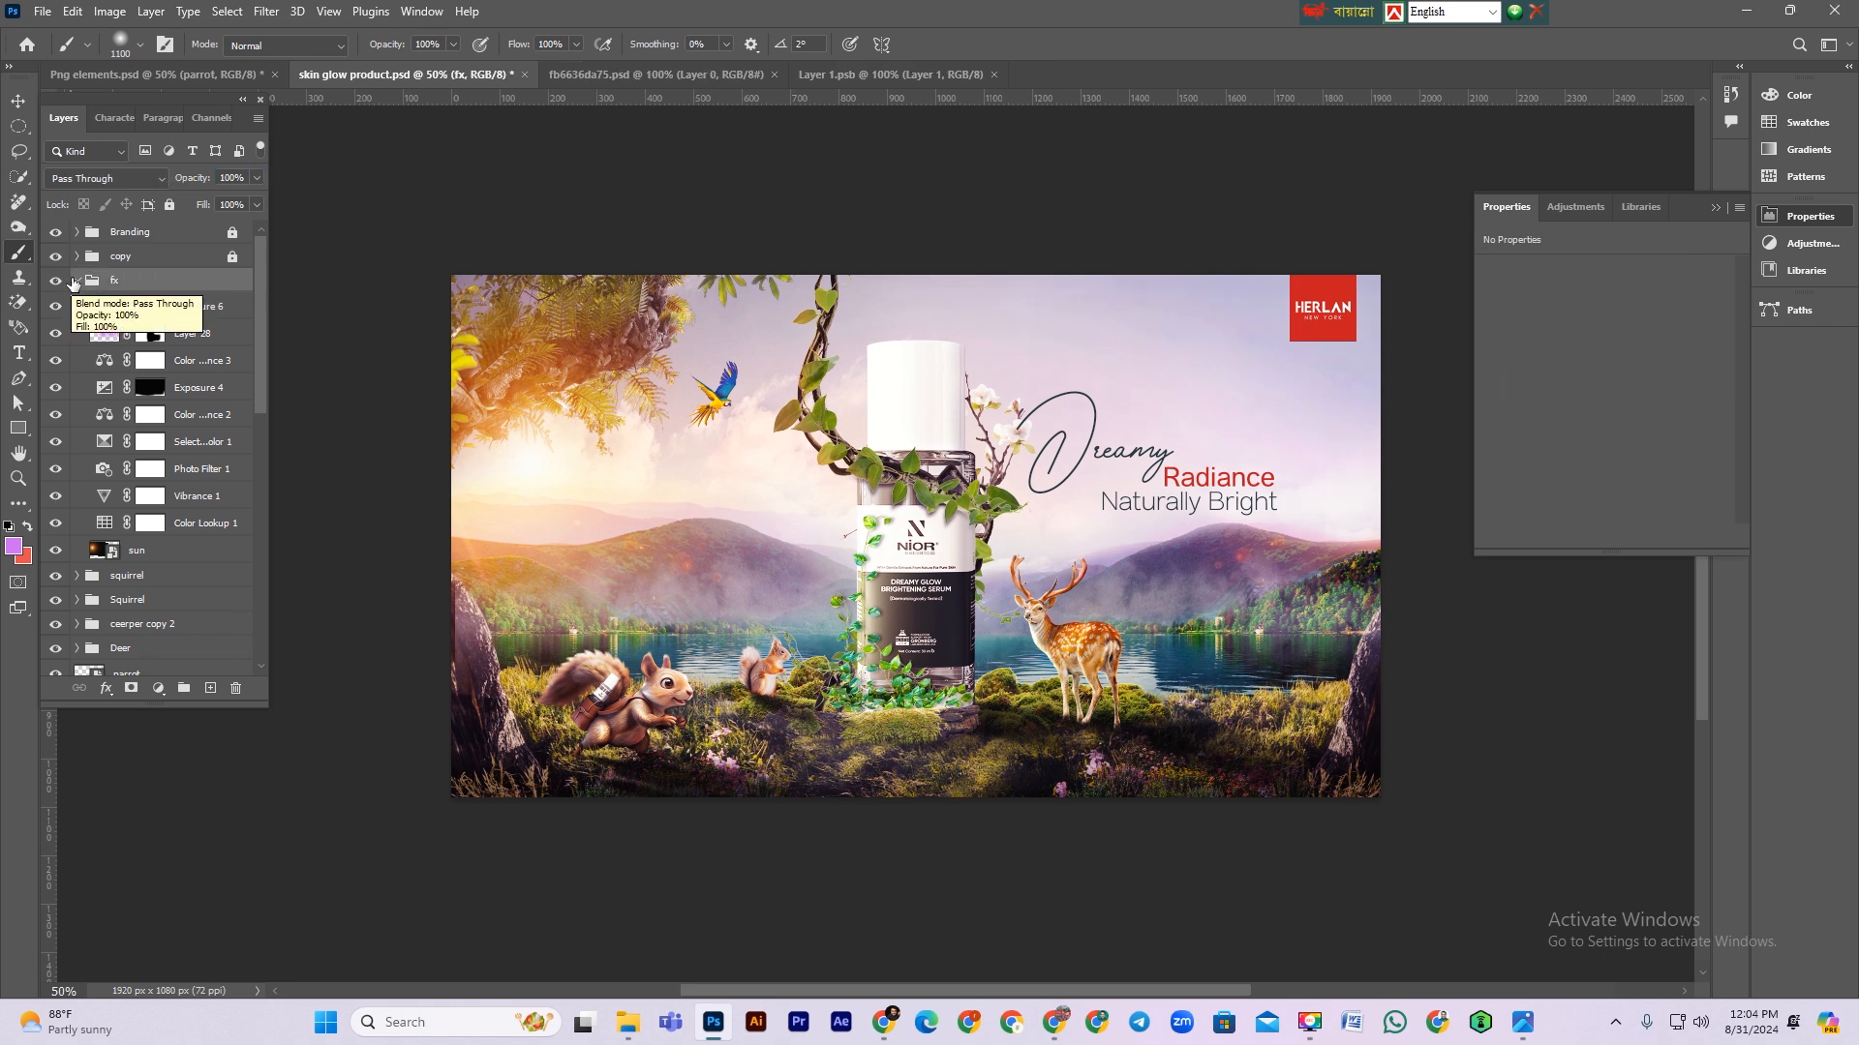
click(75, 280)
click(169, 205)
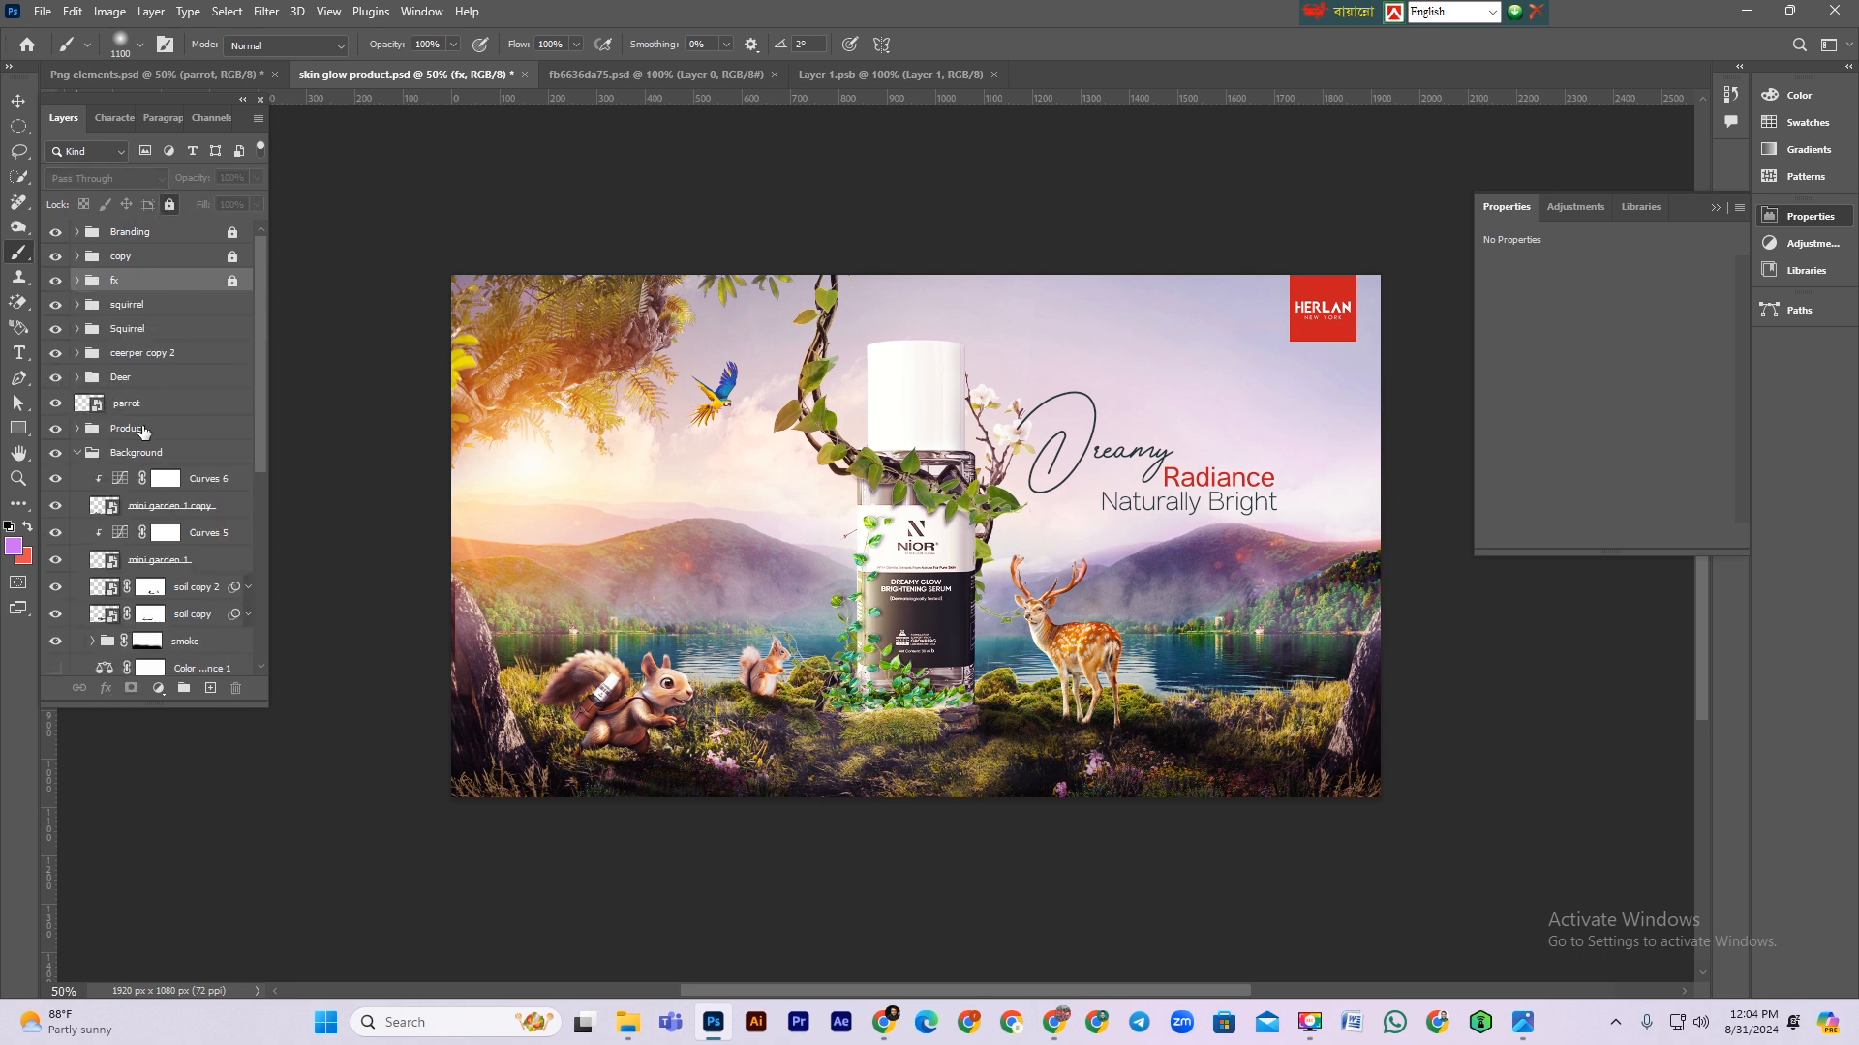
Step: Open the Deer group and toggle the dodge layer's visibility to compare its effect
click(151, 354)
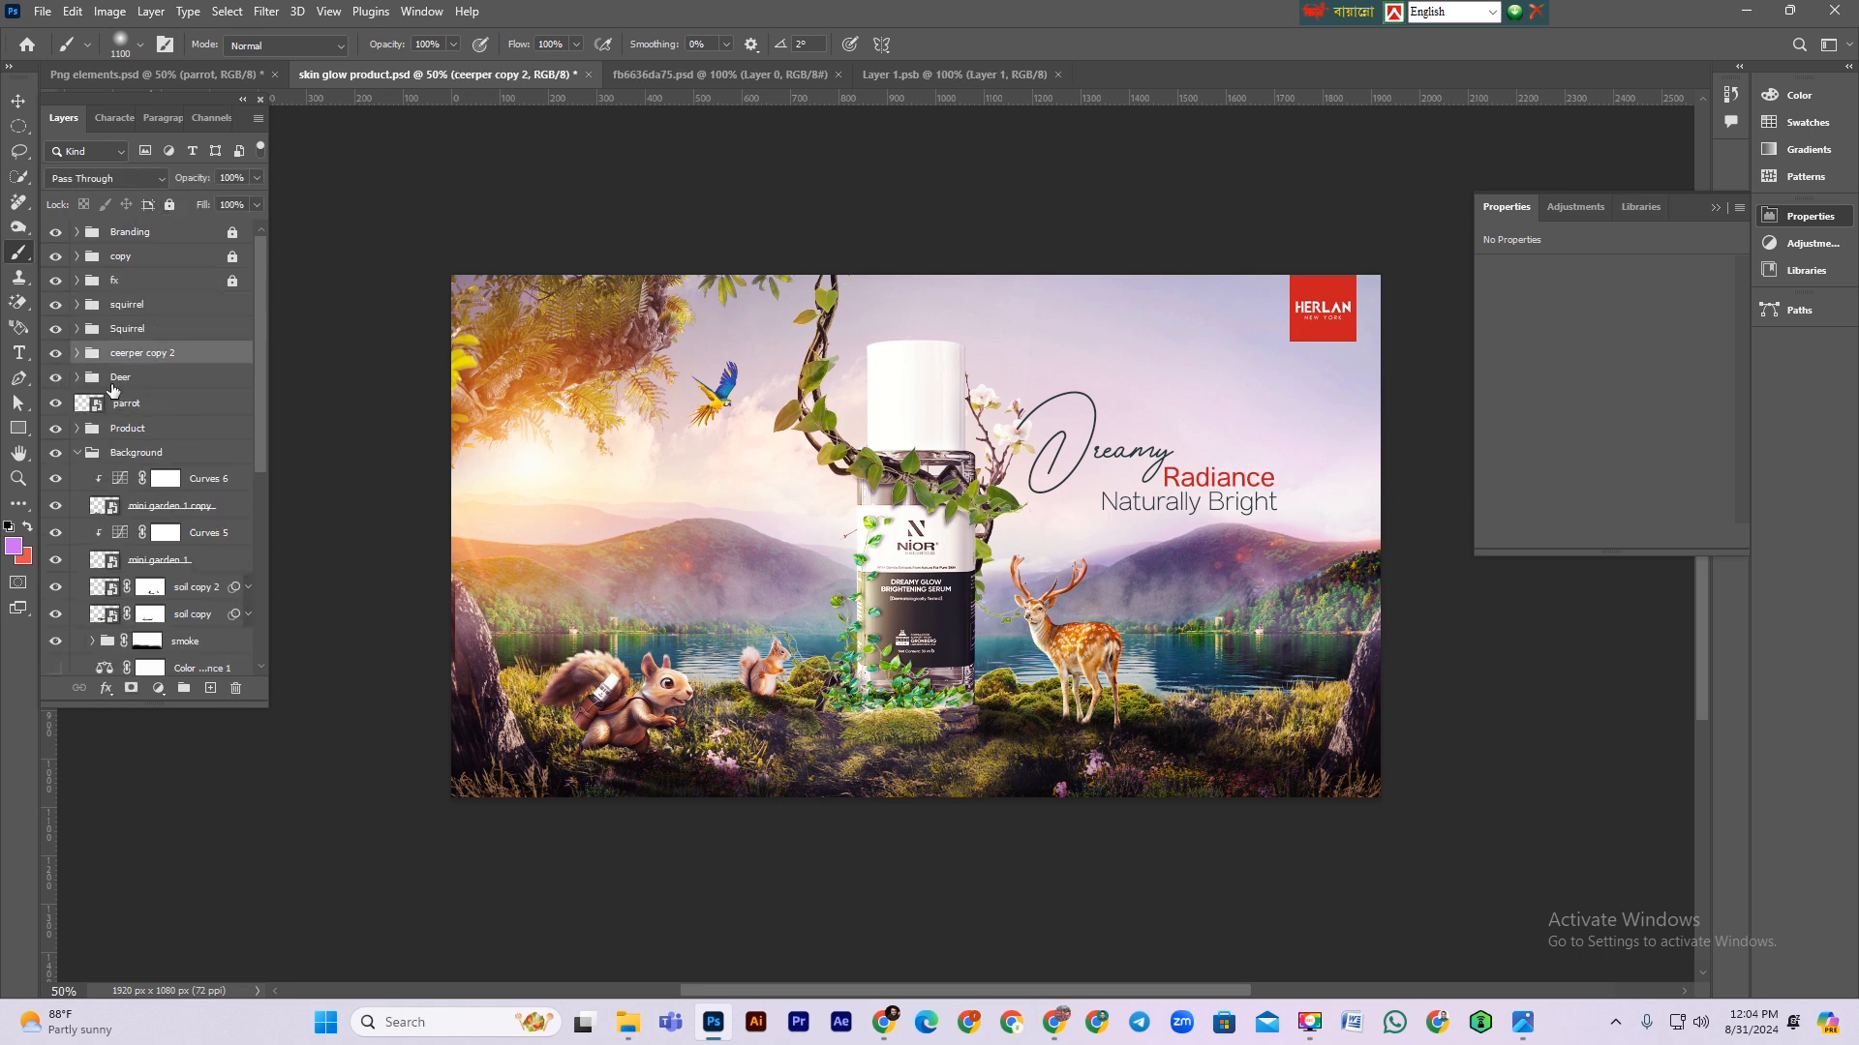
click(77, 377)
click(145, 403)
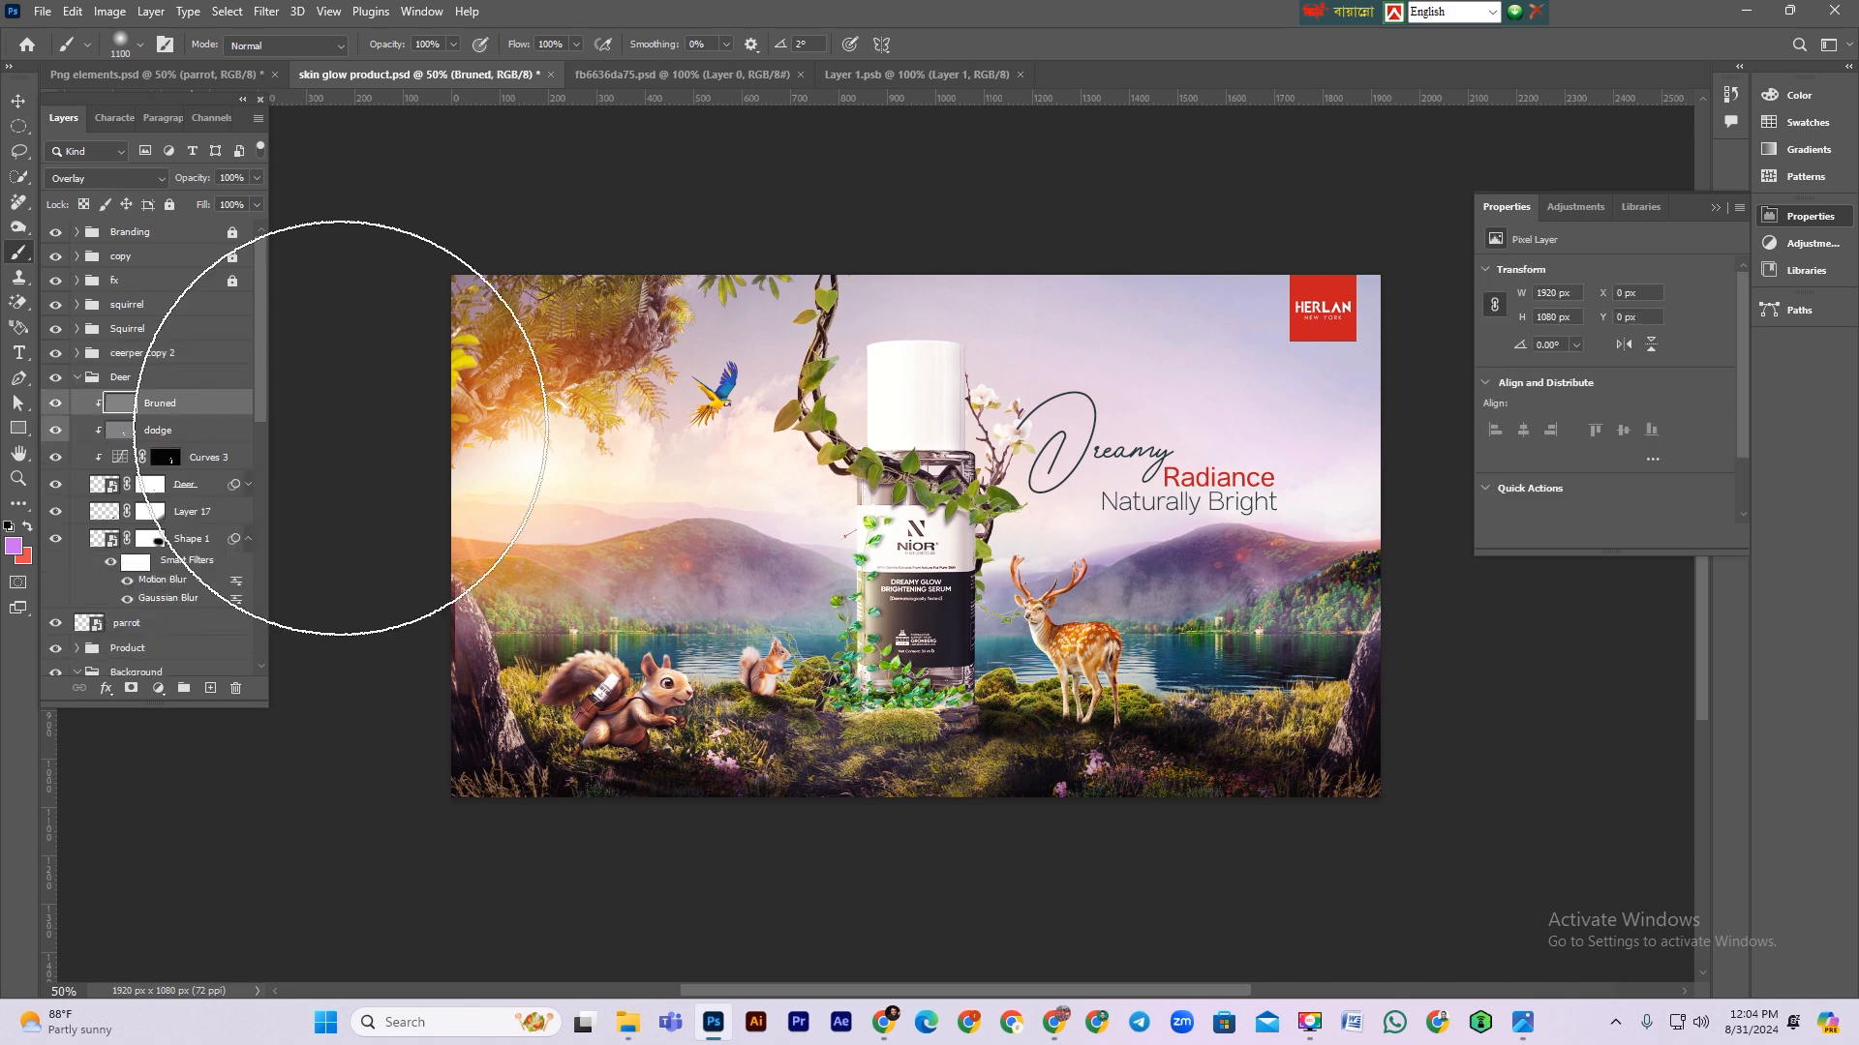
click(56, 432)
click(57, 432)
click(56, 432)
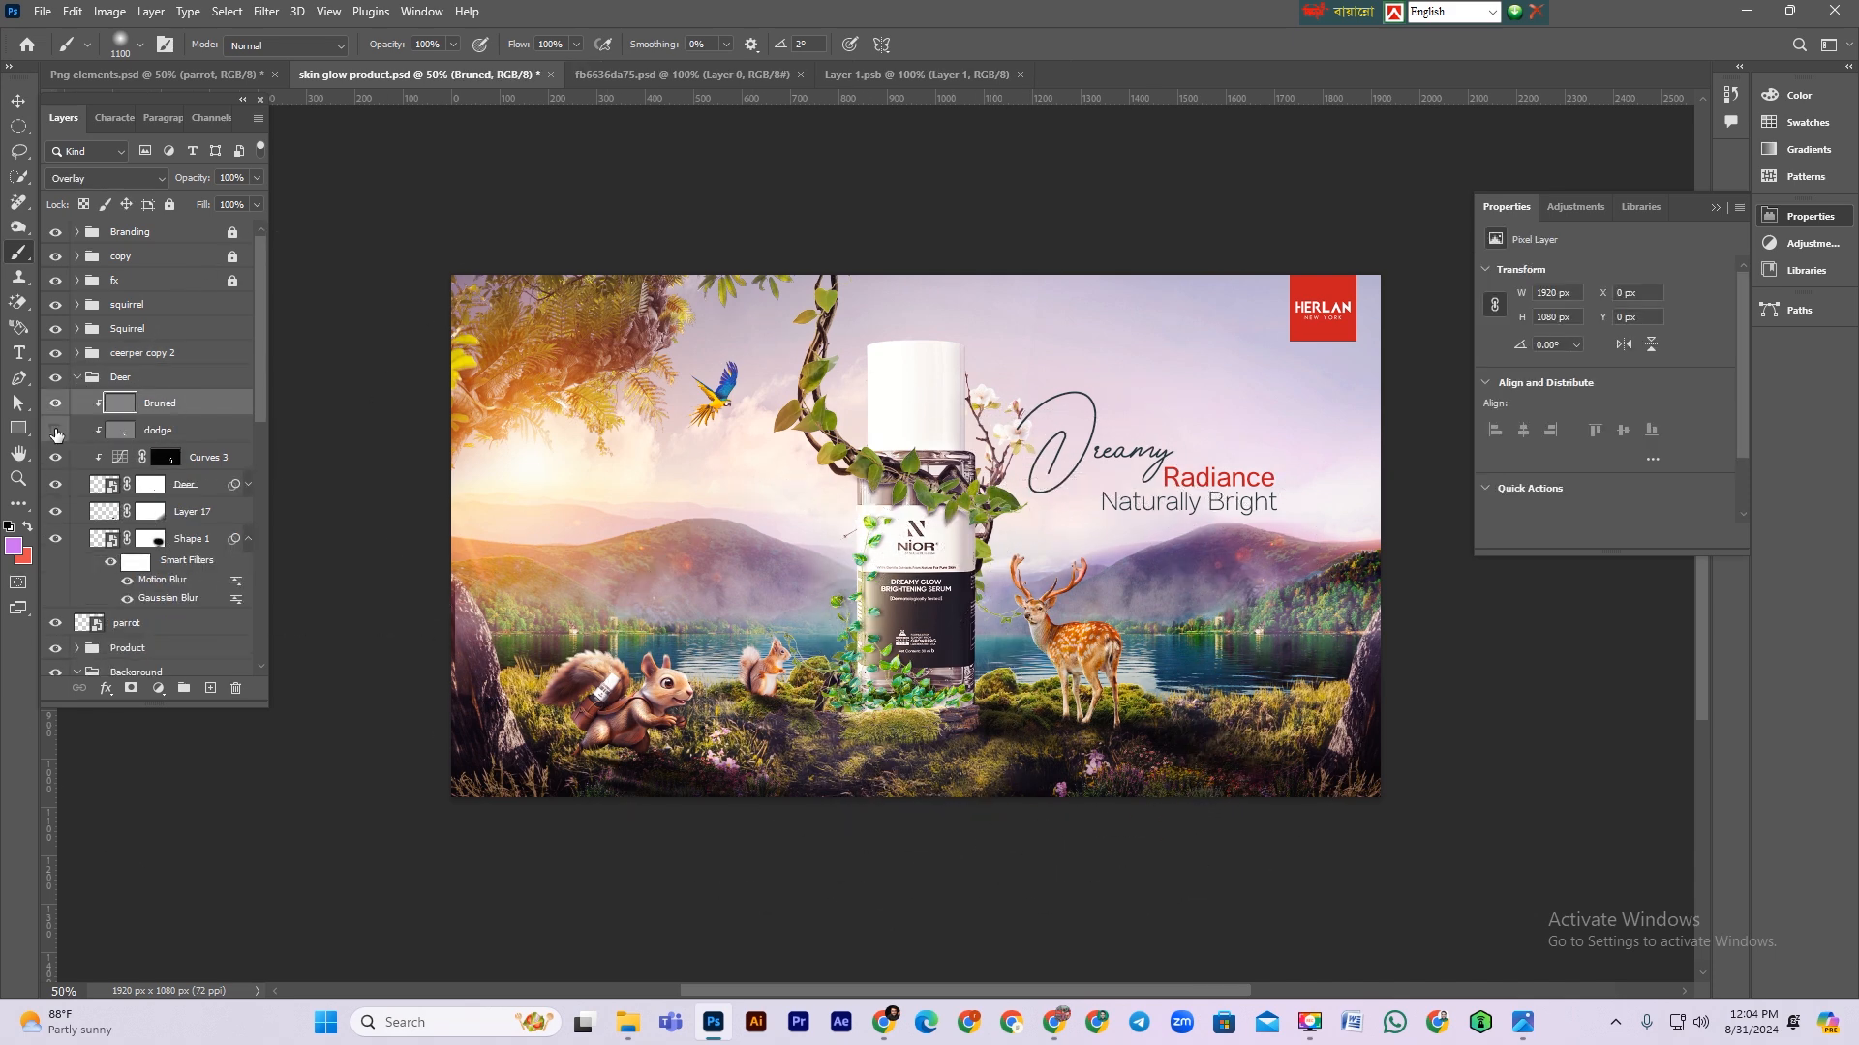
click(56, 432)
Step: Add a layer mask to the dodge layer and paint on it over the deer with a smaller brush
click(143, 432)
click(131, 689)
key(x)
key(bracketleft)
key(bracketleft)
key(bracketleft)
key(bracketleft)
key(bracketleft)
key(bracketleft)
key(bracketleft)
key(bracketleft)
key(bracketleft)
key(bracketleft)
key(bracketleft)
key(bracketleft)
key(bracketleft)
key(bracketleft)
key(bracketleft)
key(bracketleft)
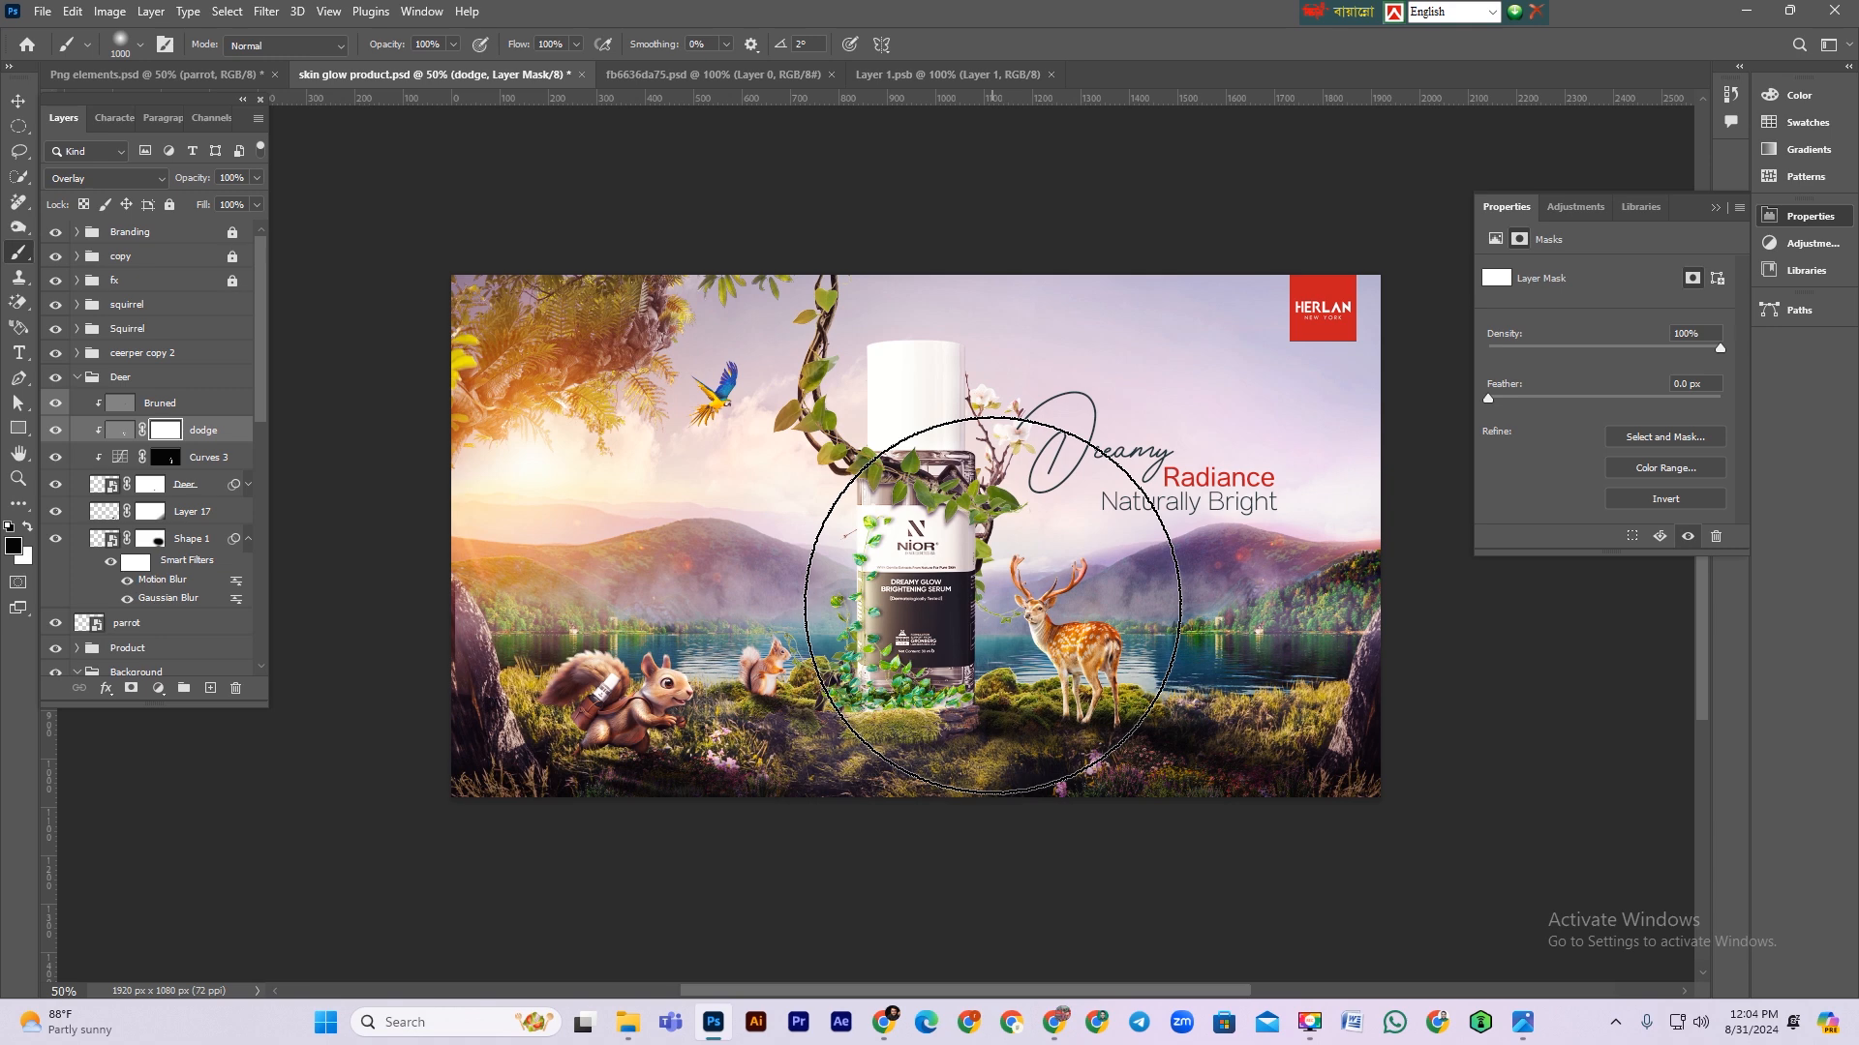
drag(1065, 644, 1074, 661)
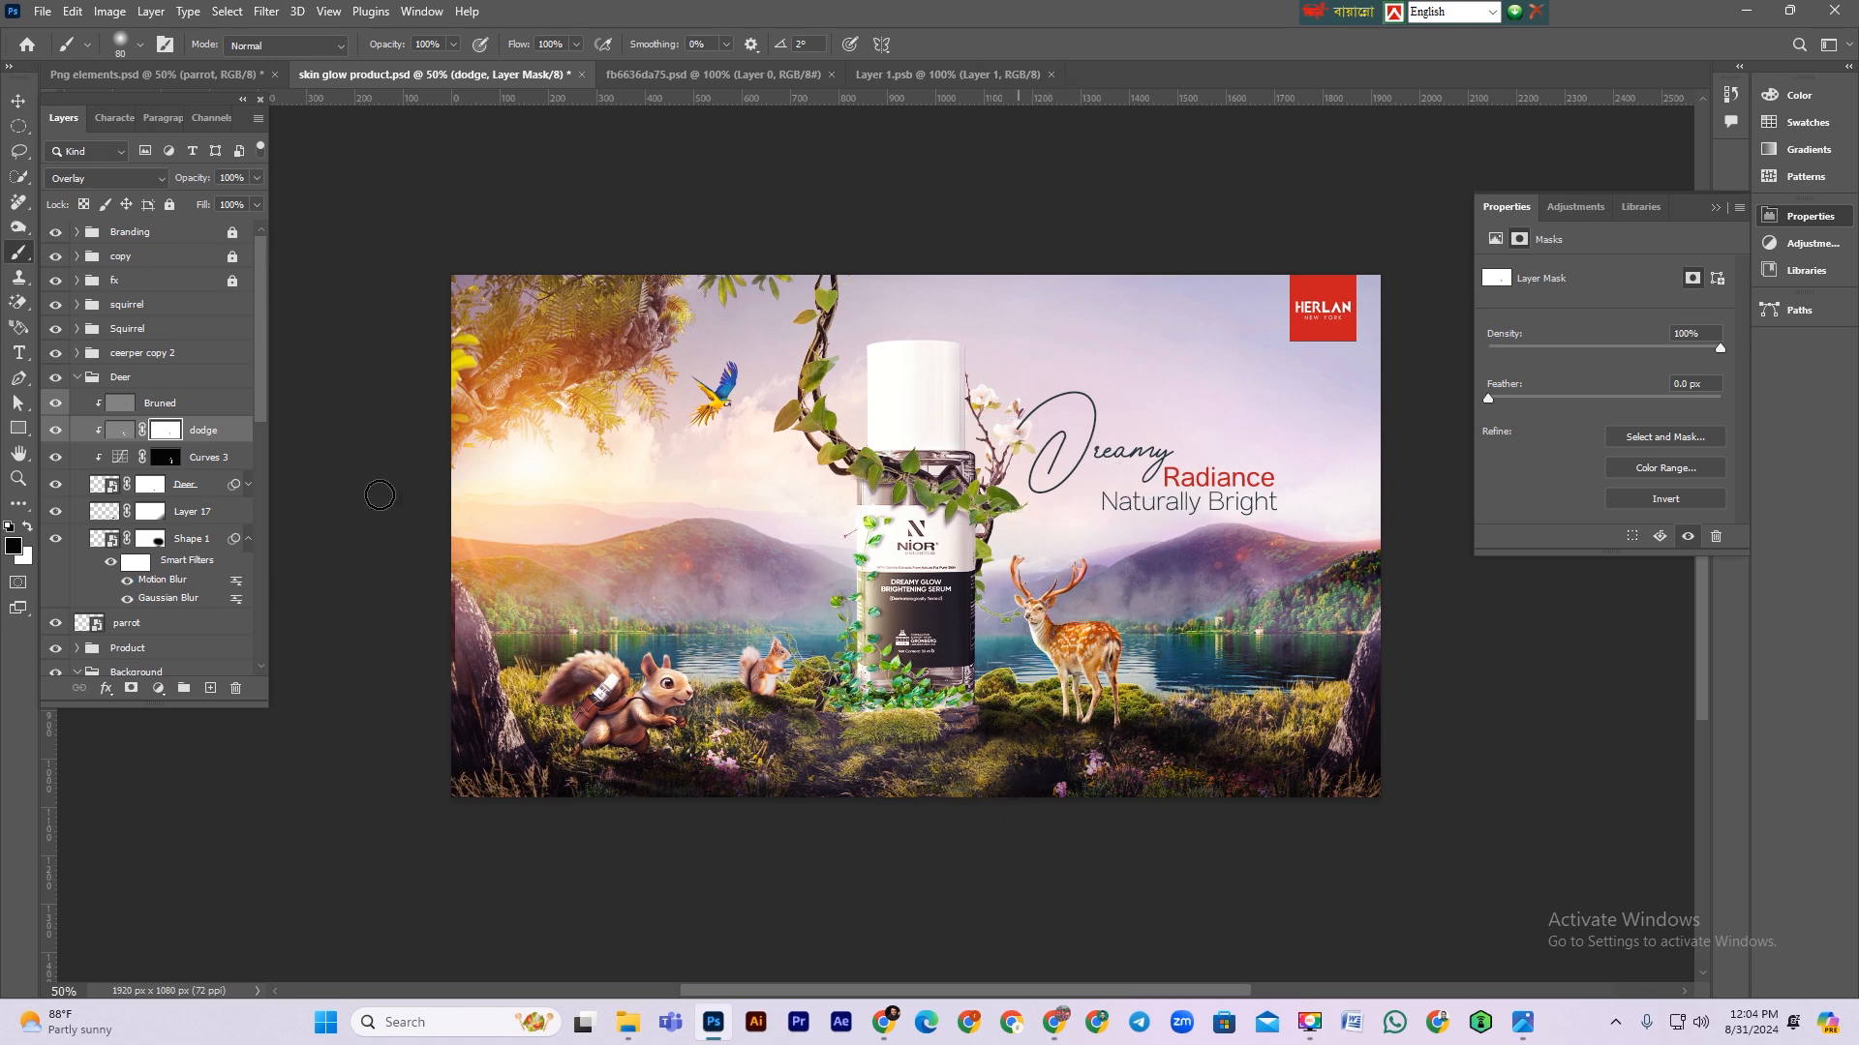
Step: Add an Exposure adjustment layer above Bruned, set exposure to -2.11 and clip it to the layer below
key(alt+bracketright)
click(153, 691)
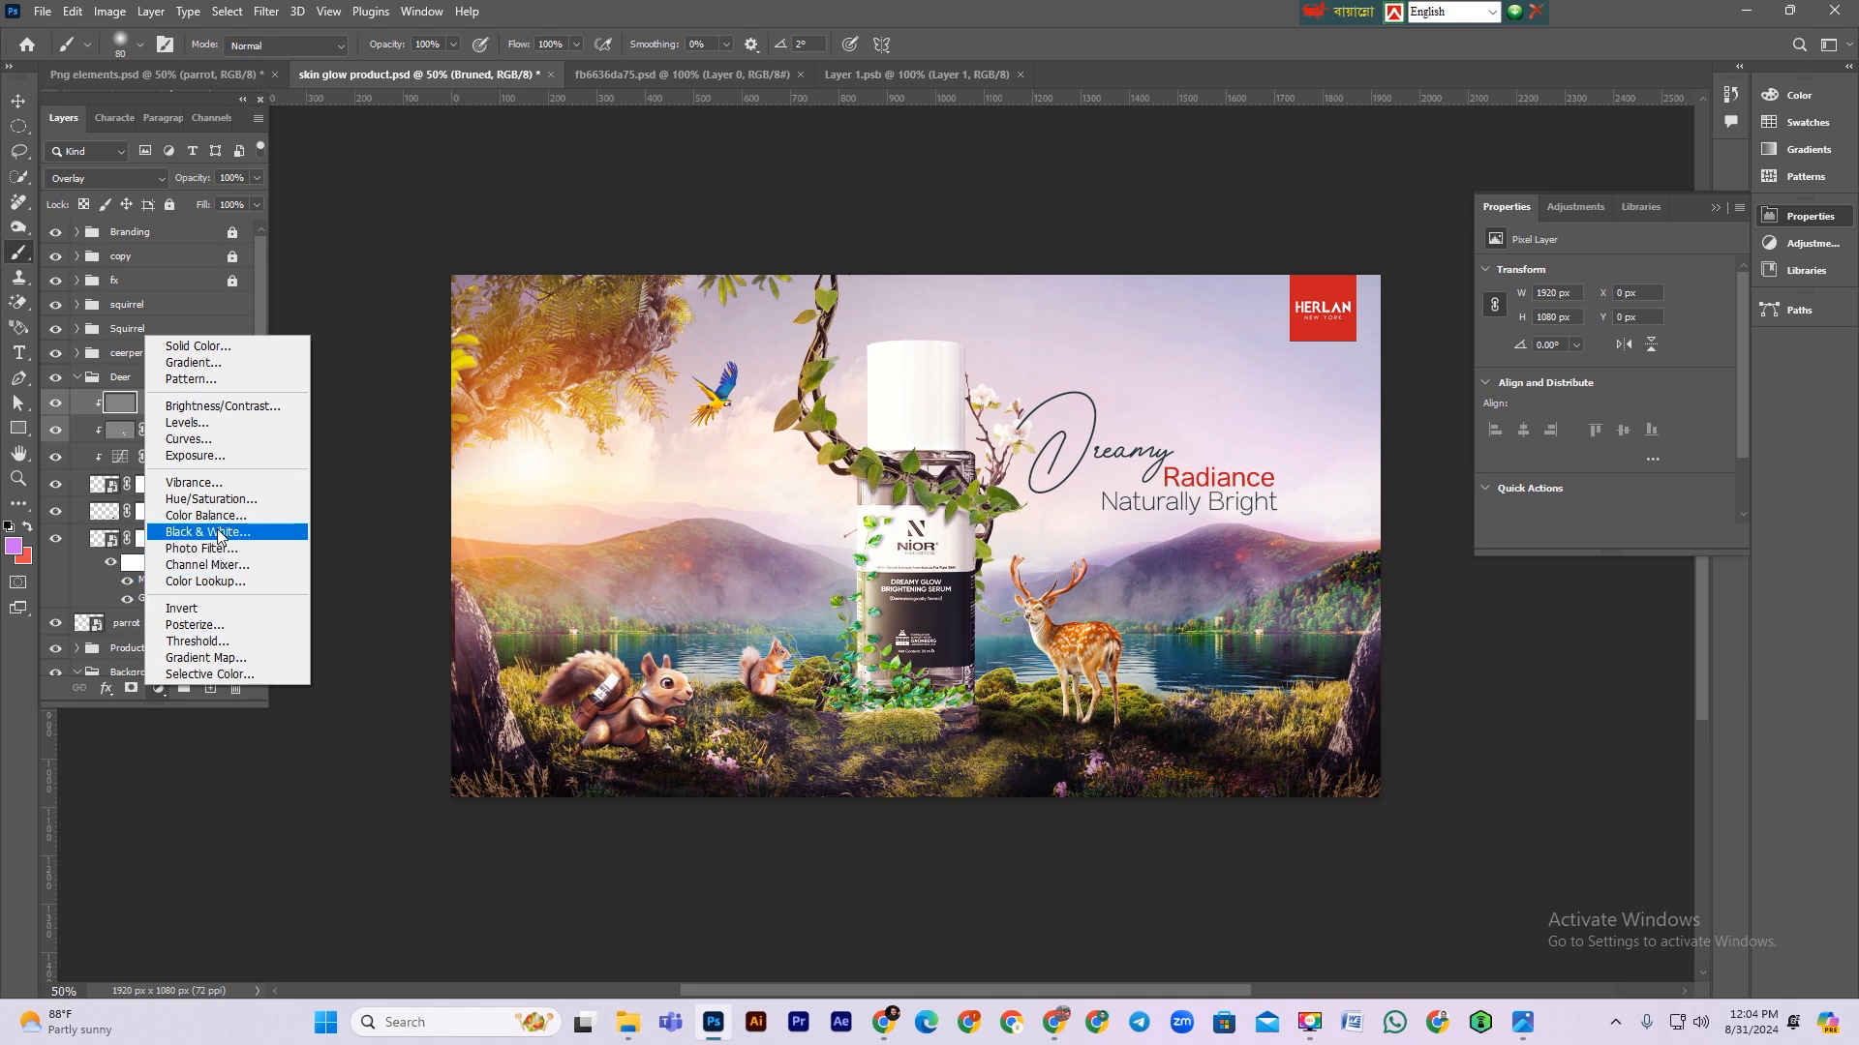
click(208, 457)
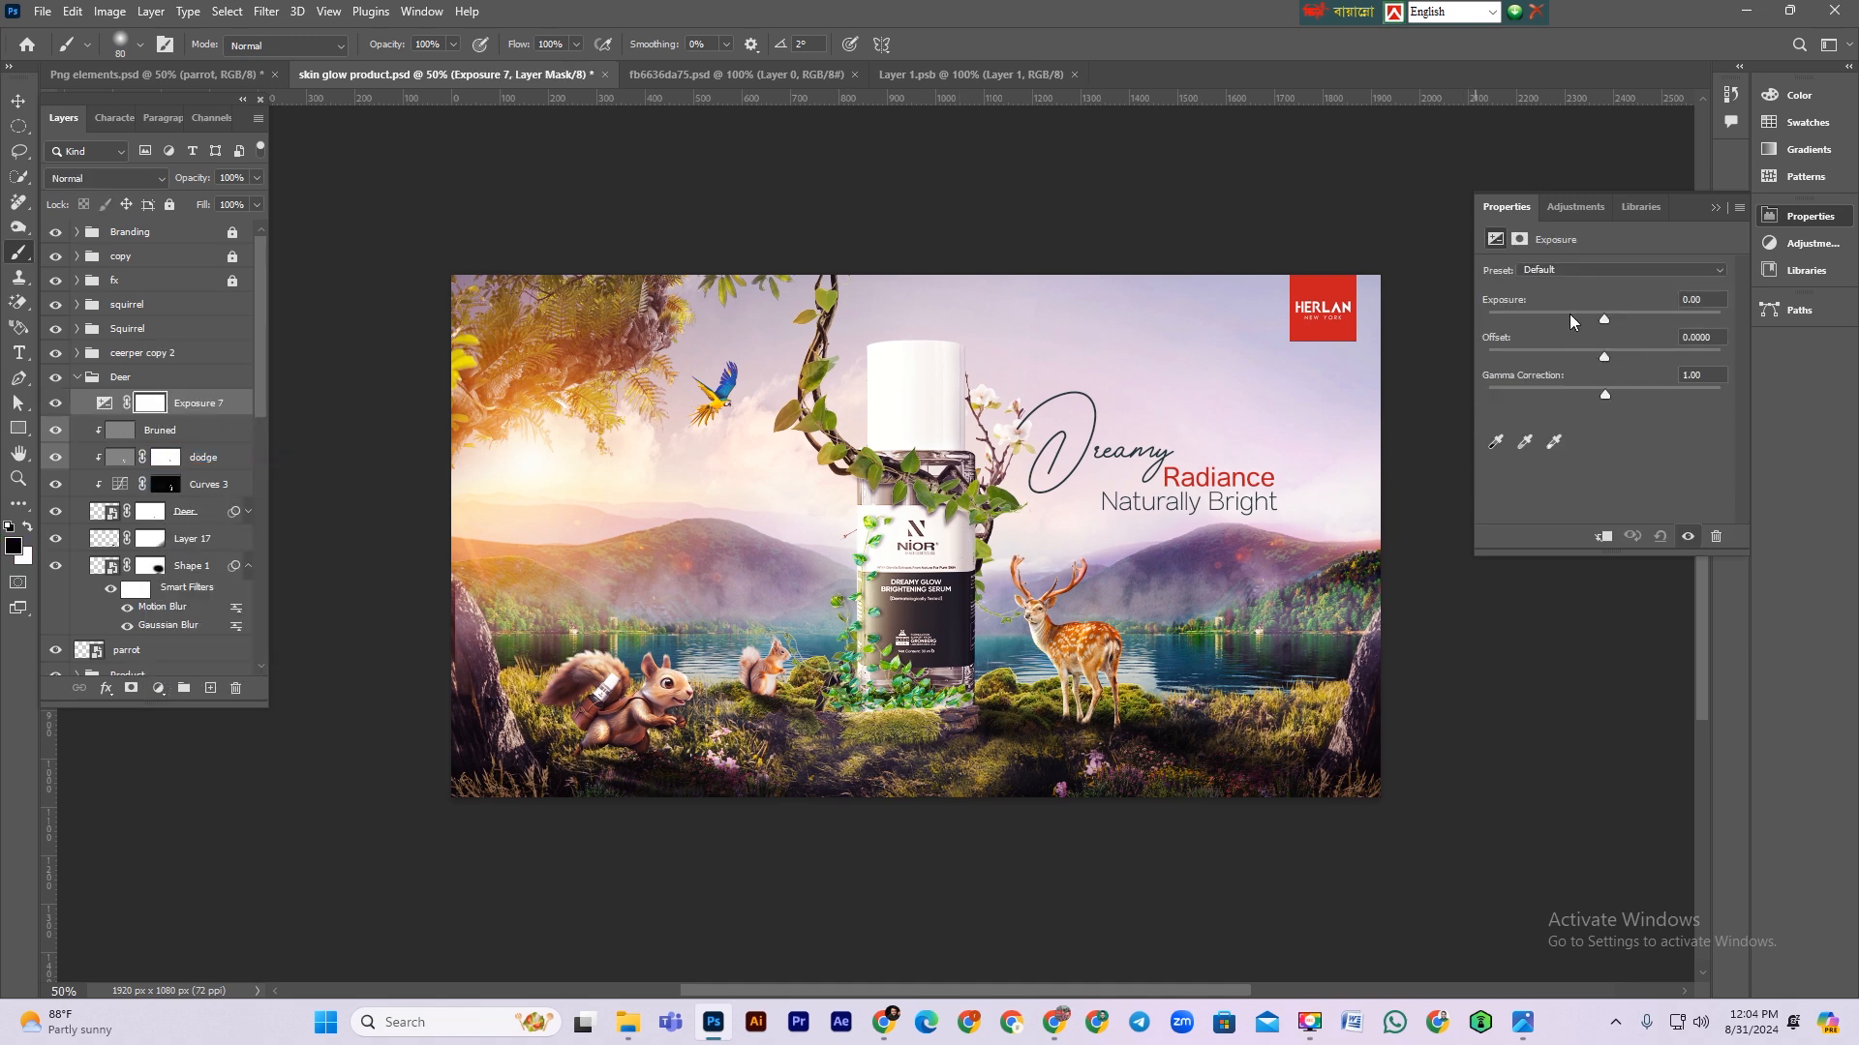
click(1566, 312)
click(1604, 538)
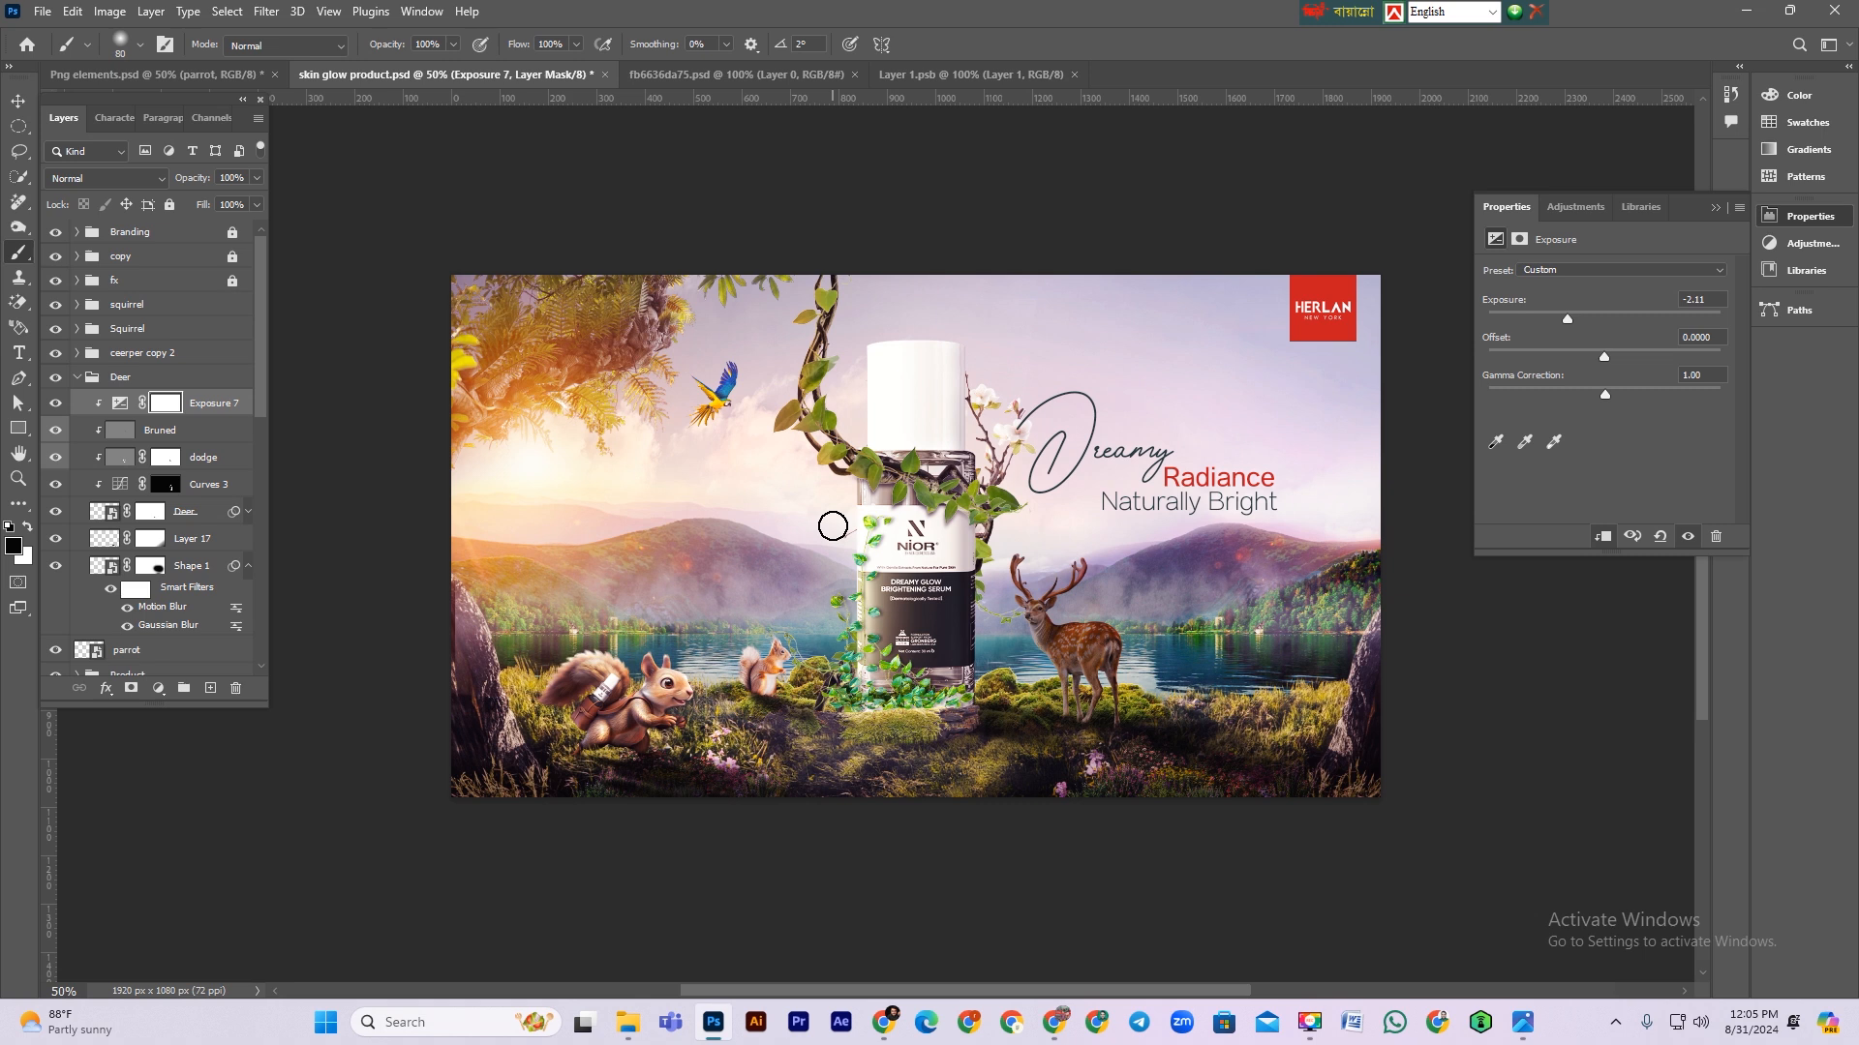
Step: Invert the new Exposure mask to black and paint white over the deer's body at 100% zoom
click(165, 404)
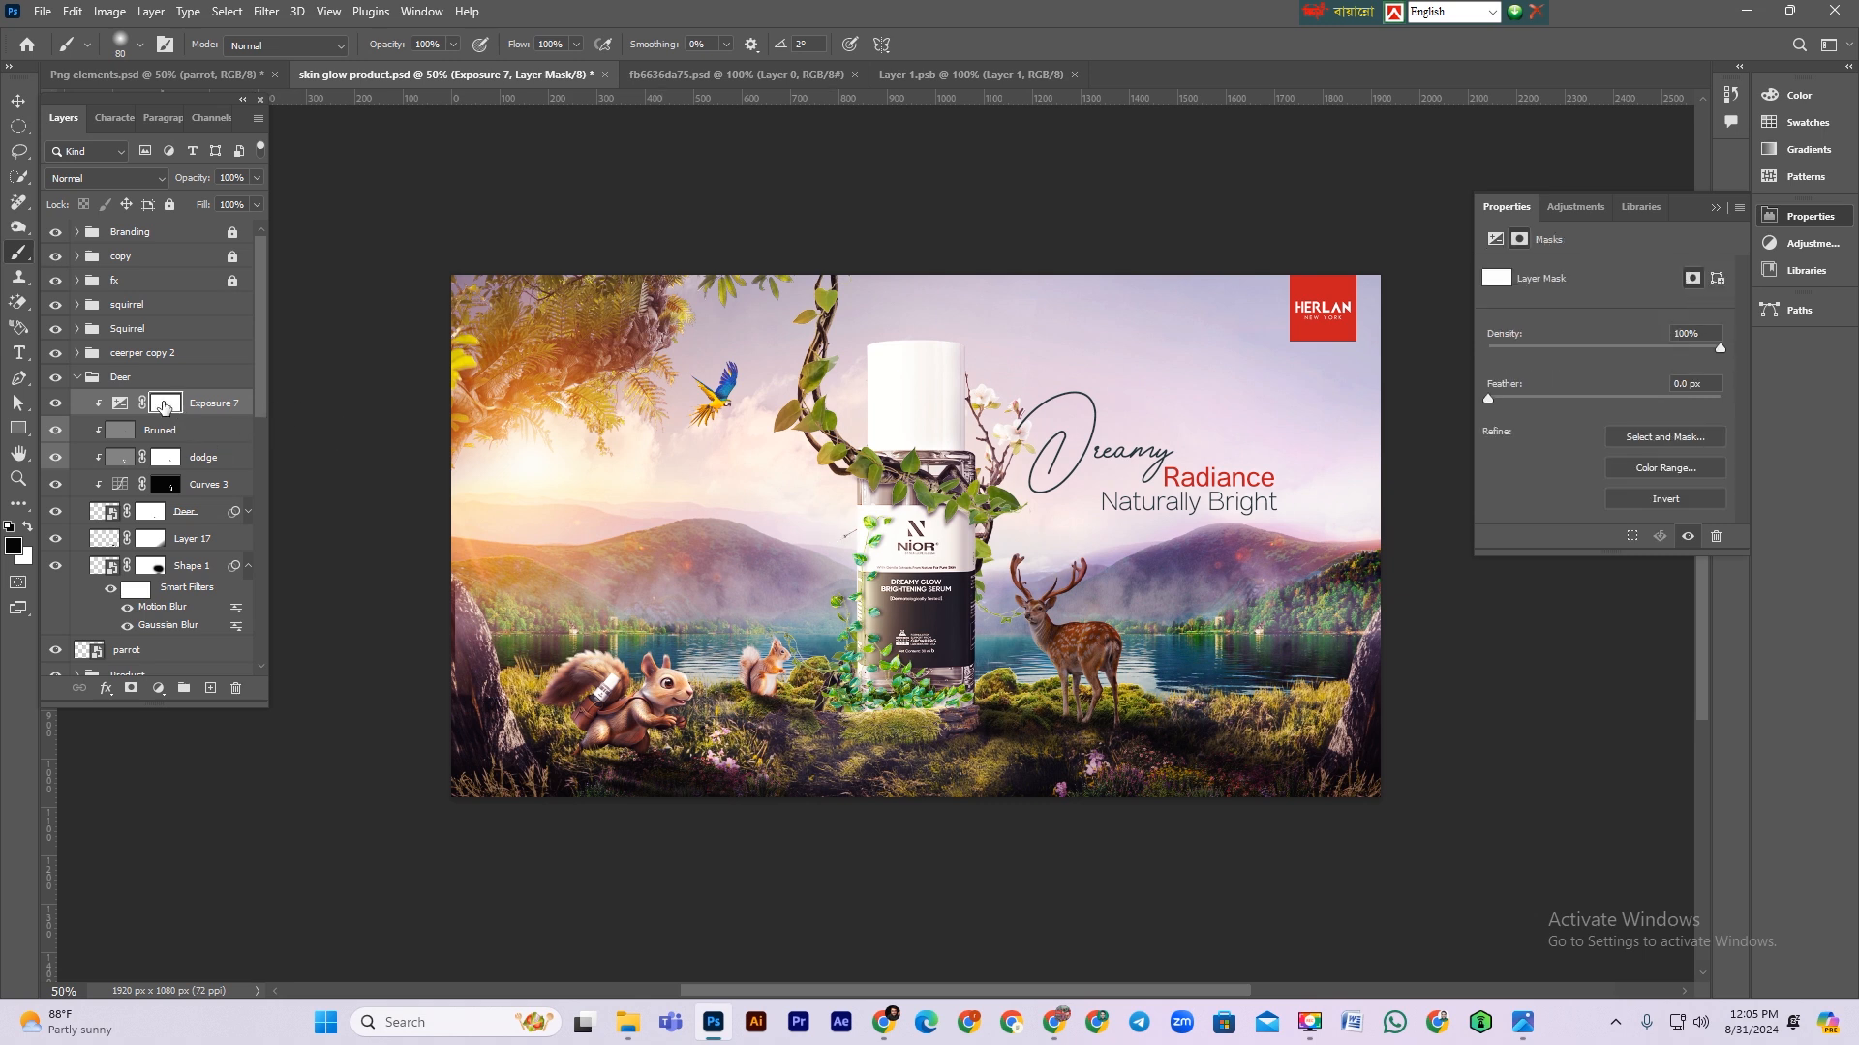
key(ctrl+i)
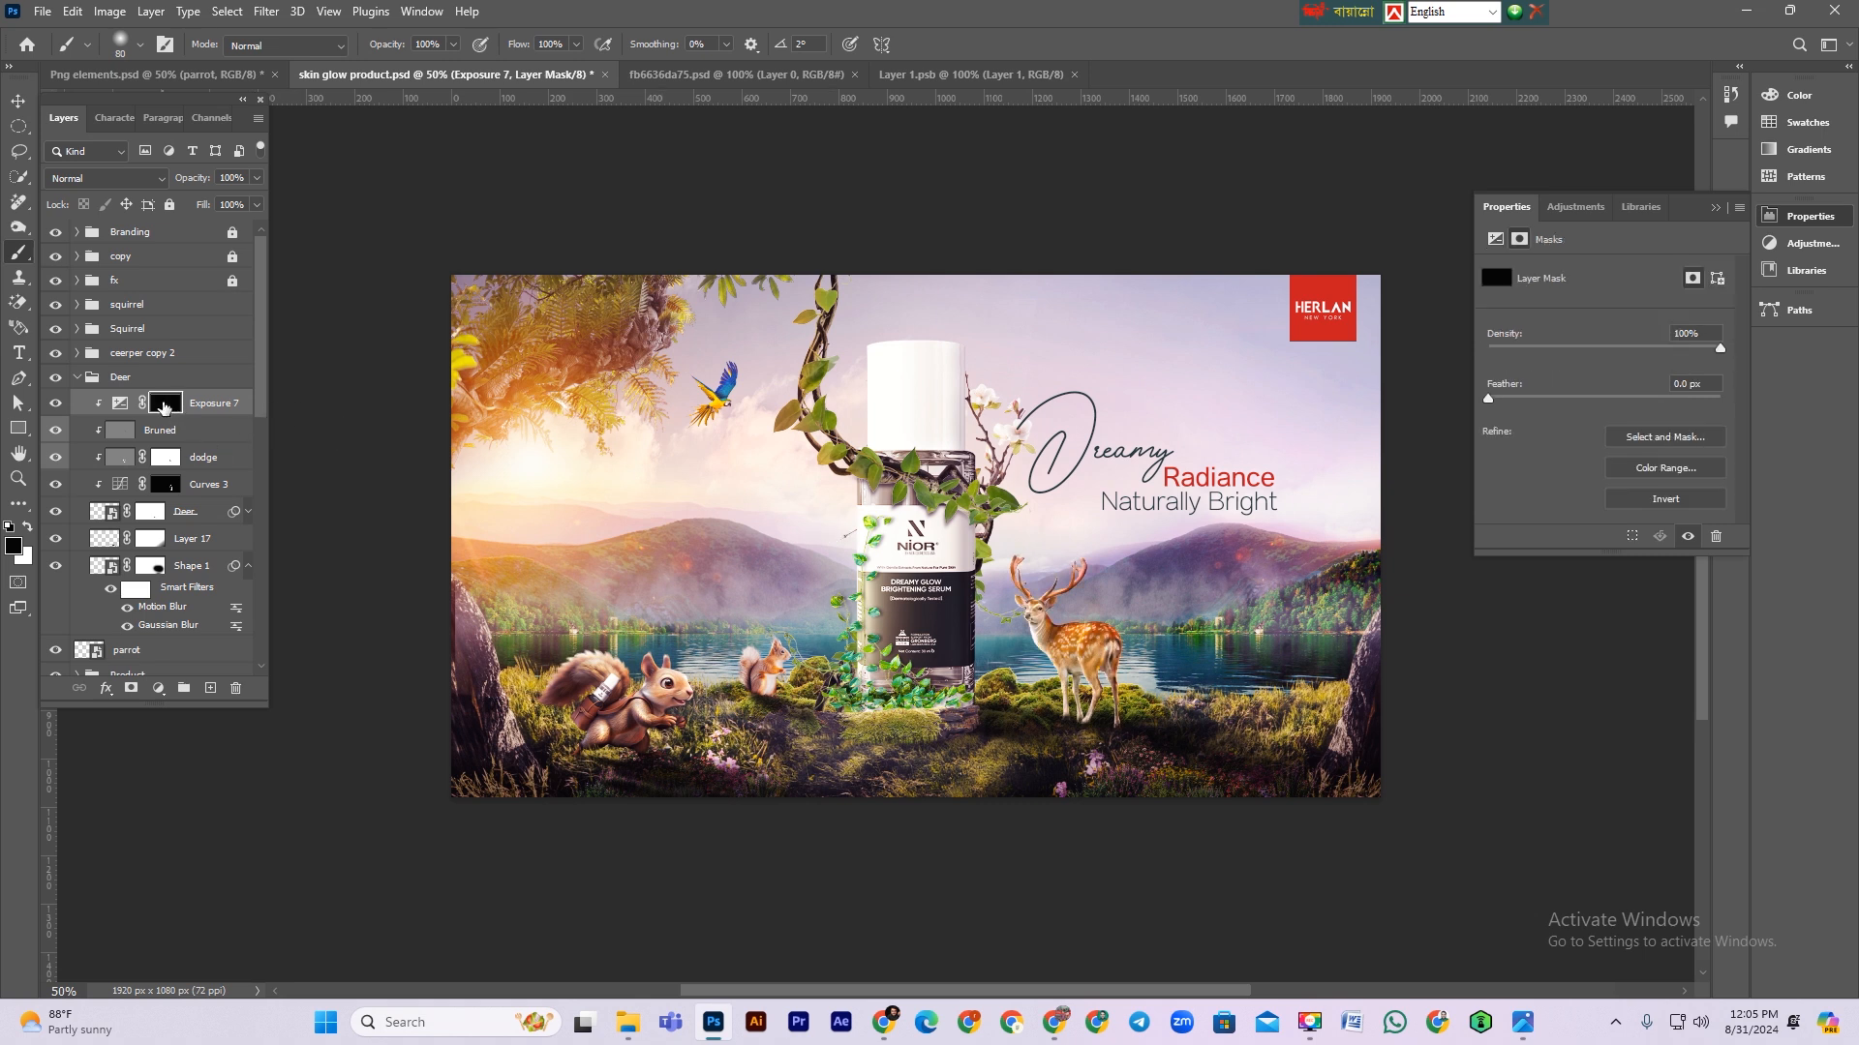
key(ctrl+1)
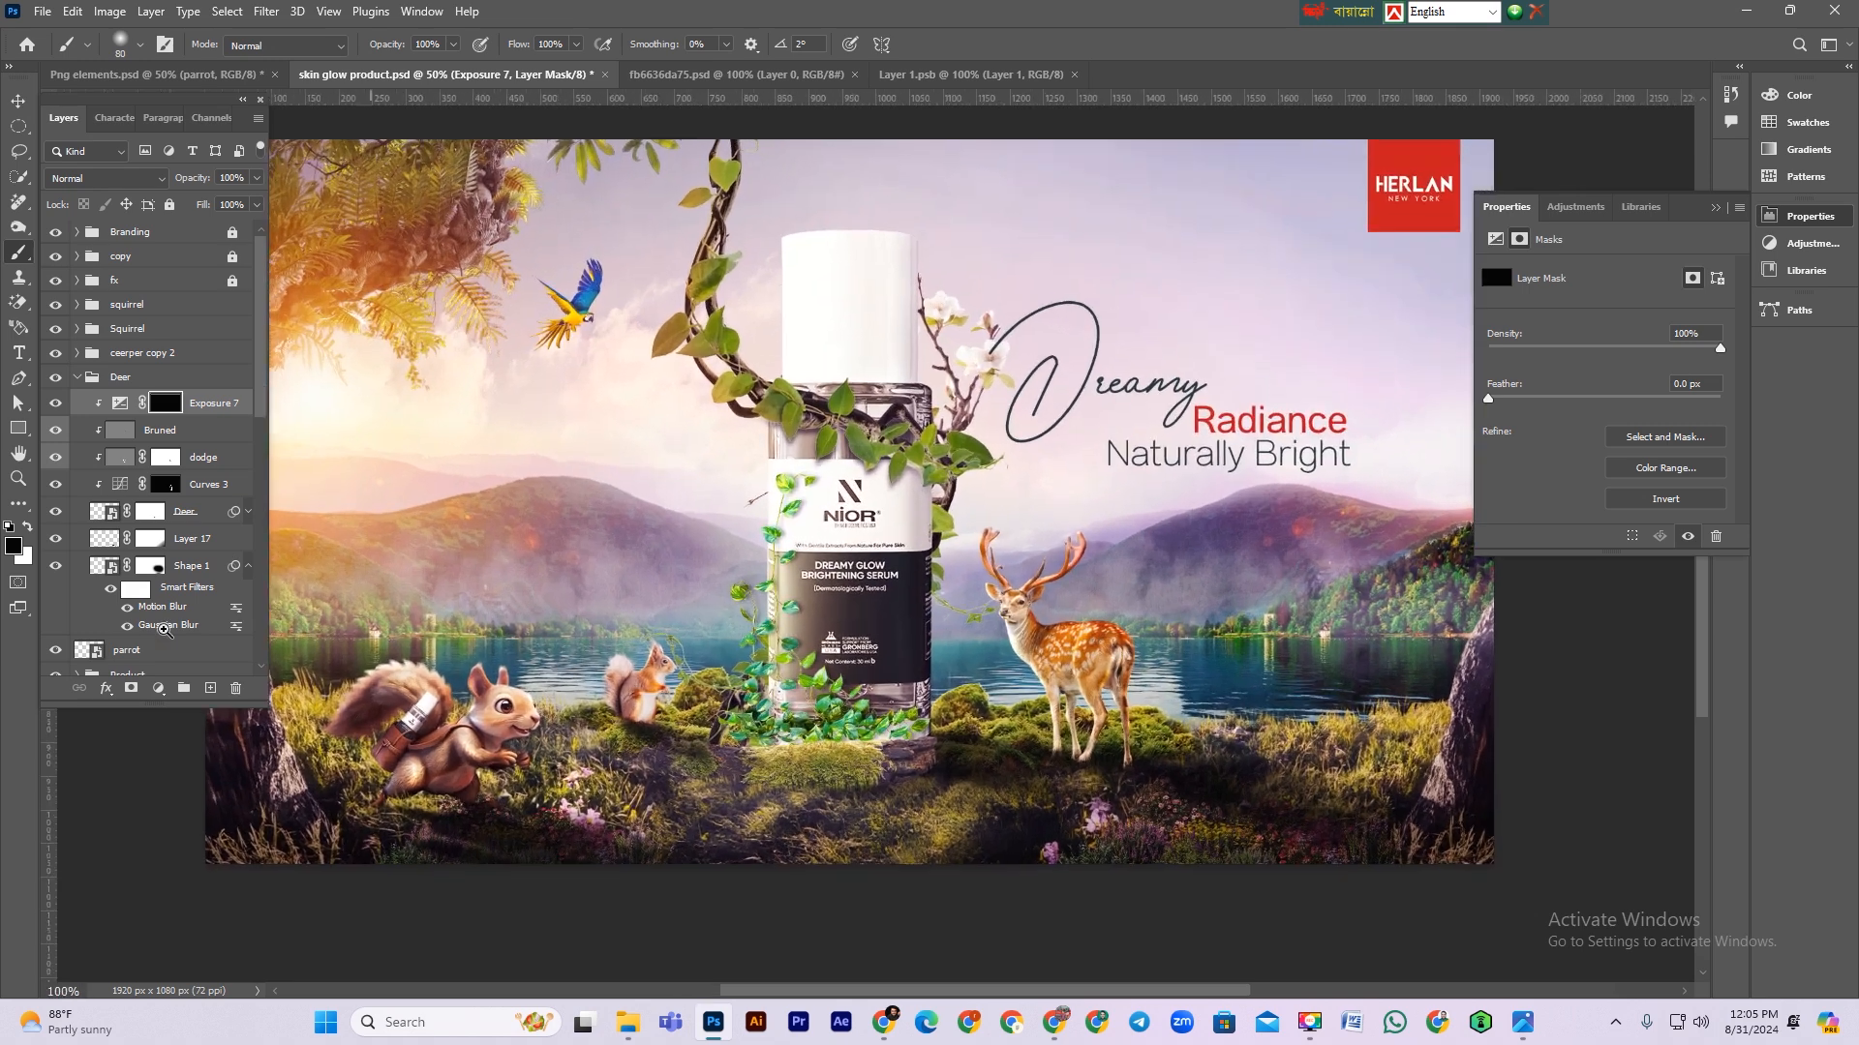
click(26, 529)
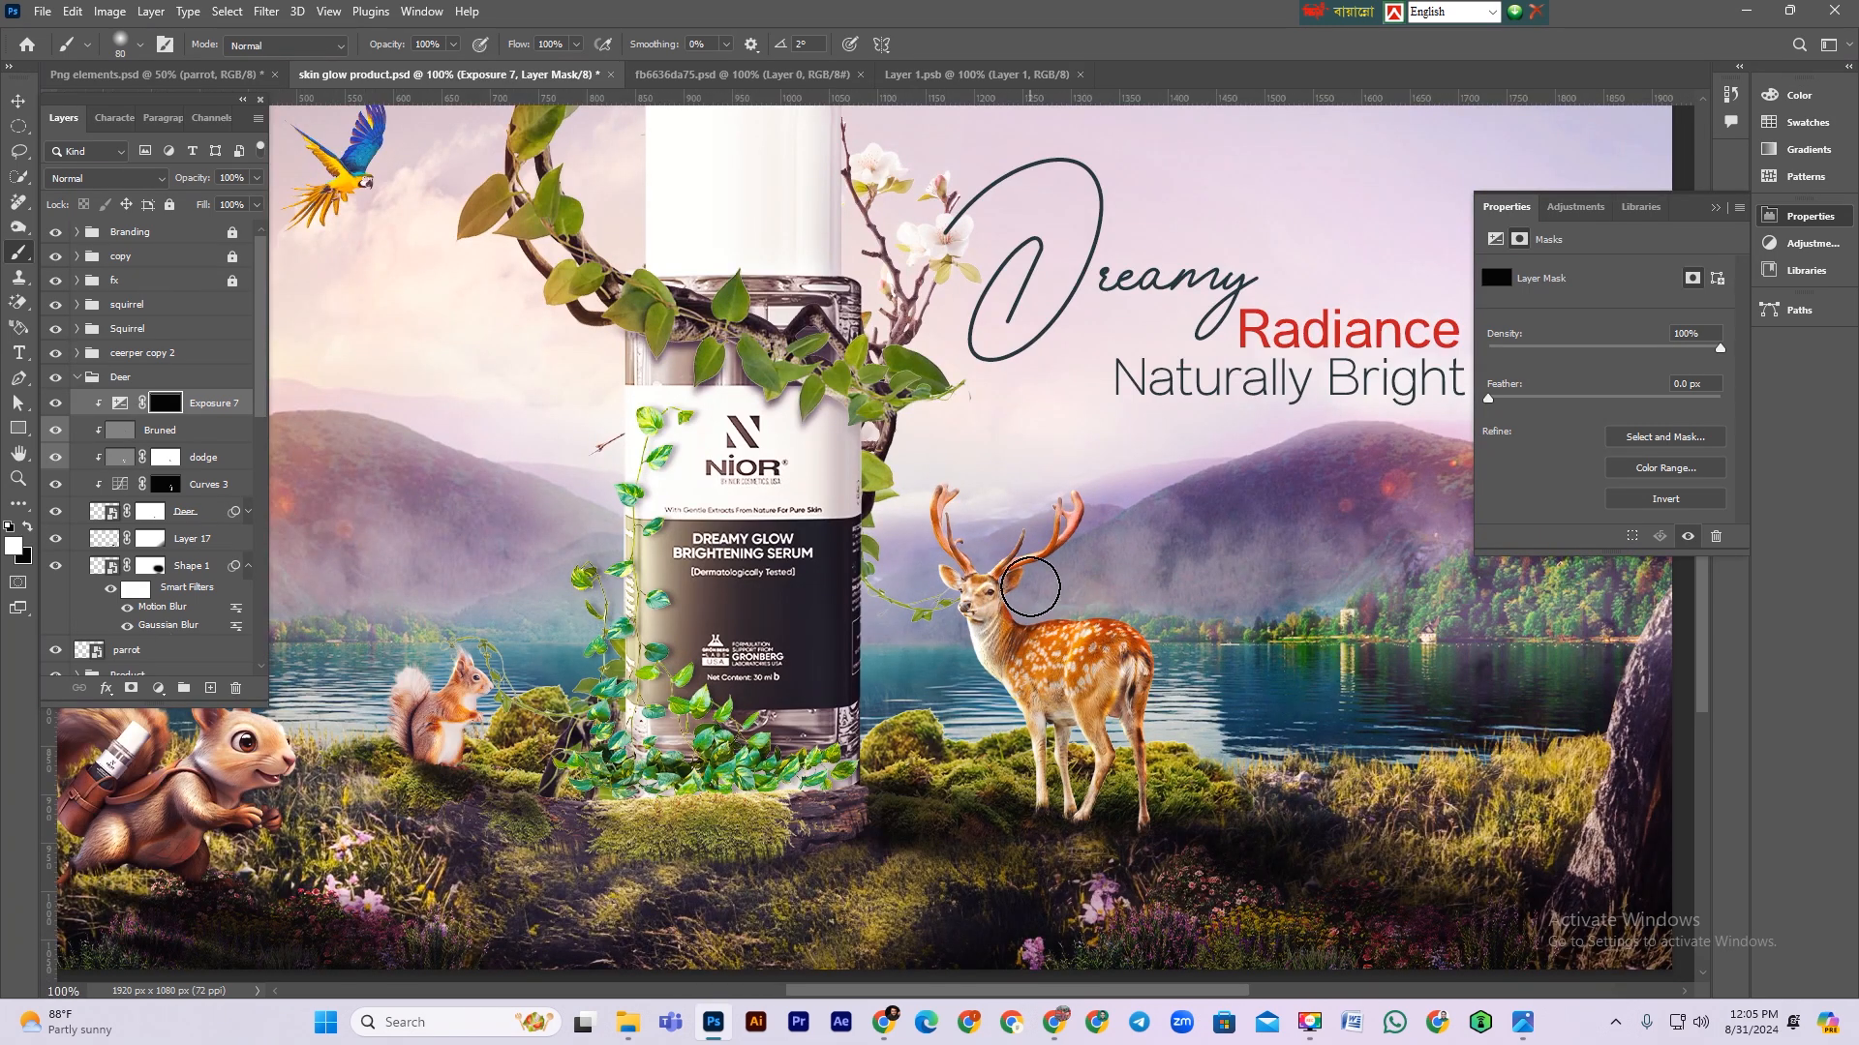
key(bracketleft)
key(bracketleft)
key(bracketleft)
mouse_move(1030, 616)
mouse_down()
mouse_move(1108, 596)
mouse_move(1084, 598)
mouse_move(1160, 619)
mouse_move(1179, 770)
mouse_up()
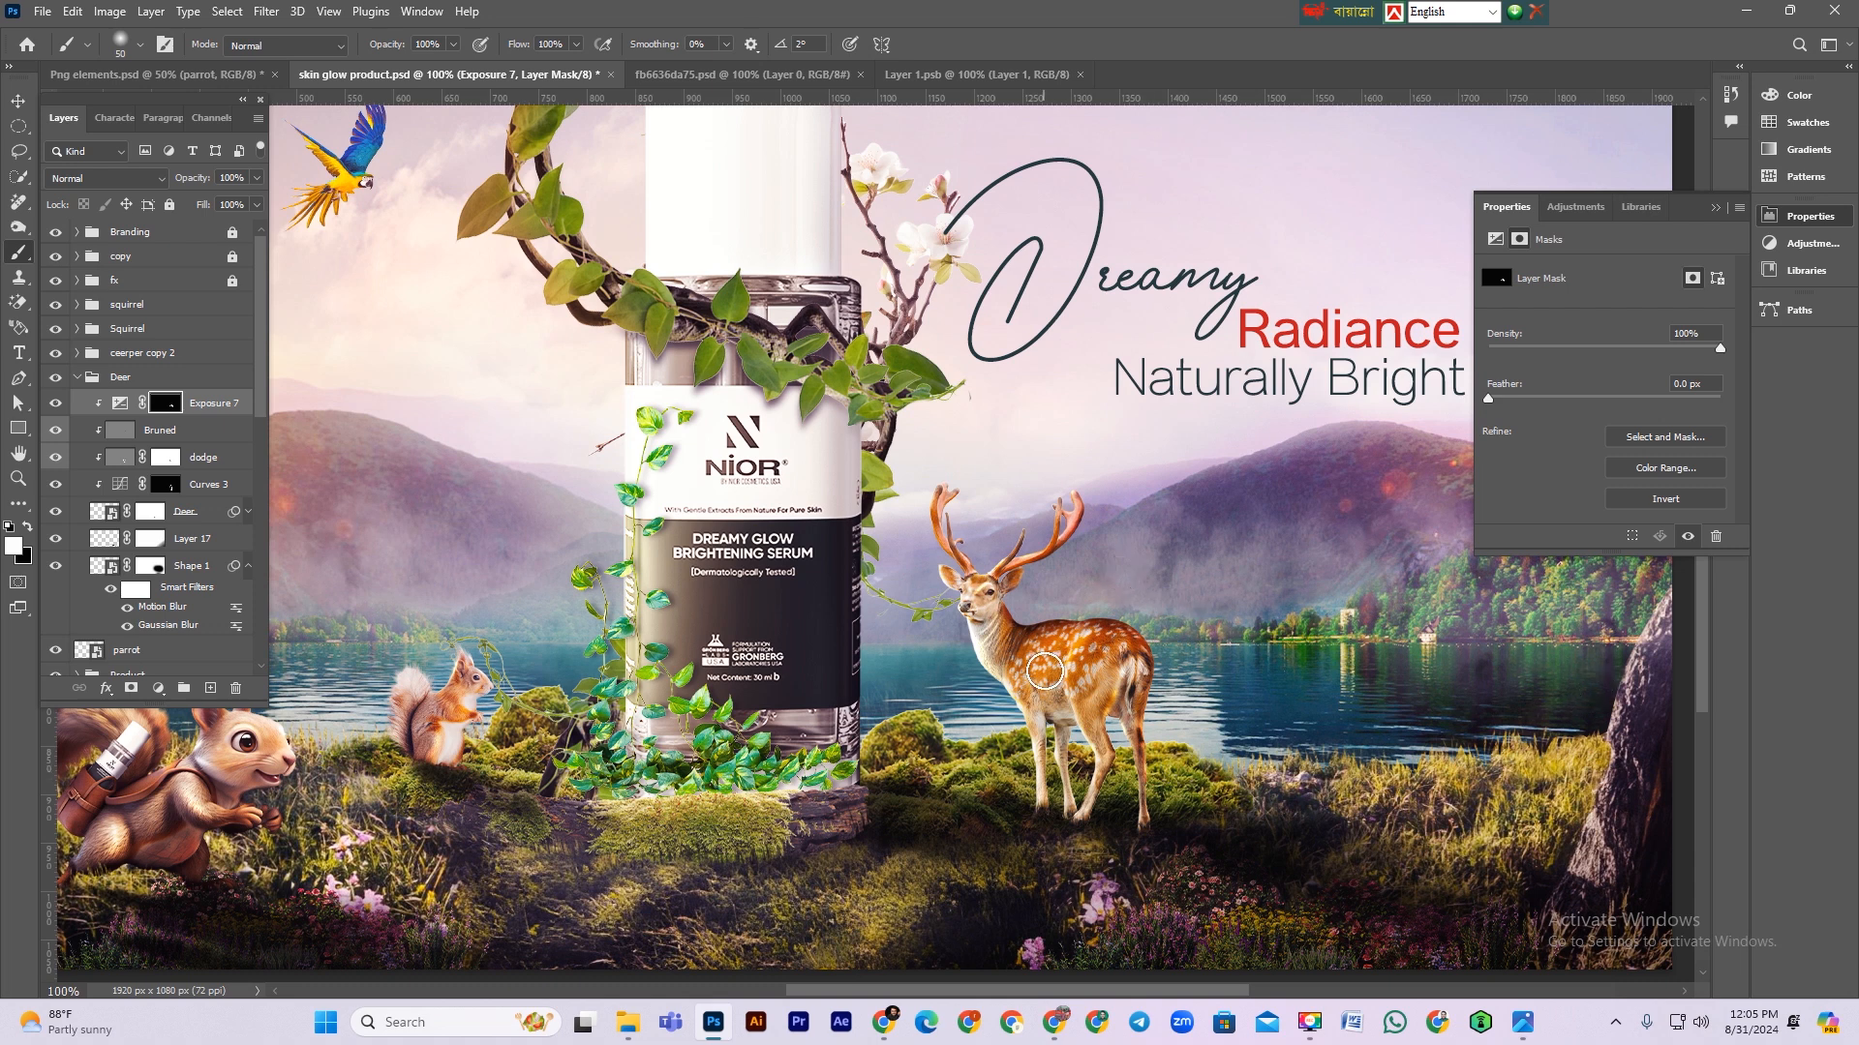
Step: Paint white with a smaller brush along the deer's legs on the Exposure 7 mask
key(bracketleft)
key(bracketleft)
key(bracketleft)
drag(1059, 724, 1075, 737)
scroll(1084, 736, up, 3)
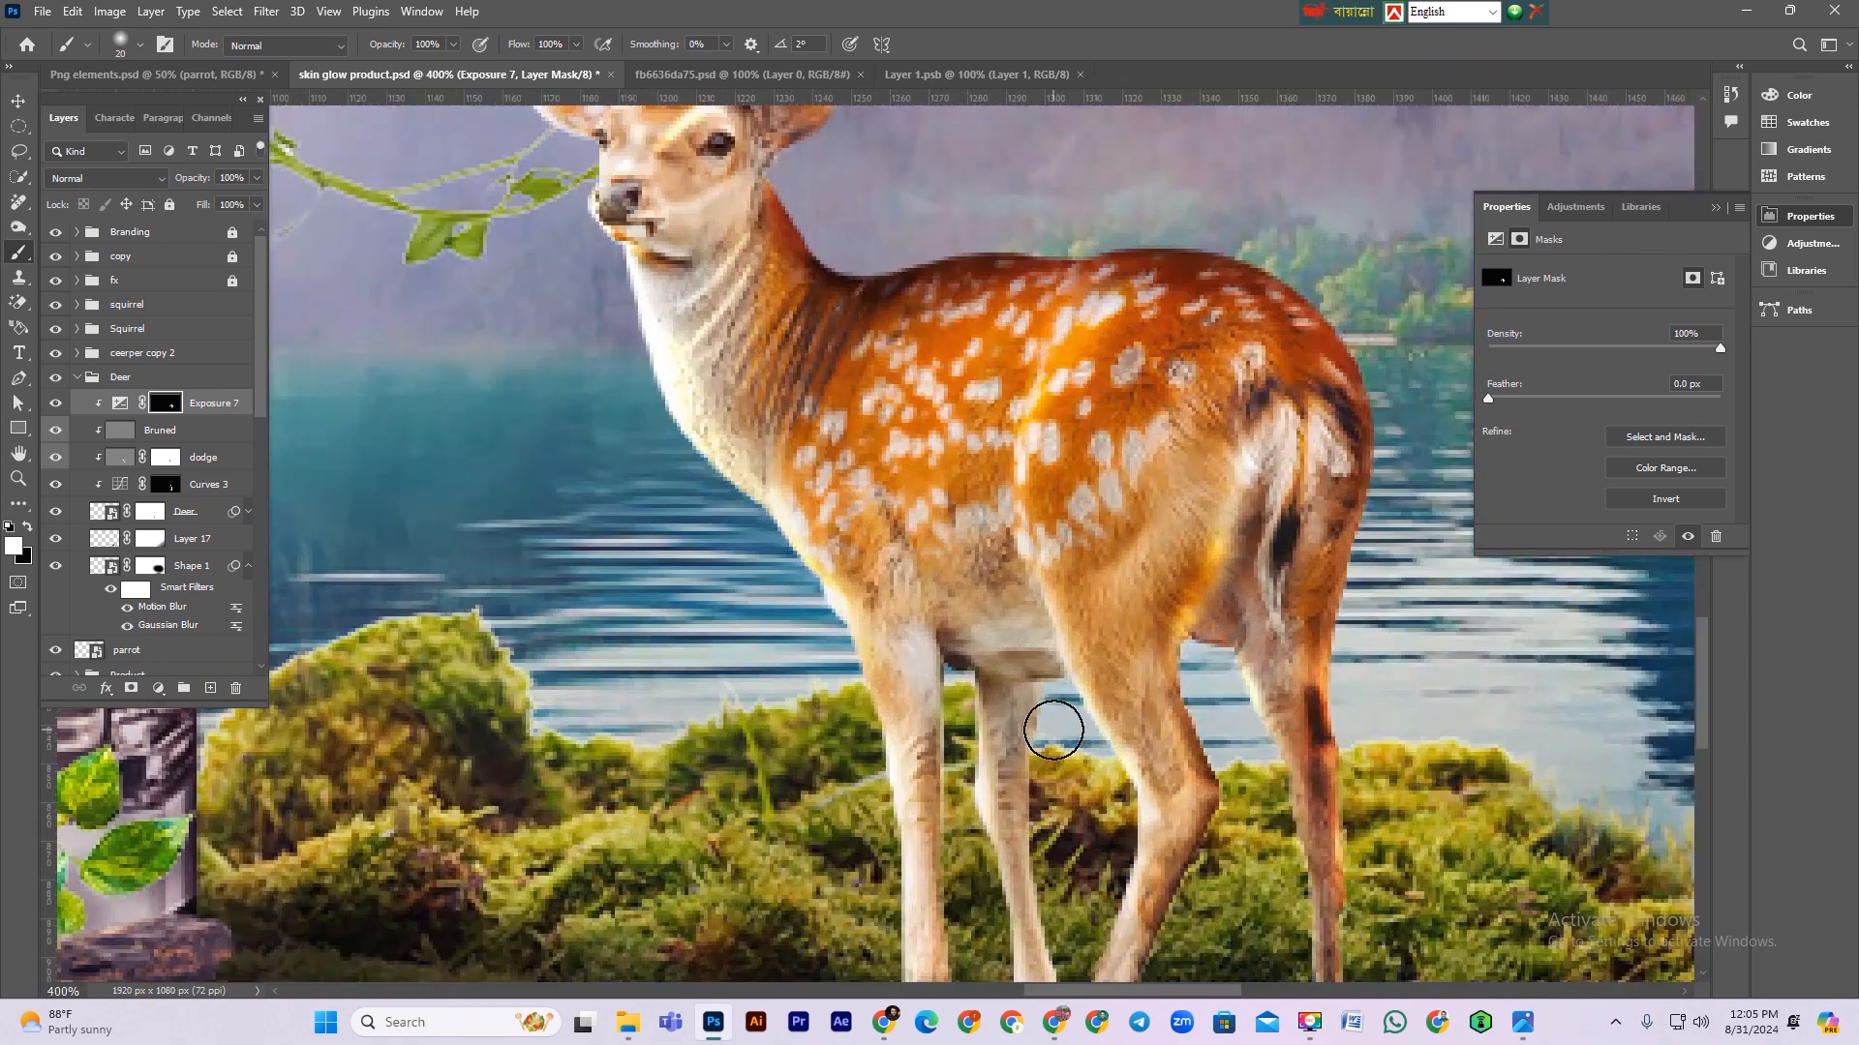
scroll(1053, 729, down, 3)
key(bracketleft)
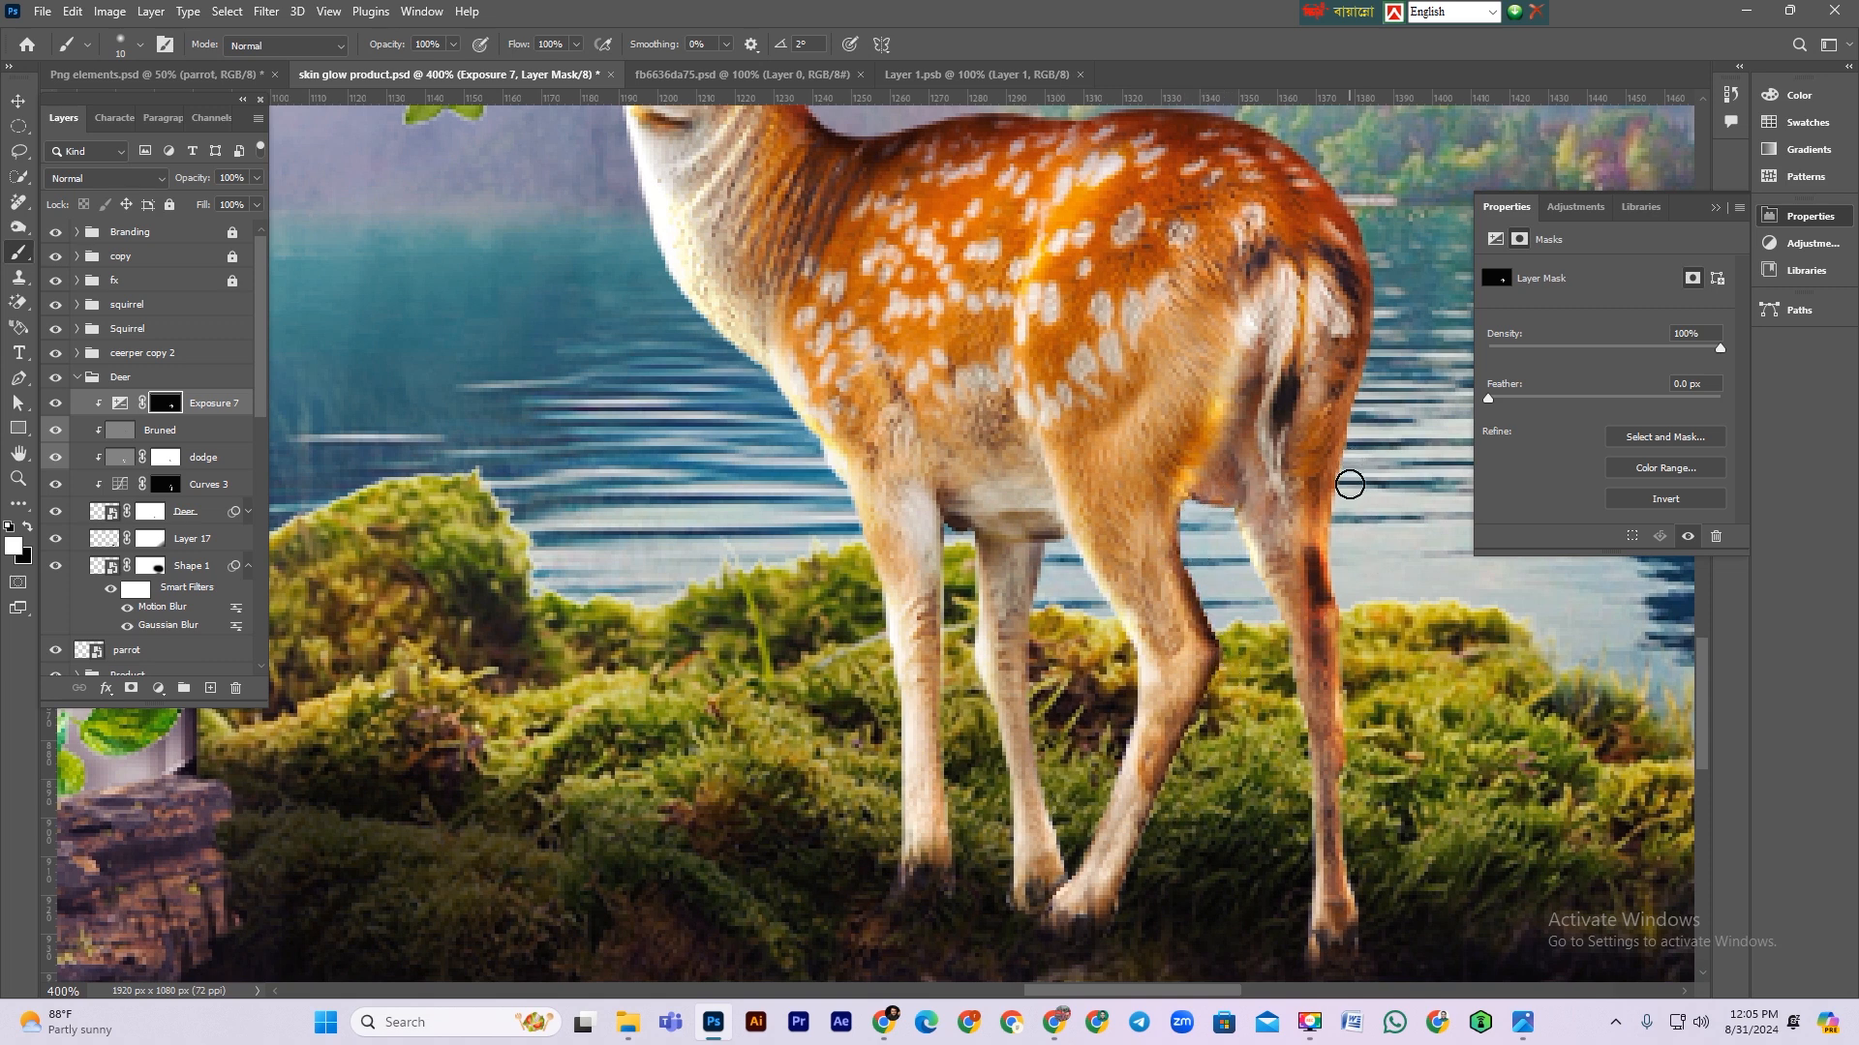
scroll(1162, 573, down, 2)
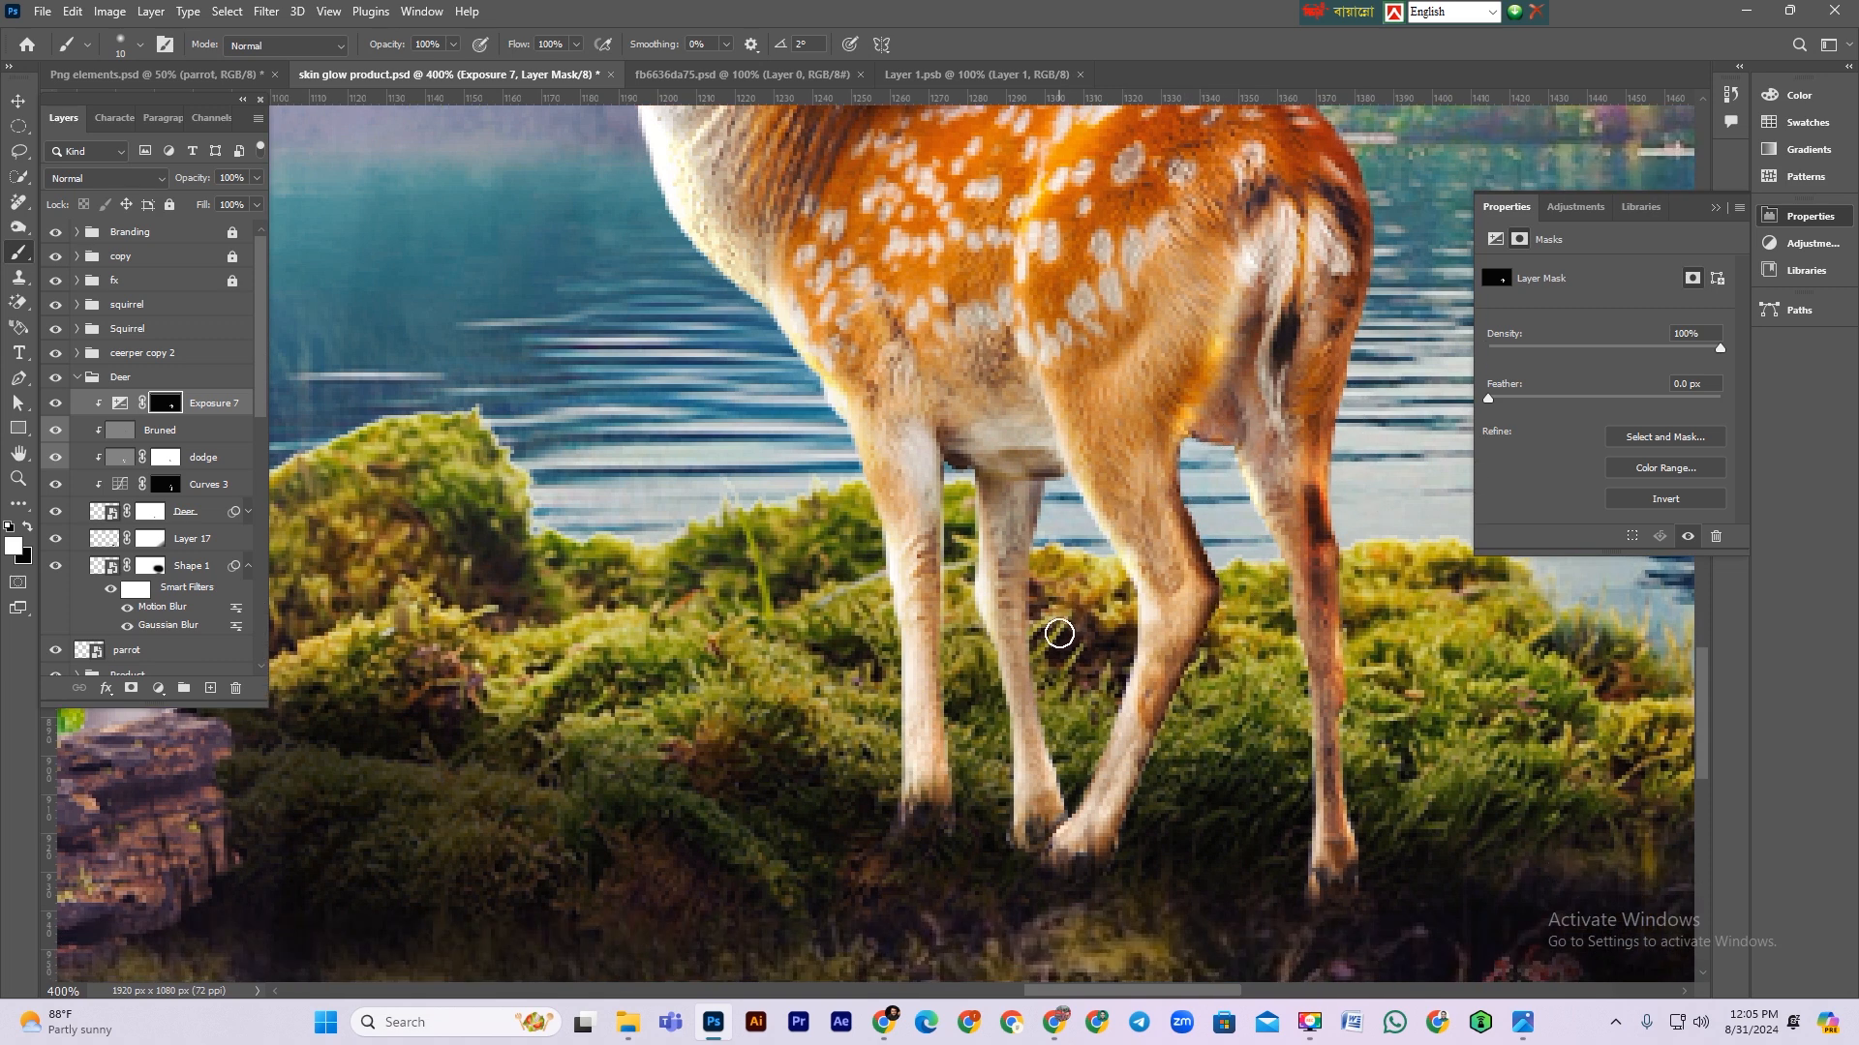
Step: Set the Exposure 7 layer's opacity to 97%
click(120, 403)
drag(189, 184, 182, 184)
scroll(857, 417, up, 2)
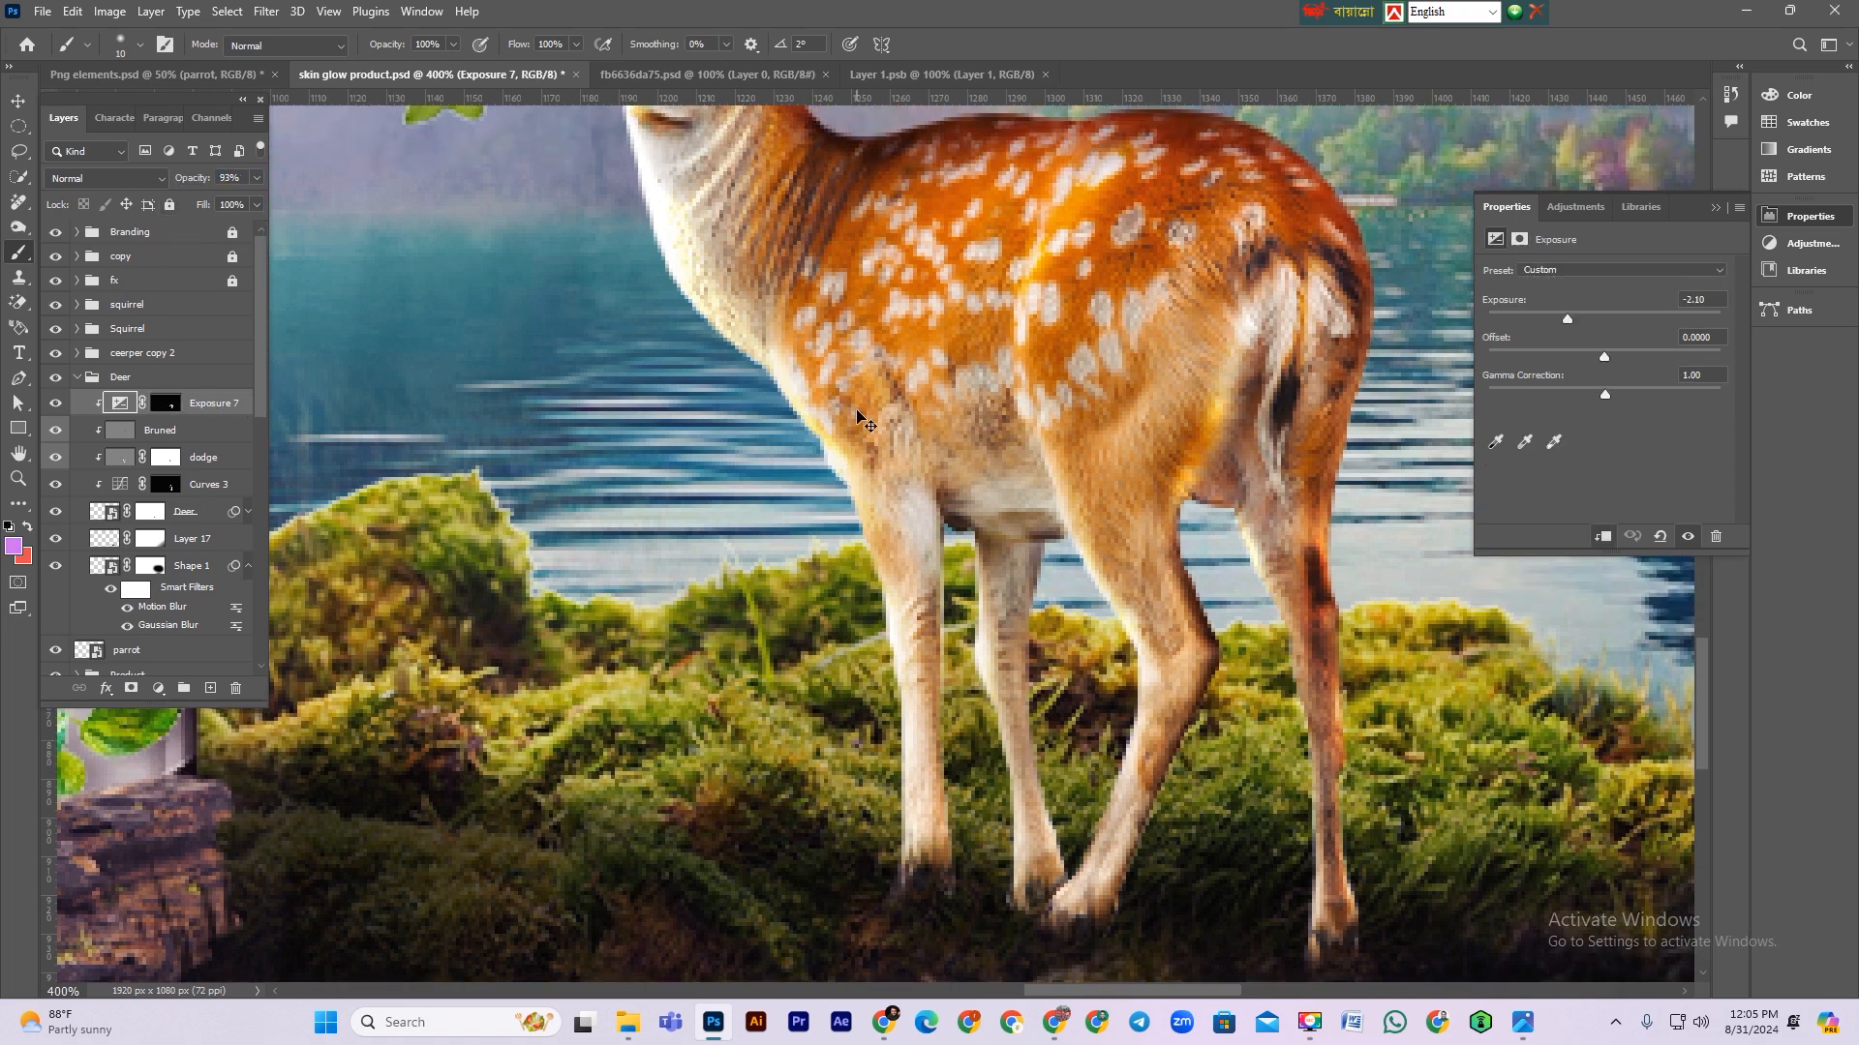
scroll(856, 416, down, 3)
key(bracketright)
key(bracketright)
key(bracketright)
key(bracketright)
key(bracketright)
key(bracketright)
key(bracketright)
key(bracketright)
key(bracketright)
key(bracketright)
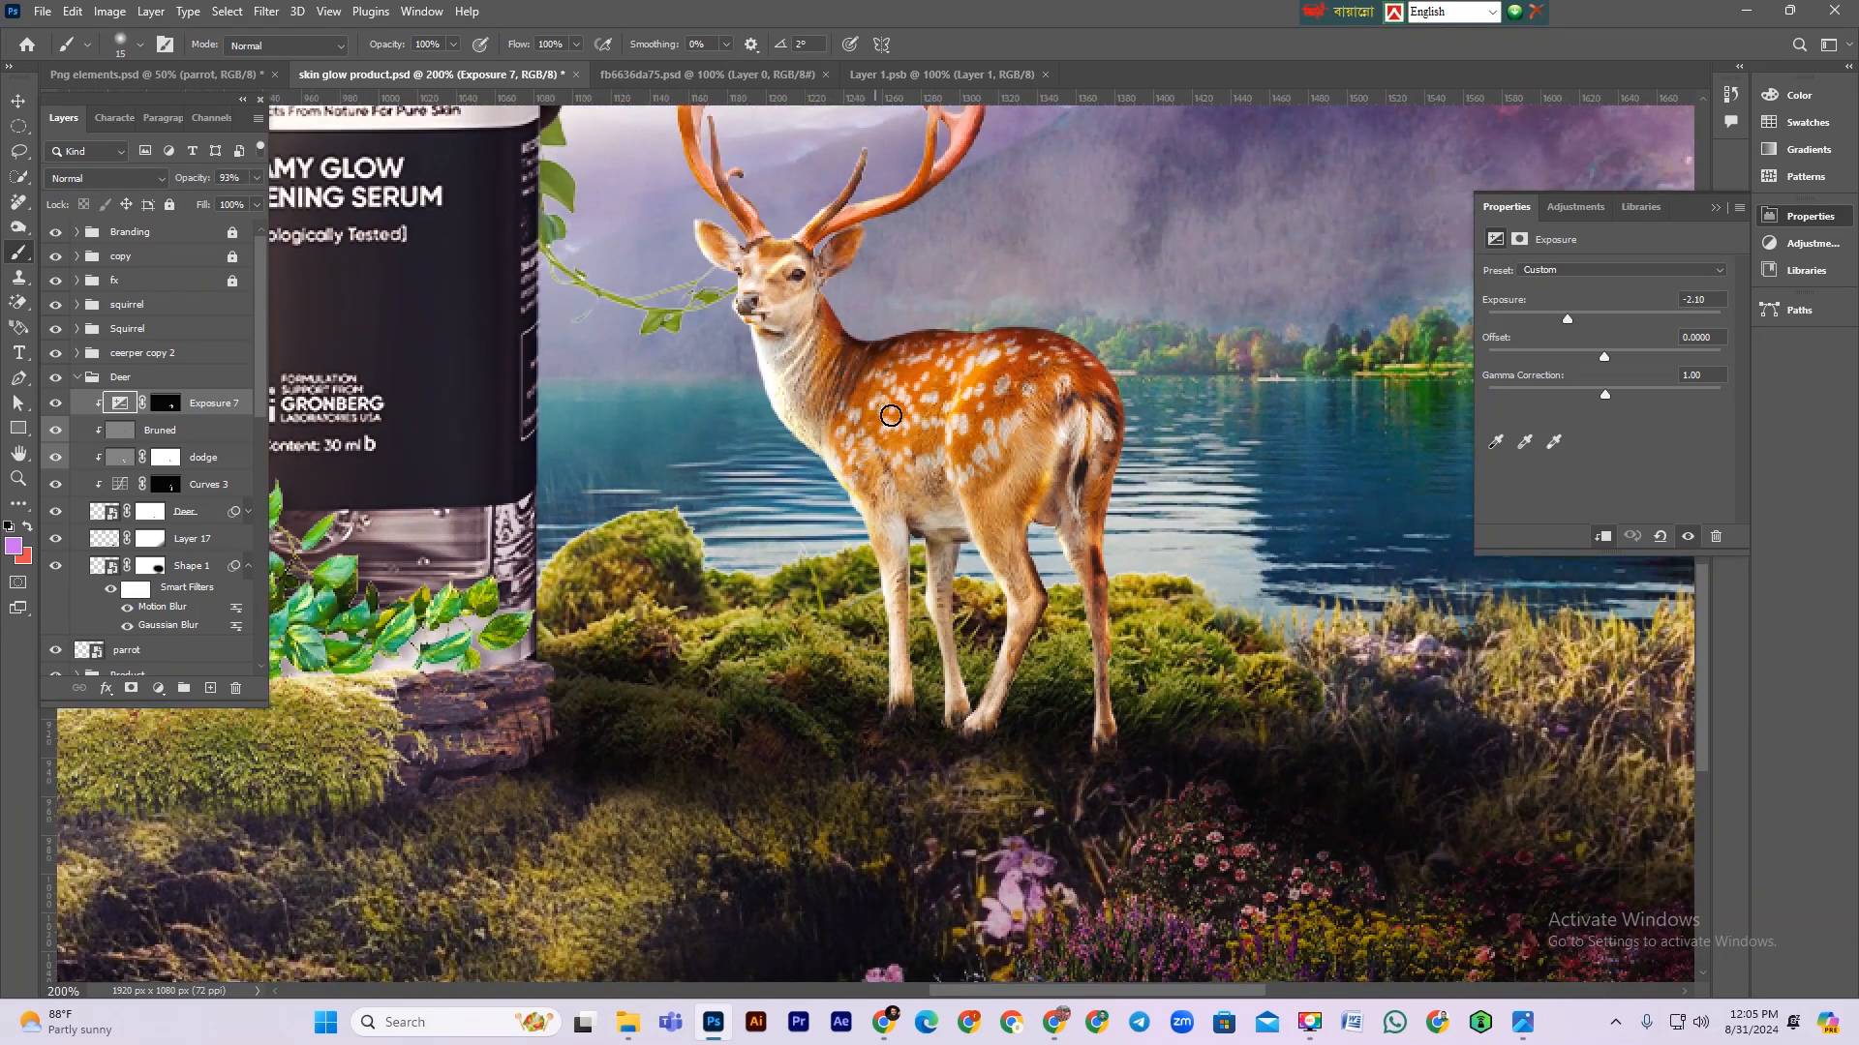
click(936, 383)
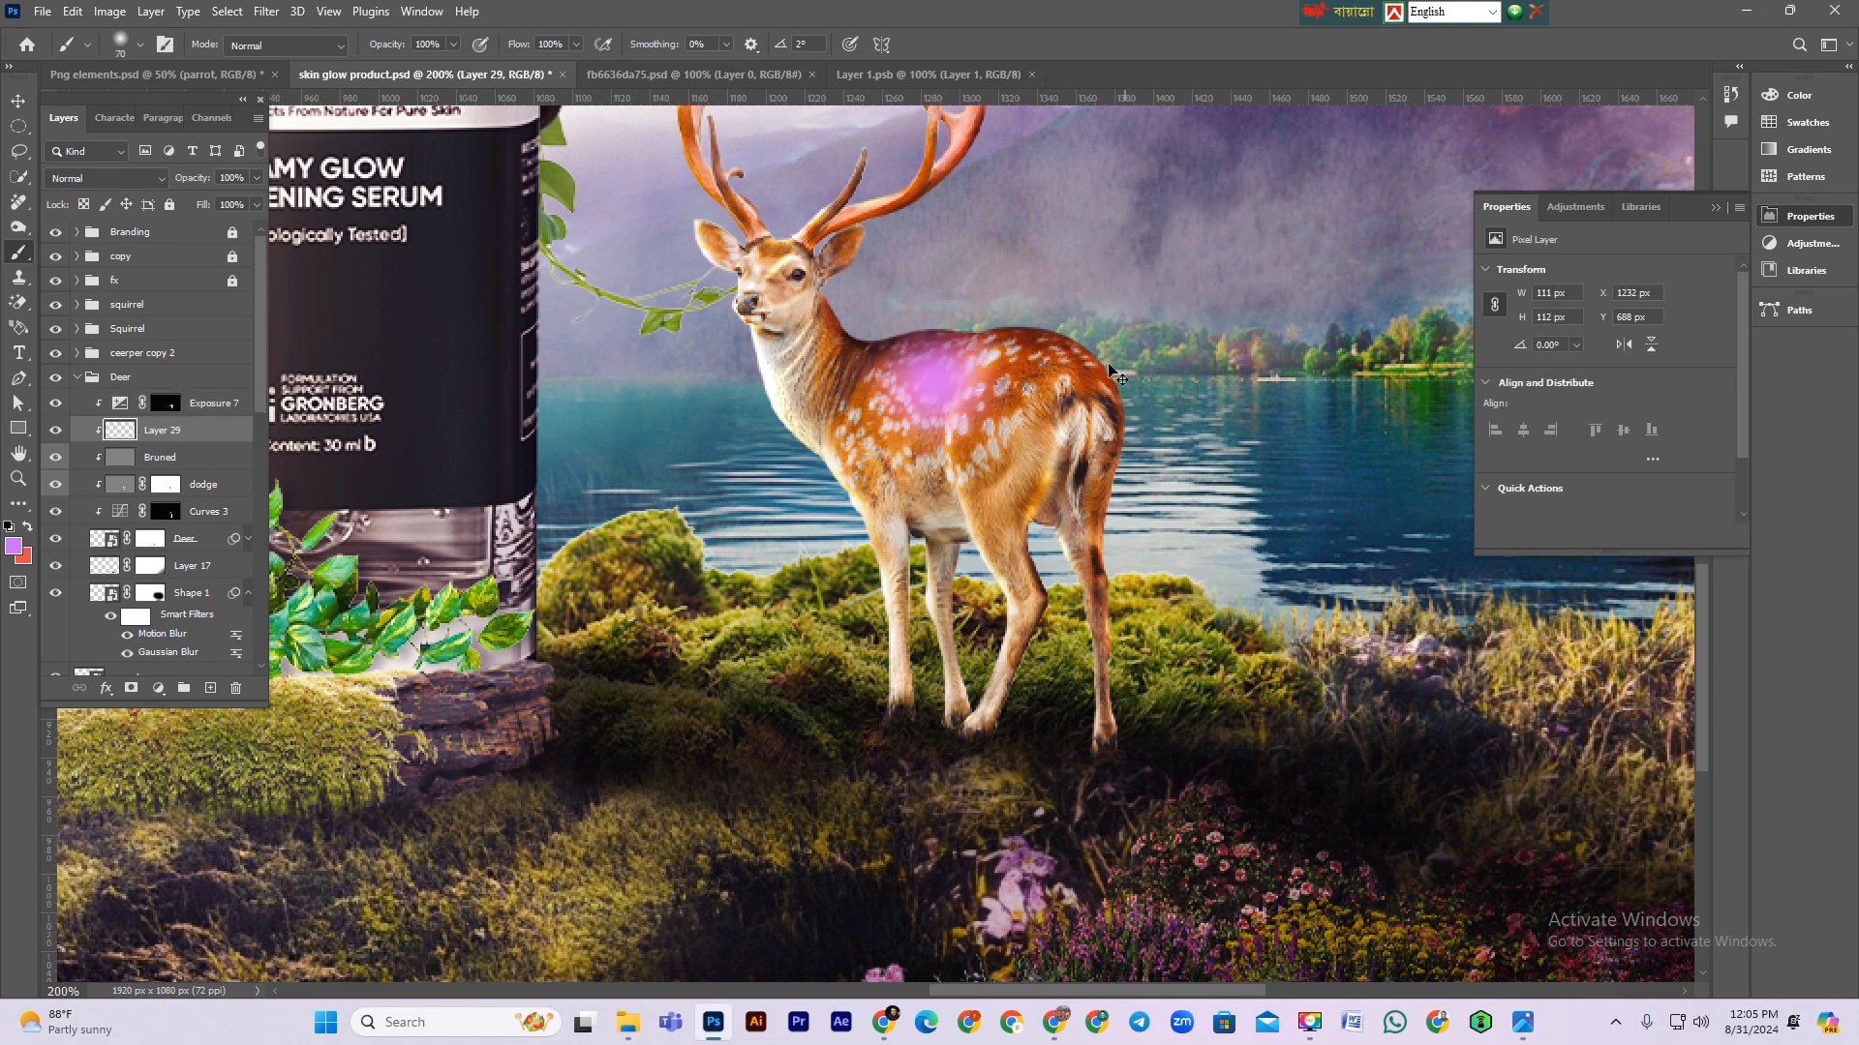
key(ctrl+z)
key(ctrl+z)
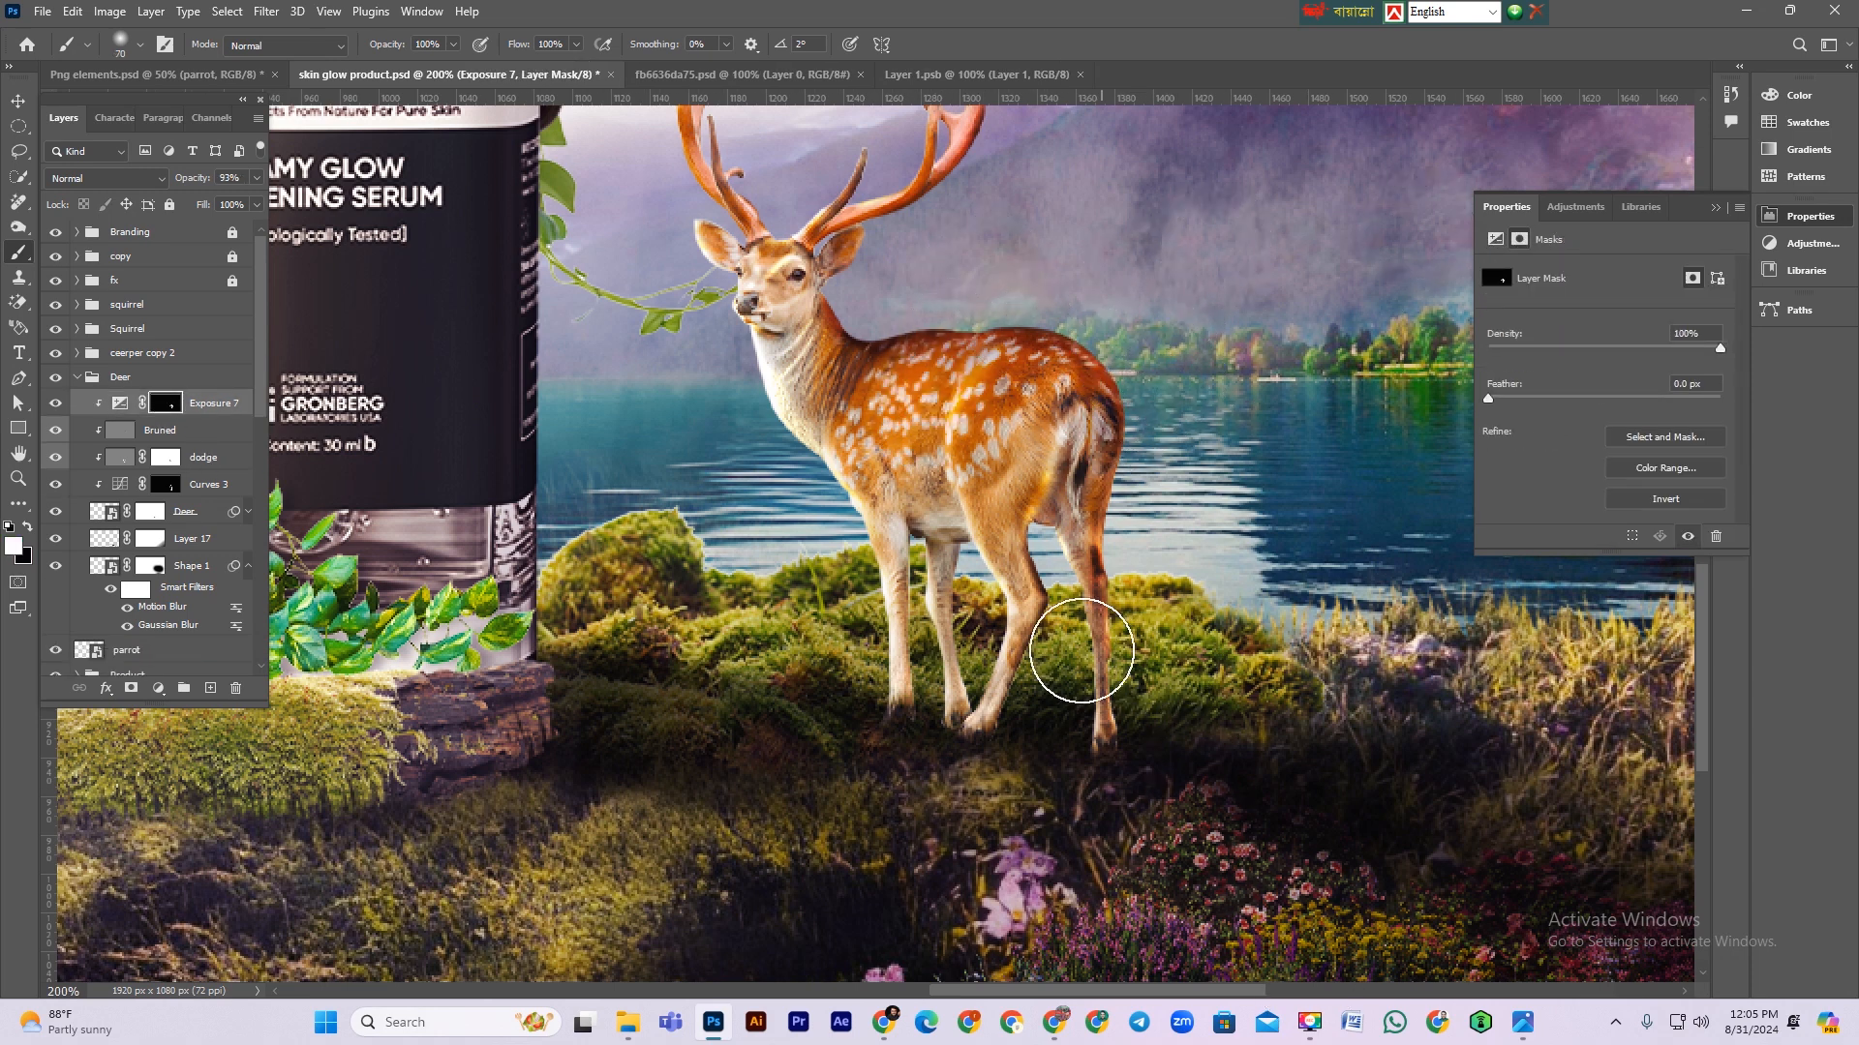
Step: Set the brush flow to 53% and paint white over the deer's body on the Exposure 7 mask
key(bracketleft)
key(bracketleft)
key(bracketleft)
key(bracketleft)
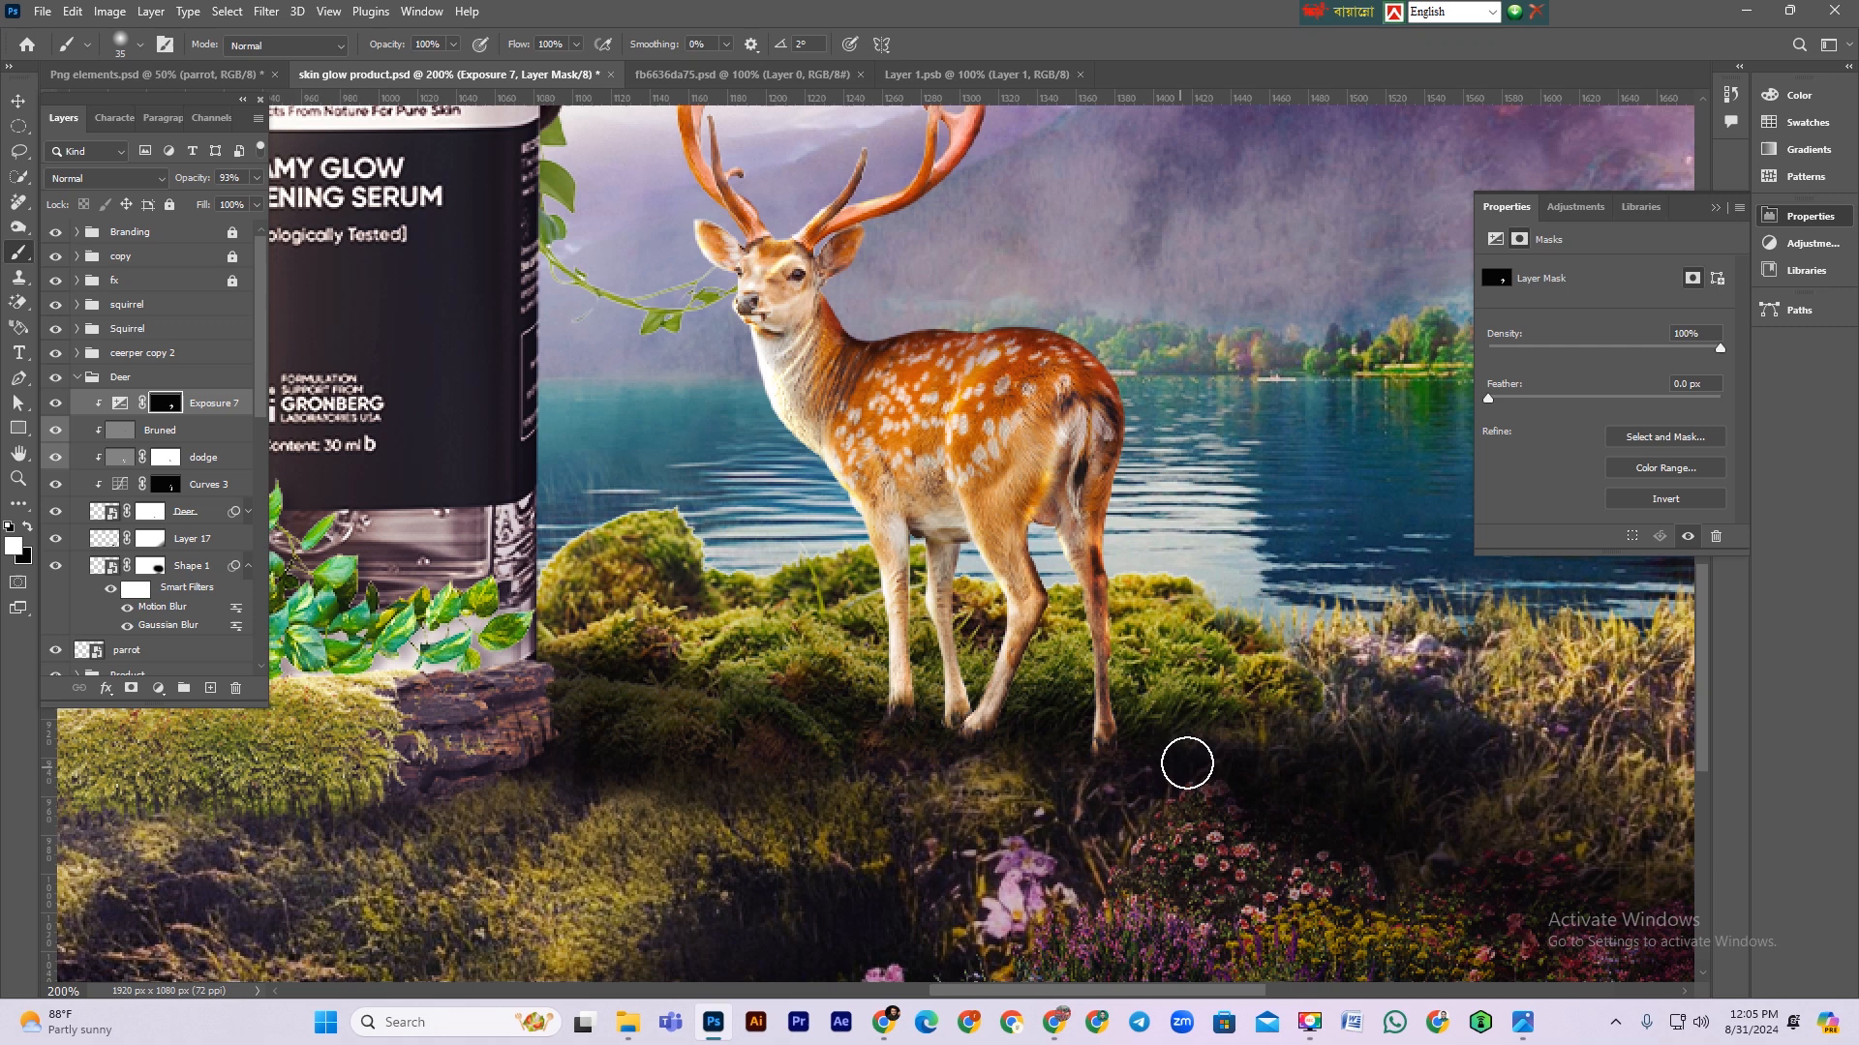
scroll(1187, 764, up, 2)
key(bracketleft)
key(bracketleft)
key(bracketleft)
drag(527, 47, 489, 52)
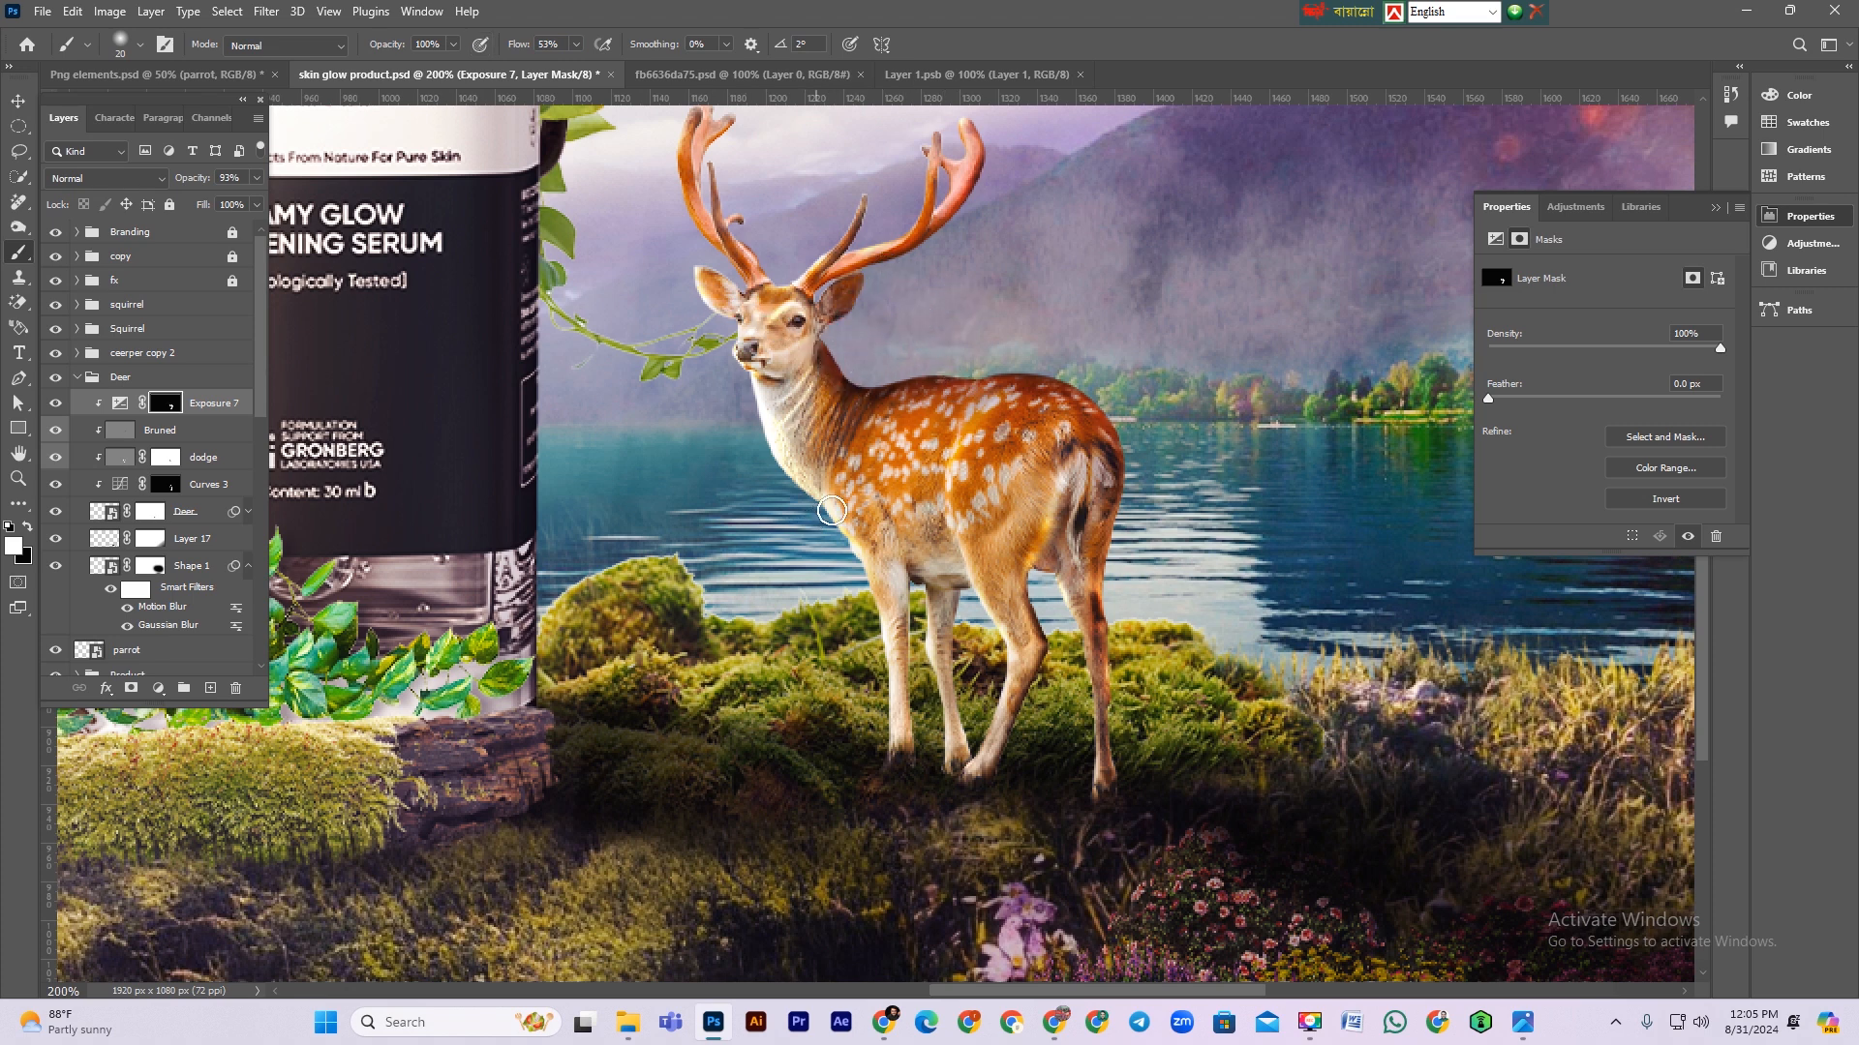
scroll(831, 402, down, 3)
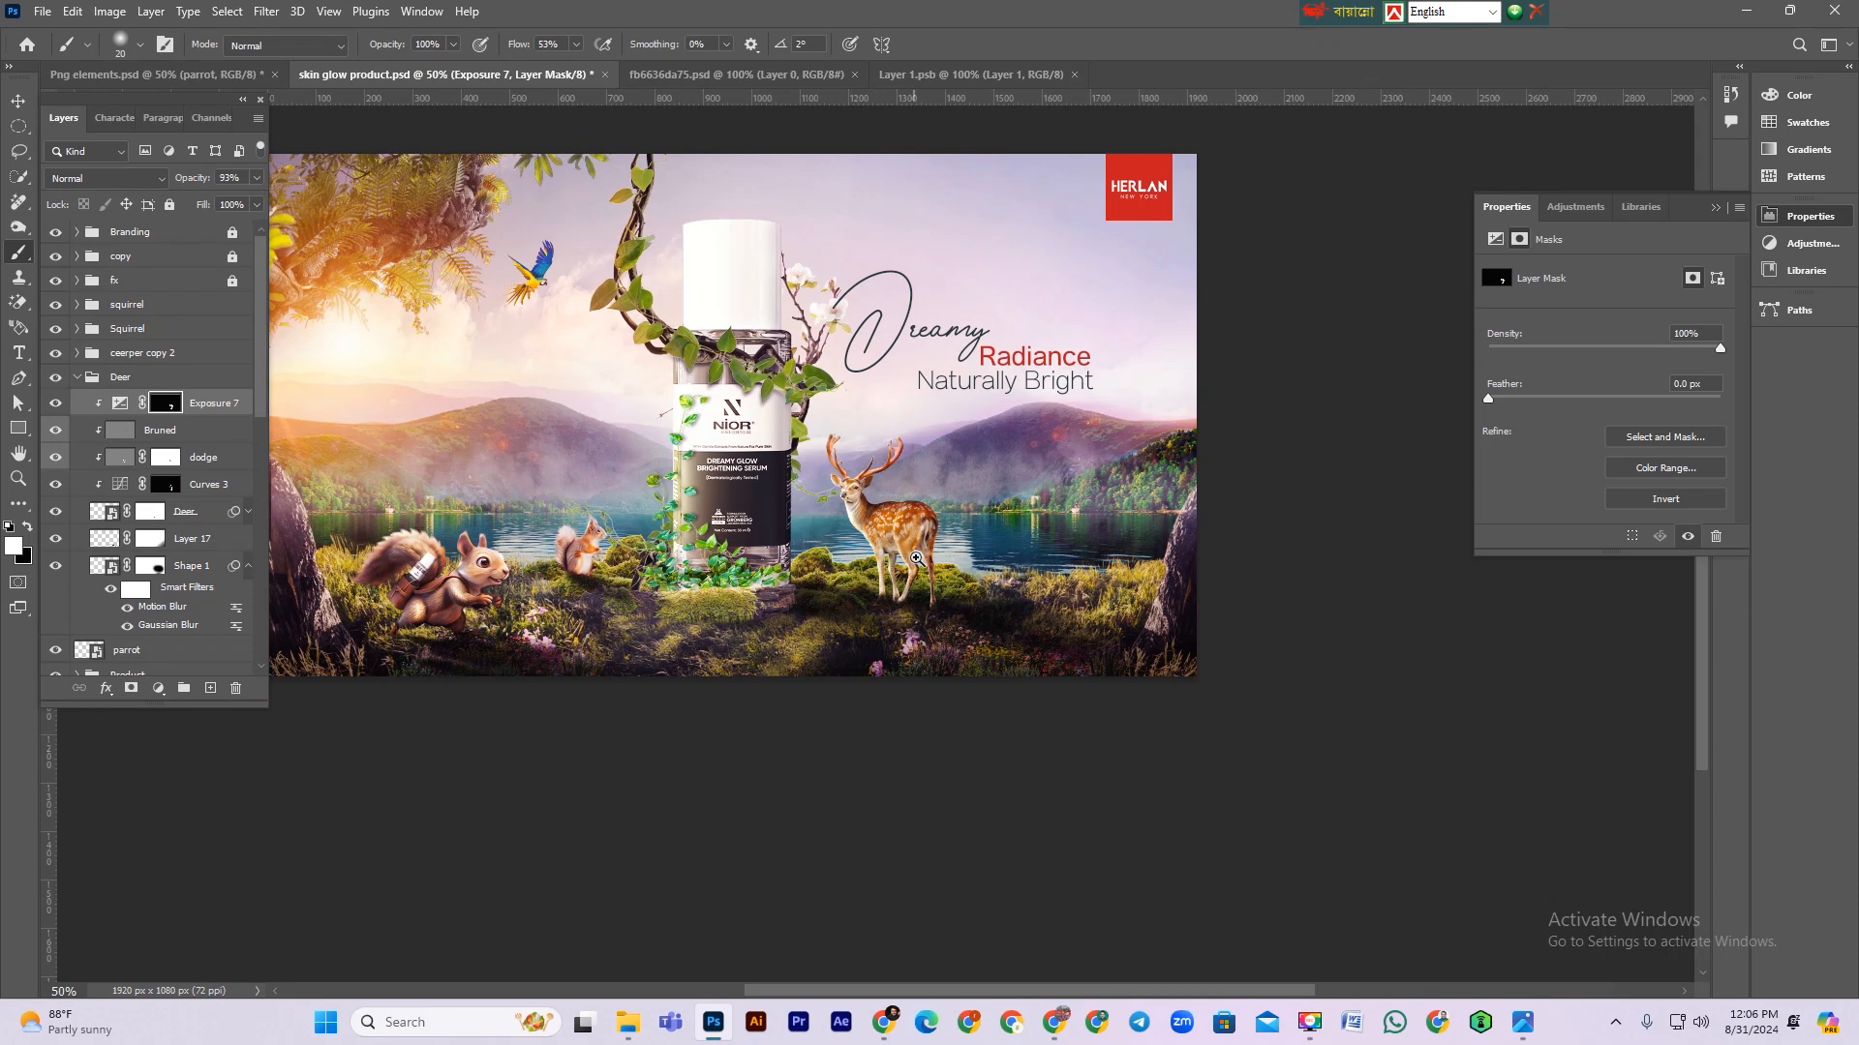
key(ctrl+plus)
drag(762, 421, 944, 569)
key(ctrl+minus)
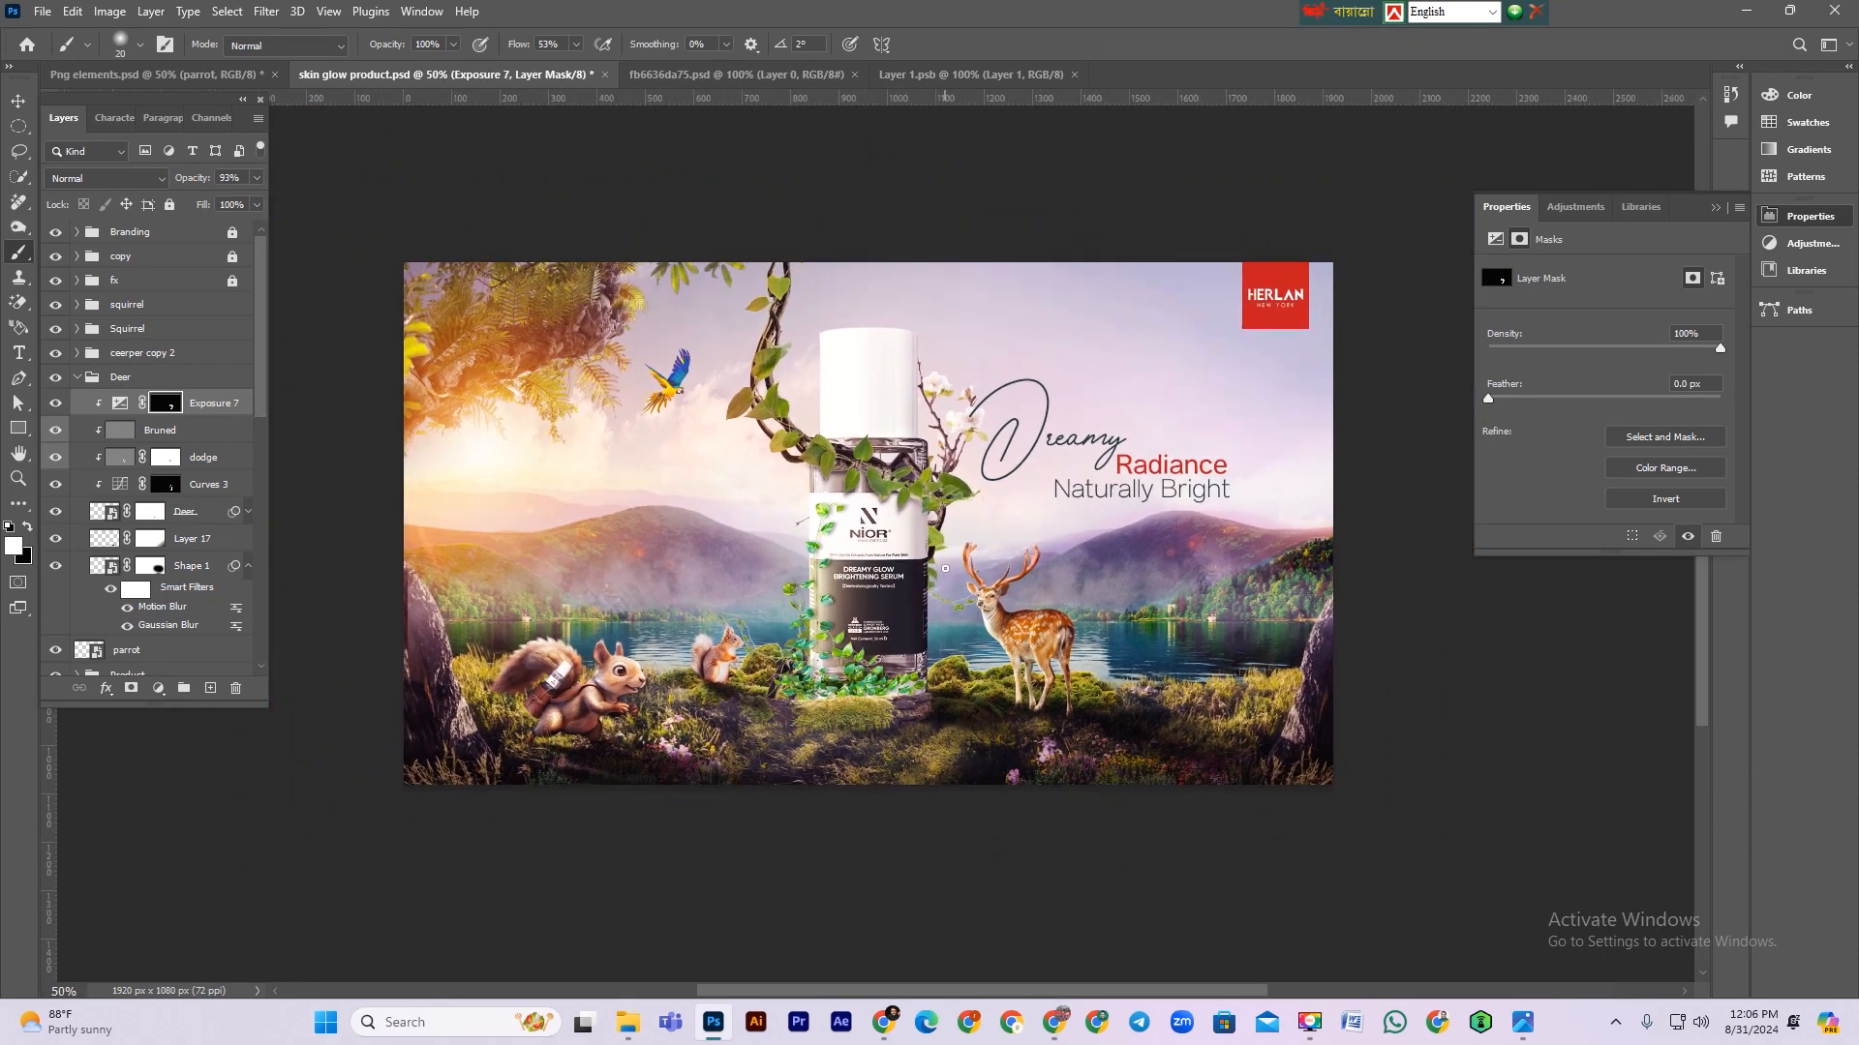
Step: Select the product's Curves 4 layer and toggle its visibility to compare the effect
click(17, 100)
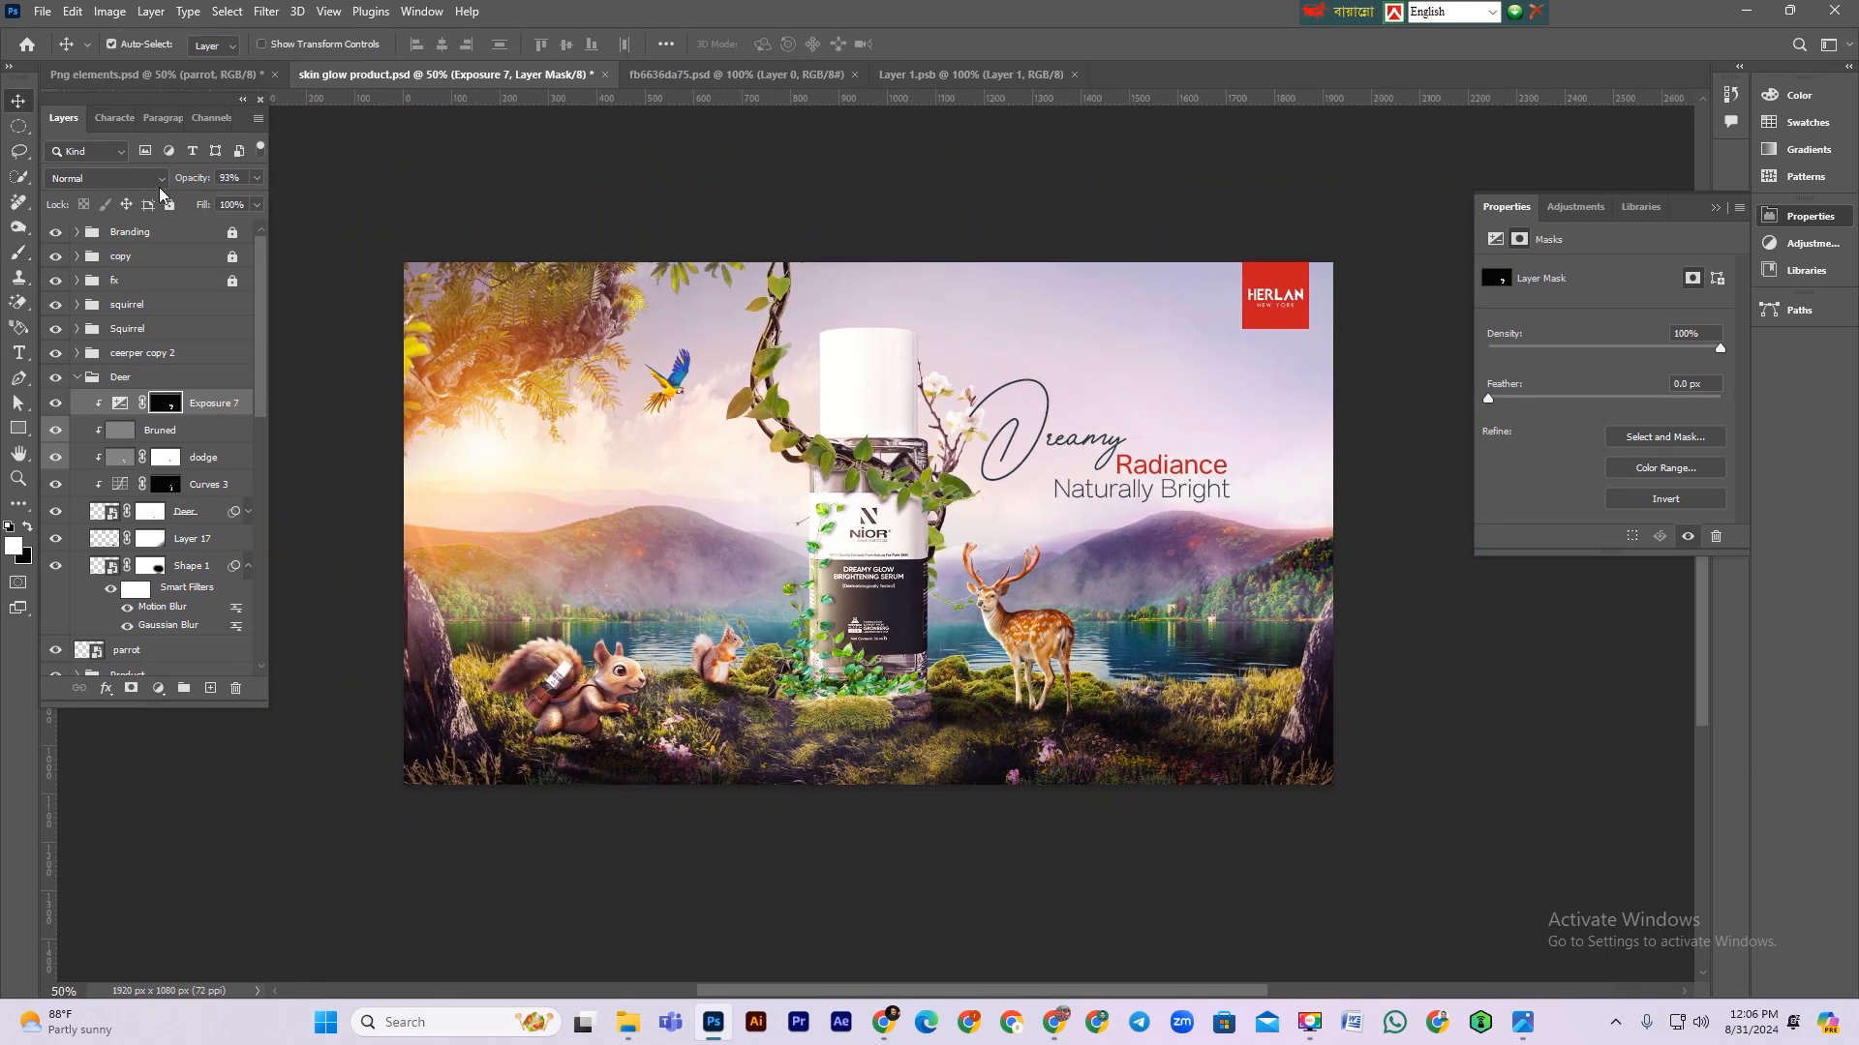
click(867, 555)
scroll(180, 537, down, 3)
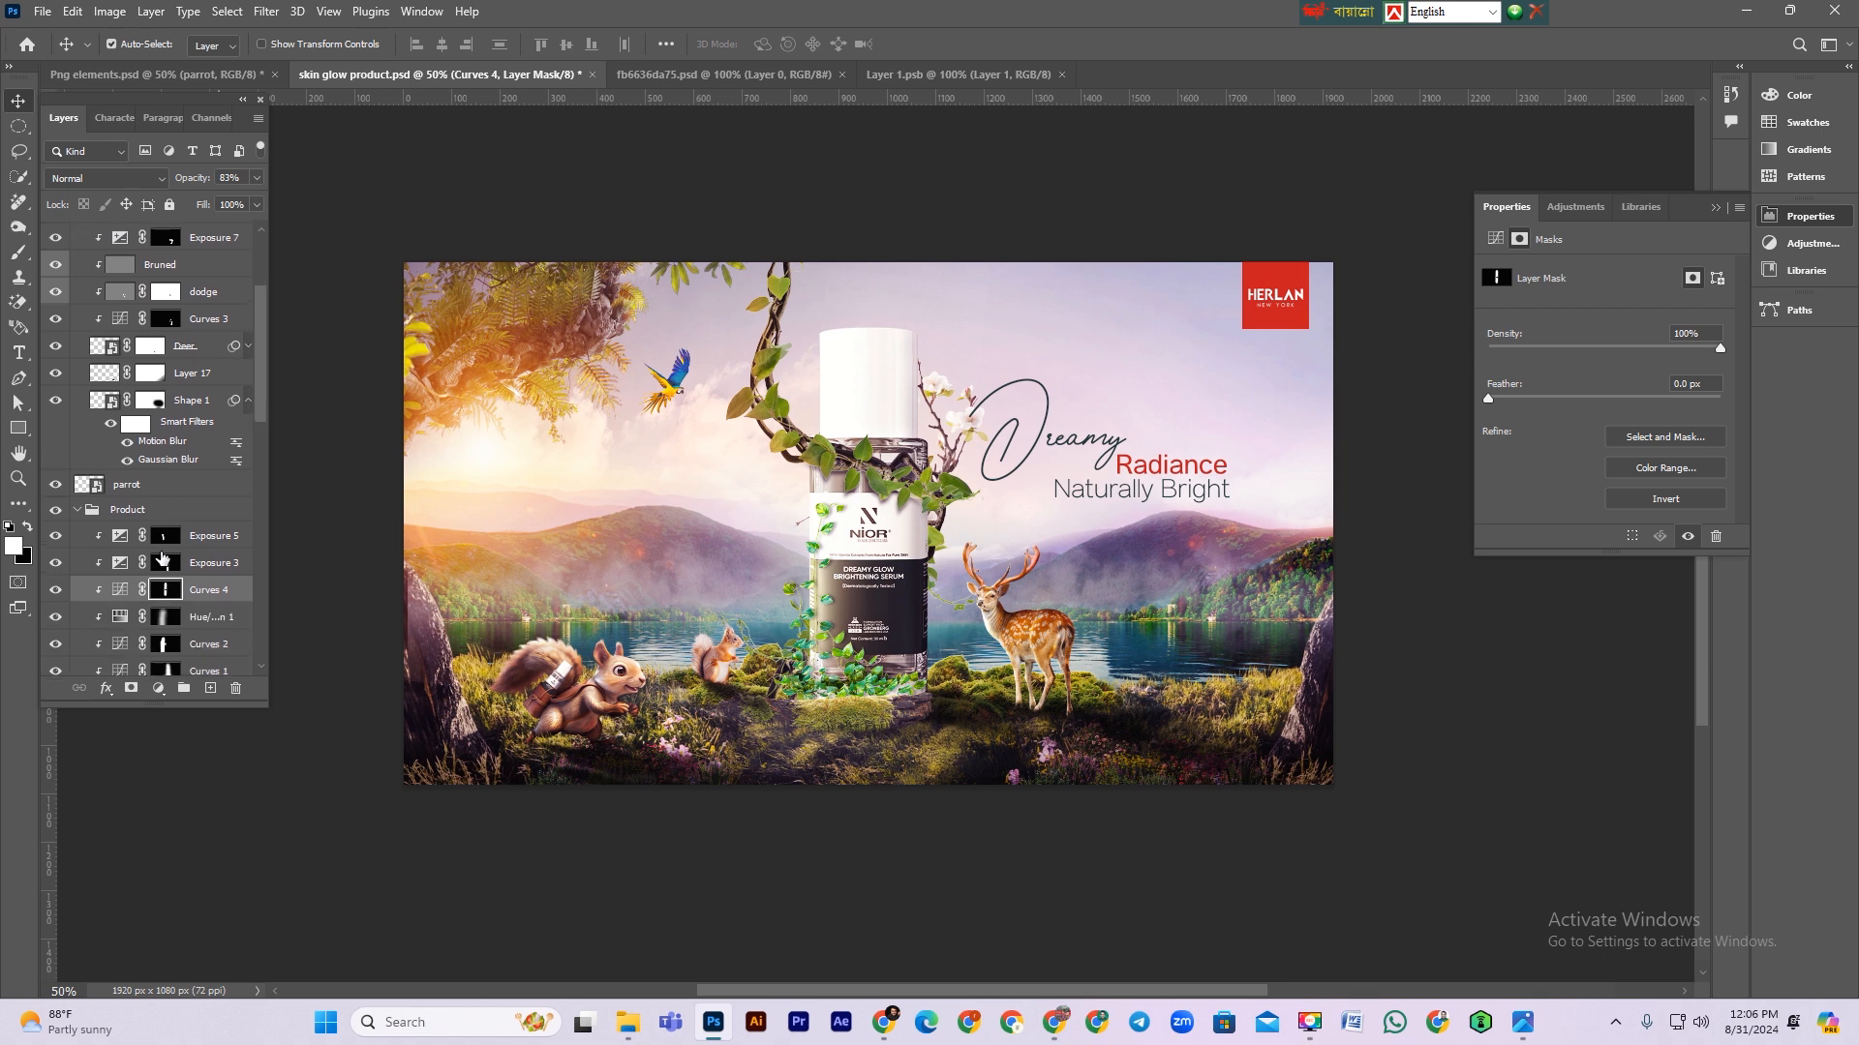
click(59, 519)
click(60, 519)
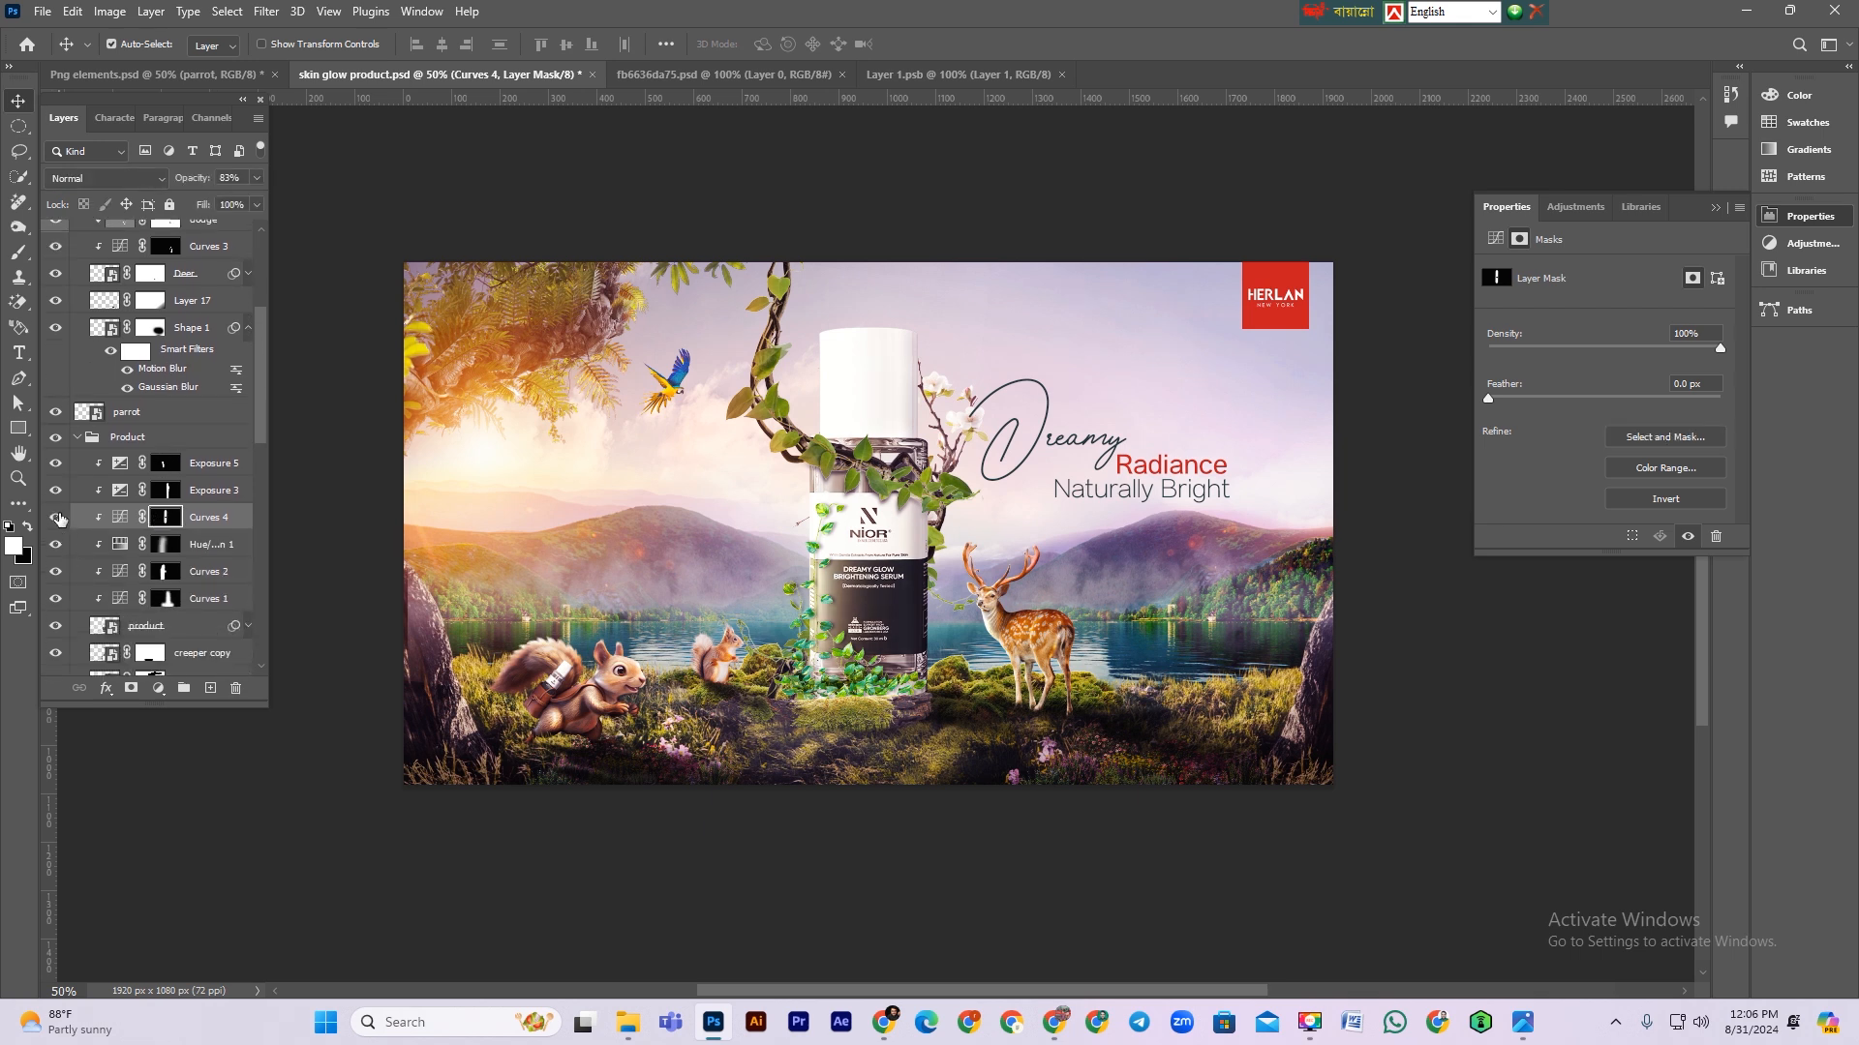
Step: Compare the product's Curves 4 adjustment on and off, then set its opacity to 74%
click(59, 519)
click(59, 519)
click(59, 519)
click(59, 518)
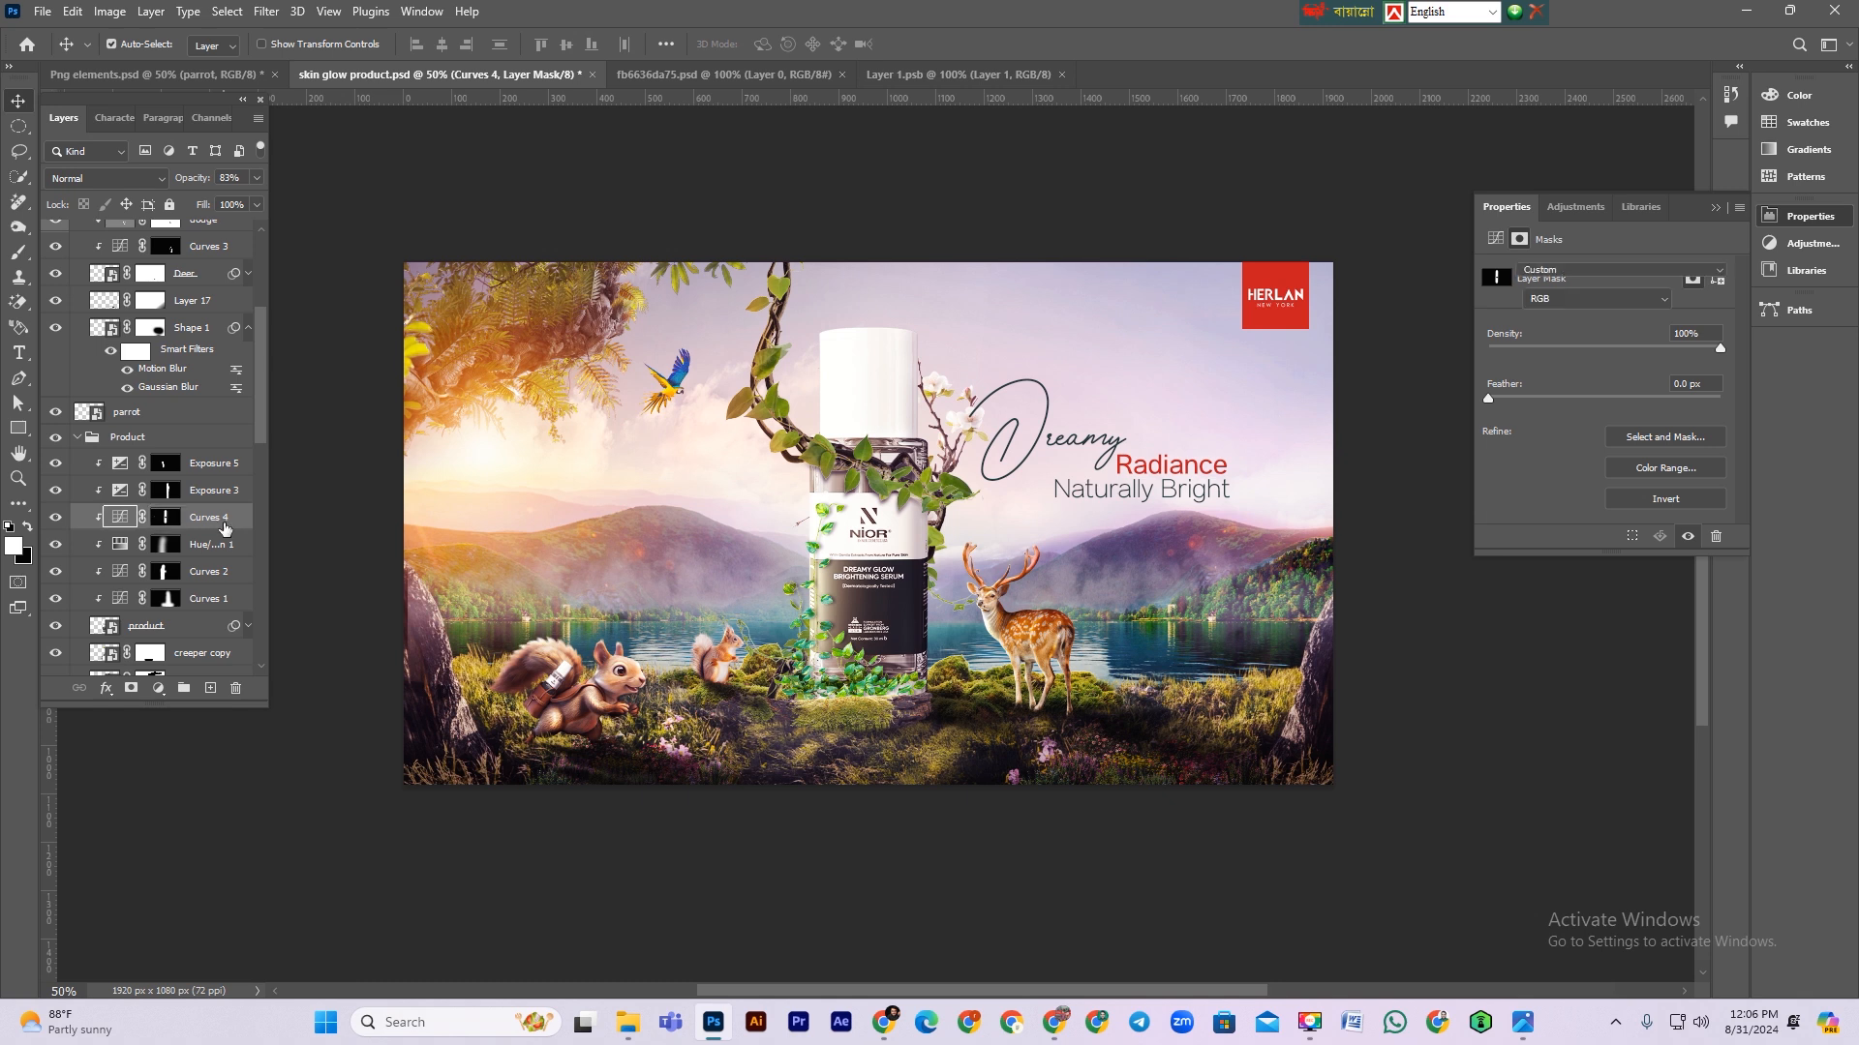
click(120, 517)
drag(205, 178, 191, 178)
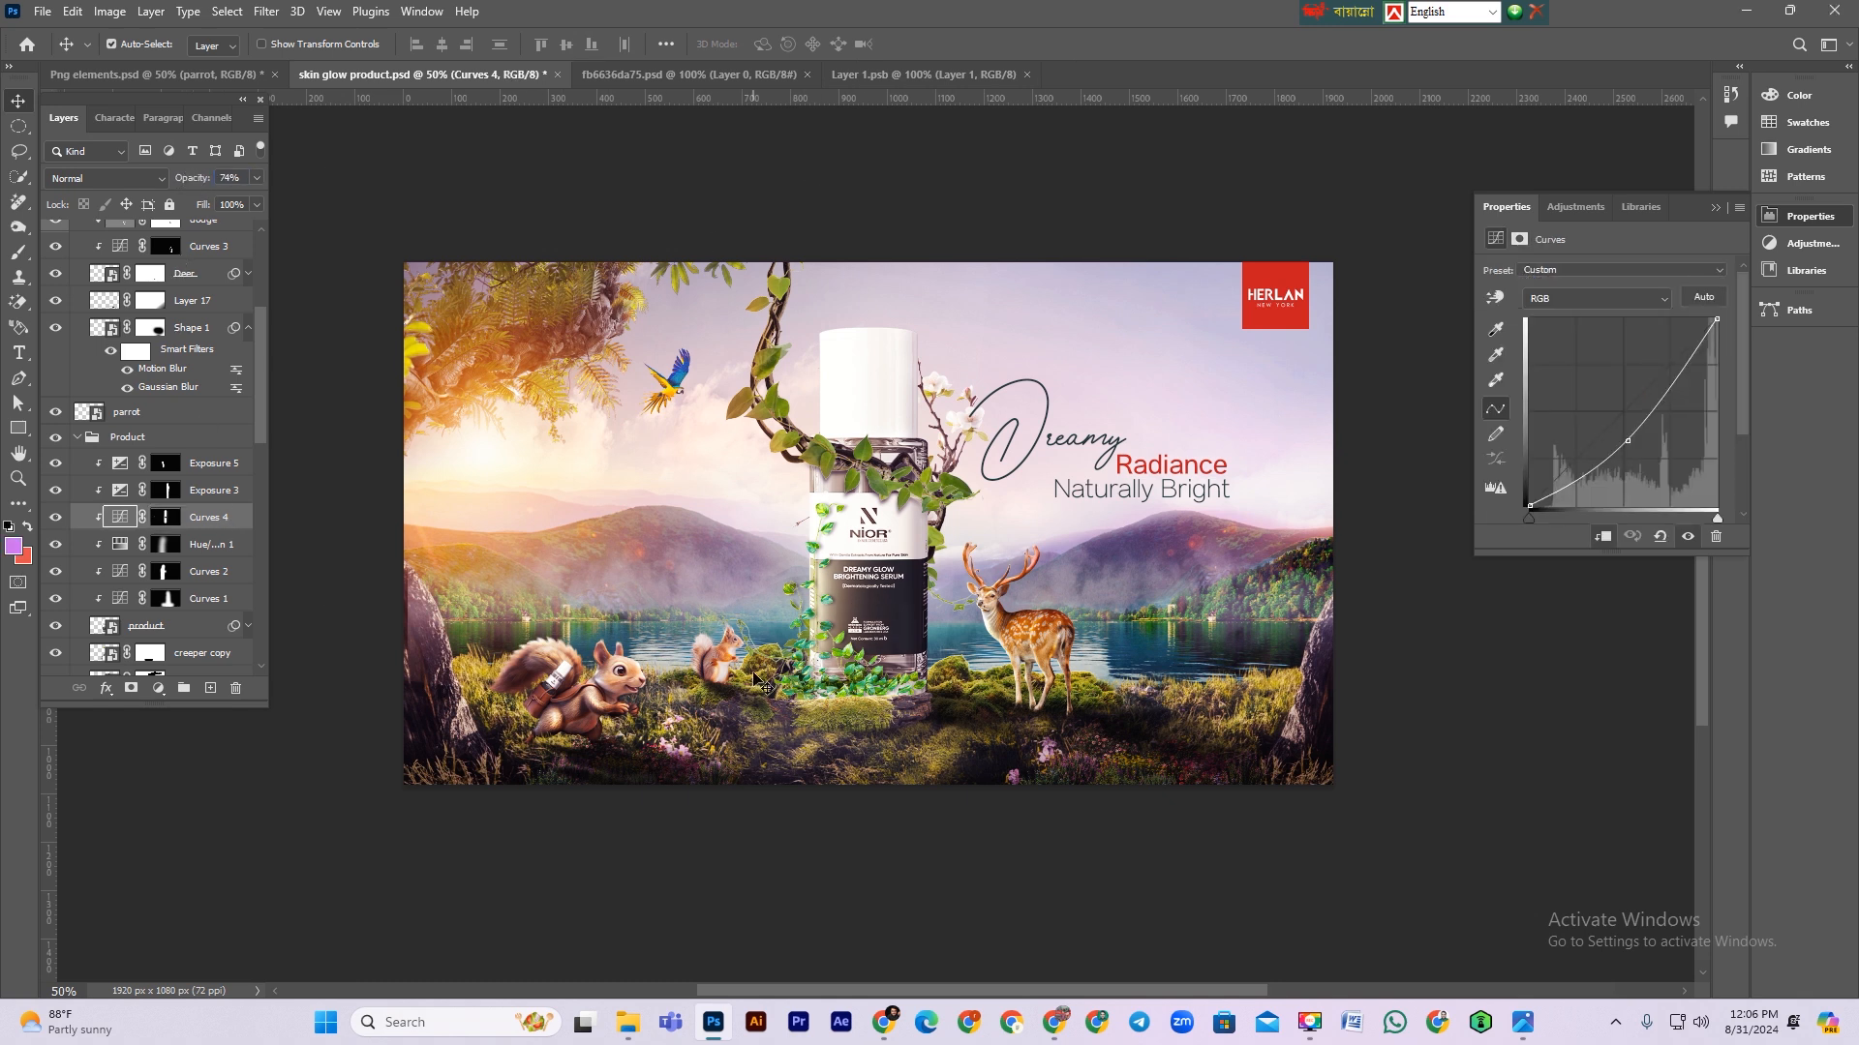
Step: Collapse the Product, Background and Deer groups and toggle the creeper copy 2 group's visibility to compare
click(74, 437)
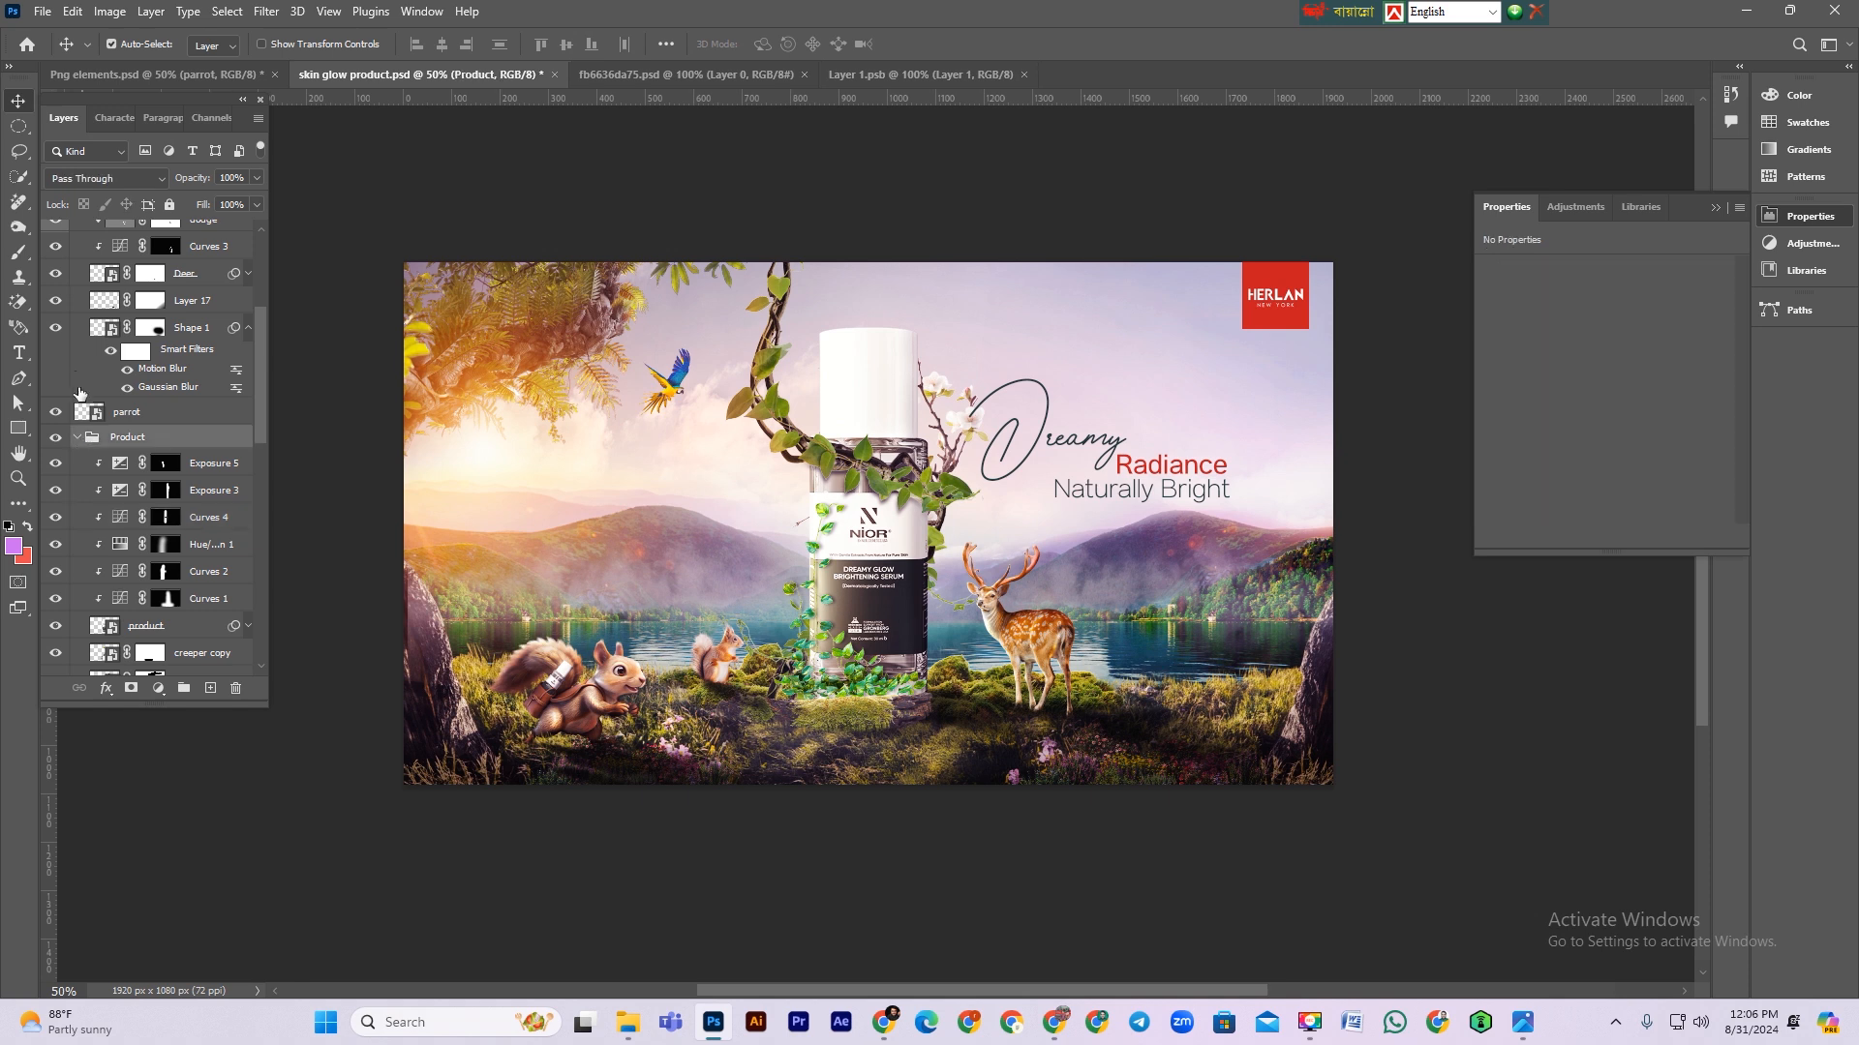
click(78, 438)
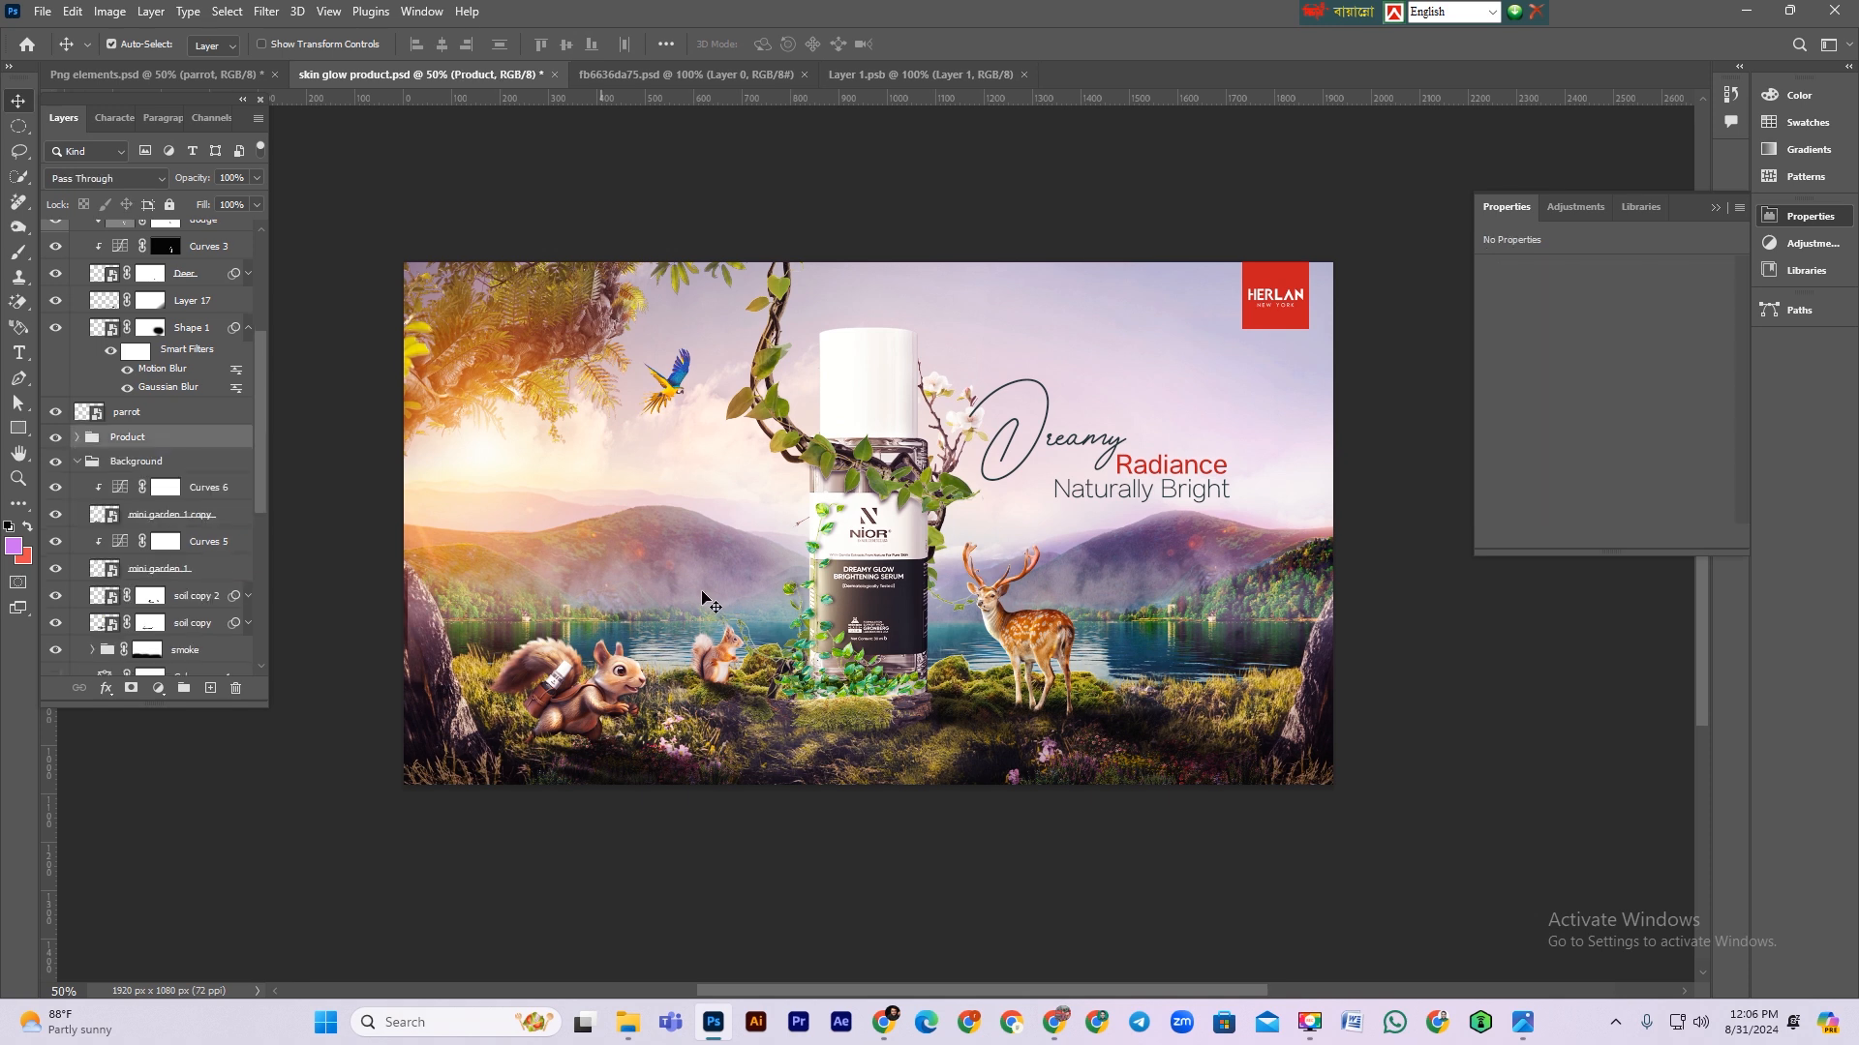
click(849, 661)
click(81, 437)
scroll(140, 486, up, 5)
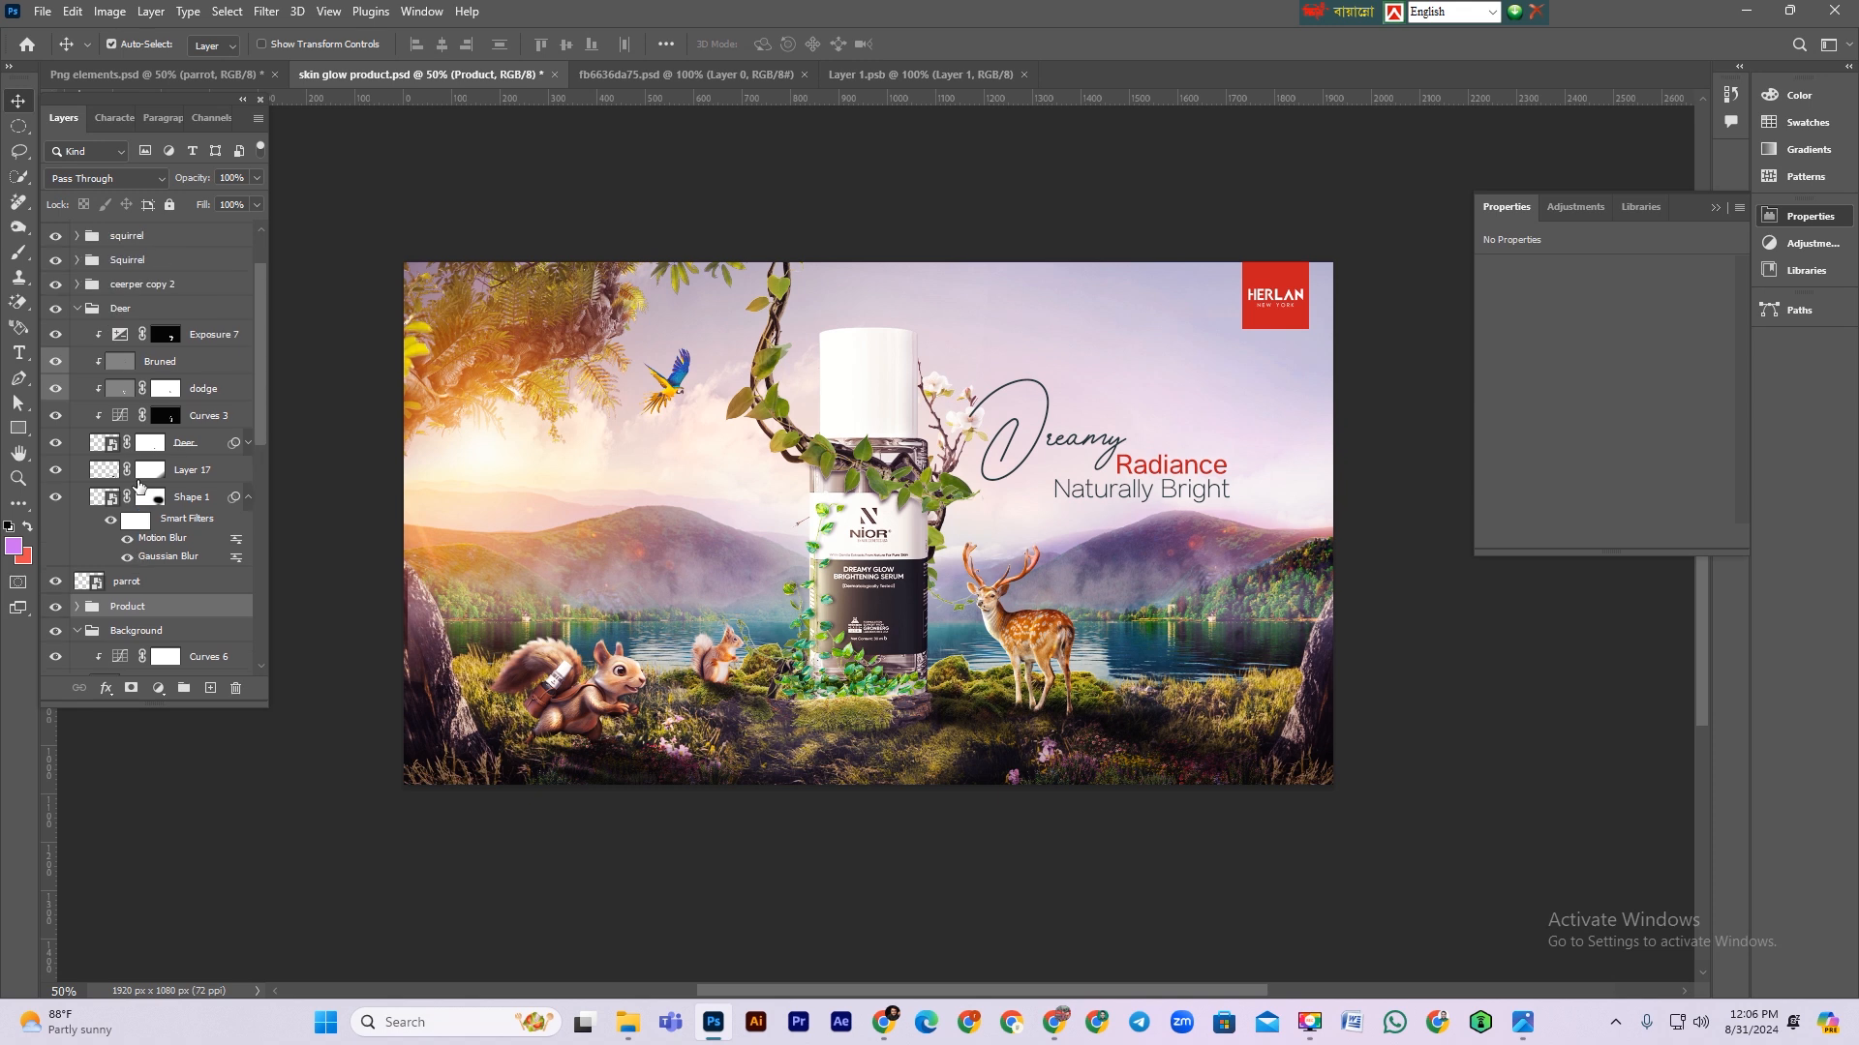
click(77, 309)
click(56, 284)
click(53, 288)
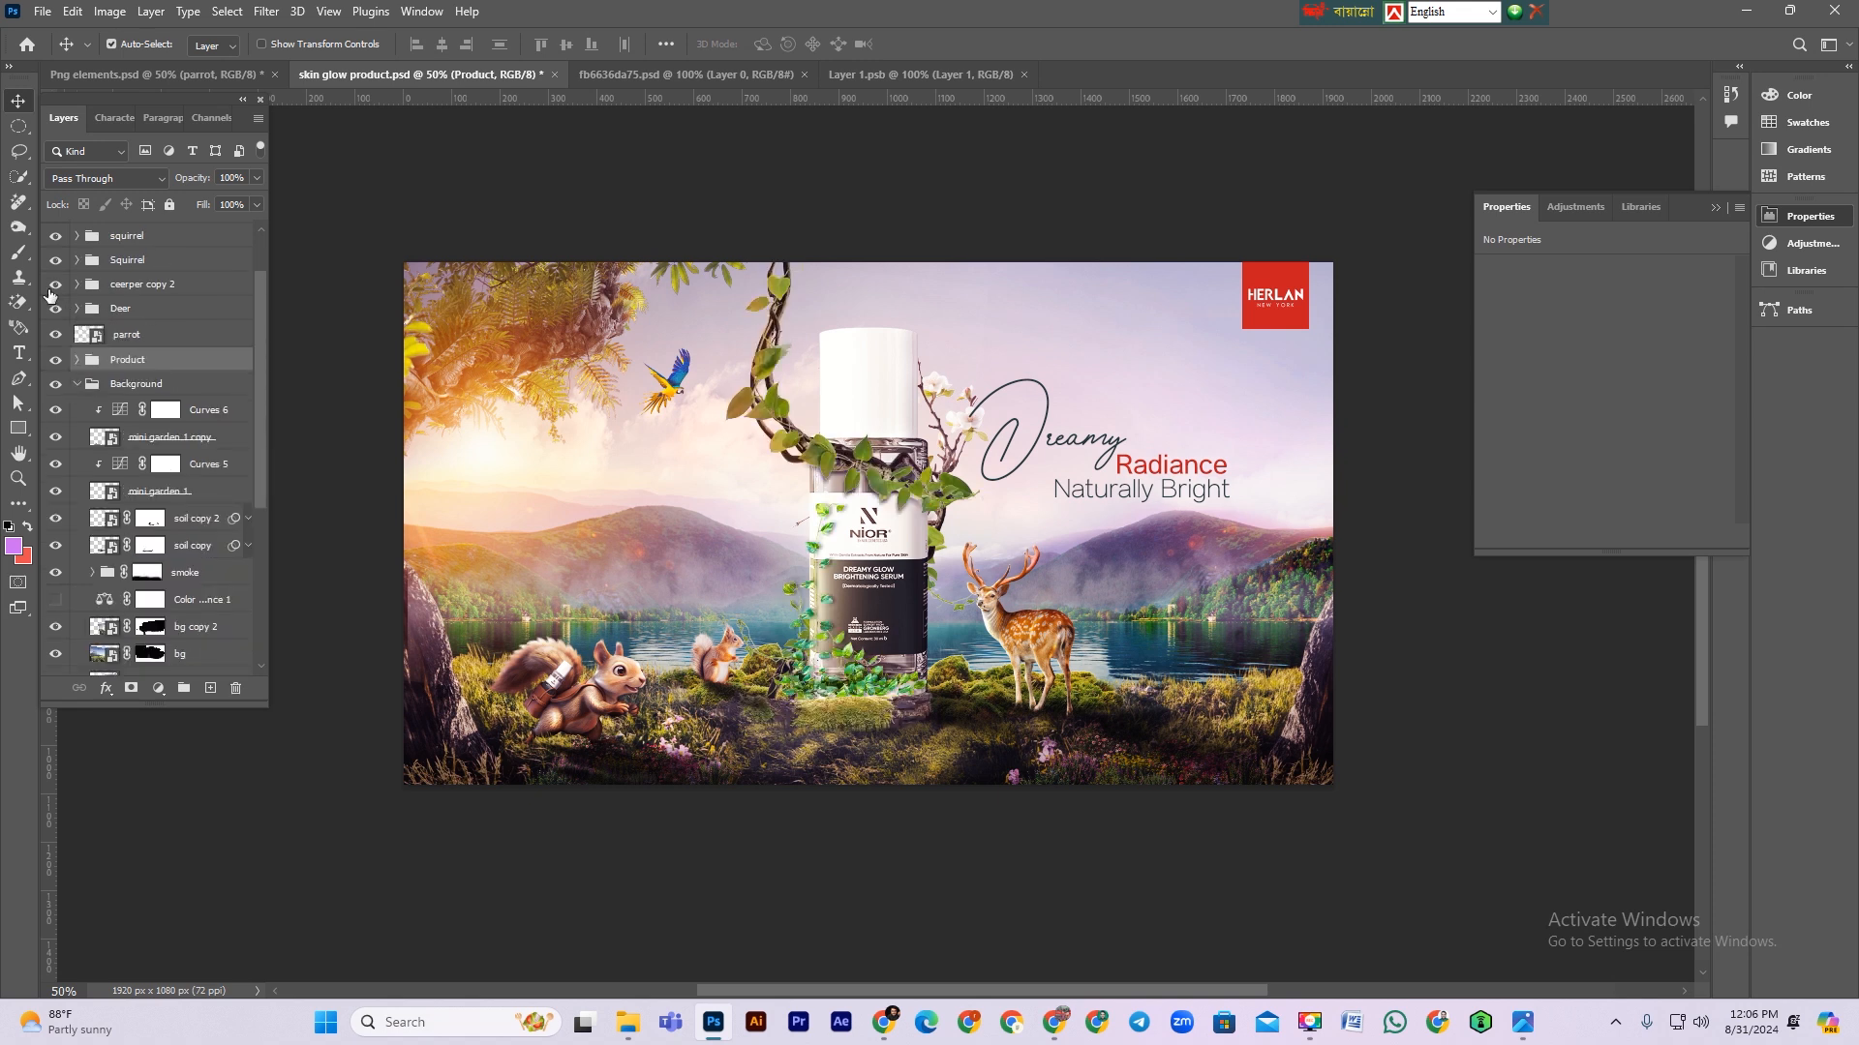
Step: Expand the creeper copy 2 group, select Layer 15 and open Free Transform on it without changing anything
click(77, 284)
click(54, 340)
click(107, 337)
shift+click(230, 311)
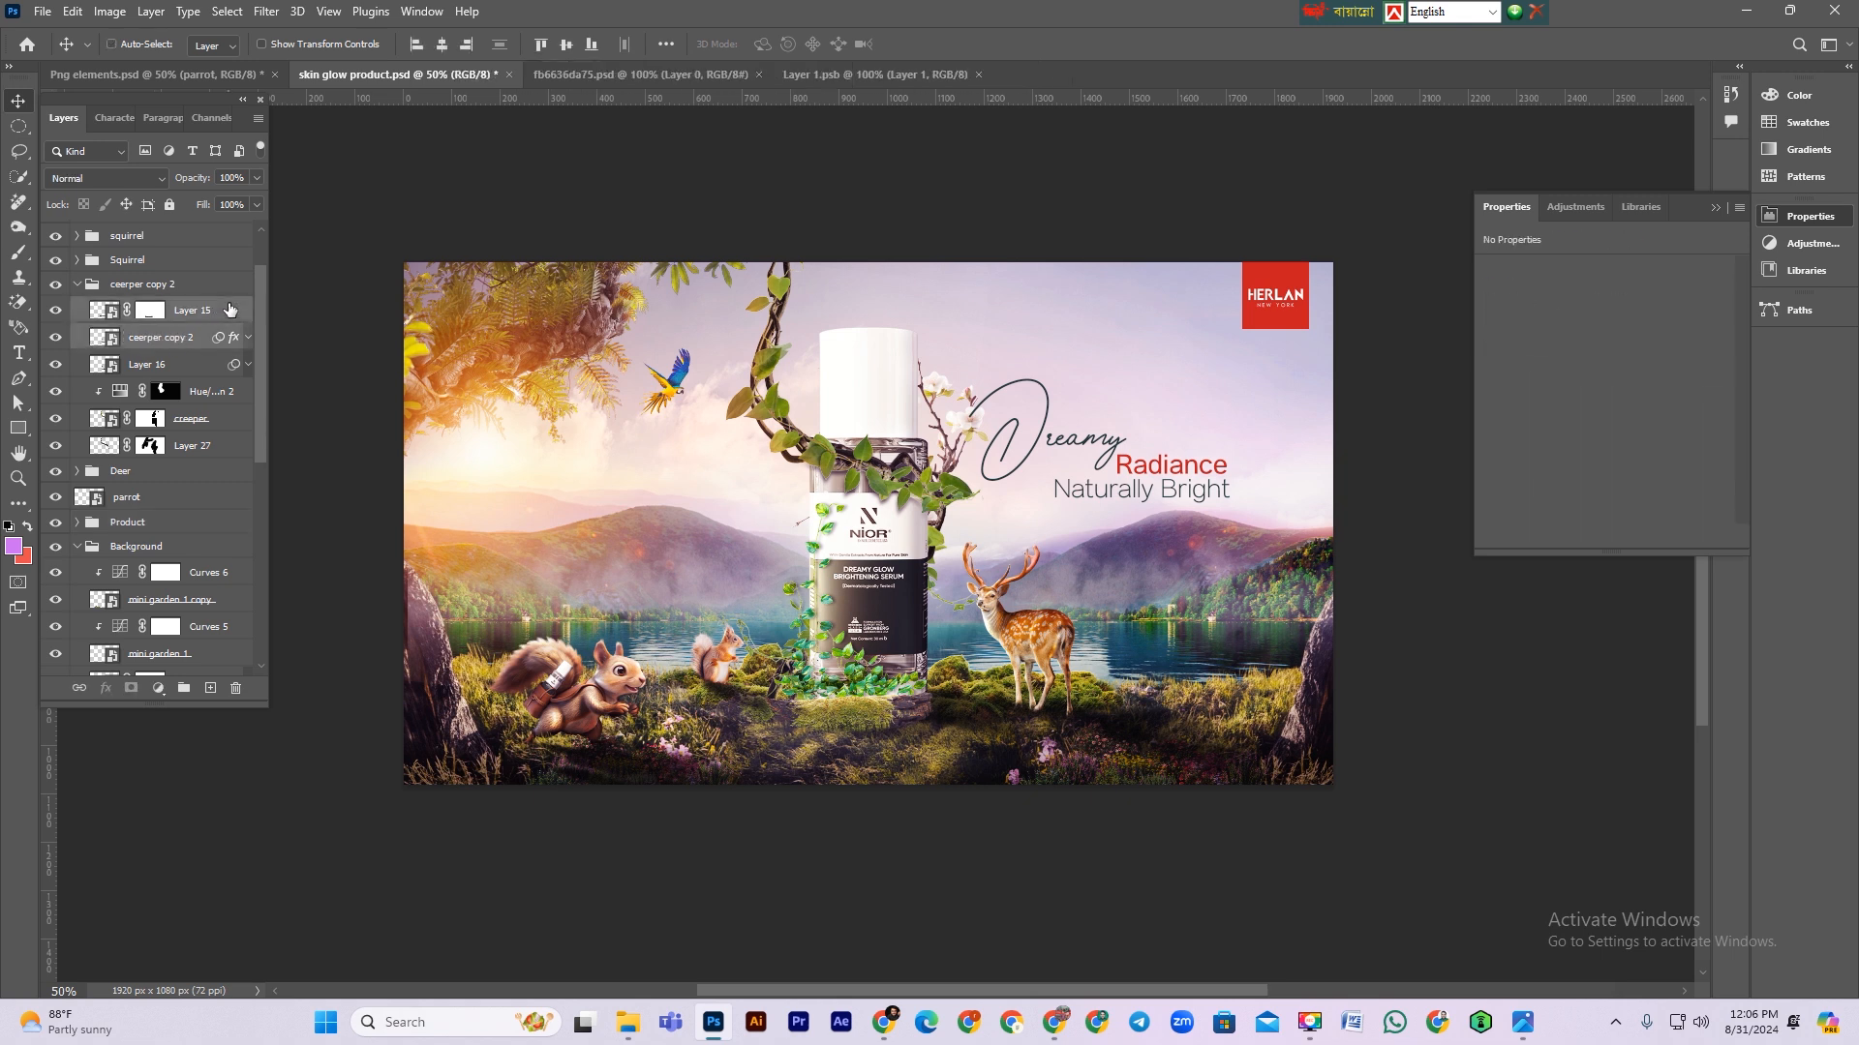
key(ctrl+t)
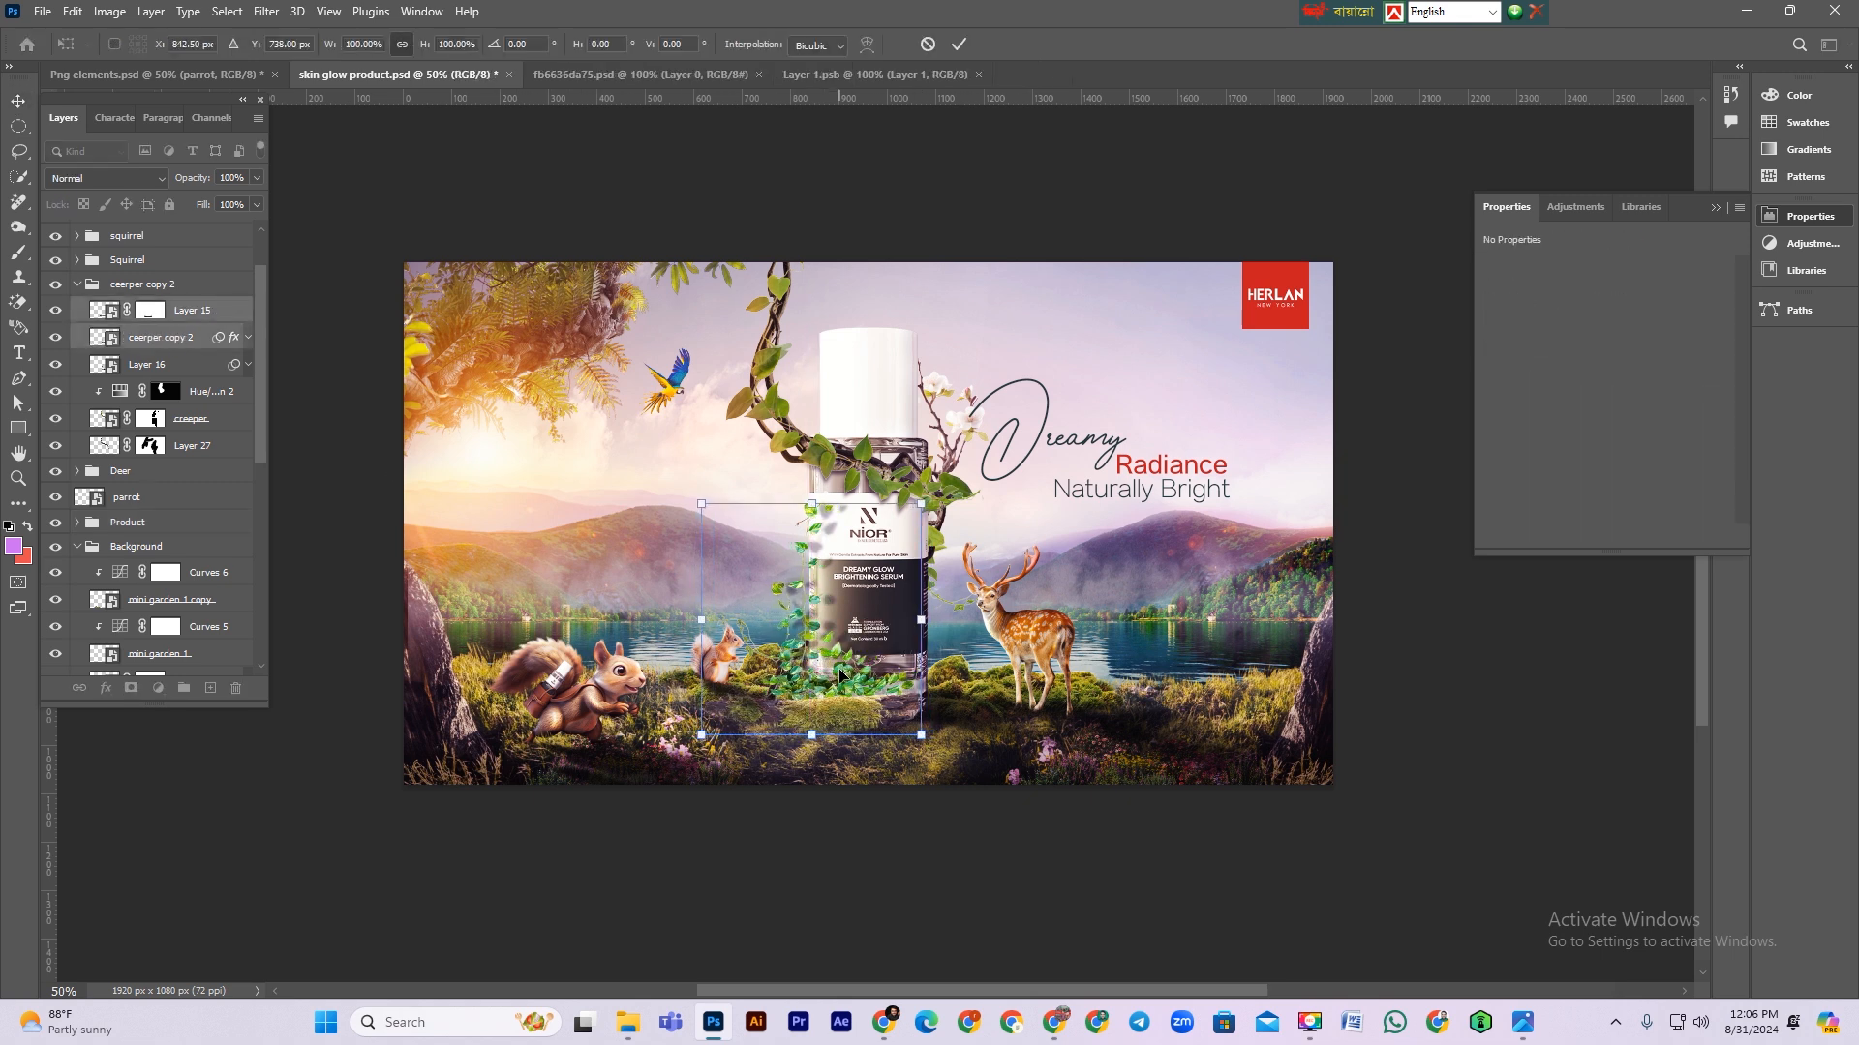
key(Return)
Step: Compare Layer 16 and Layer 15 on and off, then nudge the creeper layers slightly down and left with Free Transform
click(56, 364)
click(57, 363)
ctrl+click(155, 366)
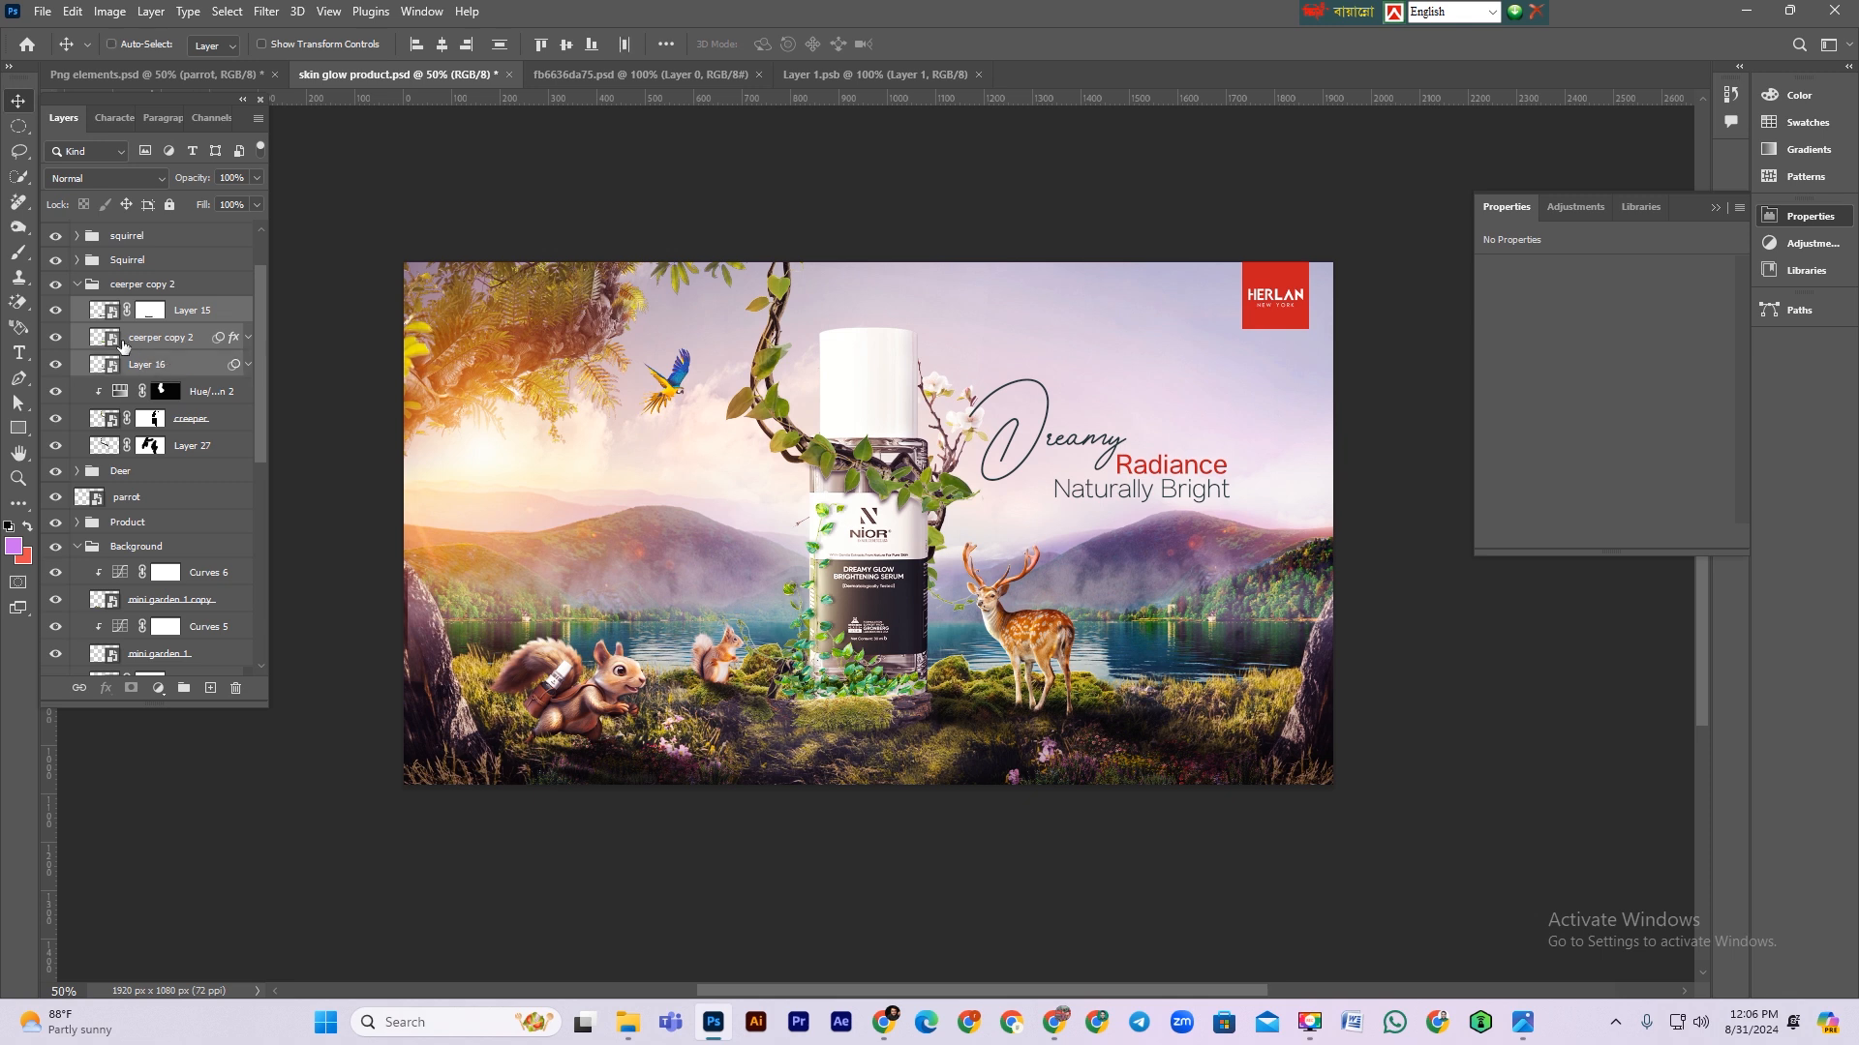
click(57, 310)
click(56, 310)
click(157, 344)
ctrl+click(155, 369)
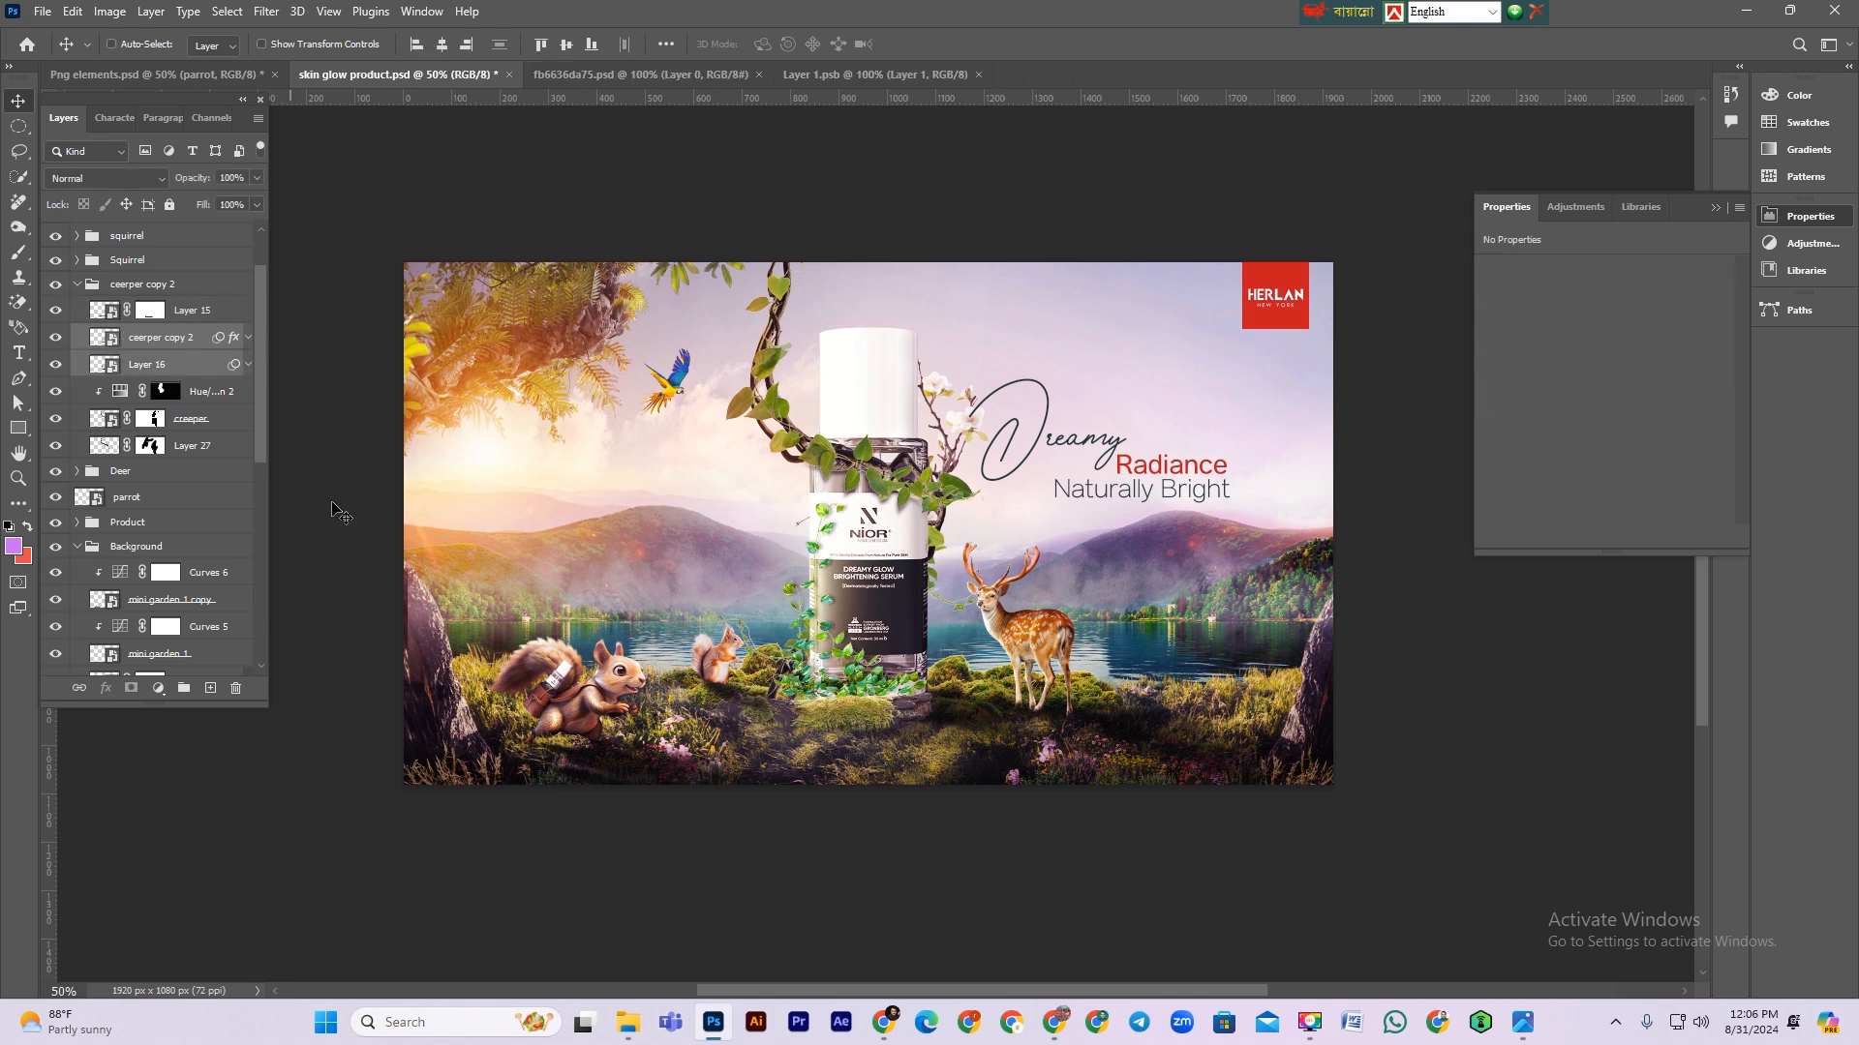
key(ctrl+t)
drag(852, 504, 849, 515)
drag(815, 578, 806, 576)
key(Return)
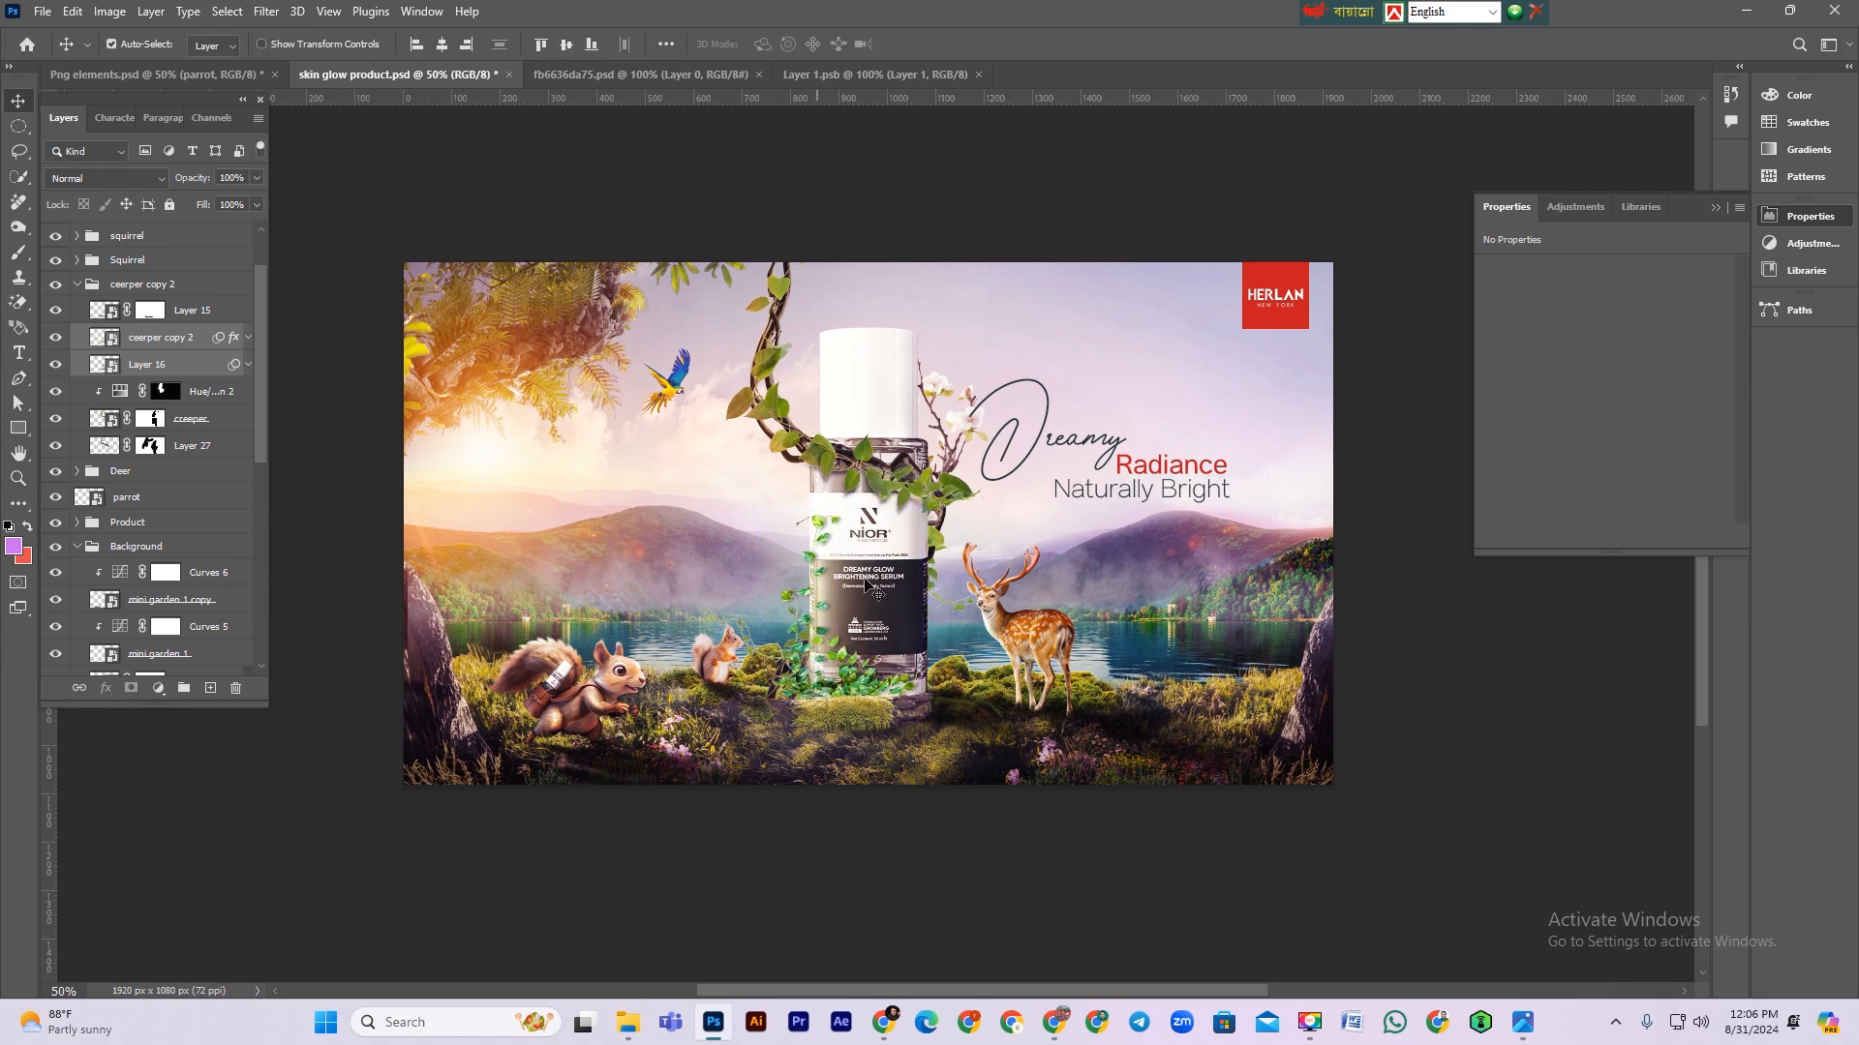
Step: Save the document
scroll(1096, 721, down, 1)
key(ctrl+plus)
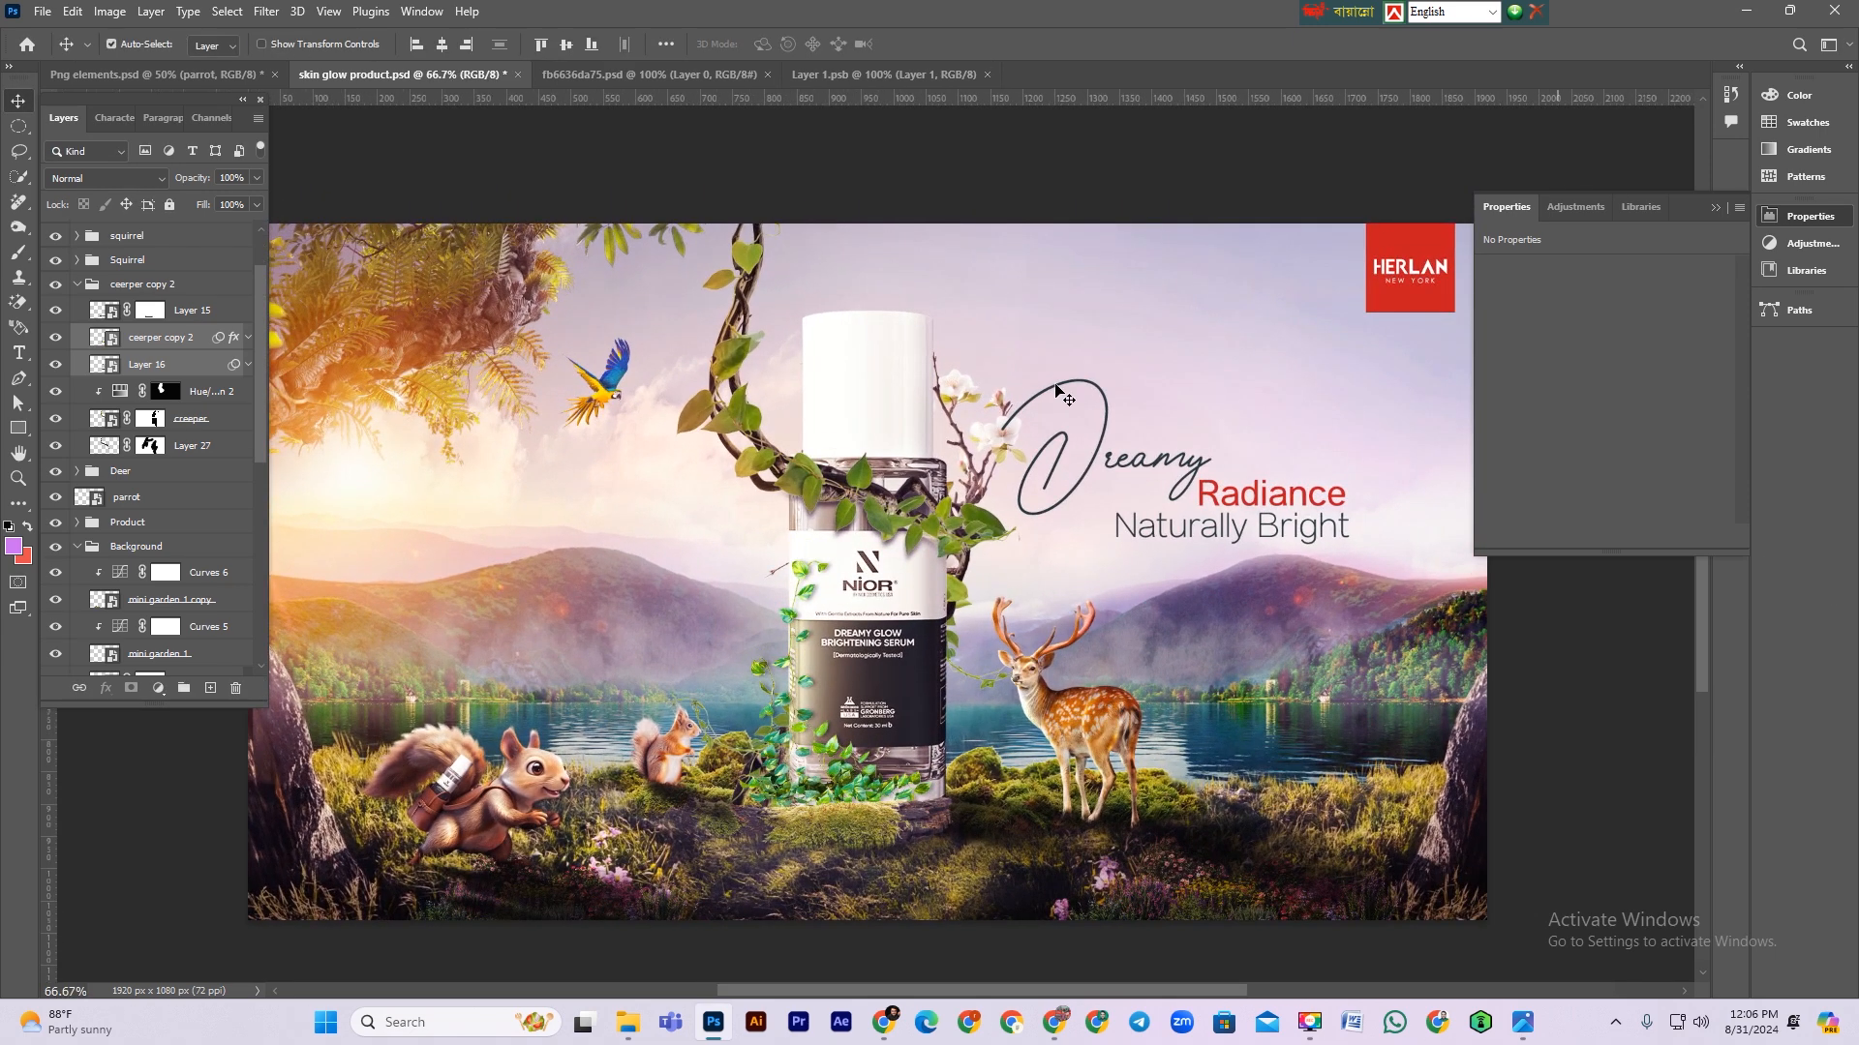
key(ctrl+s)
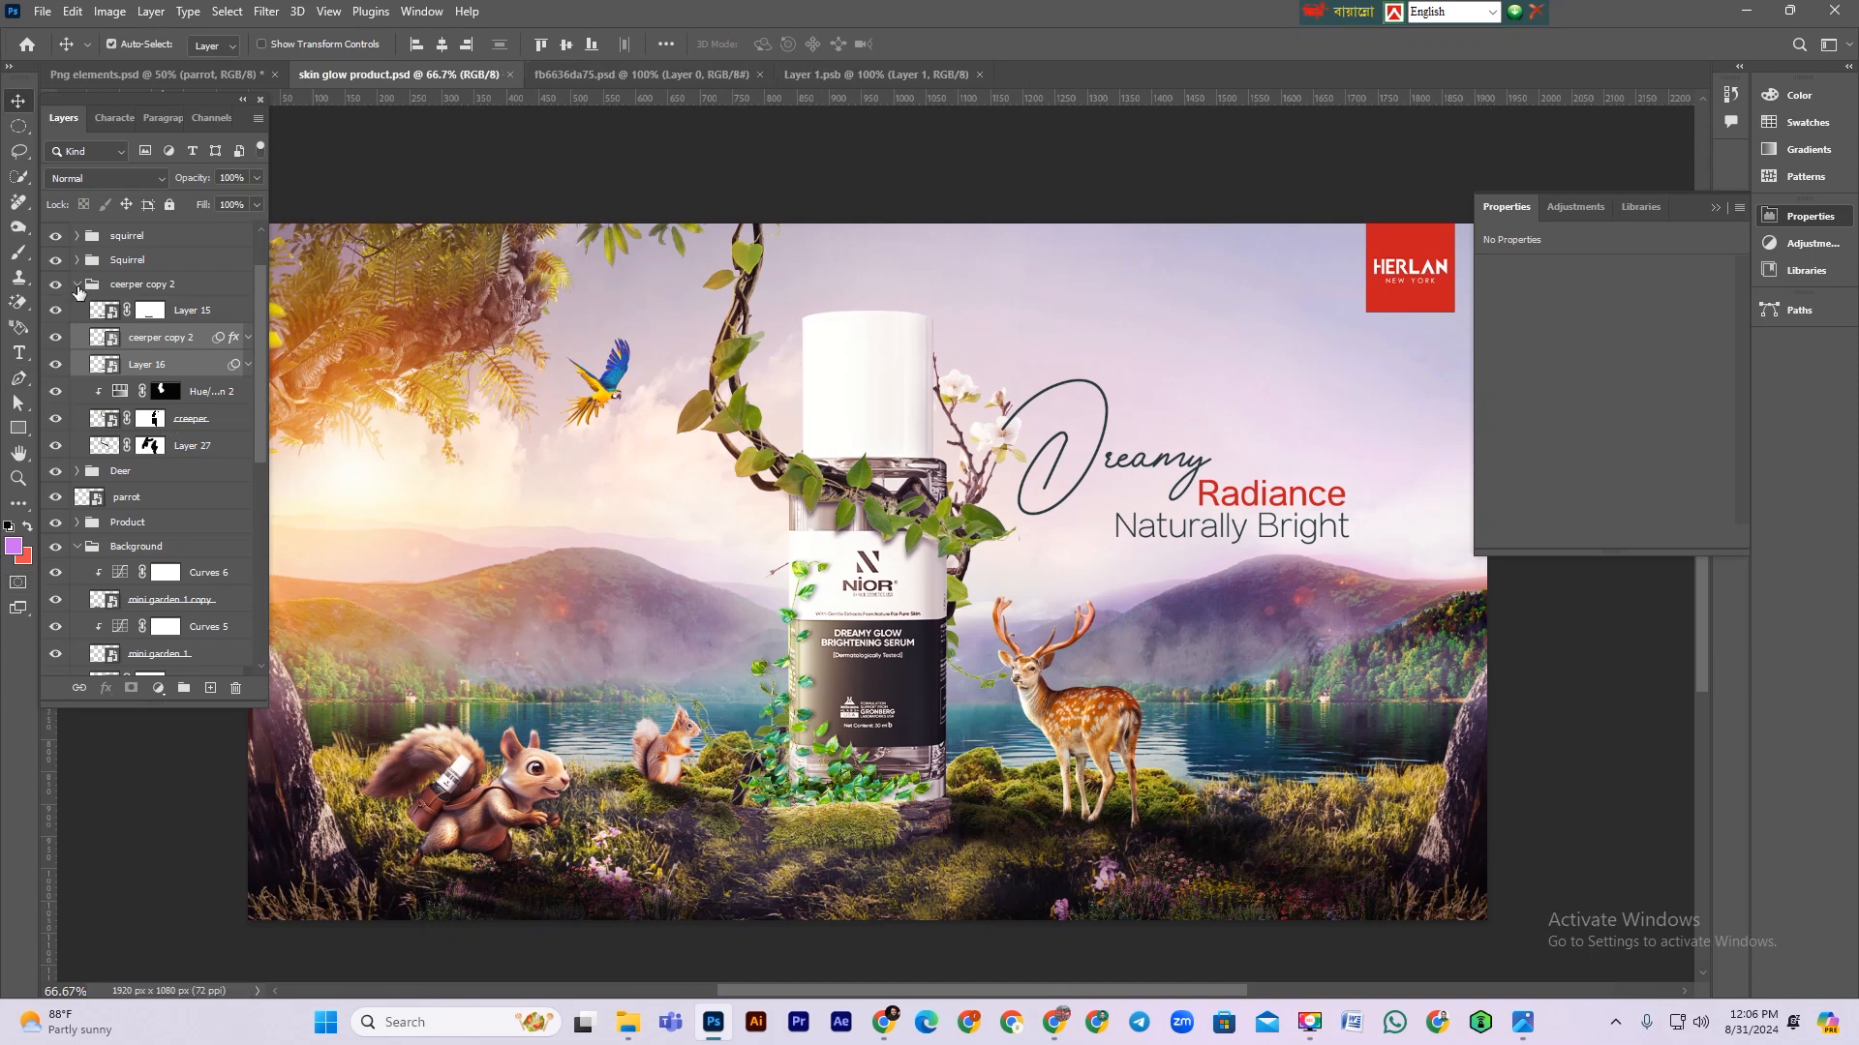
Step: Open the product layer's Camera Raw Filter and set Texture to +100, Clarity to +10 and Dehaze to +22
click(77, 286)
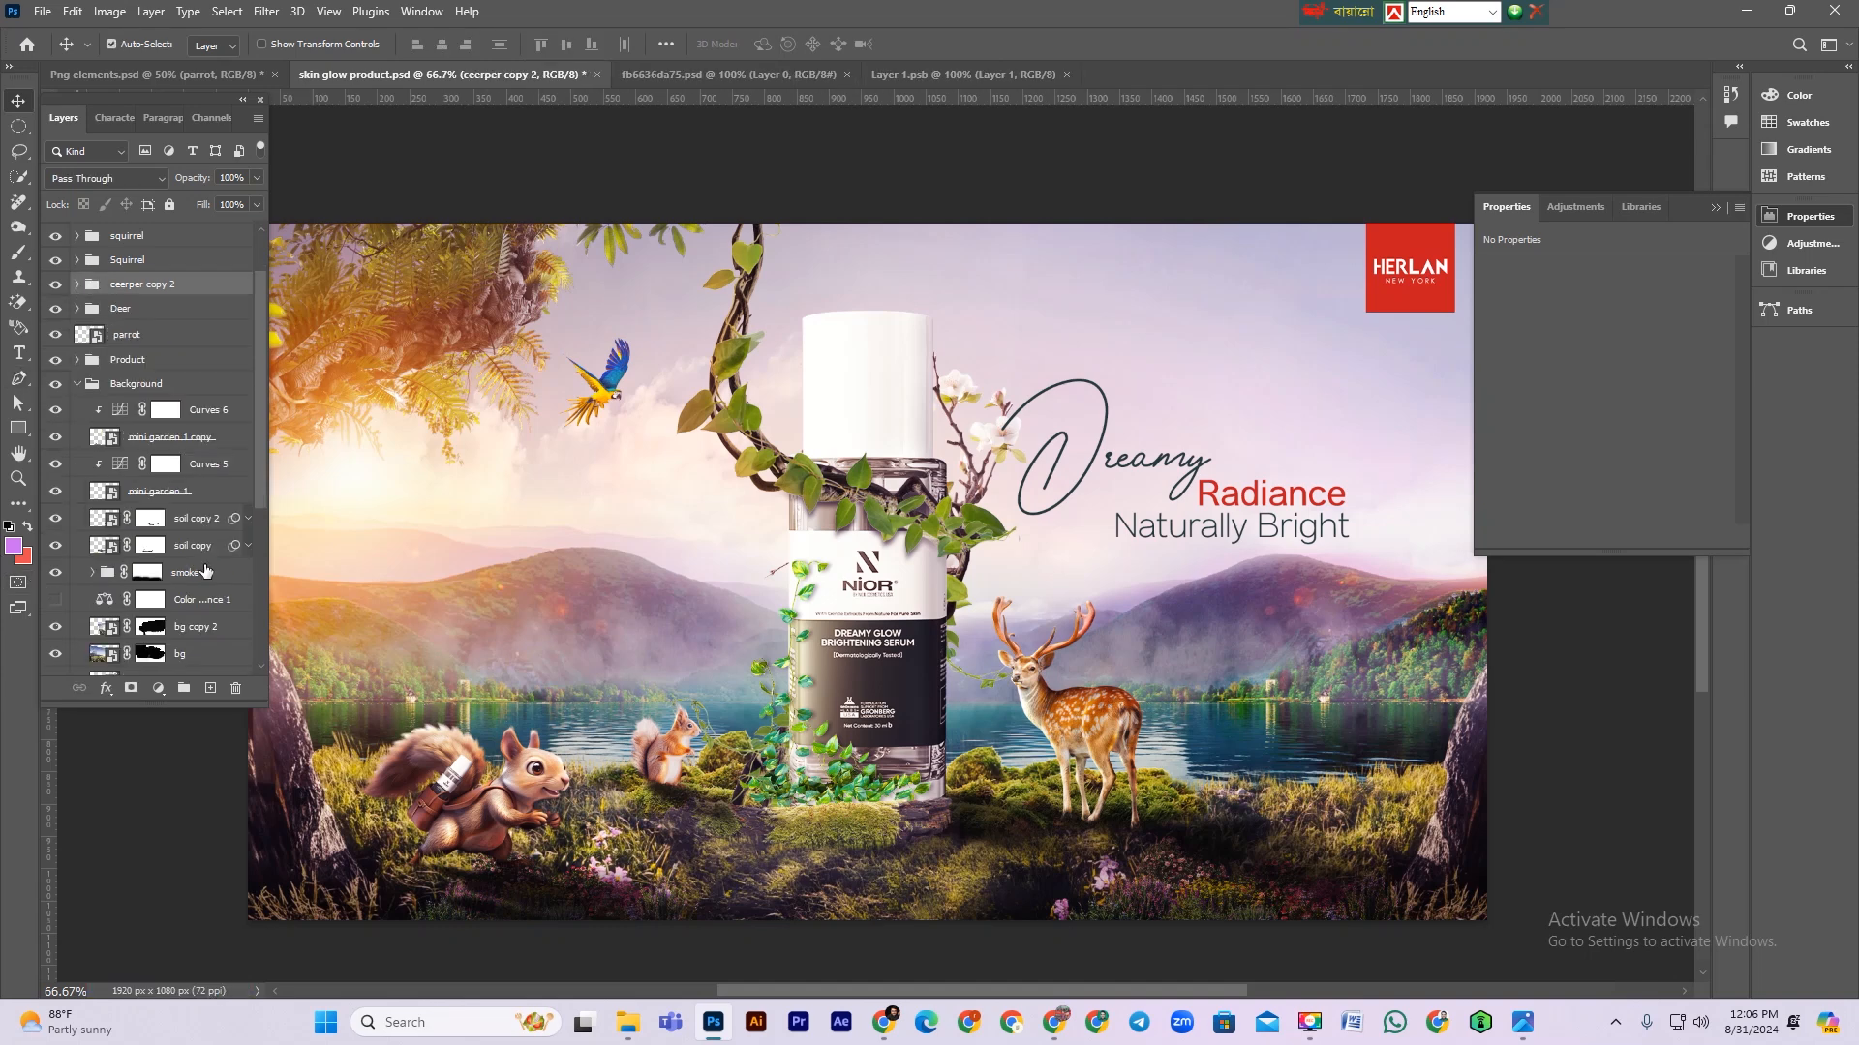
click(78, 360)
scroll(155, 551, down, 1)
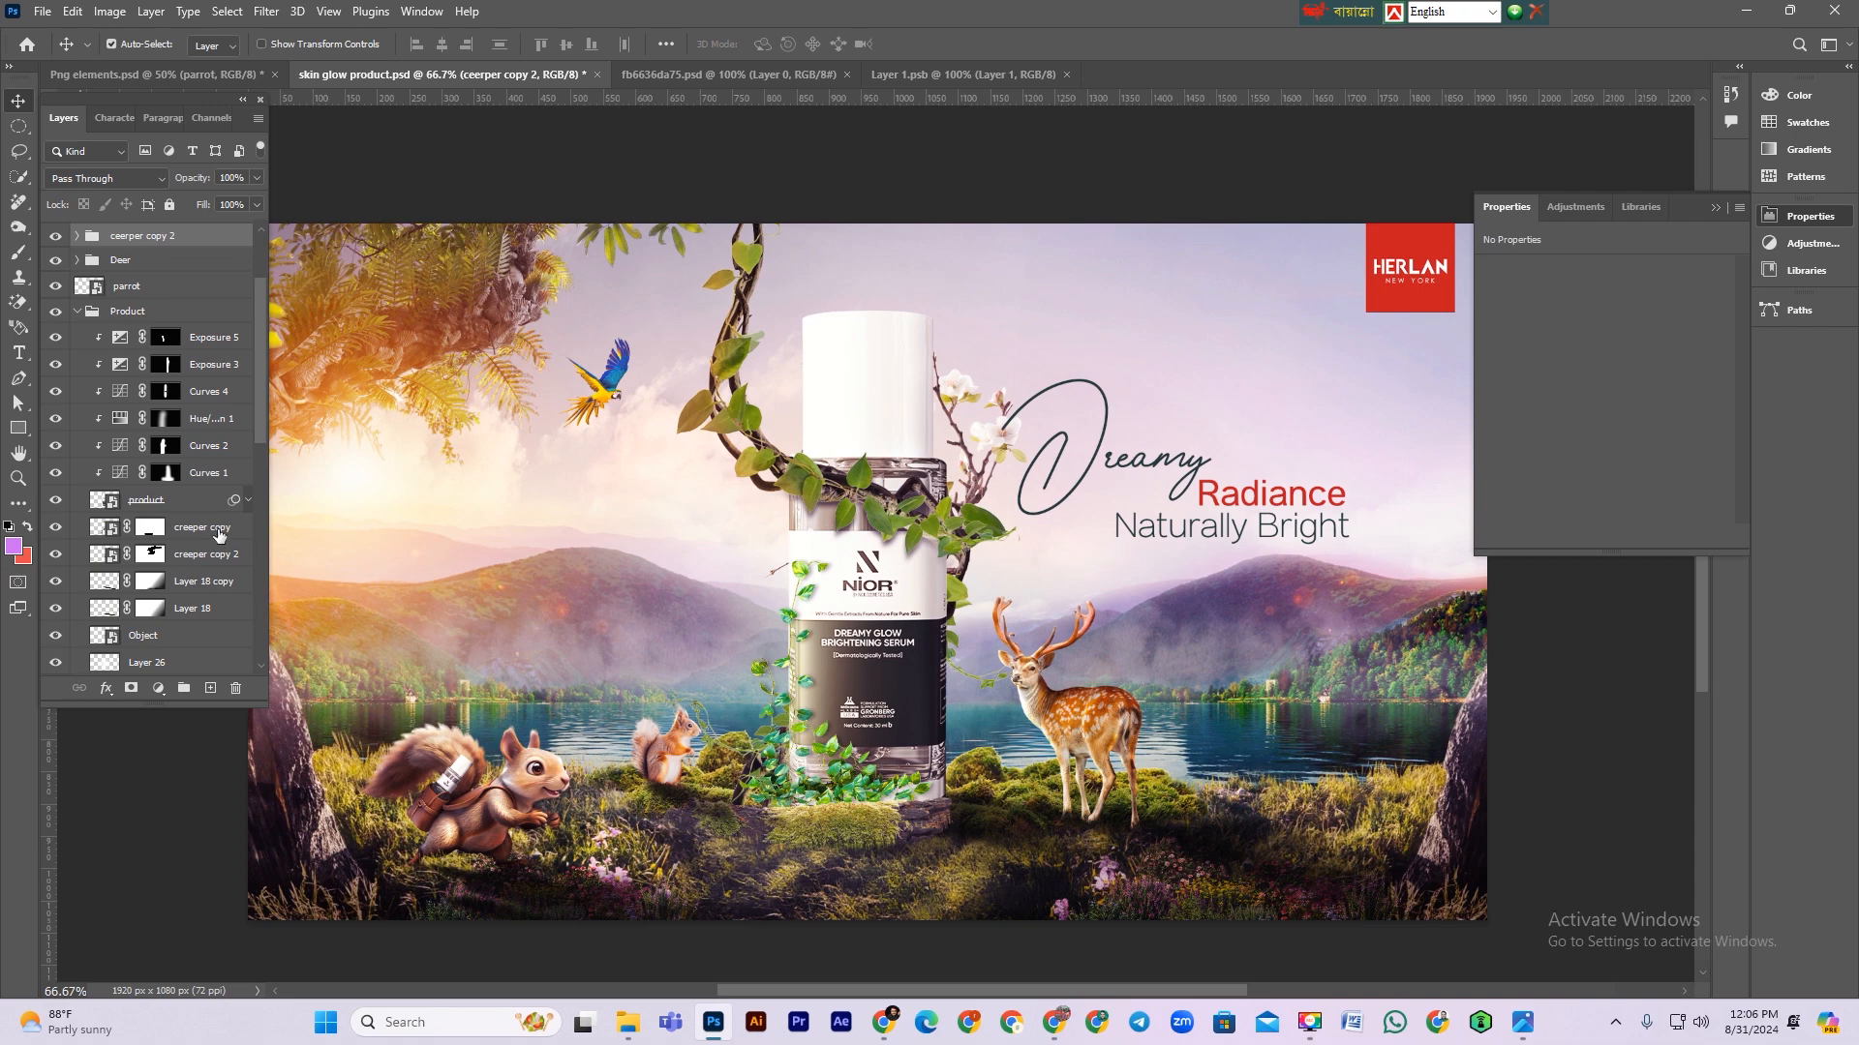
click(247, 502)
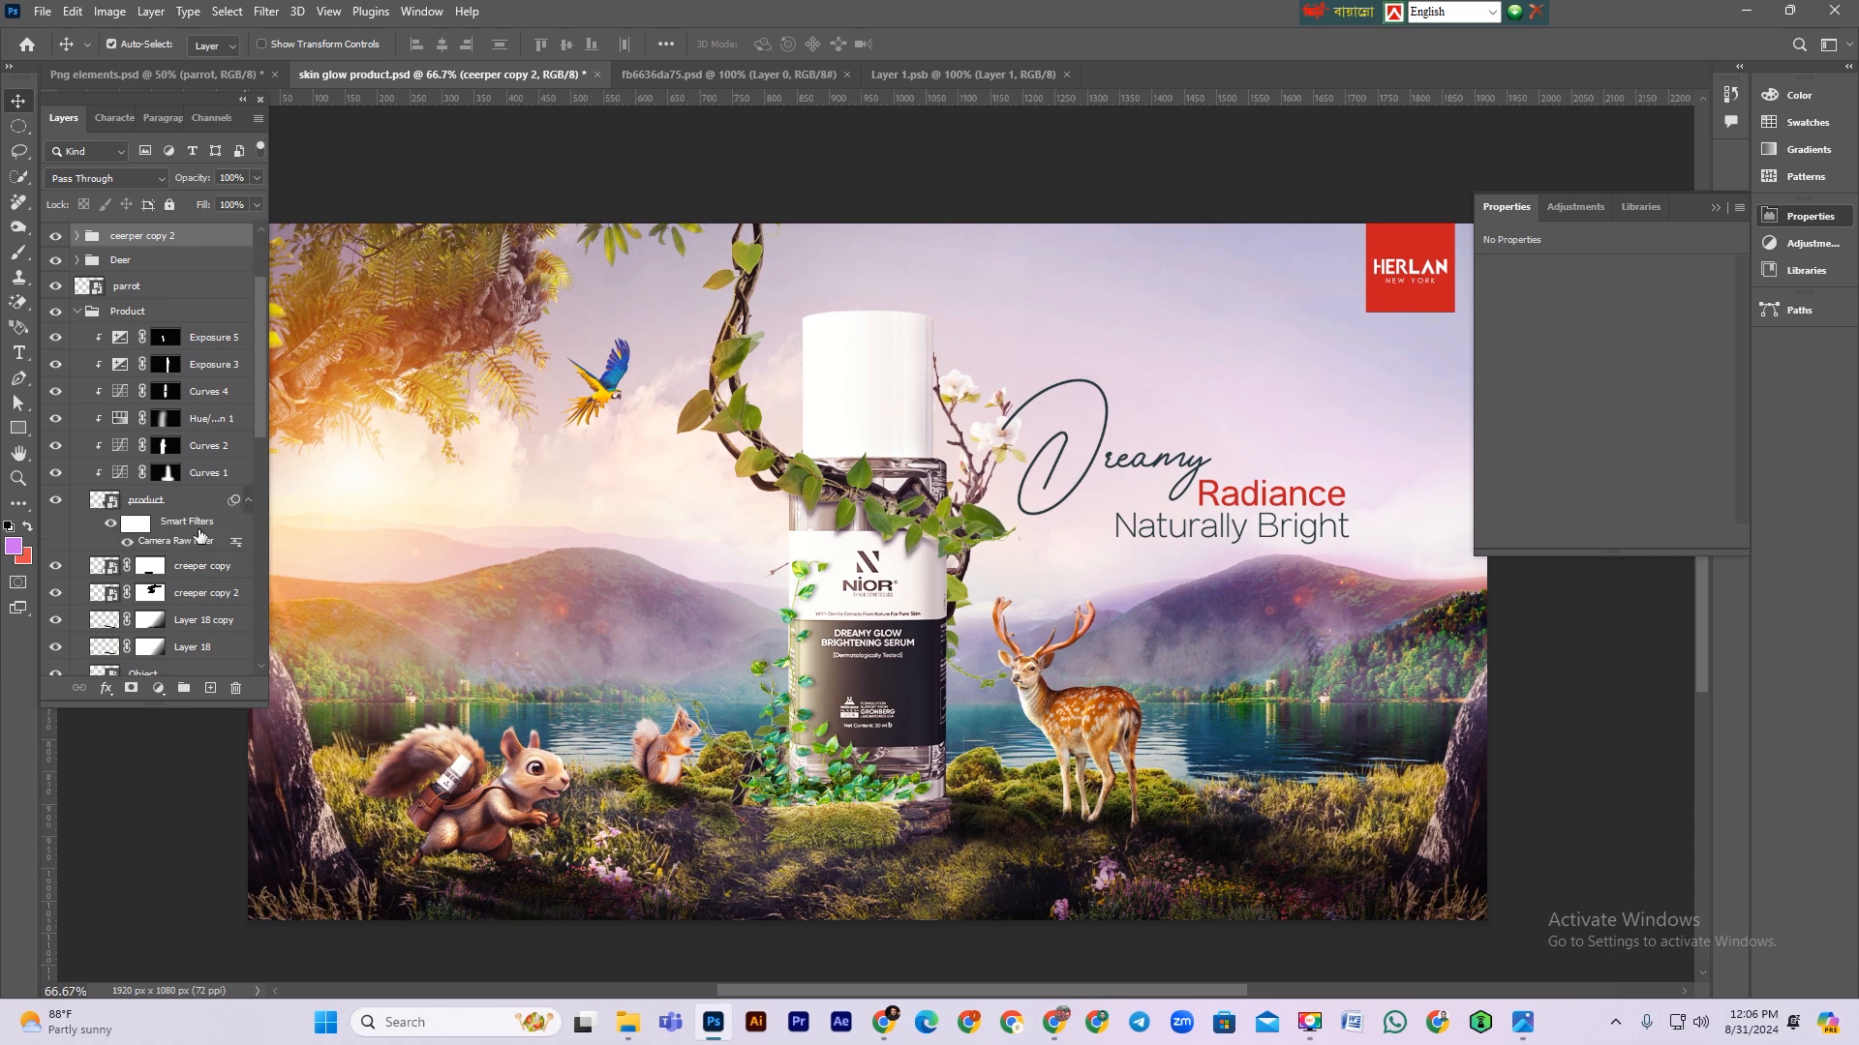
double_click(179, 544)
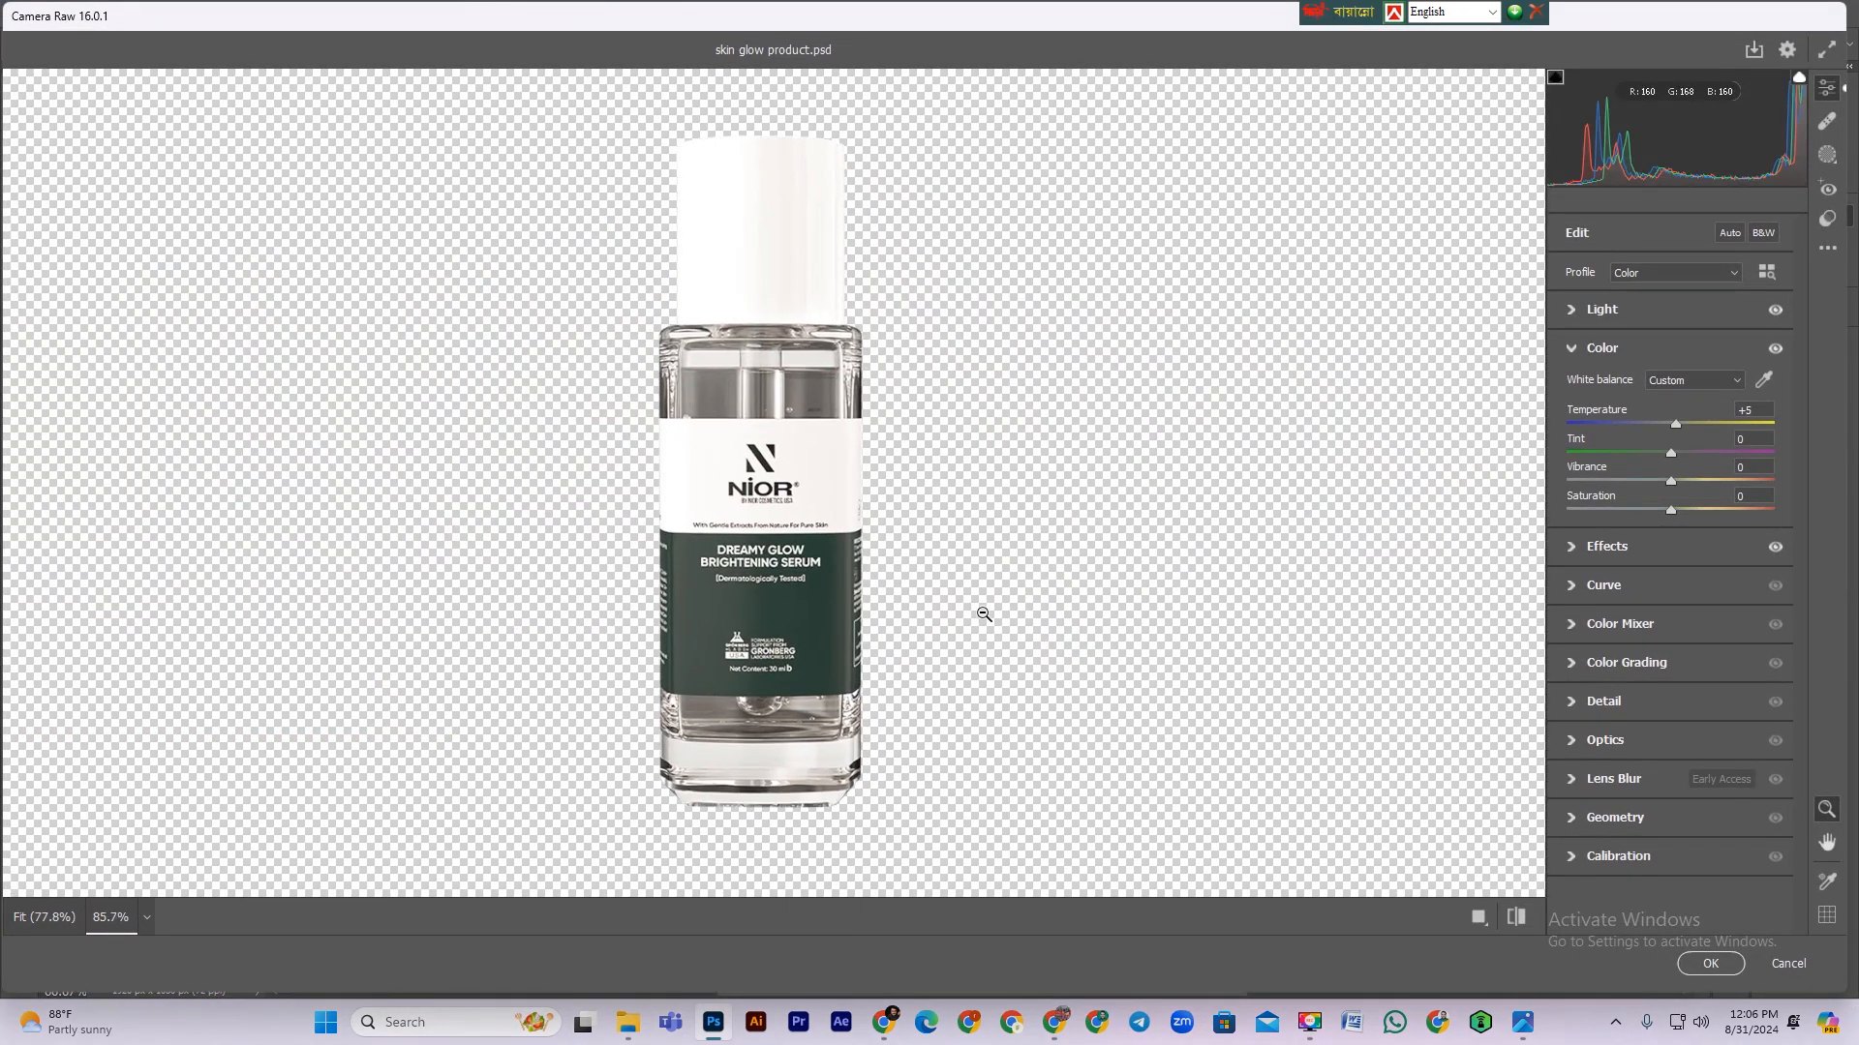
click(1576, 550)
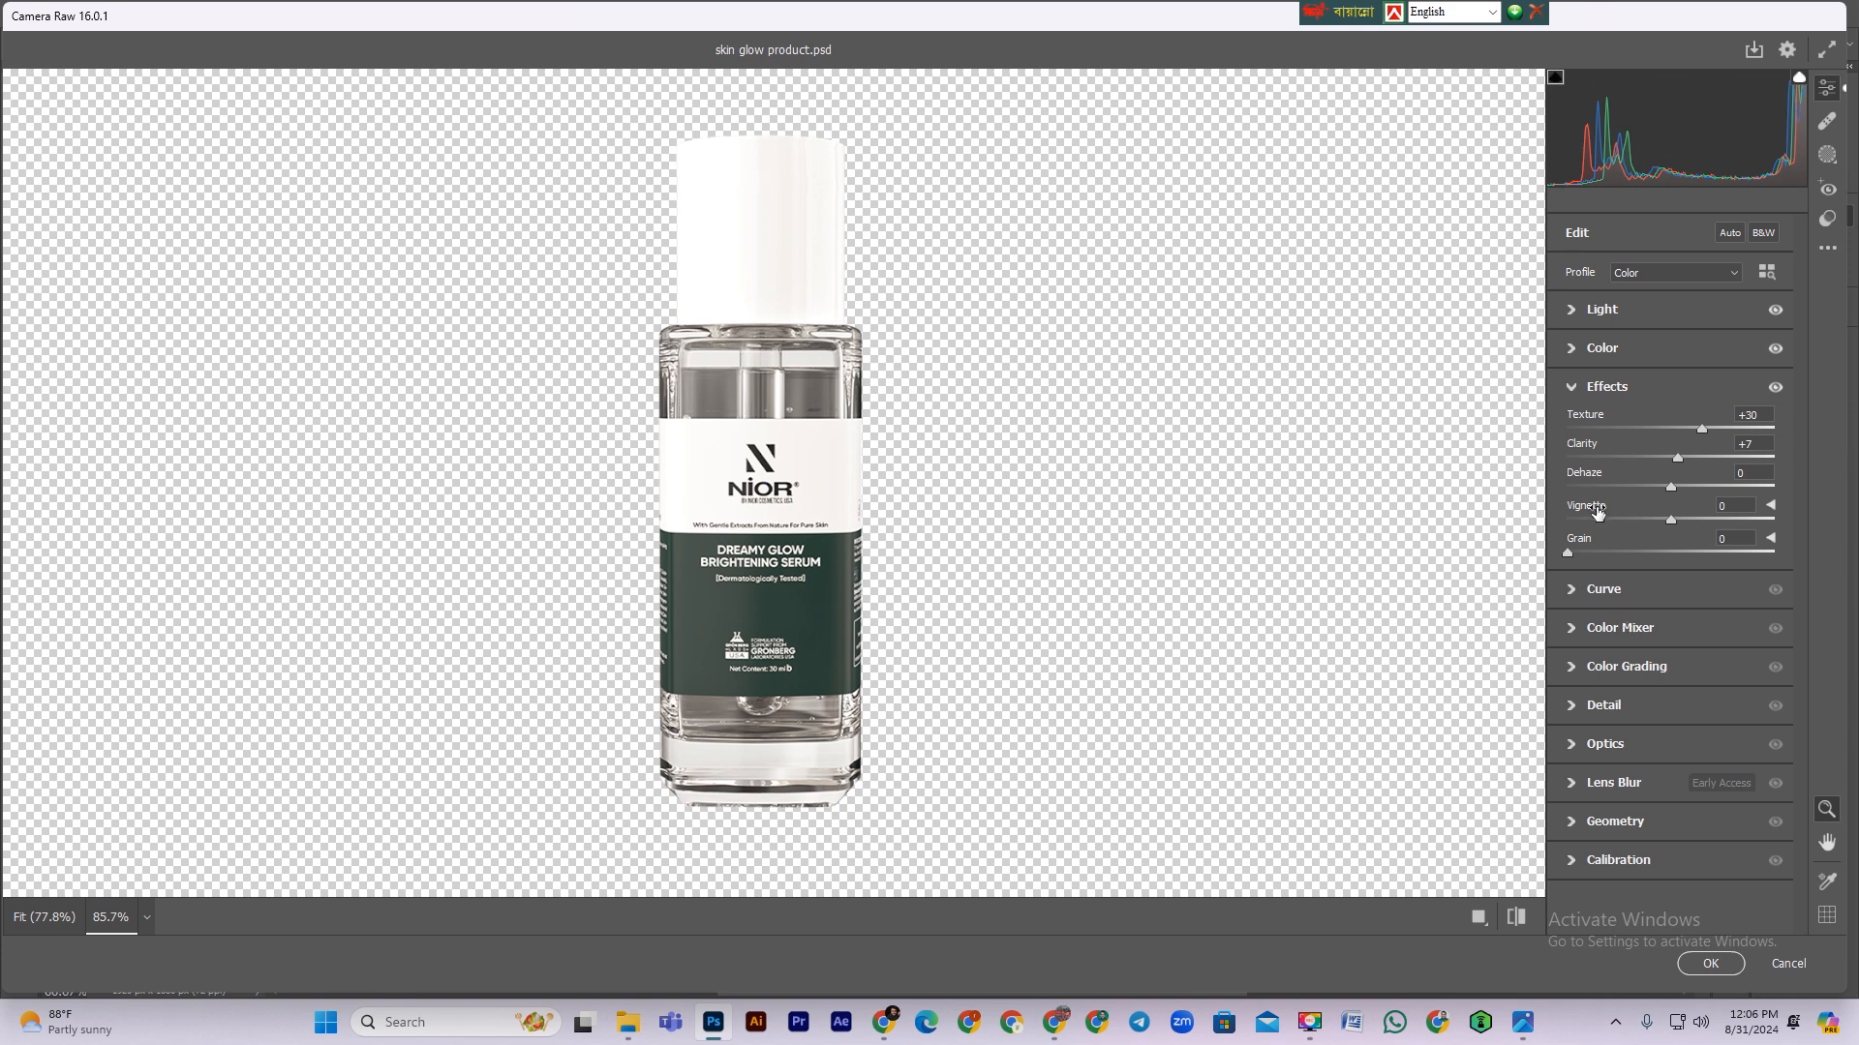
drag(1716, 431, 1842, 440)
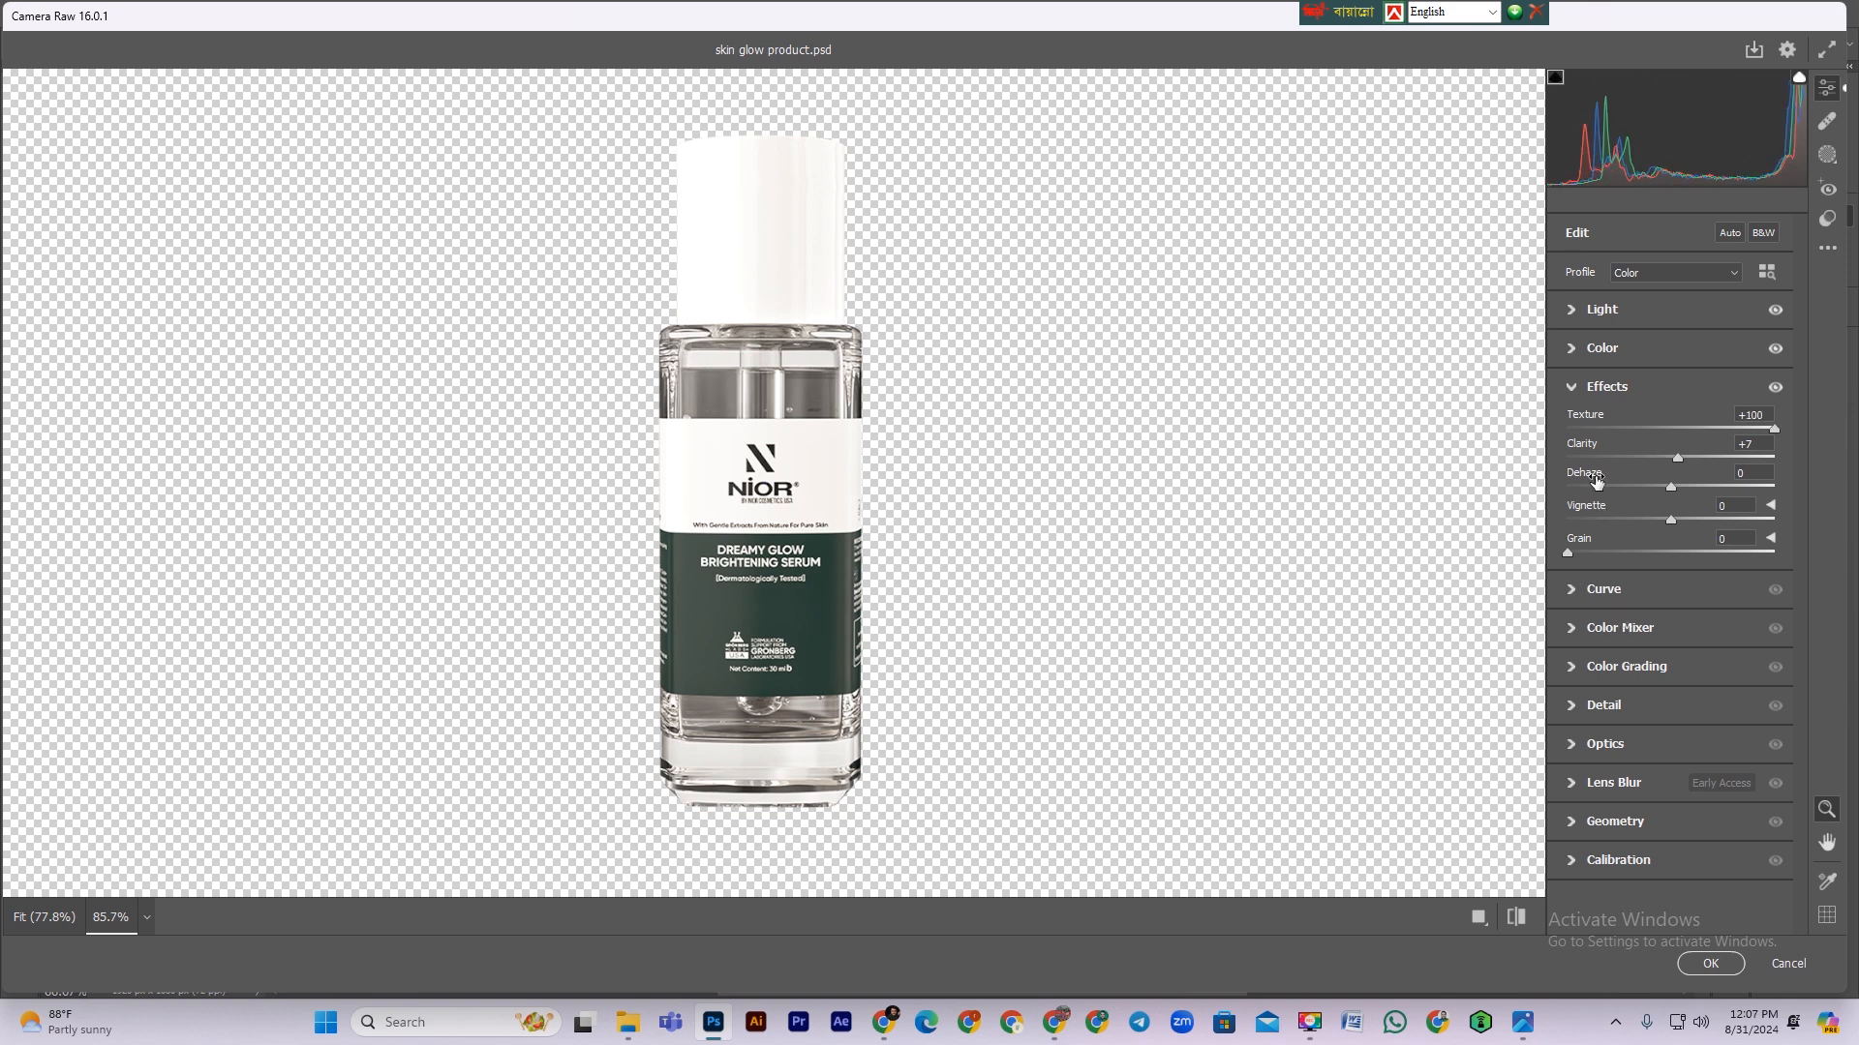
drag(1681, 462, 1694, 482)
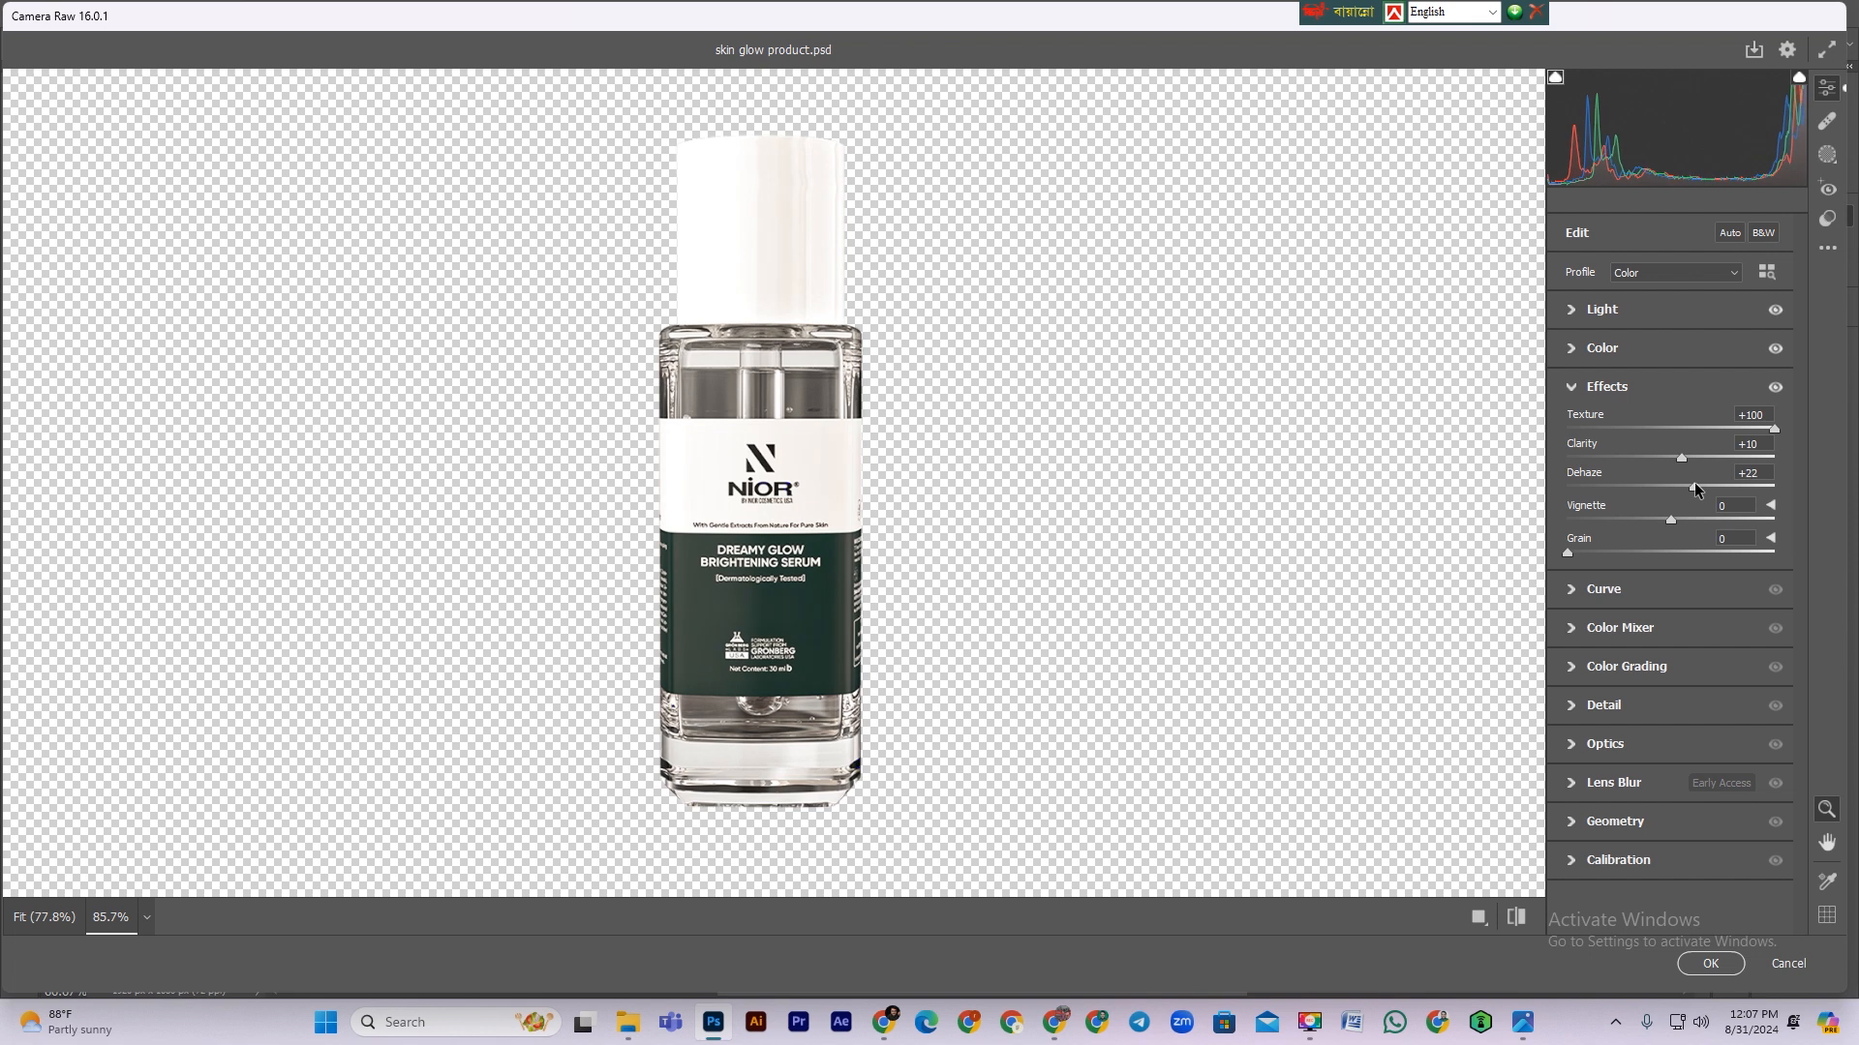
Step: Set Sharpening to 29 and Contrast to +13 in Camera Raw, apply the filter and save the document
click(1573, 714)
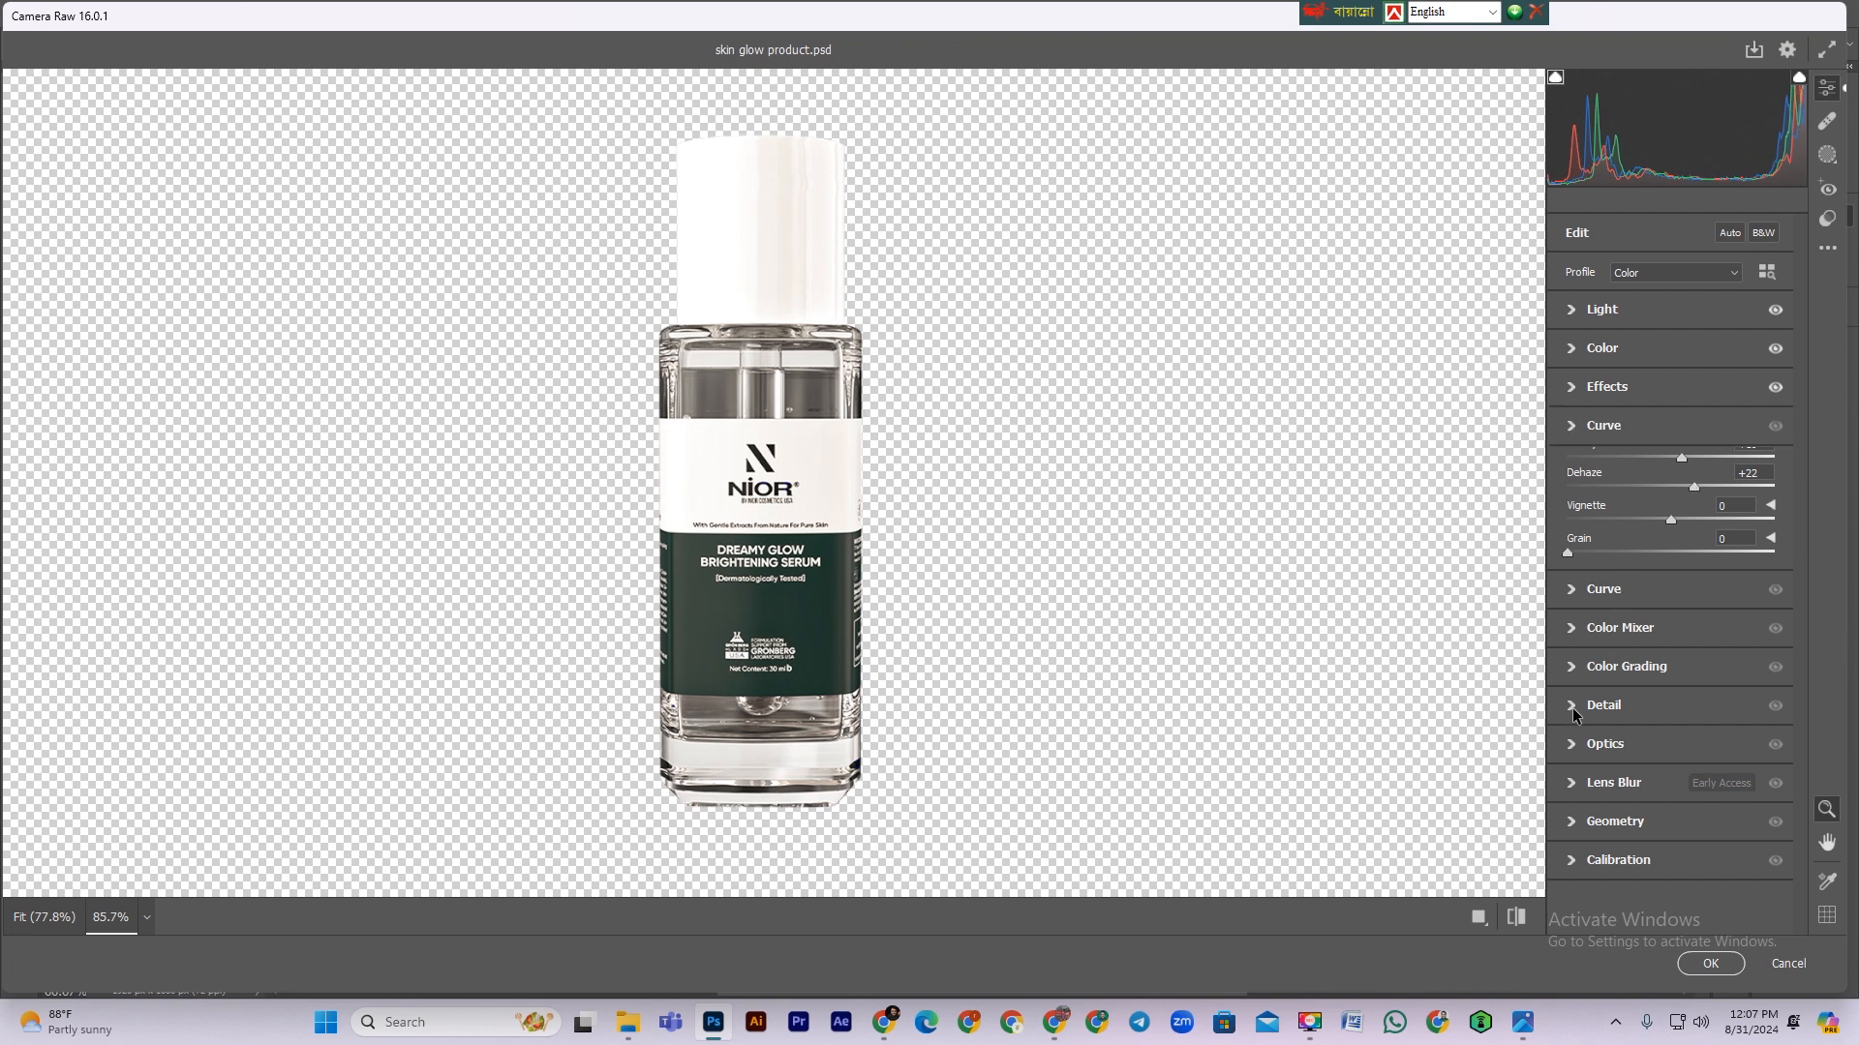
drag(1568, 588, 1608, 590)
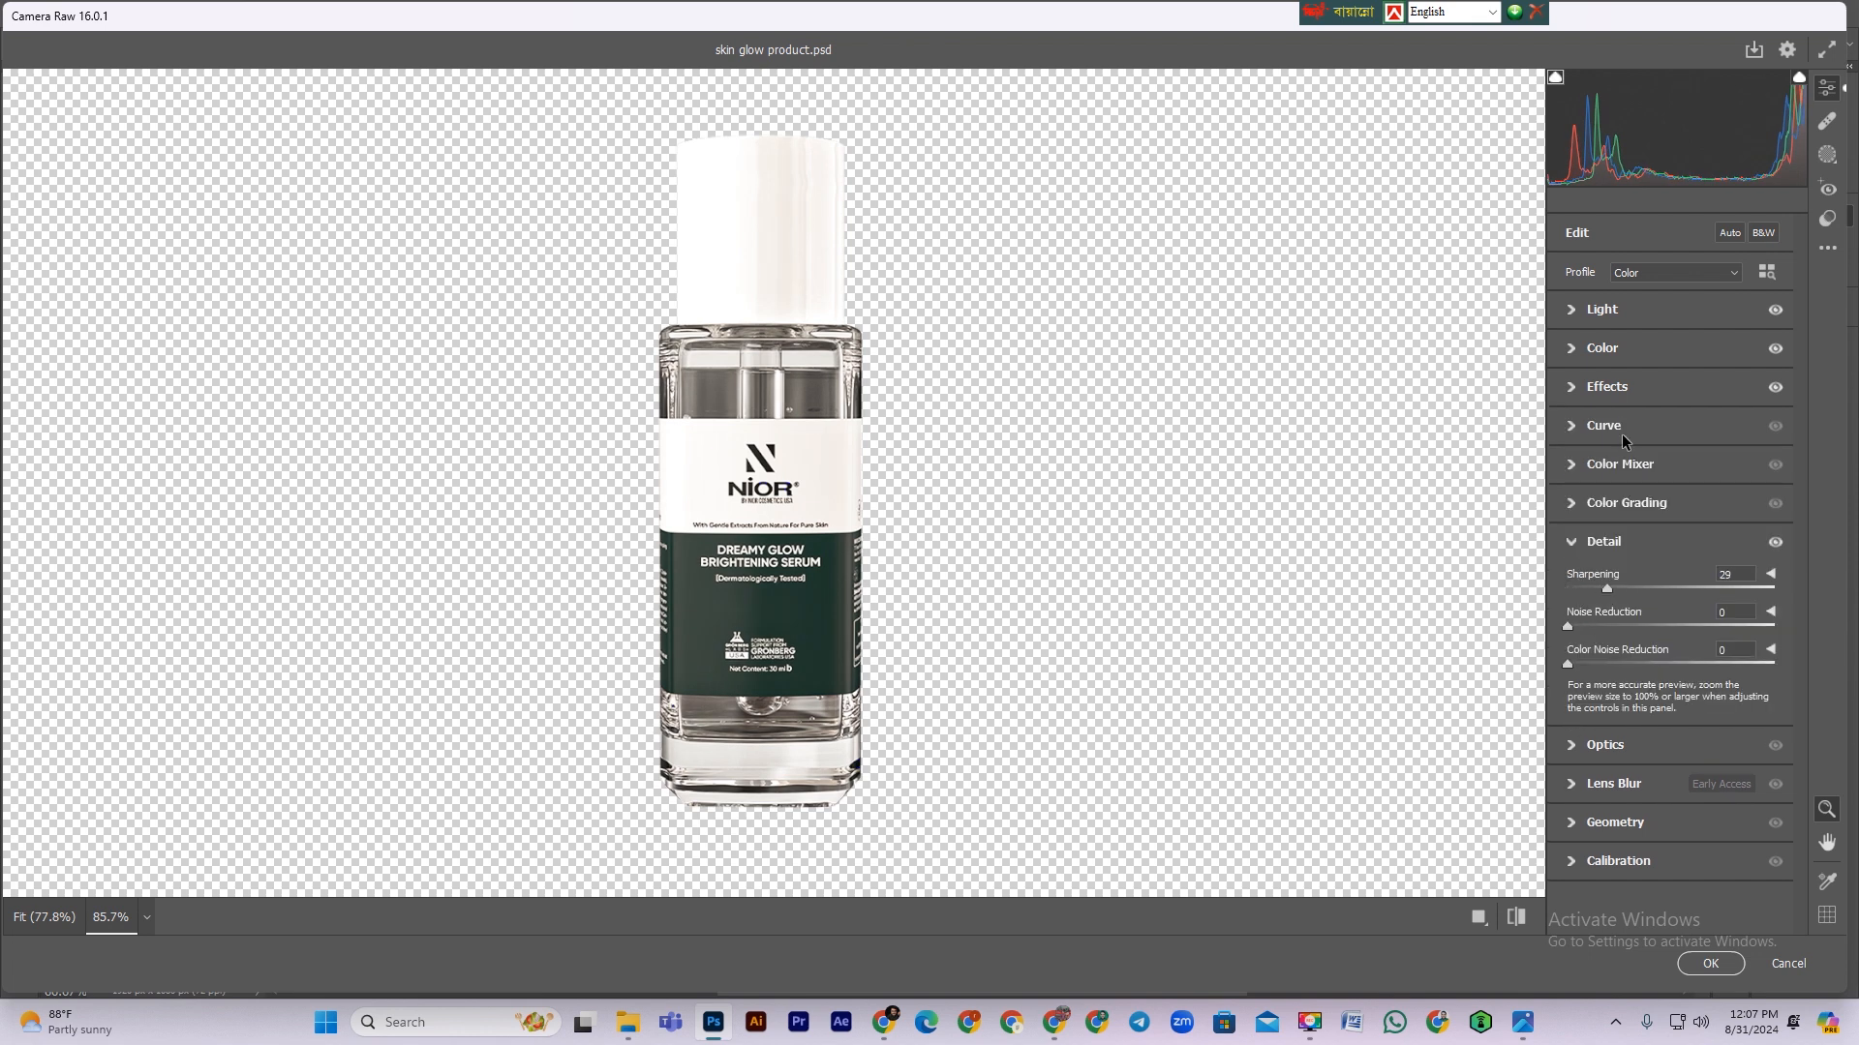
click(1580, 314)
drag(1670, 380, 1672, 356)
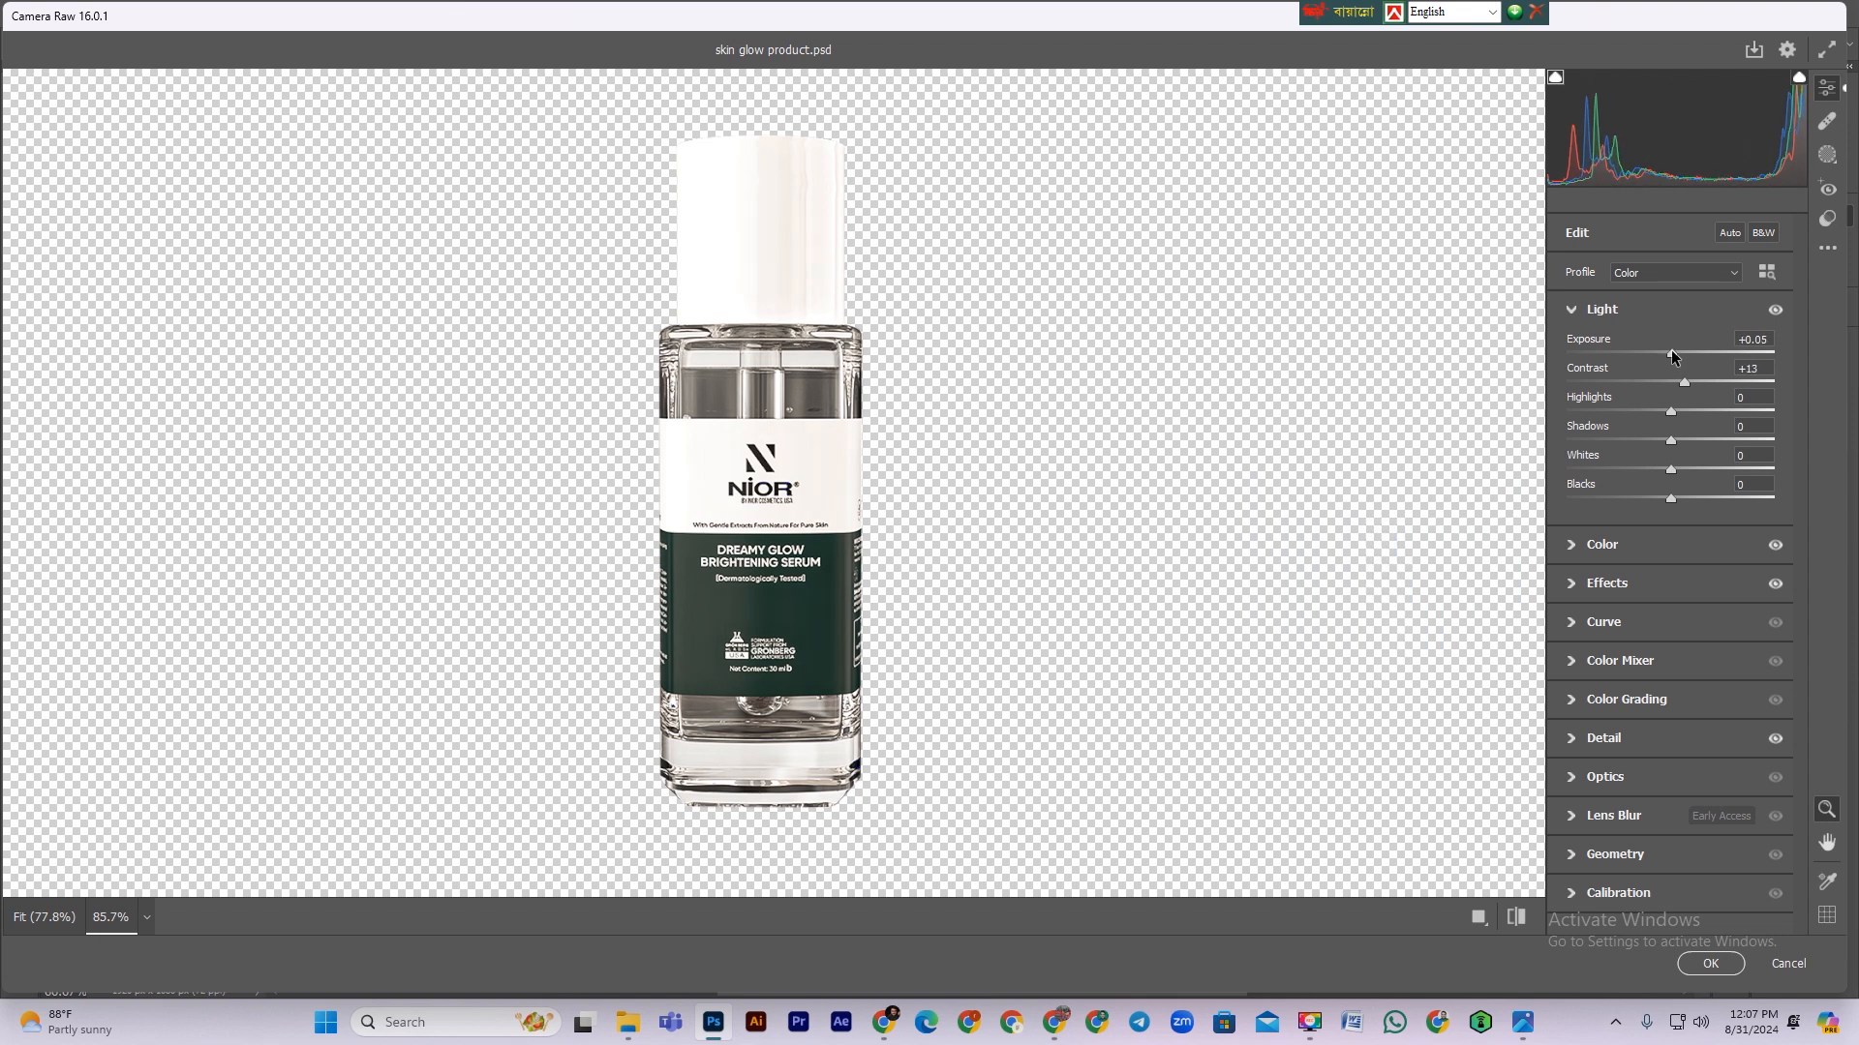
click(1710, 959)
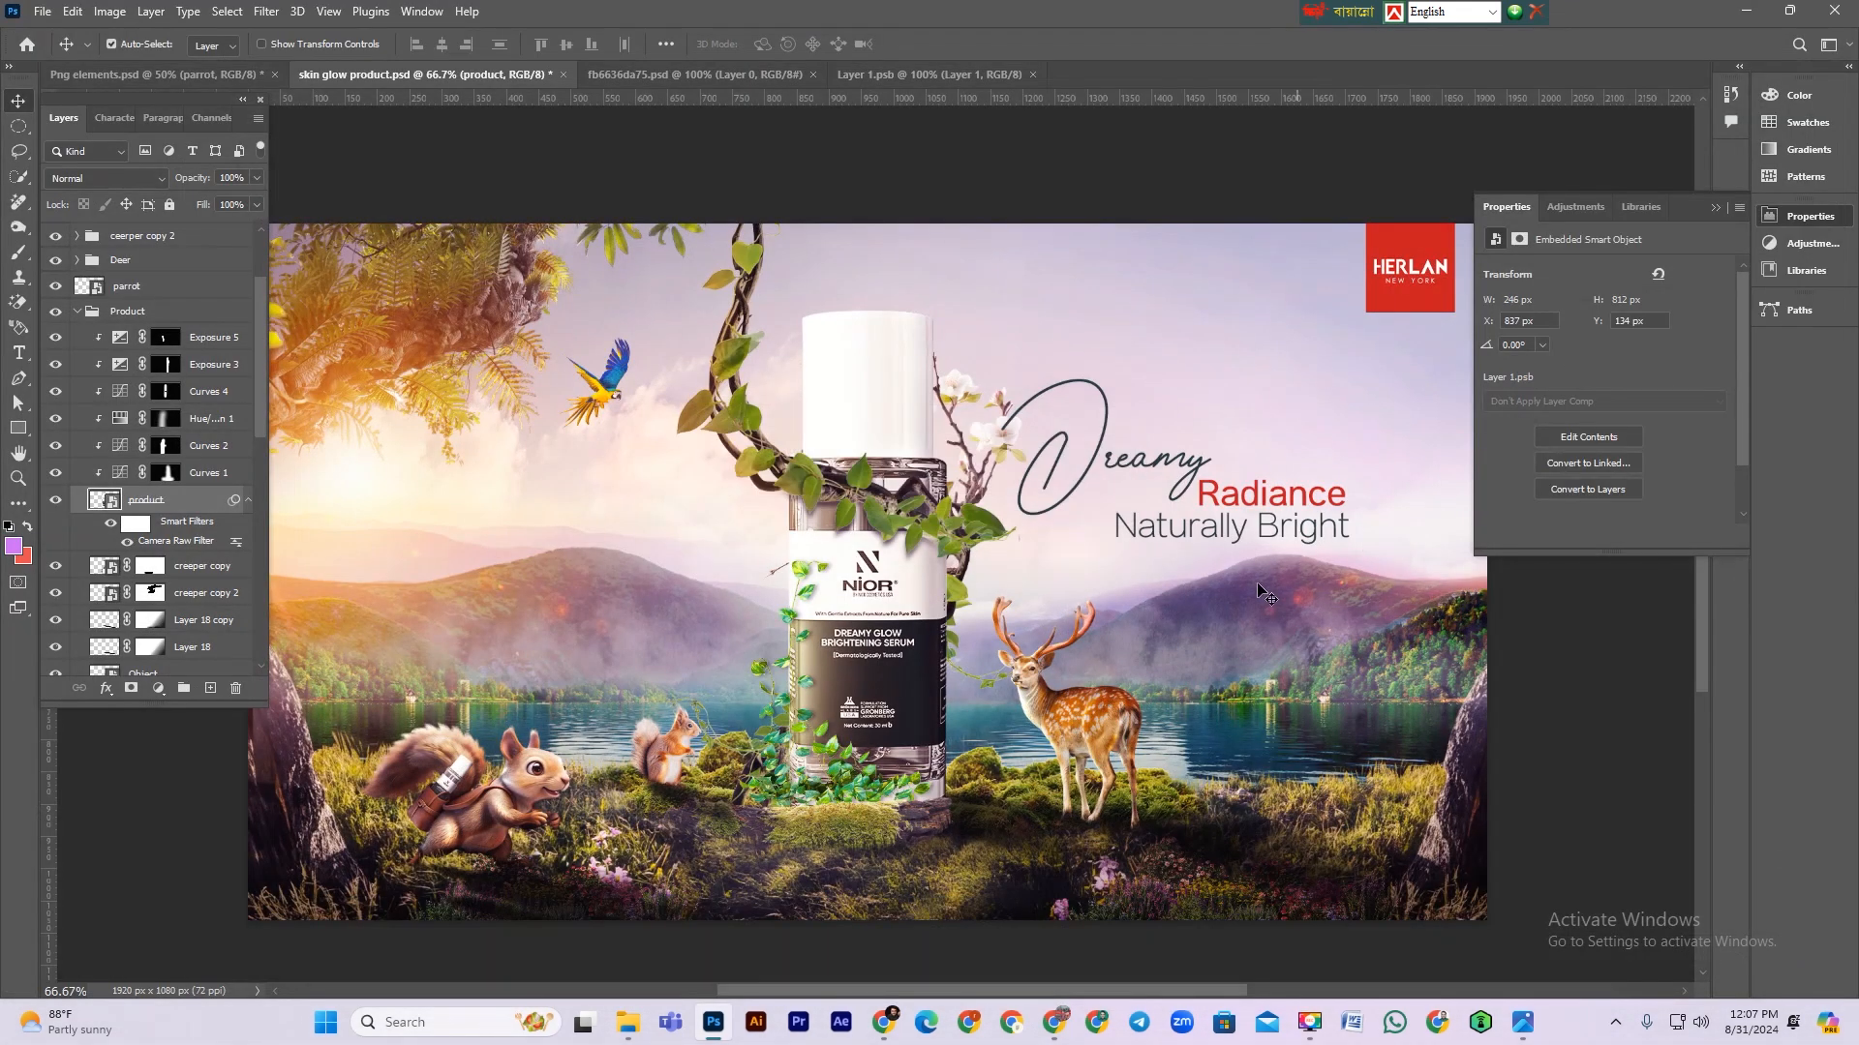
key(ctrl+minus)
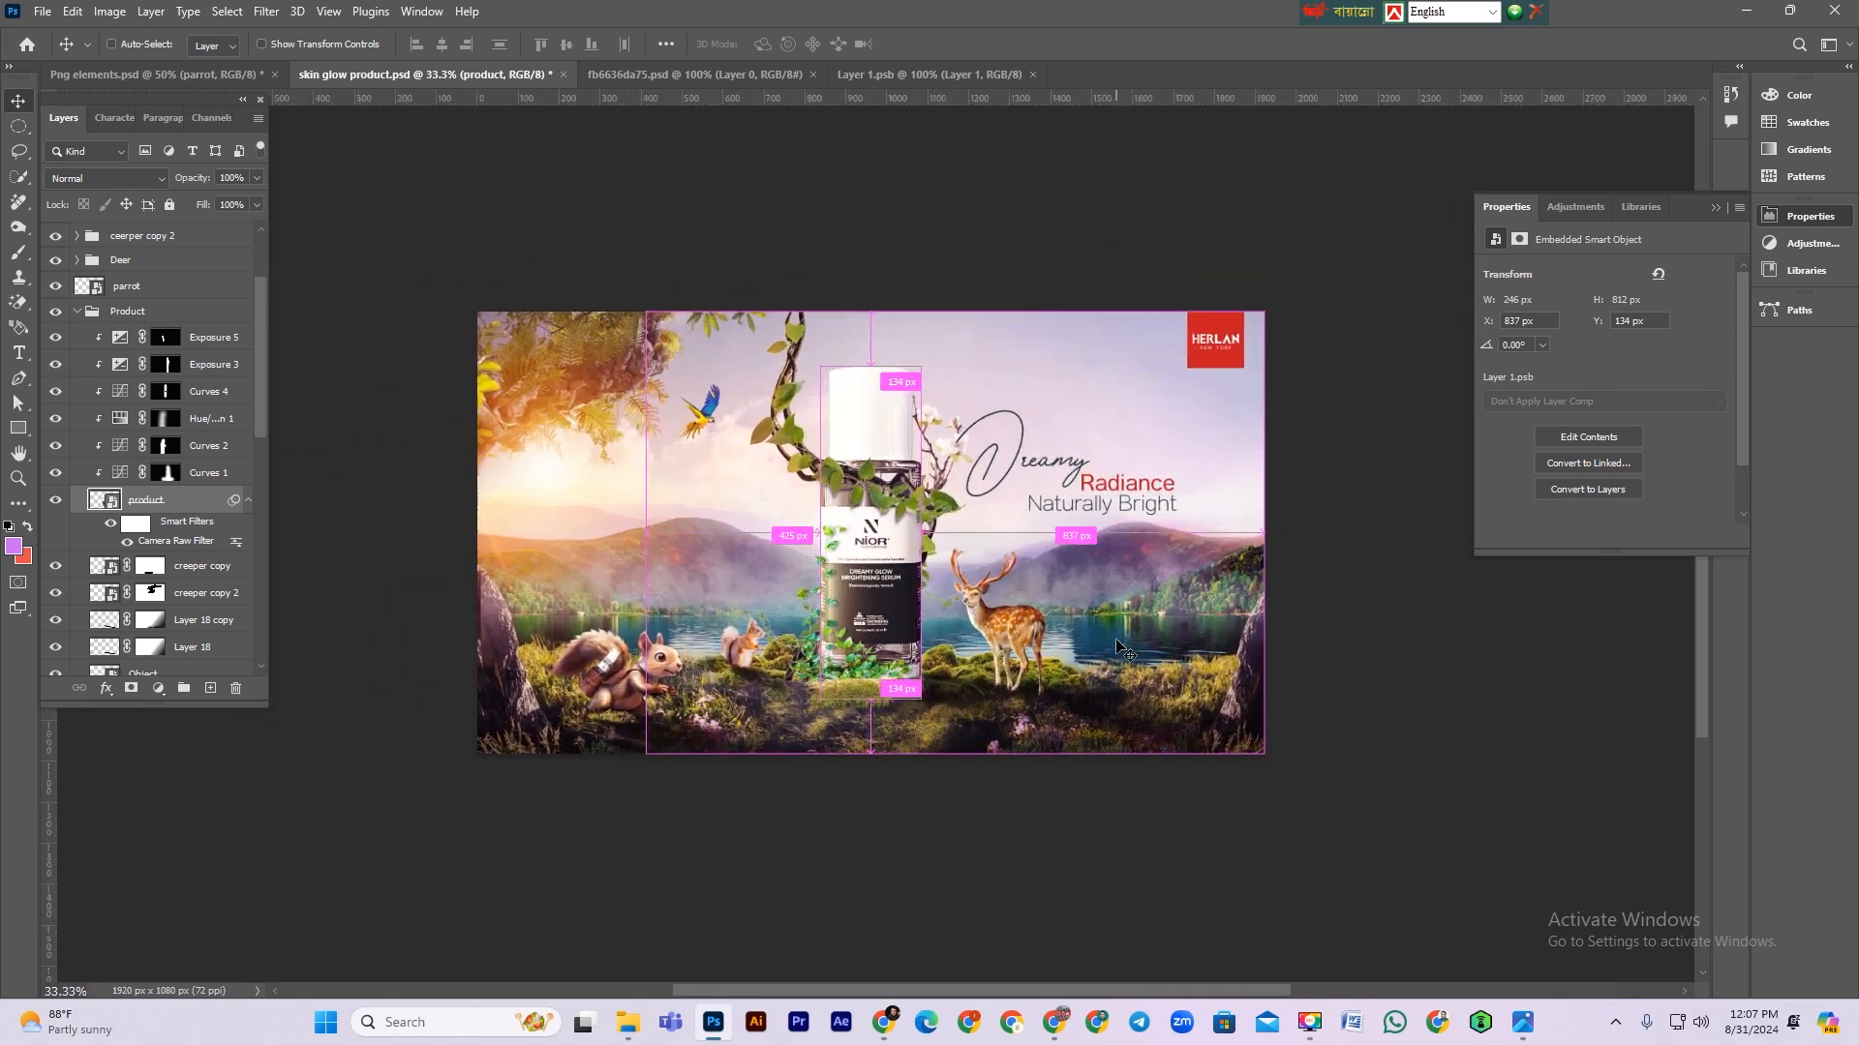
key(ctrl+s)
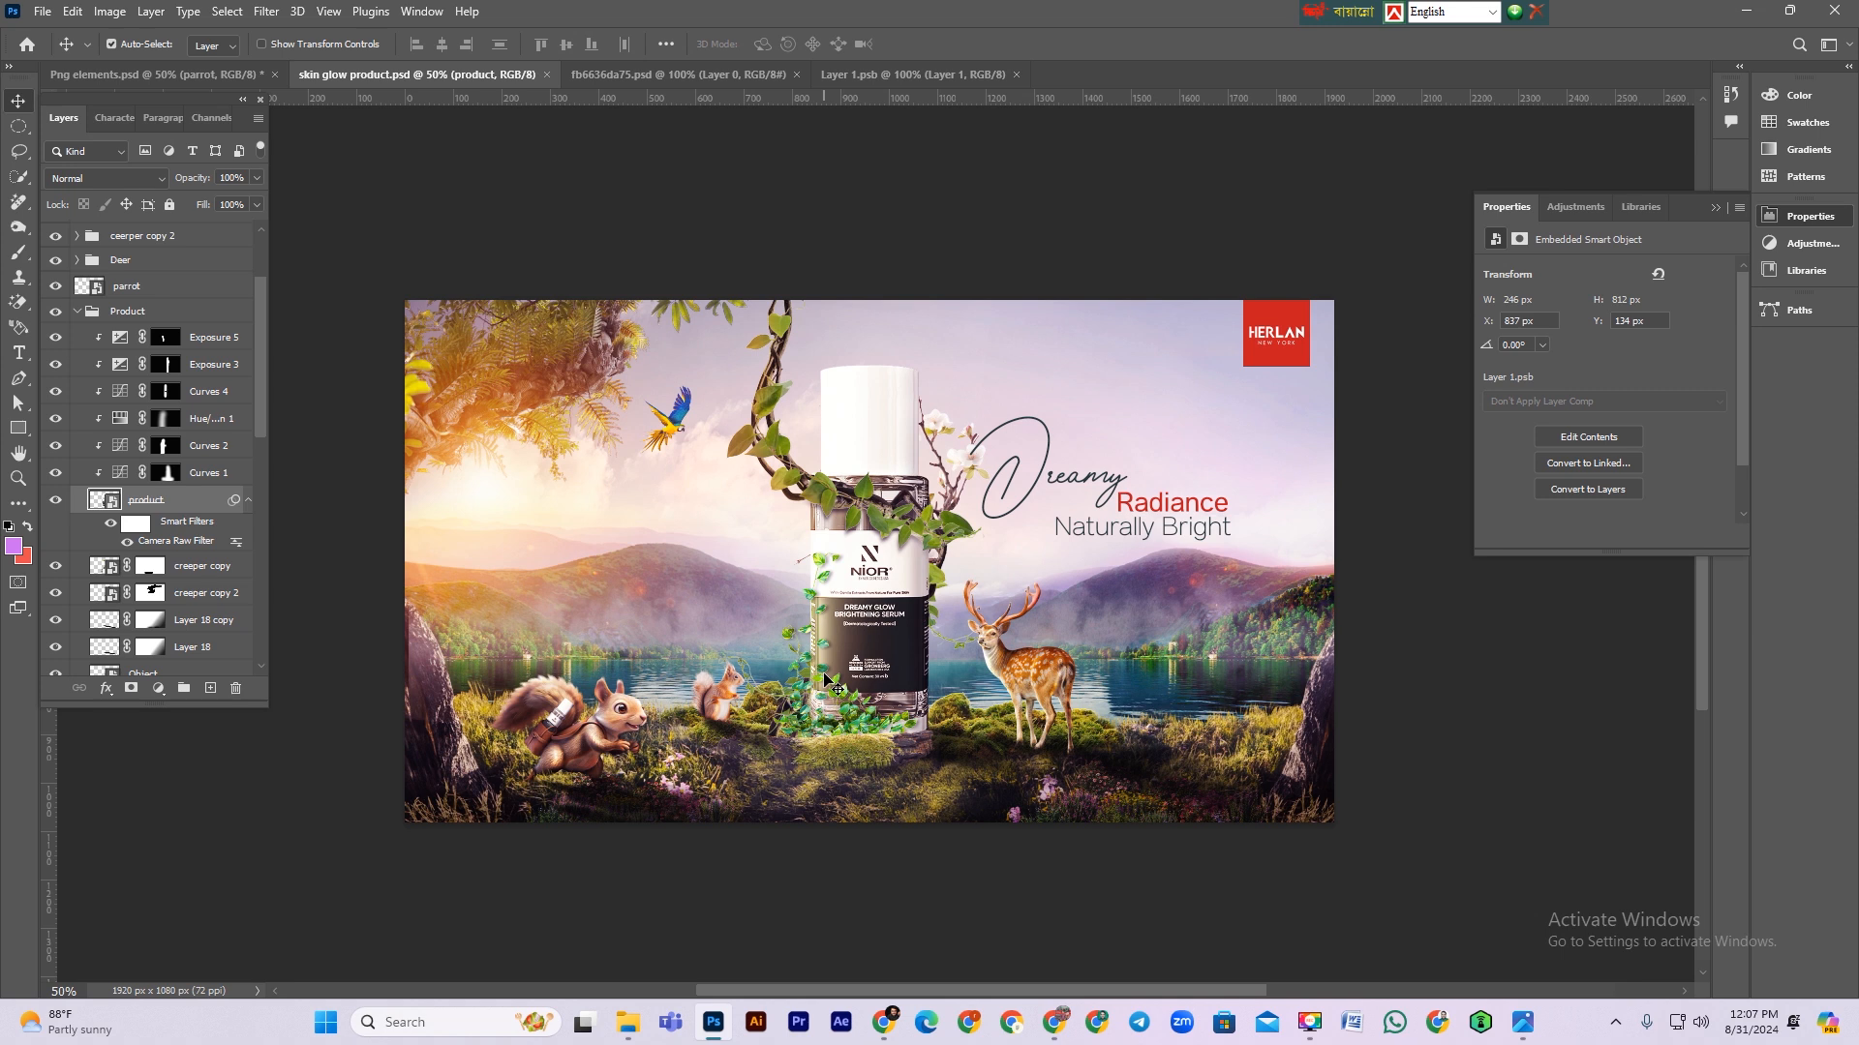
Step: Collapse the groups, stamp all visible layers into a new merged layer, convert it to a smart object and save
click(79, 312)
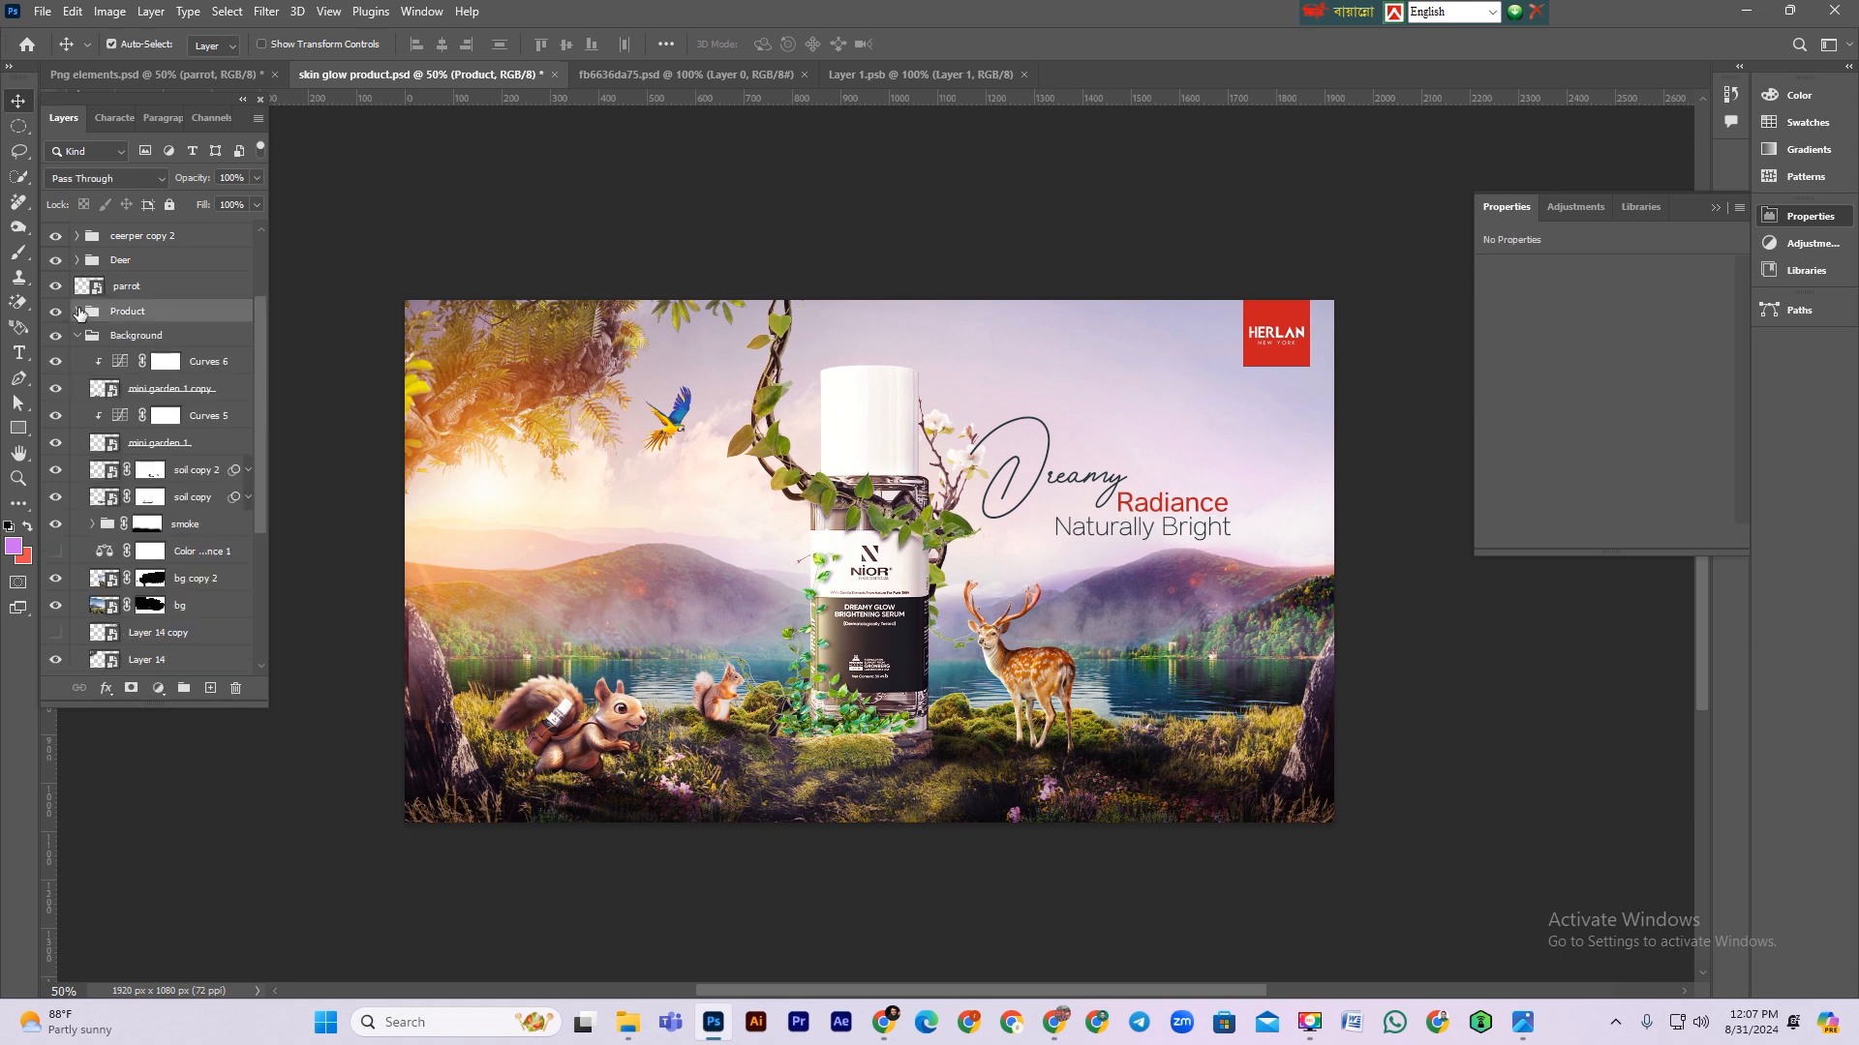
click(79, 336)
click(131, 453)
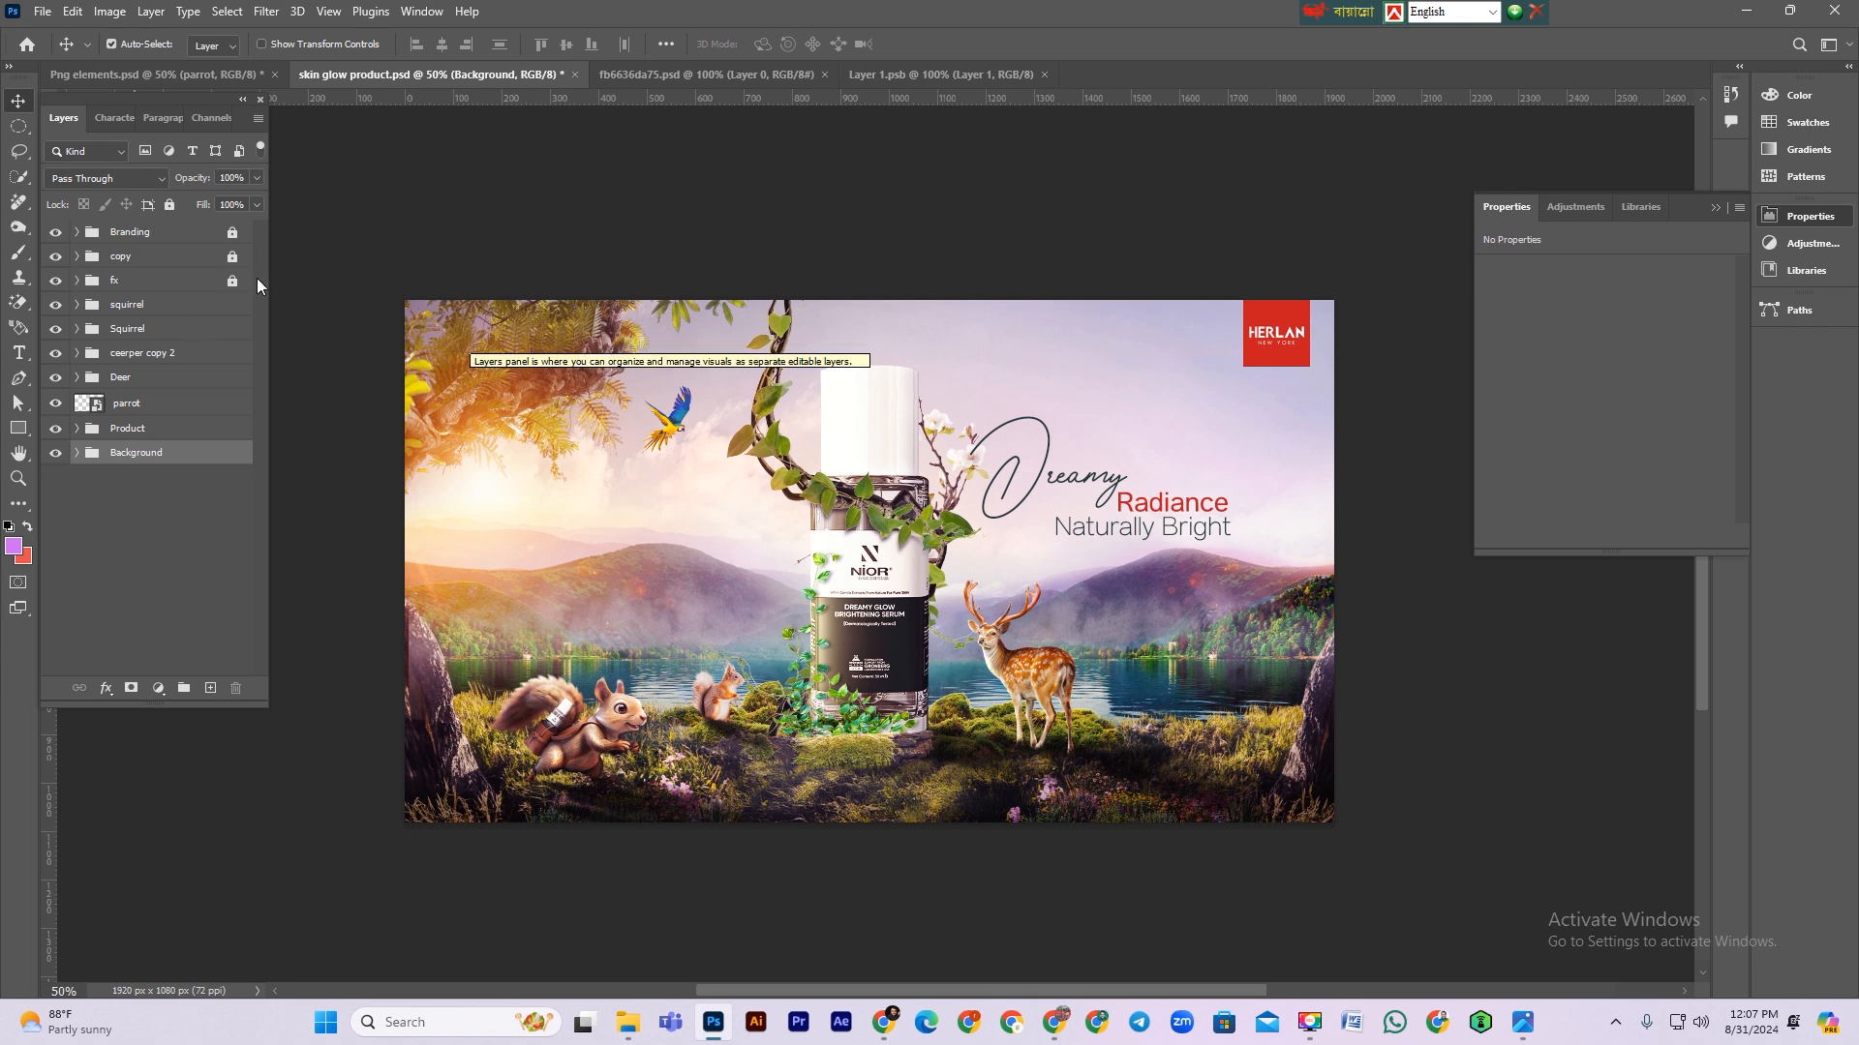
click(161, 515)
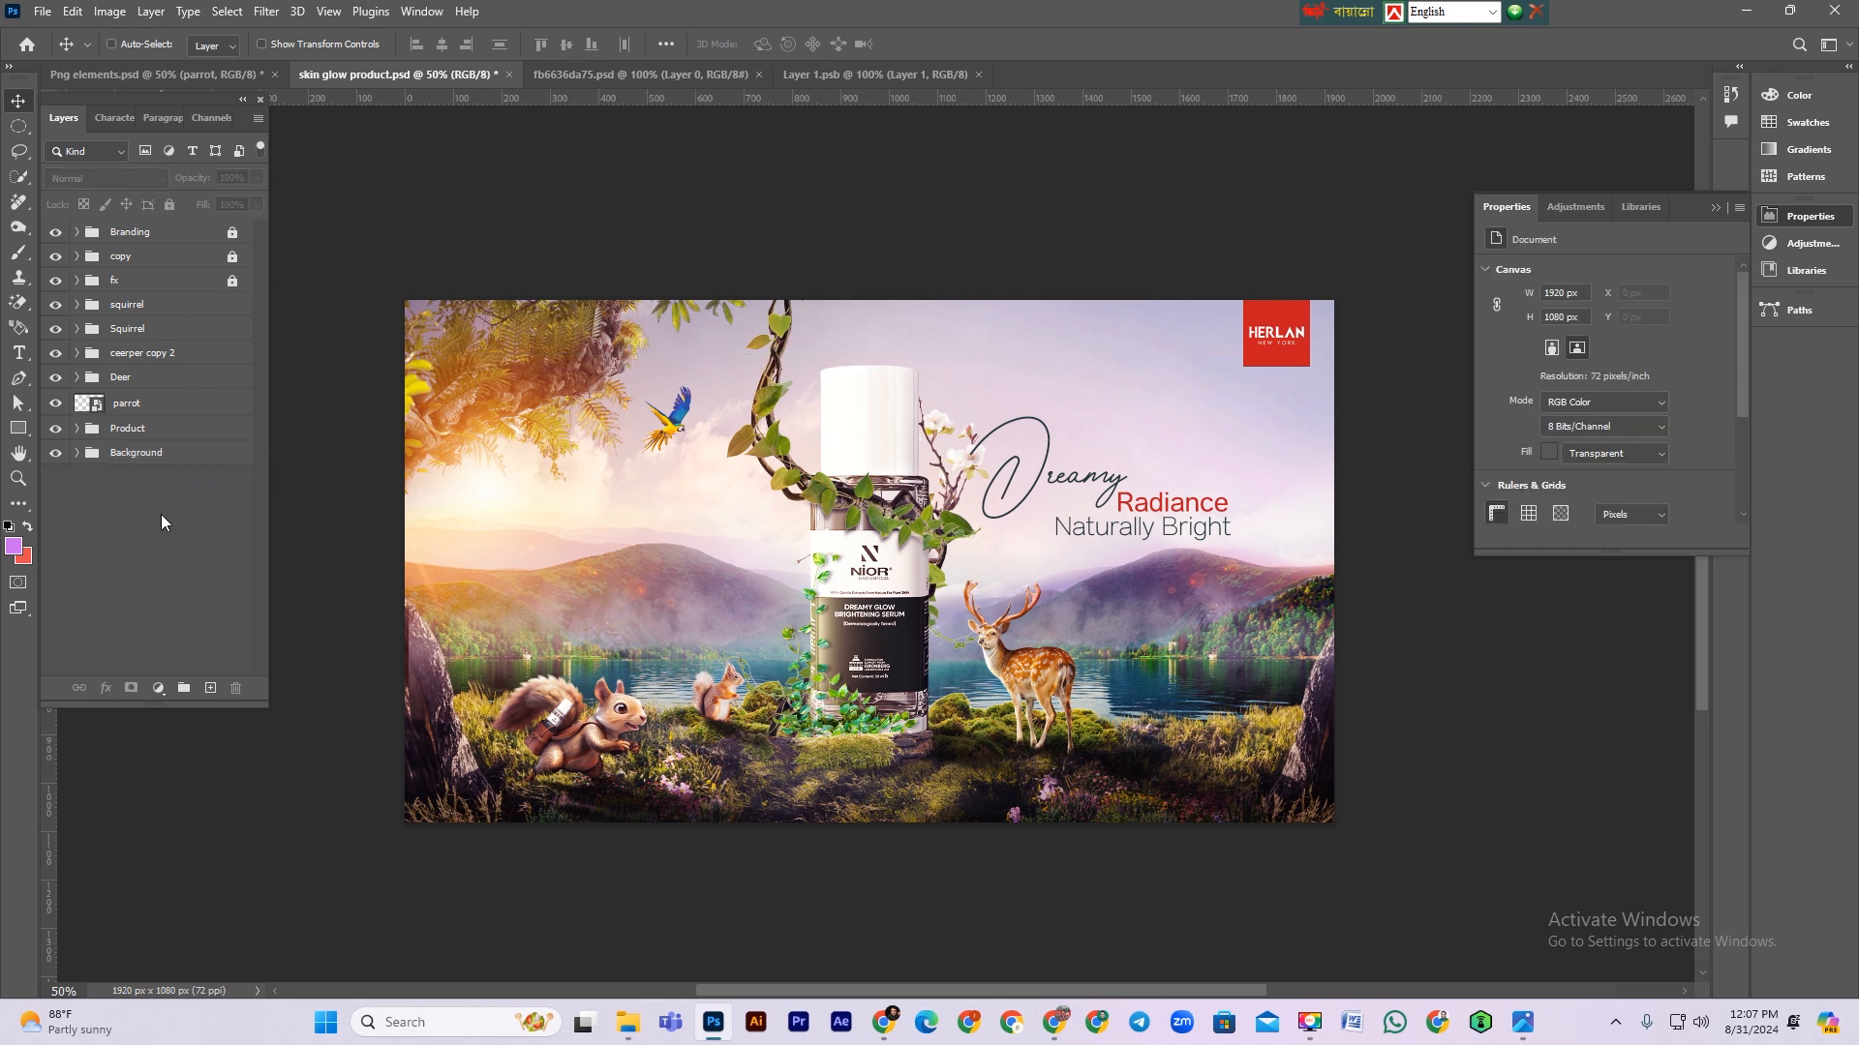
key(ctrl+shift+alt+e)
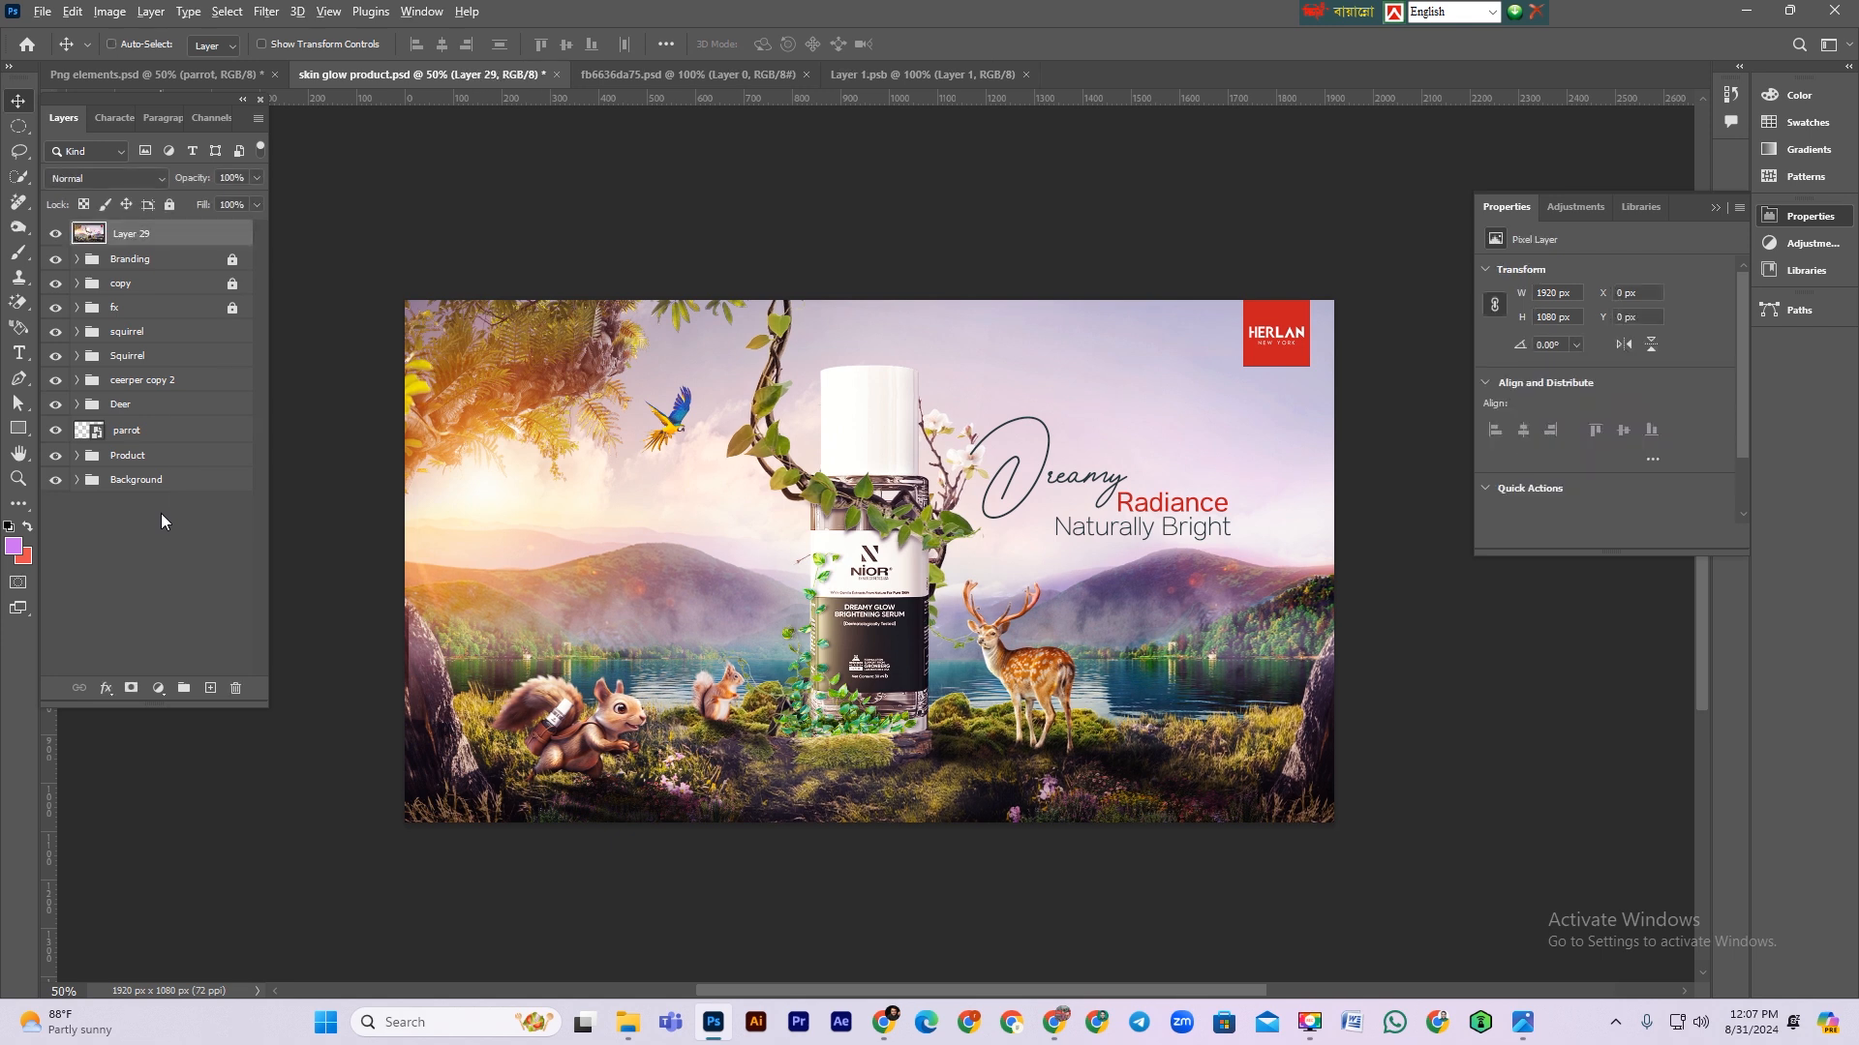
key(ctrl+alt+s)
key(ctrl+s)
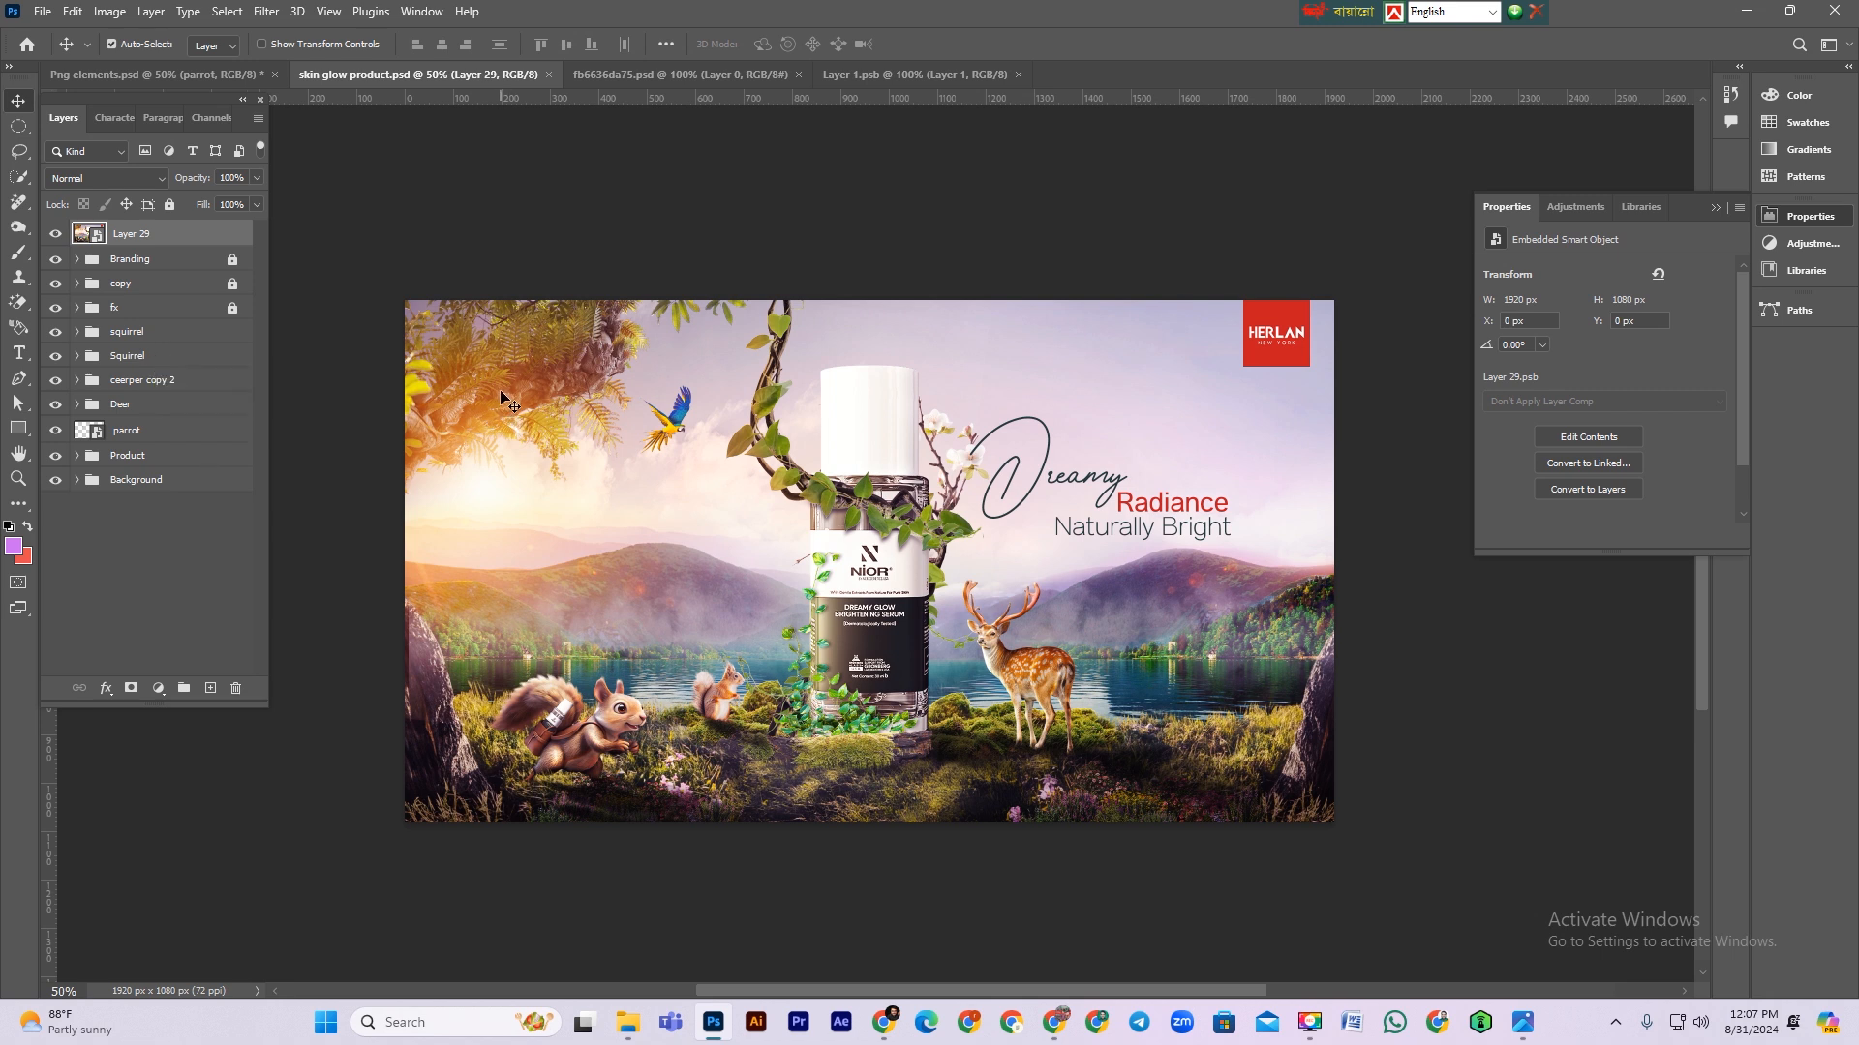
Step: Apply the Add Noise filter to the merged layer with about 3.4% uniform noise
click(55, 233)
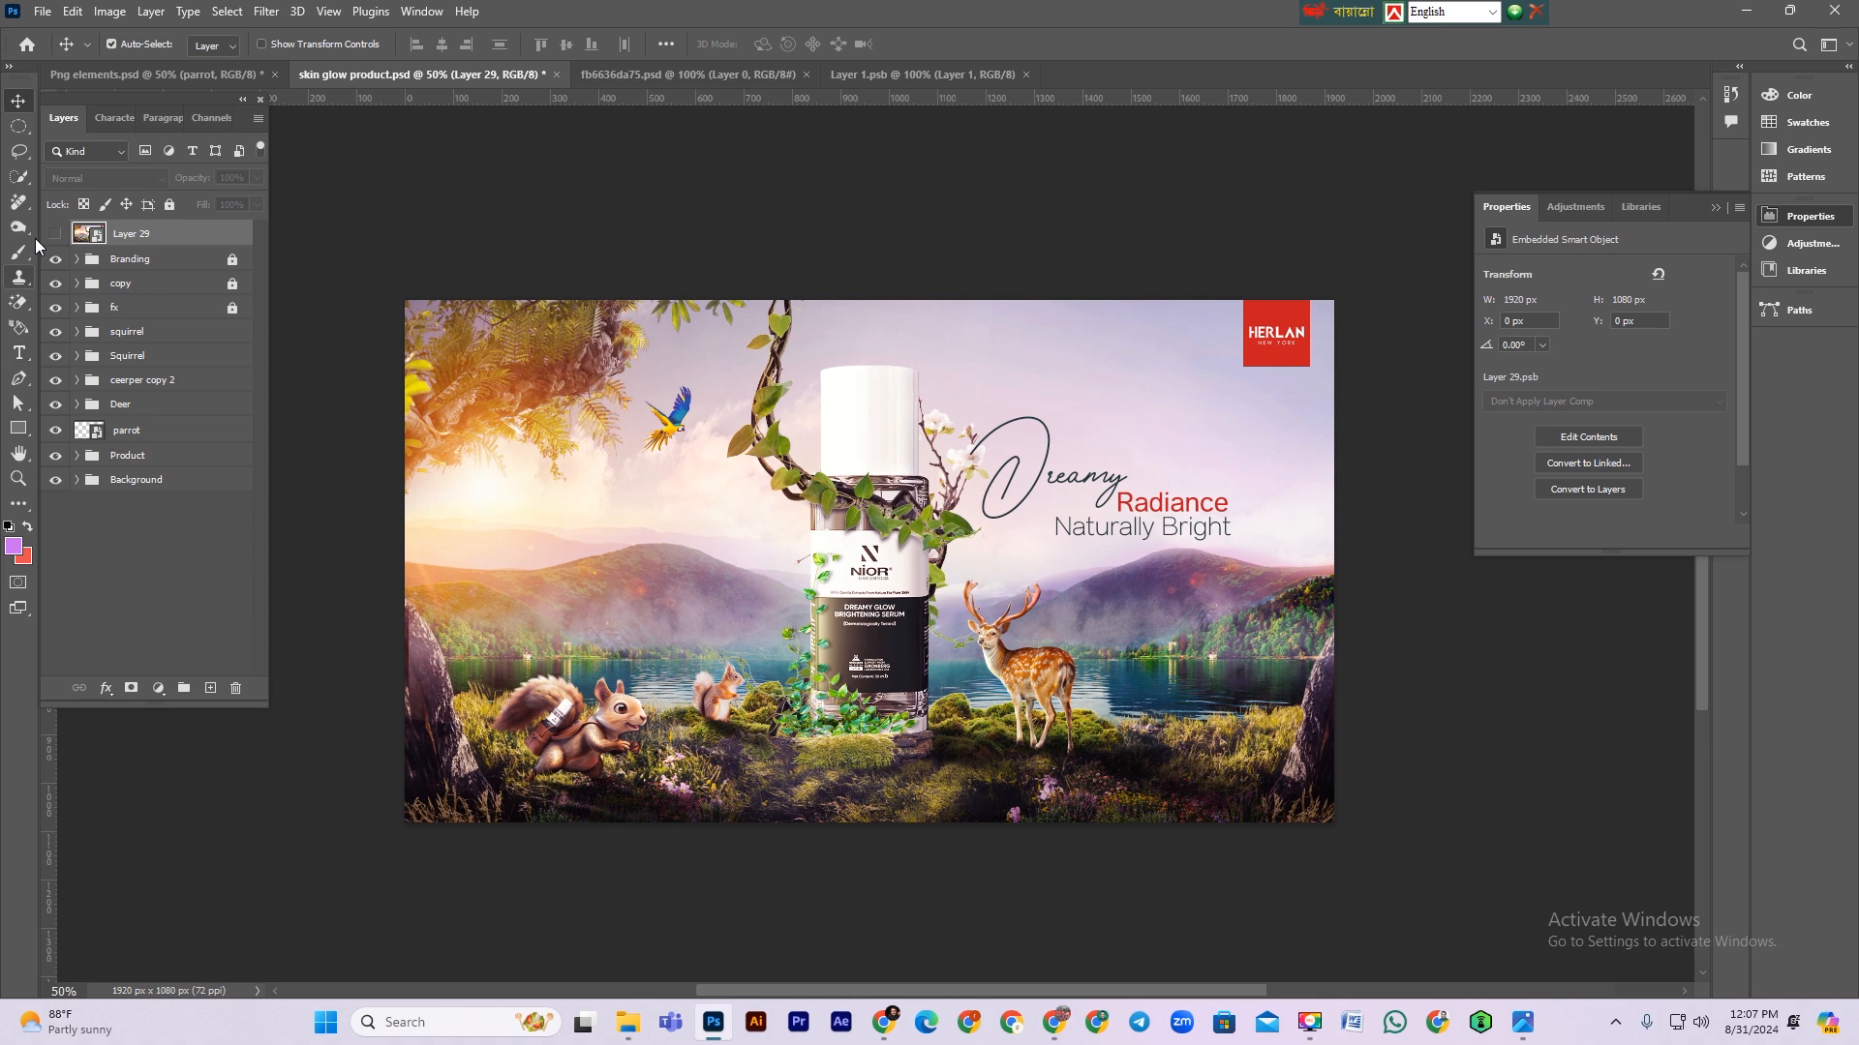
click(55, 233)
click(145, 232)
click(267, 12)
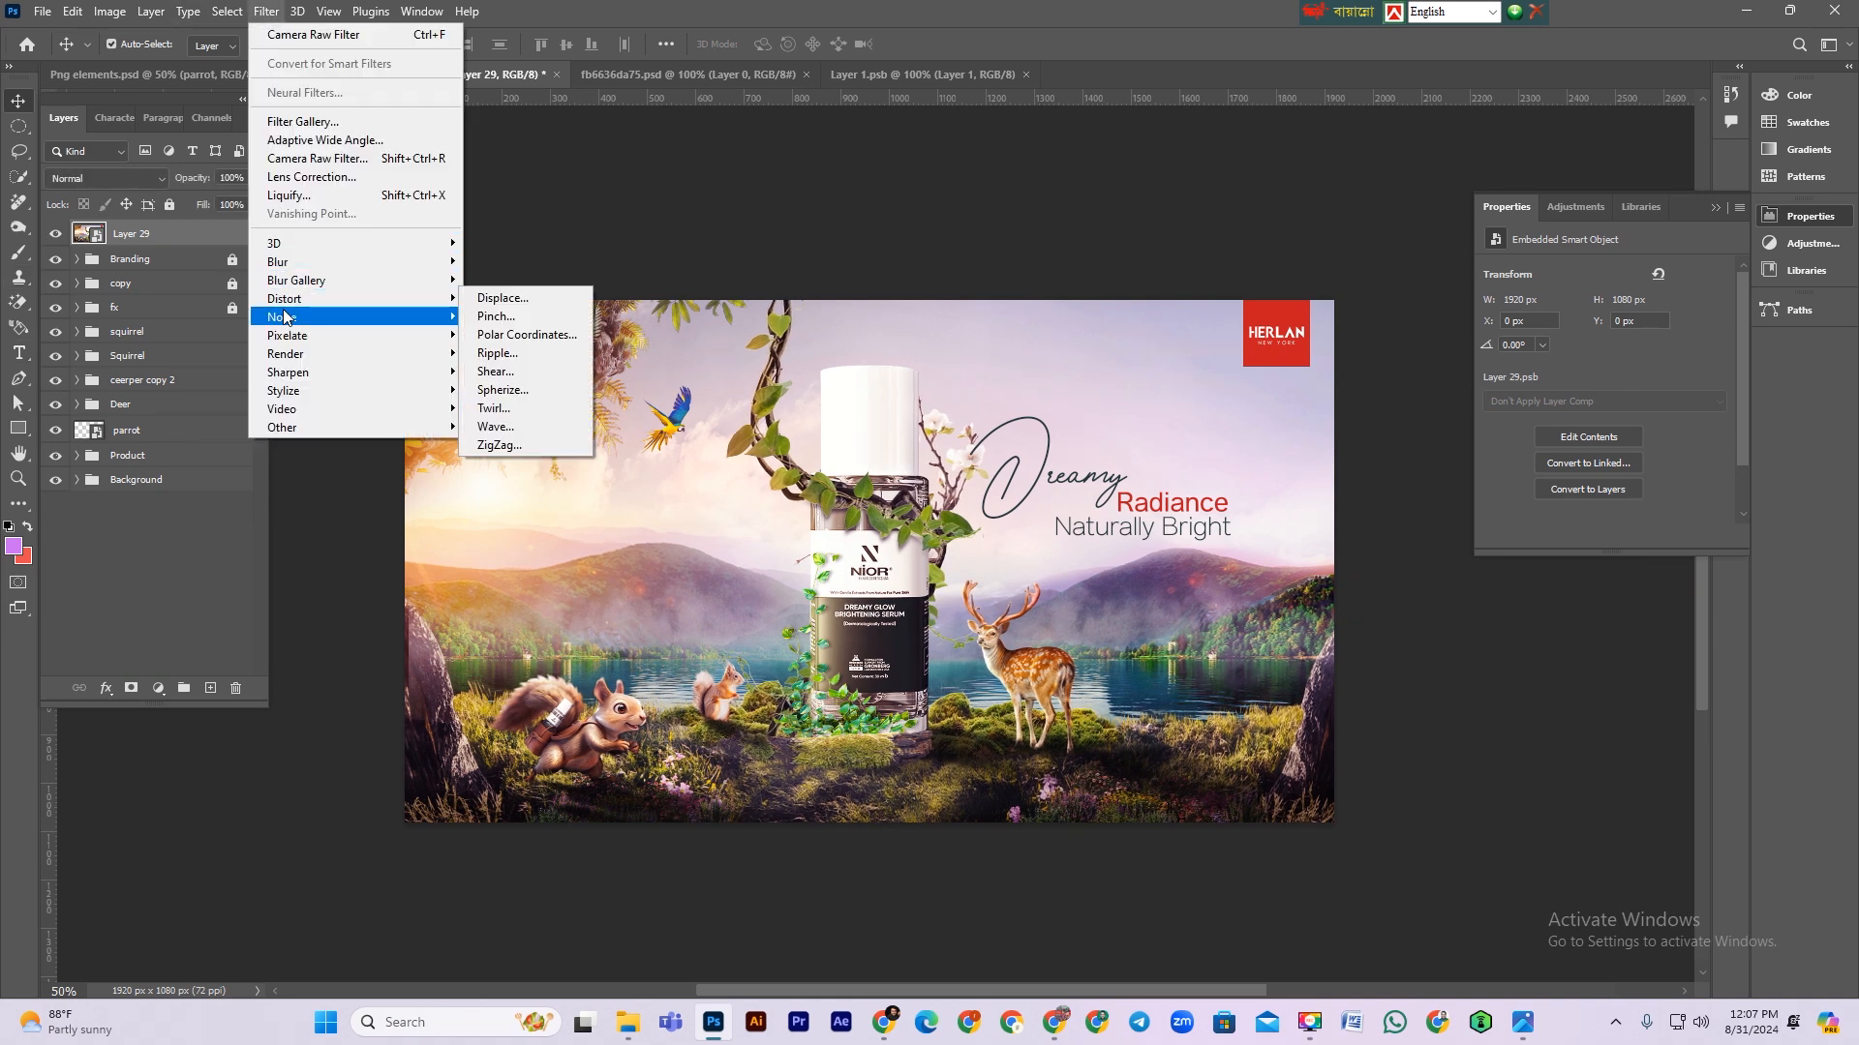
mouse_move(368, 316)
click(508, 317)
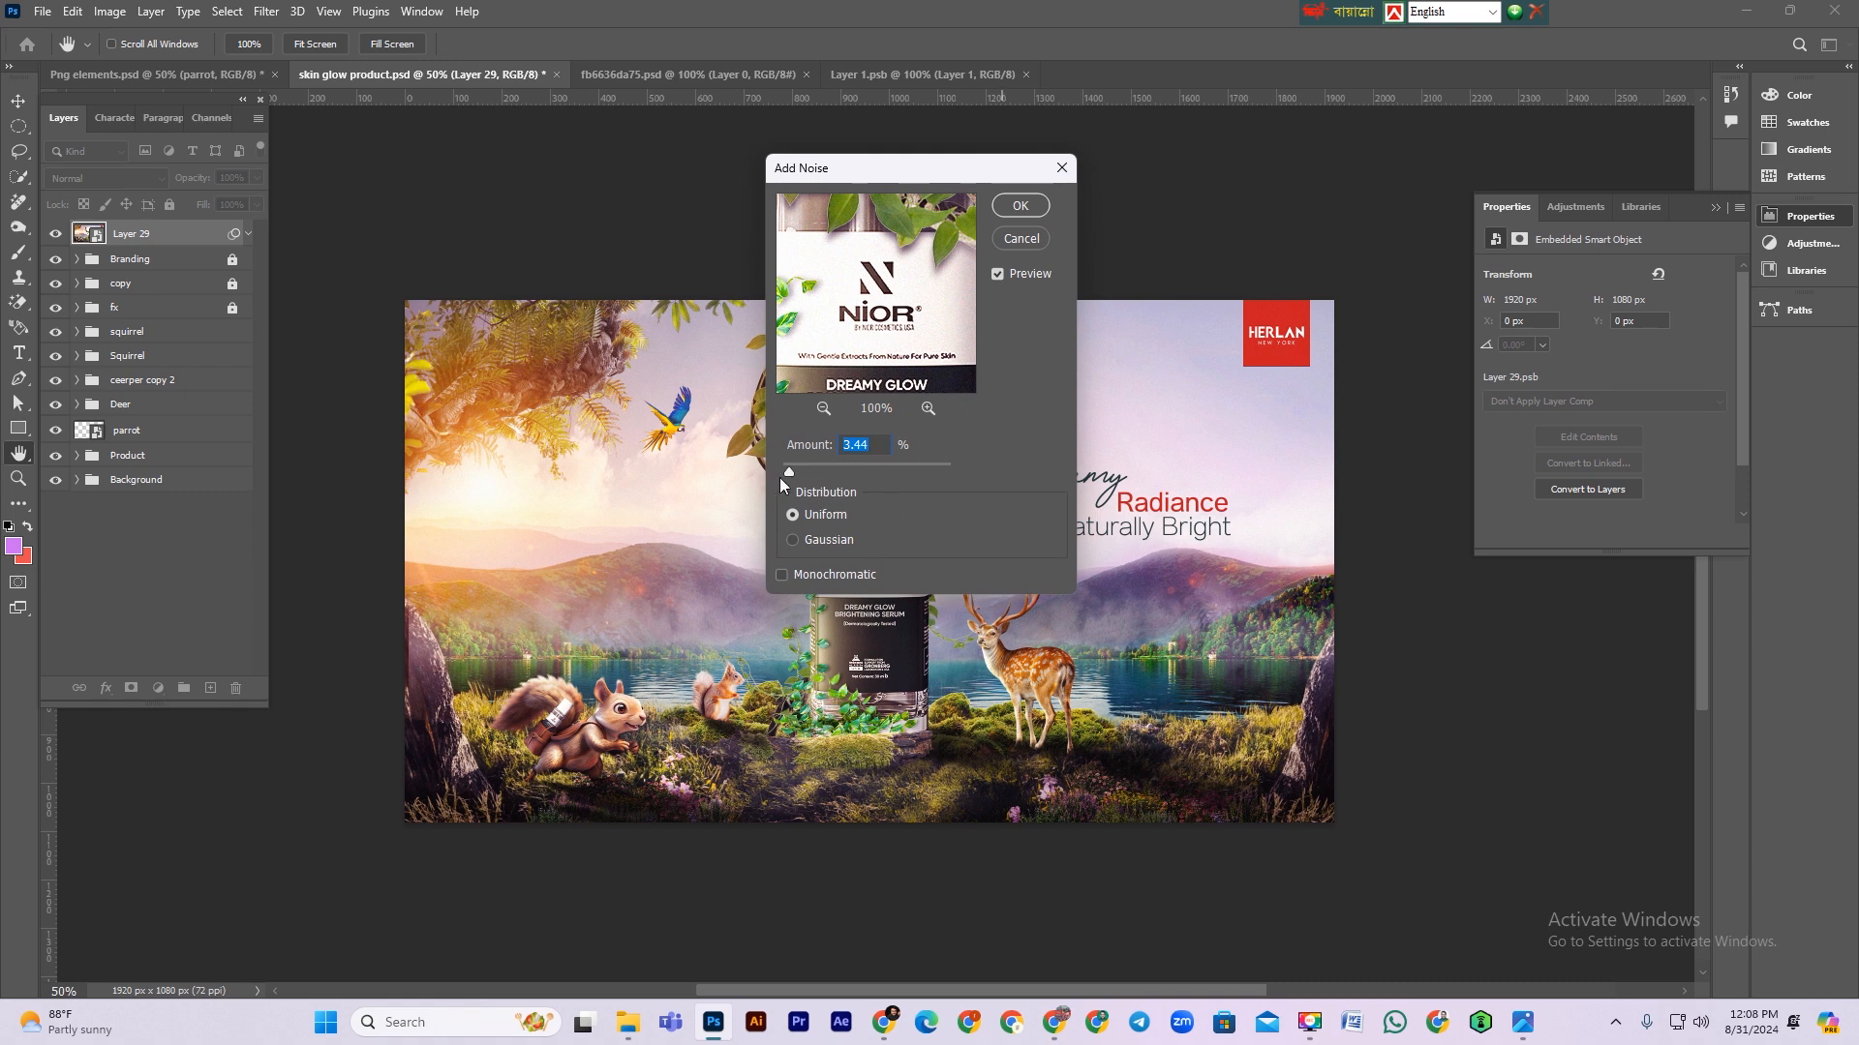
drag(788, 473, 790, 472)
click(1020, 205)
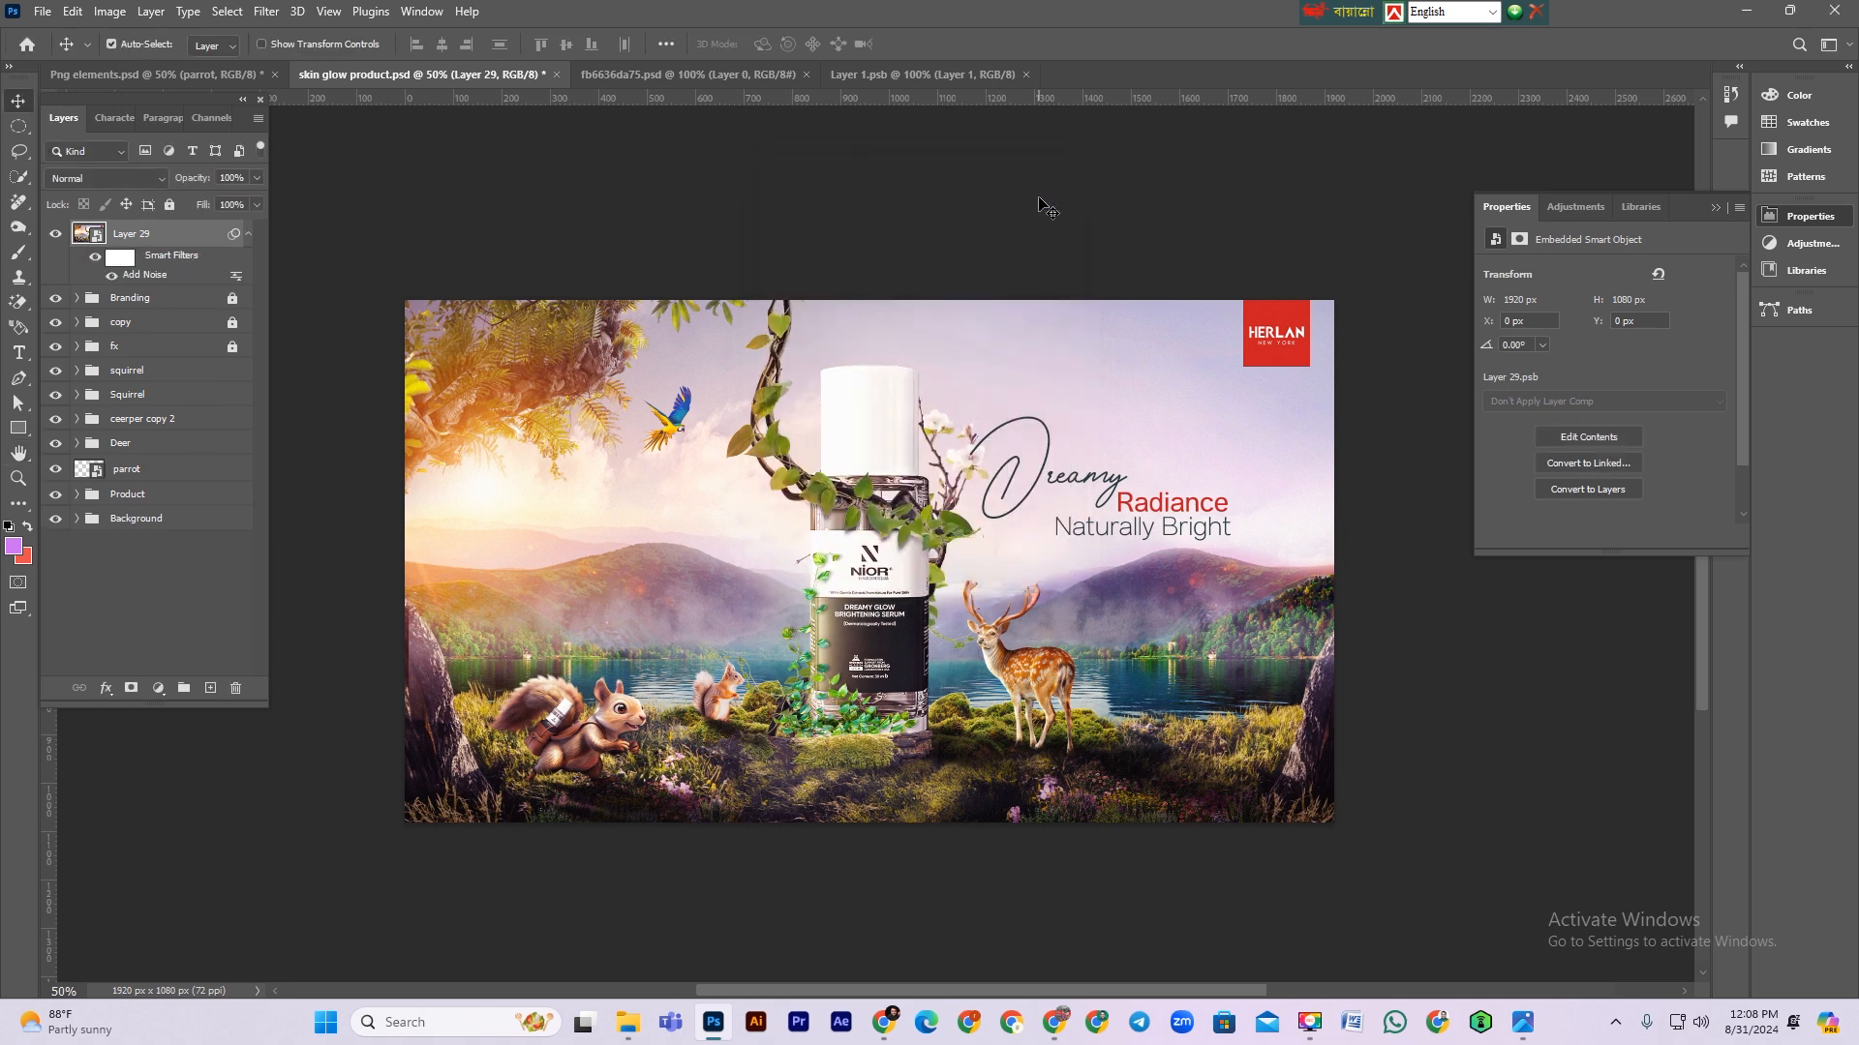
Step: Apply a Camera Raw Filter to the merged layer, raising Saturation to +5 and nudging Vibrance slightly
click(266, 12)
click(305, 159)
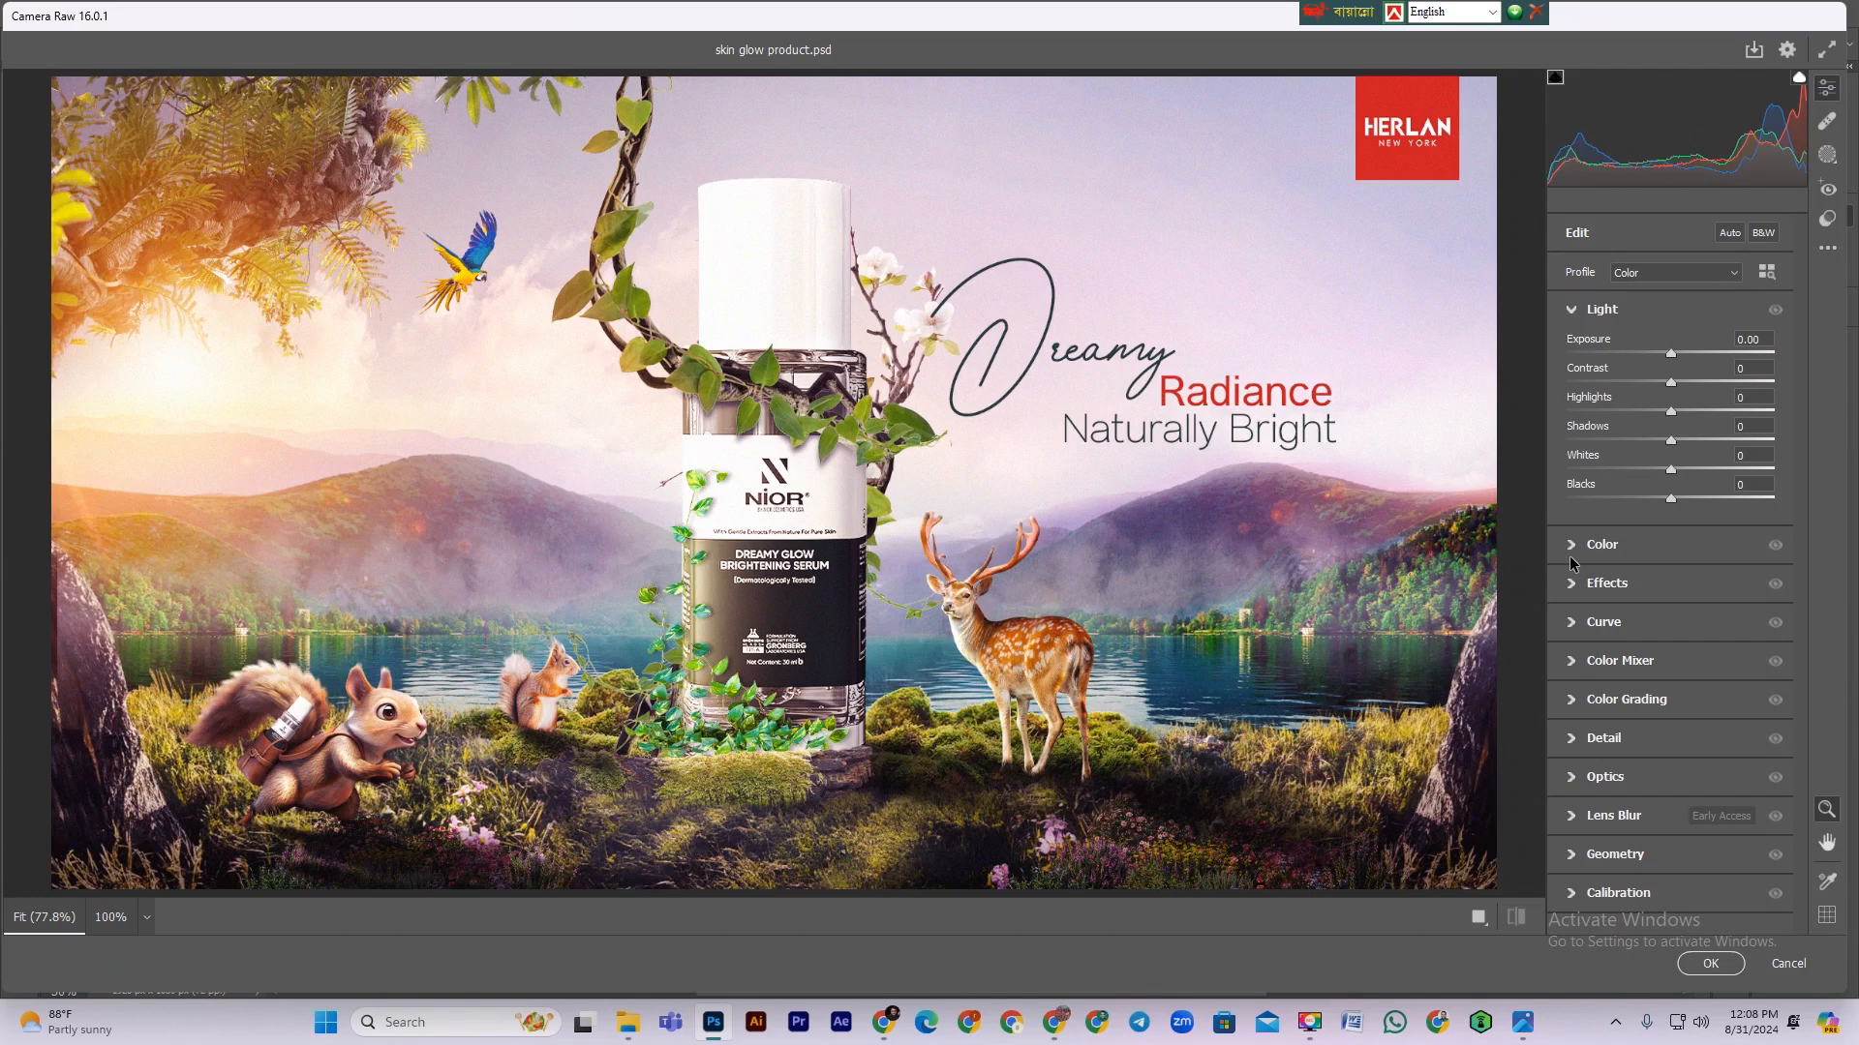
click(1573, 547)
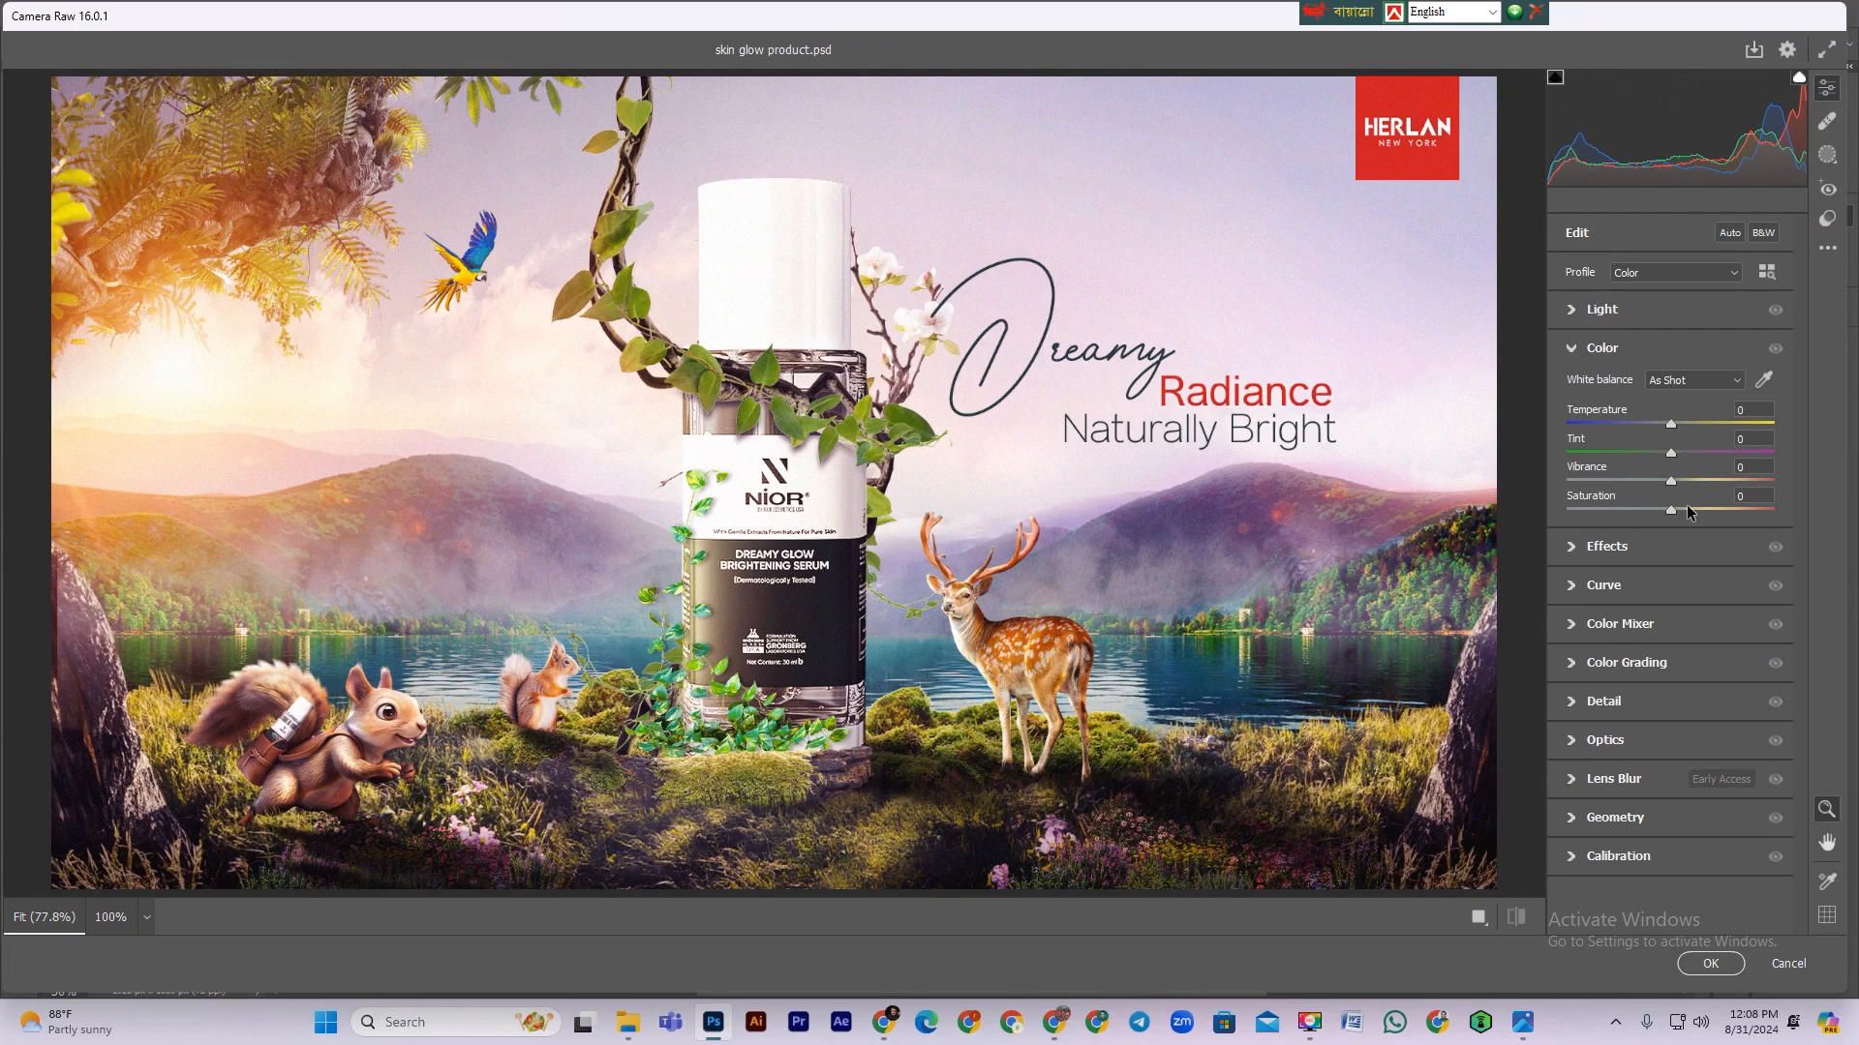
drag(1672, 519, 1679, 518)
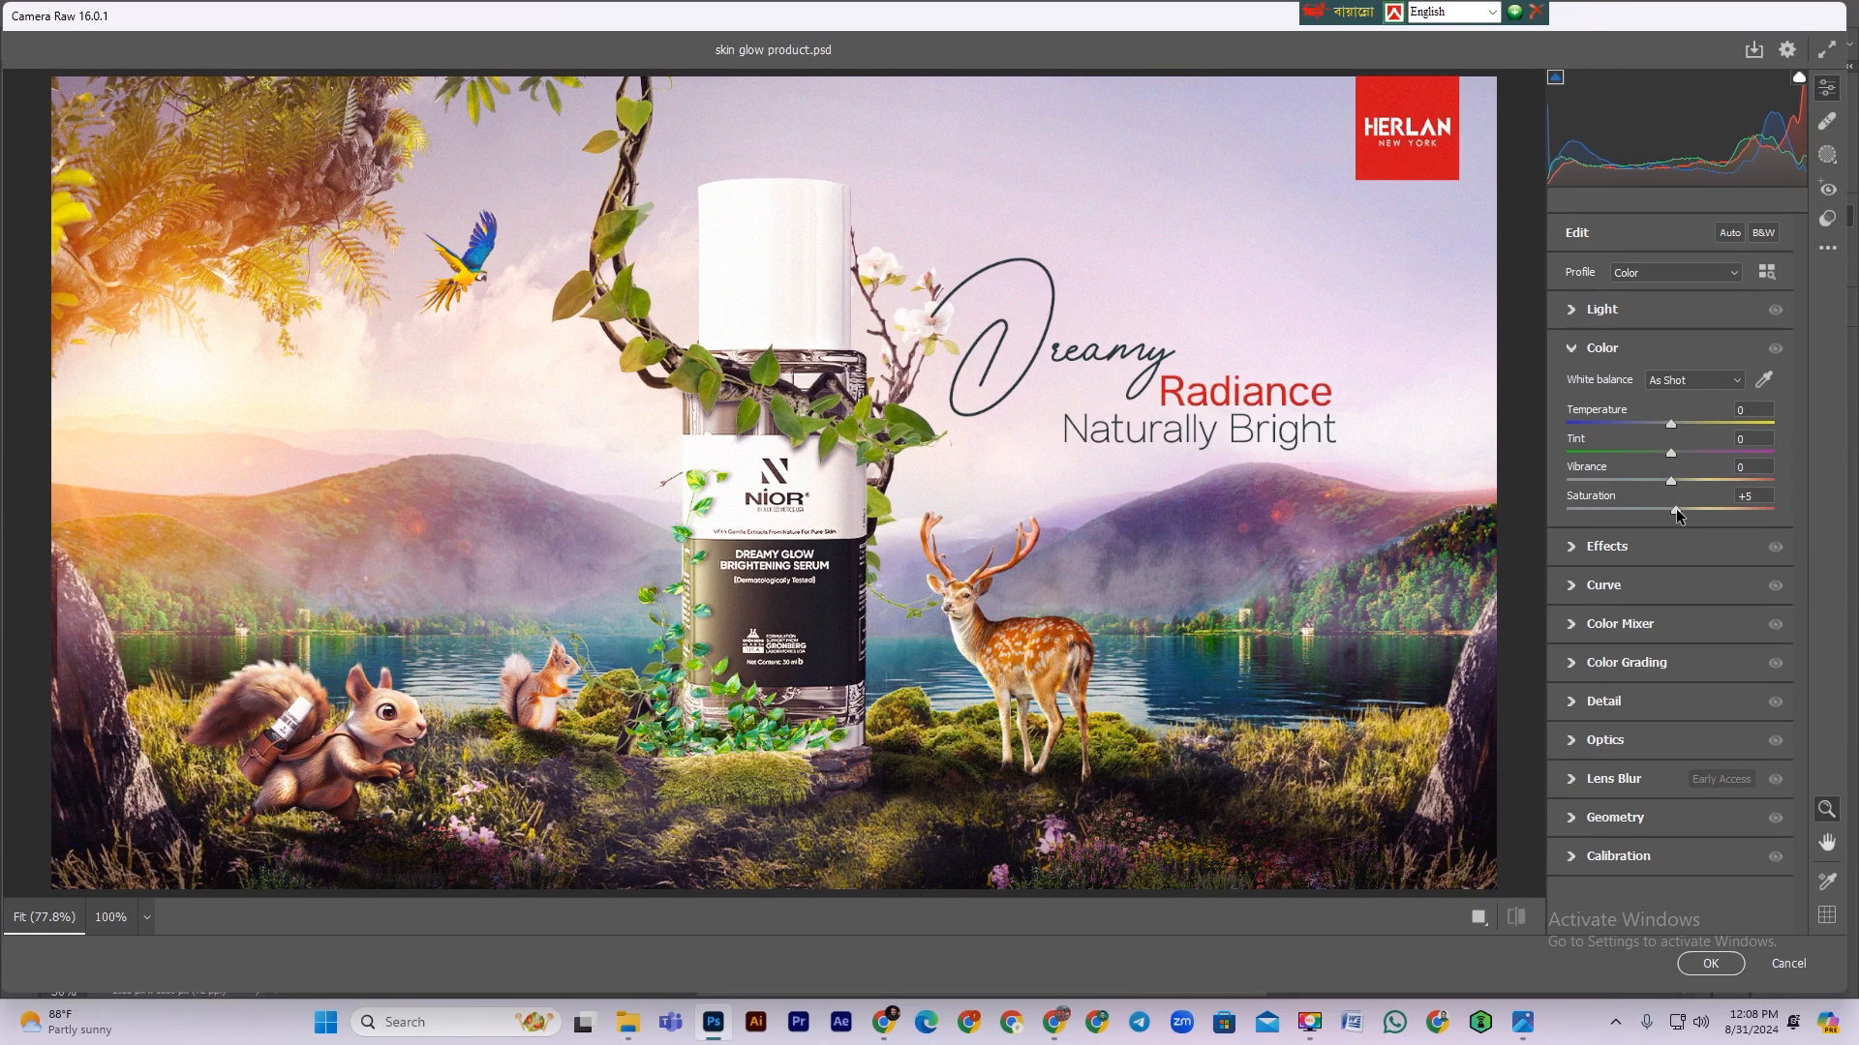
drag(1672, 453, 1673, 451)
click(1579, 310)
click(1578, 311)
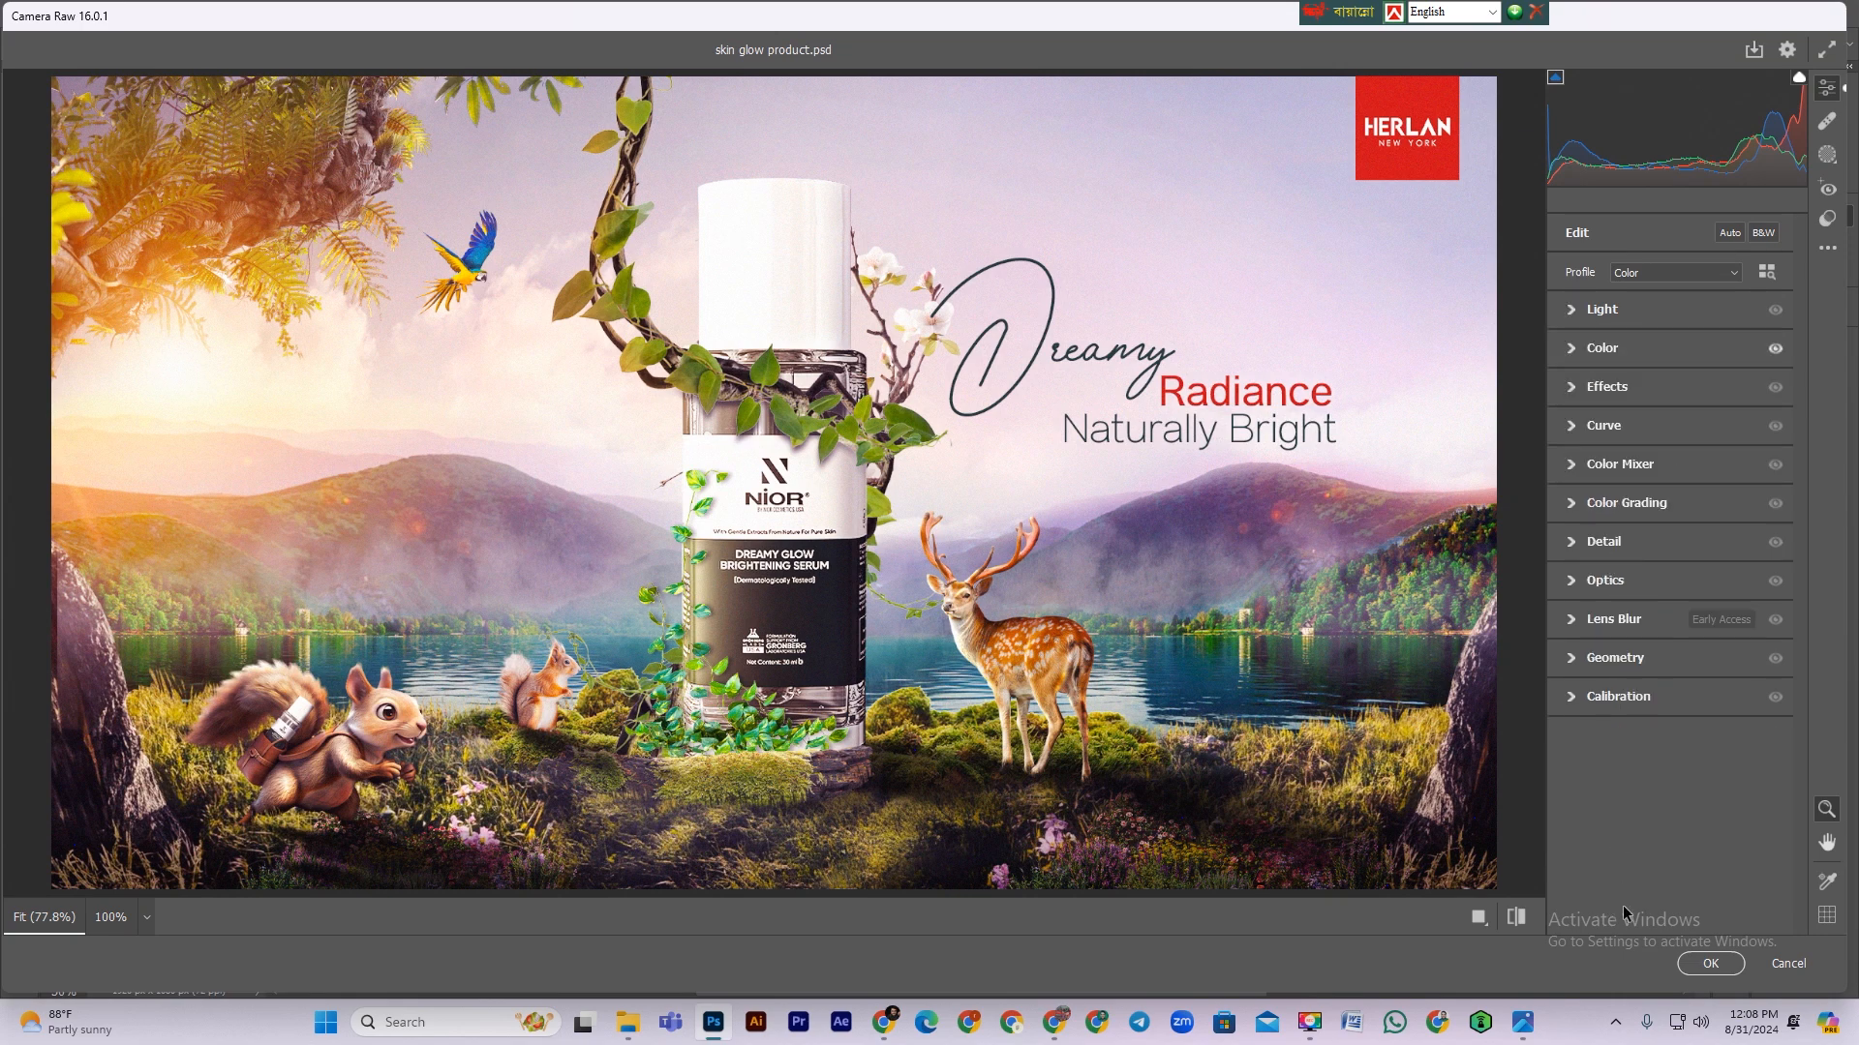
click(1702, 958)
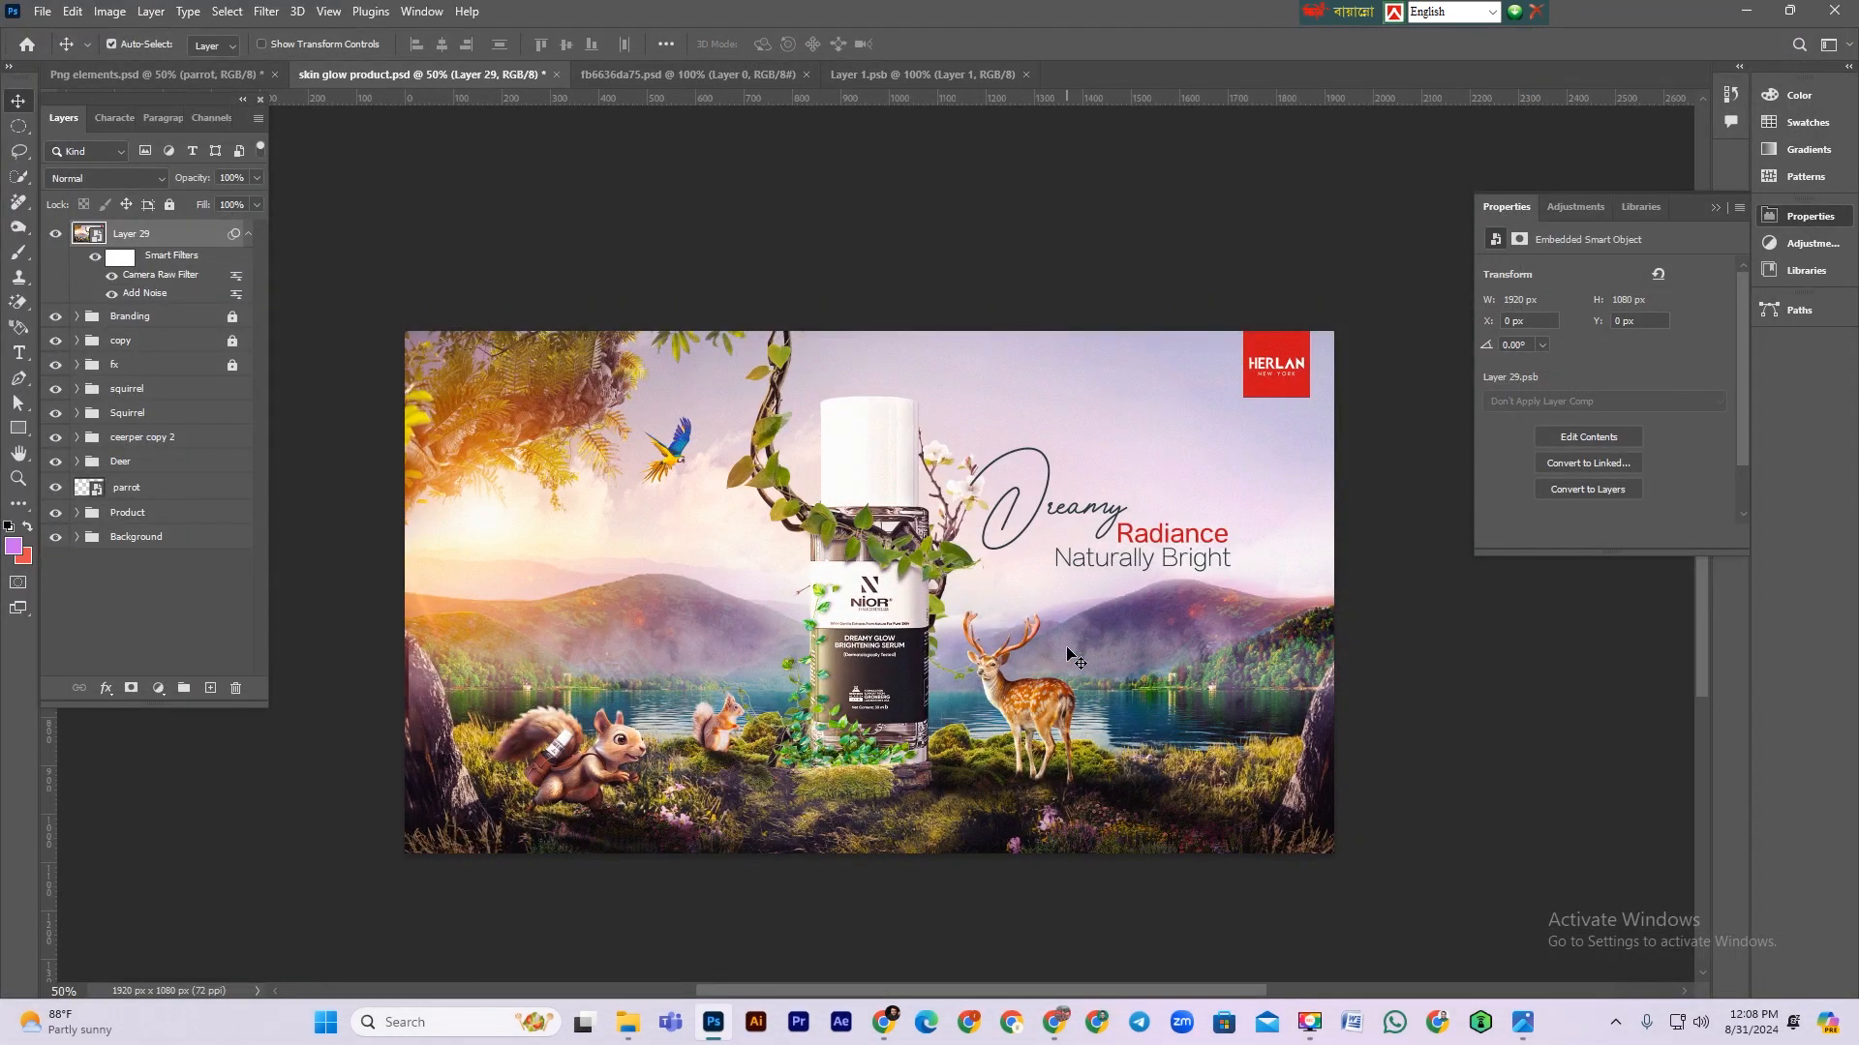
Step: Toggle the merged layer's visibility to compare the result, then save the document
click(57, 237)
click(57, 236)
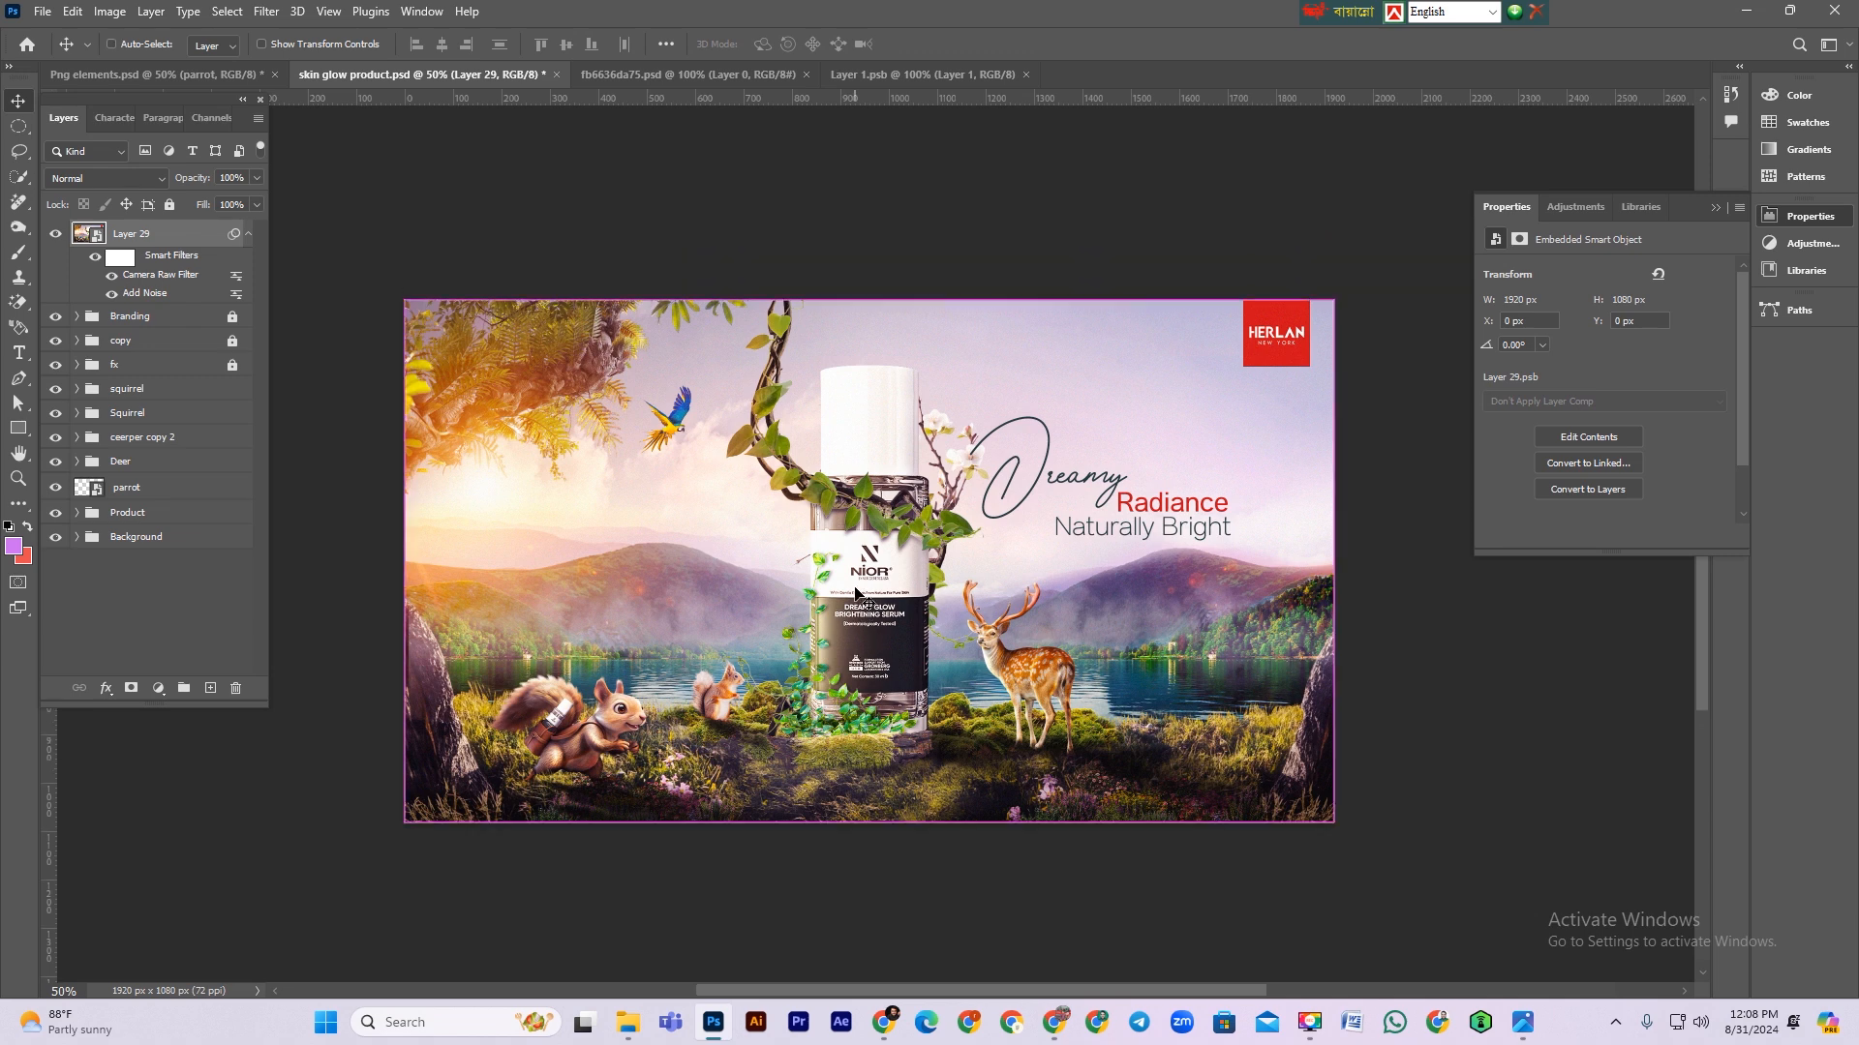
key(ctrl+minus)
key(ctrl+minus)
key(ctrl+plus)
key(ctrl+plus)
key(ctrl+s)
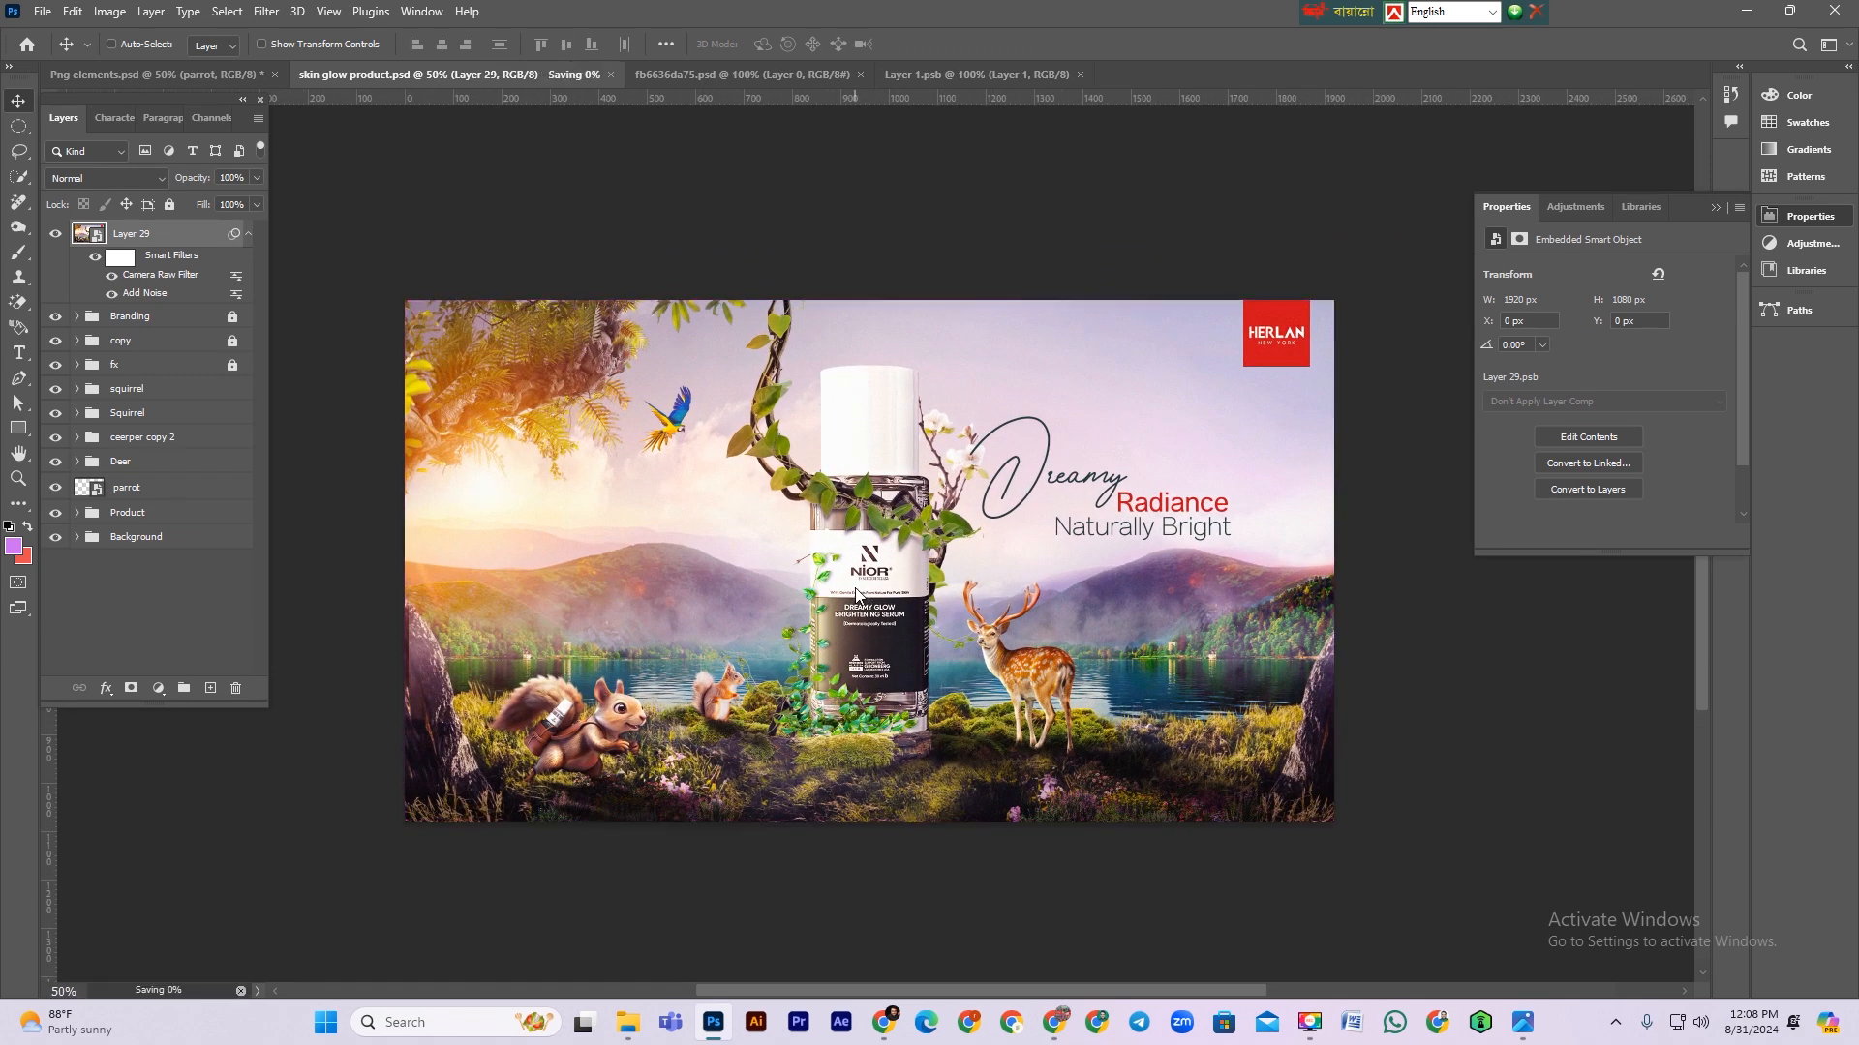
key(ctrl+minus)
key(ctrl+plus)
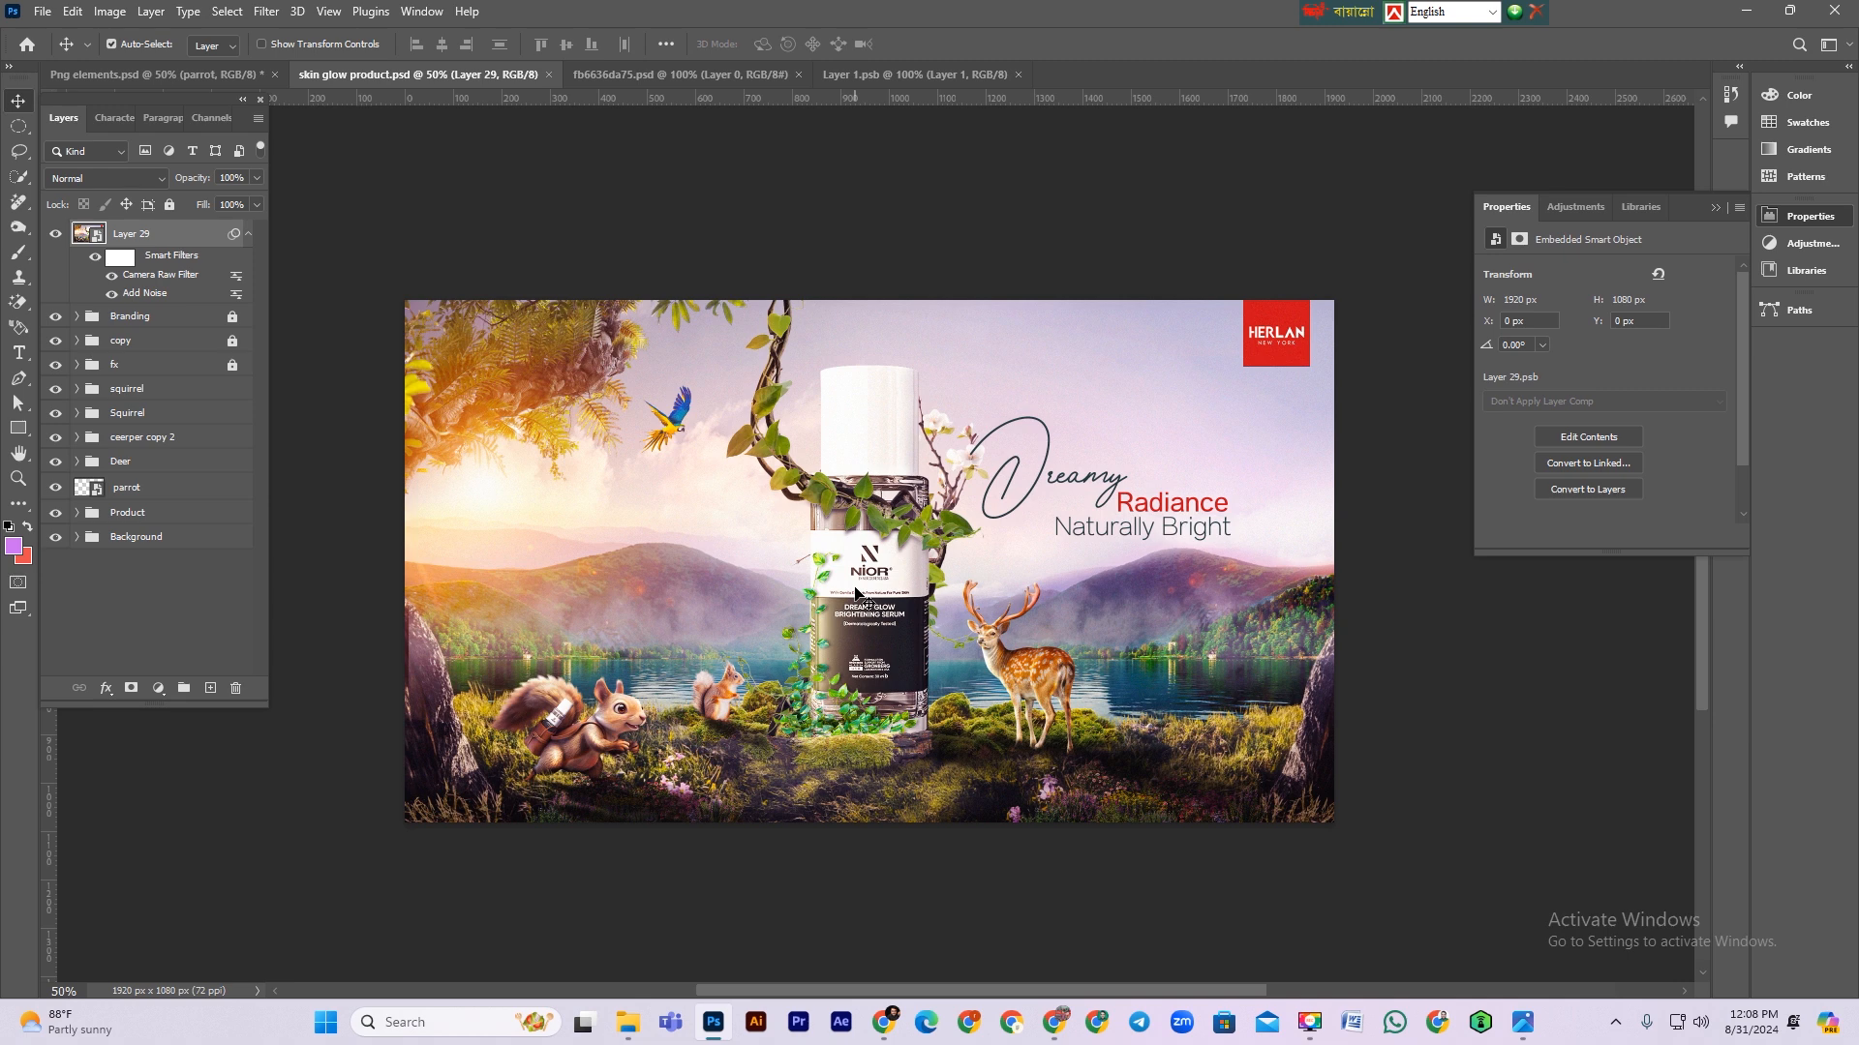
Step: Hide the merged layer, load the selection of the rock base layer under the product and add a new empty layer
click(55, 234)
click(757, 174)
scroll(856, 732, up, 2)
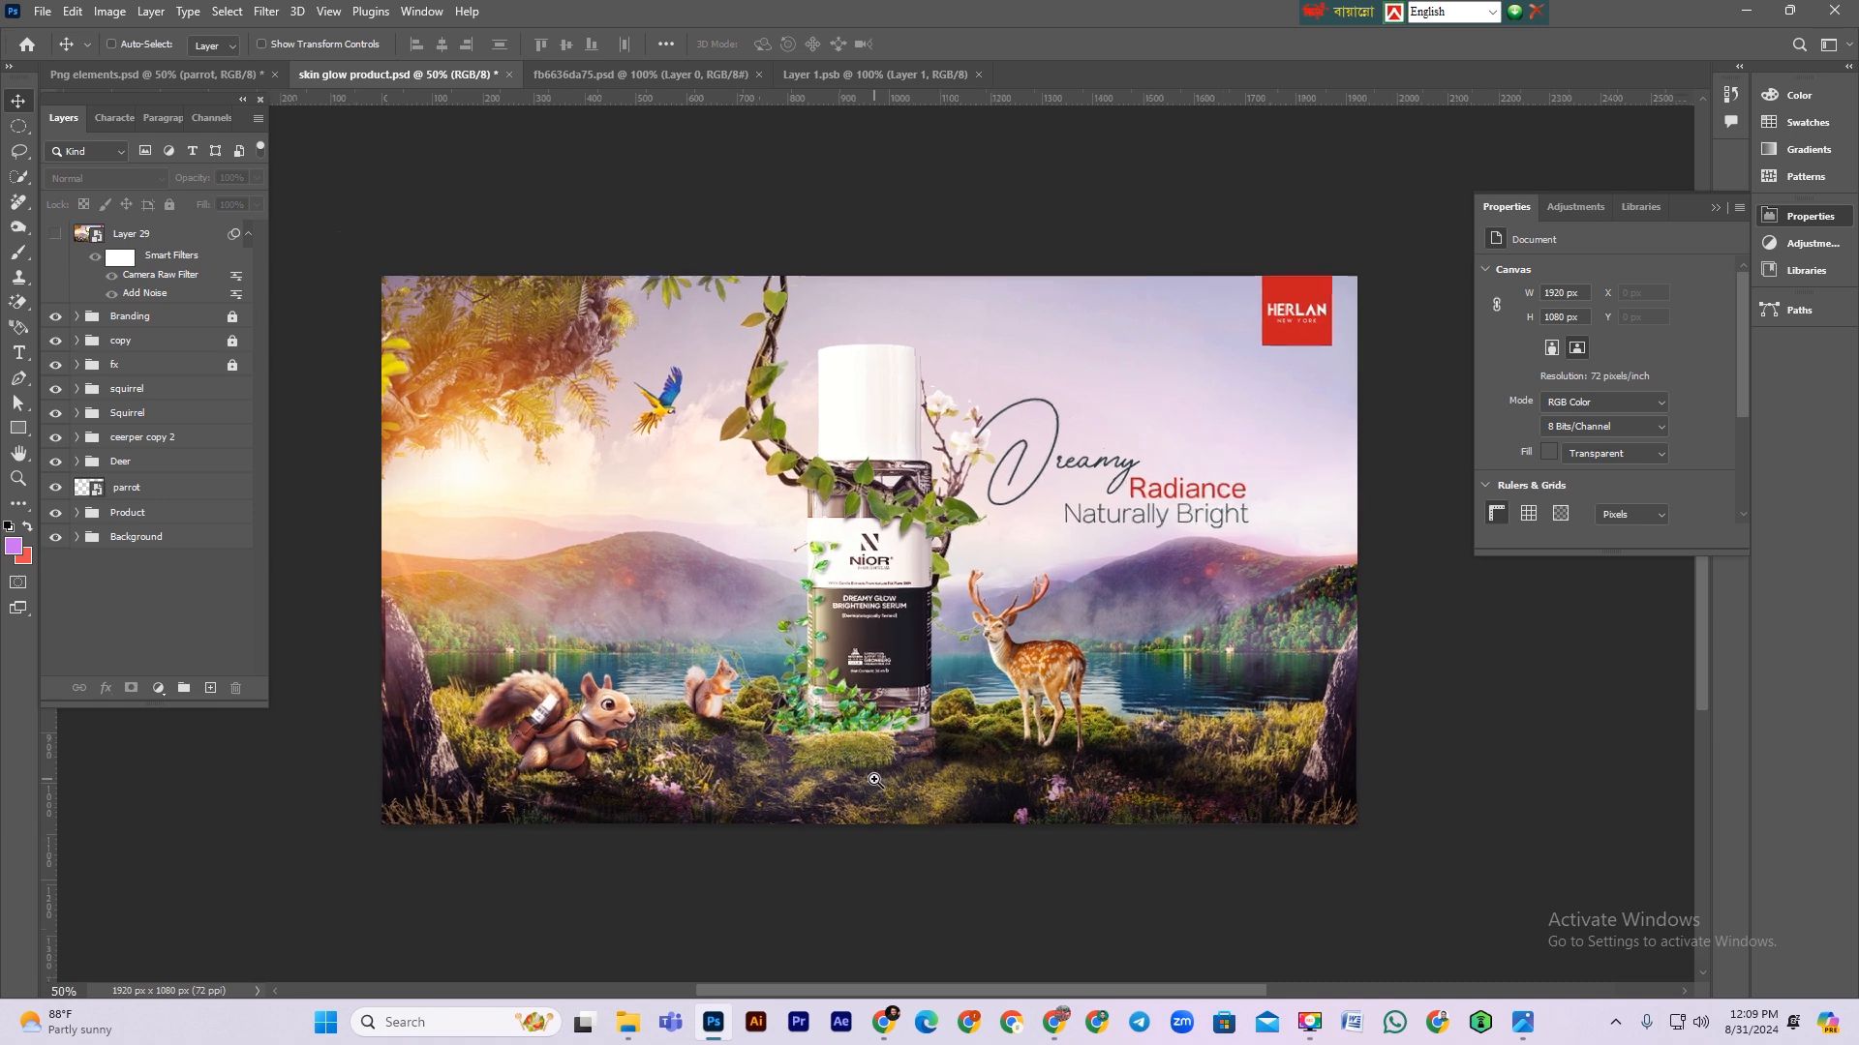
click(857, 732)
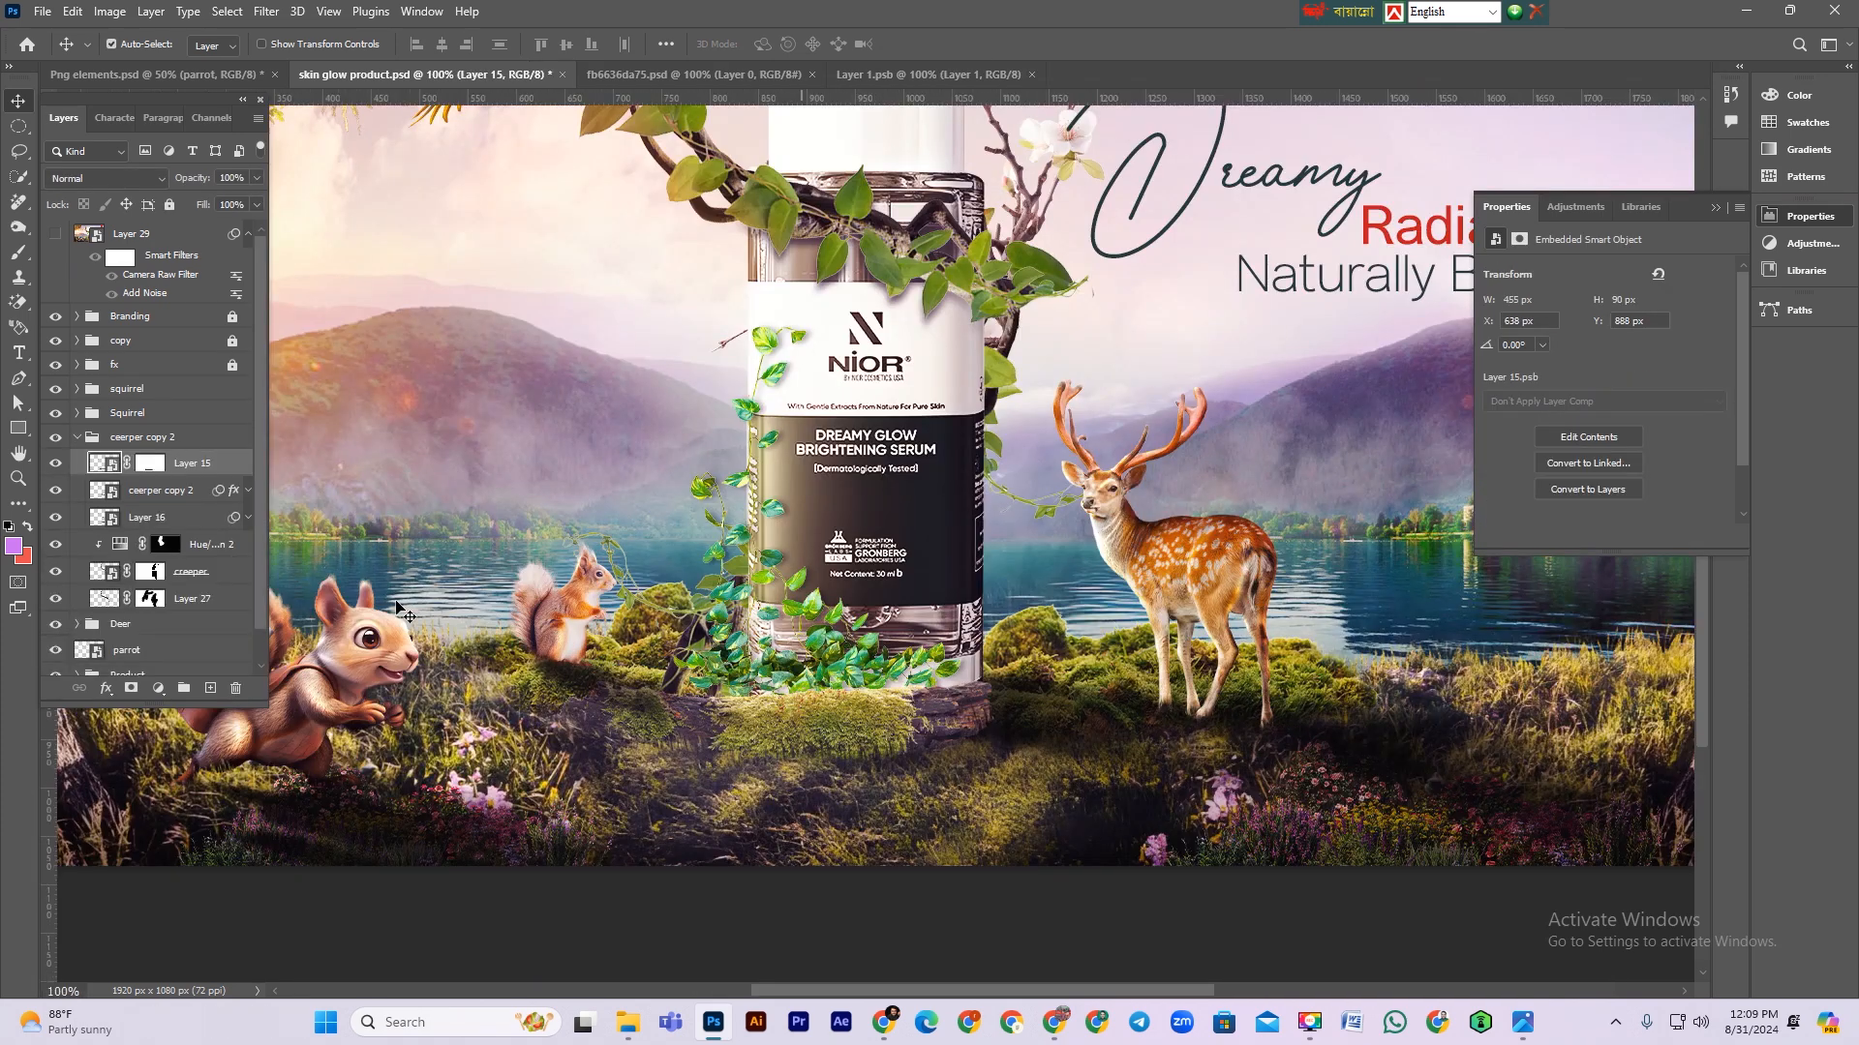
click(55, 464)
click(177, 501)
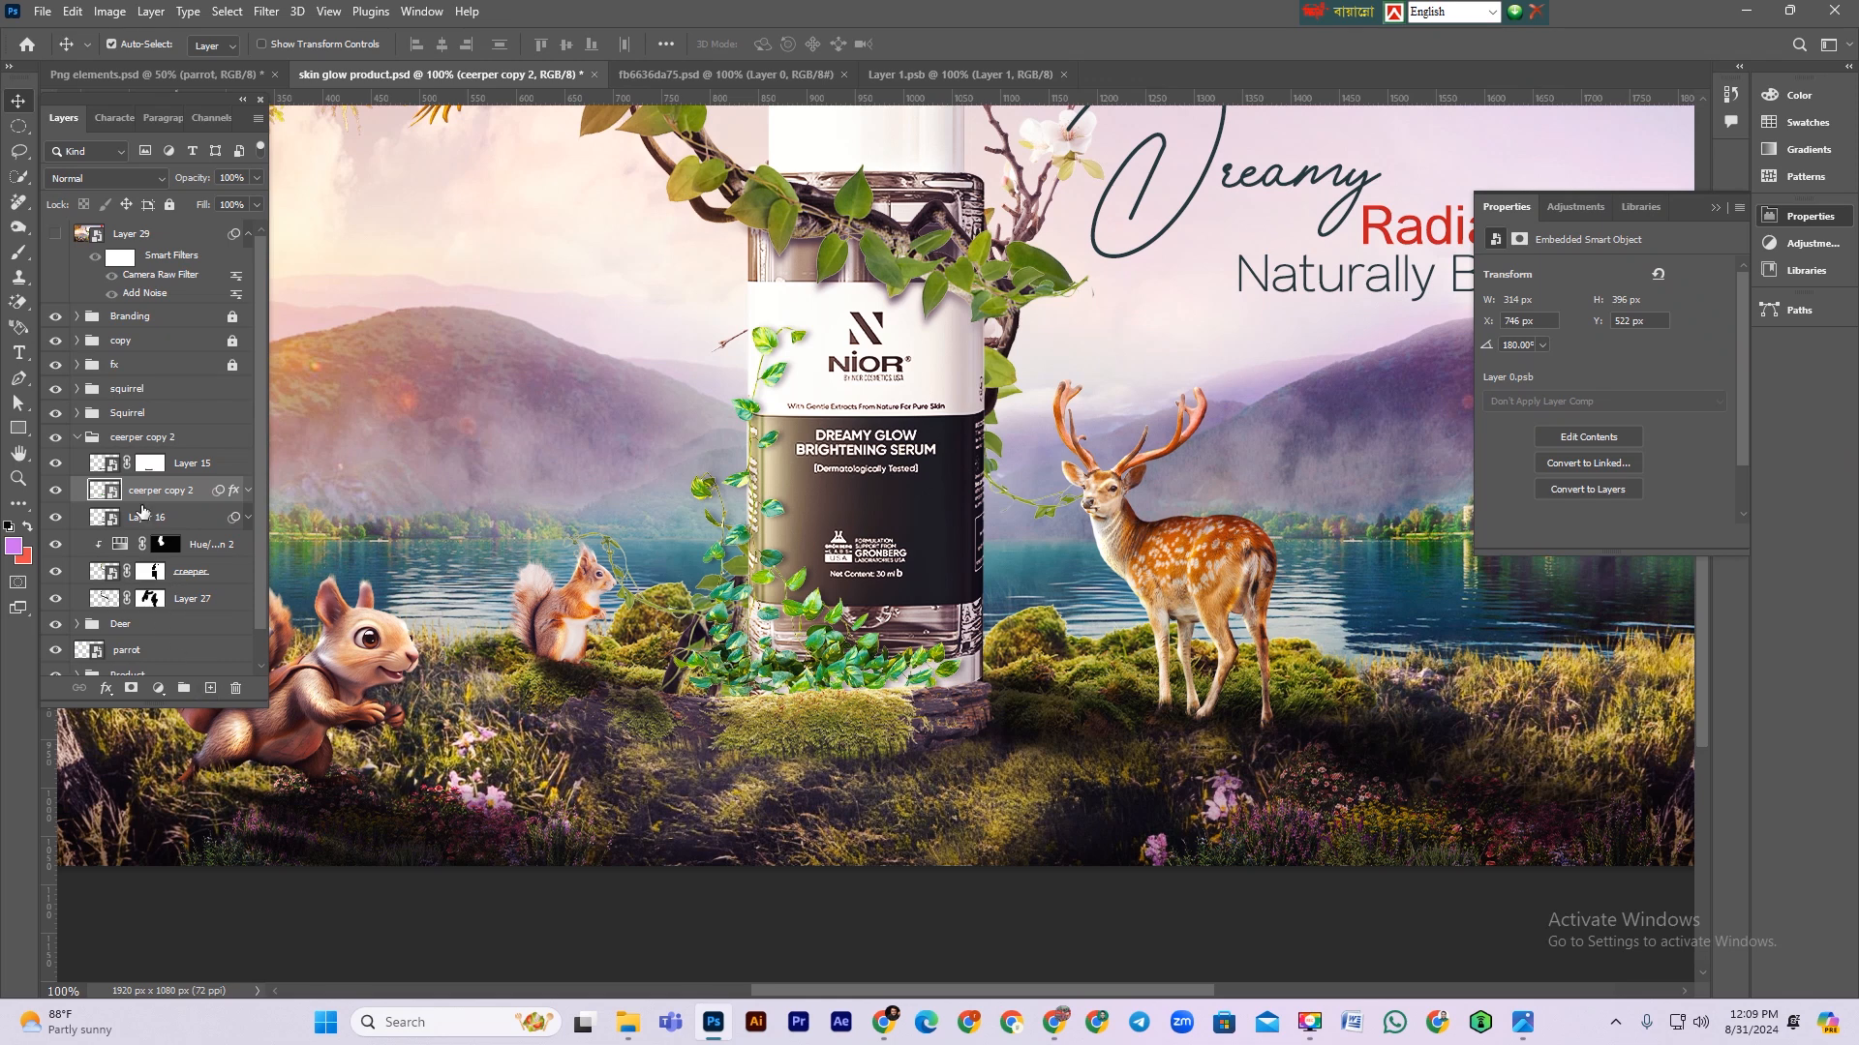
ctrl+click(104, 465)
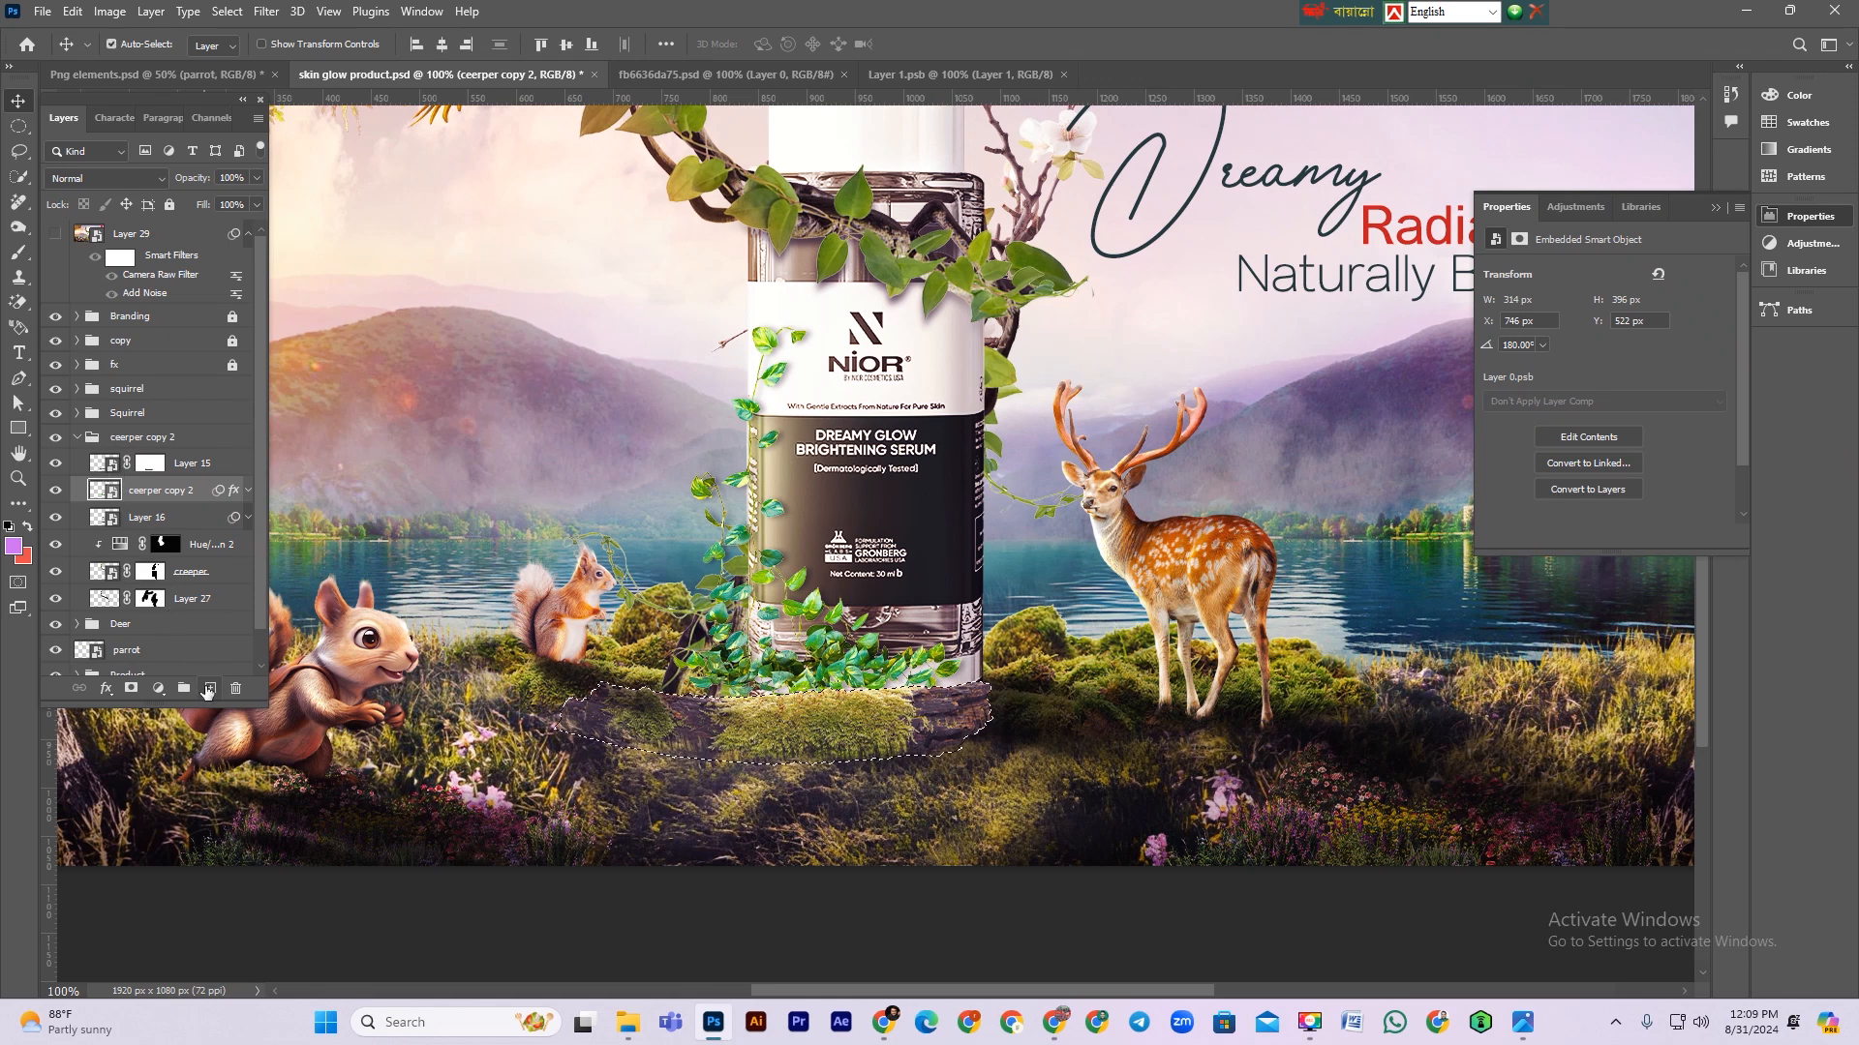
click(211, 688)
Step: Set the foreground colour to black, fill the selection on the new layer and deselect
click(21, 548)
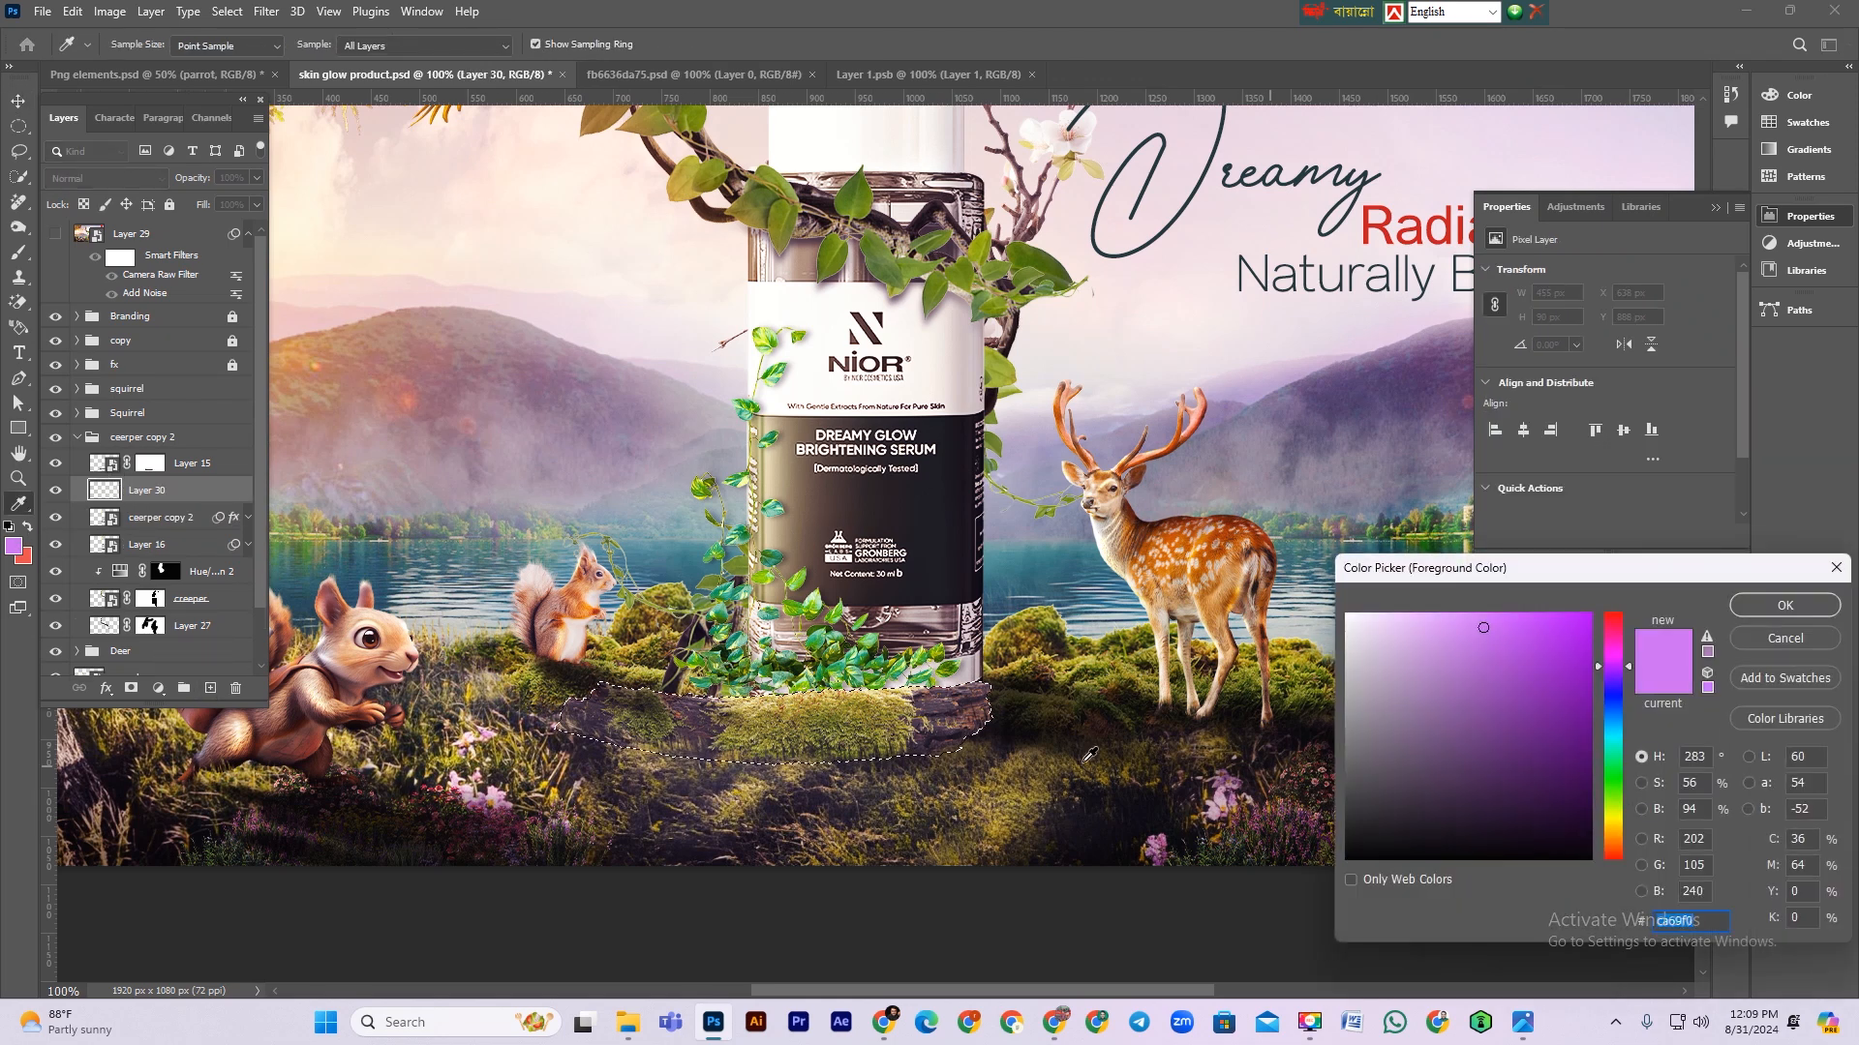
click(1032, 736)
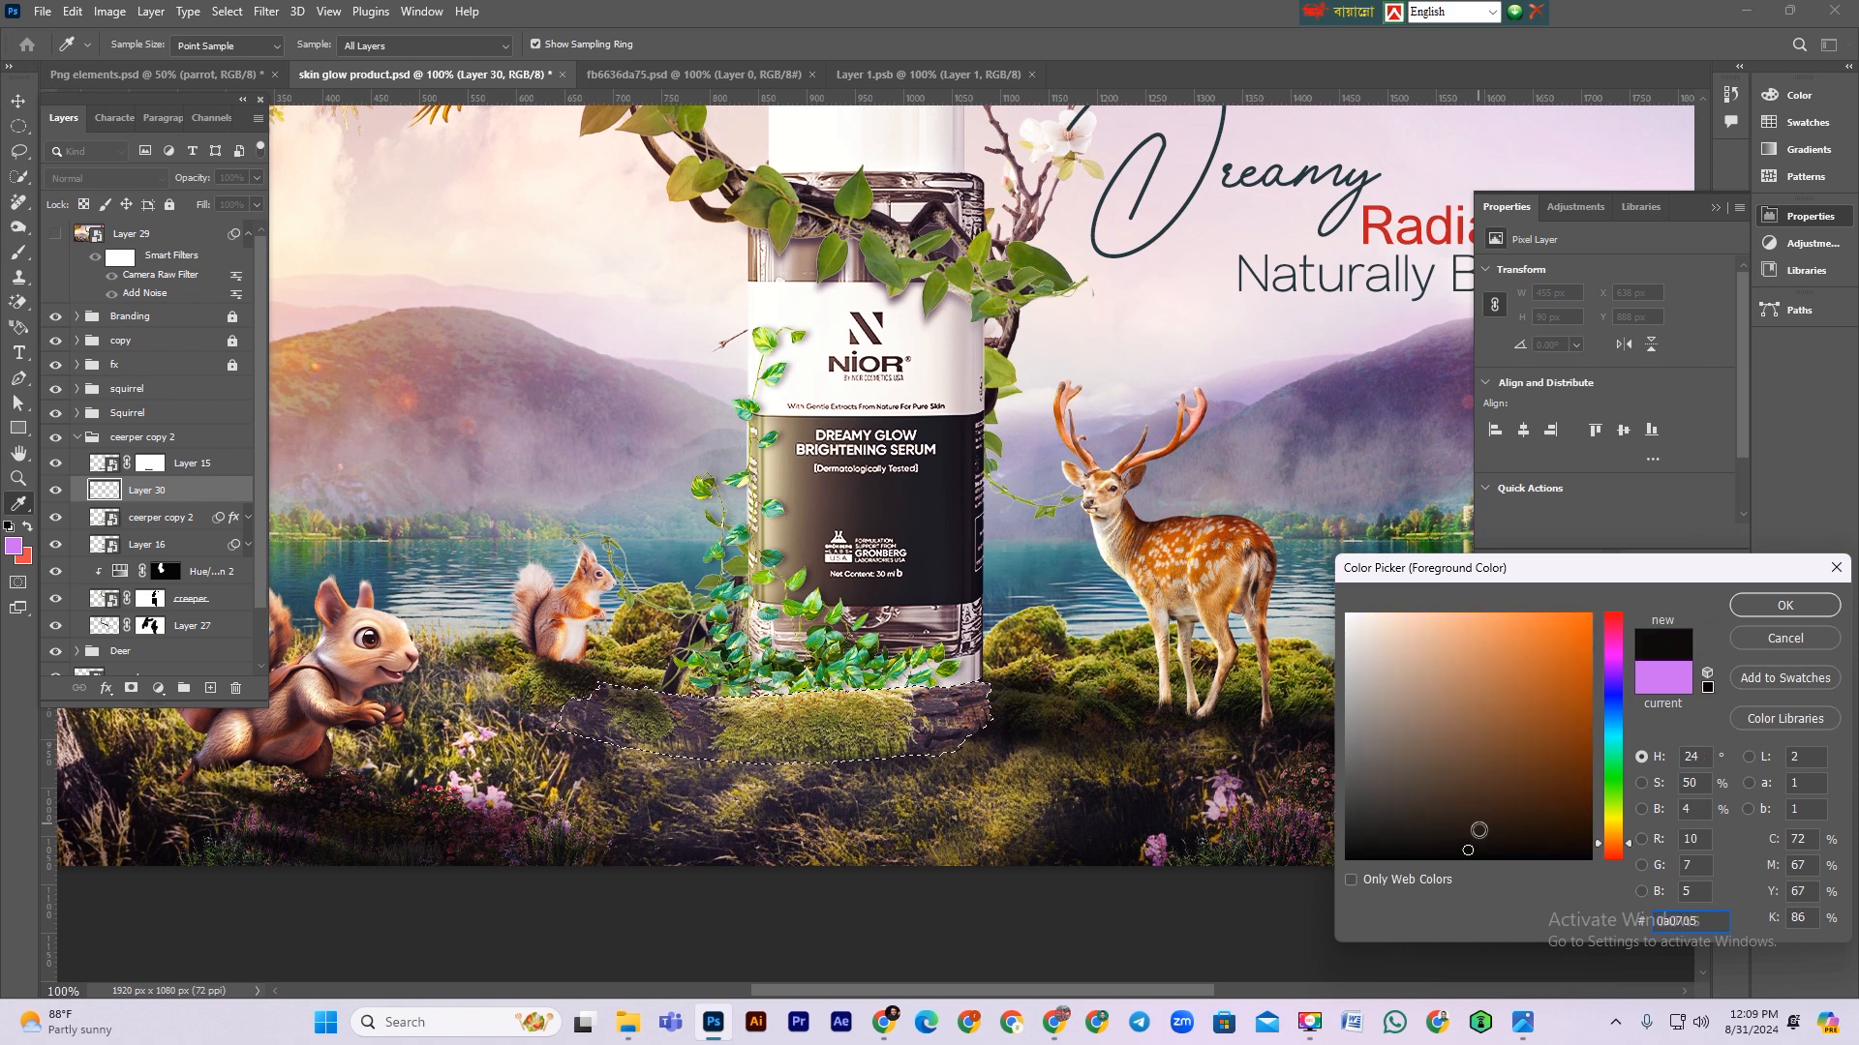
drag(1441, 840, 1410, 910)
click(1634, 782)
click(1522, 858)
click(1764, 607)
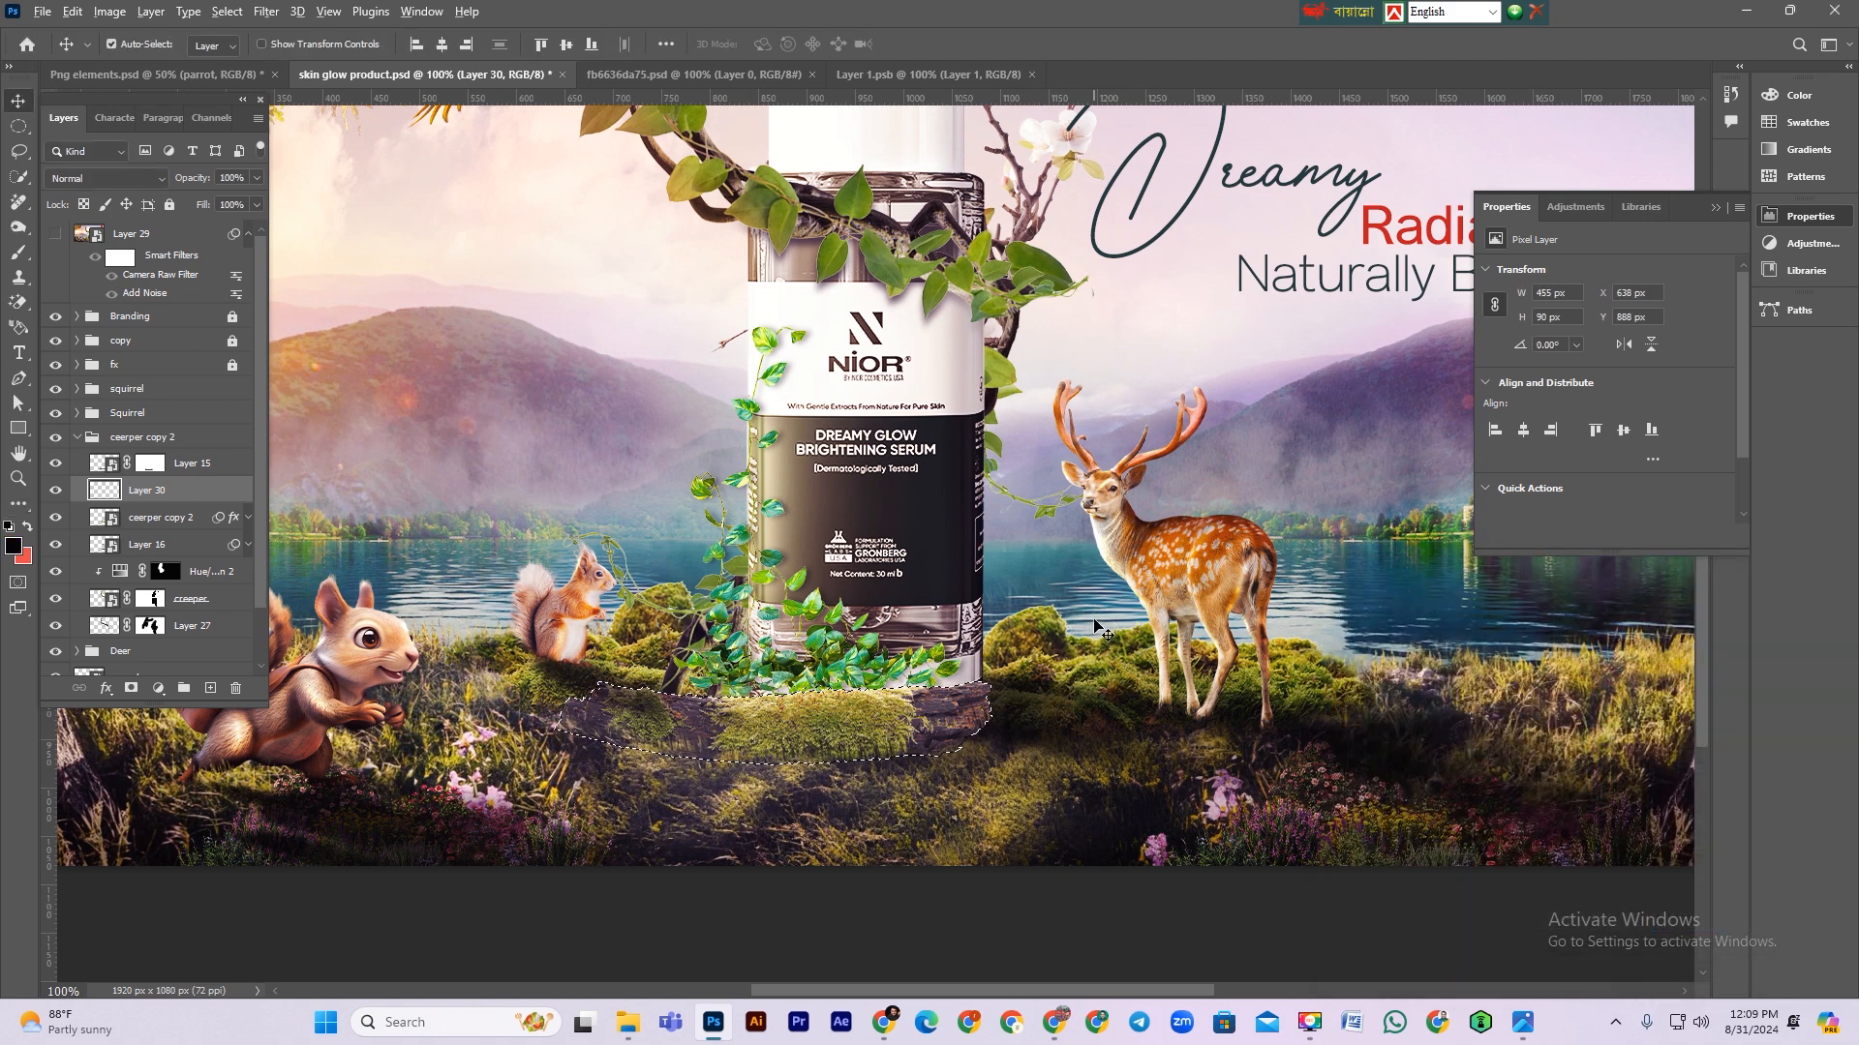
key(ctrl+d)
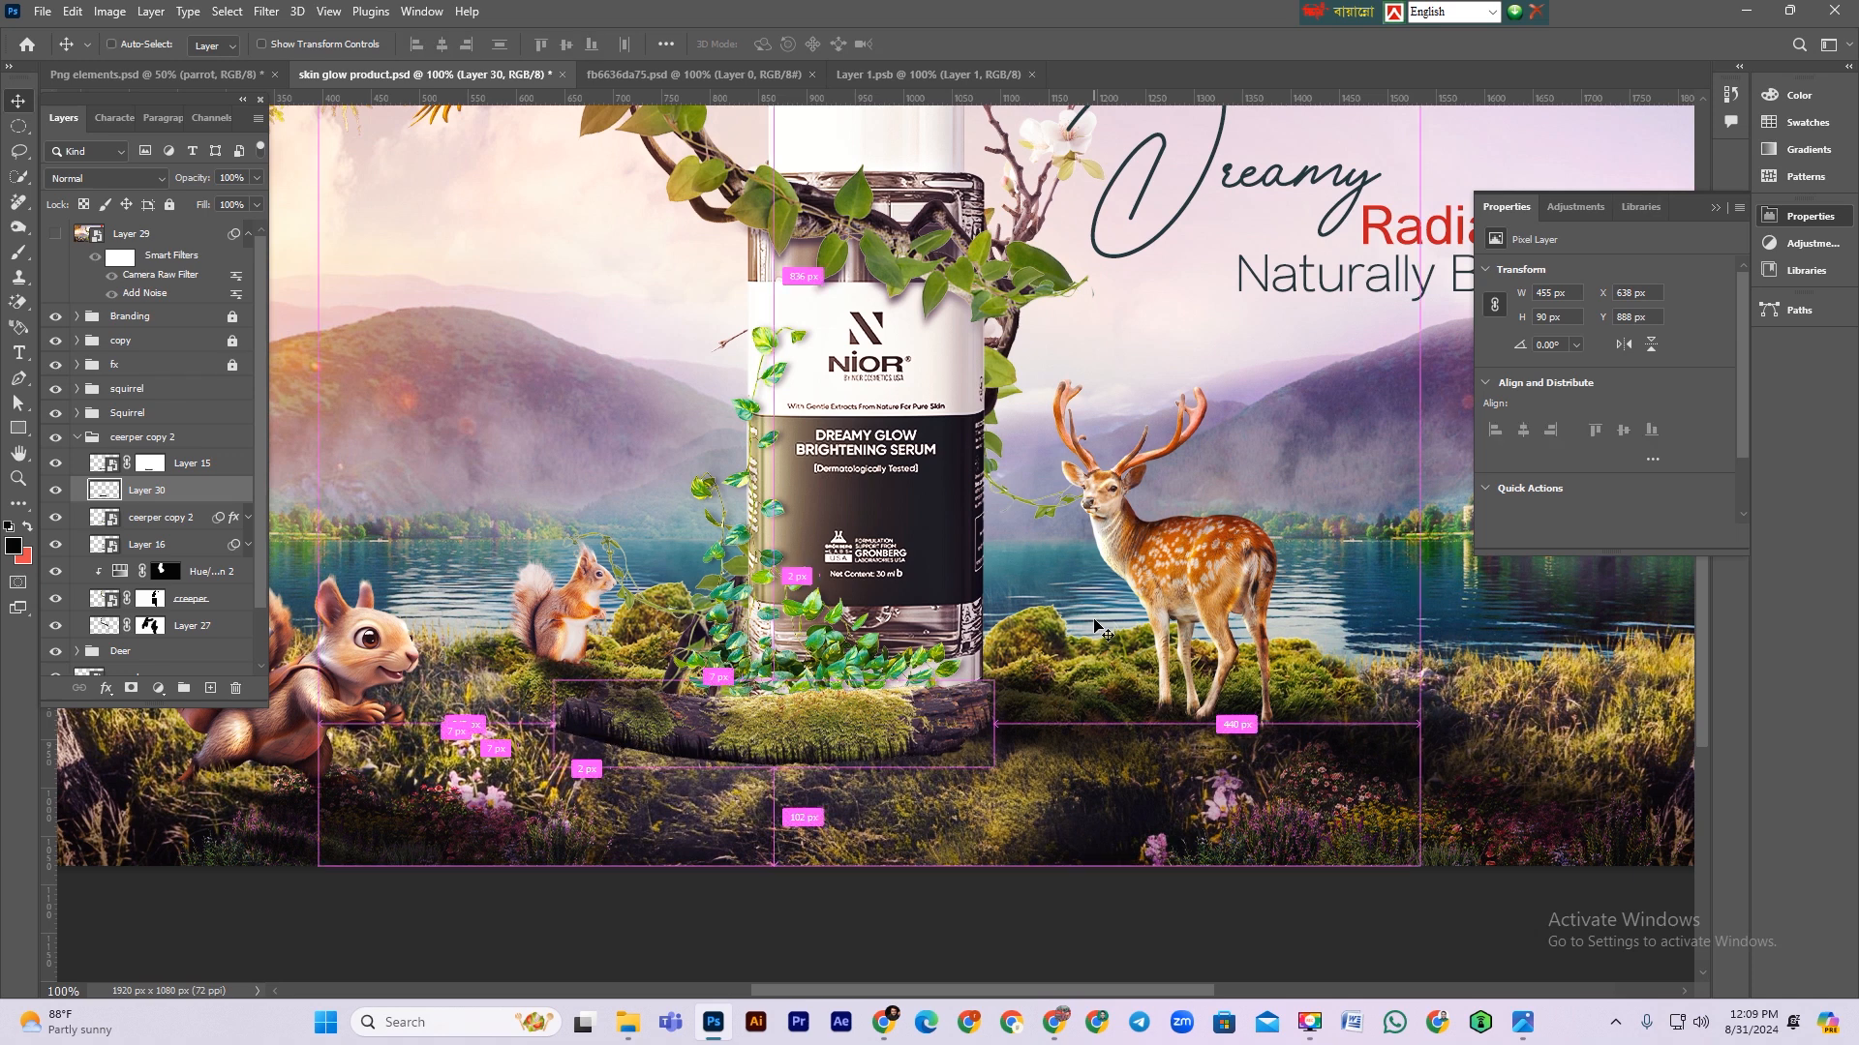
Step: Squash and distort the black shape with Free Transform into a flat shadow beneath the product's base
key(ctrl+r)
key(ctrl+t)
drag(765, 675, 900, 811)
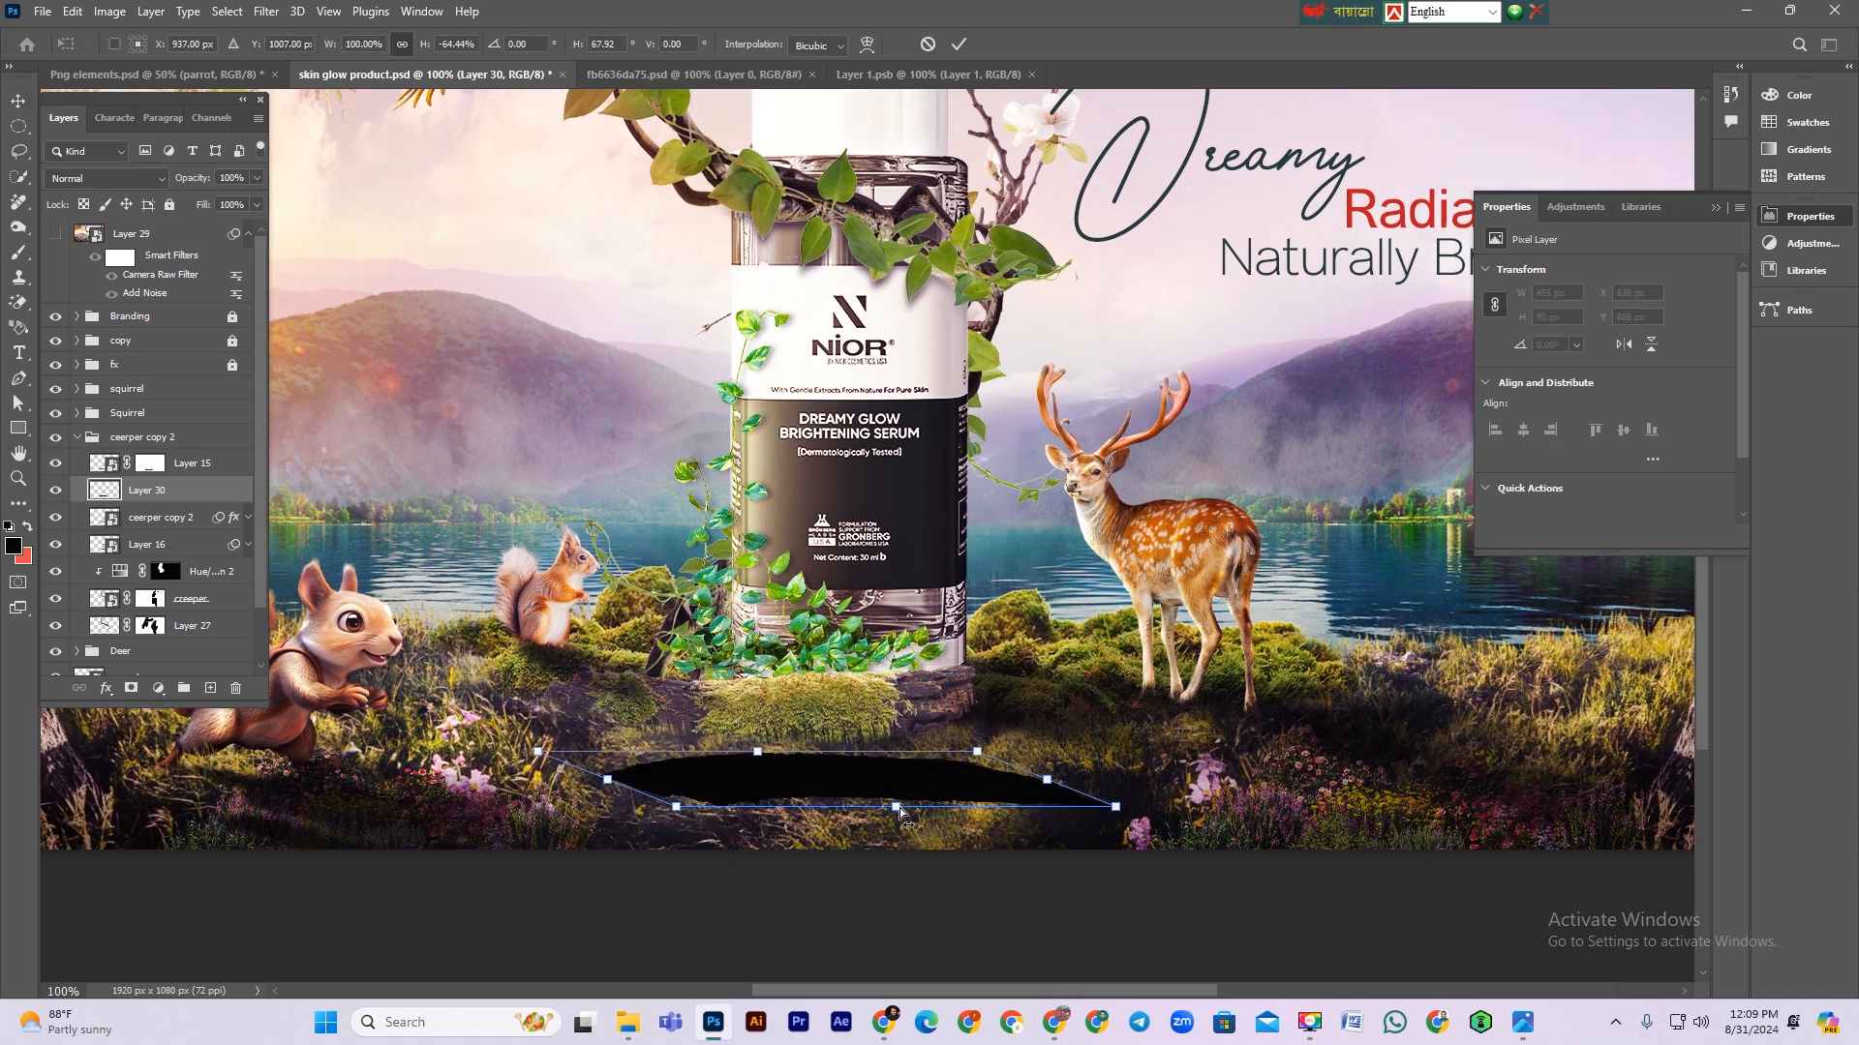
drag(1001, 760, 973, 715)
key(Return)
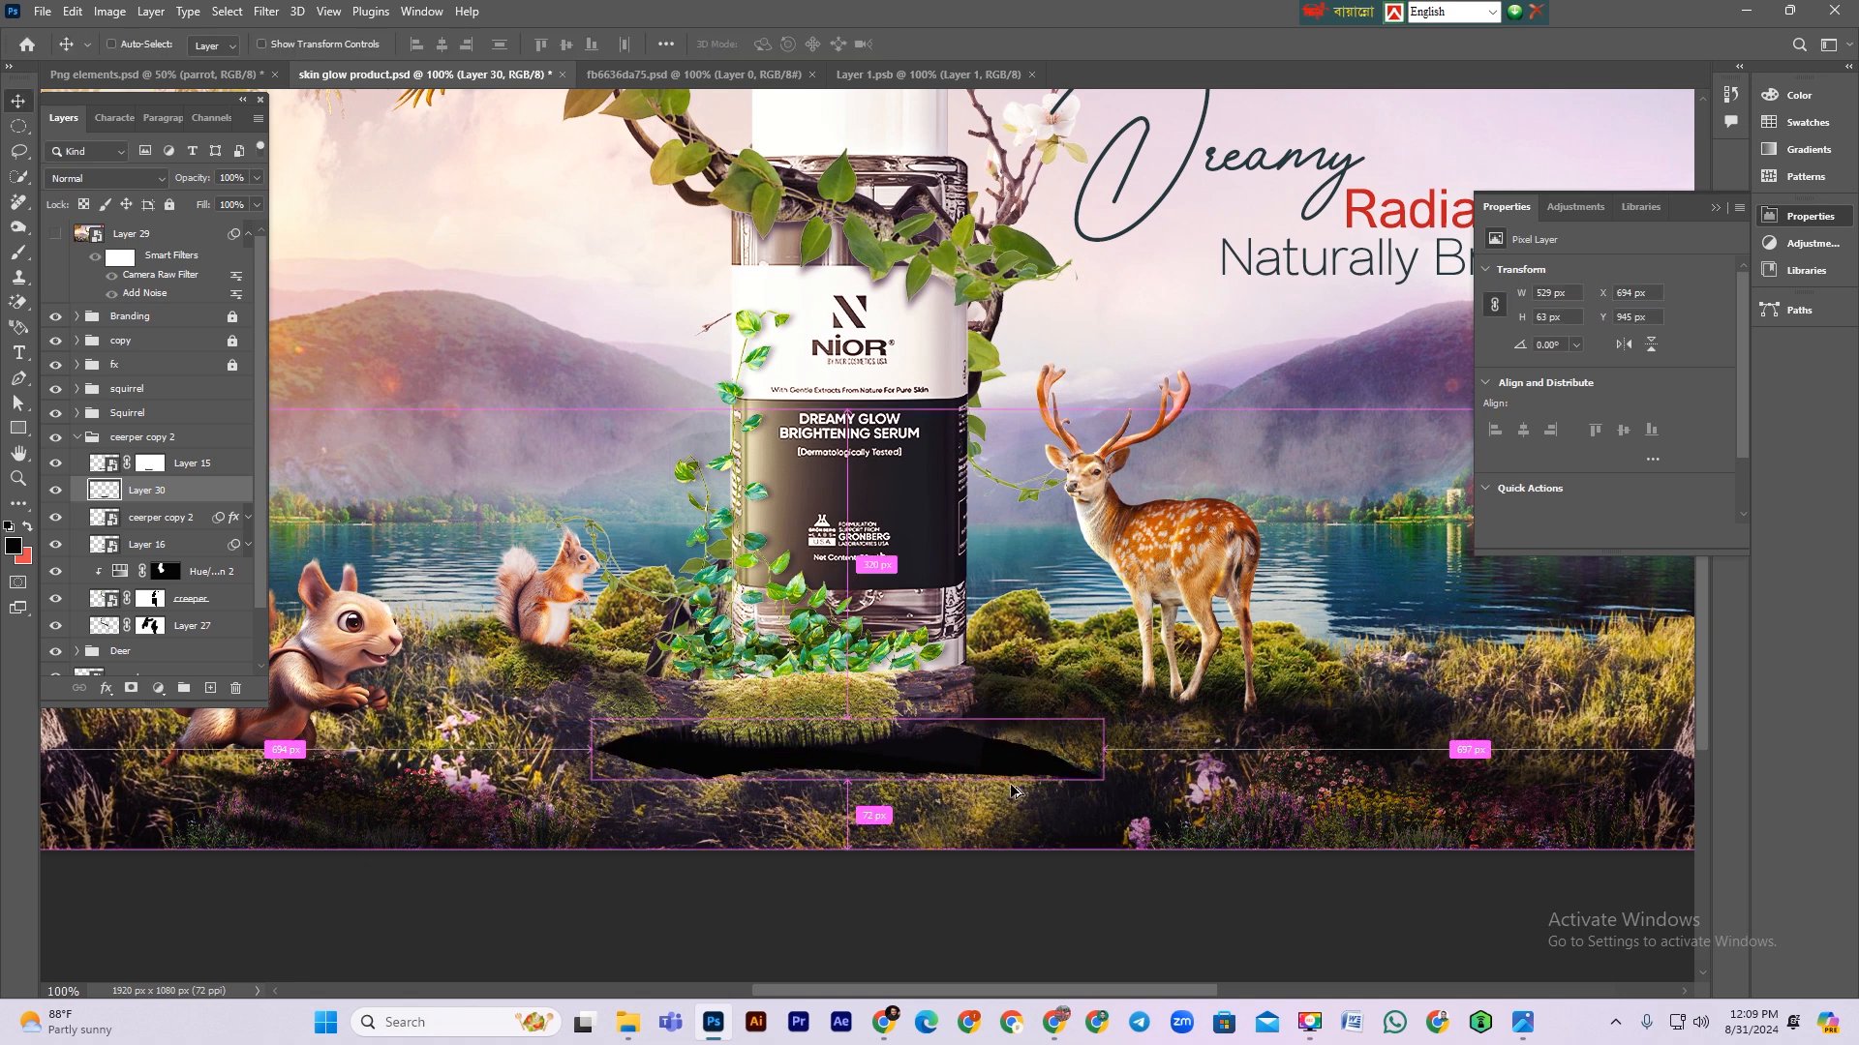
Step: Soften the shadow with Gaussian Blur at a radius of 4.0 pixels
key(ctrl+alt+f)
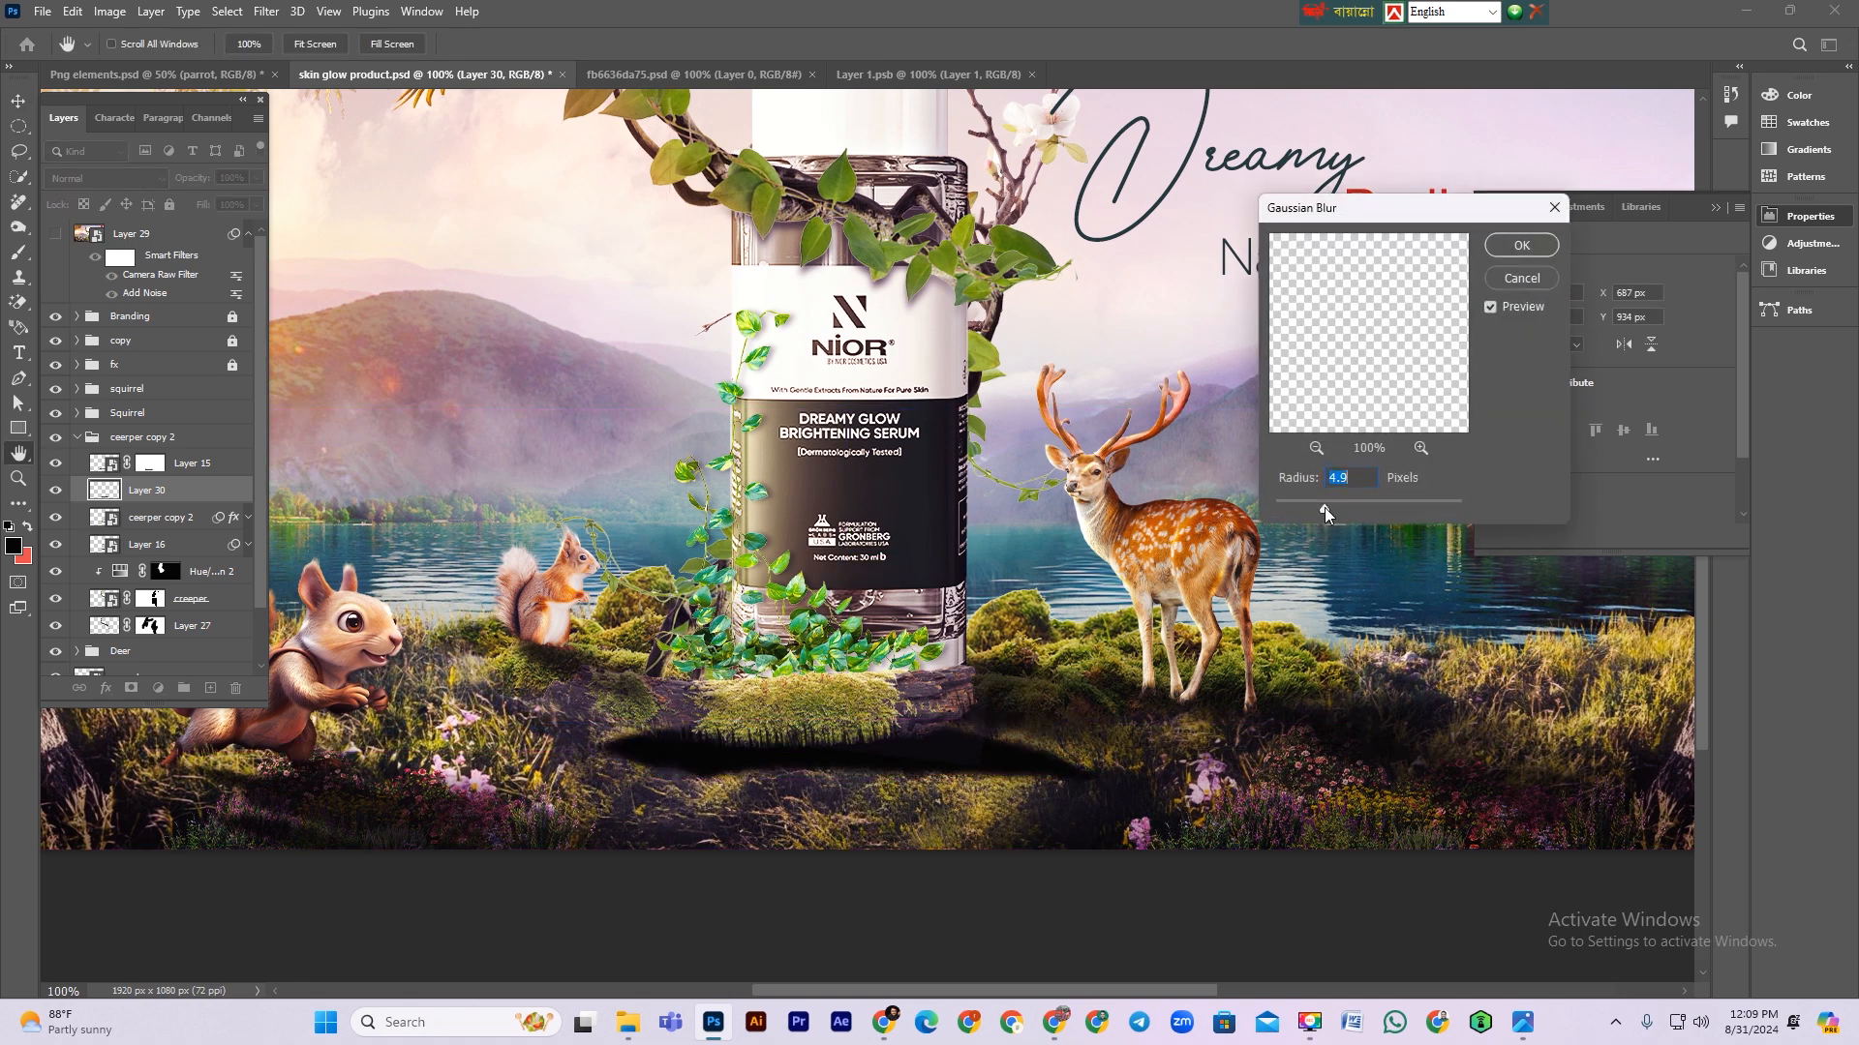
click(1521, 245)
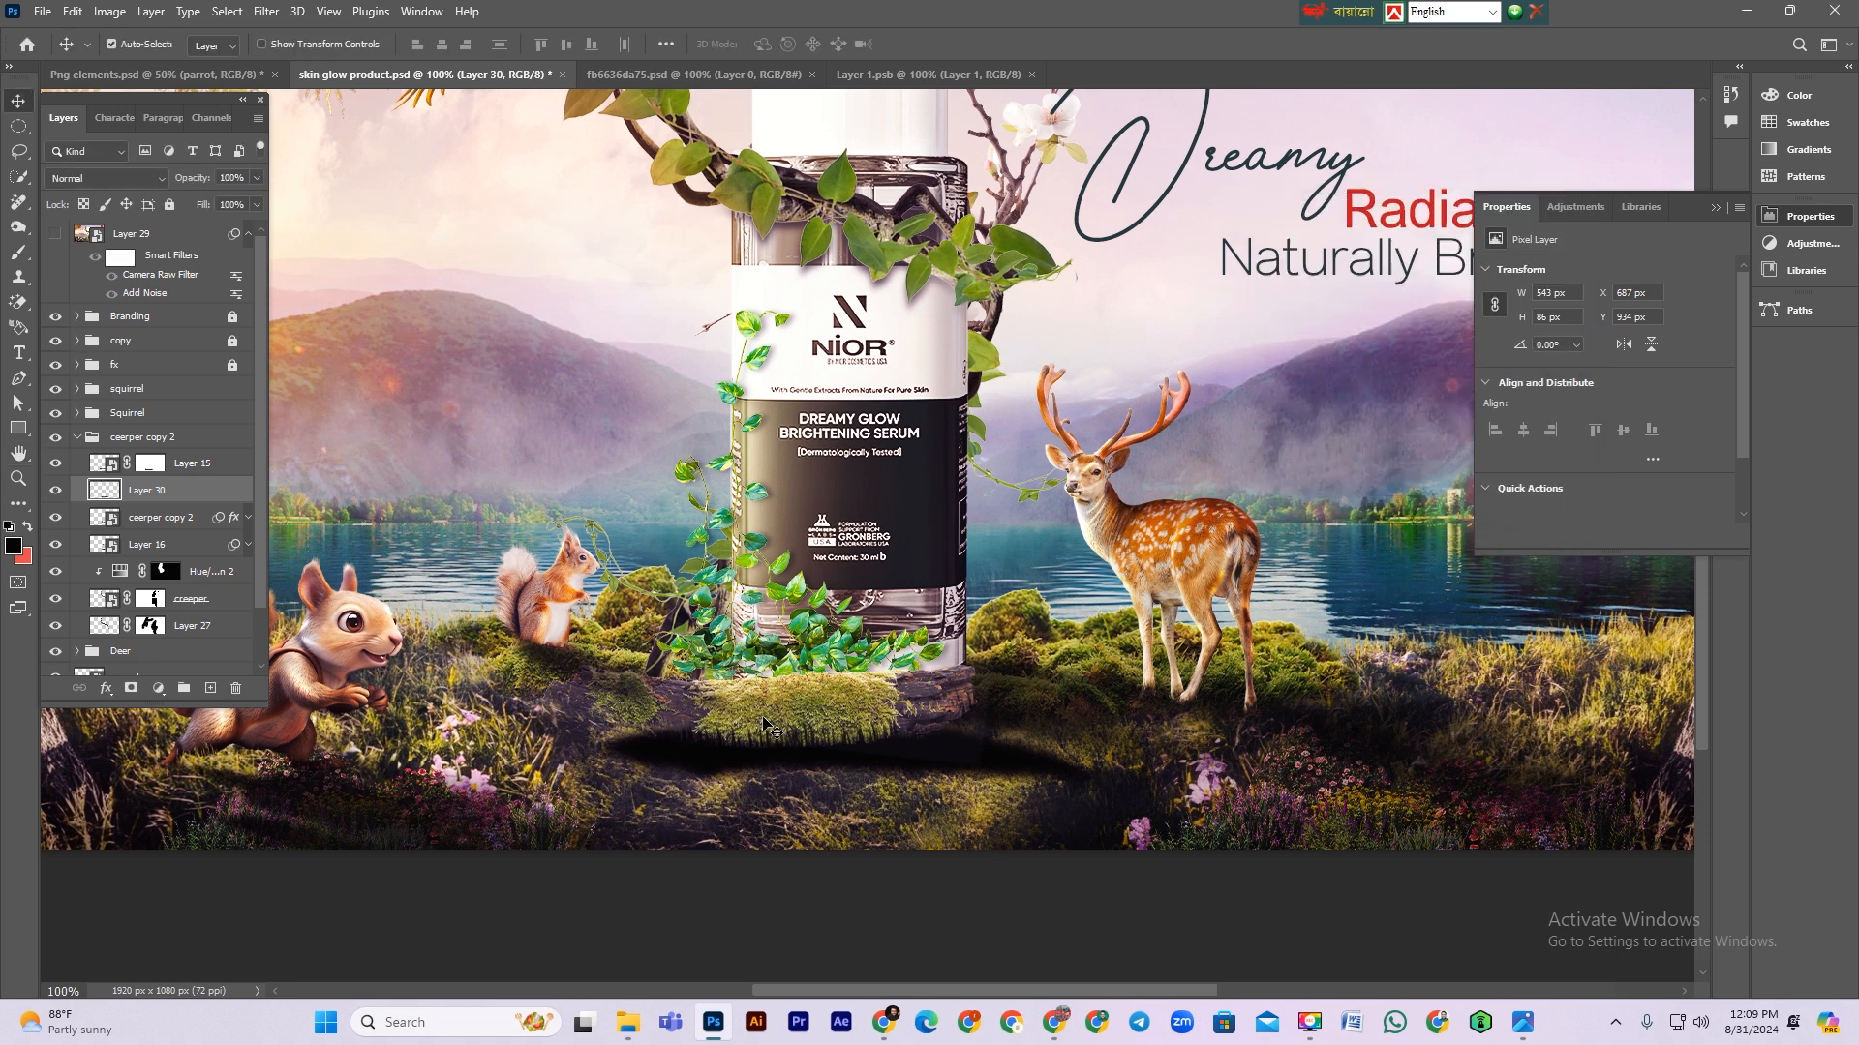
Step: Apply Motion Blur to the shadow with an angle of -23° and a distance of 124 pixels
click(266, 11)
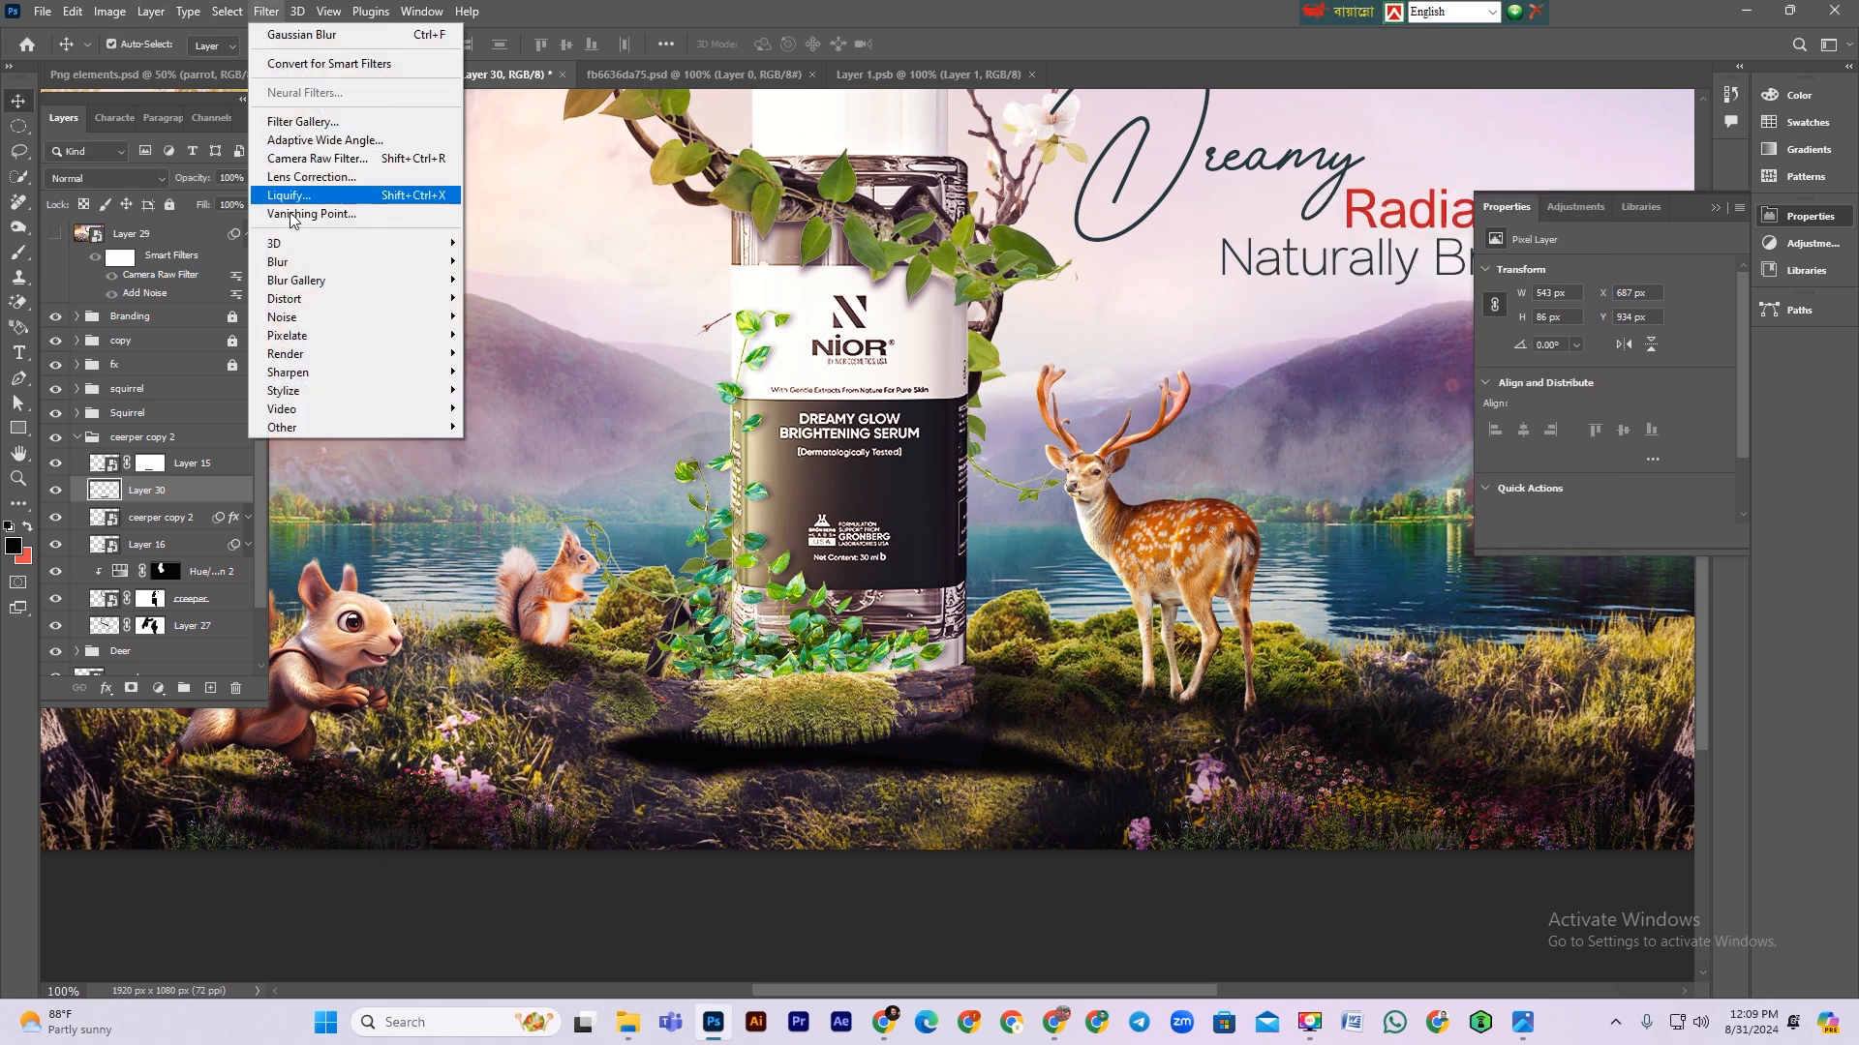
mouse_move(286, 264)
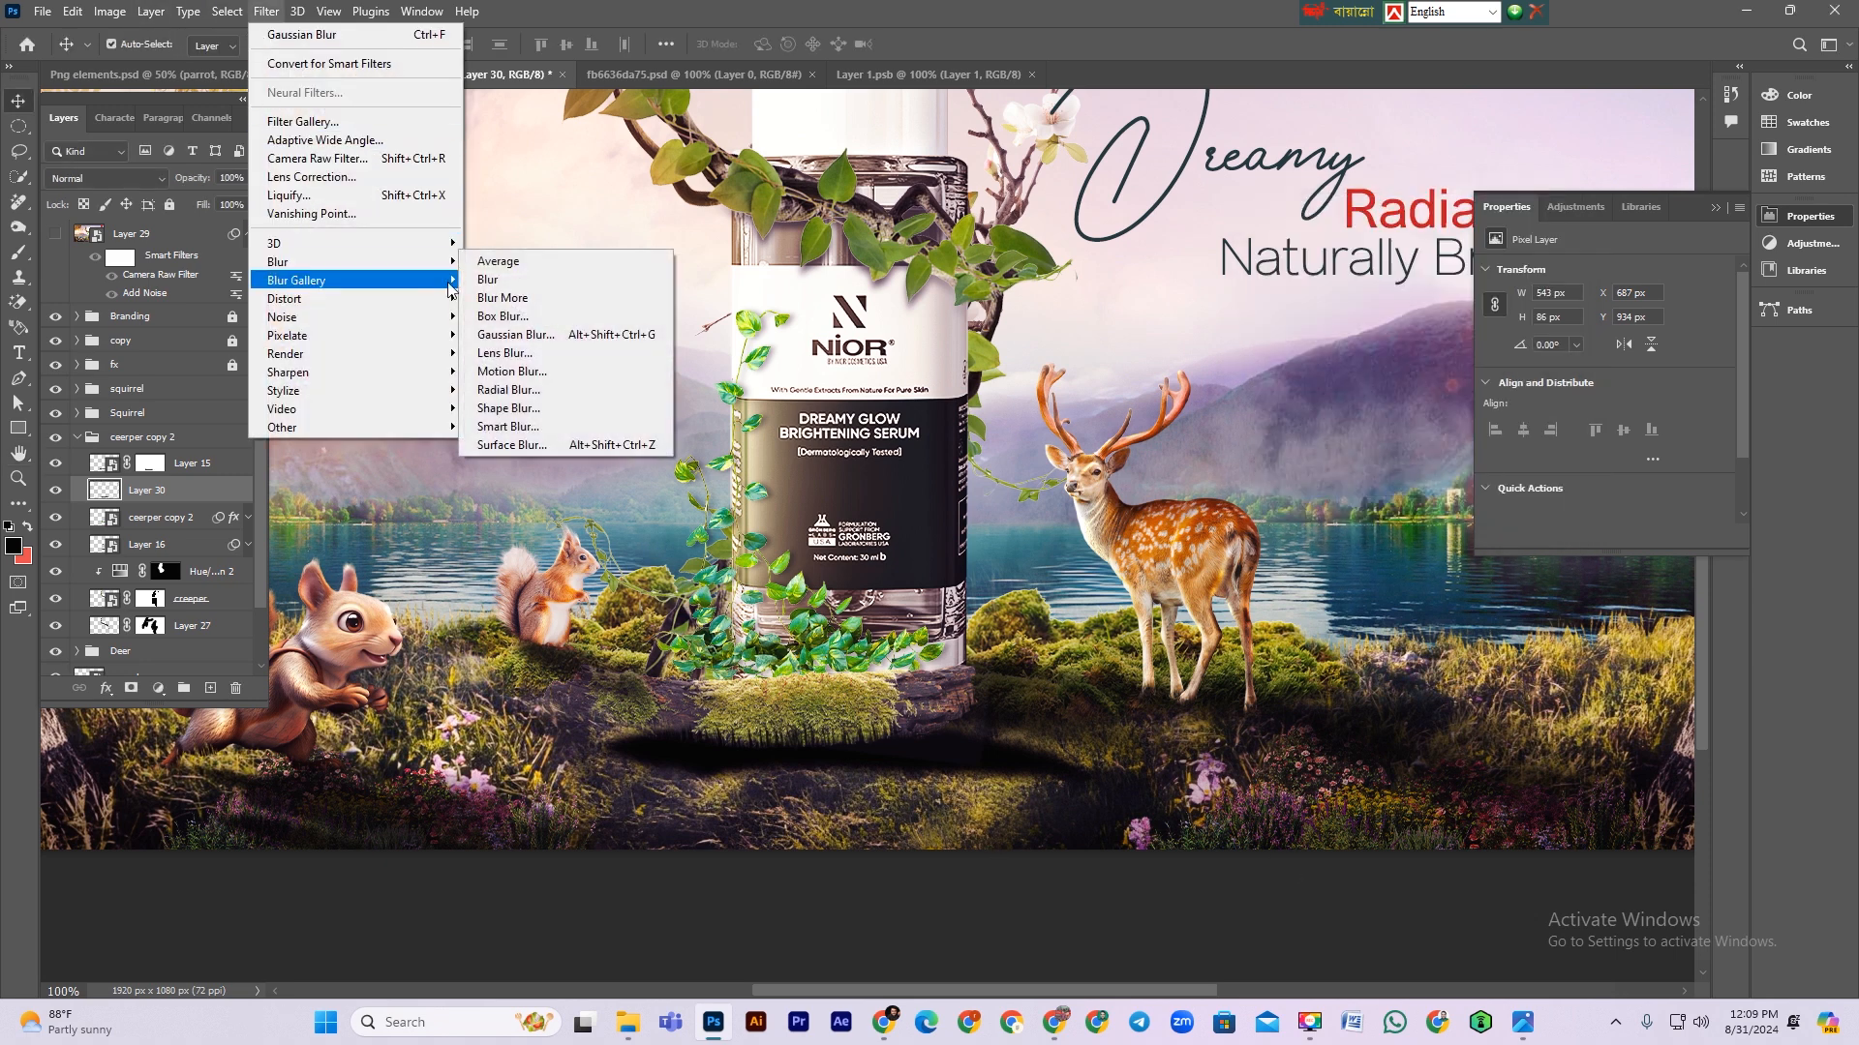
click(510, 373)
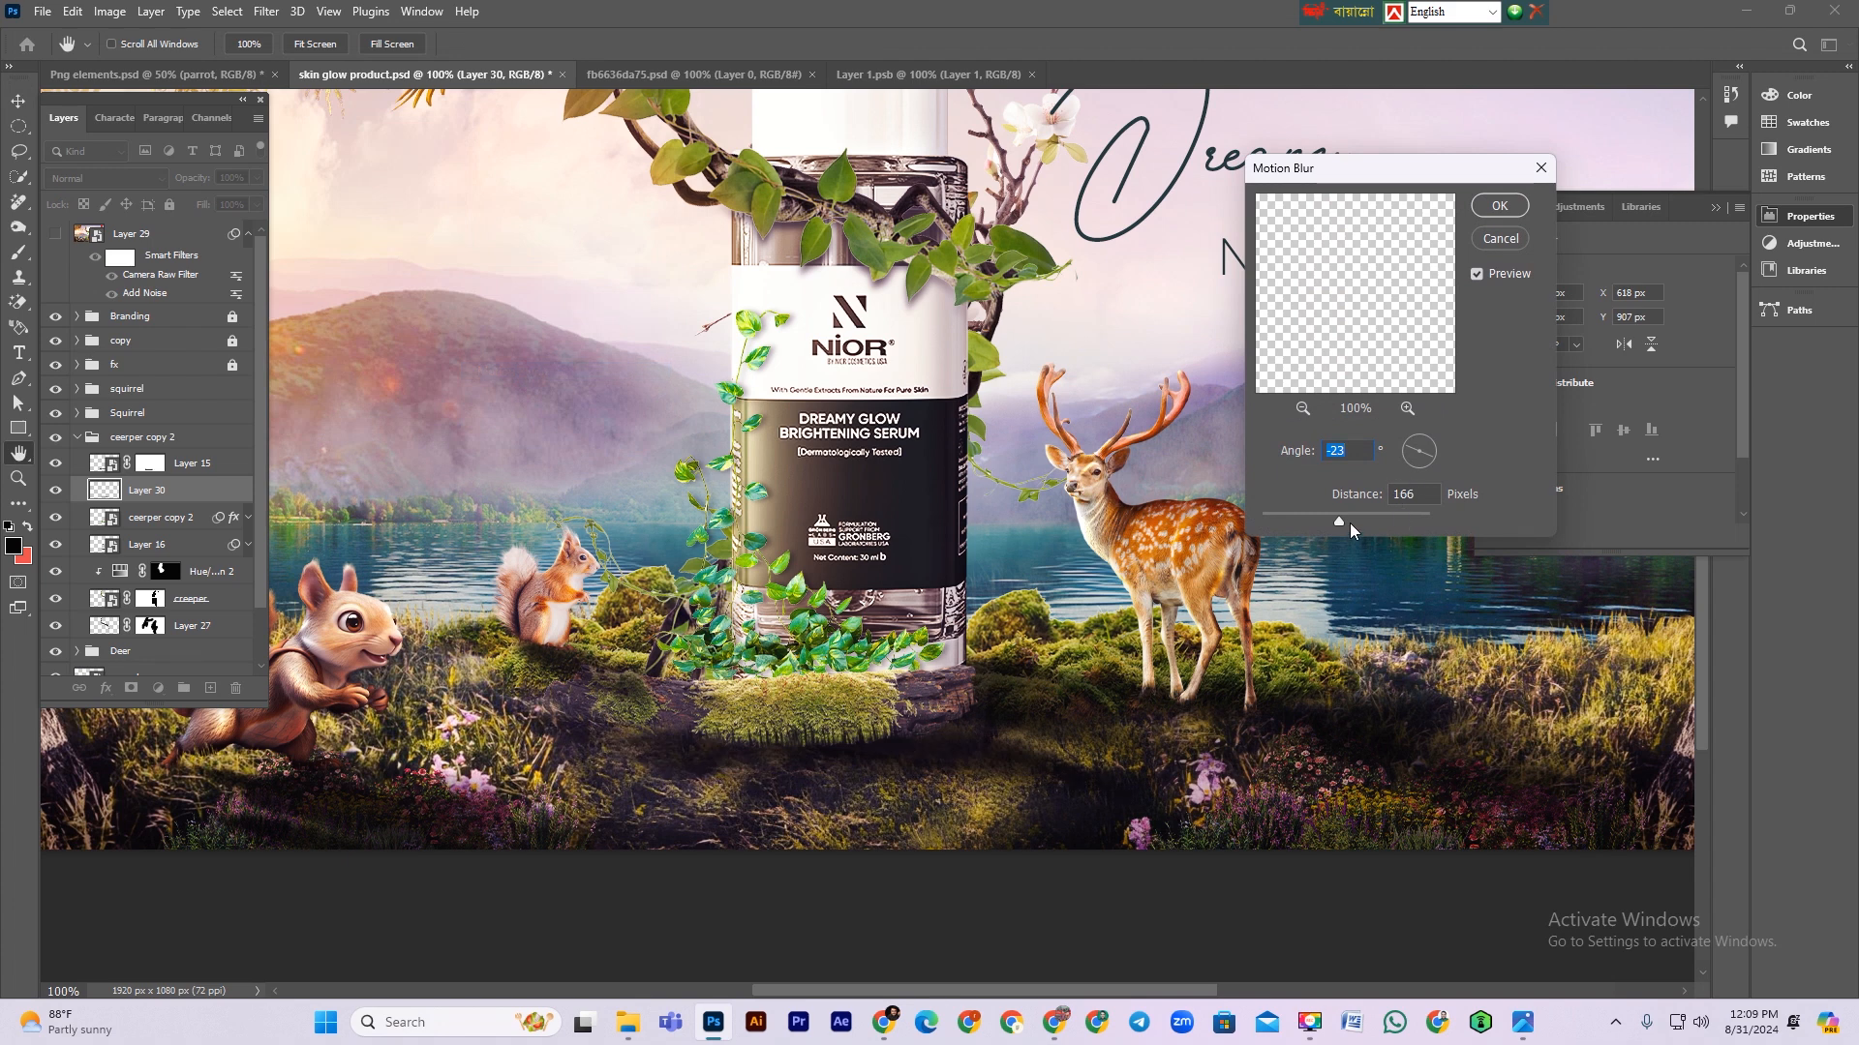
drag(1351, 521, 1327, 520)
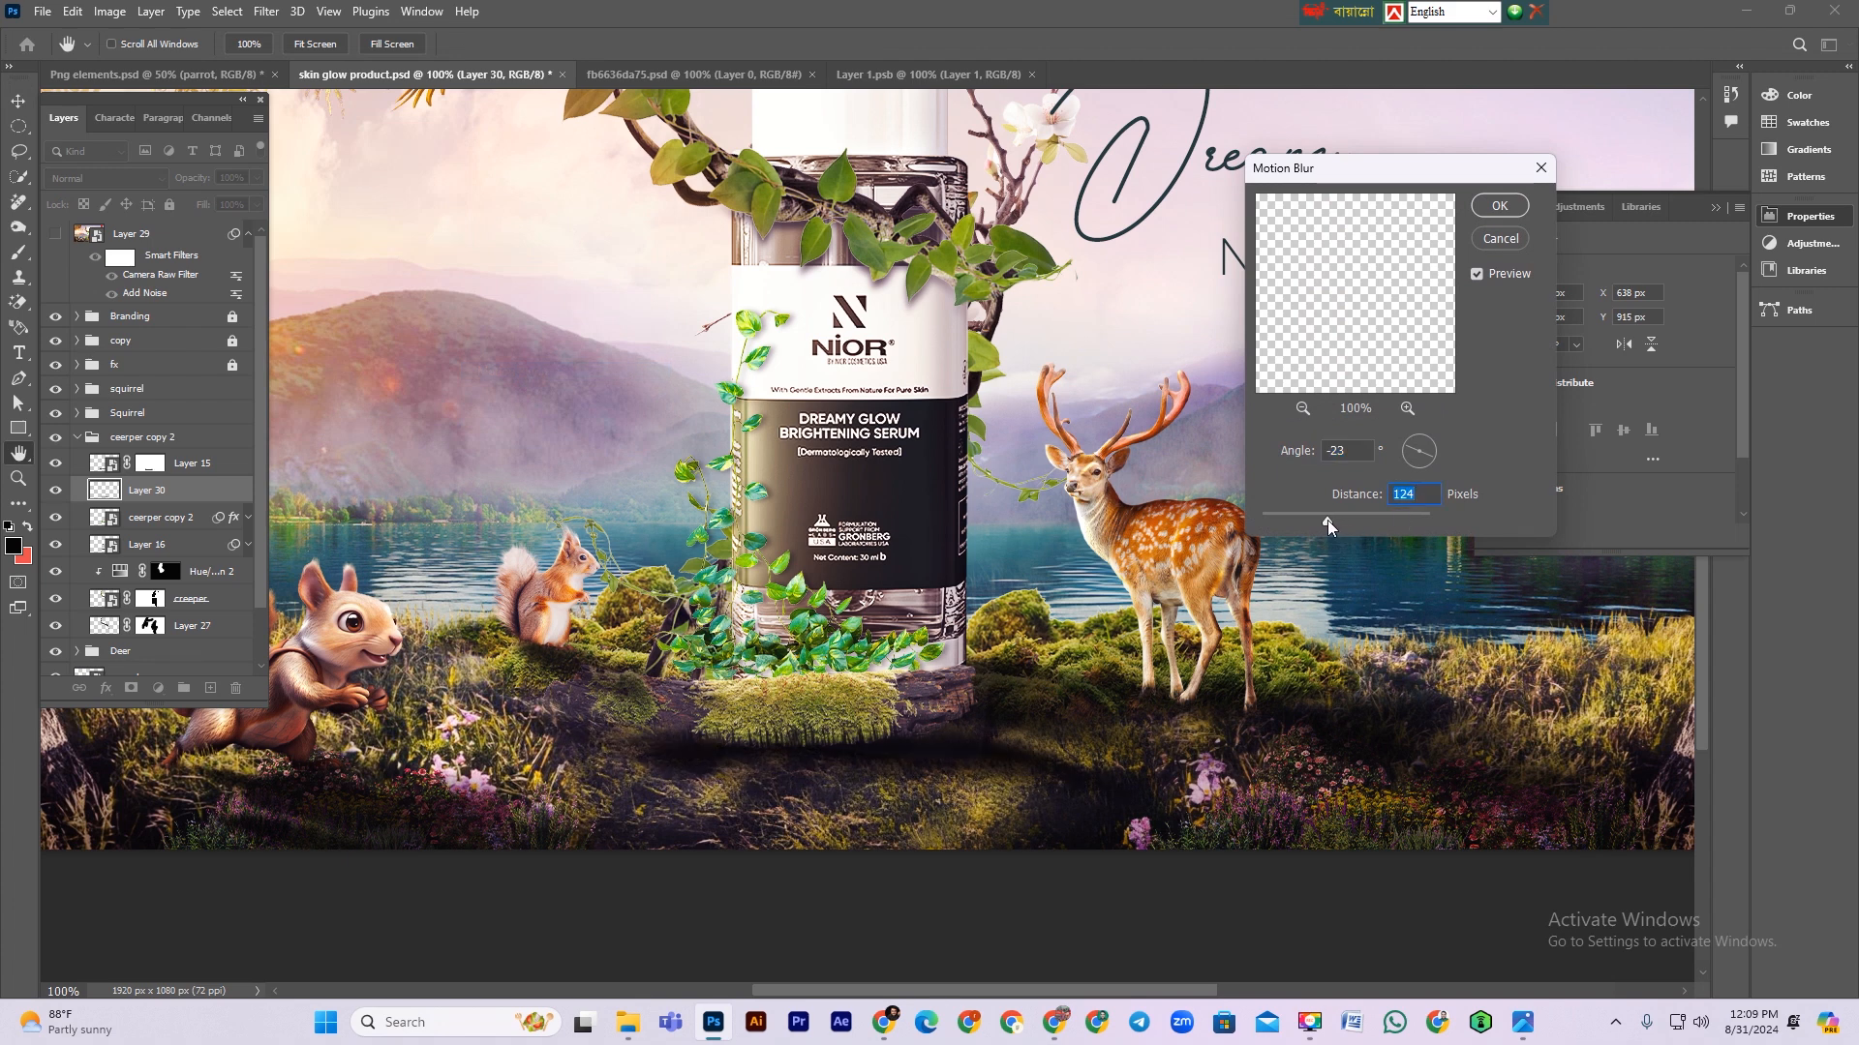
click(1510, 205)
Step: Set the shadow layer's blend mode to Multiply, lower its opacity to about 70% and move it above Layer 15
click(107, 178)
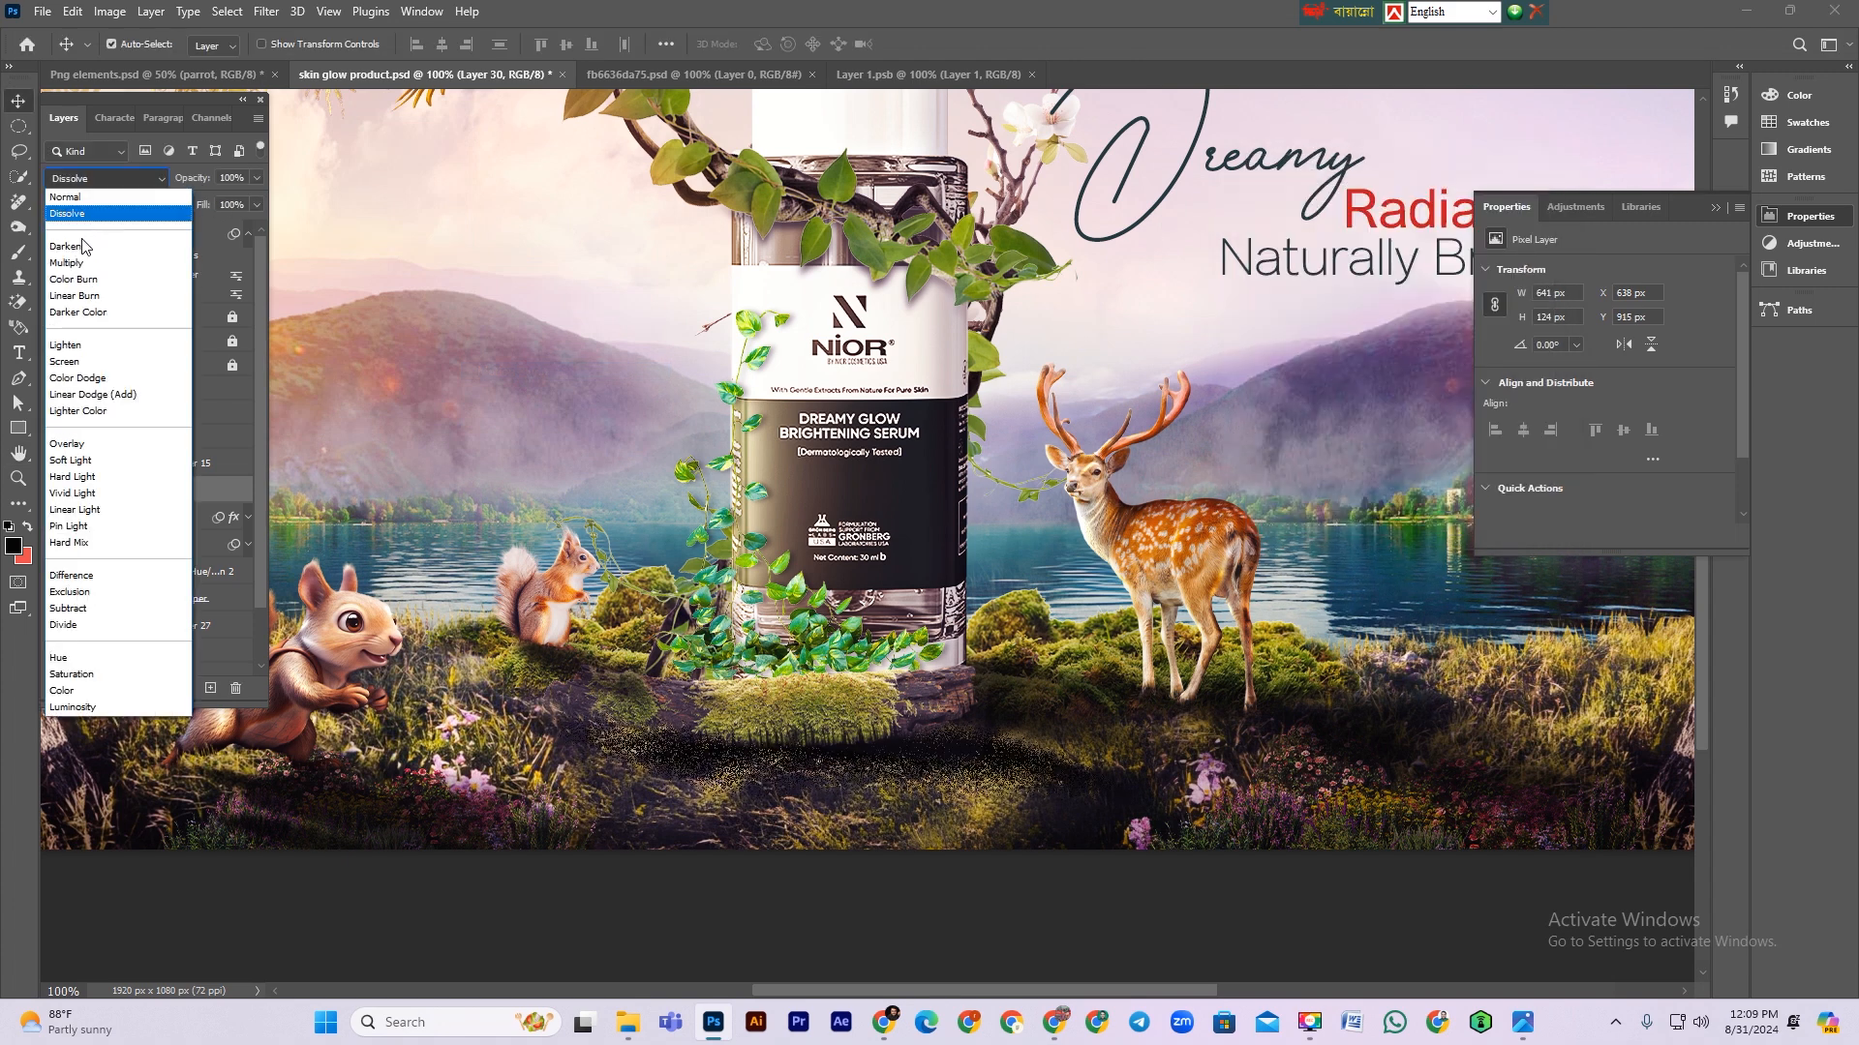
click(68, 263)
drag(200, 178, 164, 184)
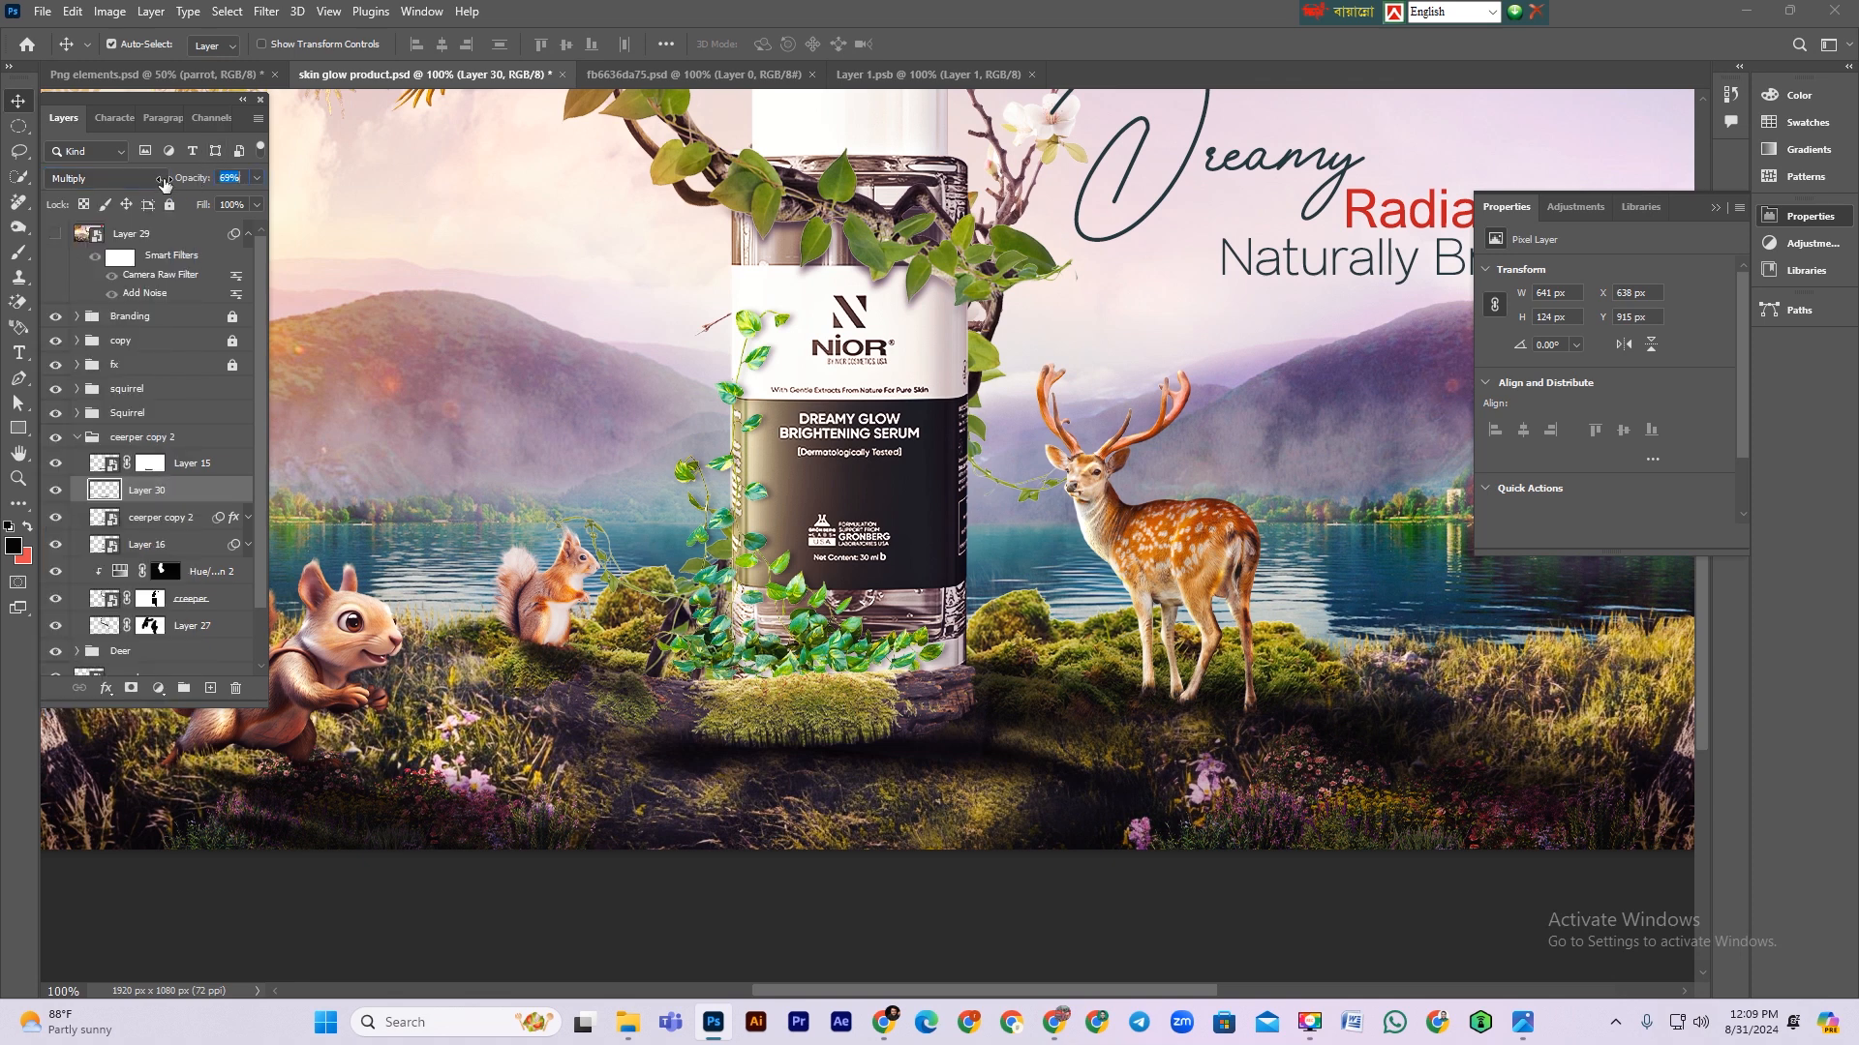
drag(158, 495, 161, 462)
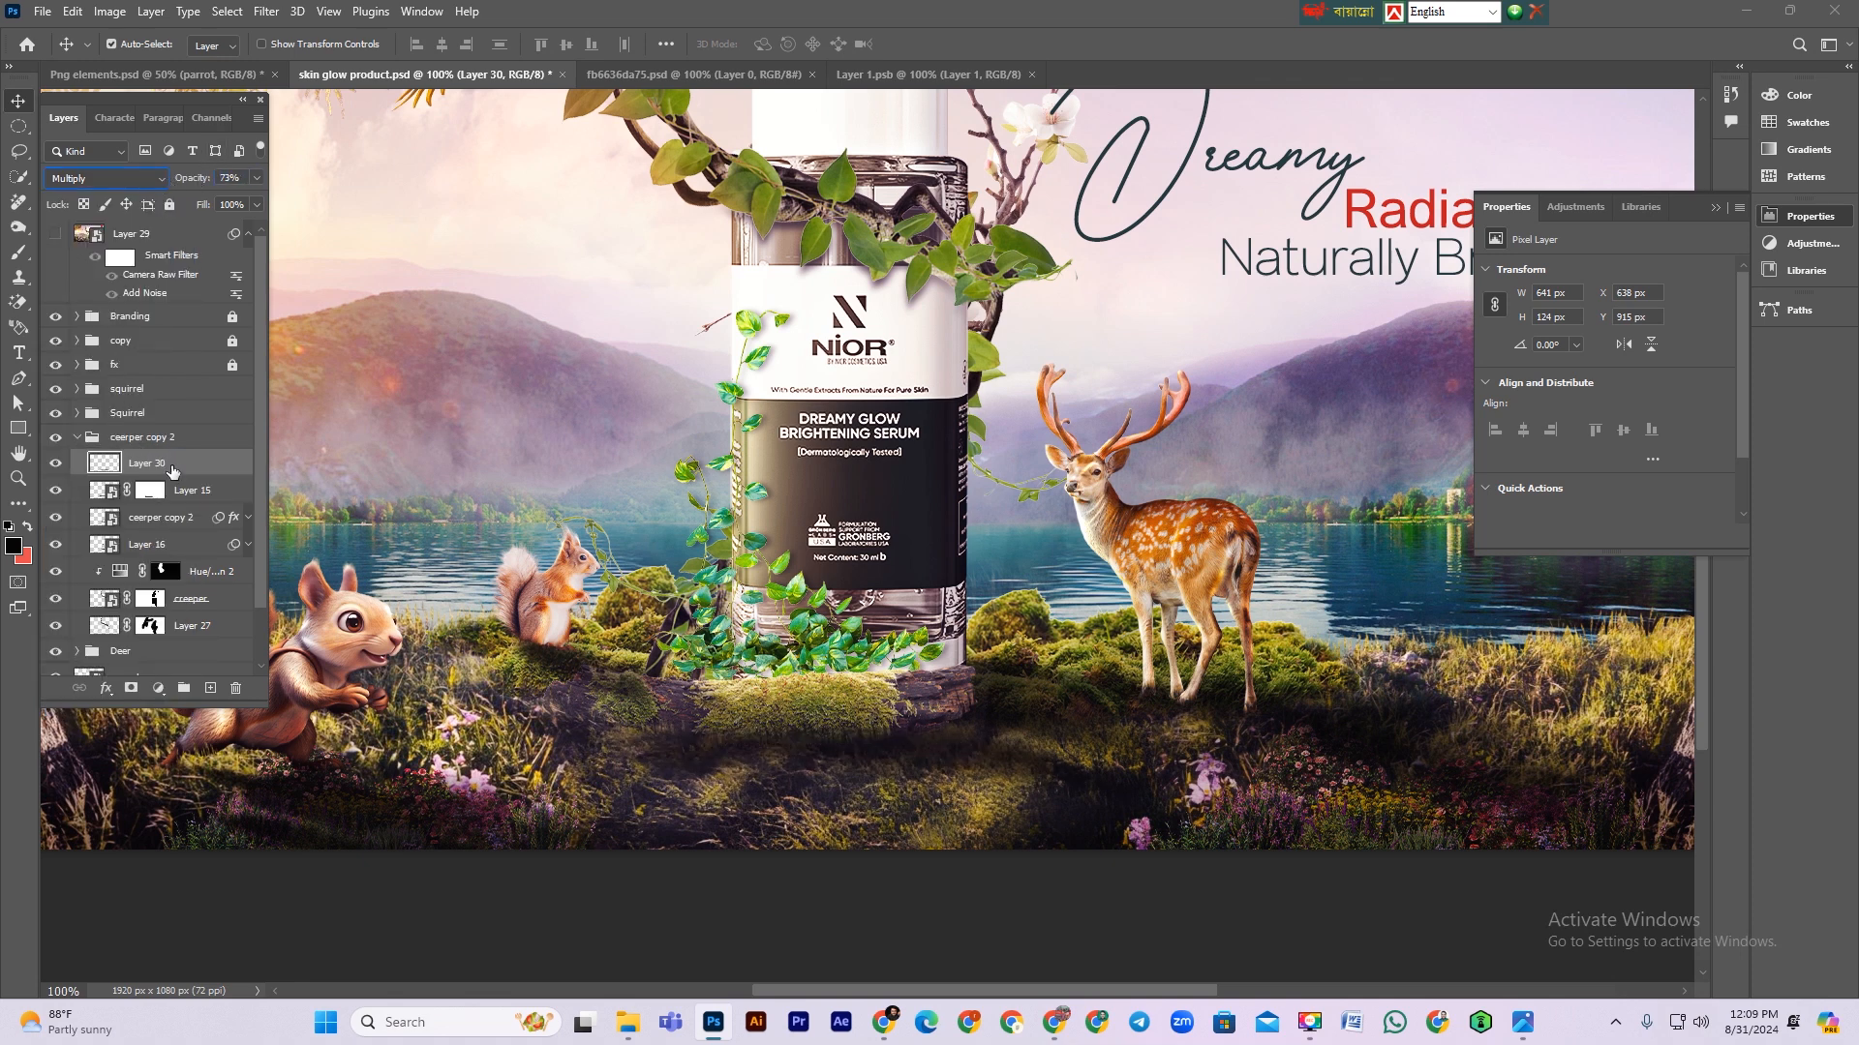
Step: Reduce the shadow layer's opacity to 68% and nudge the shadow slightly downward
key(ctrl)
key(ctrl+minus)
key(ctrl+minus)
key(ctrl+minus)
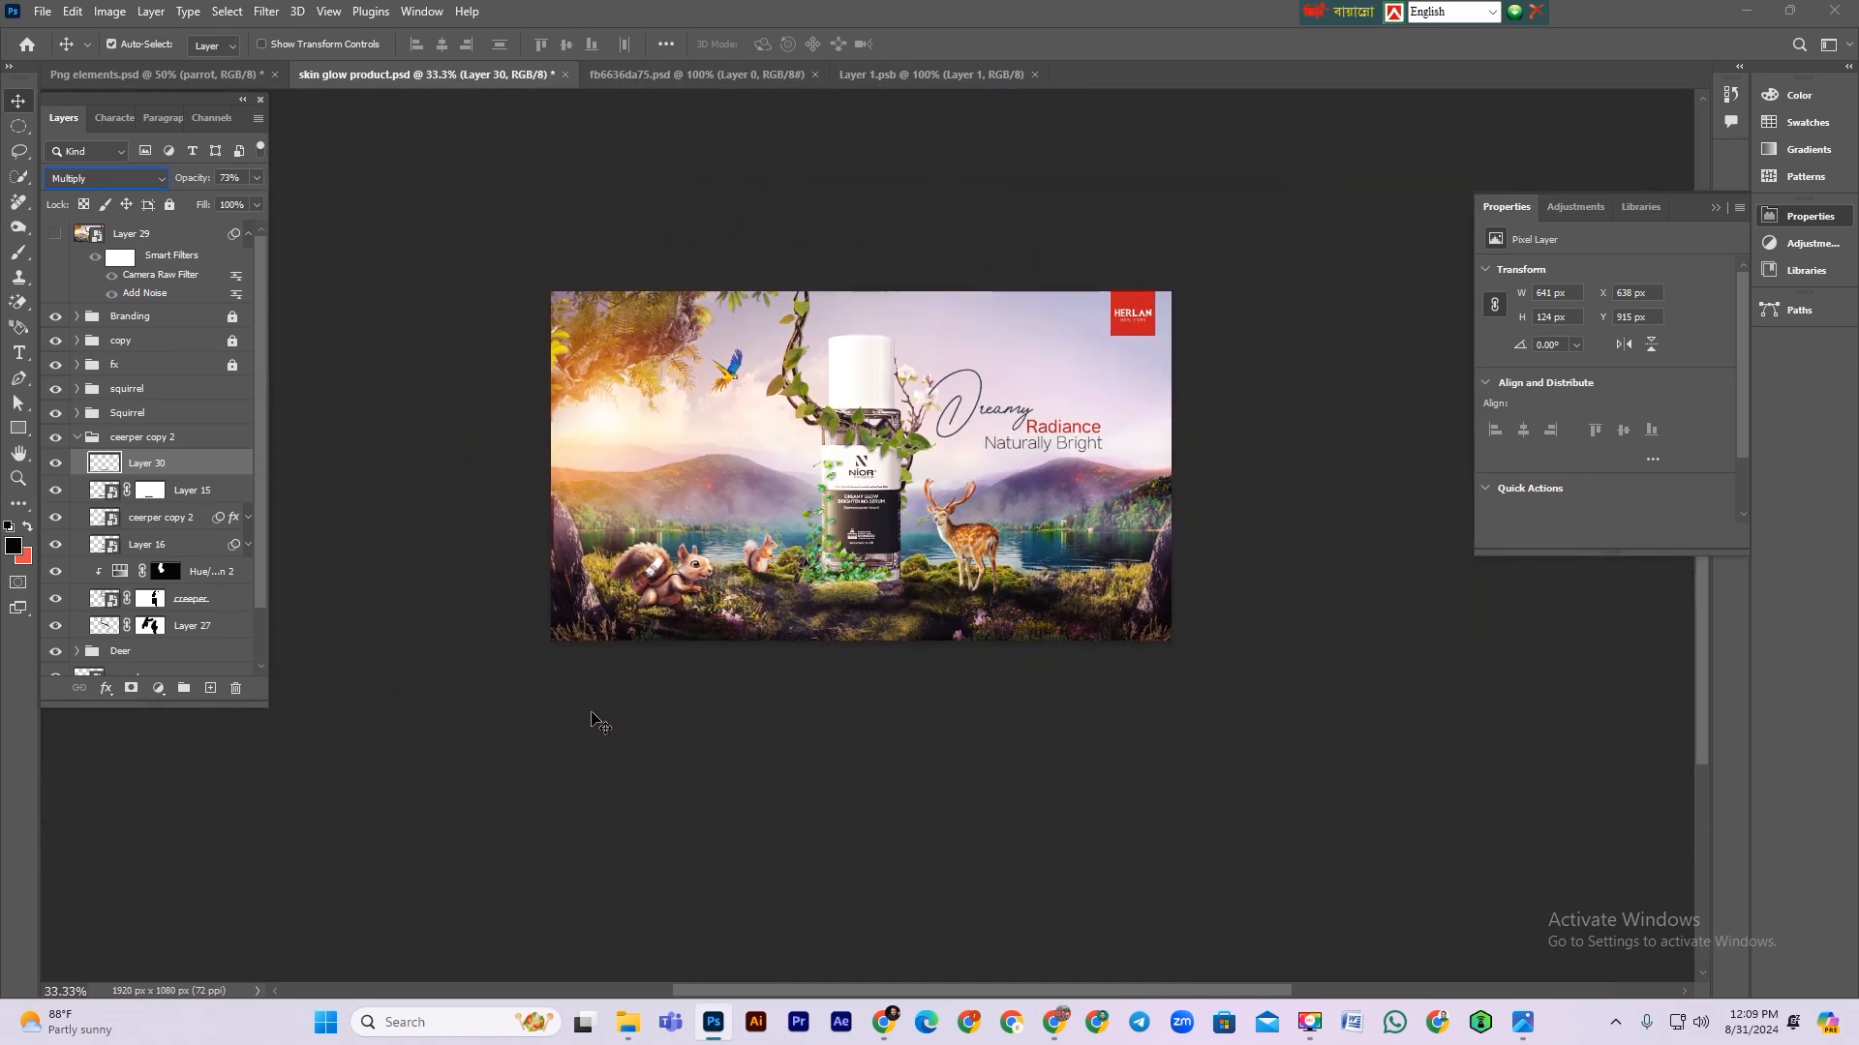
drag(768, 523, 823, 603)
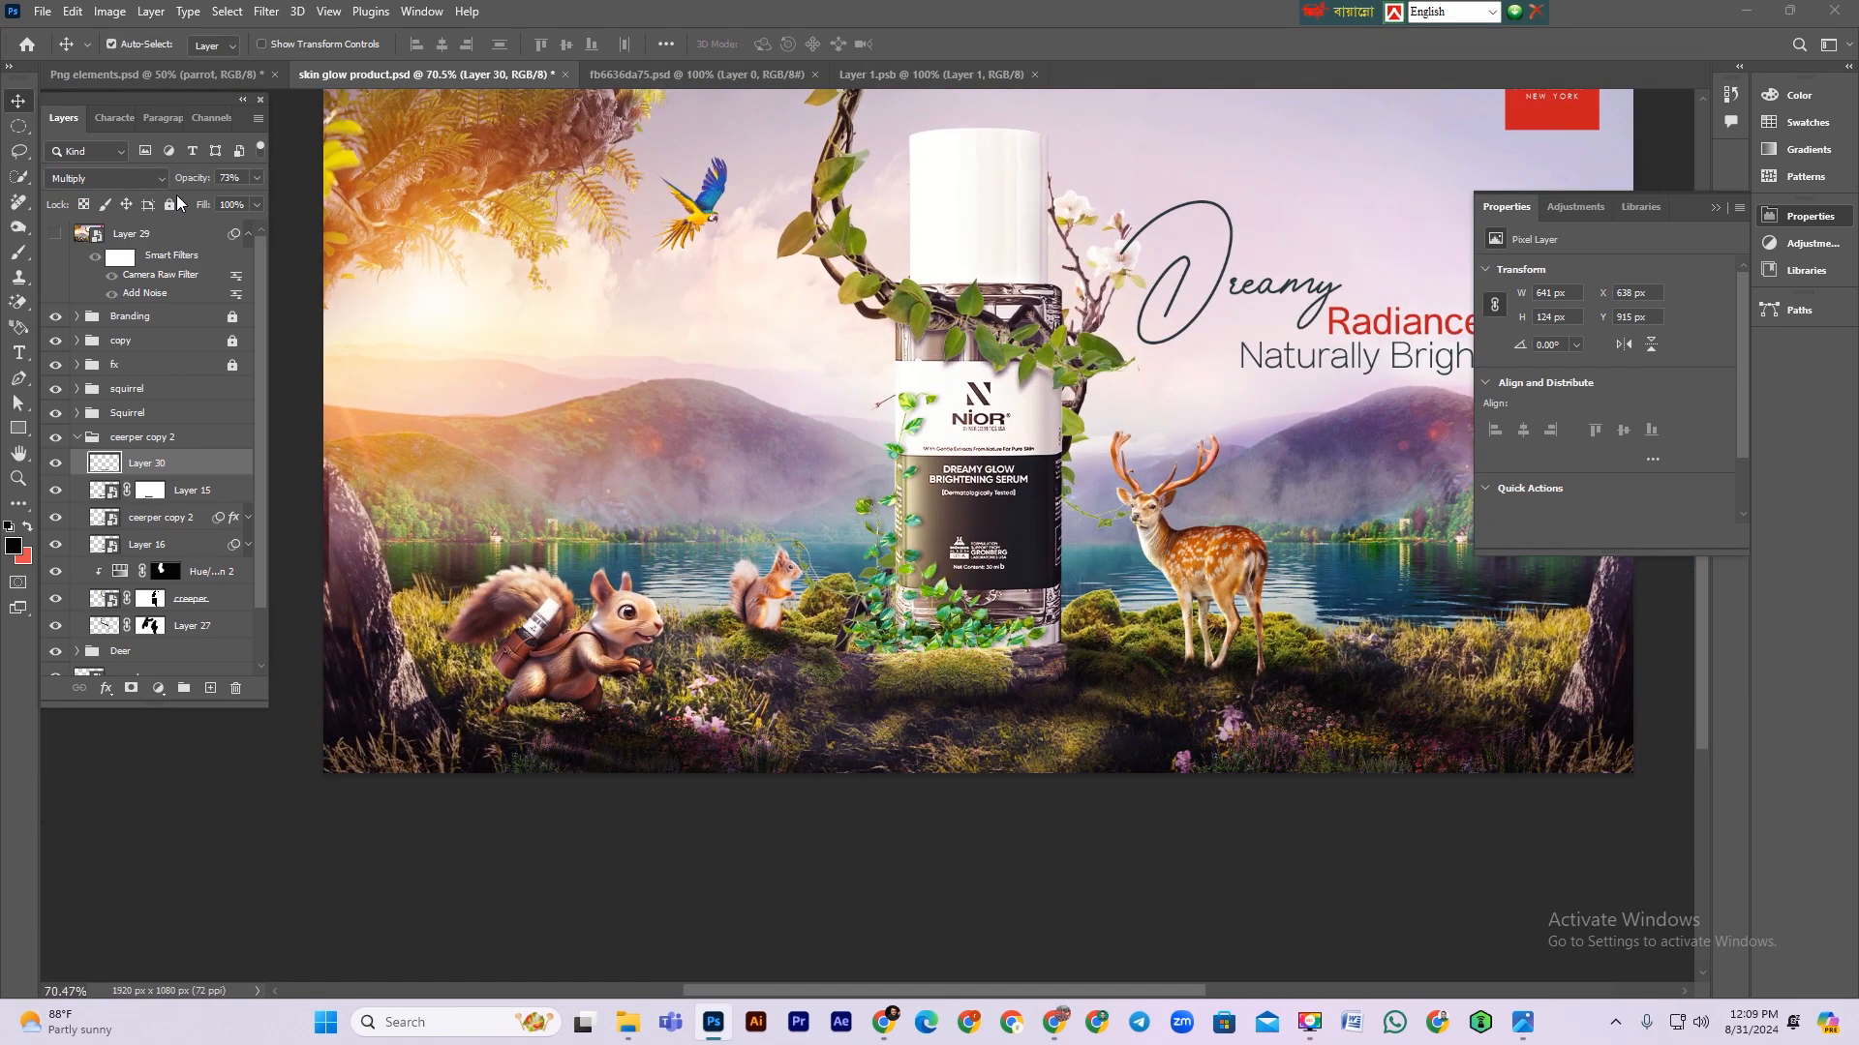
drag(194, 182, 190, 184)
key(shift+Down)
key(shift+Down)
key(shift+Down)
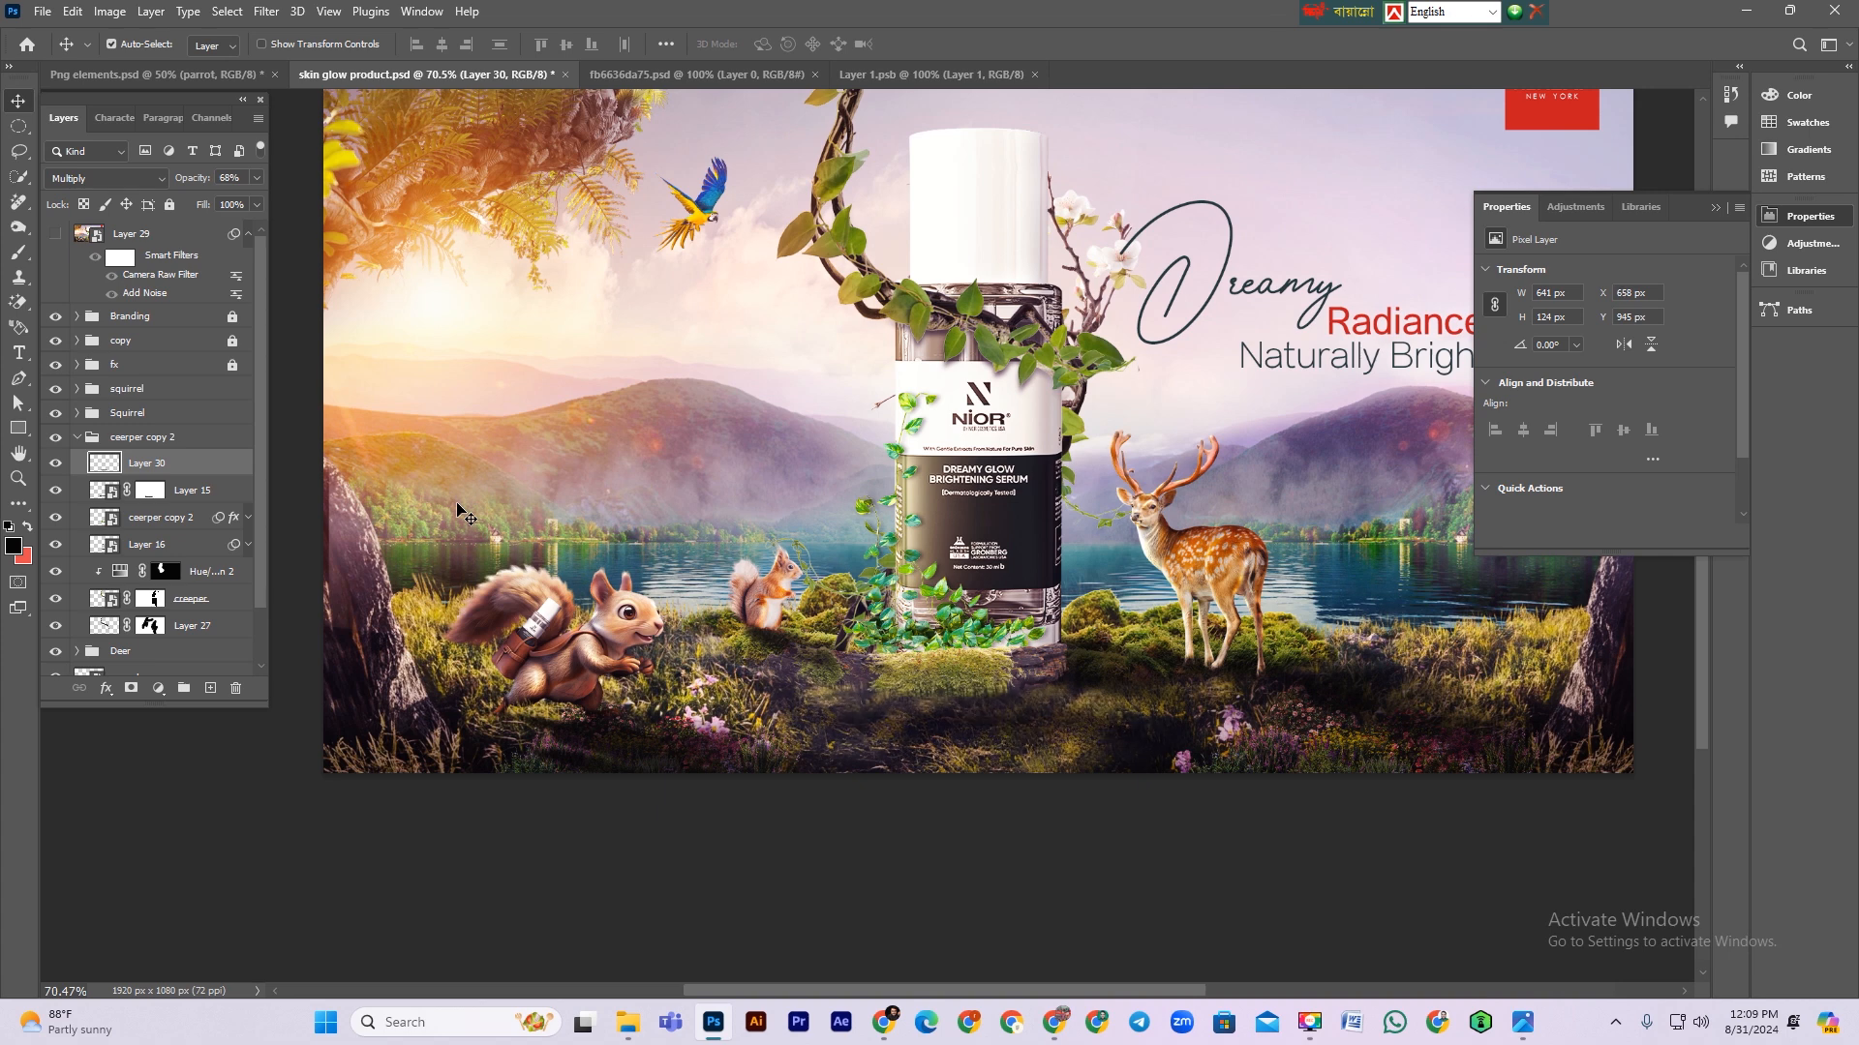
key(shift+Up)
key(ctrl+minus)
key(ctrl+minus)
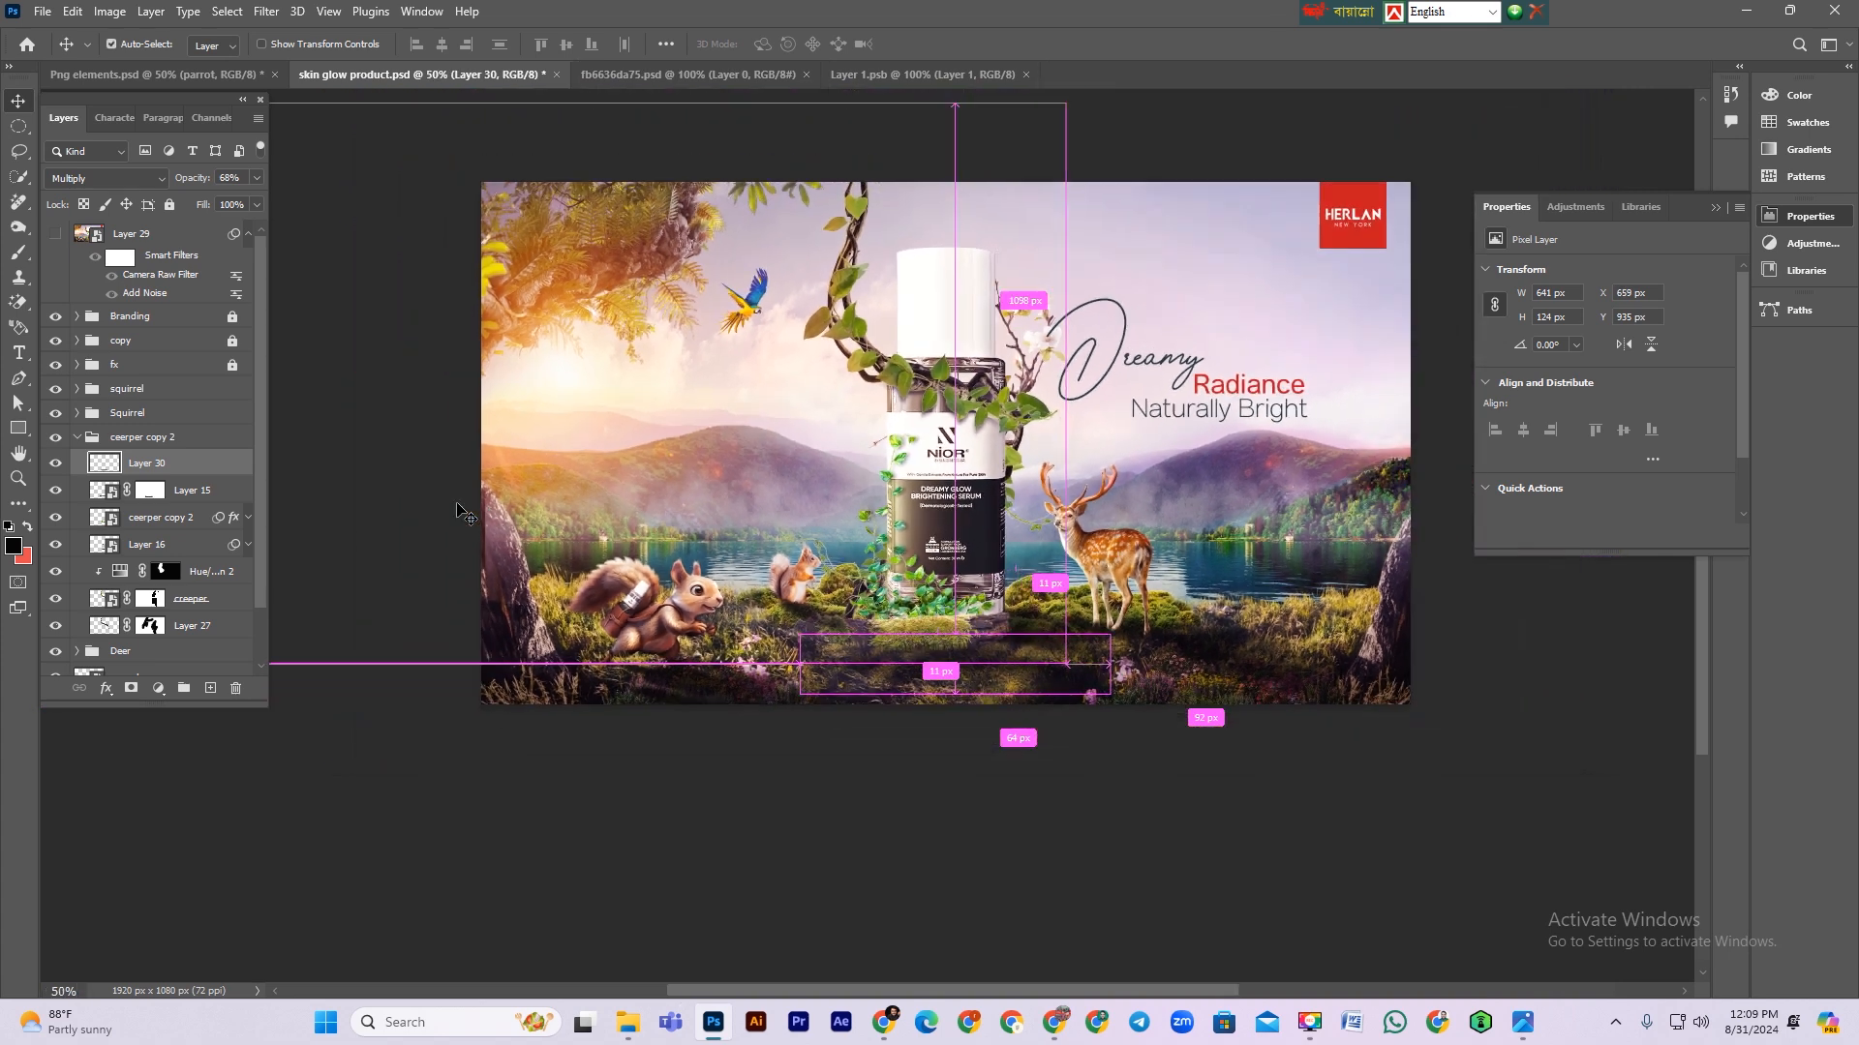
Step: Toggle the shadow layer's visibility to compare, then set its opacity to 37%
click(57, 464)
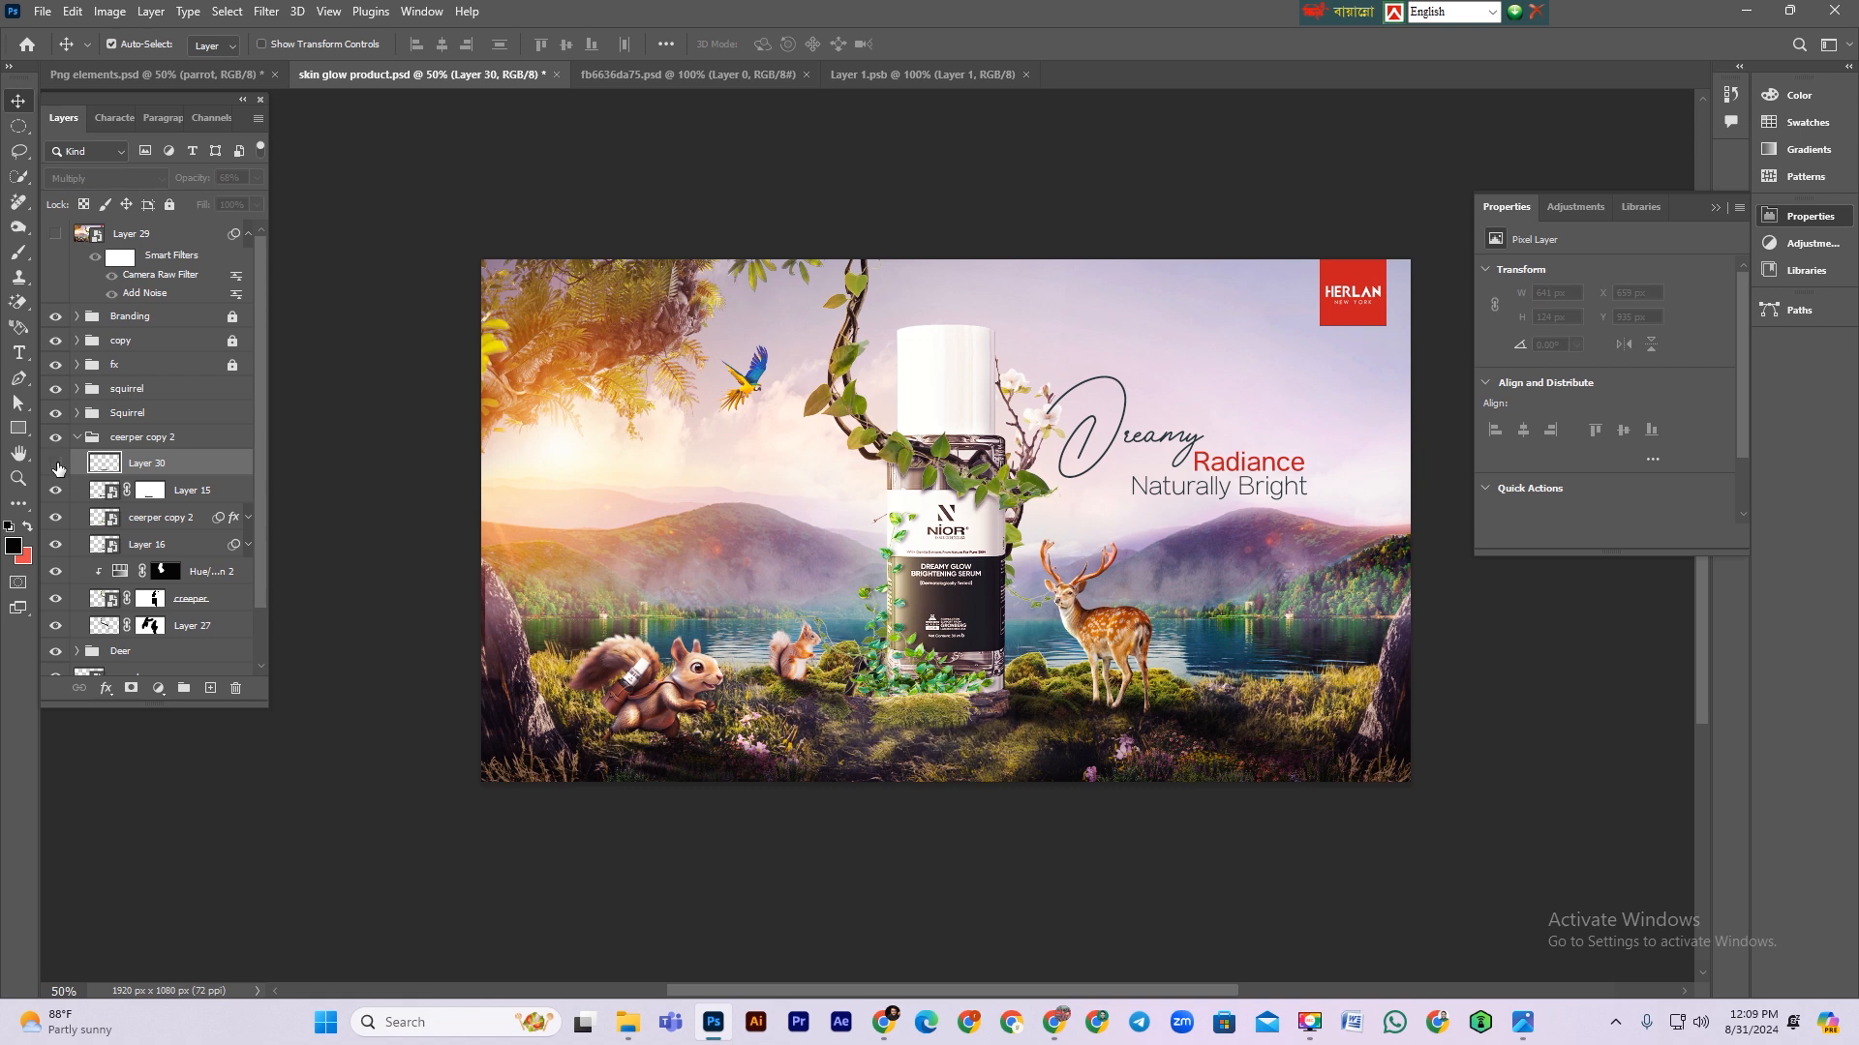
click(56, 464)
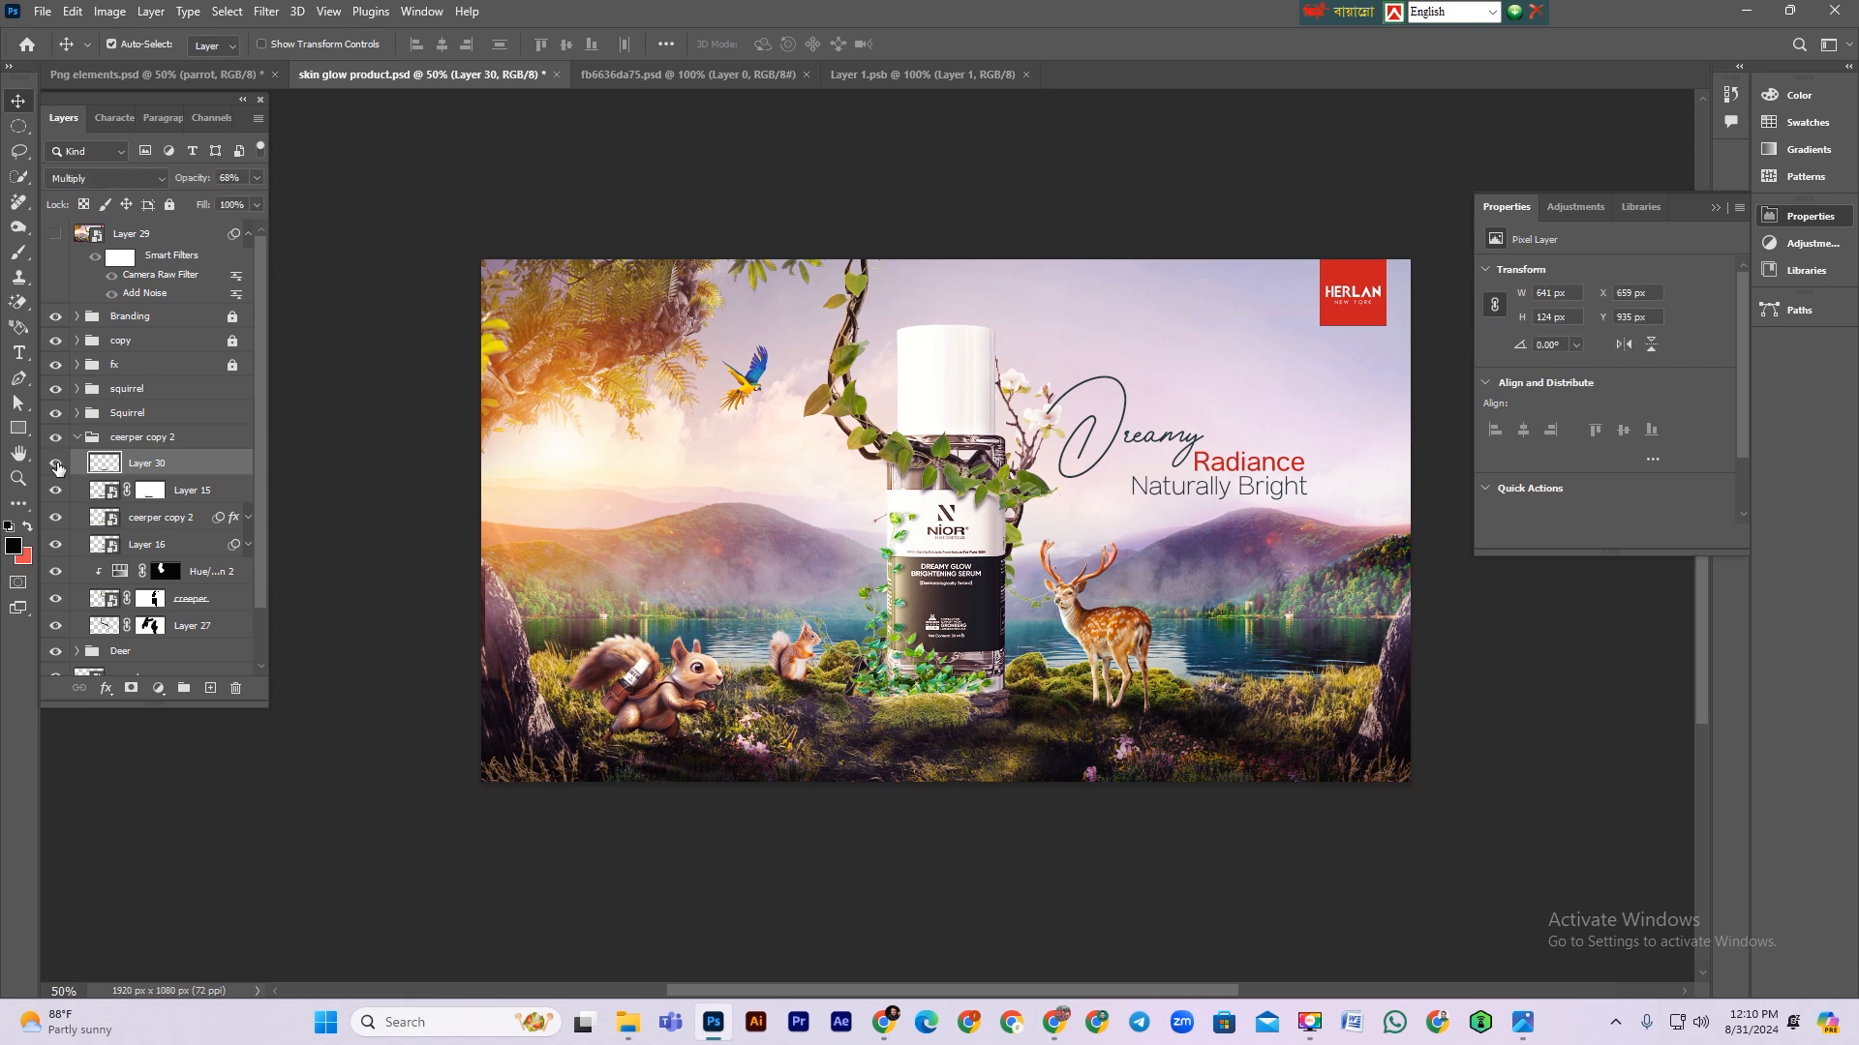
click(56, 464)
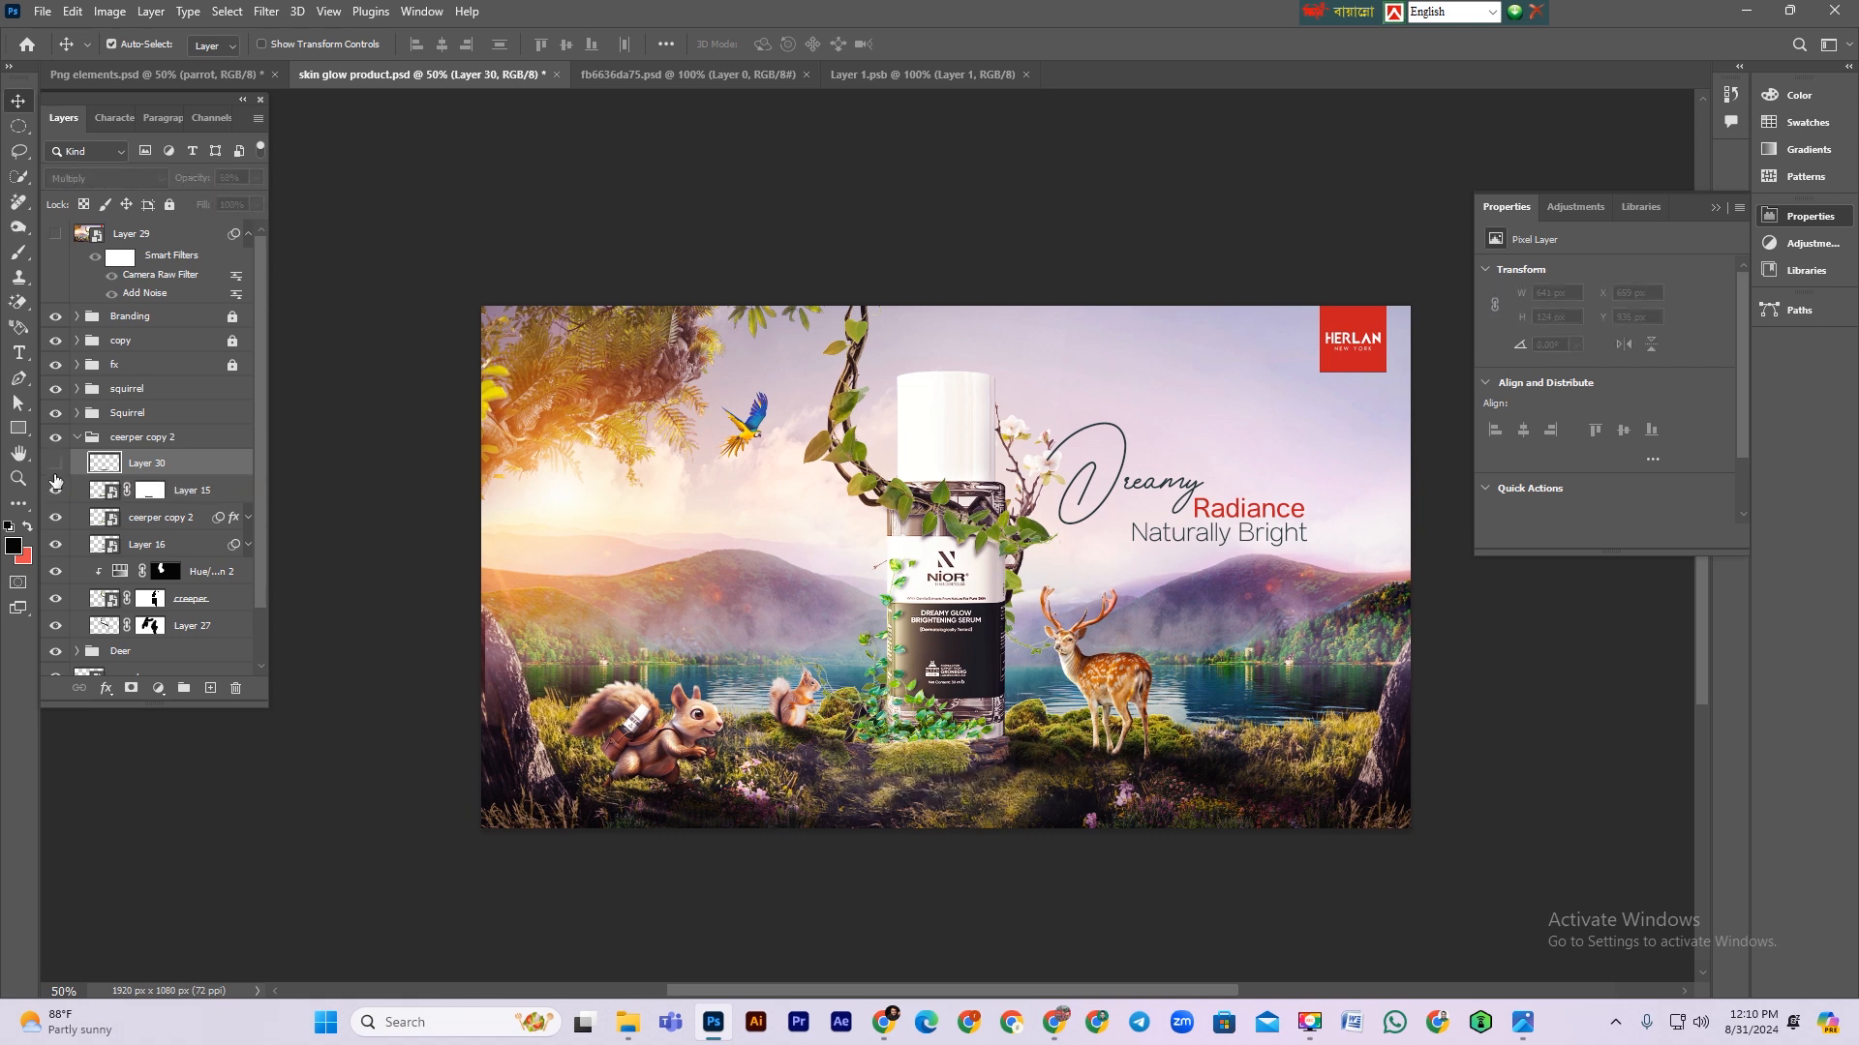
click(56, 472)
drag(193, 181, 167, 178)
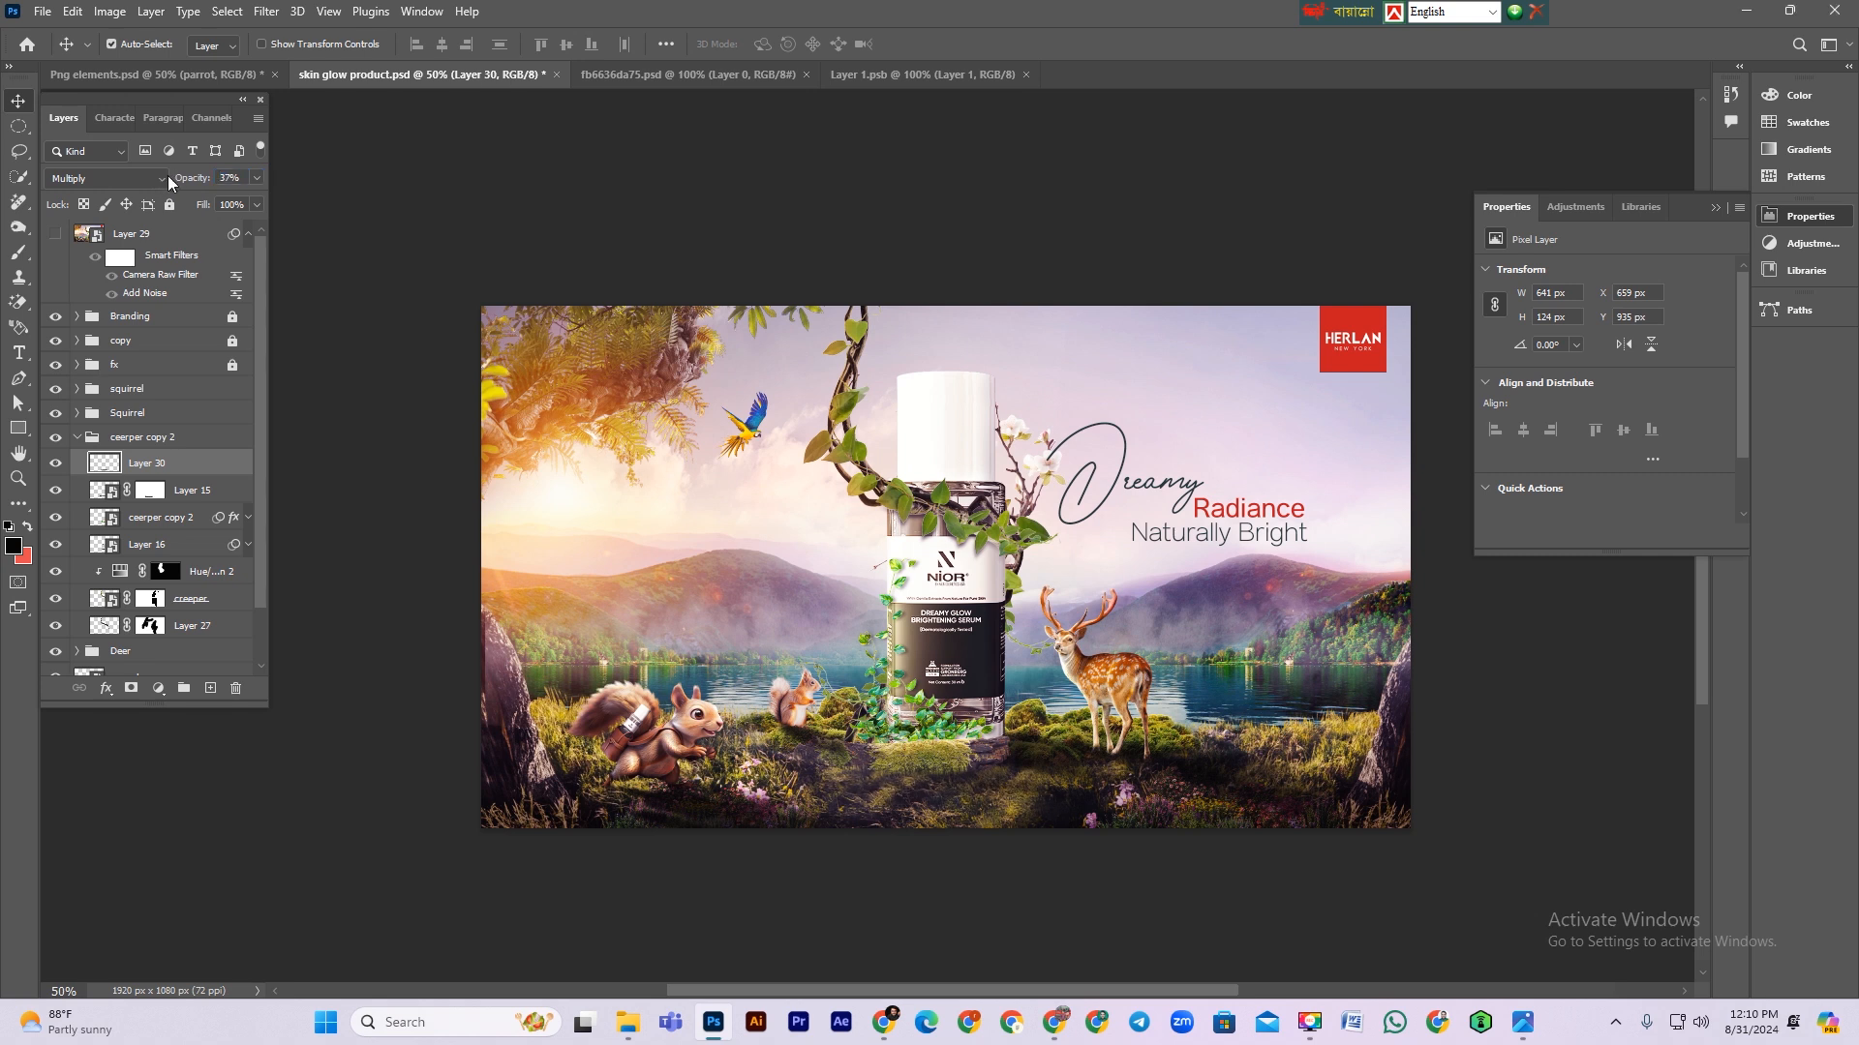
scroll(758, 607, up, 1)
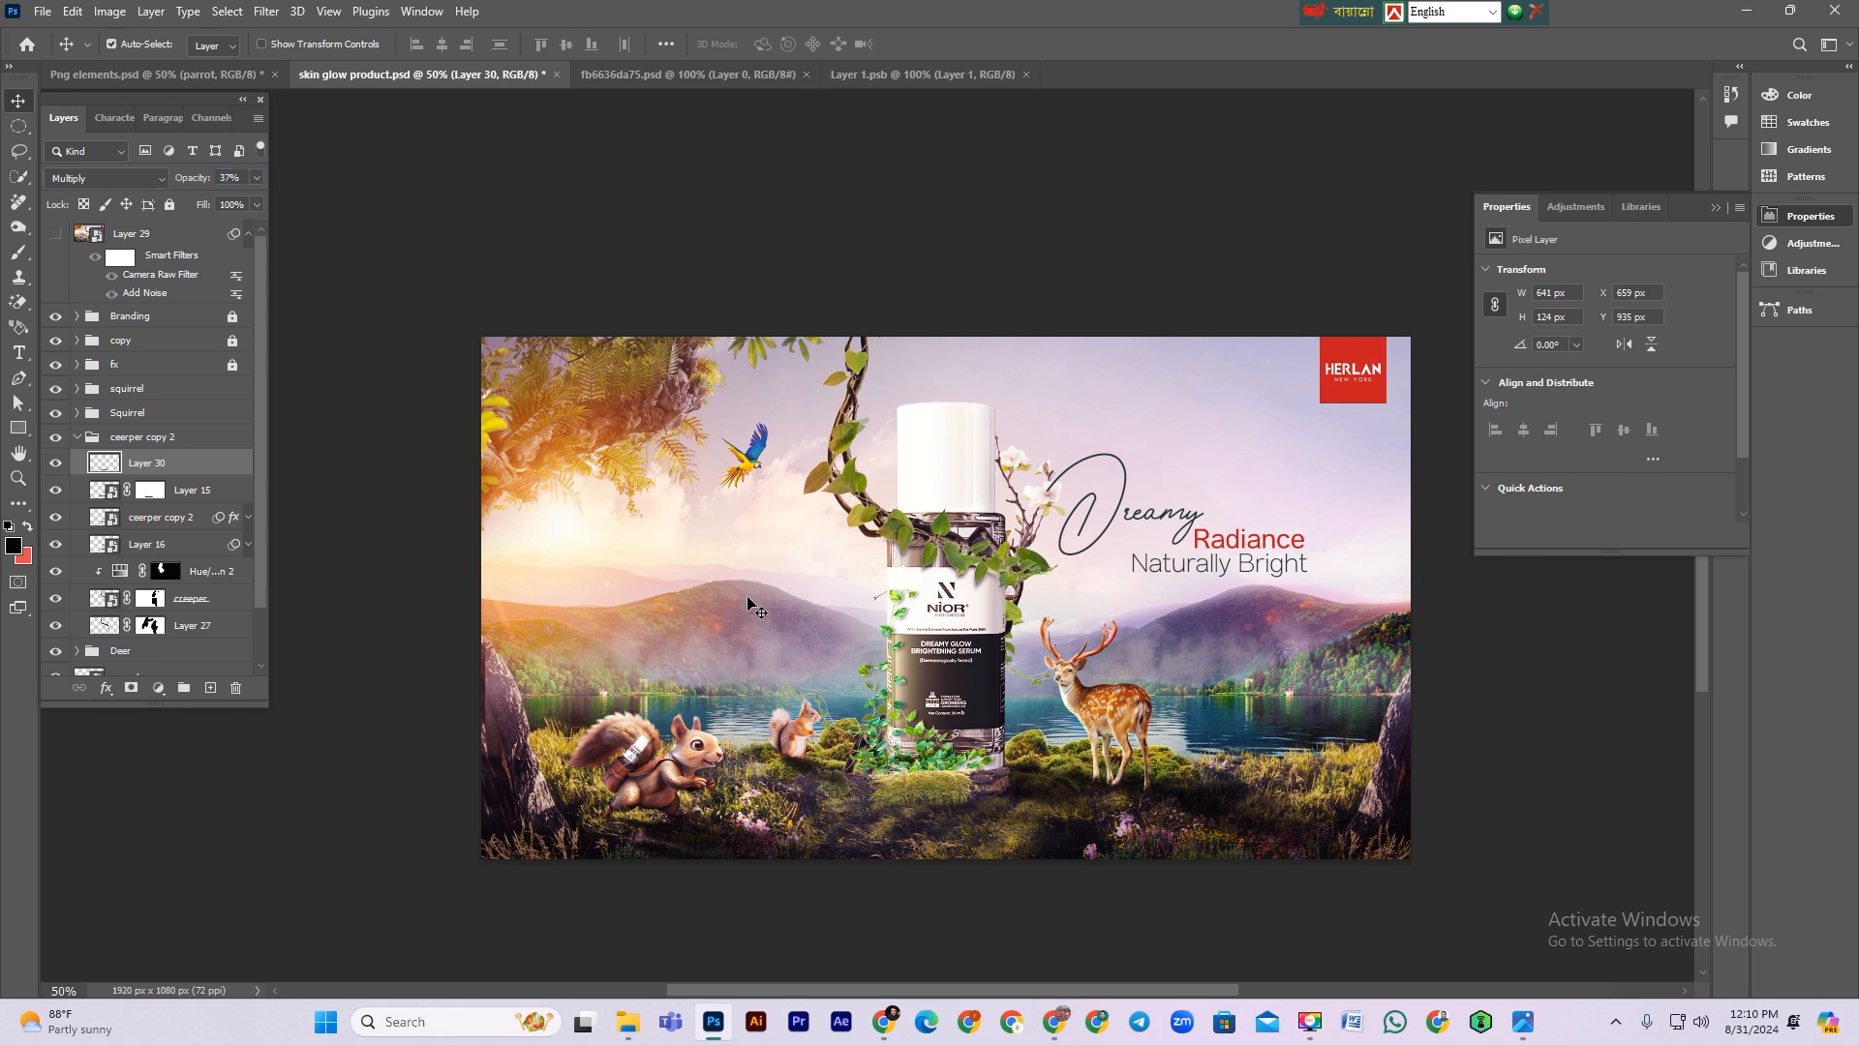
Step: Collapse the layer group containing the shadow and save the document
click(81, 442)
click(332, 466)
key(ctrl+s)
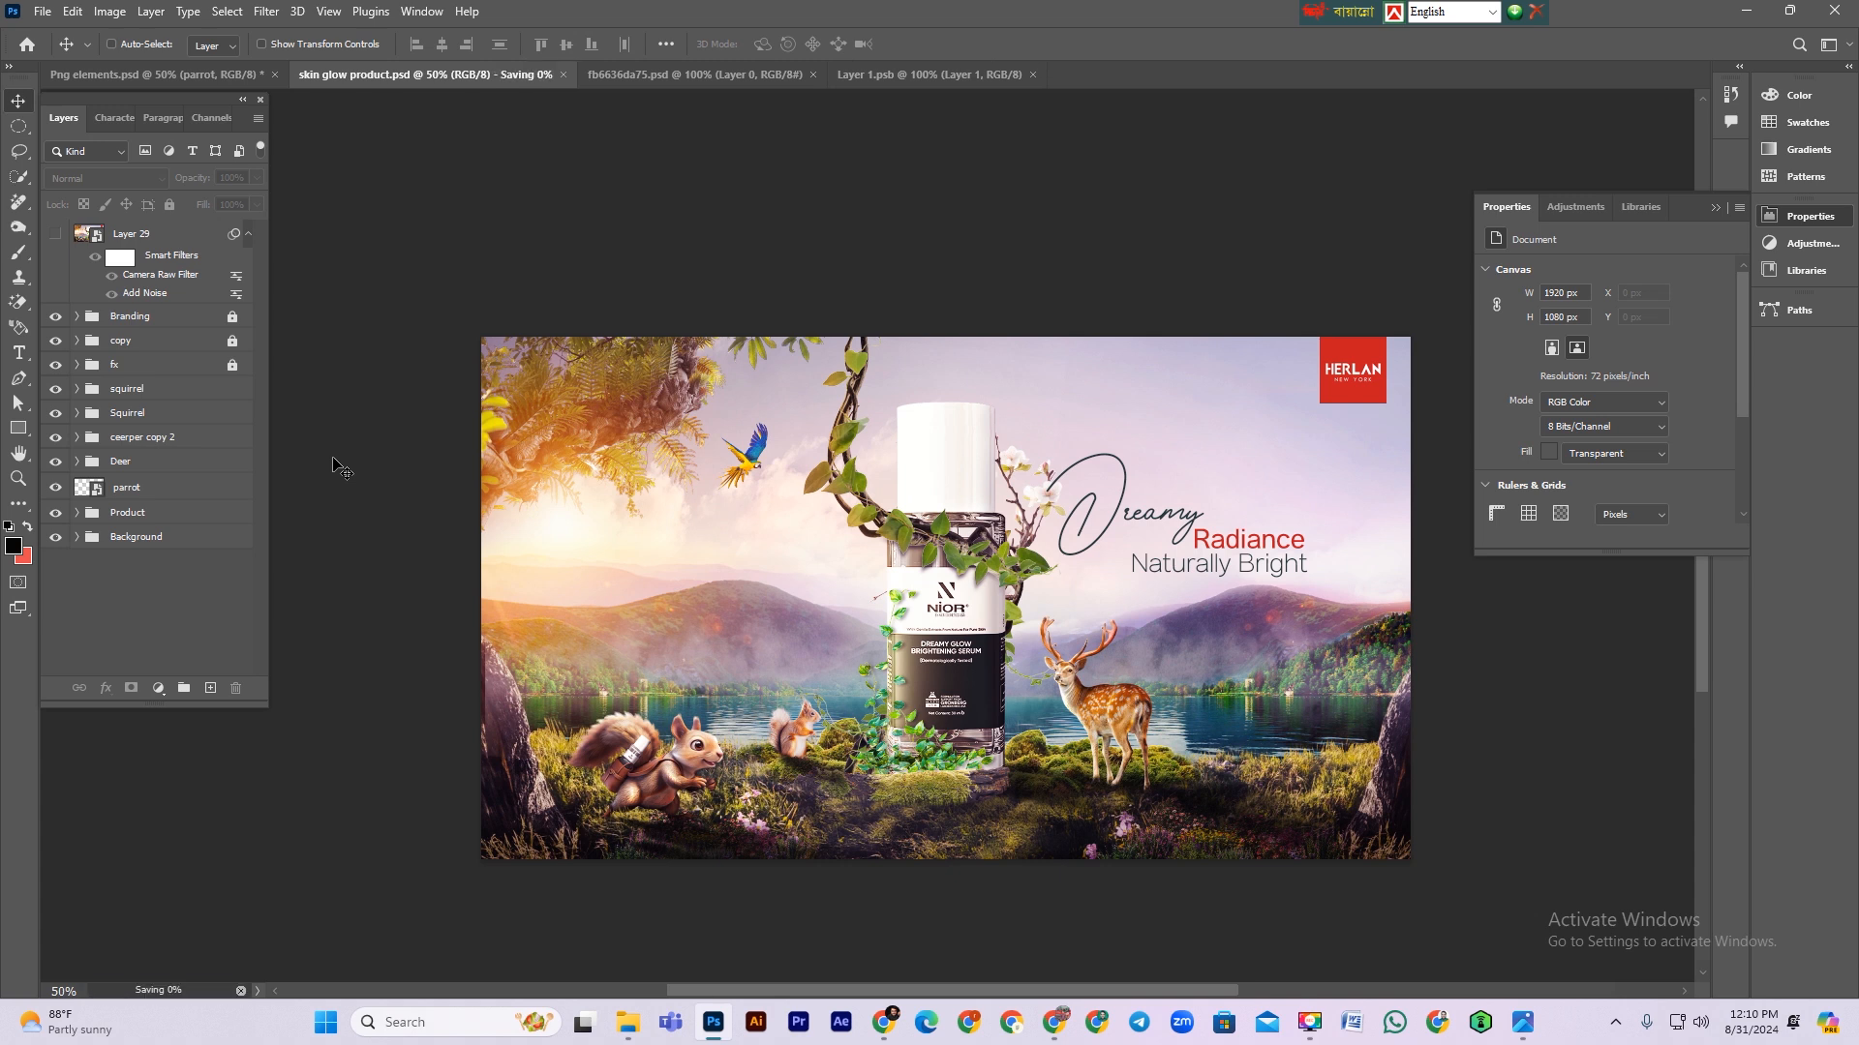
Step: Stamp all visible layers into a new layer, convert it to a smart object, and copy Layer 29's smart filters onto it
key(ctrl+shift+alt+e)
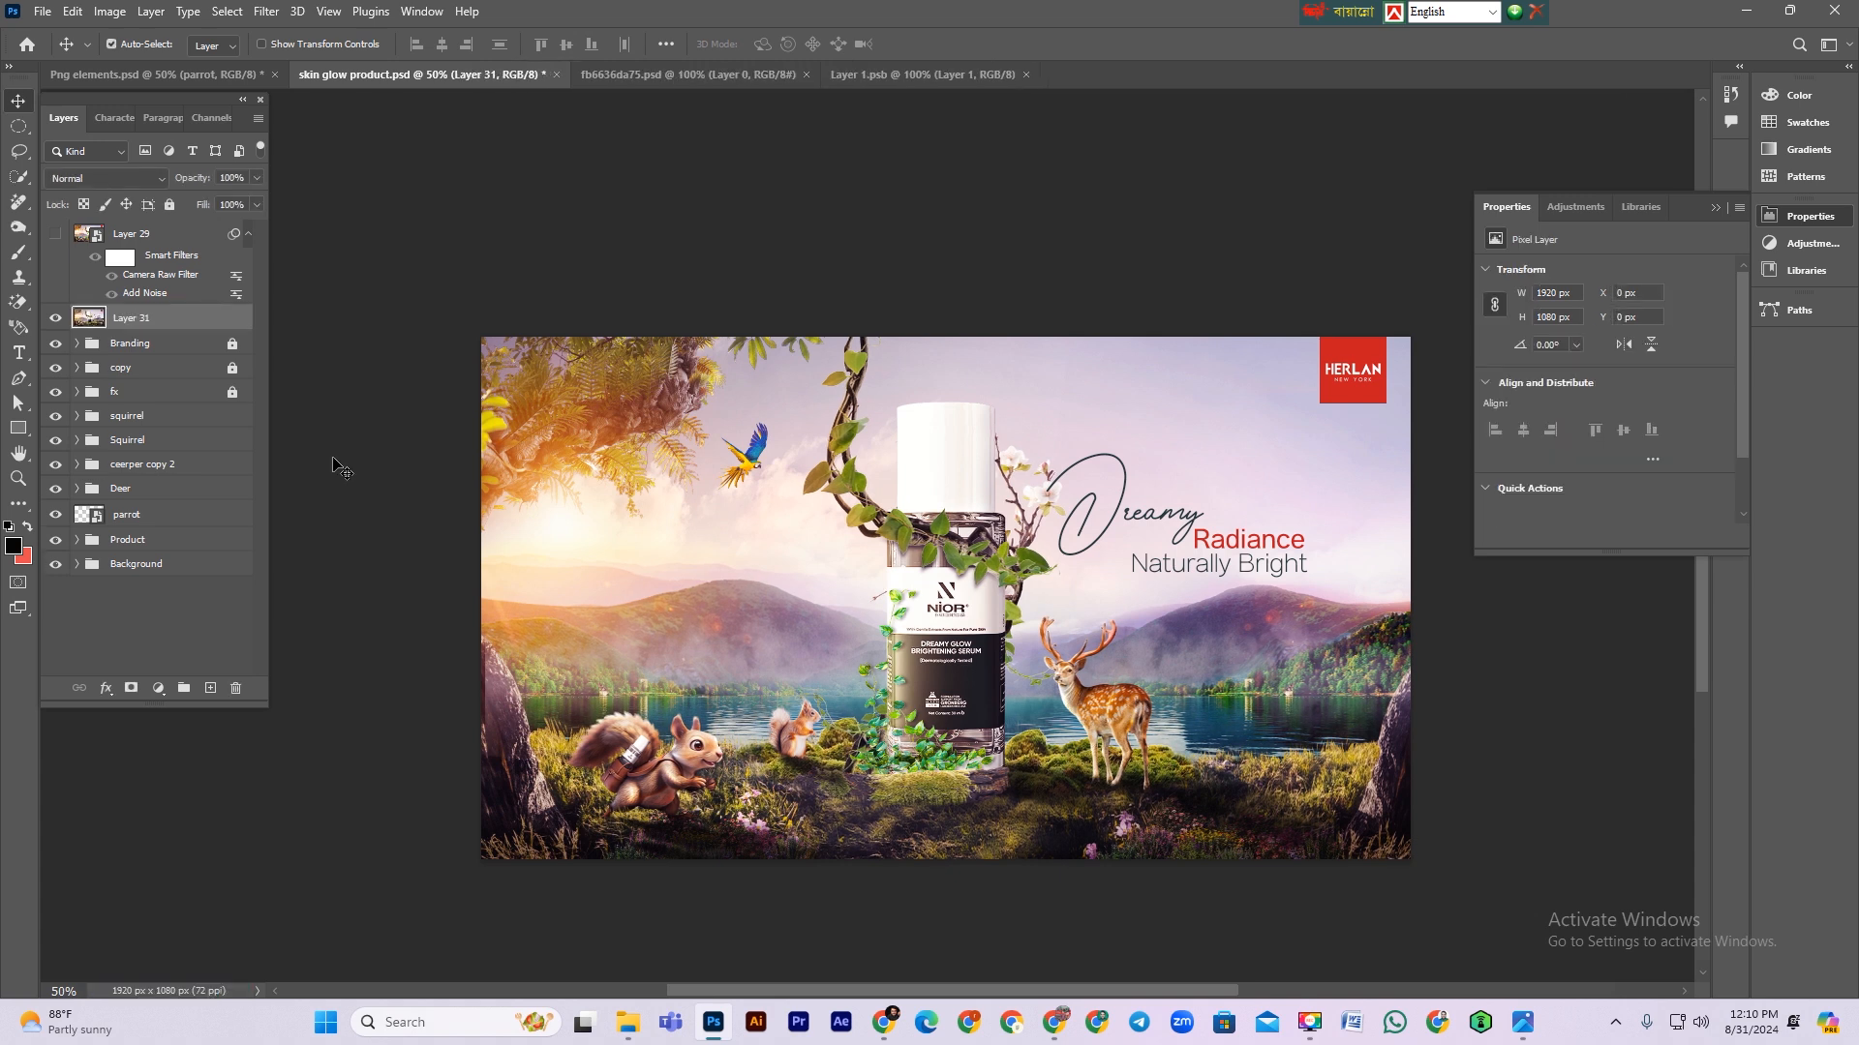
key(ctrl+alt+s)
drag(147, 294, 150, 328)
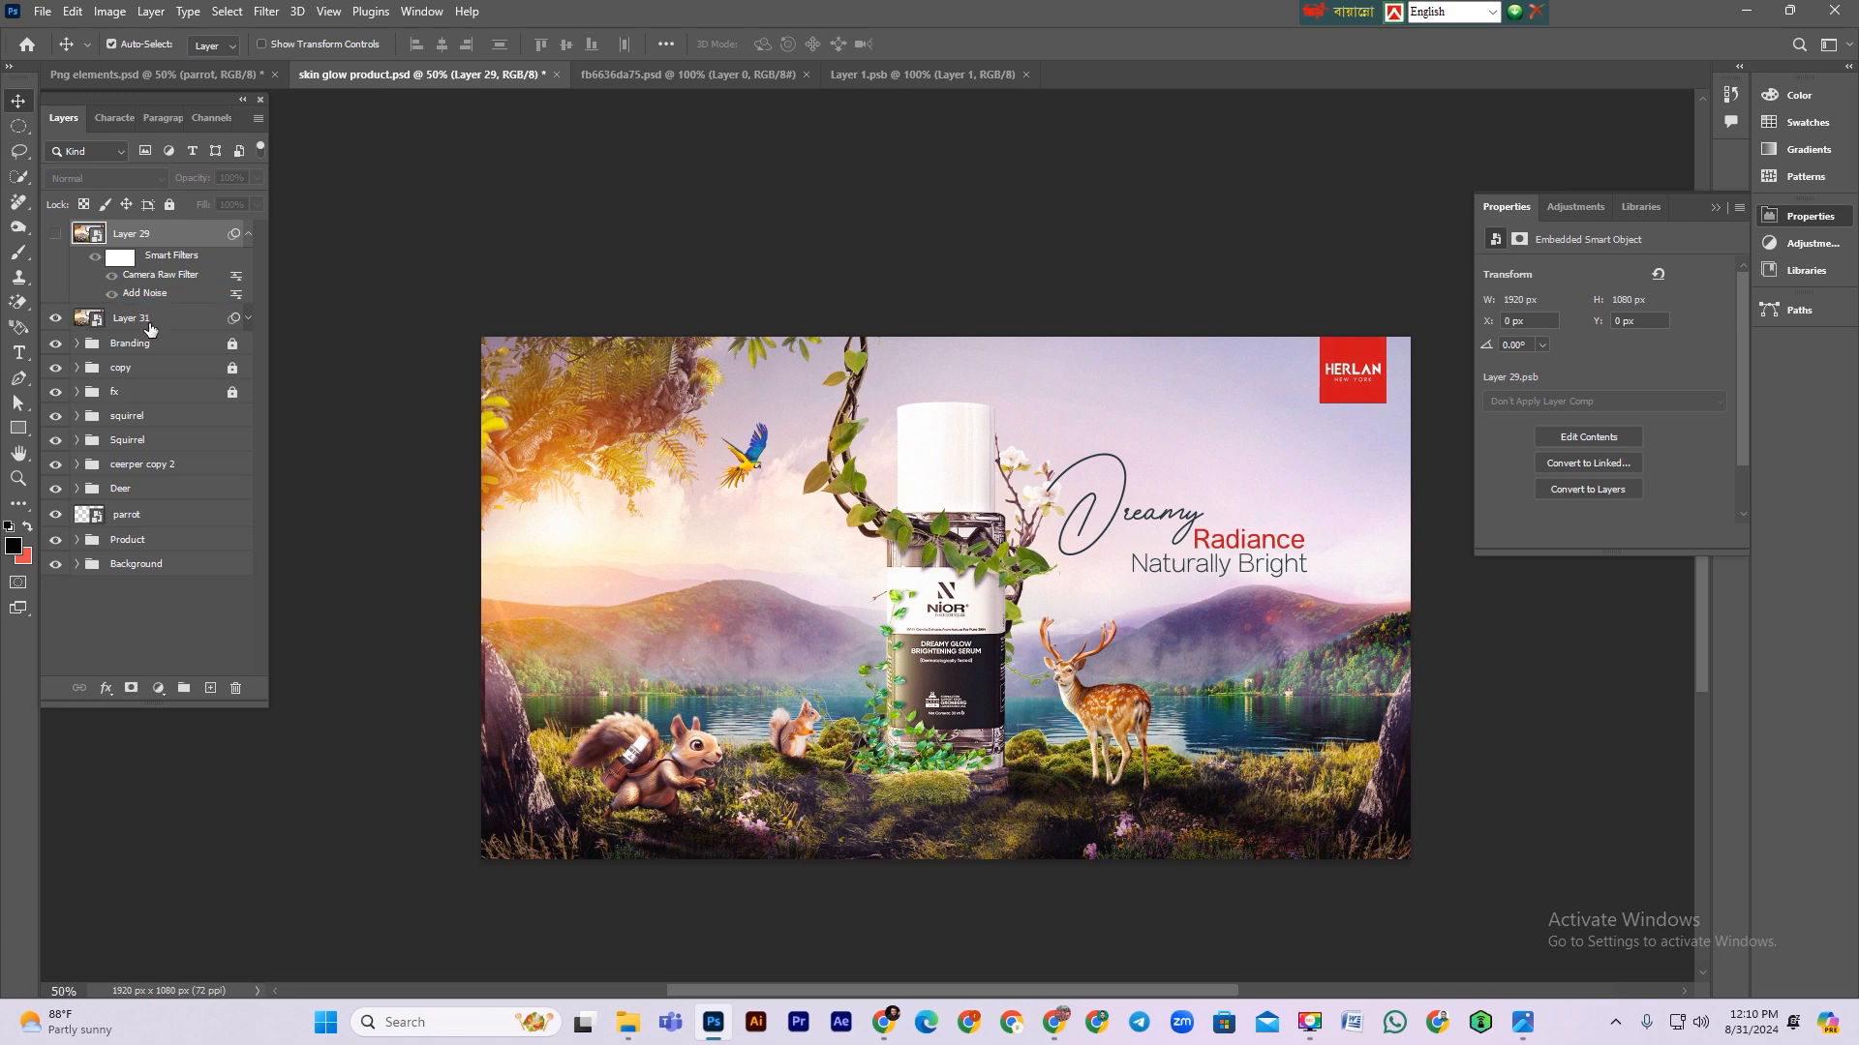
click(157, 328)
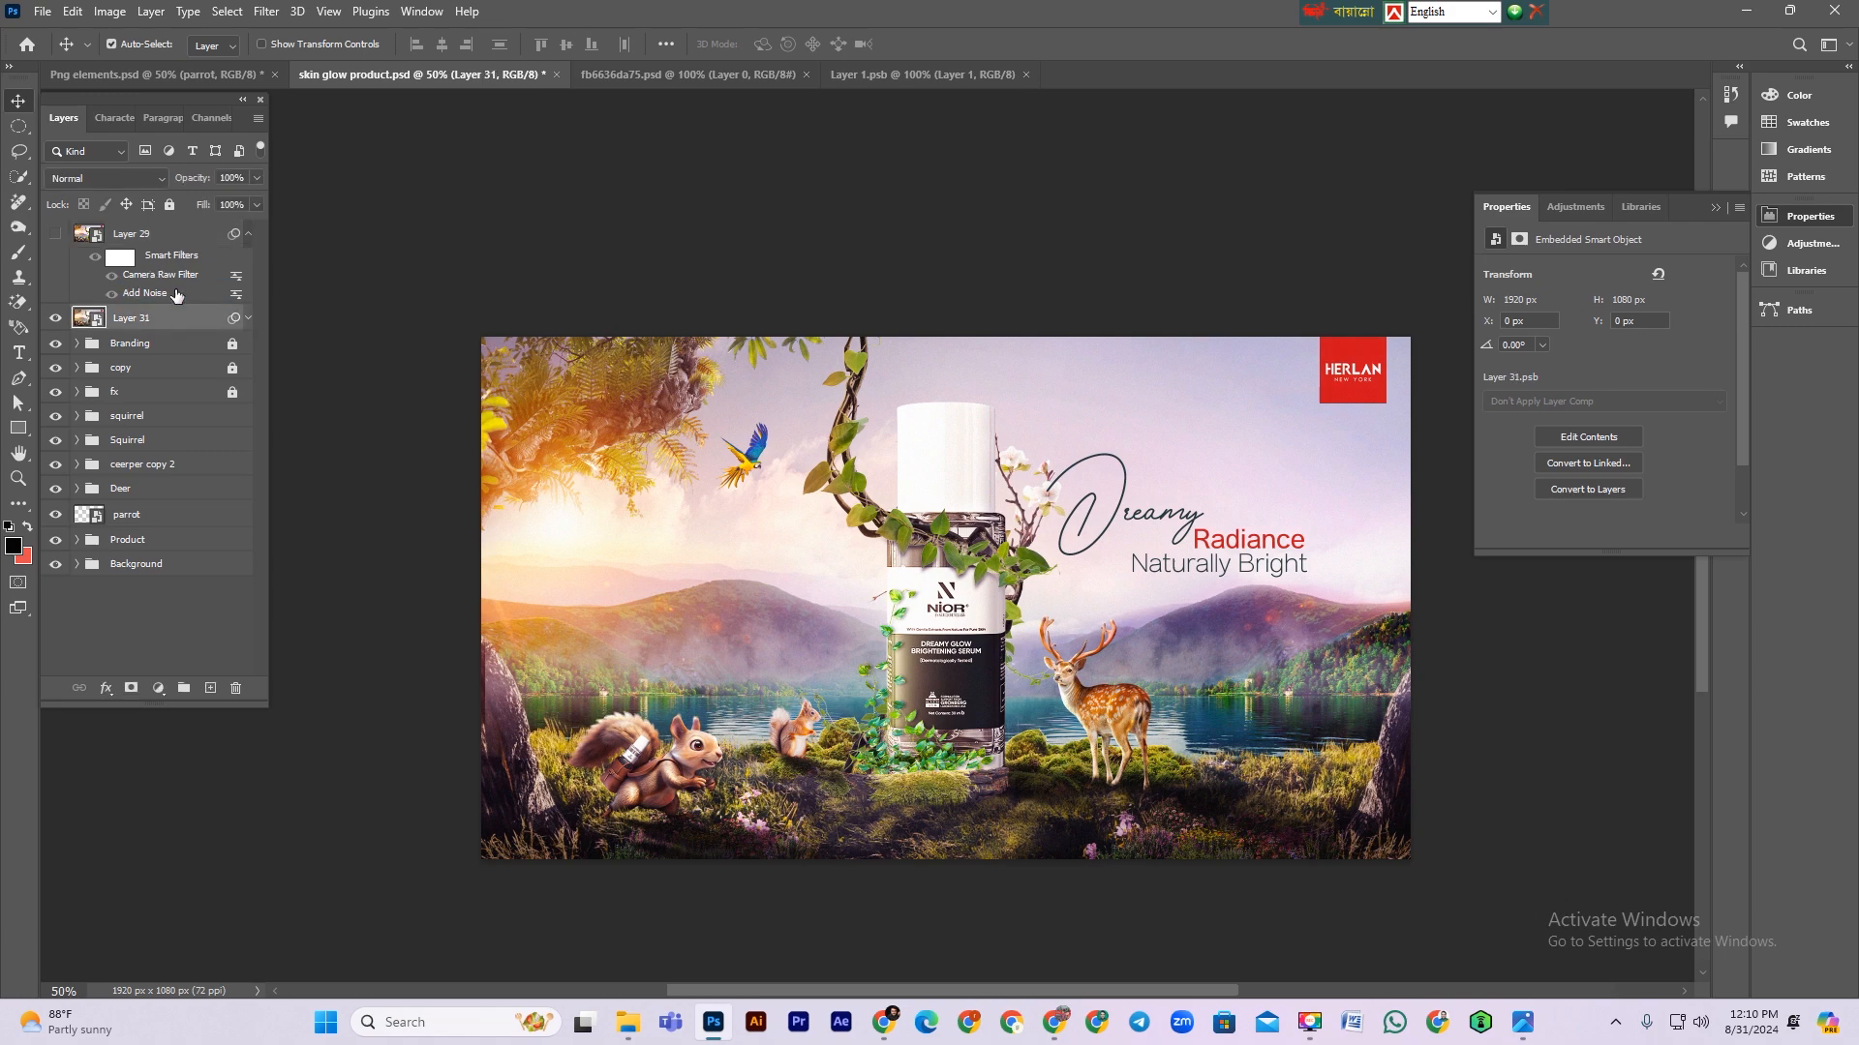
click(248, 318)
Step: Edit the new layer's Camera Raw Filter, setting the Reds hue to -27 and shifting the Magentas and Aquas hues in the Color Mixer
double_click(153, 359)
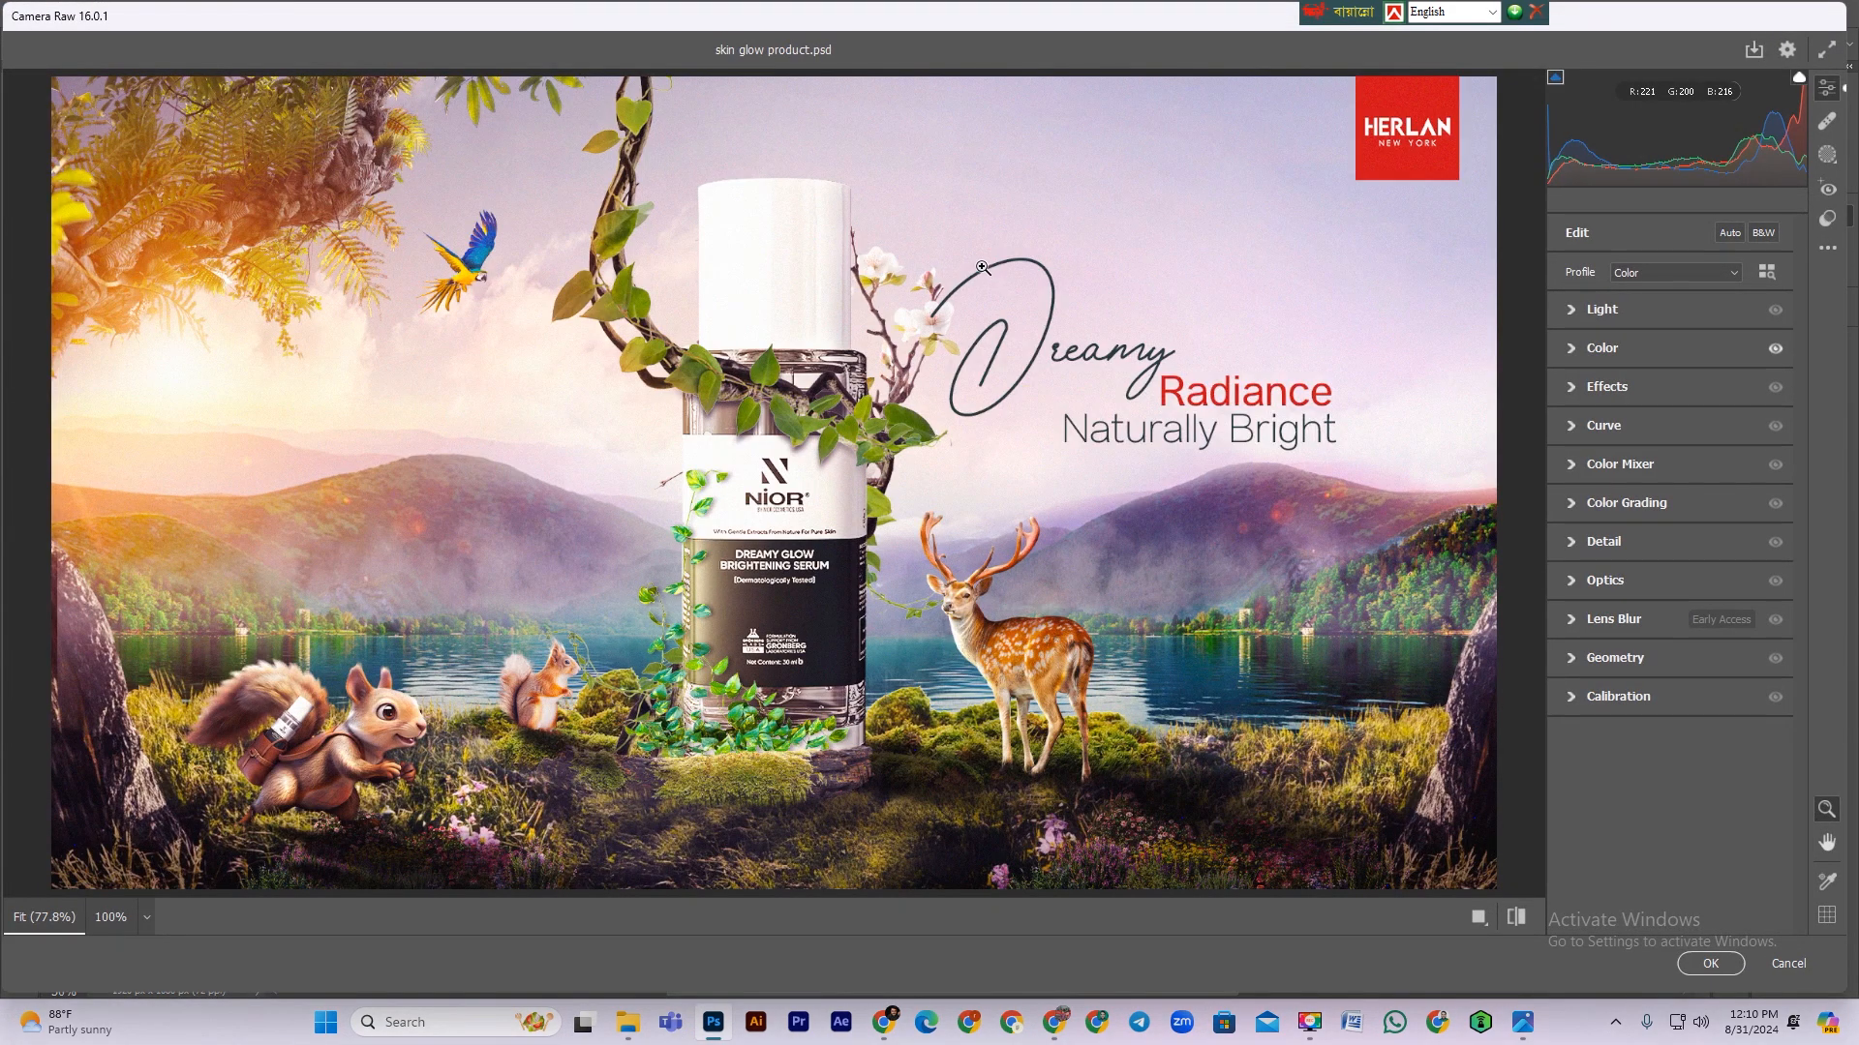
click(972, 262)
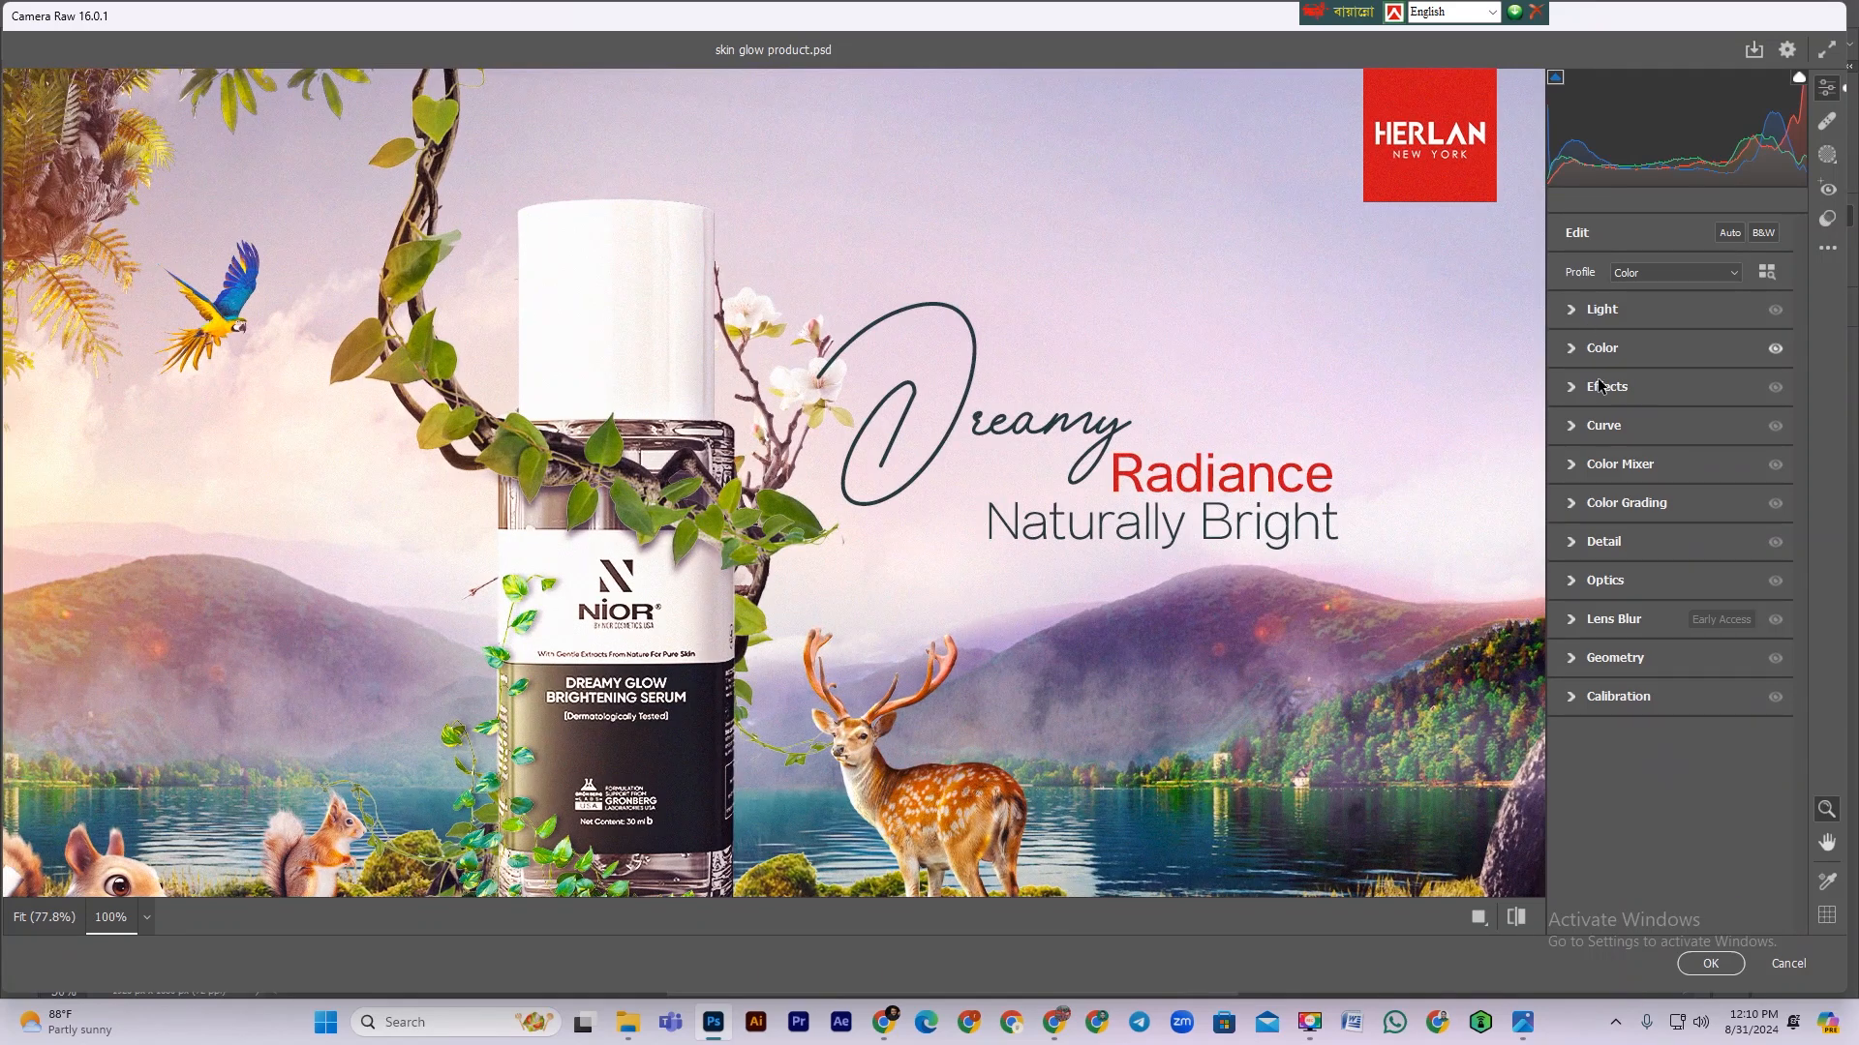
click(1574, 350)
drag(1671, 426, 1673, 424)
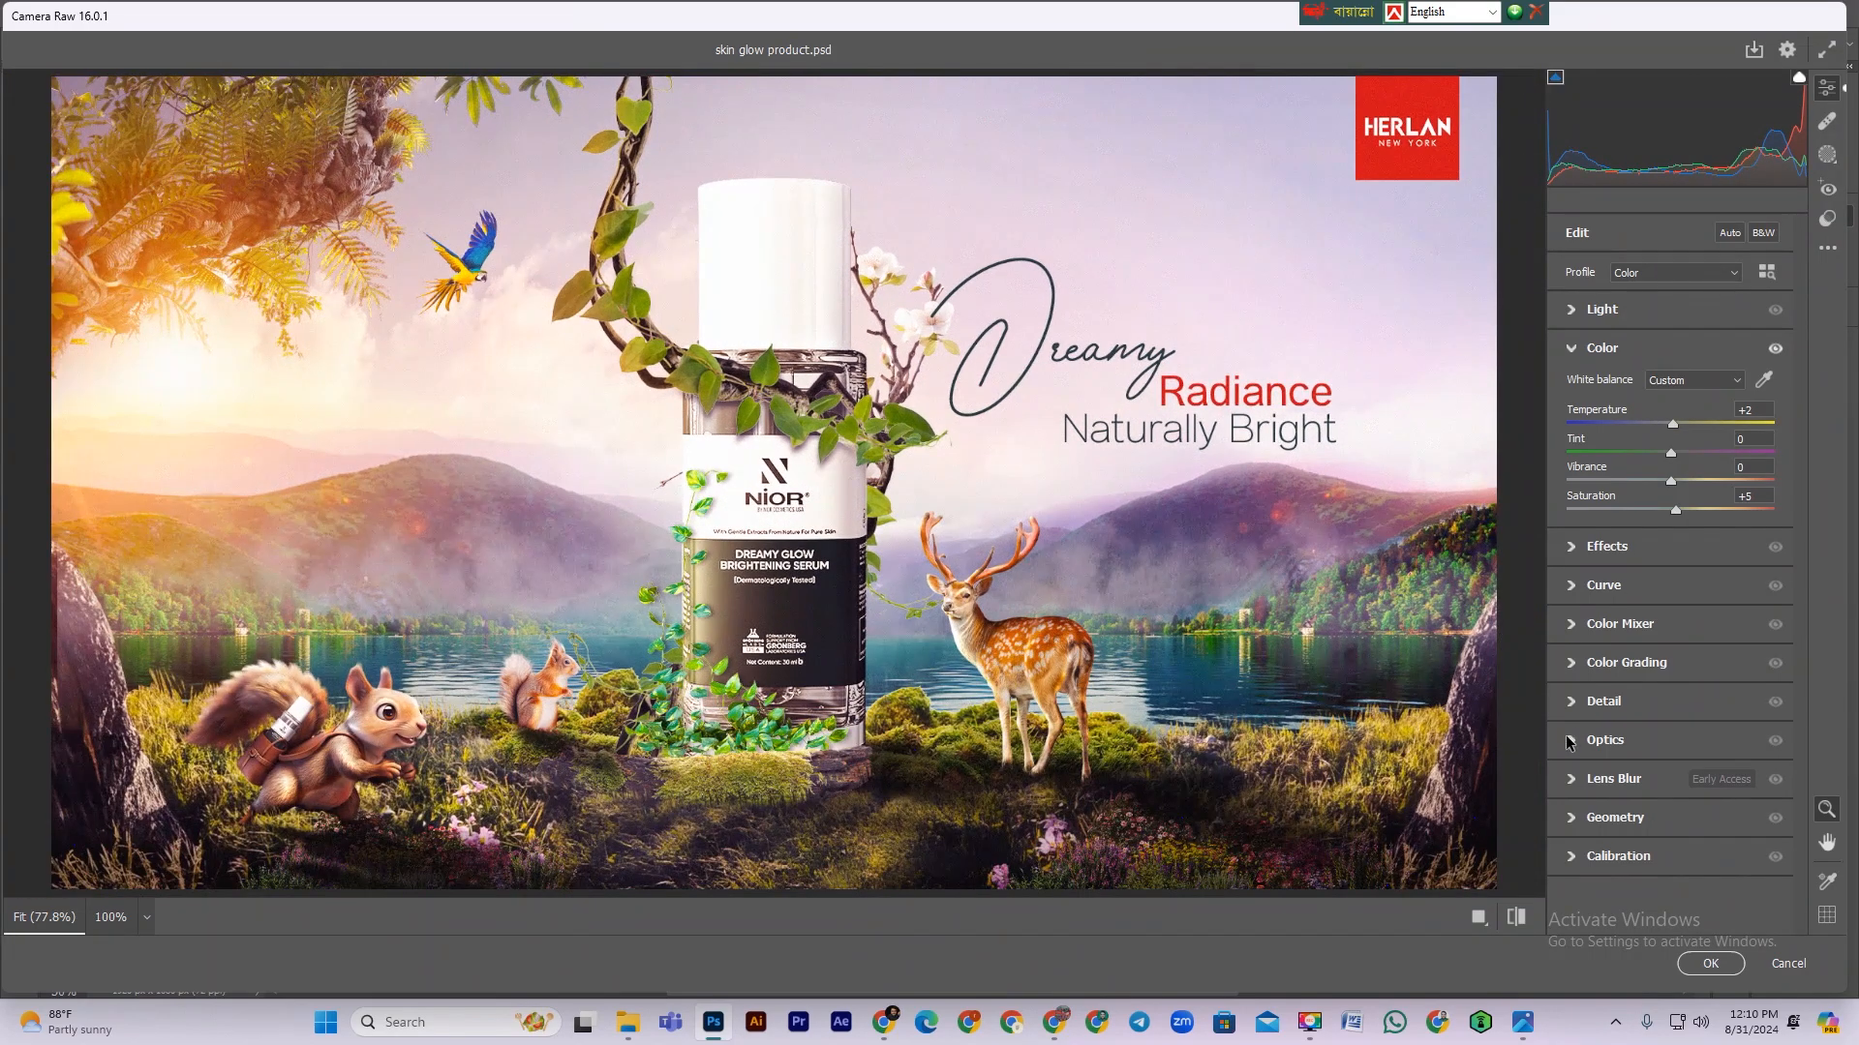
click(1573, 743)
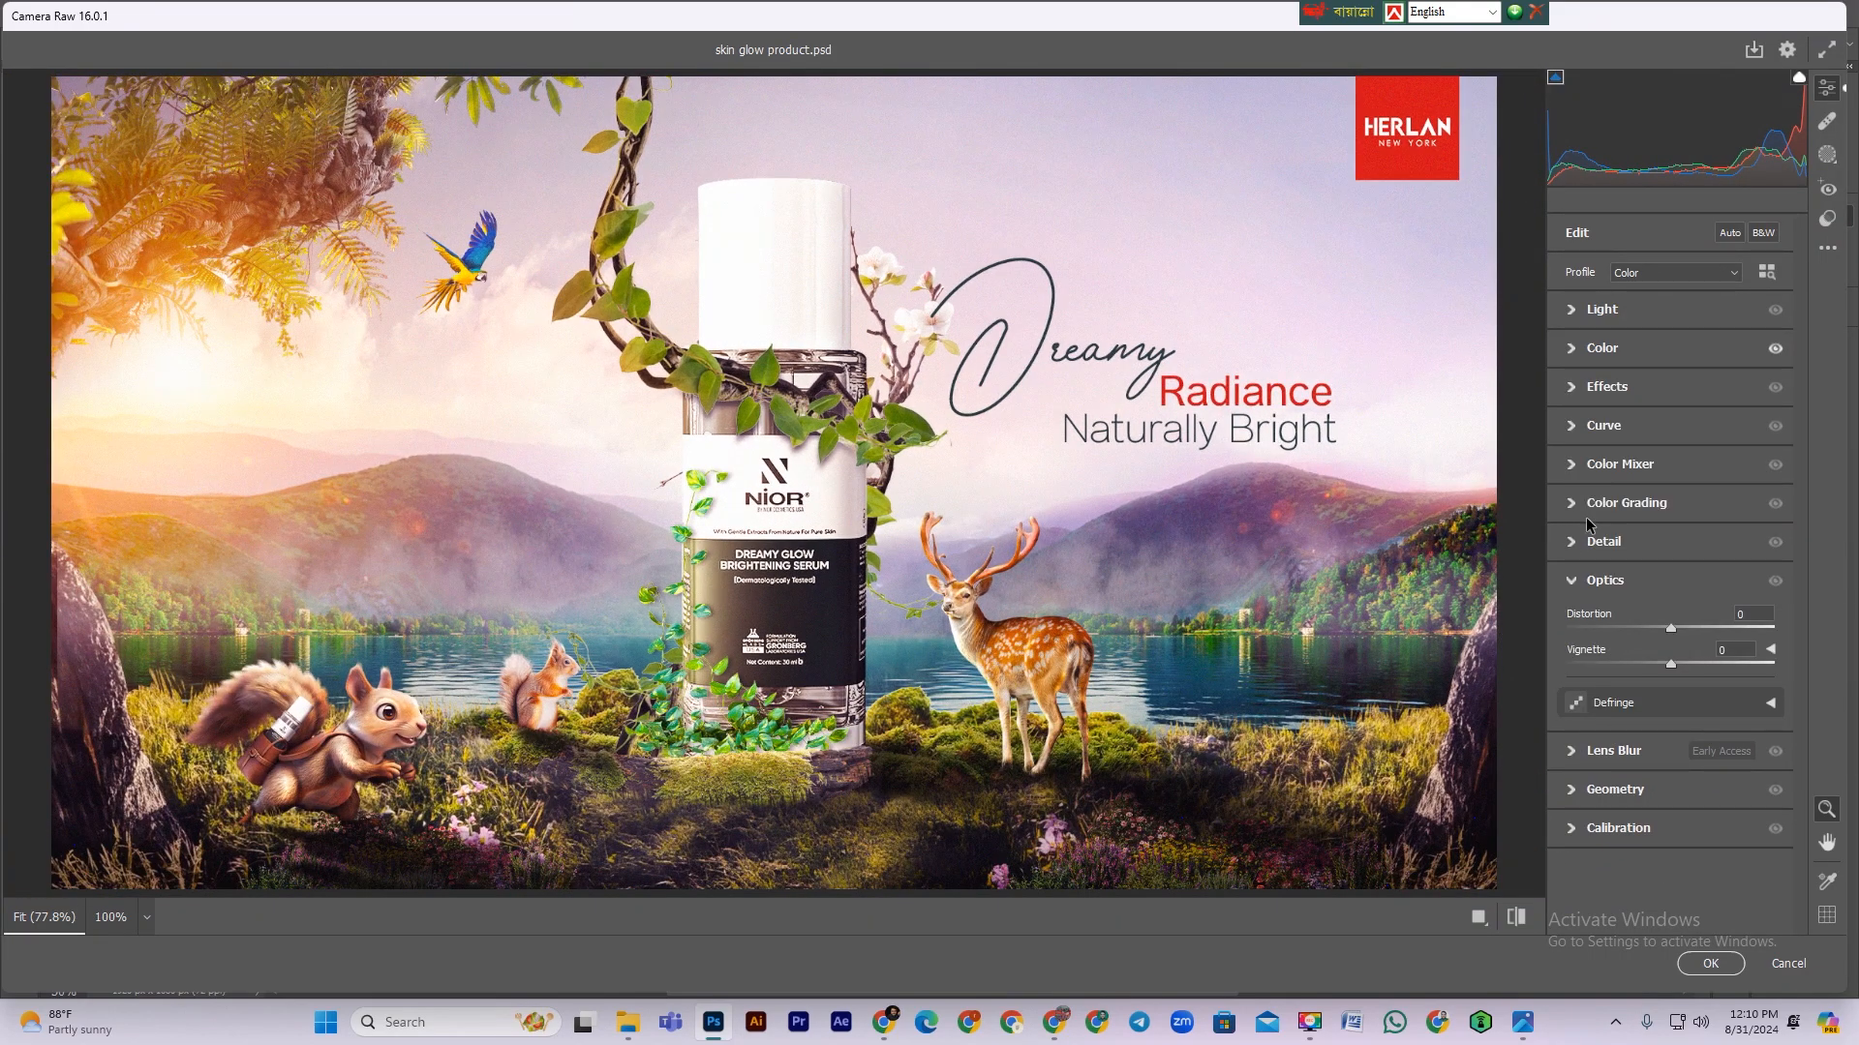
click(1597, 466)
mouse_move(1671, 611)
mouse_down()
mouse_move(1624, 607)
mouse_move(1644, 607)
mouse_up()
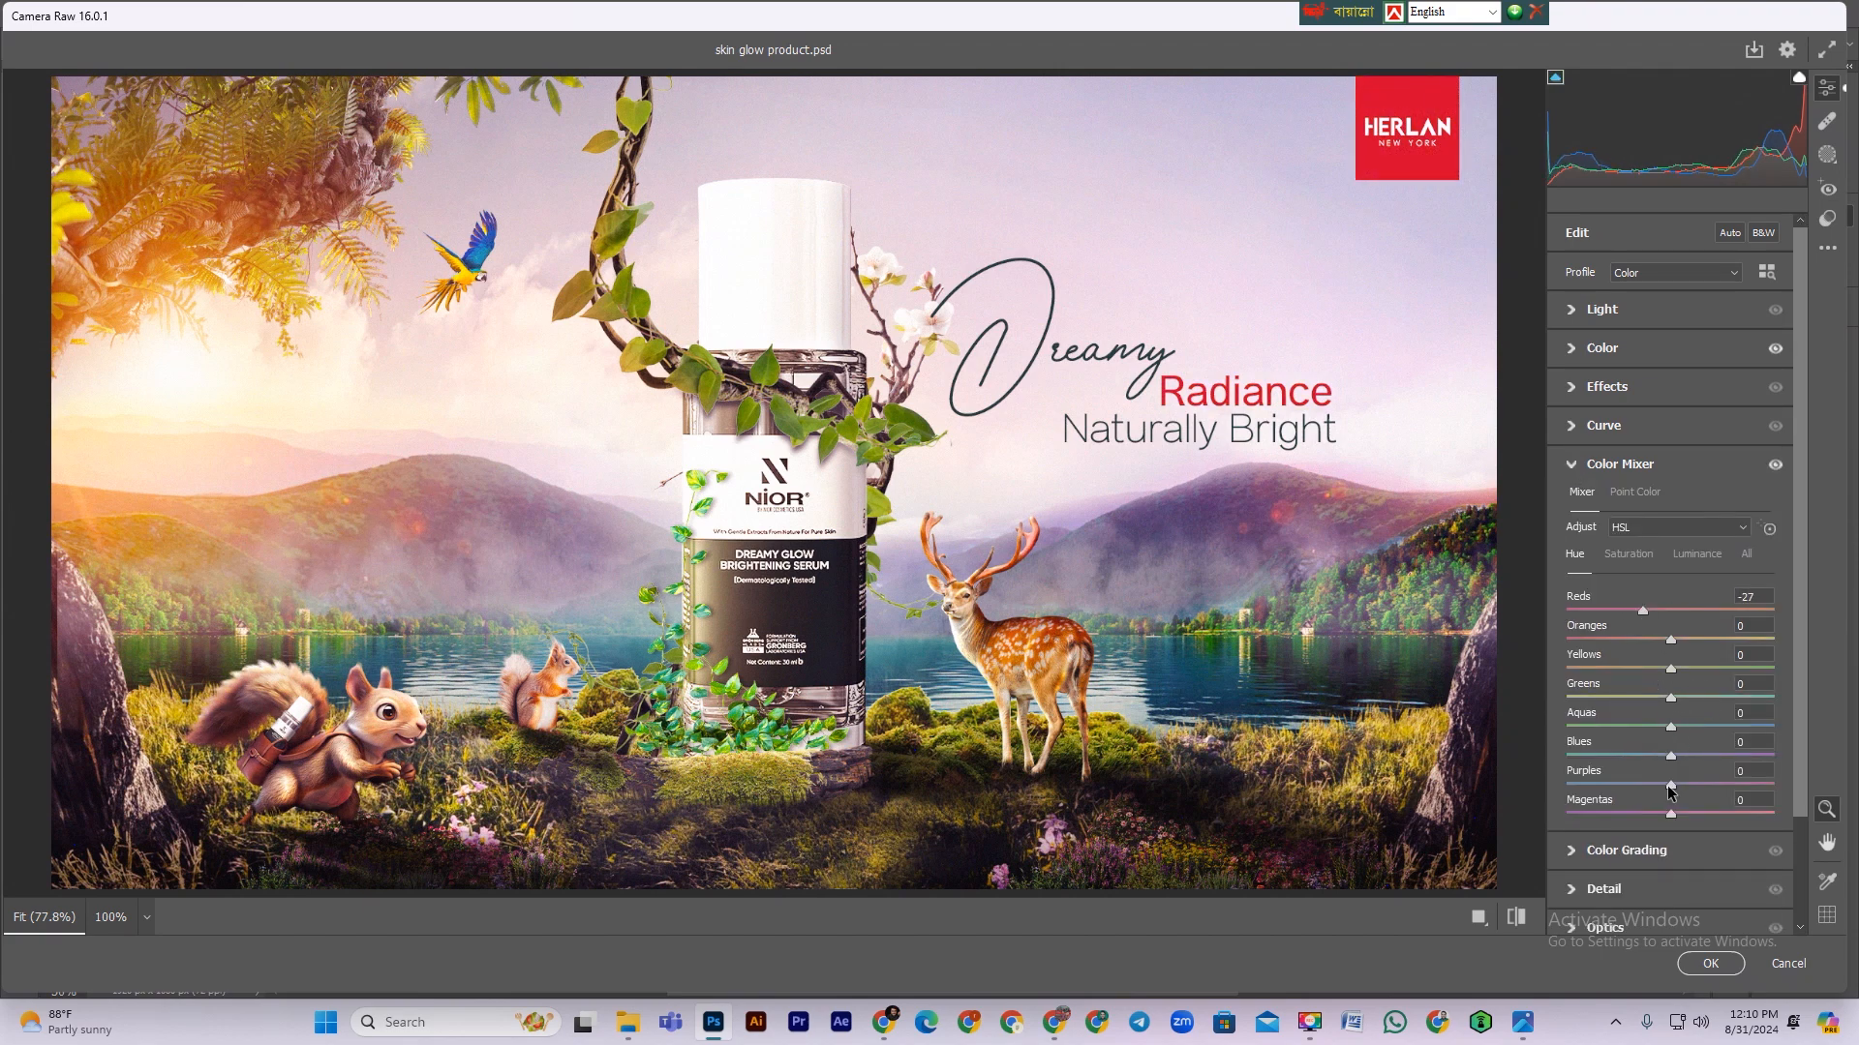
drag(1678, 816, 1716, 816)
drag(1670, 732, 1624, 735)
click(1710, 964)
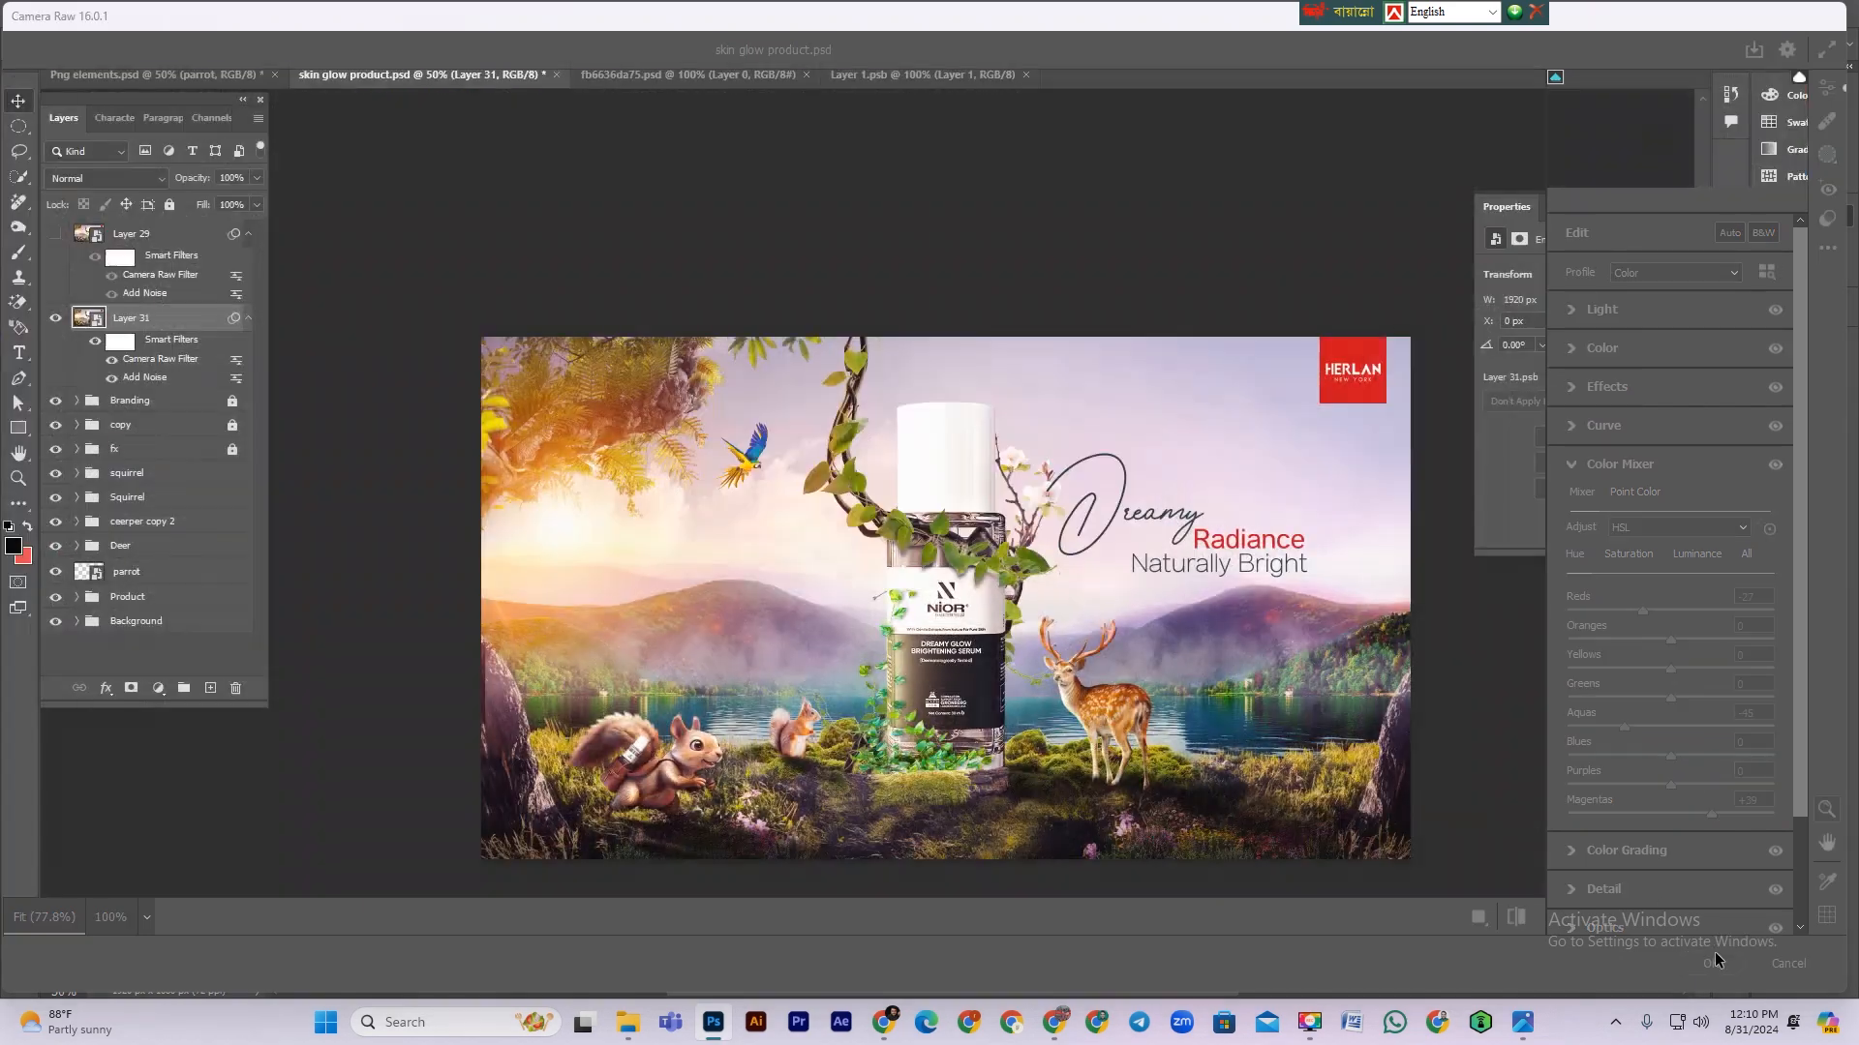
Step: Save the document
scroll(1274, 537, down, 1)
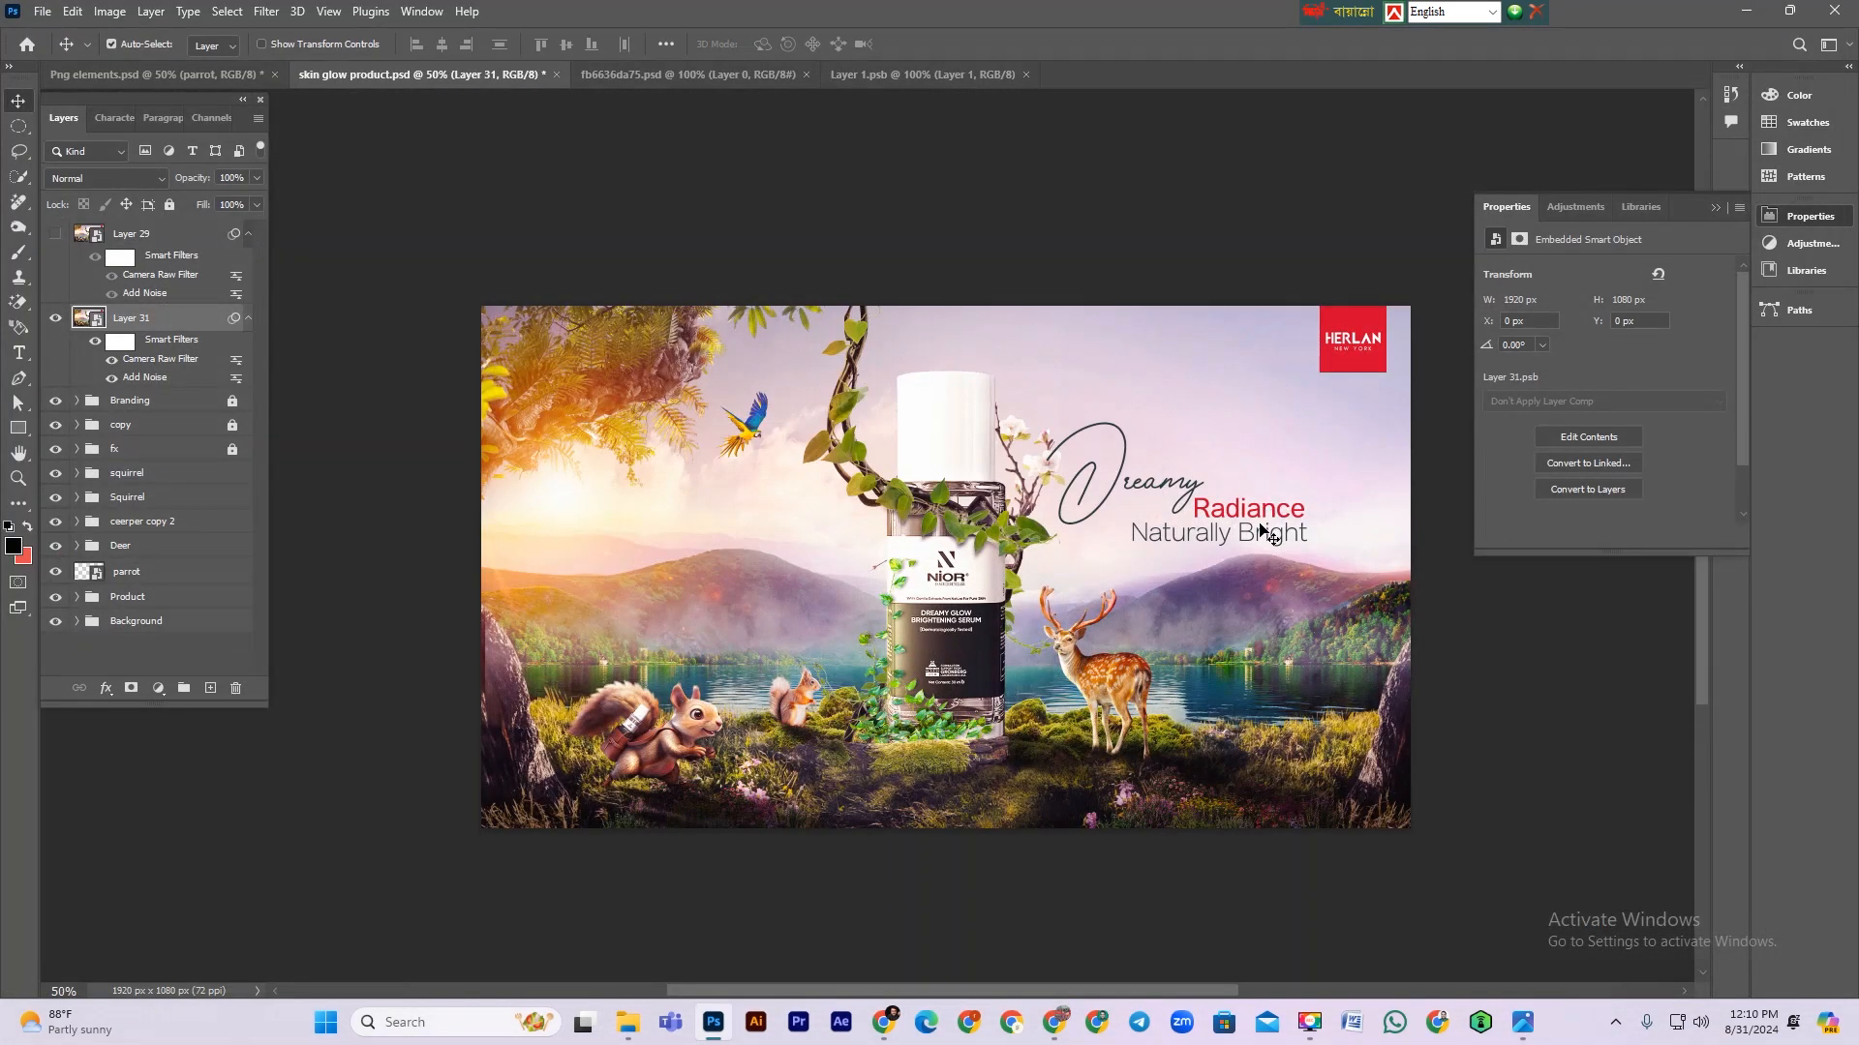
key(ctrl+s)
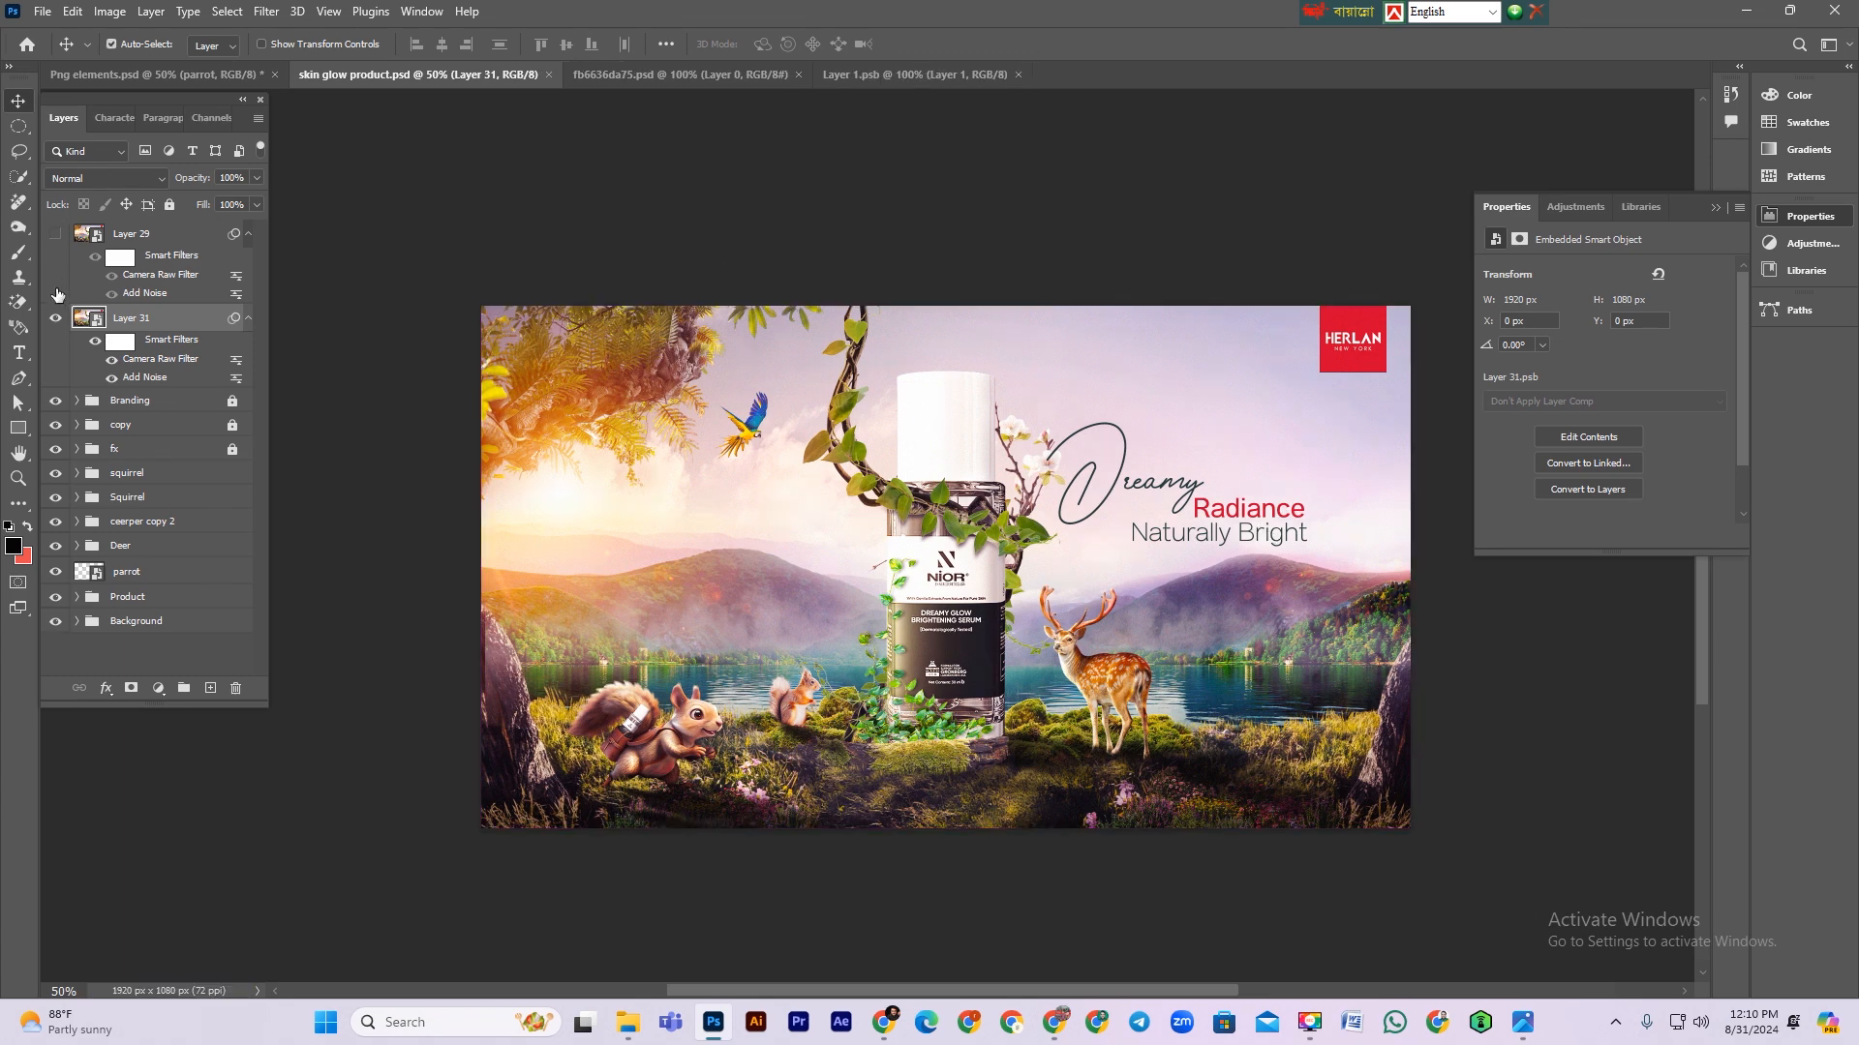
scroll(1046, 334, down, 2)
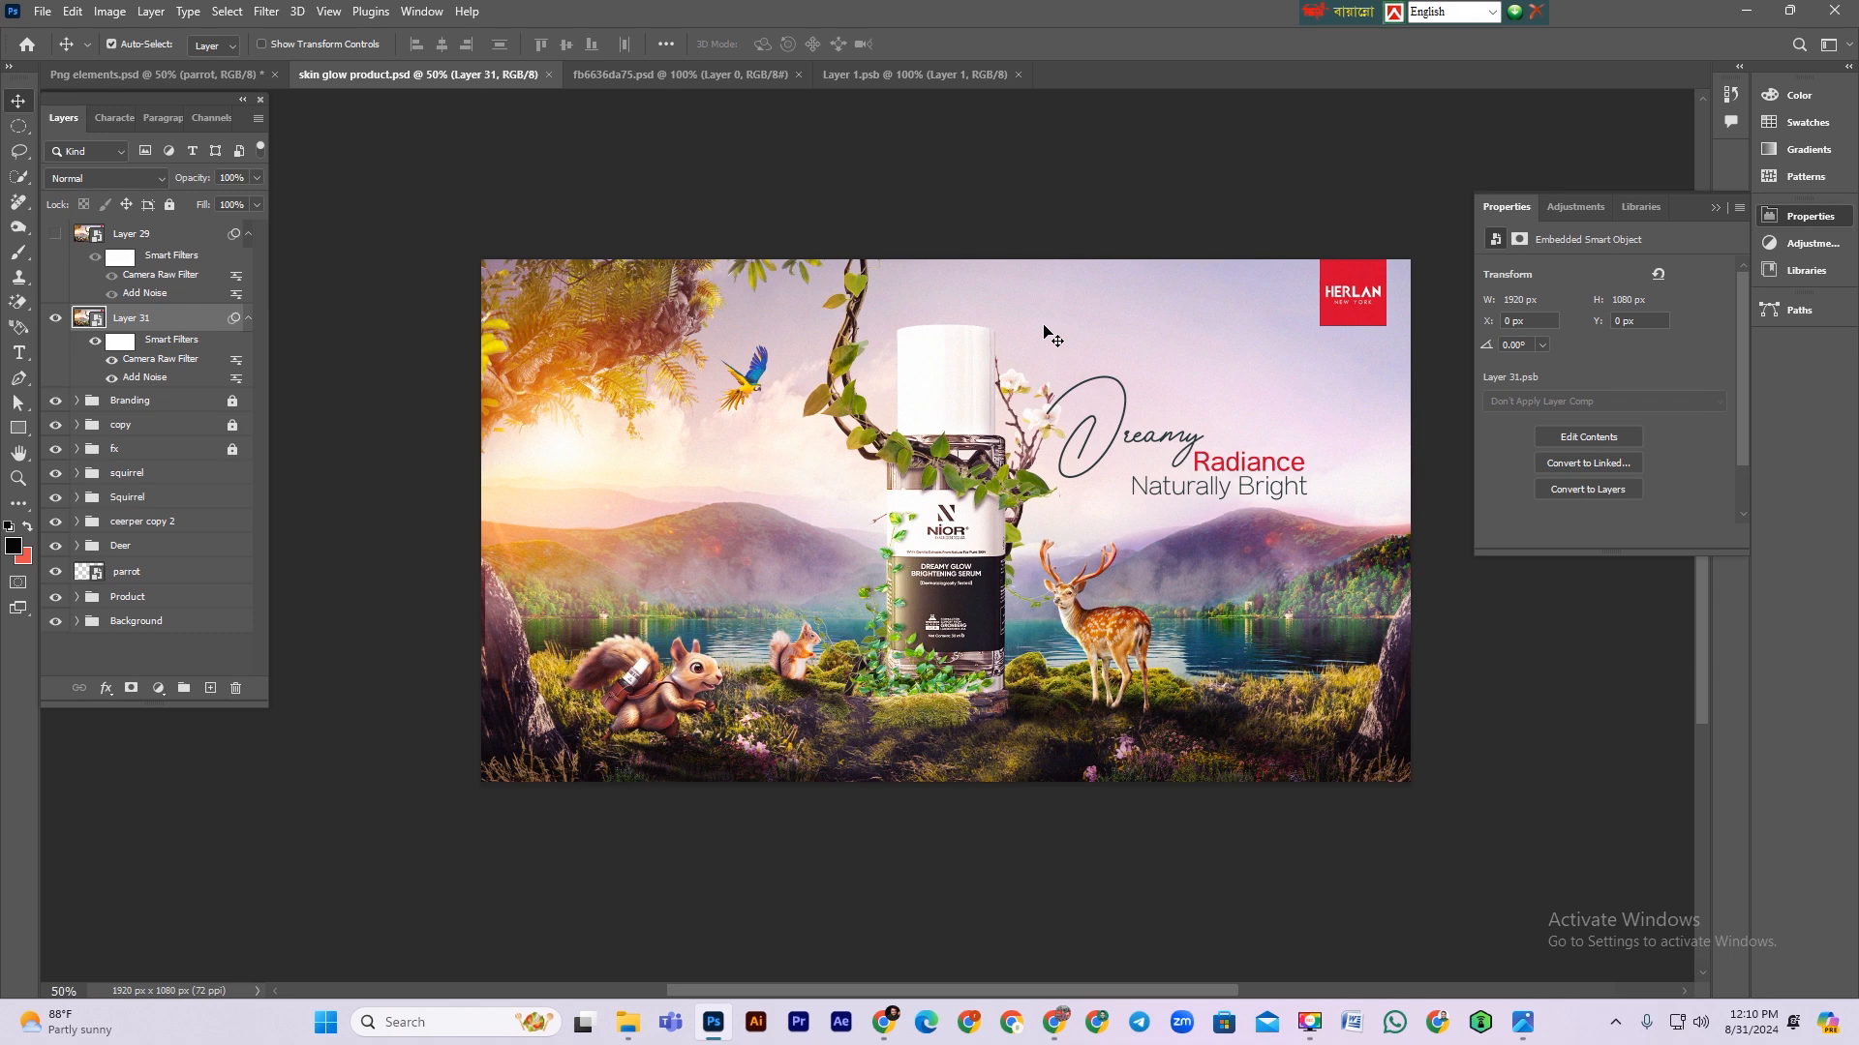
scroll(1045, 334, up, 2)
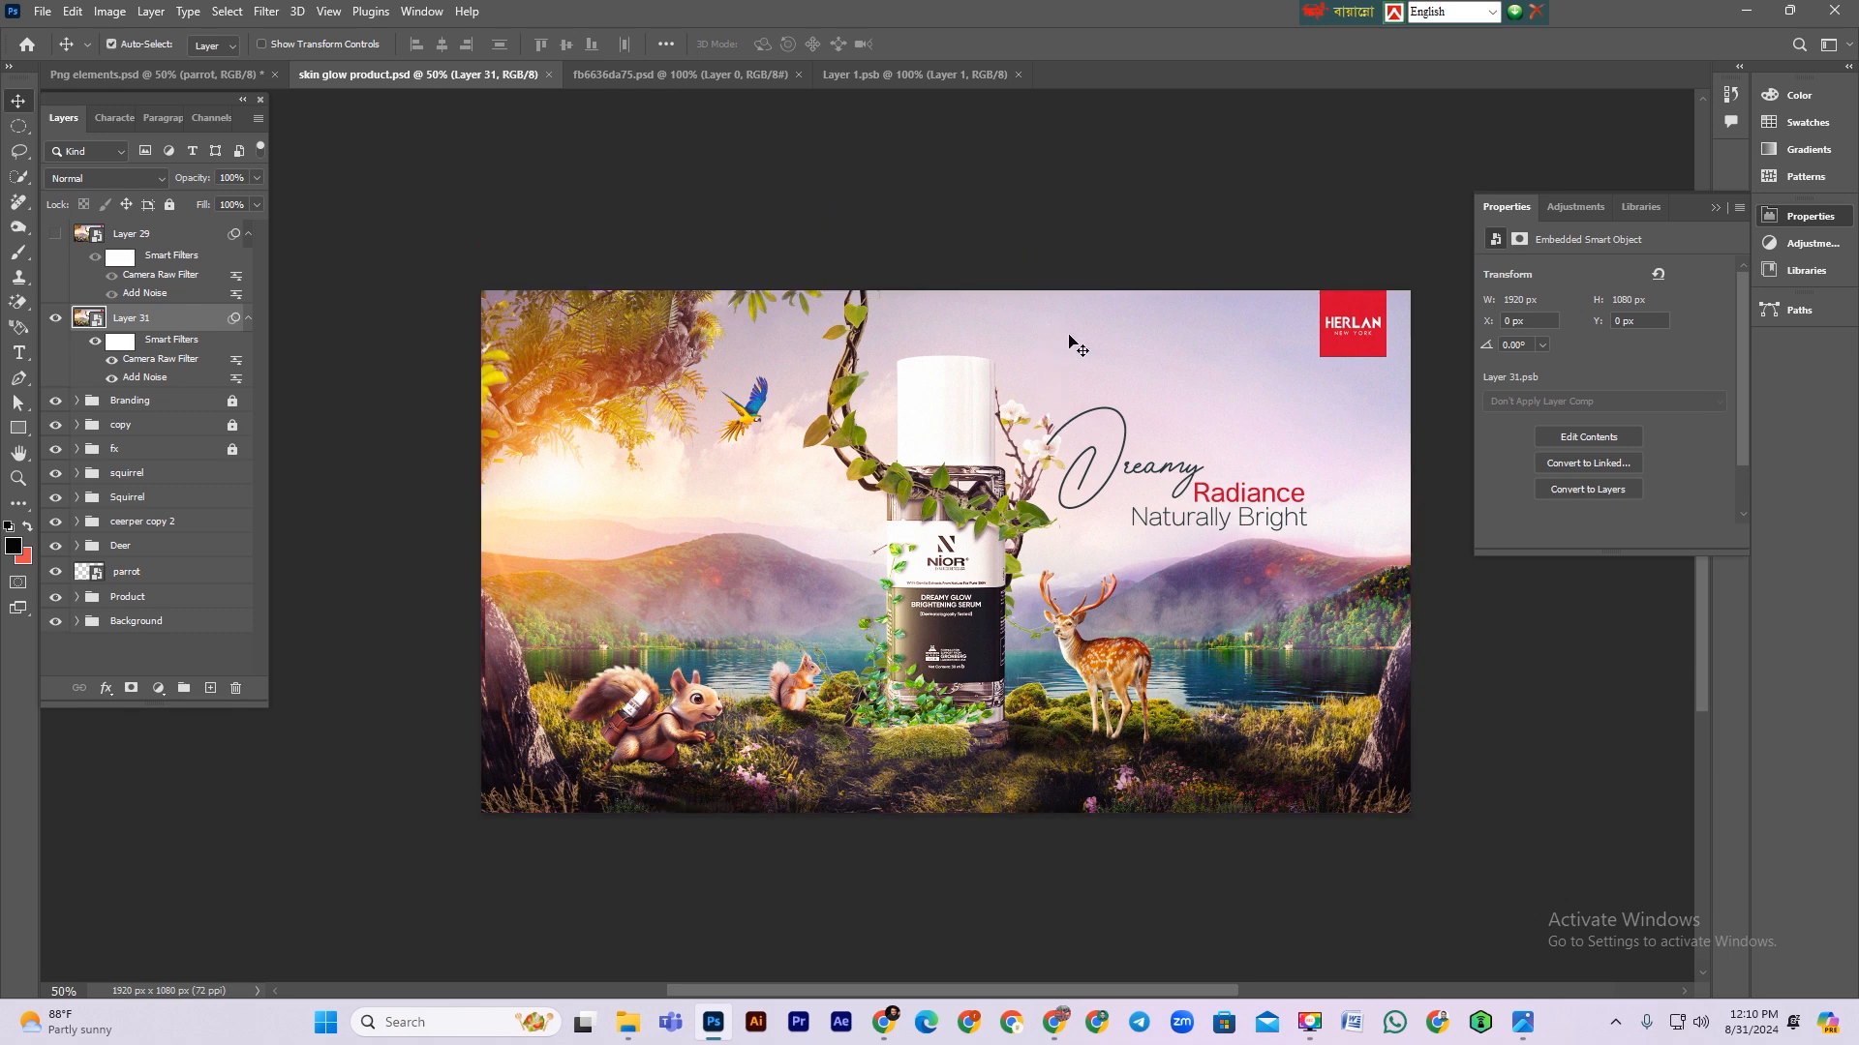
scroll(1070, 340, down, 1)
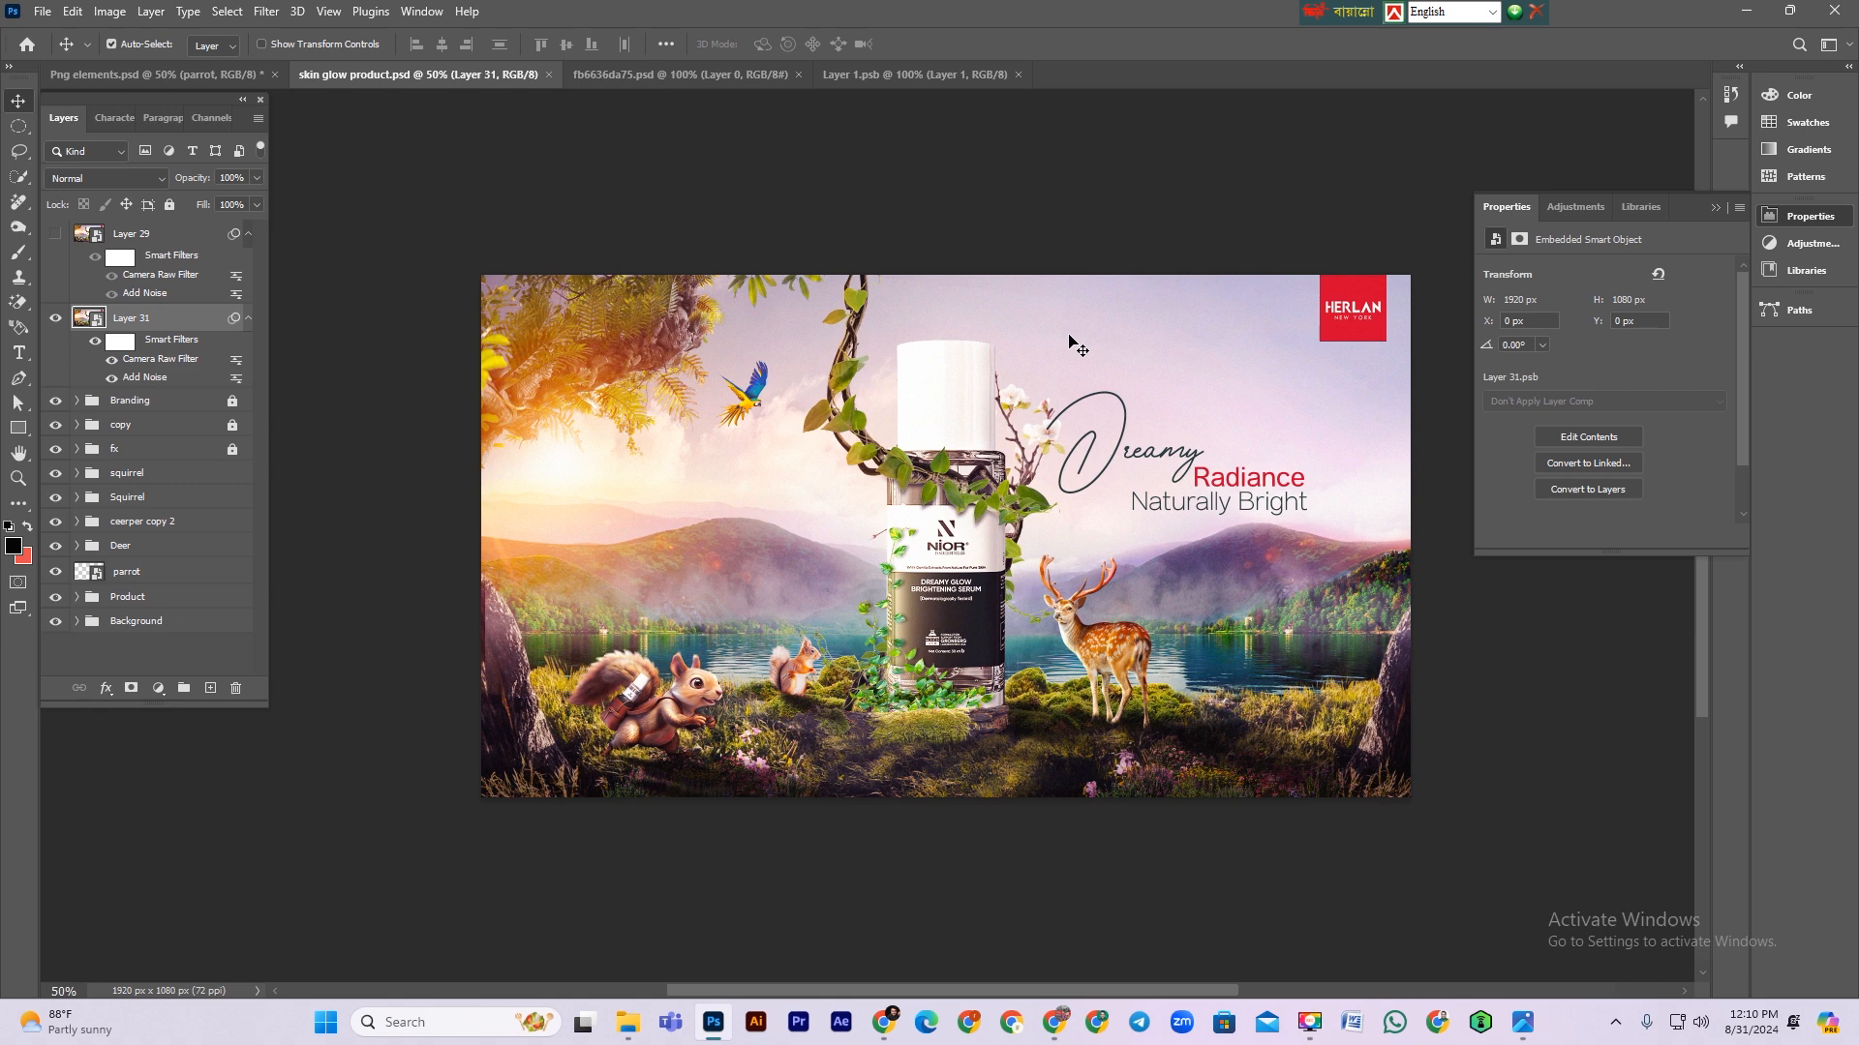